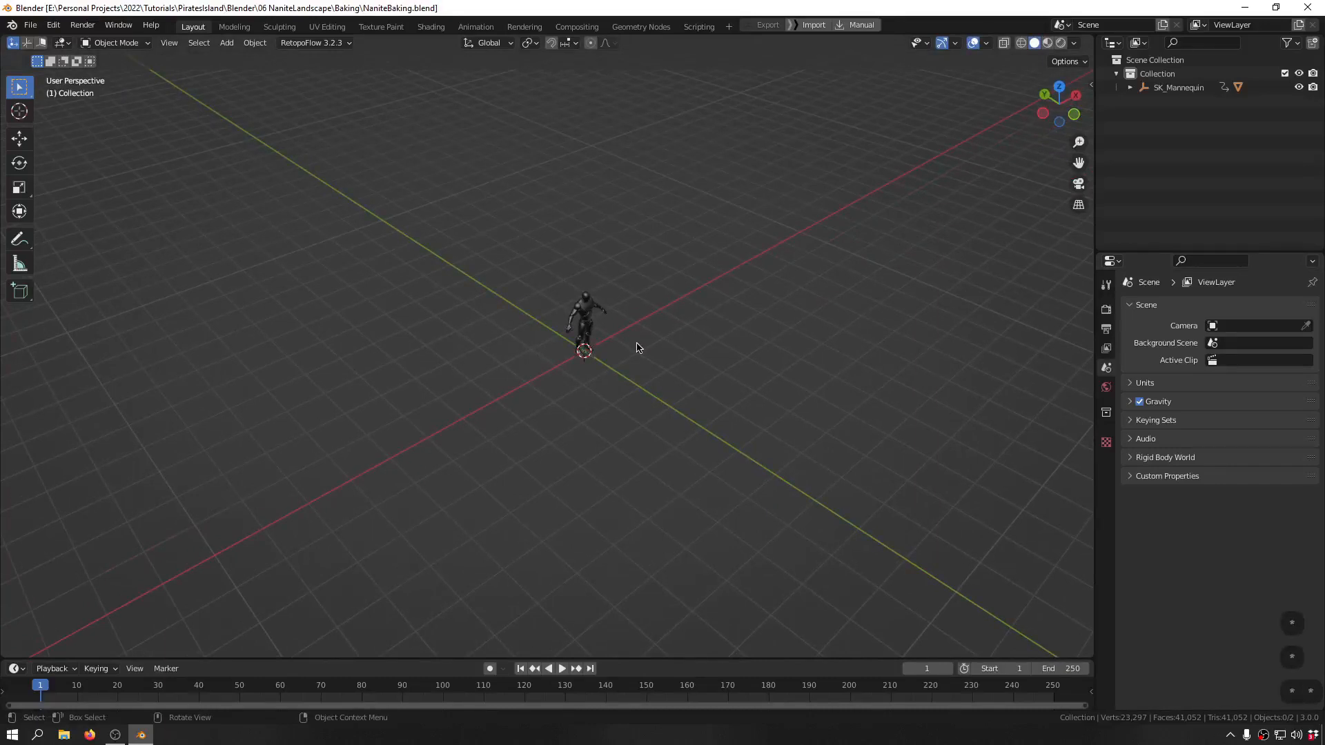
- Import the BeachKit.fbx file into the scene with the default FBX import settings
middle_drag(630, 352, 621, 375)
key(q)
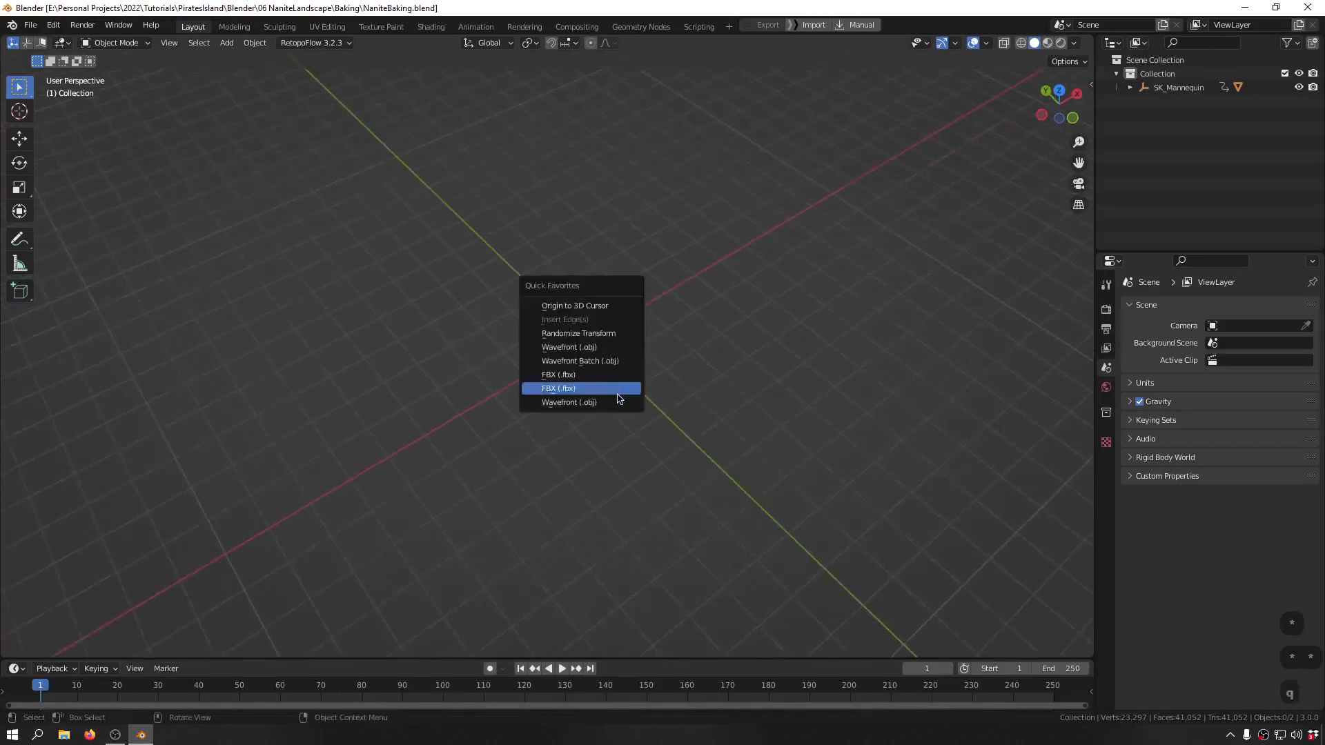
click(586, 376)
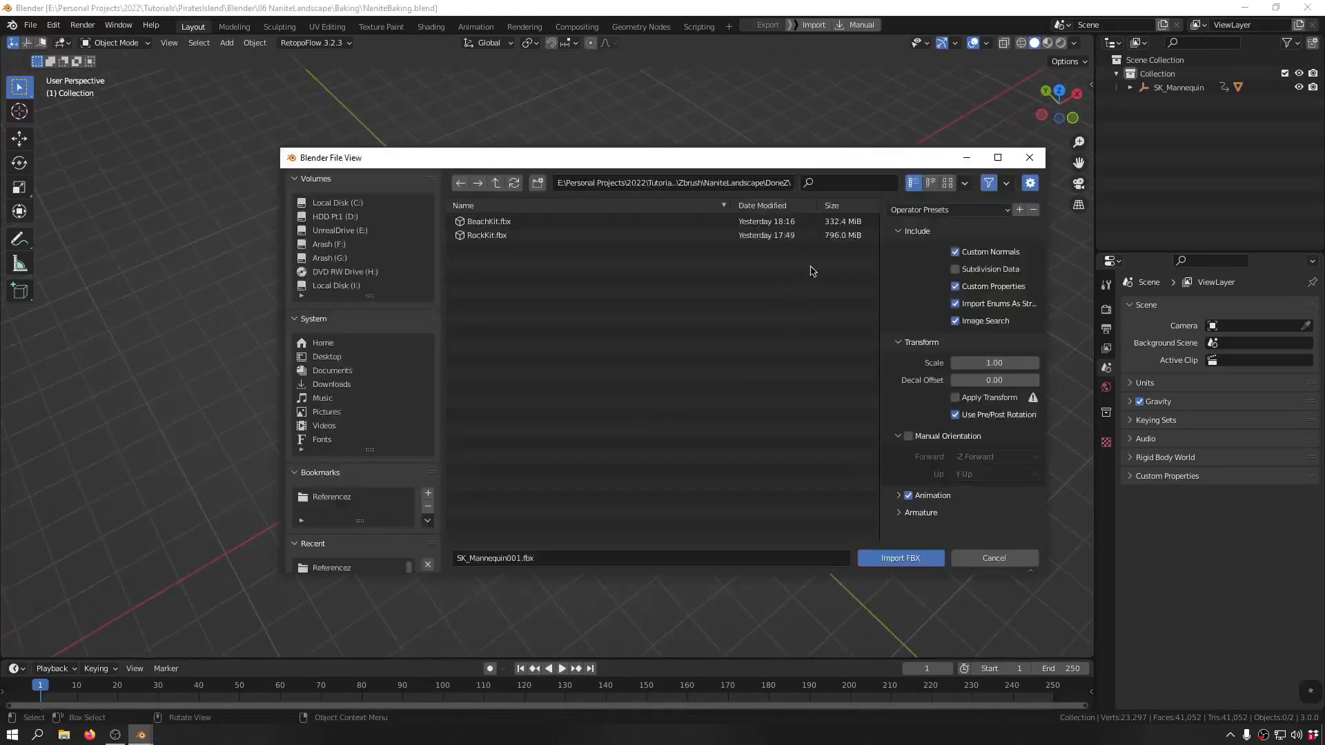
click(759, 235)
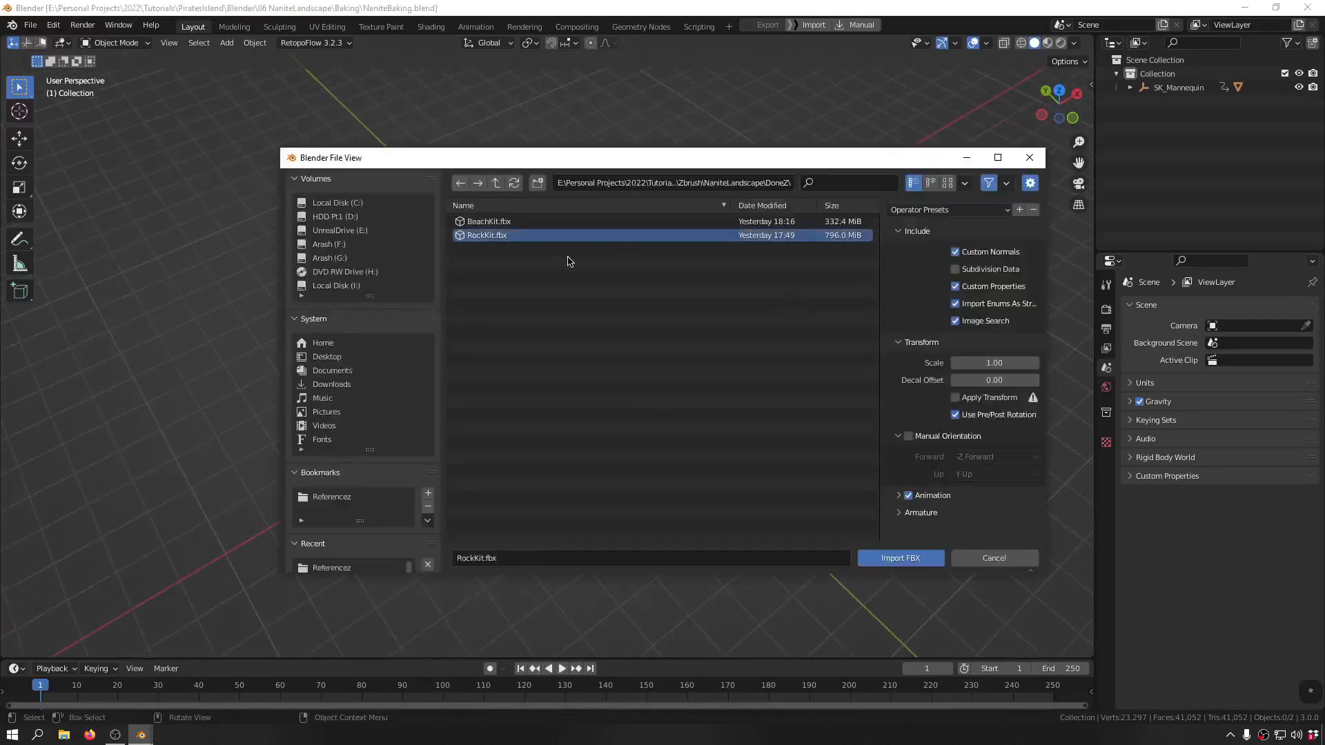
click(501, 222)
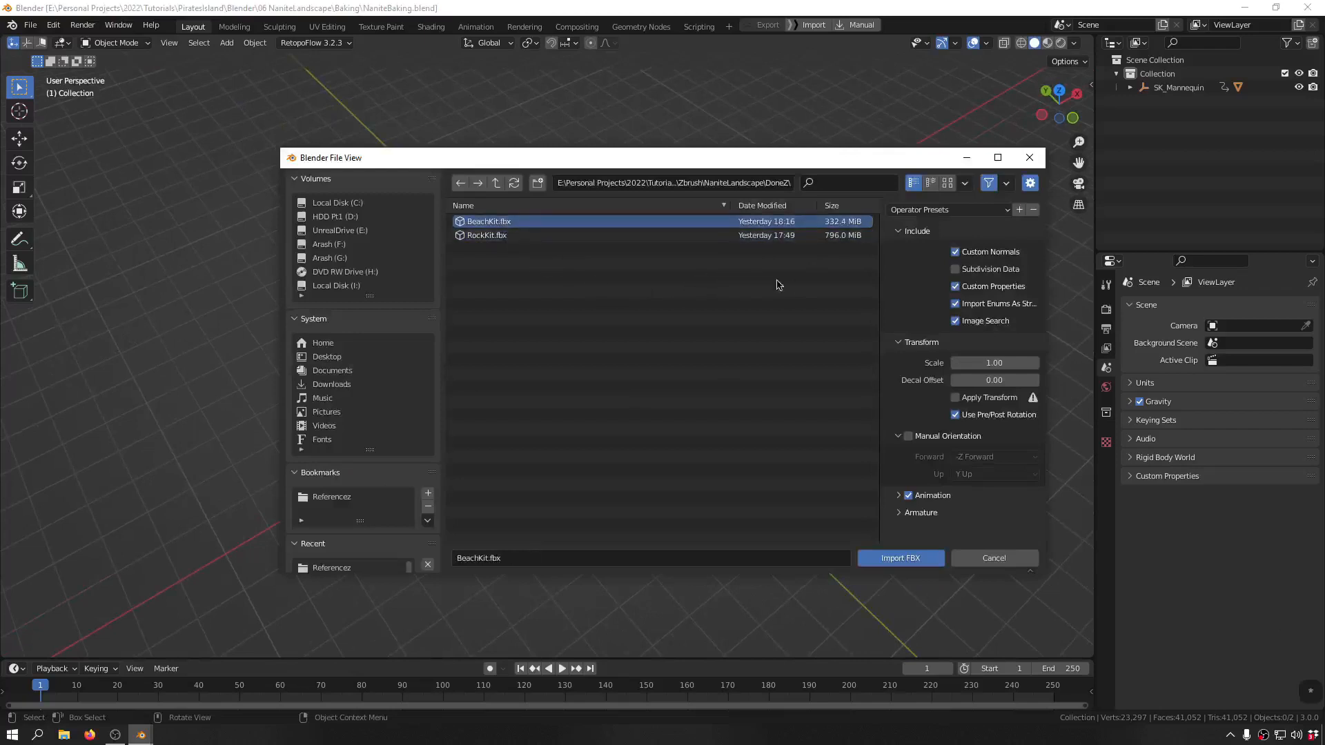
click(901, 558)
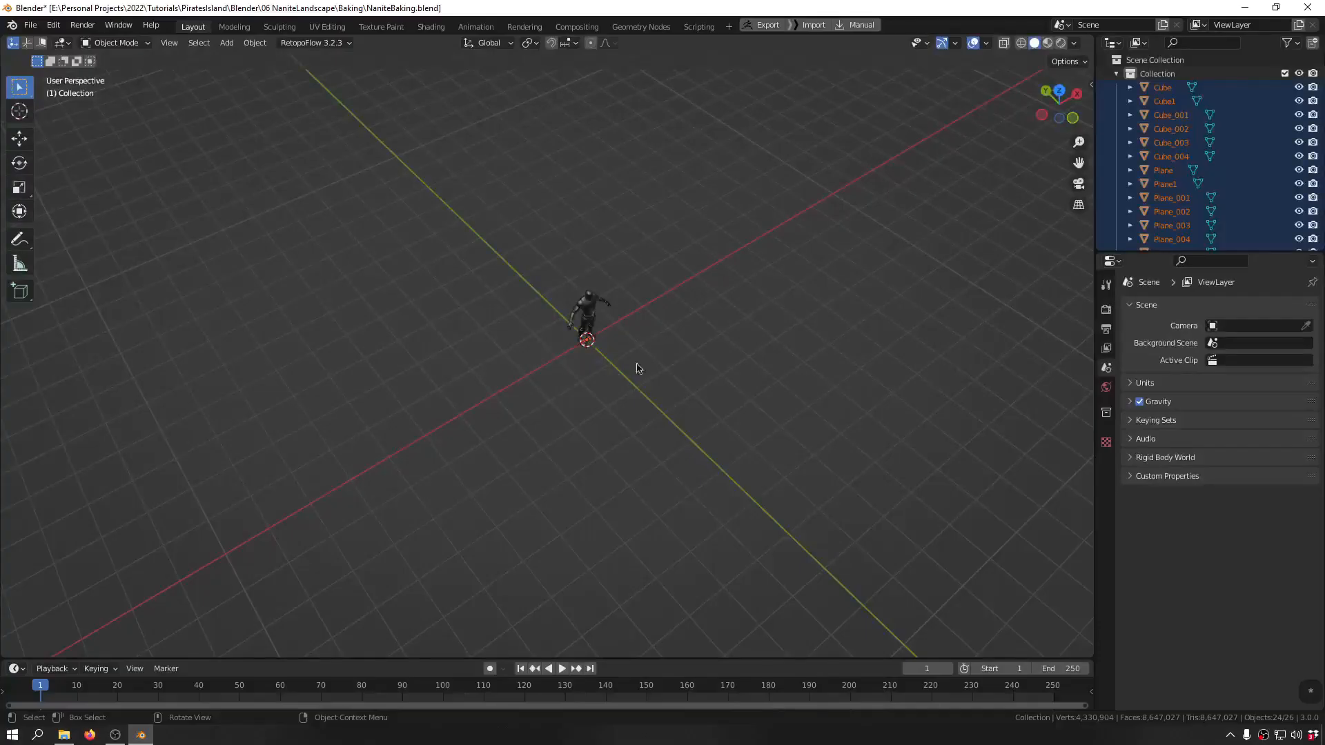
- Examine the size and layout of the imported beach meshes around the mannequin's feet
middle_drag(636, 368, 605, 247)
scroll(605, 247, up, 4)
scroll(610, 235, up, 3)
scroll(607, 234, down, 2)
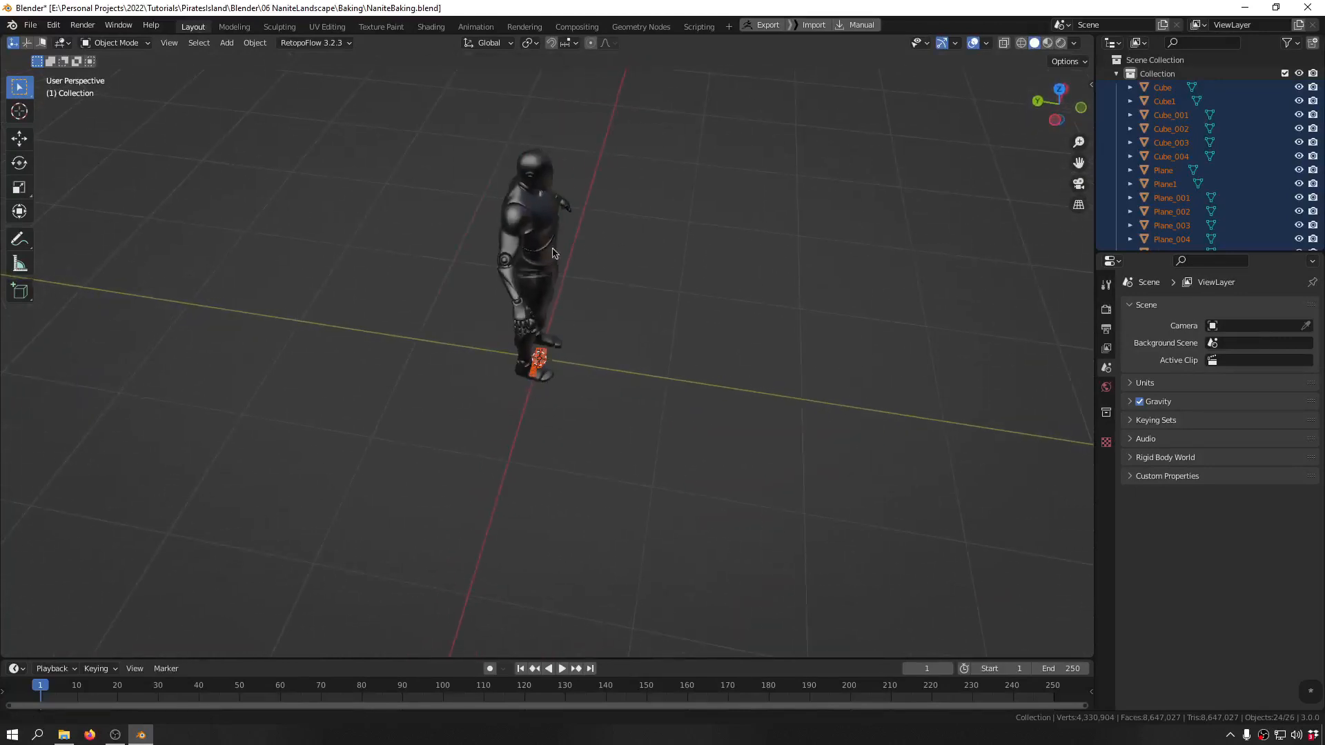
middle_drag(603, 332, 526, 369)
scroll(563, 351, up, 5)
scroll(561, 352, down, 2)
scroll(537, 201, down, 4)
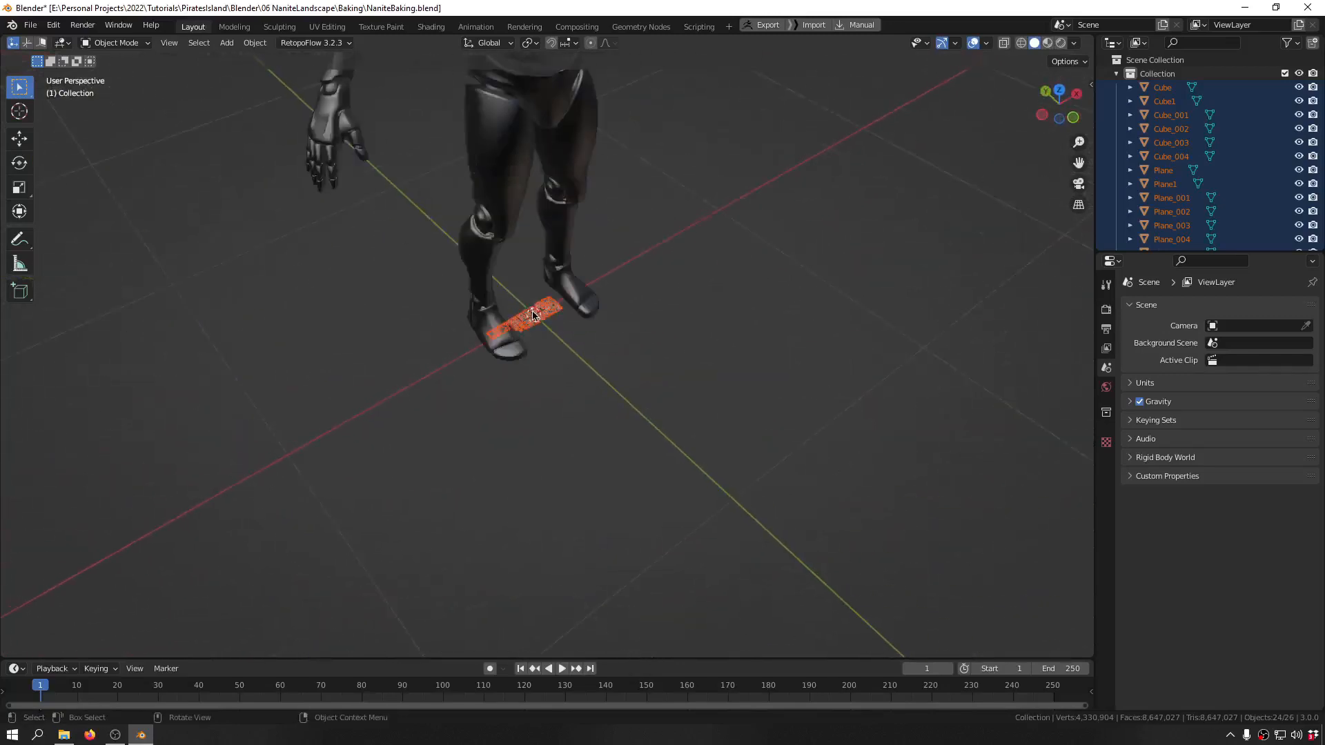
scroll(531, 345, up, 5)
middle_drag(540, 320, 527, 334)
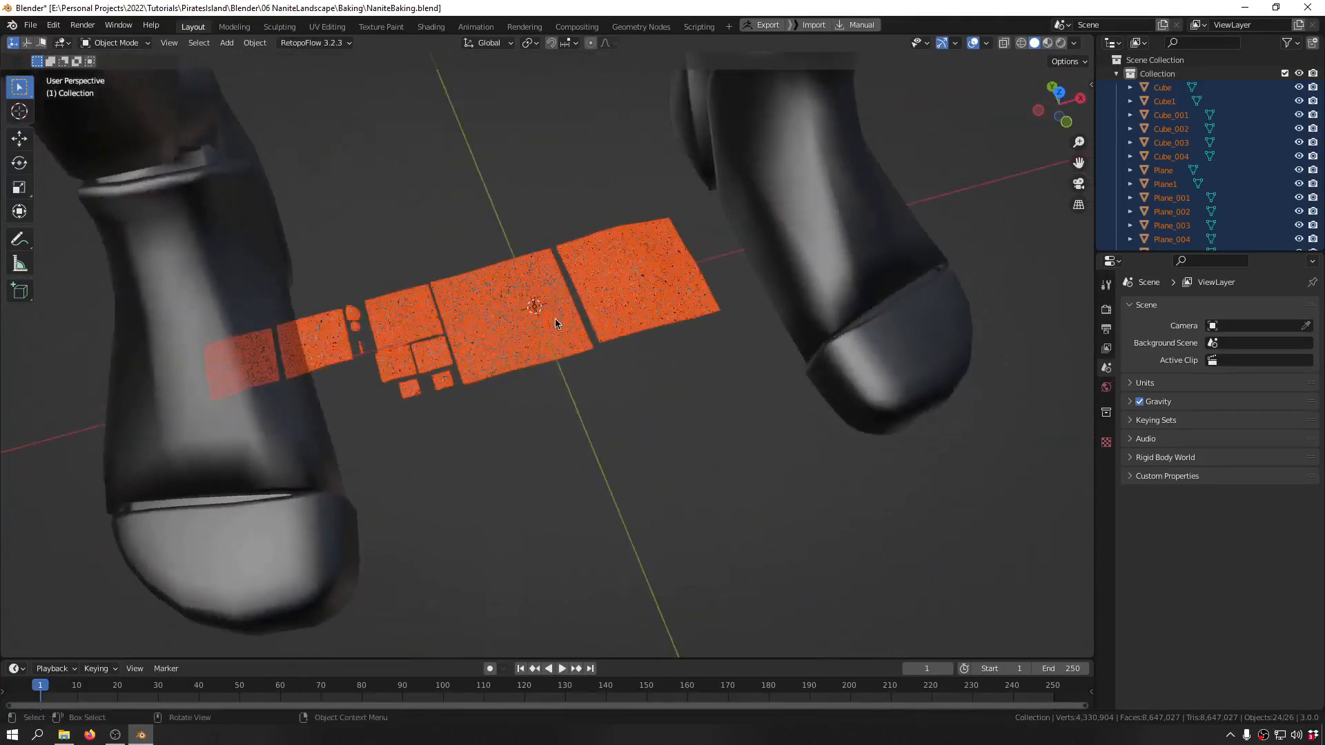
scroll(556, 323, down, 5)
- Scale all the imported beach meshes by a factor of 100 and deselect them
key(shift+space)
key(s)
scroll(810, 433, down, 6)
middle_drag(810, 433, 810, 407)
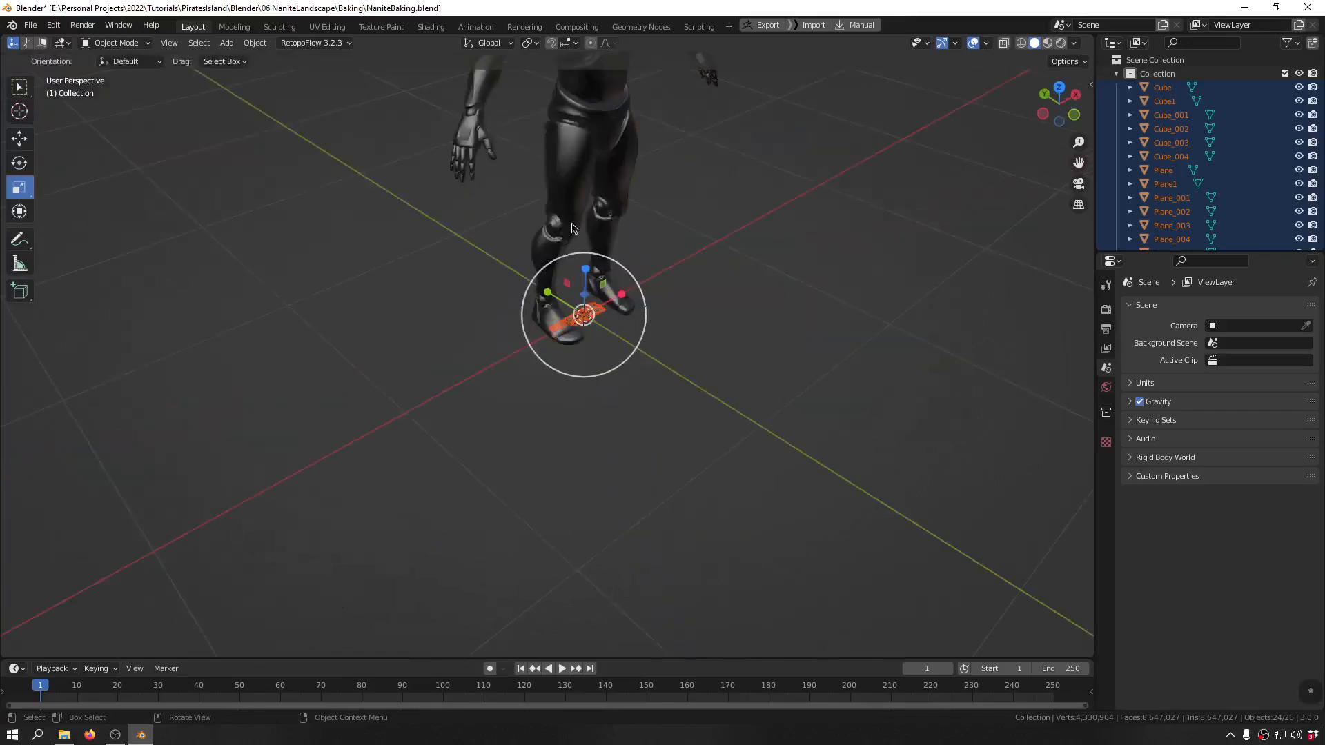
shift+middle_drag(662, 313, 623, 355)
scroll(620, 365, up, 5)
scroll(575, 342, up, 5)
scroll(578, 370, down, 10)
scroll(621, 358, down, 8)
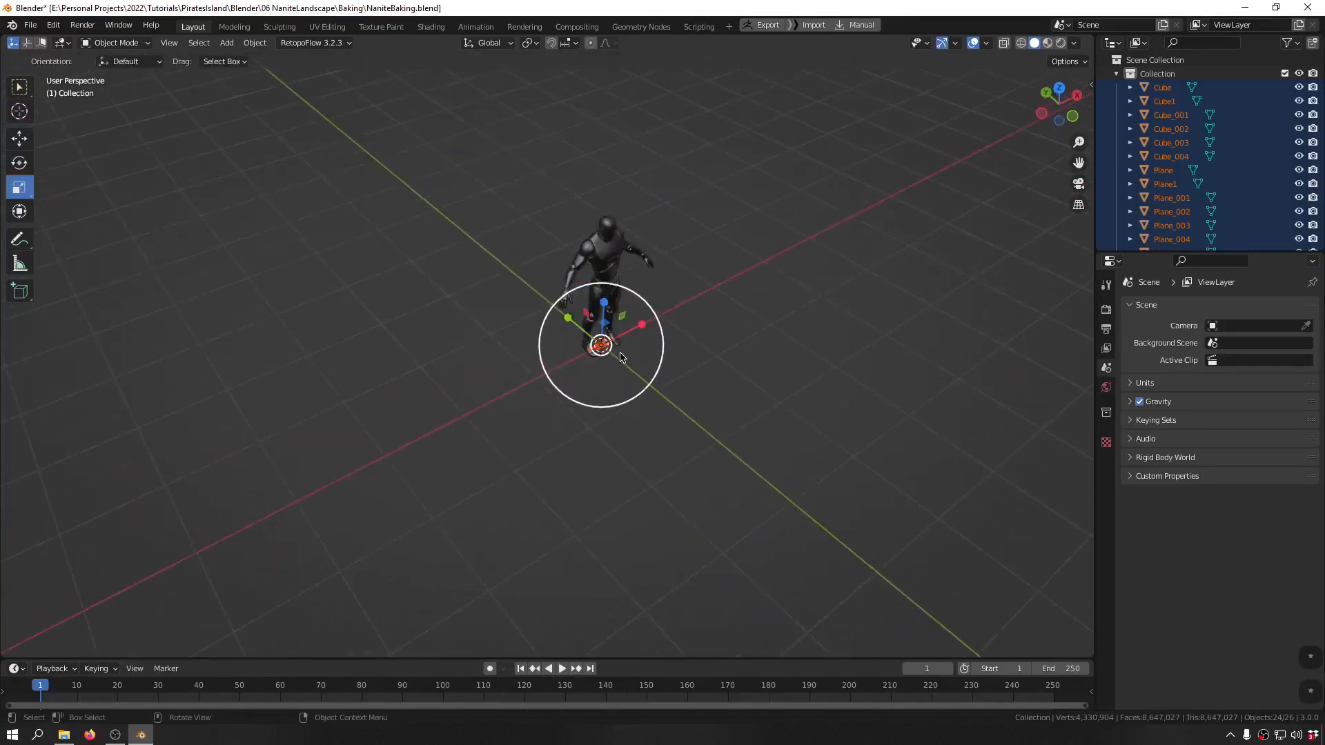
scroll(675, 348, up, 2)
text(s)
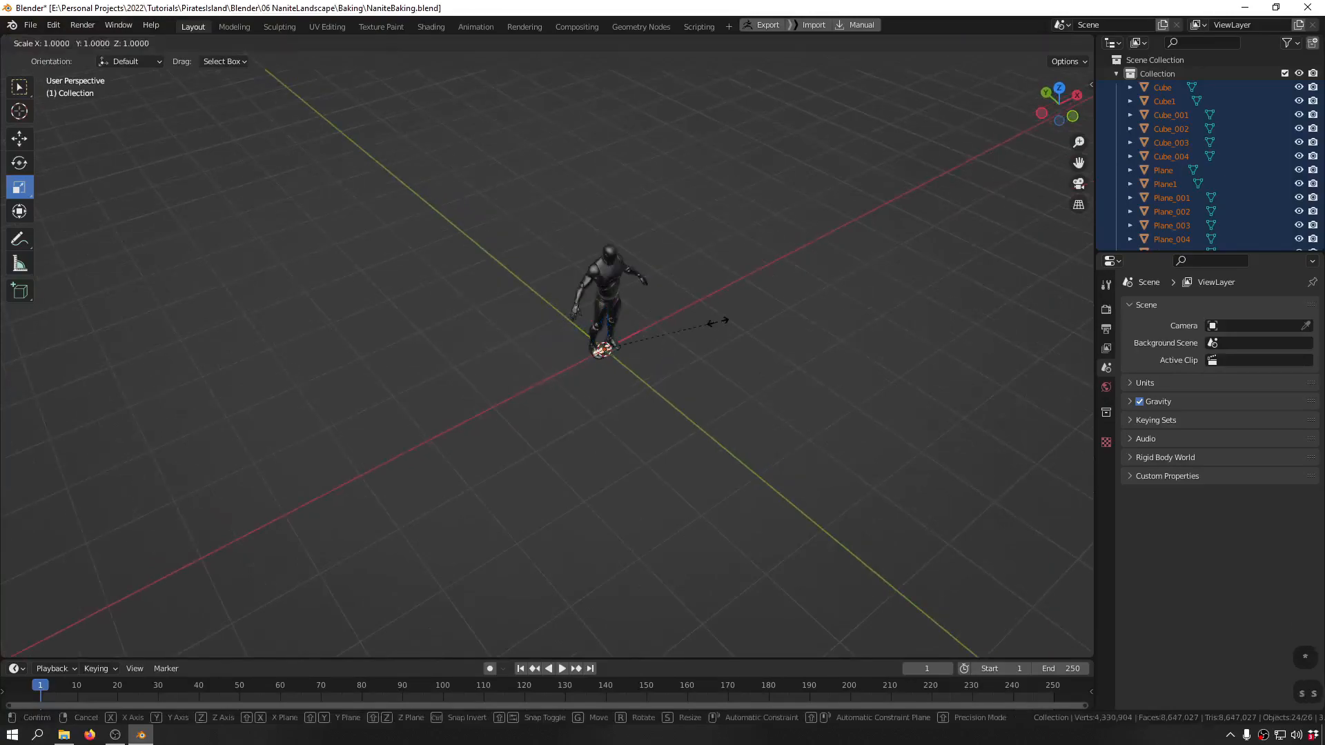
text(100)
key(Return)
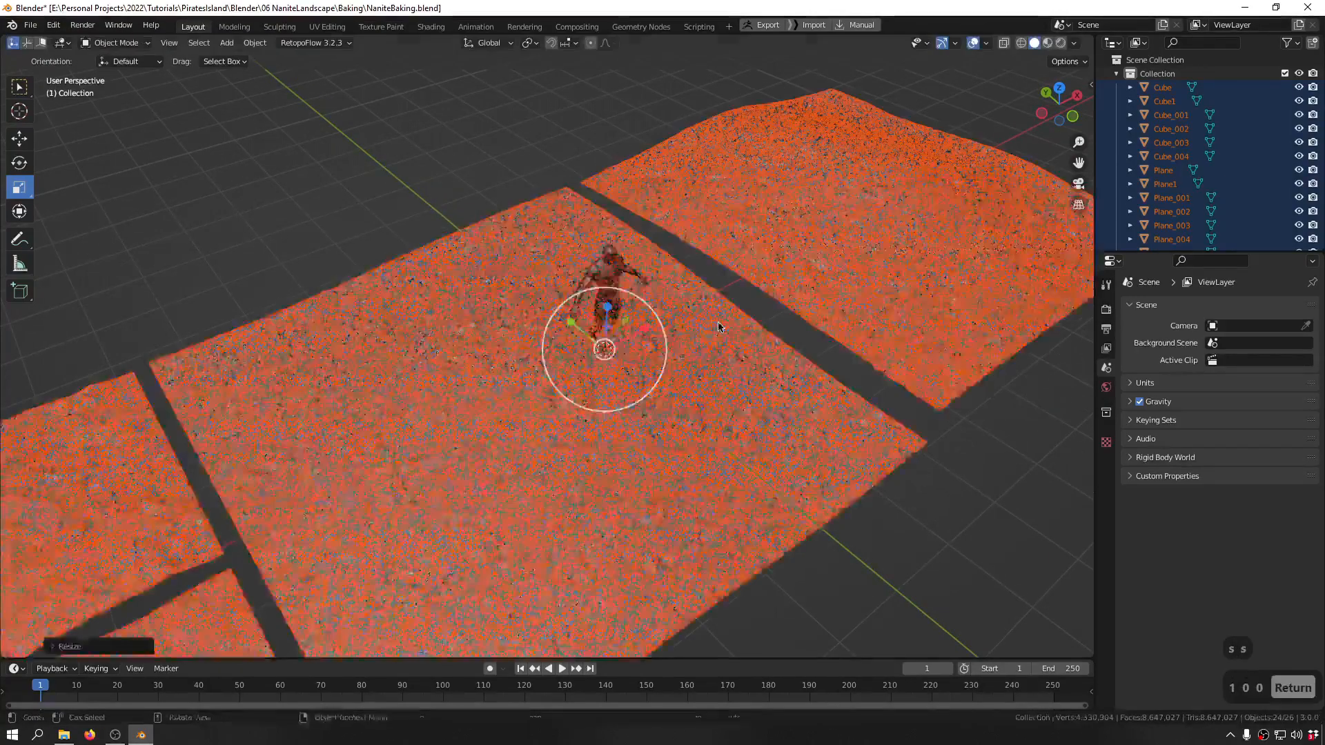
middle_drag(718, 325, 674, 235)
click(719, 150)
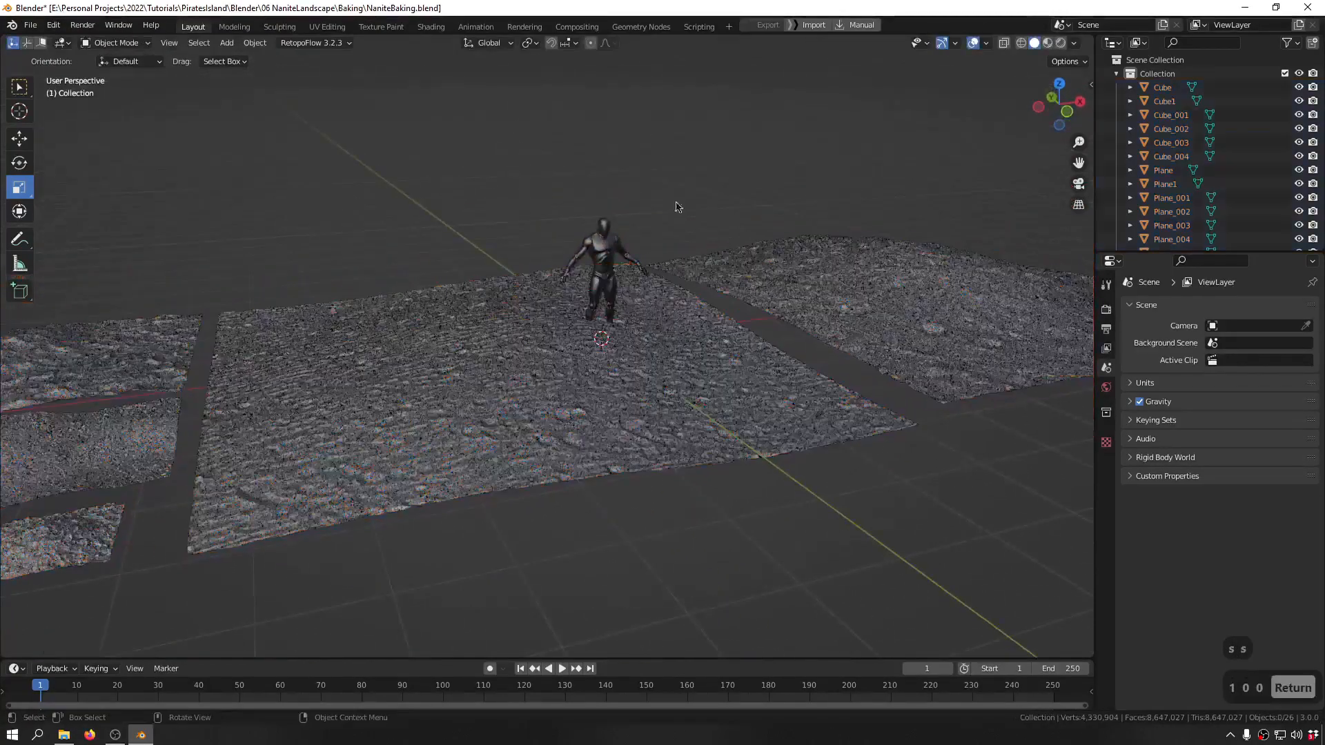
- Examine the scaled beach tiles against the mannequin, selecting the mannequin with the Move tool active
middle_drag(555, 282, 599, 422)
scroll(552, 304, down, 4)
scroll(772, 277, up, 2)
middle_drag(771, 276, 719, 327)
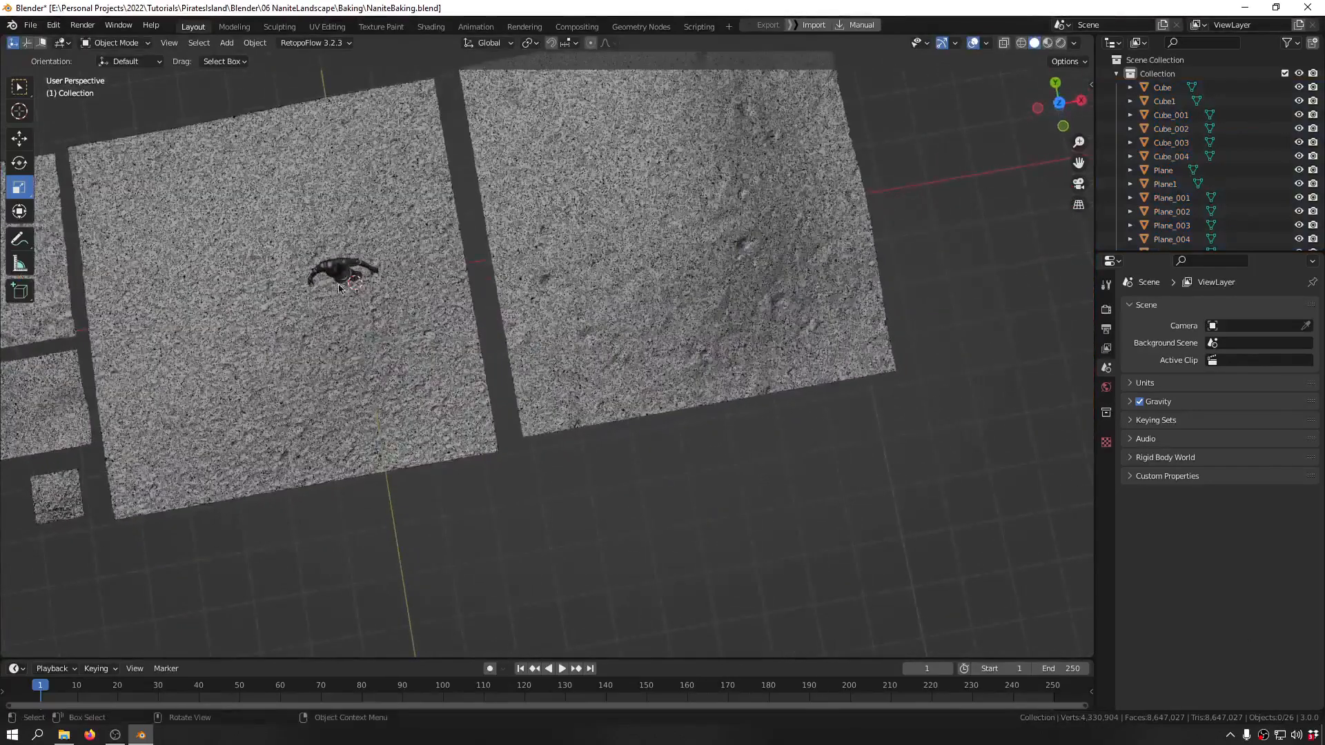
shift+middle_drag(345, 275, 545, 216)
scroll(606, 220, up, 2)
click(606, 219)
key(shift+space)
key(g)
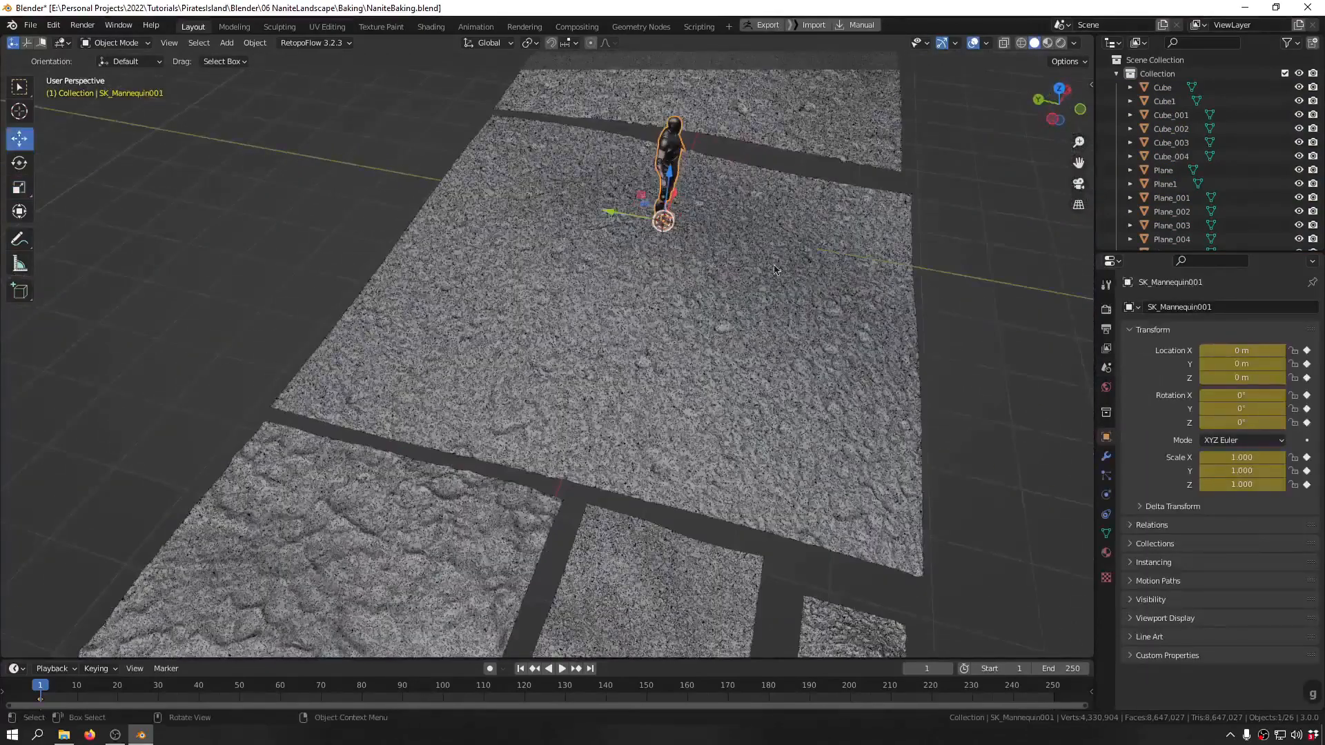
scroll(662, 218, down, 5)
middle_drag(681, 240, 570, 209)
scroll(527, 250, up, 8)
- Show the material settings of the terrain tile at the far end of the row
drag(393, 155, 201, 458)
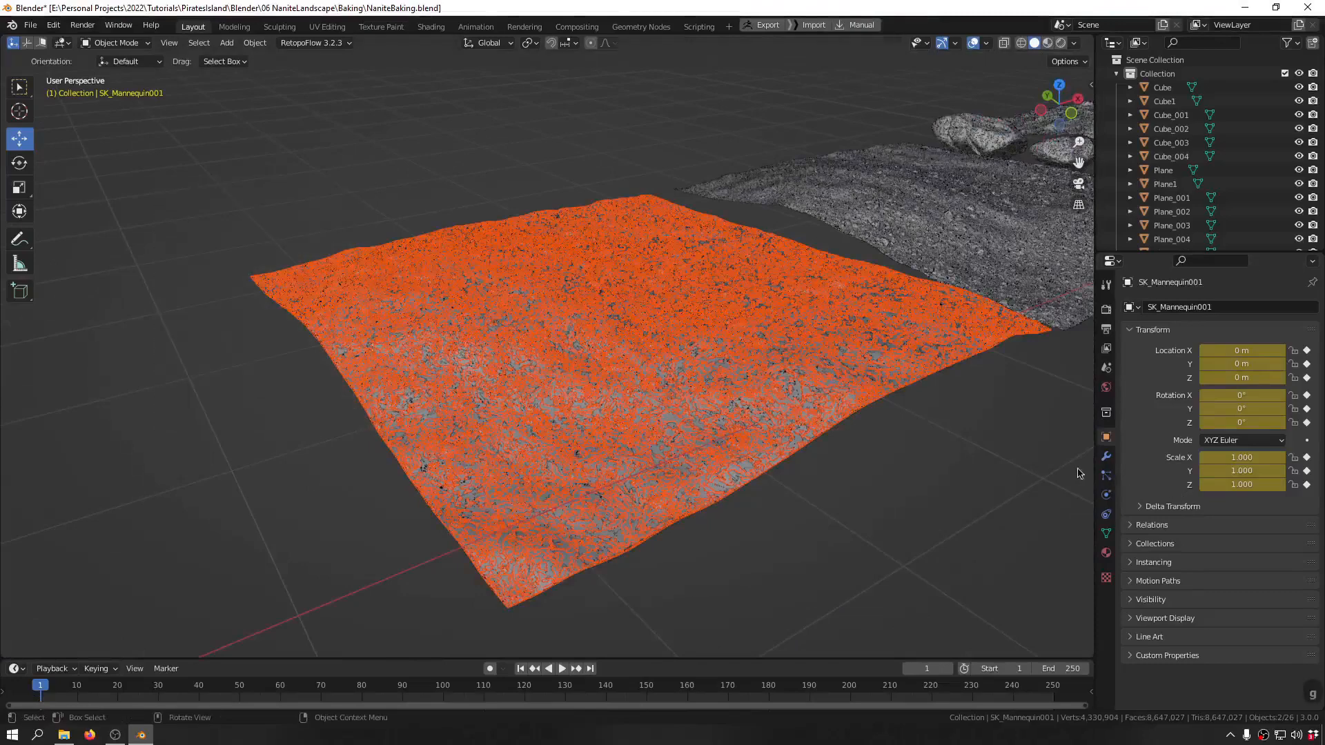
click(1105, 458)
click(1106, 553)
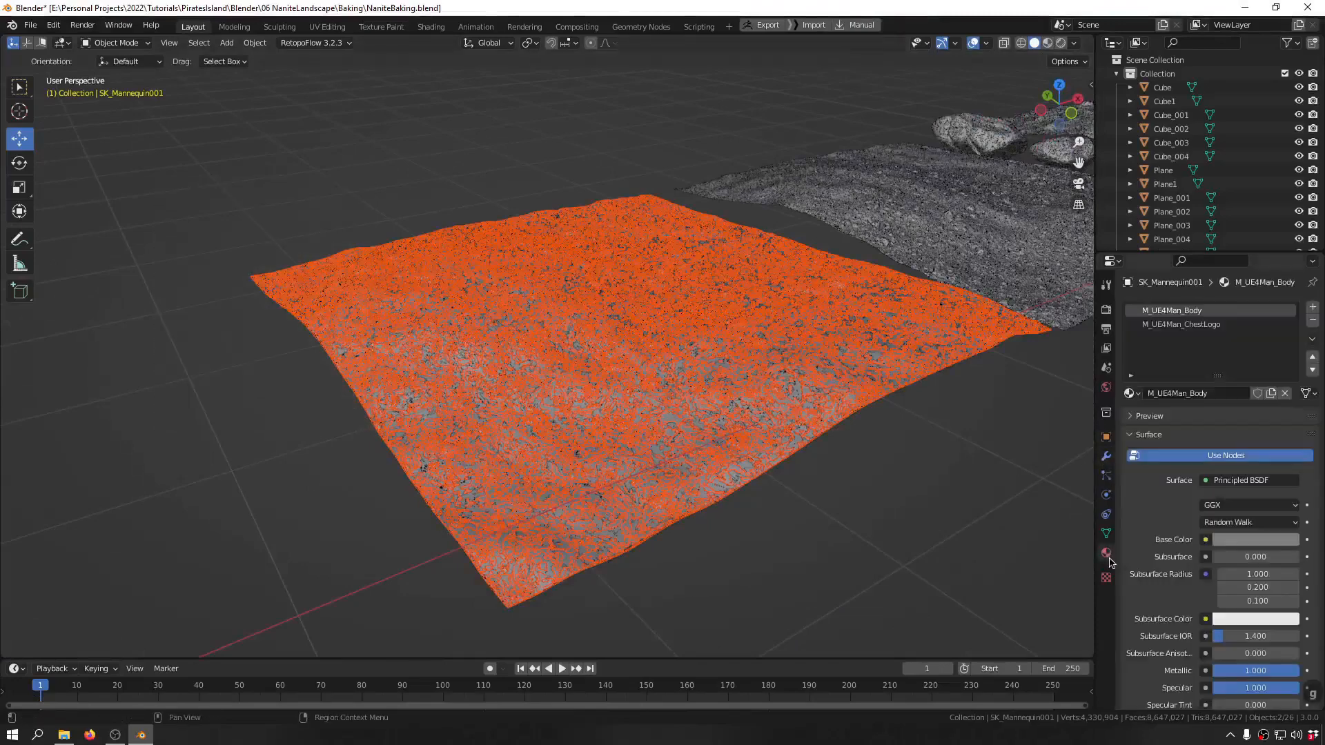
middle_drag(572, 324, 444, 184)
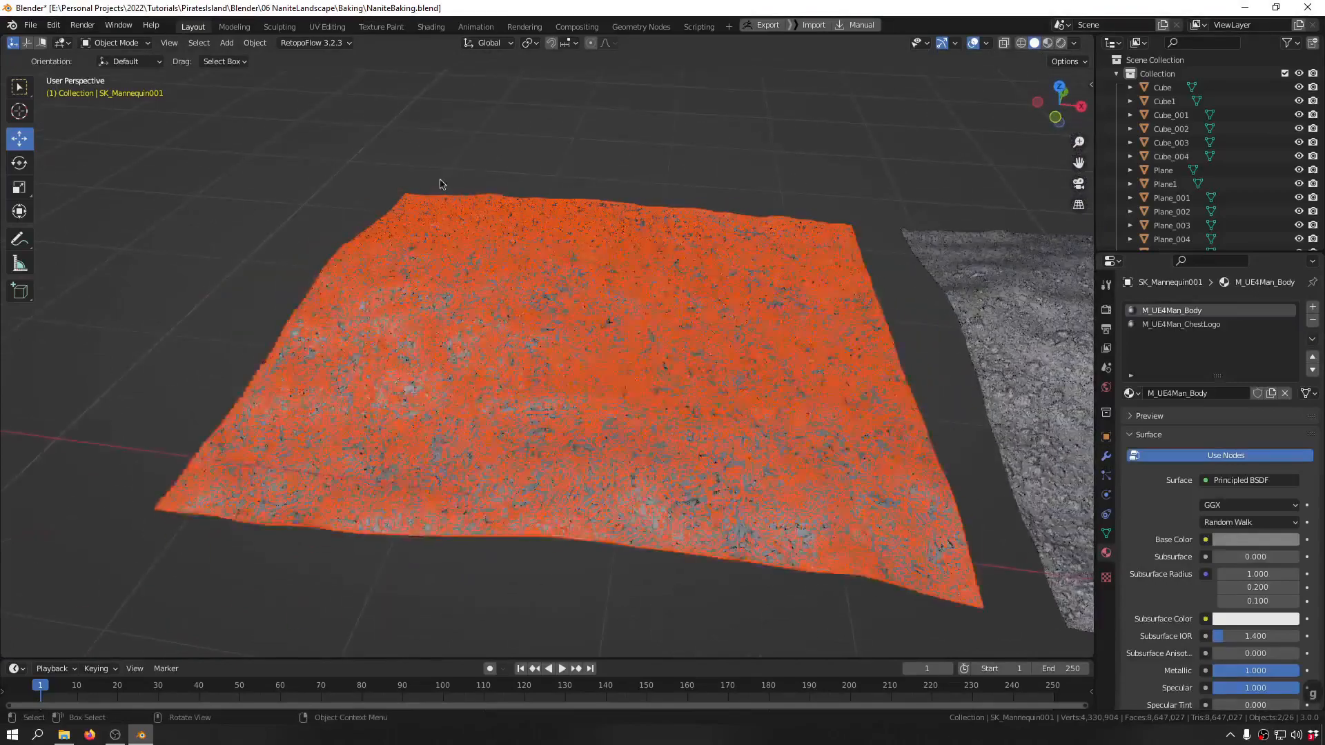
drag(494, 139, 287, 399)
click(374, 328)
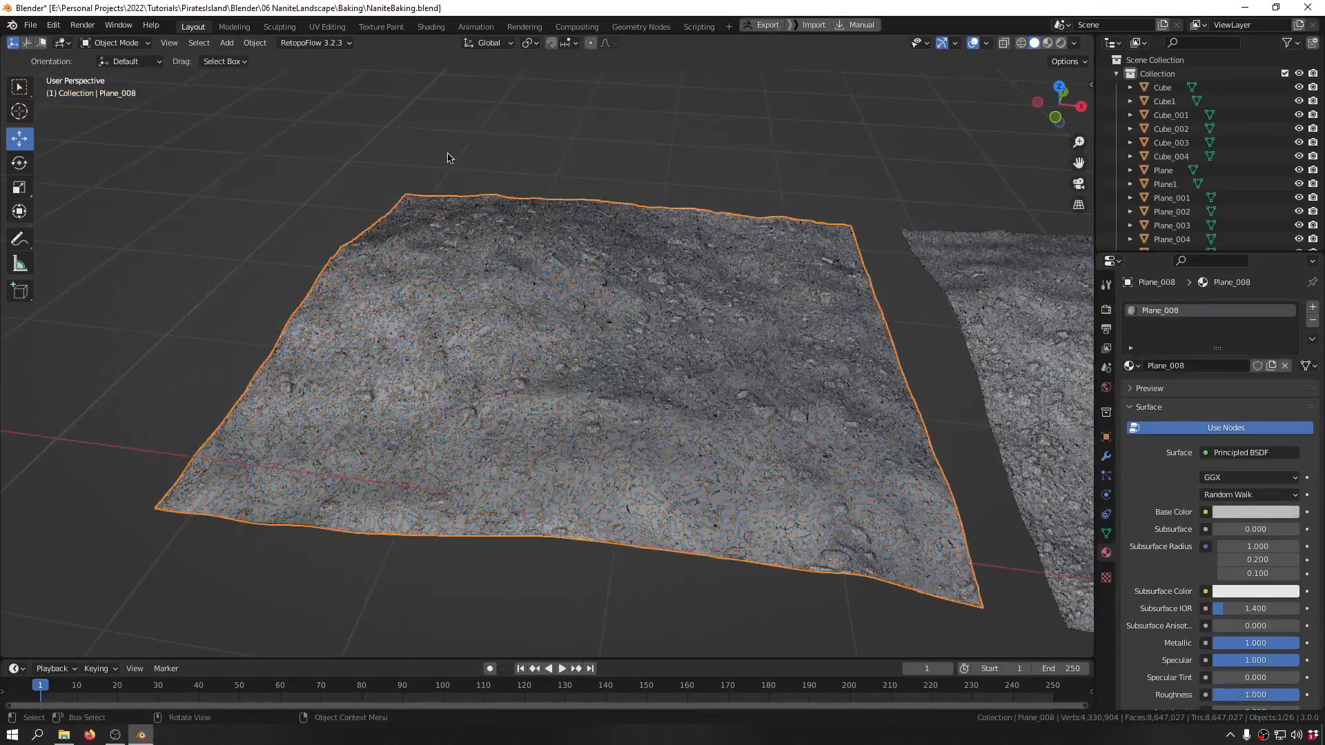
drag(449, 153, 129, 478)
scroll(412, 423, down, 5)
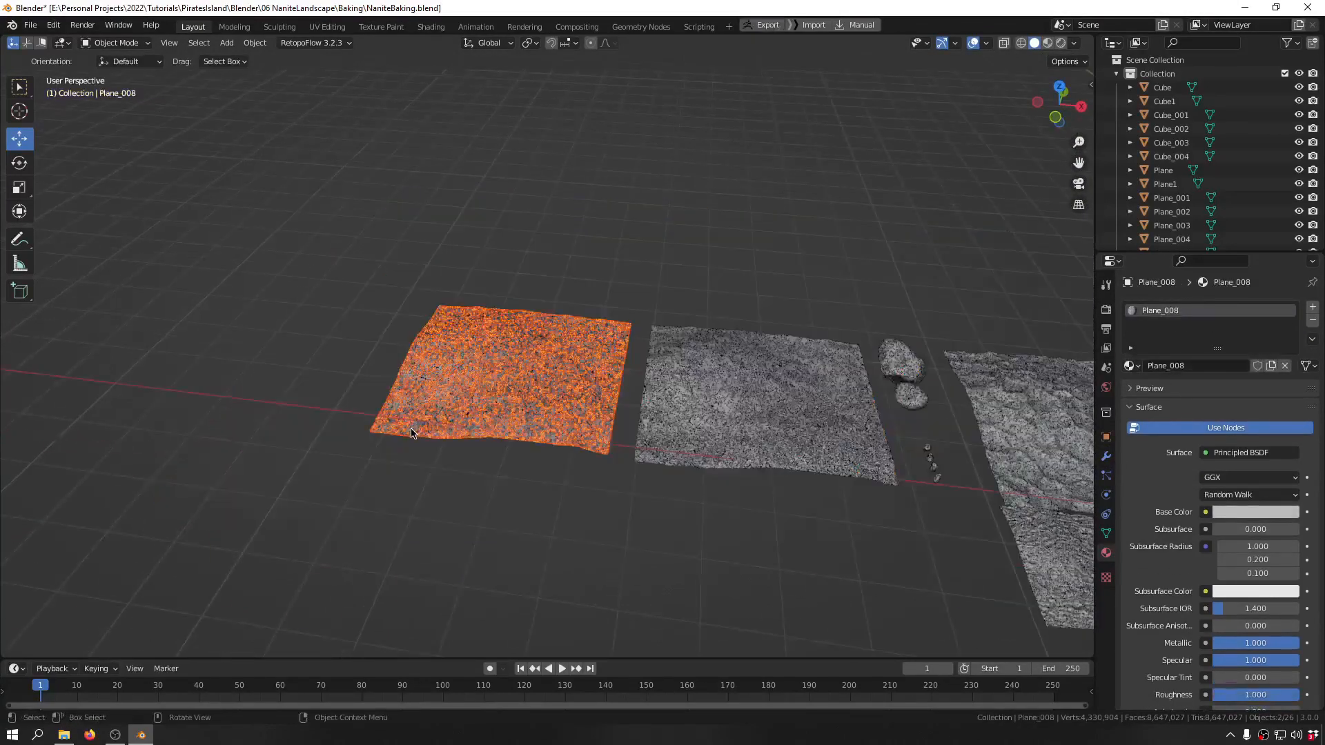
scroll(446, 392, up, 4)
middle_drag(446, 393, 448, 304)
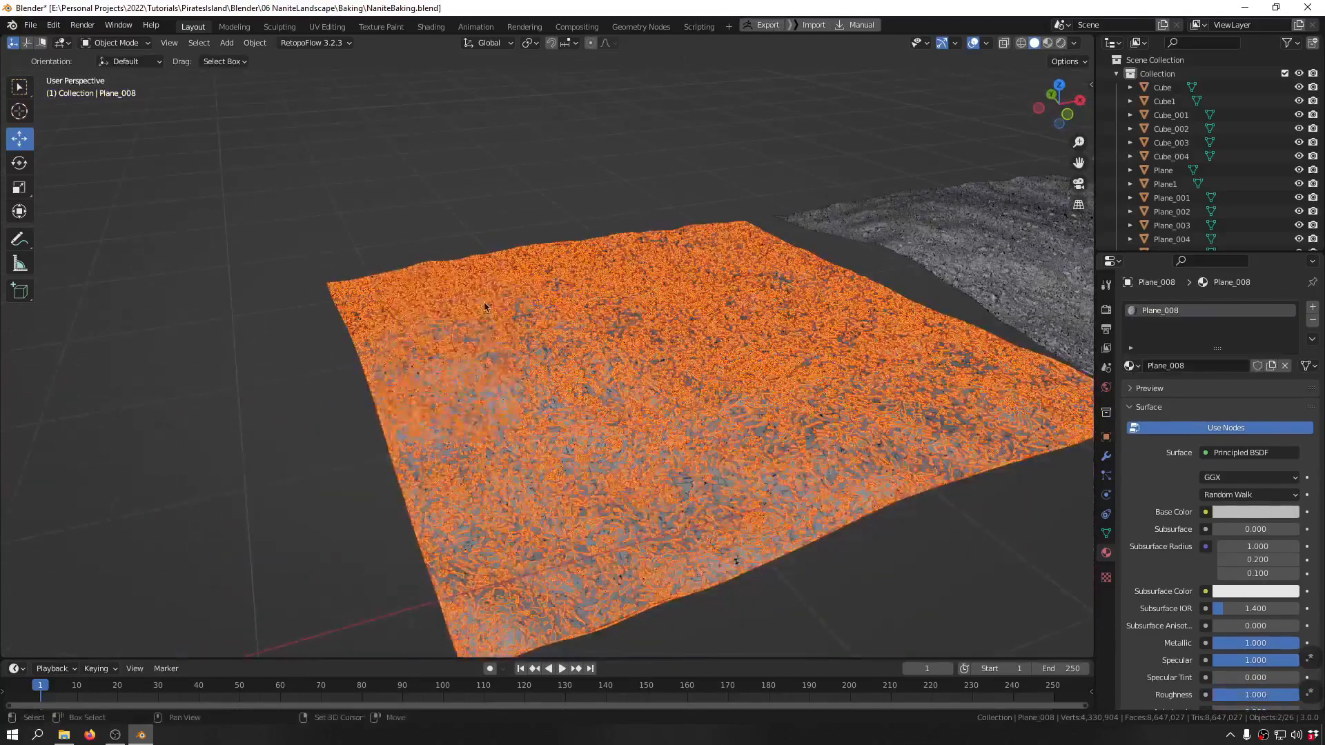
key(shift+q)
mouse_move(441, 303)
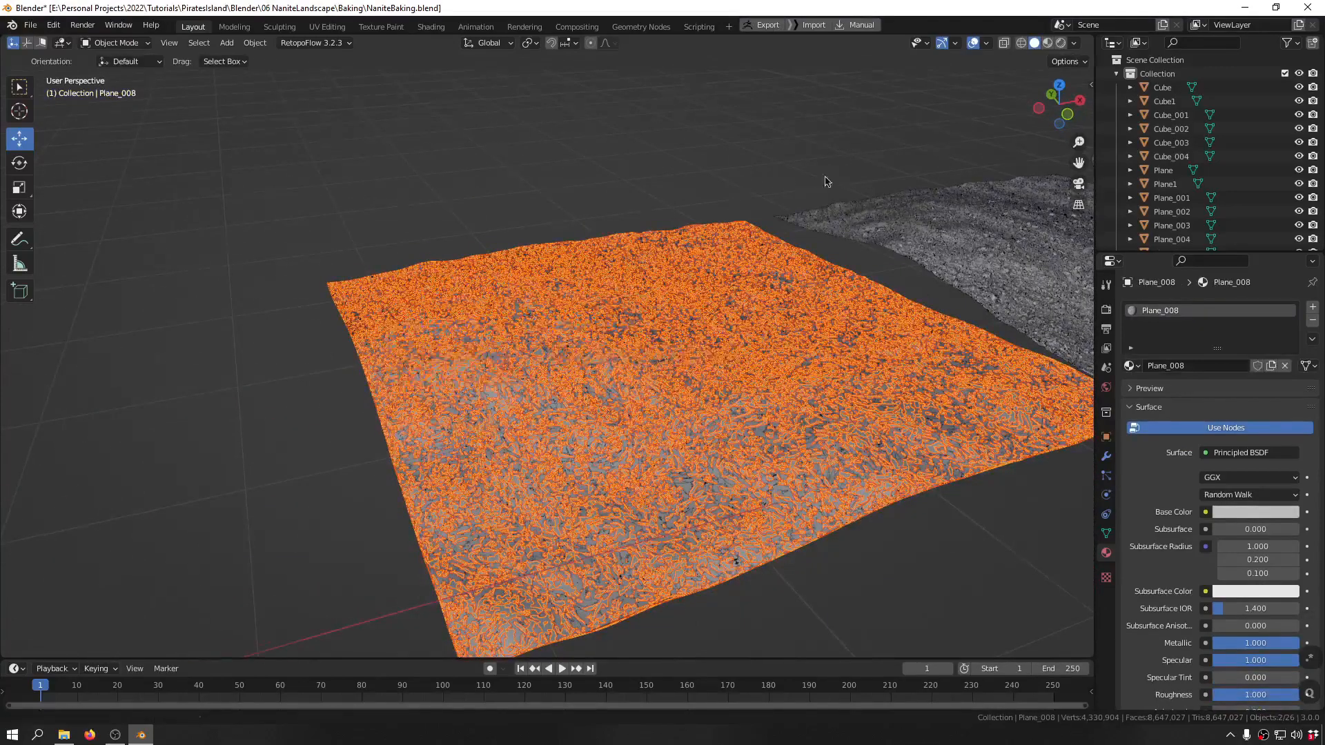
- Assign a new material named Beach_8x8 to both overlapping meshes of the large hilly beach tile, overriding all assigned slots
shift+middle_drag(825, 182, 466, 297)
scroll(485, 237, down, 5)
scroll(547, 227, down, 2)
middle_drag(672, 207, 832, 207)
click(623, 218)
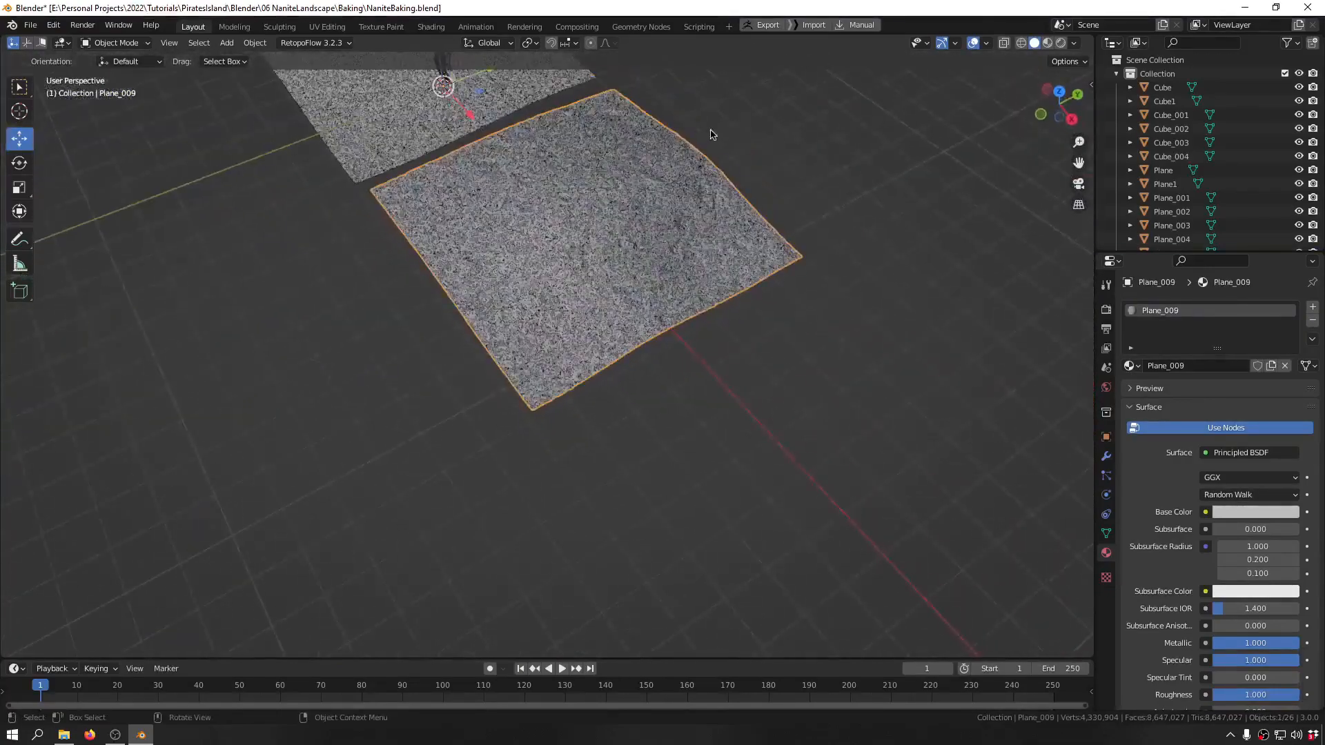
drag(831, 213, 710, 334)
middle_drag(711, 334, 812, 274)
scroll(742, 272, up, 2)
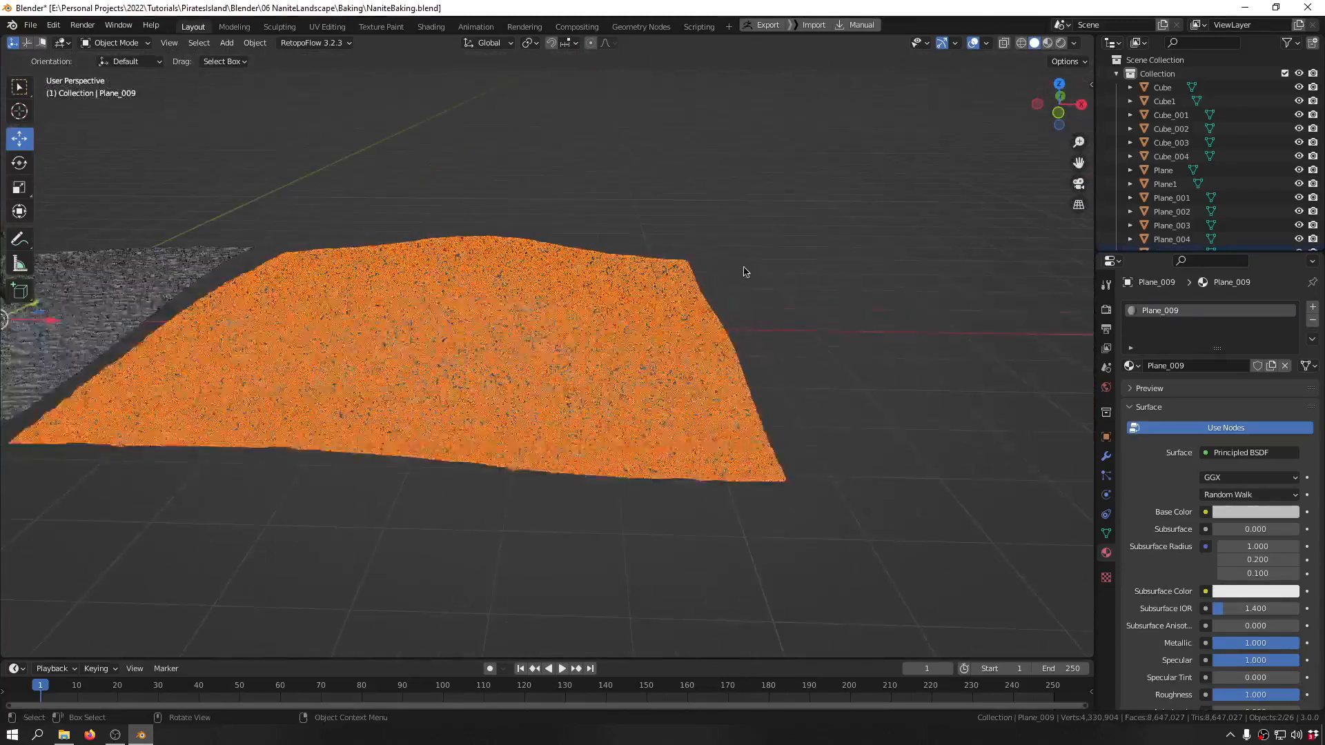
scroll(737, 282, up, 1)
key(shift+q)
mouse_move(745, 278)
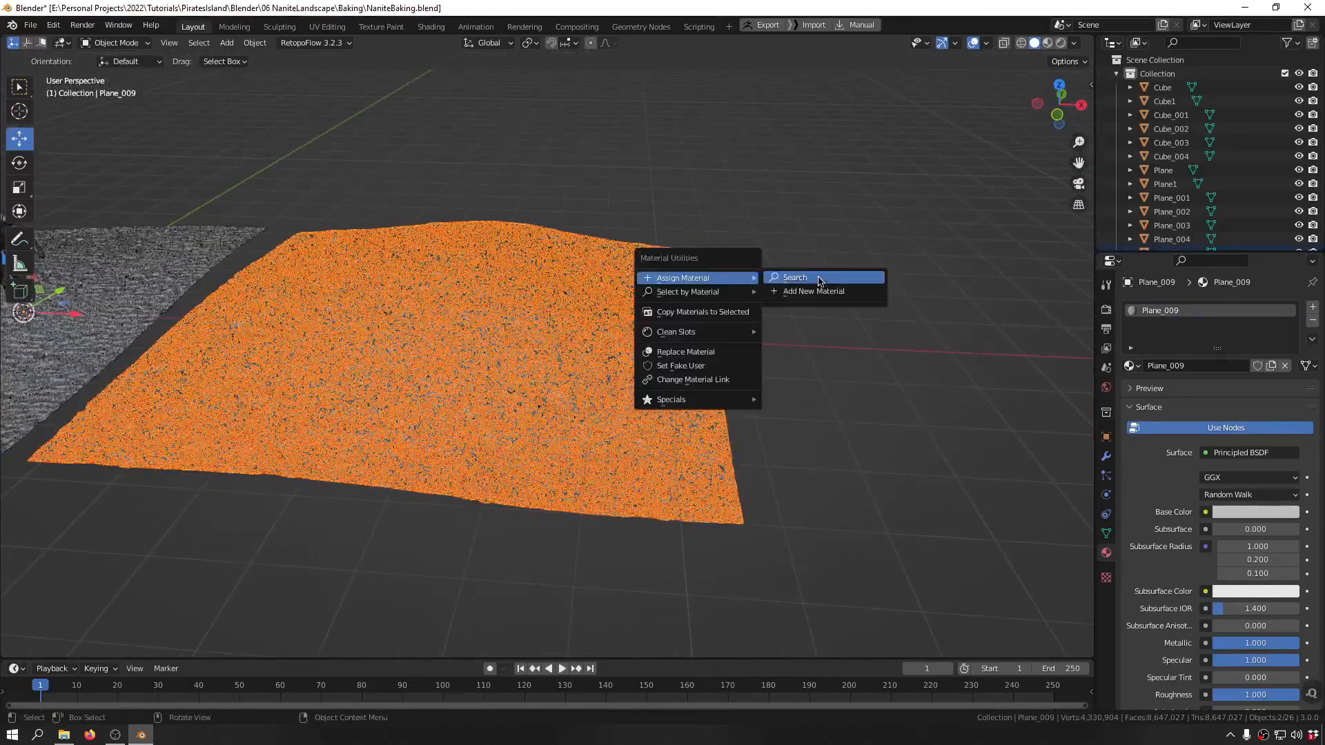
click(835, 289)
click(831, 318)
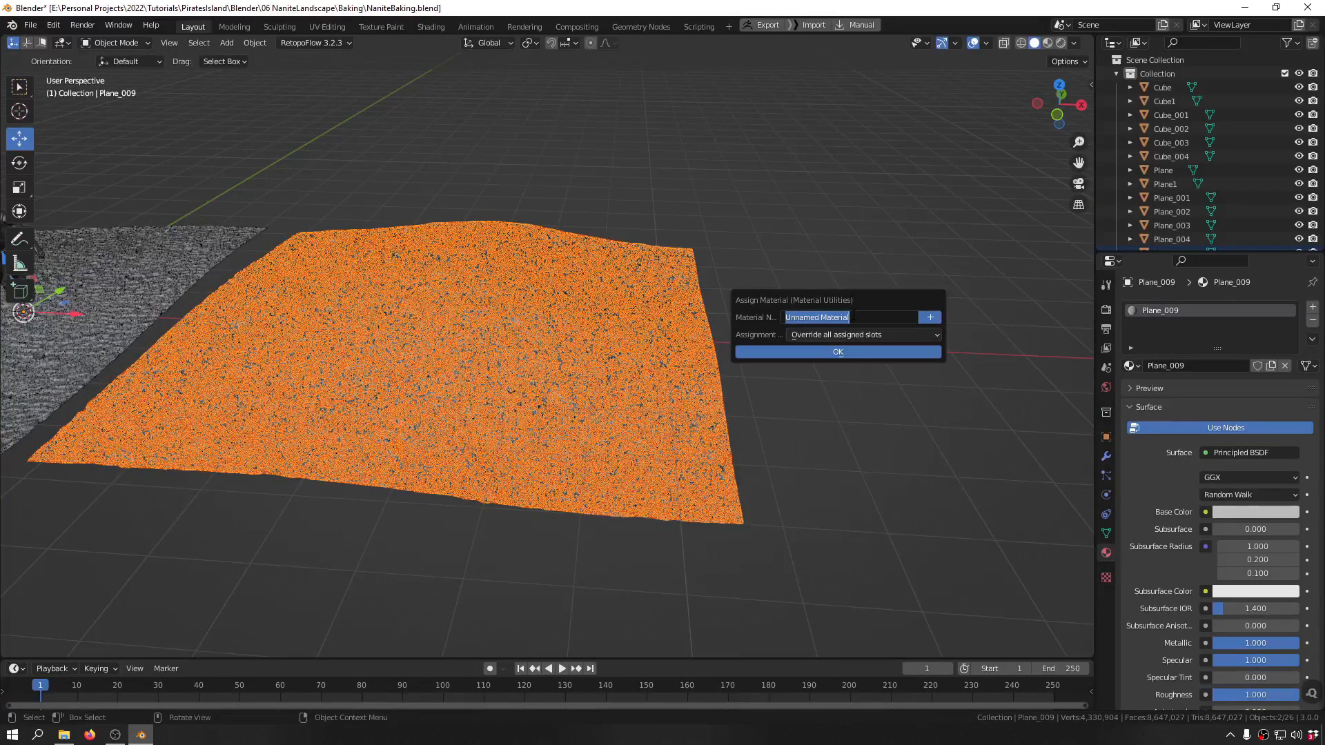
text(Beach)
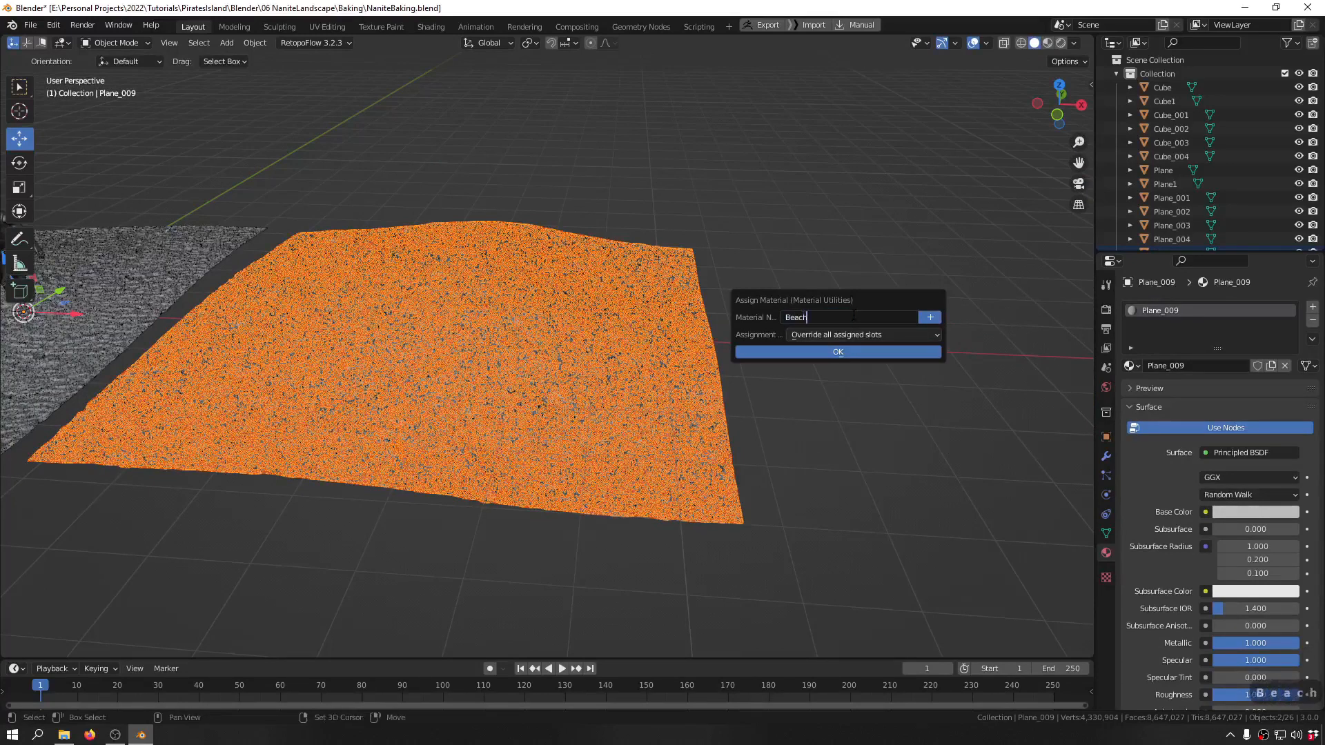
text( 8x8)
key(ctrl+a)
key(ctrl+c)
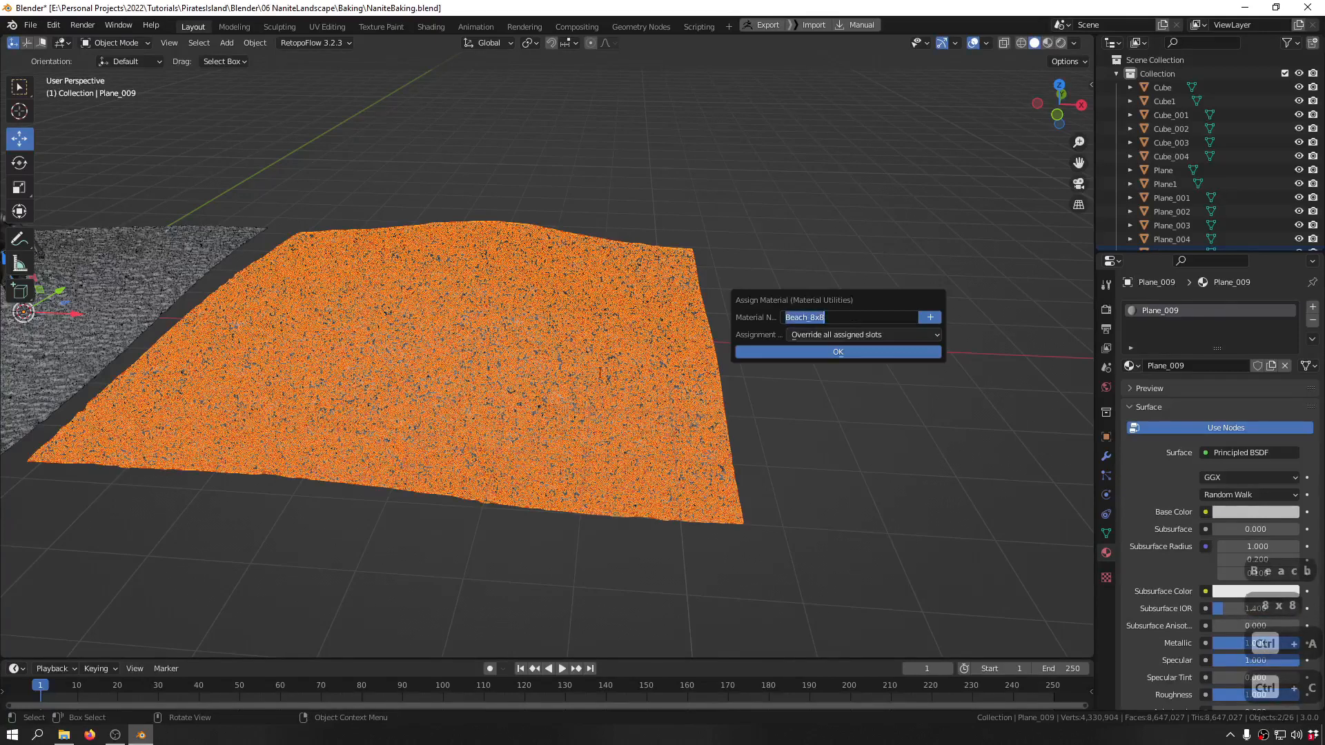
click(890, 361)
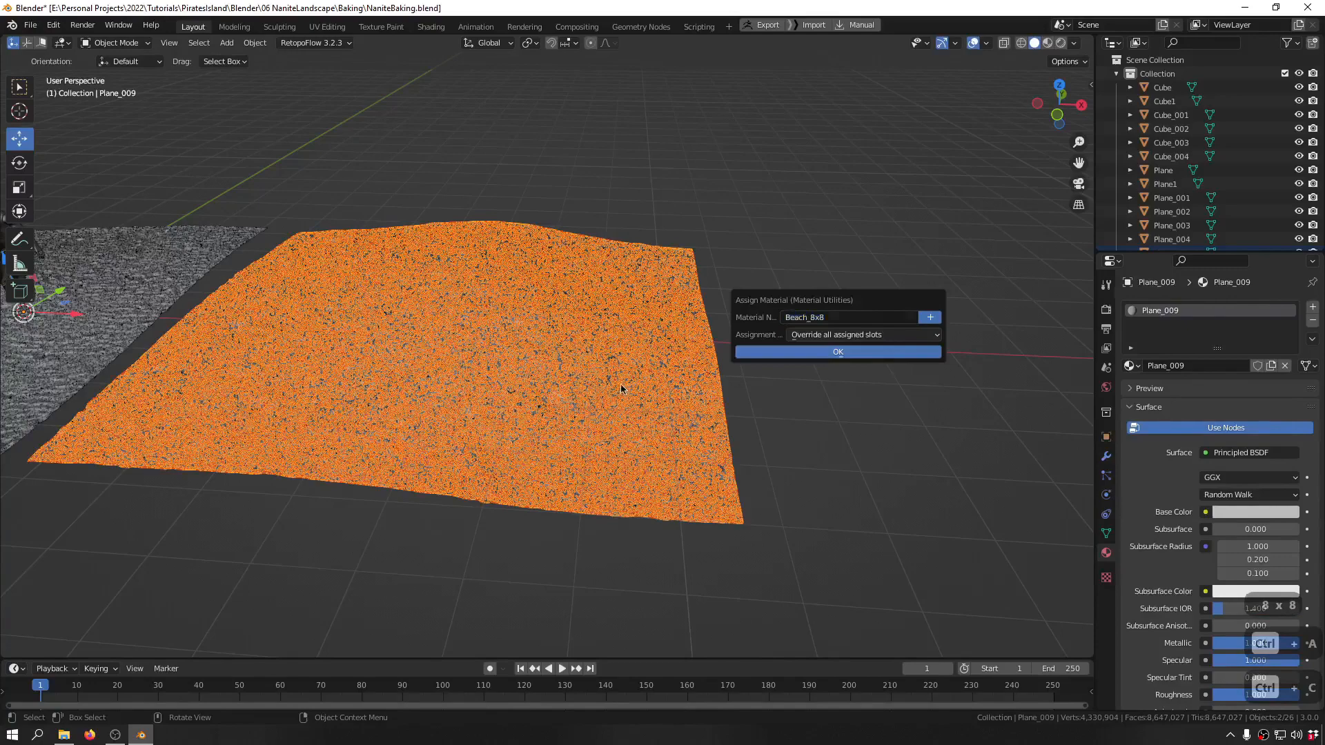
key(Return)
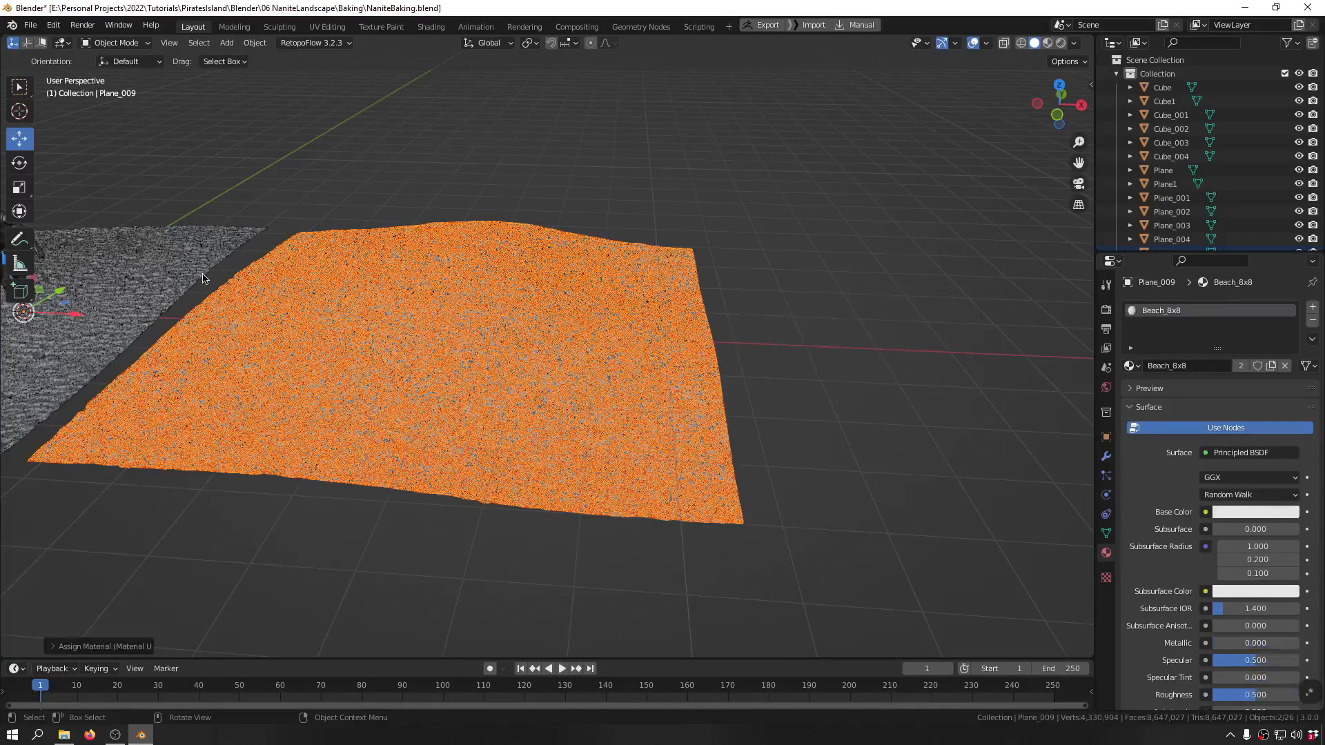
middle_drag(202, 278, 692, 106)
click(684, 289)
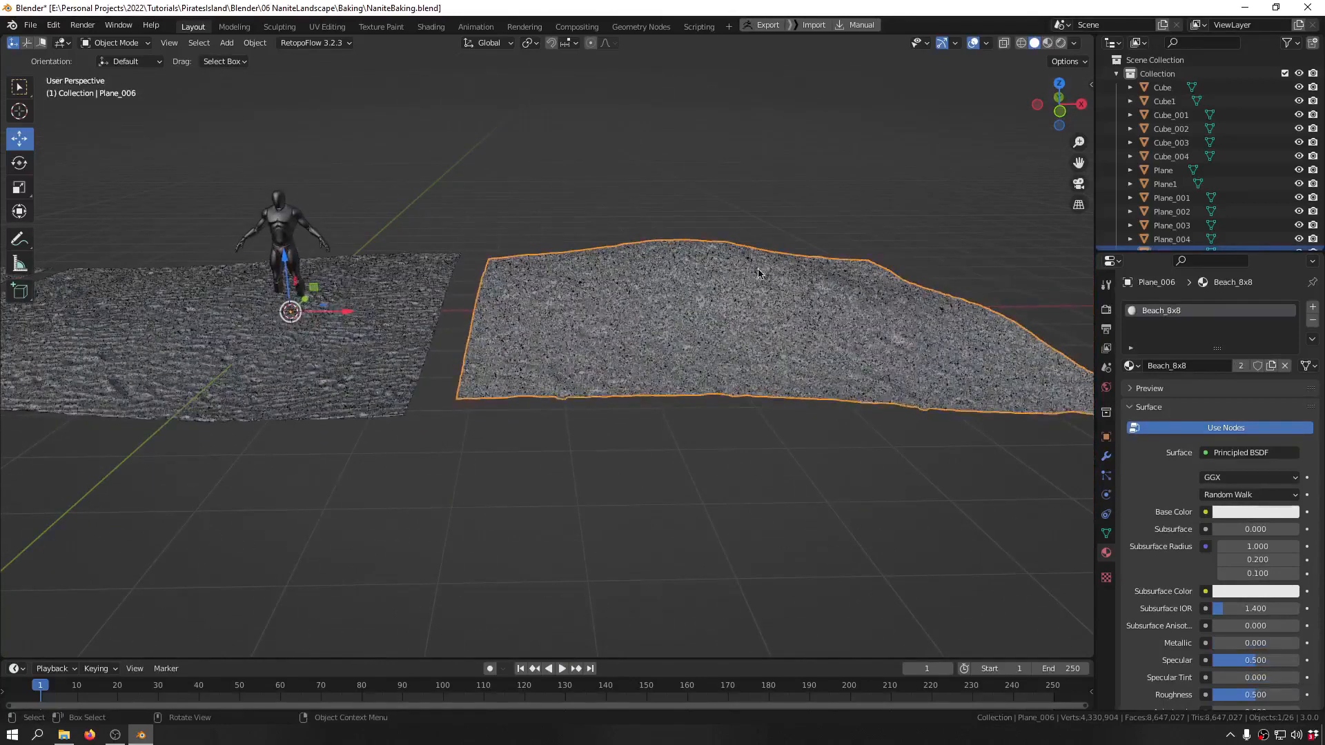
key(r)
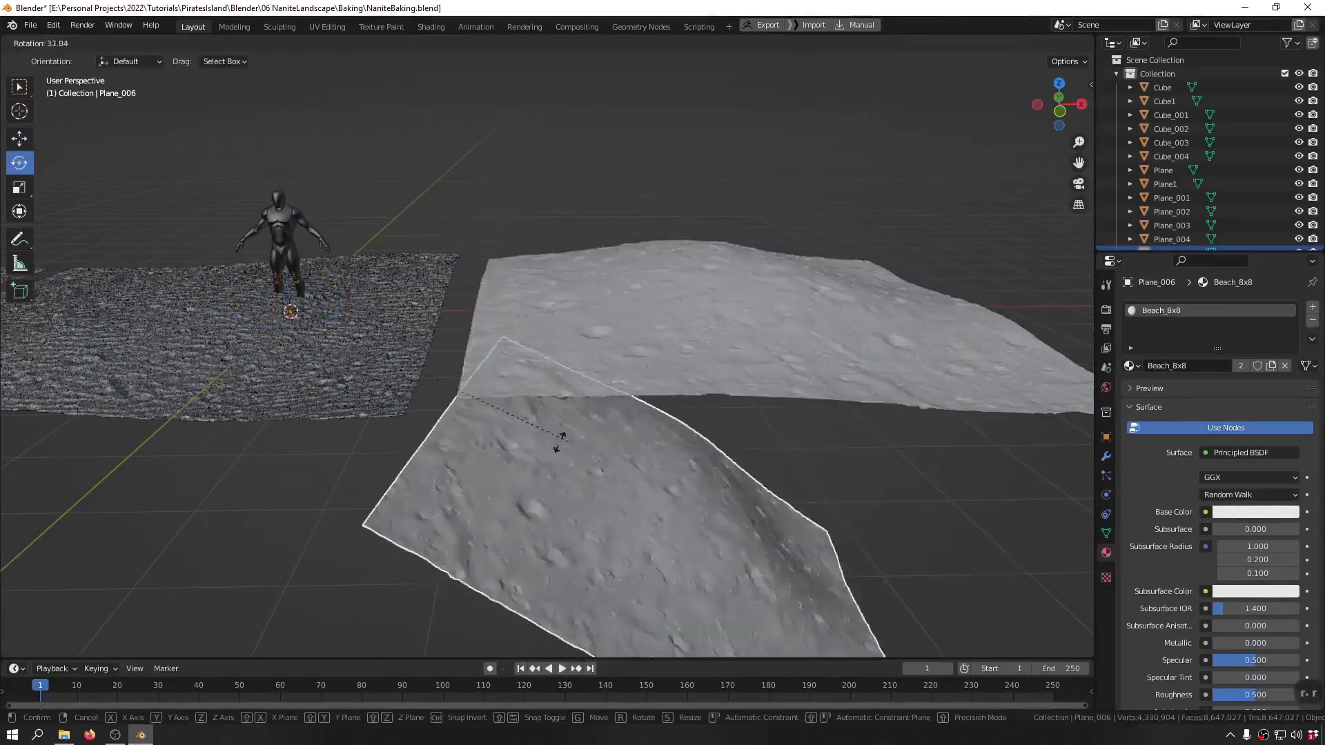
right_click(574, 277)
- Set the origins of both overlapping Beach_8x8 meshes to the centre of the tile and clear the selection
drag(939, 137, 668, 564)
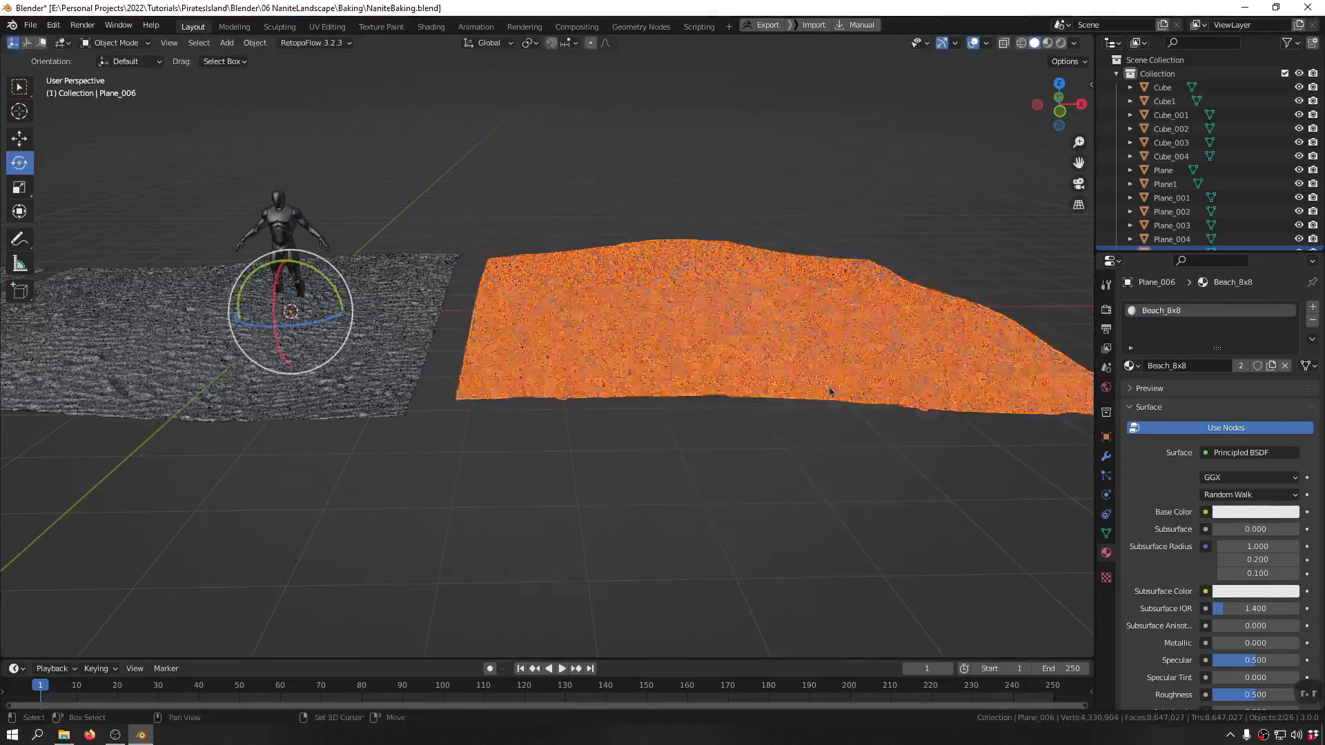
shift+middle_drag(828, 379, 708, 404)
middle_drag(779, 269, 759, 293)
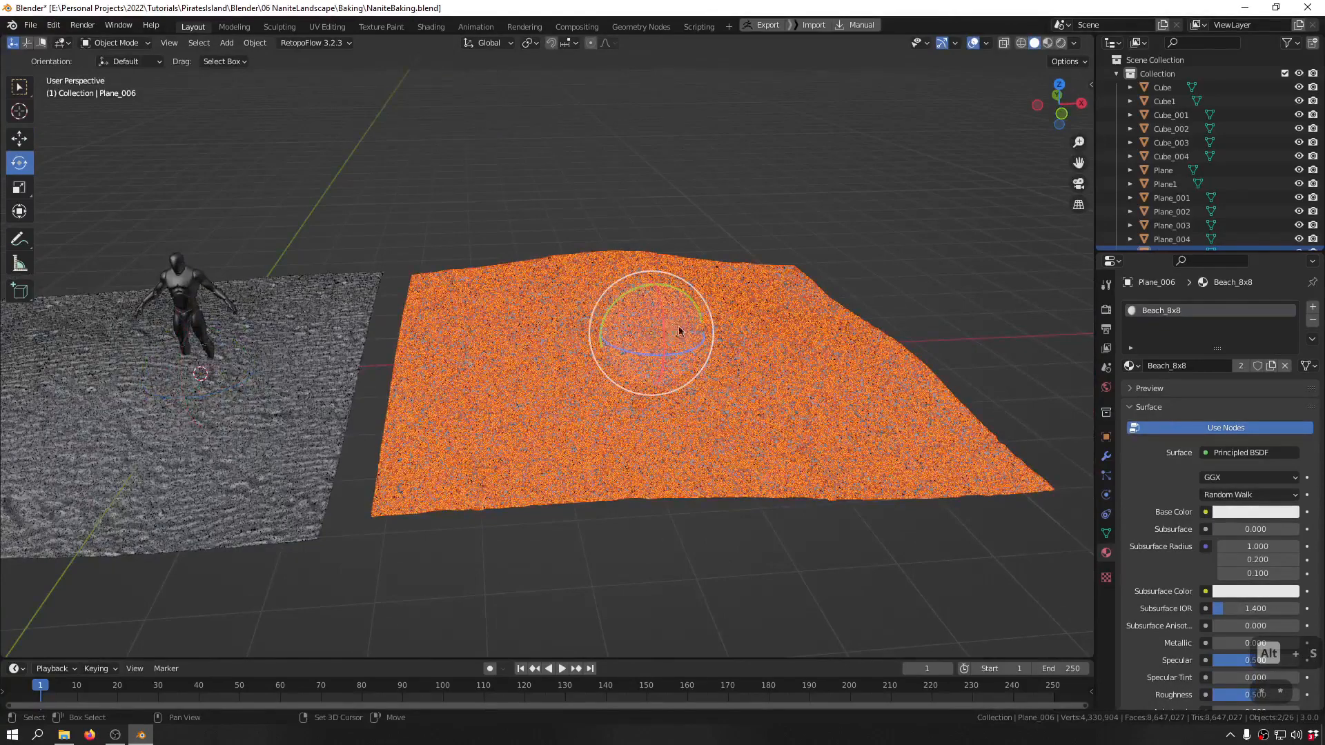
middle_drag(648, 348, 681, 329)
key(alt+a)
scroll(680, 329, up, 8)
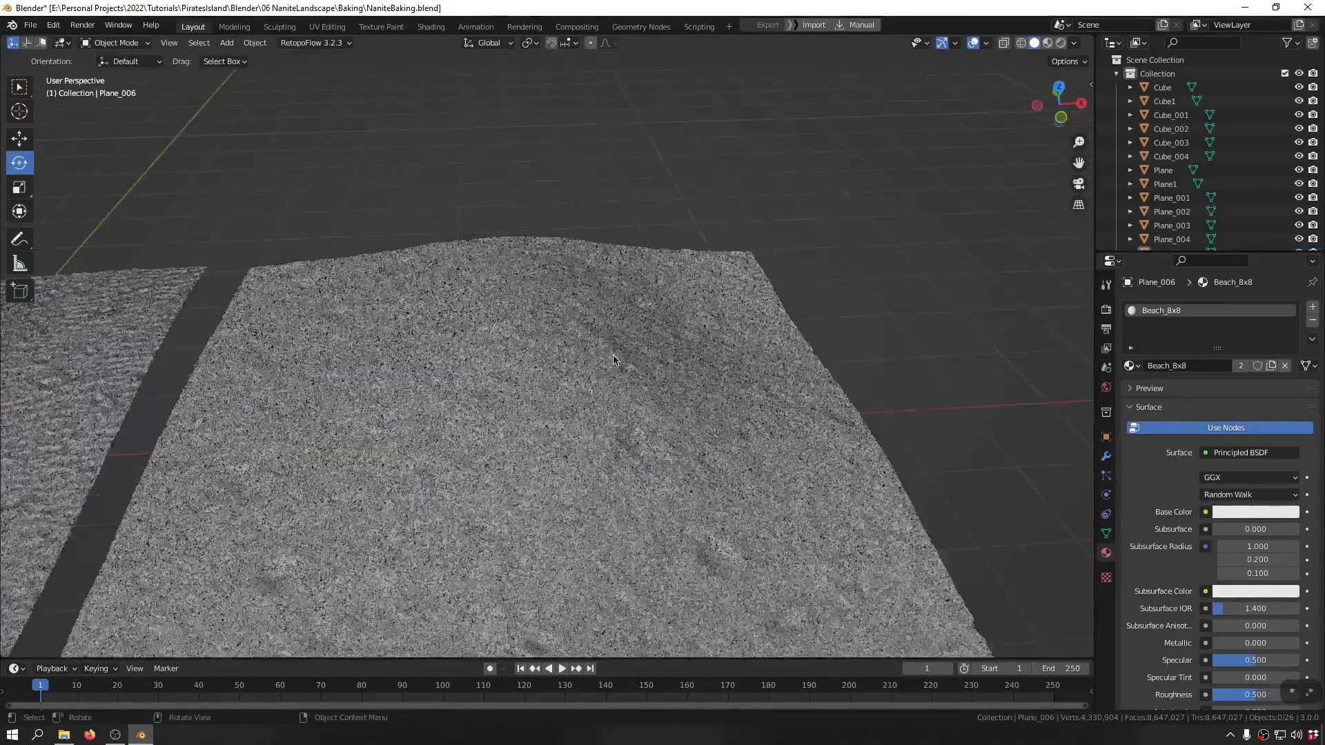
- Select both overlapping meshes of the hilly Beach_8x8 tile and activate the Move tool
drag(914, 140, 424, 492)
middle_drag(424, 492, 488, 482)
key(shift+space)
key(g)
middle_drag(379, 473, 458, 184)
scroll(518, 364, down, 5)
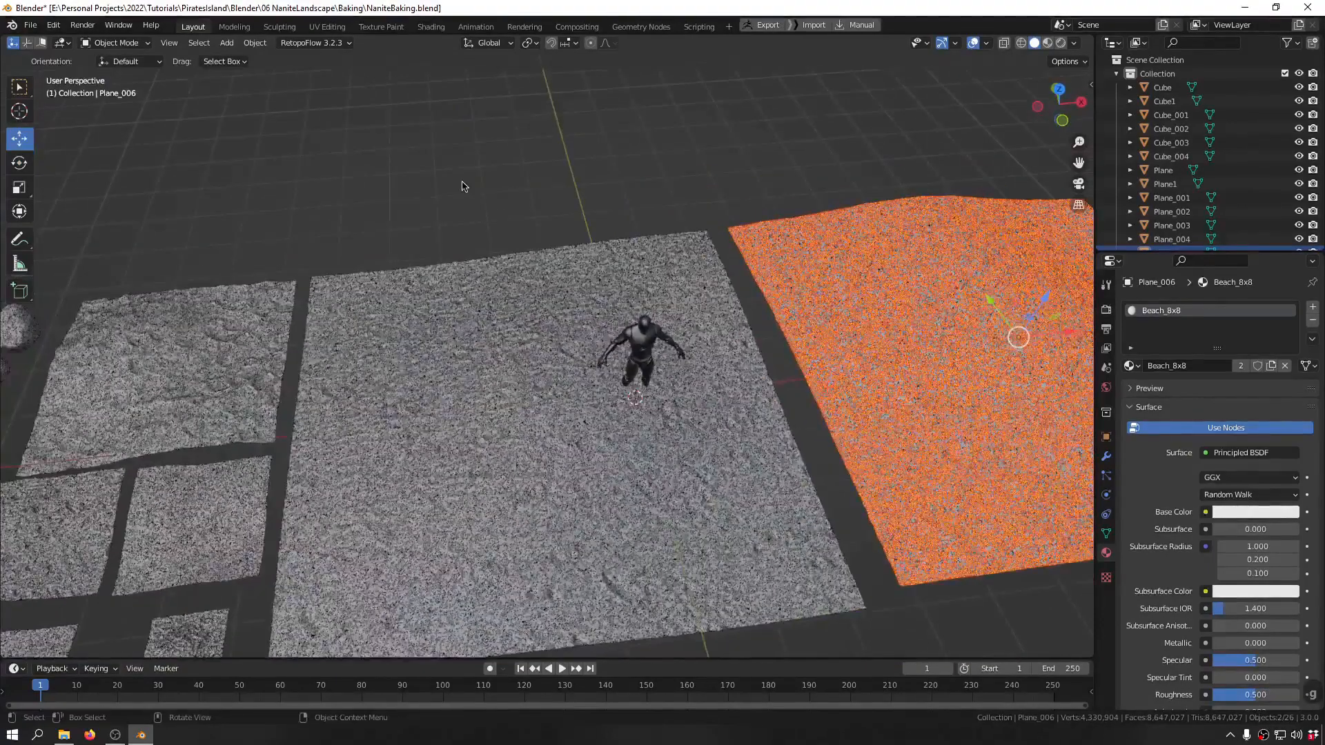
drag(444, 201, 325, 275)
key(shift+q)
mouse_move(386, 269)
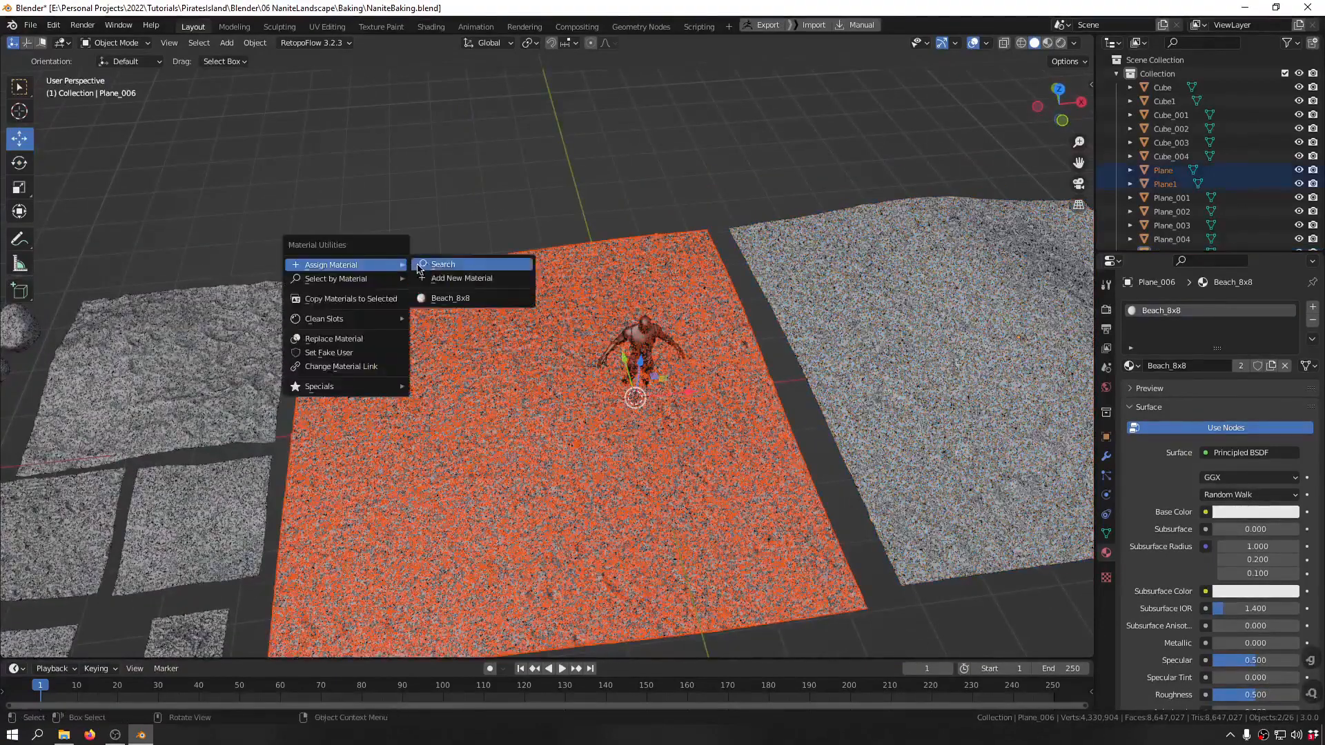
click(441, 266)
click(504, 407)
- Assign a new material named Beach_8x8_02 to both overlapping meshes of the large flat tile, overriding all assigned slots, and centre their origins
drag(471, 138, 397, 406)
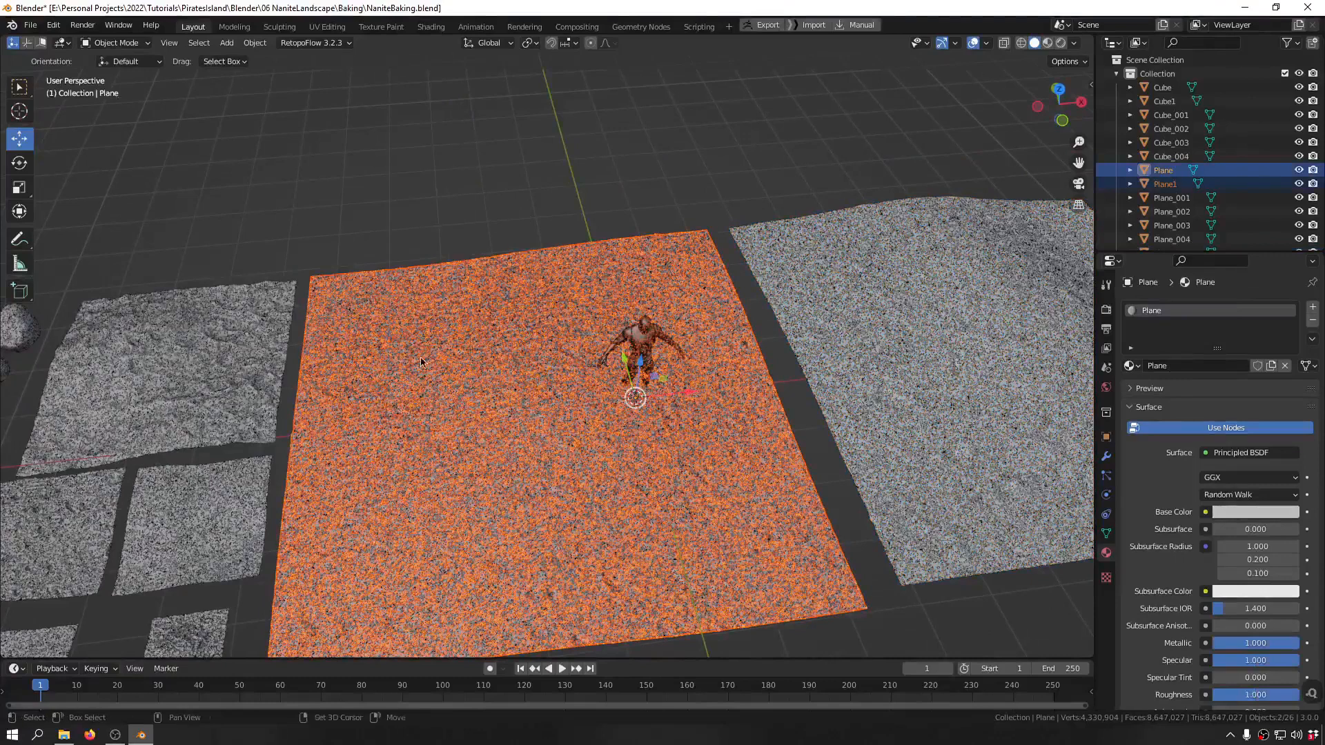
key(shift+q)
mouse_move(414, 324)
click(549, 348)
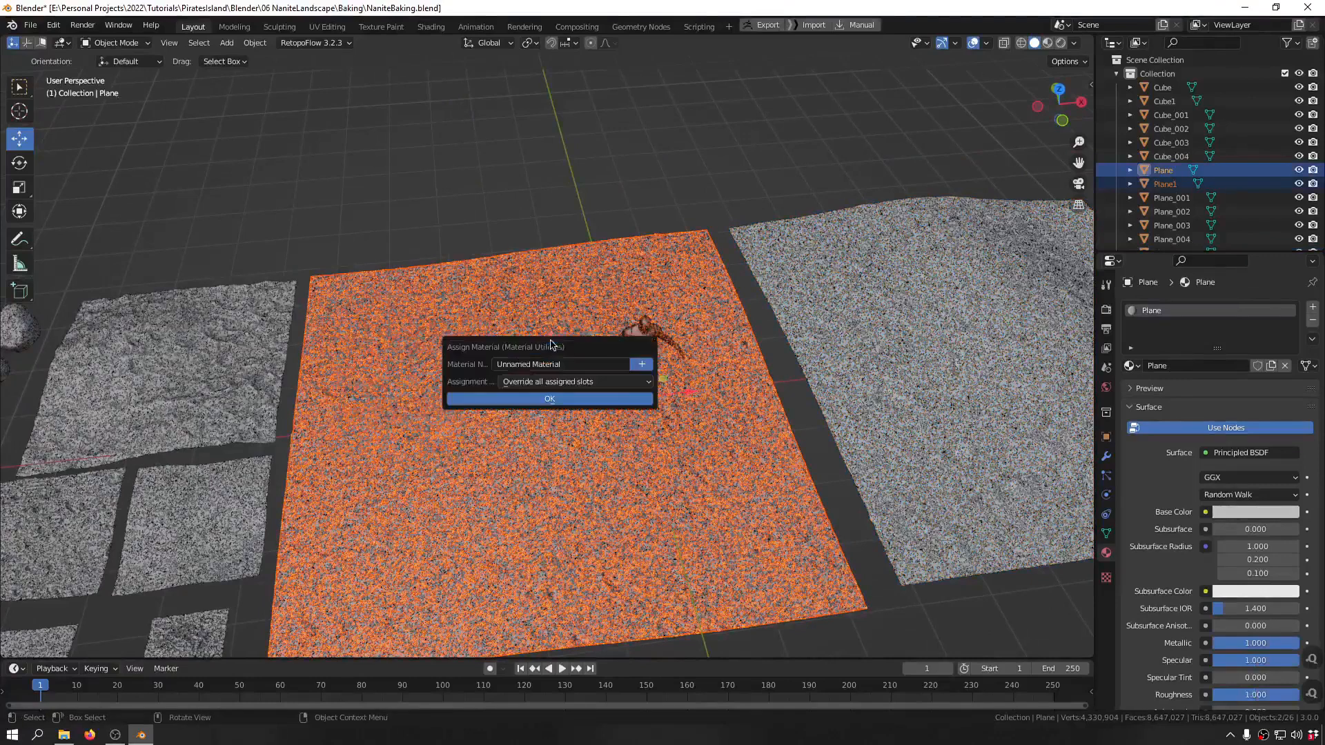
click(566, 364)
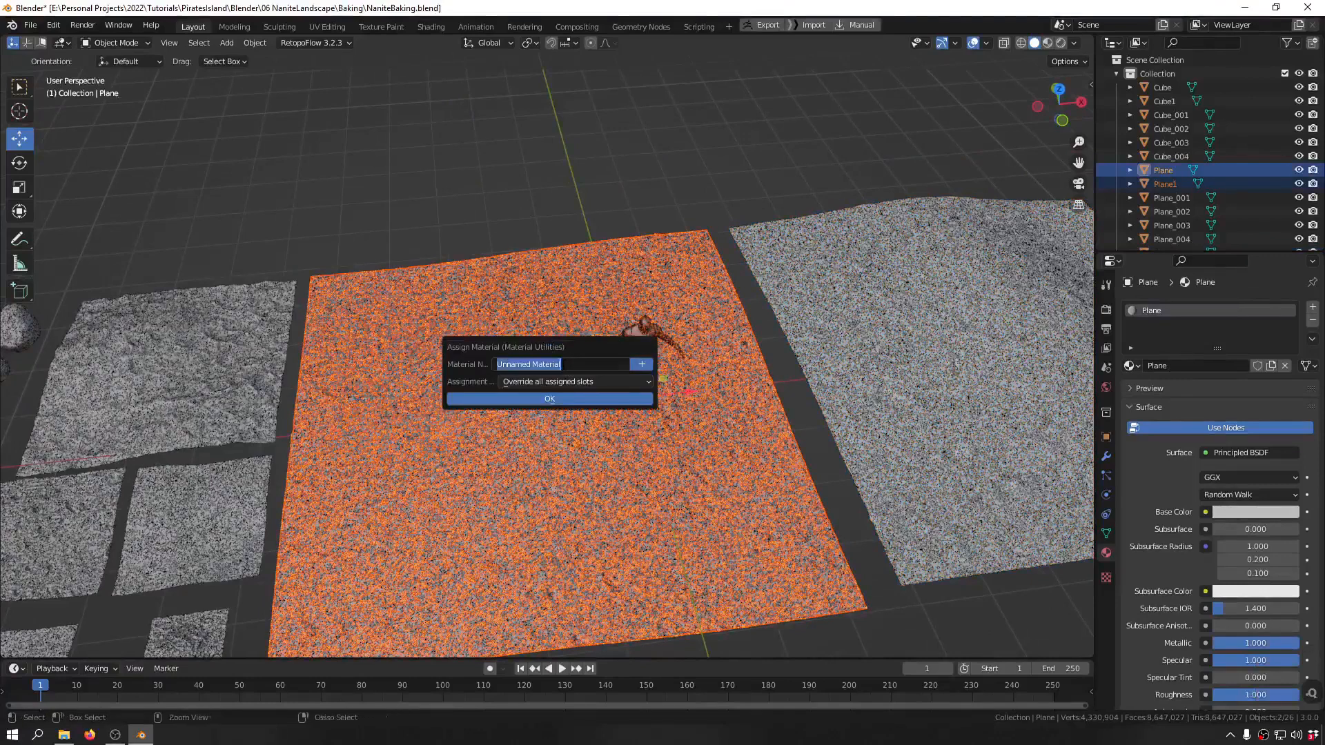
text(Beach_8x8)
text(_)
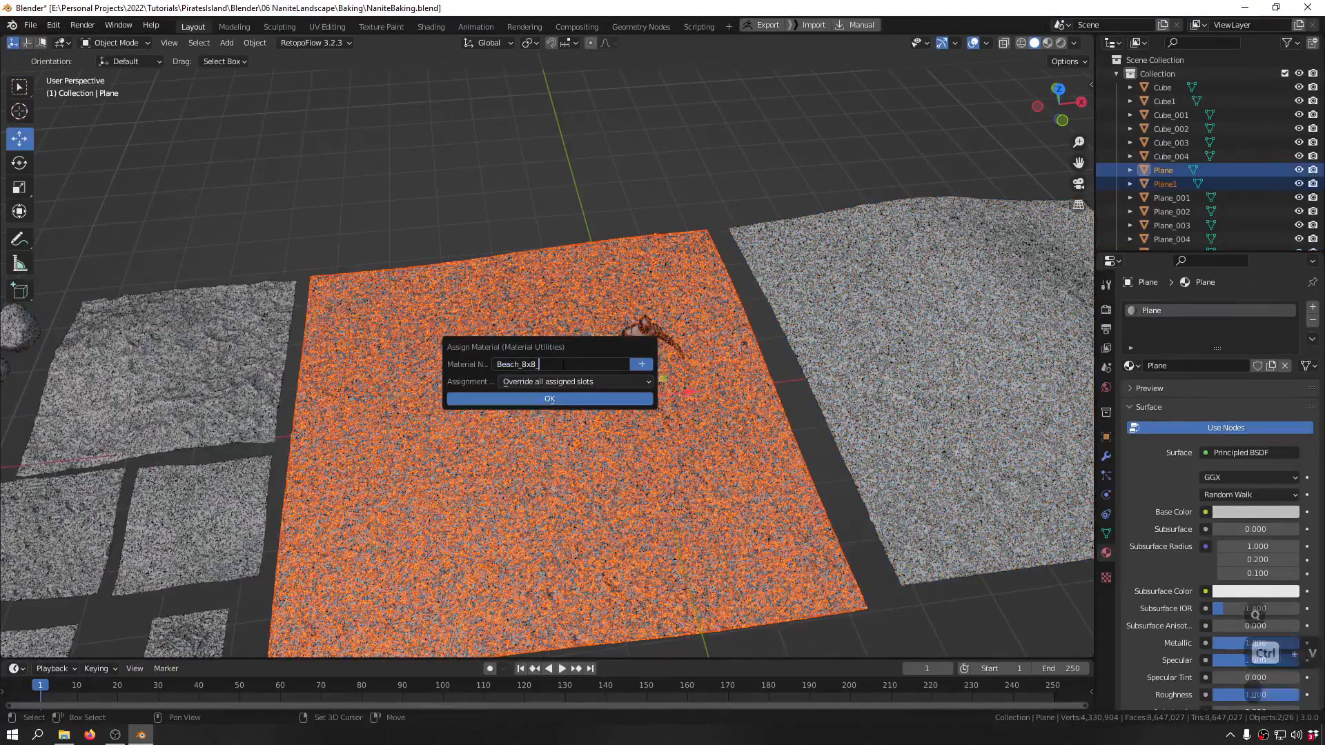
text(02)
key(Return)
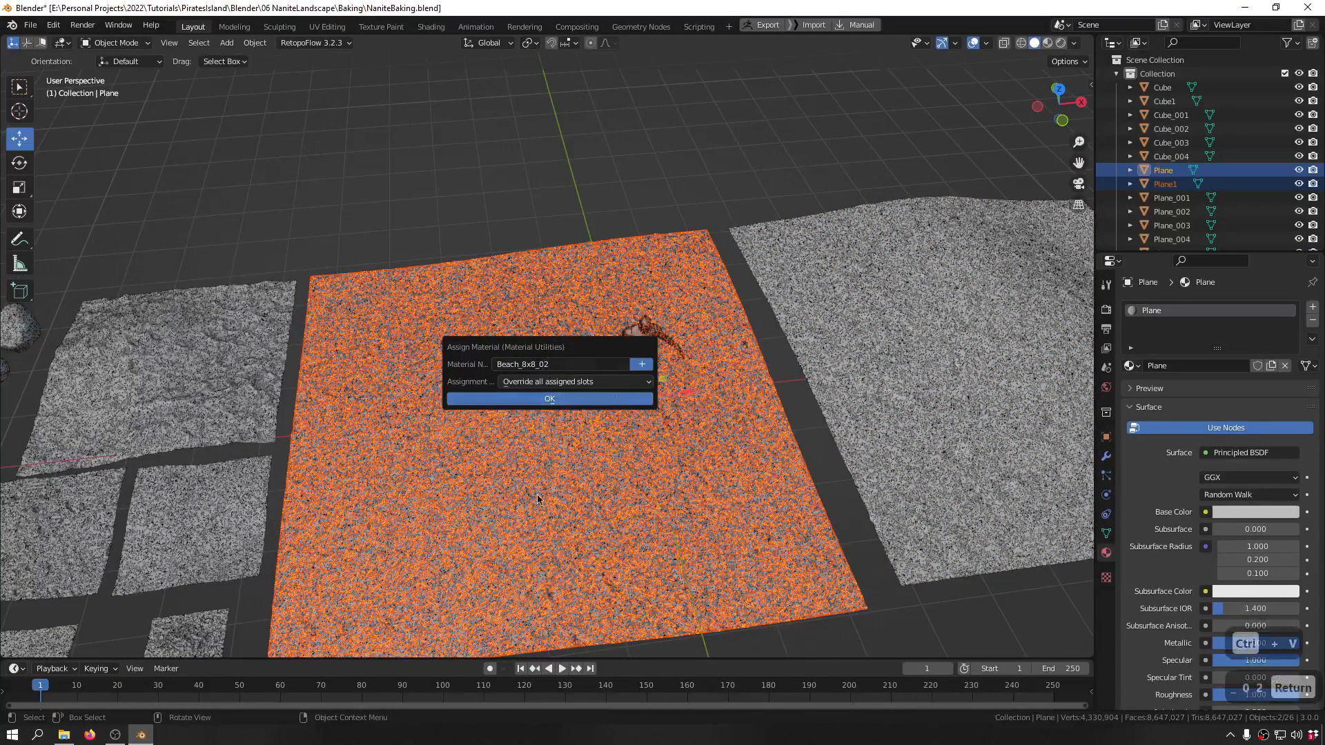
key(Return)
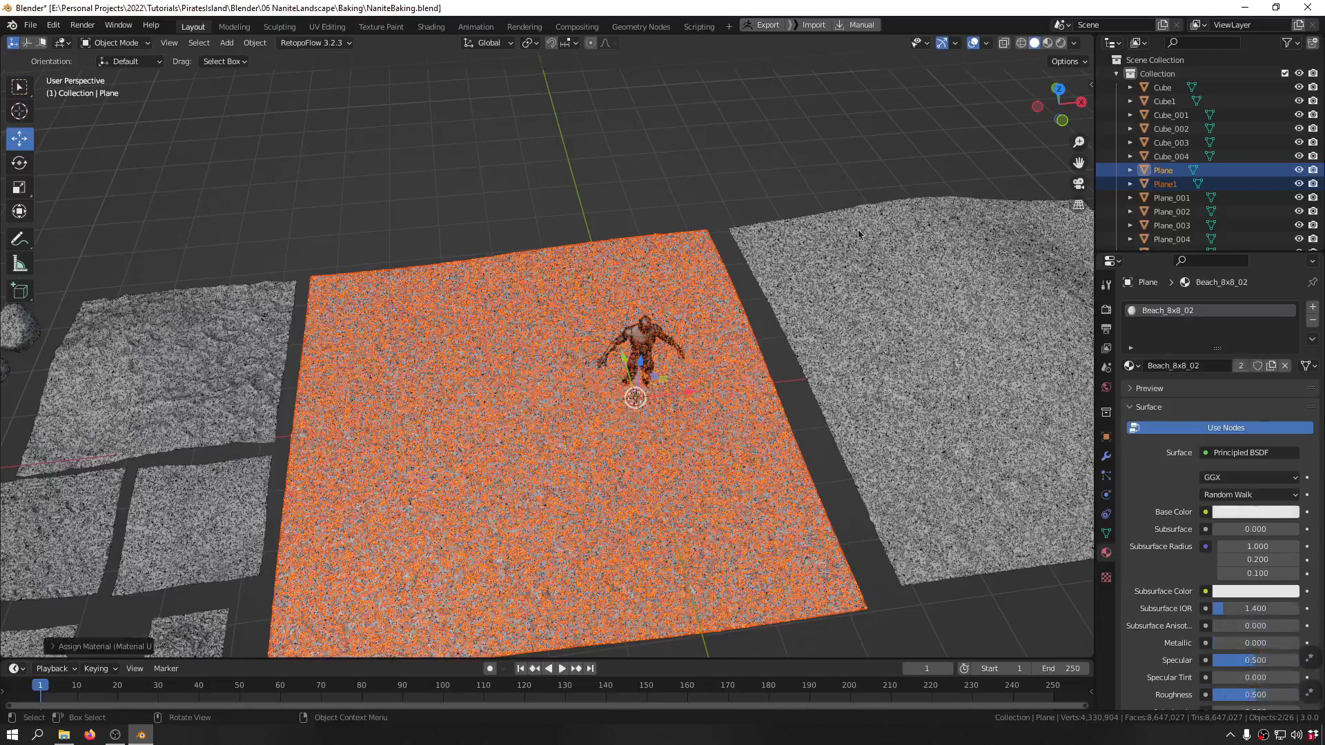
middle_drag(901, 288, 713, 227)
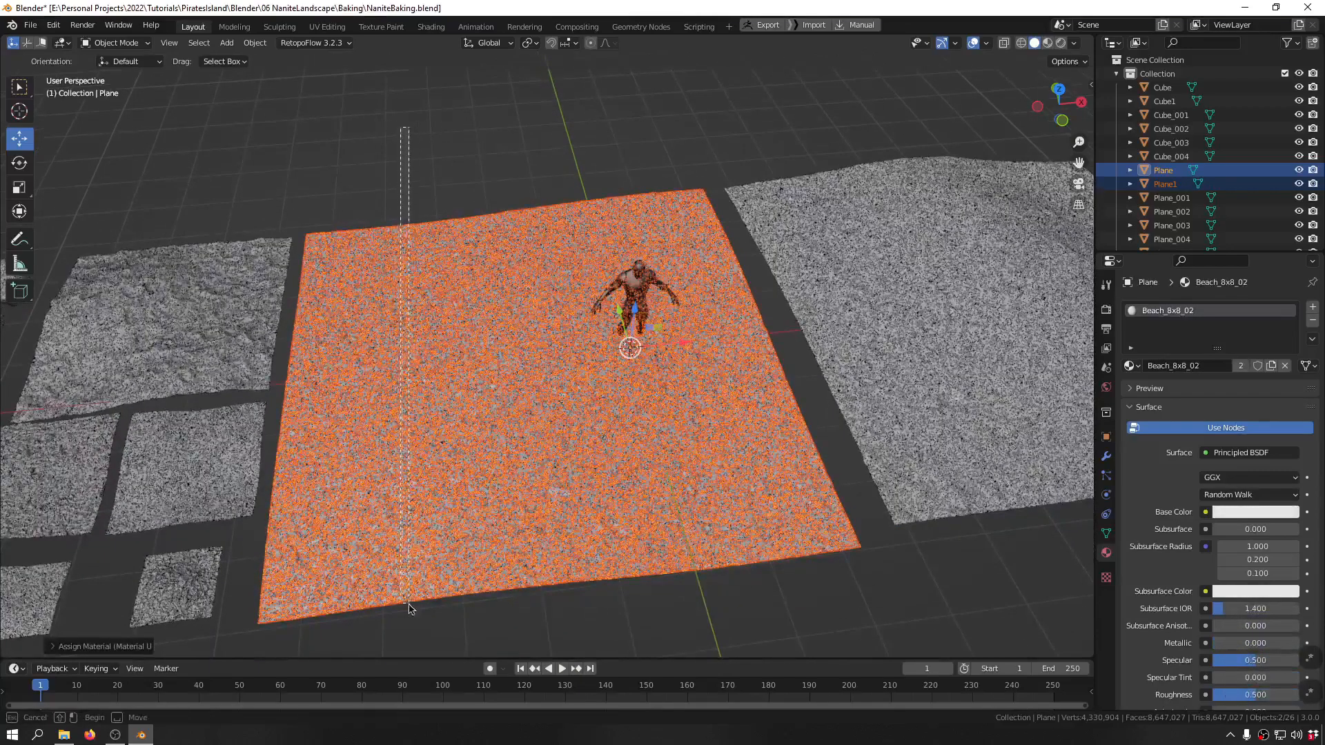
alt+middle_click(420, 558)
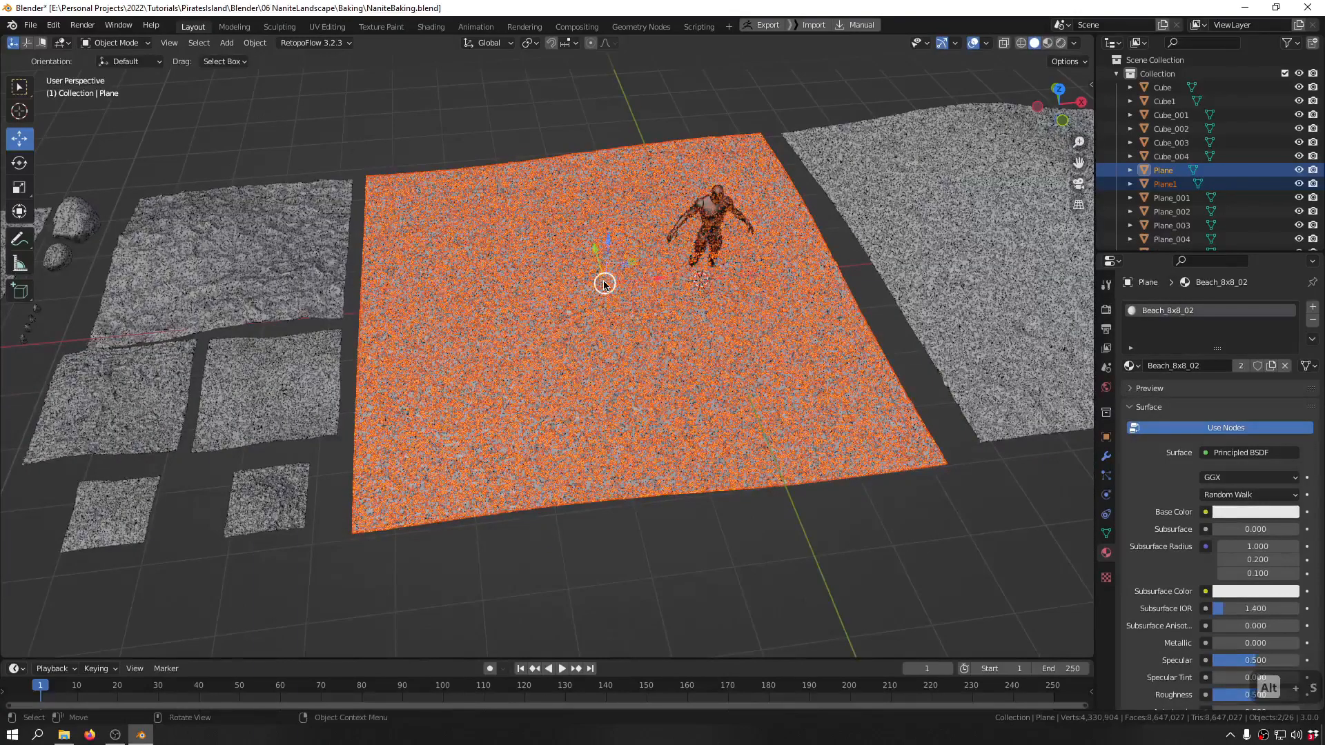
- Assign a new material named Beach_4x44_01 to both meshes of the rough medium tile beside the Beach_8x8_02 tile, overriding all slots, and centre their origins
shift+middle_drag(66, 324, 542, 212)
scroll(542, 212, up, 4)
click(465, 357)
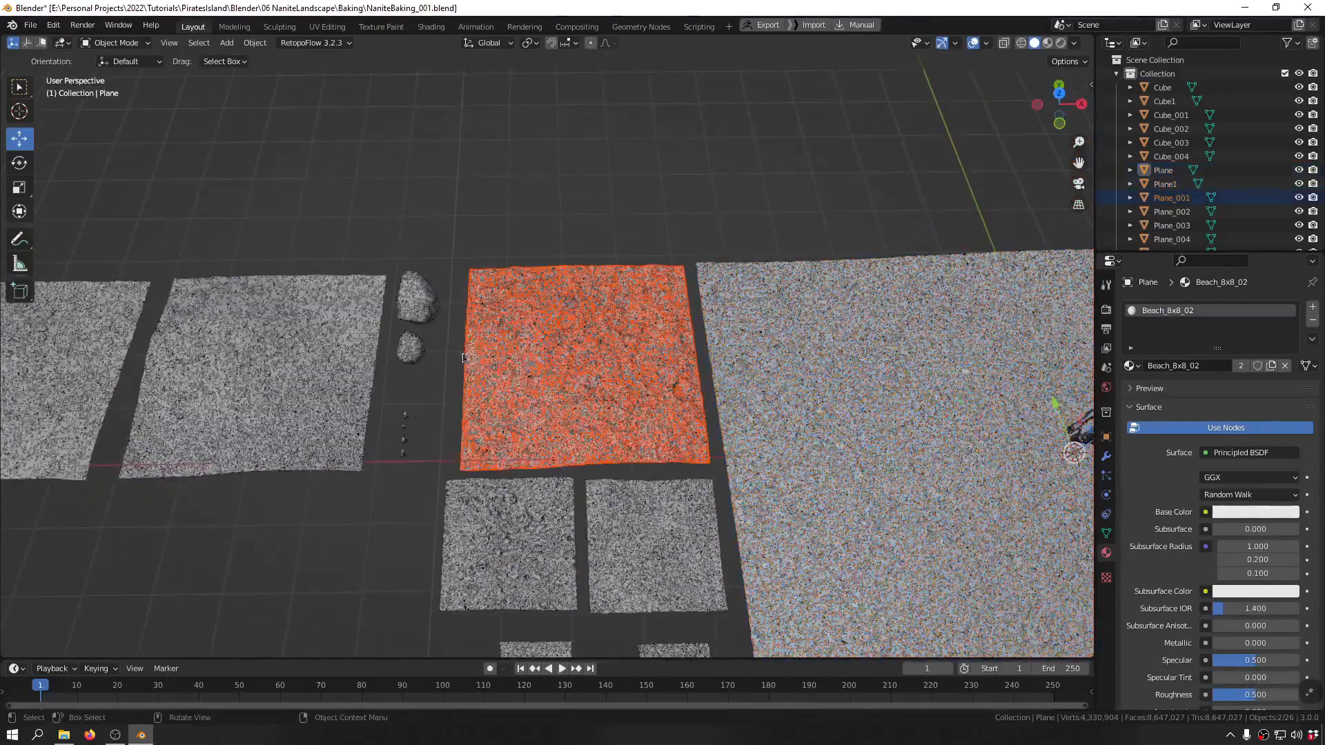
drag(550, 155, 514, 360)
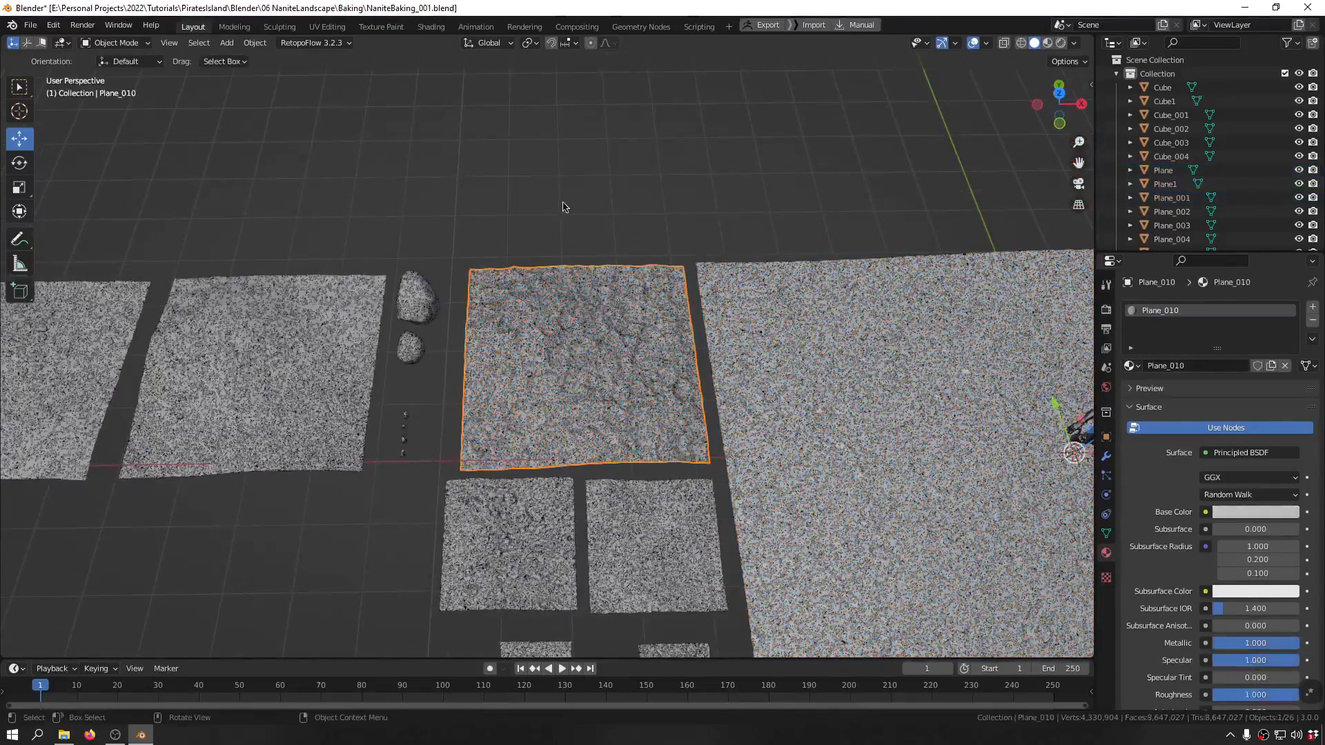
drag(564, 200, 483, 376)
middle_drag(483, 376, 552, 408)
key(shift+q)
mouse_move(553, 408)
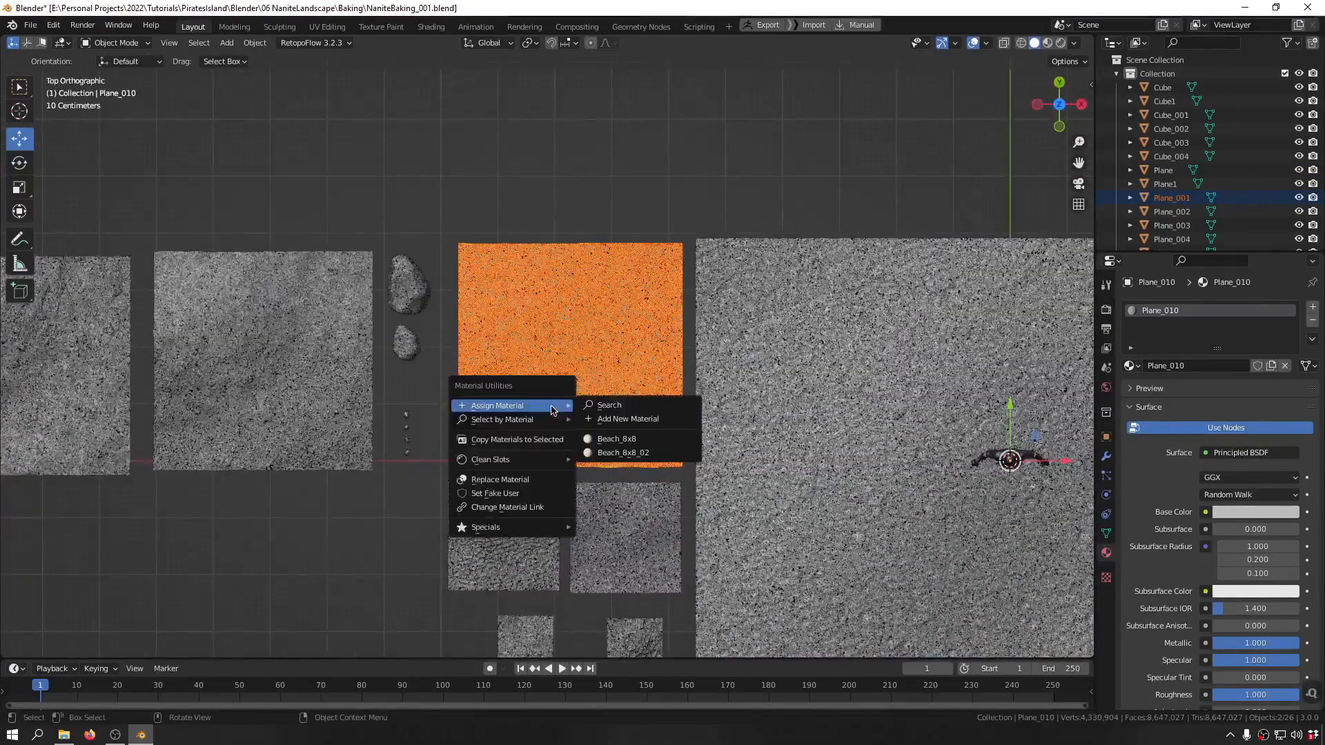
click(645, 418)
click(627, 437)
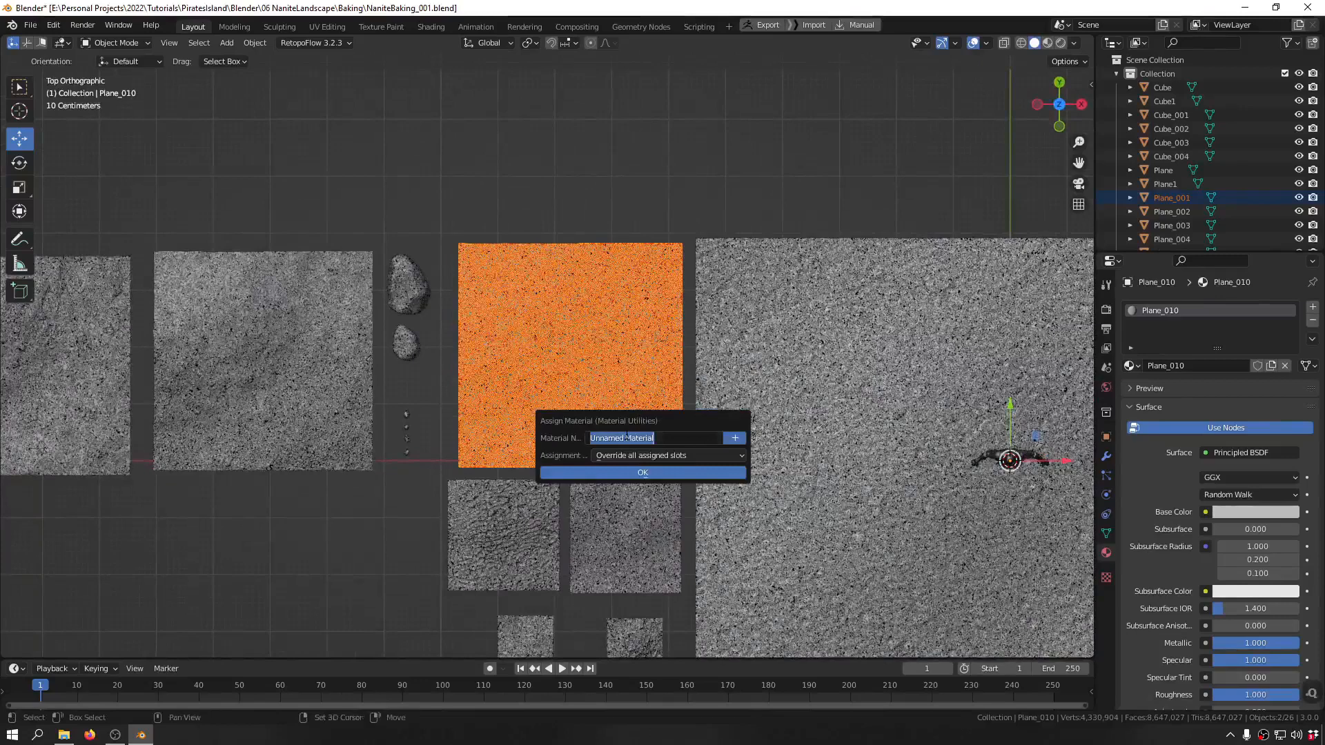
text(Beach)
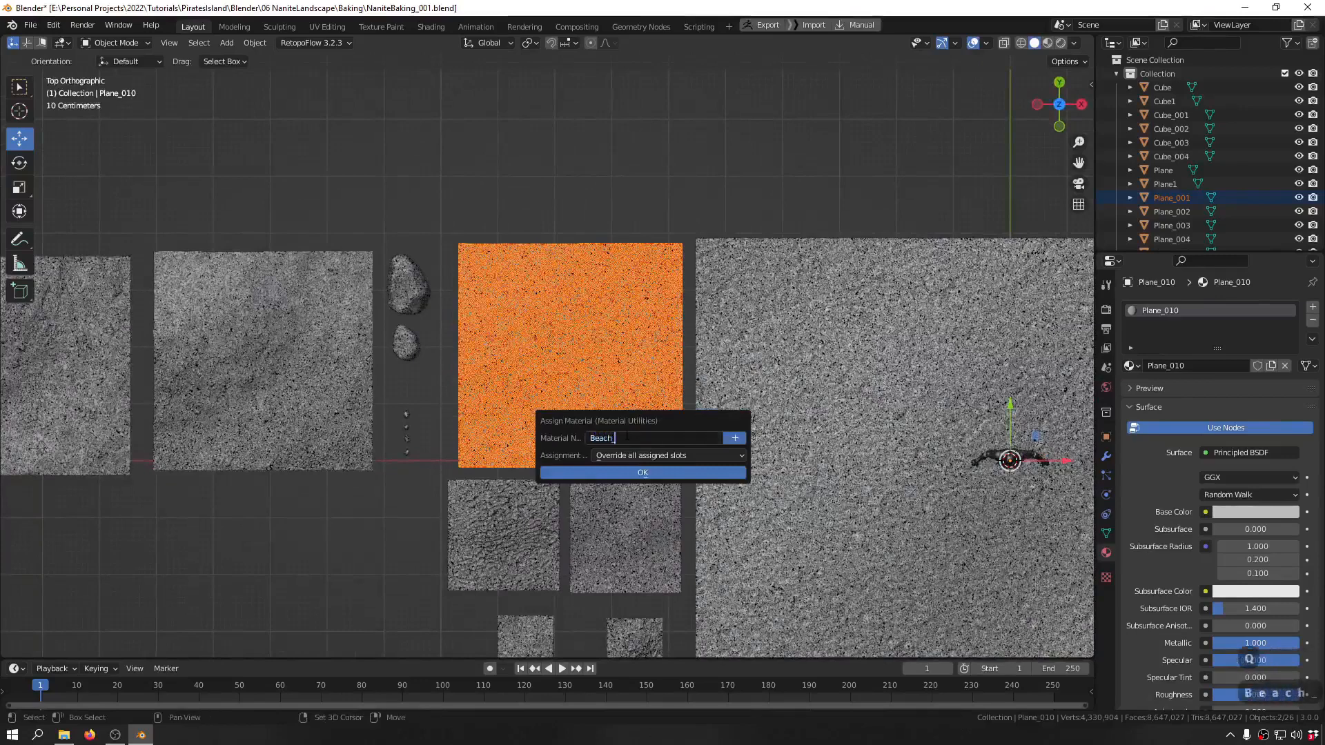
text(_4x4)
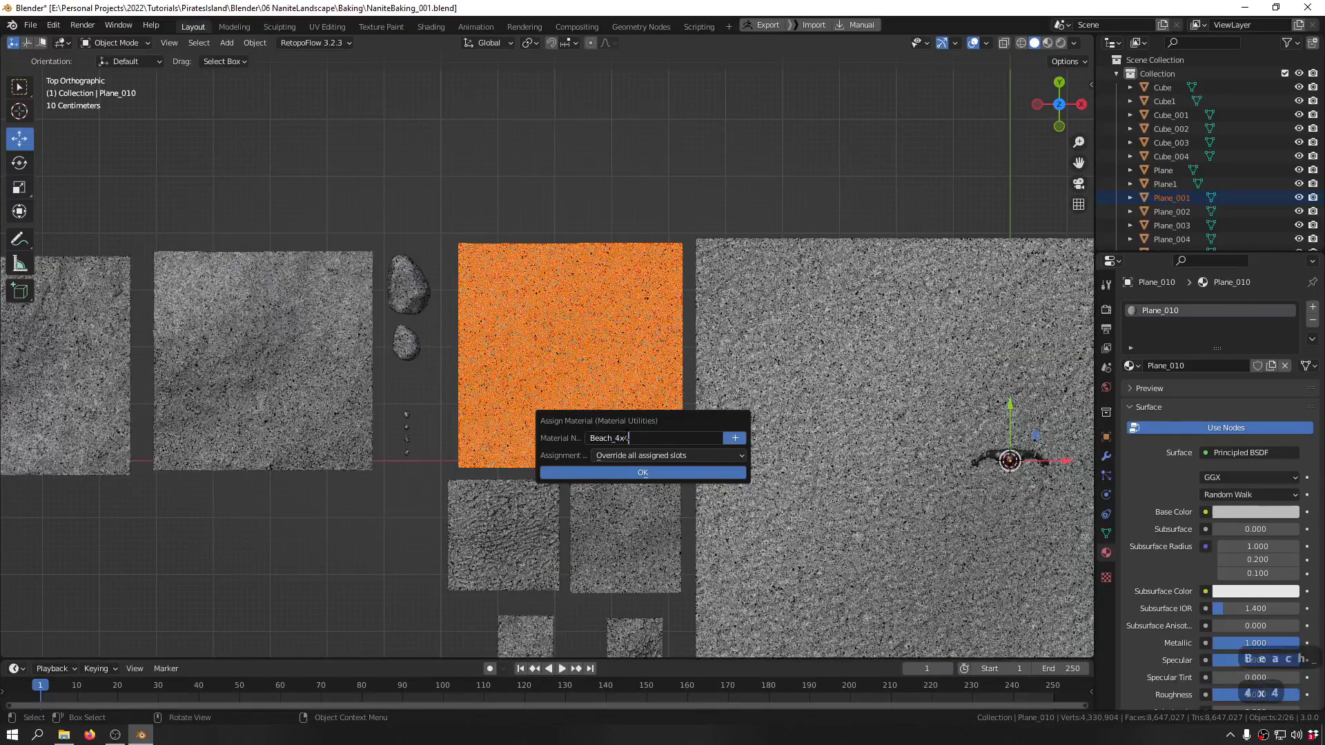
text(4)
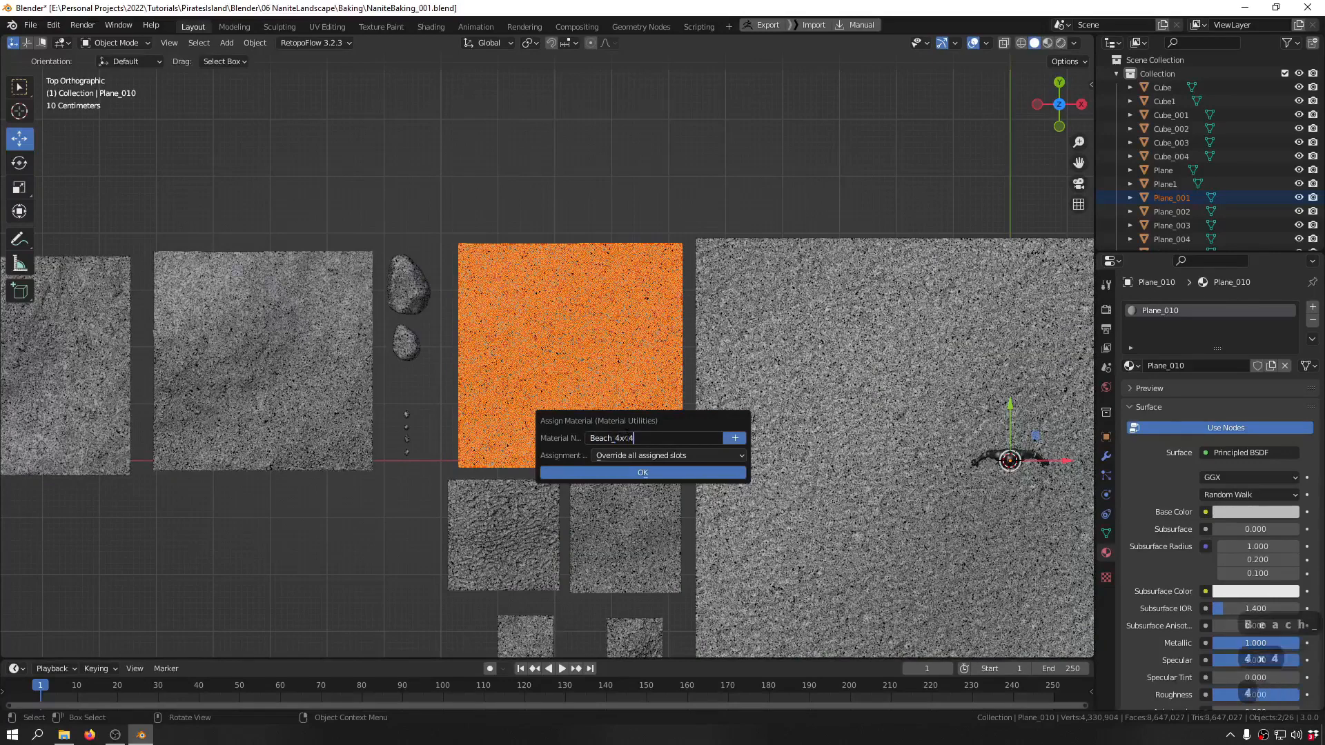
text(_)
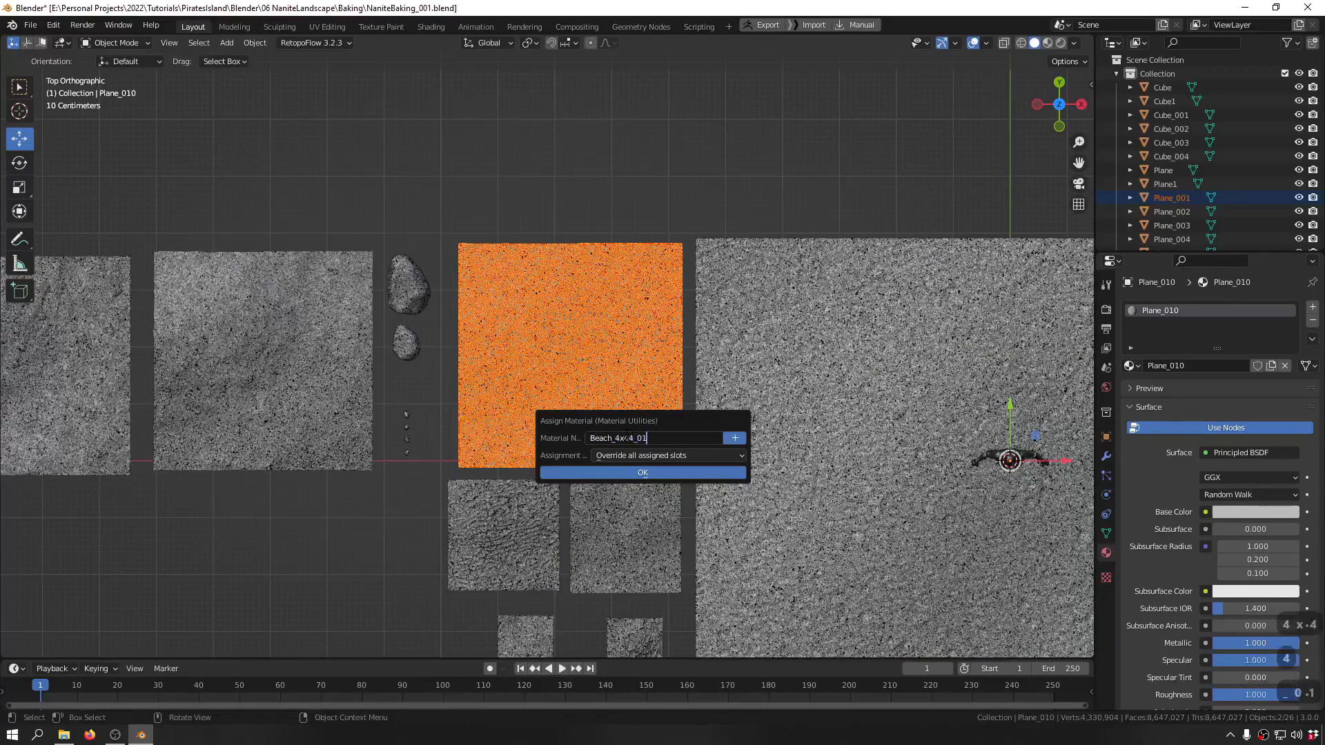
text(01)
key(ctrl+a)
key(ctrl+c)
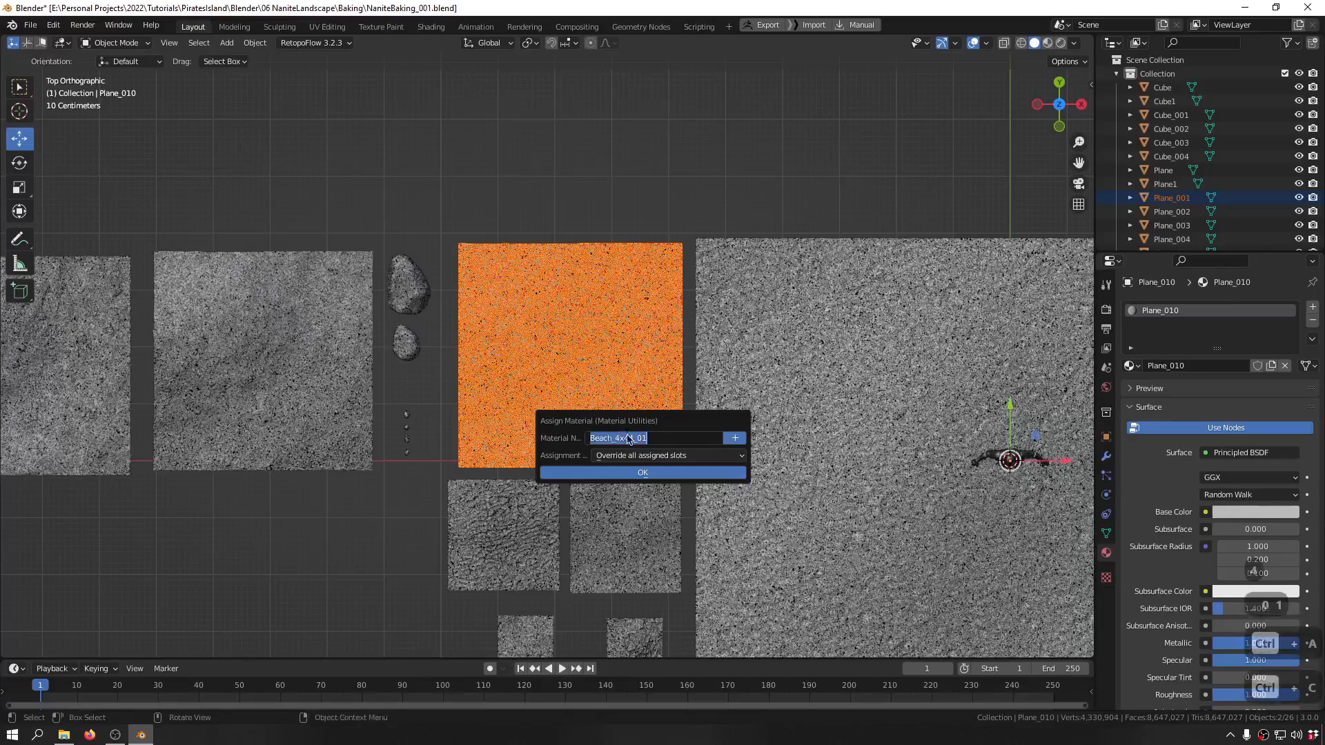
key(Return)
click(642, 472)
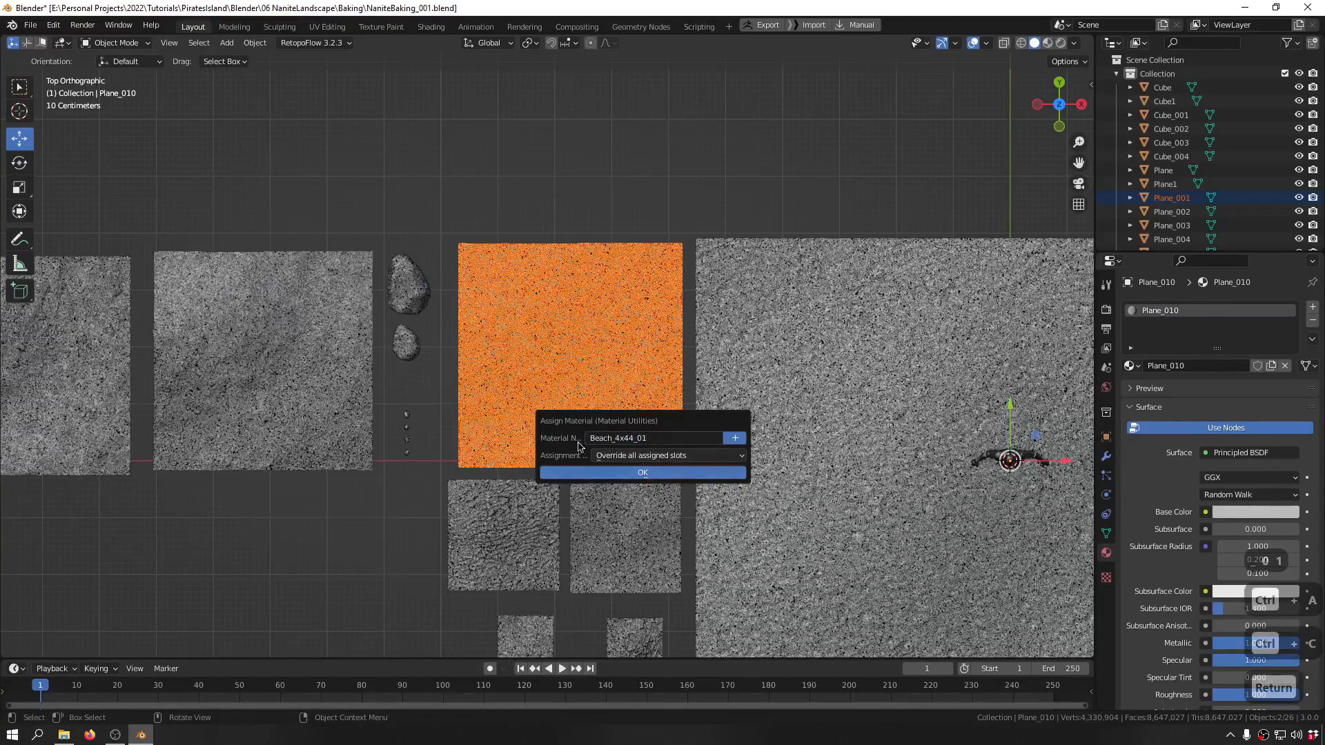
middle_drag(607, 400, 598, 300)
key(alt+s)
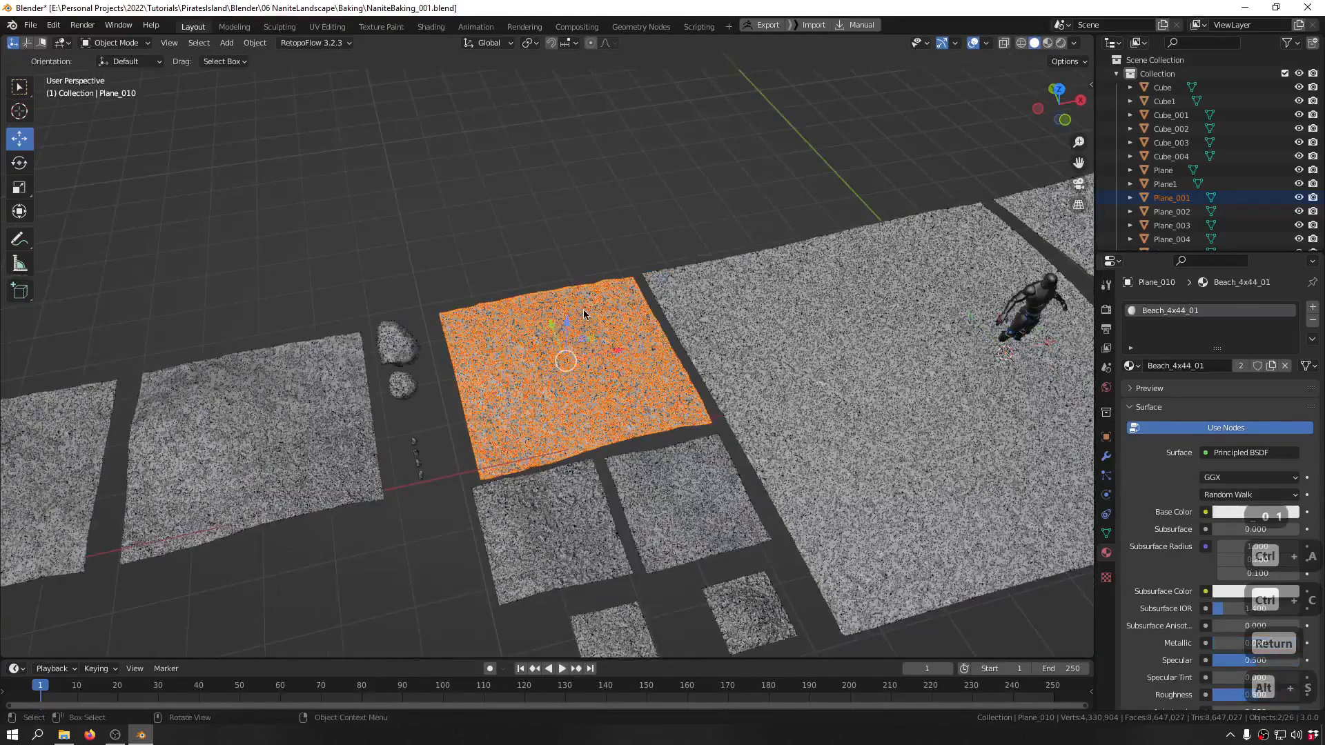
- Assign a new material named Beach_4x44_02 to both meshes of the medium tile beyond the rocks, overriding all assigned slots, and centre their origins
shift+middle_drag(517, 366, 652, 242)
click(400, 258)
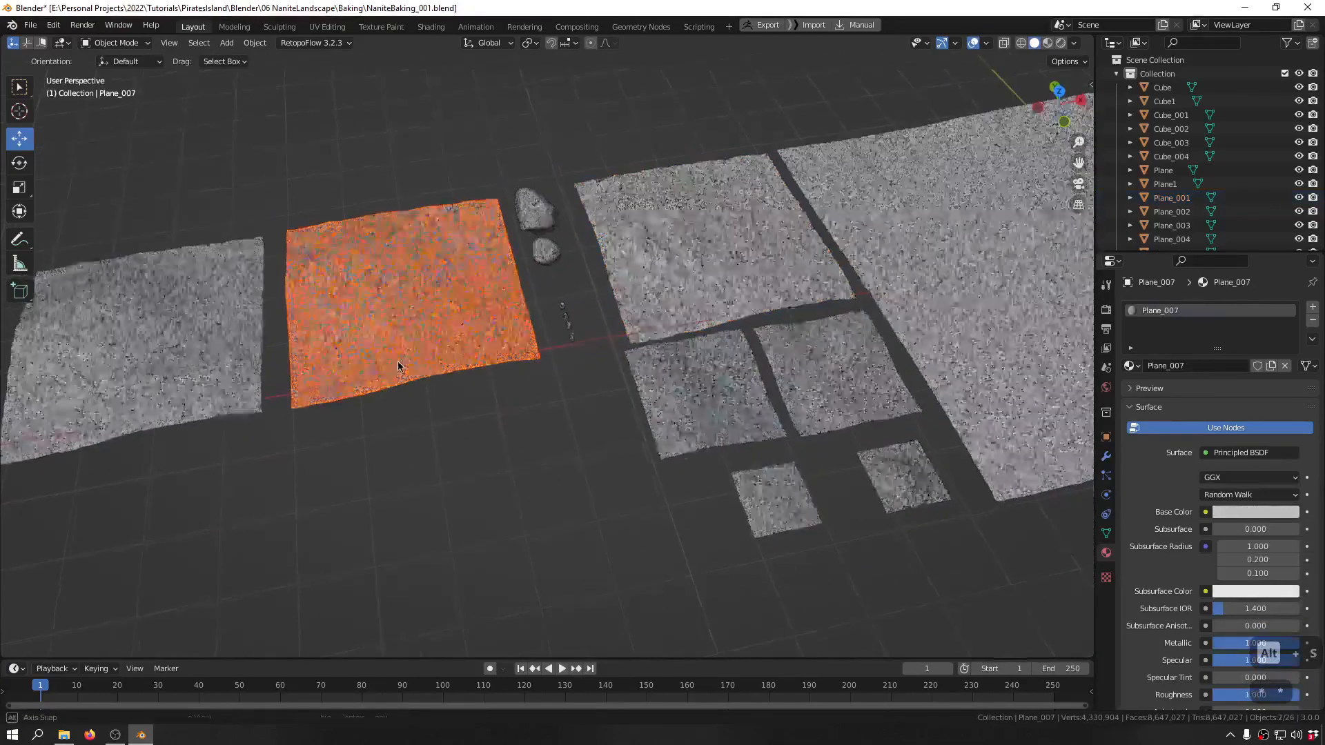
middle_drag(399, 364, 393, 385)
key(shift+q)
mouse_move(392, 384)
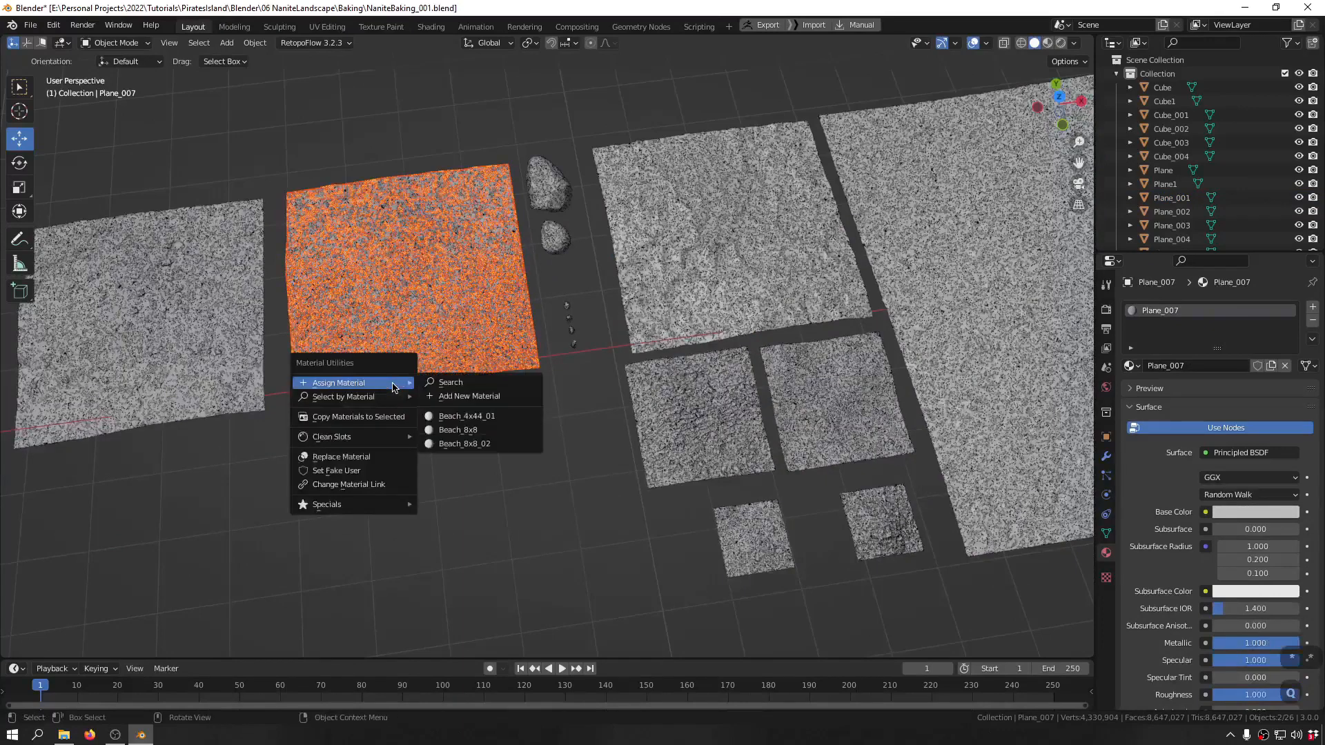
click(493, 403)
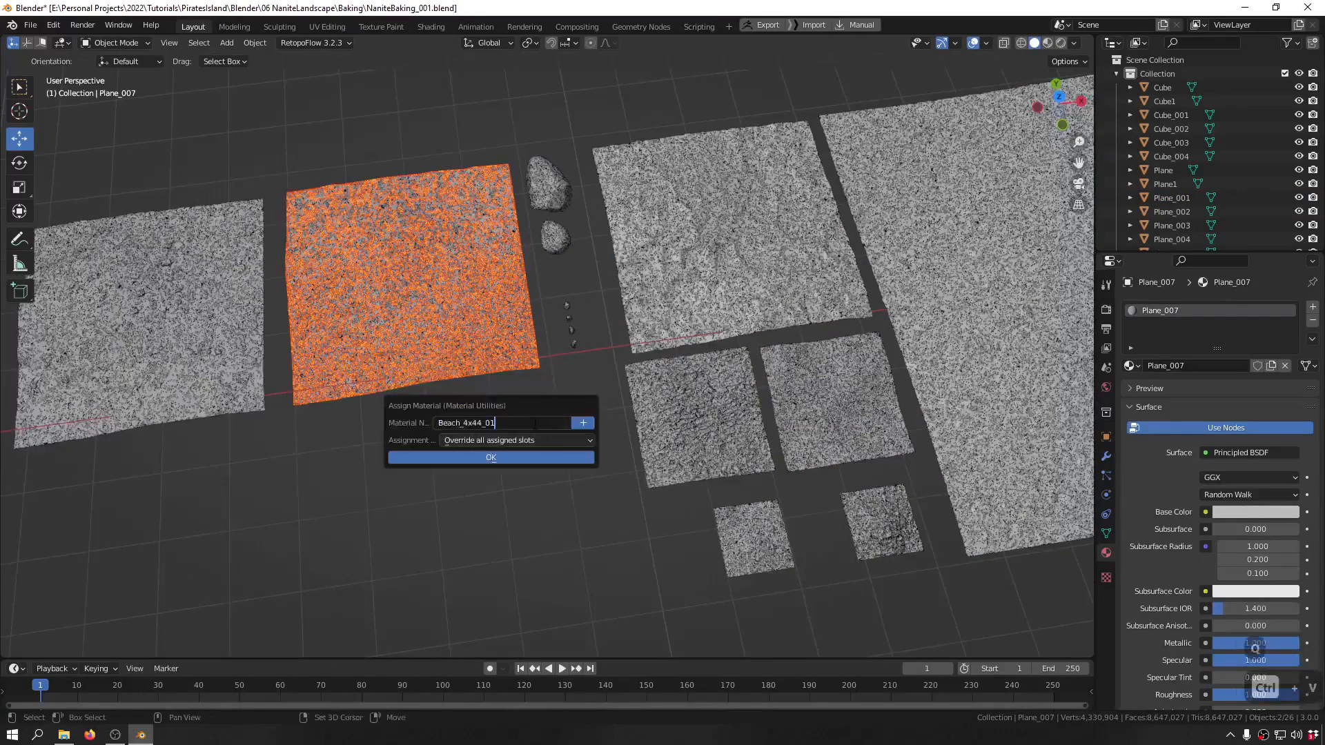
key(BackSpace)
text(2)
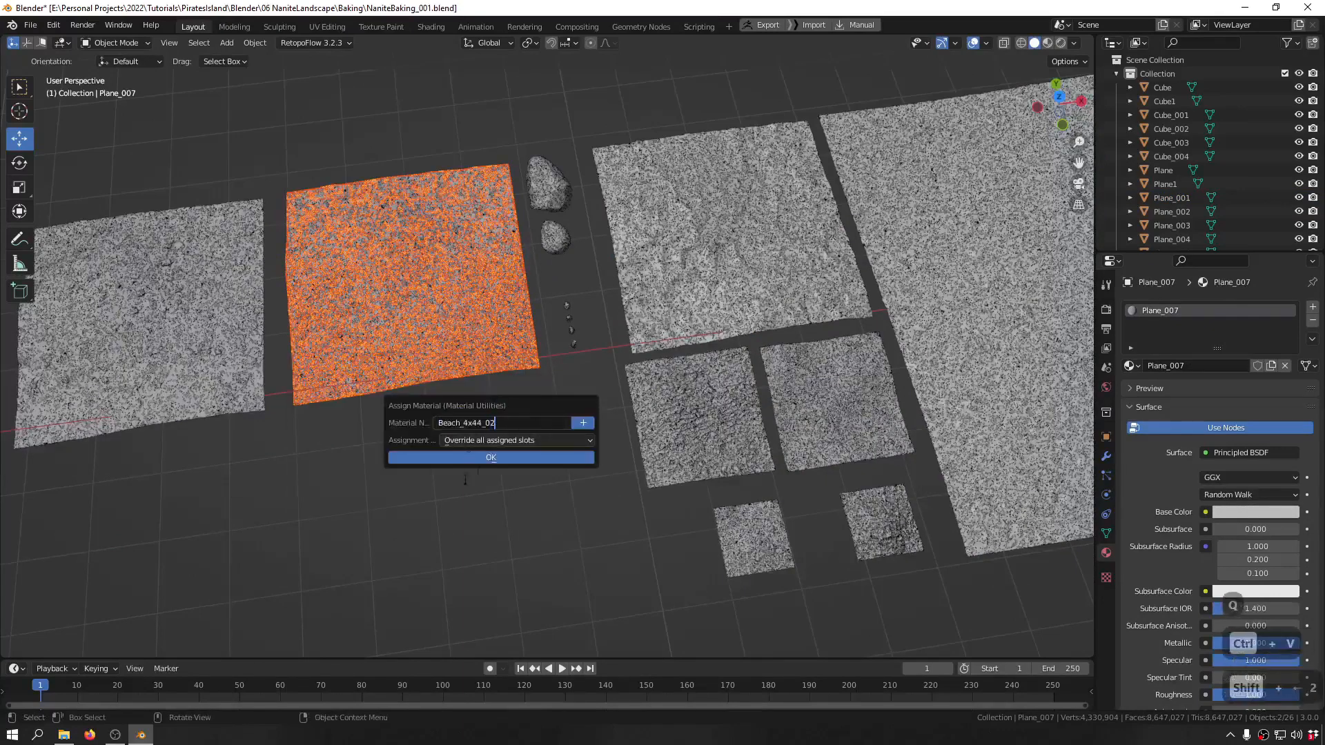
click(503, 458)
click(503, 458)
key(KP_Multiply)
key(KP_Multiply)
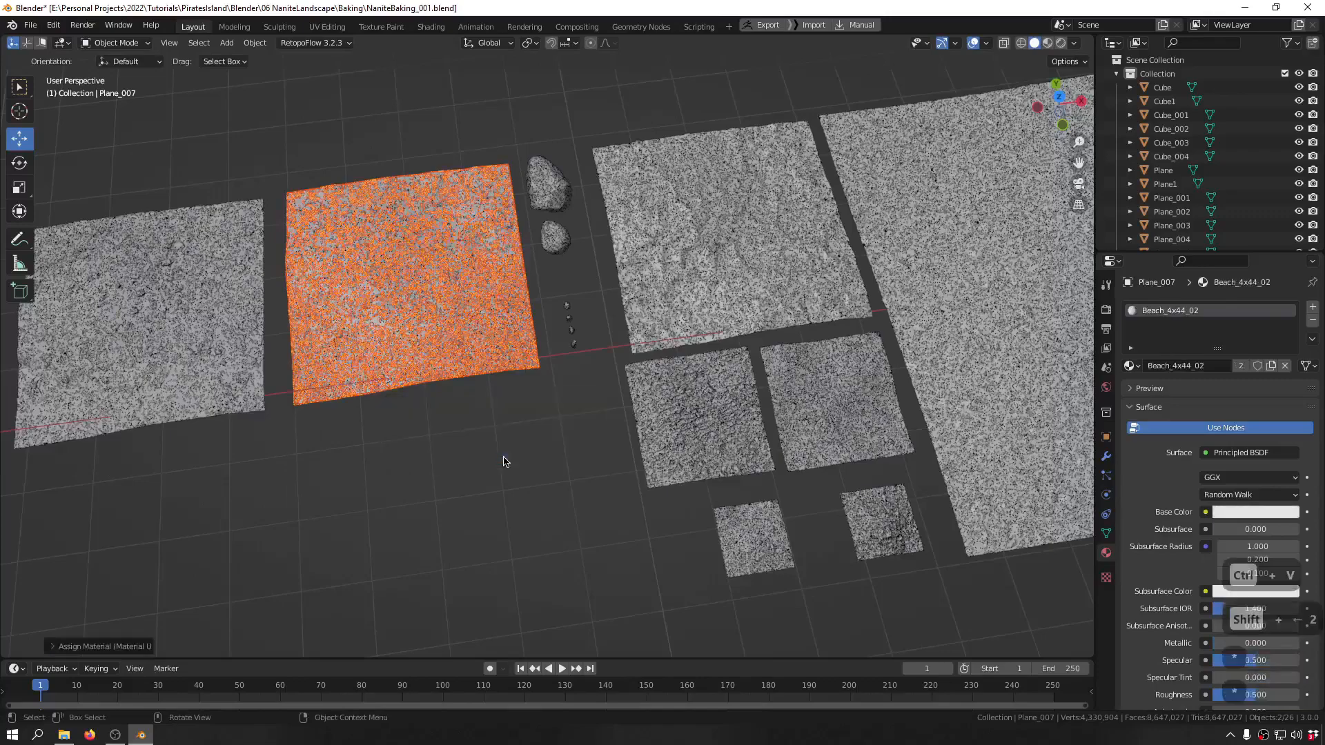
middle_drag(503, 459, 627, 384)
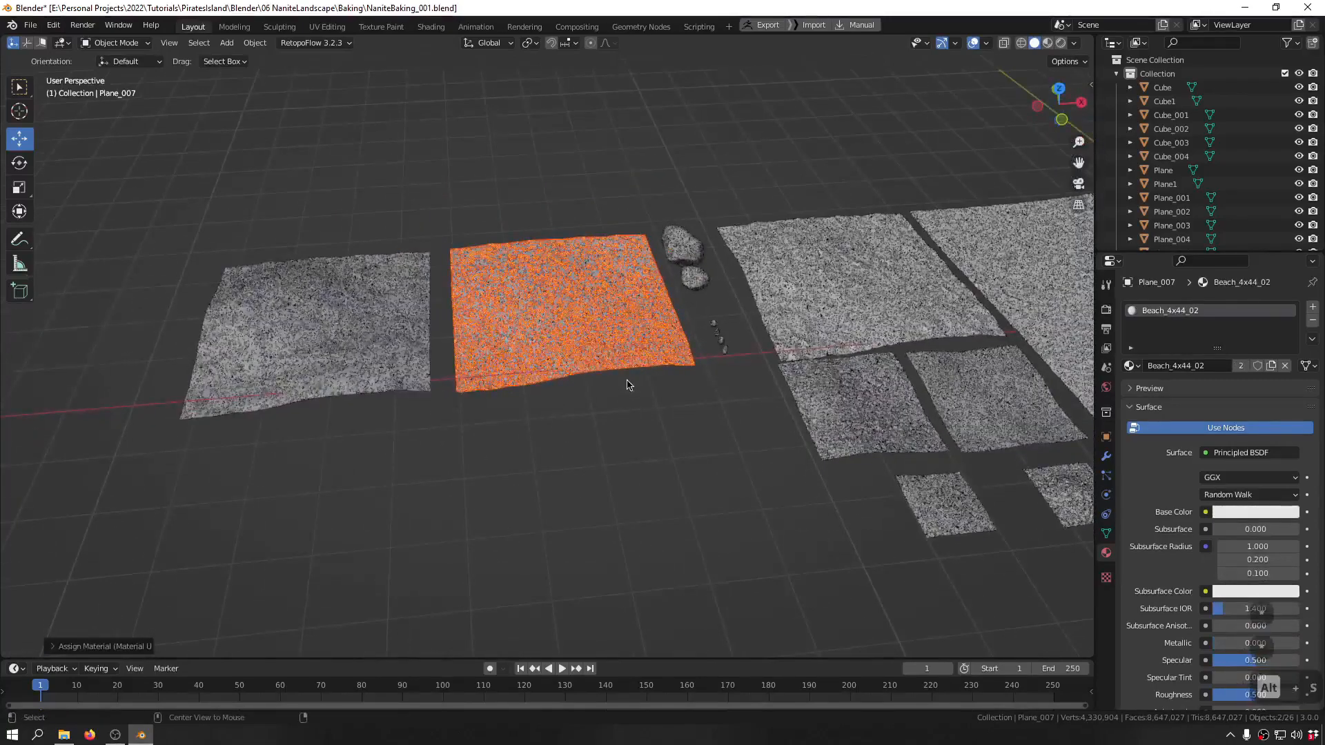
- Select both overlapping meshes of the medium tile at the far end of the row, beyond the Beach_4x44_02 tile
shift+middle_drag(534, 369, 680, 350)
drag(494, 165, 402, 507)
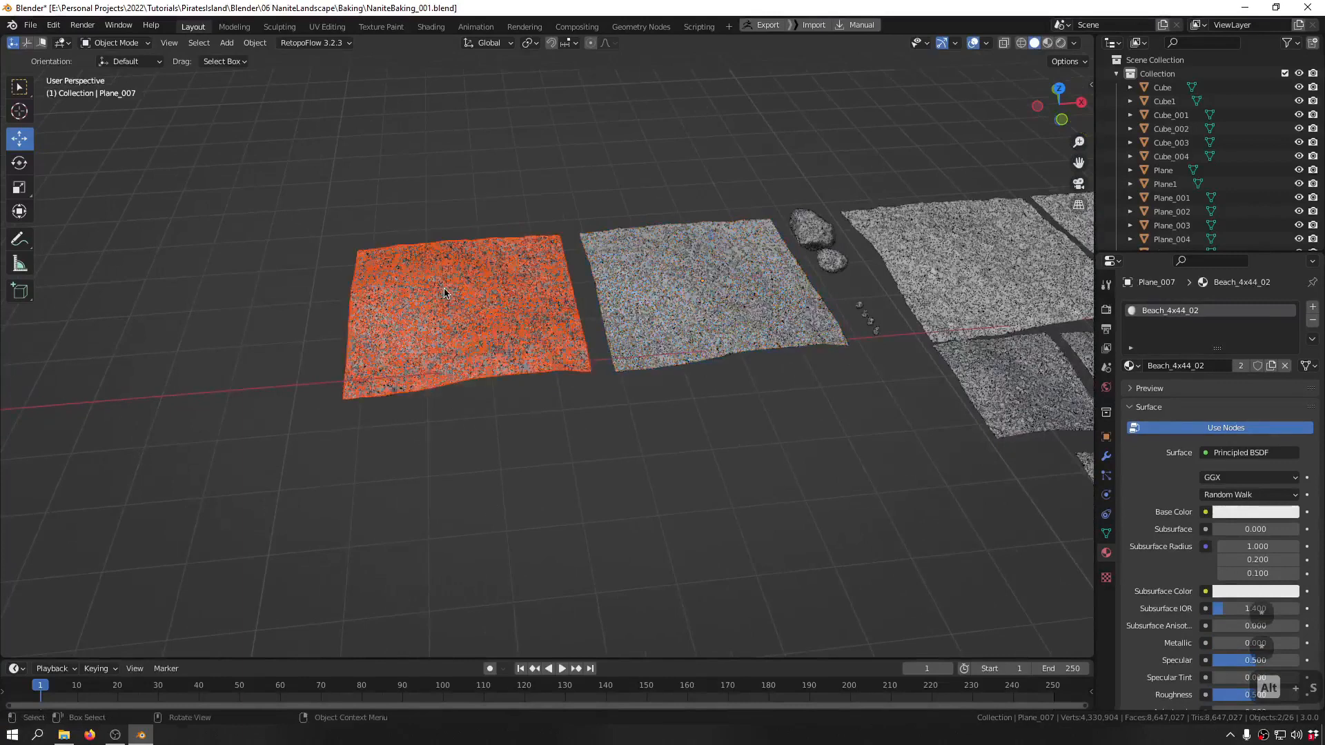
shift+click(443, 293)
- Try to assign a new material named Beach_4x44_03 to both selected meshes of the end tile
key(shift+q)
mouse_move(422, 416)
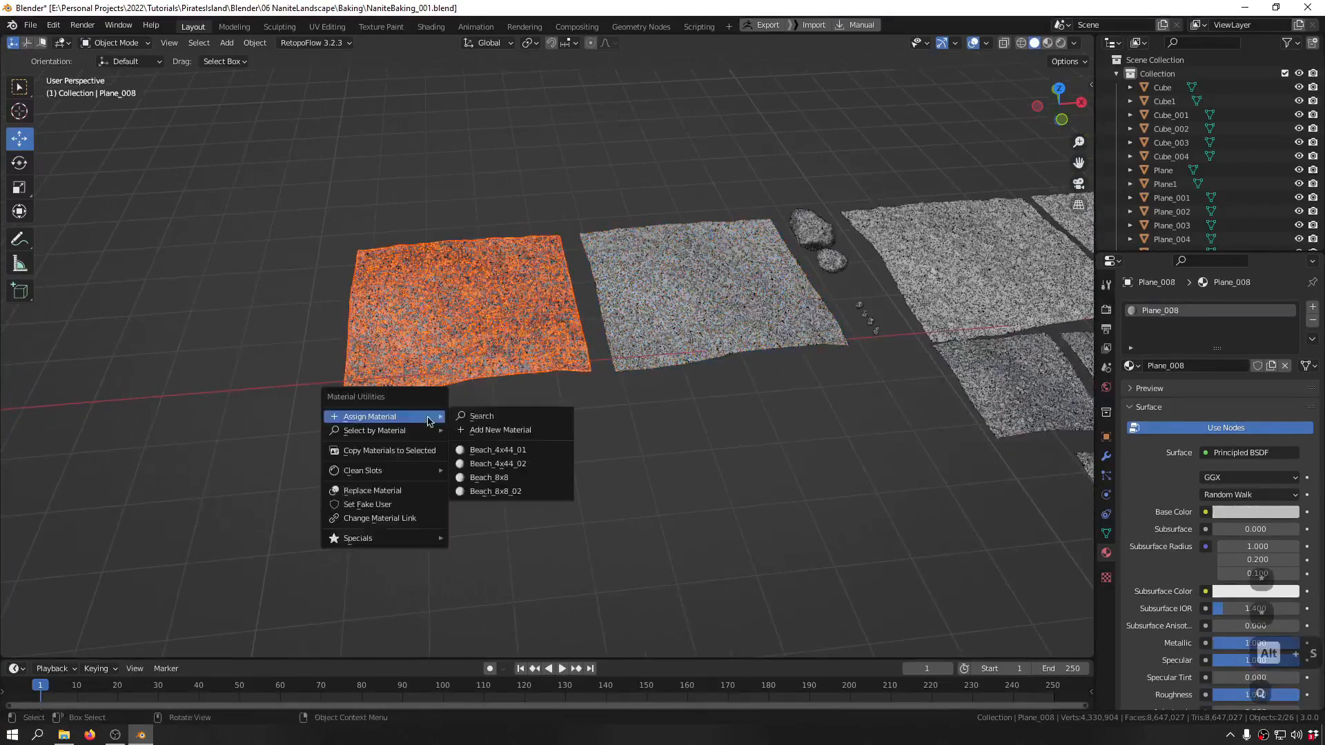
click(494, 430)
text(Beach_4x44_01)
key(shift+Left)
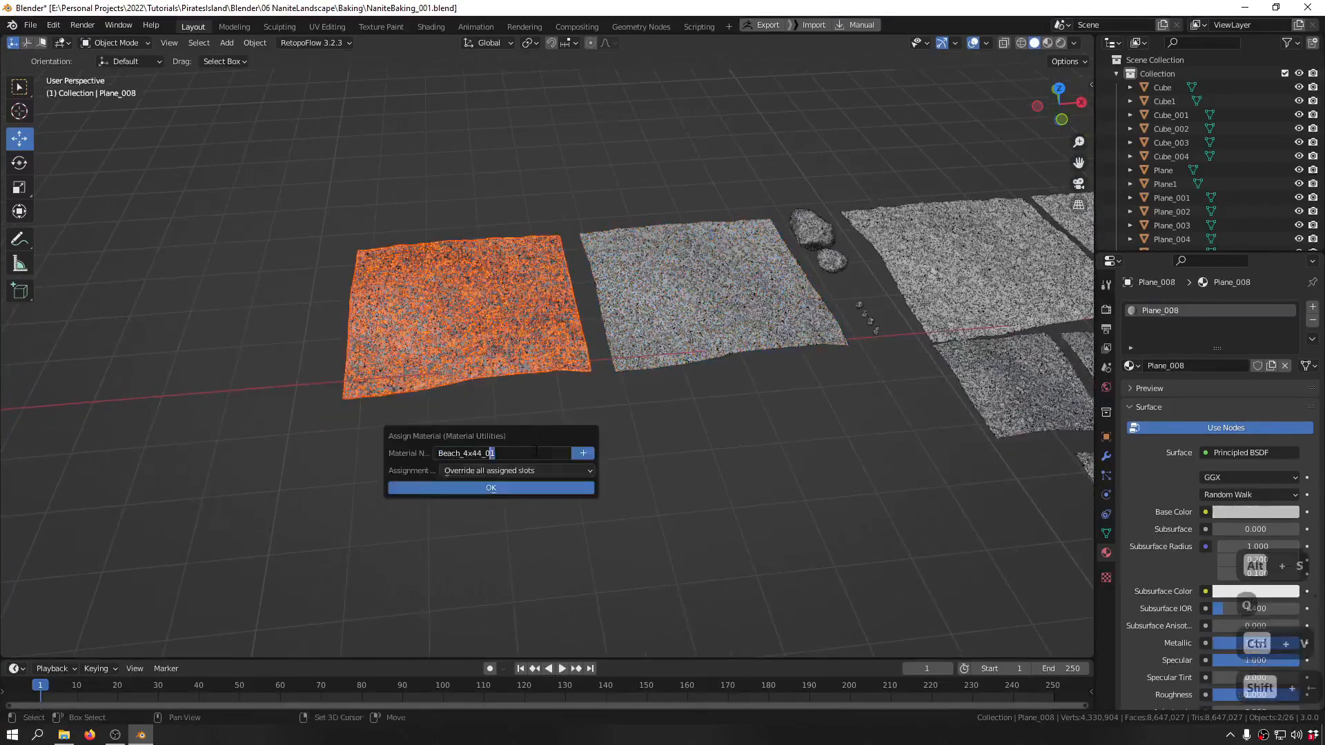
text(3)
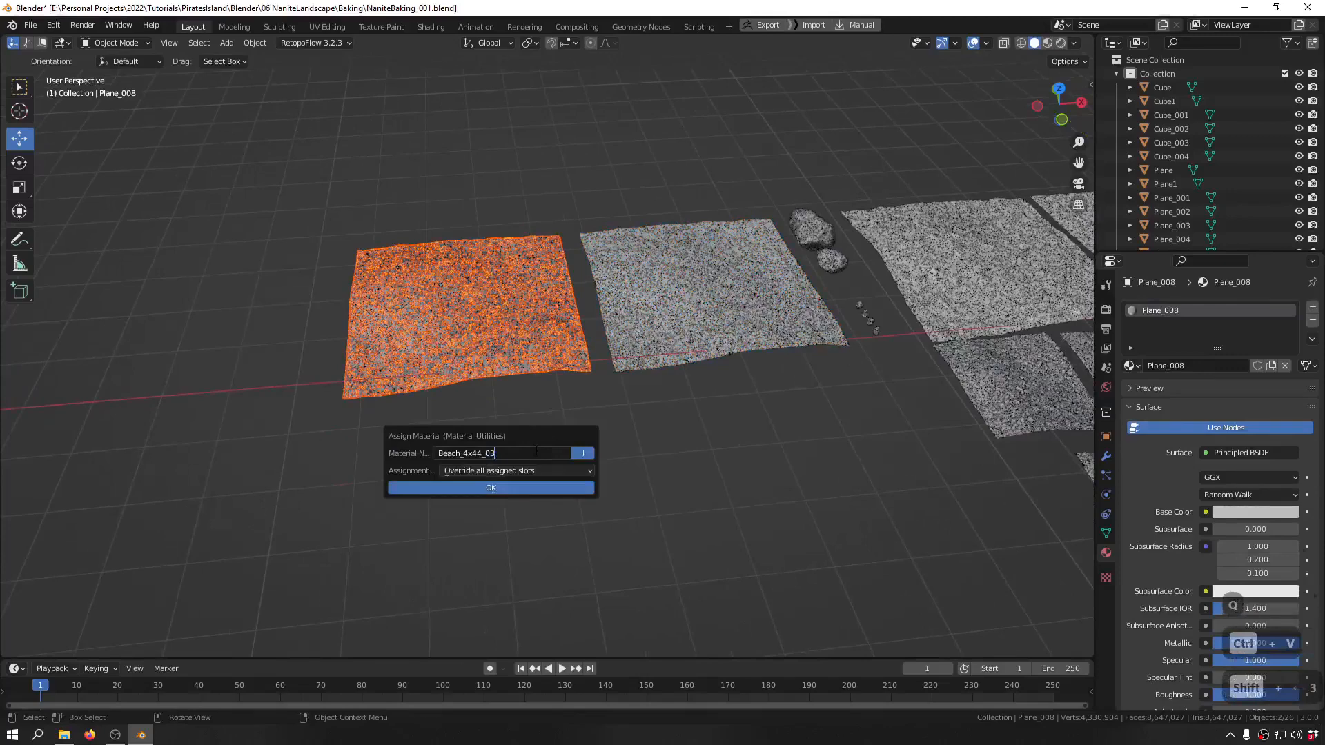
key(Return)
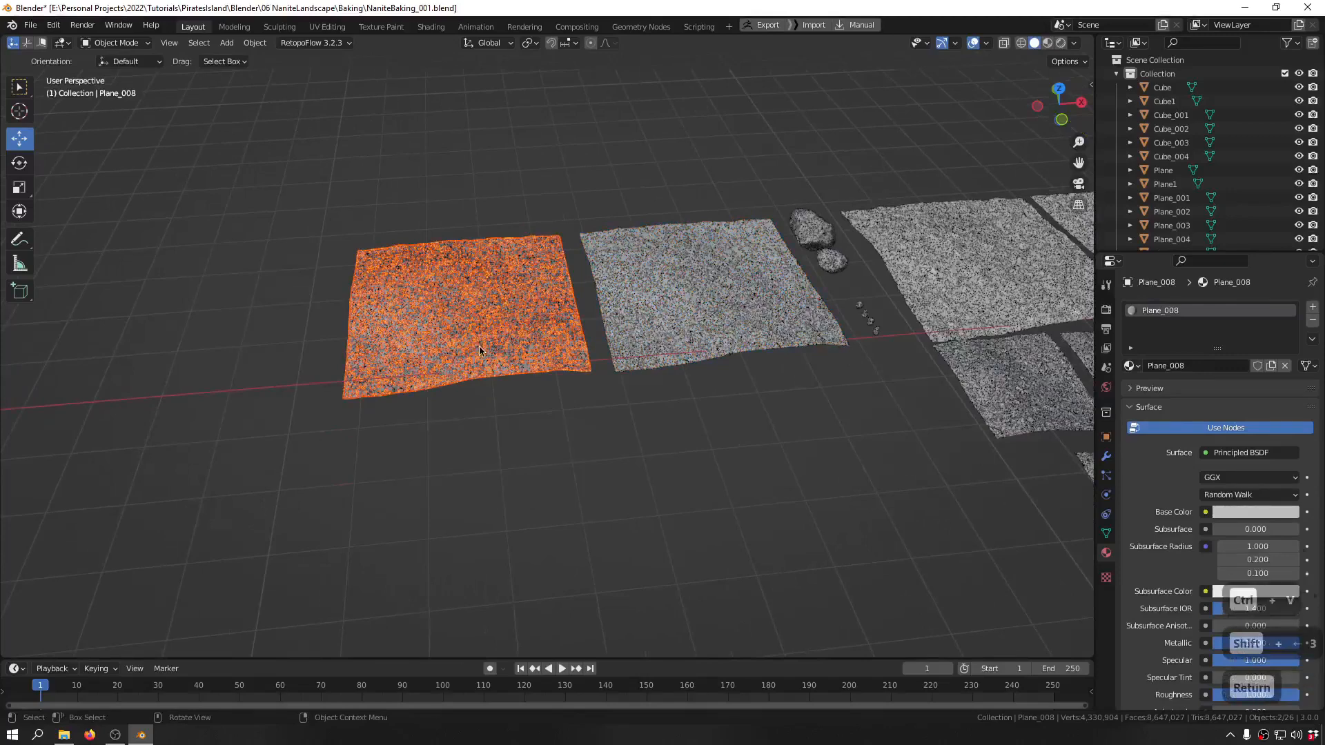
- Assign a new material named Beach_4x44_03 to both meshes of the end tile, overriding all assigned slots, and centre their origins
key(shift+q)
mouse_move(483, 287)
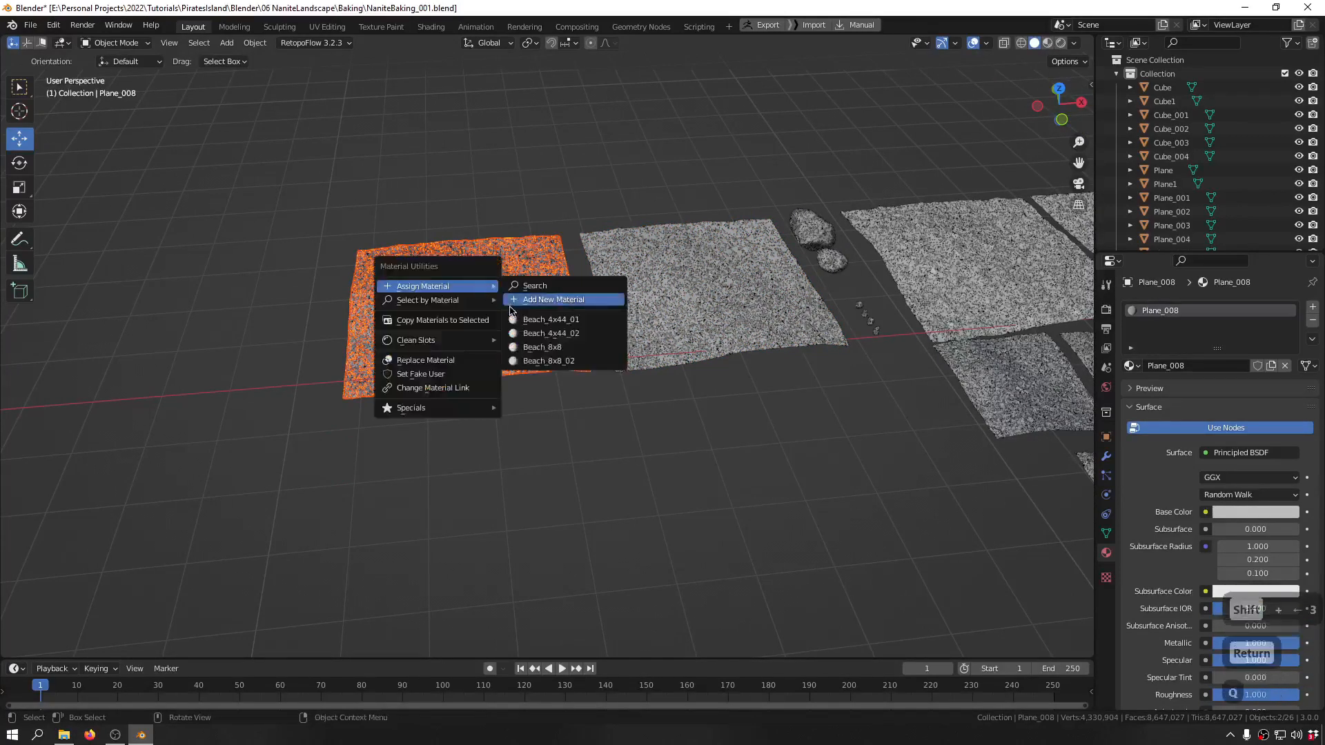
click(554, 310)
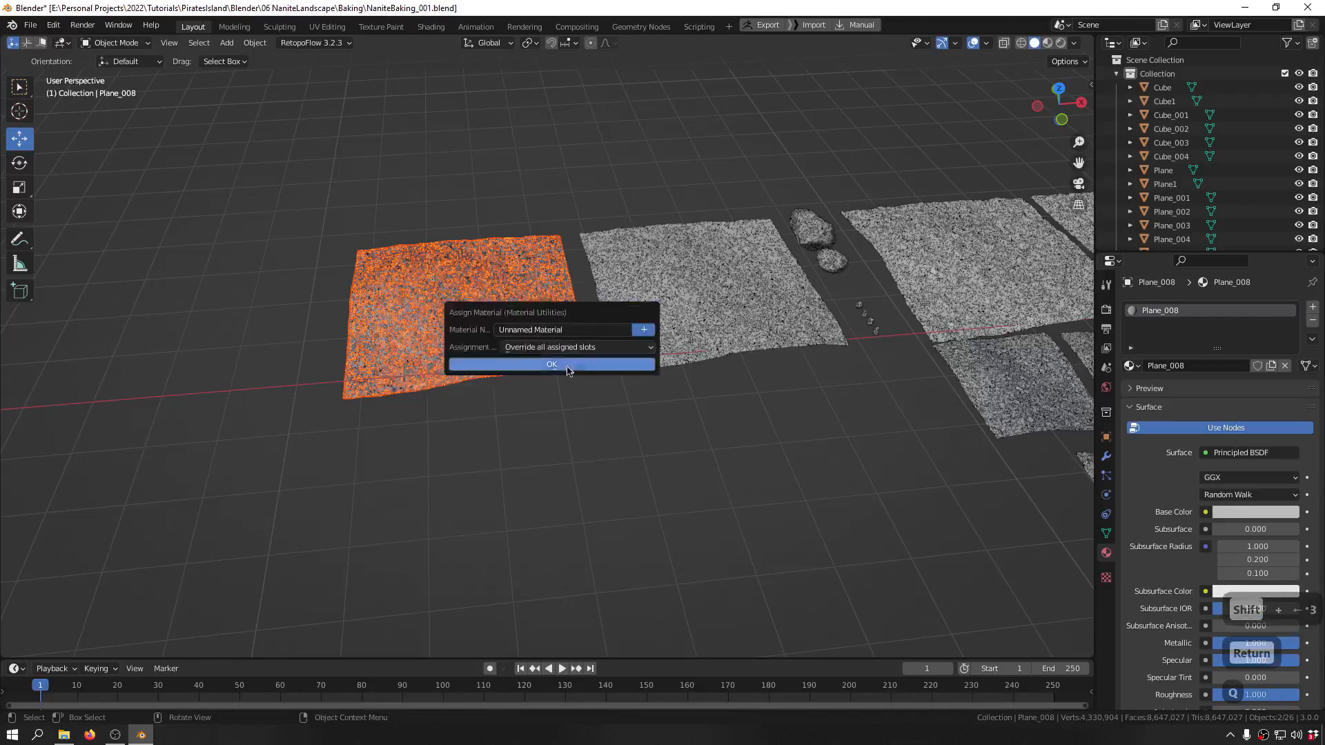
click(588, 331)
text(Beach_4x44_01)
key(Return)
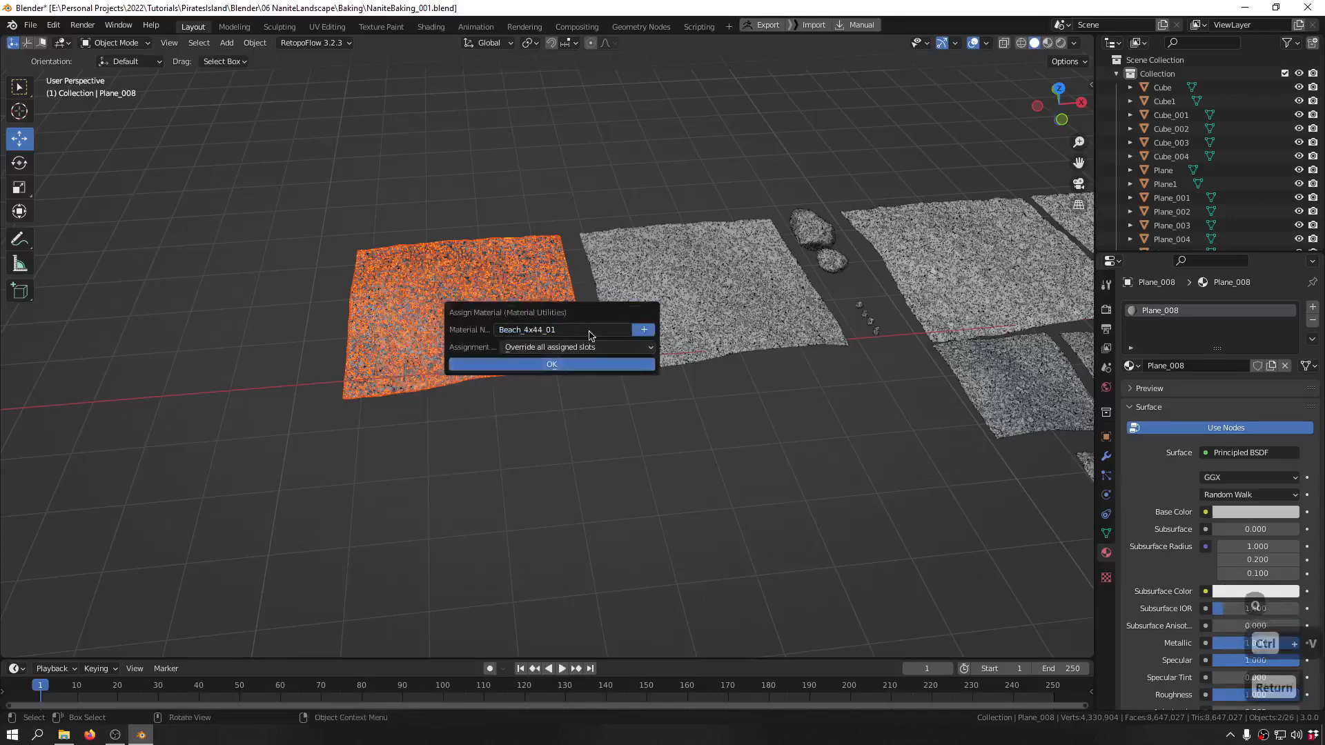
click(590, 334)
key(shift+Left)
text(3)
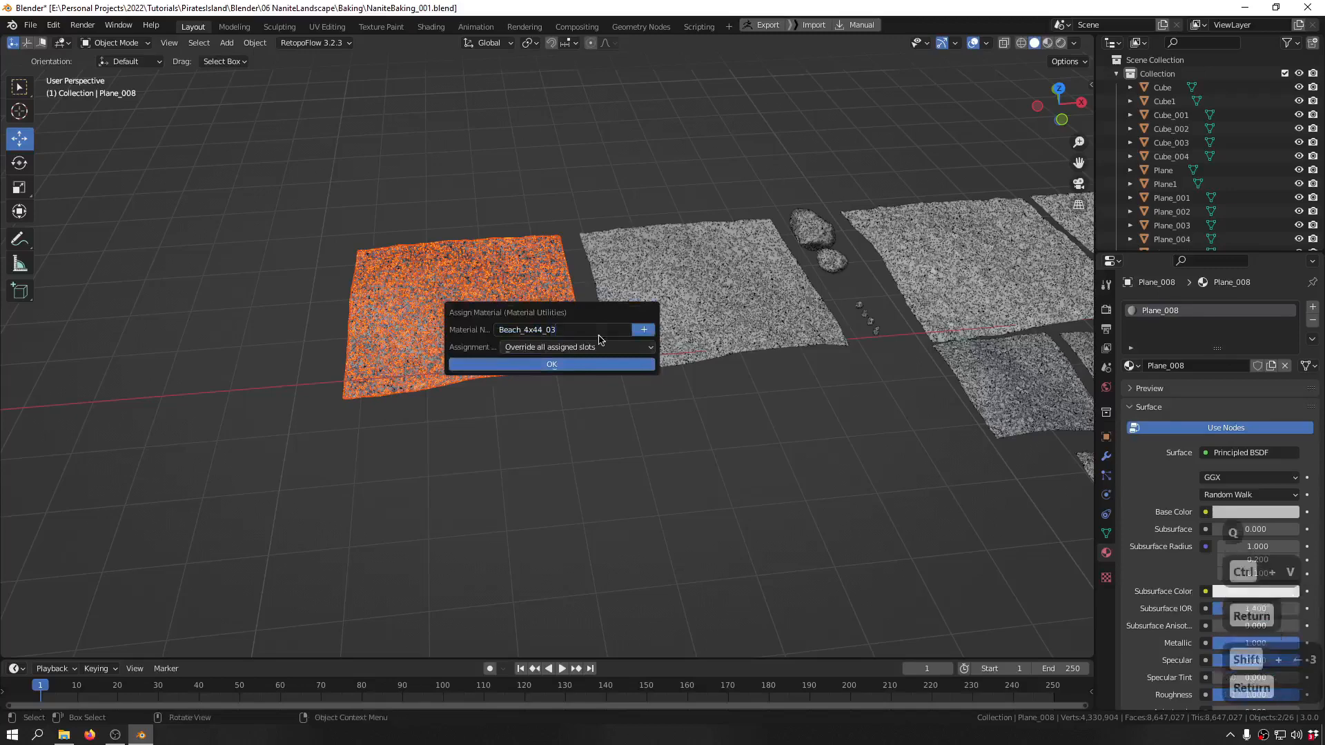
key(Return)
key(Return)
drag(500, 162, 411, 508)
shift+middle_drag(772, 352, 644, 408)
key(alt+s)
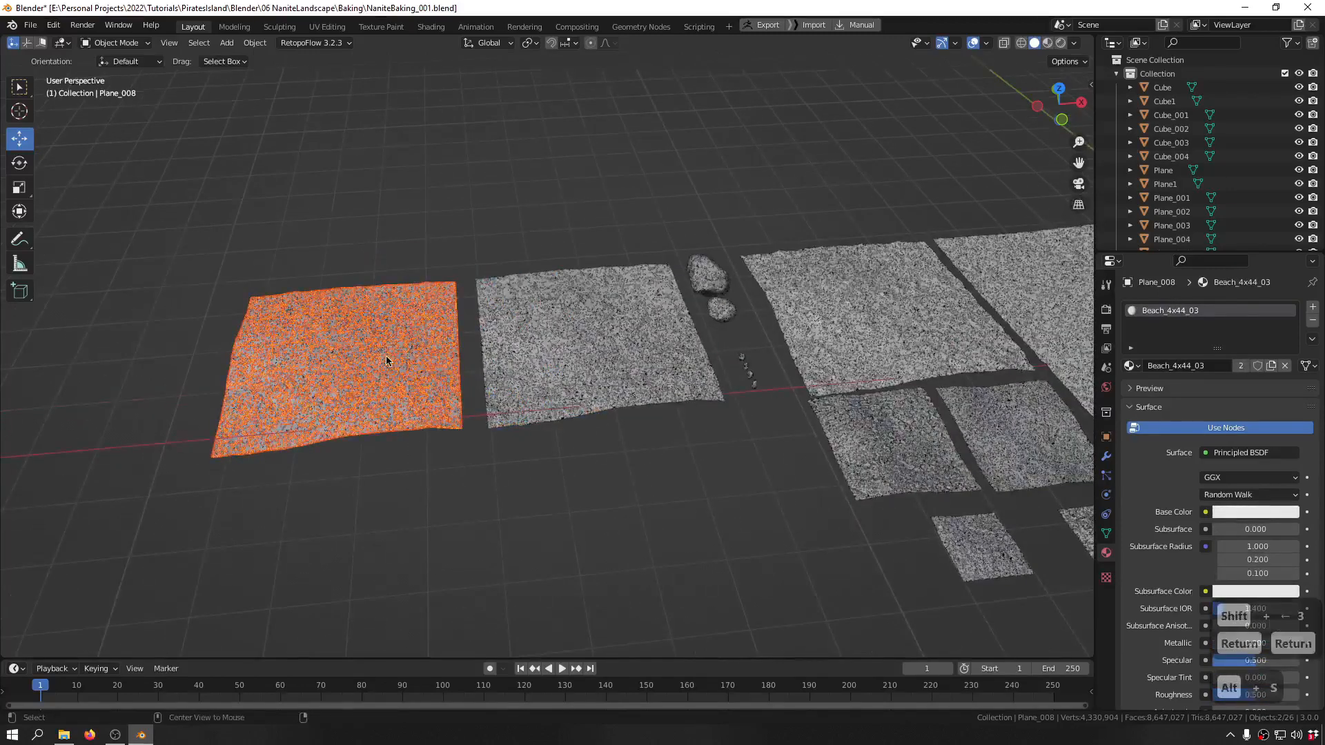
- Assign a new material named Beach_1x1_01 to both meshes of the smoother smallest tile, overriding all assigned slots, and centre their origins
shift+middle_drag(338, 405, 259, 285)
scroll(259, 285, down, 6)
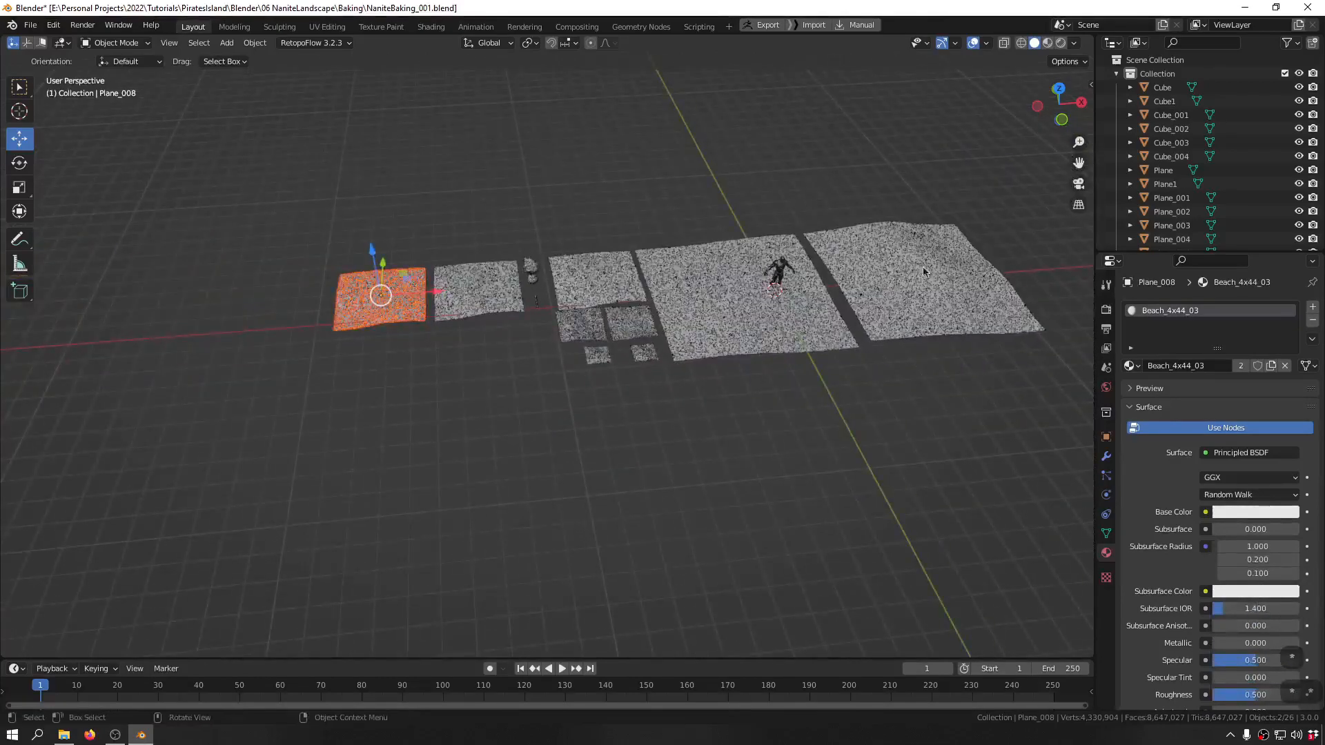
middle_drag(742, 269, 587, 414)
scroll(577, 424, up, 6)
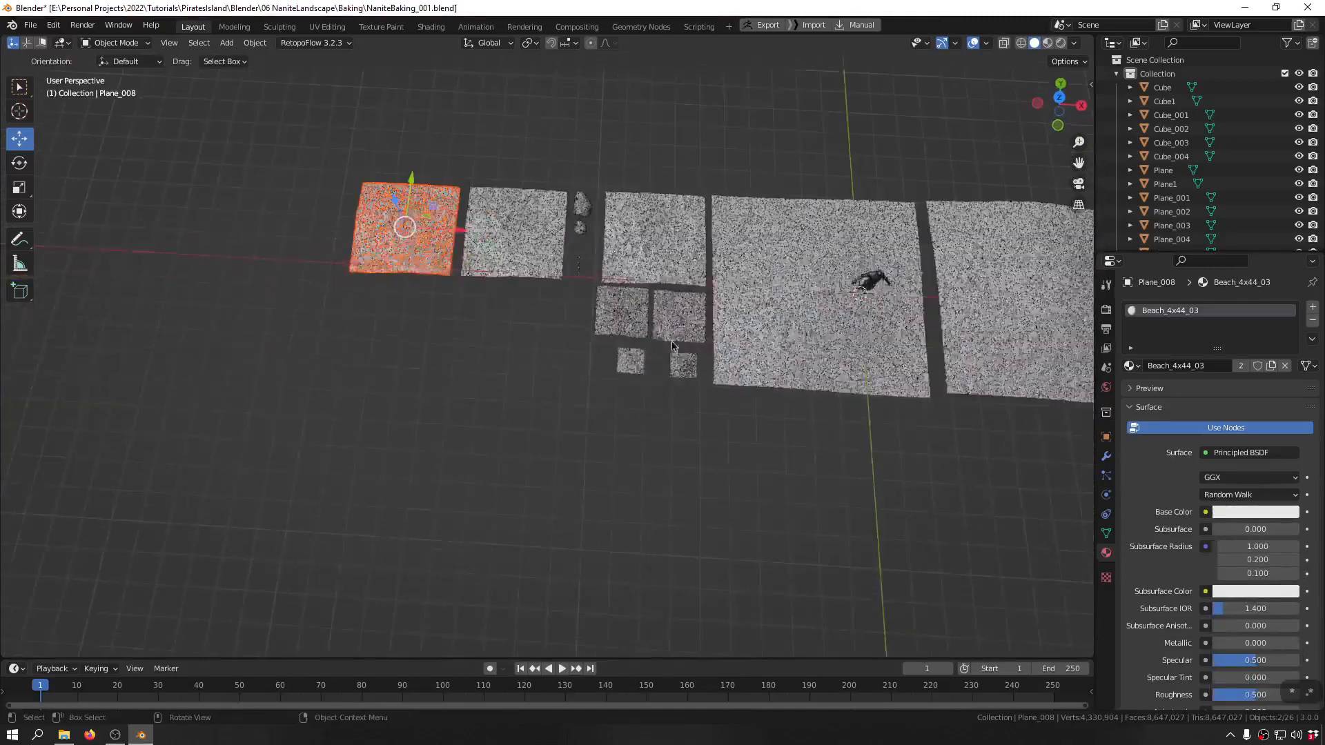
scroll(701, 331, down, 3)
middle_drag(701, 331, 701, 361)
drag(708, 296, 311, 538)
middle_drag(550, 420, 580, 357)
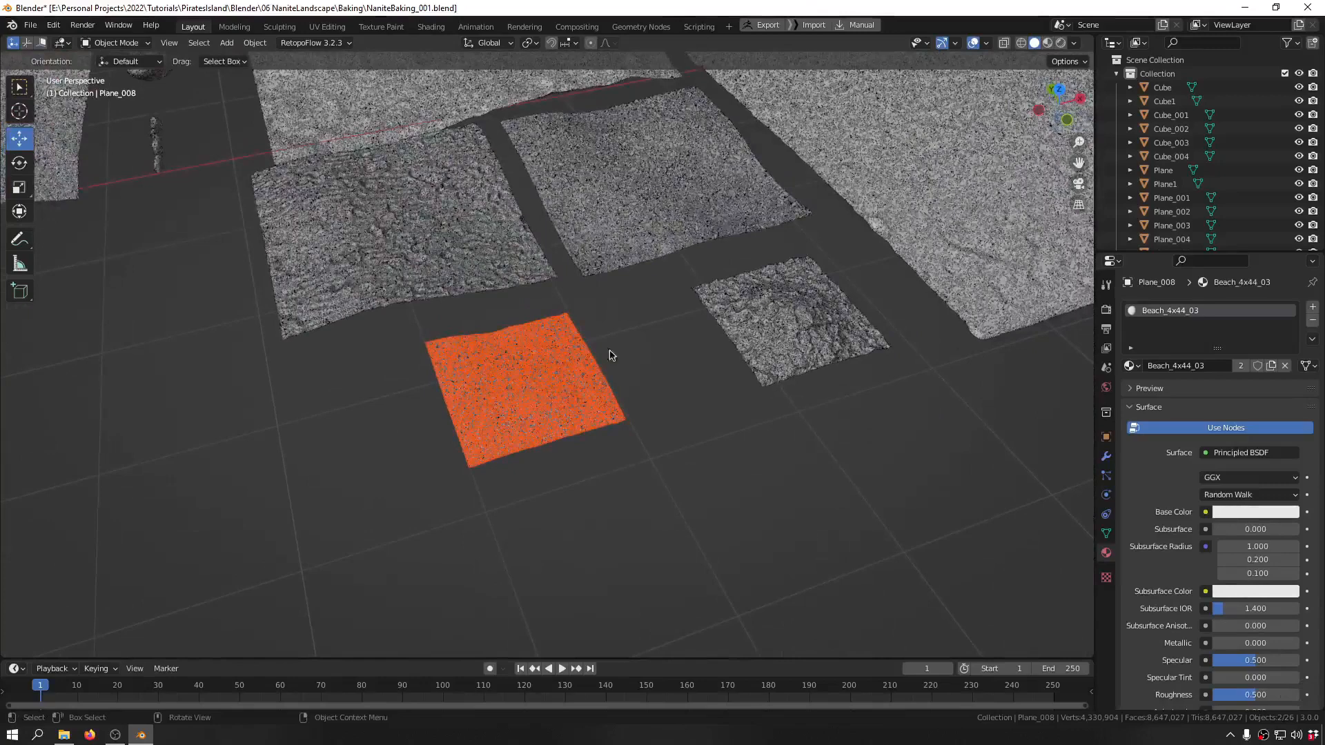
drag(665, 361, 503, 494)
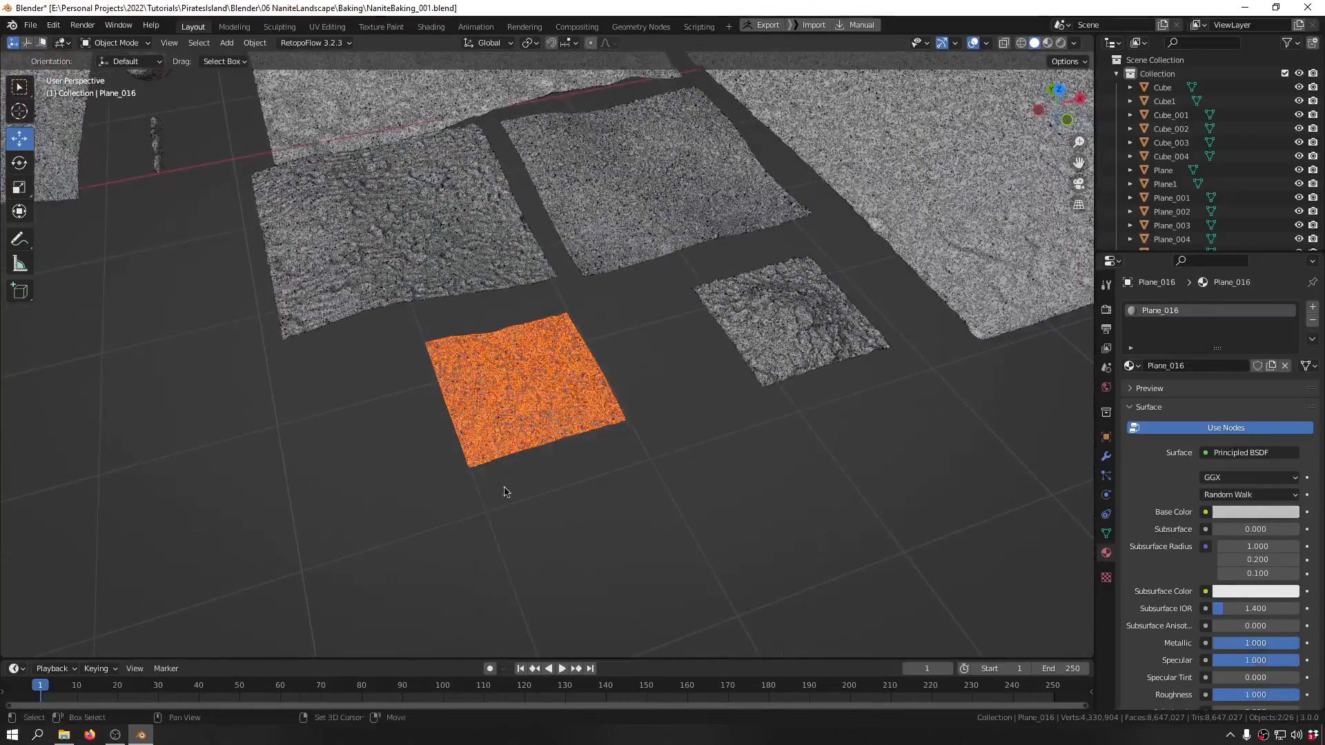
key(shift+q)
mouse_move(524, 384)
click(619, 397)
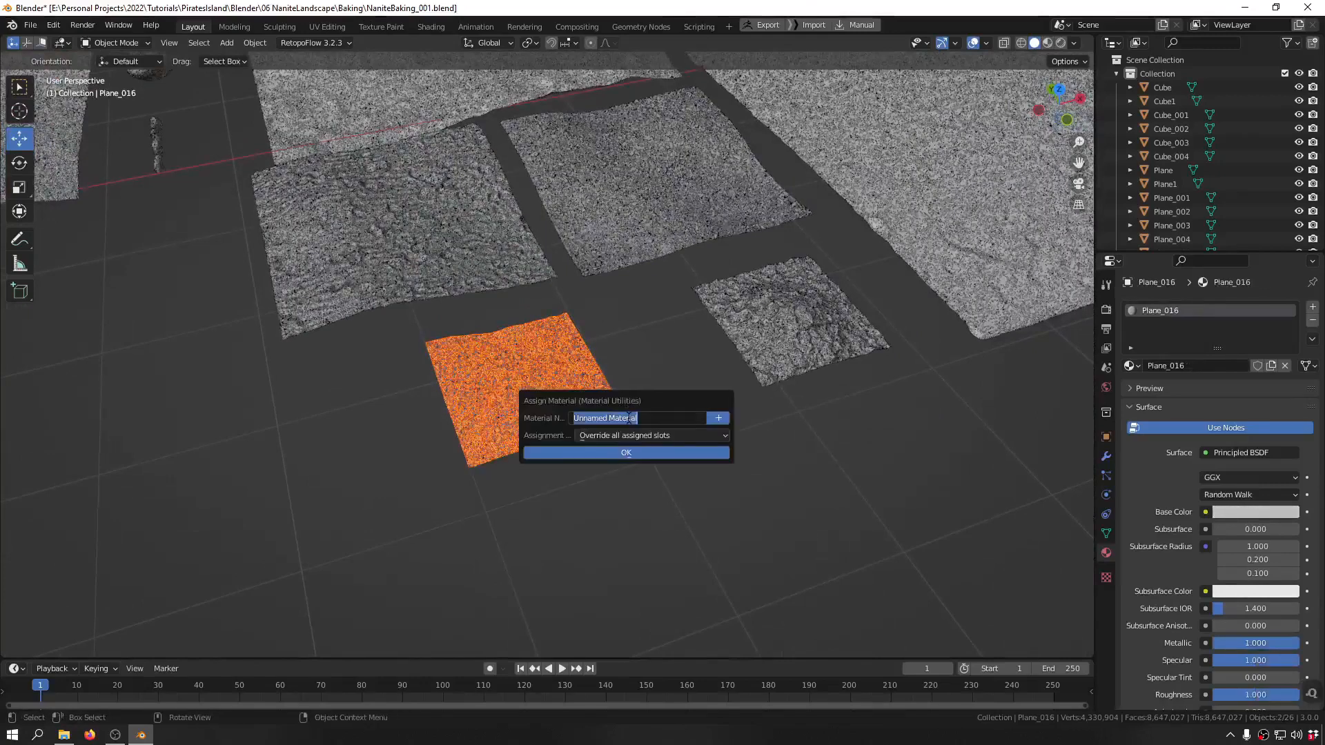
text(Beach)
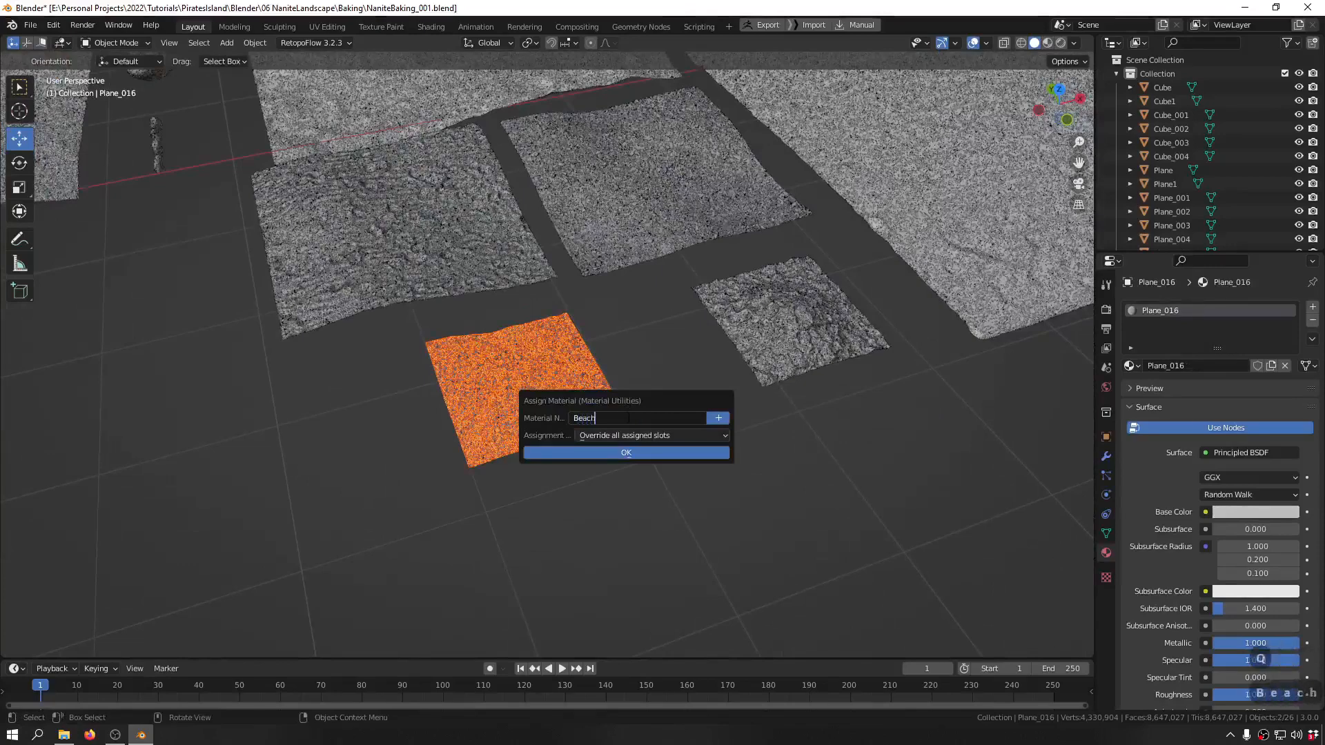
text(_)
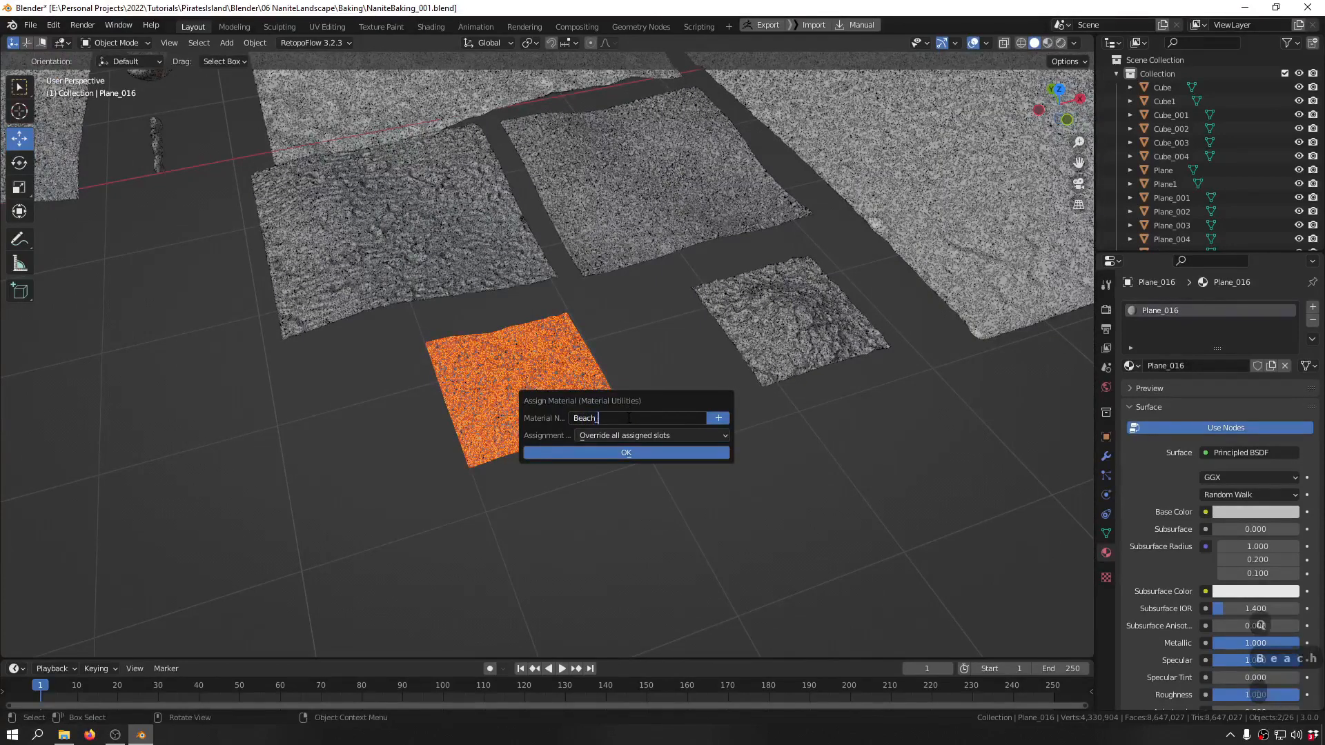
text(1x1_)
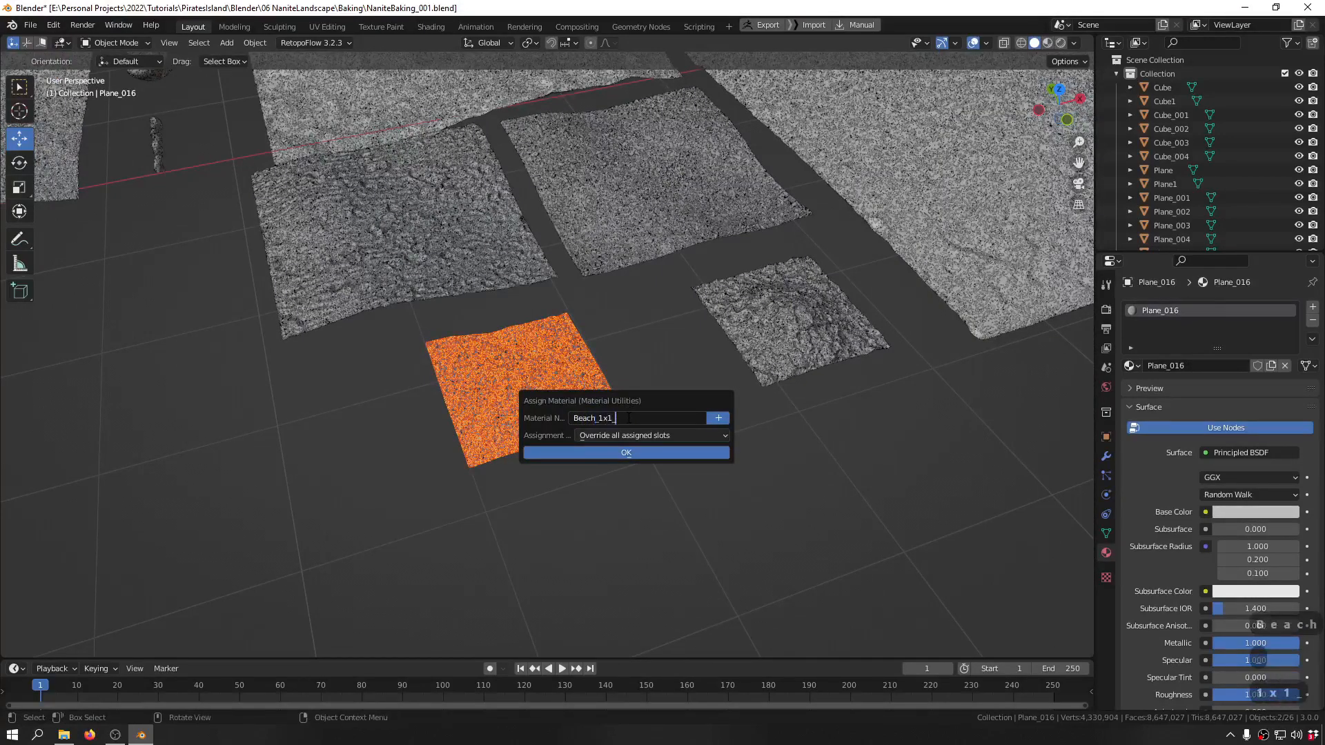
text(01)
key(ctrl+a)
key(ctrl+c)
key(Return)
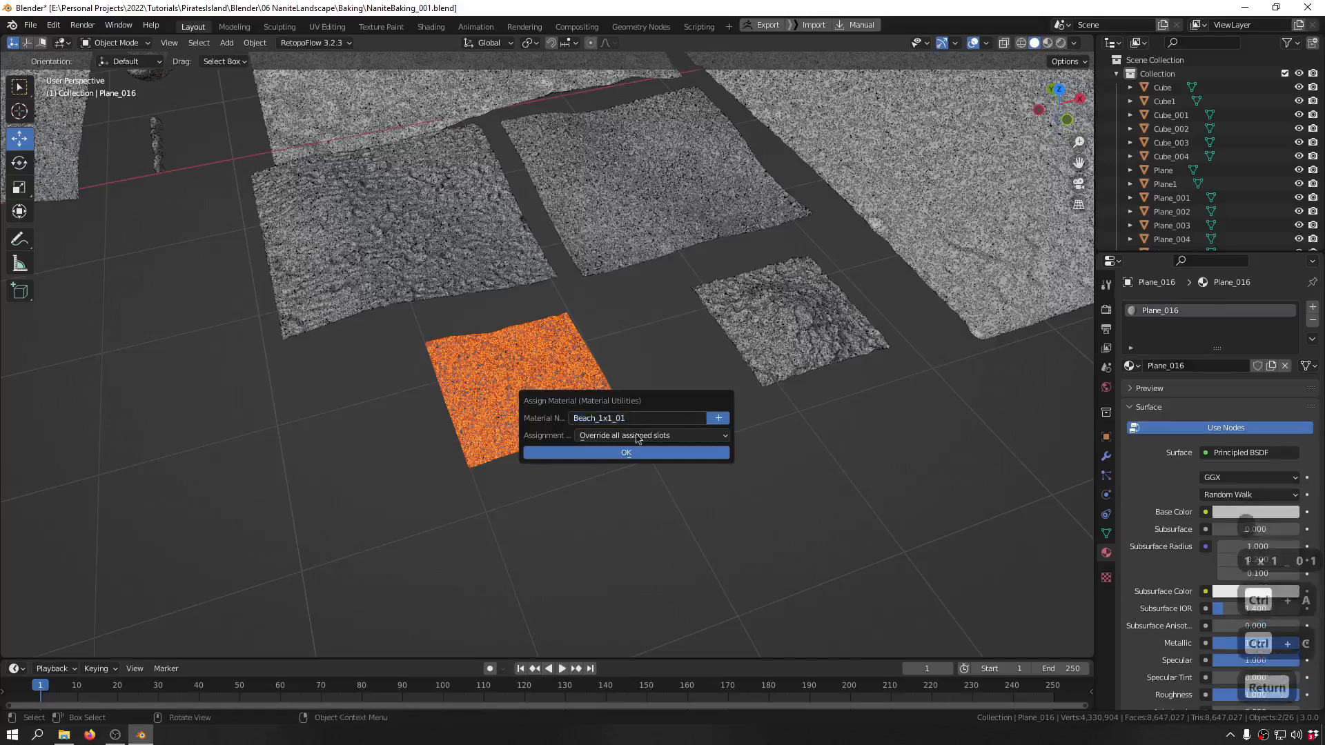
click(626, 452)
key(alt+s)
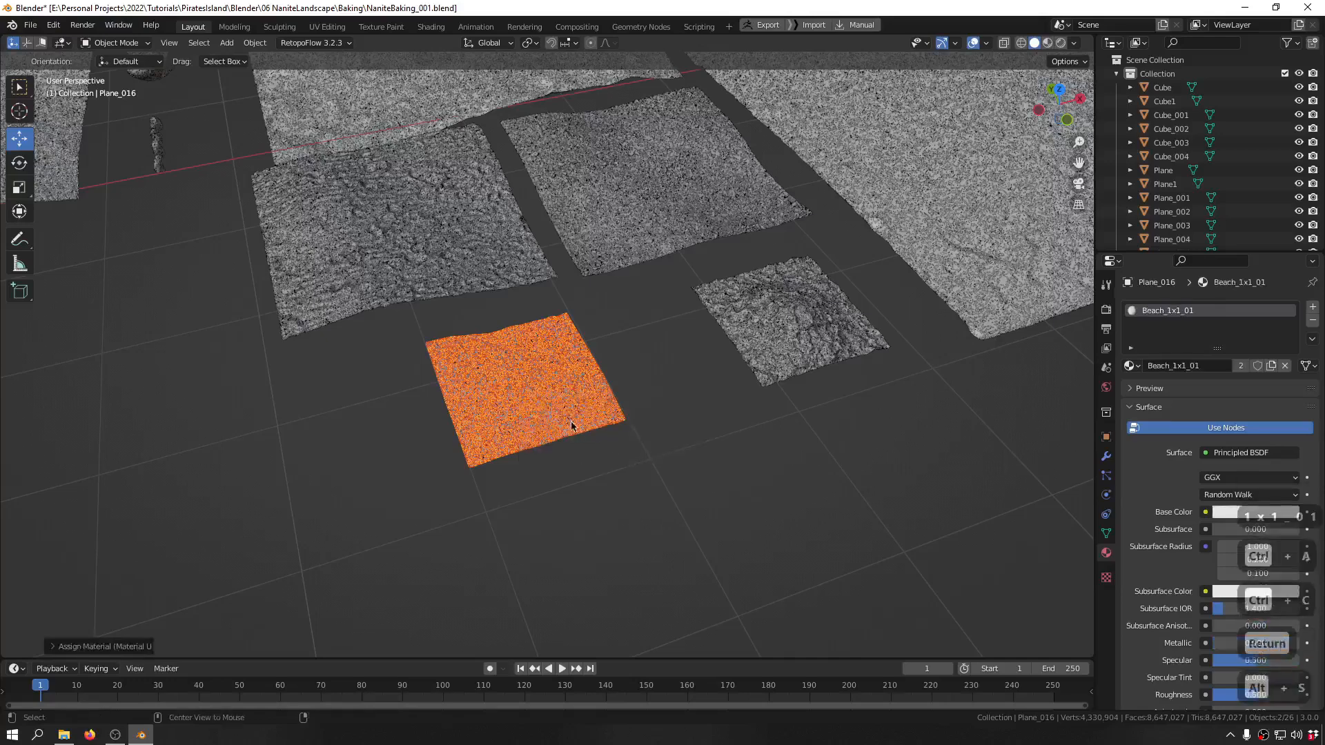
- Assign a new material named Beach_1x1_02 to both meshes of the rougher smallest tile, overriding all assigned slots
shift+middle_drag(827, 378, 582, 449)
drag(628, 364, 544, 429)
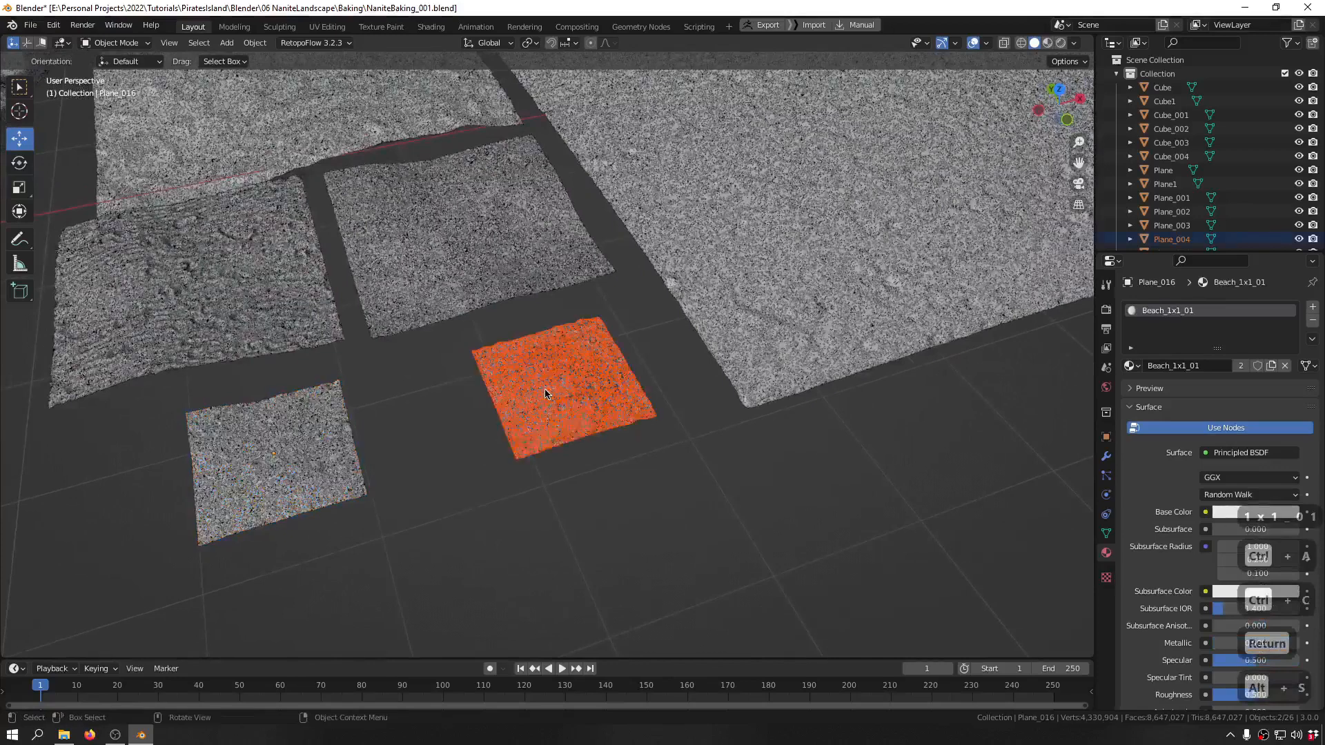
click(547, 395)
key(shift+q)
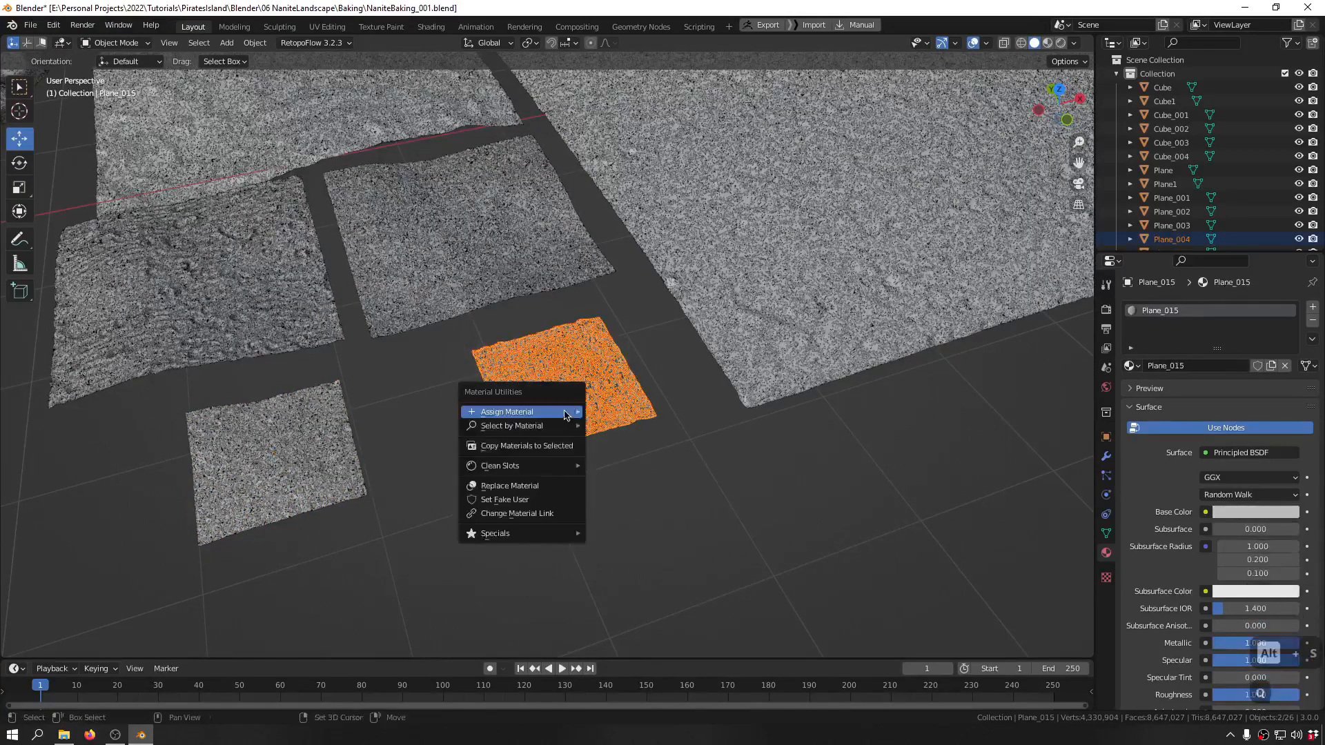
mouse_move(532, 408)
click(652, 425)
click(635, 450)
key(ctrl+v)
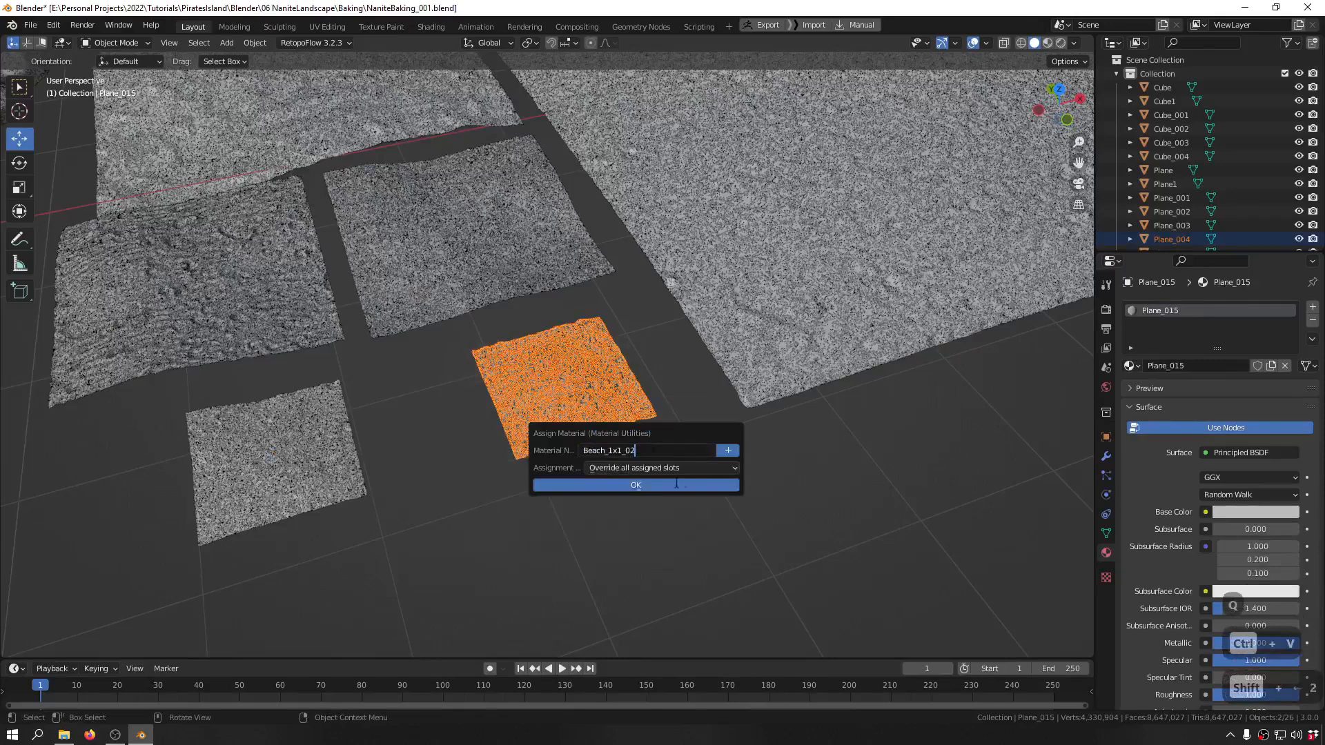
click(695, 484)
click(697, 485)
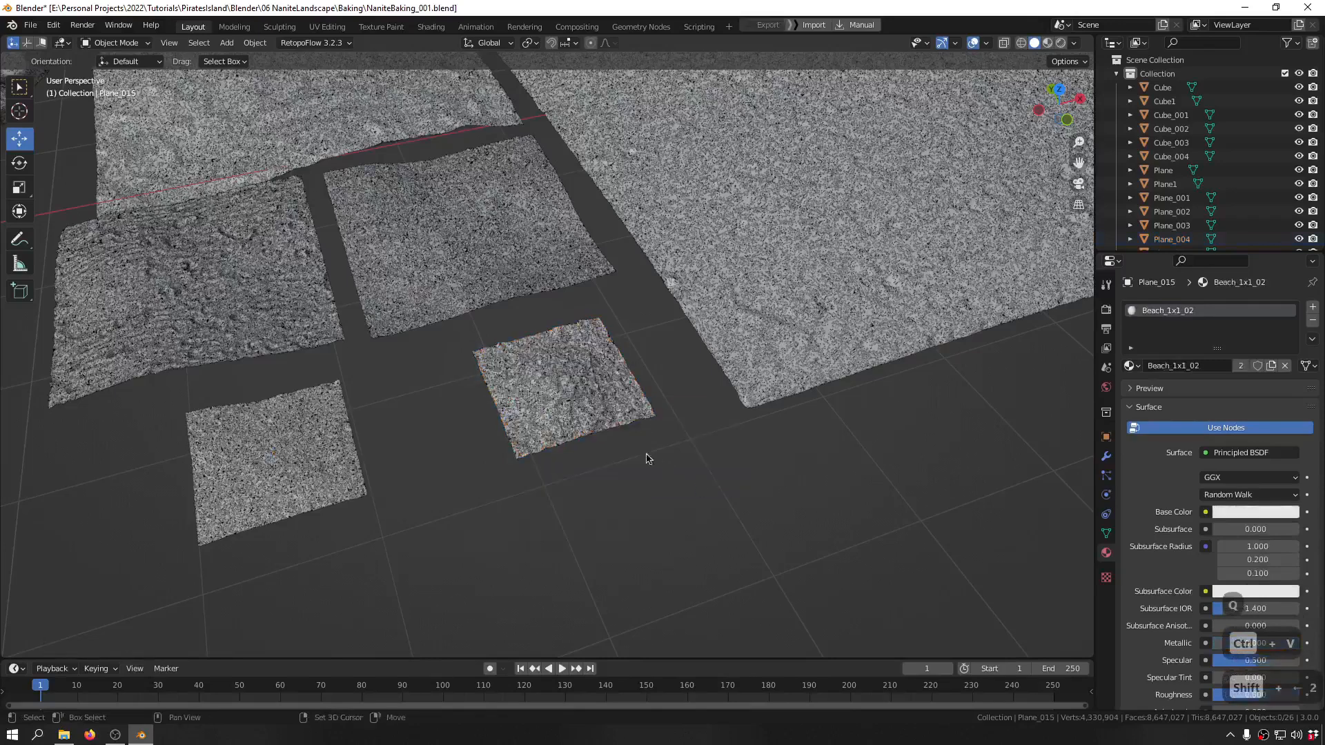
click(591, 426)
click(569, 416)
- Select both overlapping meshes of the rough, rippled tile behind the Beach_1x1_01 tile and centre their origins
shift+middle_drag(186, 296, 516, 439)
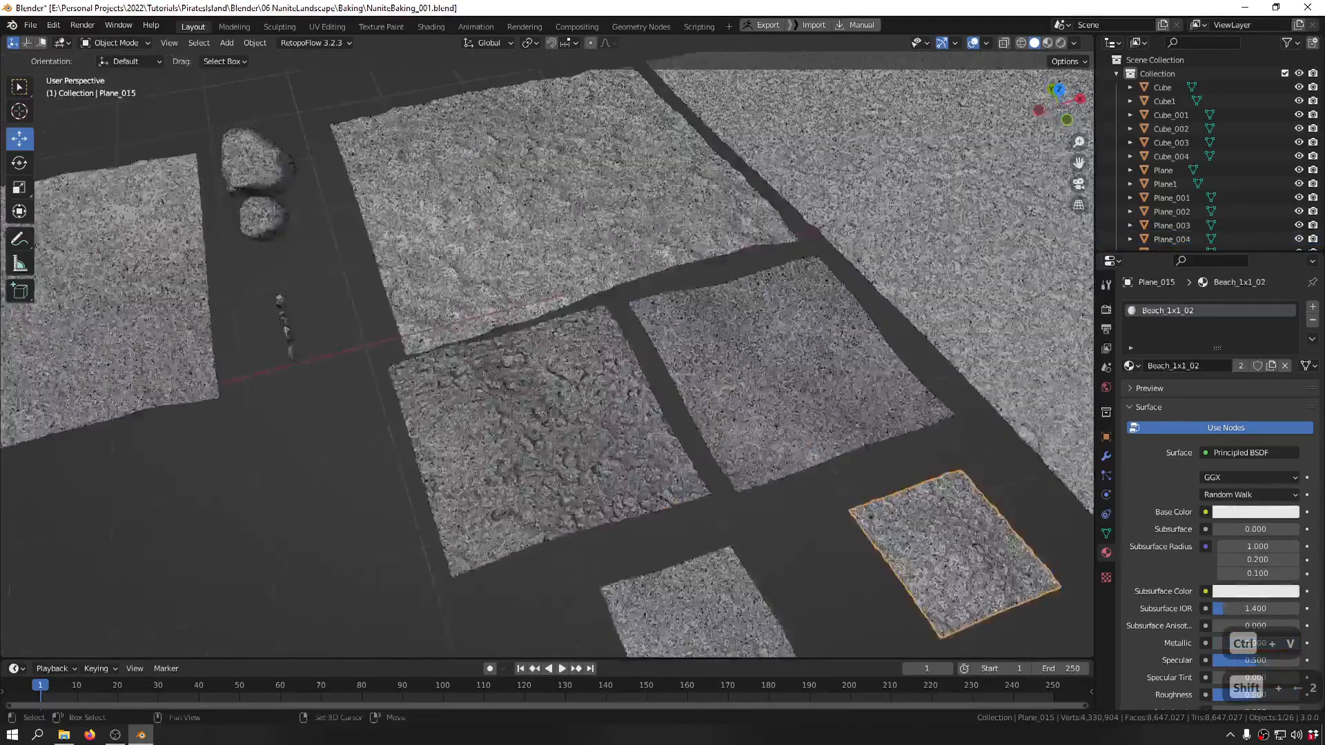
click(516, 439)
drag(336, 444, 539, 472)
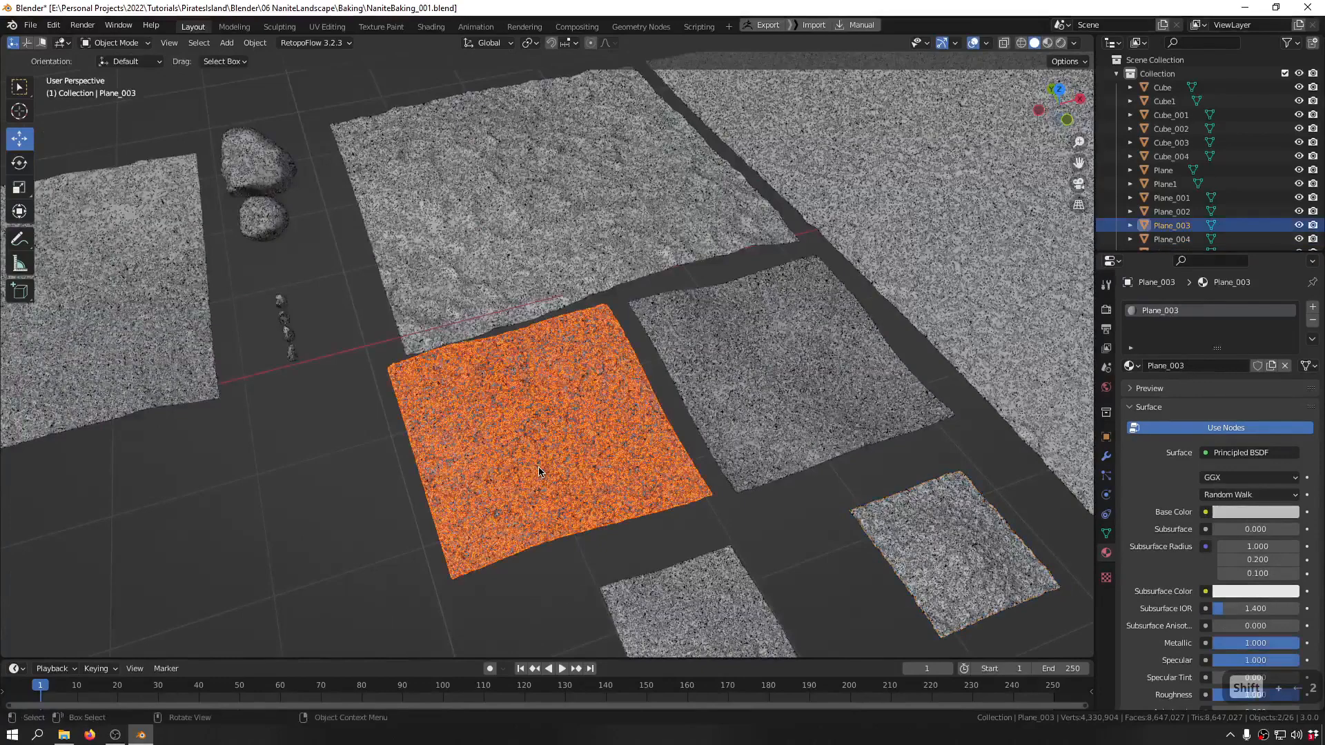
click(491, 469)
drag(305, 442, 588, 509)
middle_drag(588, 508, 557, 520)
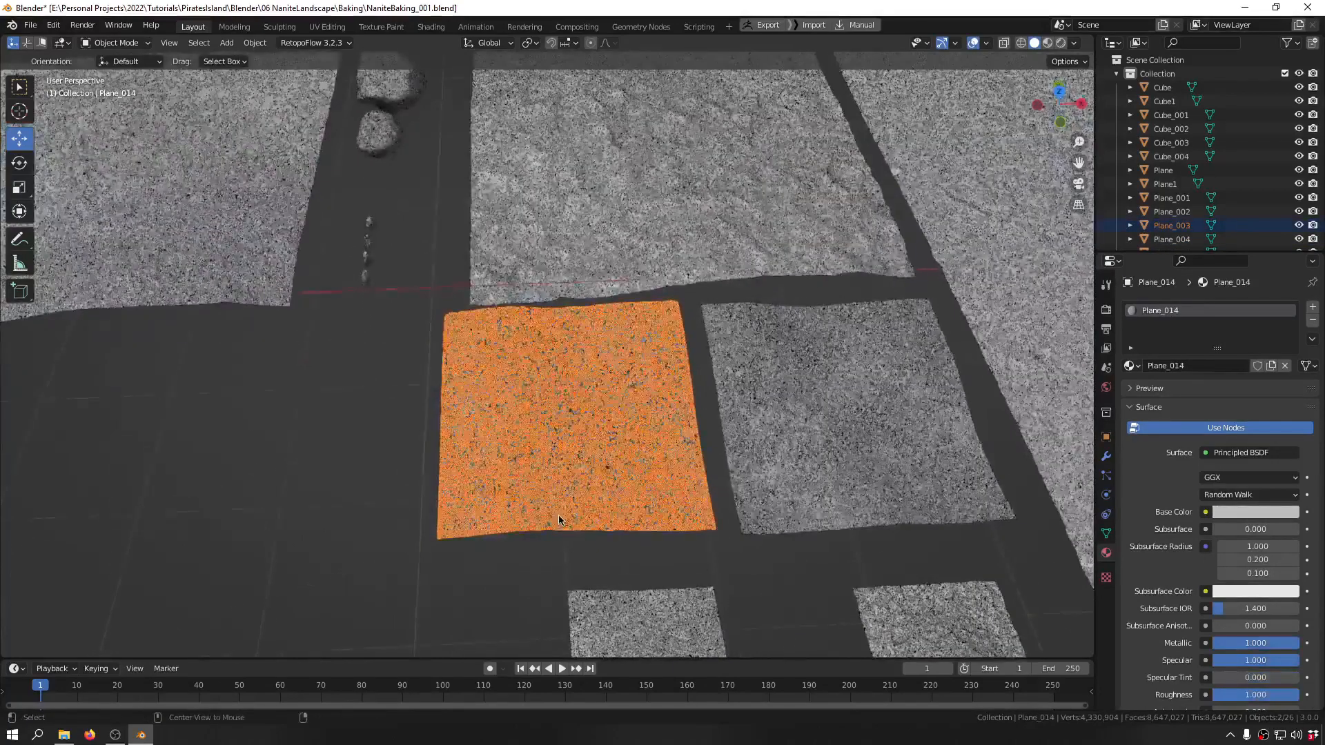
key(alt+s)
- Centre the origins of both meshes of the Beach_1x1_02 tile
shift+middle_drag(958, 643, 902, 411)
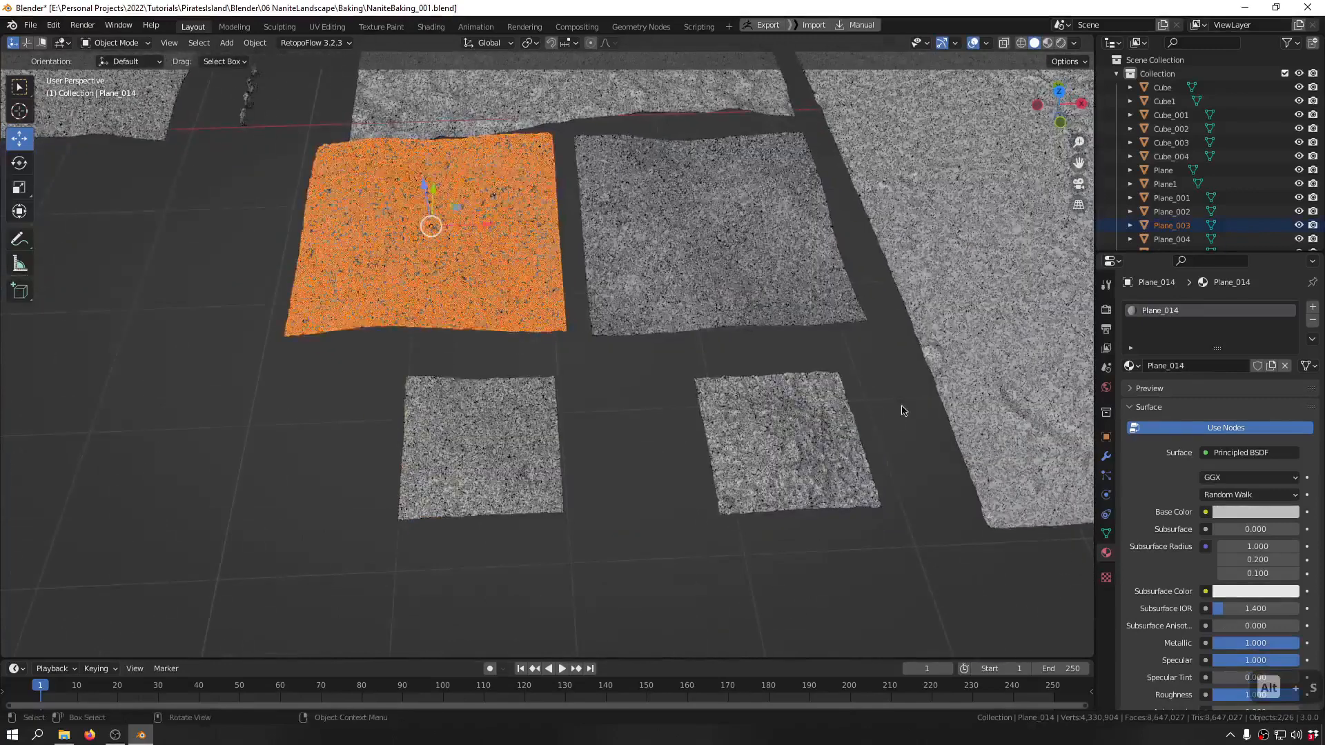
drag(902, 407, 665, 547)
key(alt+s)
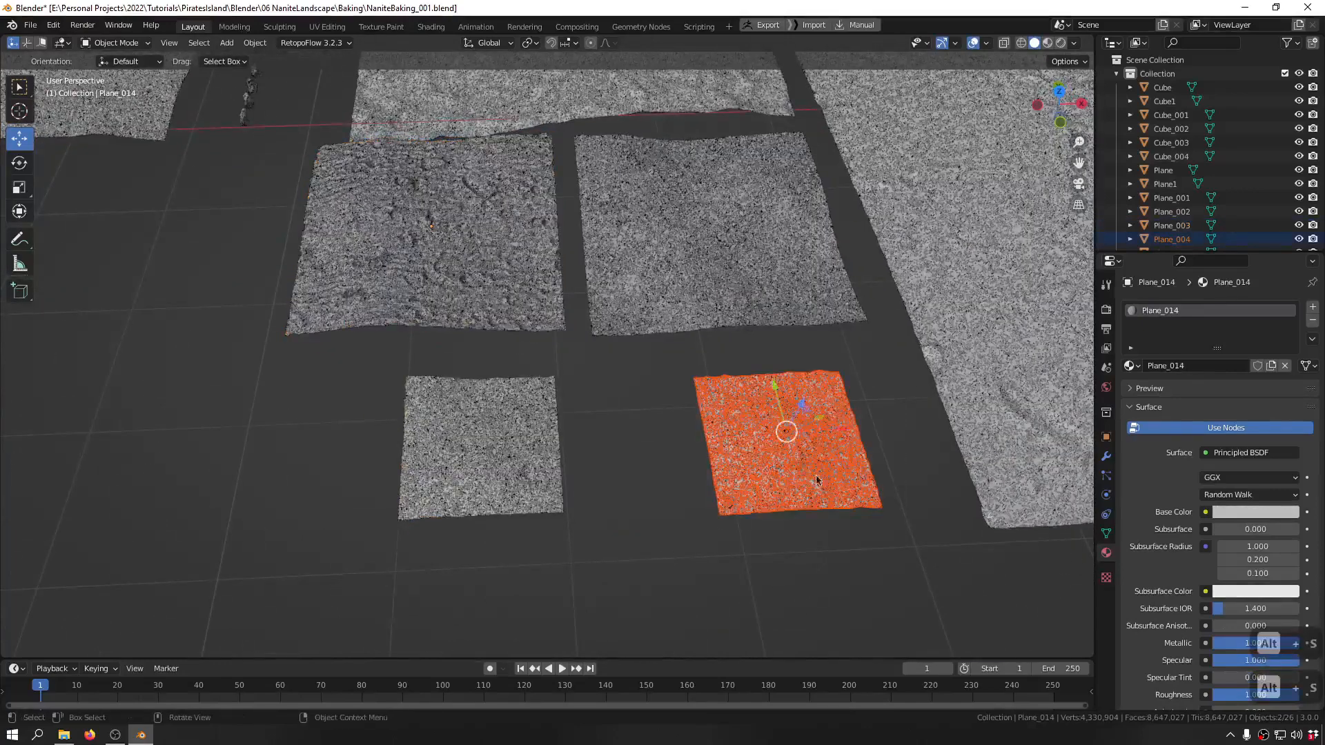
- Assign a new material named Beach_2x2_01 to both meshes of the rough tile behind the Beach_1x1_01 tile, overriding all assigned slots
shift+middle_drag(662, 369, 750, 468)
shift+click(503, 359)
key(b)
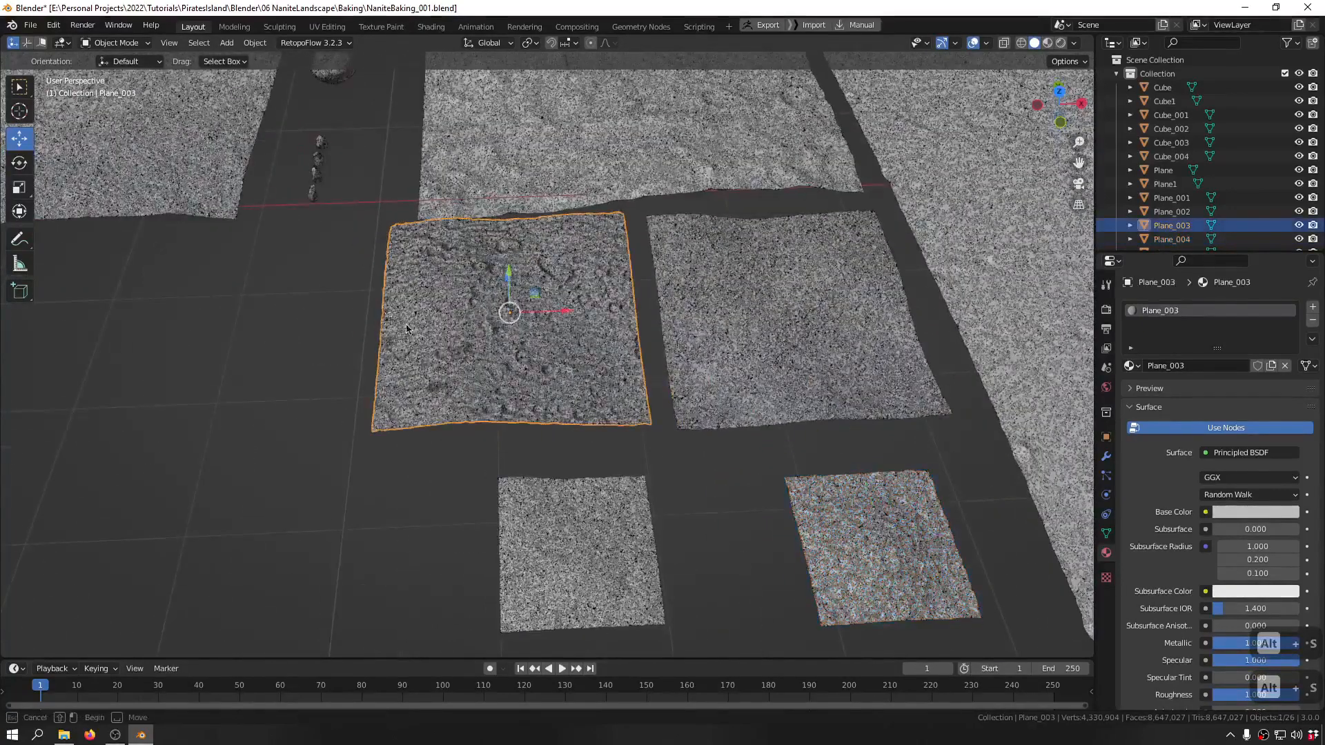
drag(573, 401, 574, 402)
middle_drag(531, 342, 543, 357)
key(shift+q)
mouse_move(557, 350)
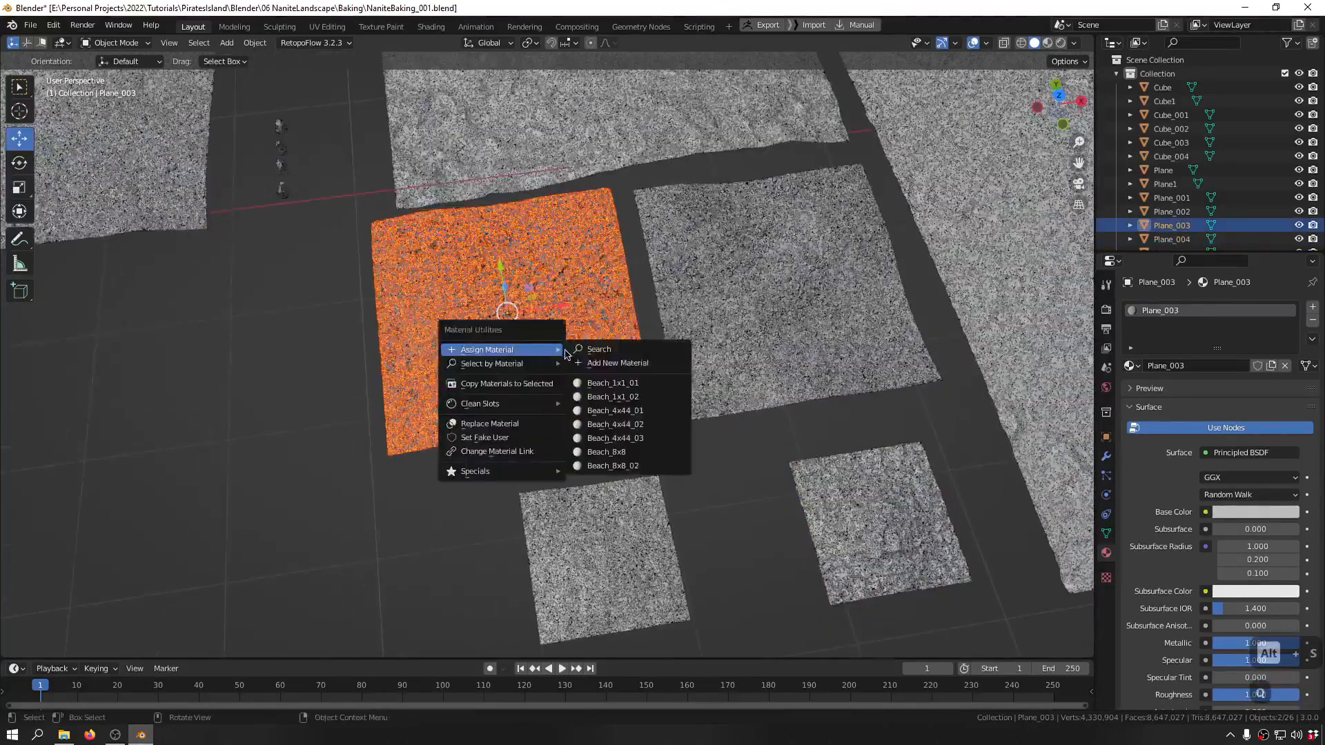
click(589, 363)
click(612, 387)
text(B)
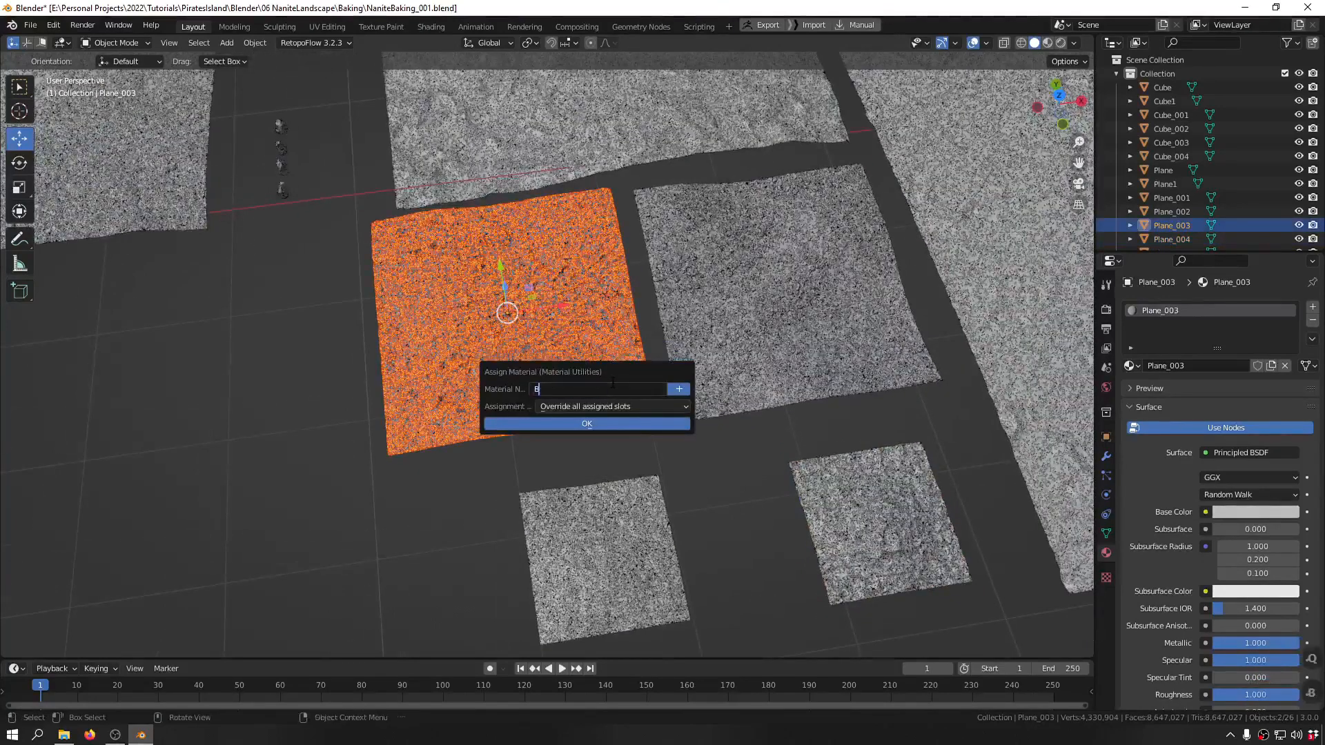
text(each_2x2)
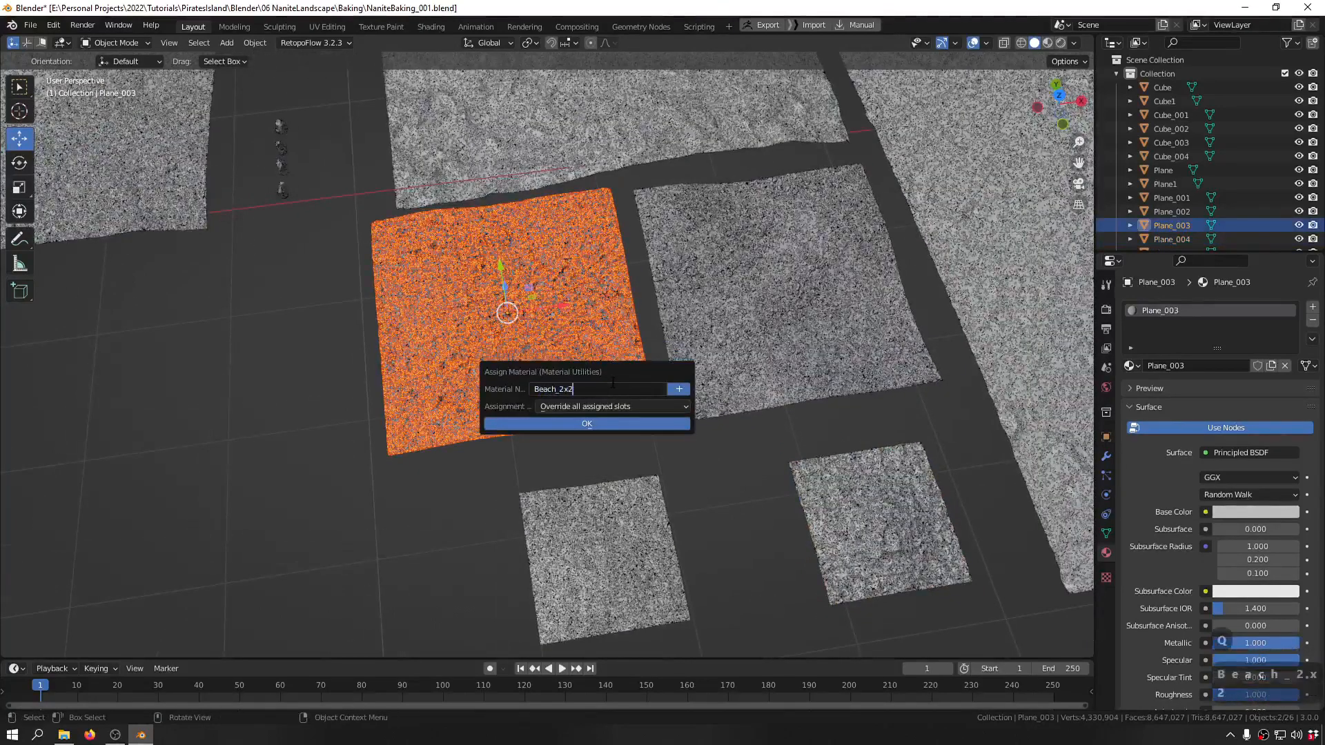
text(_01)
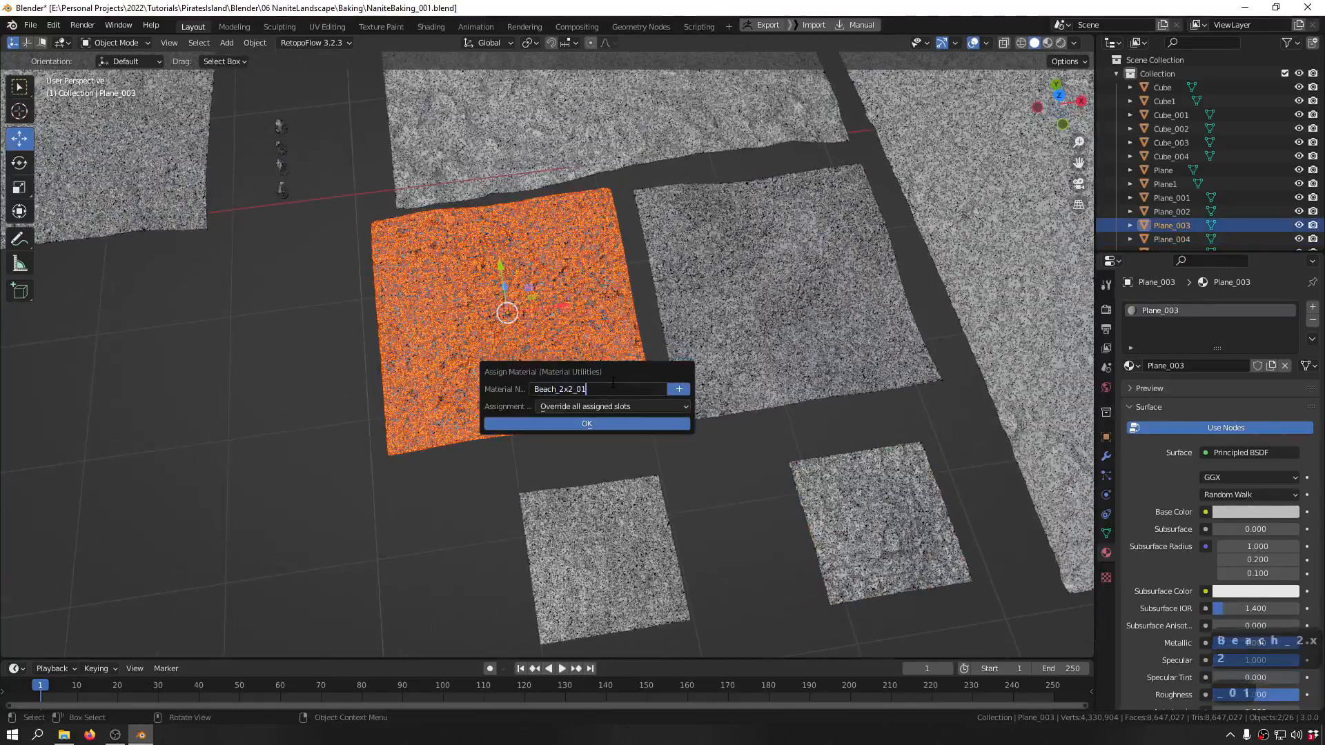
key(Return)
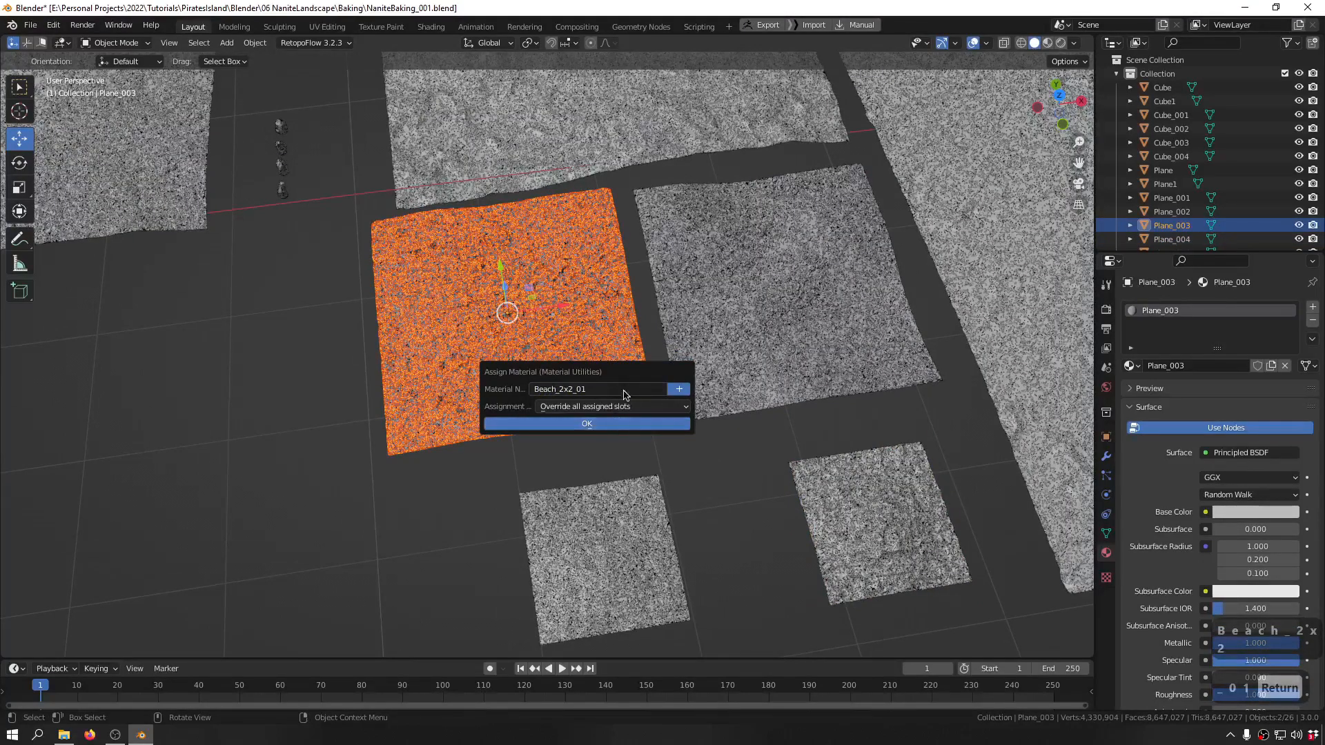
key(ctrl+c)
click(649, 427)
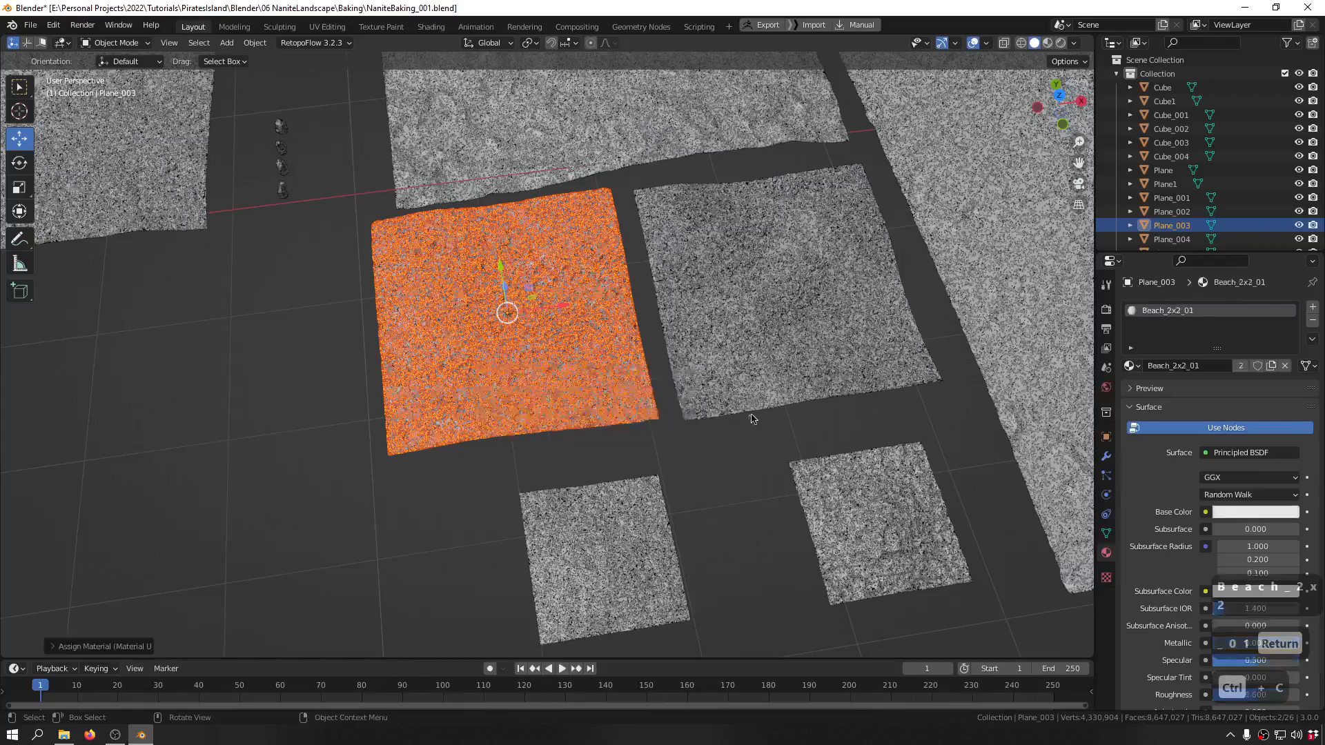
- Assign a new material named Beach_2x2_02 to both meshes of the smoother tile beside the Beach_2x2_01 tile, overriding all assigned slots
shift+middle_drag(752, 419, 660, 453)
click(635, 407)
key(shift+q)
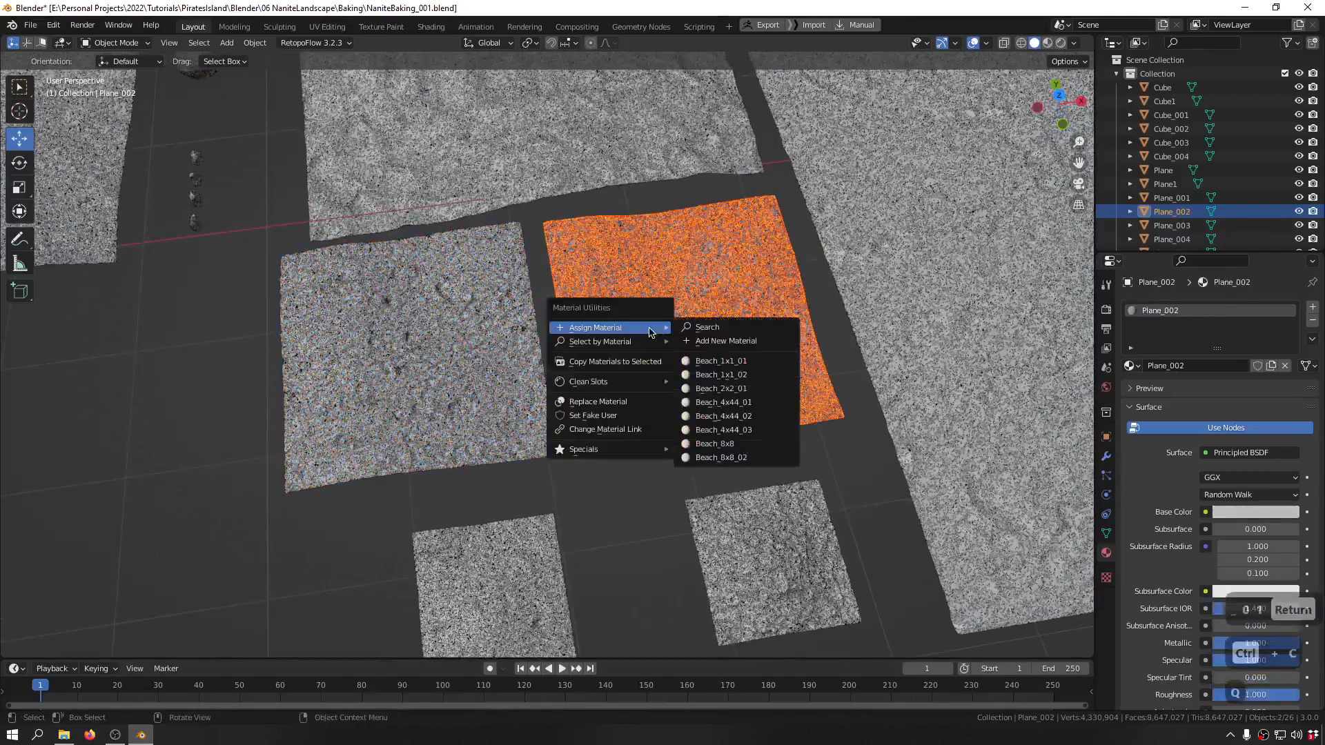
click(734, 340)
key(ctrl+v)
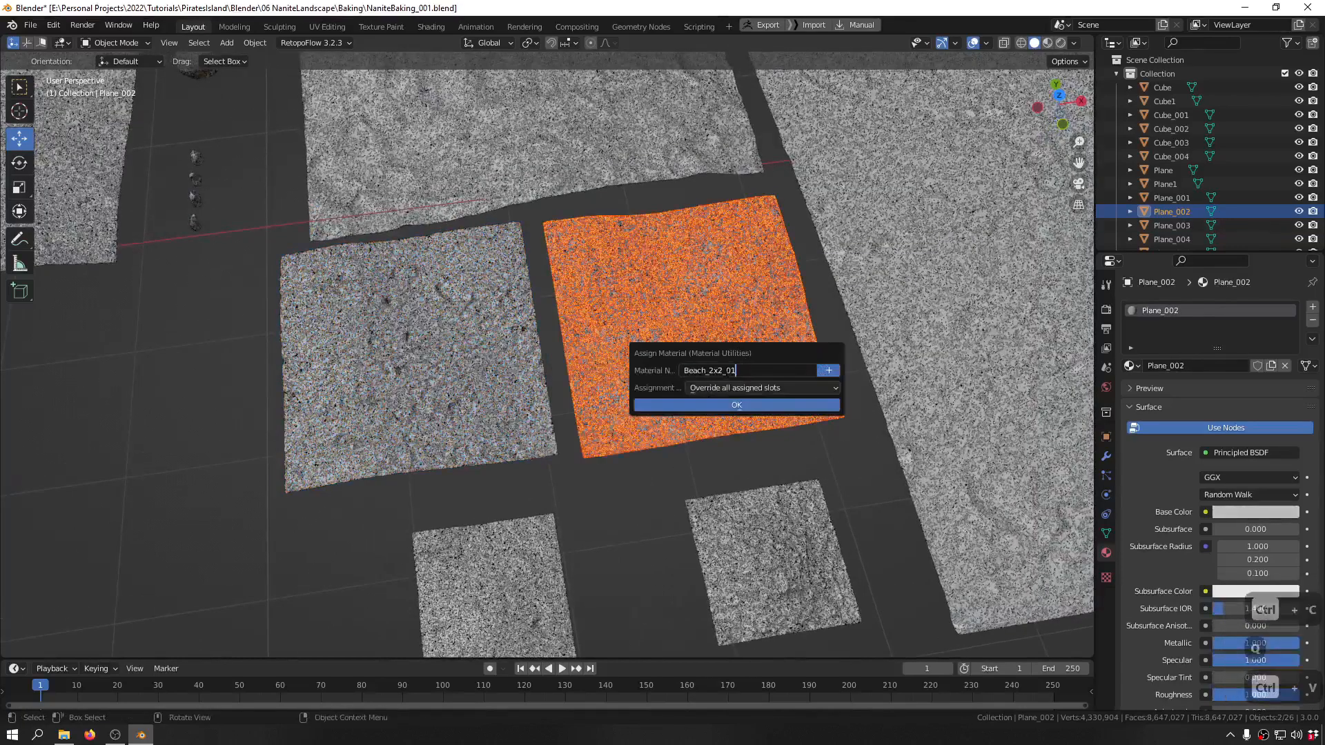
key(BackSpace)
text(2)
key(Return)
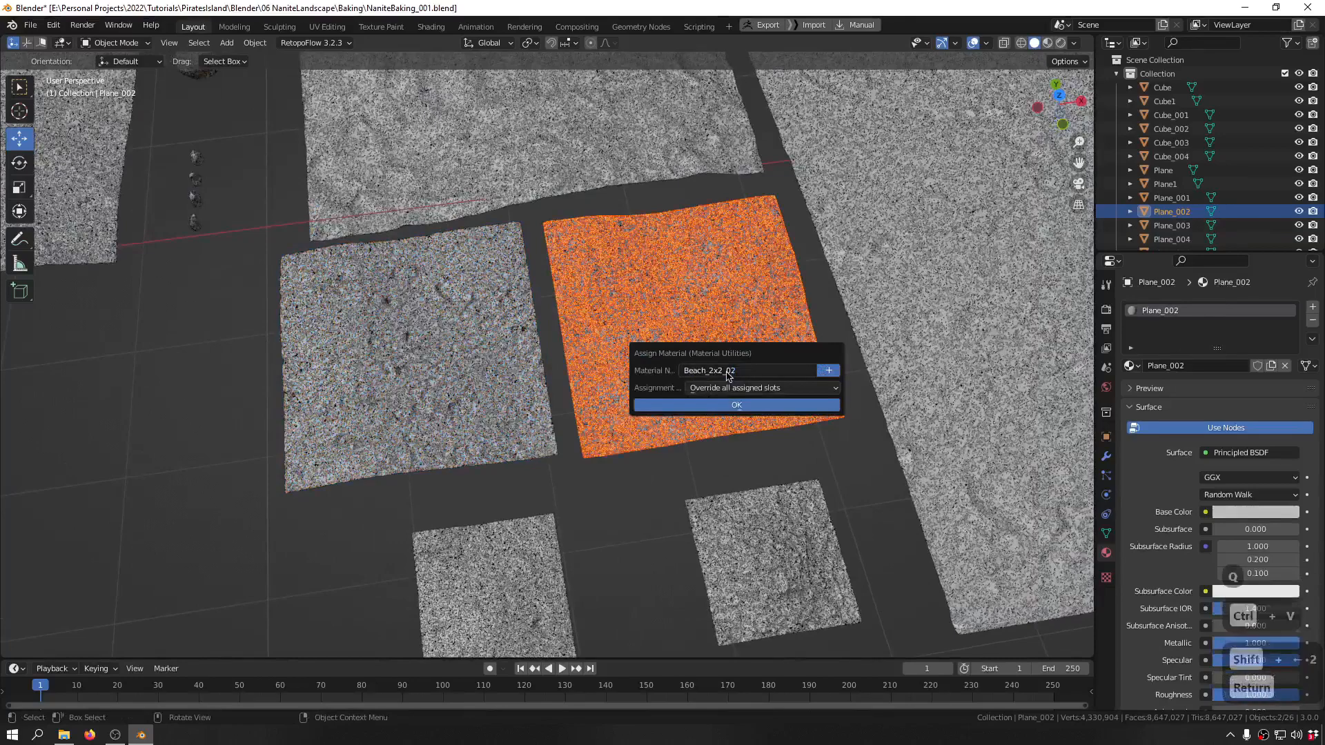
click(728, 406)
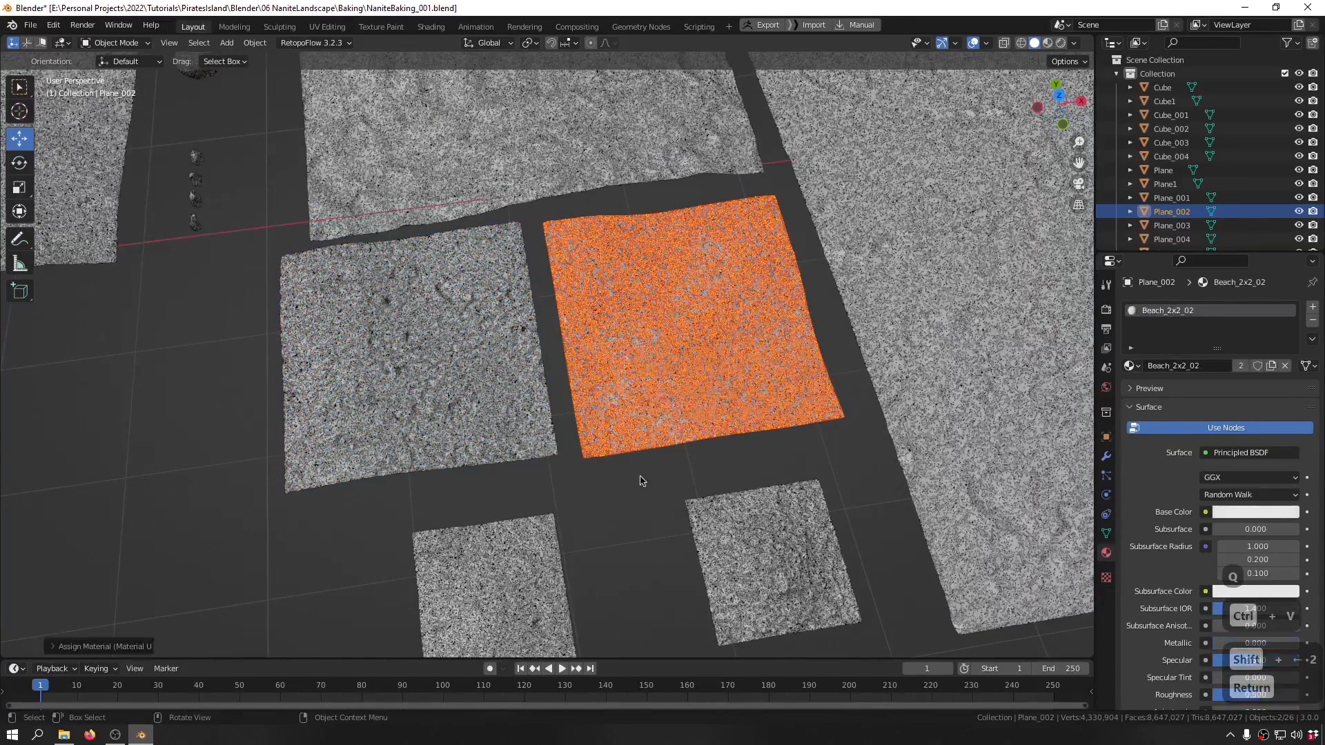
- Centre the origins of both meshes of the Beach_2x2_01 tile and of the Beach_2x2_02 tile
middle_drag(636, 337, 627, 392)
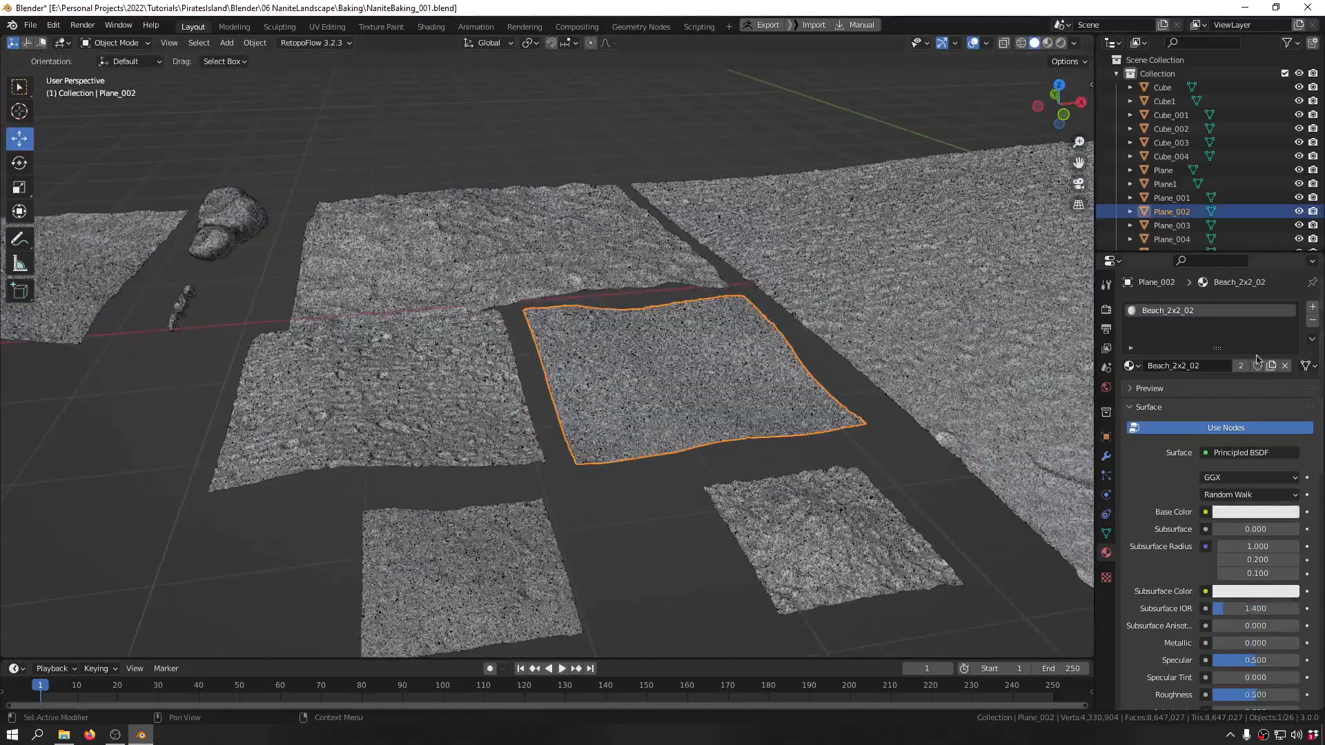
middle_drag(627, 395, 453, 473)
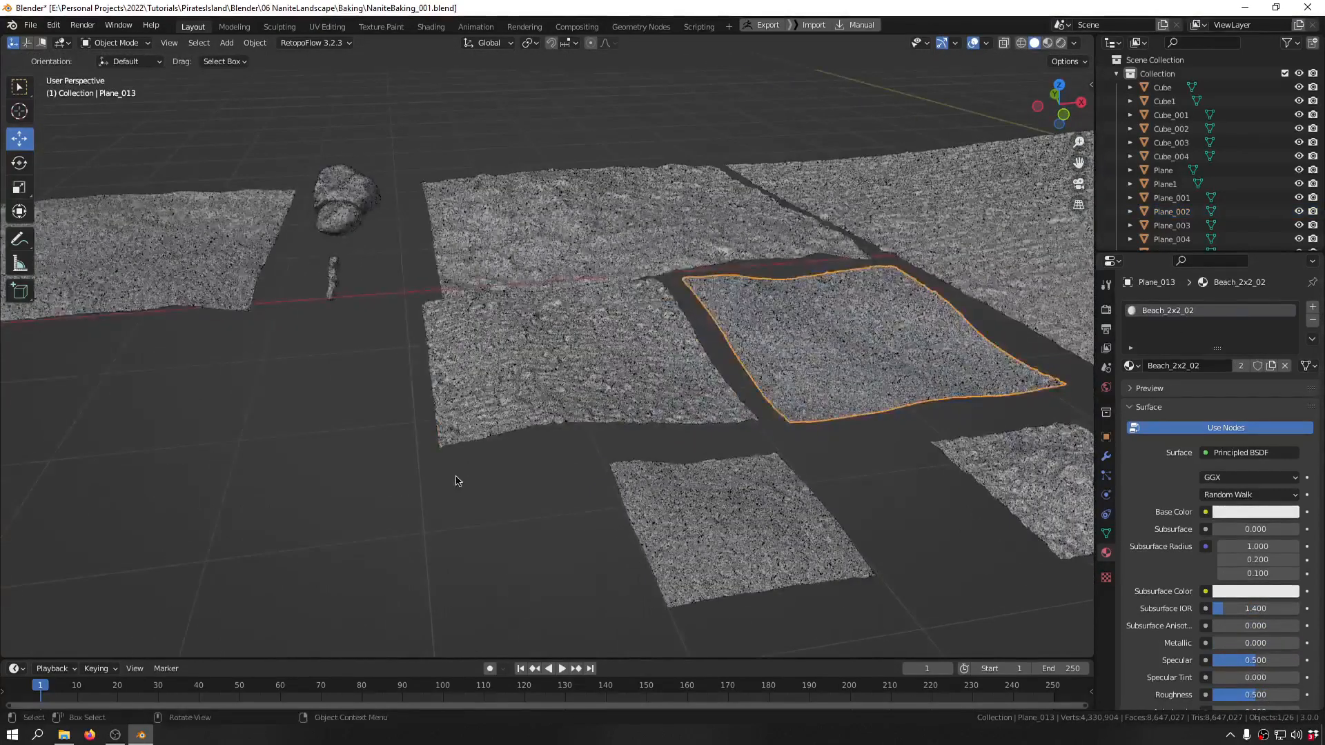
click(486, 431)
scroll(488, 426, up, 3)
alt+middle_click(600, 348)
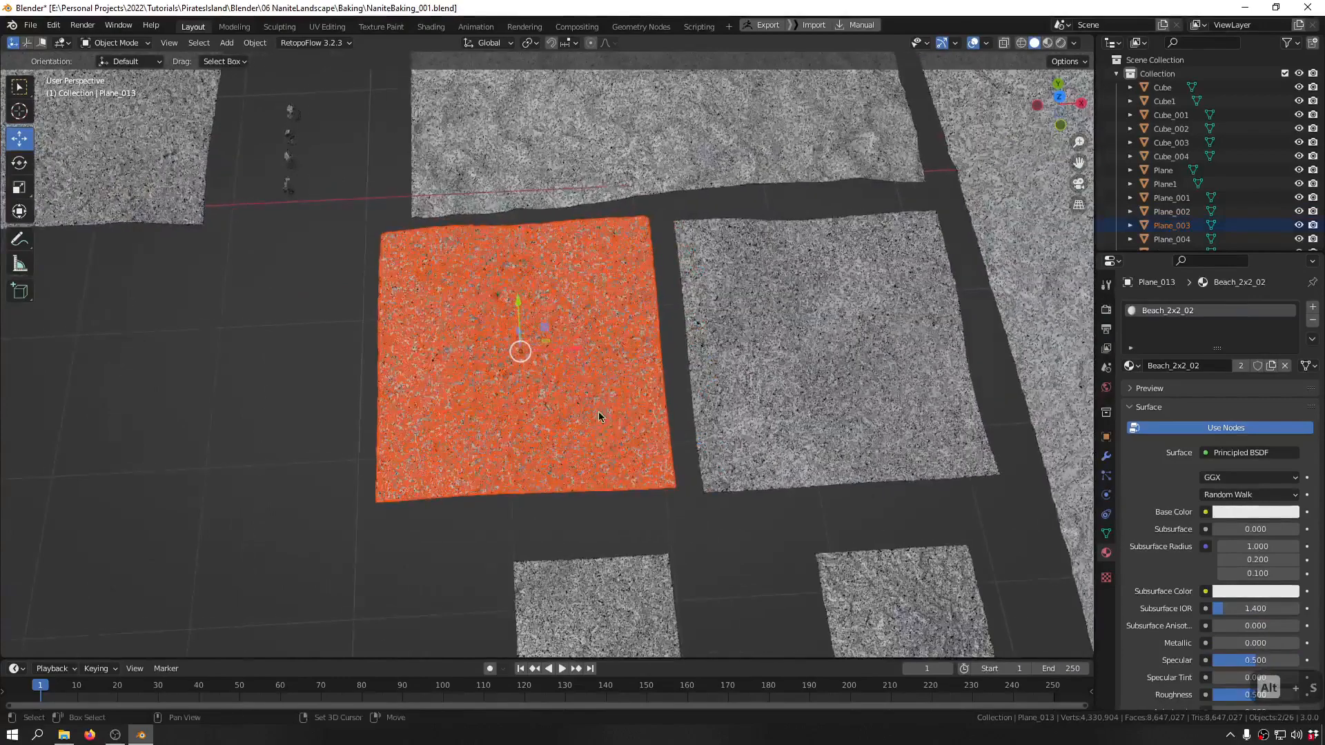
click(809, 351)
key(alt+s)
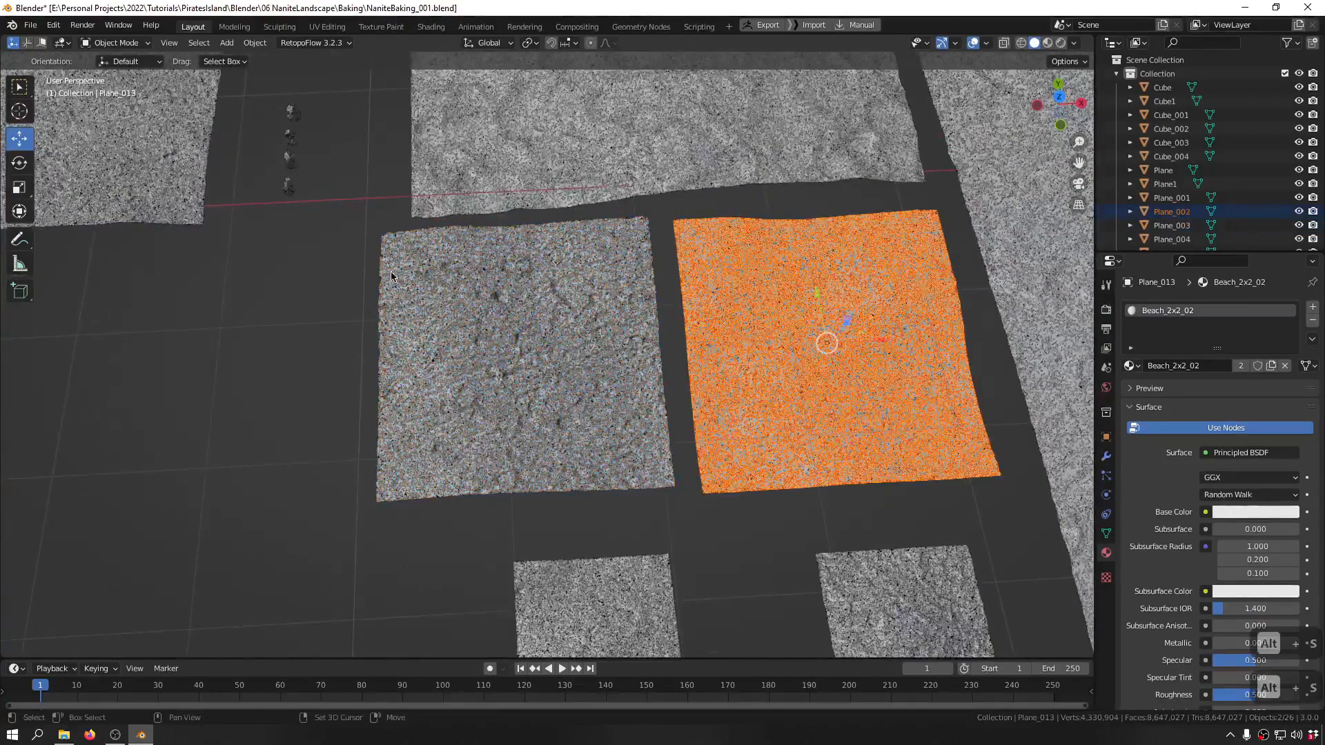
- Select all six stone meshes in the gap between the large tiles, making one of the stones the active object
shift+middle_drag(826, 343, 1076, 619)
middle_drag(501, 416, 509, 219)
drag(562, 189, 507, 518)
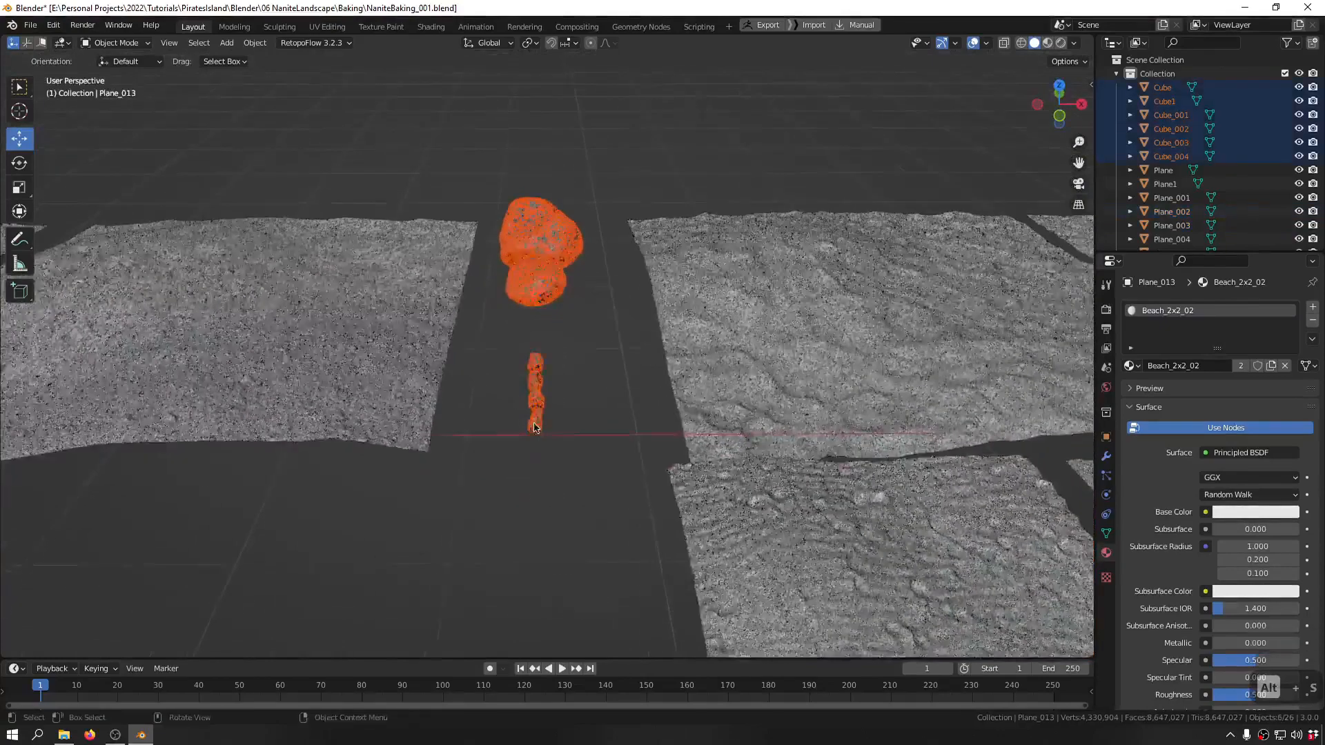
middle_drag(510, 511, 544, 408)
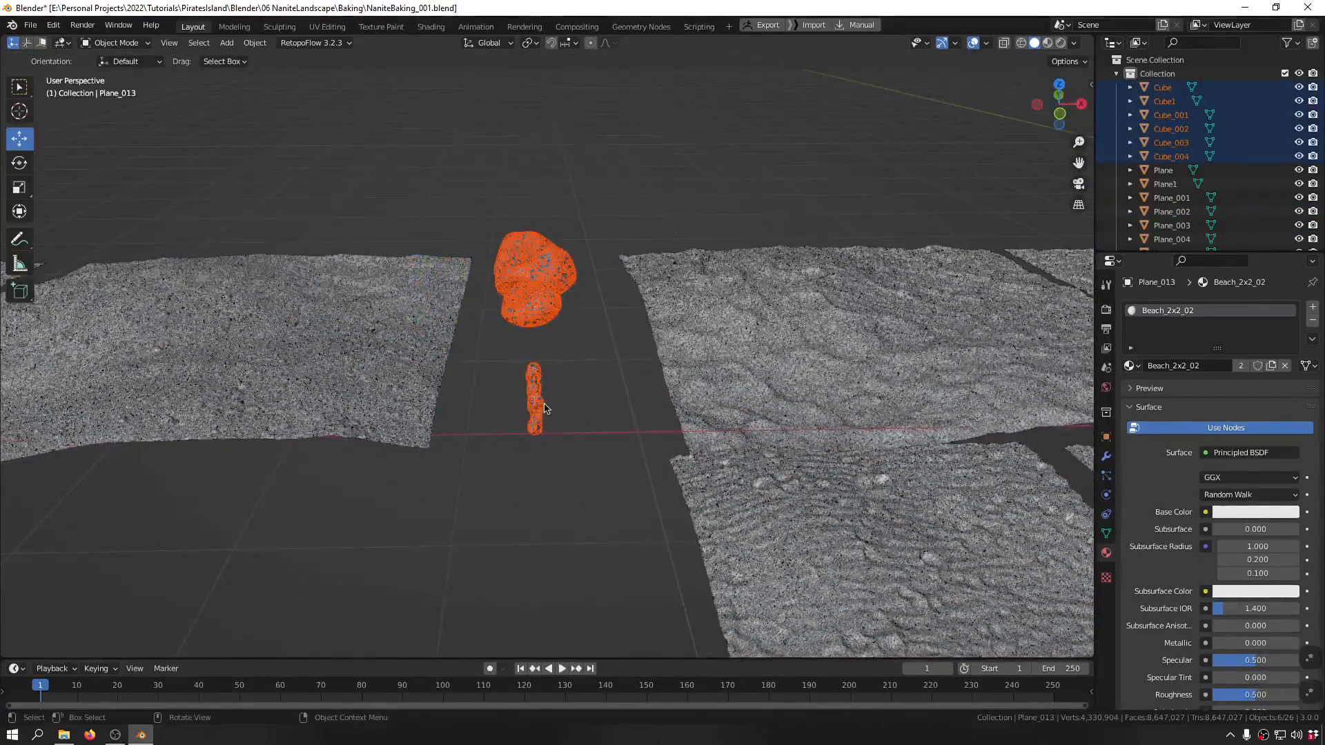
click(545, 408)
drag(560, 163, 521, 505)
- Assign a new material named Beach_Stone to all selected stones, overriding all assigned slots, and clear the selection
key(shift+q)
mouse_move(534, 336)
click(611, 342)
click(620, 367)
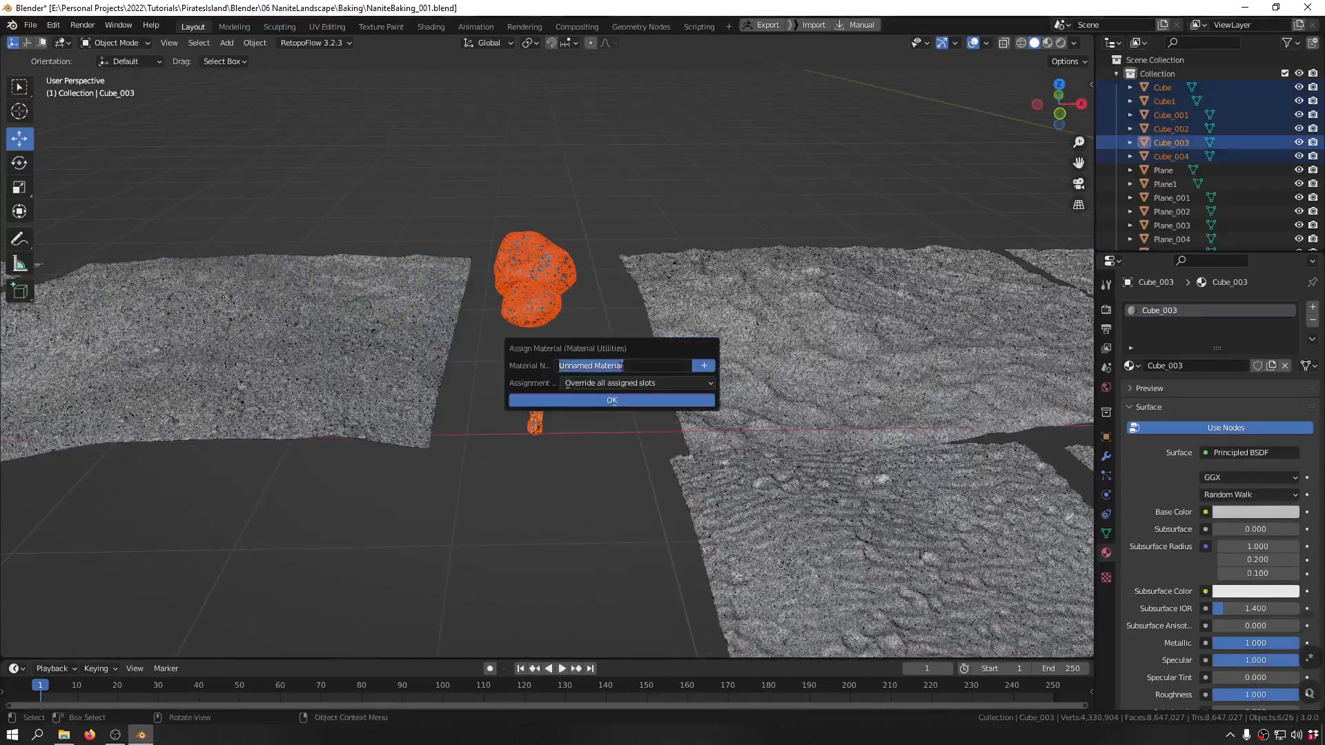
text(Beach)
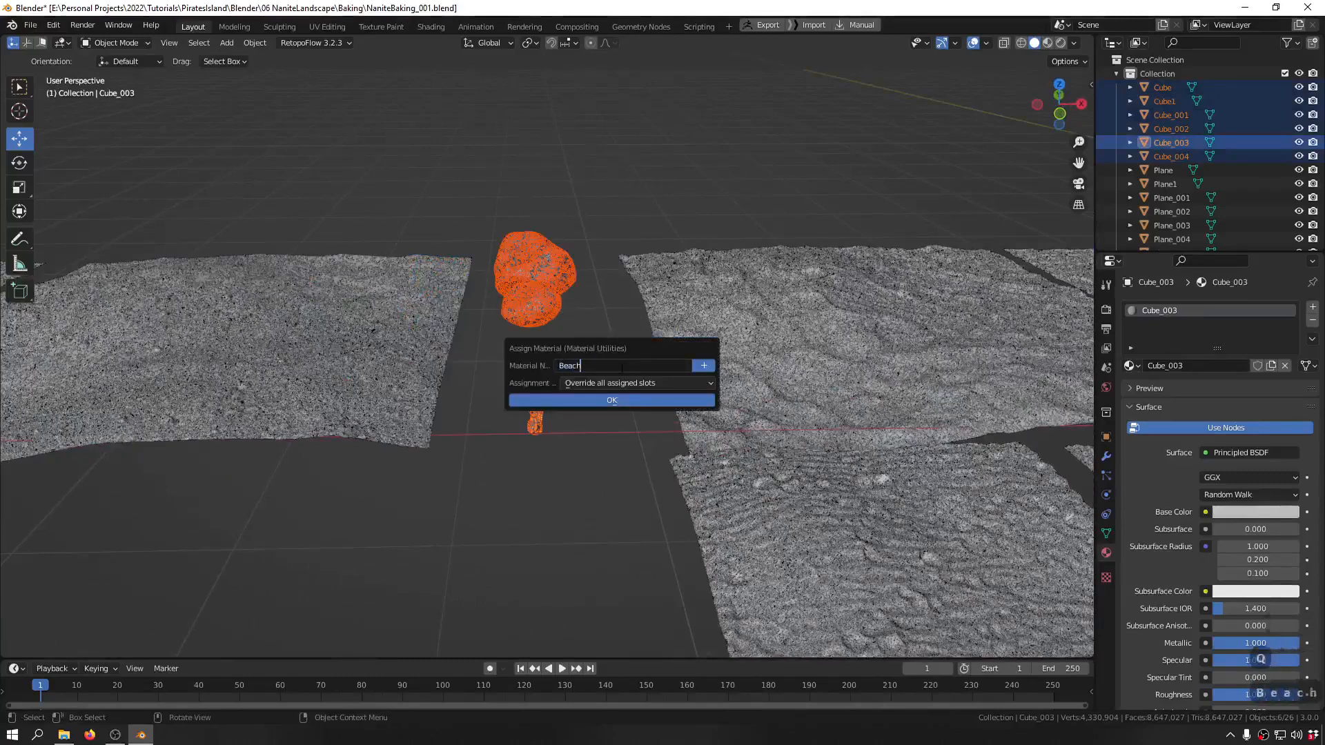
text(_Stone)
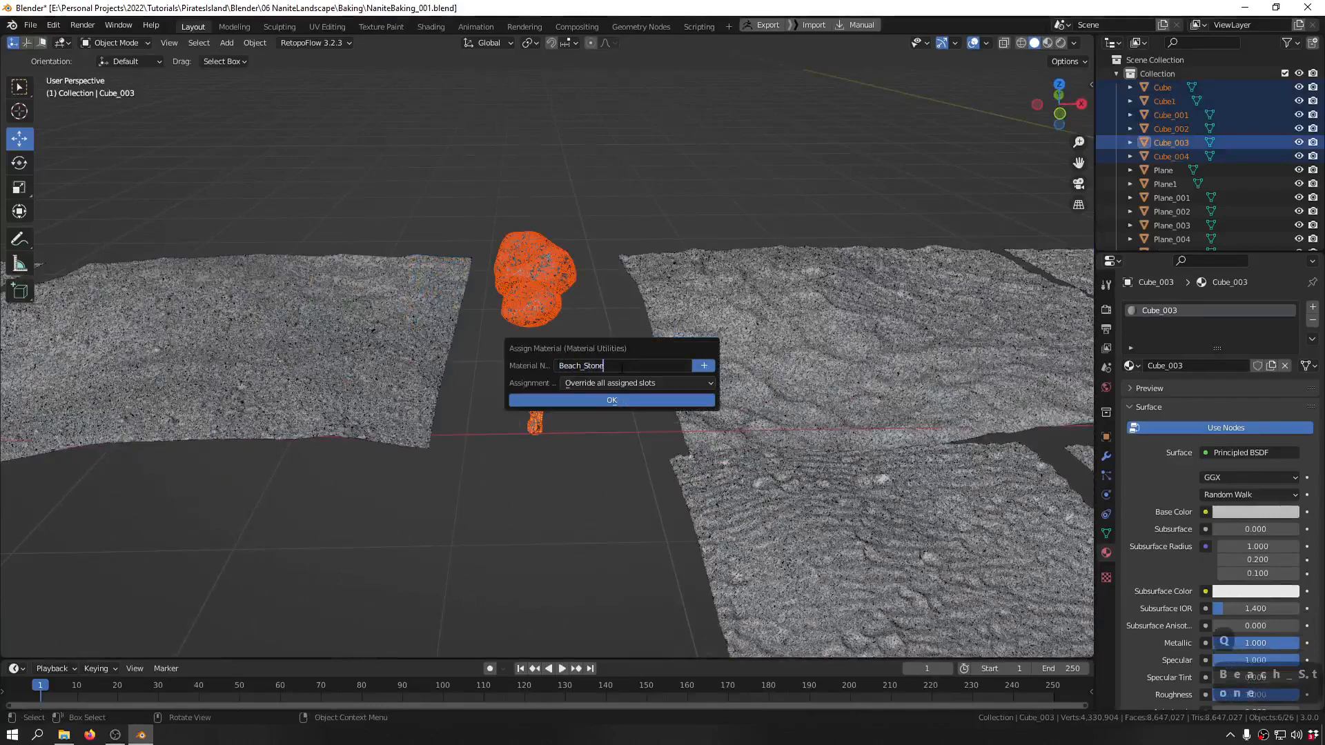
key(Return)
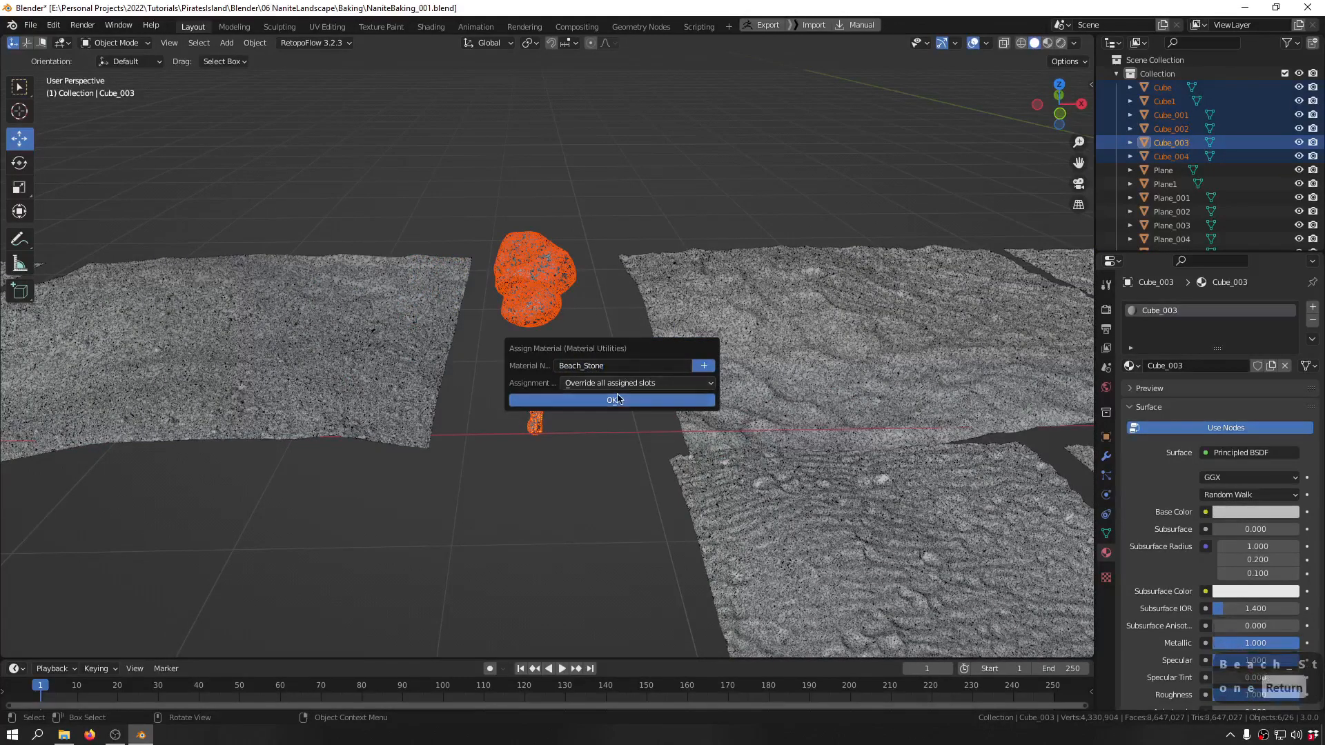
middle_drag(533, 285, 538, 326)
click(591, 135)
- Delete the mannequin used as a scale reference on the largest tile
shift+middle_drag(668, 205, 229, 194)
scroll(230, 194, down, 7)
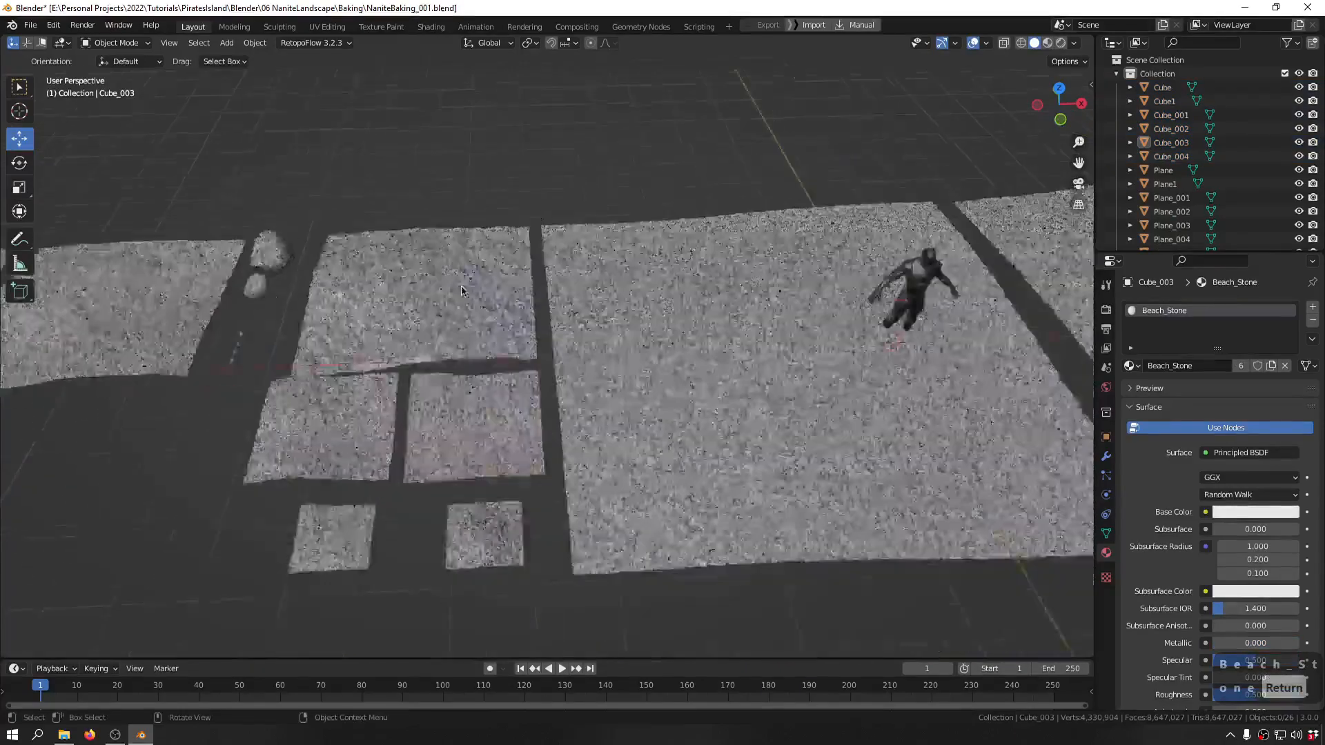
shift+middle_drag(704, 331, 518, 324)
middle_drag(518, 324, 476, 294)
click(481, 298)
scroll(483, 300, up, 6)
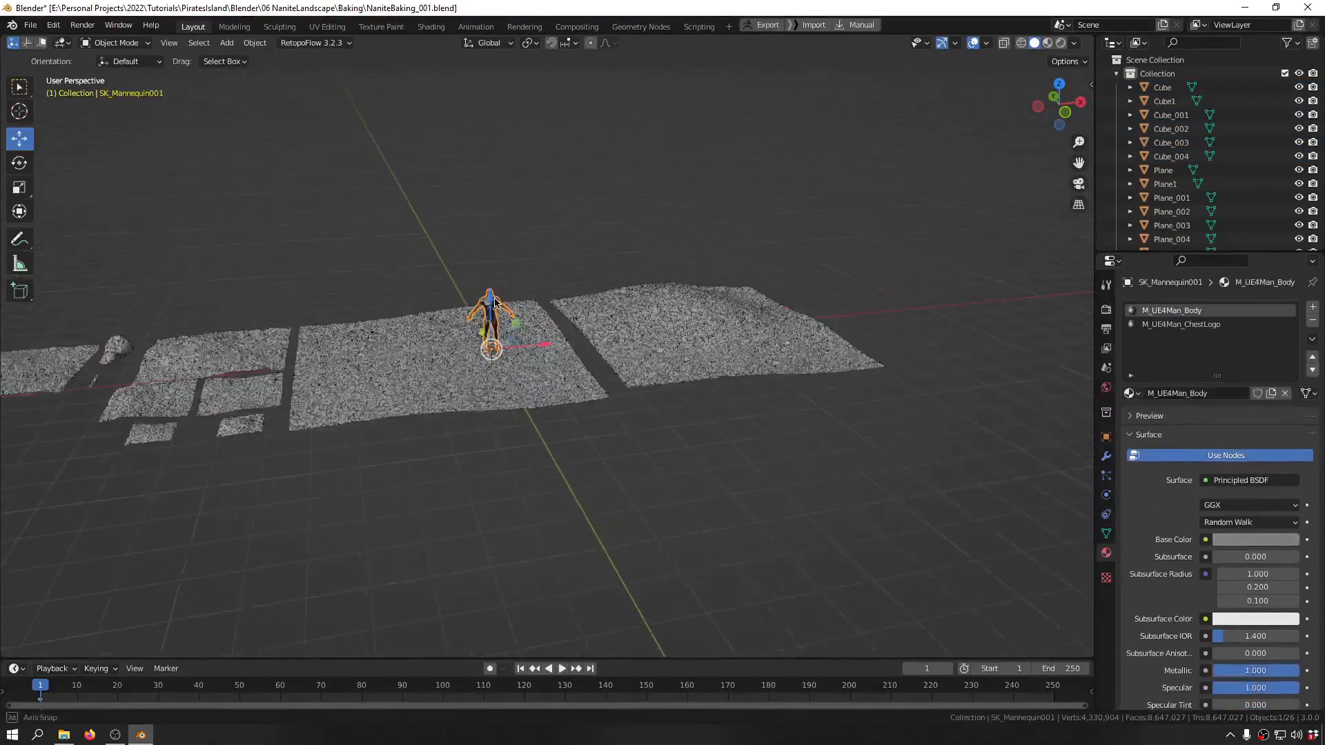
key(Delete)
- Delete the leftover object listed after the plane meshes and save the file
scroll(1190, 207, down, 5)
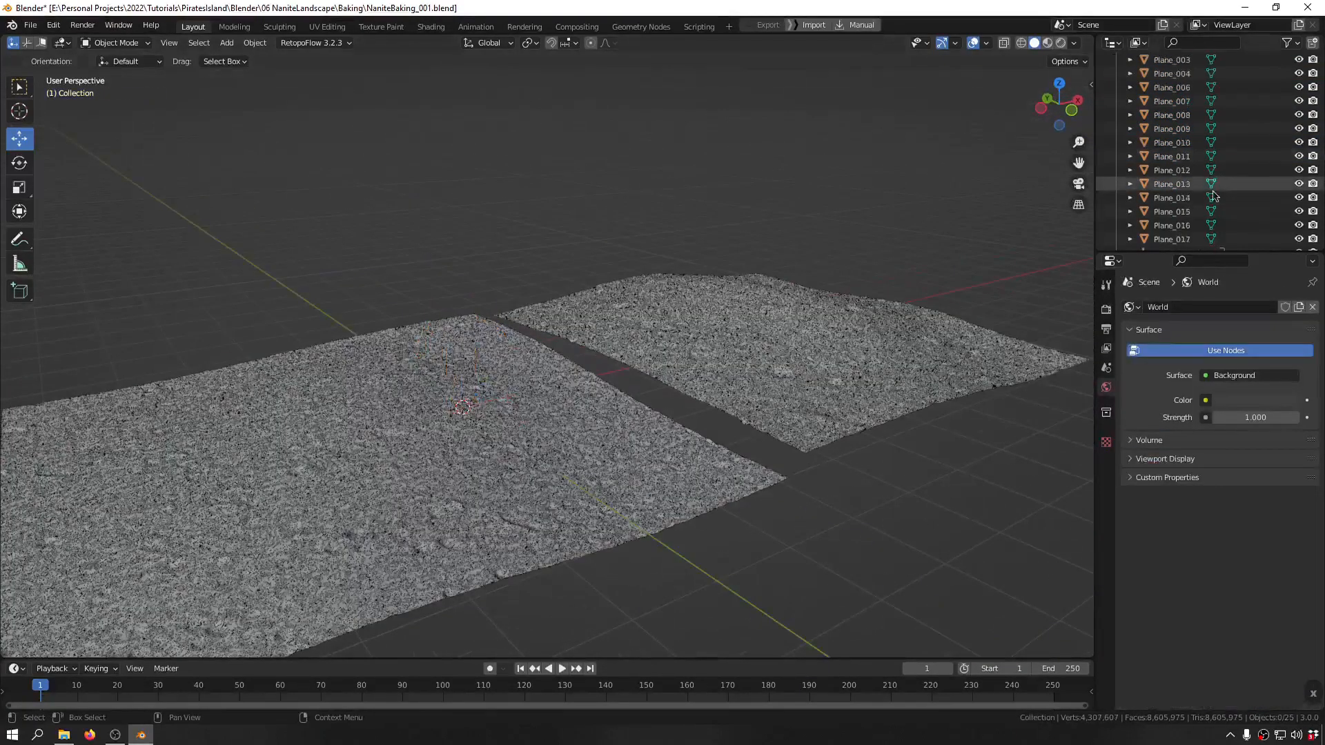
click(1191, 240)
key(Delete)
scroll(739, 262, down, 8)
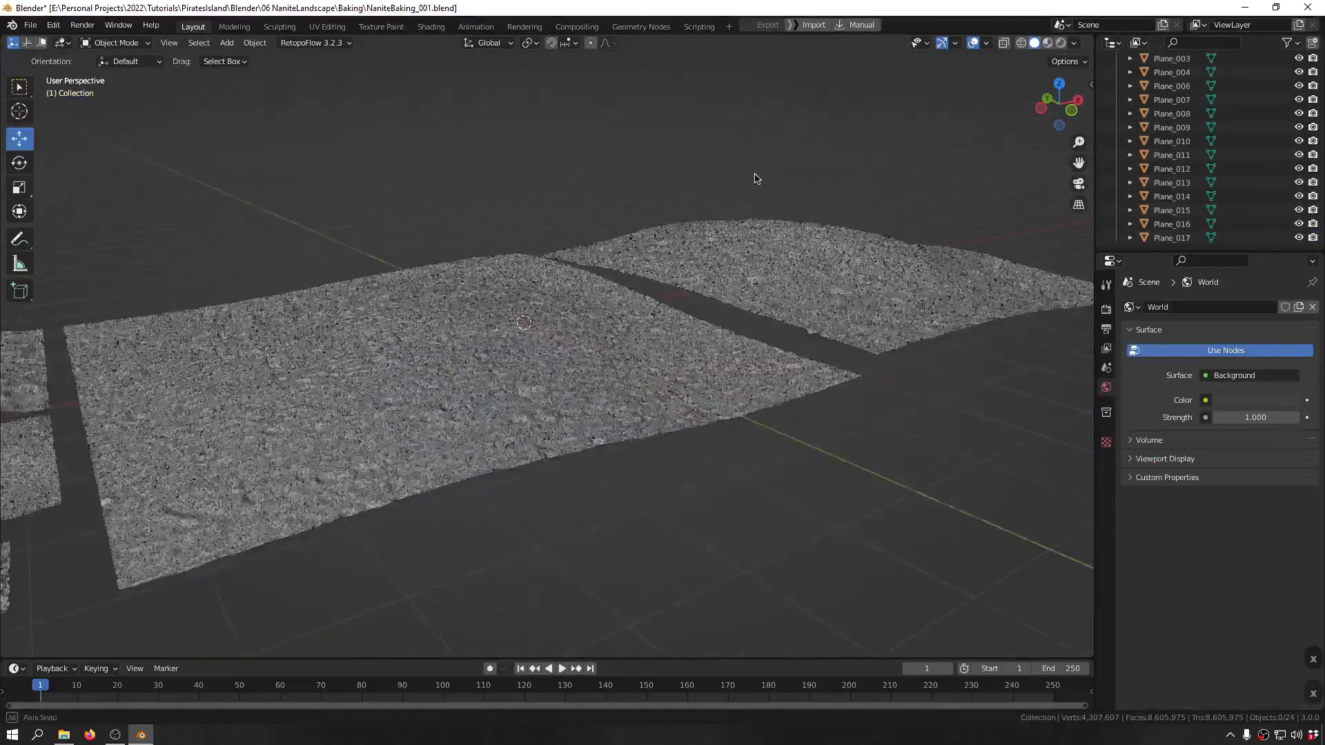
middle_drag(782, 326, 576, 297)
key(ctrl+s)
- Examine the sculpted tiles from overview to close range, checking the surface detail of the outermost Beach_4x44_03 tile
scroll(621, 398, up, 8)
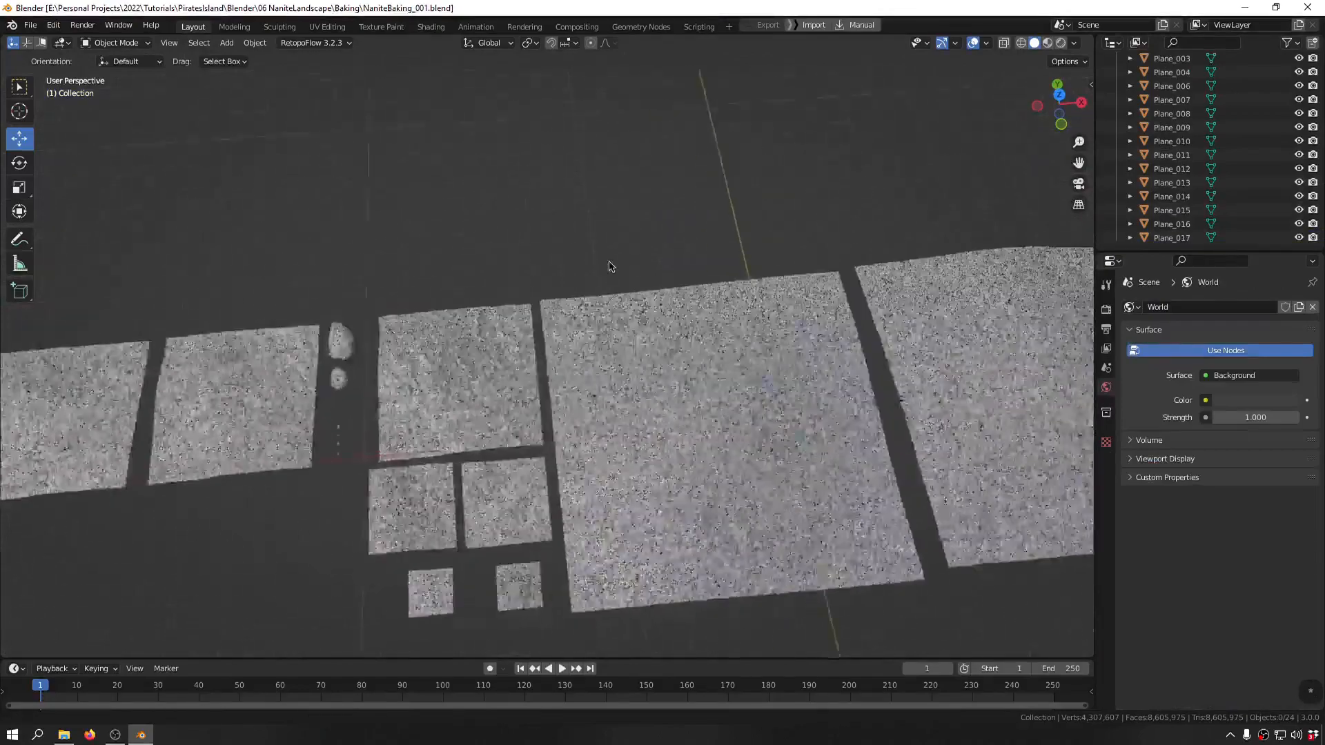
scroll(610, 240, down, 6)
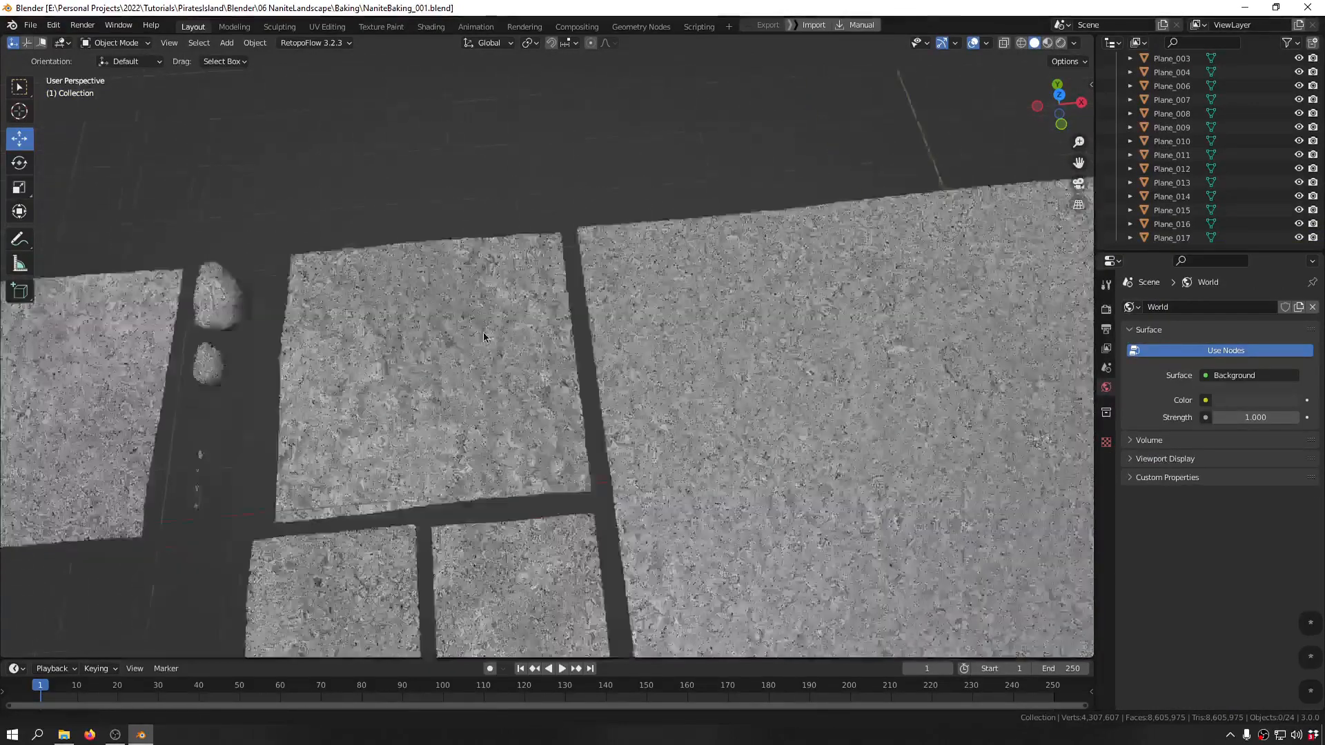
middle_drag(600, 245, 786, 304)
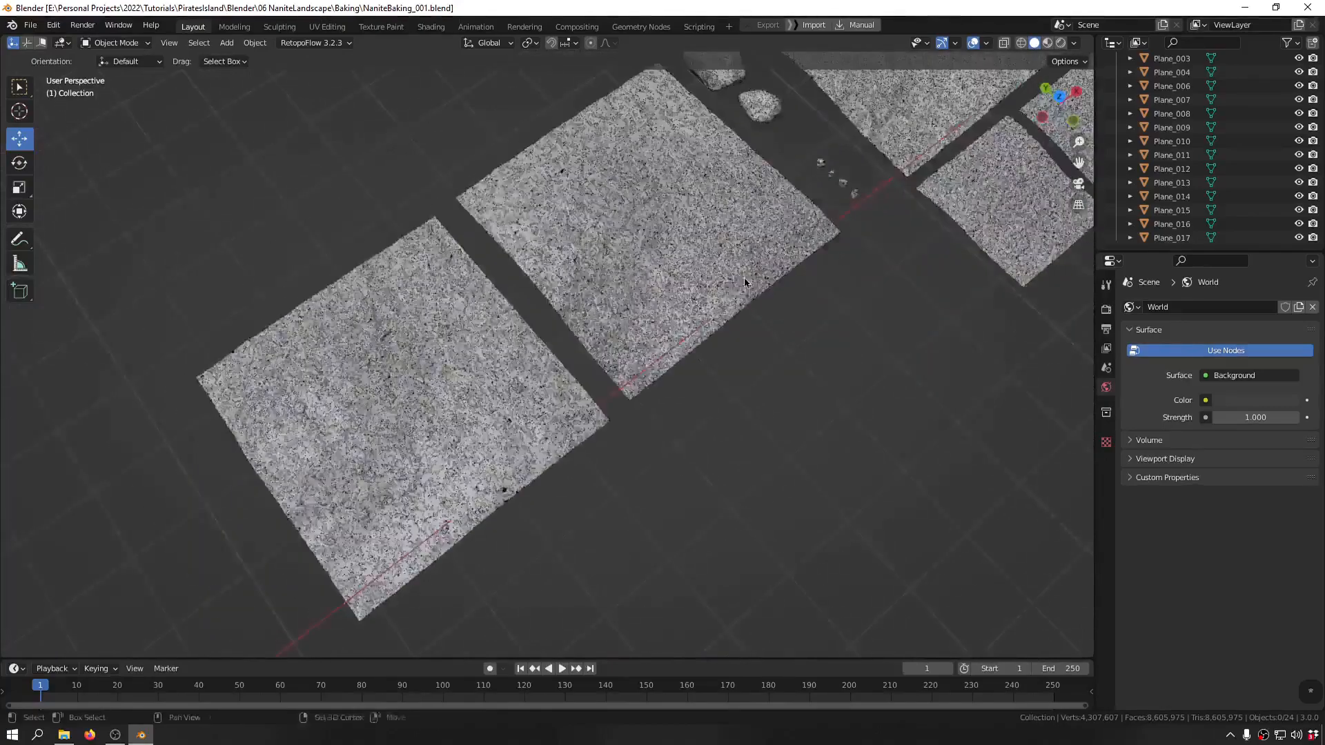
middle_drag(503, 386, 479, 287)
scroll(376, 354, up, 4)
scroll(376, 355, up, 3)
middle_drag(376, 341, 446, 260)
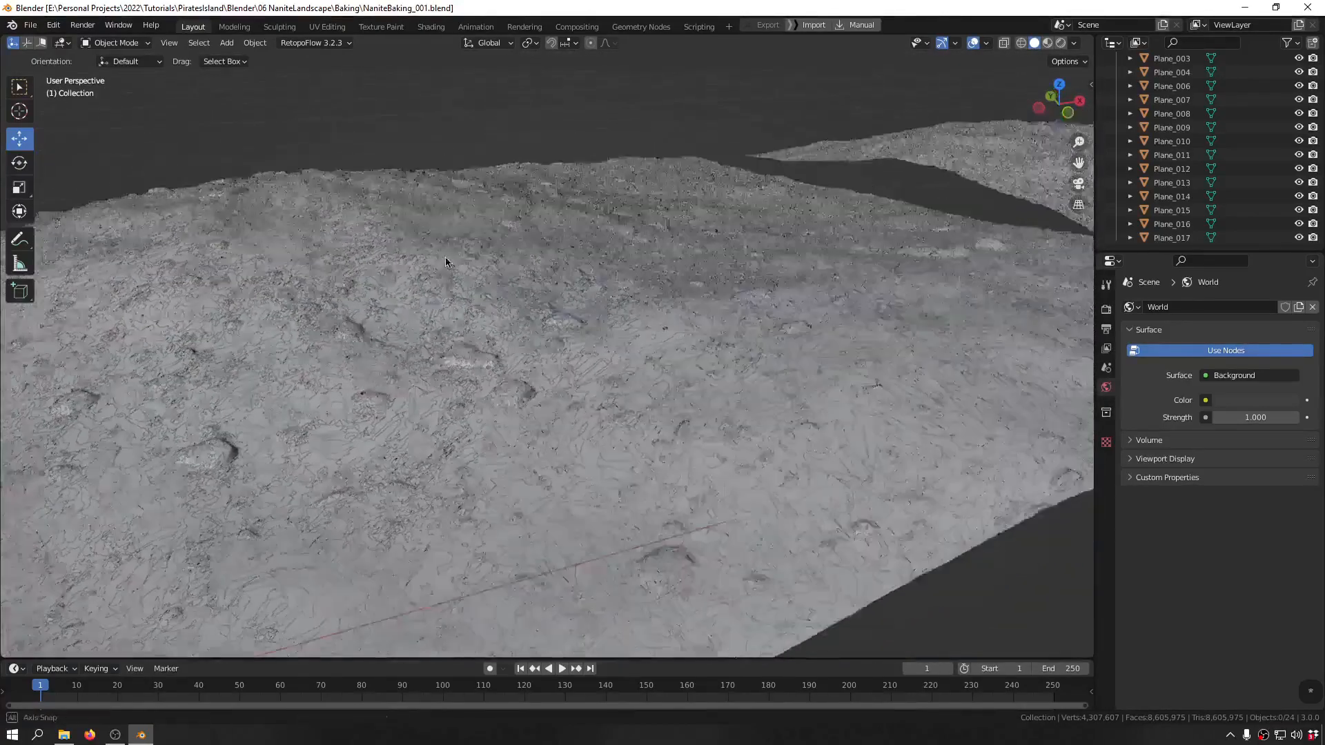
scroll(451, 287, down, 3)
scroll(407, 399, down, 4)
scroll(342, 423, up, 8)
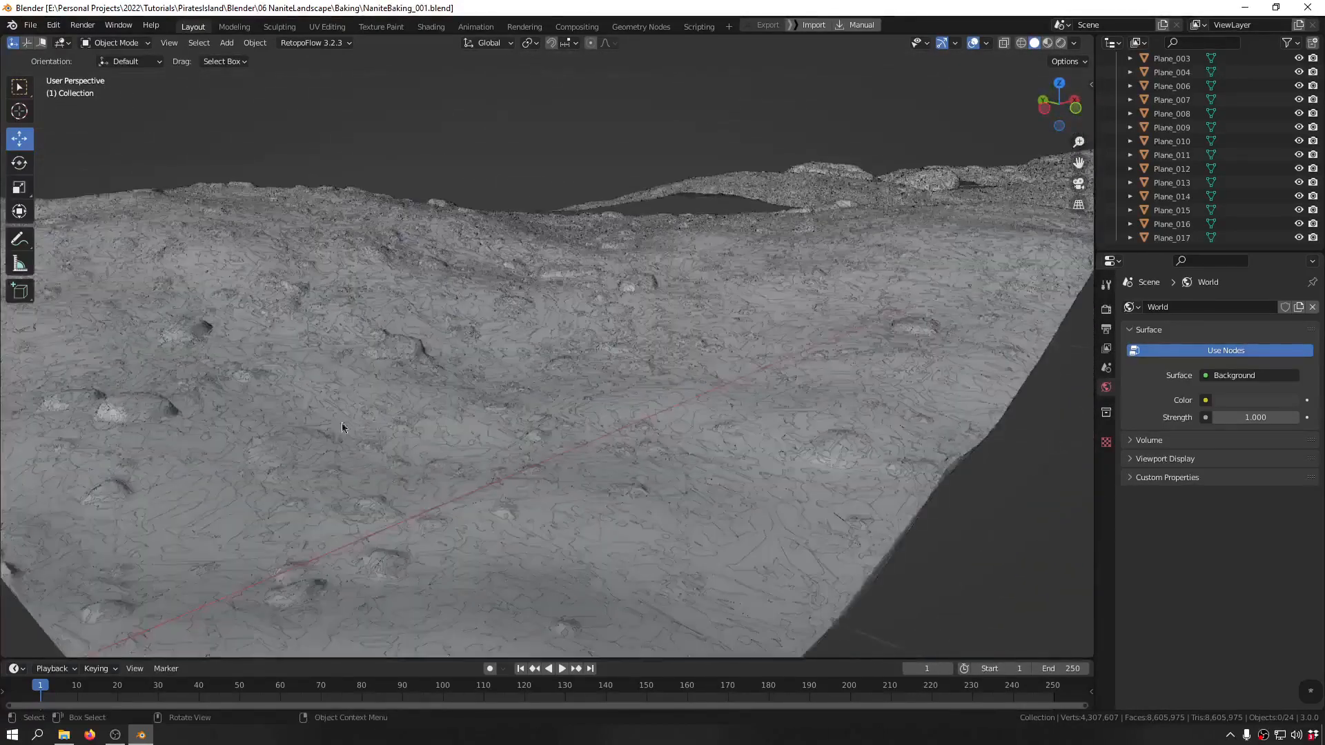
- Show the full wireframe of the Beach_4x44_03 tile's mesh and examine its triangle density around the small stones
click(310, 421)
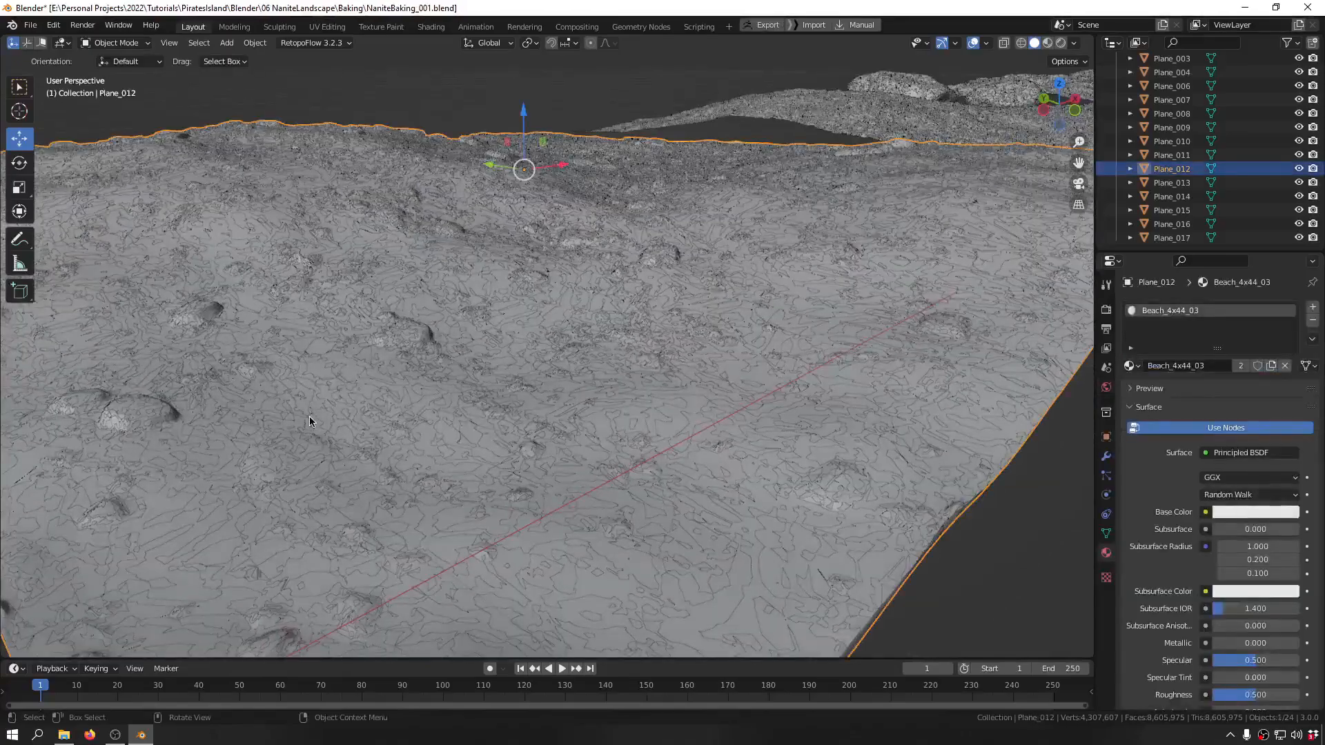
key(F4)
shift+middle_drag(309, 416, 635, 365)
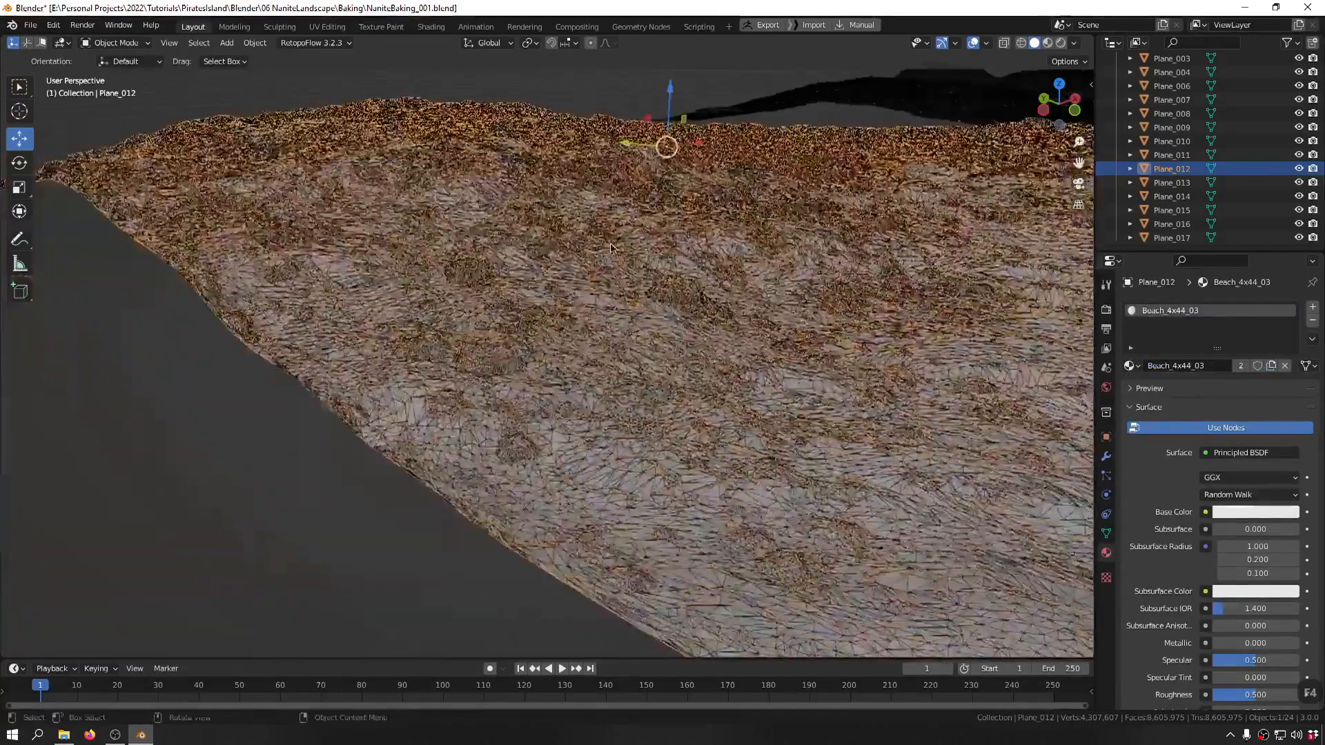
middle_drag(566, 316, 496, 322)
scroll(506, 334, up, 5)
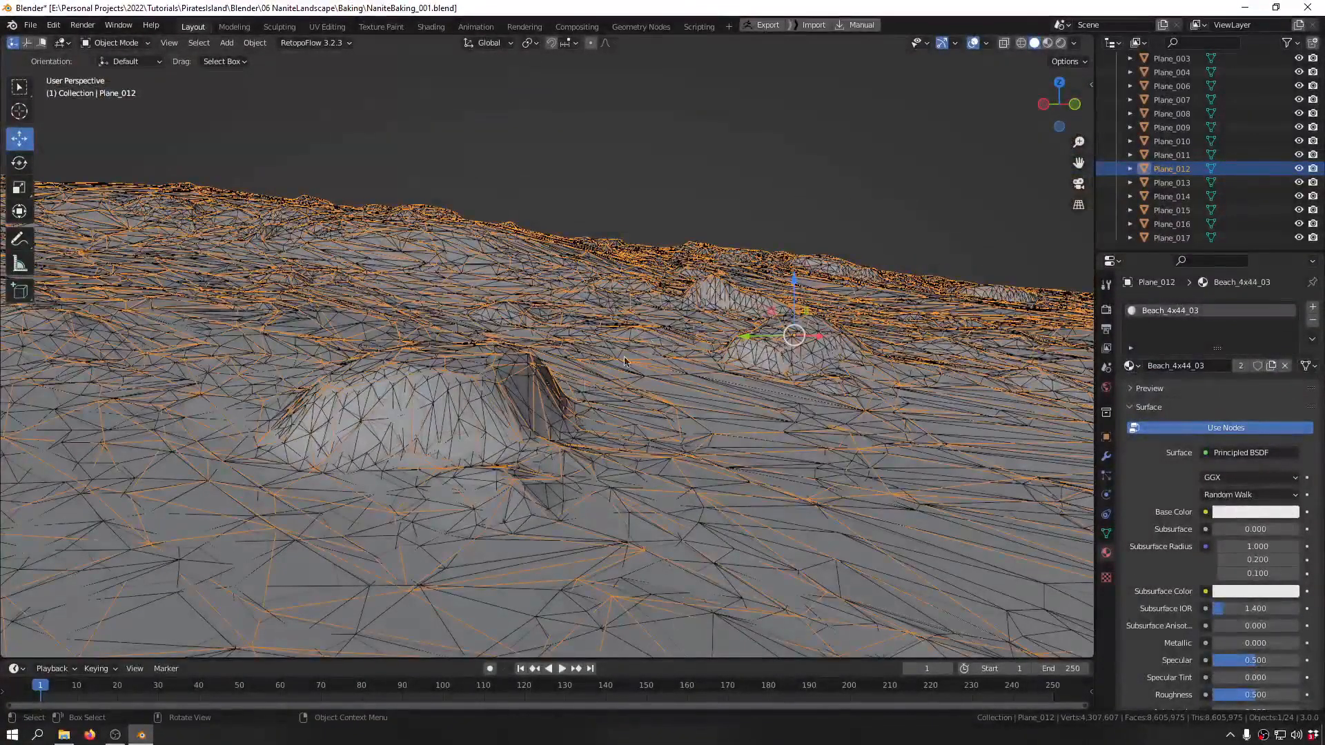
middle_drag(614, 394, 579, 290)
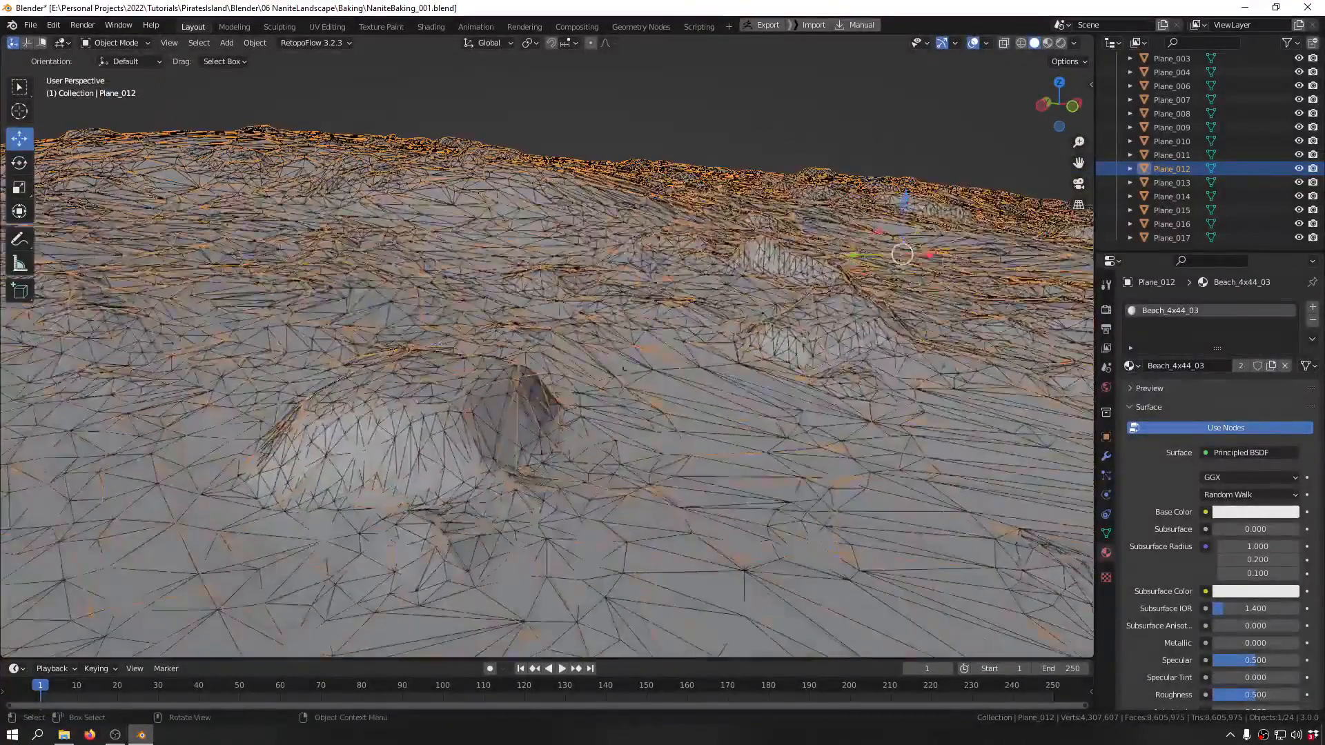
- Isolate the Plane_012 mesh of the Beach_4x44_03 tile with Focus
click(408, 442)
scroll(431, 385, down, 7)
middle_drag(476, 331, 442, 420)
click(496, 356)
key(ctrl+f)
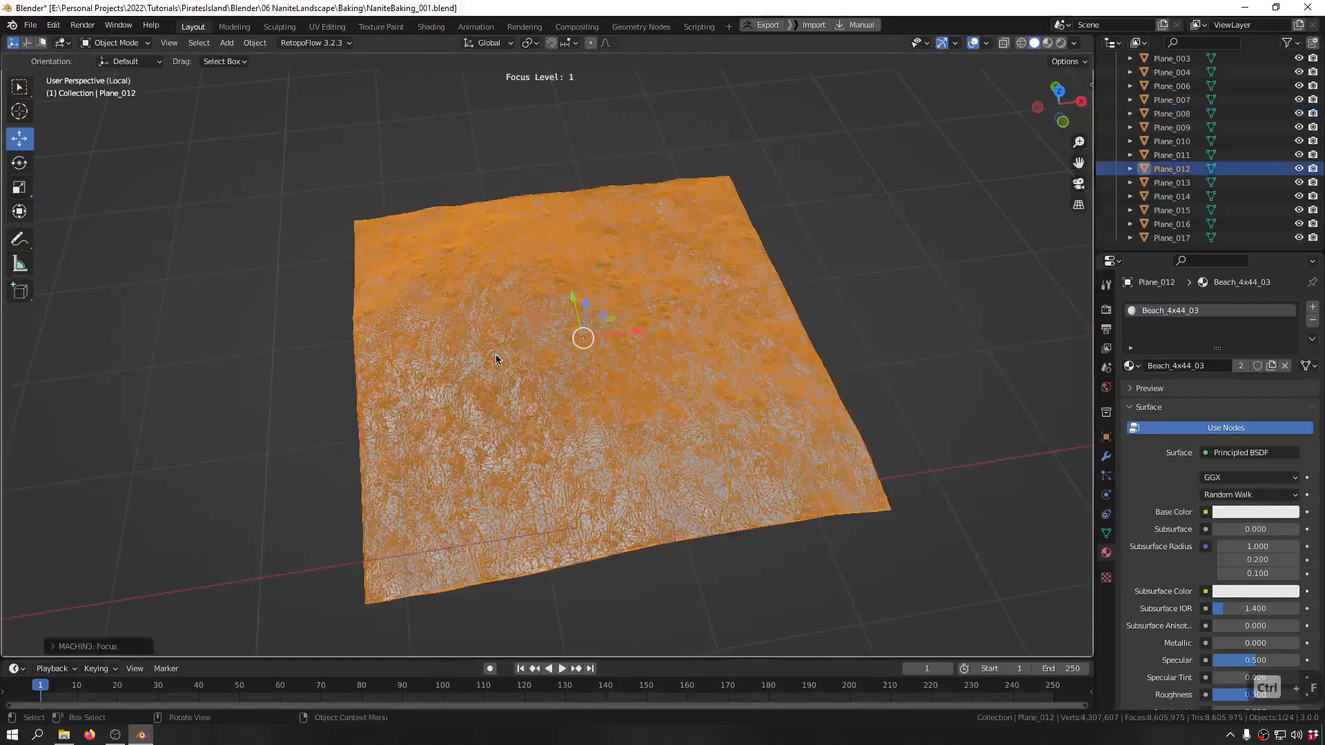
- Enable the Statistics overlay in the viewport and reselect the isolated tile mesh to check its triangle count
click(956, 43)
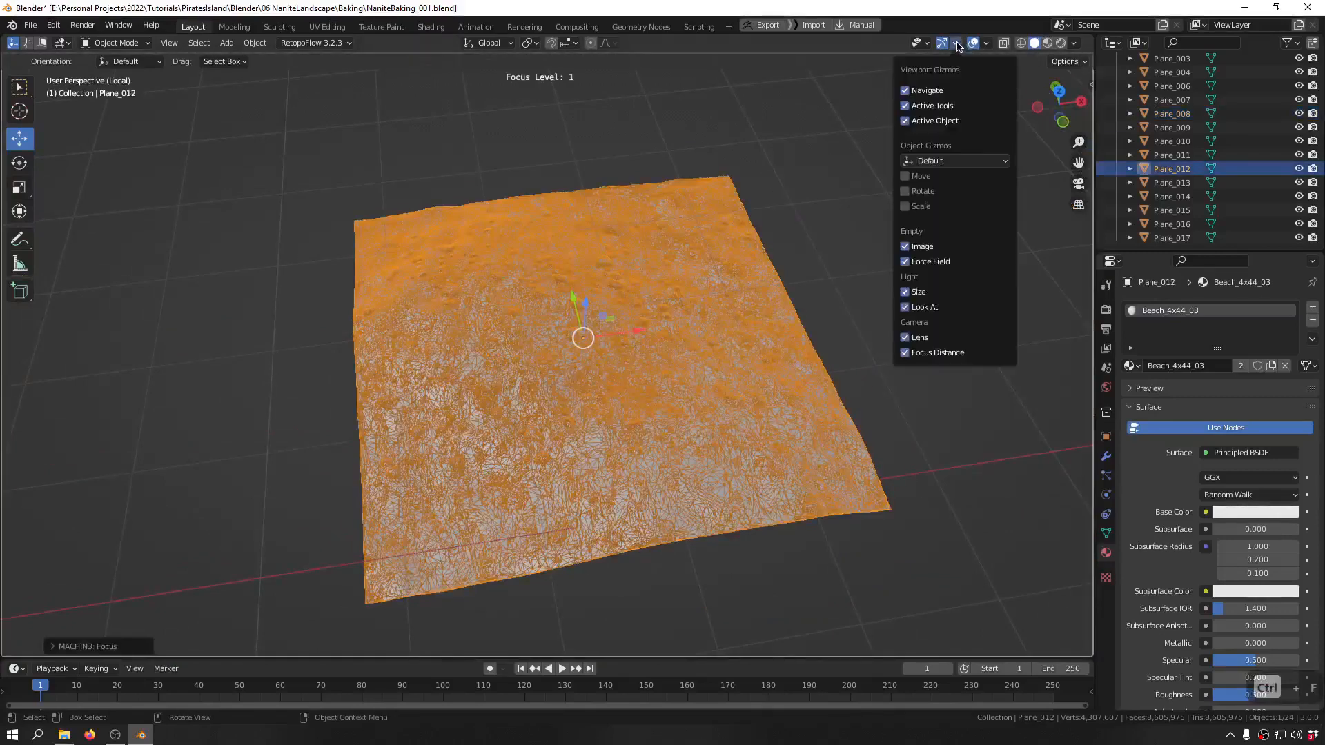
mouse_move(986, 43)
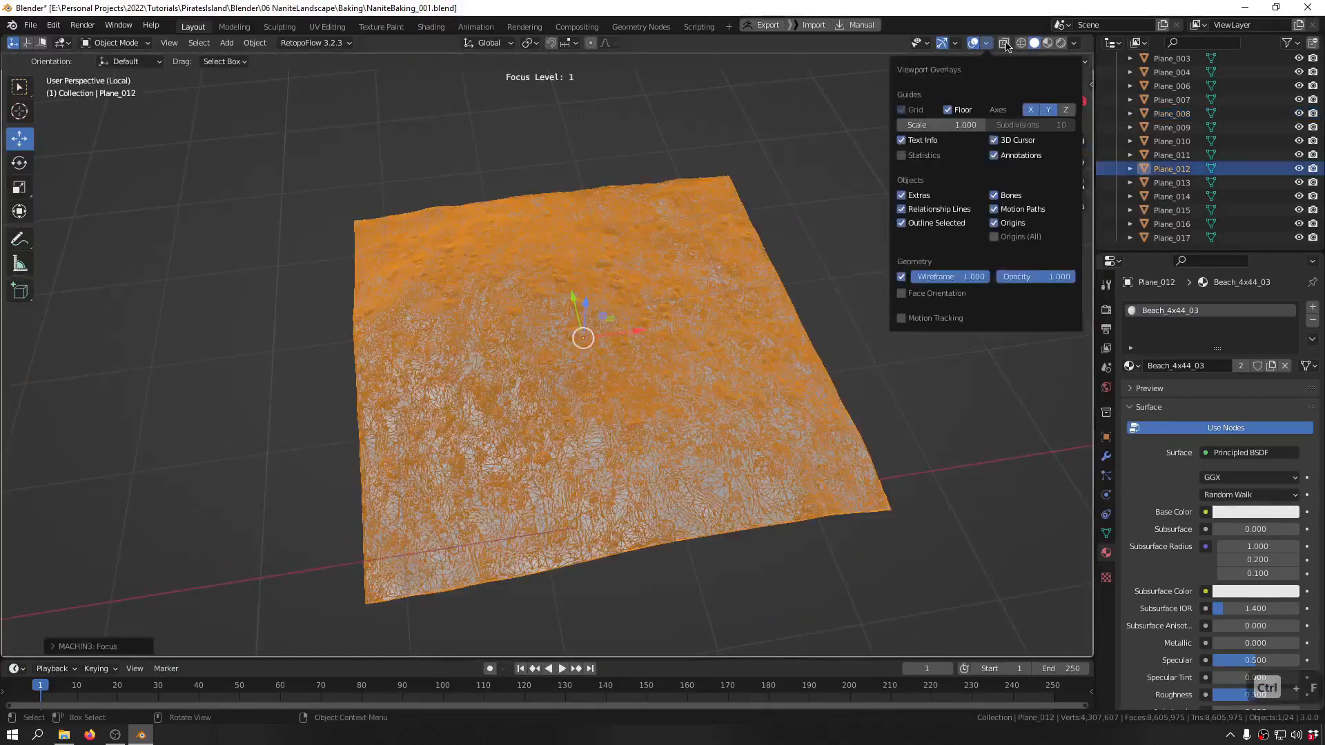
click(925, 160)
click(159, 162)
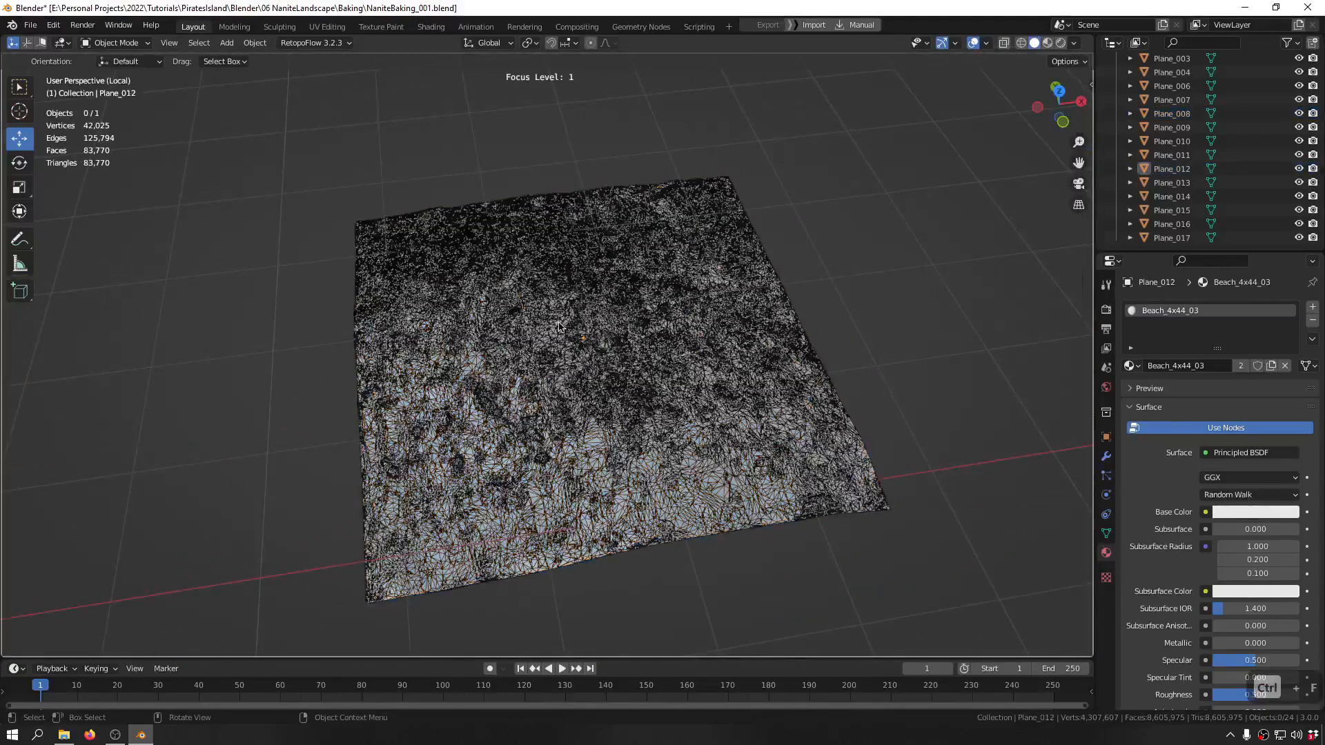
click(545, 305)
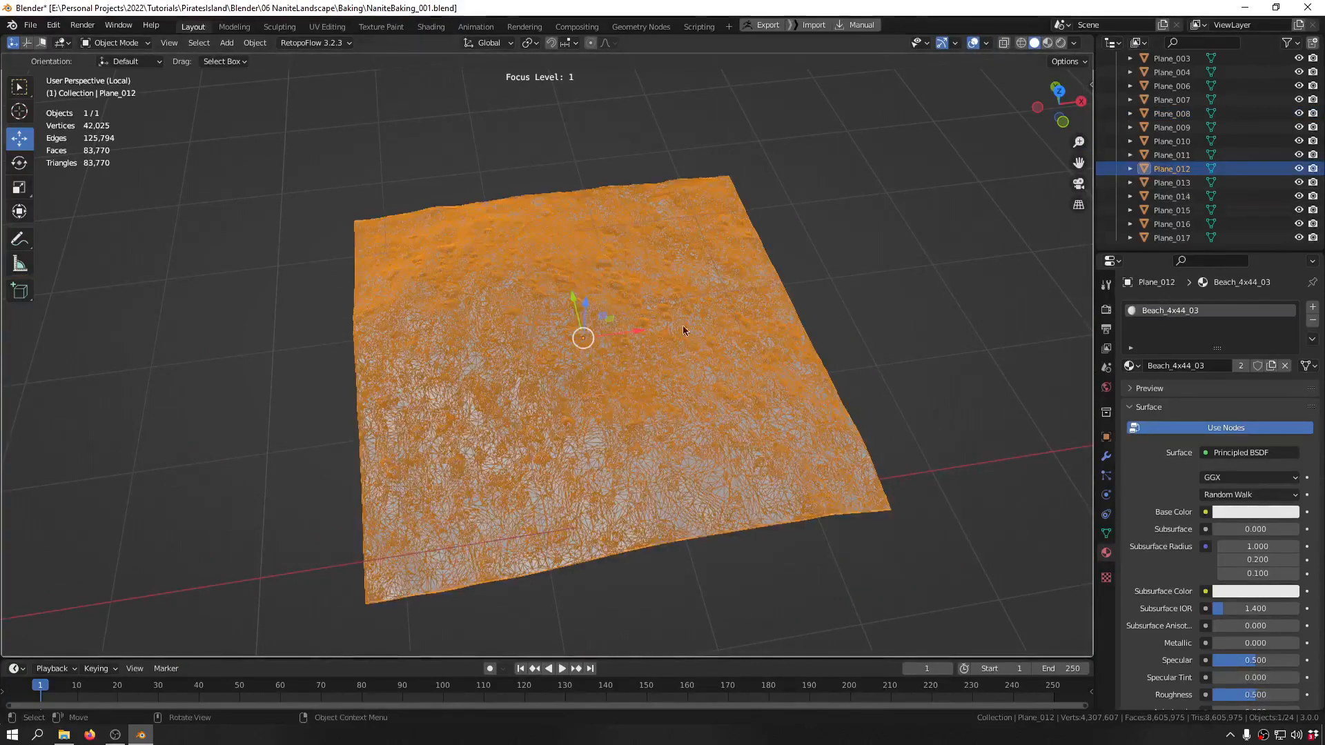
- Copy the material's name and rename the isolated mesh as SM_Beach_4x44_03
key(ctrl+c)
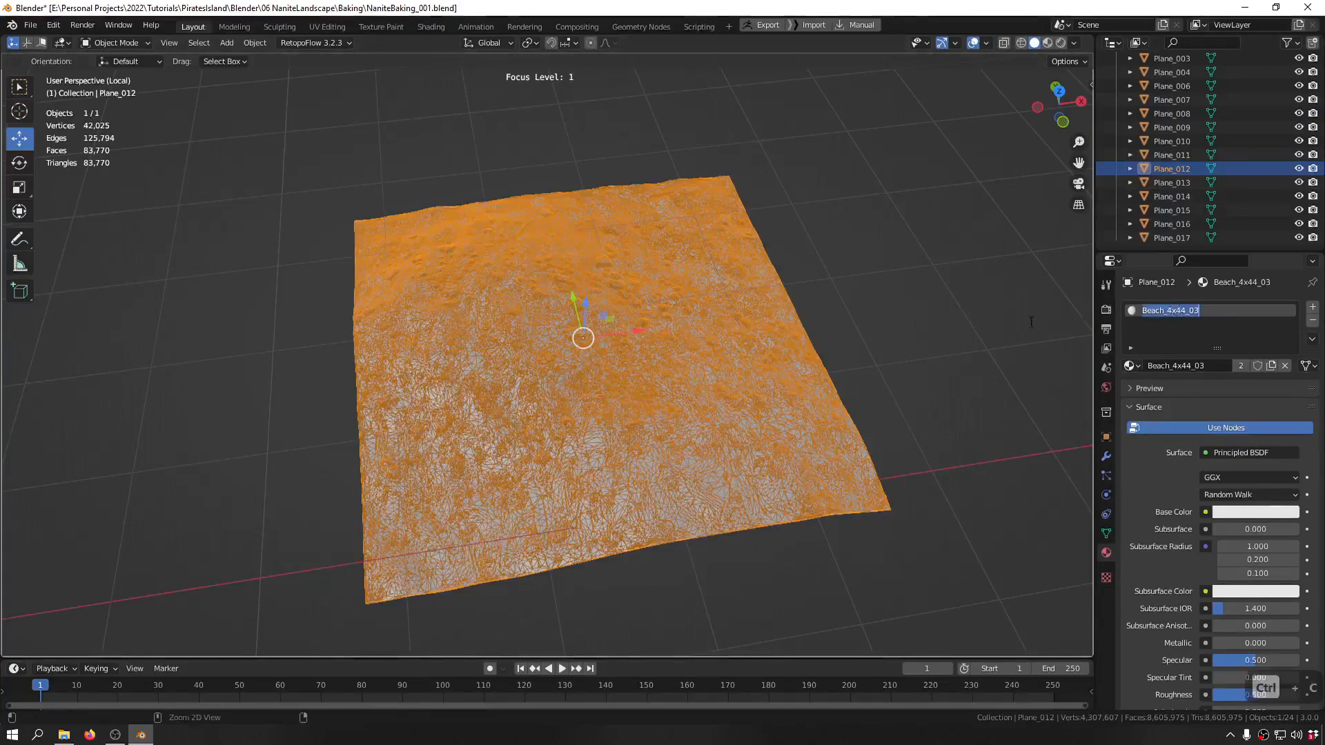
click(786, 335)
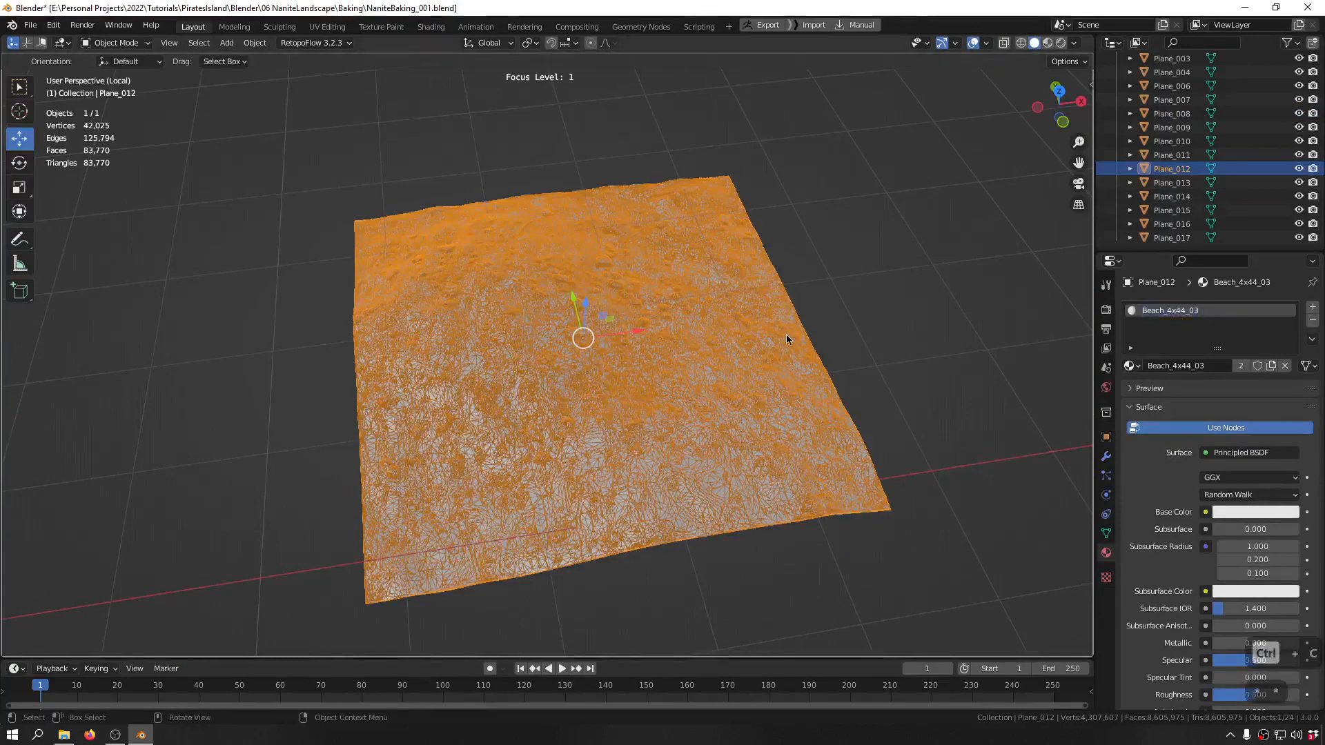
shift+middle_drag(825, 274, 794, 288)
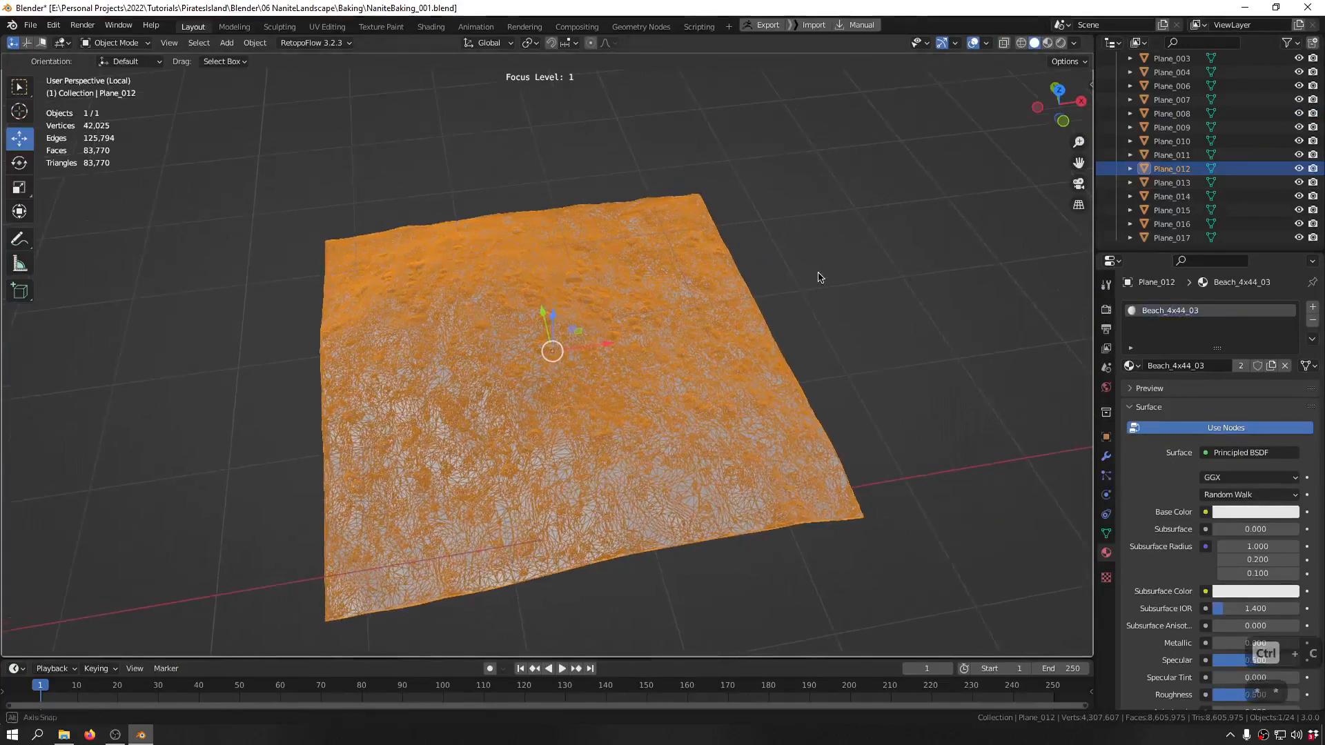
key(F2)
text(SM_)
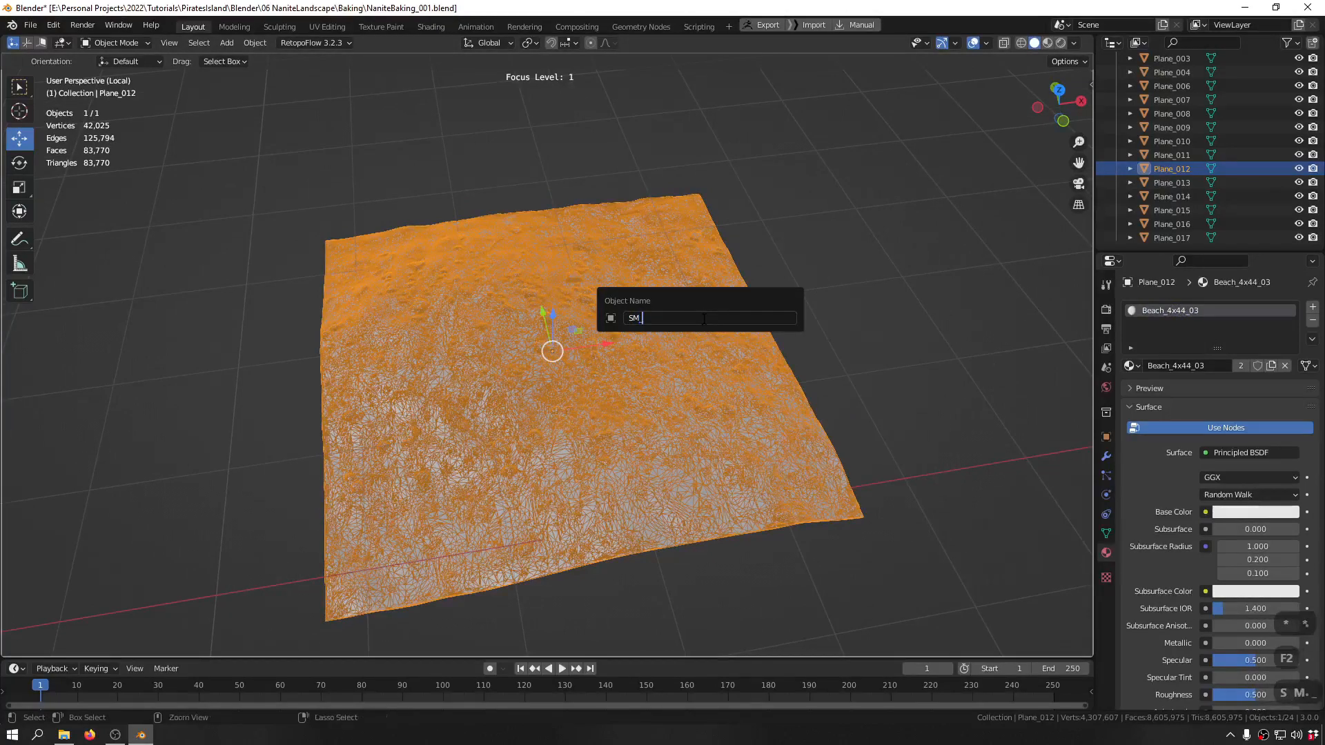
key(ctrl+v)
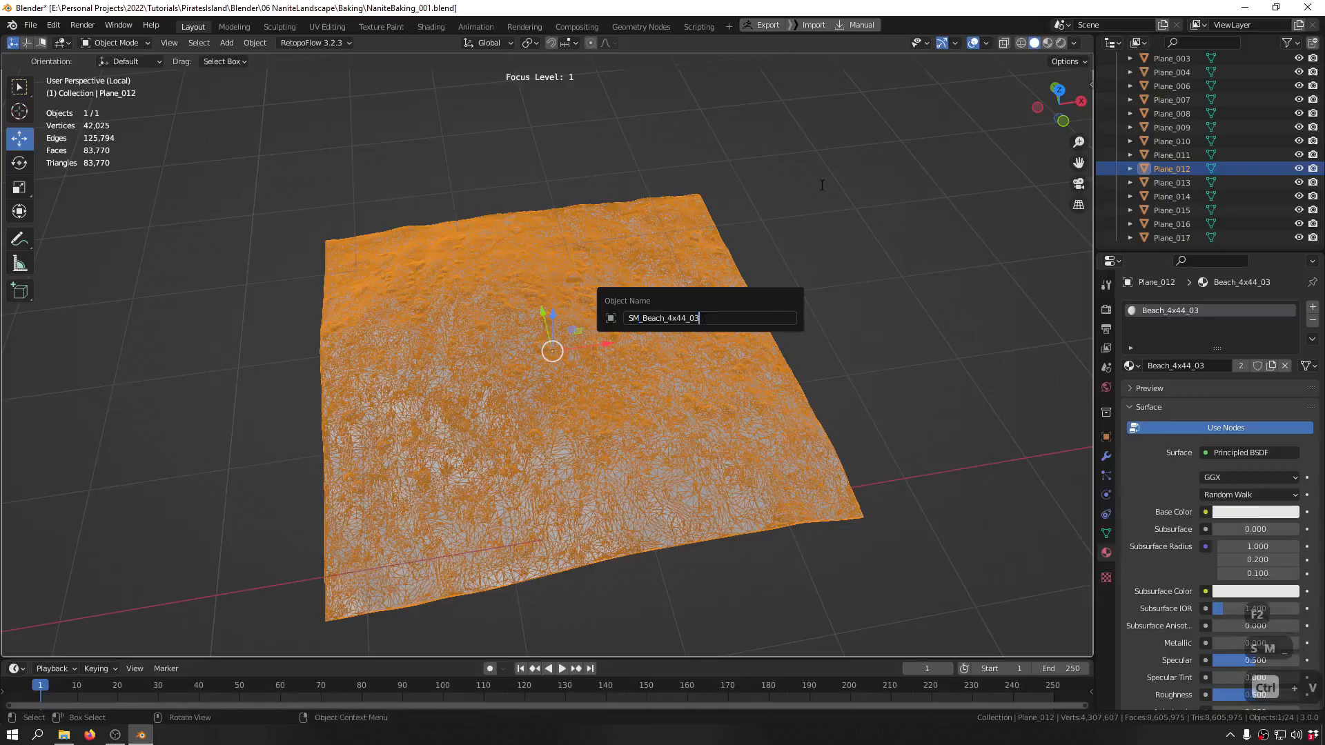
key(Return)
- Leave the current isolated view and isolate the low-poly Plane_011 mesh of the Beach_4x44_02 tile with Focus
key(ctrl+f)
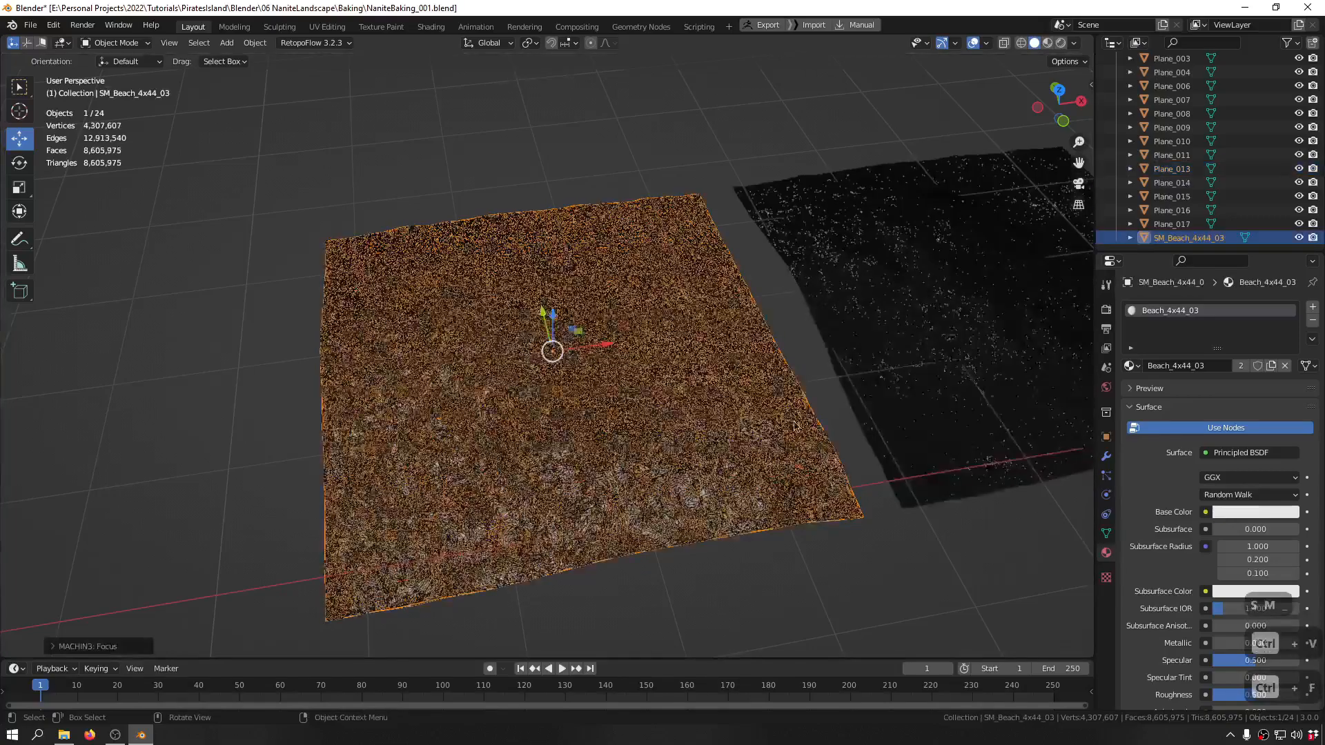
scroll(694, 231, up, 3)
click(465, 299)
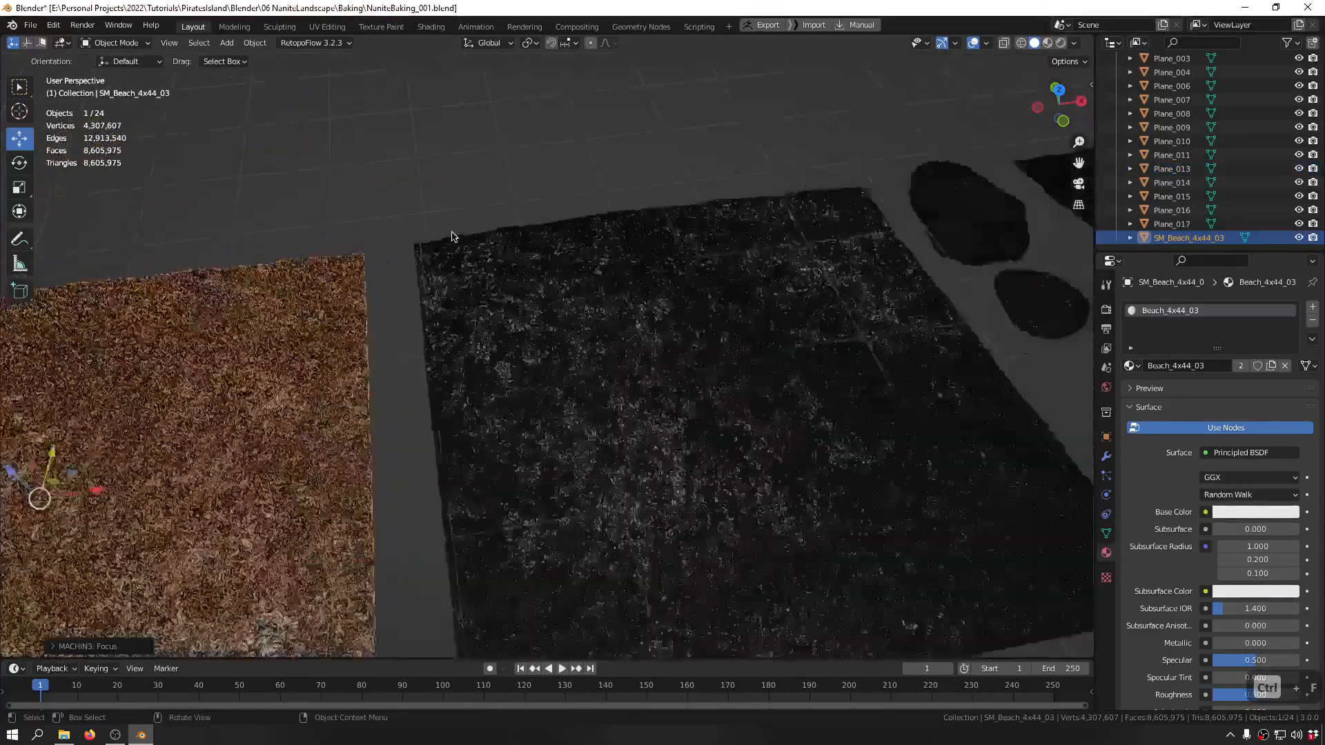
scroll(452, 293, up, 5)
key(ctrl+f)
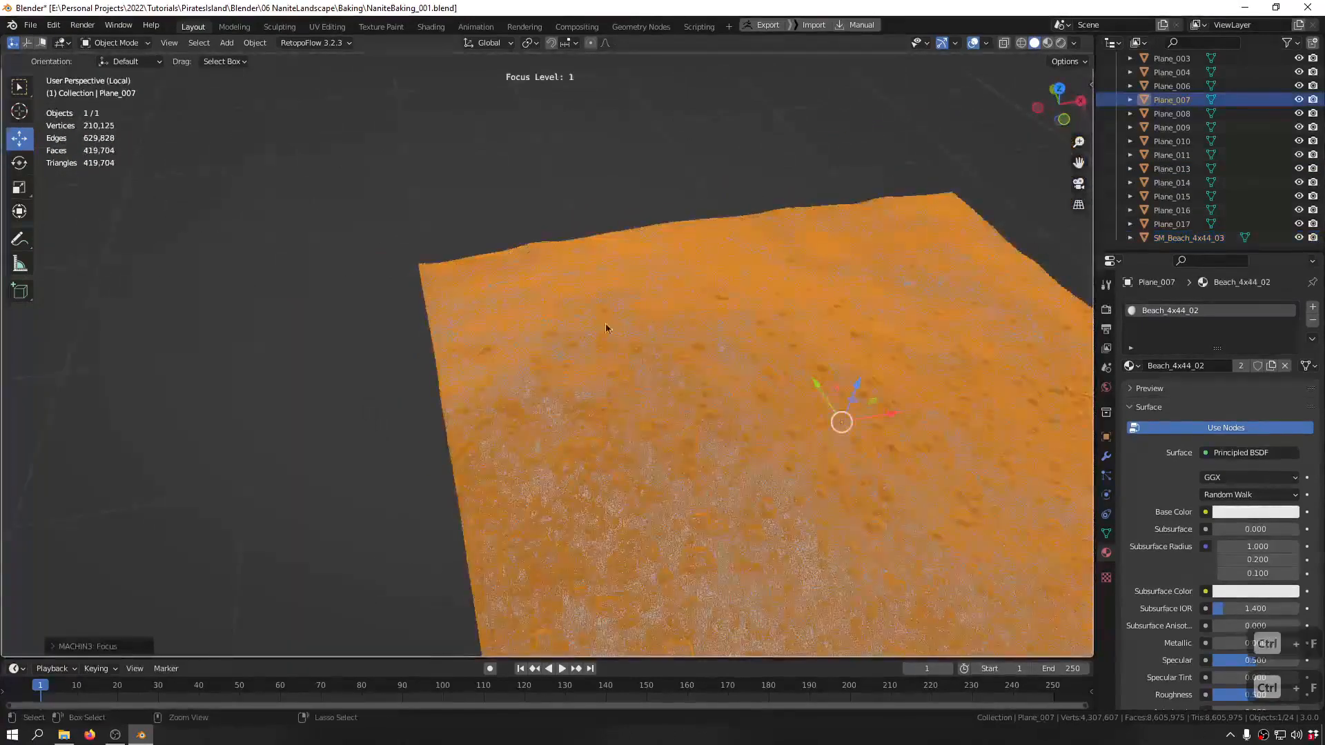
key(ctrl+f)
click(605, 328)
key(ctrl+f)
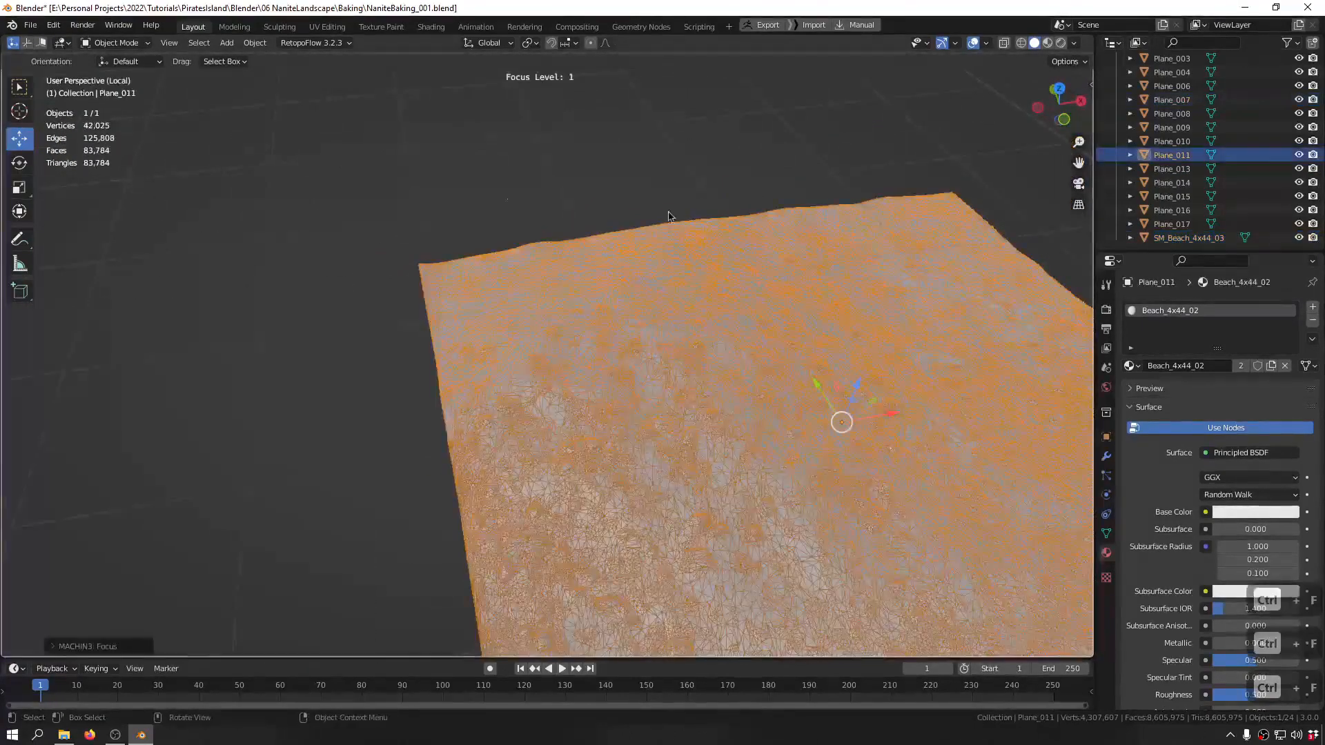
scroll(668, 215, down, 8)
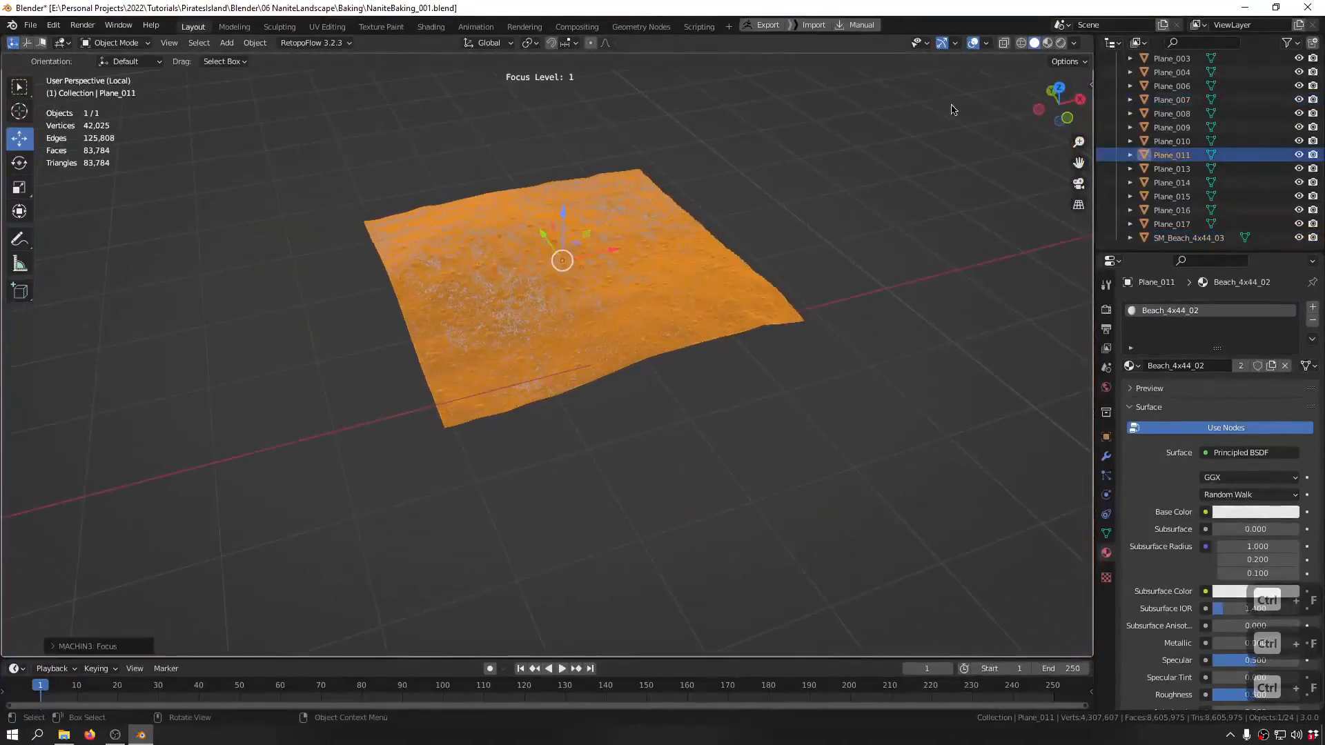
click(986, 44)
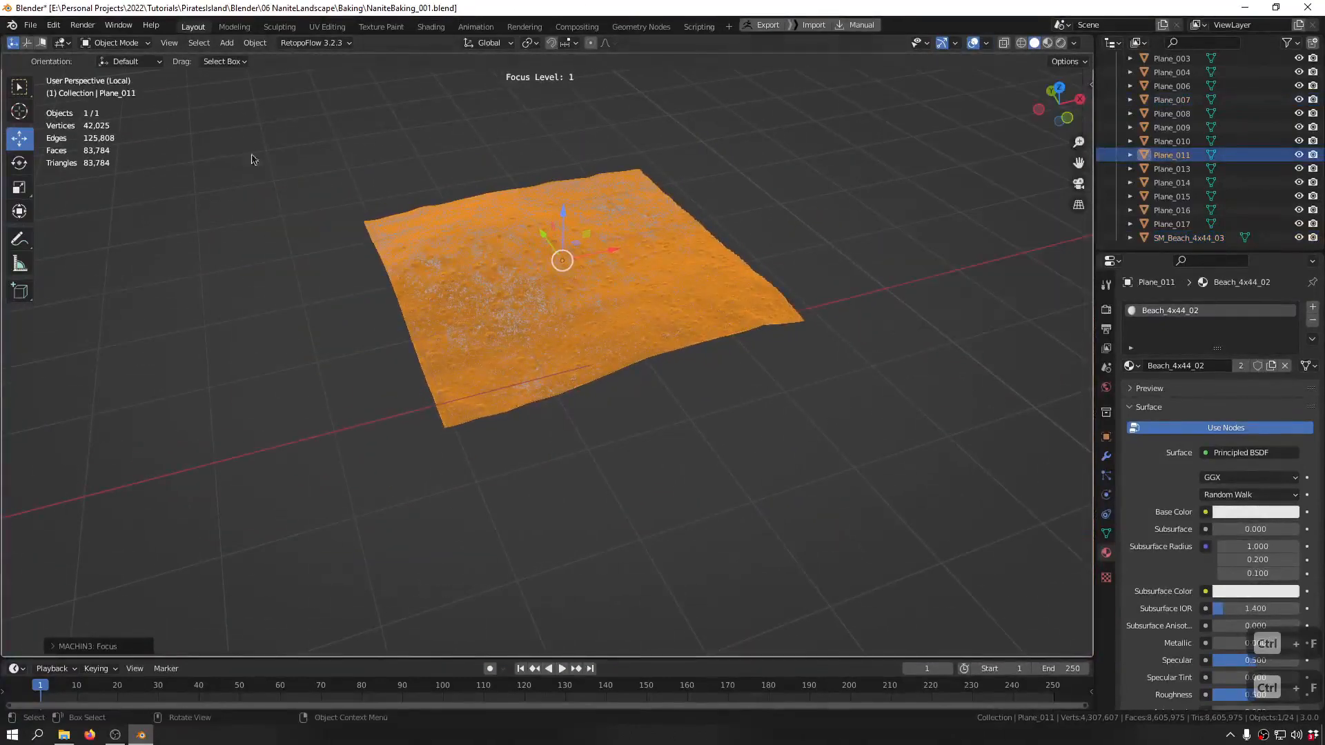
shift+middle_drag(62, 160, 212, 239)
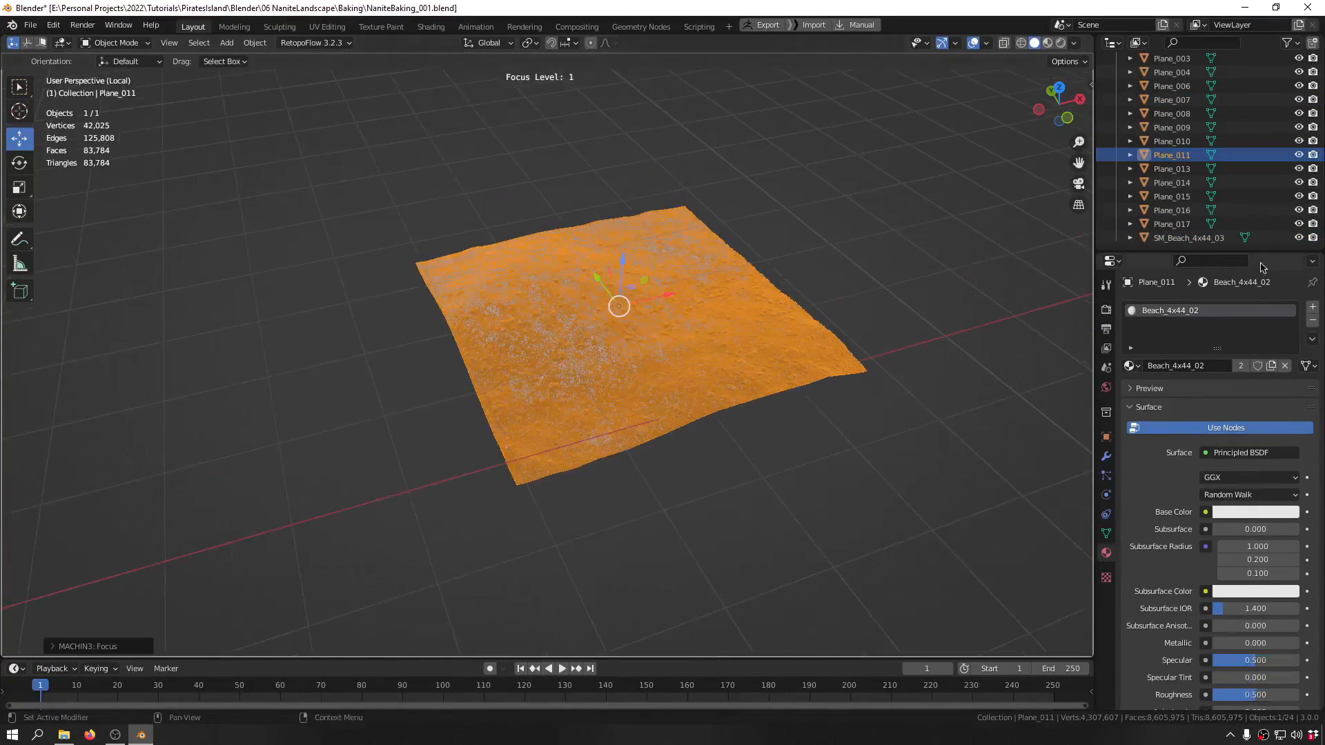
- Copy the material's name and rename the isolated tile mesh as SM_Beach_4x44_02
key(ctrl+c)
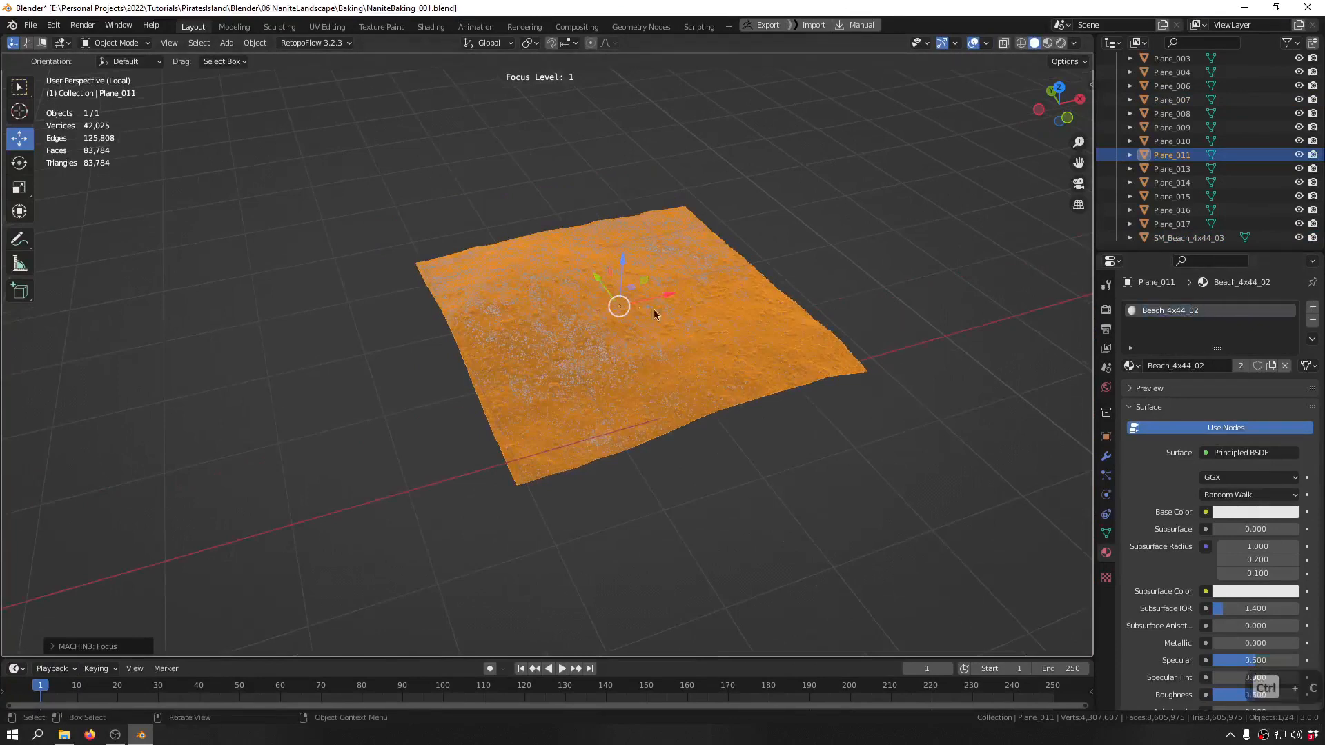
key(F2)
key(ctrl+v)
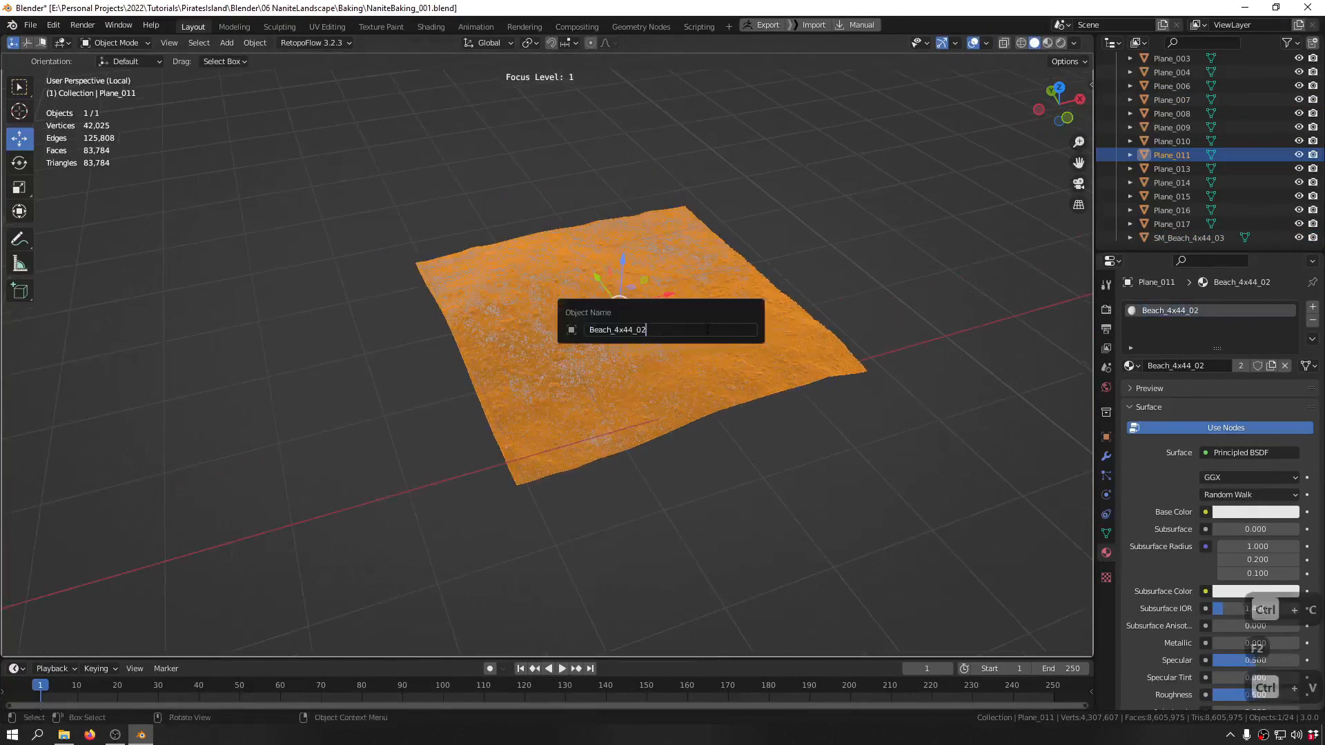
key(ctrl+Left)
key(ctrl+Left)
key(ctrl+Left)
key(ctrl+Left)
key(ctrl+Left)
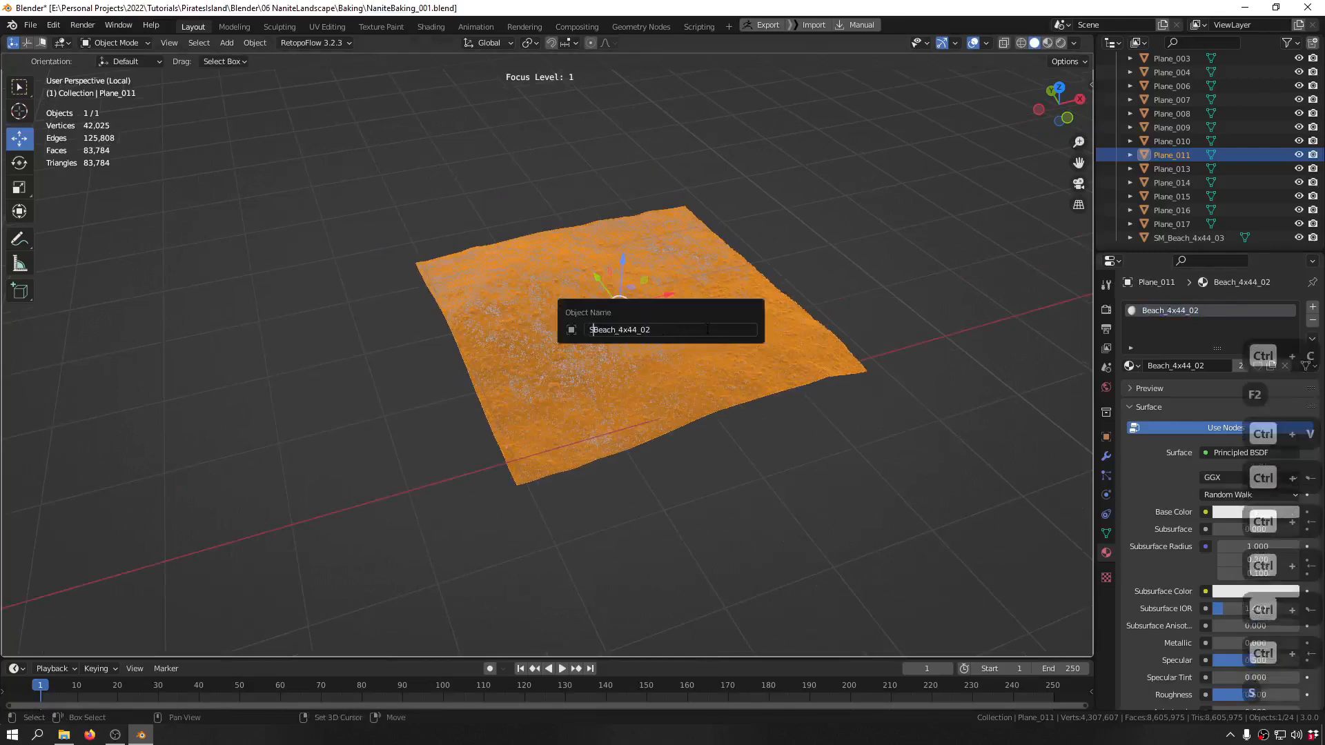
text(SM_)
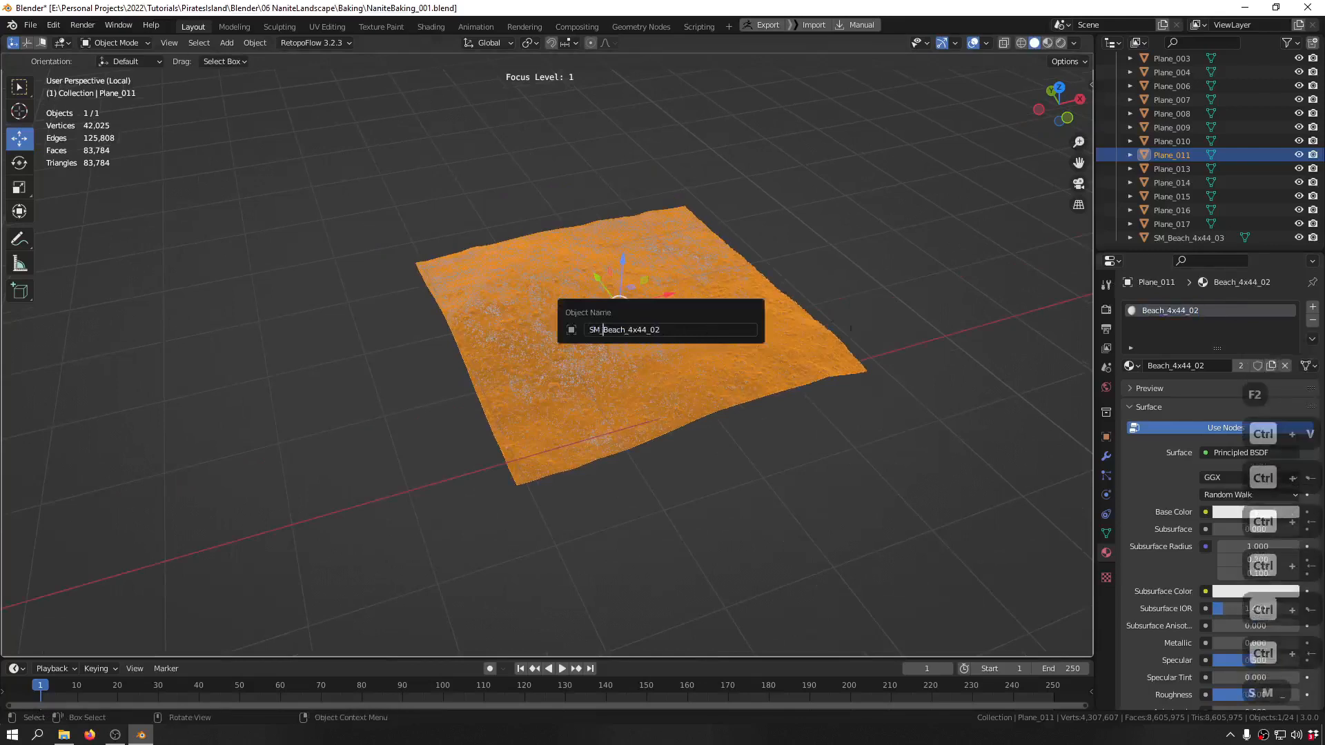
key(Return)
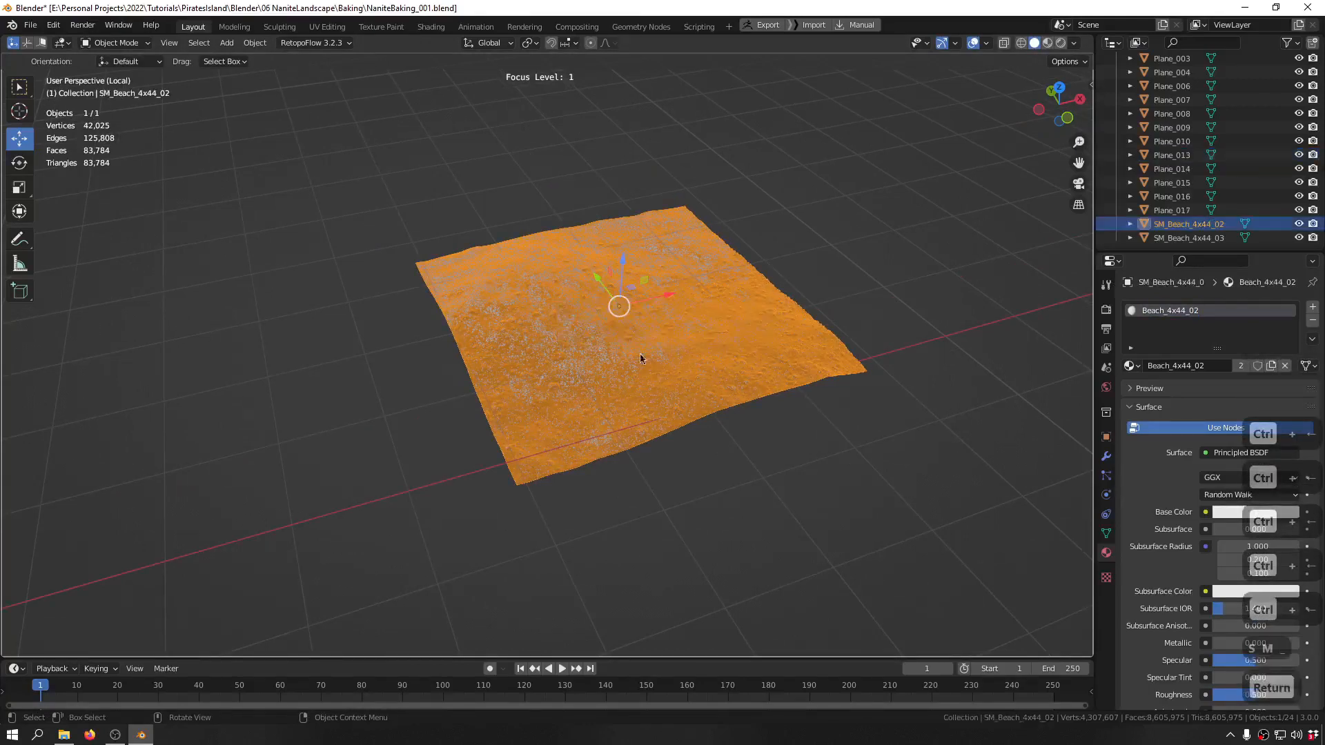
- Exit the tile's isolated view and select the Cube1 mesh of the large stones beside the tile
click(725, 517)
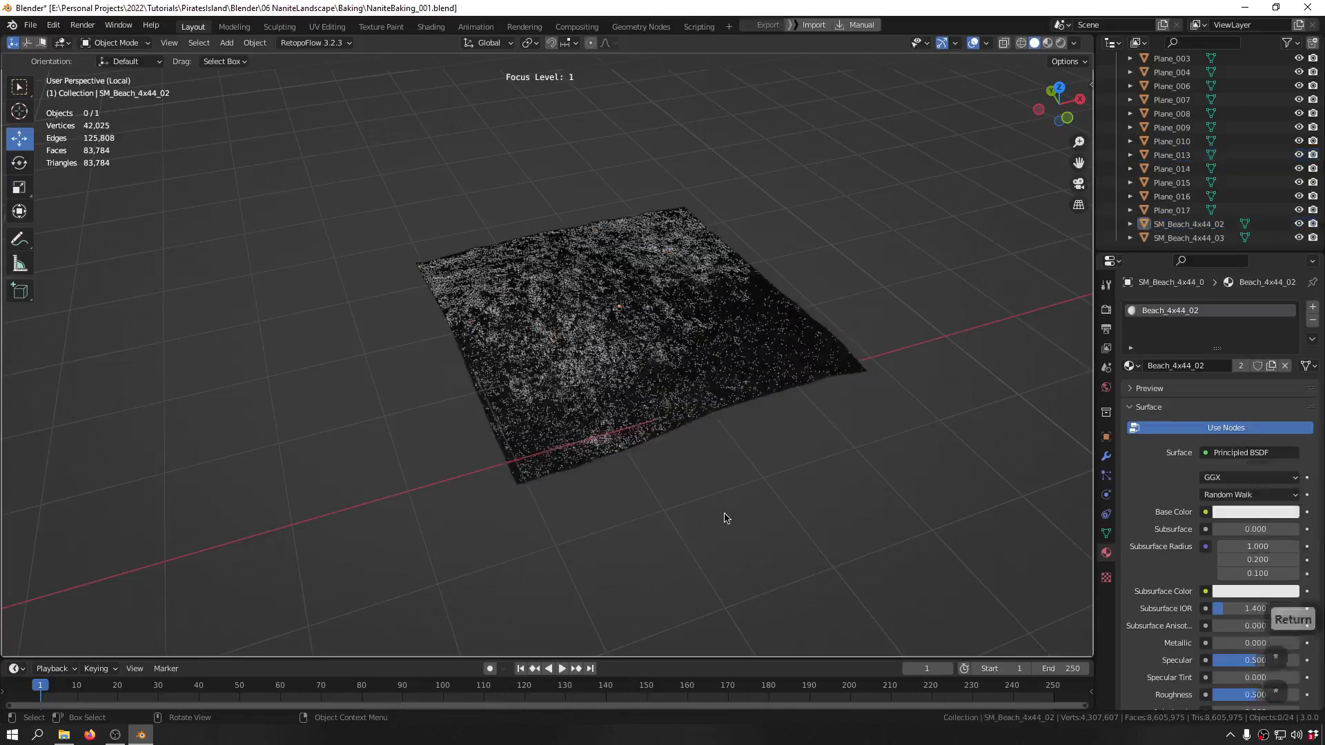
key(ctrl+f)
shift+middle_drag(776, 365, 683, 468)
scroll(656, 343, up, 11)
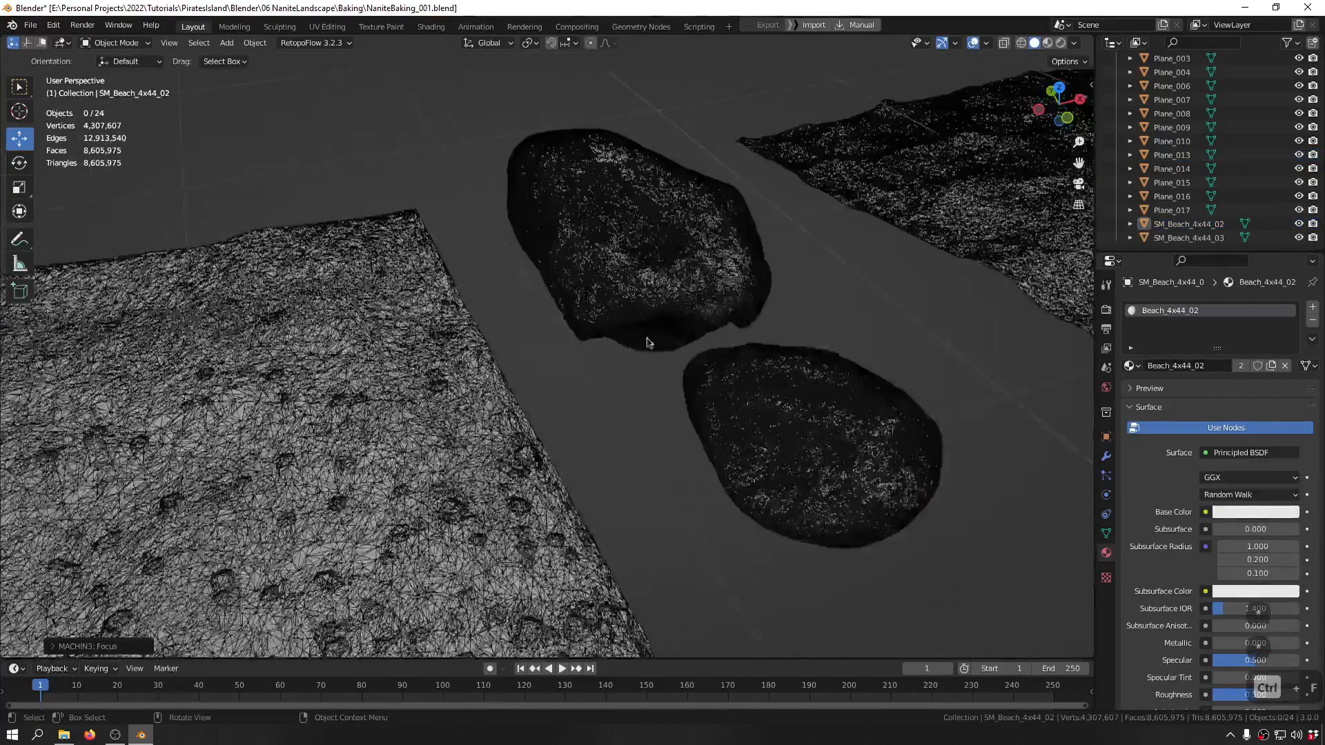
scroll(659, 288, down, 3)
click(659, 288)
scroll(680, 312, down, 3)
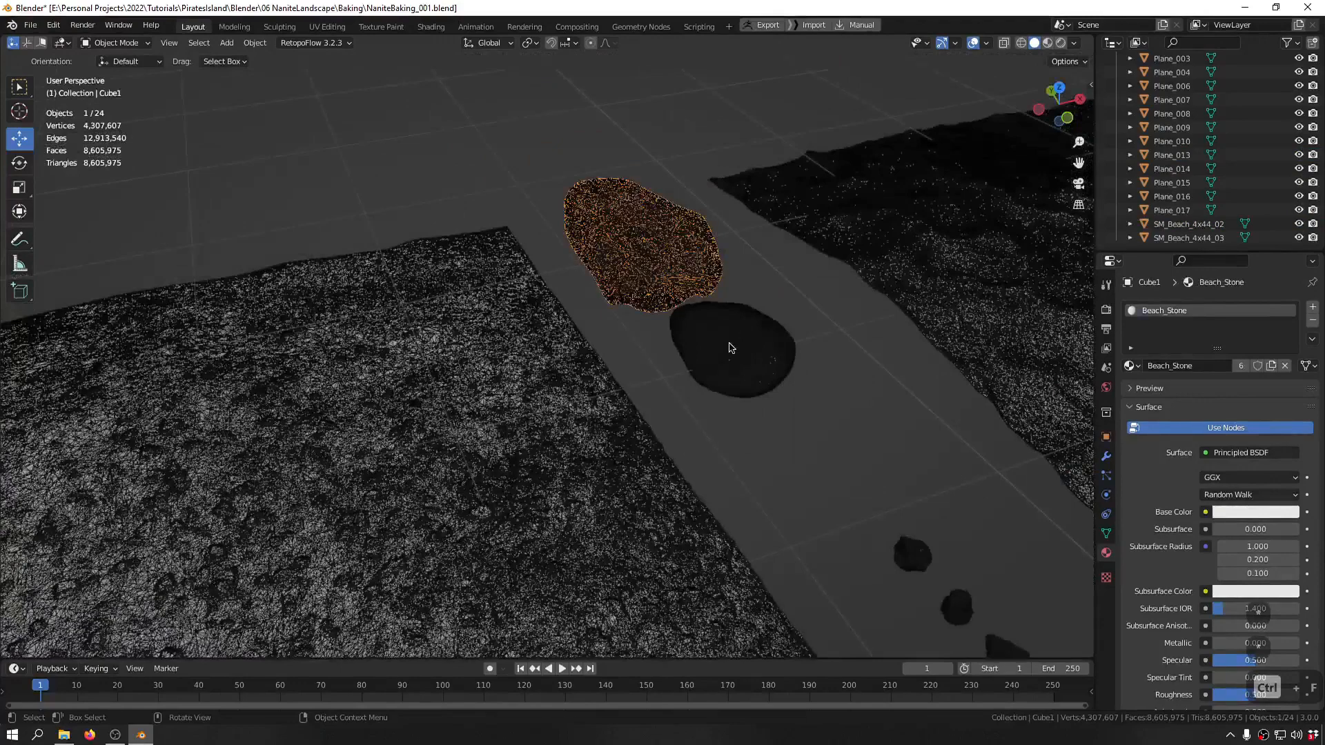
shift+middle_drag(813, 382, 621, 207)
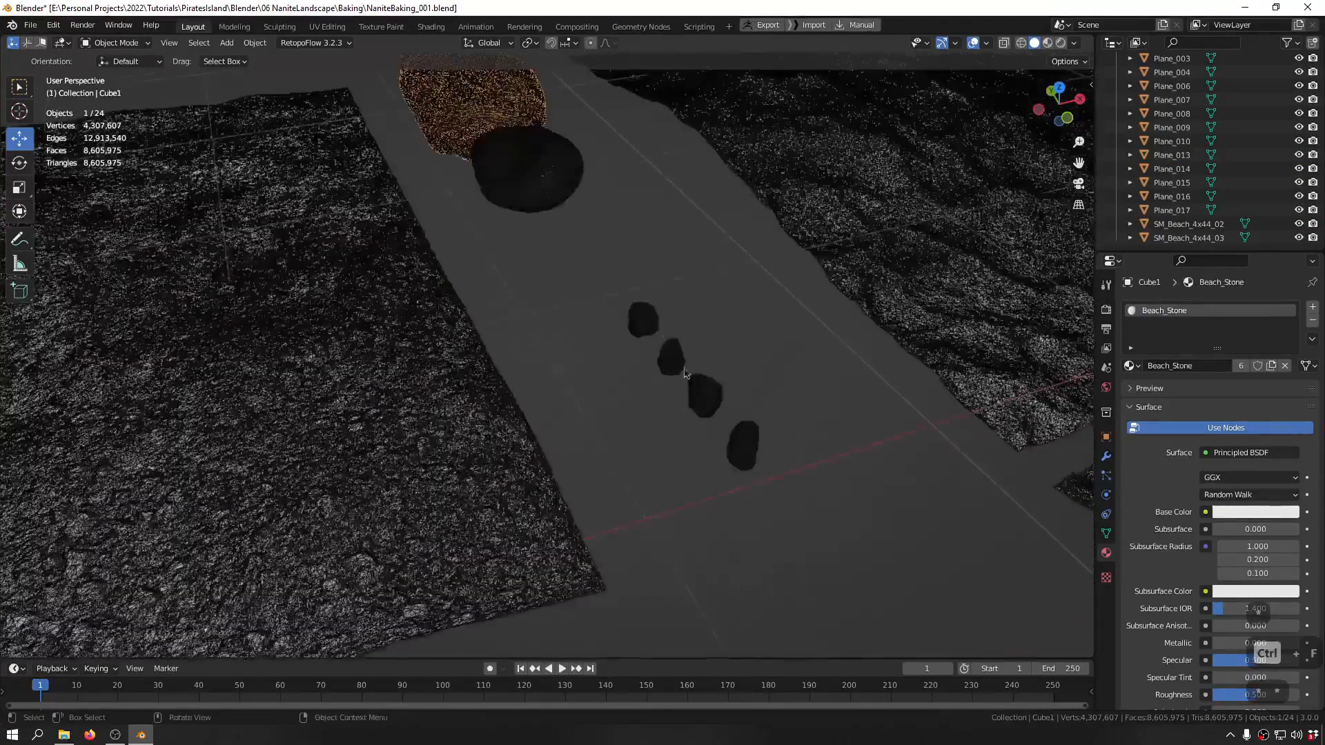
- Isolate the low-poly Cube_004 mesh of the four small stones with Focus instead of the high-poly Cube_003
click(655, 324)
scroll(655, 323, up, 6)
key(ctrl+f)
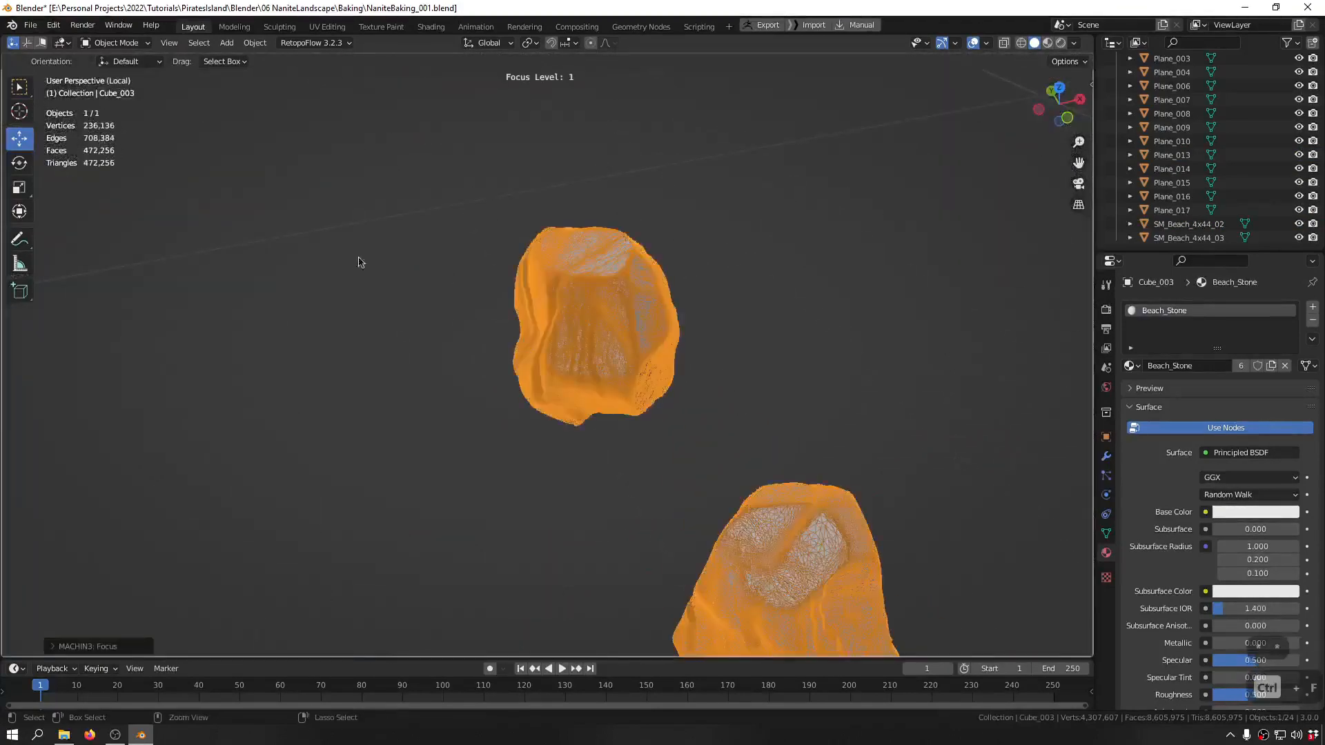
key(ctrl+f)
key(ctrl+f)
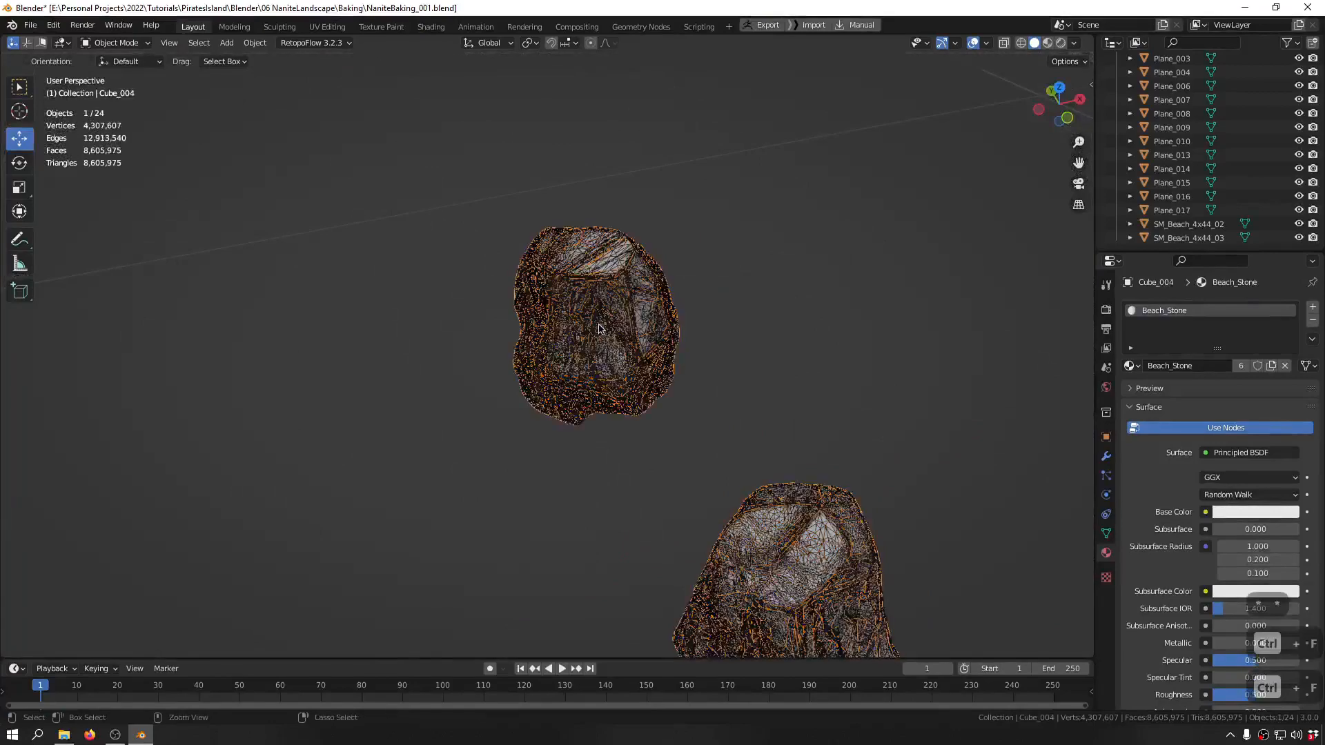
middle_drag(736, 355, 436, 333)
scroll(630, 319, down, 2)
scroll(550, 314, down, 4)
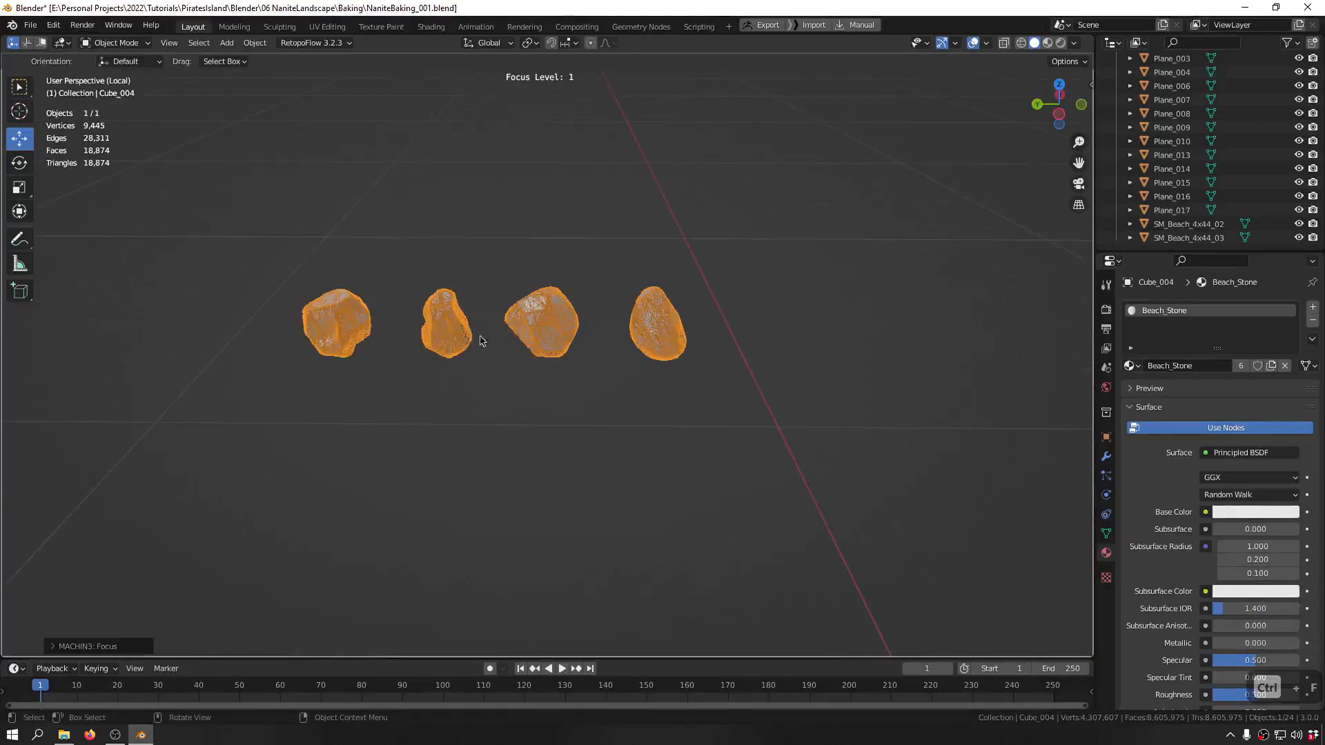
- Separate the small stones' mesh by loose parts and return to Object Mode
key(Tab)
middle_drag(555, 354, 531, 360)
click(566, 402)
key(p)
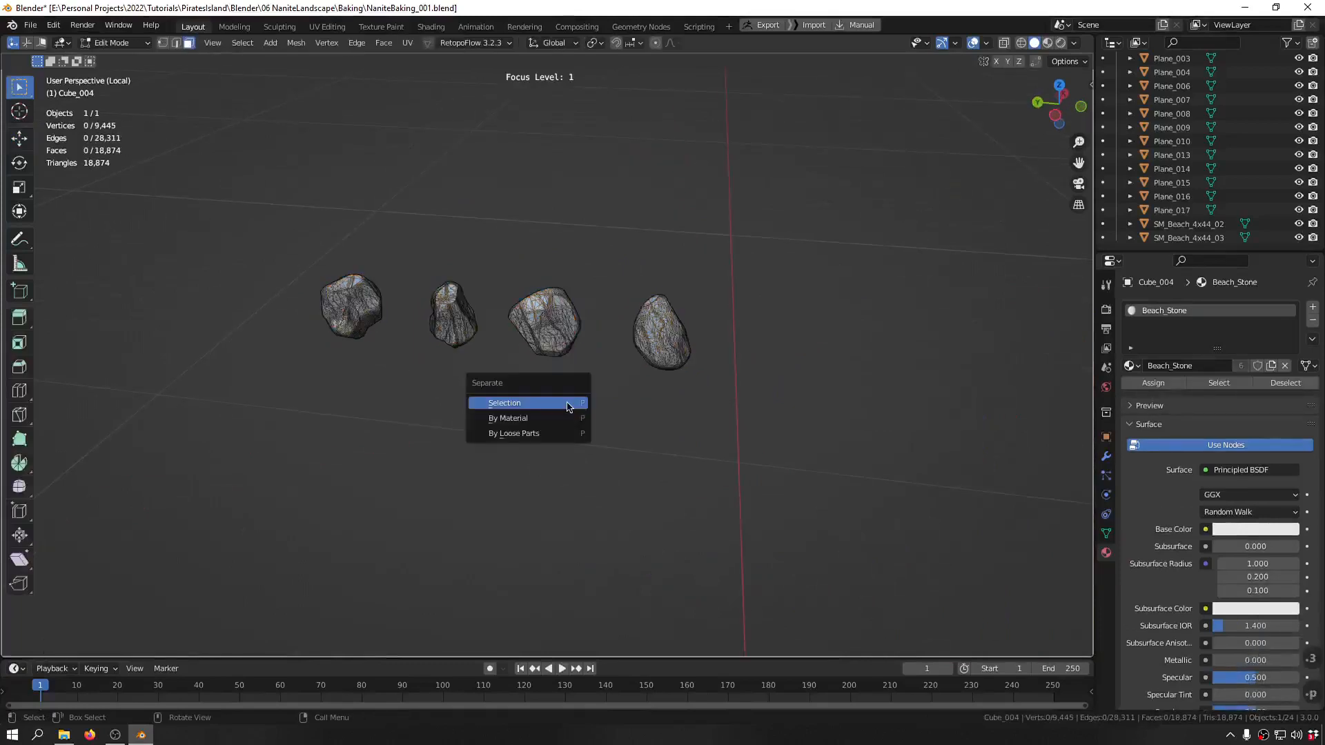
click(524, 433)
key(Tab)
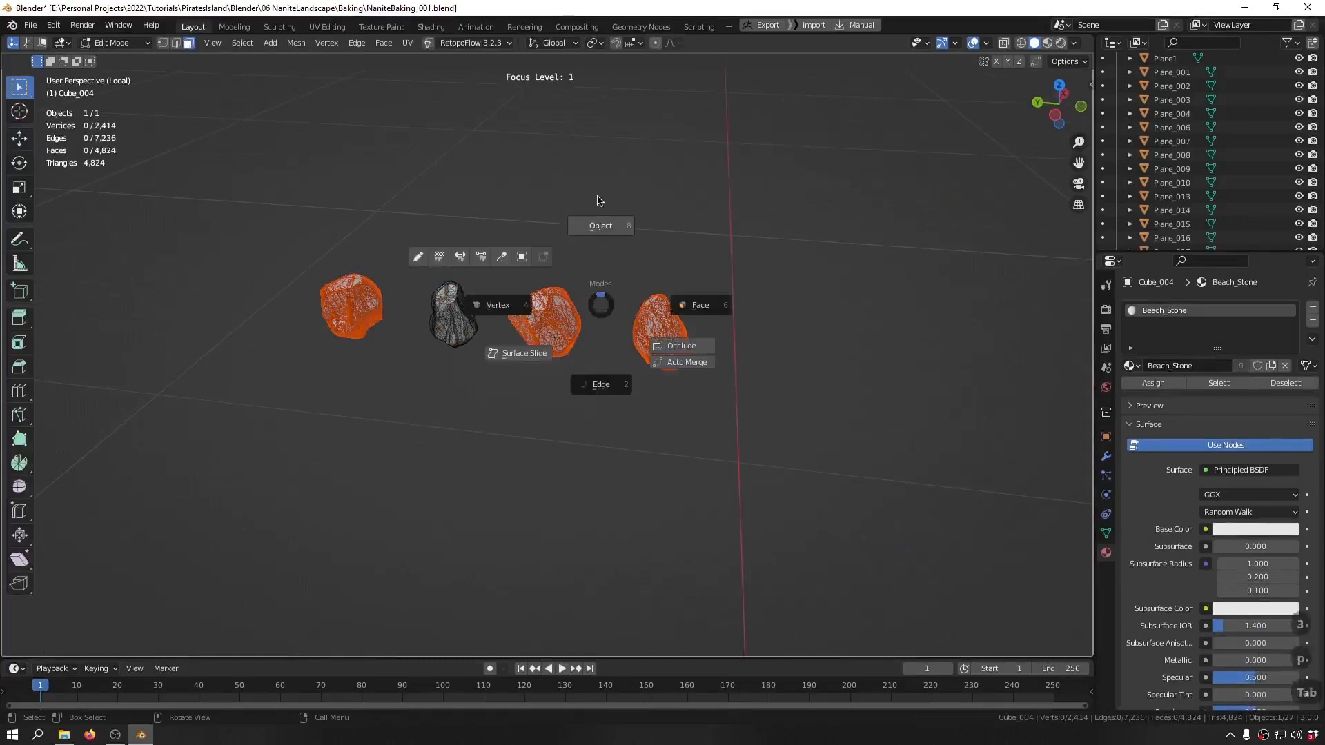
click(597, 213)
- Rename the small stone nearest the red axis line as SM_Beach_Stone_01 and copy that name
middle_drag(457, 327, 524, 304)
scroll(568, 319, down, 5)
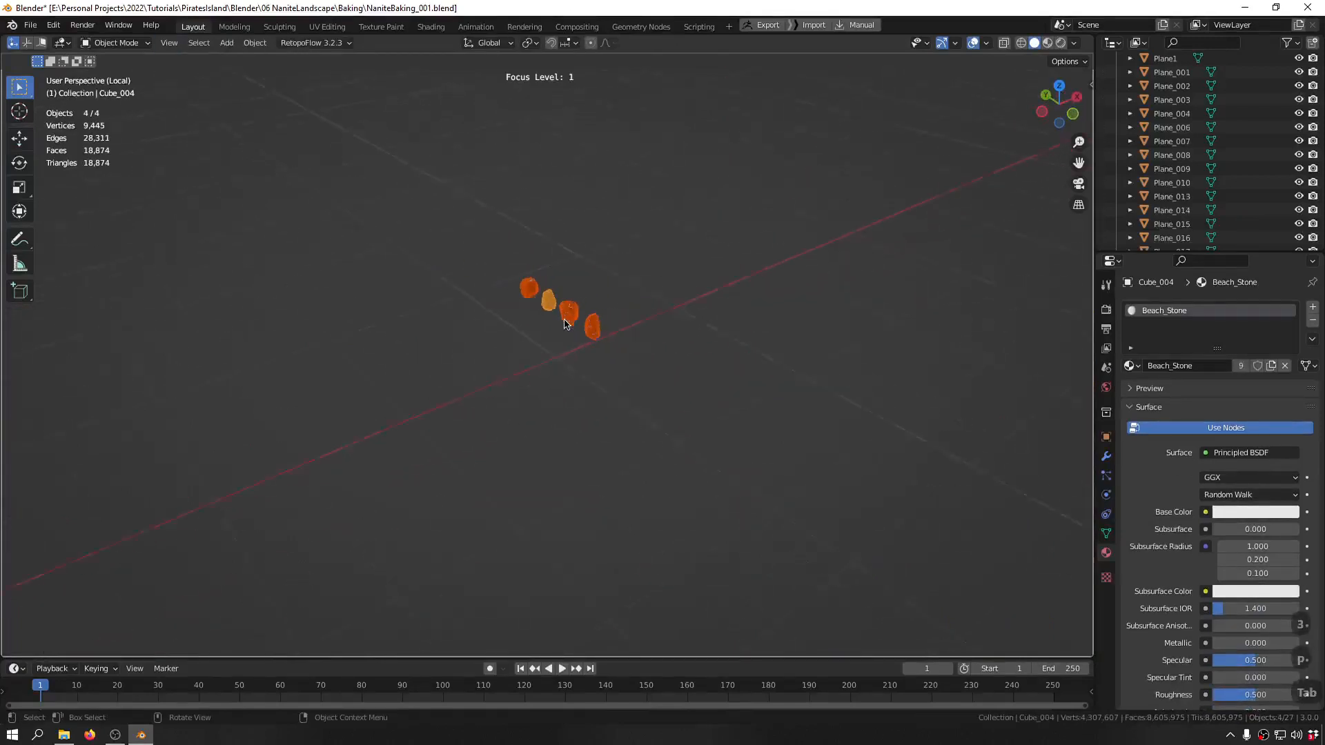
scroll(616, 351, up, 6)
click(597, 355)
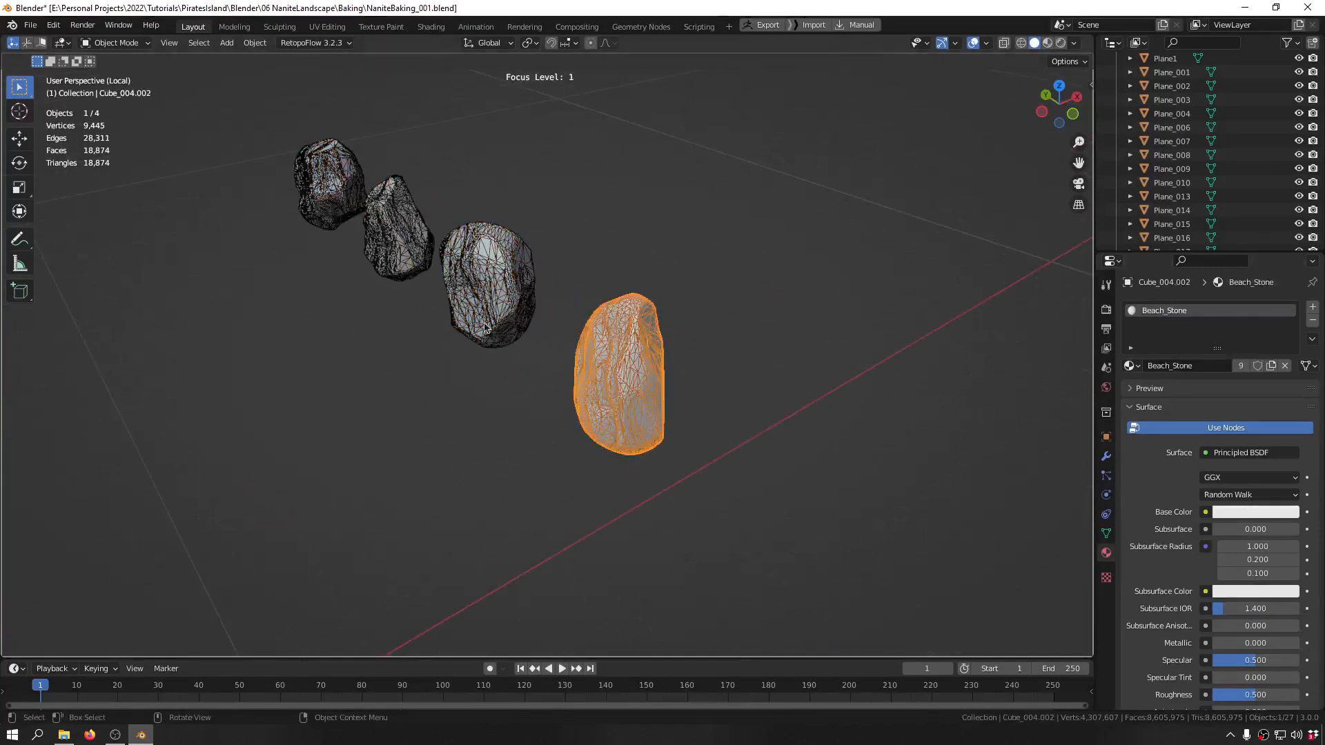
key(F2)
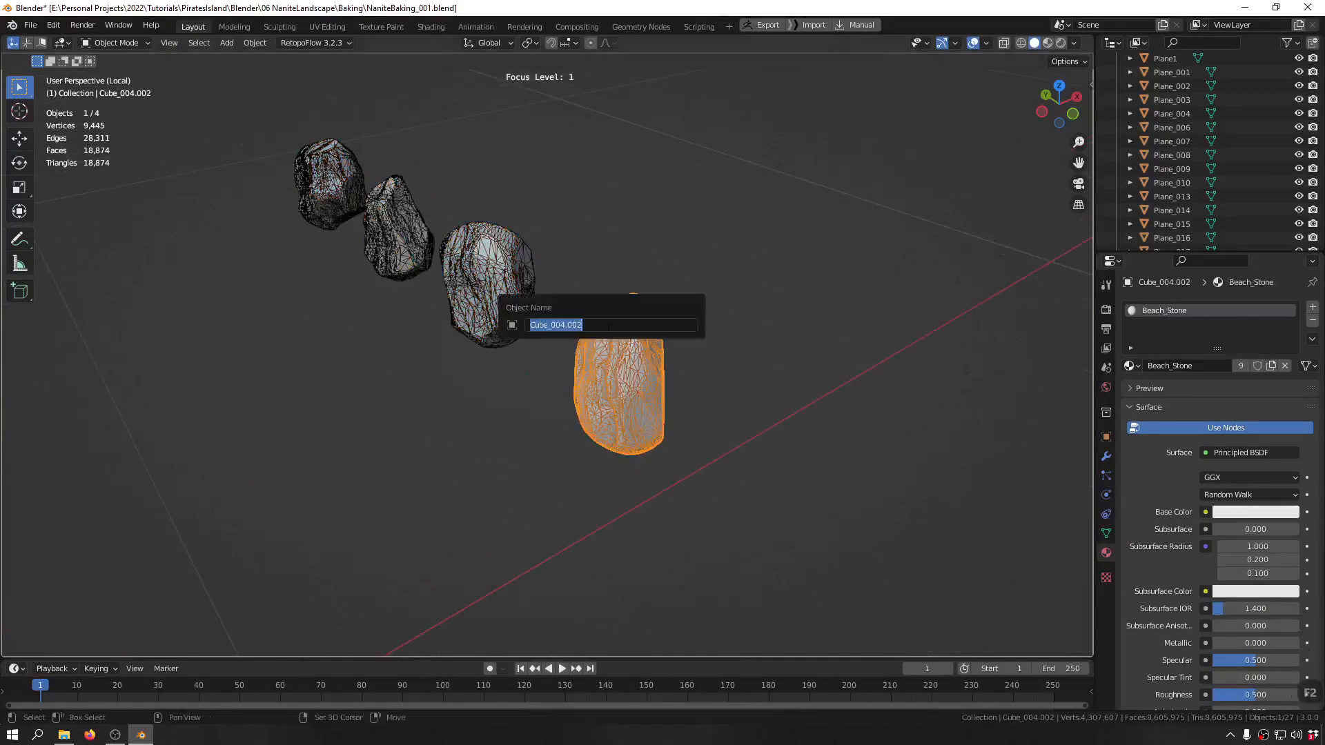
text(SM_Beach)
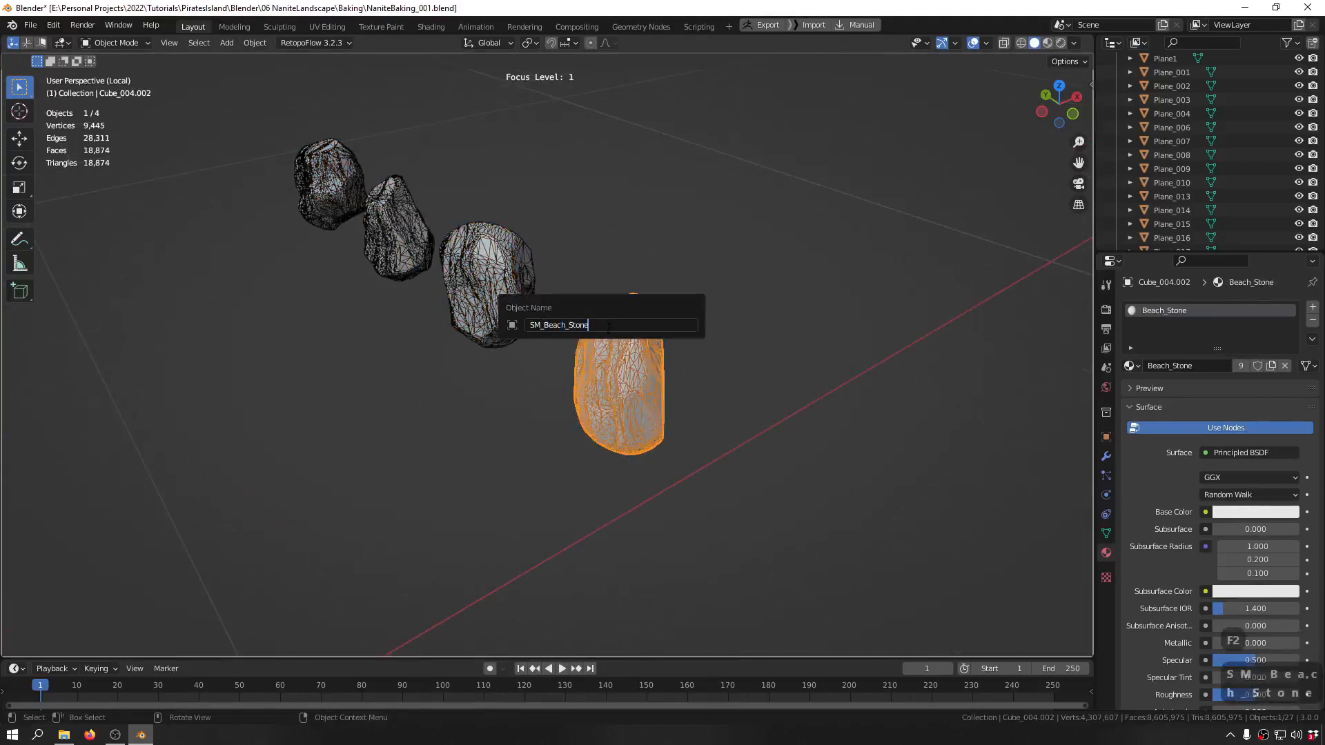
text(_Stone )
text(0)
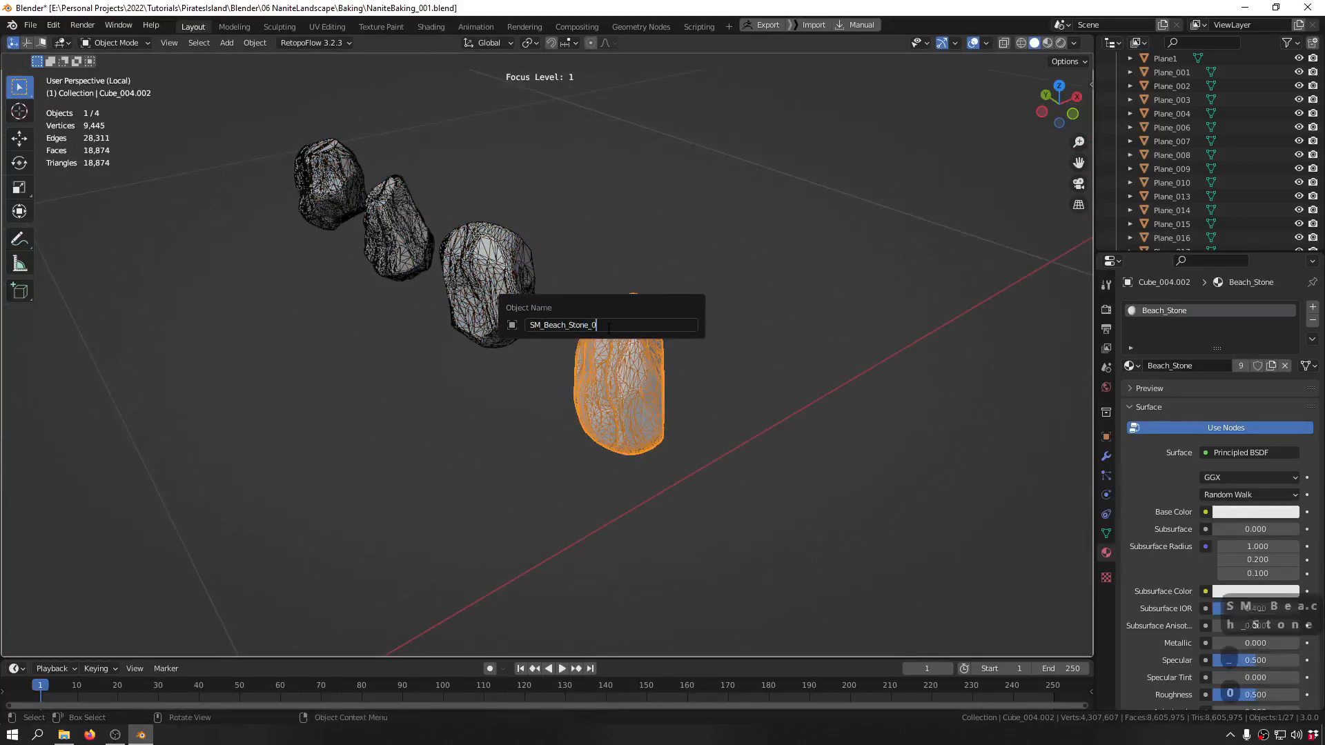
text(1)
key(ctrl+a)
key(ctrl+c)
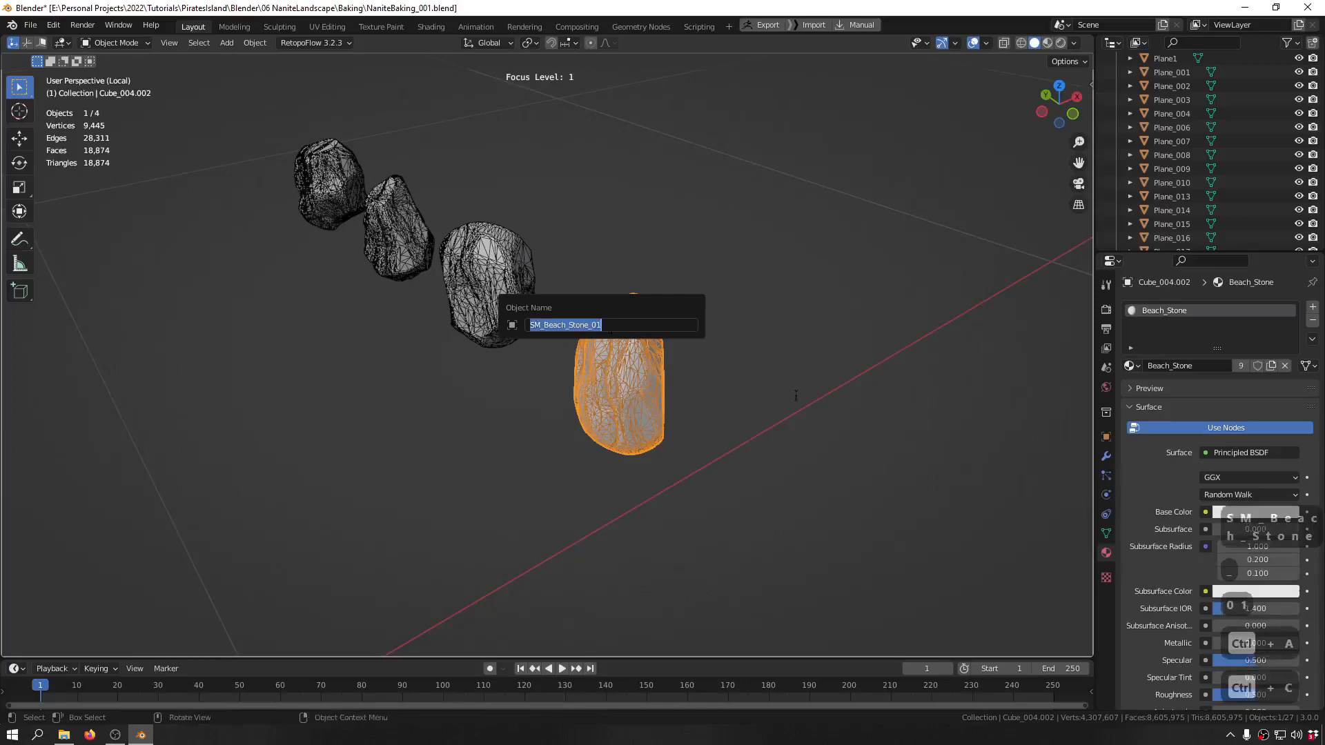
key(Return)
- Rename the second small stone in the row as SM_Beach_Stone_02, reusing the copied name
click(454, 272)
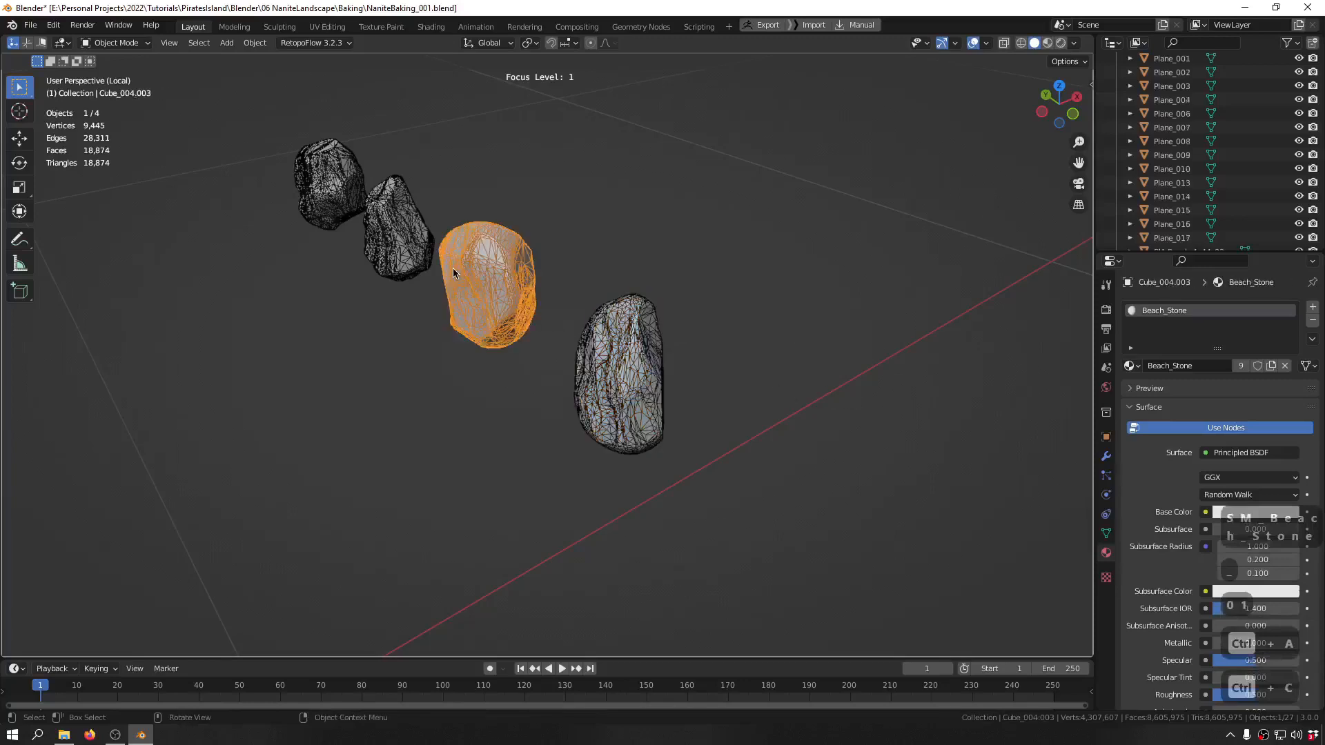
key(F2)
key(ctrl+v)
key(BackSpace)
text(2)
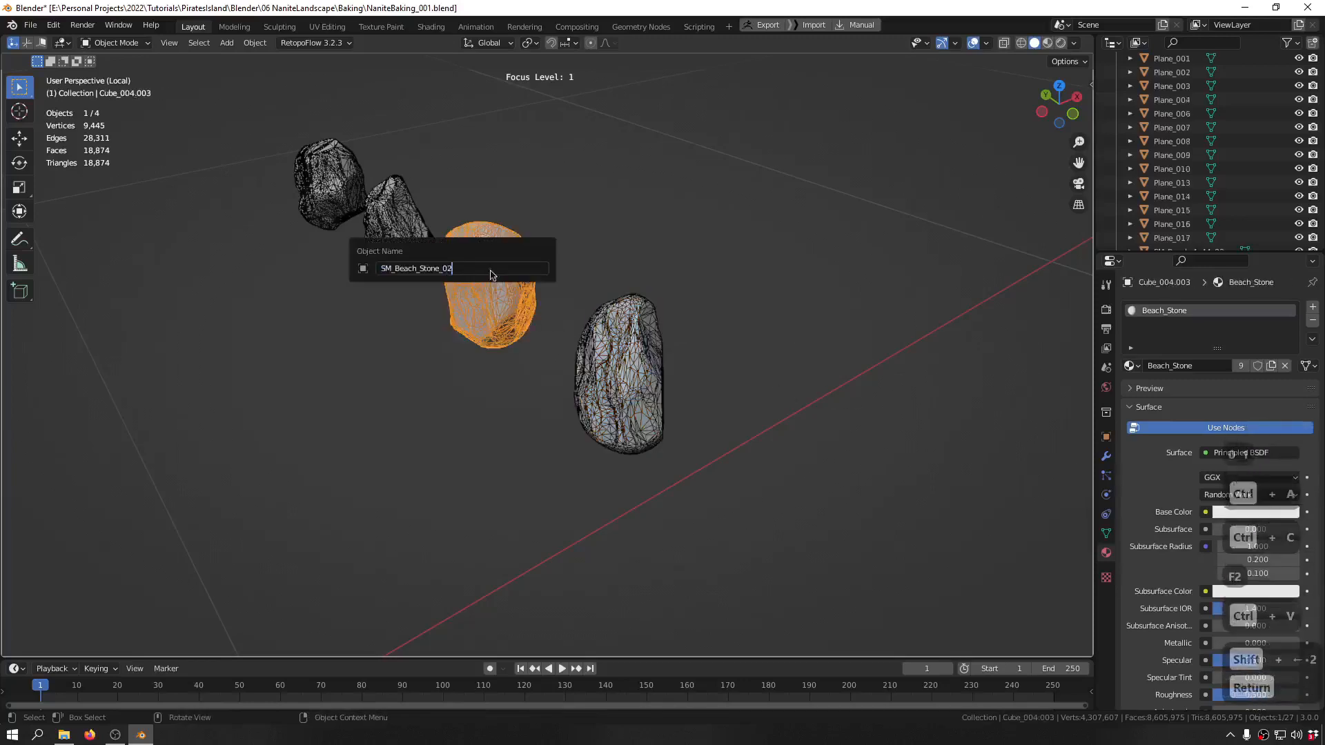
key(Return)
- Rename the third small stone in the row as SM_Beach_Stone_03, reusing the copied name
click(392, 243)
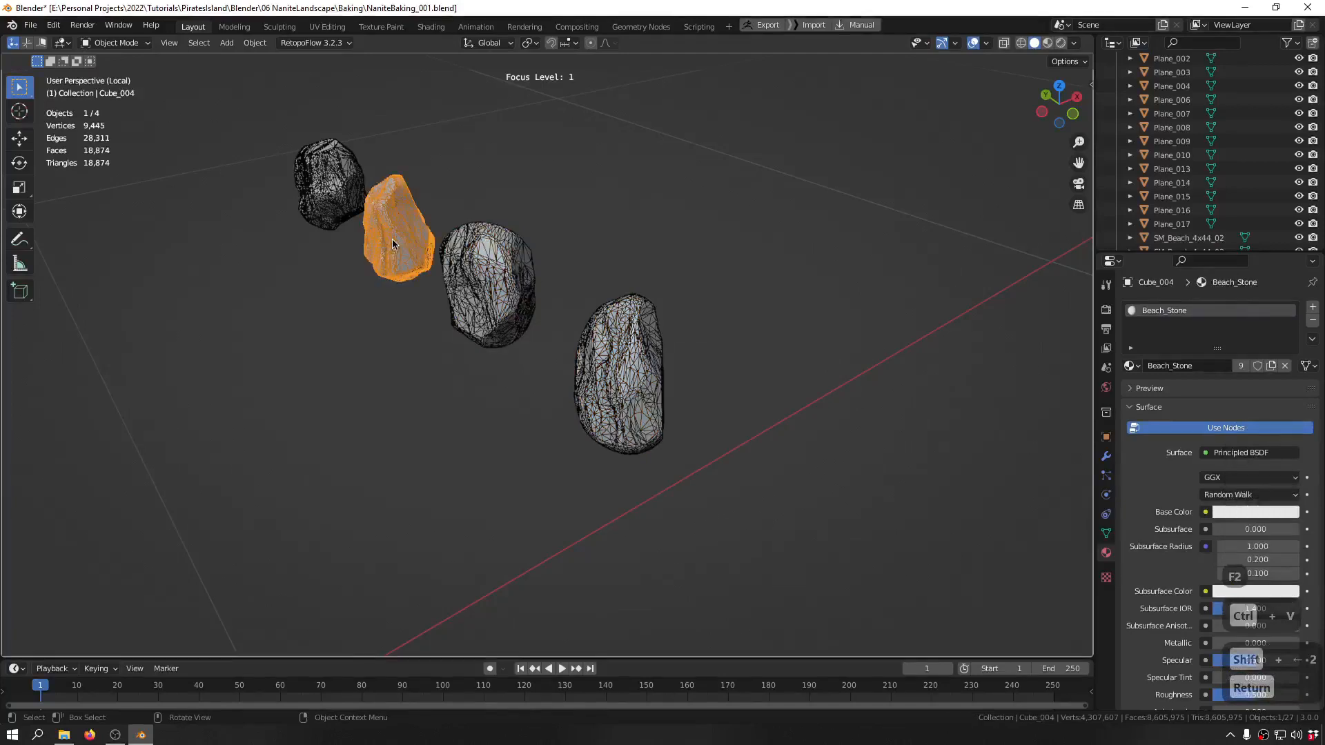
key(F2)
key(ctrl+v)
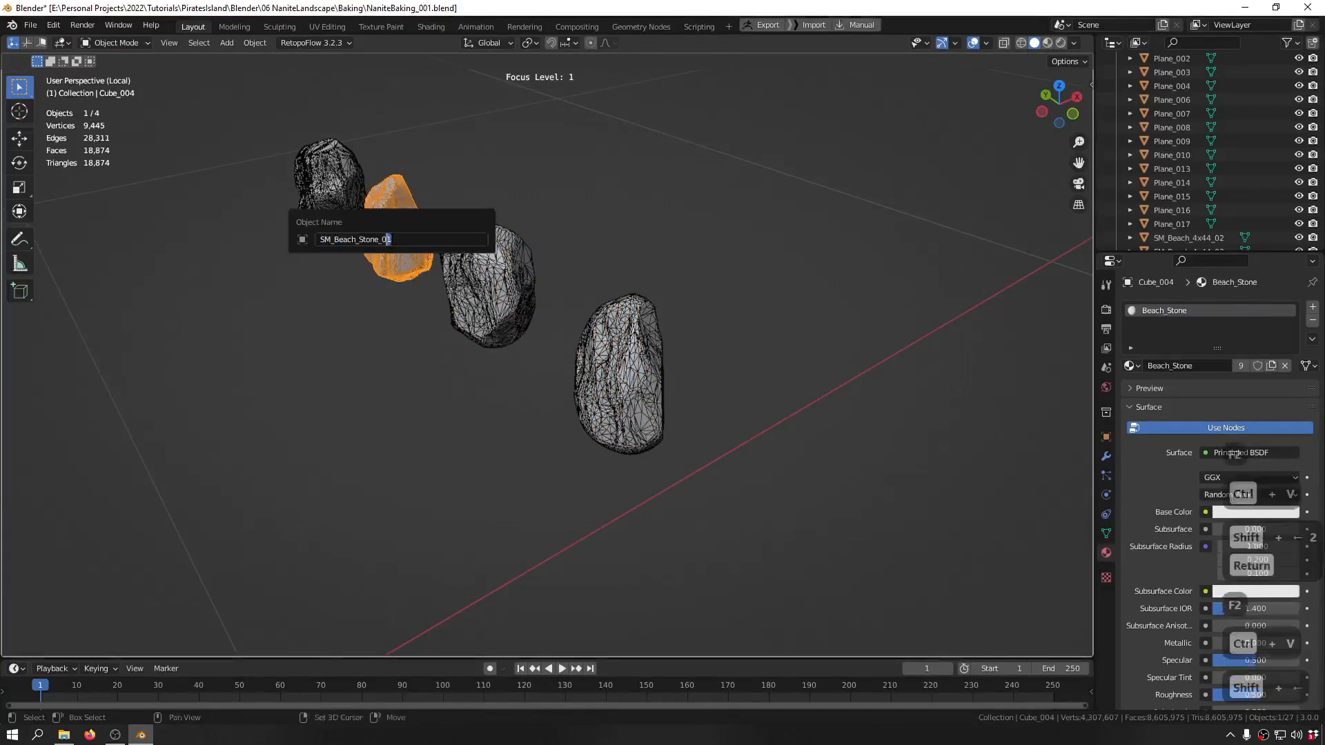
text(3)
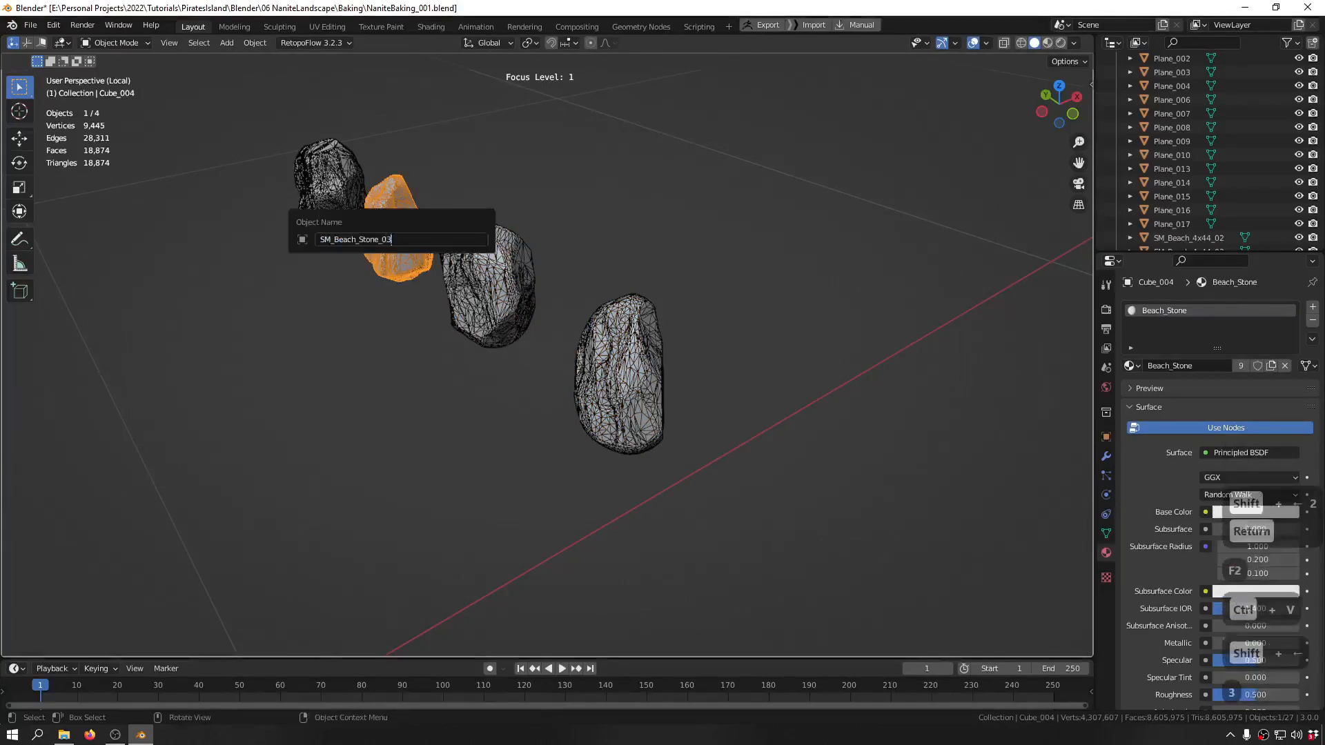
key(Return)
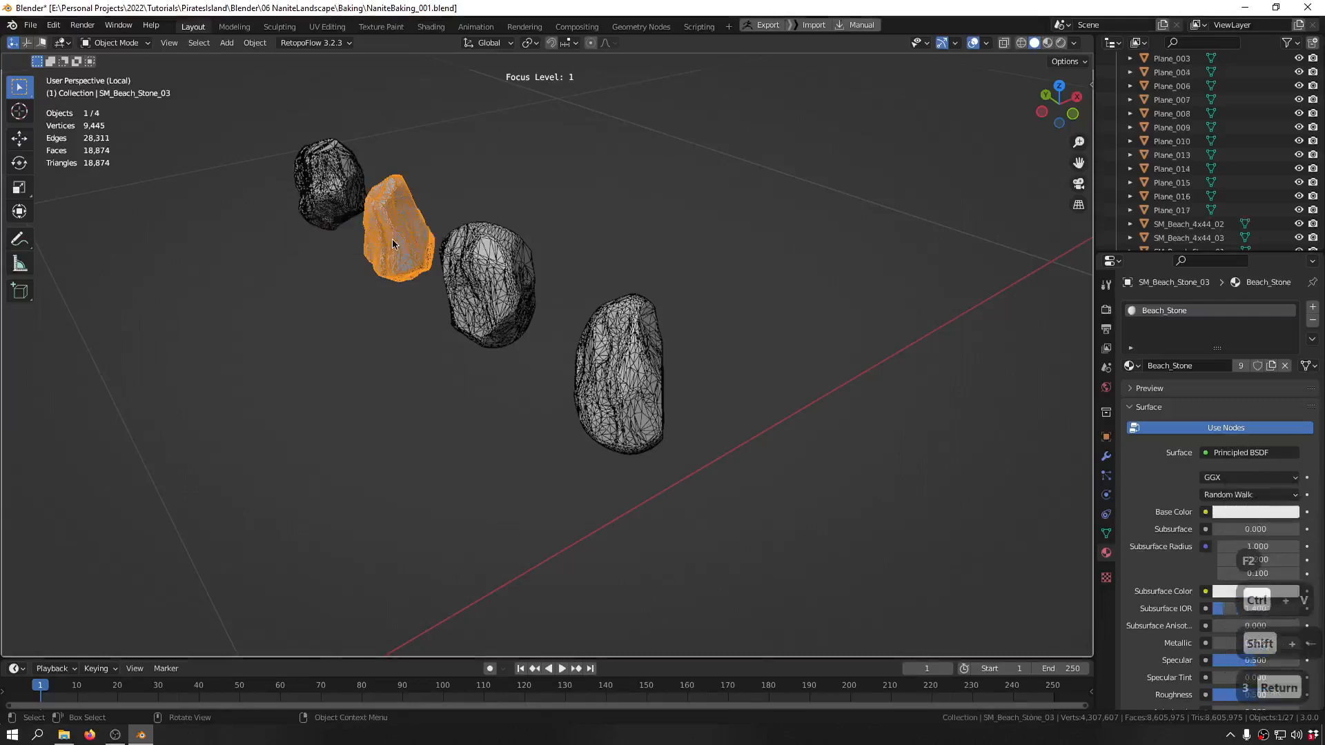
- Rename the farthest small stone as SM_Beach_Stone_04 from the copied name and isolate it with Focus
click(352, 159)
key(F2)
key(ctrl+v)
key(shift+Left)
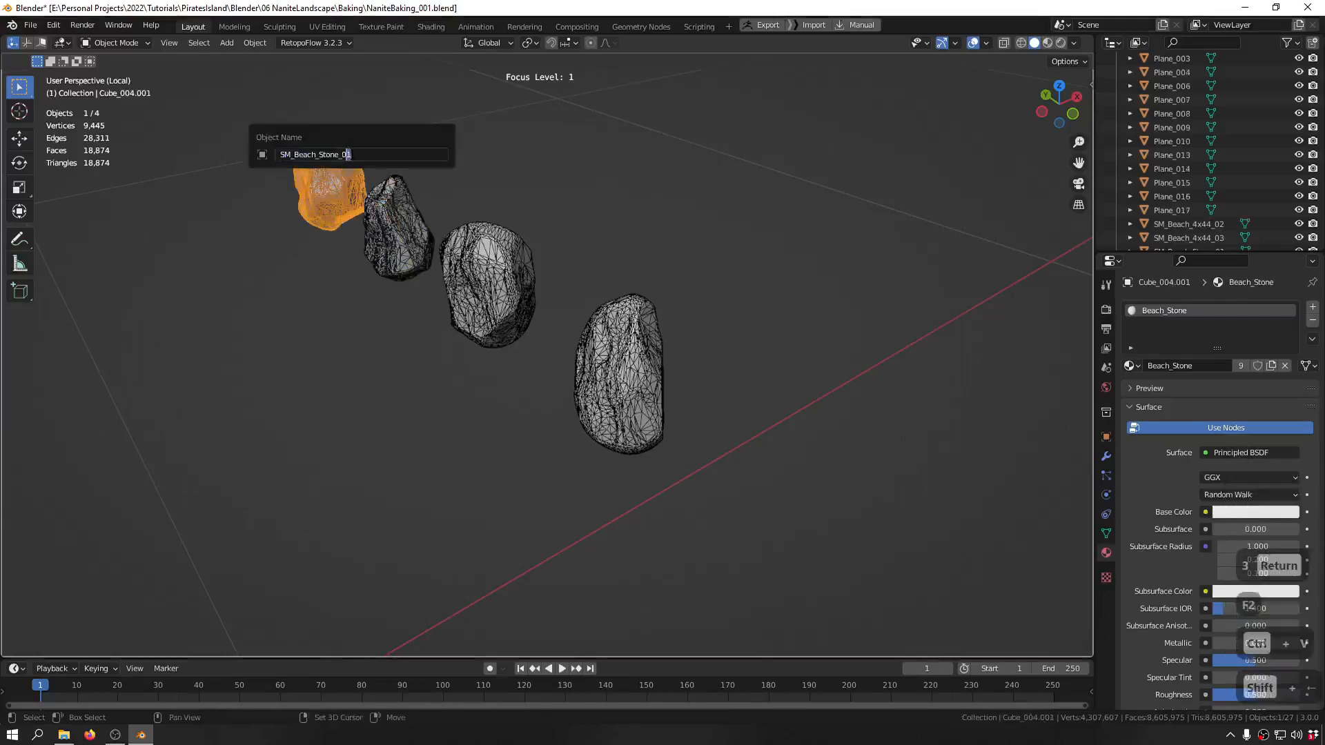
text(4)
key(Return)
key(ctrl+f)
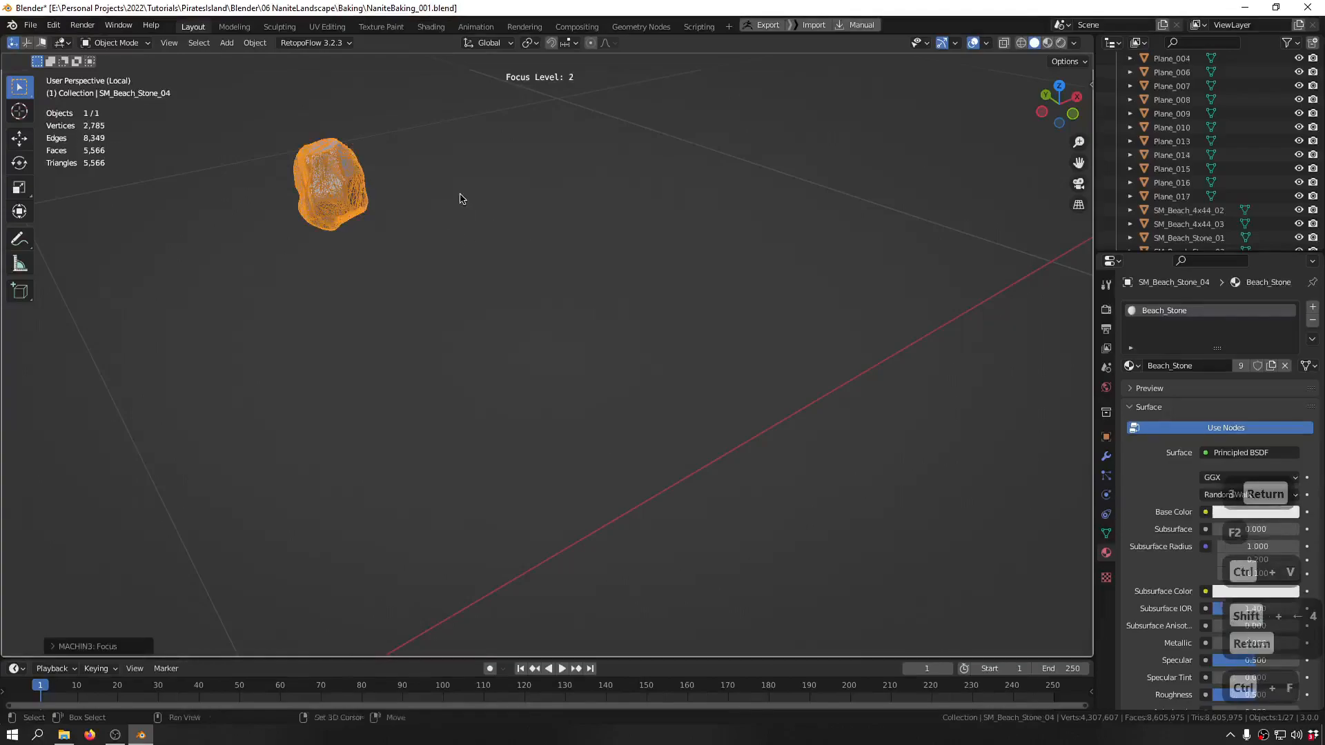
- Leave Focus, select the low-poly mesh of the smaller of the two large stones and isolate it with Focus
key(ctrl+f)
key(ctrl+f)
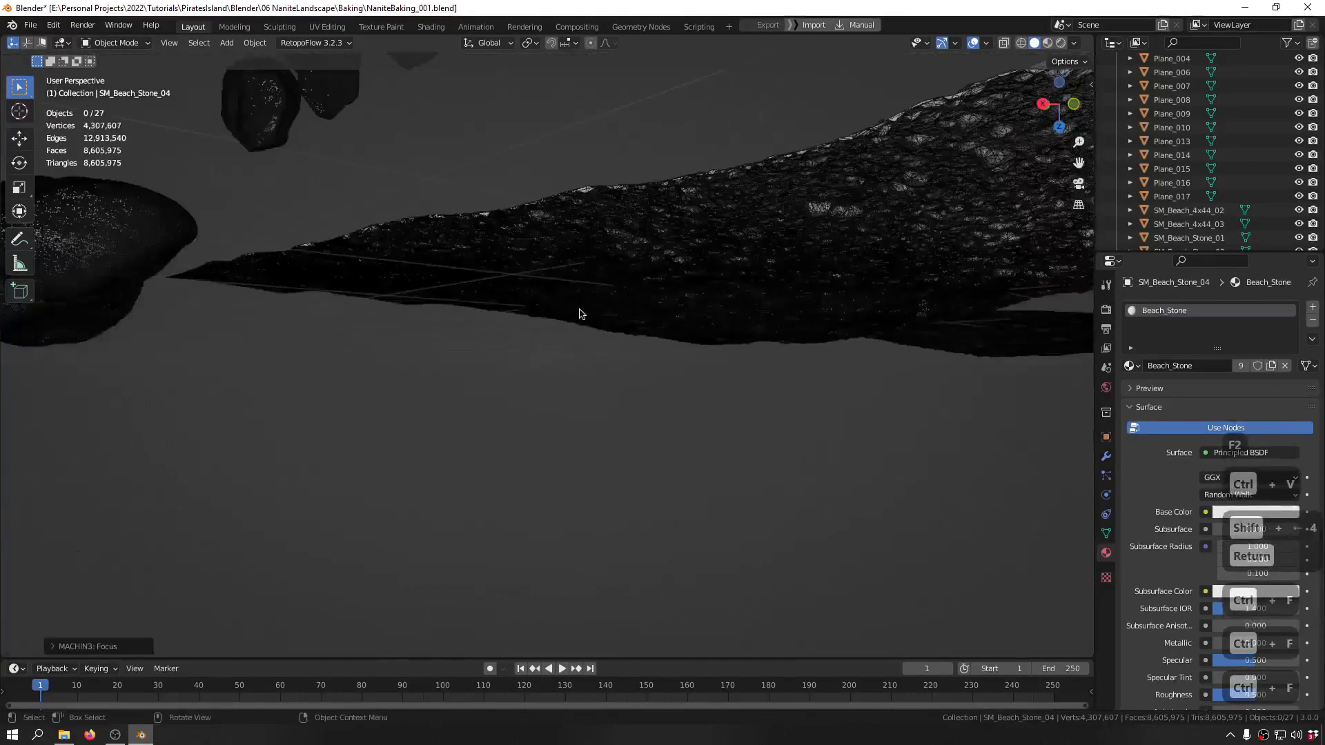
middle_drag(580, 314, 475, 104)
scroll(473, 197, down, 4)
middle_drag(335, 359, 607, 331)
scroll(515, 323, up, 8)
middle_drag(515, 323, 598, 333)
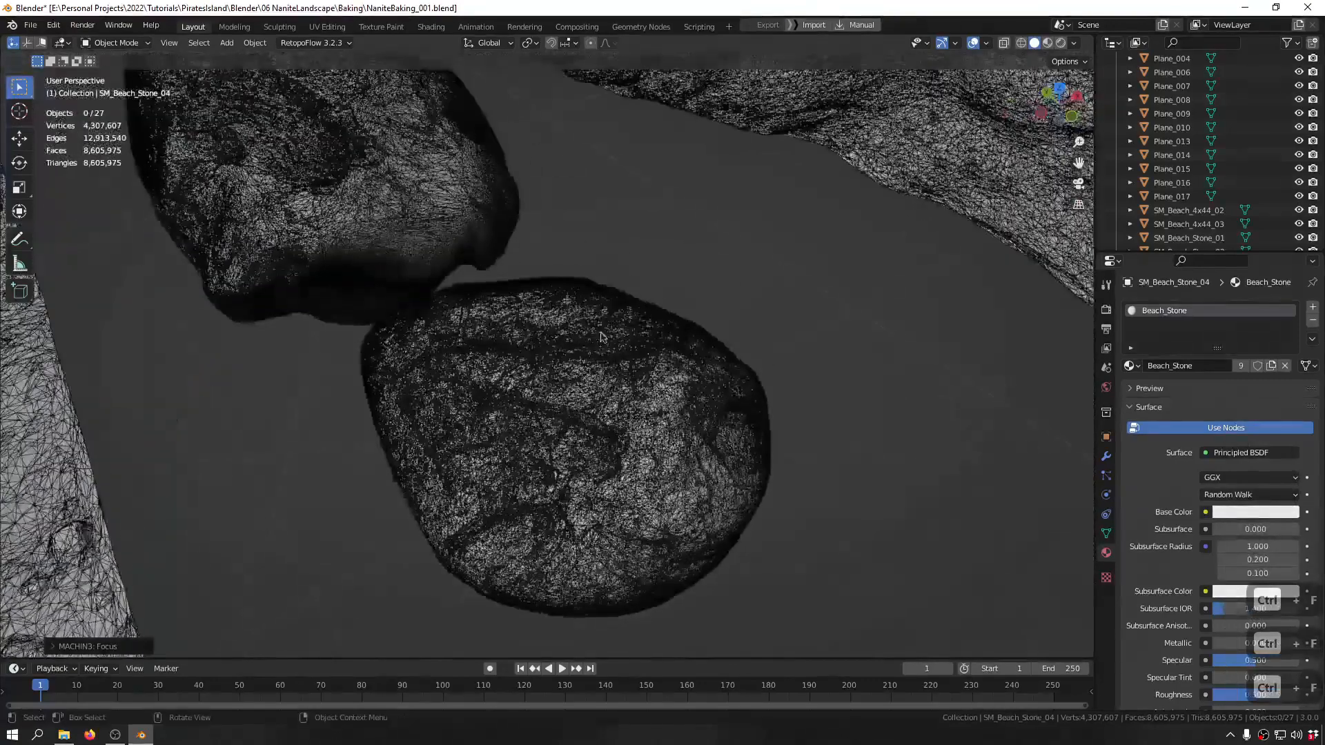
click(551, 350)
key(ctrl+f)
key(ctrl+f)
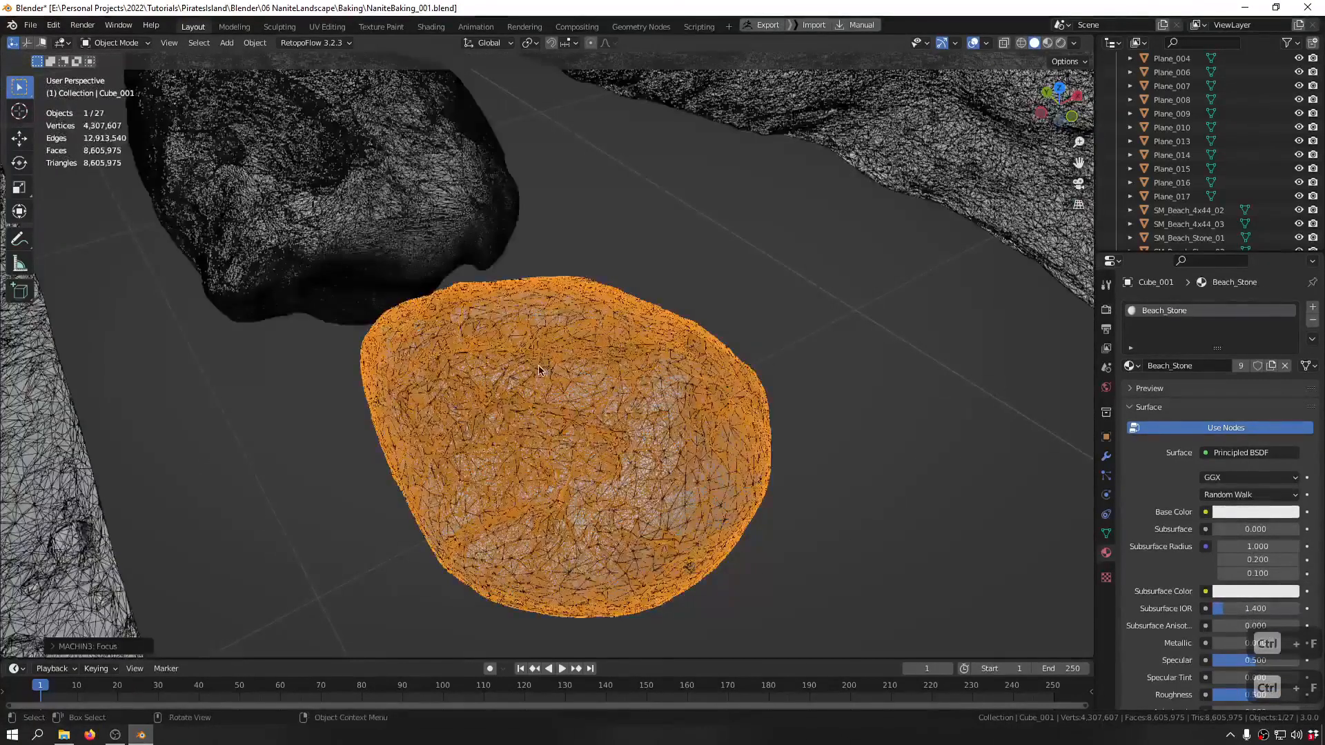
click(538, 366)
key(ctrl+f)
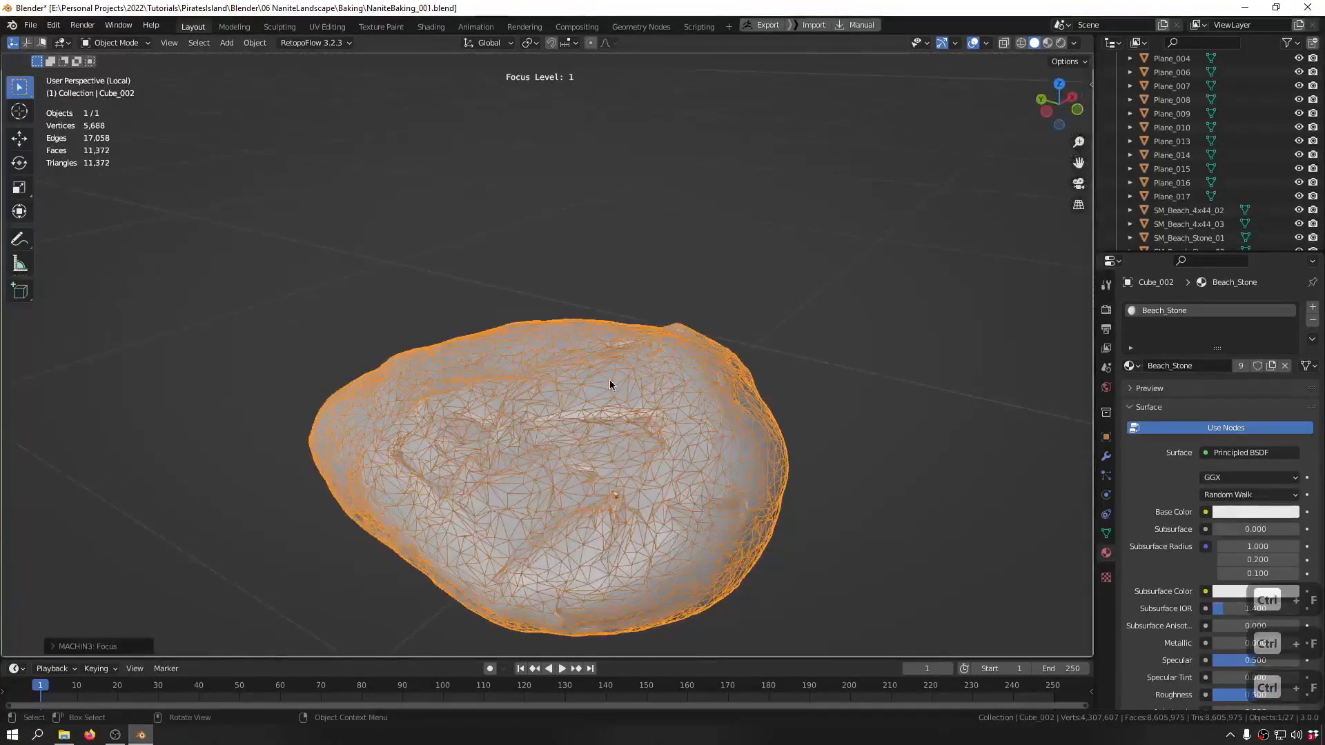
- Rename the isolated stone as SM_Beach_Stone_05, reusing the copied name, and leave Focus
scroll(610, 385, down, 4)
key(F2)
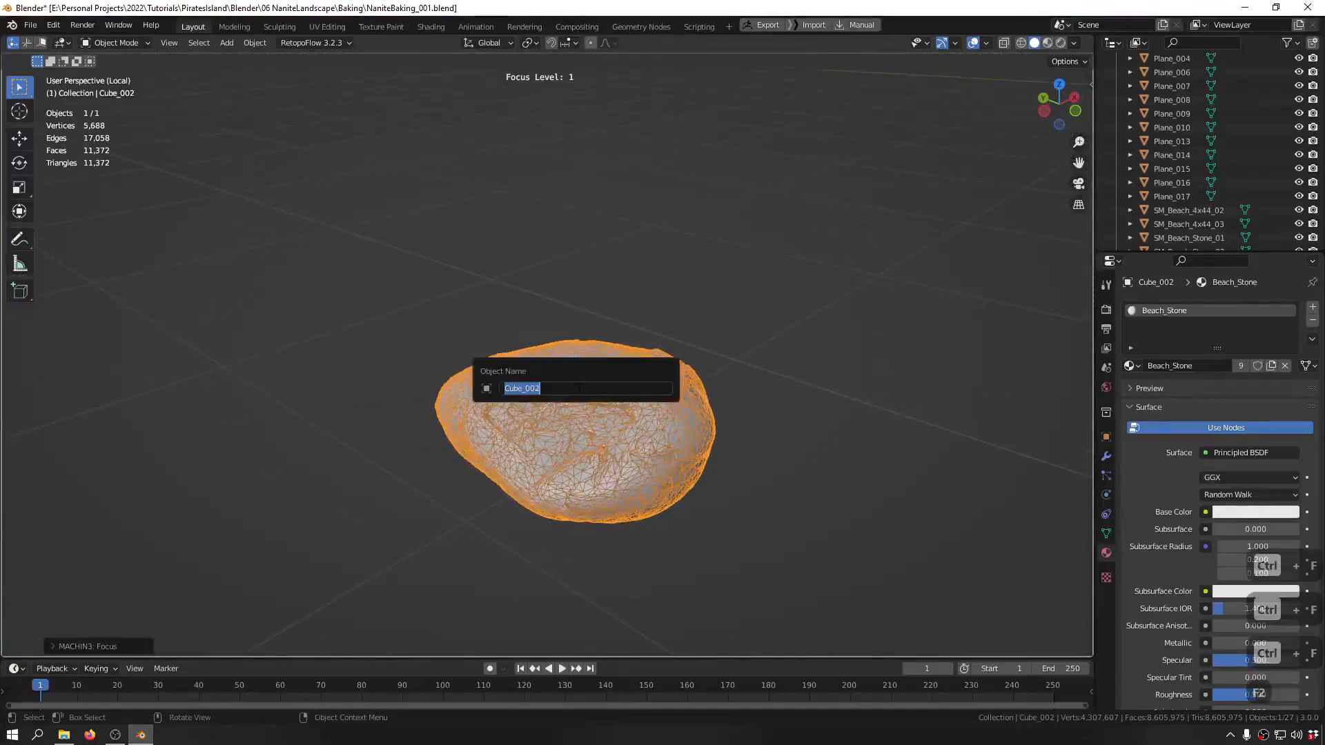
text(SM_Beach_Stone_01)
key(shift+Left)
key(shift+Left)
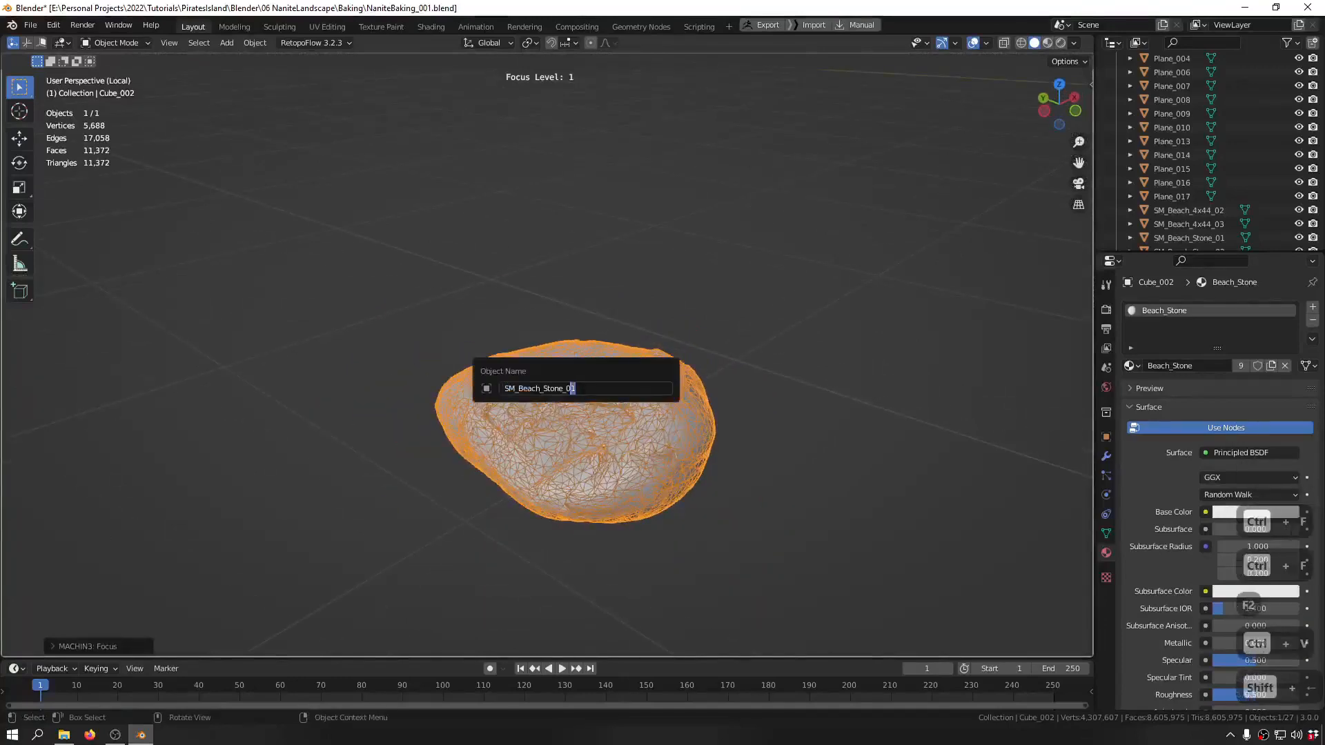
text(5)
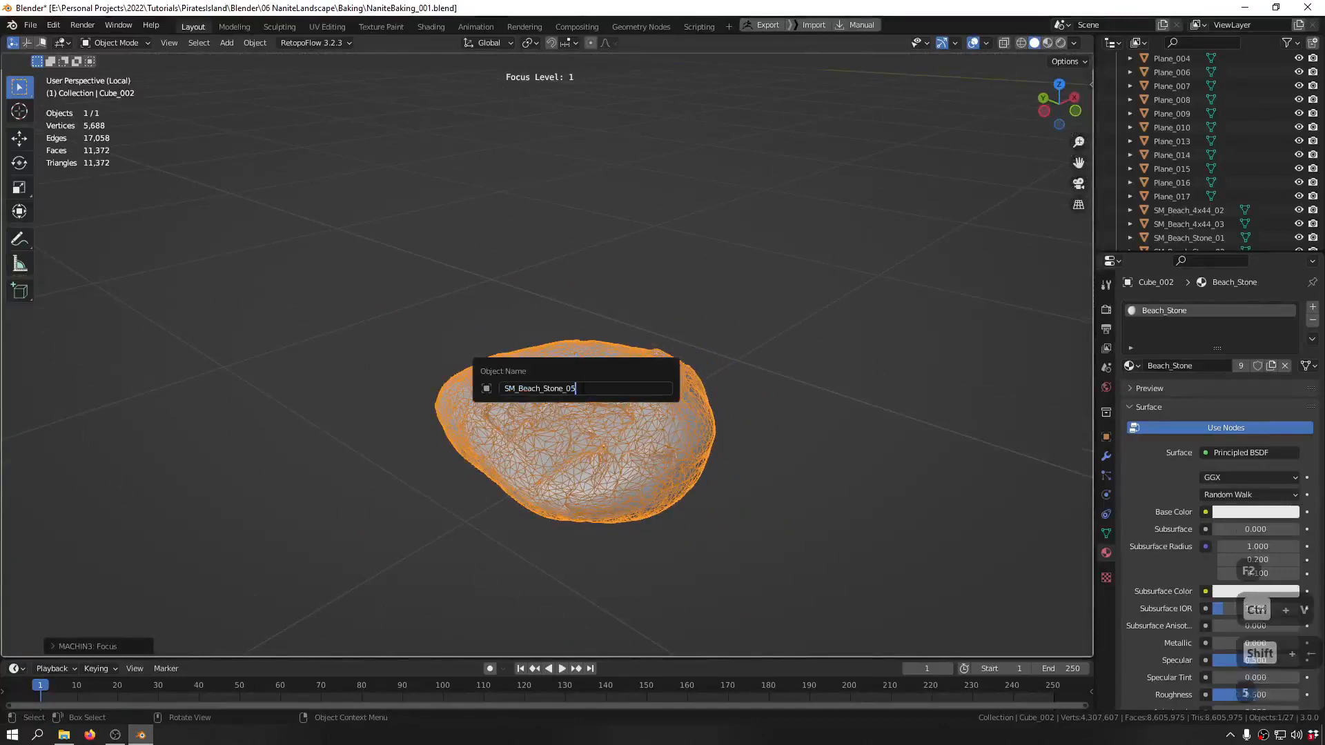
key(Return)
key(ctrl+f)
- Select the low-poly mesh of the largest stone and isolate it with Focus
click(284, 247)
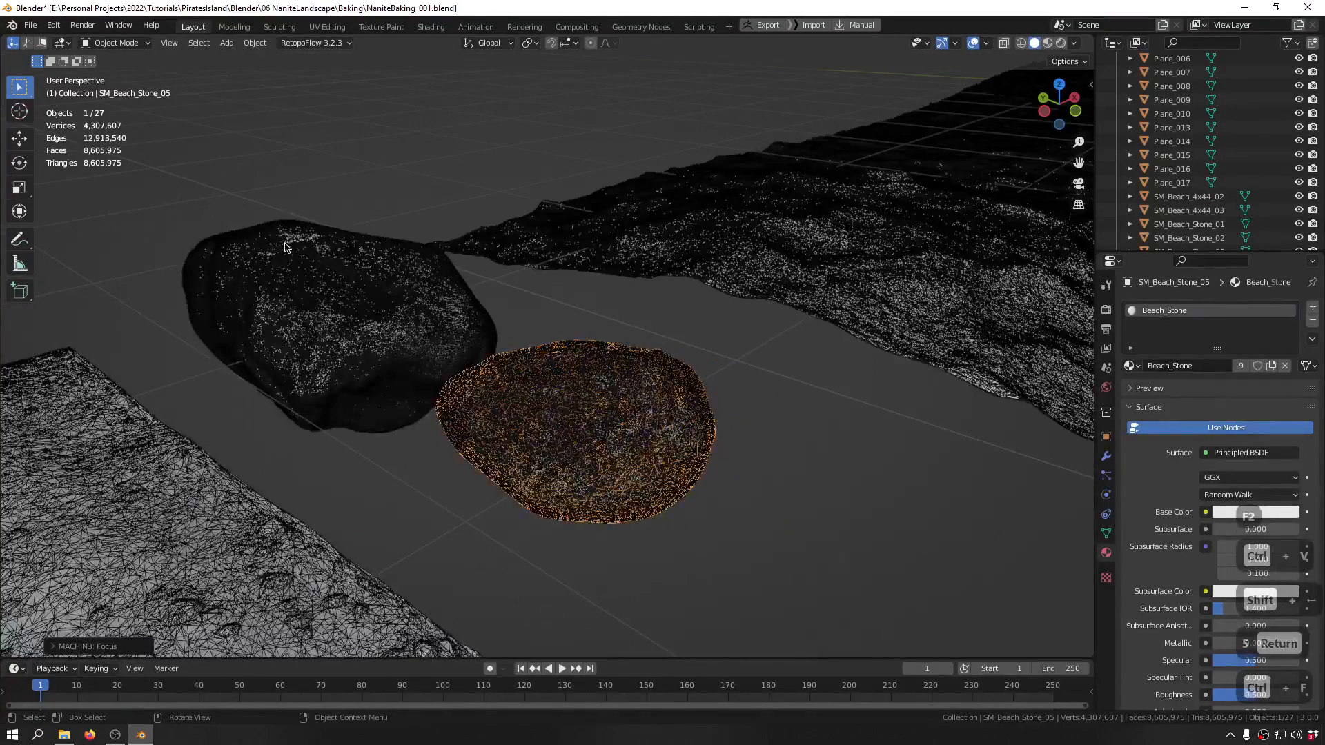
key(ctrl+f)
key(ctrl+f)
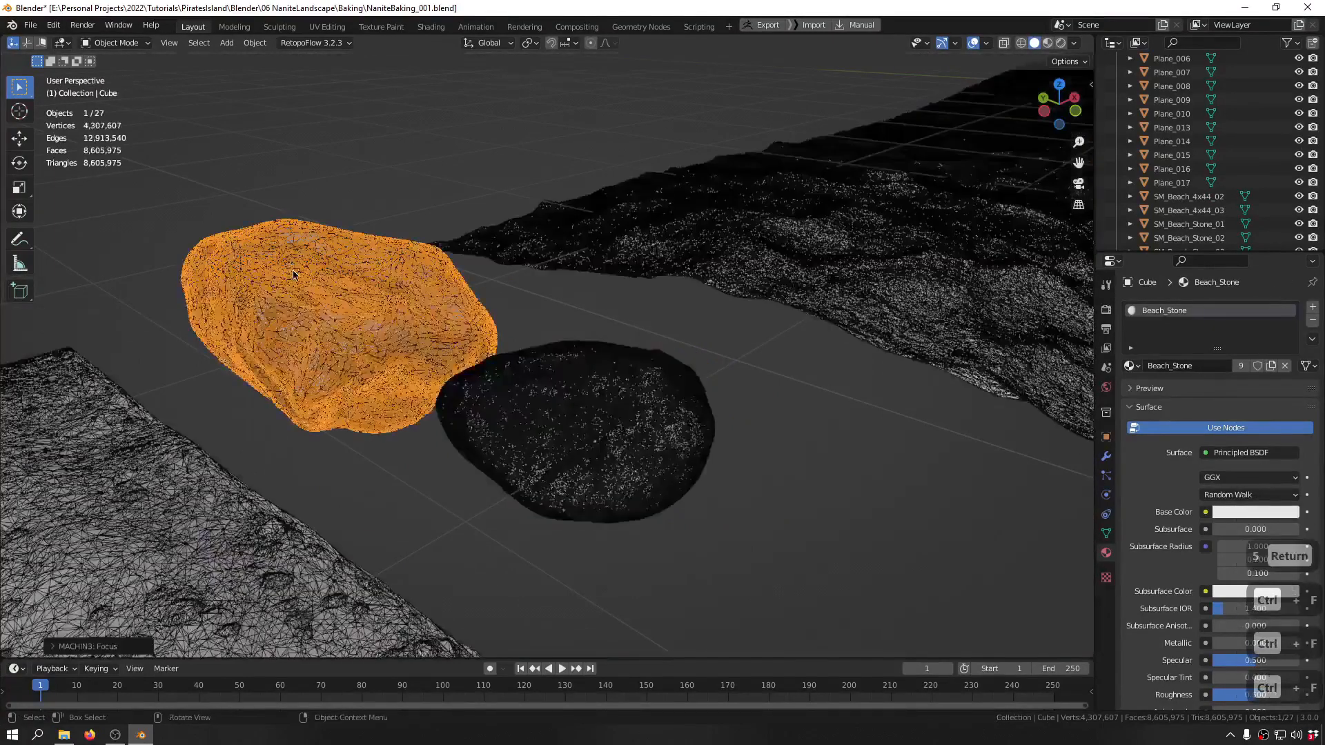
click(287, 279)
key(ctrl+f)
shift+middle_drag(287, 279, 467, 278)
scroll(441, 294, up, 5)
scroll(467, 278, down, 2)
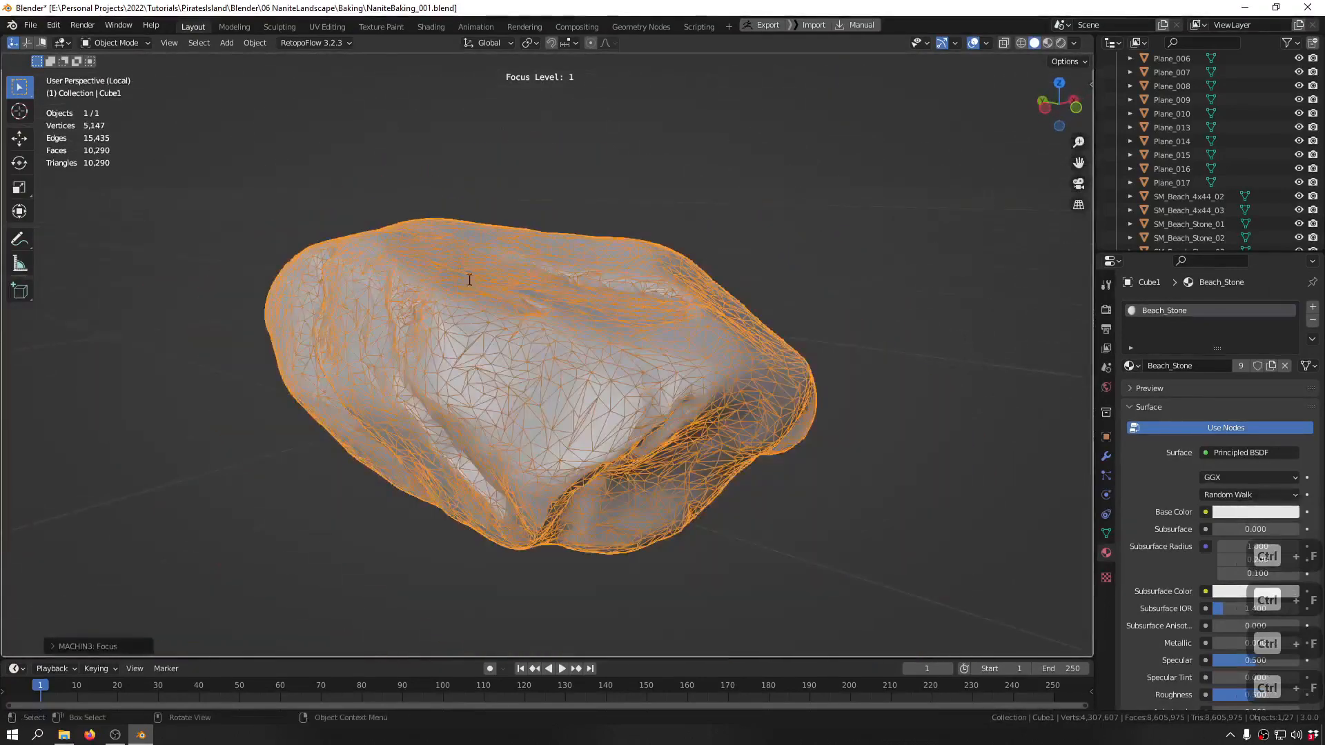
- Rename the isolated largest stone as SM_Beach_Stone_06 from the copied name and leave Focus
key(F2)
text(SM_Beach_Stone_01)
key(shift+Left)
text(6)
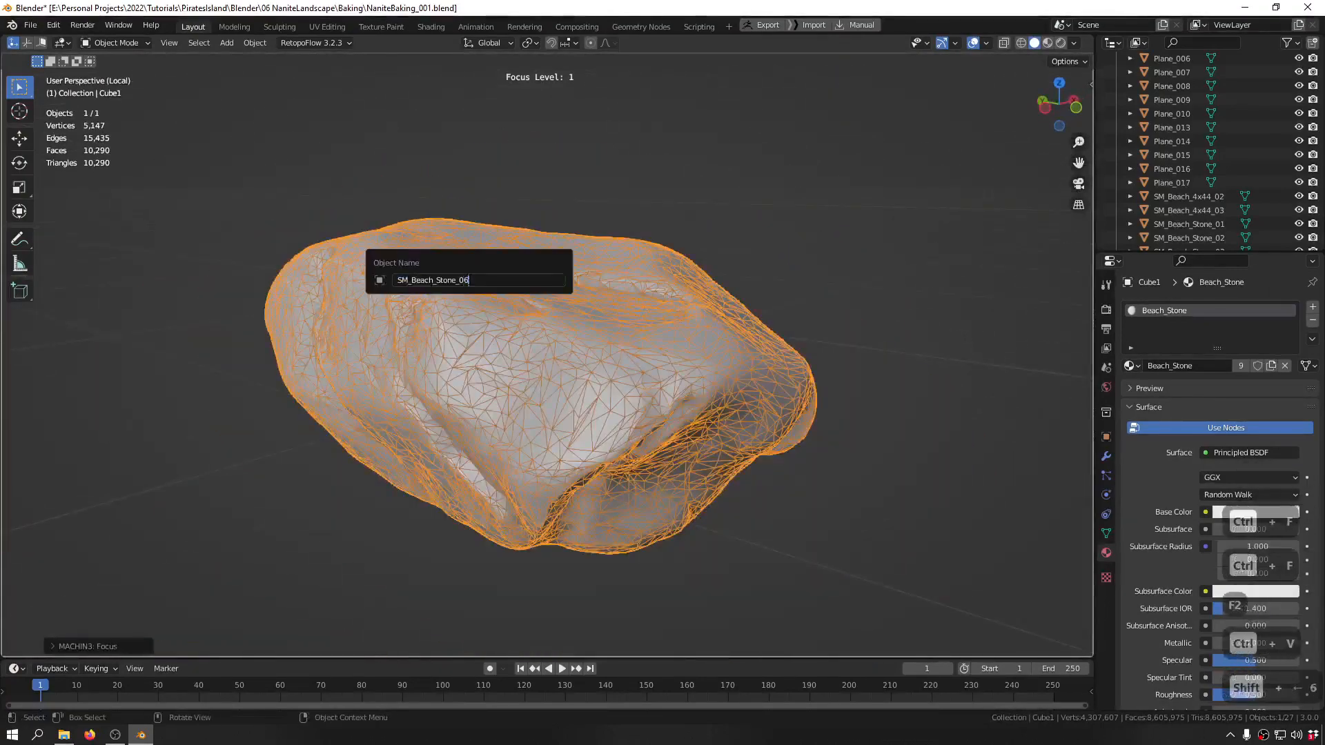
key(Return)
key(Return)
key(ctrl+f)
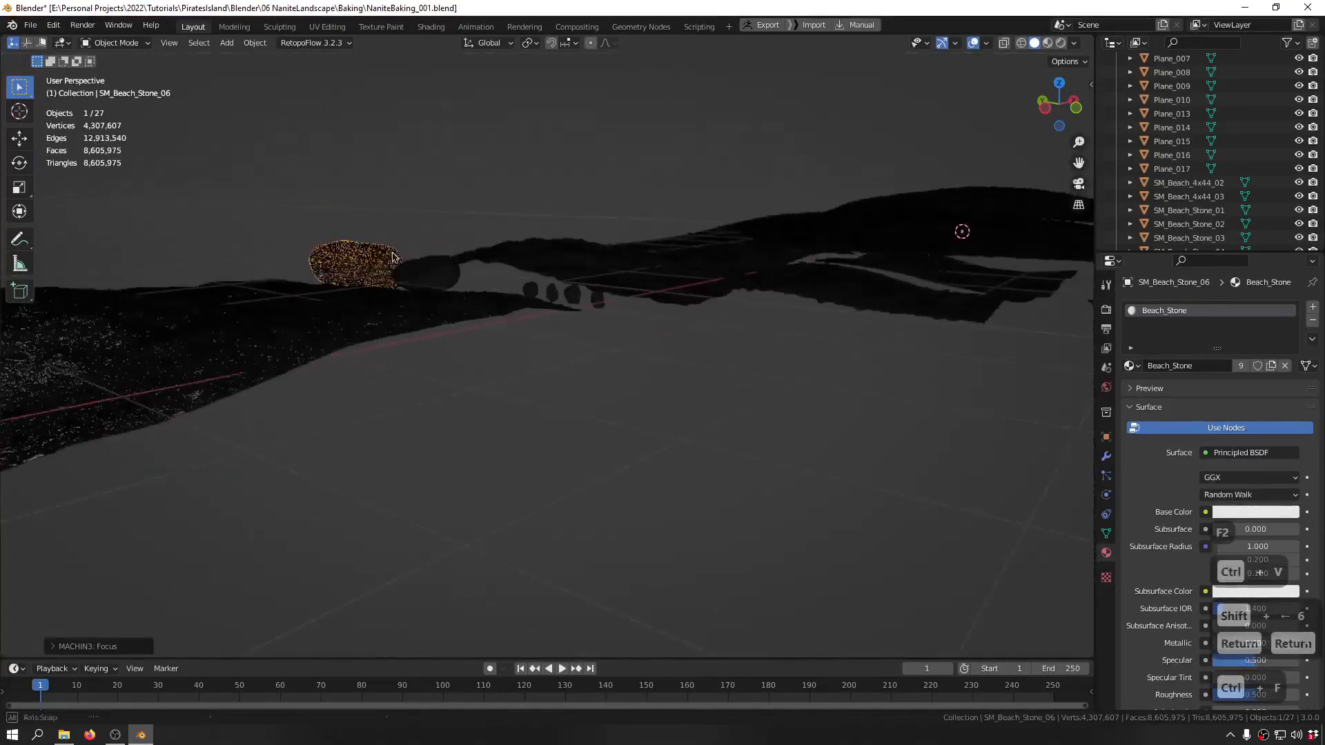
- Activate the Move tool and set the origin of SM_Beach_Stone_06 to its geometry
scroll(570, 254, up, 5)
middle_drag(570, 255, 407, 307)
key(w)
middle_drag(322, 290, 548, 218)
scroll(169, 305, up, 8)
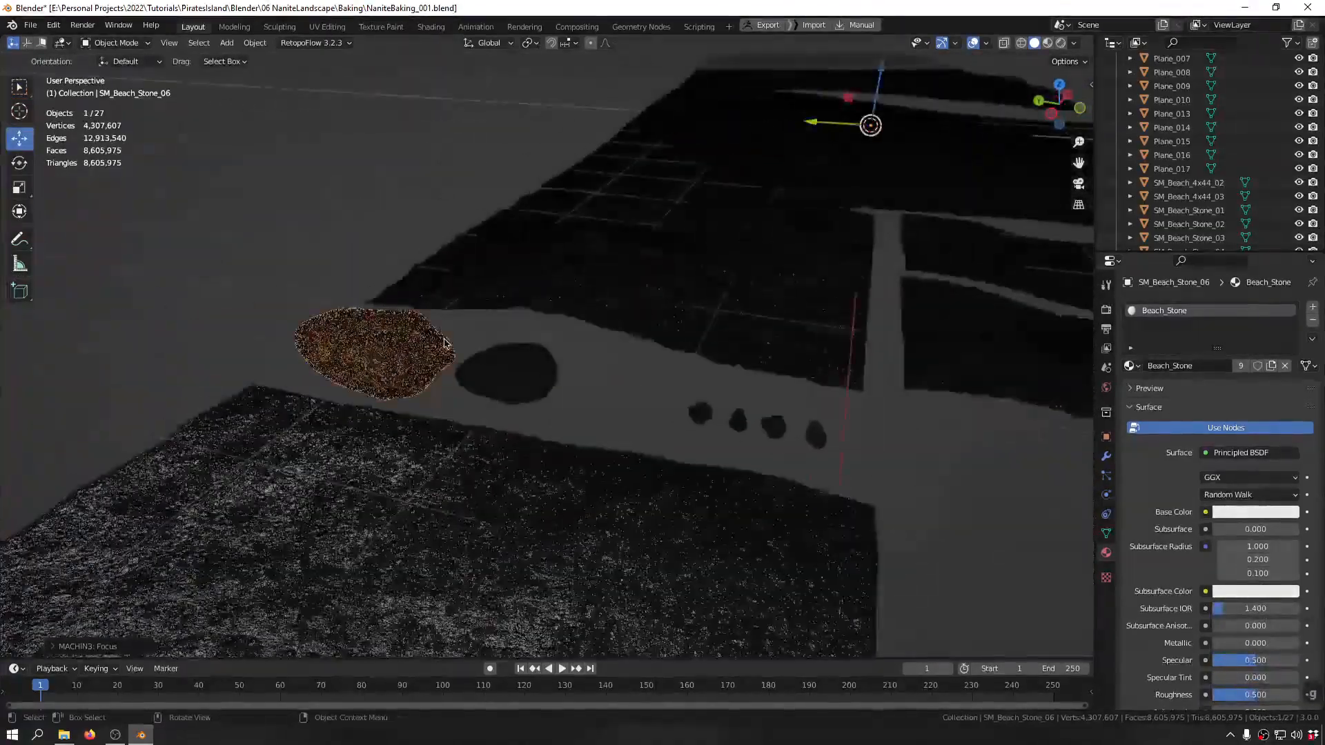
shift+middle_drag(818, 452, 383, 315)
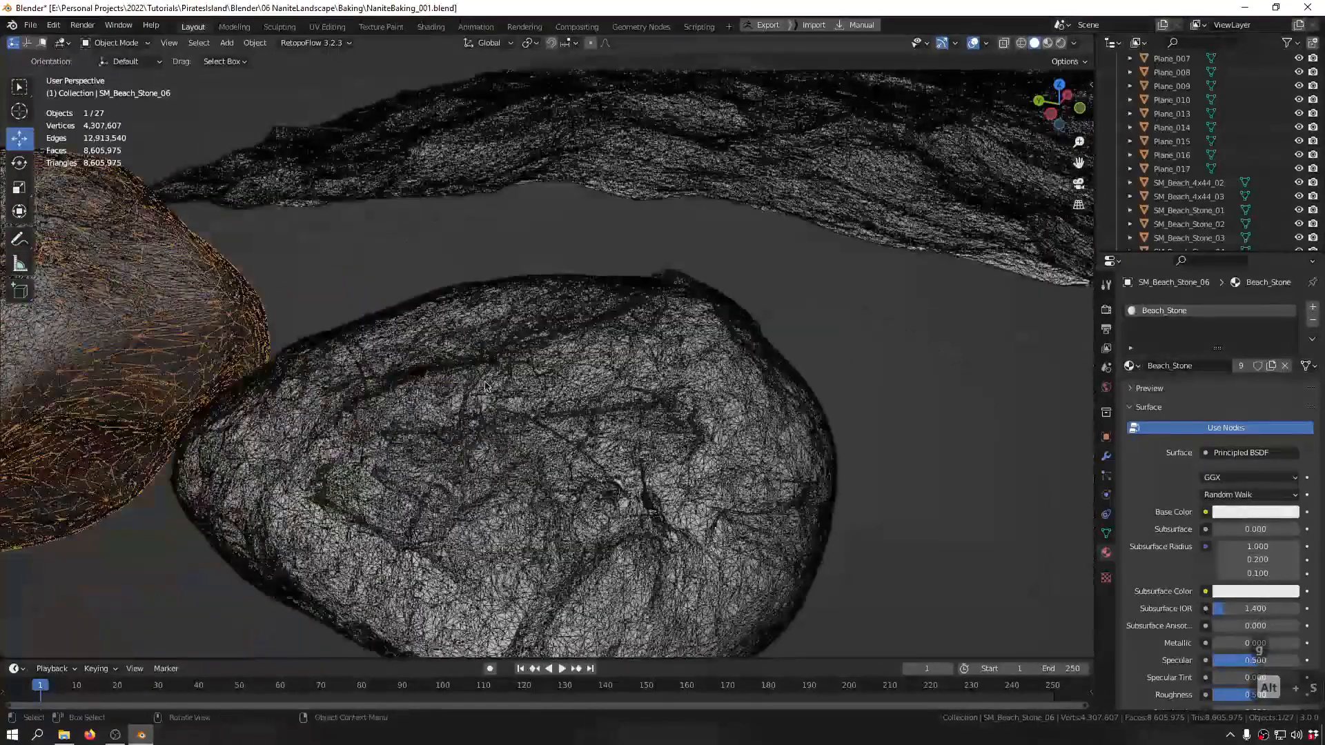
- Set the origin of SM_Beach_Stone_05 to its geometry
click(483, 383)
middle_drag(483, 383, 514, 376)
scroll(526, 370, down, 4)
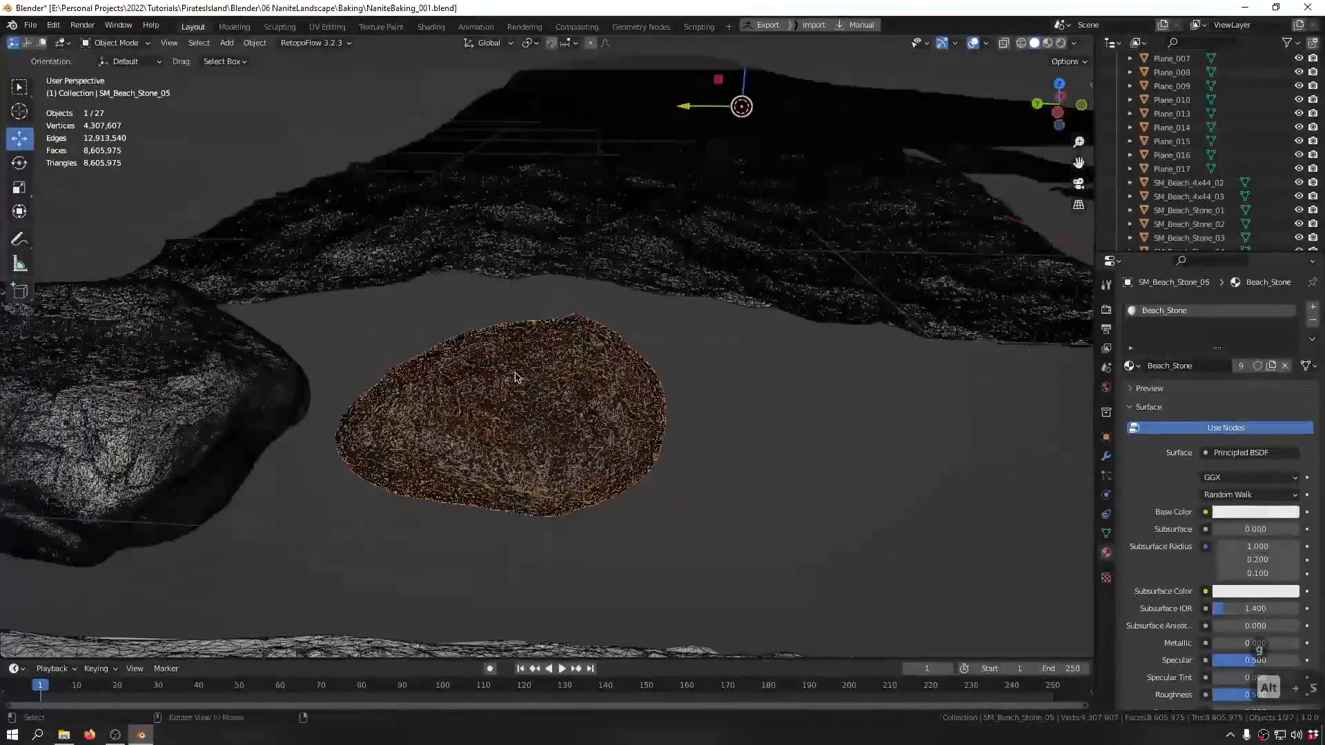
key(alt+s)
- Set the origins of SM_Beach_Stone_04 and SM_Beach_Stone_03 to their own geometry
shift+middle_drag(849, 363, 441, 335)
shift+middle_drag(687, 411, 535, 423)
click(545, 424)
scroll(545, 424, up, 5)
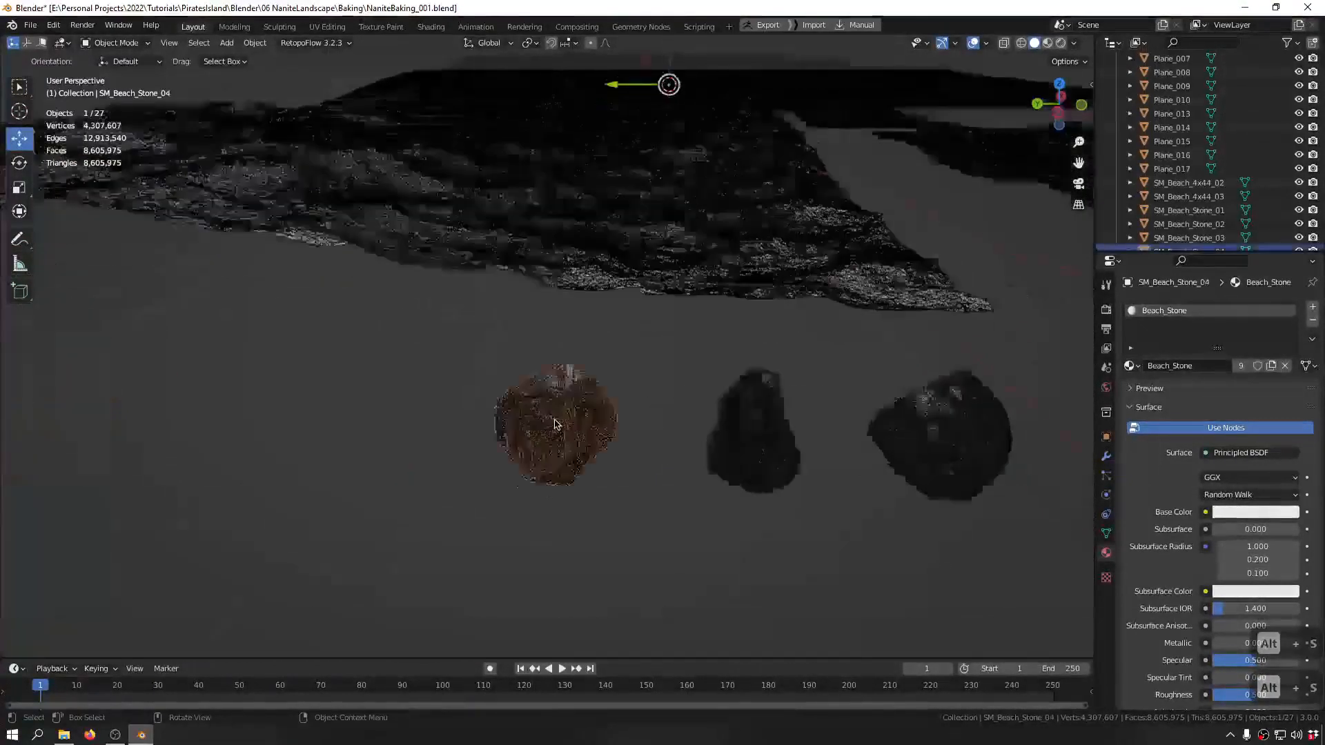
shift+middle_drag(808, 417, 484, 416)
click(555, 442)
middle_drag(555, 445, 629, 421)
click(506, 430)
key(alt+s)
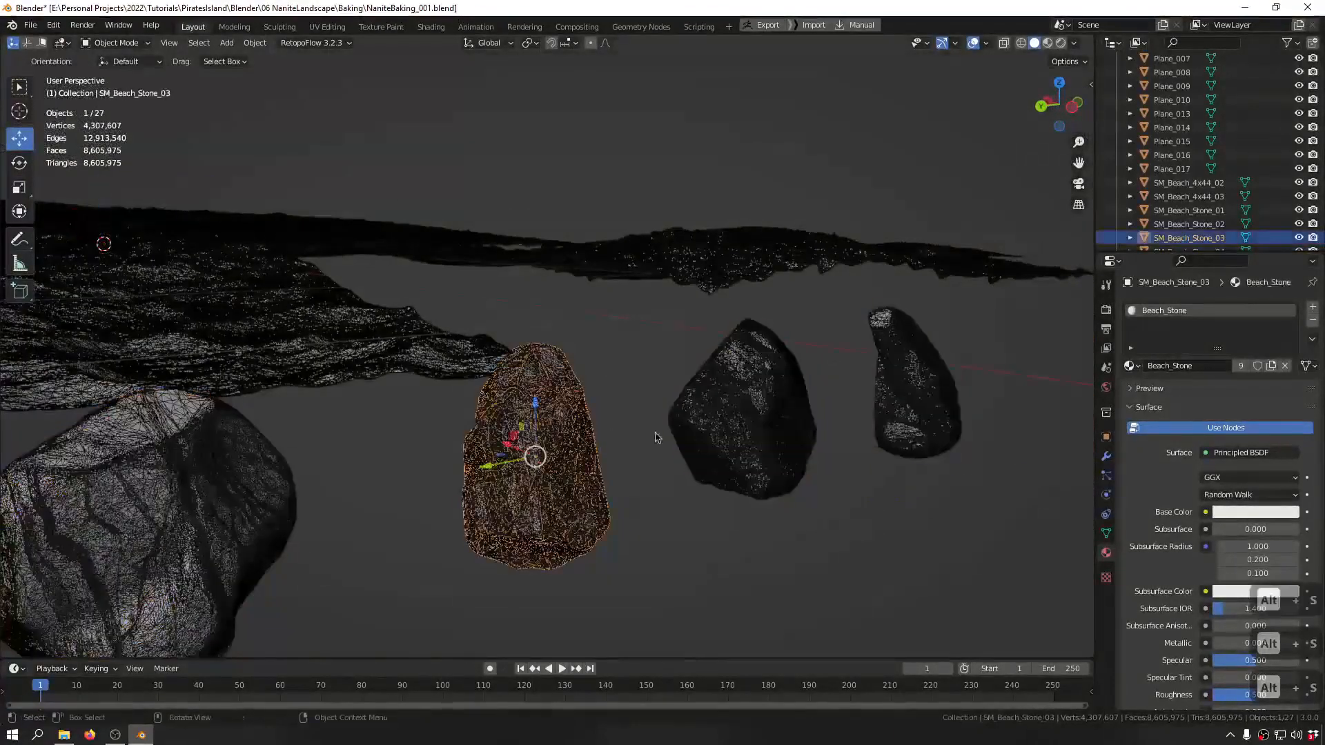
- Set the origins of the low-poly stones SM_Beach_Stone_02 and SM_Beach_Stone_01 to their own geometry
click(772, 426)
click(773, 425)
click(916, 406)
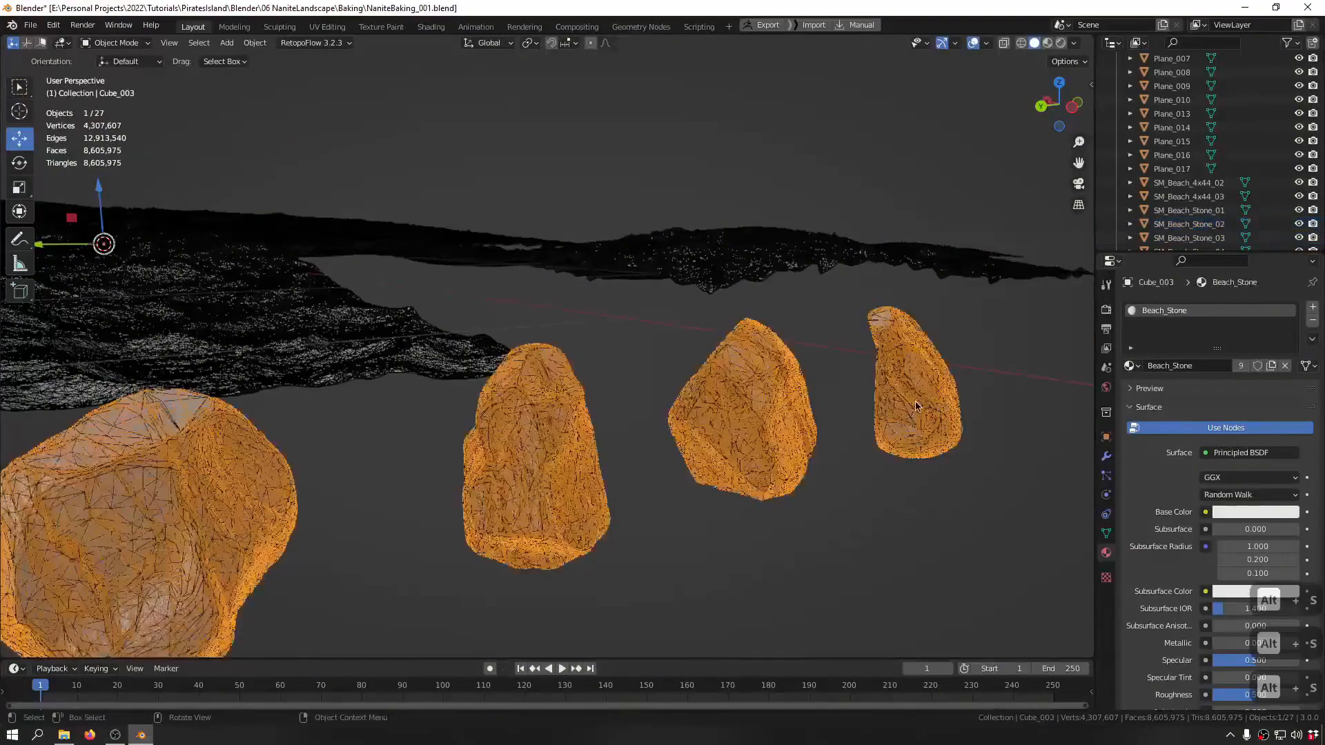
click(916, 406)
key(alt+s)
- Select the low-poly ground tile that uses the Beach_4x44_01 material and isolate it with Focus
middle_drag(827, 345, 608, 375)
scroll(709, 281, down, 4)
middle_drag(911, 352, 686, 297)
click(690, 230)
scroll(691, 230, down, 4)
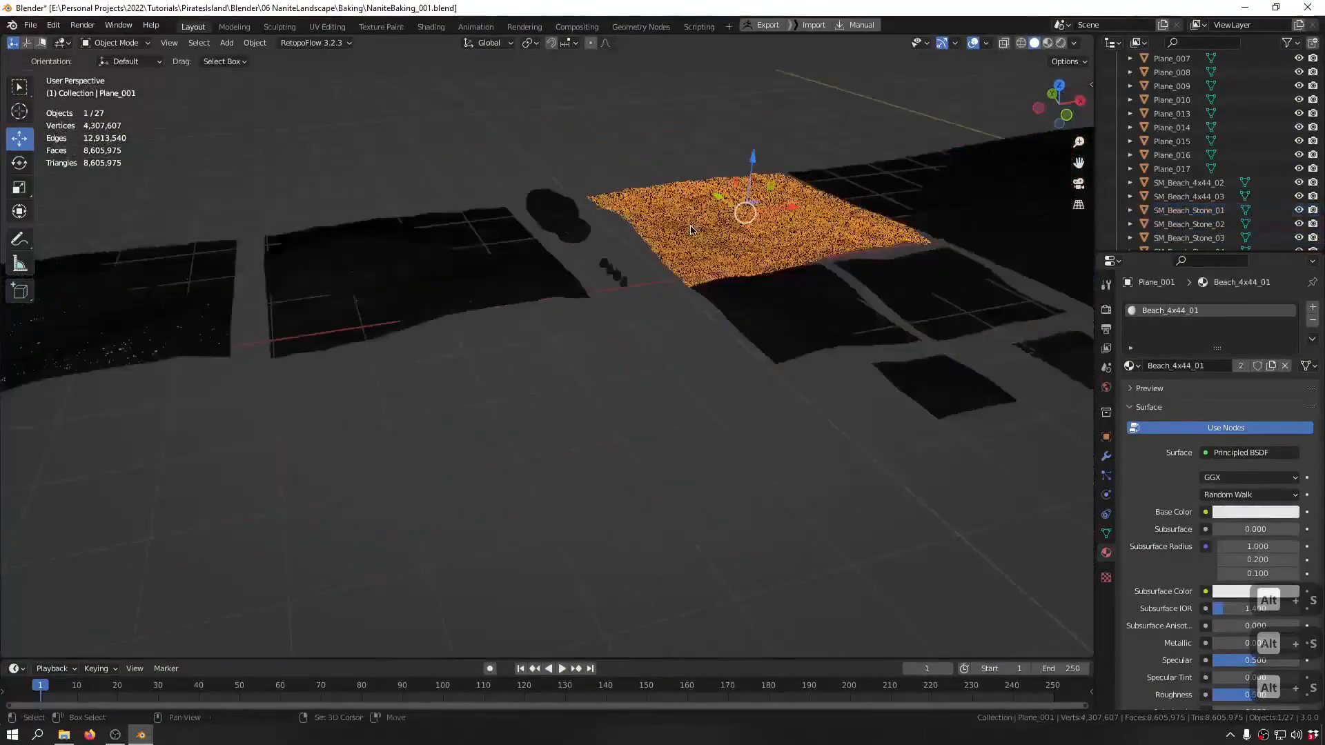
shift+middle_drag(691, 230, 656, 290)
scroll(657, 290, up, 3)
key(ctrl+f)
key(ctrl+f)
click(651, 298)
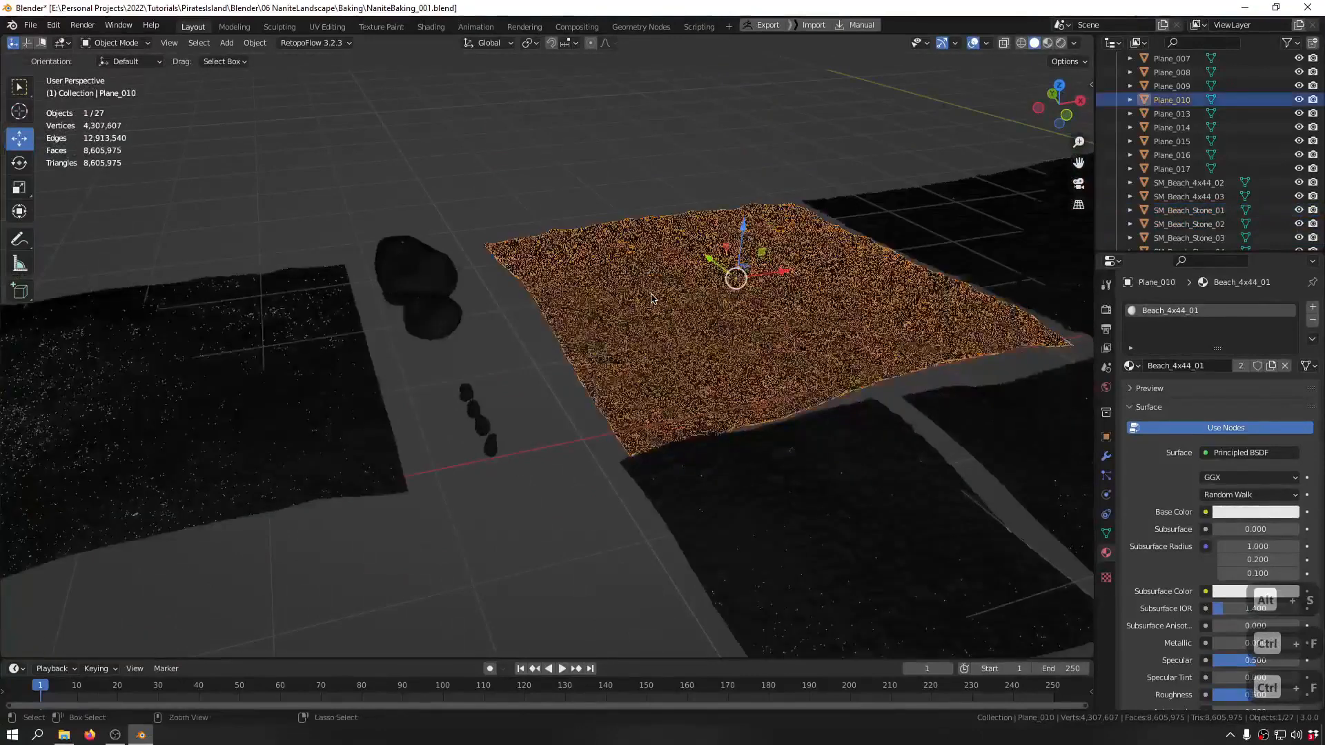
key(ctrl+f)
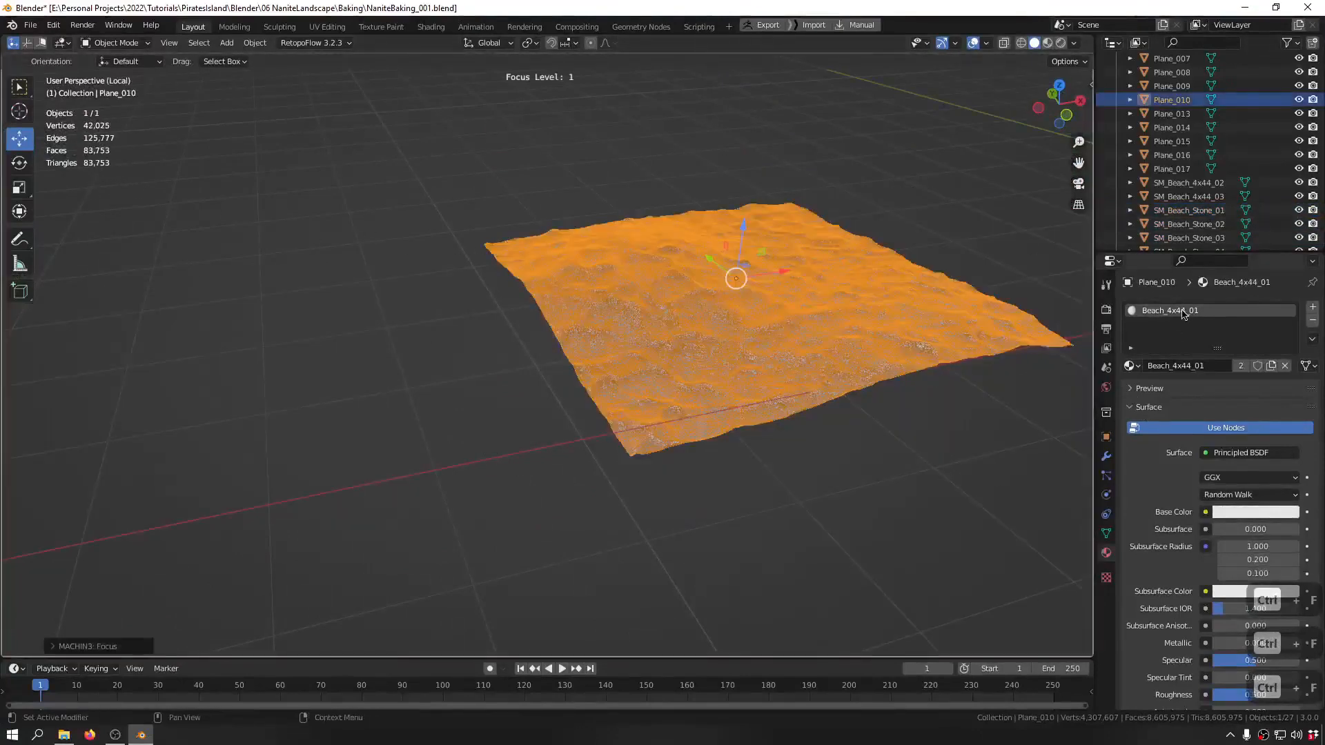
- Rename the isolated tile as SM_Beach_4x44_01 using its copied material name, and leave Focus
key(ctrl+c)
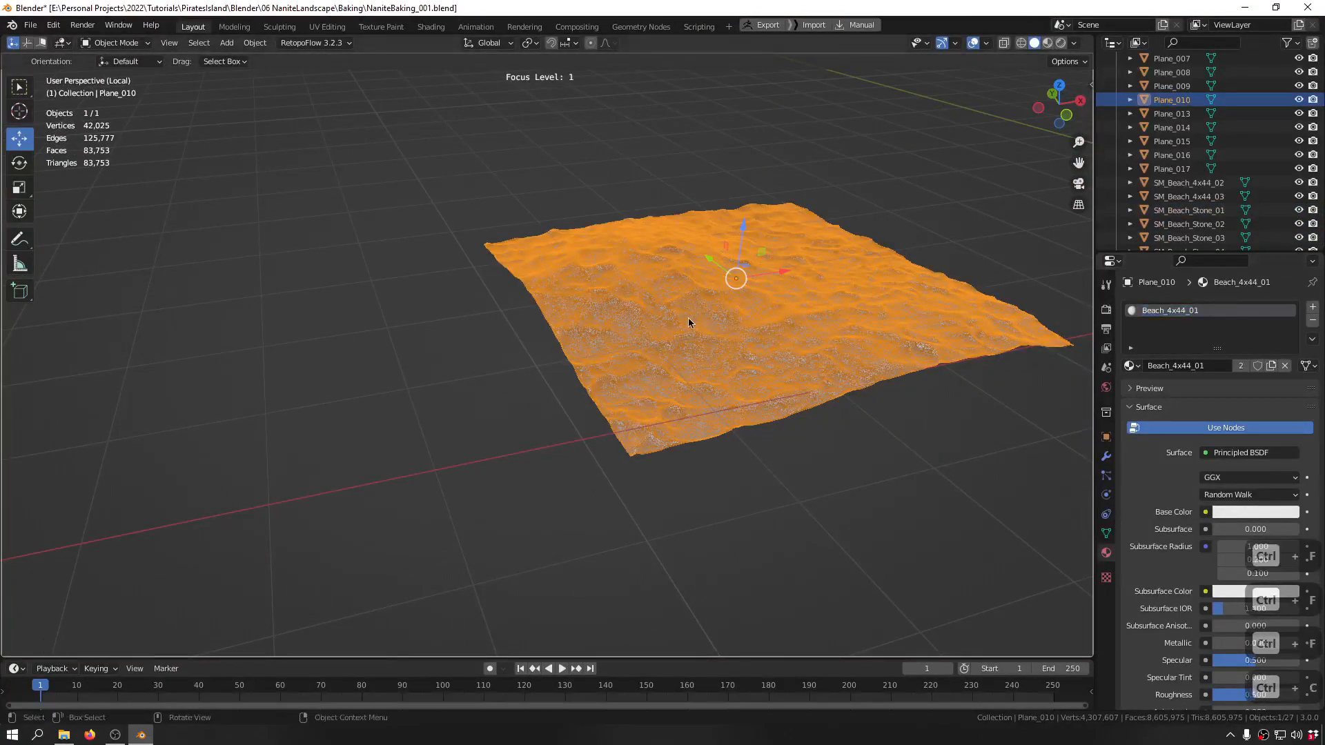
key(F2)
text(SM)
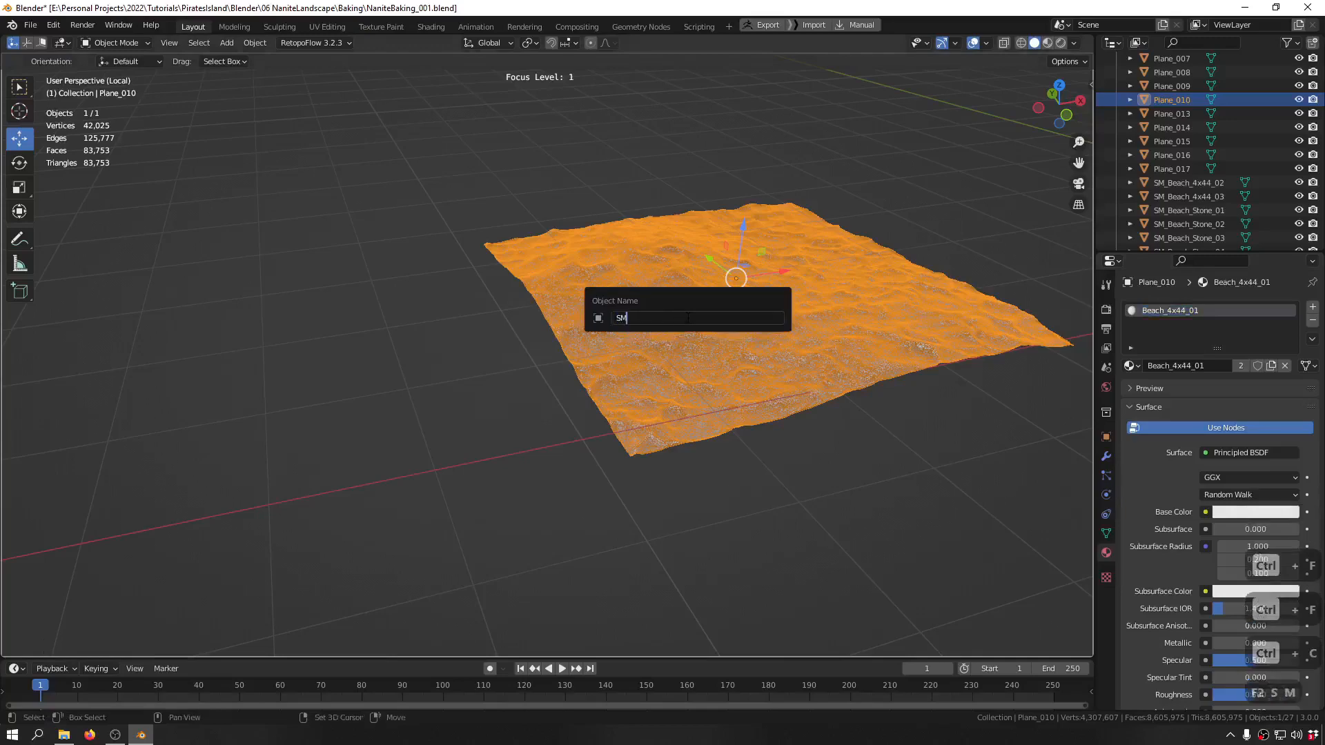
text(_)
key(ctrl+v)
key(Return)
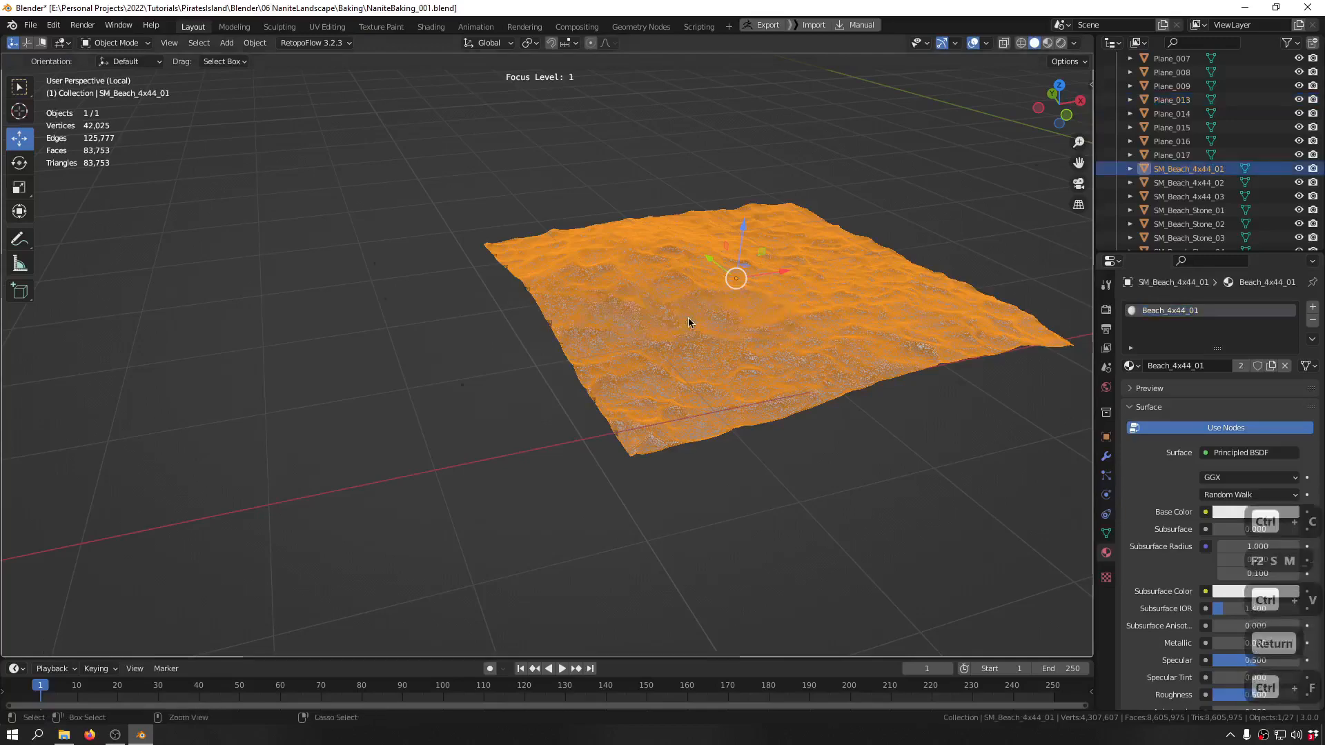
key(ctrl+f)
- Select the low-poly tile that uses the Beach_2x2_01 material, isolate it with Focus and copy the material name
shift+middle_drag(837, 386, 551, 258)
click(547, 366)
middle_drag(483, 369, 452, 409)
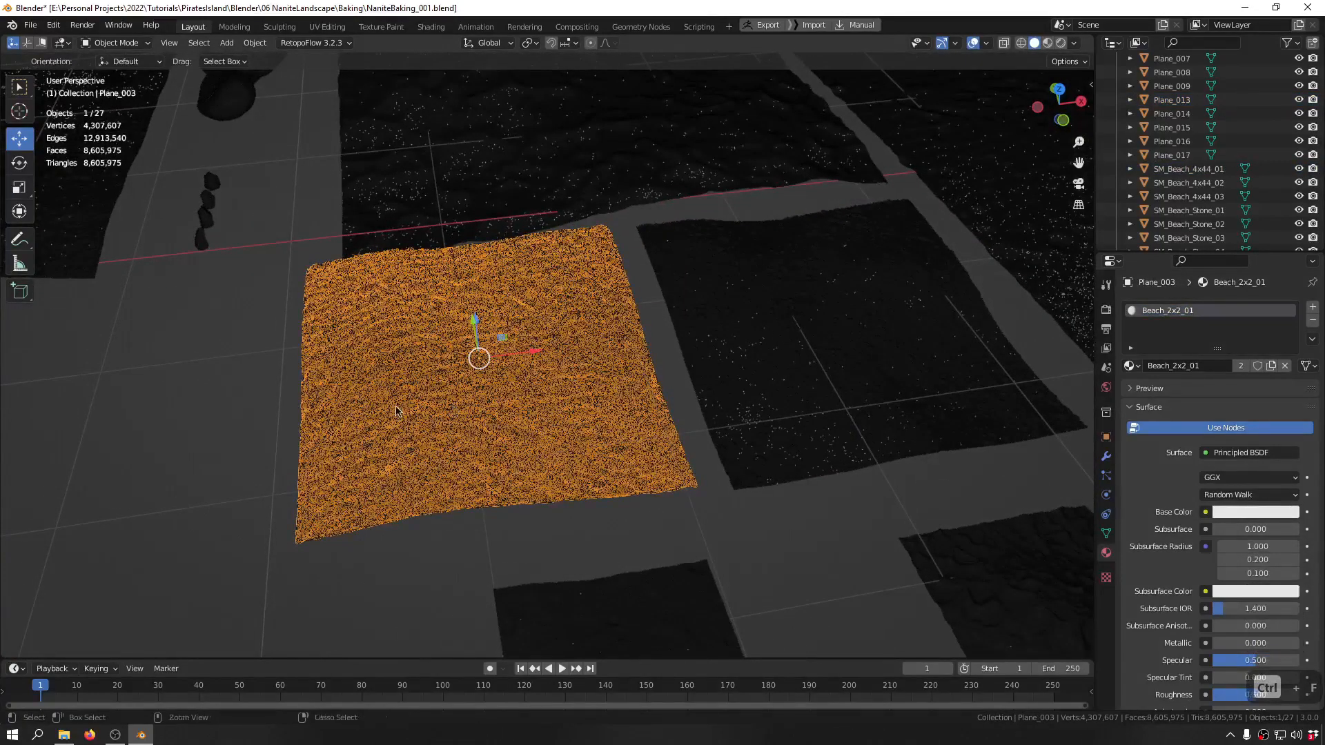
key(ctrl+f)
middle_drag(405, 414, 518, 333)
key(ctrl+f)
click(435, 393)
key(ctrl+f)
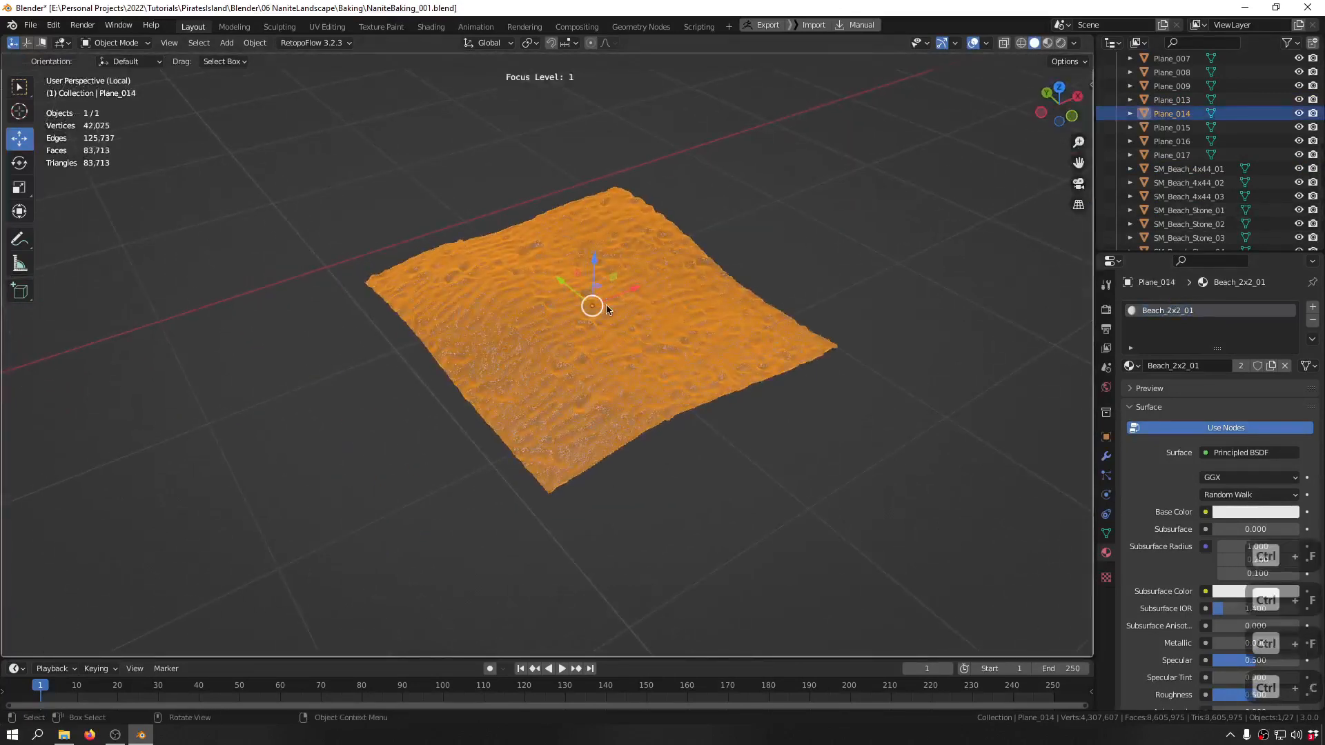
- Rename the isolated tile as SM_Beach_2x2_01 from the copied material name and leave Focus
key(F2)
text(SM)
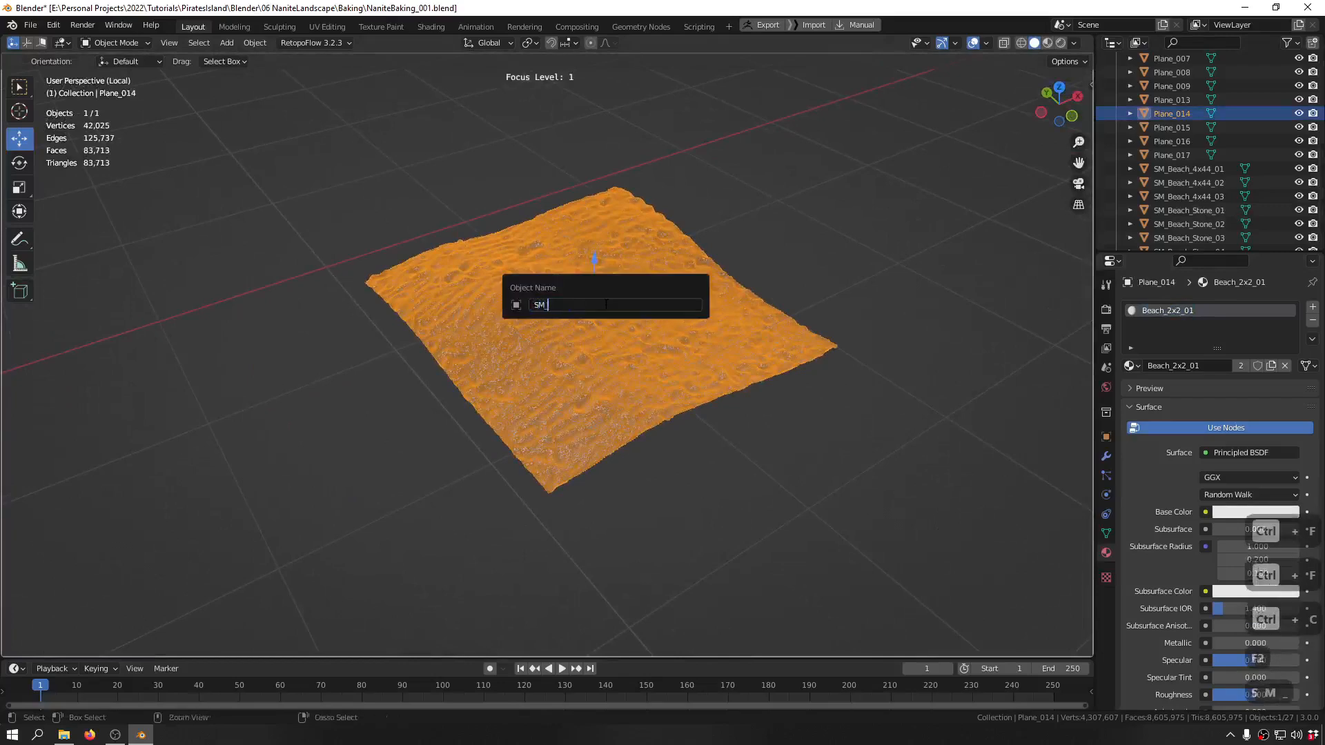
text(_)
key(ctrl+v)
key(Return)
key(ctrl+f)
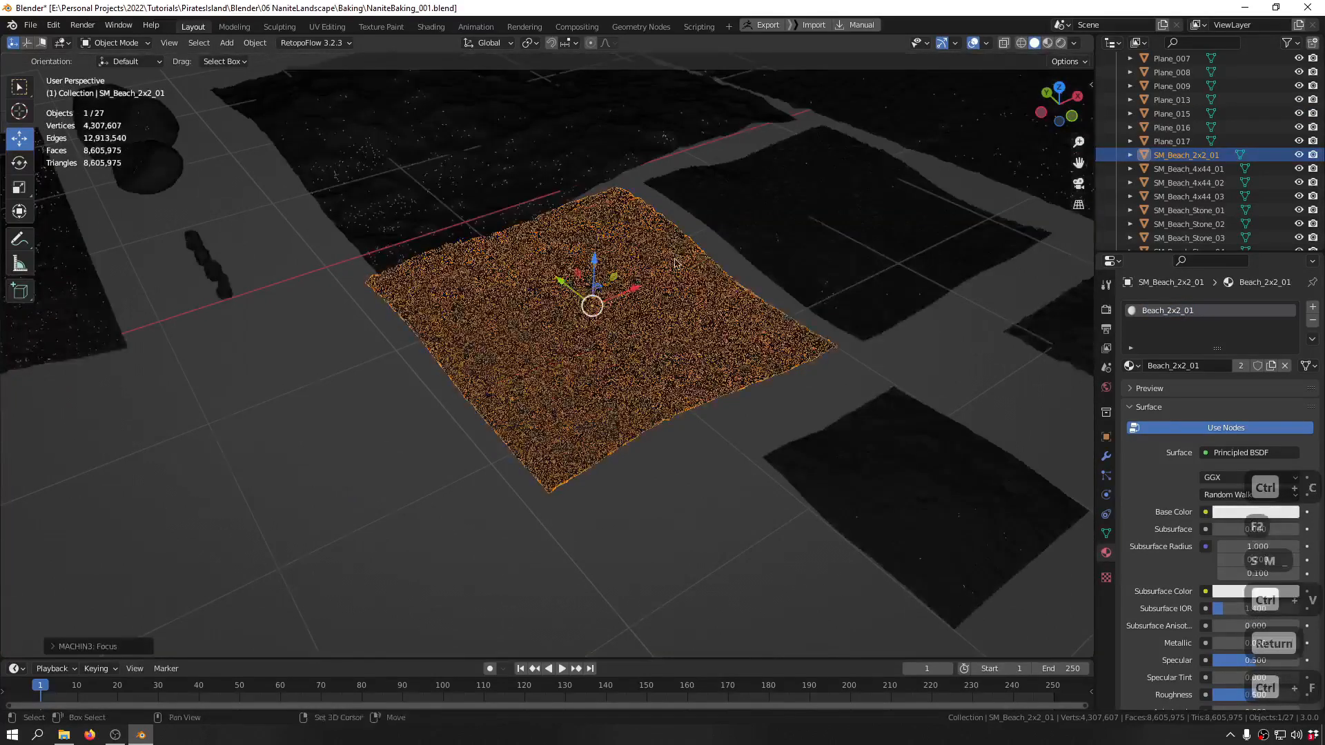
- Select the low-poly version of the small tile that uses the Beach_1x1_01 material and isolate it with Focus
click(680, 468)
mouse_move(681, 468)
middle_down()
mouse_move(697, 361)
mouse_move(683, 476)
middle_up()
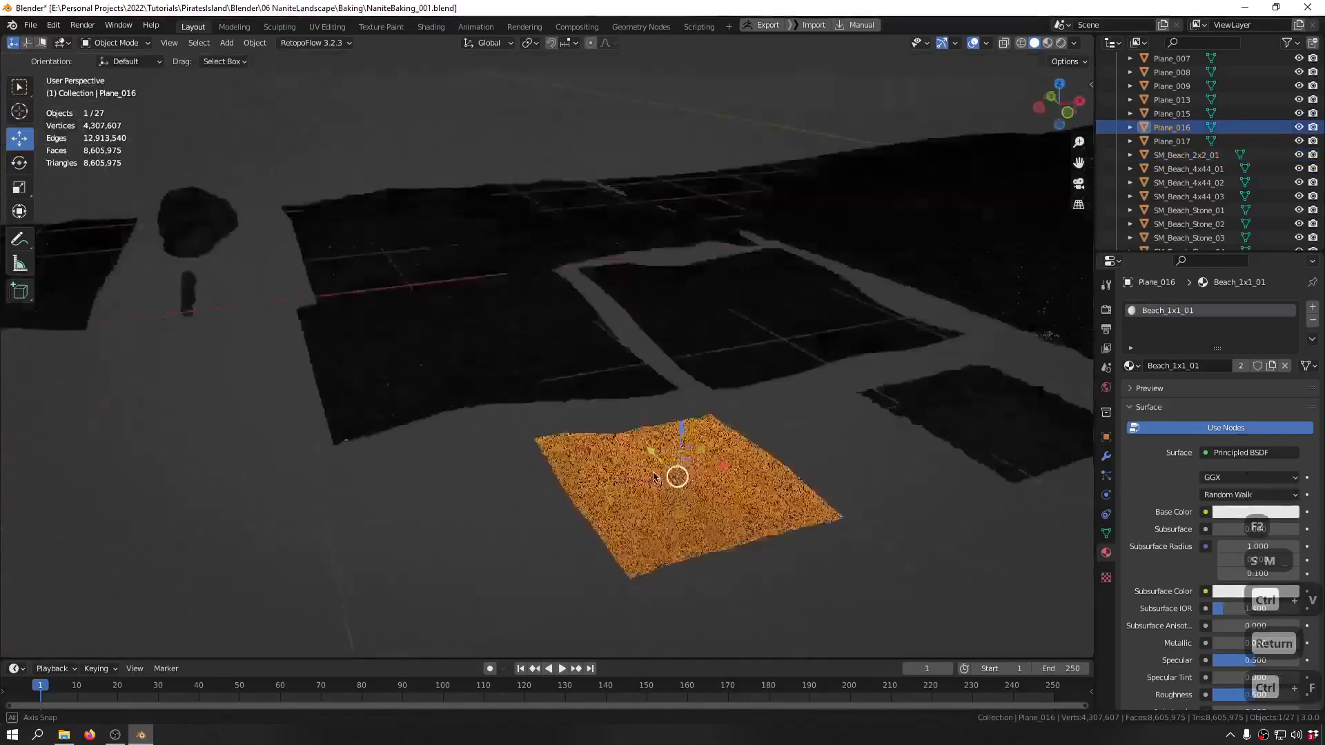
scroll(683, 476, up, 8)
scroll(688, 302, down, 8)
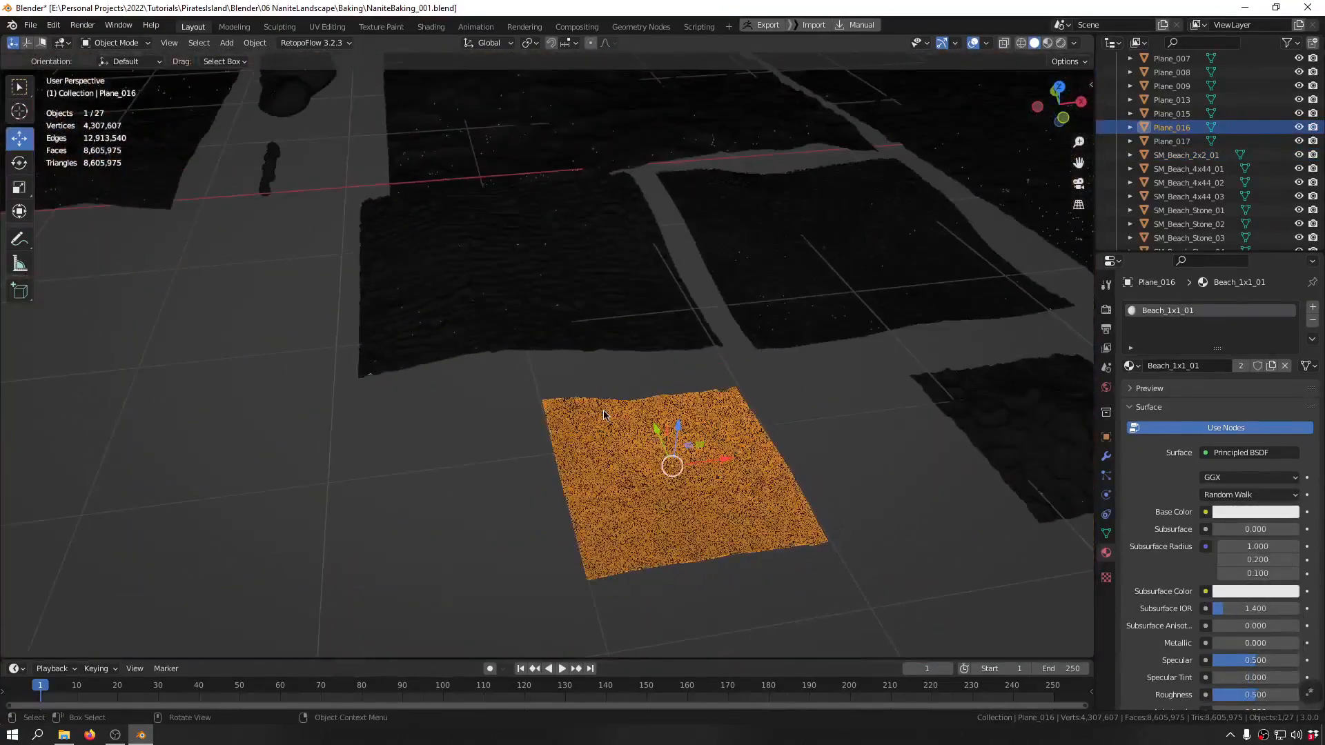
shift+middle_drag(647, 473, 756, 349)
key(ctrl+f)
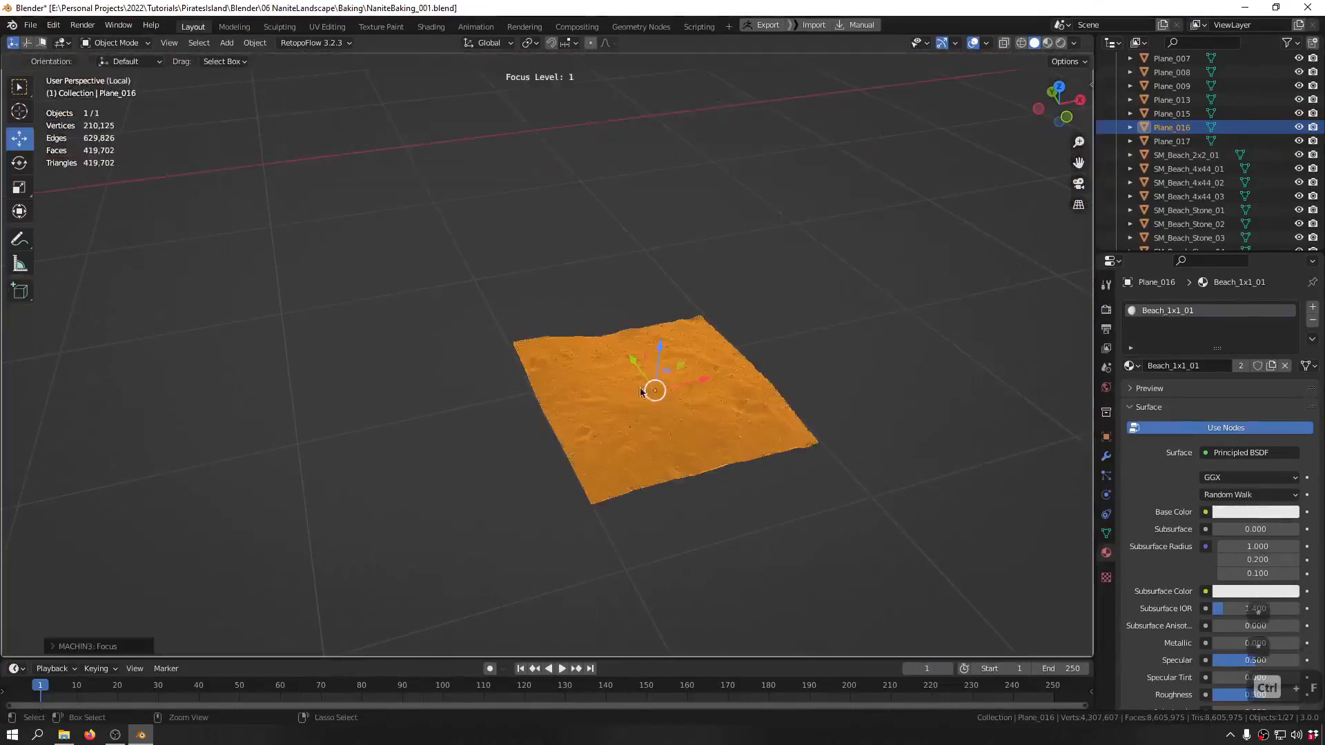
key(ctrl+f)
click(564, 404)
key(ctrl+f)
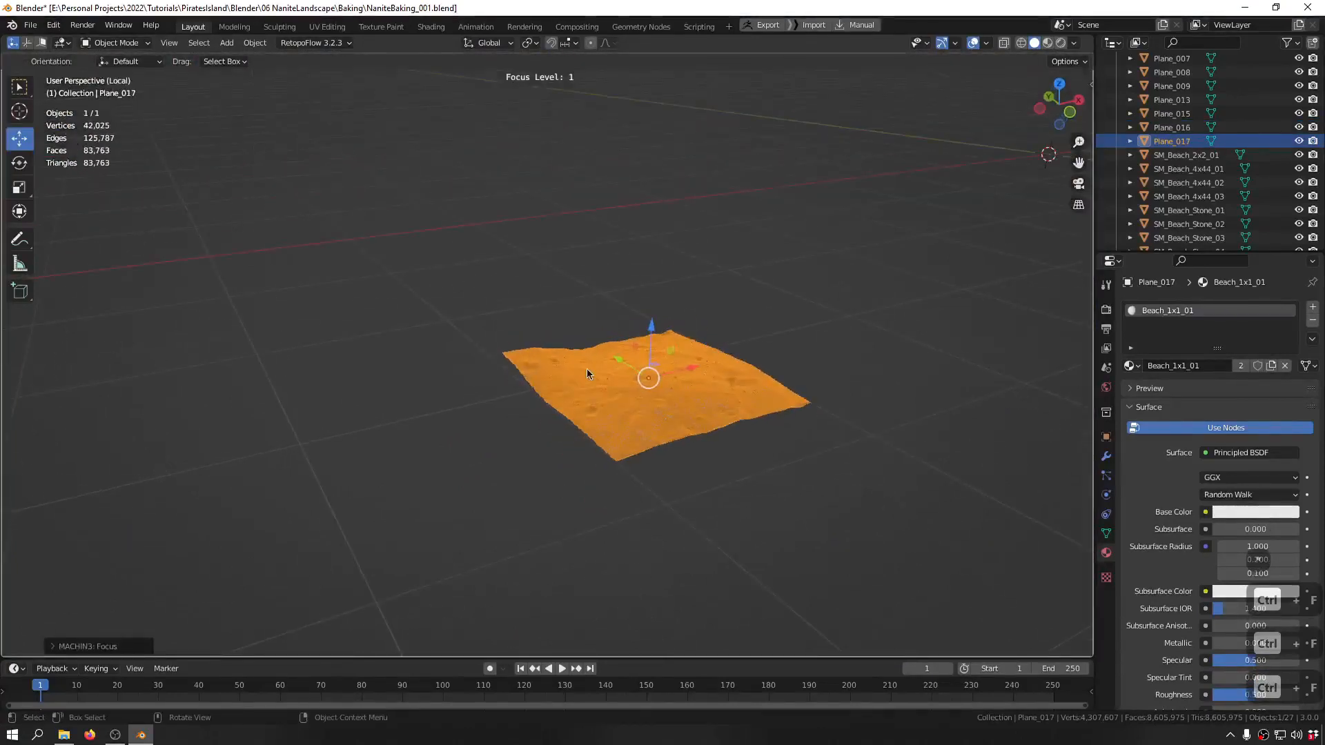
- Rename the isolated Beach_1x1_01 tile with SM_ plus the previously copied name Beach_2x2_01, and leave Focus
key(F2)
text(SM)
text(_Beach_2x2_01)
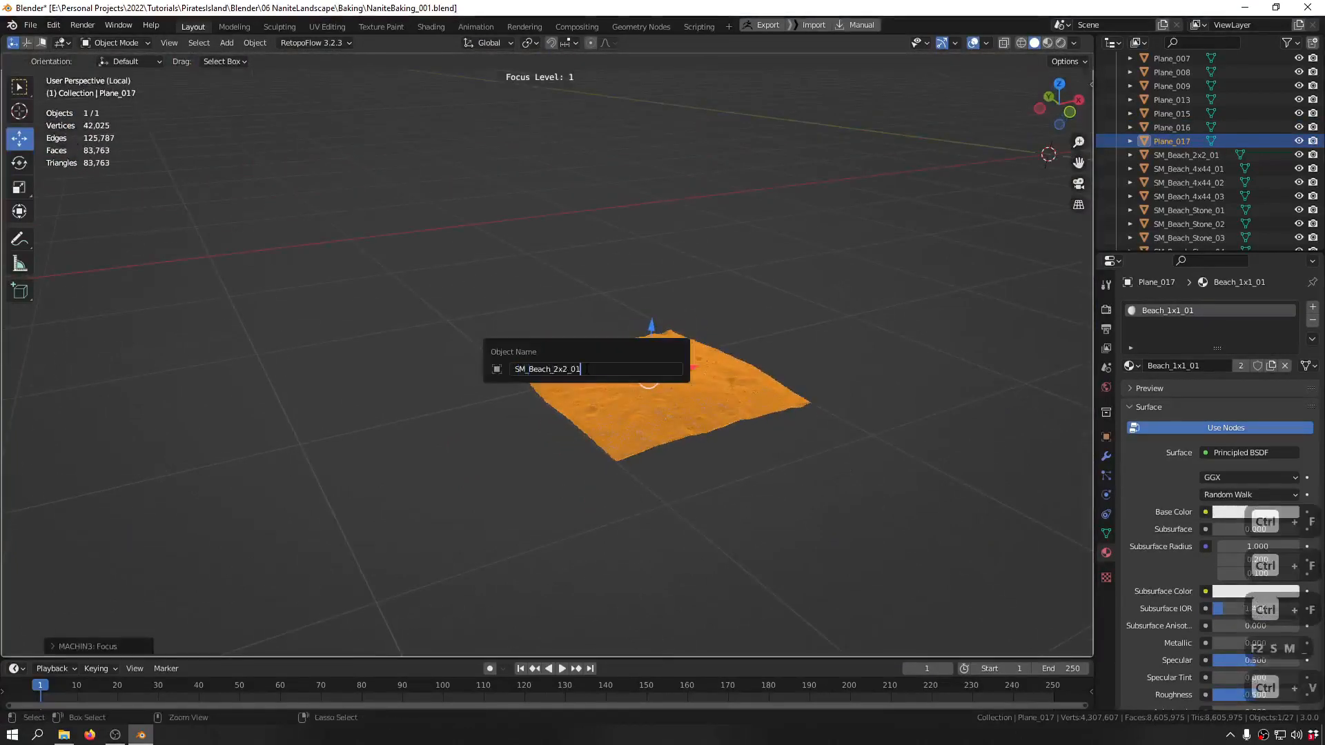
key(Return)
key(Return)
key(ctrl+f)
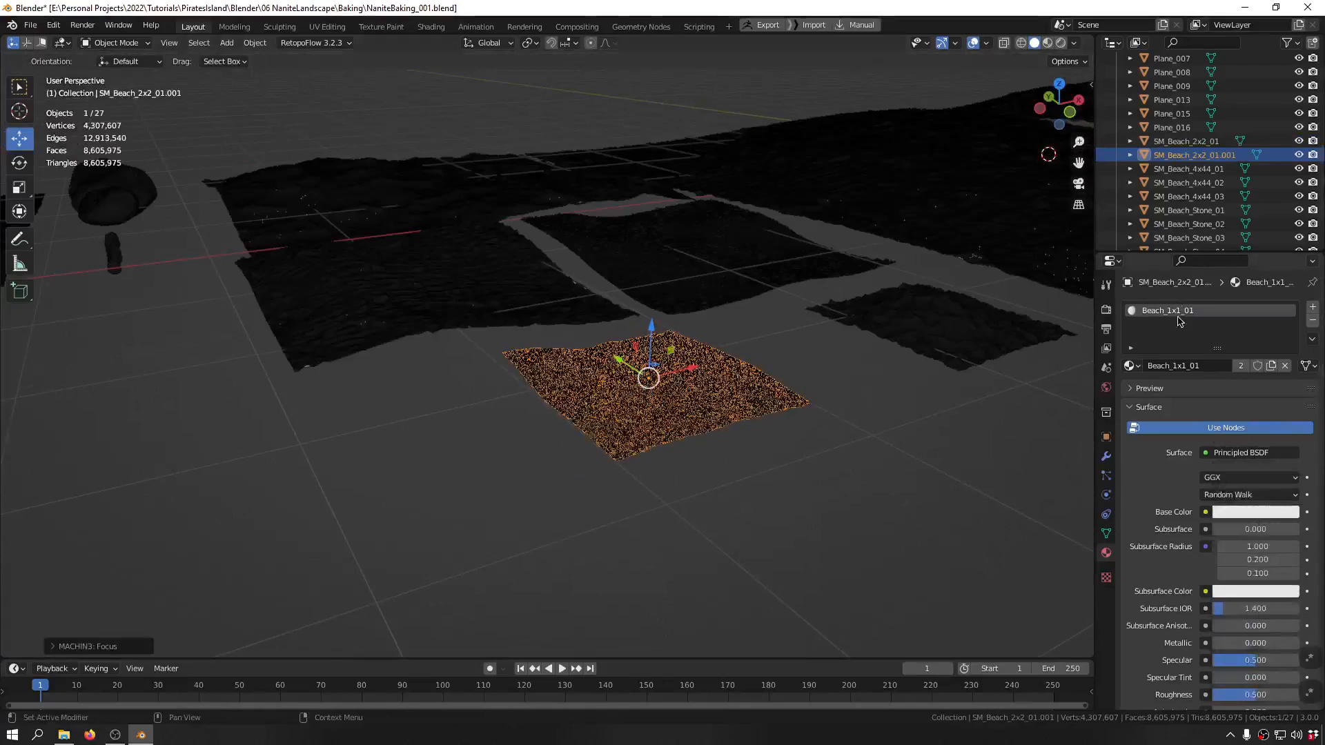
- Copy the tile's material name Beach_1x1_01, rename the isolated tile as SM_Beach_1x1_01 and leave Focus
key(ctrl+c)
key(ctrl+f)
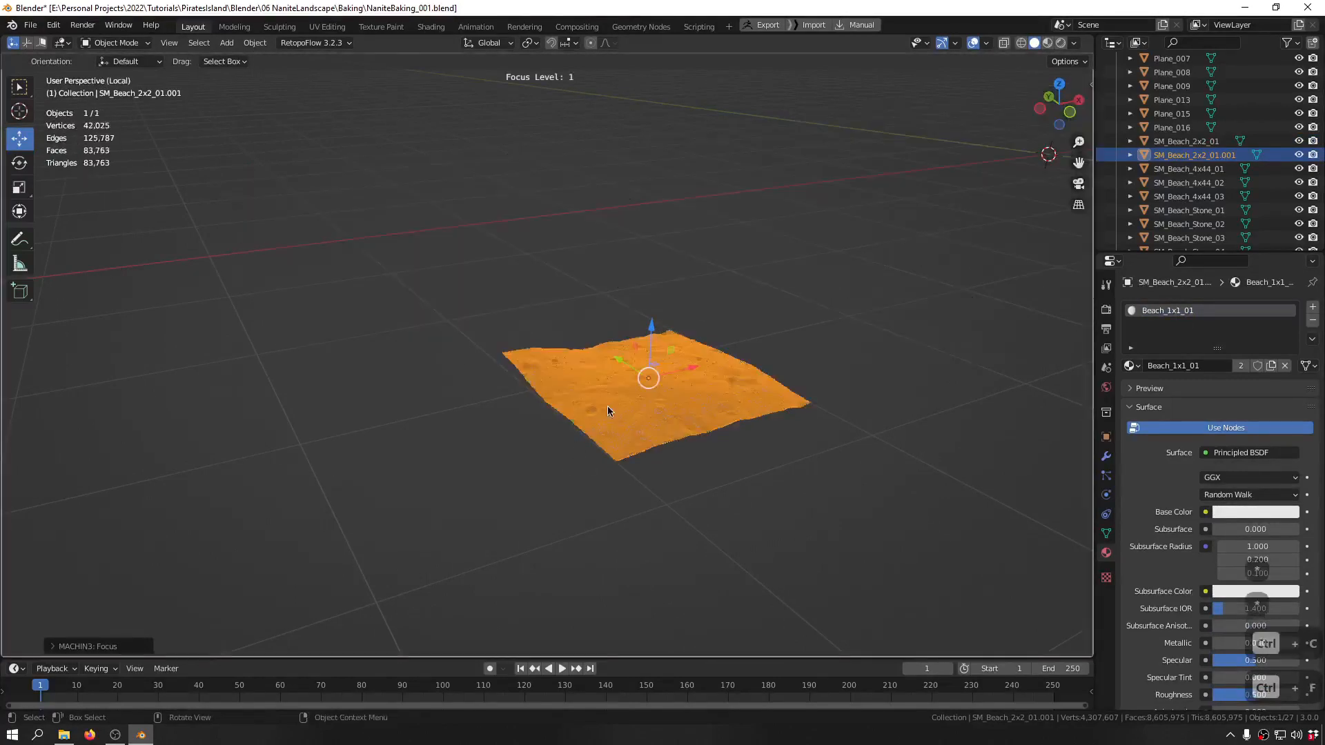
key(F2)
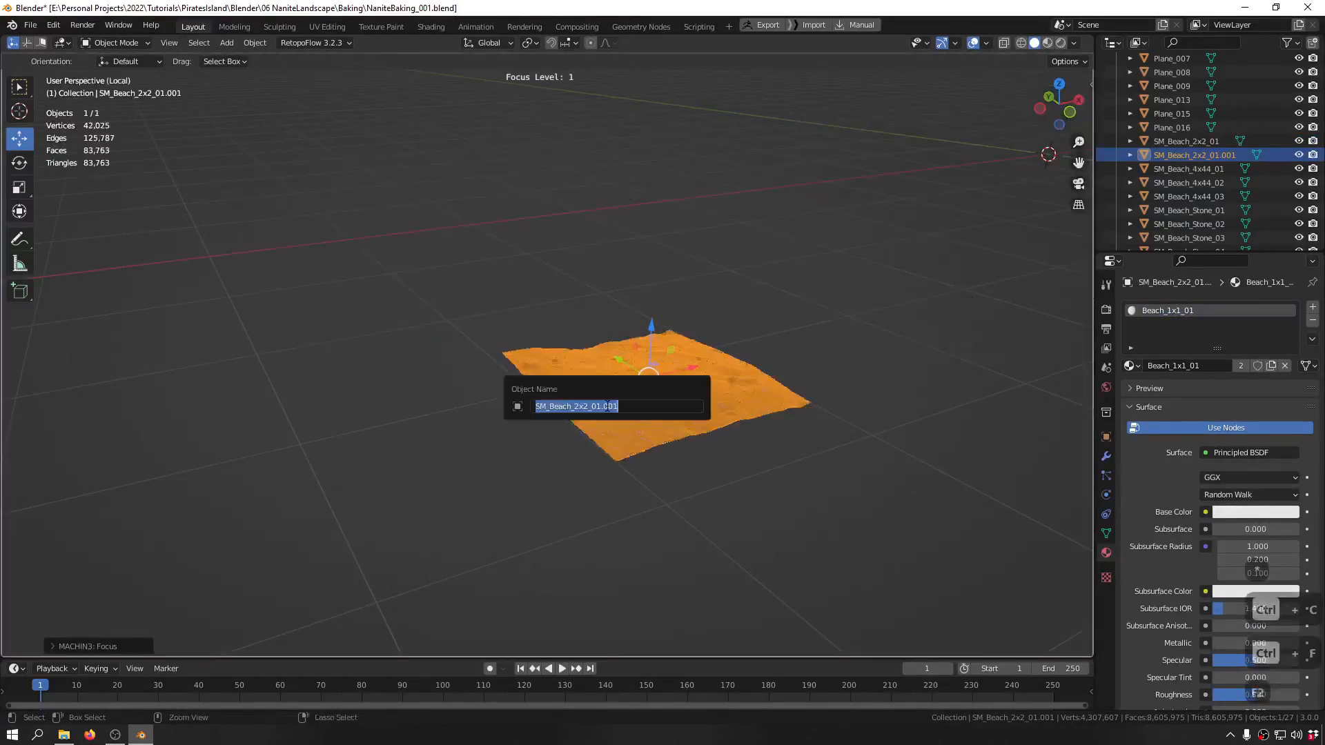
key(ctrl+v)
key(ctrl+Left)
text(S)
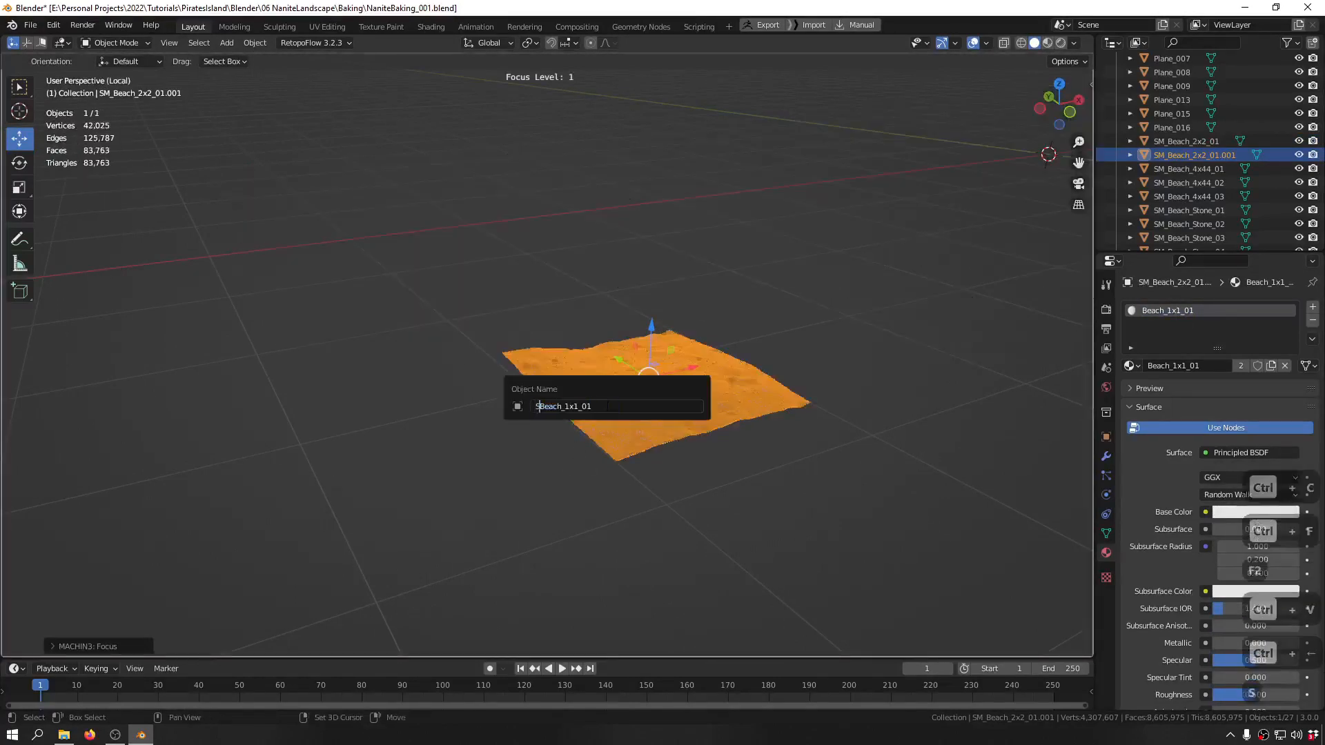
text(M_)
key(Return)
key(ctrl+f)
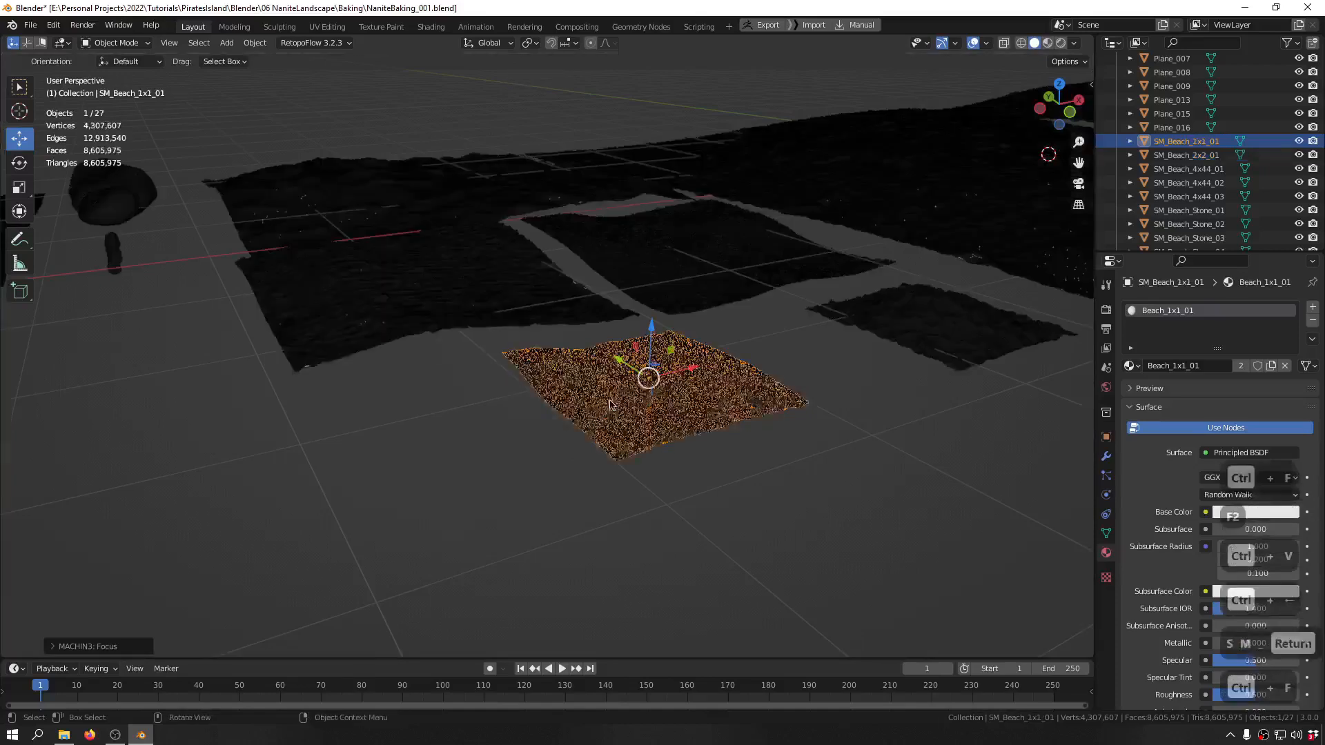
- Select the low-poly version of the small tile that uses the Beach_1x1_02 material and isolate it with Focus
shift+middle_drag(992, 327, 801, 360)
click(800, 346)
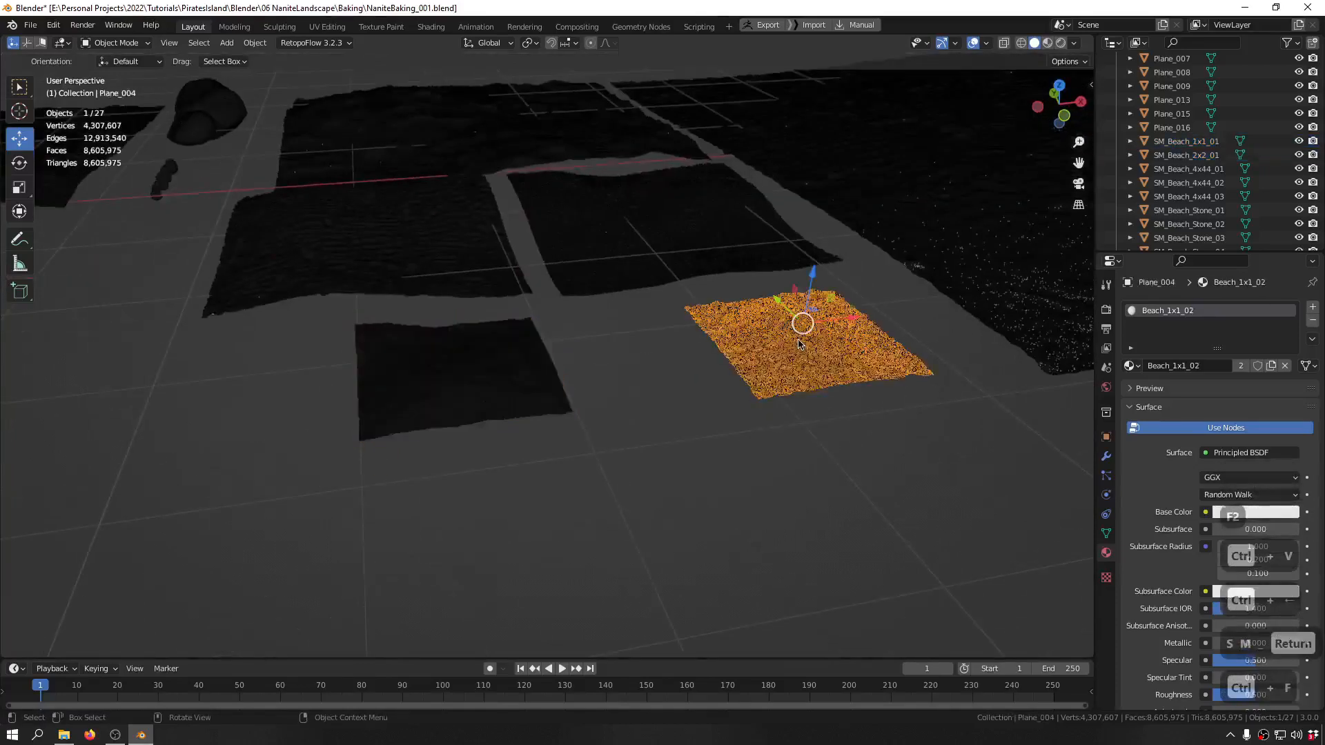
scroll(794, 342, up, 4)
key(ctrl+f)
key(ctrl+f)
click(794, 341)
key(ctrl+f)
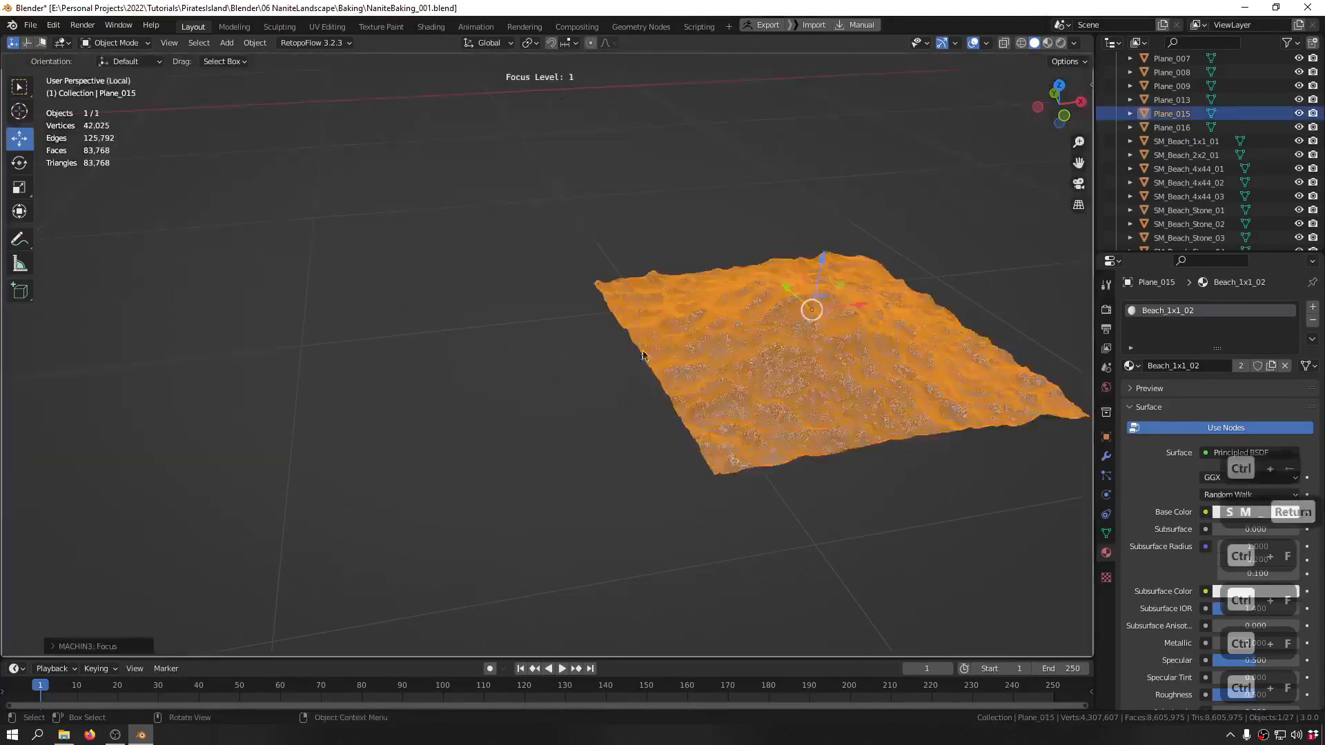
- Rename the isolated tile as SM_Beach_1x1_02, adapting the previously copied Beach_1x1_01 name, and leave Focus
key(F2)
key(ctrl+v)
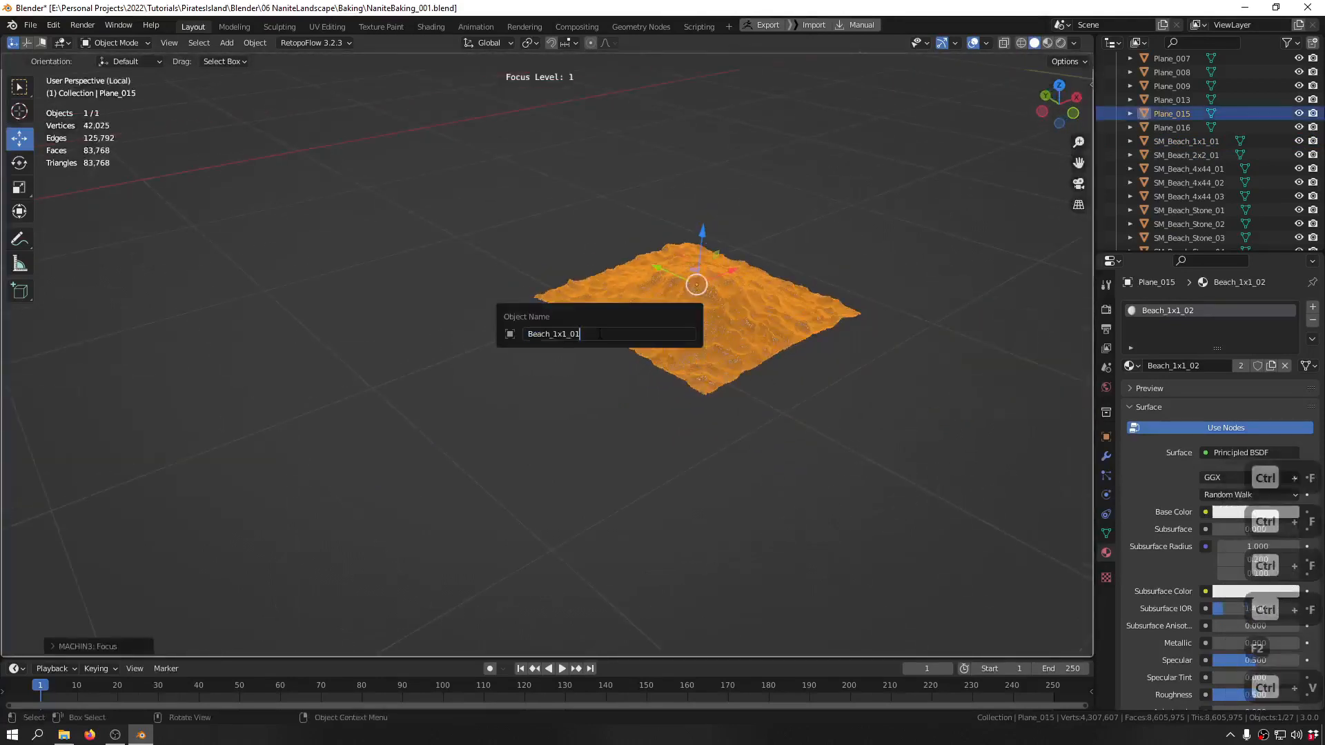
key(ctrl+Left)
text(SM)
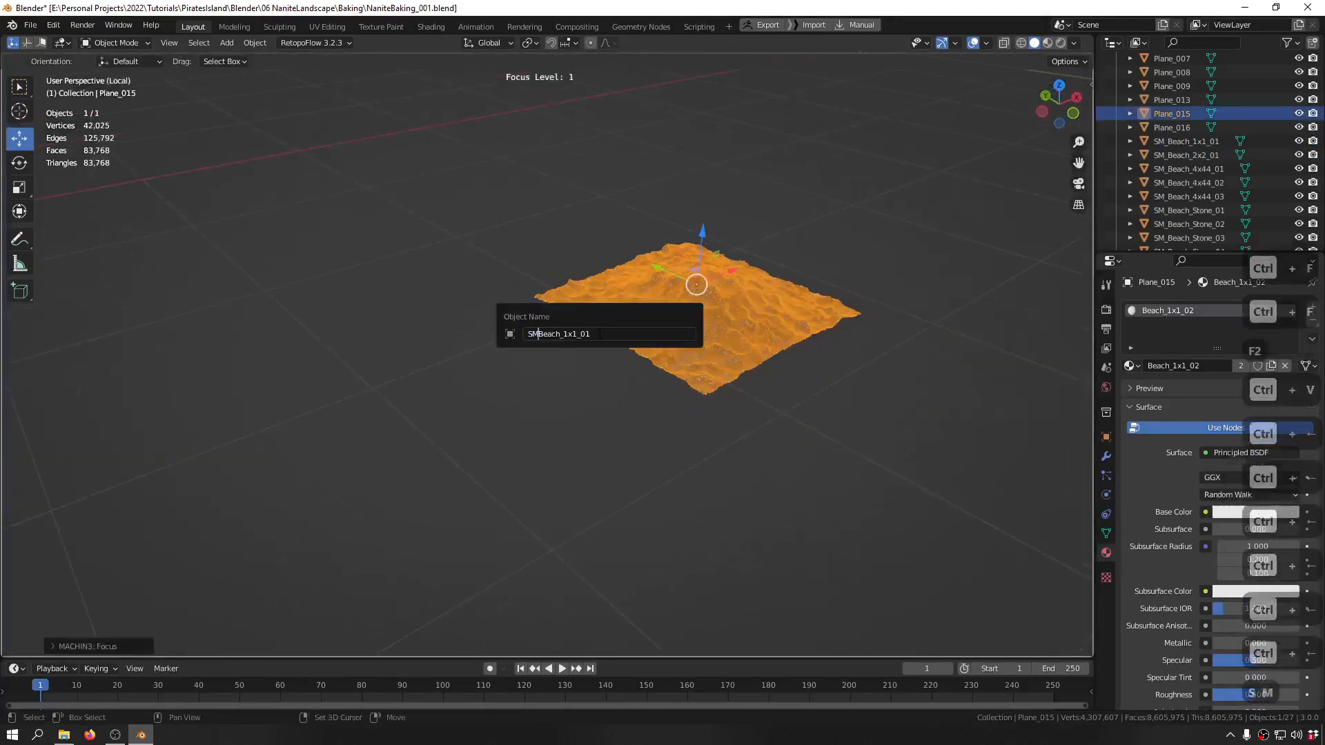
text(_)
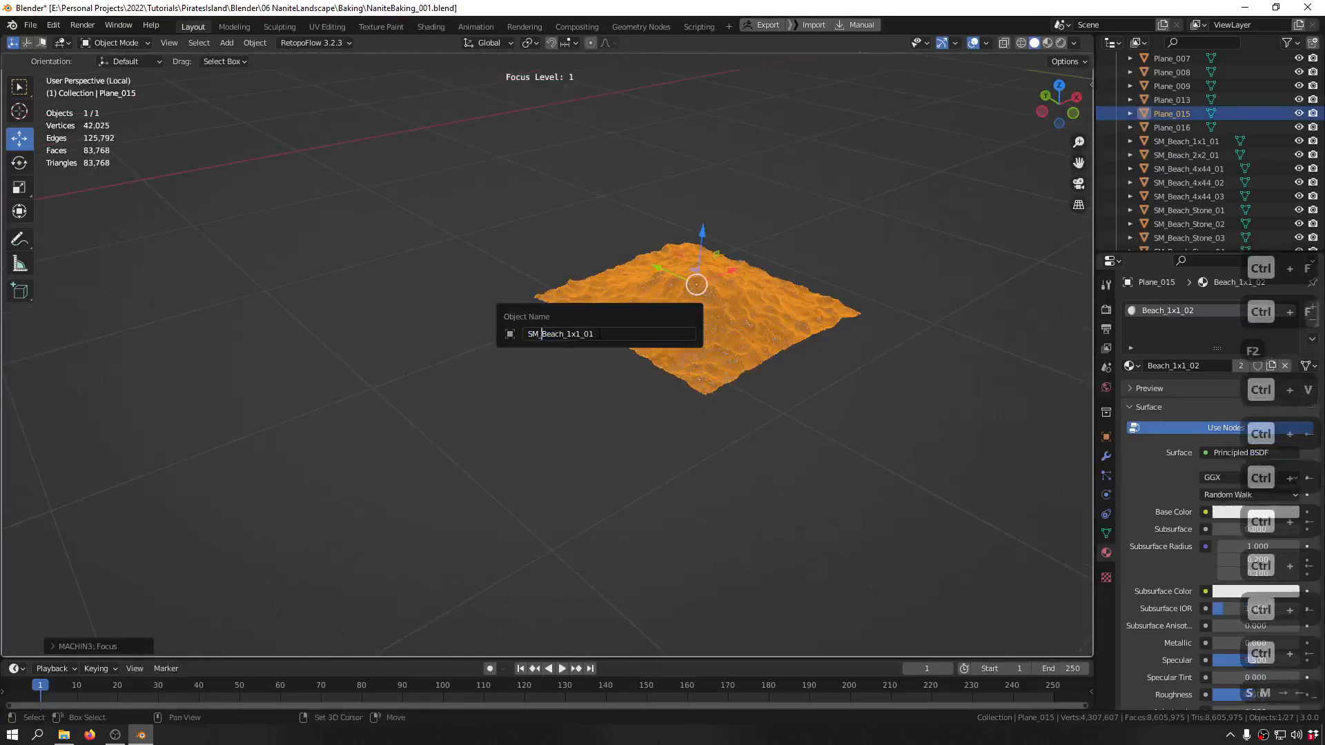
key(Right)
key(Right)
key(Right)
key(Right)
key(Right)
key(Right)
key(Right)
key(Right)
key(Right)
key(Right)
key(Right)
key(Right)
key(Right)
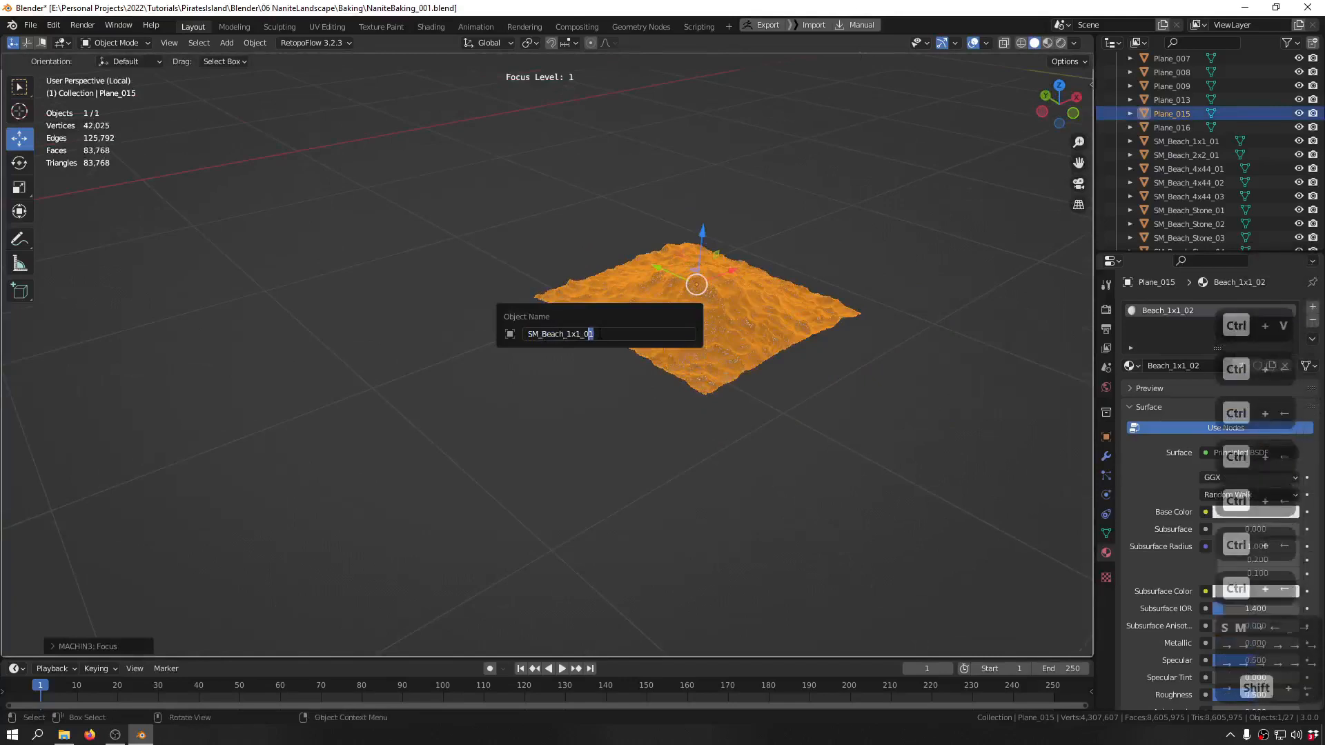
key(shift+Left)
text(2)
key(Return)
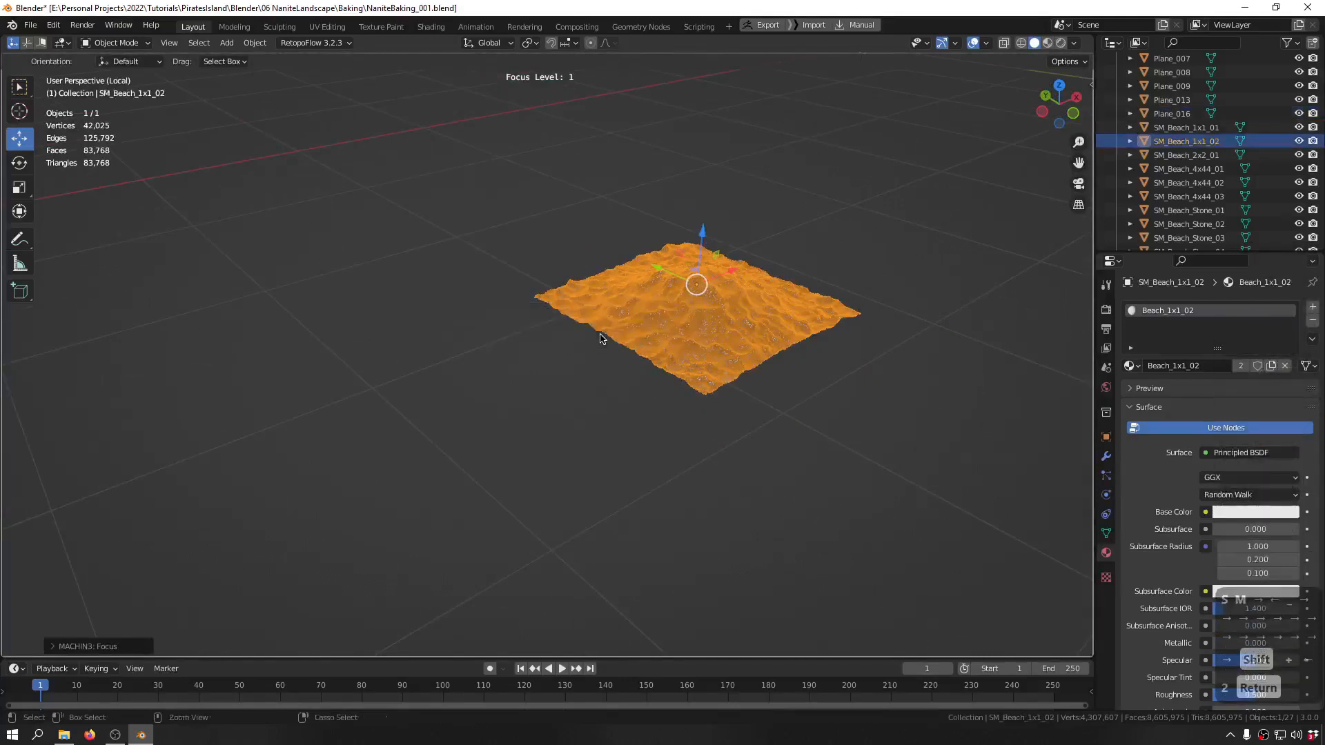
key(ctrl+f)
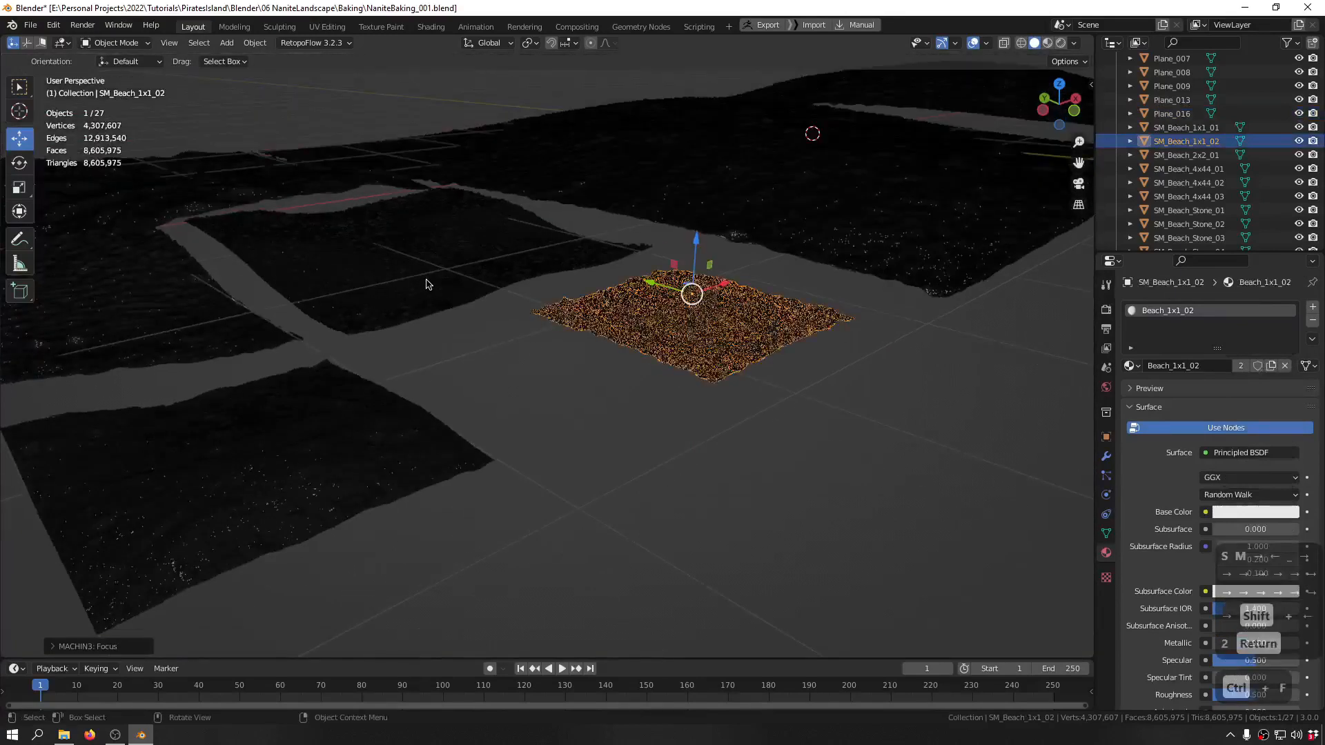
- Select the low-poly version of the tile that uses the Beach_2x2_01 material and inspect its mesh in Focus
shift+middle_drag(427, 284, 651, 337)
middle_drag(407, 303, 406, 335)
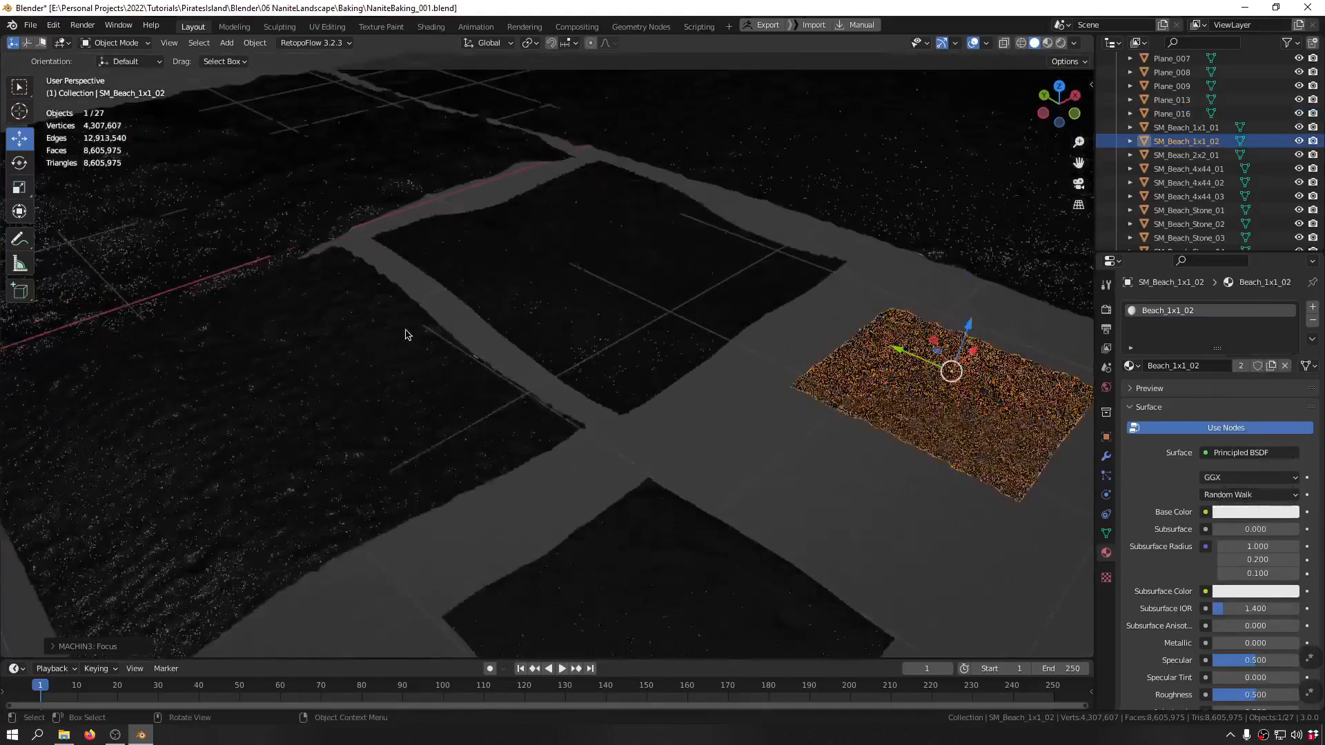
click(304, 359)
shift+middle_drag(289, 375, 522, 288)
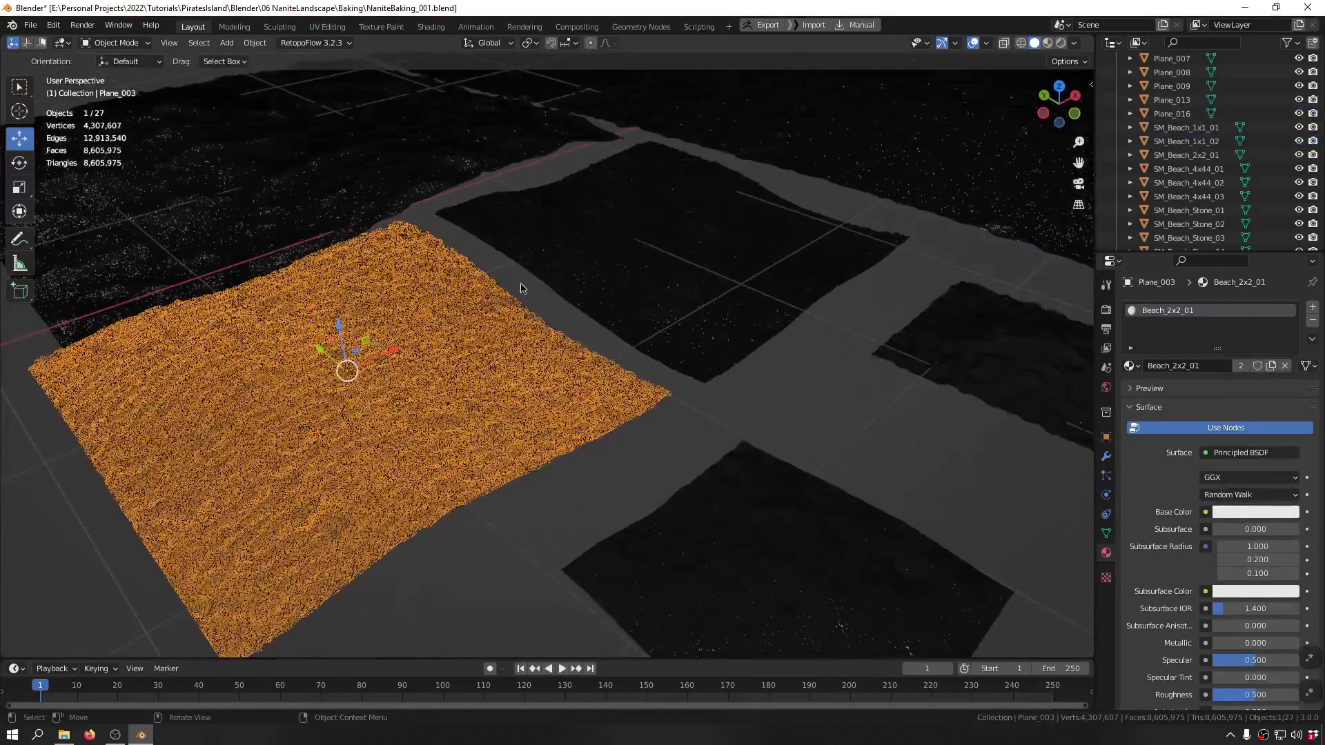
click(657, 244)
click(370, 334)
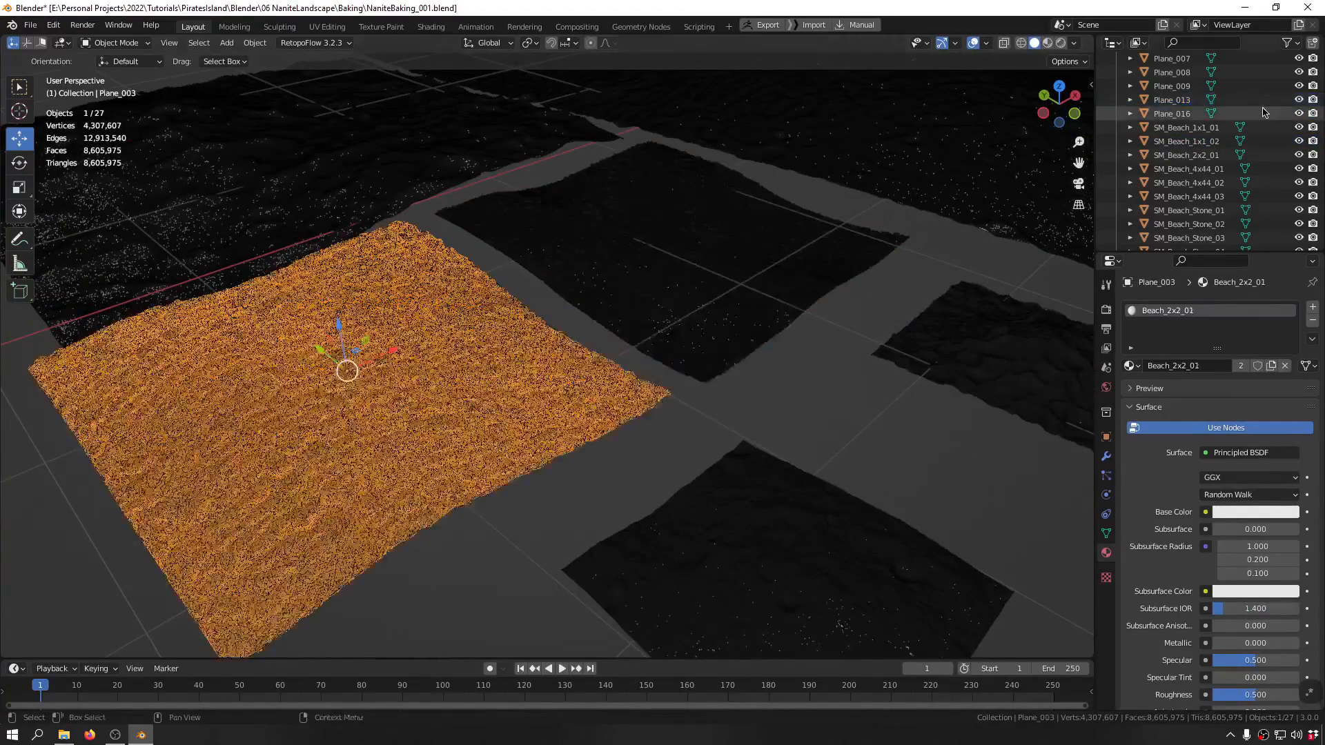
scroll(1262, 113, down, 2)
click(347, 397)
key(ctrl+f)
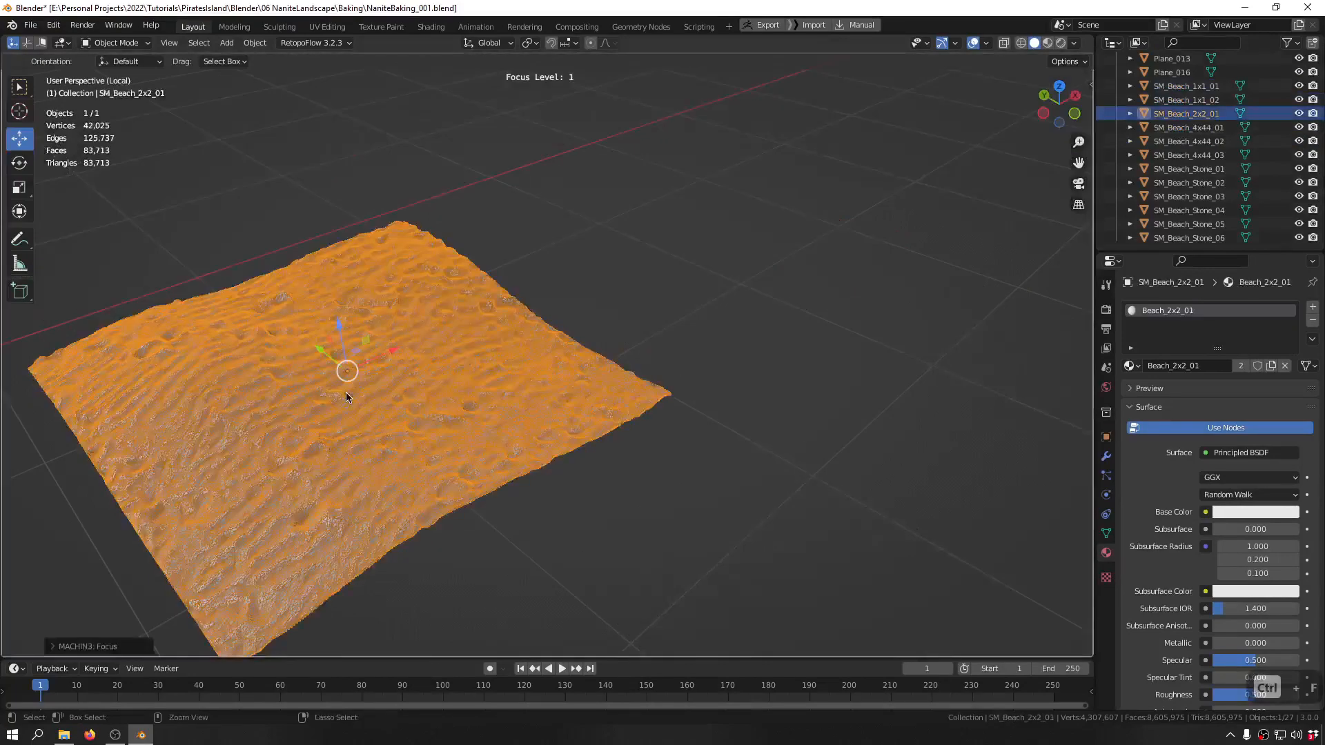
shift+middle_drag(321, 397, 495, 298)
scroll(450, 343, up, 6)
middle_drag(451, 329, 467, 308)
scroll(467, 309, down, 3)
scroll(468, 310, down, 1)
key(F2)
text(Beach_1x1_01)
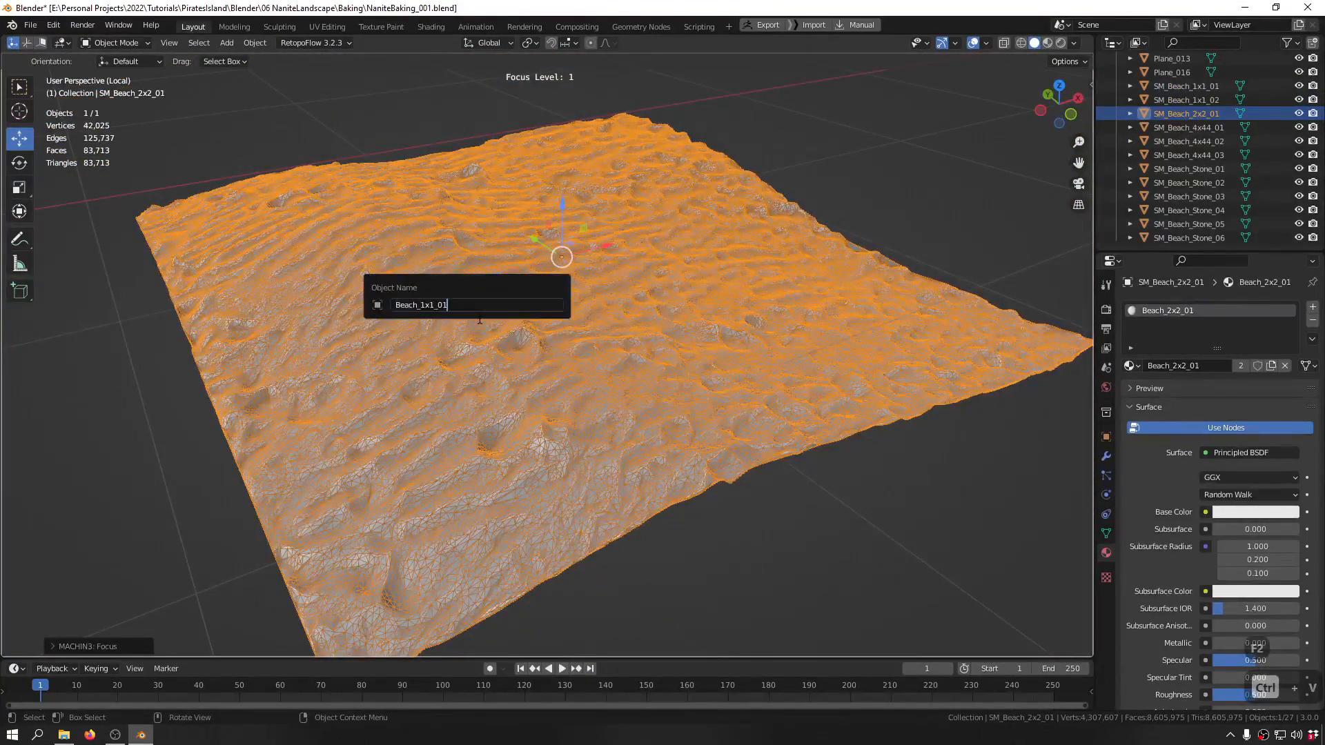
key(Escape)
- Copy the material name Beach_2x2_01, reapply it to the isolated tile as SM_Beach_2x2_01 and leave Focus
key(ctrl+c)
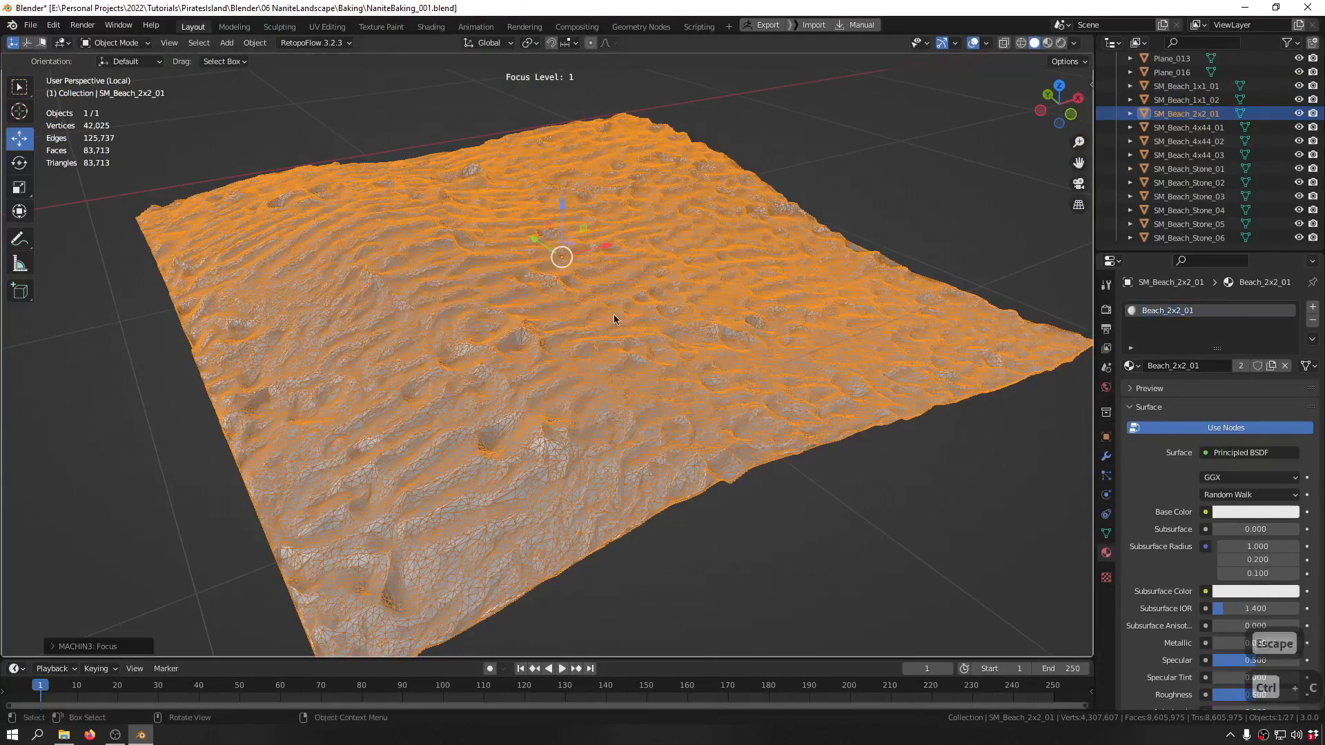
key(F2)
key(ctrl+v)
key(ctrl+Left)
key(ctrl+Left)
key(ctrl+Left)
key(ctrl+Left)
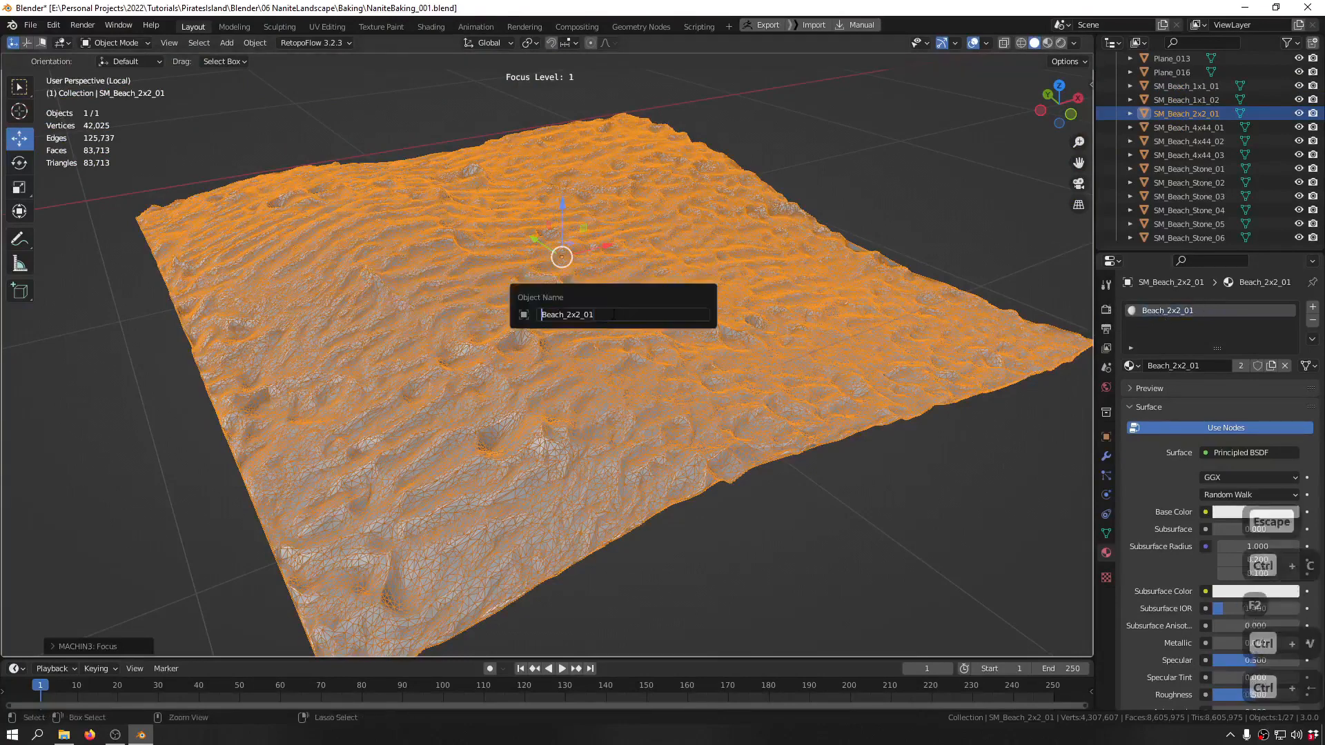
text(SM_)
key(Return)
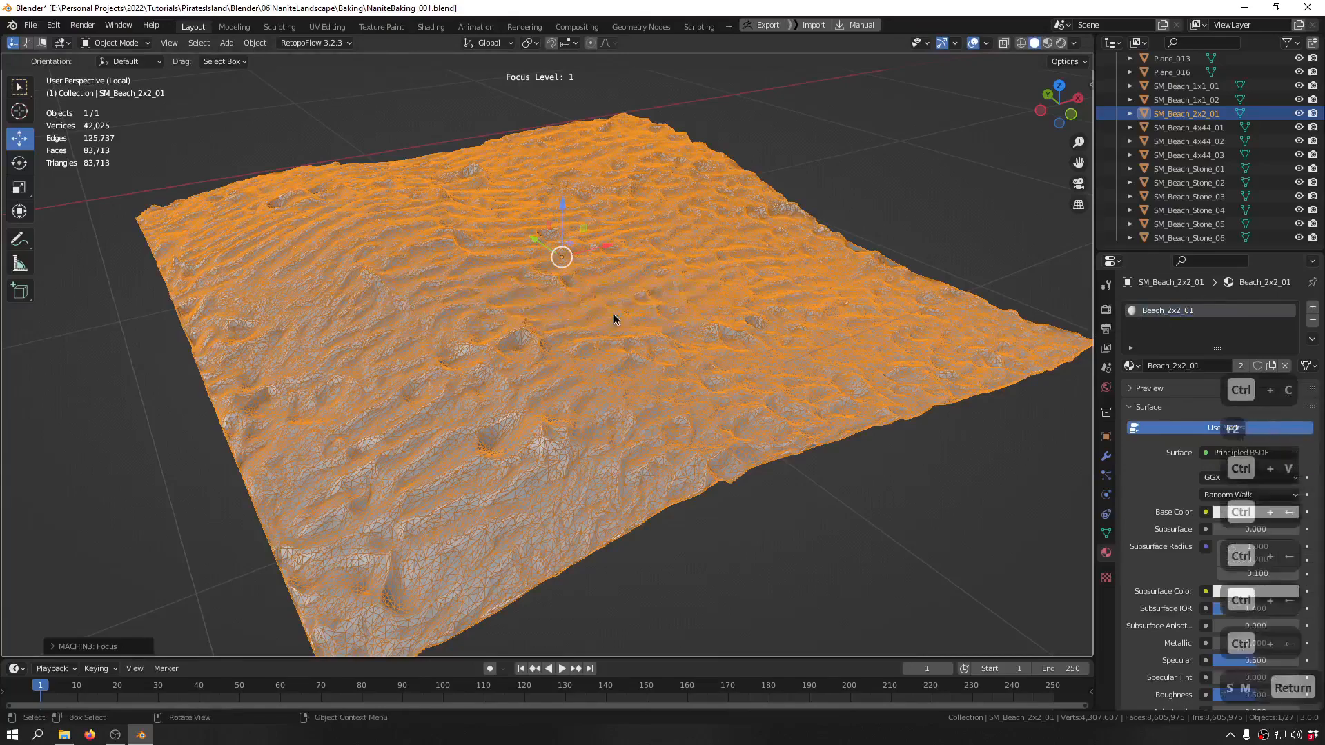
key(ctrl+f)
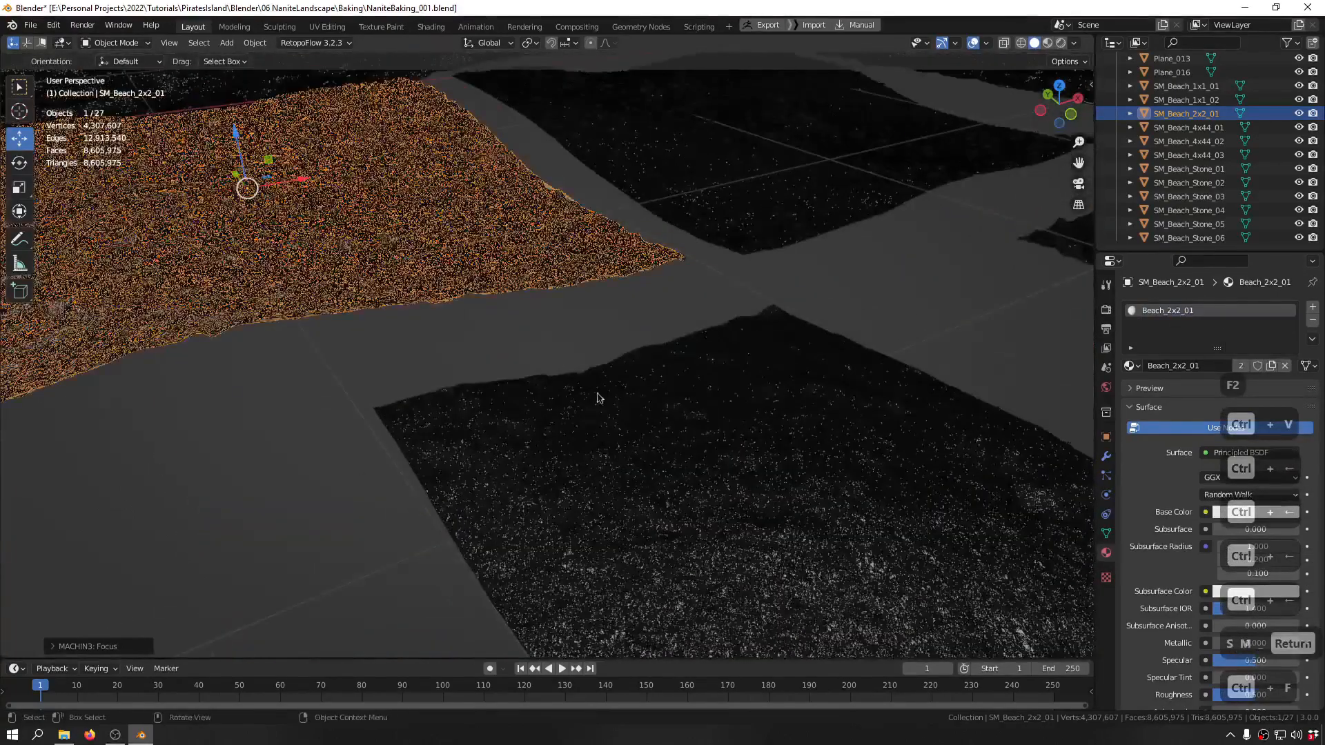
- Select the low-poly tile that uses the Beach_2x2_02 material, check it in Focus and copy the material name
scroll(552, 397, down, 3)
click(830, 352)
shift+middle_drag(783, 301, 671, 325)
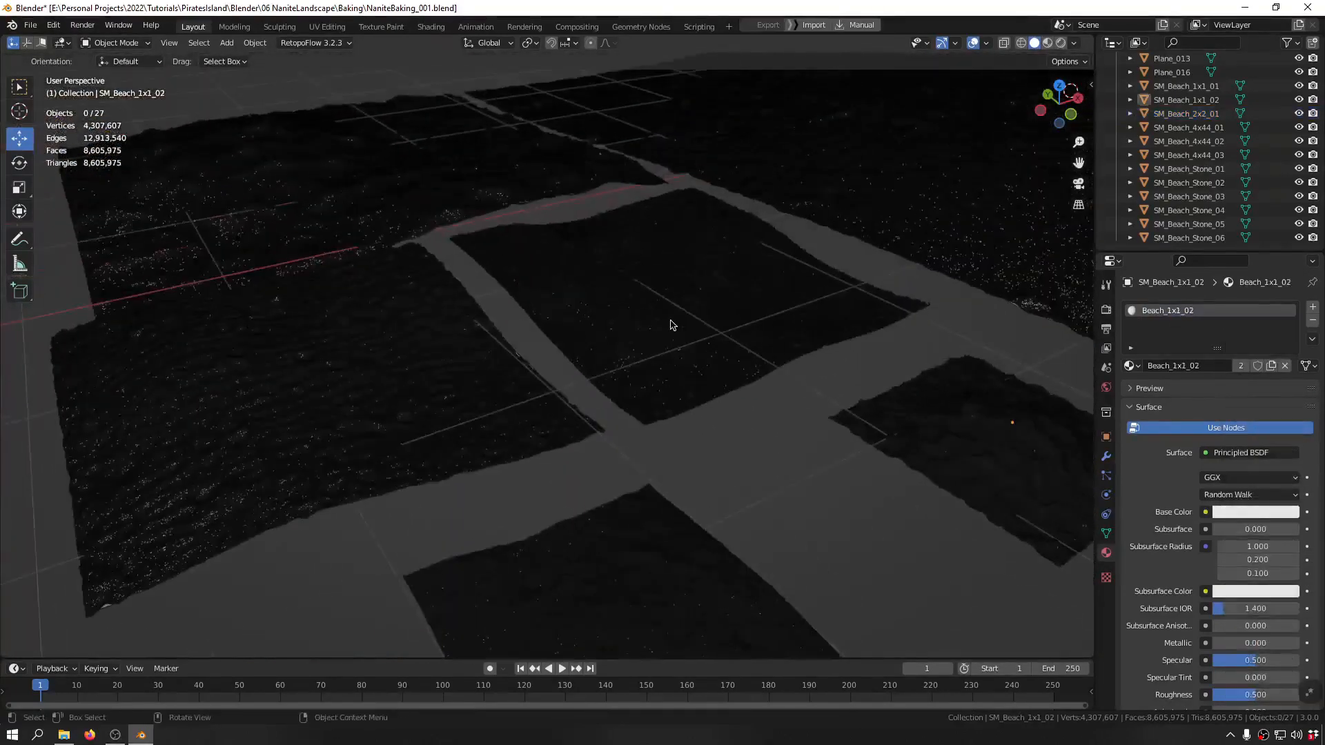
click(671, 324)
click(660, 311)
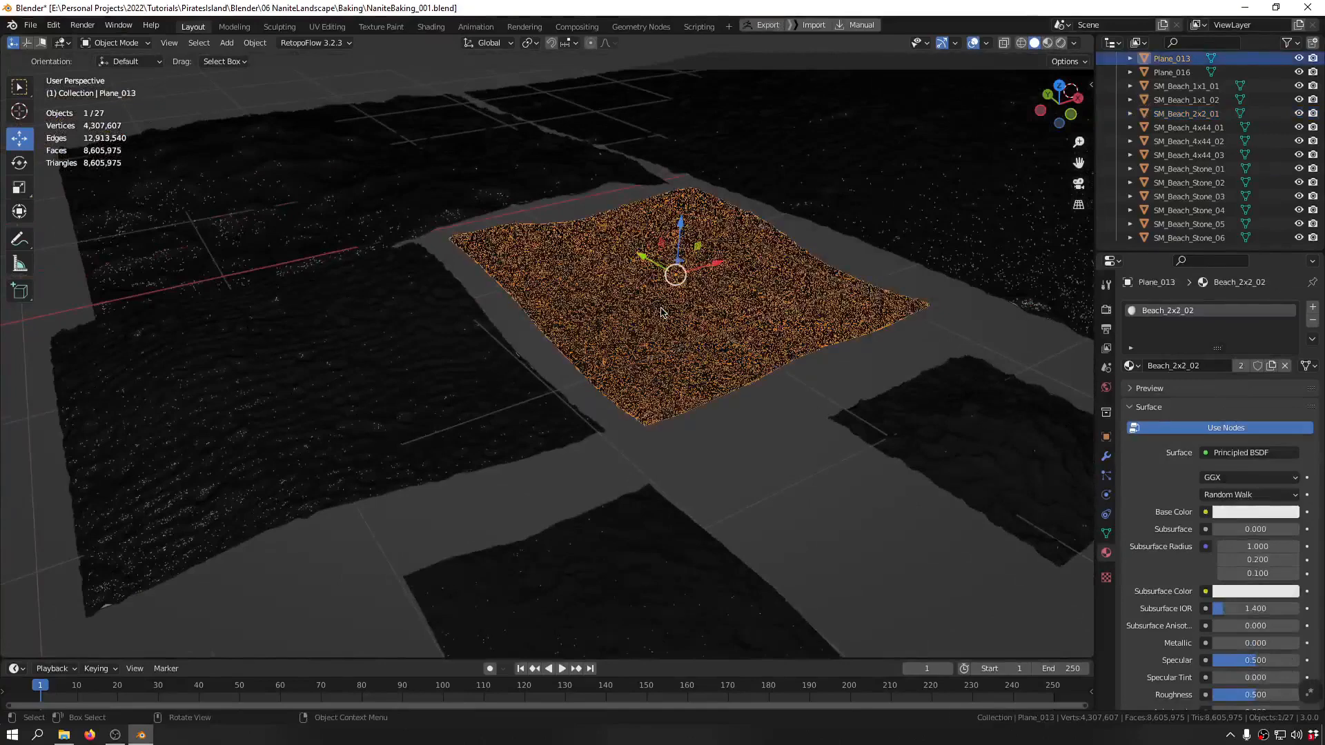
key(ctrl+f)
key(ctrl+f)
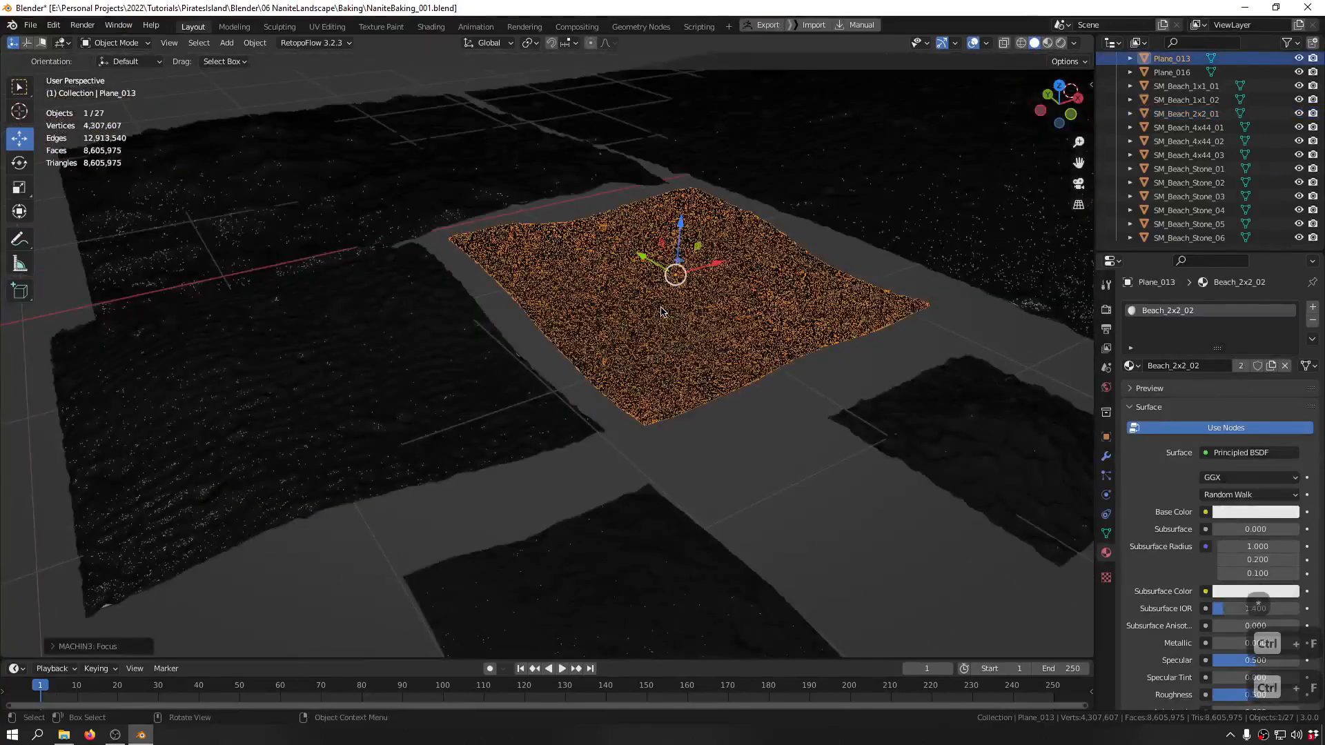
key(ctrl+c)
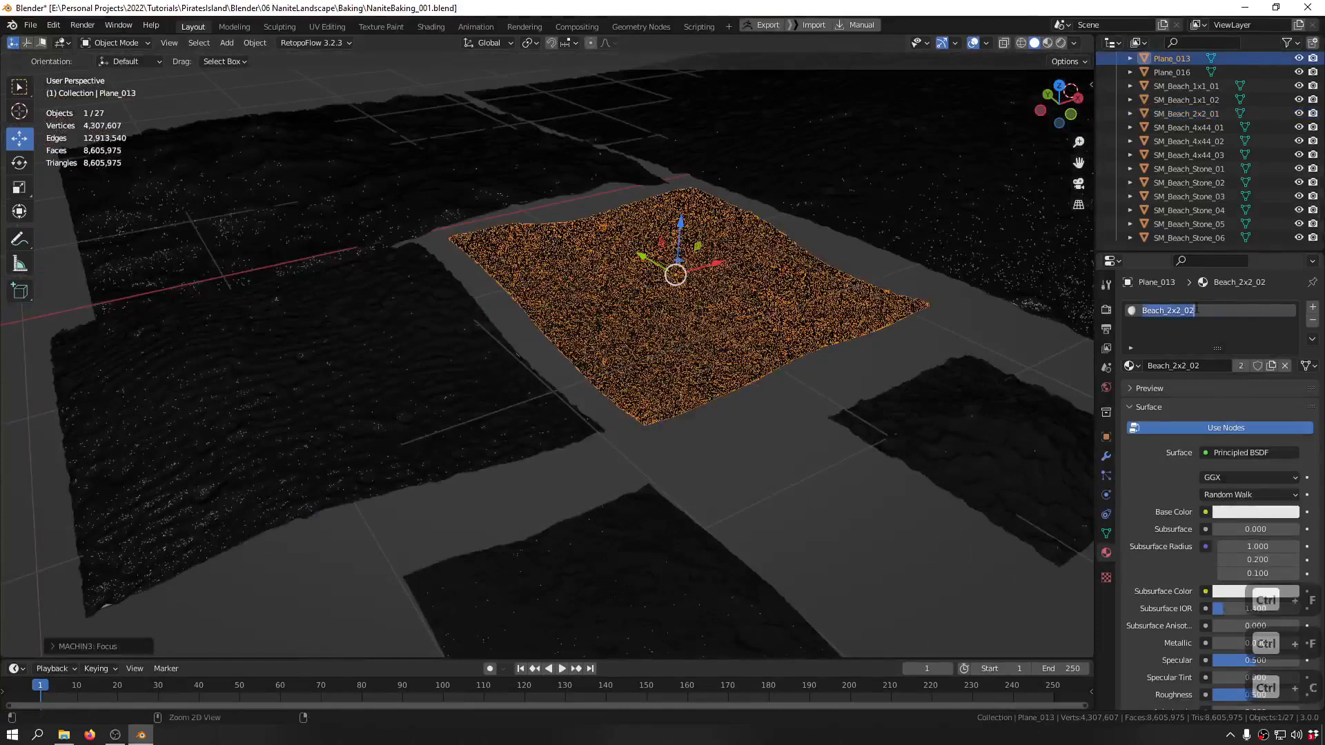
- Rename the selected tile as SM_Beach_2x2_02 from the copied material name
key(F2)
key(ctrl+v)
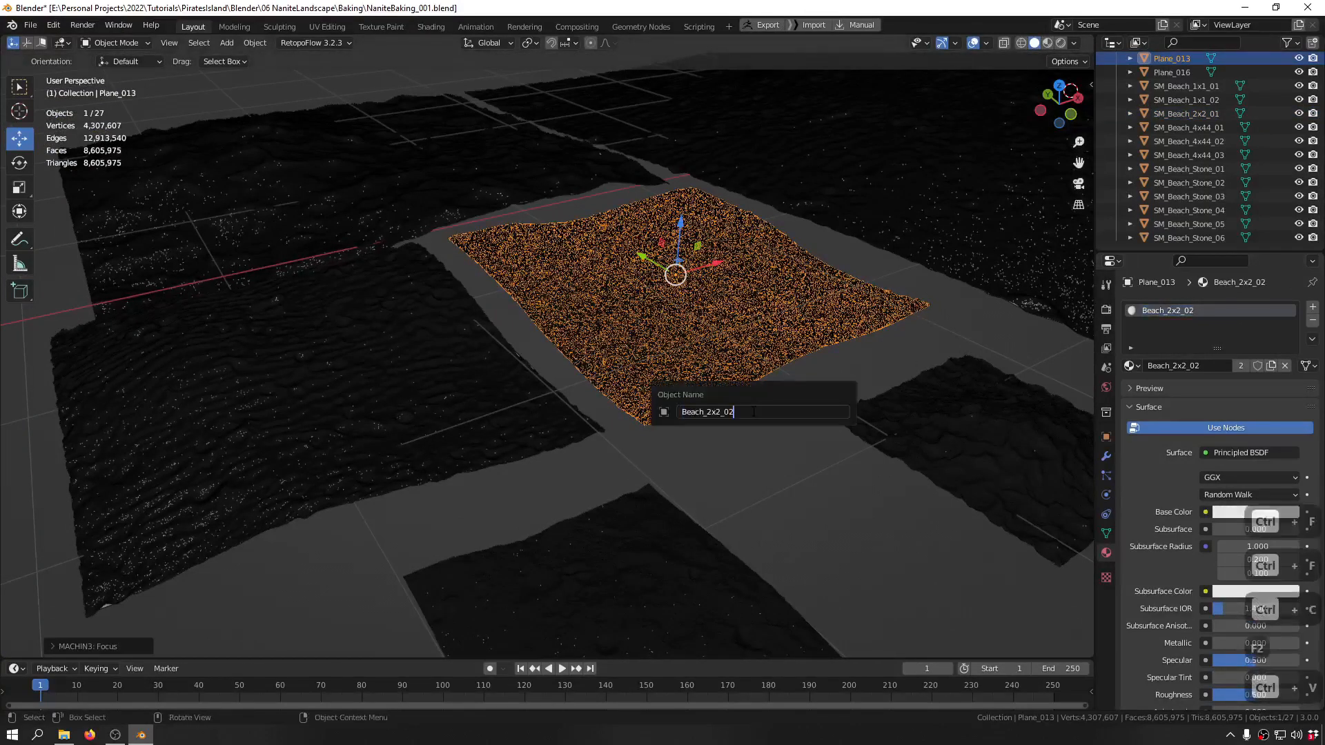
key(ctrl+Left)
text(SM)
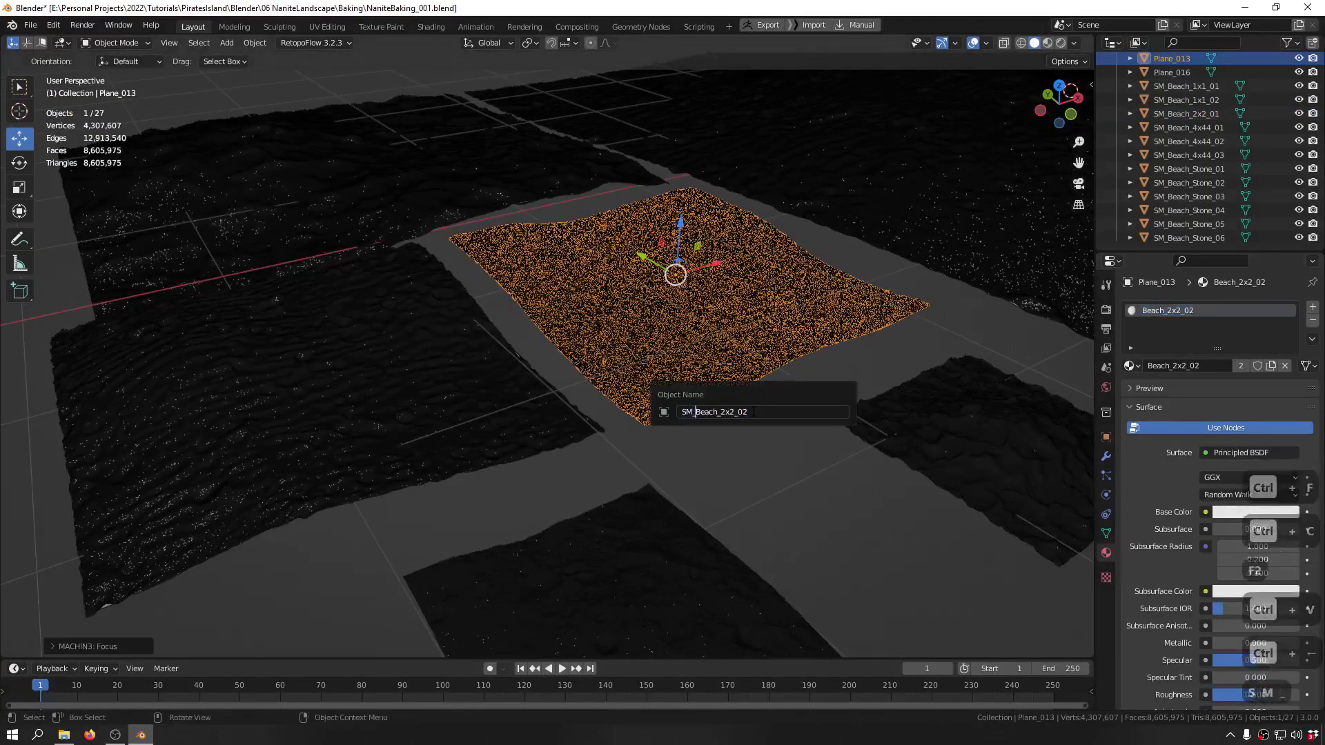
key(Return)
- Select the low-poly tile that uses the Beach_4x44_01 material and check its name and mesh in Focus
shift+middle_drag(289, 273, 590, 538)
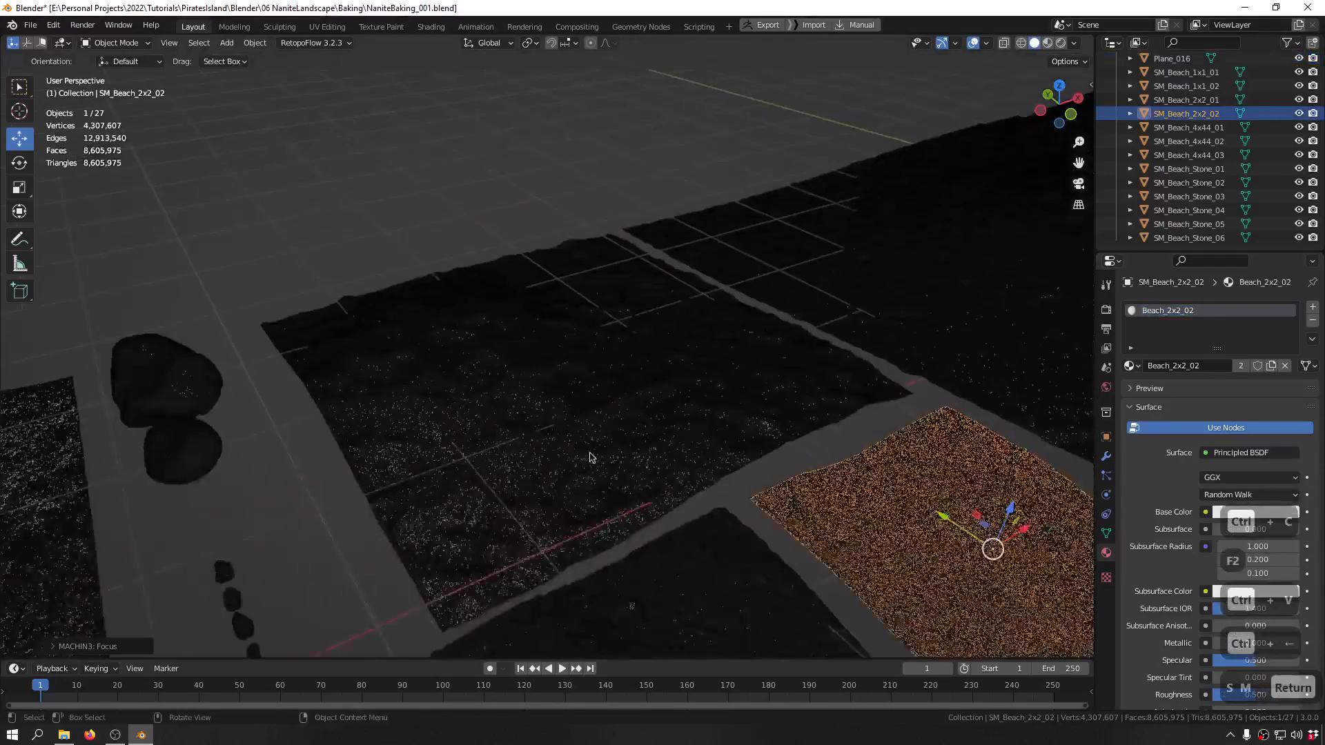
mouse_move(581, 324)
middle_down()
mouse_move(570, 363)
mouse_move(611, 429)
mouse_move(591, 334)
middle_up()
click(570, 364)
scroll(611, 429, up, 3)
click(591, 334)
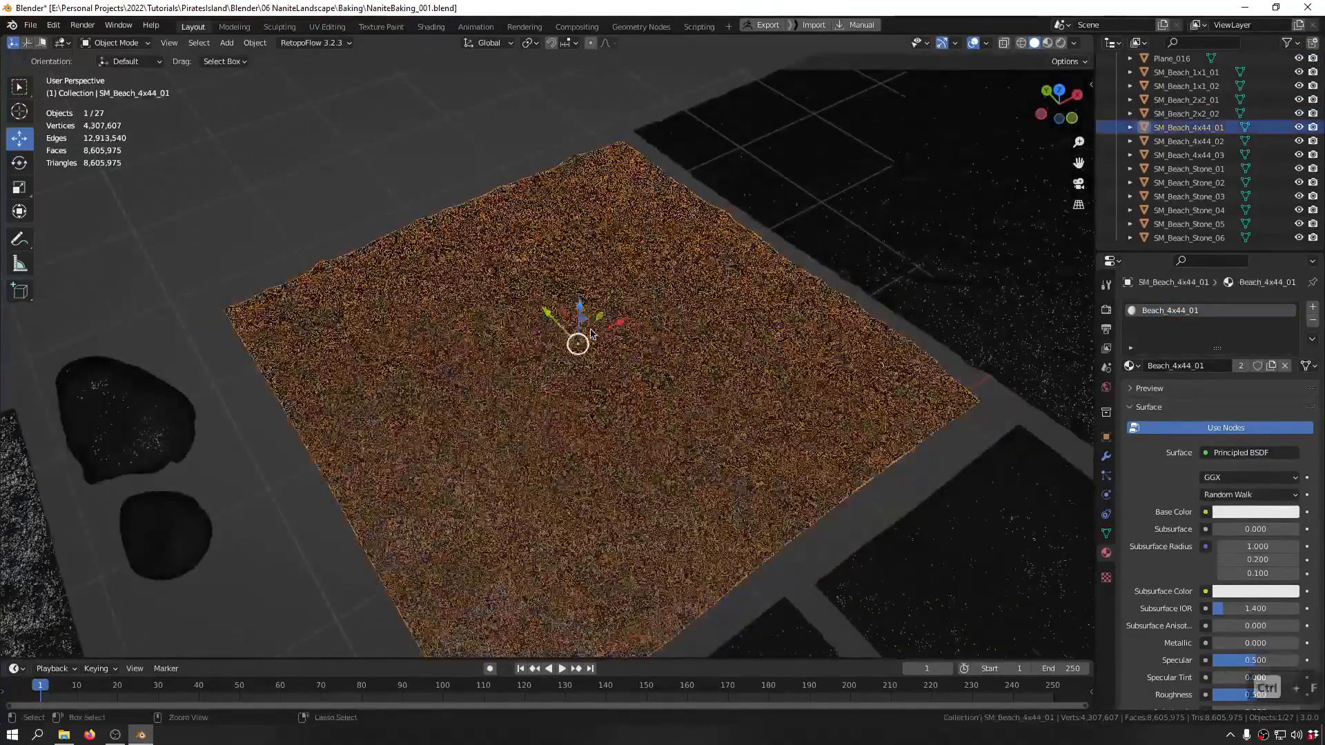
key(ctrl+f)
key(ctrl+f)
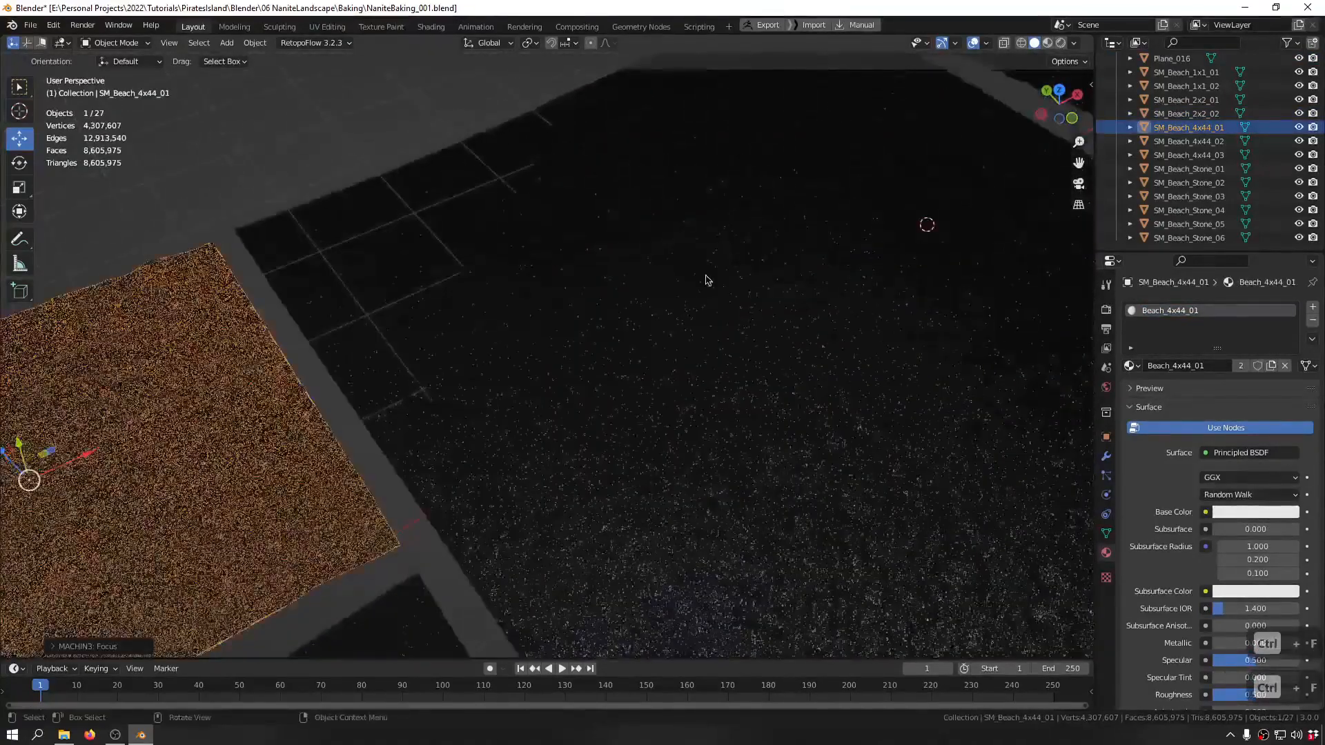
- Select the low-poly version of the large tile that uses the Beach_8x8_02 material and isolate it with Focus
scroll(747, 326, up, 3)
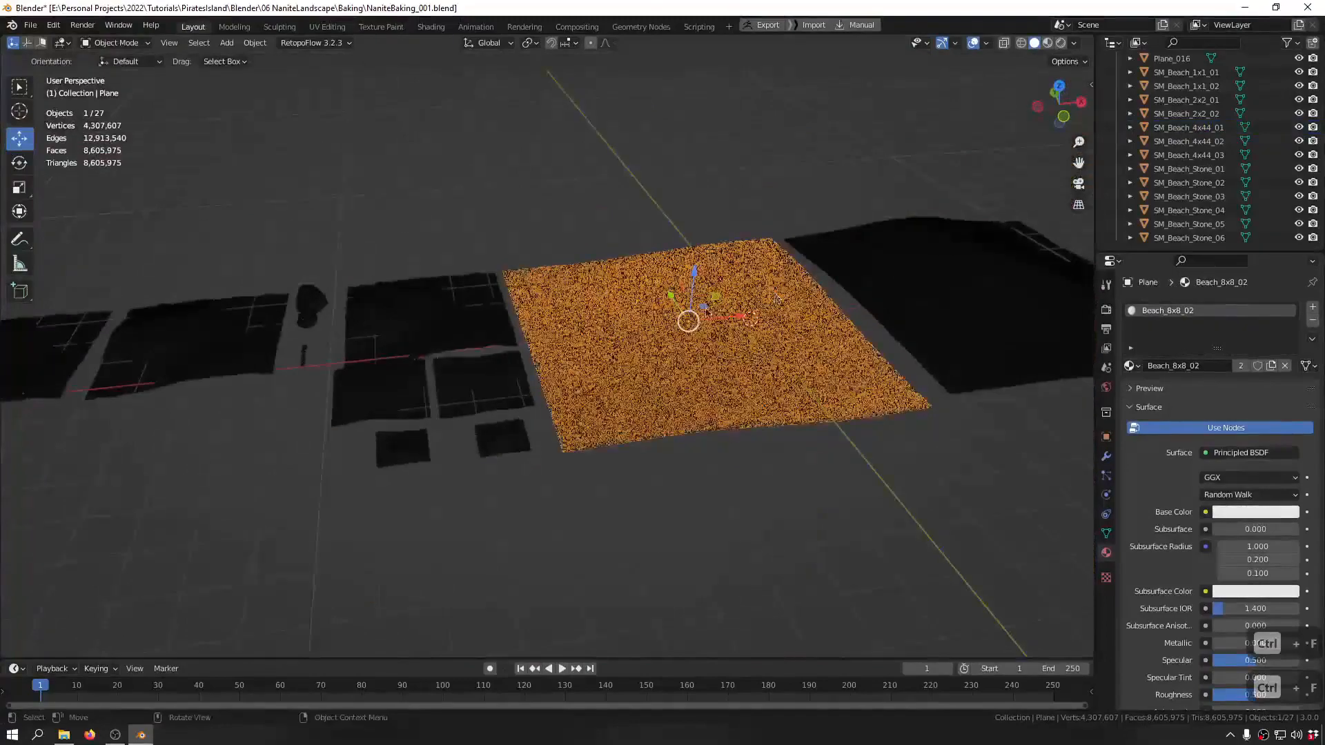
scroll(663, 322, up, 3)
click(610, 339)
key(ctrl+f)
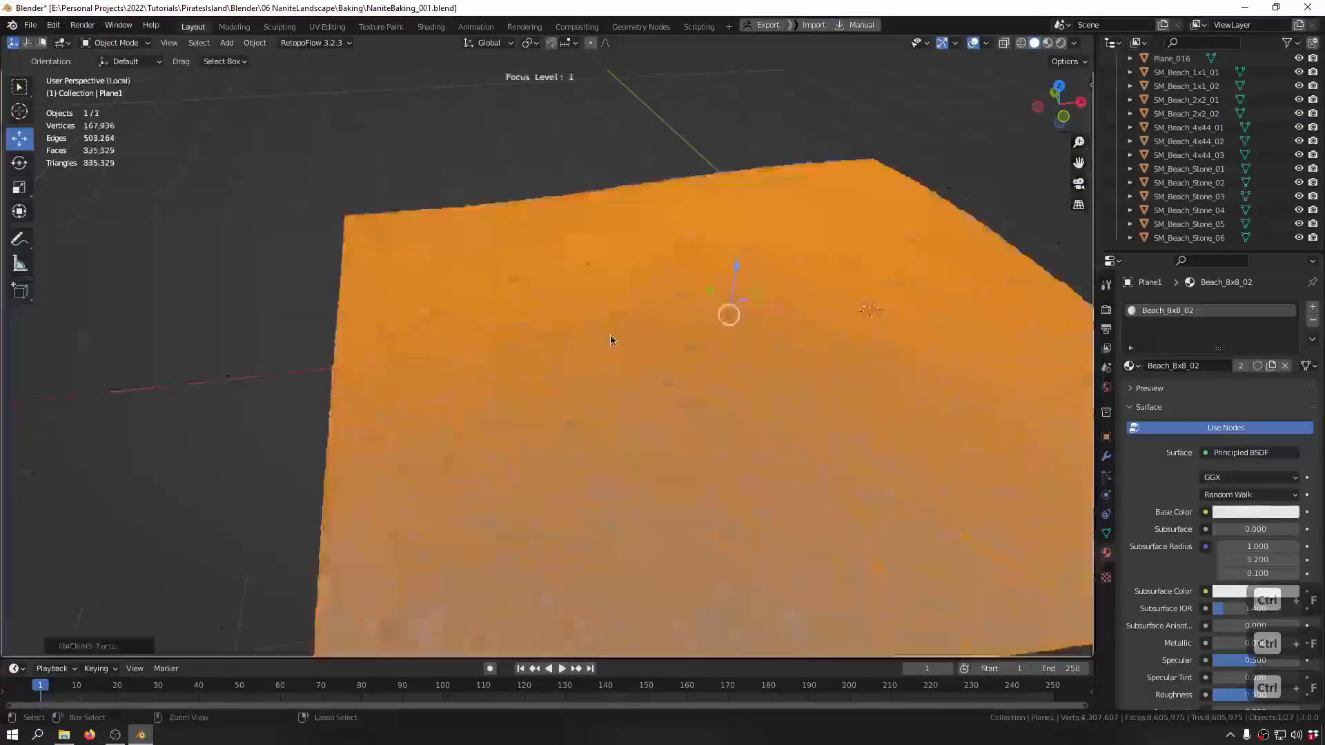
key(ctrl+f)
click(624, 473)
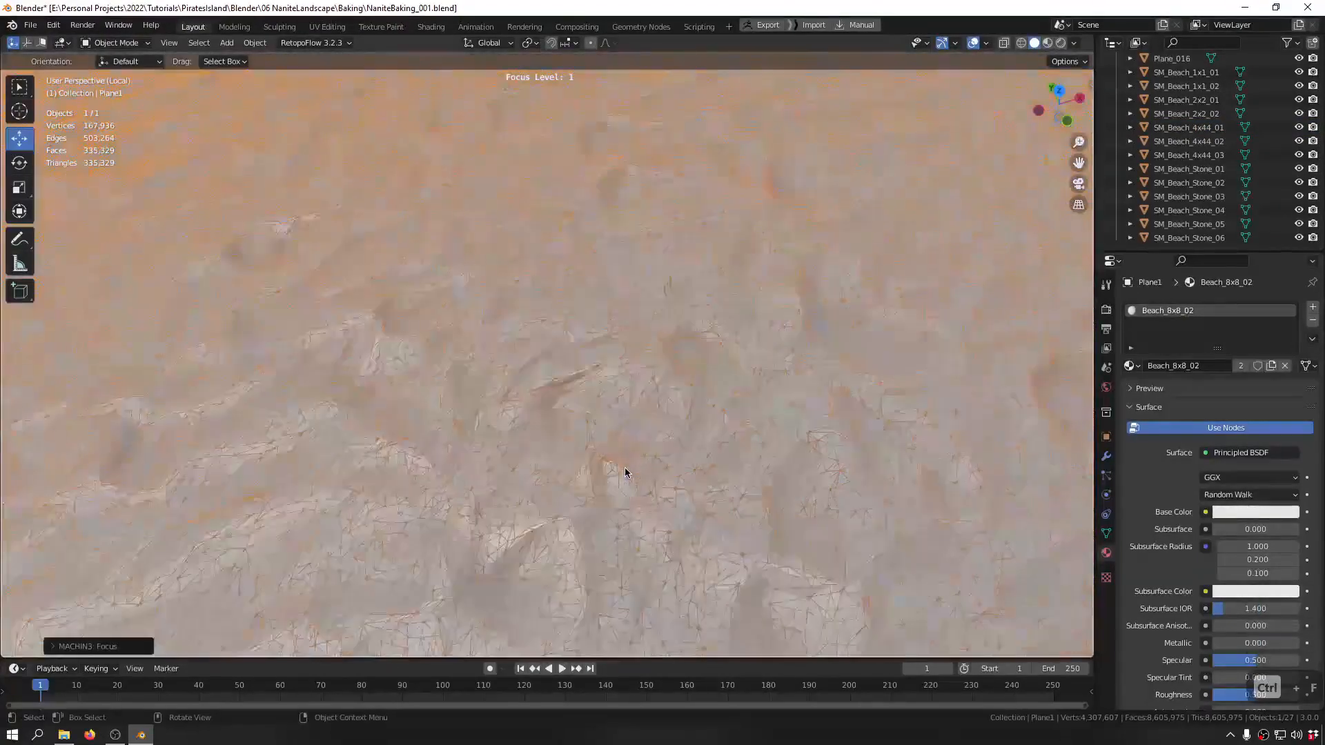
key(ctrl+f)
key(ctrl+f)
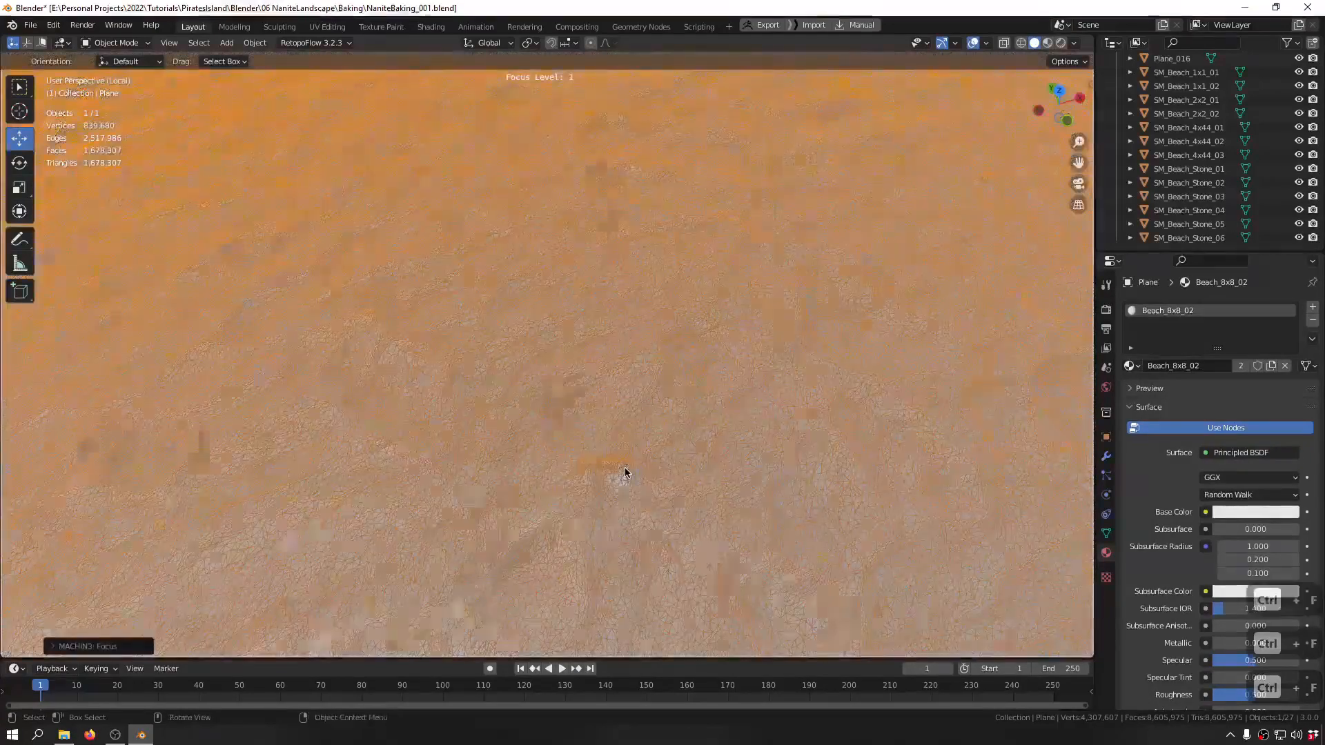
click(623, 474)
key(ctrl+f)
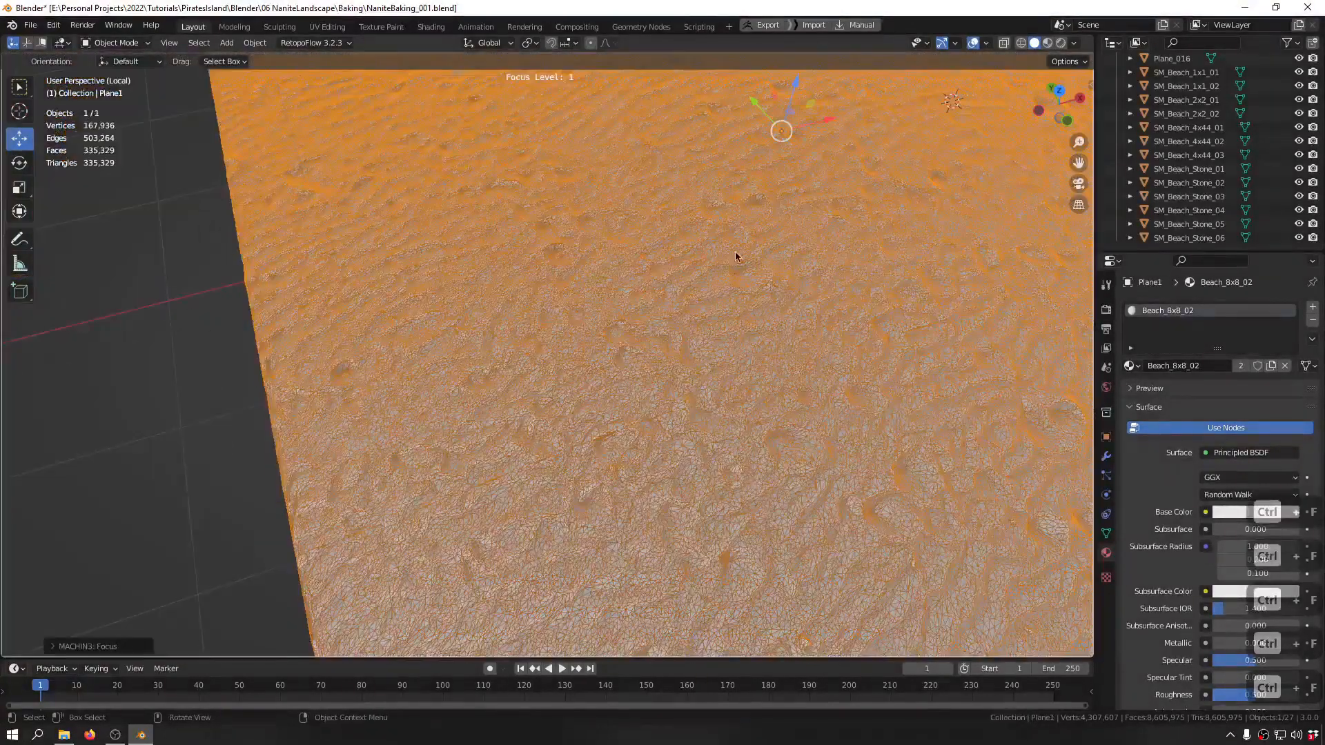
scroll(555, 311, down, 3)
key(F2)
text(Beach_2x2_02)
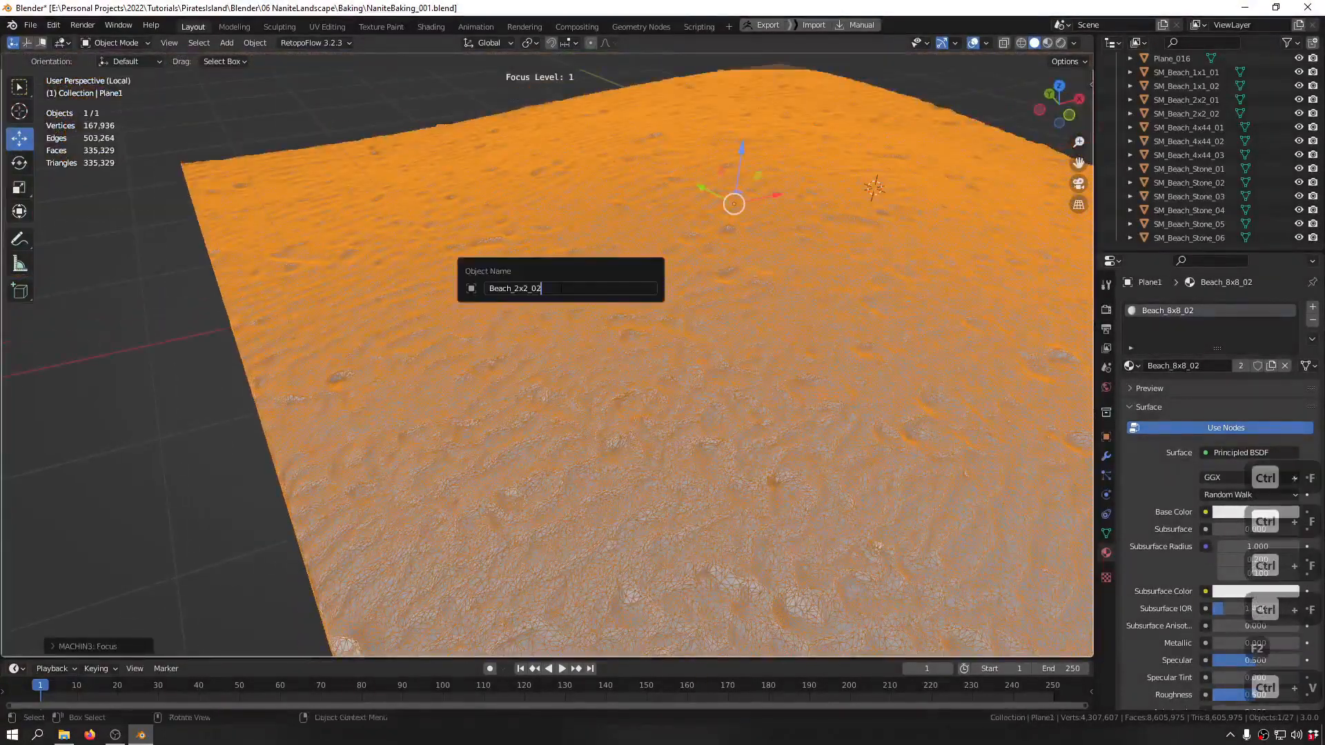
key(Escape)
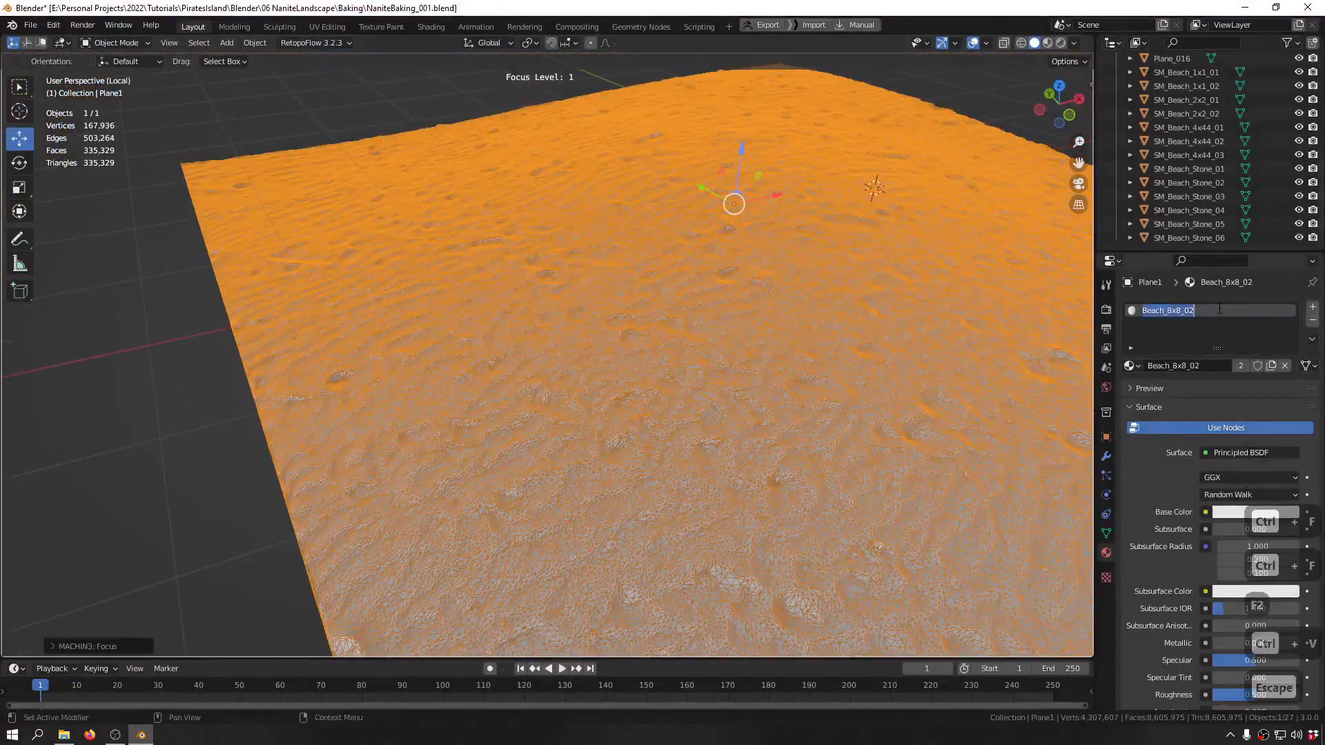
- Copy the material name Beach_8x8_02, rename the isolated low-poly tile SM_Beach_8x8_02 and leave Focus
key(ctrl+c)
key(F2)
key(ctrl+v)
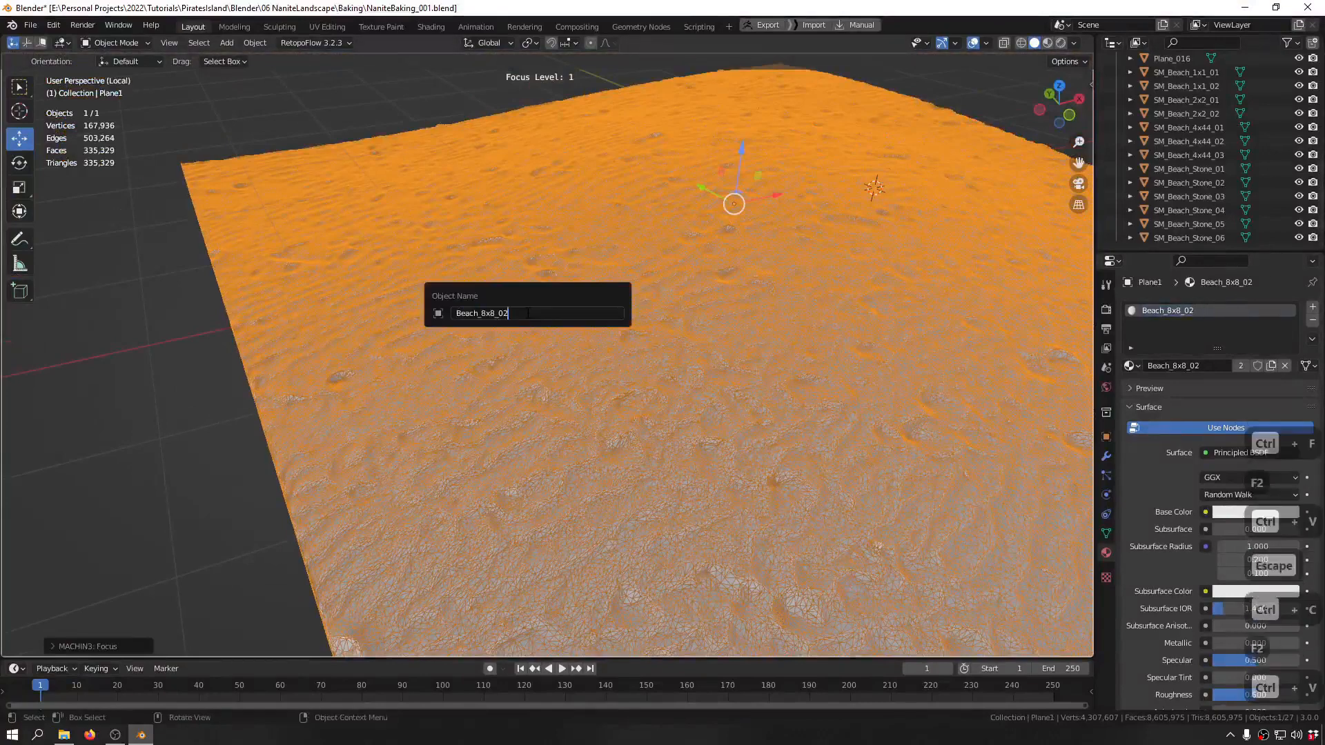
key(ctrl+Left)
text(SM_)
key(Return)
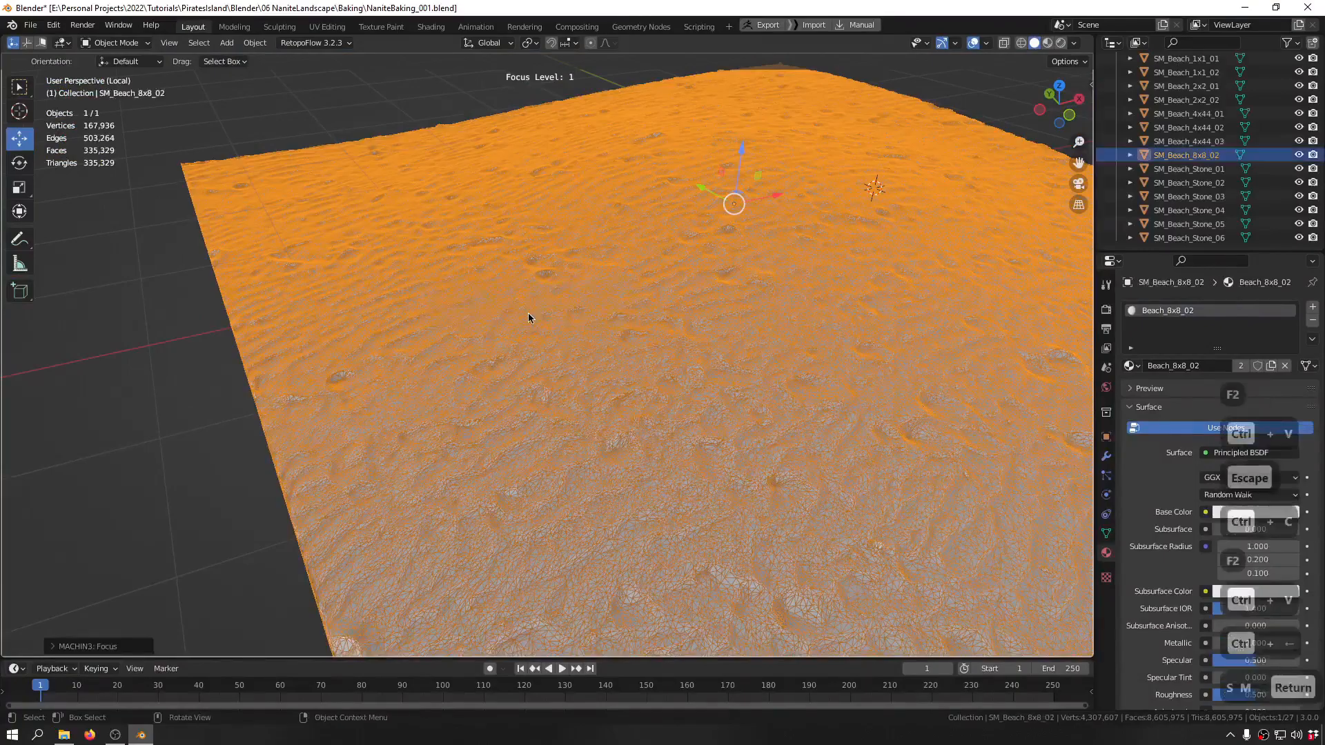
key(ctrl+f)
- Copy the material name of the tile that uses Beach_8x8, select its low-poly version and isolate it with Focus
shift+middle_drag(889, 261, 290, 367)
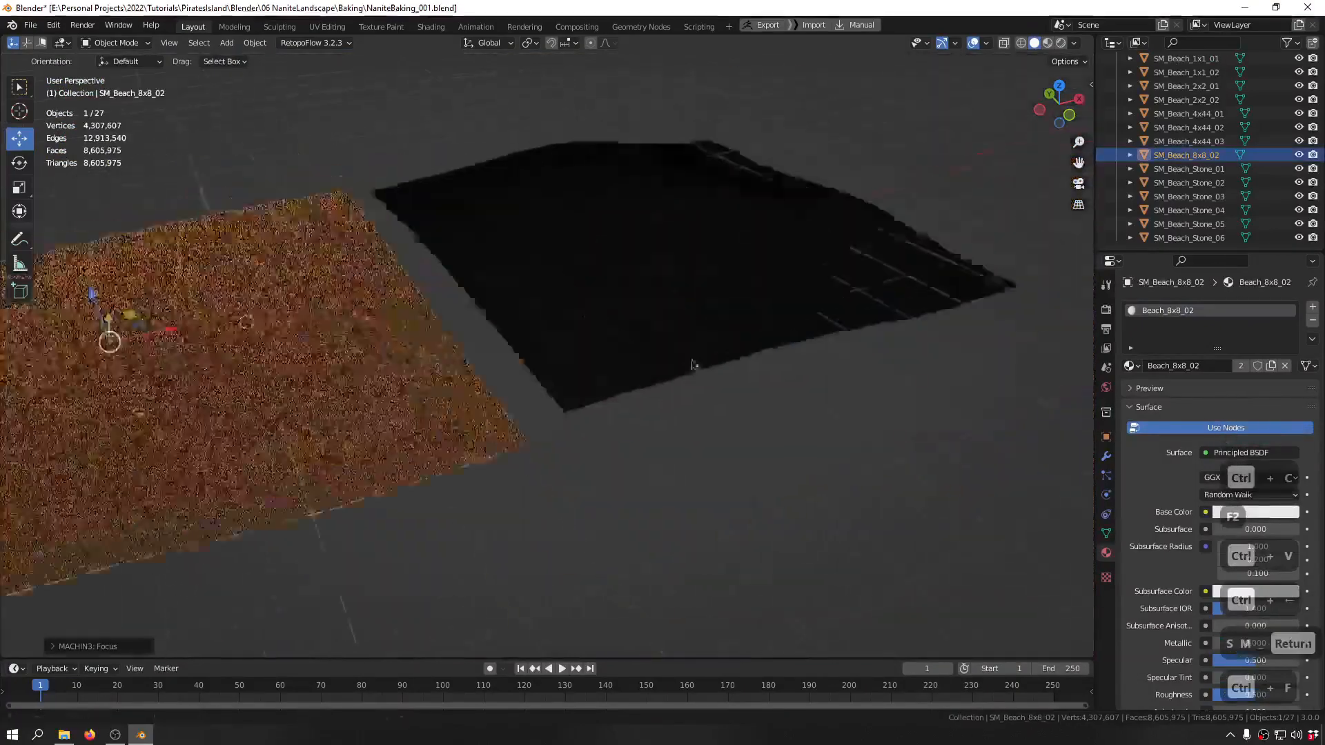
mouse_move(601, 269)
middle_down()
mouse_move(632, 319)
mouse_move(614, 268)
middle_up()
scroll(633, 319, up, 4)
click(614, 268)
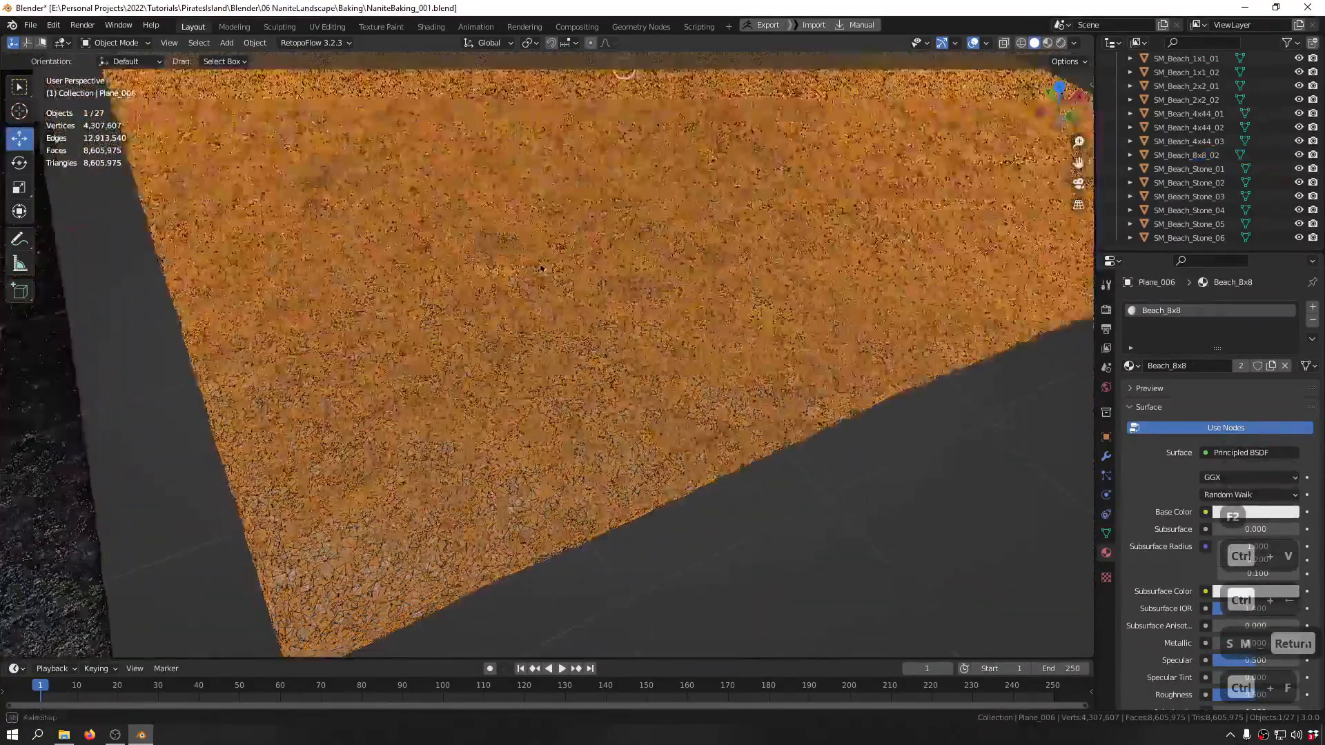
middle_drag(509, 288, 550, 245)
scroll(551, 245, down, 3)
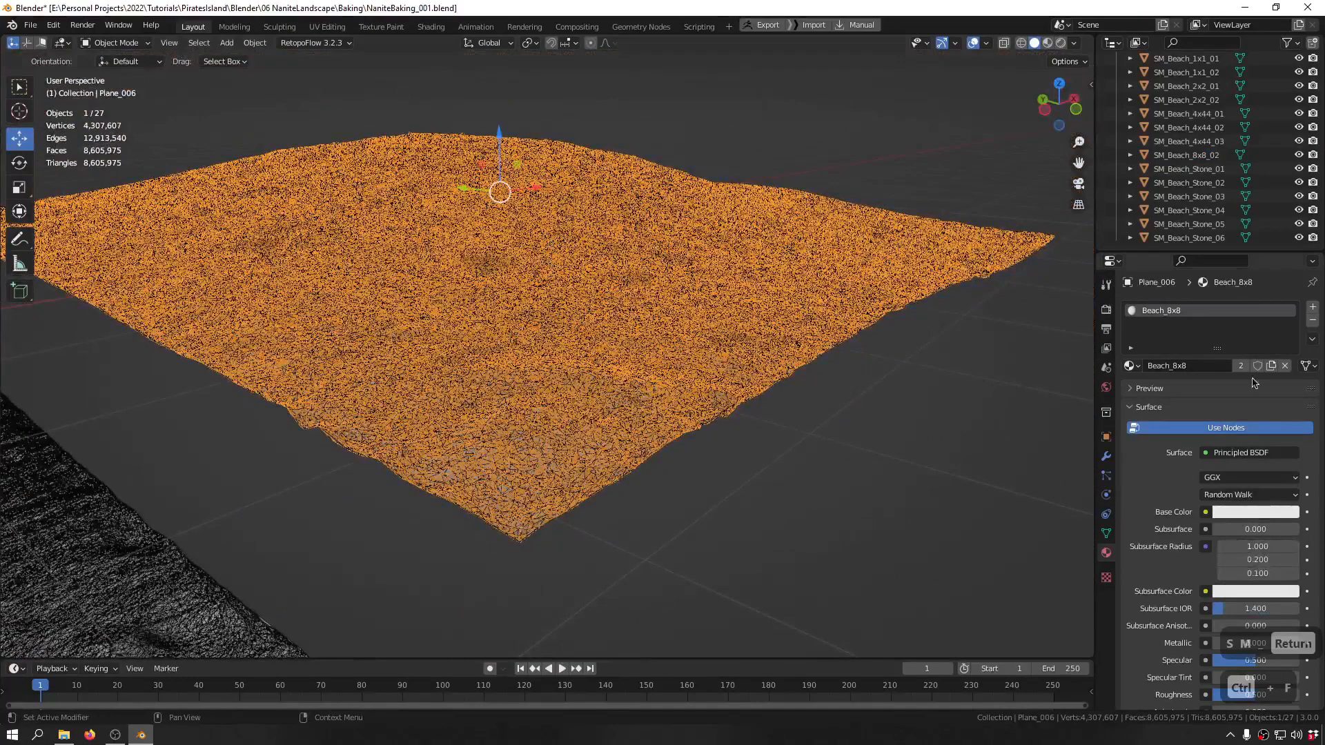
key(ctrl+c)
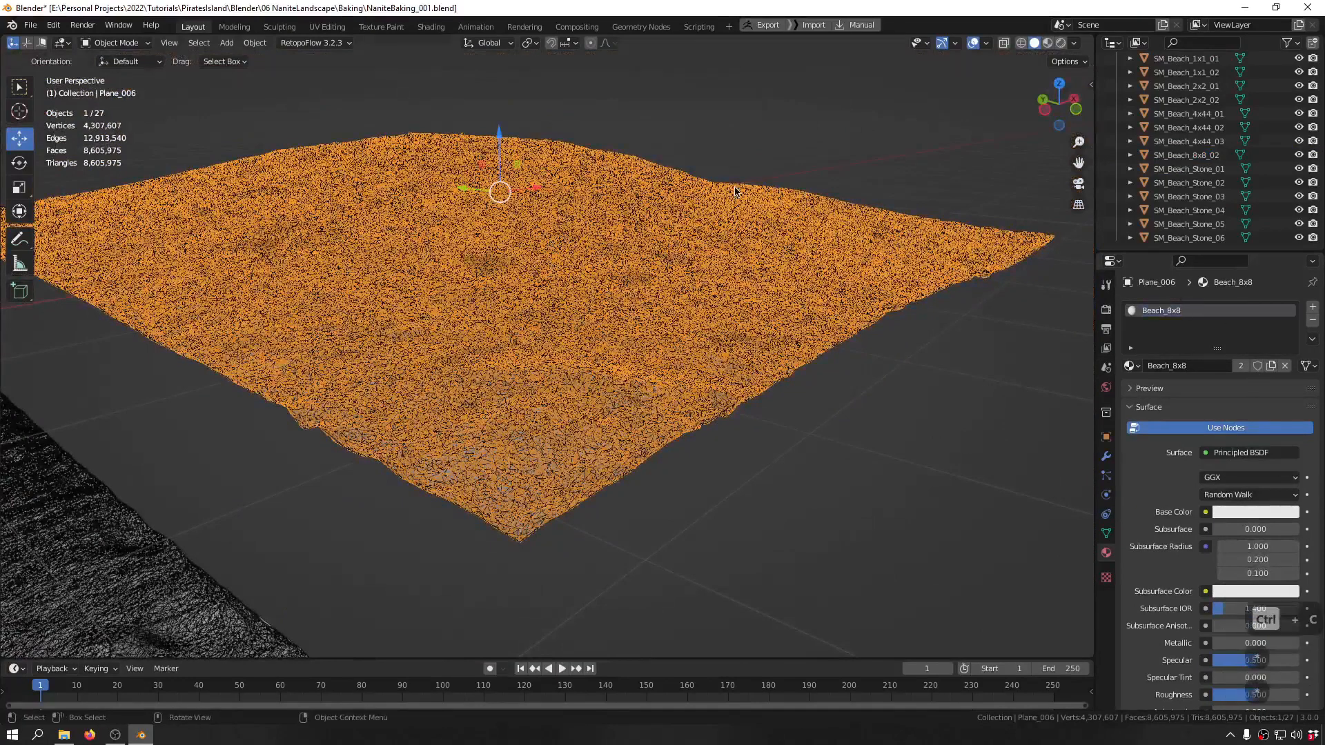
click(469, 265)
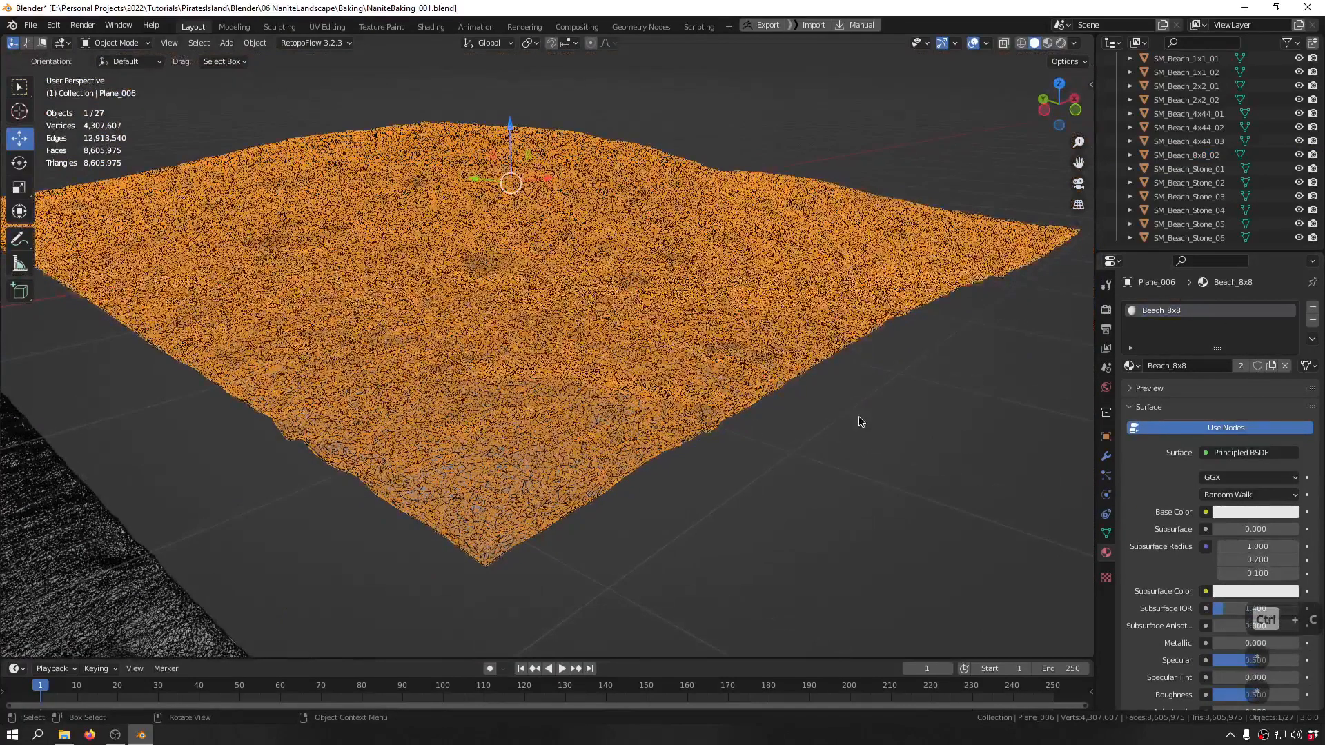
key(ctrl+f)
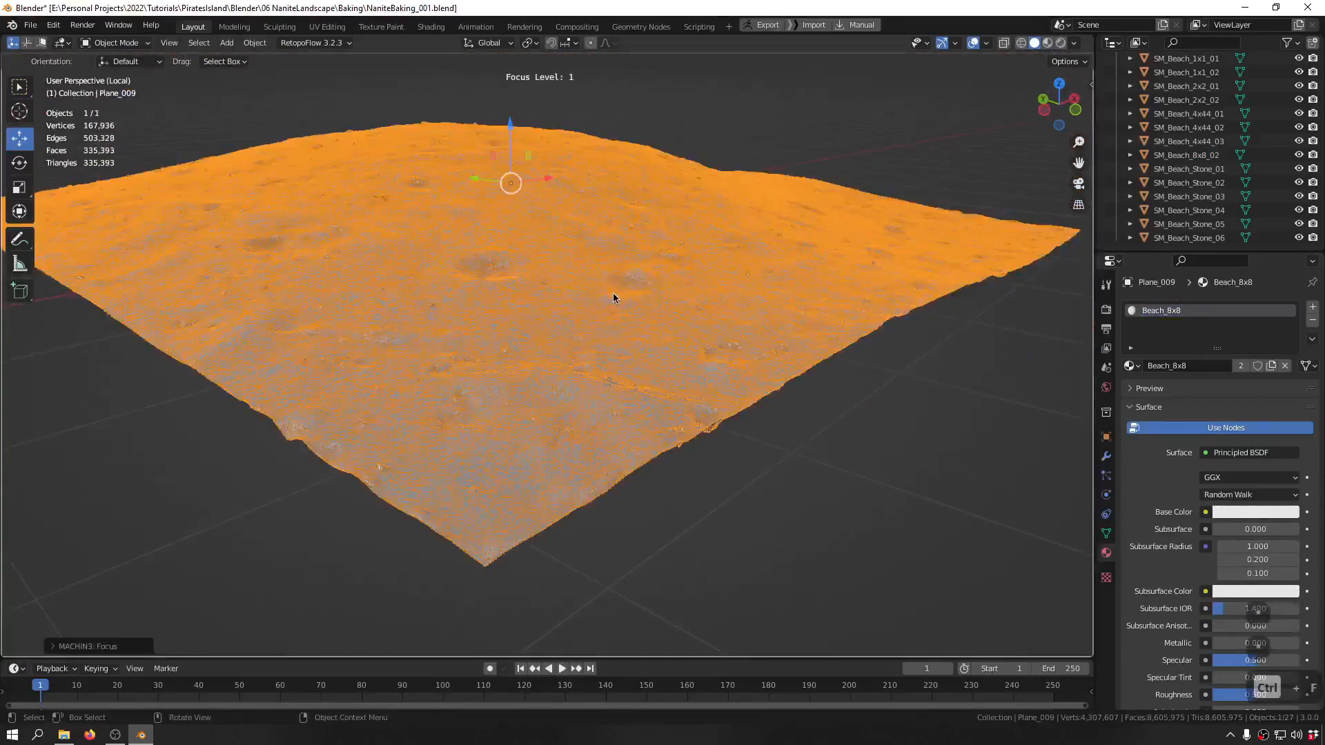
- Rename the isolated low-poly tile as SM_Beach_8x8 from the copied material name
key(F2)
key(ctrl+v)
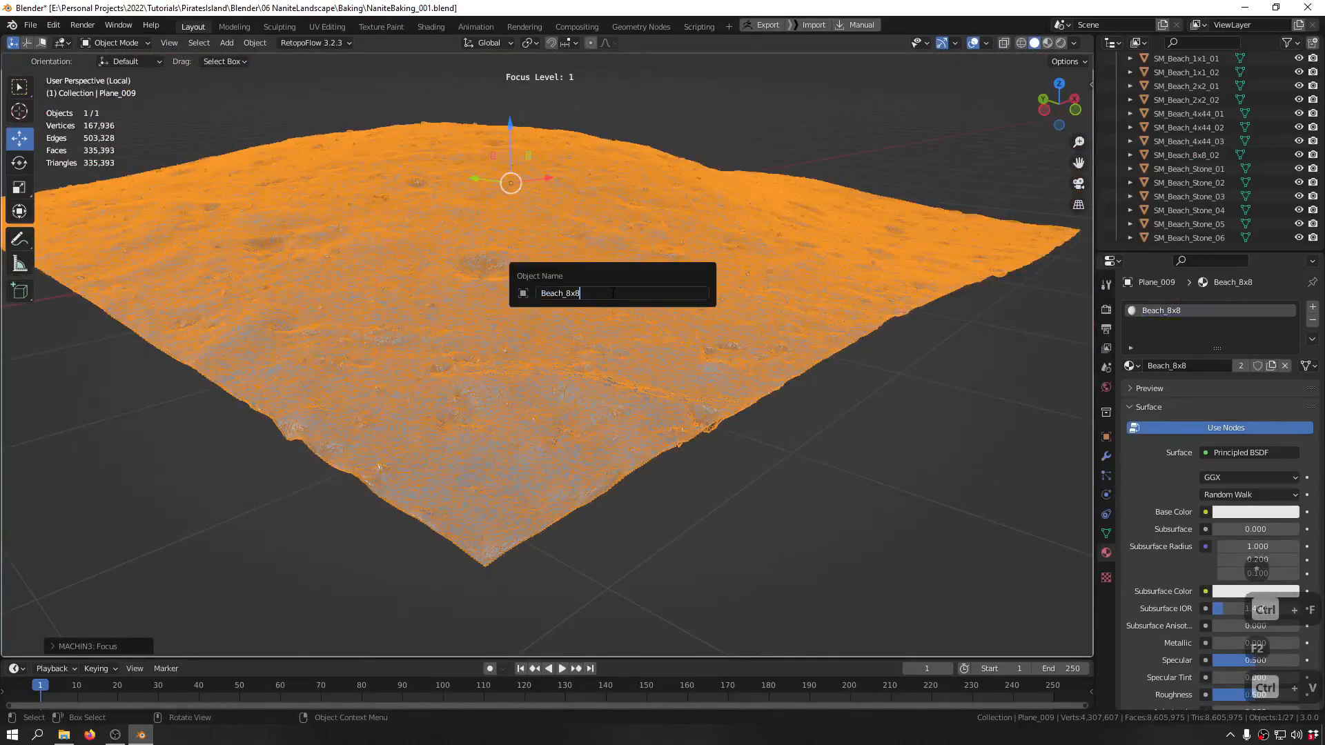
key(ctrl+Left)
text(SM)
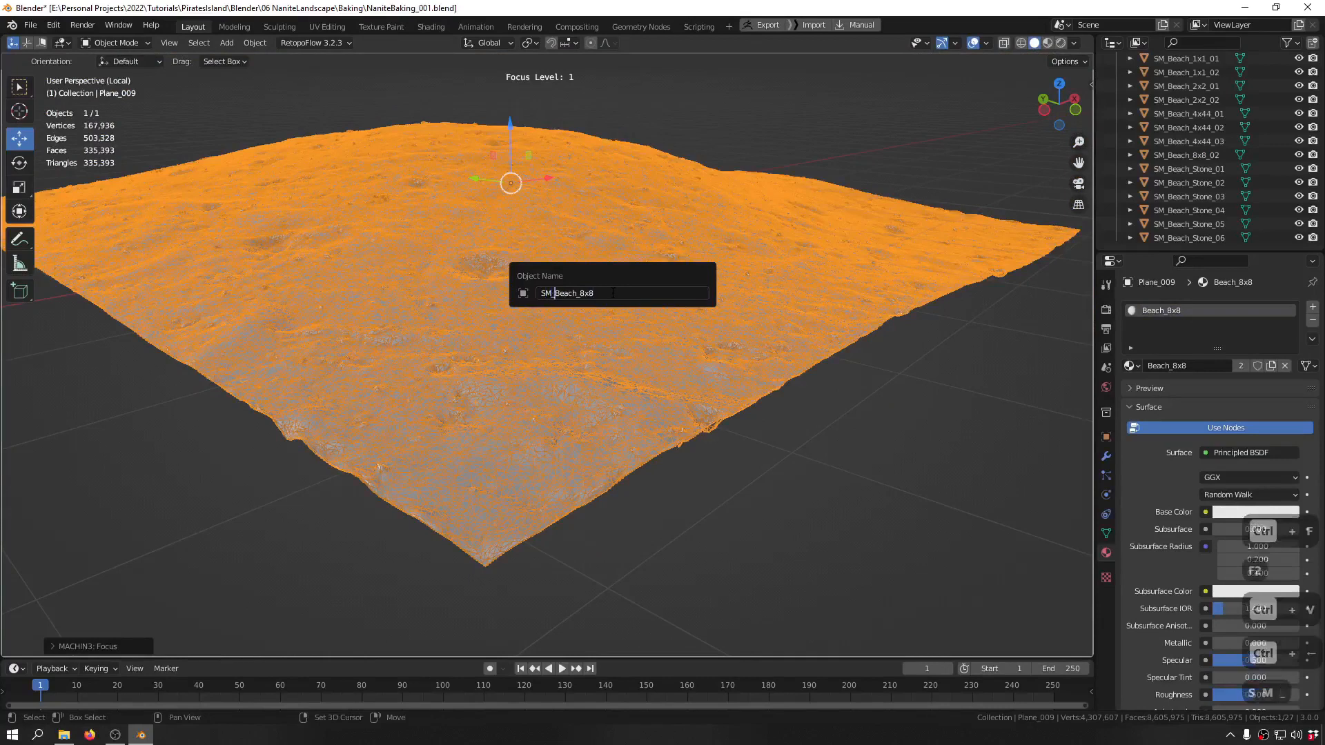
key(Return)
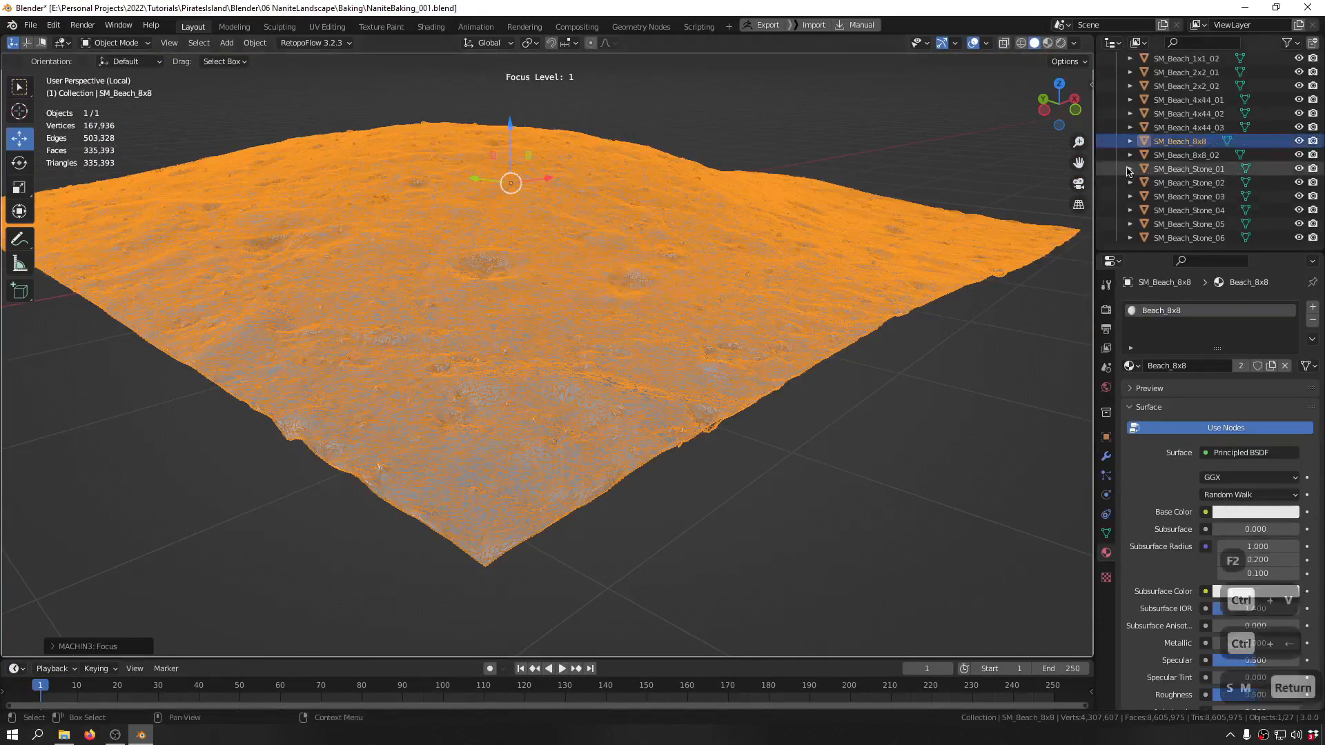
- Leave Focus and select every renamed low-poly object from SM_Beach_1x1_01 through SM_Beach_Stone_06
scroll(1145, 169, up, 10)
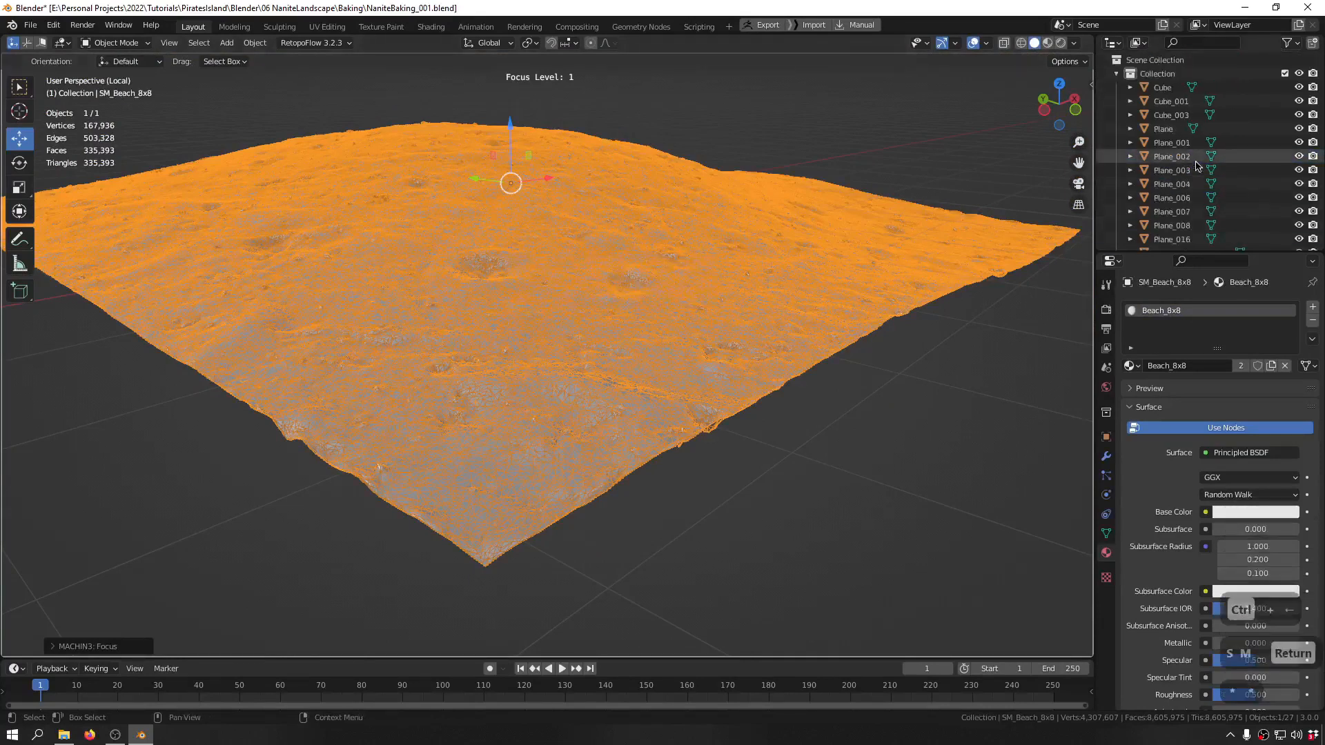
key(ctrl+f)
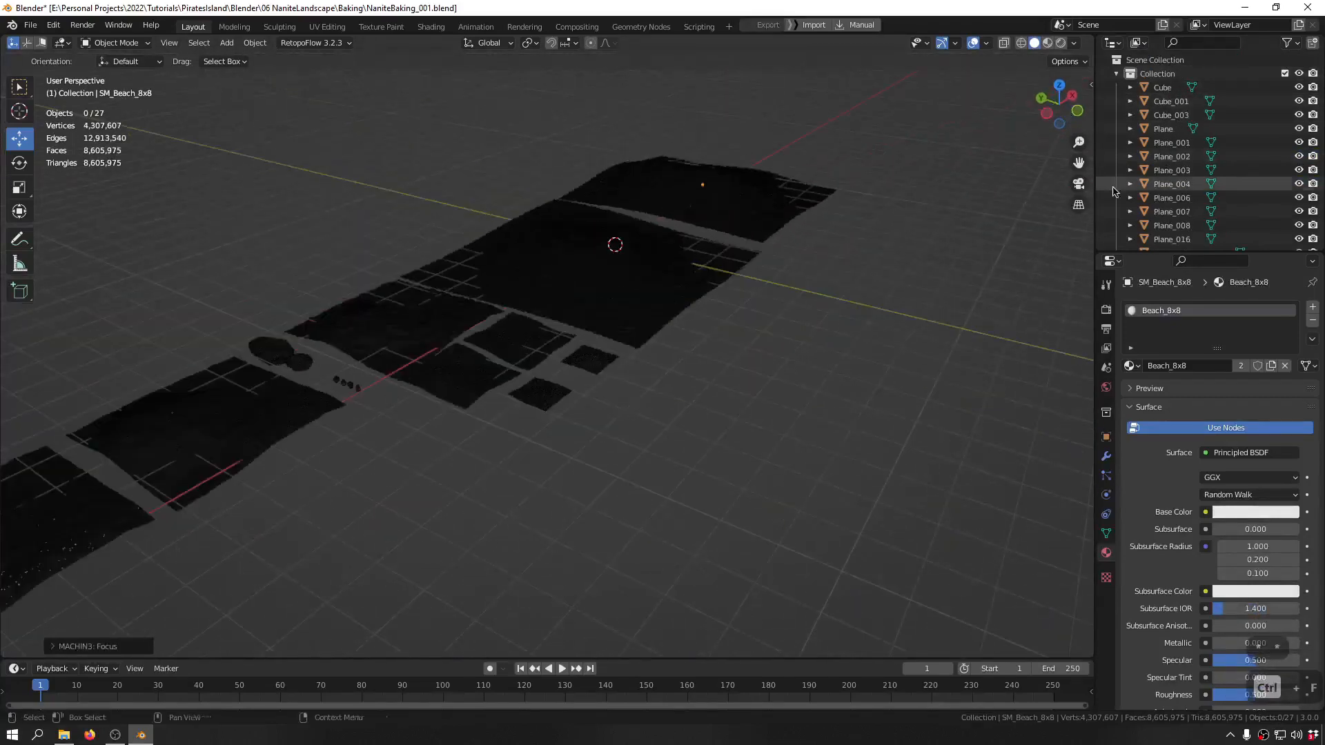
scroll(1193, 173, down, 3)
click(1187, 183)
drag(1194, 174, 1209, 239)
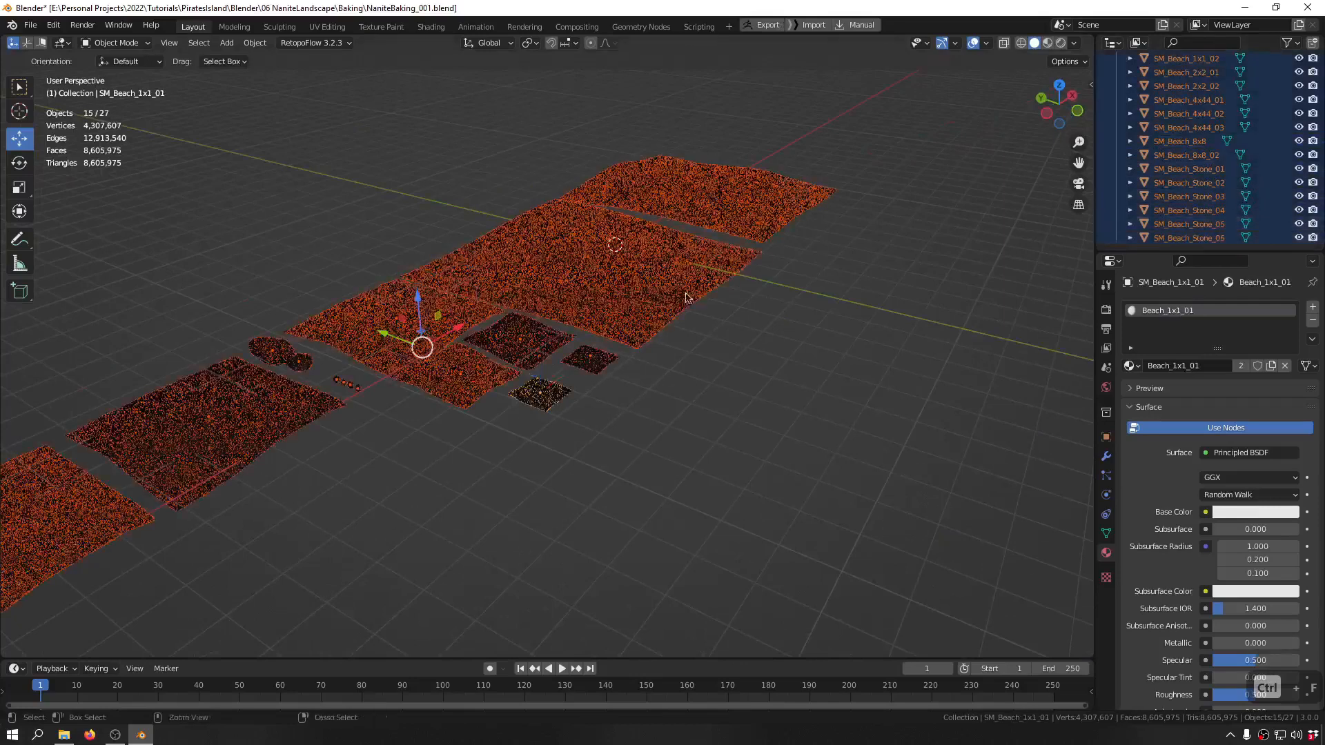
- Isolate the selected SM_ meshes with Focus and compare them with the full scene to check that the low-poly set is complete
key(ctrl+f)
shift+middle_drag(694, 386, 647, 283)
middle_drag(222, 136, 283, 216)
middle_drag(585, 320, 519, 334)
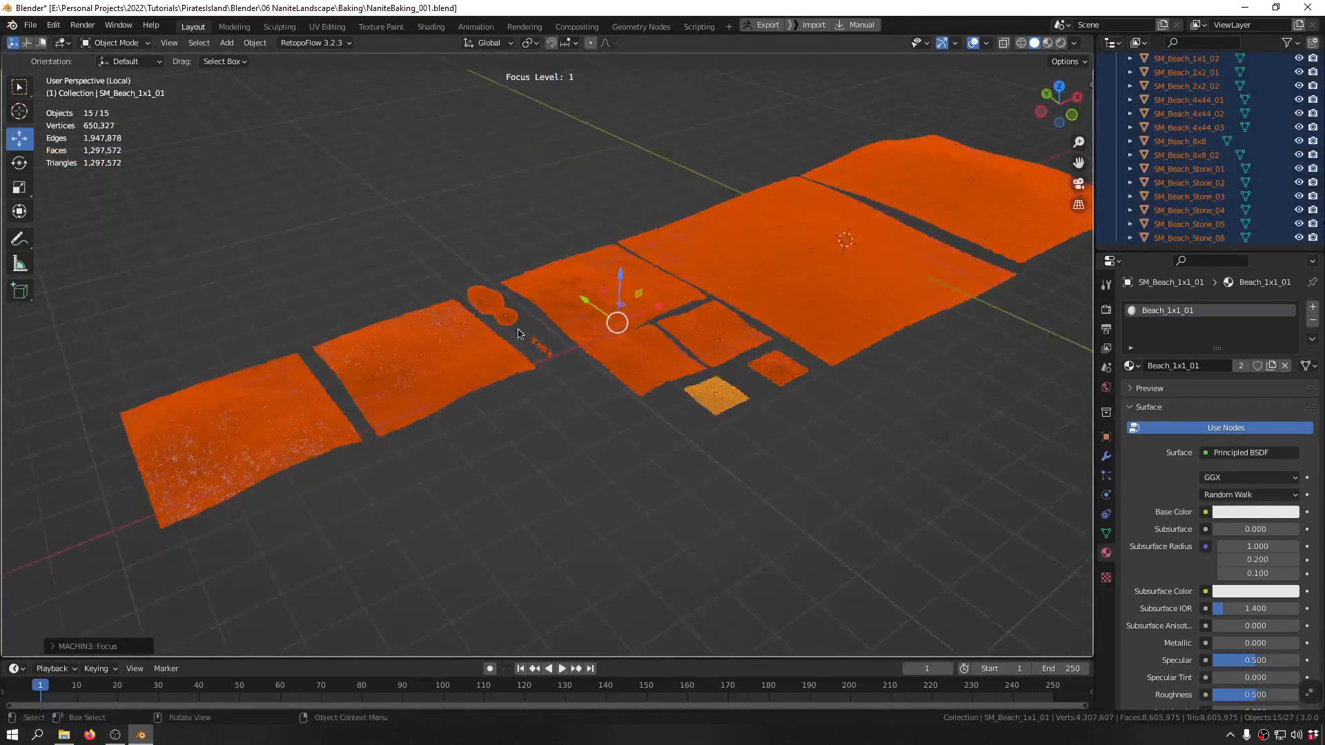
key(ctrl+f)
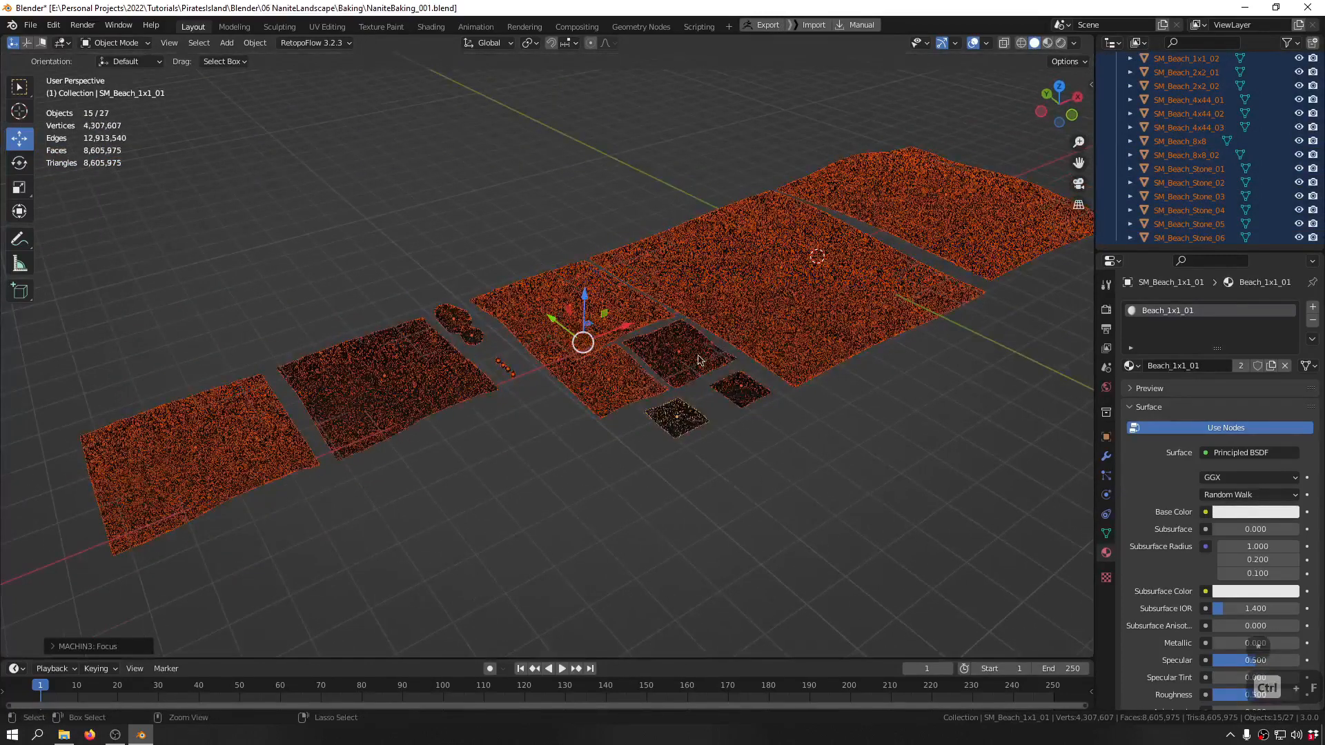
key(ctrl+f)
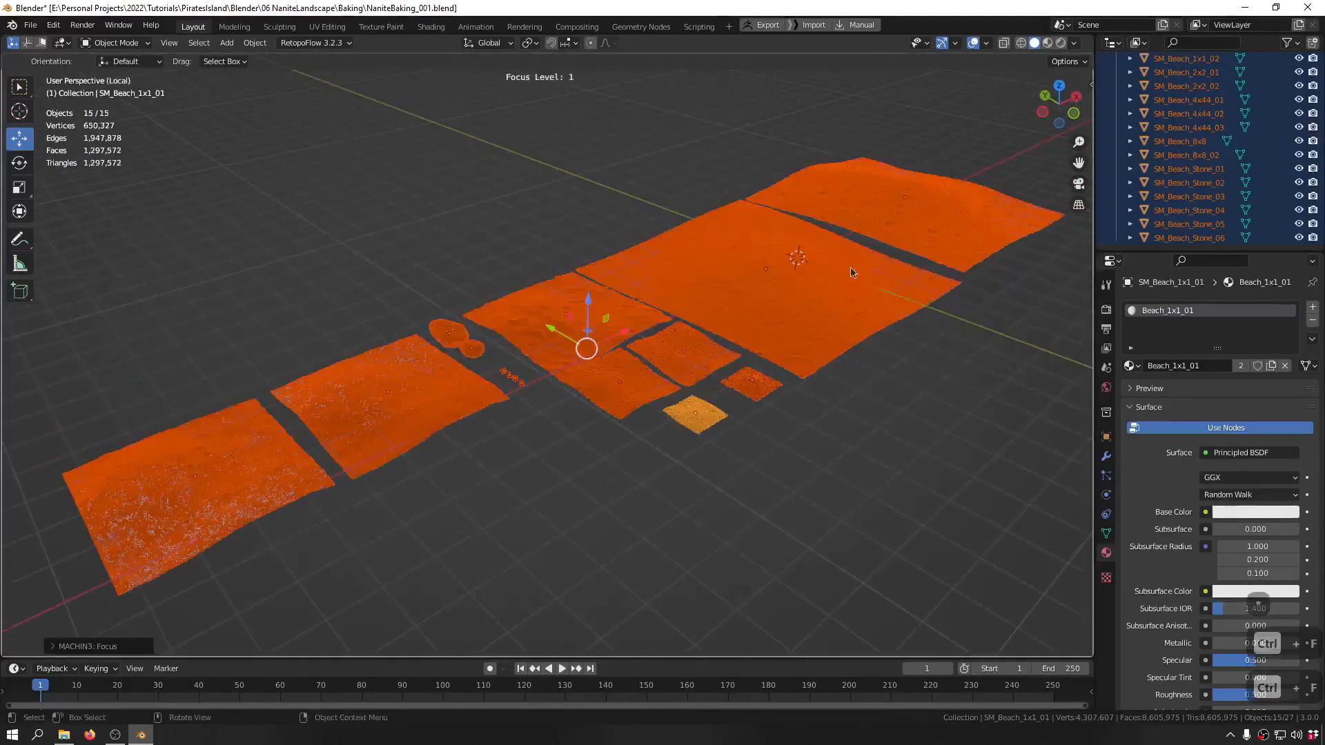
- Move the selected low-poly meshes into a new collection named Lowpoly
key(m)
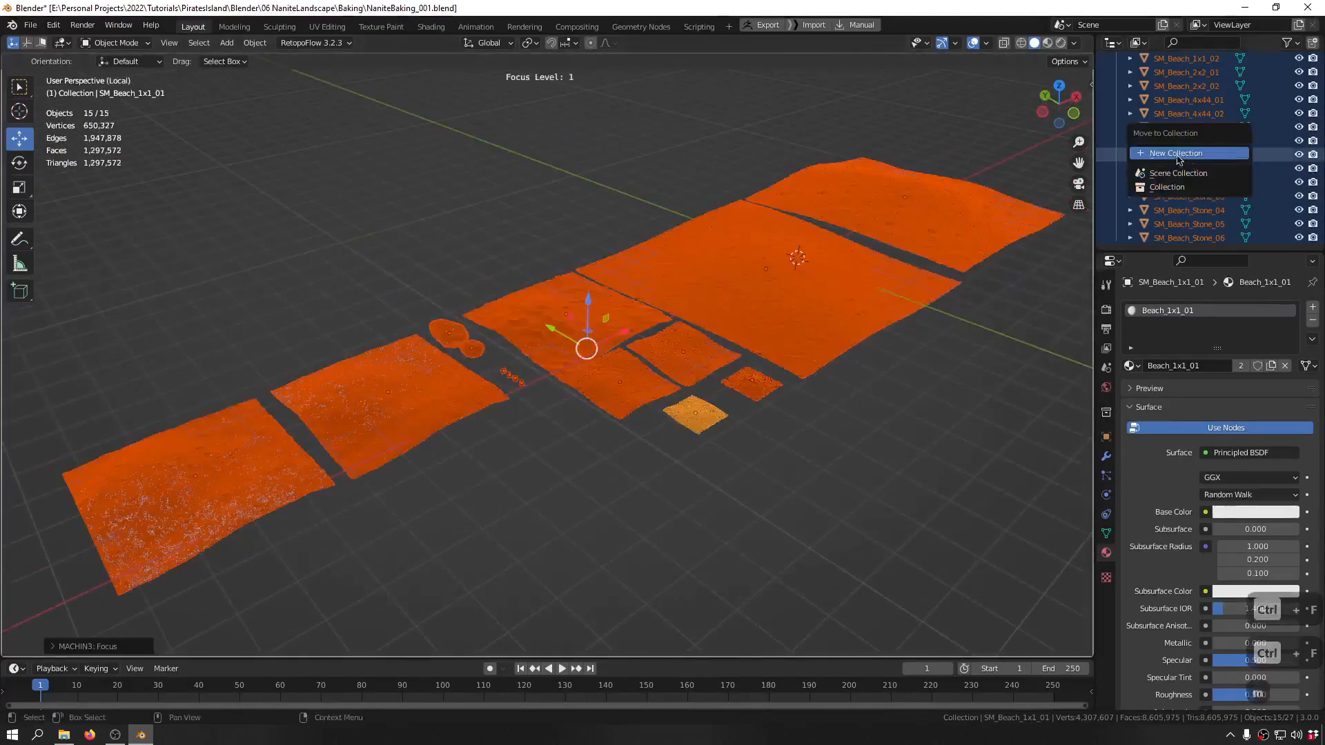
click(1178, 153)
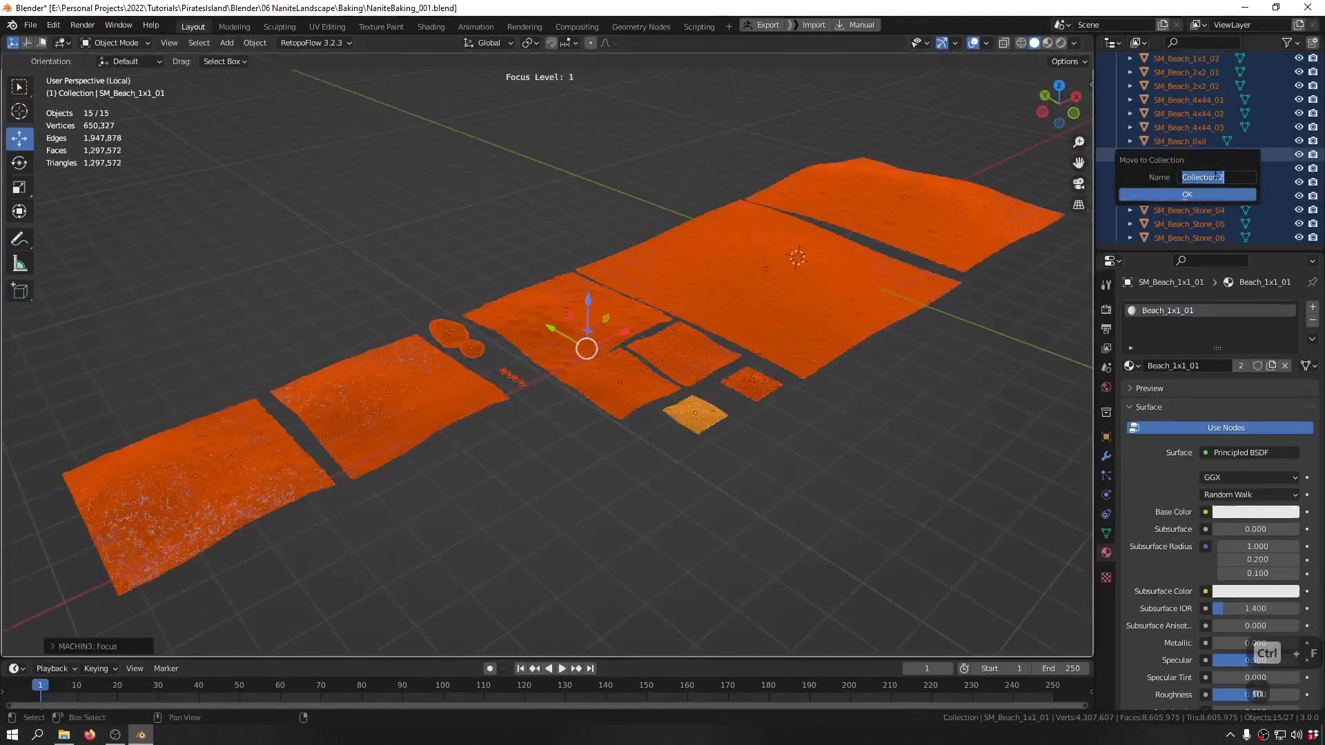
text(Lowpoly)
key(Return)
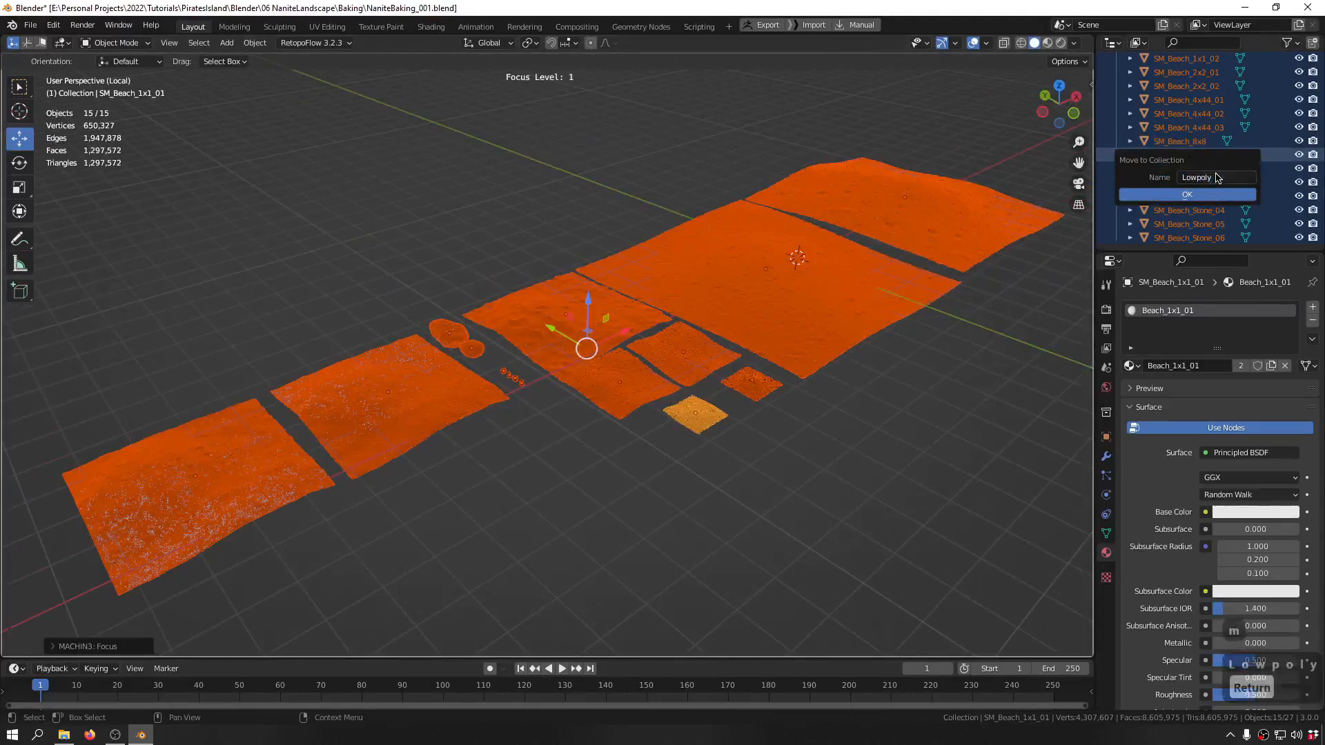
key(Return)
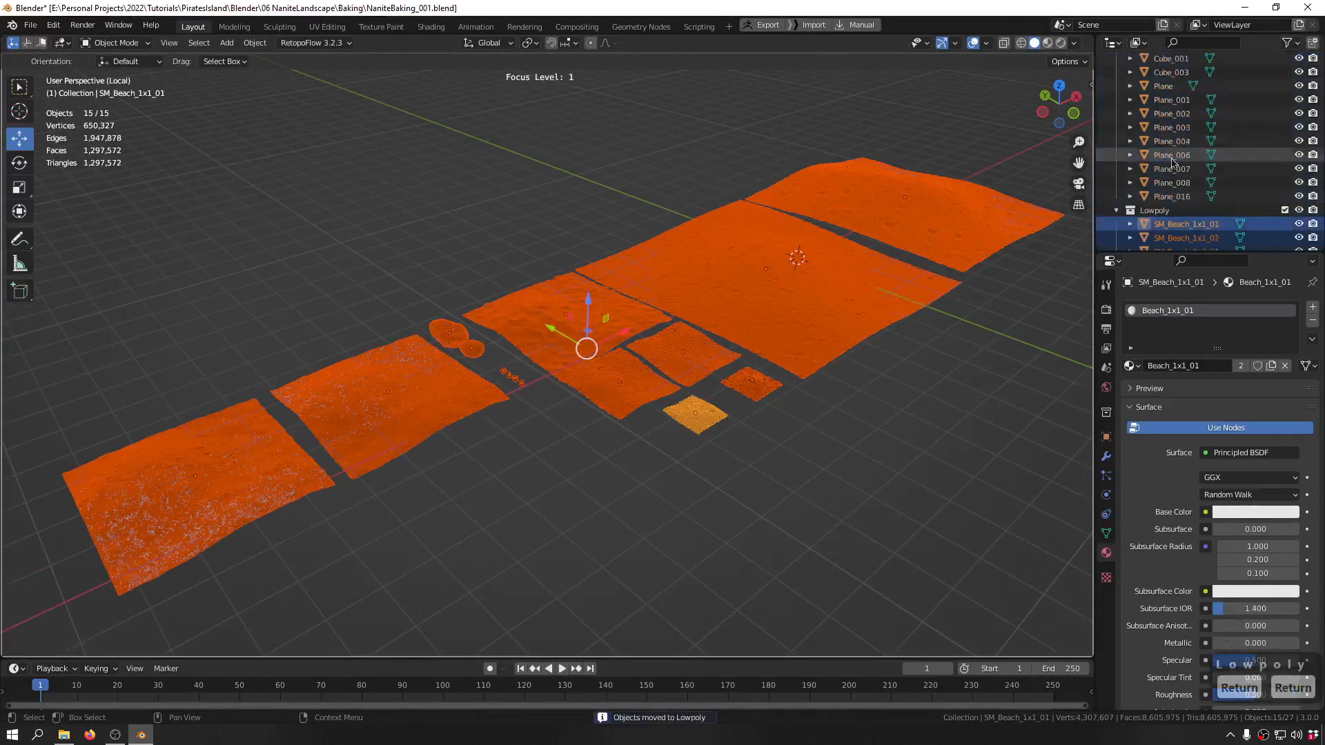
- Add Plane_016 to the selected low-poly meshes and check the combined selection in Focus
ctrl+click(1177, 197)
scroll(1185, 103, up, 3)
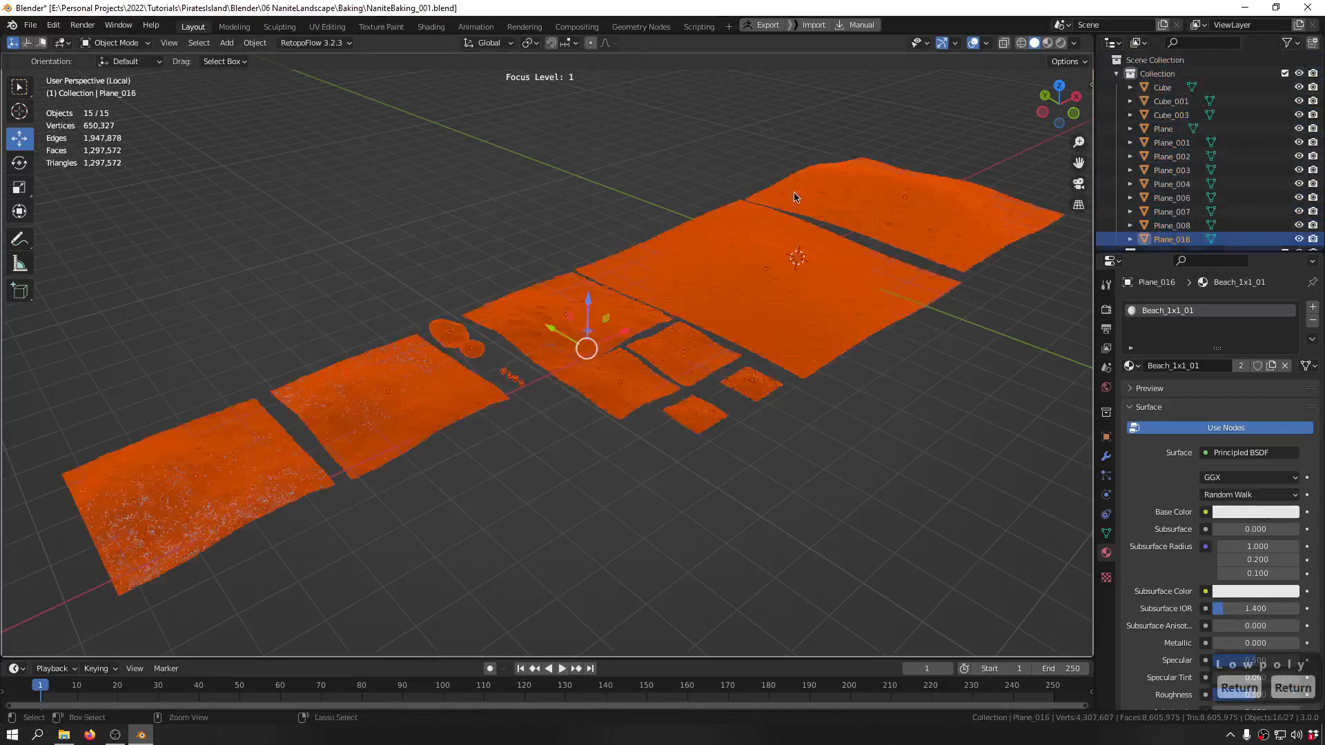
key(ctrl+f)
key(ctrl+f)
middle_drag(690, 194, 635, 182)
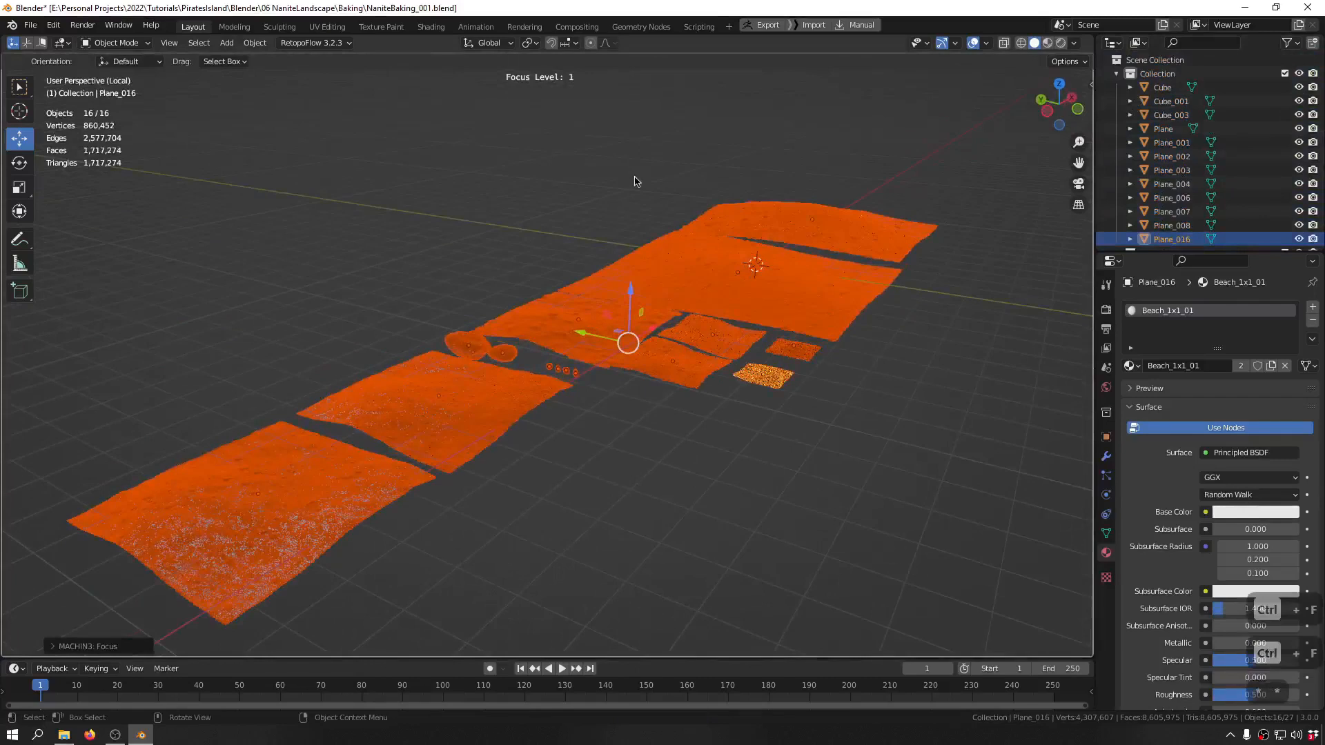
- Try to select the high-poly objects from Cube through Plane_016 and isolate them with Focus
click(1177, 90)
click(1177, 89)
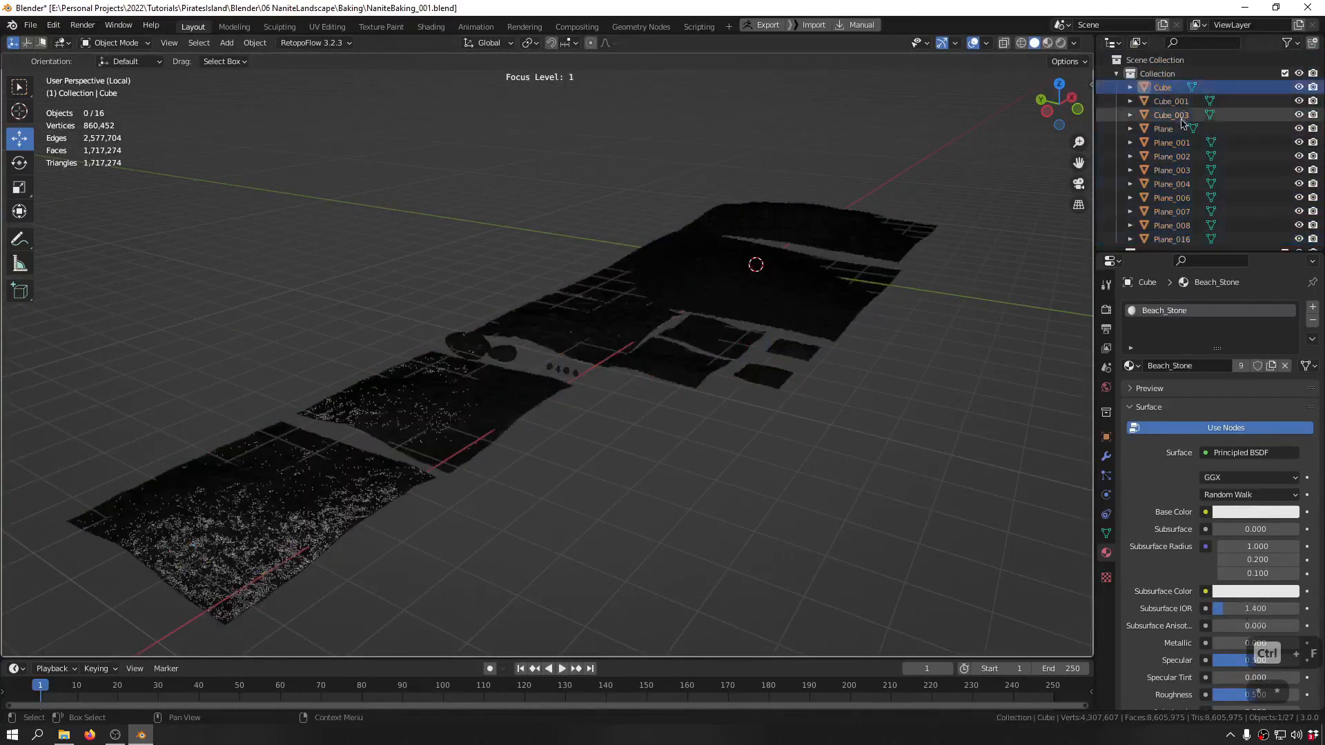
scroll(1181, 125, down, 2)
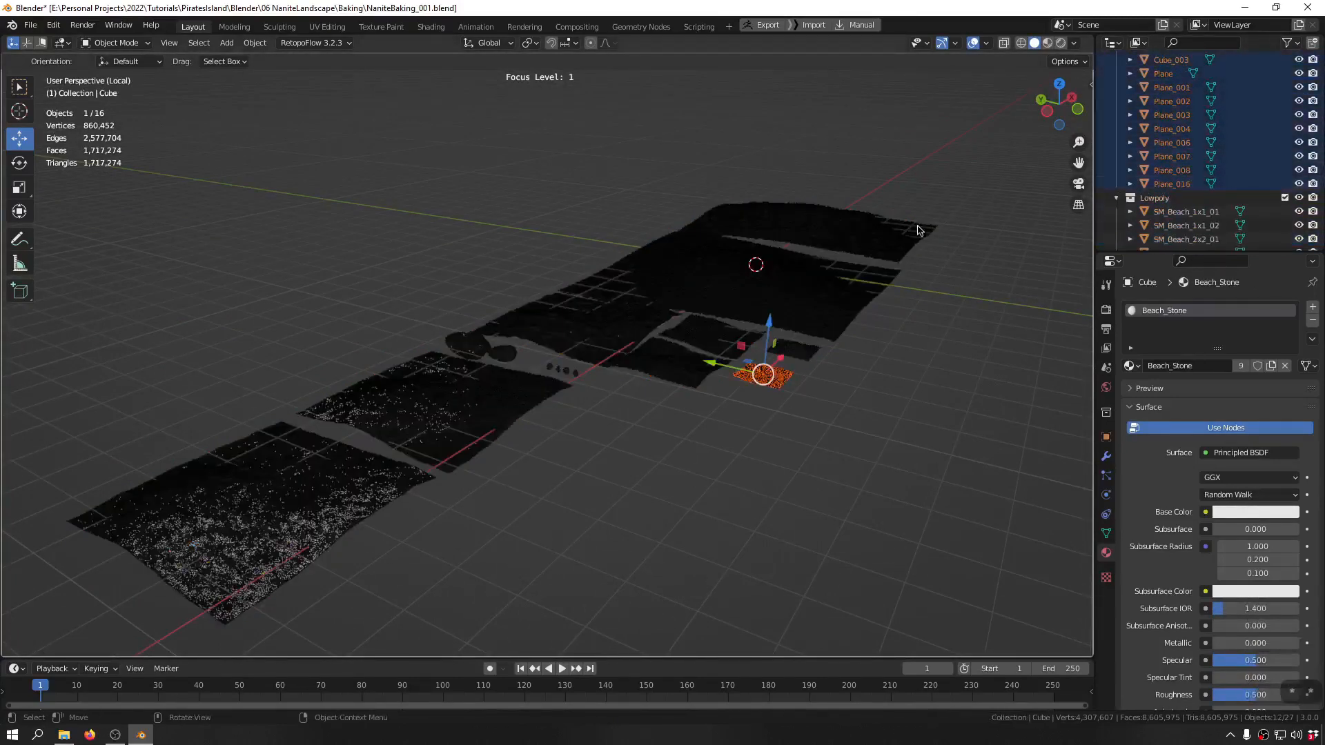
scroll(925, 228, up, 2)
scroll(928, 224, up, 2)
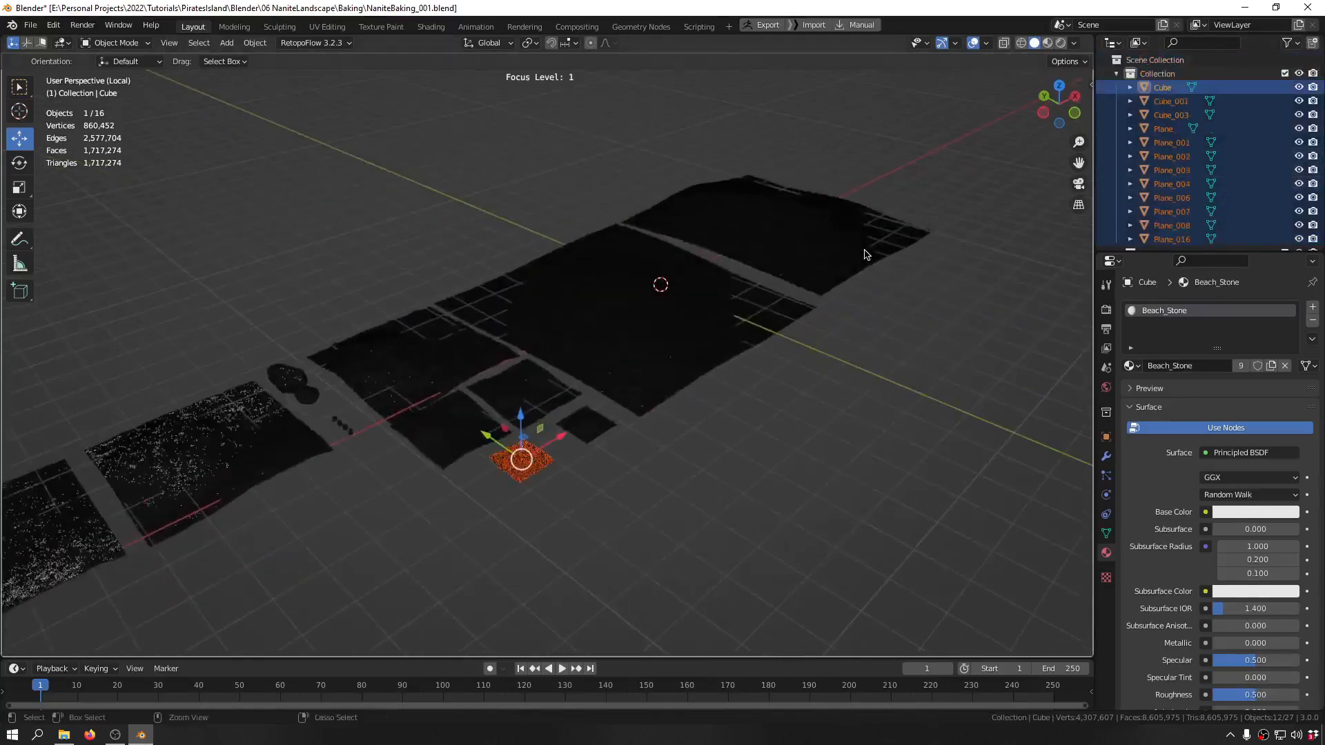
key(ctrl+f)
key(ctrl+f)
click(923, 337)
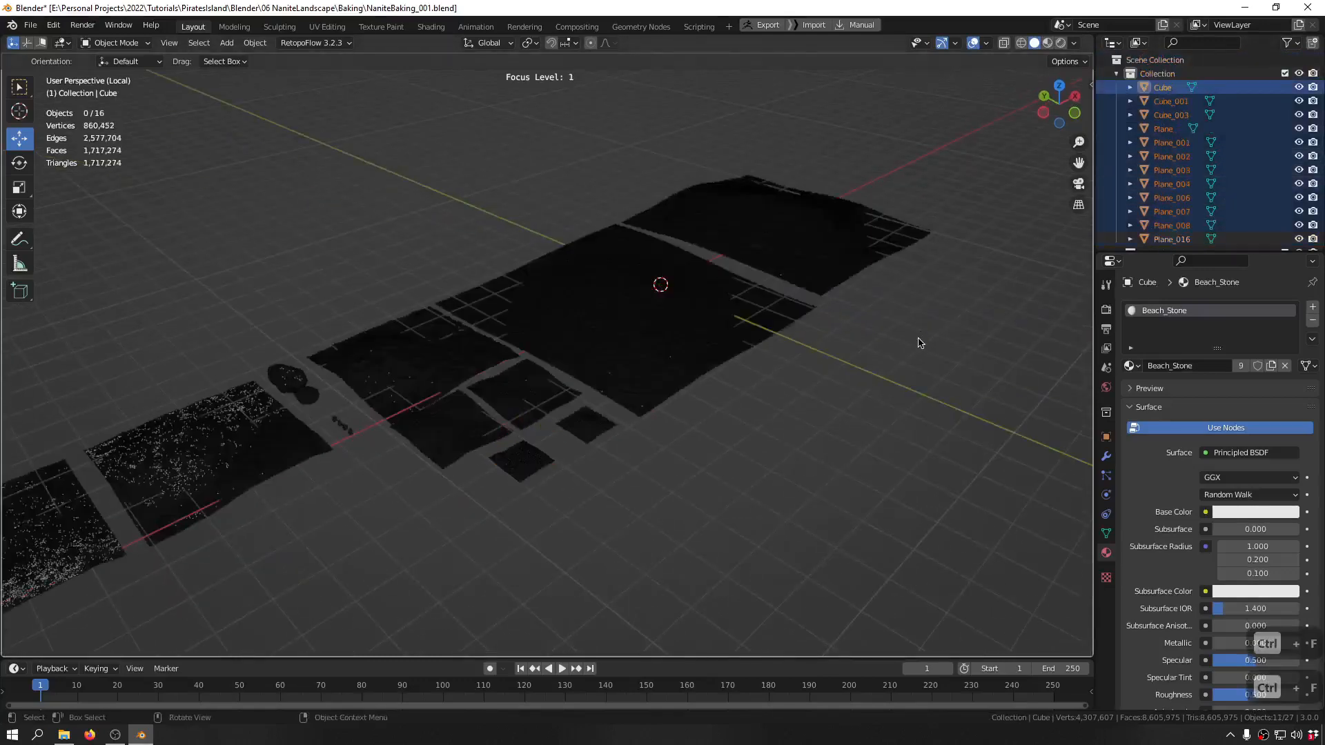
key(ctrl+f)
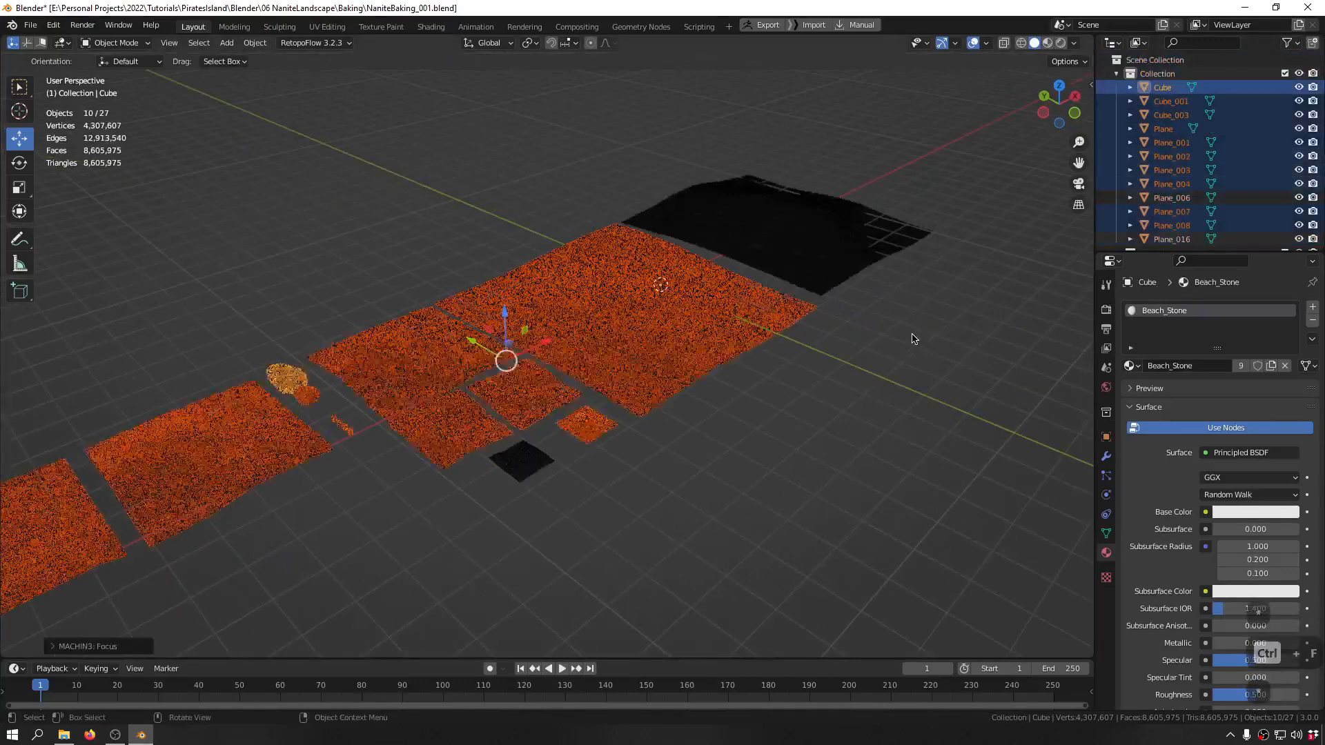
- Select all high-poly objects from Plane_016 up to Cube in the full scene and isolate them with Focus
click(1181, 239)
scroll(1182, 245, down, 5)
scroll(1186, 228, up, 5)
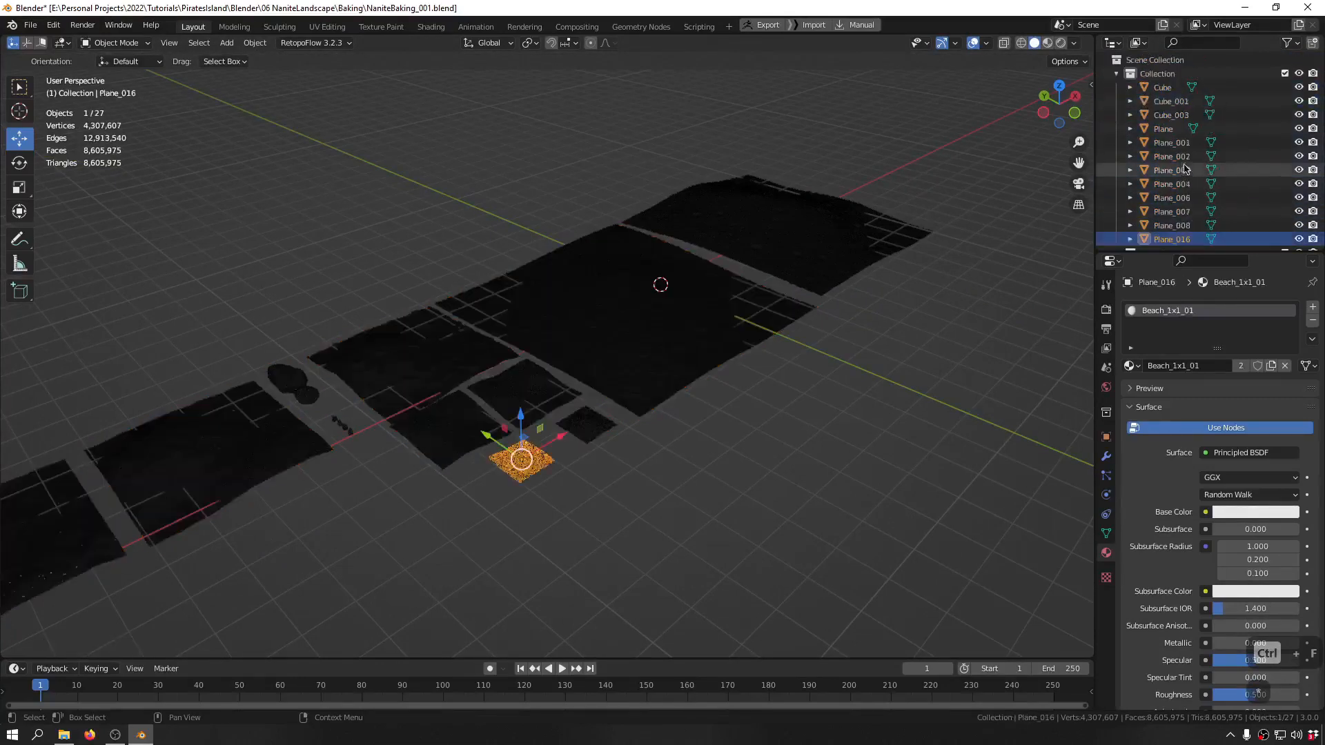
shift+click(1163, 88)
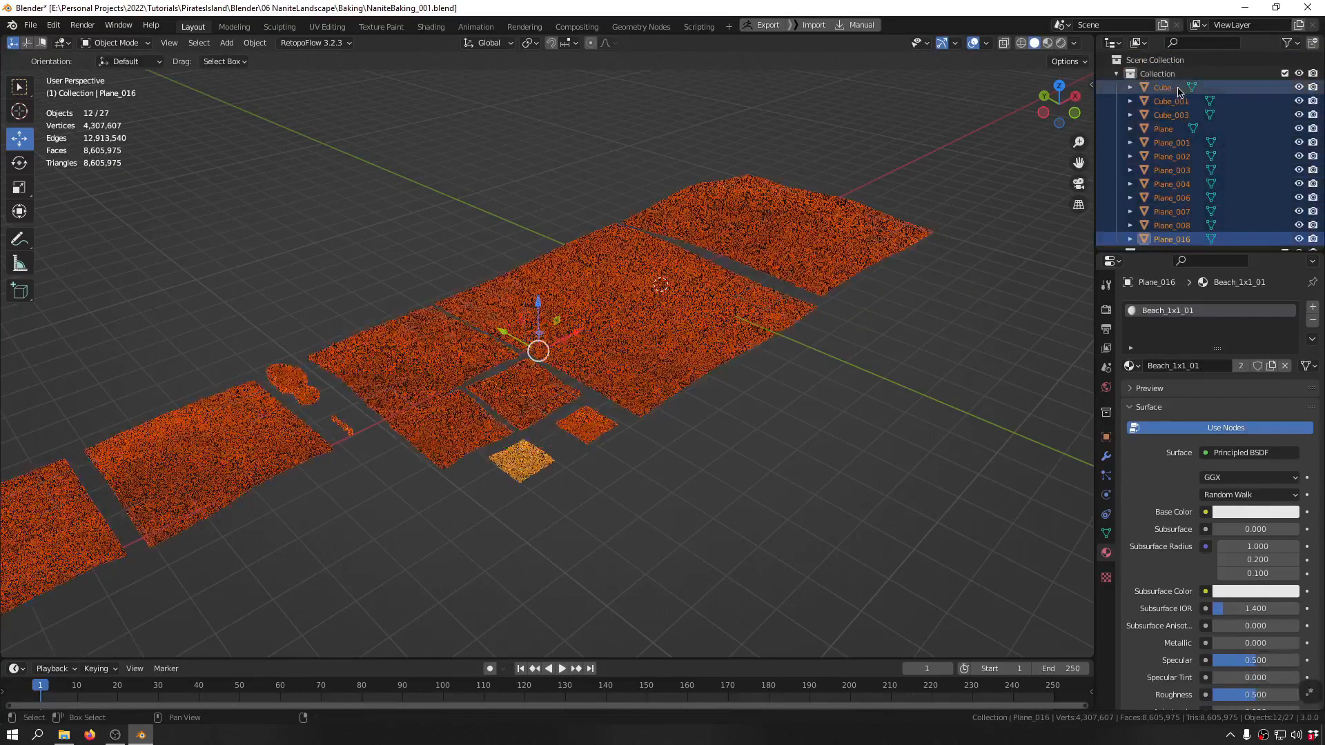
key(ctrl+f)
mouse_move(417, 260)
middle_down()
mouse_move(470, 201)
mouse_move(538, 216)
mouse_move(435, 241)
middle_up()
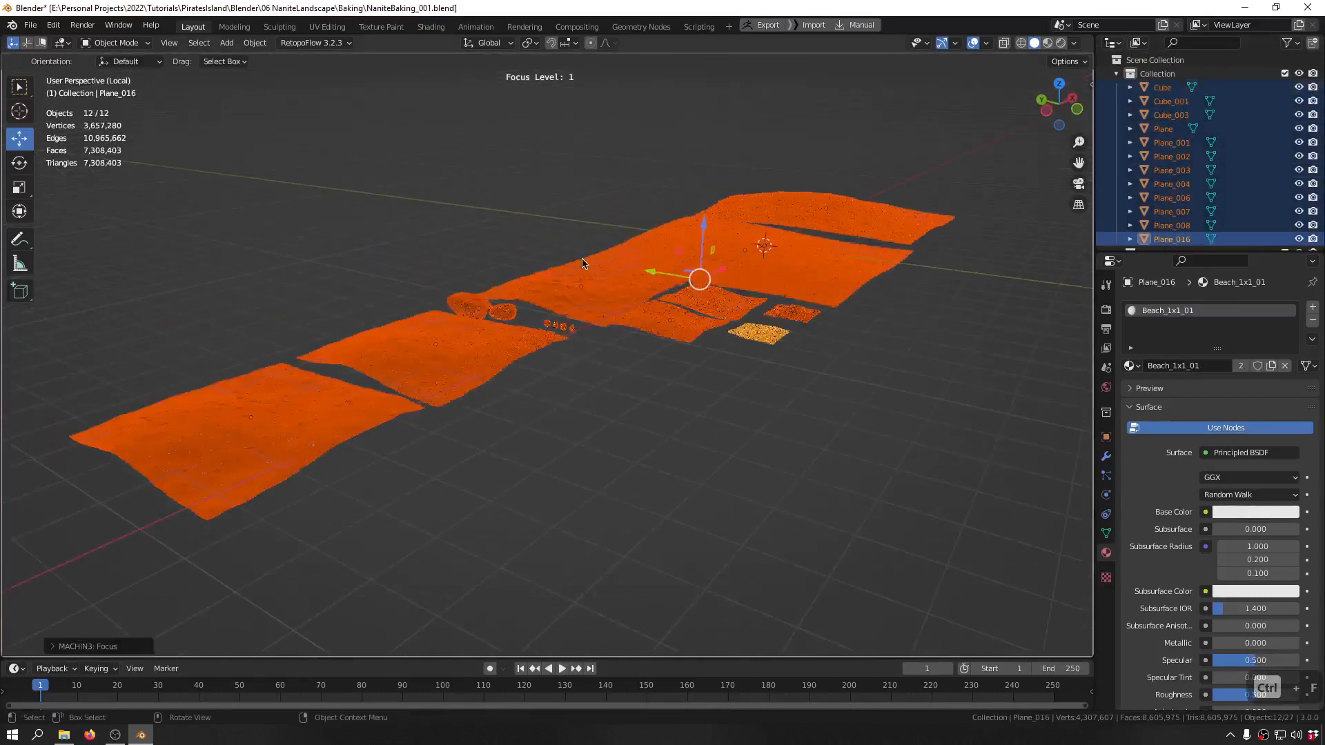
- Move the selected high-poly objects into a new collection named Highpoly
key(m)
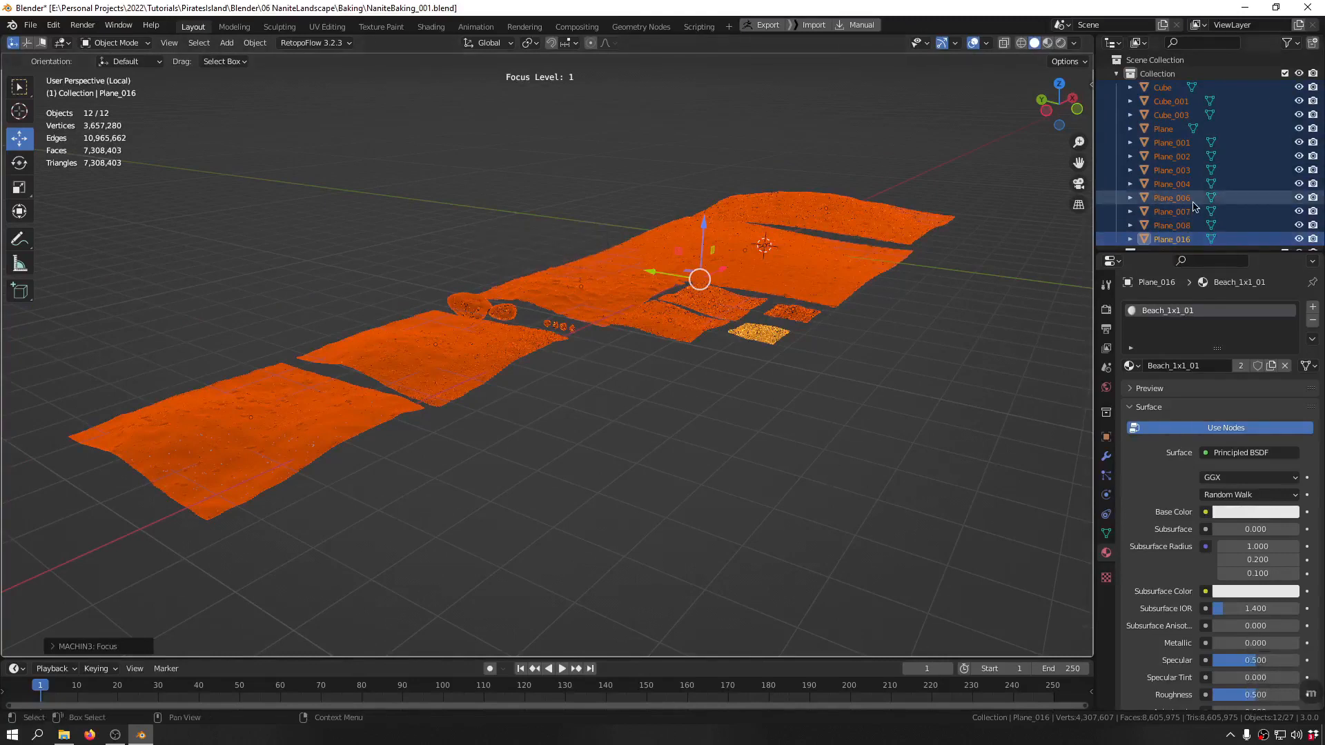
key(m)
key(Escape)
key(m)
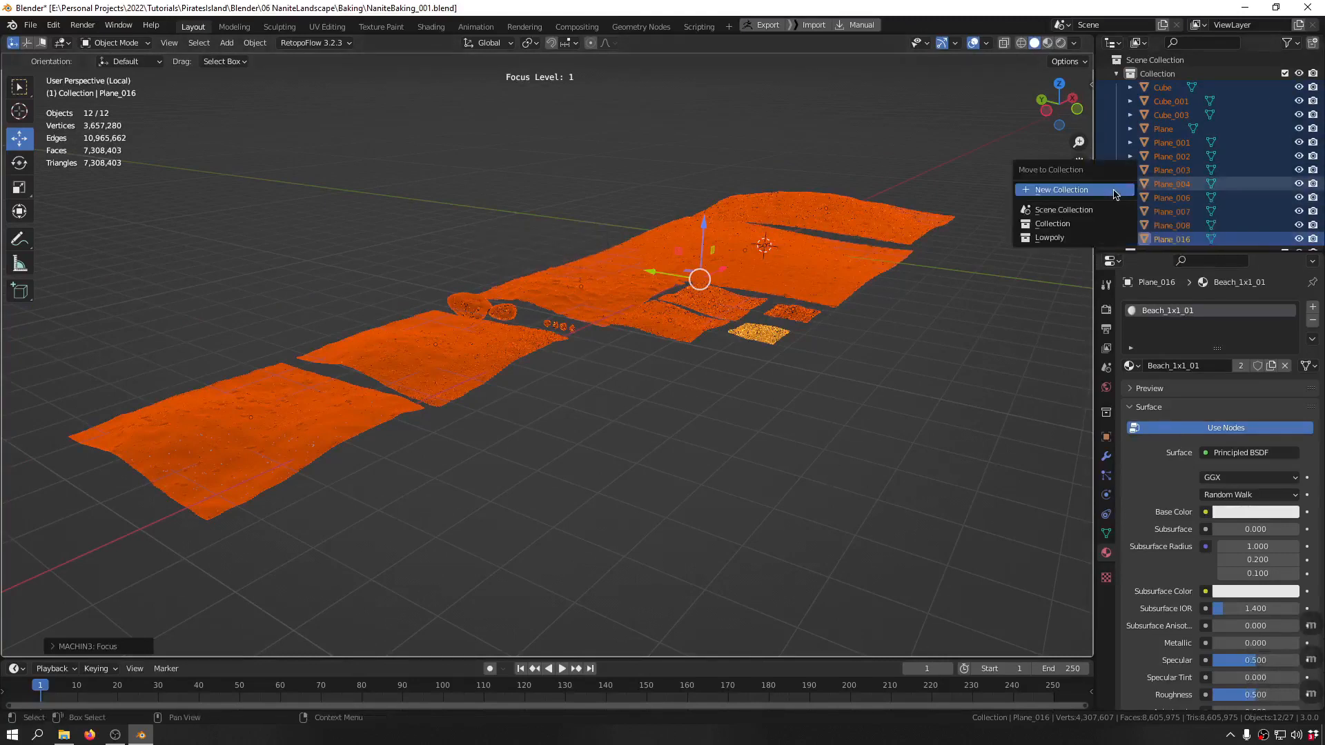
click(1116, 191)
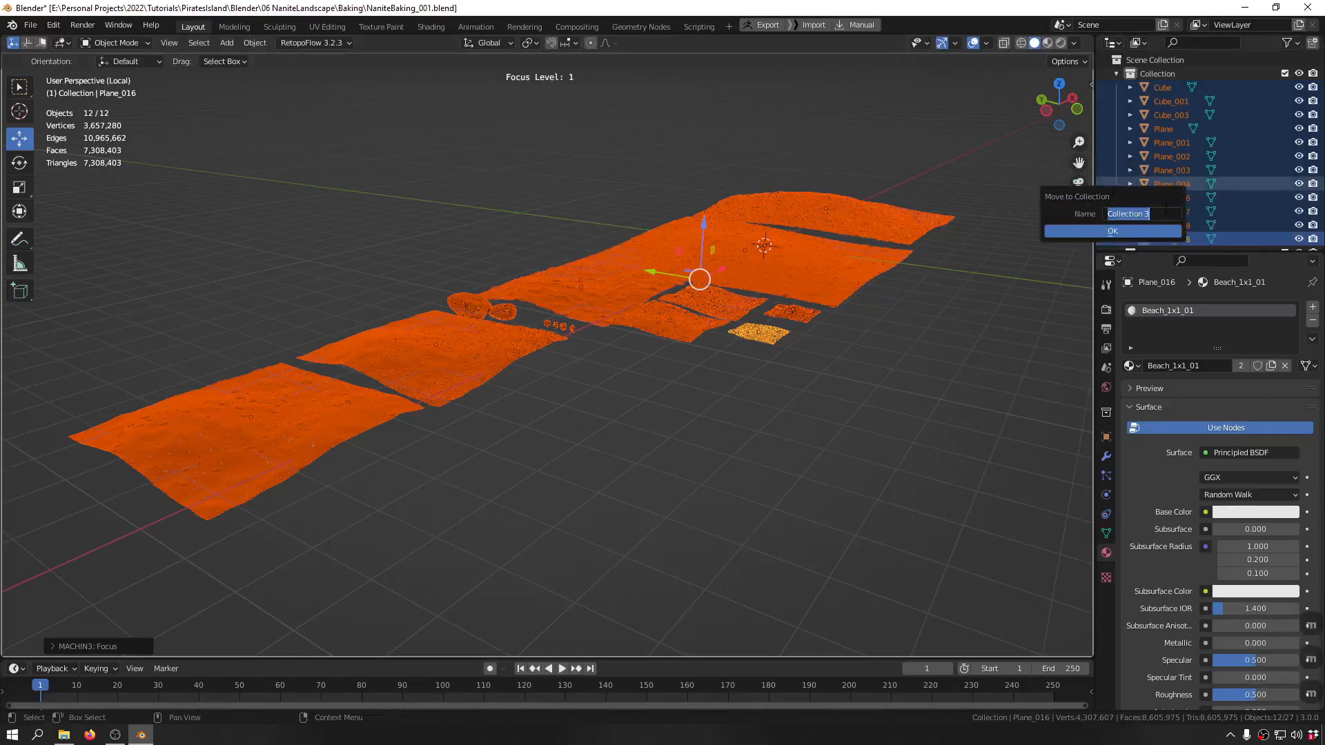
text(High)
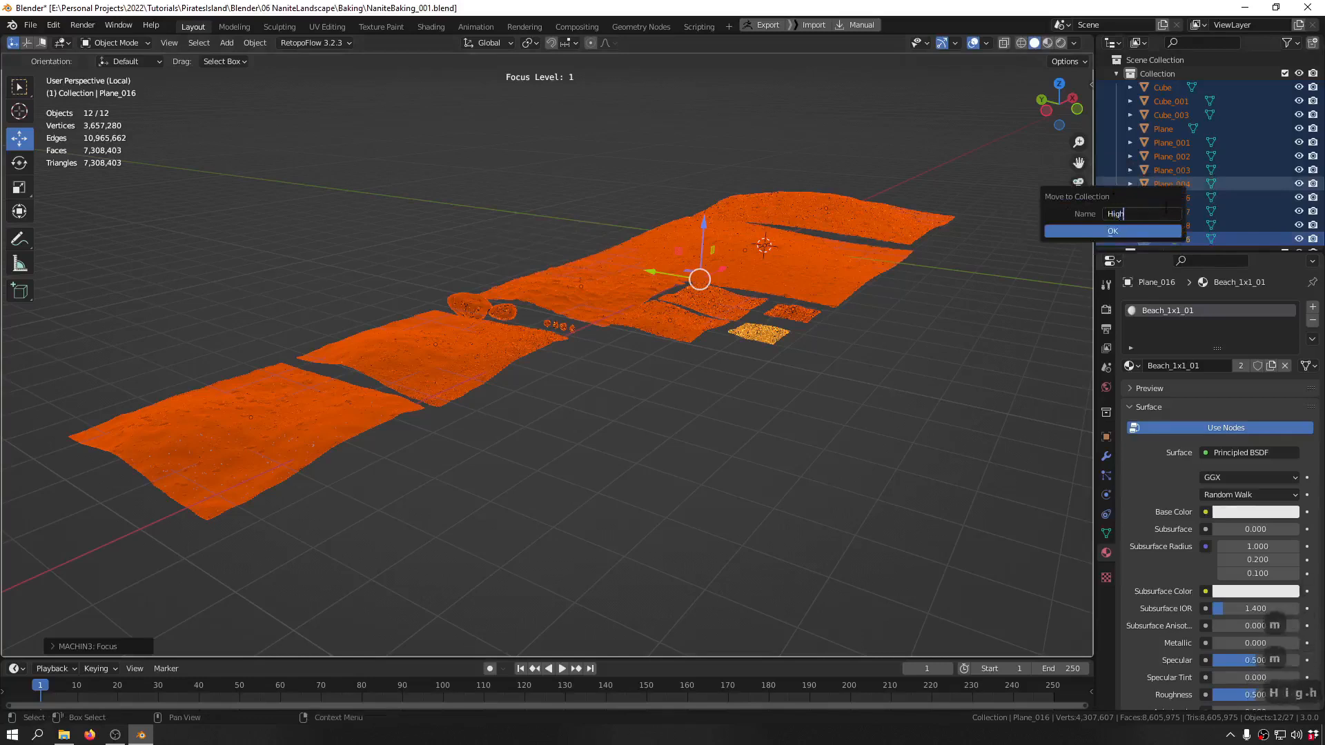
text(poly)
key(Return)
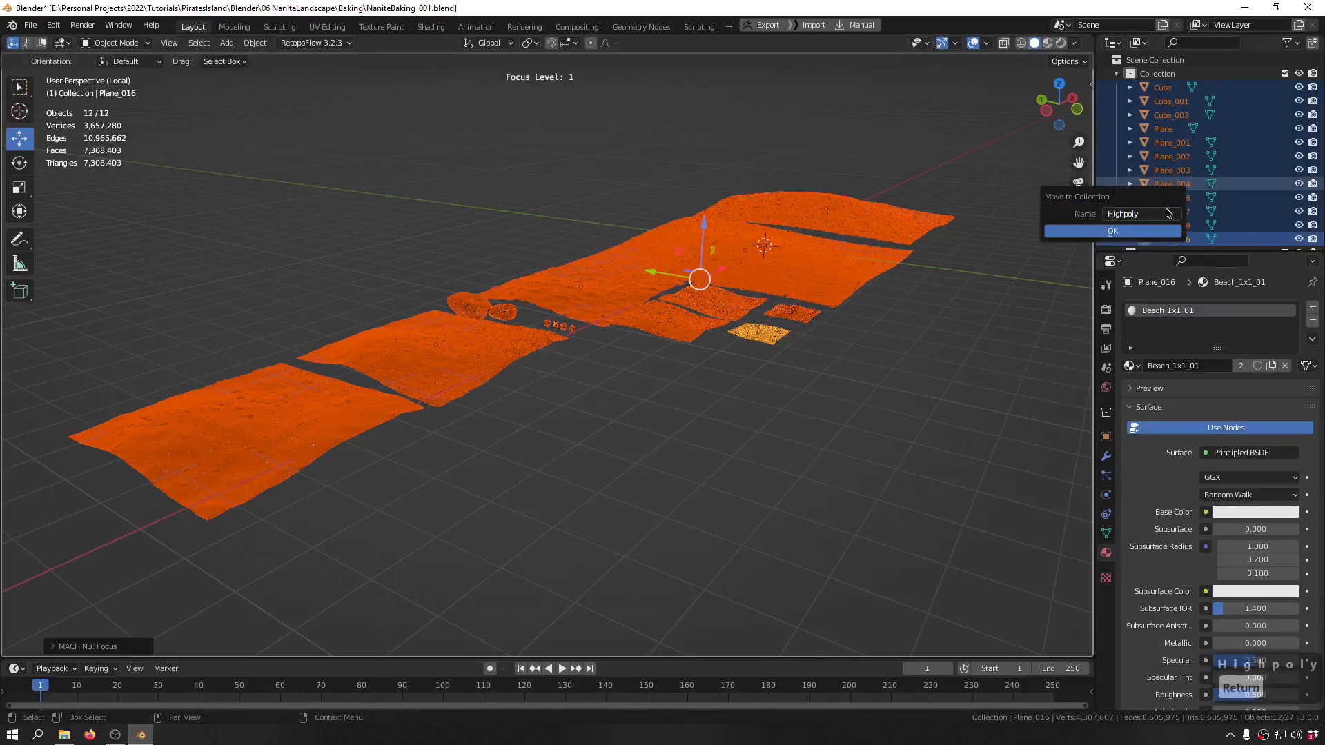
key(Return)
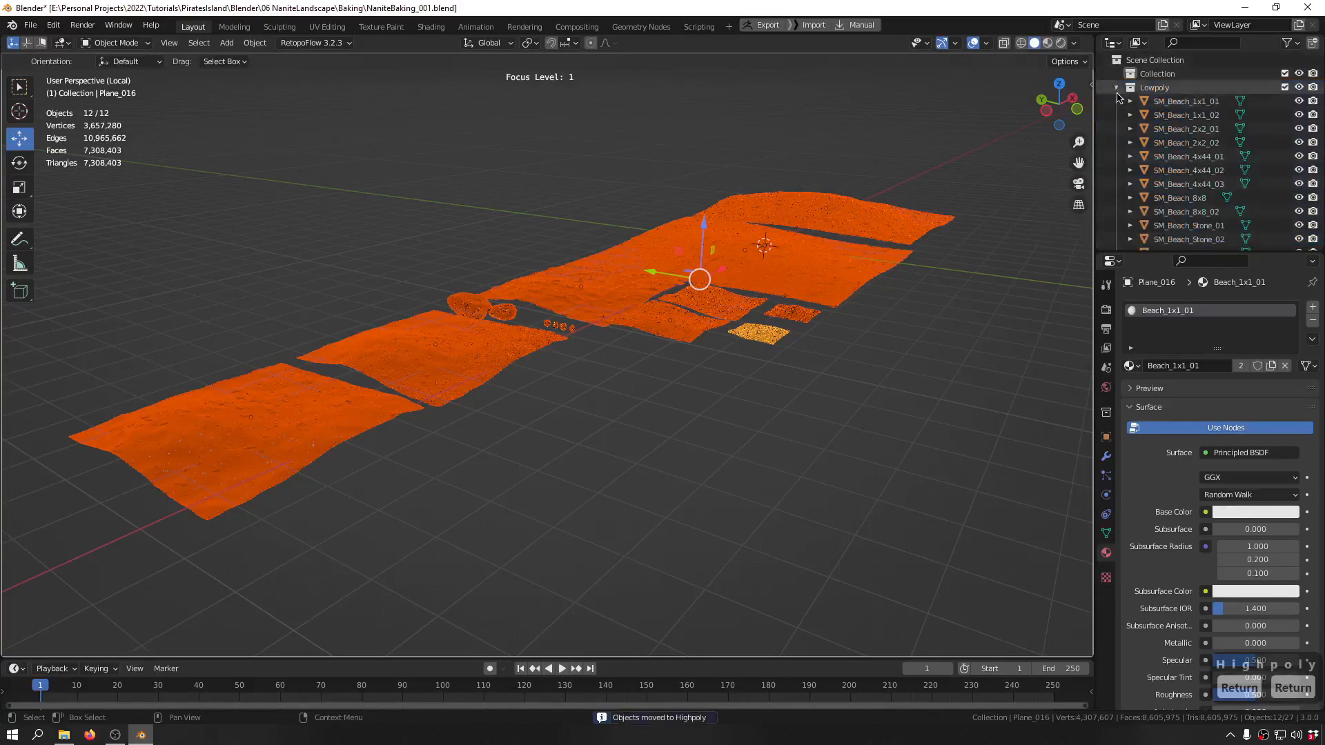
- Leave Focus, show only the Lowpoly collection with both collections collapsed, and select all of its meshes
key(ctrl+f)
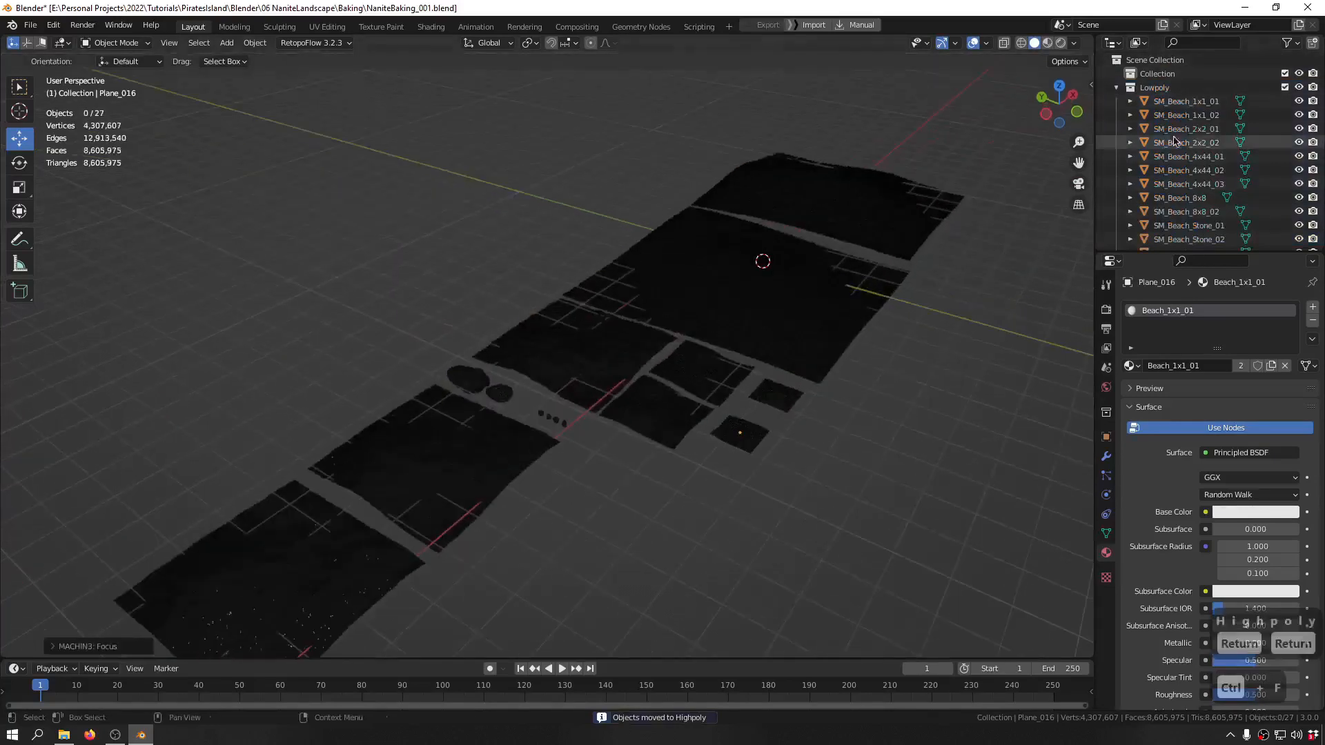
click(1116, 87)
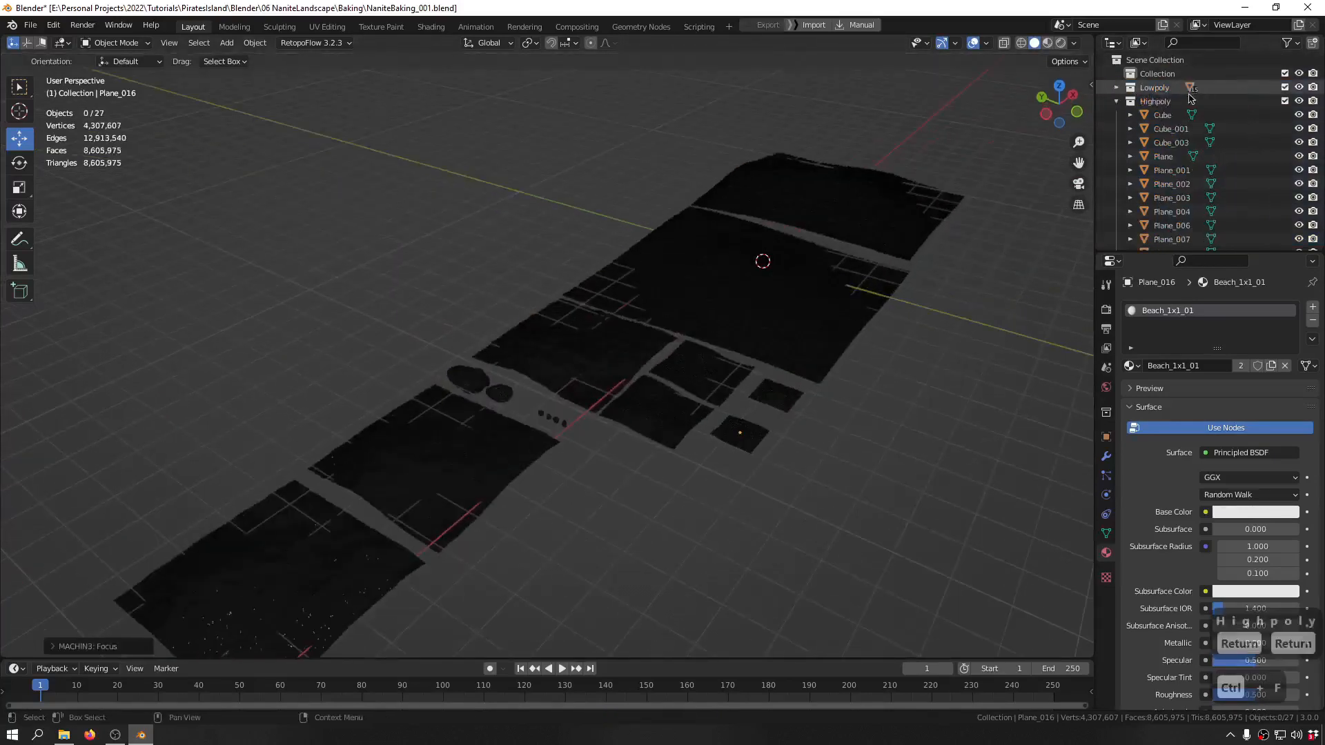
click(1116, 101)
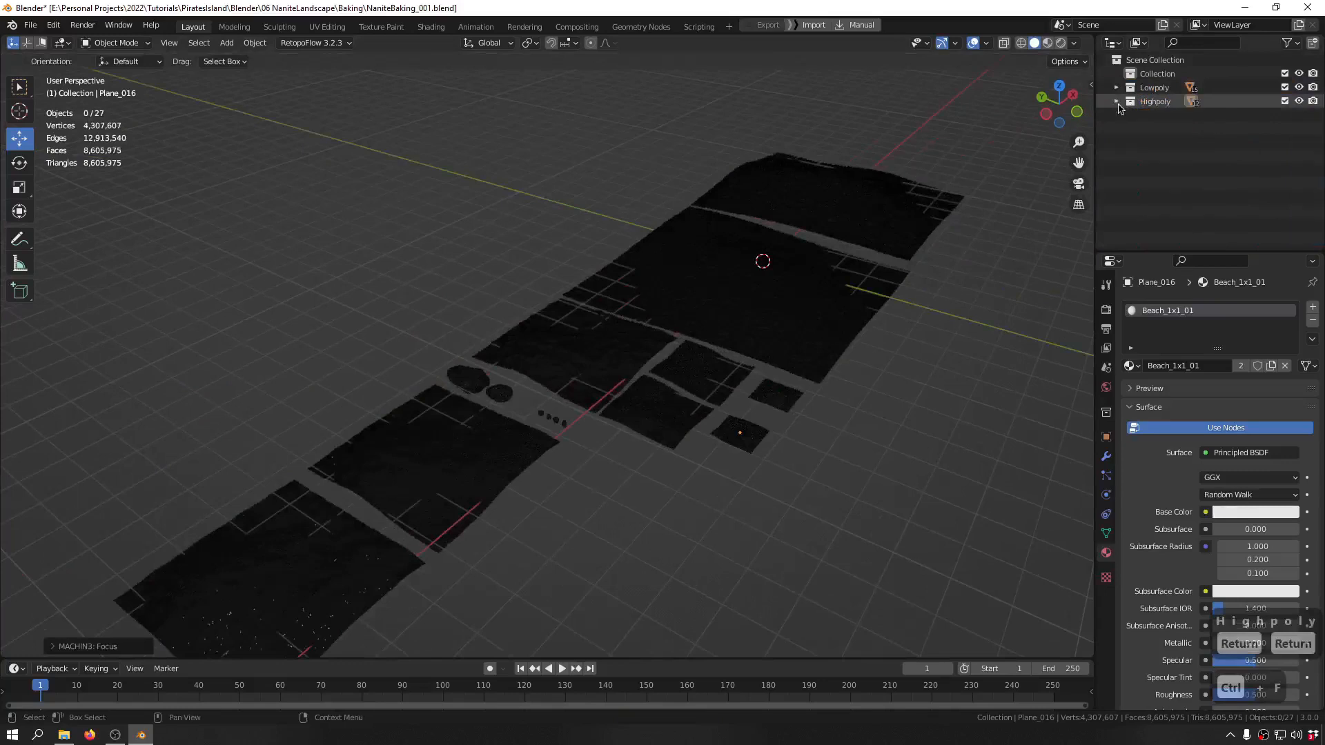
click(1300, 90)
click(1300, 90)
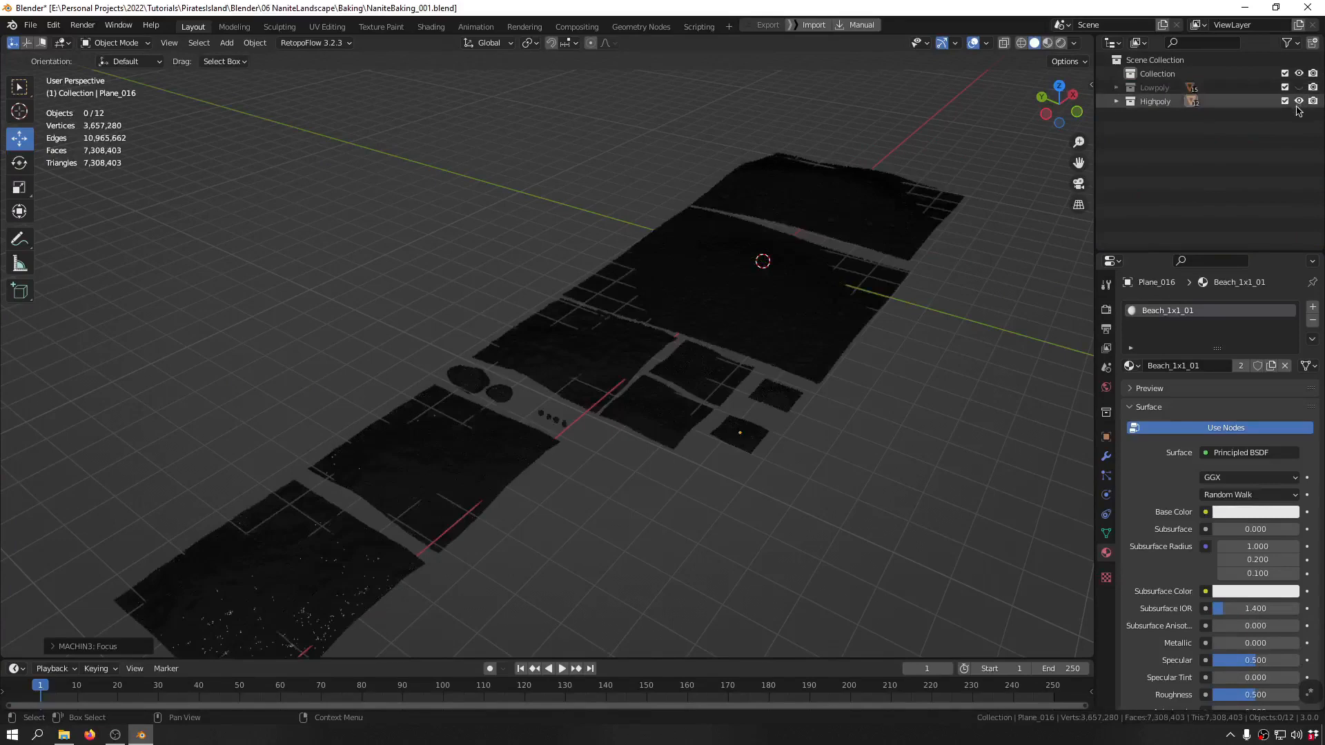
click(1298, 102)
click(1298, 88)
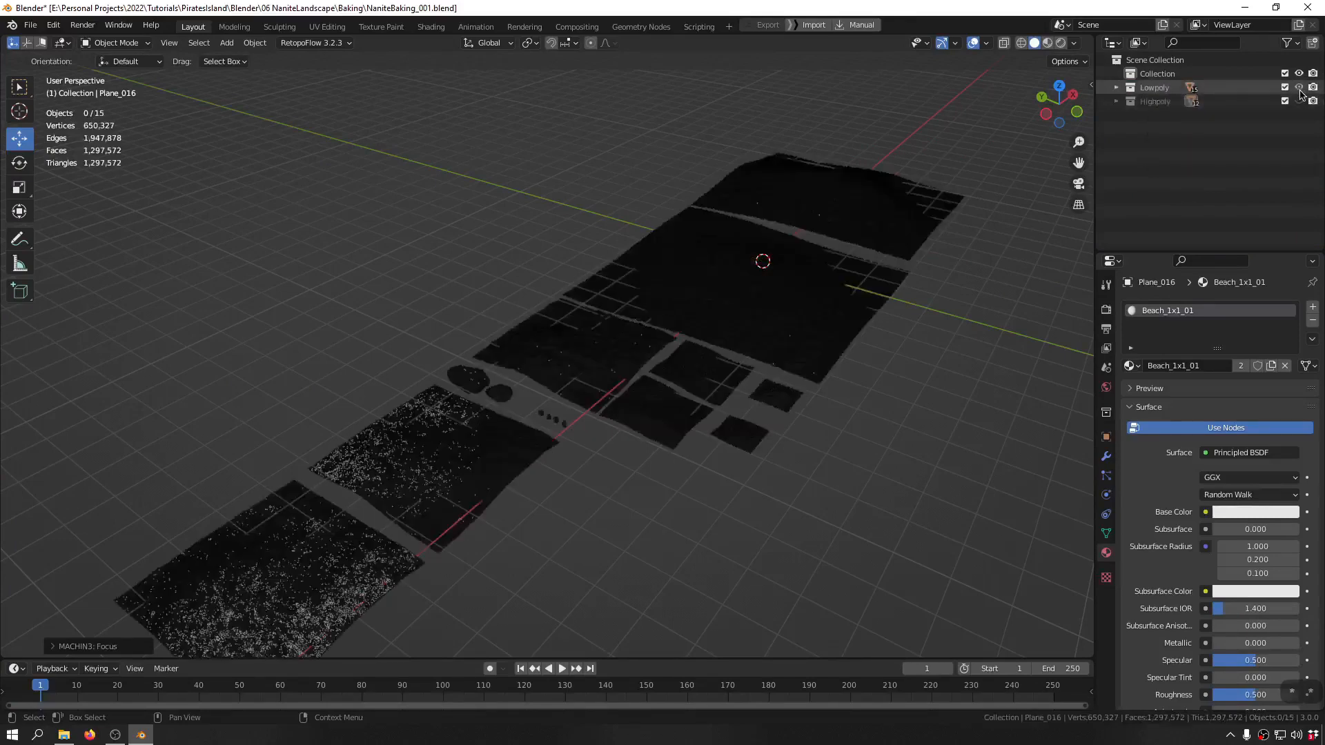
middle_drag(716, 237, 911, 158)
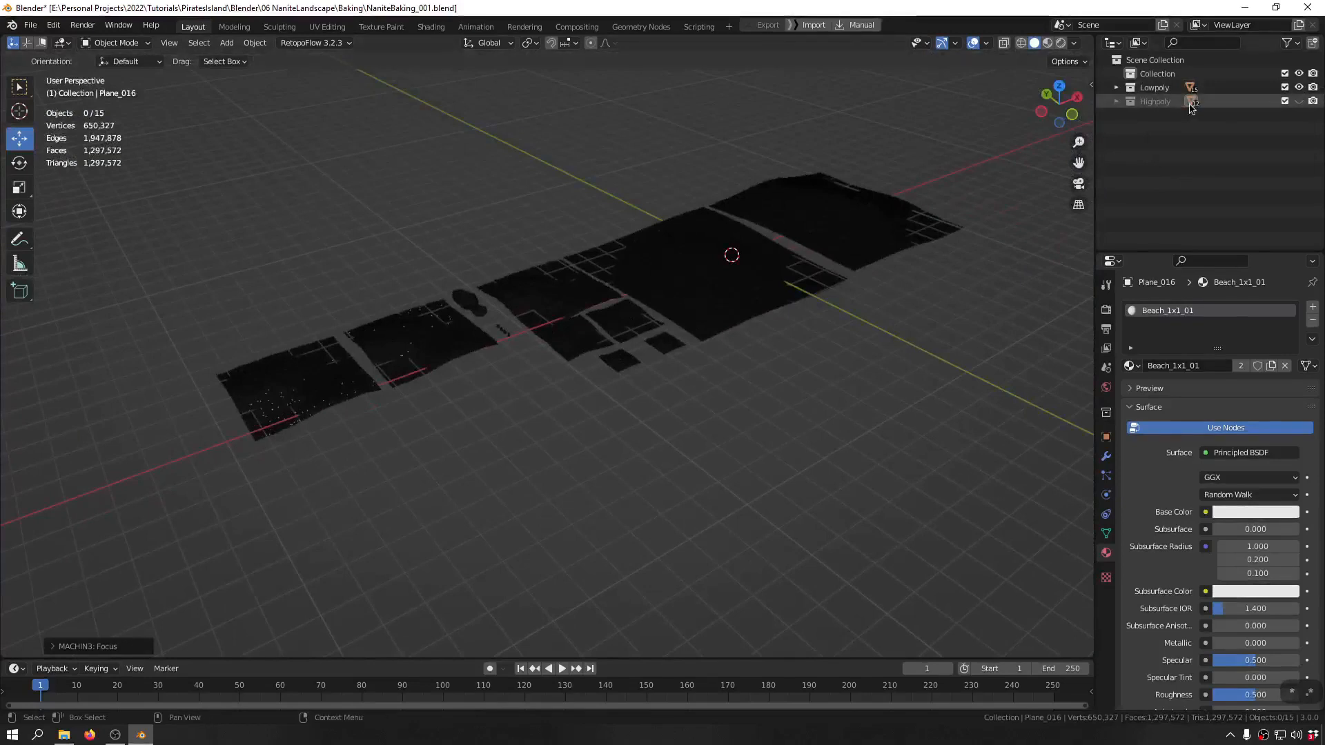
drag(956, 121, 136, 562)
- Export the selected low-poly meshes to the Baking folder as Beach_Low.fbx
key(q)
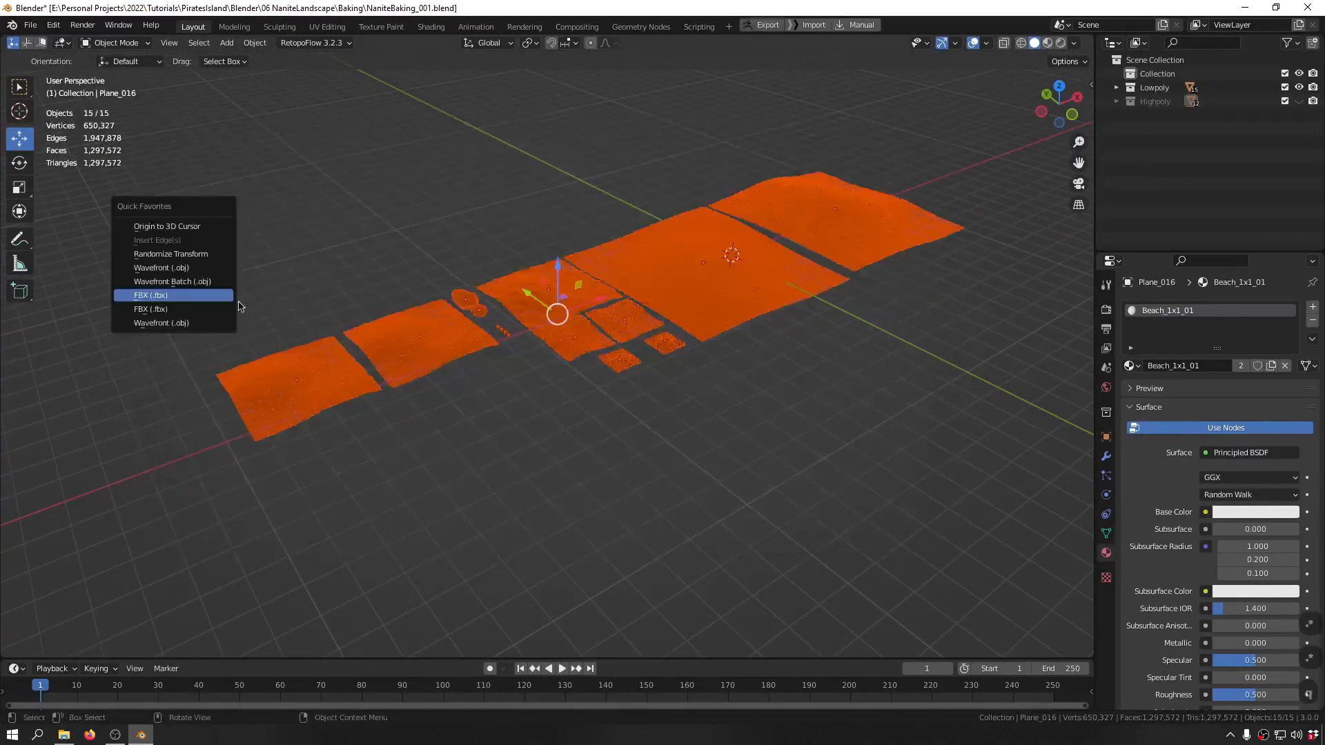
click(198, 308)
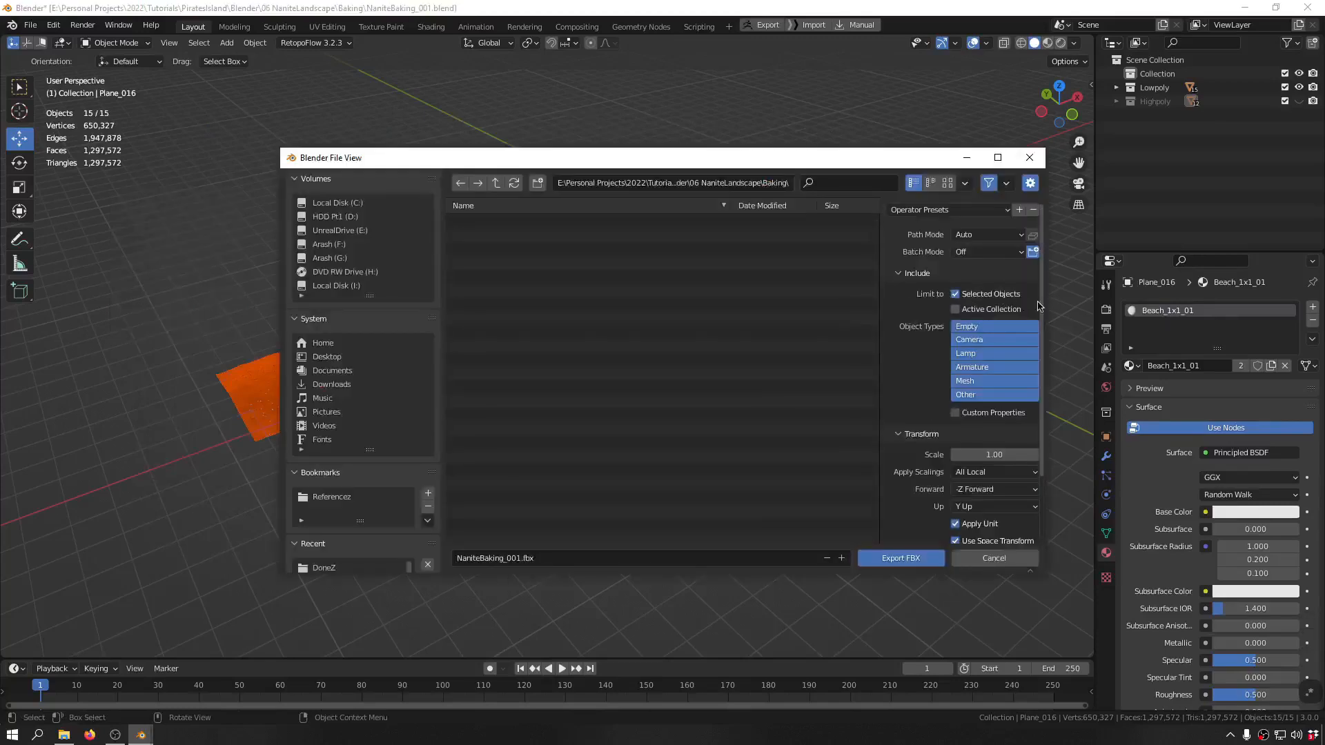
click(570, 557)
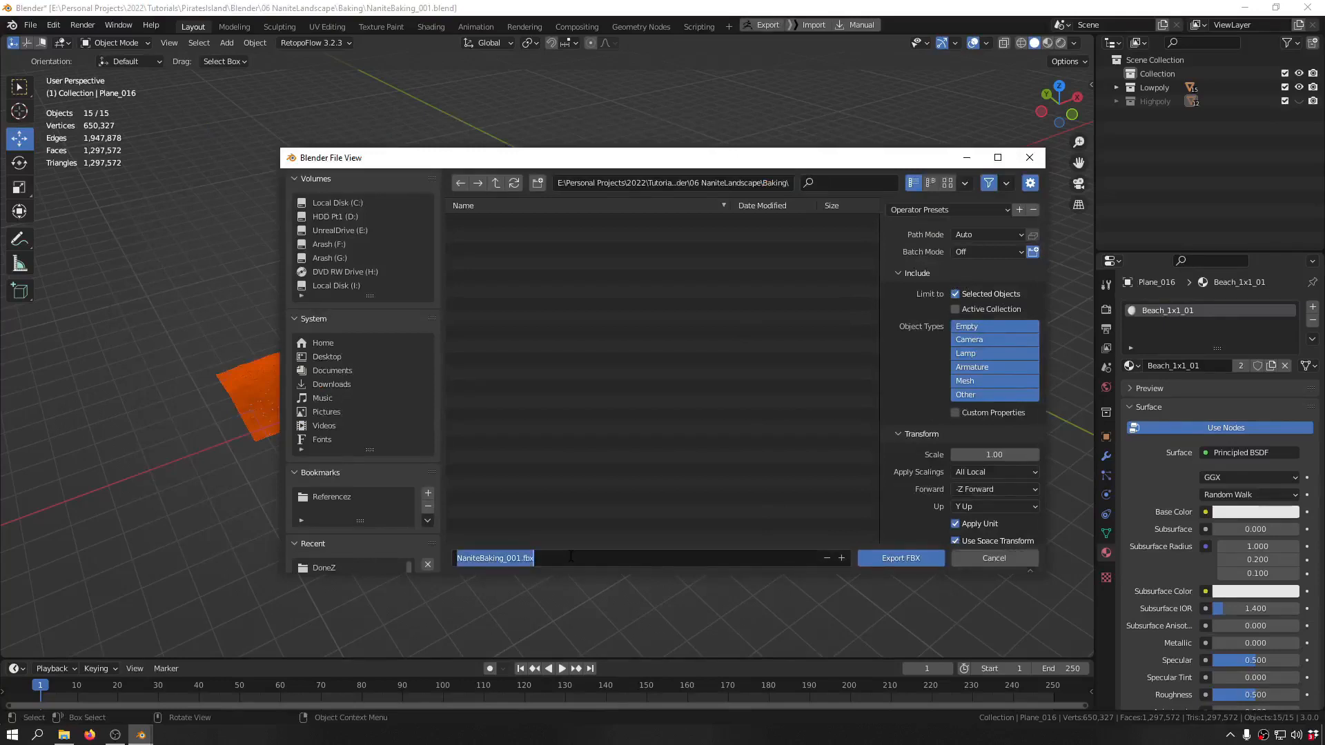
key(BackSpace)
key(BackSpace)
key(BackSpace)
text(N)
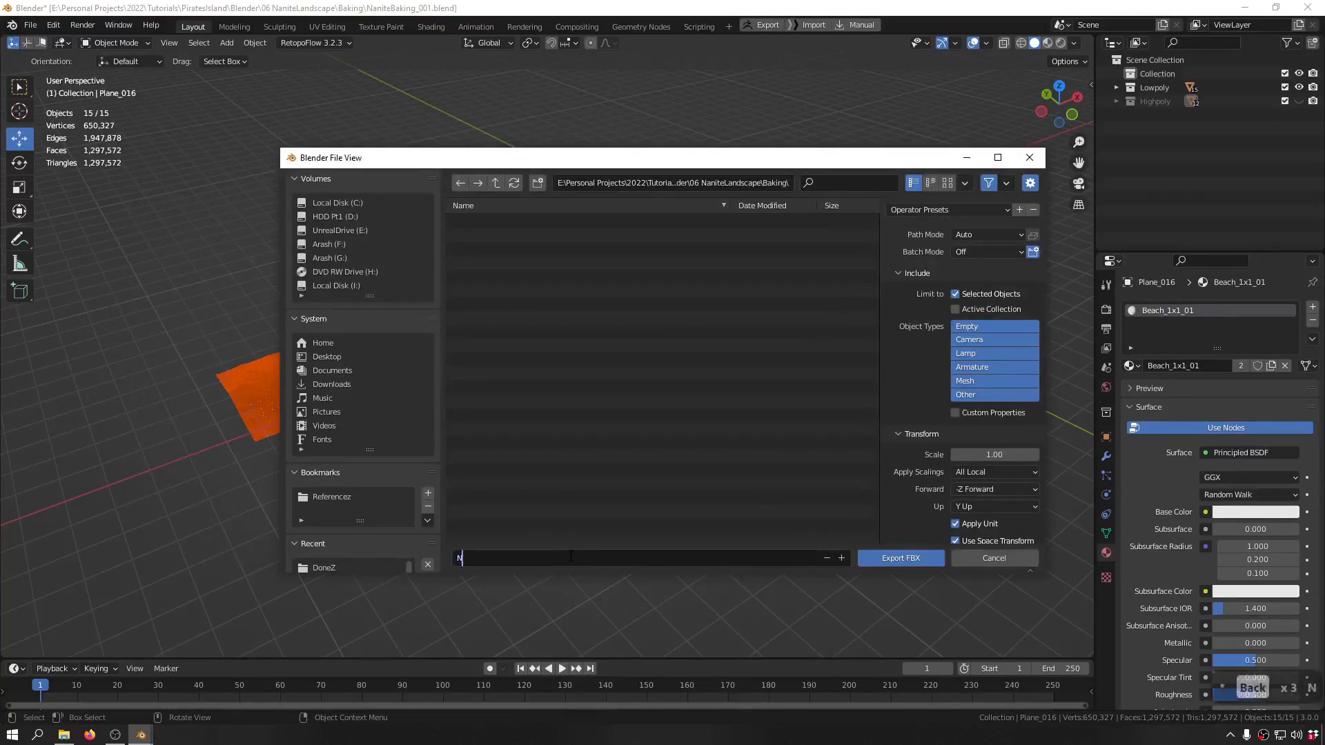
key(shift+BackSpace)
text(Beach)
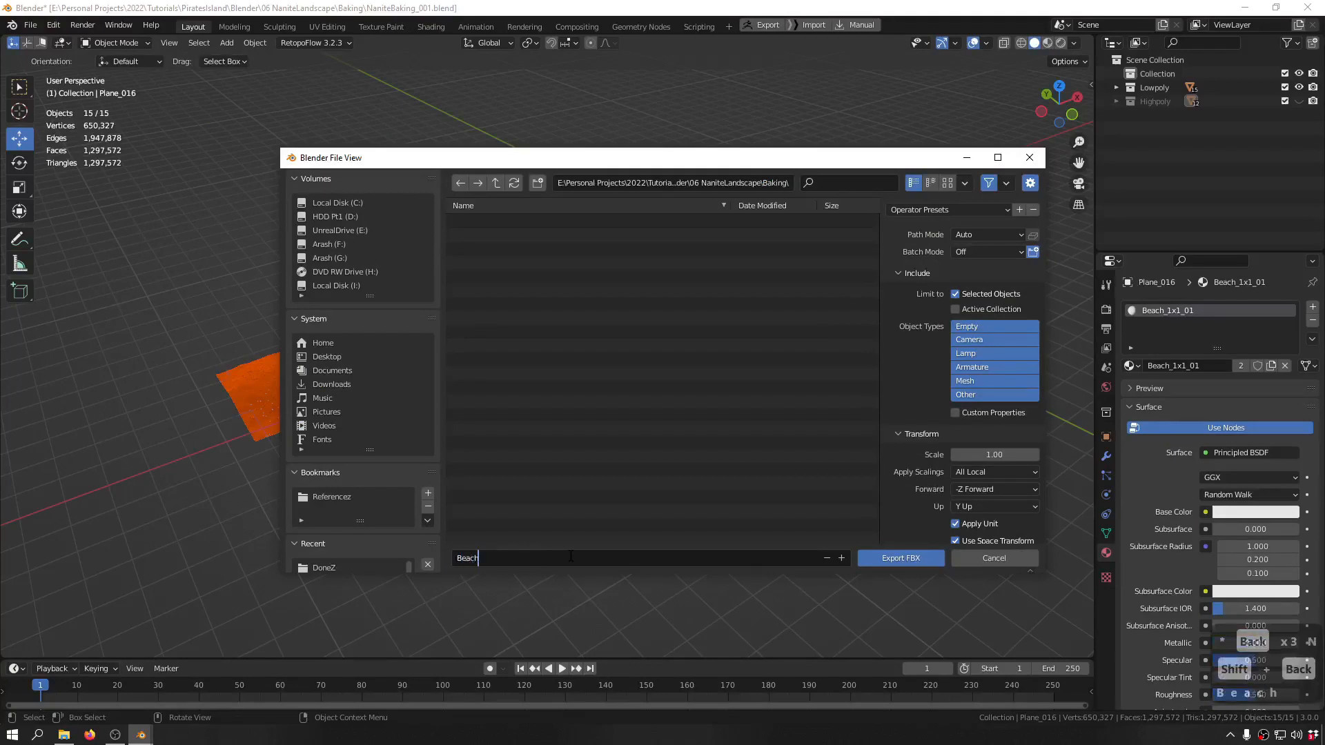
text(_Low.fbx)
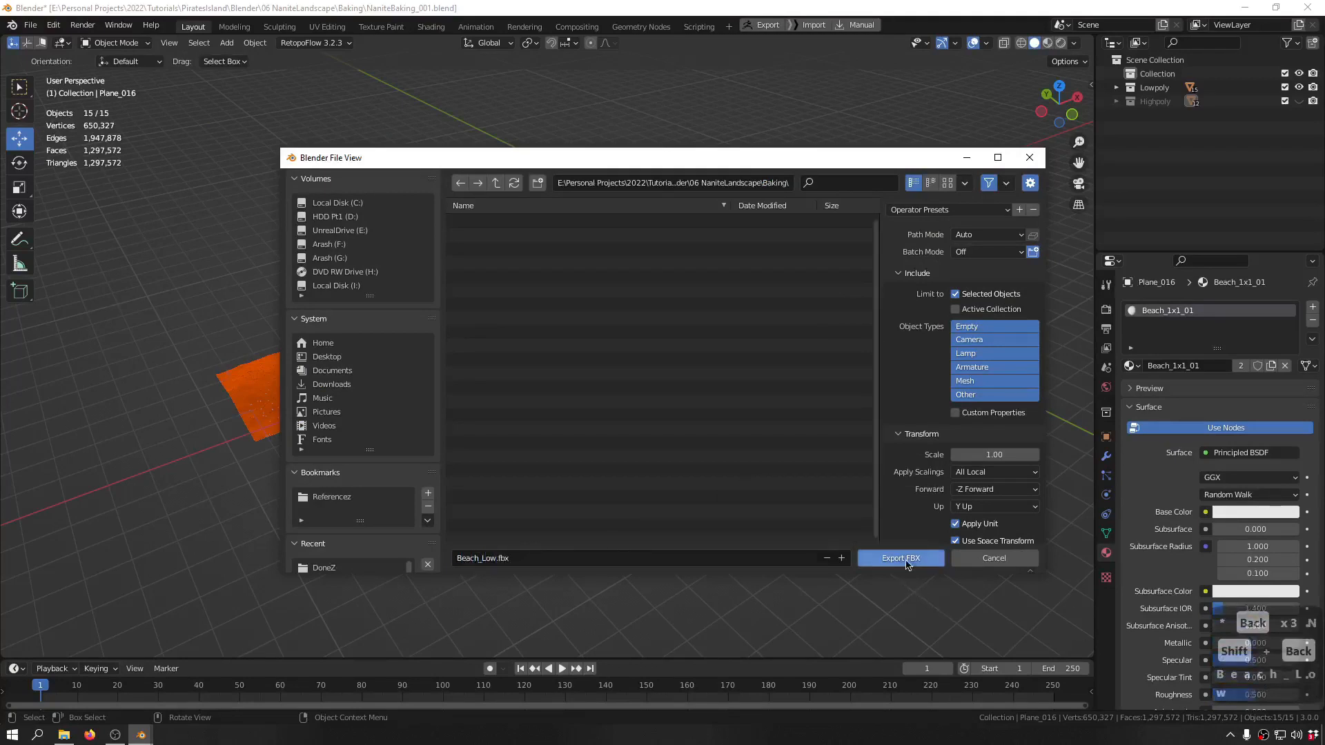
click(907, 560)
key(KP_Multiply)
key(KP_Multiply)
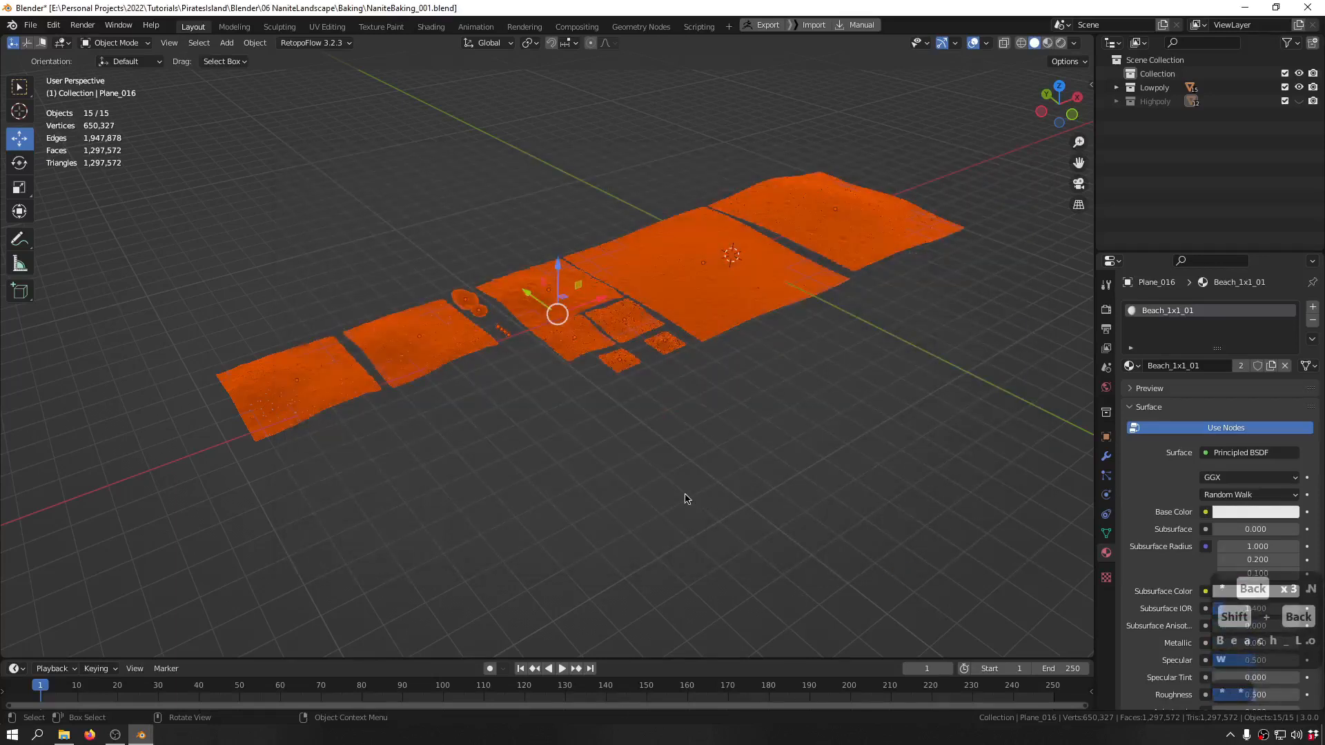
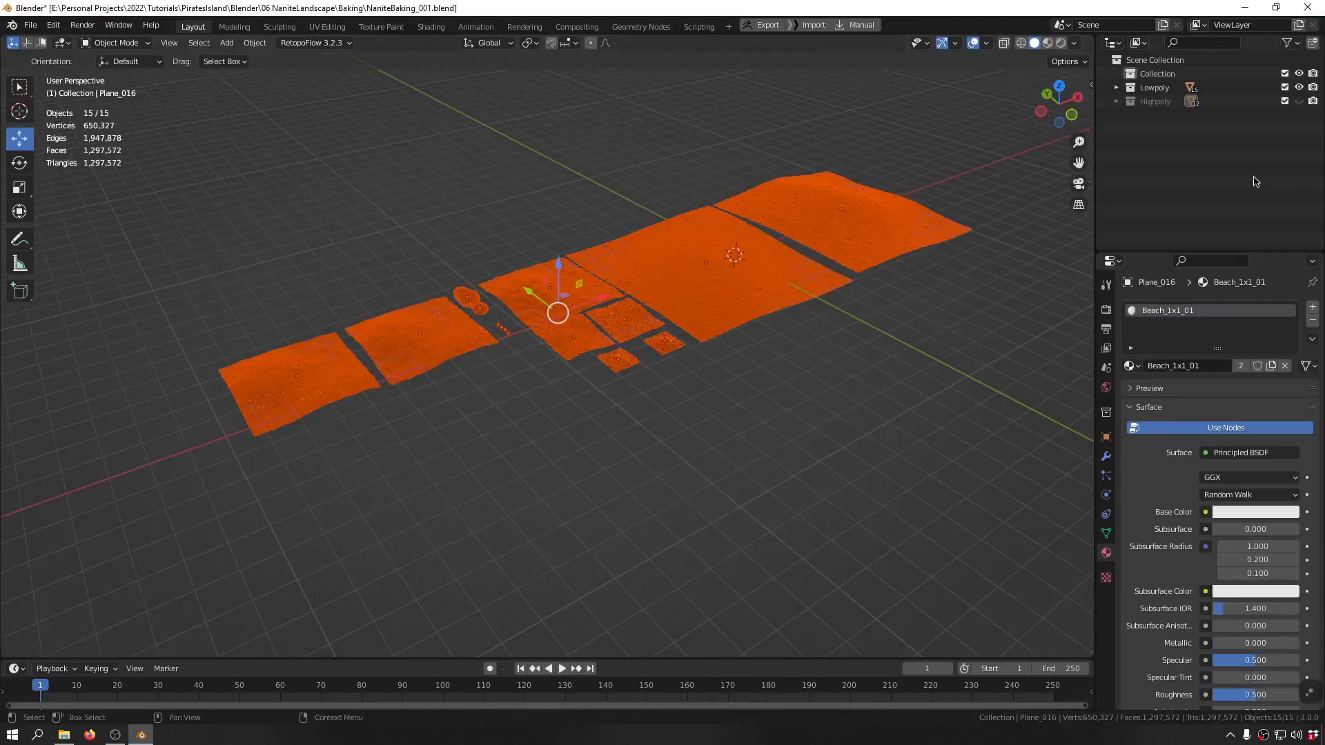
- Show only the Highpoly collection and select all of its meshes
click(854, 542)
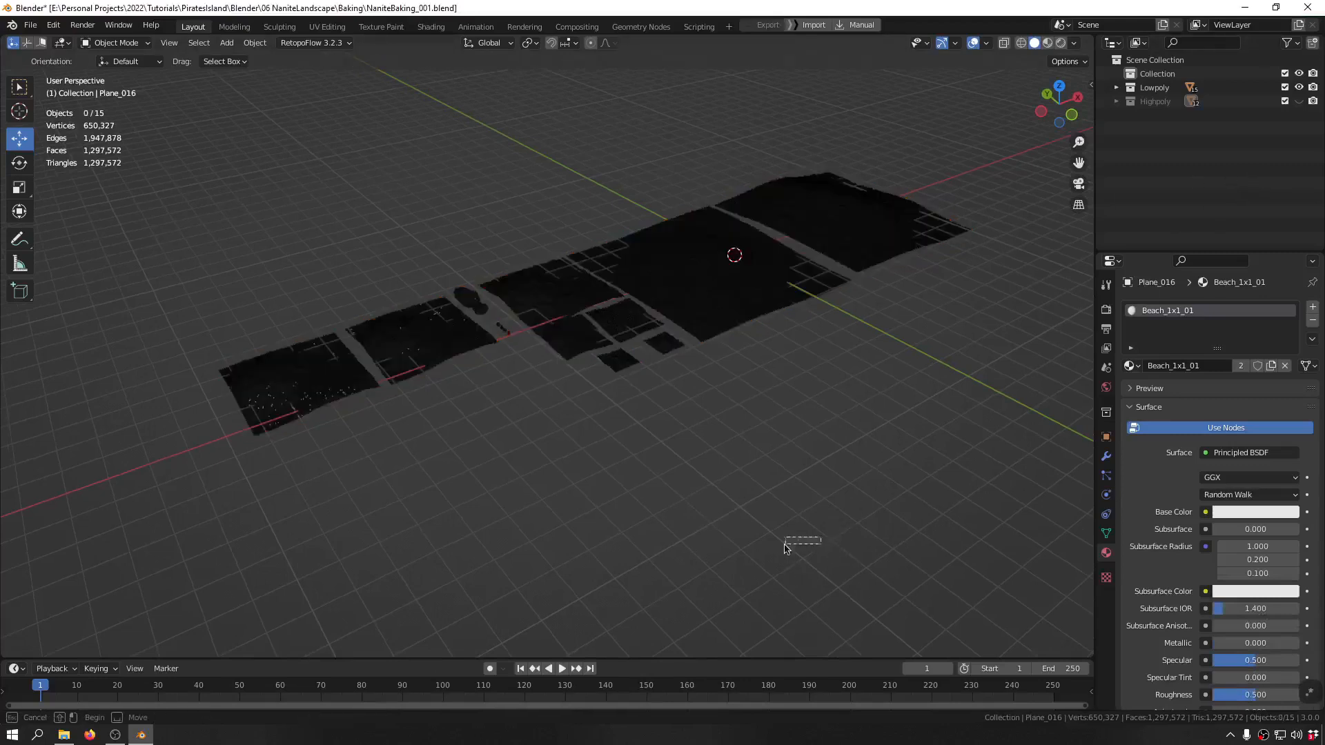
ctrl+click(1298, 102)
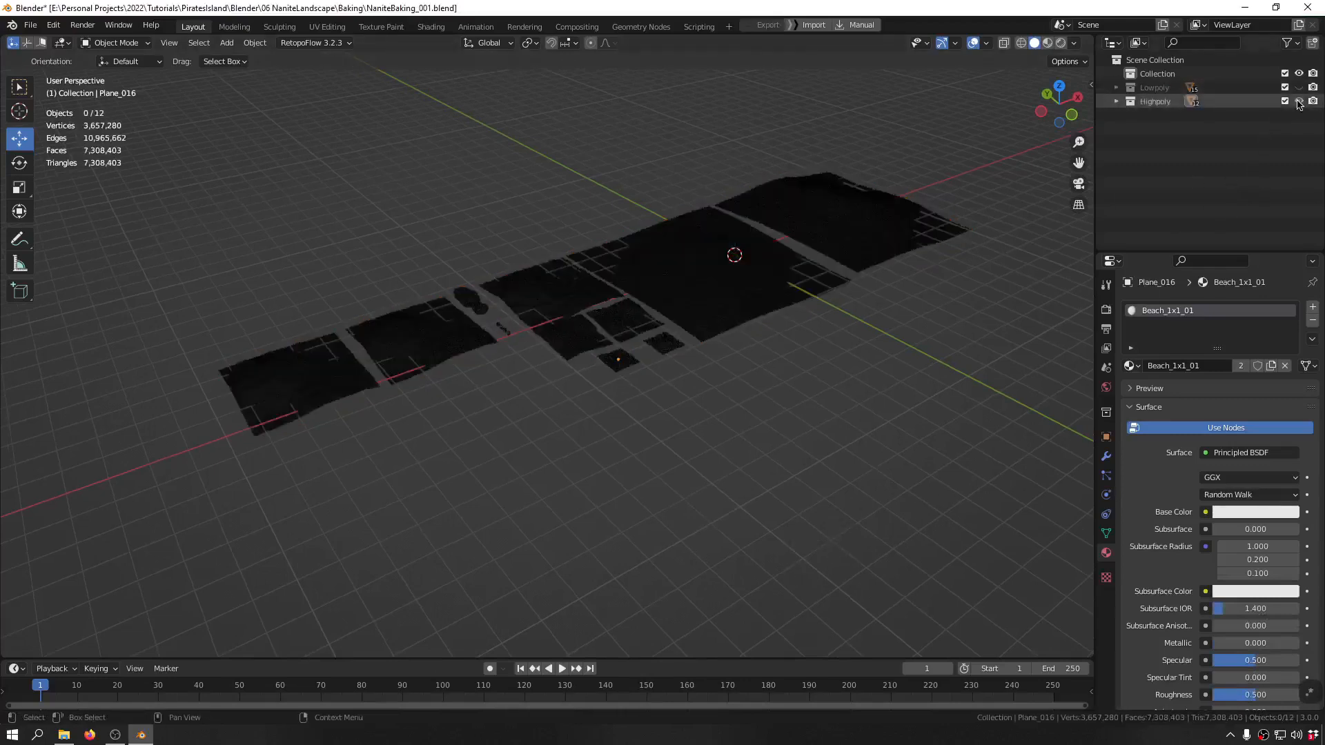
middle_drag(911, 228, 855, 266)
drag(936, 152, 330, 651)
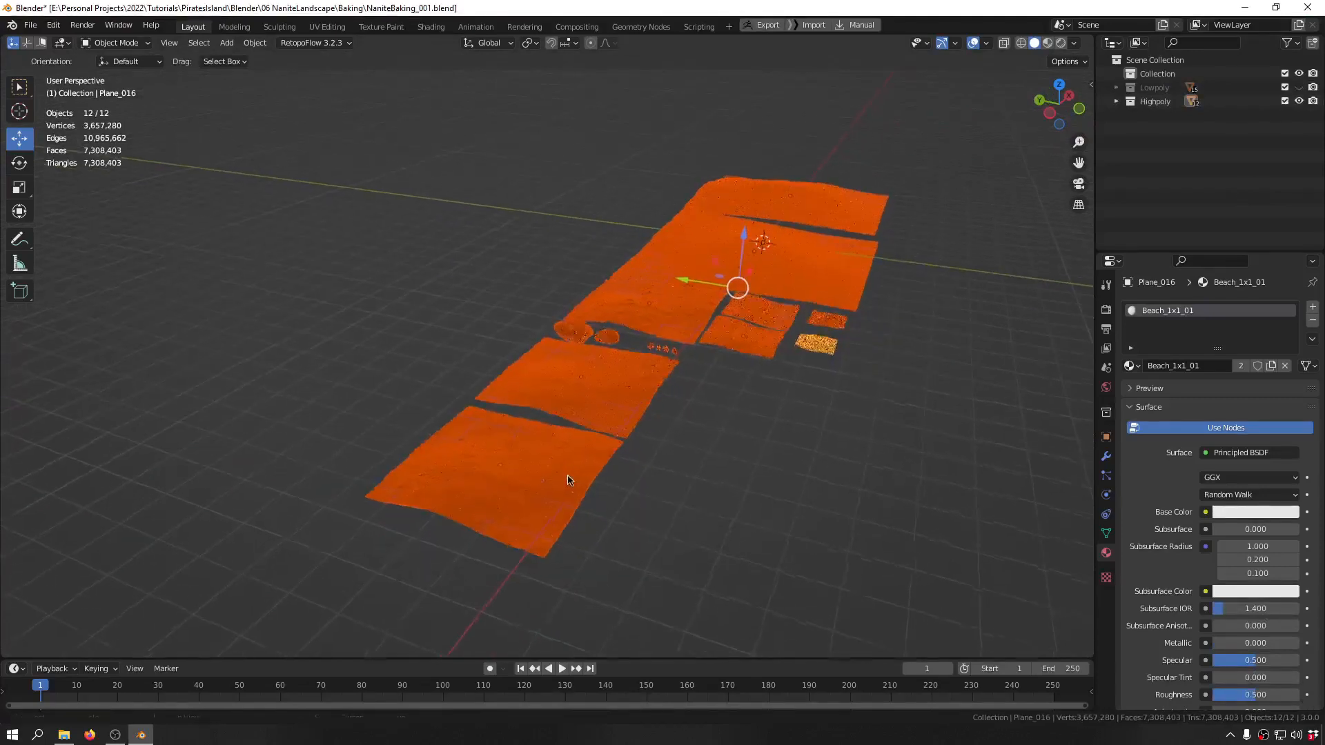
- Export the selected high-poly meshes to the Baking folder as Beach_High.fbx
key(q)
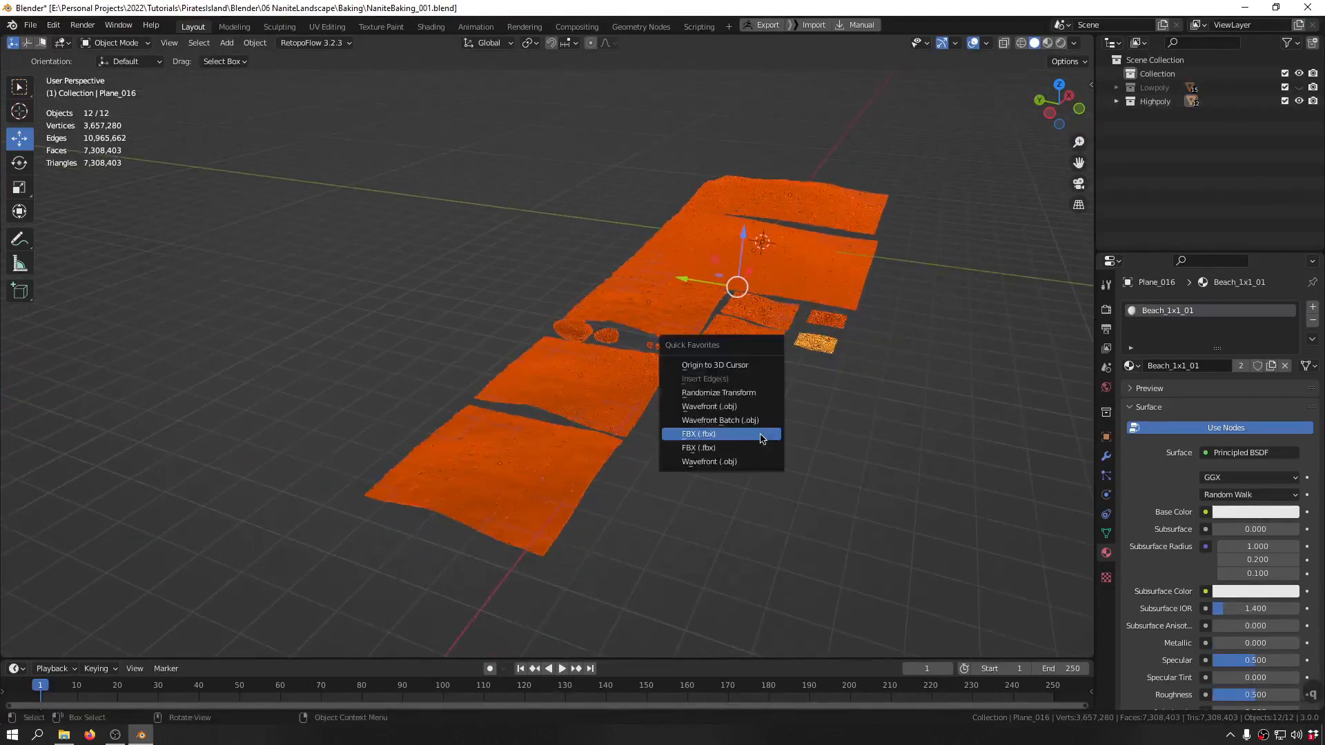
click(762, 435)
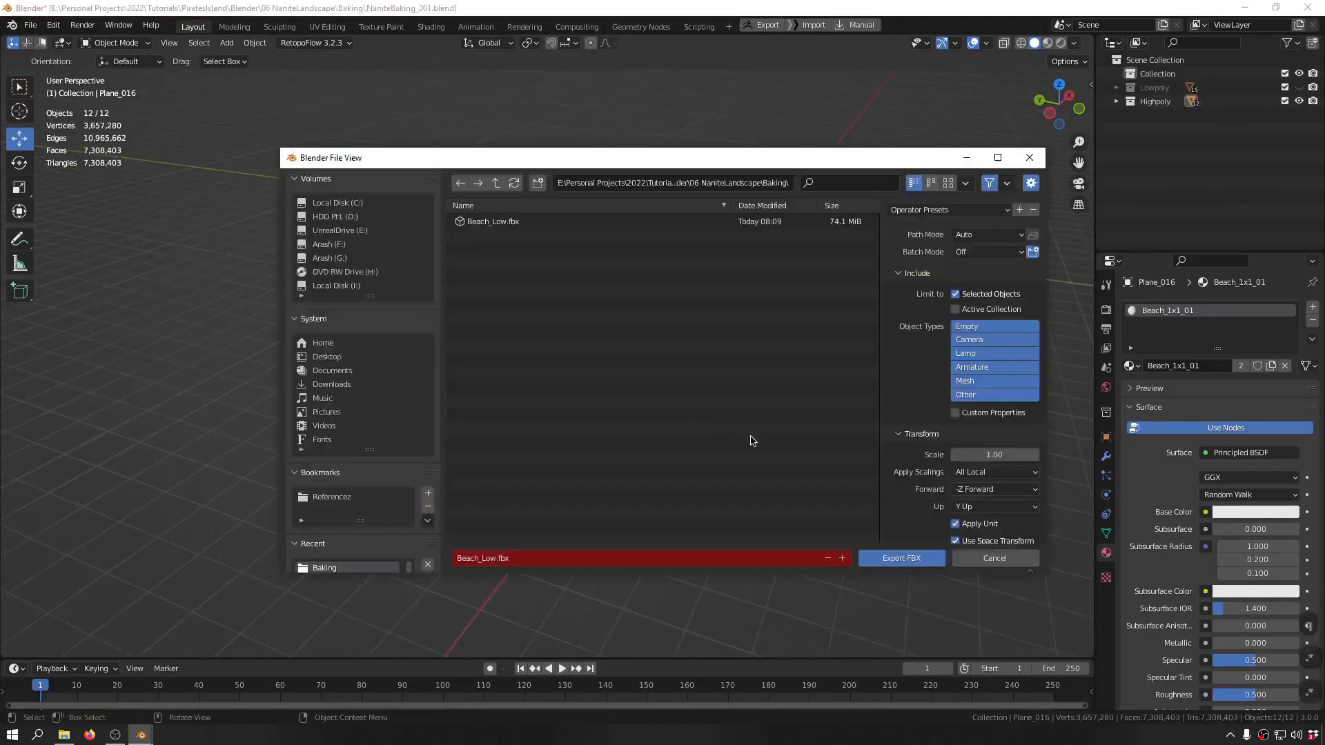
click(536, 558)
click(489, 557)
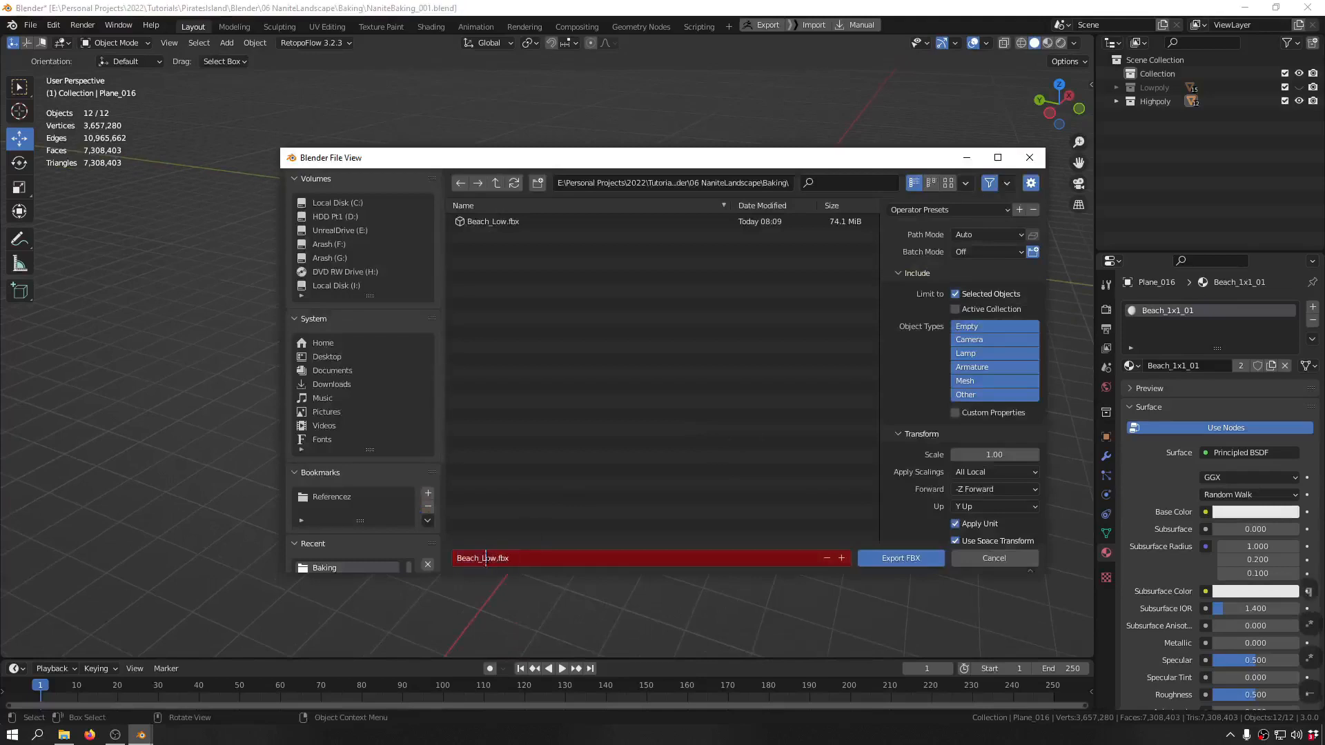
key(shift+Right)
key(shift+Right)
text(High)
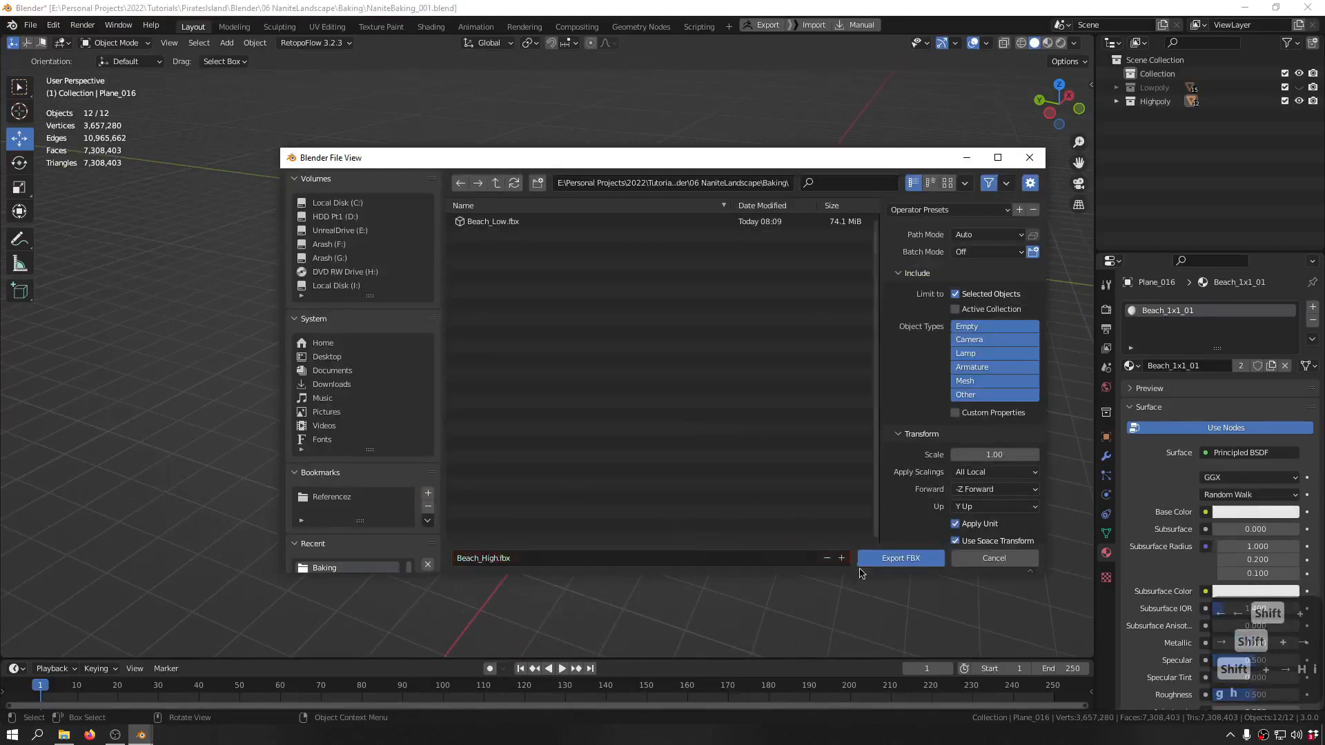
click(894, 561)
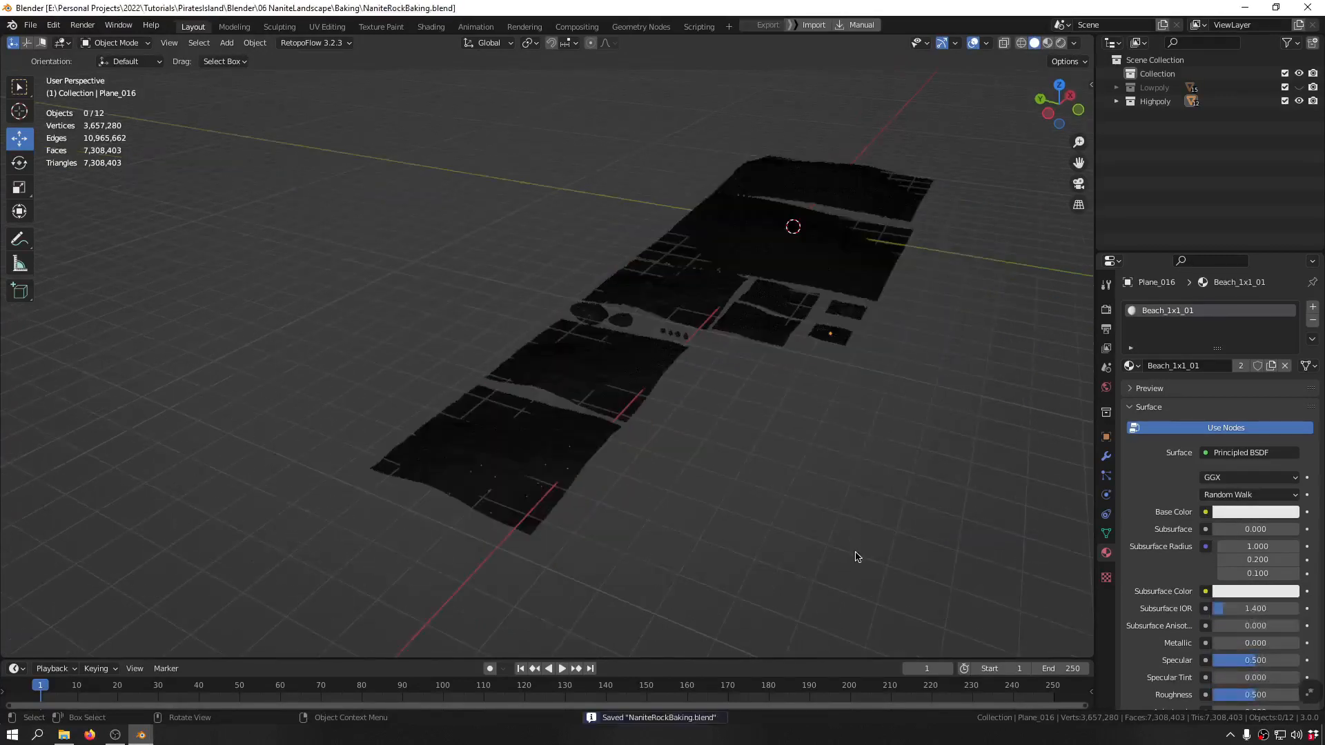
- Make both collections visible in NaniteRockBaking.blend and delete all beach meshes, keeping the empty Lowpoly and Highpoly collections
shift+middle_drag(868, 378, 846, 392)
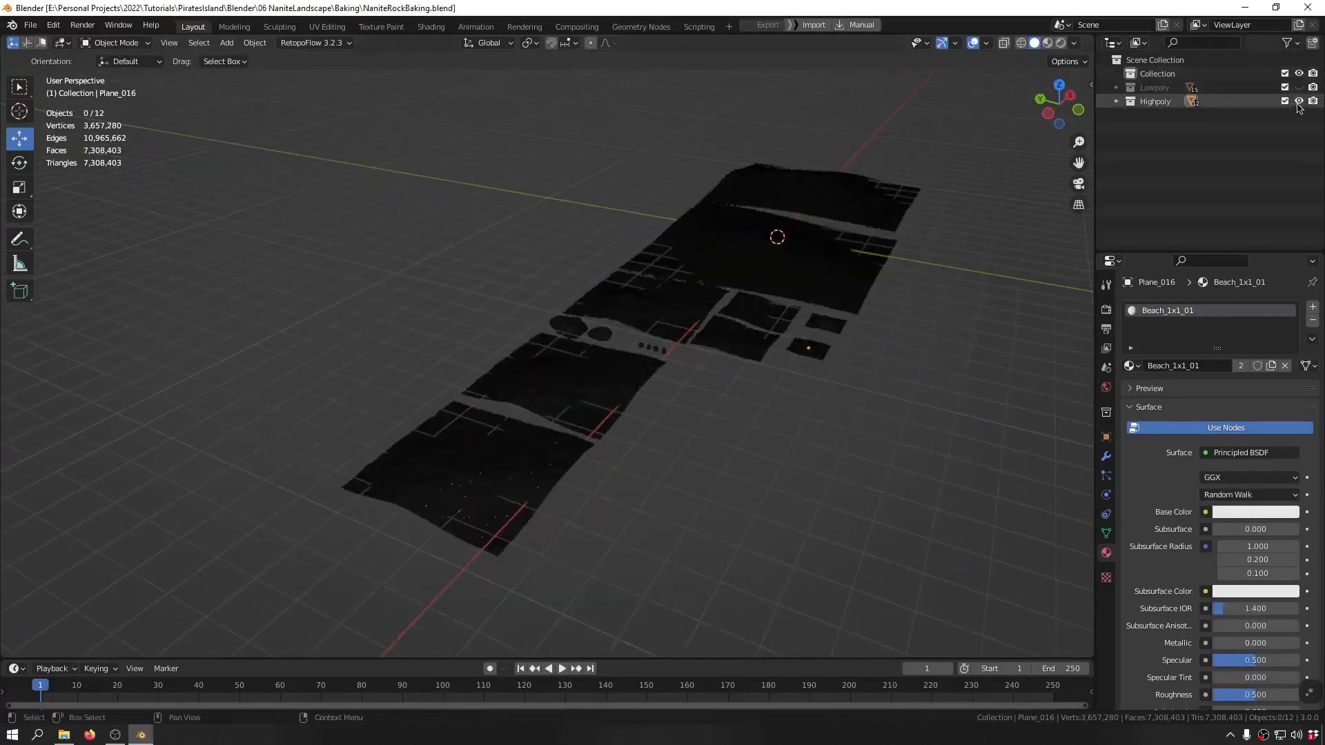
click(1299, 101)
click(1257, 91)
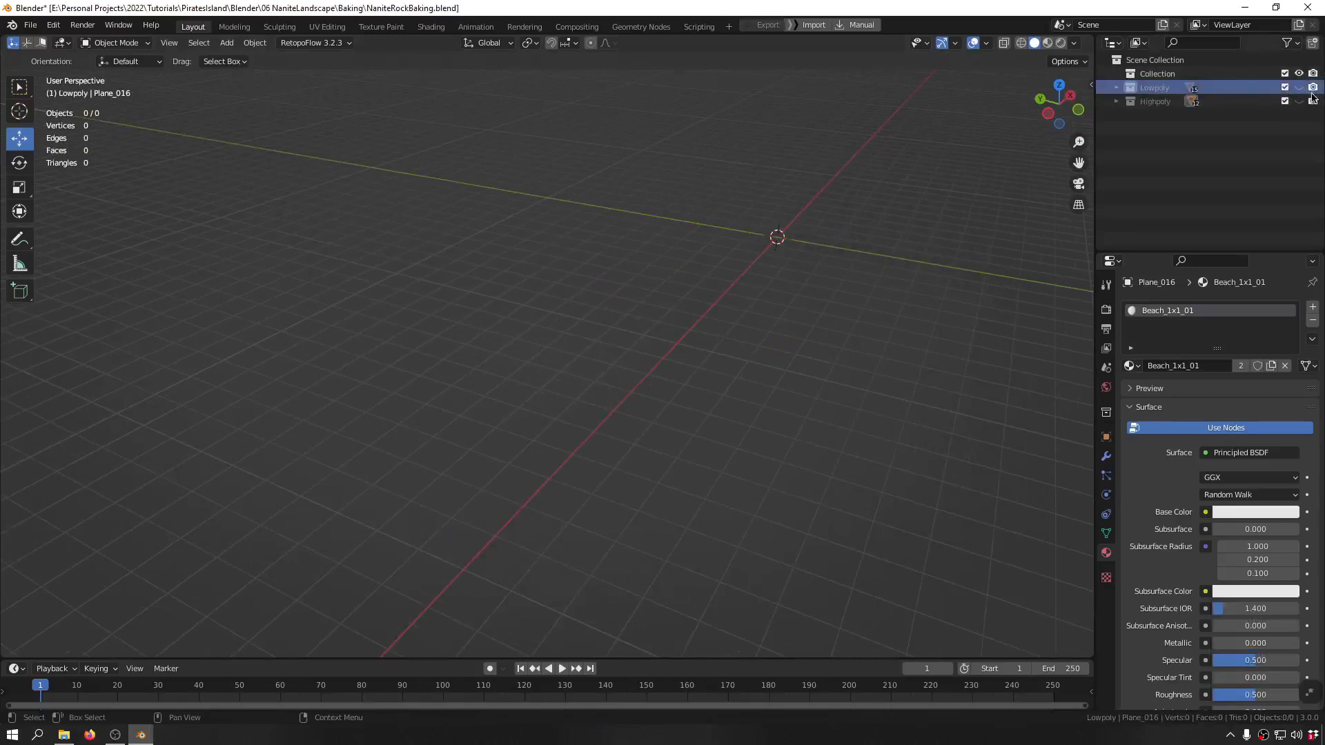
click(1298, 87)
click(1299, 101)
middle_drag(807, 235, 673, 271)
key(a)
click(811, 228)
- Import RockKit.fbx into the Lowpoly collection and inspect the imported rocks in the viewport
key(q)
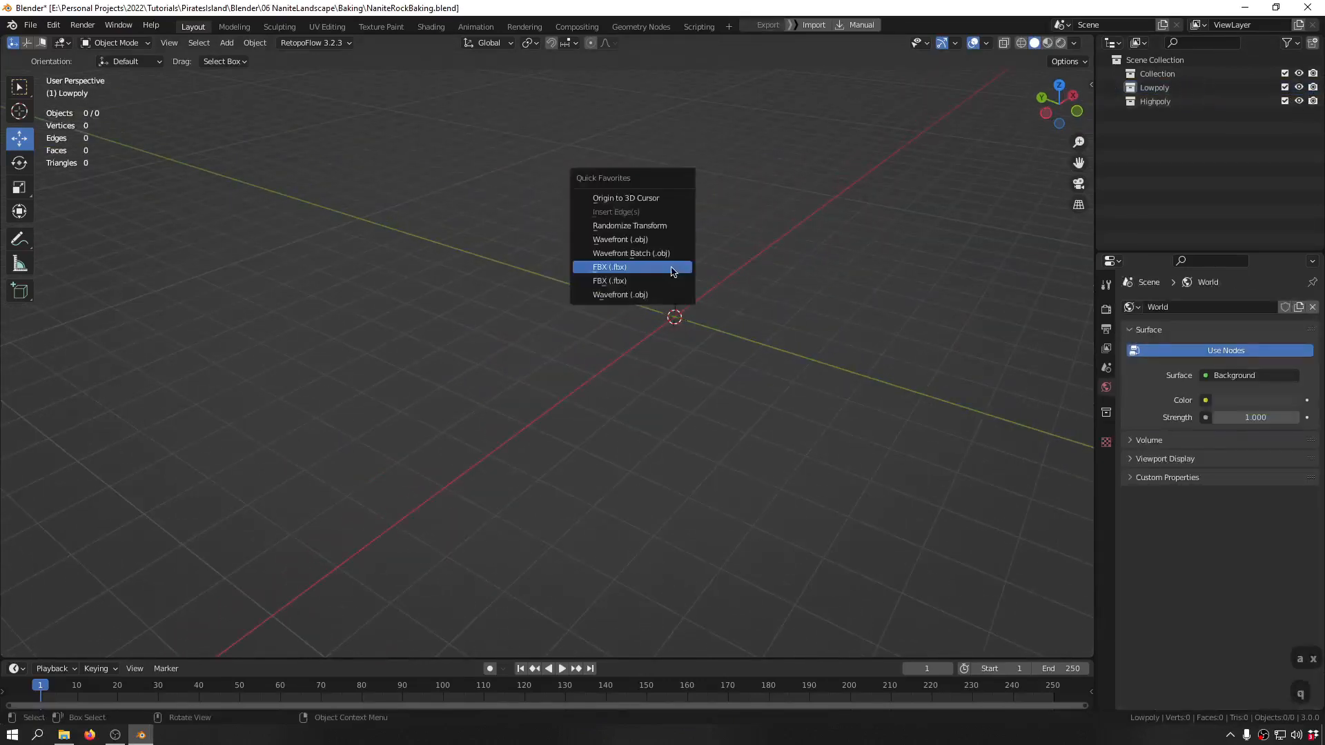
click(639, 281)
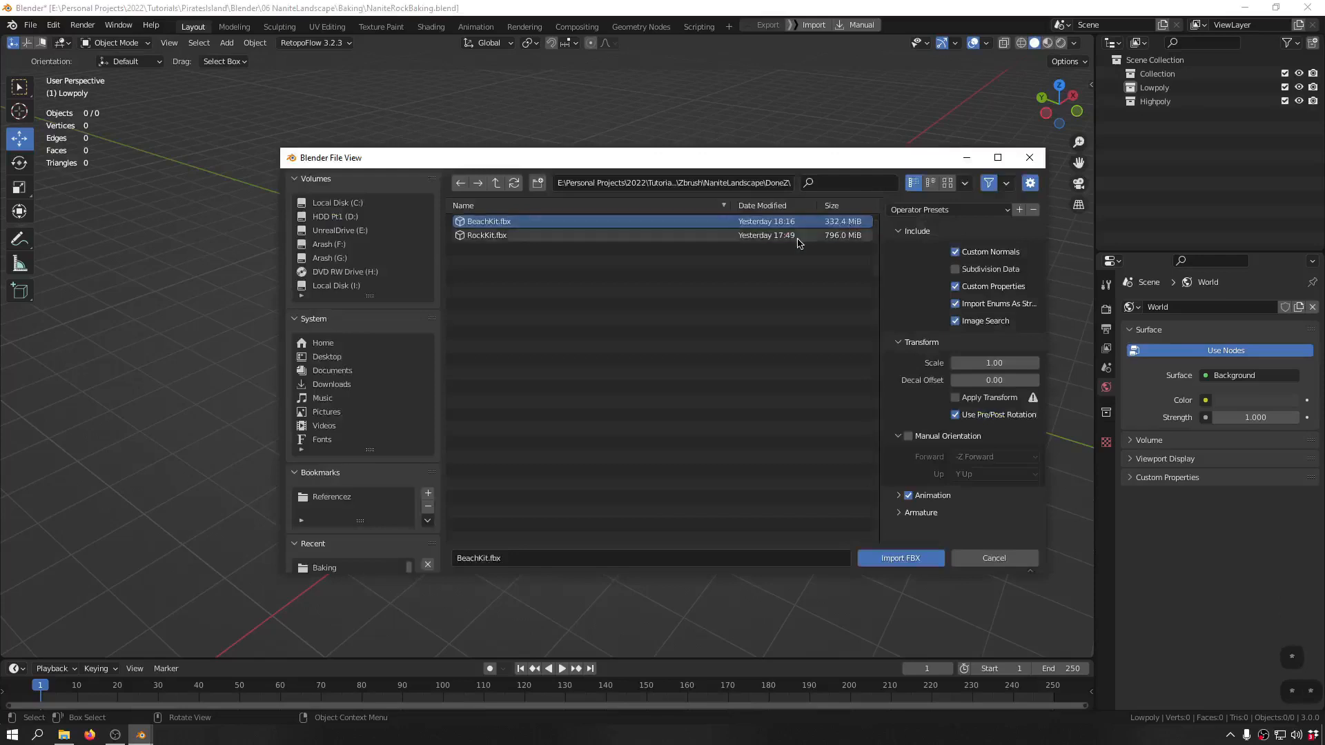
click(818, 235)
click(903, 561)
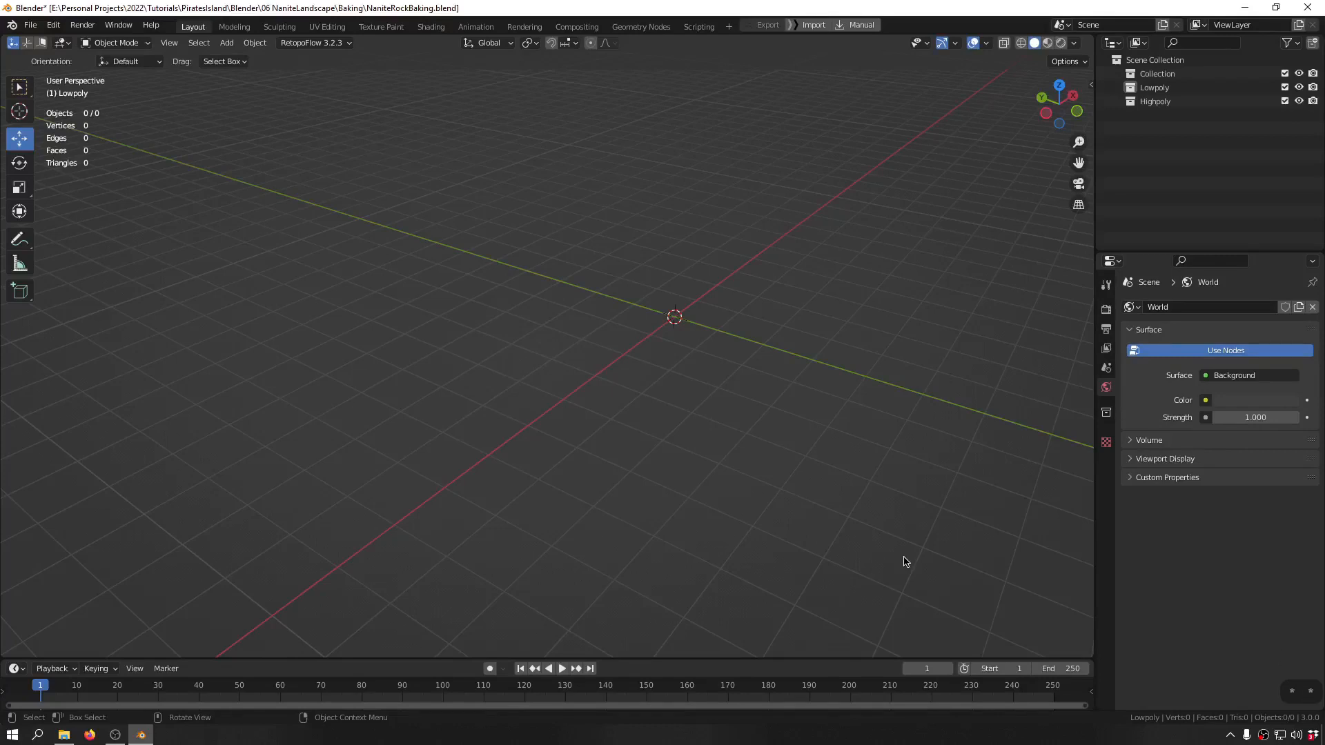
middle_drag(774, 283, 598, 347)
scroll(552, 331, up, 4)
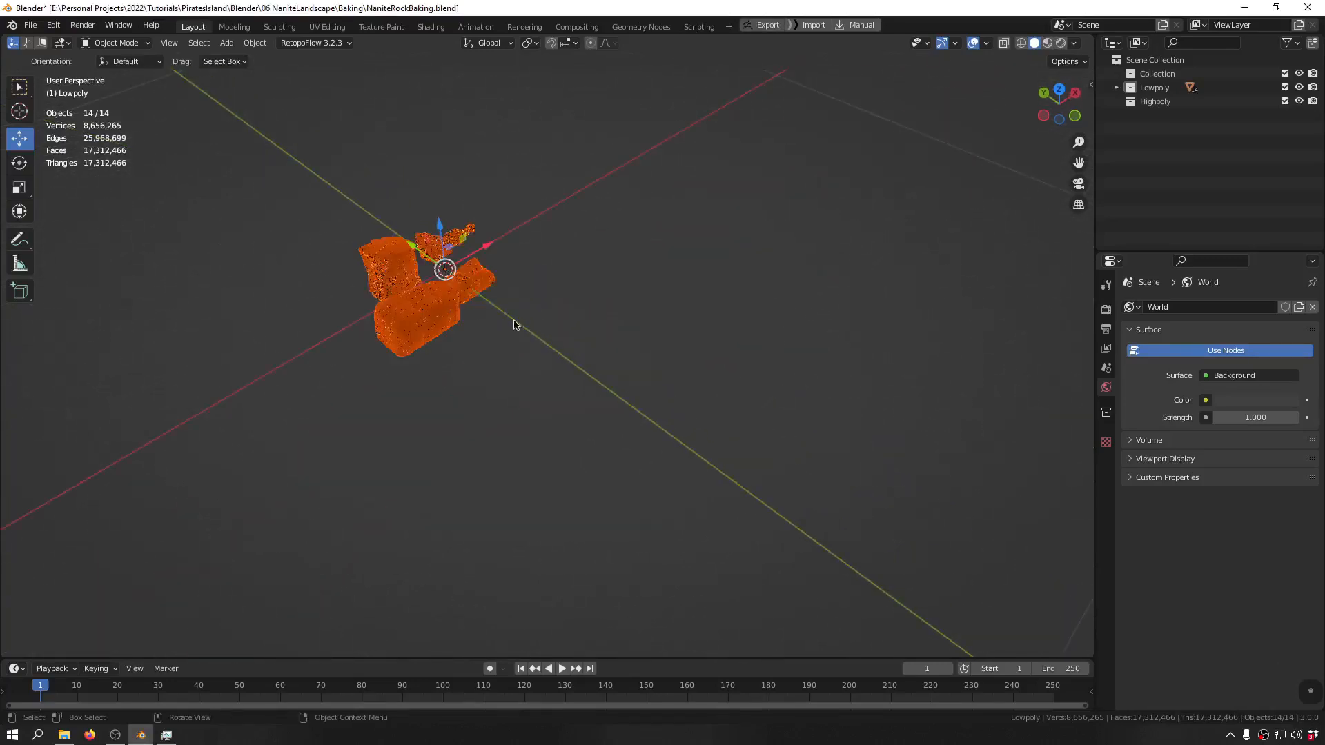
middle_drag(514, 319, 542, 303)
scroll(535, 291, down, 4)
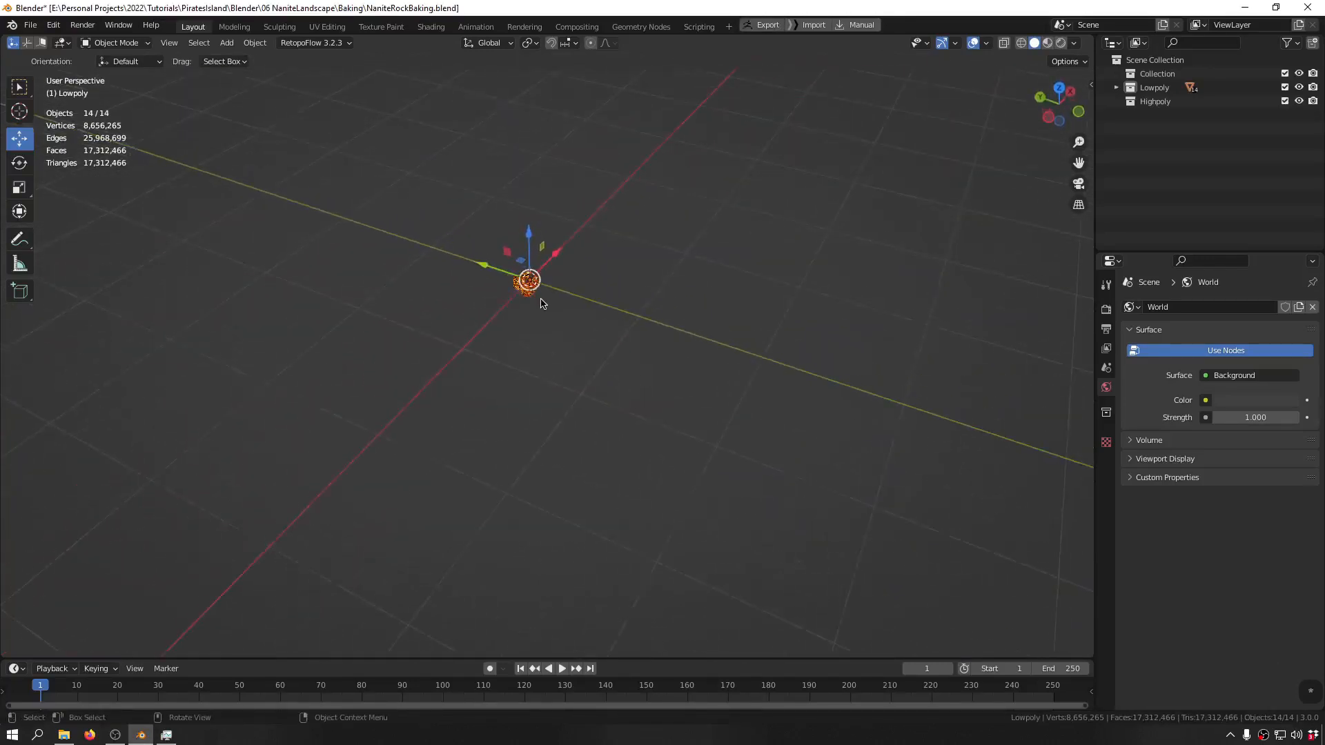
- Scale all imported rocks uniformly by a factor of 100, deselect them and save the file
key(shift+space)
key(s)
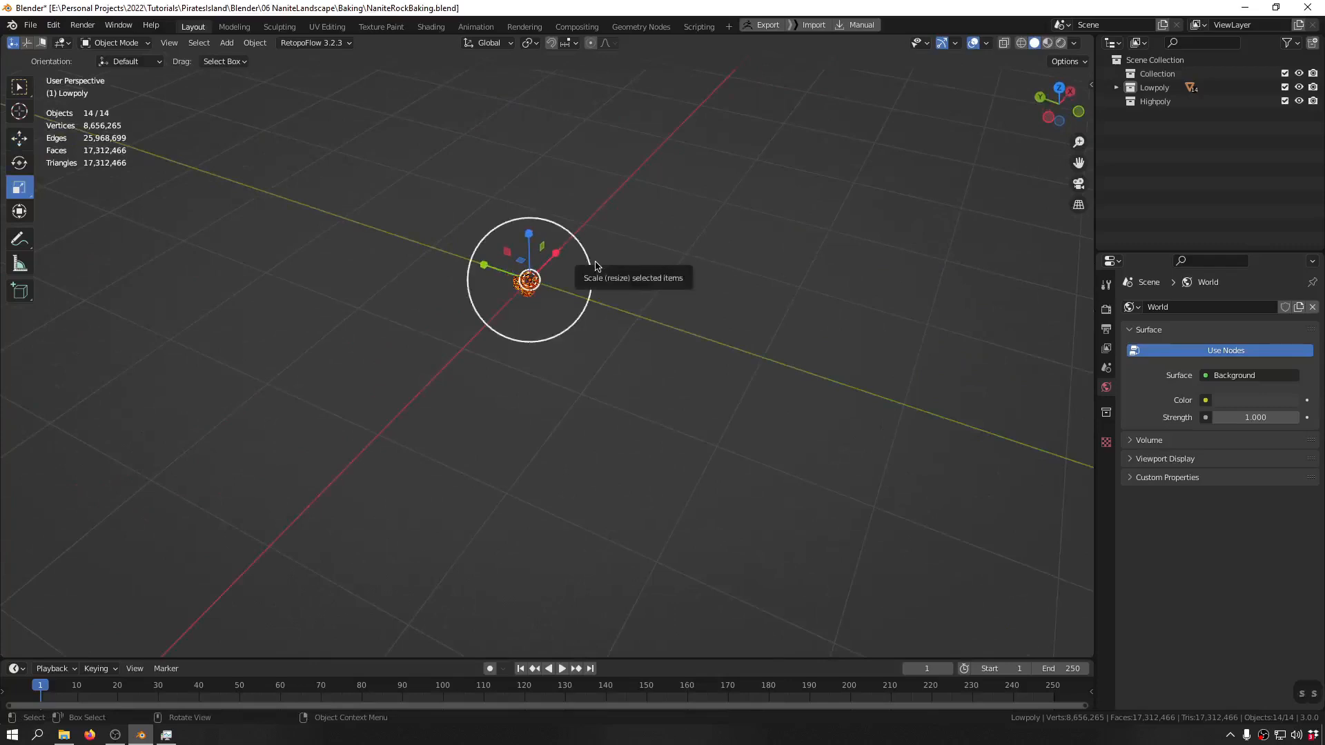
middle_drag(717, 251, 648, 224)
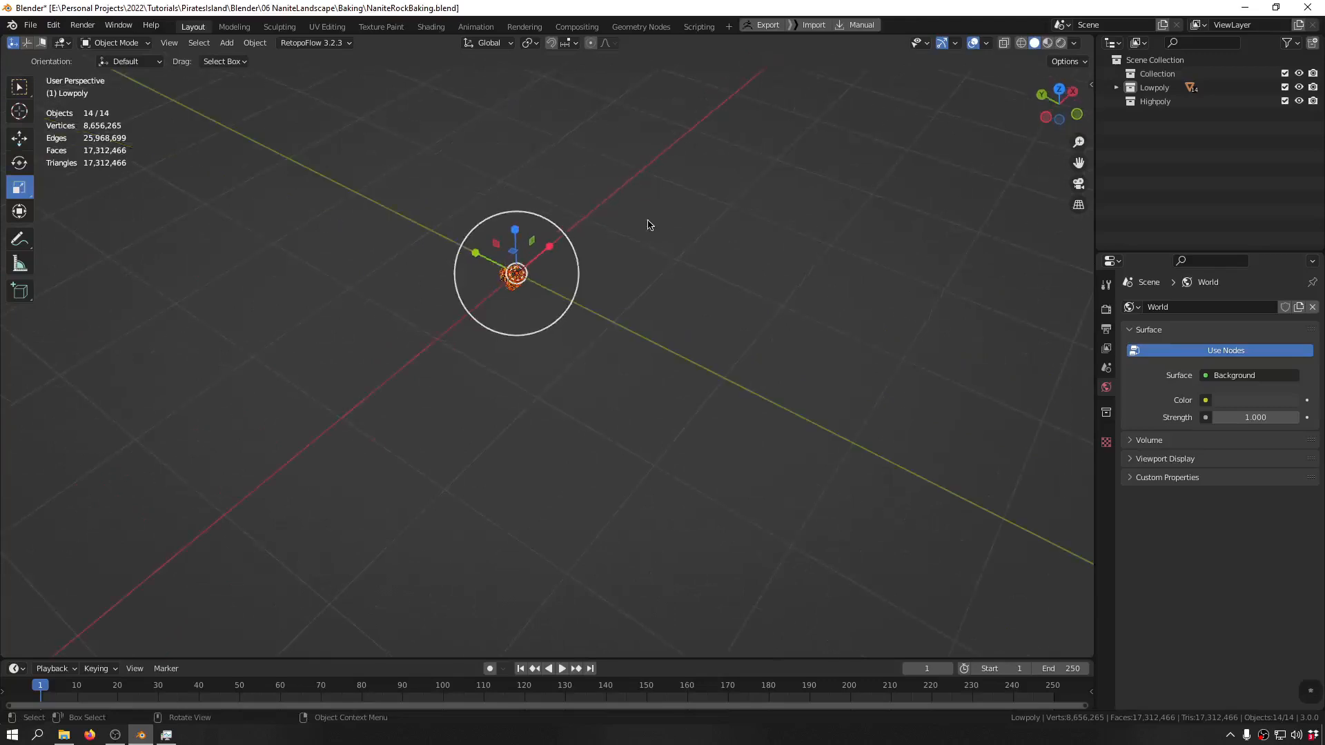
key(s)
key(1)
key(0)
key(0)
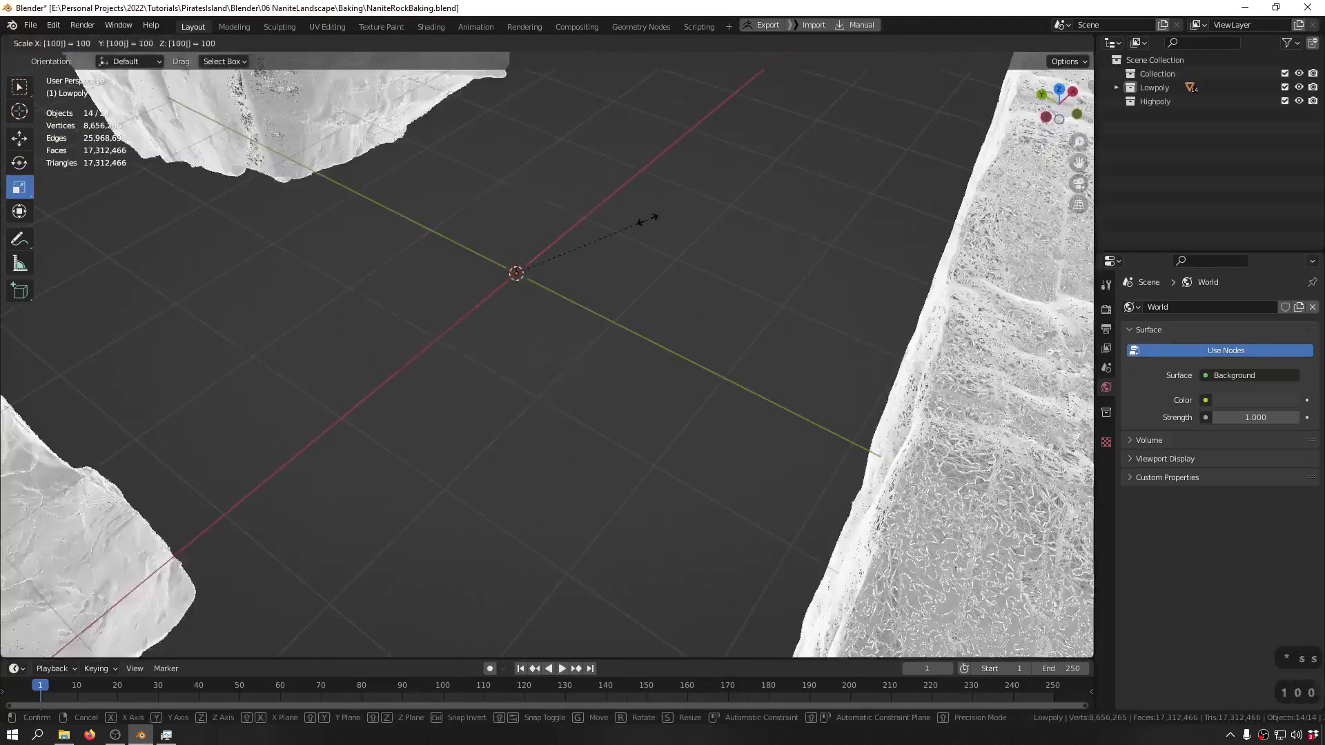
key(Return)
scroll(561, 385, down, 8)
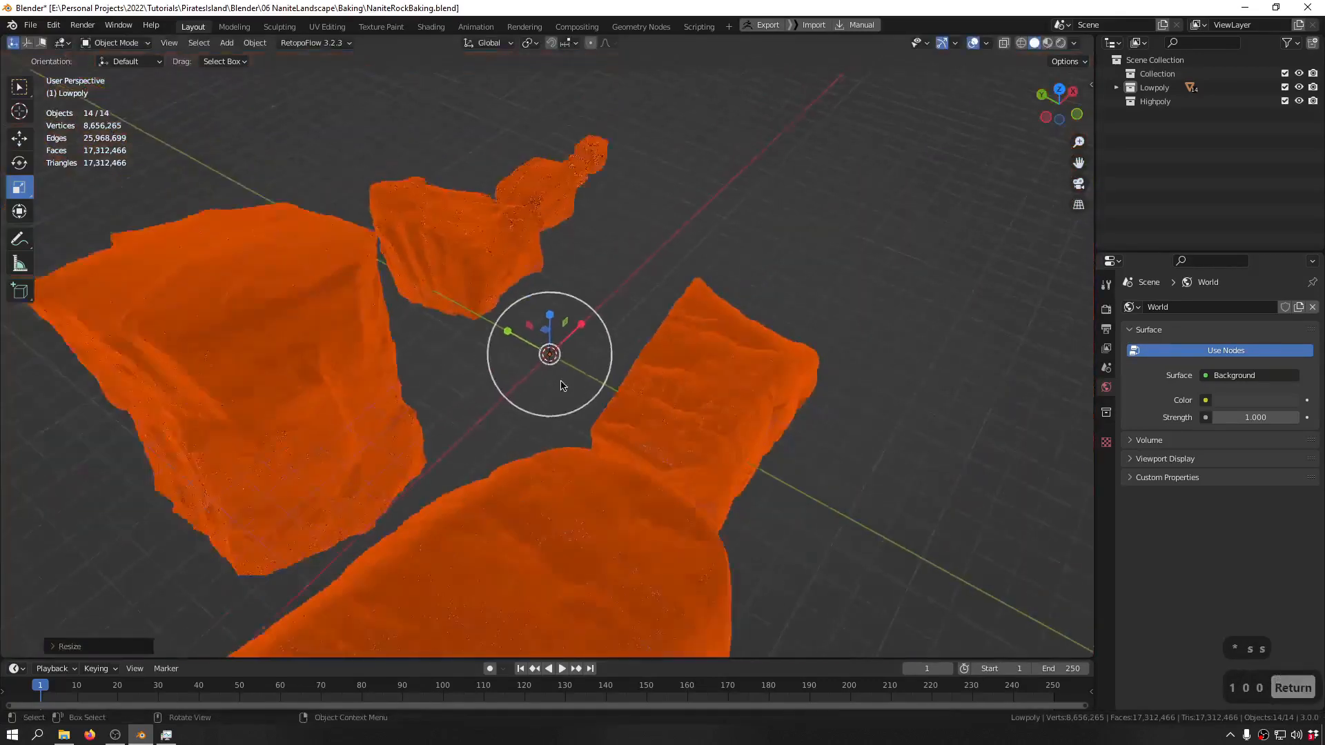
middle_drag(560, 385, 732, 246)
click(752, 316)
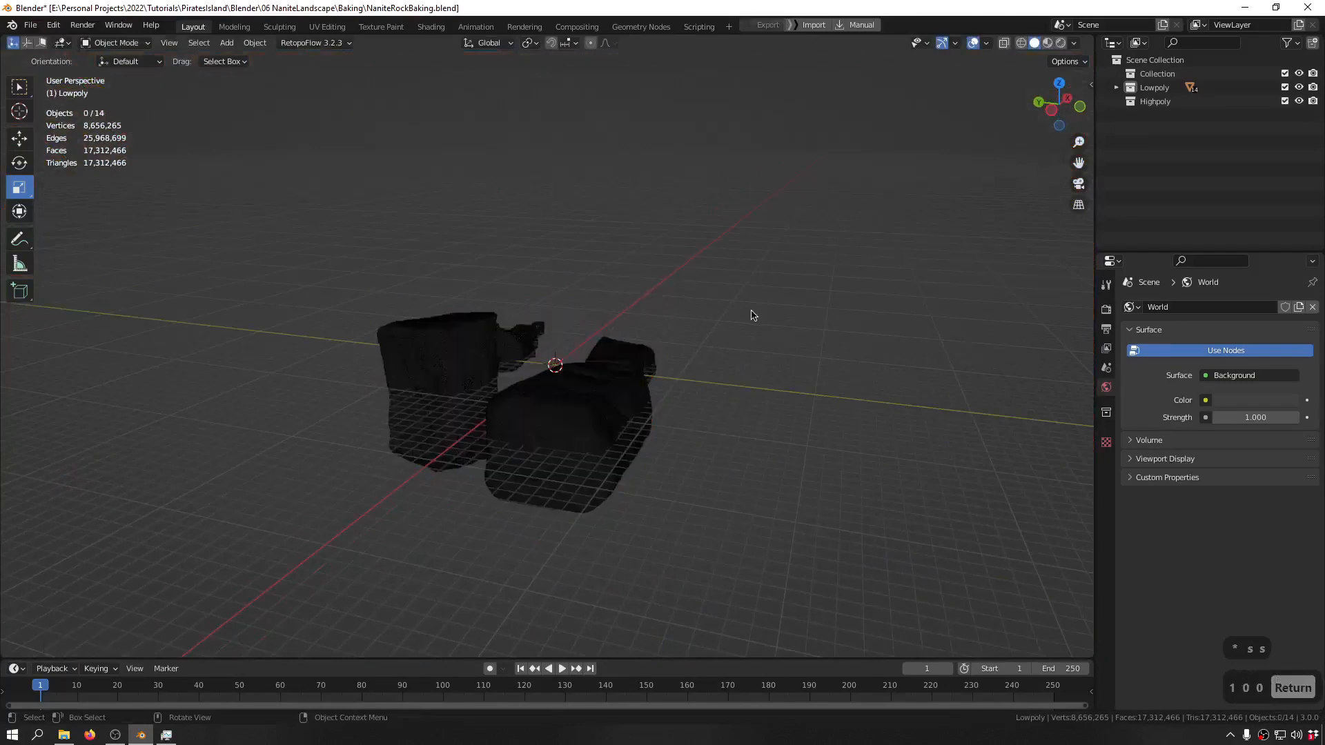
key(ctrl+s)
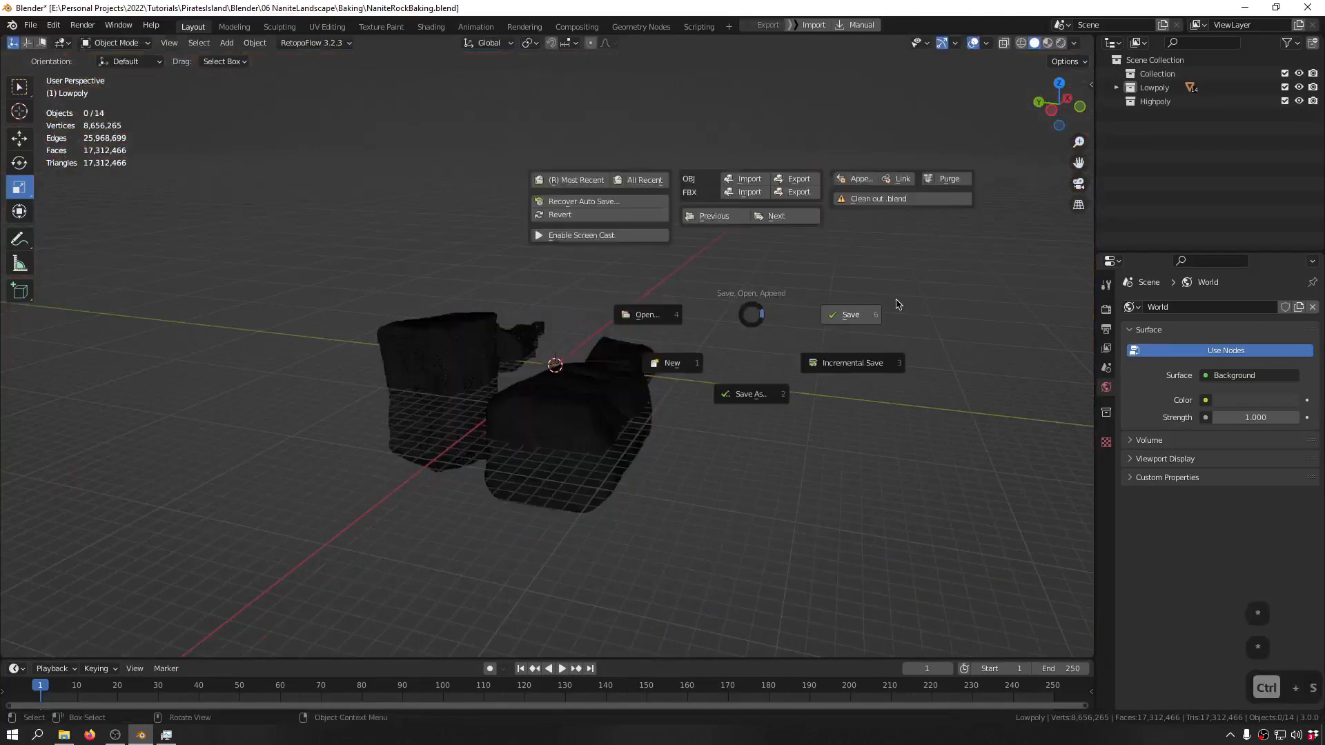
click(898, 304)
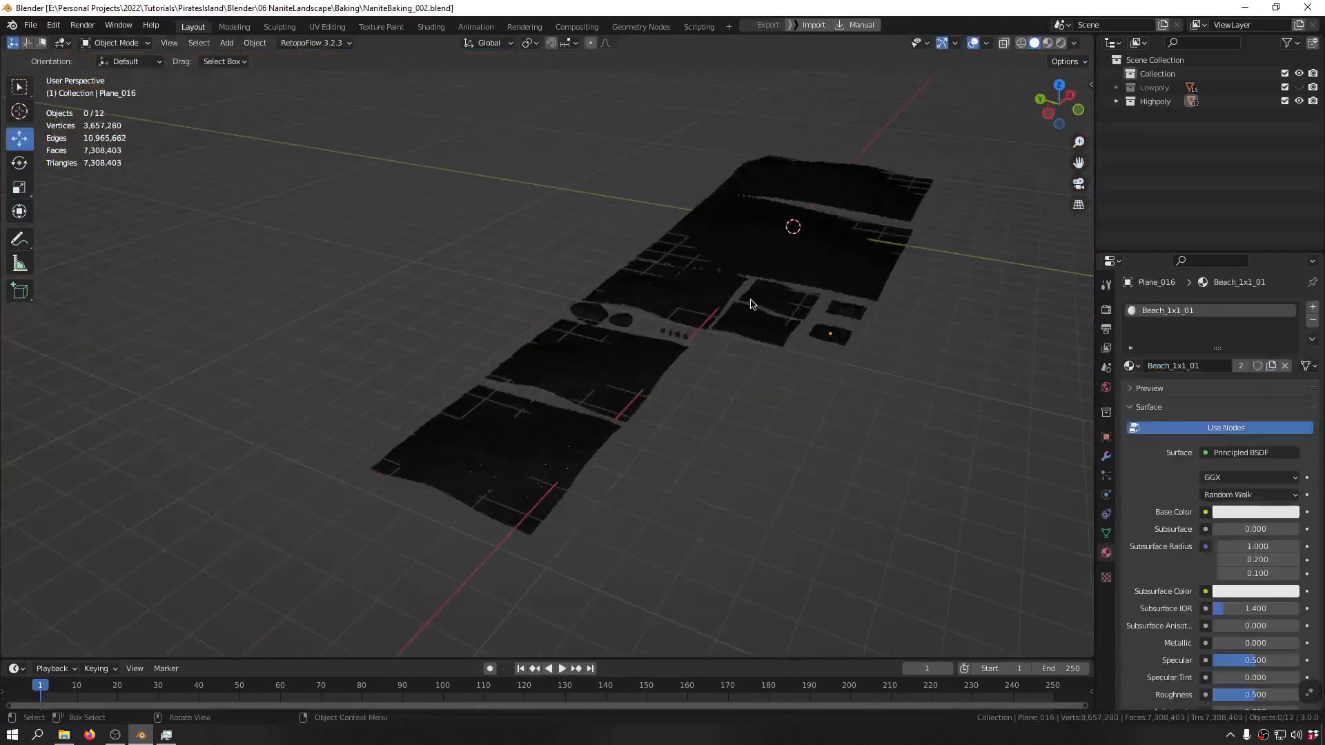
- In NaniteBaking_002.blend, hide the Highpoly collection and show the Lowpoly collection
shift+middle_drag(778, 296, 672, 350)
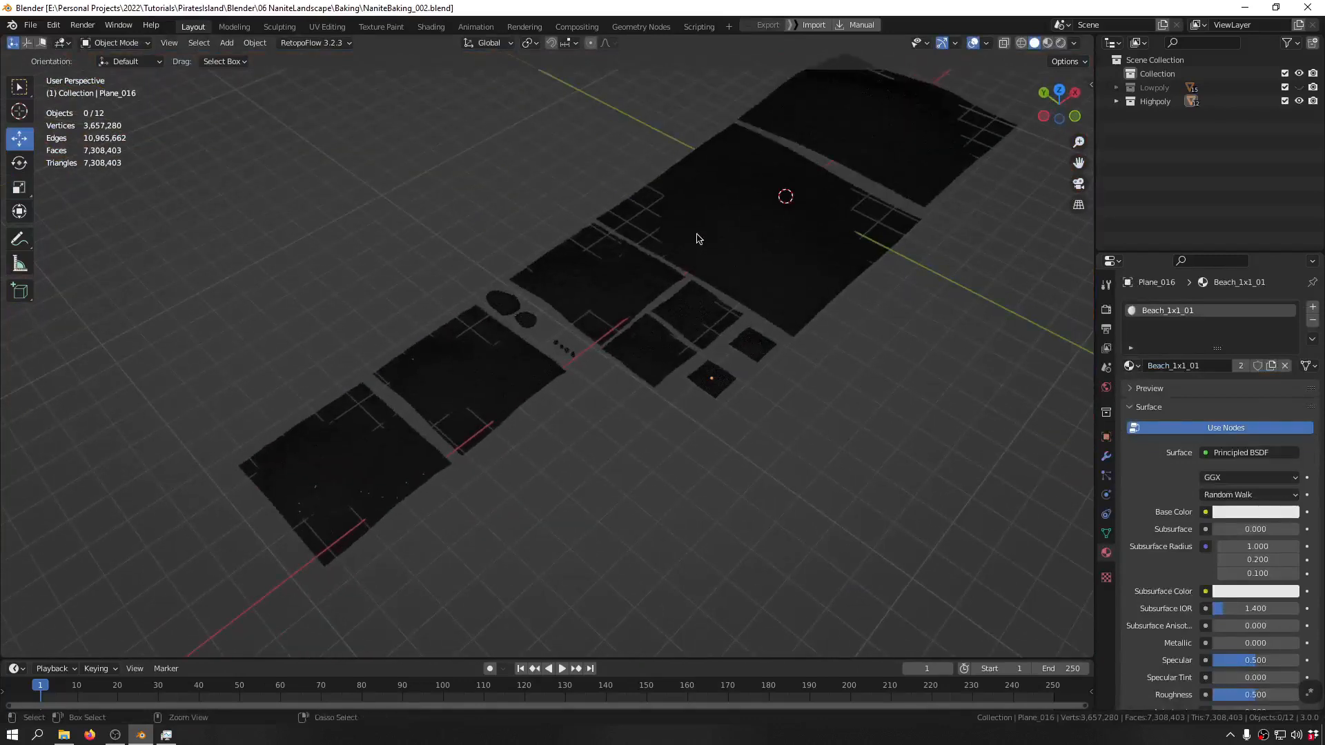
ctrl+middle_drag(698, 233, 662, 387)
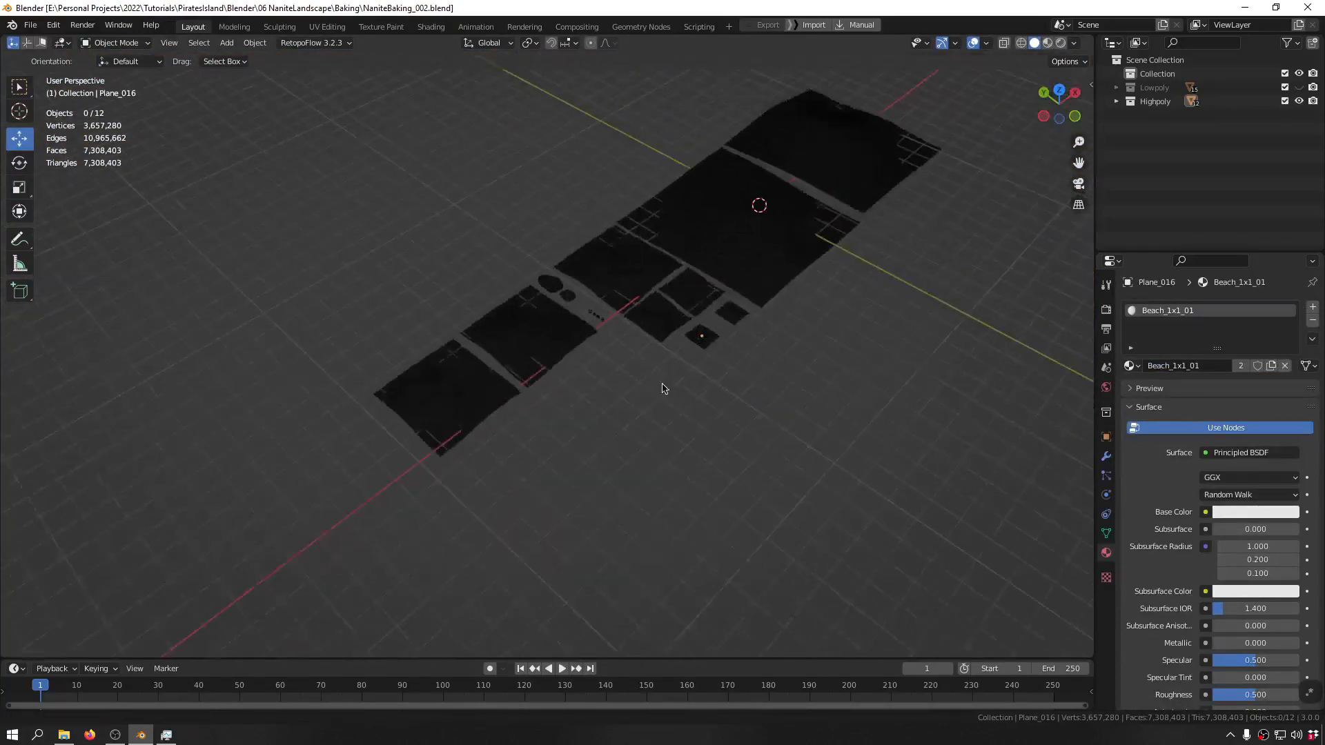
click(1299, 102)
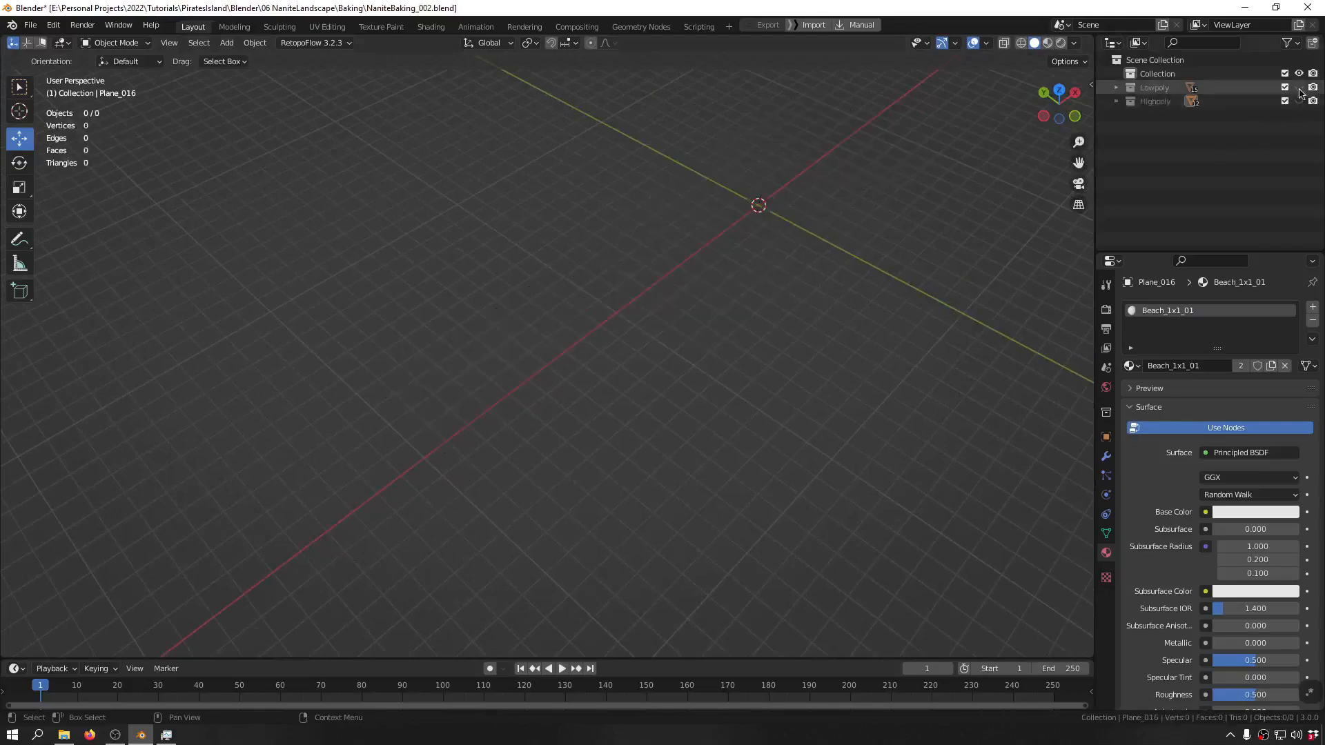
click(1299, 87)
- Select the six low-poly stones between the beach tiles and isolate them in local view
middle_drag(603, 260, 562, 260)
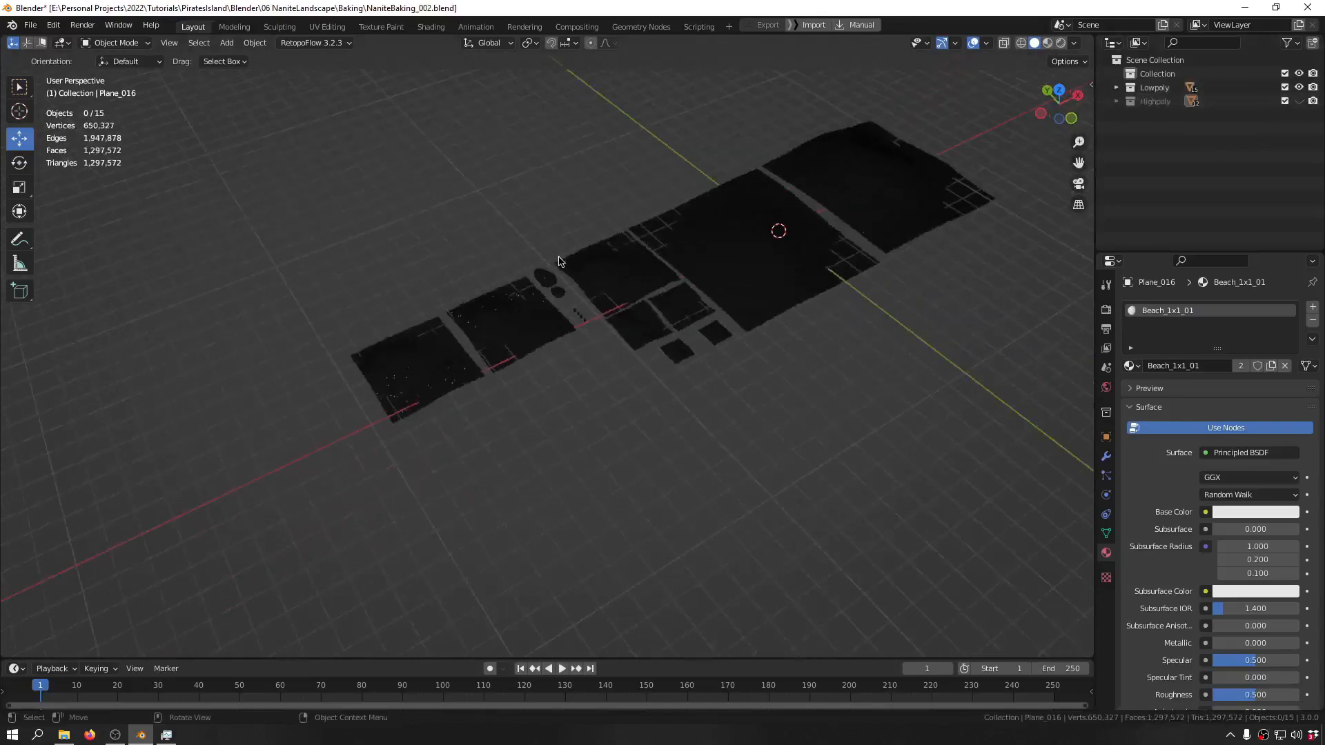
scroll(562, 260, up, 6)
middle_drag(577, 314, 512, 289)
scroll(526, 290, up, 1)
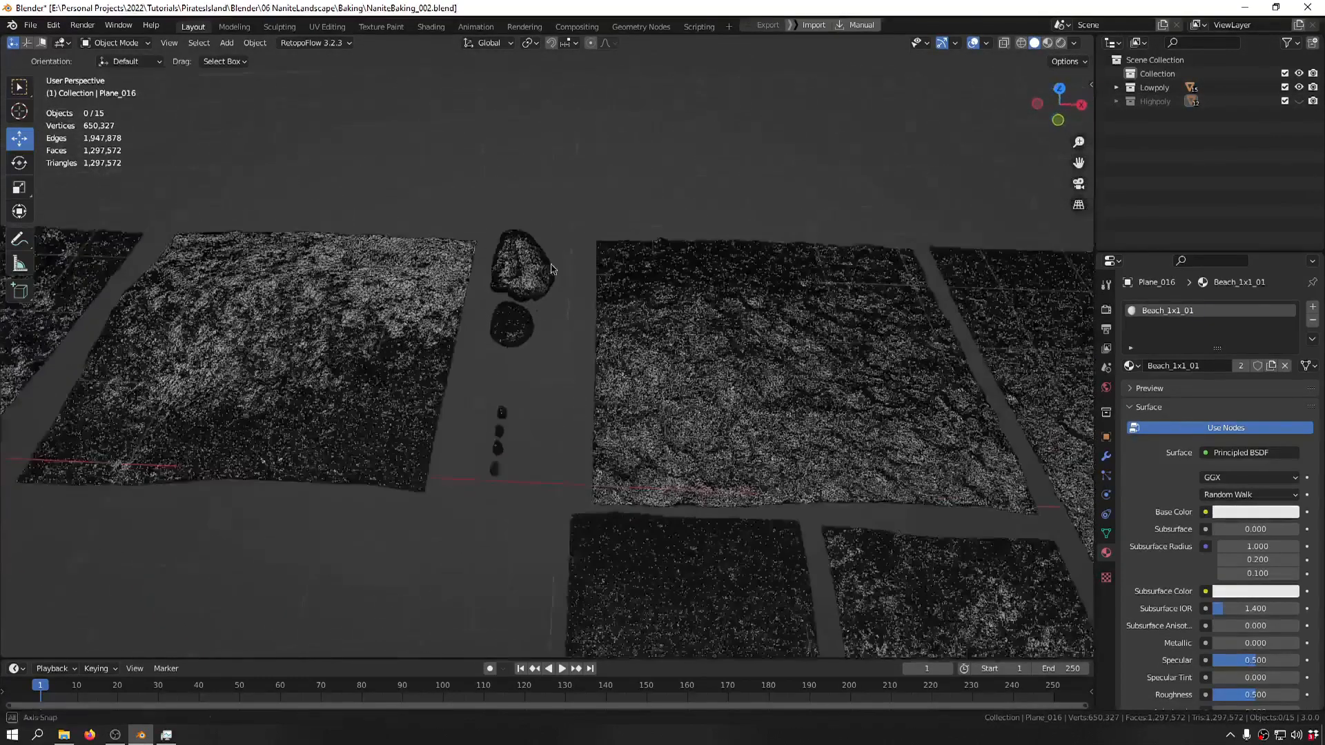
drag(567, 199, 543, 418)
key(ctrl+f)
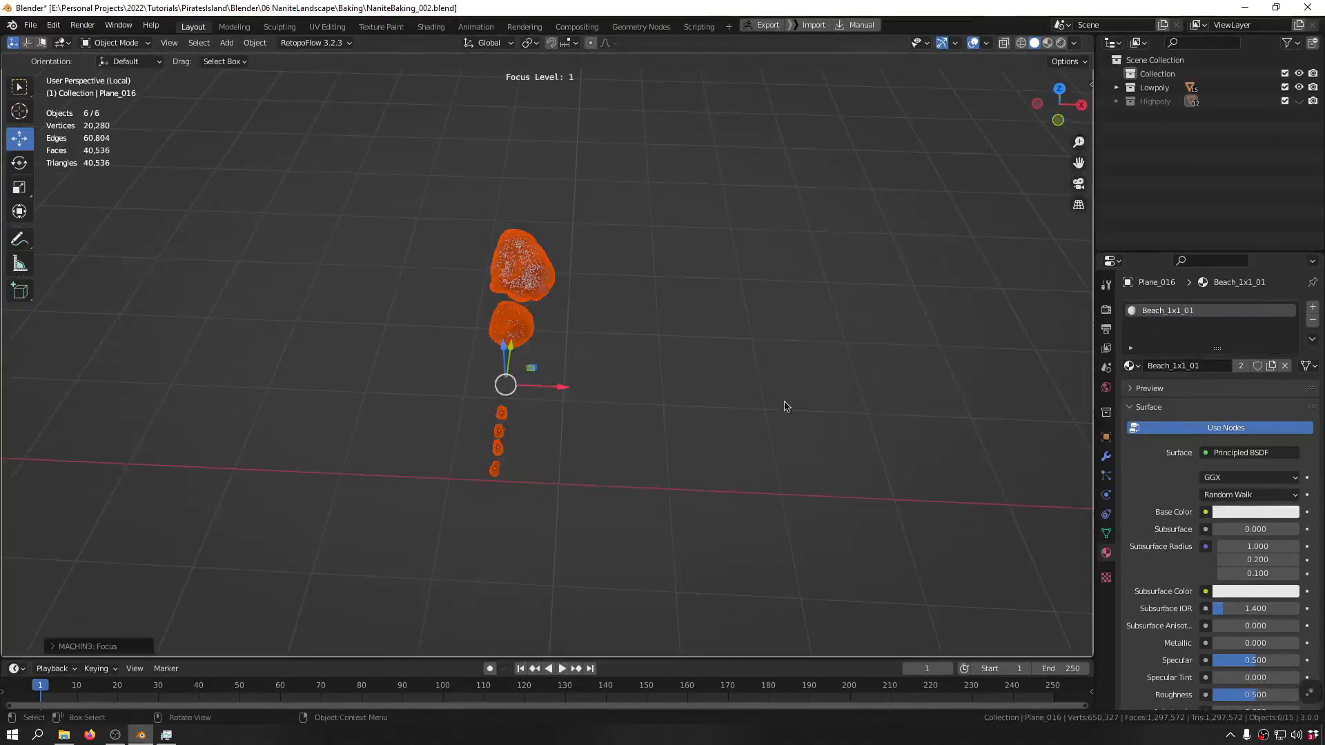
- Split the 3D viewport into two side-by-side areas and switch the new one to the UV Editor
drag(1088, 35, 604, 62)
click(663, 45)
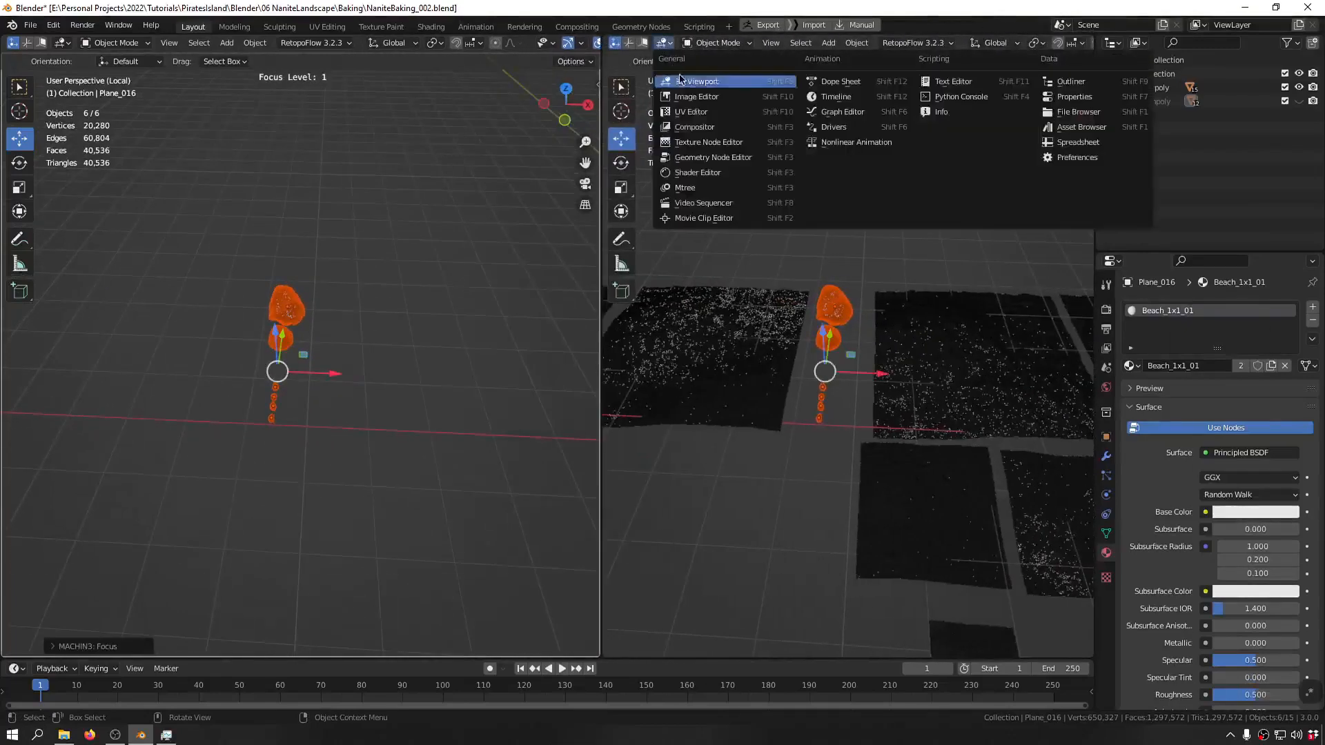
click(703, 119)
middle_drag(726, 327, 730, 327)
middle_drag(308, 356, 333, 358)
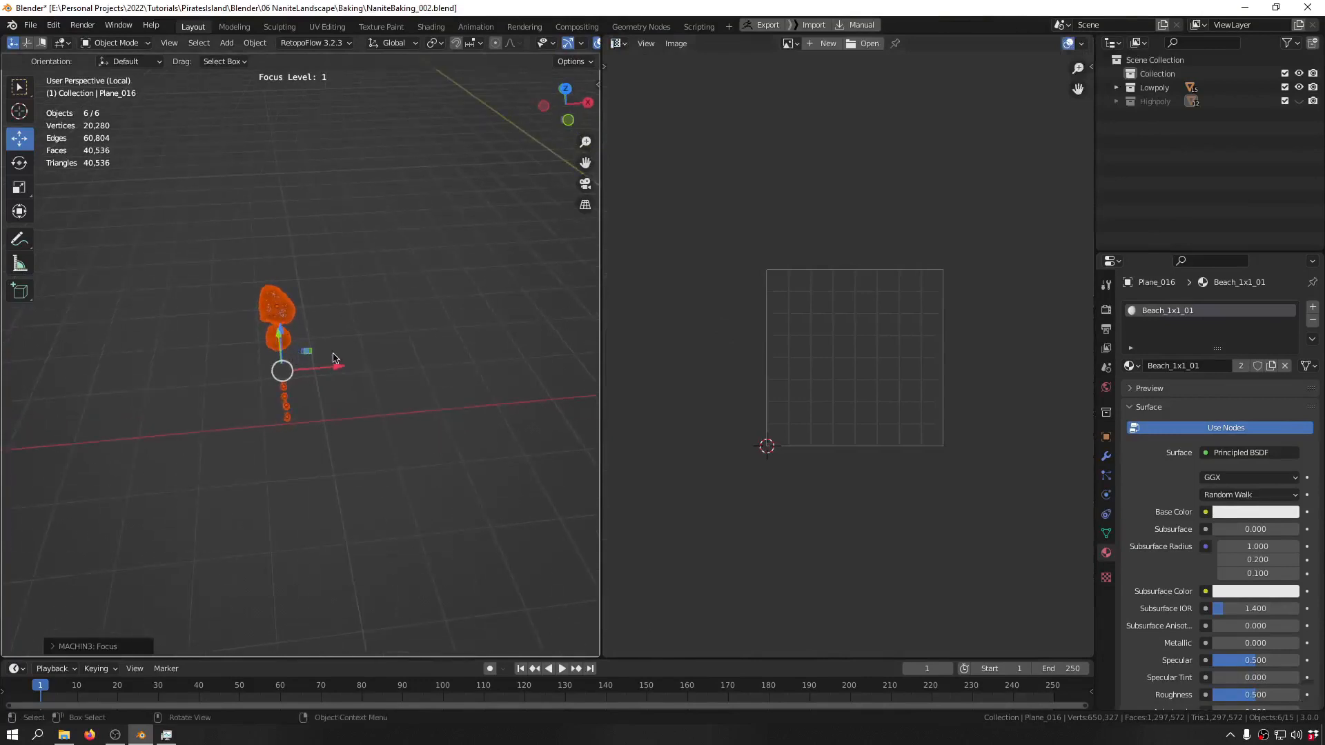
- Put the six stones in Edit Mode with all geometry selected and inspect their meshes and UV layout
key(Tab)
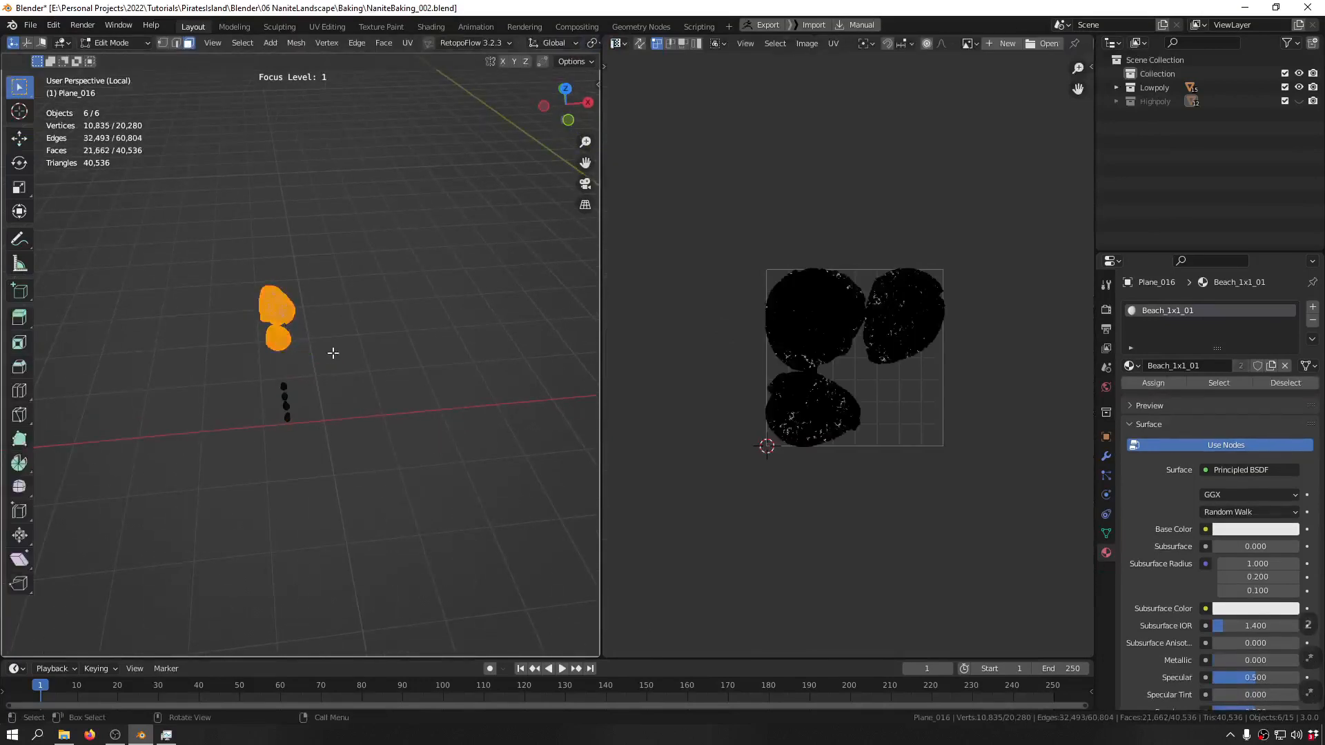
middle_drag(332, 360, 370, 387)
key(Tab)
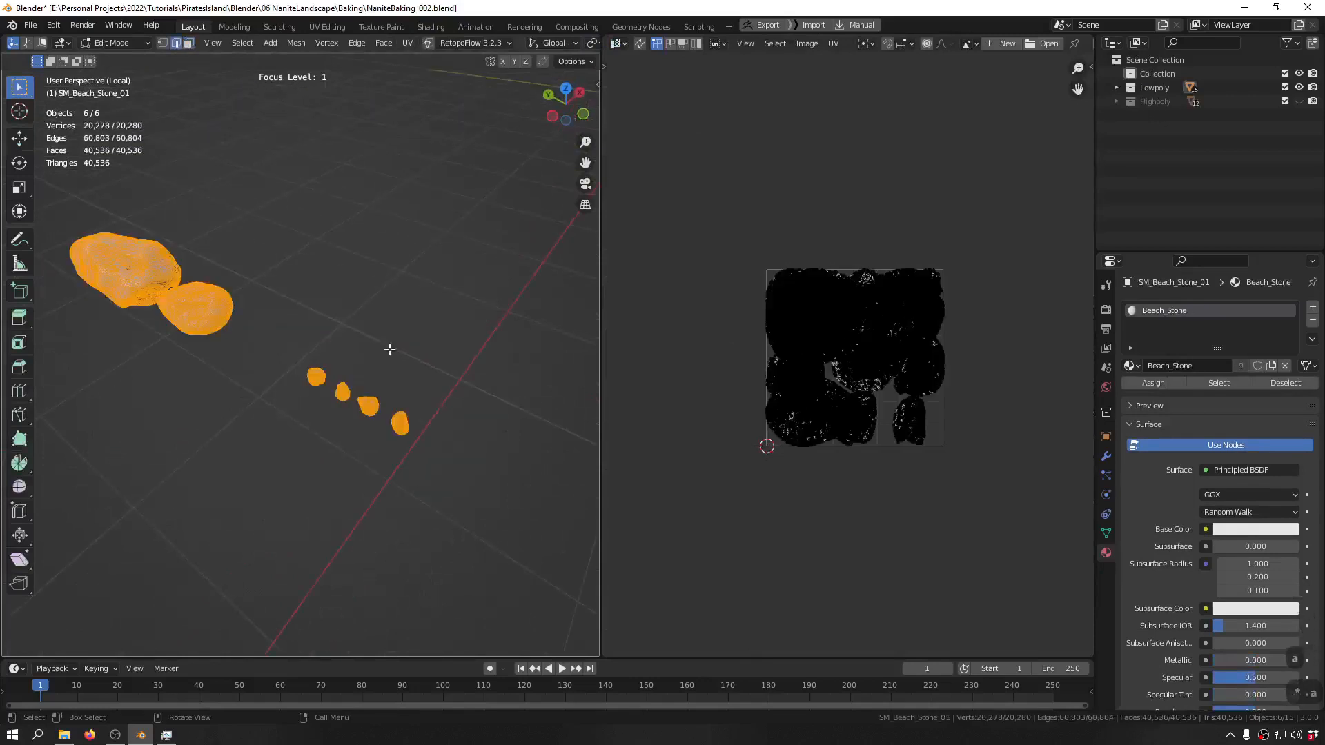
middle_drag(387, 349, 358, 367)
scroll(358, 366, up, 5)
scroll(426, 417, up, 3)
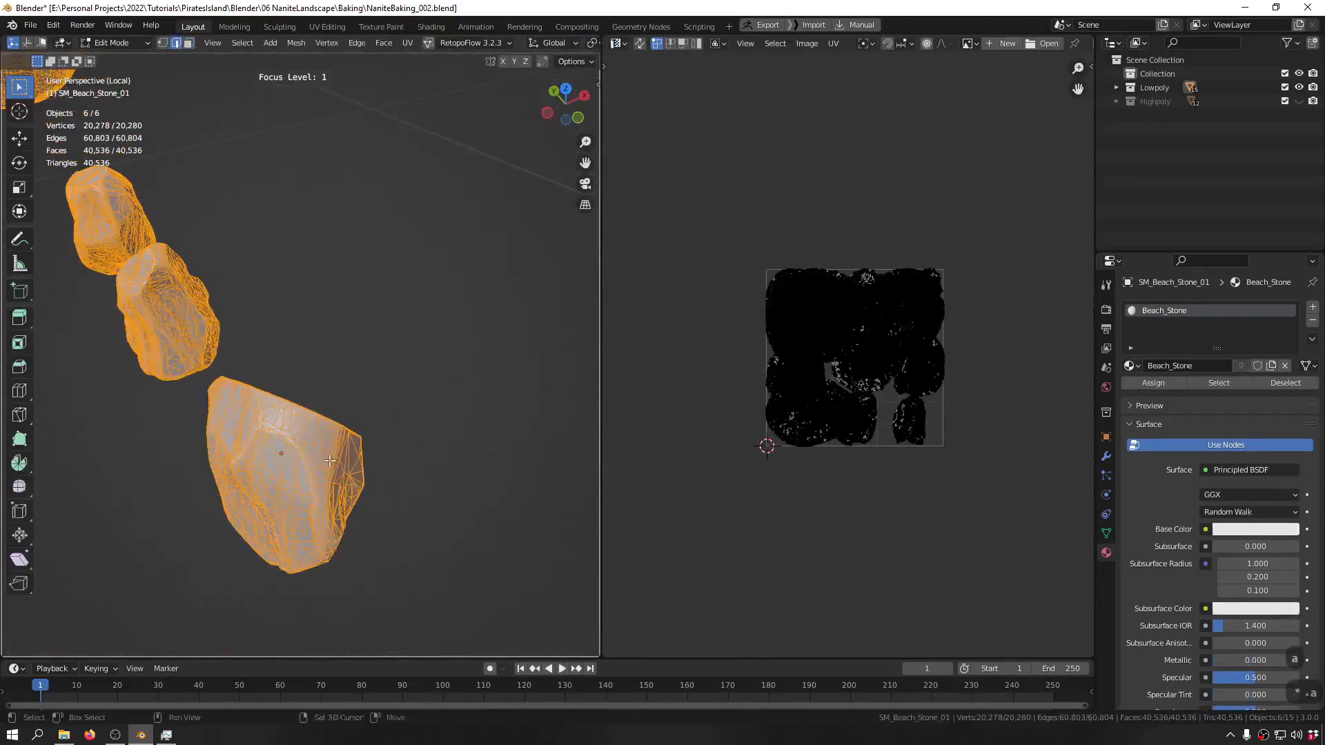
shift+middle_drag(425, 417, 331, 342)
middle_drag(331, 341, 362, 290)
scroll(908, 355, down, 1)
scroll(908, 355, down, 6)
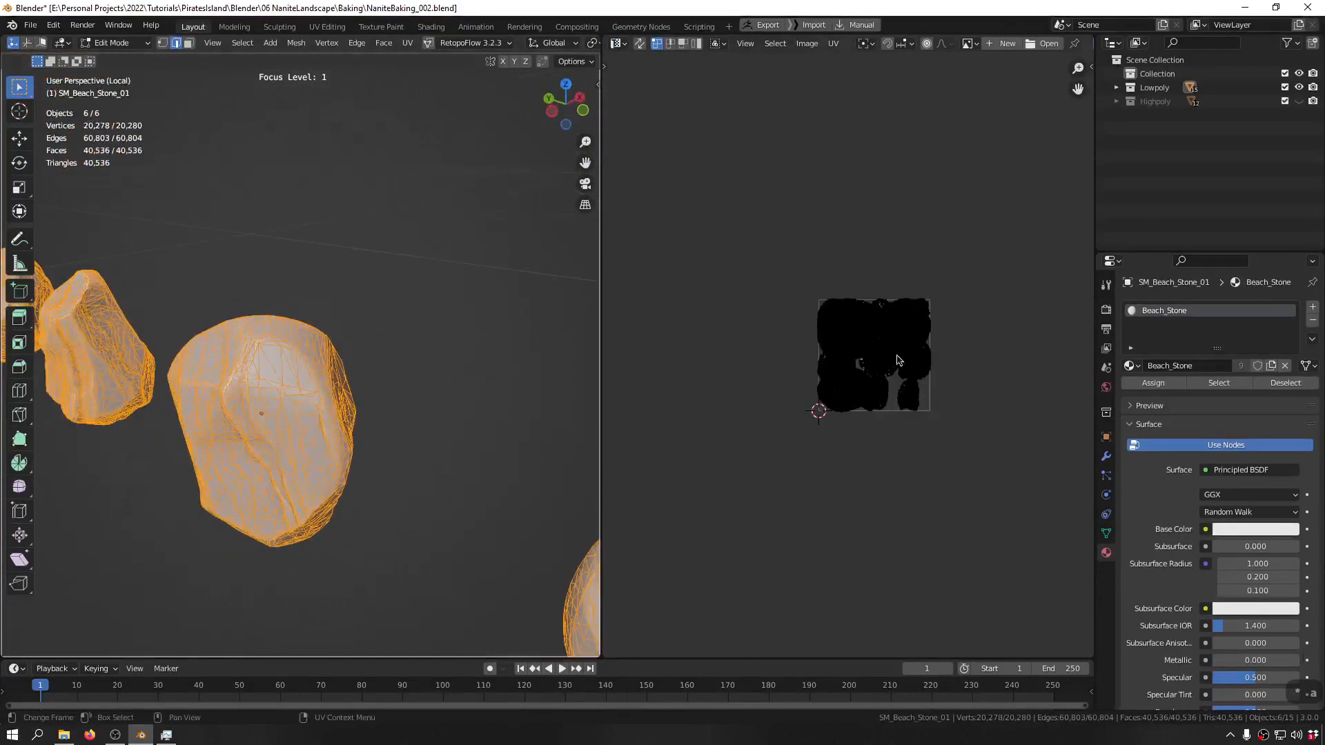
- Pack the stones' combined UVs with UV-Packer using padding 1 and the High Quality engine type, and review the layout
key(n)
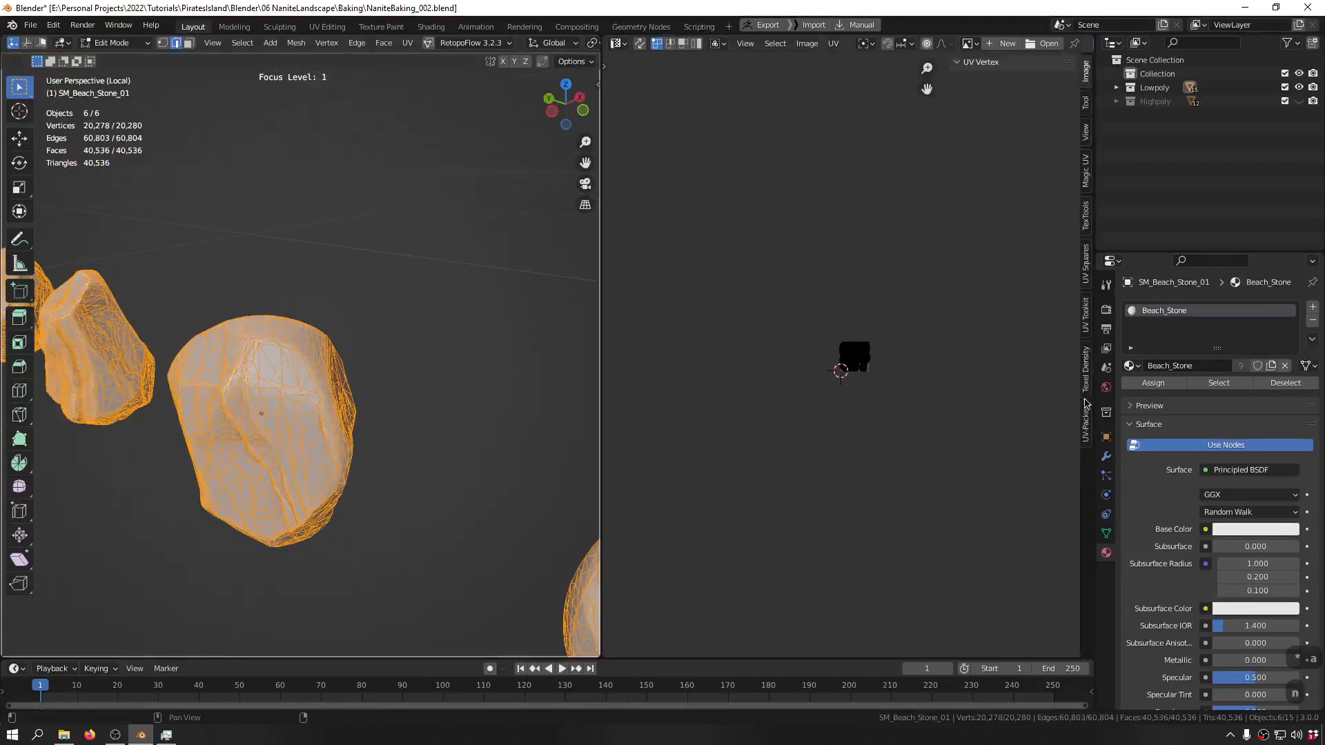
click(1085, 424)
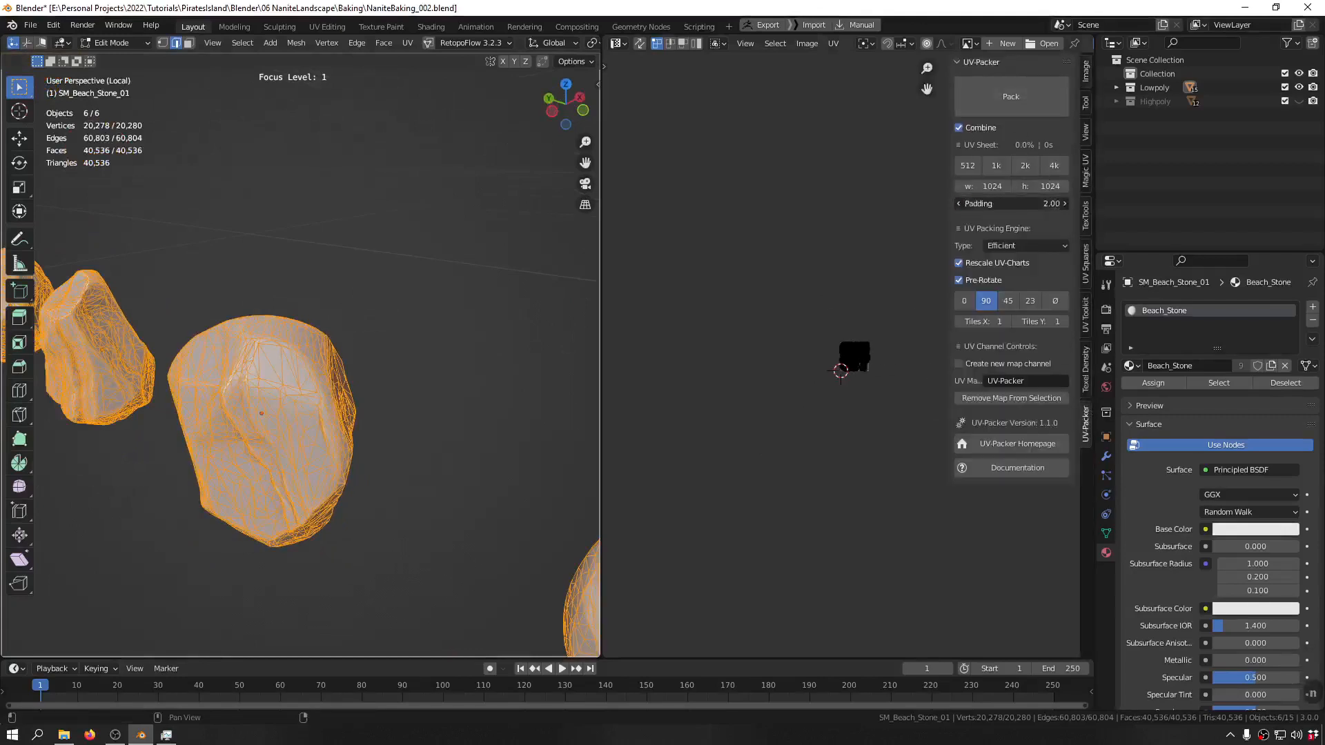
text(1)
key(Return)
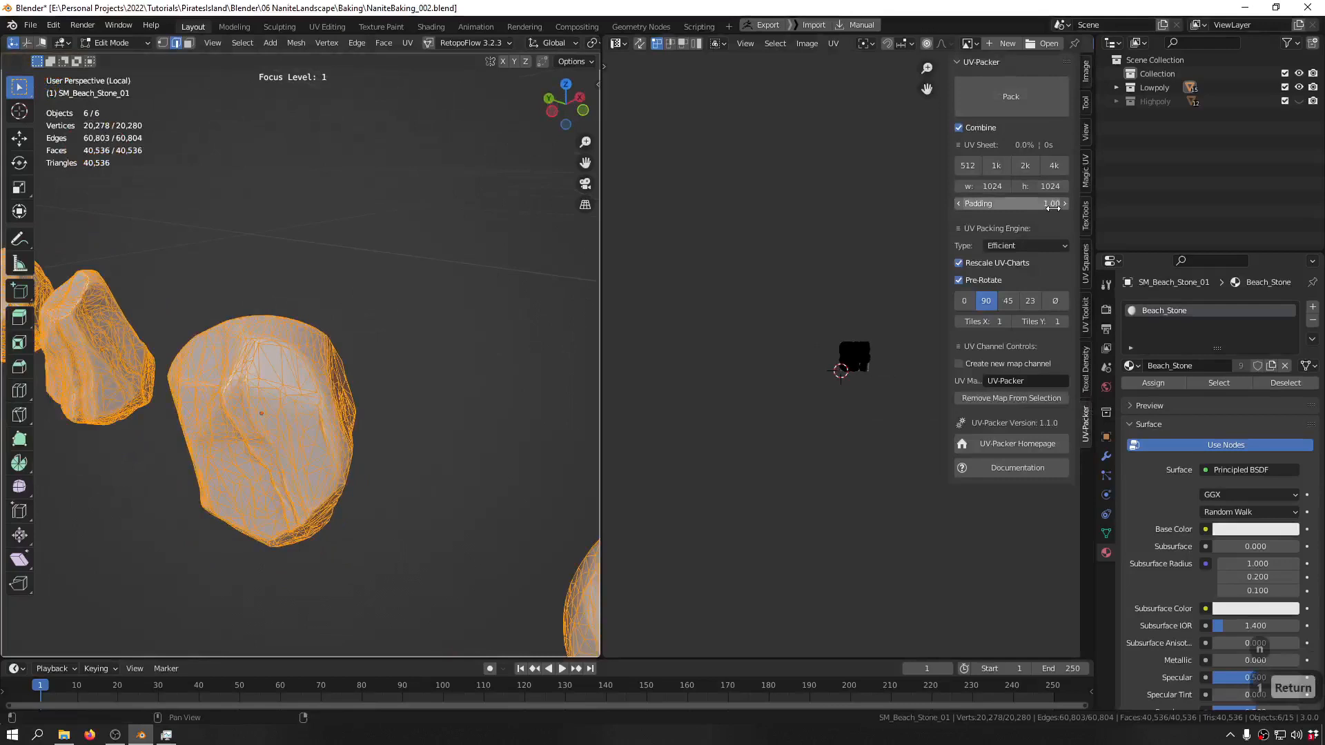
click(1046, 248)
click(1018, 277)
click(1024, 96)
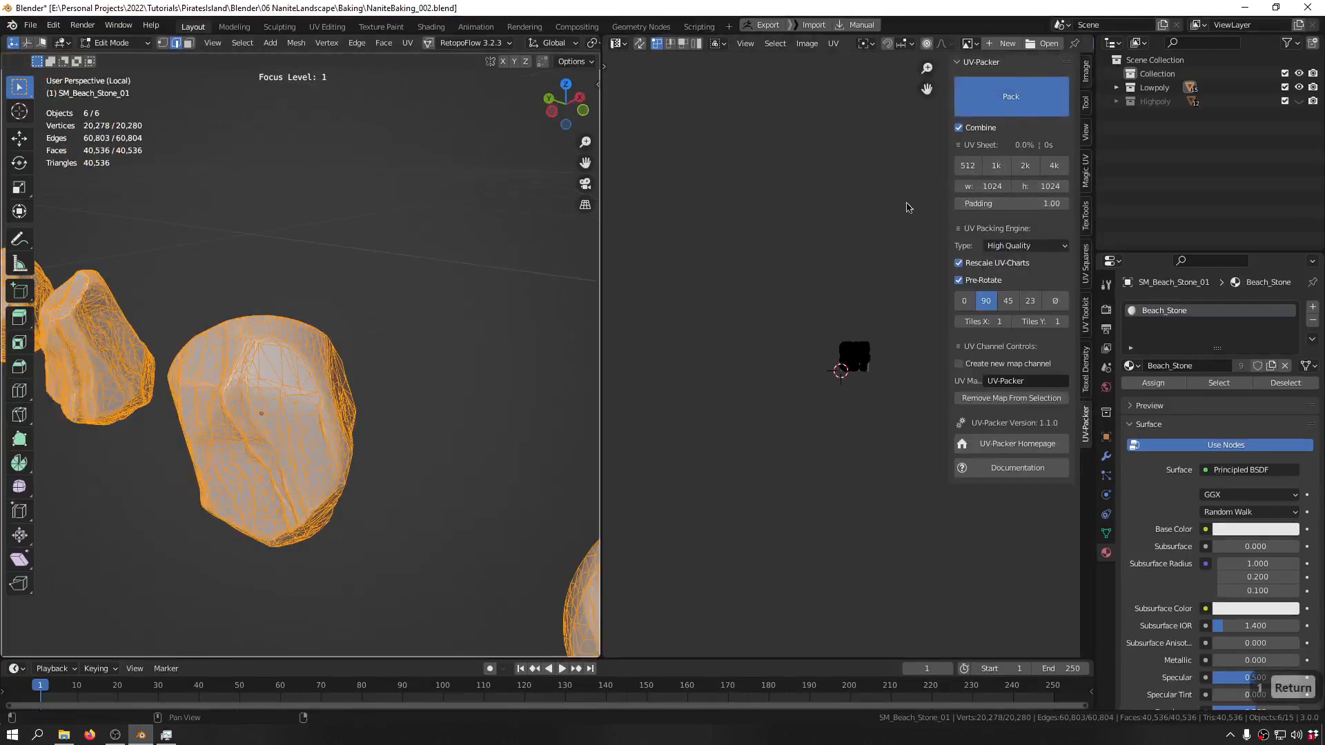
scroll(857, 366, up, 10)
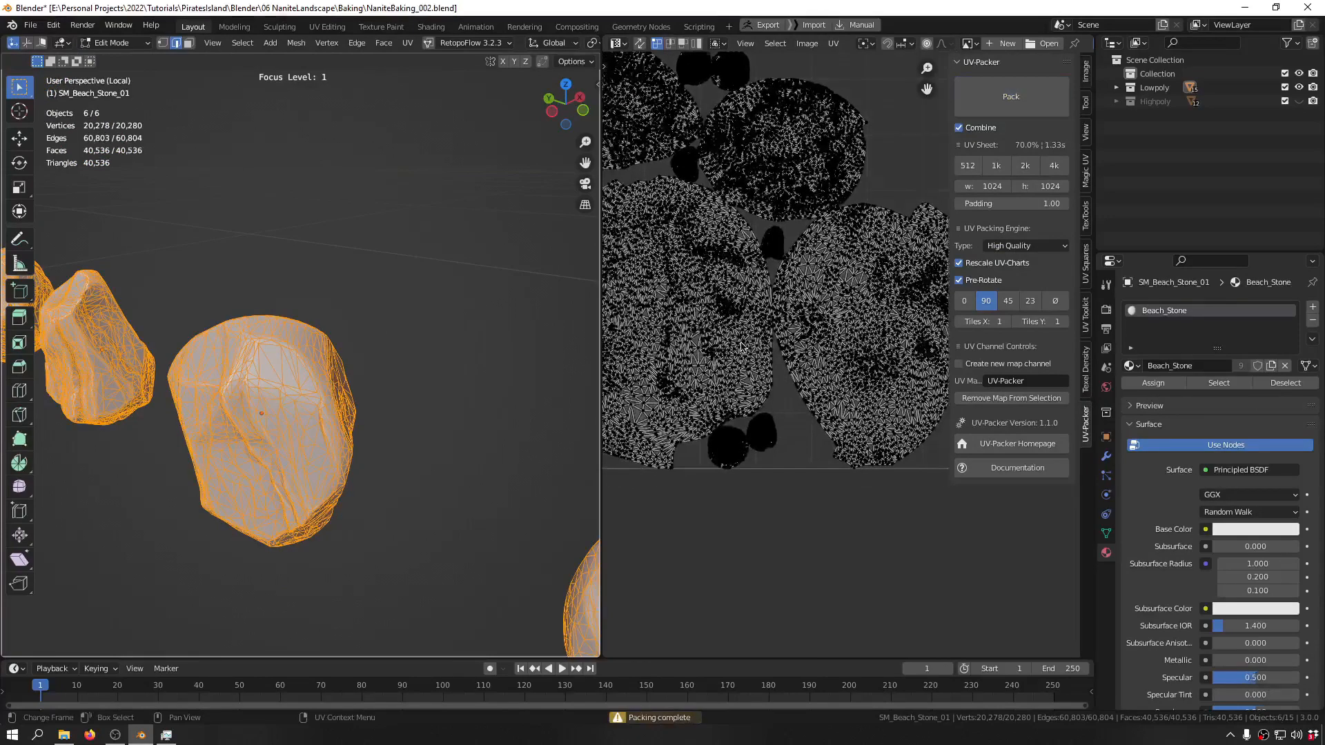
scroll(783, 362, down, 3)
scroll(232, 359, down, 12)
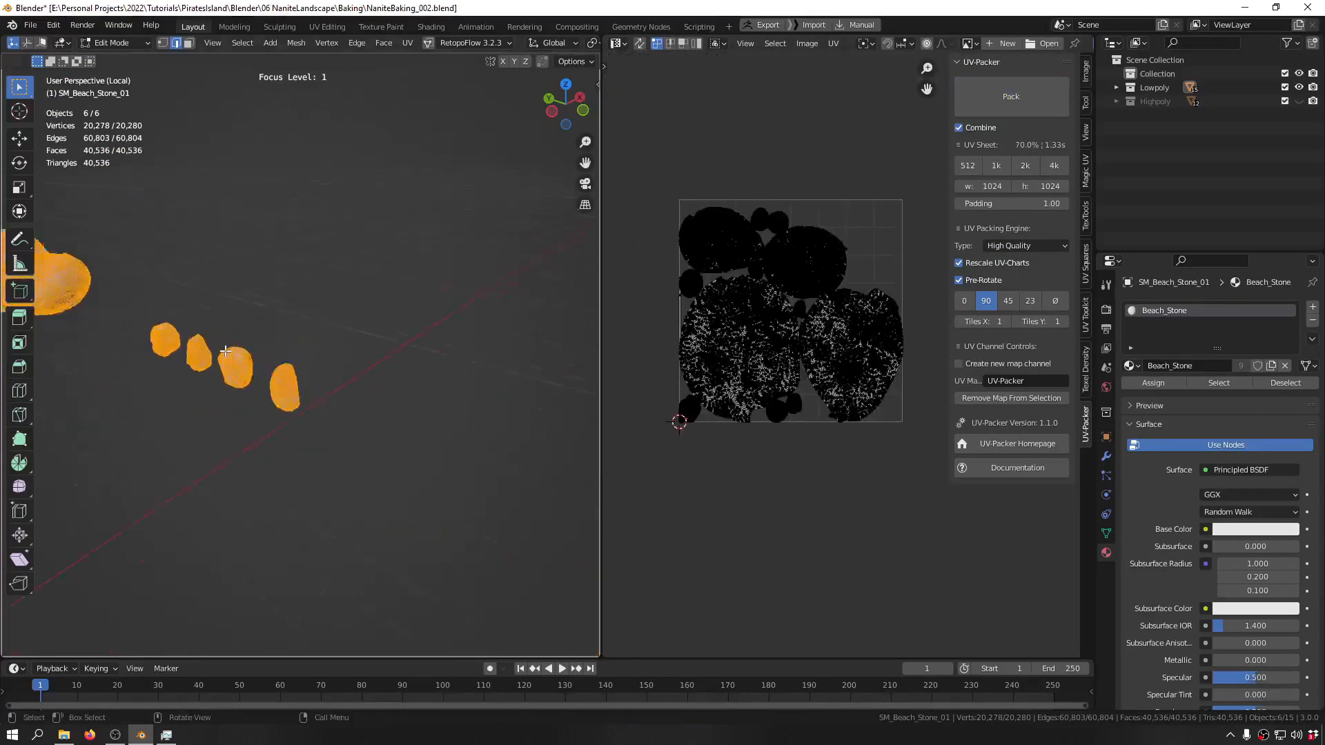
- Apply a 1024x1024 UV Toolkit checker map to the stones and inspect the pattern in Object Mode
shift+middle_drag(203, 351, 296, 324)
scroll(282, 342, down, 4)
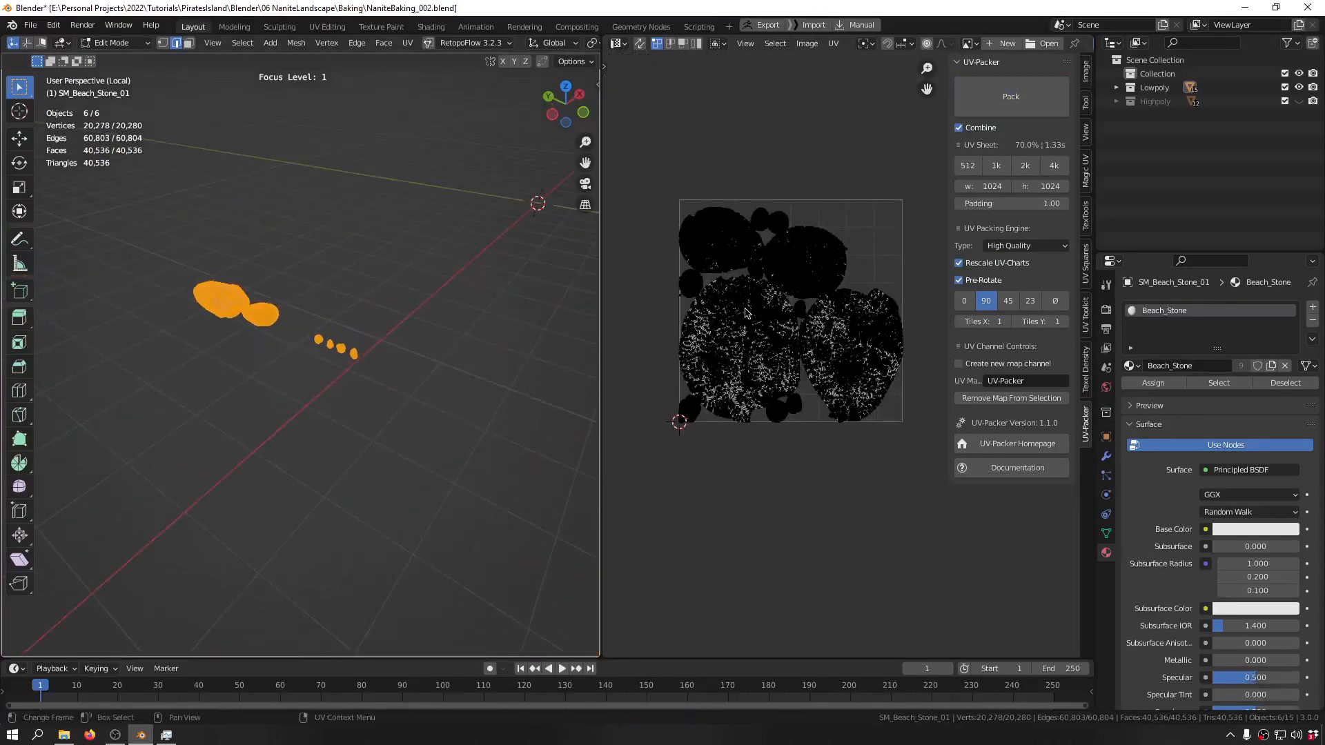
scroll(741, 442, up, 4)
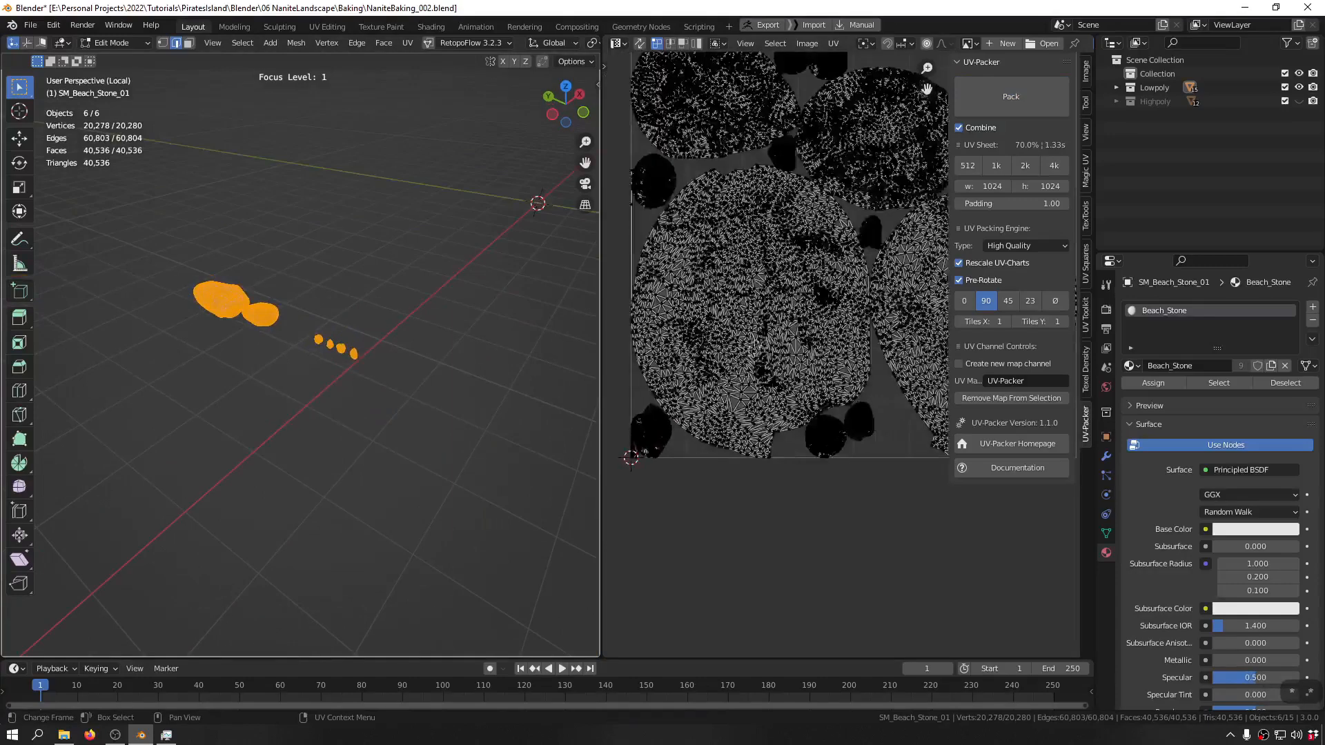
scroll(755, 404, down, 4)
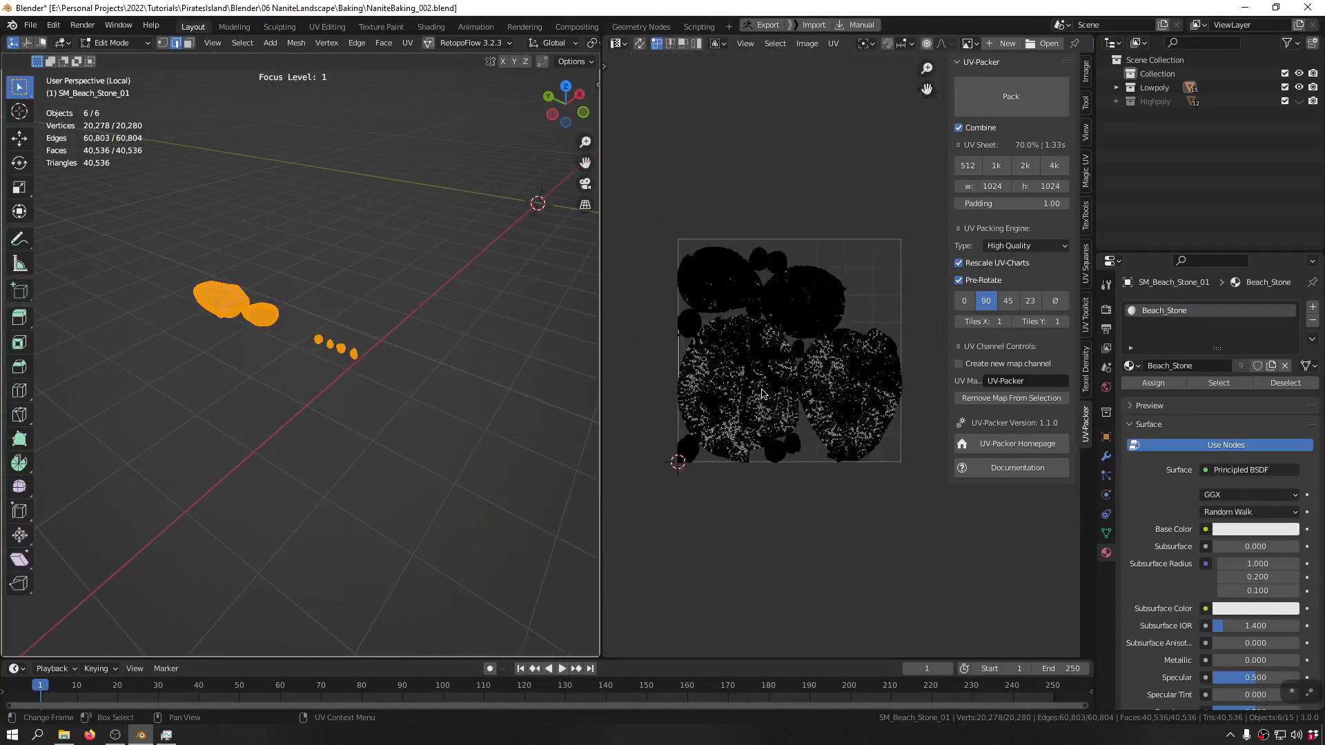
click(1082, 327)
scroll(929, 554, down, 2)
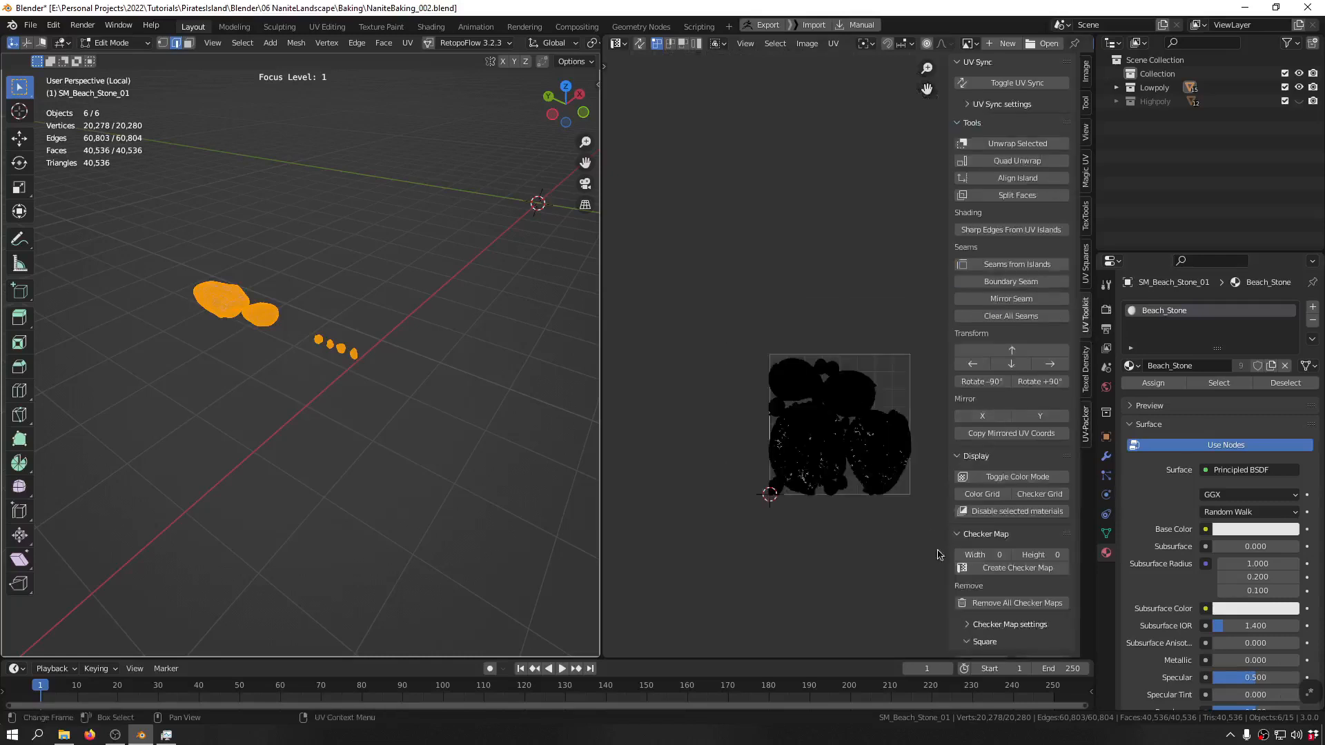
scroll(1002, 545, down, 5)
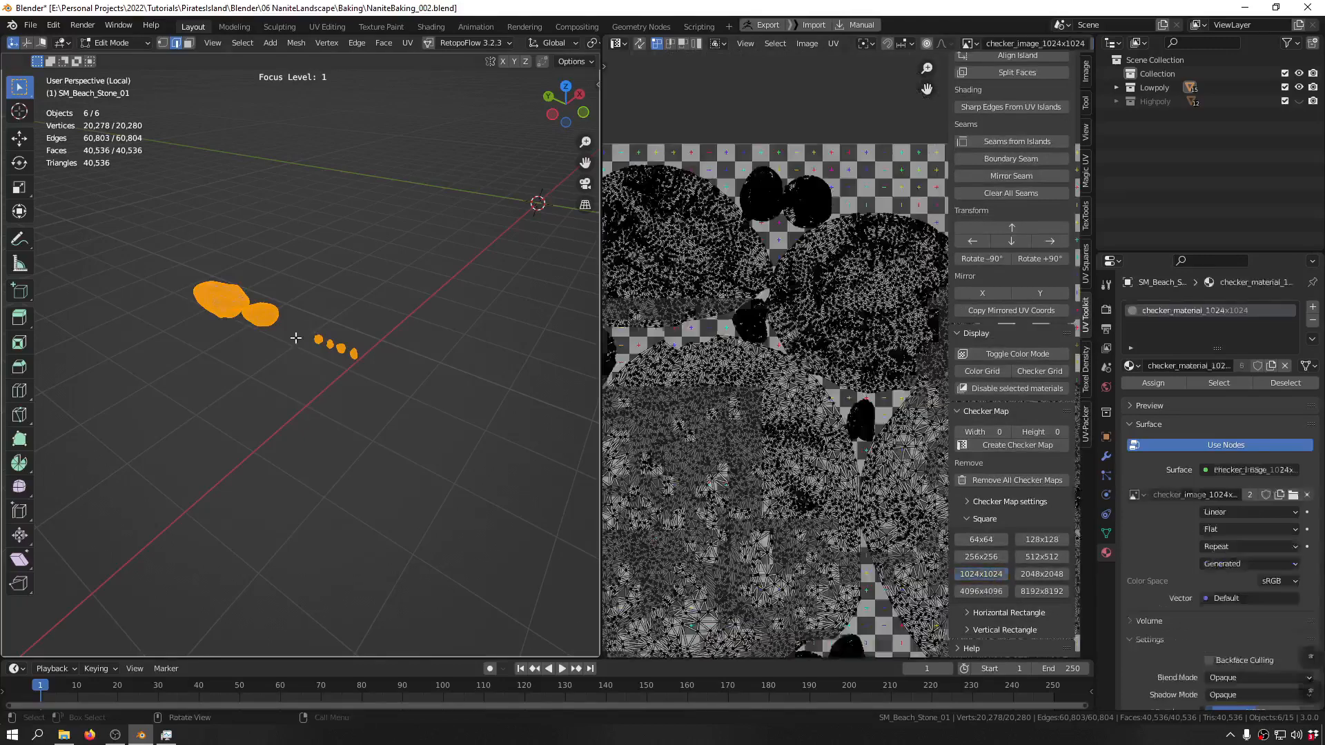
key(Tab)
scroll(250, 342, up, 4)
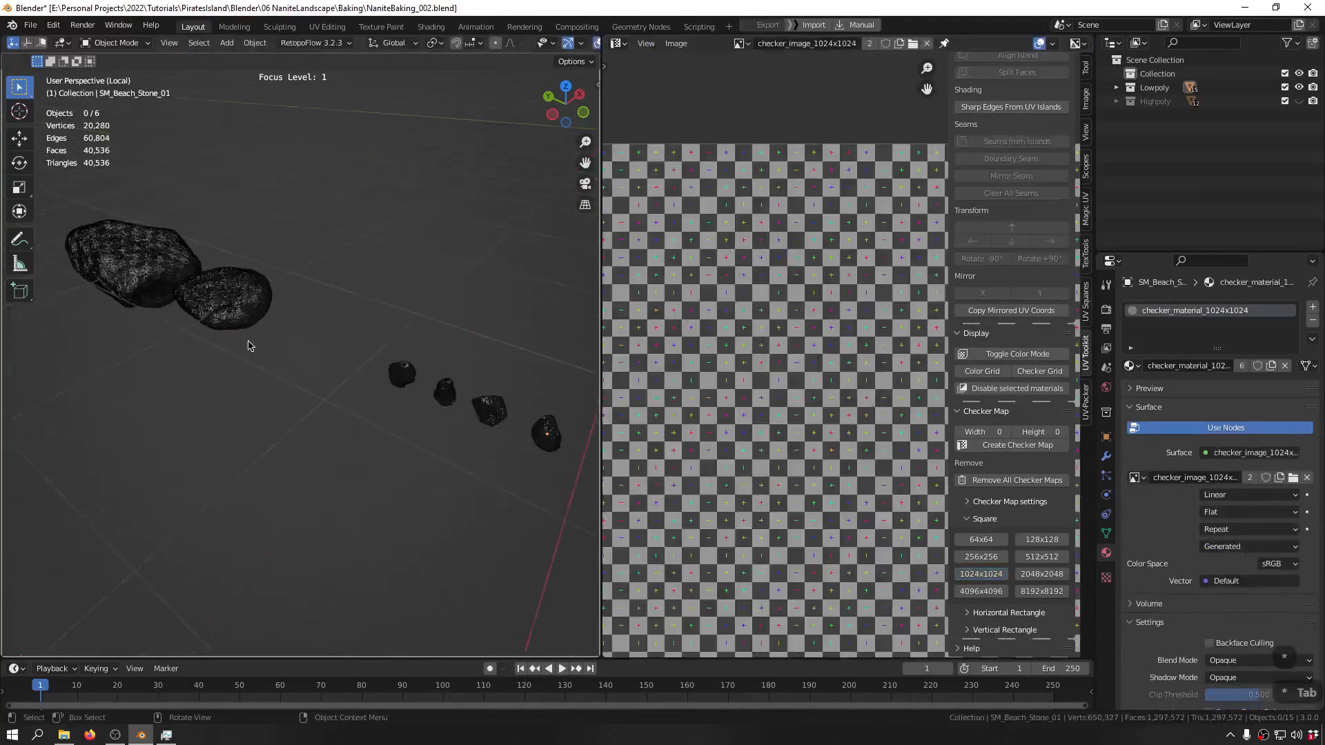
key(F4)
middle_drag(363, 365, 431, 336)
- Undo the checker map on the stones and return to Edit Mode with their geometry selected
key(ctrl+z)
key(ctrl+z)
key(ctrl+z)
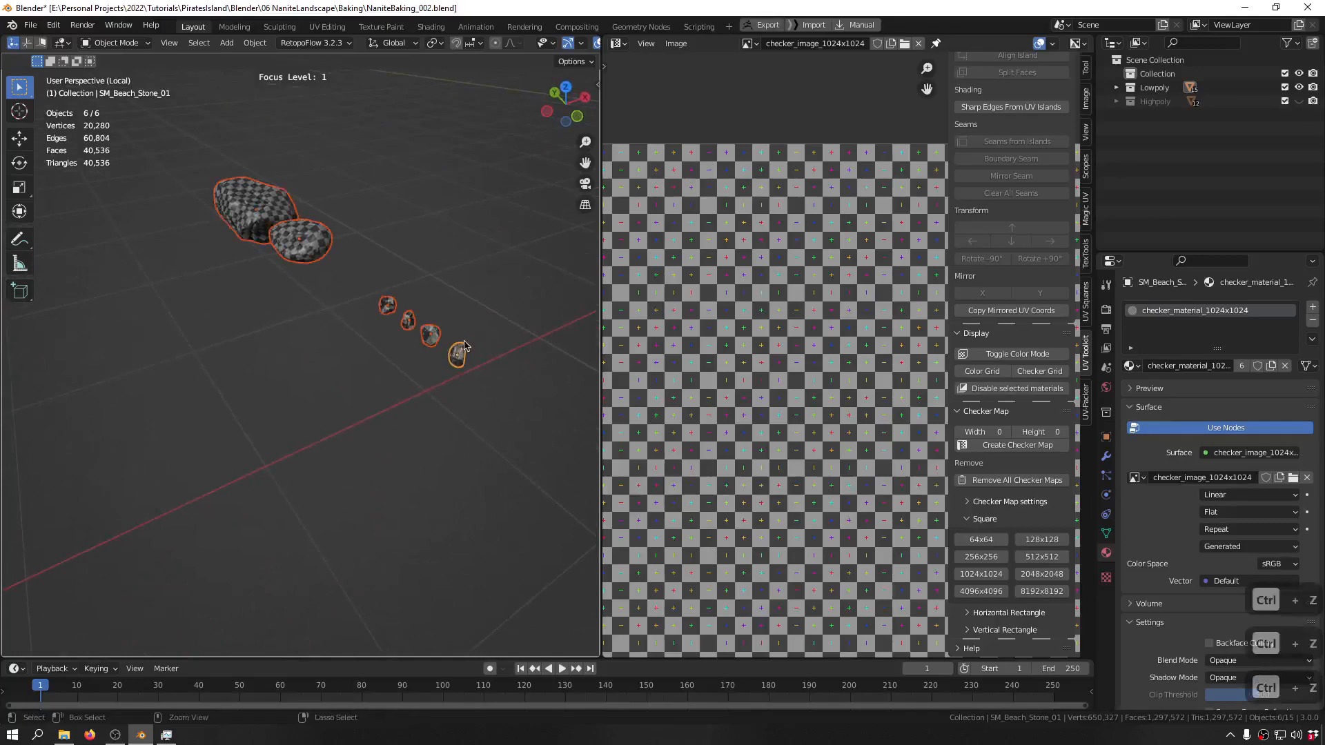
key(ctrl+z)
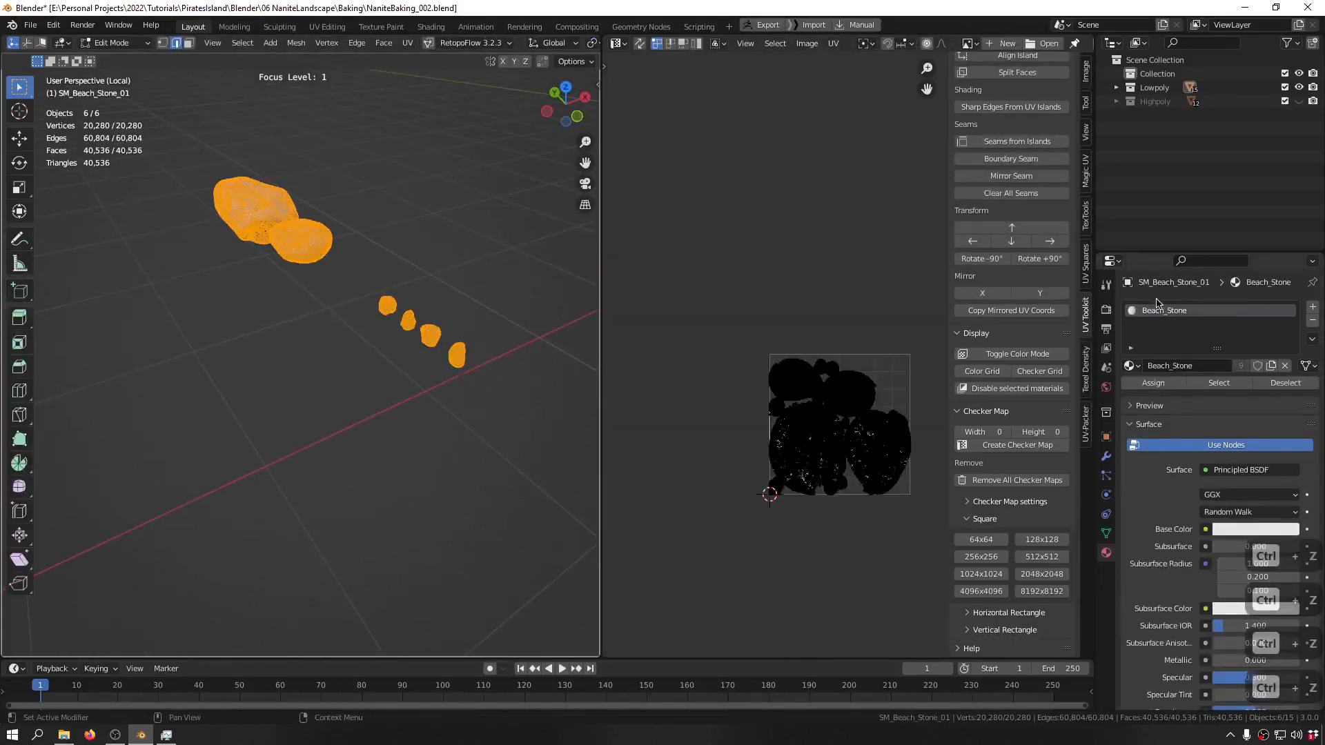
- Repack the six stones' combined UVs with UV-Packer using padding 1, the High Quality engine type and 45-degree pre-rotation
scroll(828, 332, up, 8)
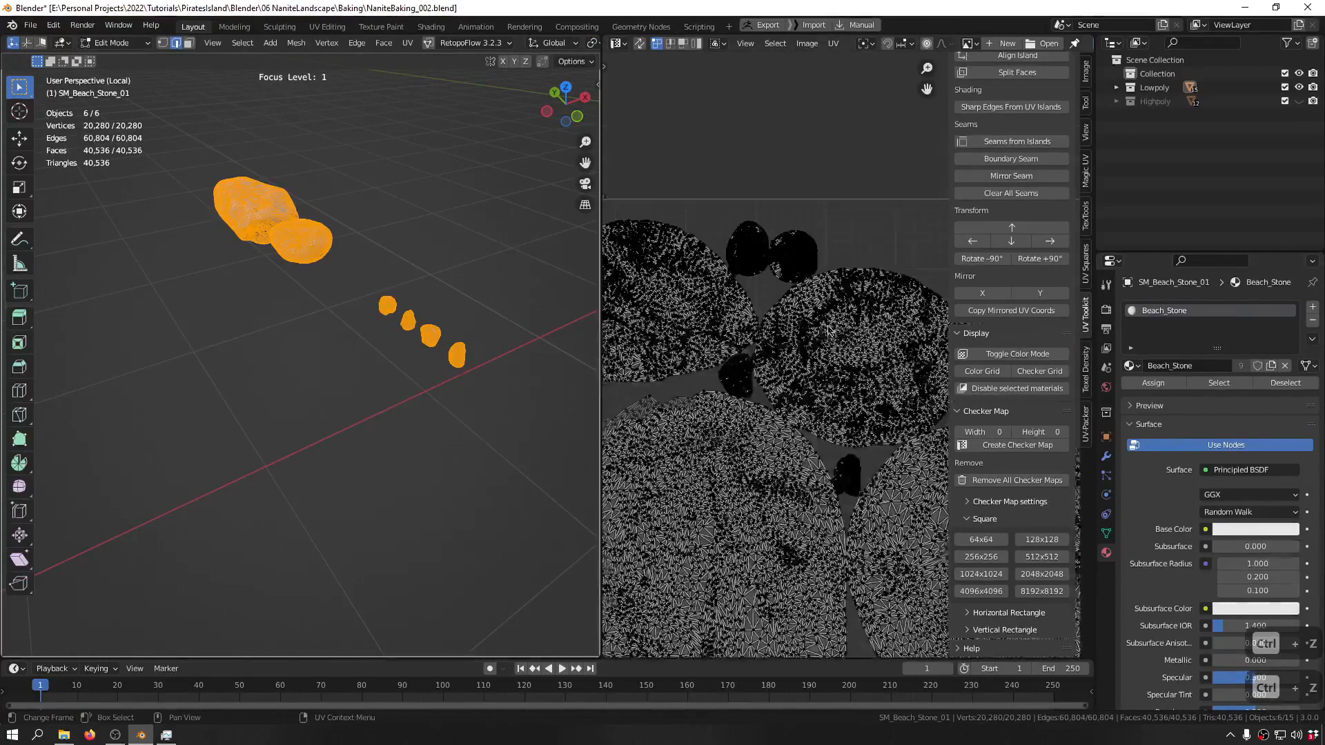
scroll(828, 331, down, 6)
click(1086, 424)
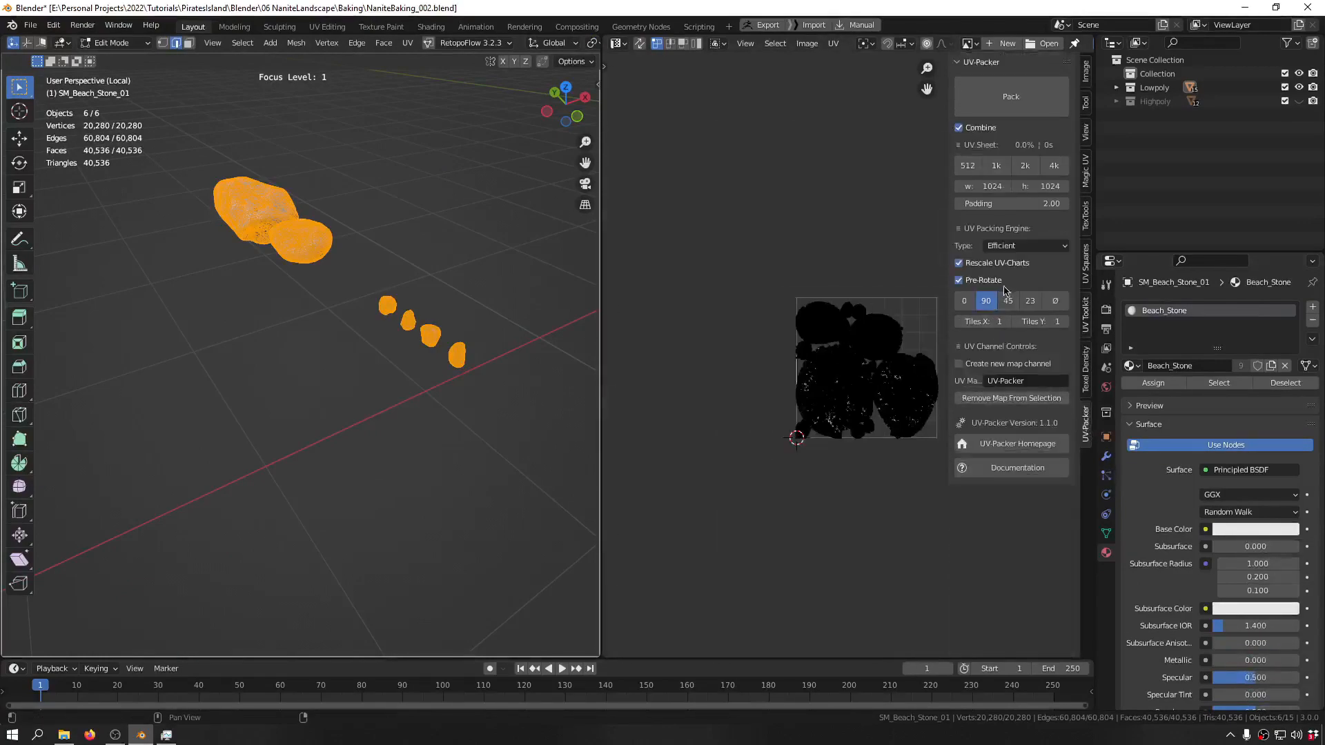
click(1004, 104)
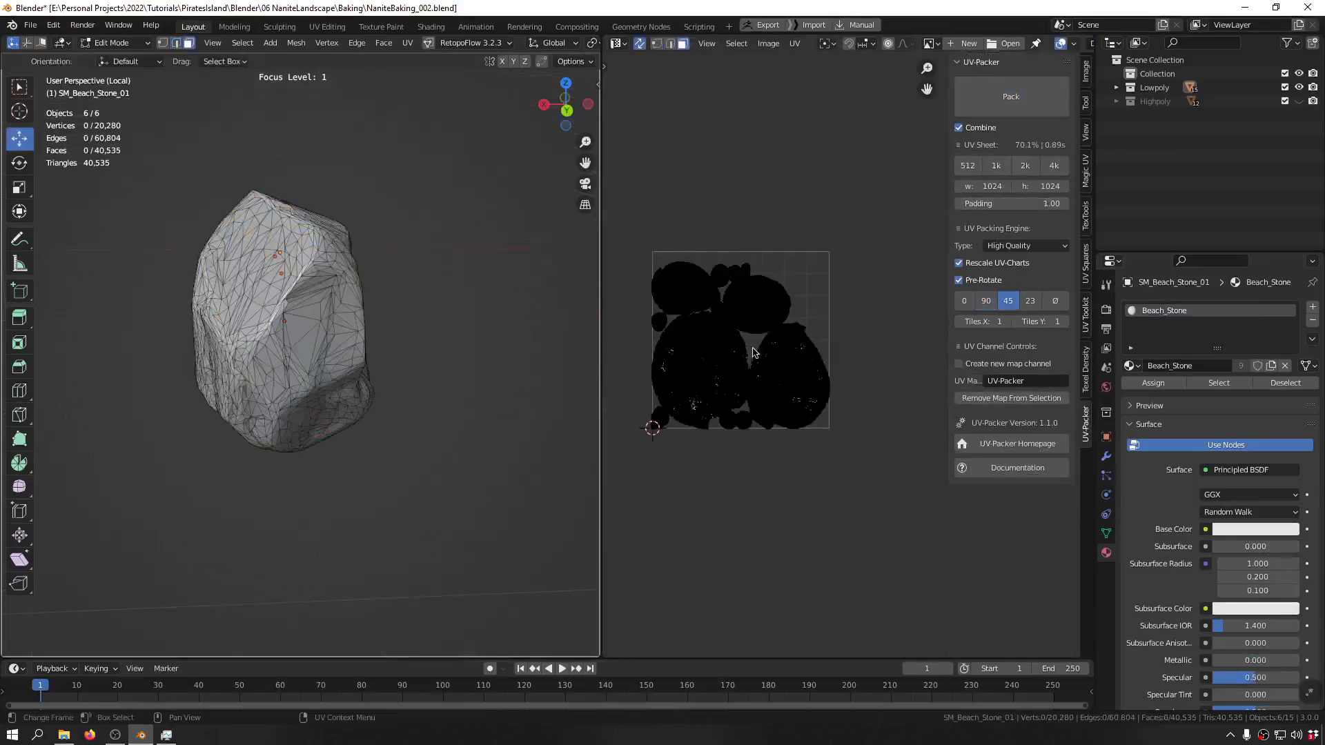
- Return the stones to Object Mode and leave the isolated view to show the full set of beach meshes
key(Tab)
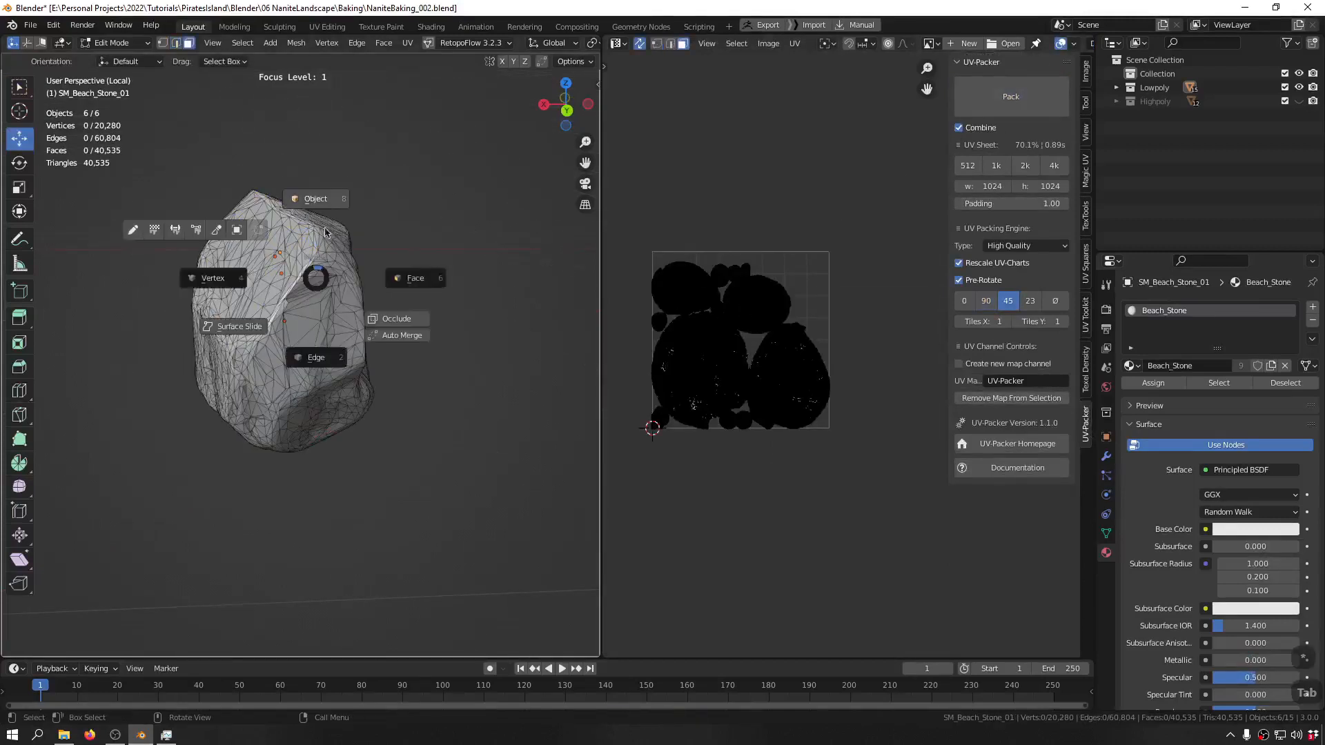
click(339, 191)
key(ctrl+f)
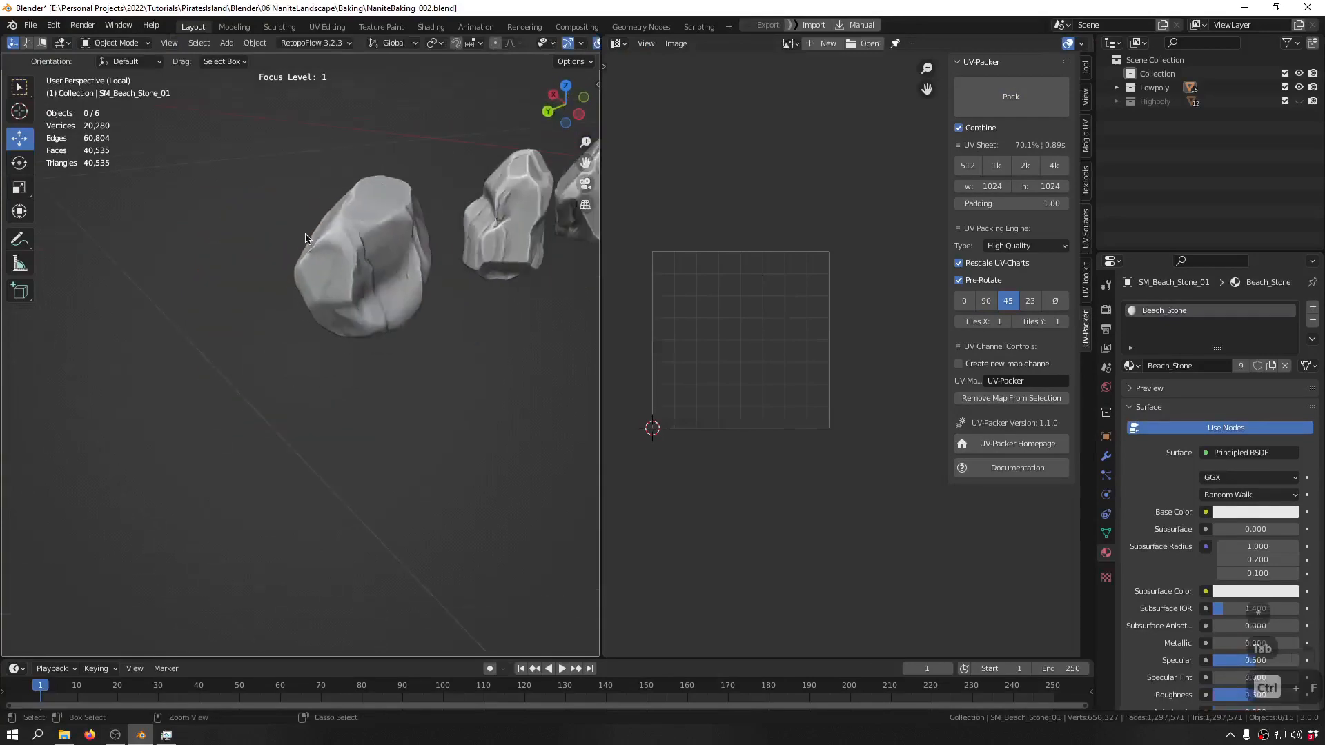
scroll(377, 333, down, 3)
middle_drag(378, 332, 430, 358)
scroll(383, 312, down, 3)
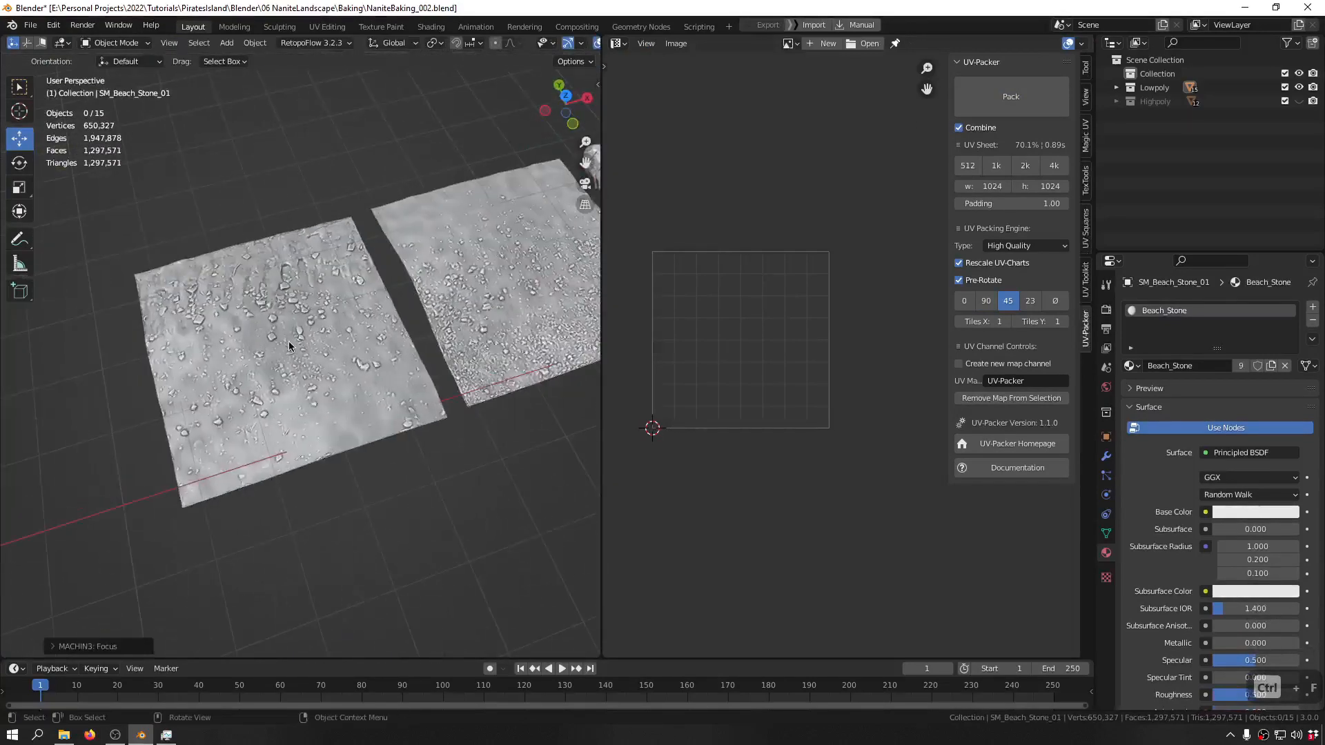
- Scale all UVs of SM_Beach_4x44_03 down slightly so they sit just inside the UV tile border, and return to Object Mode
click(290, 342)
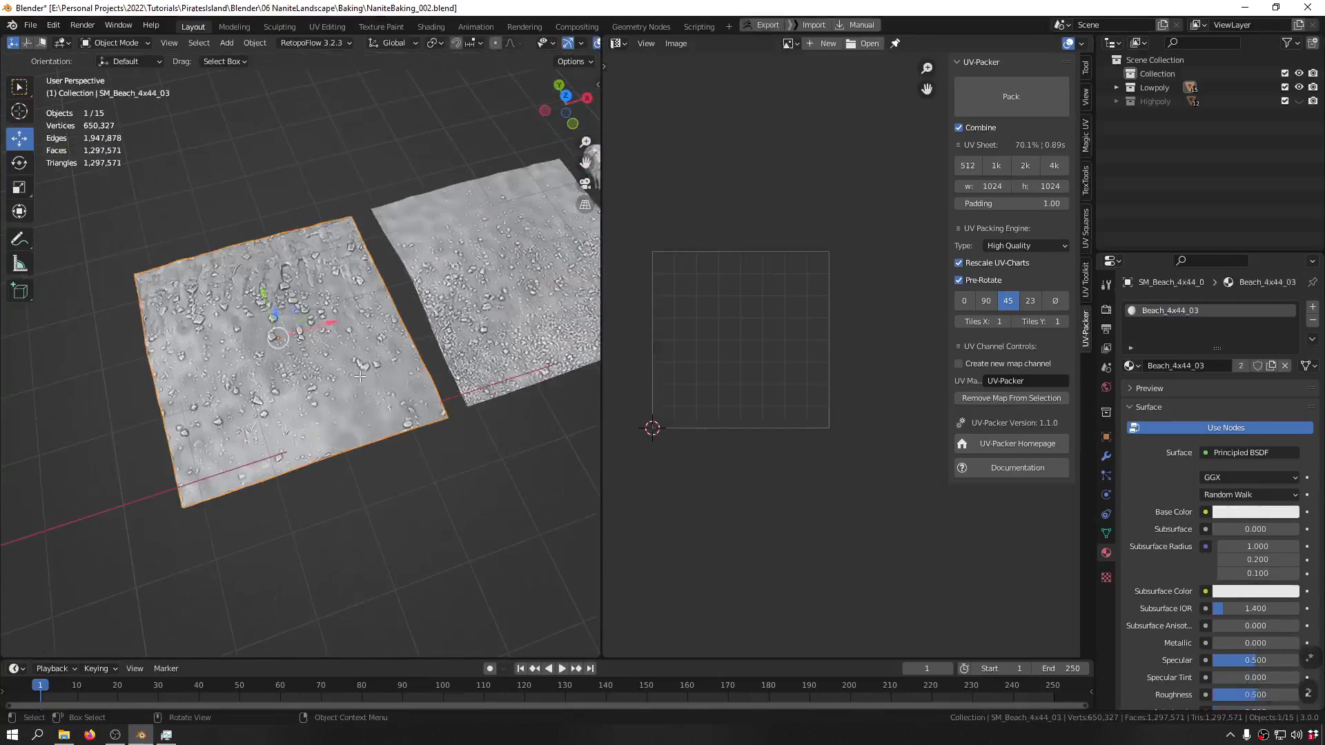
key(Tab)
scroll(759, 482, up, 8)
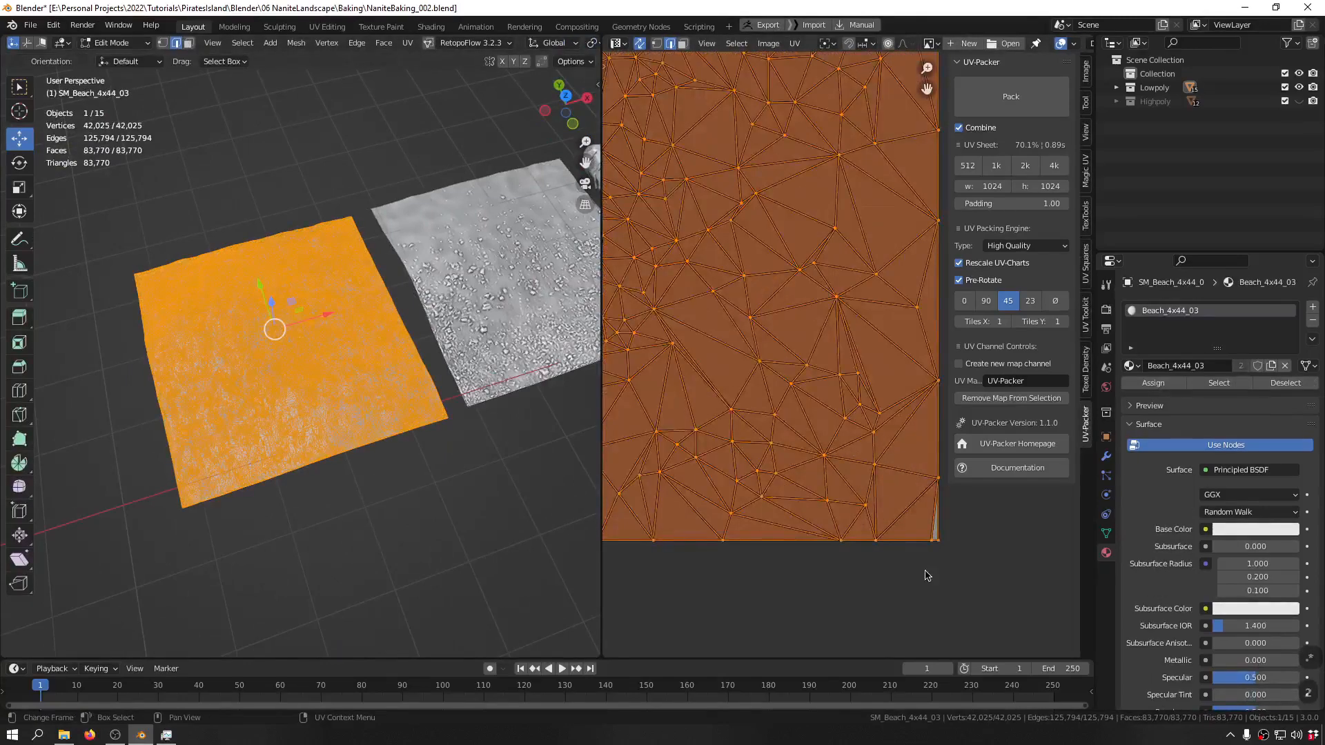
scroll(938, 545, up, 4)
scroll(797, 535, down, 7)
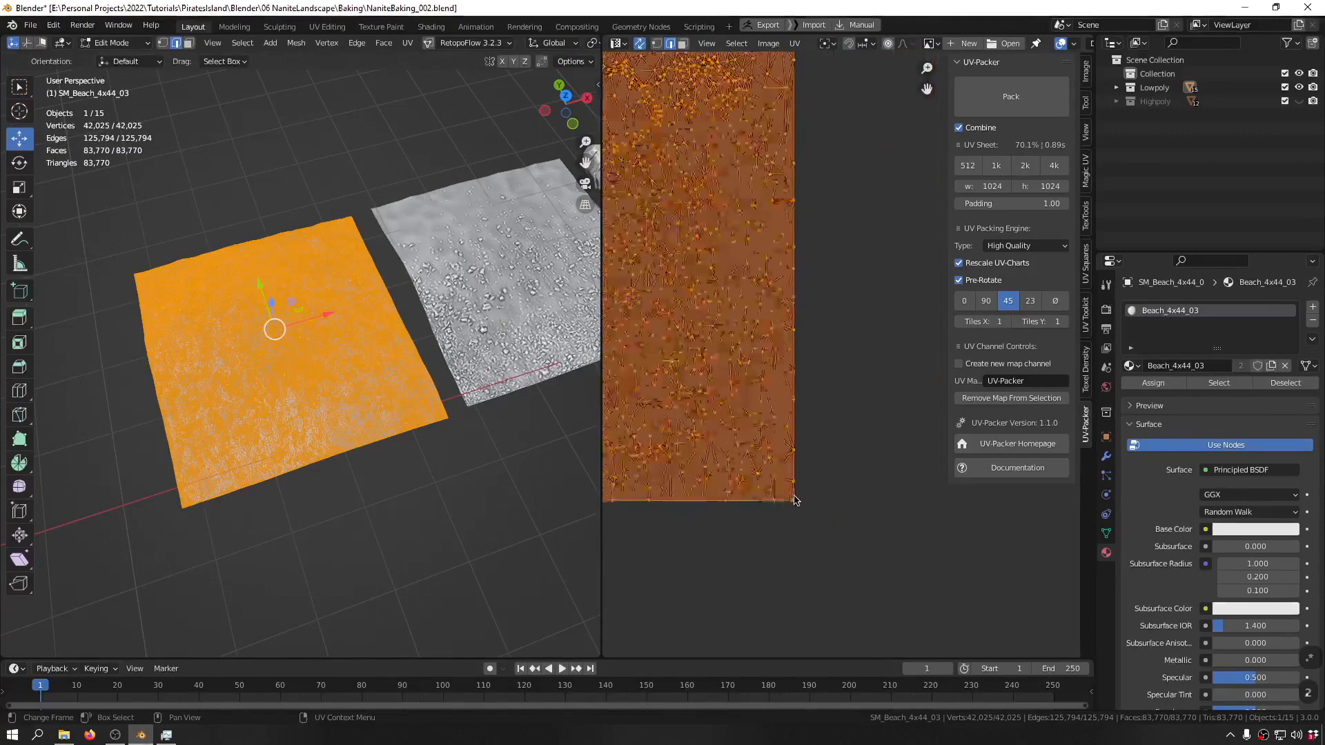
scroll(794, 501, down, 5)
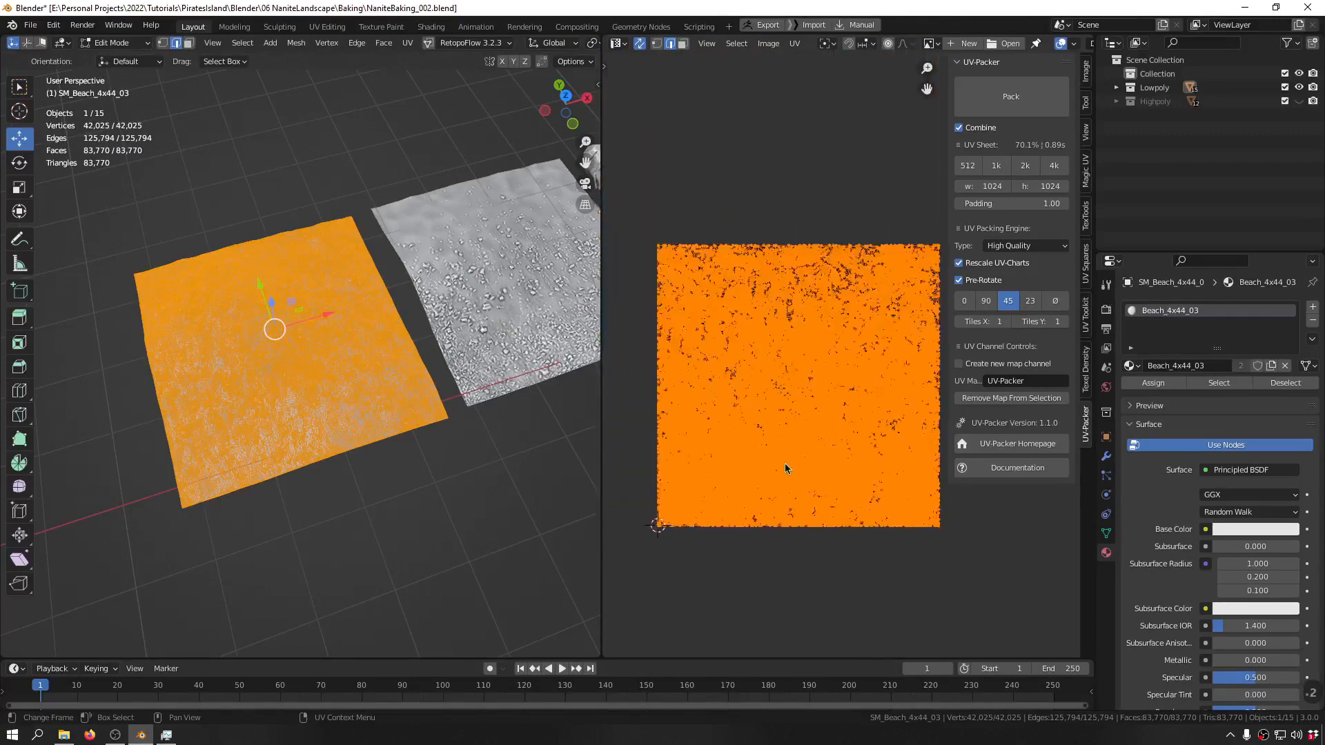
scroll(946, 530, up, 10)
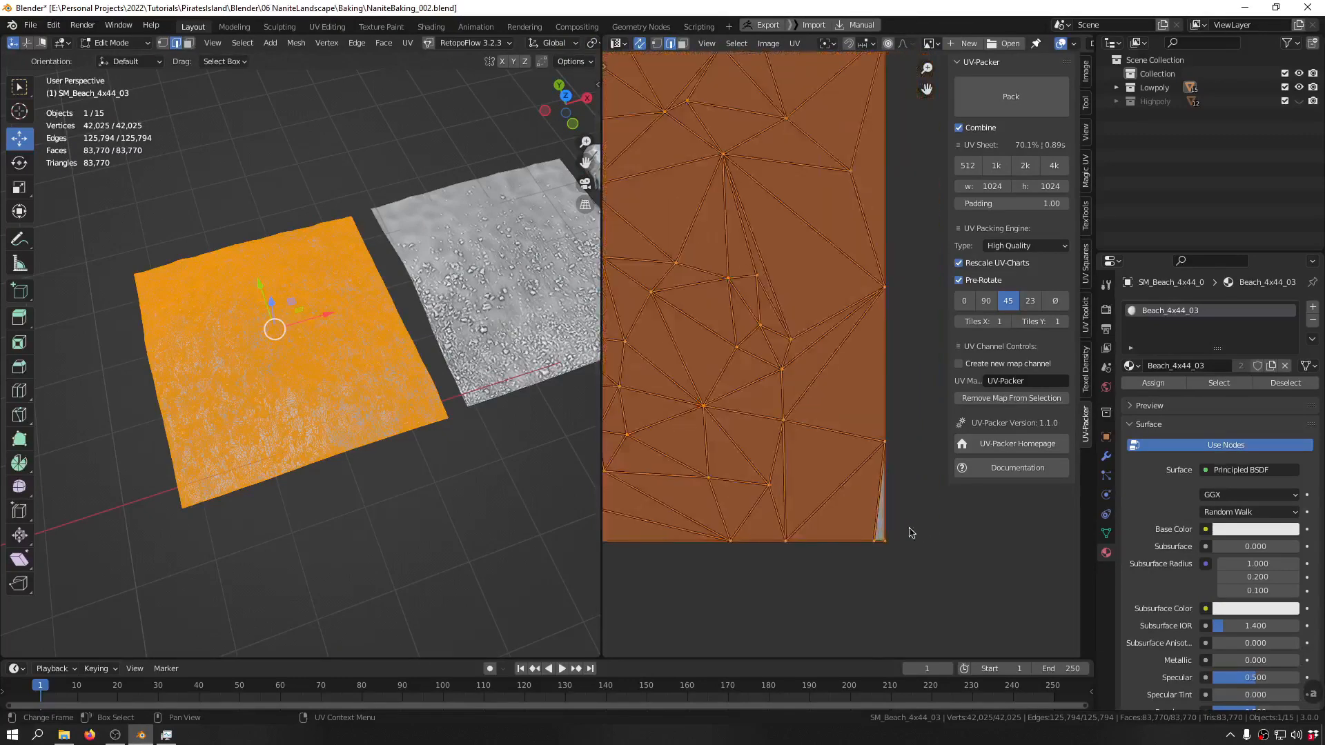
key(s)
click(984, 578)
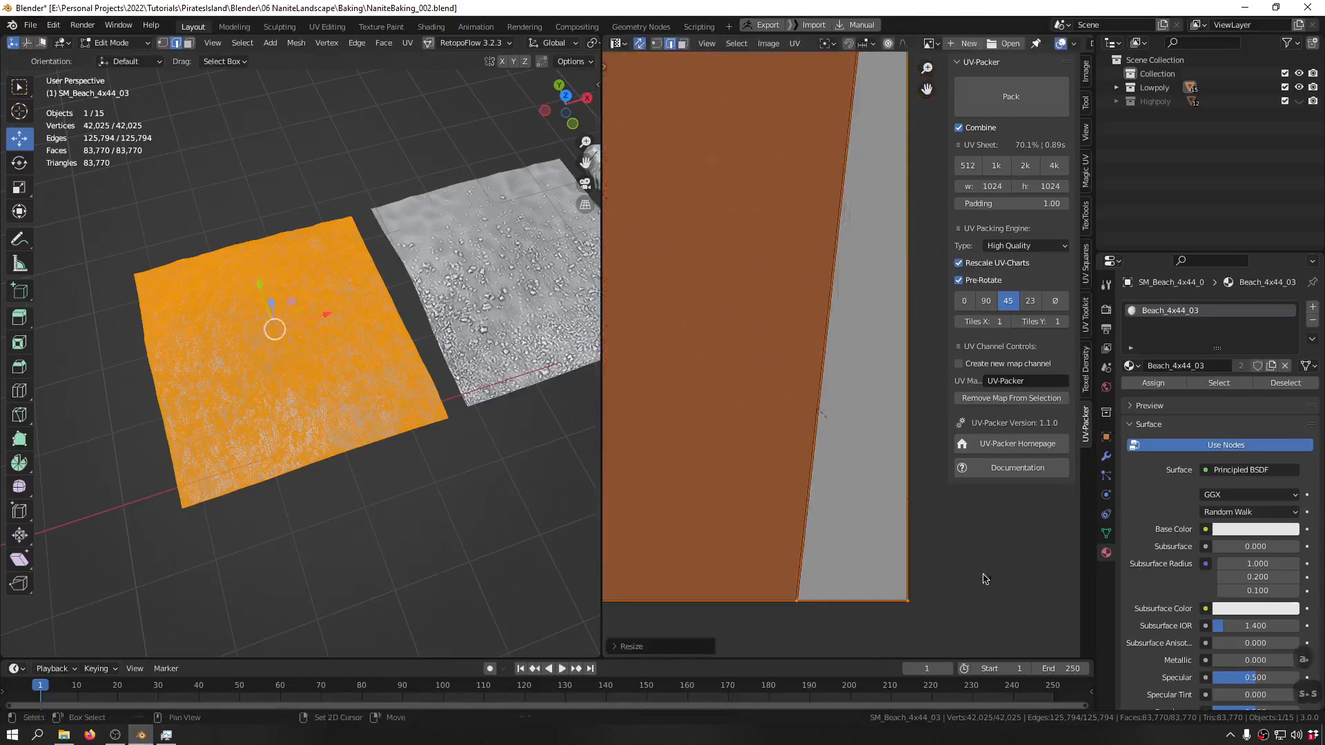
key(s)
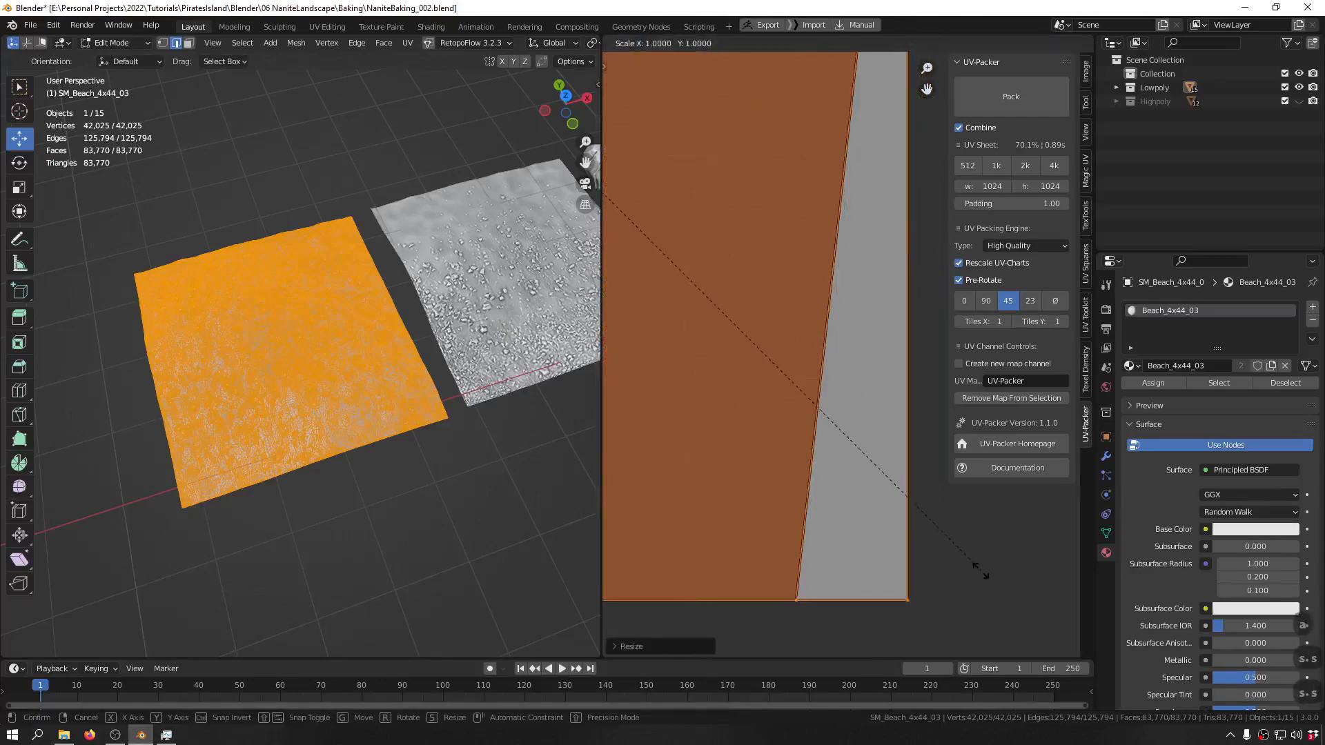
click(915, 542)
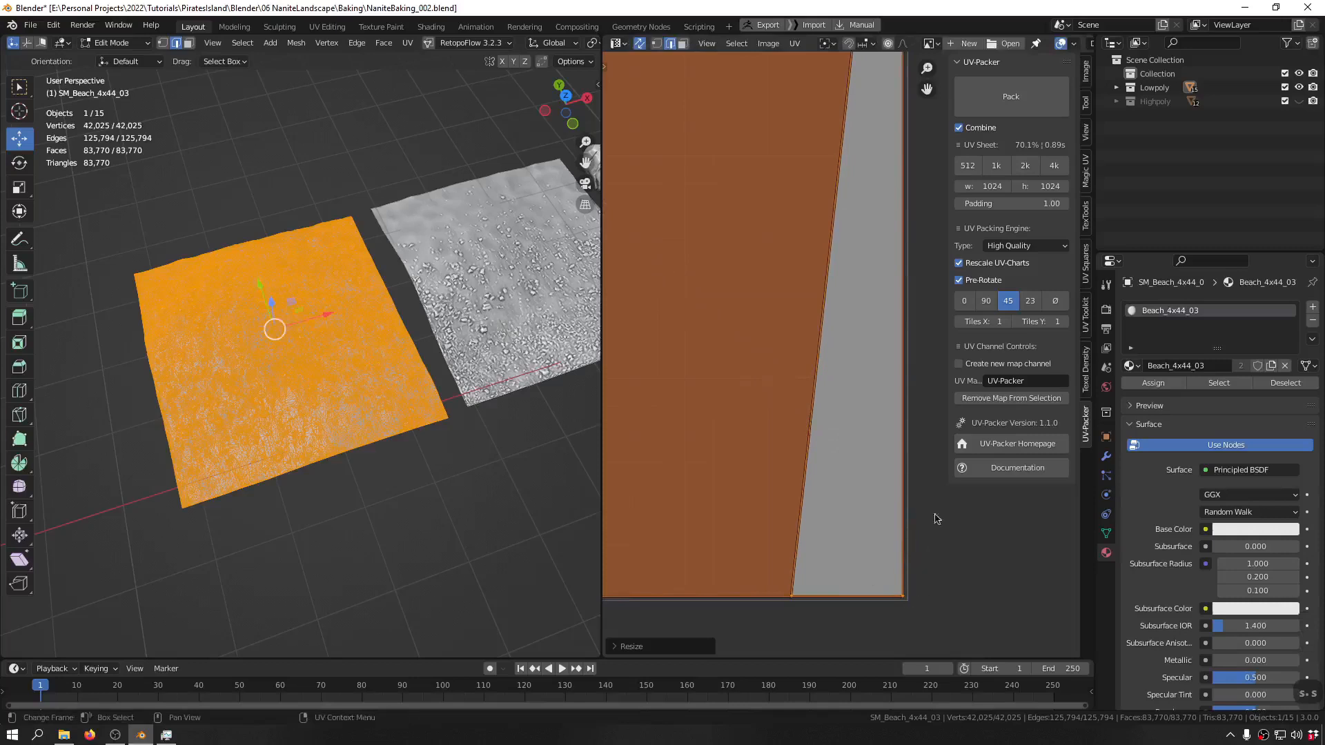
key(Tab)
click(356, 220)
- Scale all UVs of SM_Beach_4x44_02 to about 0.9999 so they sit just inside the UV tile border, and return to Object Mode
shift+middle_drag(356, 221, 276, 259)
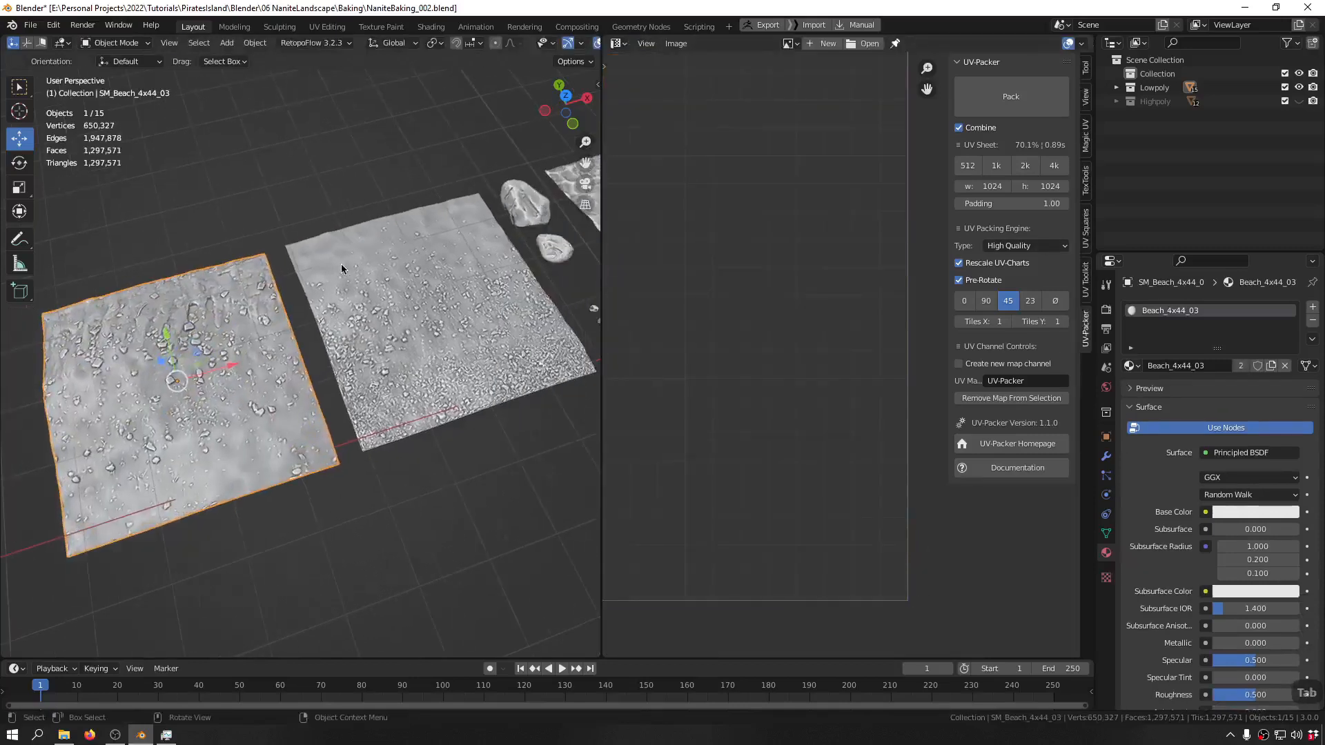
click(341, 269)
key(Tab)
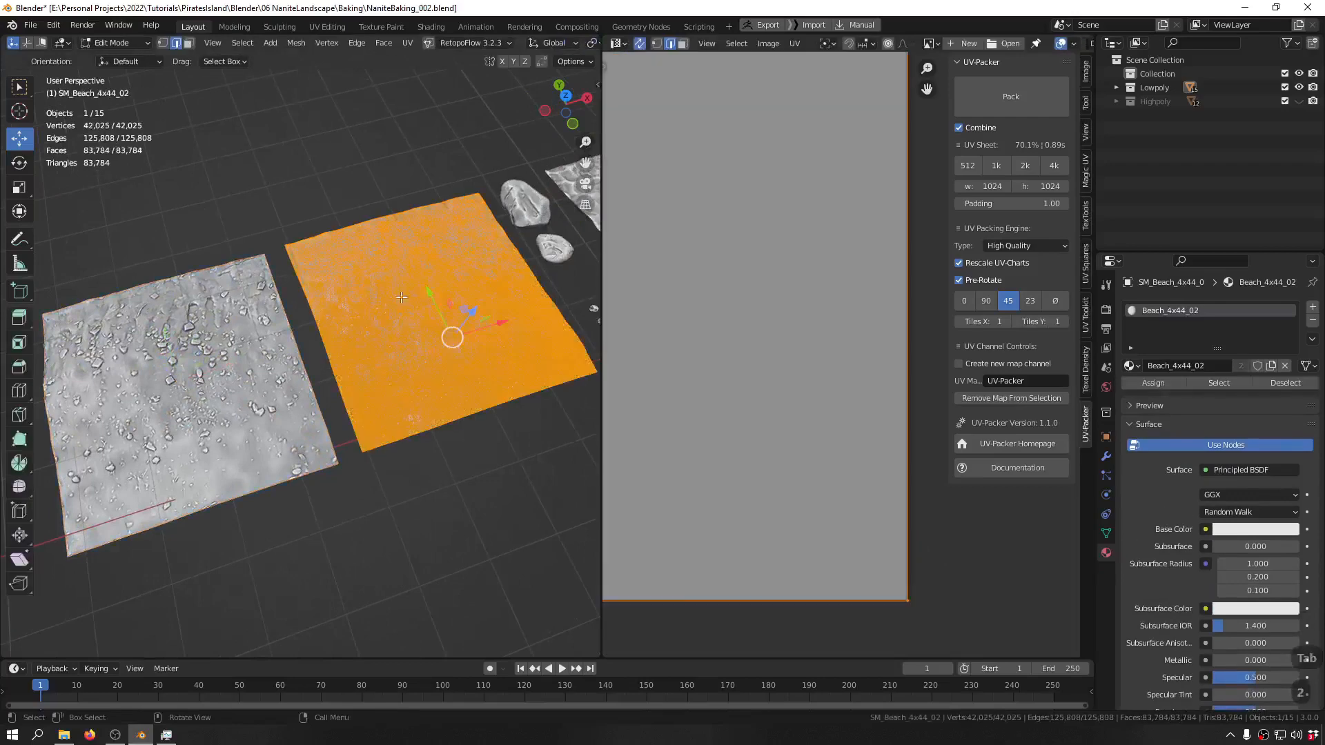
key(2)
key(a)
scroll(897, 586, down, 8)
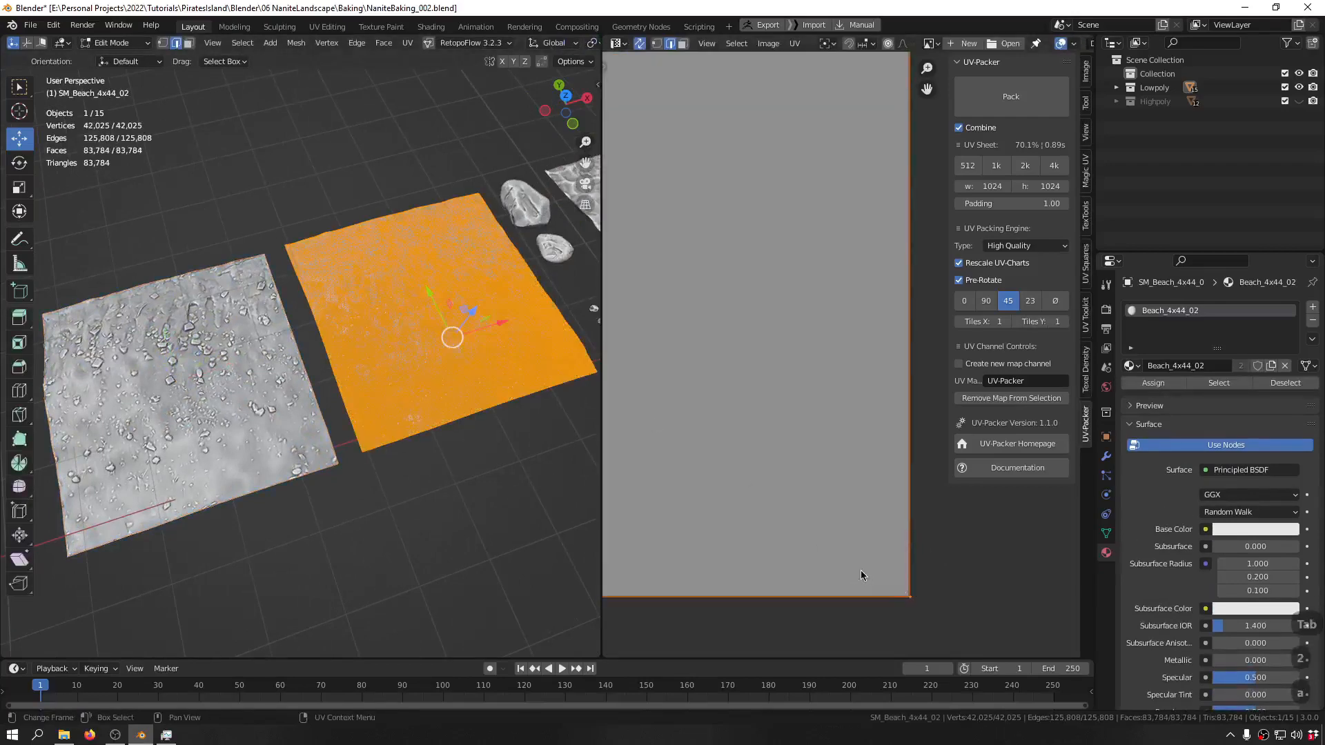
scroll(794, 469, up, 5)
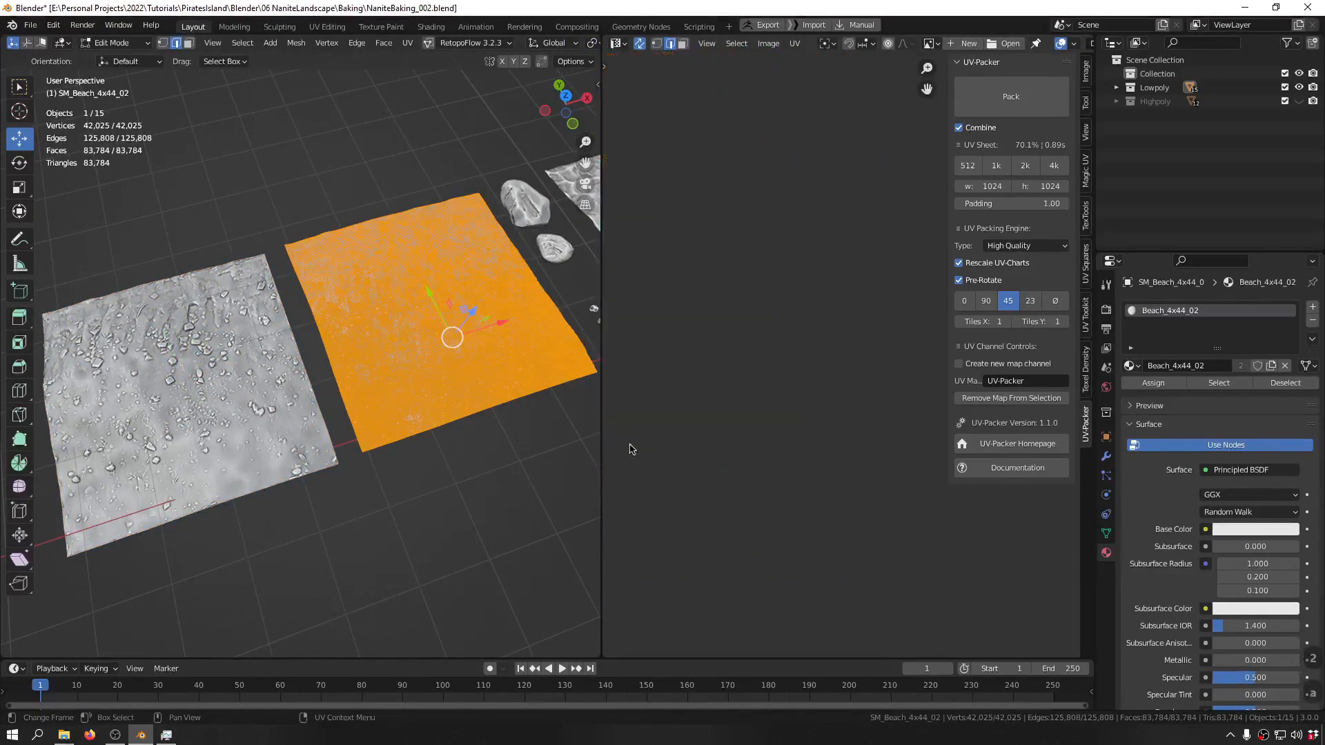
scroll(850, 519, up, 2)
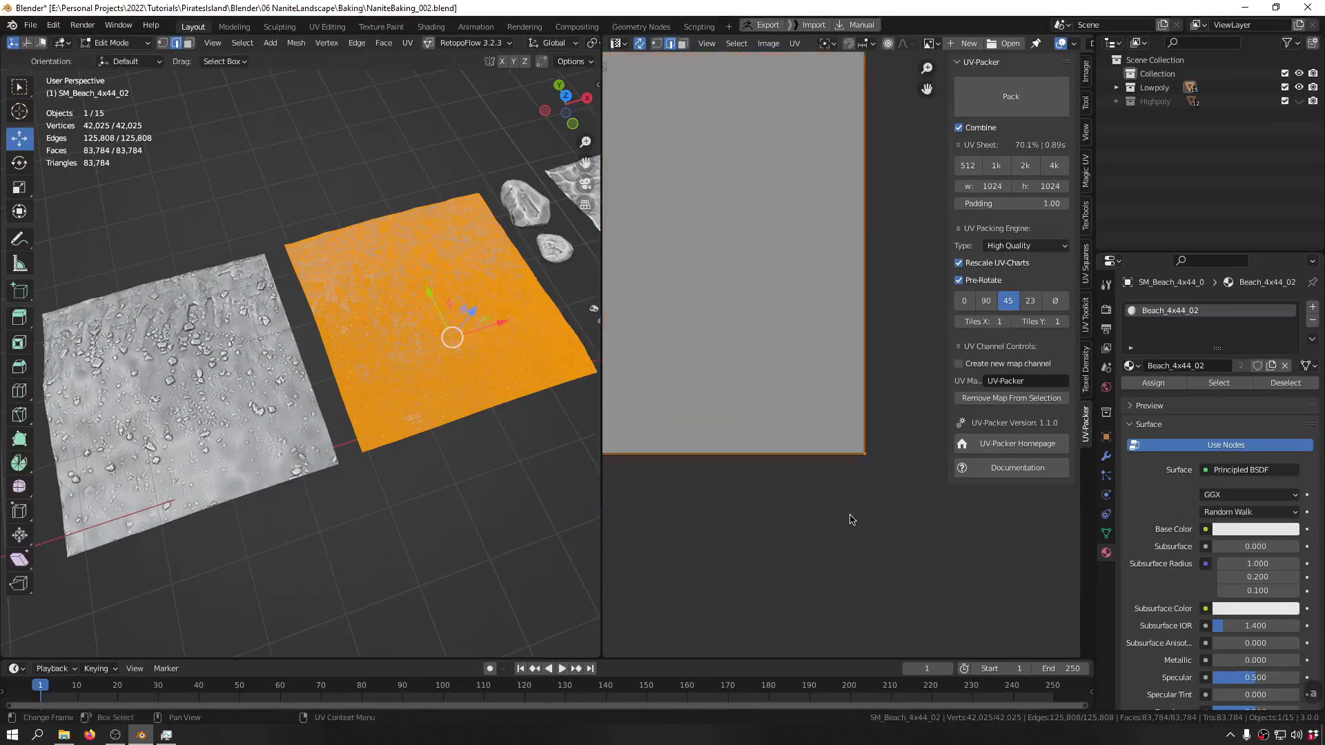
key(s)
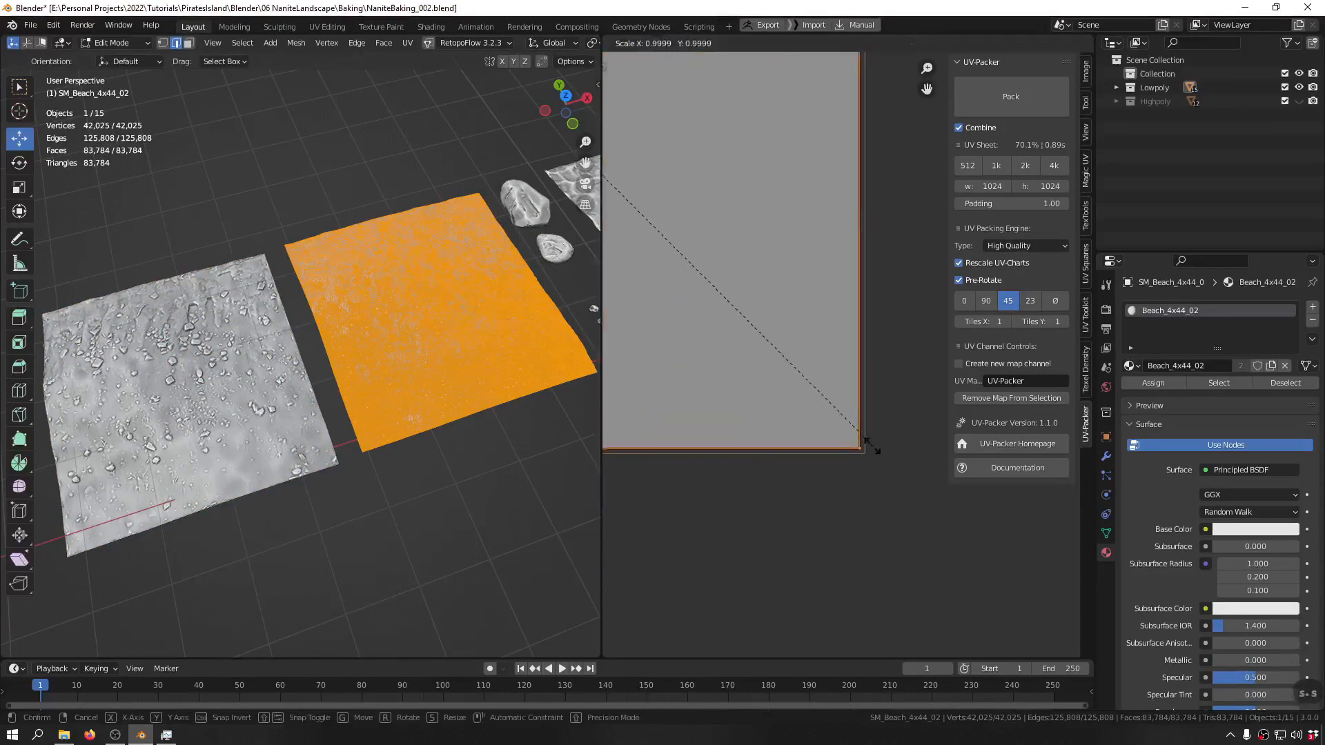
click(869, 444)
key(Tab)
click(314, 305)
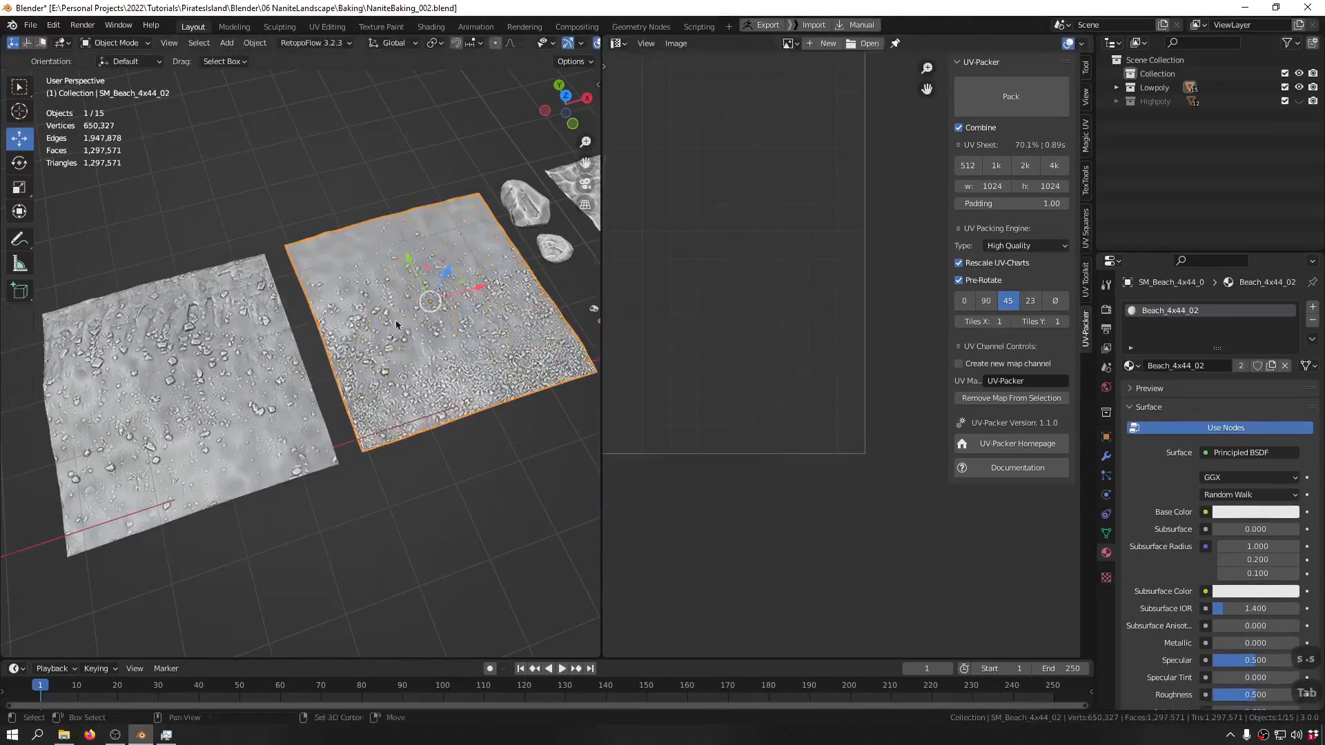
- Shrink all UVs of SM_Beach_4x44_01 slightly to leave a thin margin inside the UV tile, and return to Object Mode
shift+middle_drag(580, 357, 429, 369)
click(325, 324)
key(Tab)
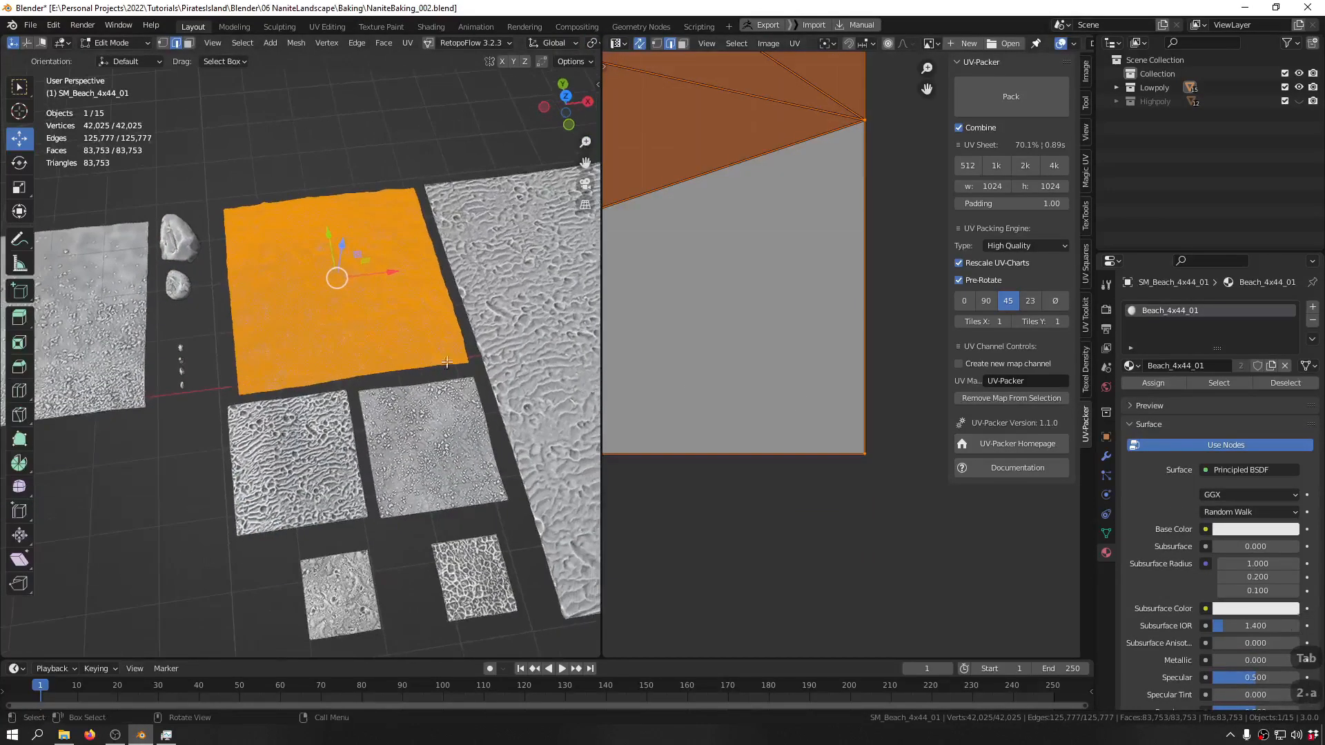
scroll(739, 419, down, 5)
scroll(739, 418, up, 2)
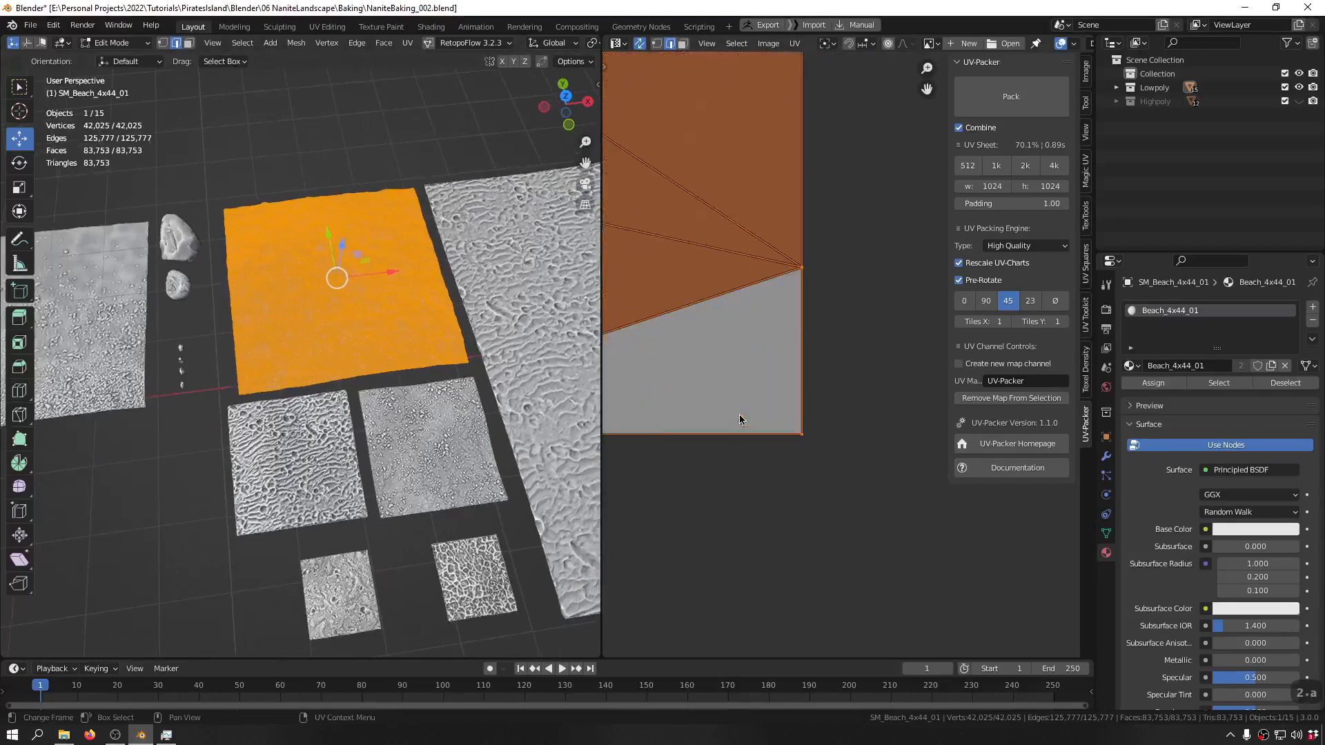
scroll(791, 443, up, 3)
key(s)
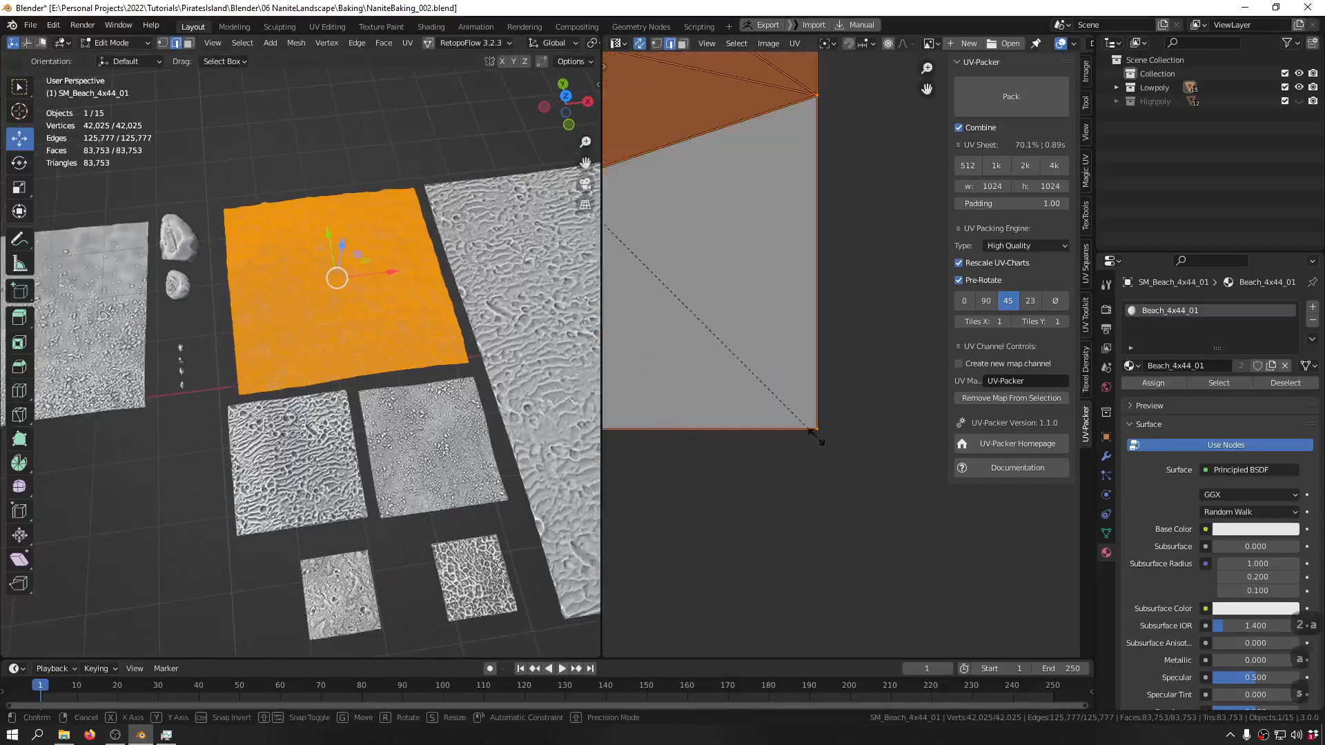
click(720, 403)
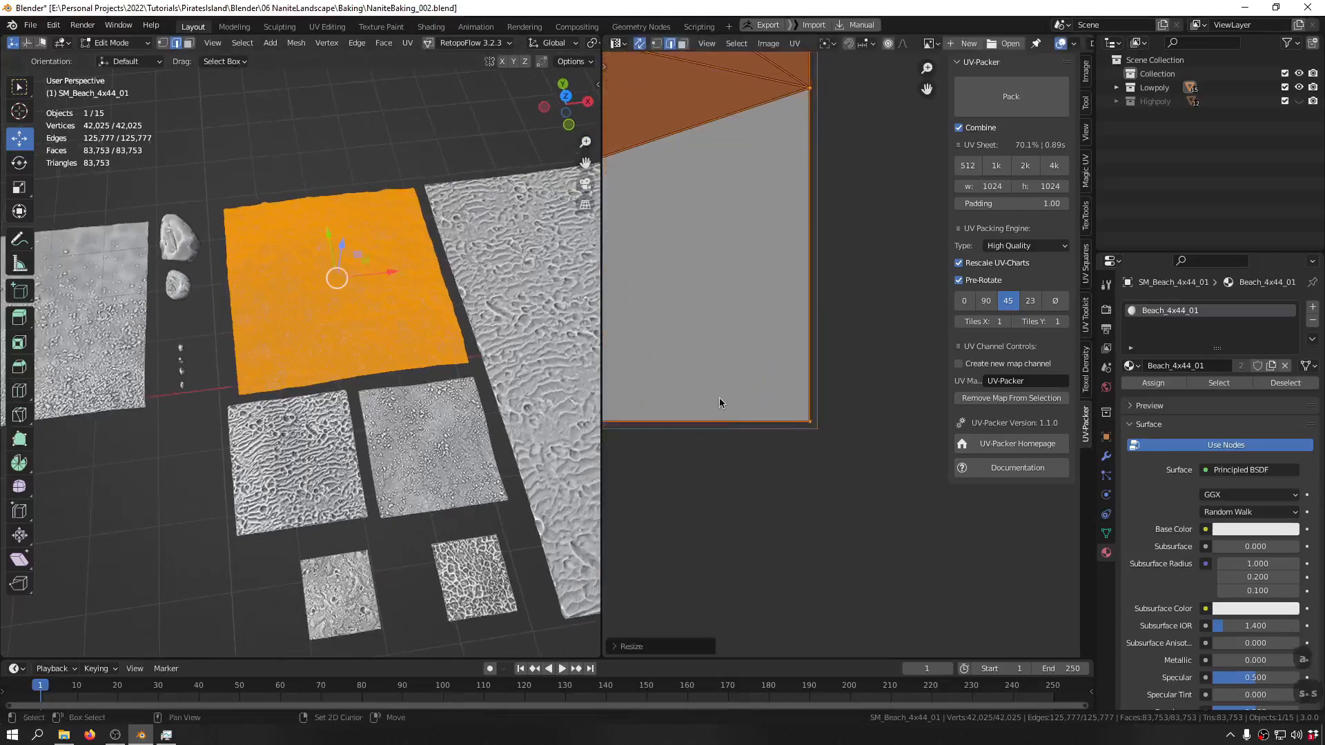
key(Tab)
- Scale all UVs of SM_Beach_2x2_01 to about 0.9999 to pull them inside the UV tile, and leave Edit Mode
click(296, 459)
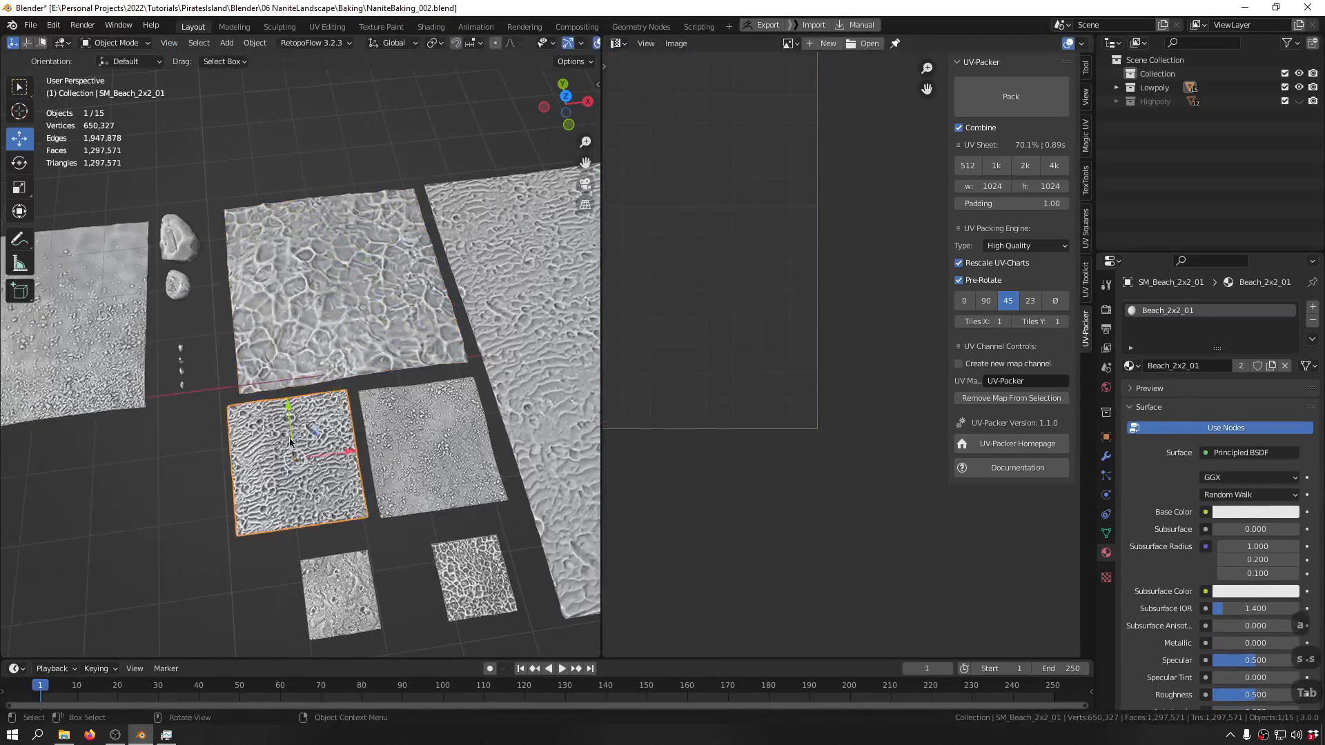
key(Tab)
key(s)
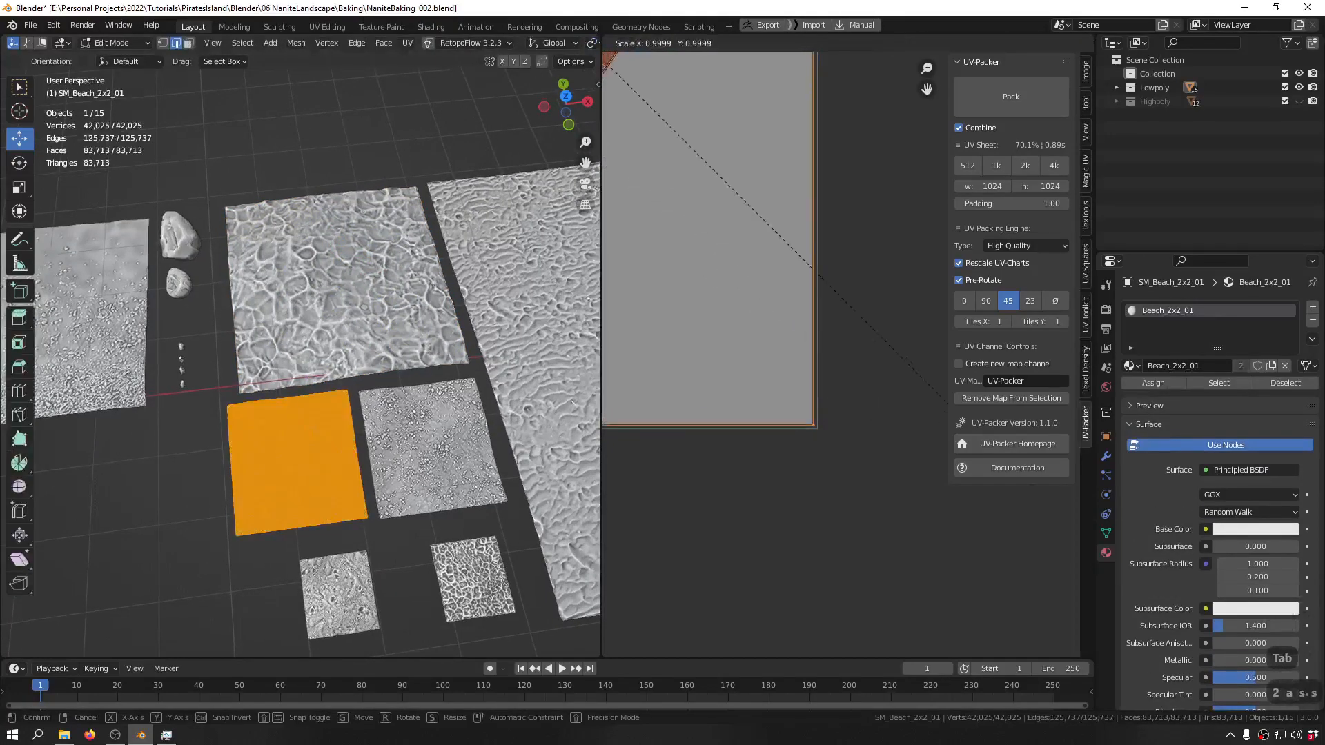
click(1001, 463)
shift+middle_drag(542, 326, 505, 282)
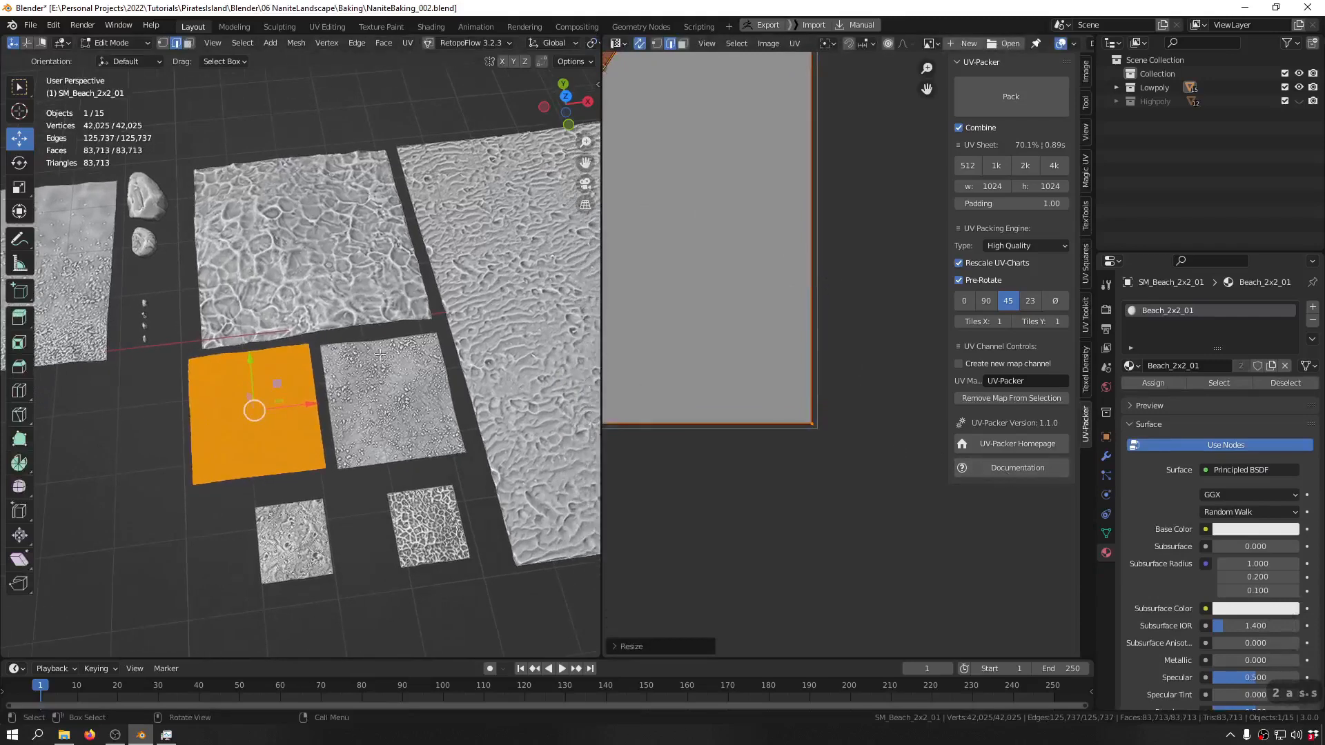
key(Tab)
- Scale all UVs of SM_Beach_2x2_02 to about 0.9999 to pull them inside the UV tile, and leave Edit Mode
click(381, 380)
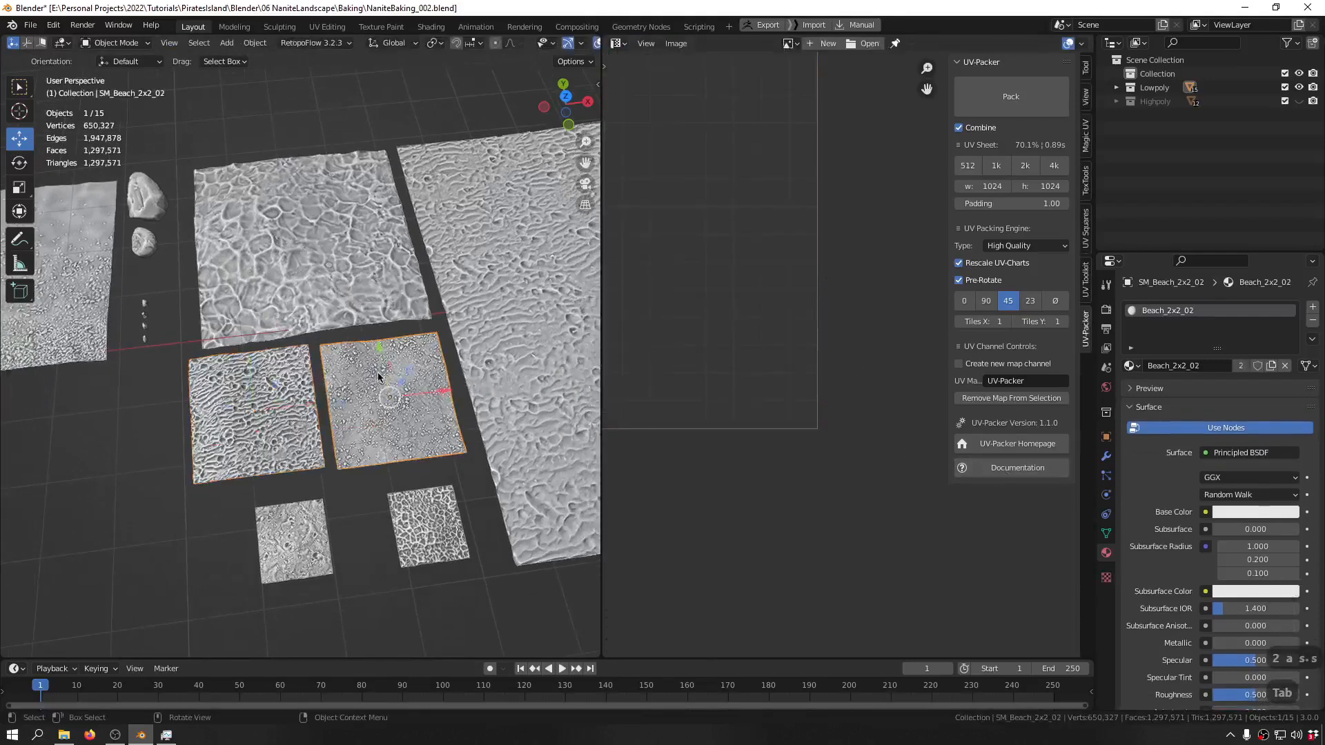
key(Tab)
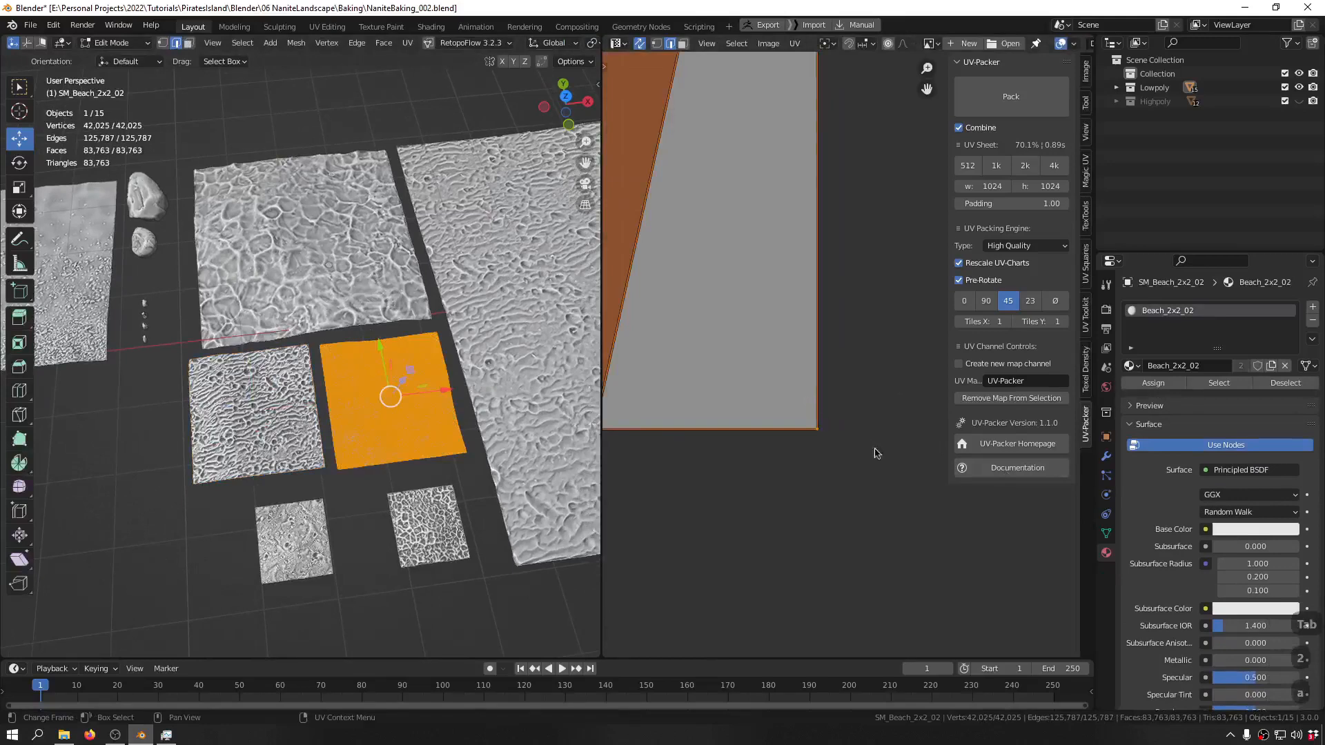
key(s)
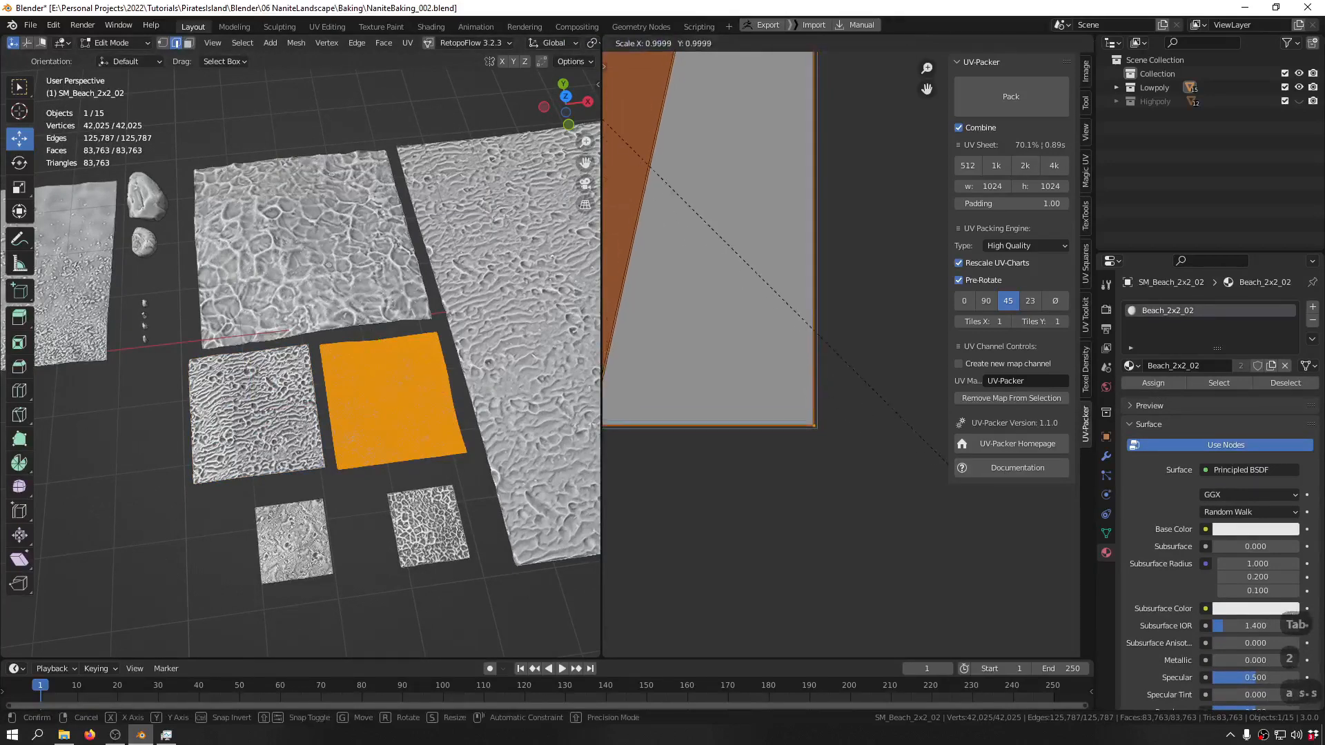
click(945, 469)
key(Tab)
click(456, 369)
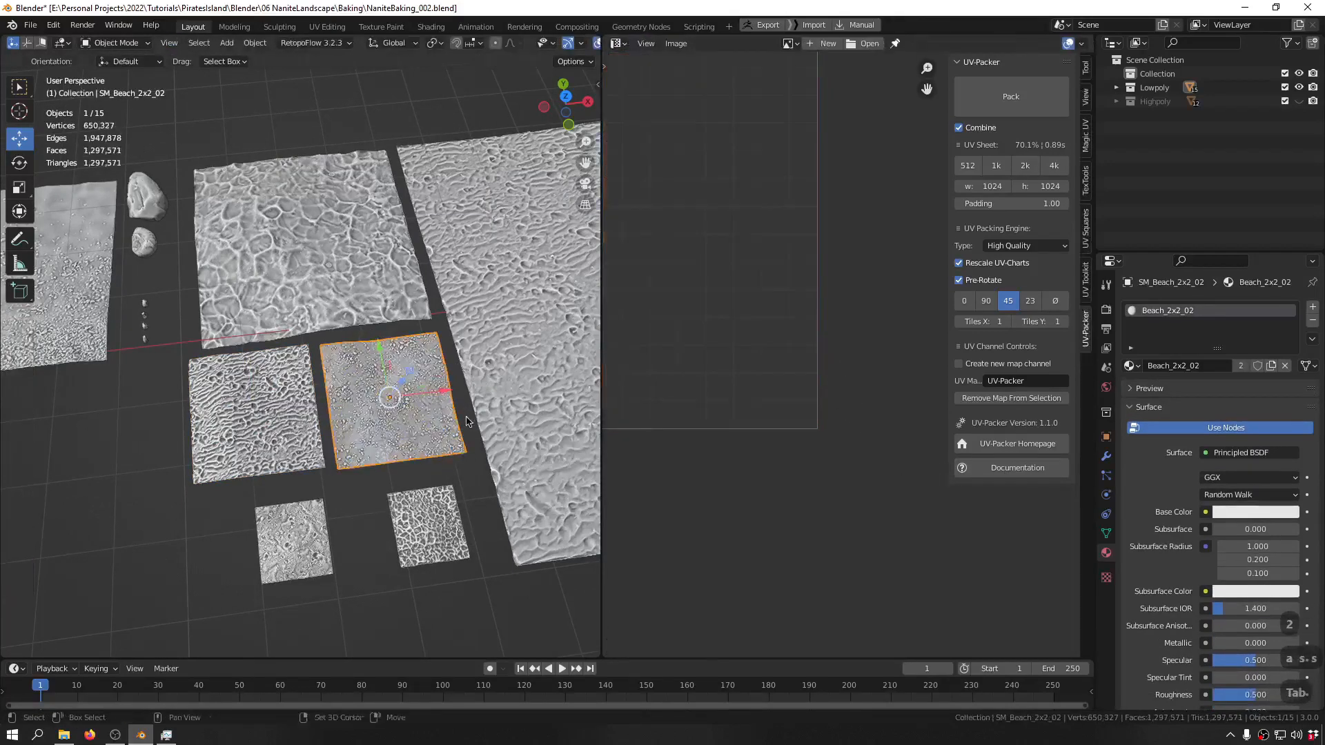
- Shrink all UVs of SM_Beach_1x1_02 slightly so their edges clear the UV tile border, and return to Object Mode
shift+middle_drag(466, 421, 428, 297)
click(414, 386)
key(Tab)
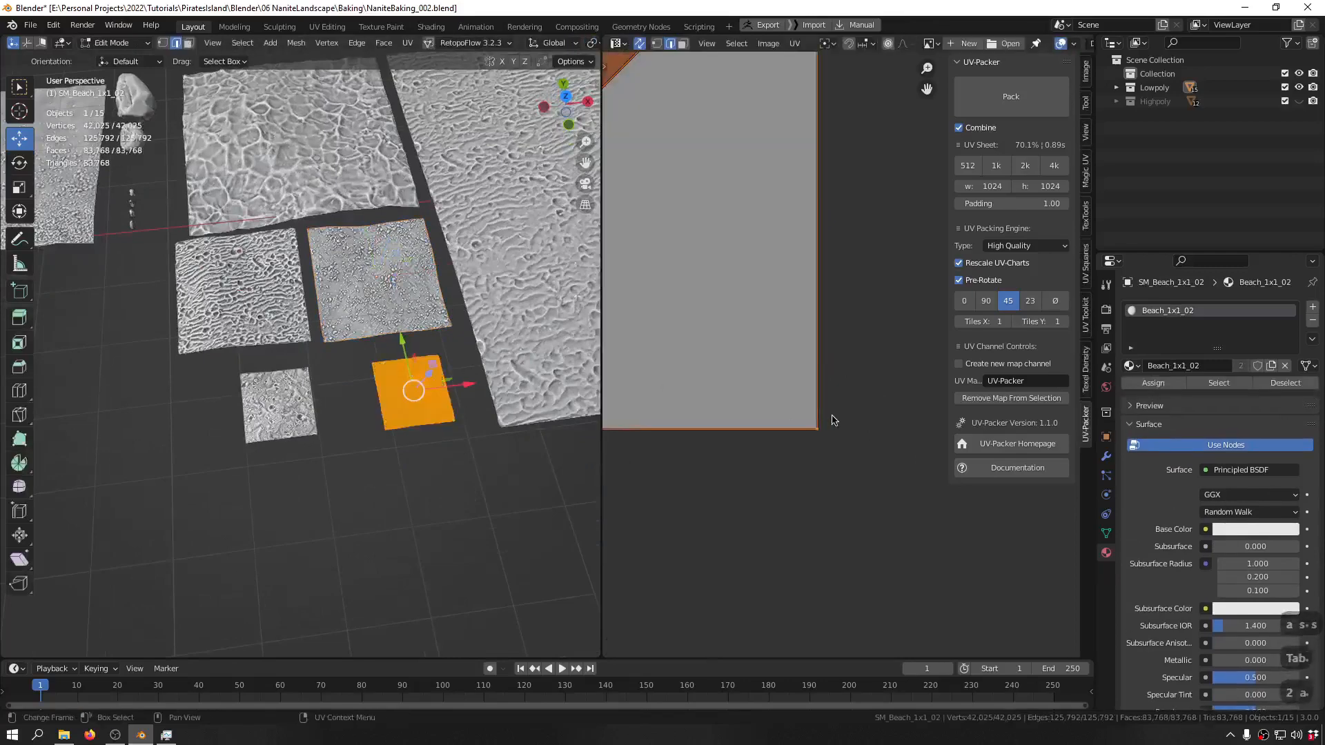
key(s)
click(825, 413)
key(Tab)
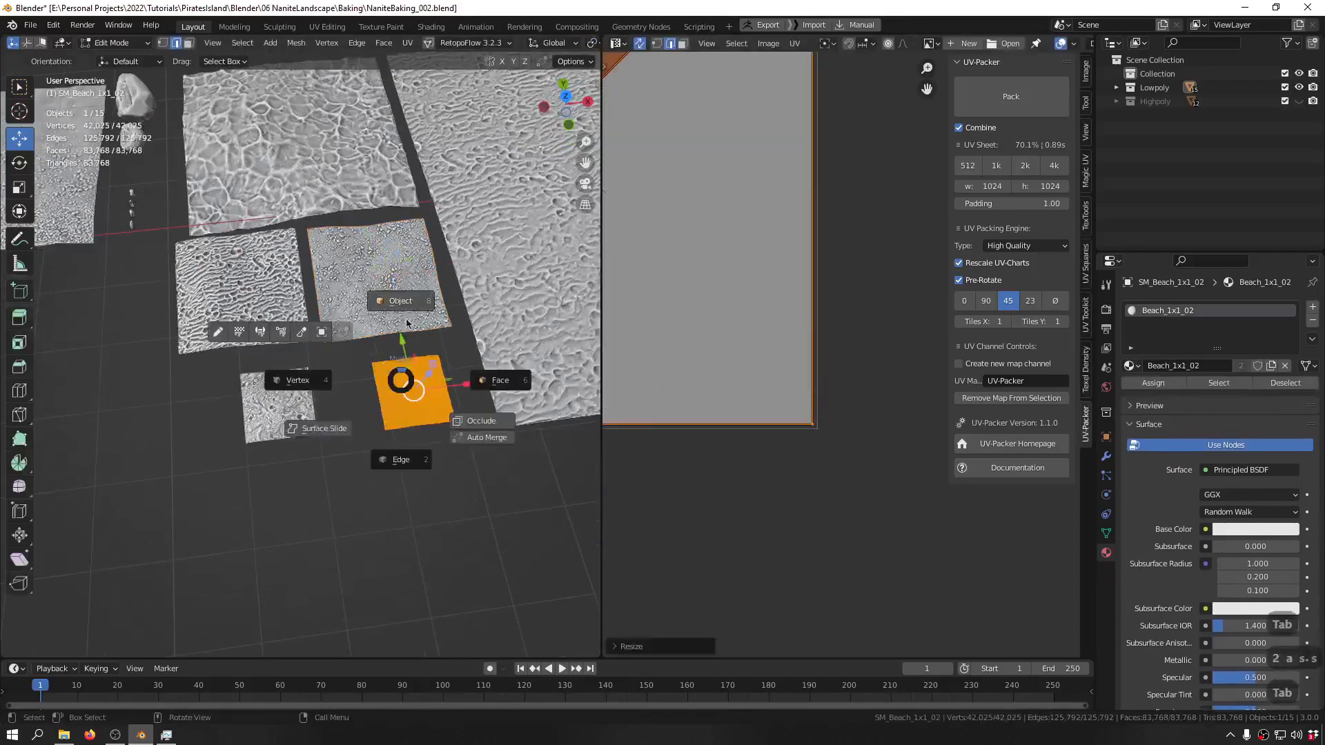
click(407, 307)
- Put SM_Beach_1x1_01 in Edit Mode with all of its geometry and UVs selected
click(305, 391)
key(Tab)
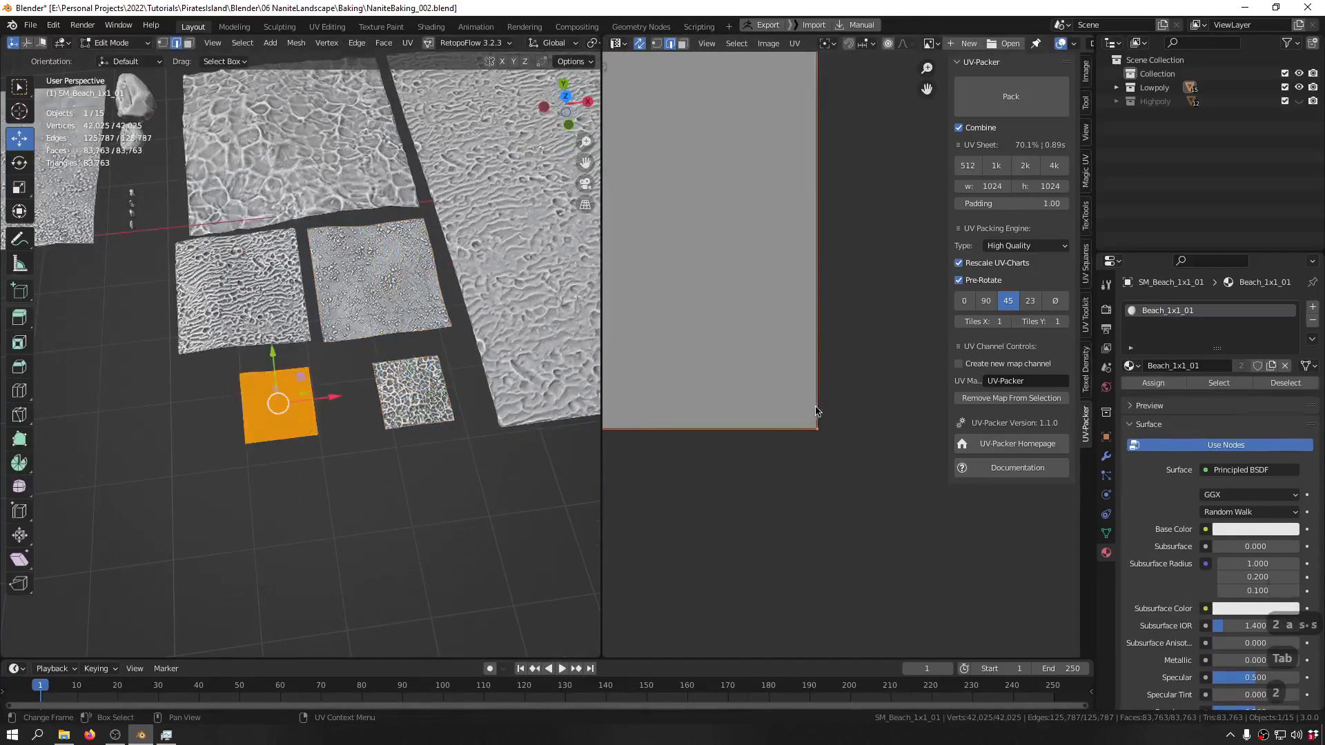
key(alt+a)
key(a)
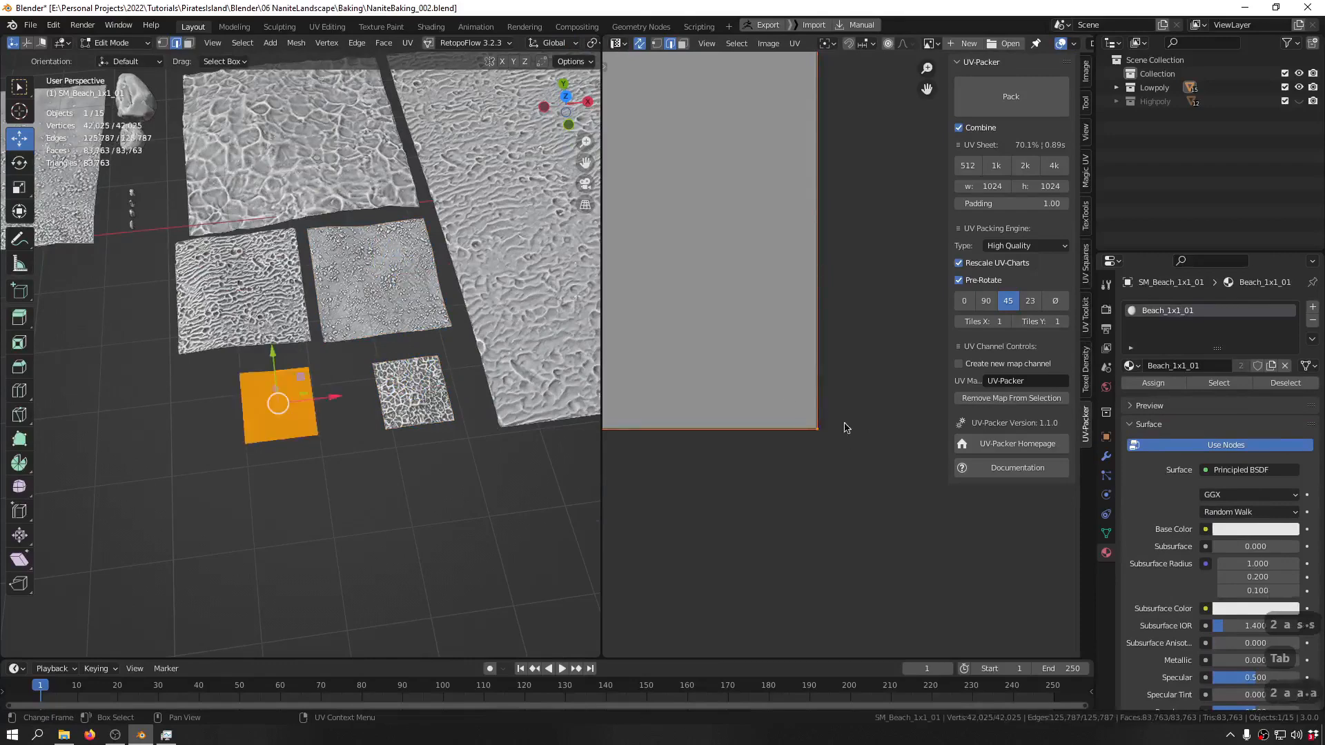
- Scale the UVs of SM_Beach_1x1_01 down slightly so they sit just inside the UV bounds, and return to Object Mode
key(s)
click(848, 419)
key(Tab)
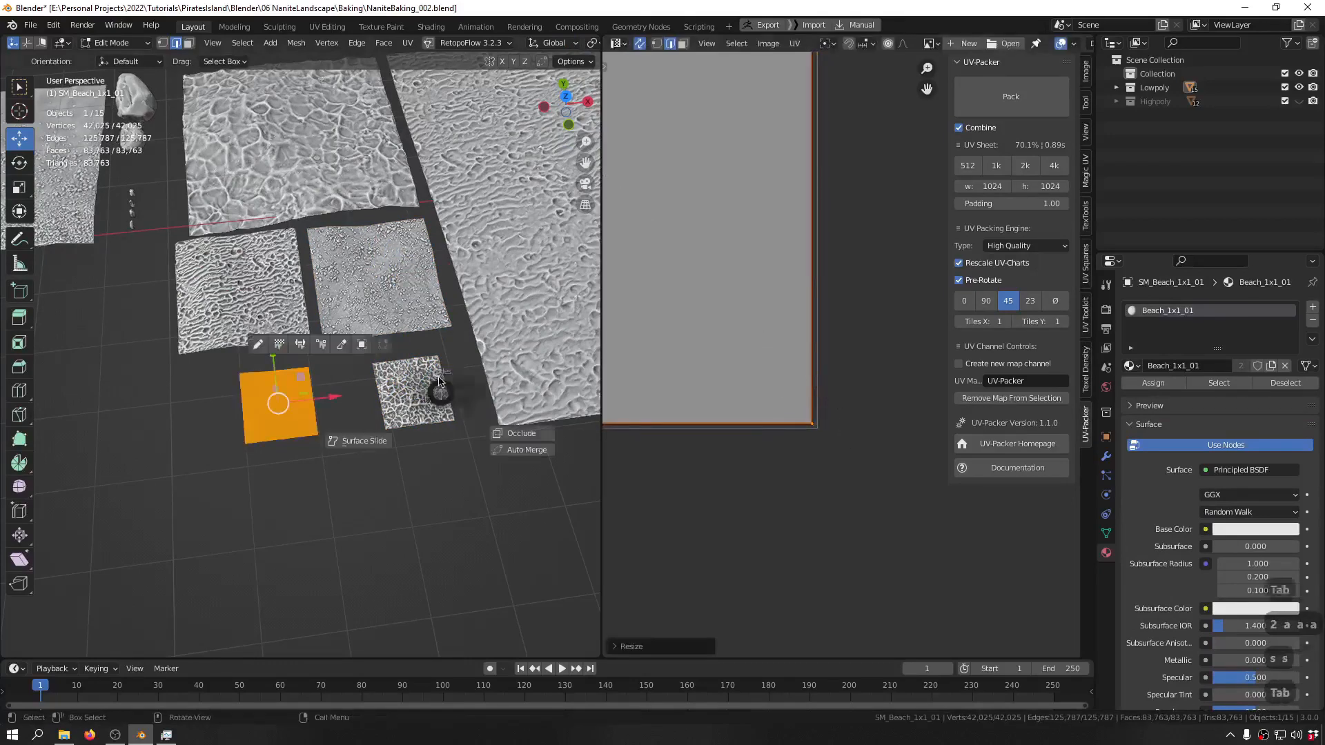
click(439, 314)
- Edit the large SM_Beach_8x8_02 tile and scale its oversized UV layout down towards the UV square
shift+middle_drag(425, 343, 137, 456)
click(388, 385)
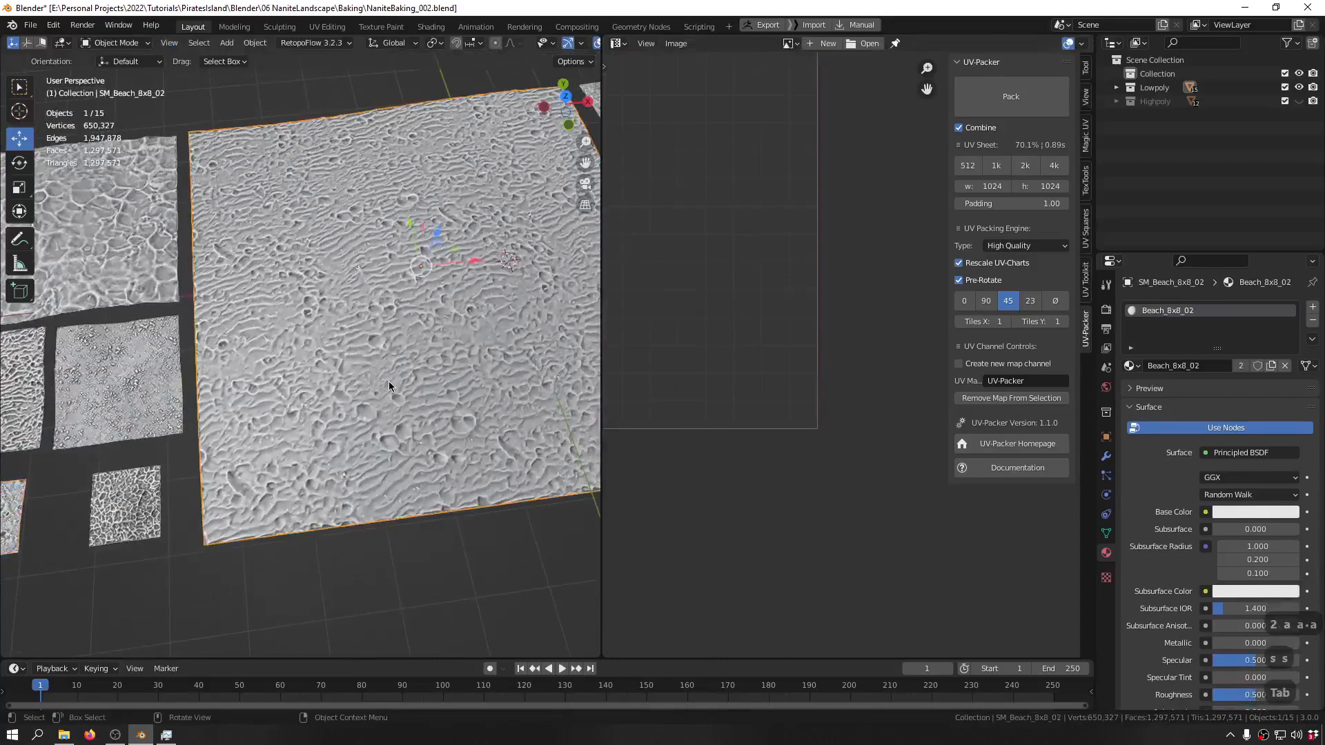
scroll(388, 386, down, 5)
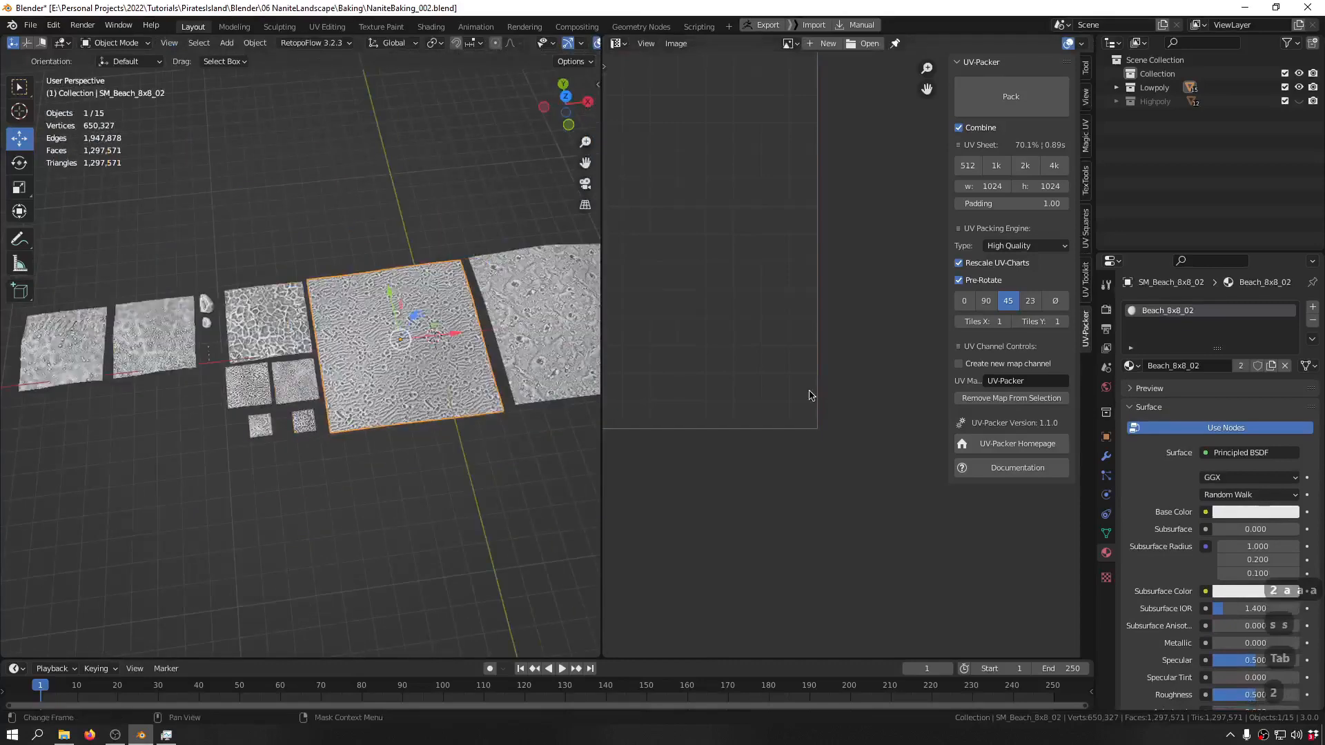
key(Tab)
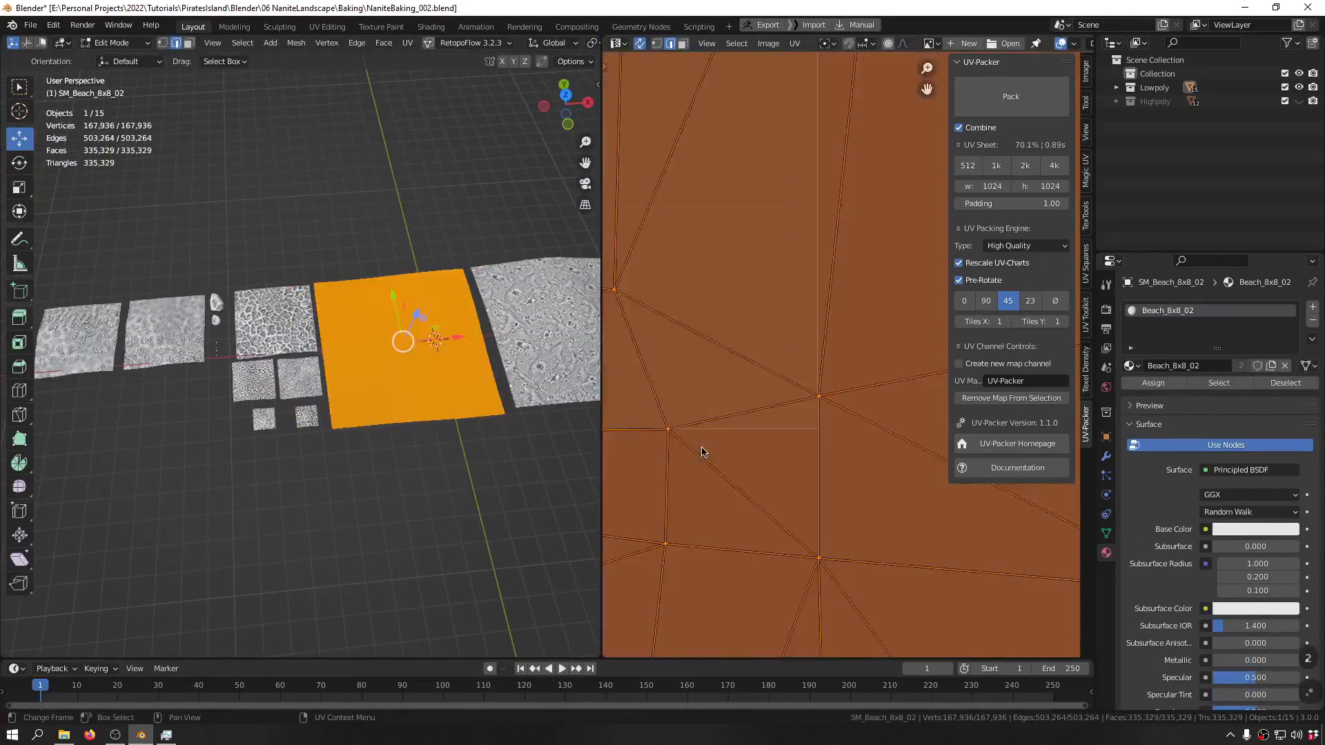
scroll(702, 452, down, 15)
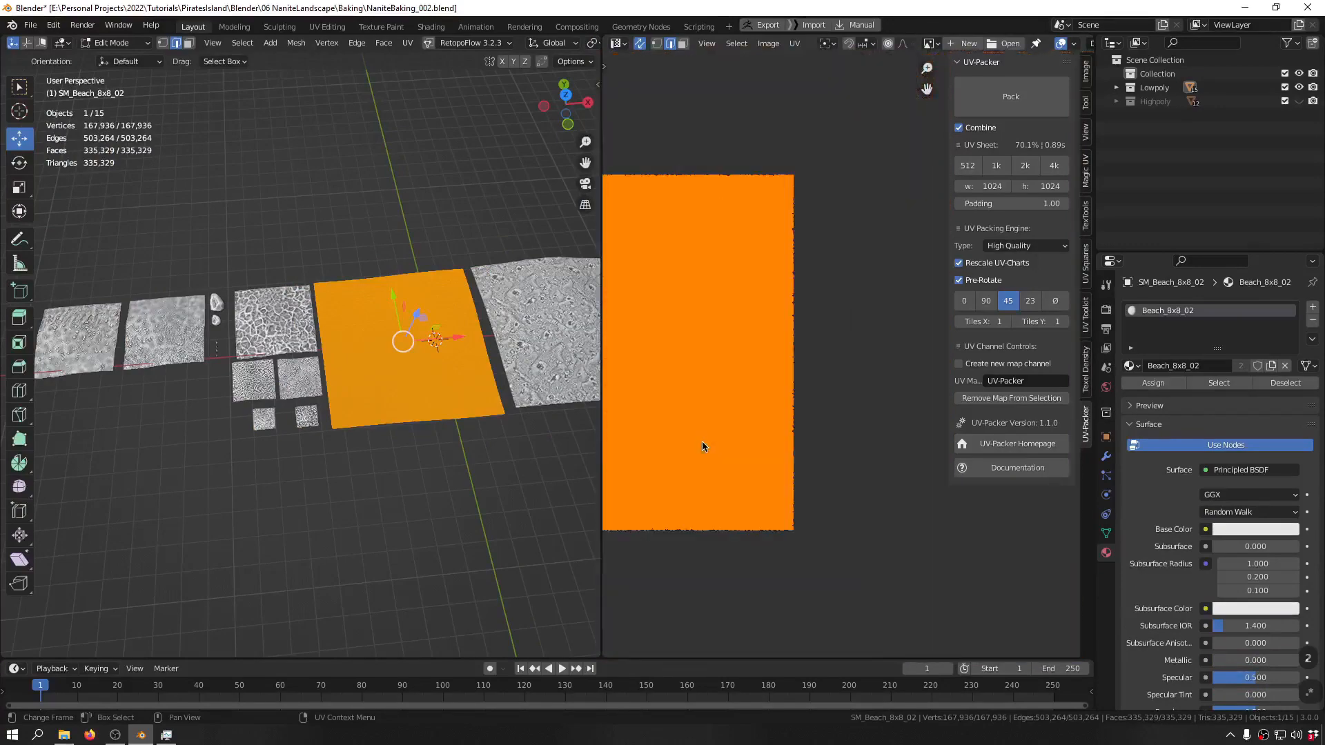
scroll(702, 446, up, 8)
scroll(911, 543, down, 8)
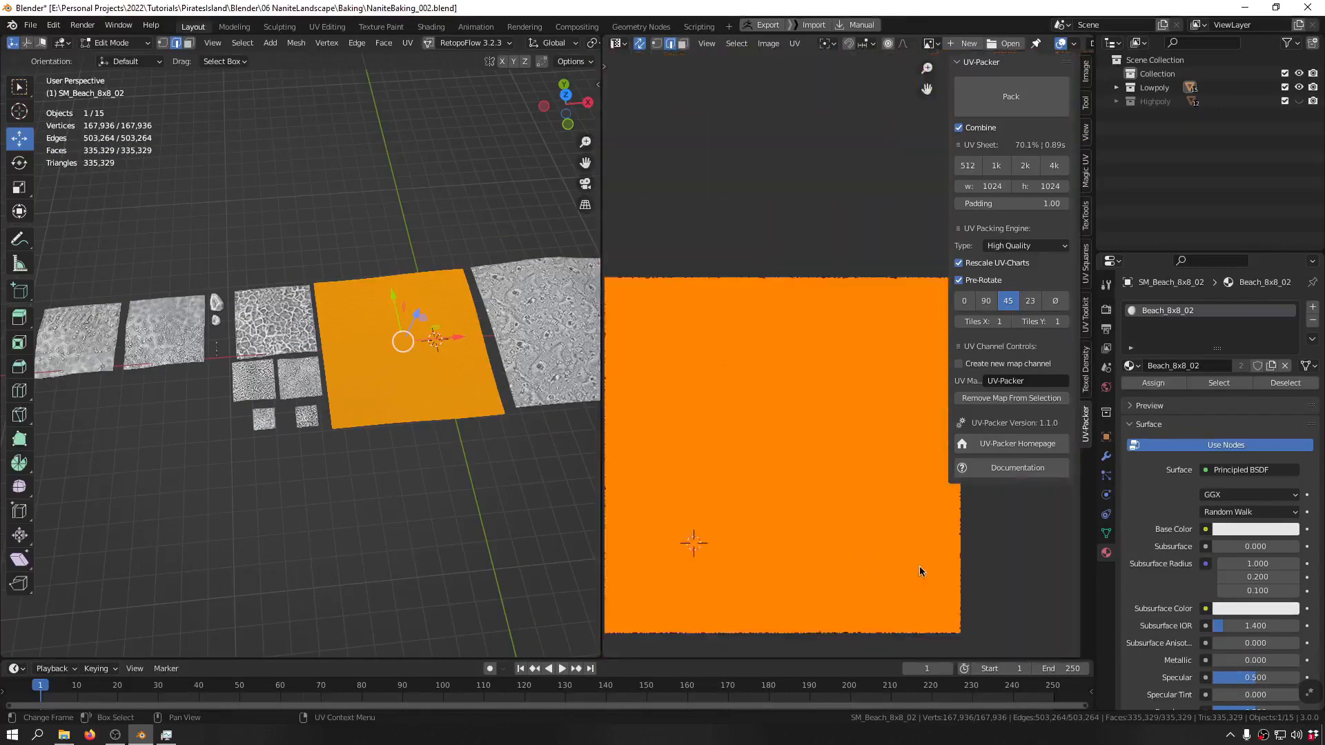
key(s)
click(888, 552)
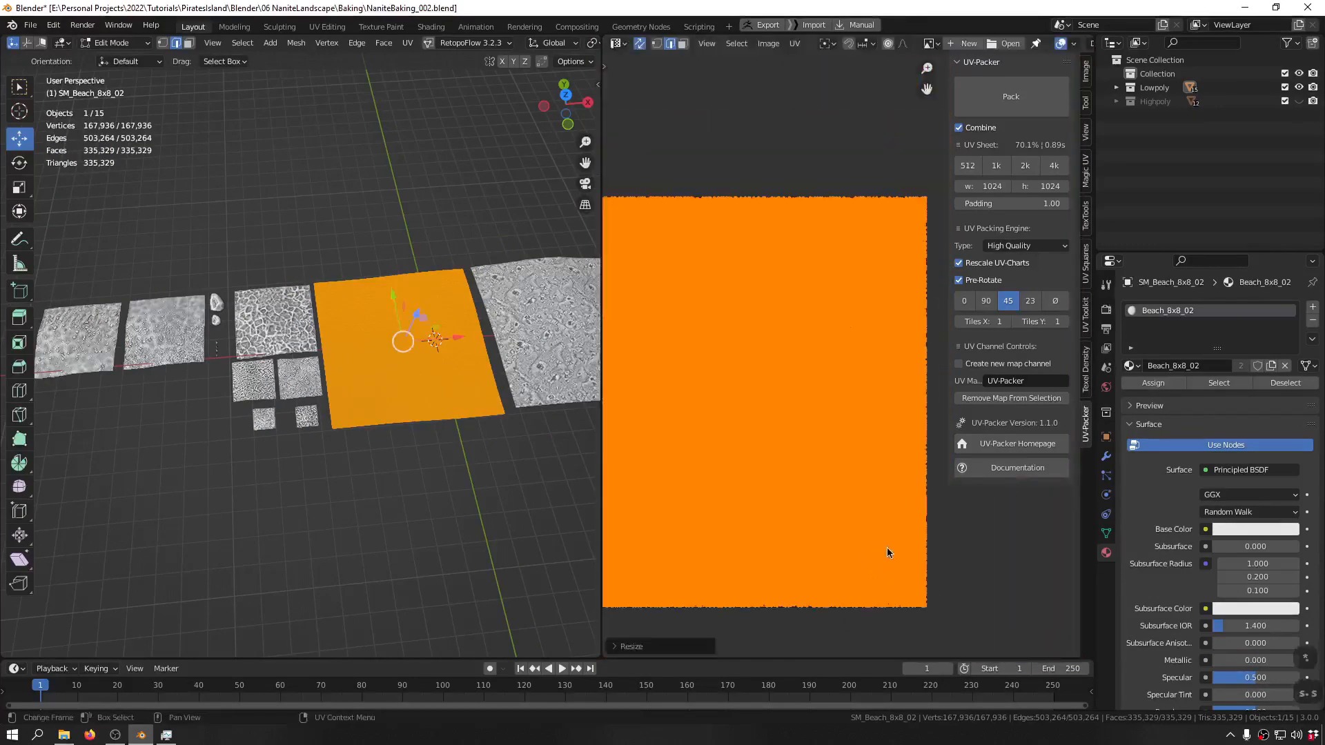
- Reduce the SM_Beach_8x8_02 UVs further until the layout falls inside the UV bounds
key(s)
key(Escape)
key(ctrl+z)
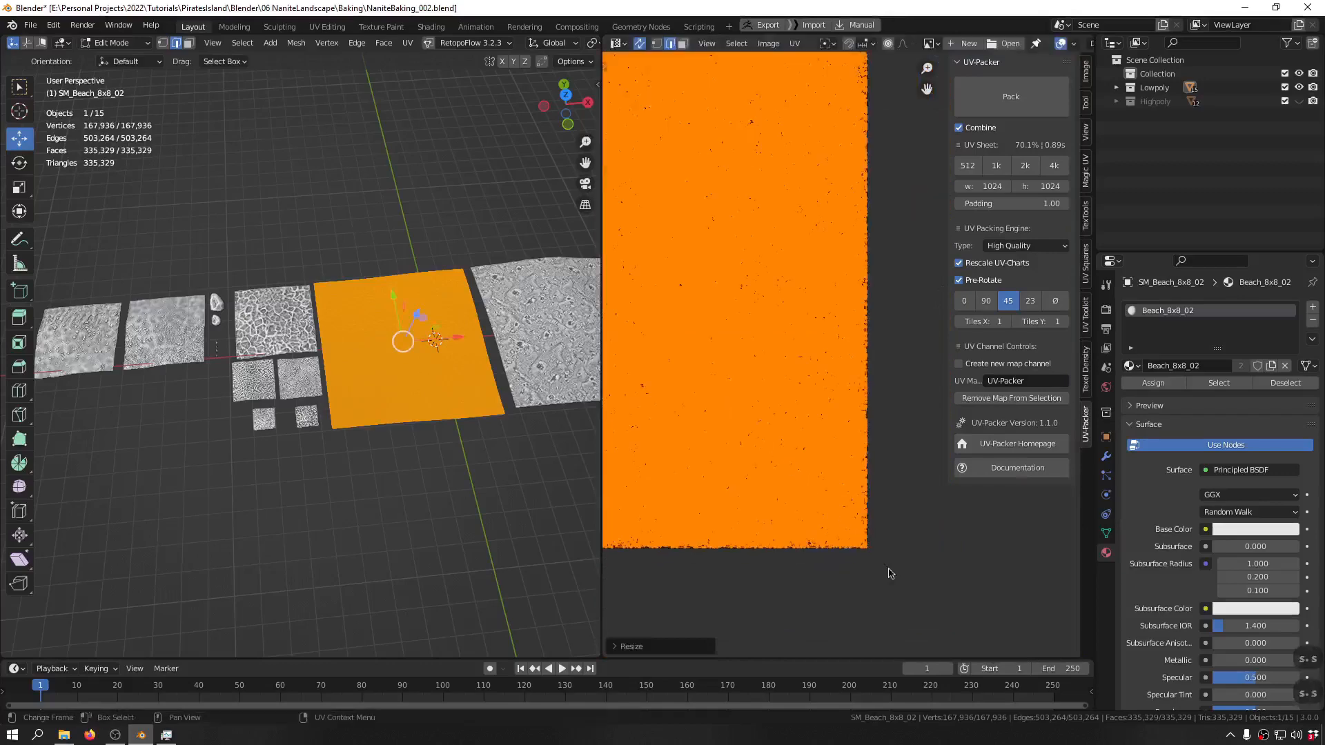
key(s)
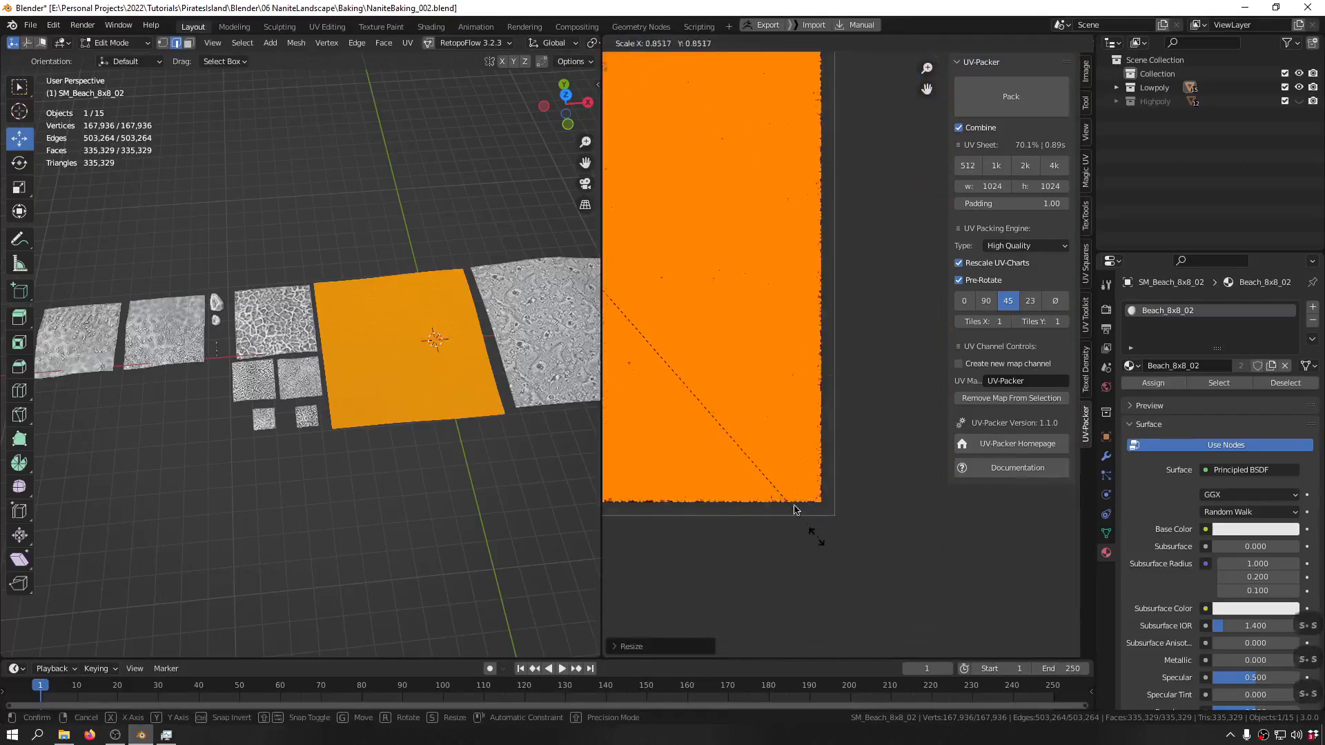
click(861, 526)
- Fine-tune the SM_Beach_8x8_02 UV scale to leave a small margin inside the UV bounds, and return to Object Mode
key(s)
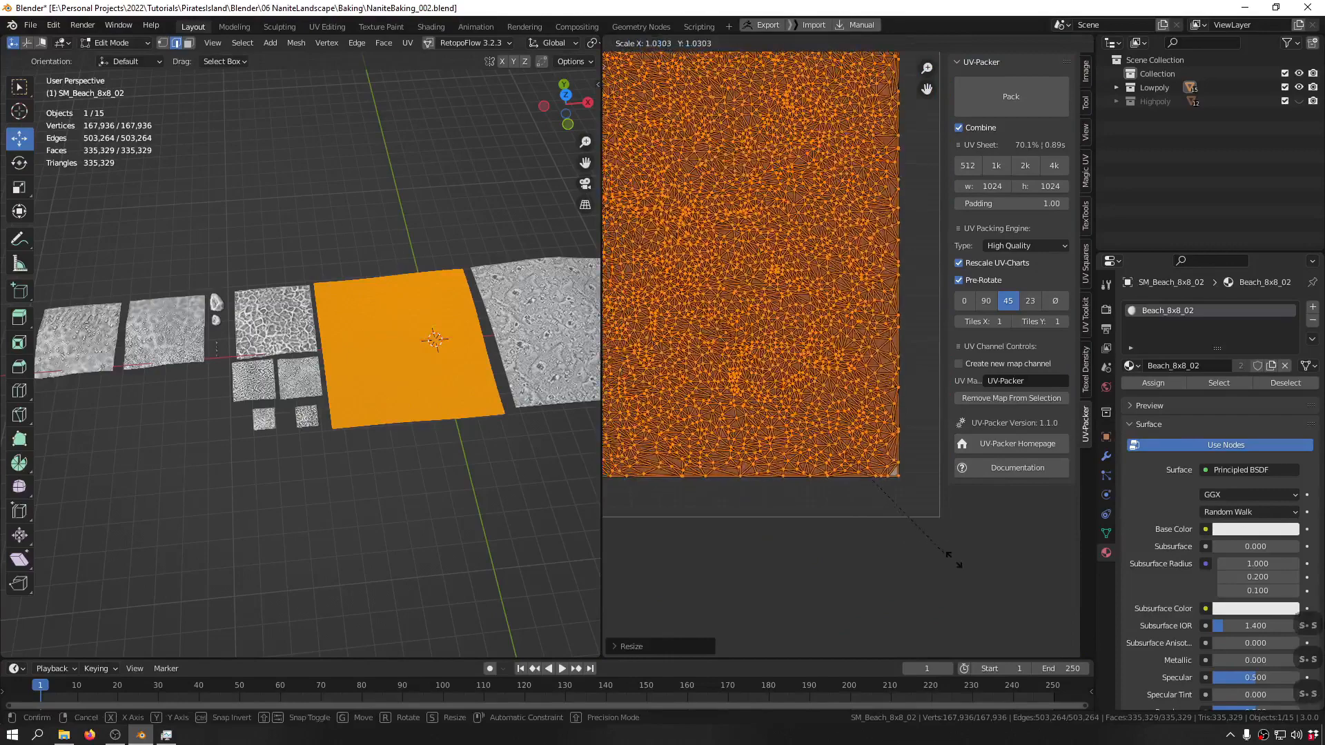
key(Escape)
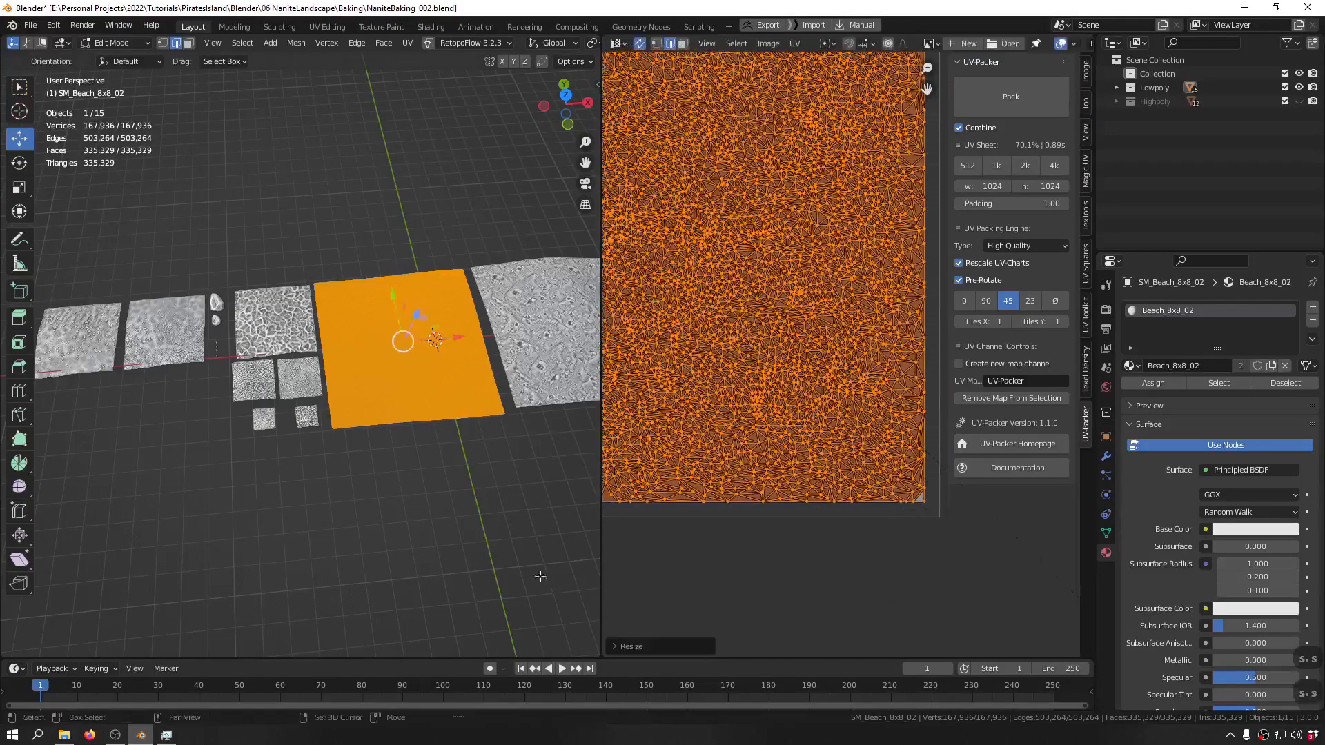
key(ctrl+z)
key(s)
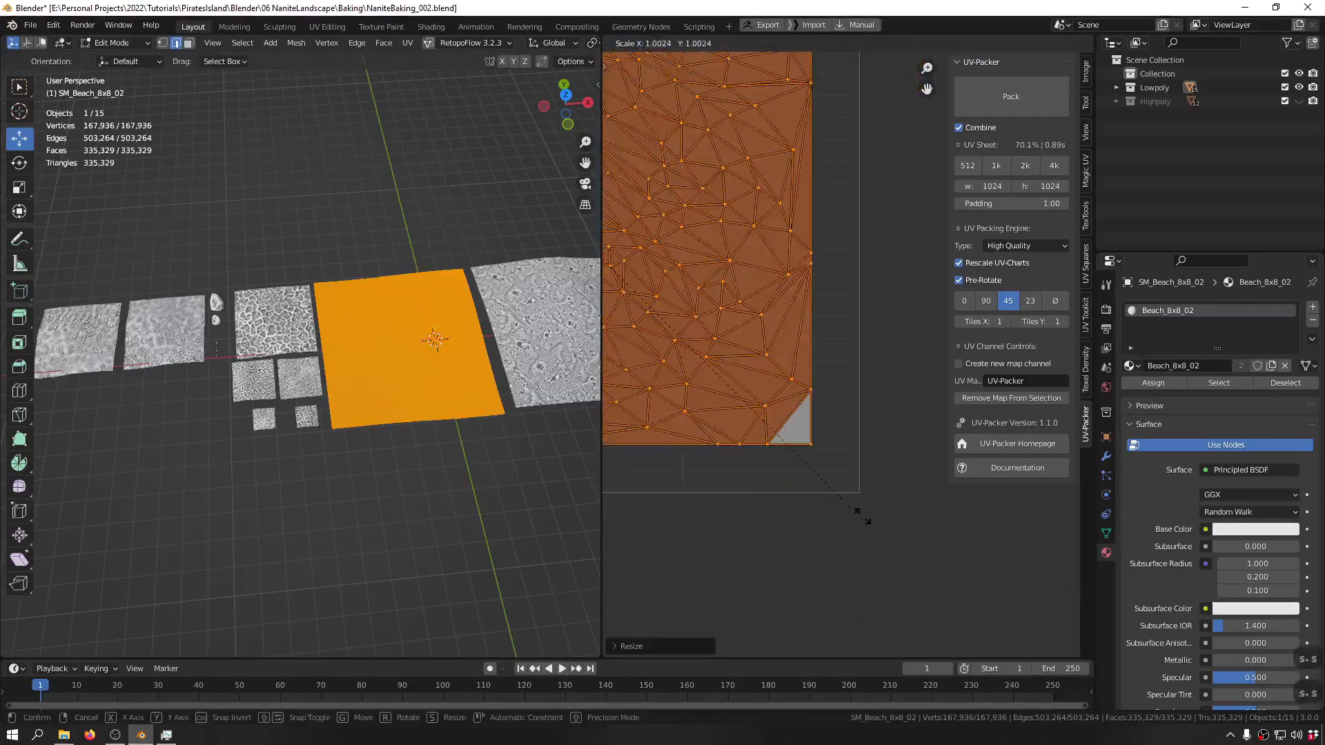
click(901, 546)
key(Tab)
click(296, 251)
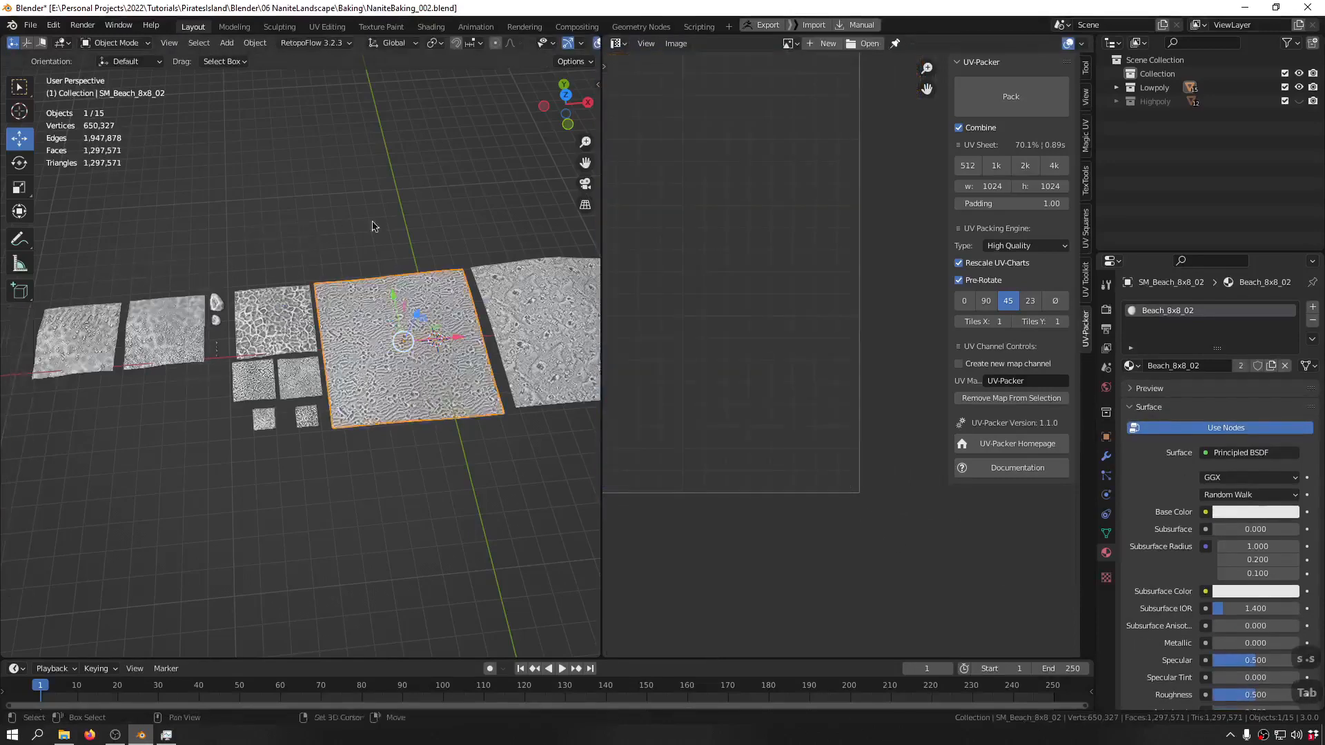
- Edit the SM_Beach_8x8 tile and scale its oversized UV layout down in several passes
shift+middle_drag(372, 224, 272, 249)
click(473, 350)
middle_drag(473, 351, 483, 342)
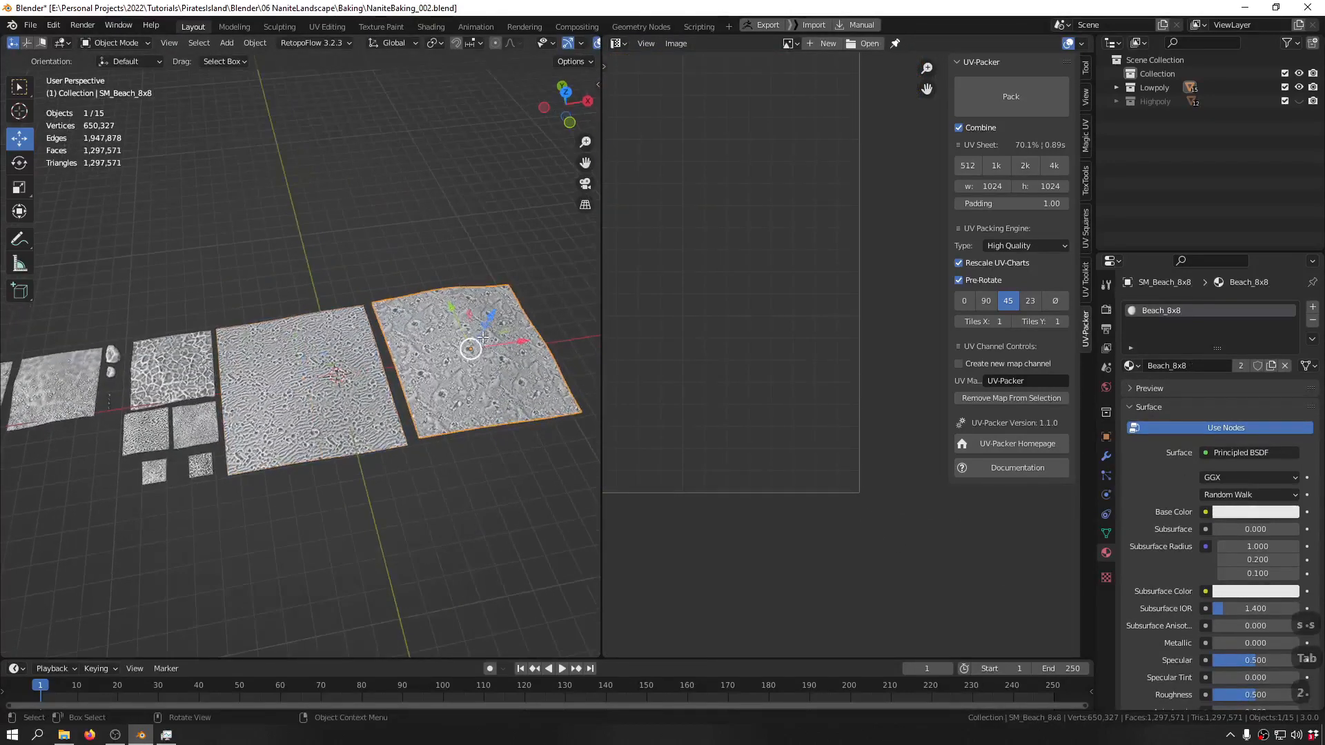
key(Tab)
key(s)
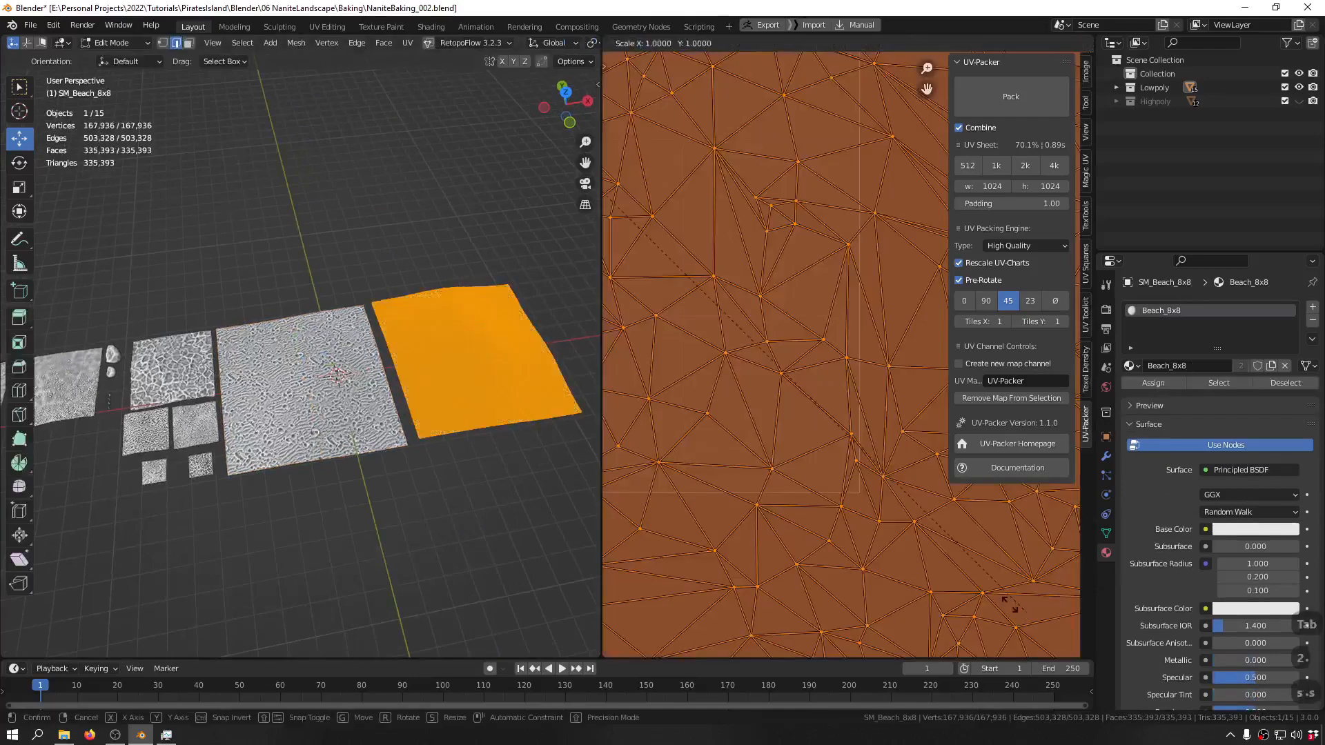
click(947, 587)
key(s)
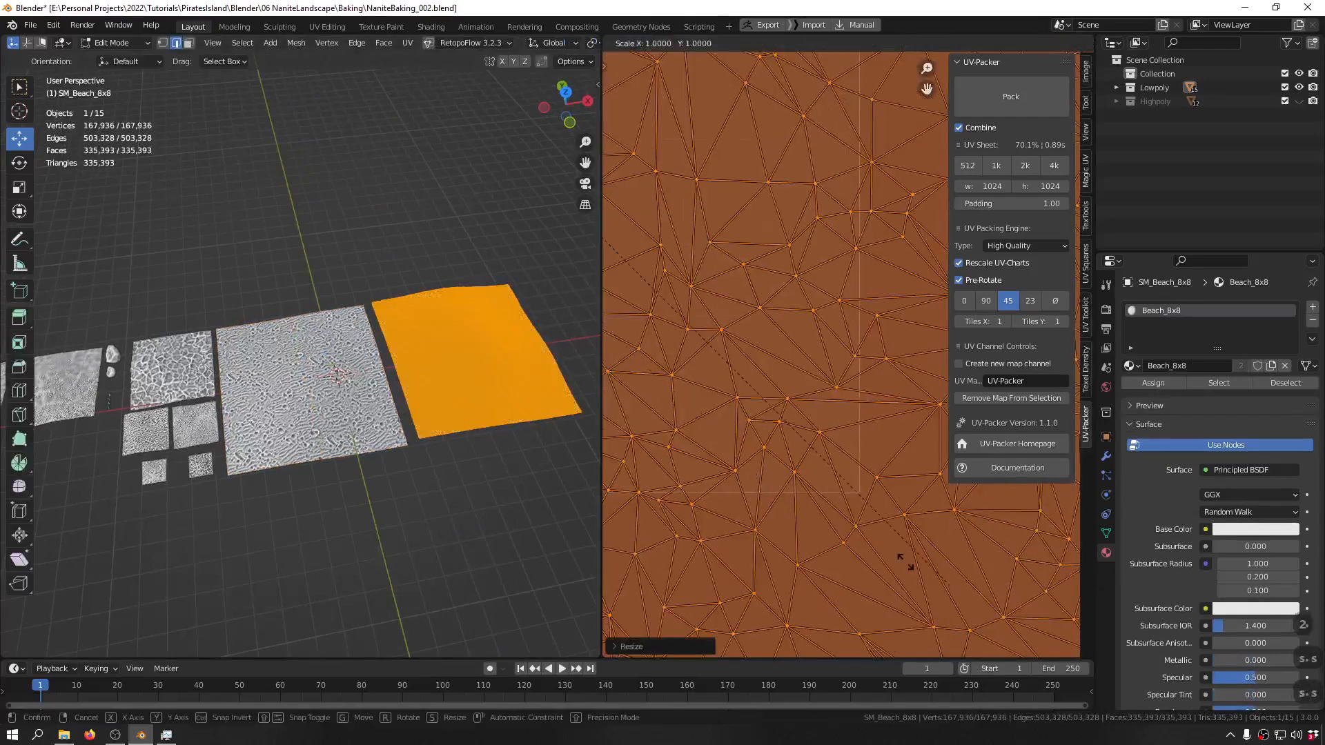
click(964, 543)
key(s)
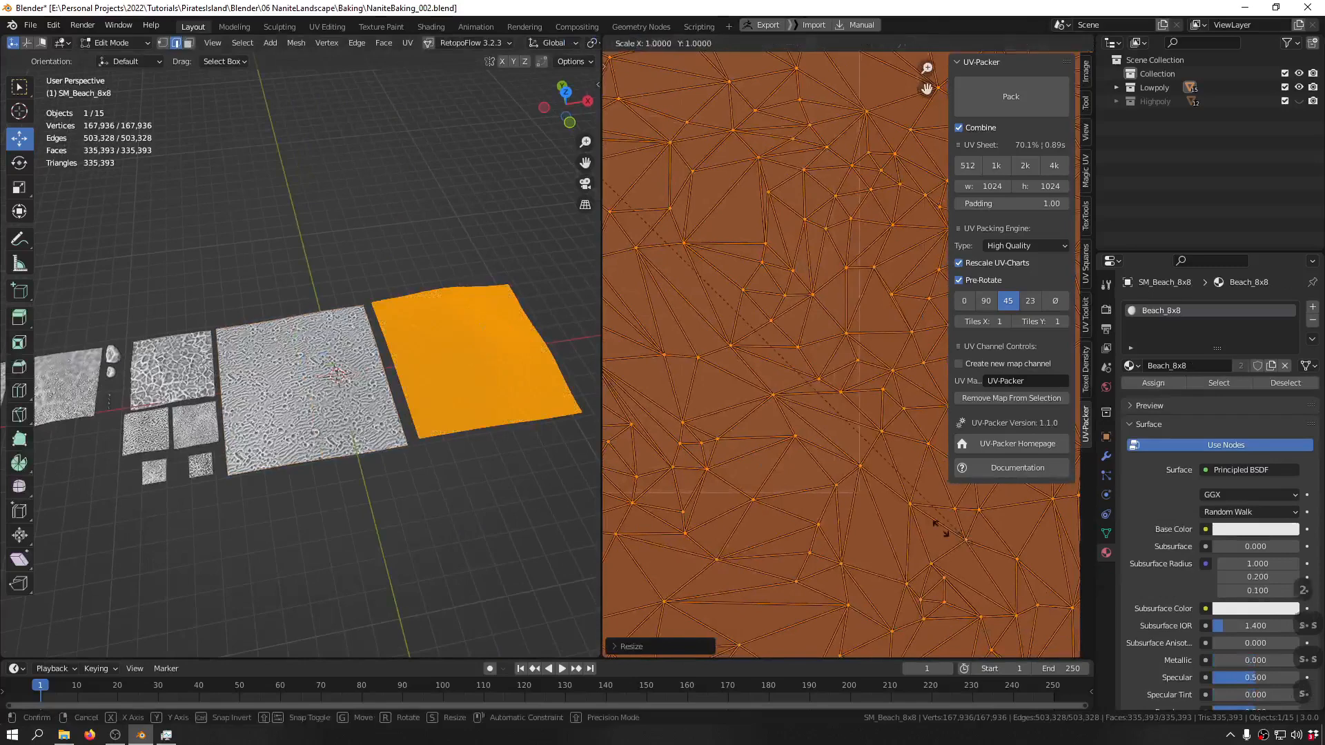
click(943, 545)
- Shrink the SM_Beach_8x8 UVs and adjust their scale until the layout fits within the UV bounds
key(s)
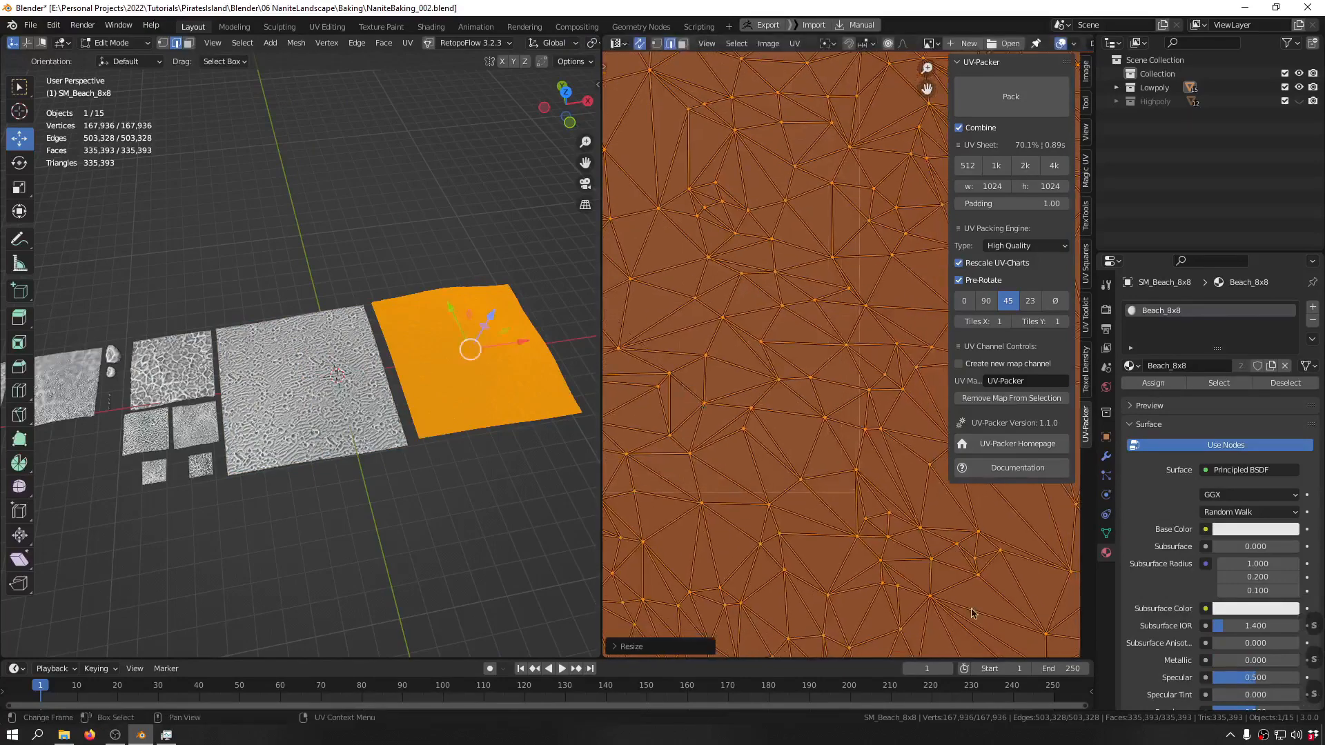
scroll(633, 402, down, 8)
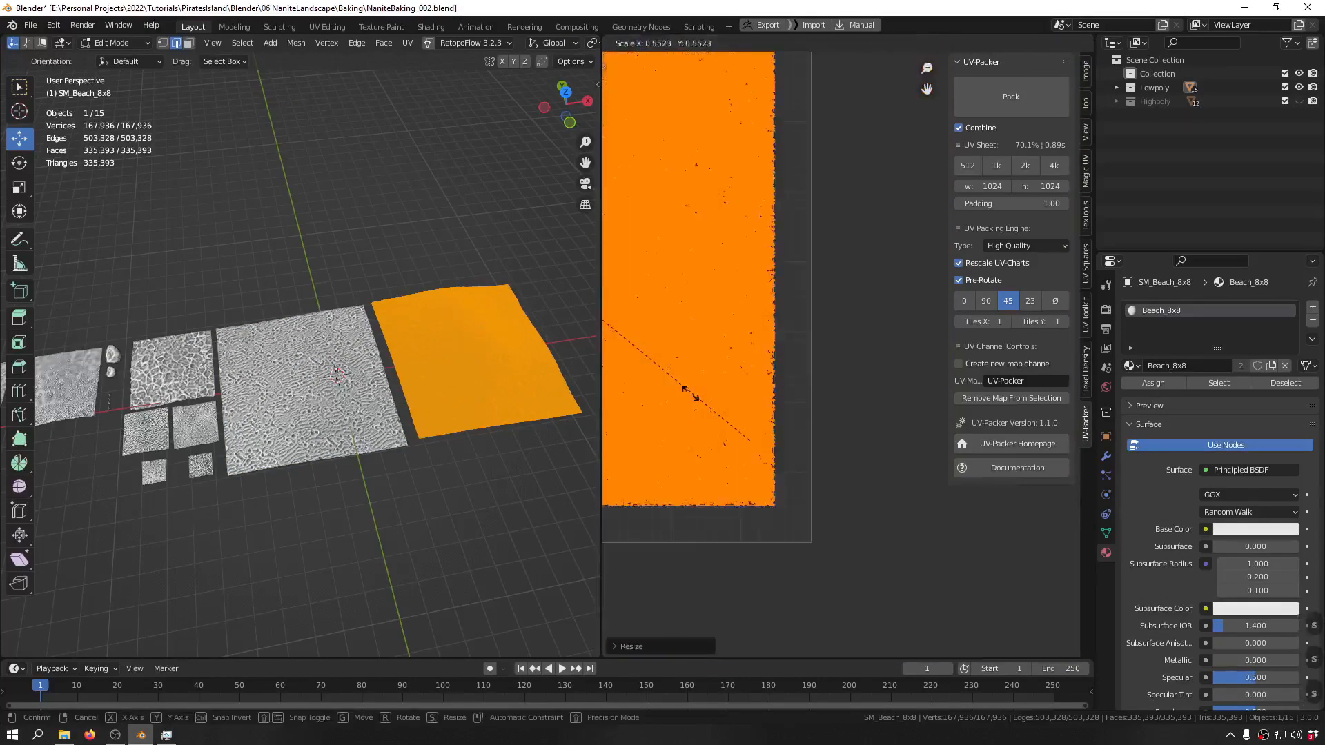
click(659, 368)
scroll(690, 394, up, 1)
key(s)
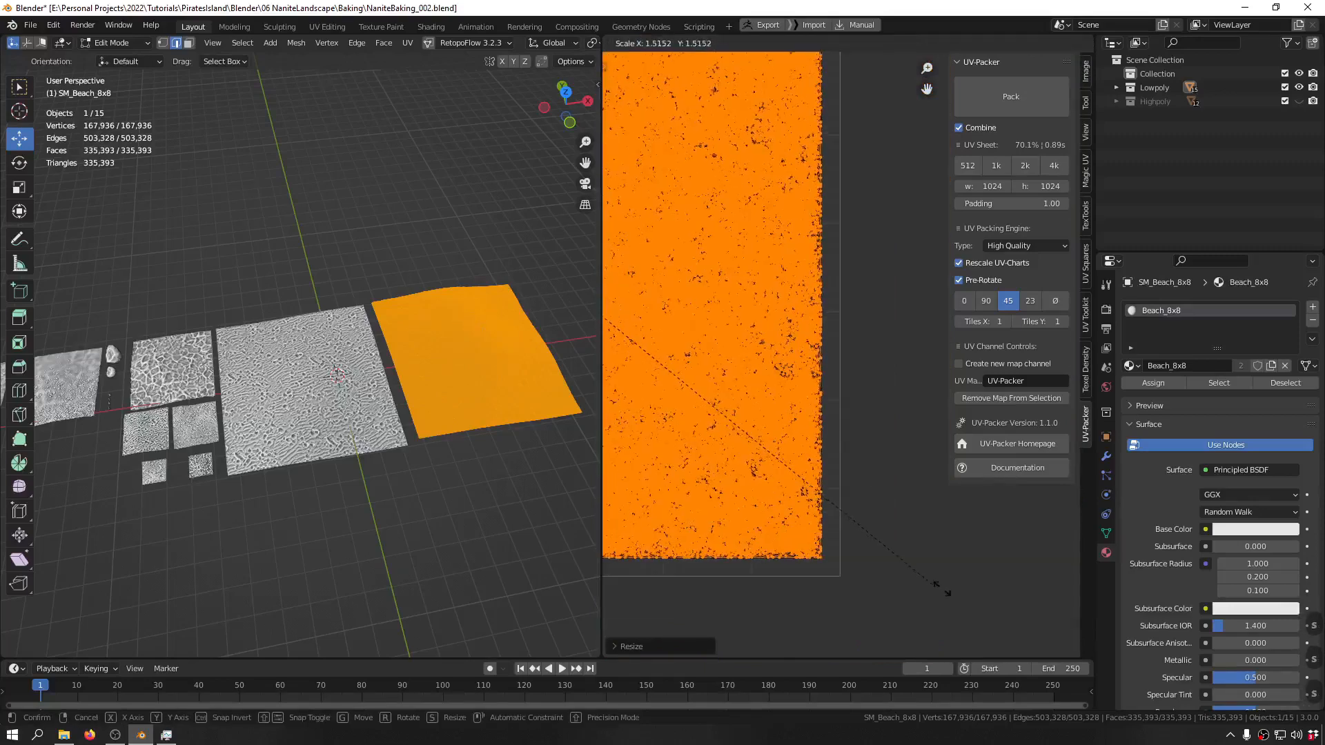
right_click(887, 556)
- Fine-tune the SM_Beach_8x8 UV scale to leave only a thin margin inside the UV bounds, and return to Object Mode
key(s)
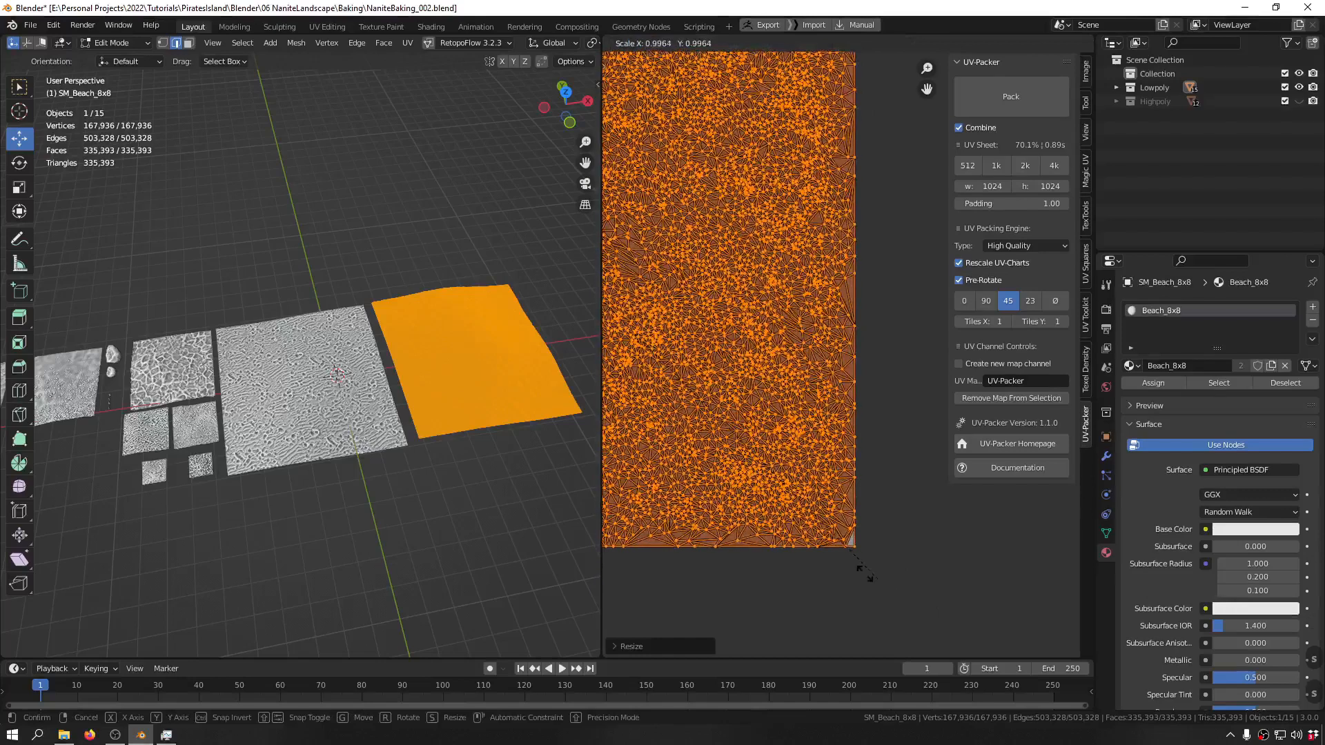
click(863, 568)
scroll(863, 569, up, 8)
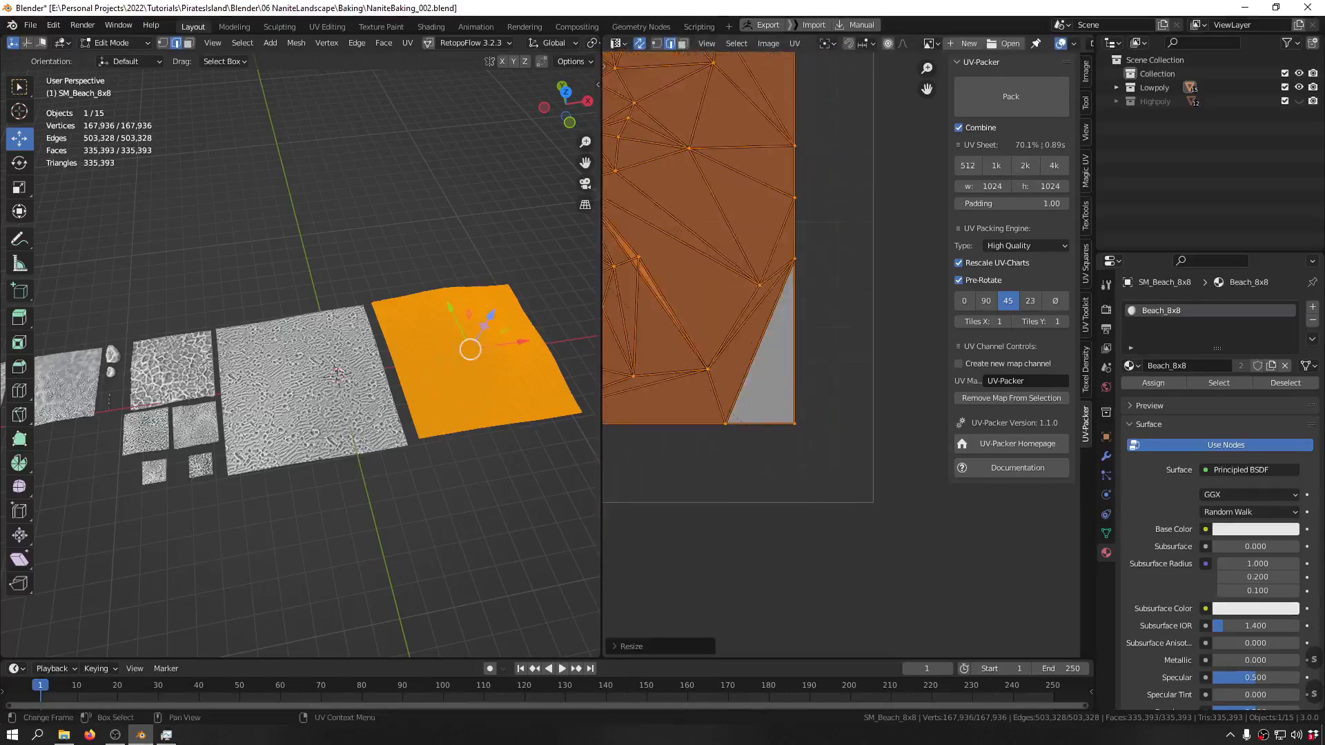
key(s)
click(902, 570)
key(Tab)
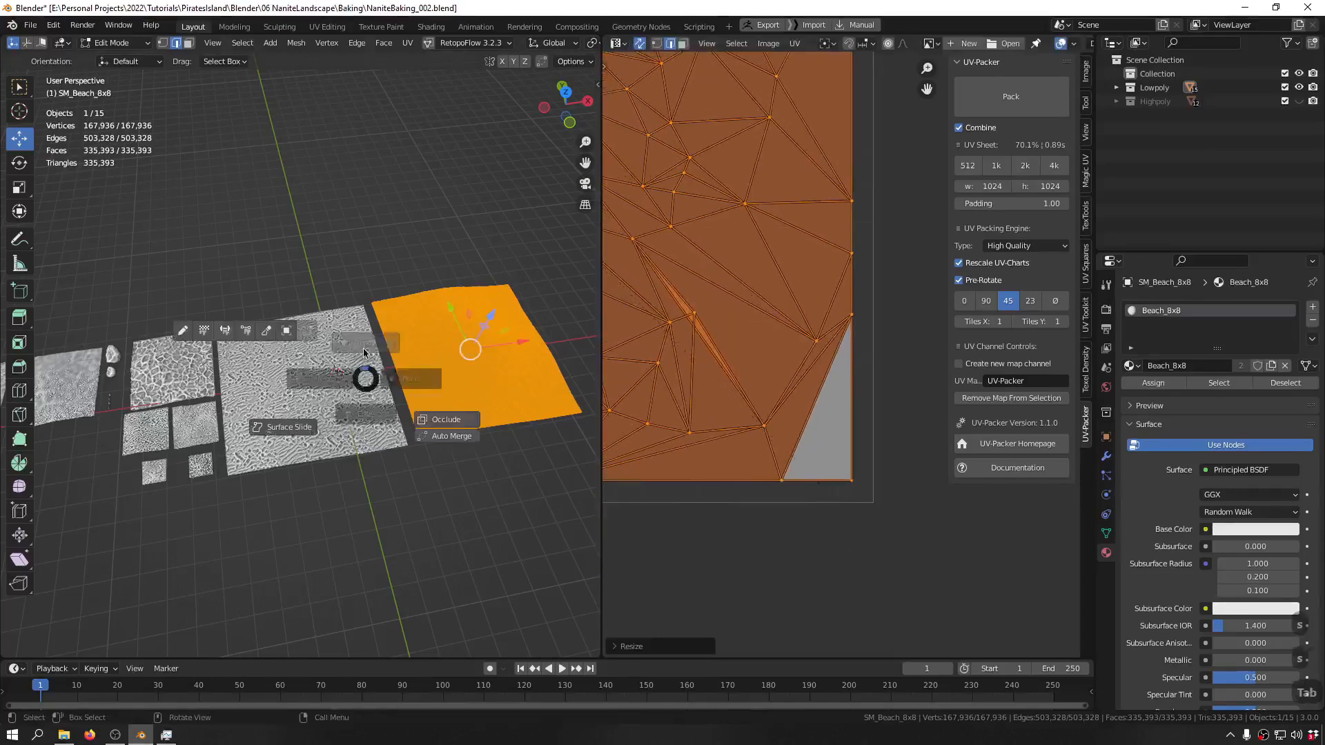
click(364, 297)
click(366, 296)
- Select all the low-poly beach meshes and export them as FBX, overwriting Beach_Low.fbx in the Baking folder
middle_drag(366, 296, 490, 269)
scroll(406, 309, down, 3)
drag(490, 269, 138, 563)
middle_drag(248, 536, 364, 416)
key(q)
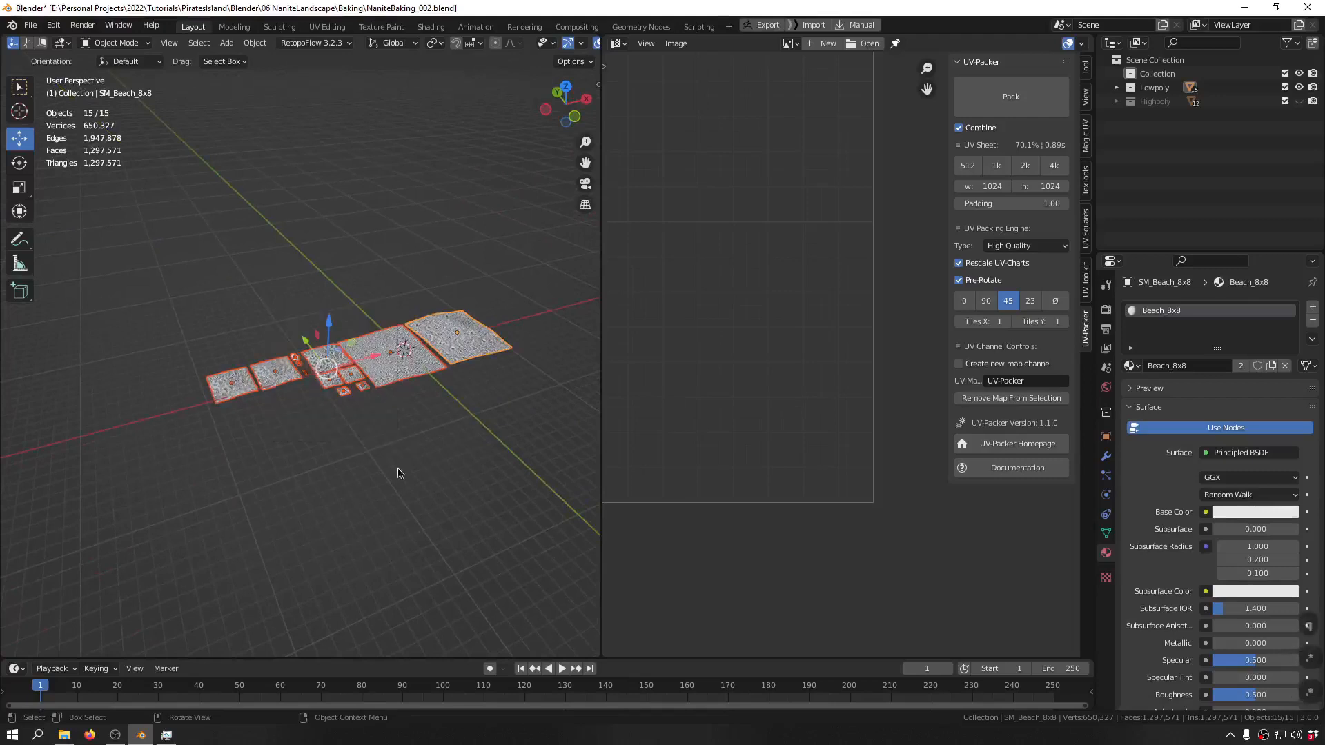
key(q)
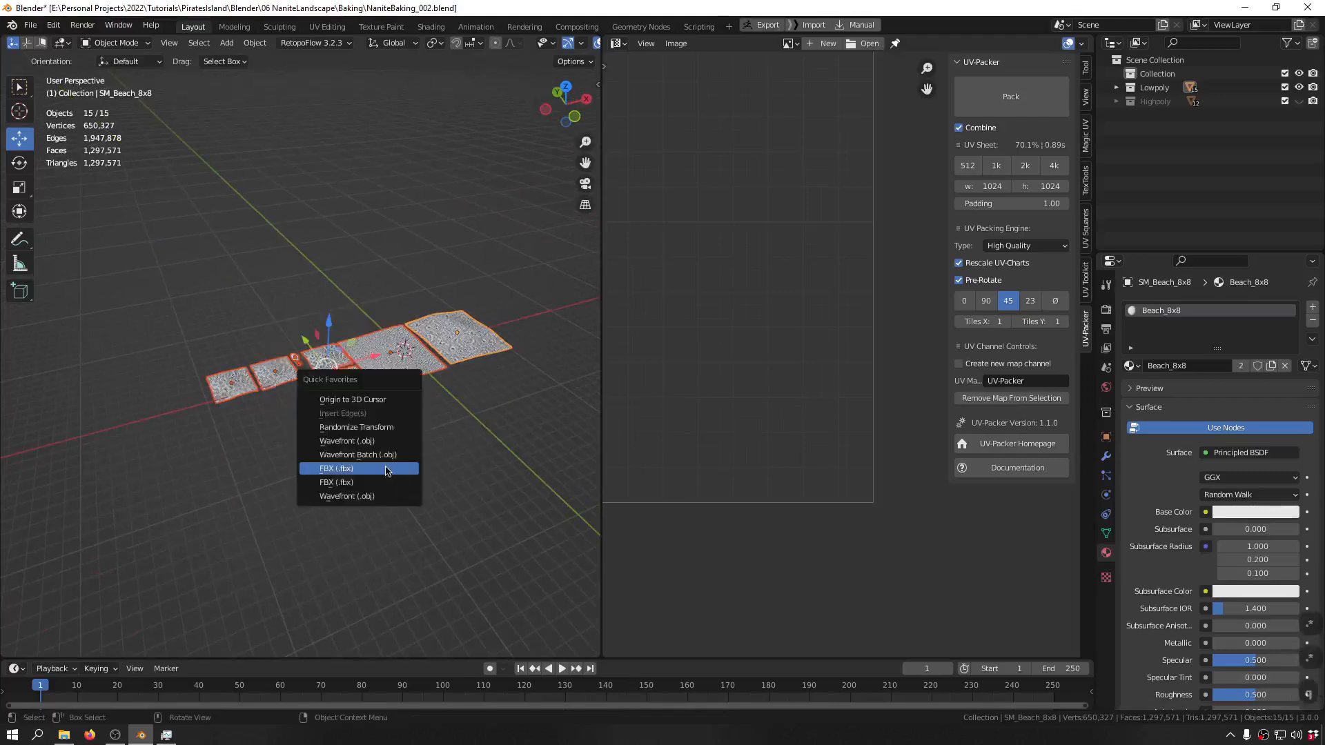
click(386, 469)
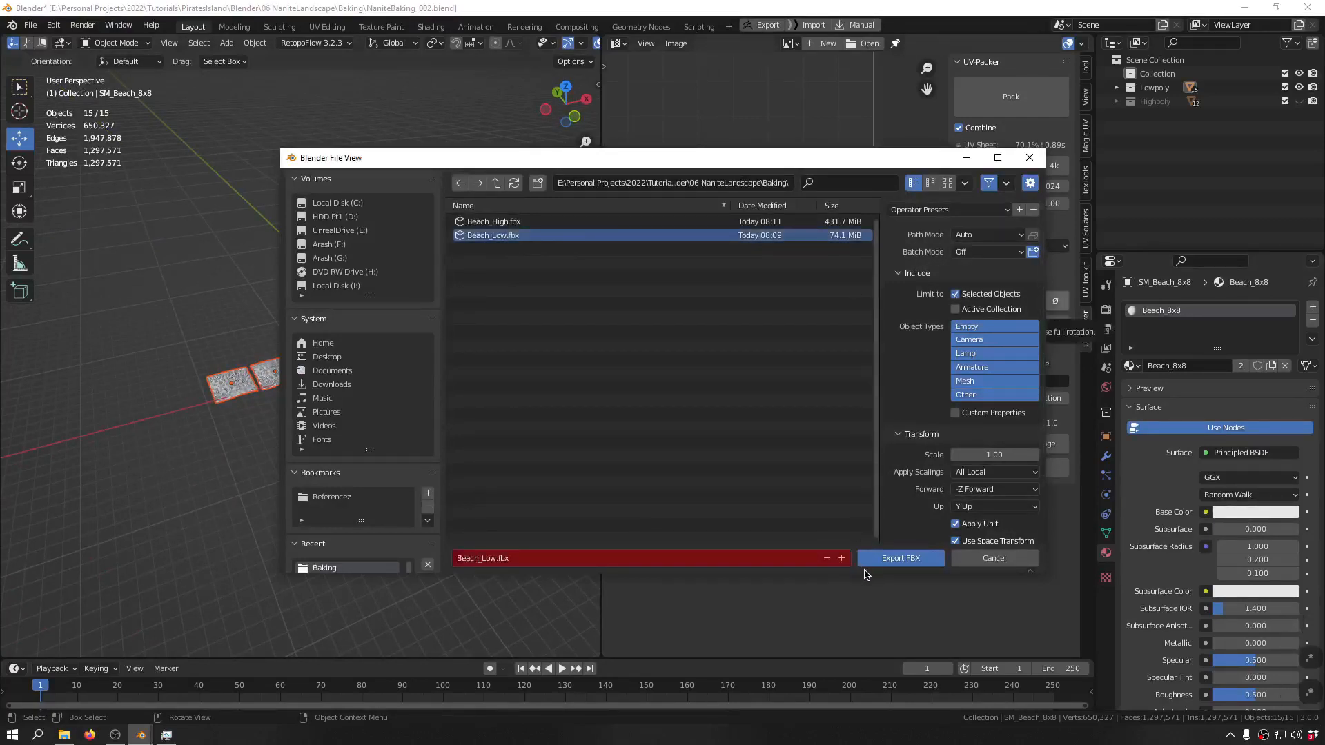
click(895, 561)
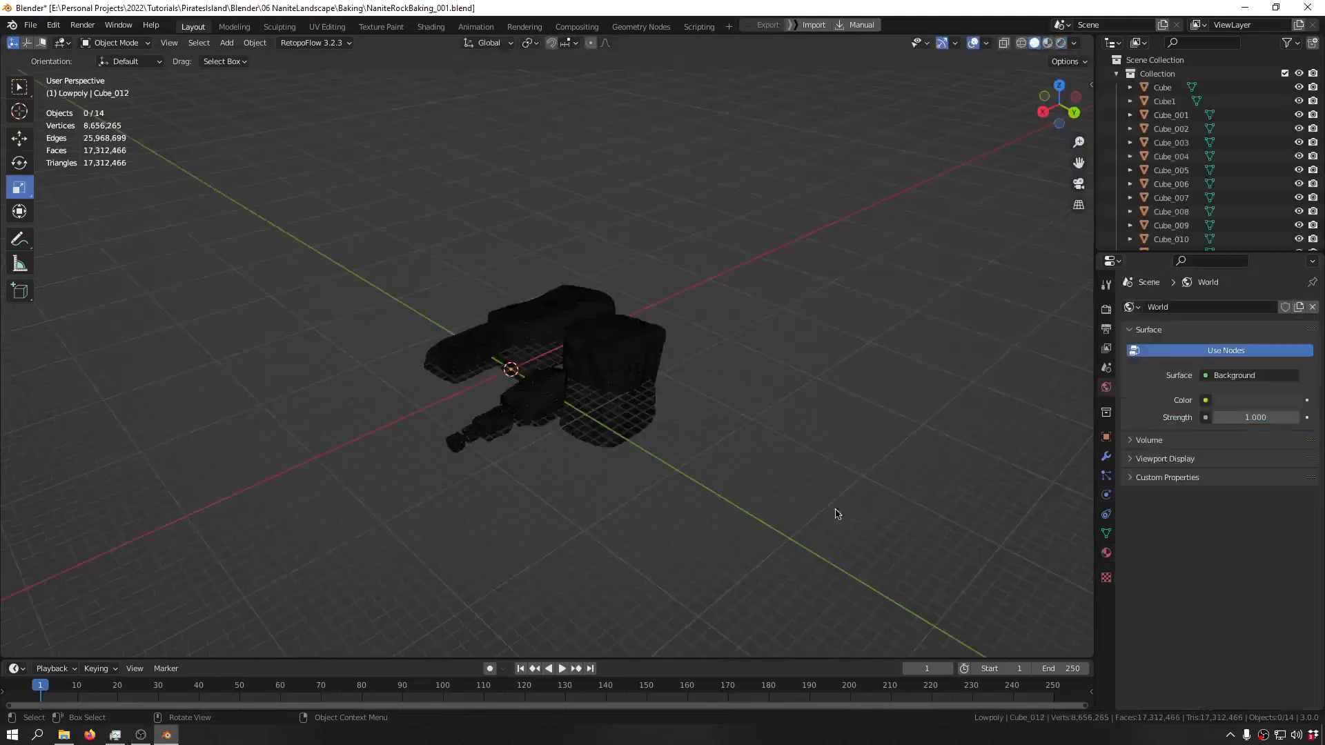
- Examine the rock meshes in NaniteRockBaking_001.blend from several sides, checking their wireframe density and the scene's triangle count
middle_drag(600, 311, 565, 365)
scroll(566, 366, up, 3)
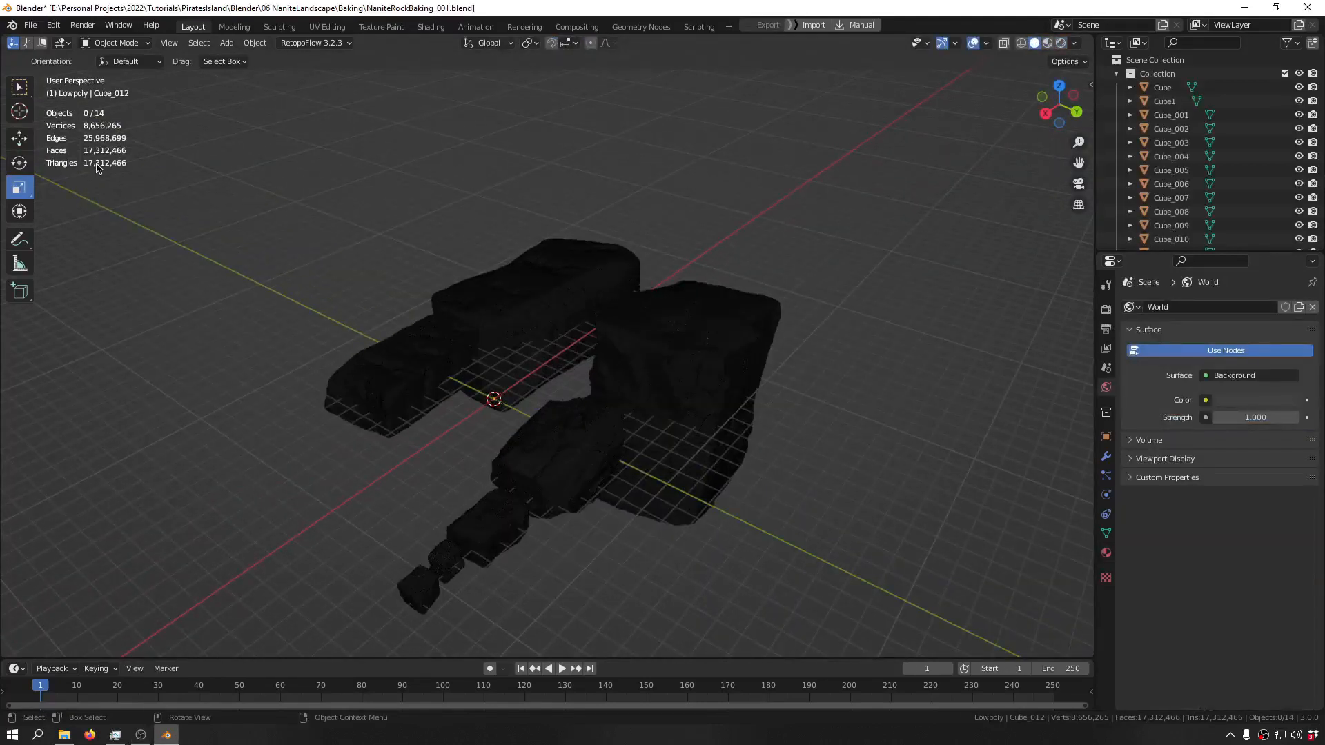
middle_drag(569, 314, 635, 256)
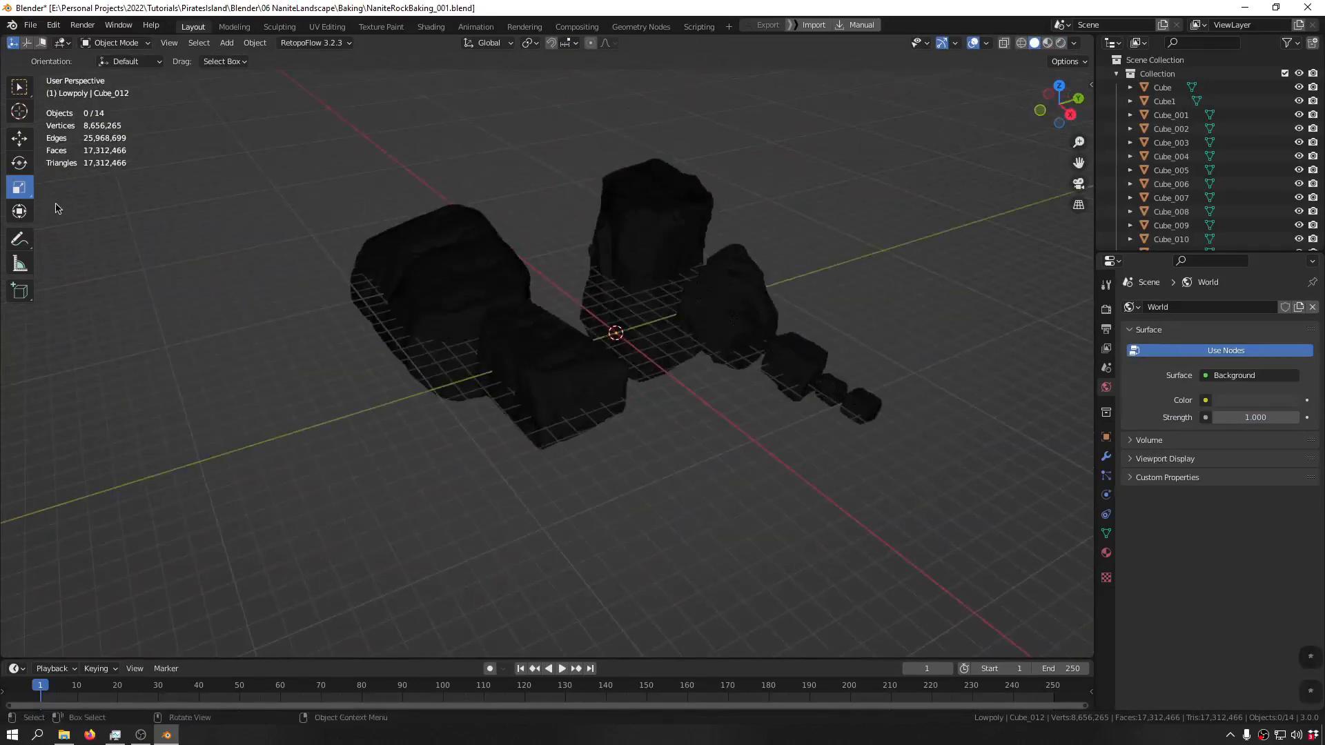
middle_drag(388, 283, 458, 290)
scroll(442, 180, up, 10)
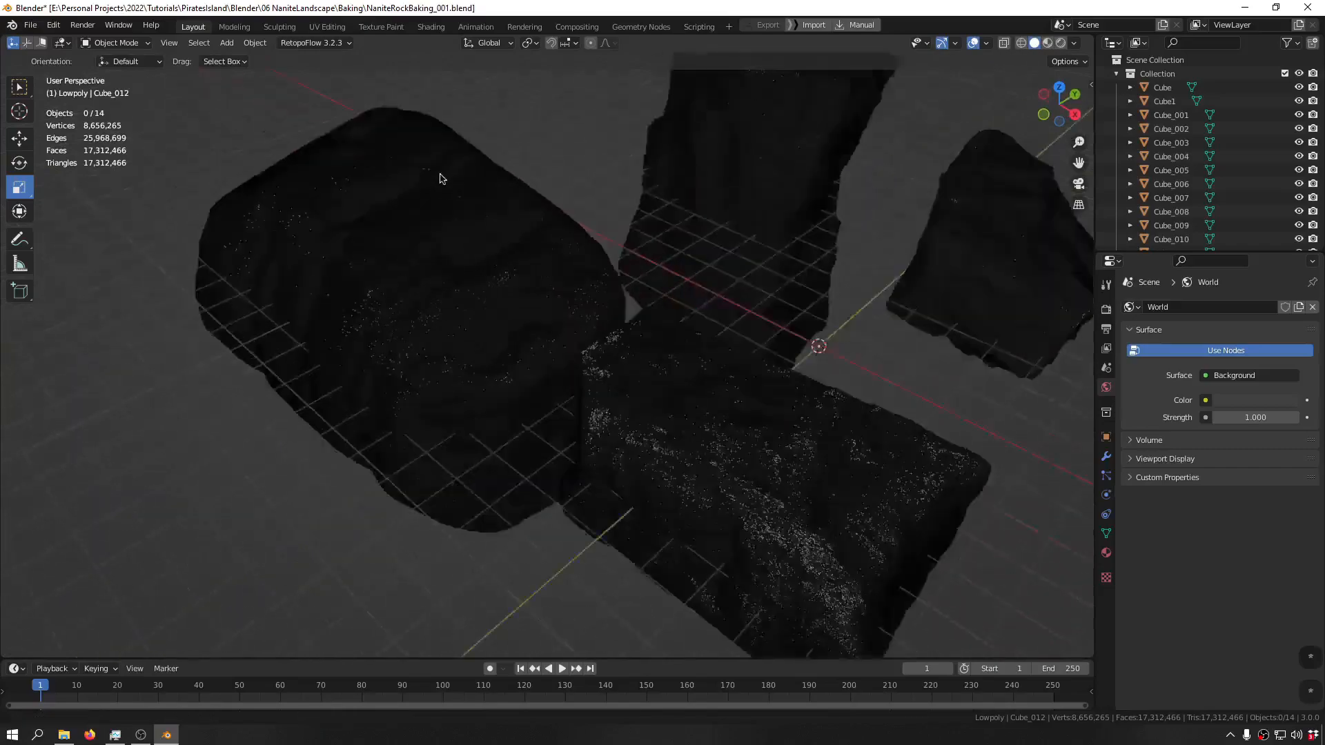
scroll(583, 272, down, 10)
middle_drag(582, 272, 411, 287)
scroll(401, 290, up, 4)
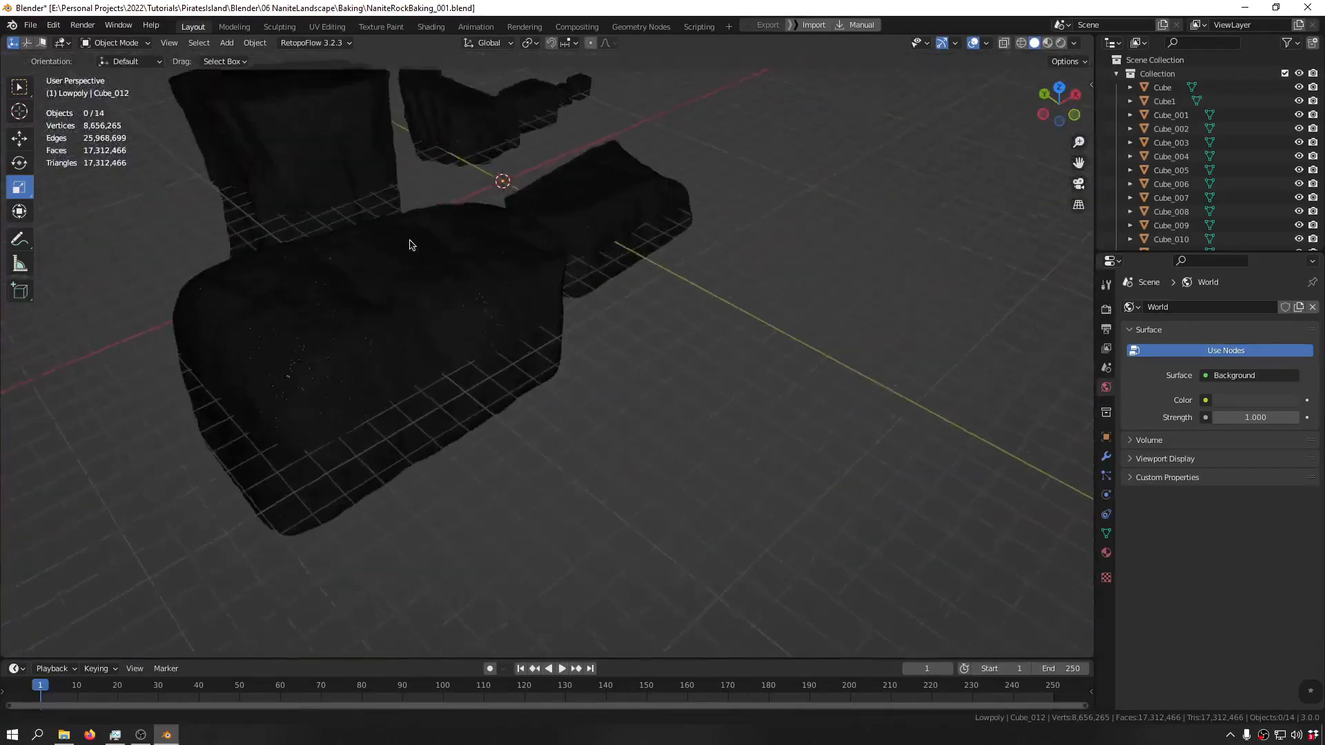
scroll(386, 224, up, 6)
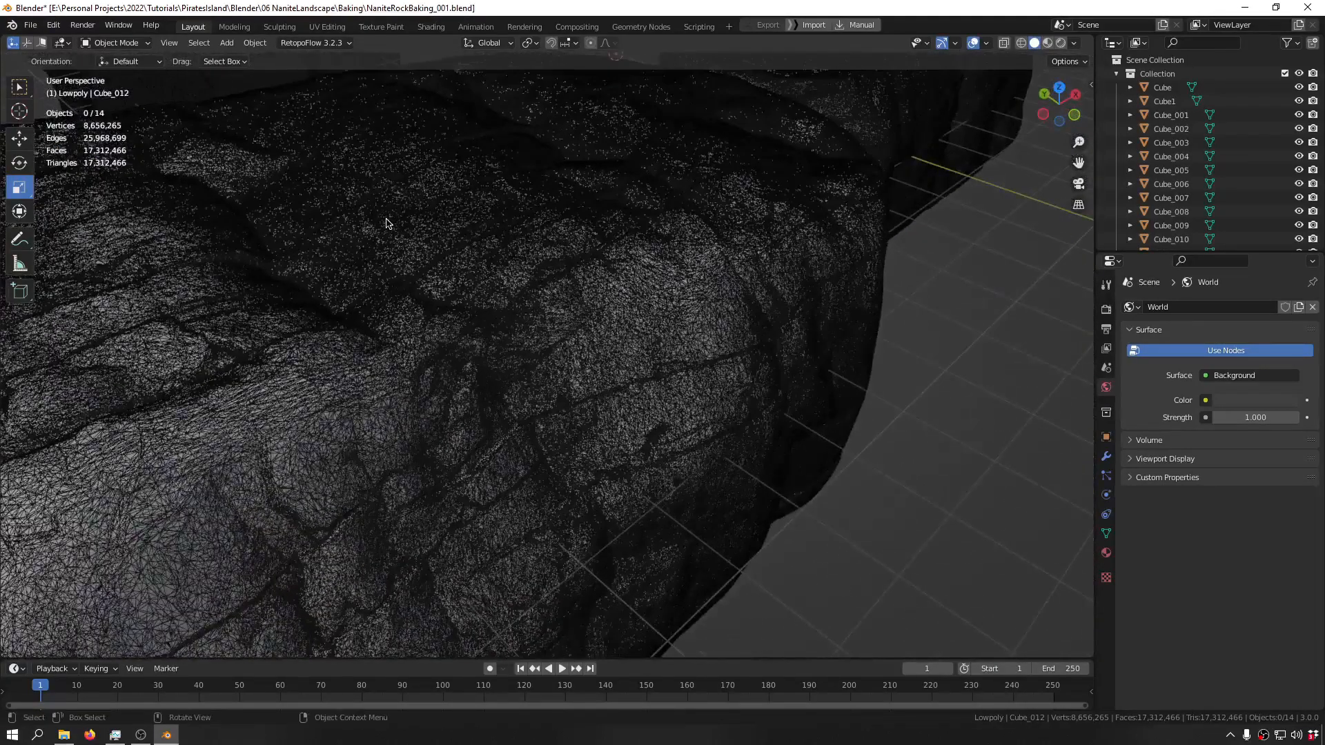
scroll(366, 221, down, 5)
middle_drag(366, 221, 609, 346)
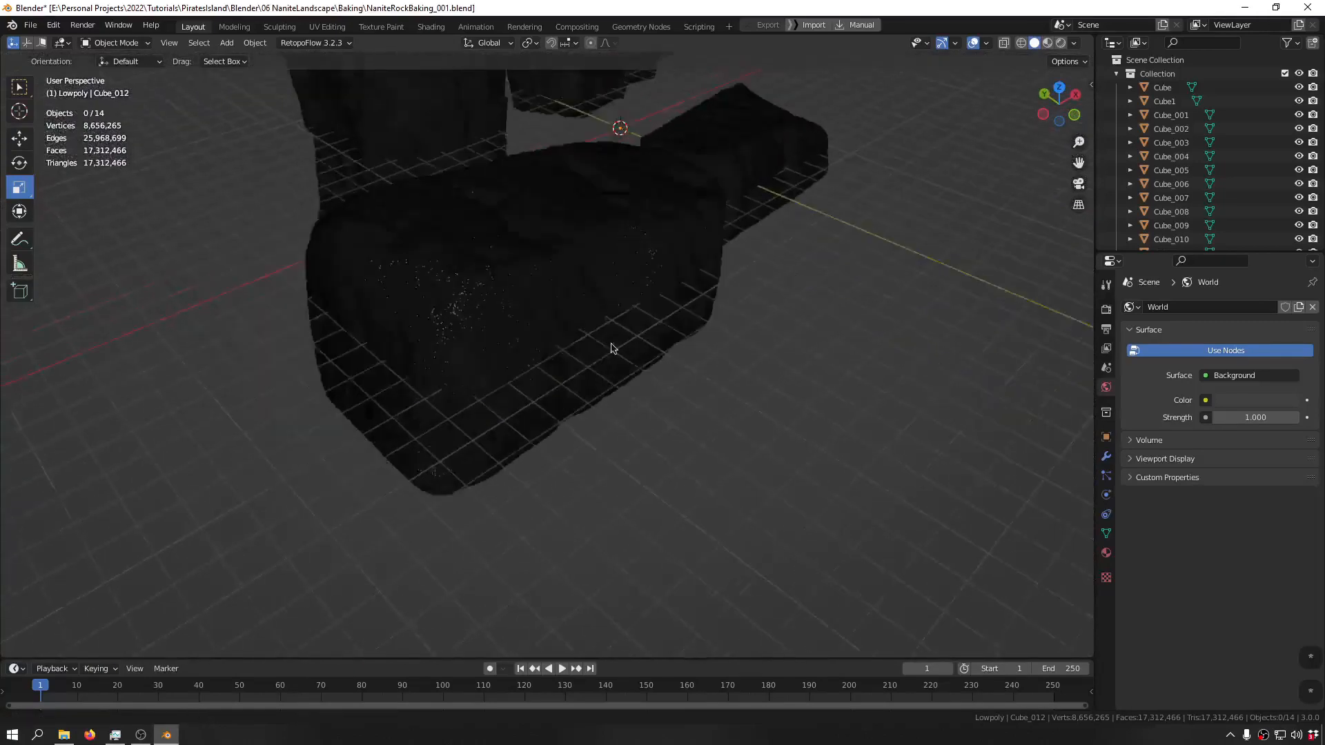
- Select the two overlapping meshes of the large rock in the foreground
scroll(559, 192, up, 3)
drag(623, 134, 498, 410)
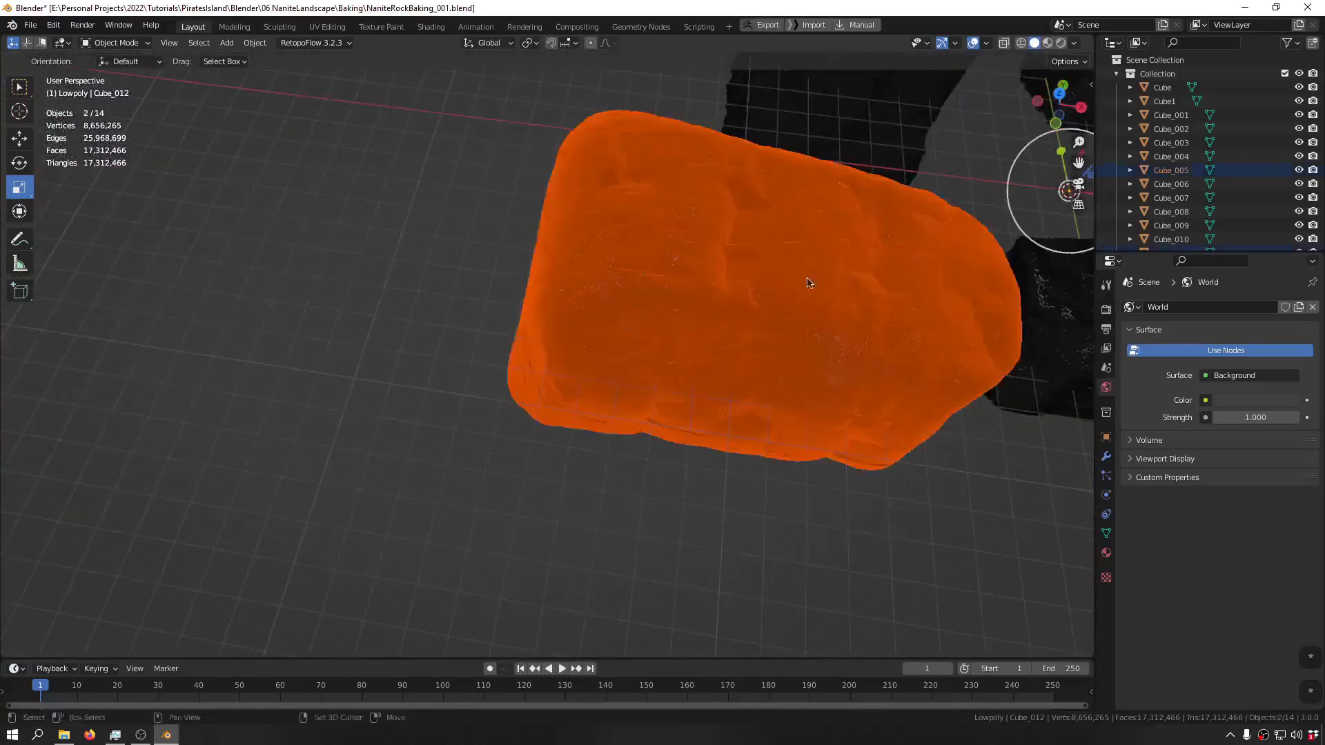
alt+middle_click(808, 281)
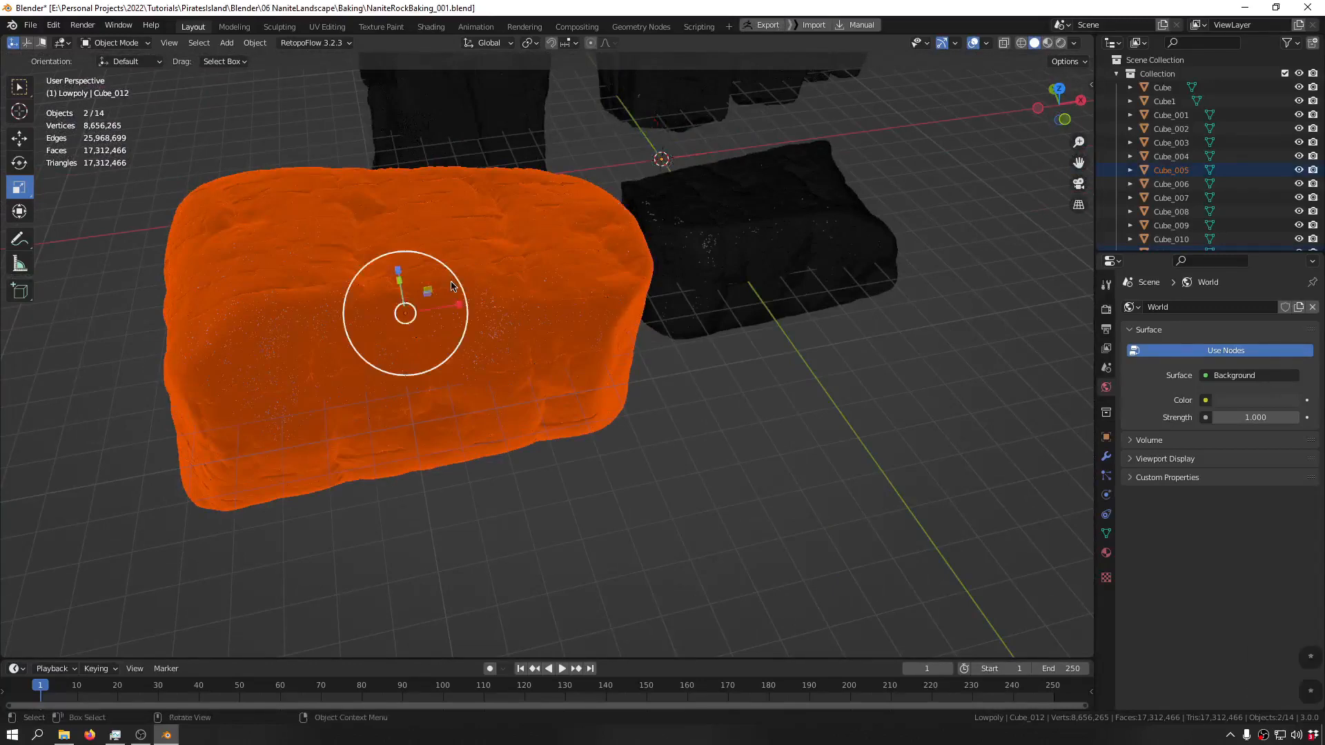
- Make the large rock's Cube_005 mesh active, show its material settings, and select both of the rock's overlapping meshes again
key(g)
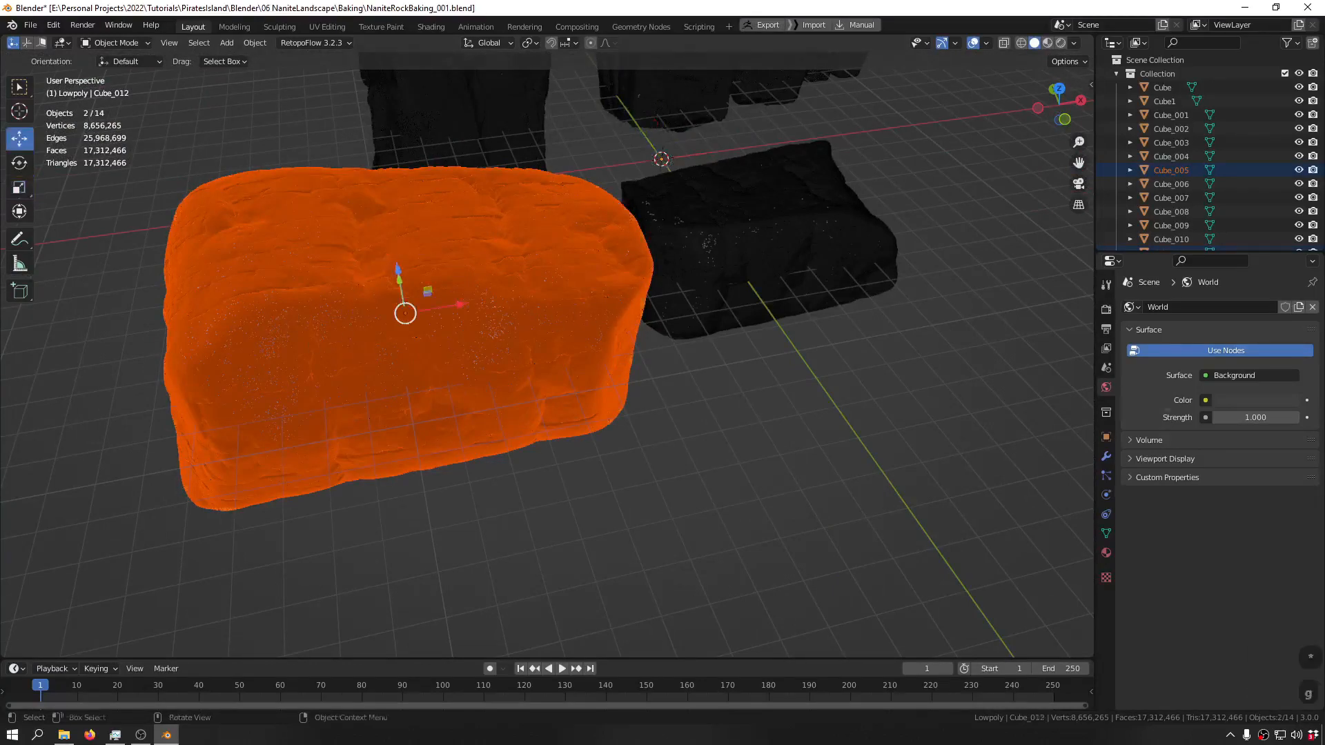
click(1170, 170)
click(1107, 552)
middle_drag(299, 341, 210, 321)
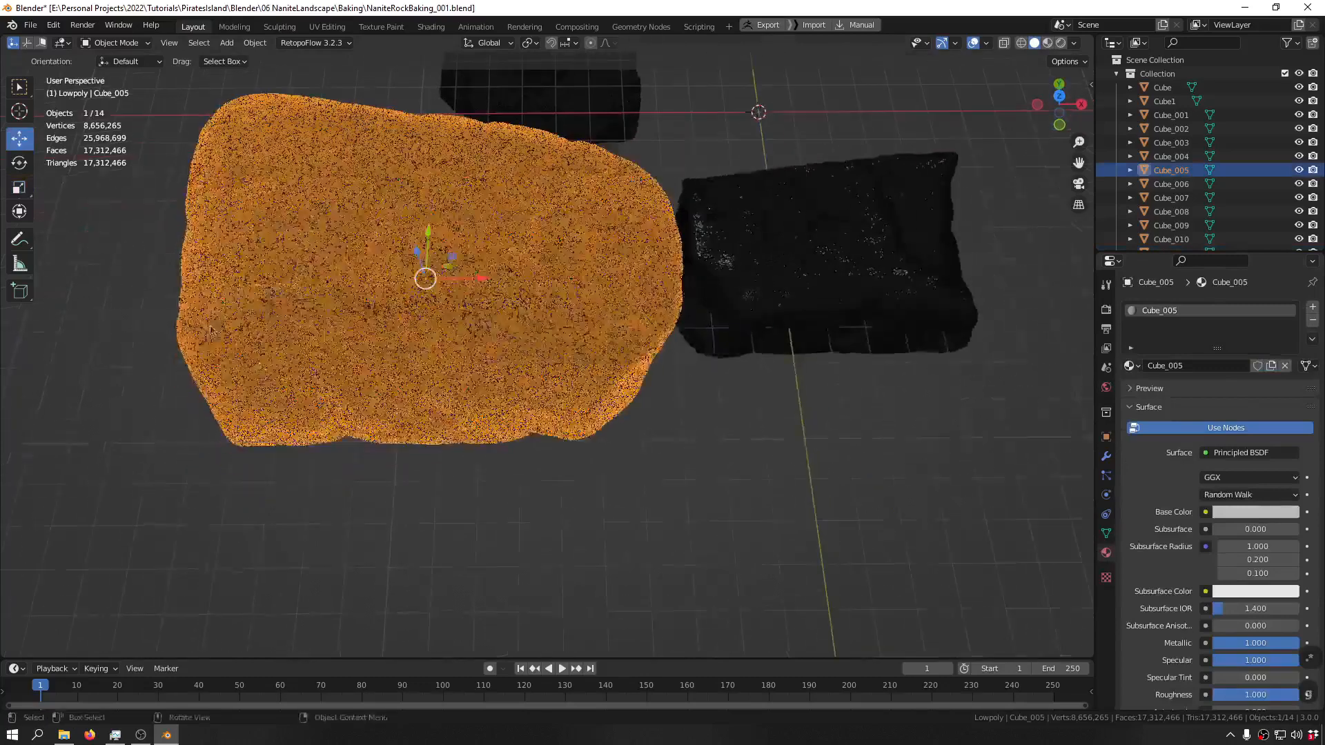
drag(149, 232, 324, 438)
middle_drag(376, 274, 549, 314)
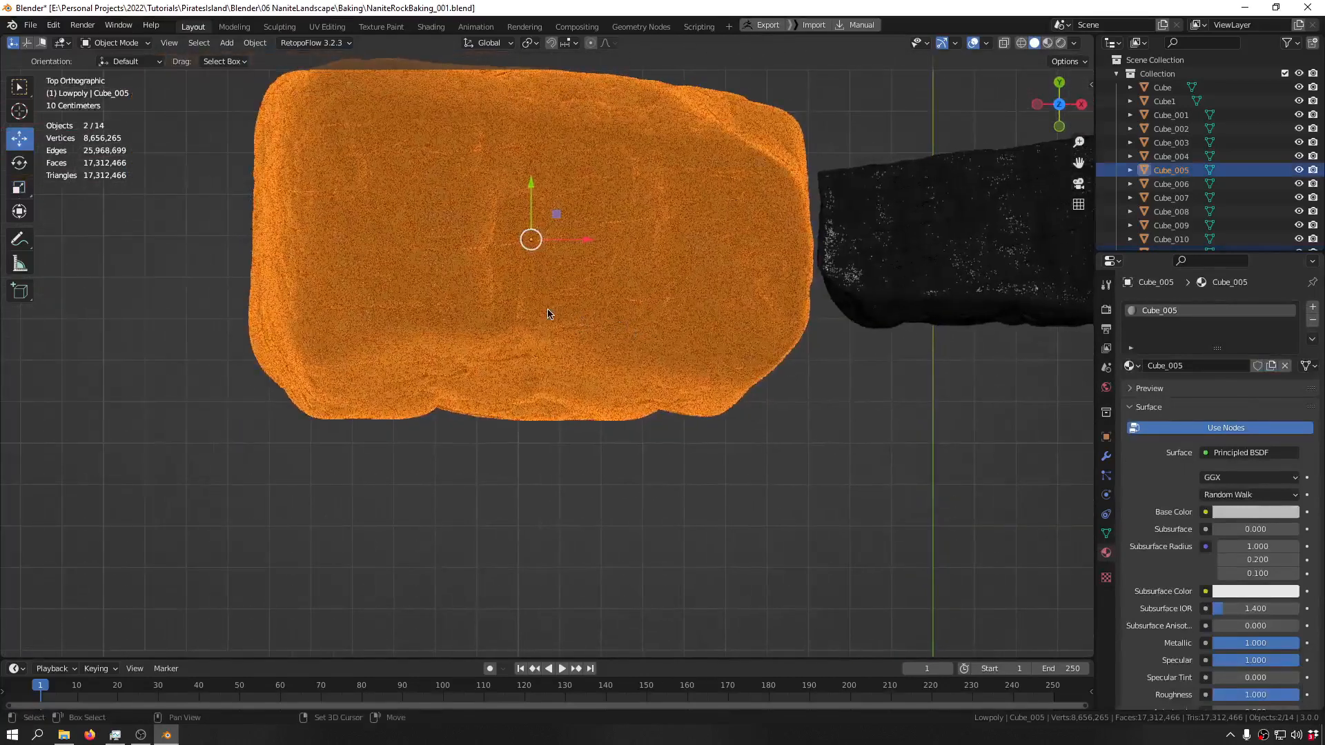
- Assign a new material named RockLayered_Big to both meshes of the large rock, overriding all assigned slots, and copy its name
key(shift+q)
mouse_move(550, 310)
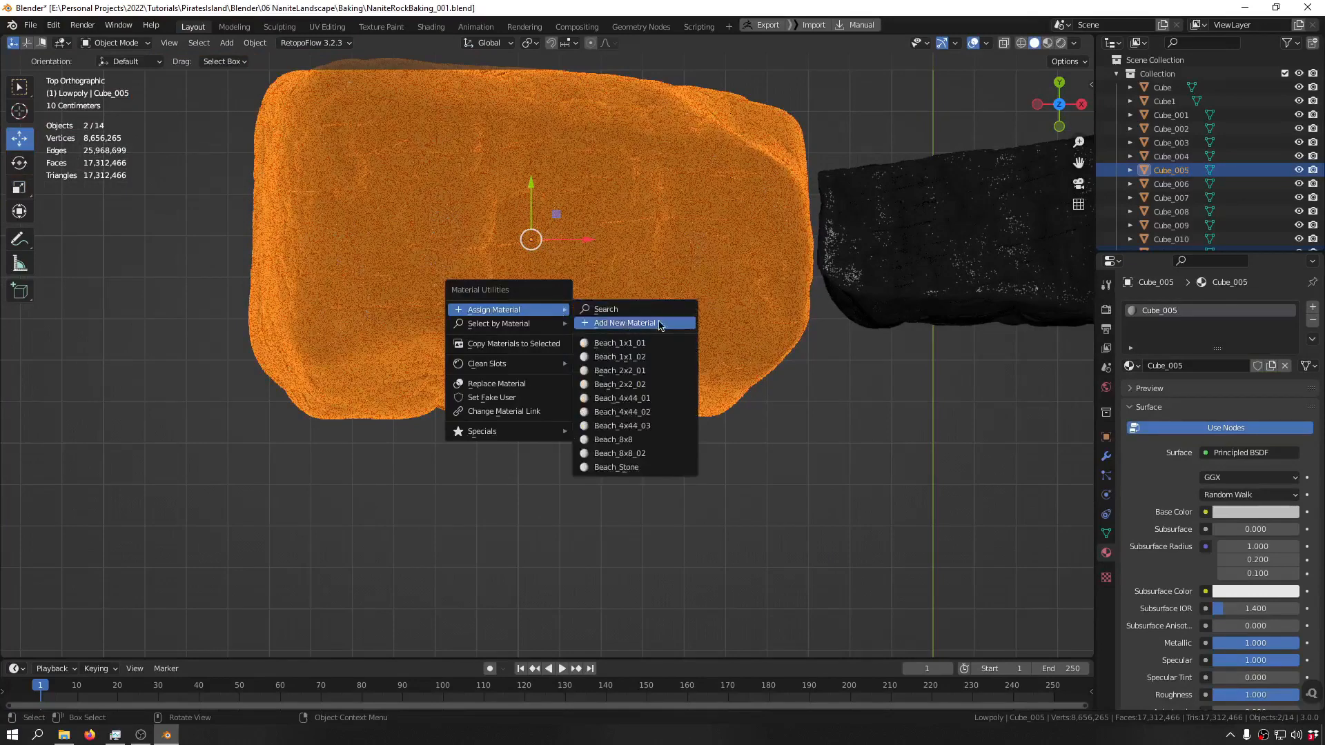
click(659, 323)
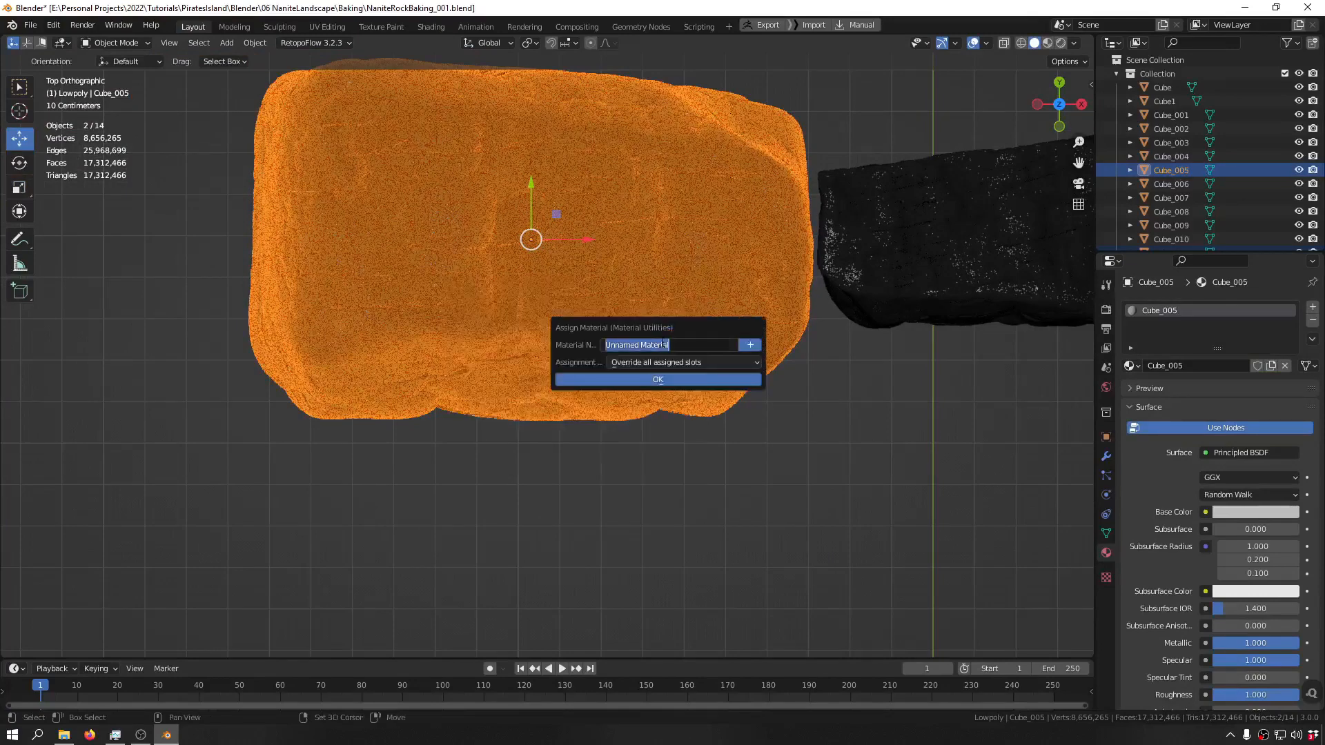
text(Rock)
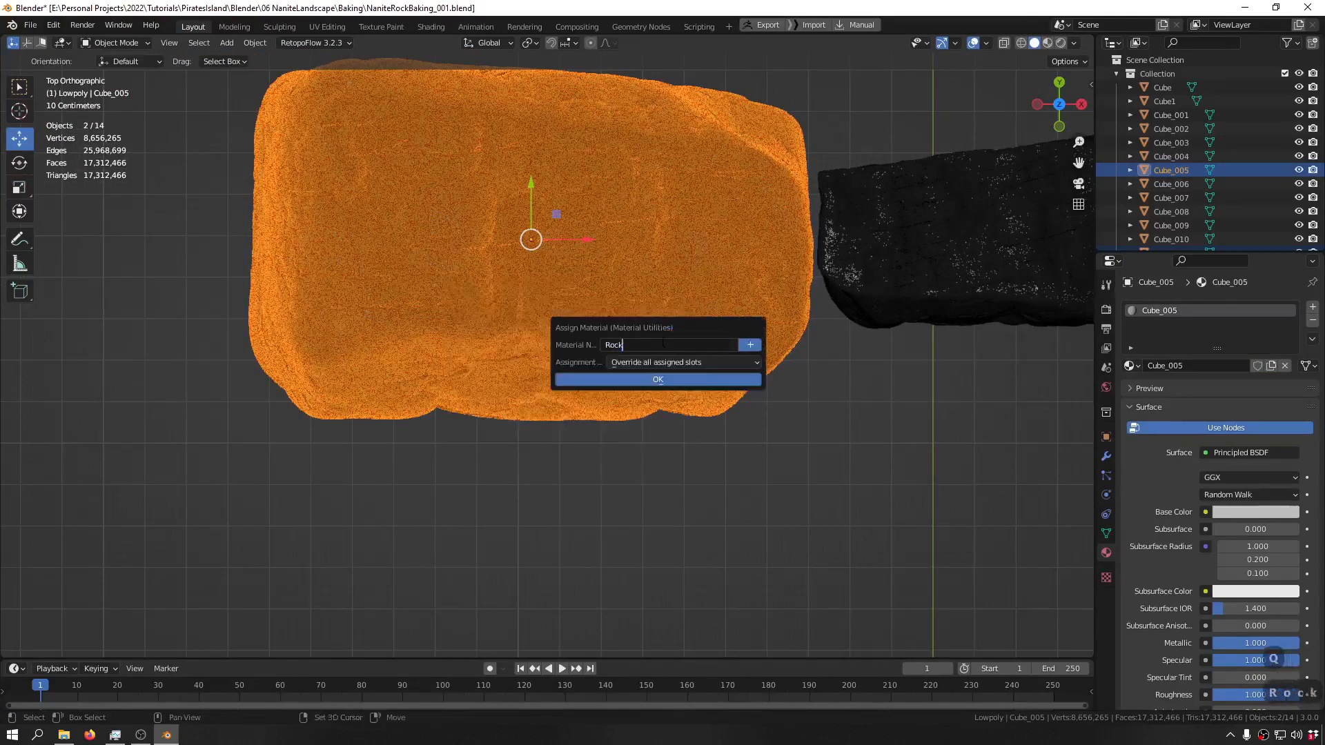
text(Layer)
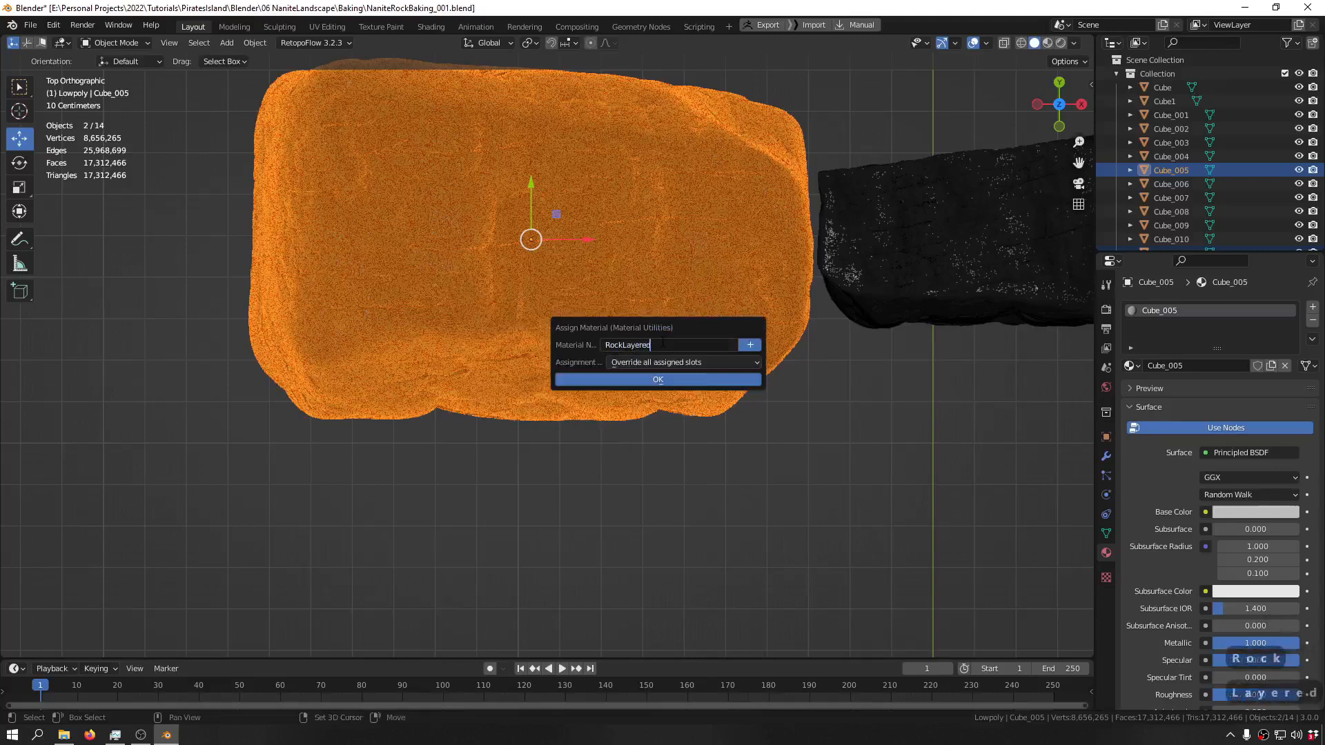
text(ed)
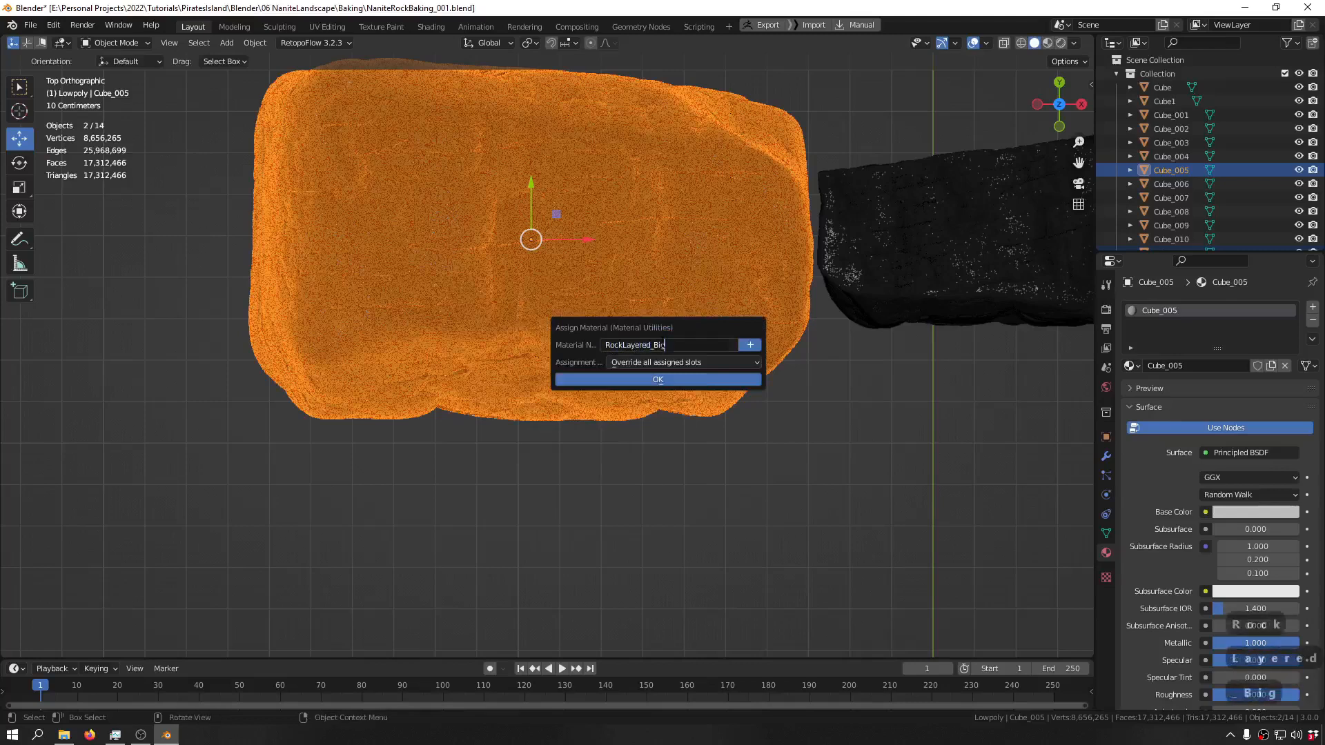
key(ctrl+a)
key(ctrl+c)
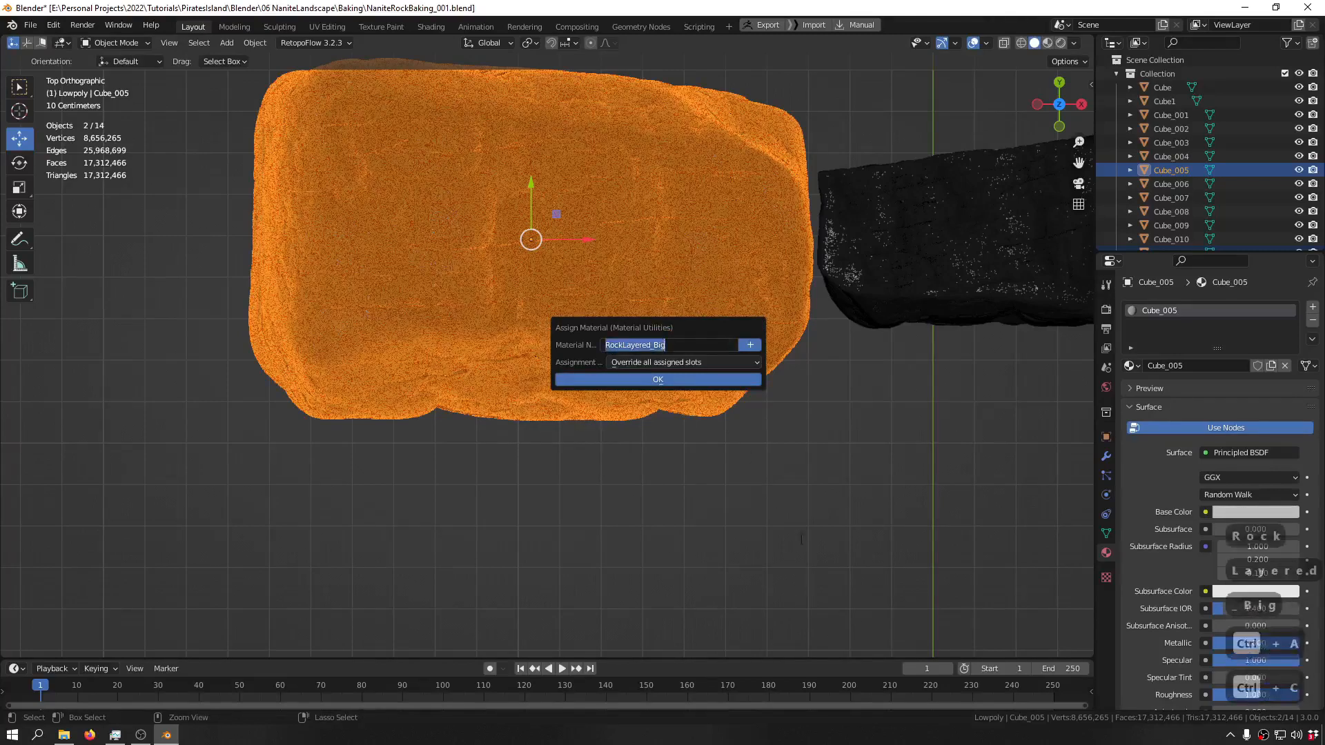
click(662, 382)
click(673, 382)
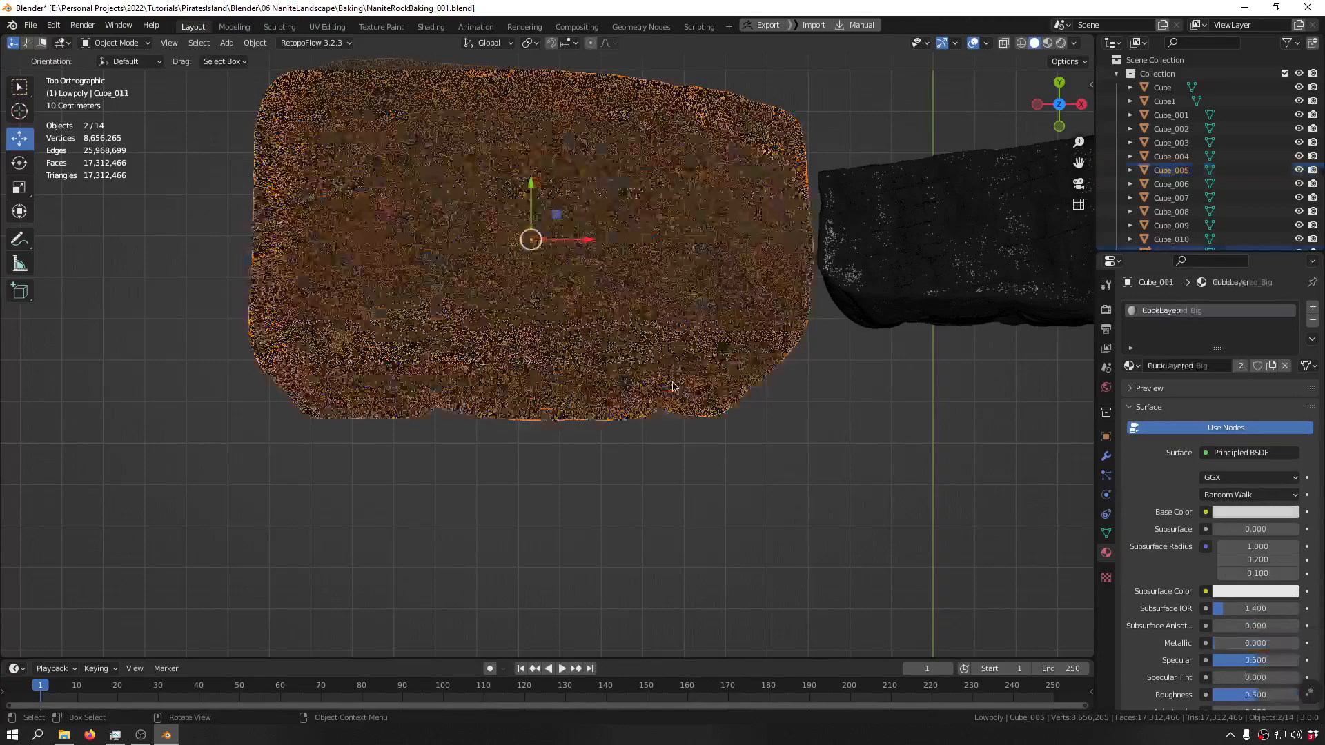
- Isolate the large rock's low-poly mesh, rename it SM_RockLayered_Big, and bring the full scene back into view
middle_drag(624, 398, 481, 289)
key(ctrl+f)
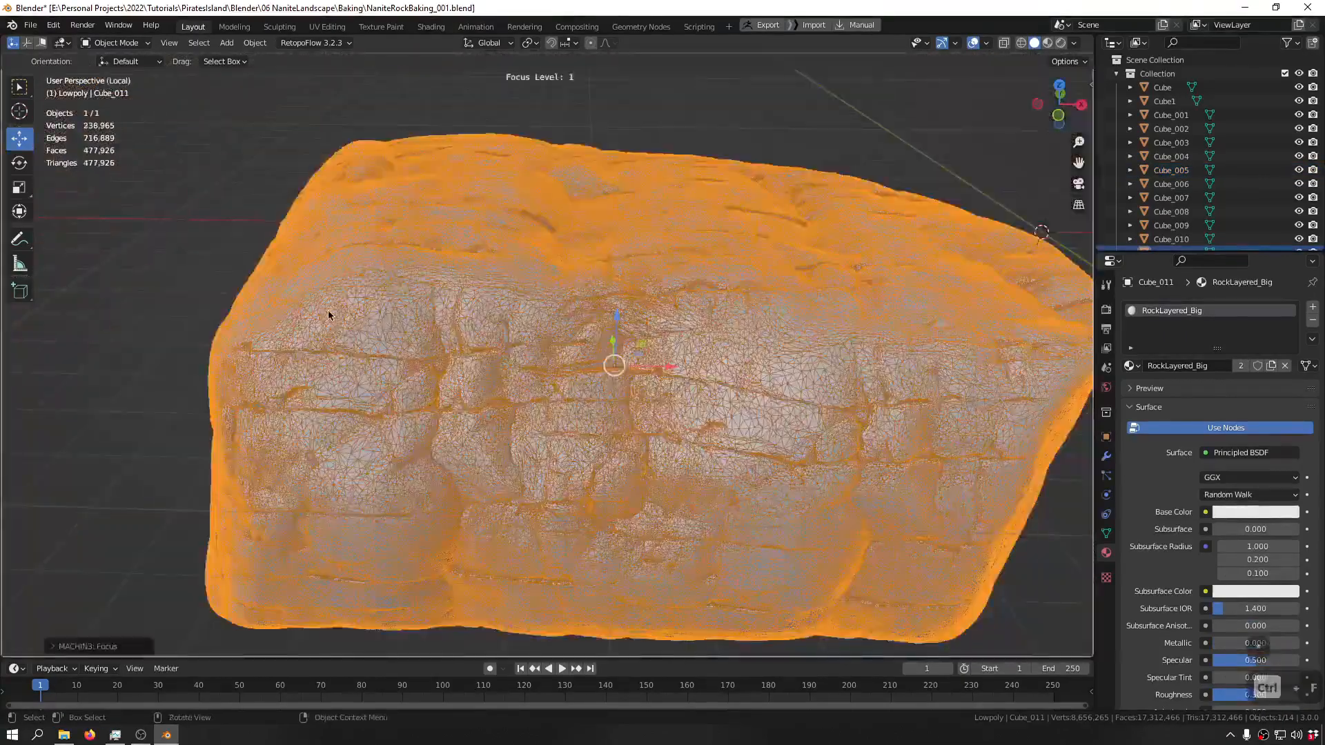
middle_drag(329, 309, 531, 277)
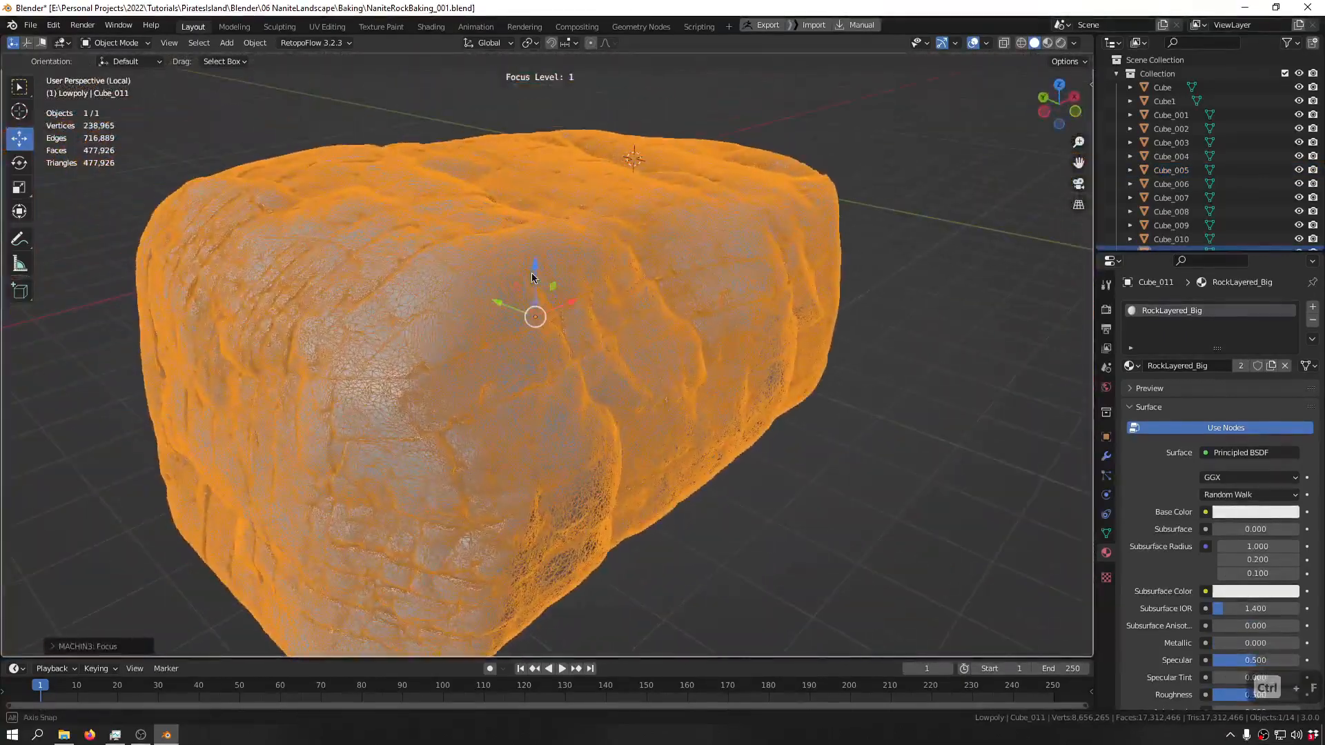
key(F2)
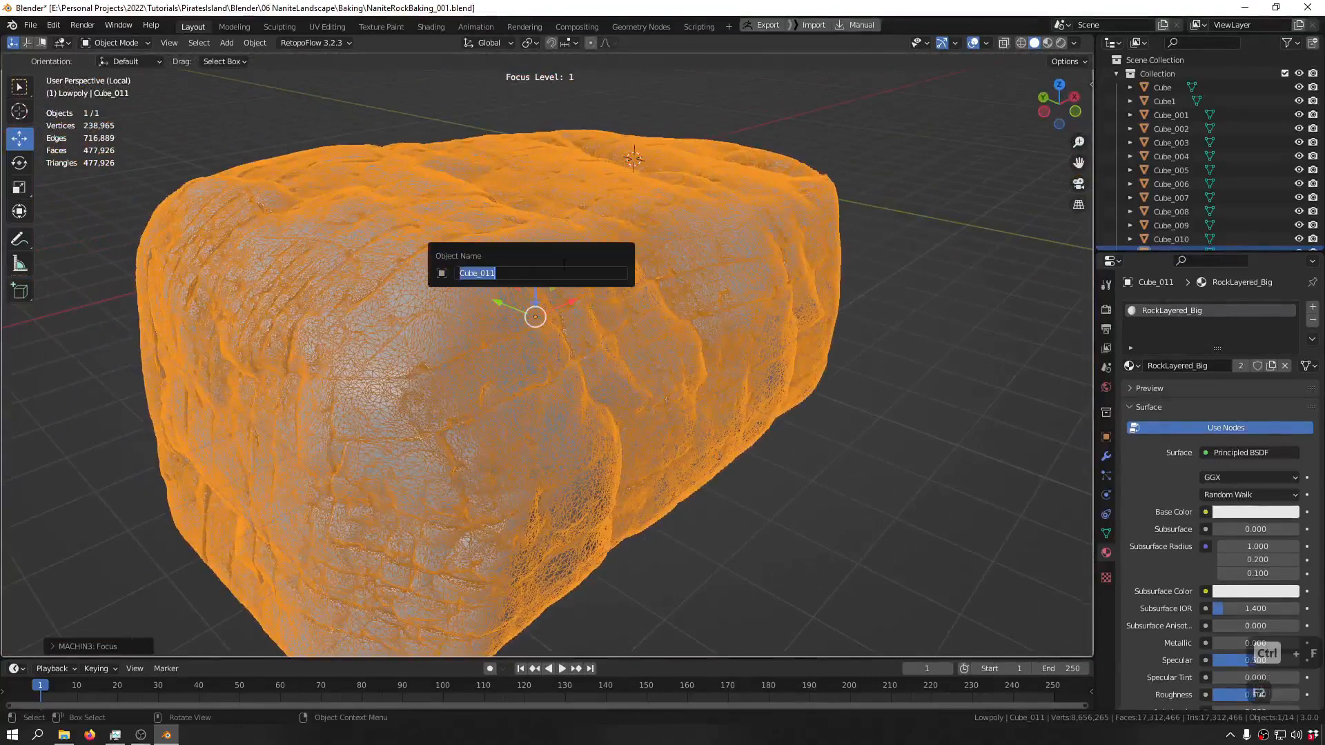
text(SM_)
key(ctrl+v)
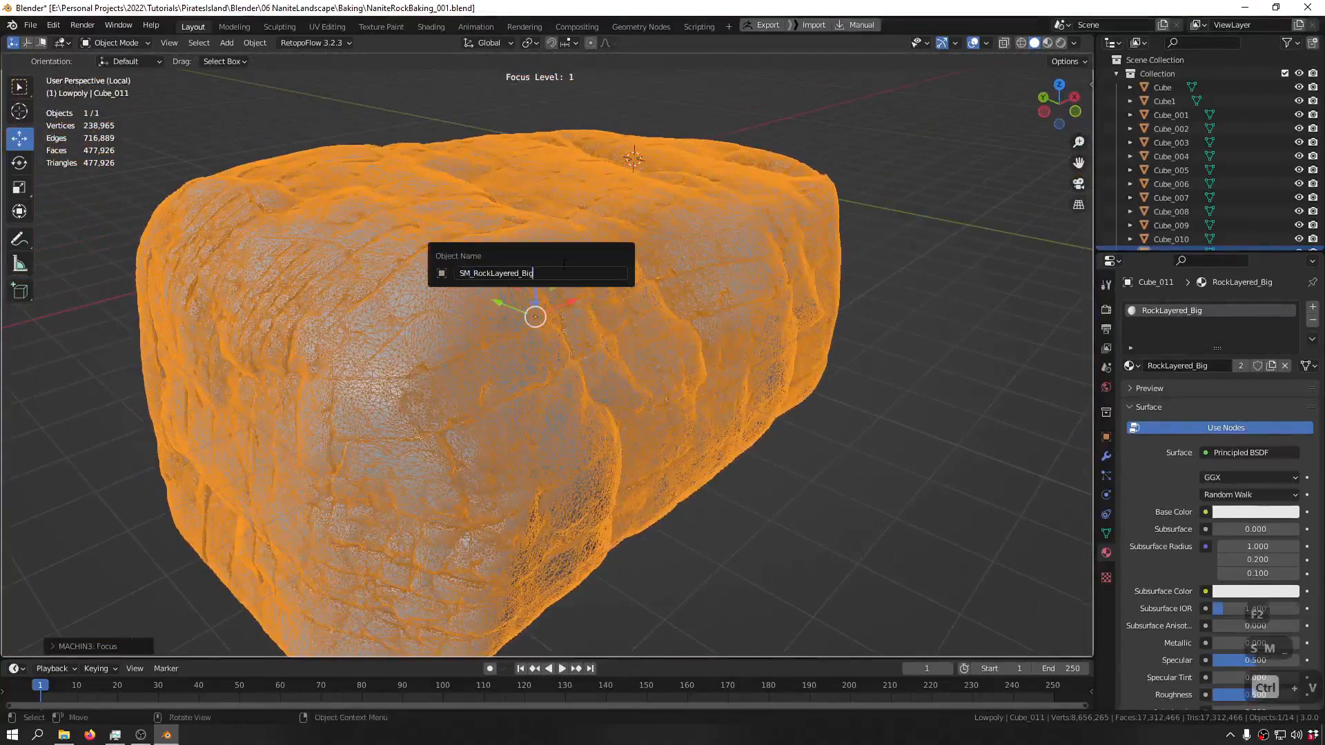
key(Return)
key(ctrl+f)
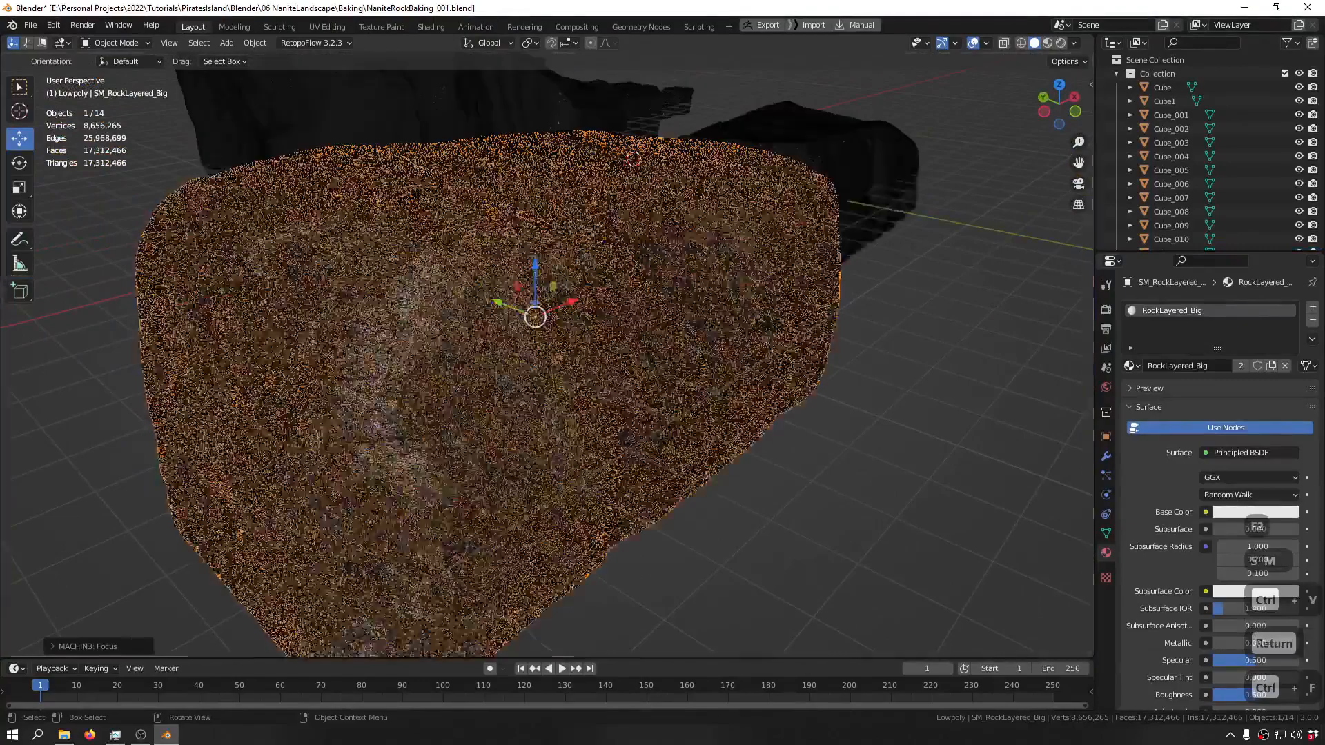
- Select both overlapping meshes of the smaller rock beside the large one, with Cube_006 as the active object
middle_drag(683, 293, 586, 340)
shift+middle_drag(723, 103, 508, 518)
drag(734, 537, 552, 207)
key(alt+s)
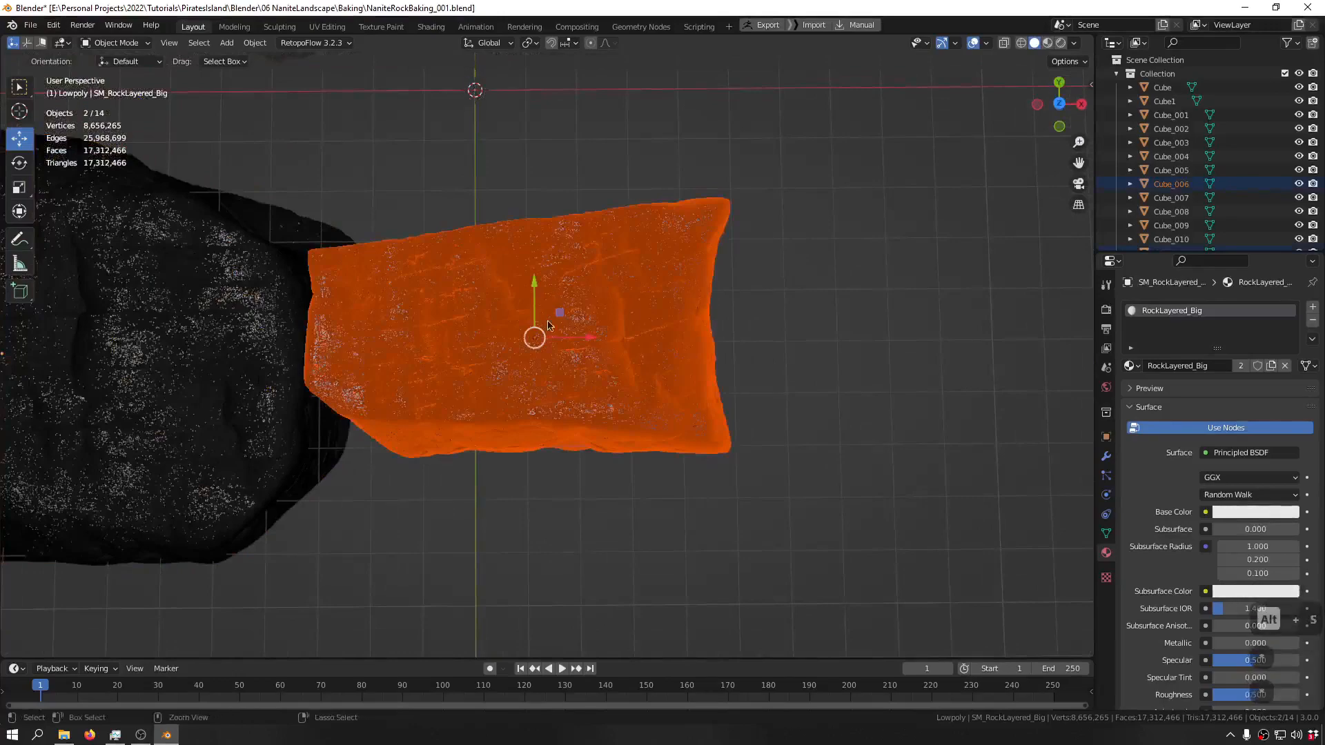
ctrl+middle_drag(548, 325, 566, 262)
middle_drag(630, 175, 847, 272)
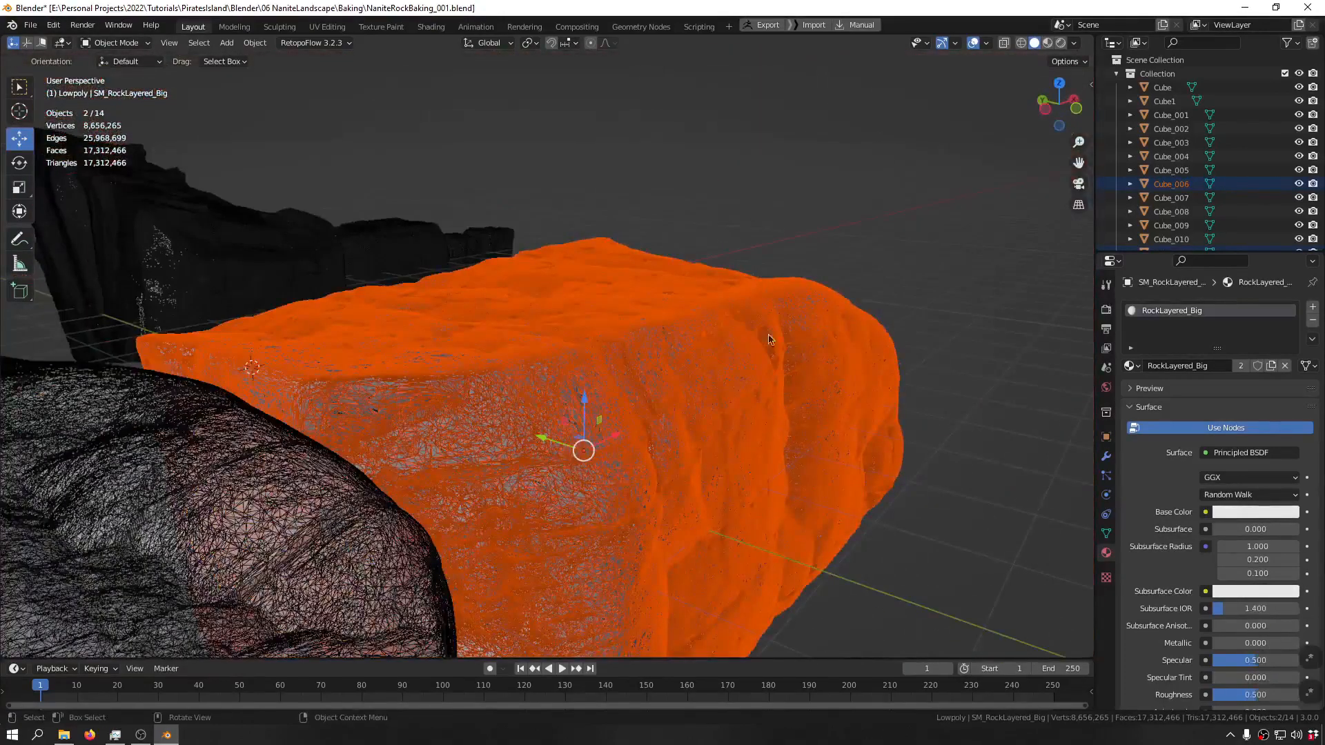
click(847, 317)
drag(874, 263, 732, 528)
middle_drag(733, 527, 710, 404)
- Assign a new material named RockLayered_Medium to both selected rock meshes, overriding all assigned slots
key(shift+q)
mouse_move(711, 403)
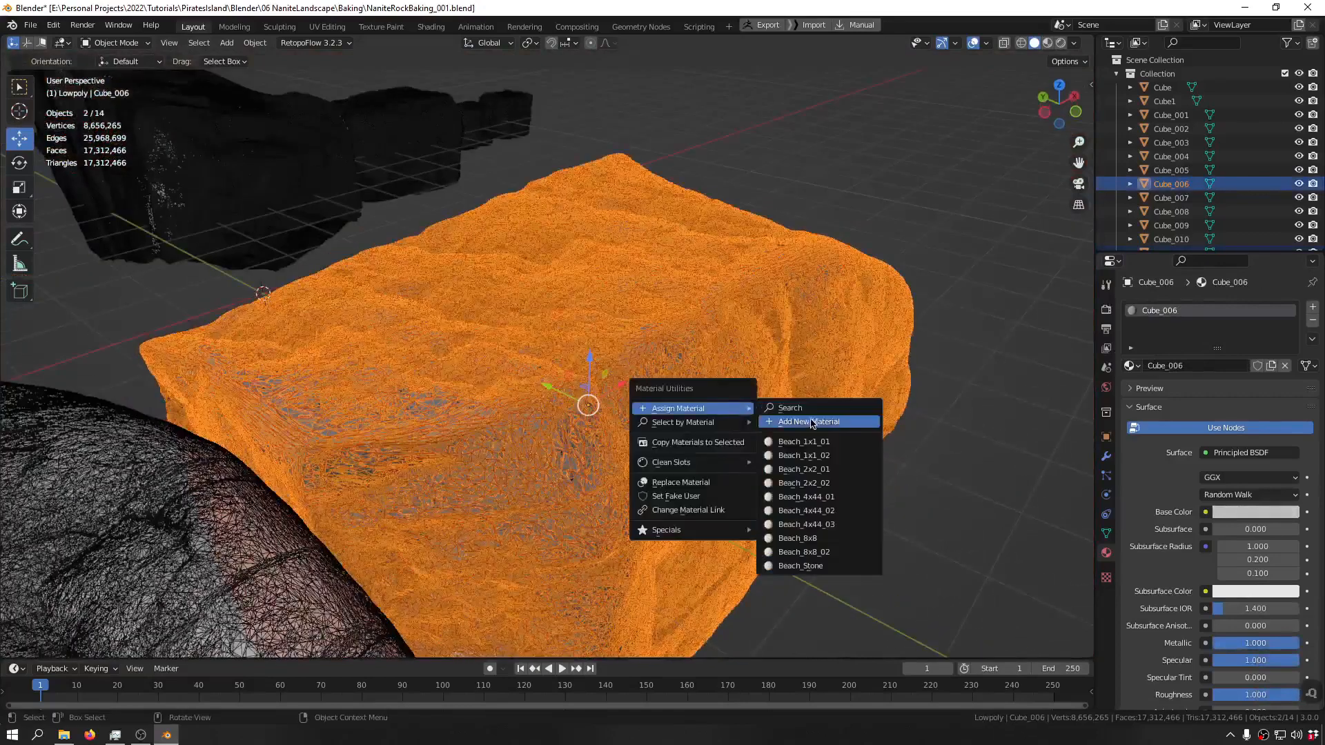
click(797, 419)
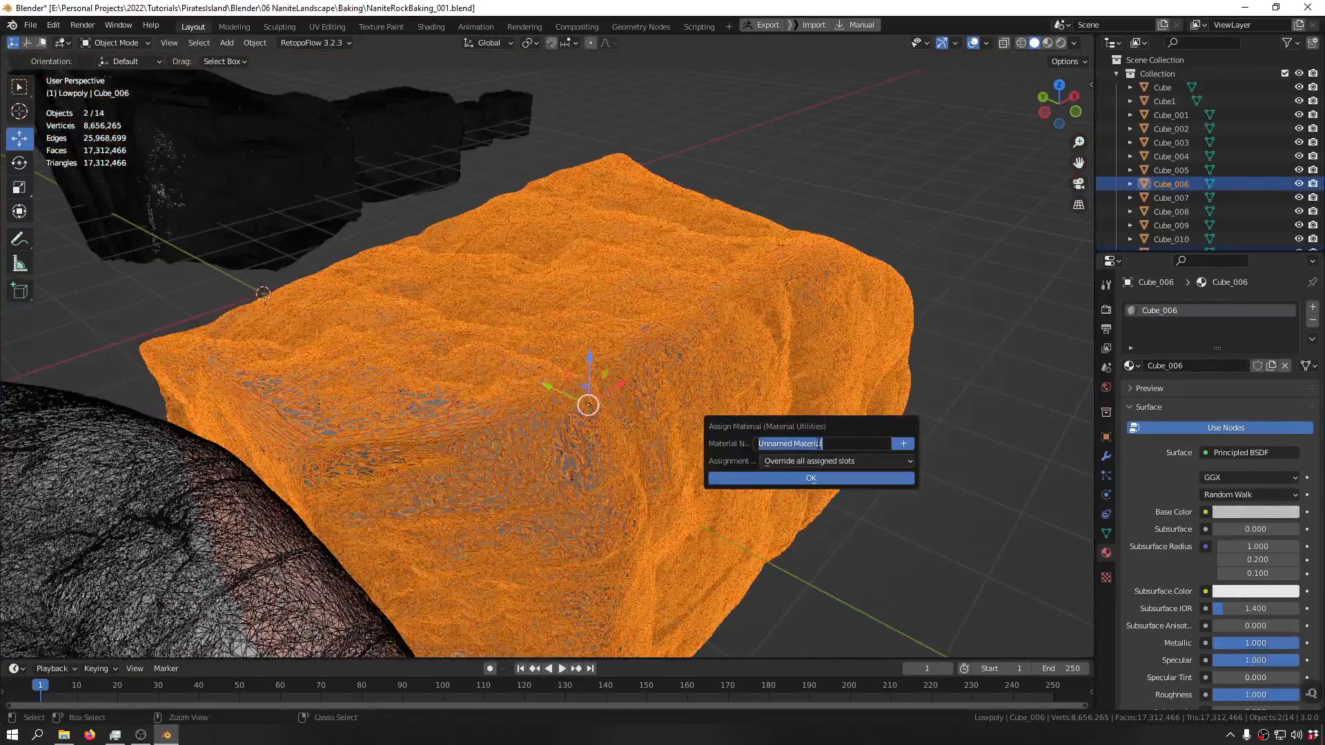
text(RockLayered_Big)
key(shift+Left)
key(shift+Left)
key(shift+Left)
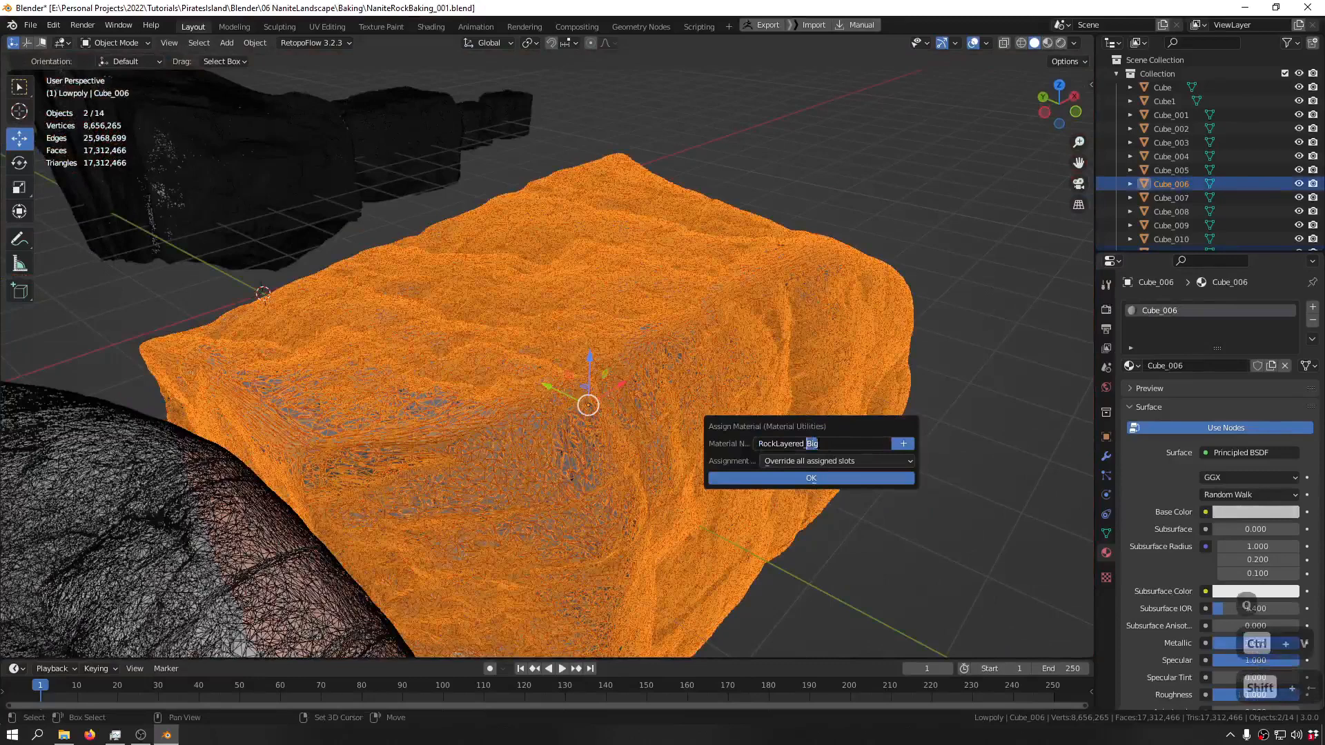
text(Me)
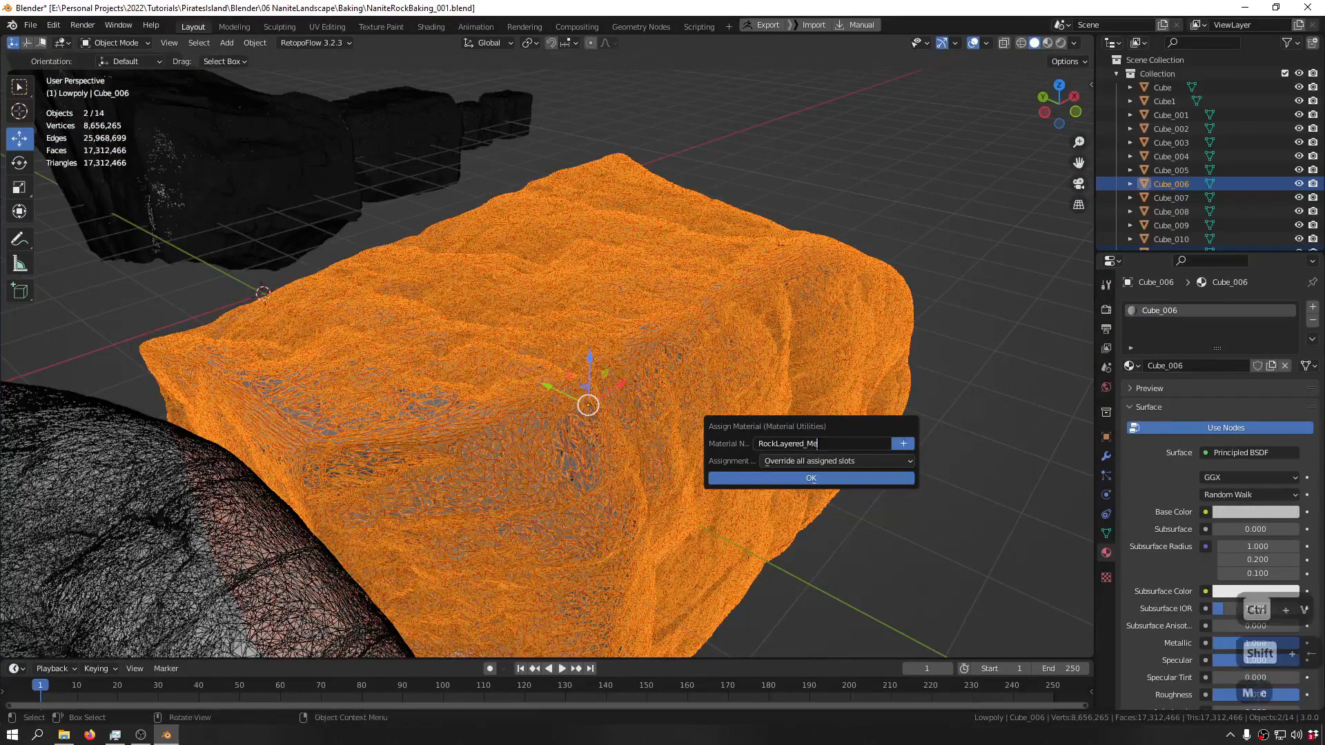
text(dium)
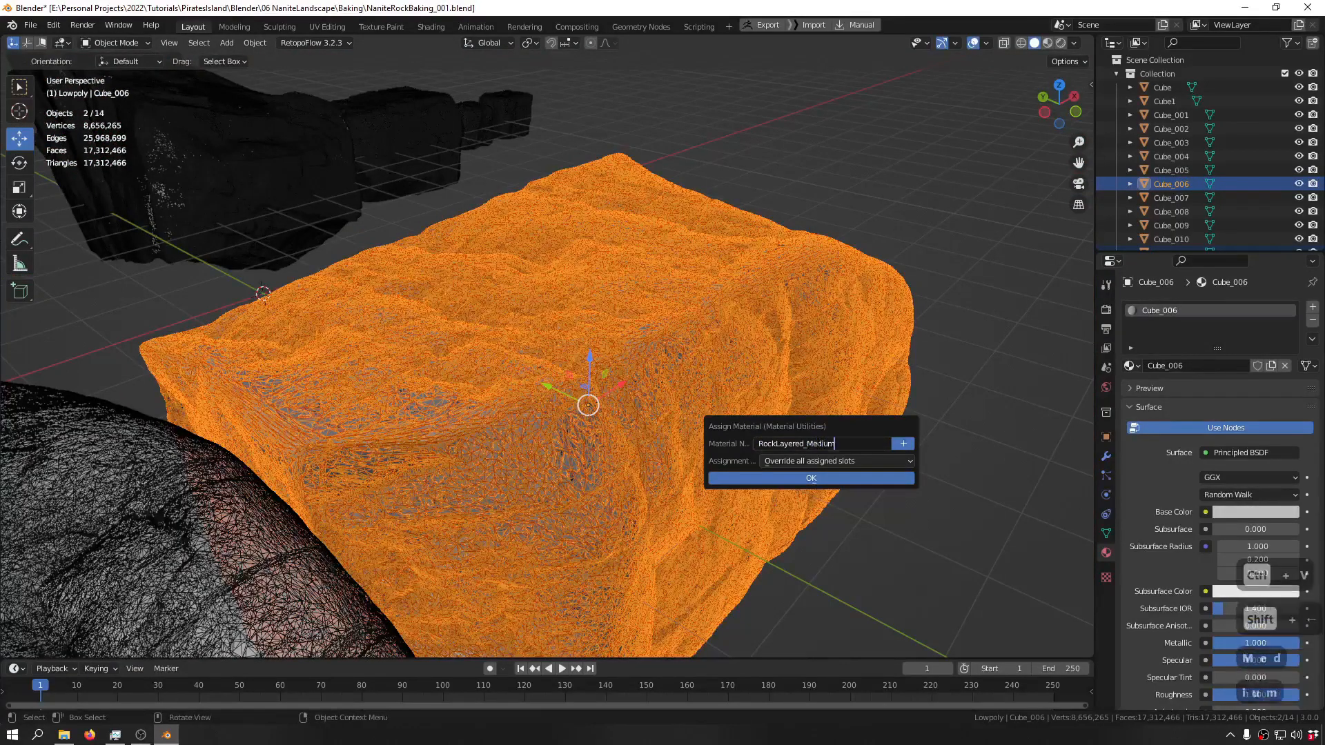
key(Return)
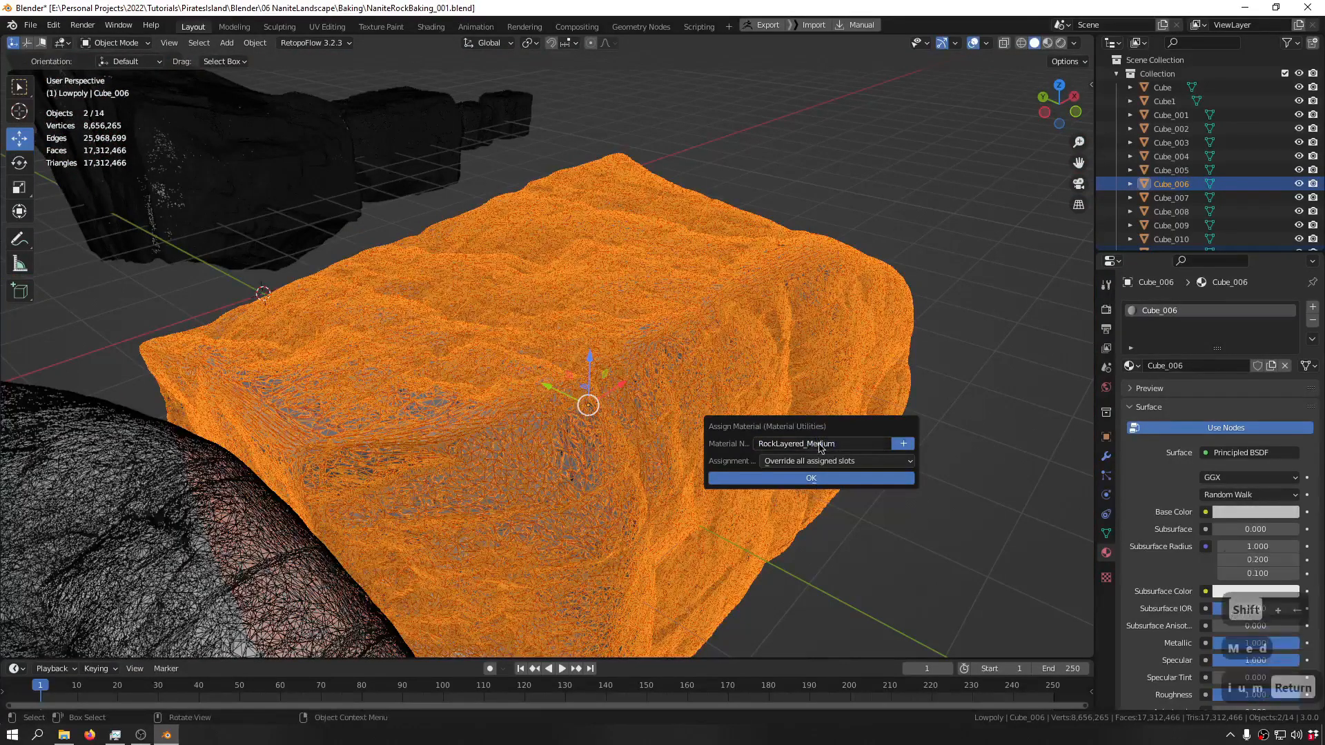
click(841, 479)
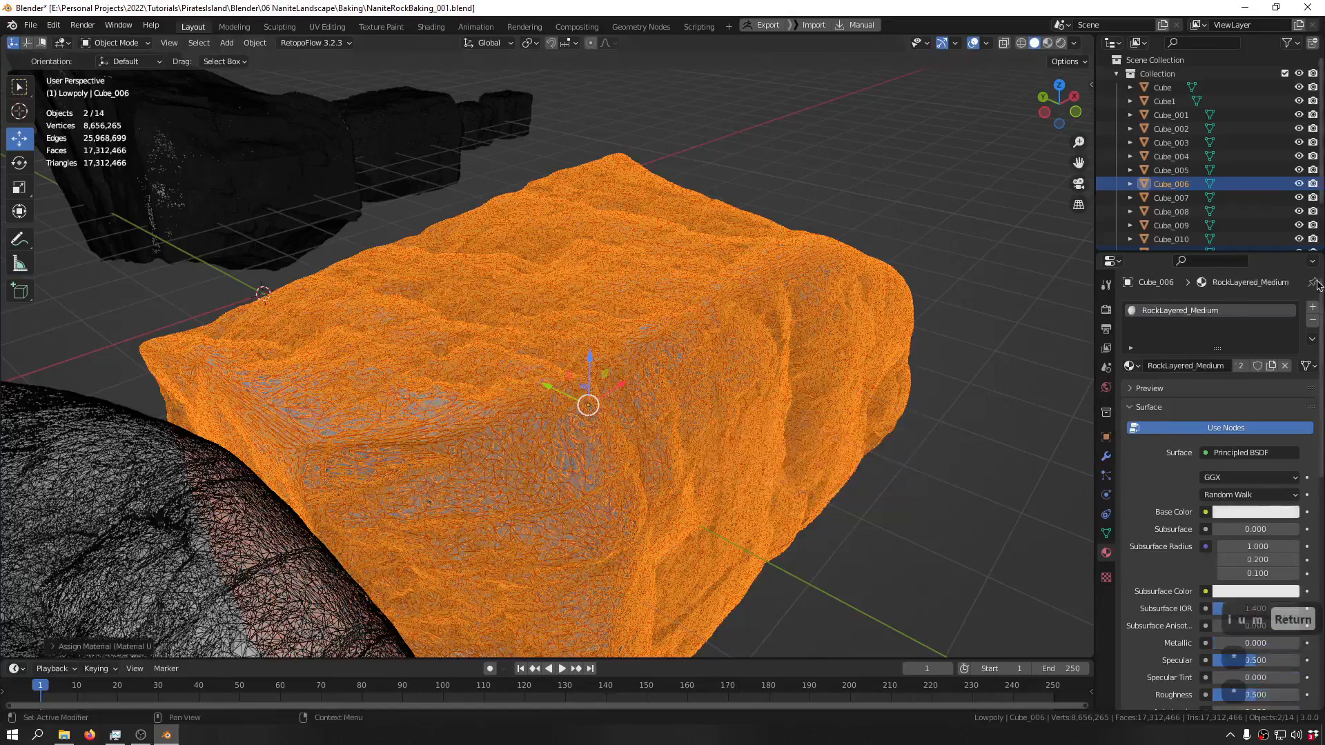
- Copy the material name, isolate the medium rock's low-poly mesh Cube_012, rename it SM_RockLayered_Medium, and leave isolation
key(ctrl+c)
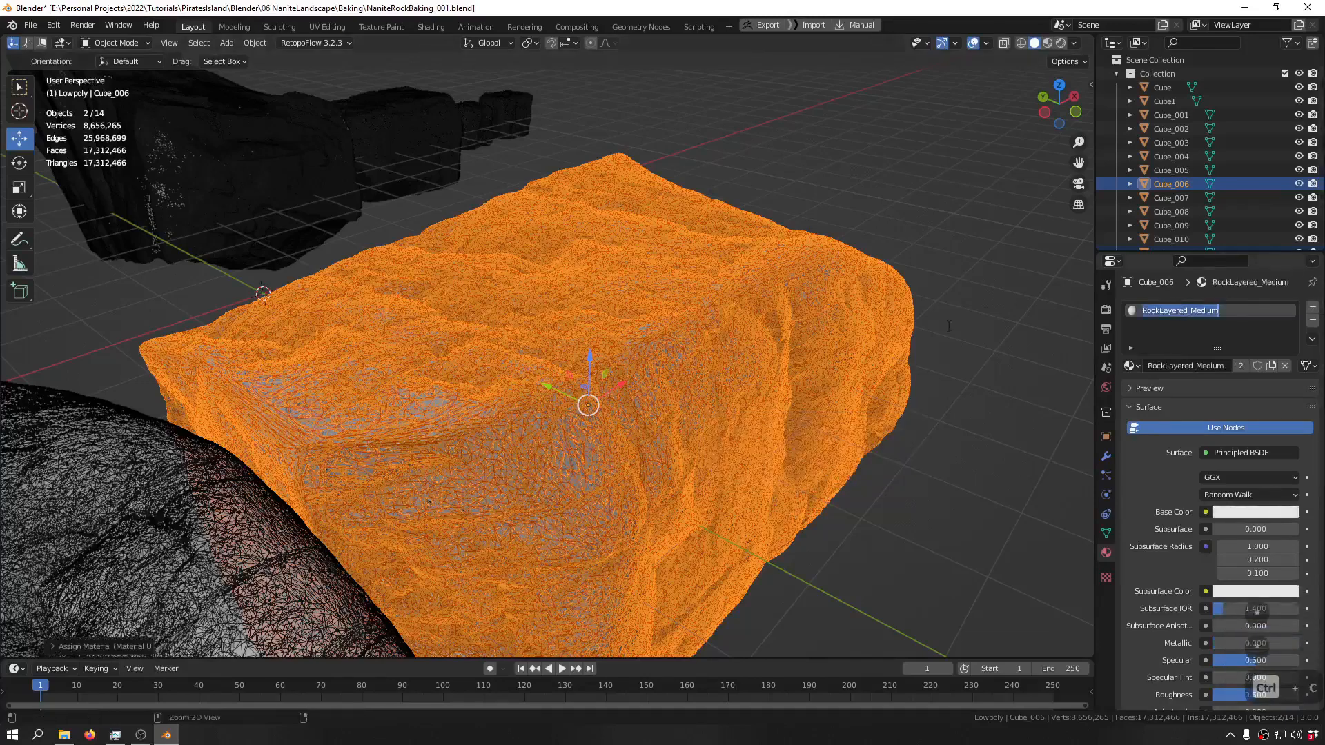
click(629, 331)
key(f)
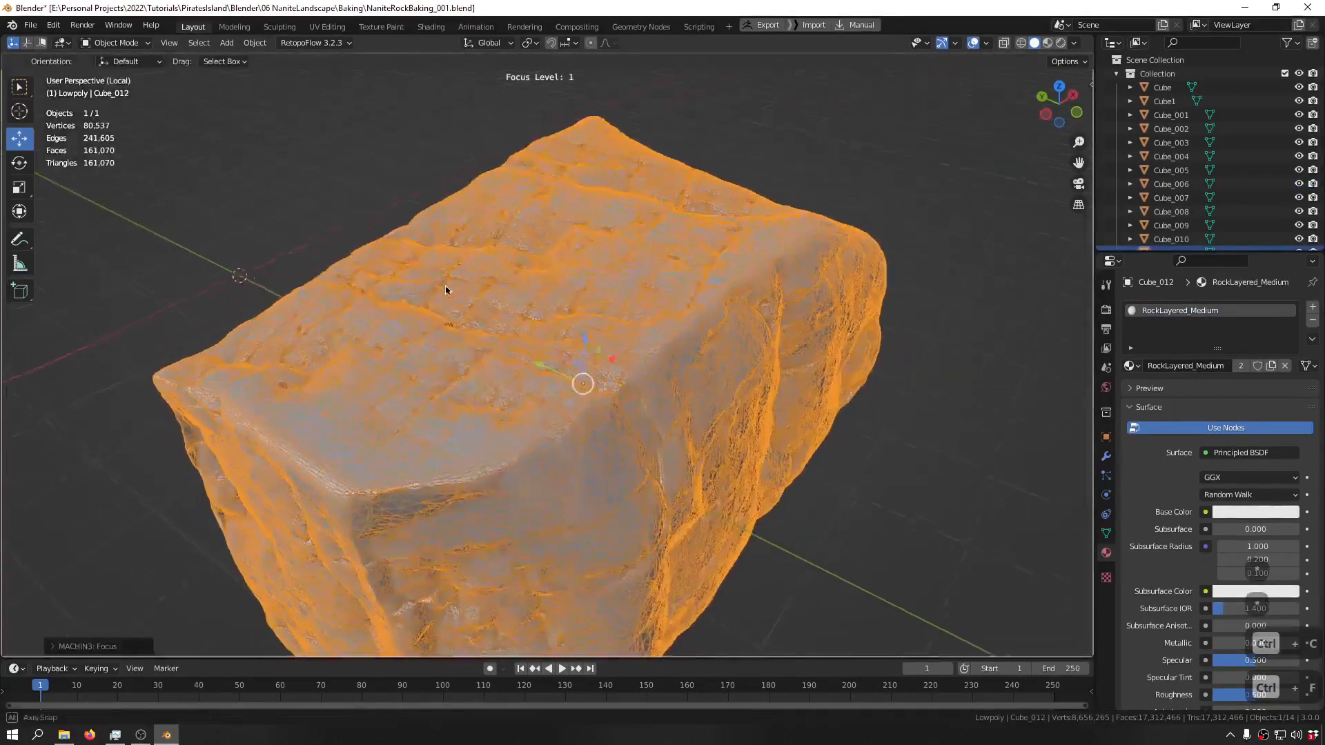
key(F2)
key(ctrl+v)
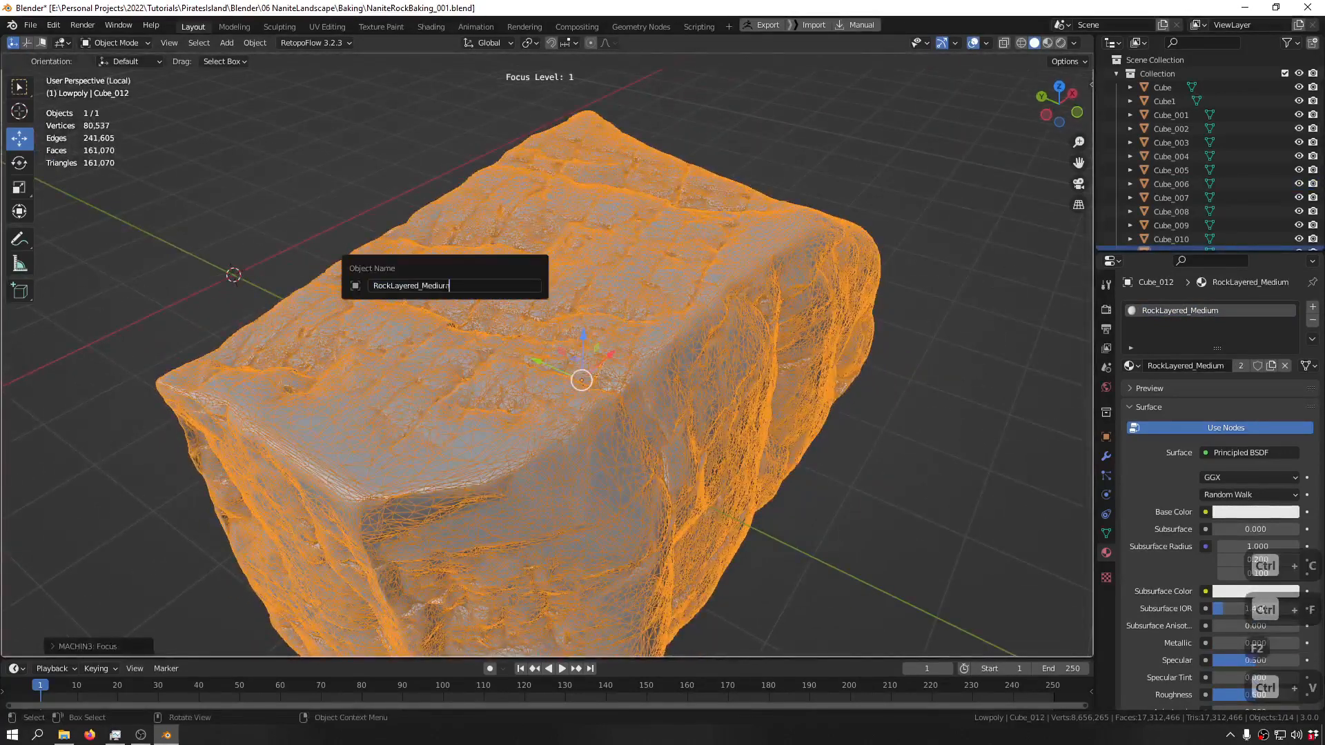
key(ctrl+Left)
key(ctrl+Left)
key(ctrl+Left)
key(ctrl+Left)
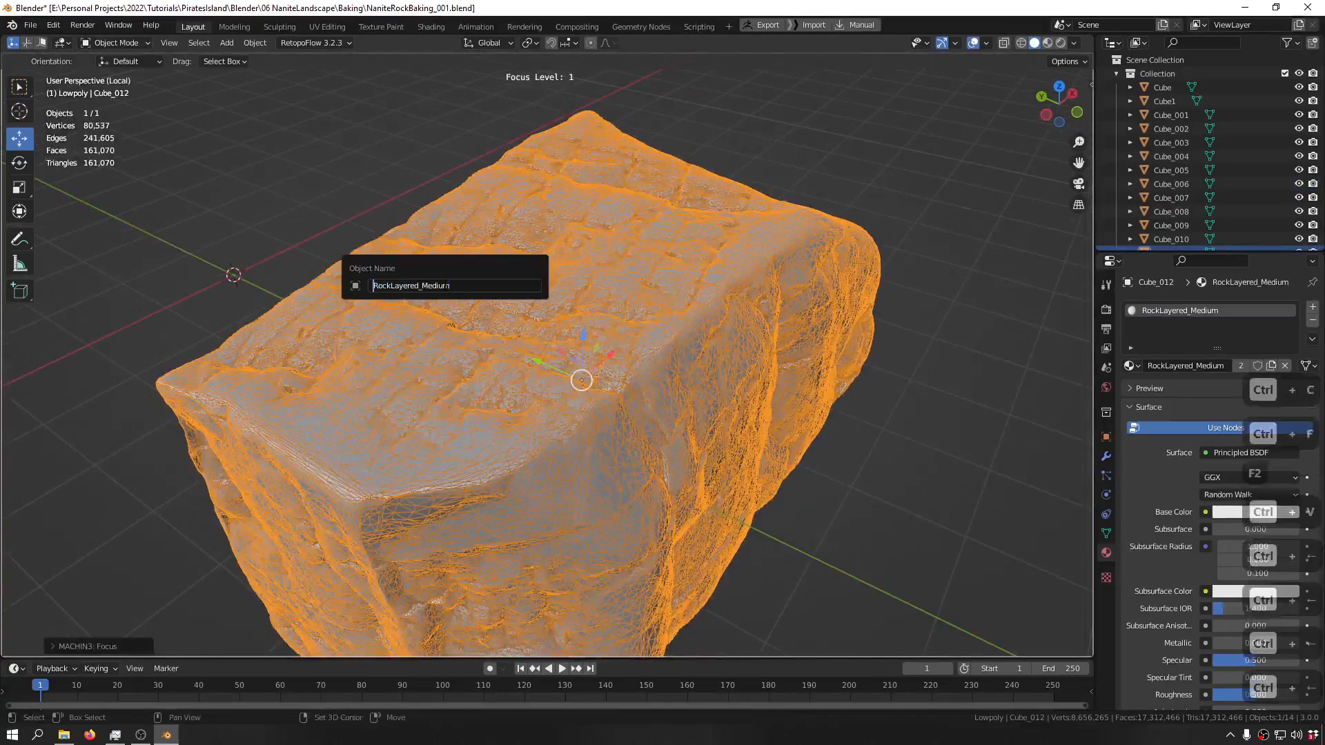
text(SM)
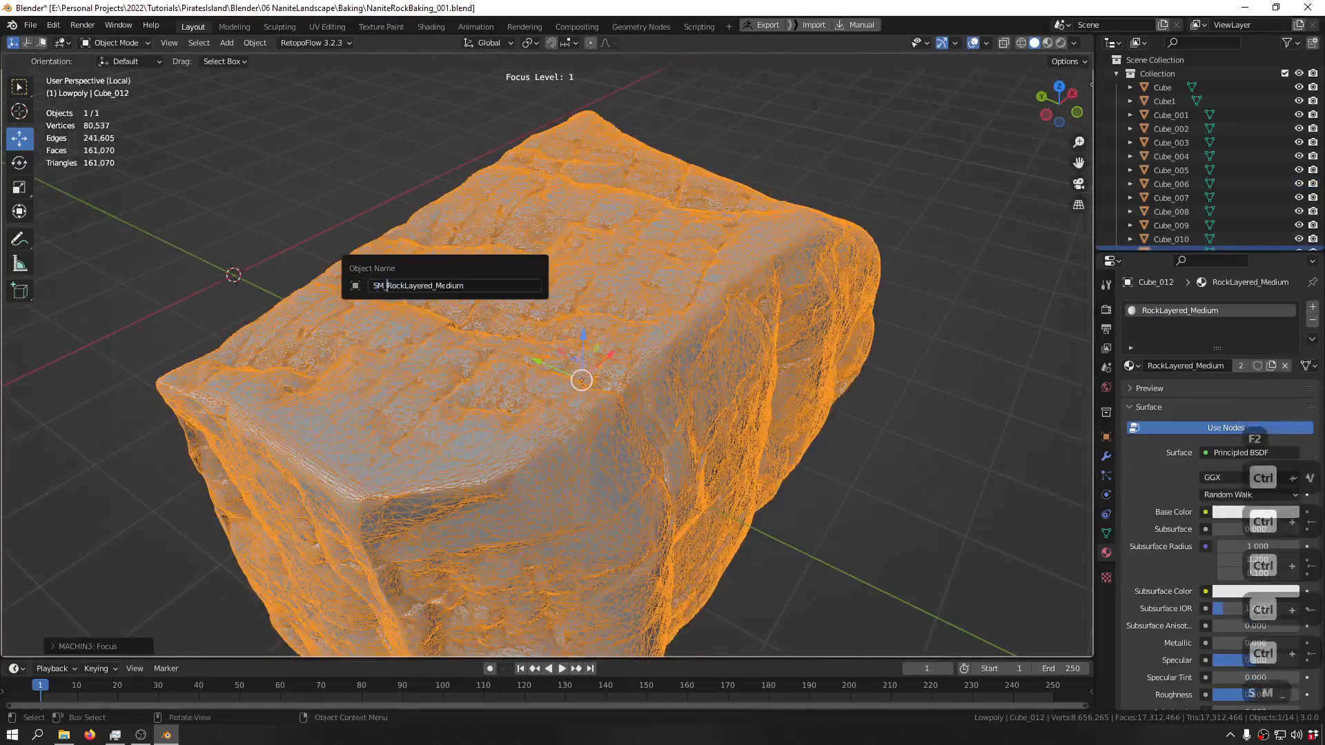
text(_)
key(Return)
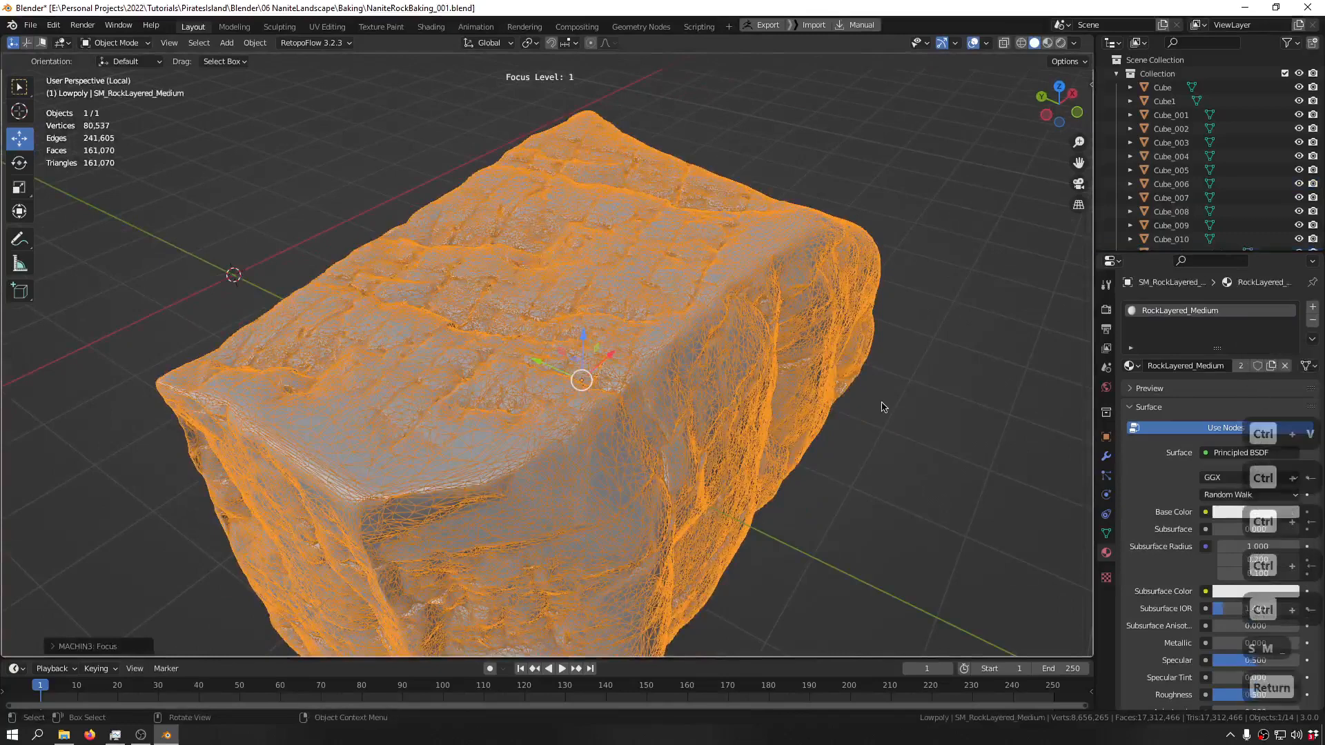
key(ctrl+f)
- Select both overlapping meshes of the big blocky rock, Cube and Cube1
middle_drag(681, 277, 838, 300)
drag(838, 300, 664, 519)
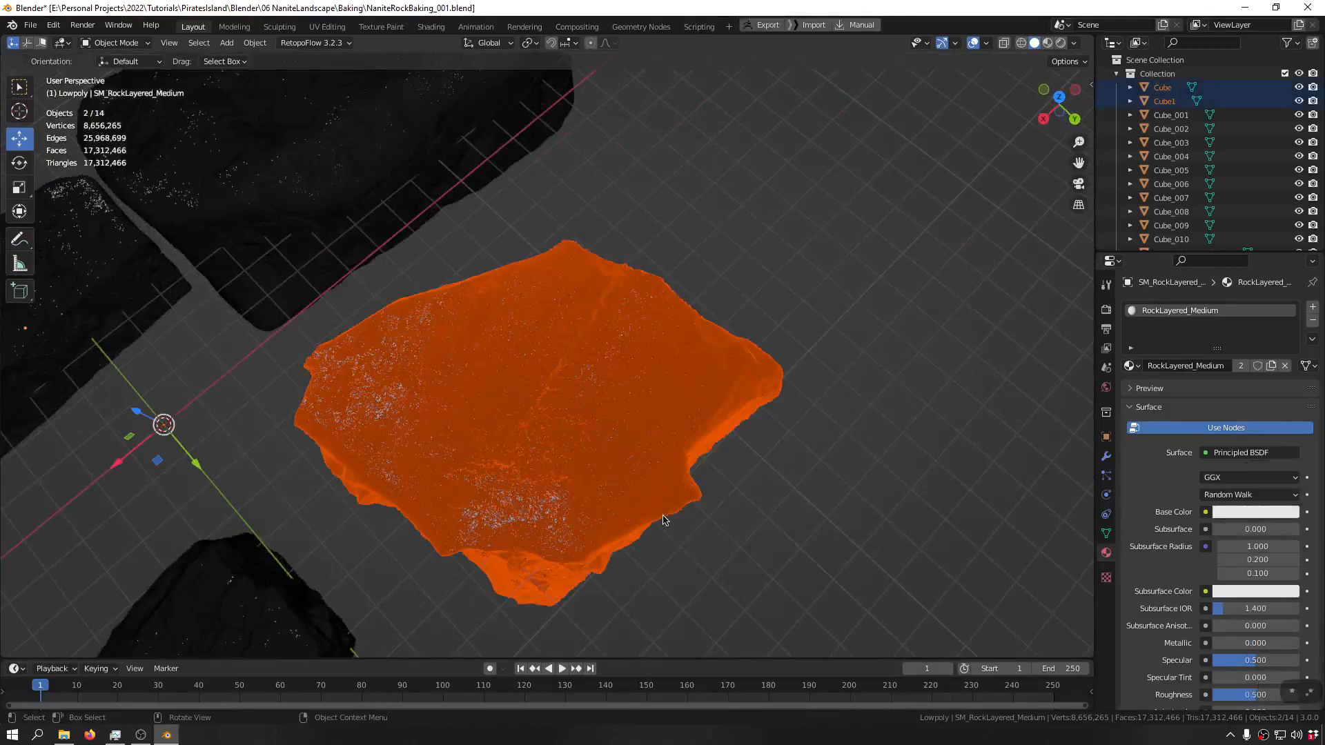
key(KP_Multiply)
- Assign a new material named Rock_Blocky_Big to both selected meshes, overriding all assigned slots, and copy the material name
key(shift+q)
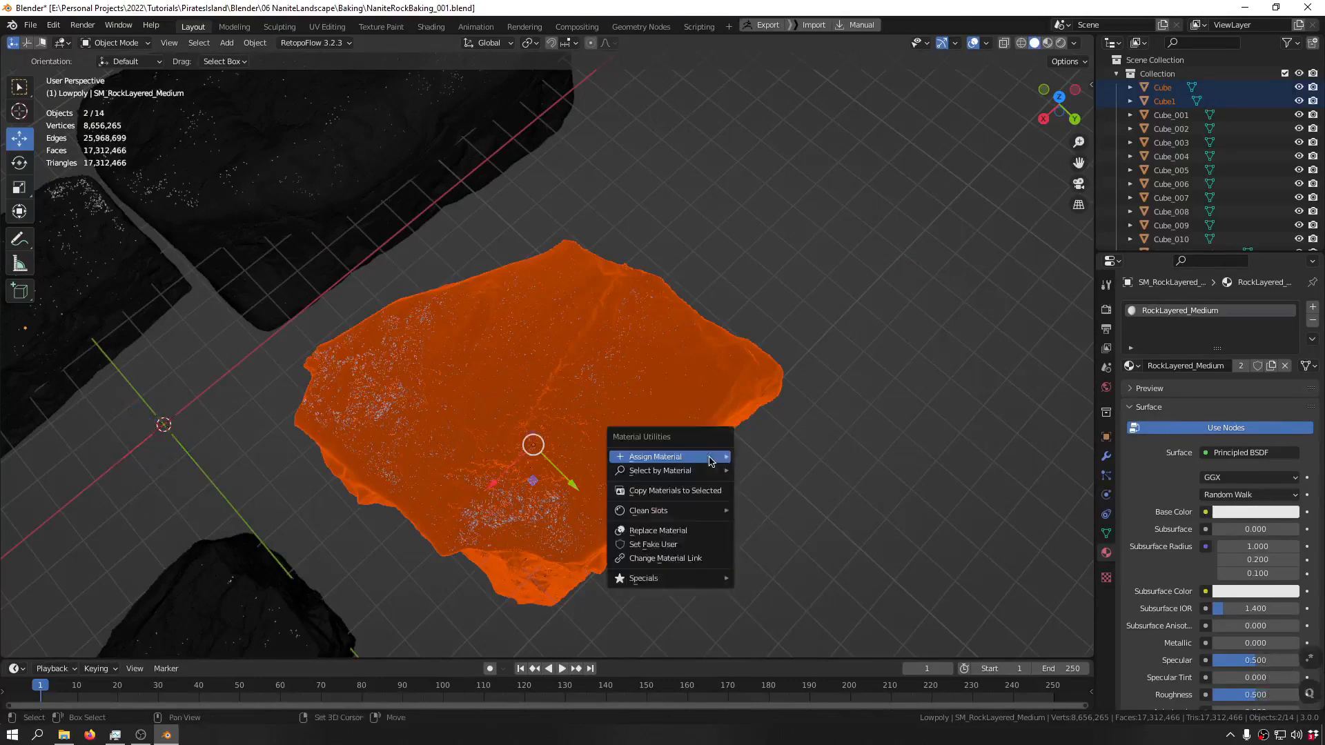
mouse_move(716, 460)
click(765, 475)
click(780, 500)
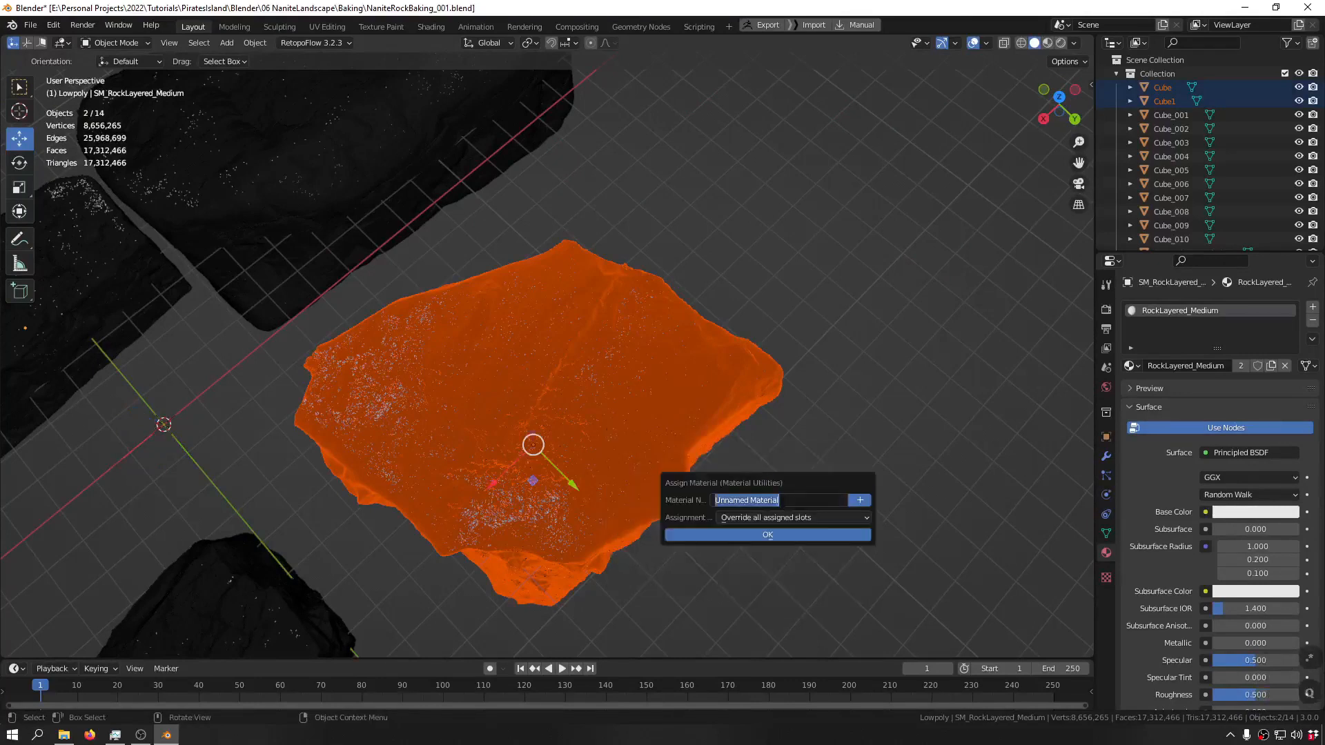
text(Roc)
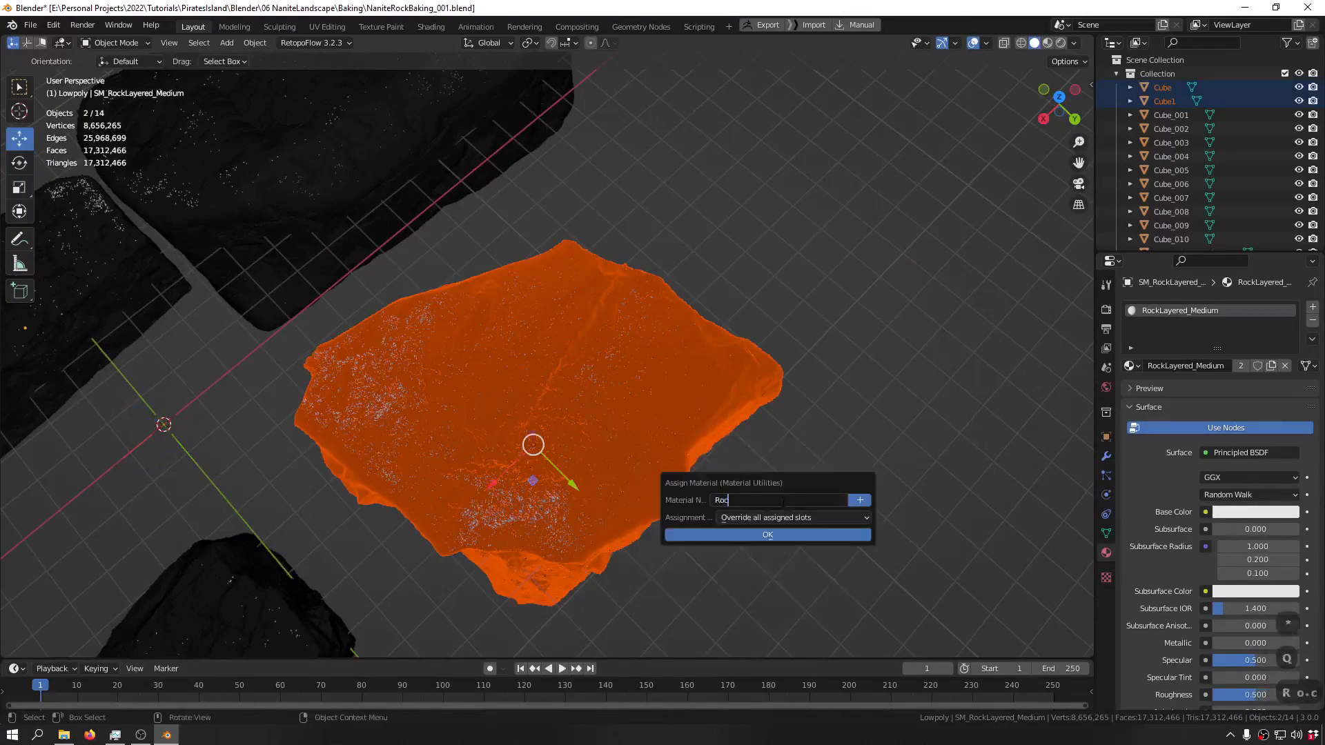
text(k_Blocky)
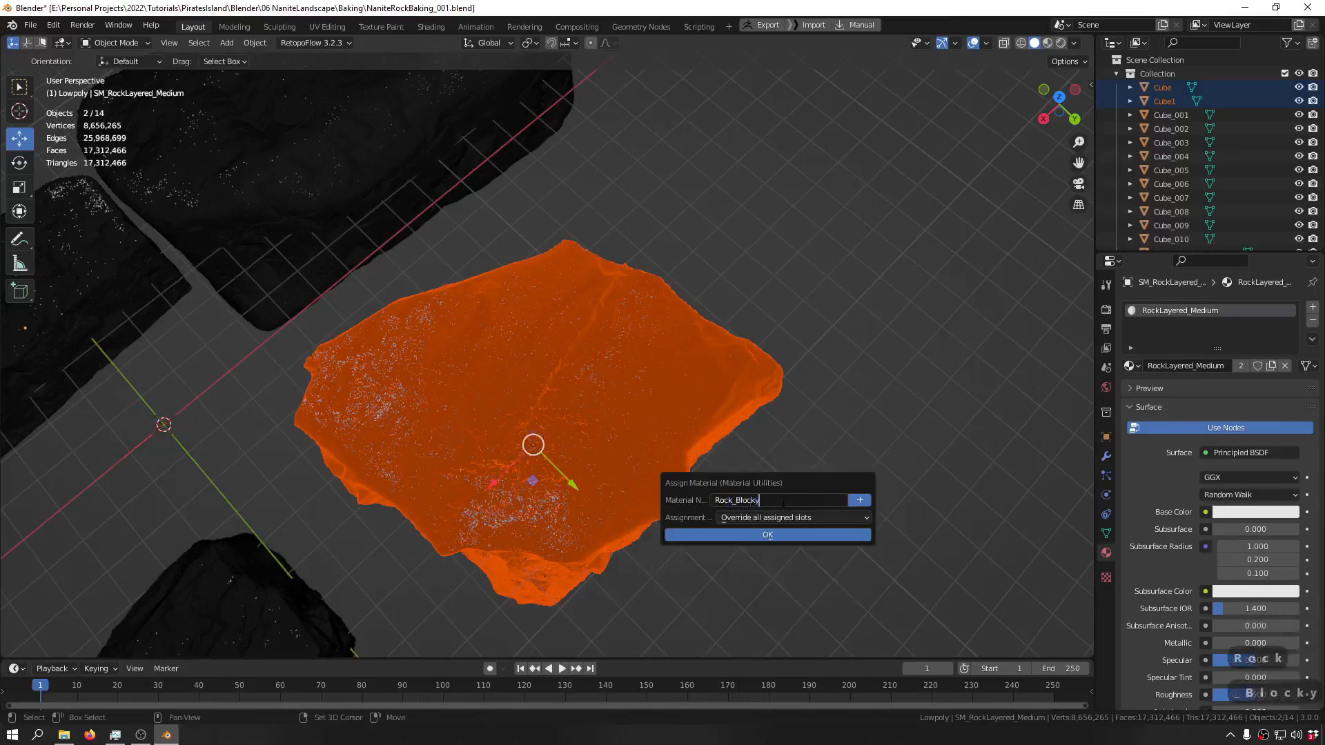
text(_Big)
key(ctrl+a)
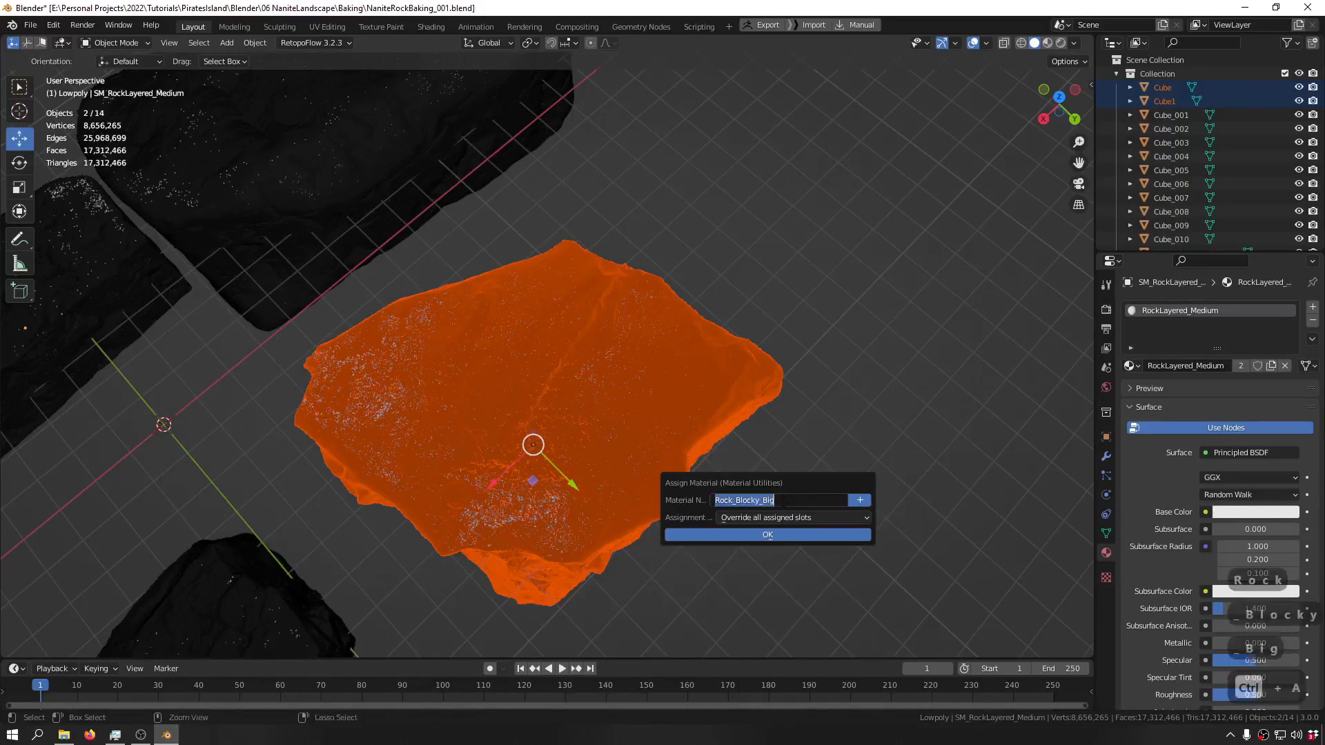
key(ctrl+c)
click(784, 537)
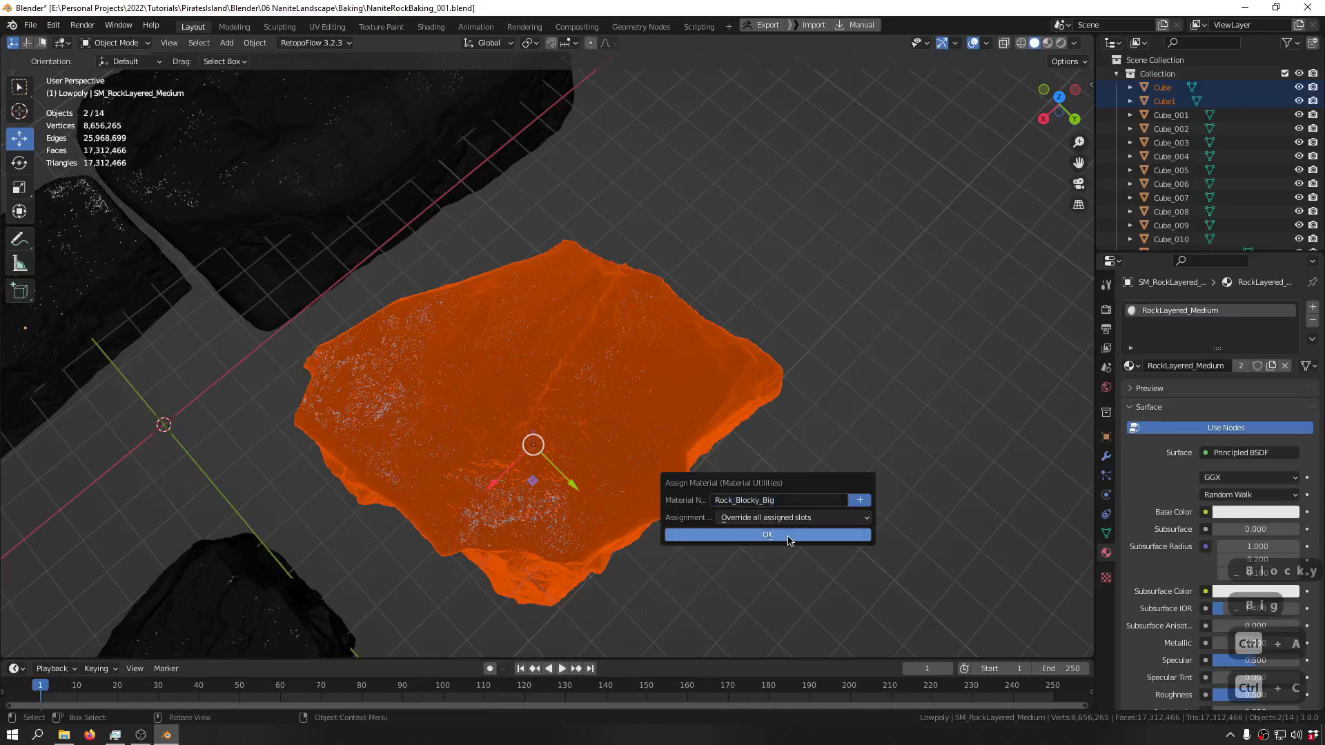
click(789, 537)
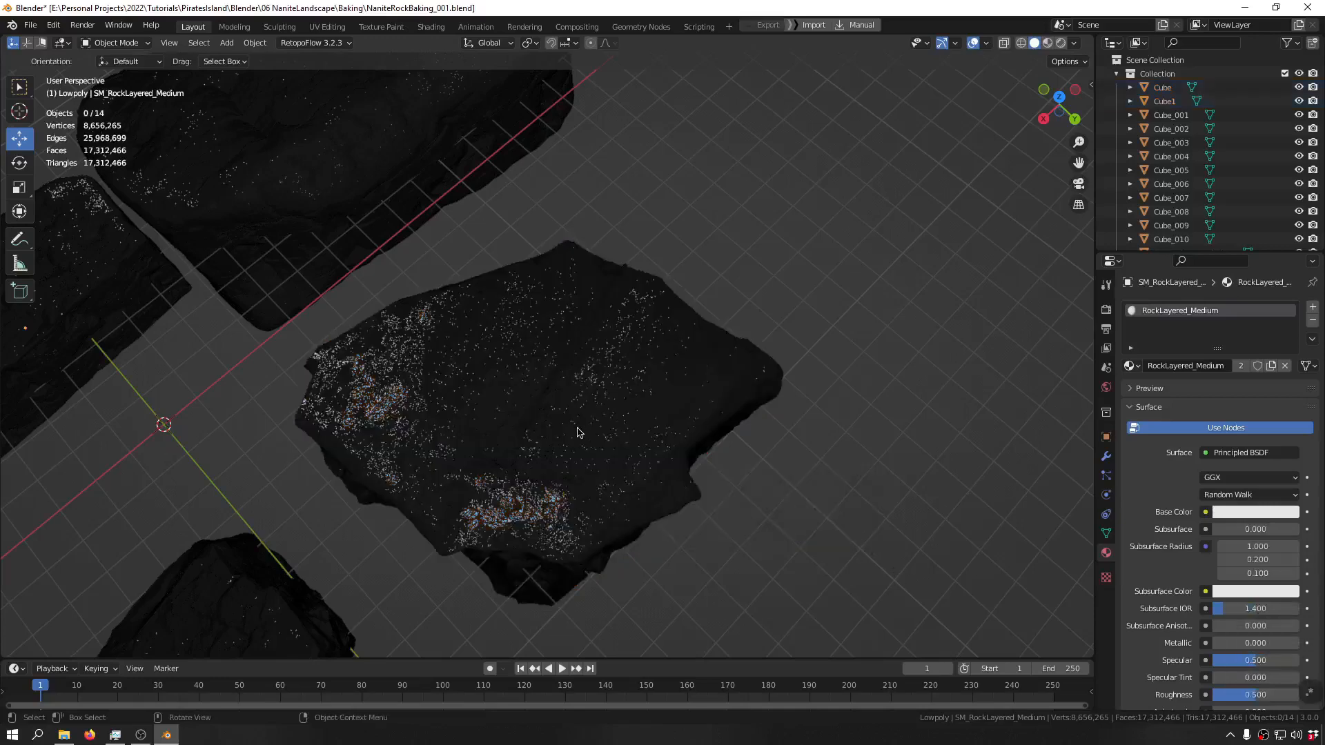
- Check the big blocky rock's two meshes in isolation, keep the lower-poly Cube isolated and inspect its shape
click(577, 432)
key(f)
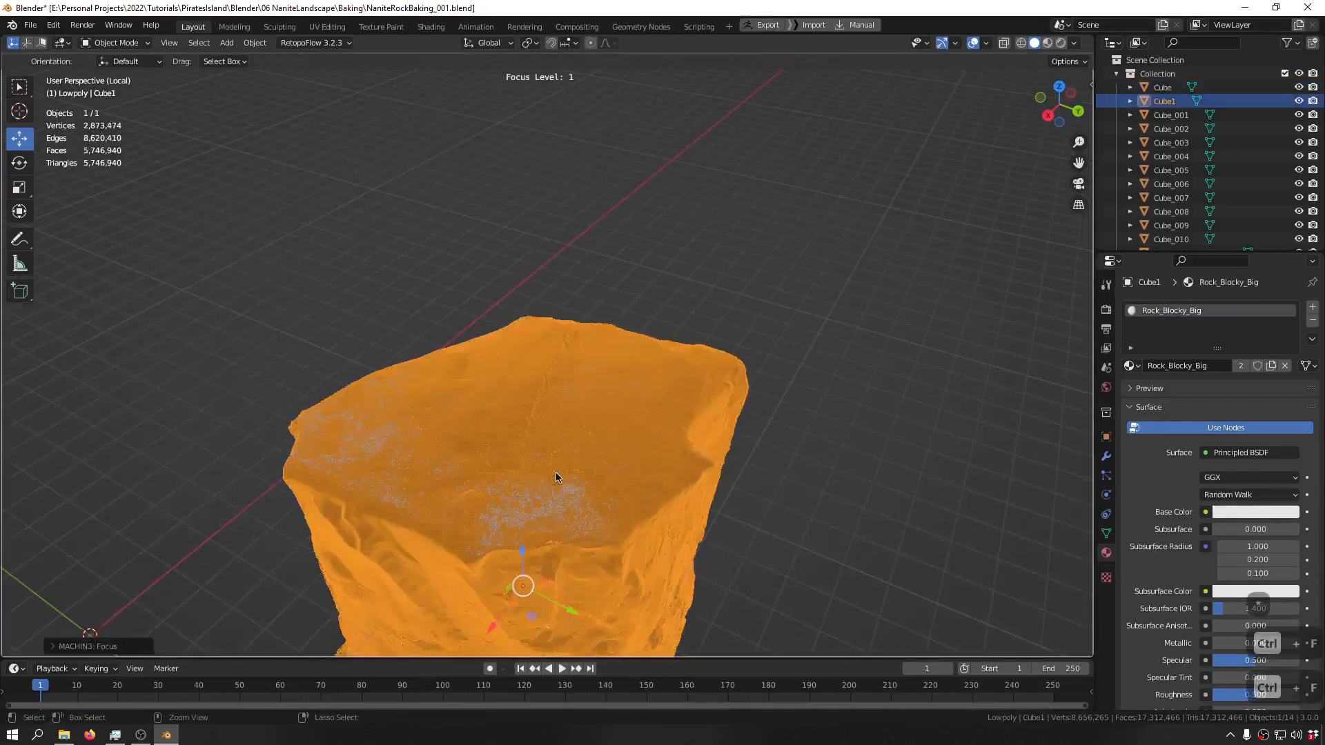
key(f)
click(594, 478)
key(f)
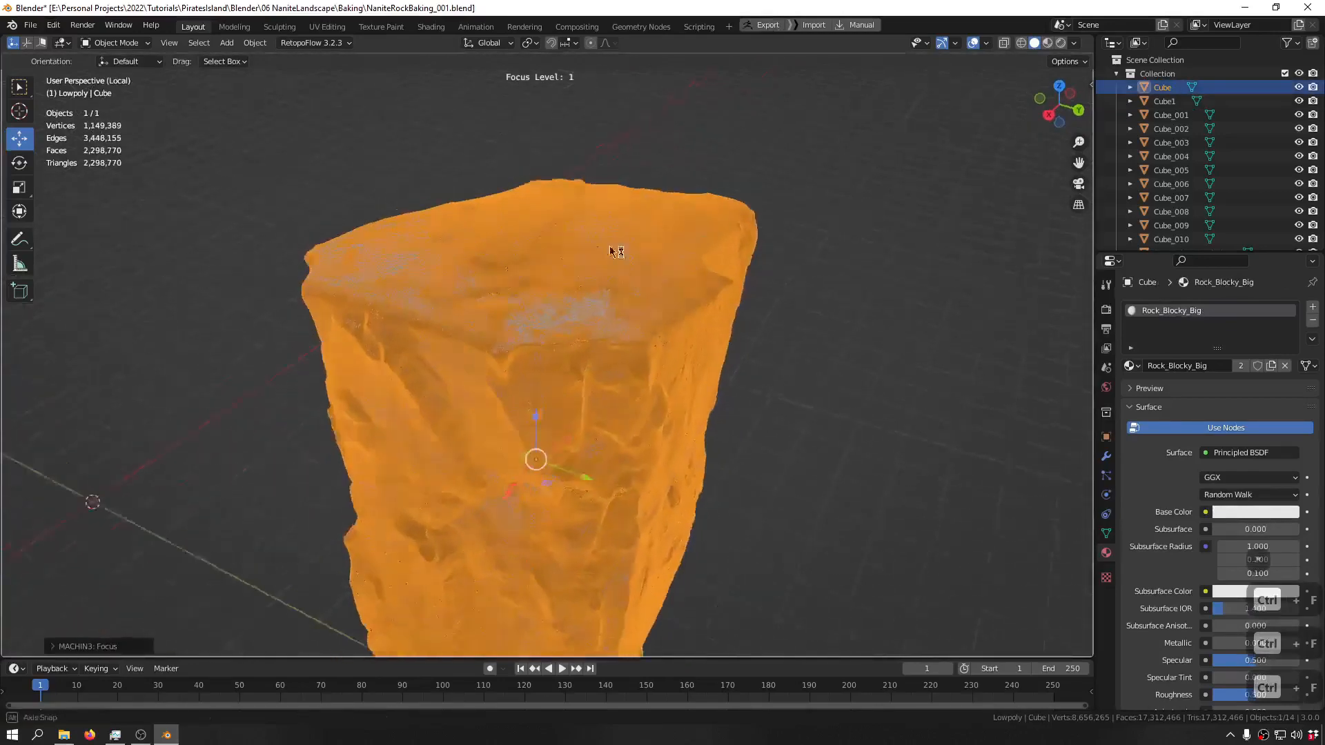
middle_drag(609, 246, 196, 132)
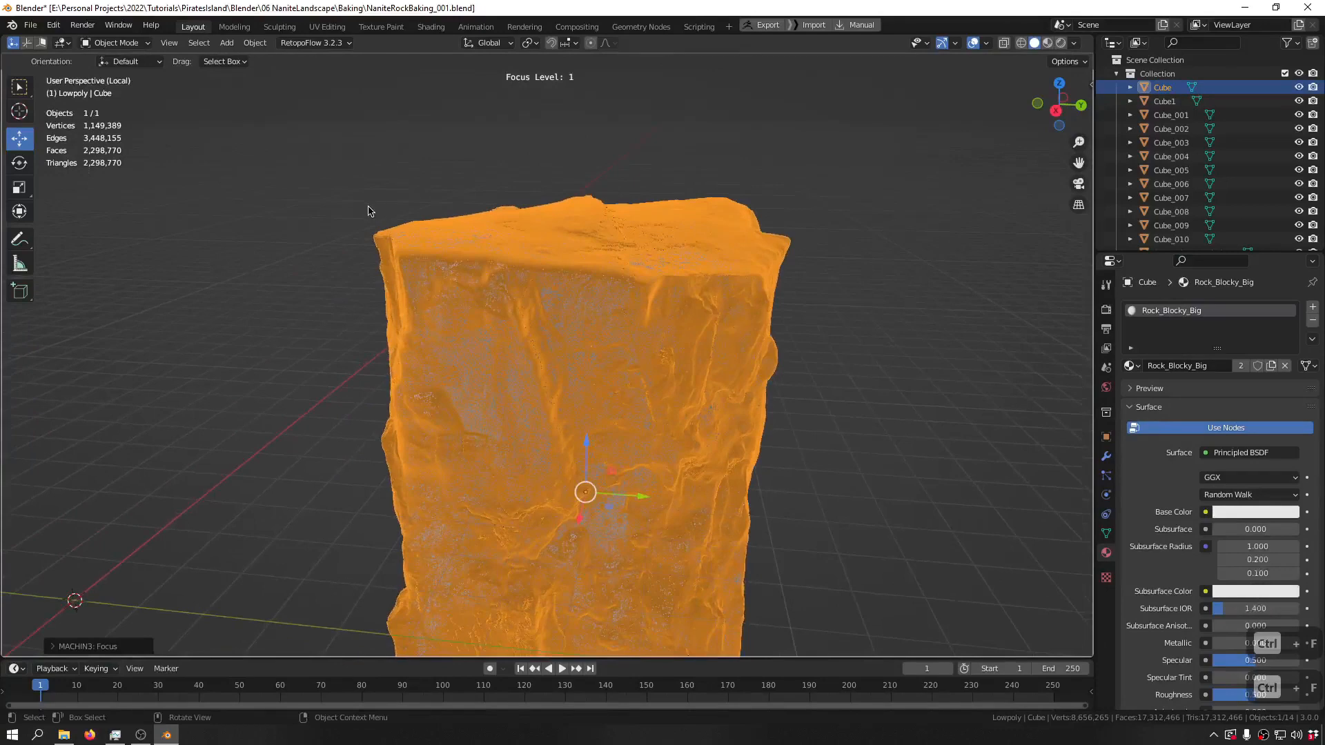
click(345, 248)
middle_drag(345, 249, 240, 361)
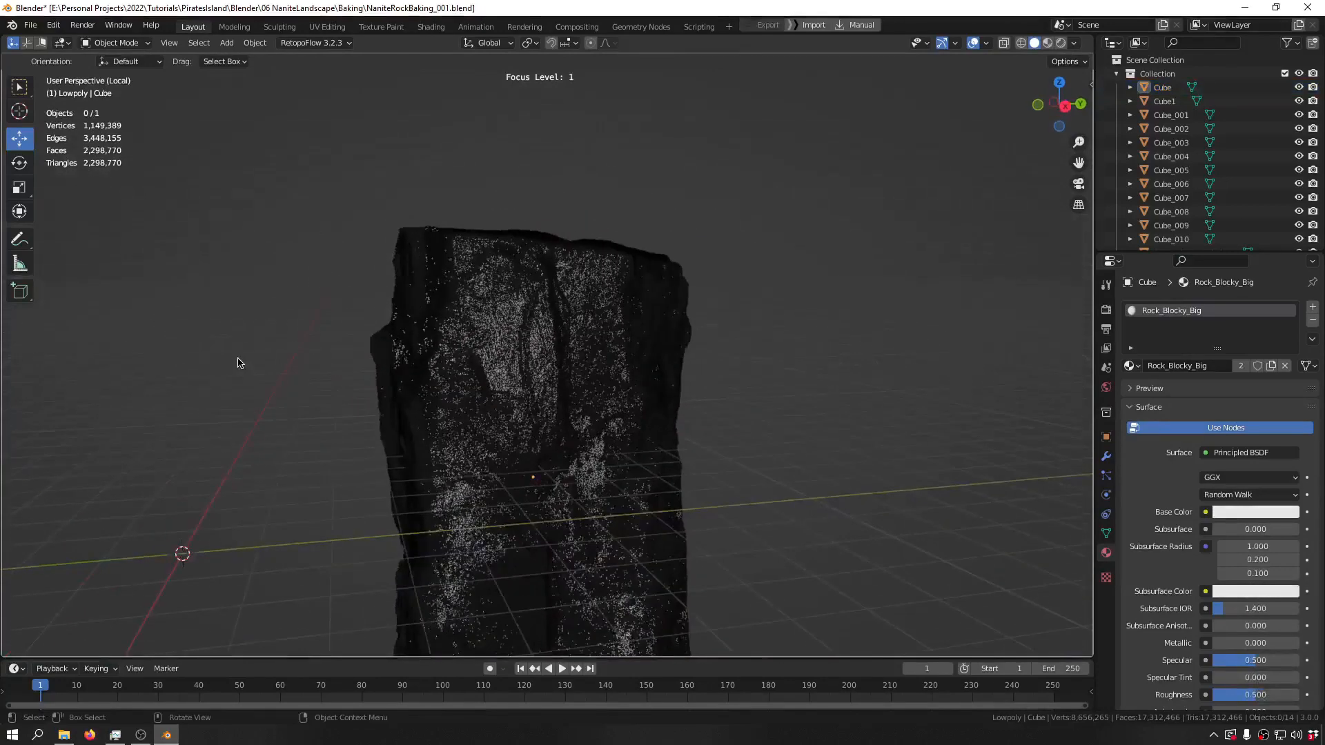
middle_drag(428, 404, 532, 366)
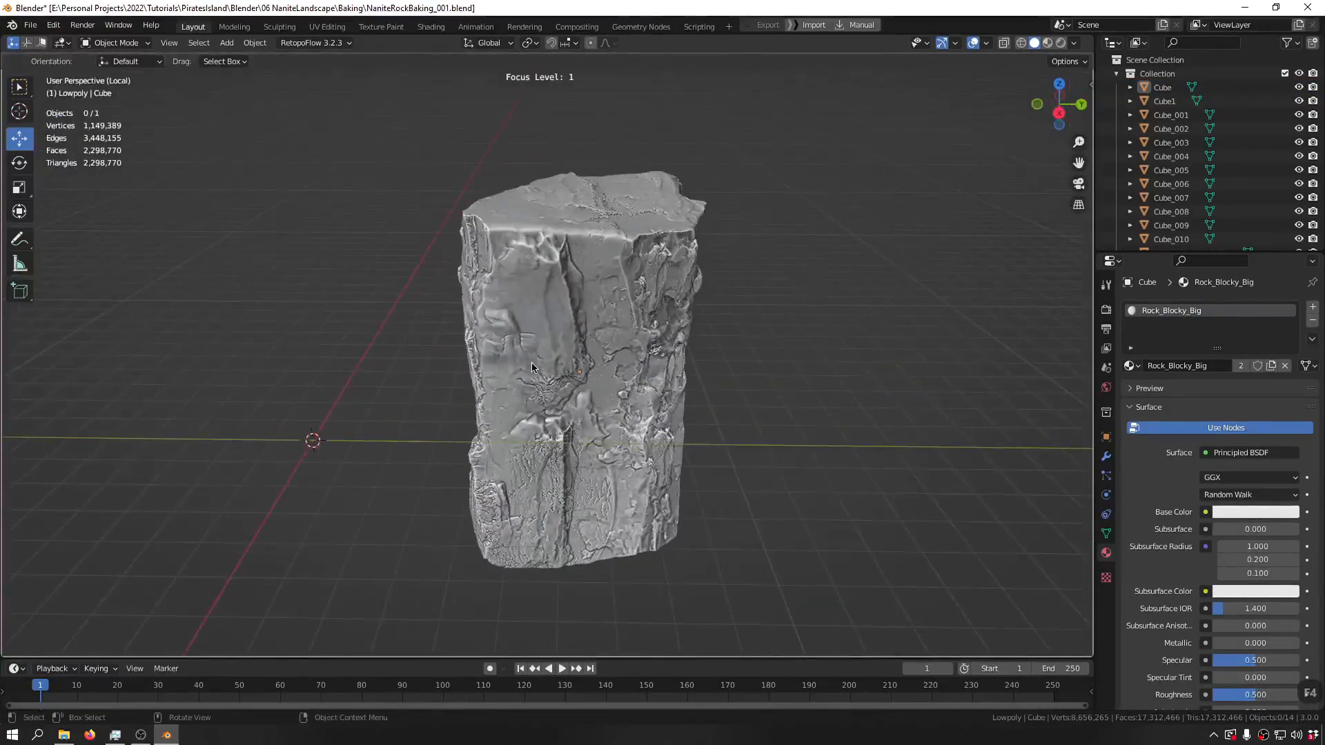
- Rename the isolated low-poly mesh SM_Rock_Blocky_Big and bring the full scene back into view
click(593, 271)
key(F2)
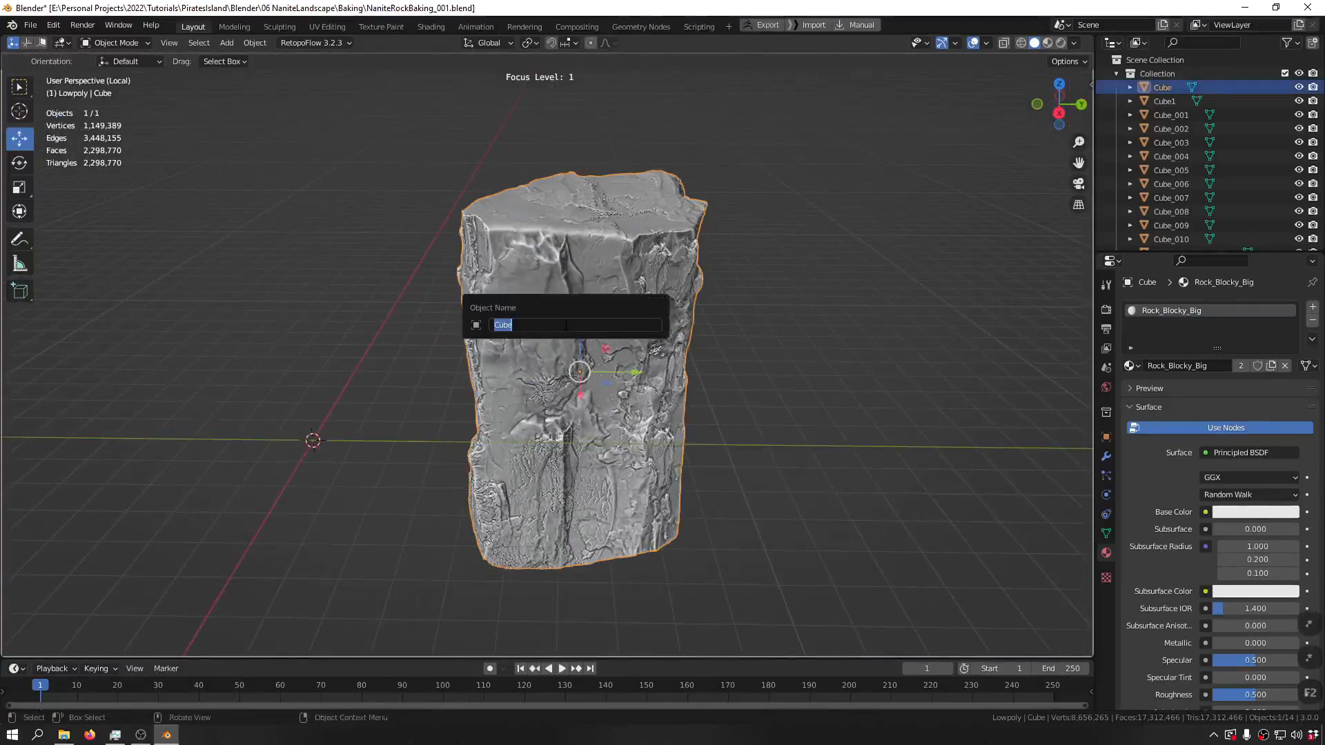
text(SM_)
key(ctrl+v)
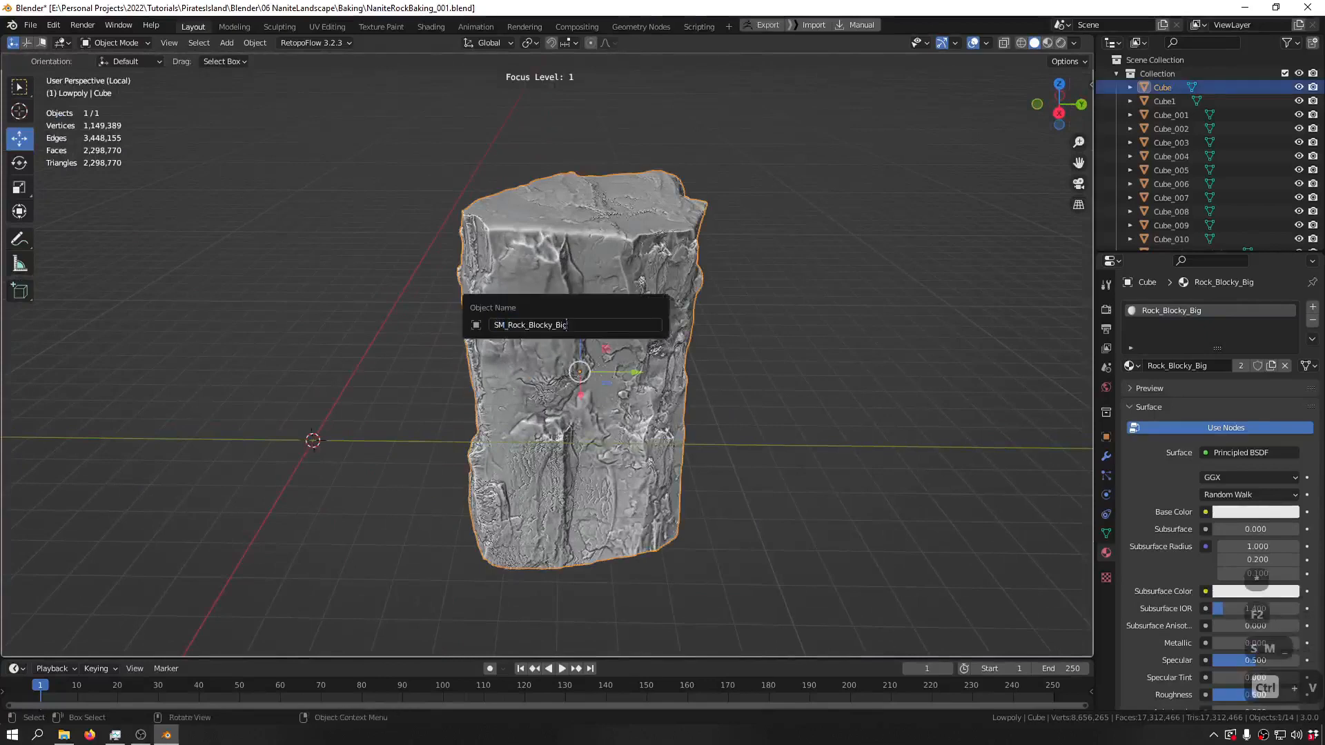
key(Return)
key(ctrl+f)
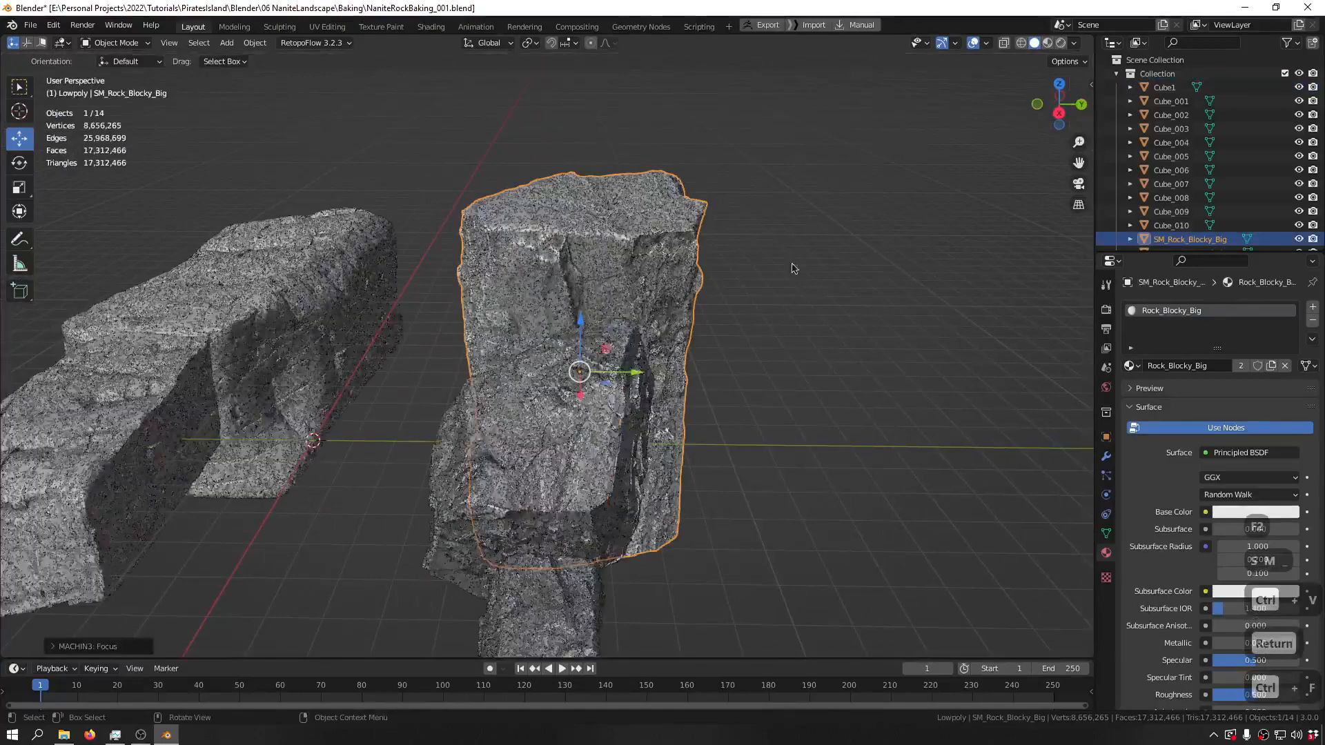
- Select both overlapping meshes of the medium blocky rock, Cube_001 and Cube_007, beside the big one
middle_drag(627, 426, 674, 449)
drag(666, 331, 577, 366)
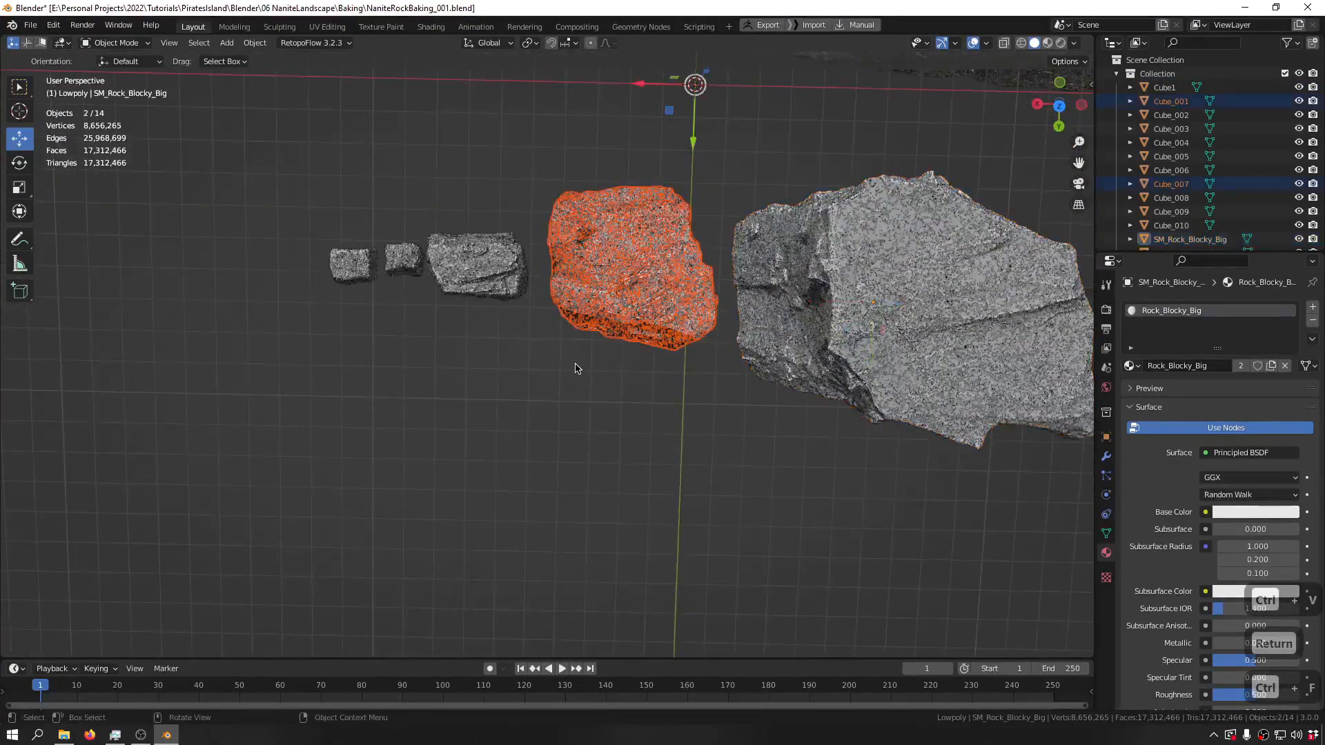
key(ctrl+f)
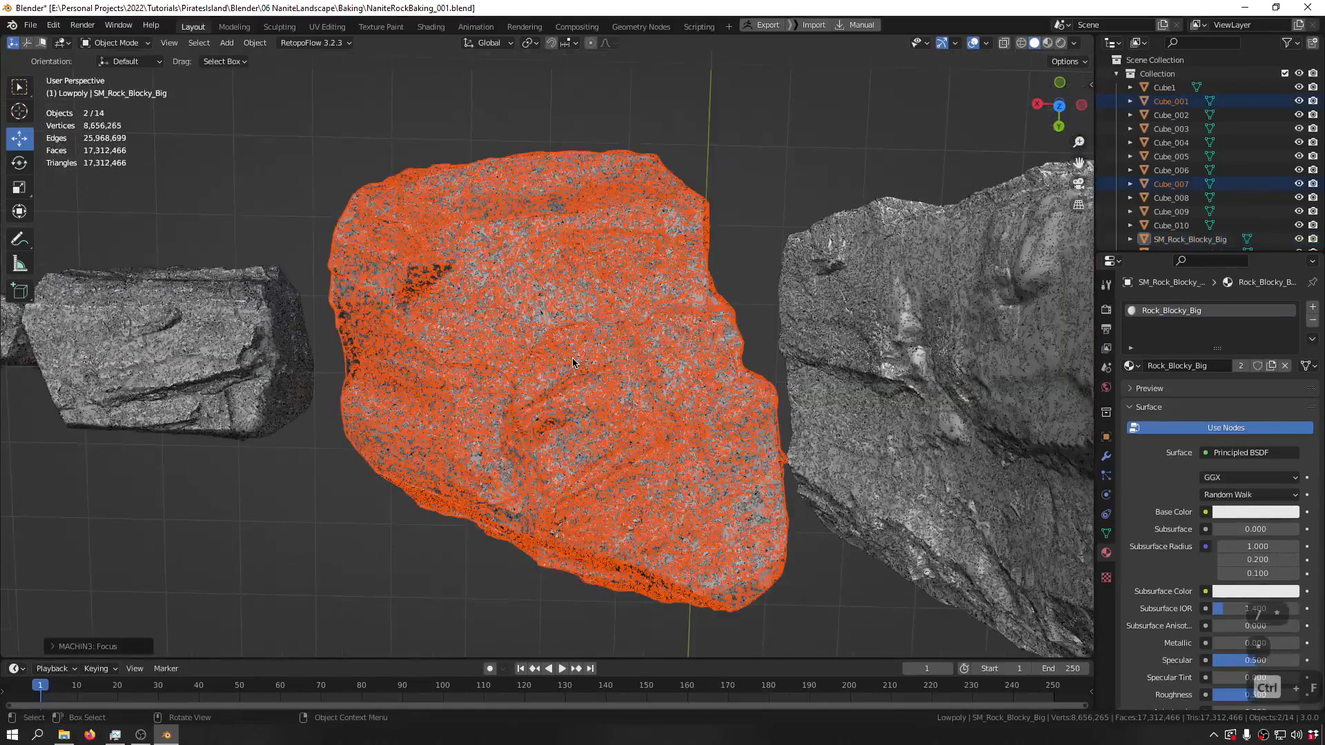
- Assign a new material named Rock_Blocky_Medium to the selected pair, overriding all assigned slots, and copy the material name
key(shift+q)
mouse_move(577, 358)
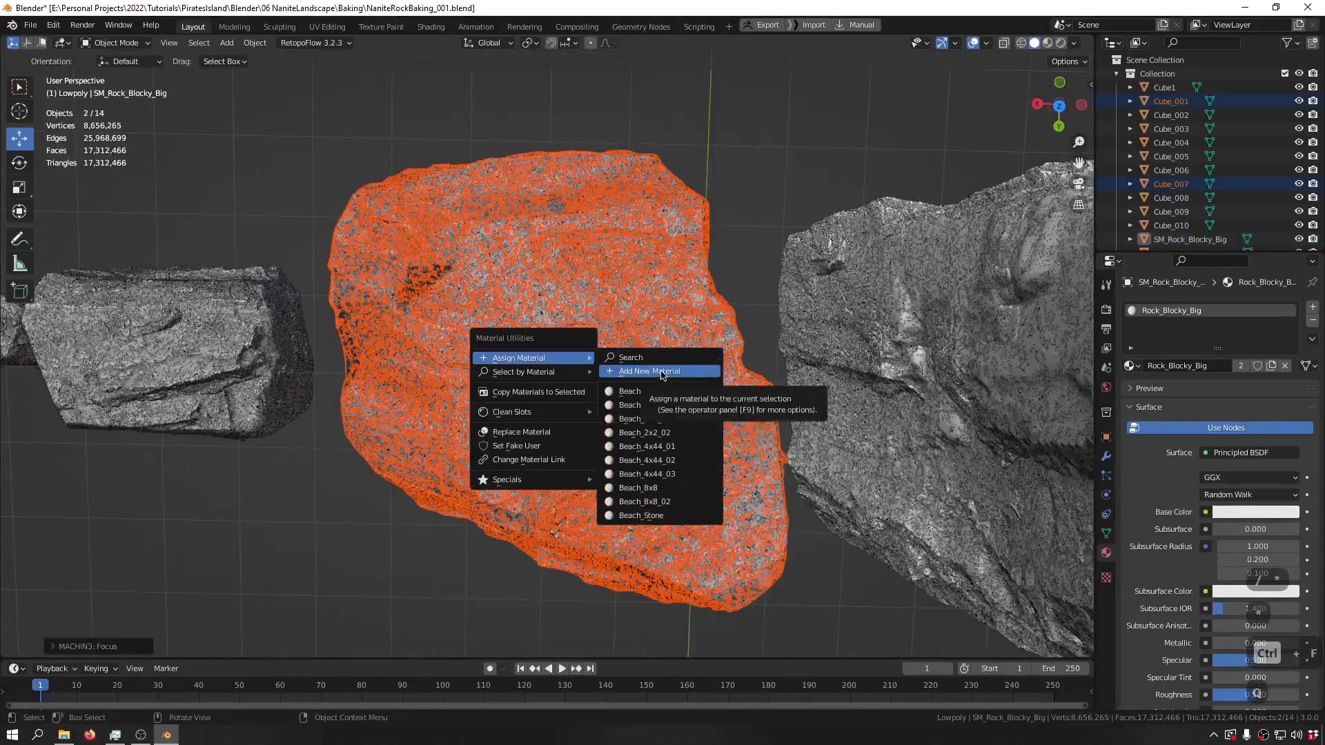
click(661, 371)
click(680, 396)
text(Rock_Blocky_Big)
key(shift+Left)
key(shift+Left)
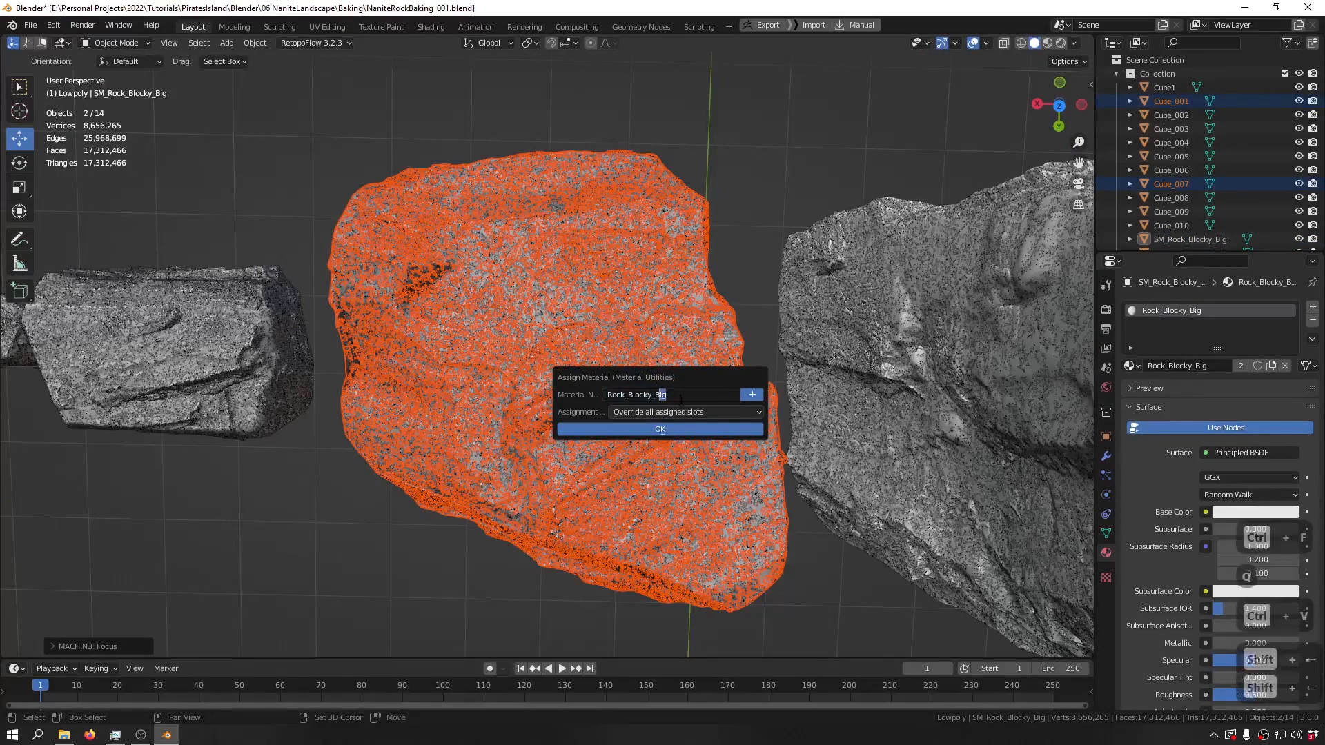
key(shift+Left)
text(Med)
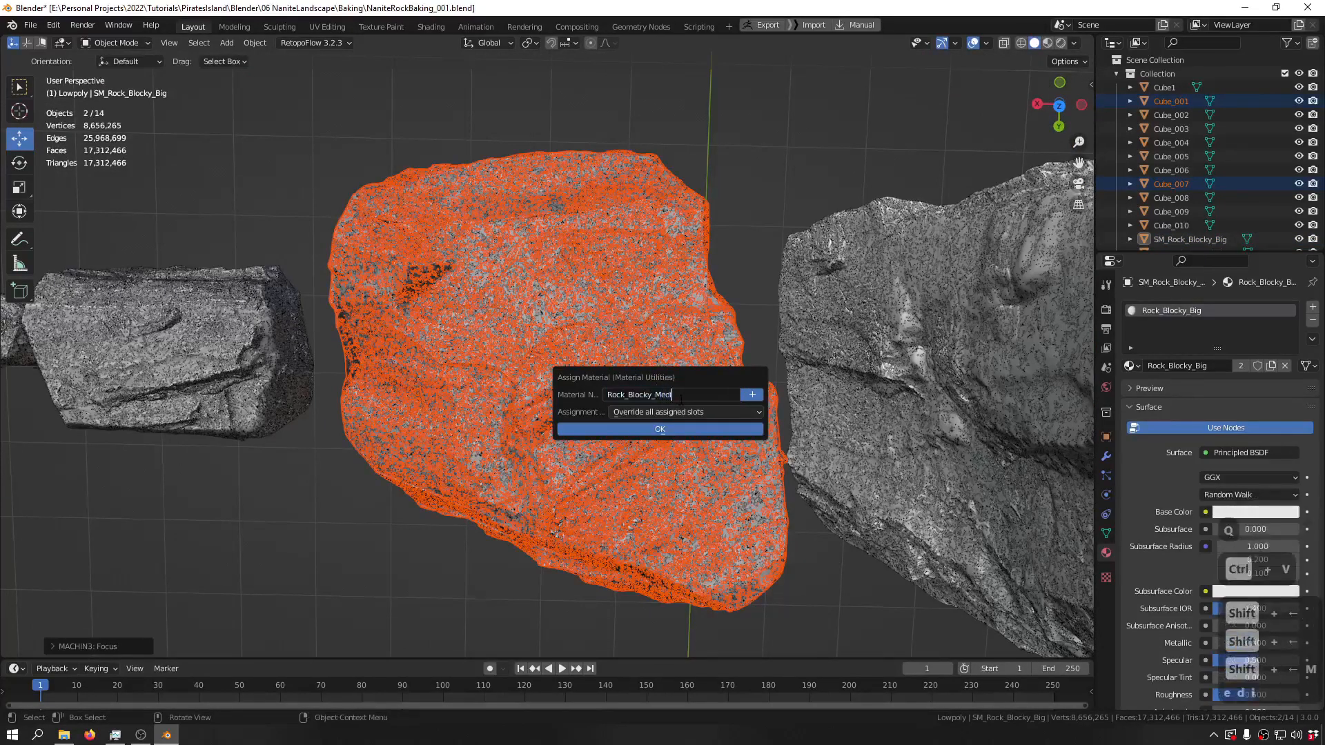
text(ium)
key(ctrl+a)
key(ctrl+c)
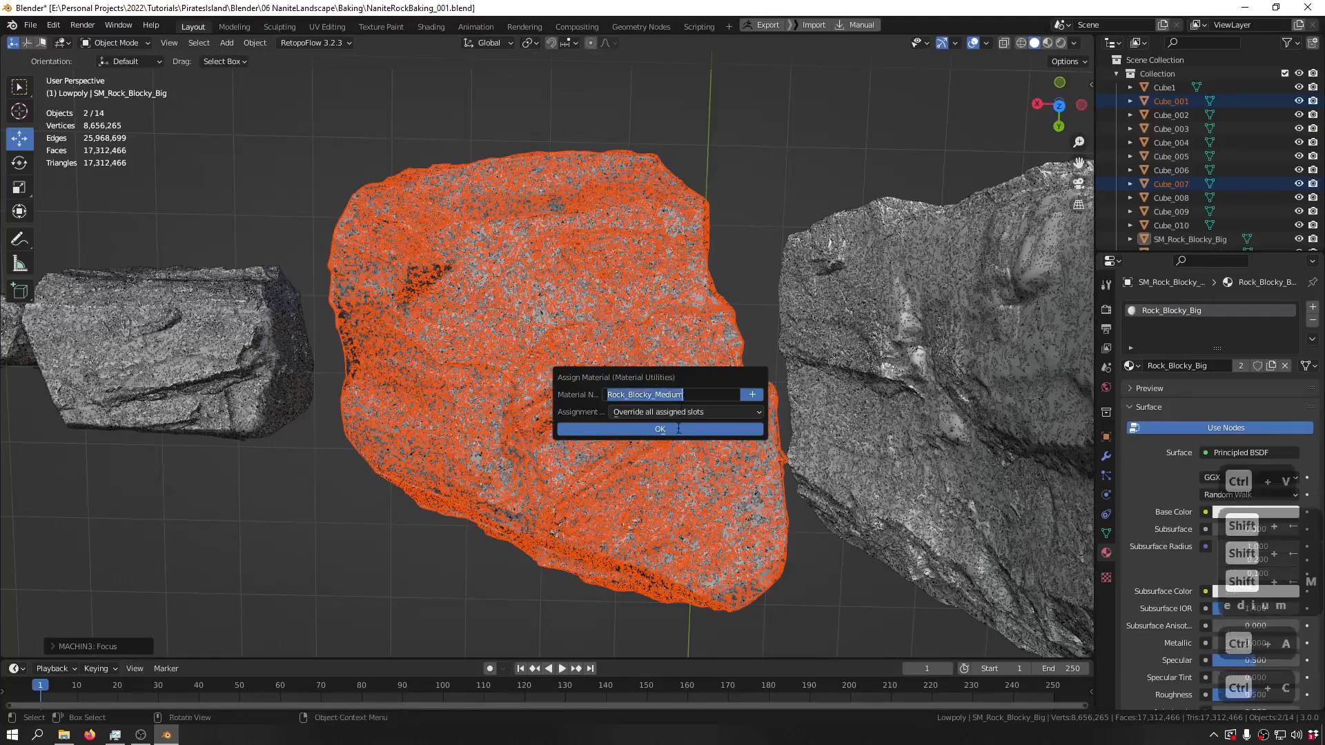
click(678, 428)
click(679, 428)
- Compare Cube_007 and Cube_001 in isolation and keep the lower-poly Cube_007 isolated
click(560, 363)
click(559, 362)
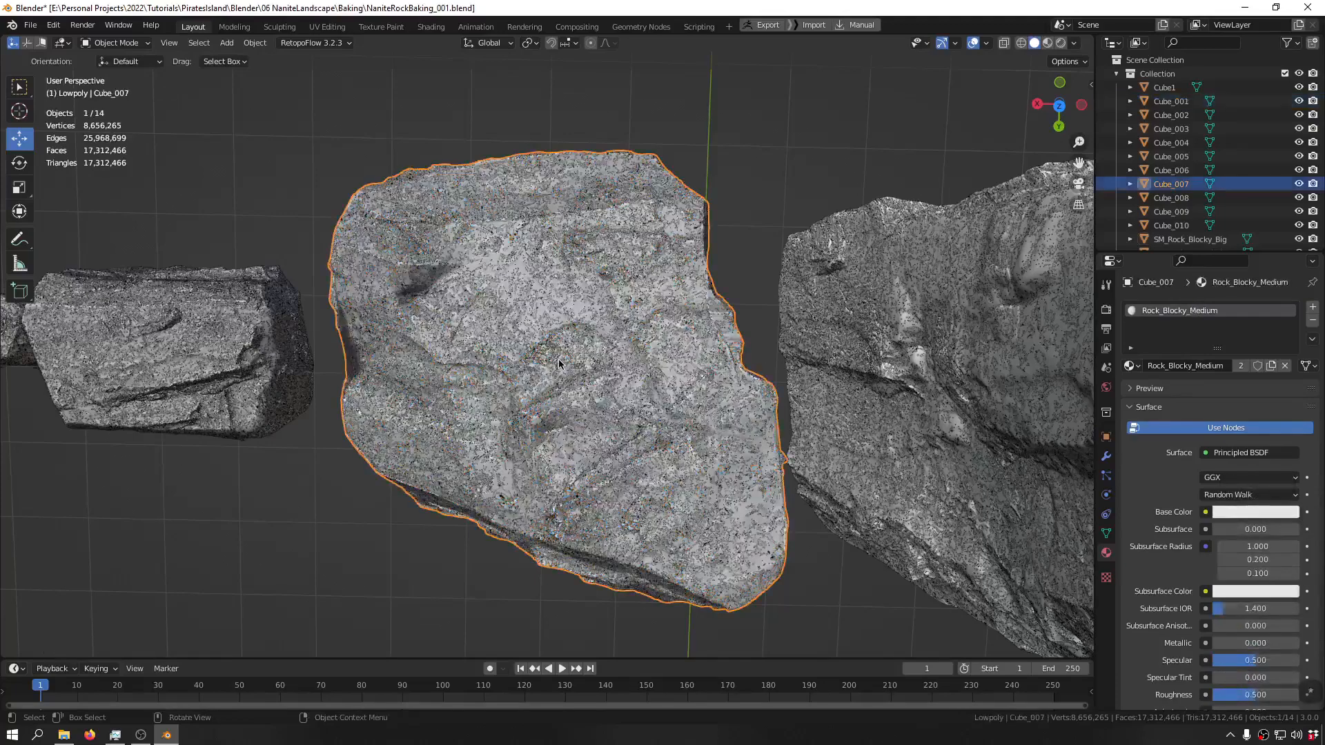
key(KP_Decimal)
scroll(593, 374, down, 3)
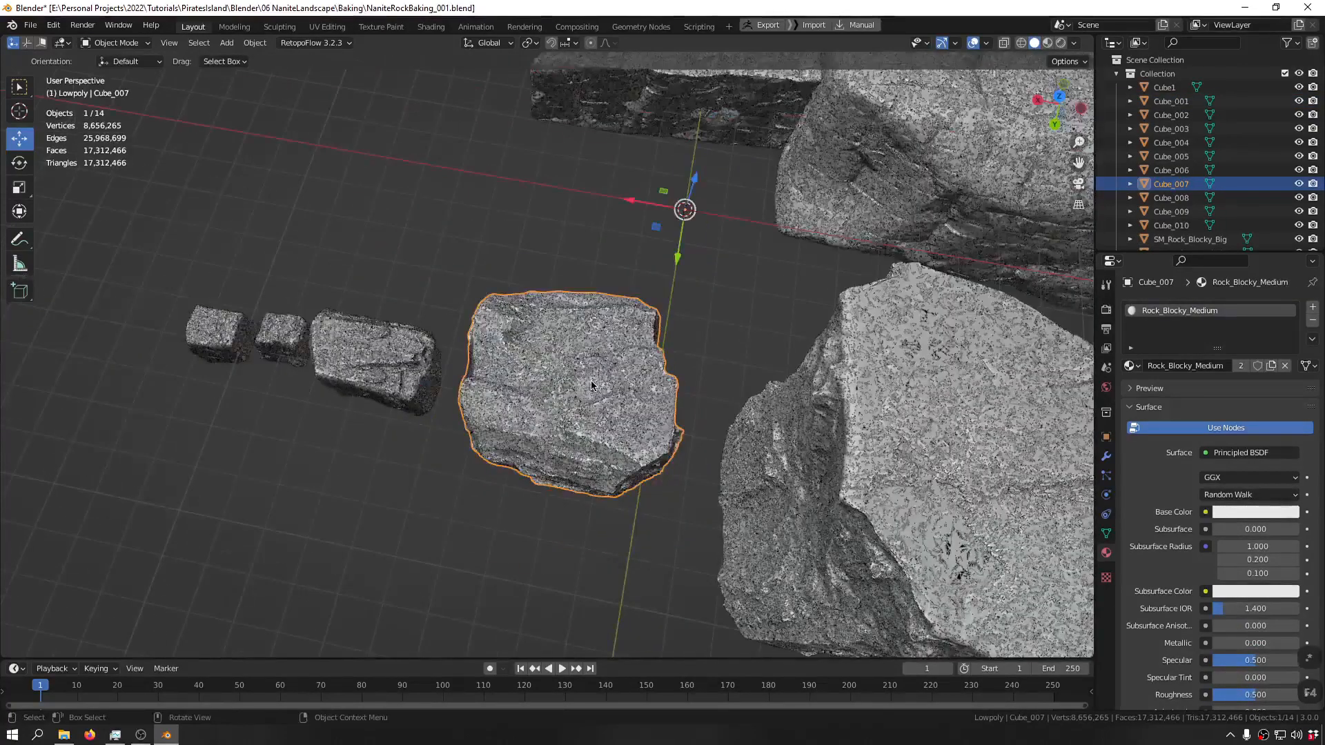
scroll(591, 384, up, 6)
key(ctrl+f)
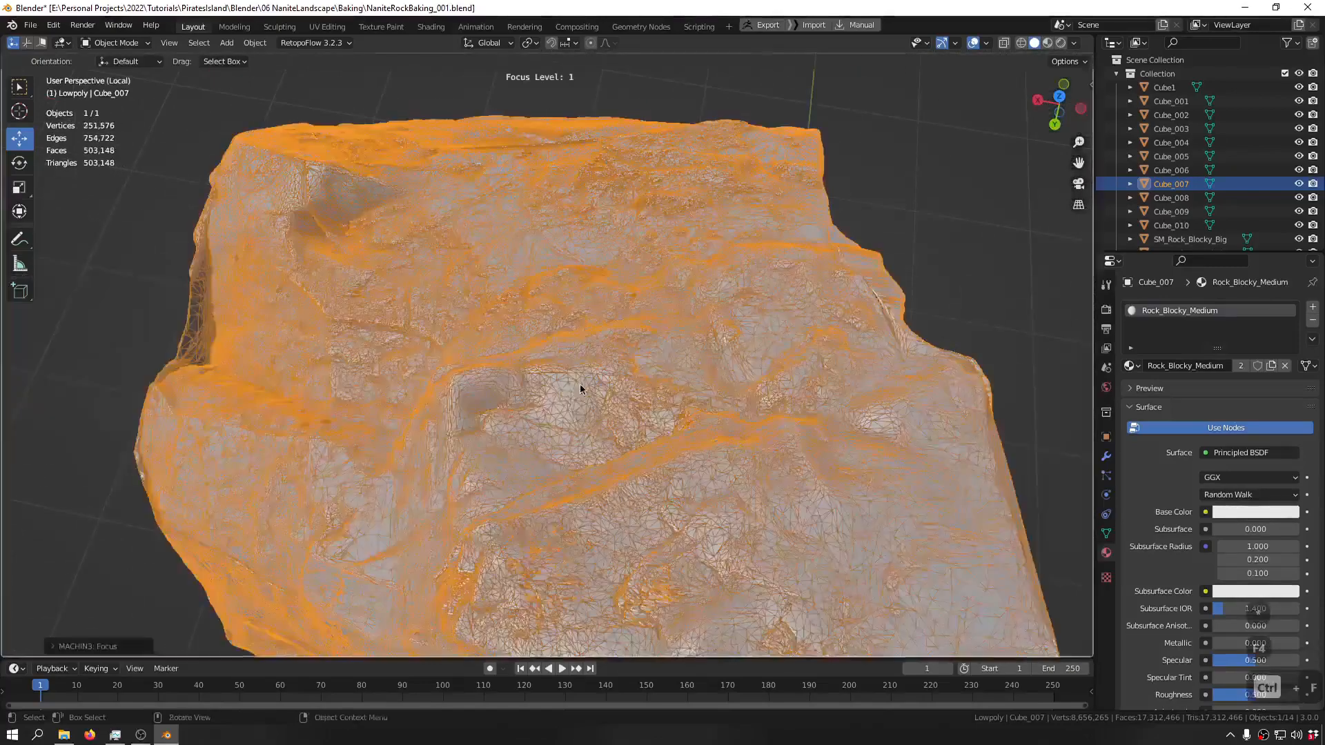
key(ctrl+f)
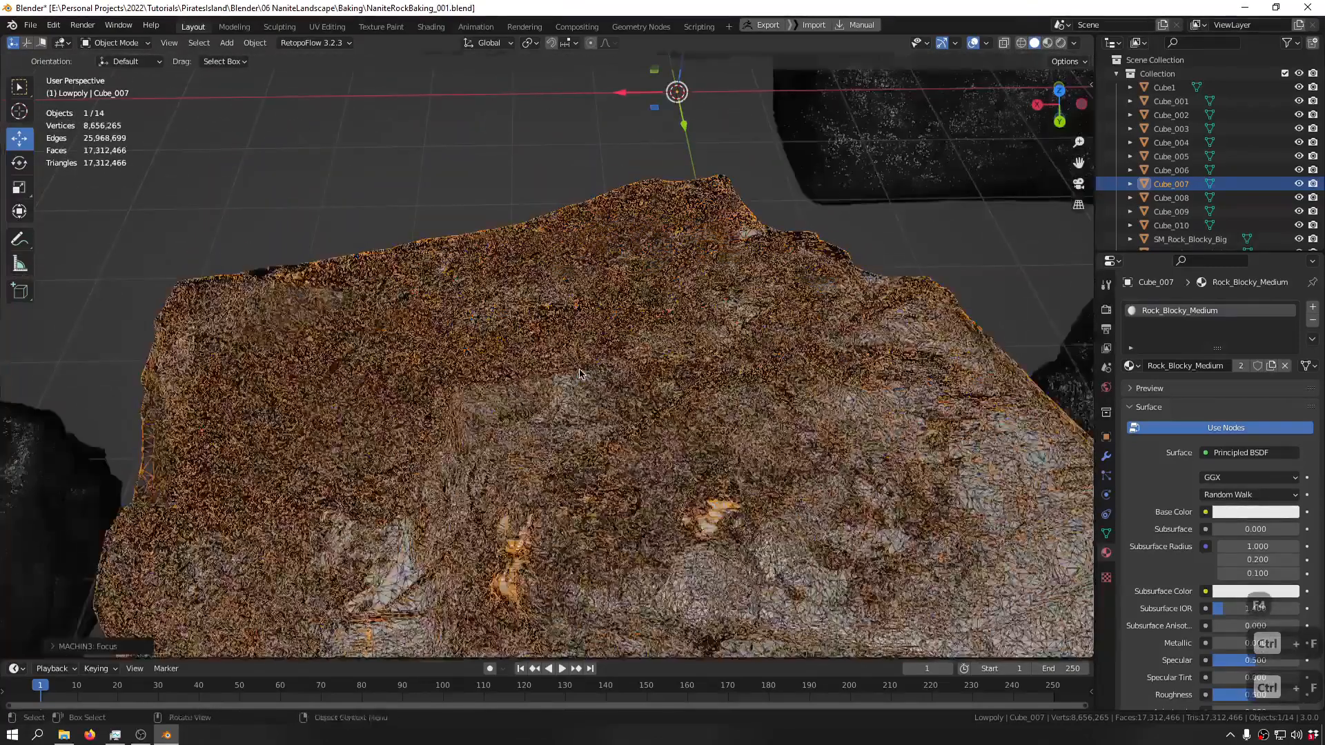
key(ctrl+f)
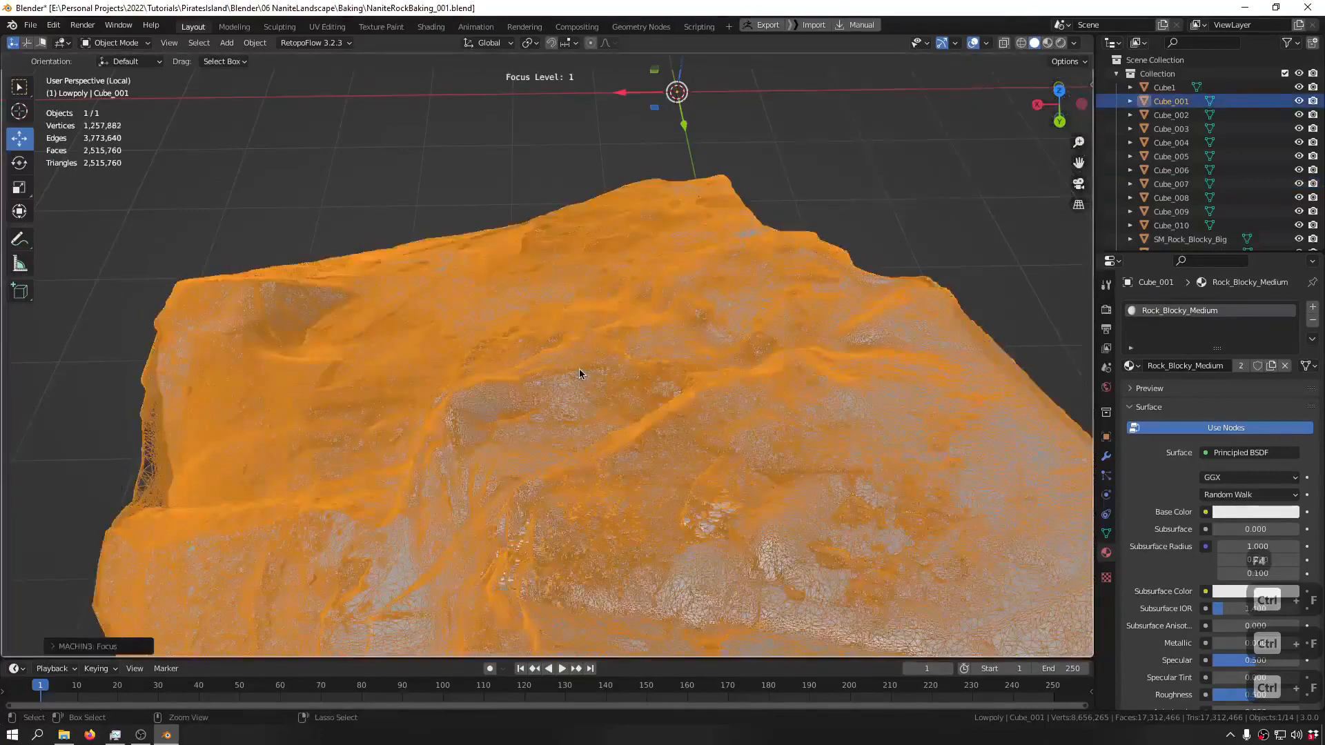
key(ctrl+f)
click(579, 373)
key(ctrl+f)
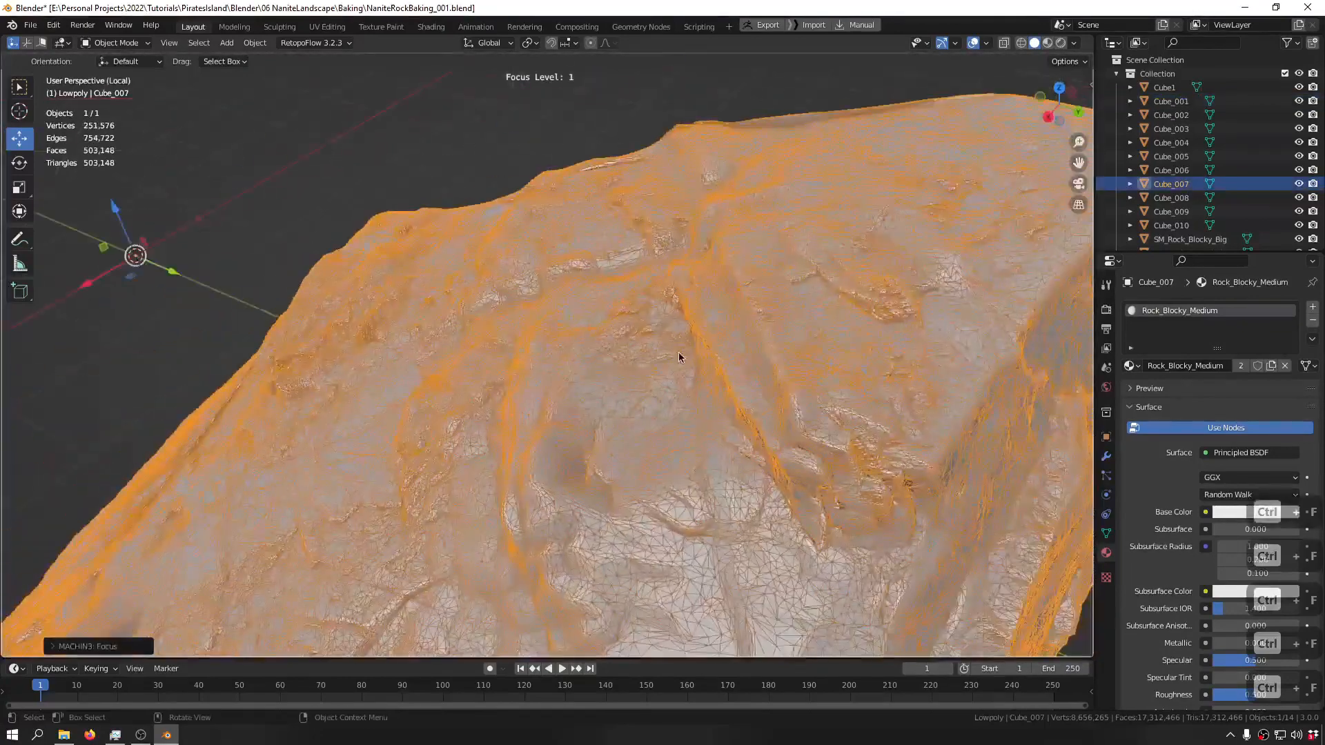
- Rename the isolated Cube_007 mesh SM_Rock_Blocky_Medium and leave isolation
key(F2)
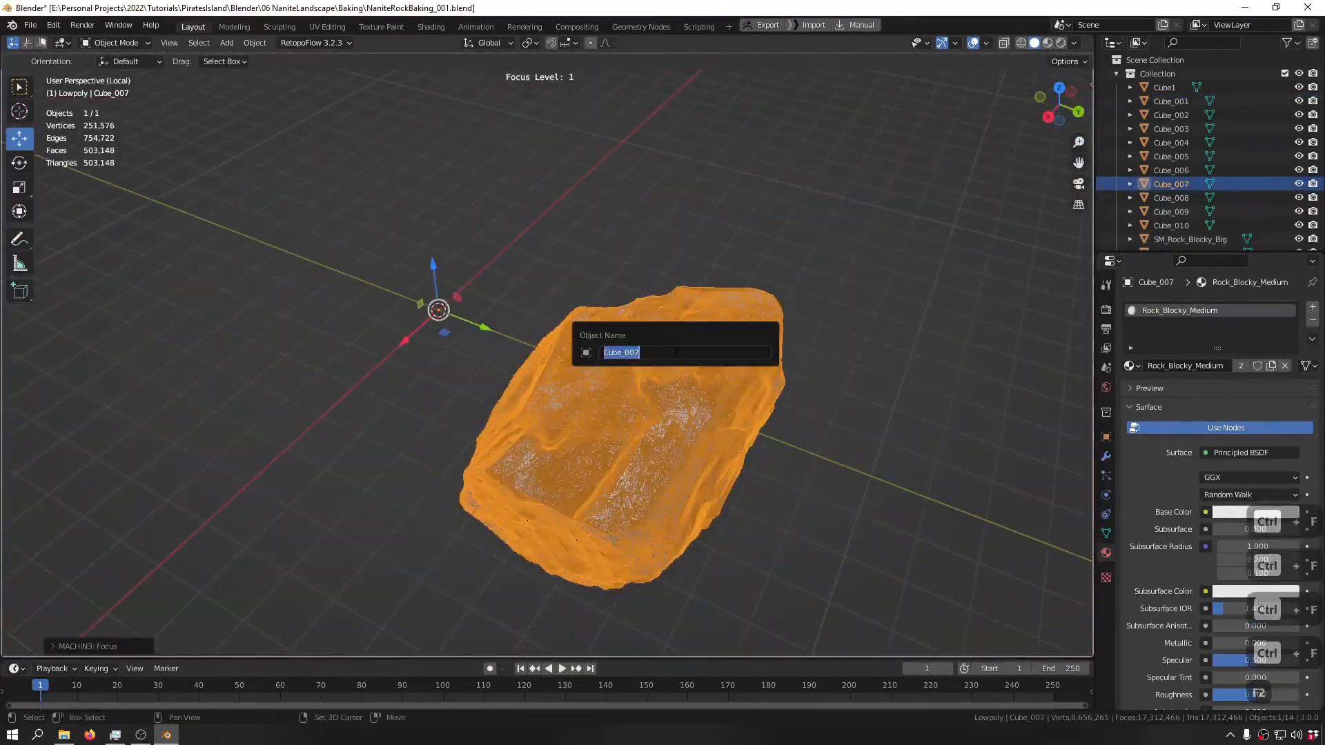
text(SM_)
key(ctrl+v)
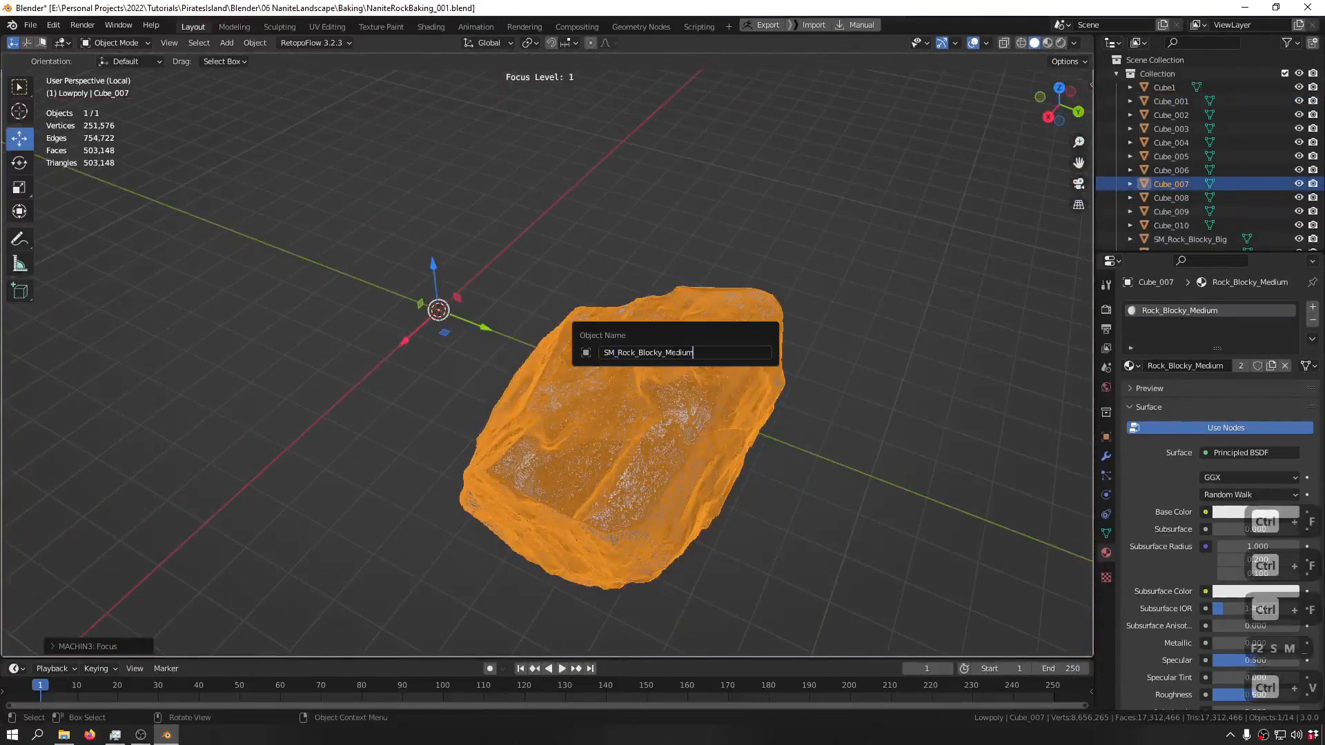
key(Return)
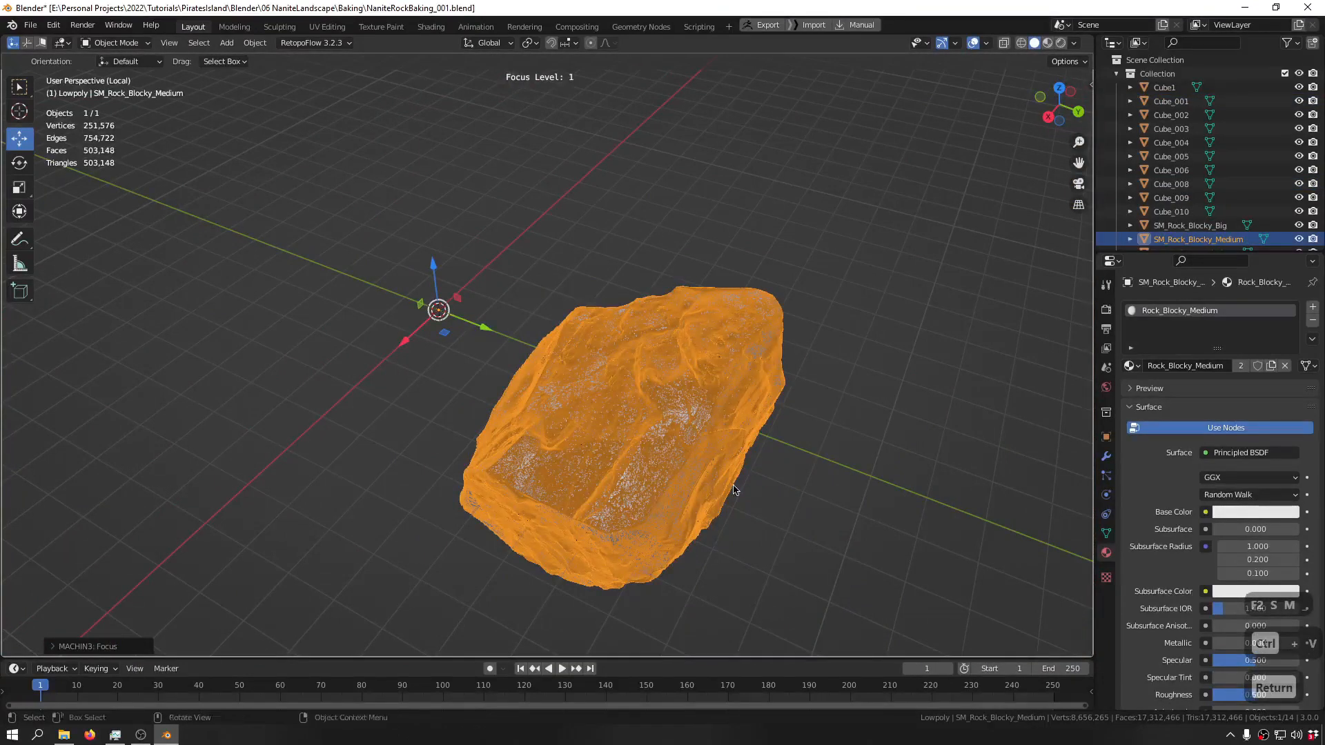
middle_drag(733, 489, 801, 494)
scroll(801, 494, down, 1)
key(ctrl+f)
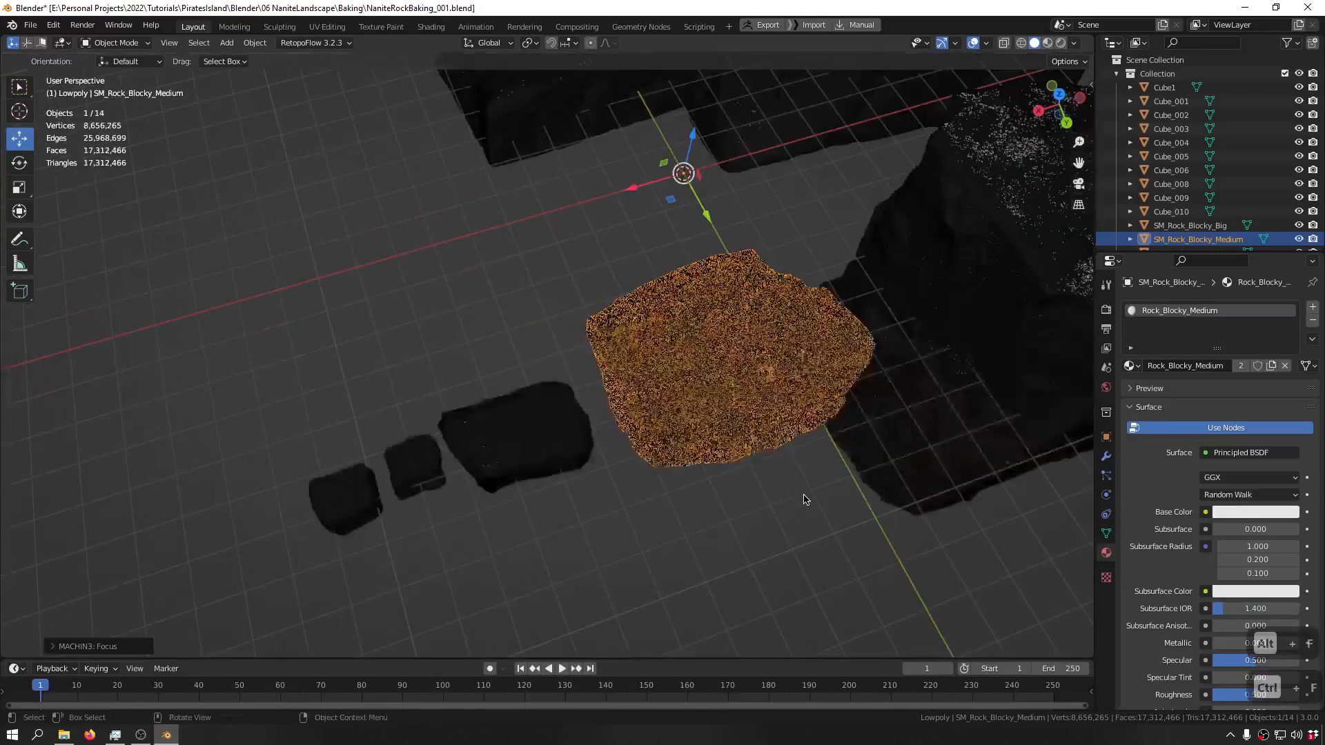
- Reselect the medium and big blocky rock pairs to check the rocks already processed
middle_drag(760, 372, 587, 418)
drag(633, 229, 589, 442)
key(alt+s)
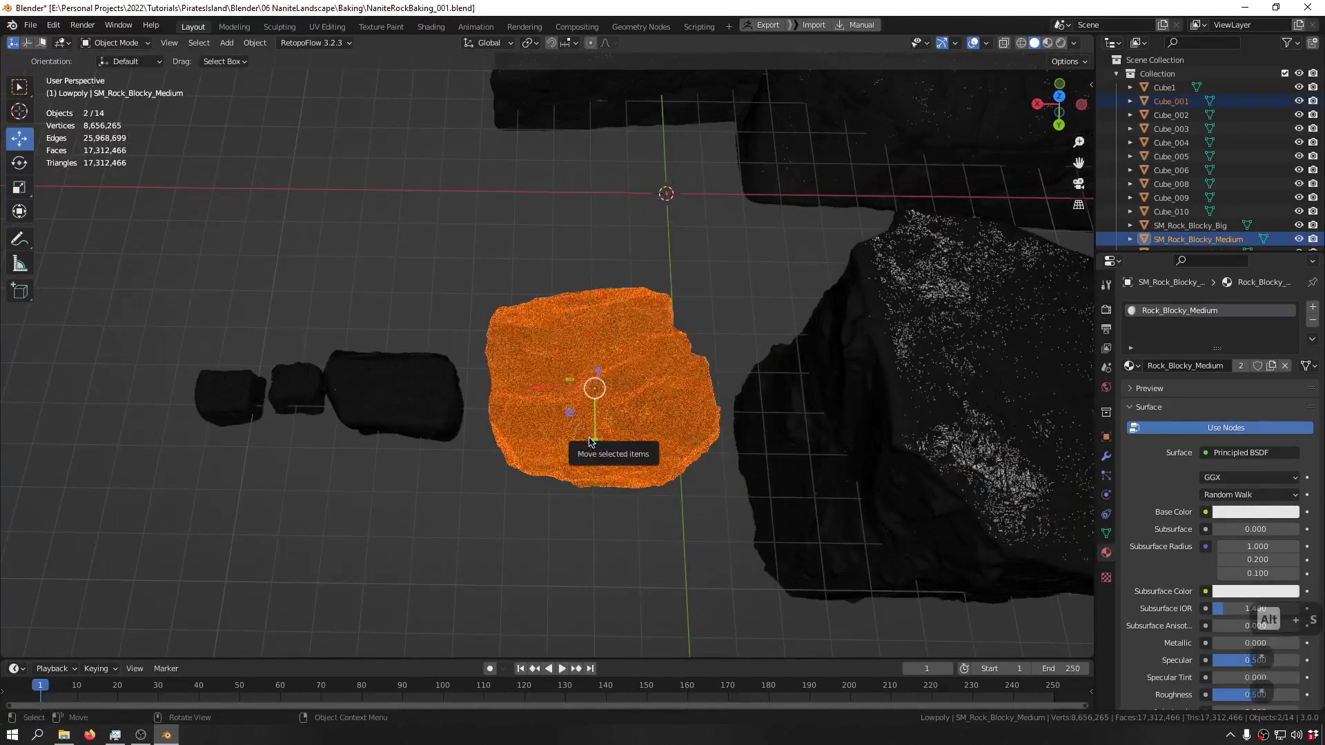
shift+middle_drag(920, 439, 370, 394)
drag(858, 346, 524, 497)
shift+middle_drag(147, 458, 598, 437)
- Select the Cube_002 and Cube_008 pair, assign a new material named Rock_Blocky_Small overriding all assigned slots, and copy the material name
drag(514, 235, 509, 439)
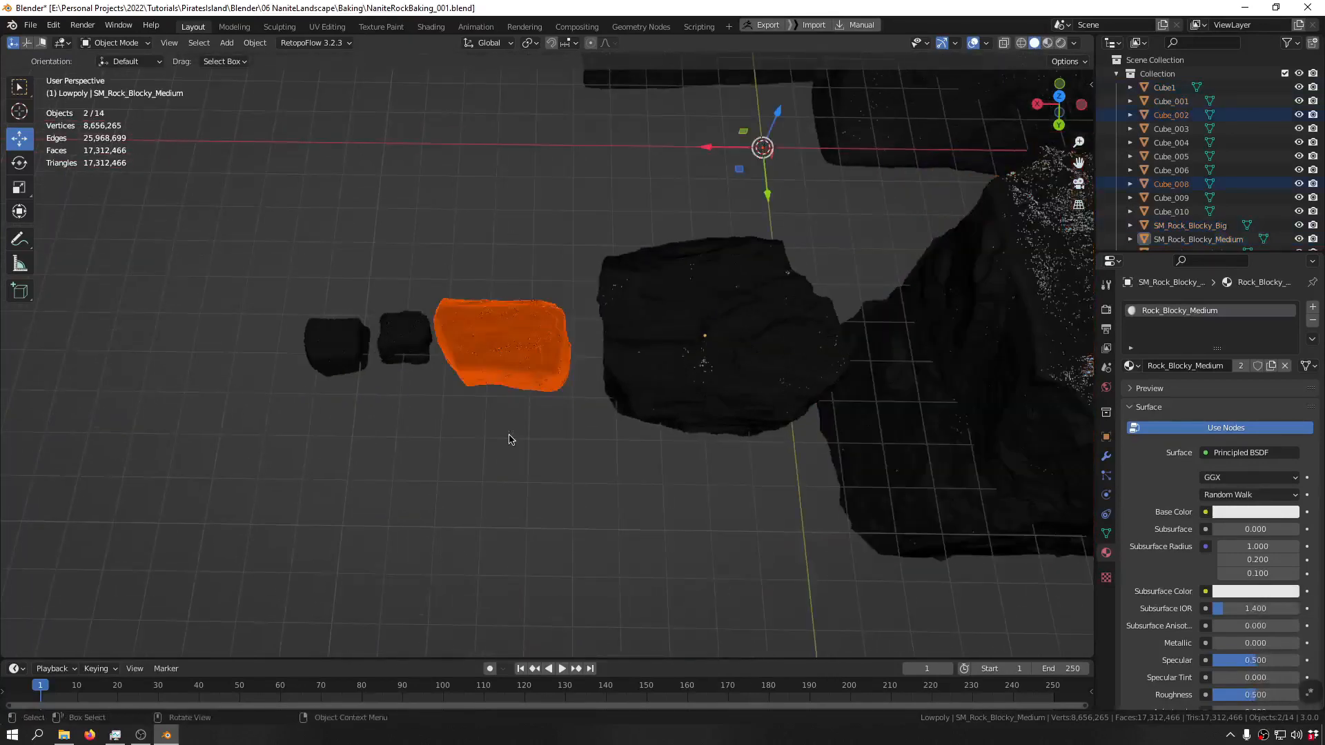
scroll(509, 438, up, 2)
key(shift+q)
click(592, 299)
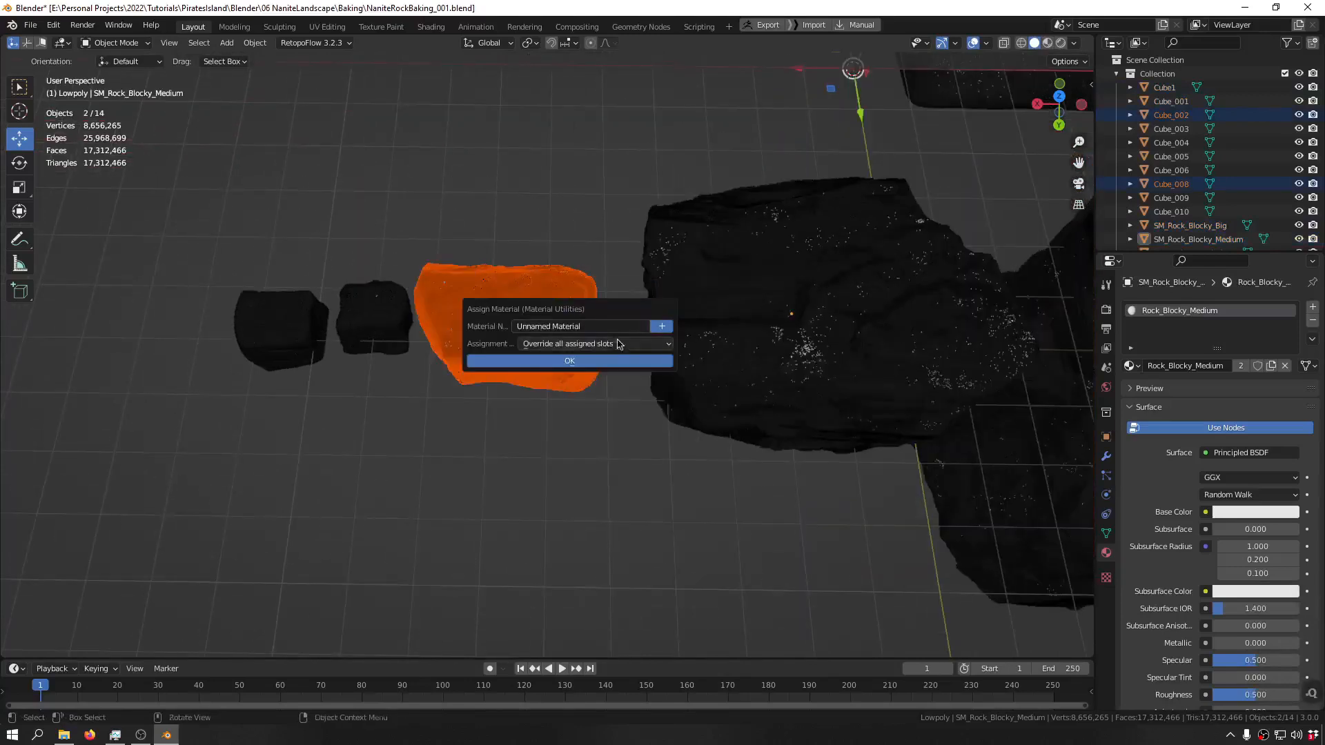
click(593, 327)
text(Rock_Blocky_Medium)
key(shift+Left)
key(shift+Left)
key(shift+Left)
key(shift+Left)
key(shift+Left)
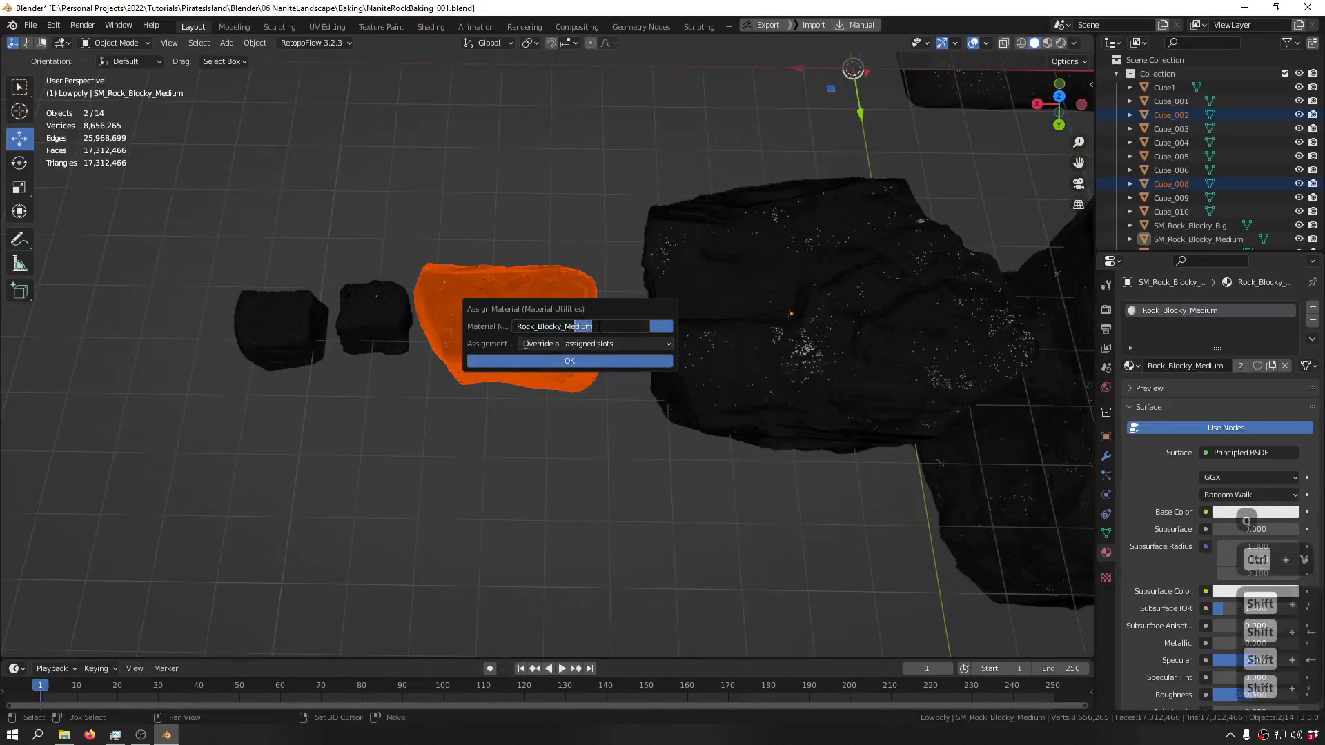
key(shift+Left)
key(shift+Left)
text(Smal)
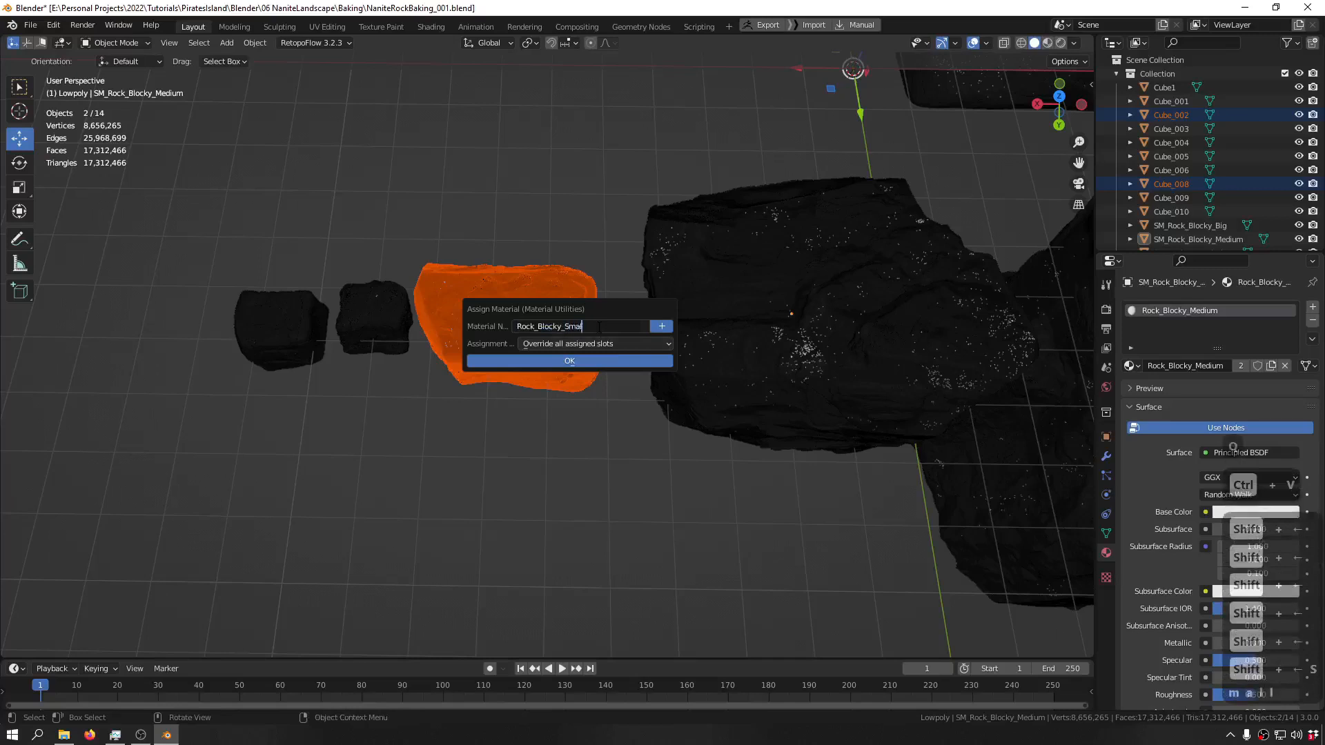
text(l)
key(ctrl+a)
key(ctrl+c)
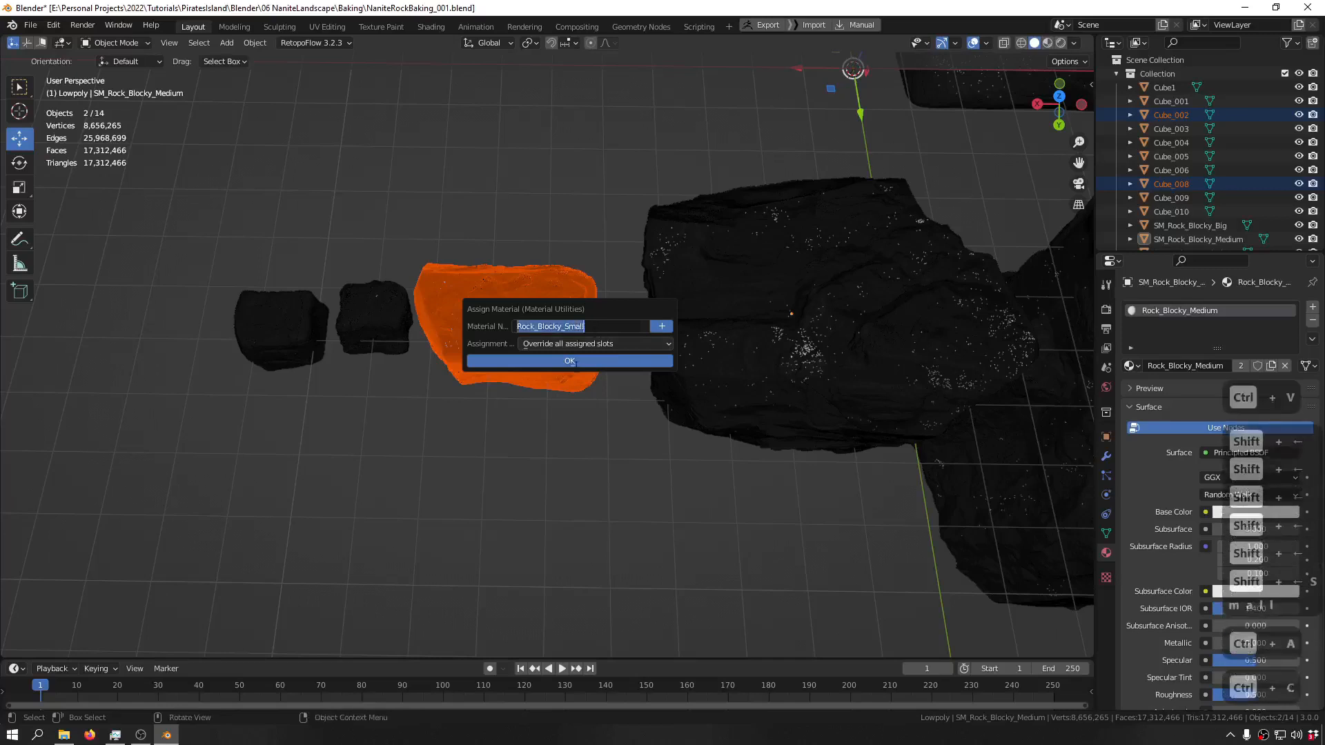
click(576, 363)
click(580, 366)
- Compare Cube_002 and Cube_008 in isolation and keep the lower-poly Cube_008 isolated
click(570, 335)
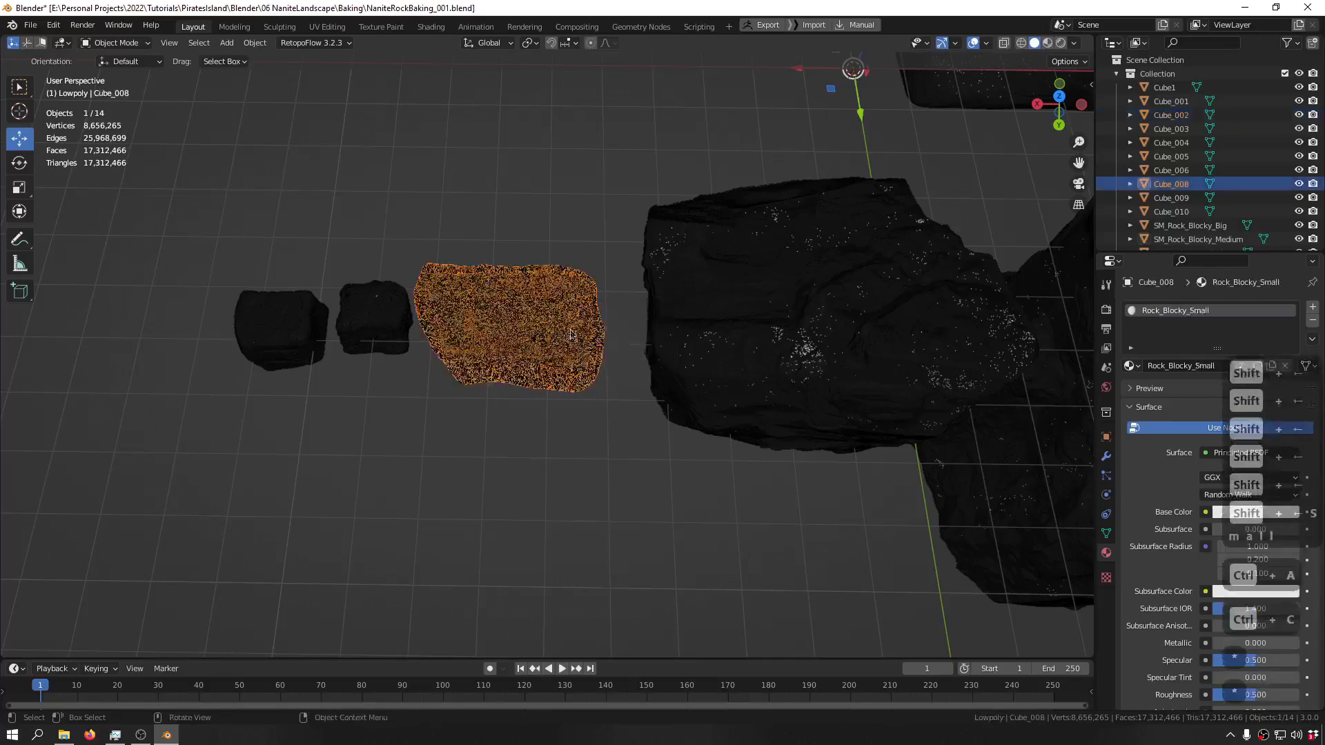
click(501, 313)
key(ctrl+f)
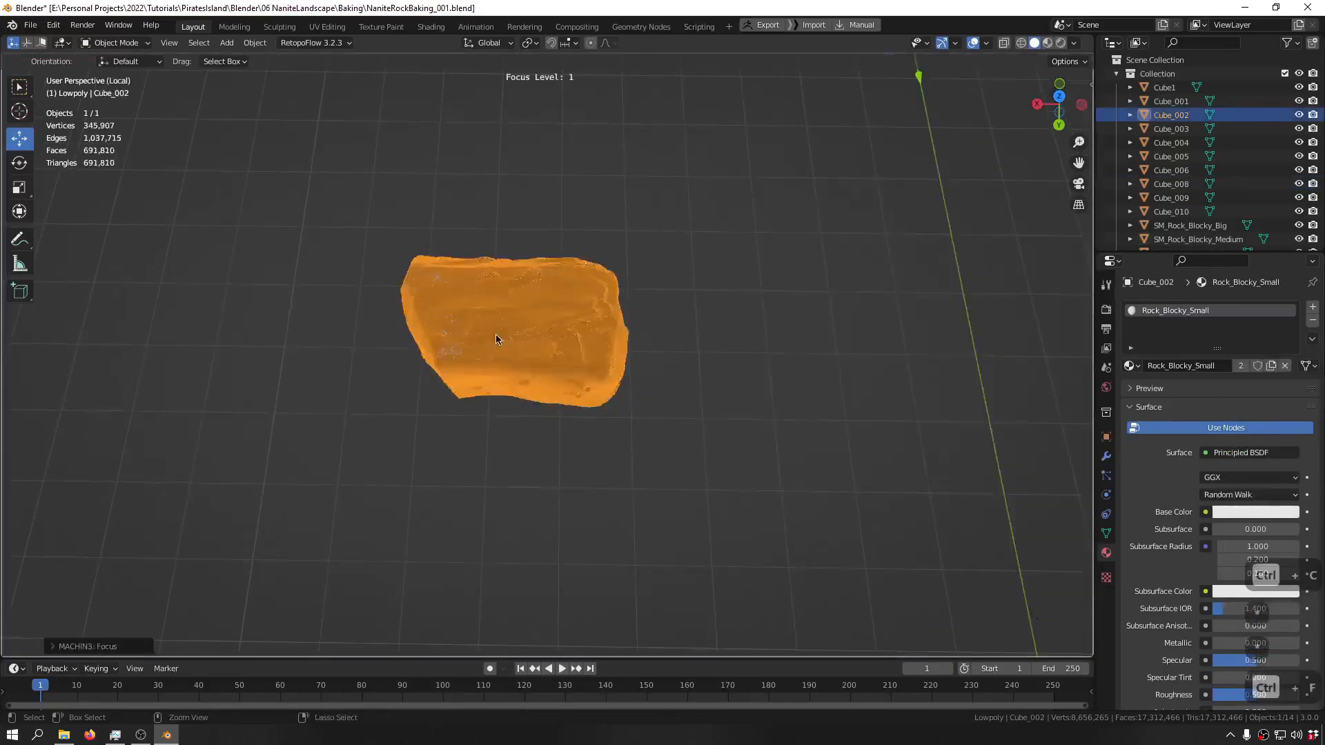
key(ctrl+f)
click(494, 338)
key(ctrl+f)
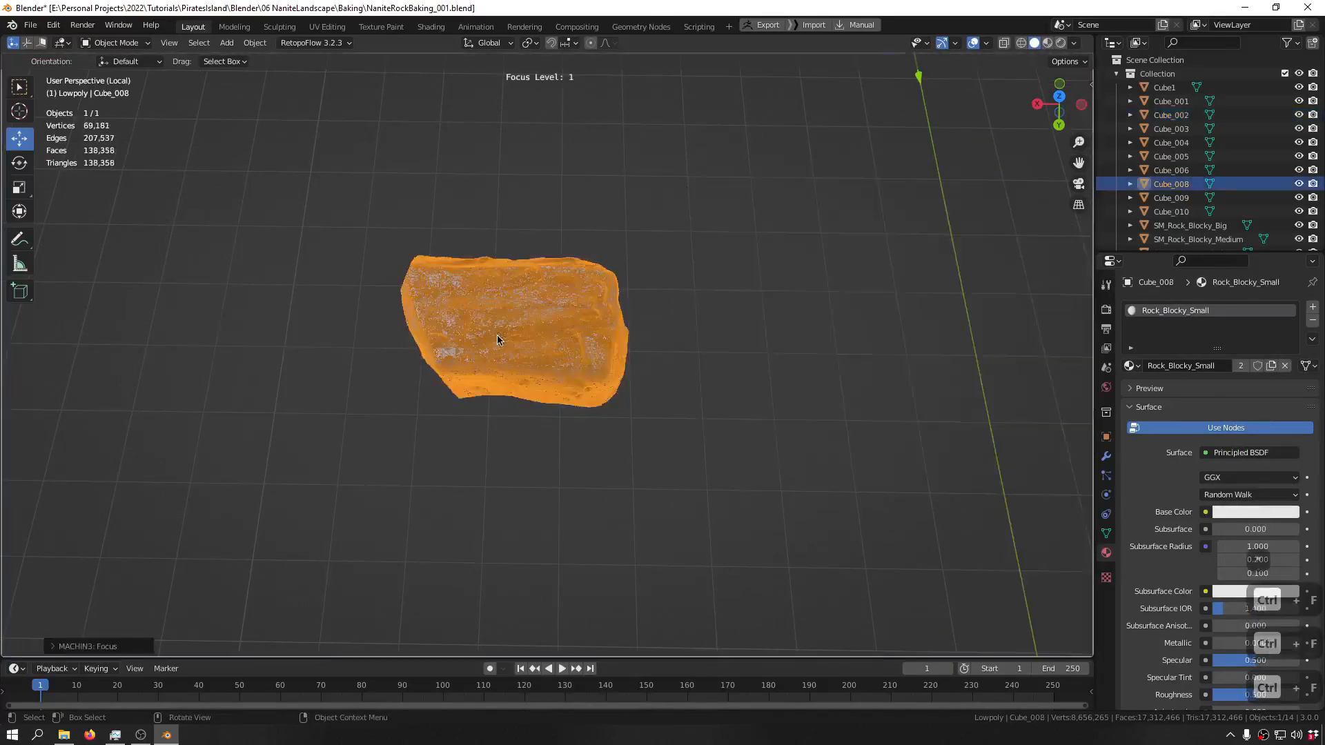
- Rename the isolated Cube_008 mesh SM_Rock_Blocky_Small and leave isolation
scroll(503, 333, up, 6)
scroll(580, 281, down, 4)
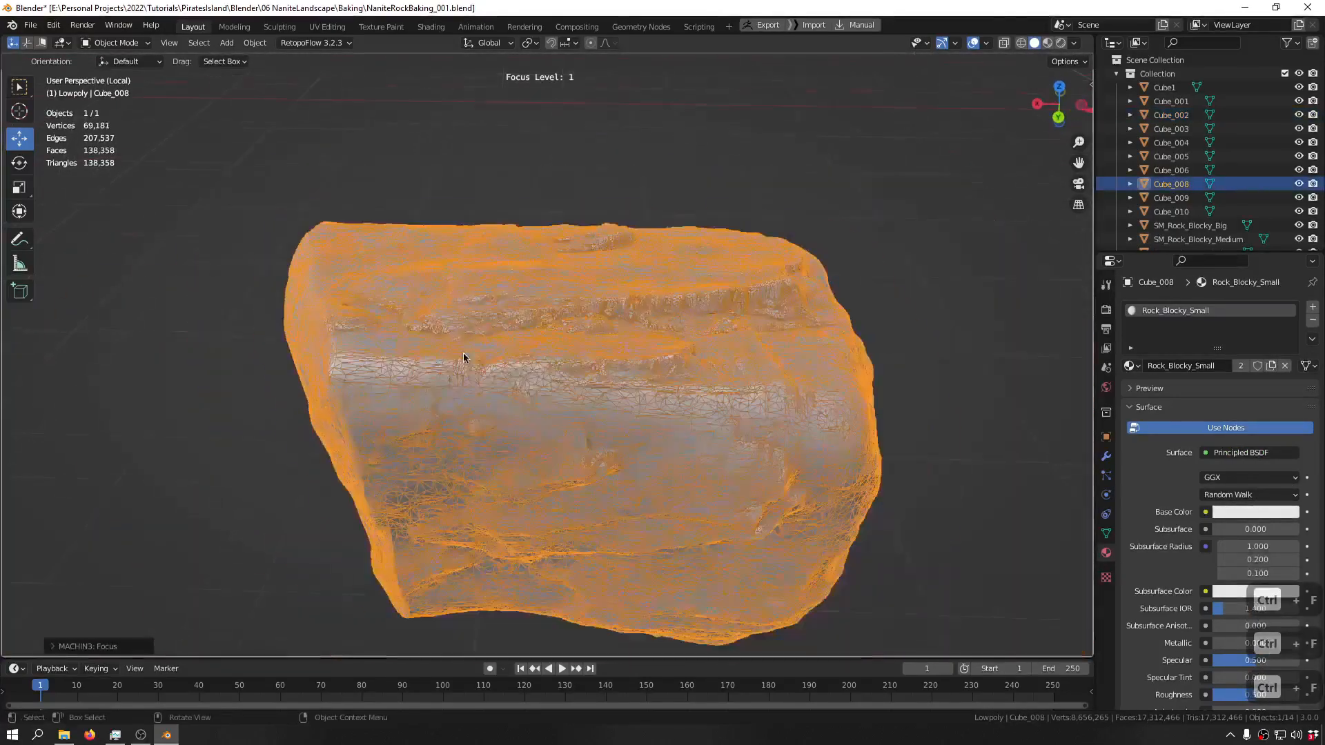
key(F2)
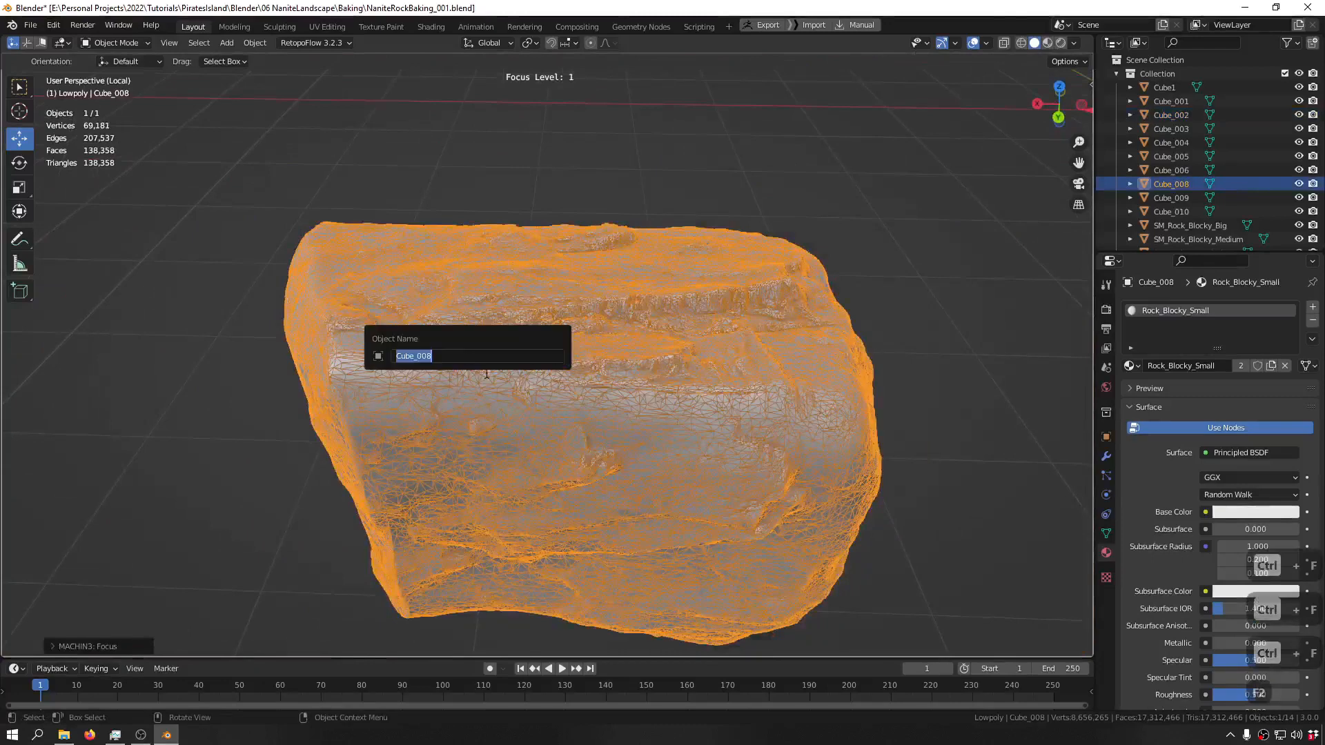
text(SM_)
key(ctrl+v)
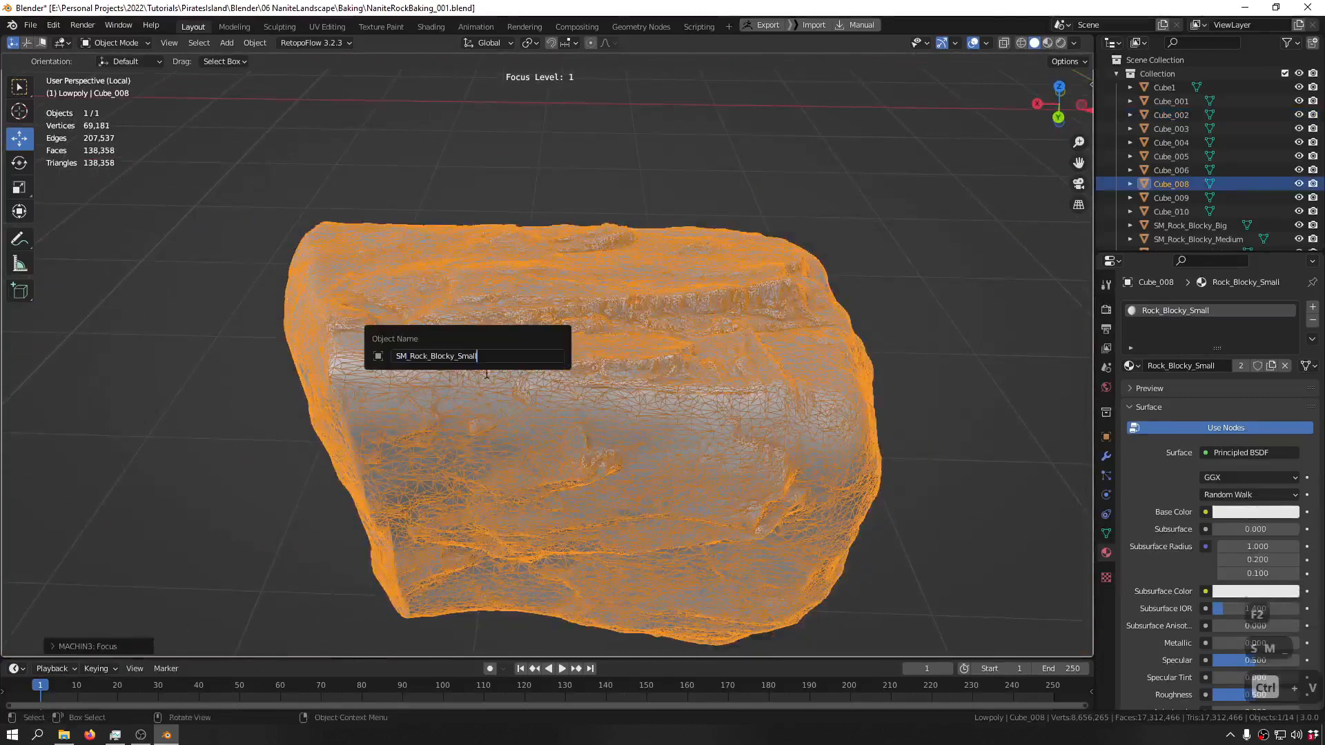
key(Return)
key(ctrl+f)
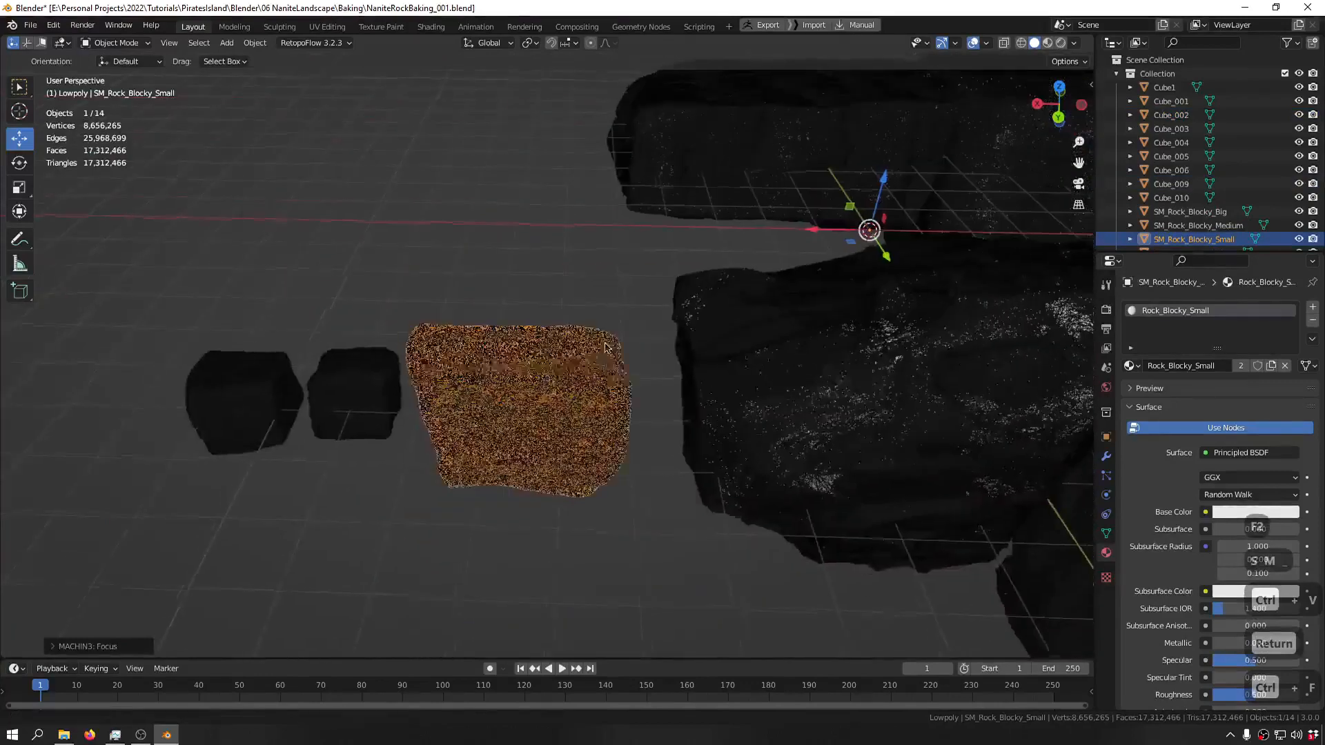
- Select the overlapping Cube_003 and Cube_009 rocks and move their origins to the centre of their geometry
click(564, 342)
scroll(564, 341, up, 5)
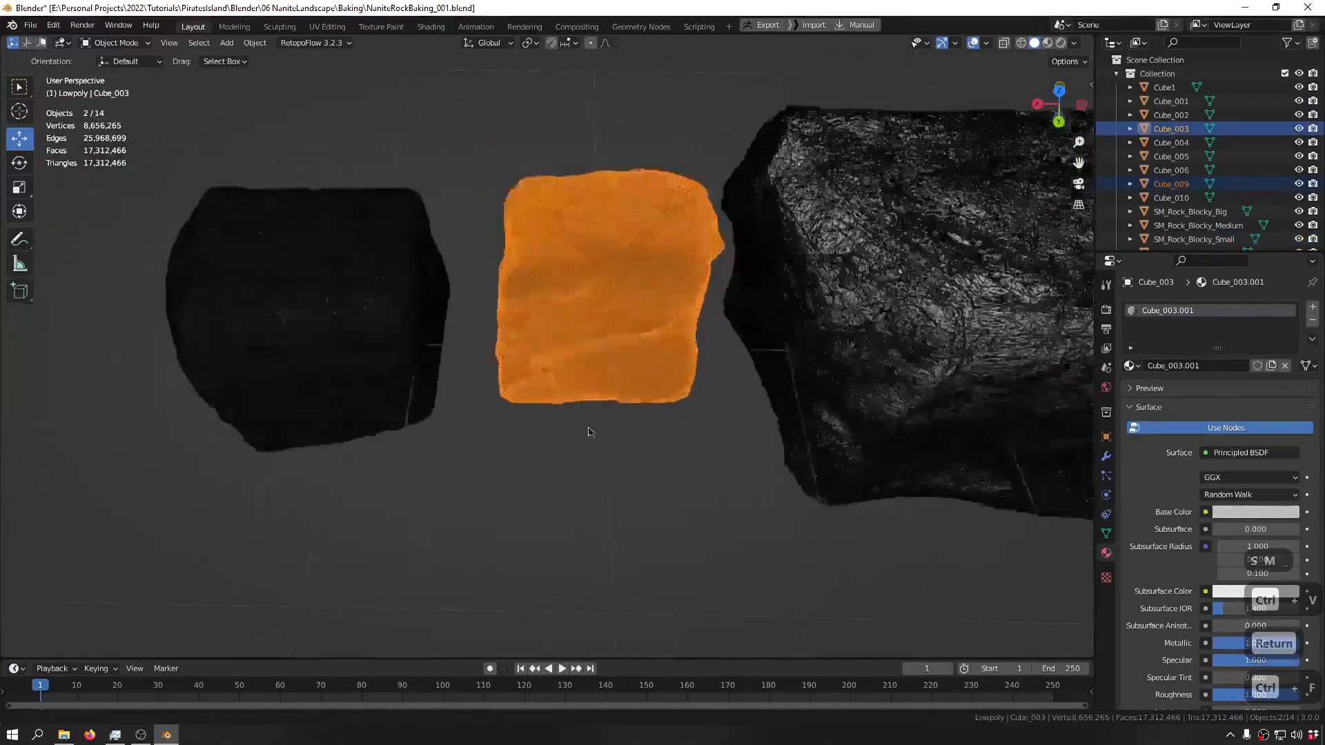
middle_drag(588, 431, 488, 299)
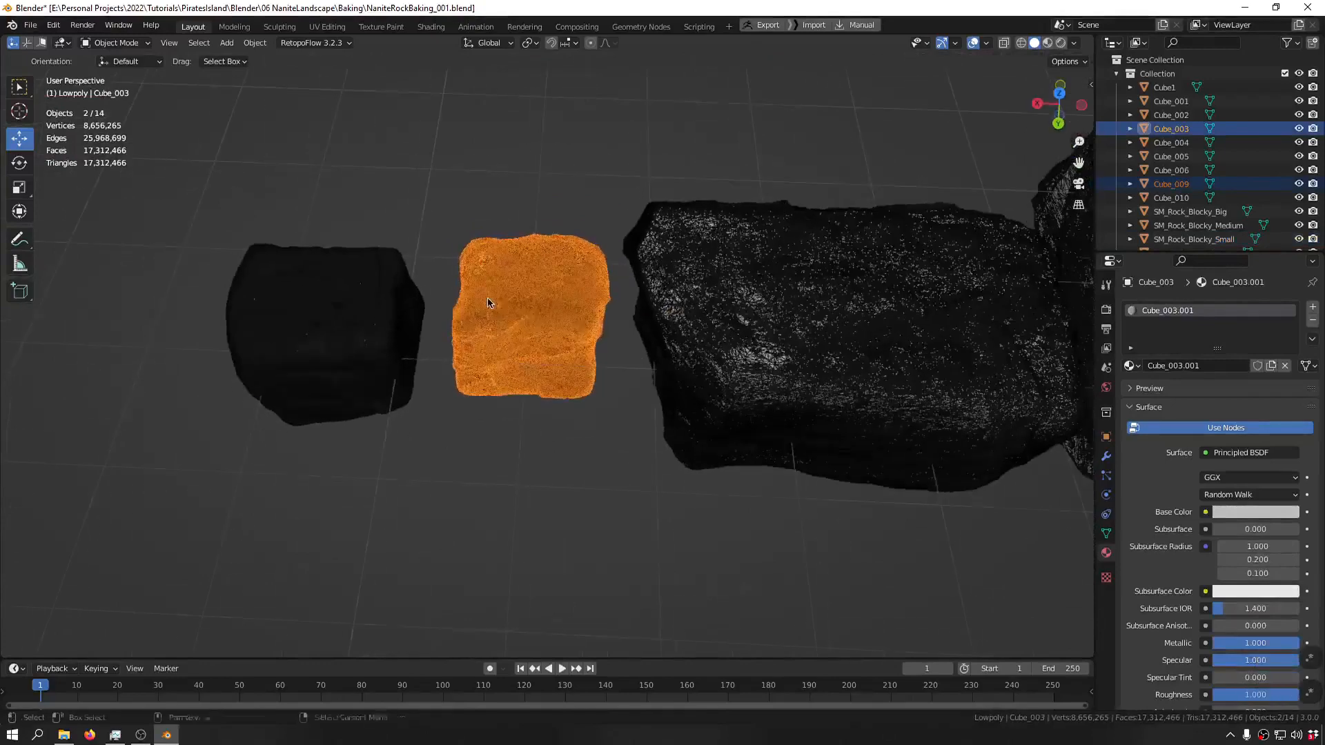
key(alt+s)
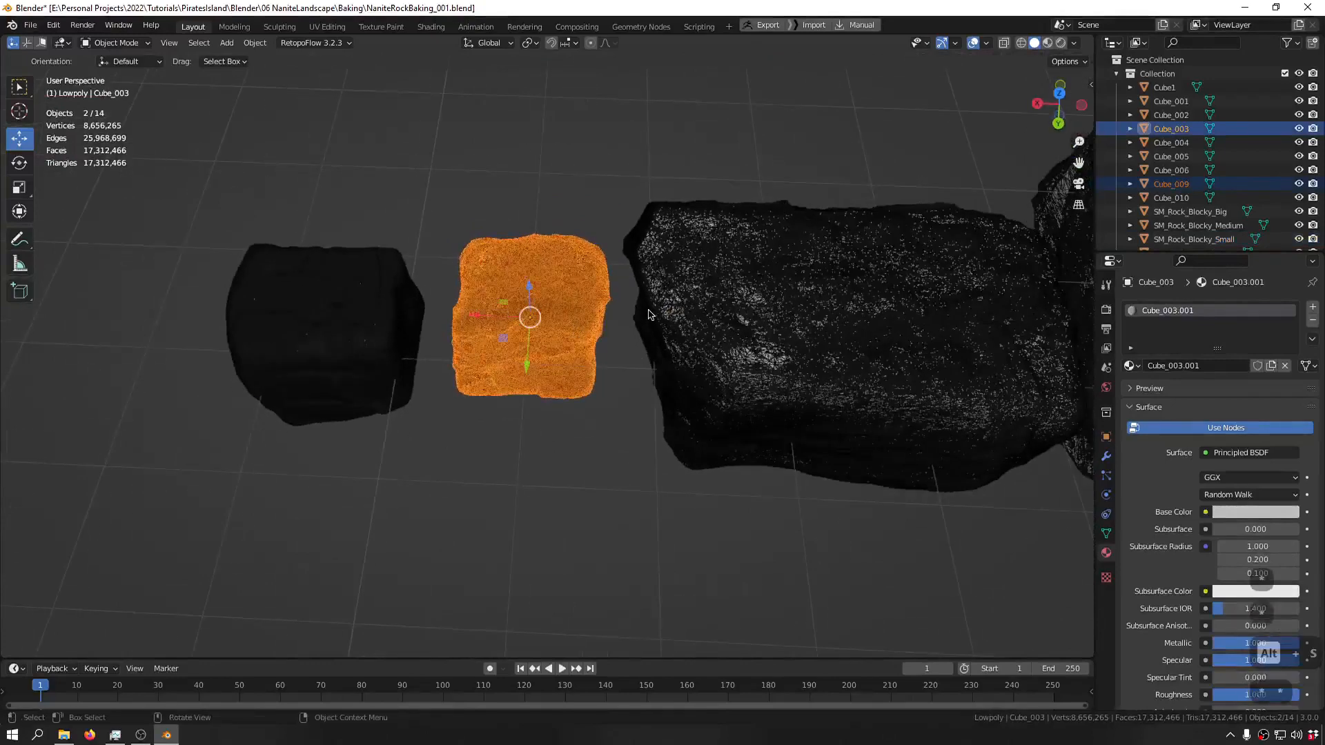
- Select Cube_002 together with SM_Rock_Blocky_Small and move their origins to the centre of their geometry
drag(871, 159, 815, 493)
key(alt+s)
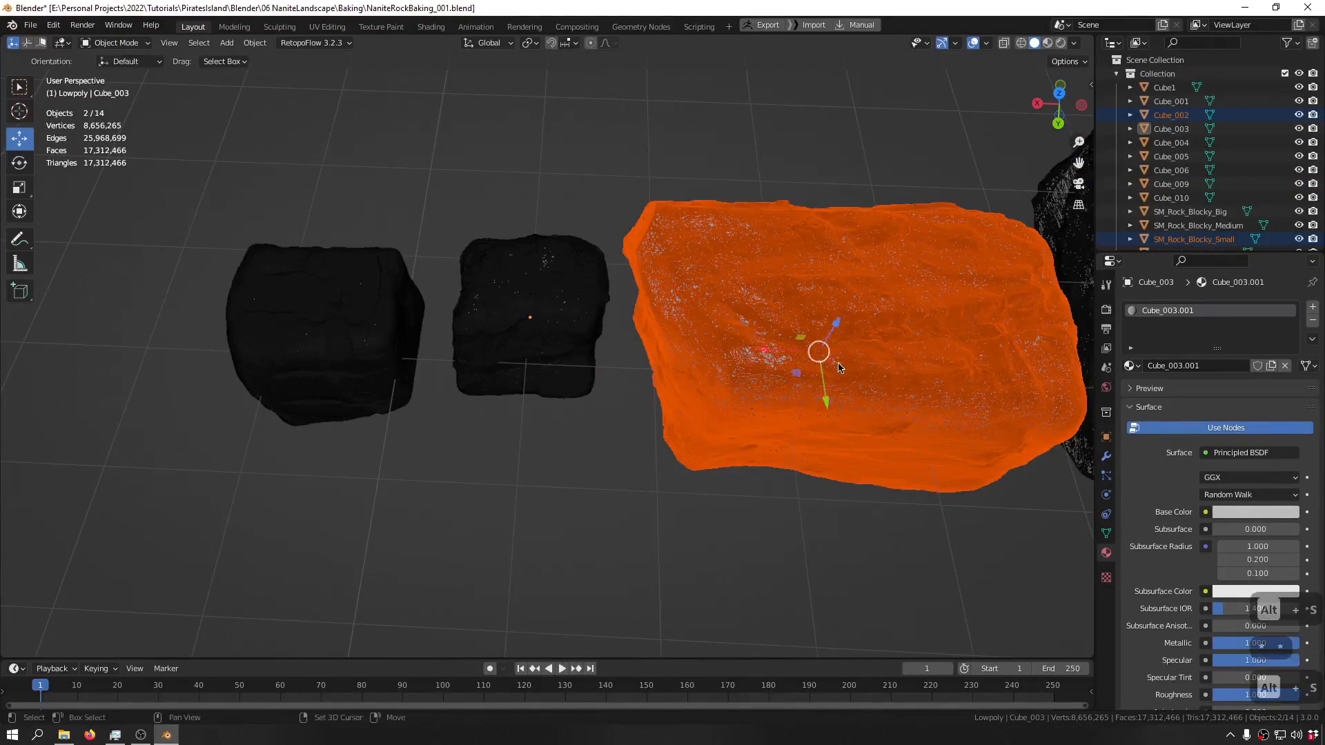
shift+middle_drag(838, 367, 455, 300)
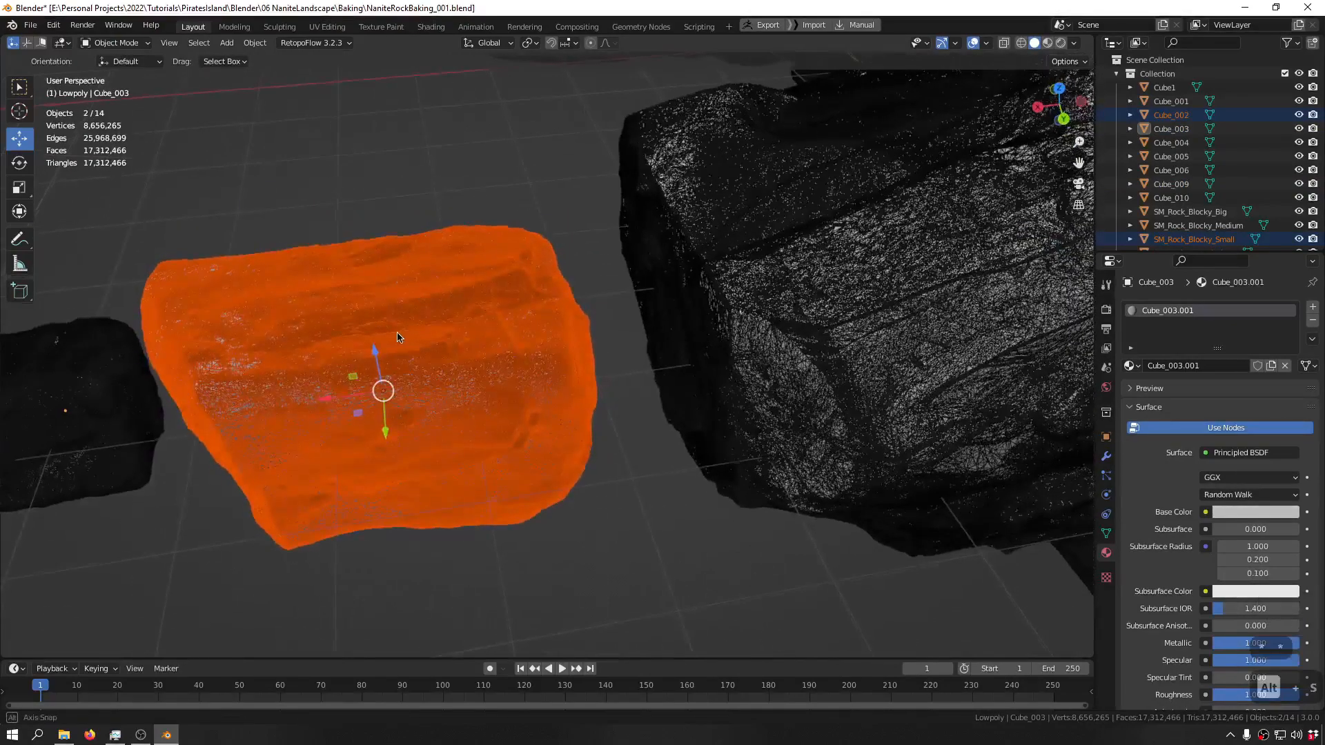
shift+middle_drag(398, 337, 881, 338)
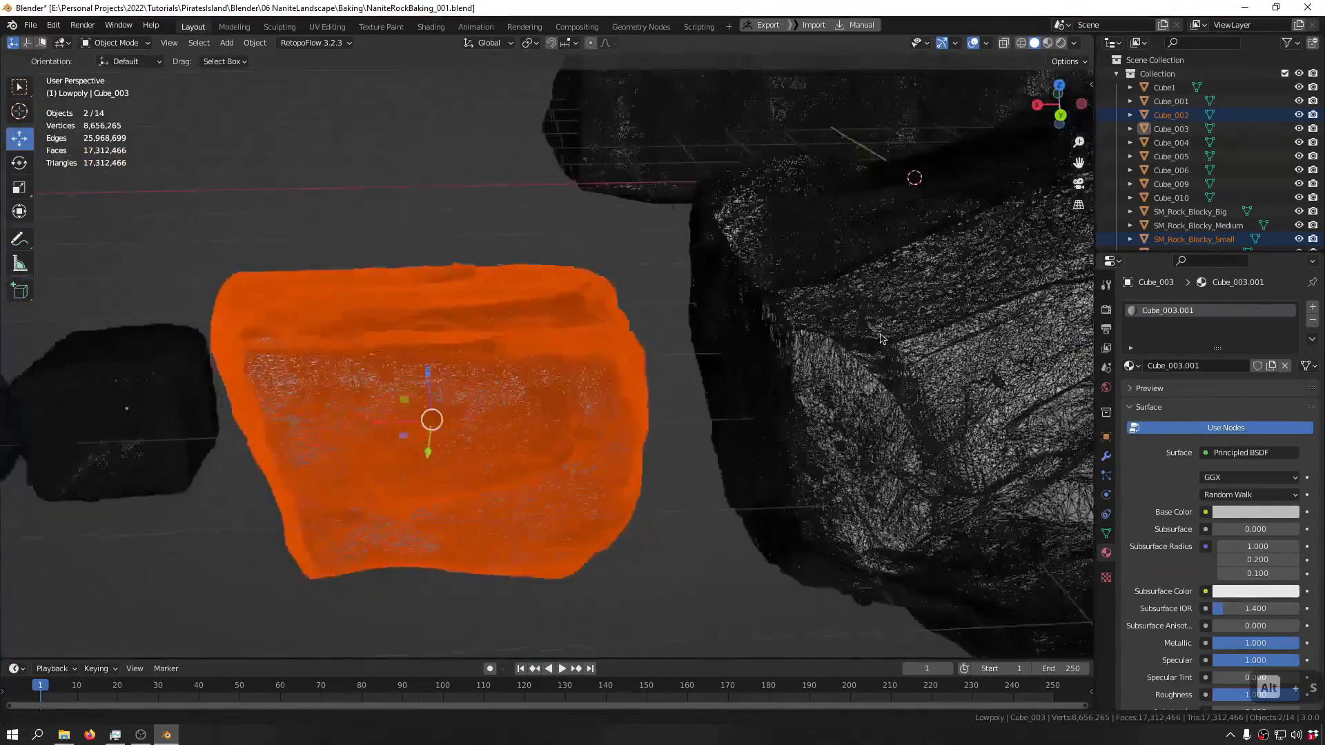
- Reselect the Cube_003 and Cube_009 pair, assign a new material named Rock_Blocky_Tiny_01 overriding all assigned slots, and copy the material name
drag(555, 257, 509, 585)
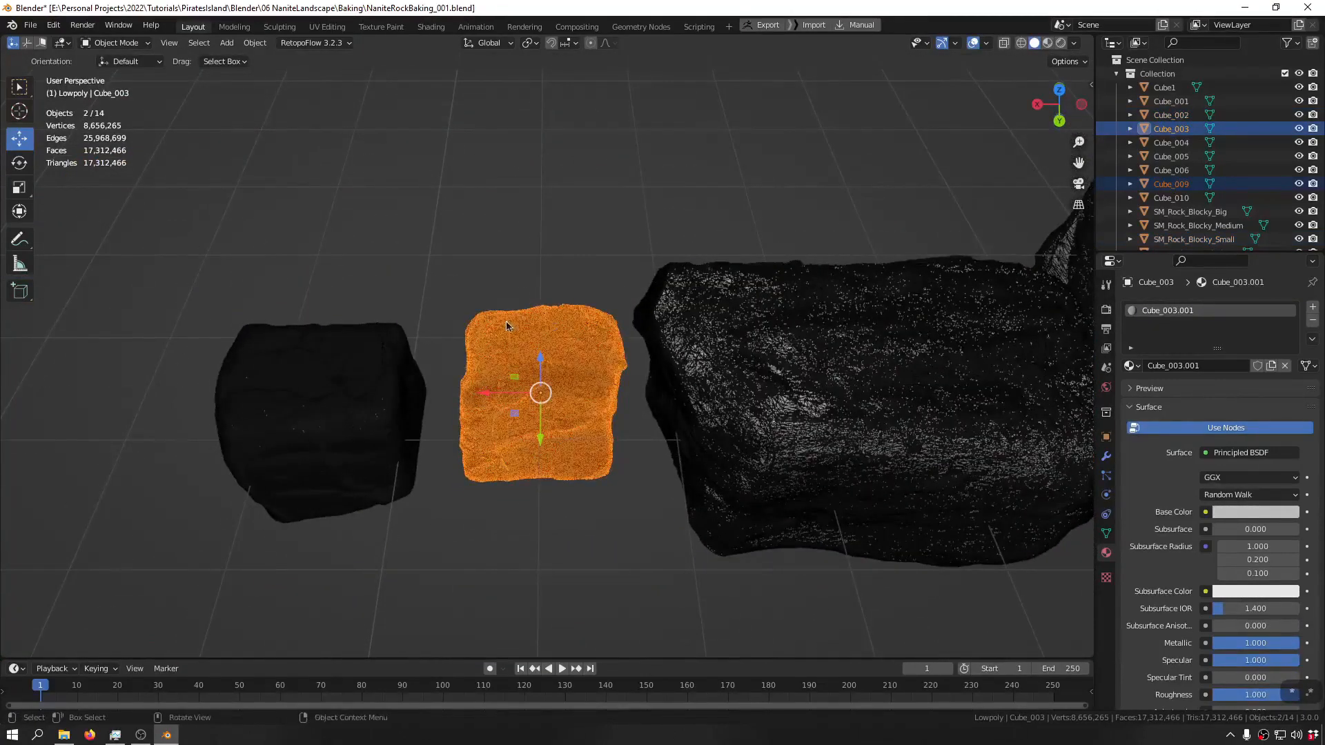
middle_drag(506, 326, 504, 378)
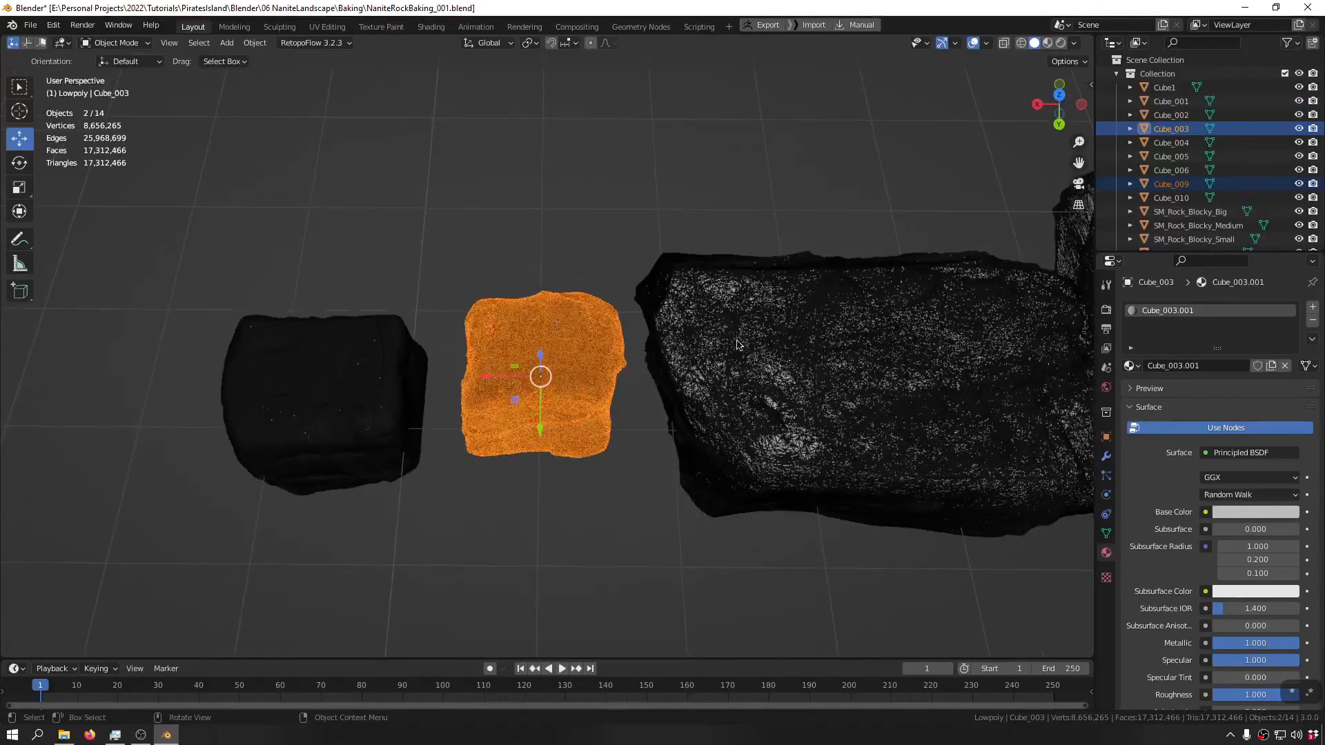
key(shift+q)
mouse_move(574, 319)
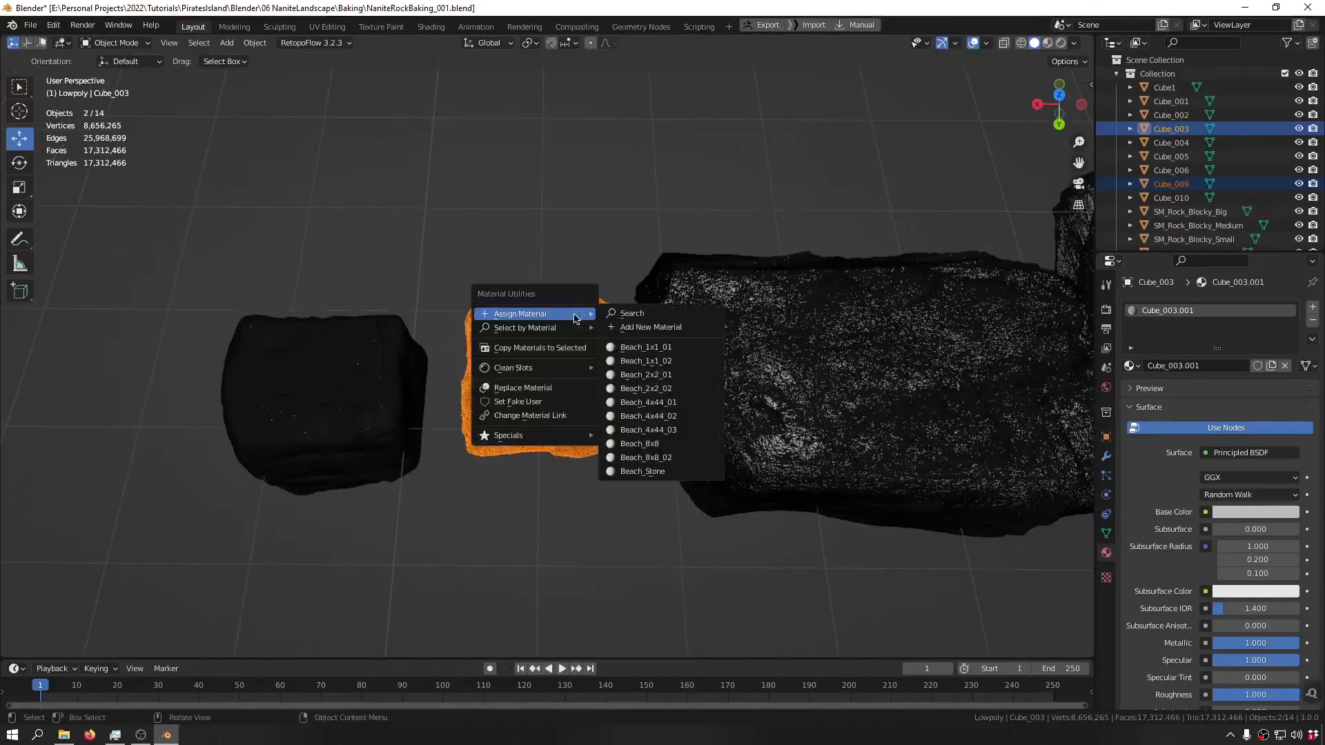
click(661, 328)
click(661, 352)
text(Rock_Blocky_Small)
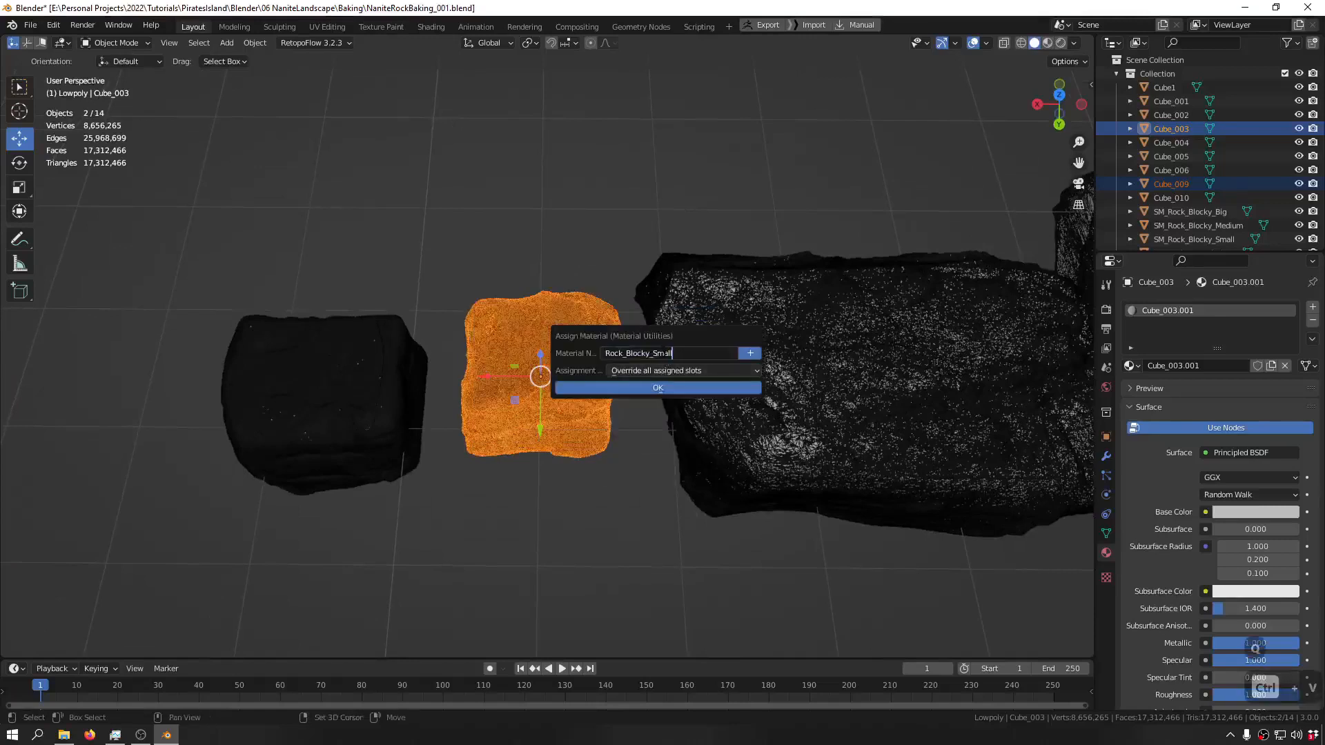
key(shift+Left)
key(shift+Left)
key(shift+Left)
key(shift+Left)
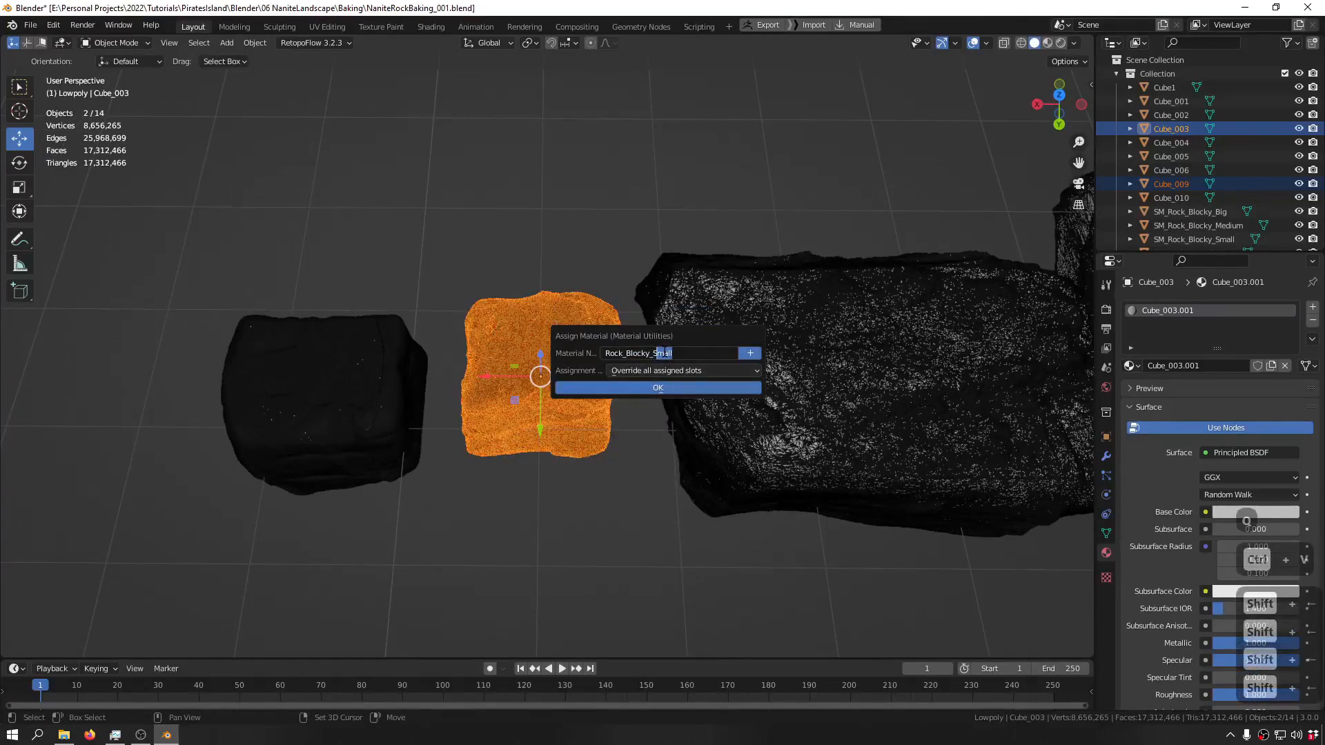
key(shift+Left)
text(Tiny)
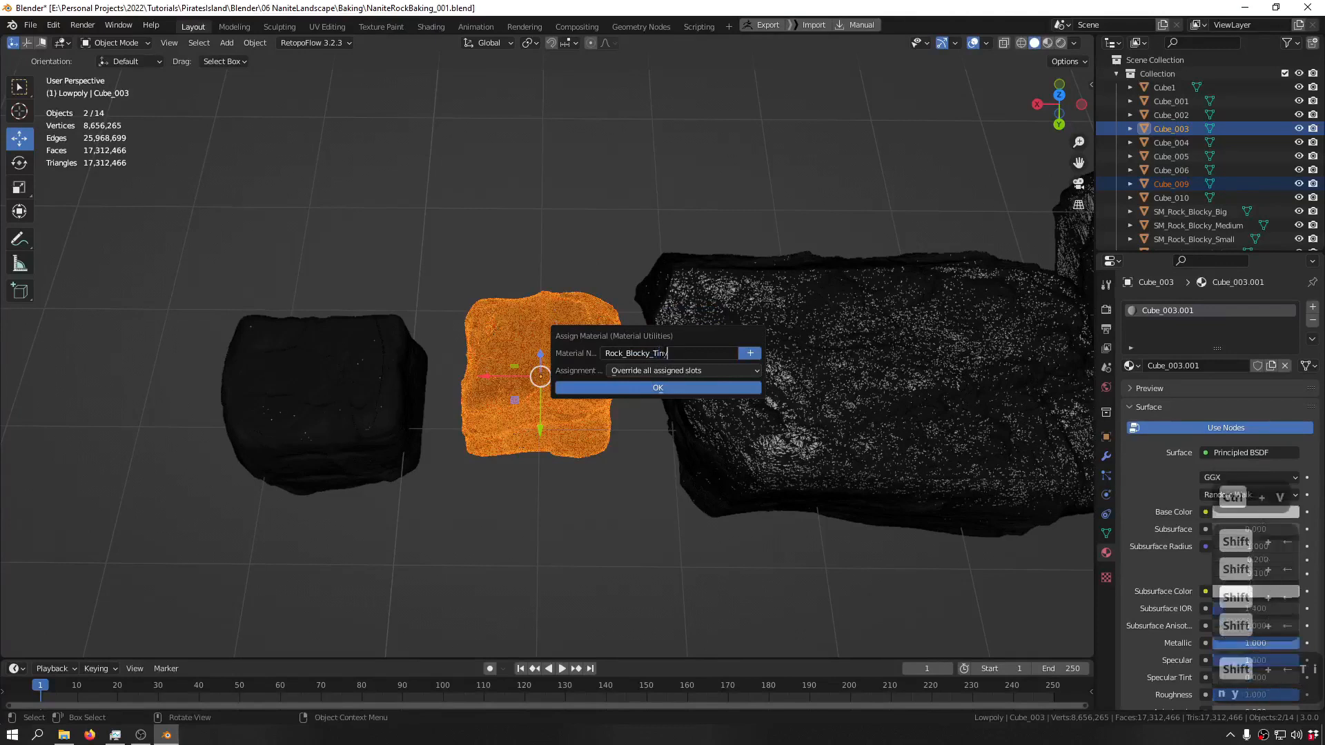
text(_01)
key(ctrl+a)
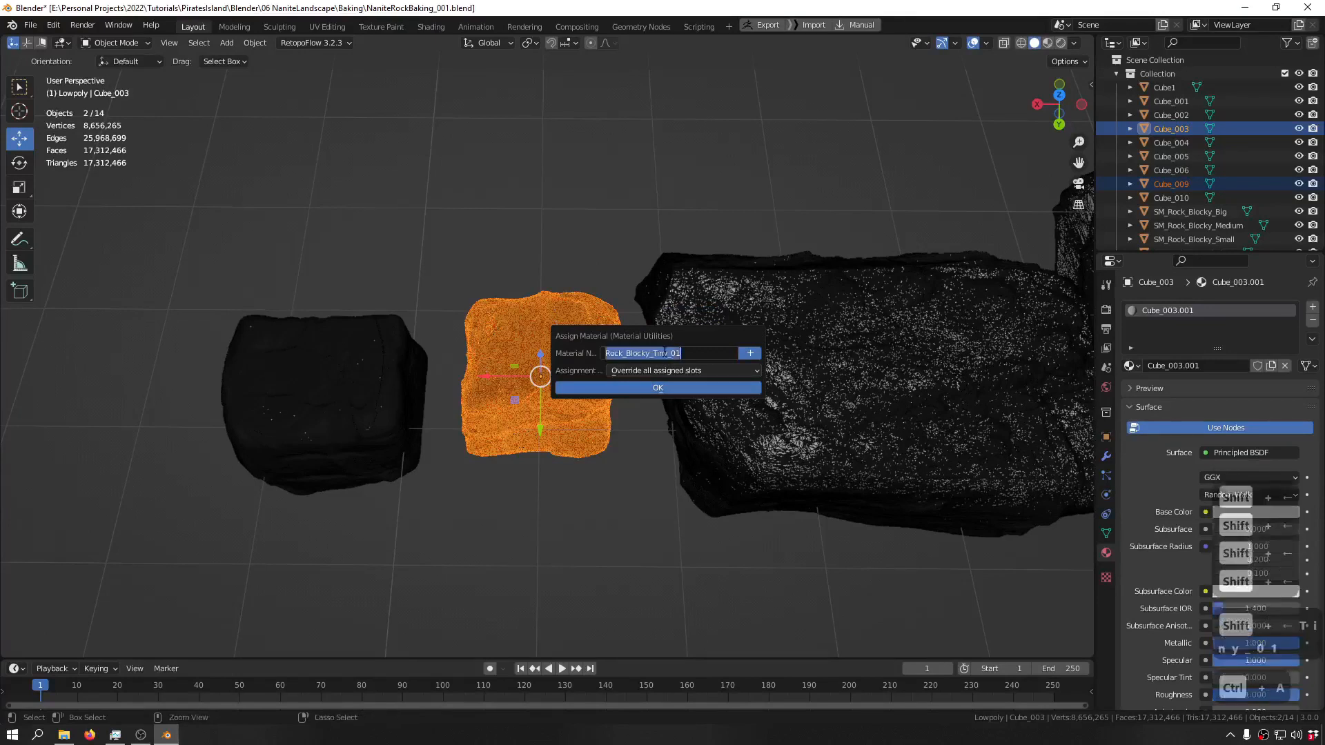
key(ctrl+c)
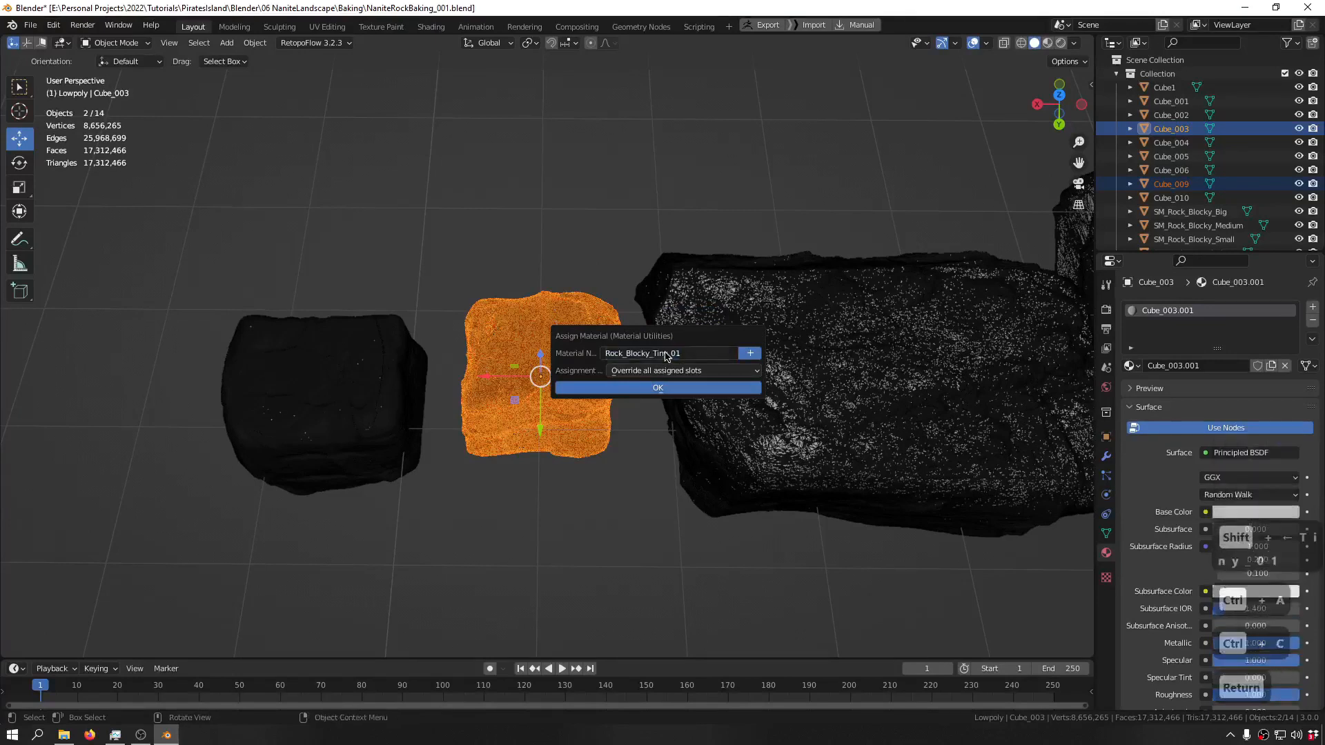
key(Return)
- Compare Cube_009 and Cube_003 in isolation and keep the lower-poly Cube_009 isolated
click(569, 385)
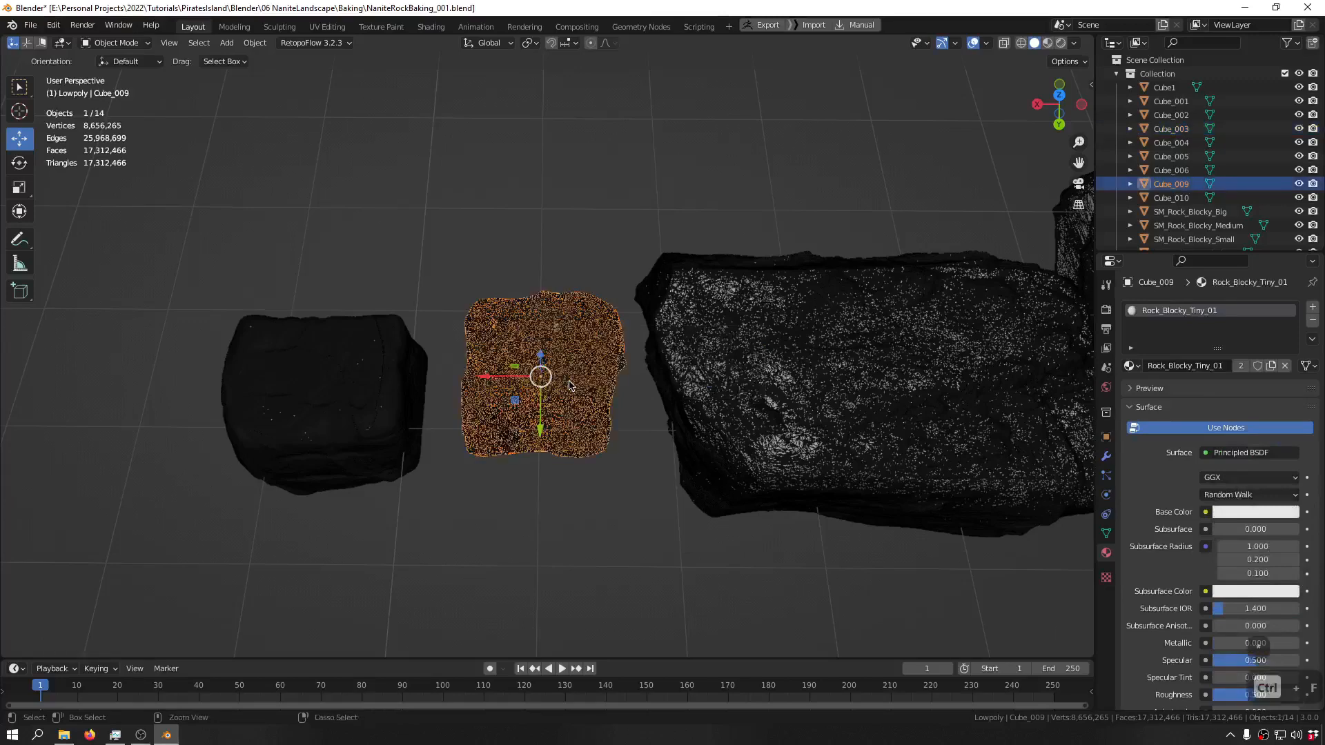
key(f)
key(ctrl+f)
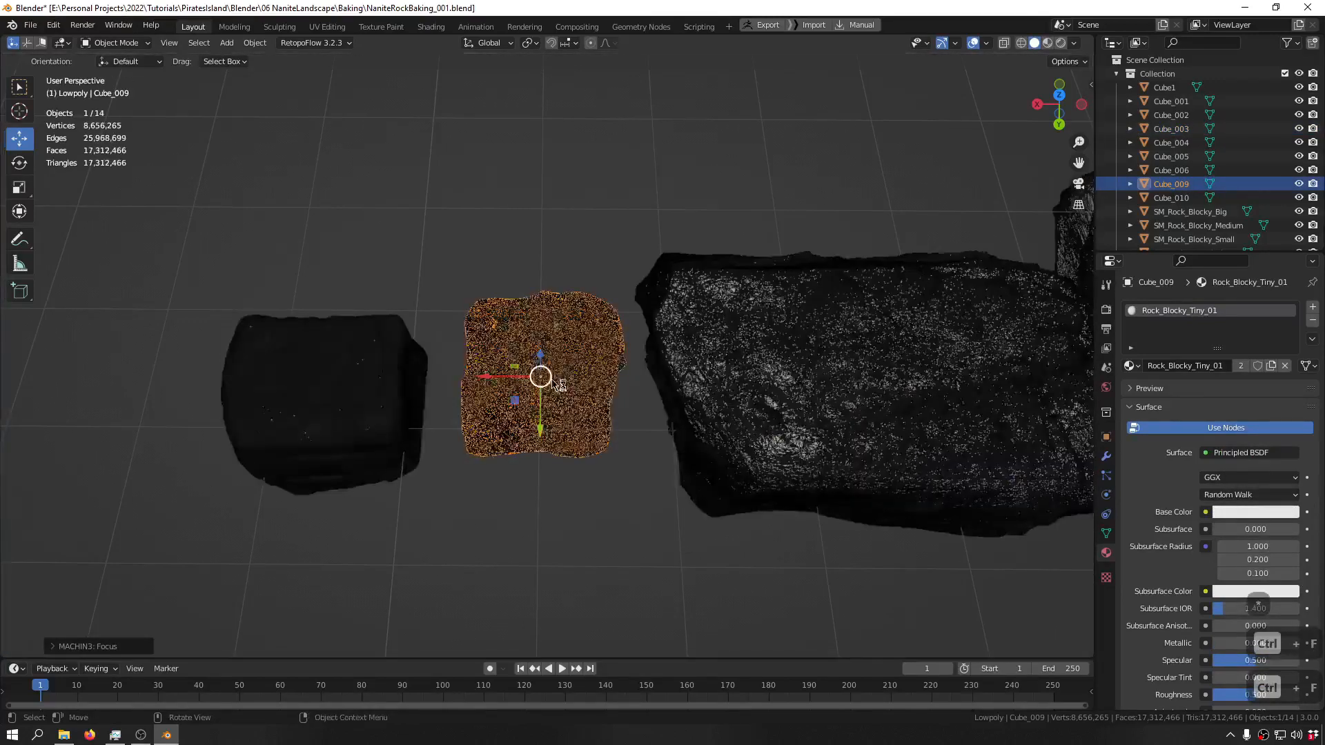
click(551, 379)
key(ctrl+f)
key(ctrl+f)
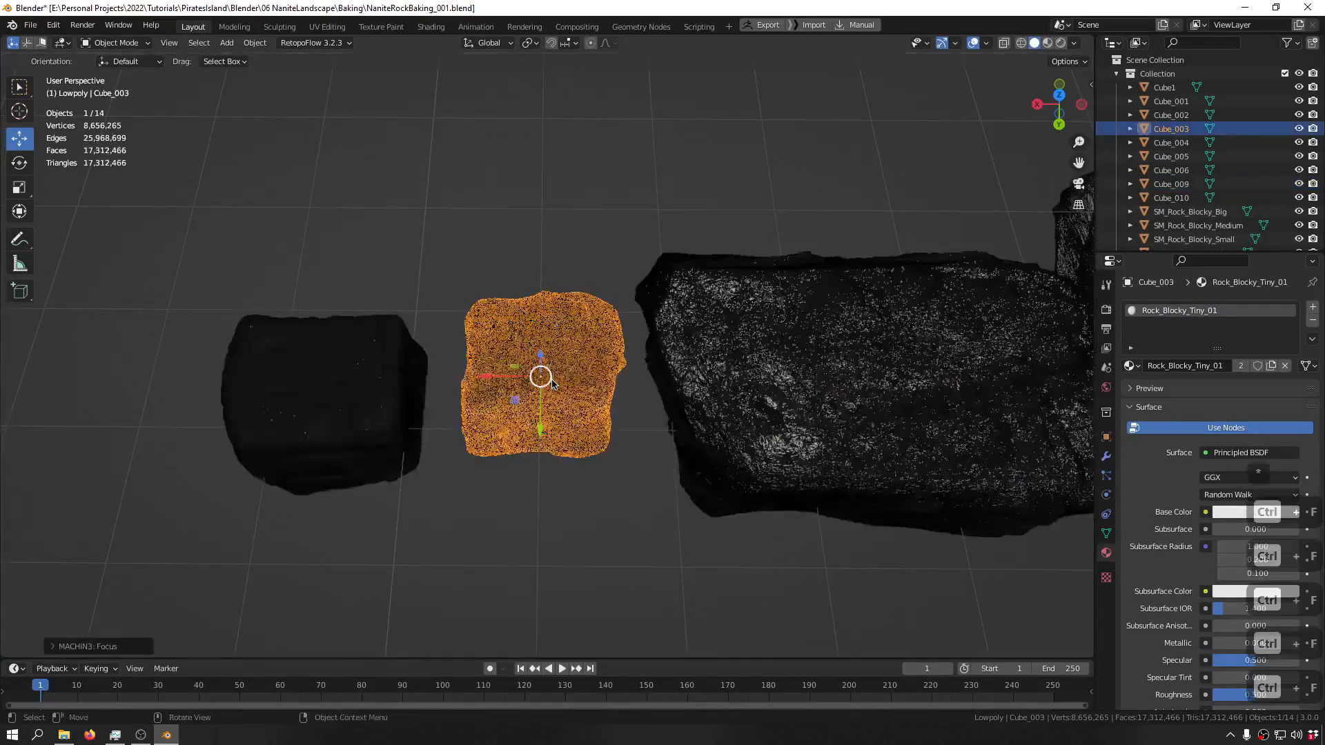
click(552, 381)
key(ctrl+f)
- Rename the isolated Cube_009 mesh SM_Rock_Blocky_Tiny_01 and leave isolation
key(F2)
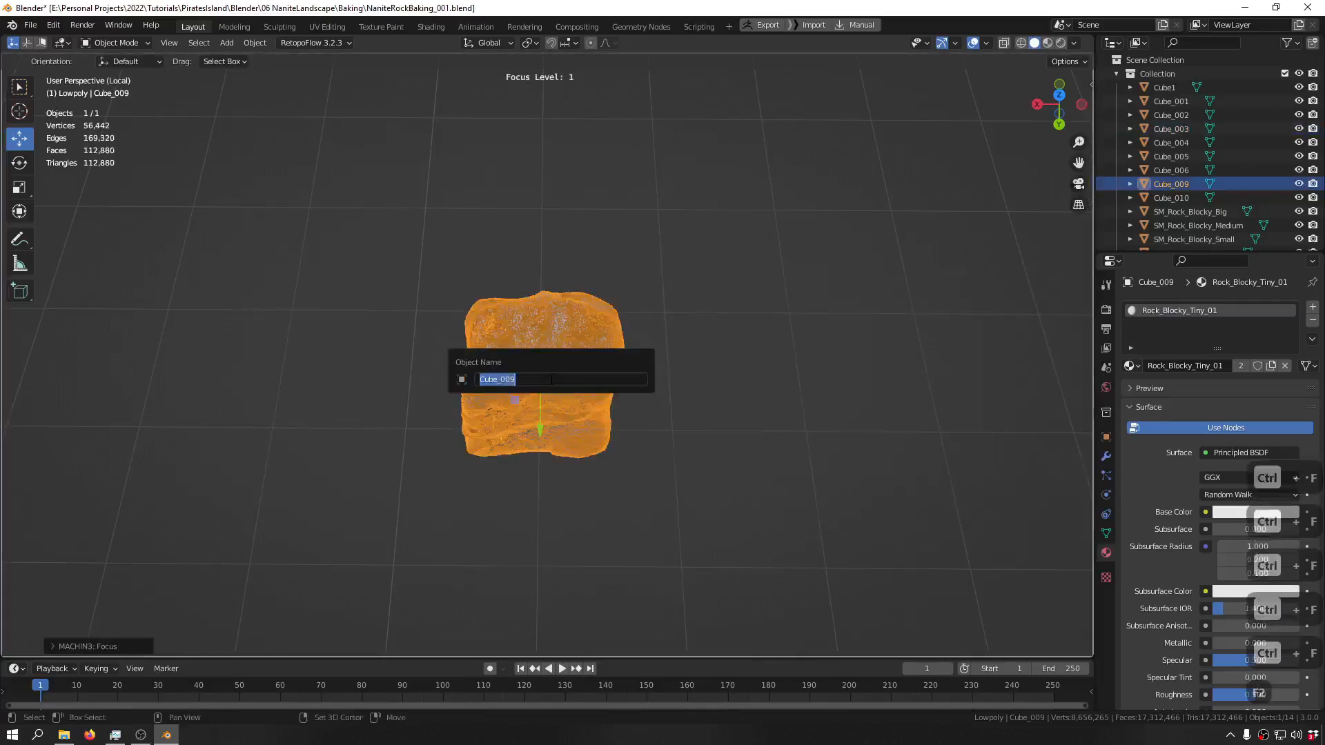
text(SM_)
key(ctrl+v)
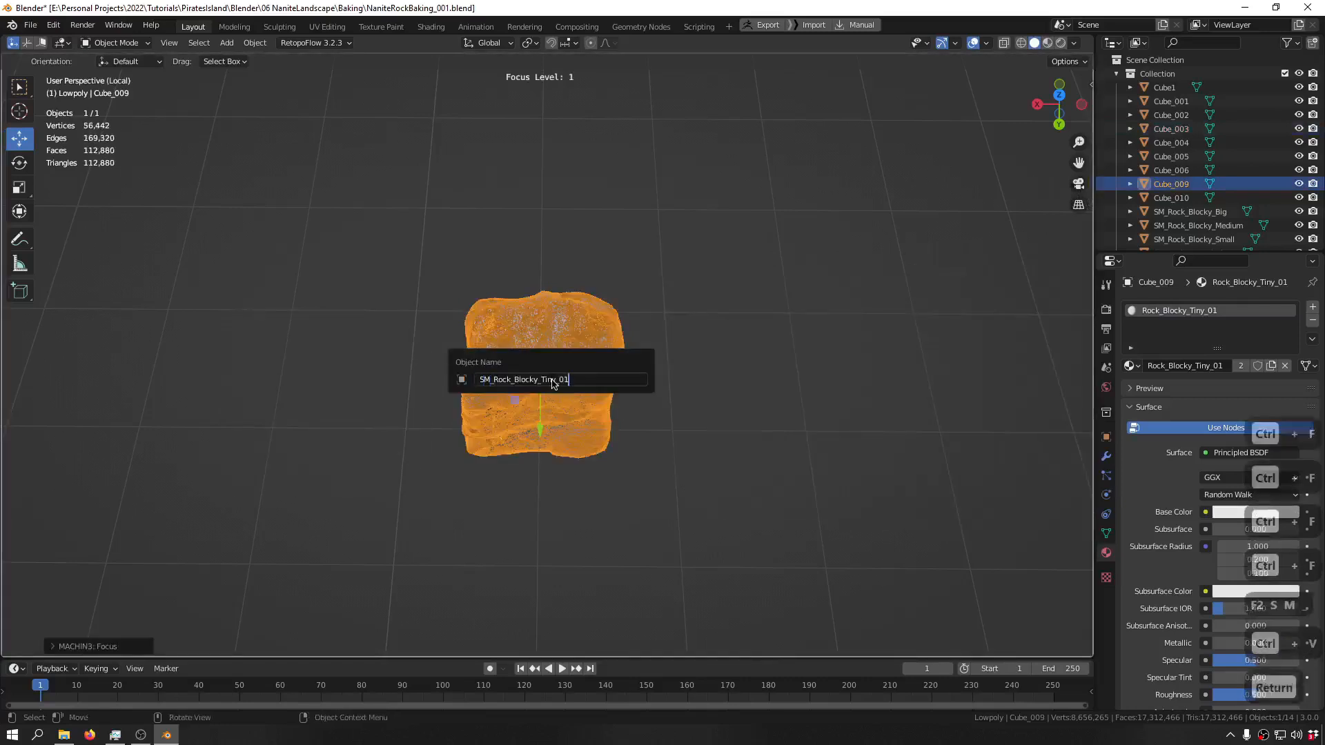
key(Return)
key(ctrl+f)
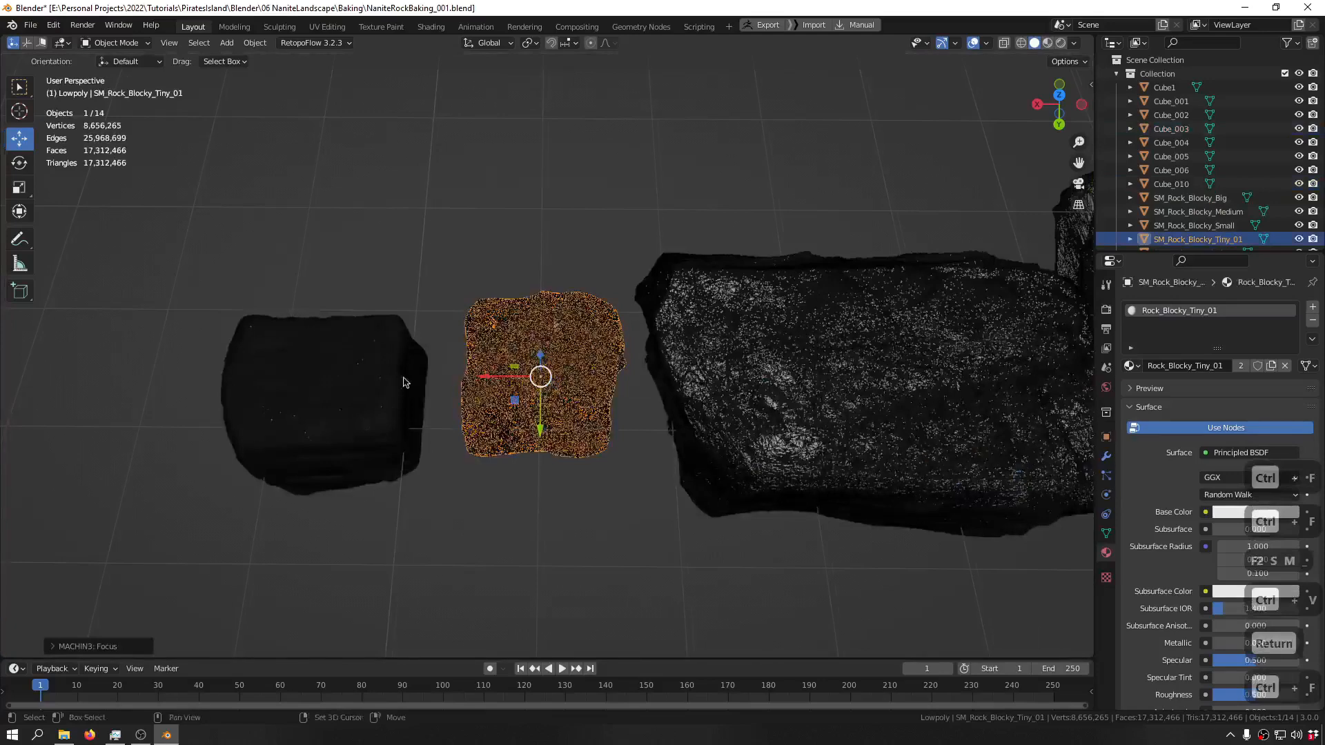
- Select the last small rock pair, Cube_004 and Cube_010, and move their origins to the centre of their geometry
drag(543, 238, 336, 583)
shift+middle_drag(569, 303, 411, 278)
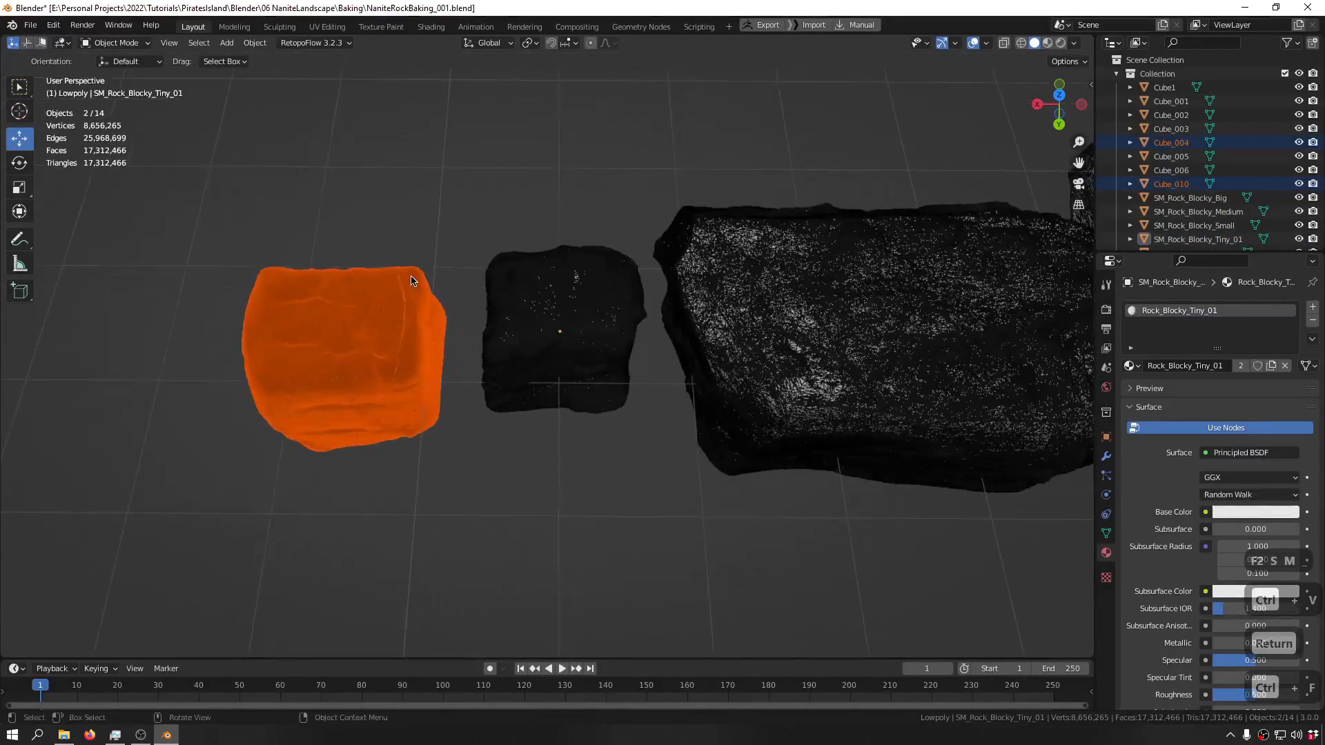
key(alt+s)
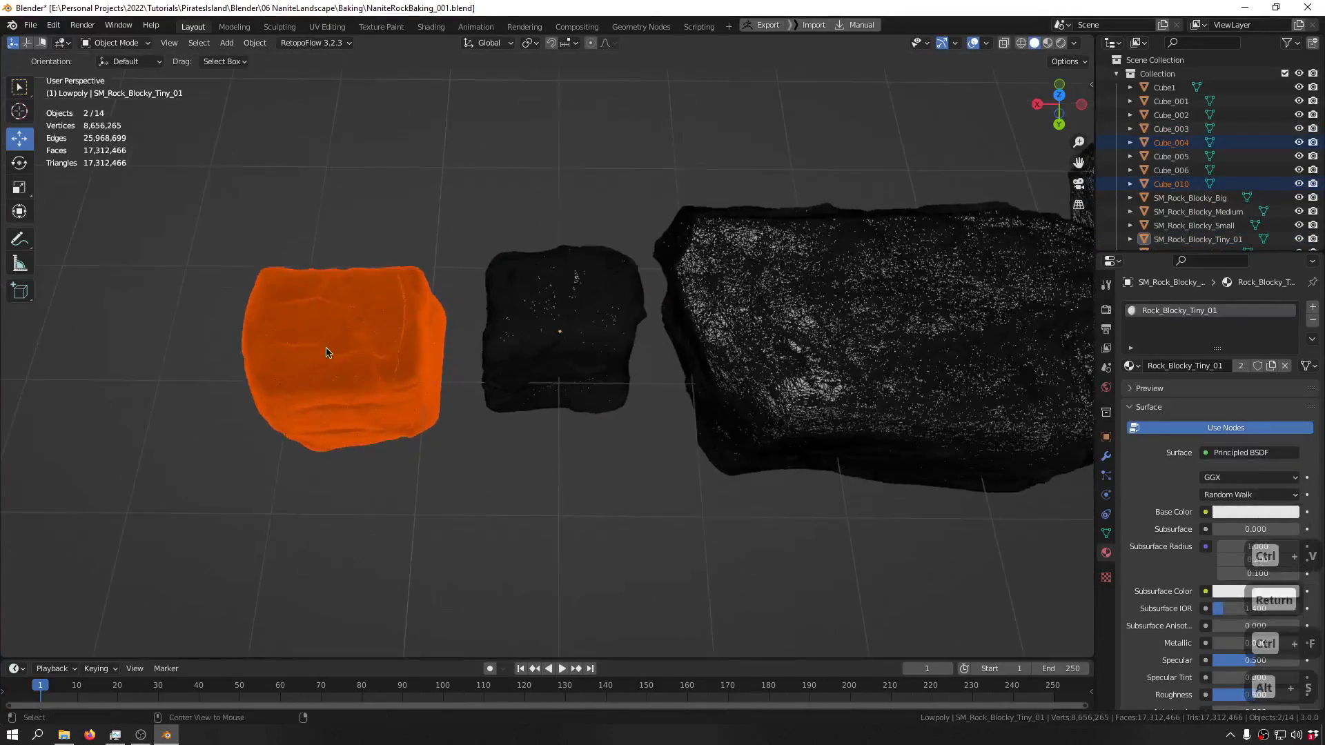
middle_drag(349, 355, 556, 303)
middle_drag(531, 498, 469, 422)
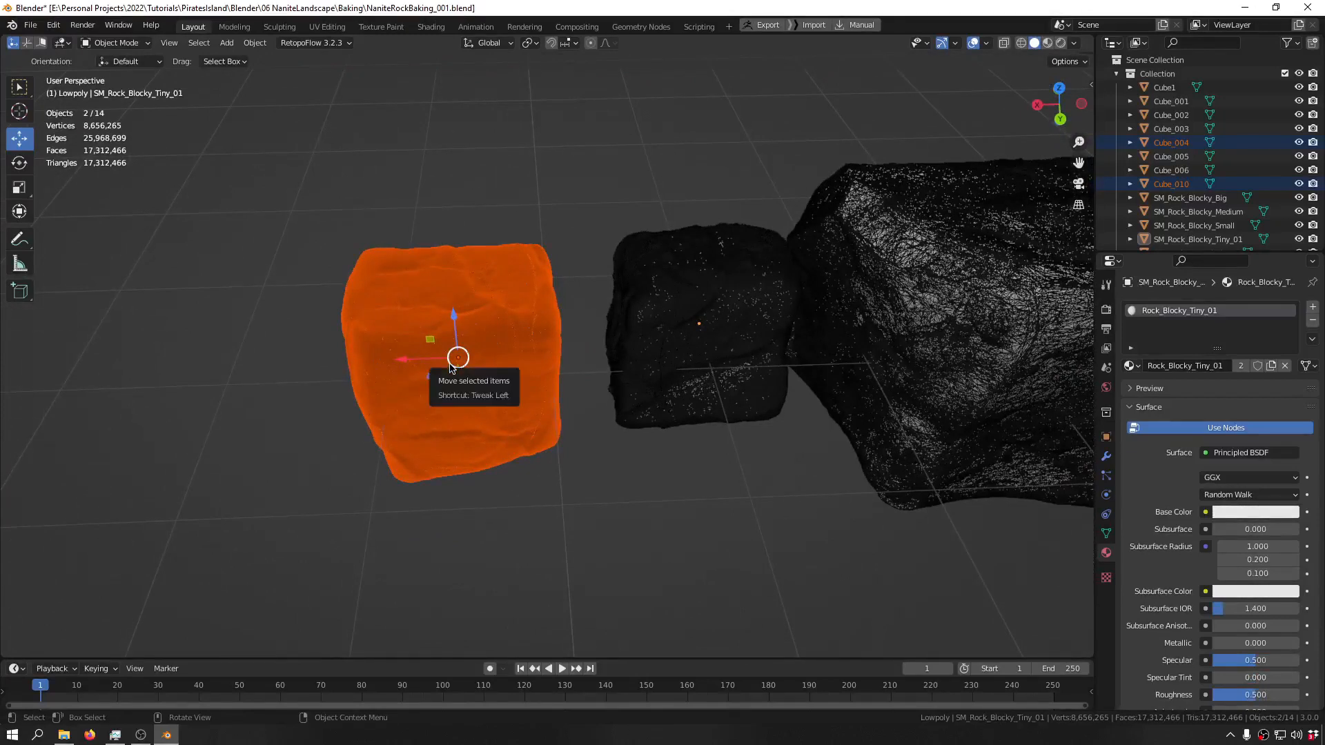
- Reselect the Cube_004 and Cube_010 pair, assign a new material named Rock_Blocky_Tiny_02 overriding all assigned slots, and copy the material name
key(alt)
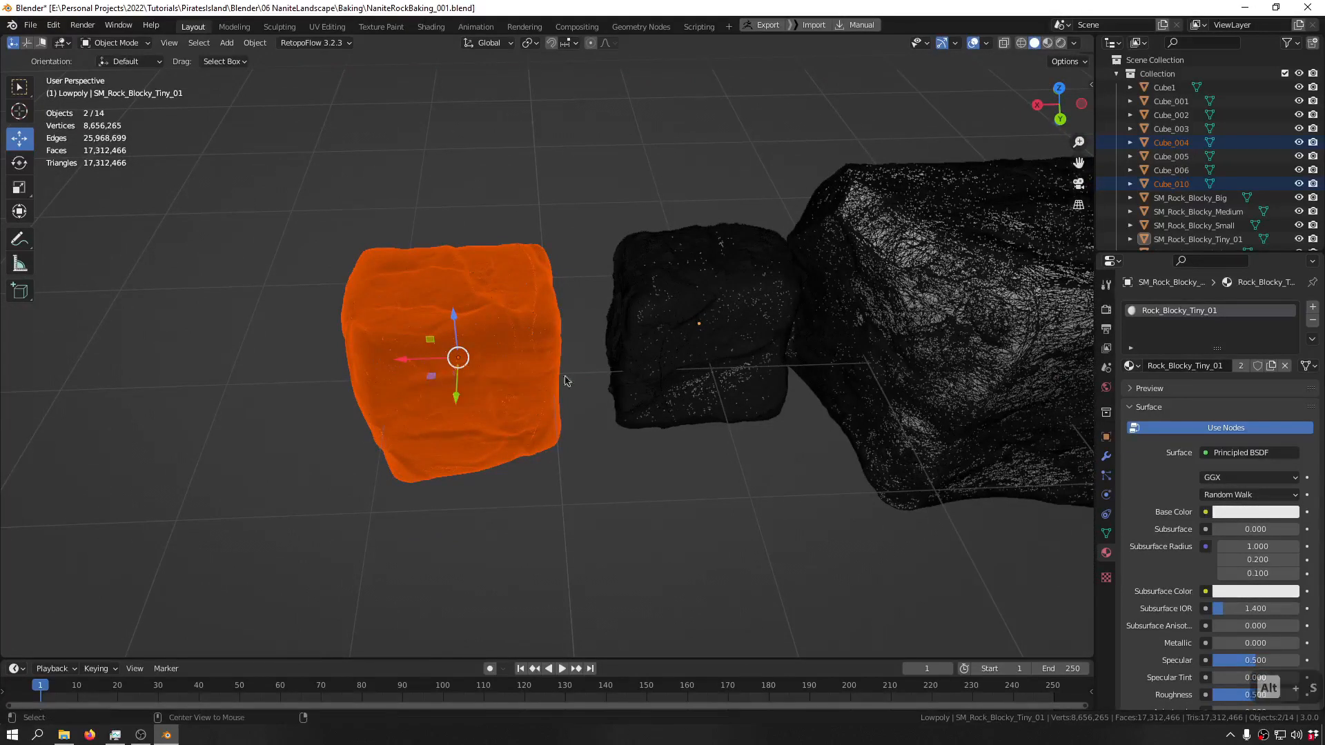
drag(692, 172, 678, 500)
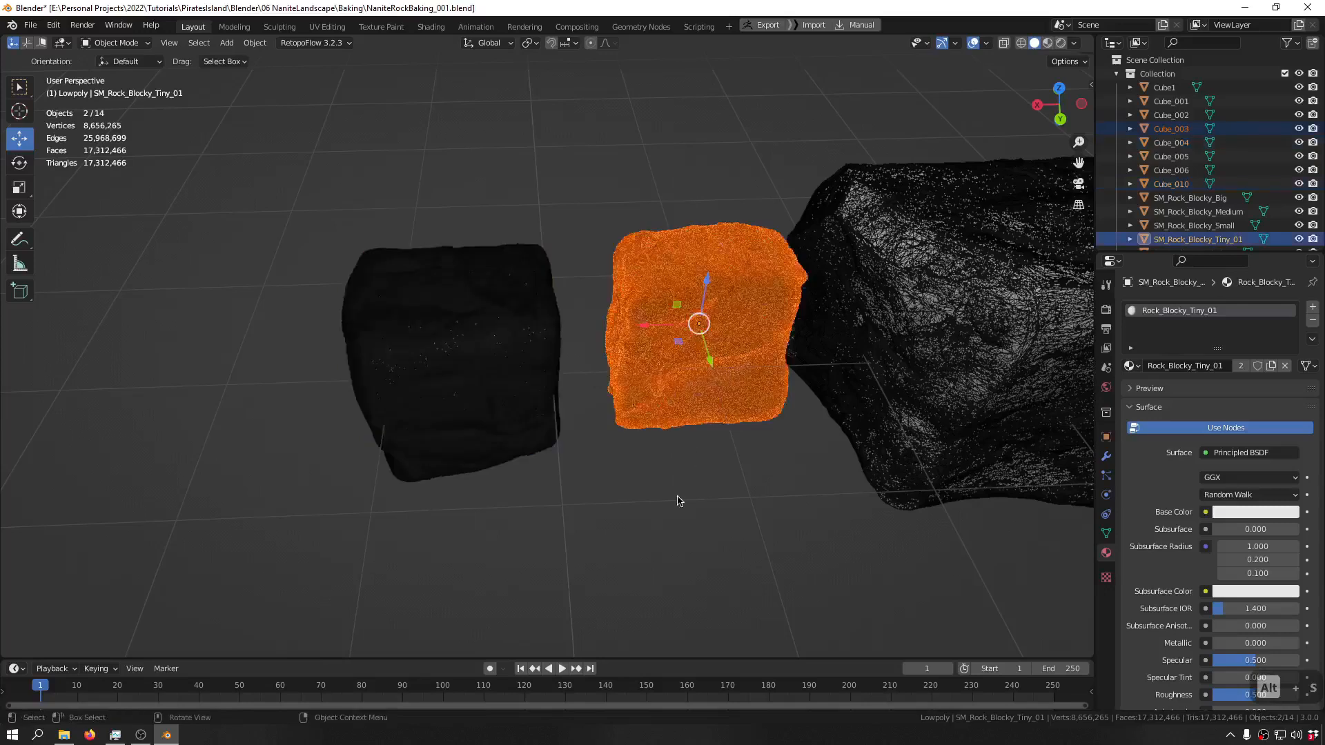
drag(425, 176, 242, 557)
key(shift+q)
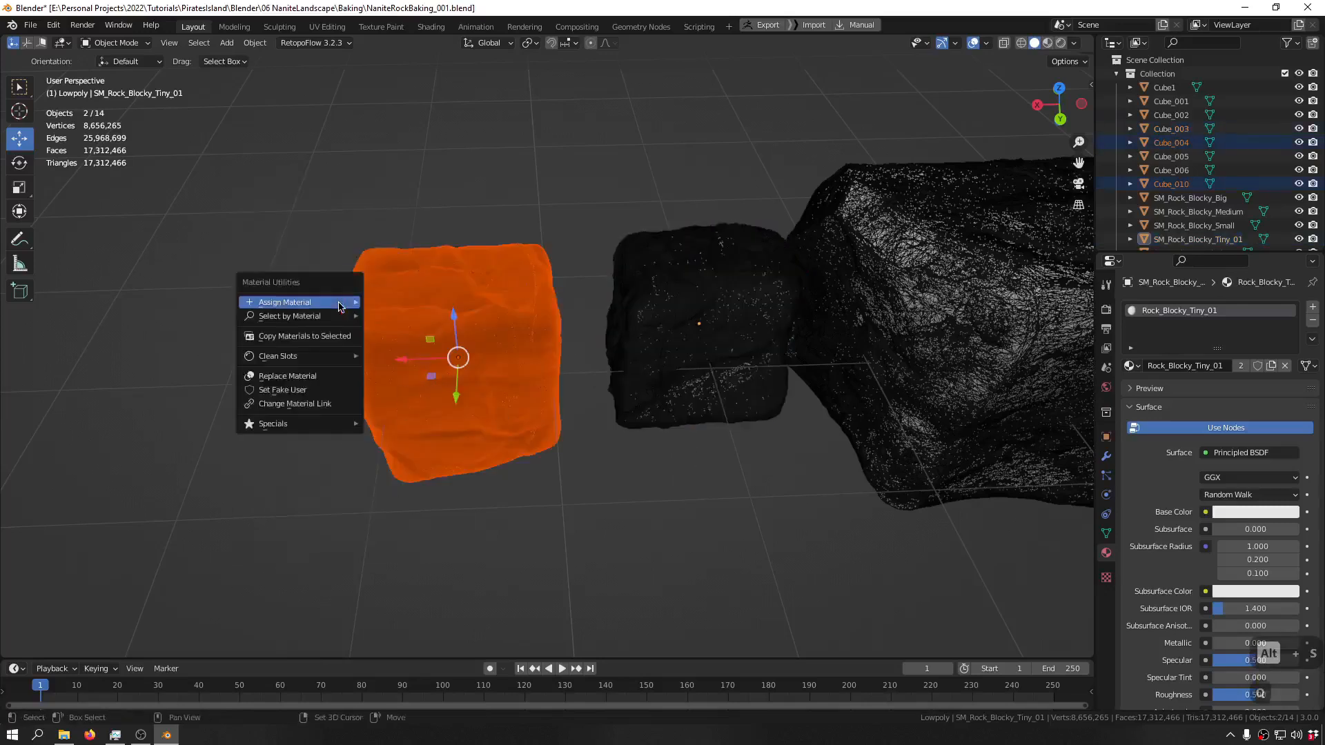
mouse_move(340, 303)
click(404, 315)
click(425, 337)
text(Rock_Blocky_Tiny_01)
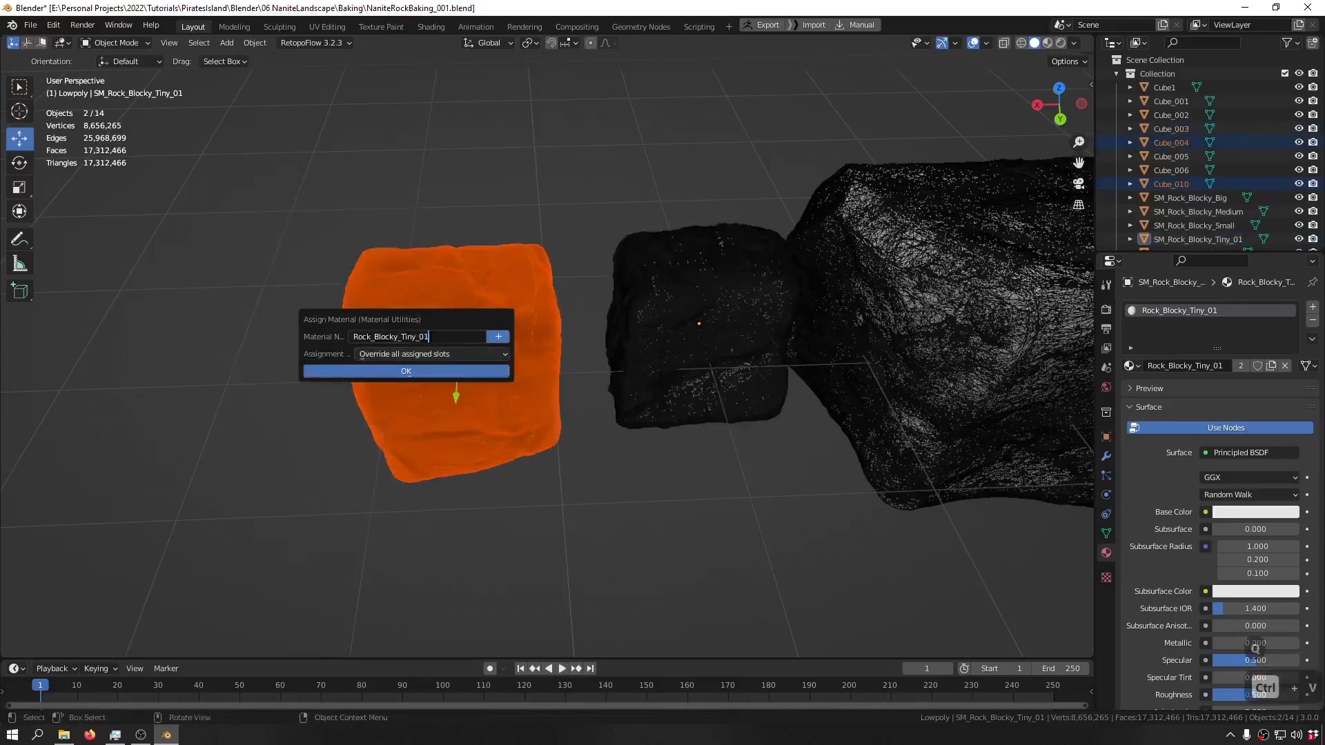
key(shift+Left)
text(02)
key(ctrl+a)
key(ctrl+c)
key(Return)
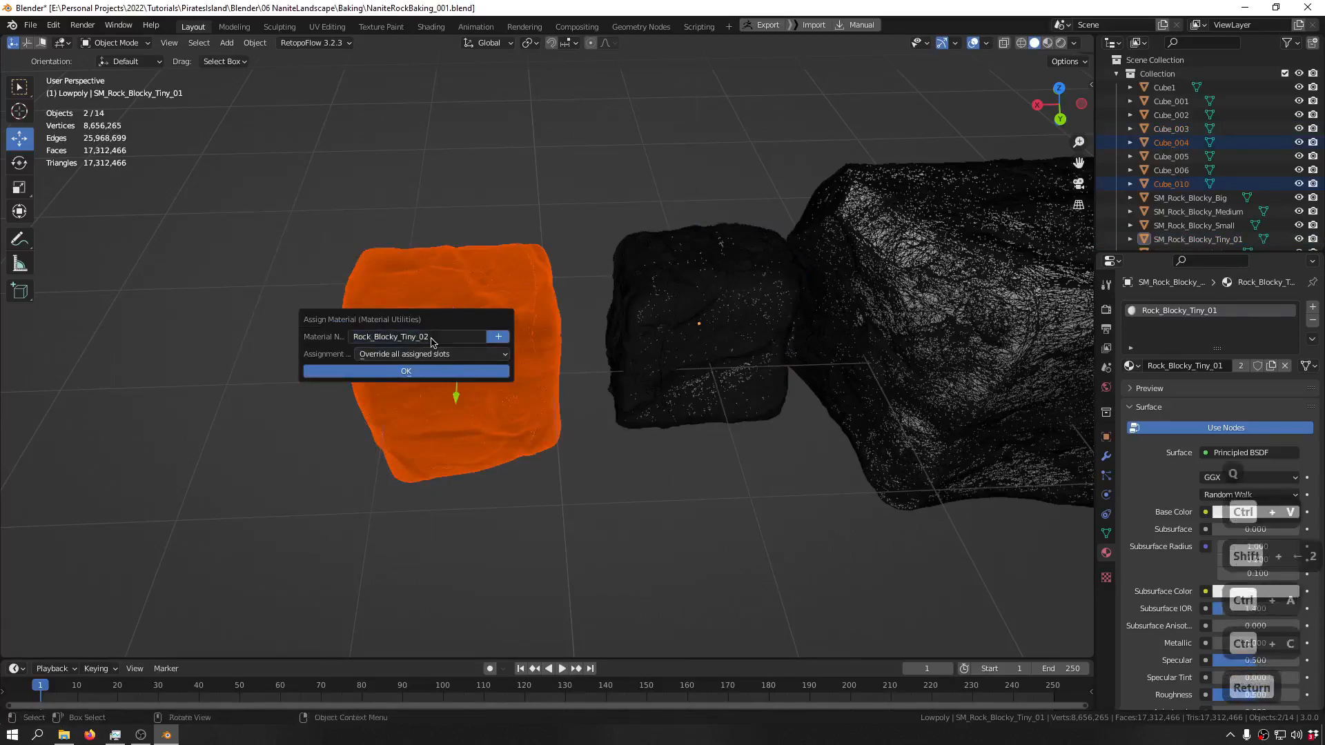
key(Return)
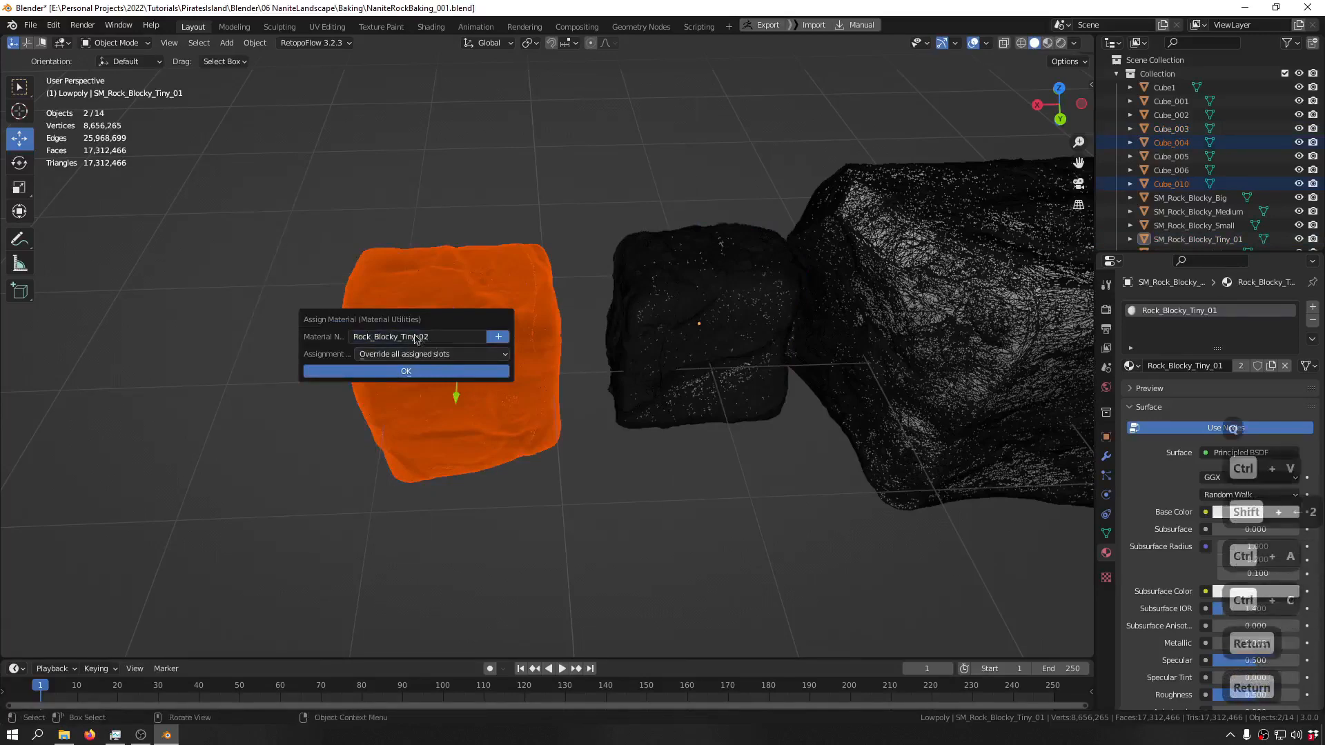
- Compare Cube_004 and Cube_010 and isolate the lower-poly Cube_010
click(384, 331)
key(ctrl+f)
key(ctrl+f)
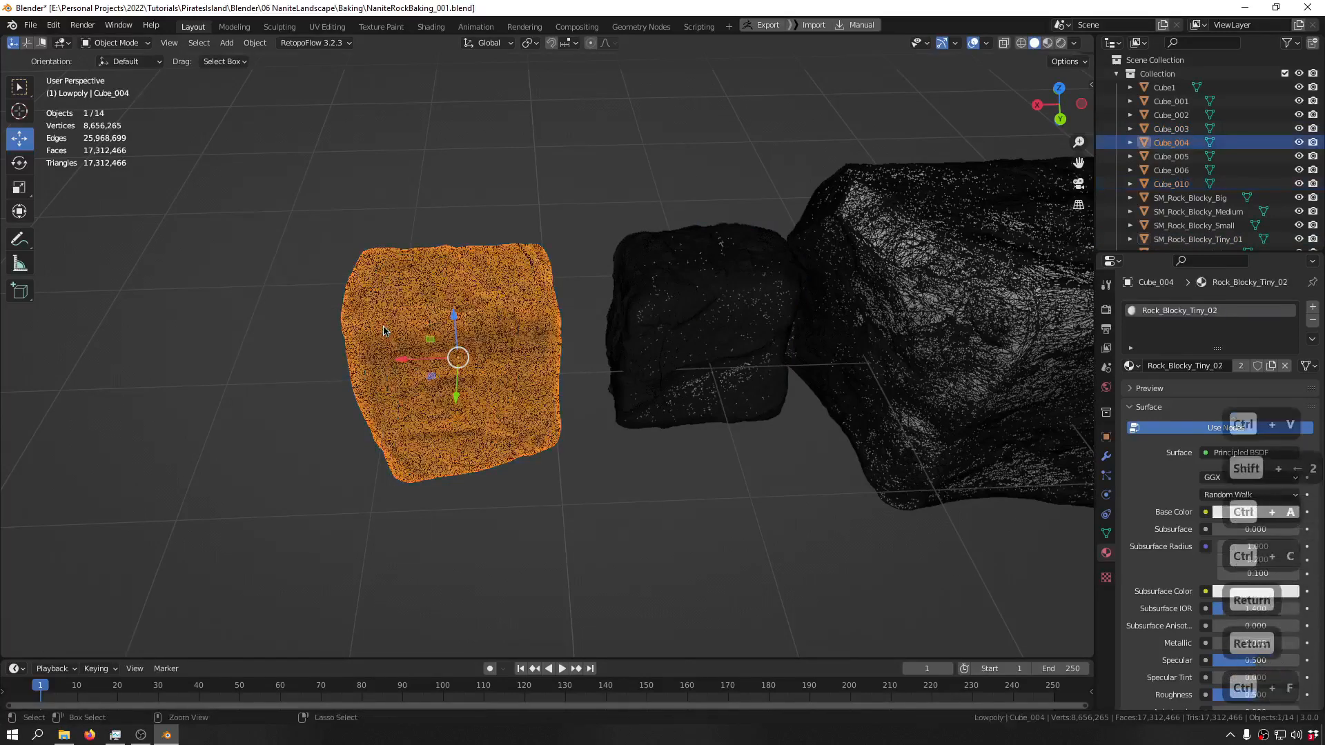
click(384, 331)
key(ctrl+f)
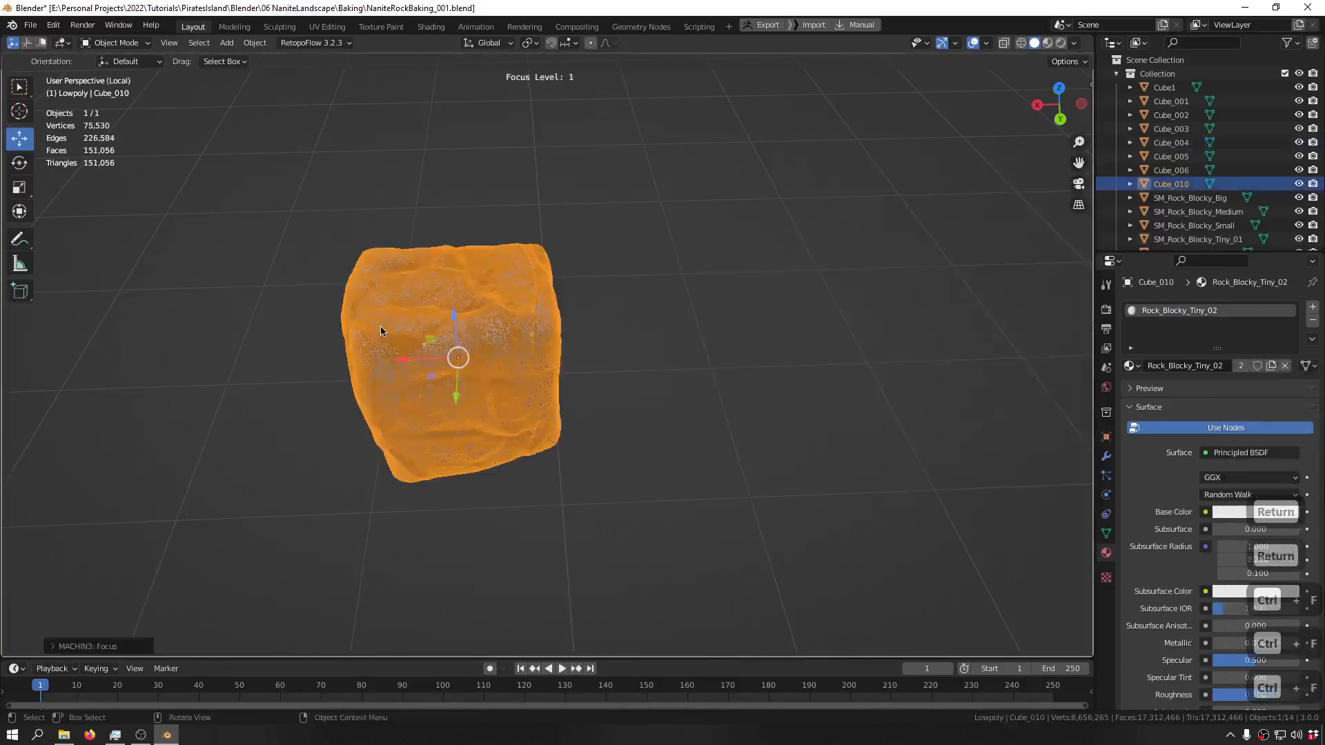
- Rename the isolated Cube_010 mesh SM_Rock_Blocky_Tiny_02 and leave isolation
key(F2)
text(SM)
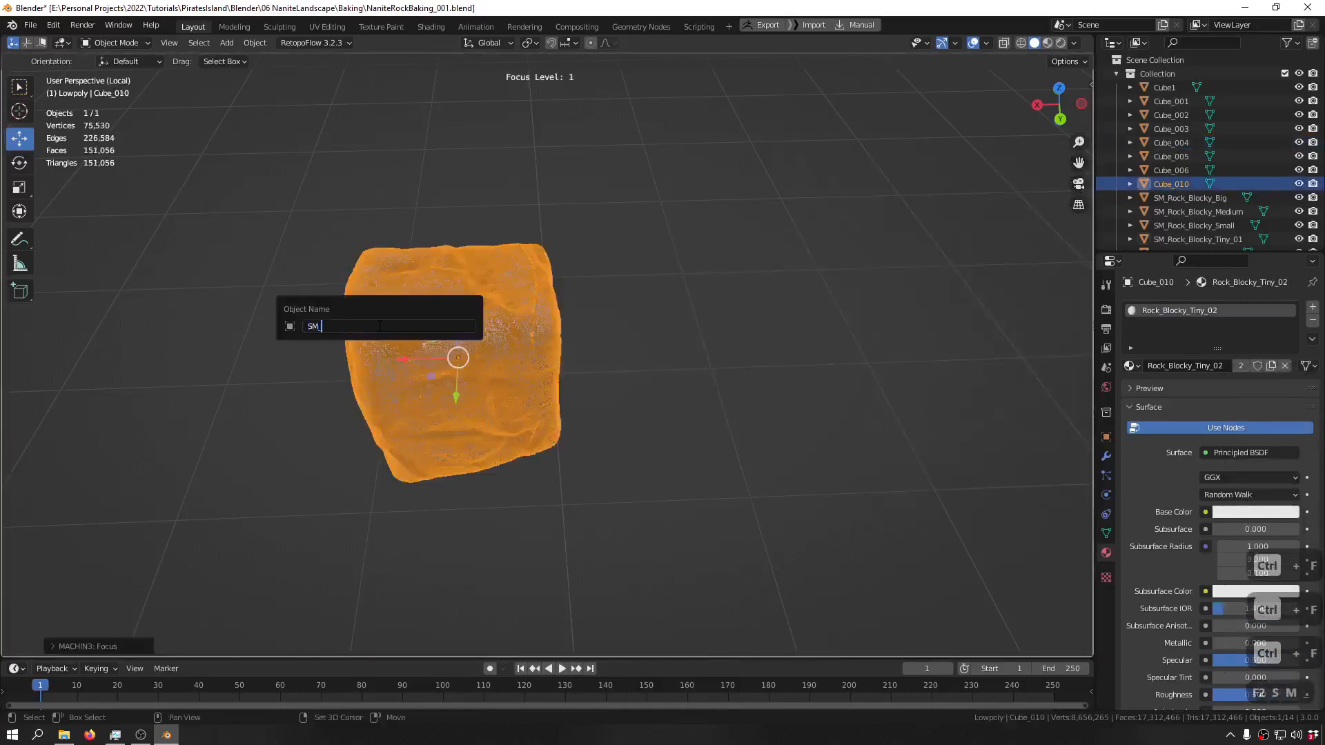
key(ctrl+v)
key(Return)
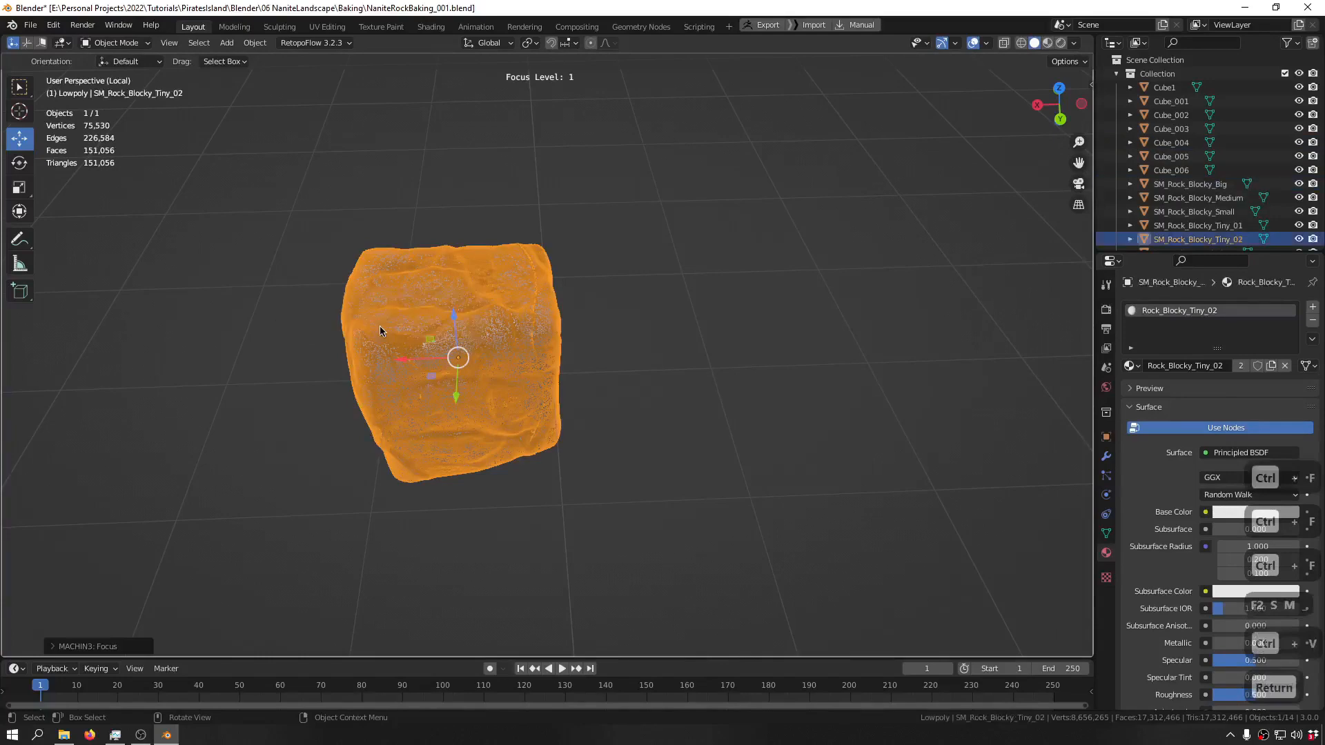
key(ctrl+f)
- Select the seven renamed meshes from SM_Rock_Blocky_Big to SM_RockLayered_Medium, check them in isolation, and move them into the Lowpoly collection
scroll(688, 577, down, 5)
scroll(541, 364, up, 8)
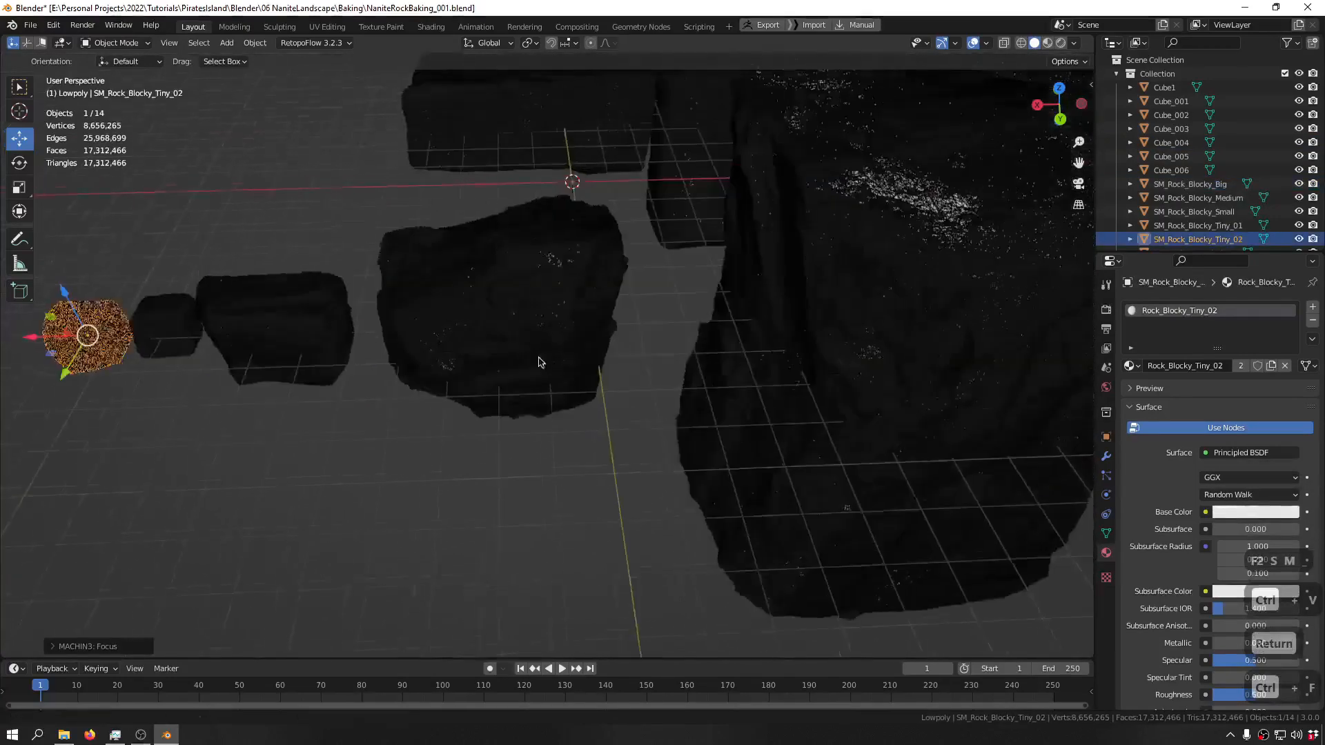
middle_drag(541, 364, 697, 371)
scroll(713, 369, down, 6)
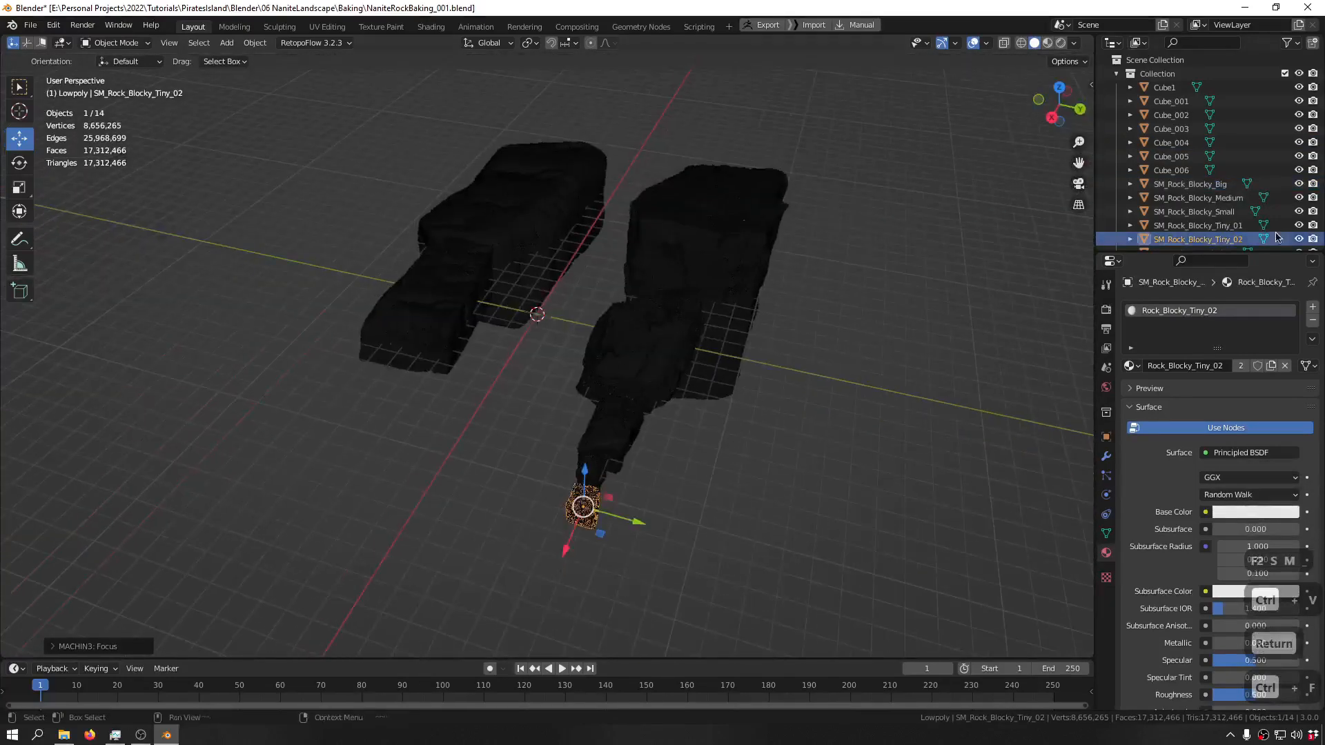
click(1207, 185)
scroll(1204, 194, down, 2)
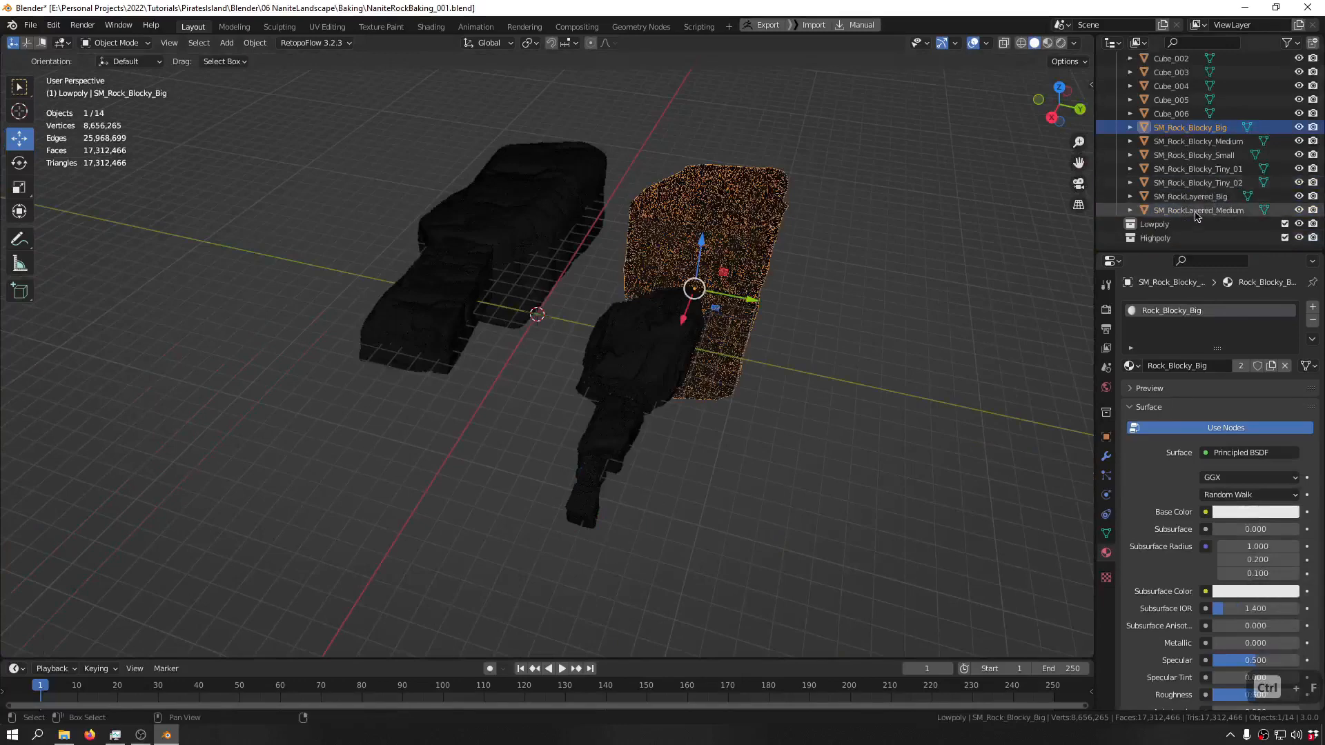
shift+click(1196, 211)
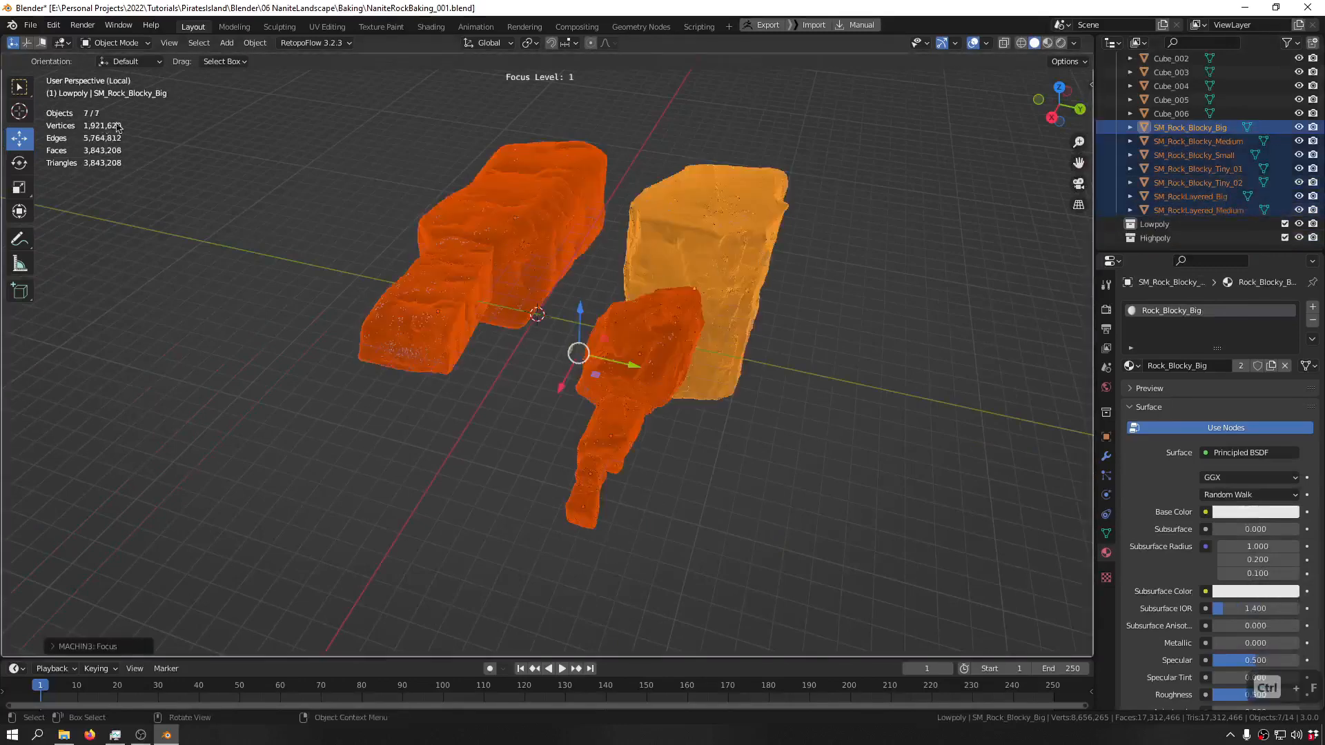
key(ctrl+f)
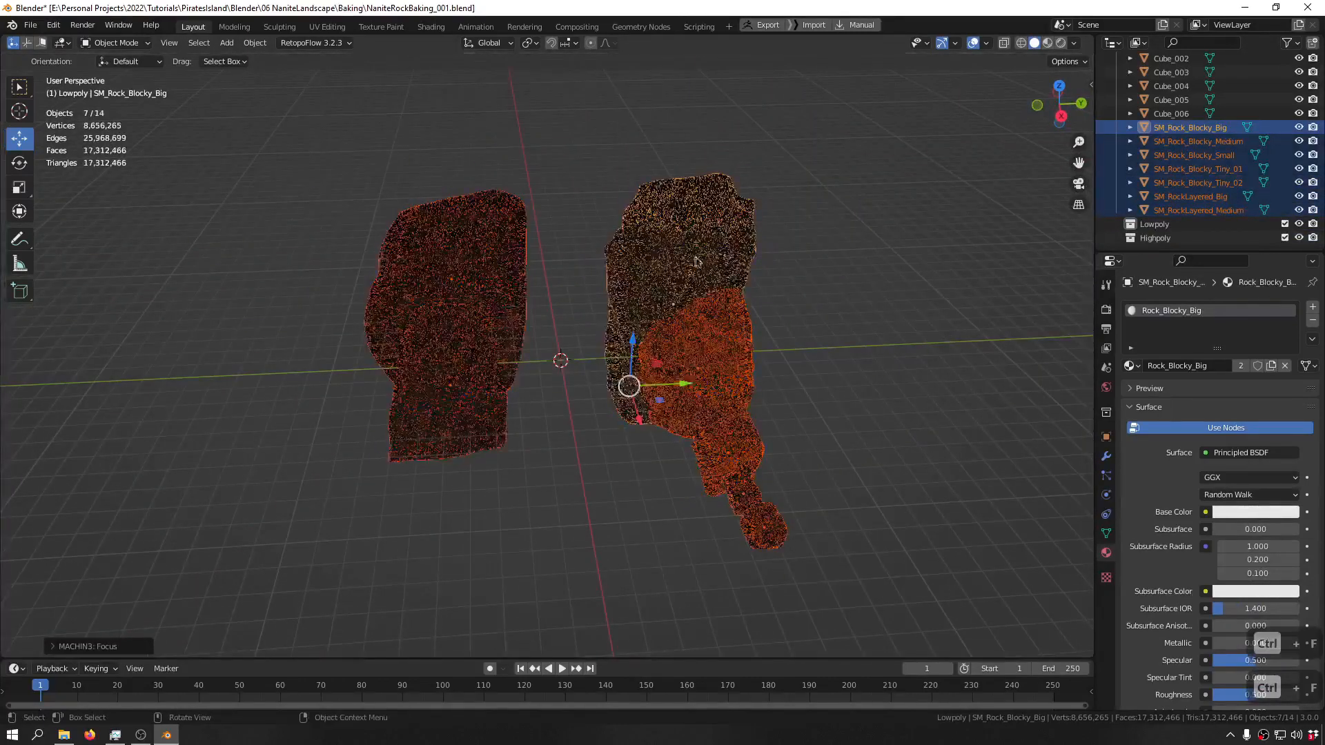
drag(1112, 154, 1166, 226)
- Select the high-poly meshes Cube1 through Cube_006 and move them into the Highpoly collection
scroll(1173, 138, up, 2)
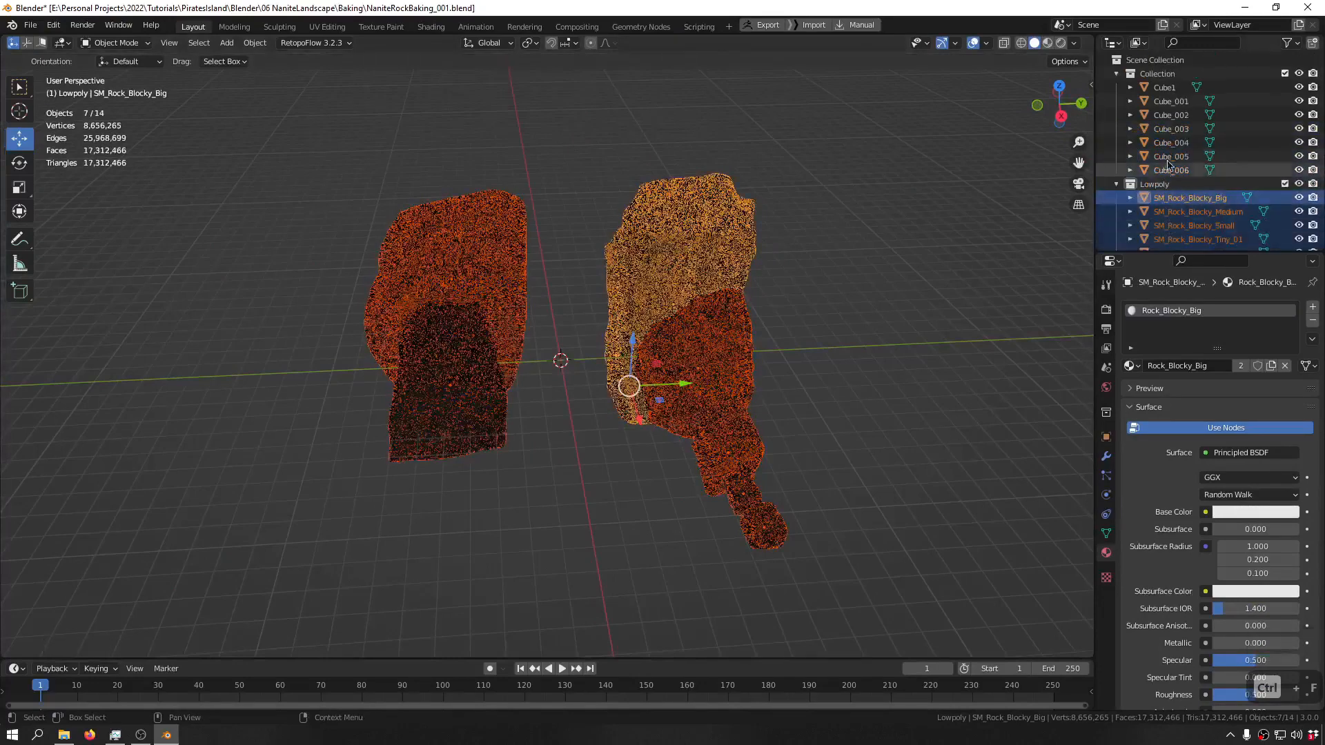
click(1164, 87)
shift+click(1181, 170)
scroll(1181, 137, down, 2)
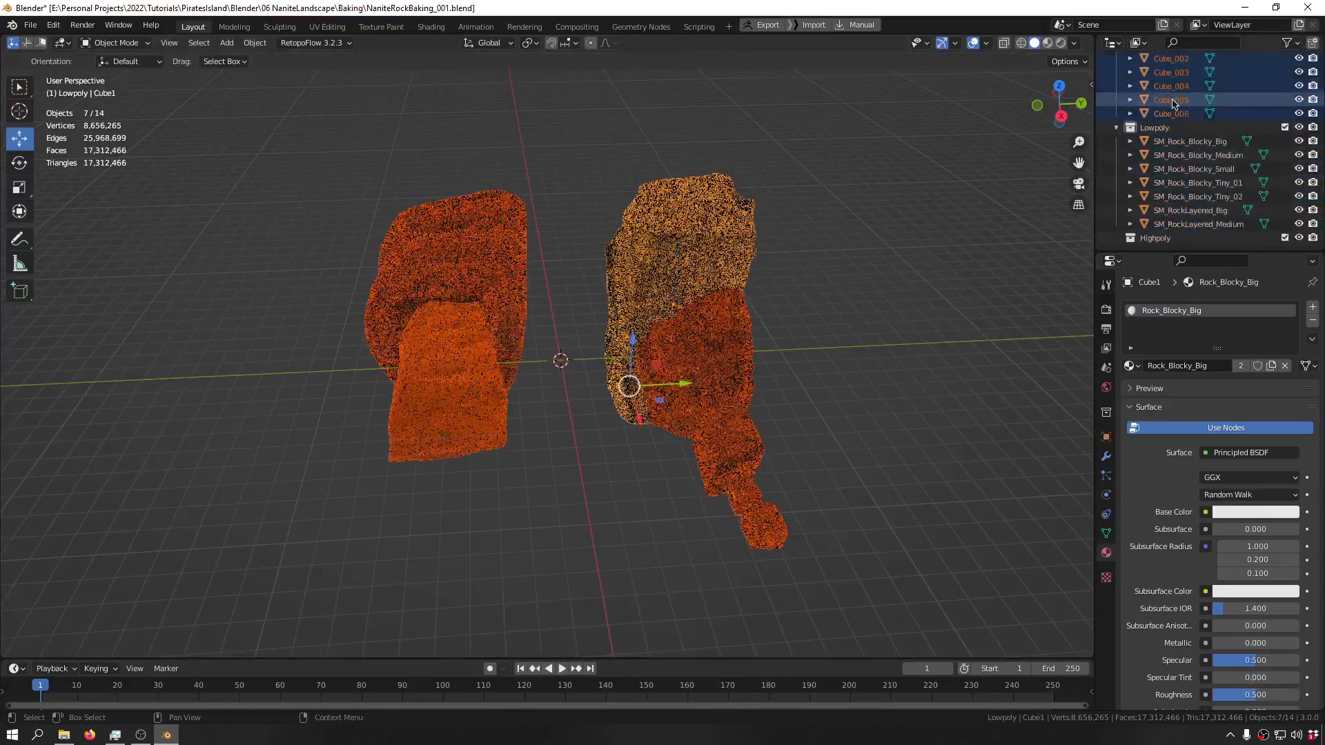
drag(1180, 100, 1164, 241)
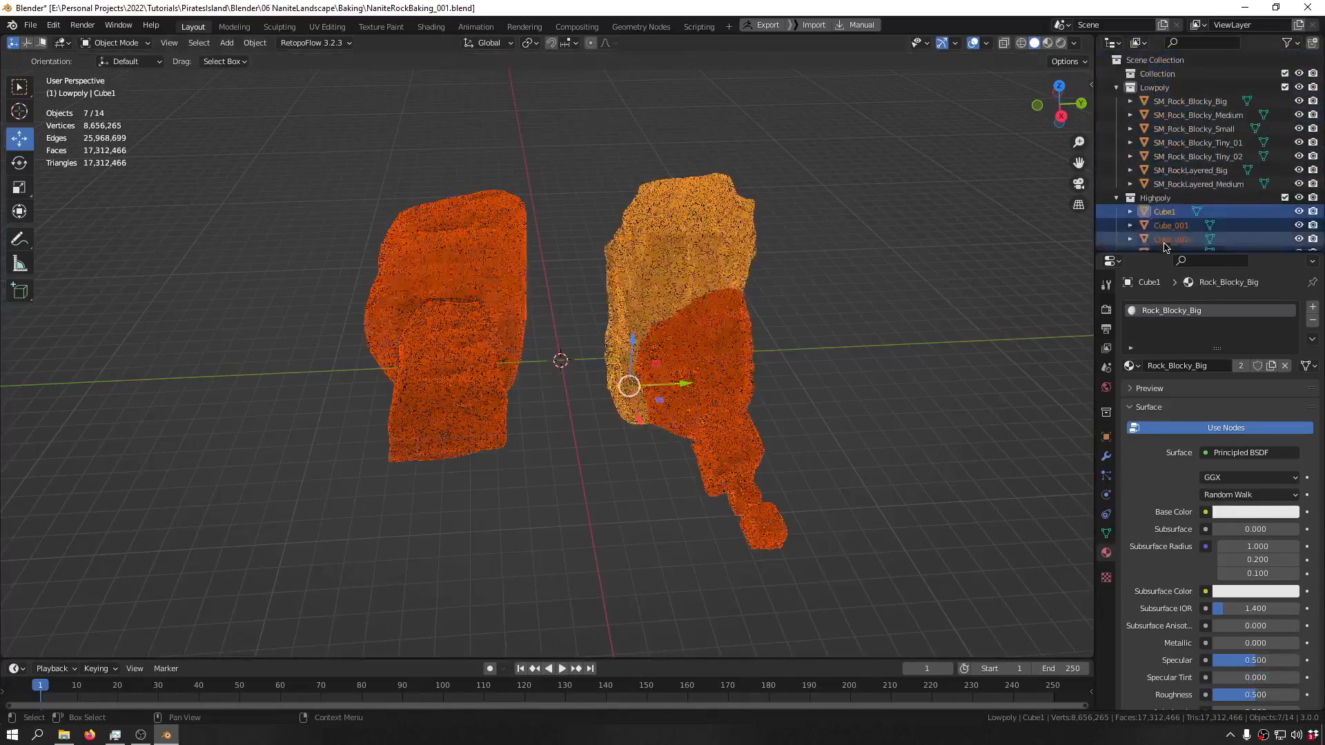
scroll(1214, 172, up, 3)
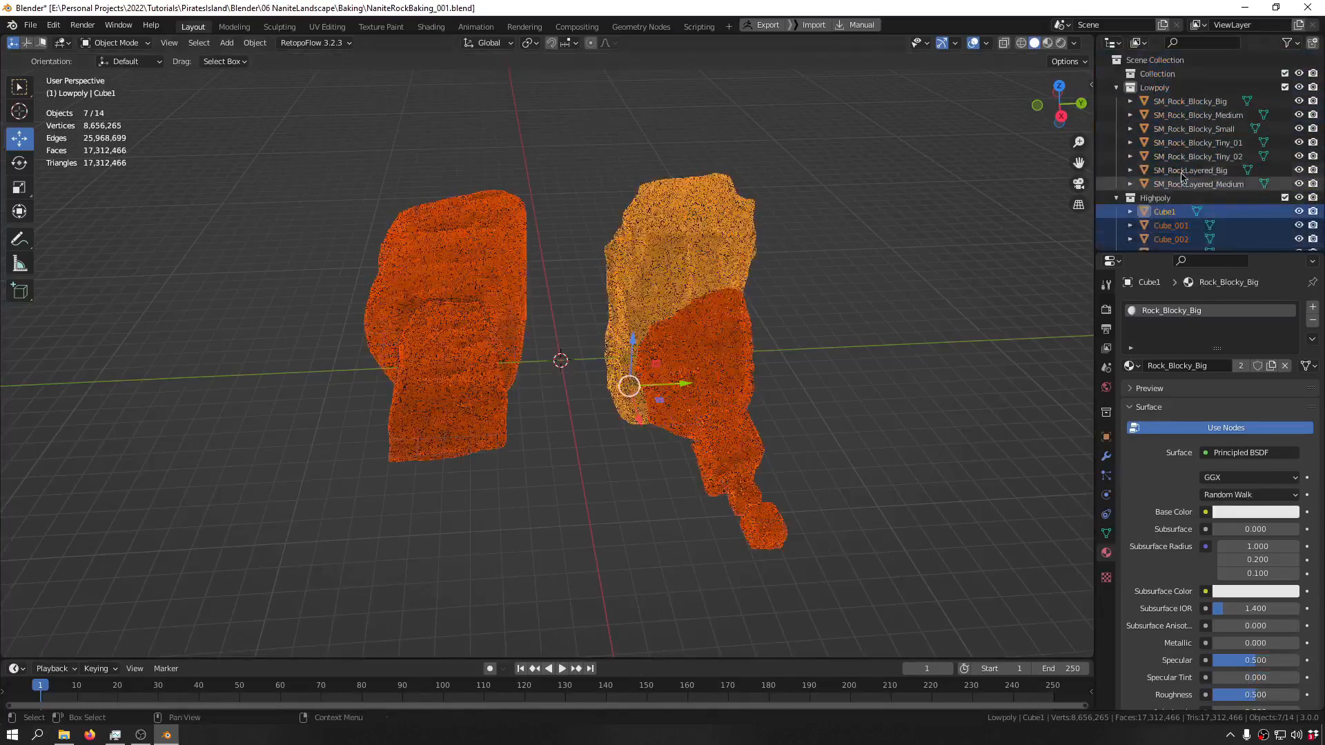
- Toggle the Lowpoly collection's visibility, hide the Highpoly collection, and examine the low-poly rocks and their scene statistics
click(1299, 88)
click(1299, 87)
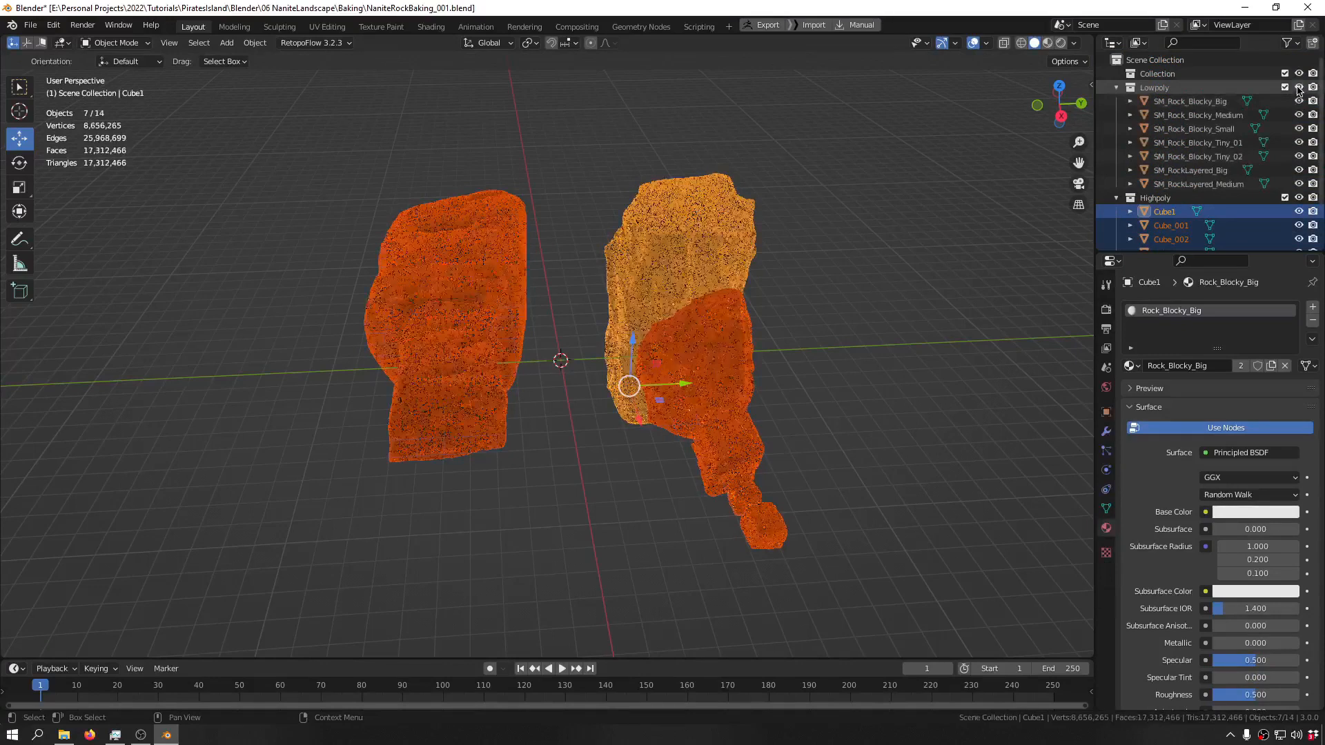
click(1299, 198)
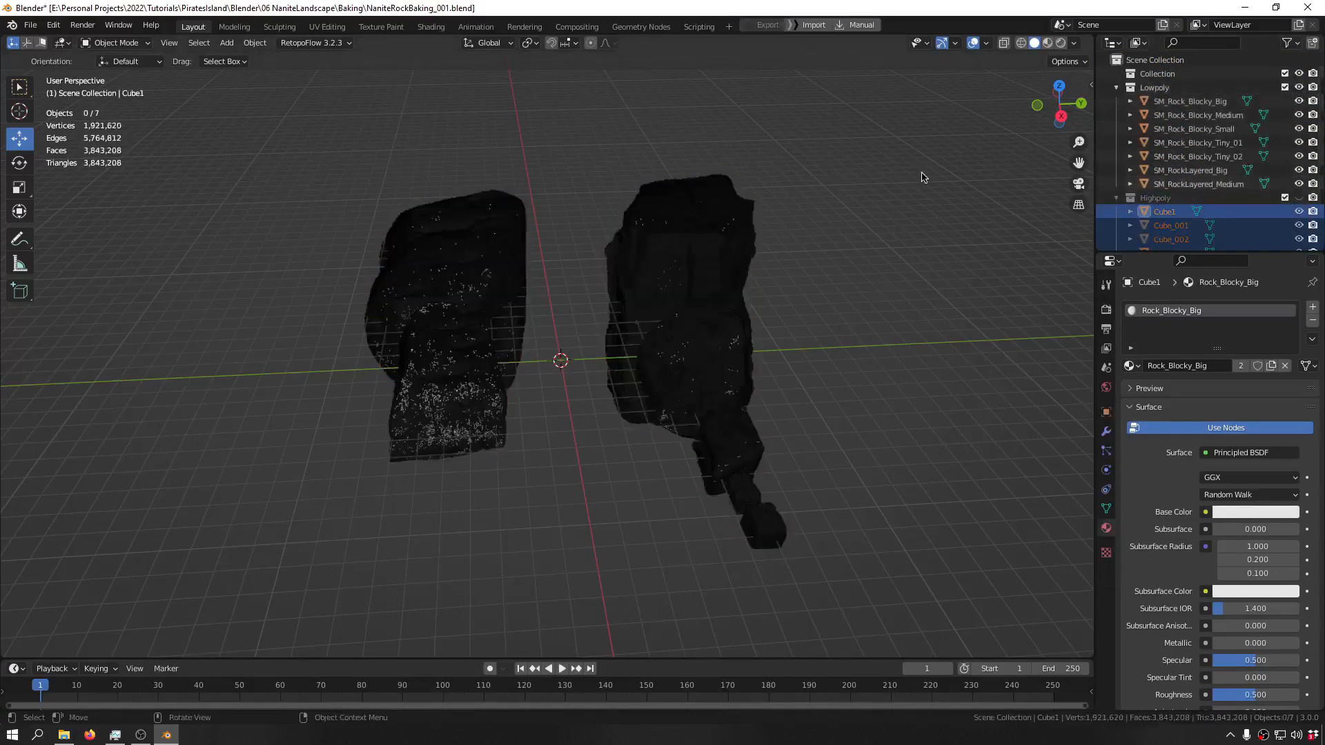
middle_drag(825, 242, 710, 237)
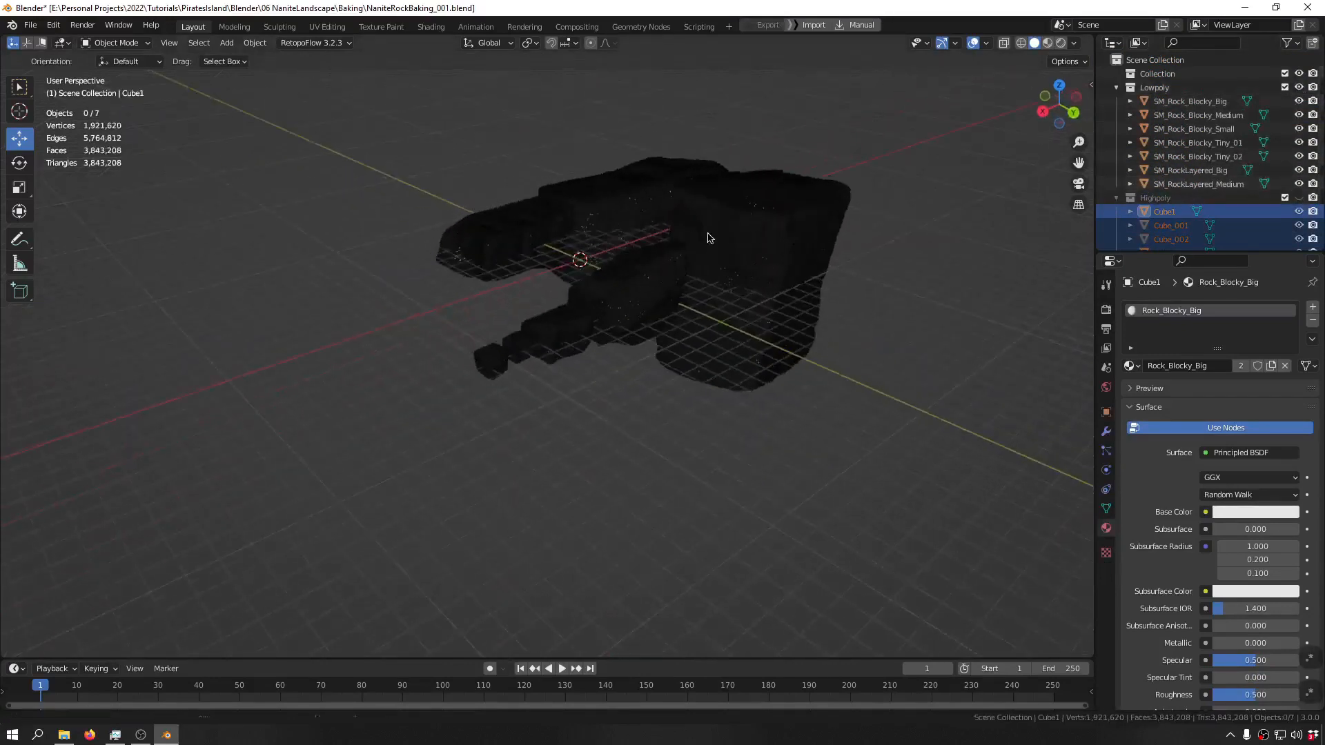
scroll(697, 172, up, 10)
ctrl+middle_drag(689, 141, 504, 324)
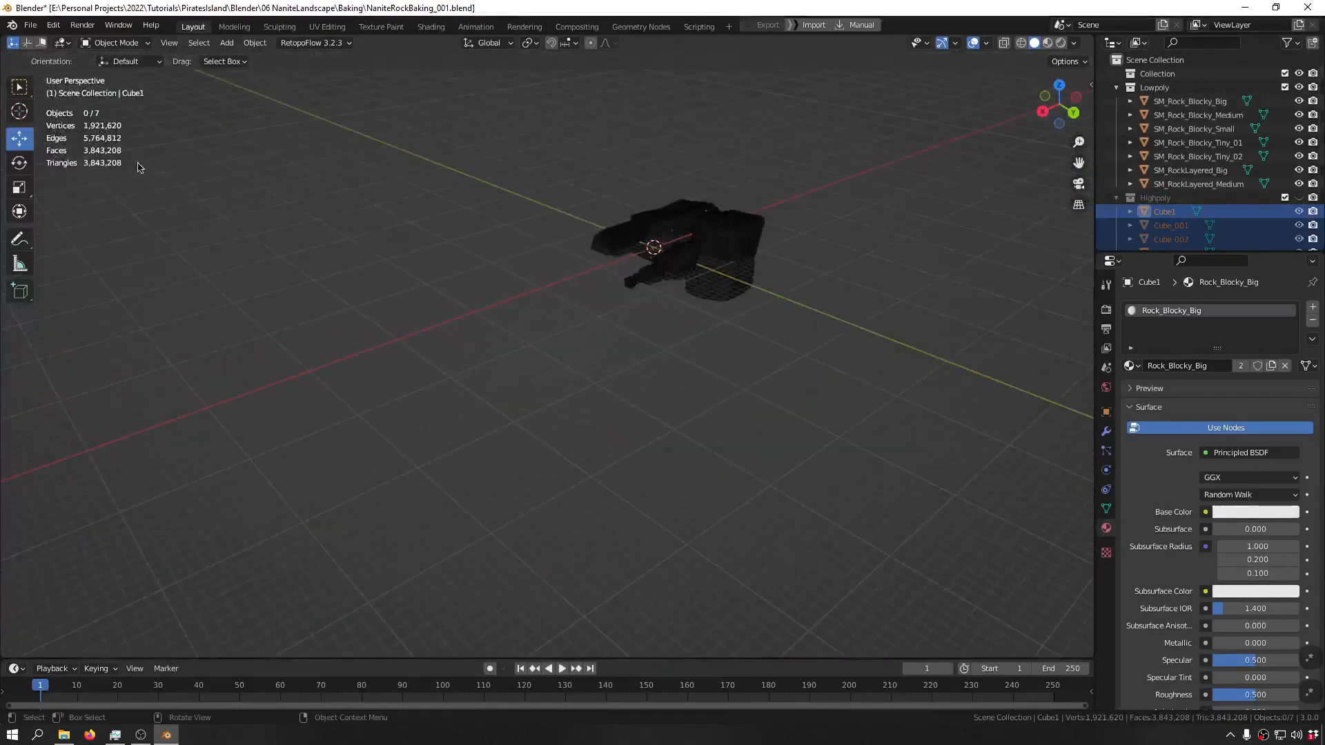
middle_drag(138, 168, 623, 225)
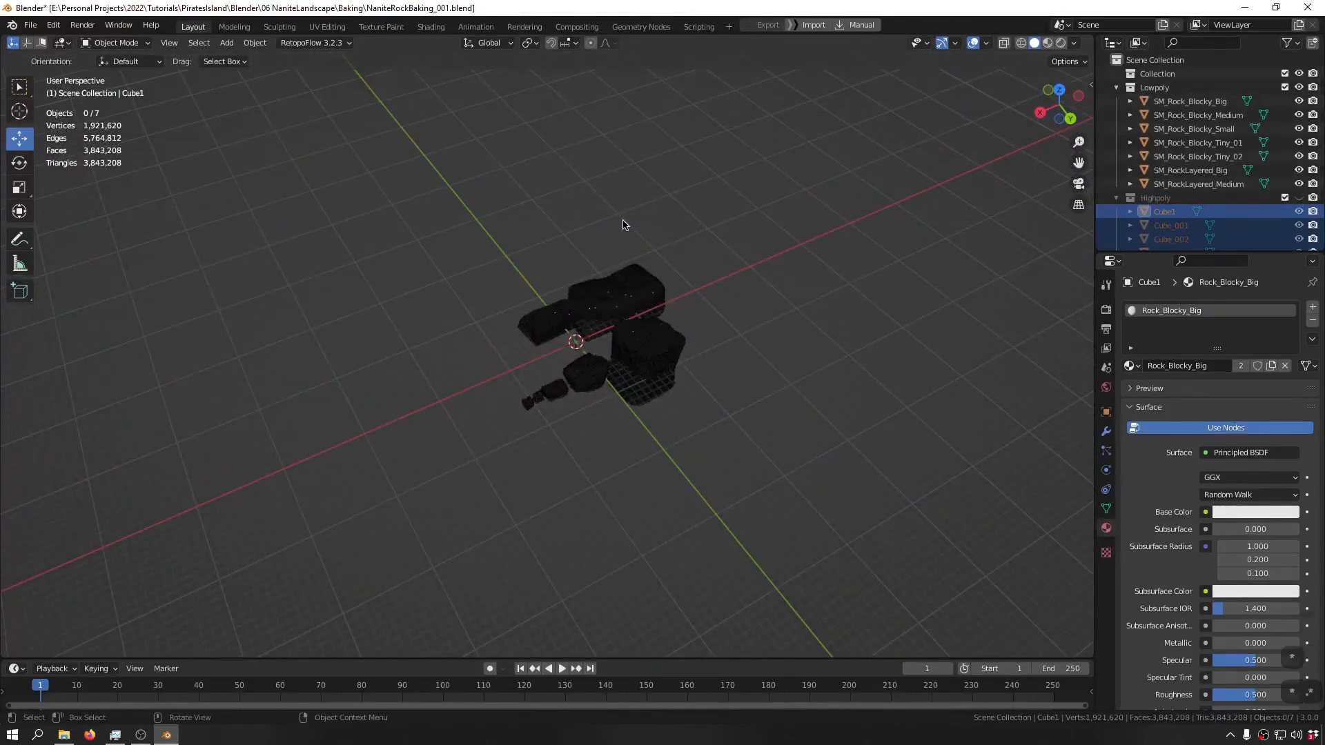
scroll(630, 225, up, 4)
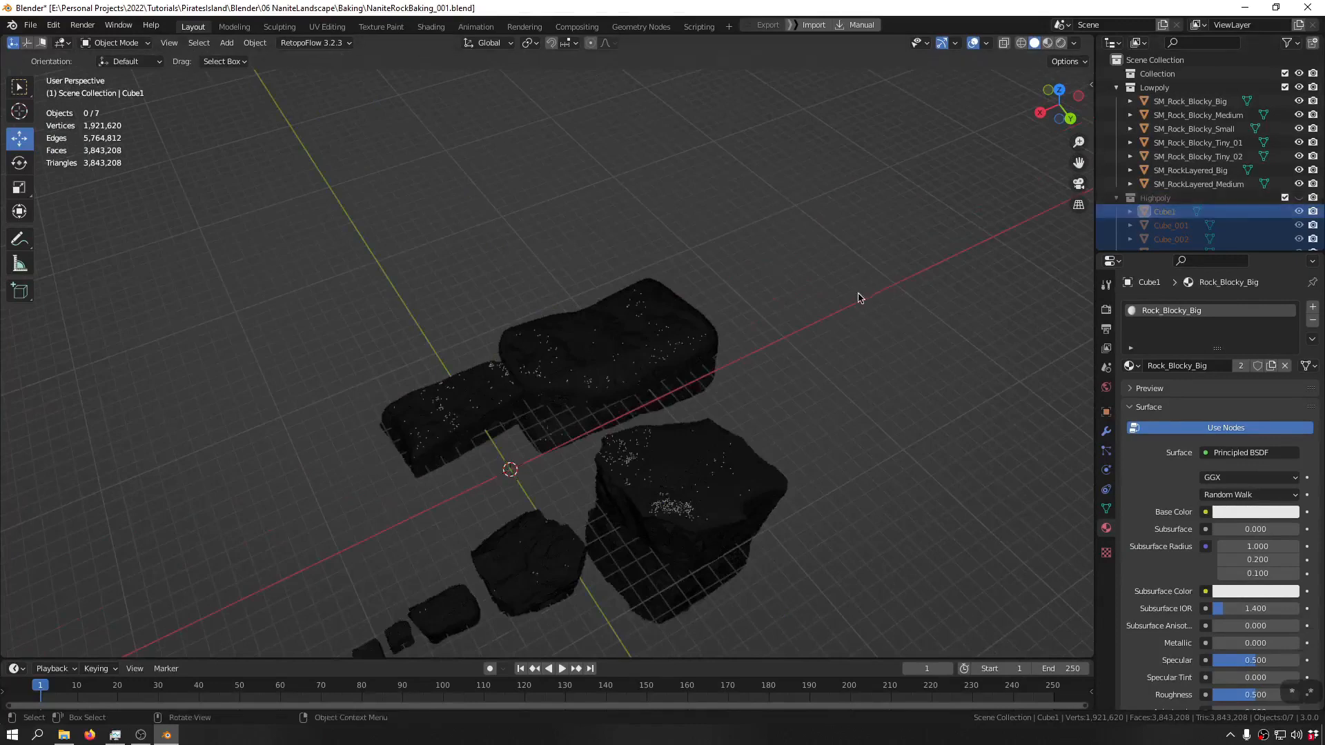
- Reveal the hidden rocks, clear the selection, and hide the Highpoly collection again
key(alt+h)
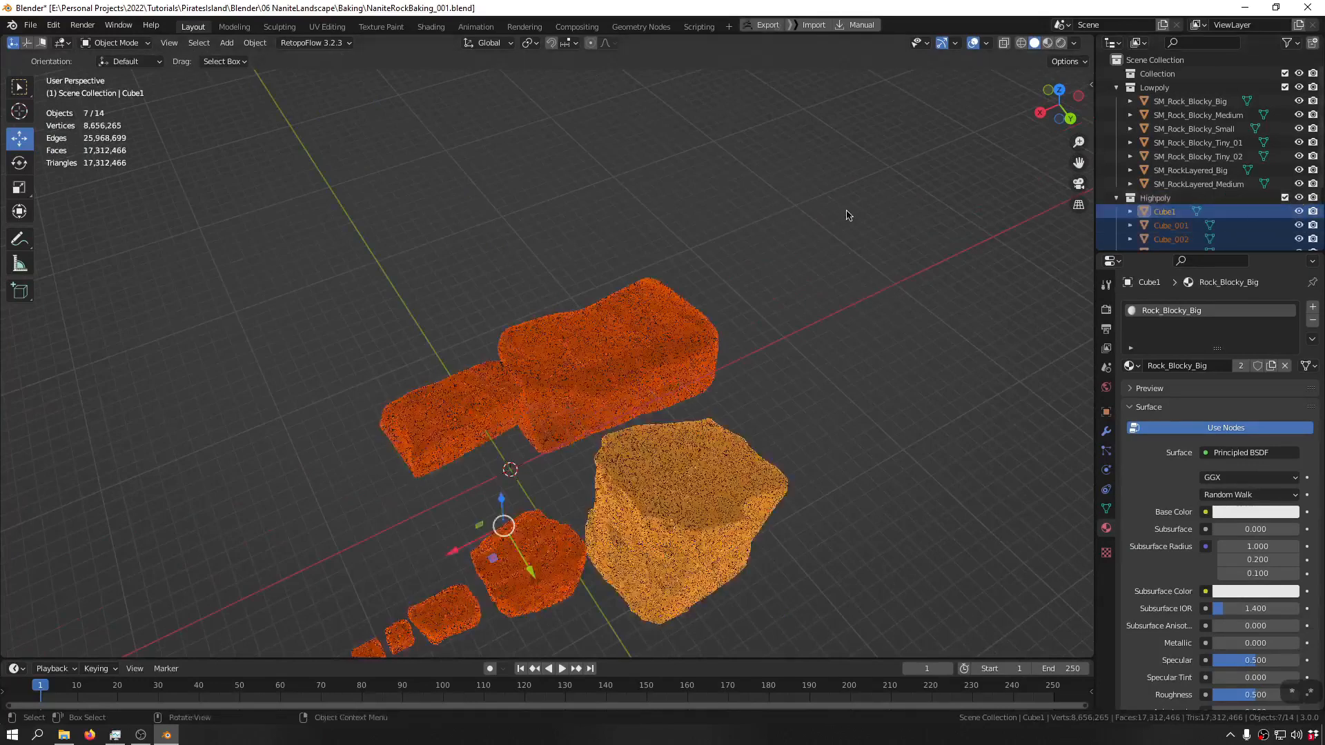
key(alt+a)
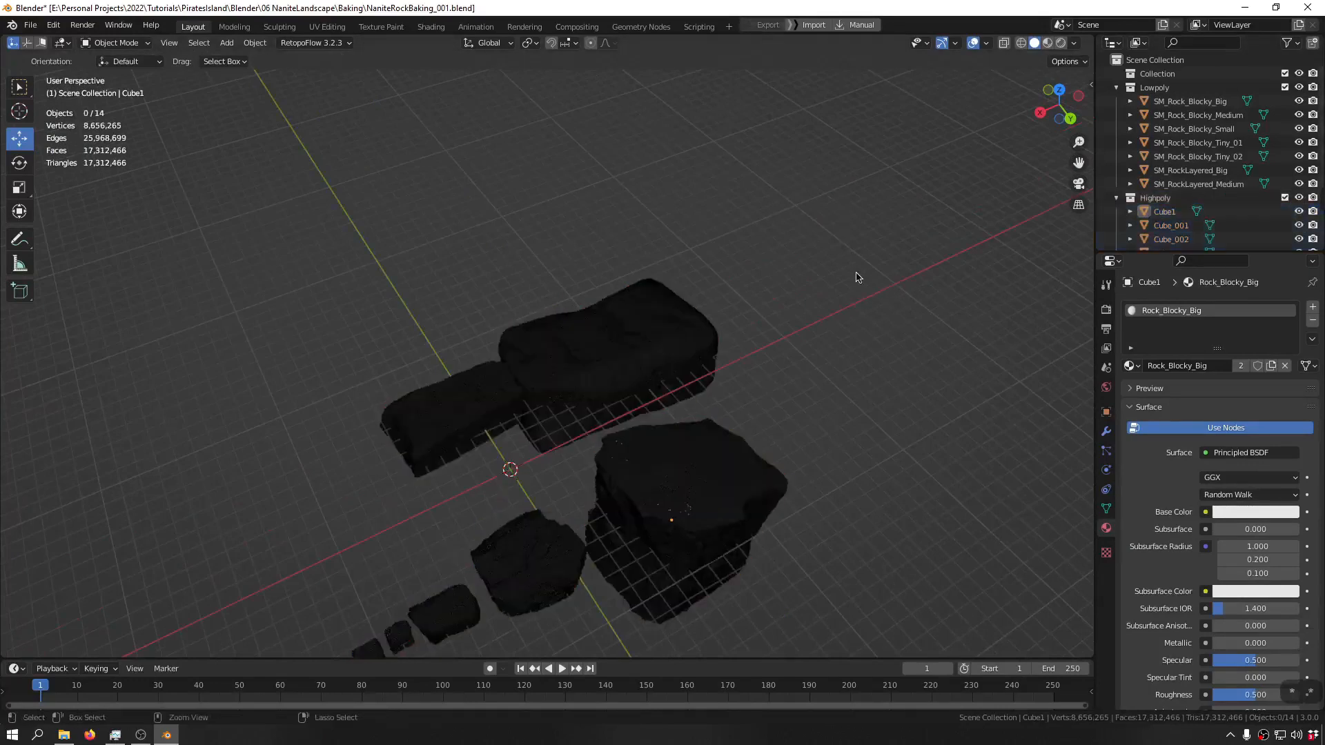
click(1299, 198)
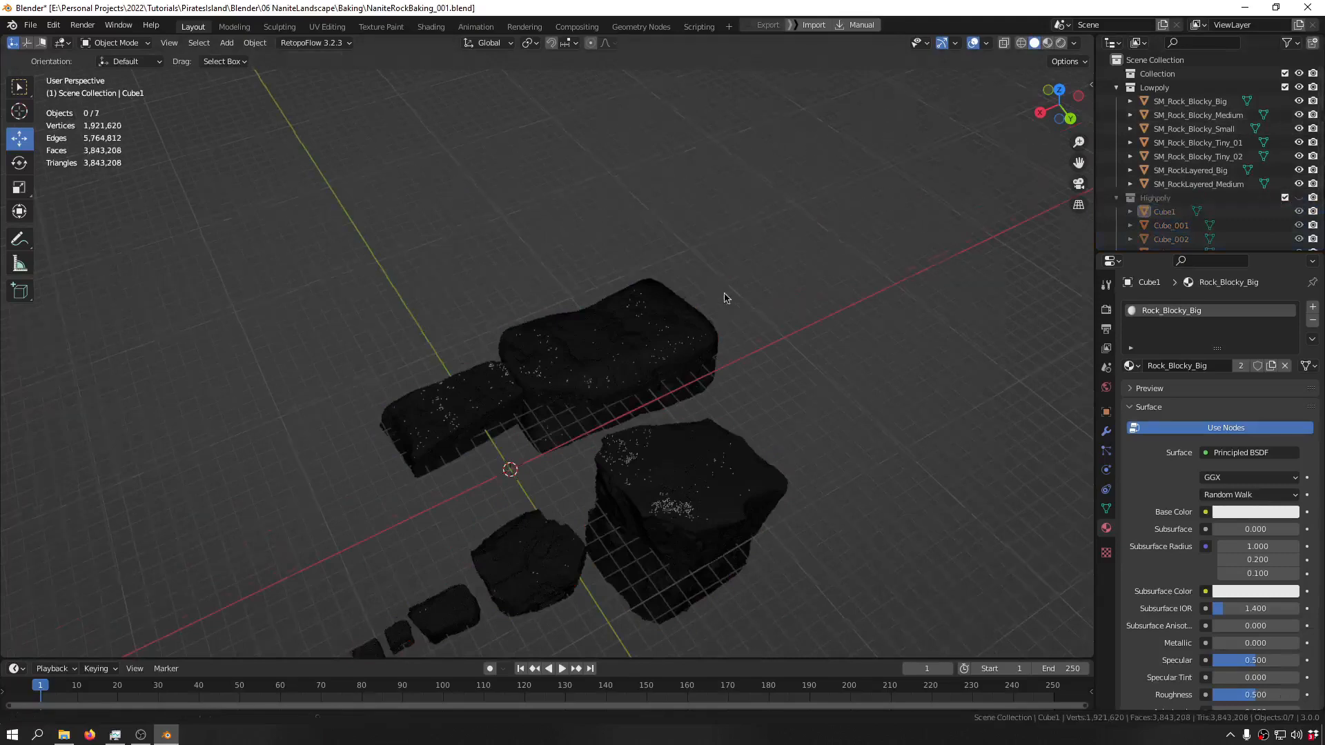
- Select all seven low-poly rocks, isolate them, and save the Blender file
middle_drag(724, 296, 829, 166)
drag(851, 108, 227, 499)
middle_drag(413, 413, 659, 466)
key(ctrl+f)
key(ctrl+s)
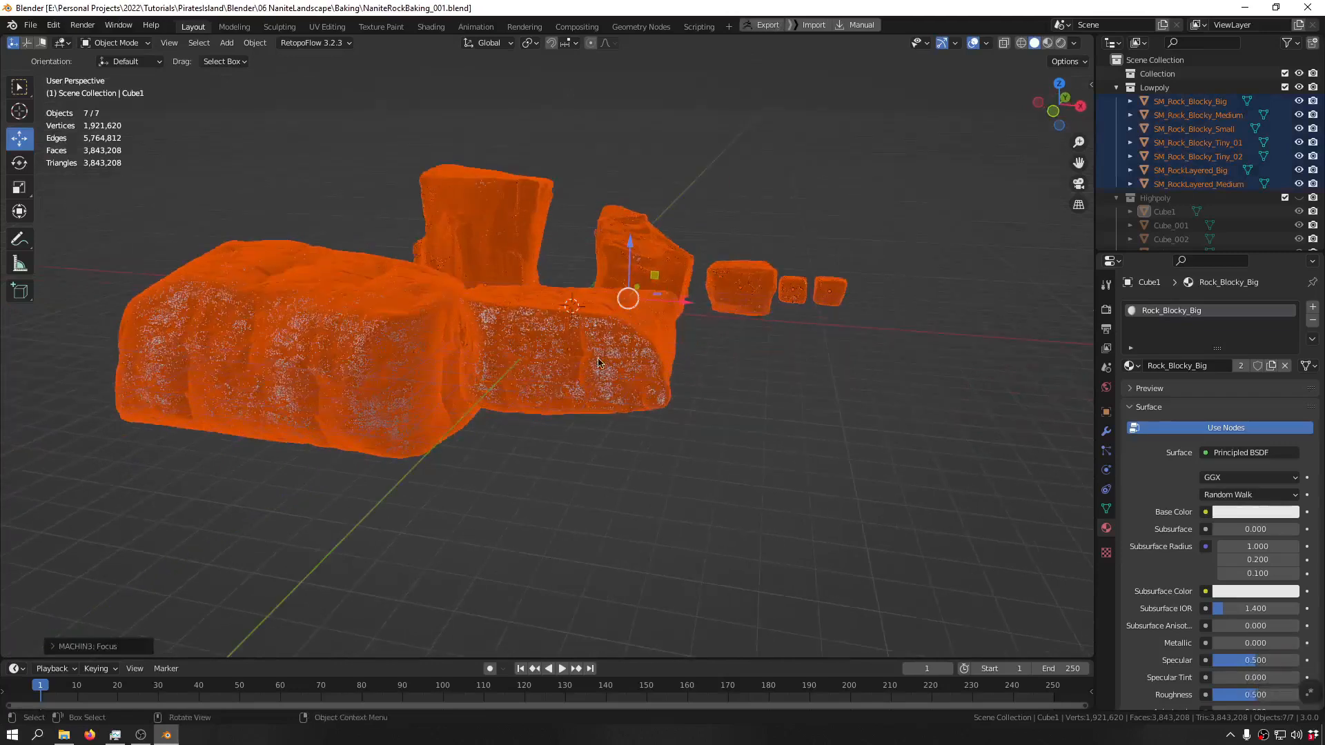
- Export only the selected low-poly rocks as RockKit_low.fbx in the Baking folder
middle_drag(597, 362, 552, 364)
key(q)
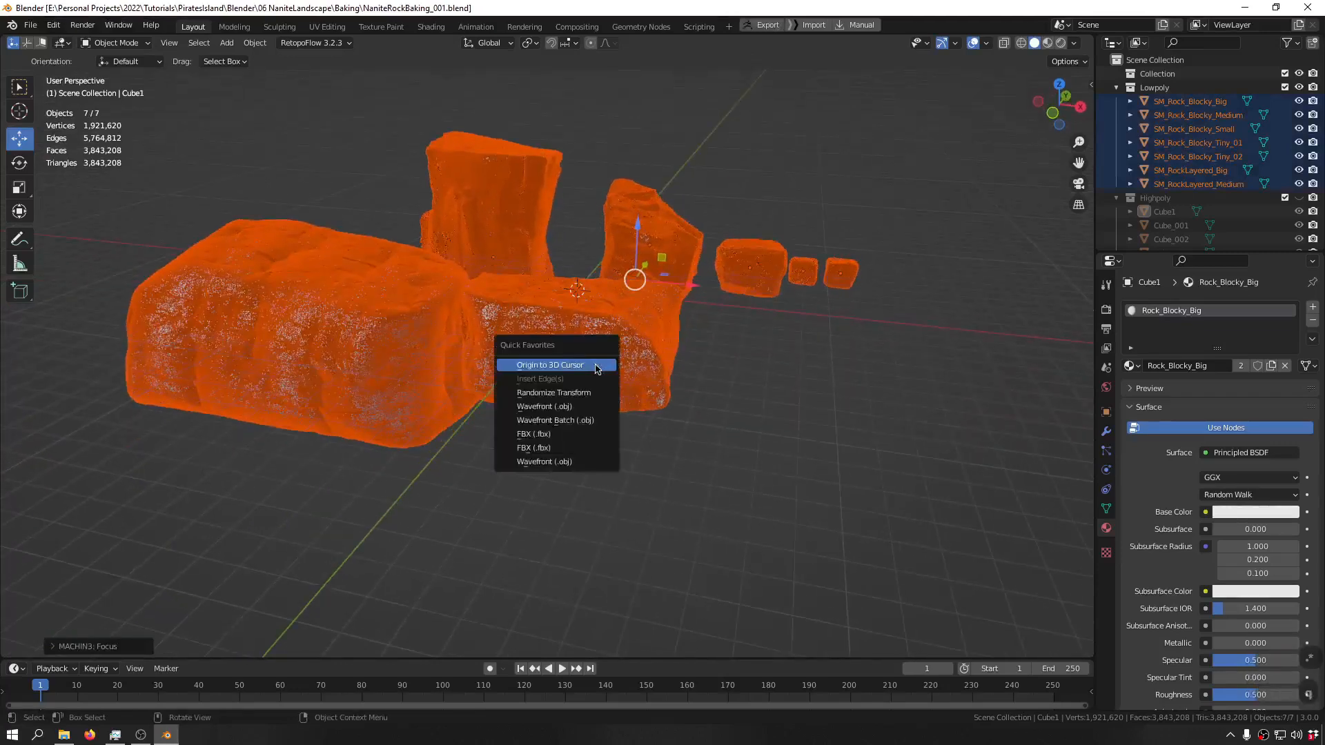
click(581, 434)
click(588, 560)
text(R)
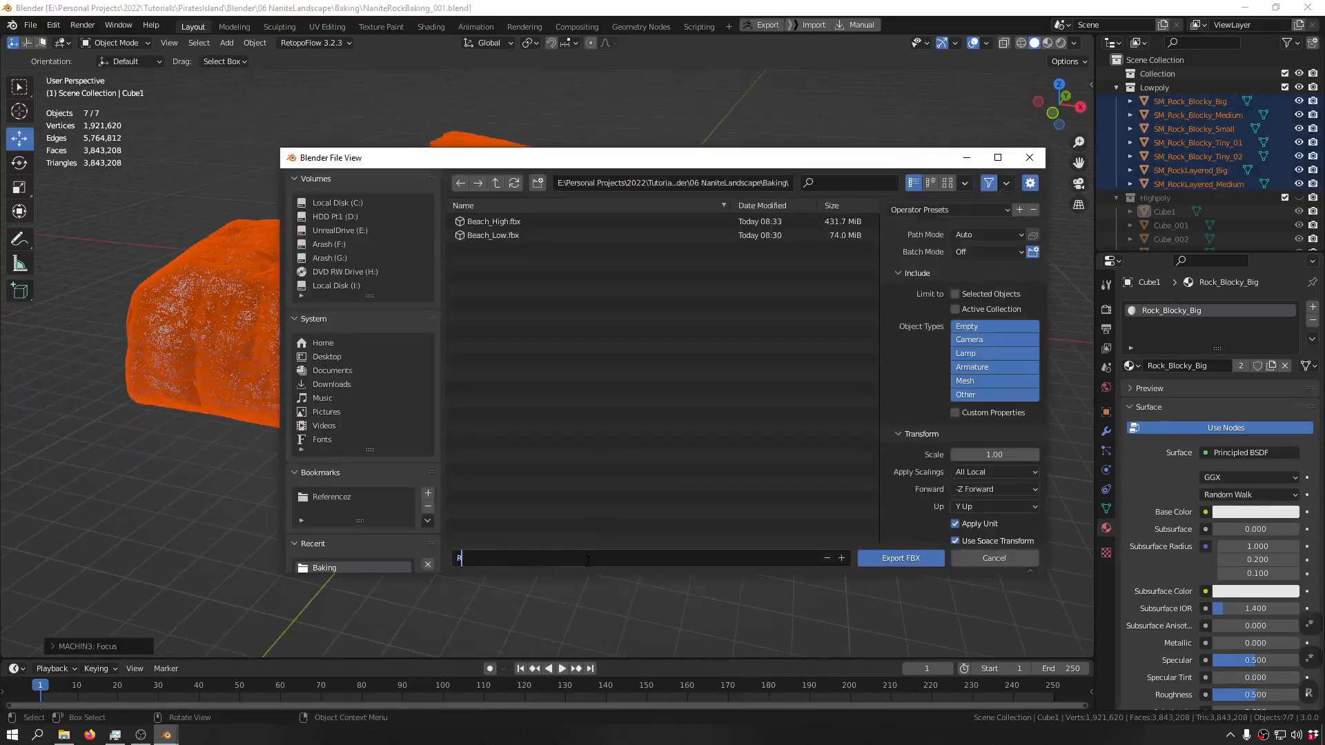
text(ock)
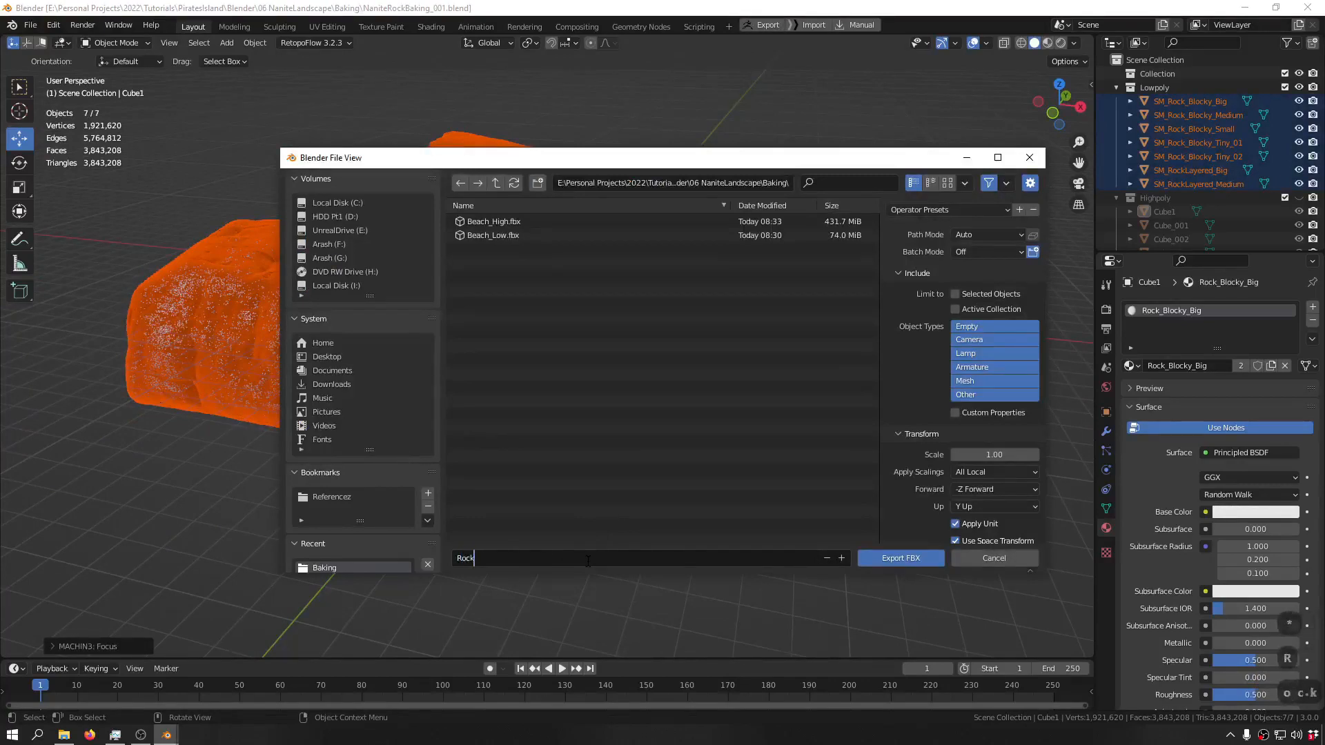
text(Kit_)
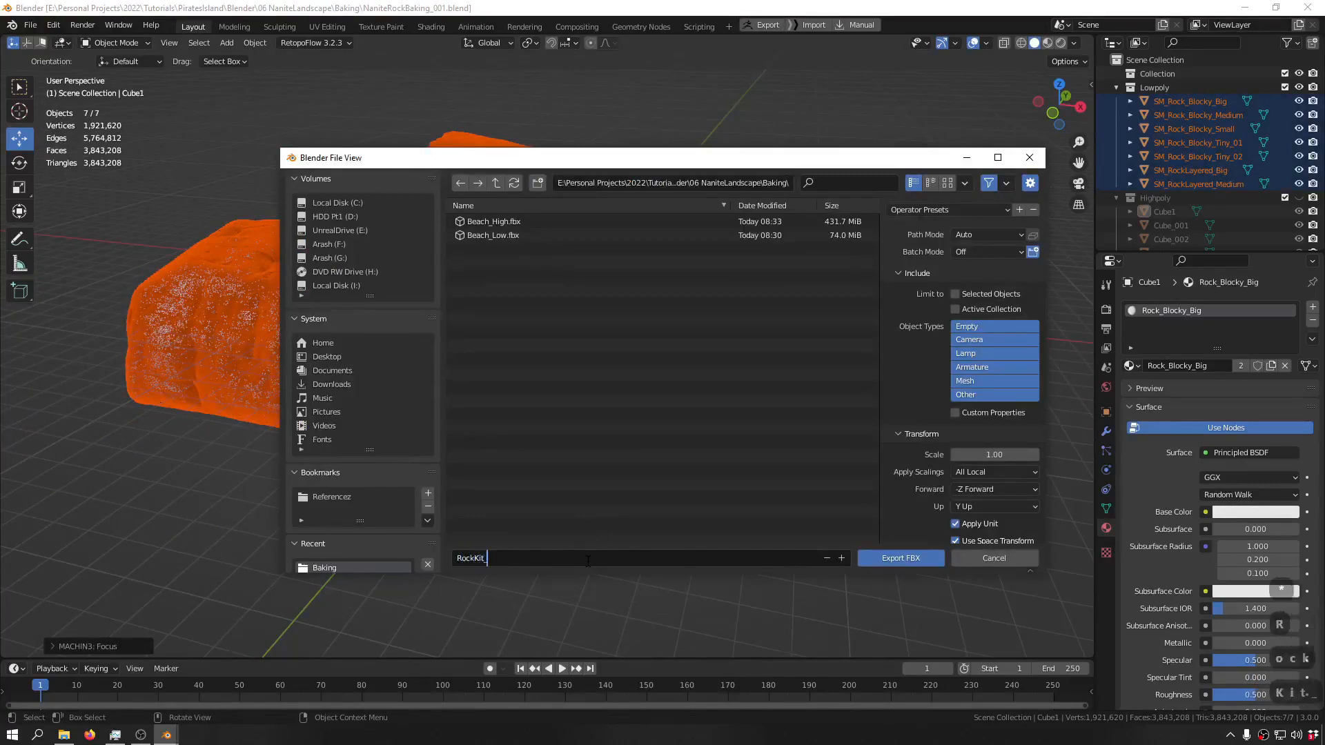
text(low.fbx)
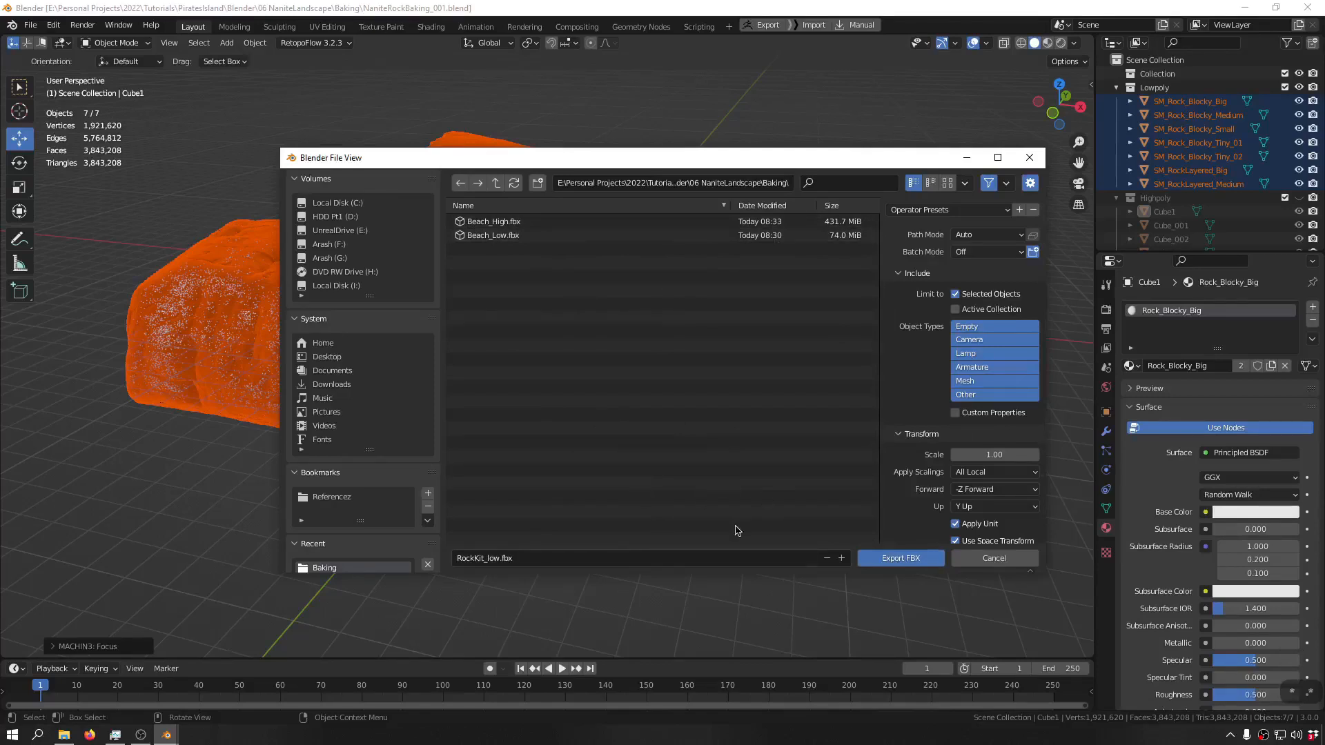
middle_drag(200, 324, 72, 325)
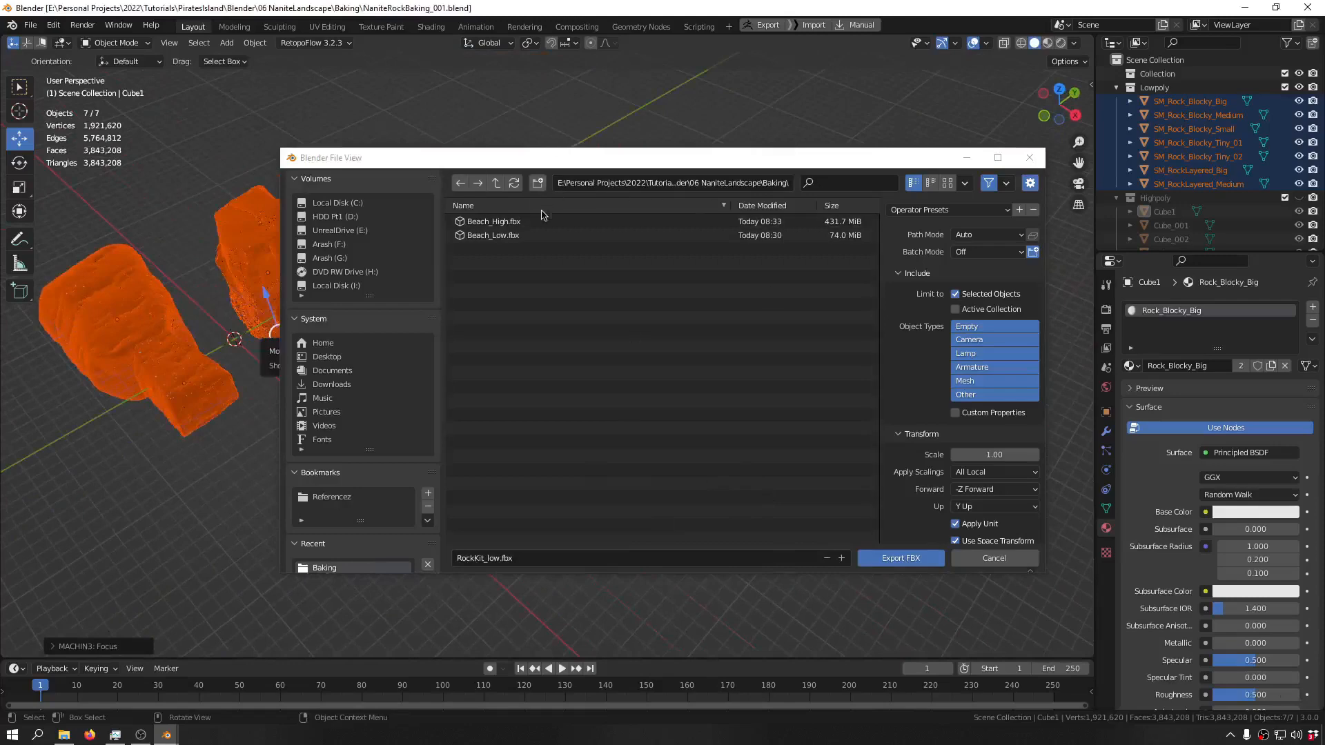
click(899, 558)
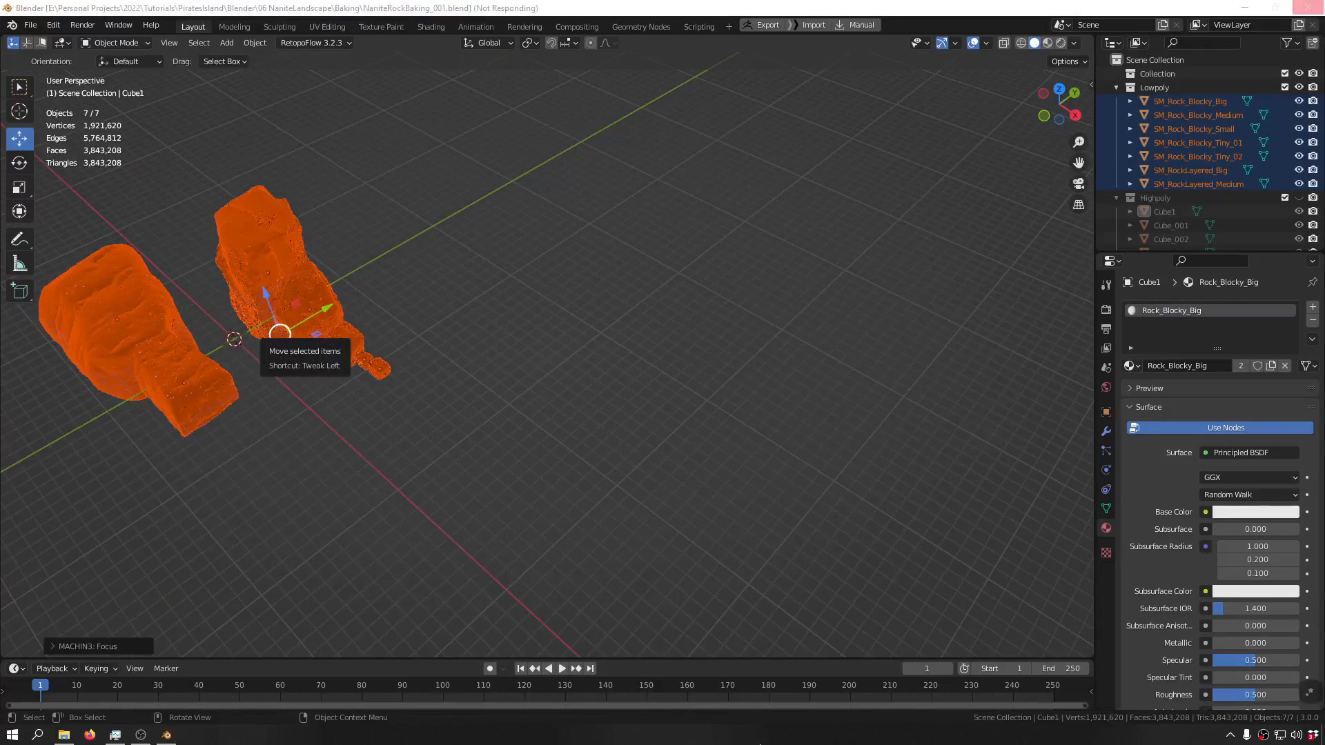
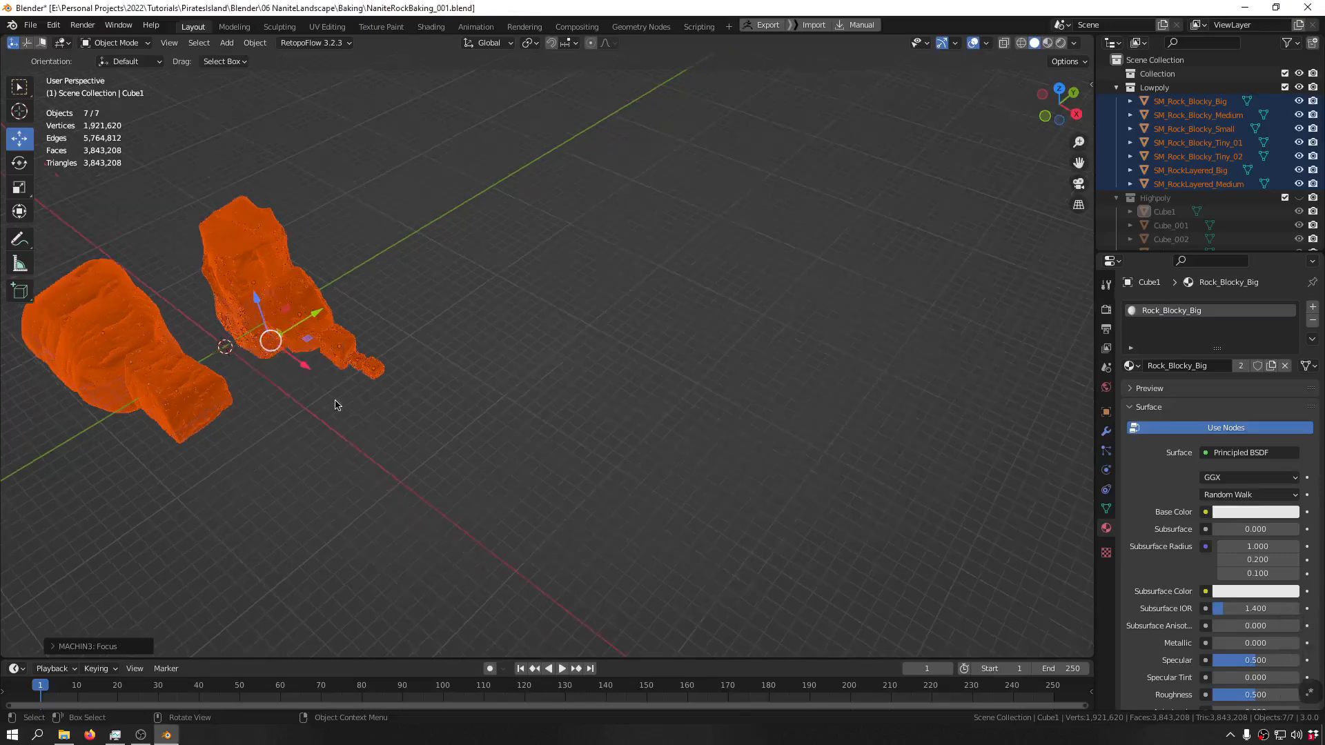
- Hide the Lowpoly collection, reveal the Highpoly collection, and select all seven high-poly rocks
key(ctrl+f)
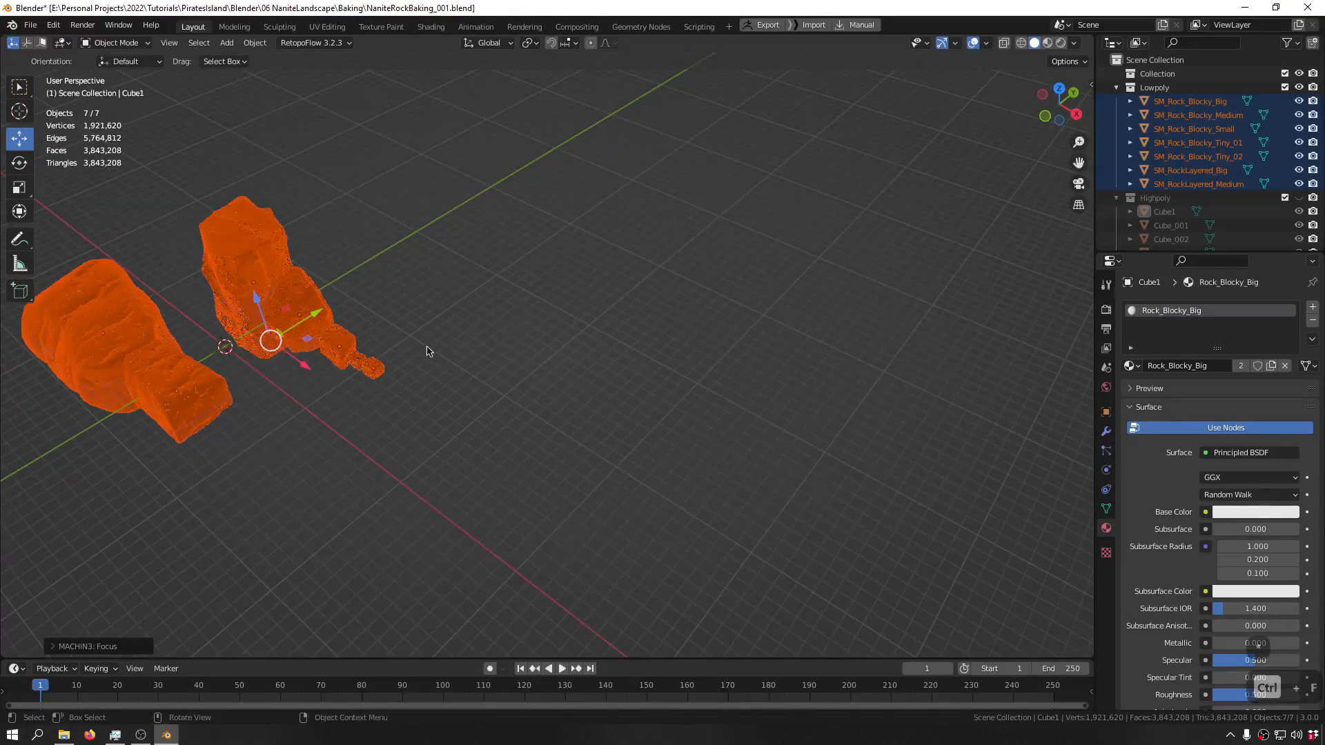
drag(844, 216, 787, 315)
click(1299, 87)
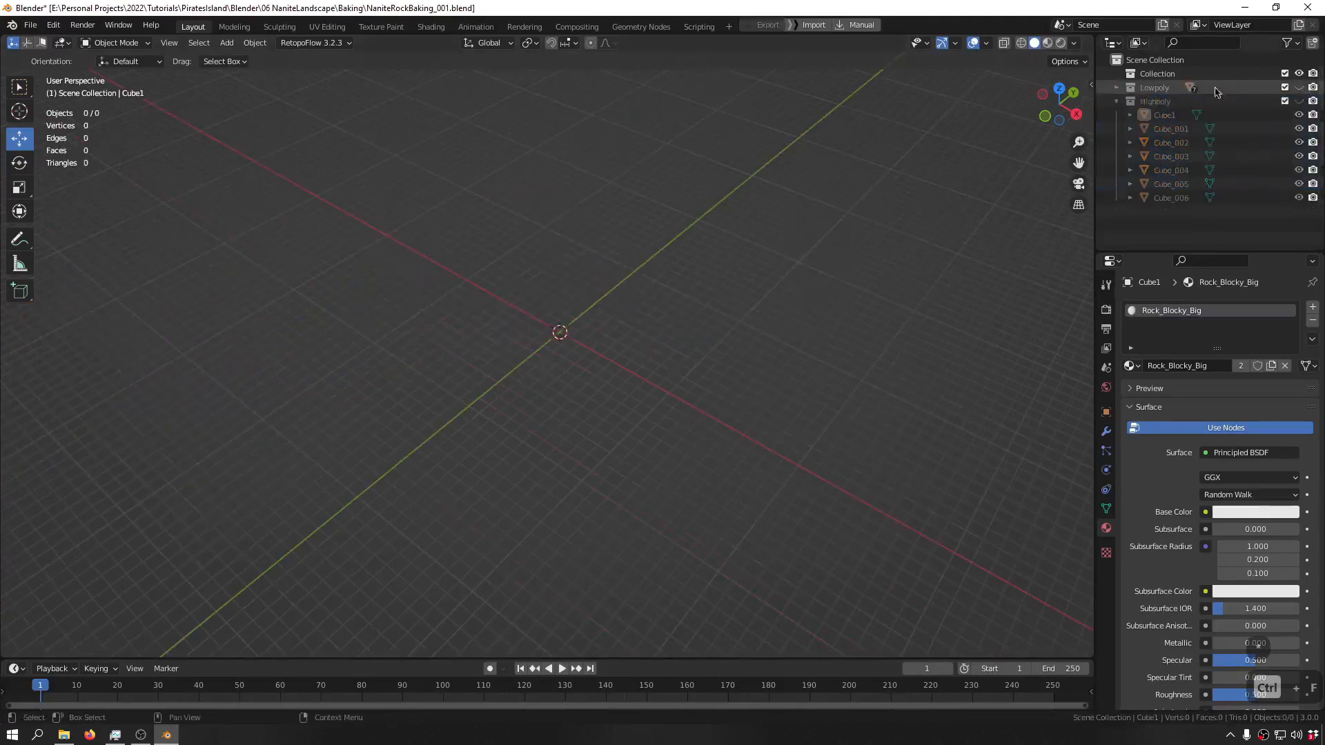
click(1116, 88)
click(1299, 101)
middle_drag(710, 237, 561, 207)
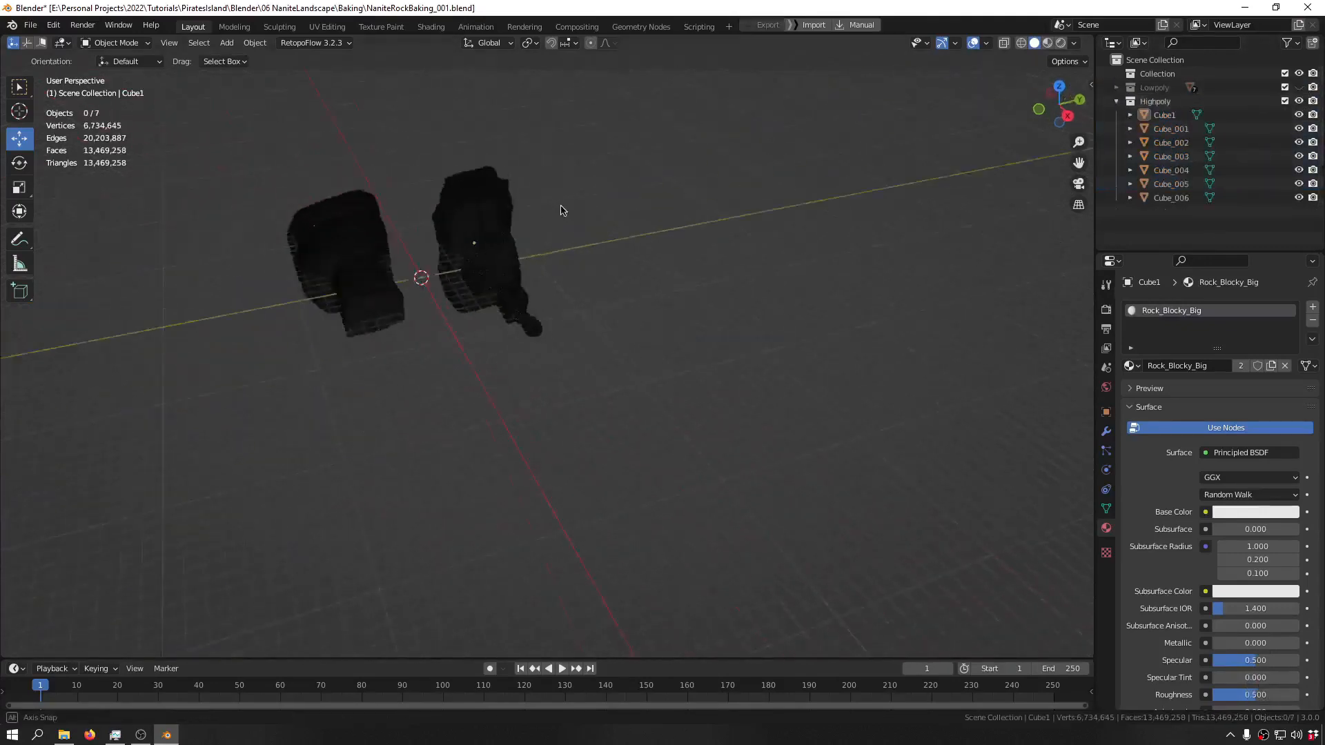
drag(626, 147, 193, 369)
mouse_move(316, 343)
middle_down()
mouse_move(503, 364)
mouse_move(94, 196)
mouse_move(207, 227)
mouse_move(362, 306)
mouse_move(345, 216)
mouse_move(331, 356)
middle_up()
middle_drag(331, 355, 551, 362)
- Export the selected high-poly rocks as RockKit_high.fbx in the Baking folder
key(q)
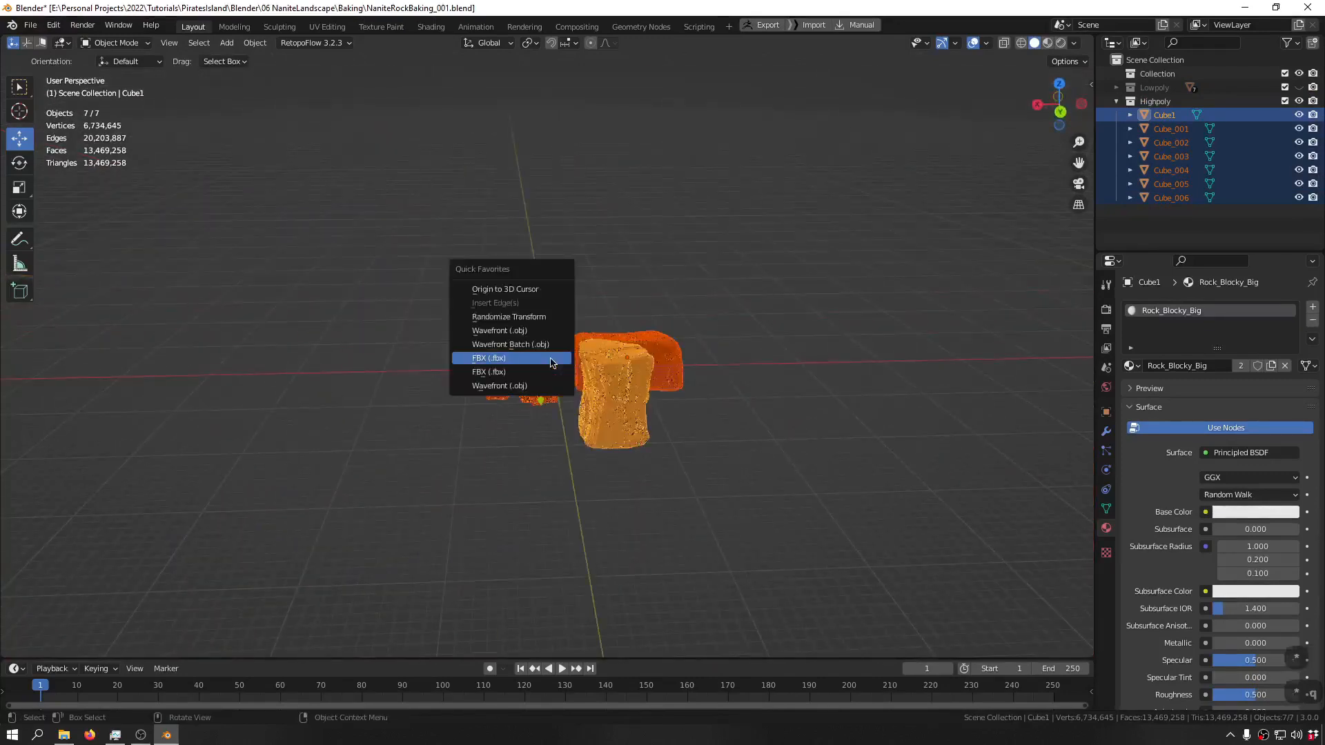
click(513, 358)
click(485, 558)
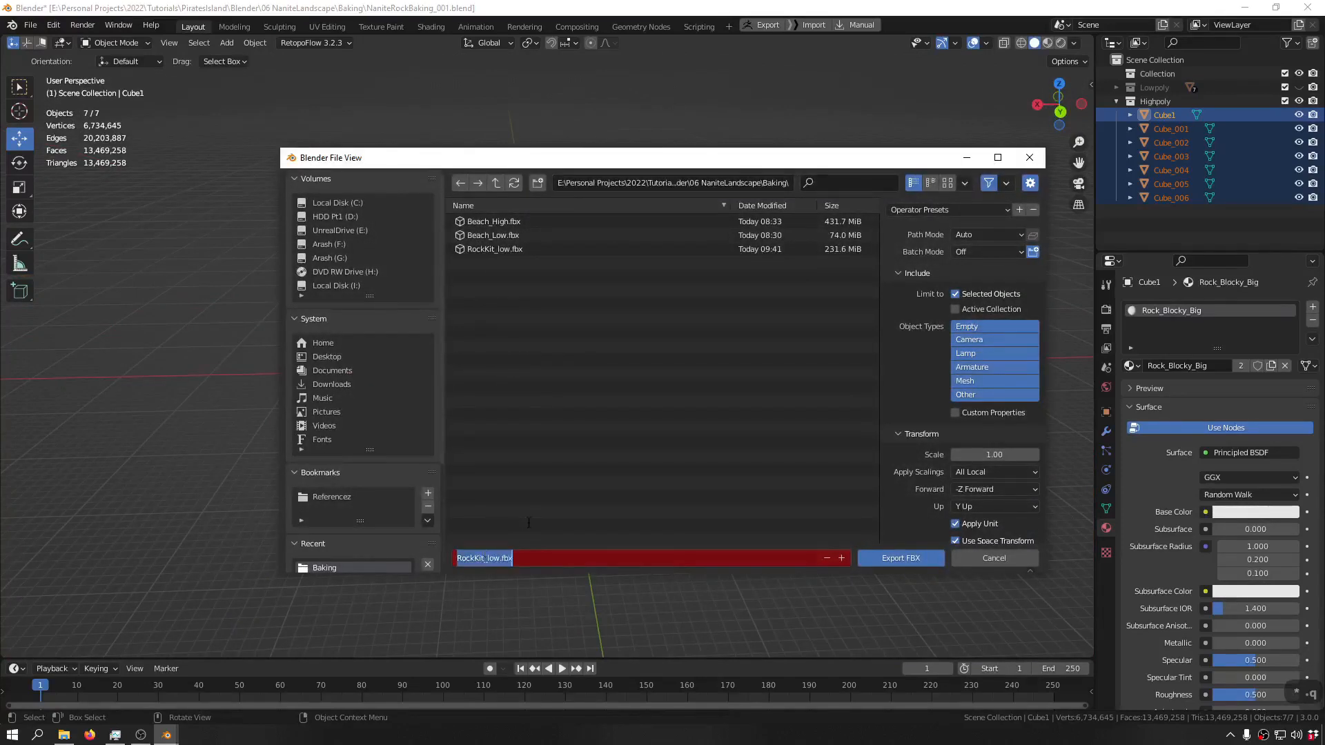
key(Right)
key(Left)
key(Left)
key(Left)
key(Left)
key(shift+Left)
key(shift+Left)
key(shift+Left)
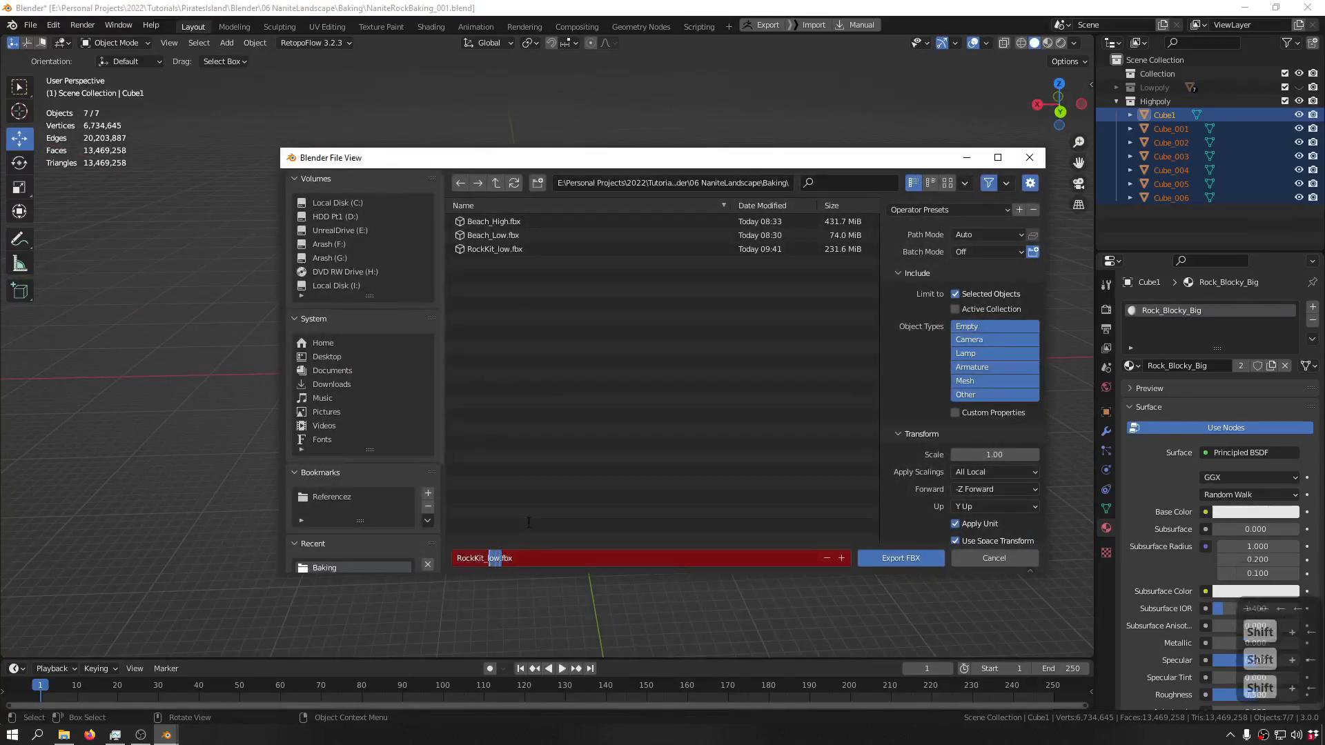
text(high)
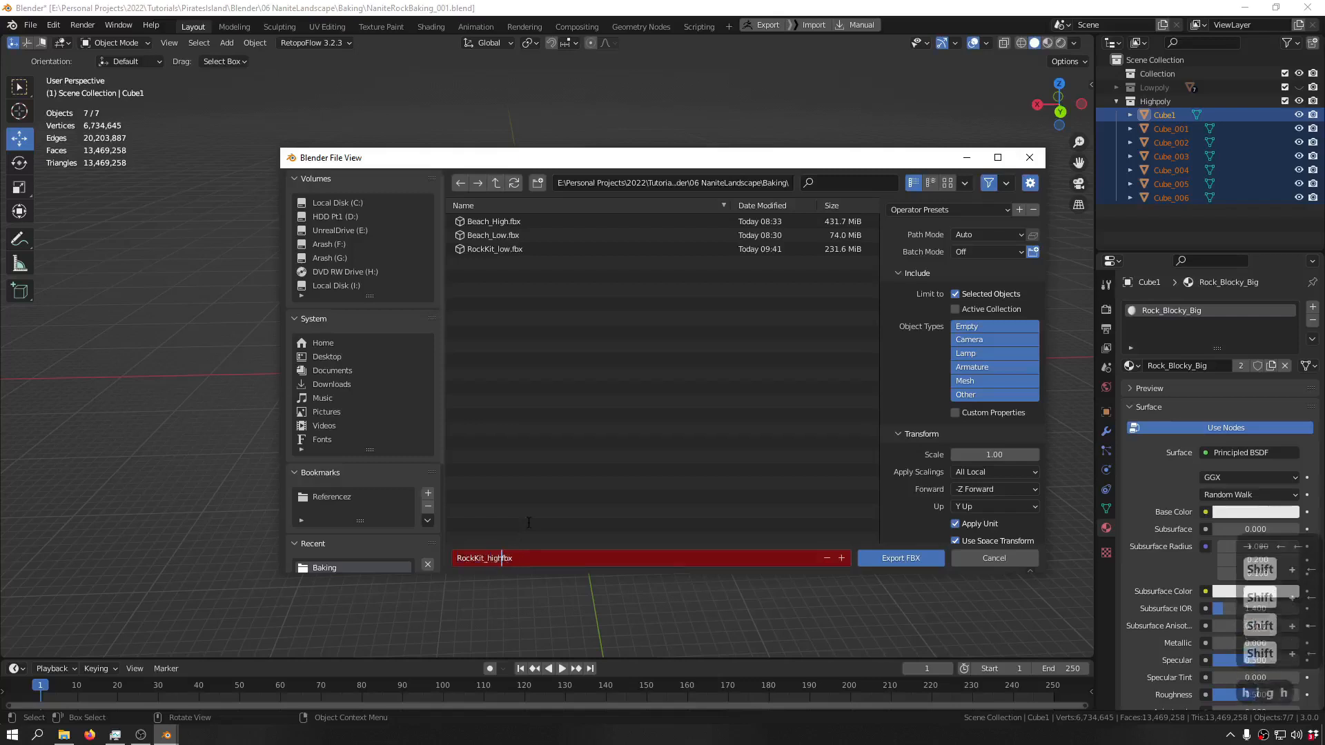
key(Return)
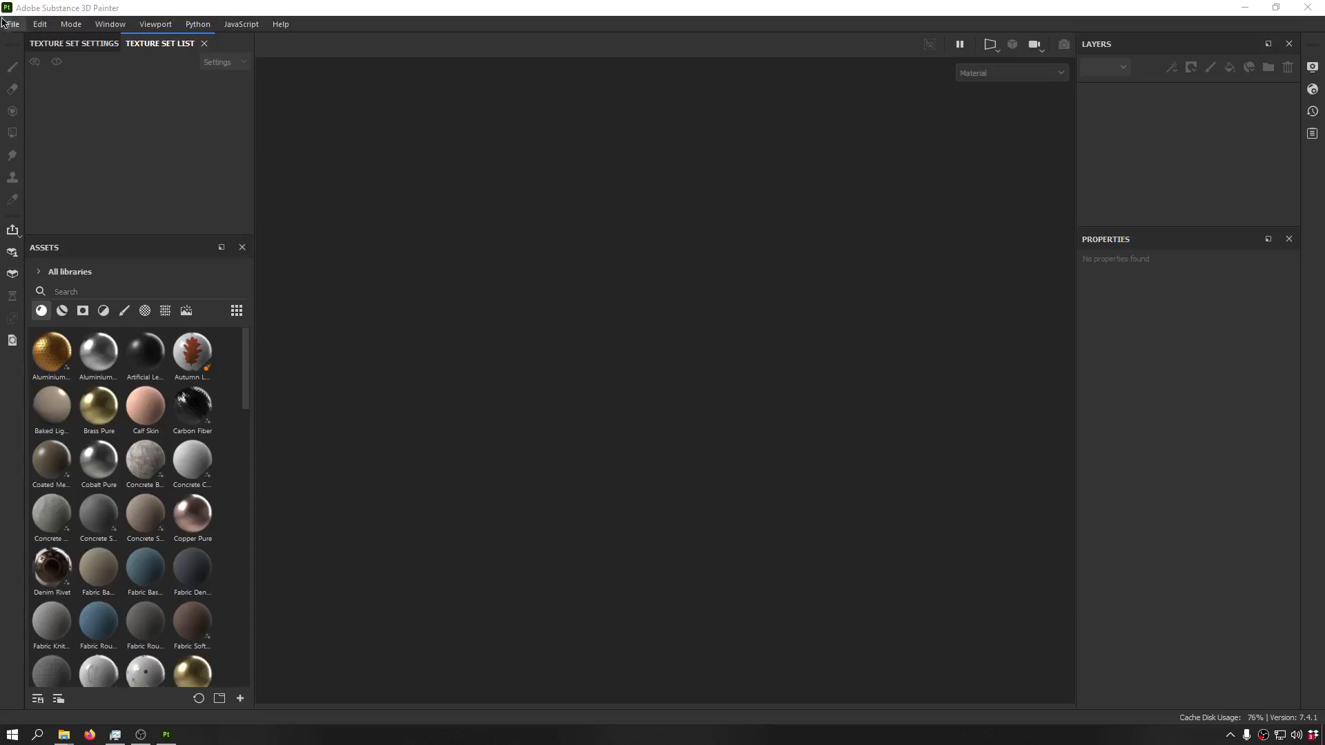
- In Substance 3D Painter, create a new project from the Beach_Low.fbx mesh with 2048 resolution and OpenGL normal format
click(10, 25)
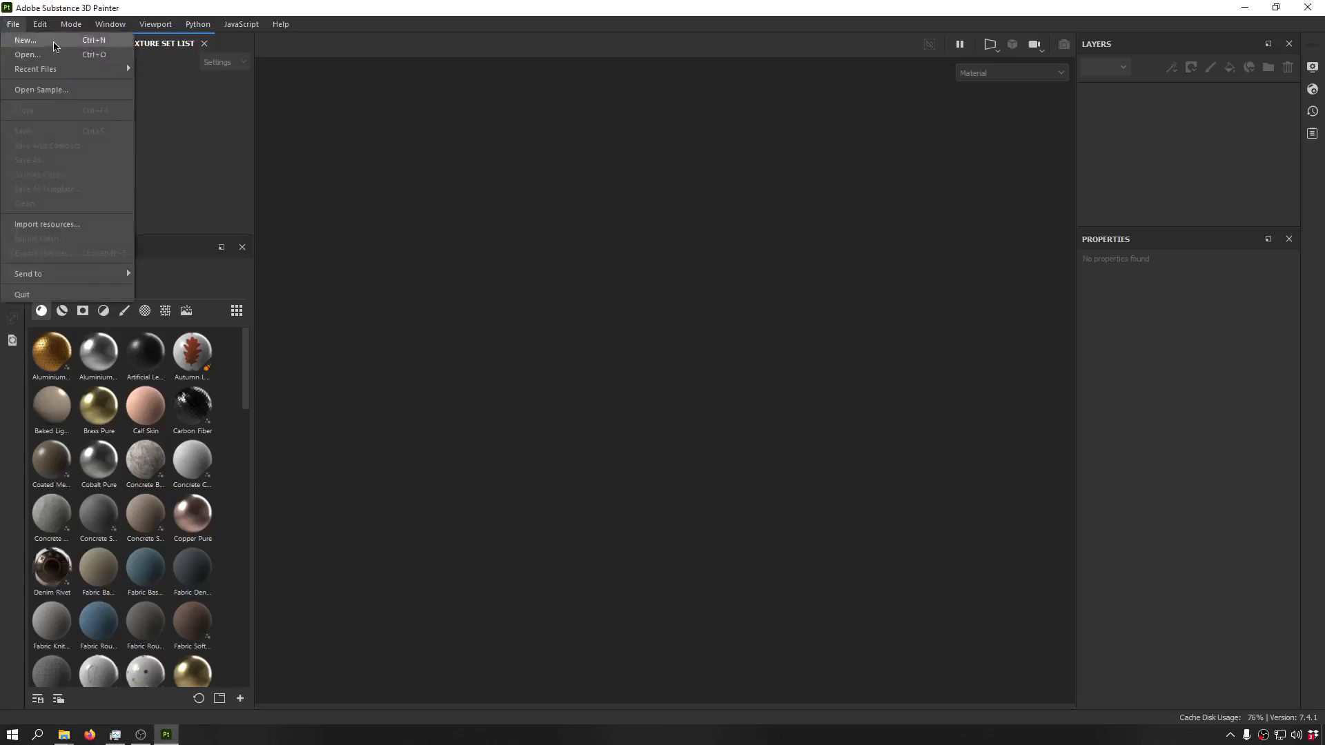
click(25, 40)
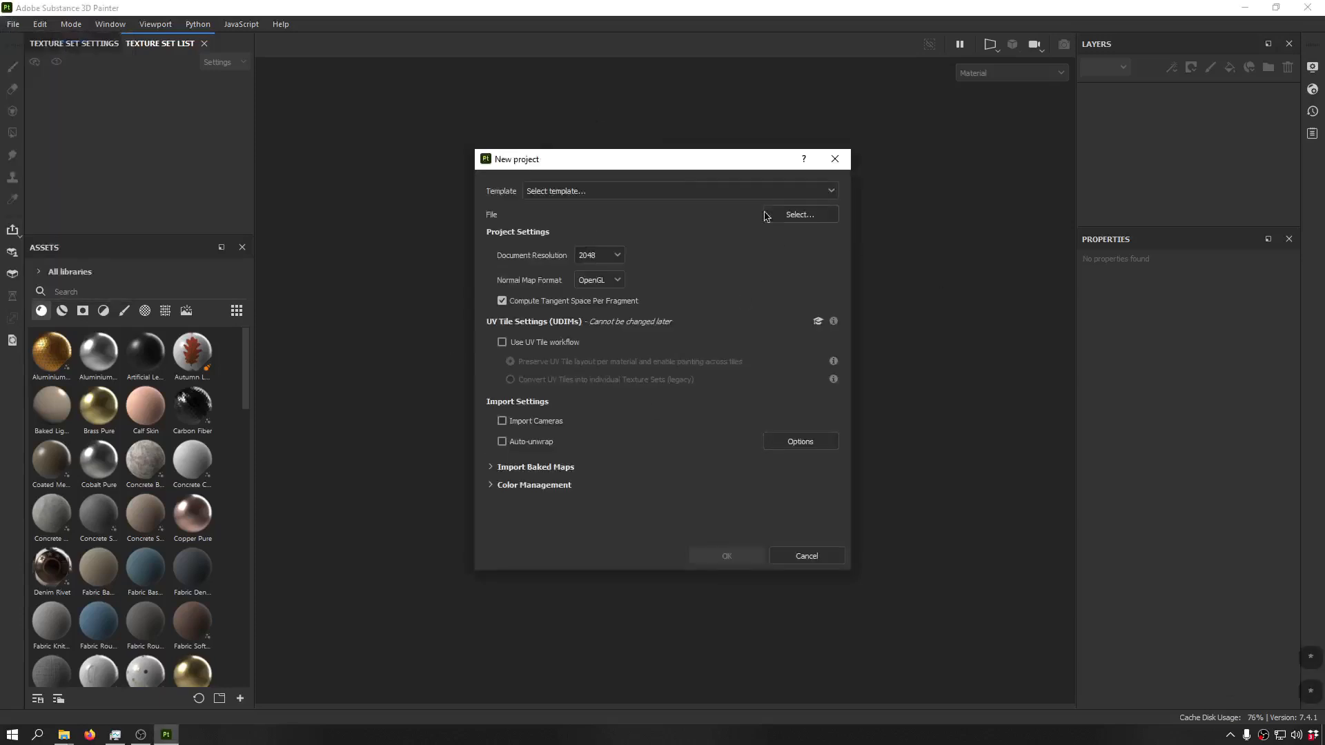
click(800, 217)
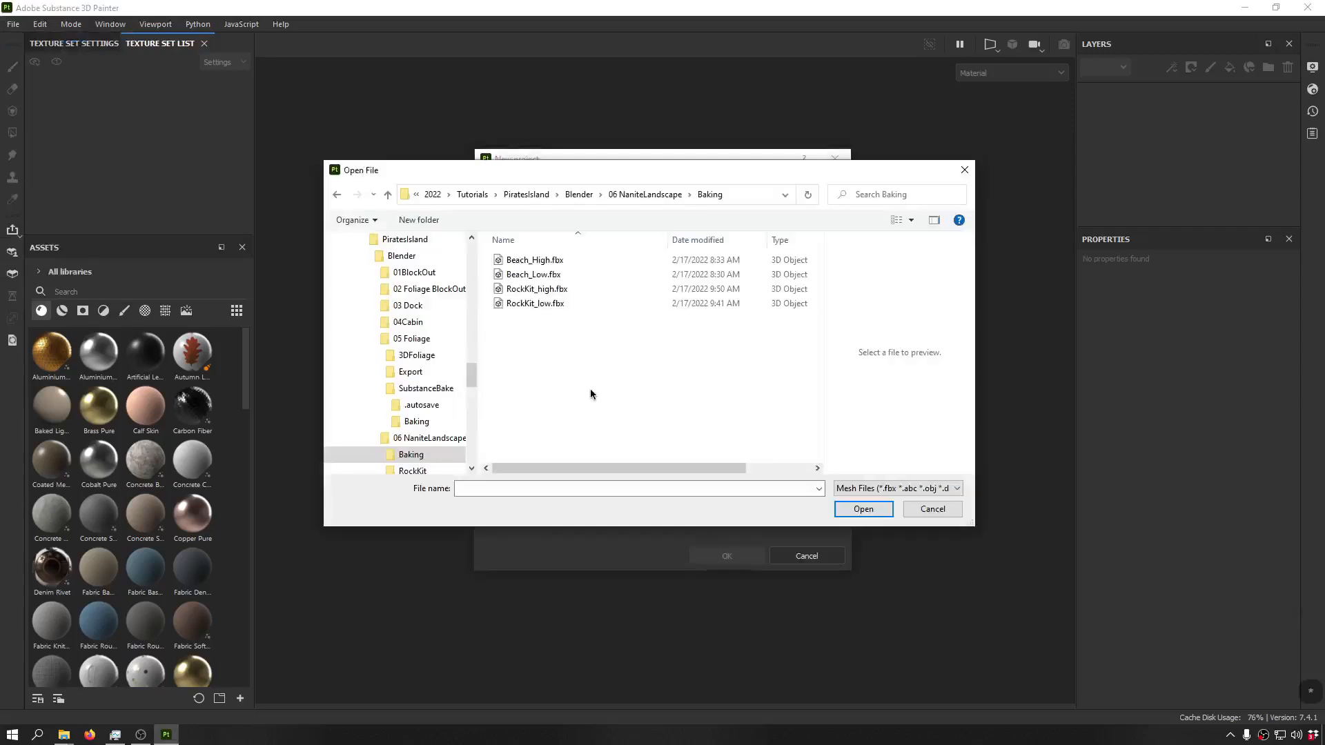
click(556, 261)
click(550, 276)
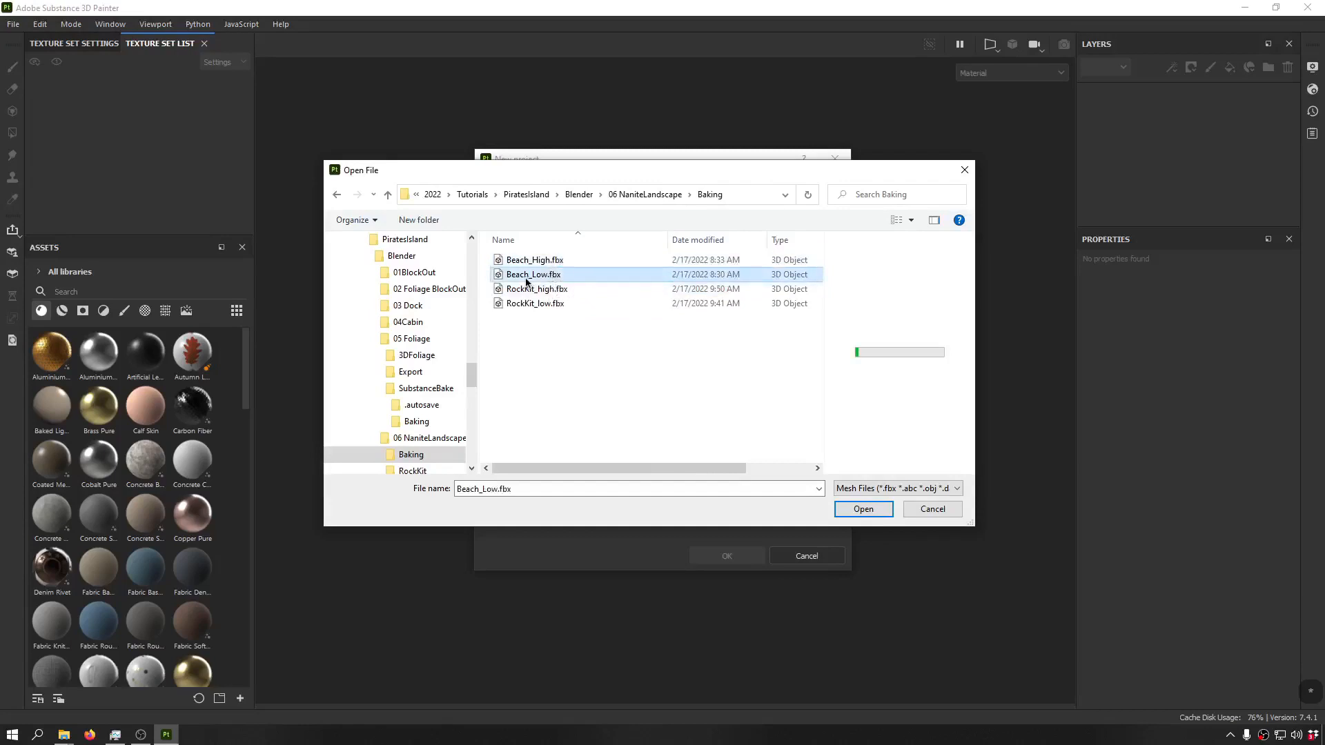
click(860, 509)
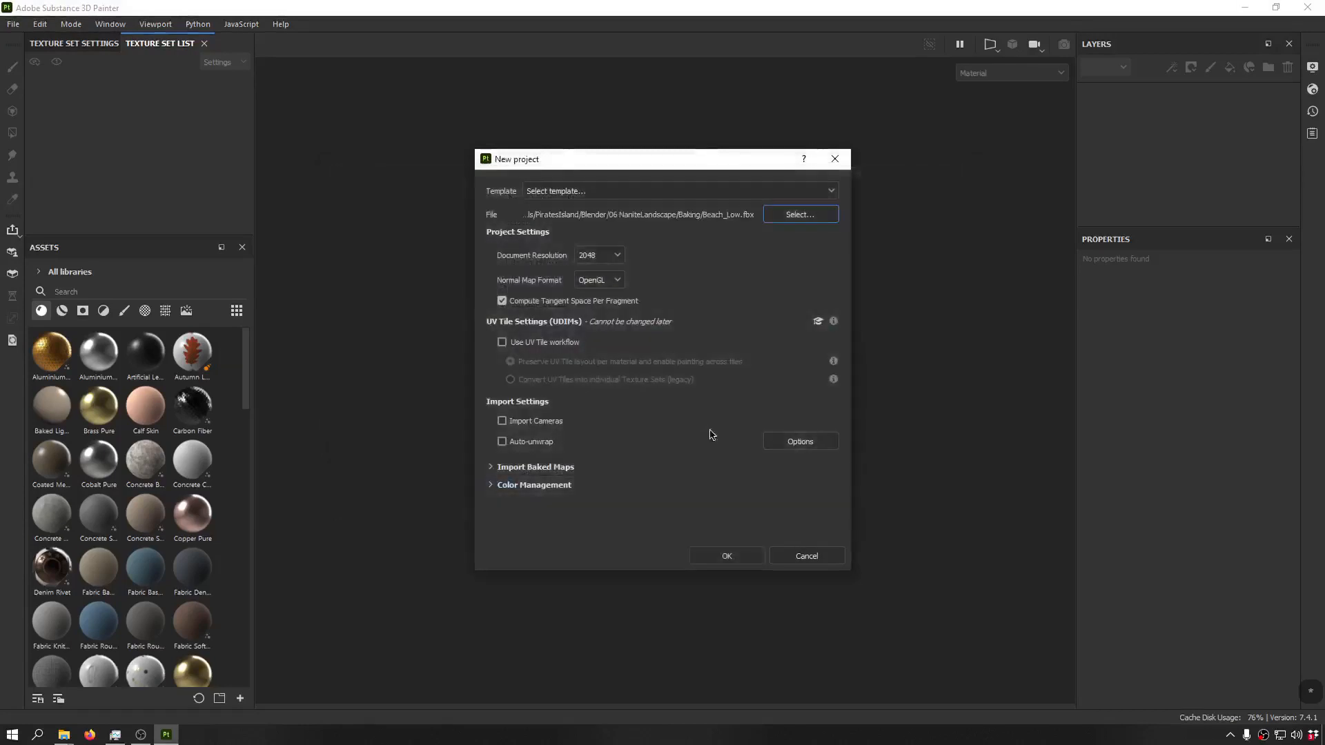
click(726, 556)
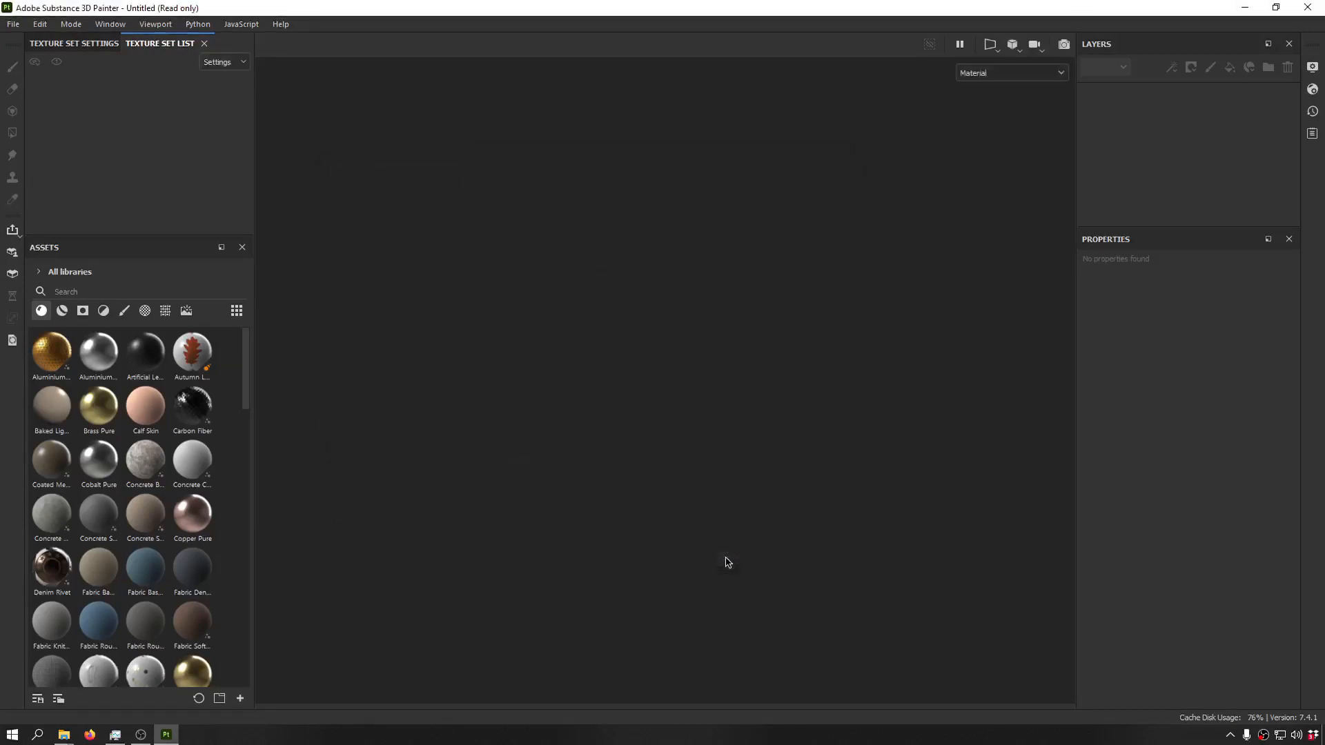
- Hide all the Beach texture sets, from Beach_1x1_01 through Beach_Stone
mouse_move(579, 257)
alt+mouse_down()
mouse_move(645, 334)
mouse_move(612, 334)
mouse_move(630, 375)
mouse_move(618, 434)
mouse_move(673, 352)
alt+mouse_up()
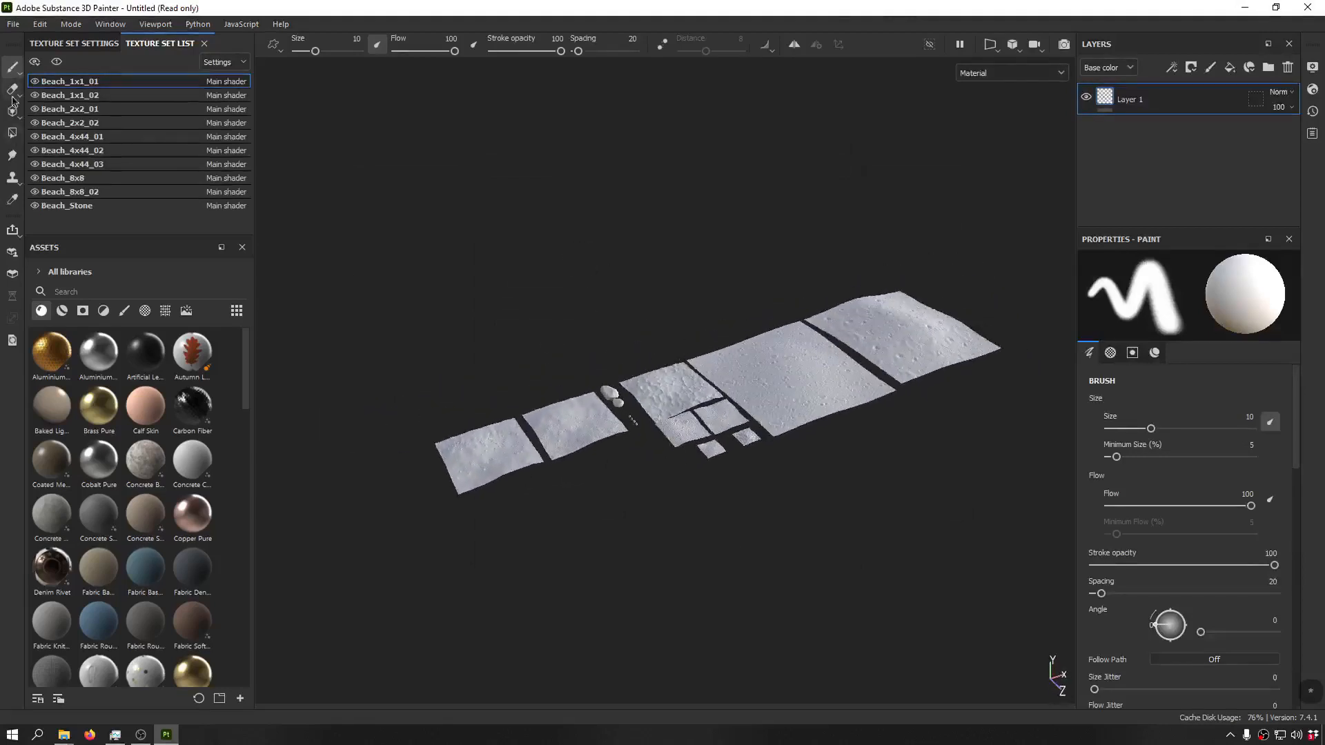
drag(35, 96, 33, 192)
click(35, 205)
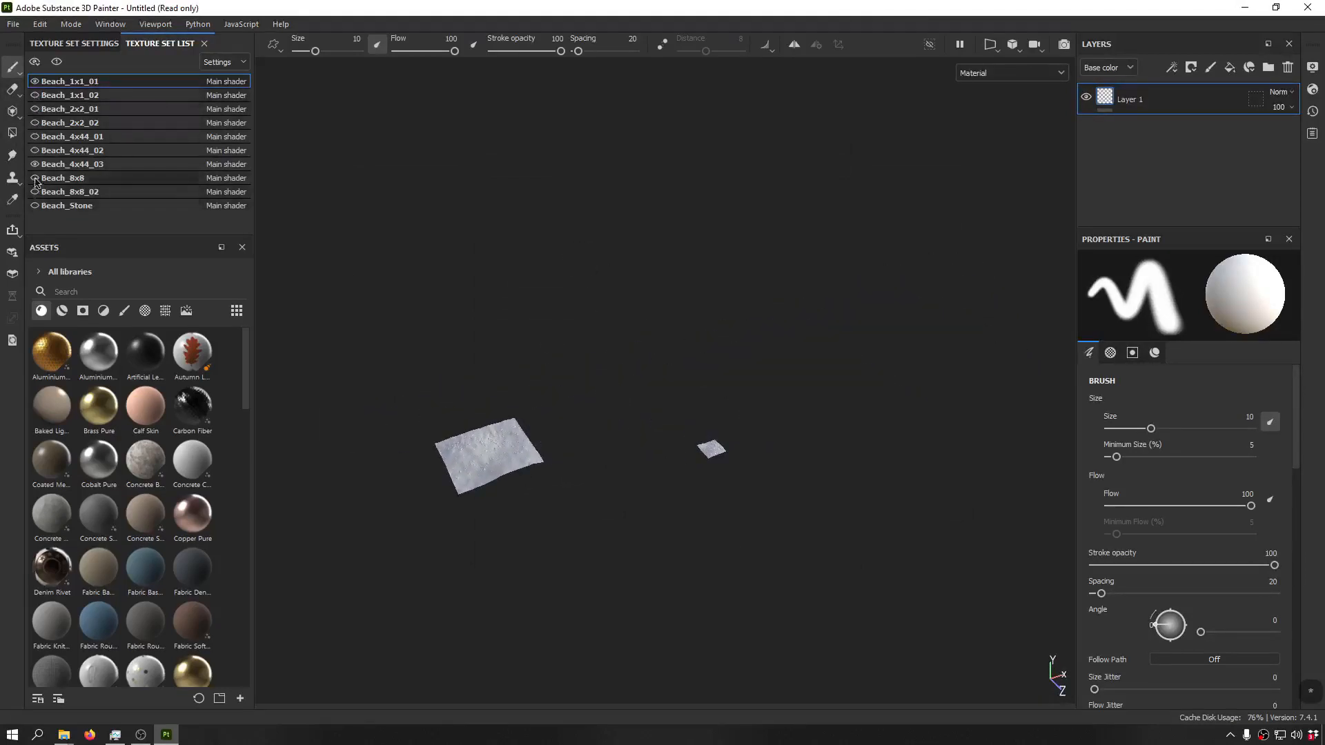
click(35, 165)
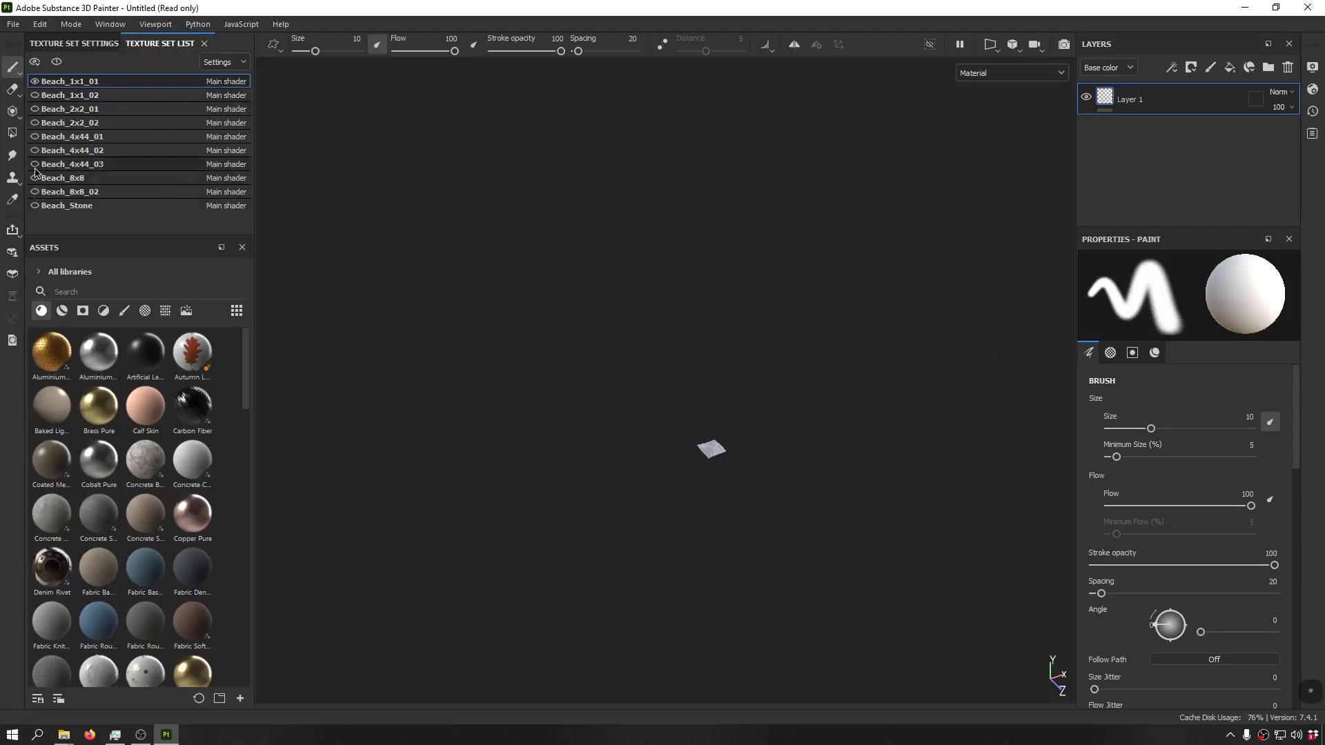
click(34, 95)
click(35, 82)
click(34, 95)
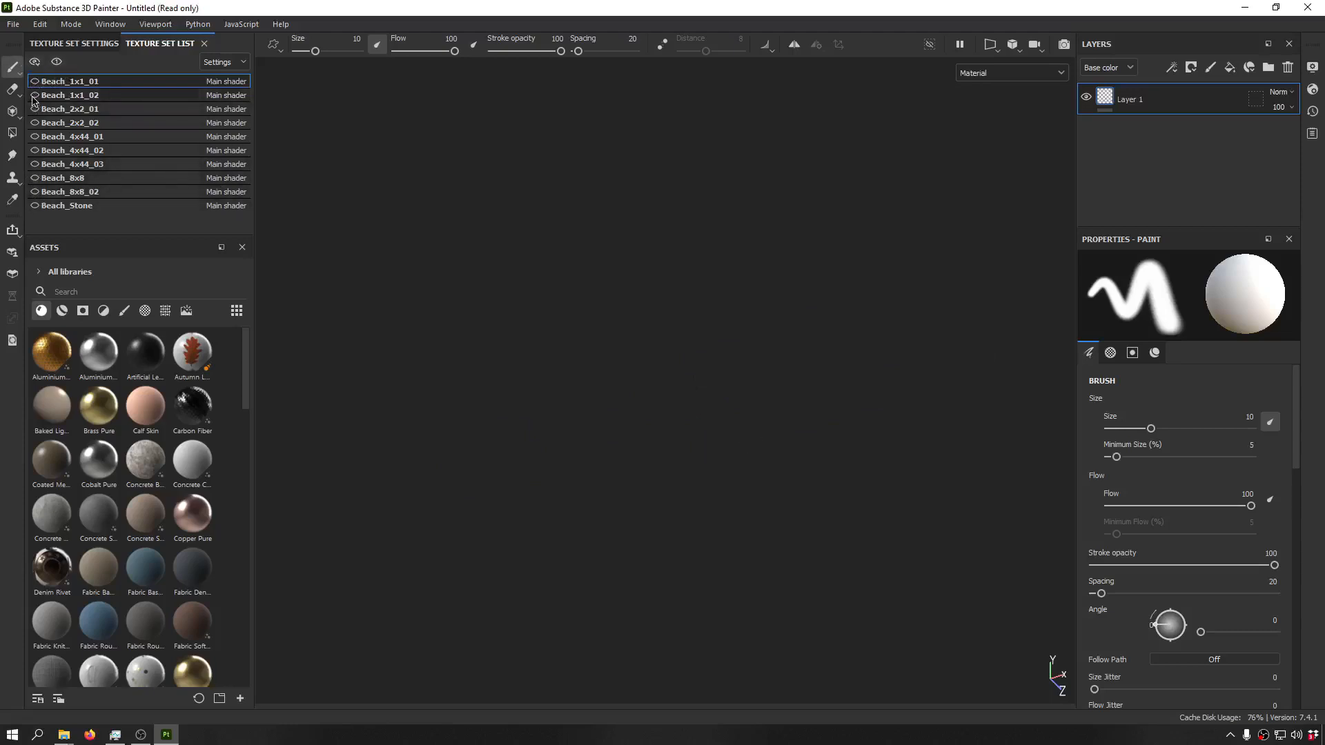
- Show and hide the texture sets from Beach_2x2_01 through Beach_8x8 individually to examine which mesh each one covers
click(34, 109)
click(39, 110)
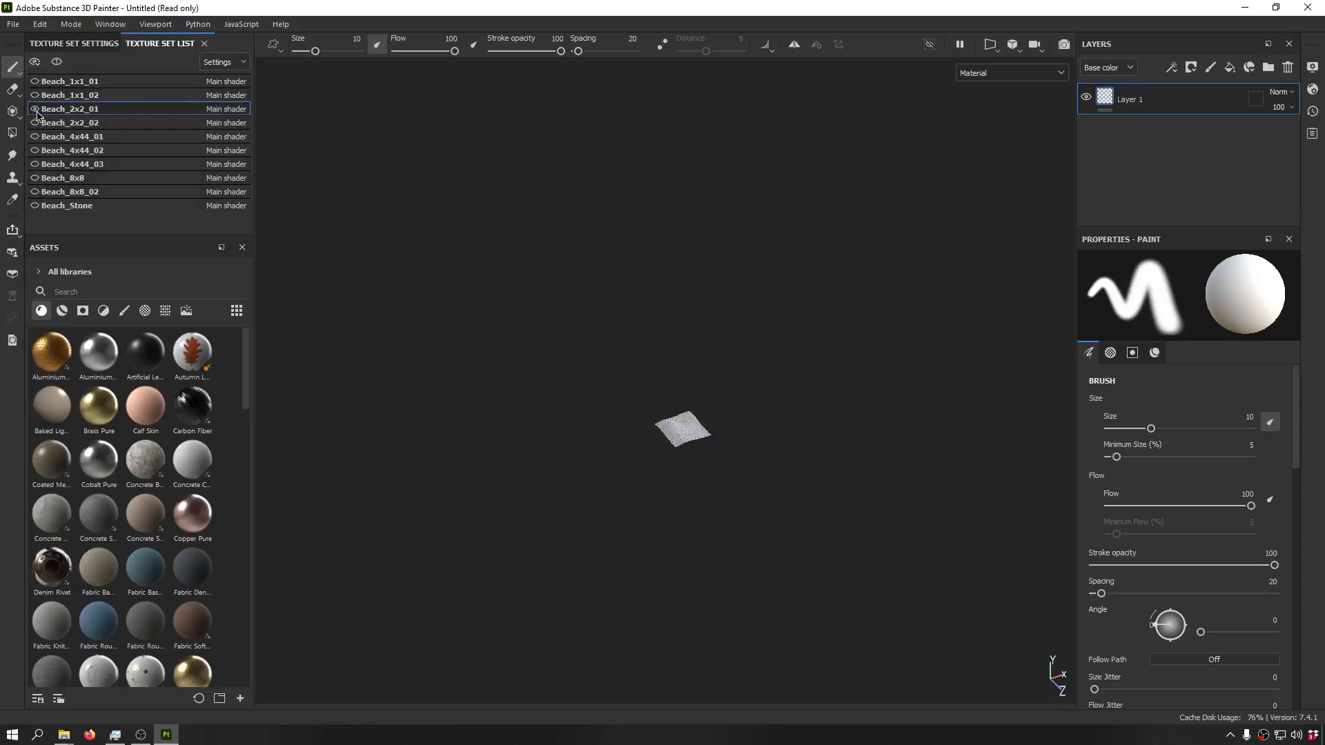
click(35, 110)
click(35, 123)
click(35, 123)
click(35, 137)
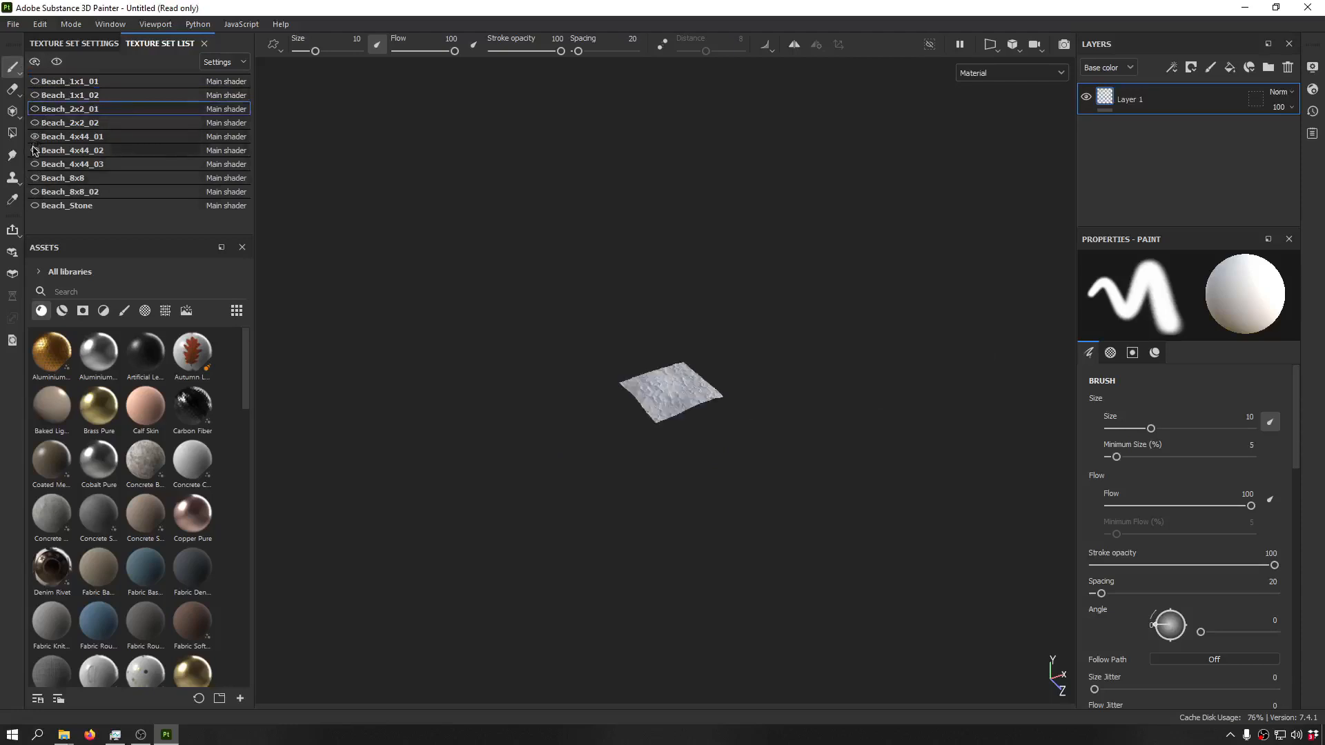
click(36, 140)
click(34, 152)
click(34, 138)
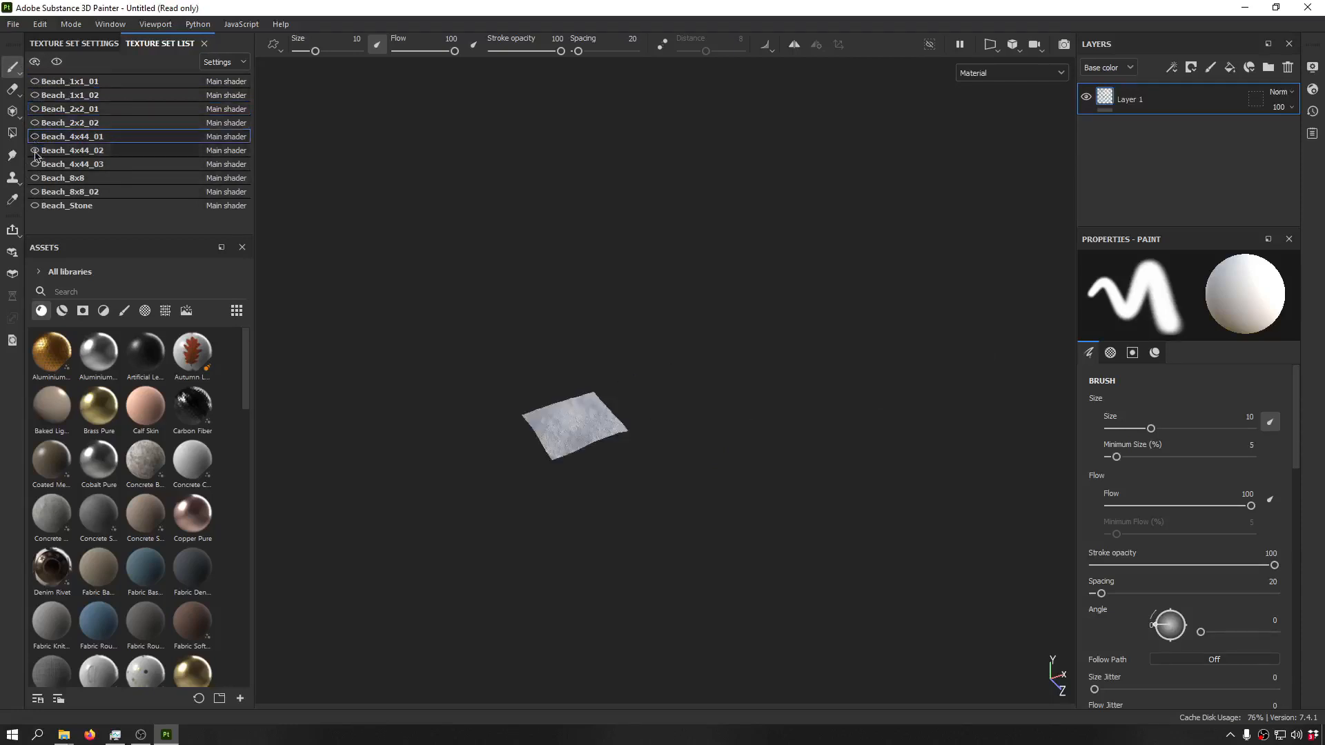
click(34, 164)
click(35, 153)
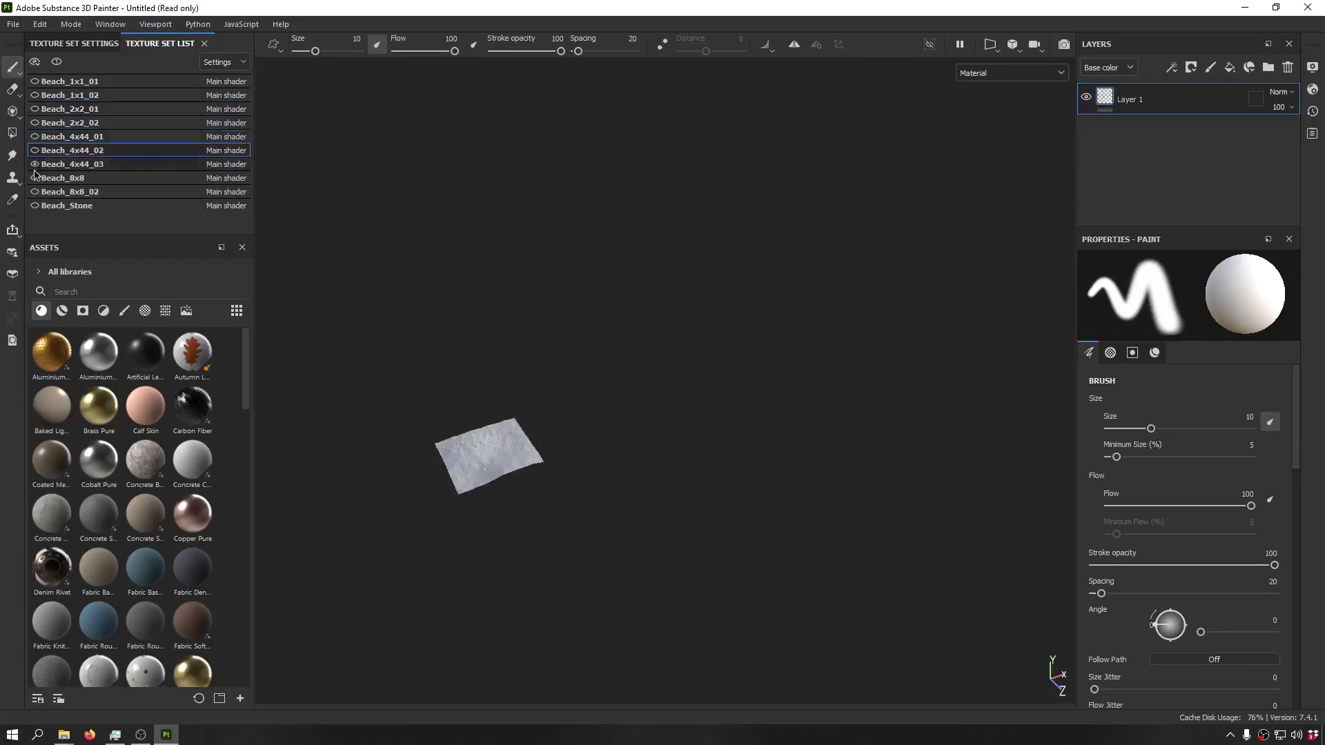
click(35, 165)
click(34, 178)
click(35, 178)
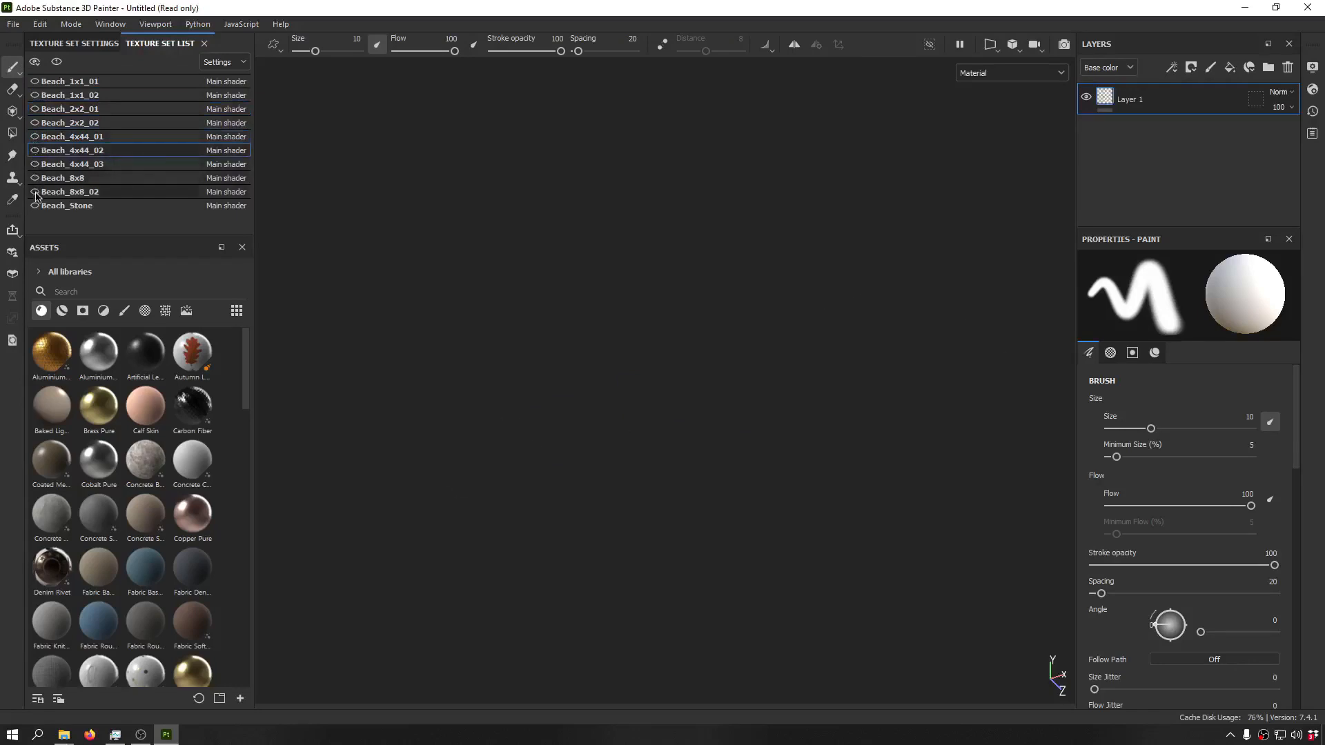
- Select and isolate the Beach_Stone texture set, and reveal Beach_1x1_01 alongside it
click(34, 192)
click(34, 206)
click(64, 206)
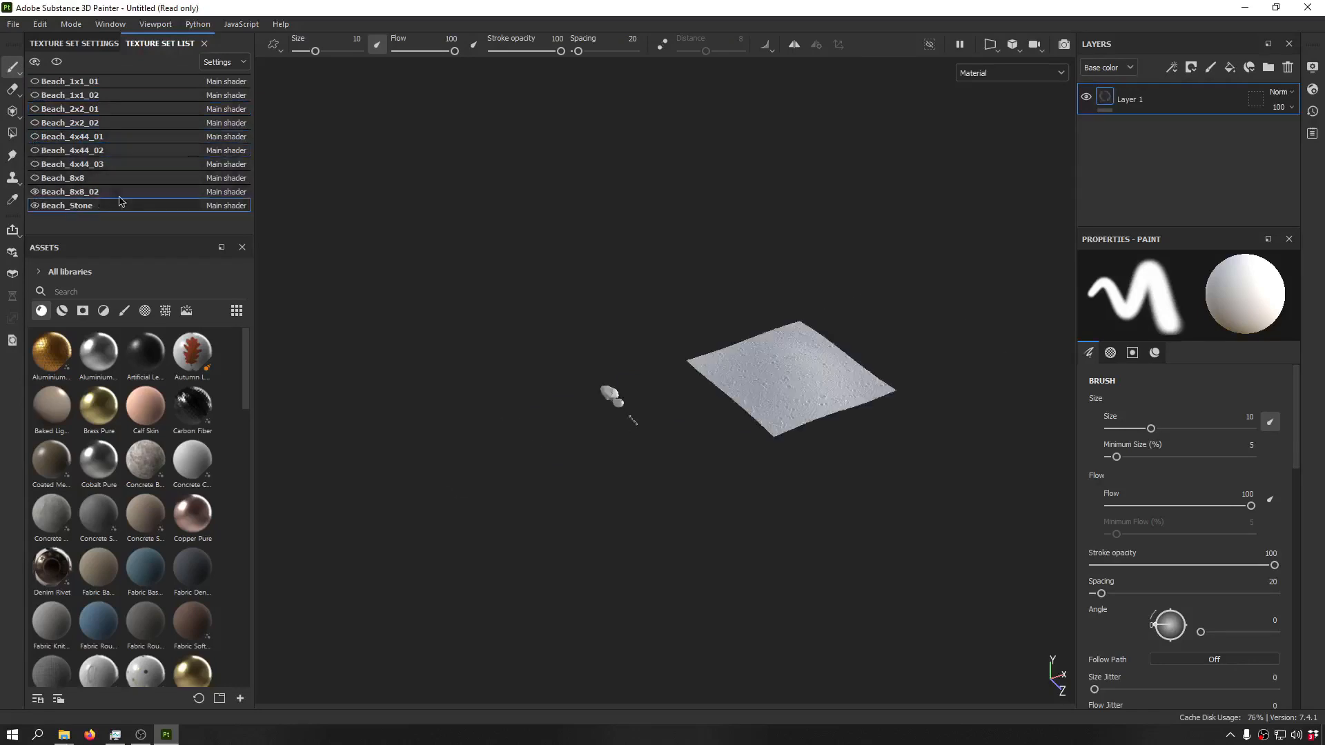
alt+drag(819, 311, 719, 302)
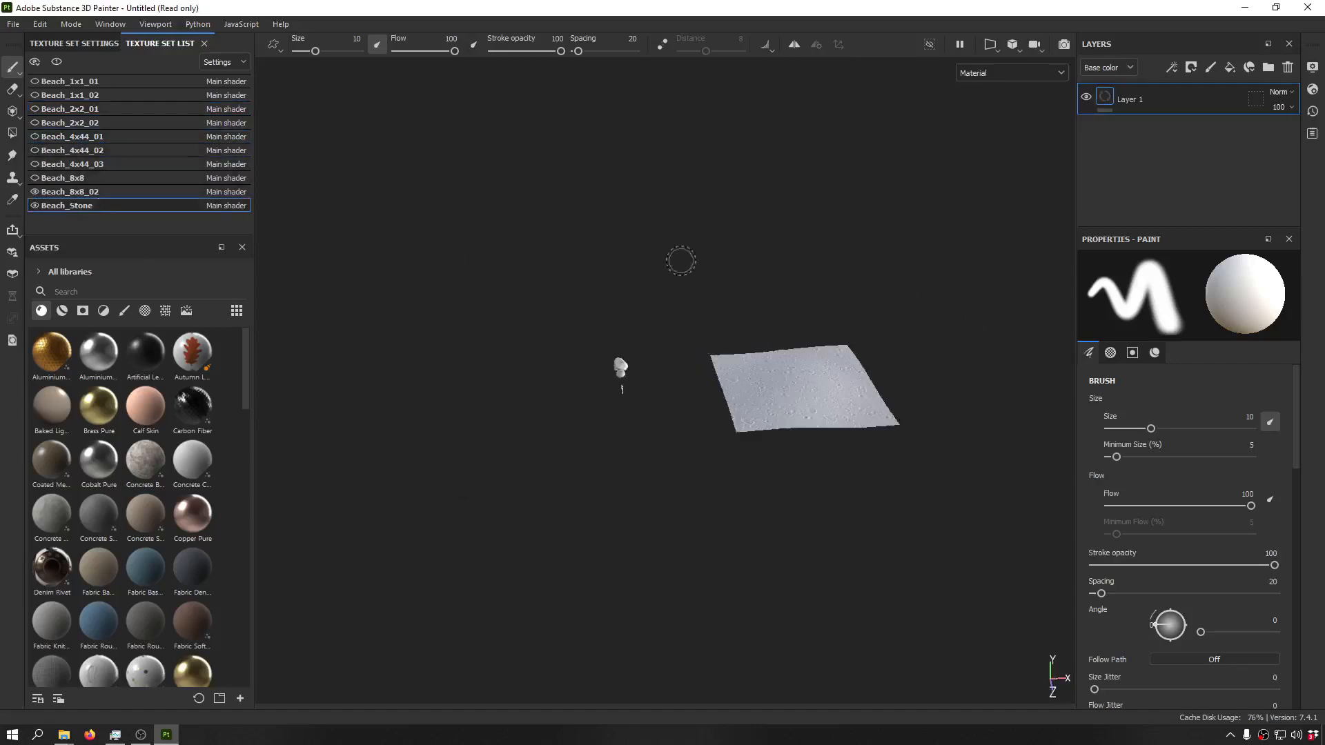
click(34, 206)
key(alt+q)
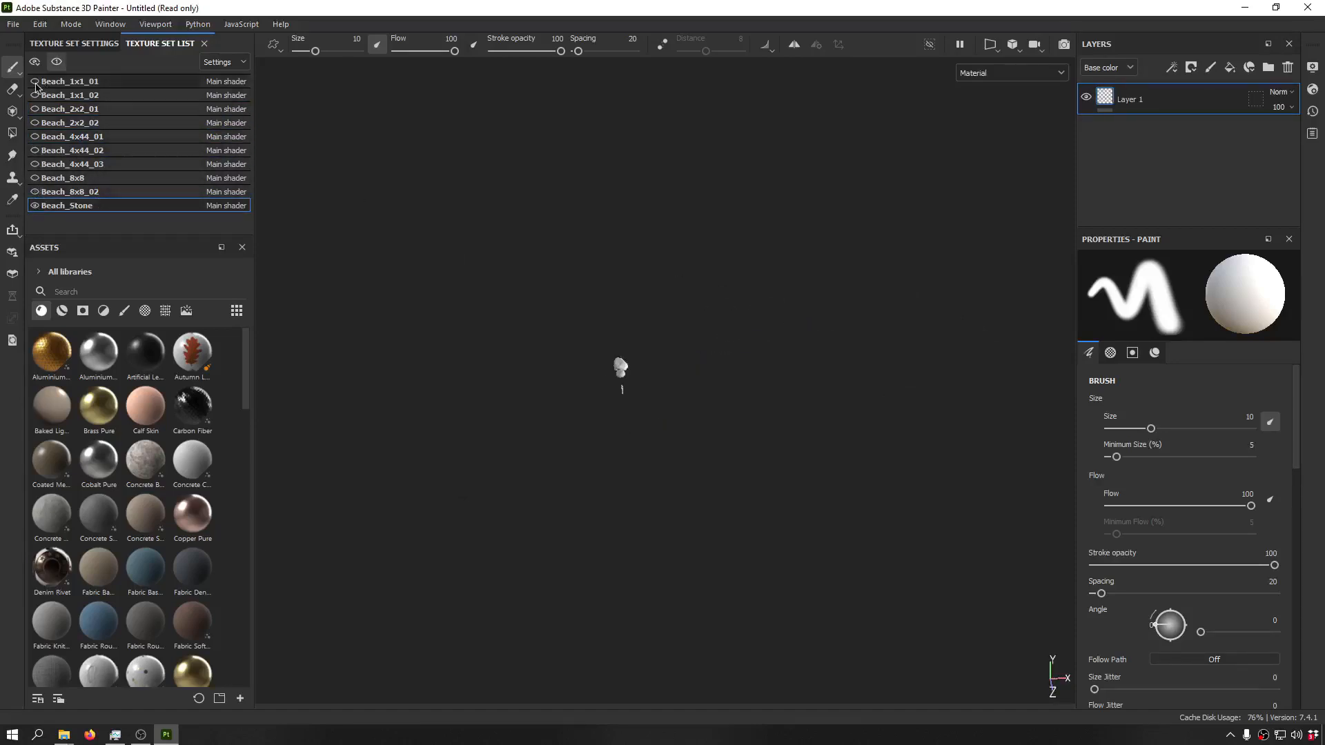
click(35, 82)
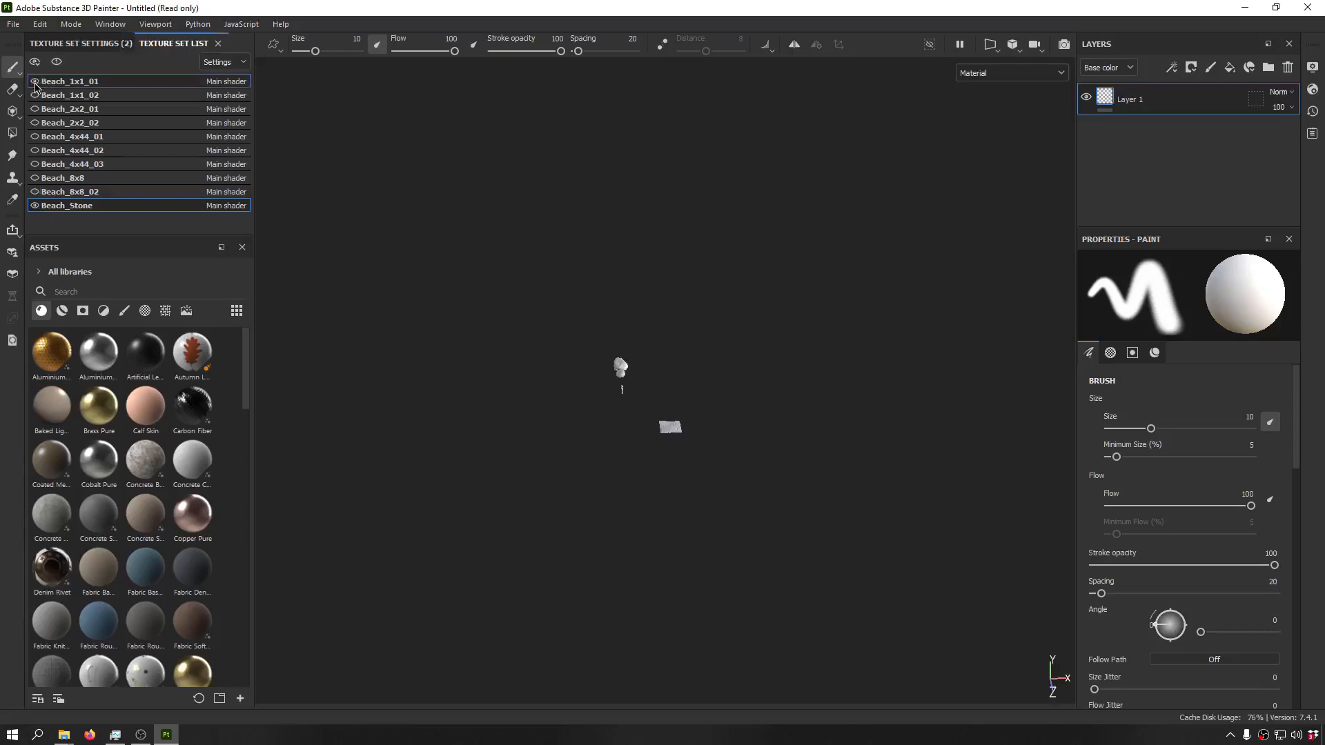
- Show all the Beach texture sets in the viewport
right_click(35, 82)
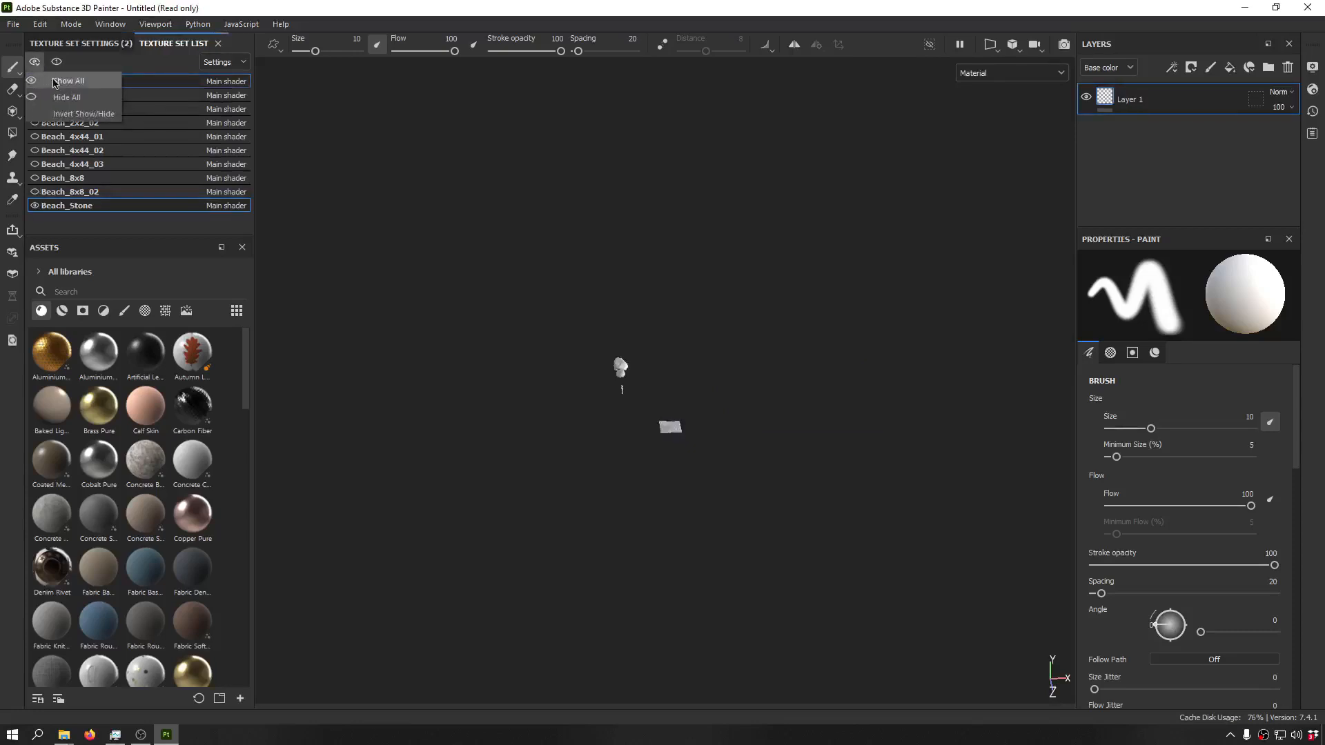
click(53, 83)
alt+drag(679, 266, 725, 303)
scroll(769, 343, up, 6)
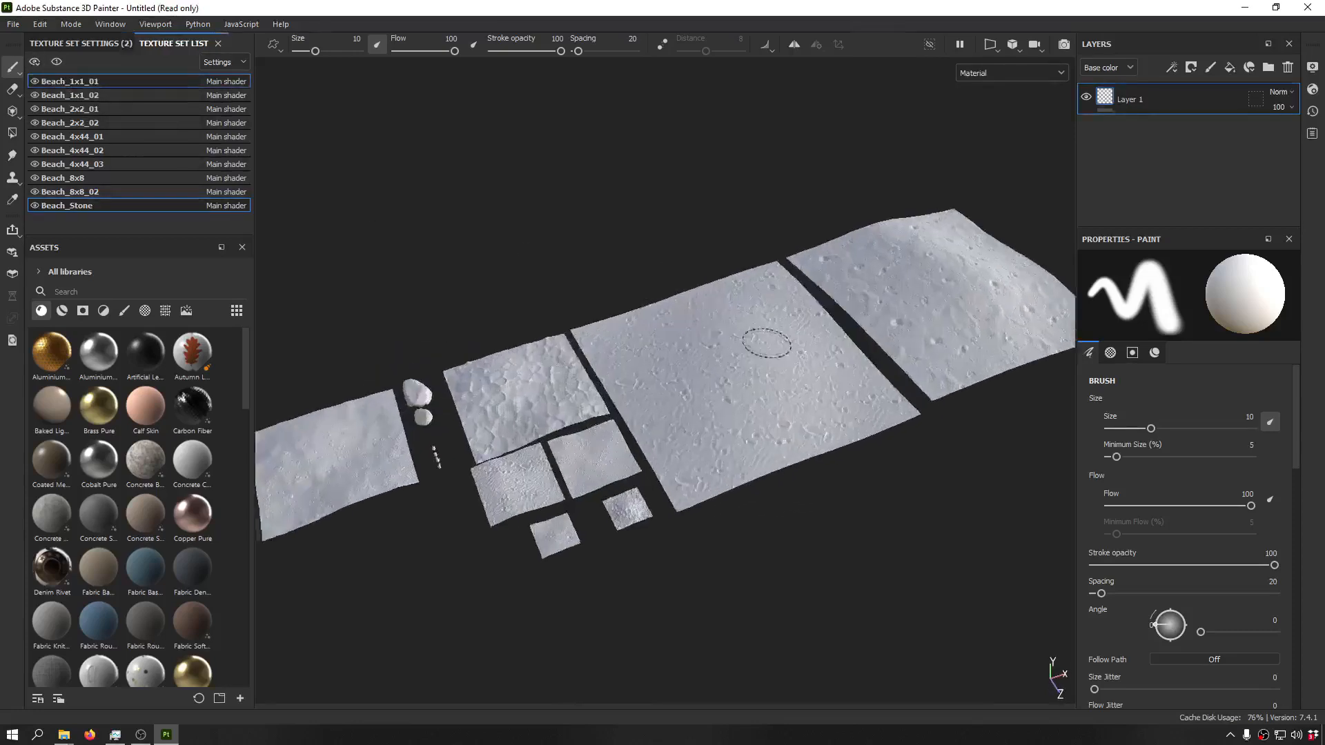
scroll(676, 340, up, 10)
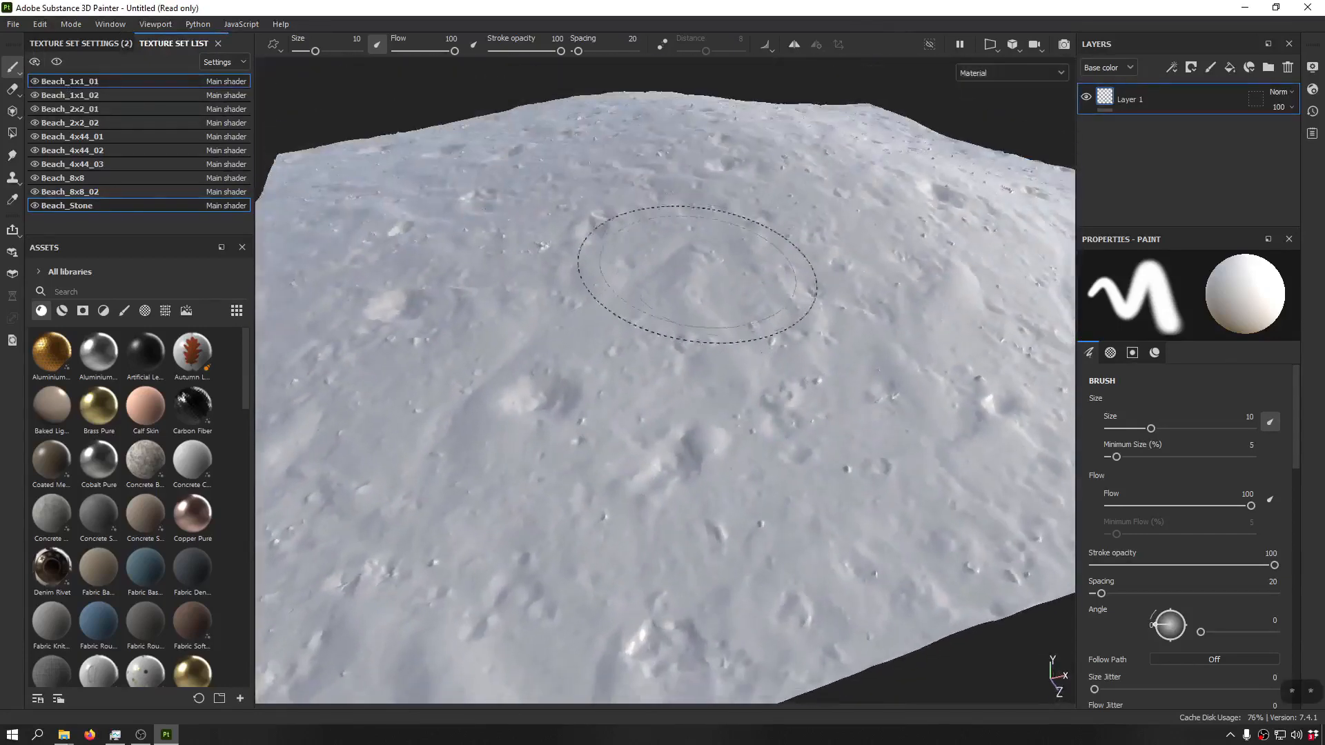
- Select the Beach_1x1_01 texture set and open its mesh map baking settings
click(74, 43)
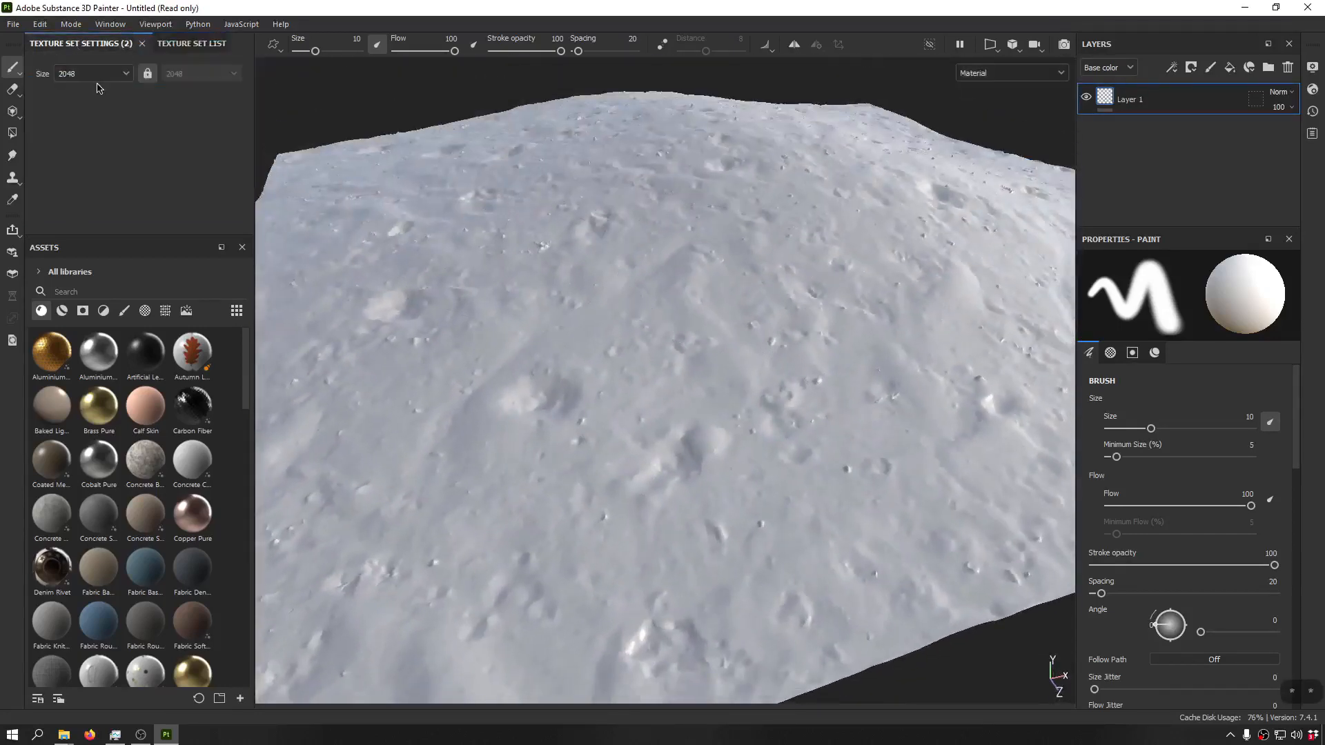
click(192, 44)
click(110, 82)
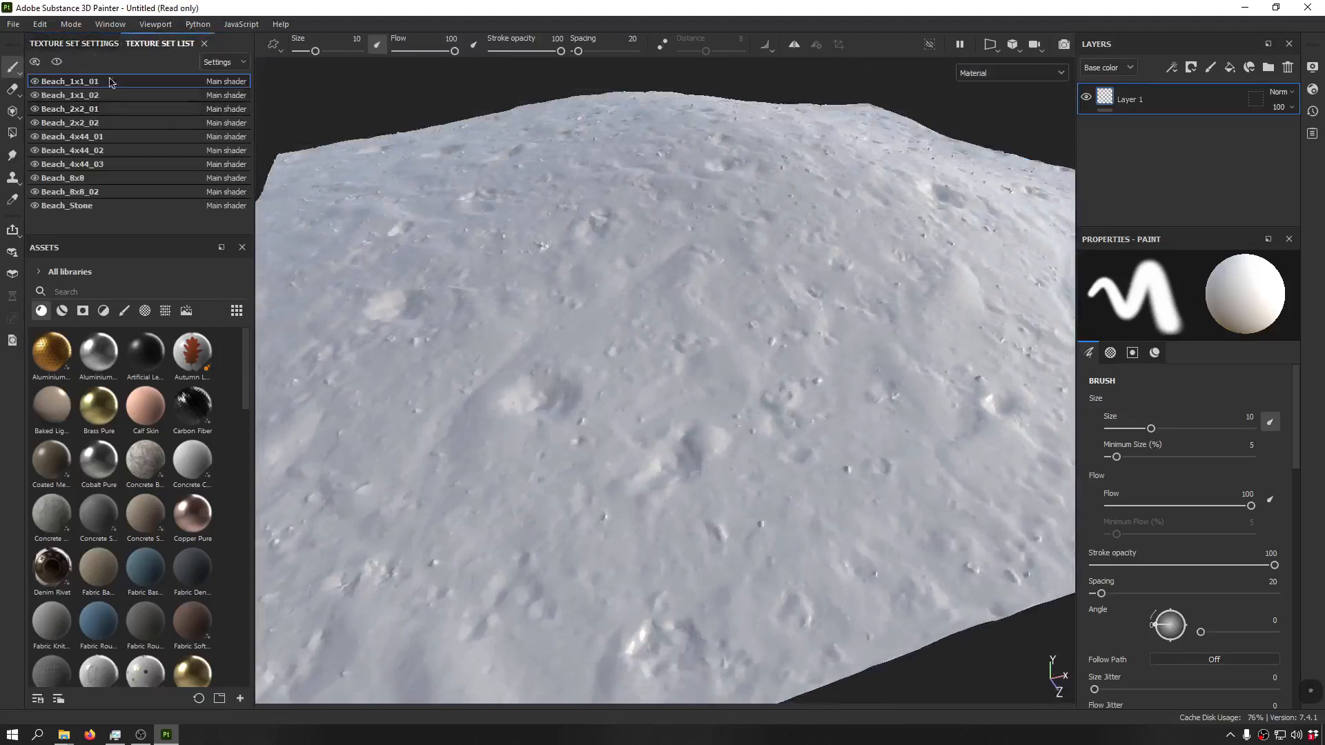
click(55, 43)
scroll(72, 123, down, 3)
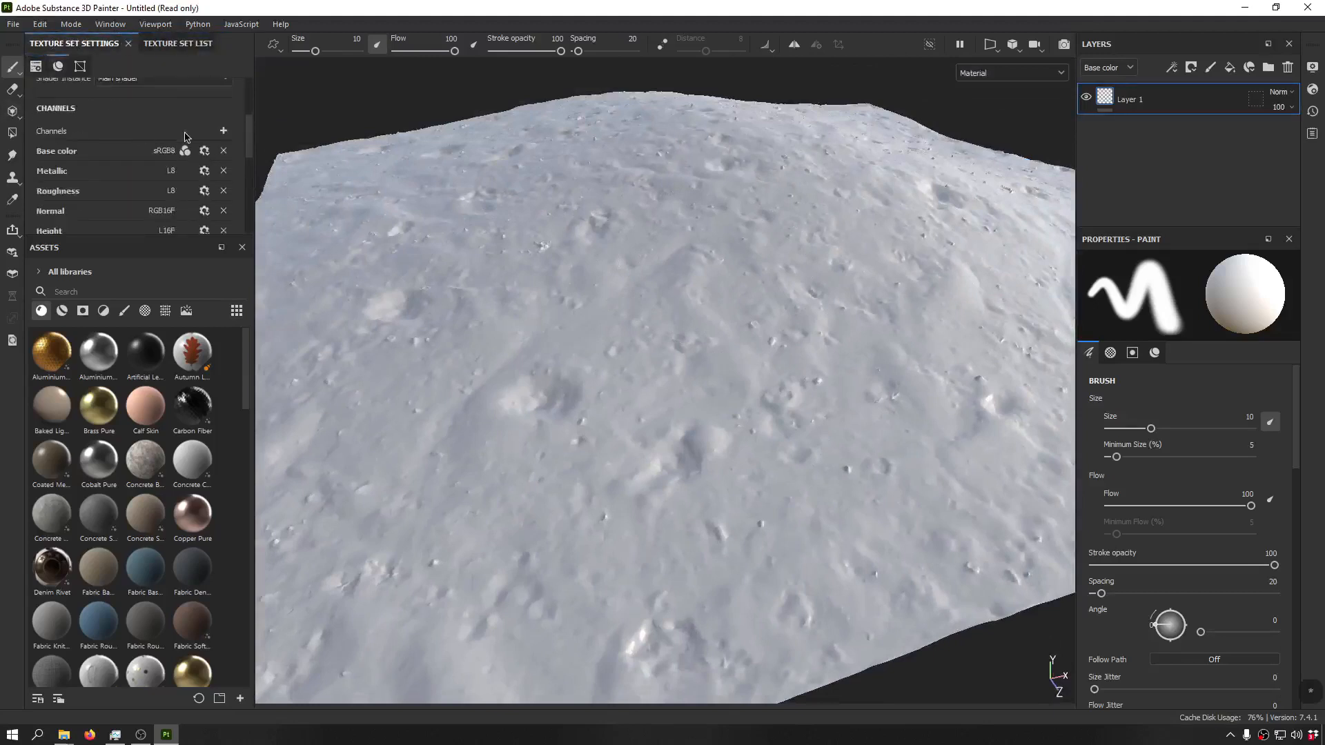
scroll(185, 136, down, 6)
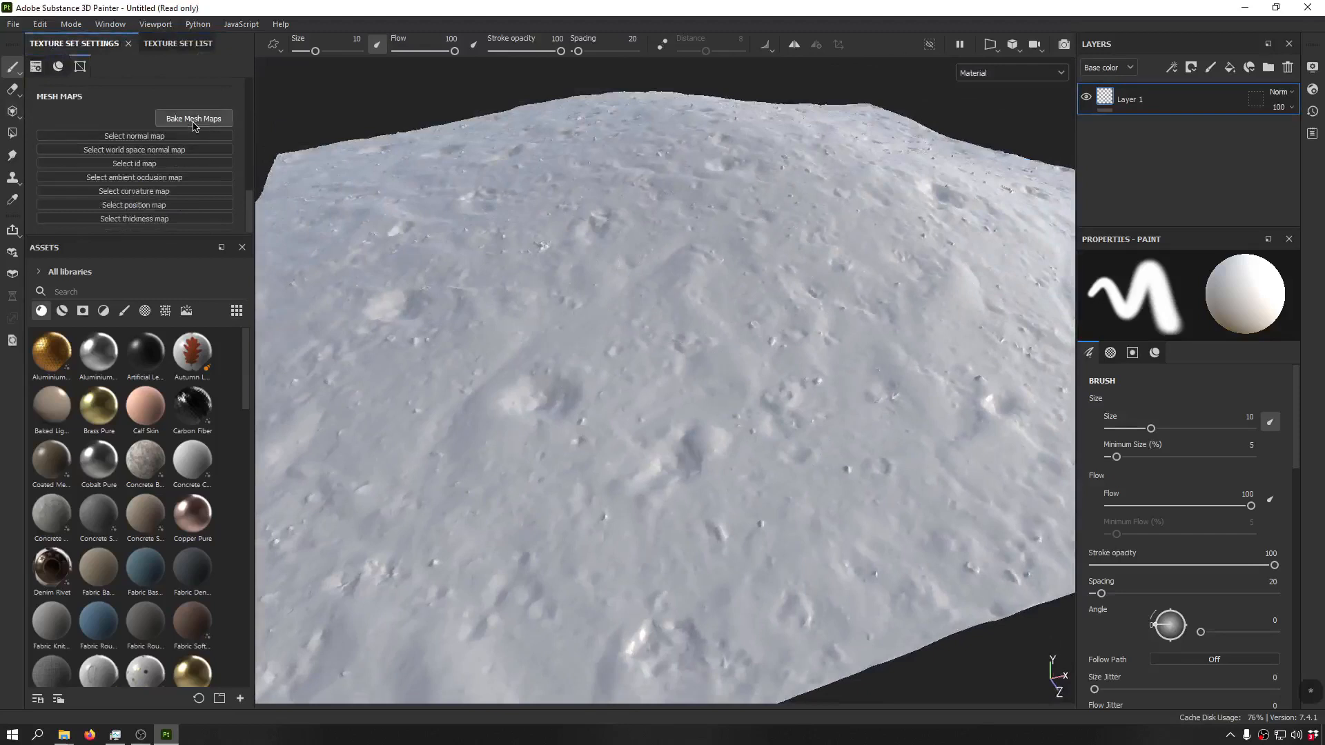
click(193, 119)
- Deselect all mesh maps for baking and enable only the Normal map
click(511, 209)
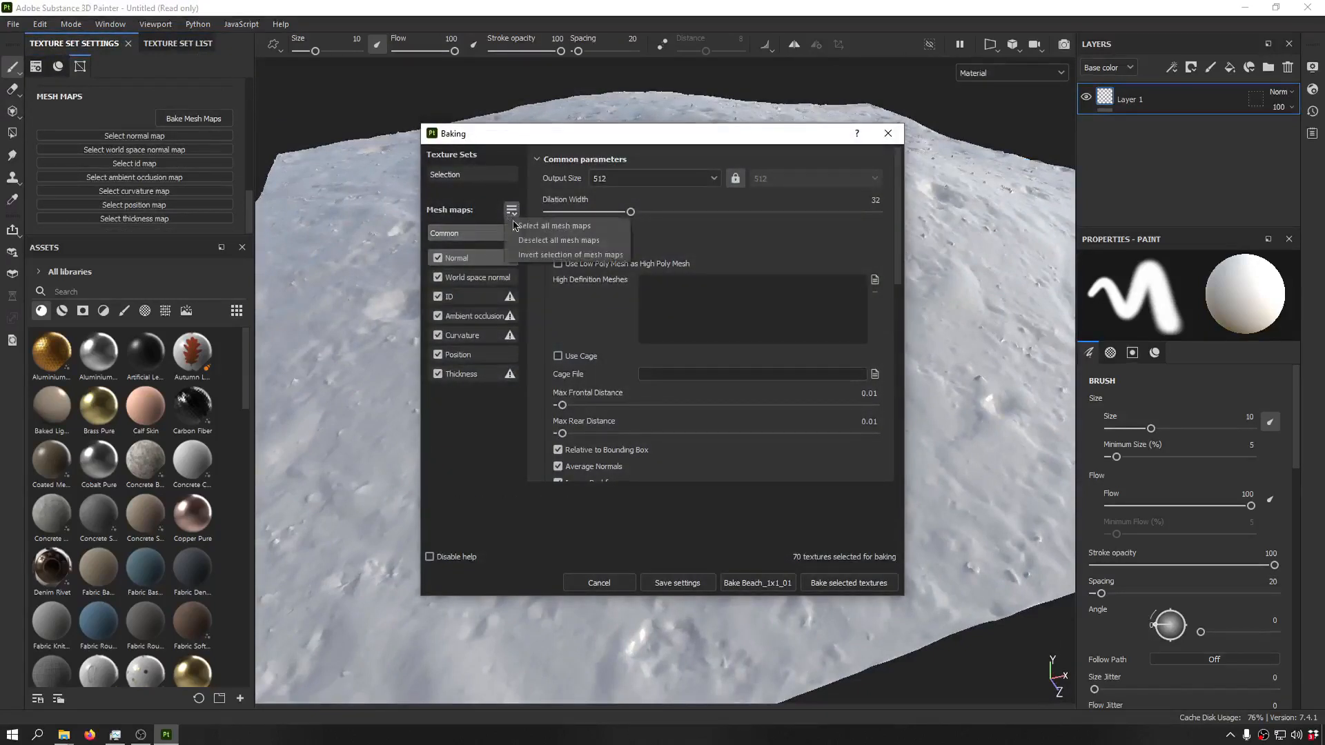
click(560, 243)
click(437, 257)
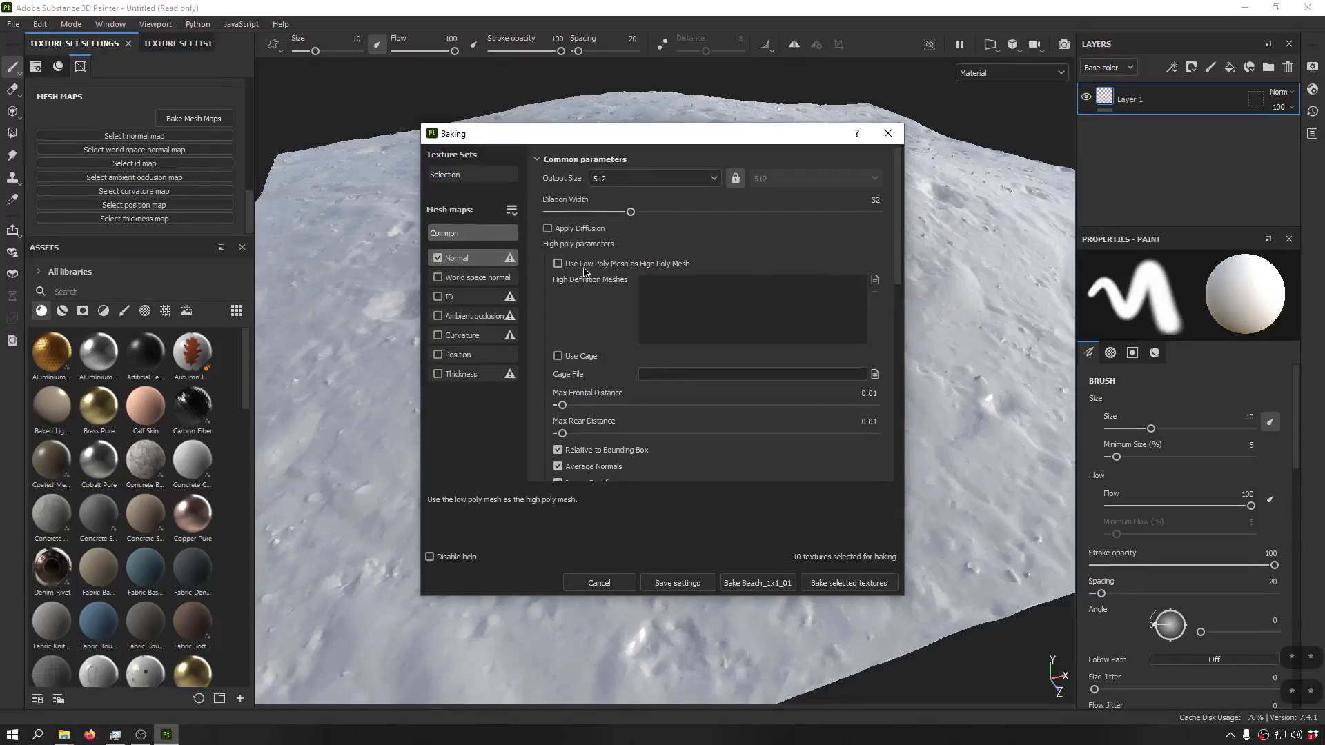
- Load Beach_High.fbx as the high definition mesh for the bake
click(874, 280)
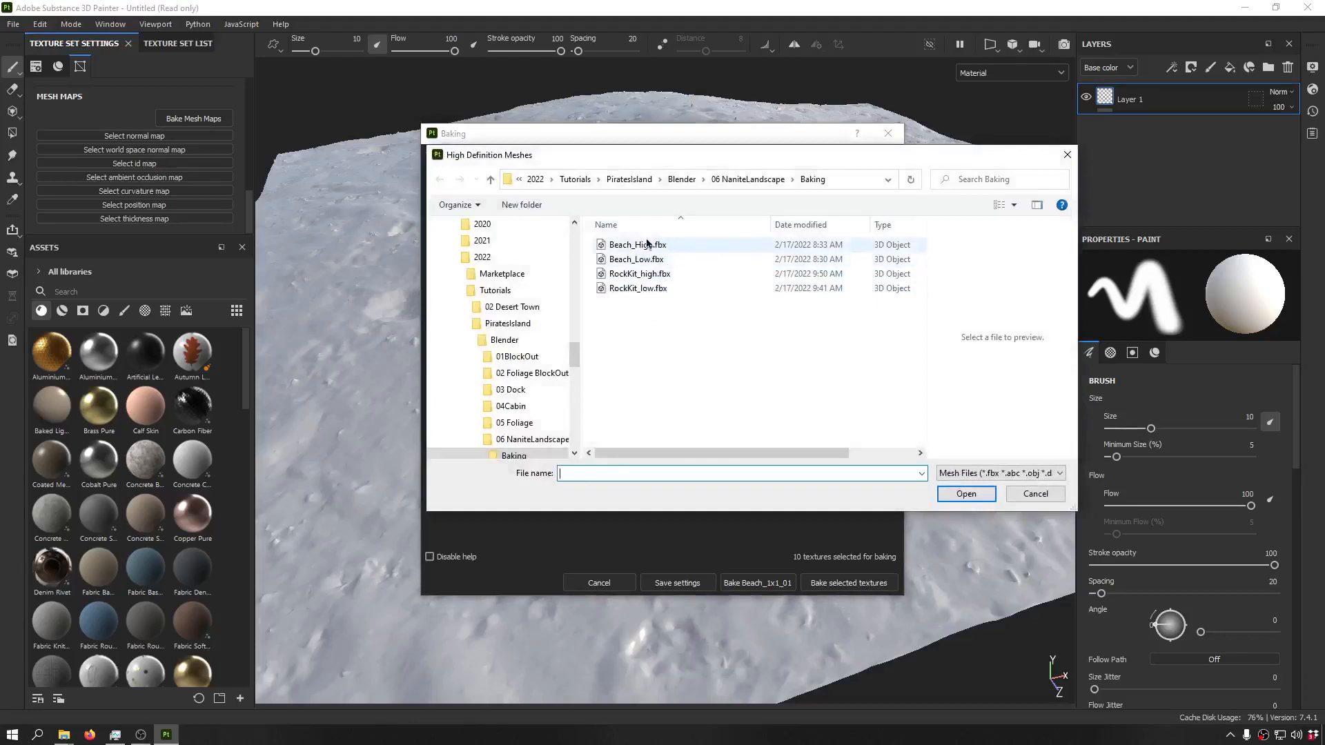
click(649, 244)
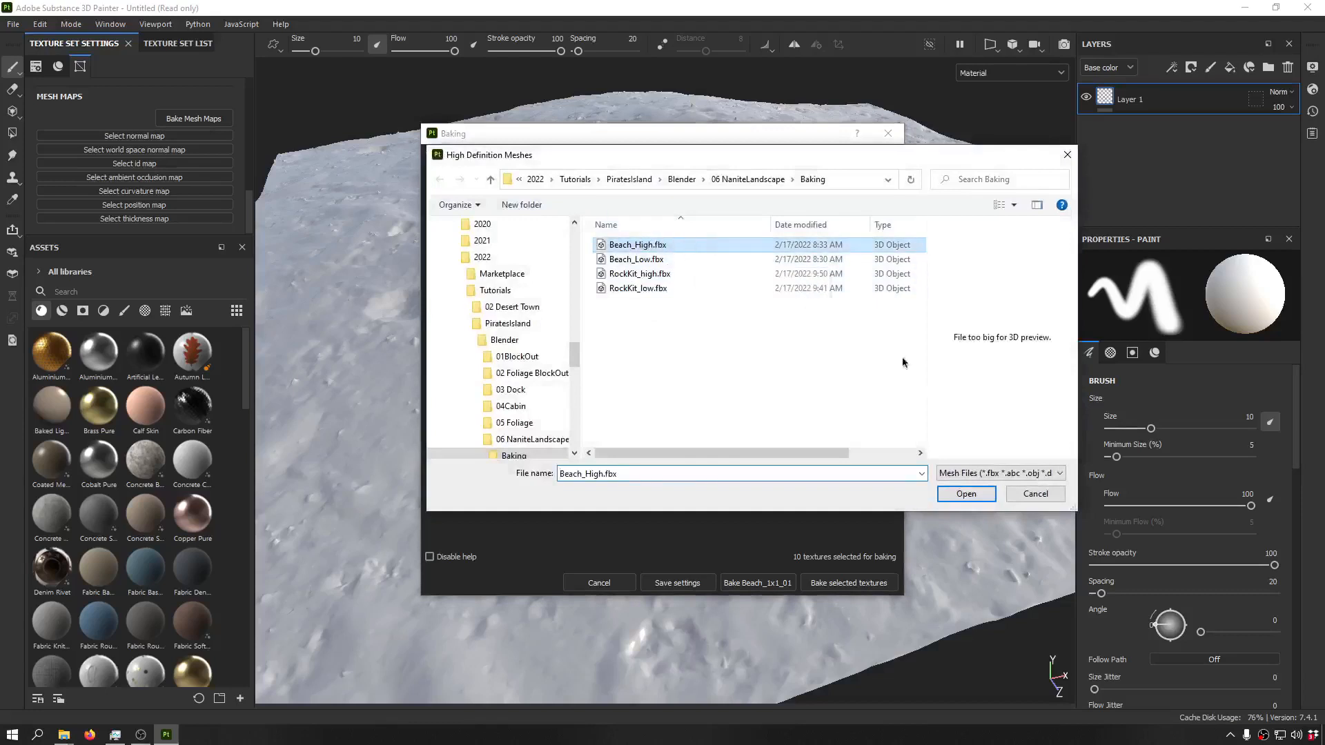
click(966, 493)
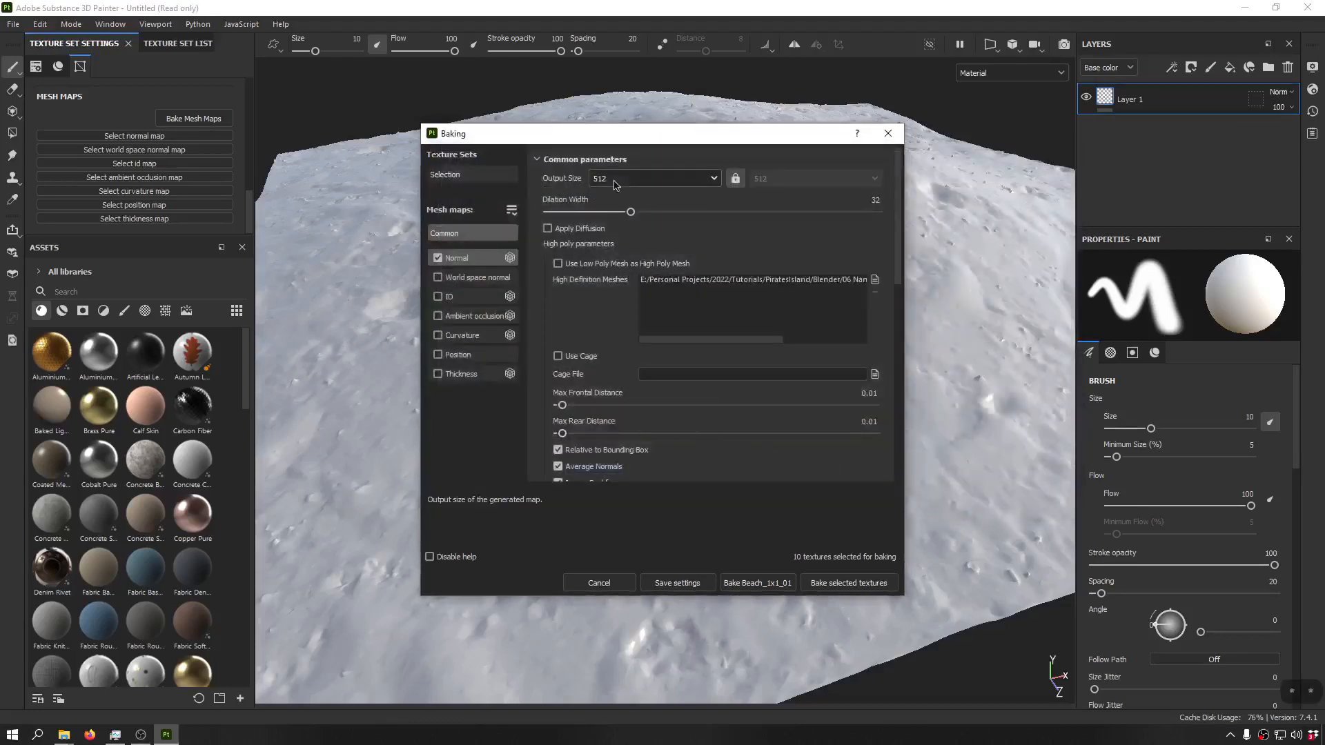
- Set the bake output size to 2048 and bake the normal maps for all the Beach texture sets
click(652, 178)
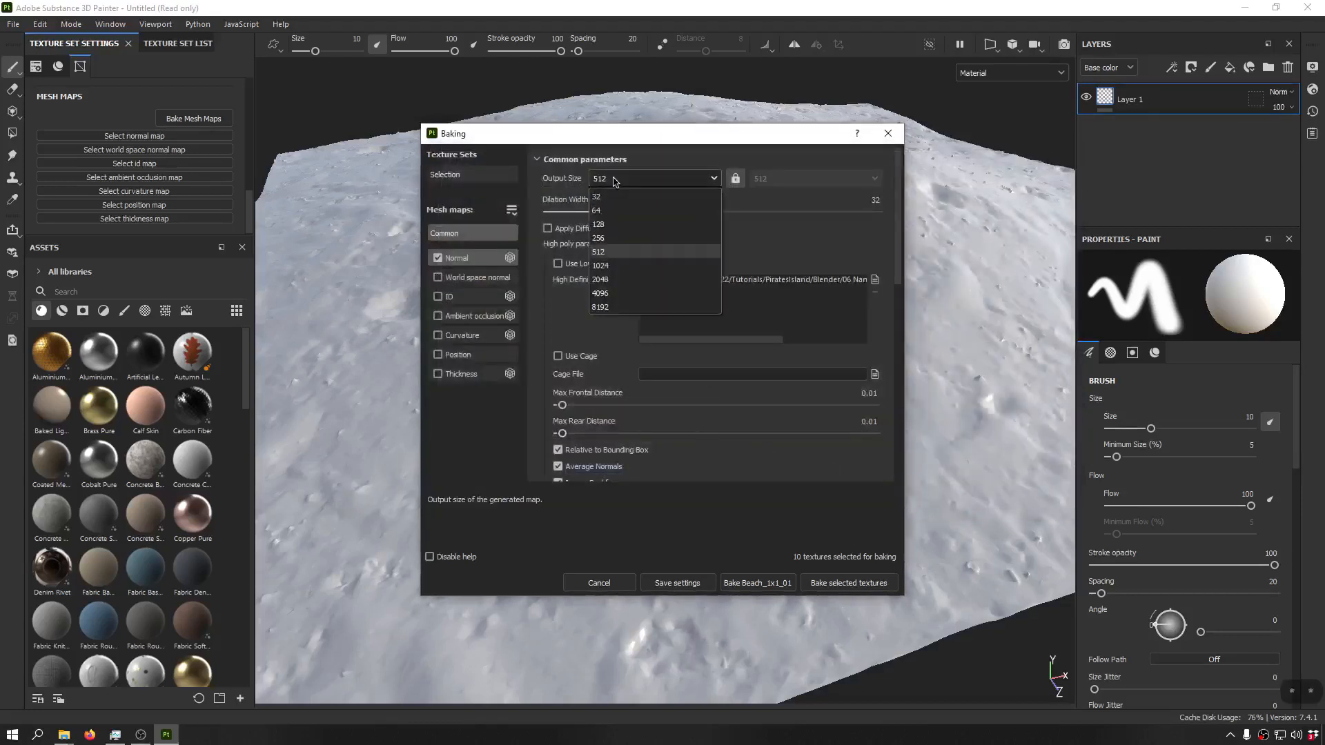
click(621, 279)
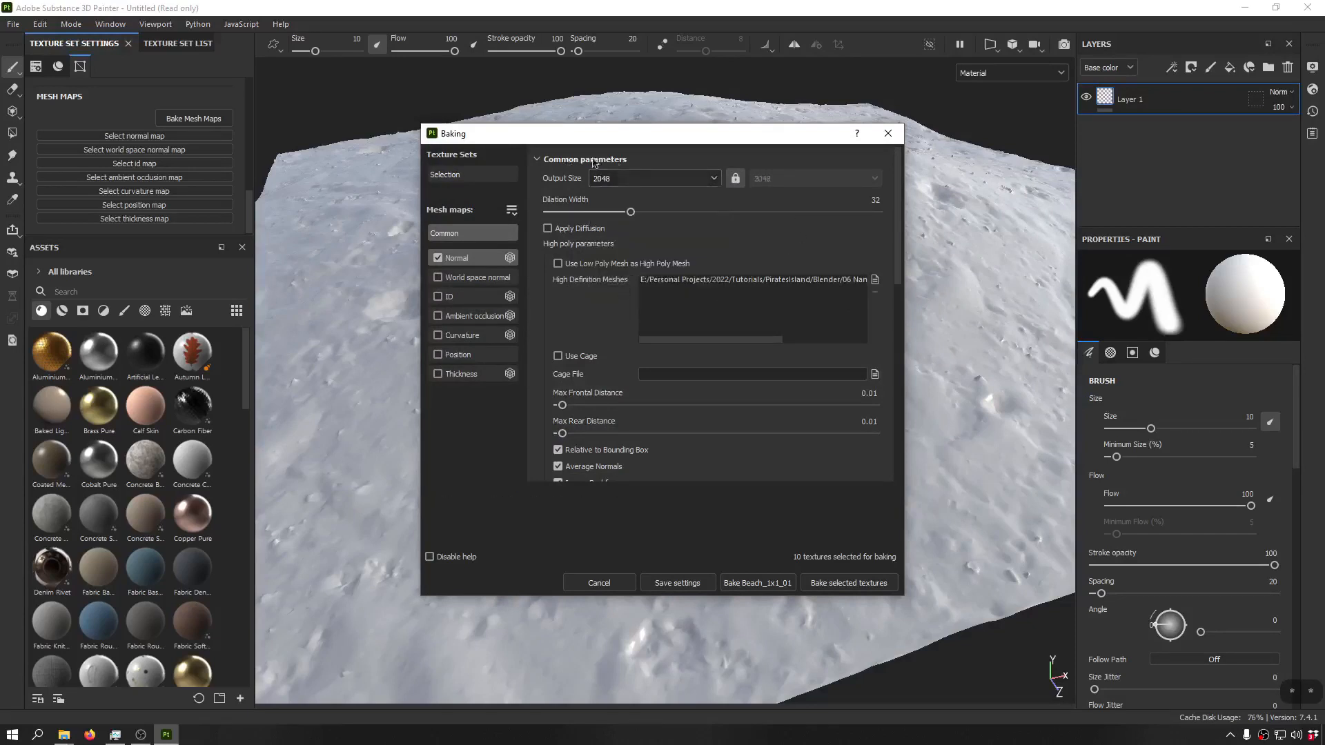
scroll(610, 355, down, 5)
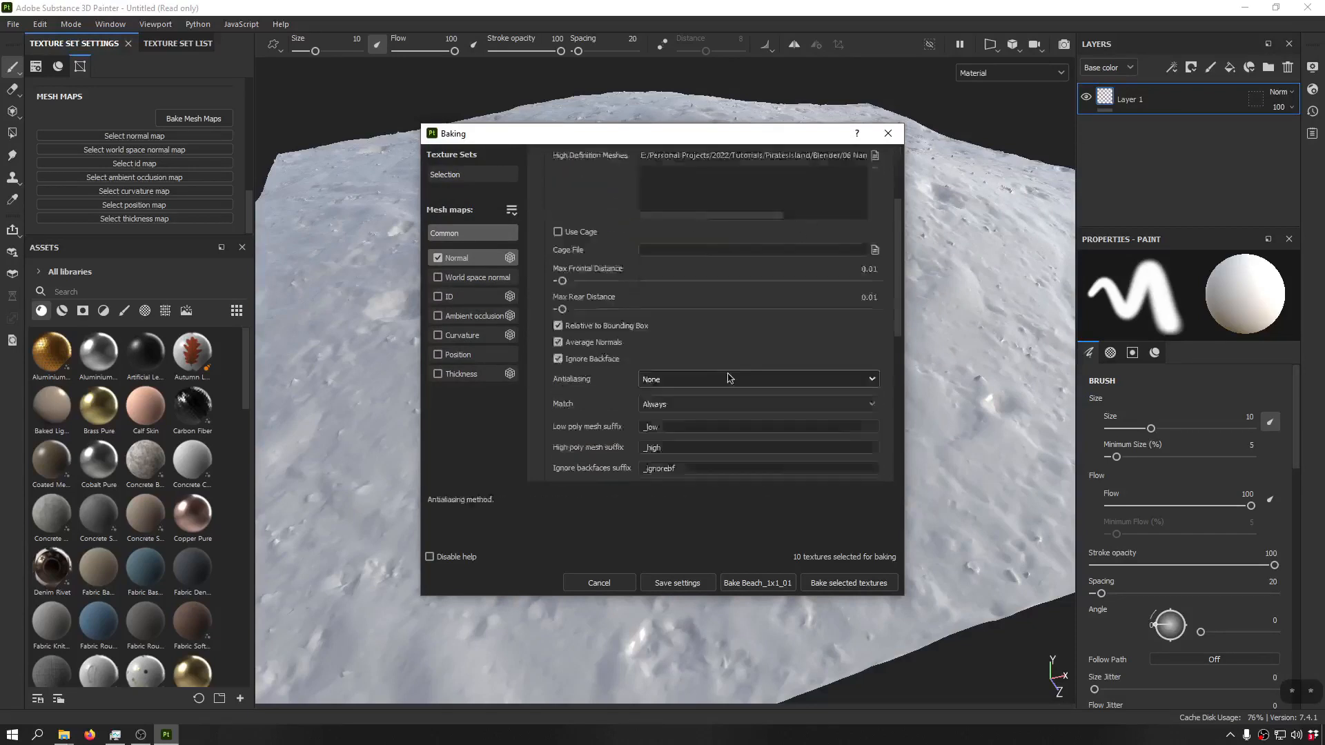
scroll(610, 355, up, 3)
scroll(610, 355, up, 2)
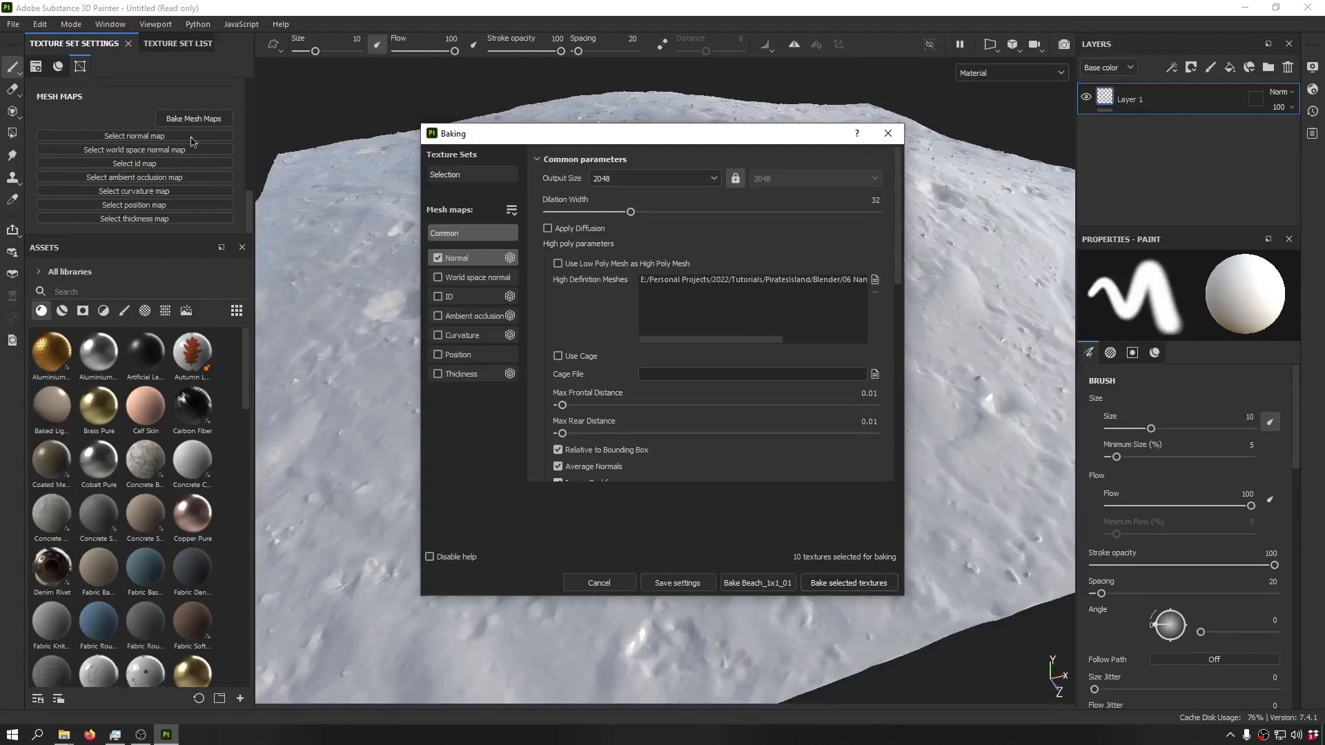
click(843, 585)
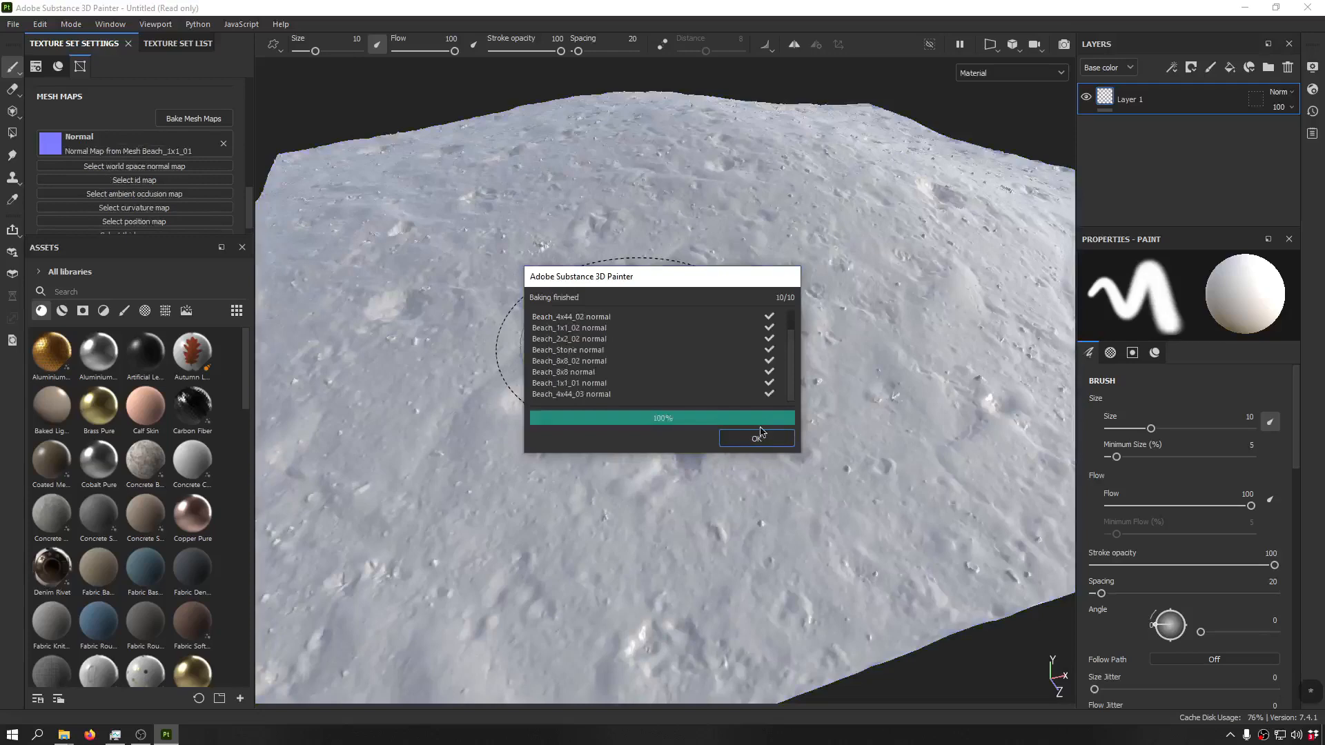
click(758, 437)
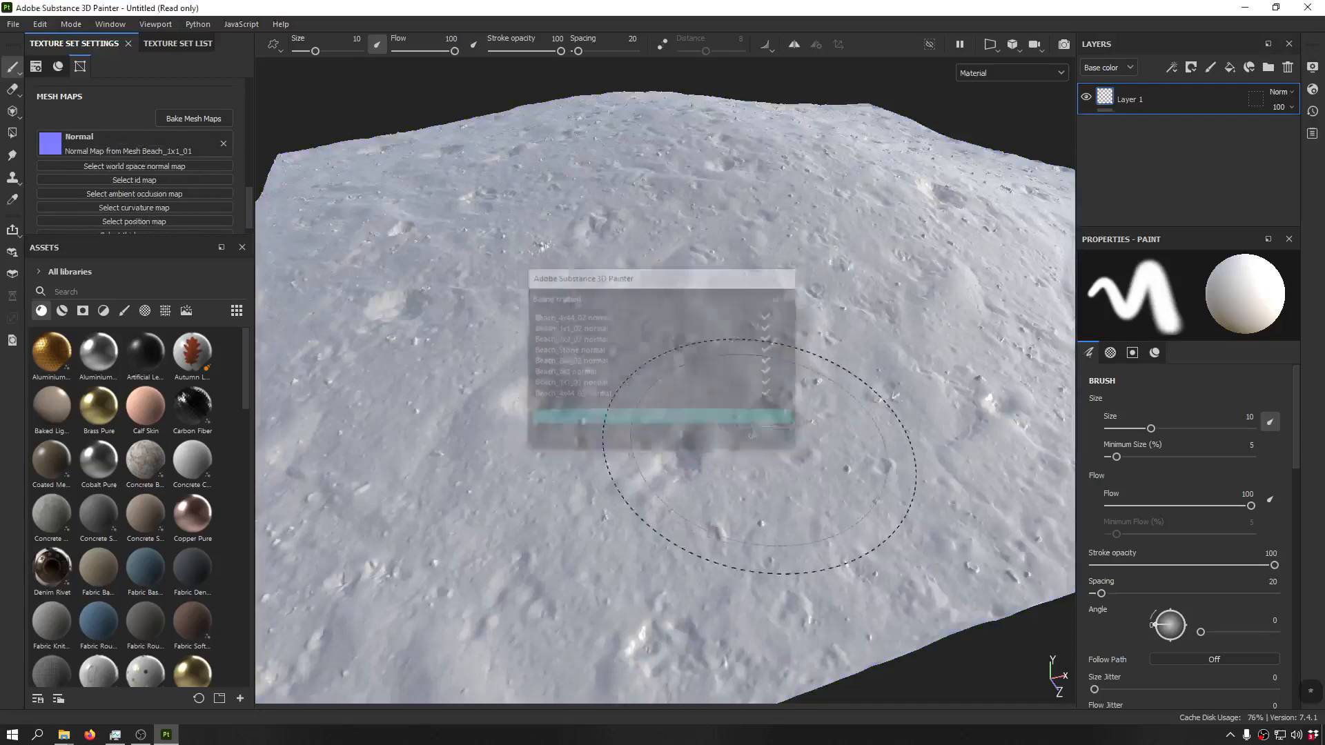
- Cycle the viewport through the mesh map display modes until it shows the Normal map
alt+drag(700, 525, 695, 251)
scroll(648, 283, down, 3)
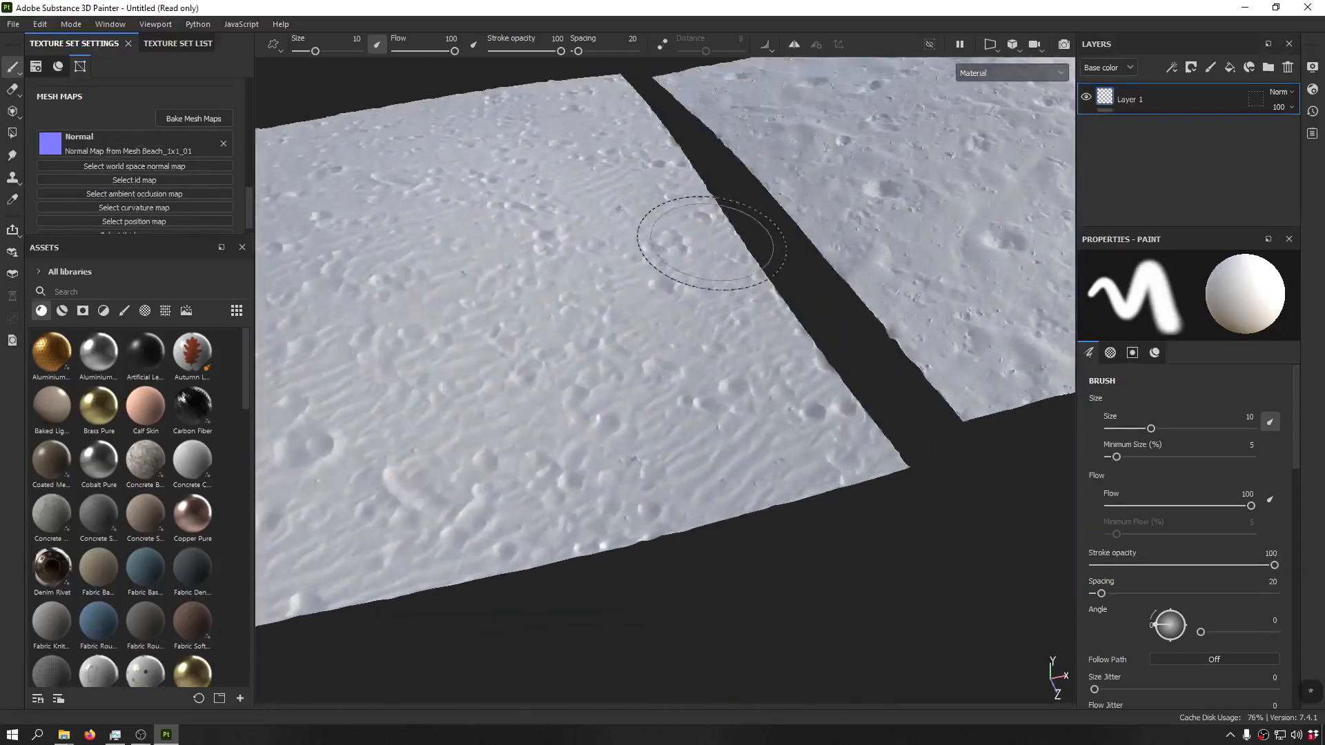
key(b)
key(b)
key(b)
key(b)
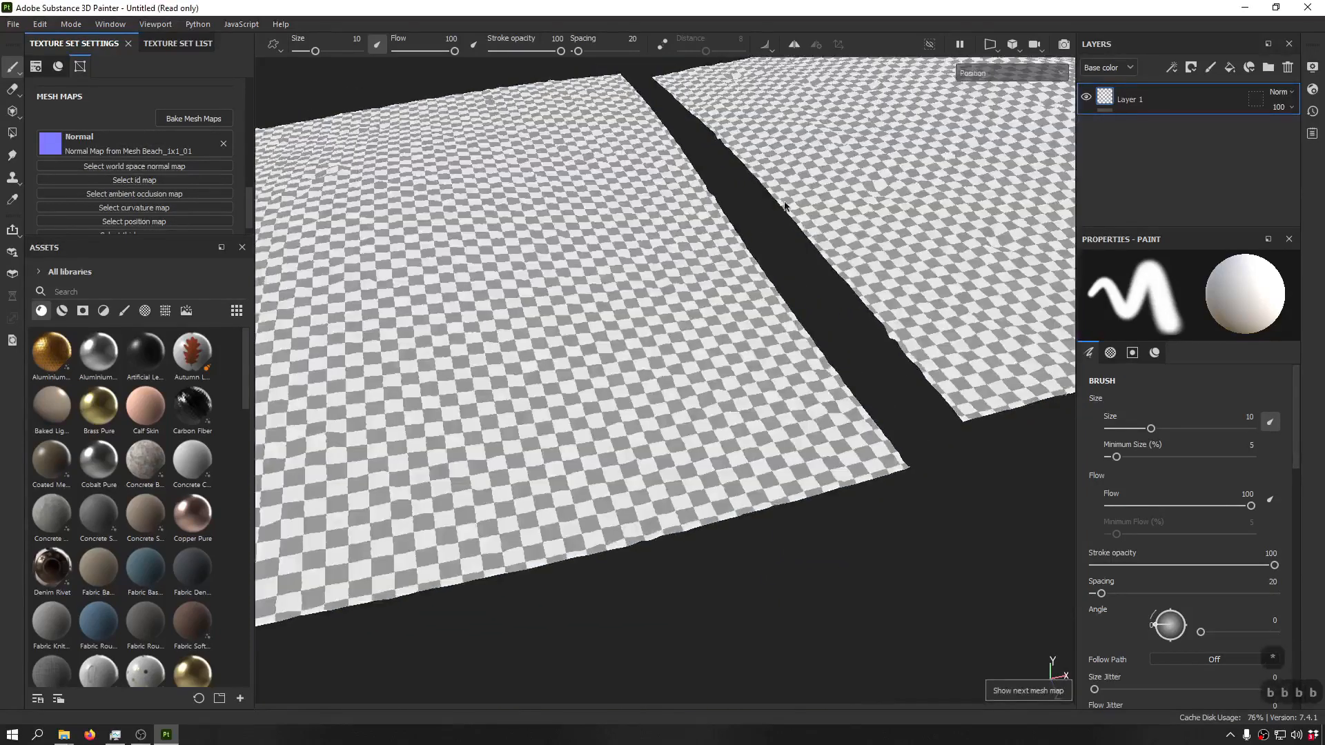
key(b)
key(b)
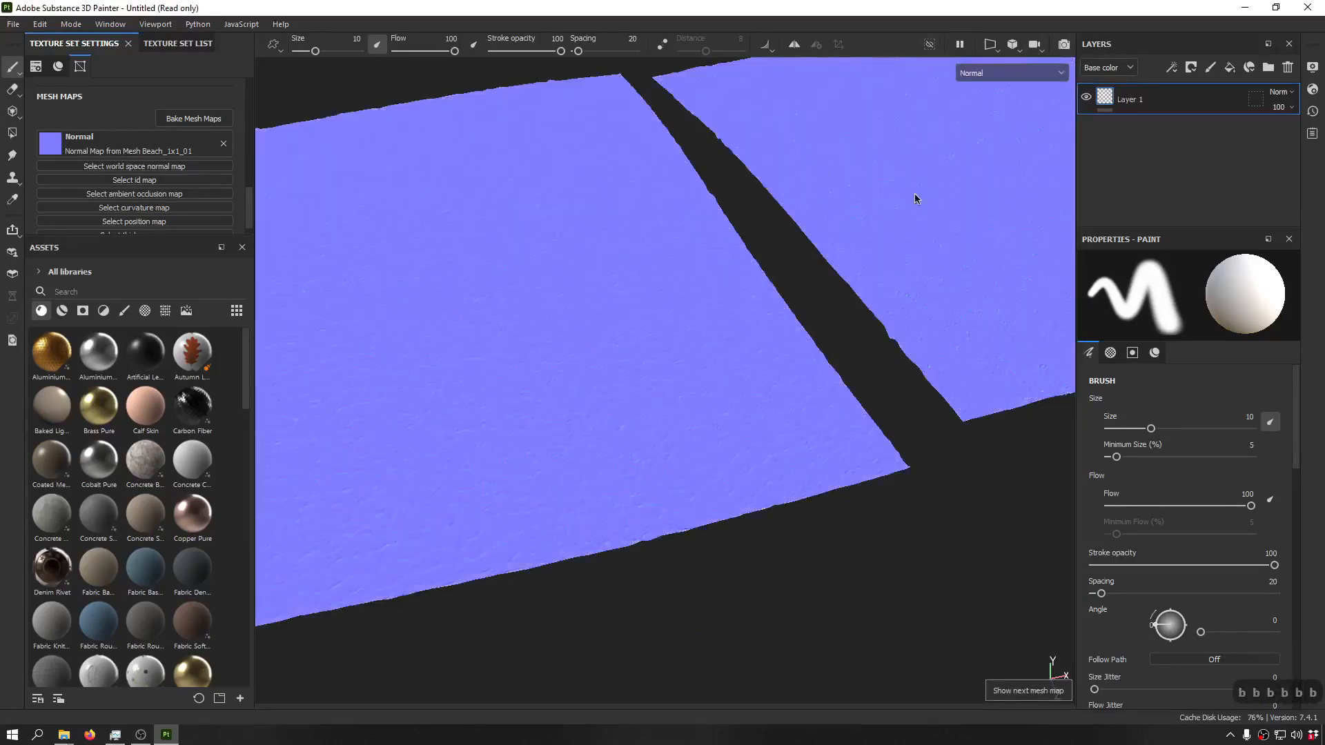
- Examine the baked normal map across the beach tiles and stones from several angles and distances
alt+drag(915, 199, 745, 255)
alt+middle_drag(745, 254, 650, 458)
scroll(654, 406, up, 4)
alt+drag(653, 405, 476, 335)
alt+middle_drag(476, 334, 973, 278)
scroll(664, 336, down, 3)
alt+middle_drag(559, 335, 742, 266)
scroll(741, 266, up, 3)
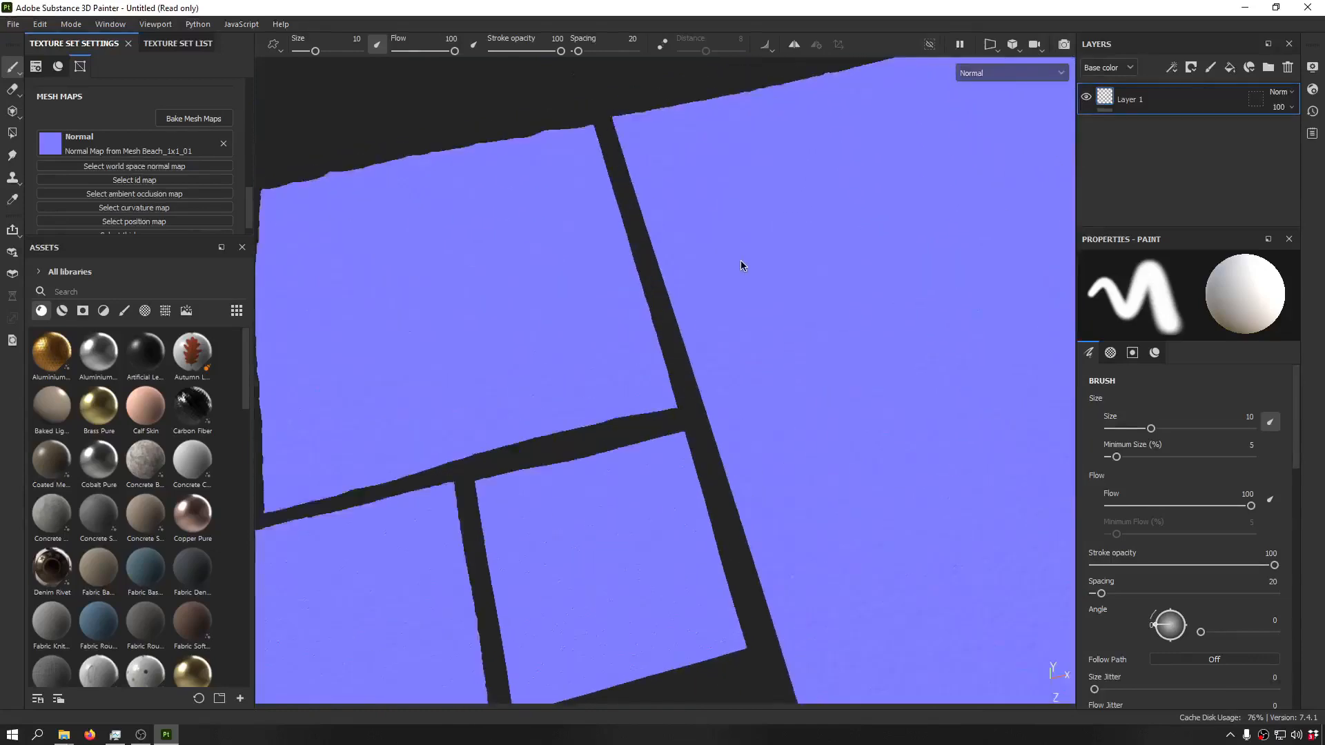
scroll(741, 266, up, 2)
alt+drag(742, 266, 704, 307)
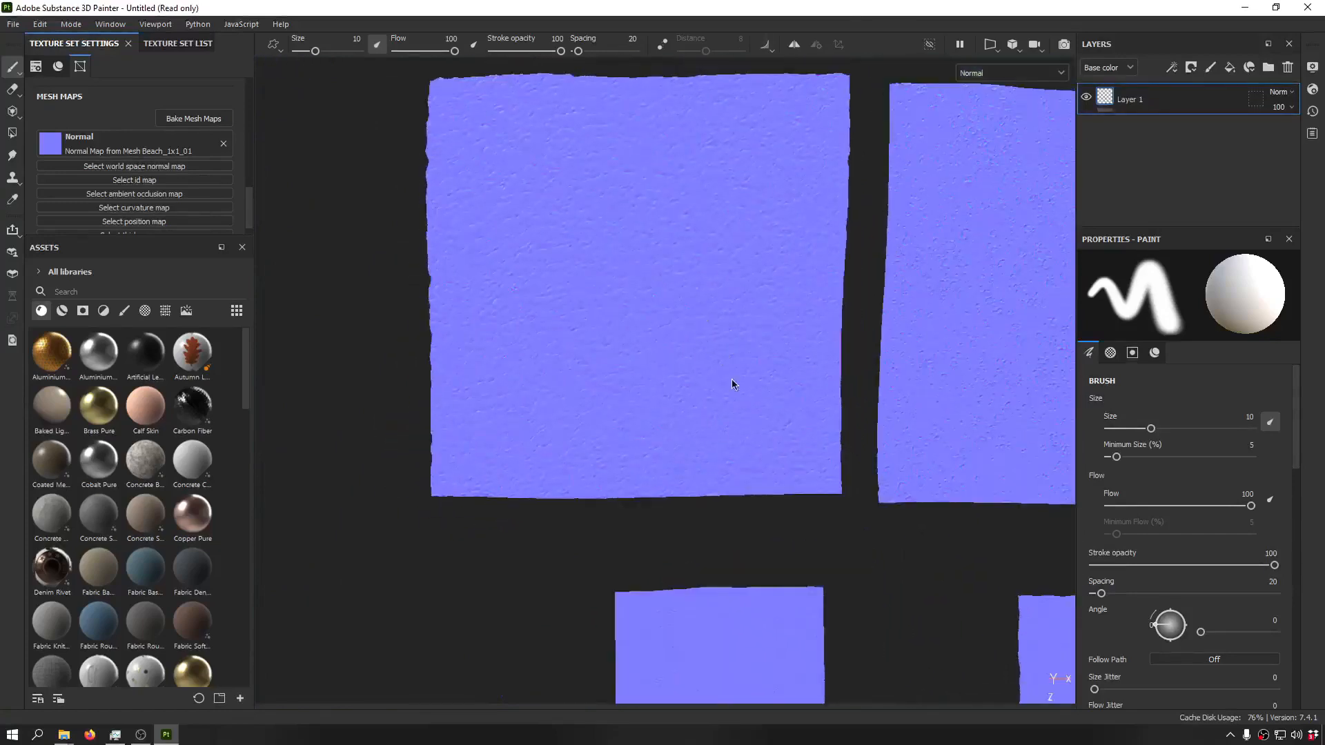
alt+drag(733, 384, 432, 414)
scroll(570, 393, up, 3)
alt+drag(656, 361, 783, 286)
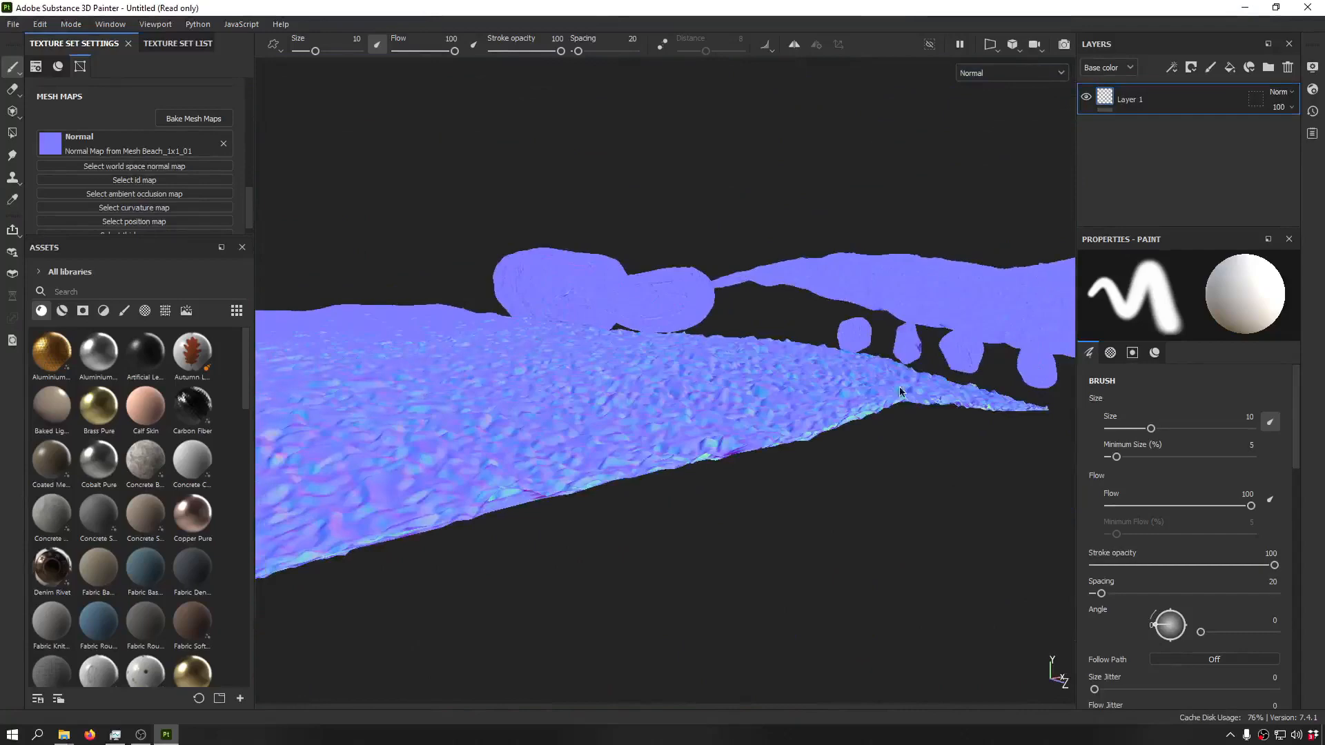
alt+drag(899, 391, 738, 353)
alt+drag(588, 371, 827, 217)
scroll(773, 361, up, 5)
scroll(563, 383, down, 5)
scroll(642, 346, up, 2)
scroll(649, 300, up, 3)
scroll(621, 309, up, 2)
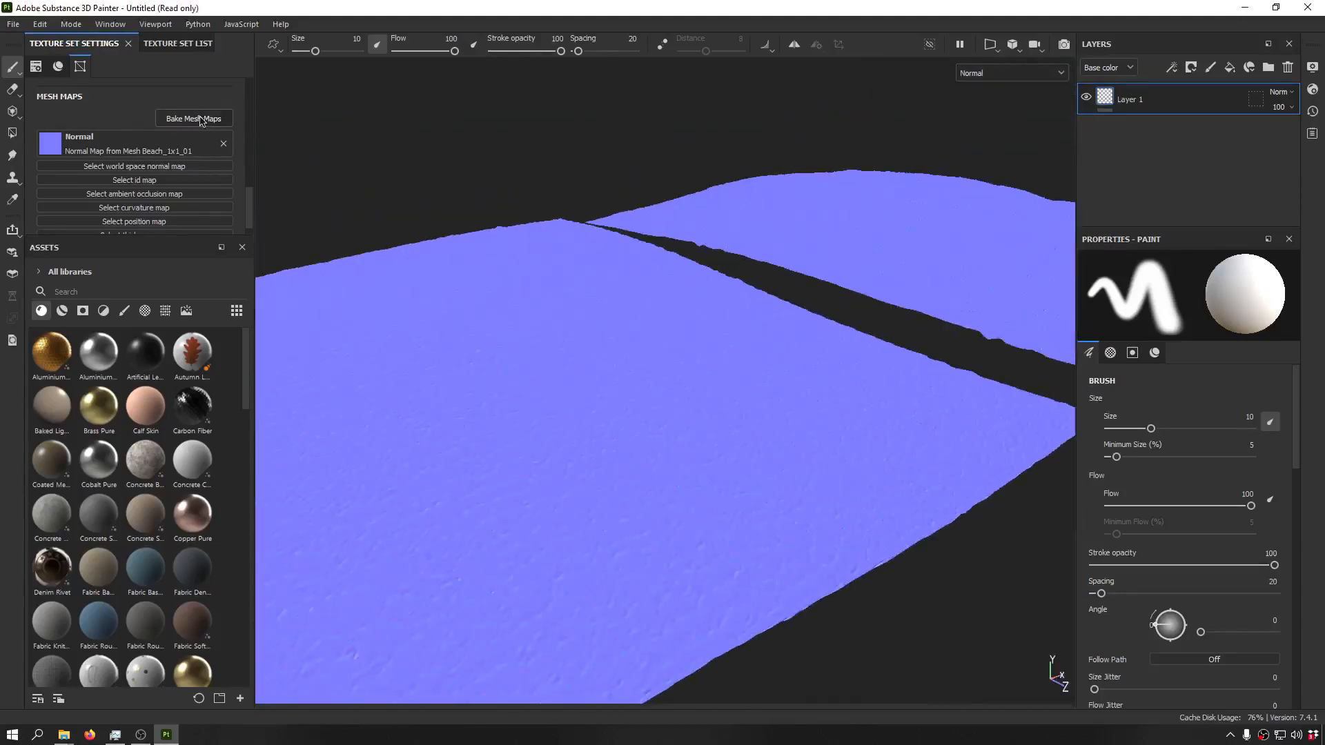
- Review the size, channel and mesh map settings of the Beach_1x1_01 texture set
scroll(121, 130, up, 3)
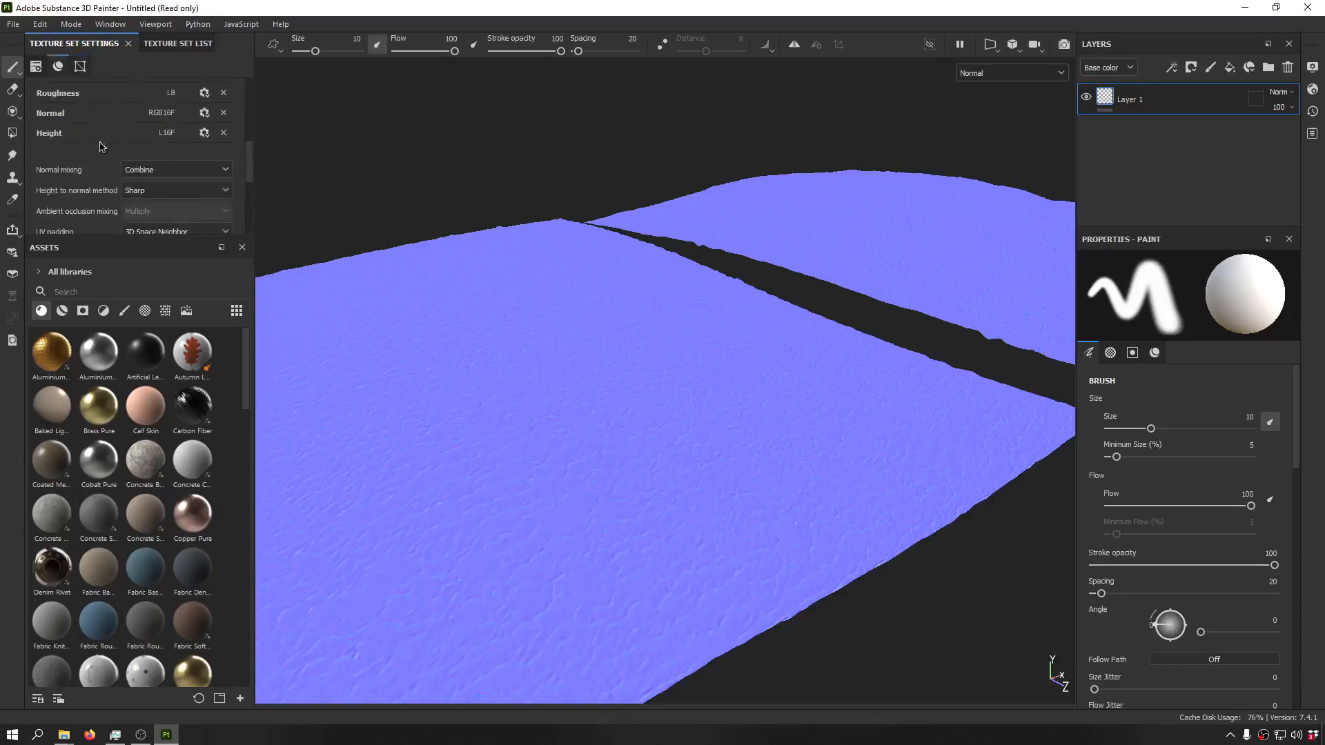
scroll(110, 152, up, 3)
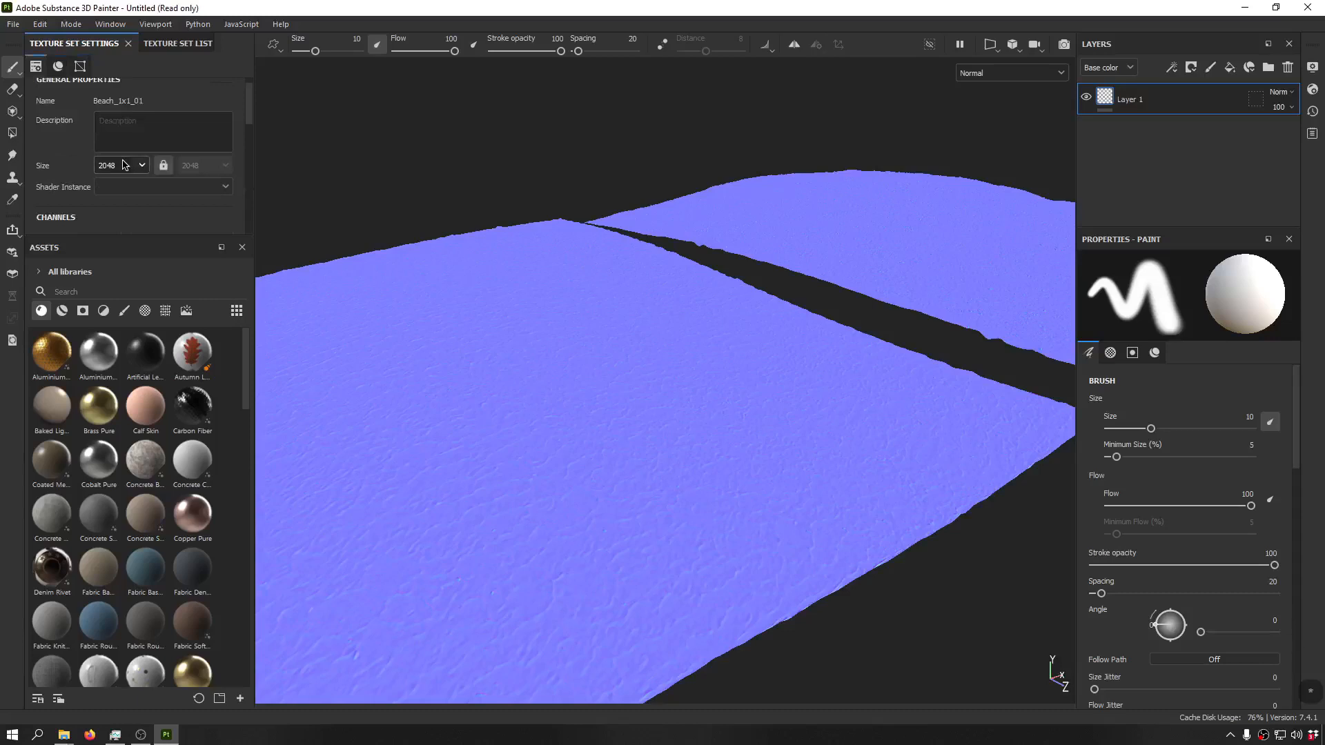
scroll(105, 162, down, 3)
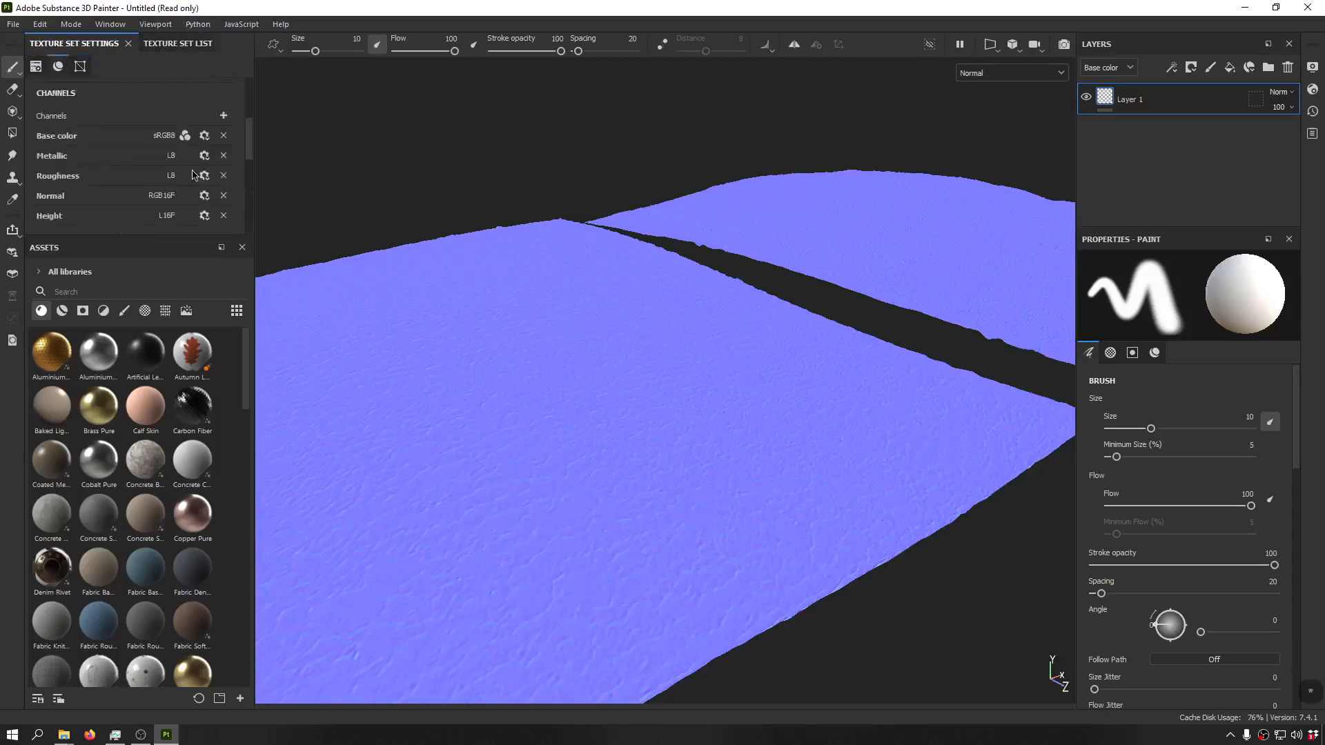
scroll(196, 168, down, 3)
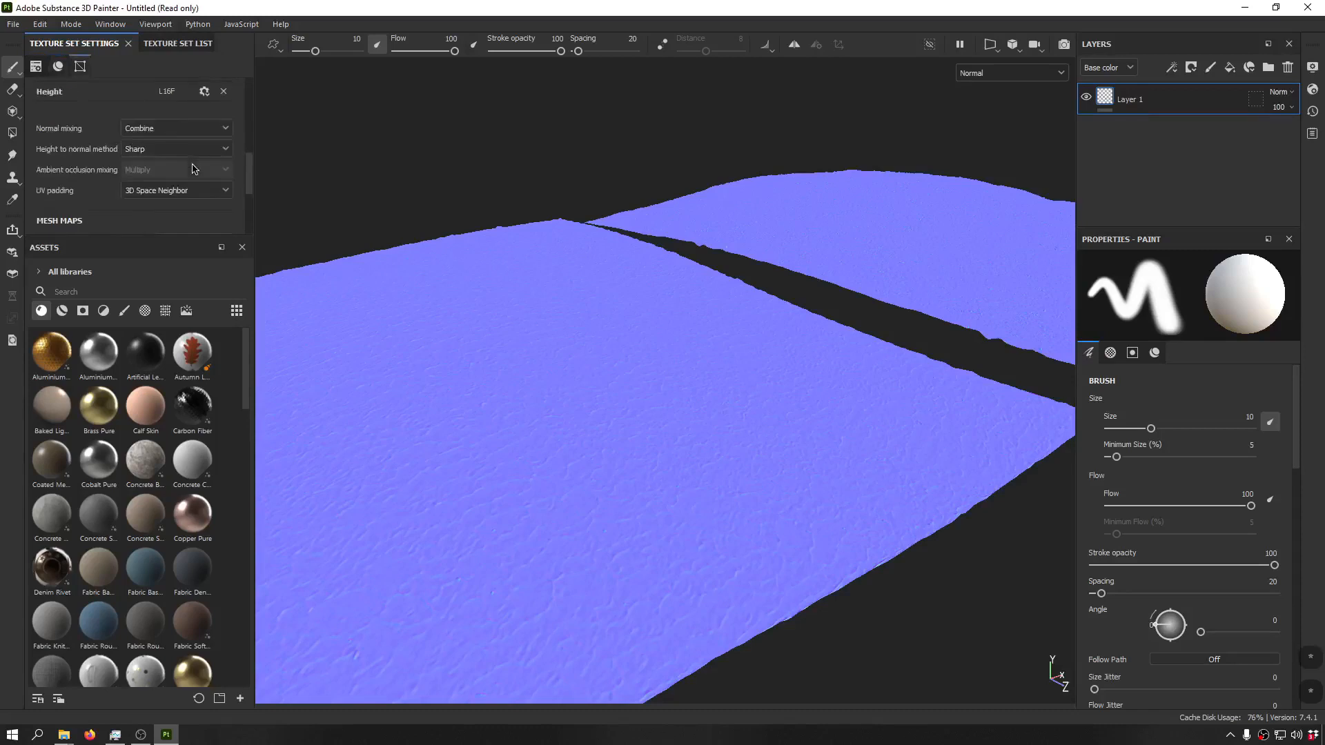
scroll(138, 173, down, 2)
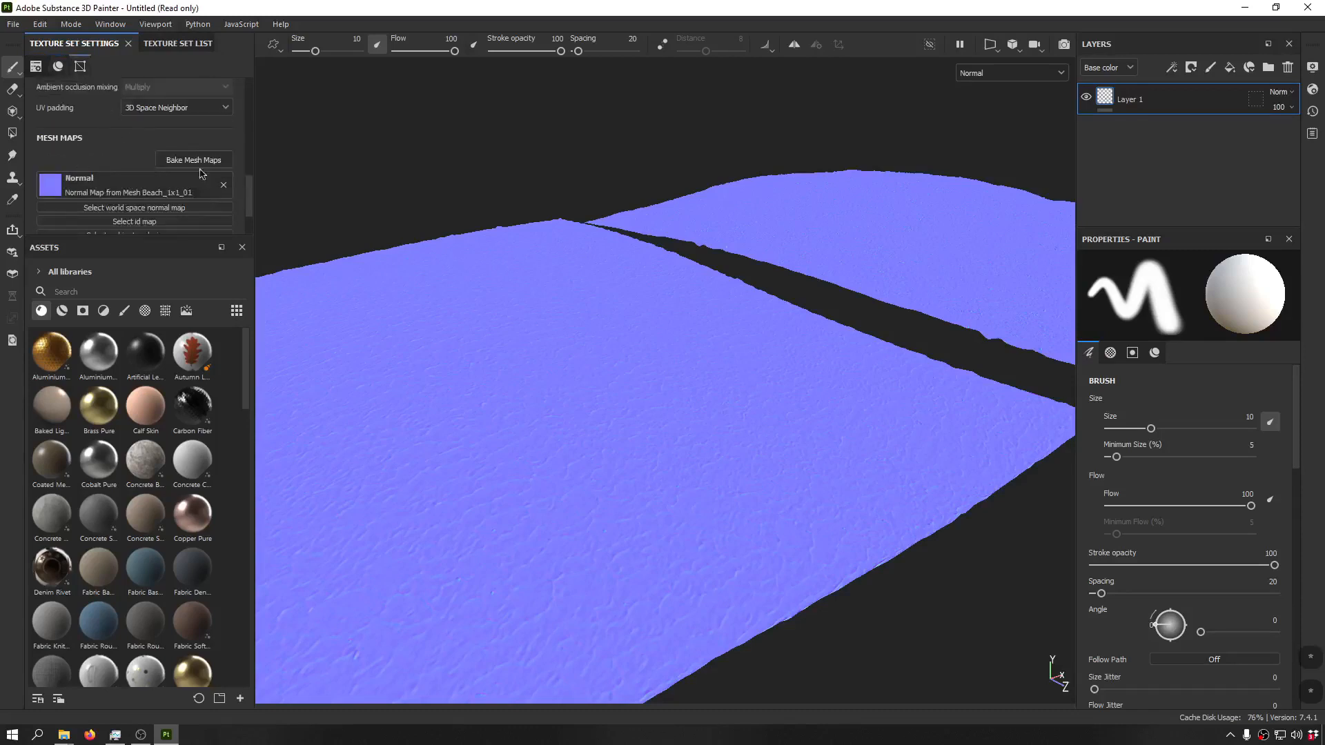
click(181, 44)
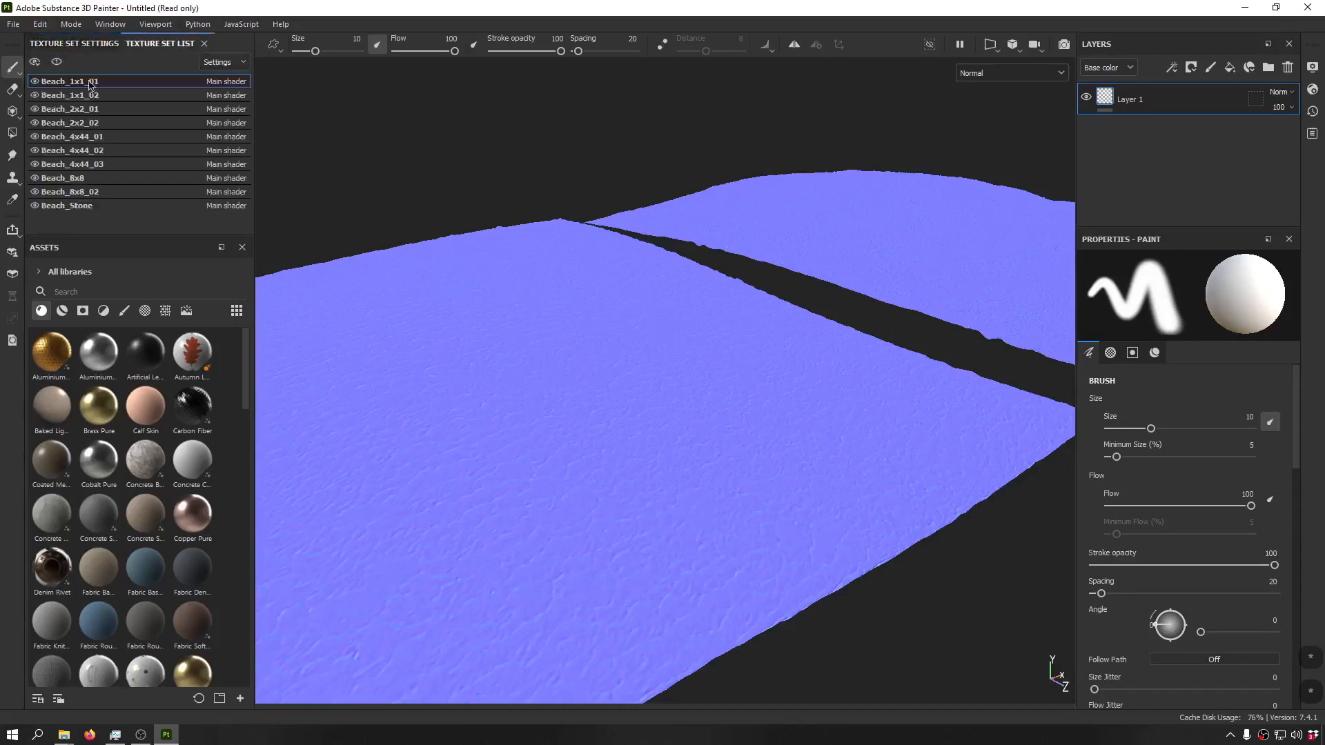
click(76, 43)
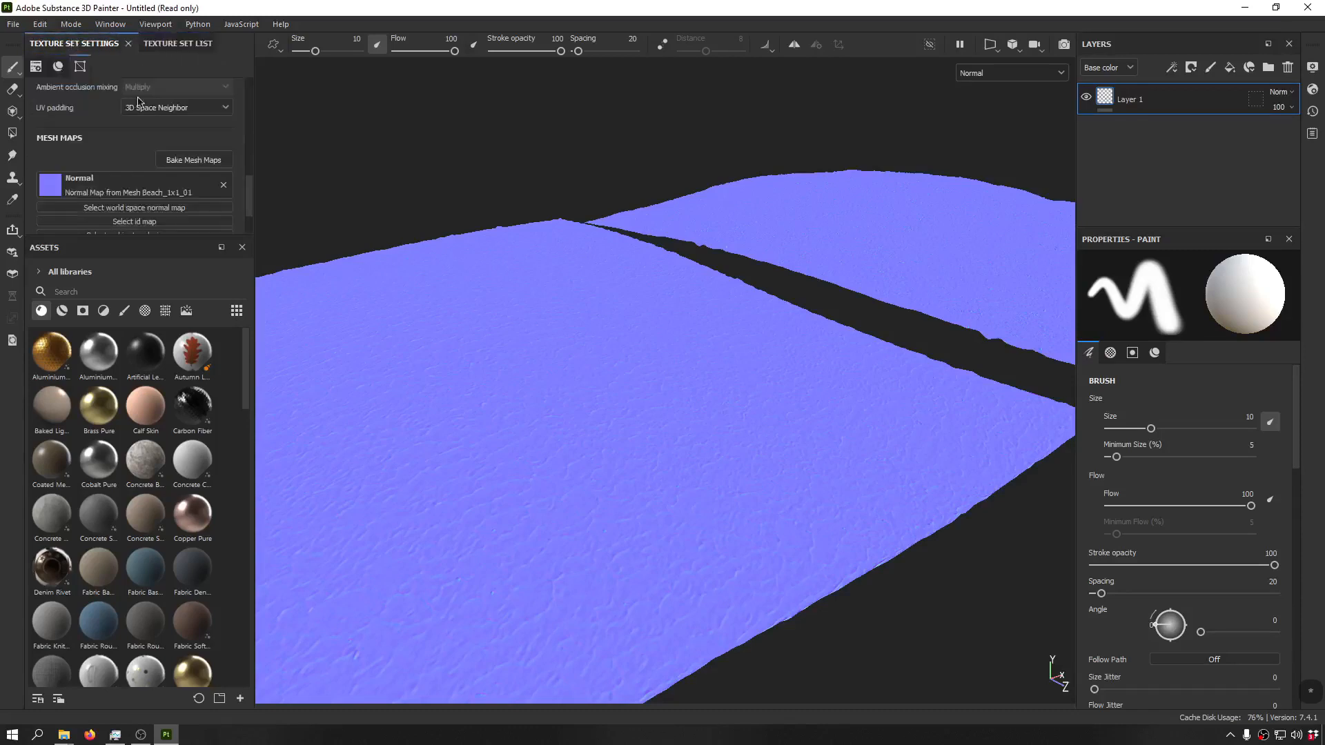
- Add the World space normal, Ambient occlusion, Curvature, Position and Thickness maps to the mesh map bake
click(193, 160)
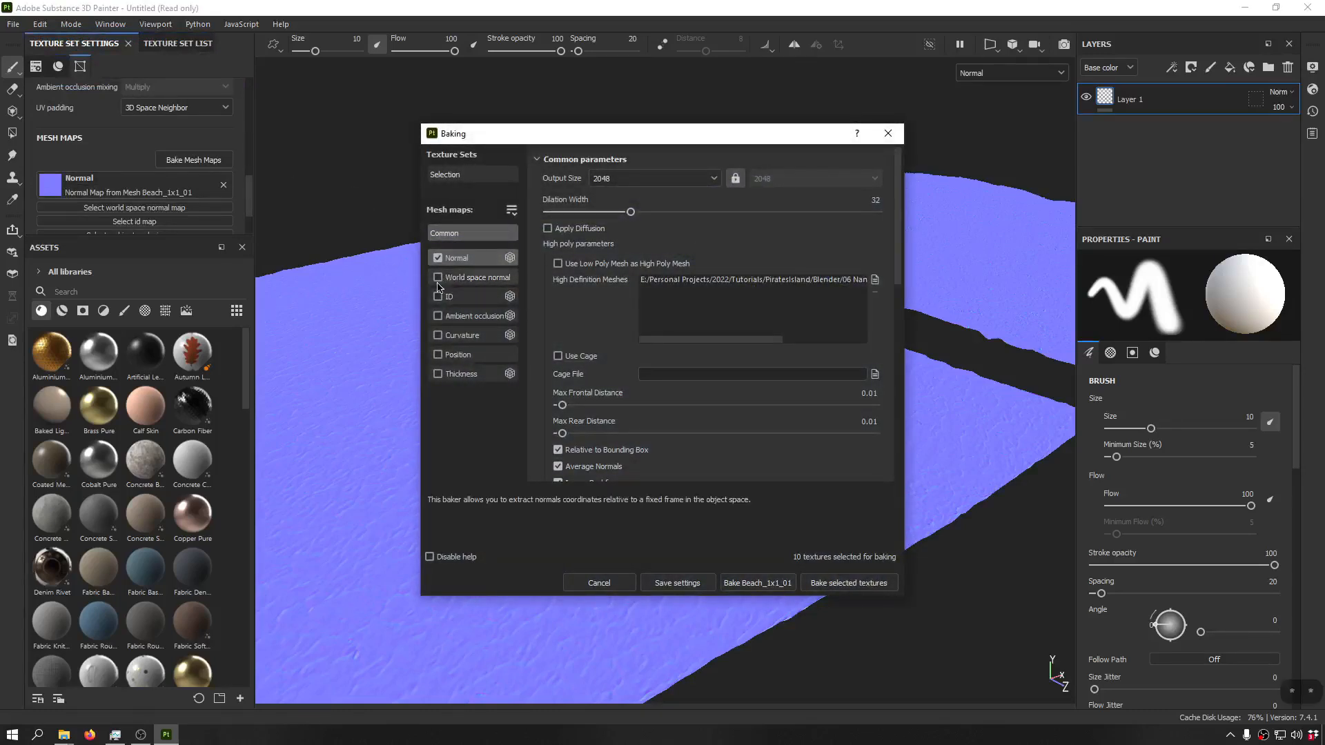
click(438, 316)
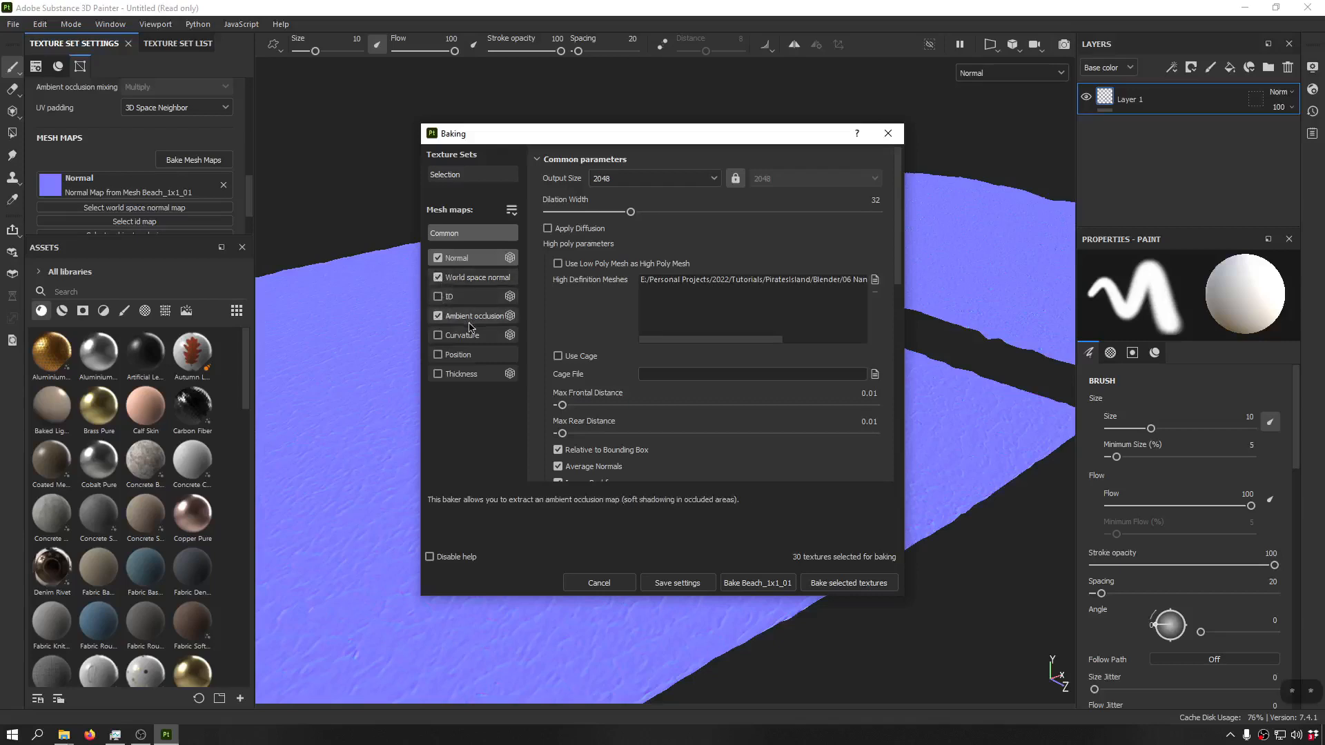
click(438, 336)
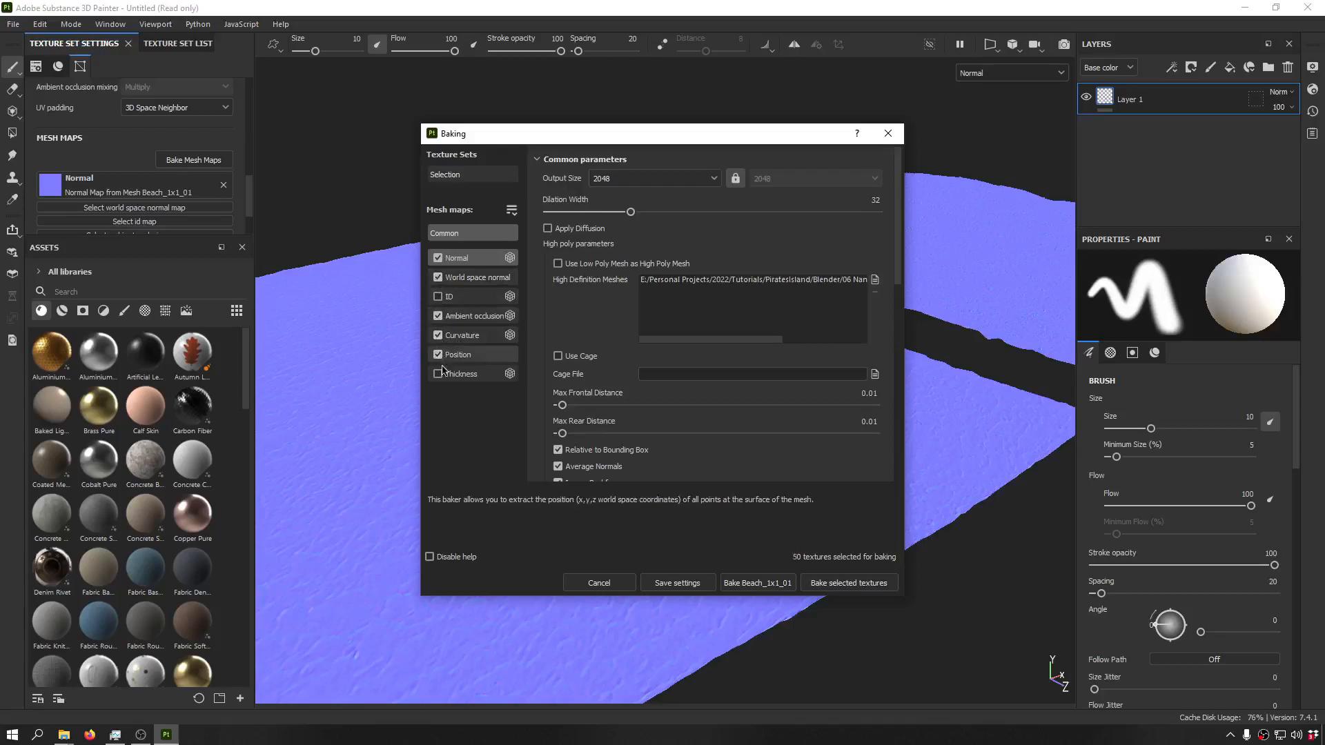
click(438, 374)
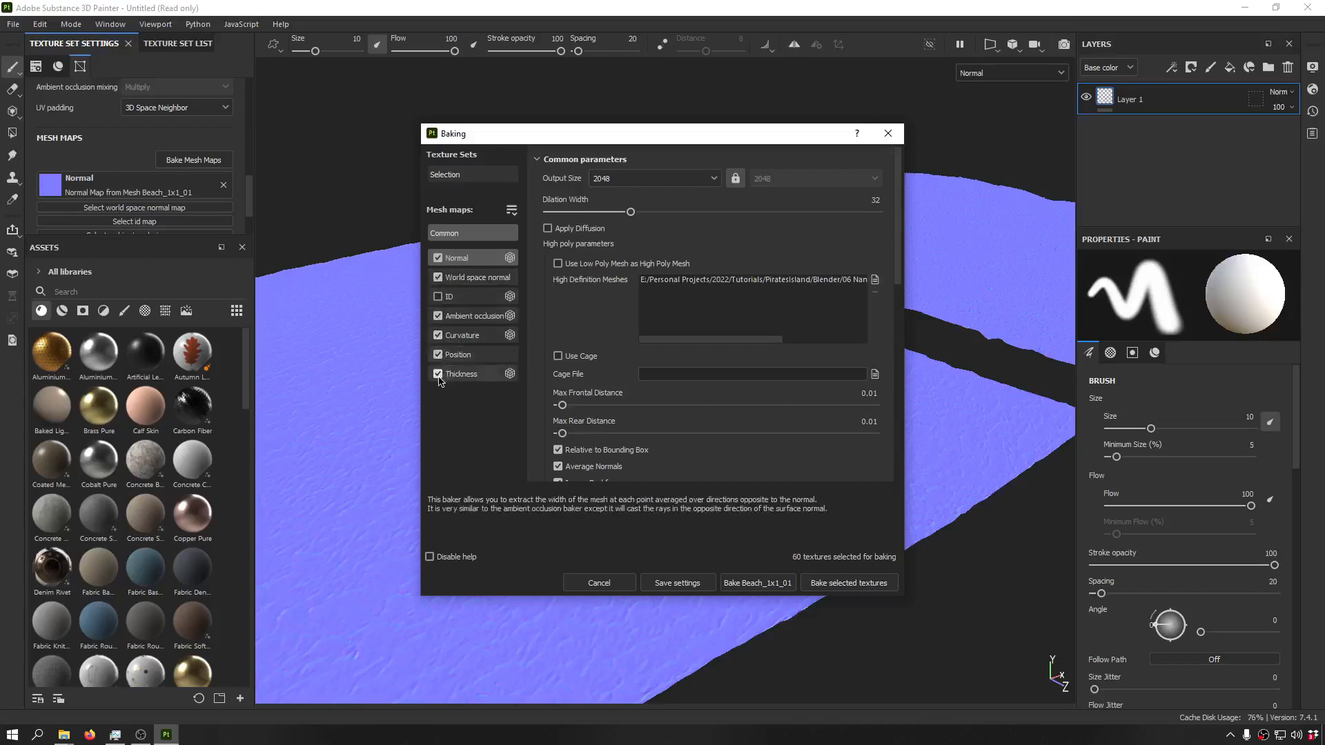
- Set the bake output size to 4096 with Subsampling 4x4 antialiasing, keep Match on Always, and bake Beach_1x1_01
click(668, 177)
click(627, 291)
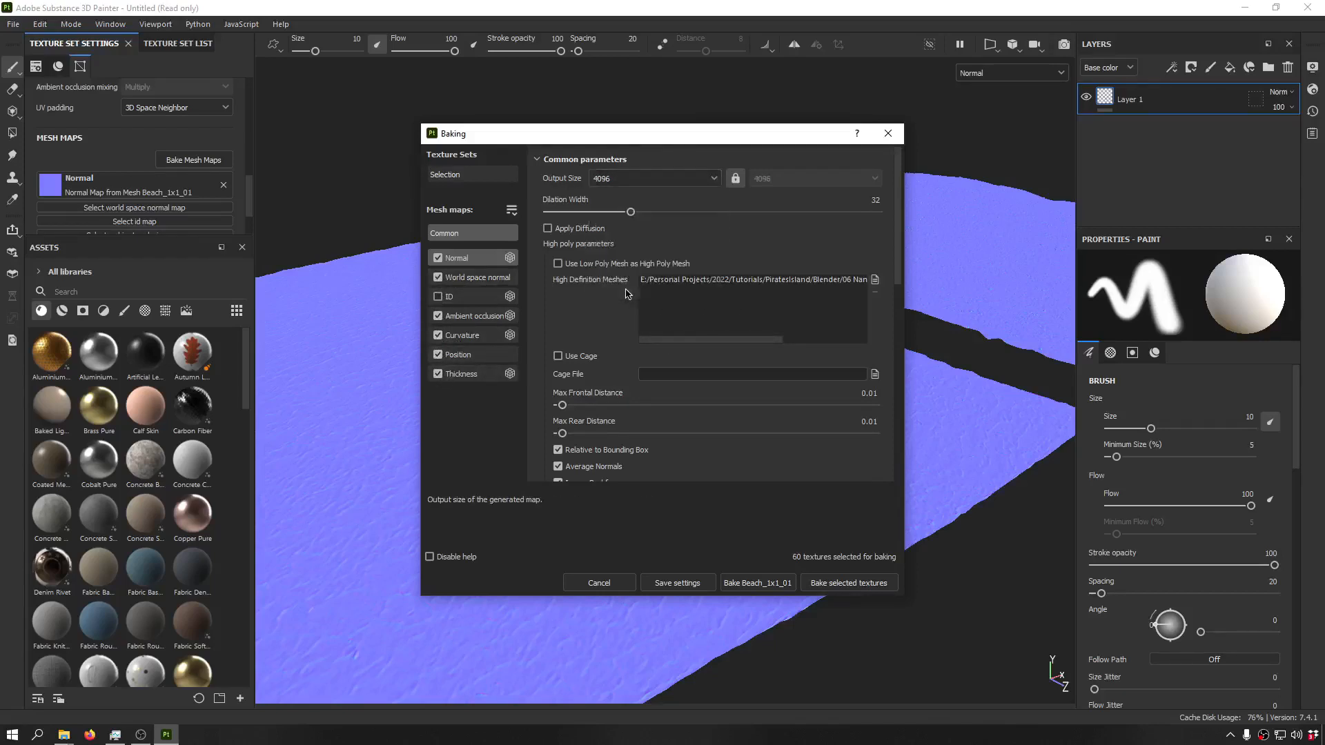
scroll(632, 304, down, 5)
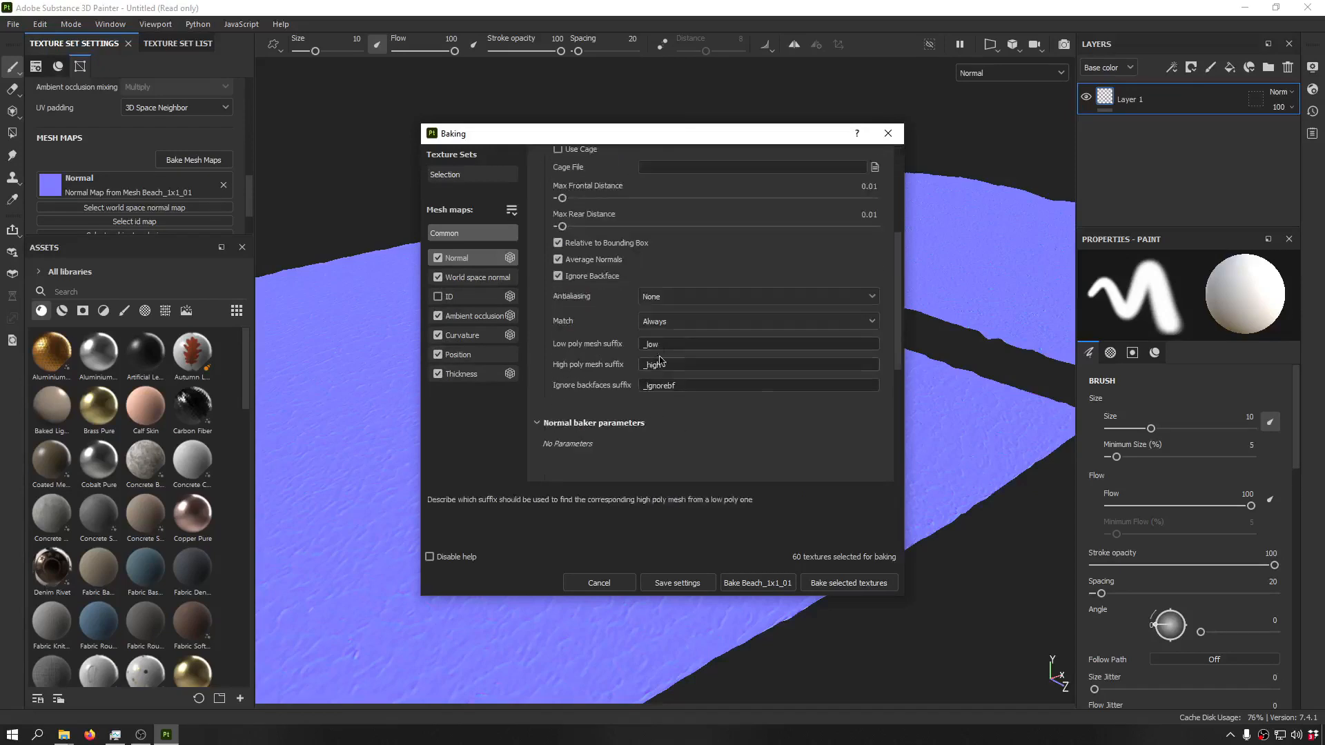
click(668, 323)
click(668, 341)
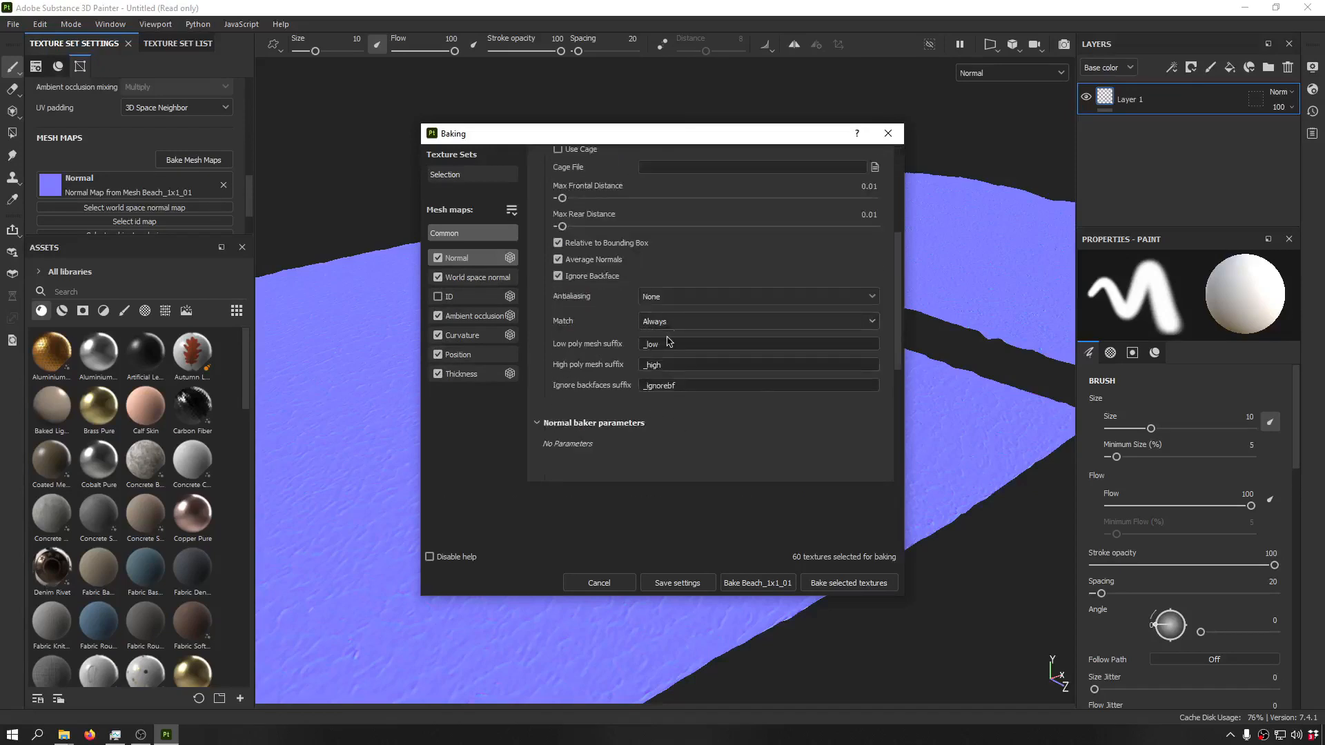
click(674, 297)
click(675, 343)
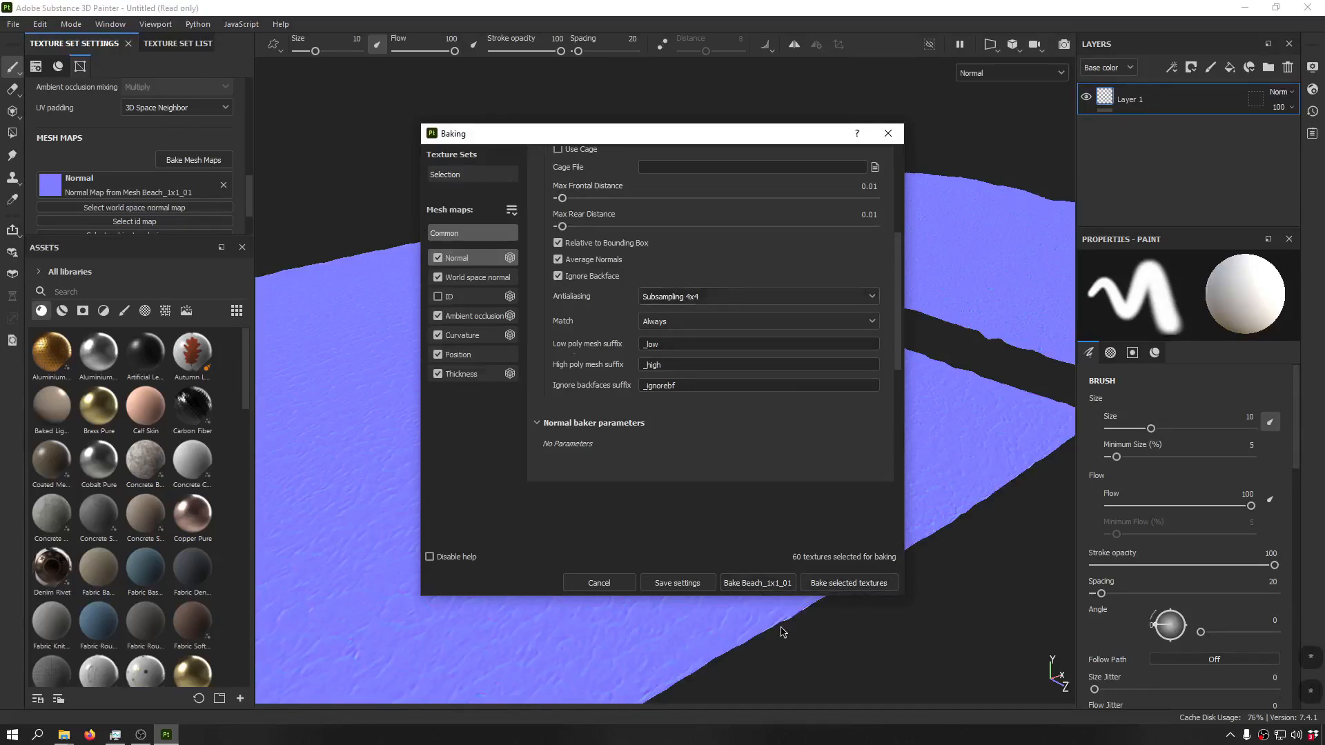
click(757, 583)
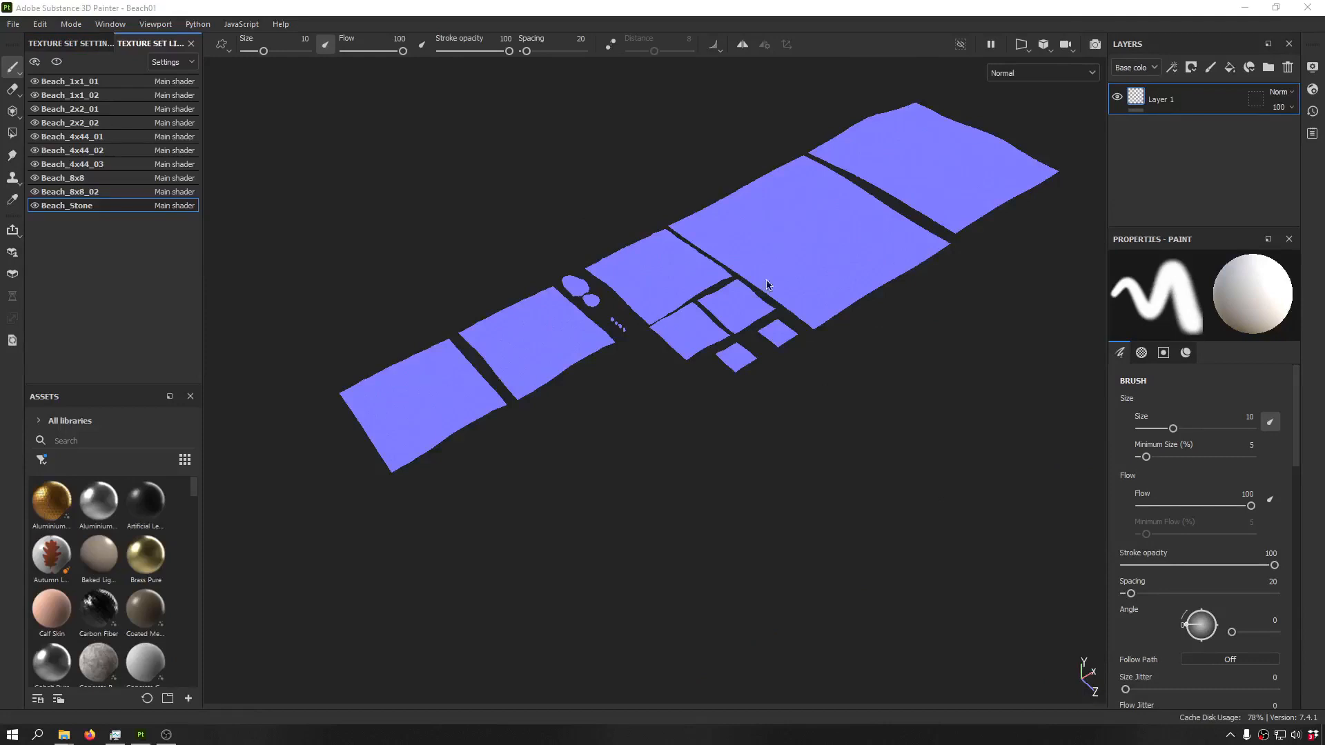
- Cycle the viewport through the mesh maps, from World space normal to beyond Position, to check the bake on the beach meshes
middle_drag(766, 284, 751, 295)
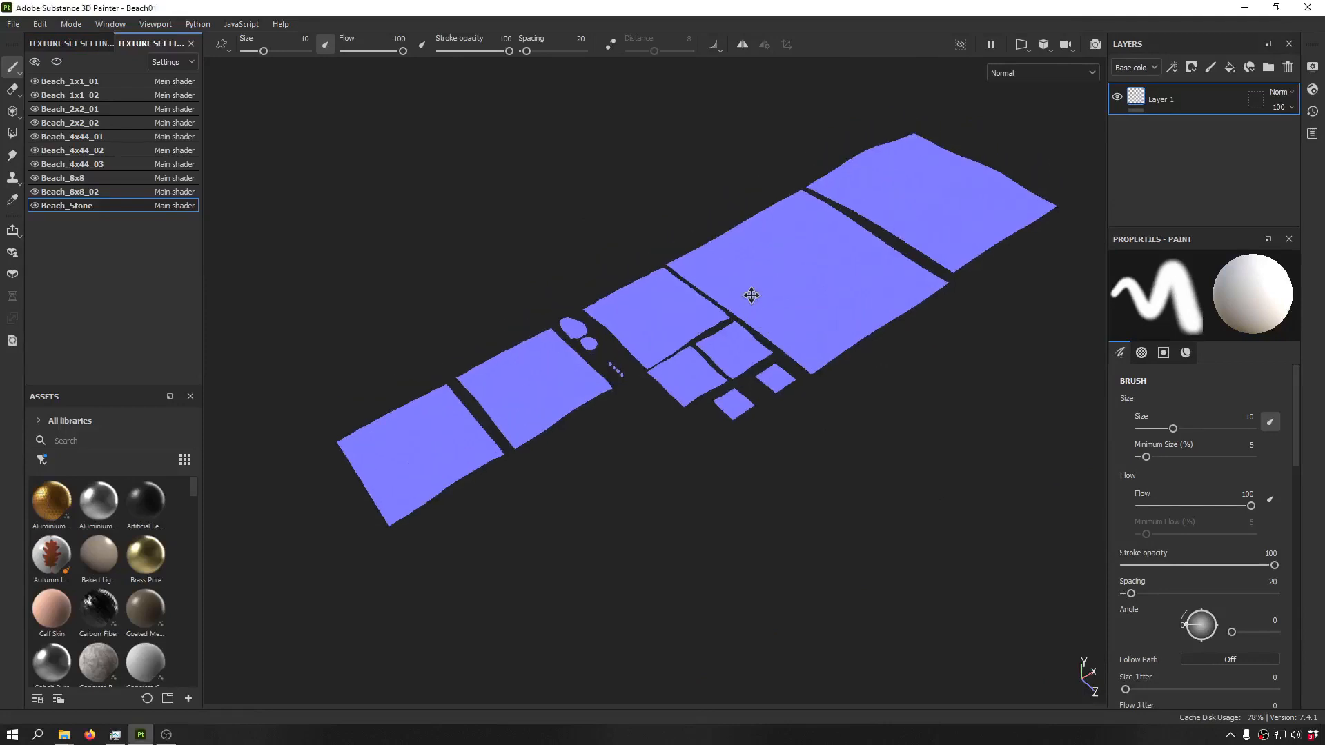
click(1039, 73)
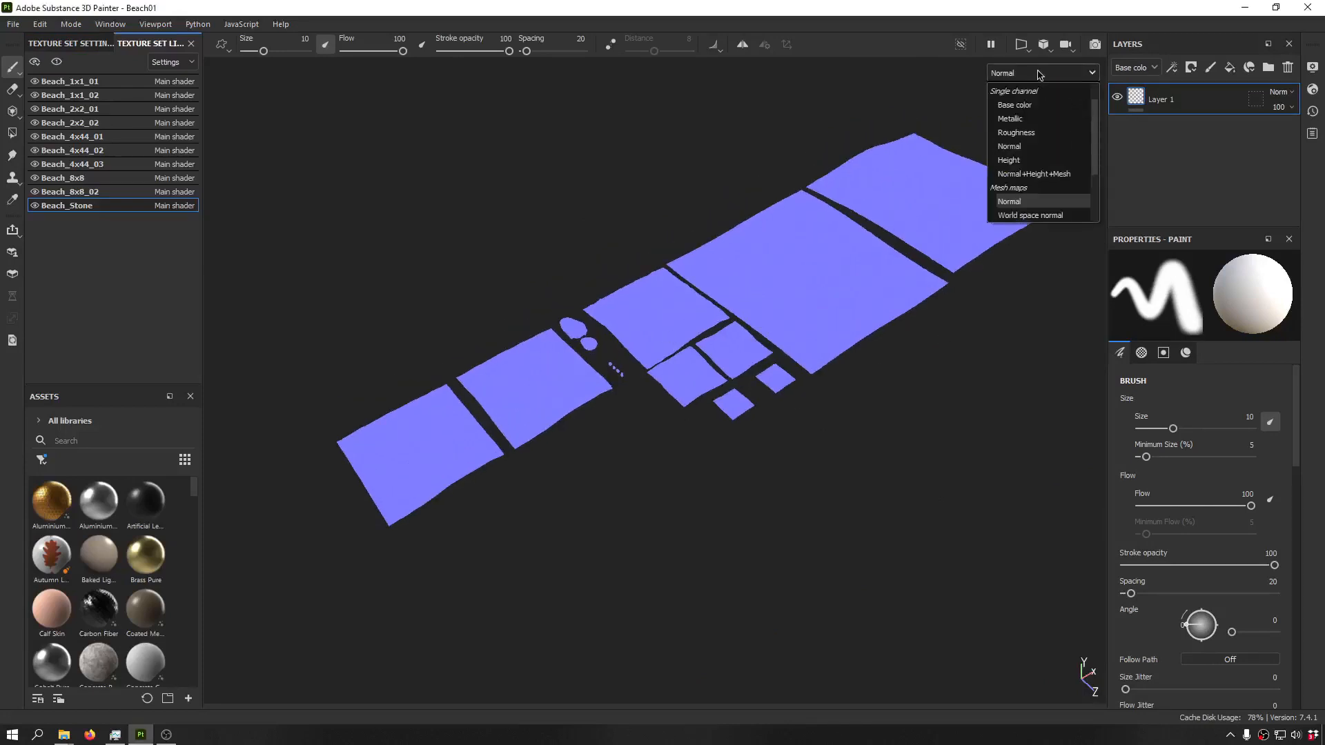
click(1038, 73)
key(b)
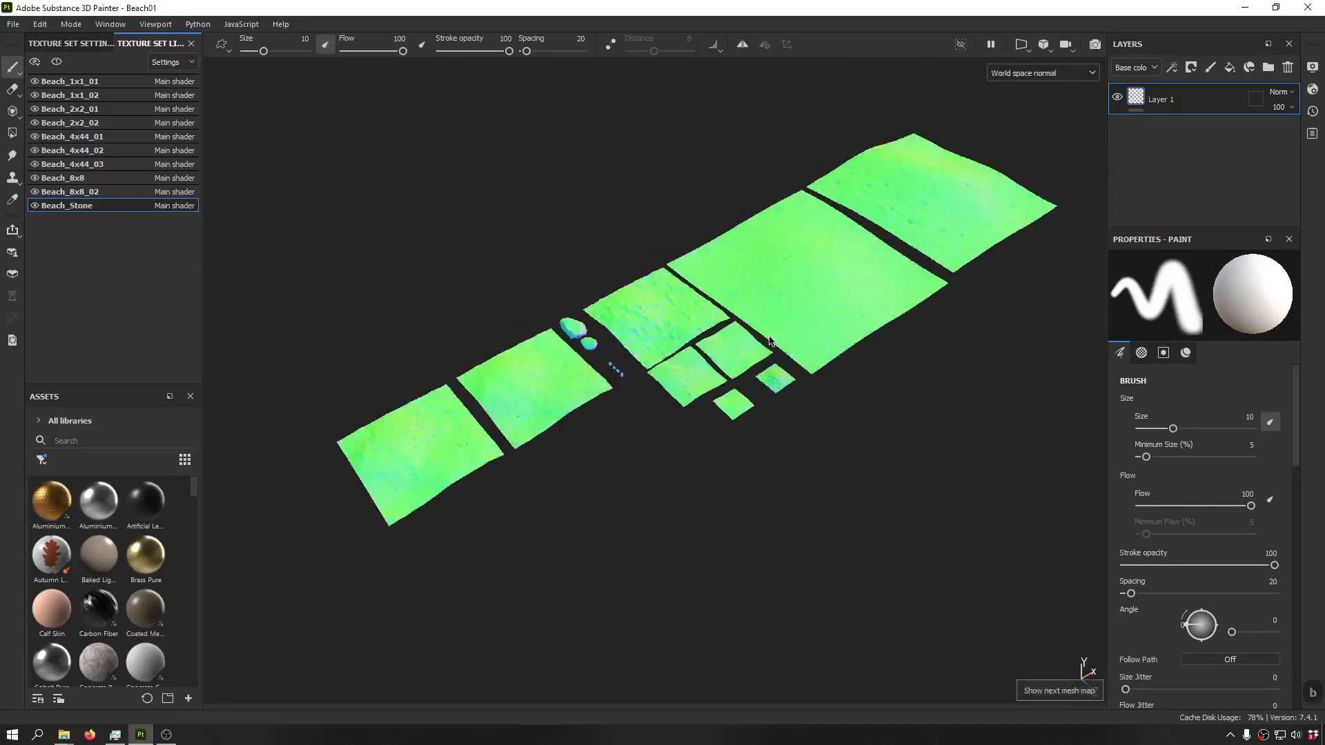
key(b)
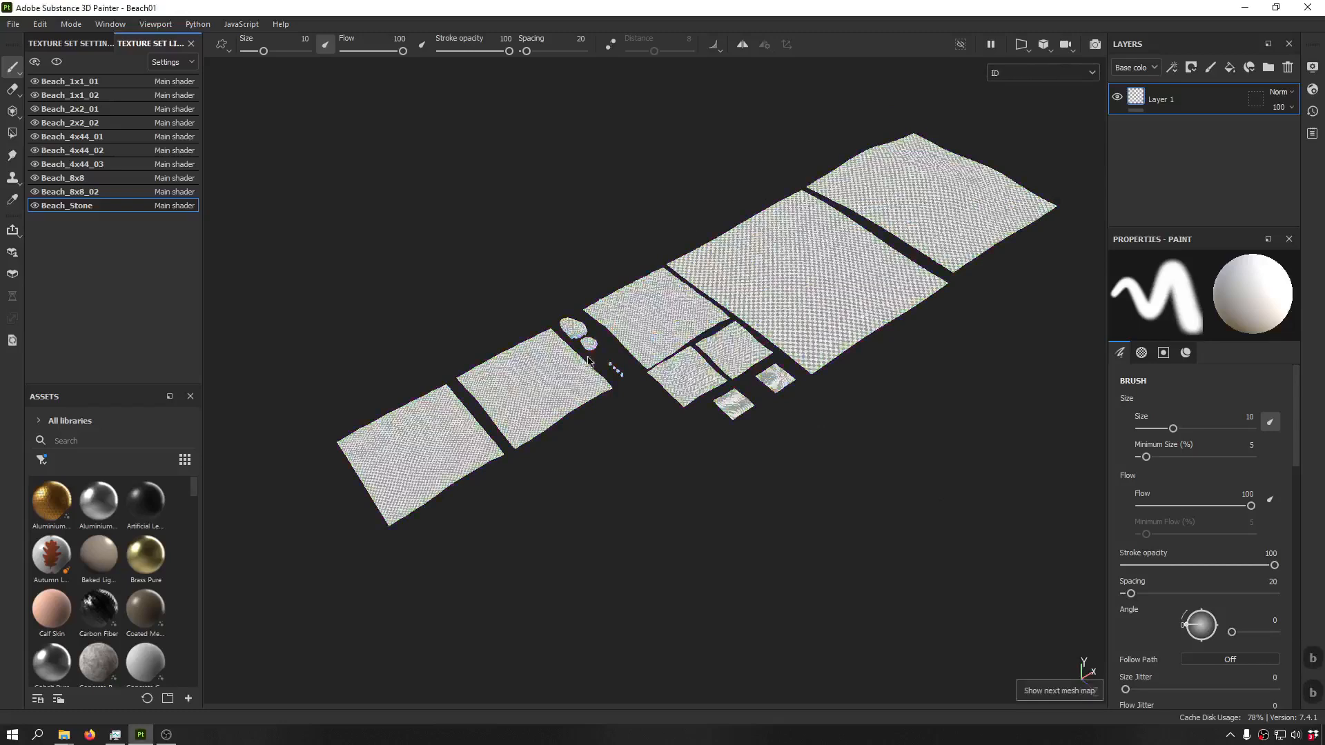
key(b)
key(b)
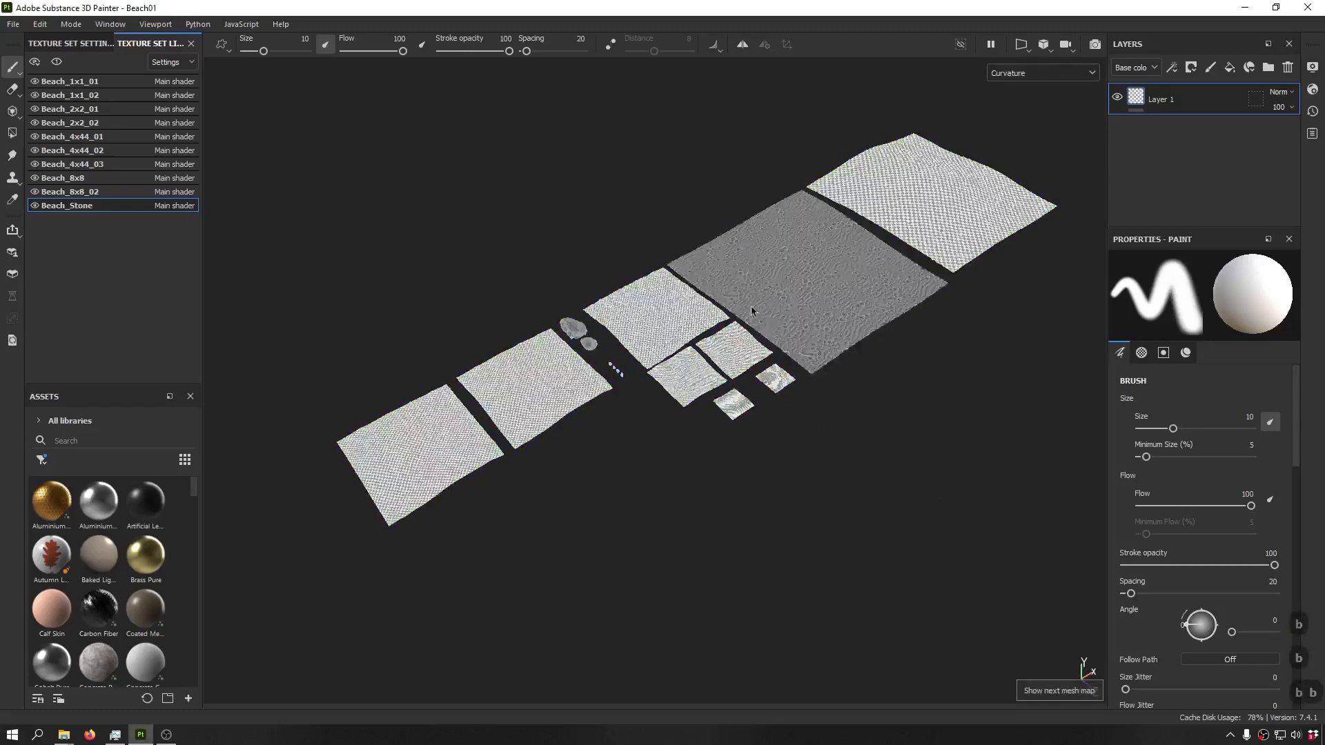
key(b)
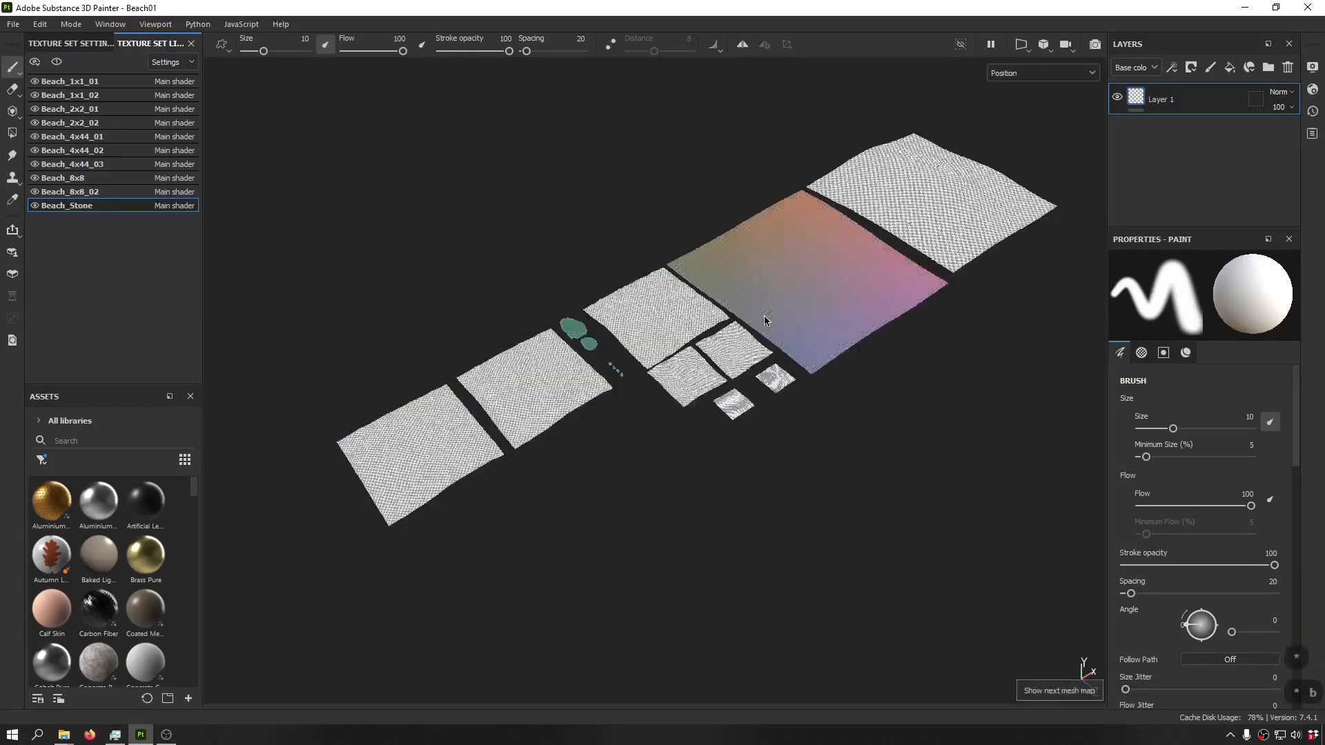
key(b)
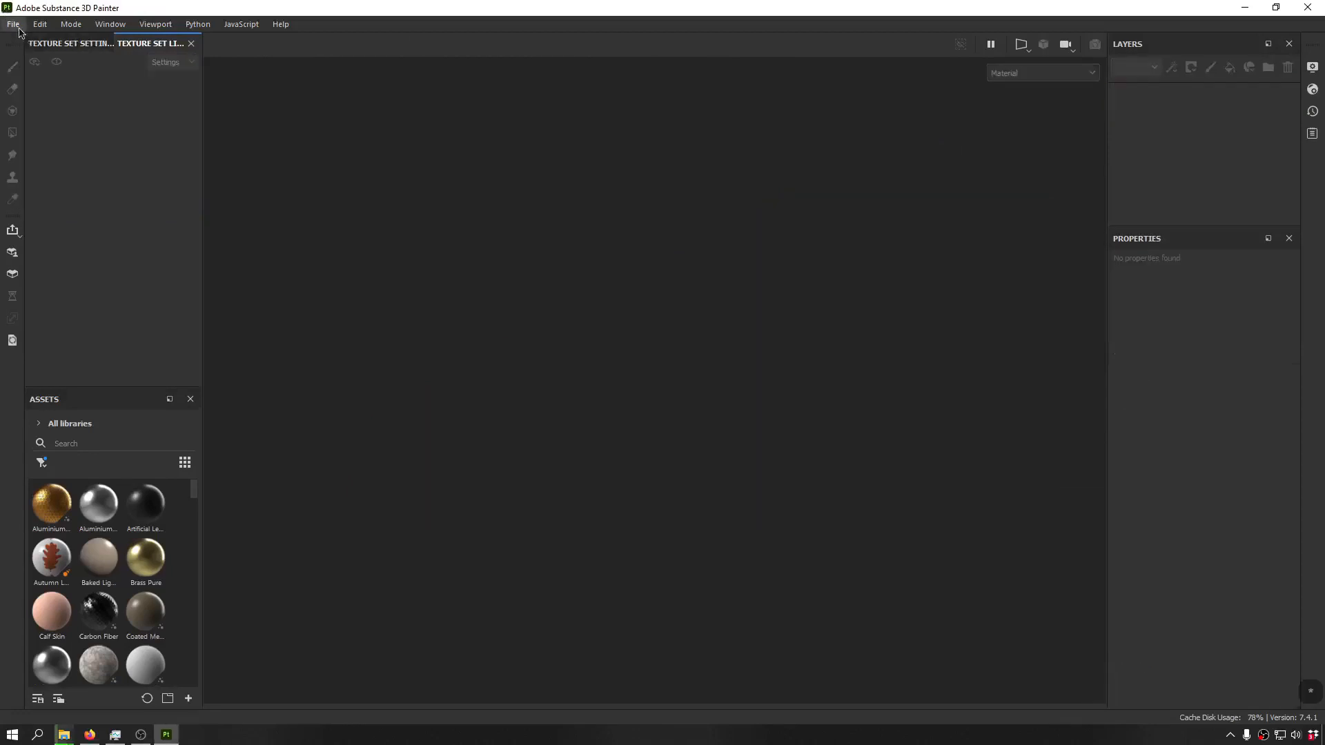
- Create a new project from the RockKit_low.fbx mesh with a 2048 document resolution and OpenGL normal map format
click(13, 23)
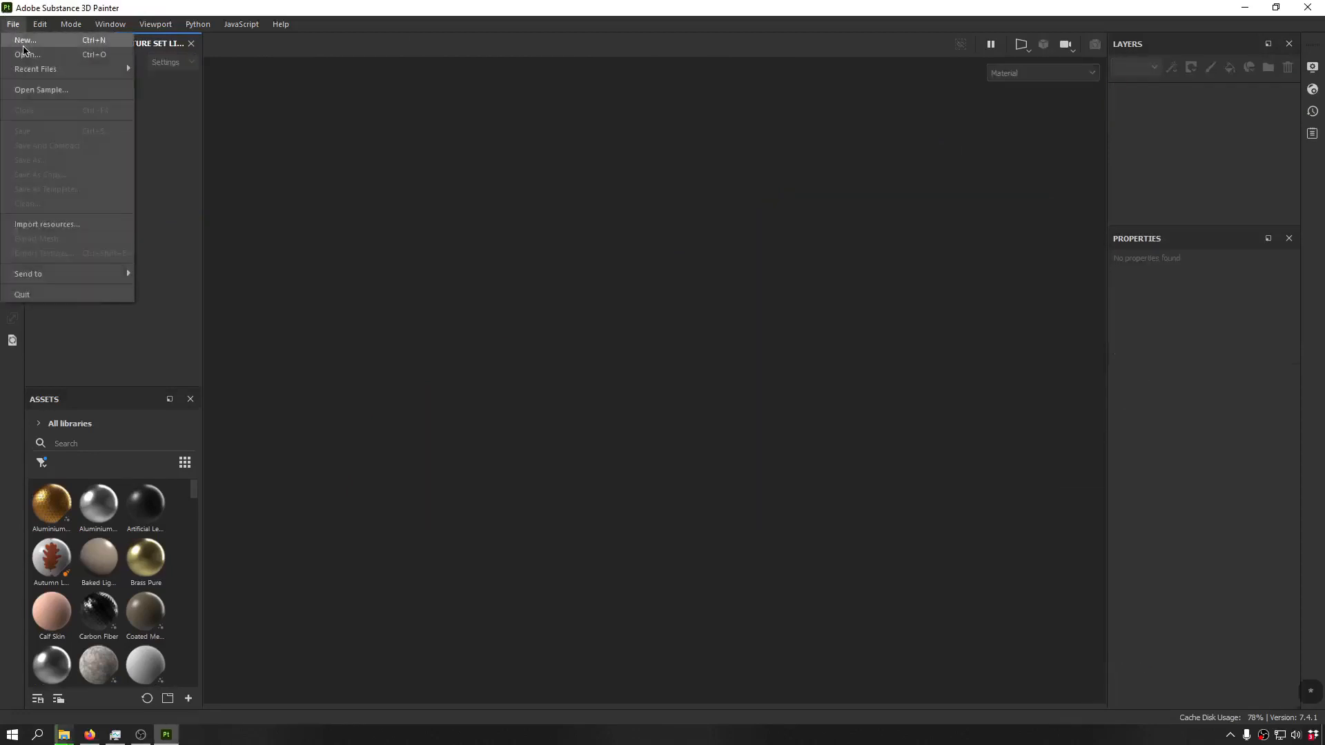
click(20, 40)
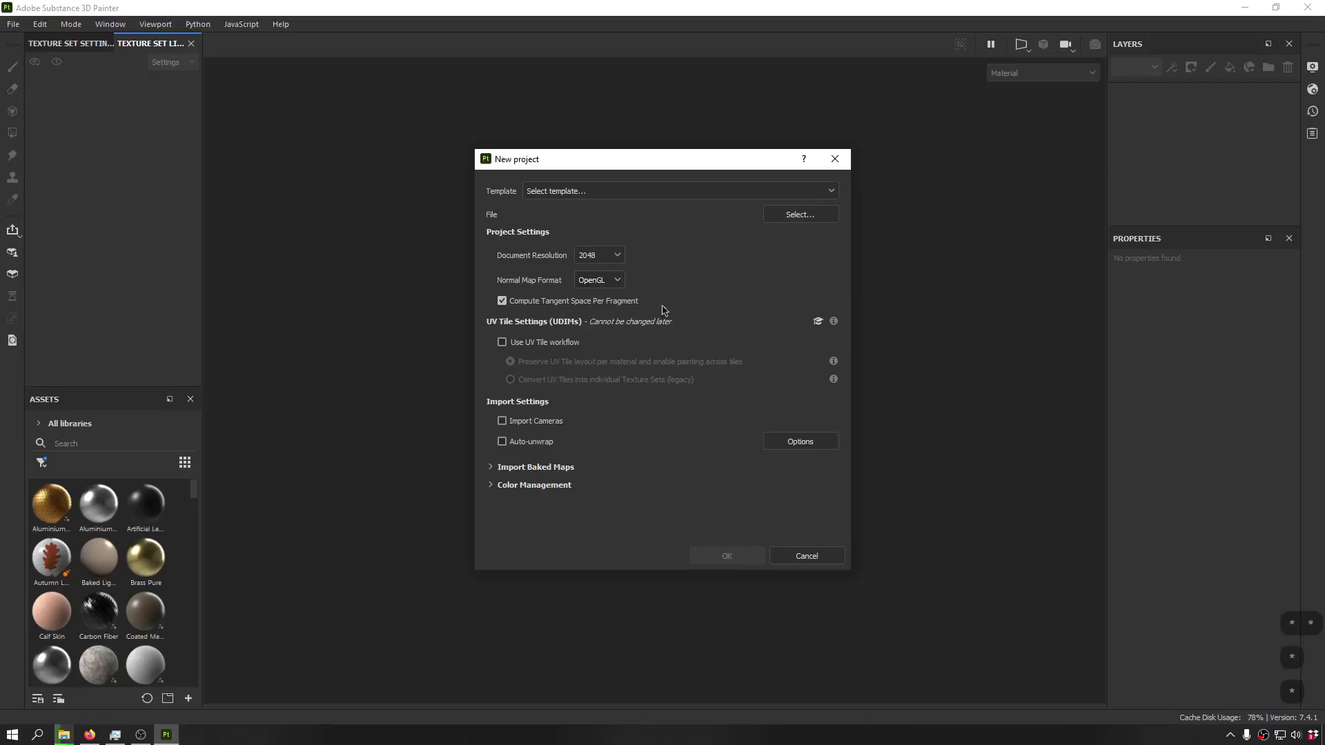
click(801, 215)
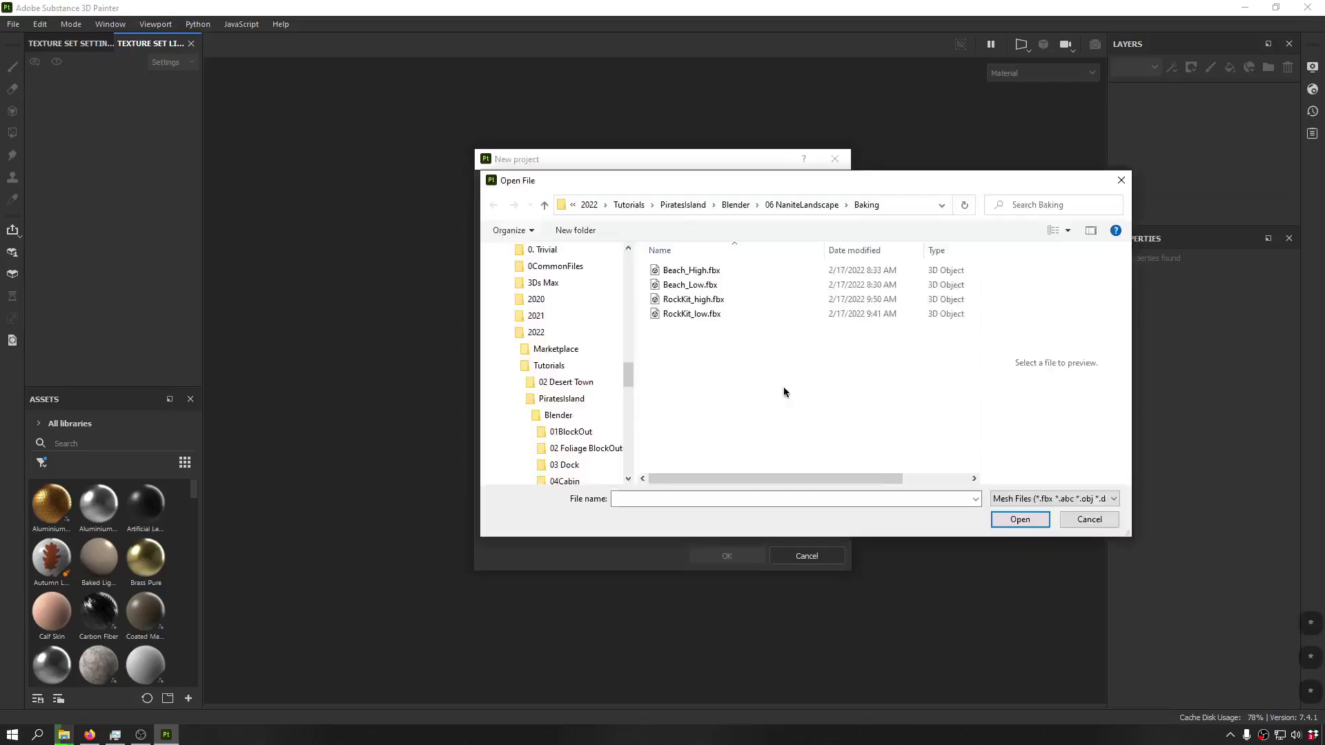
click(711, 314)
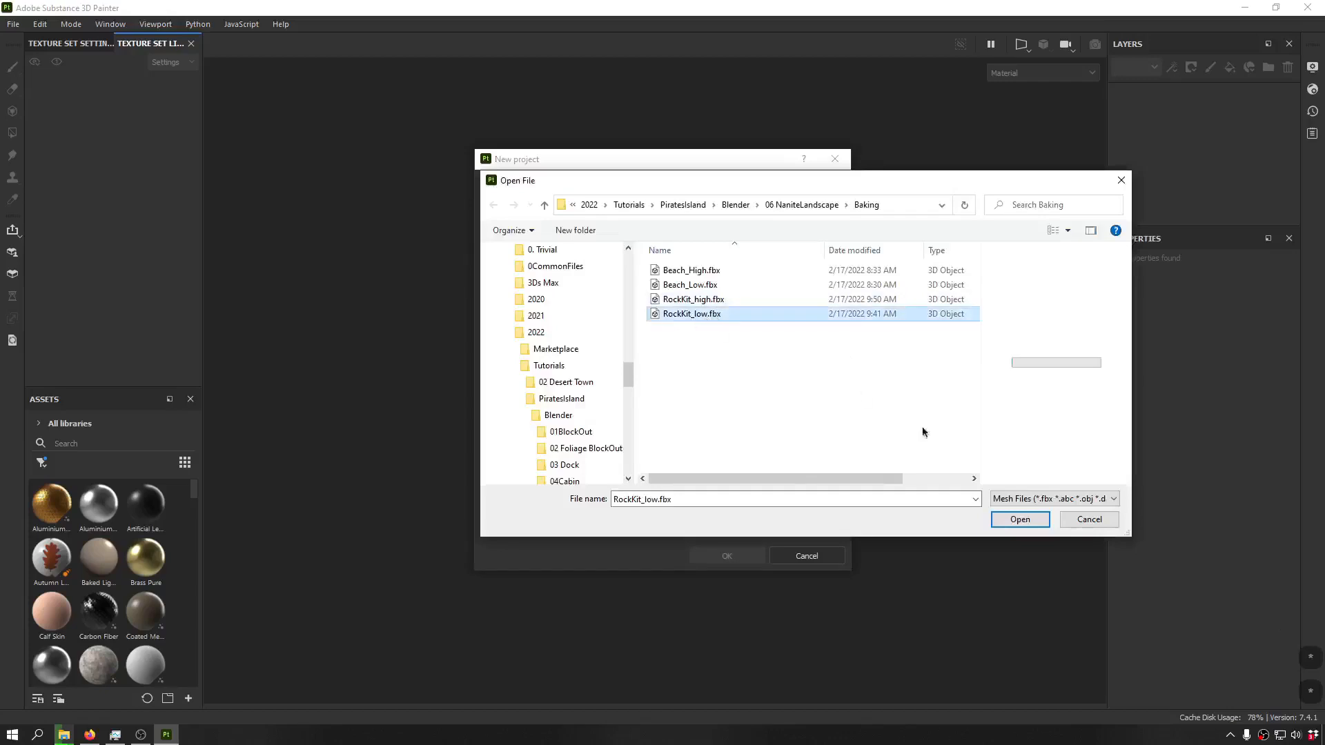
click(1019, 519)
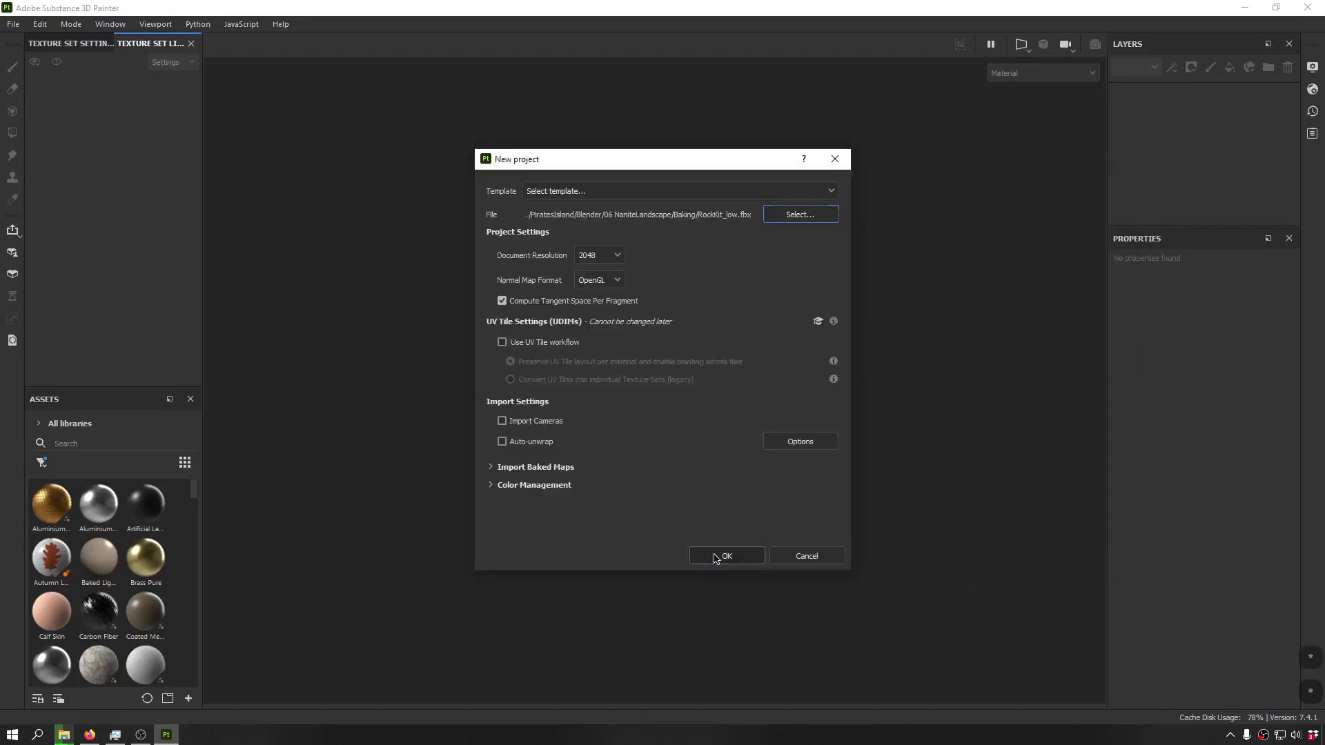
click(720, 556)
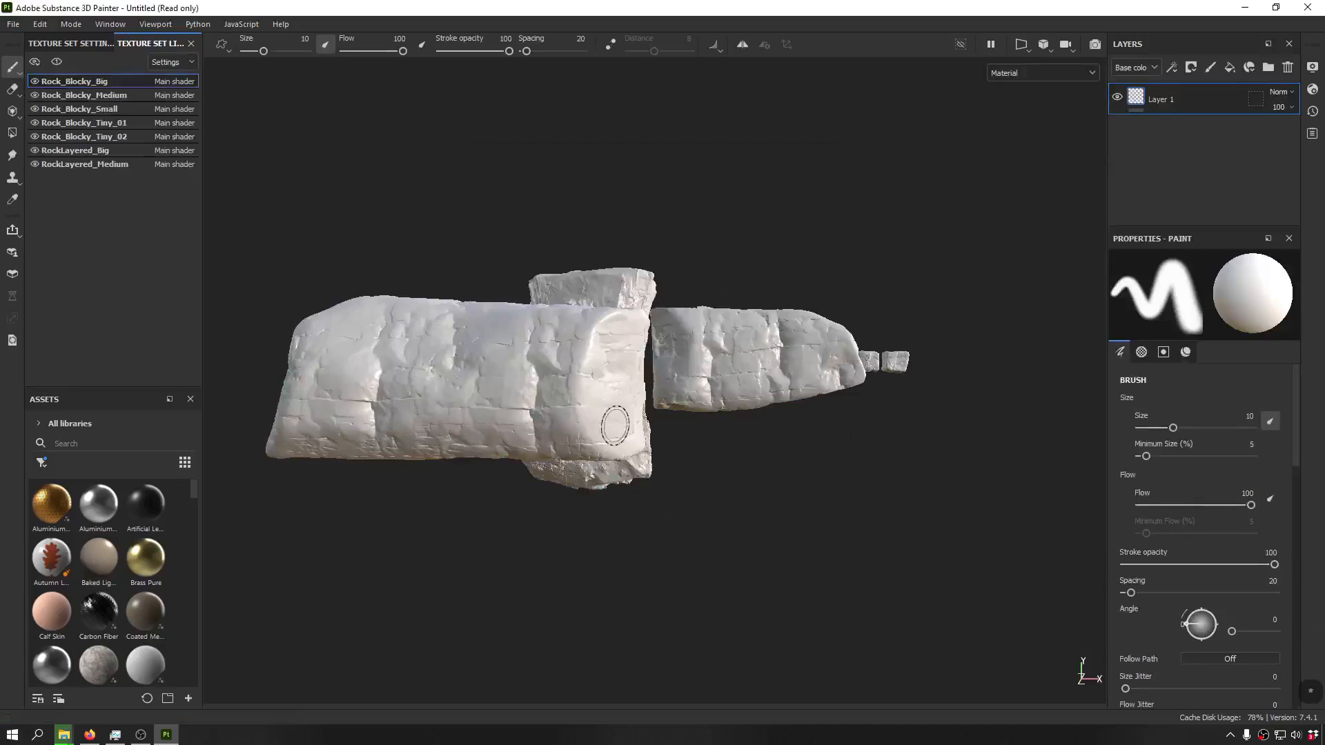
- Check the rock kit in the 3D and 2D views and show both in a split viewport
alt+drag(614, 427, 731, 386)
key(F3)
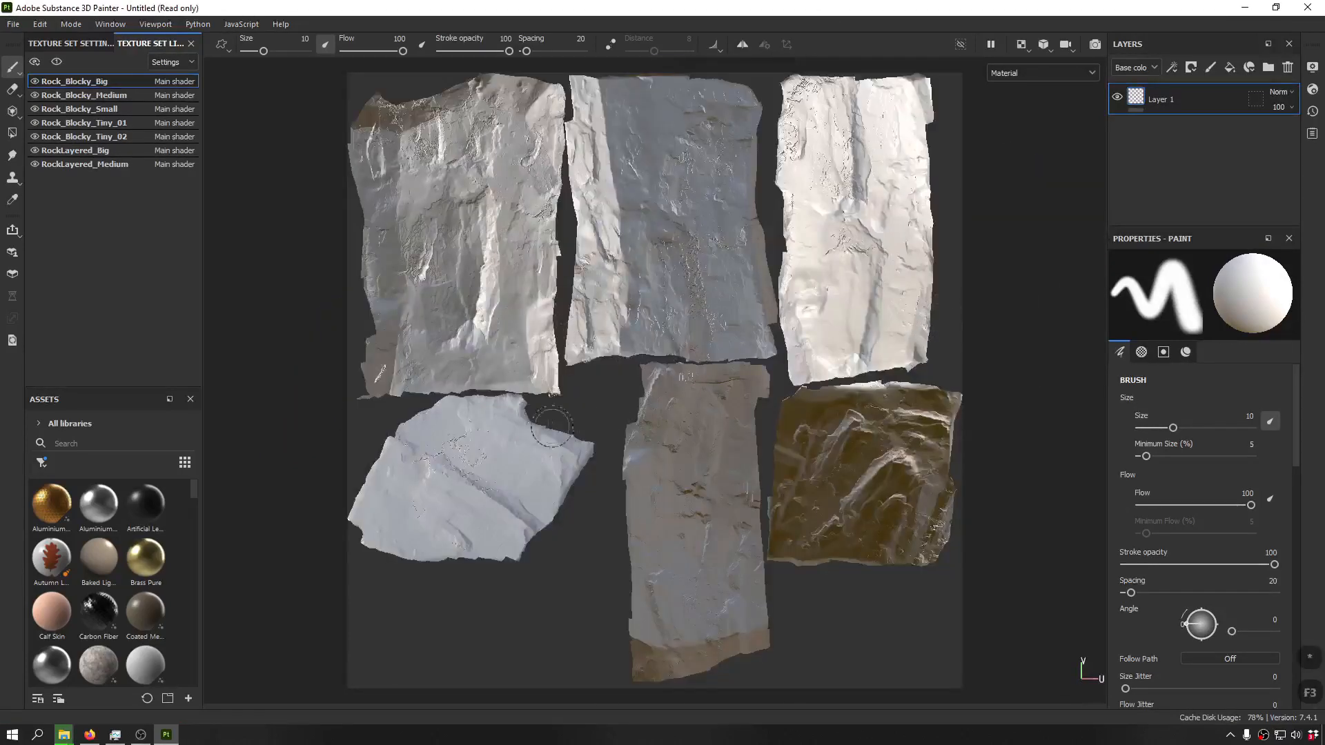
key(F2)
key(F1)
scroll(959, 404, down, 4)
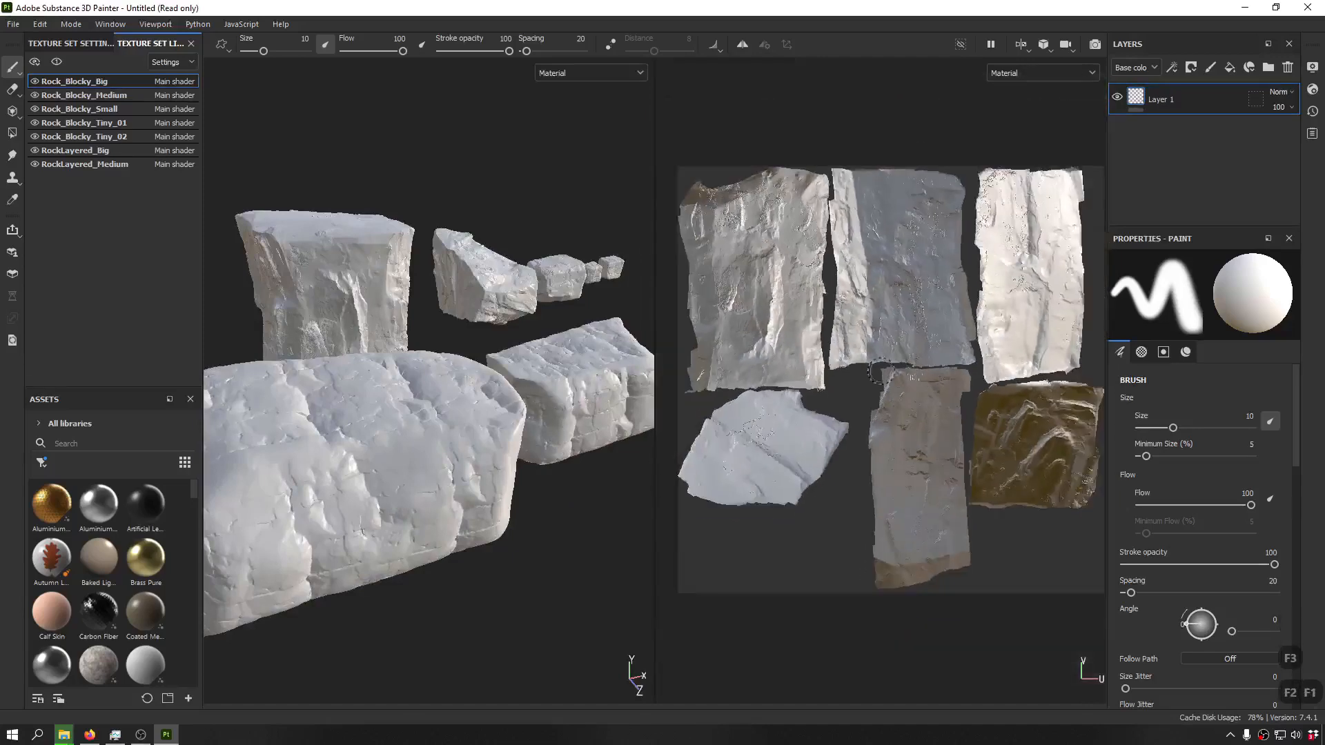
- Hide the Rock_Blocky_Big, Rock_Blocky_Medium and Rock_Blocky_Small texture sets, and review the UV layouts of the Medium, Small and Tiny_01 sets
click(35, 82)
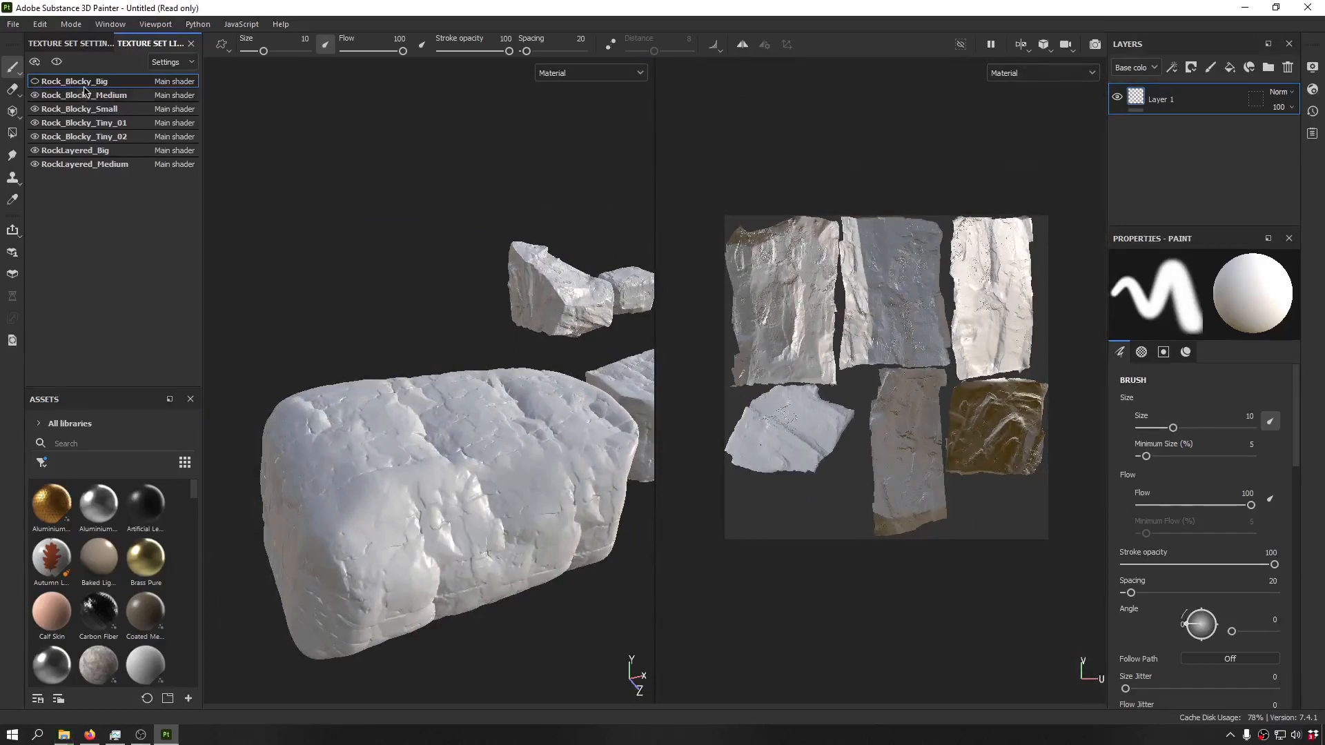
click(50, 97)
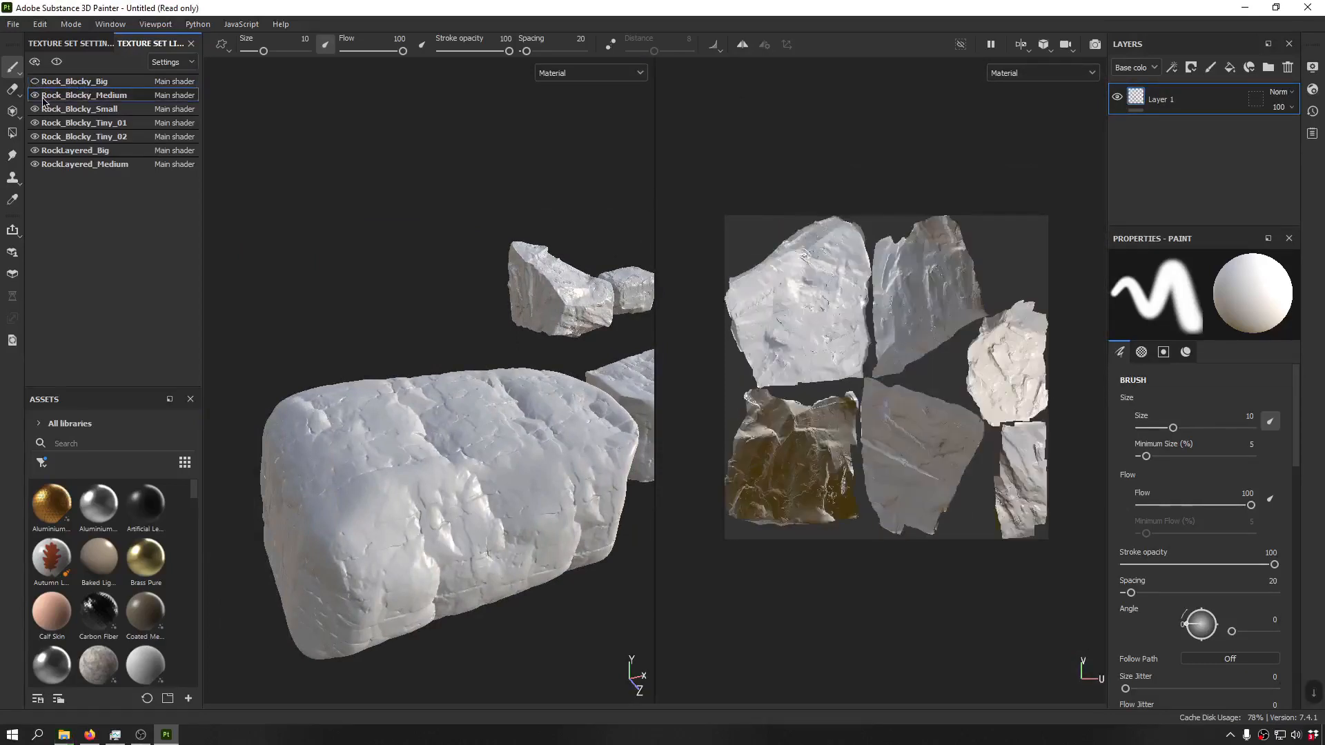
click(36, 109)
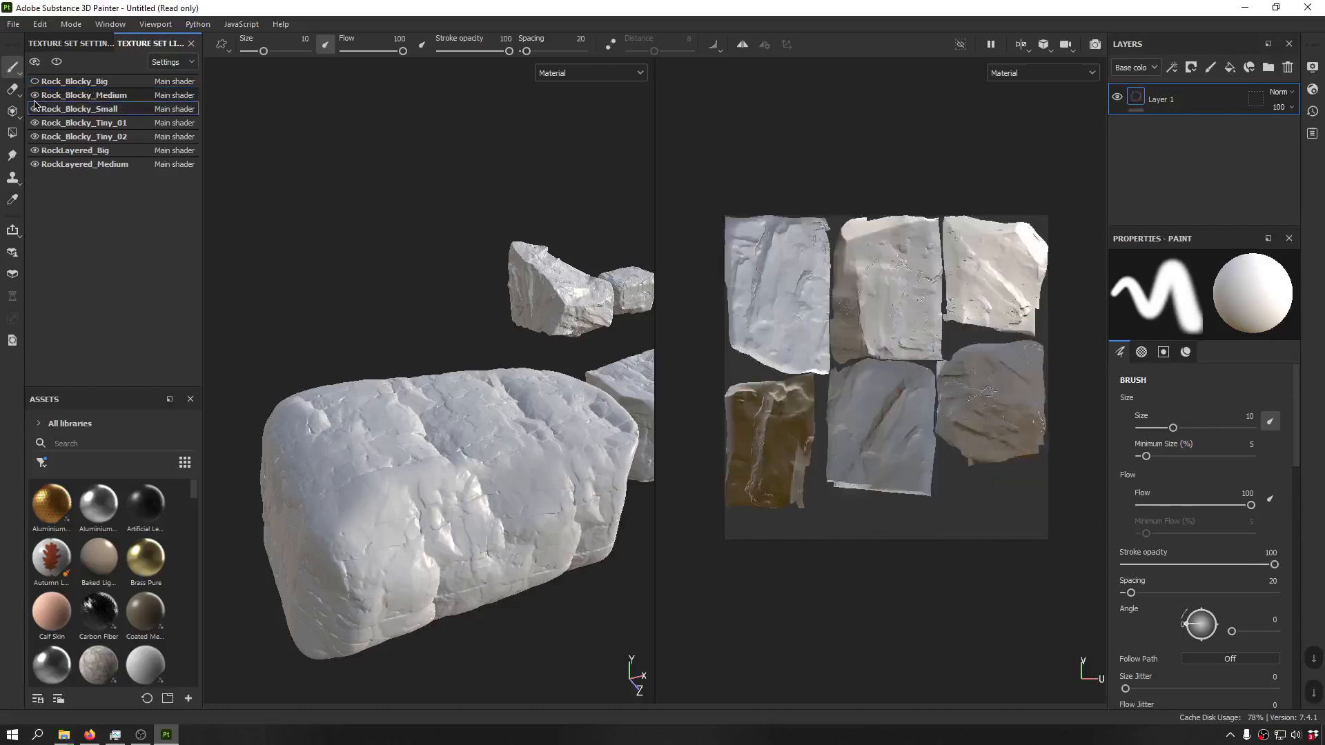
click(66, 120)
click(35, 95)
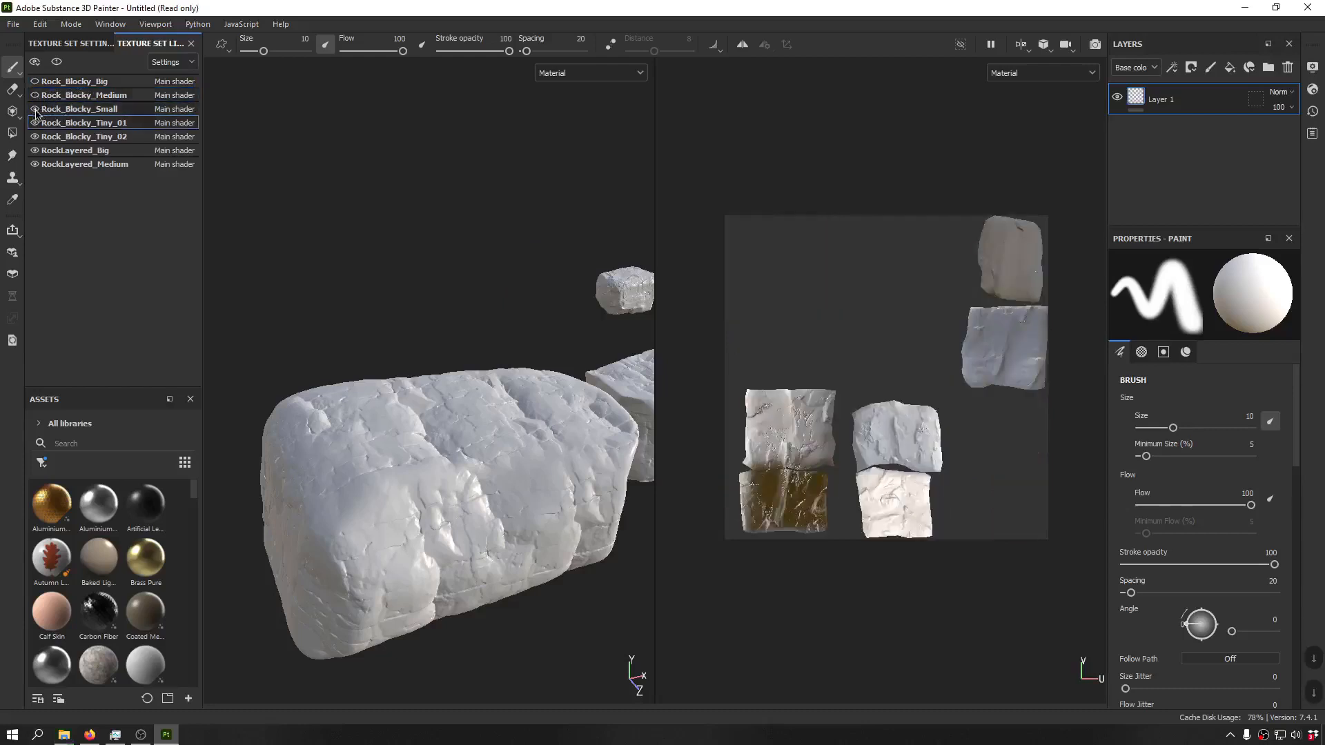
click(35, 109)
- Inspect the two tiny blocky rocks from several angles and hide the Rock_Blocky_Tiny_01 texture set
mouse_move(494, 275)
alt+mouse_down()
mouse_move(396, 267)
mouse_move(487, 261)
alt+mouse_up()
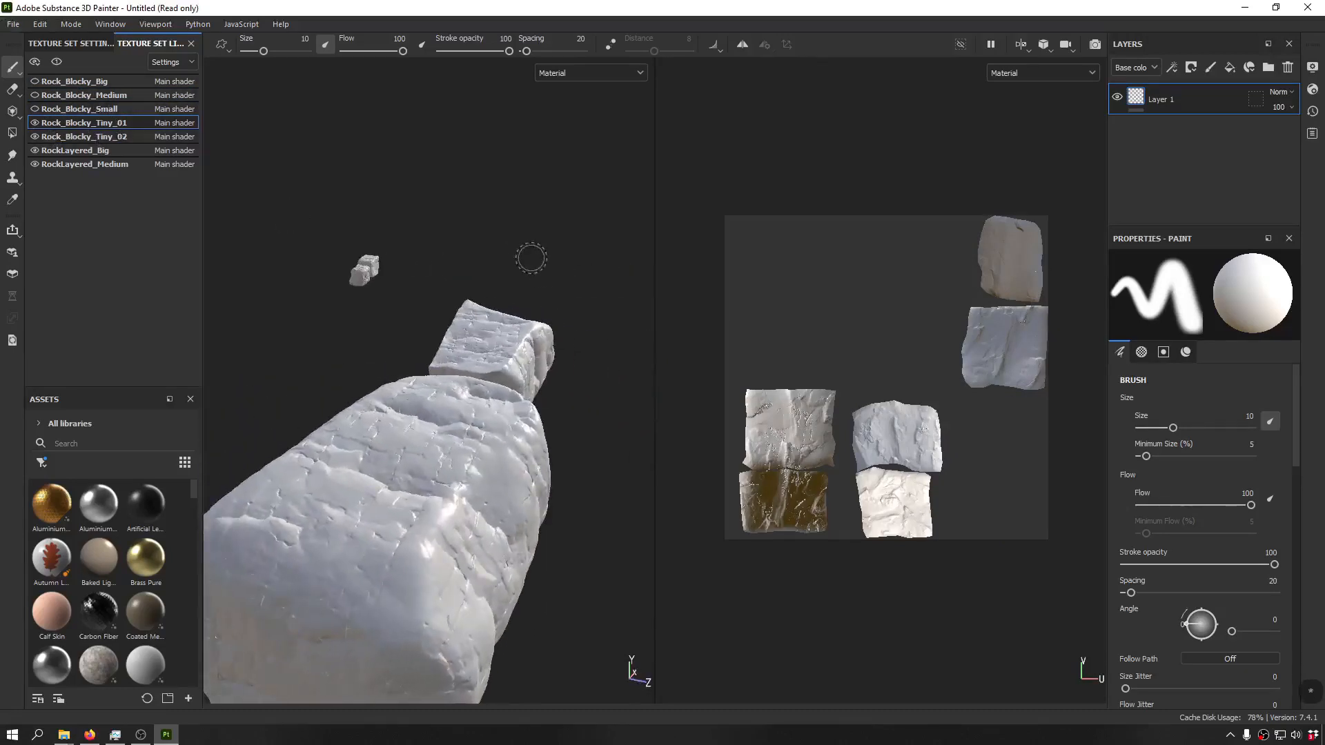
alt+drag(529, 257, 412, 359)
scroll(330, 331, up, 4)
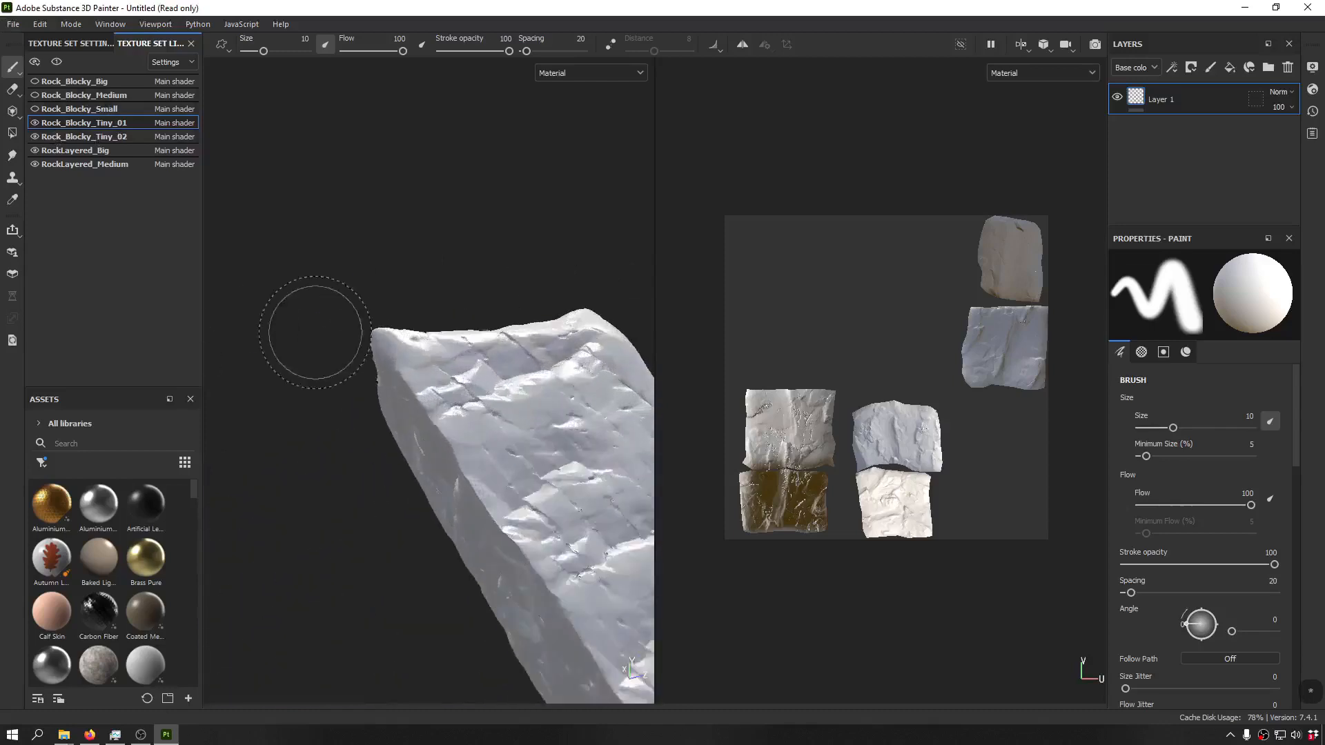
alt+middle_drag(315, 331, 505, 334)
alt+middle_drag(260, 335, 886, 339)
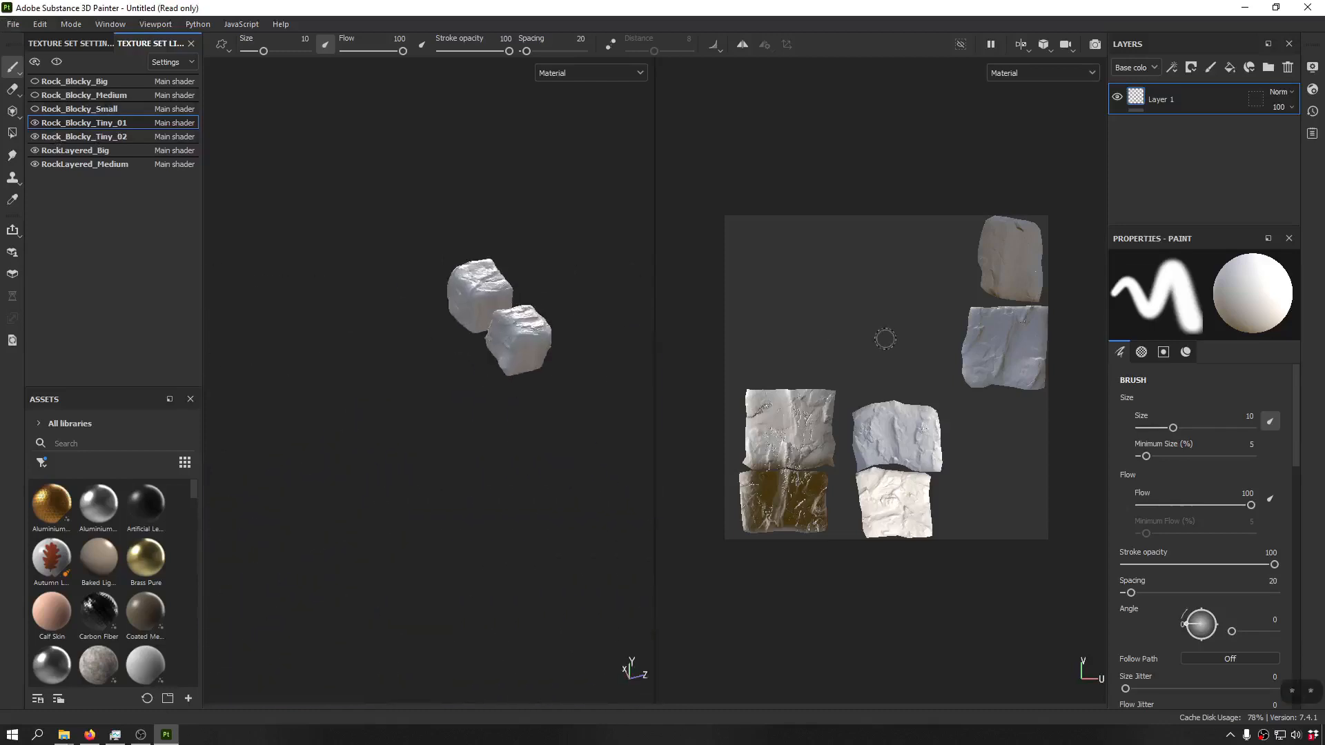
alt+drag(605, 435, 558, 359)
scroll(483, 378, up, 4)
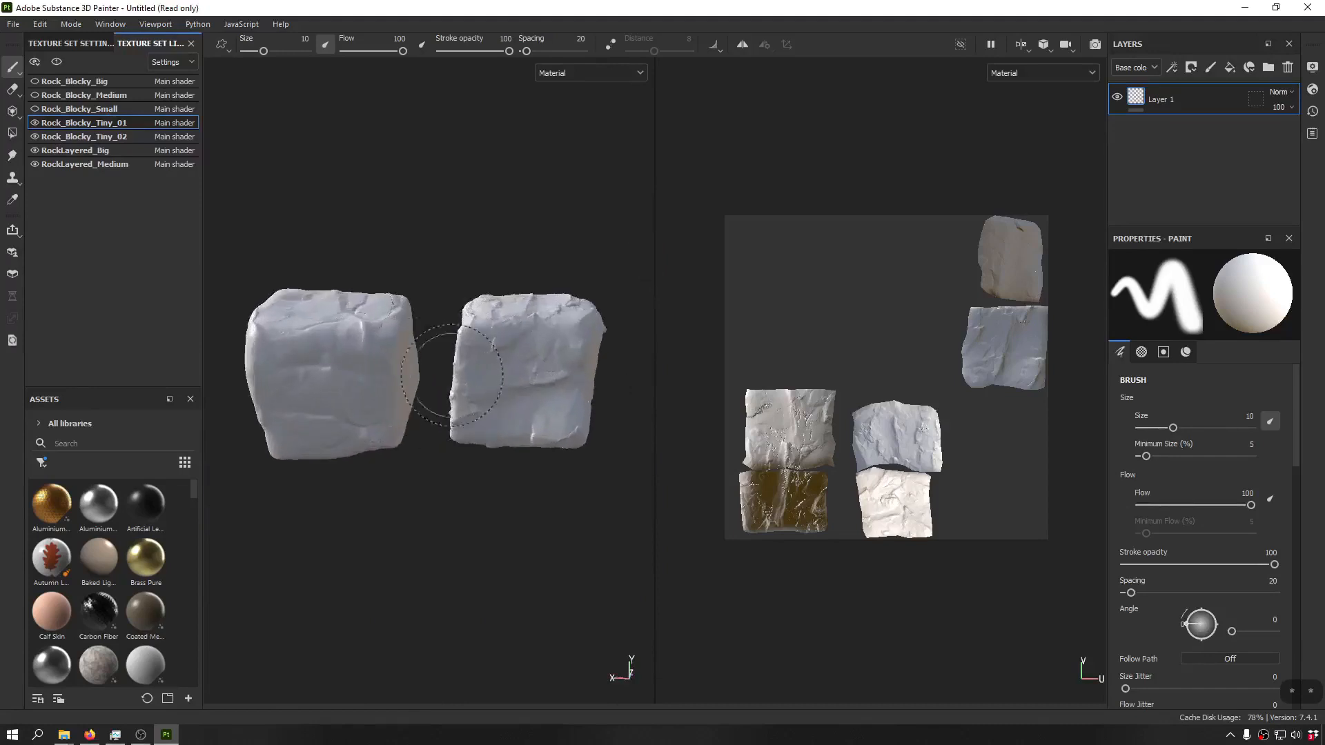
alt+drag(474, 359, 502, 385)
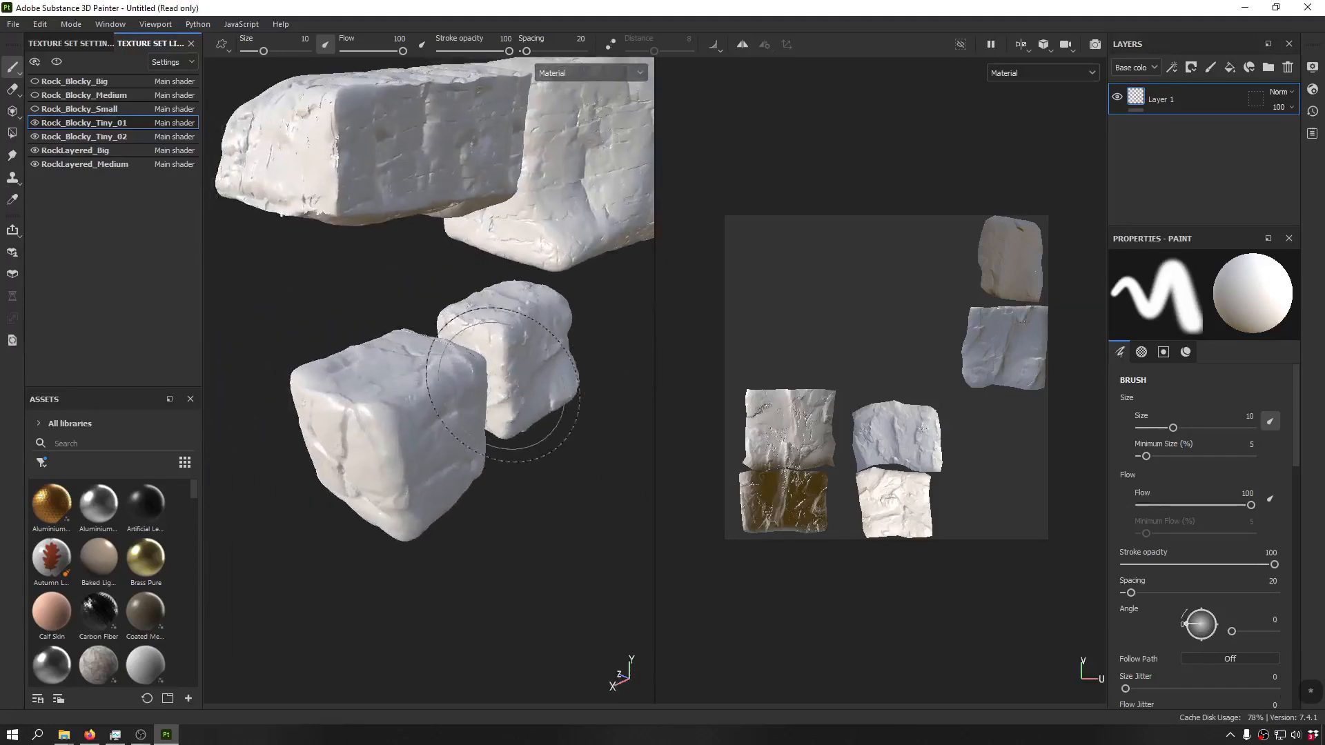
alt+drag(458, 304, 438, 340)
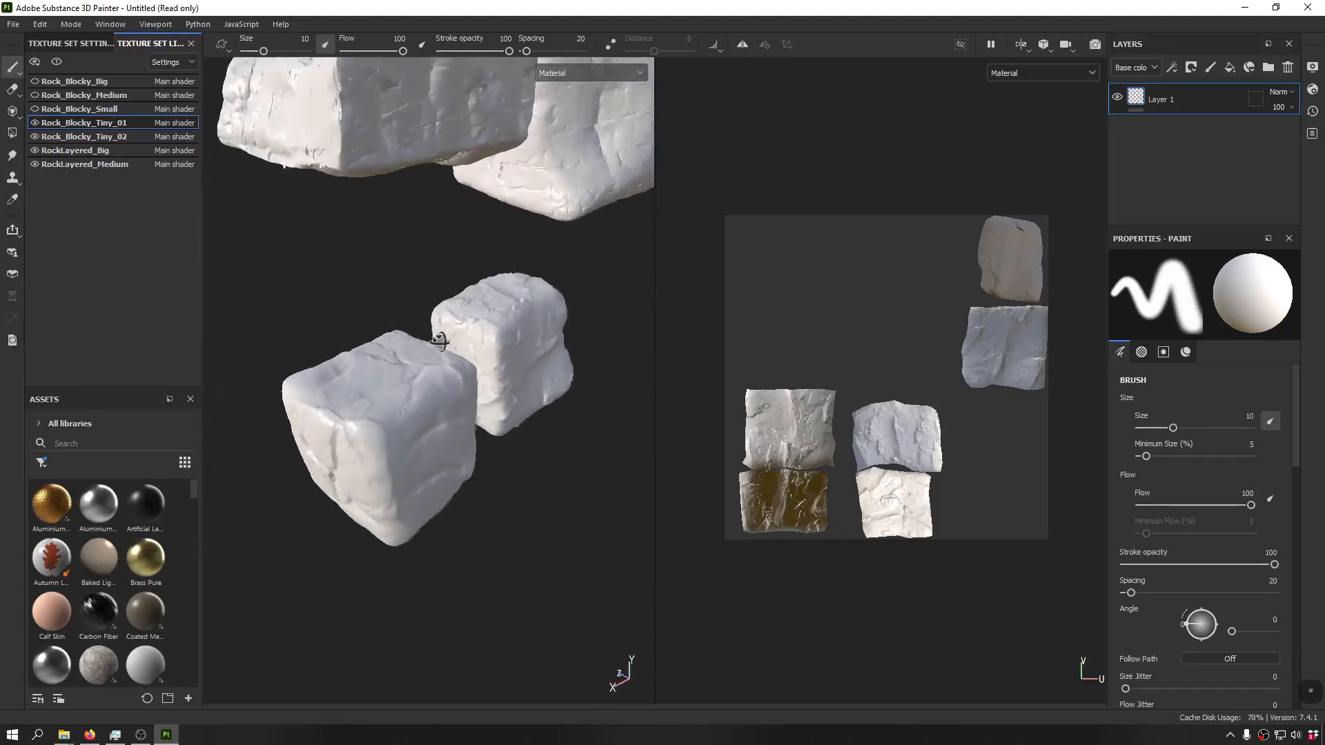
click(34, 123)
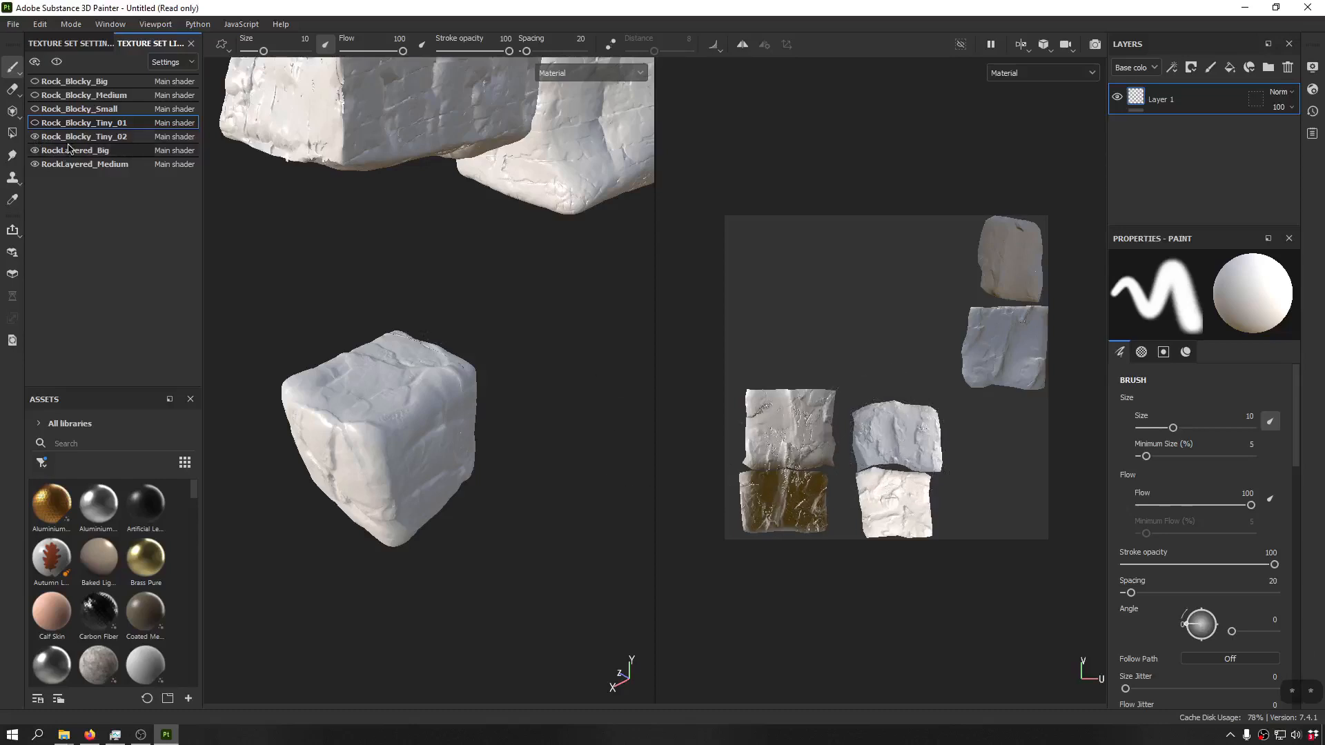
- Hide the Rock_Blocky_Tiny_02, RockLayered_Big and RockLayered_Medium texture sets one by one, reviewing the UV layout of each
click(41, 138)
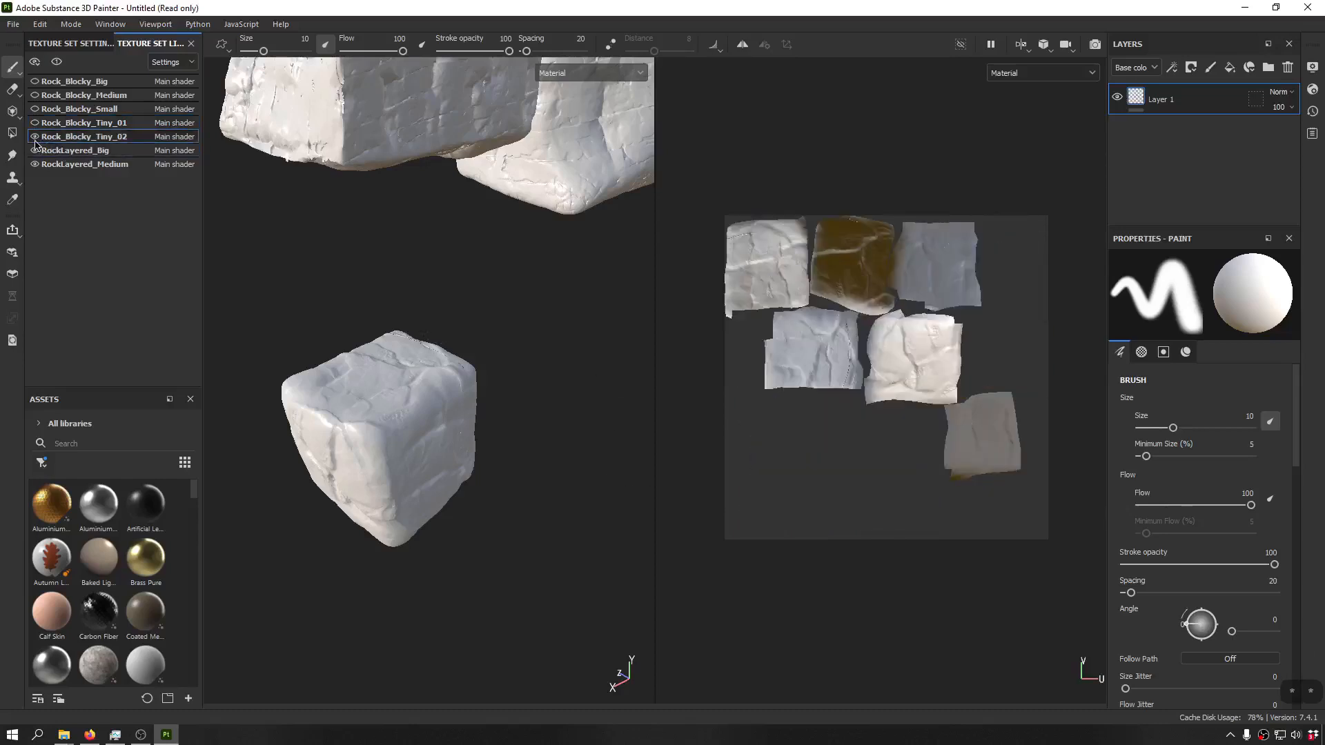
click(39, 150)
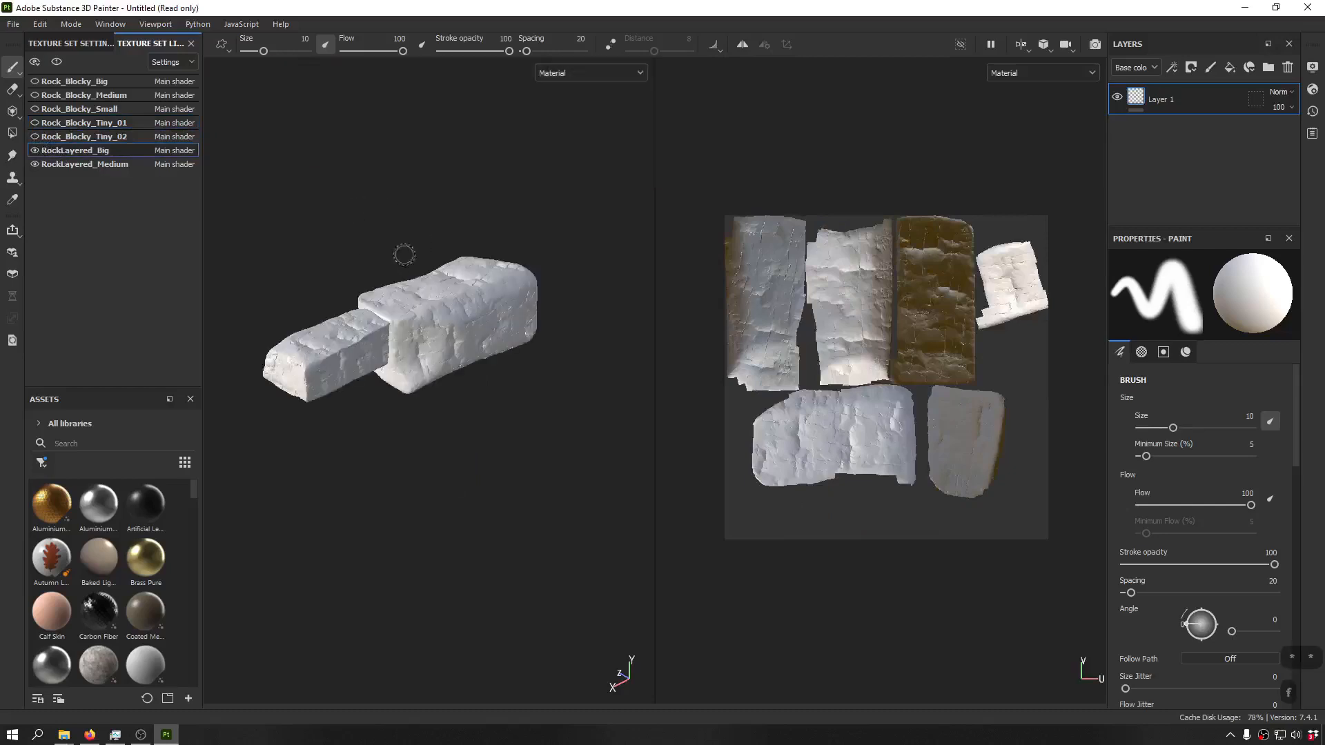
click(35, 152)
click(55, 166)
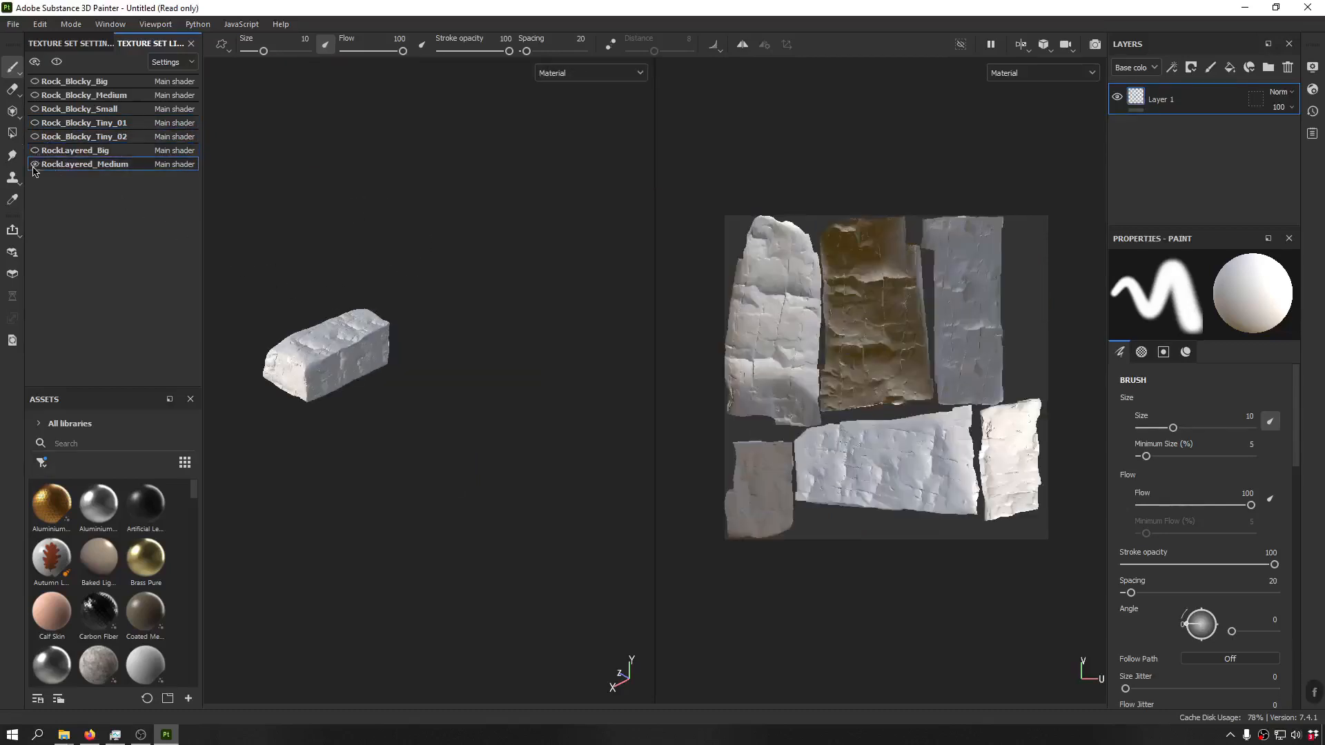
click(35, 165)
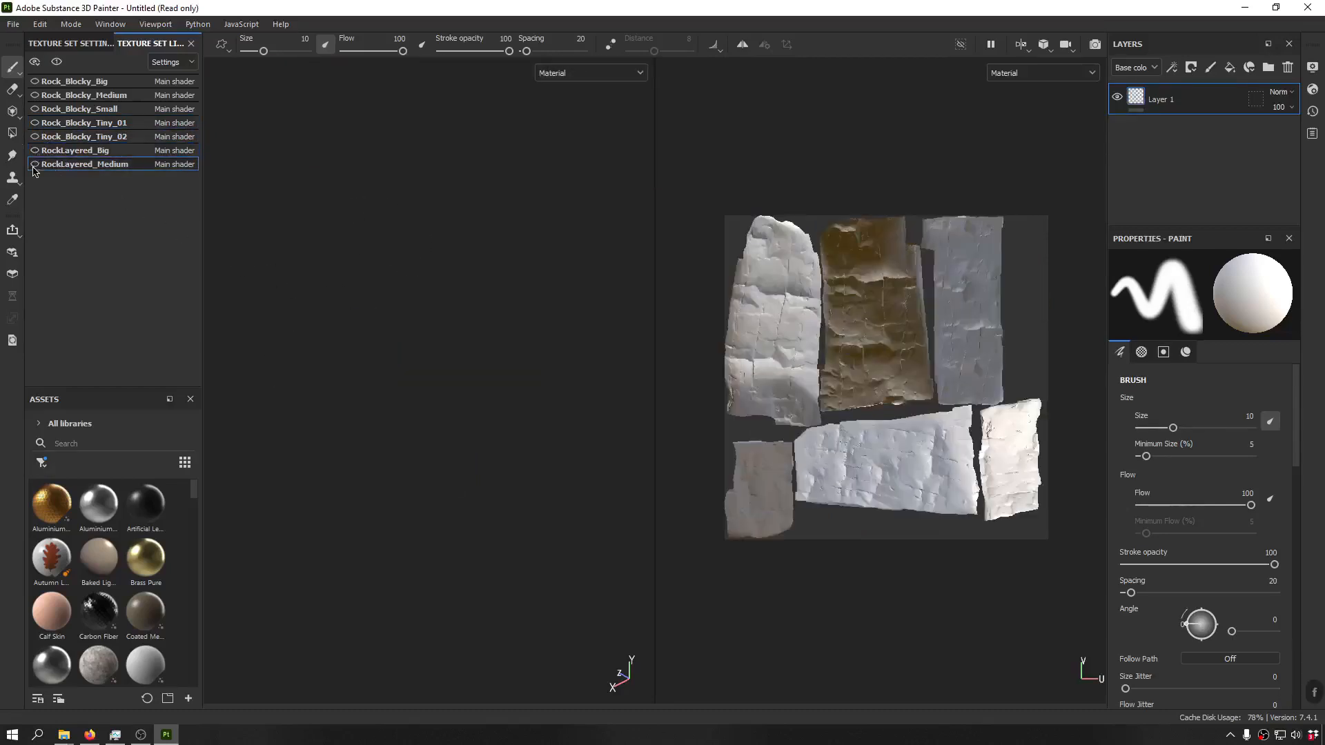
- Make all texture sets of the rock kit visible again
shift+click(36, 86)
click(35, 83)
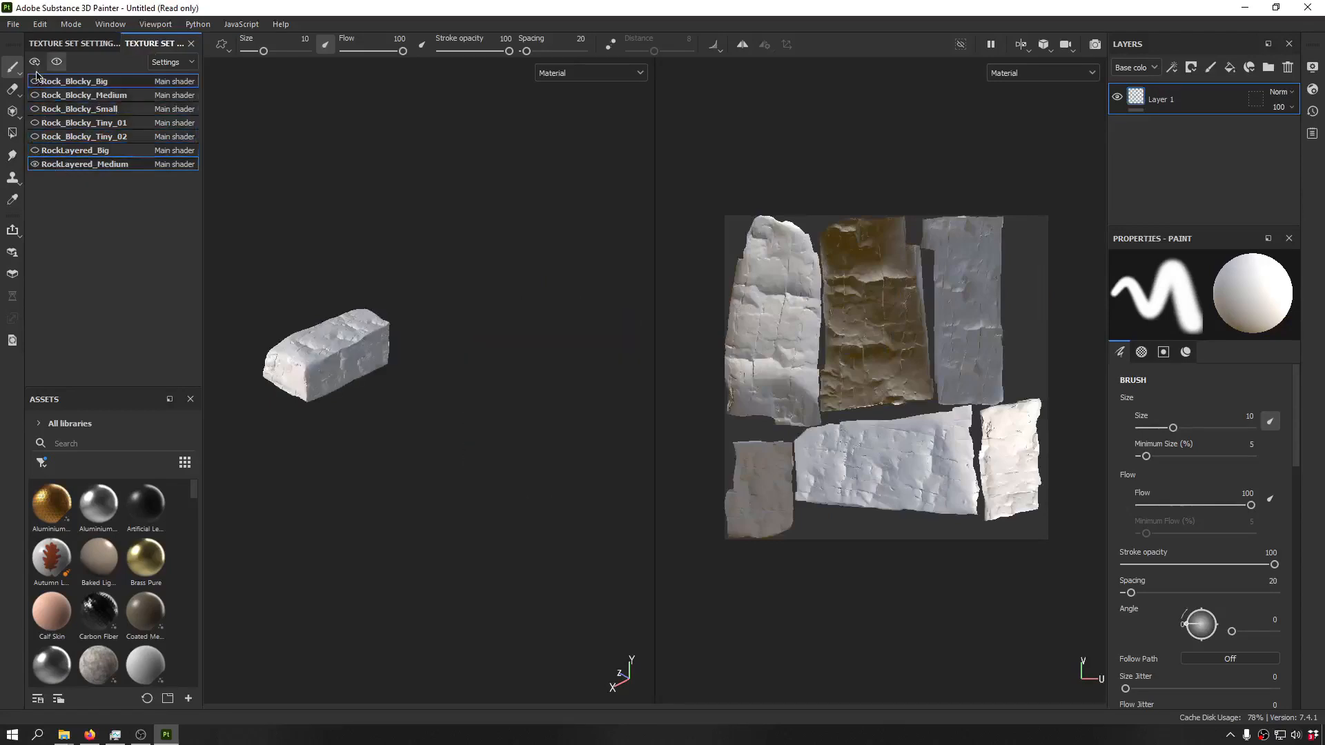
click(35, 62)
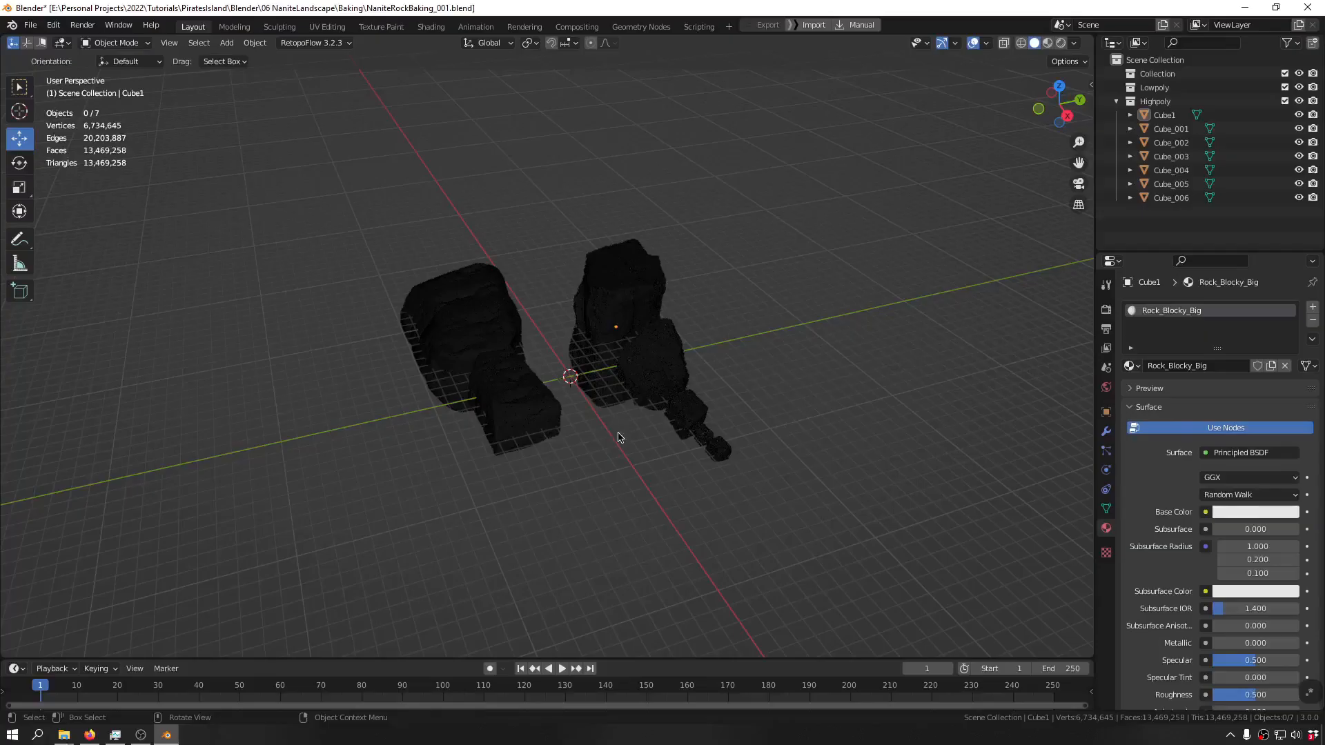
- Switch to the high-poly rocks in Blender and turn off their wireframe display, with the two tiny rocks in view
scroll(624, 387, up, 10)
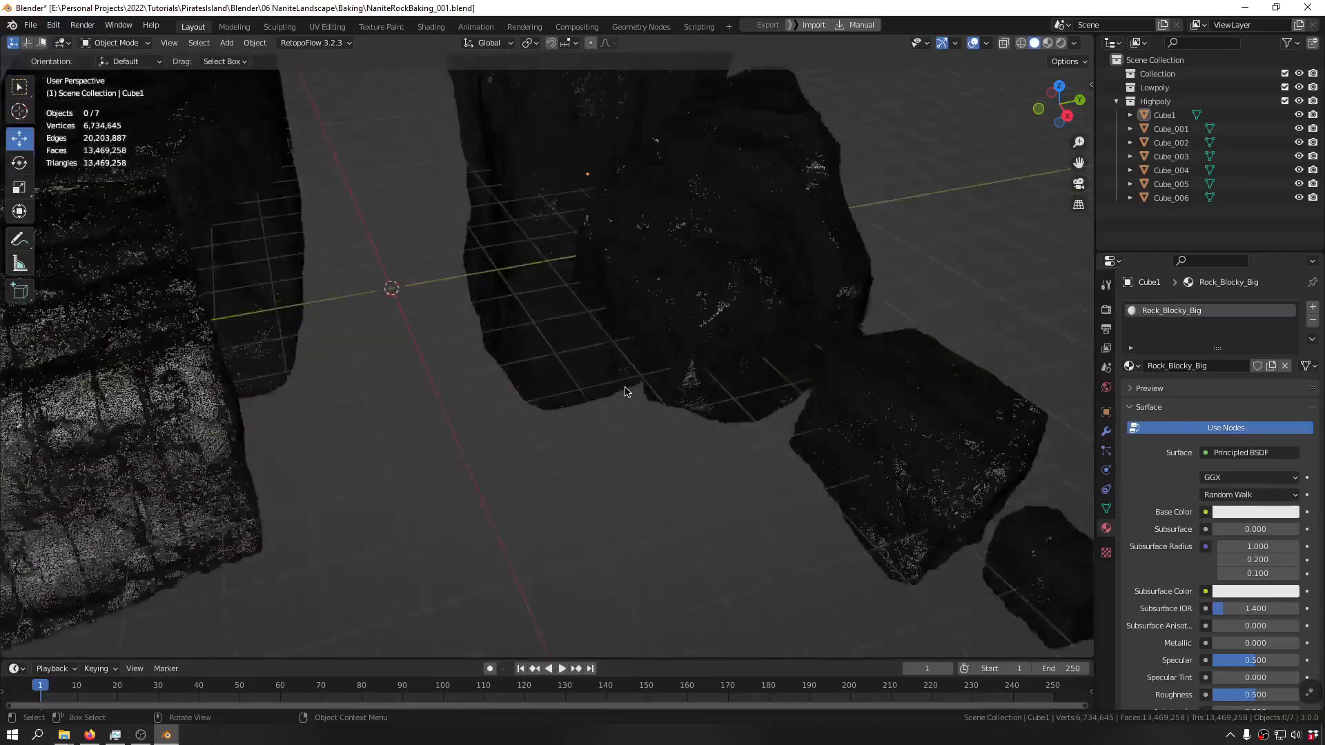
scroll(662, 372, down, 10)
middle_drag(695, 369, 630, 371)
key(F4)
scroll(621, 404, up, 4)
mouse_move(810, 366)
shift+middle_down()
mouse_move(621, 384)
mouse_move(583, 354)
mouse_move(548, 440)
mouse_move(582, 292)
mouse_move(418, 347)
mouse_move(465, 328)
shift+middle_up()
scroll(621, 384, up, 8)
- Link the Rock_Blocky_Tiny_01 material from the first tiny high-poly rock to the second one
click(573, 416)
scroll(465, 329, down, 5)
scroll(450, 323, up, 4)
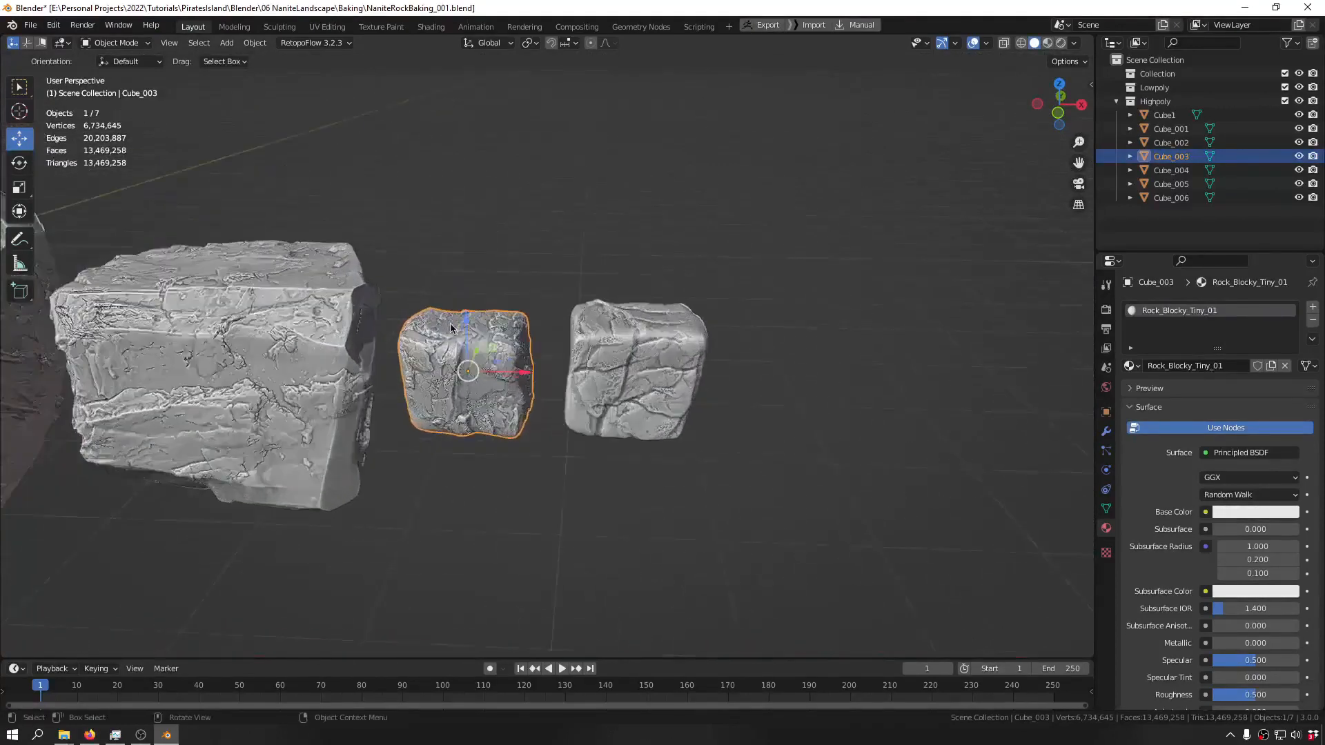
scroll(450, 323, up, 3)
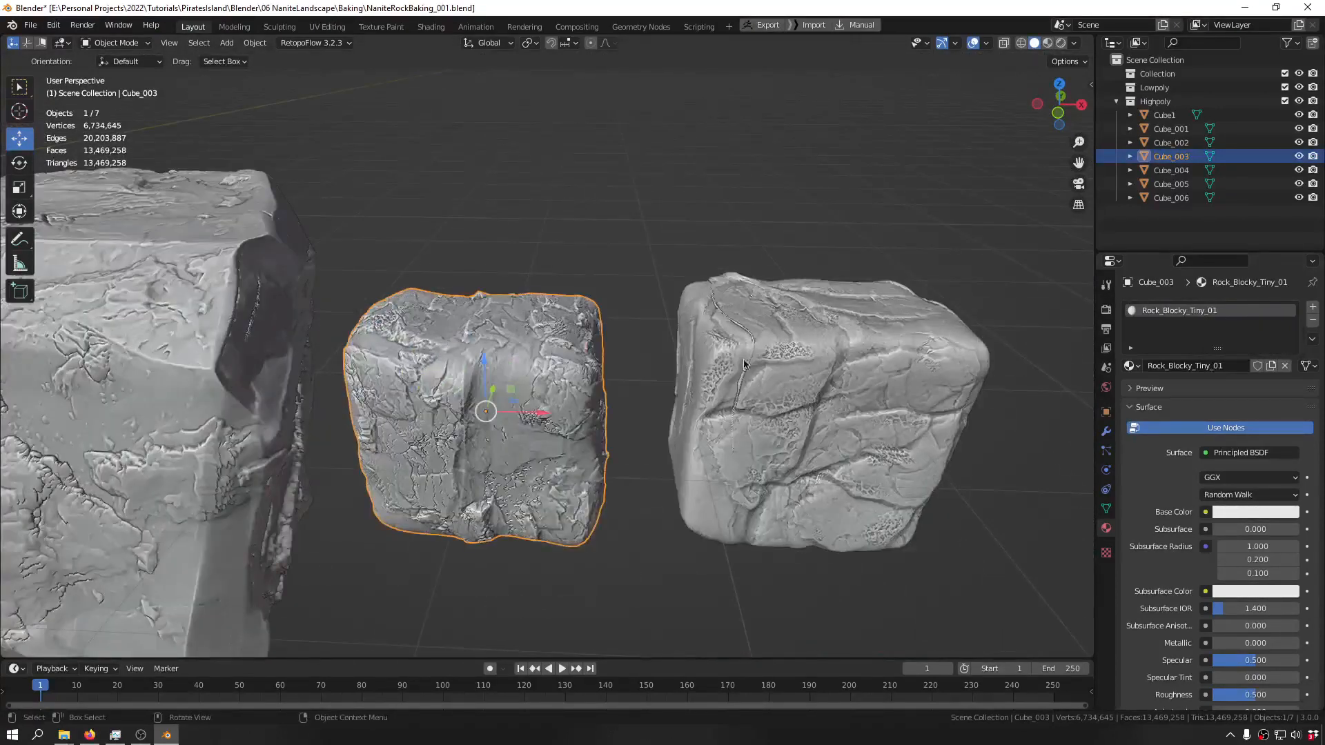
click(913, 358)
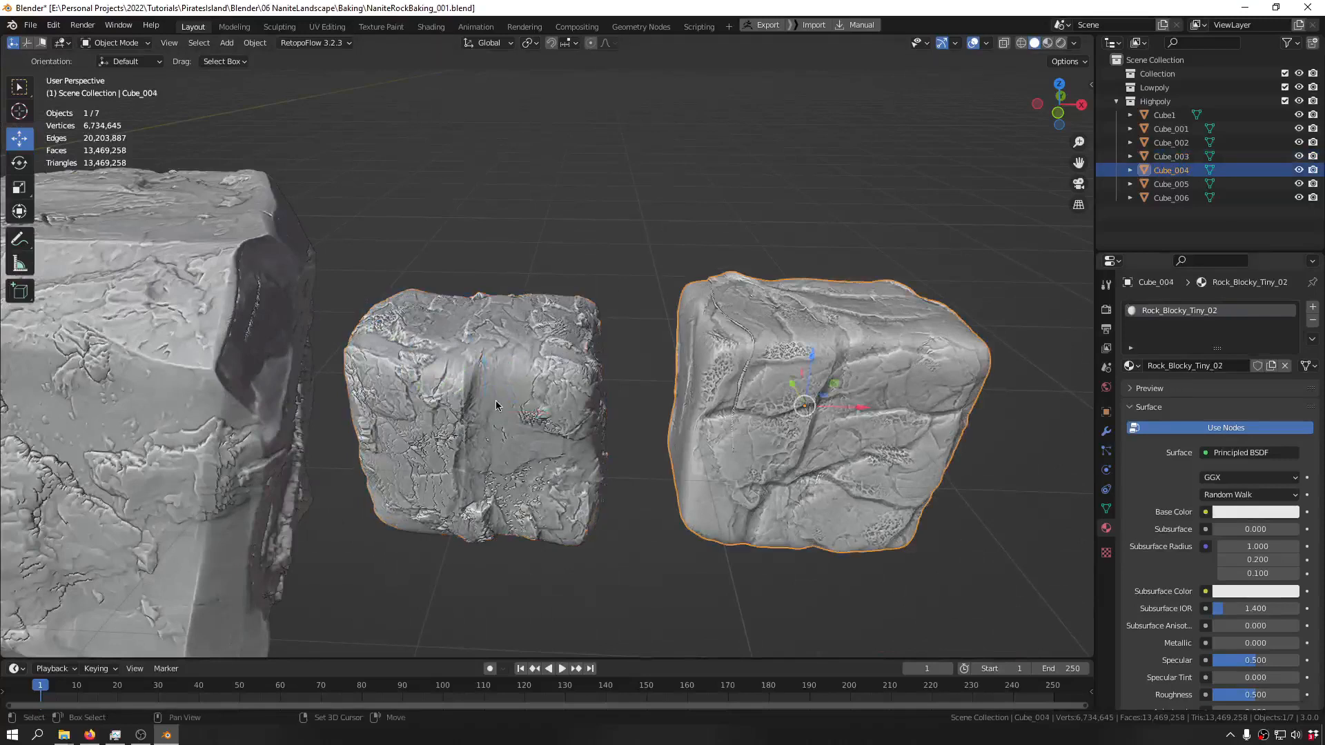
shift+click(548, 395)
key(ctrl+l)
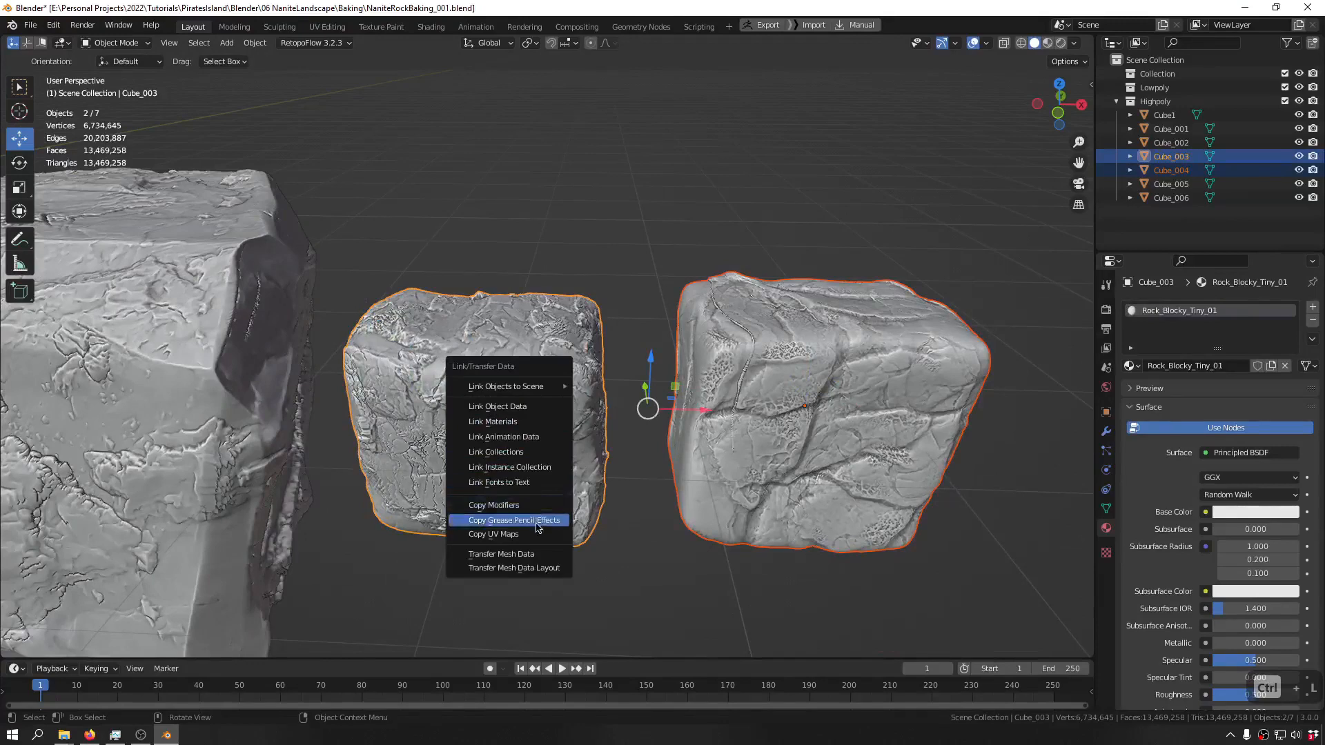
click(506, 421)
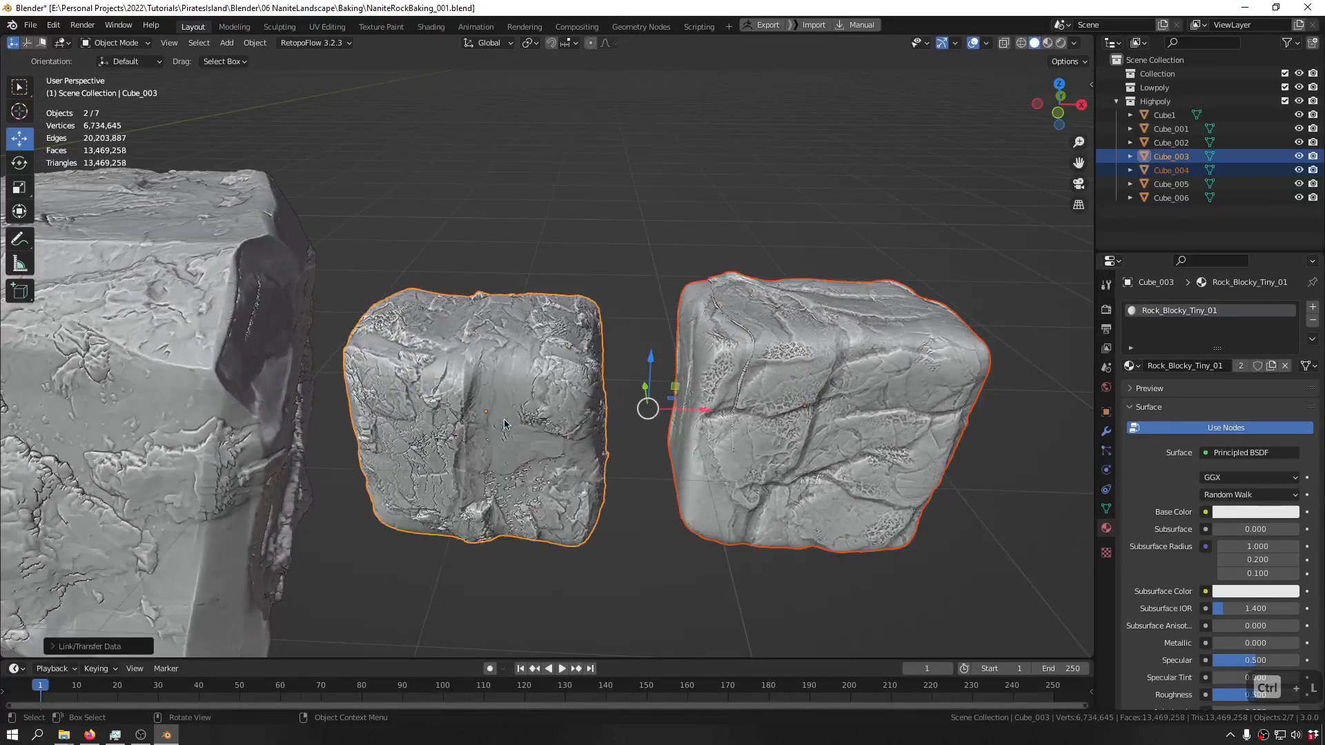
- Check the material assigned to each of the two tiny high-poly rocks
click(805, 249)
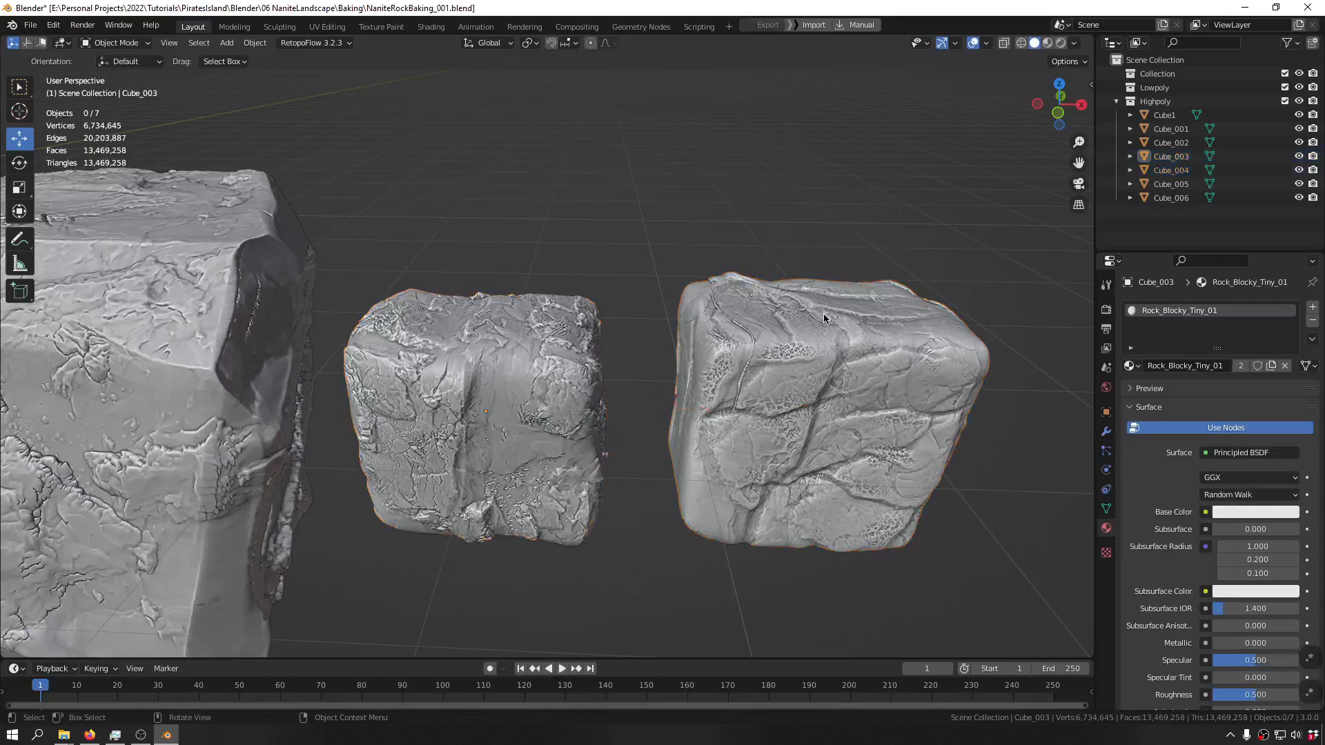
click(800, 328)
click(485, 355)
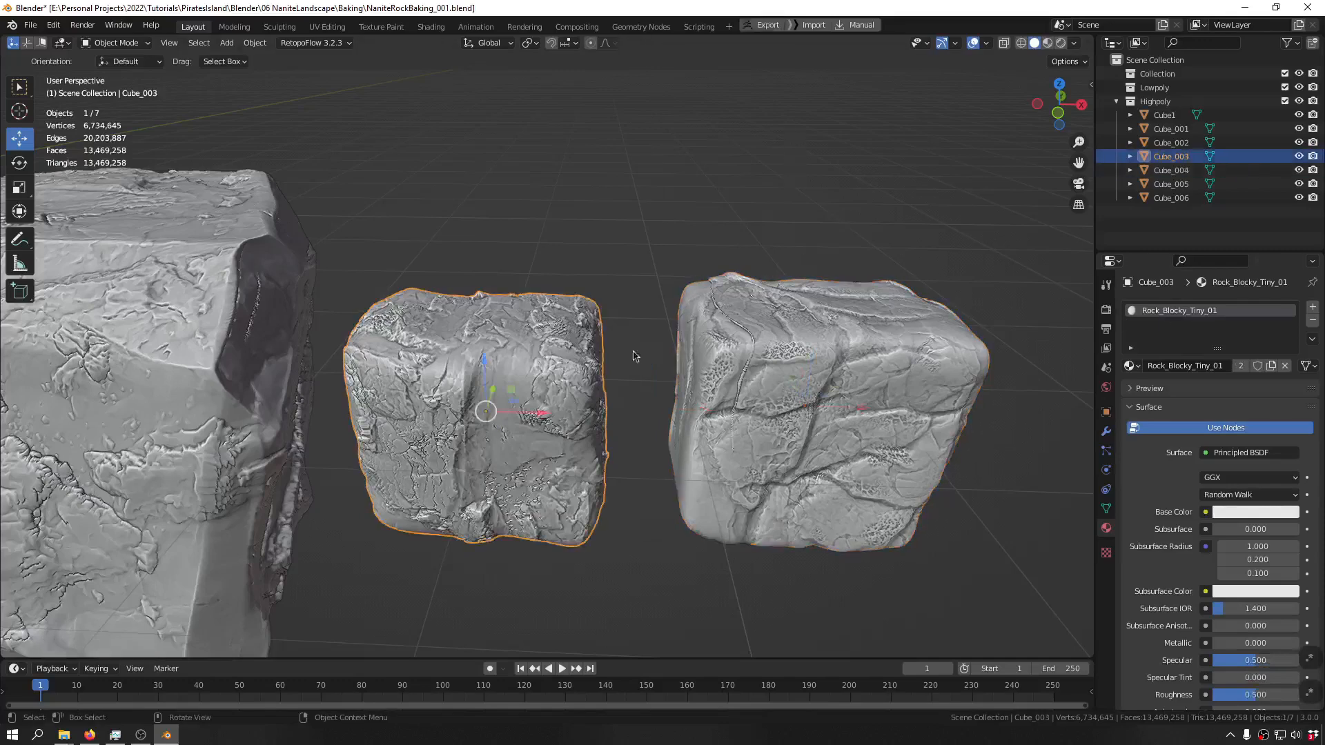
click(755, 378)
click(538, 378)
- Export all seven high-poly rocks as FBX, overwriting RockKit_high.fbx and limiting the export to selected objects
scroll(537, 366, down, 8)
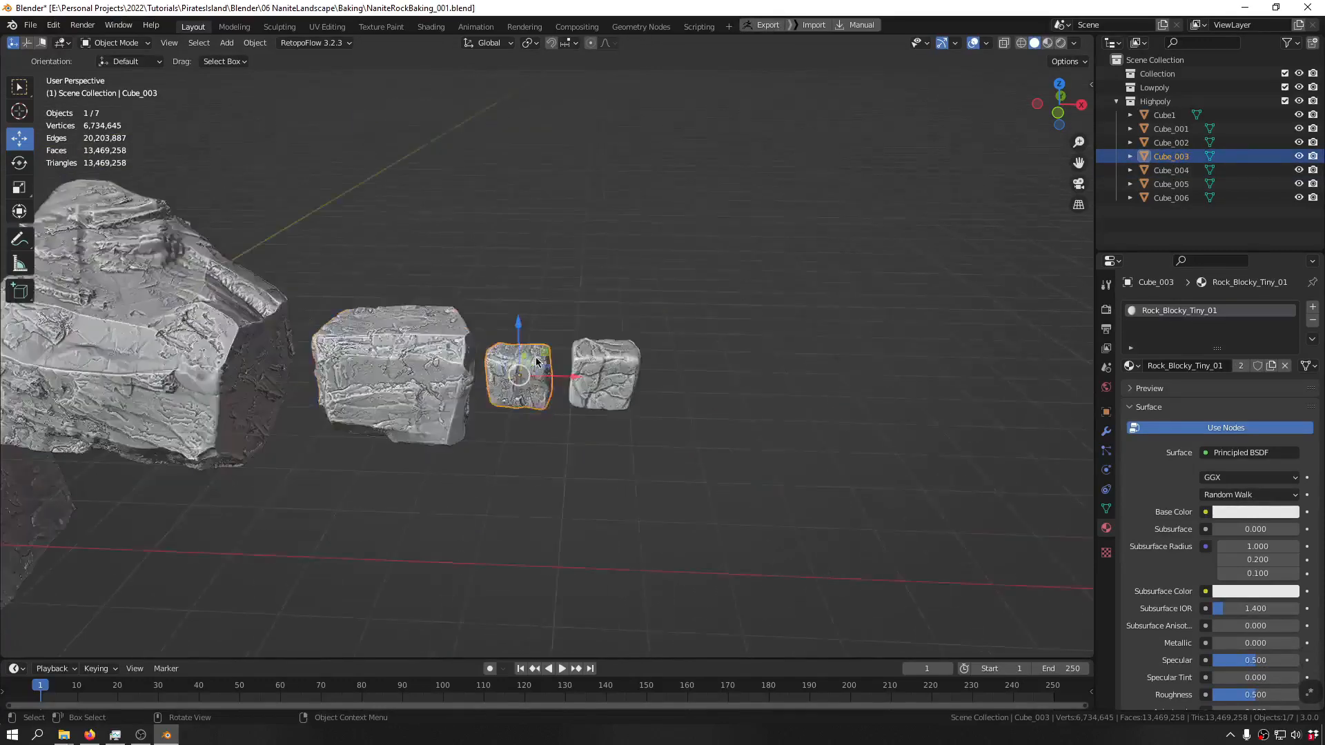
scroll(536, 359, down, 3)
shift+middle_drag(536, 358, 709, 299)
scroll(708, 299, down, 3)
drag(847, 219, 202, 448)
middle_drag(435, 452, 513, 431)
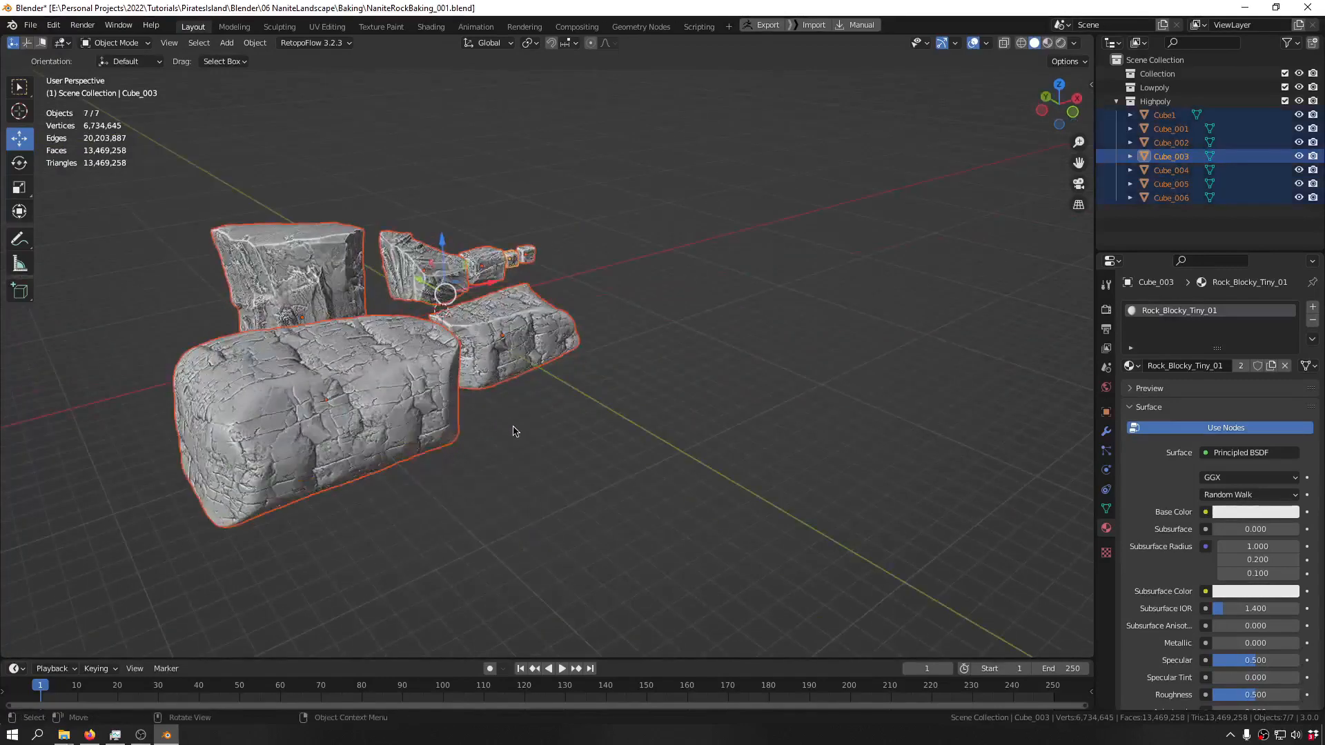
key(q)
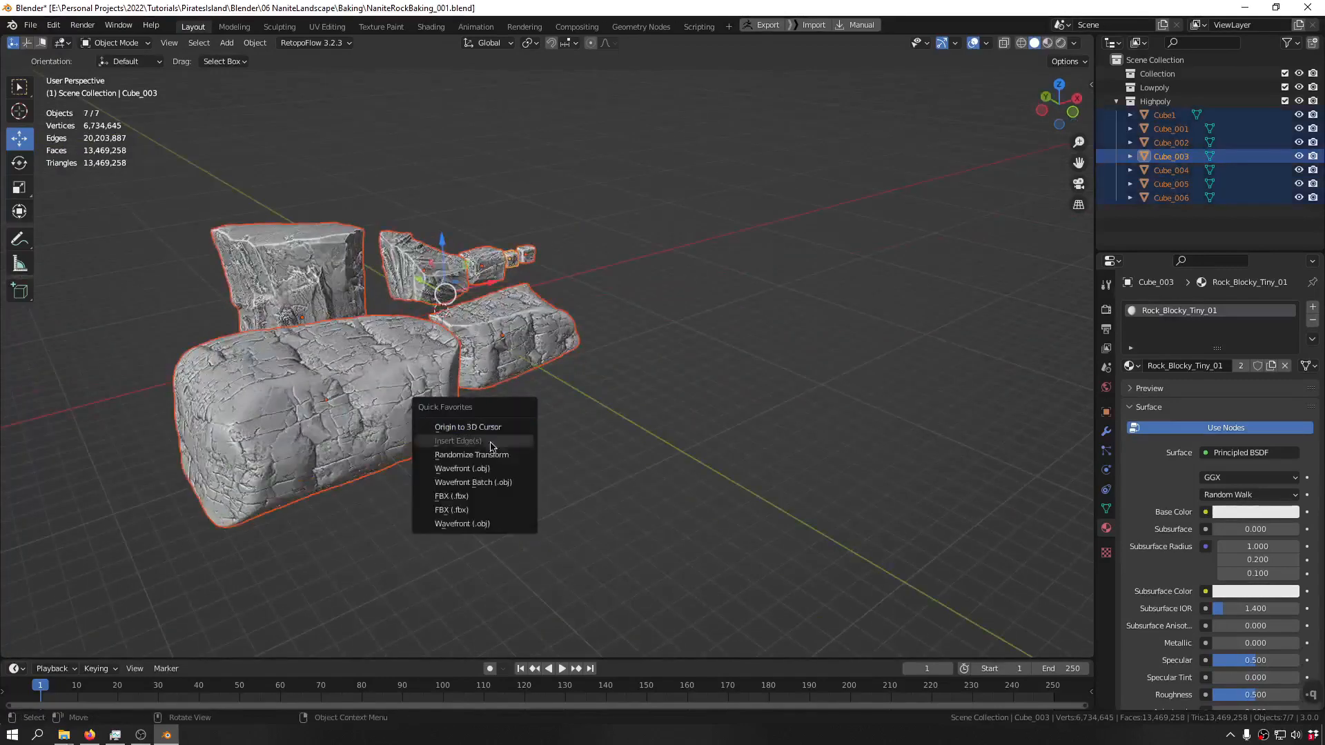
click(474, 496)
click(689, 249)
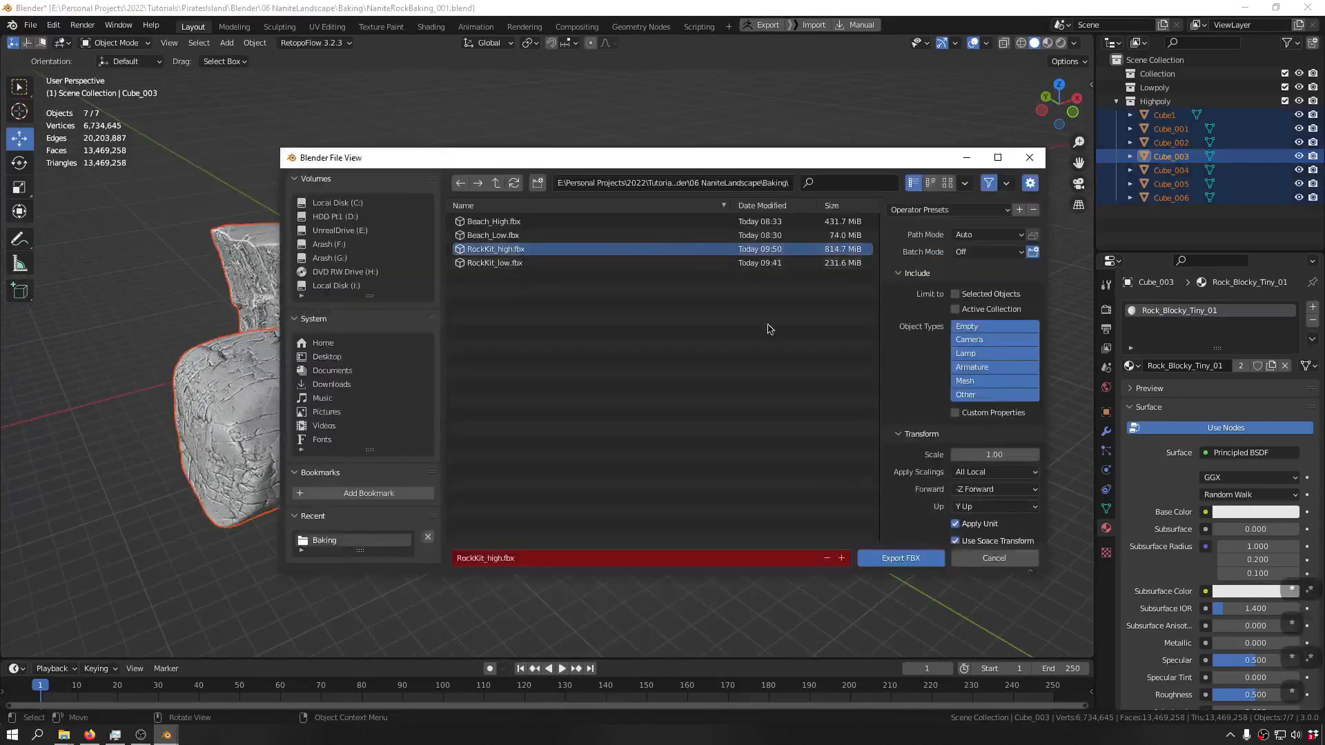
click(981, 297)
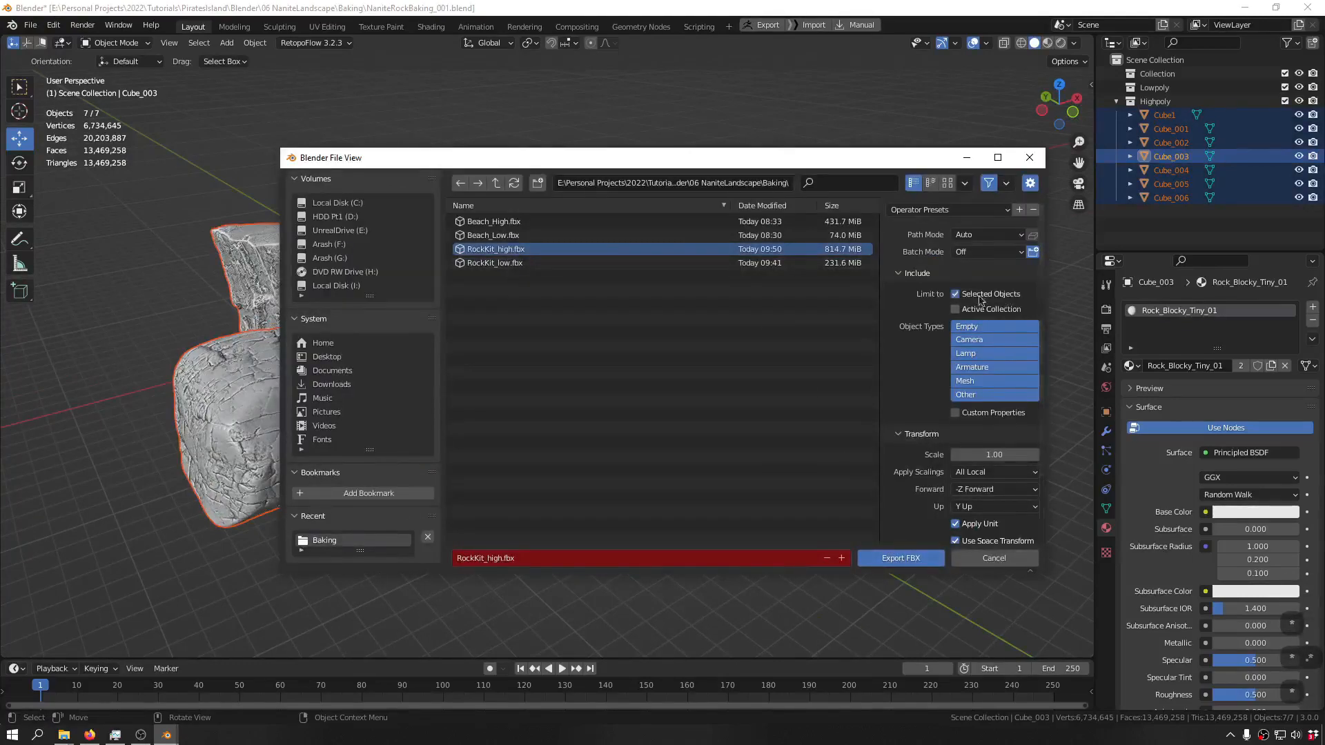
click(894, 558)
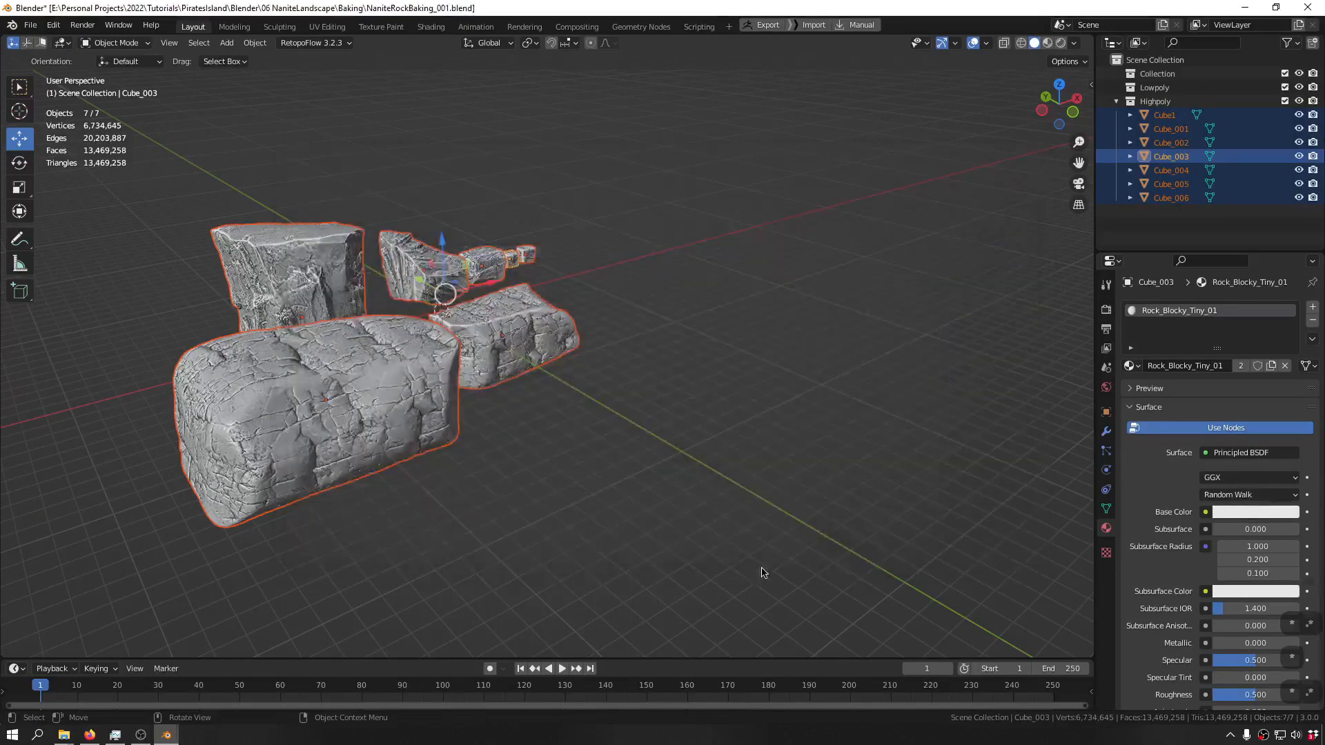
middle_drag(412, 350, 481, 347)
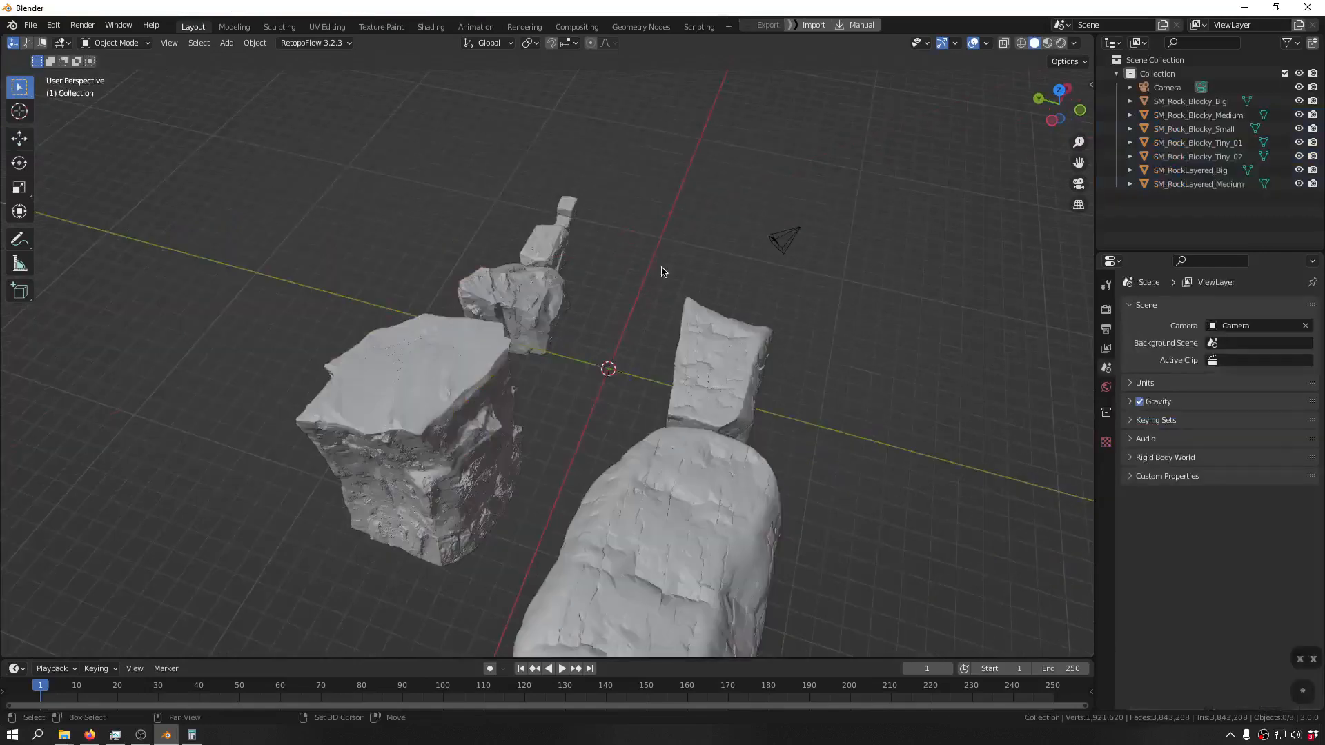
- In the low-poly Blender scene, link the material of SM_Rock_Blocky_Tiny_01 to SM_Rock_Blocky_Tiny_02
middle_drag(661, 271, 739, 299)
click(819, 295)
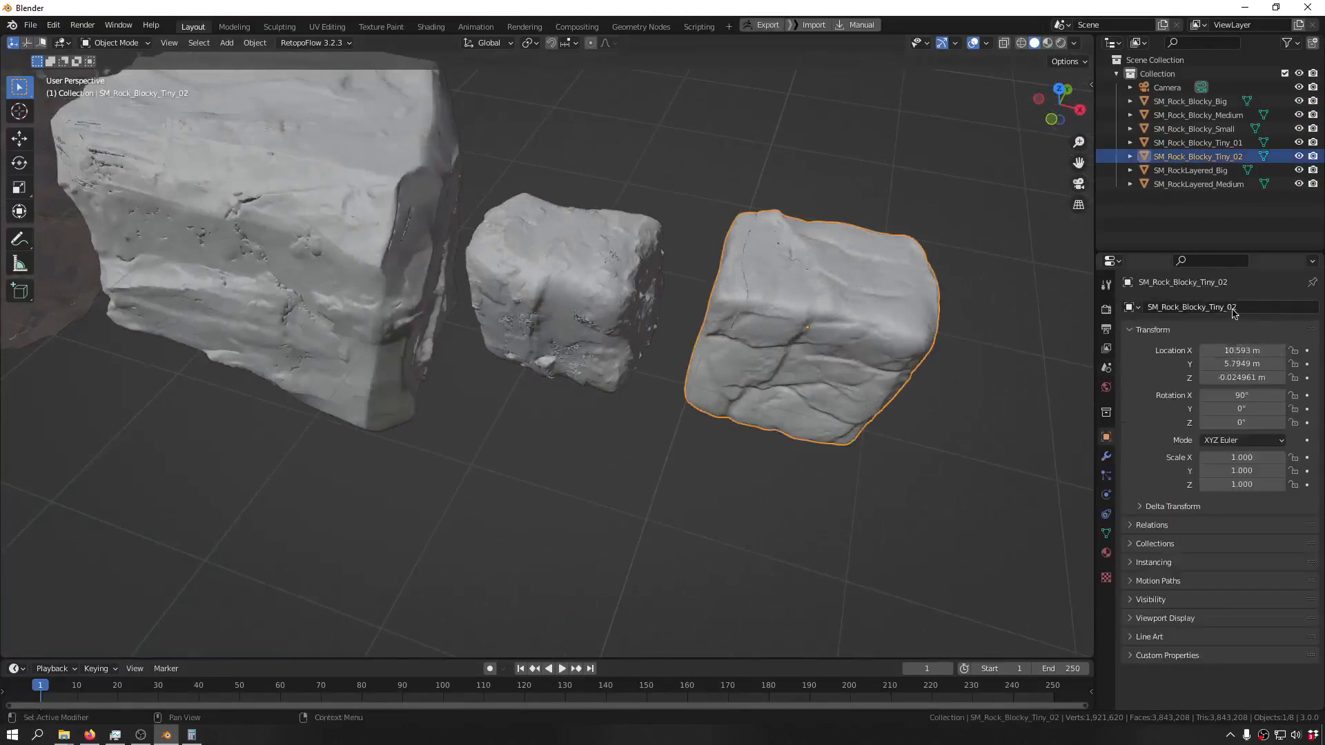
click(563, 295)
shift+click(829, 296)
shift+click(622, 268)
middle_drag(605, 240, 523, 300)
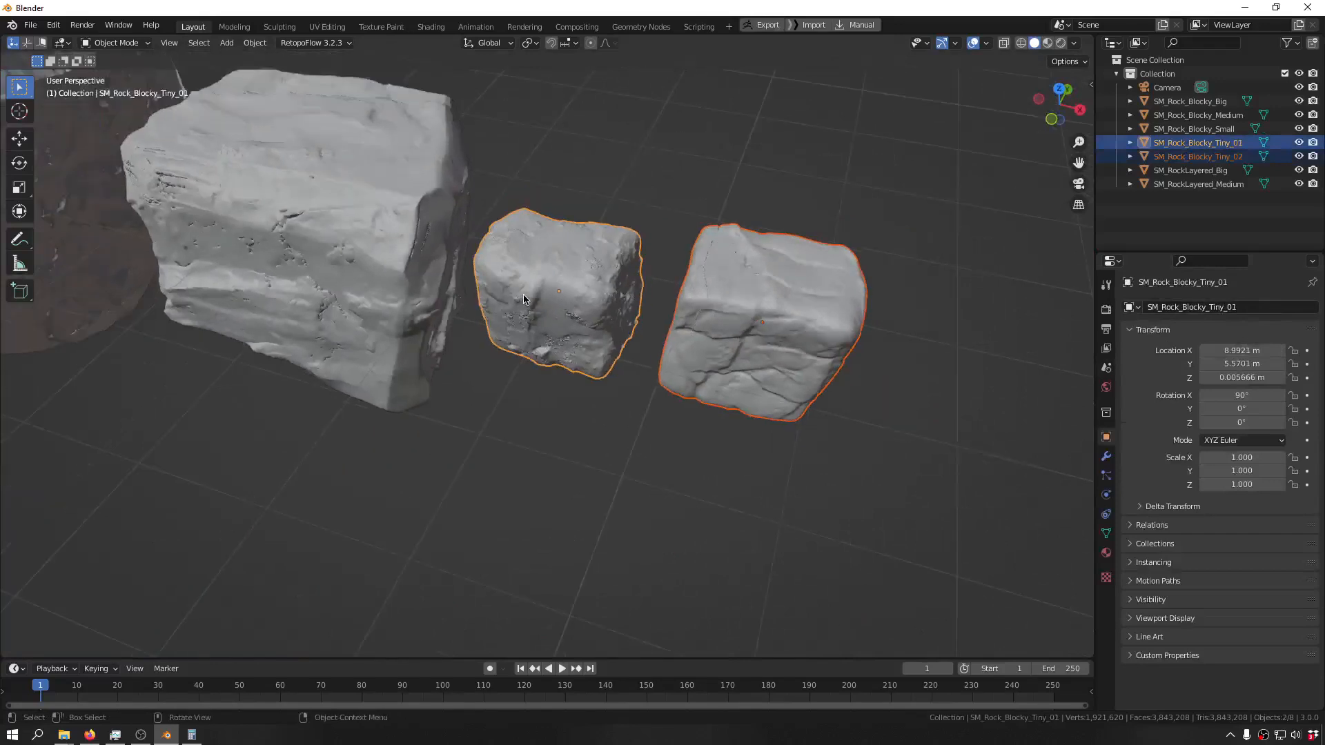
key(ctrl+l)
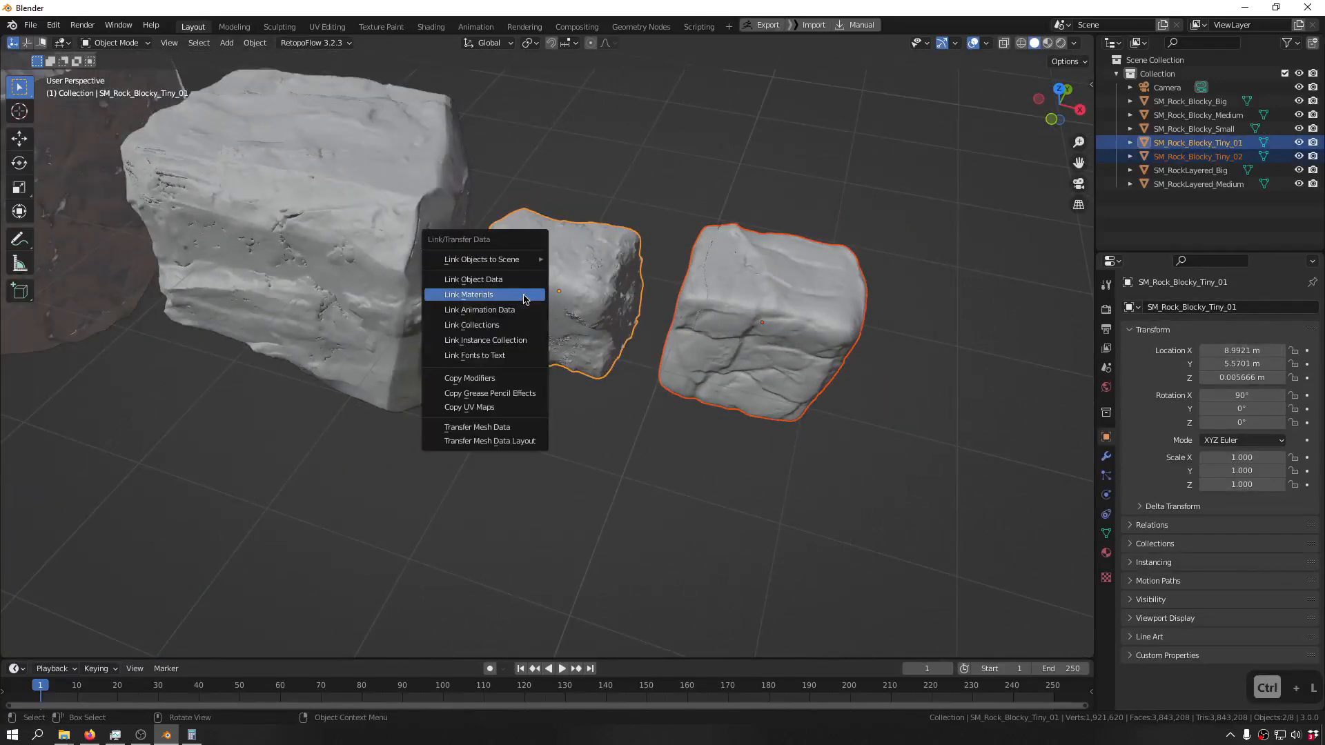
click(523, 299)
- Check the materials assigned to SM_Rock_Blocky_Tiny_01 and SM_Rock_Blocky_Tiny_02
middle_drag(794, 447, 831, 424)
click(743, 324)
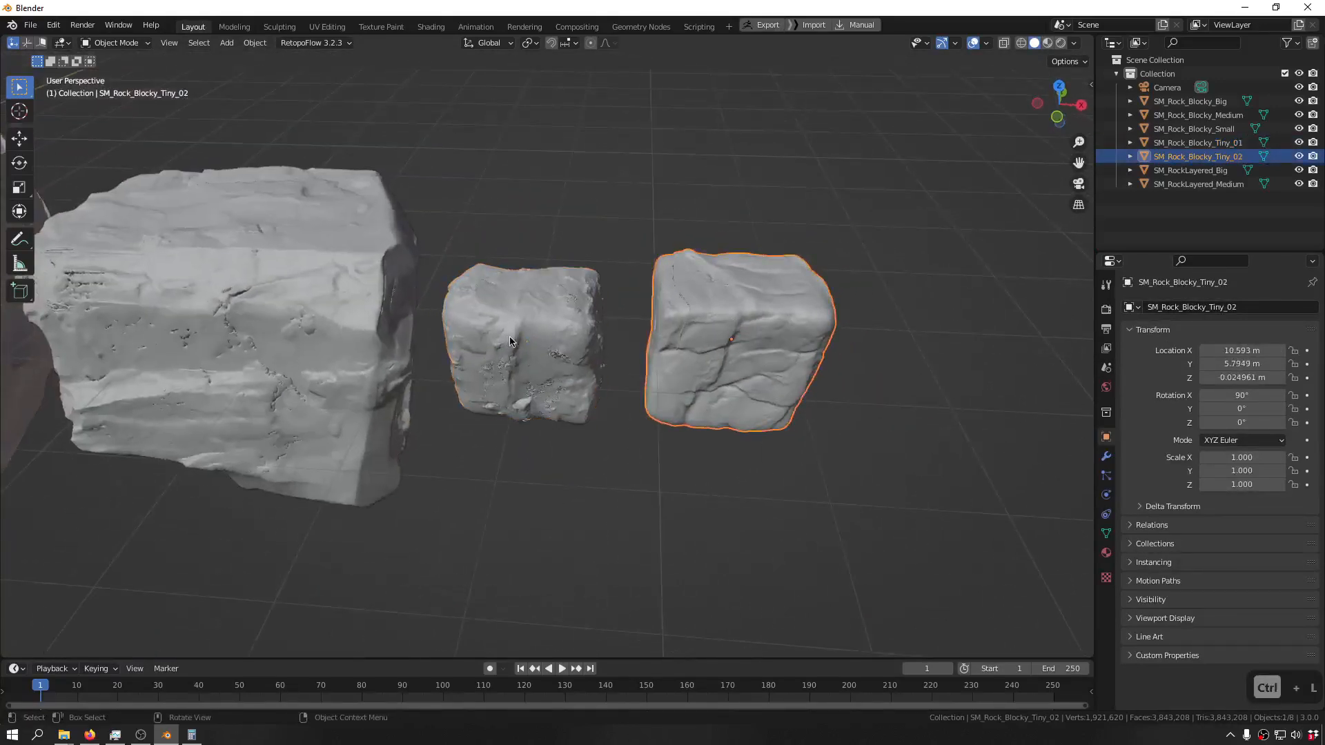
click(510, 337)
click(743, 324)
click(529, 321)
click(793, 324)
click(1106, 552)
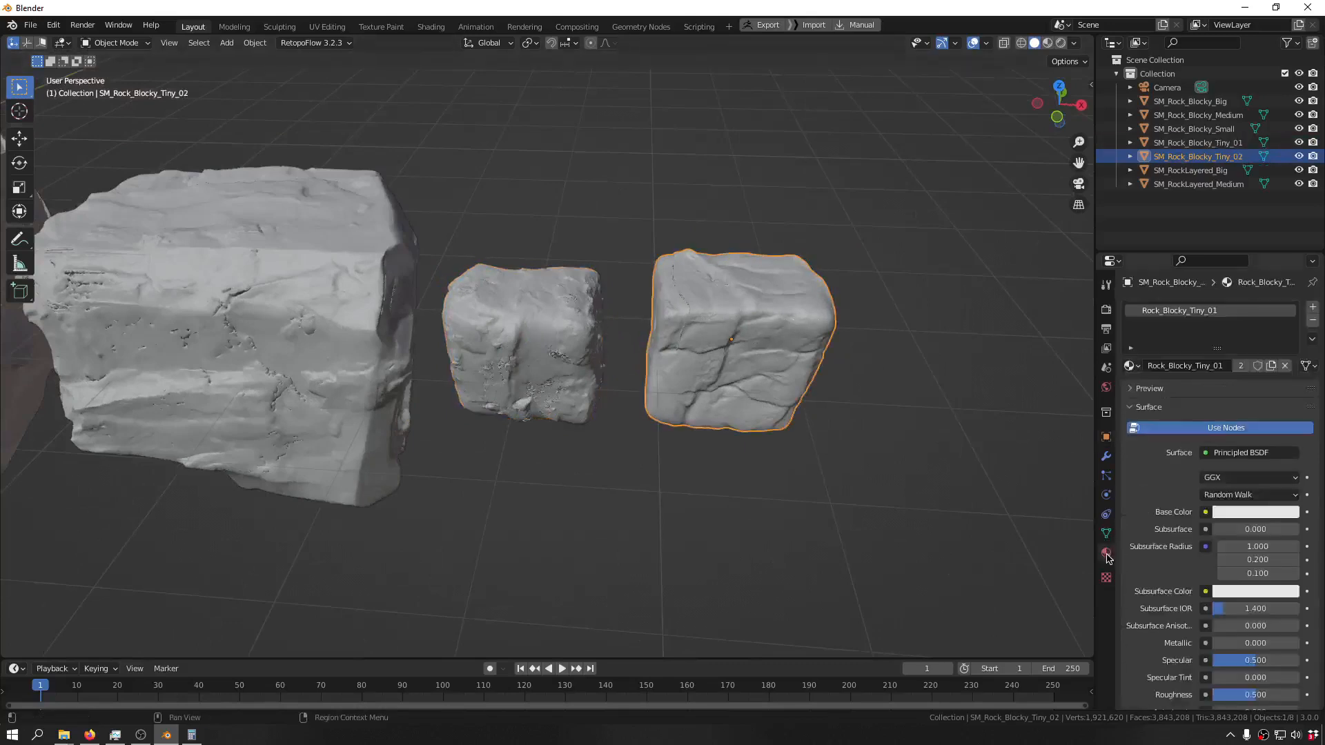
click(549, 326)
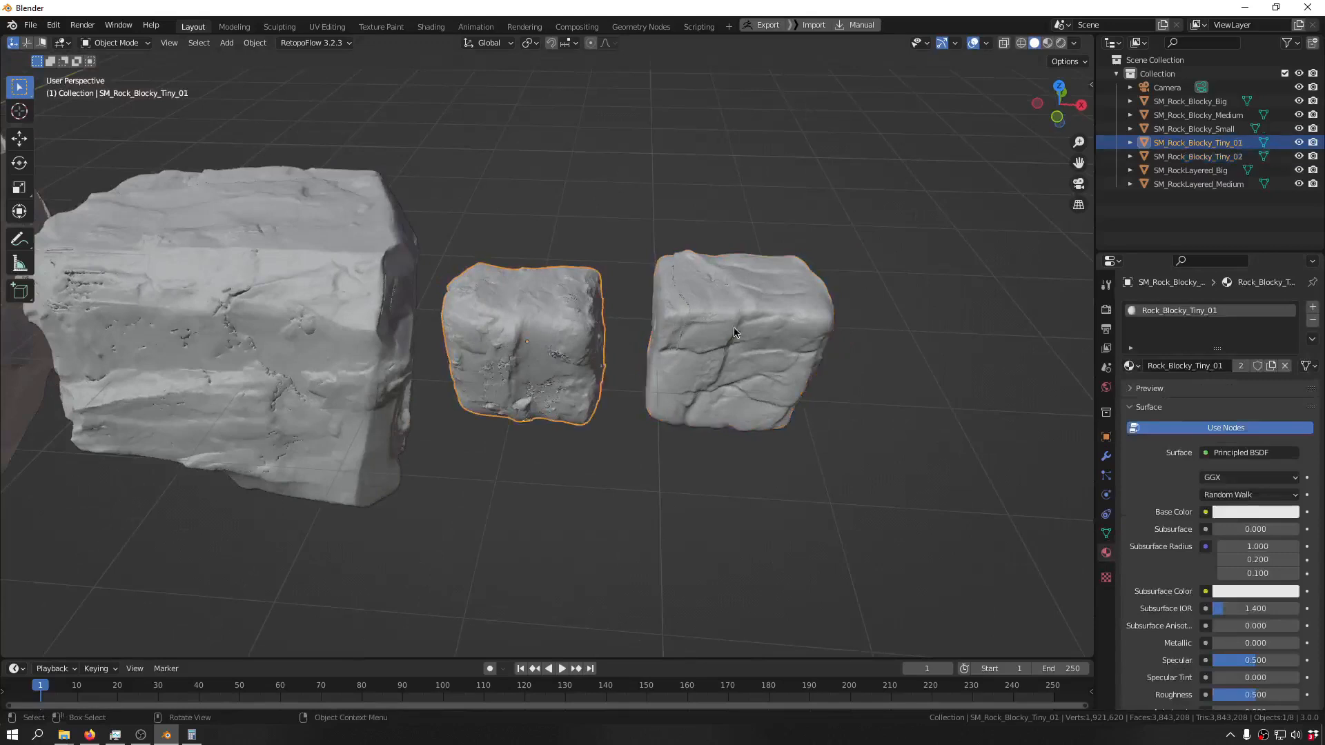
- Delete the scene camera and select all seven low-poly rocks with the Move tool active
scroll(586, 326, down, 4)
middle_drag(587, 332, 745, 350)
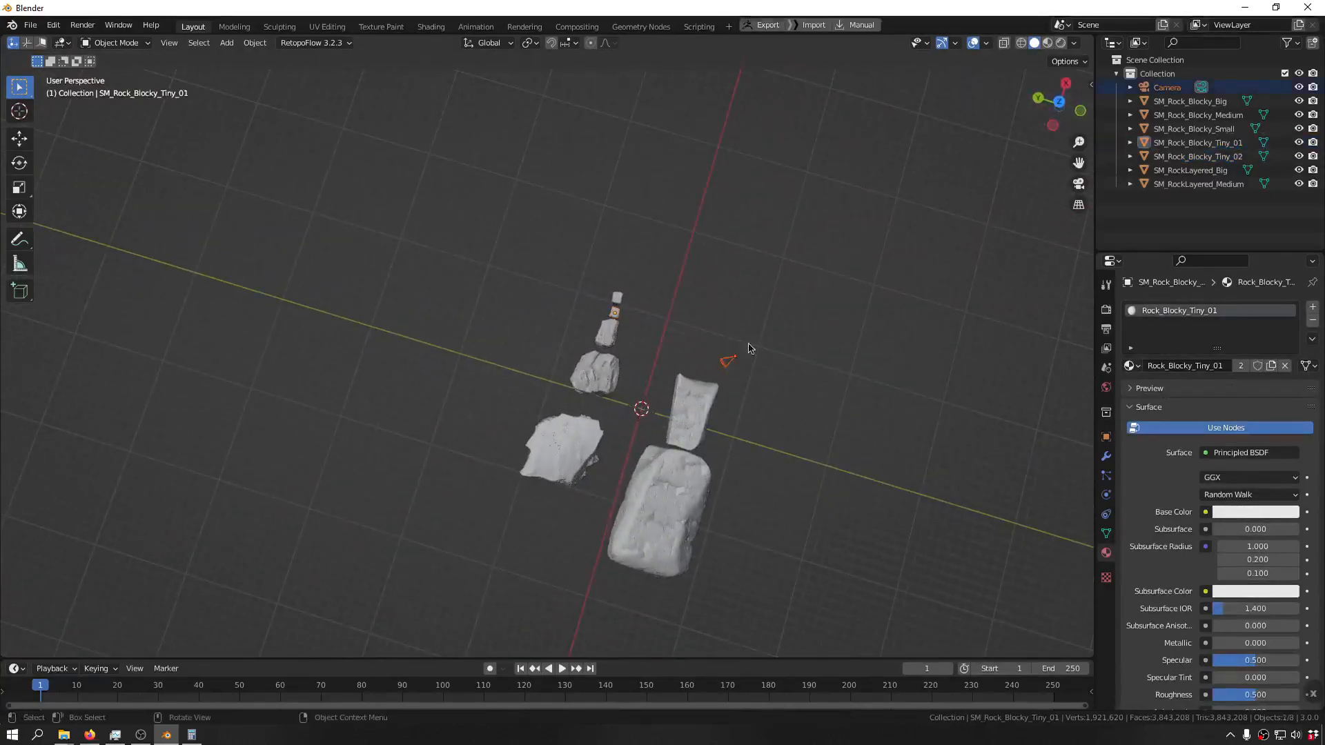
drag(776, 259, 478, 600)
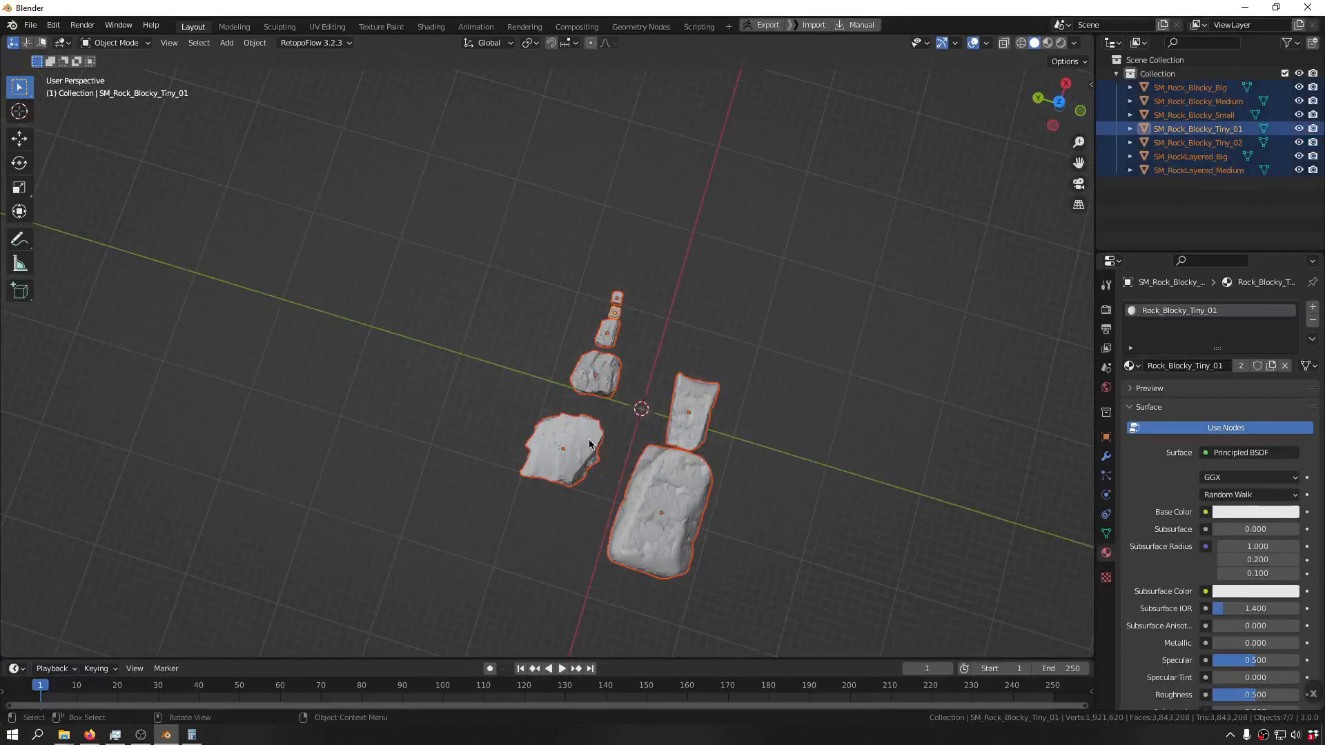
key(shift+space)
key(g)
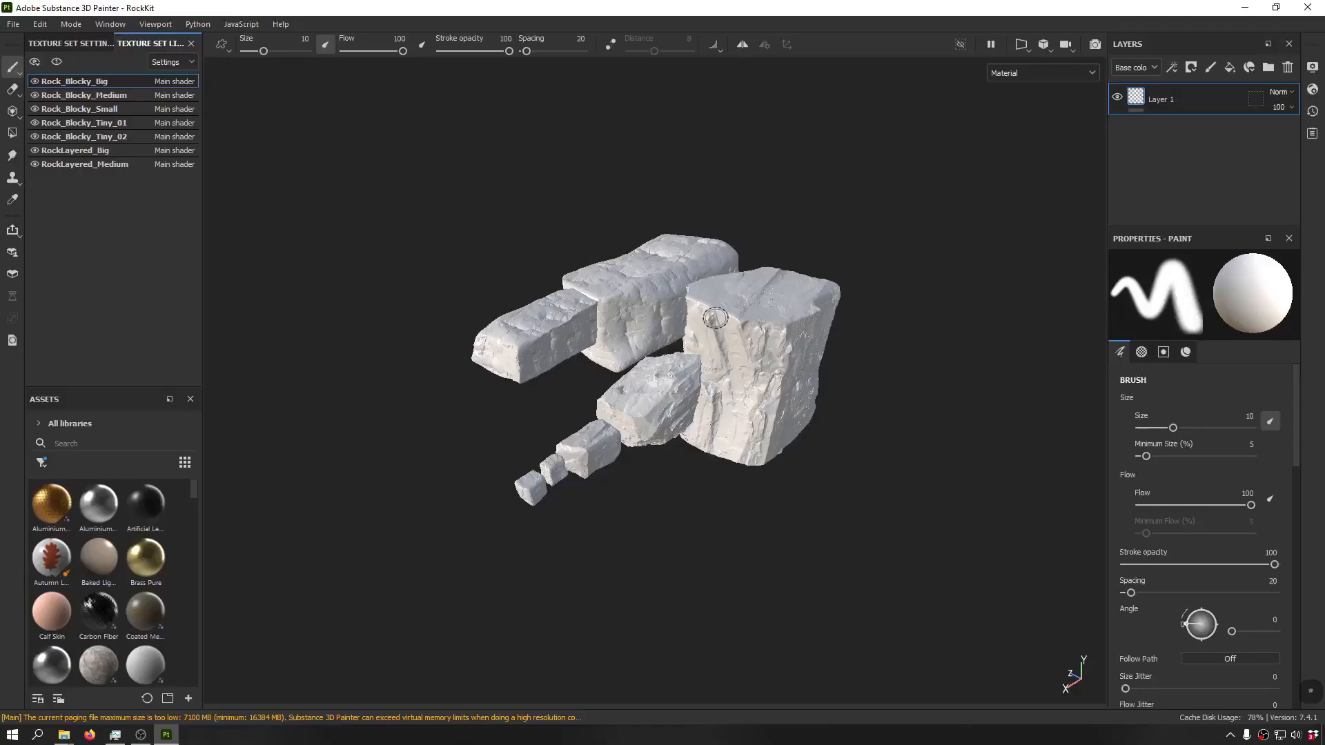
- Replace the project mesh with RockKit_low1.fbx in the project configuration, preserving stroke positions
alt+drag(715, 318, 797, 389)
scroll(593, 331, up, 4)
alt+drag(520, 312, 794, 297)
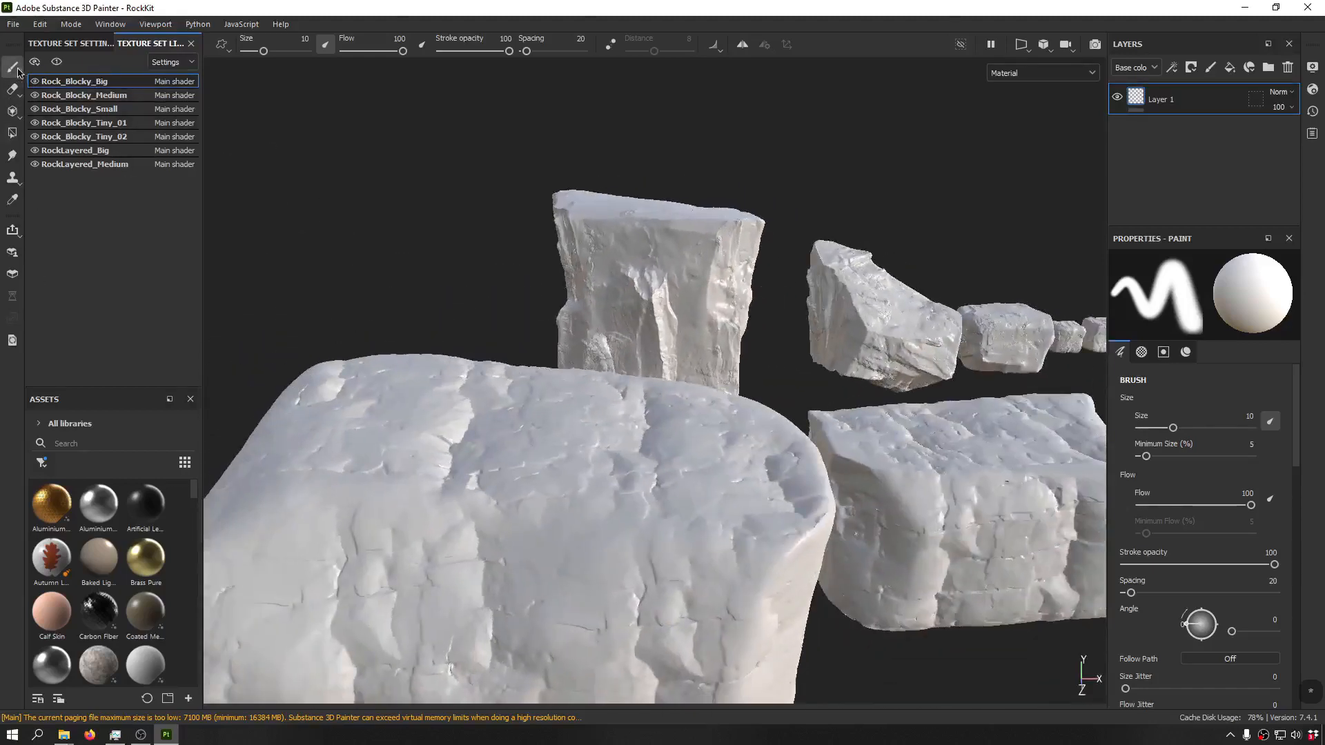
click(69, 25)
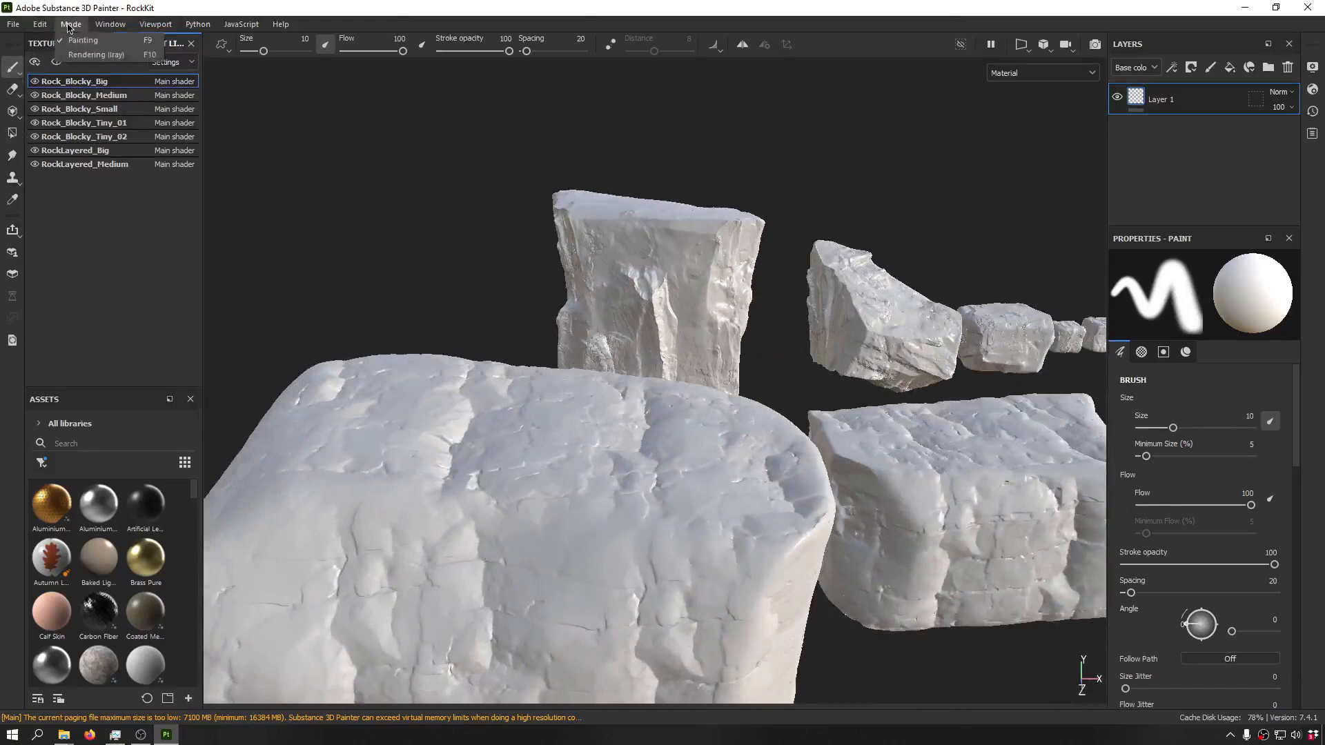
mouse_move(49, 28)
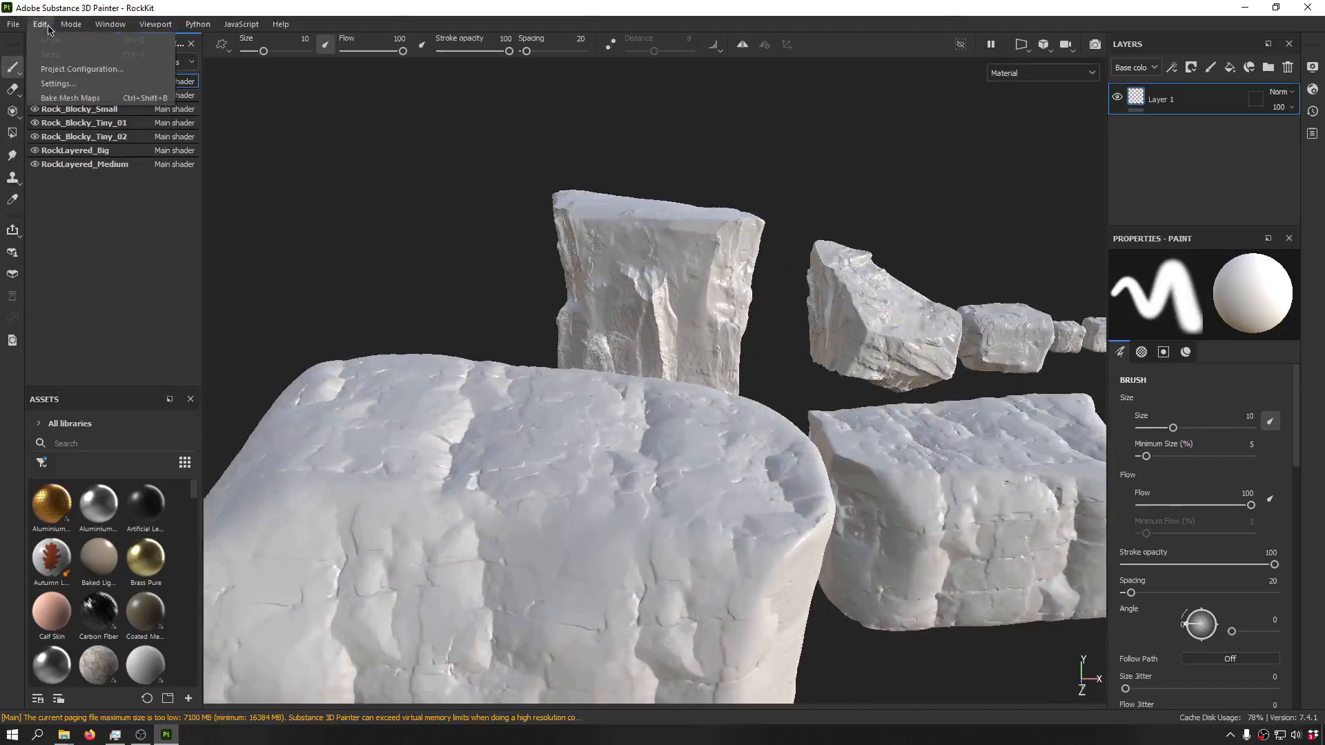
click(87, 70)
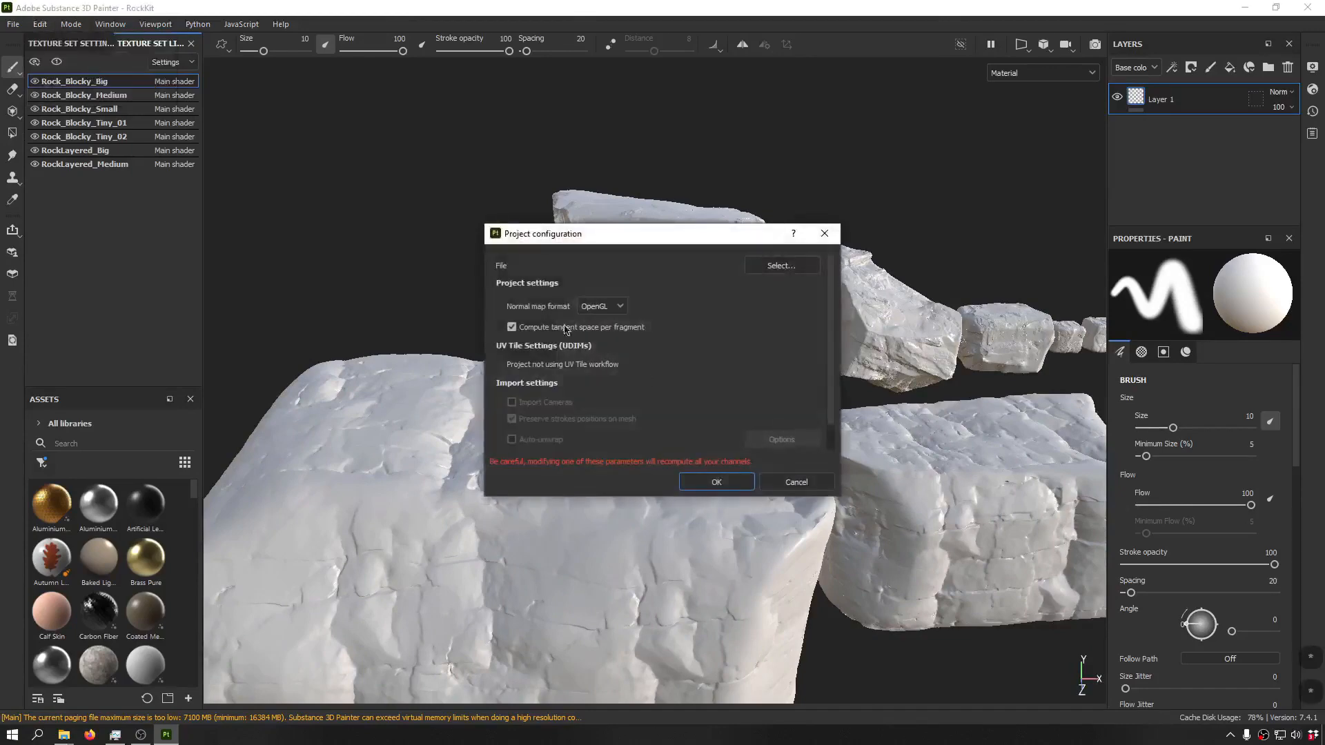
click(762, 268)
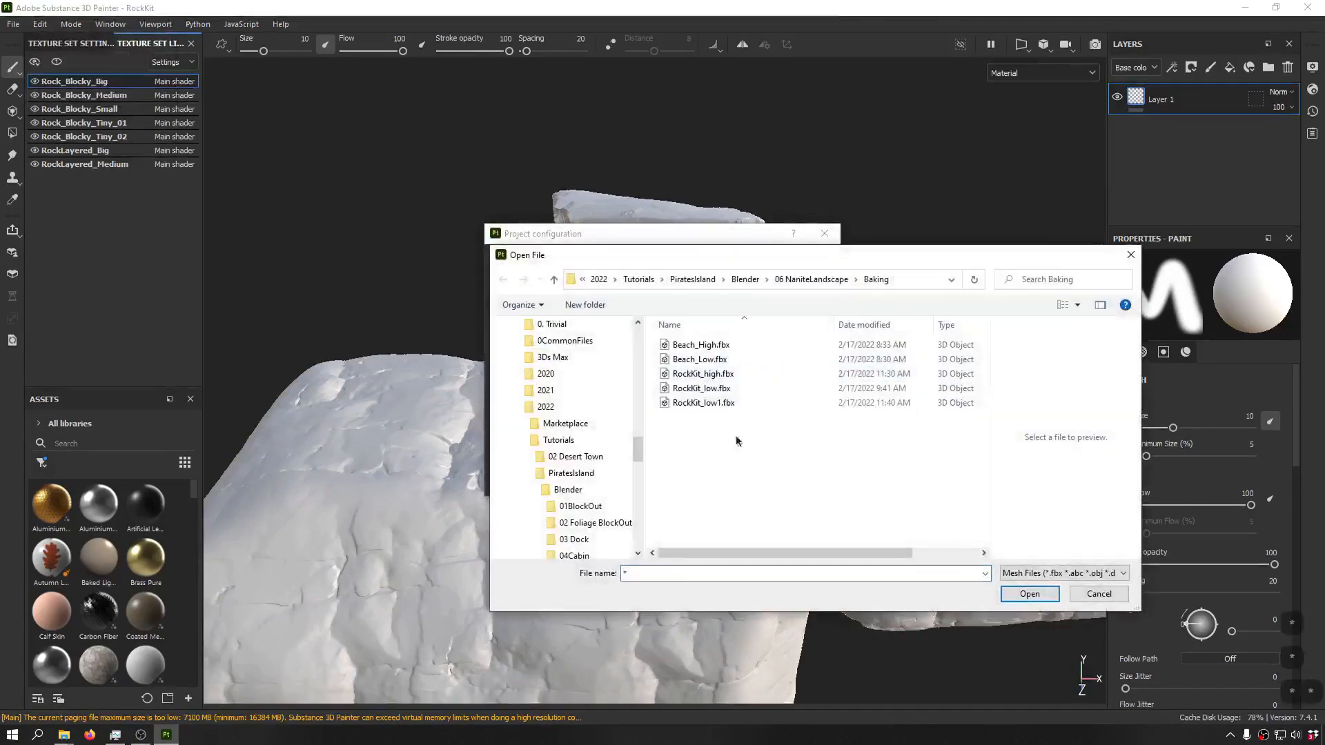
click(707, 403)
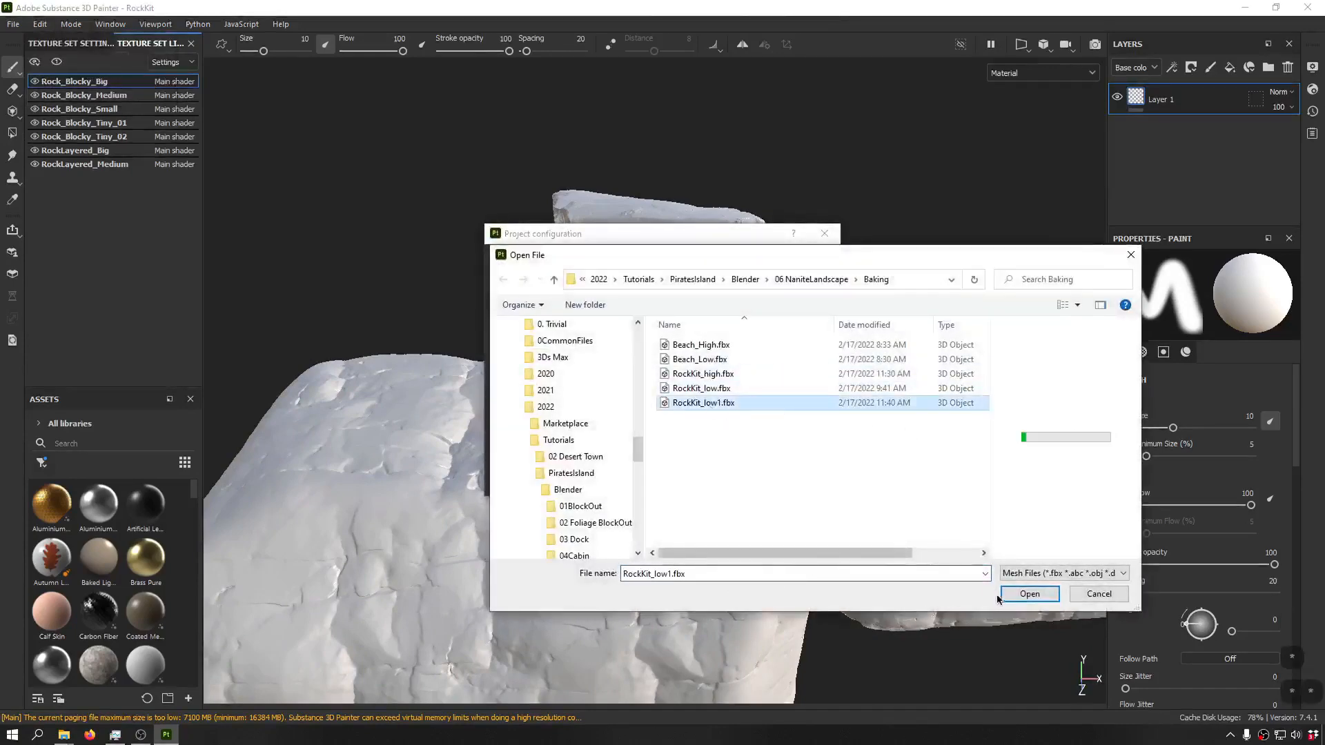
click(1016, 593)
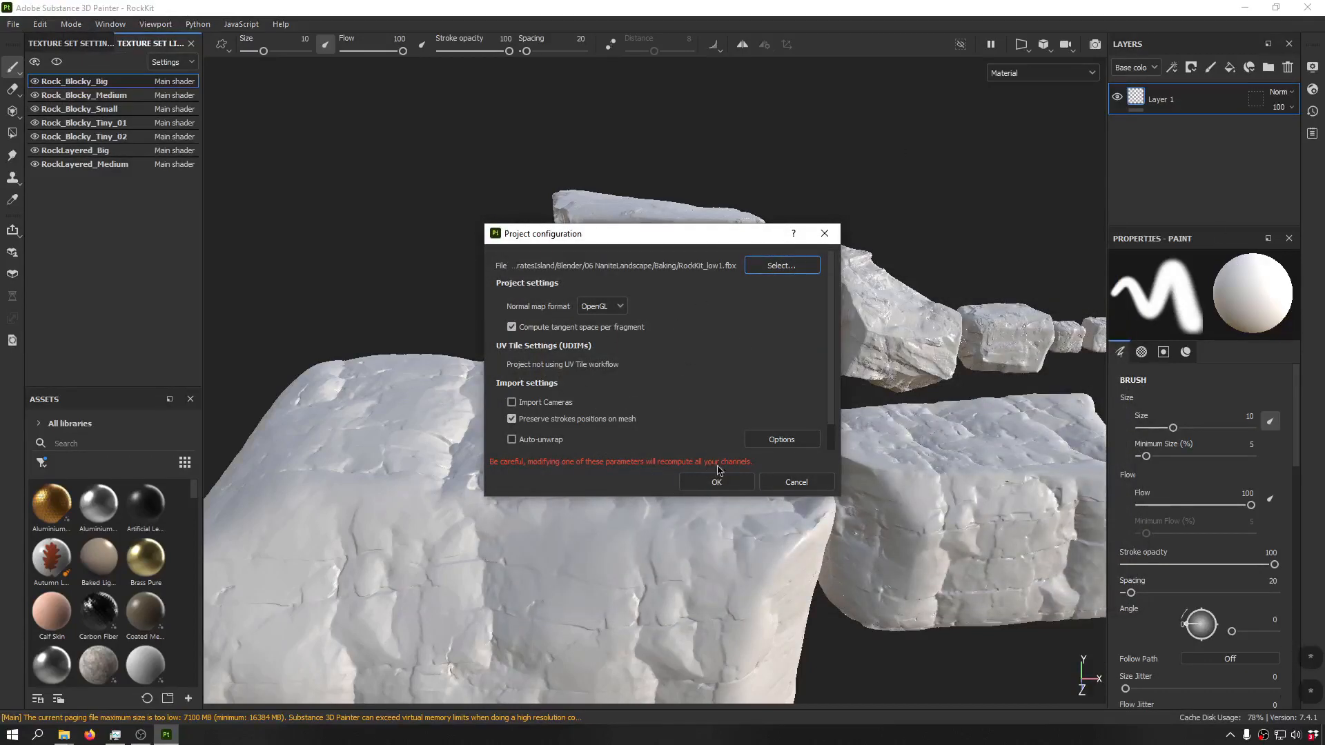
click(724, 486)
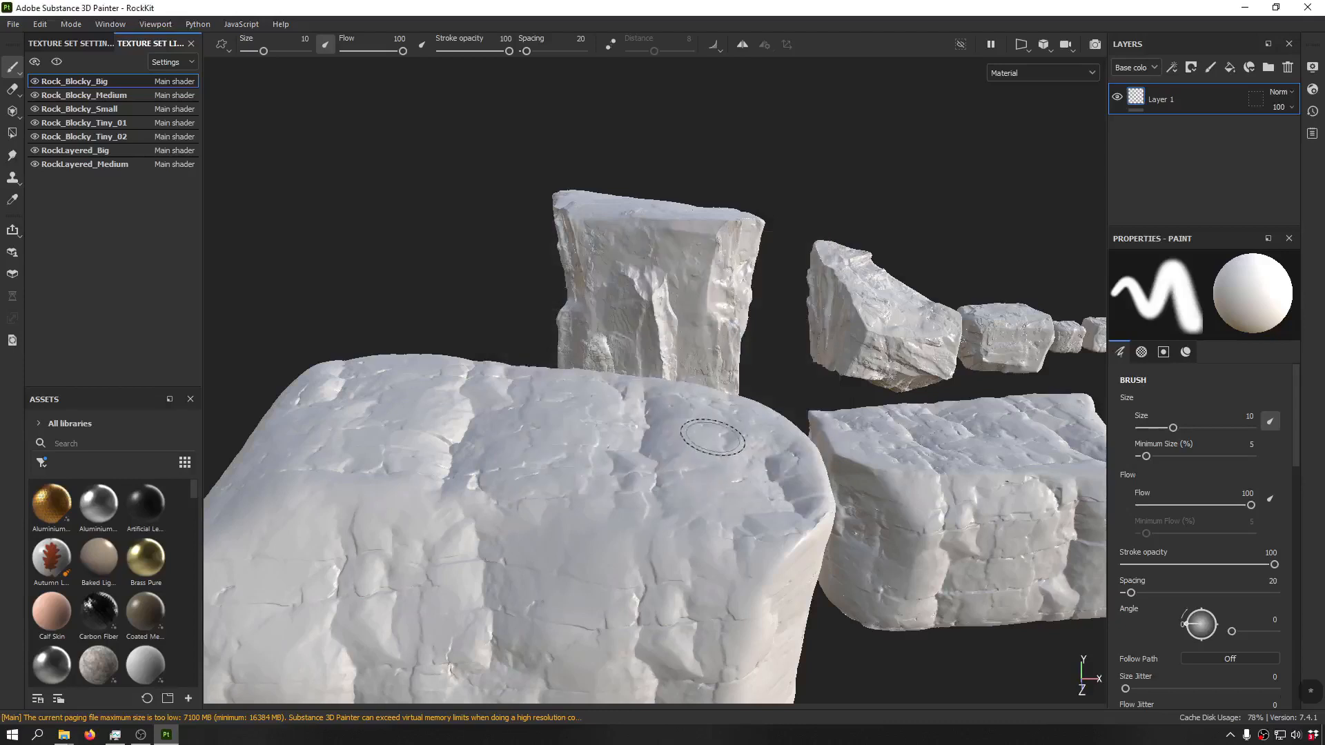
- Isolate the Rock_Blocky_Tiny_01 texture set and examine its rocks in 3D and in the UV layout
click(102, 124)
click(56, 63)
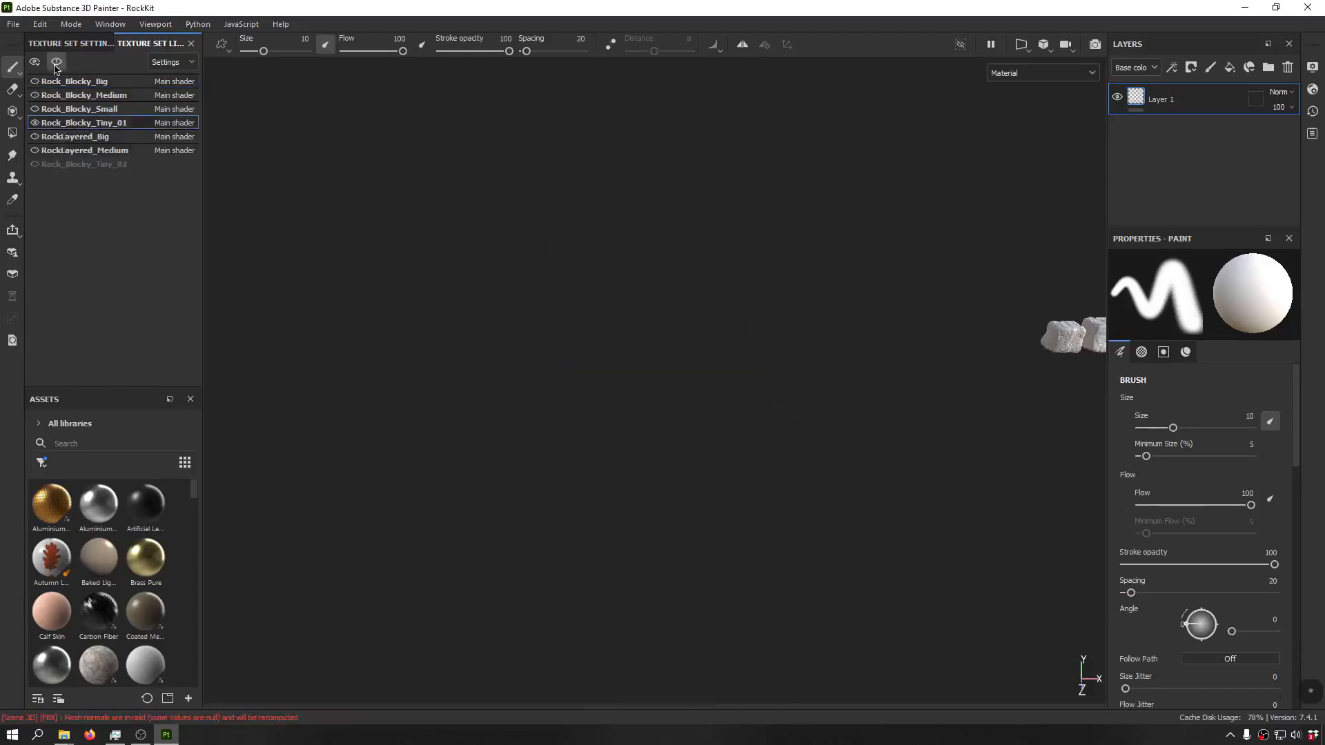
key(f)
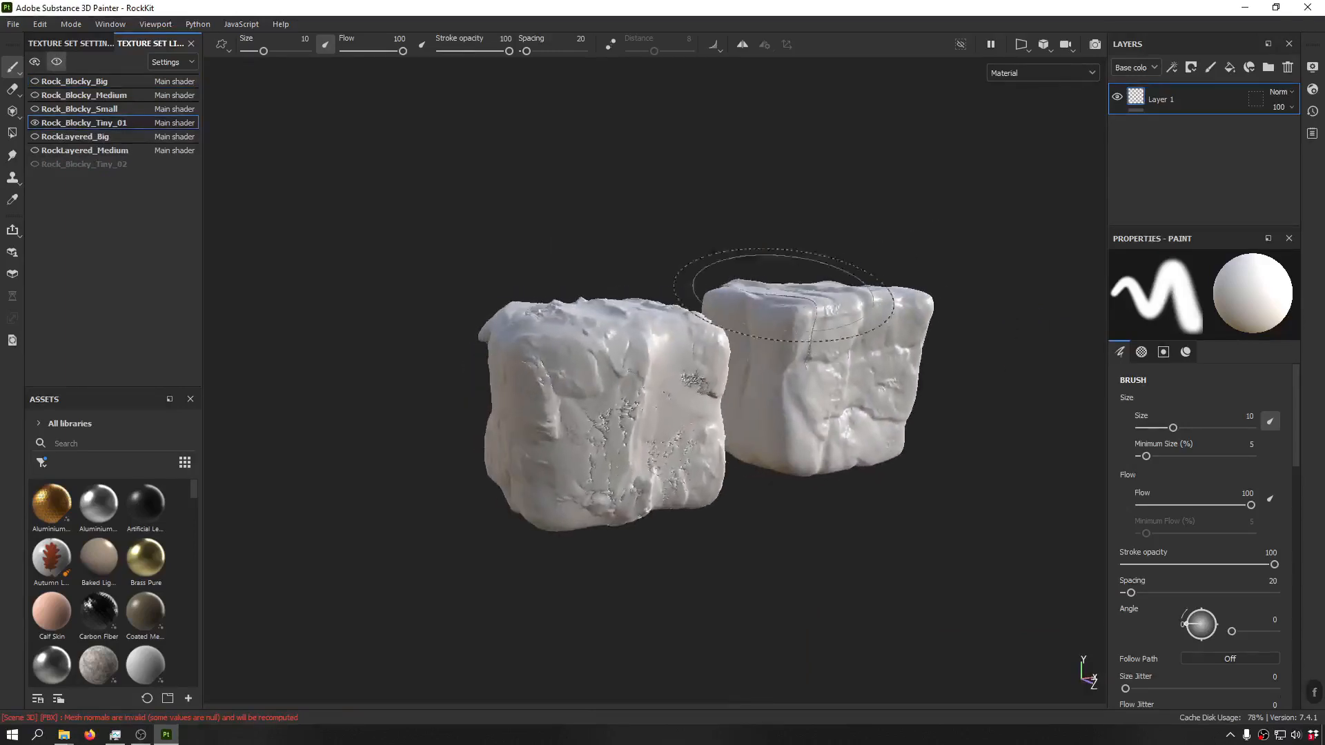
alt+drag(573, 290, 982, 290)
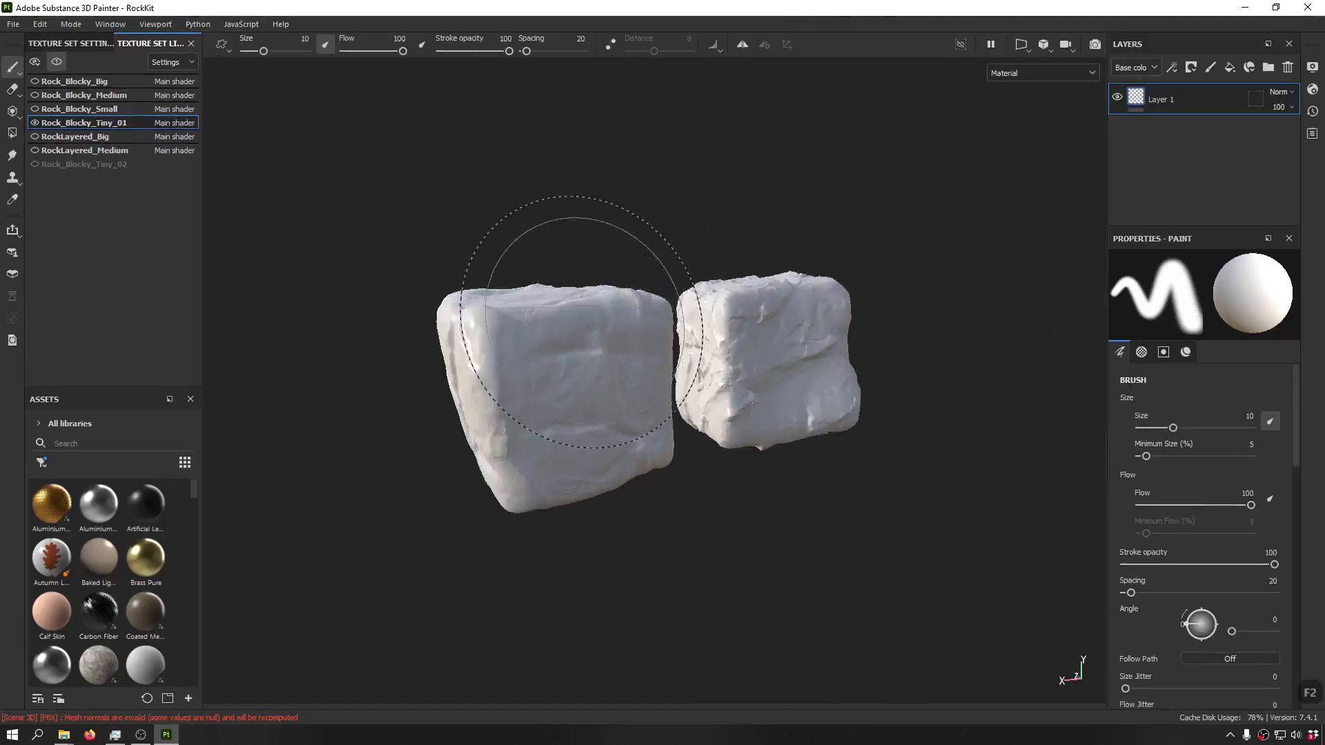
key(F2)
key(F1)
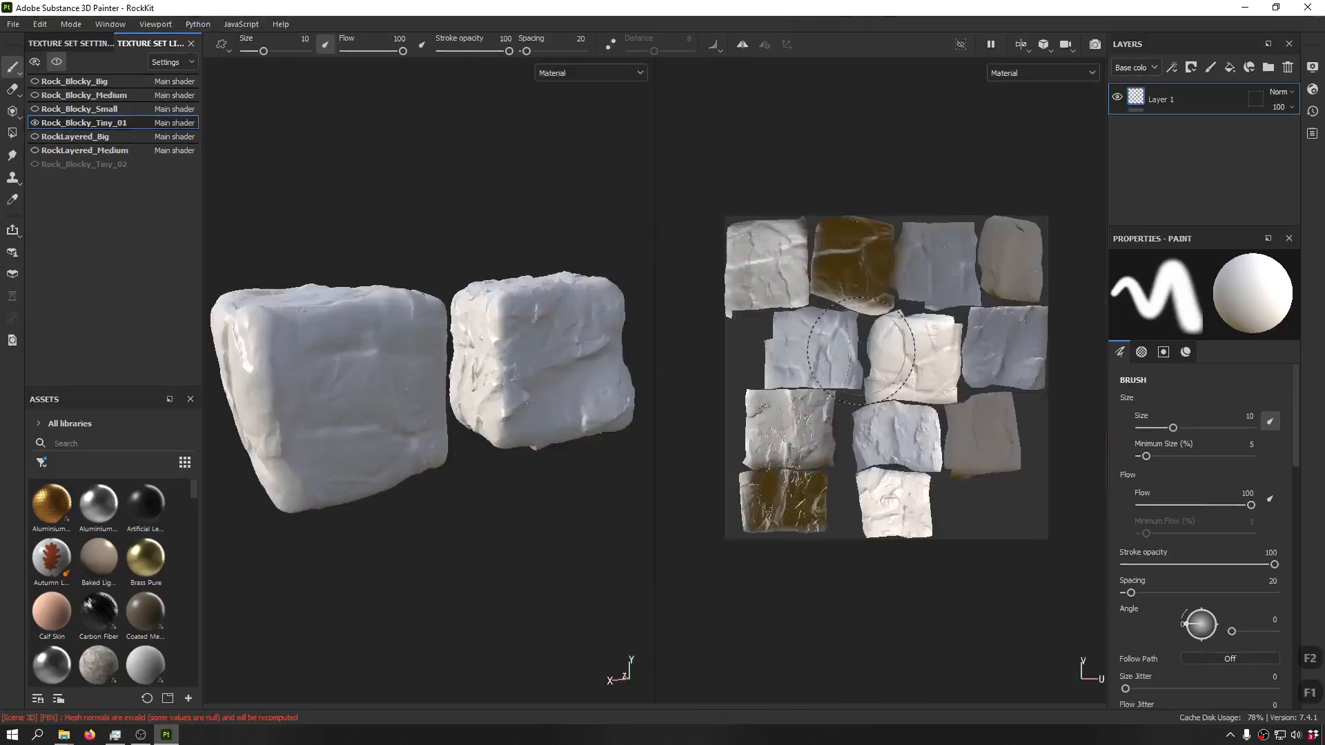
key(F2)
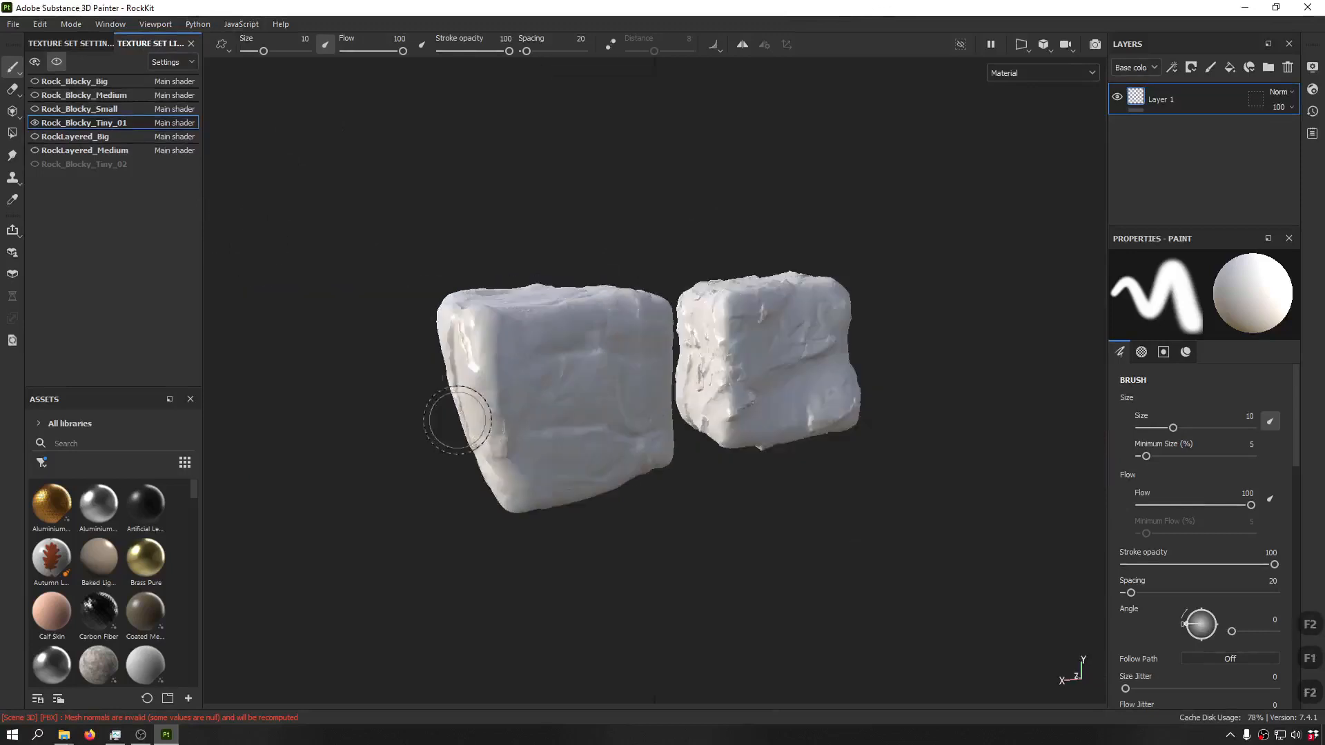
alt+middle_drag(544, 261, 576, 279)
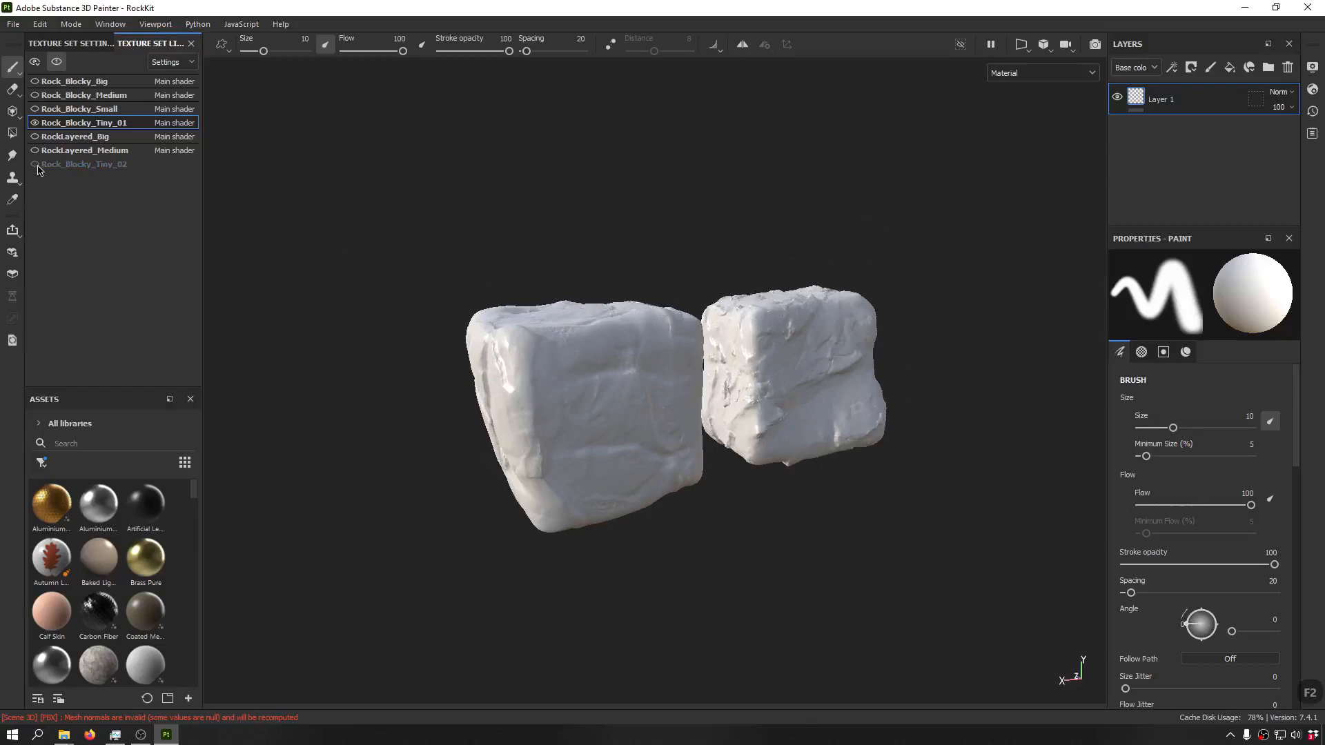
- Make all the texture sets visible again
key(asterisk)
click(35, 64)
click(49, 79)
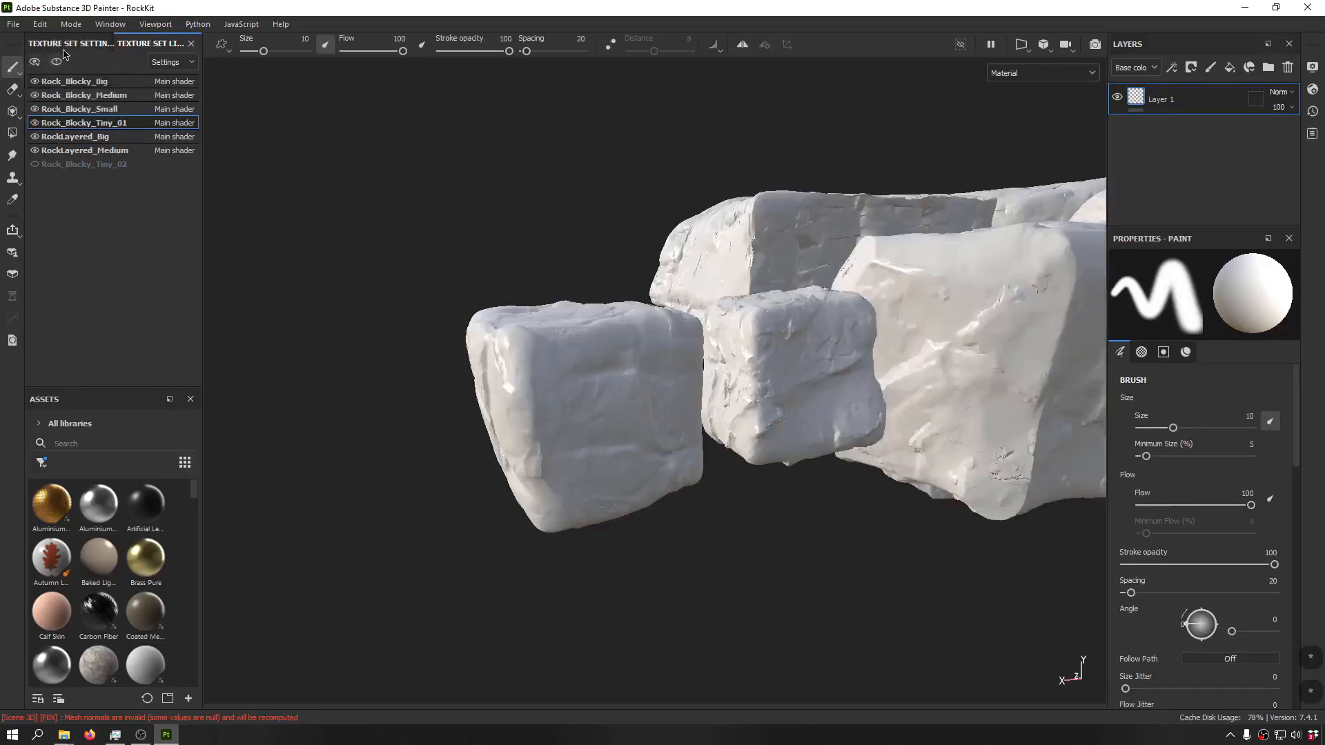
- Open the mesh map baking settings and leave only the Normal map selected for baking
click(65, 44)
scroll(147, 285, down, 2)
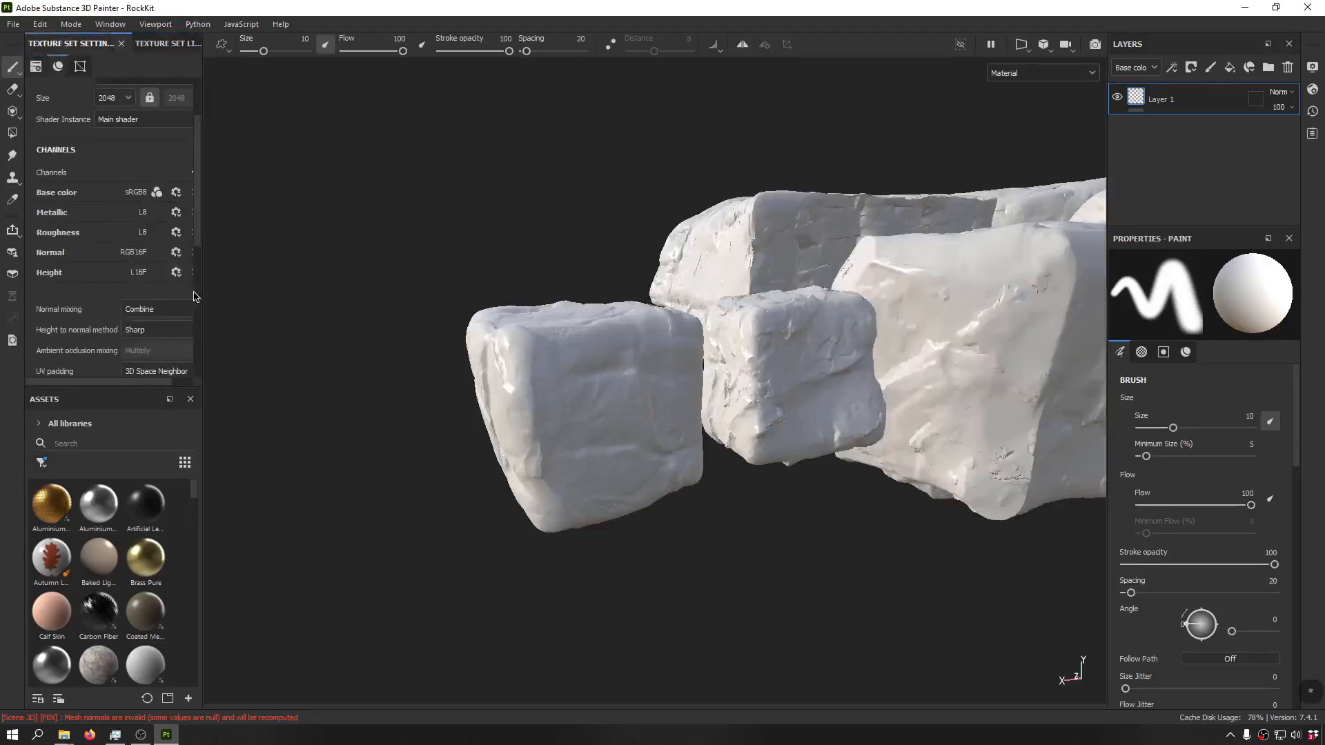
drag(201, 295, 296, 304)
scroll(235, 310, down, 5)
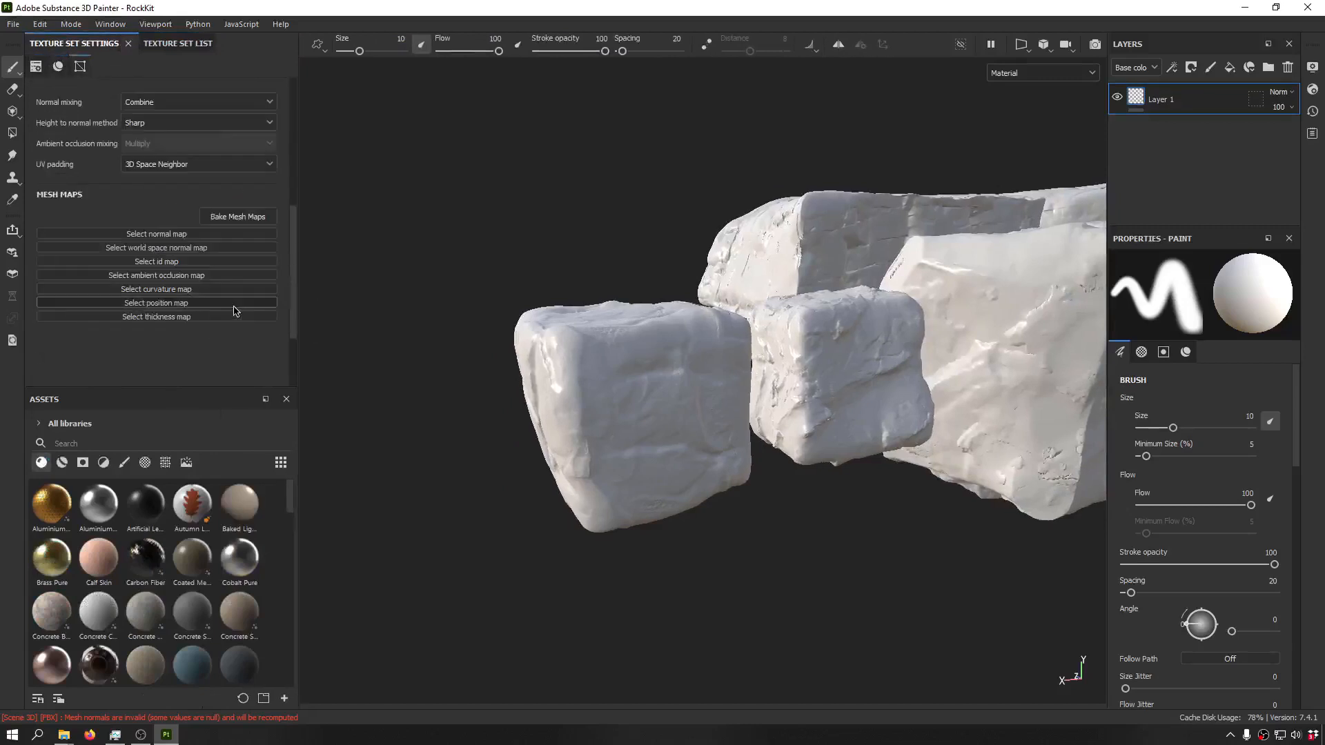
click(248, 219)
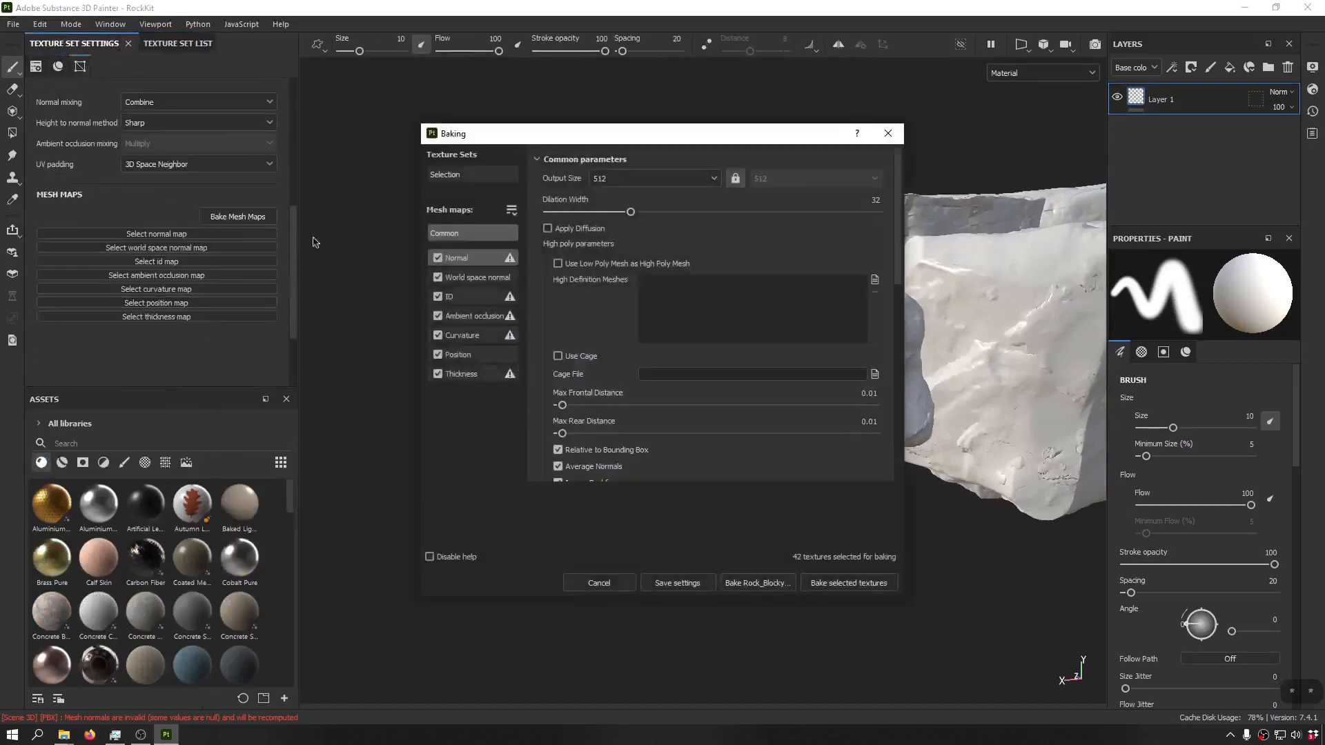
click(511, 210)
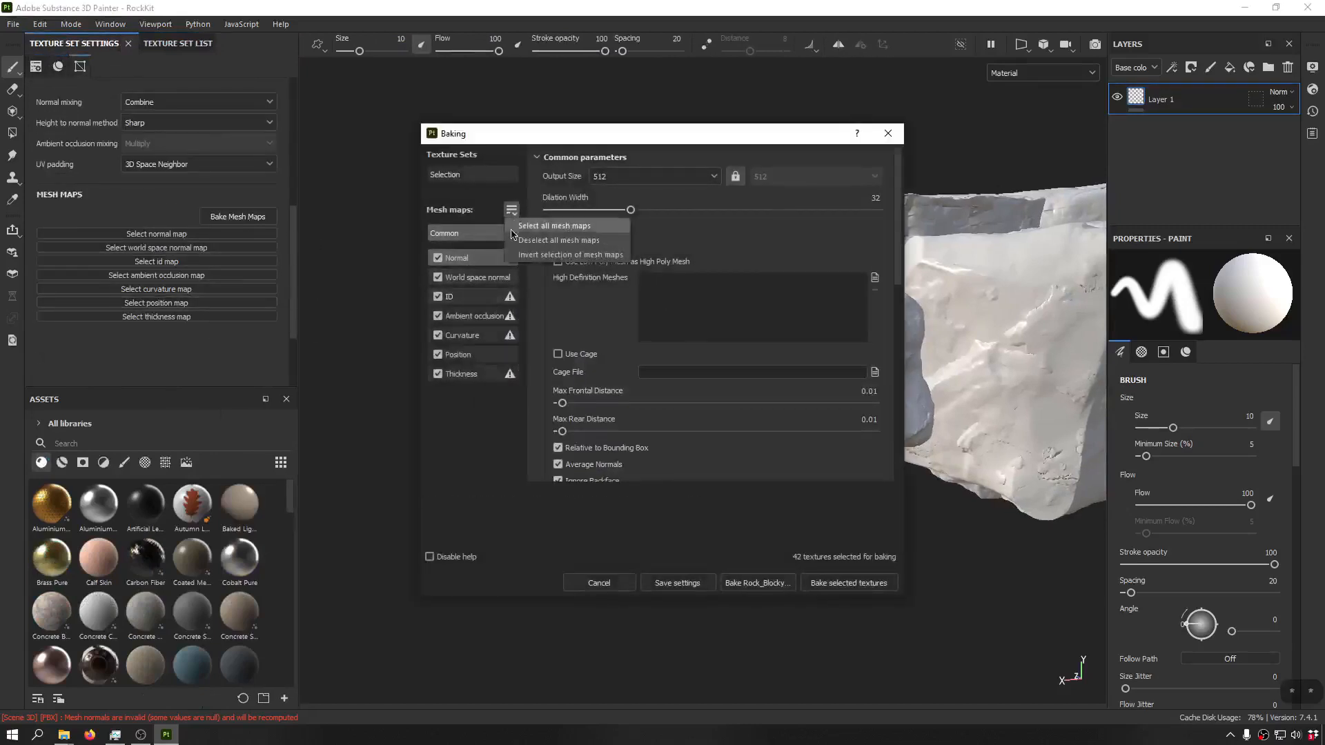
click(527, 241)
click(438, 258)
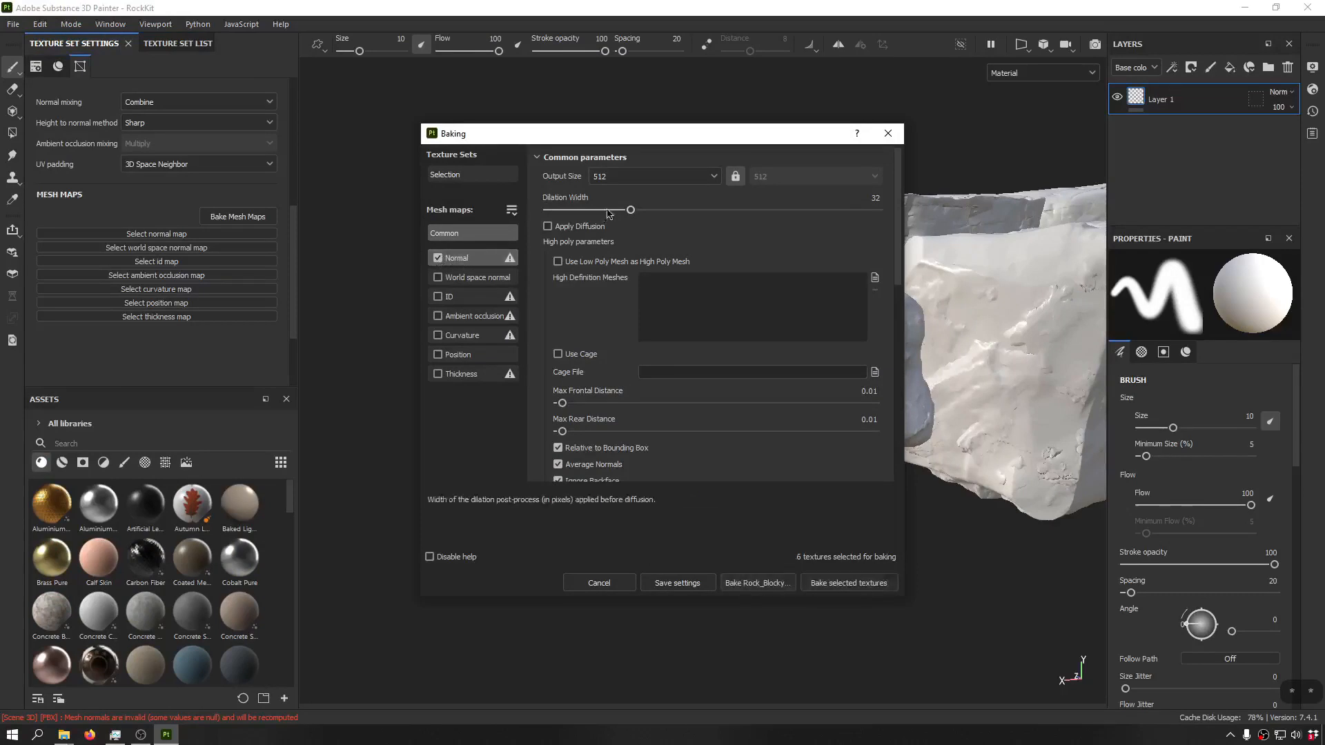
- Set the bake output size to 2048, load RockKit_high.fbx as the high-definition mesh, and bake the selected textures
click(649, 177)
click(611, 279)
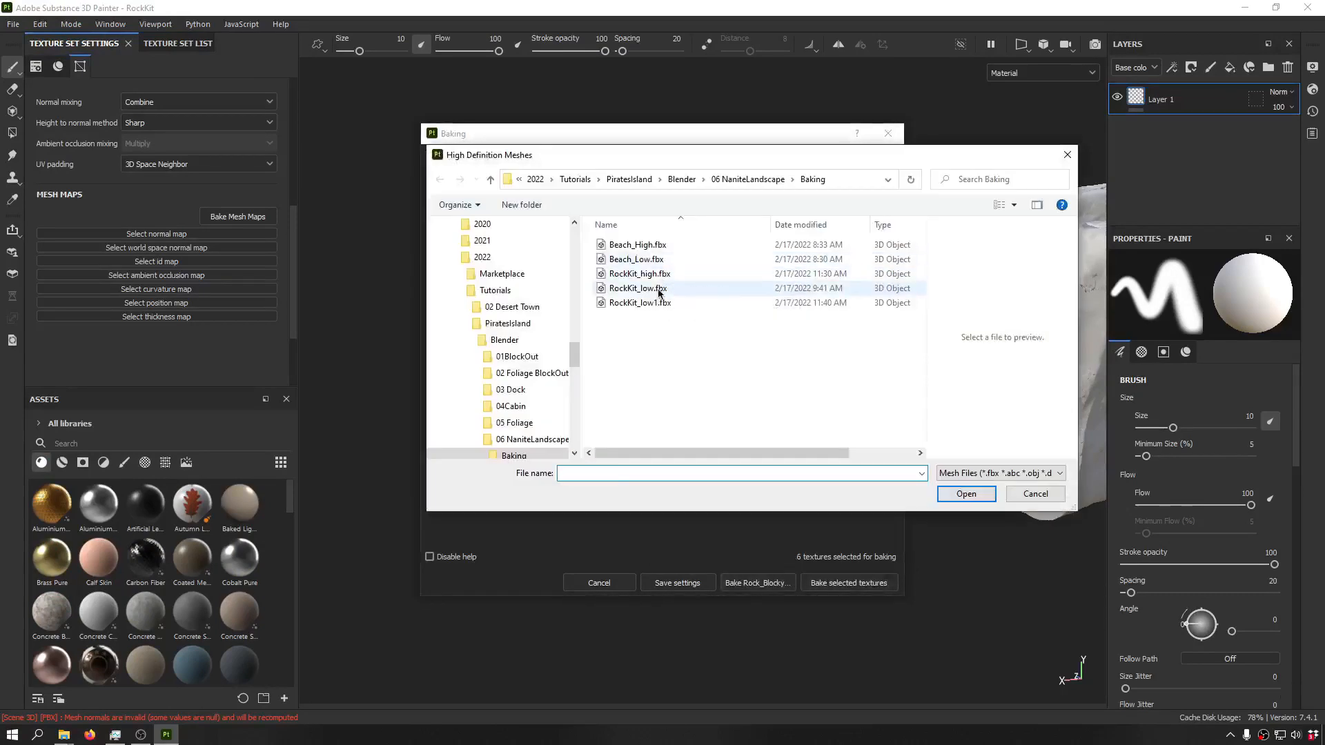
click(656, 289)
click(659, 275)
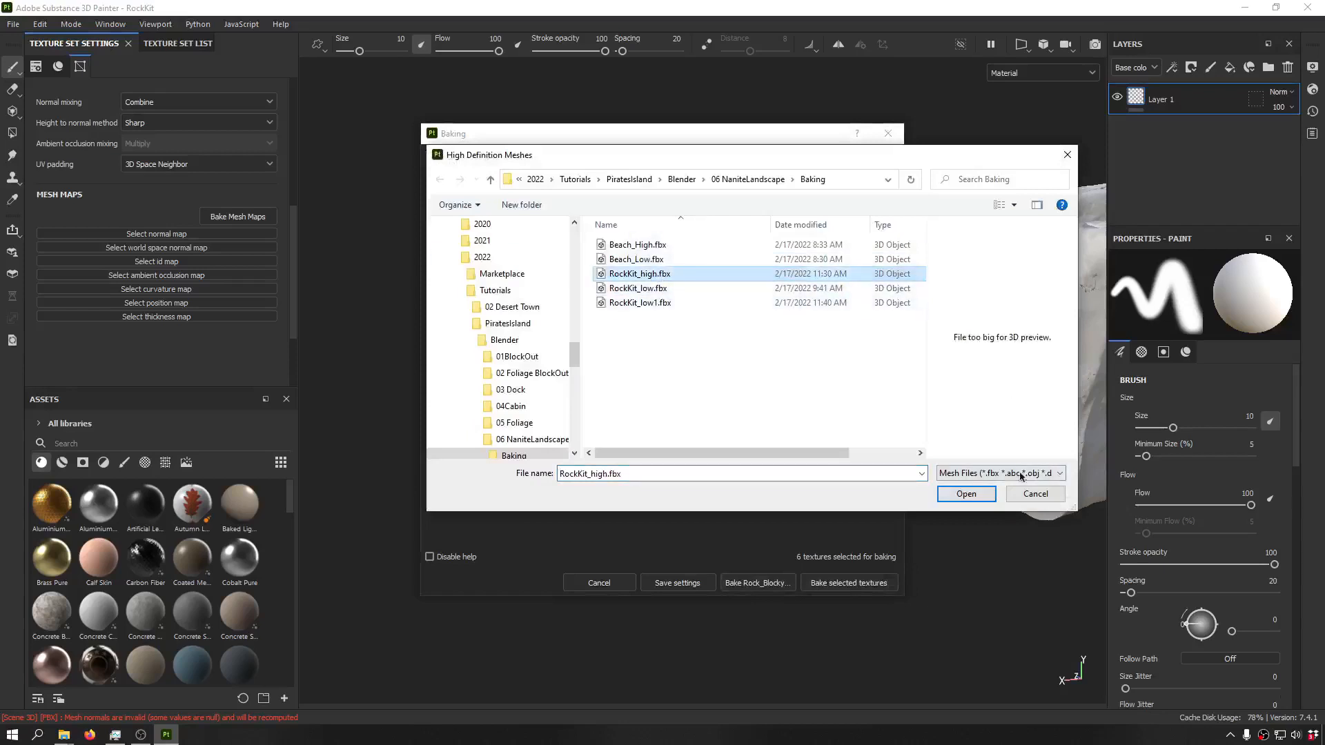
click(966, 494)
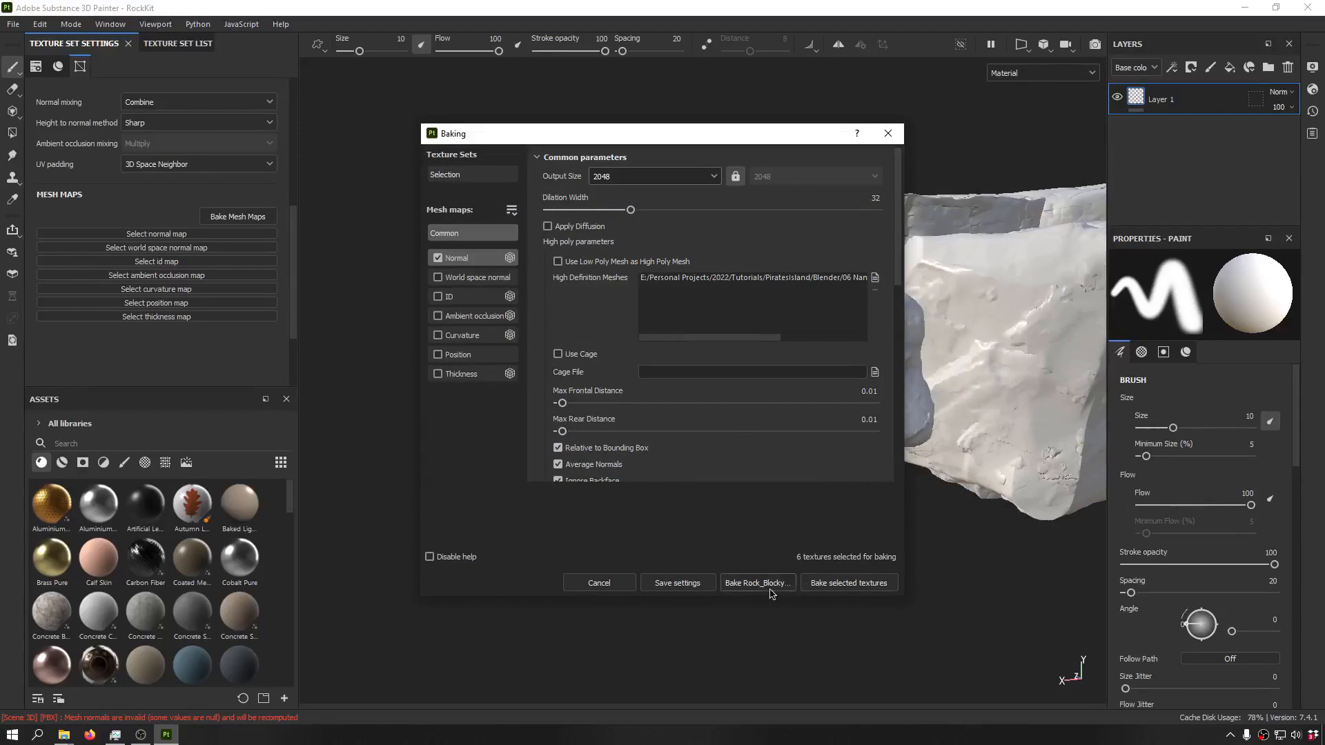
click(848, 583)
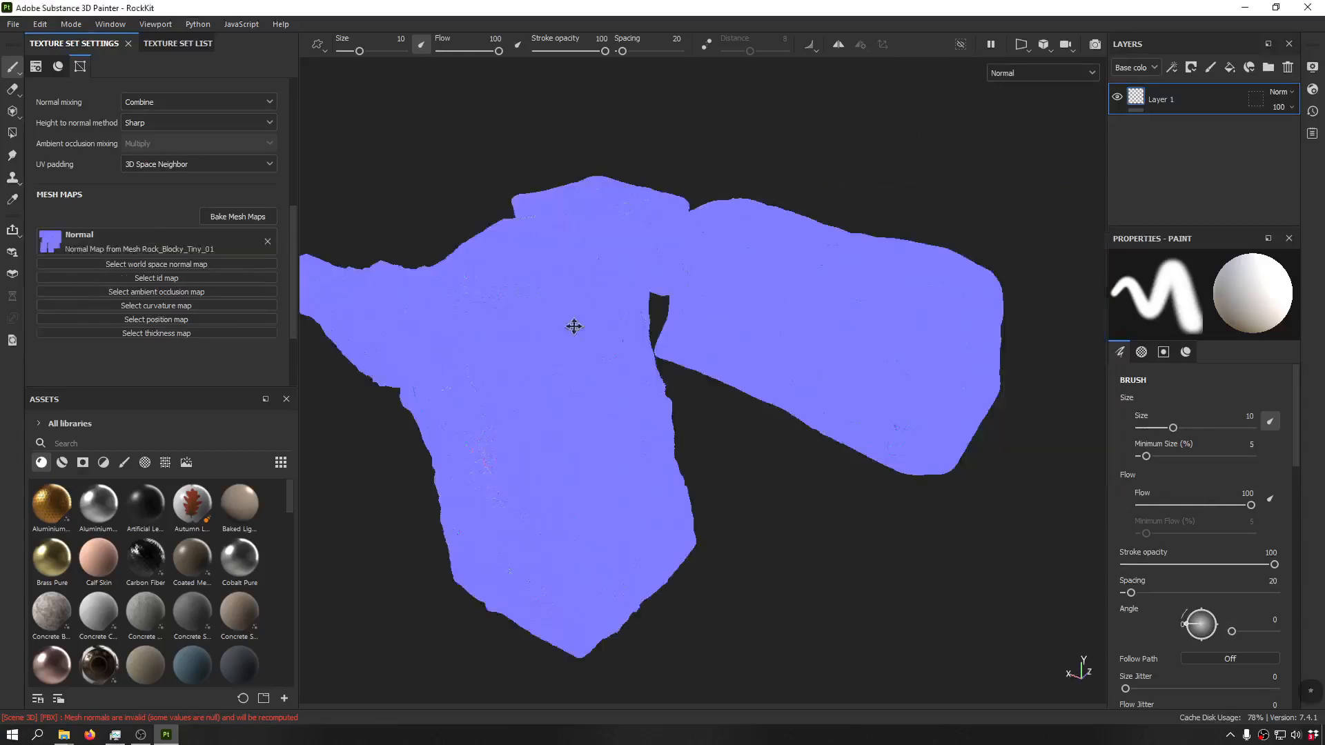
- Examine the baked normal maps on the rocks from several sides
alt+drag(574, 325, 531, 330)
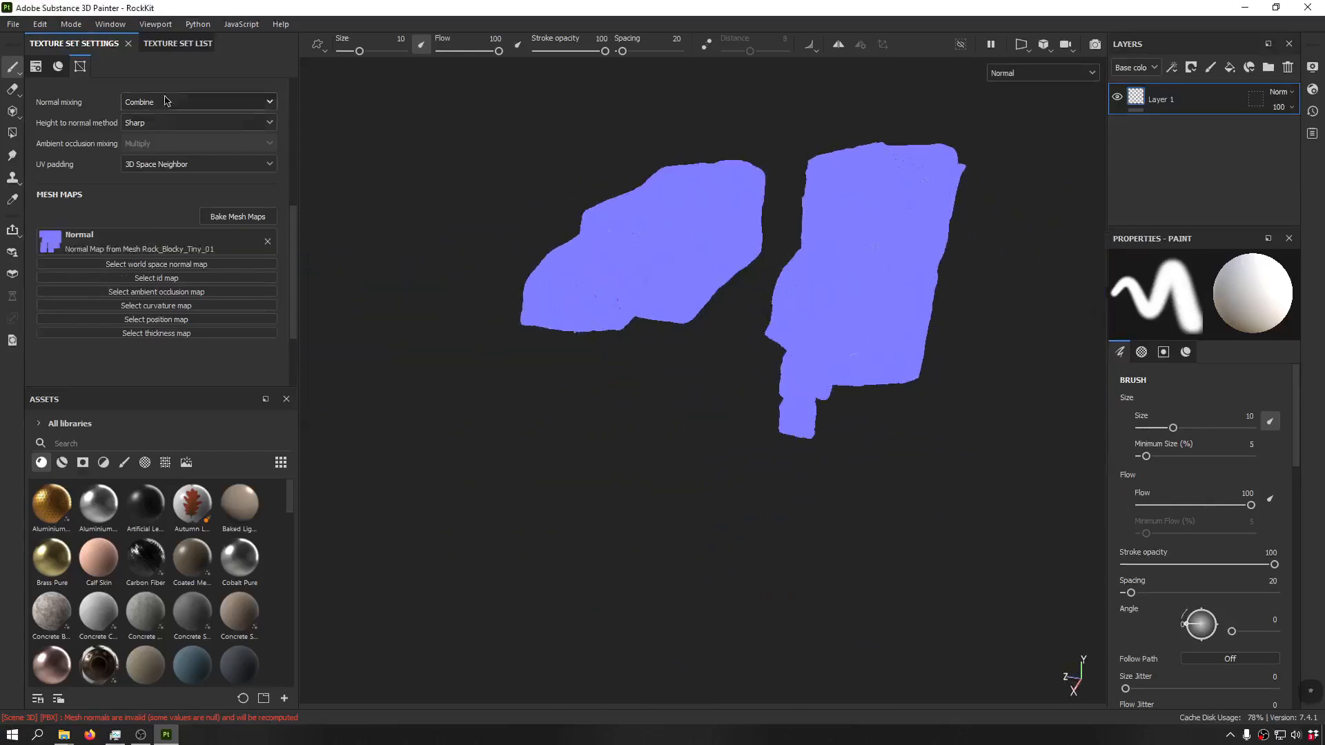
scroll(656, 281, up, 5)
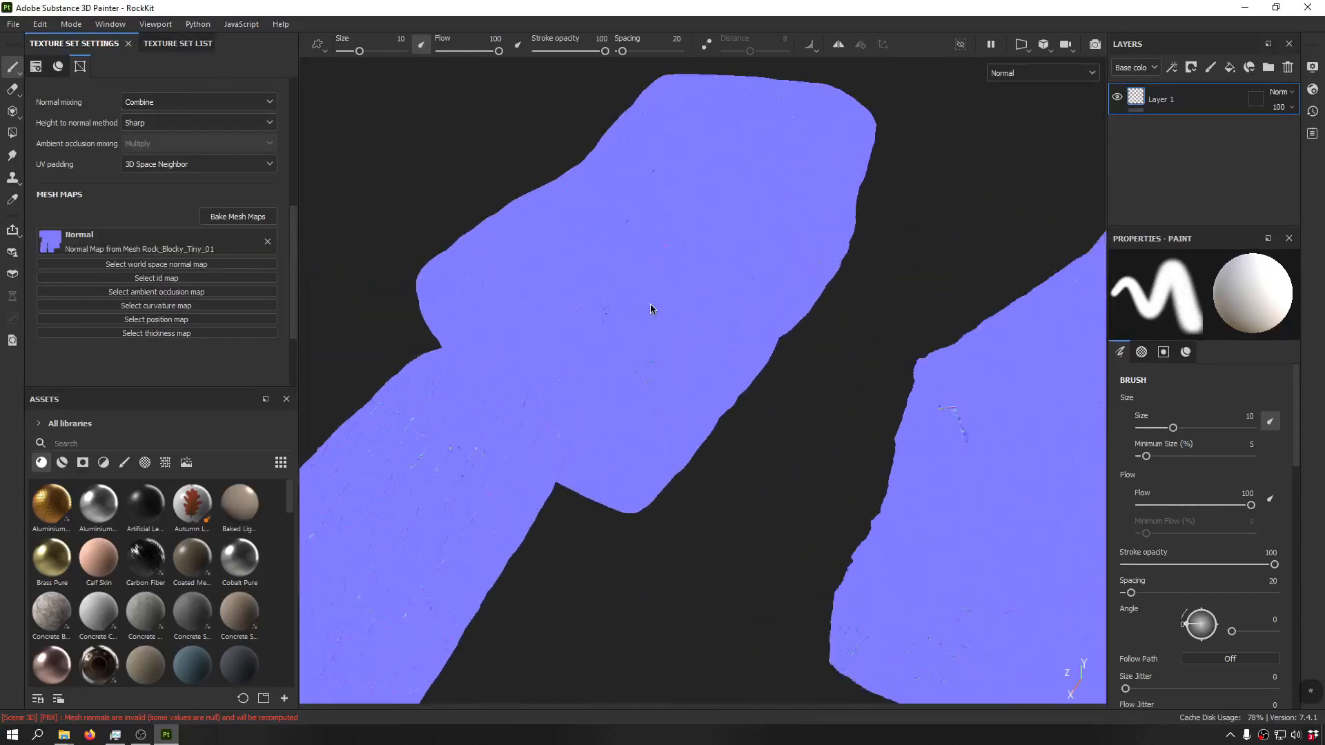
alt+drag(902, 286, 483, 205)
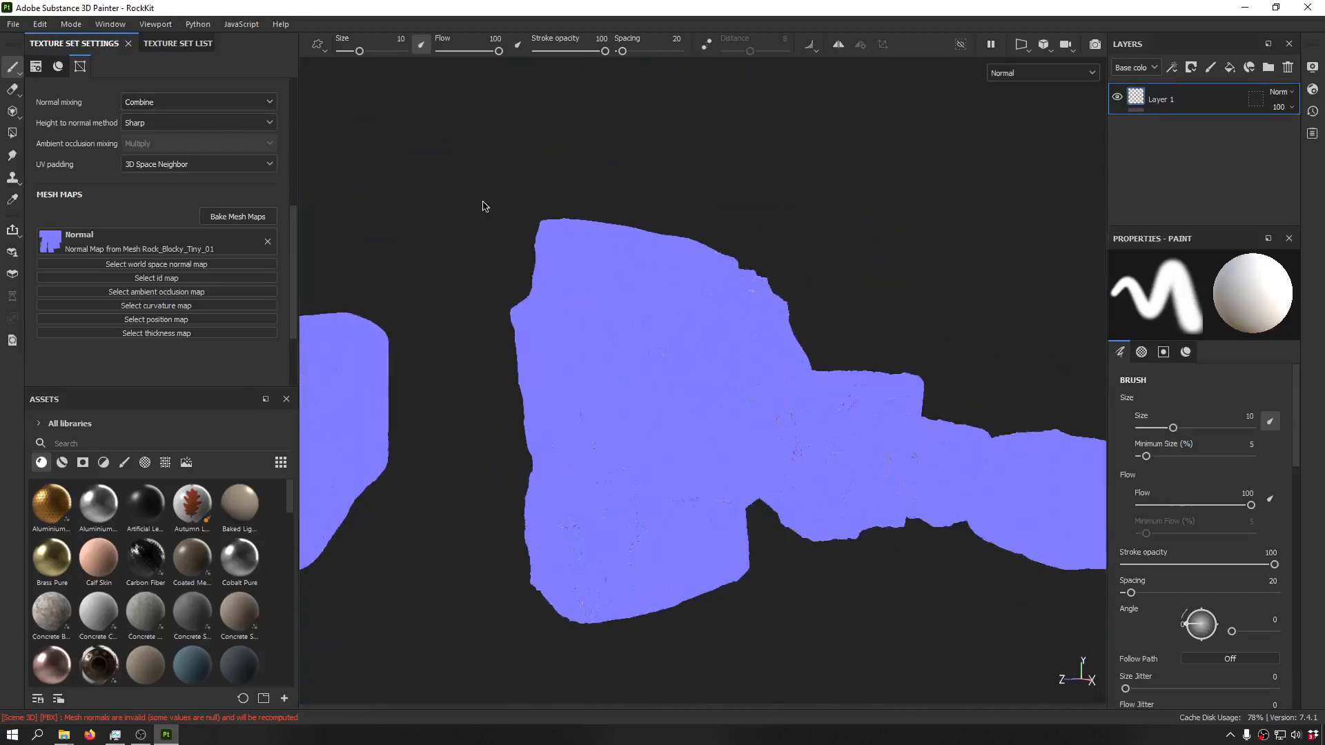
alt+drag(504, 437, 778, 381)
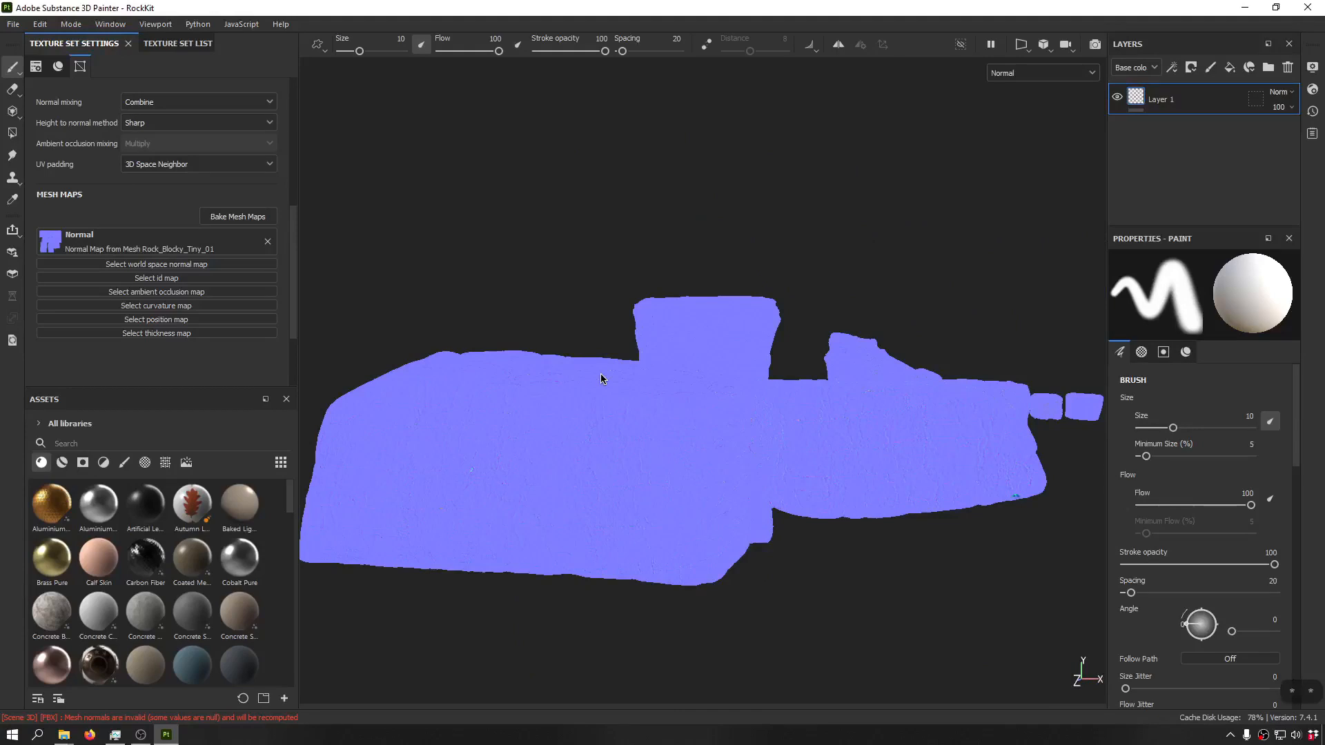
- Show only the Rock_Blocky_Big texture set and display it in material view
click(178, 43)
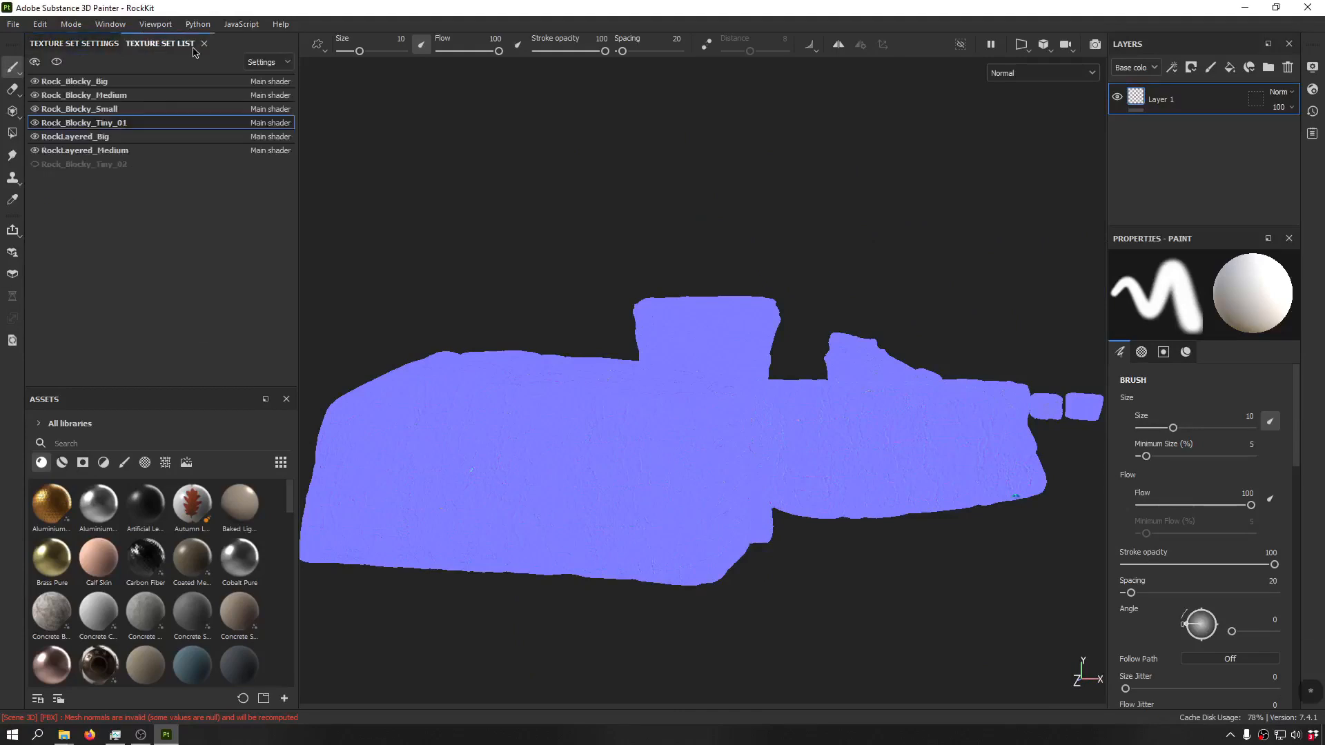
drag(36, 150, 36, 95)
click(159, 84)
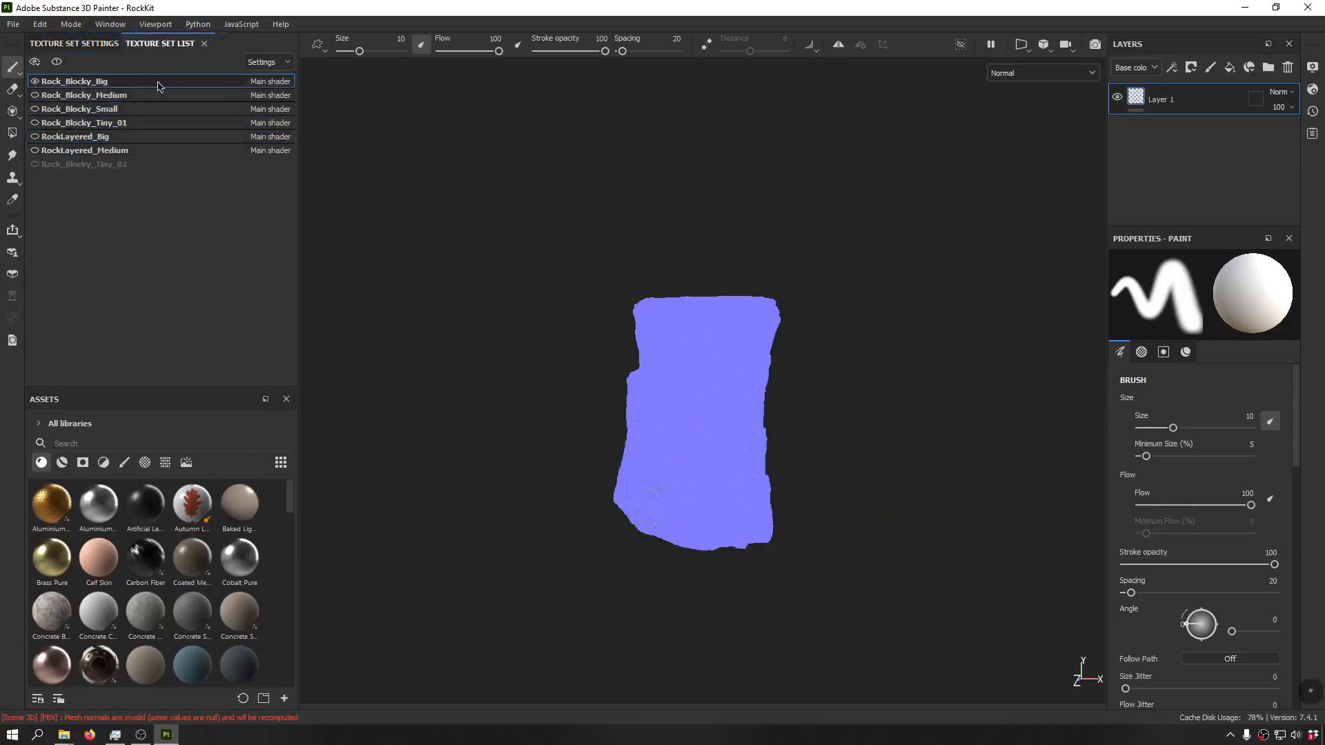
key(m)
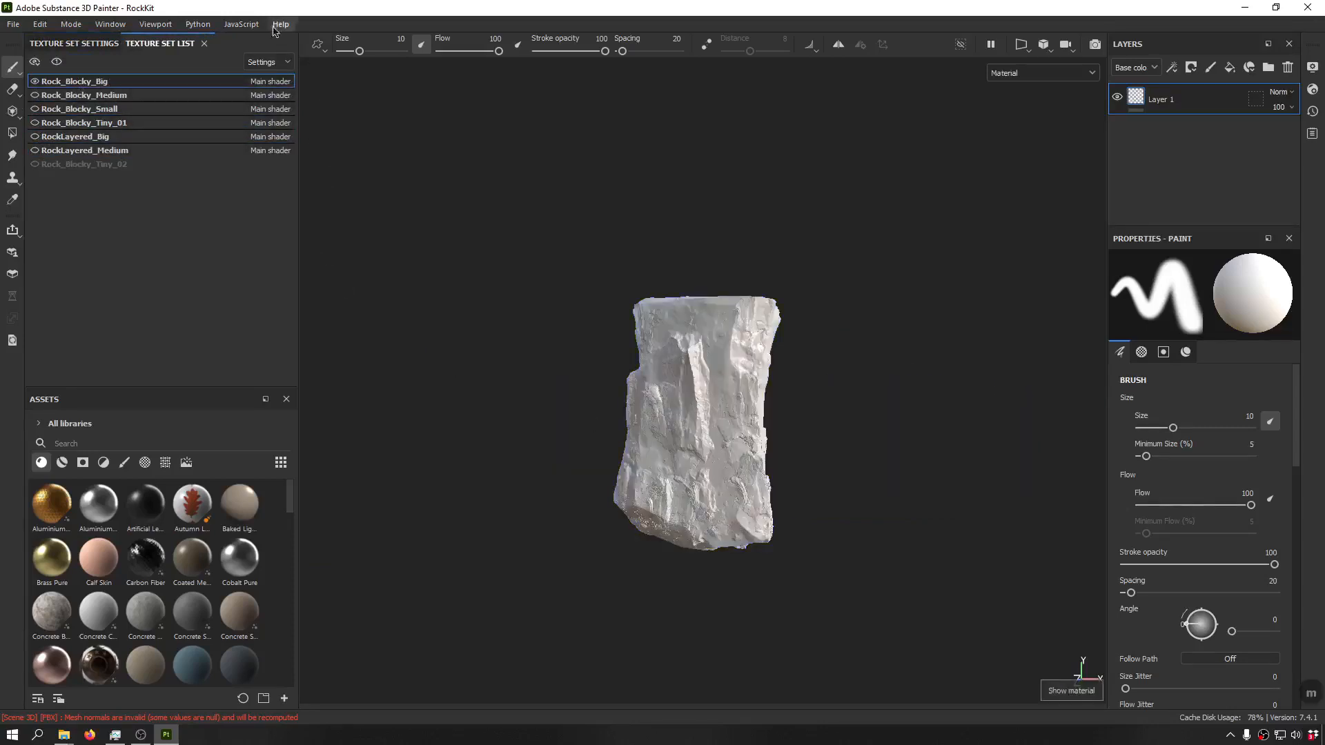
- Add the ID, Ambient occlusion, Curvature, Position and Thickness maps to the bake selection
click(74, 43)
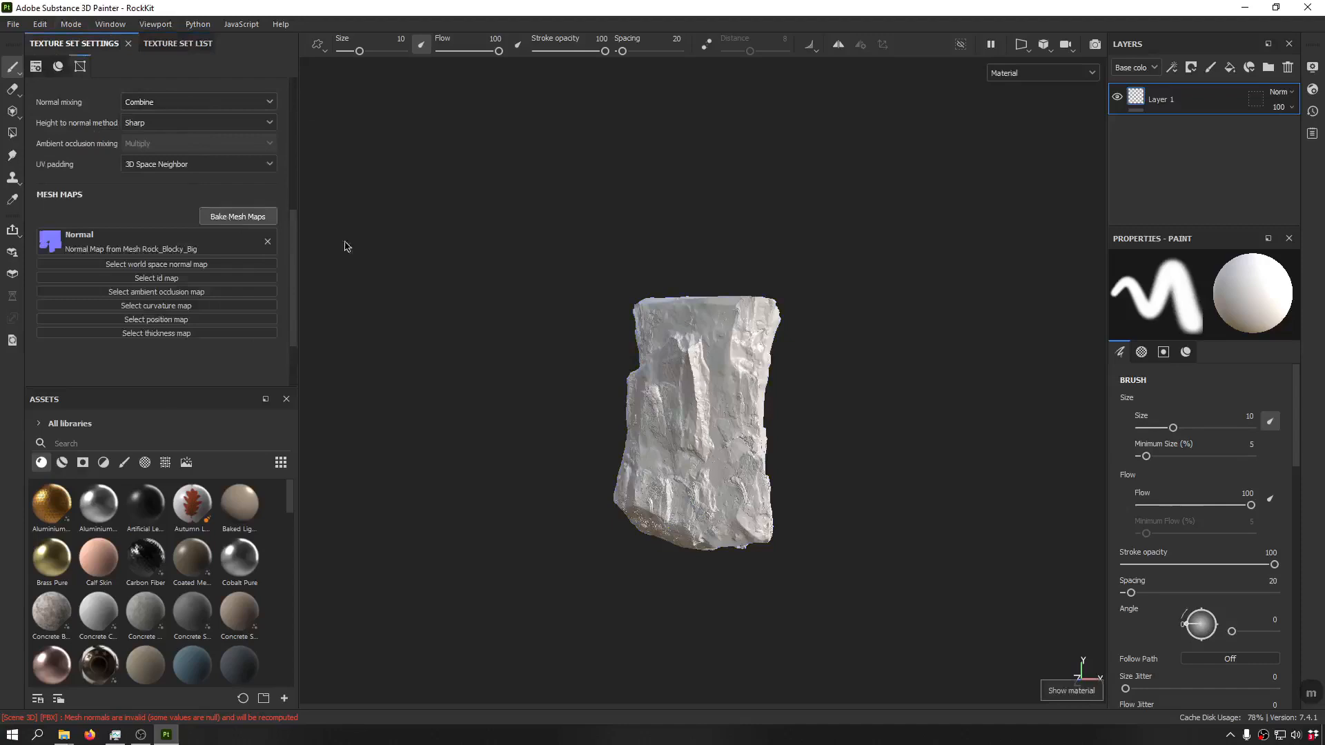
click(237, 216)
click(438, 298)
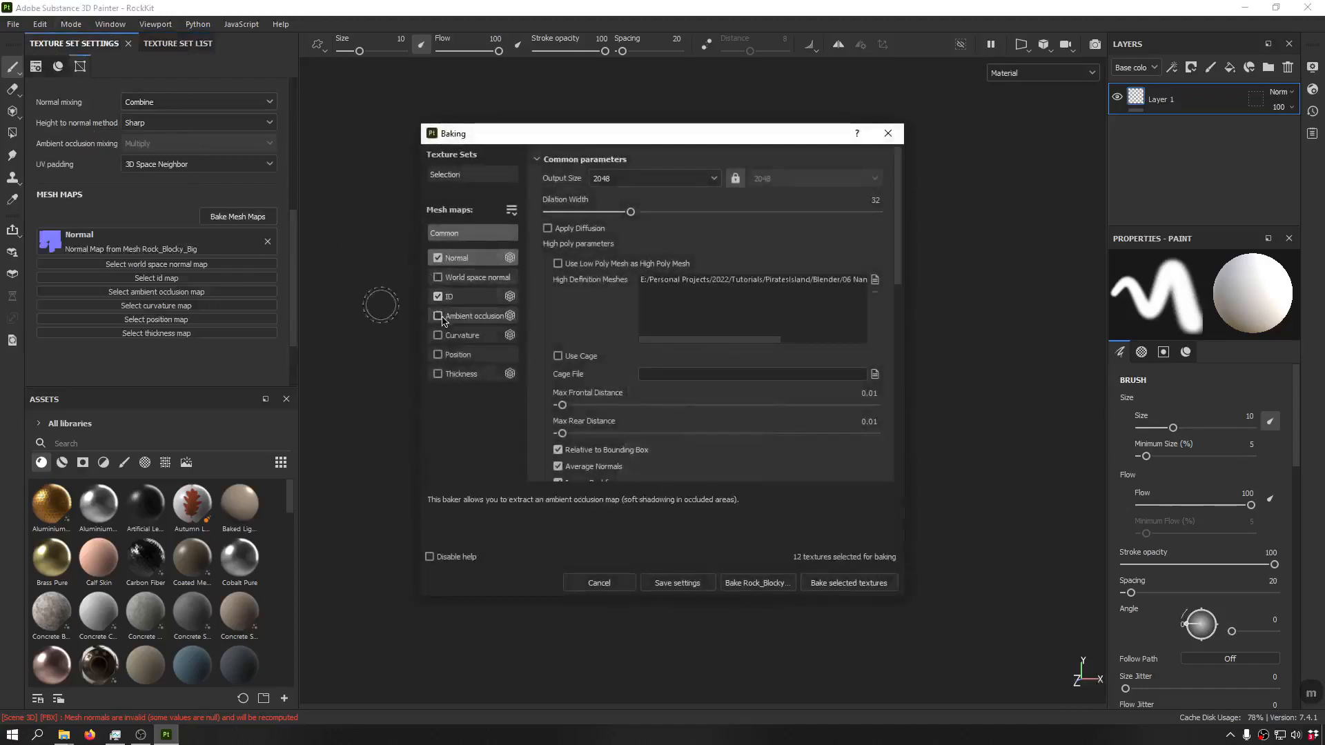
click(437, 336)
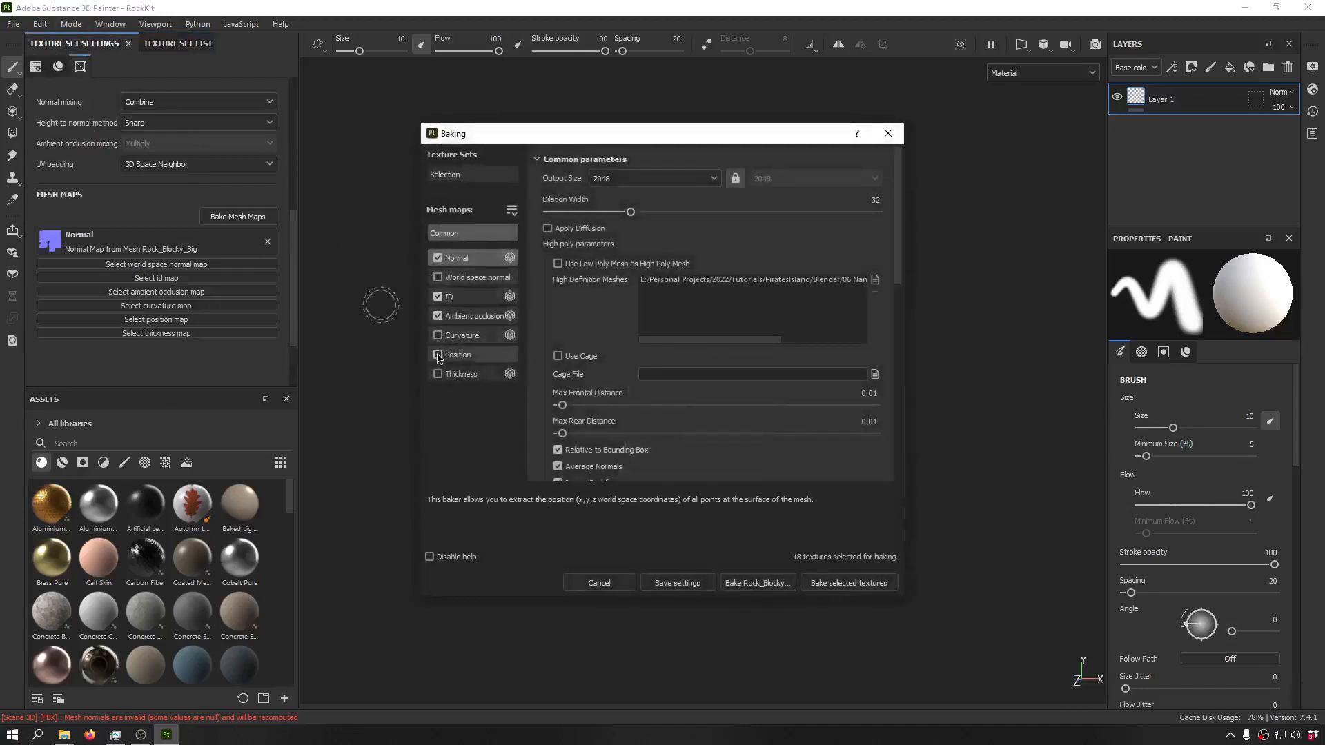
click(438, 355)
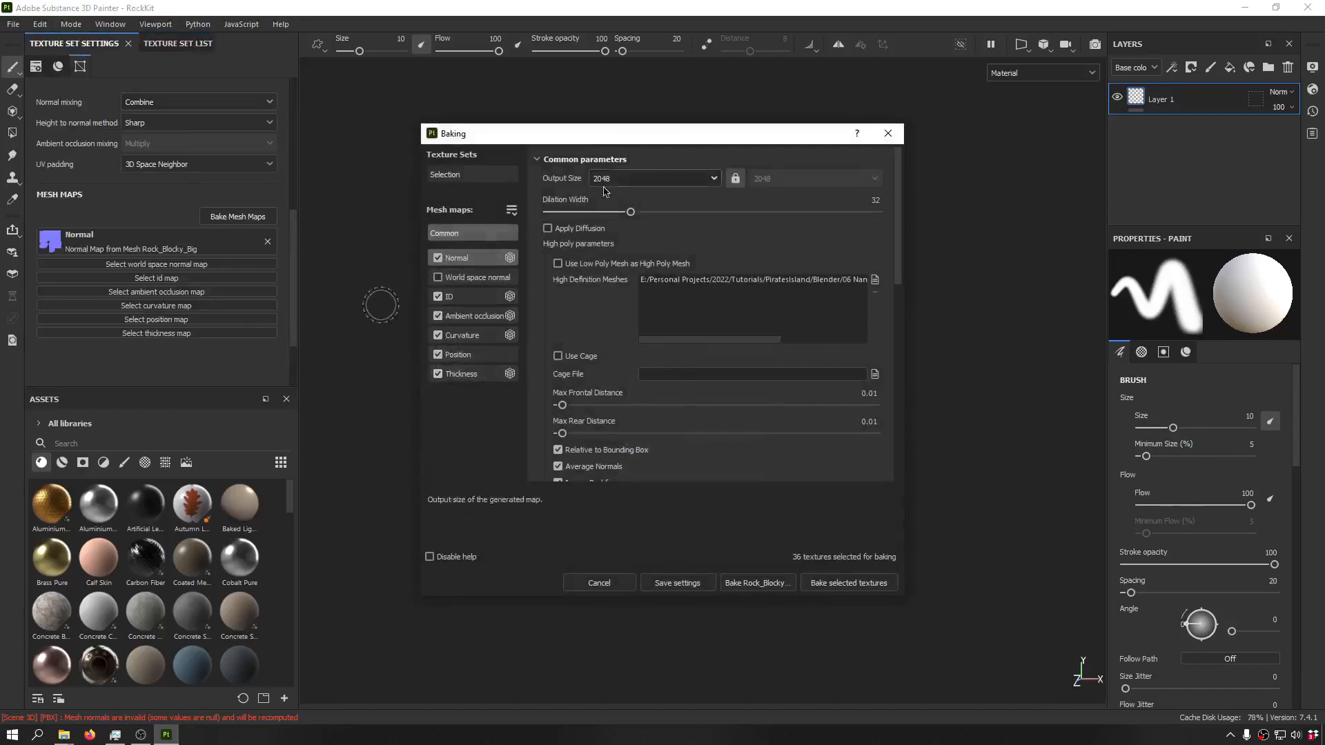
- Choose the output size for the mesh map bake and set its antialiasing to Subsampling 4x4
click(623, 178)
click(599, 307)
scroll(680, 261, down, 5)
click(681, 261)
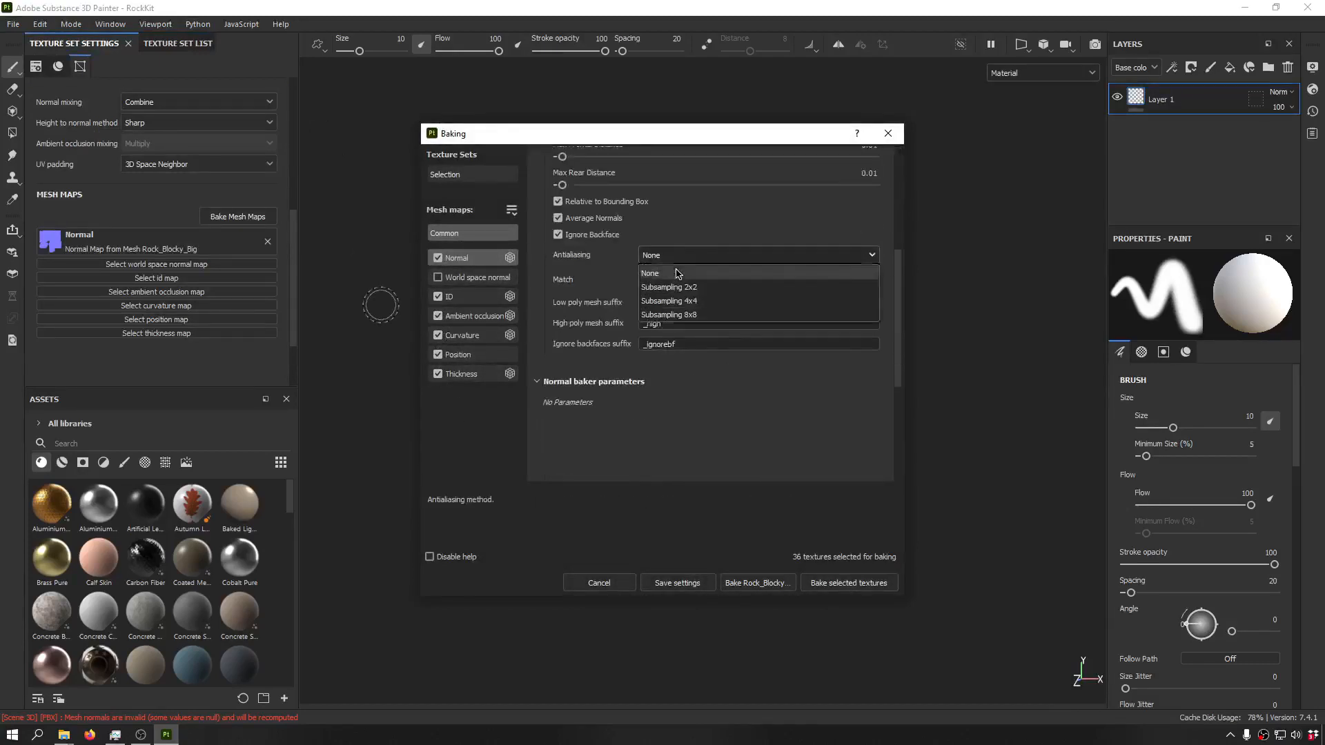
click(679, 298)
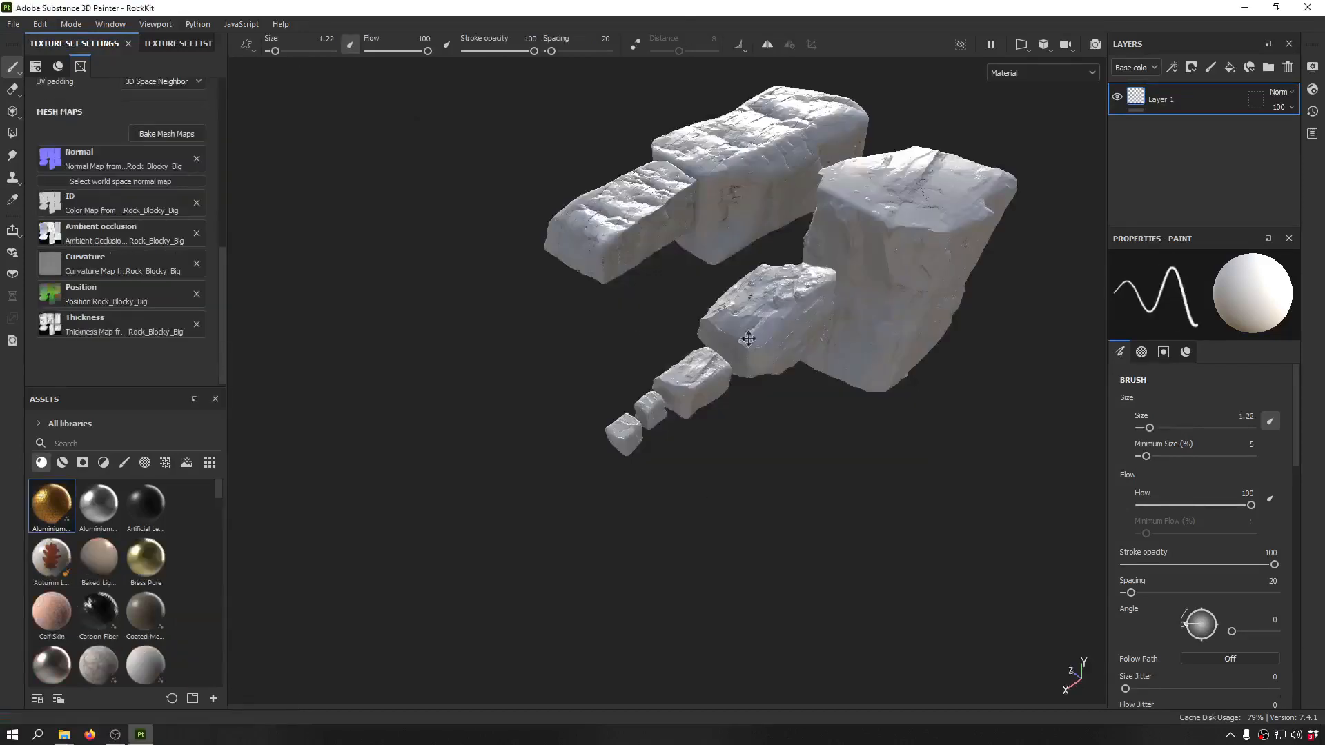
- Examine the baked mesh maps on the rocks one by one from Normal to Position, ending in material view
alt+drag(745, 331, 870, 365)
alt+middle_drag(698, 381, 788, 254)
key(b)
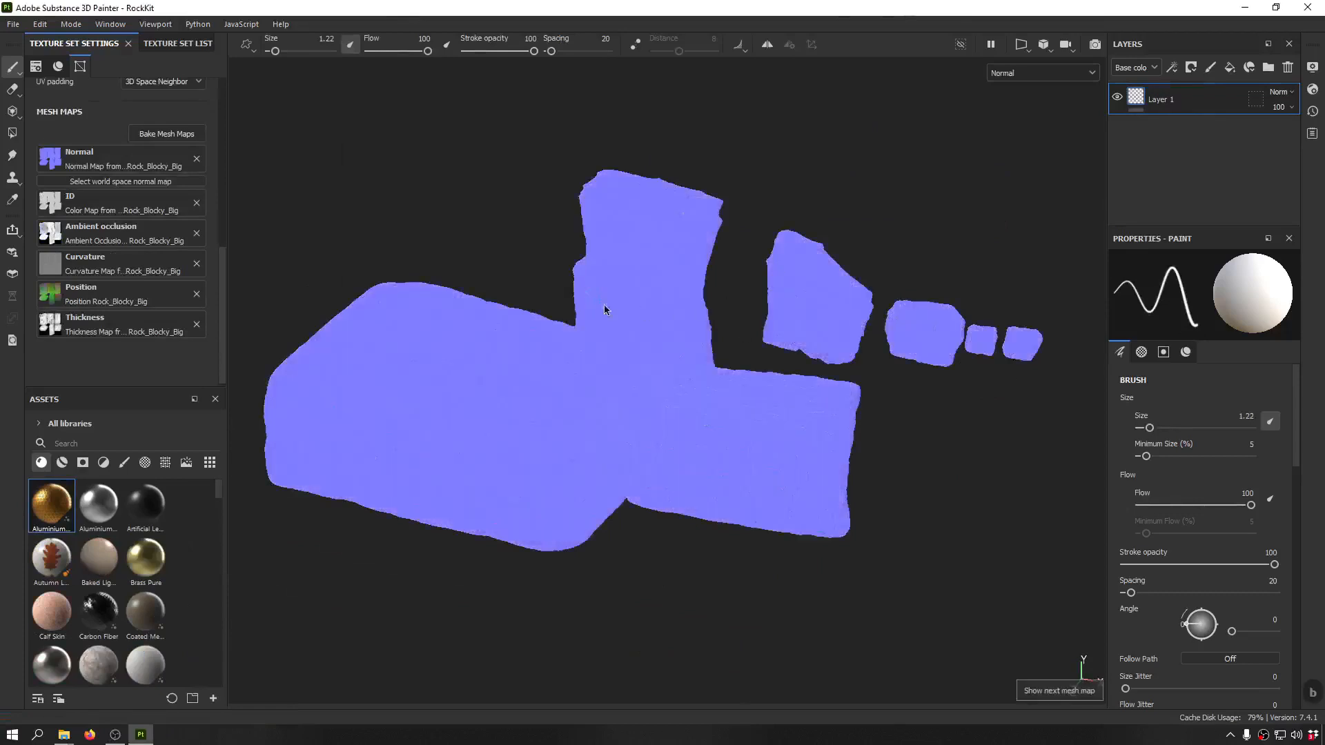
key(b)
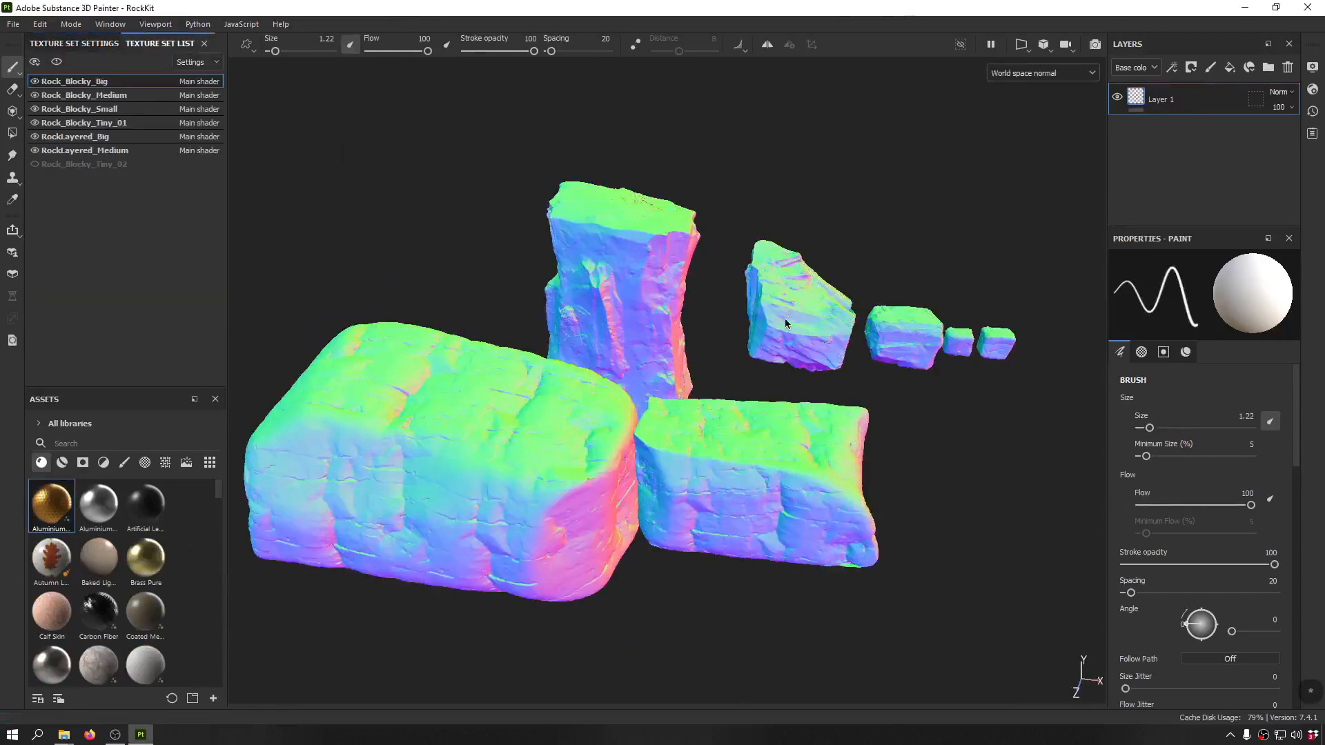
key(b)
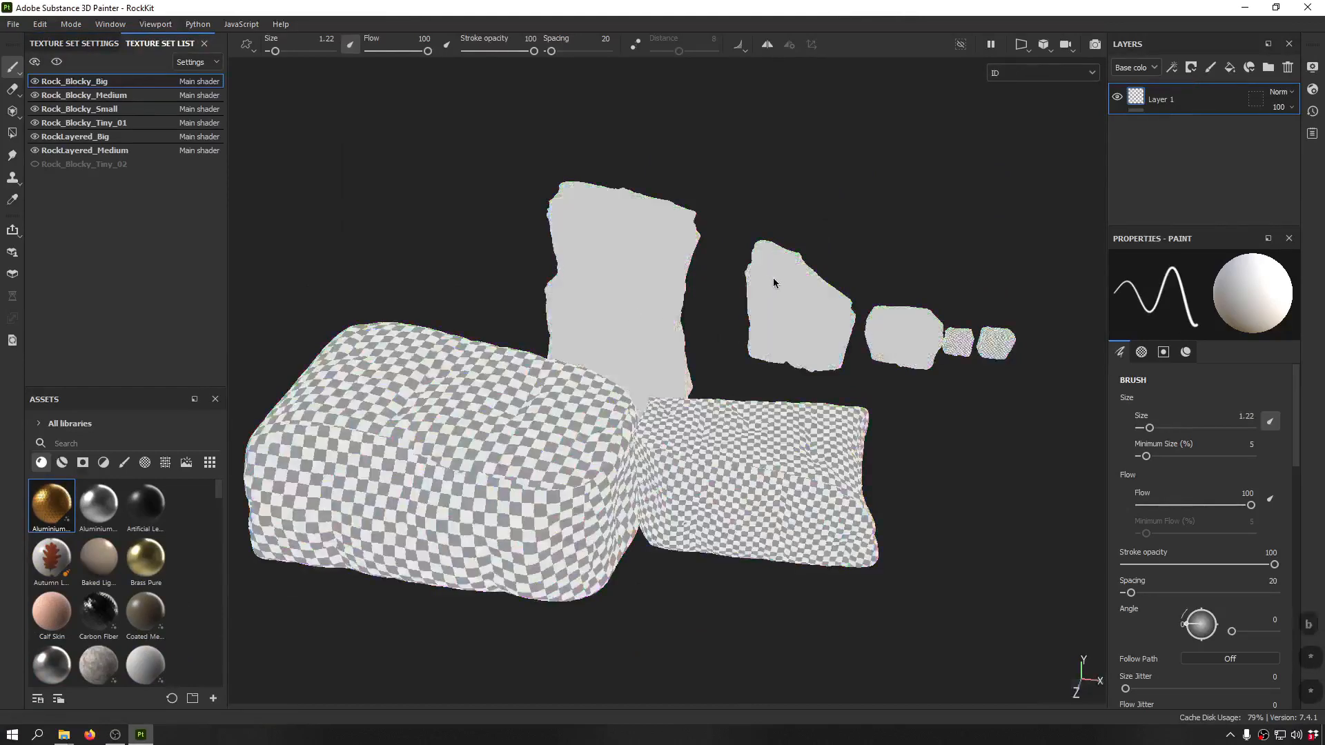
key(b)
key(b)
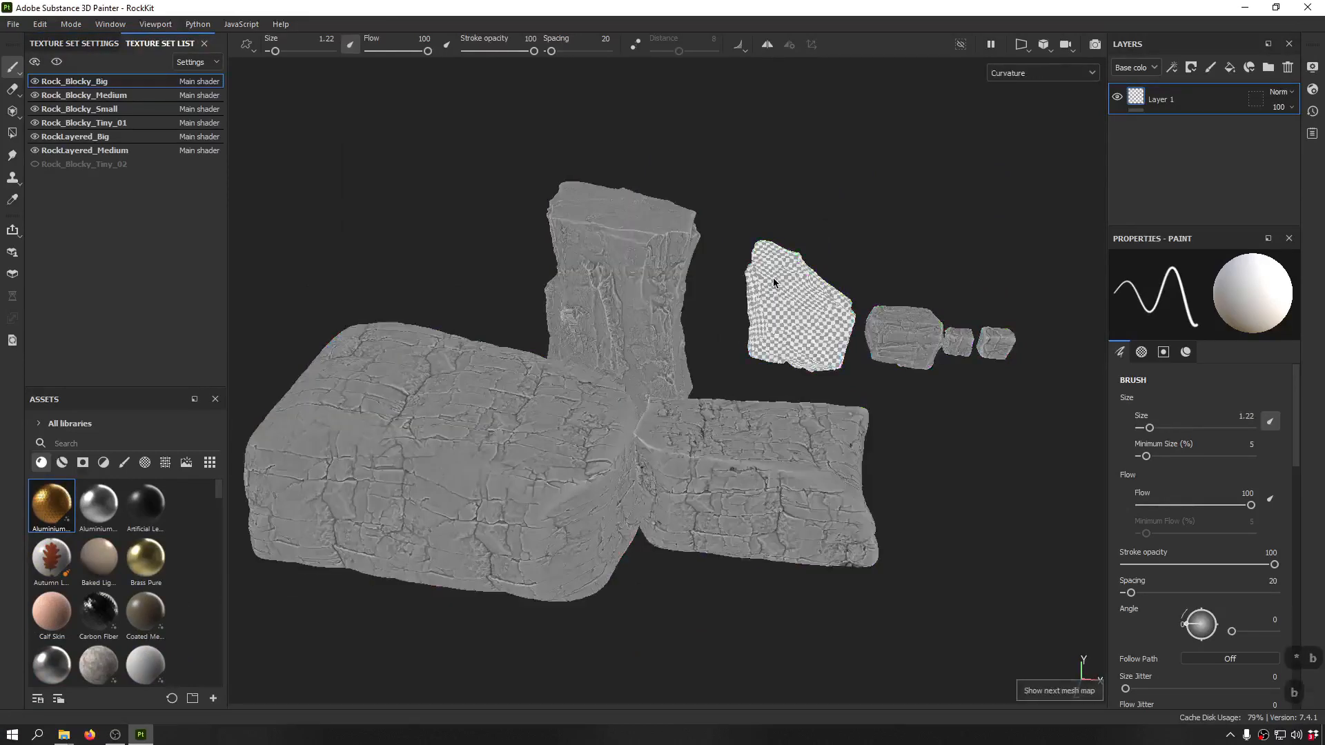
key(b)
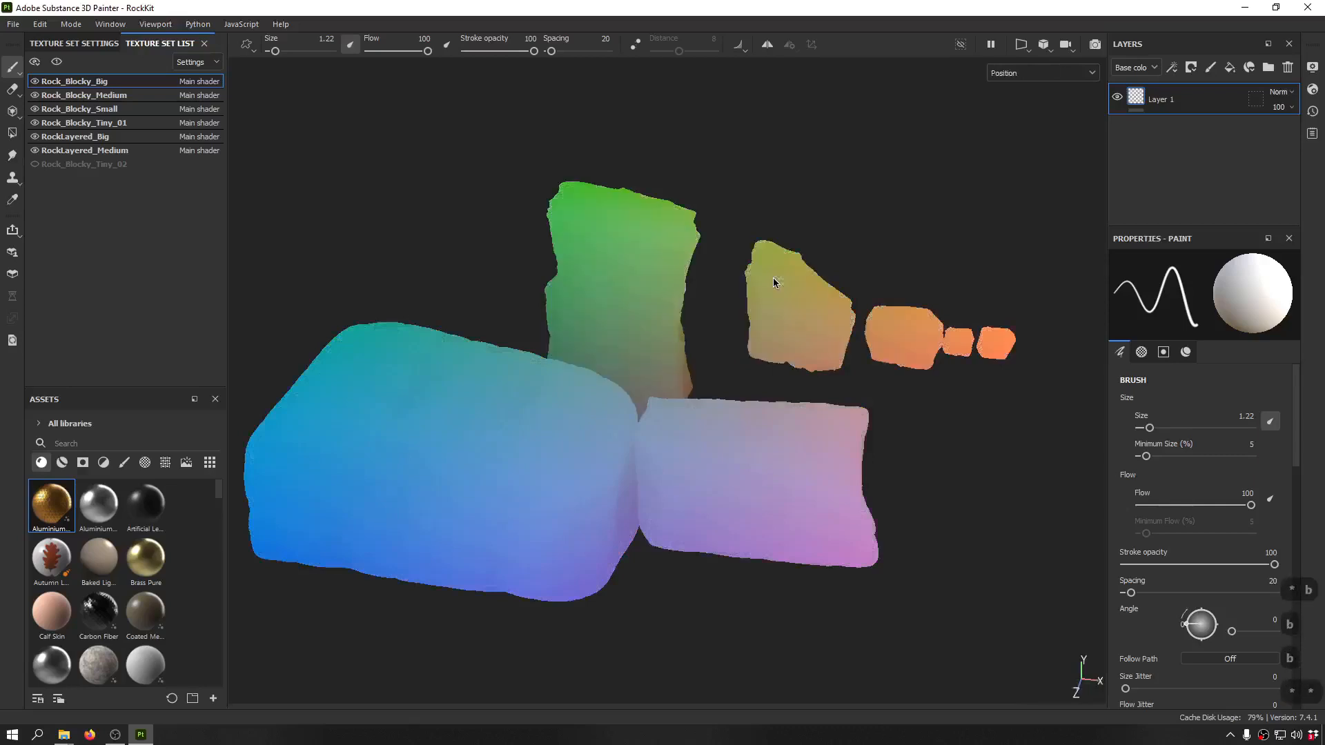
key(m)
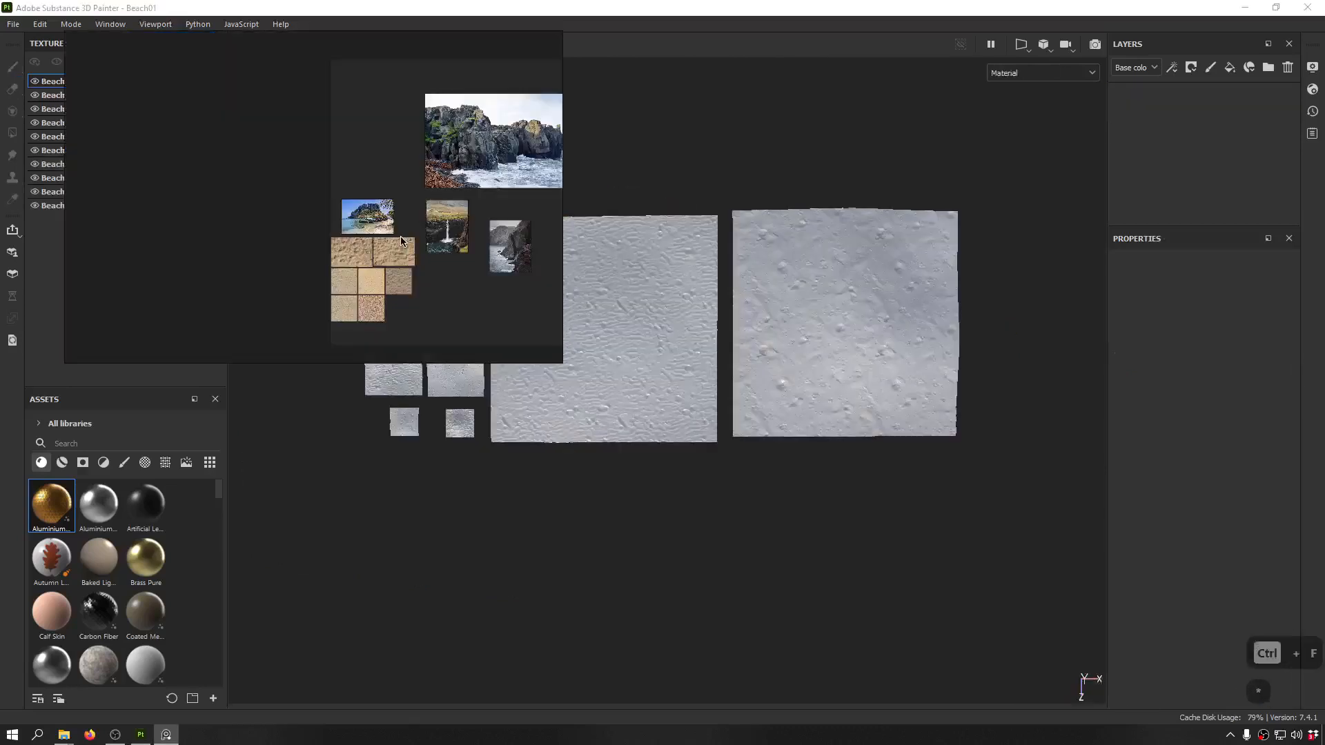
- Minimize the reference board and inspect the Beach01 tiles from an oblique angle
key(ctrl+m)
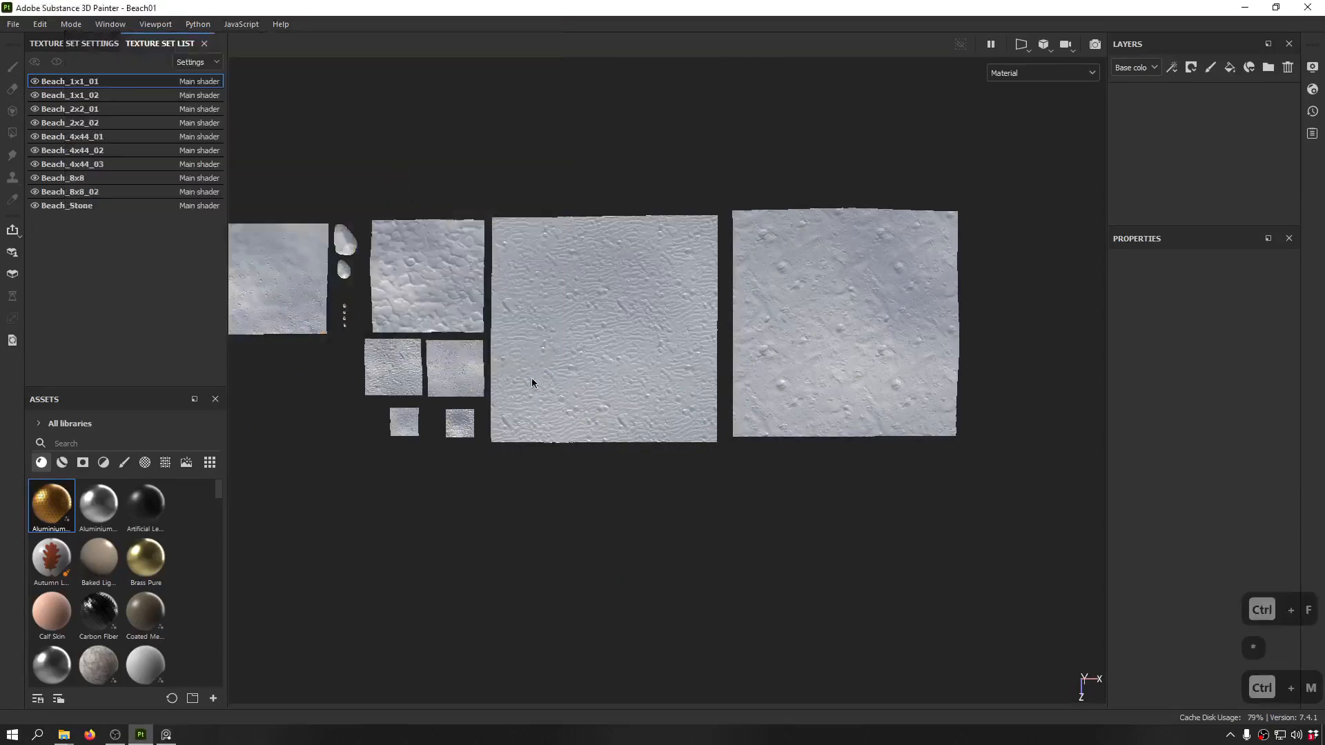
alt+drag(531, 378, 705, 287)
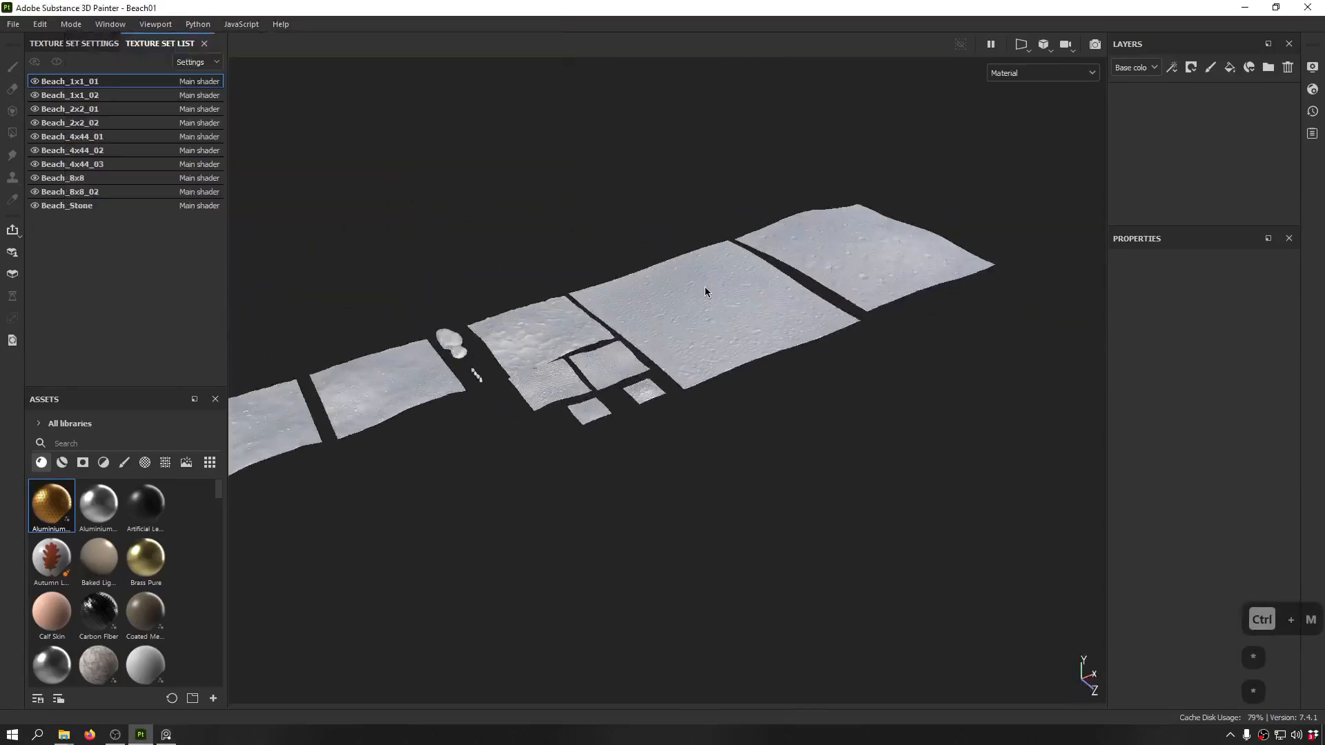
alt+middle_drag(481, 225, 716, 160)
alt+drag(692, 179, 755, 204)
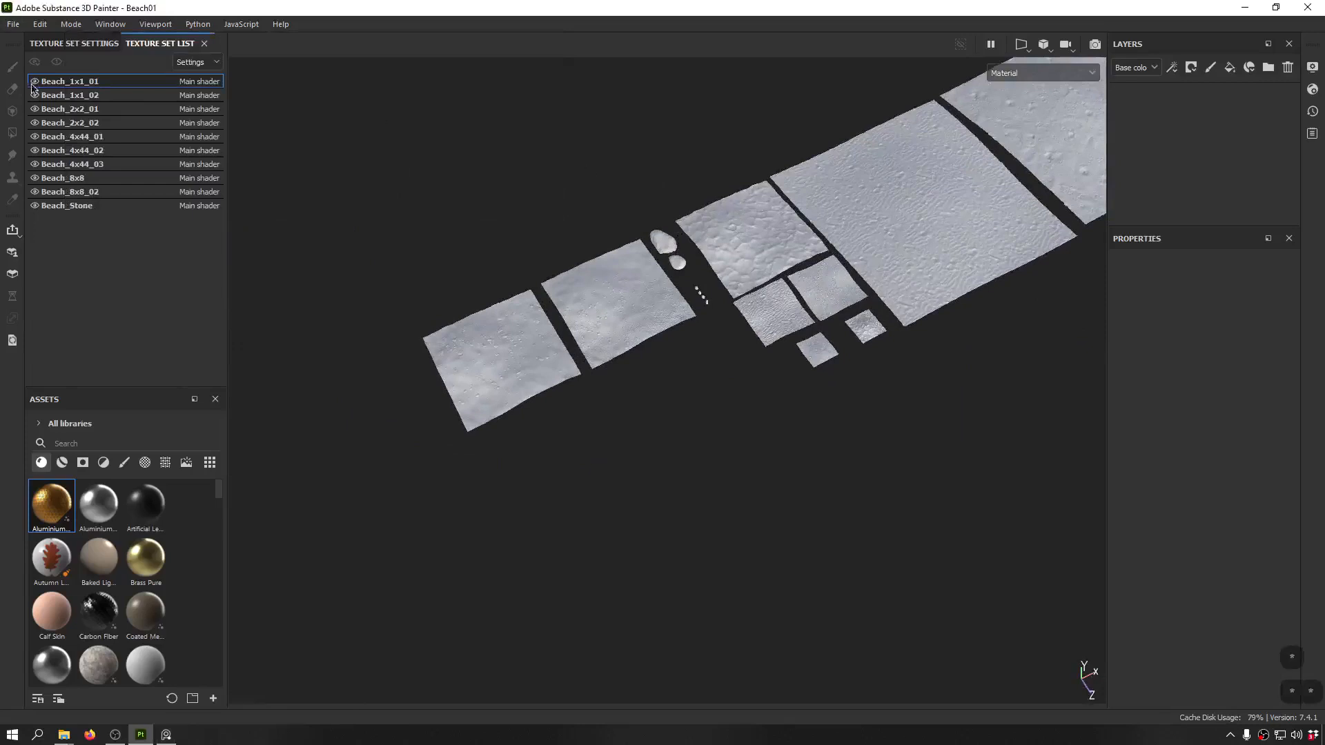
- Hide every texture set except Beach_8x8 and make that set the active one
drag(34, 95, 38, 220)
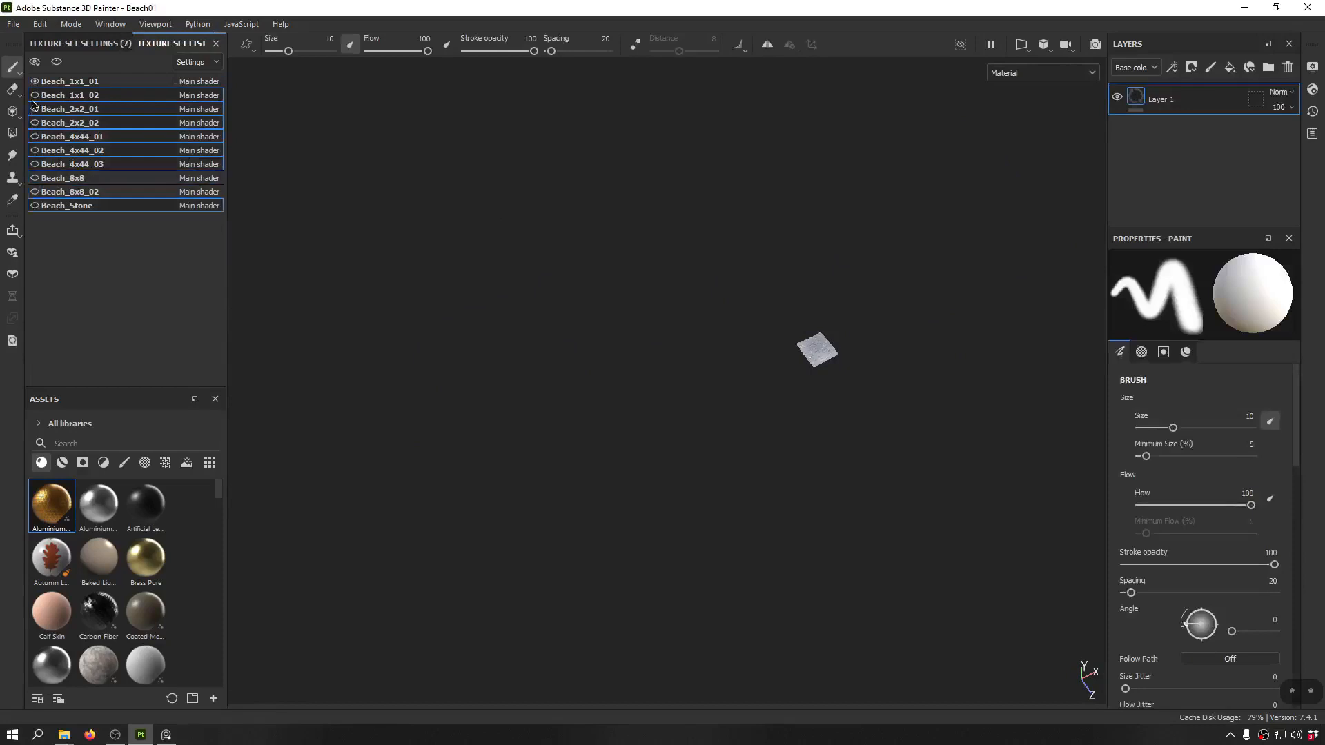
drag(35, 97, 38, 237)
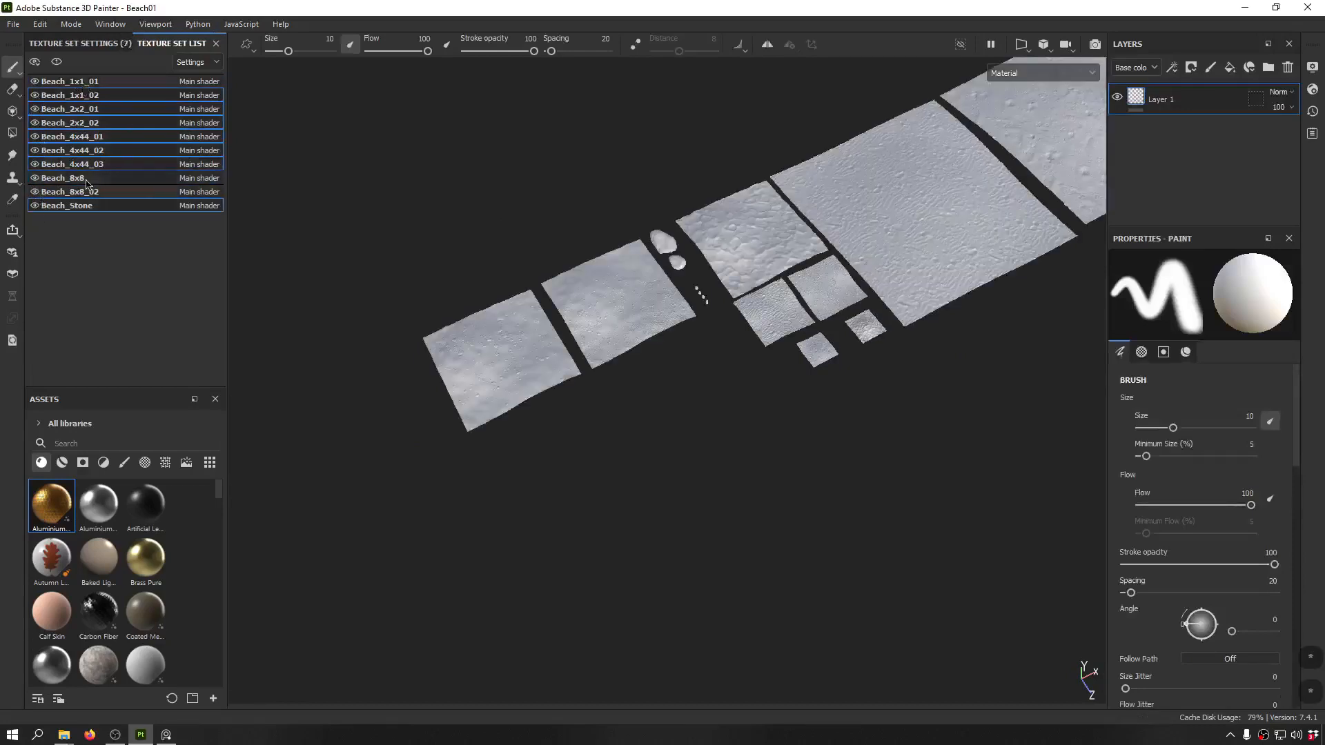
click(34, 207)
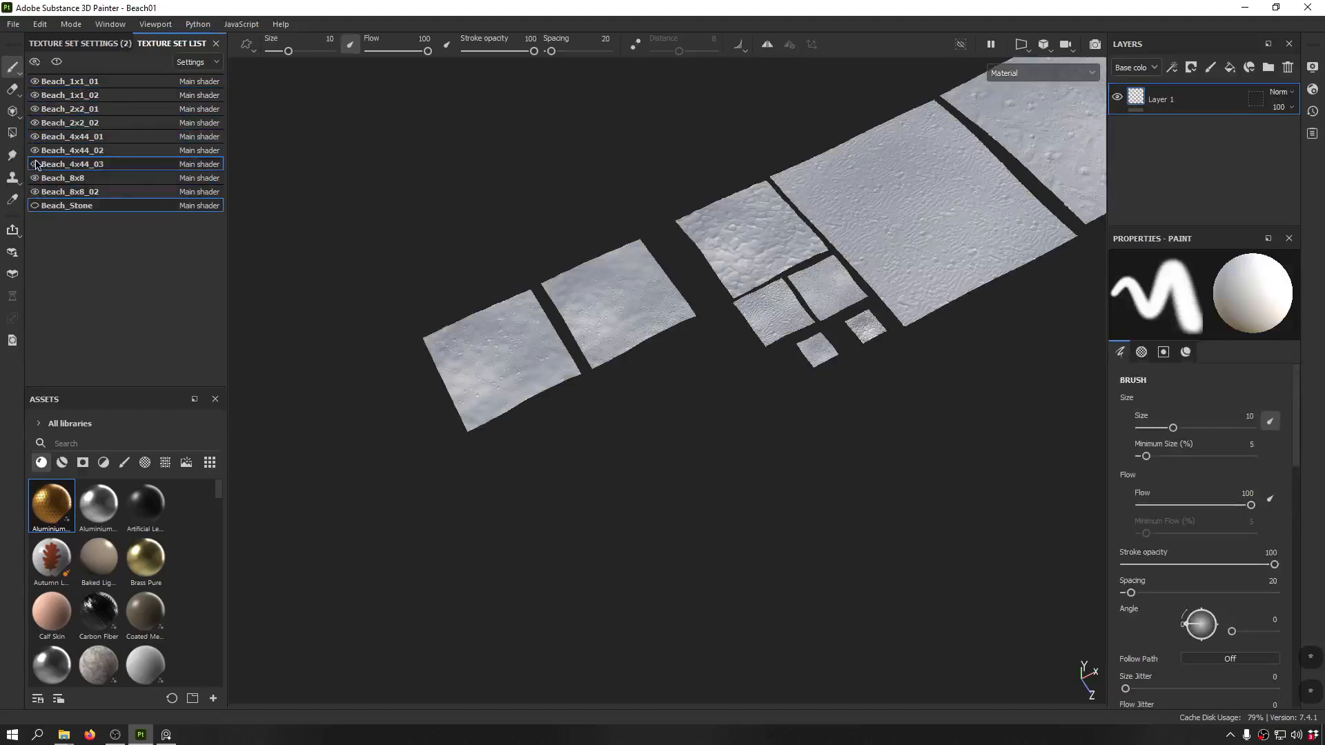
drag(34, 163, 42, 69)
click(35, 205)
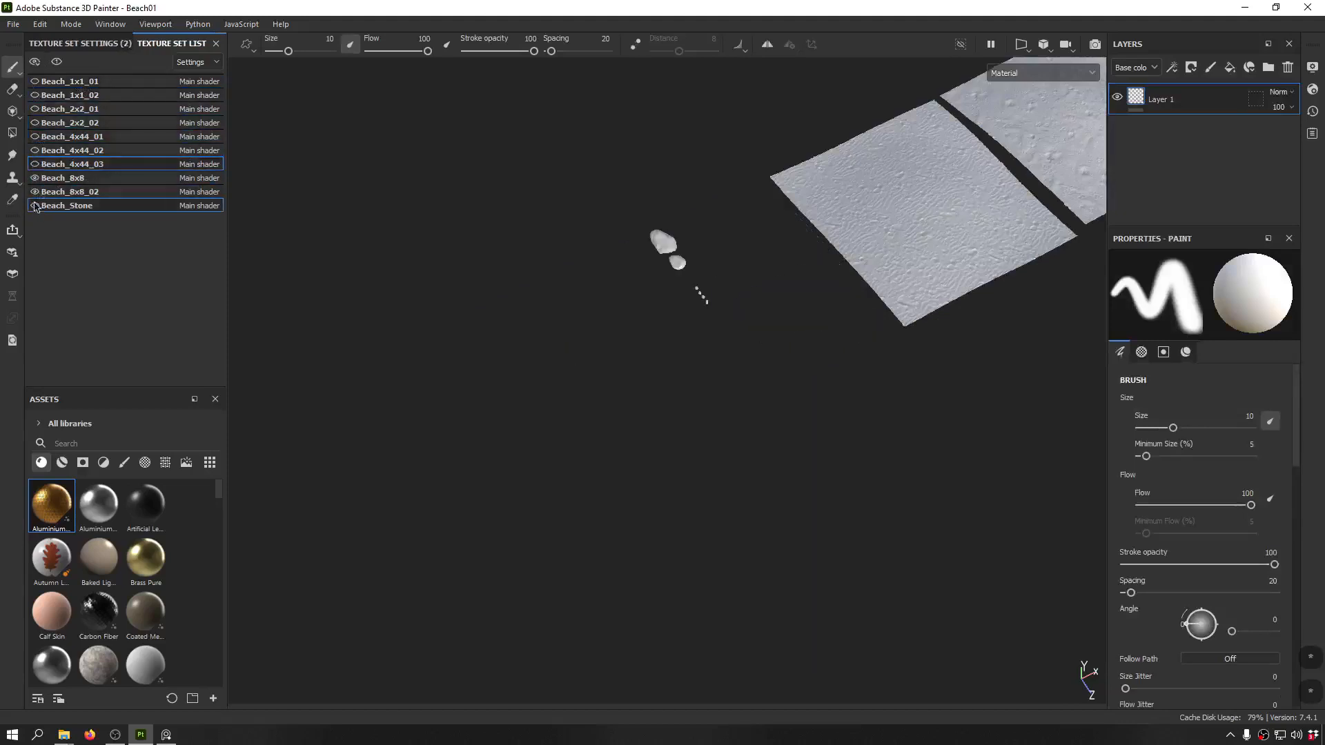
key(f)
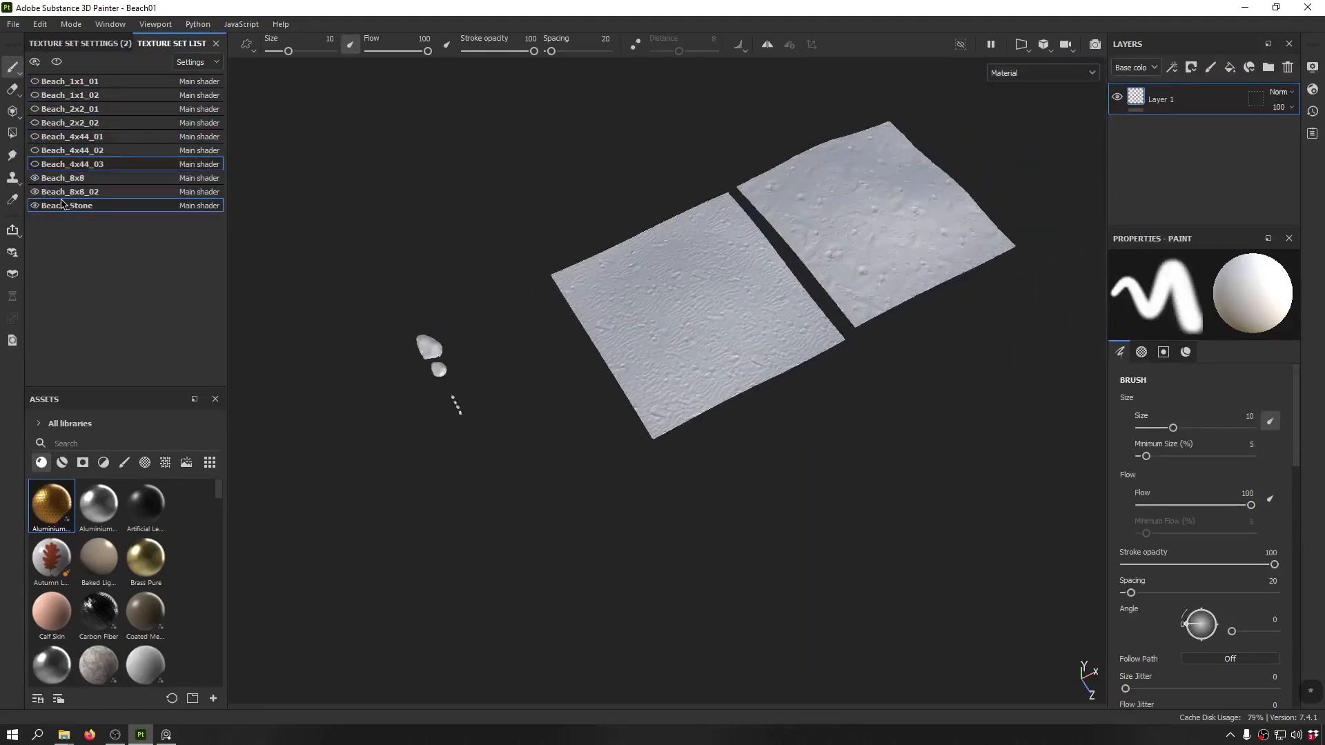
drag(35, 192, 34, 206)
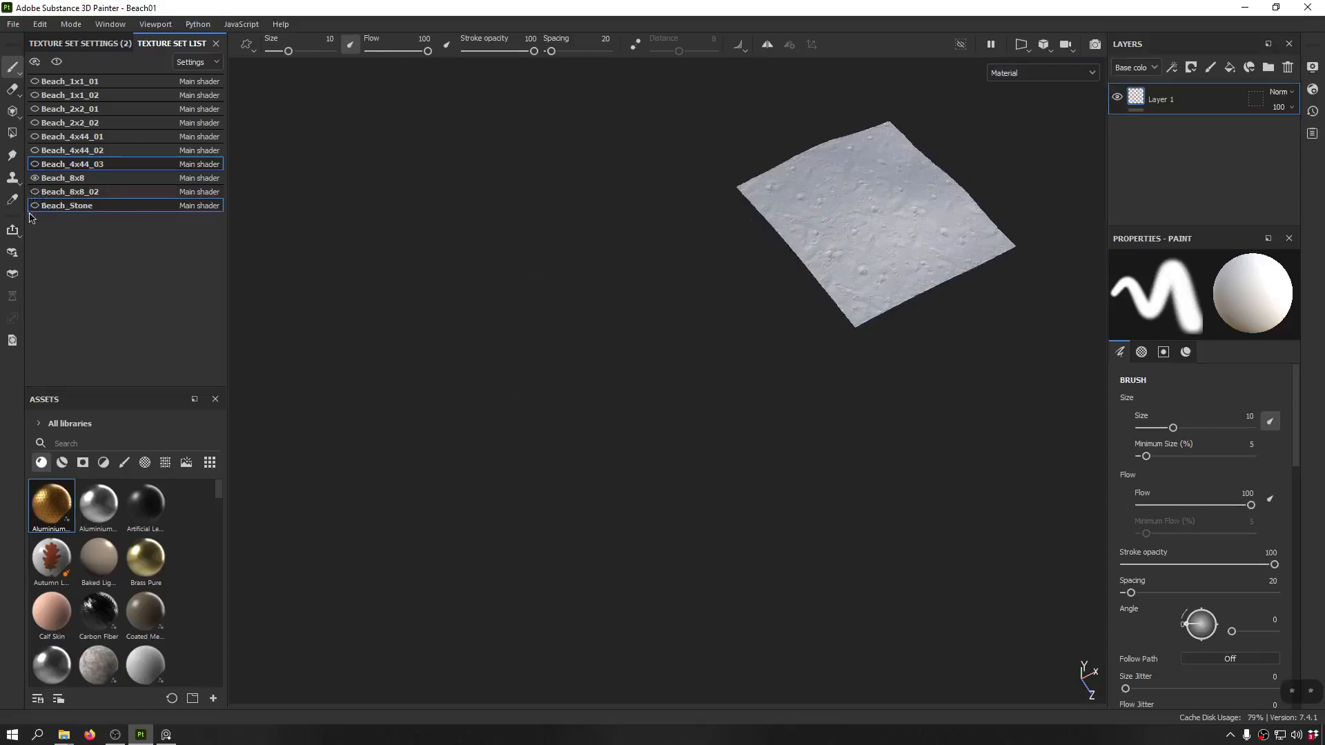
click(70, 182)
key(f)
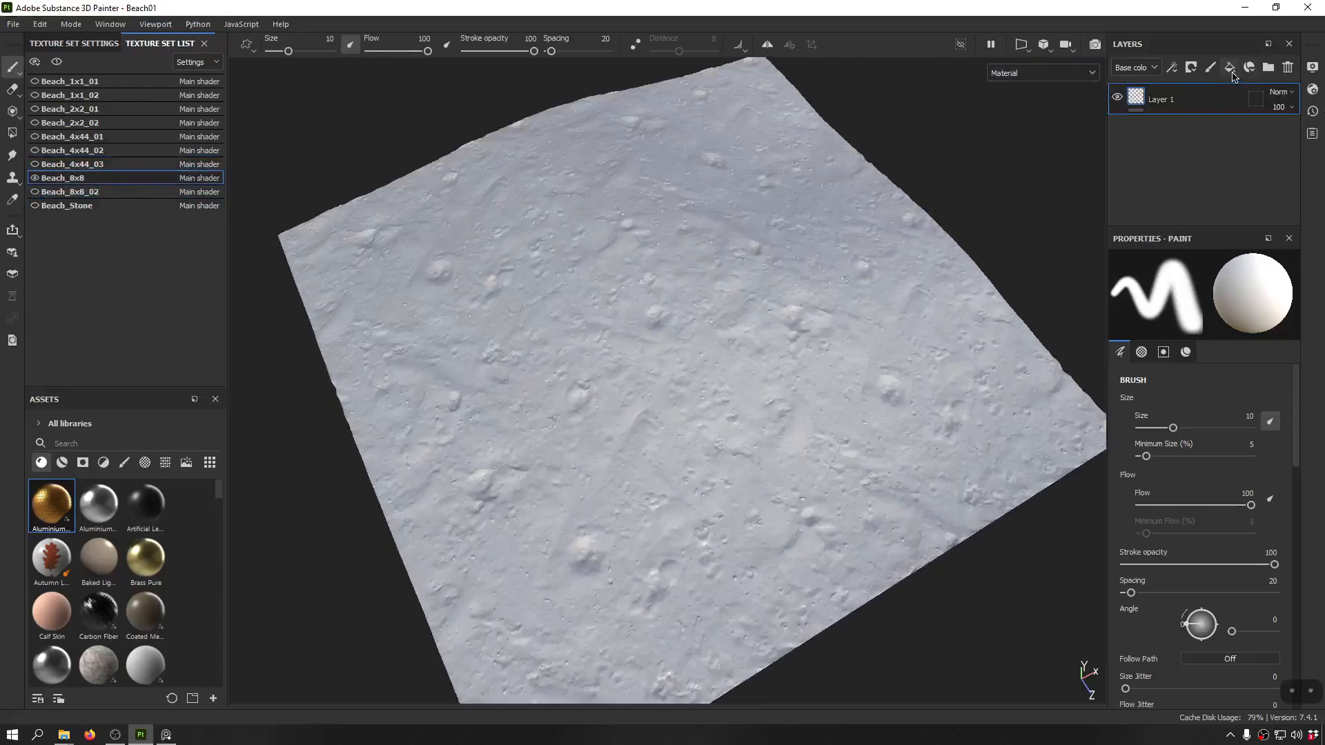
- Try a brush stroke on the beach tile, undo it, and give the asset library more height
mouse_move(508, 384)
mouse_down()
mouse_move(656, 305)
mouse_move(688, 393)
mouse_up()
key(ctrl+z)
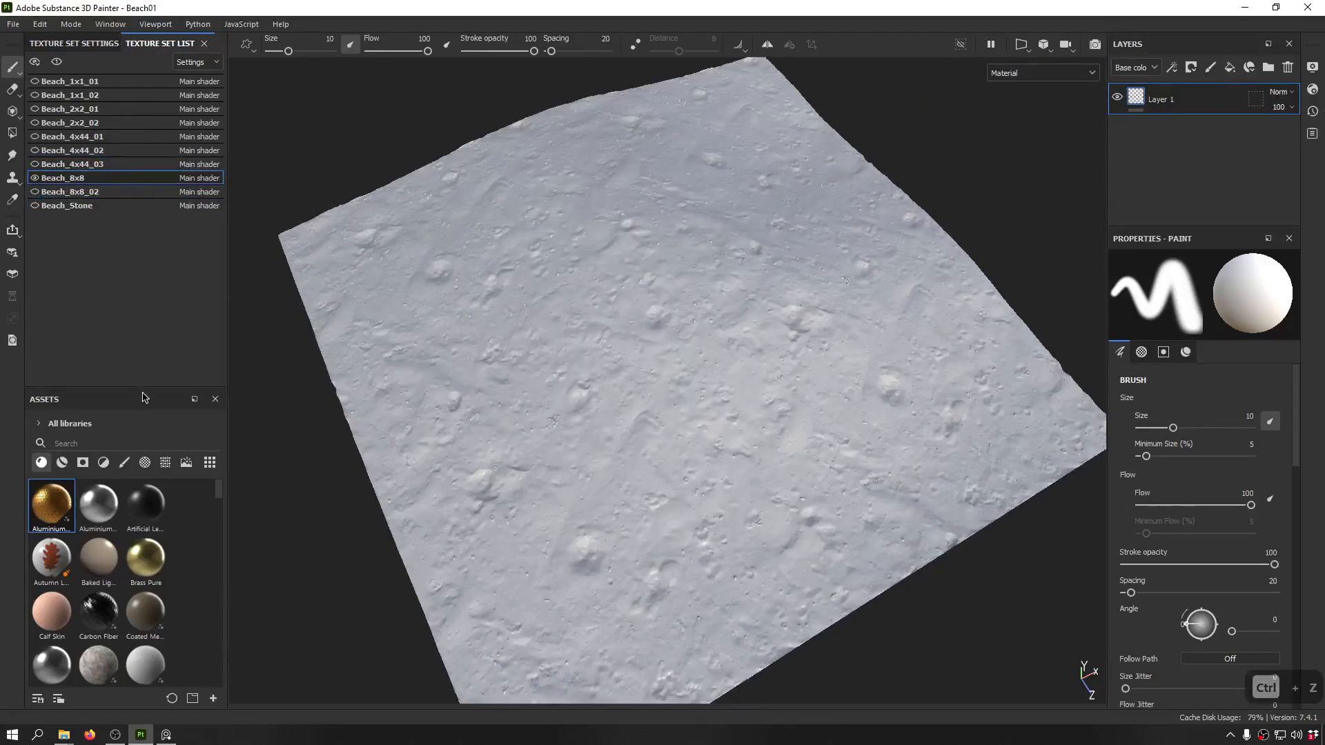
drag(137, 386, 139, 226)
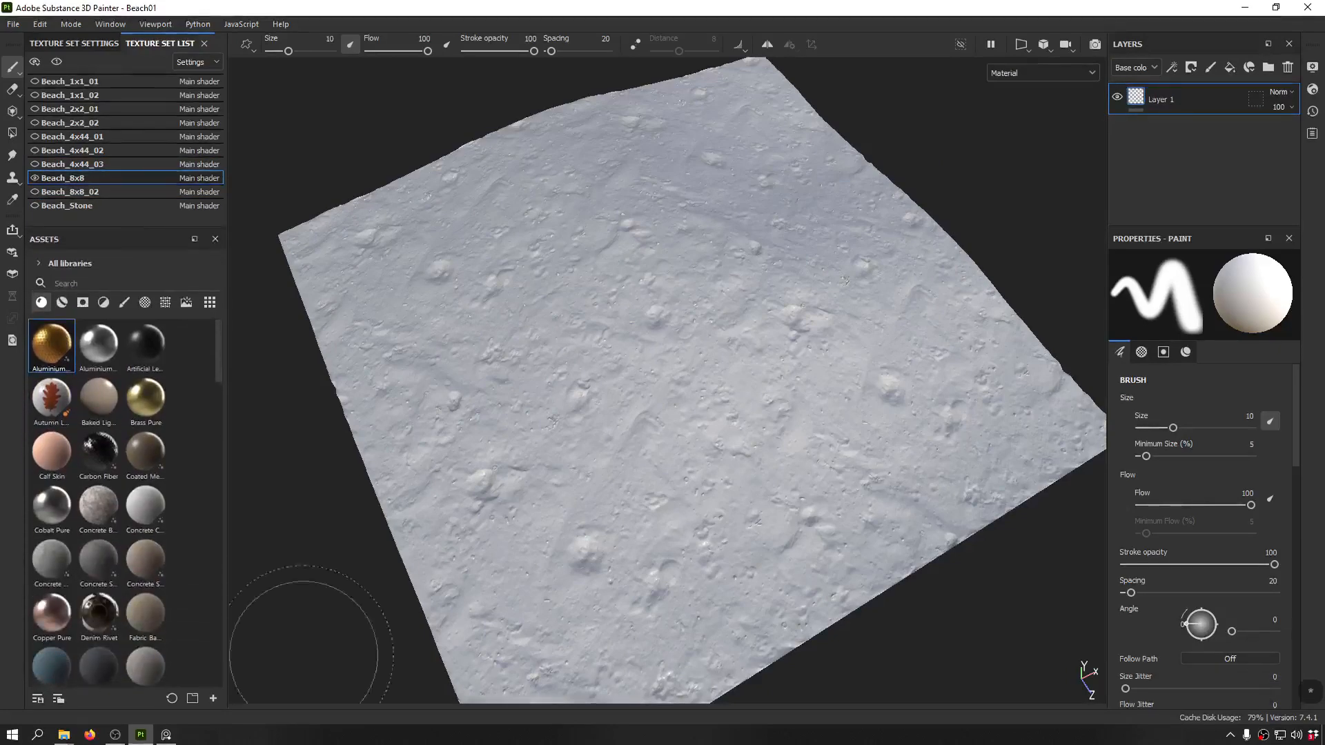
- Switch to the reference board, maximize it, and examine the sand close-ups and the beach photo
click(176, 736)
mouse_move(316, 229)
middle_down()
mouse_move(287, 256)
mouse_move(818, 59)
middle_up()
key(ctrl+f)
scroll(641, 261, up, 4)
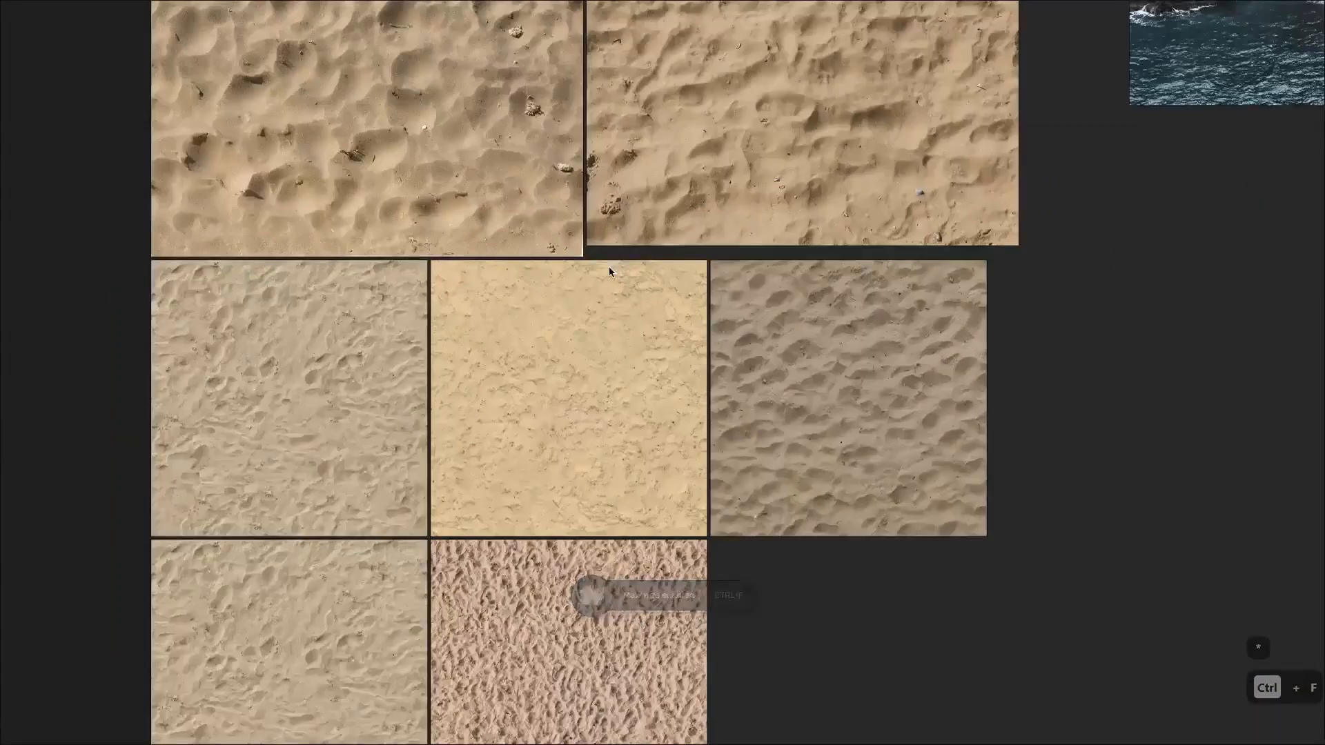
middle_drag(609, 270, 487, 423)
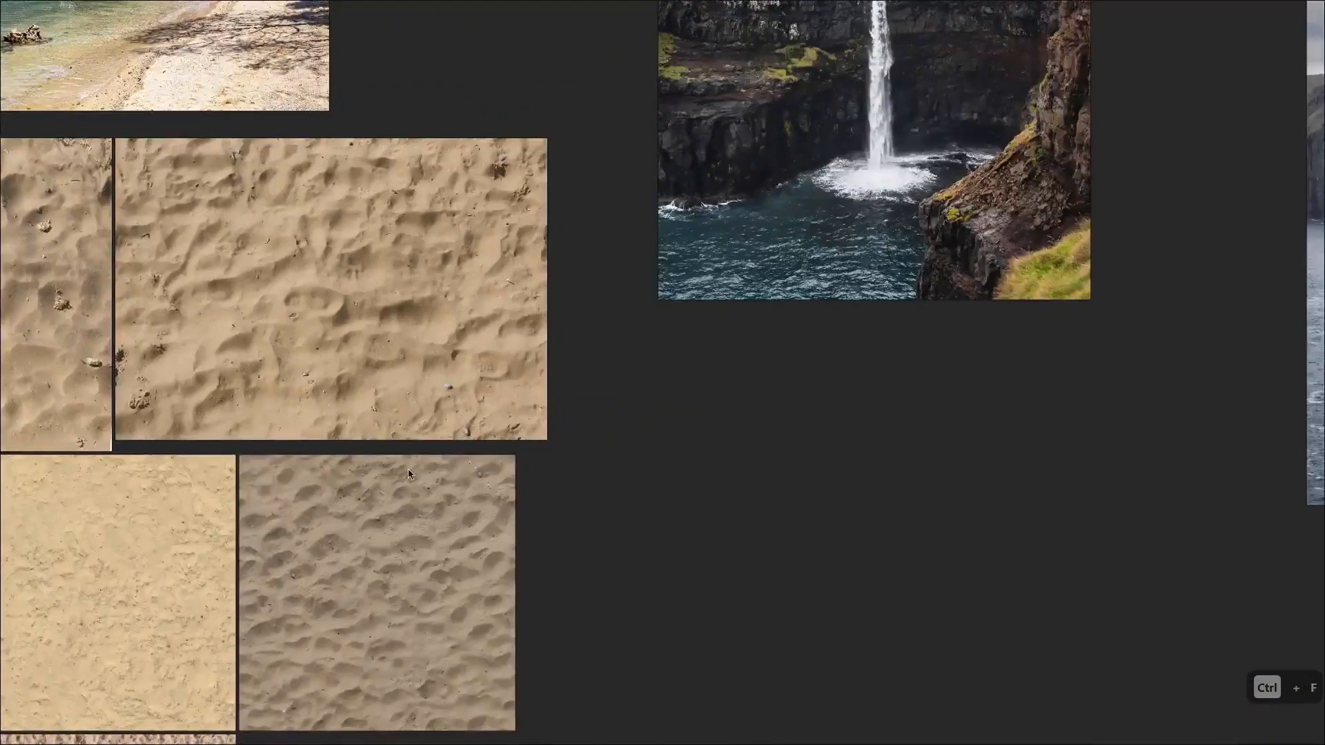
scroll(302, 448, down, 2)
middle_drag(302, 448, 577, 281)
key(asterisk)
key(asterisk)
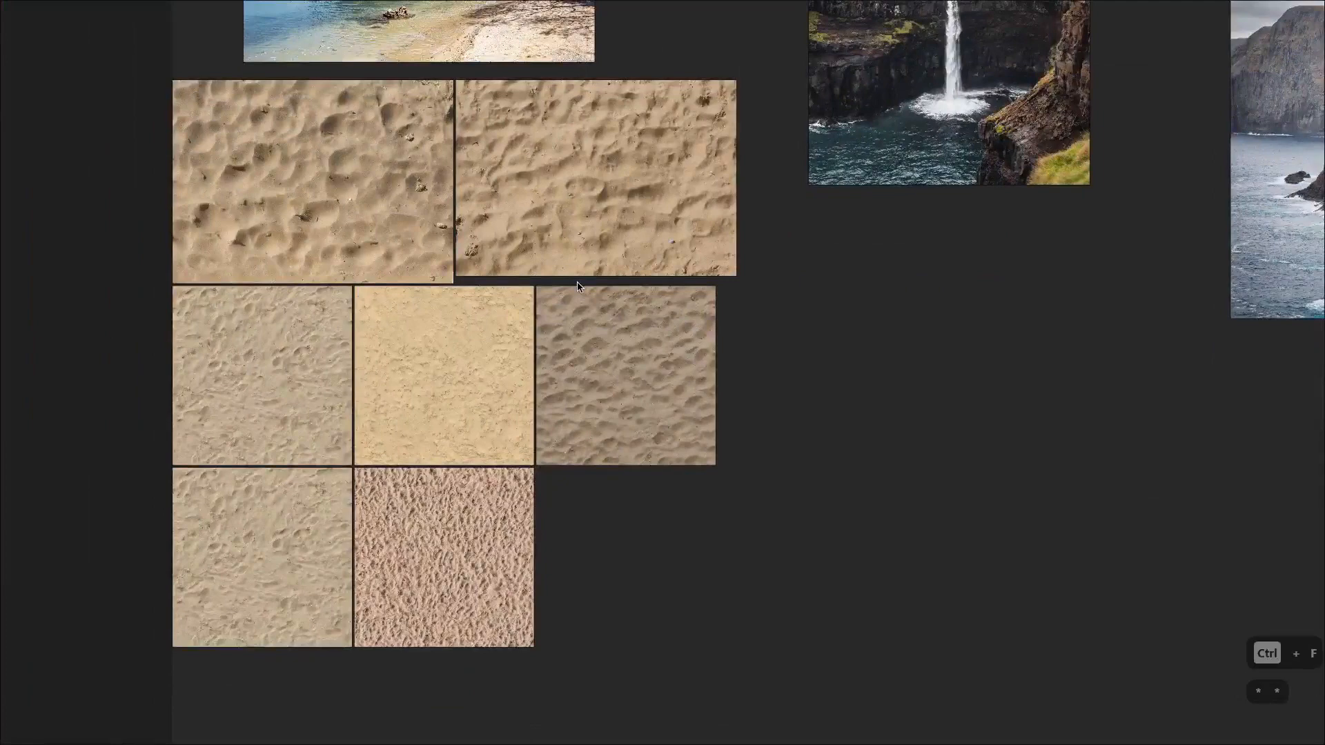
key(asterisk)
key(asterisk)
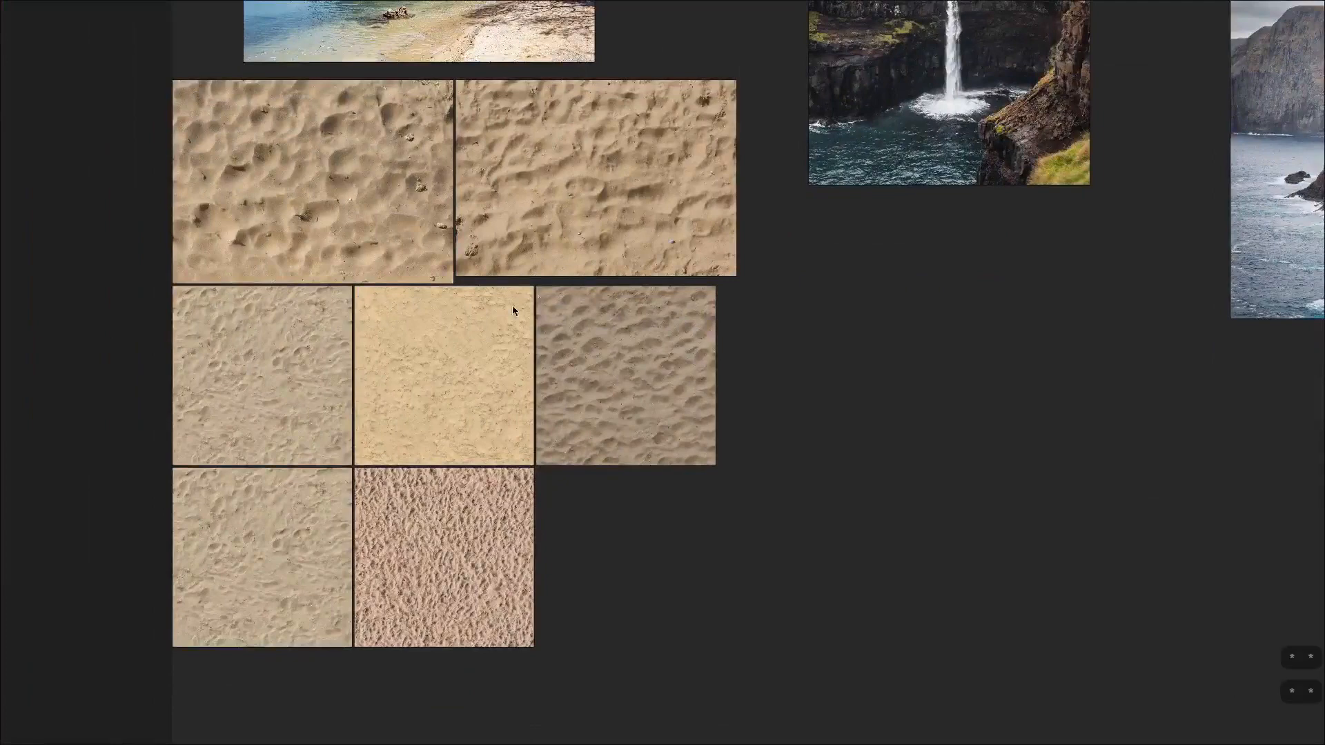
scroll(514, 311, up, 10)
scroll(416, 353, down, 12)
scroll(424, 349, up, 2)
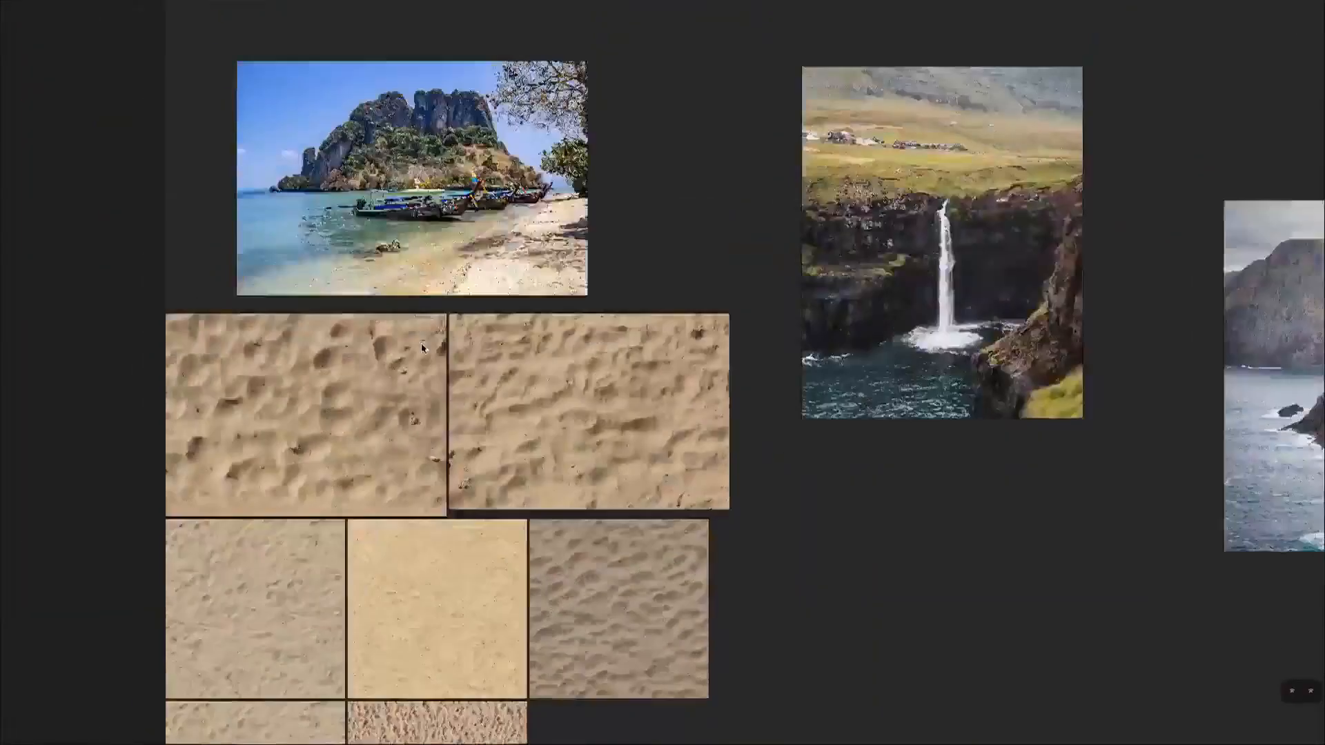
scroll(424, 348, down, 3)
scroll(424, 349, left, 1)
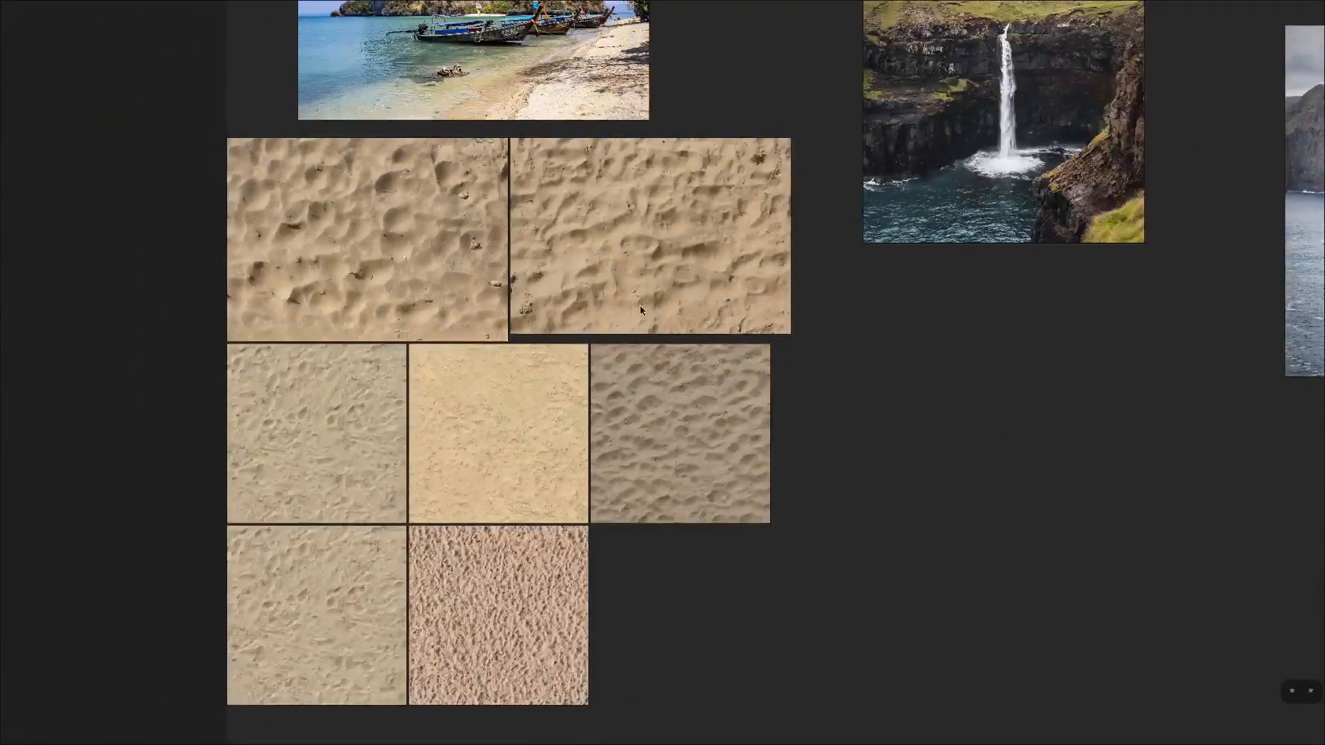
scroll(498, 352, up, 8)
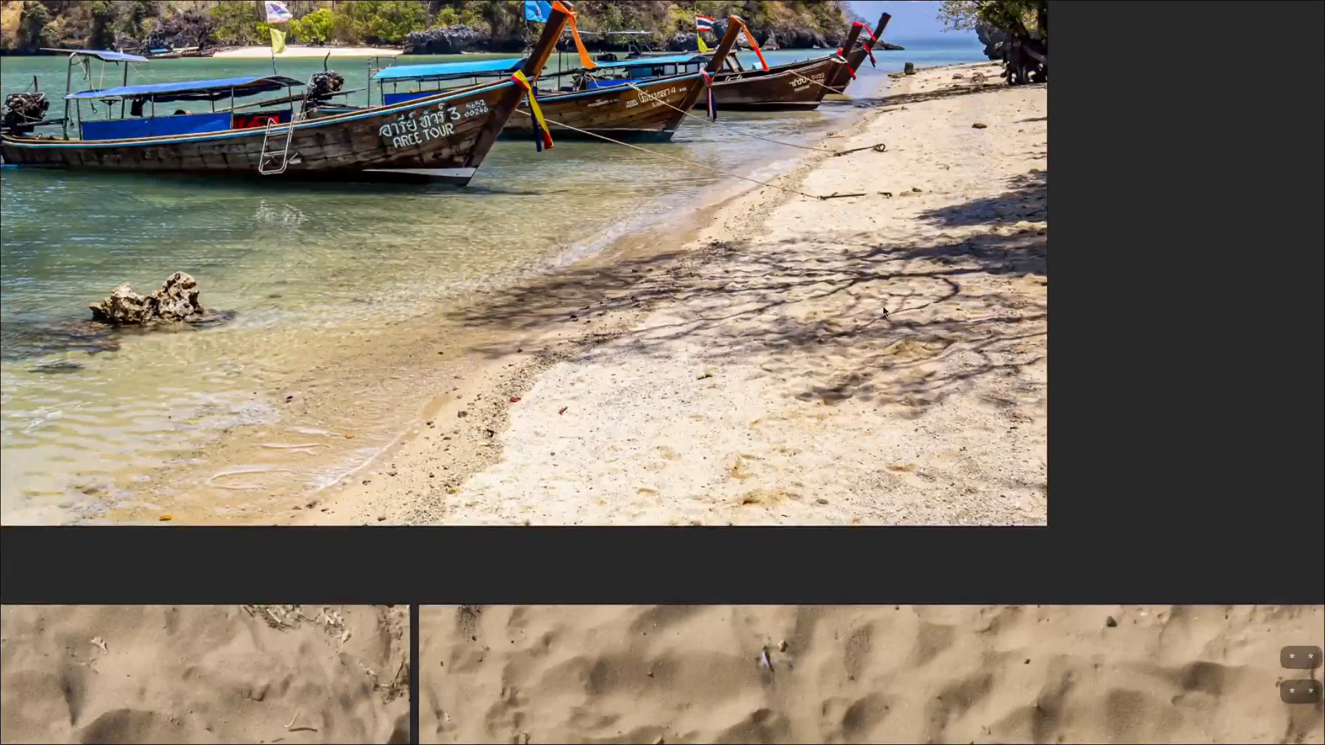
- Return the reference board to a small window, framing a sand close-up next to the Beach_8x8 tile
key(ctrl+f)
scroll(361, 267, down, 5)
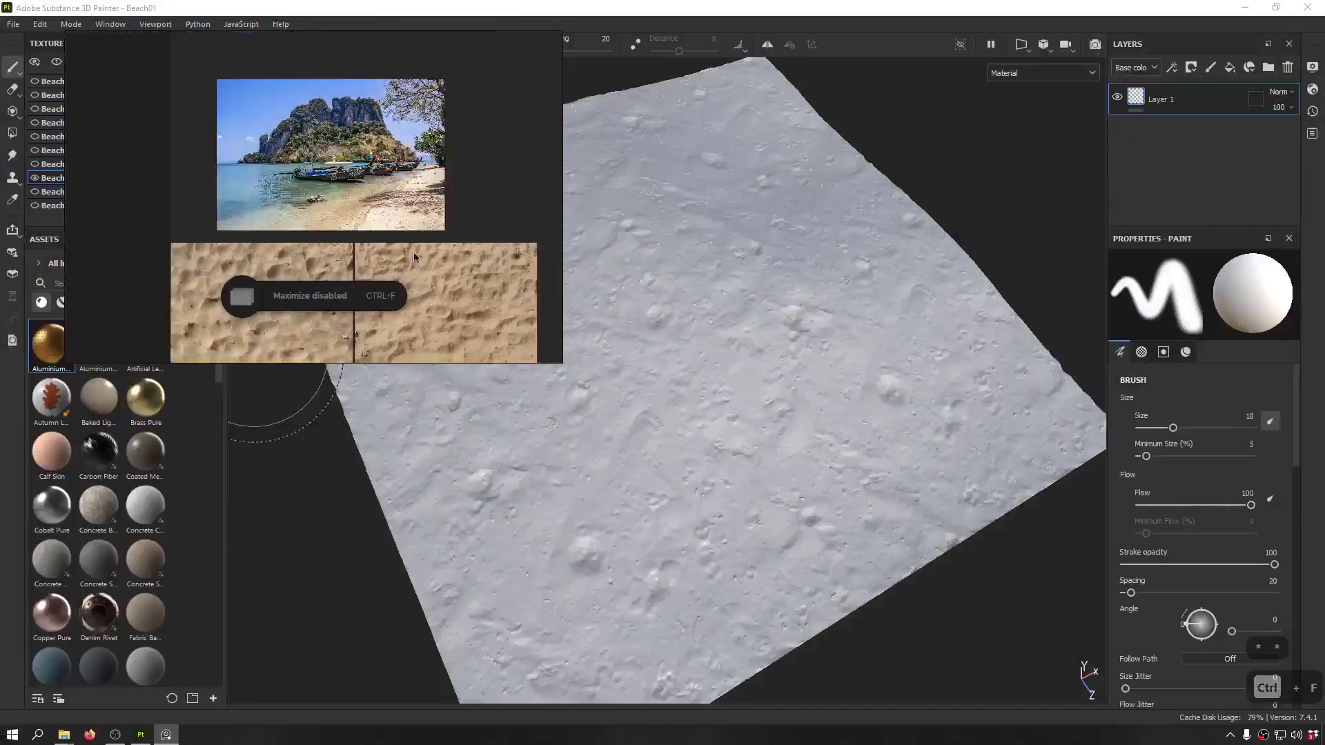
scroll(381, 183, up, 5)
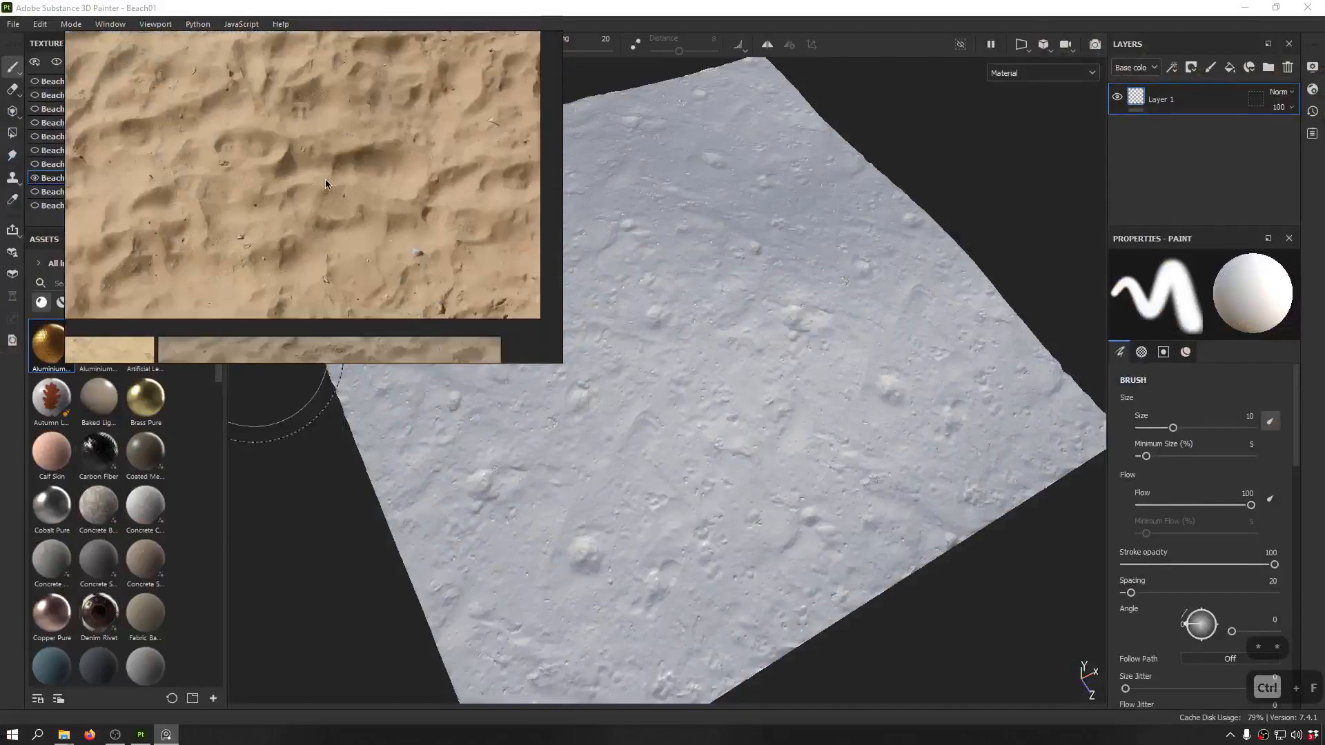
mouse_move(976, 236)
alt+mouse_down()
mouse_move(842, 331)
mouse_move(833, 316)
alt+mouse_up()
ctrl+right_drag(833, 315, 824, 307)
key(ctrl+f)
alt+drag(949, 200, 899, 150)
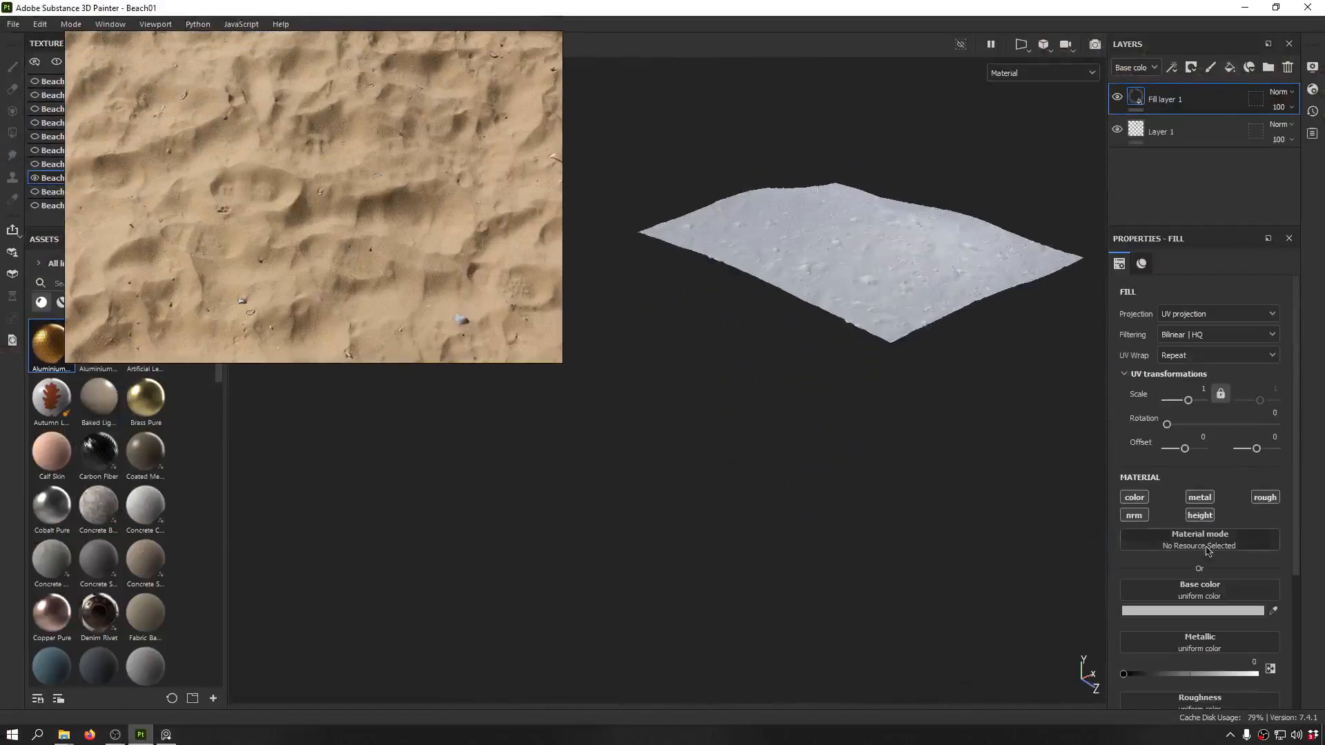
- Limit the fill layer to the color and roughness channels and set its roughness to about 0.86
alt+click(1133, 497)
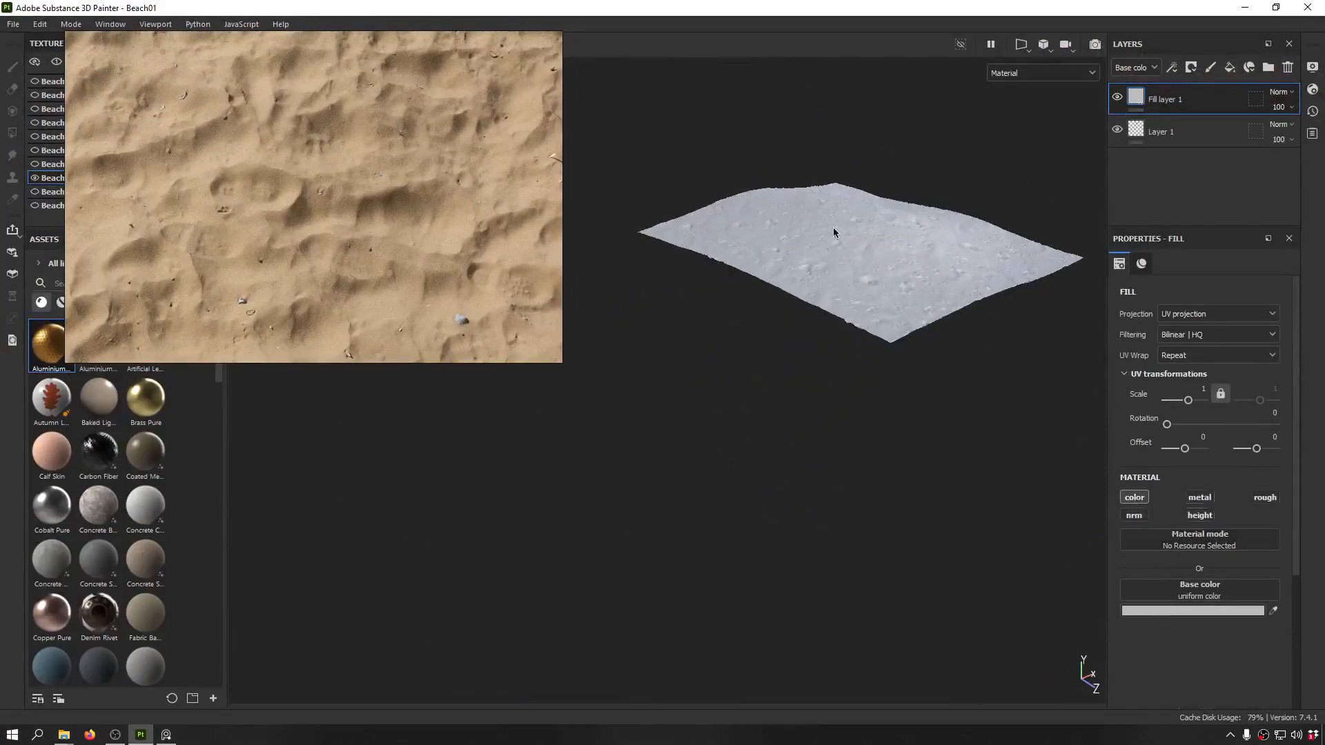
alt+drag(833, 232, 800, 372)
click(1265, 497)
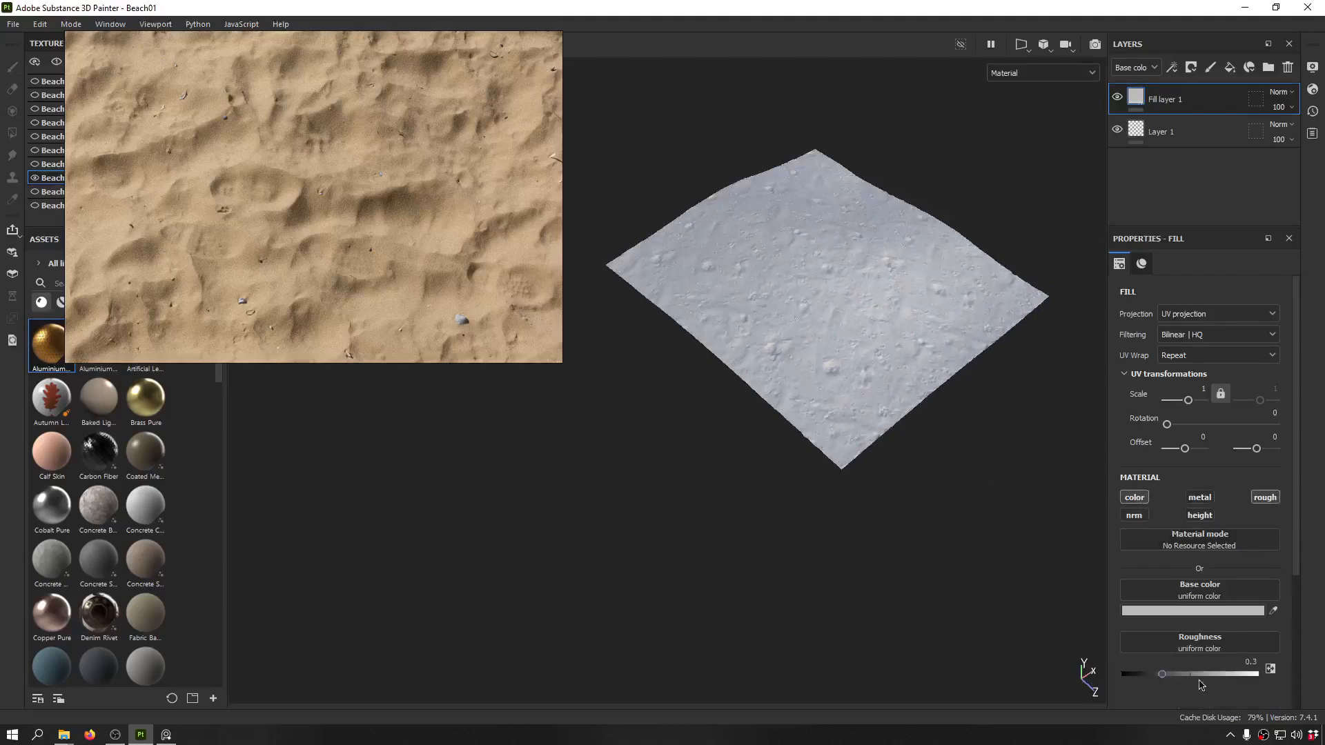
mouse_move(1208, 676)
mouse_down()
mouse_move(1245, 675)
mouse_move(1230, 674)
mouse_up()
alt+drag(755, 407, 789, 272)
scroll(780, 405, up, 3)
mouse_move(789, 272)
shift+right_down()
mouse_move(714, 319)
mouse_move(648, 331)
mouse_move(685, 349)
shift+right_up()
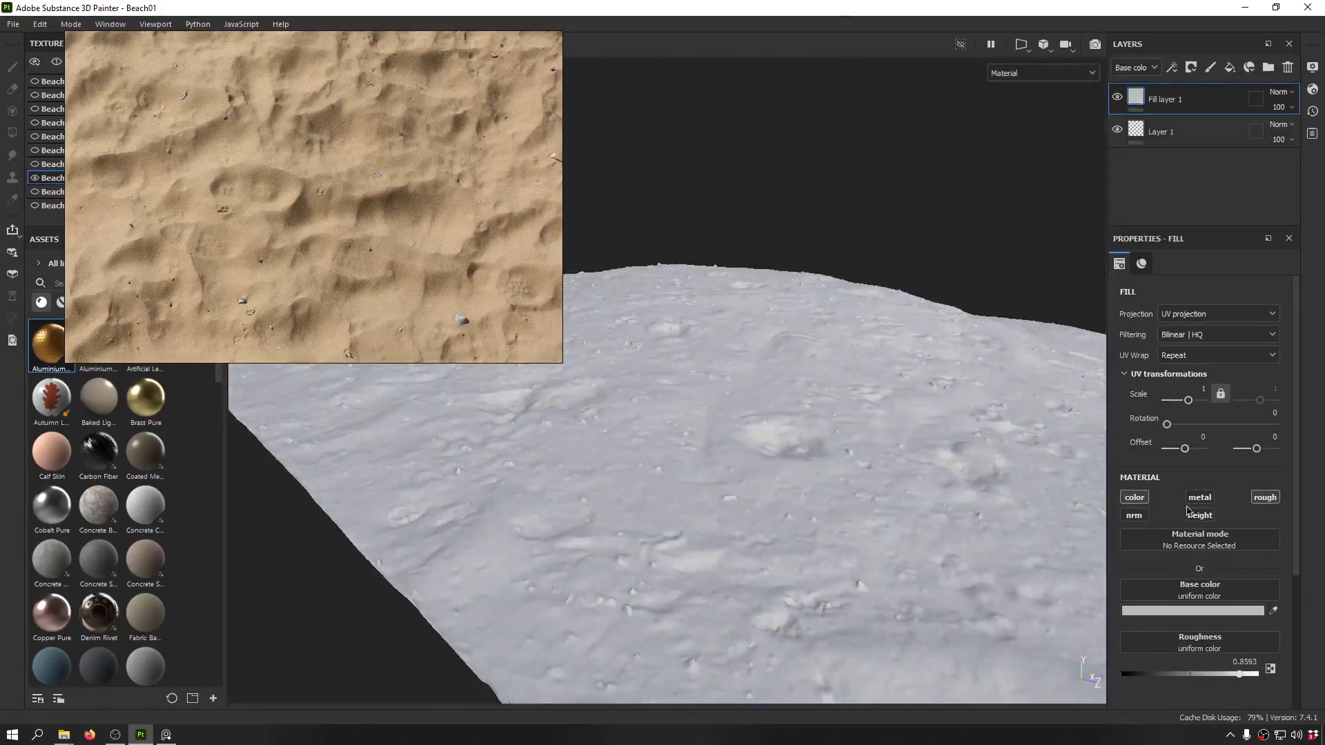
- Sample the fill layer's base color from the tan sand photo and bring the other sand references into view
click(1272, 610)
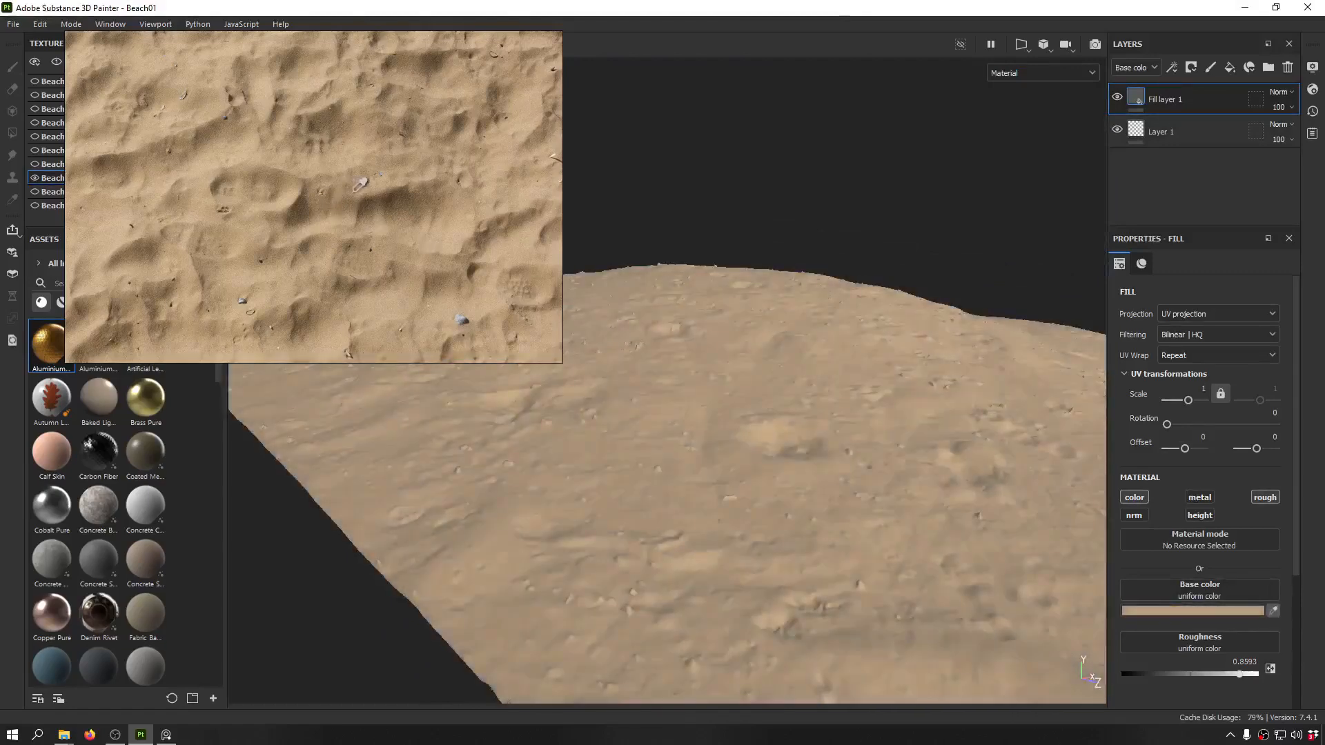
click(356, 189)
scroll(354, 193, down, 5)
scroll(262, 228, up, 3)
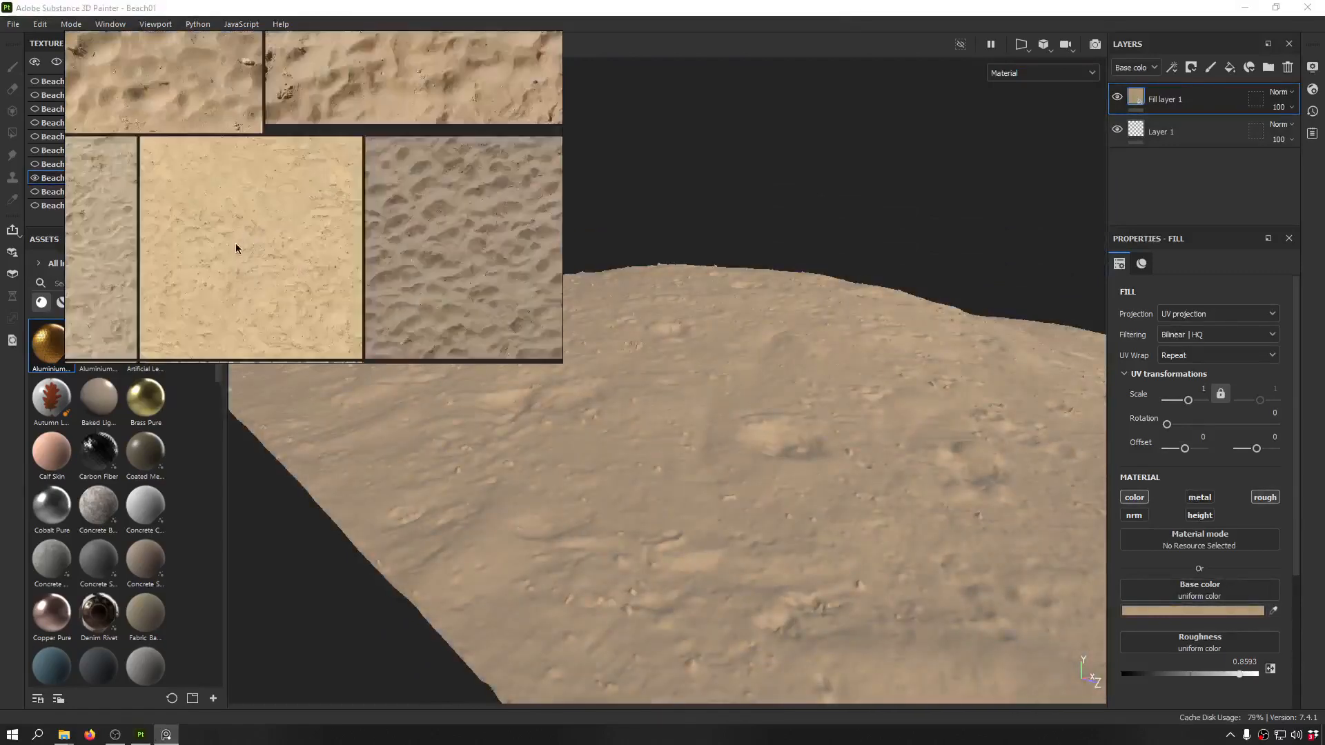
- Try sampling the fill layer's base color from the pale yellow sand photo, and undo the pick
scroll(236, 249, up, 3)
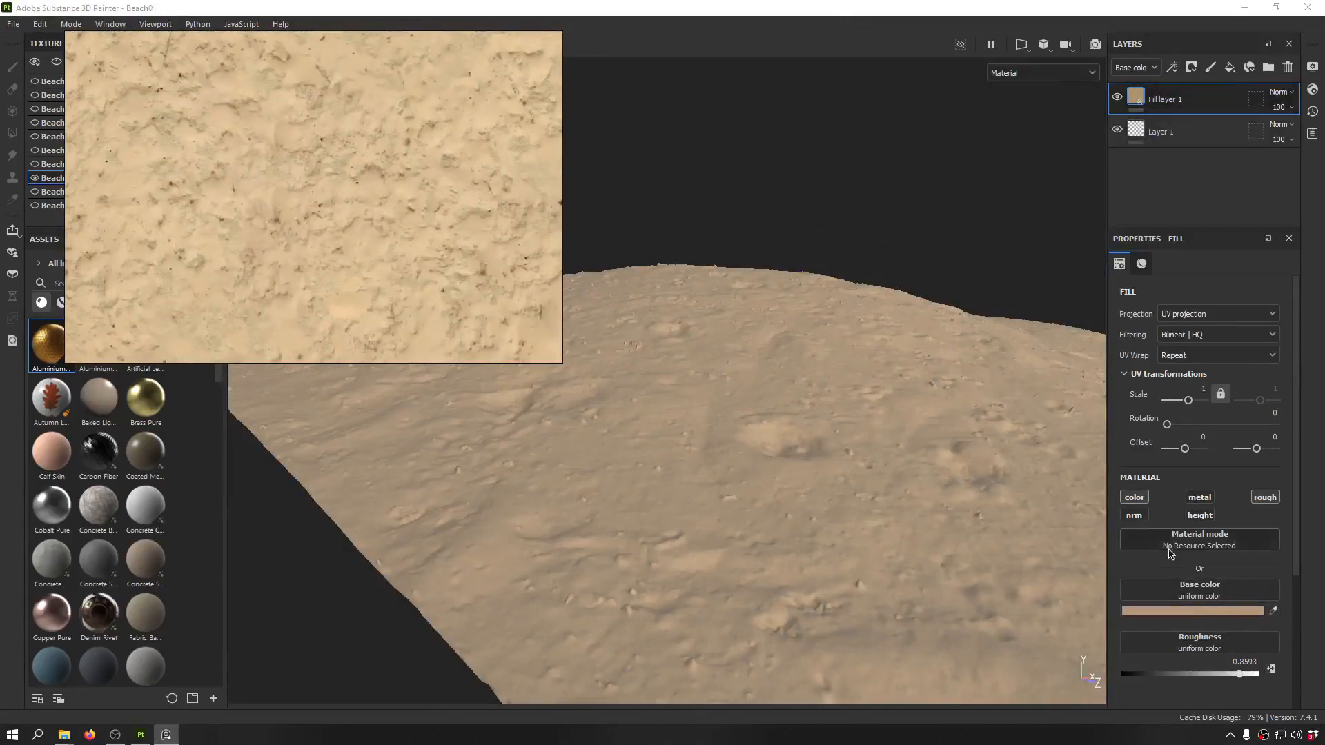
click(1273, 610)
click(490, 185)
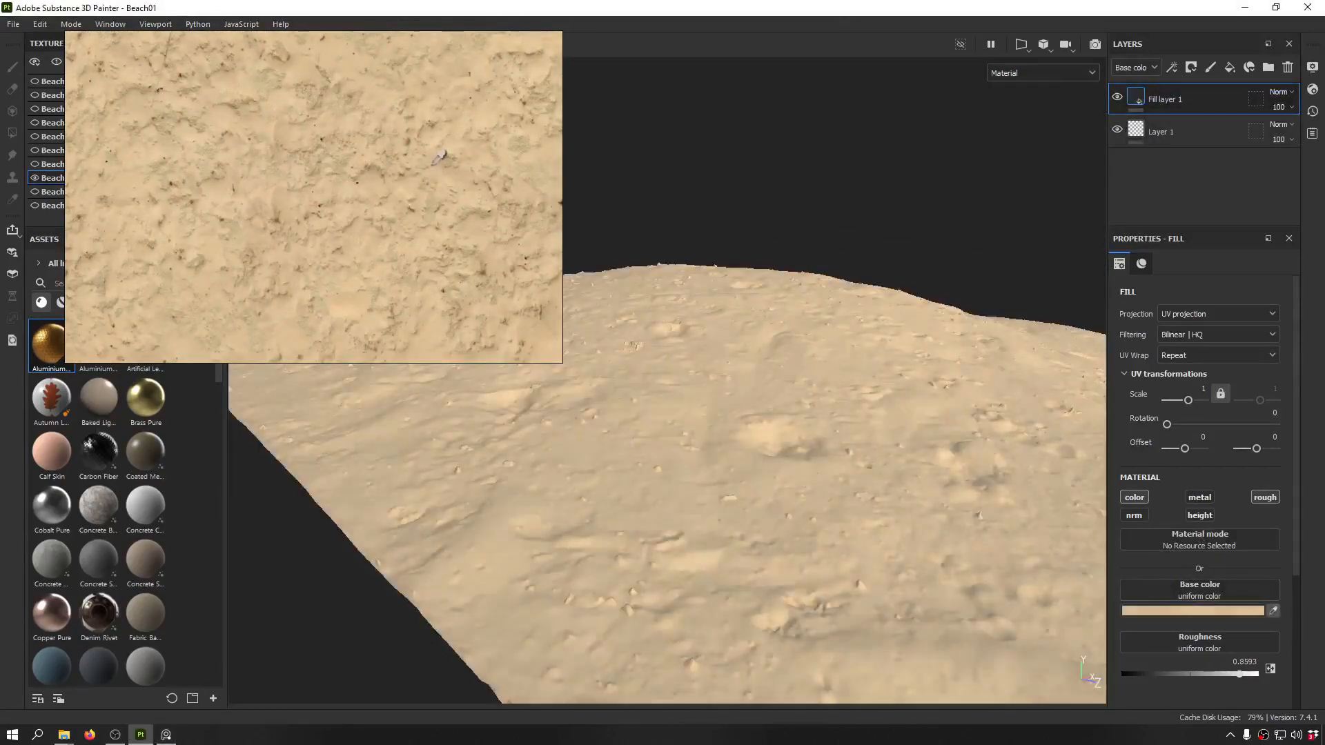
key(ctrl+z)
- Frame the rippled golden sand photo on the reference board and sample the fill layer's base color from its sunlit sand
scroll(296, 139, down, 7)
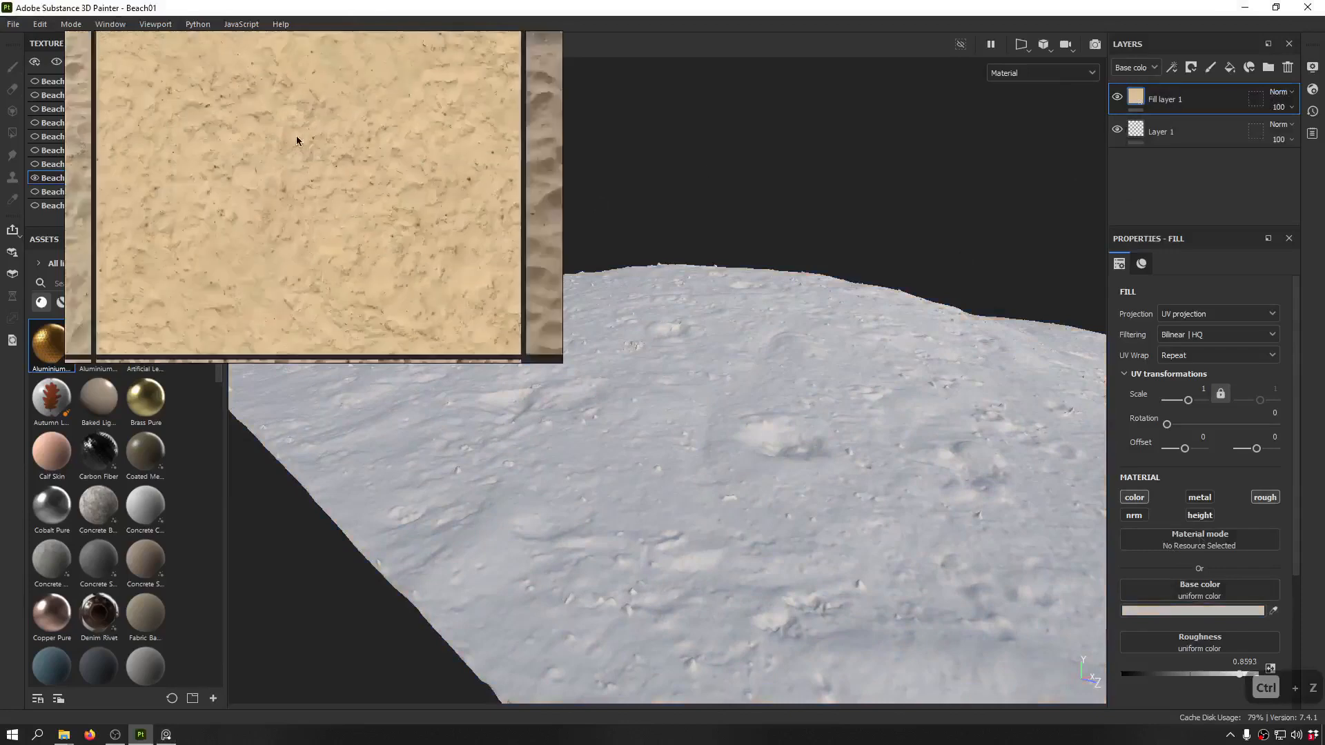
middle_drag(306, 165, 340, 290)
middle_drag(393, 170, 329, 215)
scroll(332, 214, up, 6)
scroll(359, 209, up, 2)
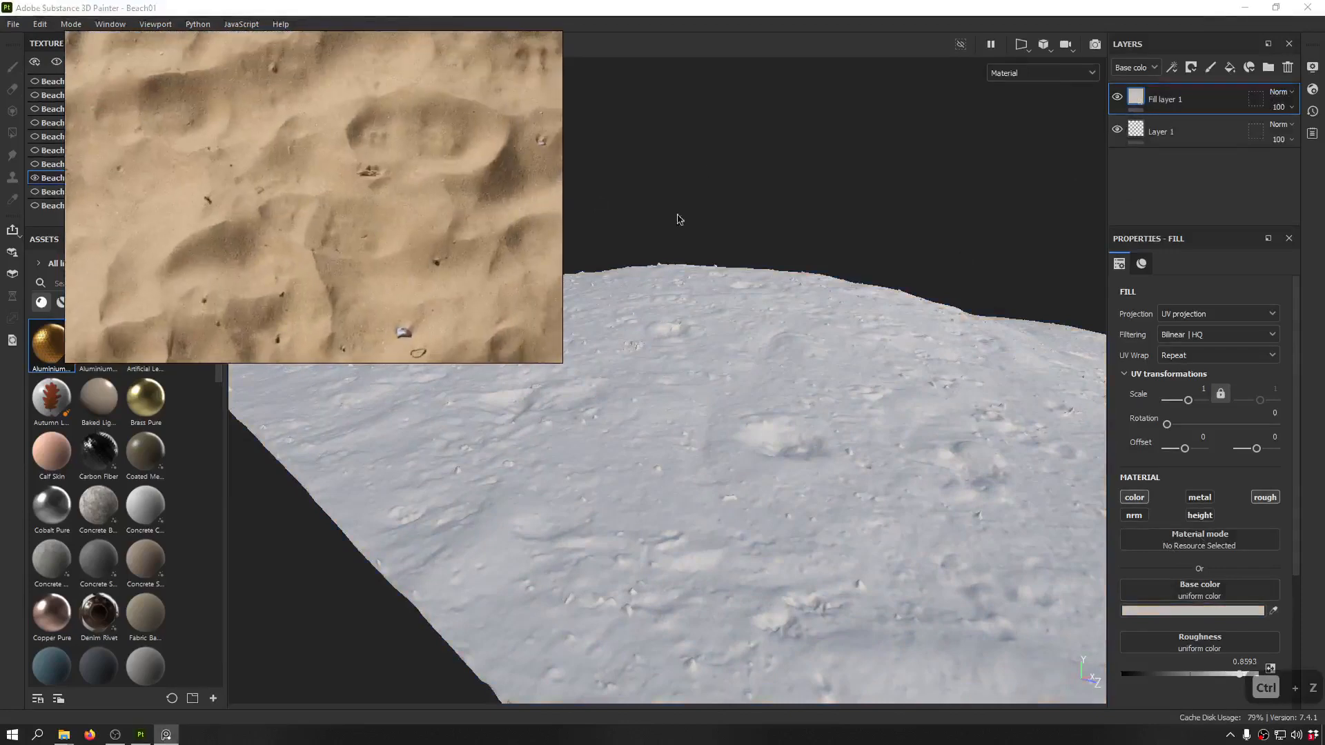
click(1273, 611)
click(467, 168)
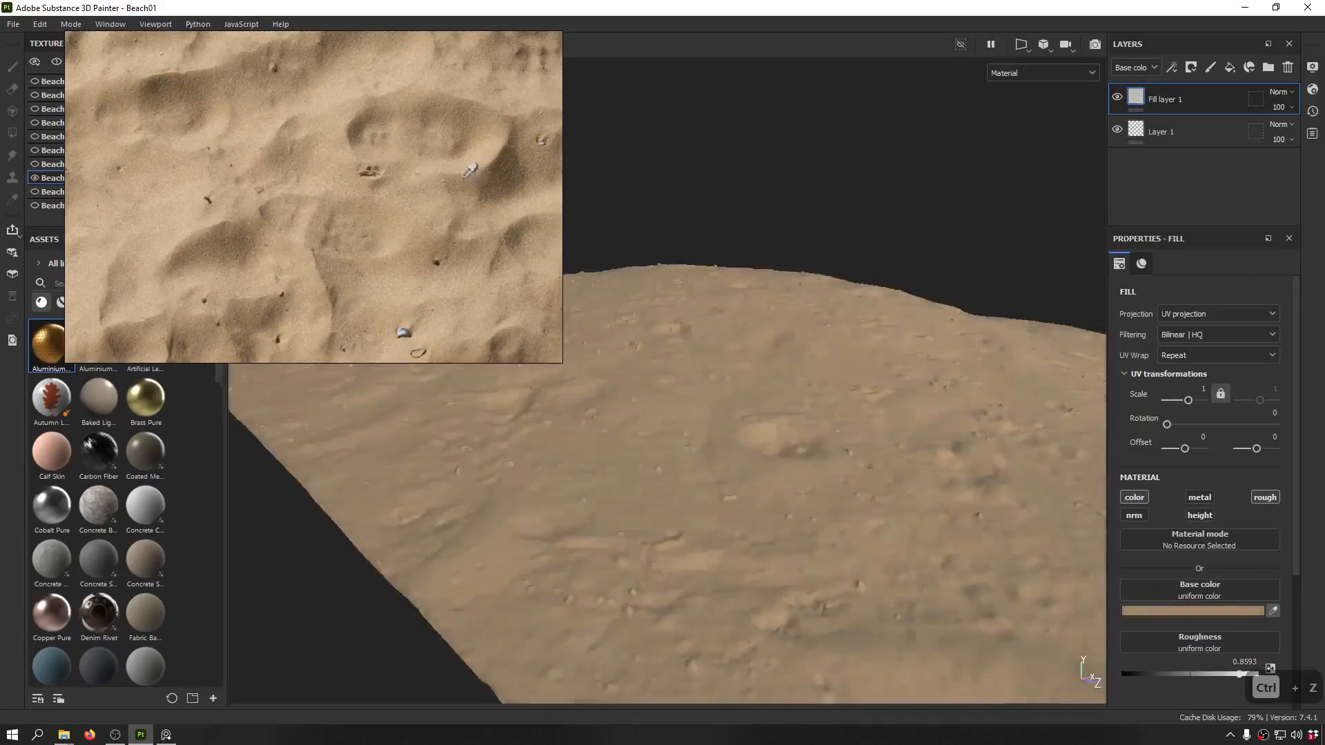
click(469, 166)
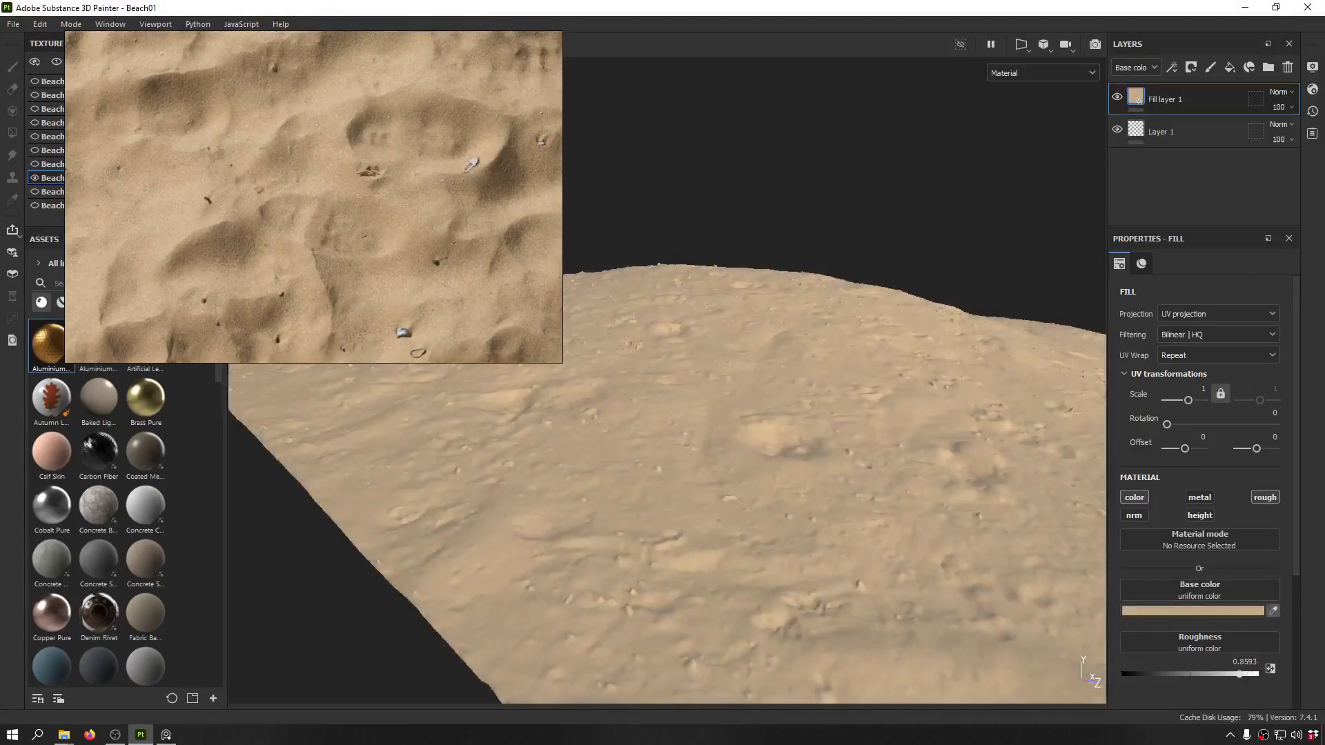
click(471, 164)
- Examine the sand-colored tile from several angles and distances against the sand reference photo
alt+drag(862, 276, 910, 357)
scroll(826, 316, down, 6)
alt+middle_drag(827, 316, 902, 246)
alt+drag(901, 246, 837, 281)
scroll(701, 387, up, 5)
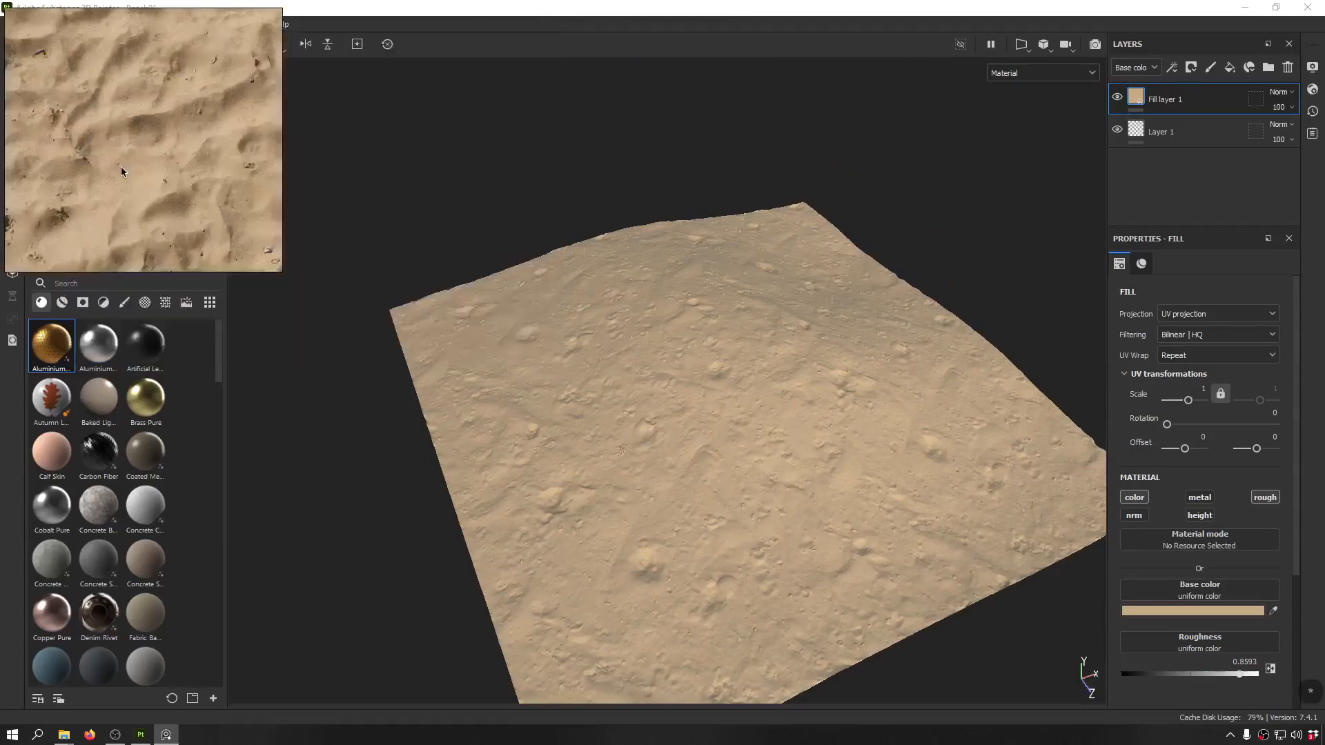
alt+drag(635, 339, 690, 407)
scroll(716, 329, down, 5)
- Add a second fill layer above the sand base and limit it to the color and roughness channels
click(1234, 68)
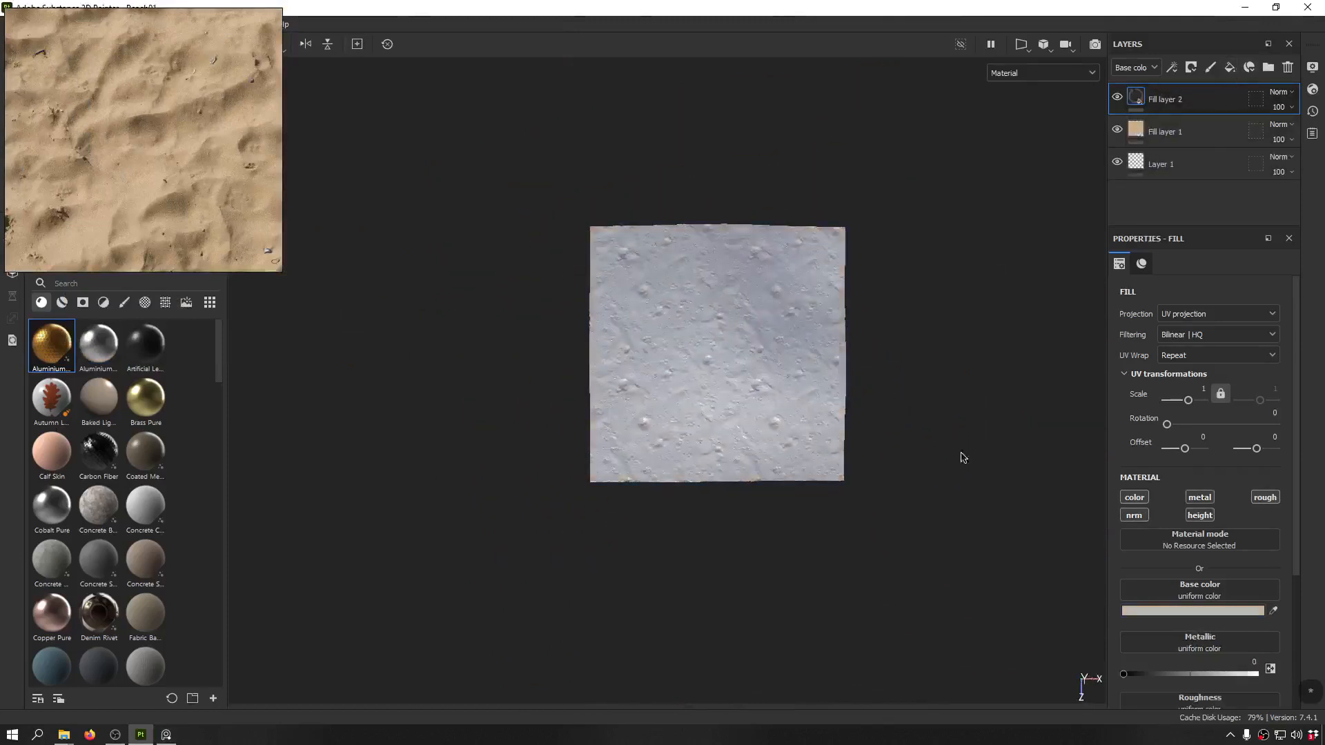
click(1134, 514)
click(1199, 497)
click(1199, 514)
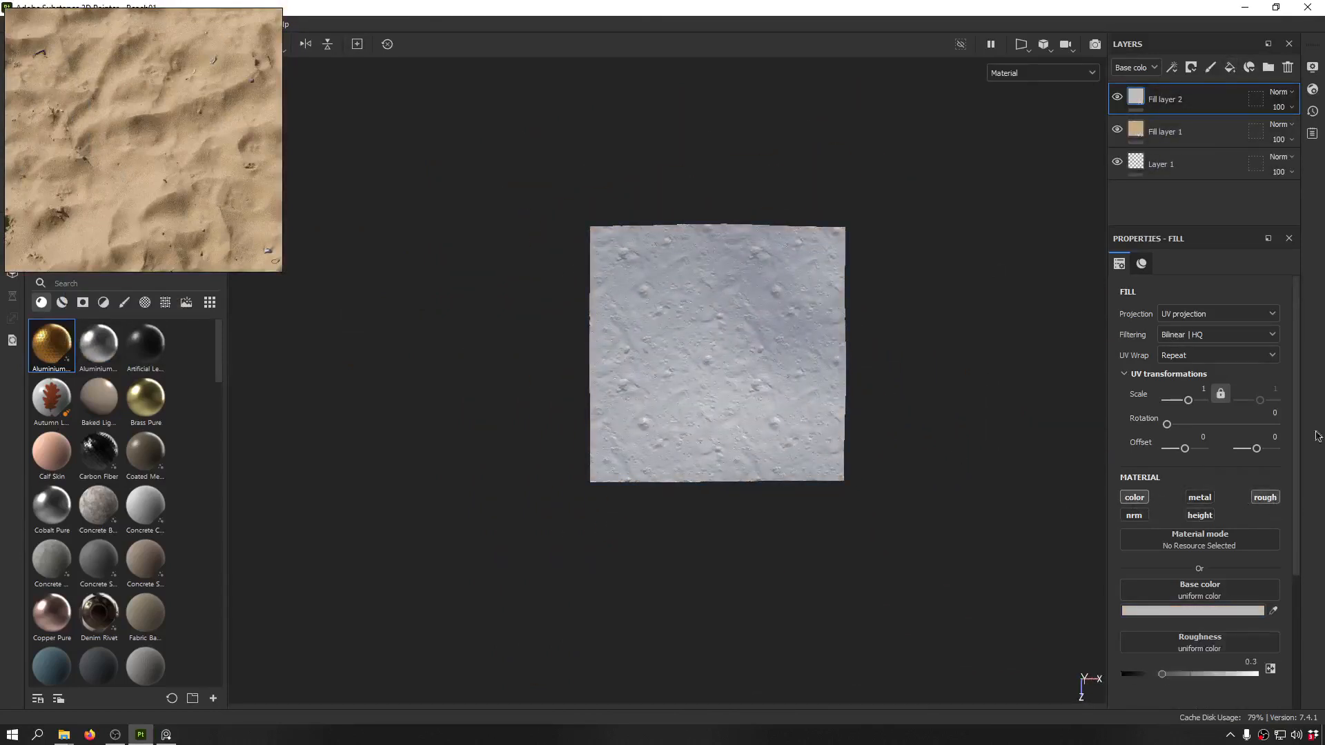
- Set the second fill layer's roughness to about 0.88 and check the tile's surface from a higher angle
alt+drag(560, 352, 674, 106)
scroll(656, 413, up, 3)
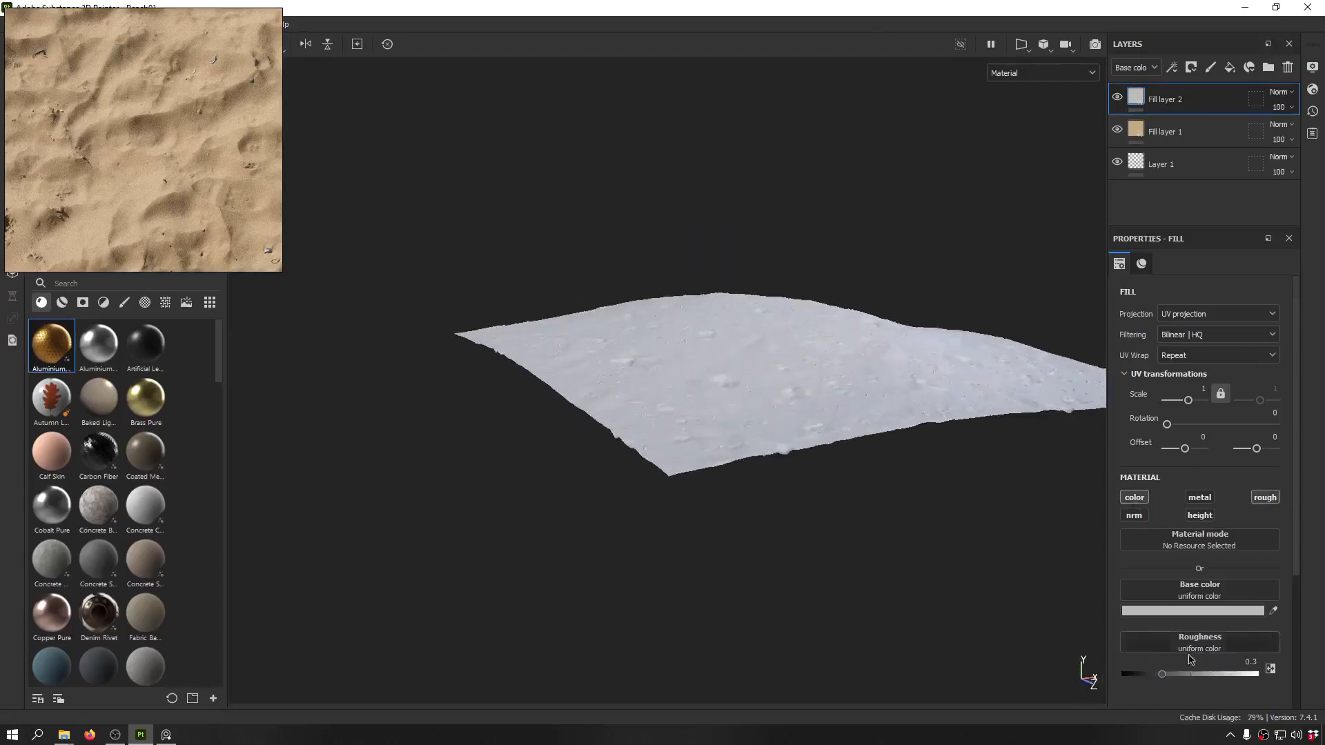
click(1236, 674)
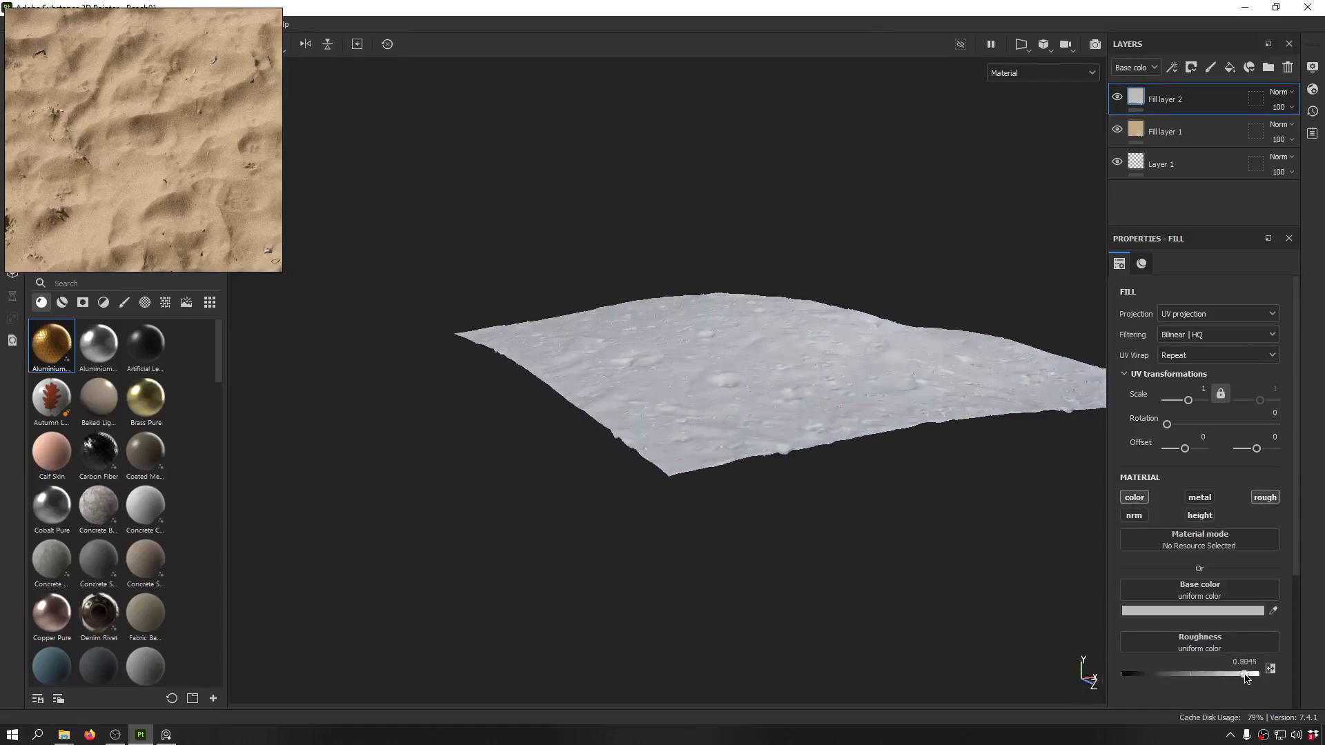
alt+drag(798, 344, 800, 441)
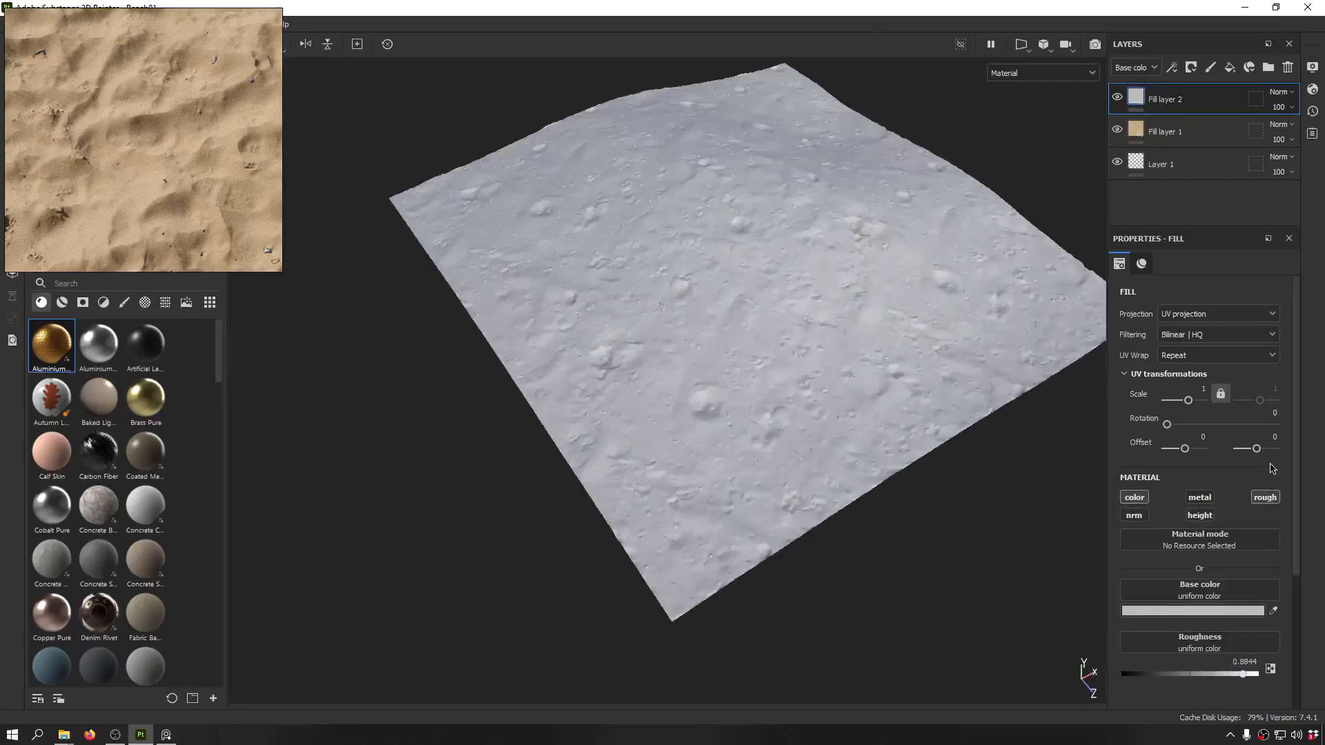
- Set the base color of Fill layer 2 to the darker sand brown 957E5E sampled from the reference photo
click(1200, 611)
click(1273, 611)
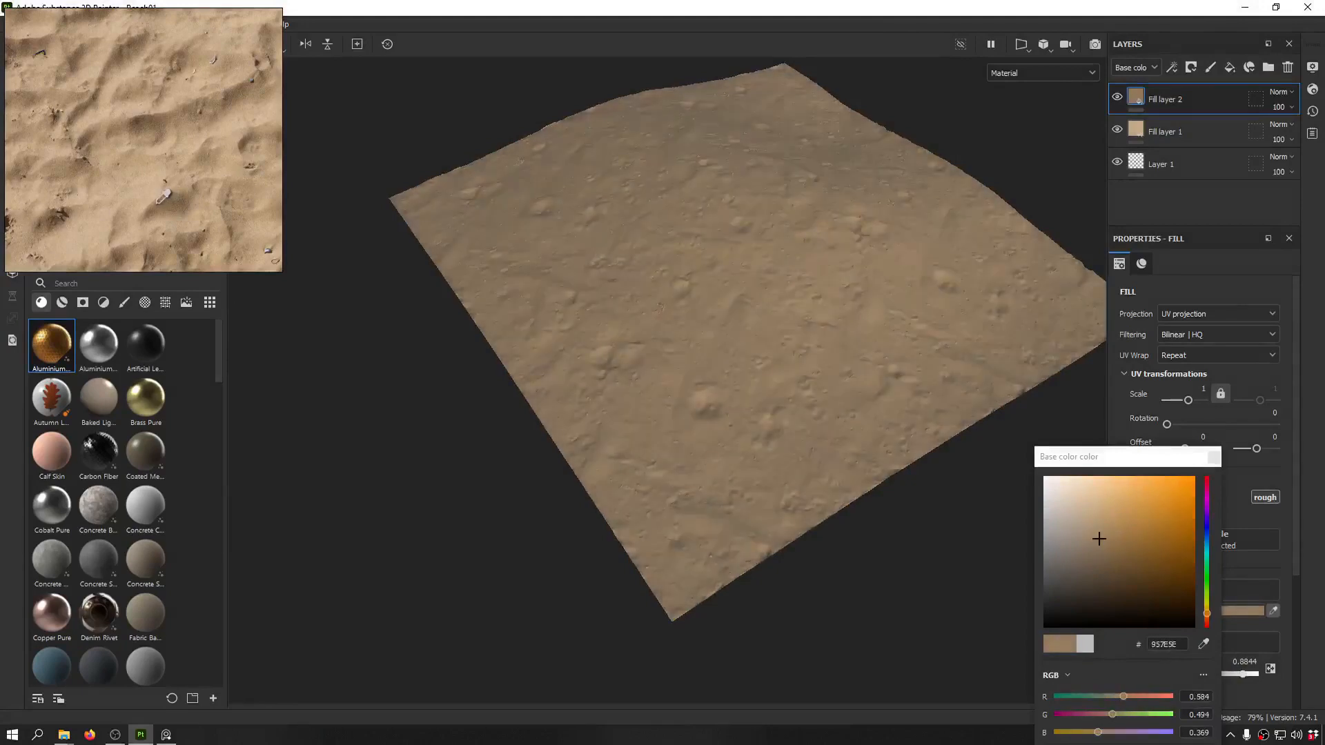
click(163, 197)
alt+drag(718, 249, 644, 306)
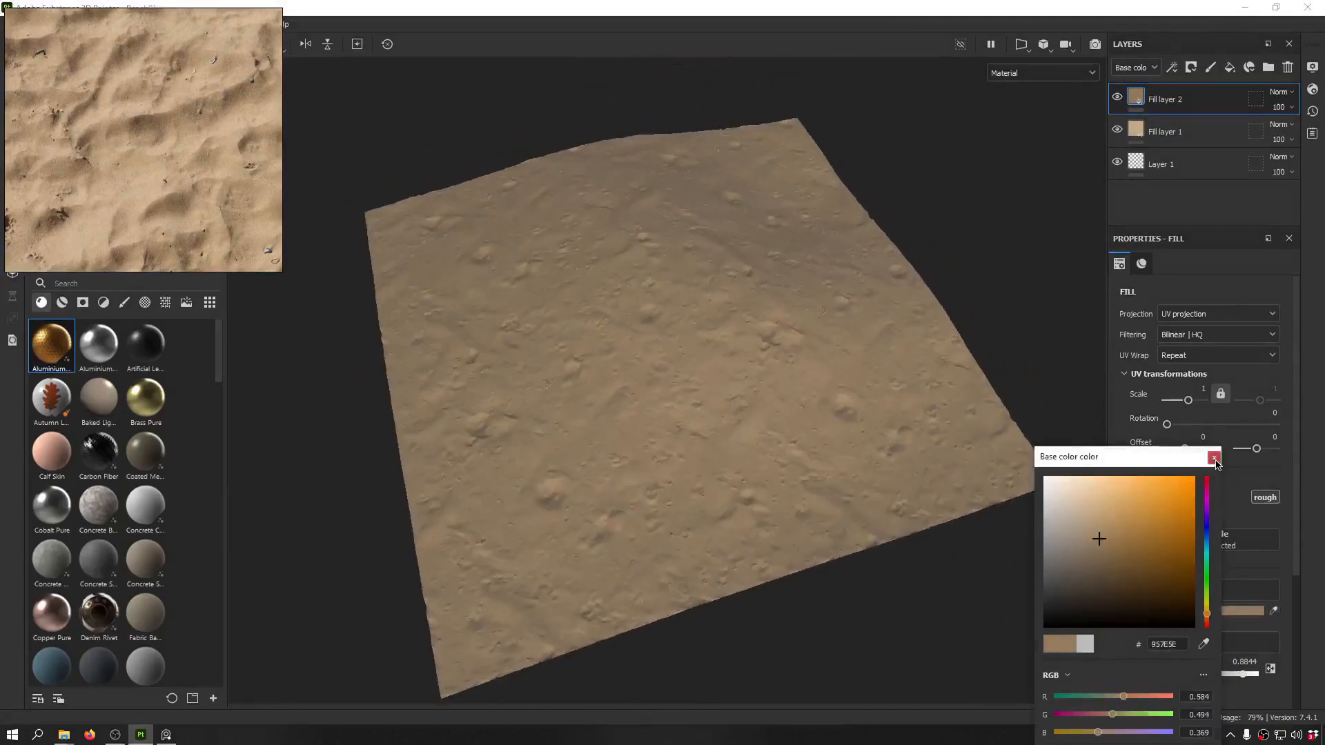
click(1214, 458)
- Add a black mask to Fill layer 2 and add a fill effect to that mask
right_click(1182, 101)
click(1232, 123)
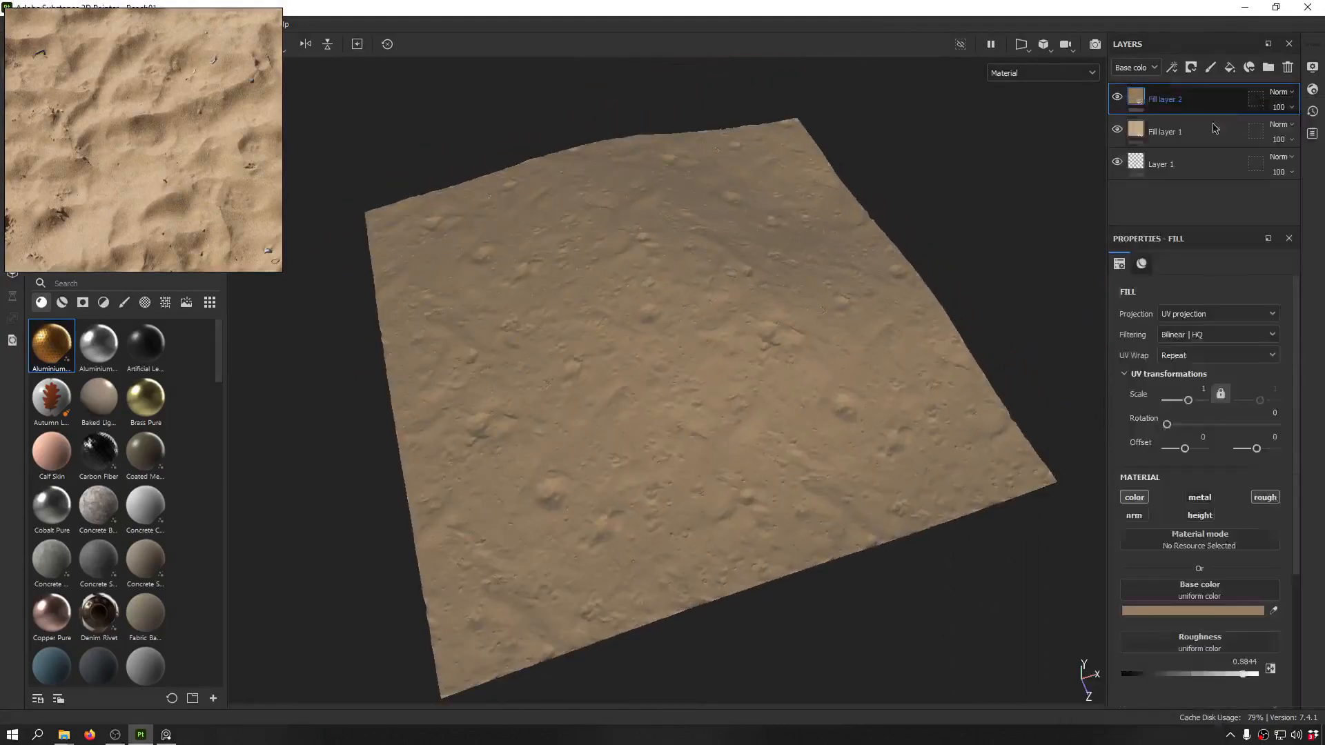
click(1171, 67)
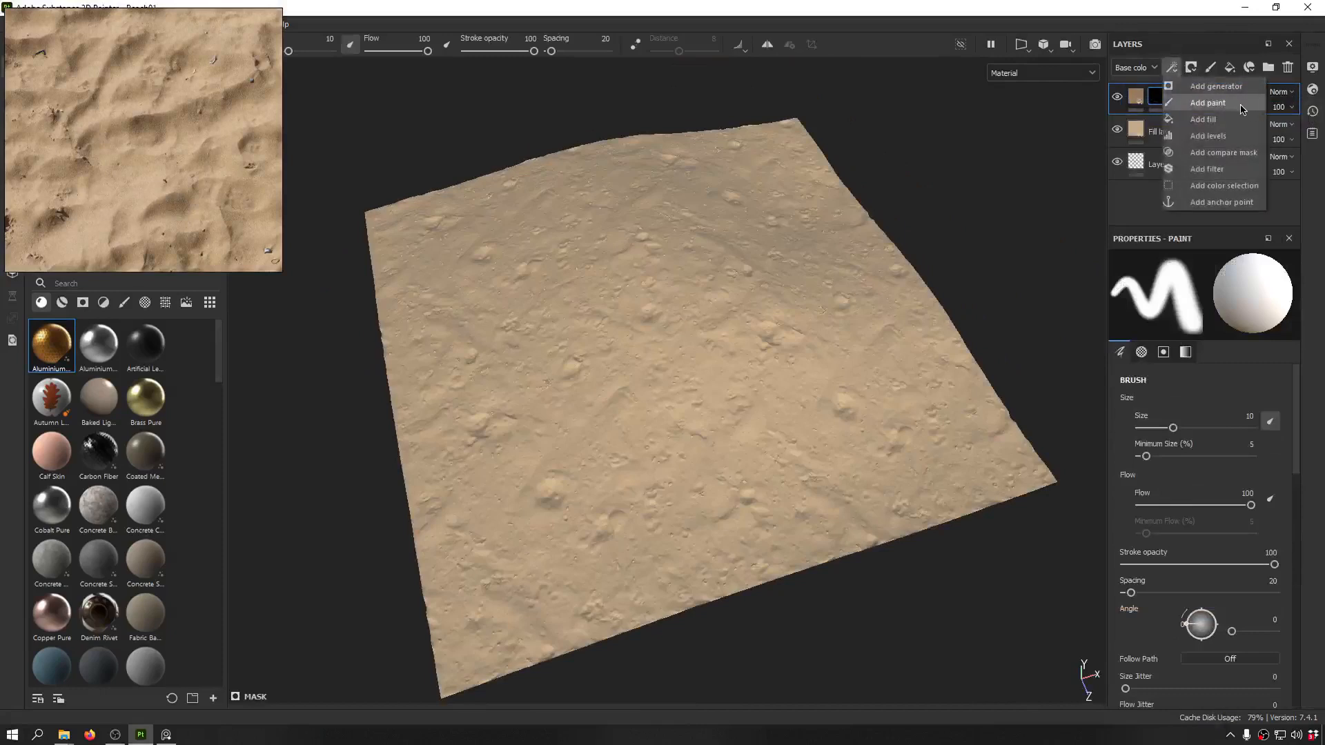
click(1203, 120)
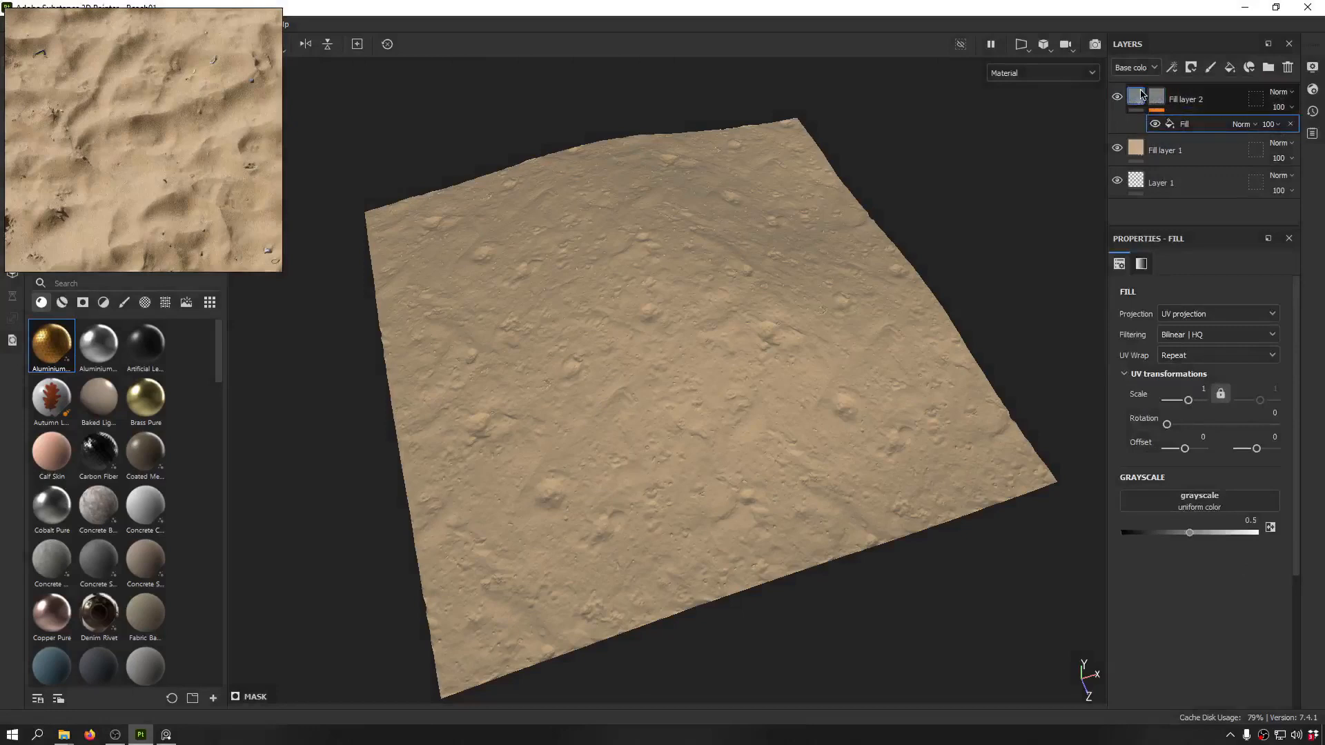
- Copy Fill layer 2 together with its mask
click(1140, 96)
key(ctrl+c)
key(ctrl+c)
key(ctrl+c)
key(ctrl+c)
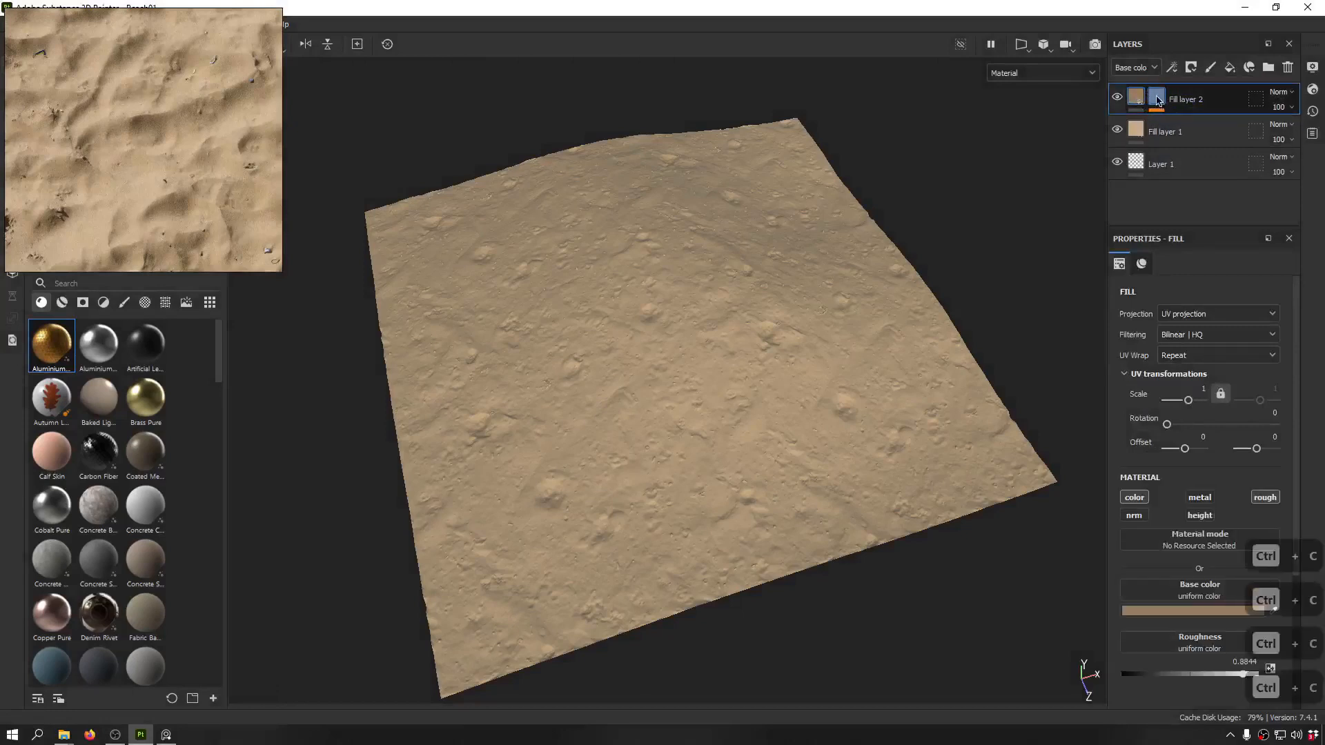
- Open the resource choices for the mask fill's grayscale and search them for "sand"
click(1157, 99)
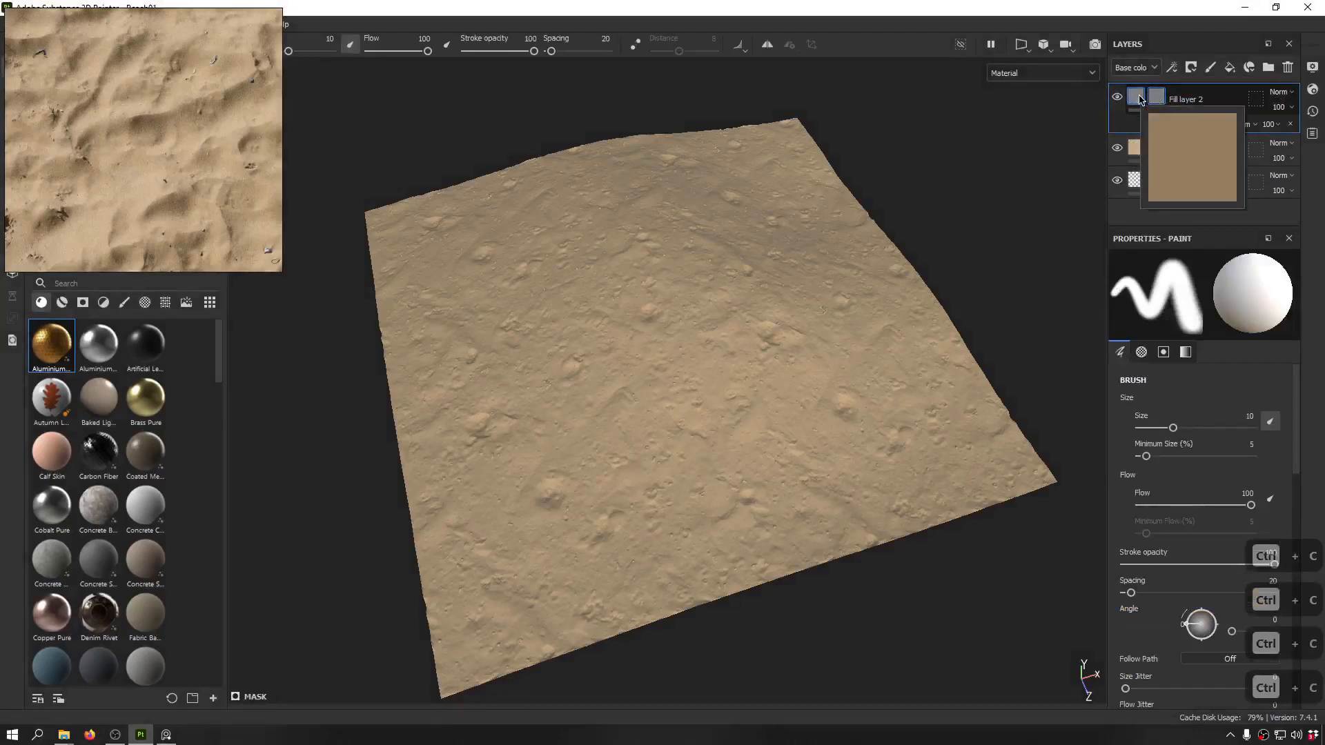
click(1184, 124)
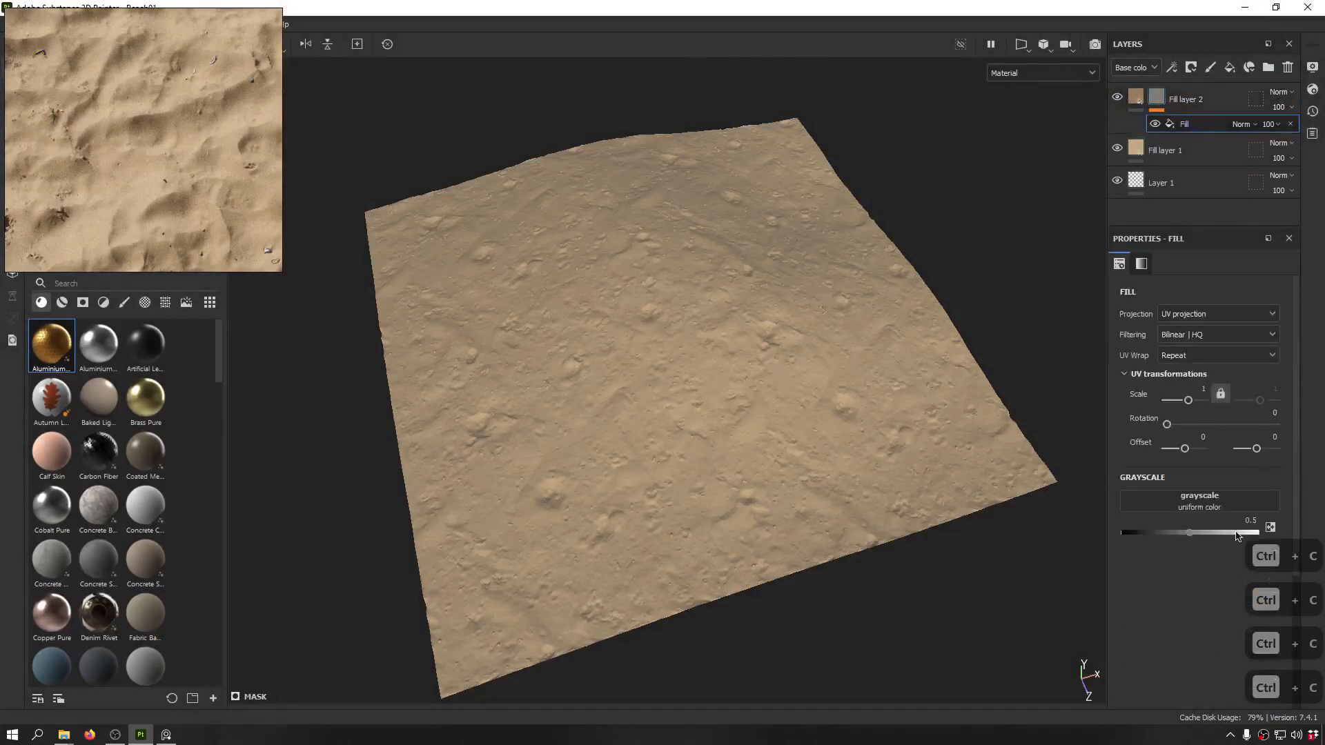
click(1201, 500)
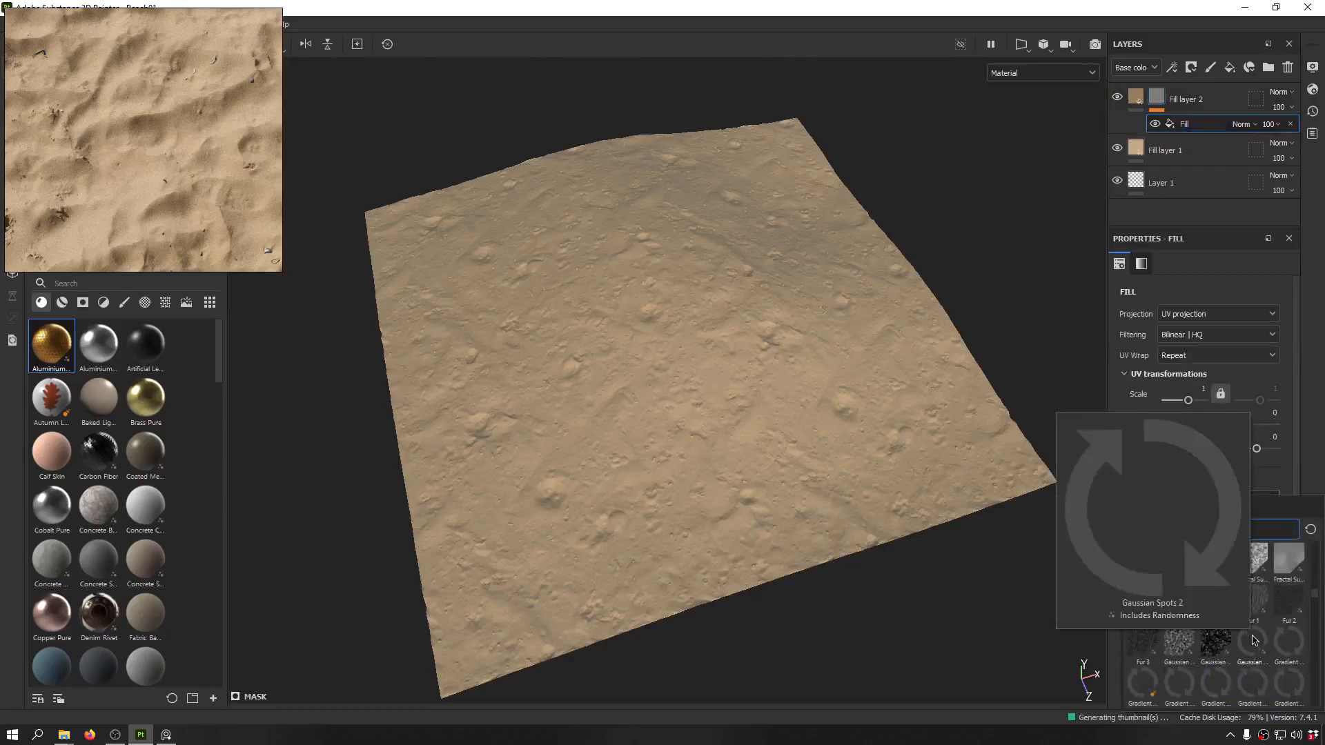
key(ctrl+a)
text(sand)
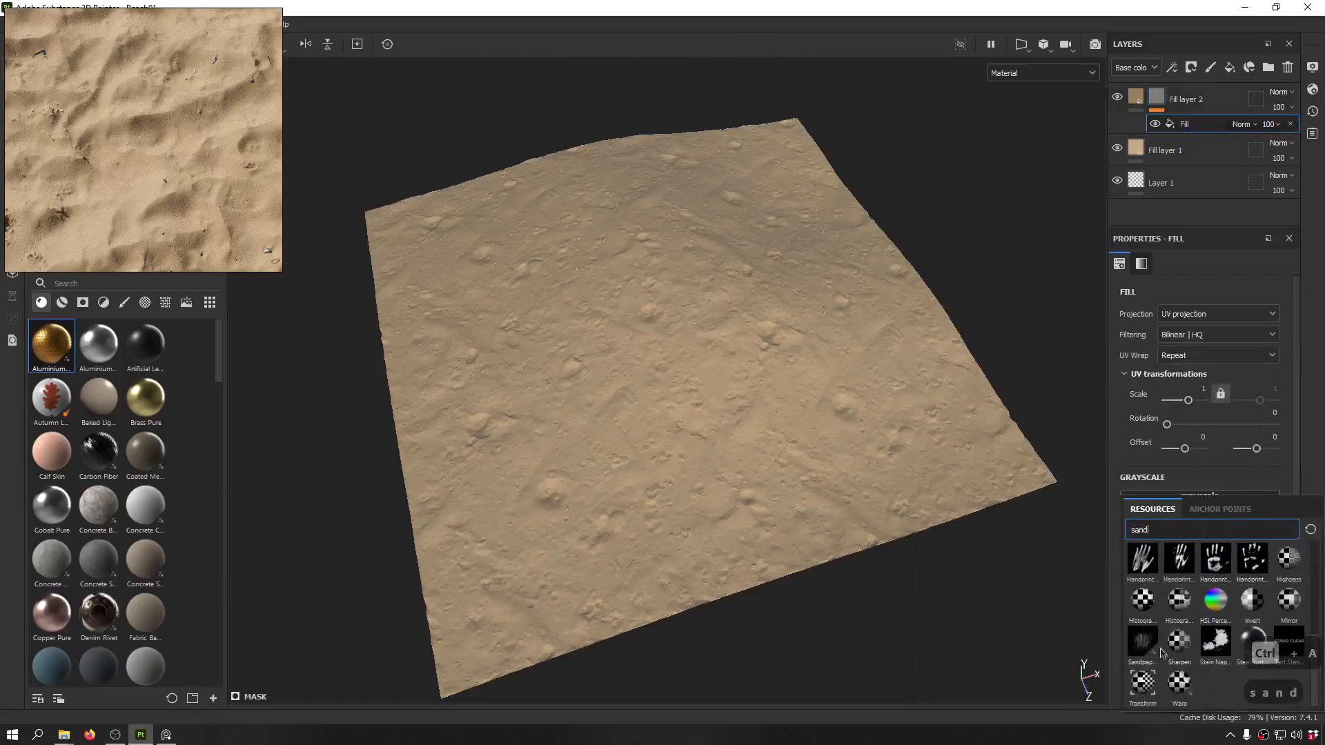
mouse_move(1138, 650)
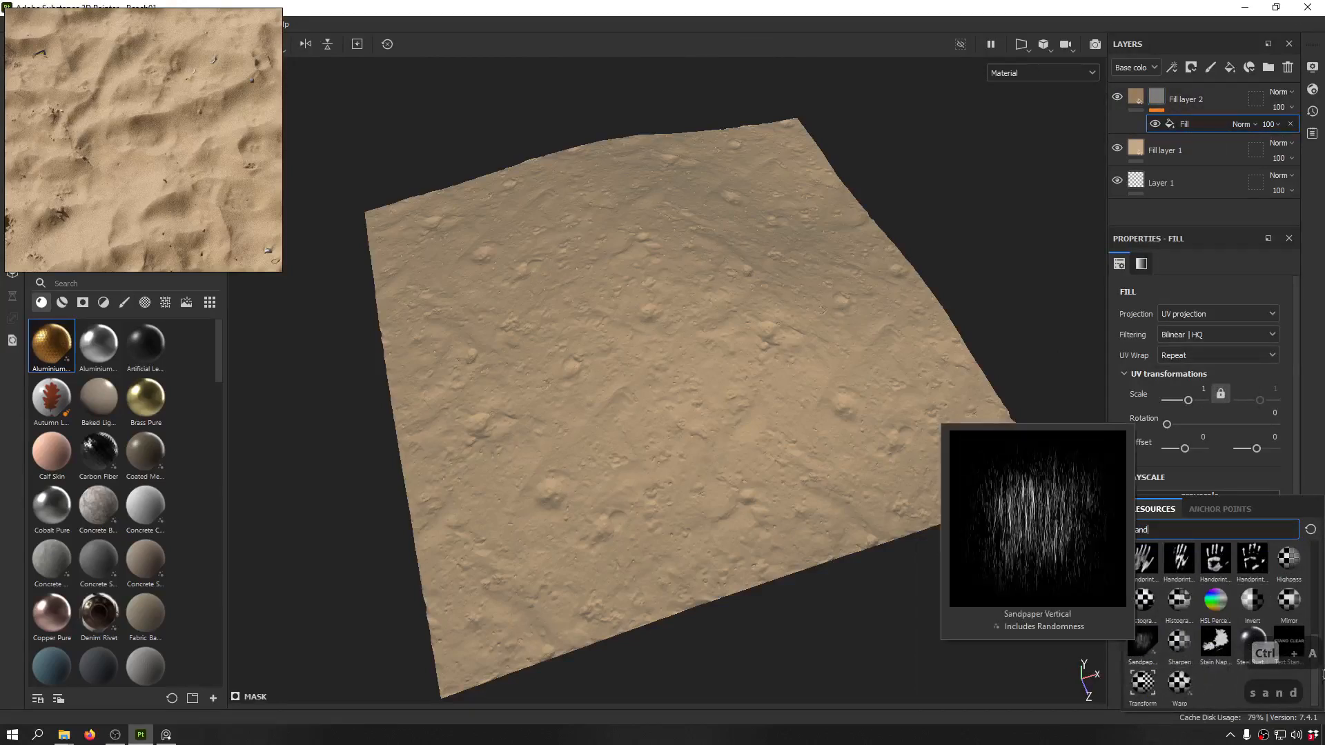
mouse_move(1297, 640)
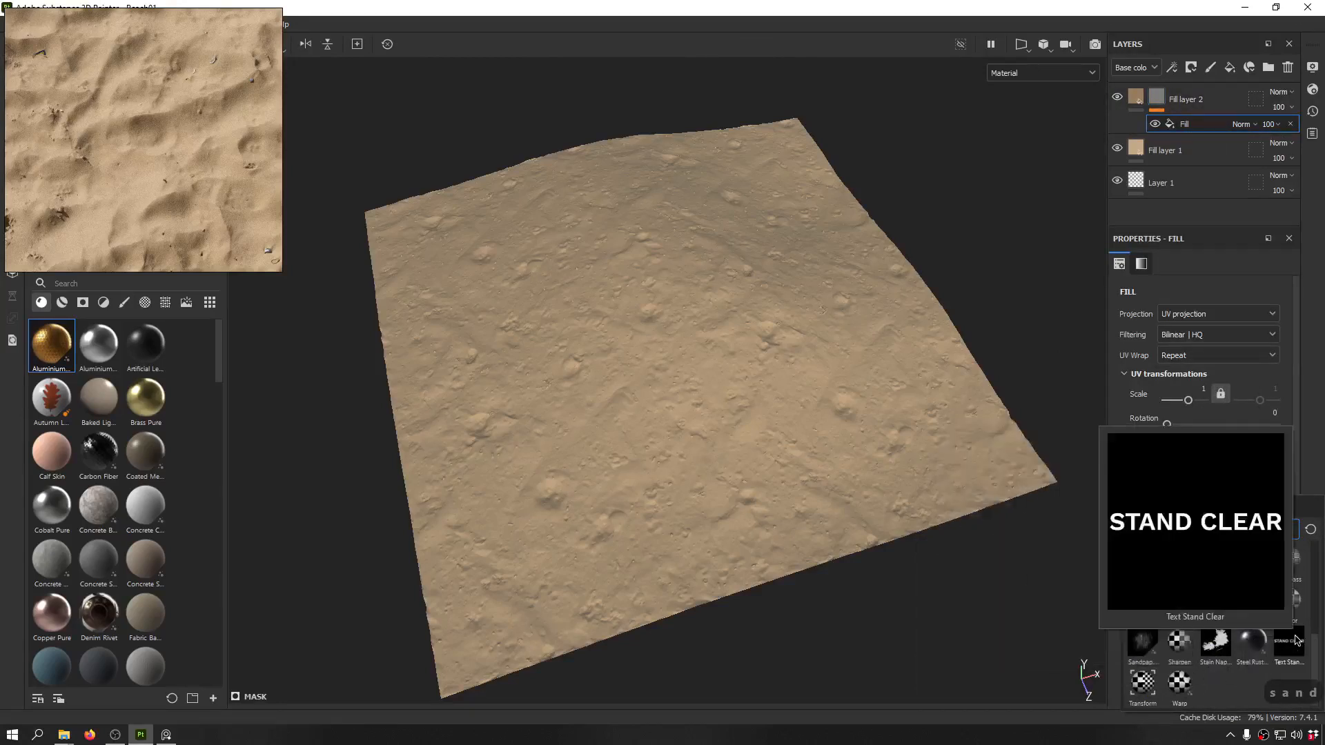
mouse_move(1143, 690)
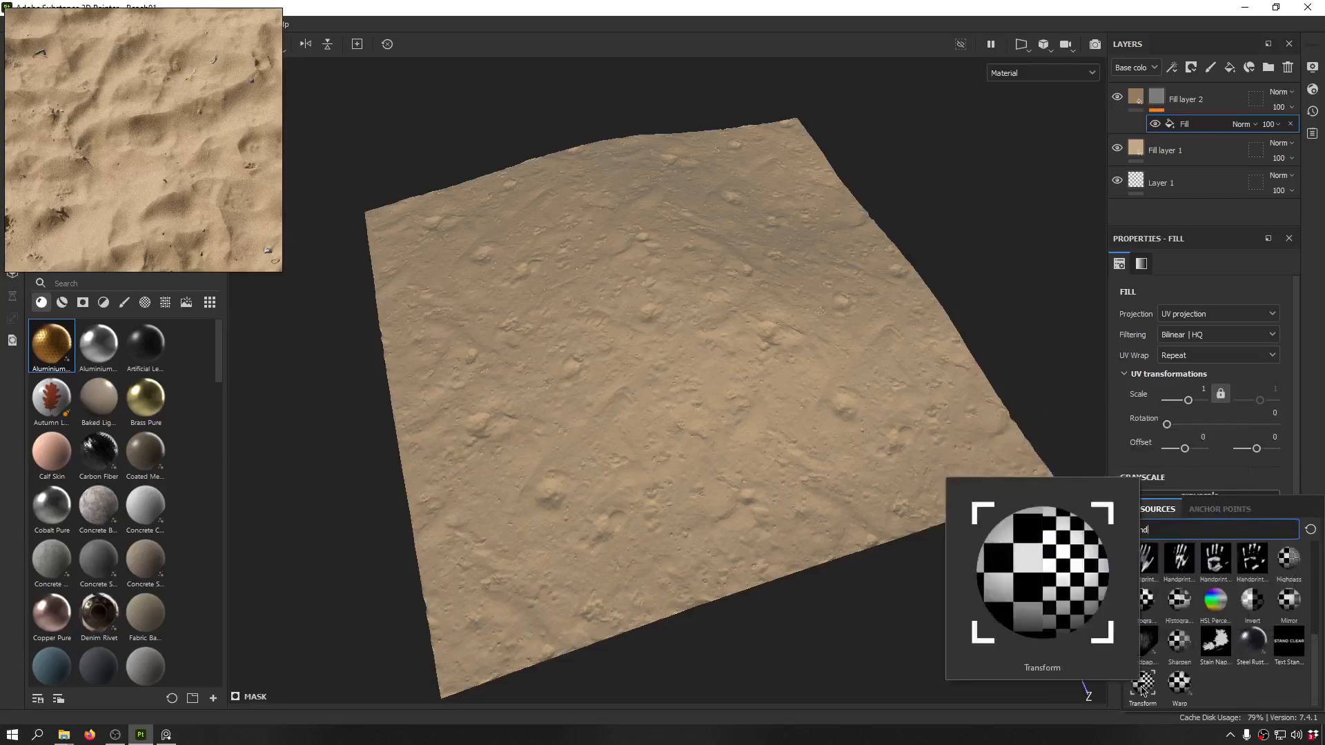
mouse_move(1181, 566)
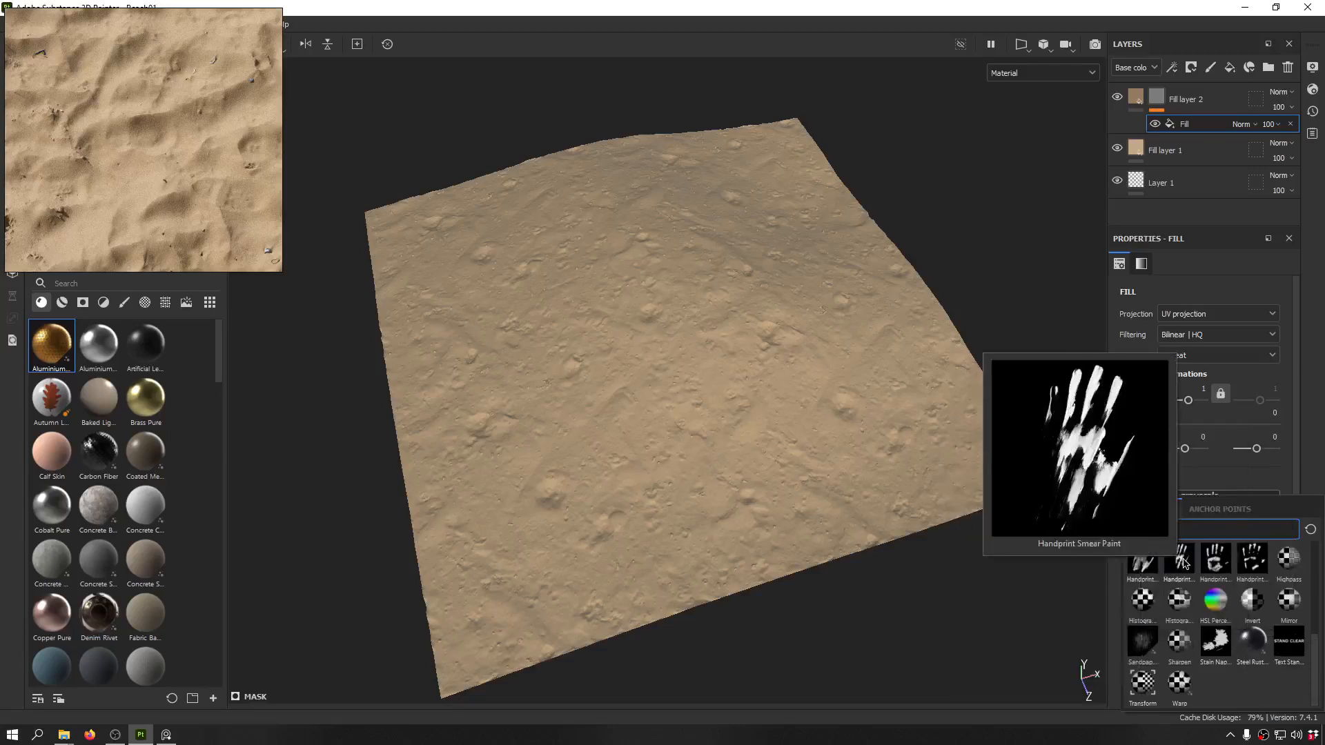
- Search the grayscale resources for "proced" and apply Grunge Dirt Dried to the mask fill of Fill layer 2
key(ctrl+a)
text(proced)
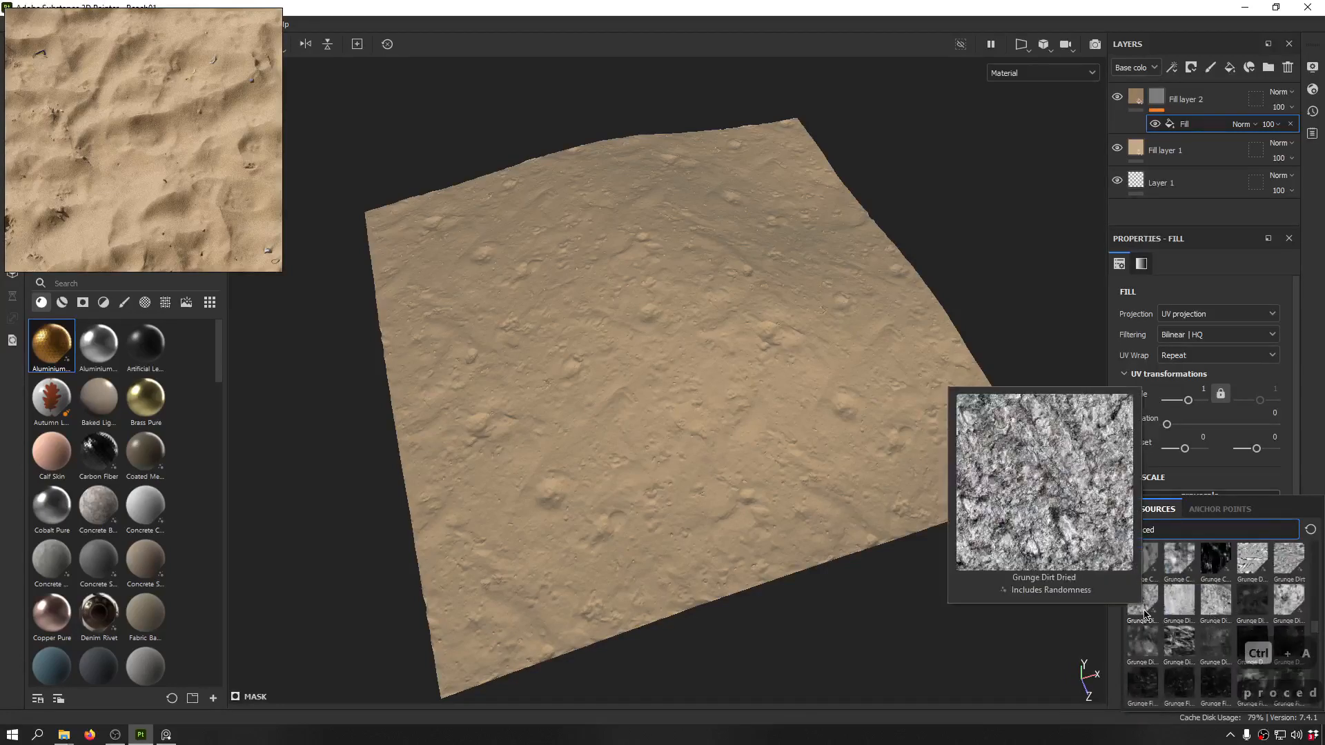
click(1144, 613)
alt+middle_drag(632, 337, 673, 305)
alt+drag(672, 304, 639, 320)
alt+middle_drag(639, 319, 697, 373)
alt+drag(698, 373, 671, 491)
scroll(704, 328, up, 4)
alt+drag(737, 362, 772, 361)
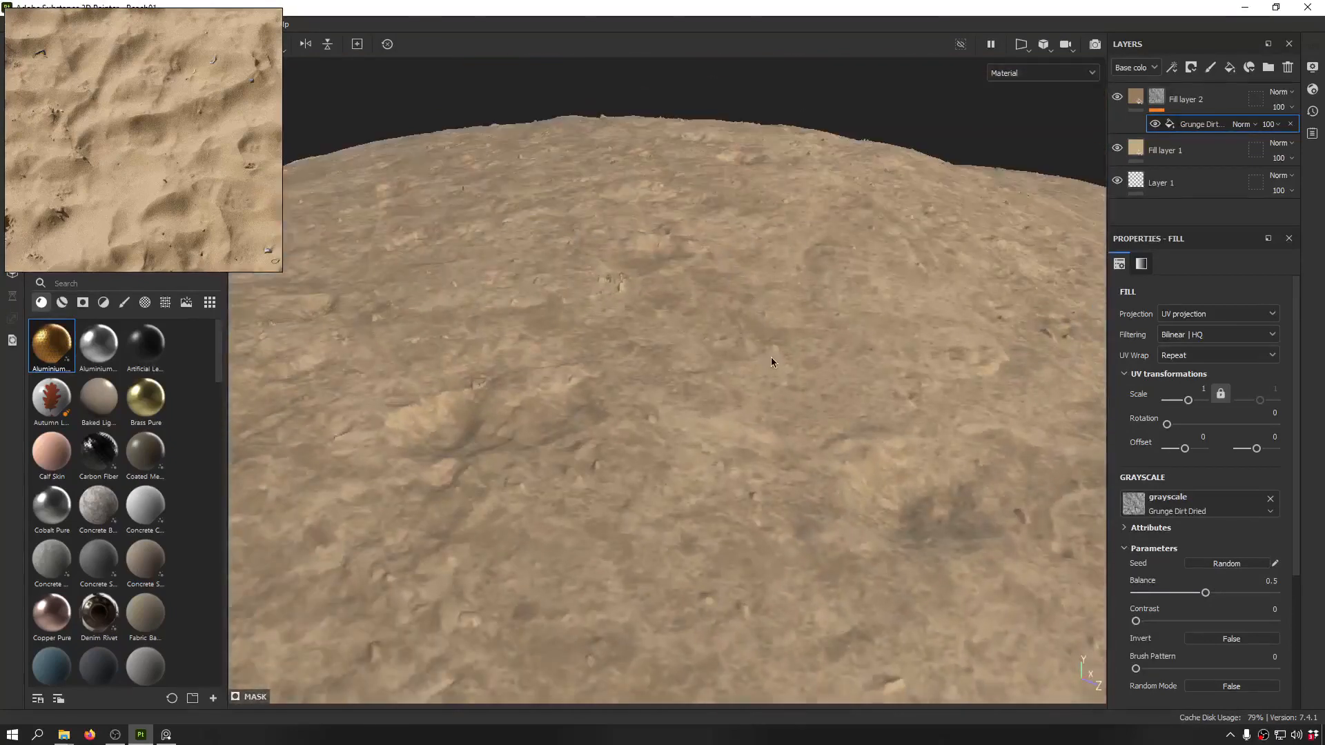
- Set the UV scale of the Grunge Dirt Dried mask fill to 2
click(1156, 98)
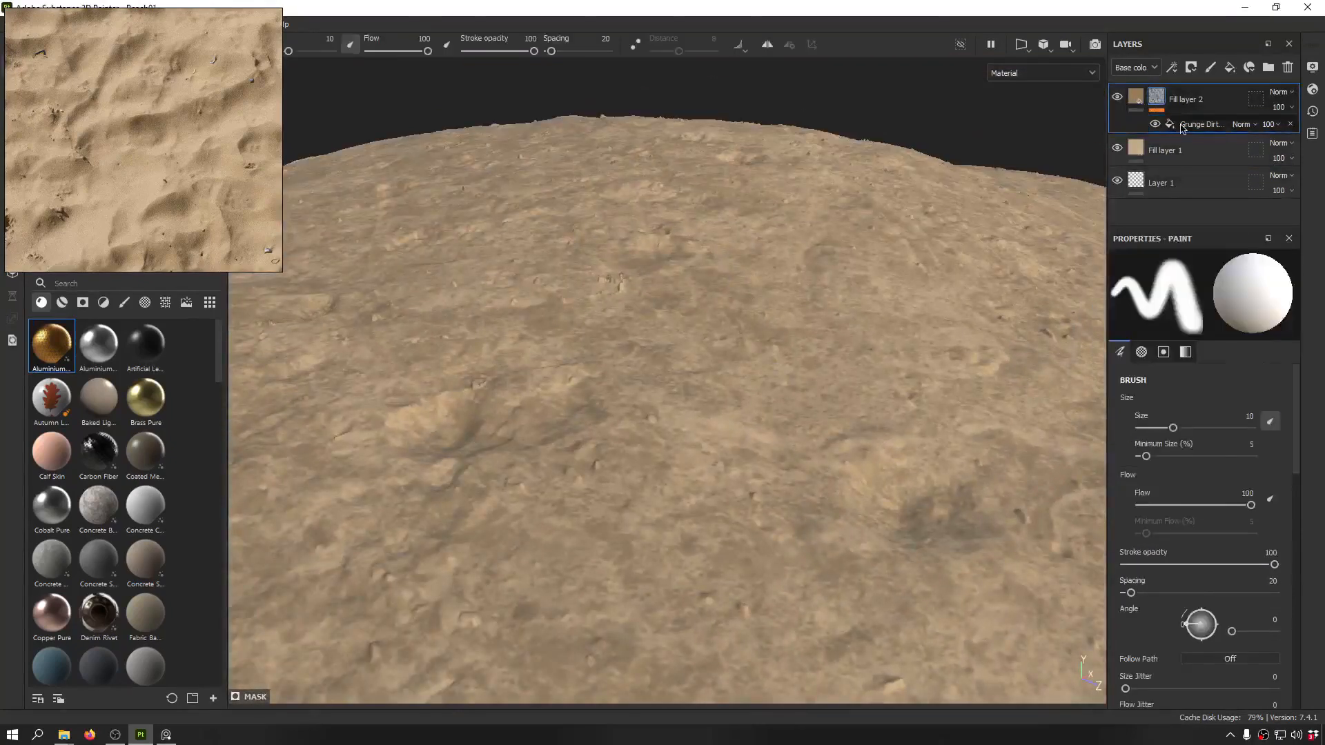
click(1184, 127)
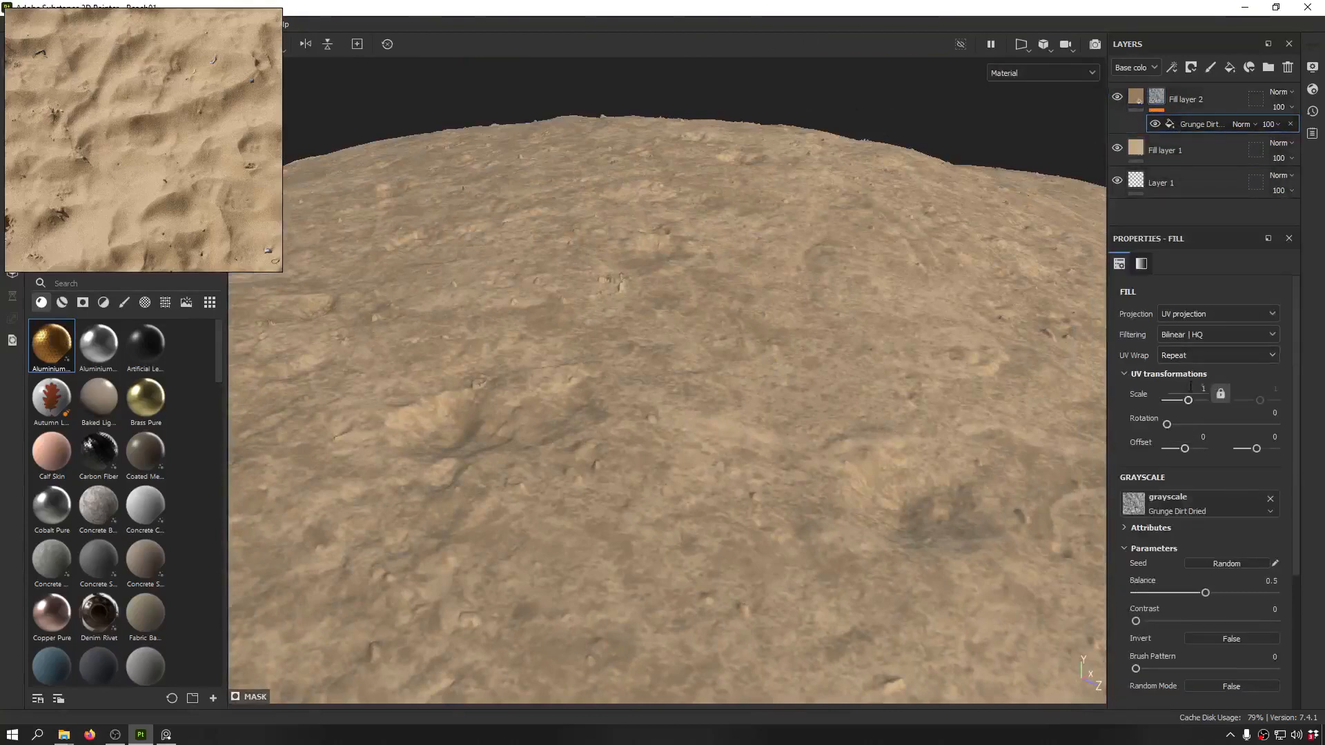
text(2)
key(Return)
alt+drag(690, 324, 703, 370)
alt+middle_drag(704, 370, 752, 319)
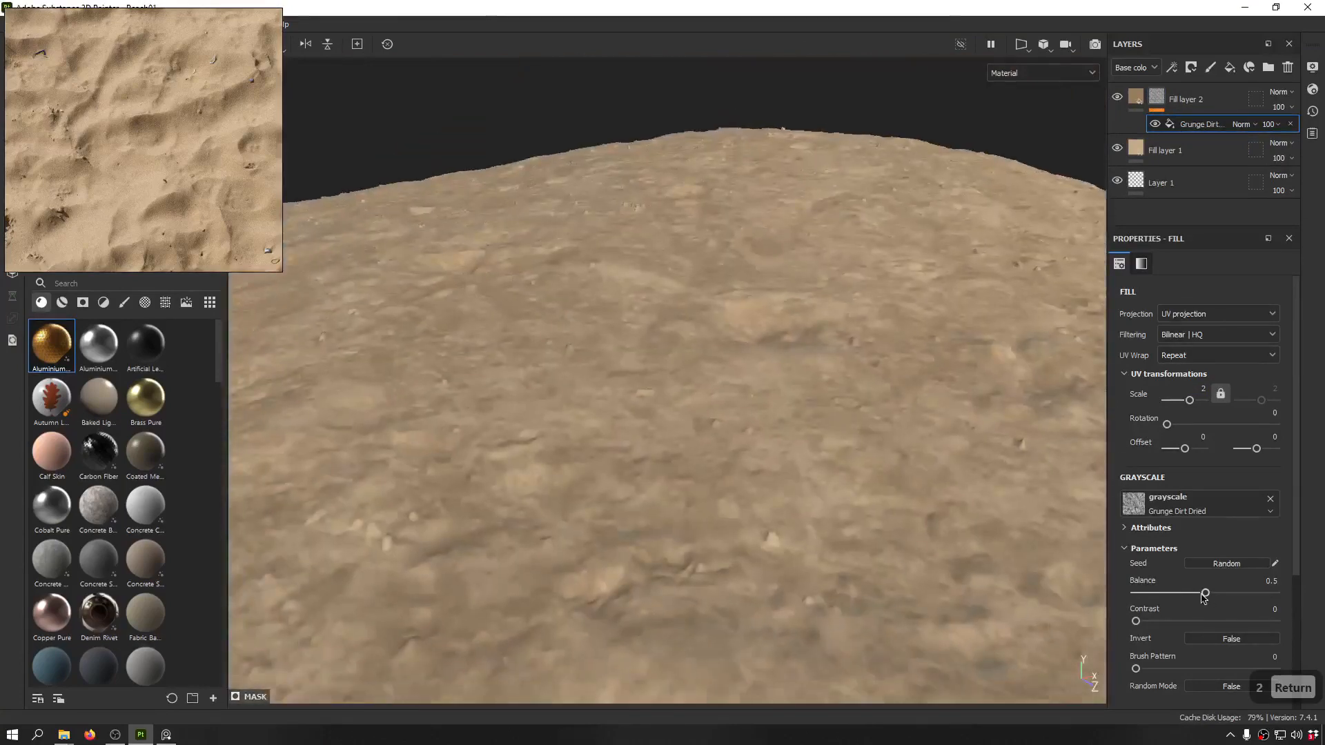
- Lower the balance of the Grunge Dirt Dried mask fill to 0.14
mouse_move(1162, 598)
mouse_down()
mouse_move(1140, 600)
mouse_move(1157, 613)
mouse_up()
alt+drag(766, 359, 736, 520)
scroll(745, 495, down, 3)
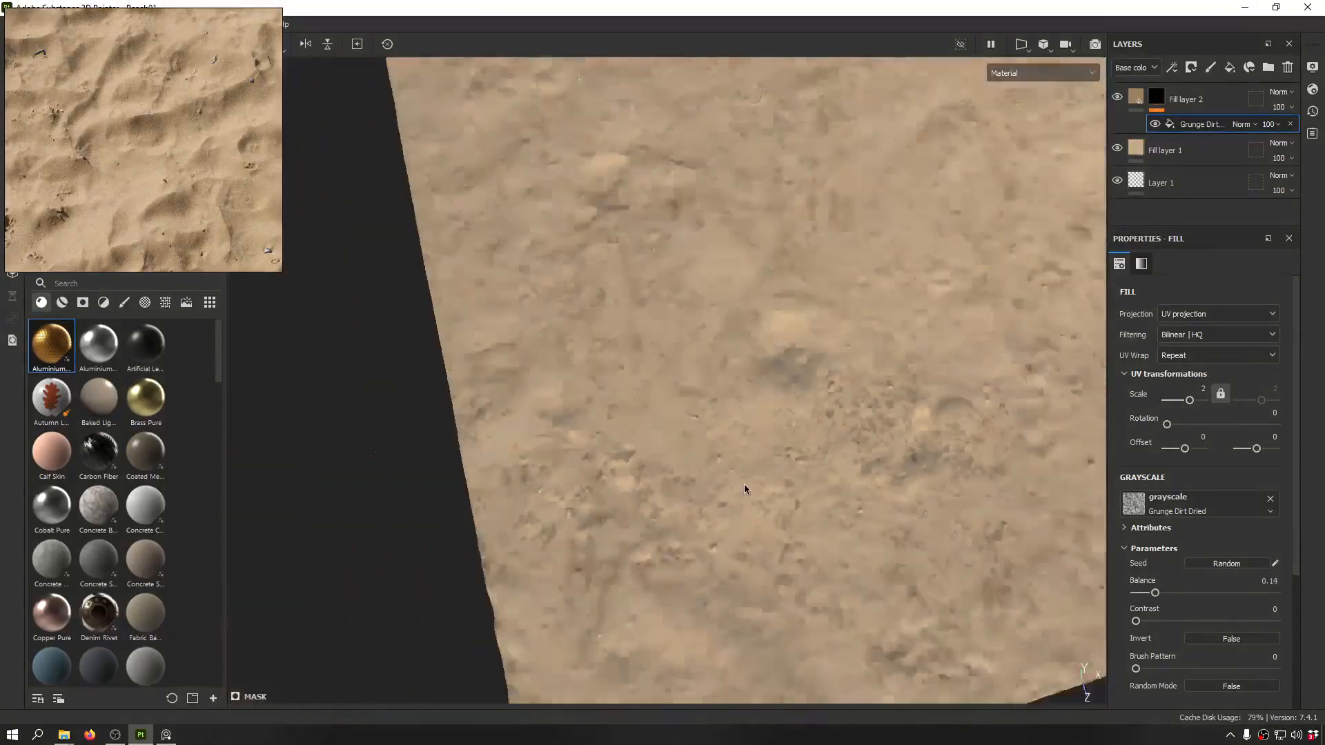
alt+middle_drag(745, 487, 842, 391)
alt+drag(842, 390, 766, 565)
- Paste the copied fill layer above Fill layer 2 and set its base color to pure red, FF0000
click(1135, 102)
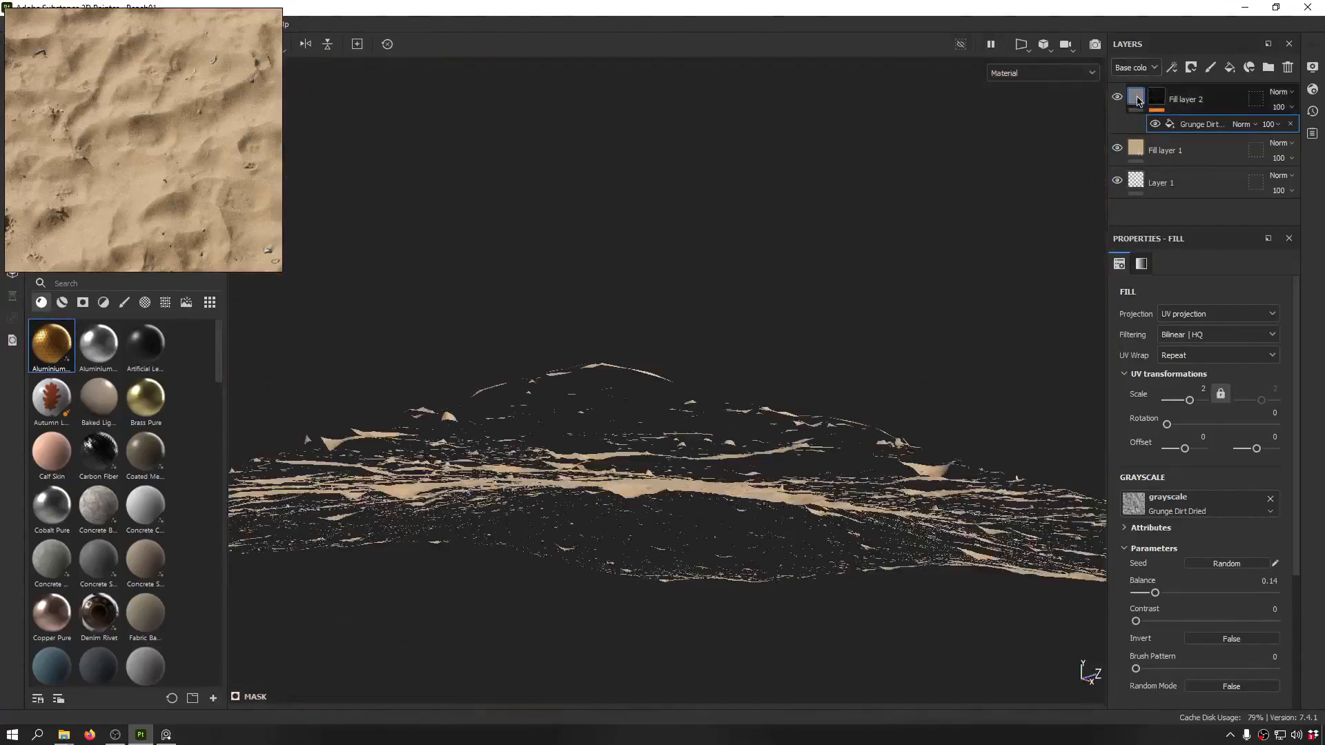
key(ctrl+v)
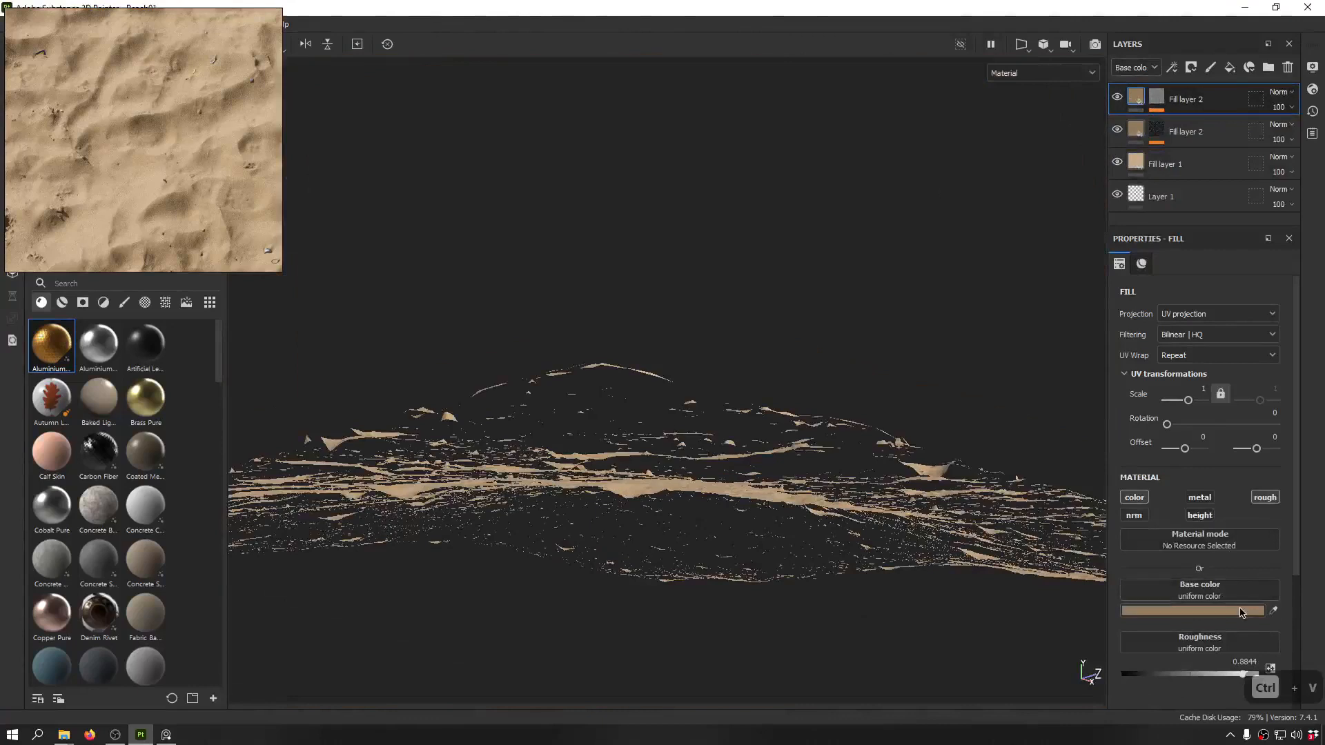
click(1239, 612)
text(FF9400)
drag(1220, 418, 1220, 386)
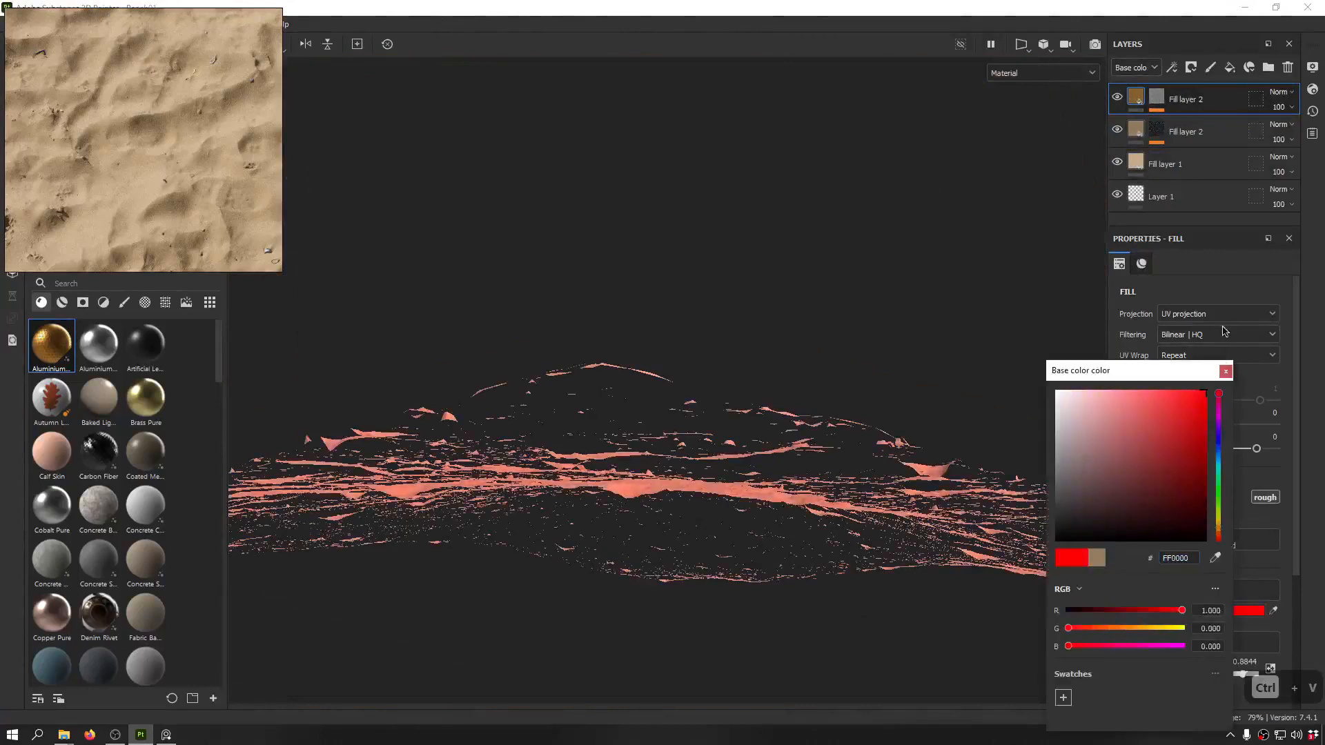
click(1225, 370)
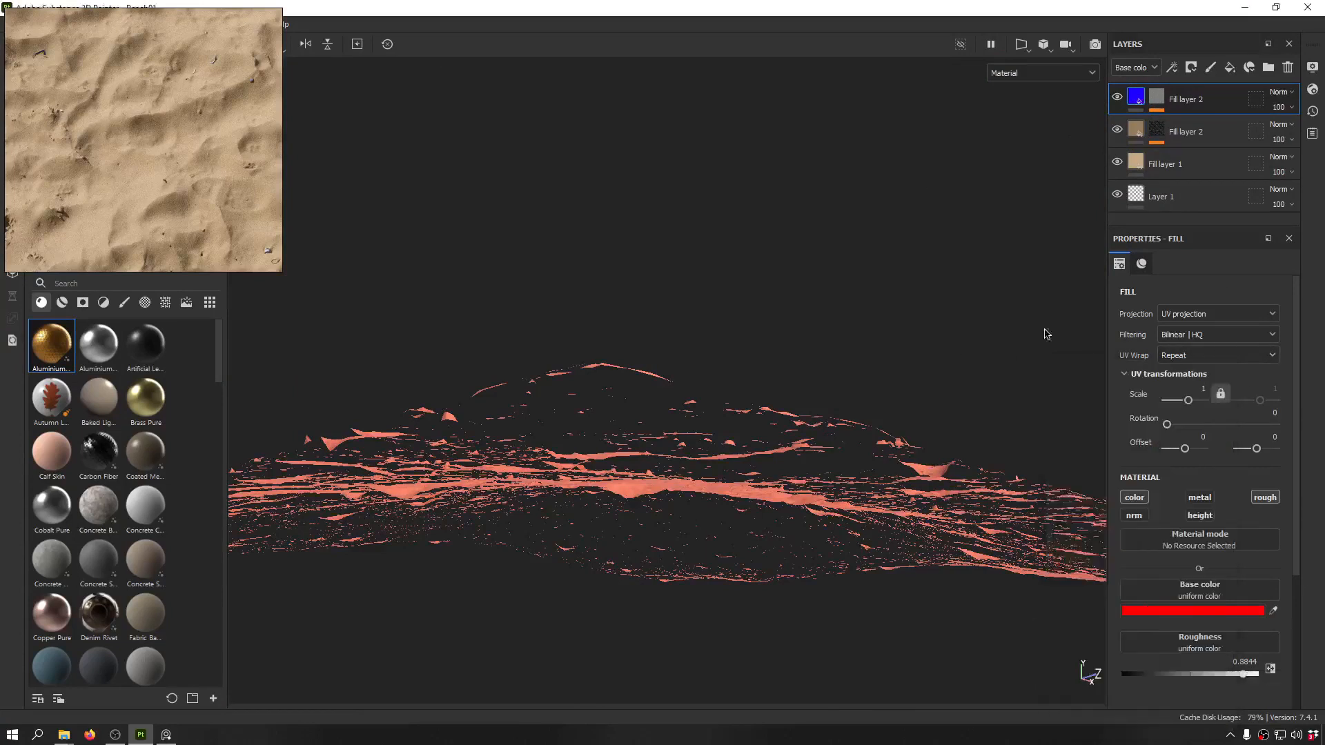
- Copy the red fill layer together with its mask
key(ctrl+c)
key(ctrl+c)
key(ctrl+c)
key(ctrl+c)
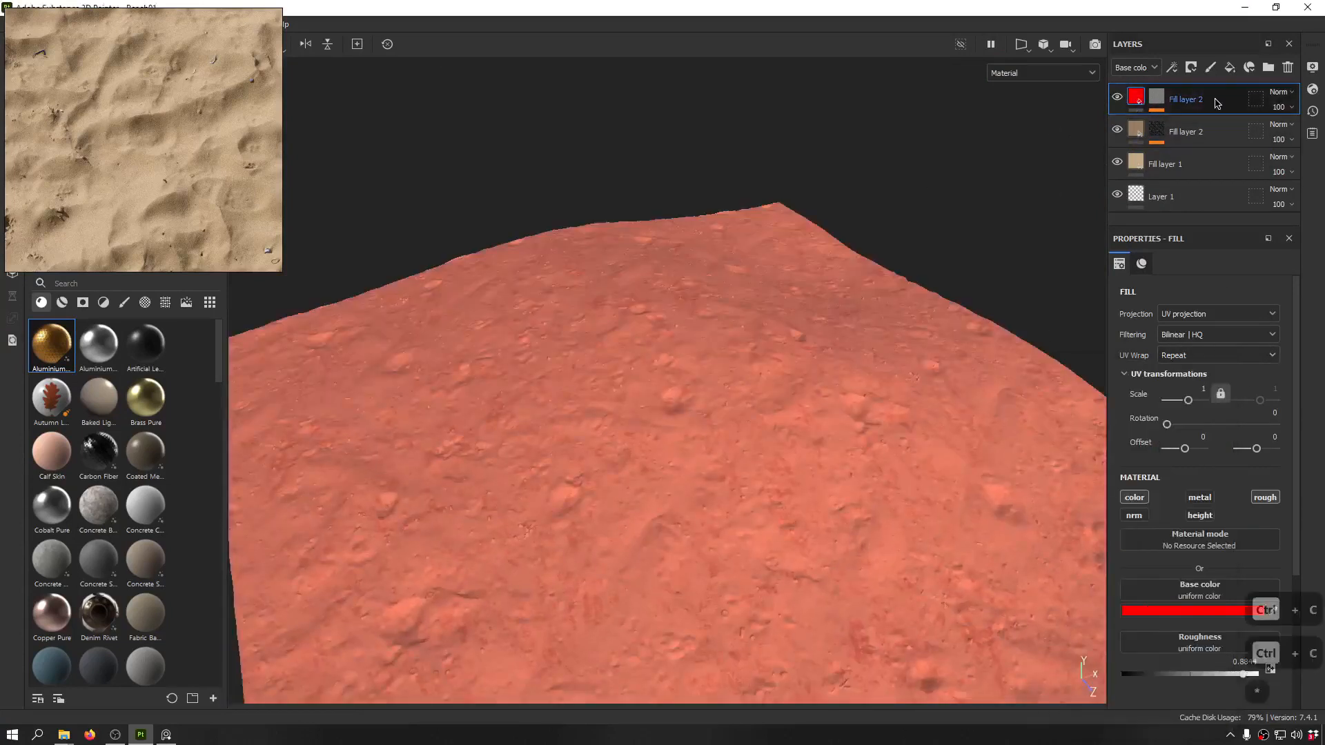
- Search the resources for "proced" and apply Grunge Dirt Splats as the grayscale of the red layer's mask fill
alt+drag(685, 378, 780, 271)
scroll(752, 345, up, 5)
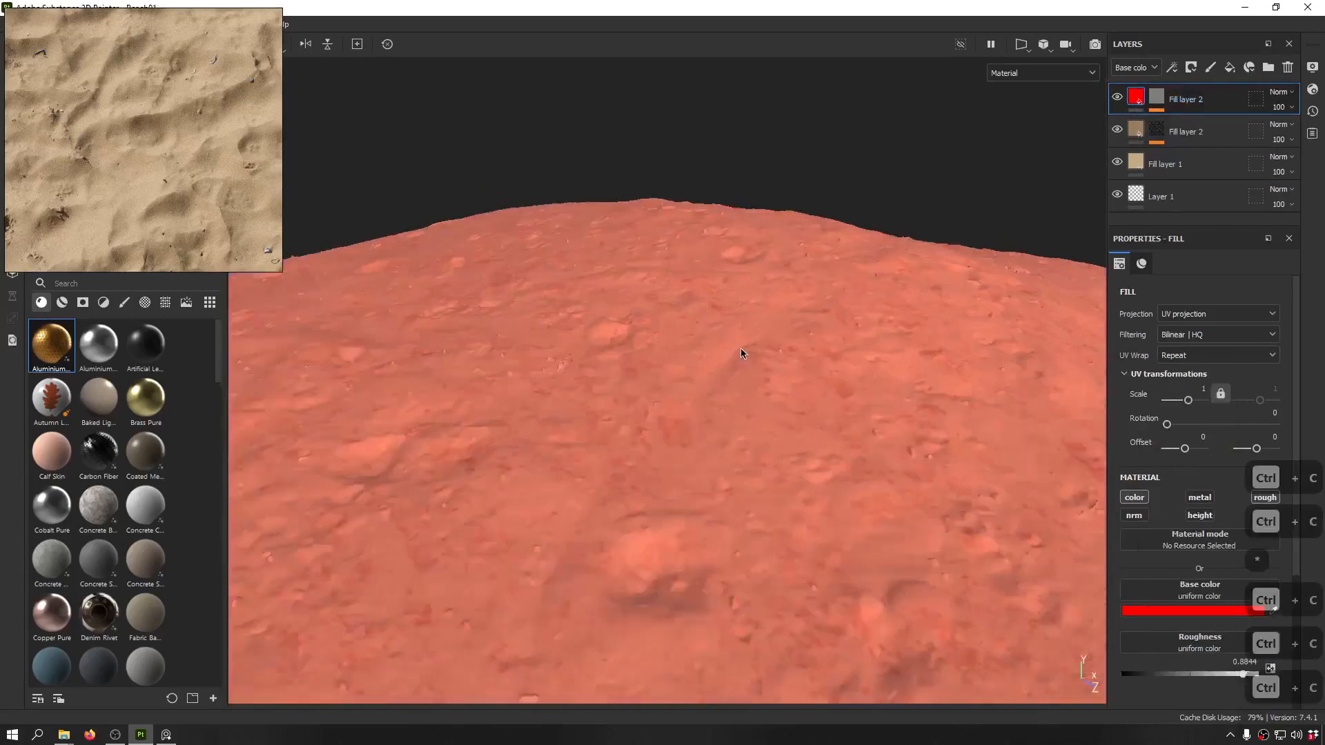
click(1161, 104)
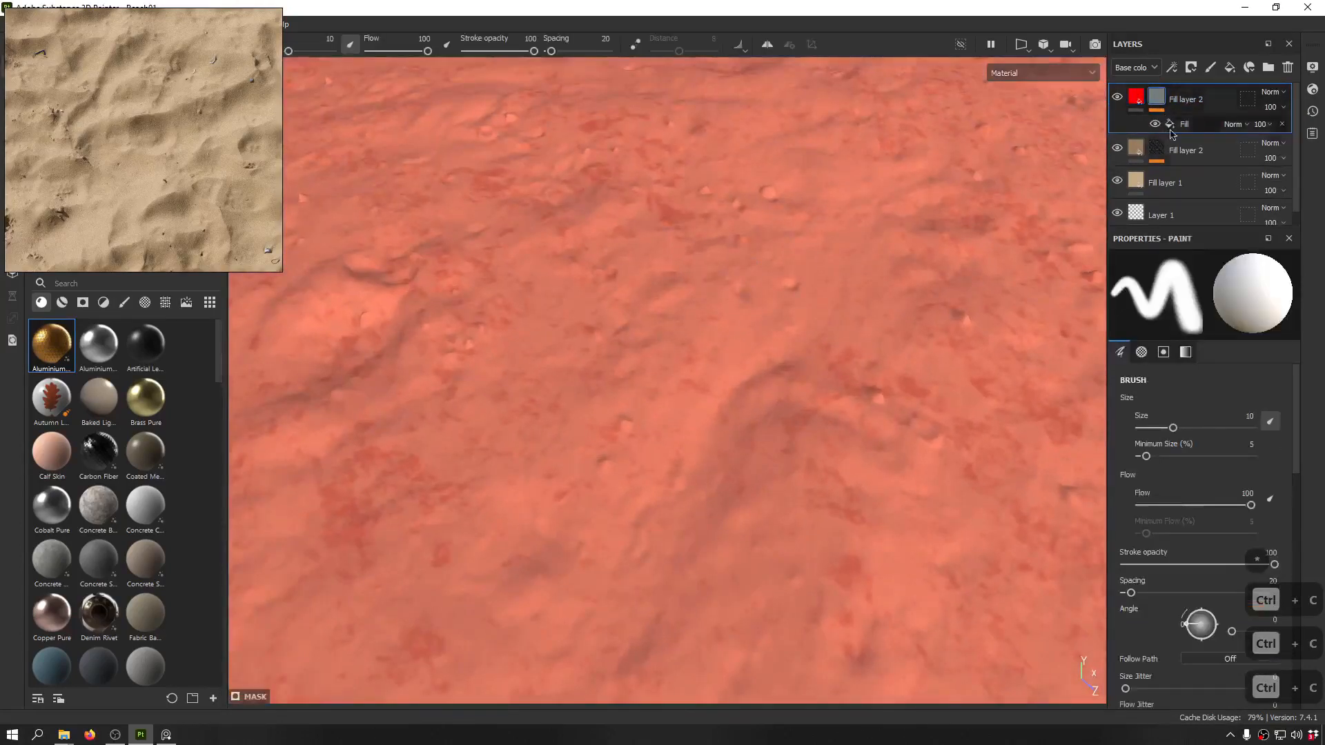
click(1193, 129)
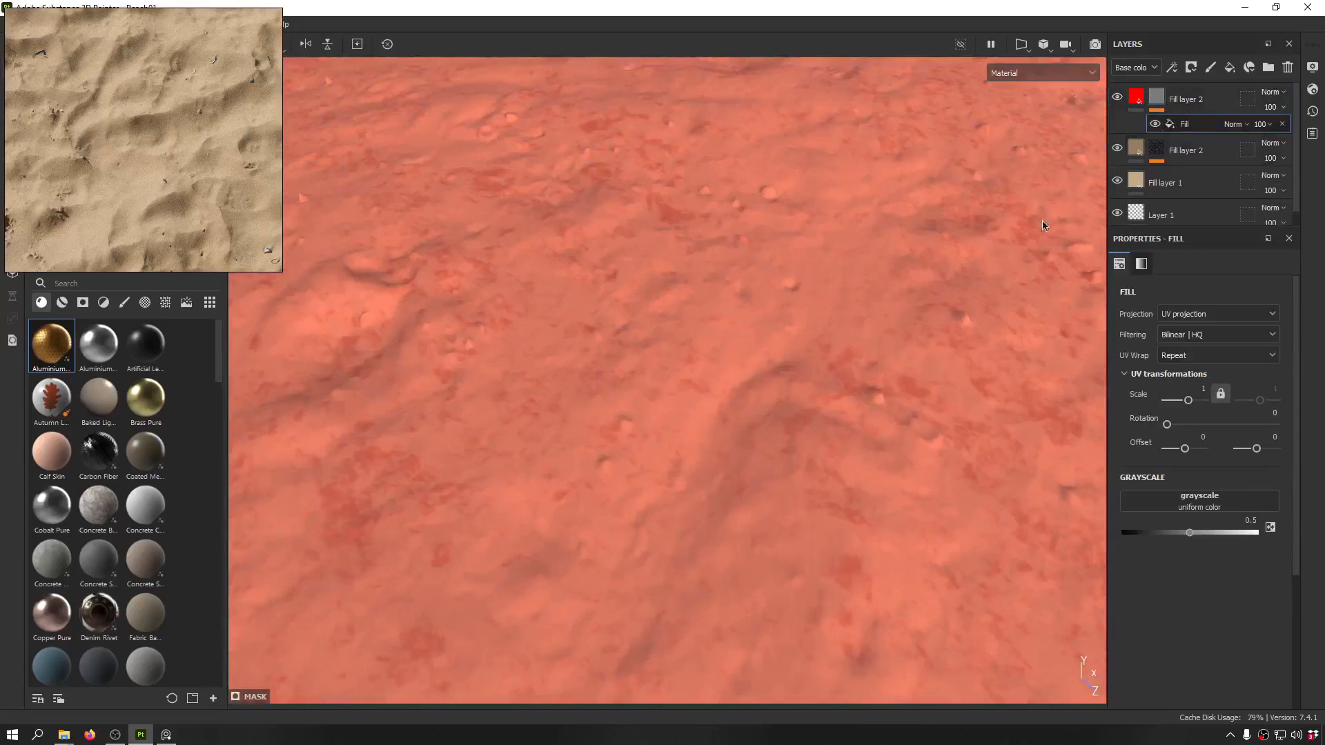
click(1228, 509)
text(proced)
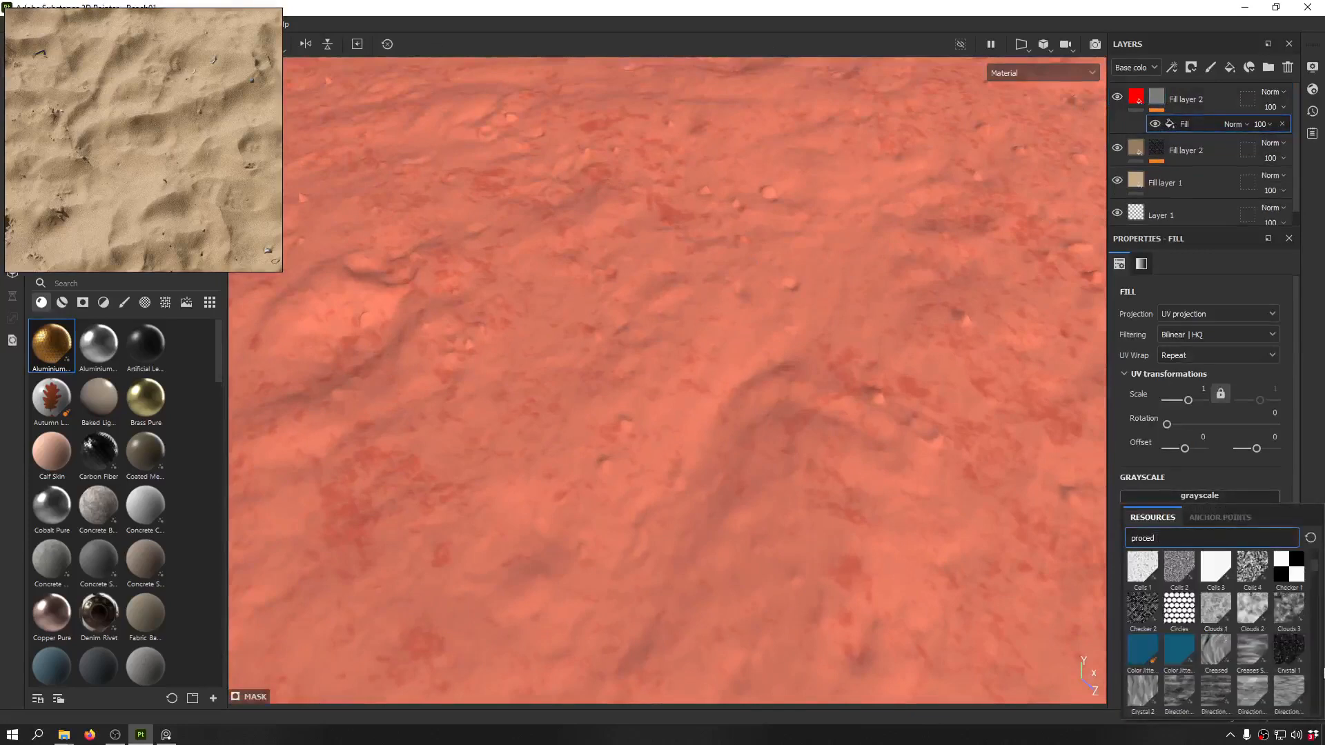
scroll(1244, 657, down, 5)
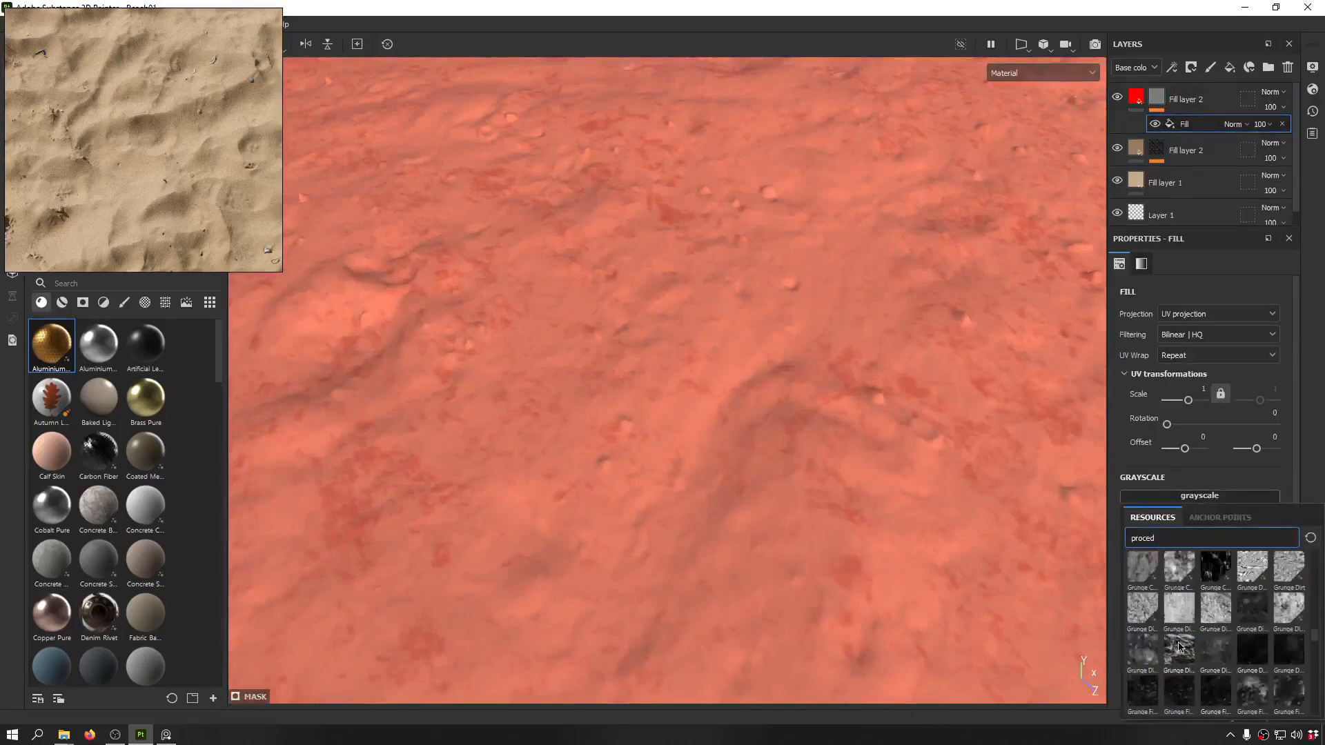
click(1179, 646)
scroll(719, 346, down, 10)
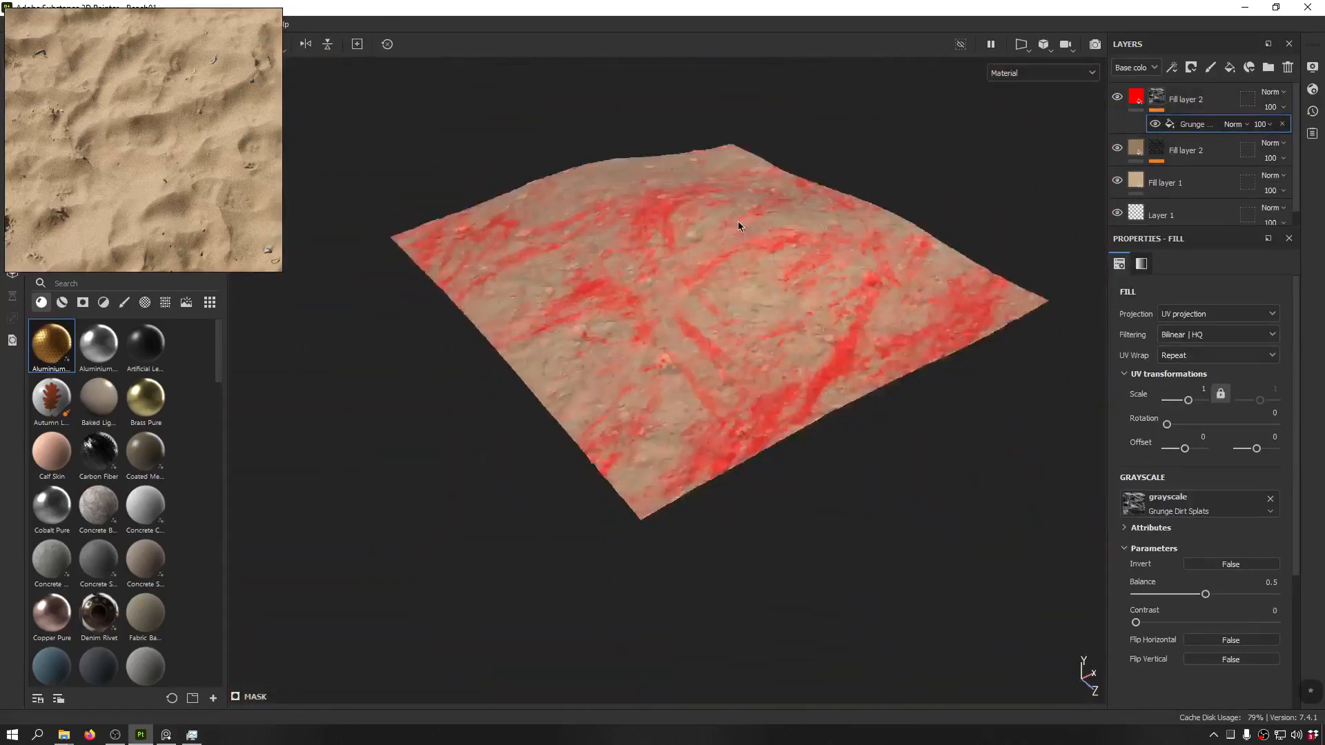
- Set the UV scale of the Grunge Dirt Splats mask fill to 2 and inspect its pattern on the terrain
alt+drag(738, 226, 785, 357)
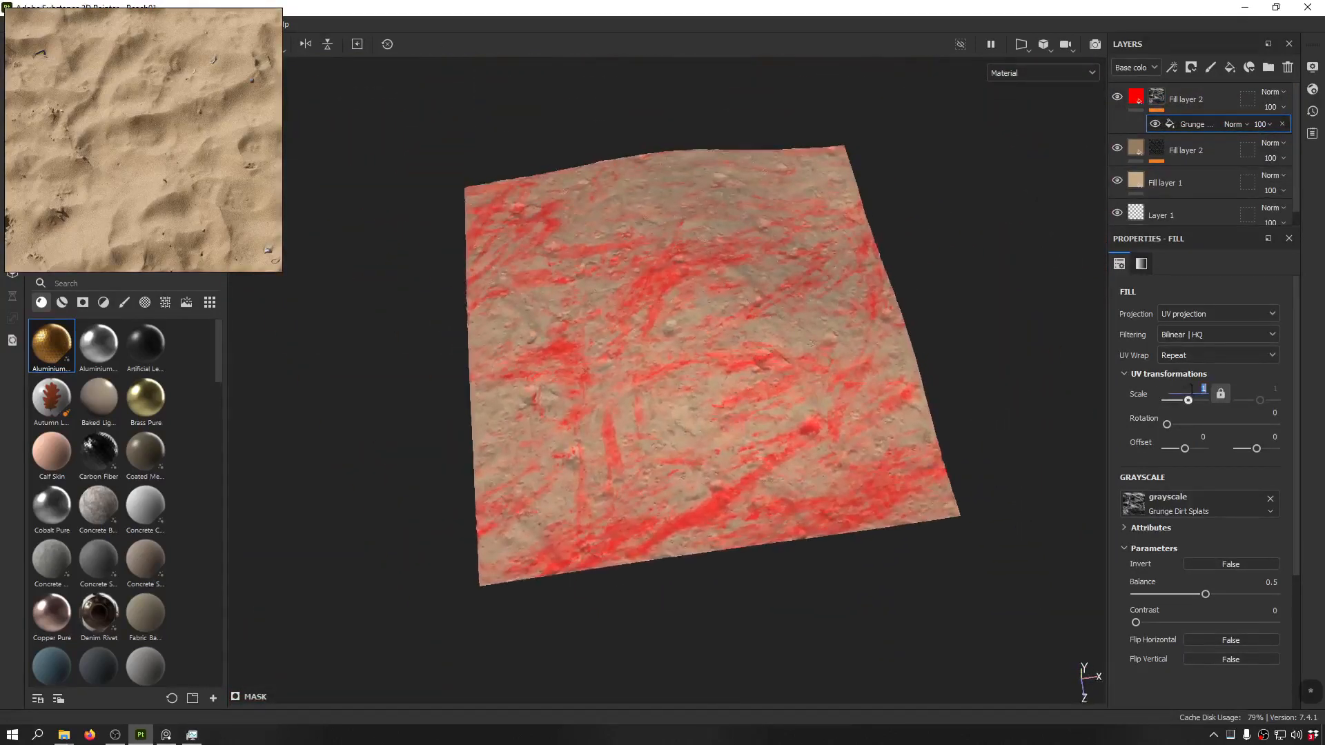
text(2)
key(Return)
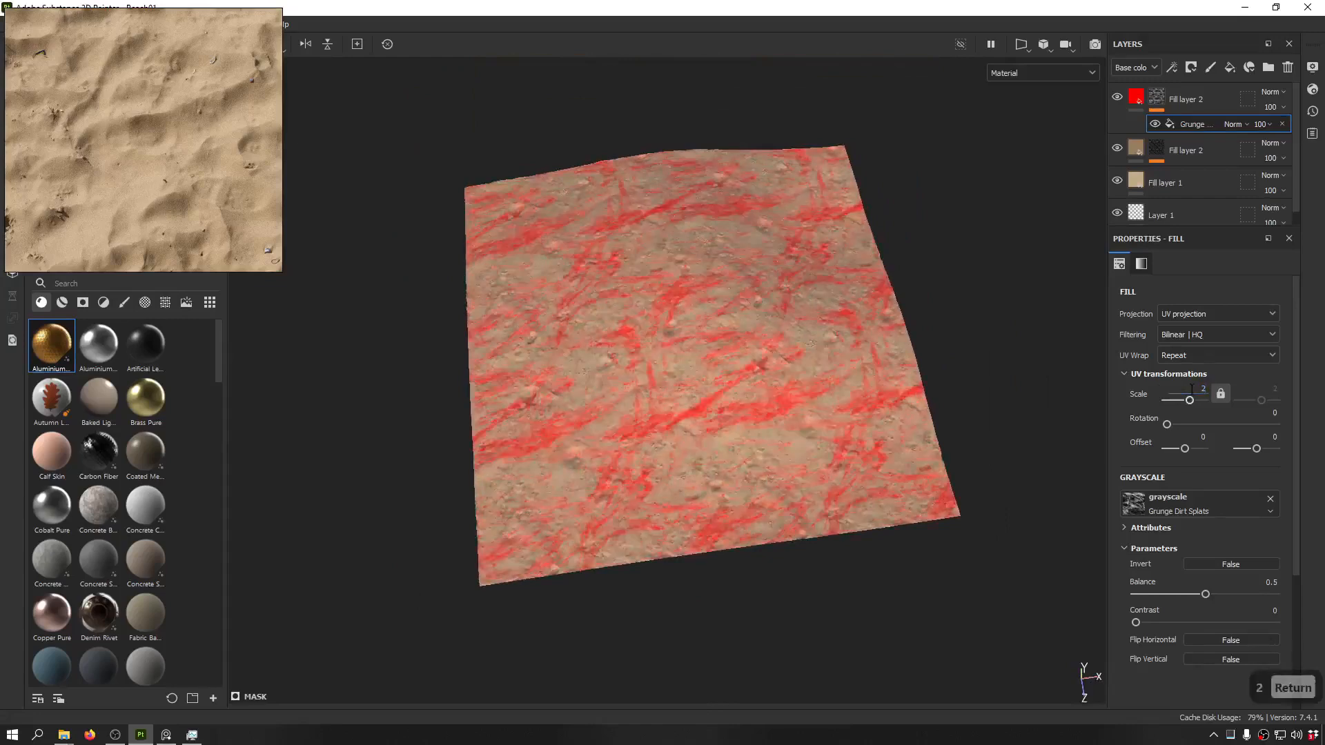
alt+drag(785, 276, 787, 345)
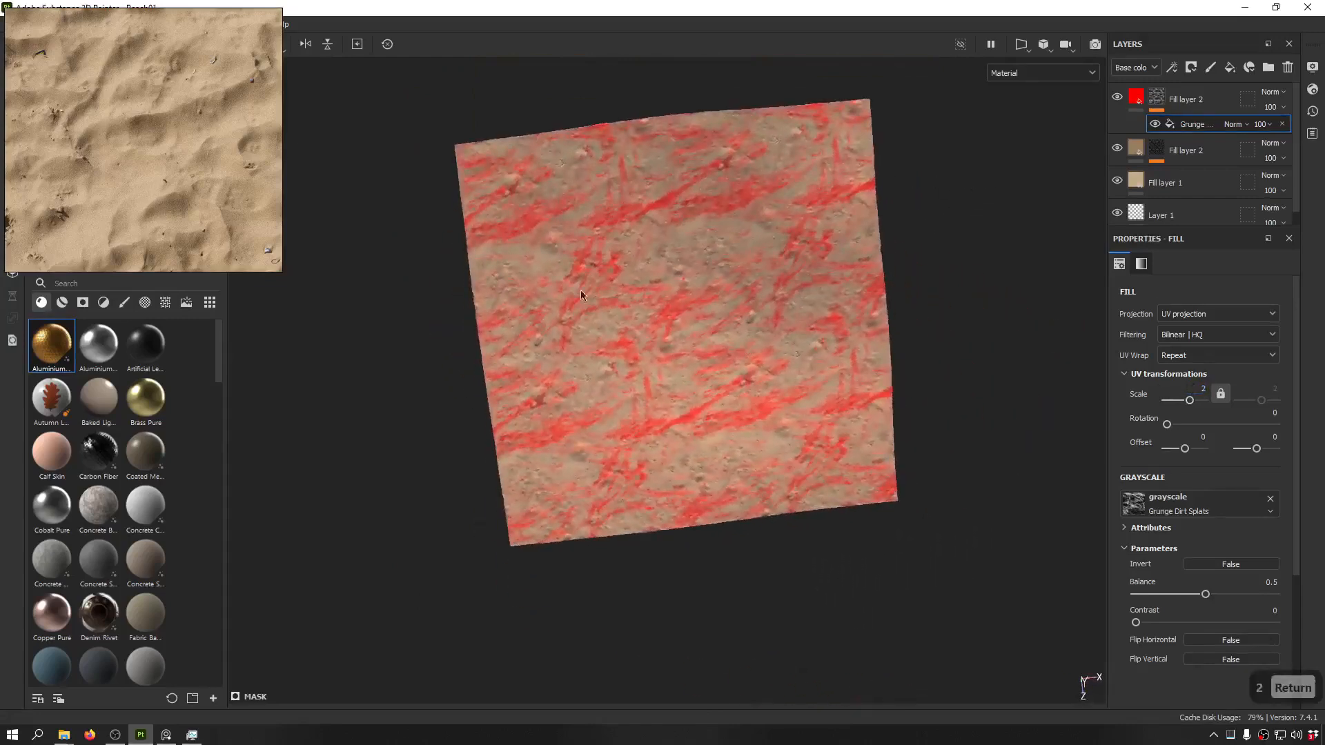
alt+middle_drag(700, 360, 755, 383)
alt+drag(755, 384, 718, 269)
alt+right_drag(718, 269, 673, 397)
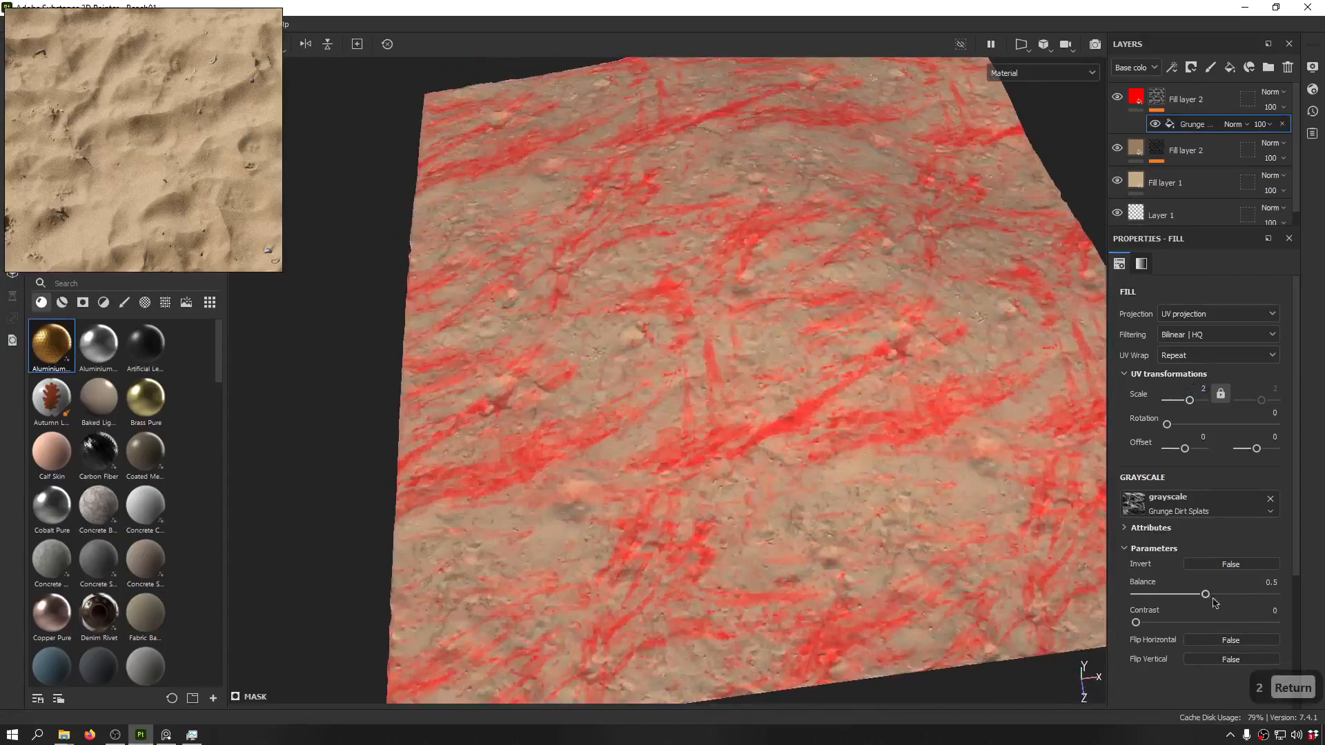
- Set the Grunge Dirt Splats balance to 0.23 and add a second fill above it in the mask using Grunge Map 011
drag(1212, 598, 1161, 598)
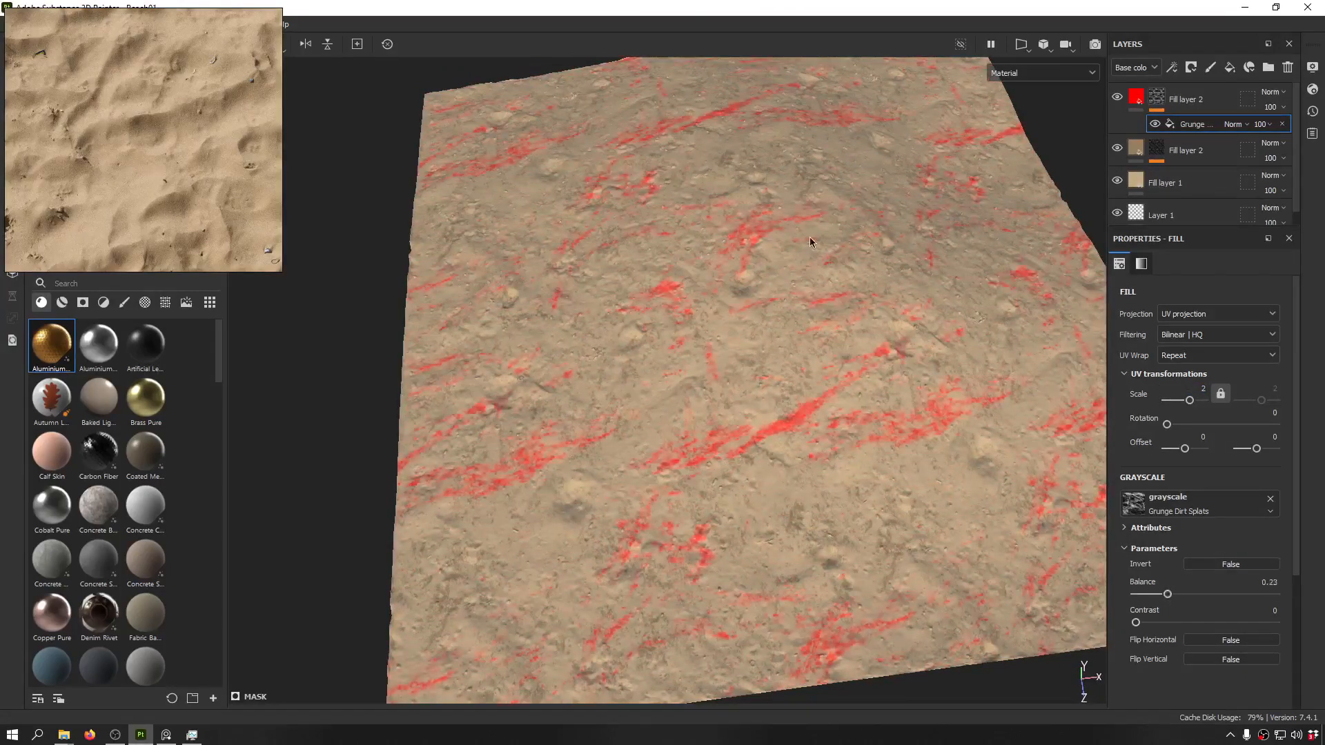
alt+drag(810, 242, 825, 365)
click(1172, 67)
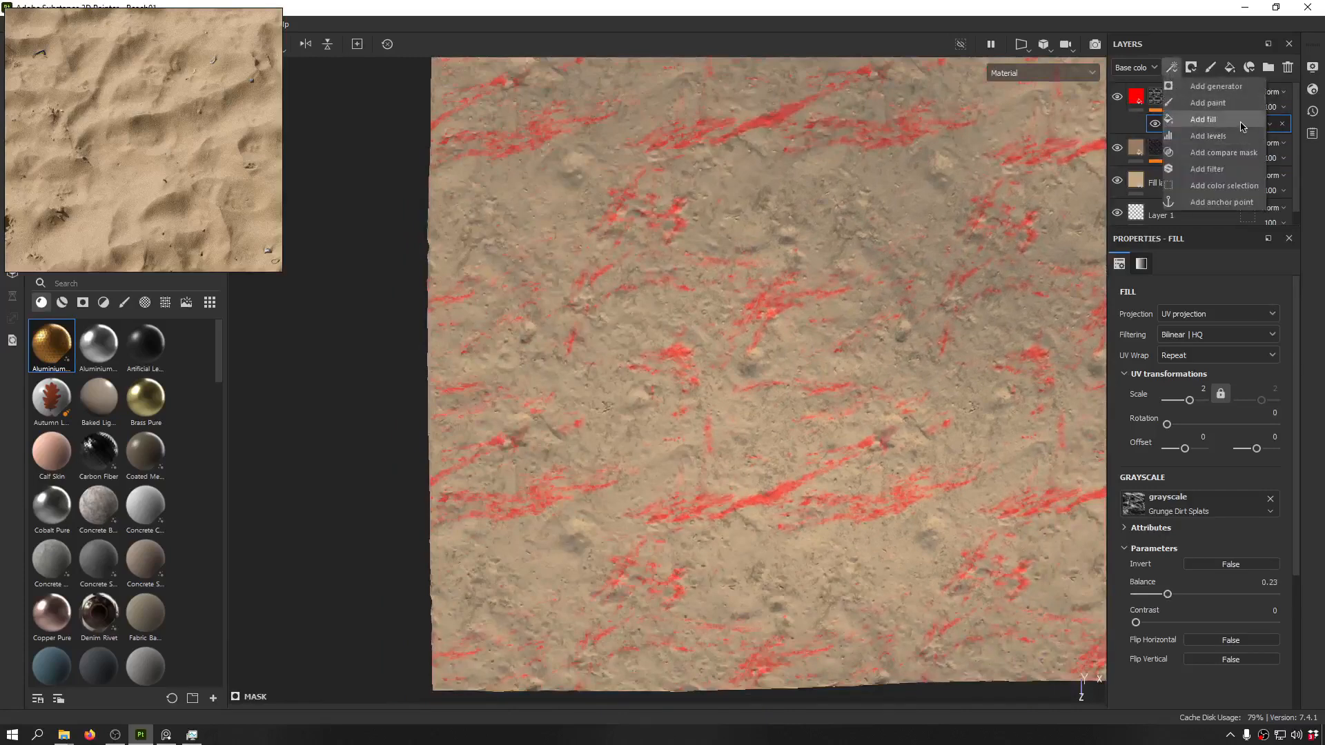
click(1207, 120)
click(1218, 496)
scroll(1256, 607, down, 5)
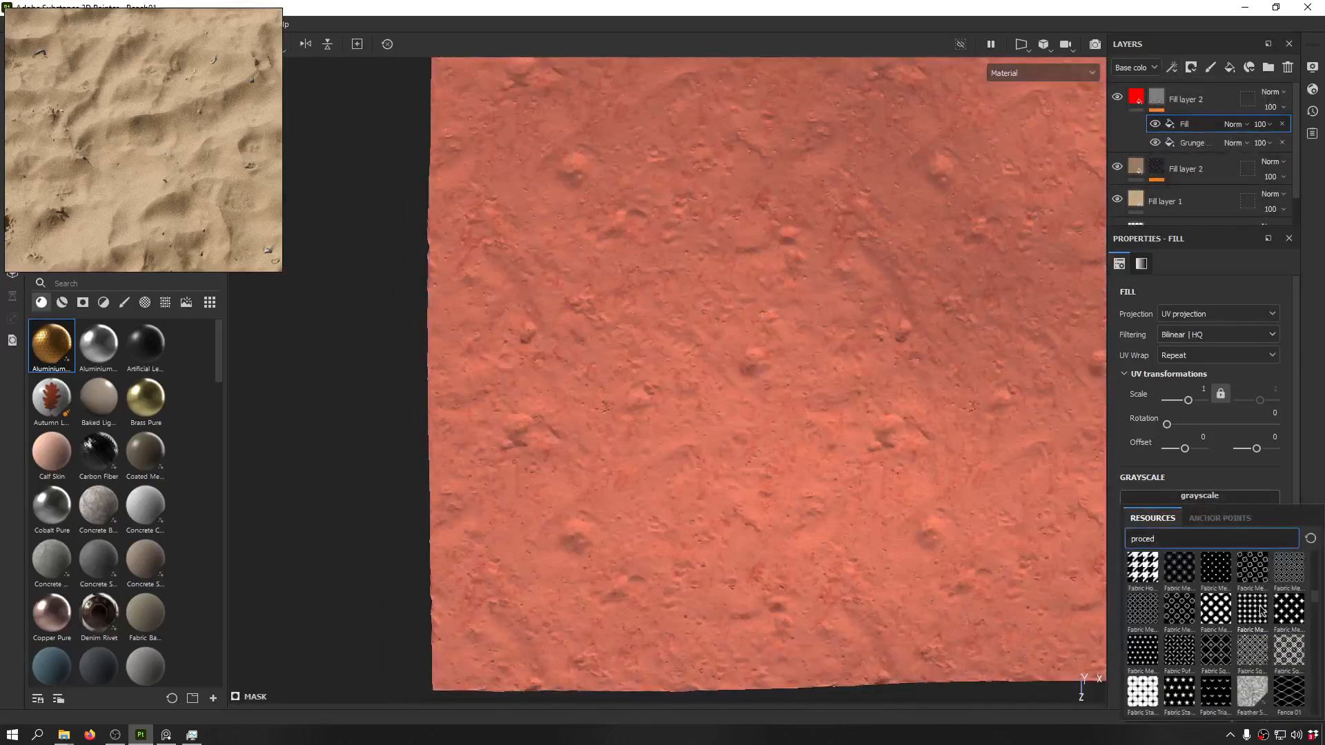
scroll(1261, 612, down, 5)
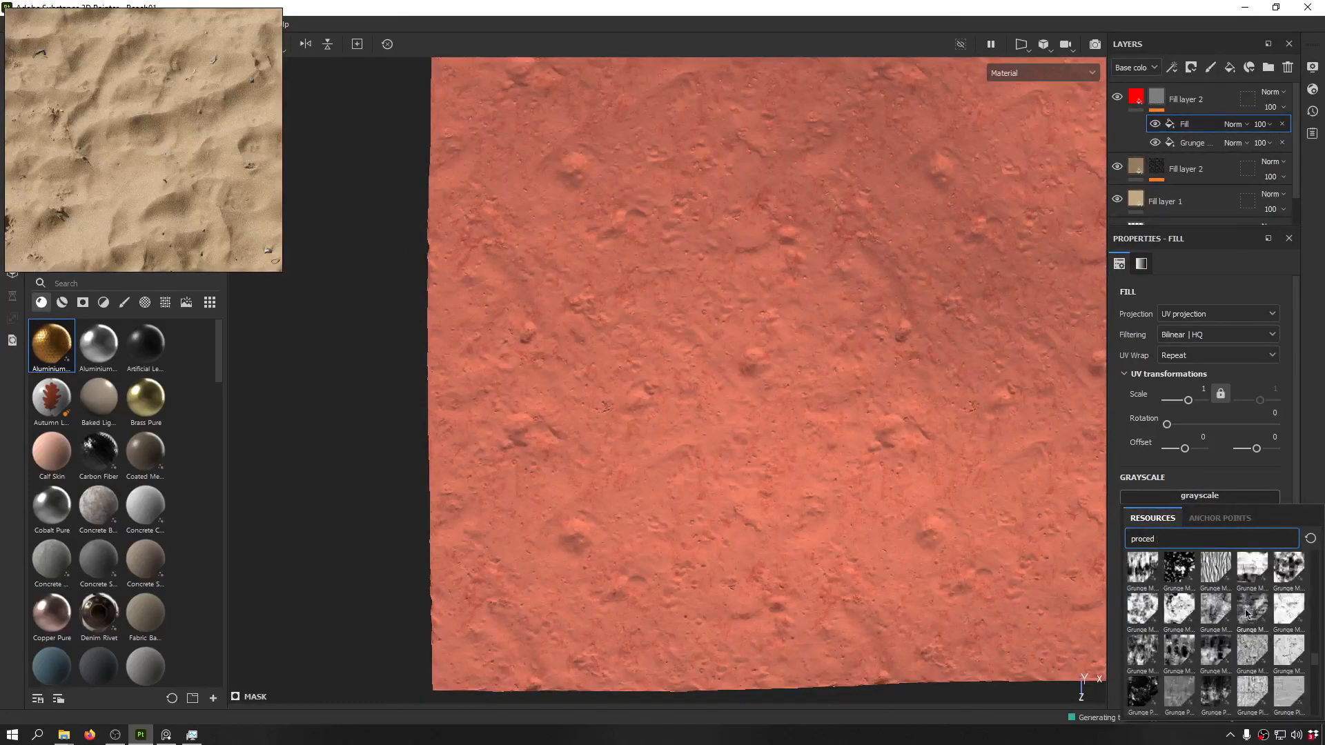
click(1249, 612)
alt+drag(1058, 535, 1042, 331)
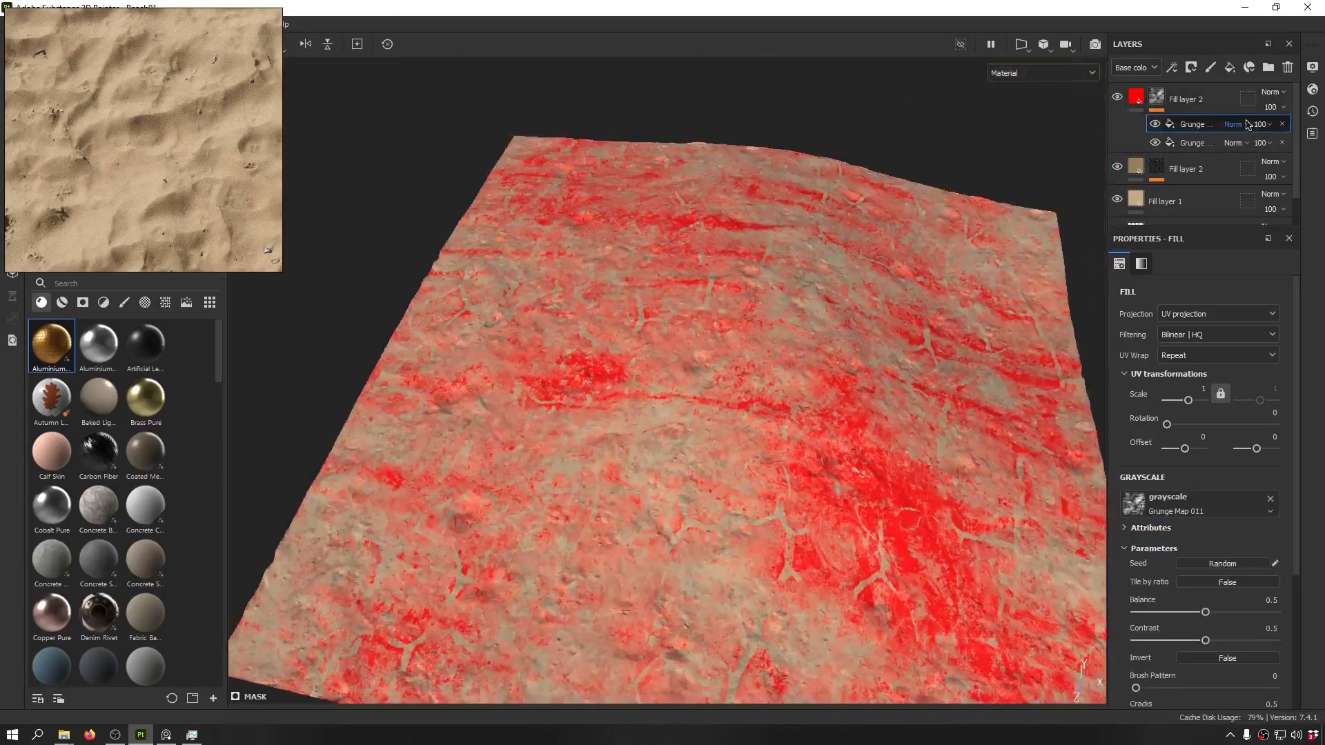
- Set the blending mode of the Grunge Map 011 mask fill to Multiply and inspect the combined mask on the terrain
click(1234, 125)
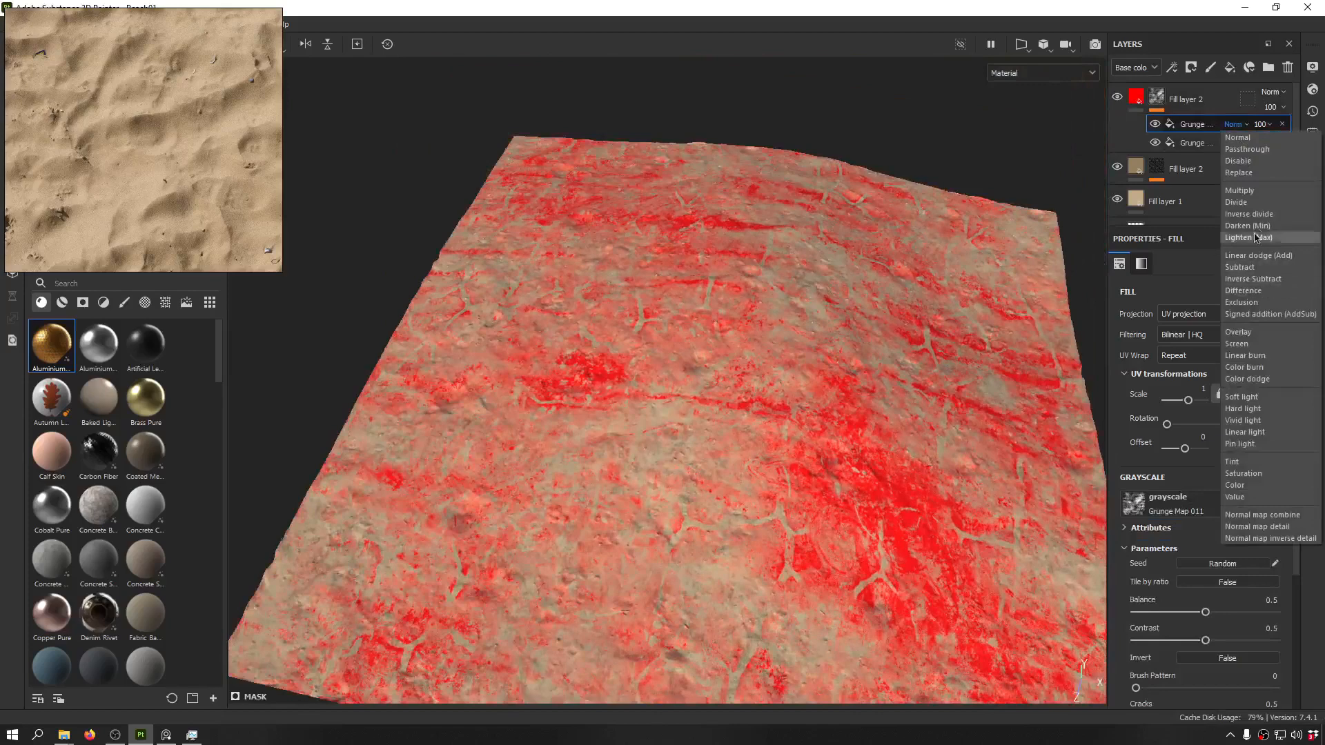
click(1258, 196)
alt+drag(793, 255, 873, 313)
alt+drag(927, 226, 890, 235)
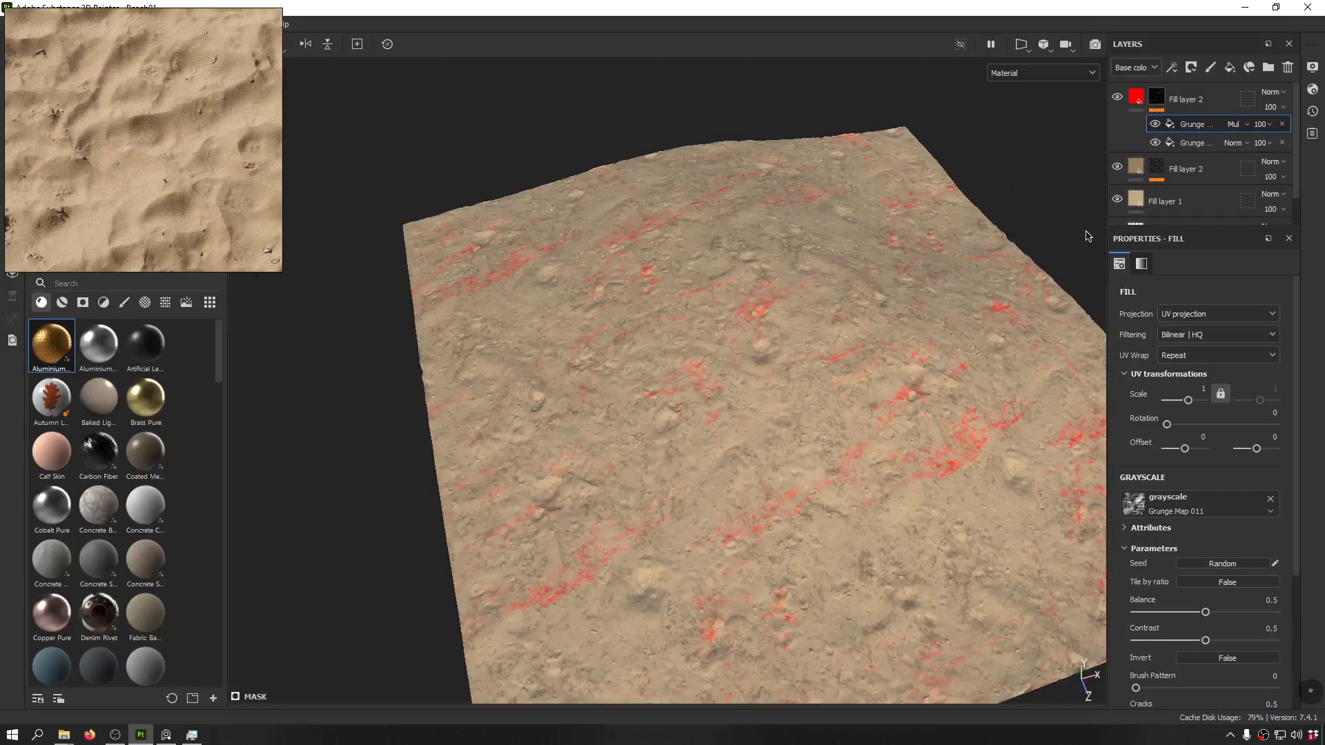
- Set the UV scale of the Grunge Dirt Splats mask fill to 1 and check its distribution on the terrain
click(1201, 145)
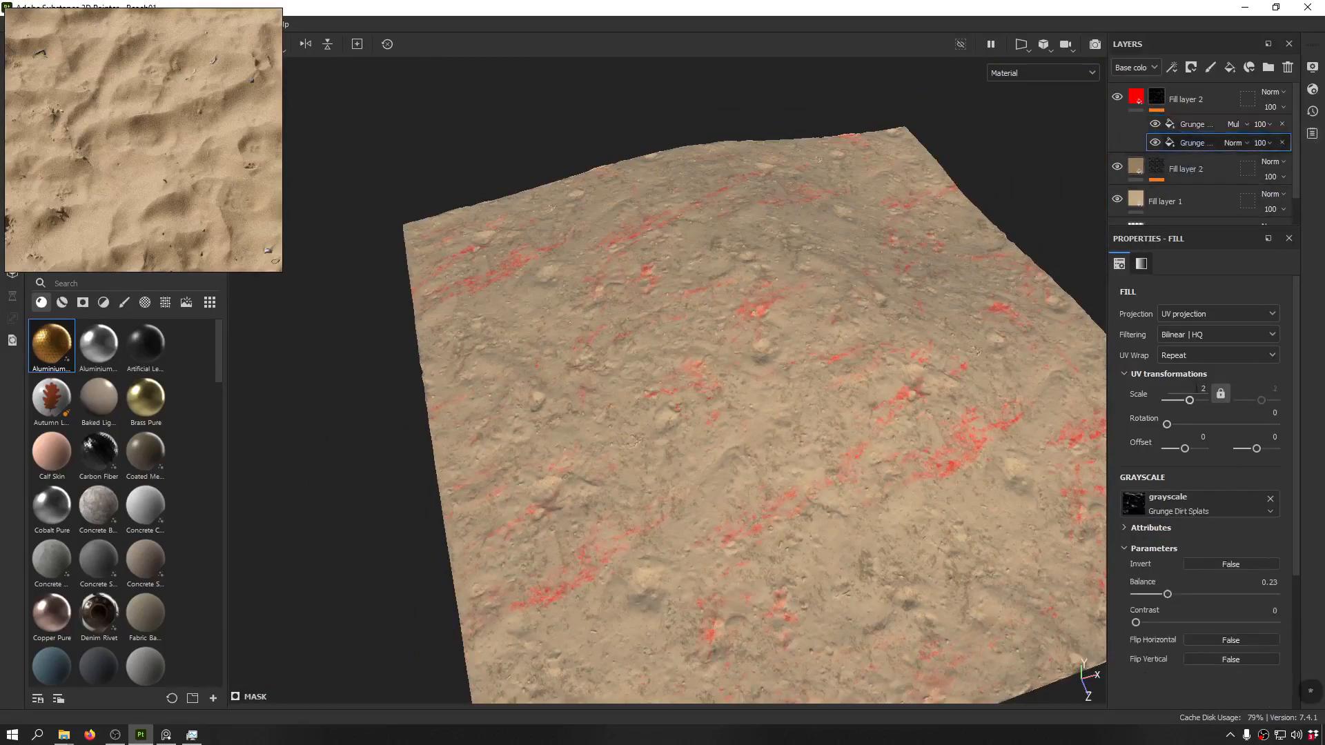
text(1)
key(Return)
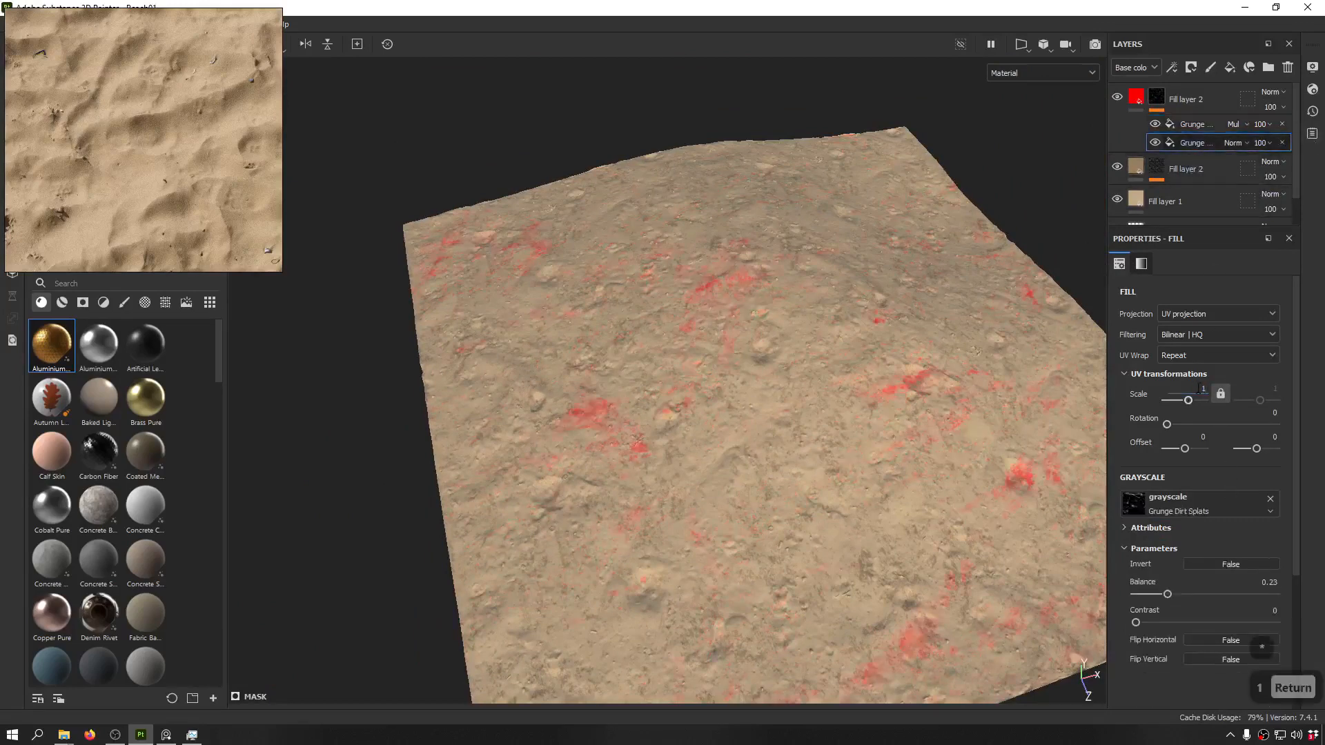
alt+drag(643, 301, 580, 347)
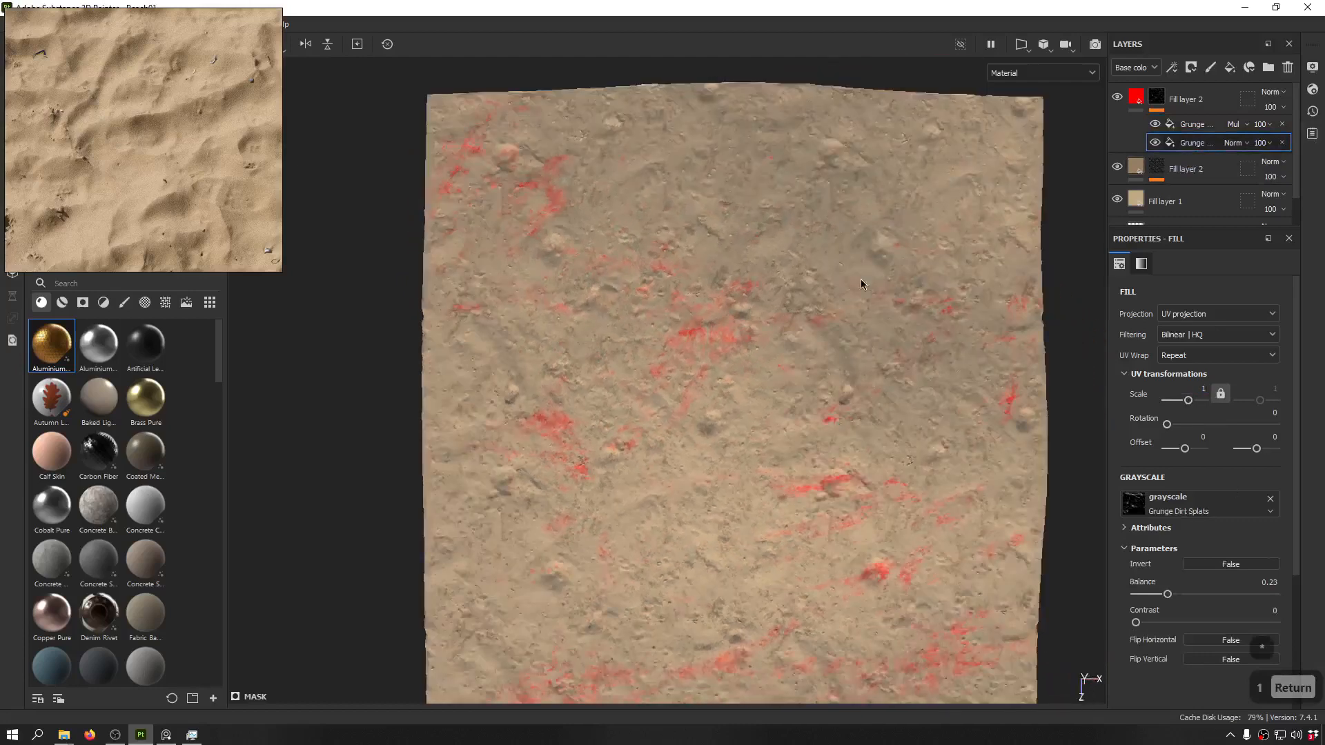
- Replace the red layer's base color with a light sand tone sampled from a close-up of the reference photo
click(1211, 110)
click(1273, 611)
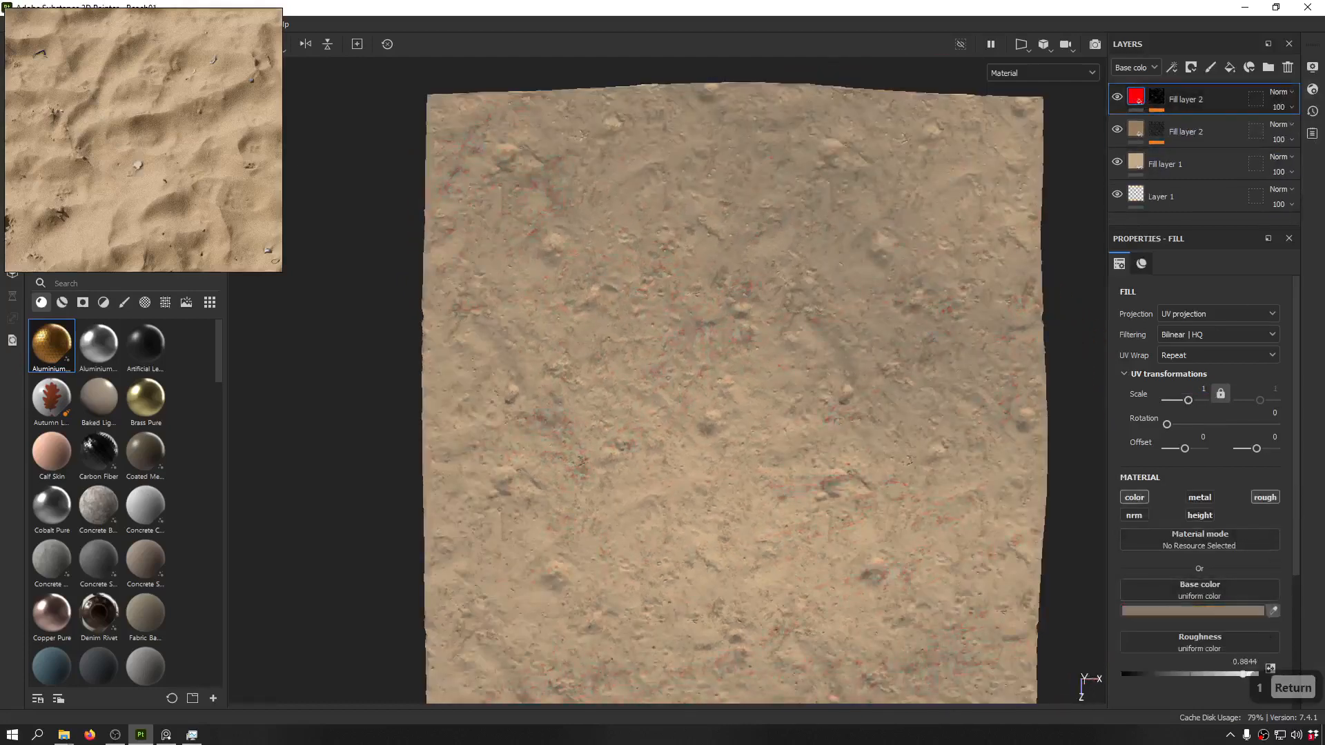
click(191, 67)
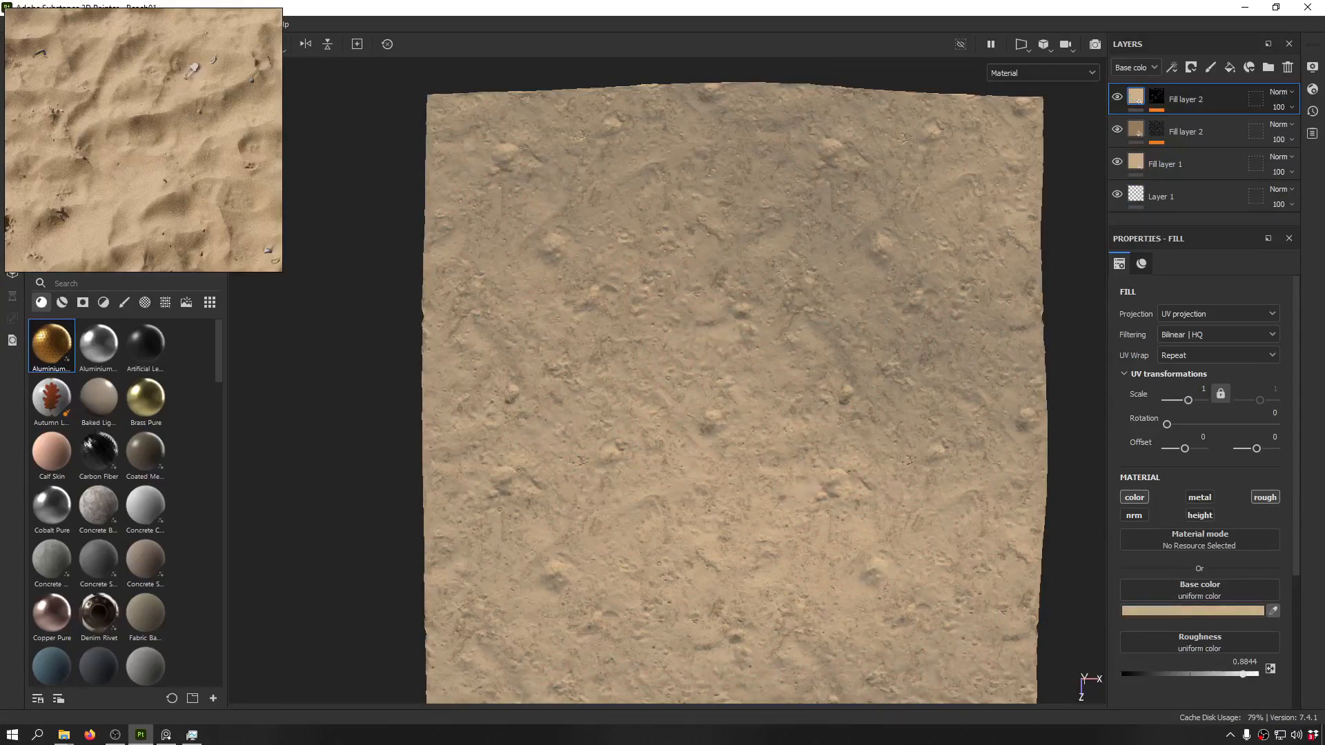
scroll(159, 152, up, 4)
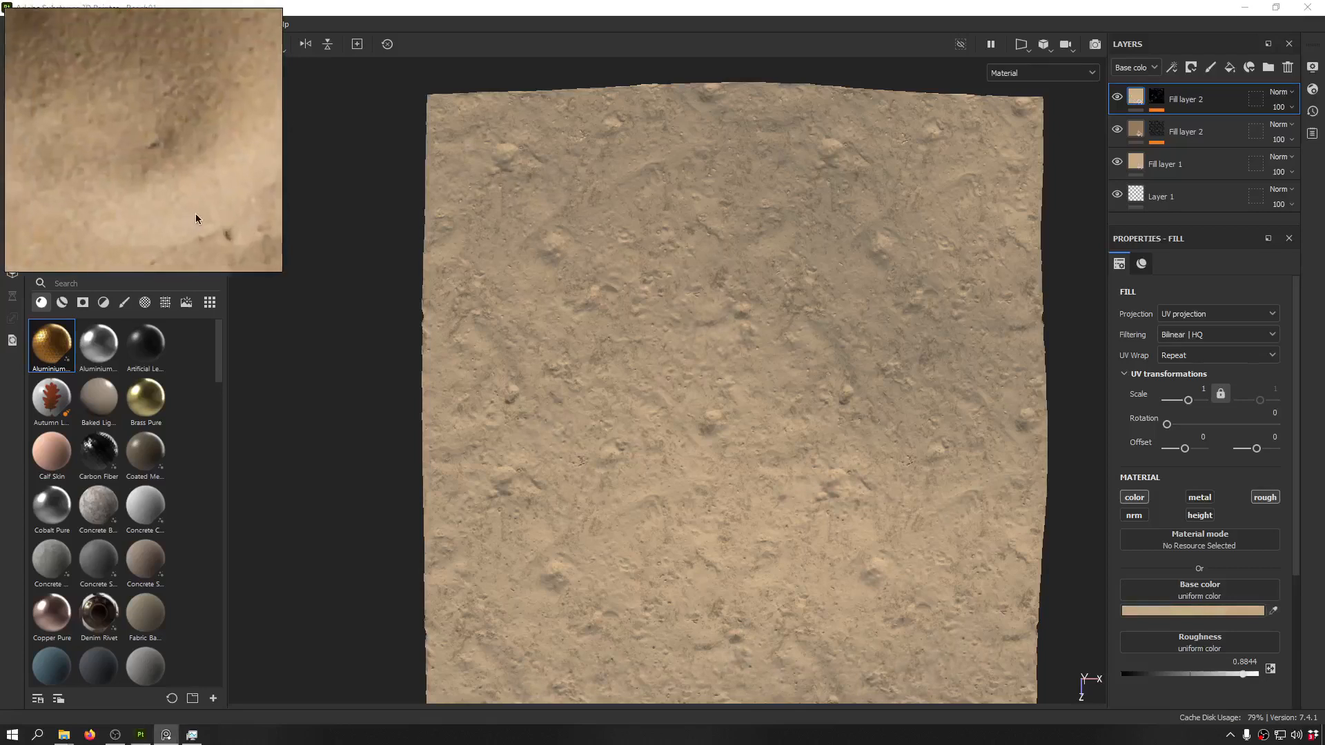
click(1273, 611)
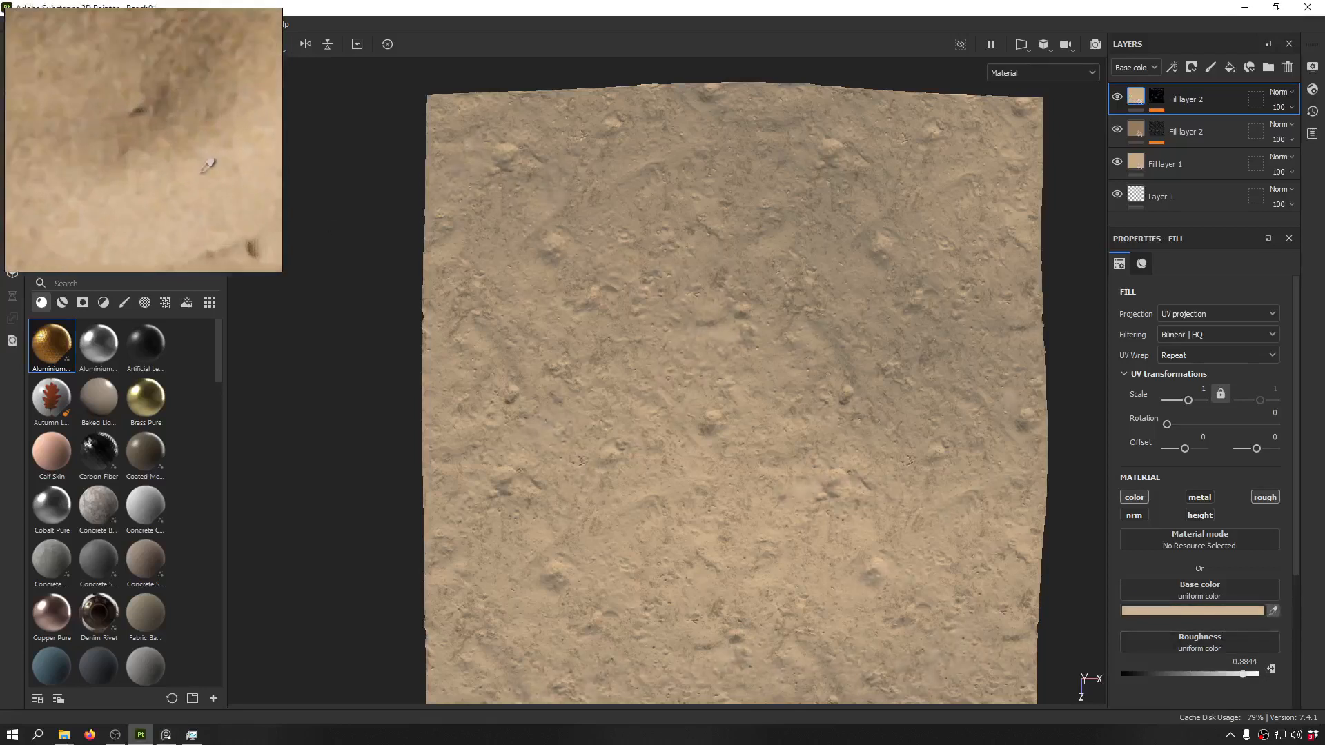
- Adjust the top fill layer's base color to the lighter sand tone E8CDAC while checking it on the terrain
click(1250, 613)
click(1102, 416)
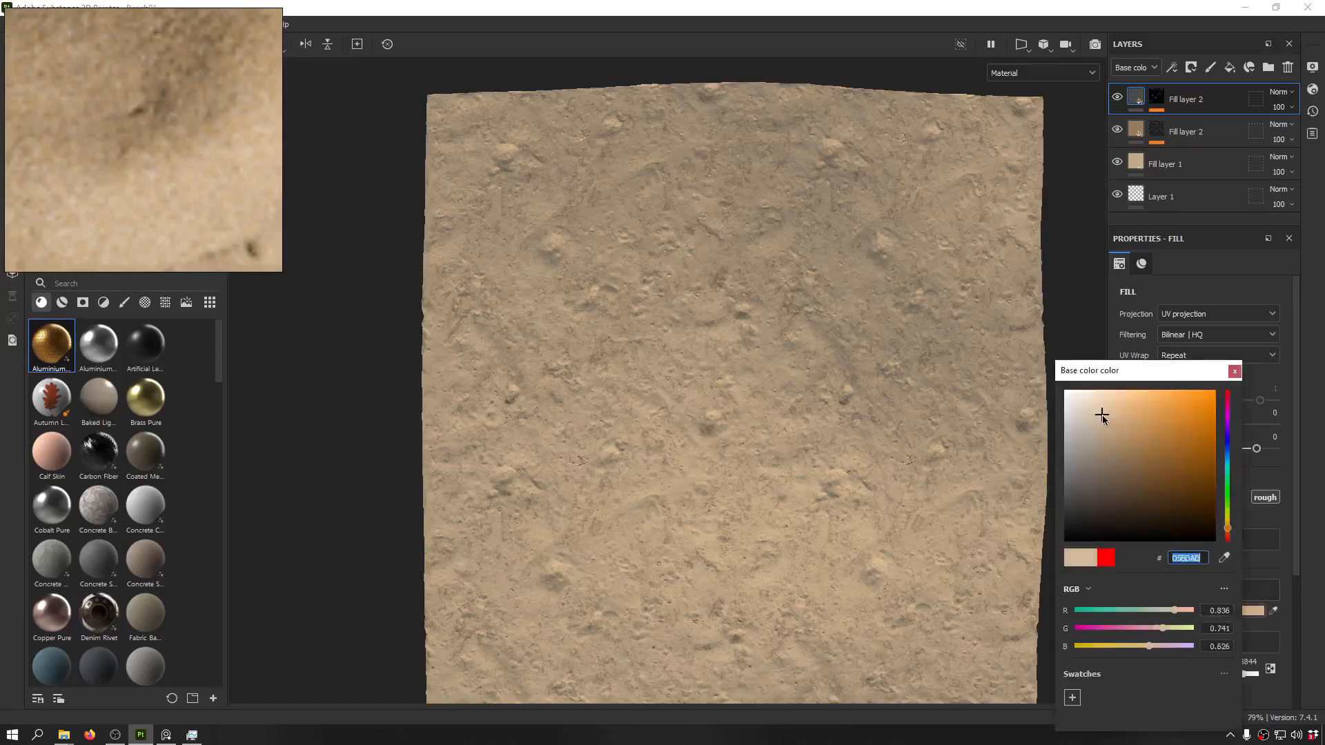
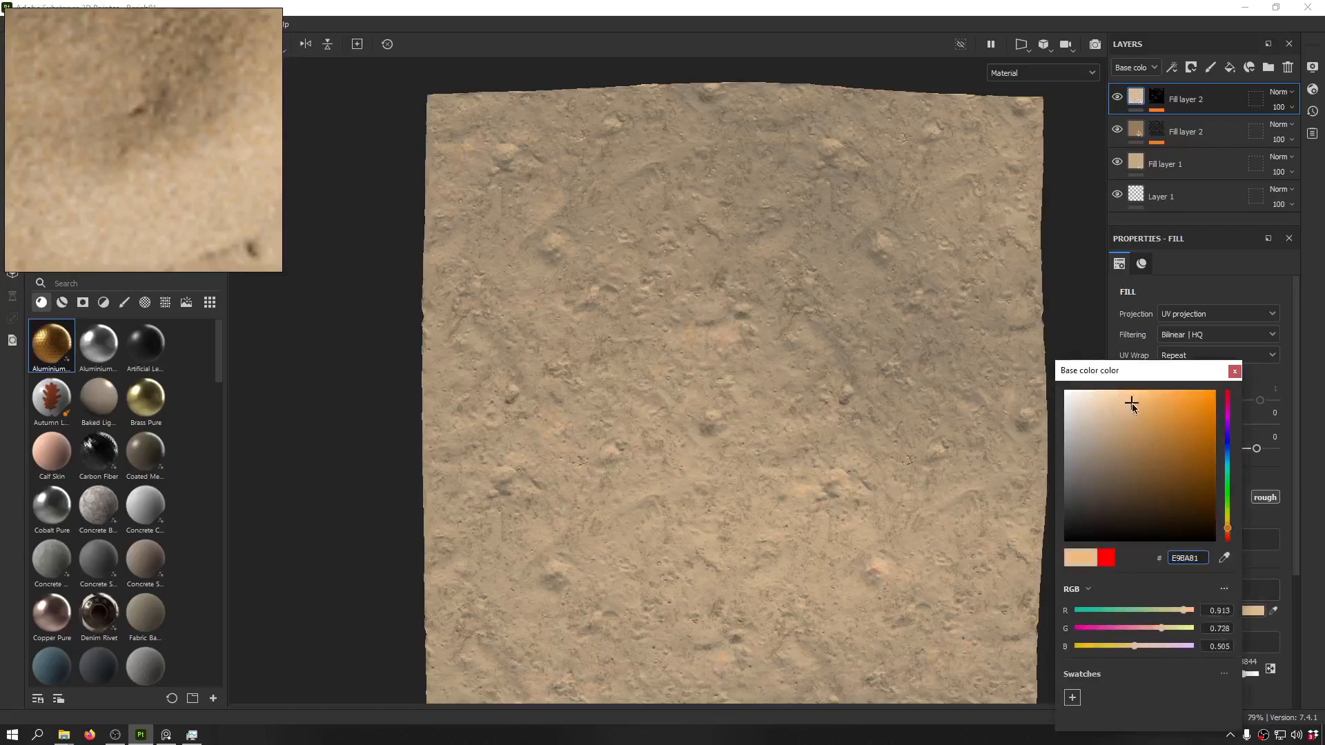
alt+drag(627, 352, 606, 373)
drag(1136, 402, 1106, 416)
scroll(444, 449, up, 6)
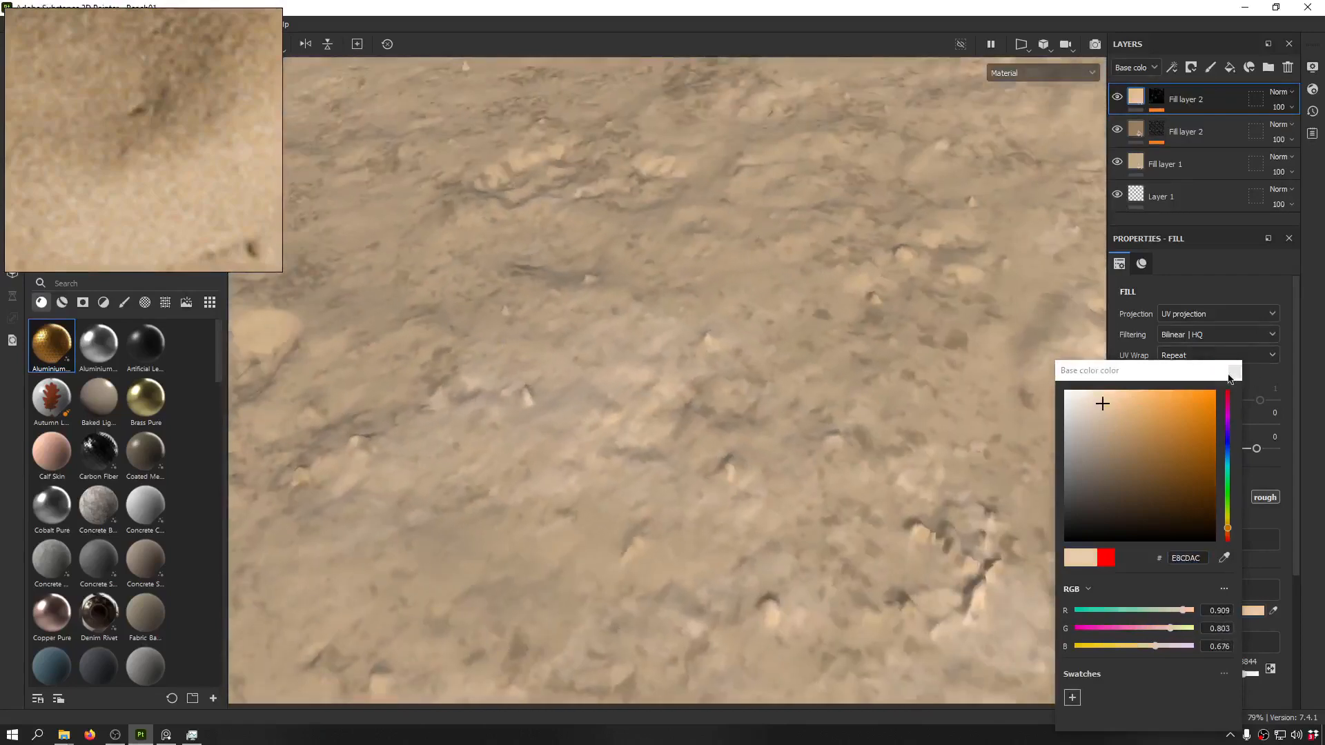
click(1231, 373)
- Compare the terrain's sand coloring with the reference photos from several distances and angles
scroll(80, 156, down, 8)
middle_drag(89, 152, 129, 92)
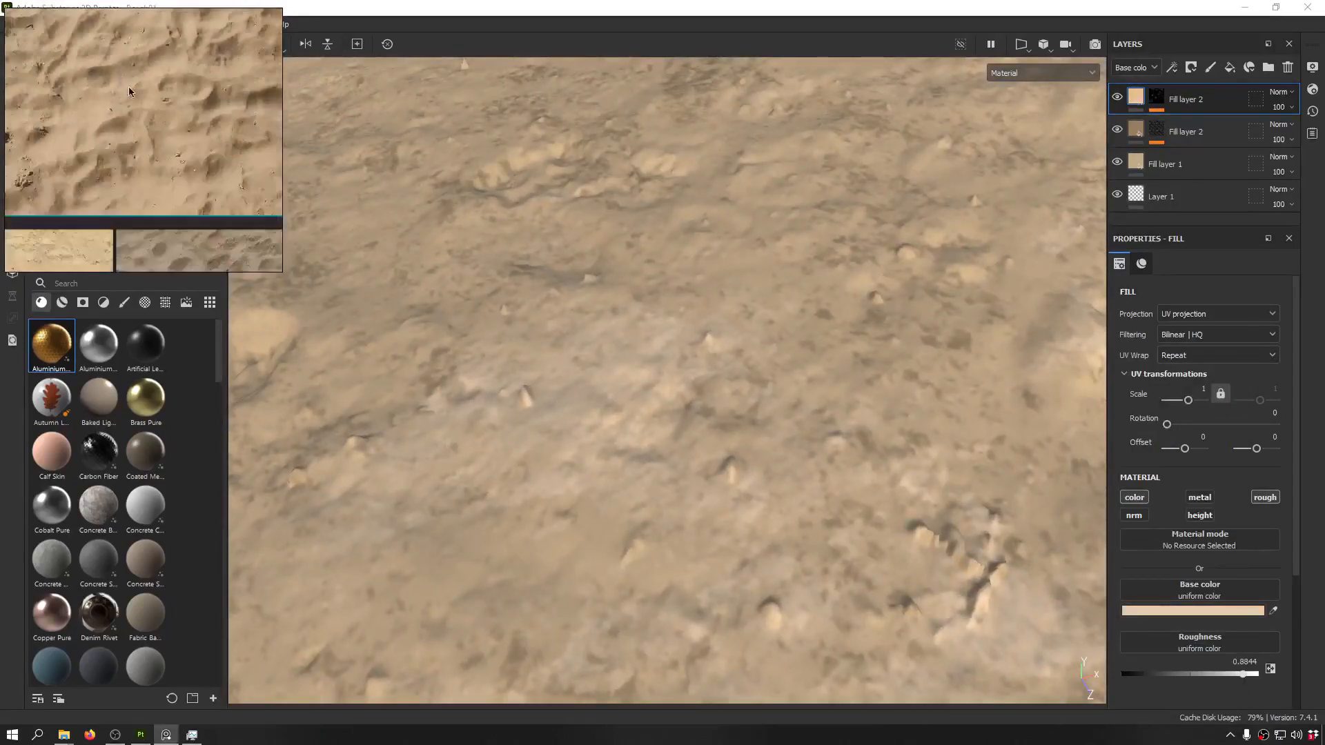
scroll(821, 387, down, 8)
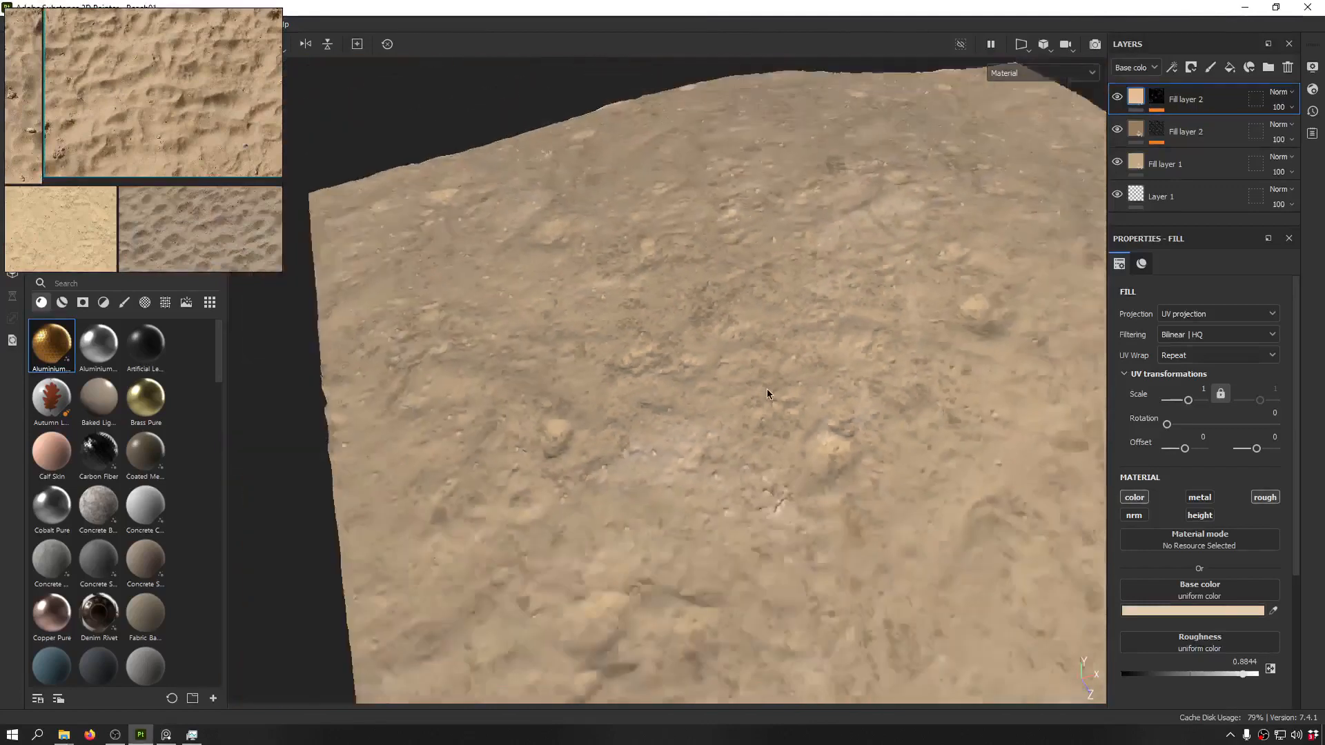
alt+drag(767, 394, 627, 270)
scroll(670, 306, down, 4)
alt+drag(680, 310, 859, 388)
scroll(722, 279, up, 4)
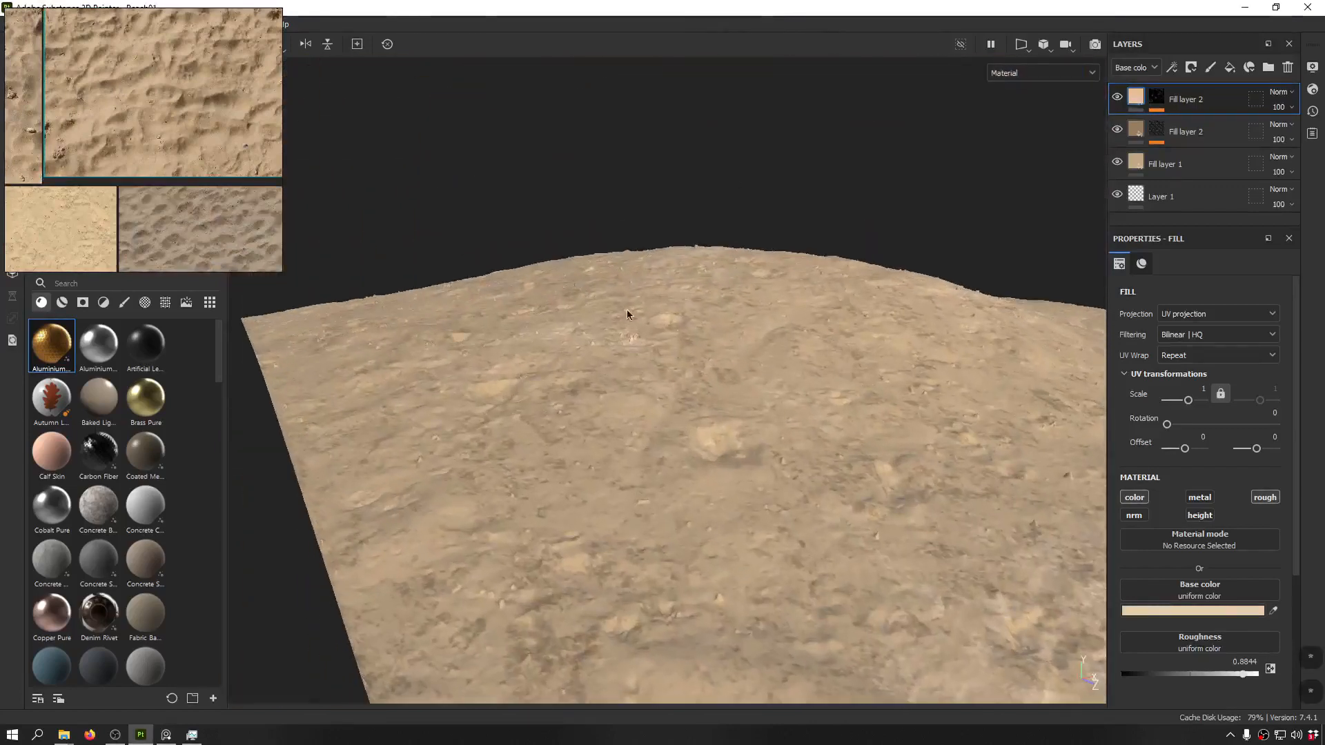
scroll(149, 87, up, 6)
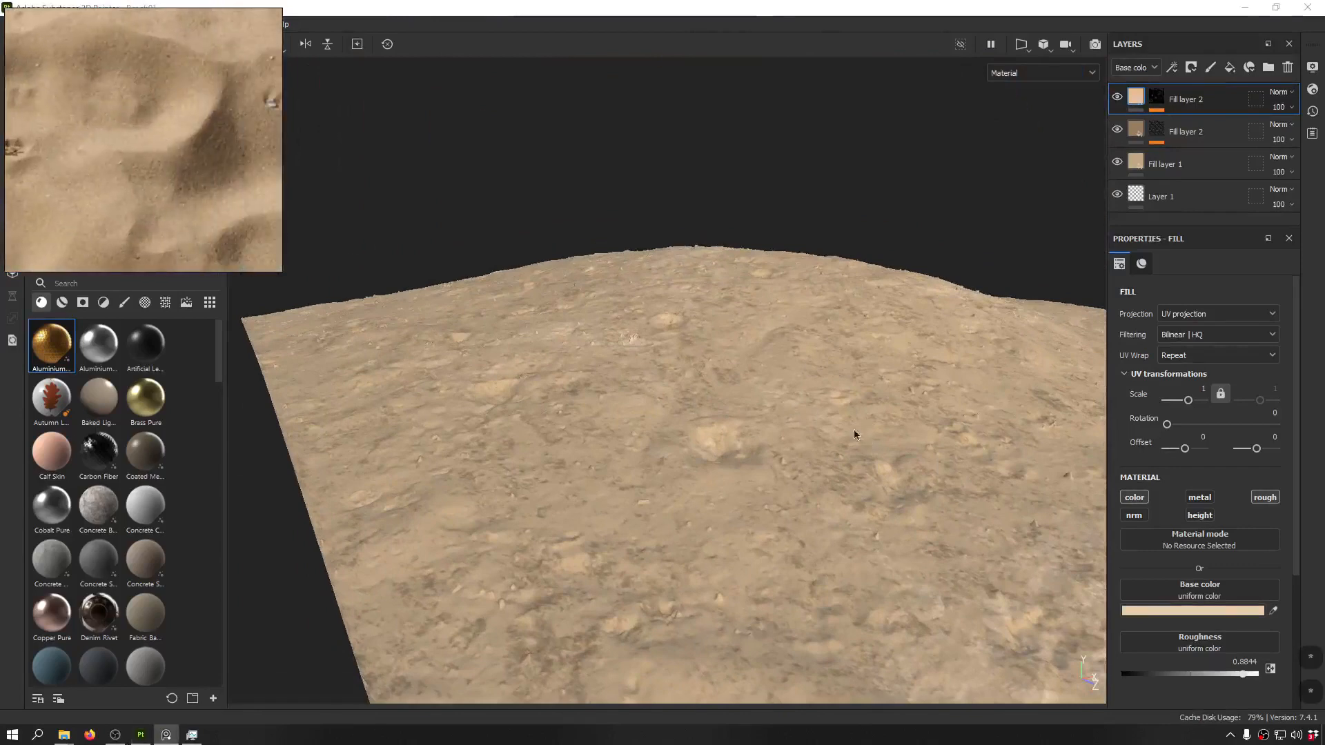
scroll(707, 437, up, 10)
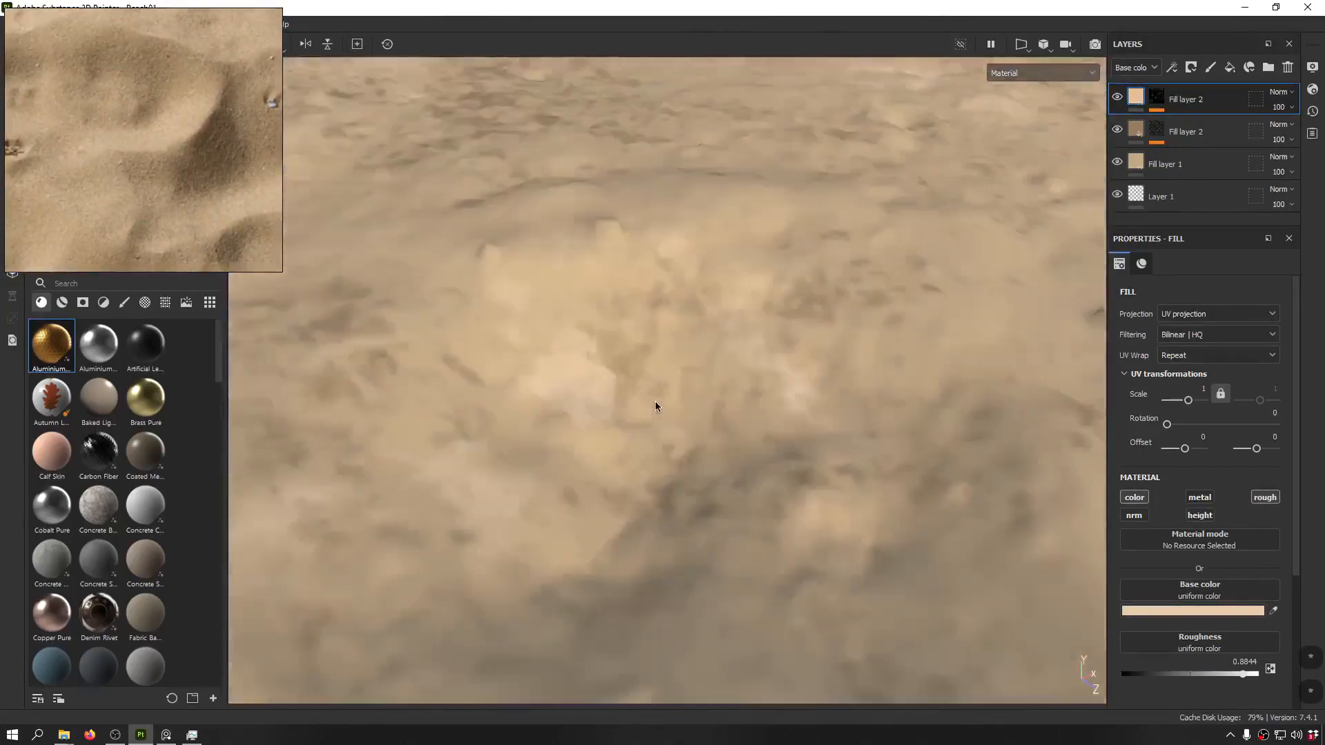
scroll(649, 407, down, 6)
scroll(634, 415, up, 5)
scroll(634, 412, down, 3)
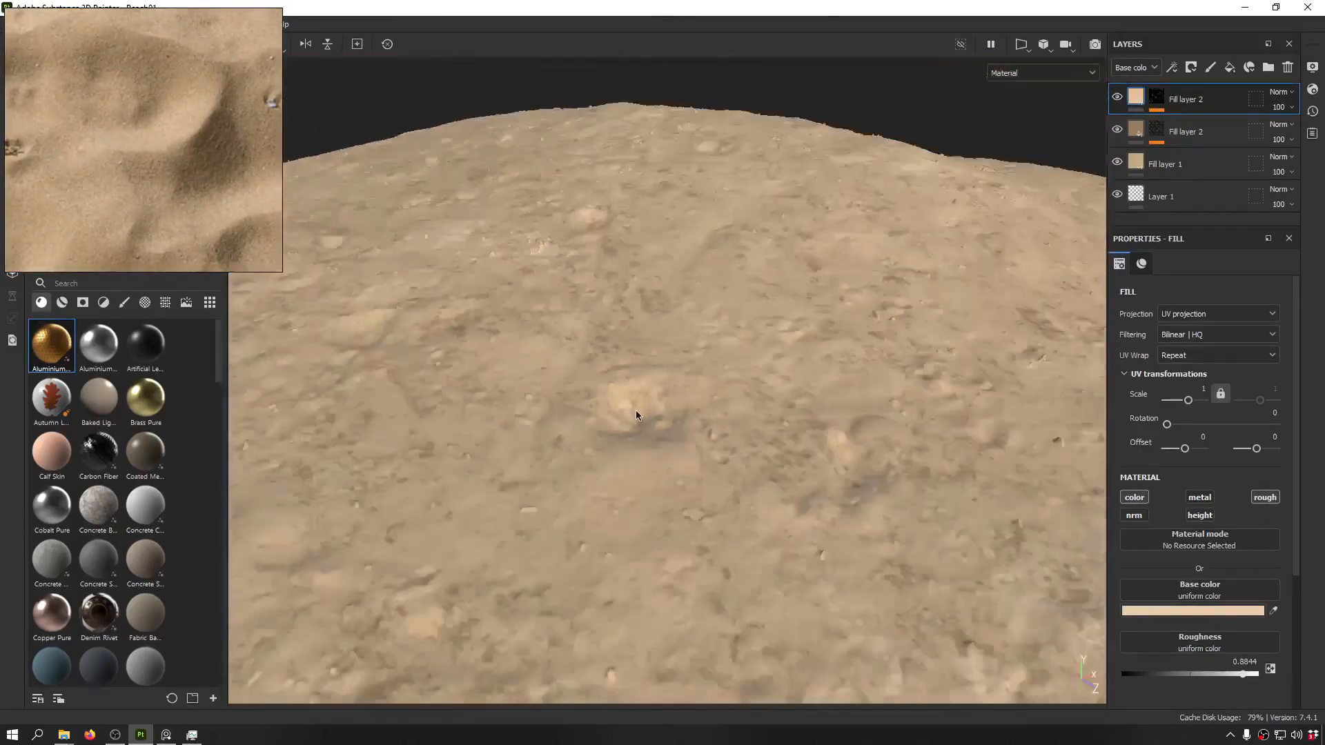
scroll(635, 410, down, 5)
alt+drag(668, 343, 670, 370)
scroll(659, 438, up, 6)
scroll(671, 371, down, 5)
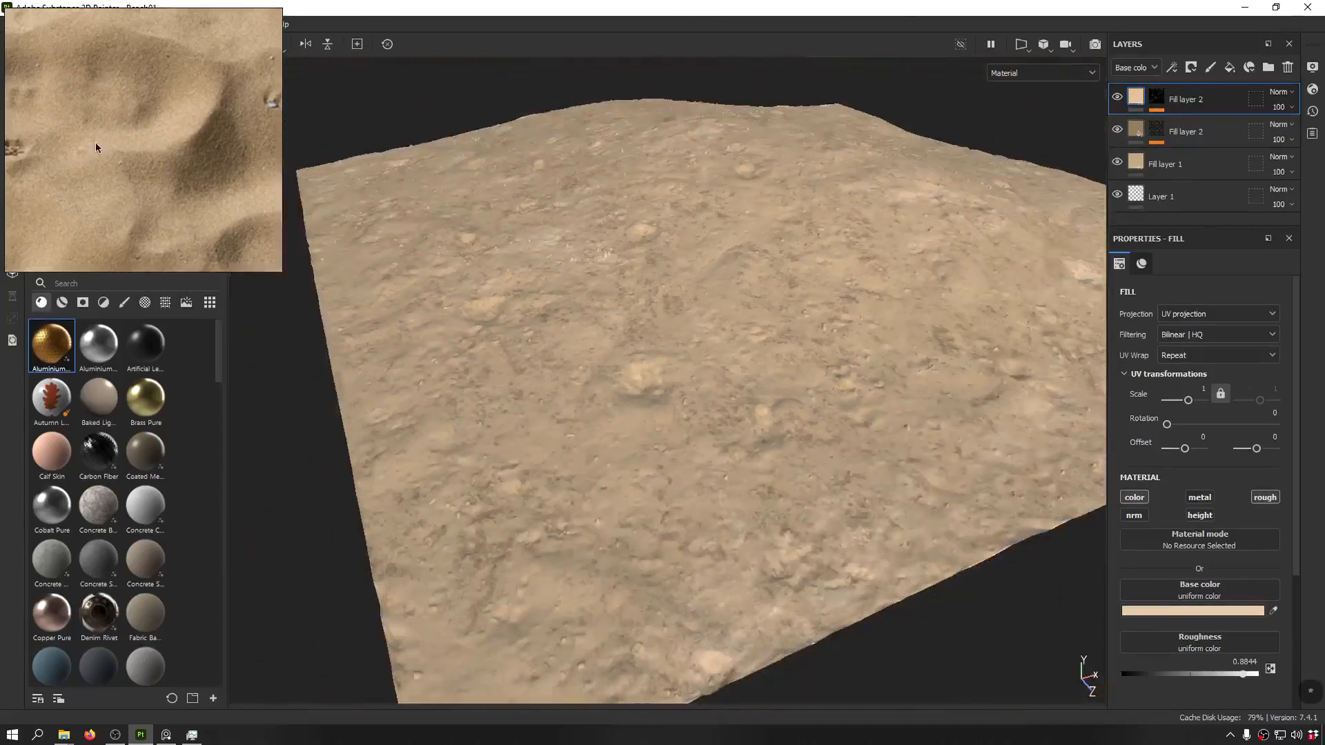
scroll(89, 135, down, 5)
alt+drag(783, 327, 797, 324)
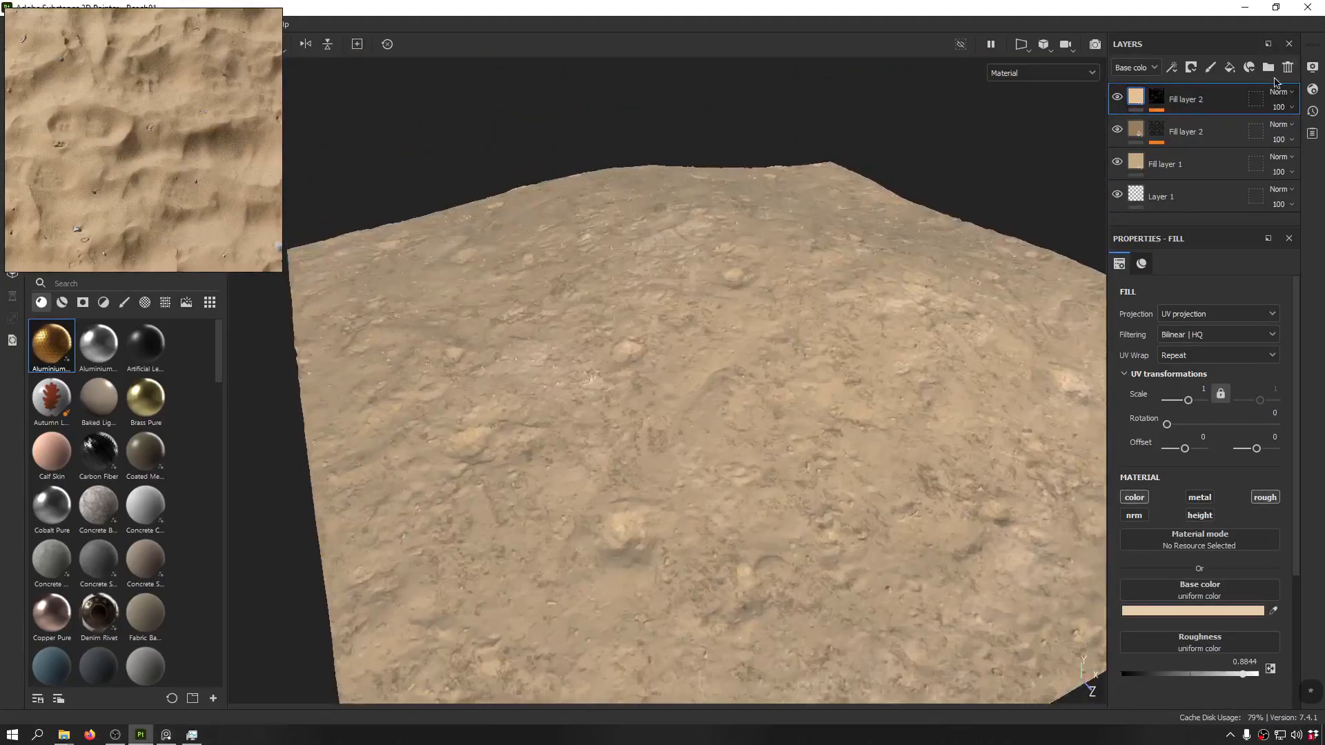
- Paste the copied red fill layer on top and search the grayscale resources for its mask fill with "ambient"
key(ctrl+v)
click(1156, 97)
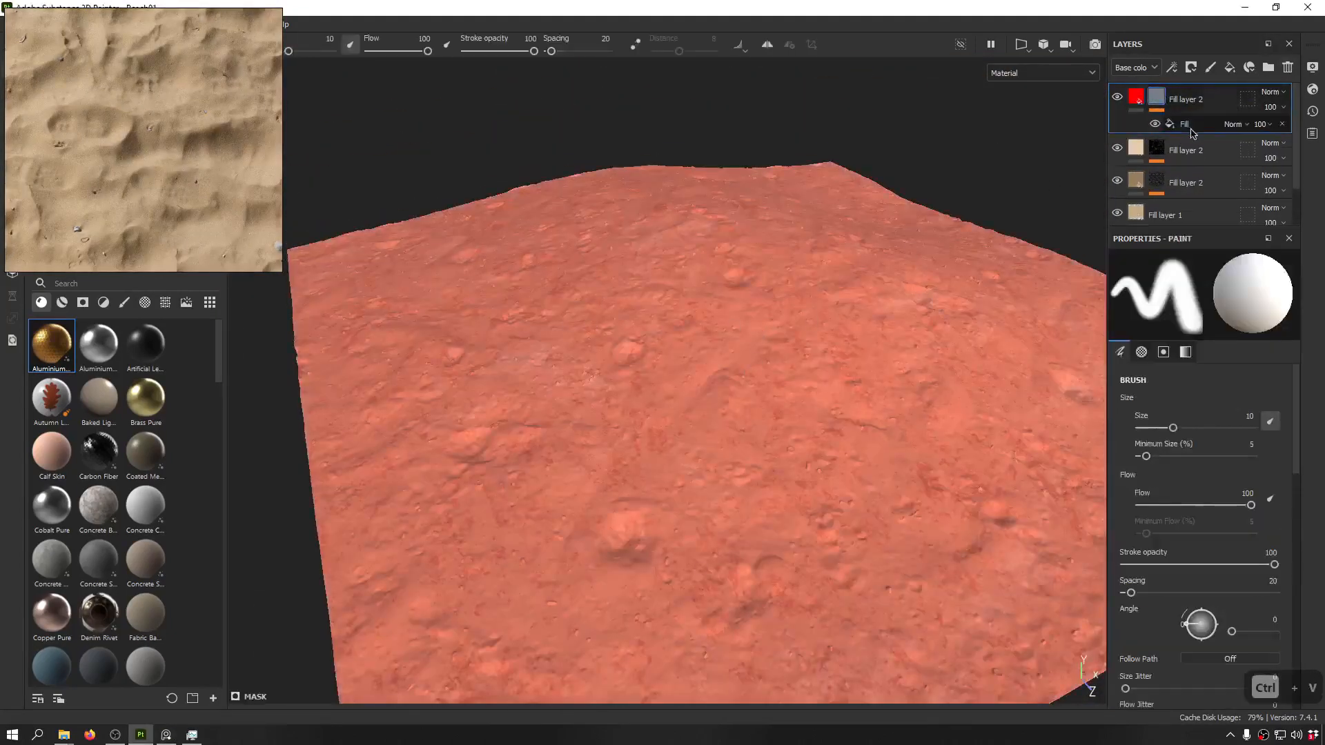
click(1205, 126)
click(1222, 510)
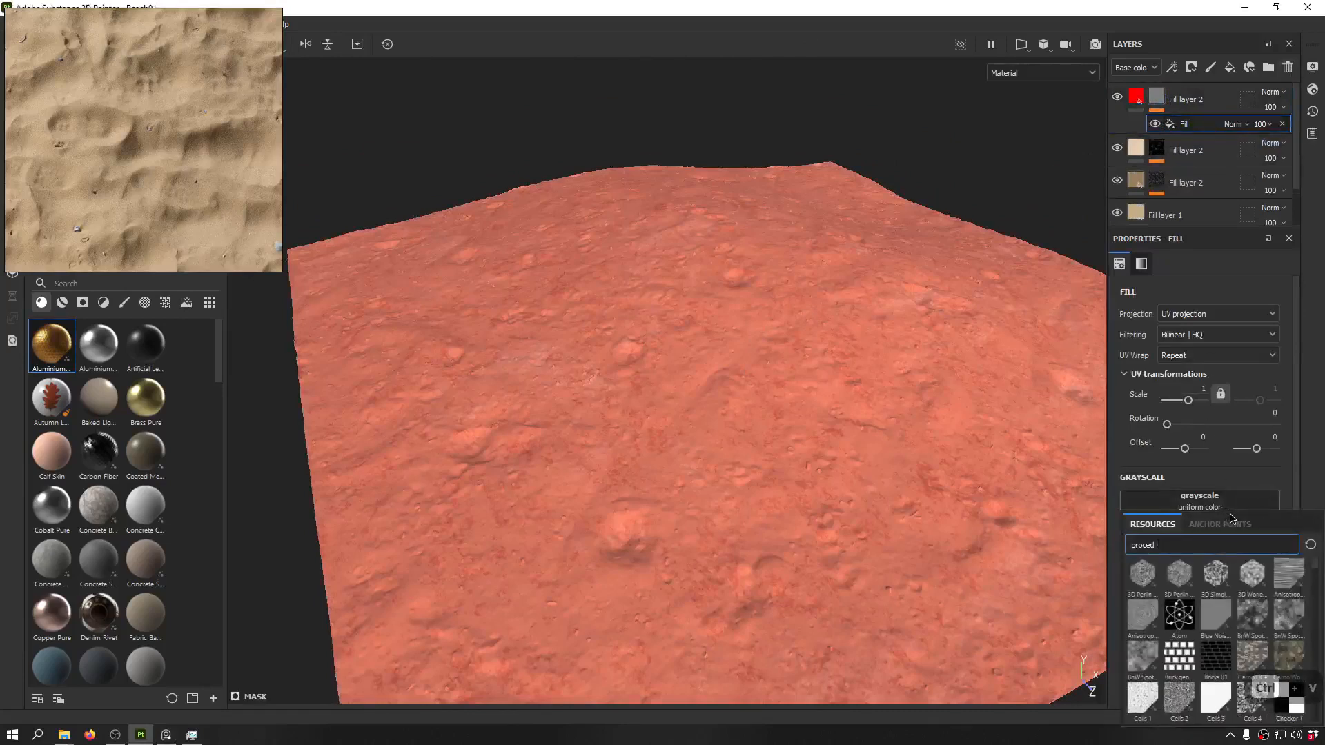
key(ctrl+a)
text(ambient)
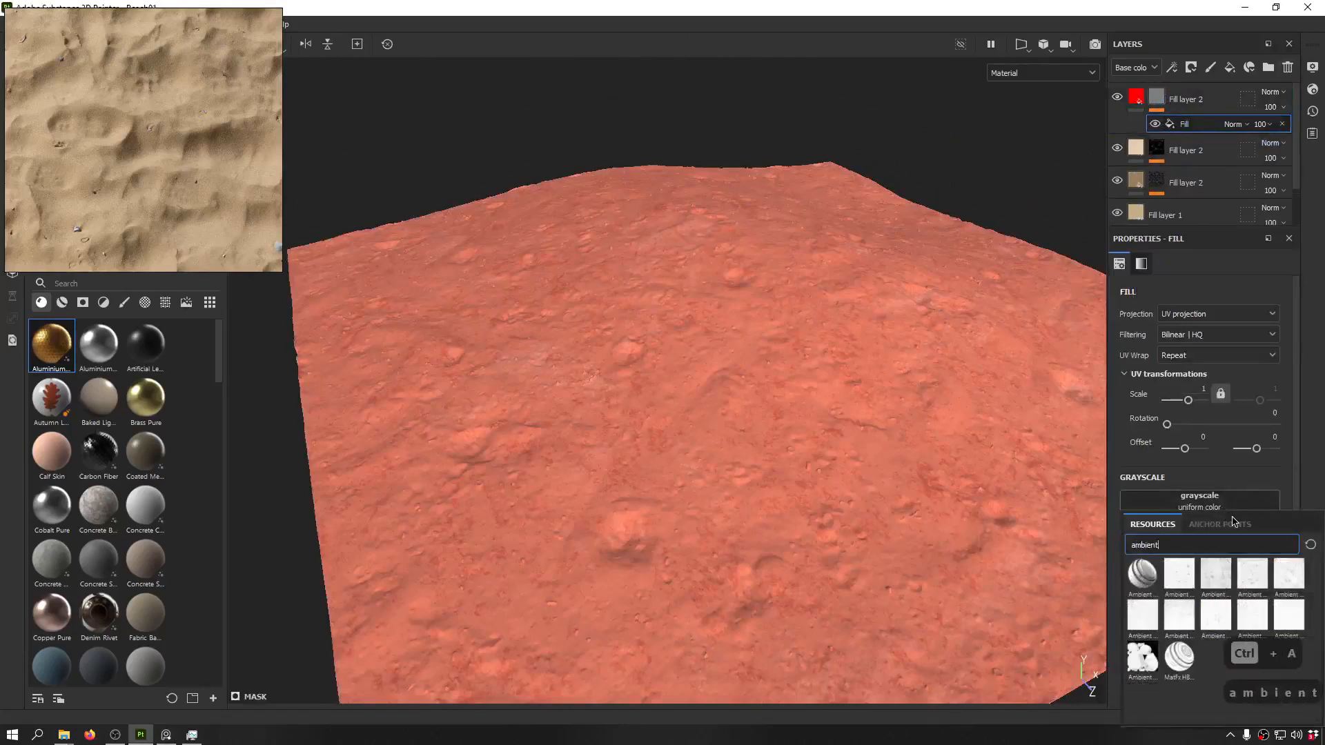
- Check the active texture set's name behind the reference image and apply the Beach_8x8 ambient occlusion map as the mask fill's grayscale
click(283, 206)
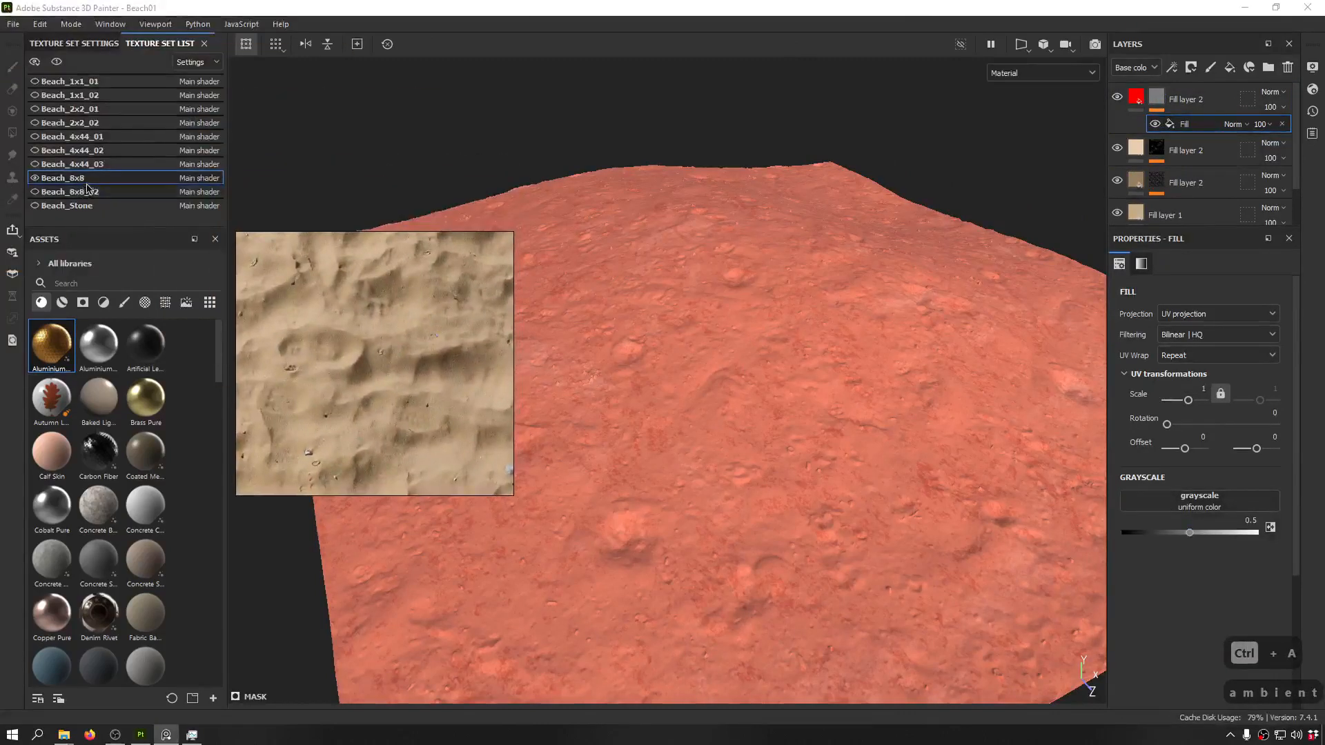
drag(329, 359, 110, 141)
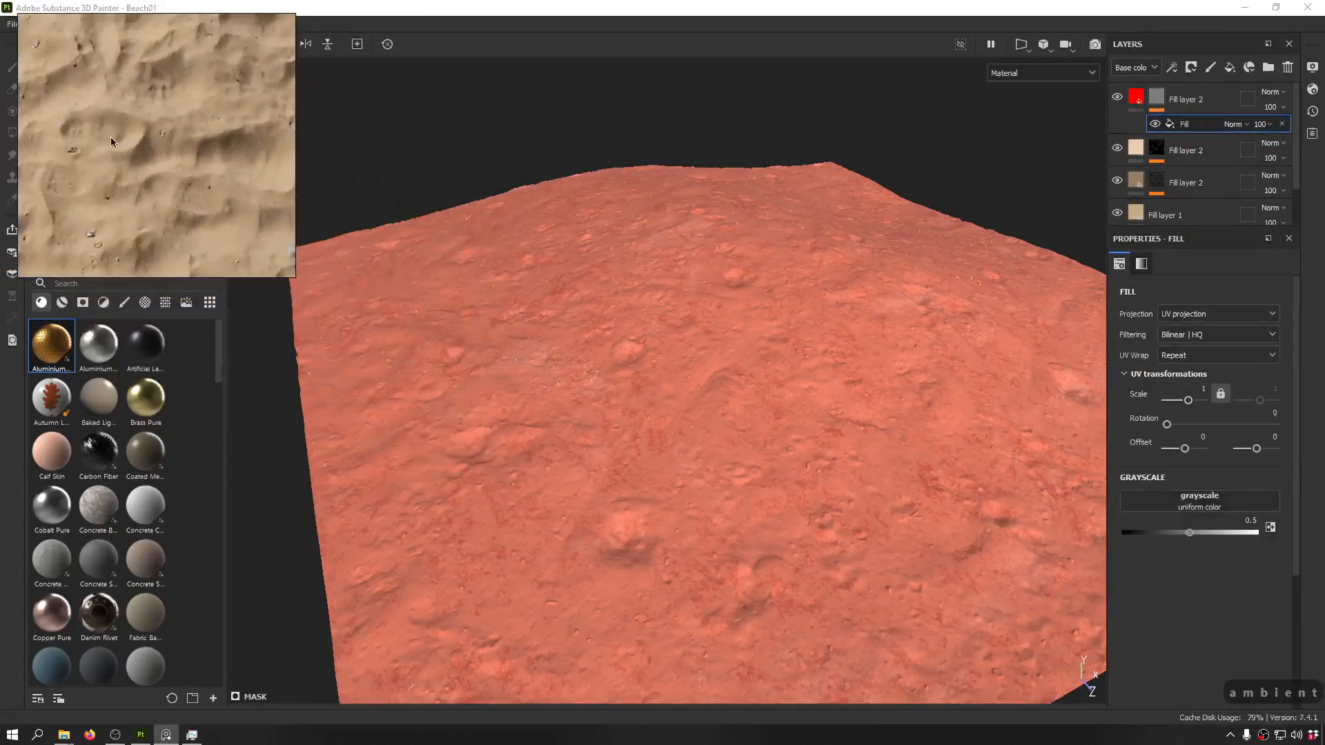
click(1225, 509)
click(1219, 514)
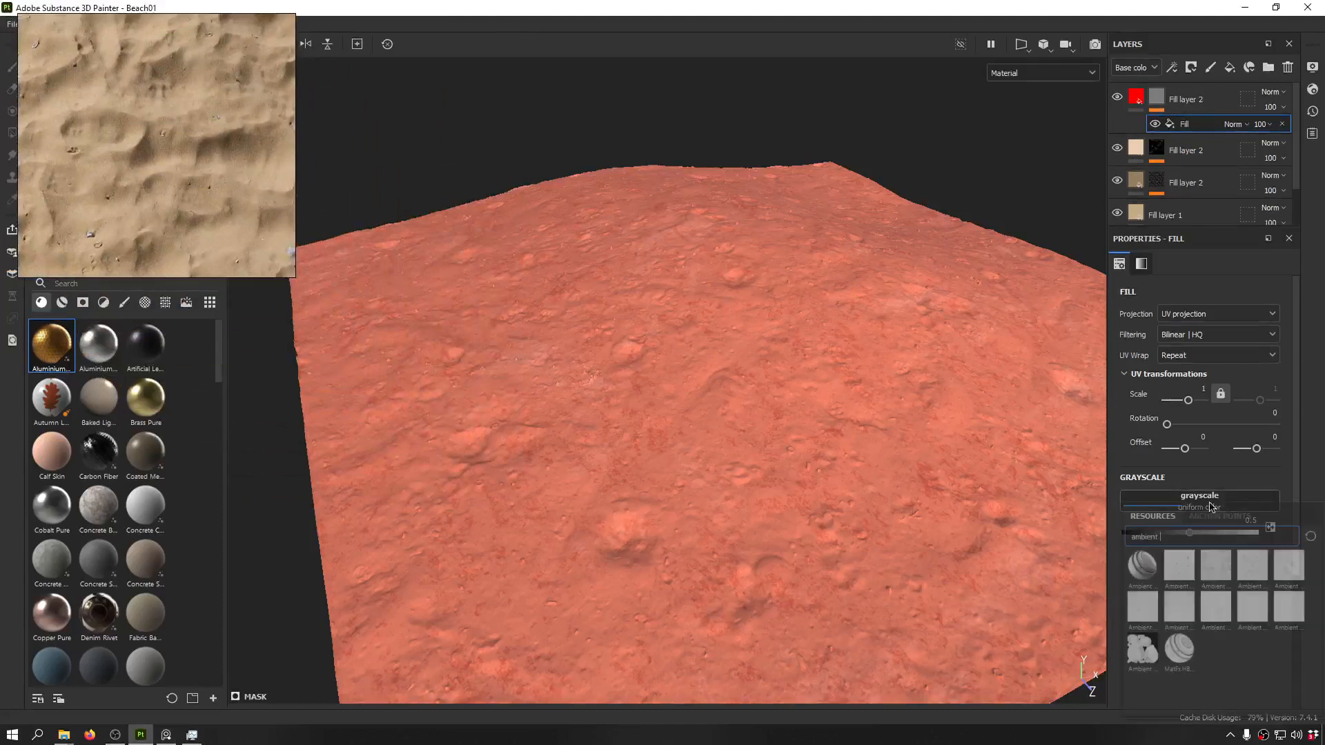
text(8x8)
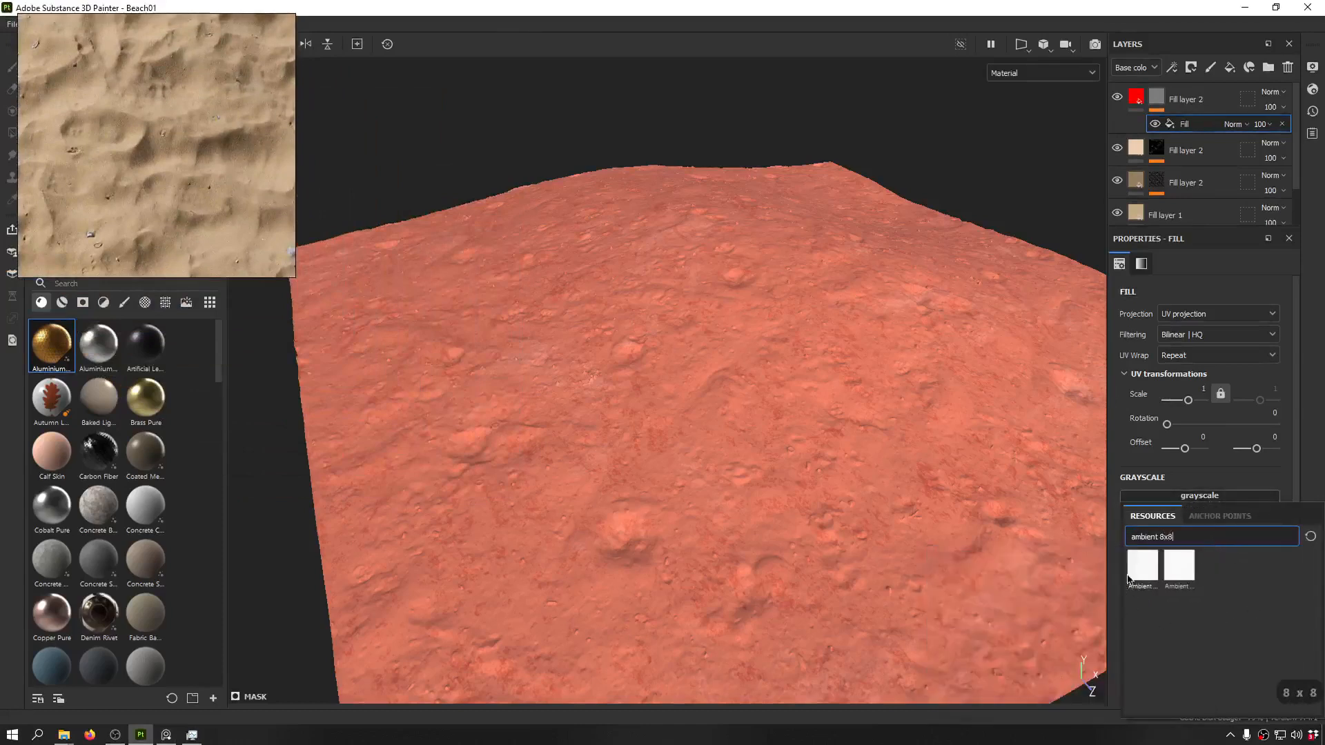
mouse_move(1137, 575)
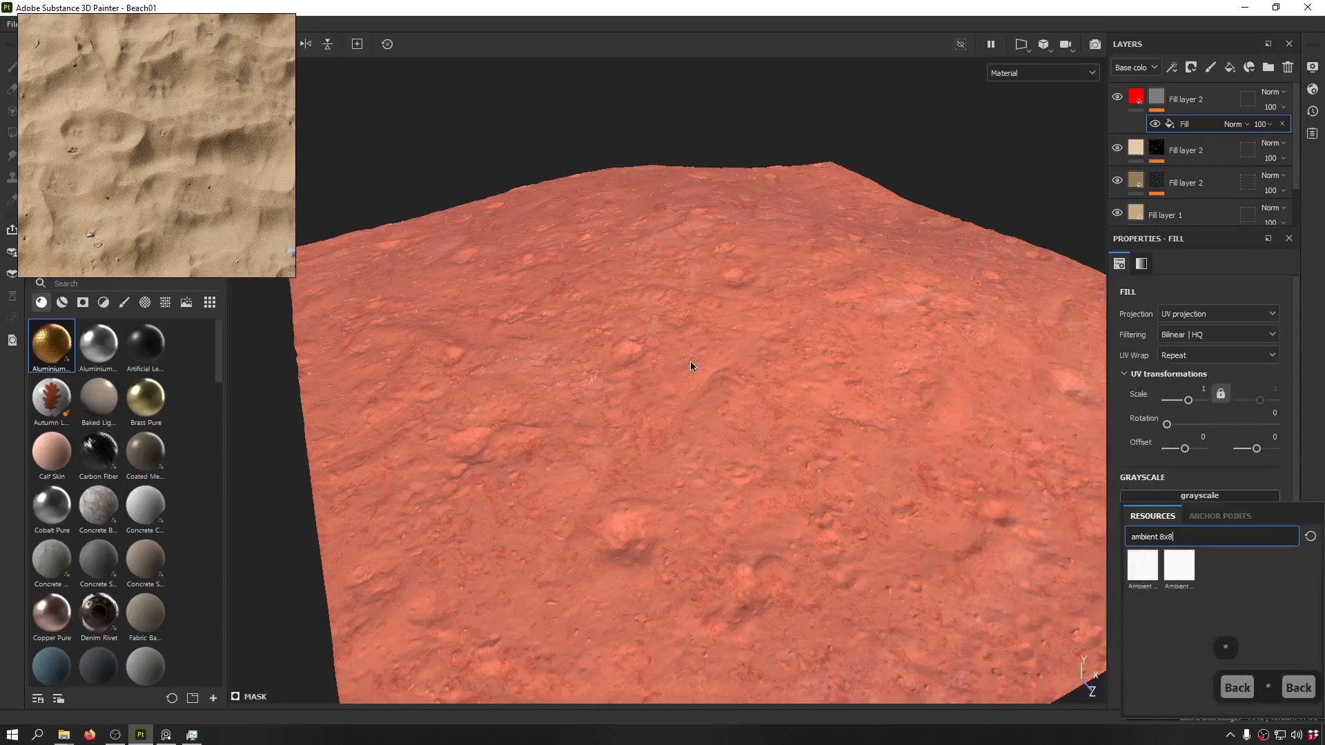
click(1139, 576)
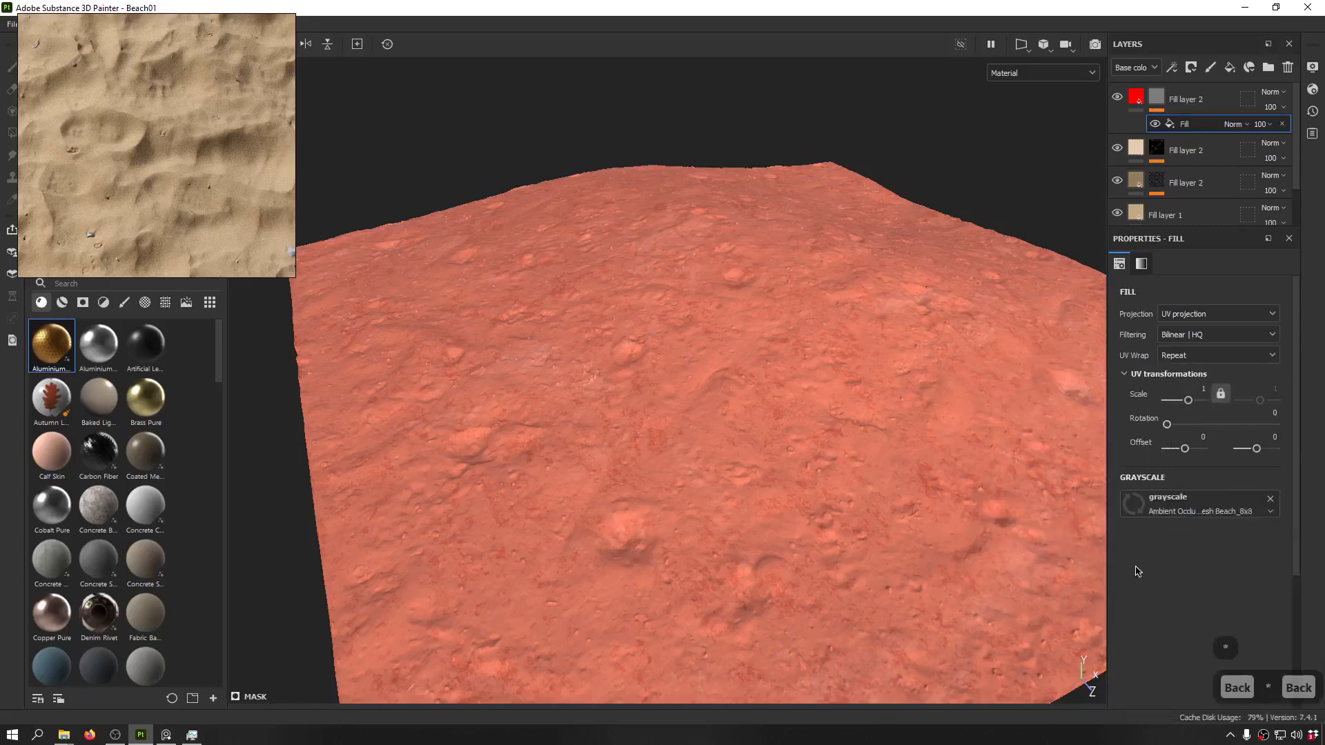
alt+drag(817, 370, 784, 340)
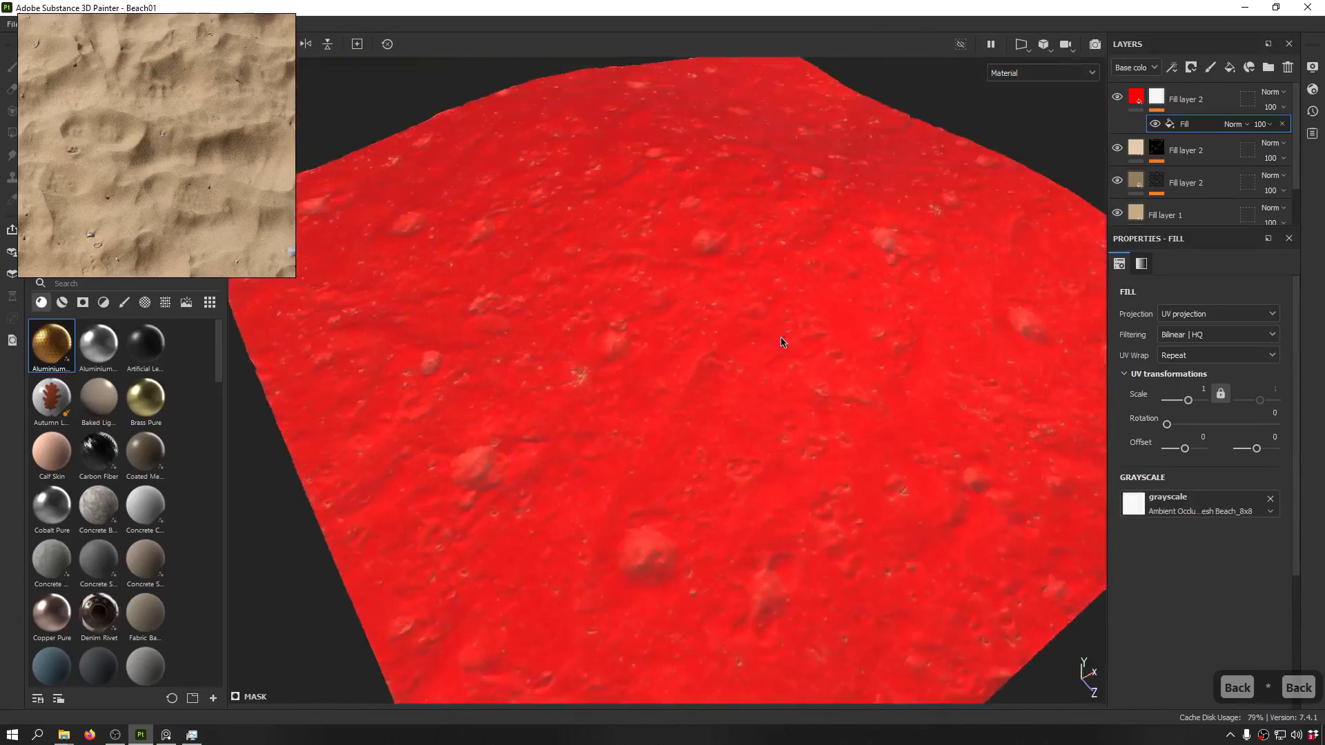
- Display the red layer's ambient occlusion mask on the terrain, reduce the brush size to 0.73 and examine the mask up close
mouse_move(798, 245)
alt+mouse_down()
mouse_move(970, 317)
mouse_move(959, 290)
alt+mouse_up()
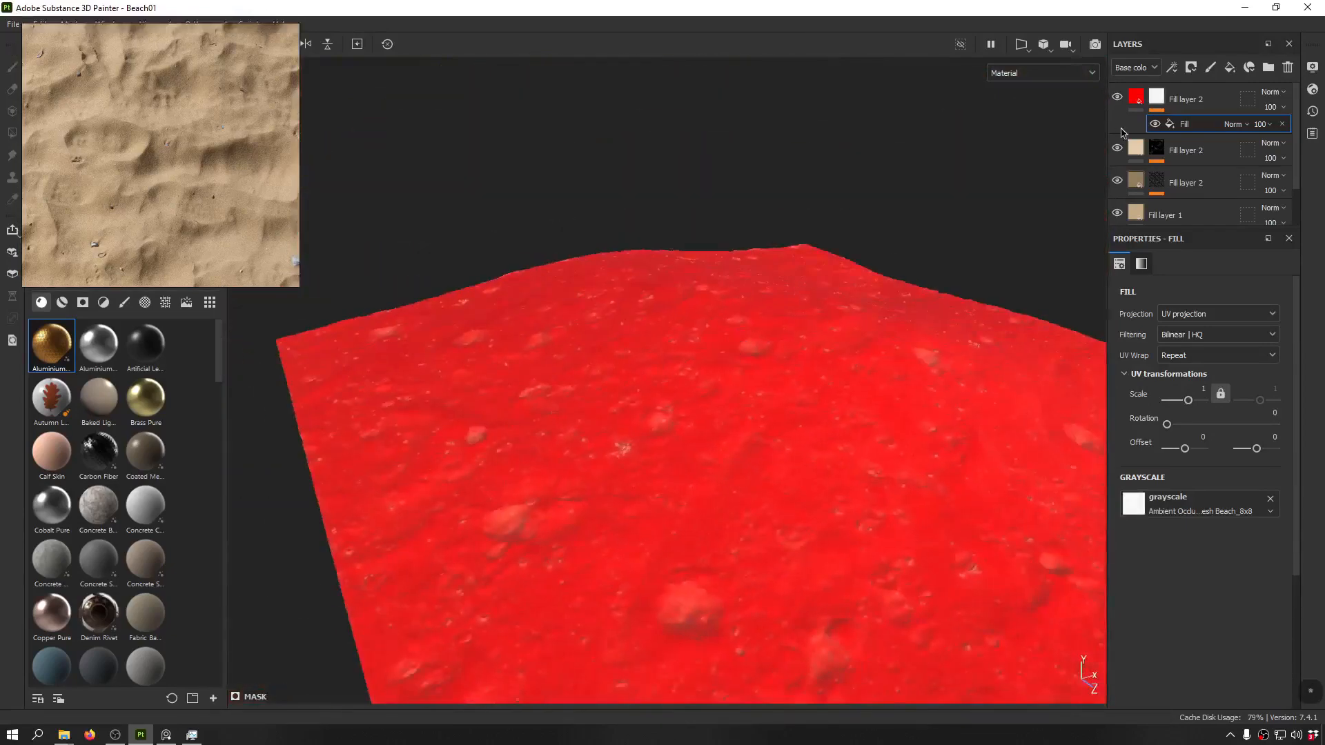
alt+click(1156, 97)
mouse_move(794, 376)
alt+mouse_down()
mouse_move(807, 258)
mouse_move(787, 383)
alt+mouse_up()
scroll(776, 319, down, 3)
alt+middle_drag(772, 323, 766, 423)
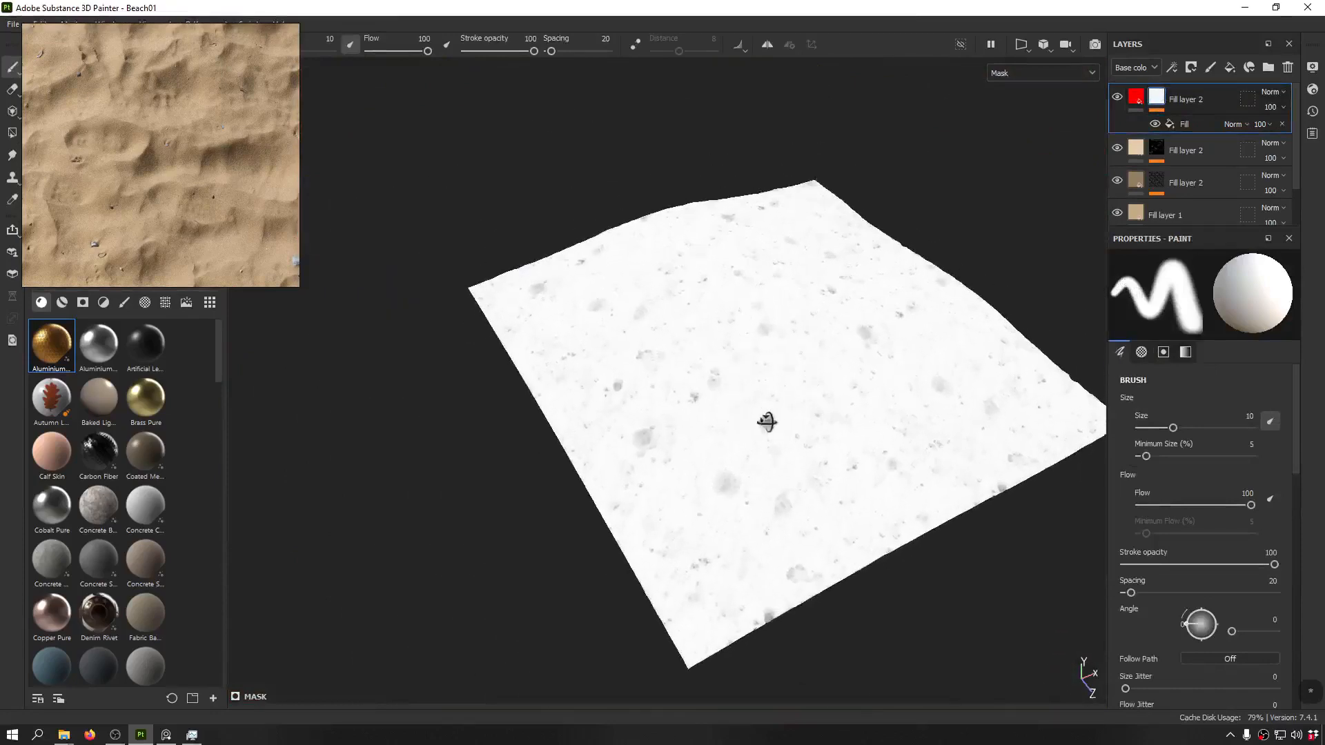
scroll(748, 487, up, 5)
mouse_move(724, 503)
alt+mouse_down()
mouse_move(860, 228)
mouse_move(705, 476)
alt+mouse_up()
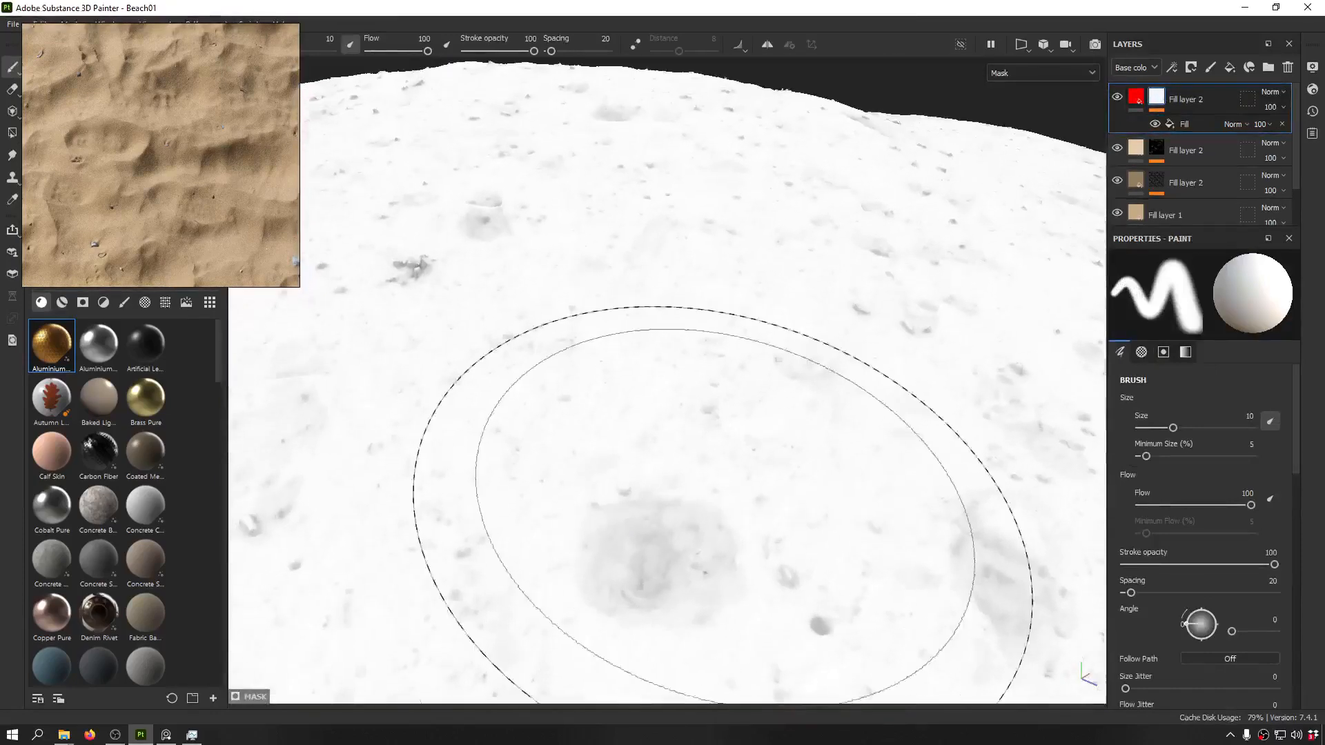
alt+middle_drag(701, 476, 710, 439)
ctrl+right_drag(707, 441, 559, 441)
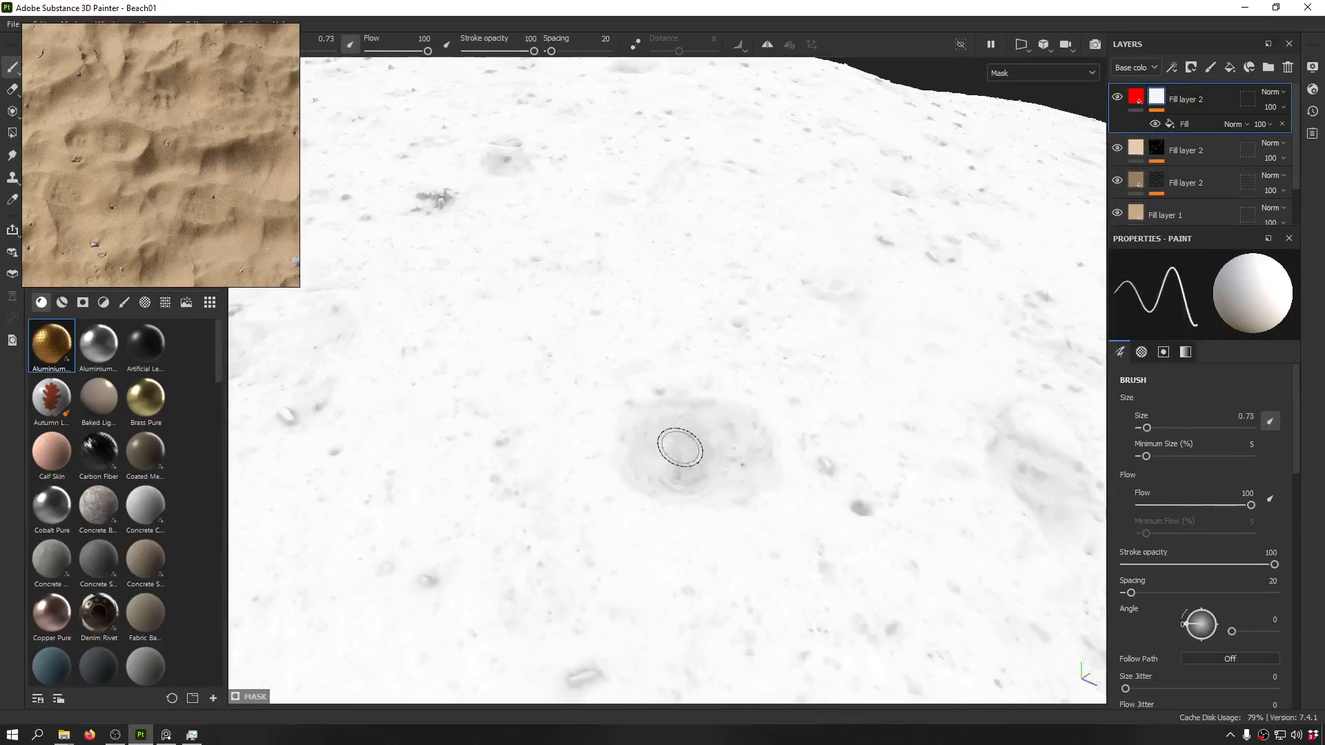
- Add a Levels adjustment above the red layer's mask fill, invert it and return to the material view
click(1178, 124)
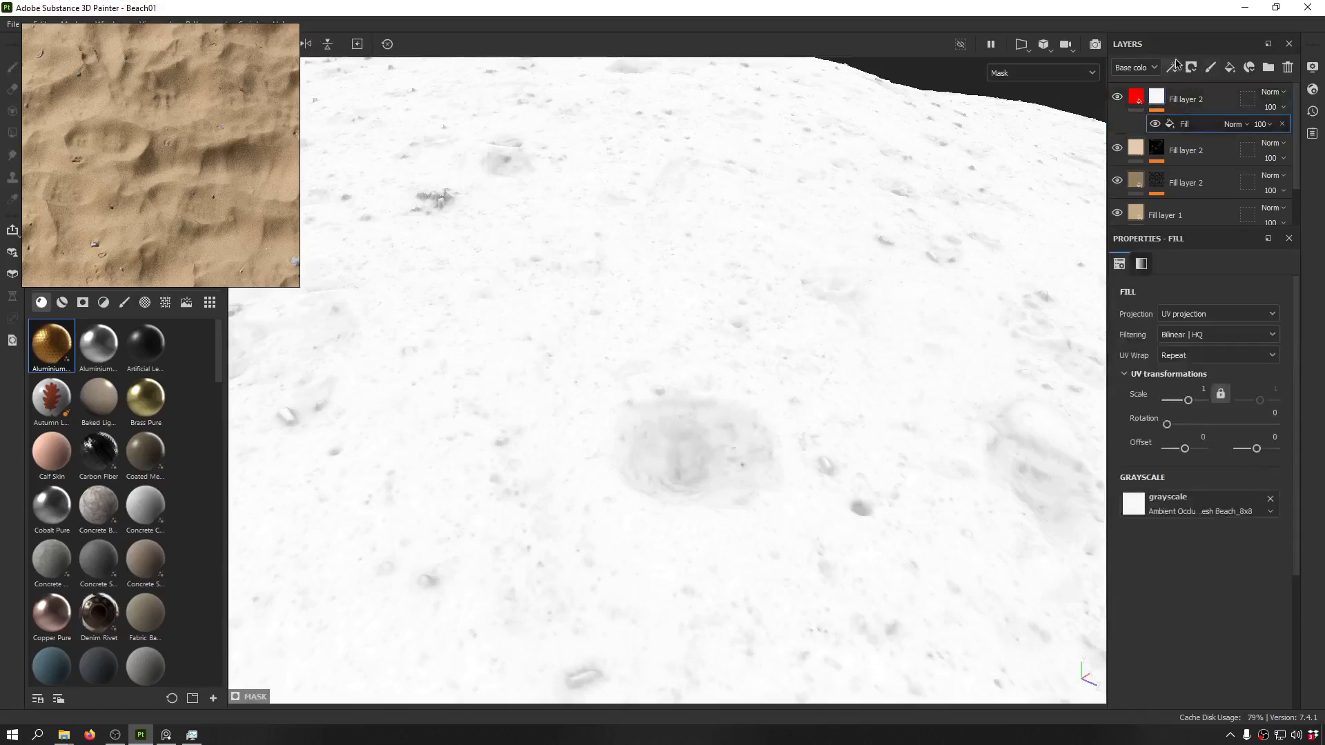
click(1171, 67)
click(1249, 137)
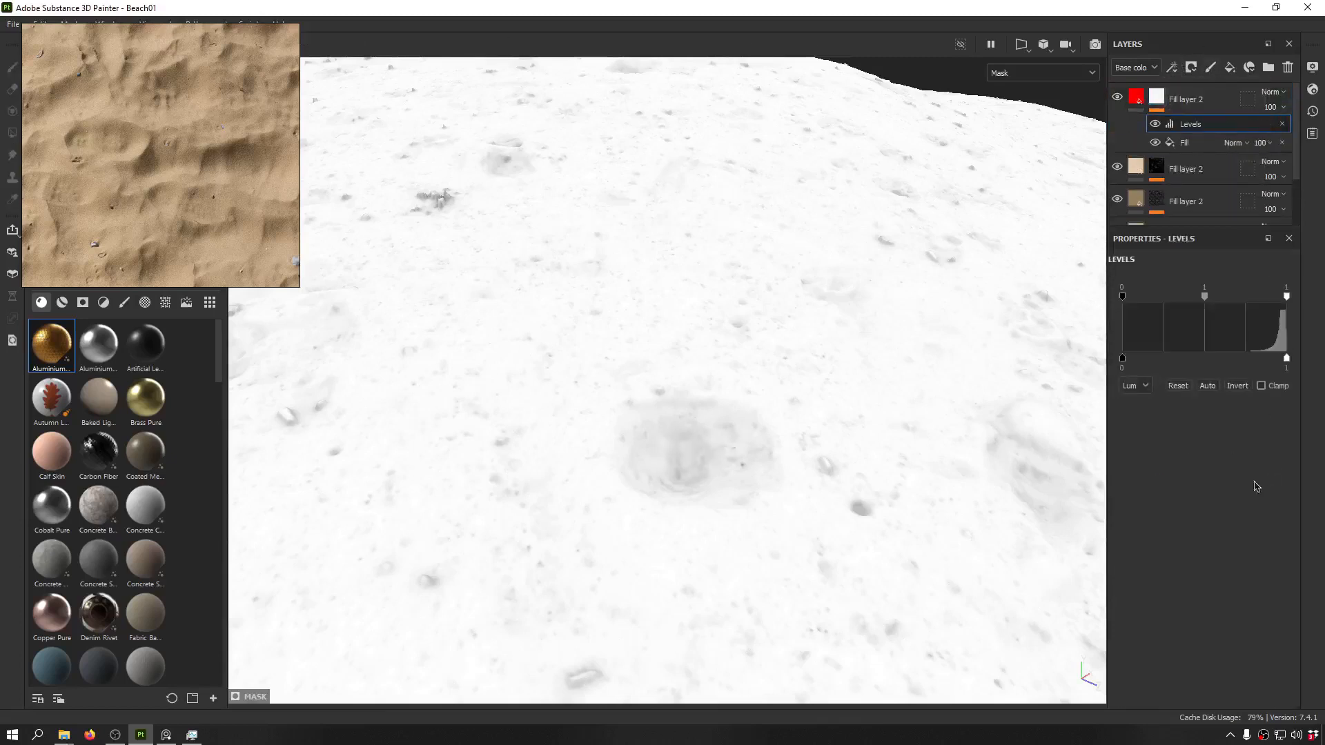
click(1237, 386)
alt+drag(766, 410, 1248, 373)
key(m)
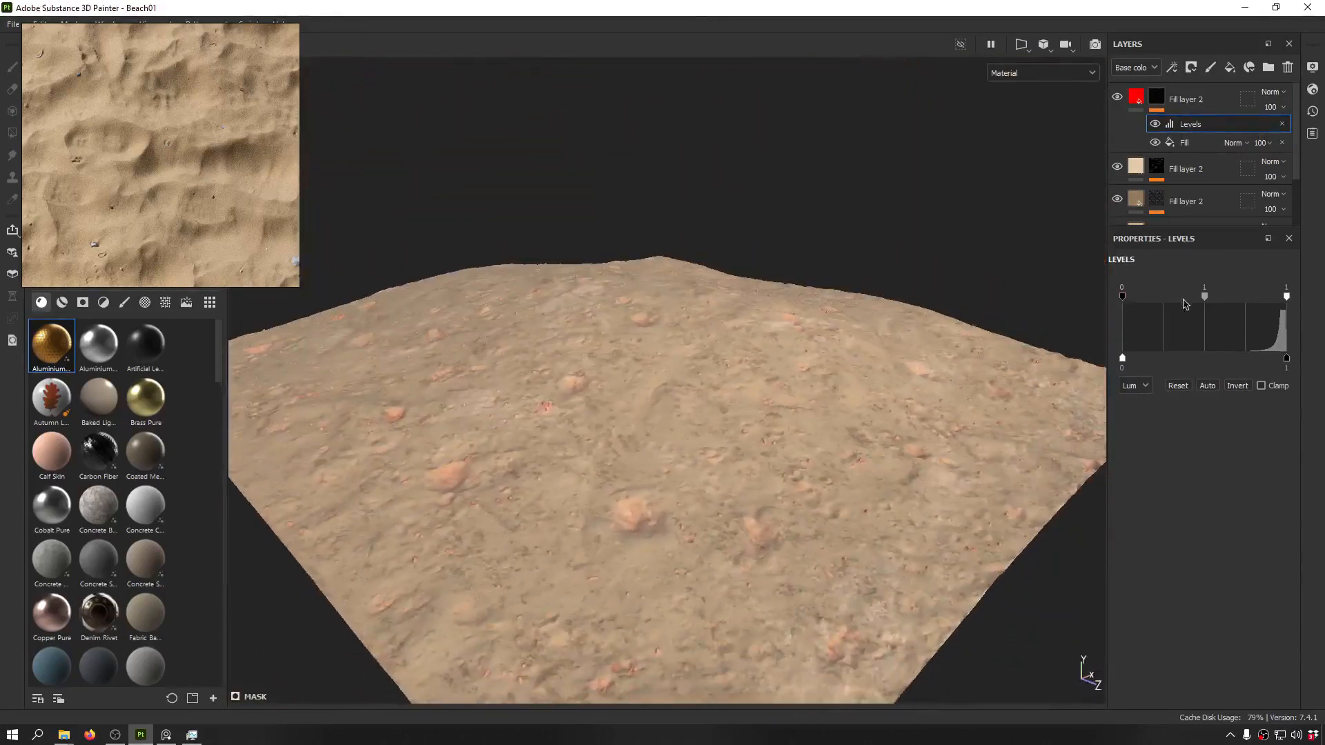
- Raise the mask Levels' black input to about 0.777 and lower its midtone to limit the red to crevices and cavities
drag(1145, 303, 1253, 336)
alt+drag(642, 390, 762, 356)
scroll(608, 438, up, 6)
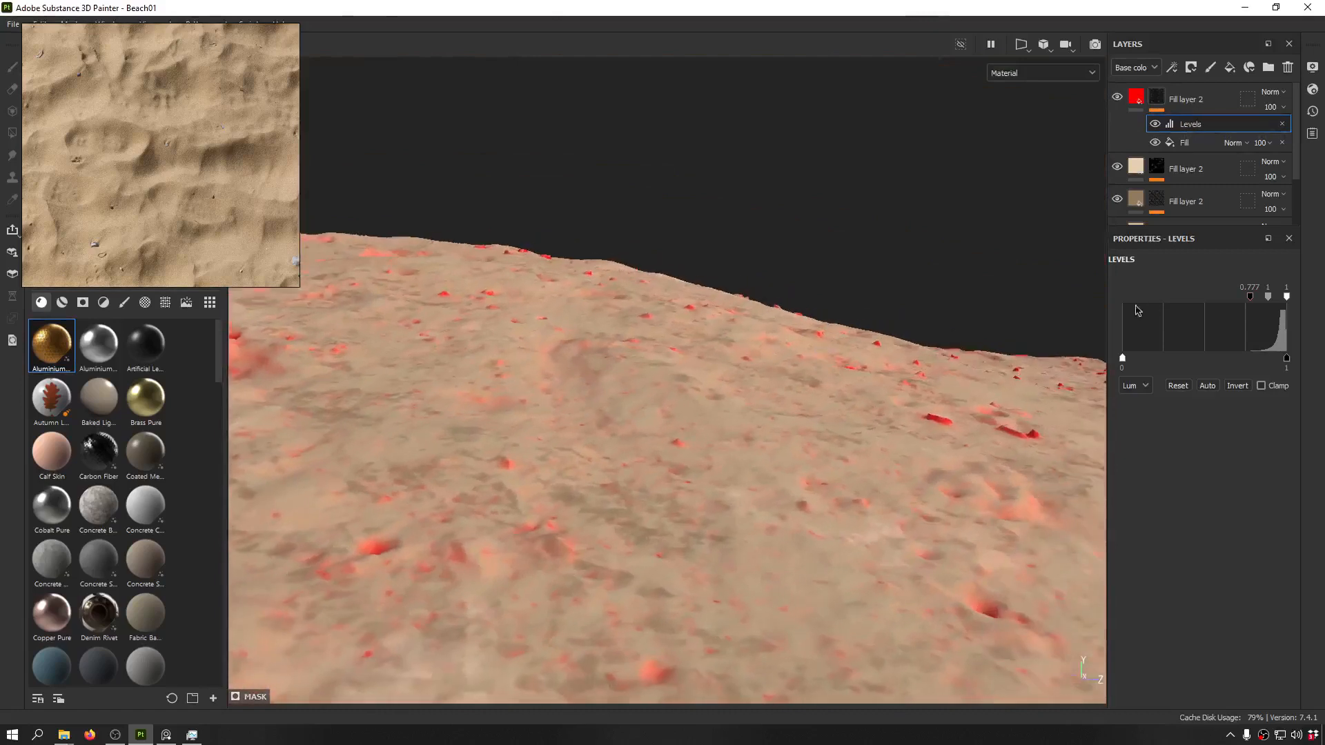
drag(1268, 297, 1260, 302)
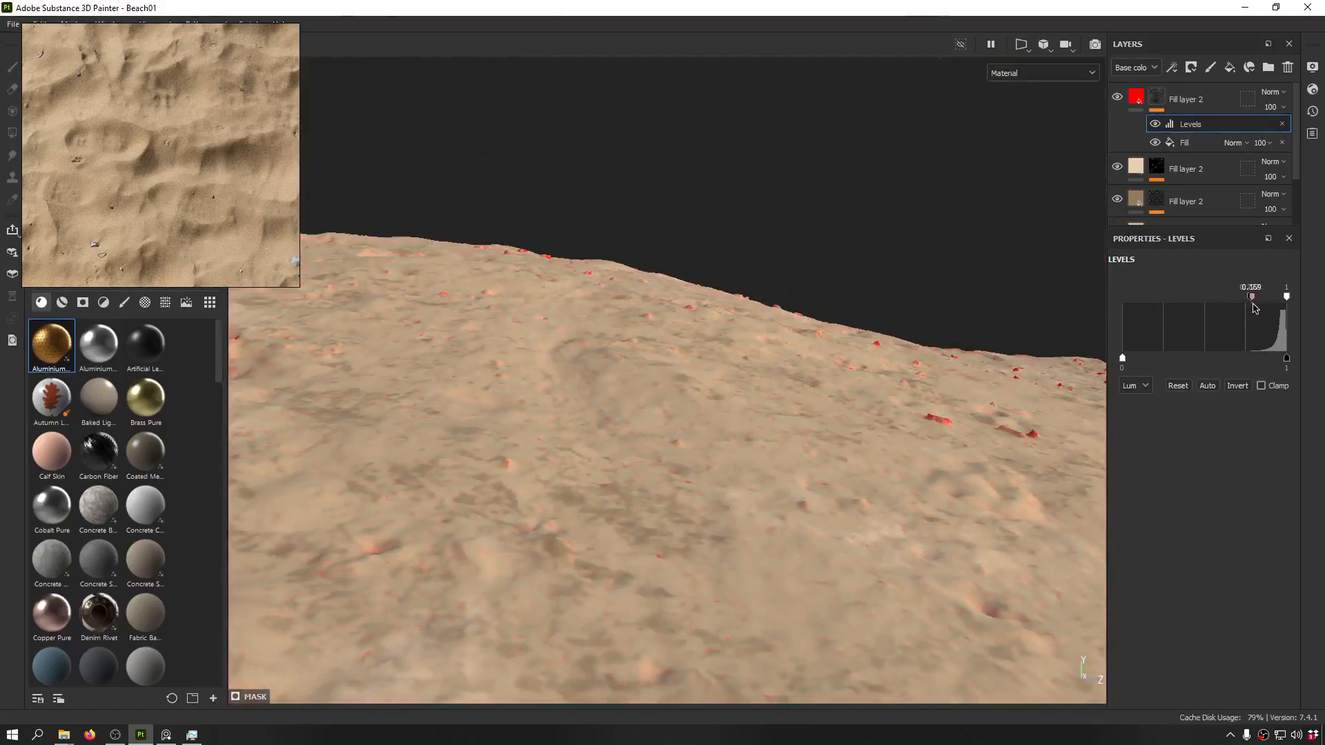
alt+drag(668, 357, 838, 404)
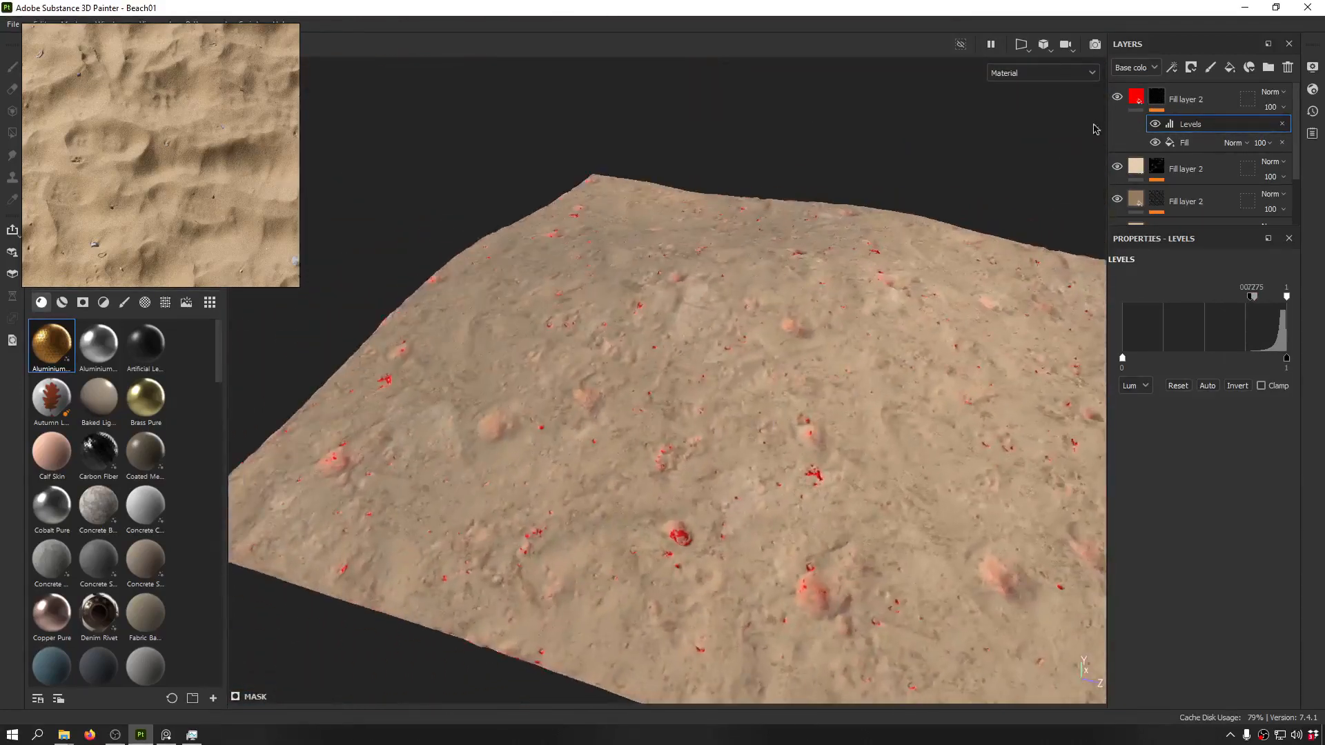
- Sample a dark brown from the reference photo's shadowed sand as the red layer's base color and set its roughness to 0.9296
click(1137, 99)
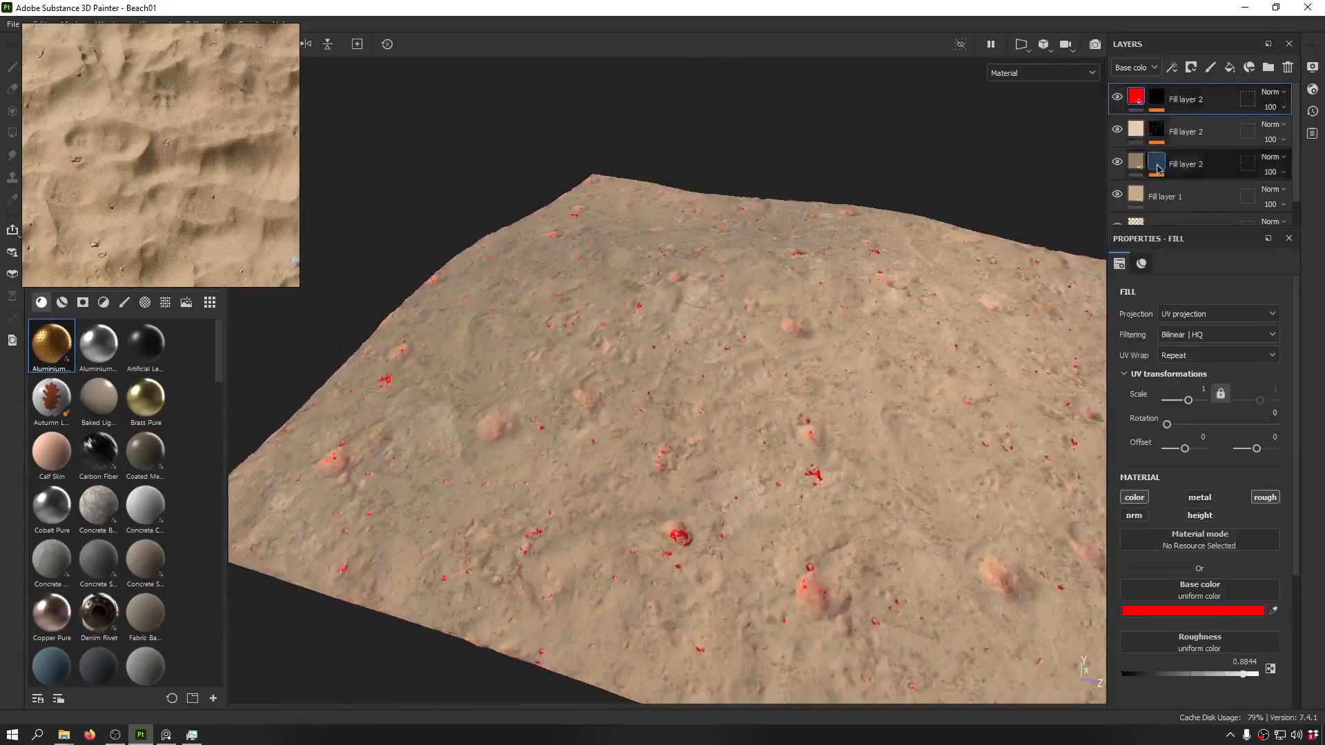
click(1274, 611)
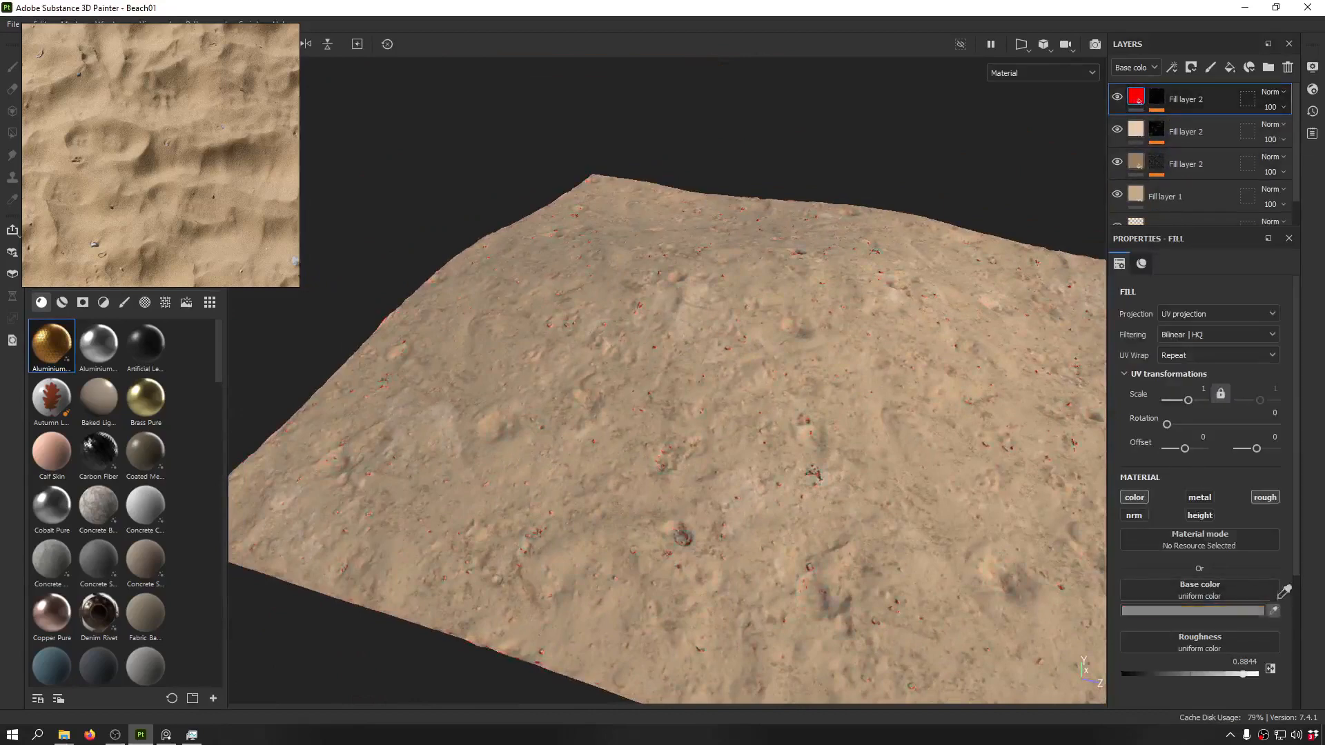
click(238, 146)
alt+drag(677, 290, 690, 414)
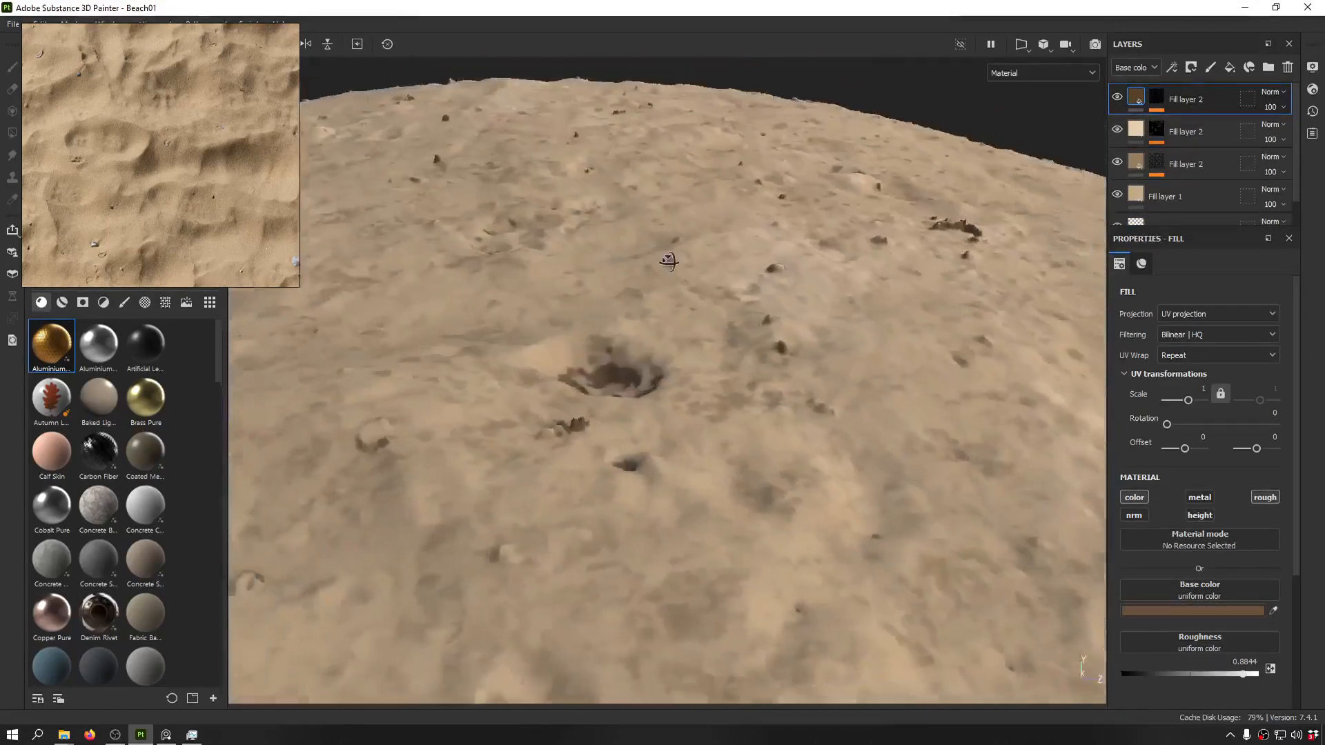
scroll(800, 332, up, 3)
scroll(800, 332, up, 5)
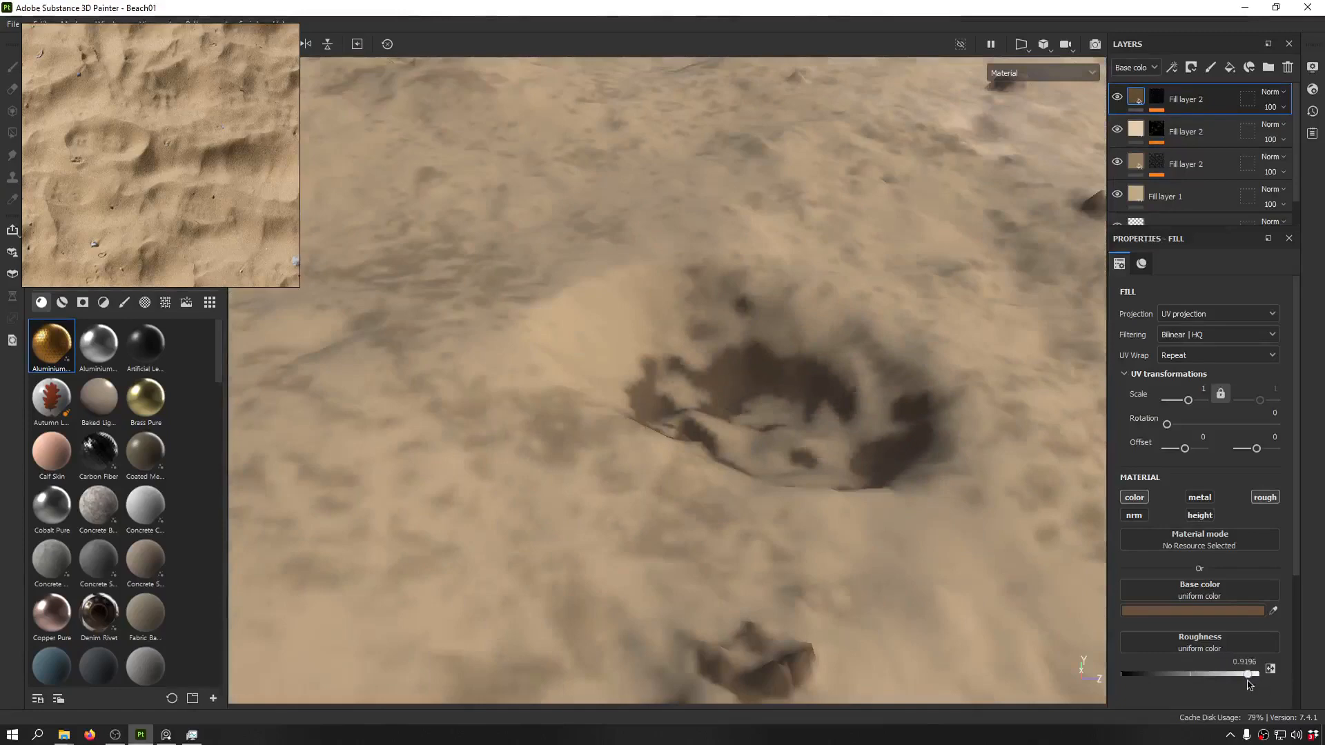
scroll(657, 428, down, 10)
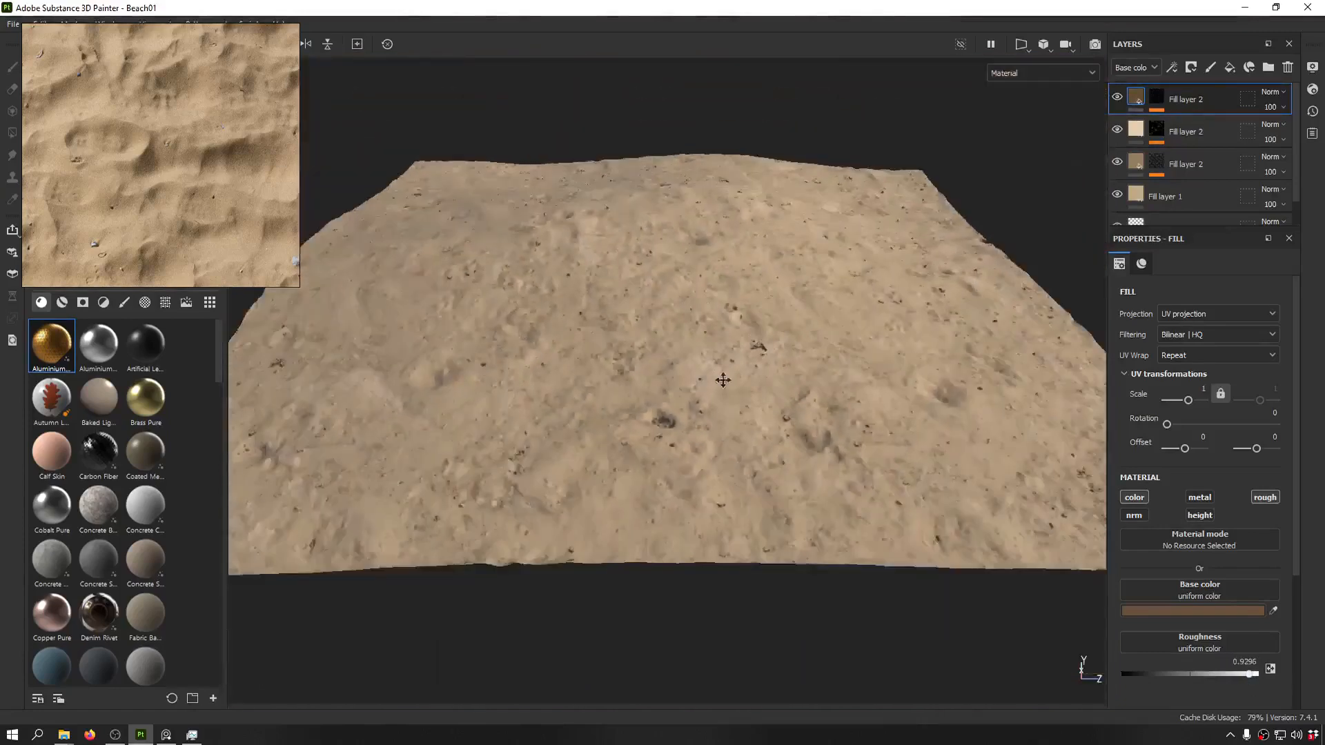
- Tighten the brown layer's mask Levels in mask view, raising the black input slightly and lowering the white input to 0.933
alt+drag(721, 379, 679, 379)
scroll(777, 246, down, 5)
scroll(630, 437, up, 6)
alt+middle_drag(679, 379, 682, 284)
alt+click(1157, 98)
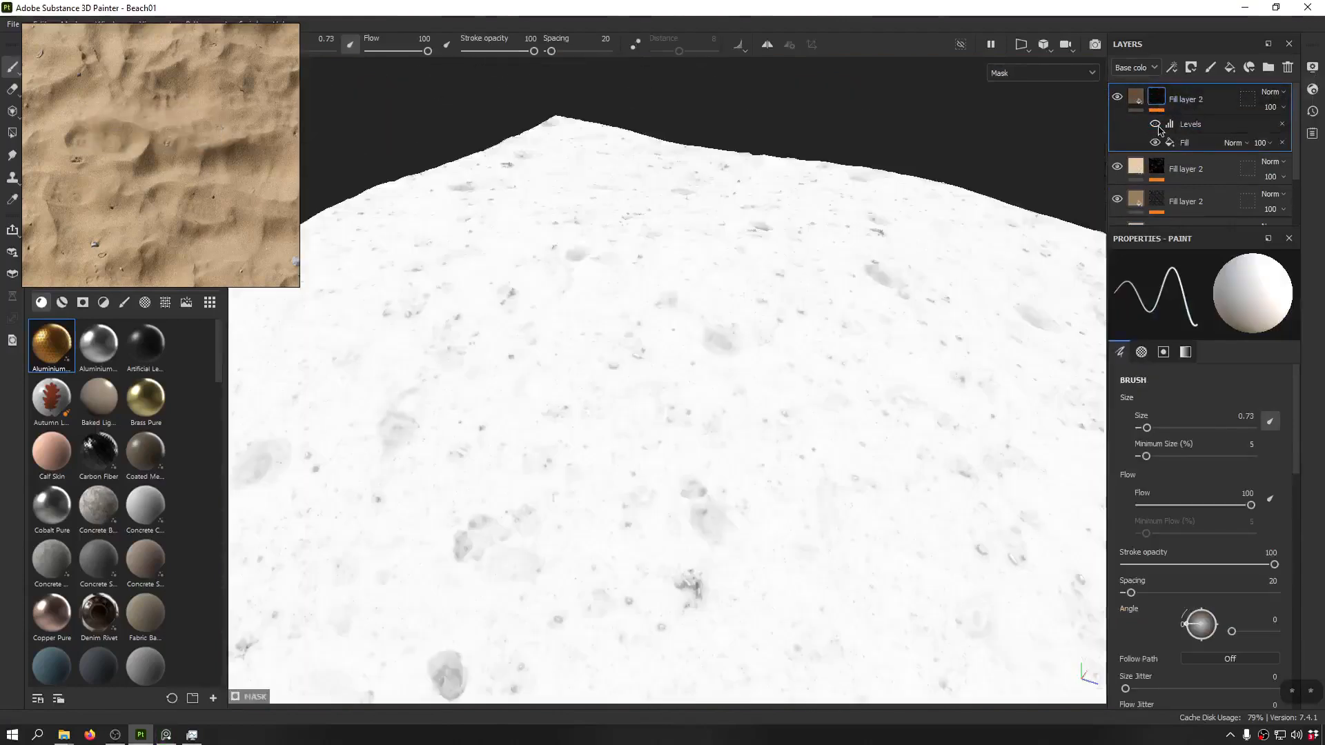
click(1190, 124)
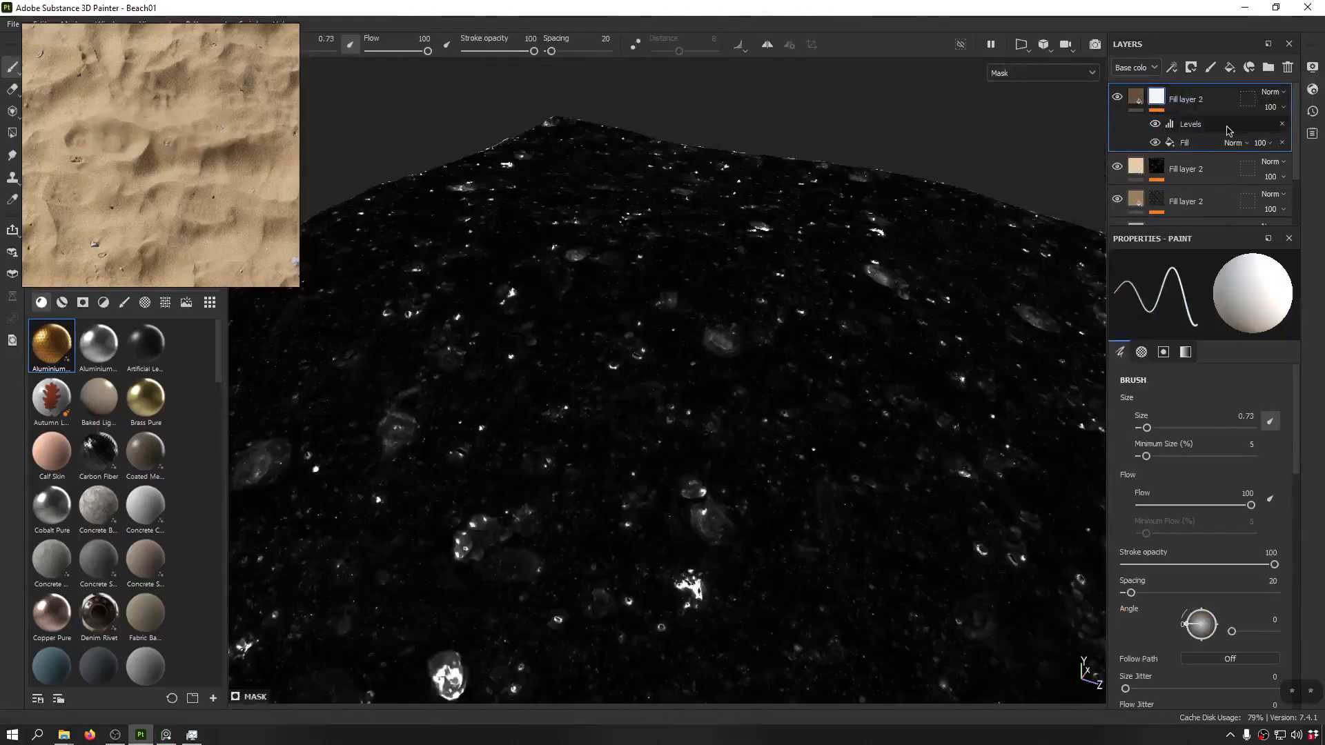
mouse_move(1250, 299)
mouse_down()
mouse_move(1279, 303)
mouse_move(1254, 303)
mouse_up()
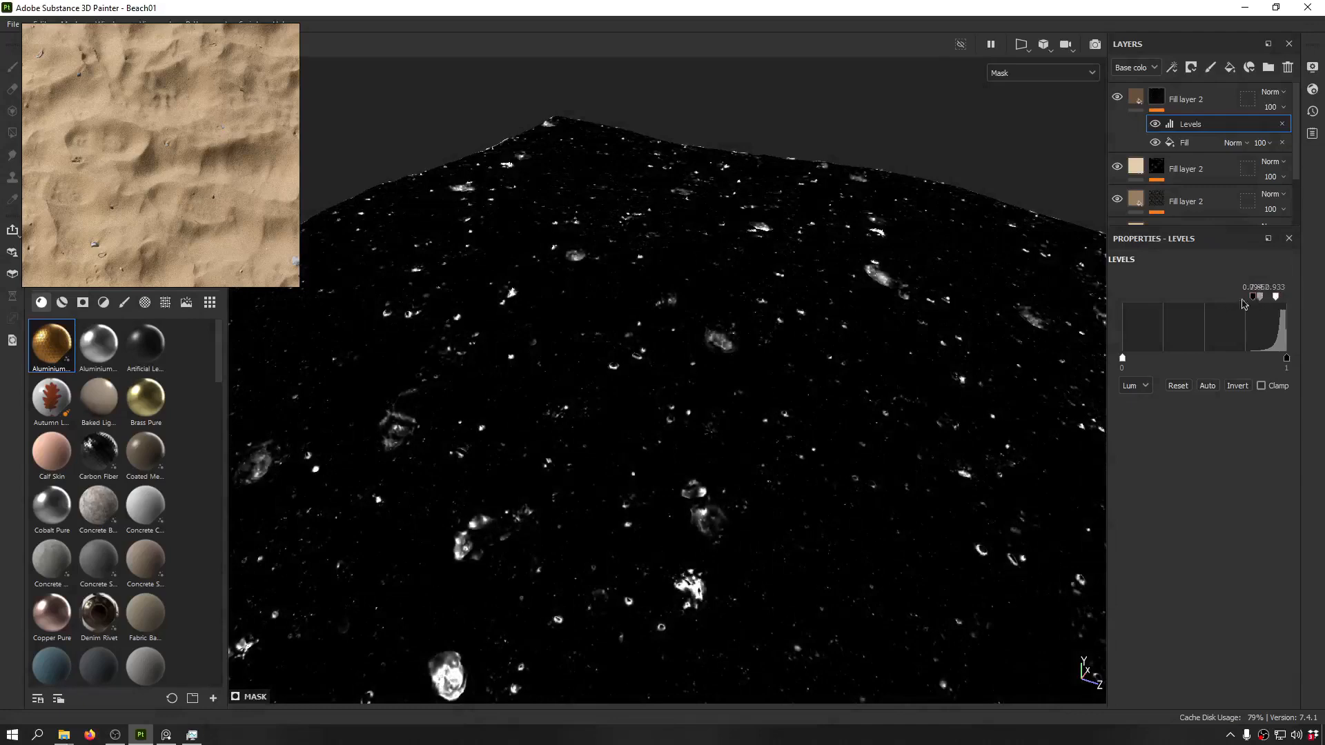
key(m)
- Examine the darkened cavities from several angles, comparing the brown layer's mask with the shaded material
scroll(750, 250, down, 3)
alt+drag(814, 435, 730, 316)
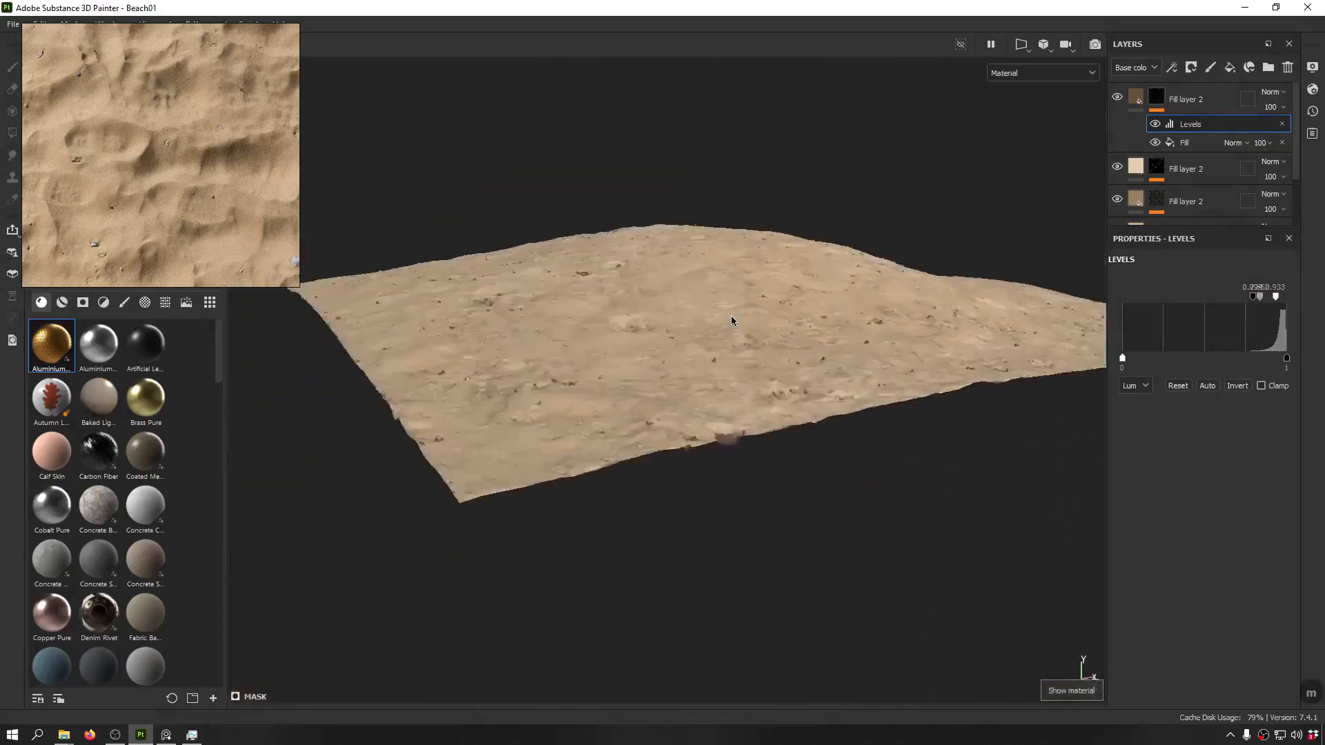
scroll(730, 316, up, 4)
alt+drag(715, 247, 635, 398)
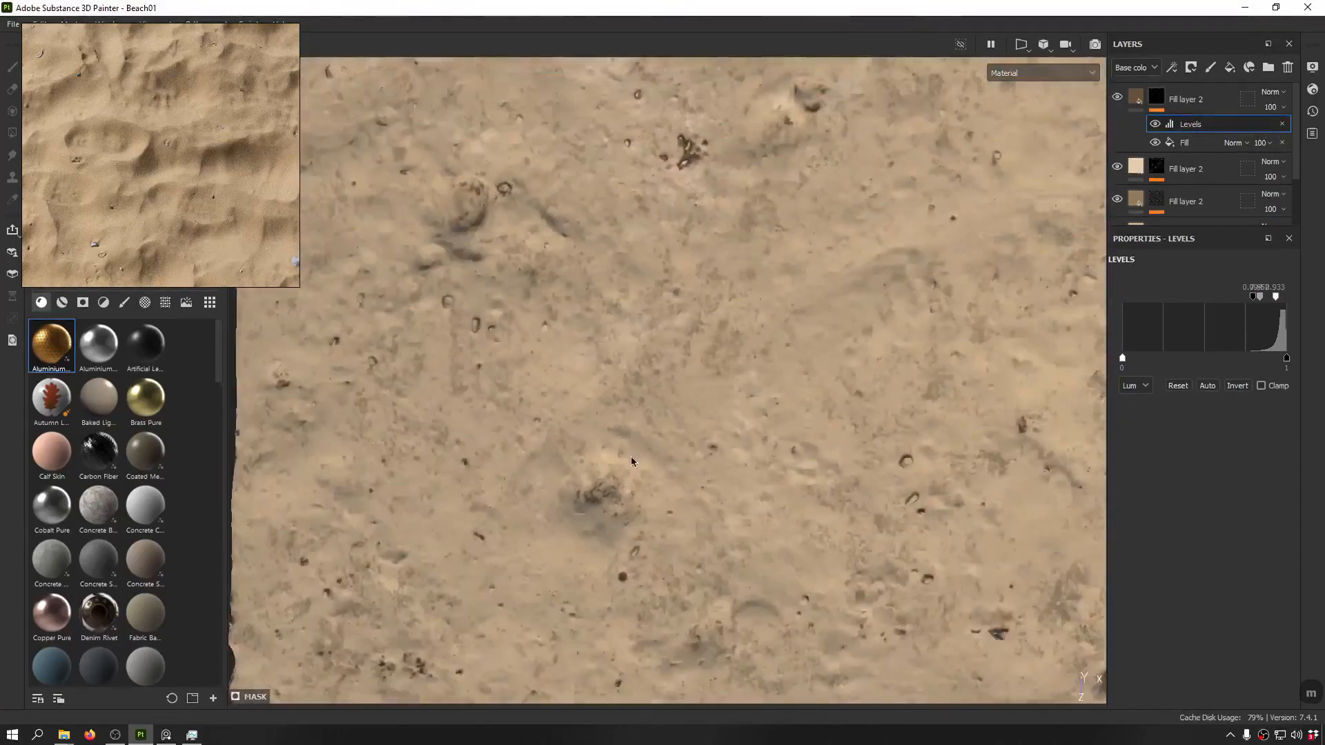
mouse_move(631, 461)
alt+mouse_down()
mouse_move(656, 393)
mouse_move(762, 321)
mouse_move(762, 387)
alt+mouse_up()
alt+click(1156, 97)
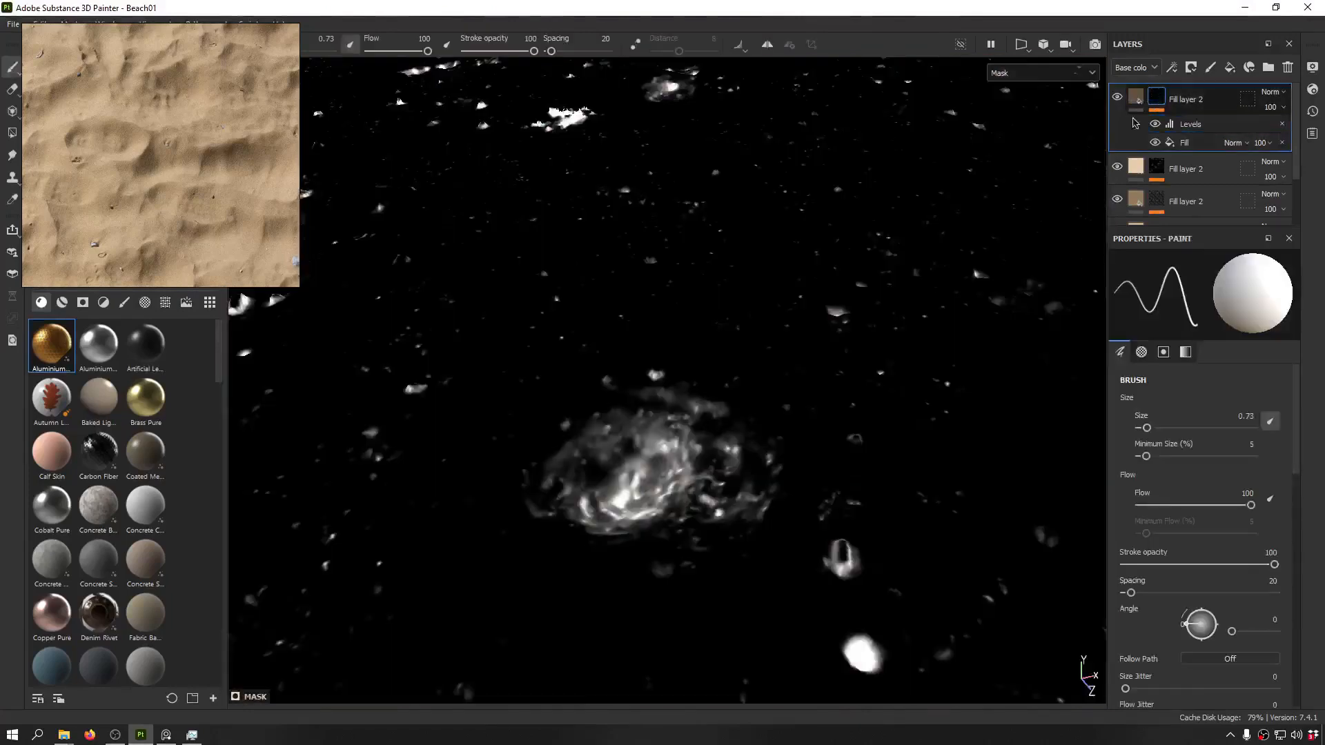
key(m)
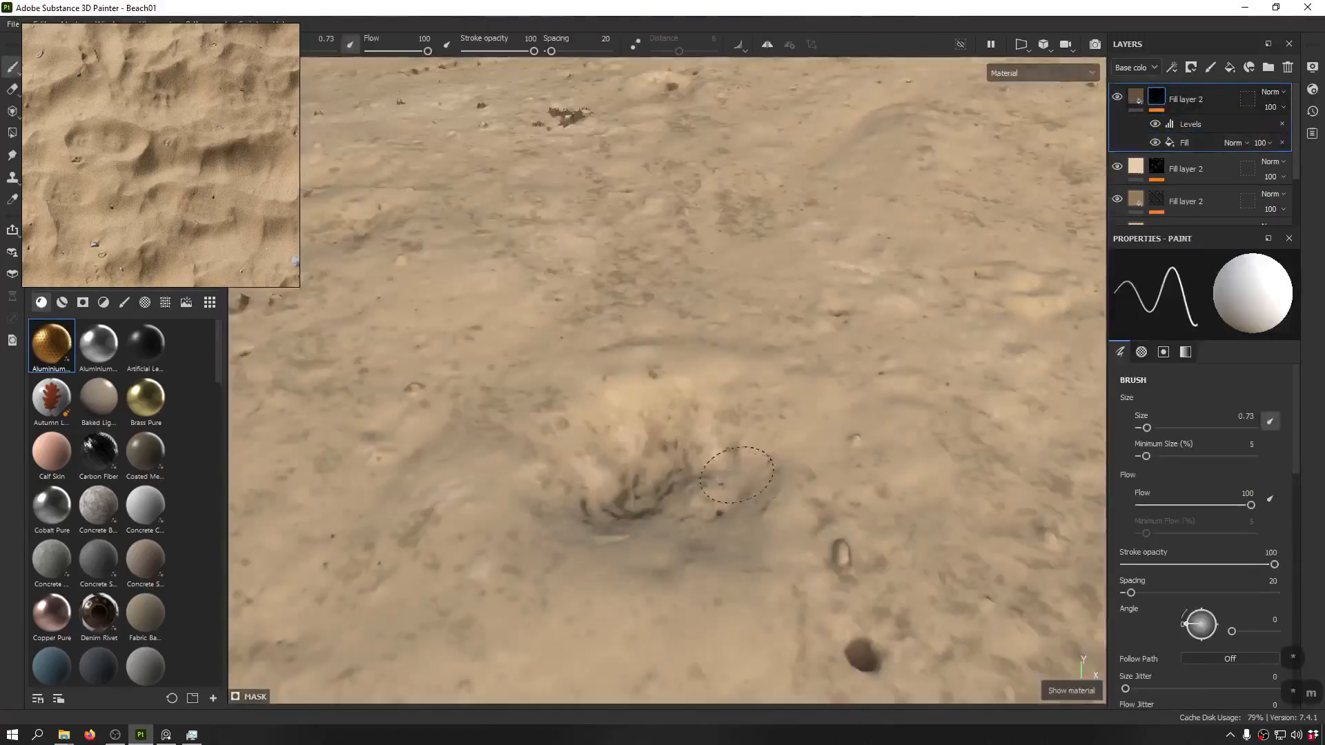
alt+drag(731, 449, 779, 365)
- Paste the copied red fill layer above the brown fill layer and select its mask
click(1137, 100)
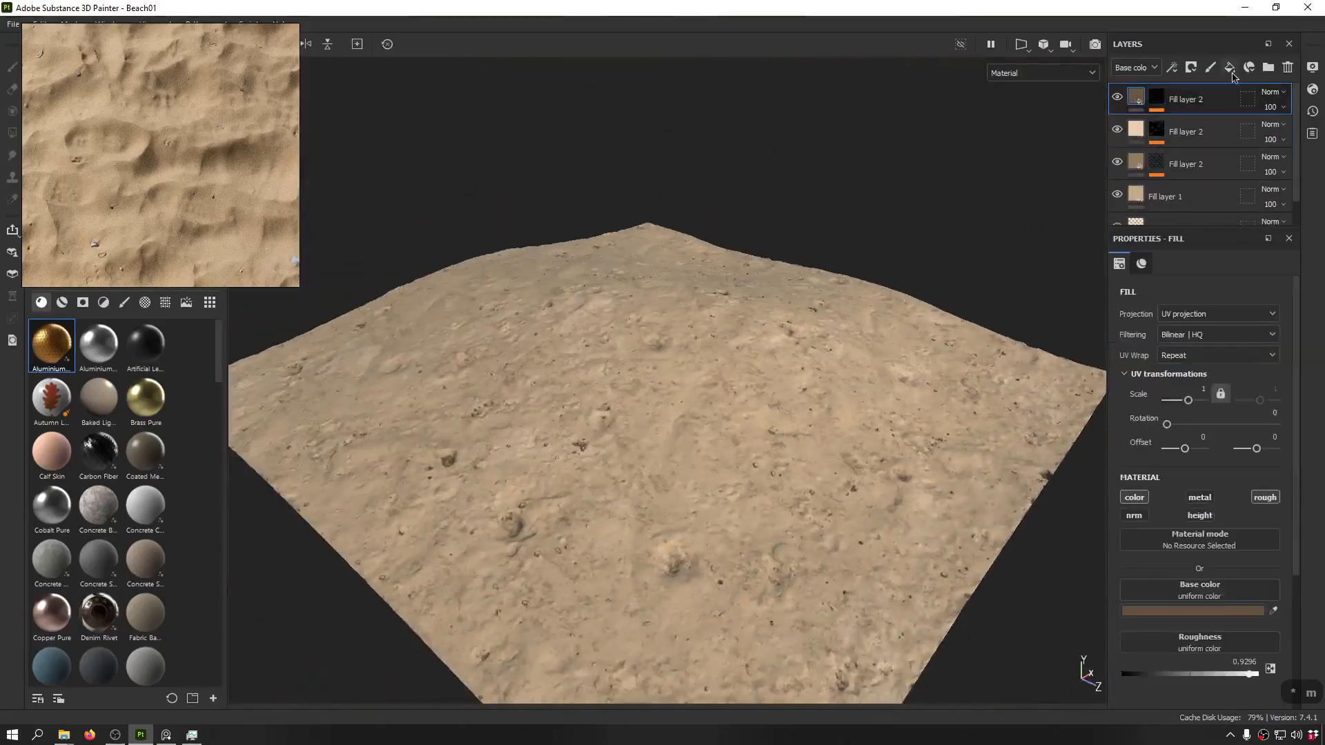
key(ctrl+v)
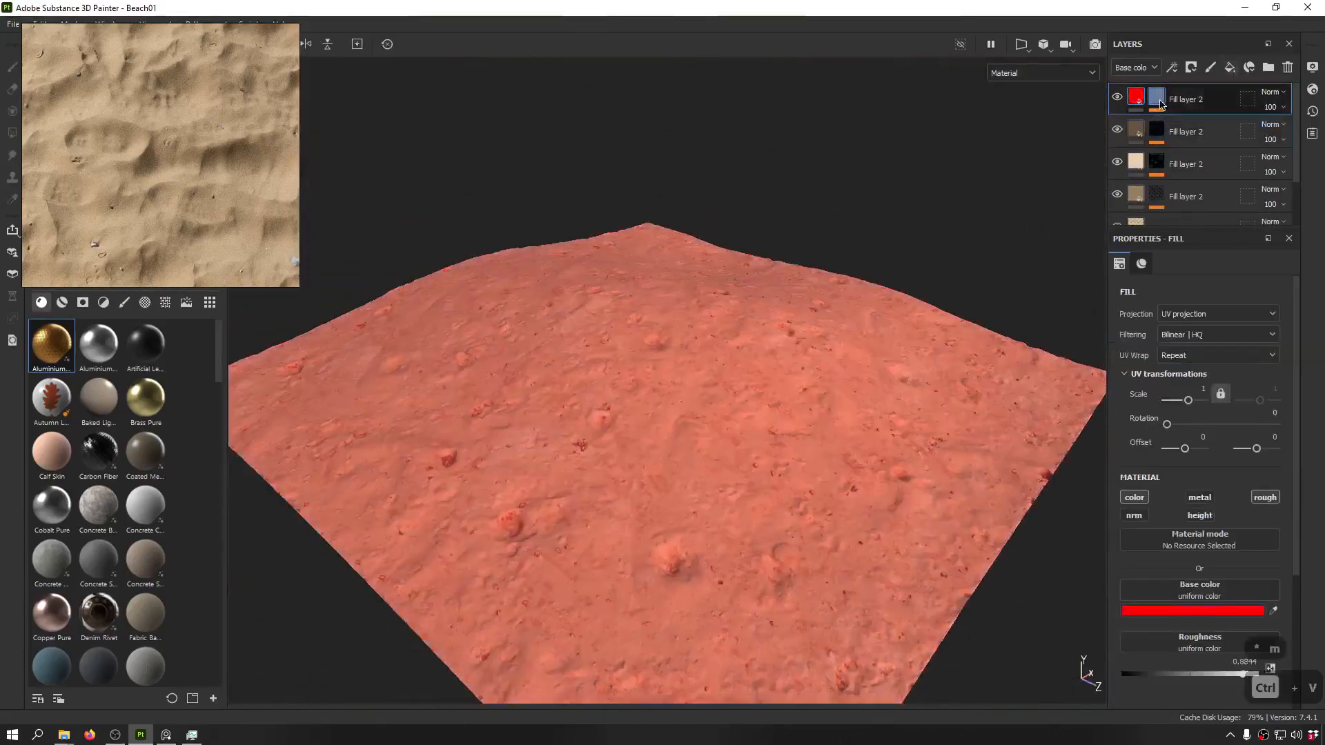
click(1157, 98)
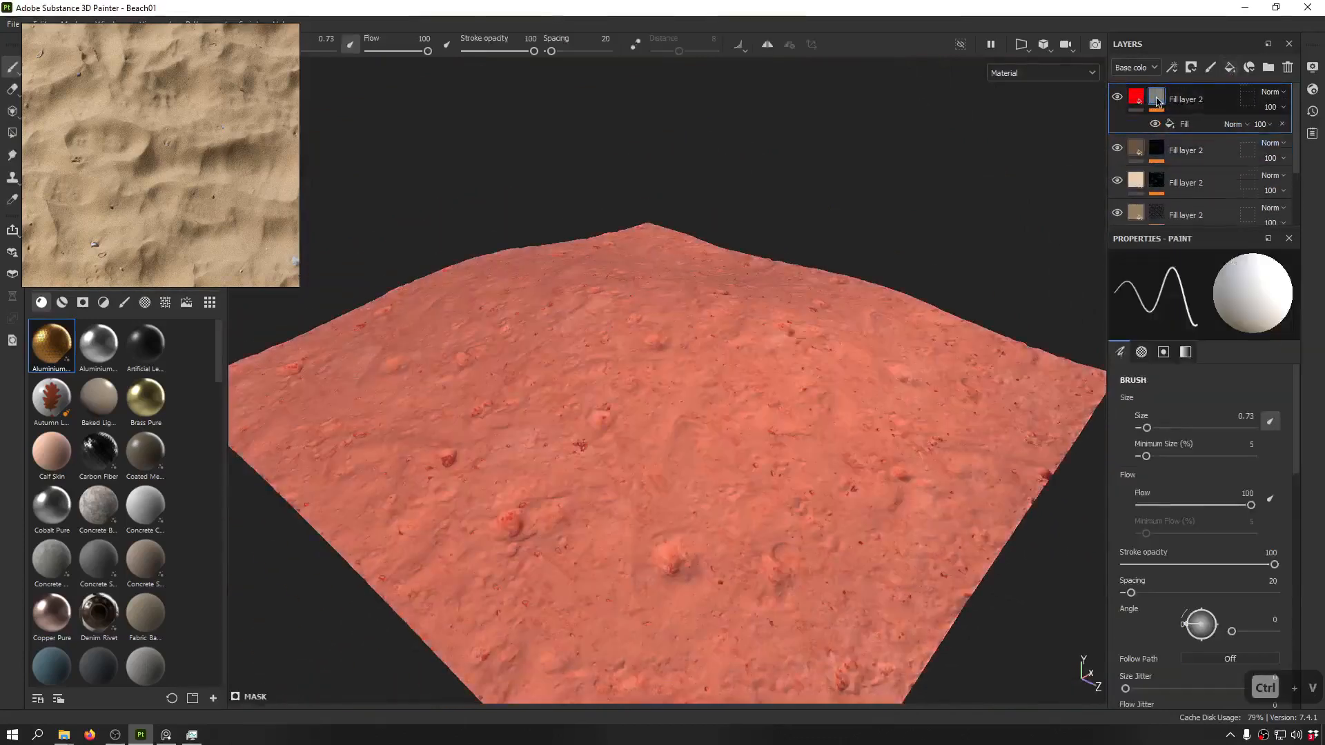
- Search the grayscale resources for "8x8" and apply the Beach_8x8 curvature map to the new layer's mask fill
click(1184, 124)
click(1220, 511)
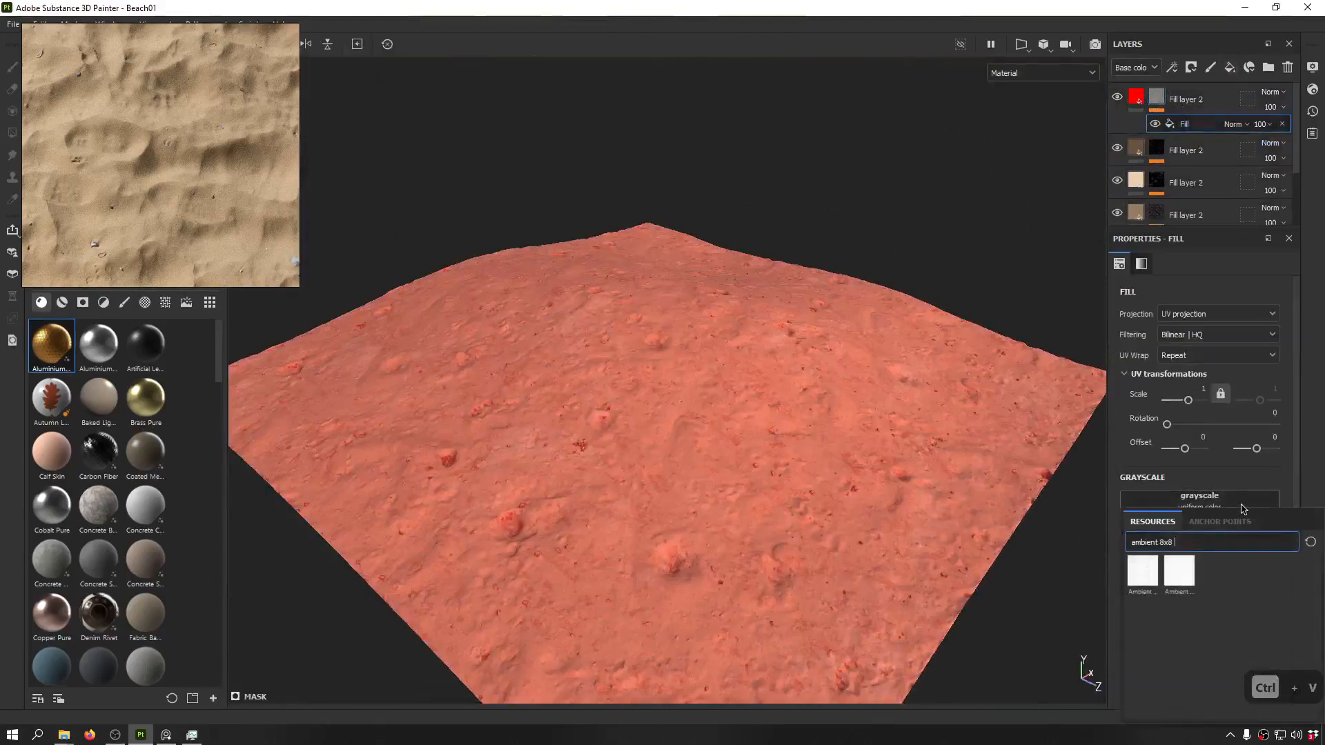
key(ctrl+a)
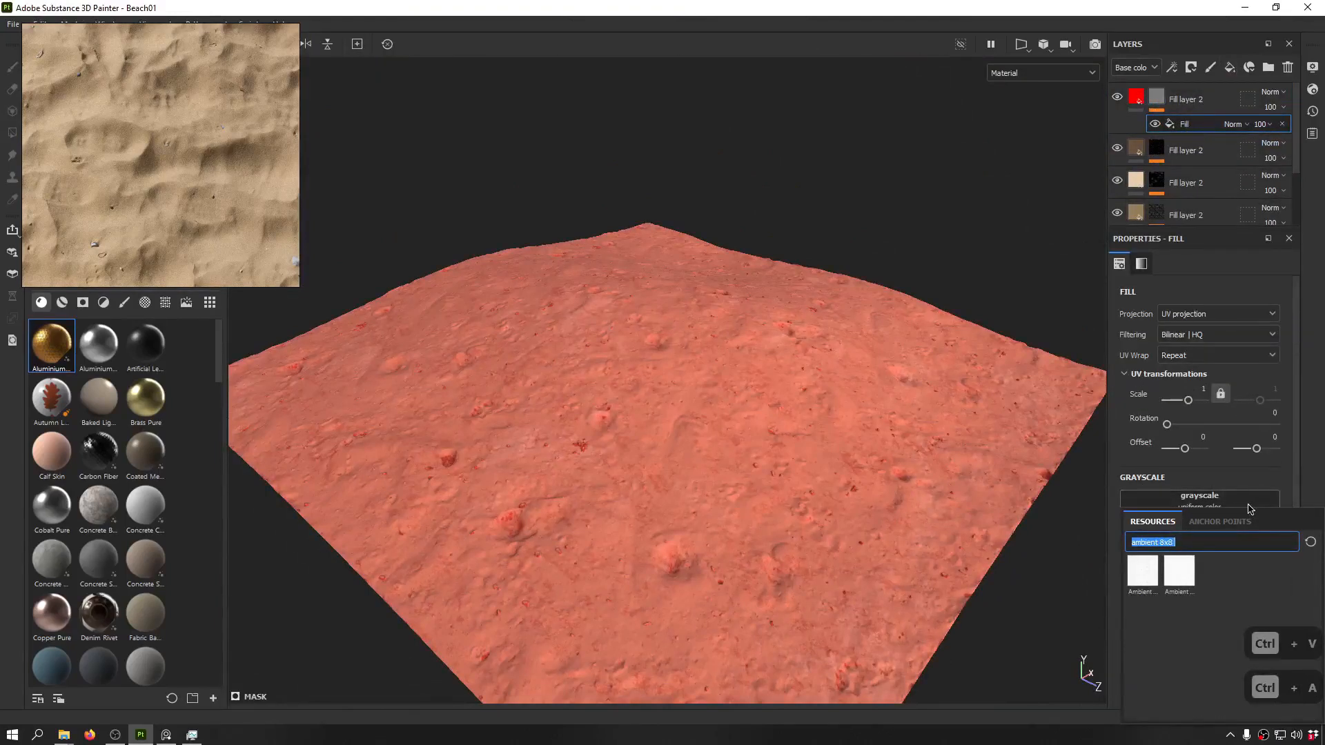
text(8x8)
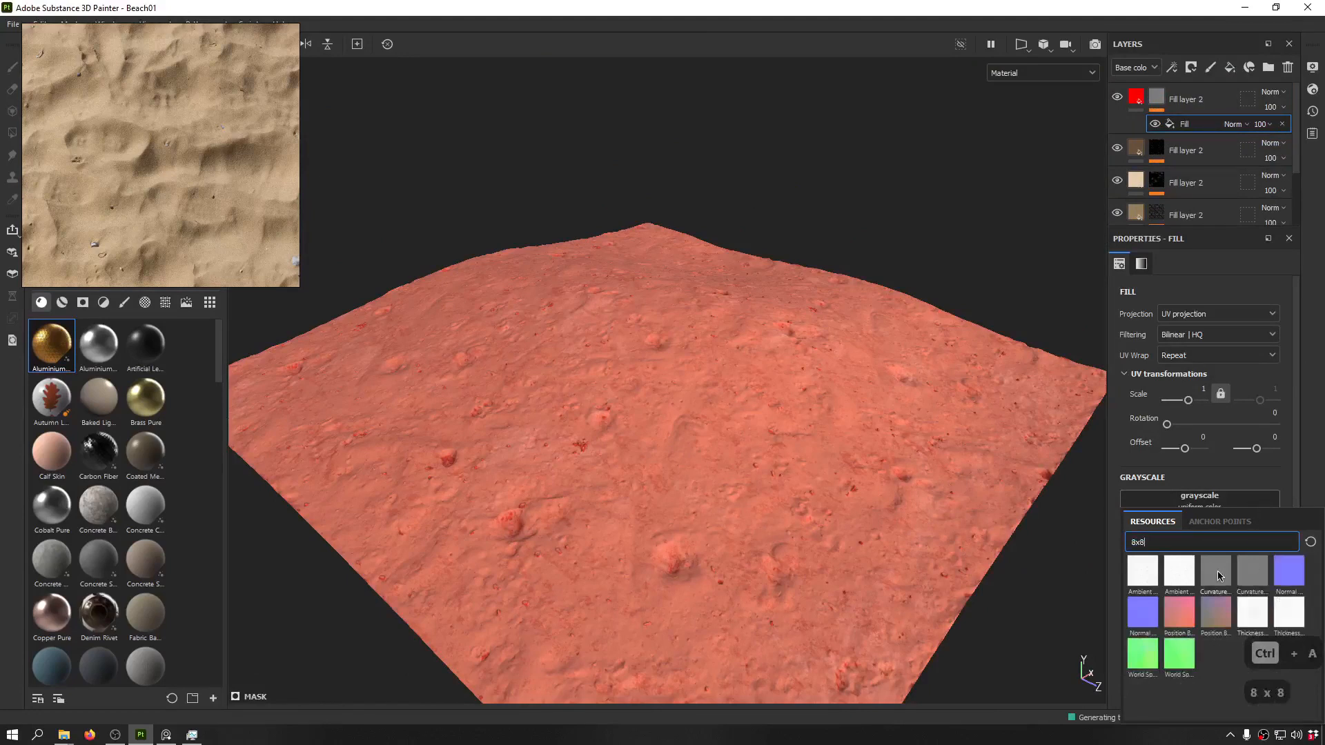
mouse_move(1217, 575)
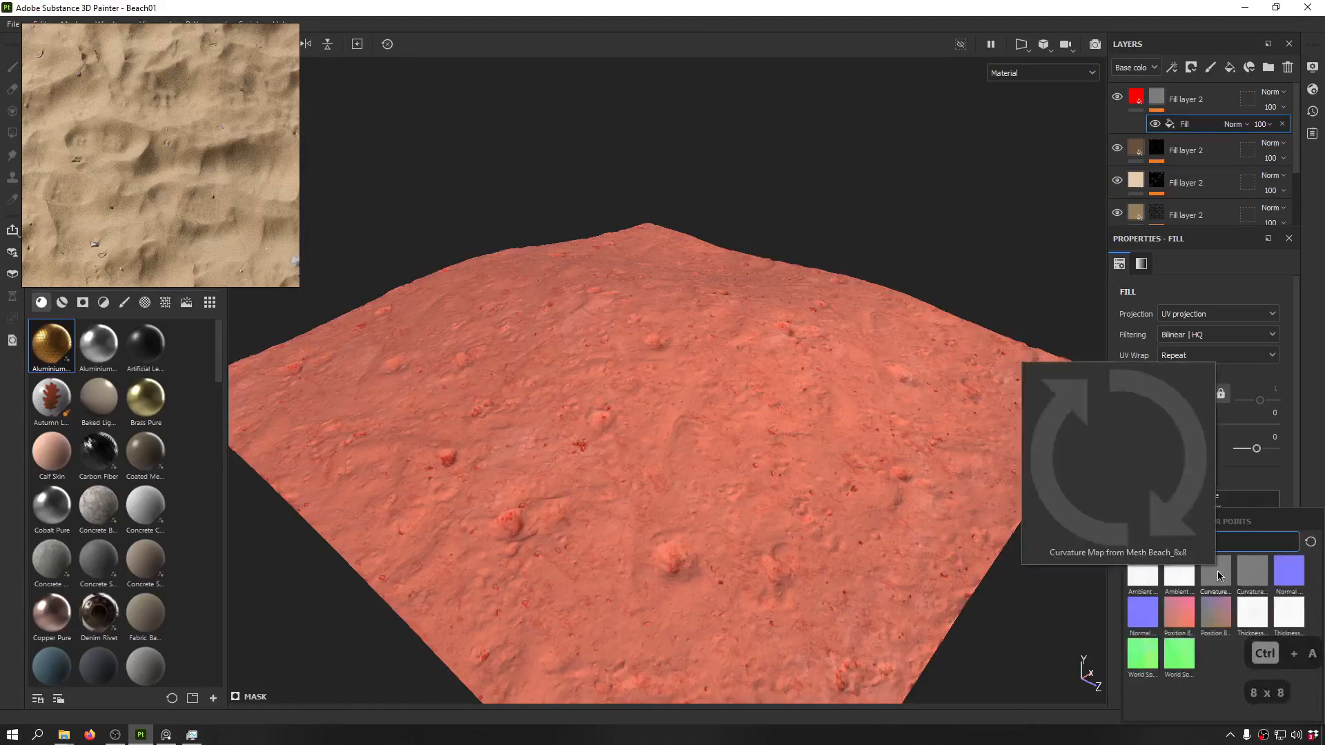
click(1218, 575)
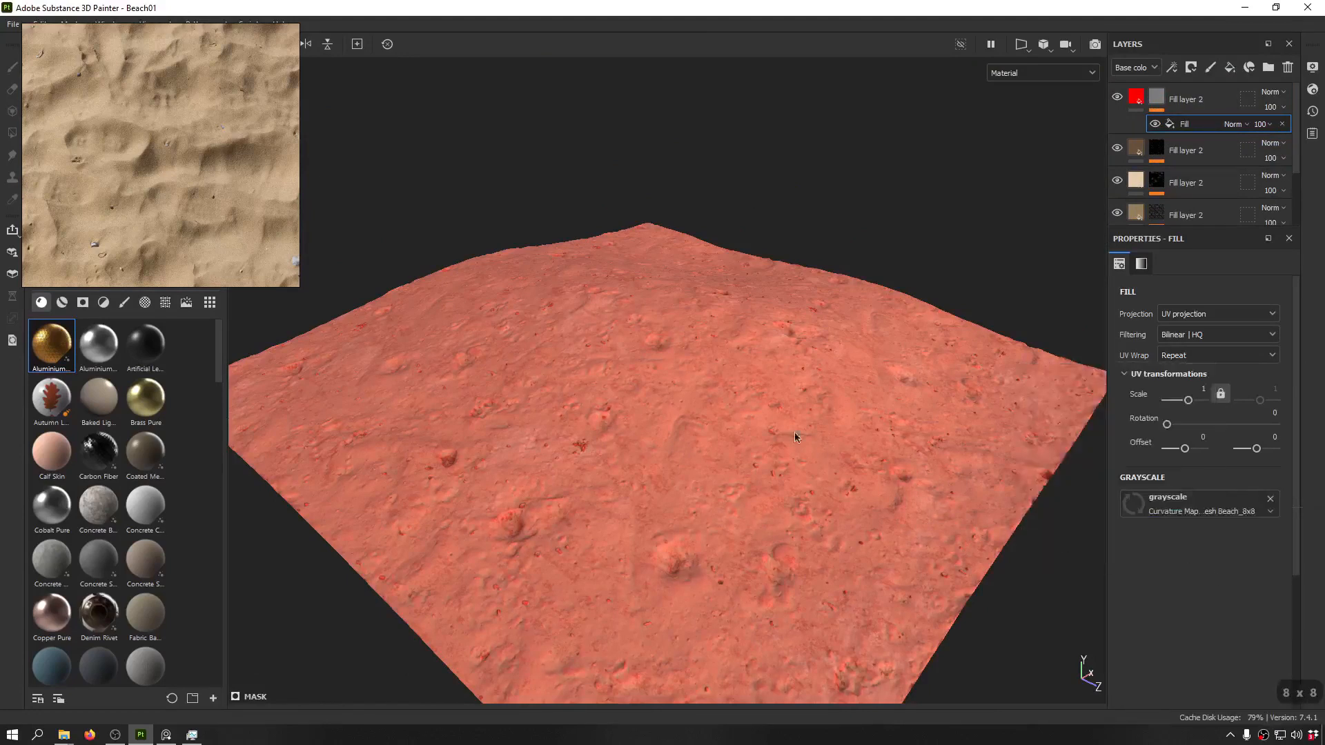
- Display the curvature mask on the terrain and add a Levels adjustment above its fill
alt+drag(708, 401, 752, 448)
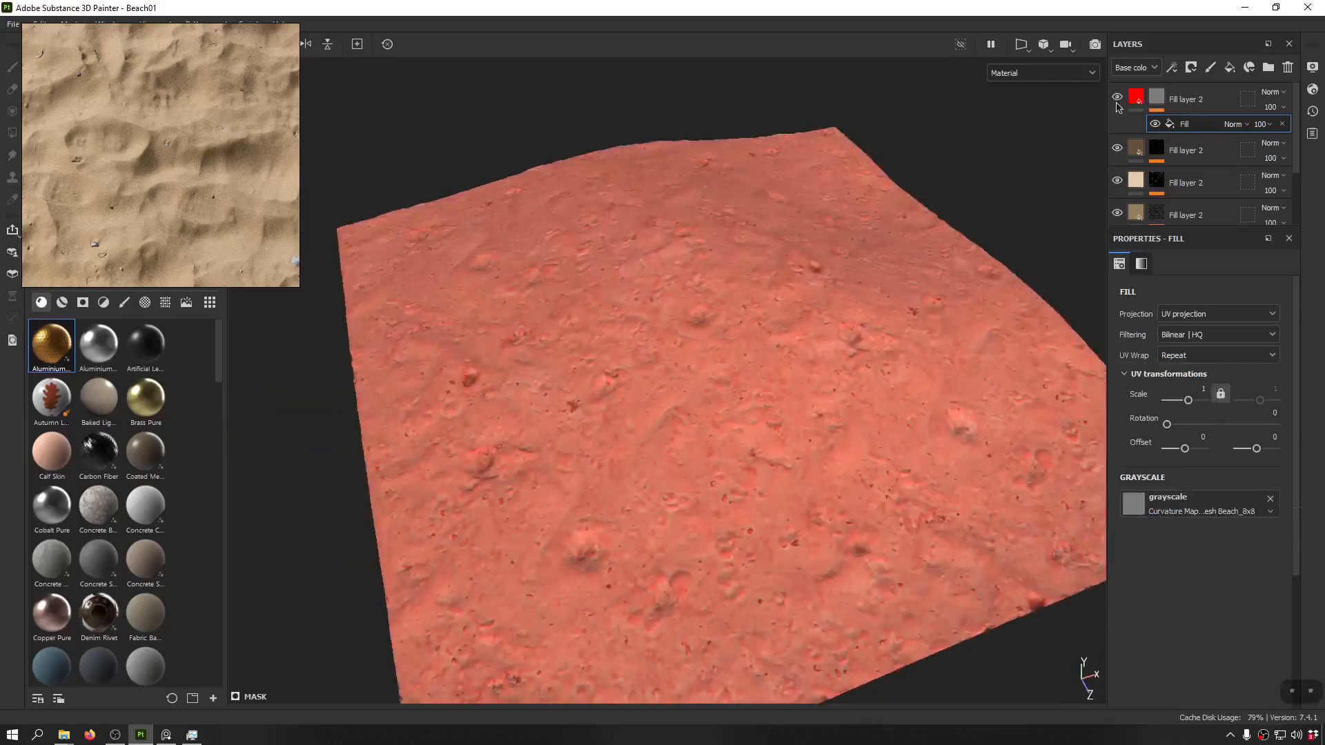
alt+click(1162, 105)
scroll(632, 424, up, 5)
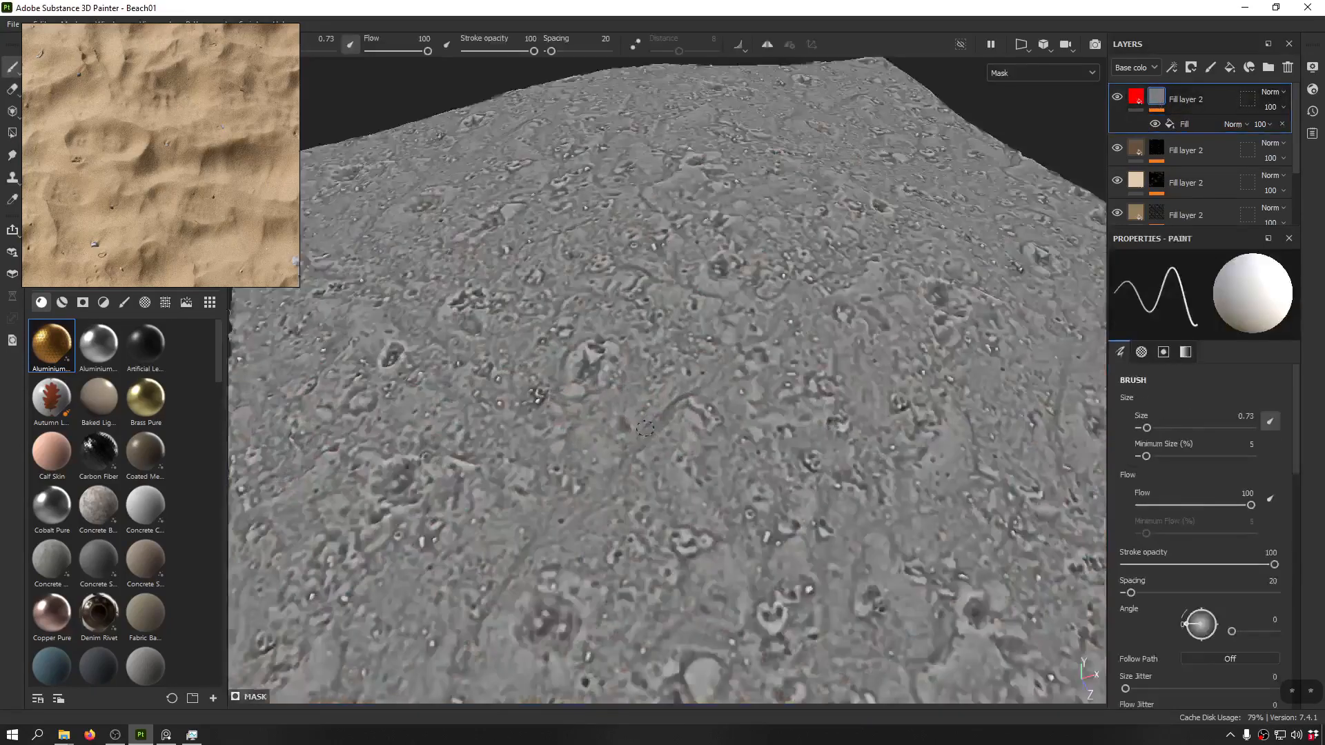
scroll(633, 423, down, 5)
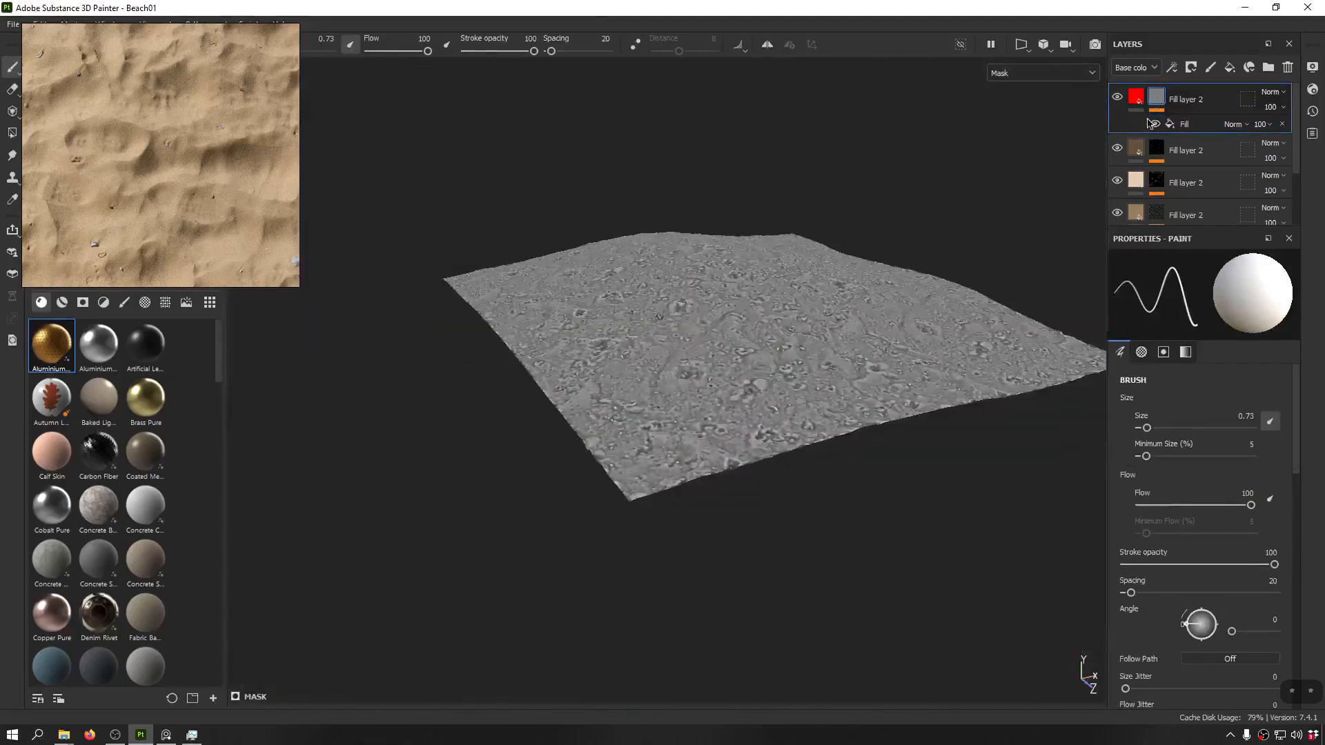
click(1181, 124)
click(1172, 68)
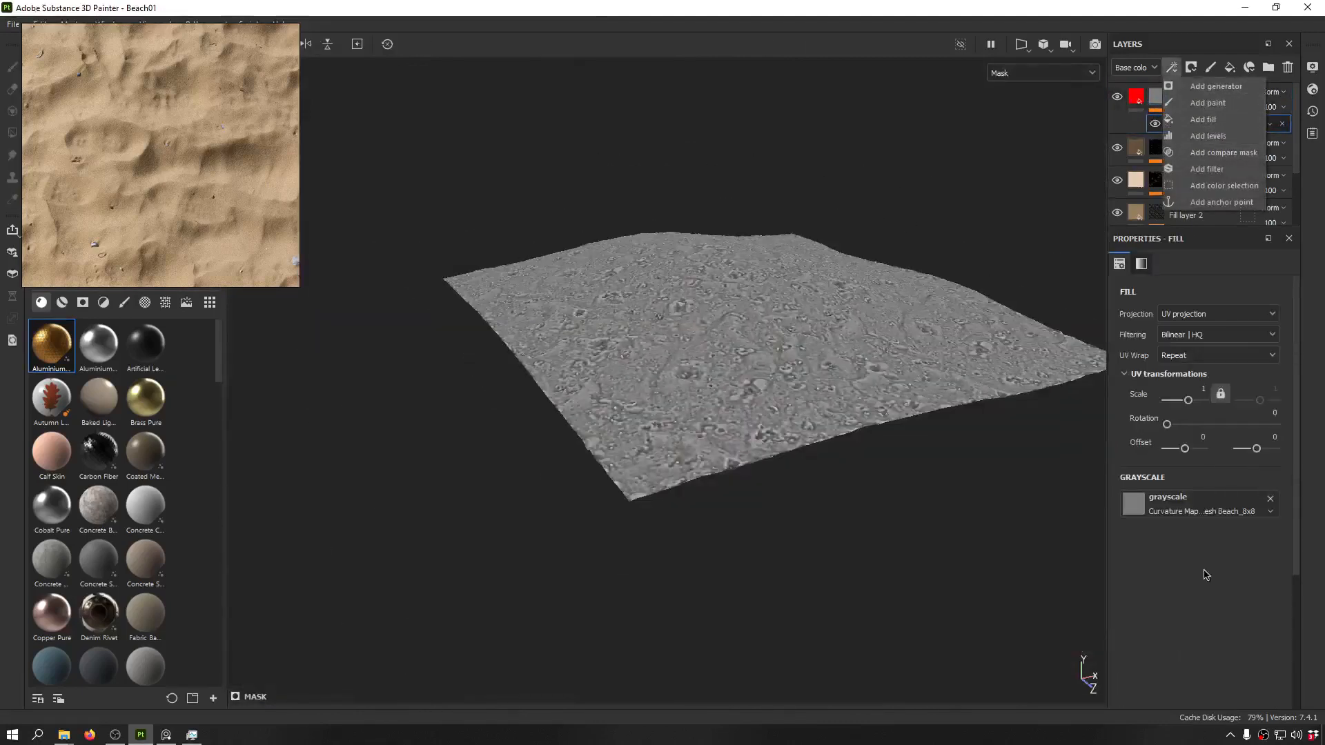
click(1207, 136)
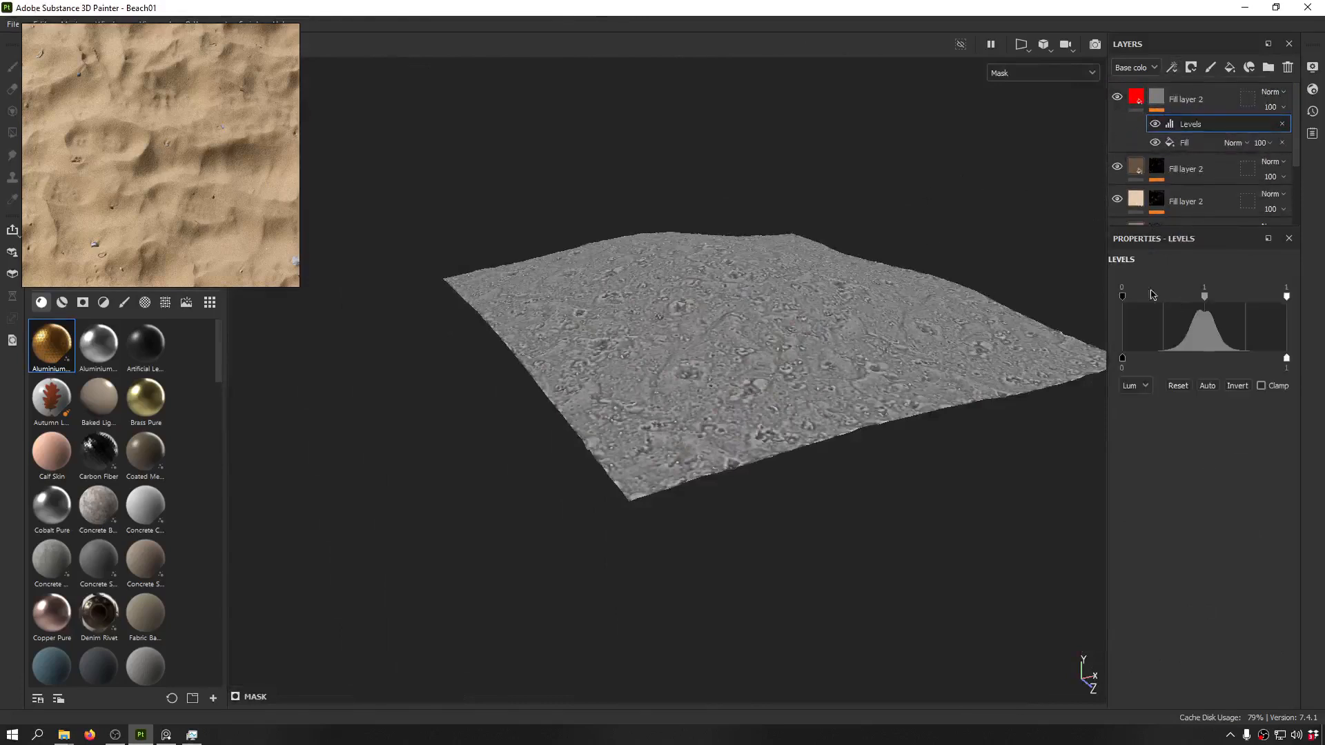
- Show the shaded material and set the curvature mask's Levels to midtone 2.168 and white input 0.702, leaving the output uninverted
click(1240, 388)
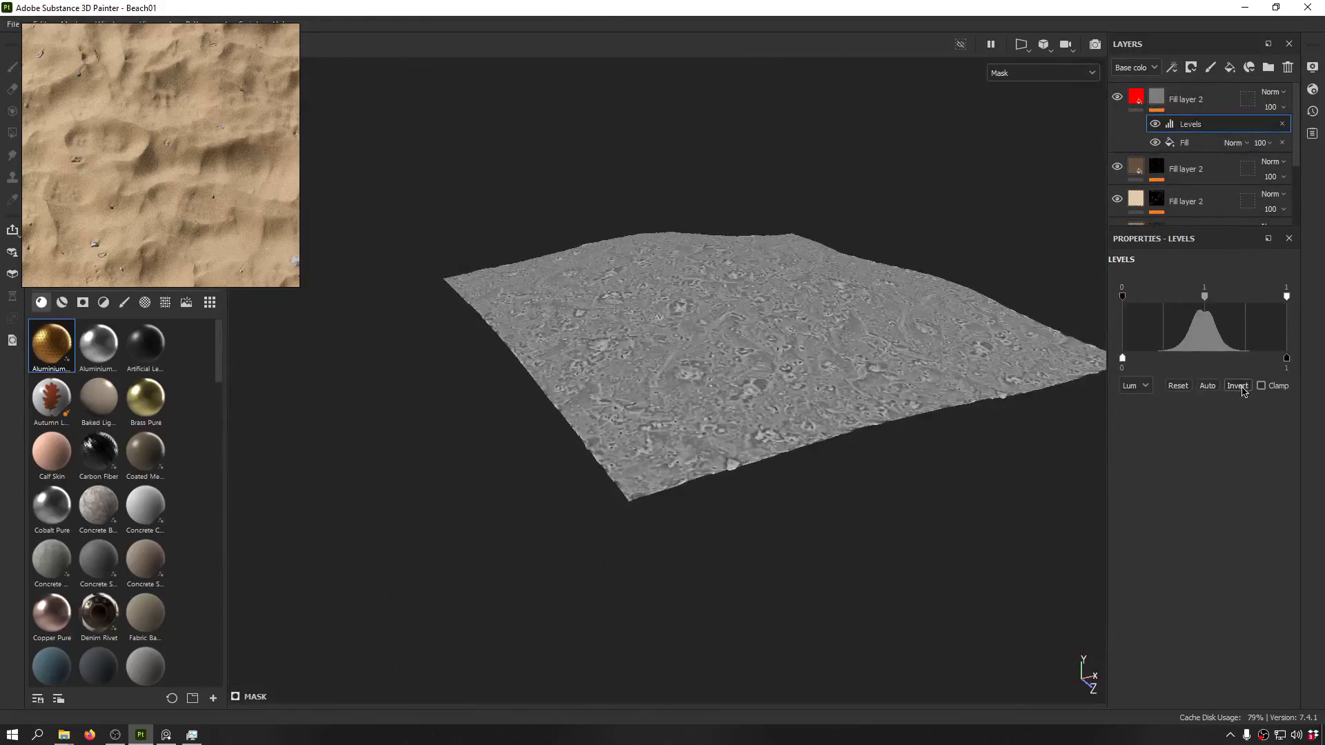
key(m)
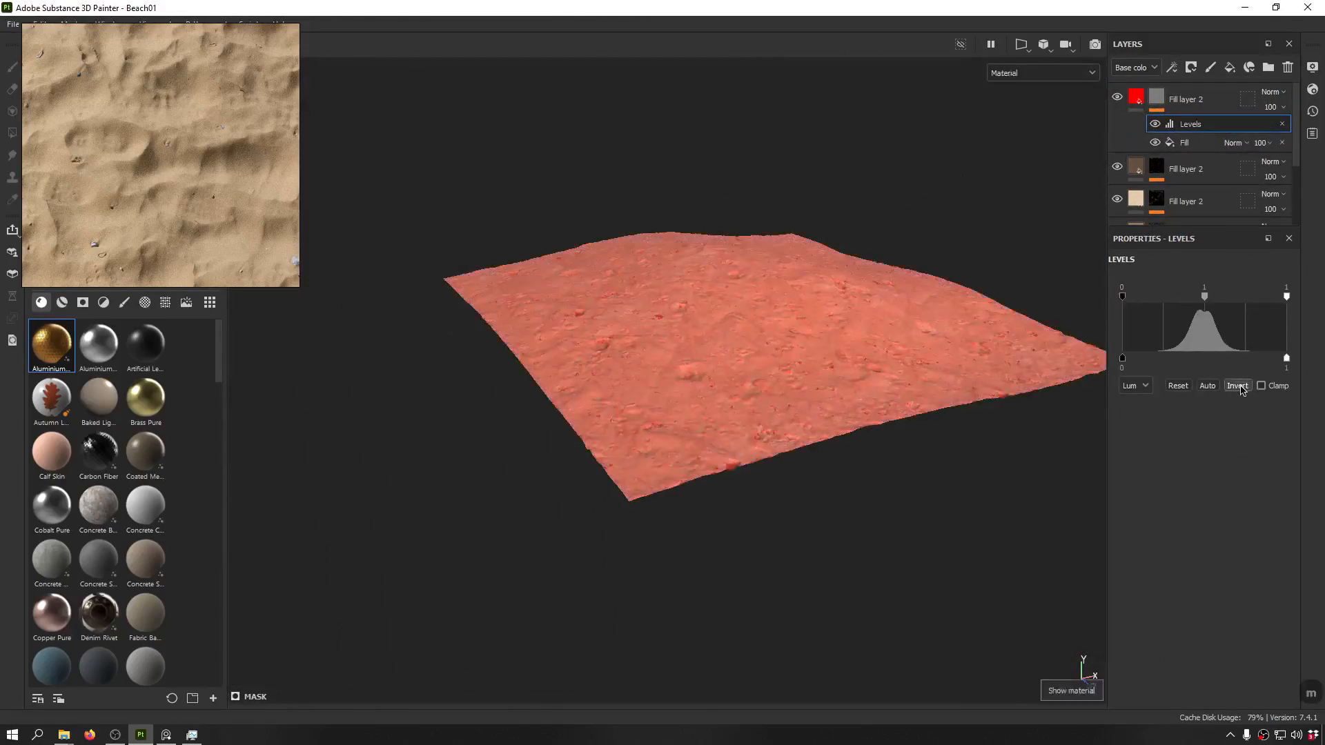
scroll(743, 384, up, 5)
alt+drag(631, 389, 1034, 290)
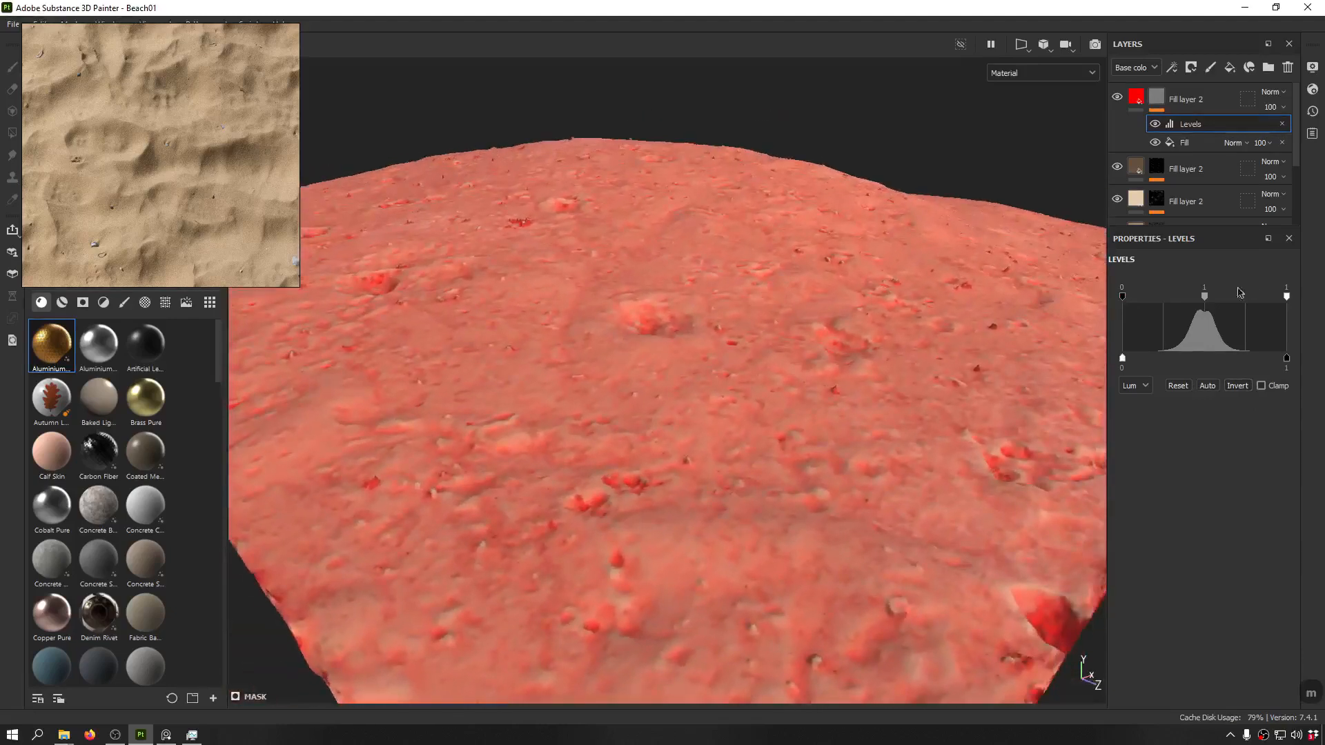
mouse_move(1139, 301)
mouse_down()
mouse_move(1235, 327)
mouse_move(1119, 303)
mouse_up()
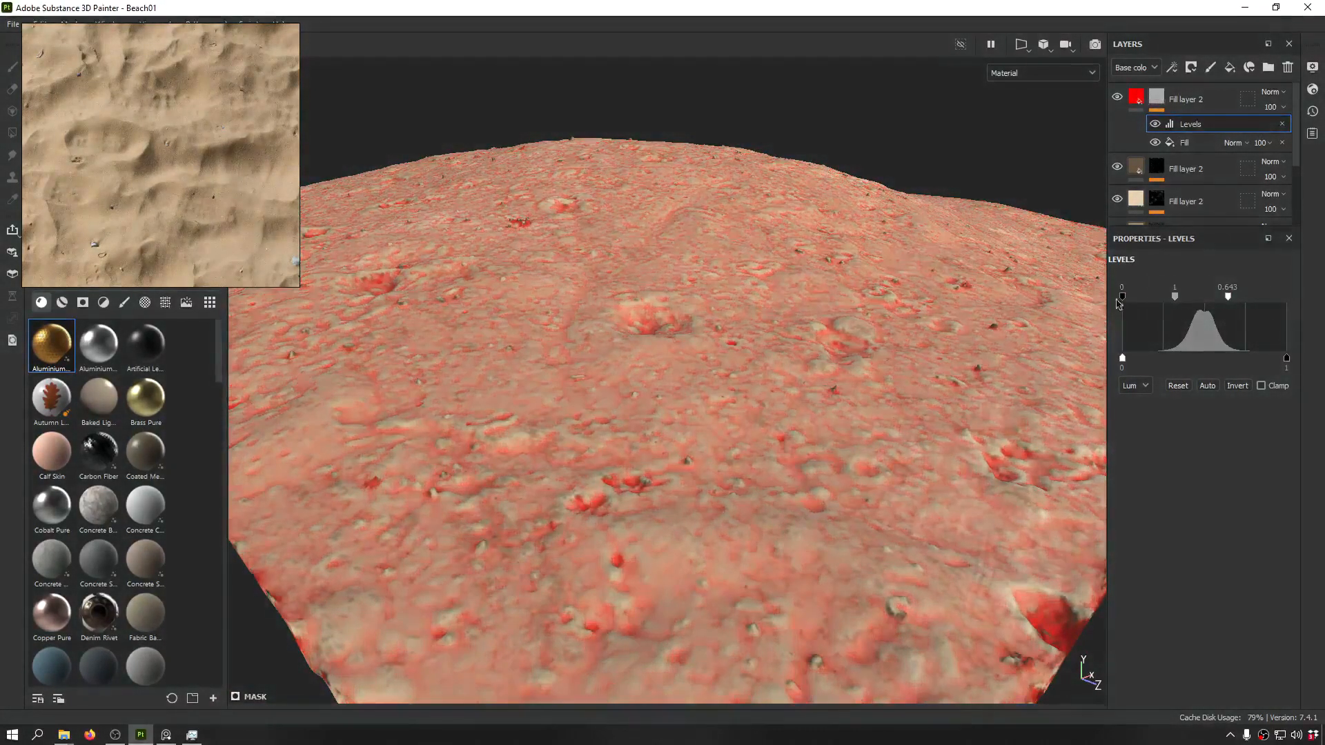
drag(1231, 301, 1185, 309)
click(1240, 391)
alt+drag(796, 275, 834, 276)
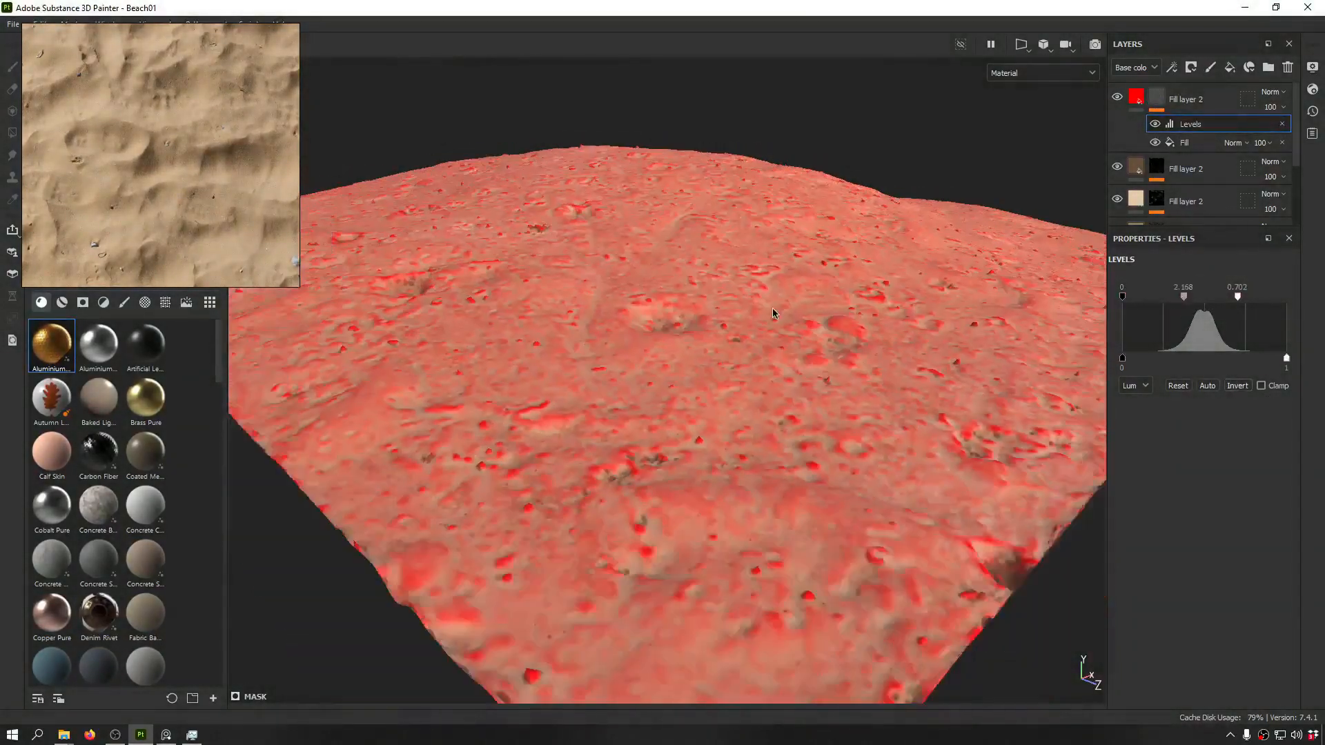
- Raise the curvature mask's Levels black input to about 0.32 and fine-tune the midtone to restrict the red to small cavities
alt+middle_drag(774, 313, 793, 482)
alt+drag(717, 373, 798, 532)
alt+middle_drag(715, 289, 680, 366)
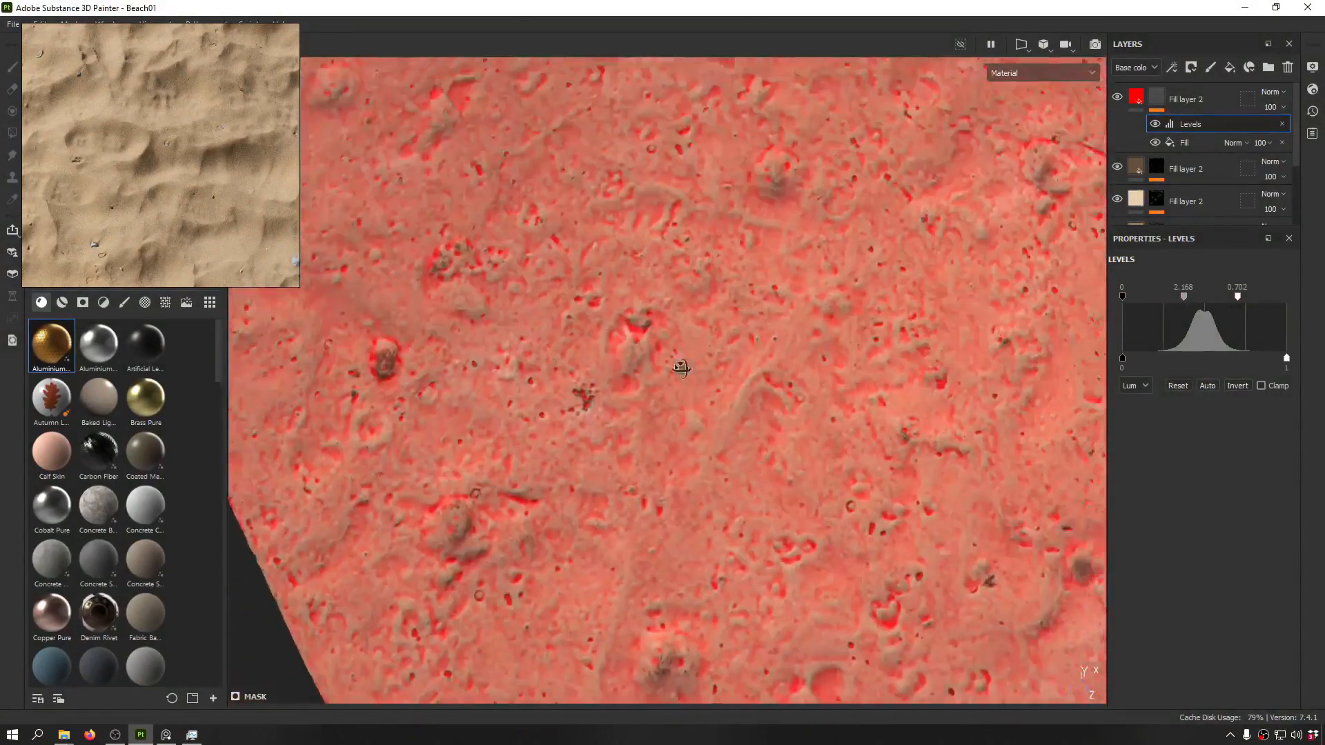
alt+drag(681, 366, 673, 276)
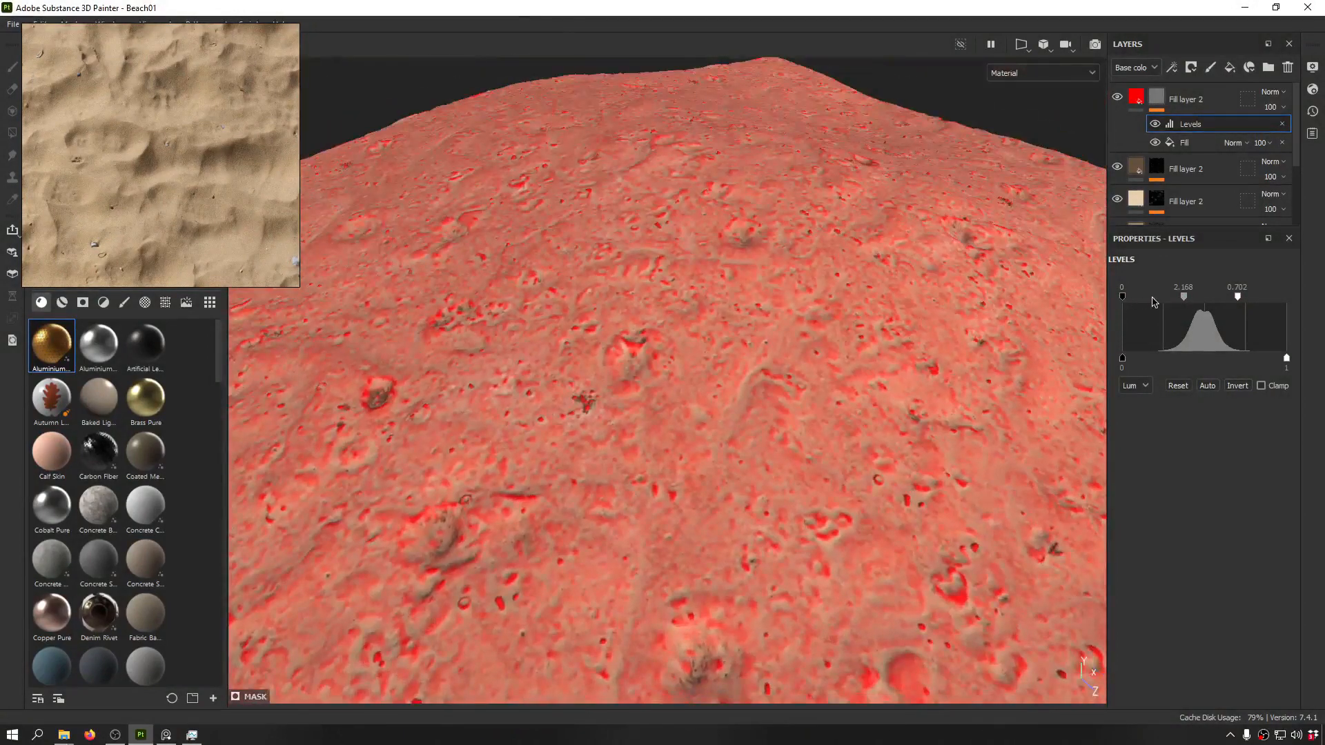
drag(1132, 304, 1187, 317)
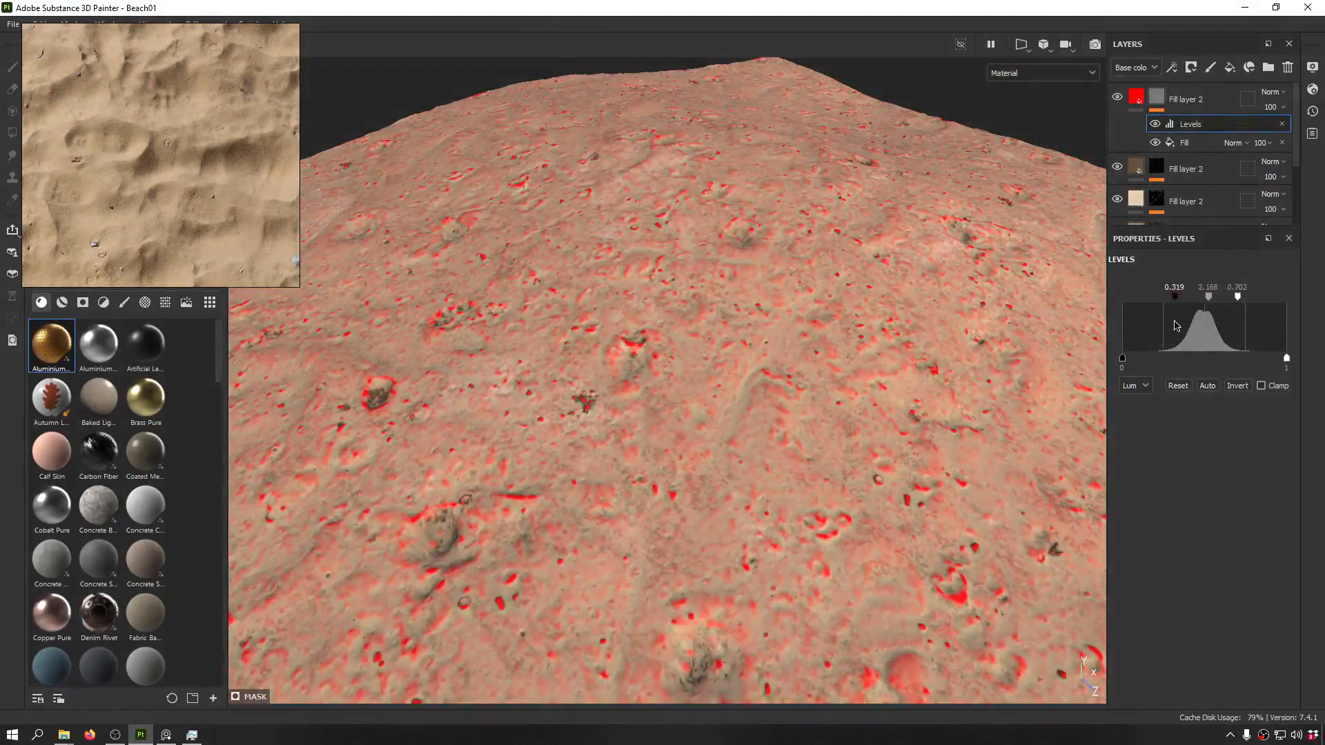
mouse_move(1208, 302)
mouse_down()
mouse_move(1222, 303)
mouse_move(1214, 311)
mouse_up()
- Replace the top fill layer's red base color with a brown sampled from the sand reference photo
click(1136, 99)
alt+right_drag(685, 363, 630, 444)
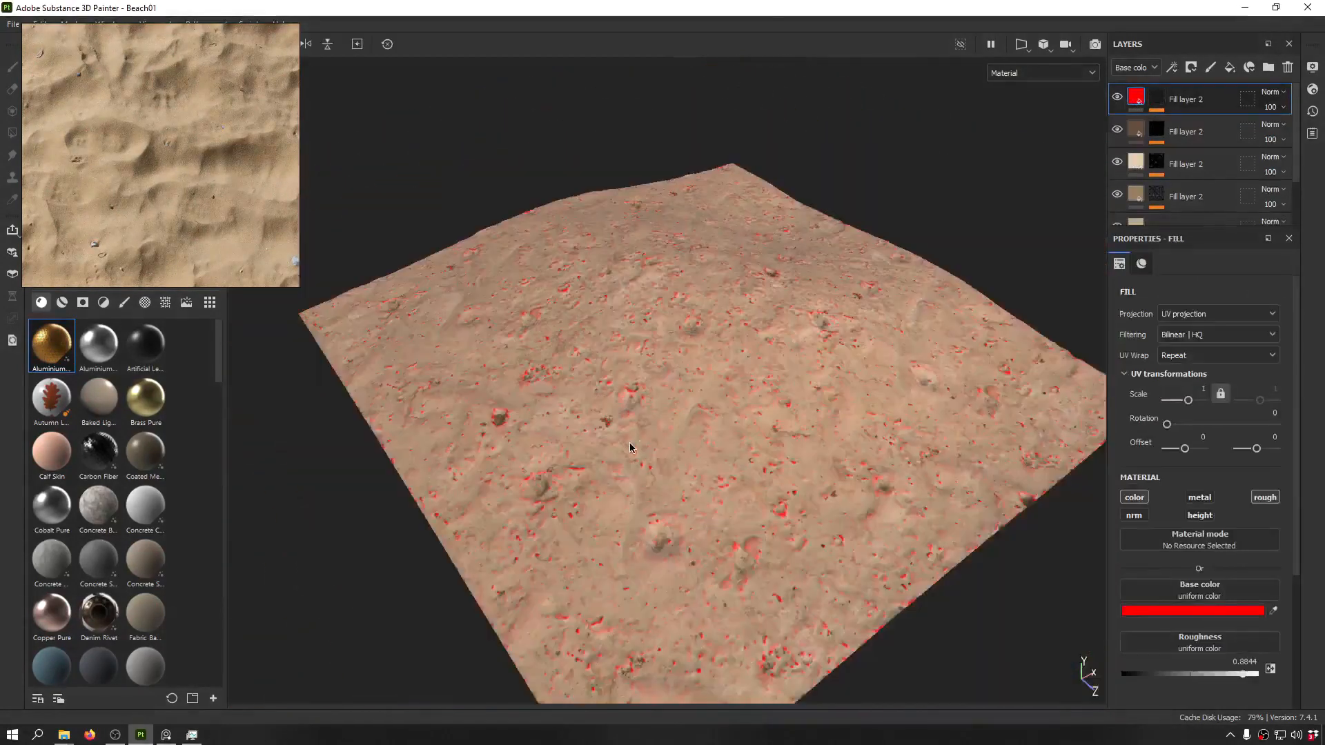
alt+drag(738, 343, 863, 373)
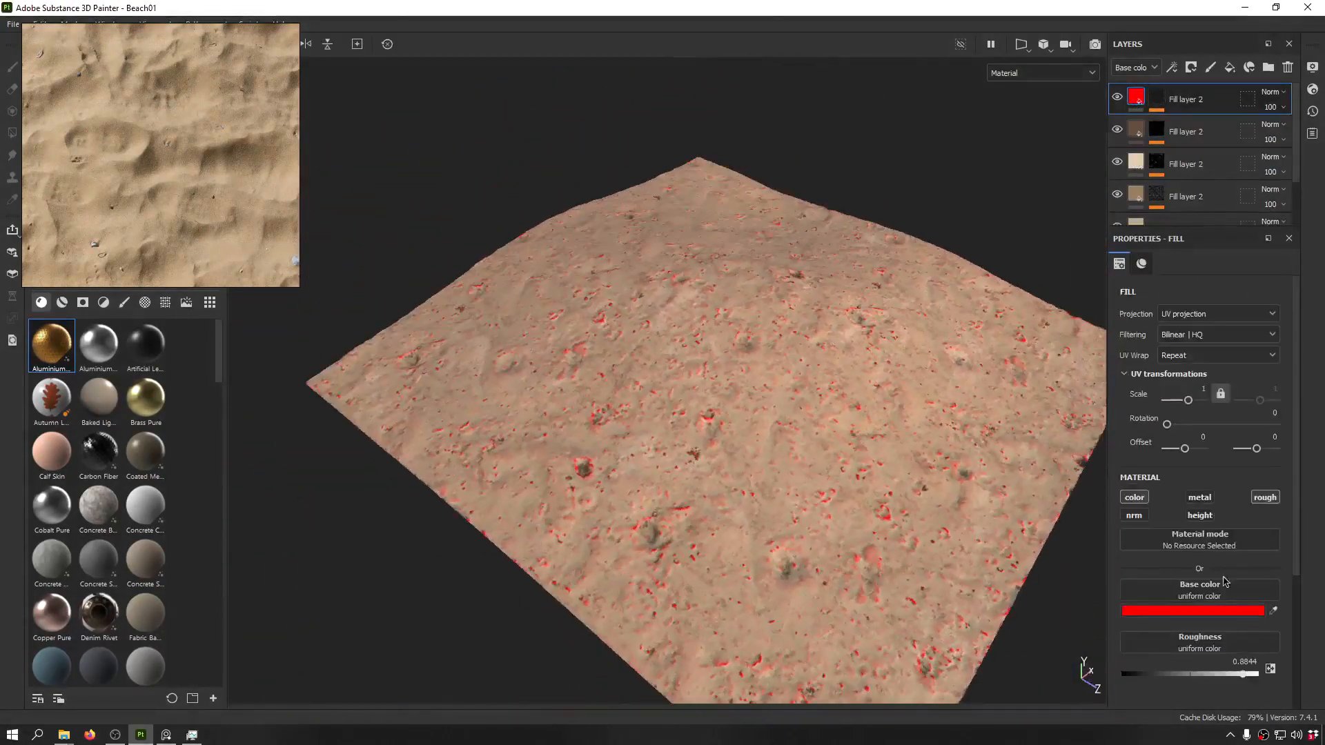
click(1273, 612)
drag(231, 195, 233, 141)
alt+drag(483, 296, 500, 136)
scroll(605, 366, up, 5)
alt+drag(524, 397, 576, 415)
scroll(576, 414, up, 4)
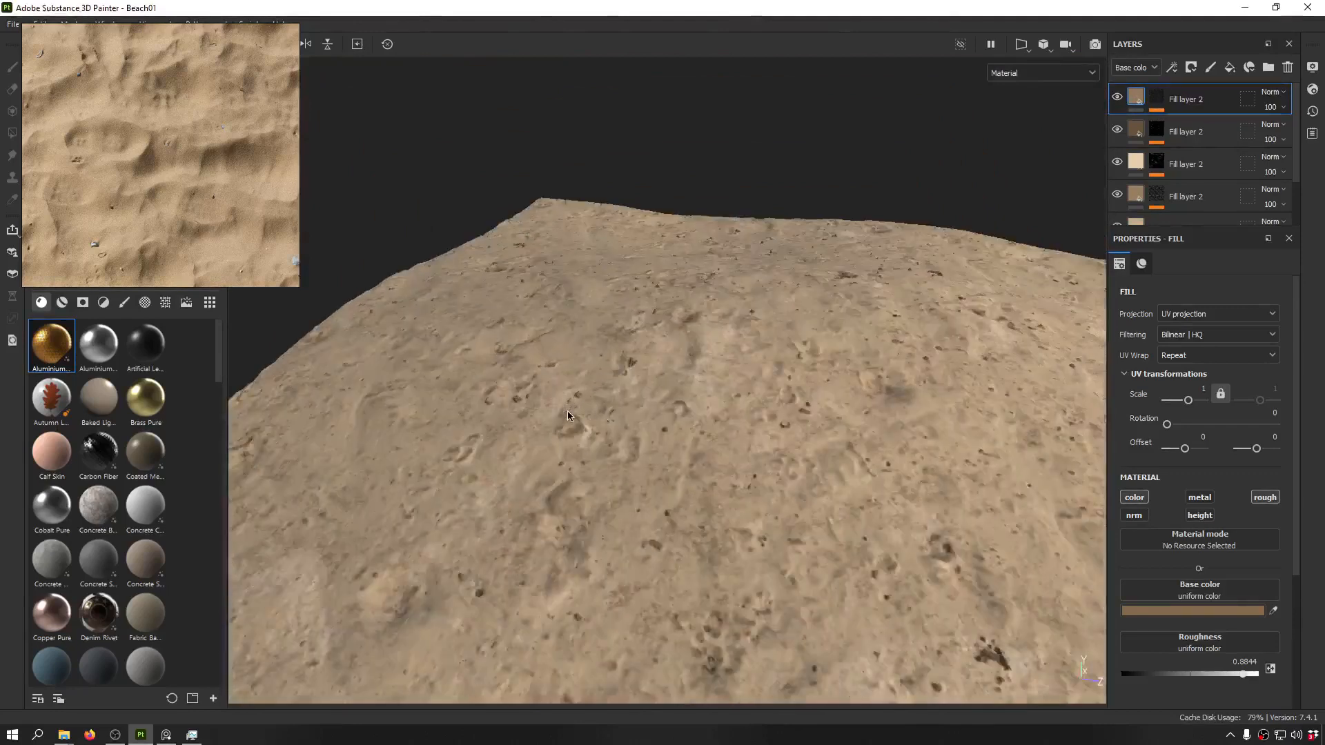
- Lighten the top fill layer's base color to the pale beige CBB59B
click(1255, 611)
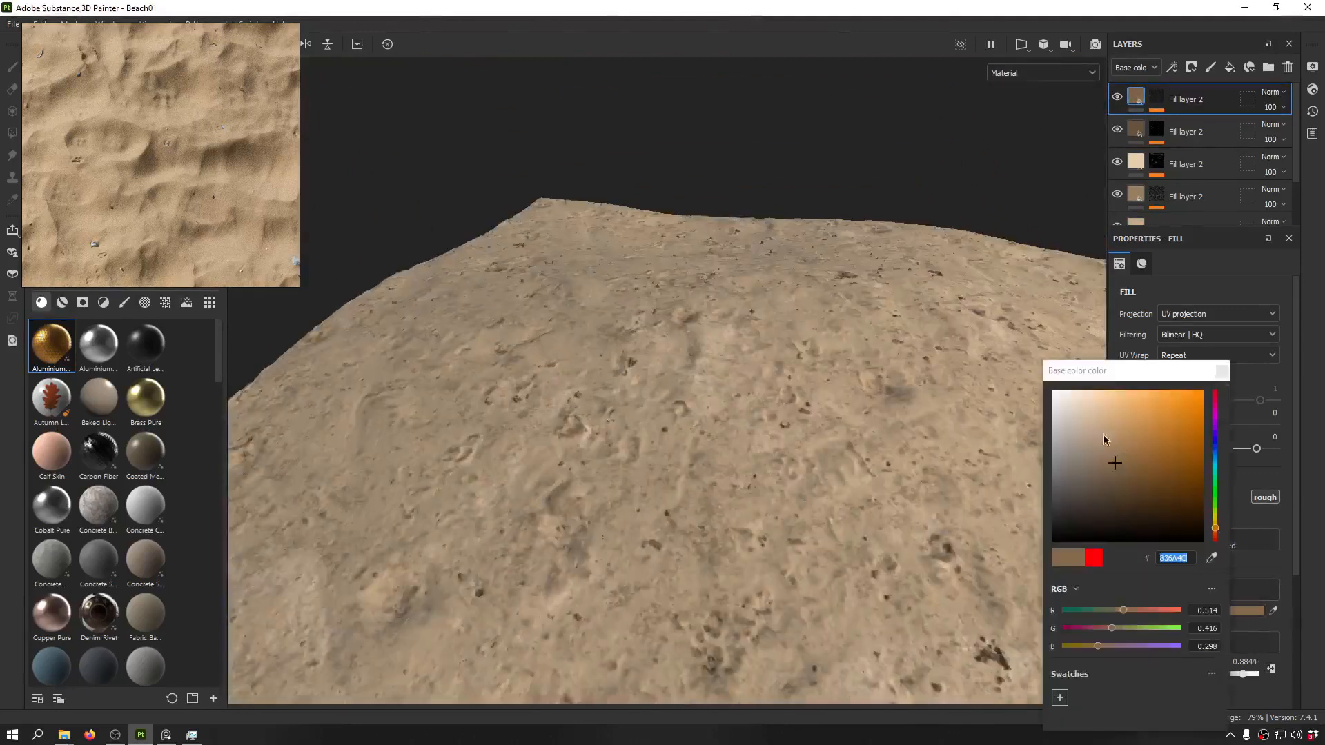
click(1062, 396)
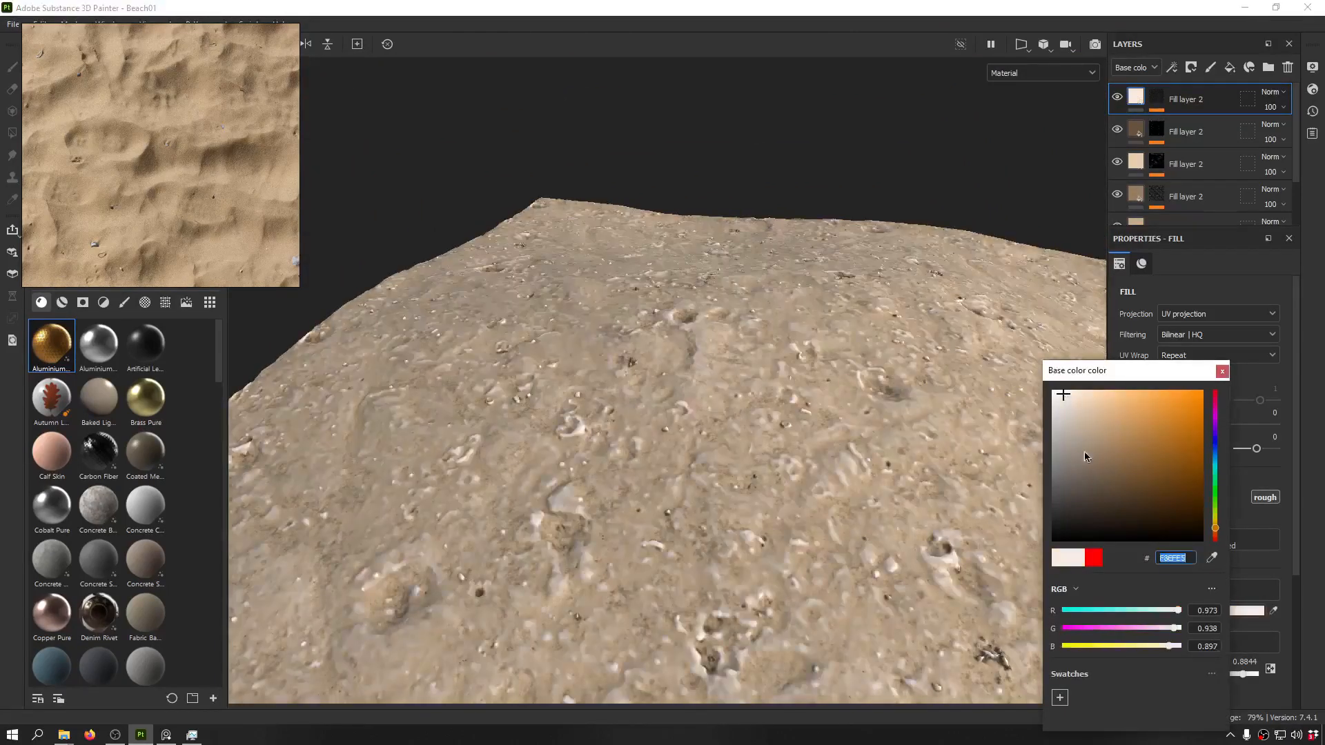
click(1083, 458)
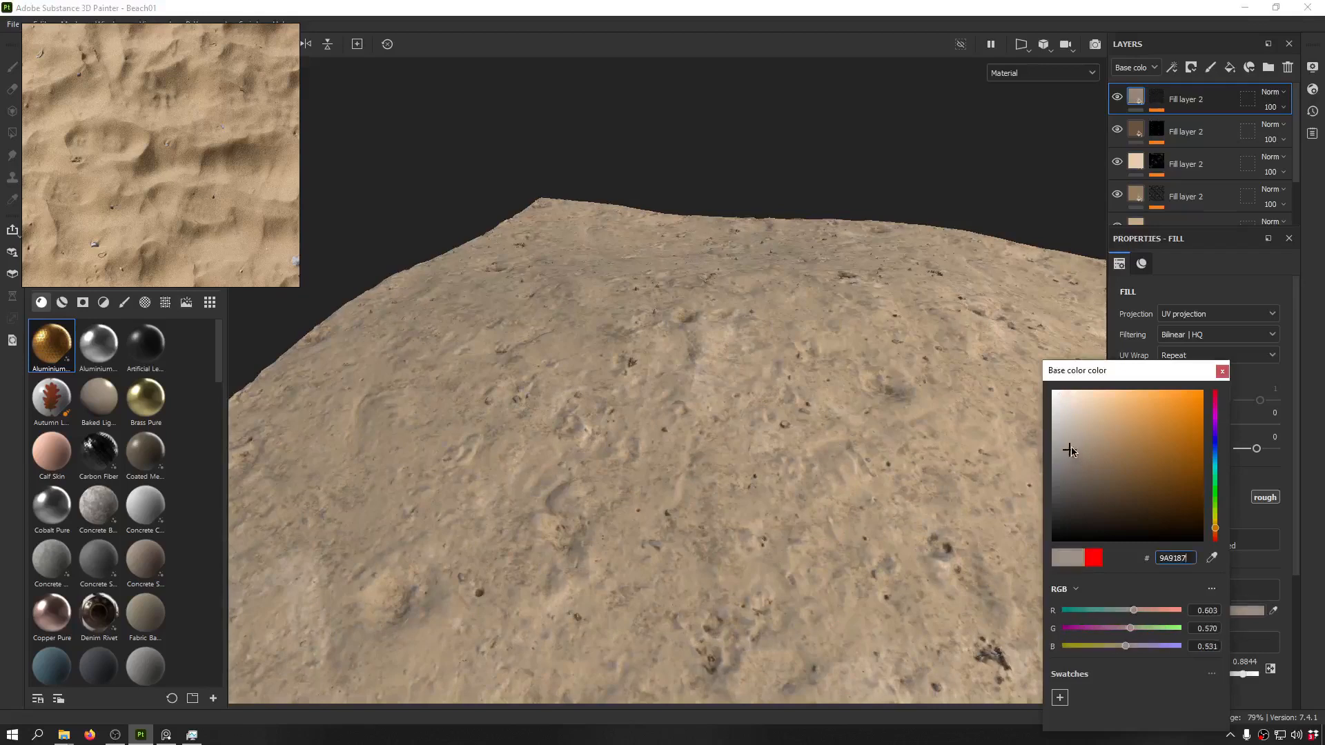
drag(1069, 451, 1087, 424)
- Examine the beige cavity color on the terrain in the base color view and in the shaded material from several angles
alt+drag(621, 414, 621, 444)
key(c)
key(c)
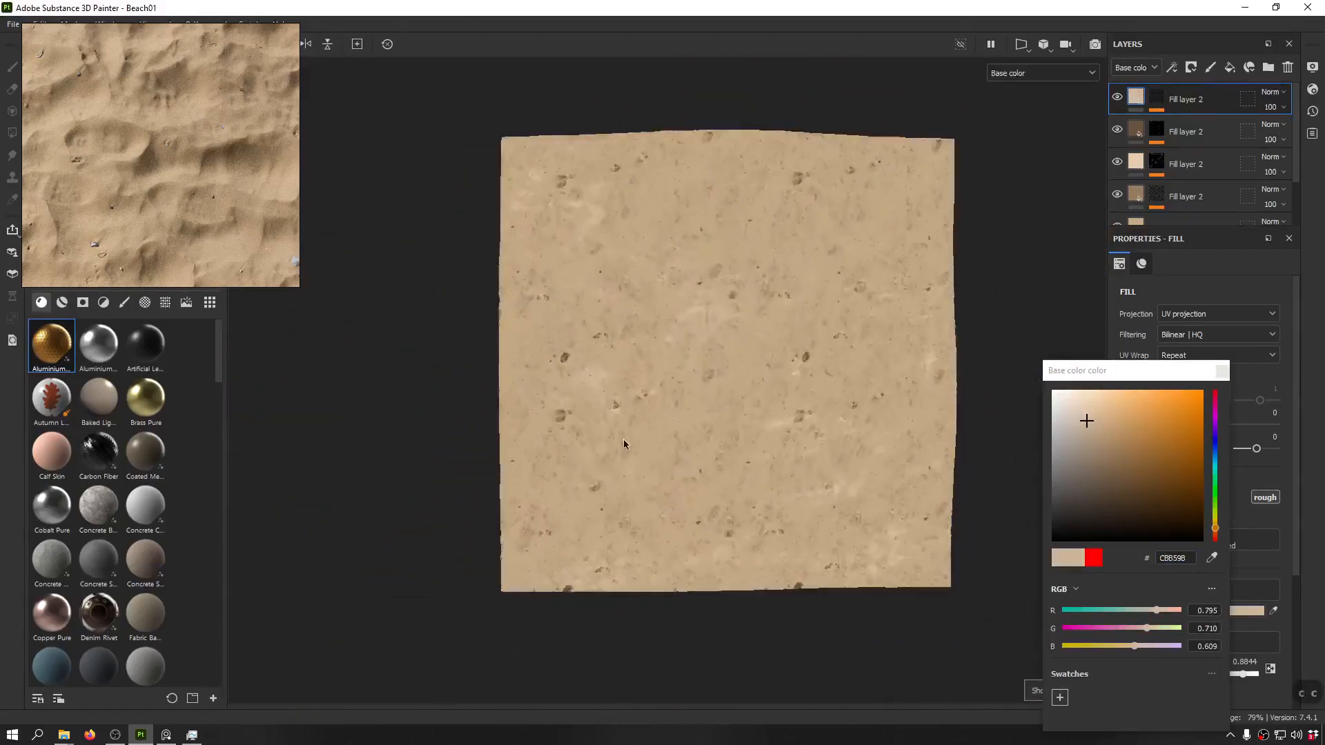
scroll(664, 321, up, 5)
alt+drag(663, 321, 804, 404)
key(m)
click(1221, 371)
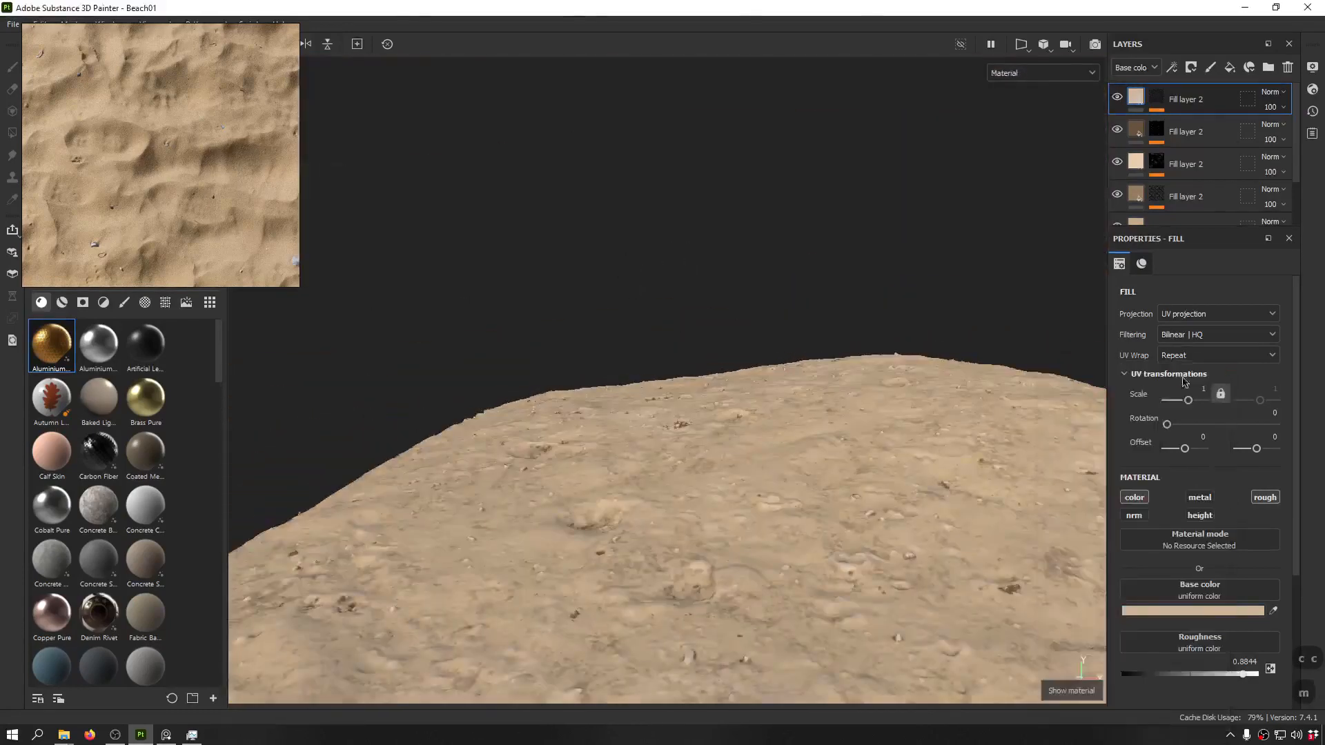
alt+drag(911, 376, 877, 456)
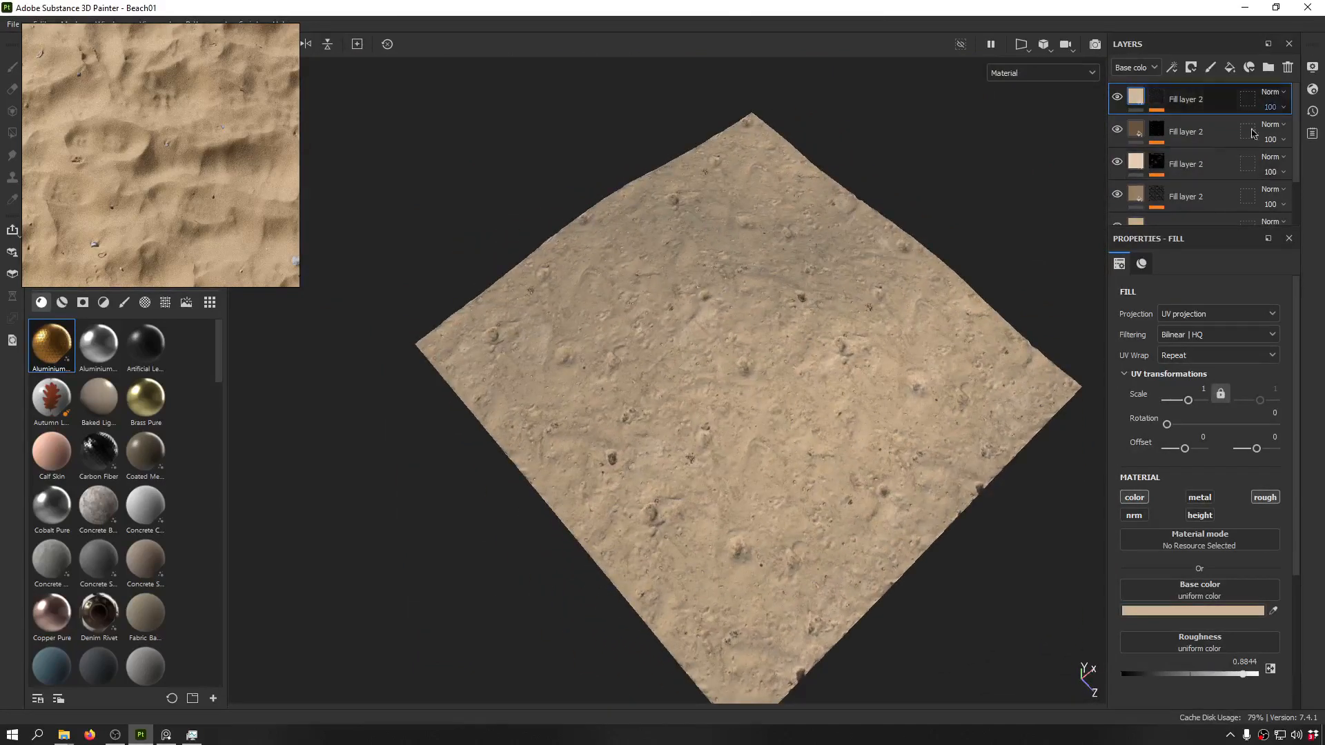
scroll(1207, 179, down, 3)
scroll(1214, 179, up, 3)
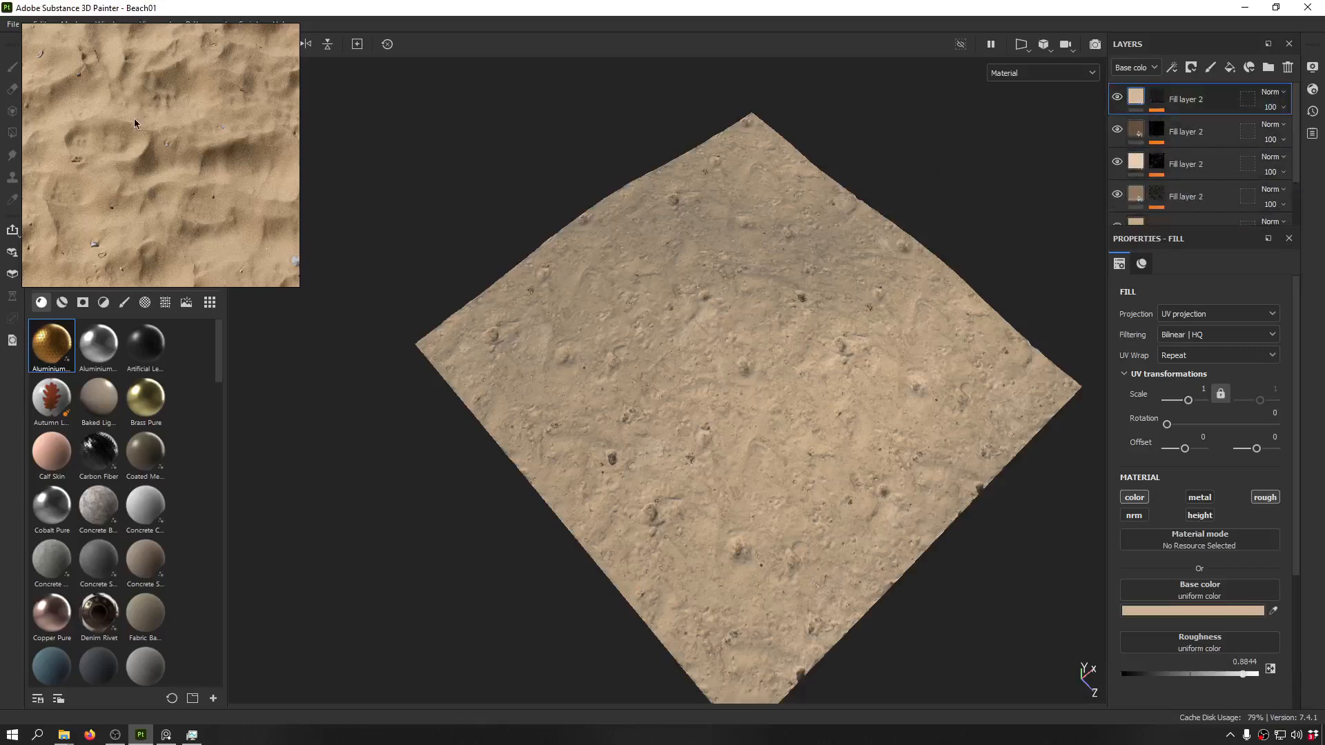
- Shift the reference photo slightly aside and set the beige fill layer's roughness to 0.8191
right_drag(133, 118, 199, 127)
alt+drag(799, 426, 718, 161)
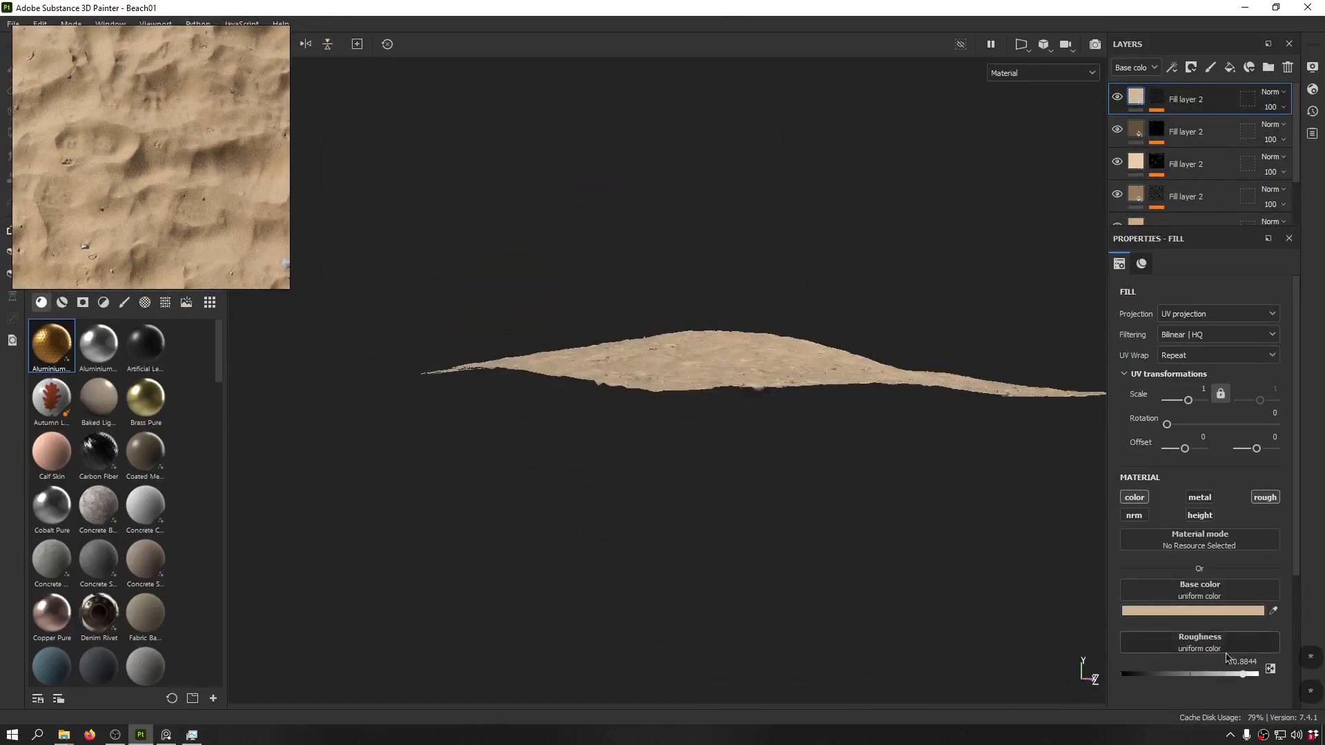
alt+drag(770, 267, 759, 343)
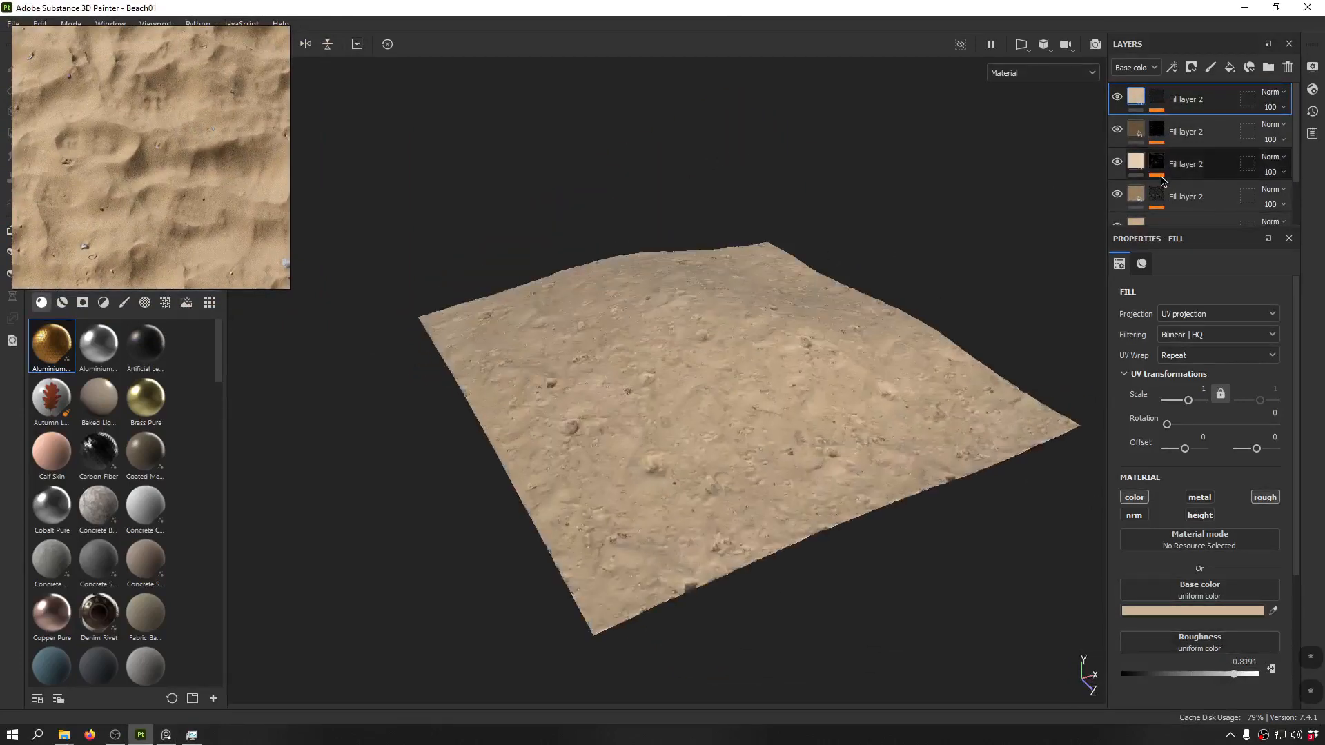
- Paste the copied red fill layer above the beige layer and select the fill in its mask
key(ctrl+v)
alt+drag(706, 191, 710, 228)
click(1156, 98)
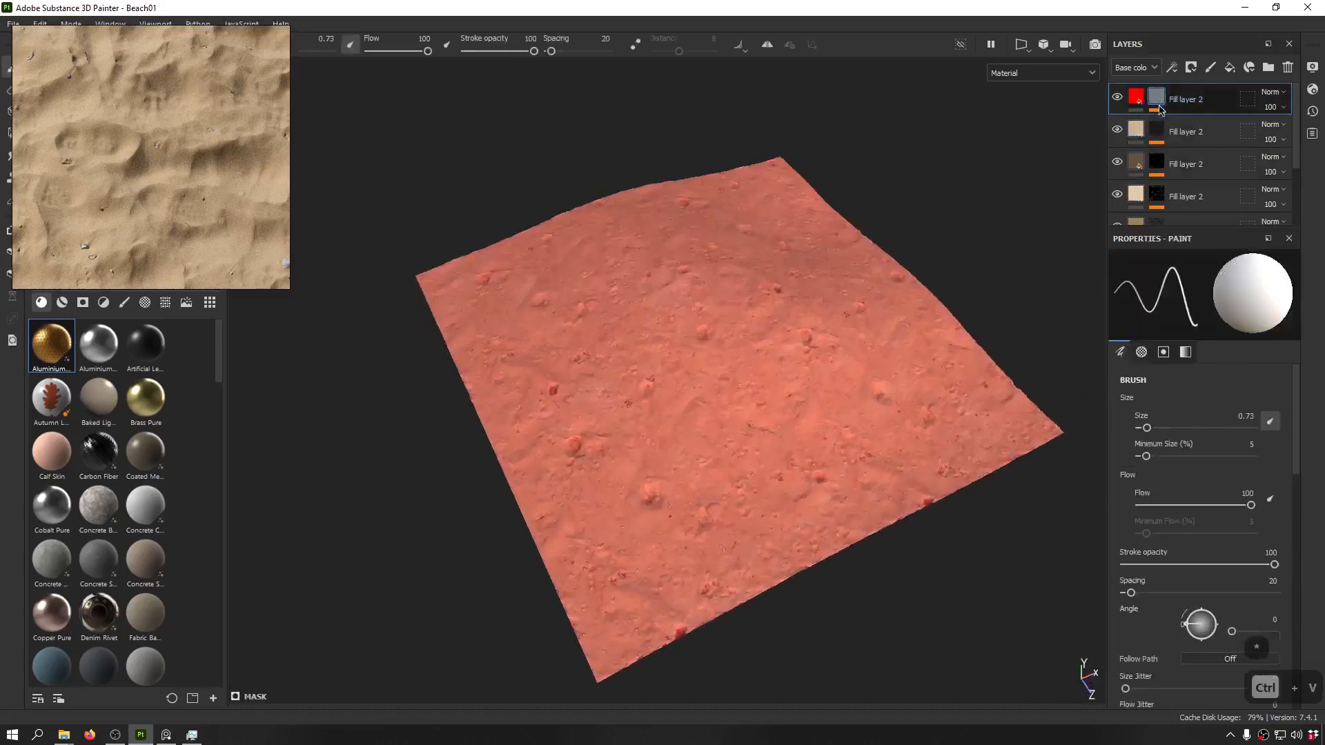
click(1203, 129)
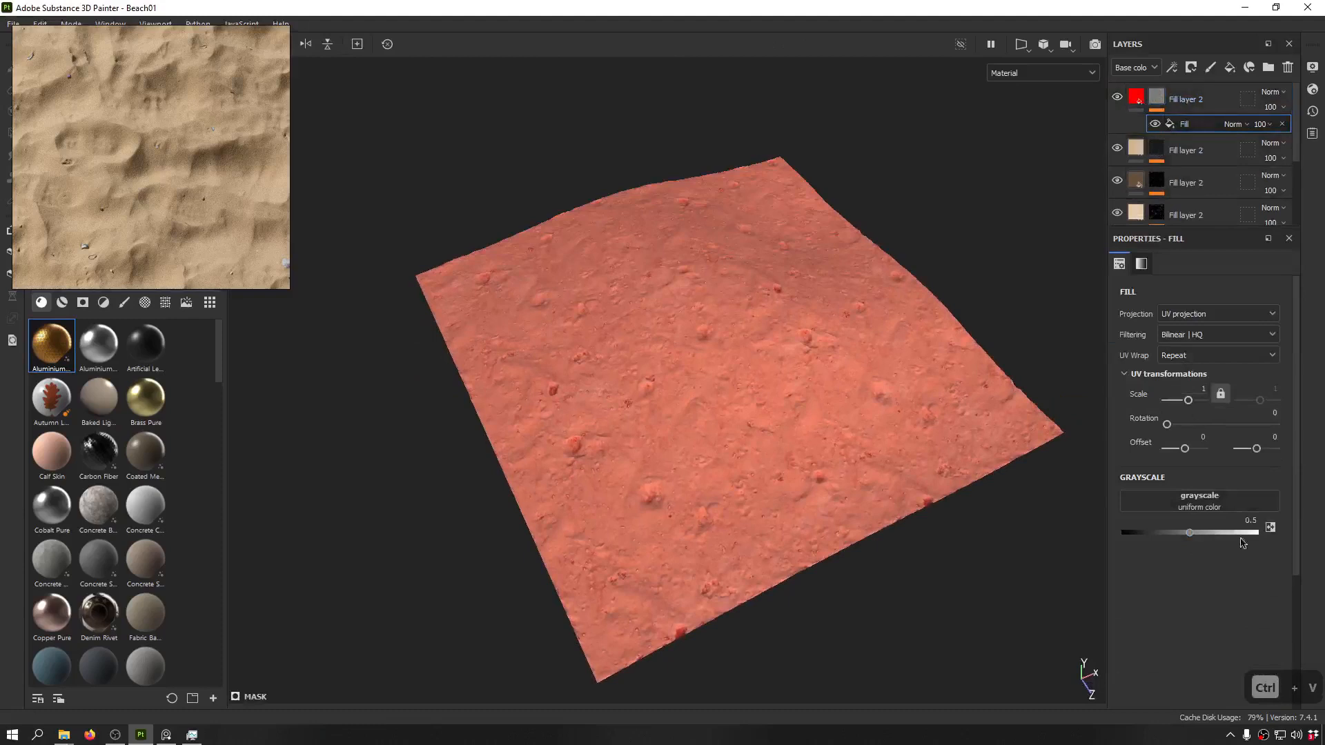
- Search the mask fill's grayscale resources for "proce" and compare the previewed textures with a close-up of the sand reference
click(1214, 502)
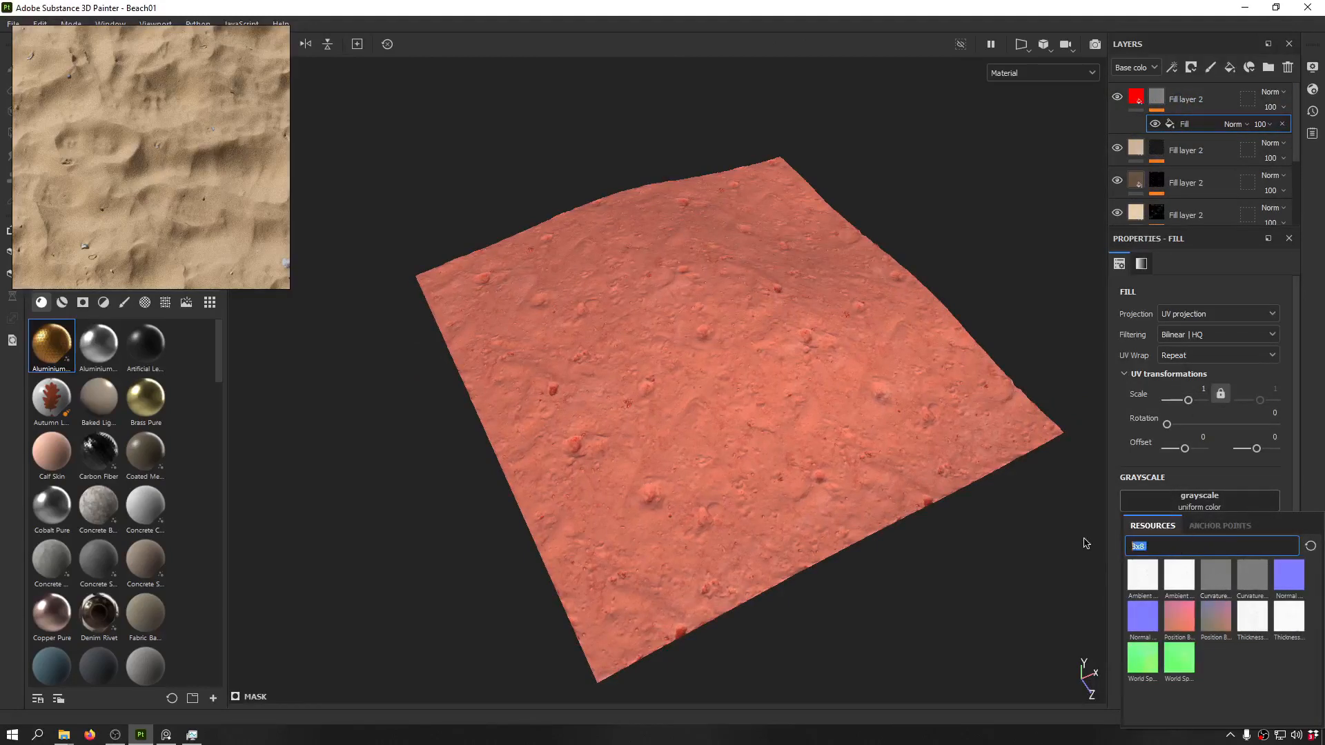
text(proce)
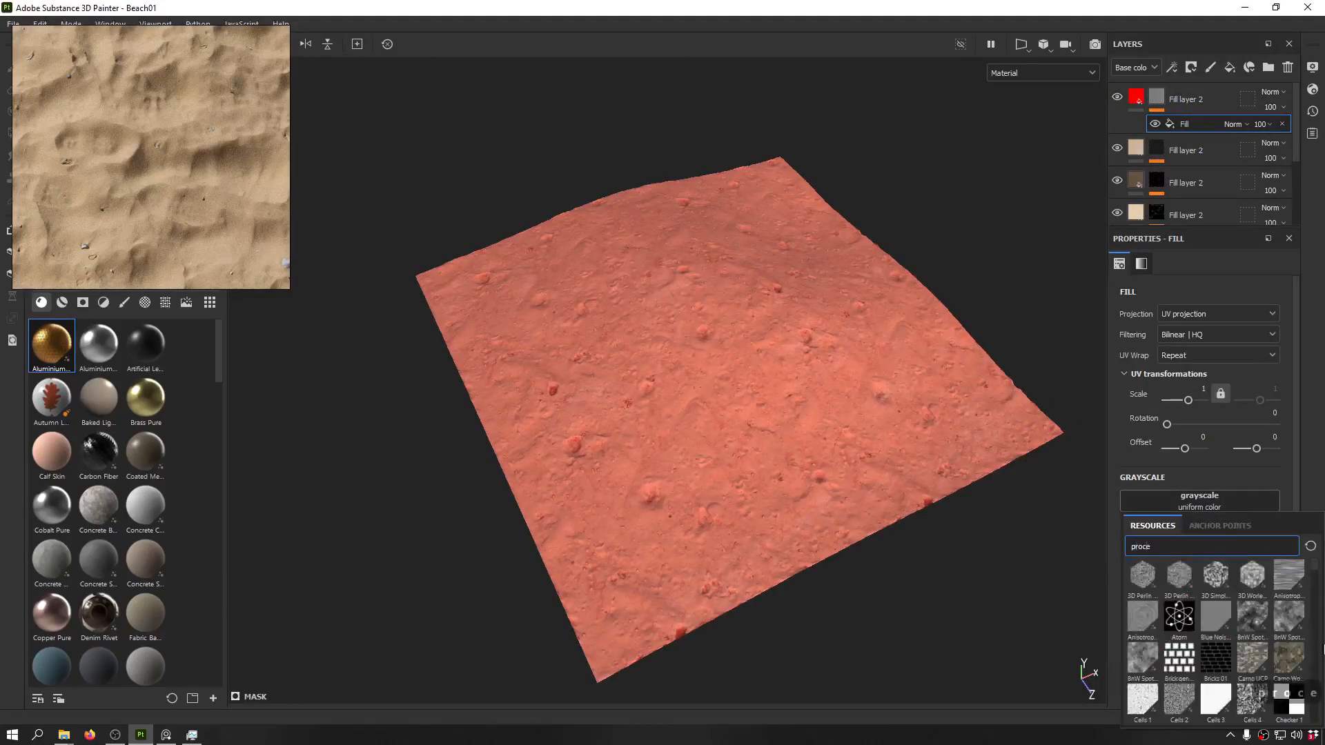
scroll(1246, 643, down, 10)
scroll(1250, 648, up, 10)
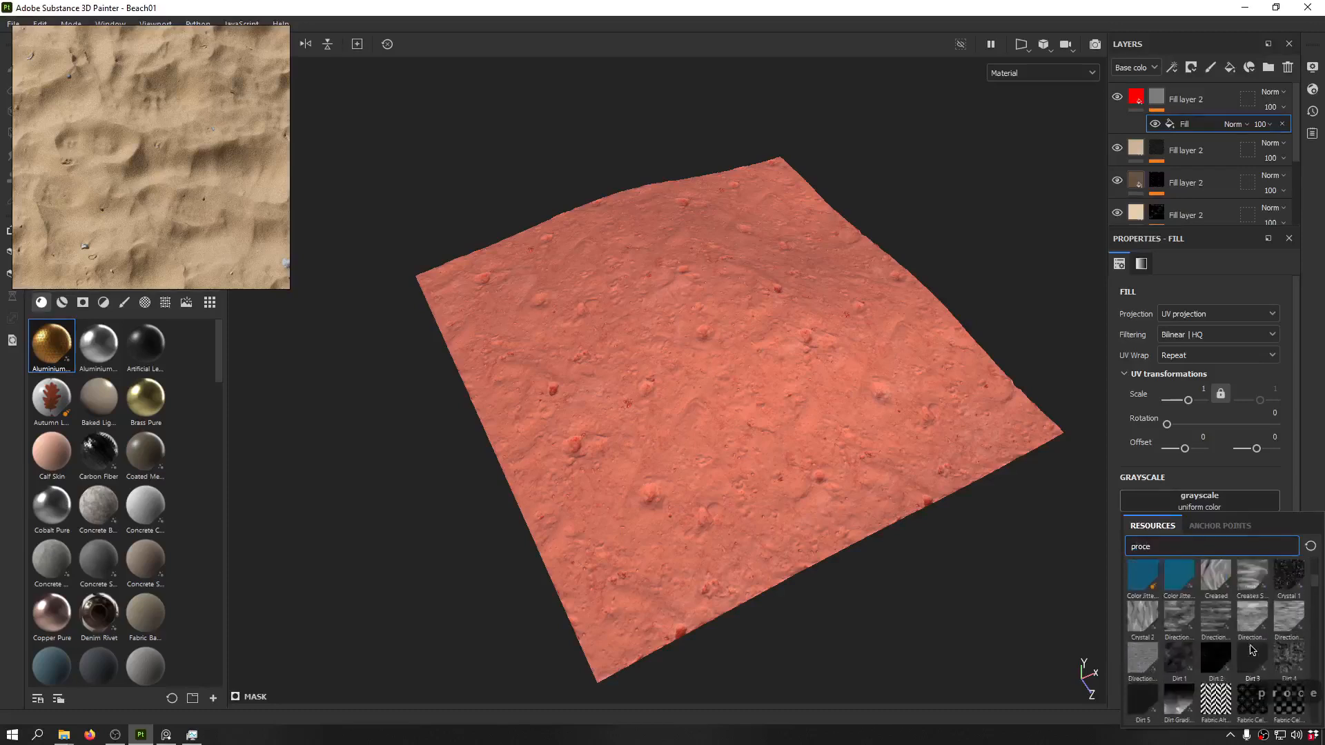
mouse_move(1256, 623)
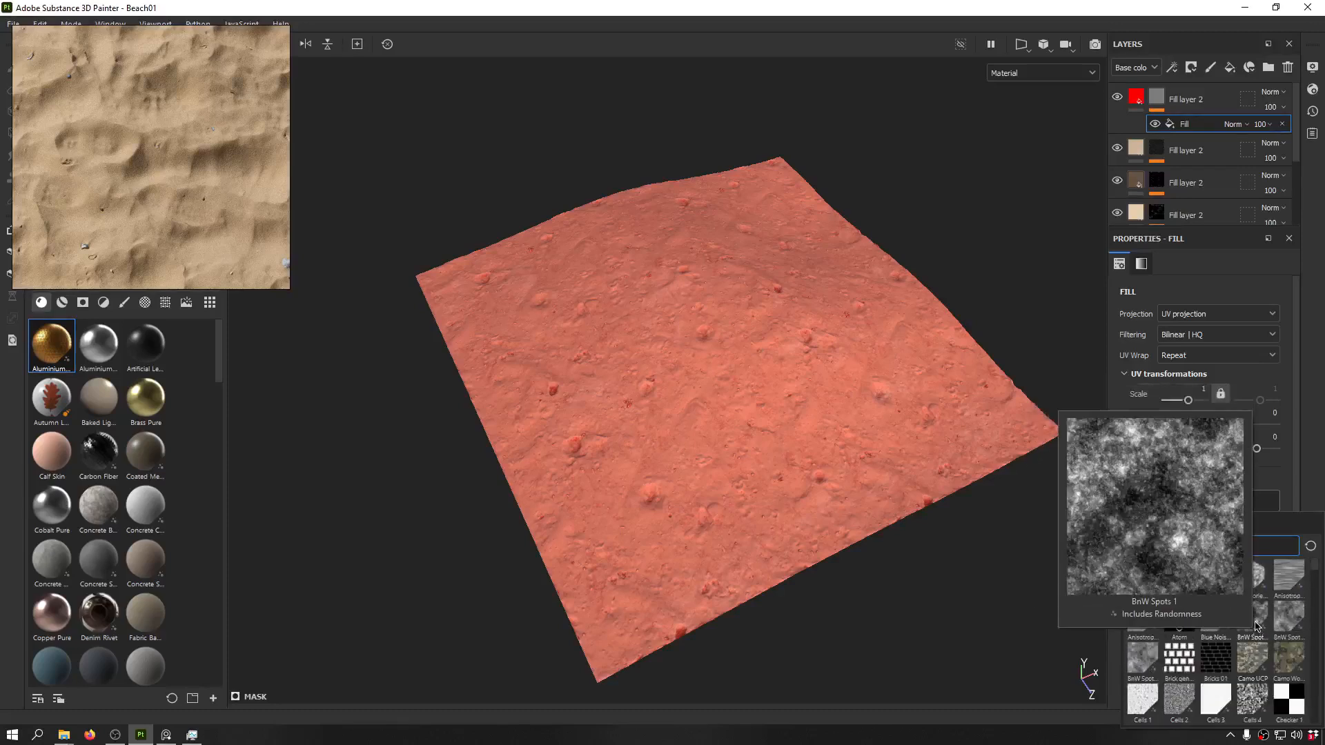
mouse_move(1297, 609)
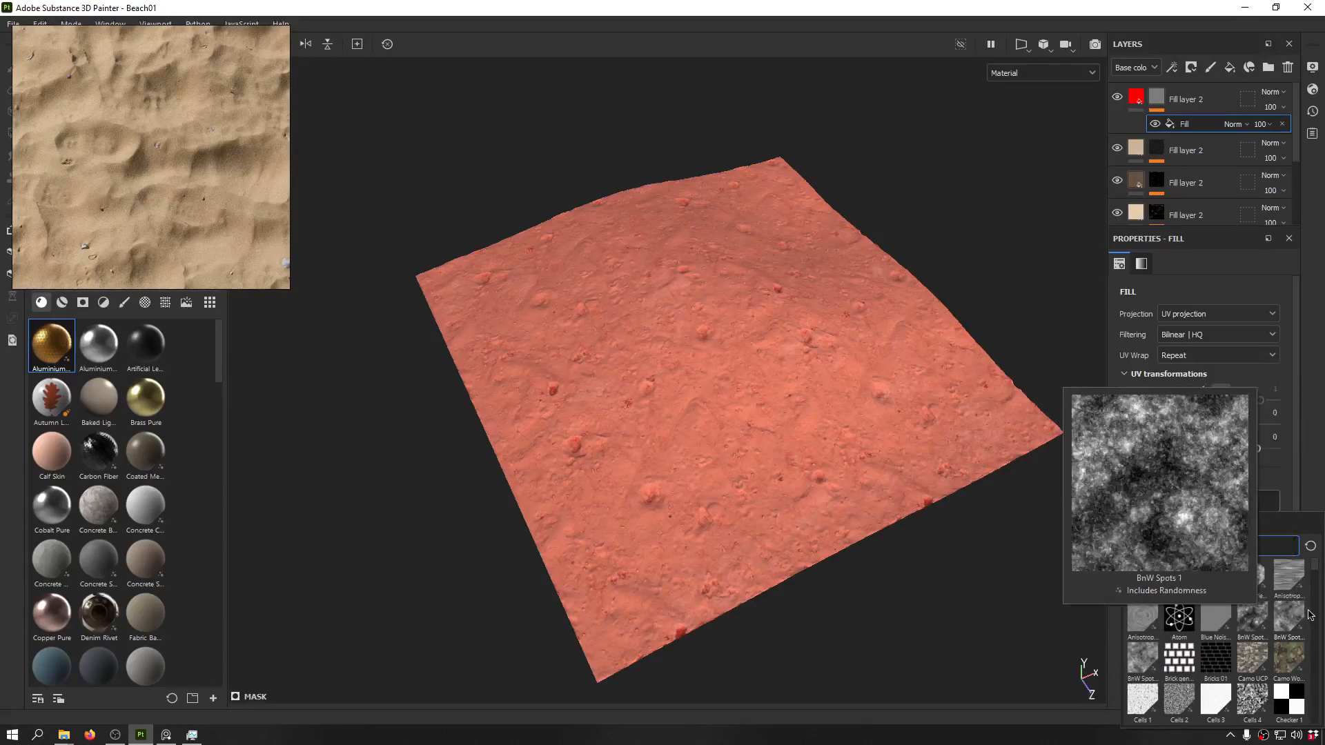
scroll(134, 196, up, 5)
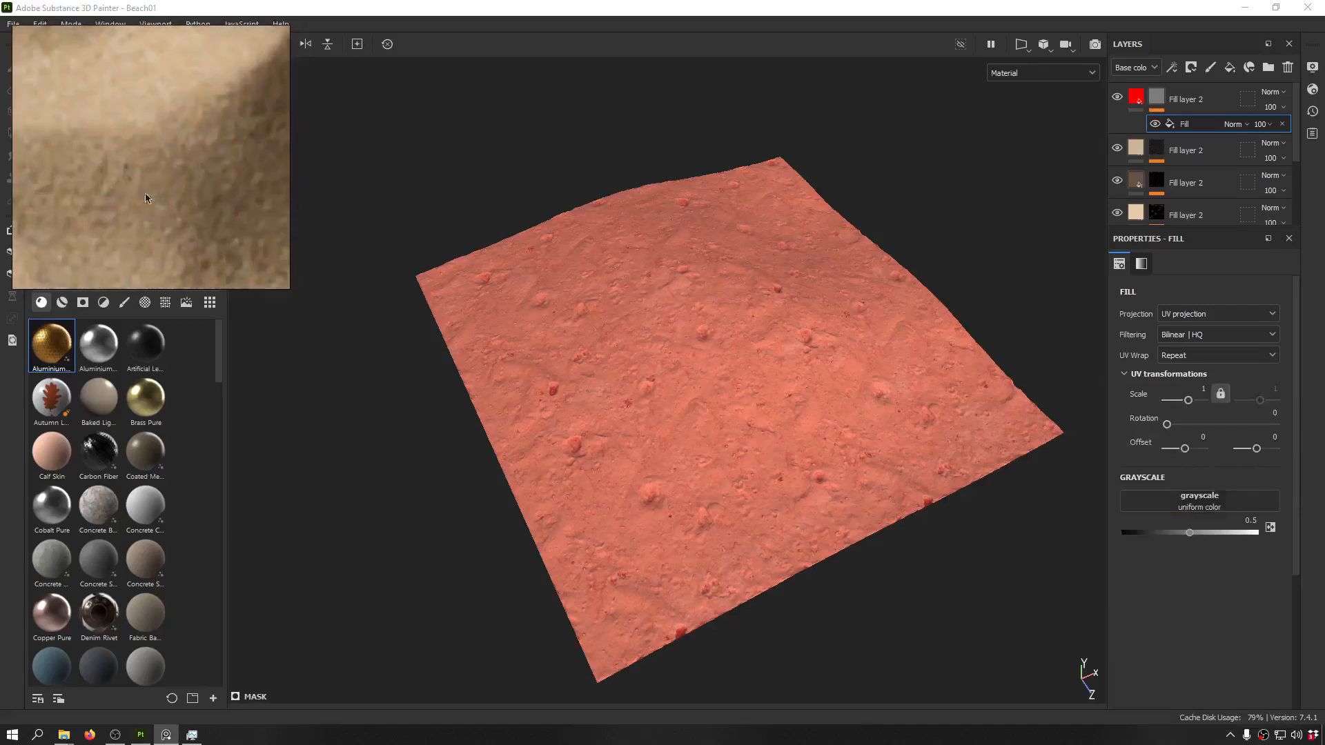
scroll(104, 192, down, 4)
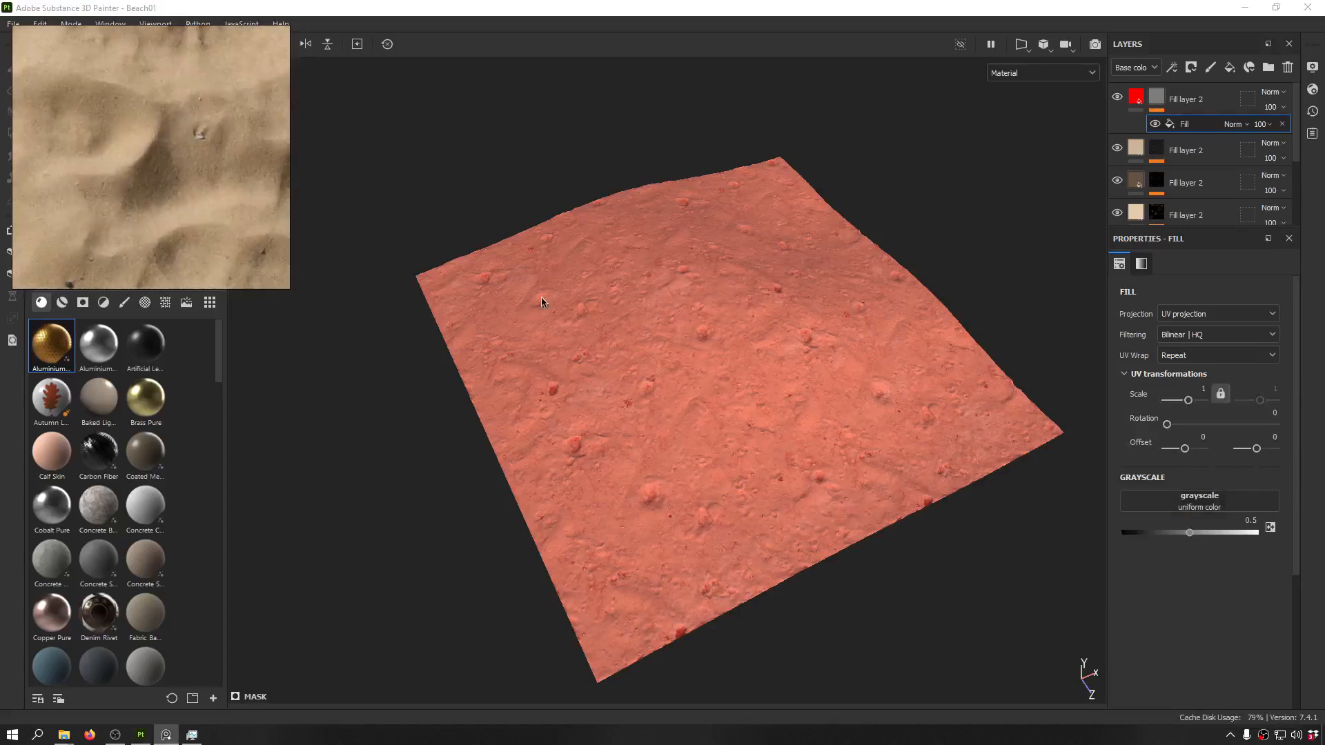
alt+drag(541, 301, 1102, 462)
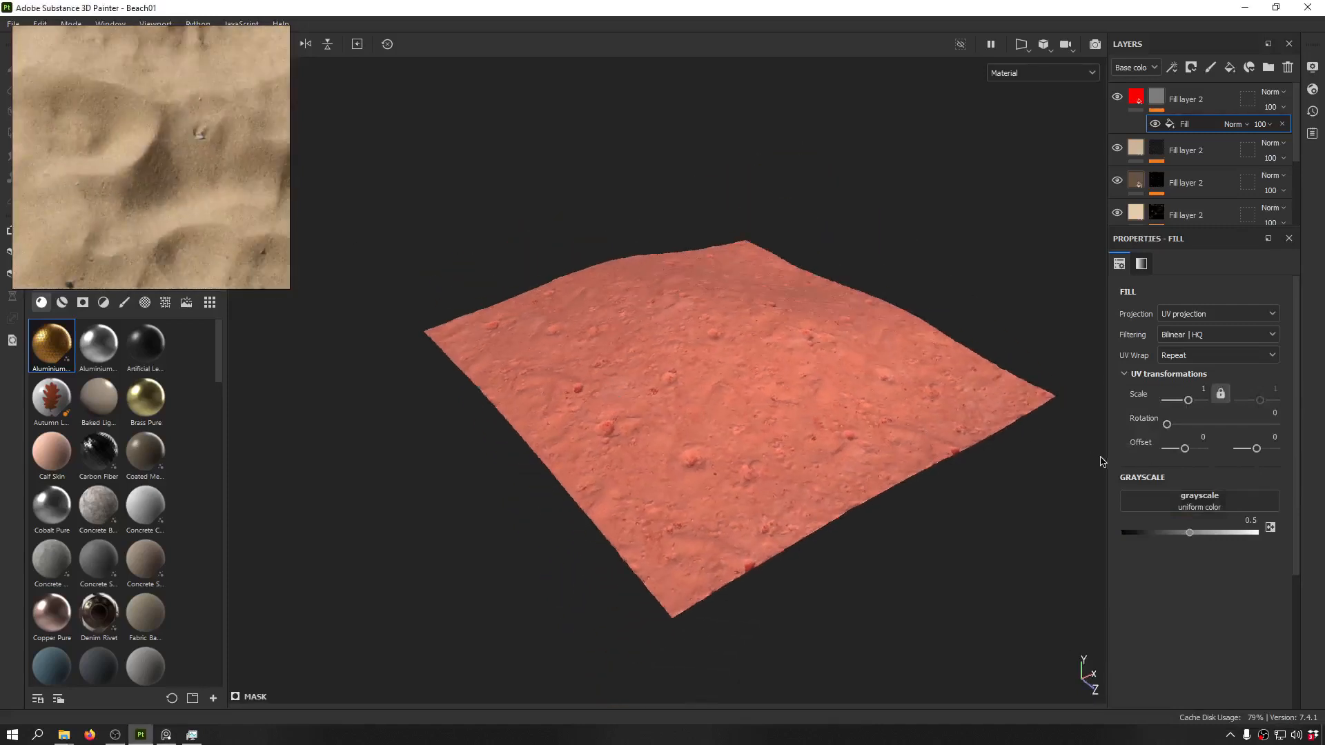
- Apply the Grunge Stains Small Hollow texture to the red layer's mask fill
click(1237, 507)
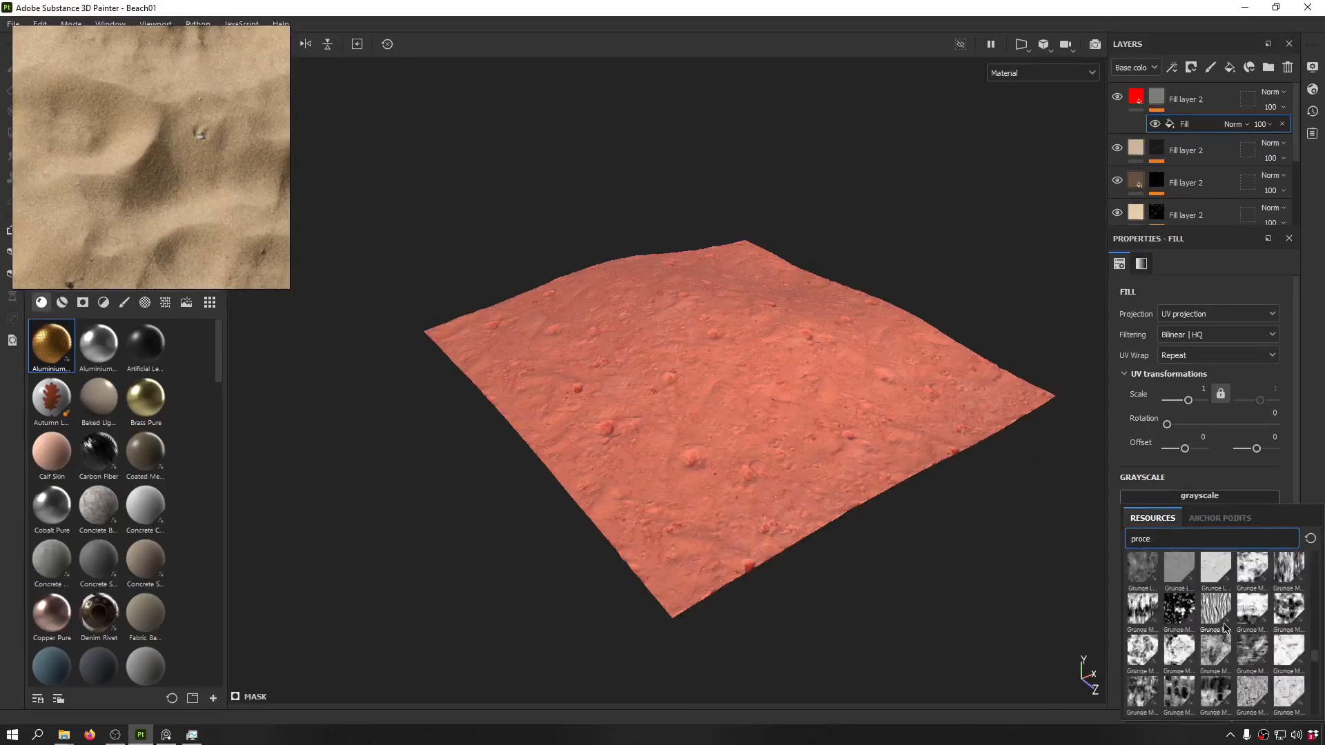
scroll(1256, 654, down, 5)
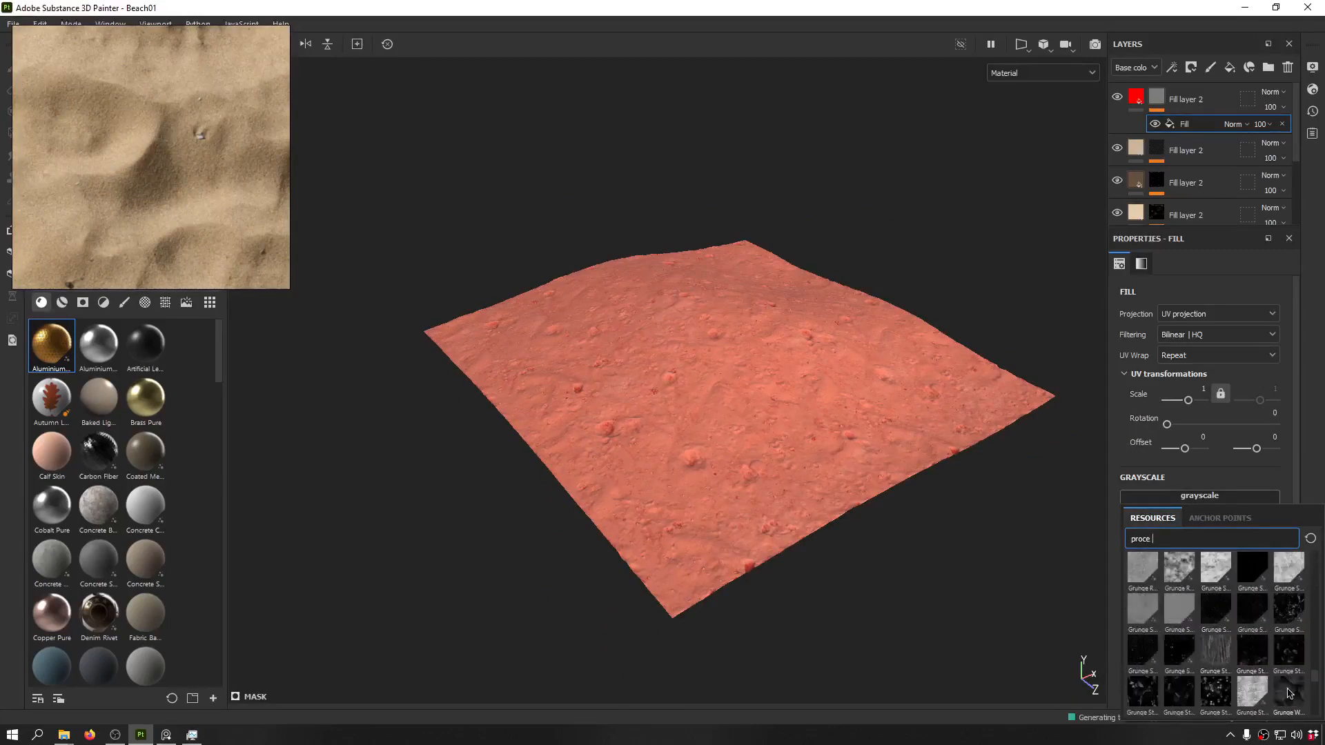
mouse_move(1295, 656)
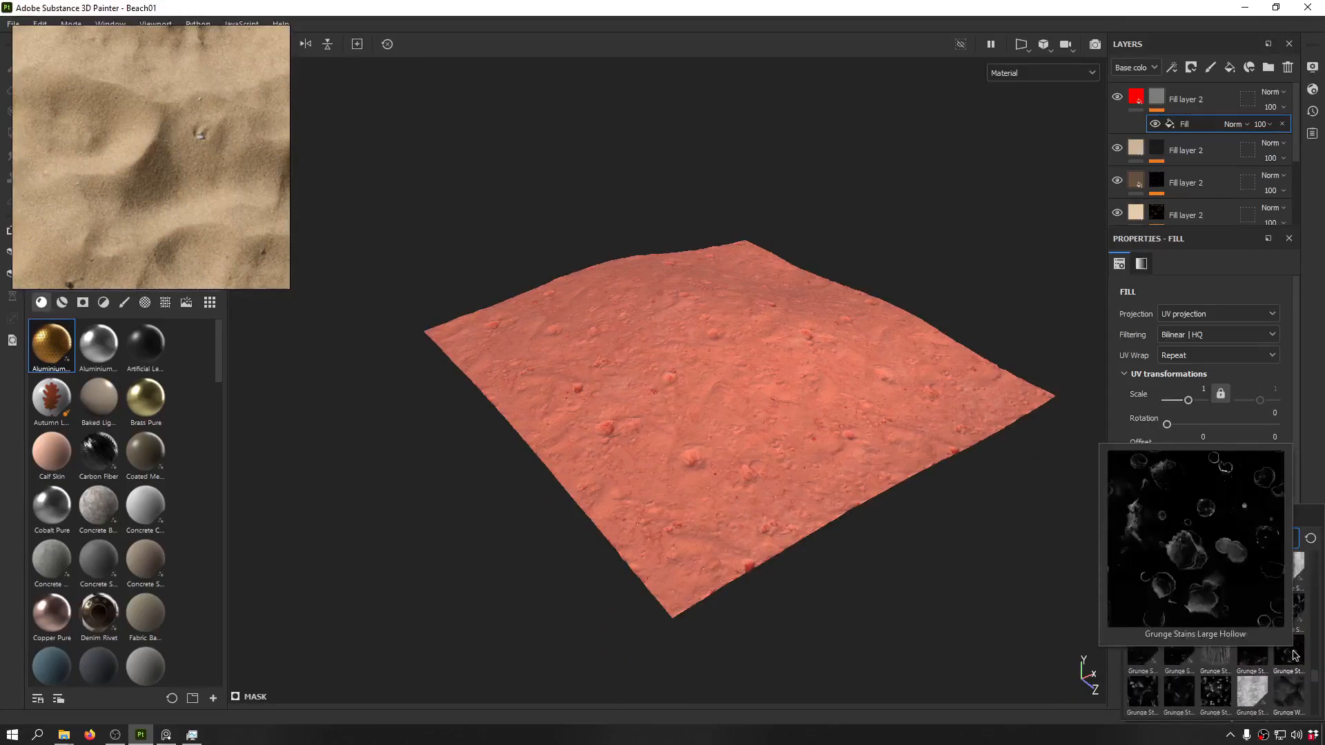
mouse_move(1203, 690)
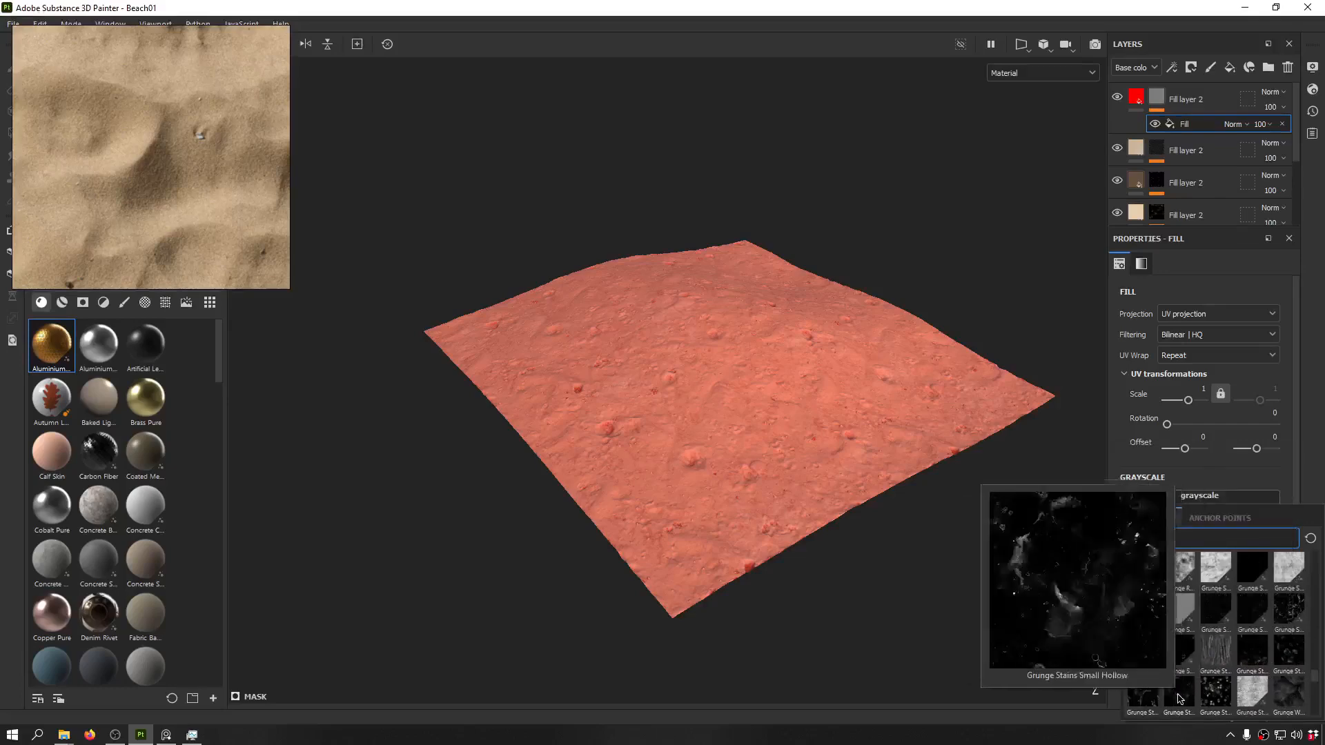
click(1180, 693)
alt+drag(733, 361, 636, 407)
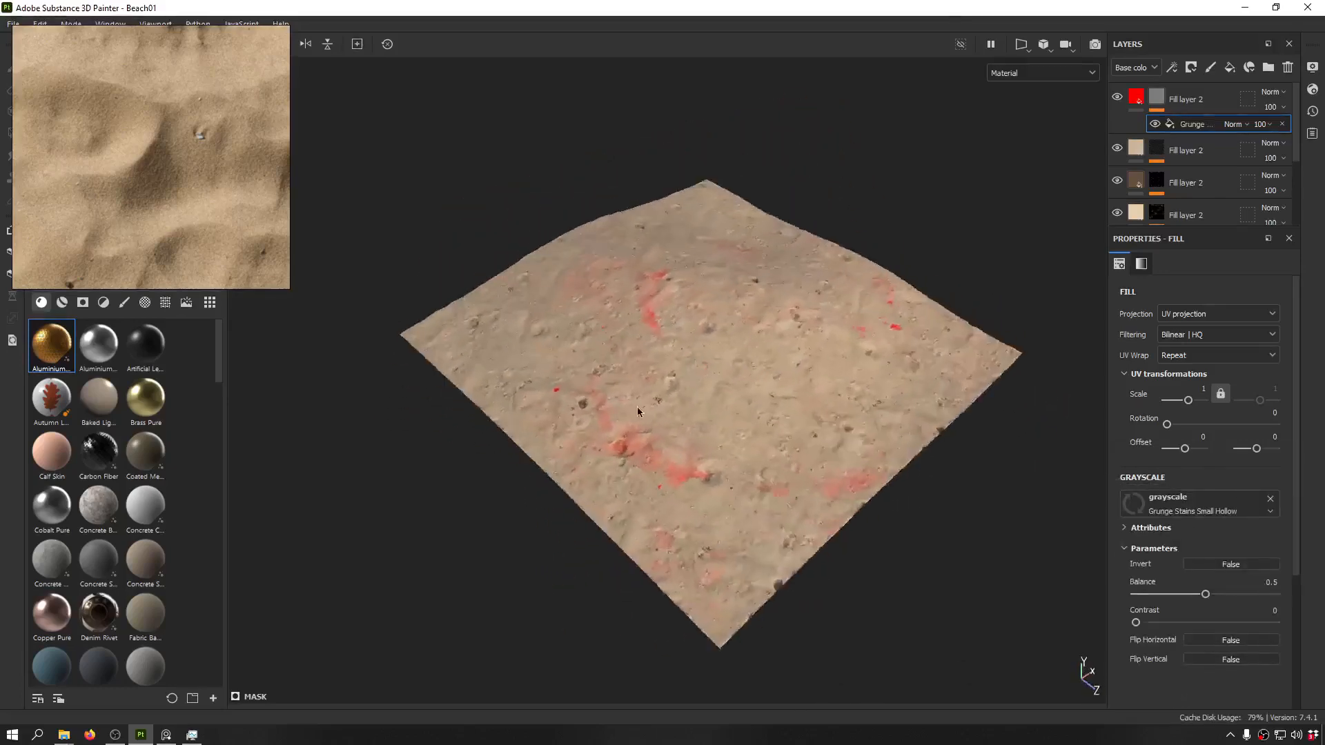
- Set the red layer's roughness to 0.9347 and sample its base color from the sand reference photo
scroll(637, 486, up, 5)
alt+drag(654, 474, 633, 397)
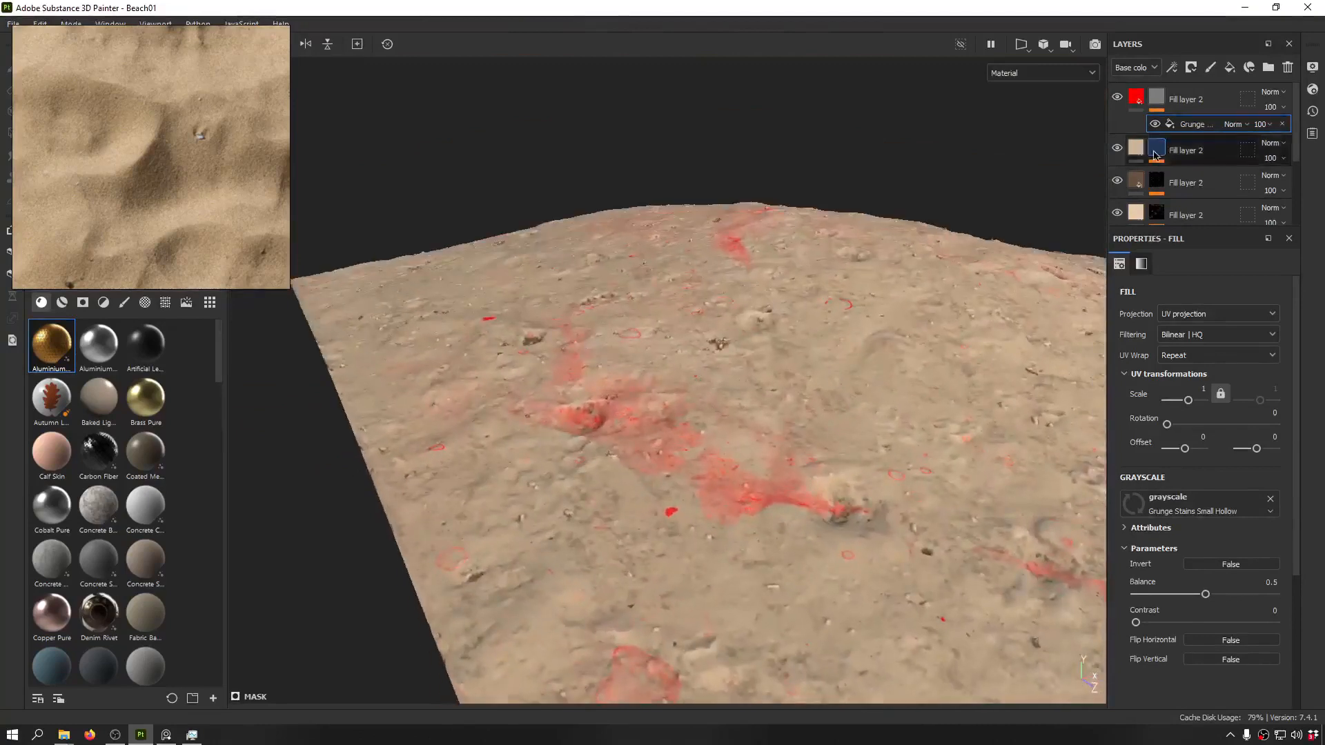
click(1136, 98)
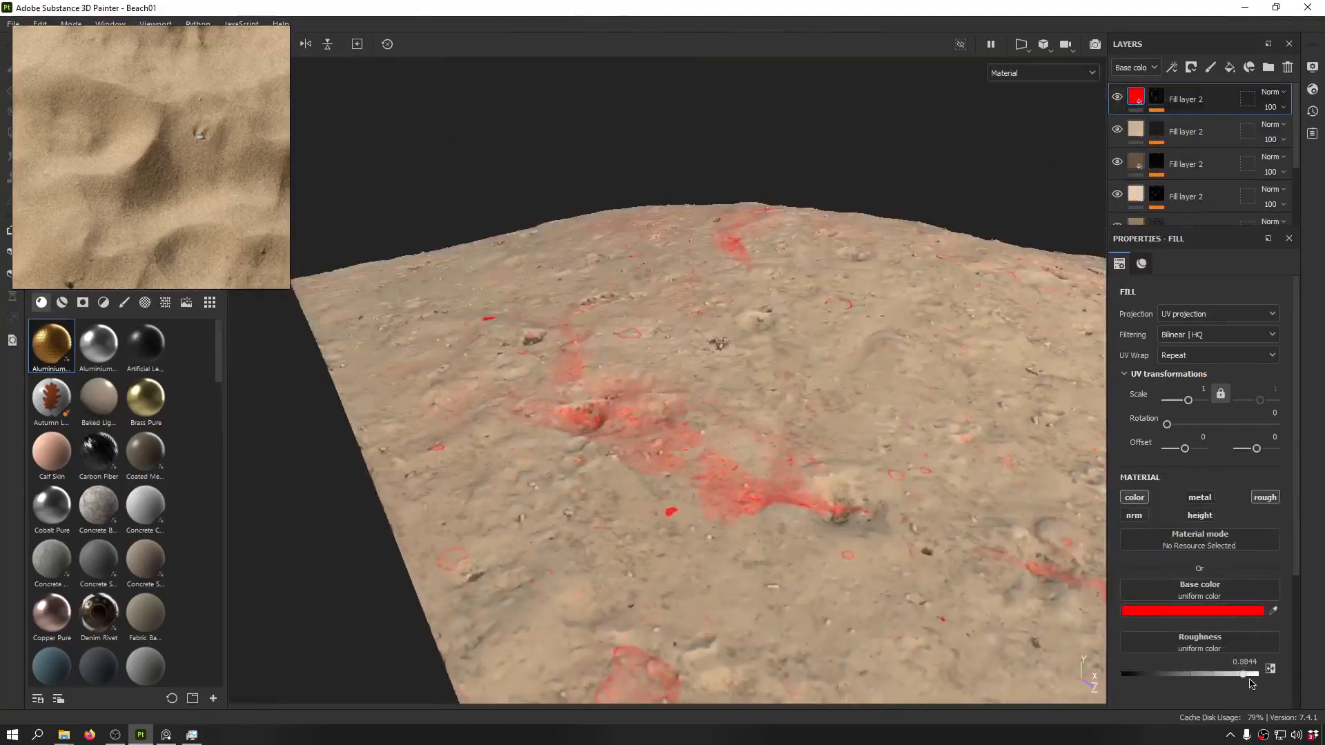
click(1273, 610)
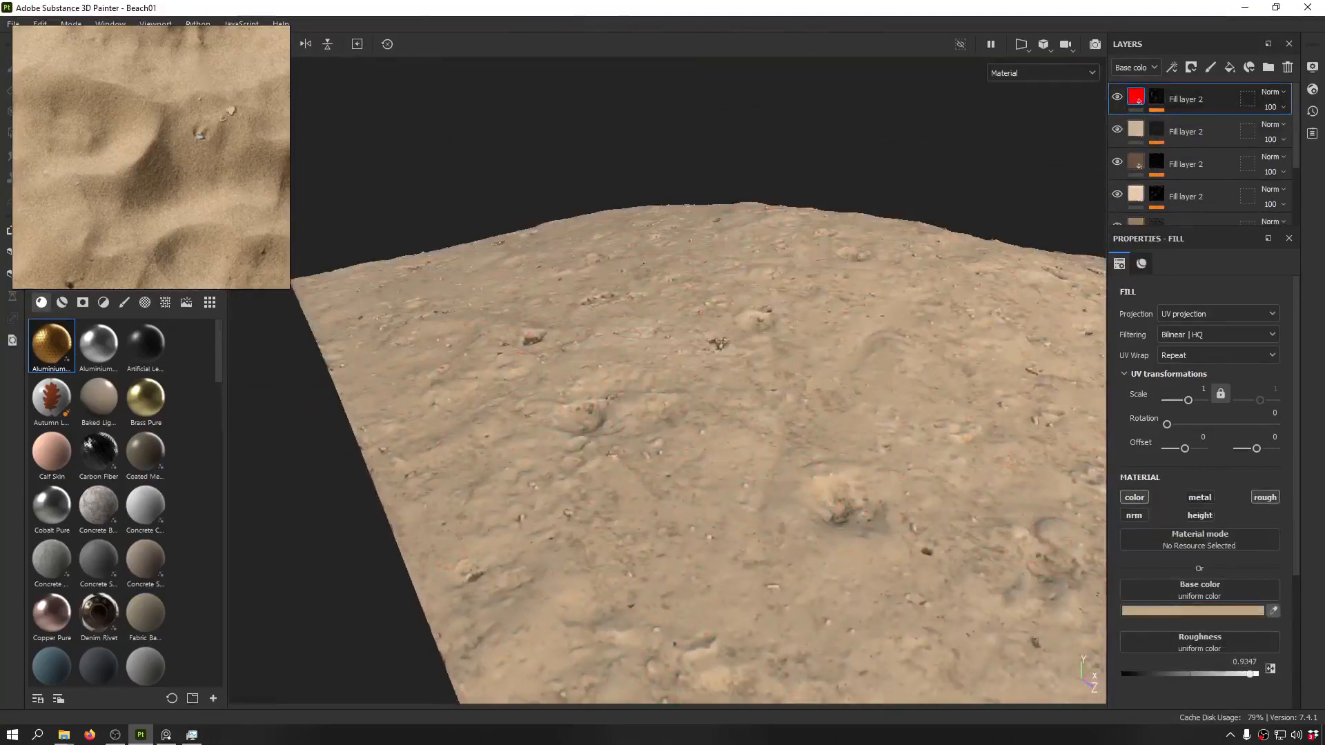
click(231, 117)
alt+drag(695, 190, 754, 124)
scroll(157, 140, down, 5)
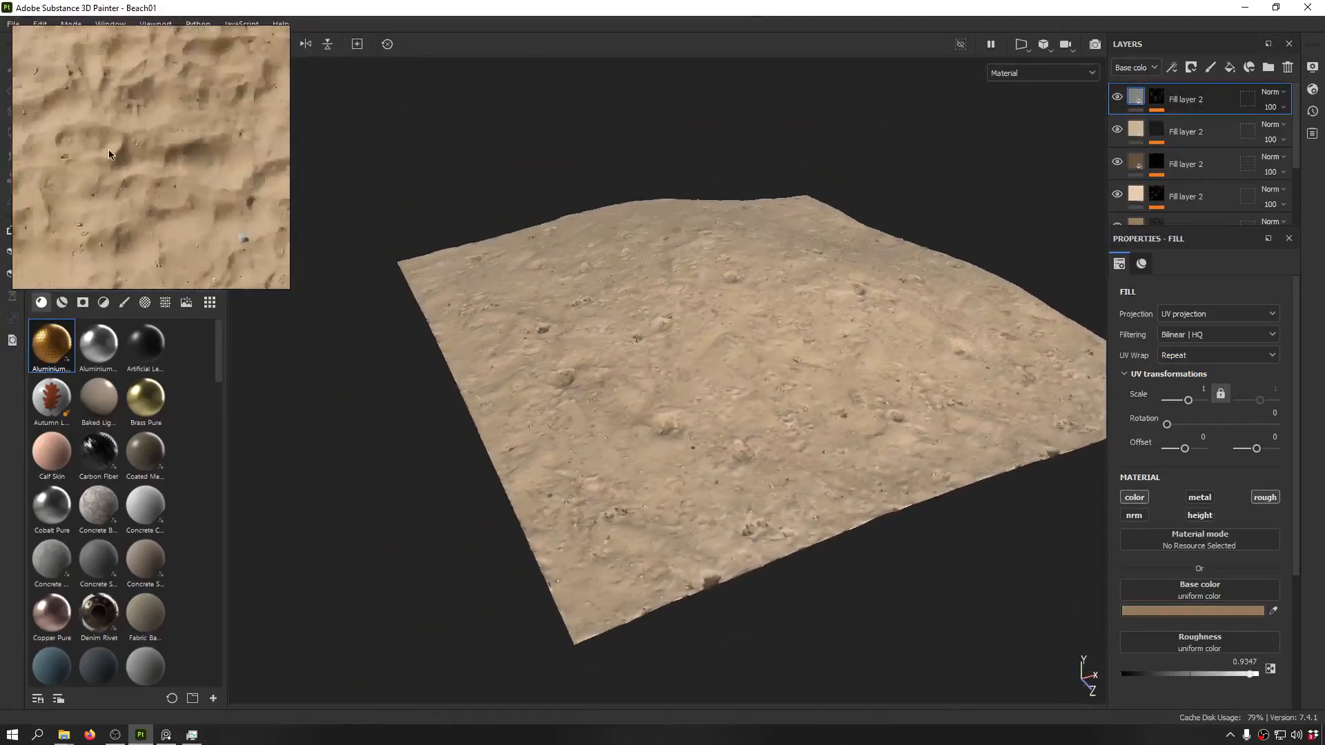
middle_drag(121, 151, 134, 160)
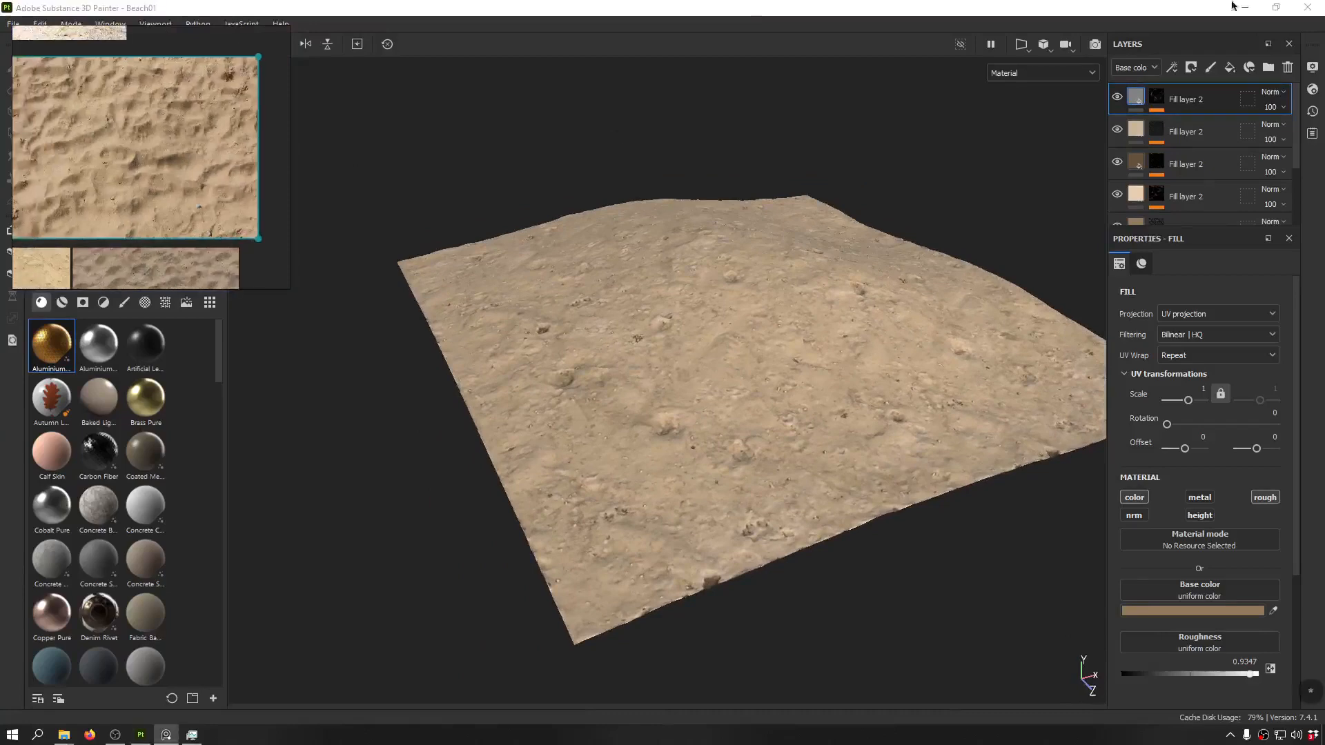
click(1230, 67)
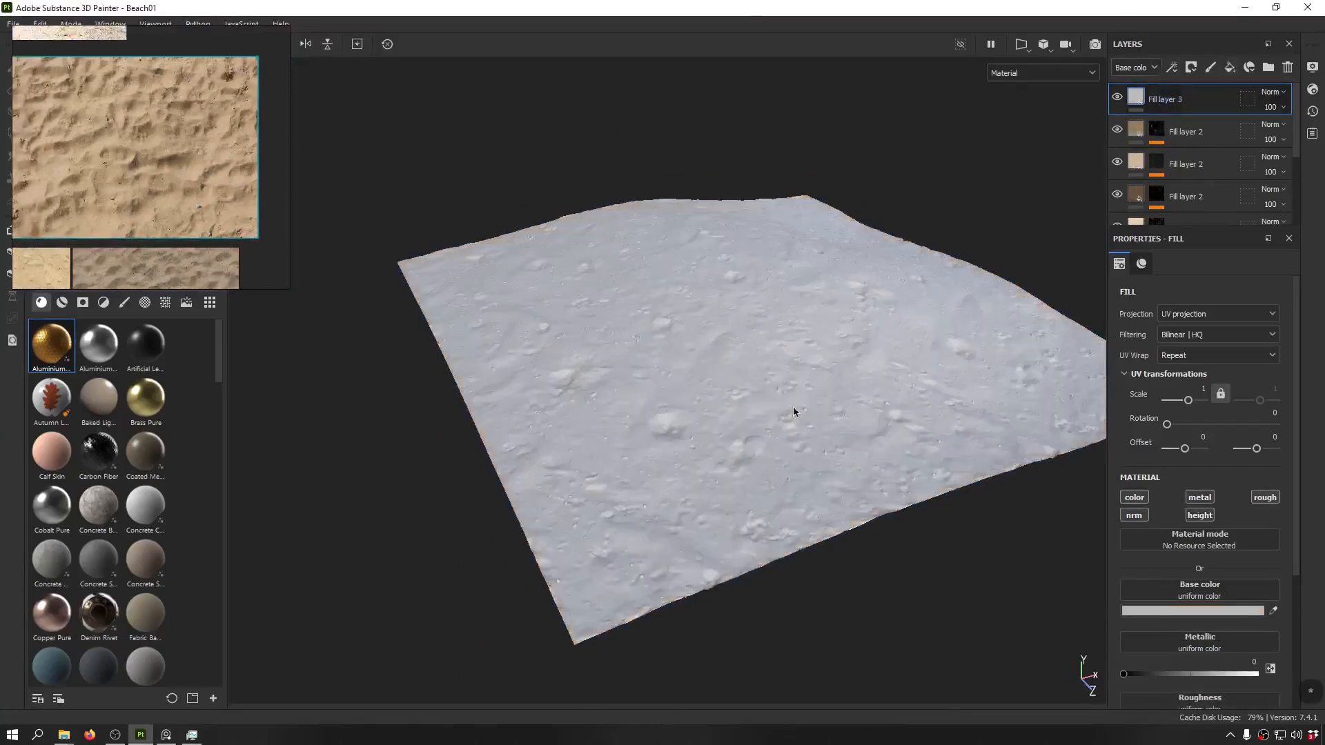
alt+drag(793, 412, 718, 372)
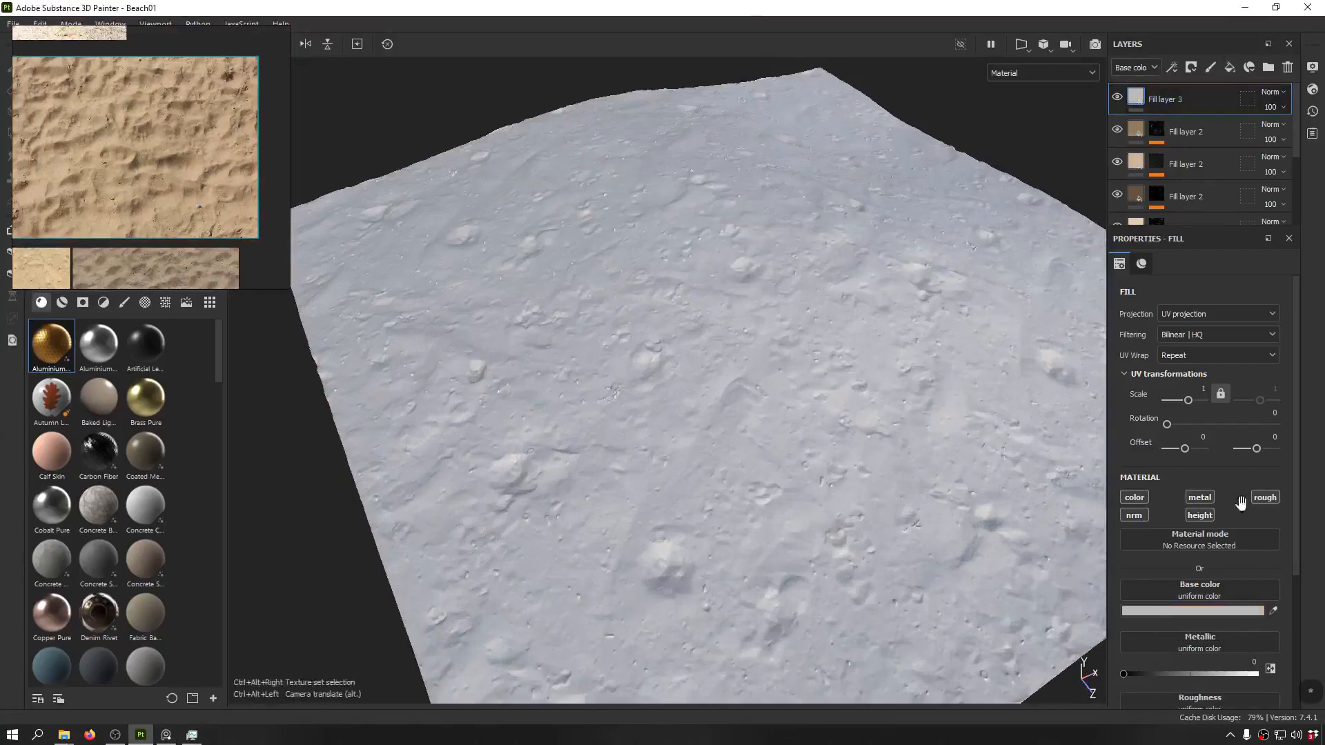
key(ctrl+z)
- Paste the copied red fill layer on top of the stack and apply the Grunge Charcoal texture to its mask fill
key(ctrl+v)
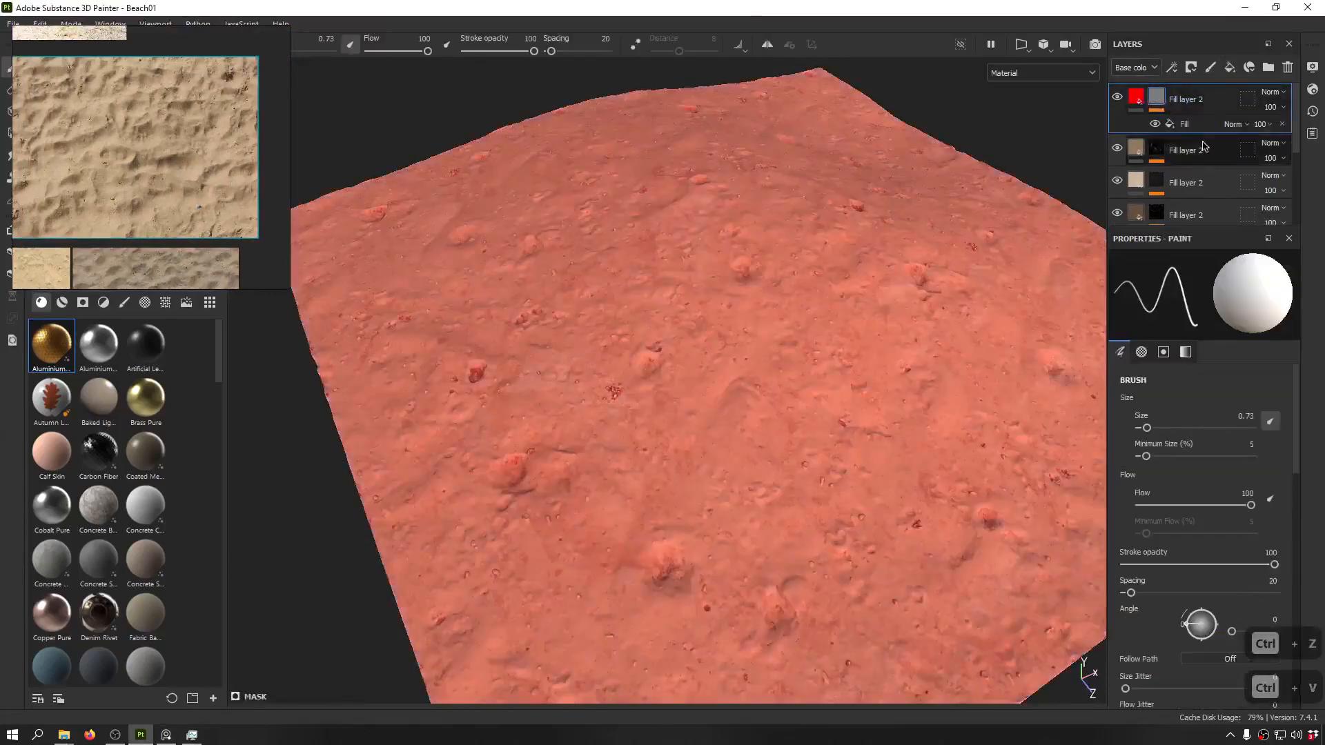
click(1184, 124)
click(1199, 498)
text(proce)
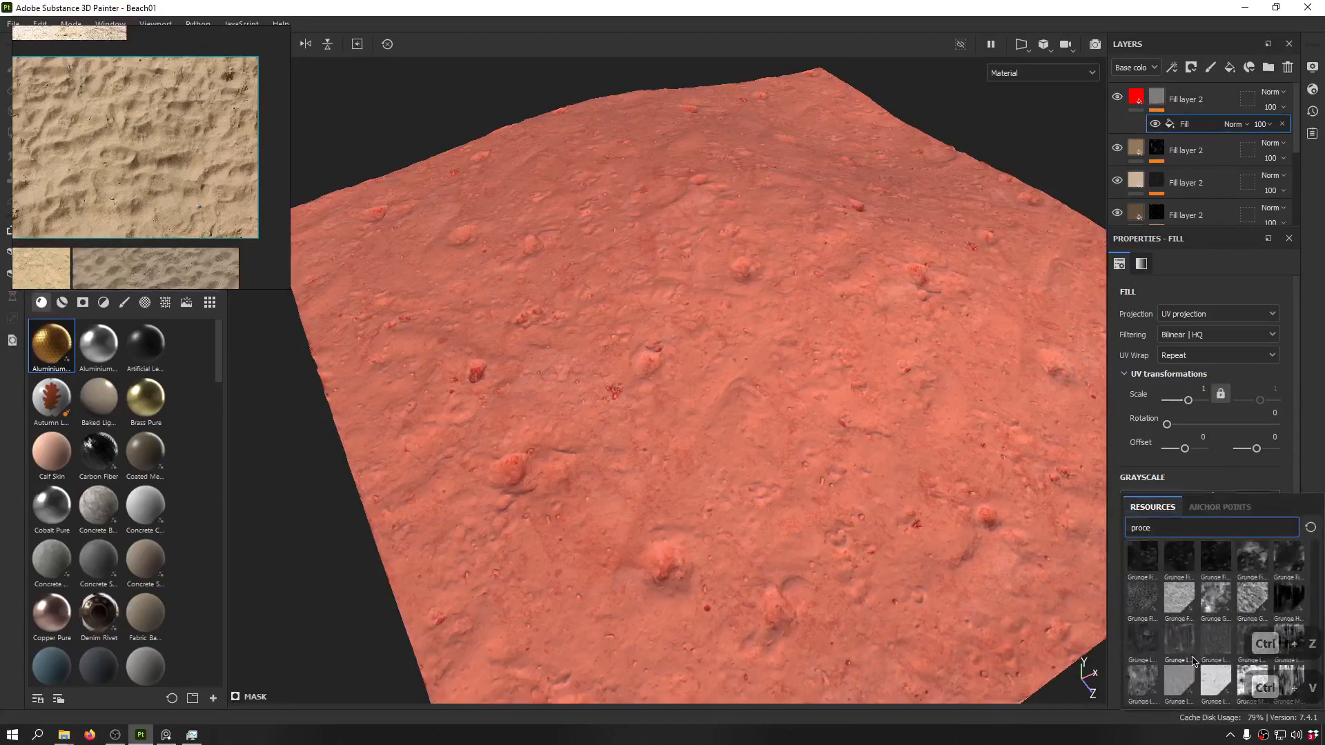
scroll(1192, 660, up, 3)
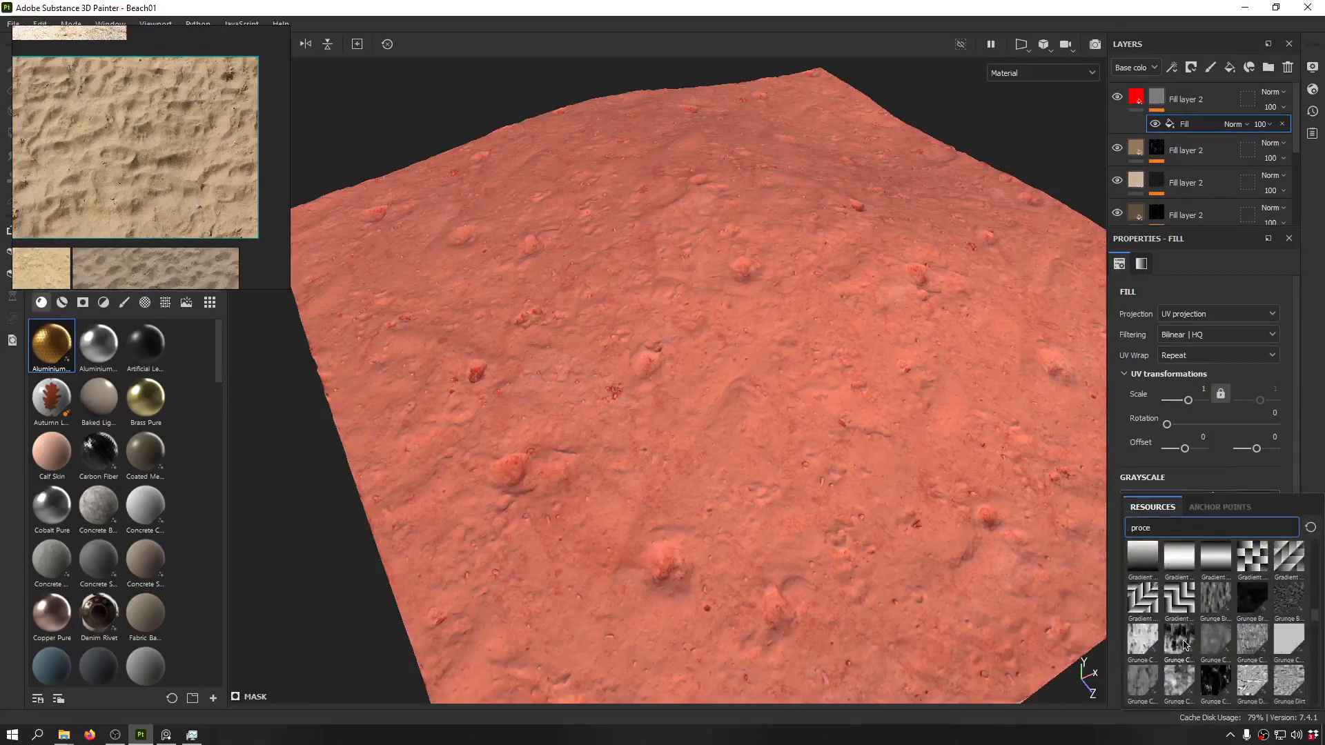
mouse_move(1185, 645)
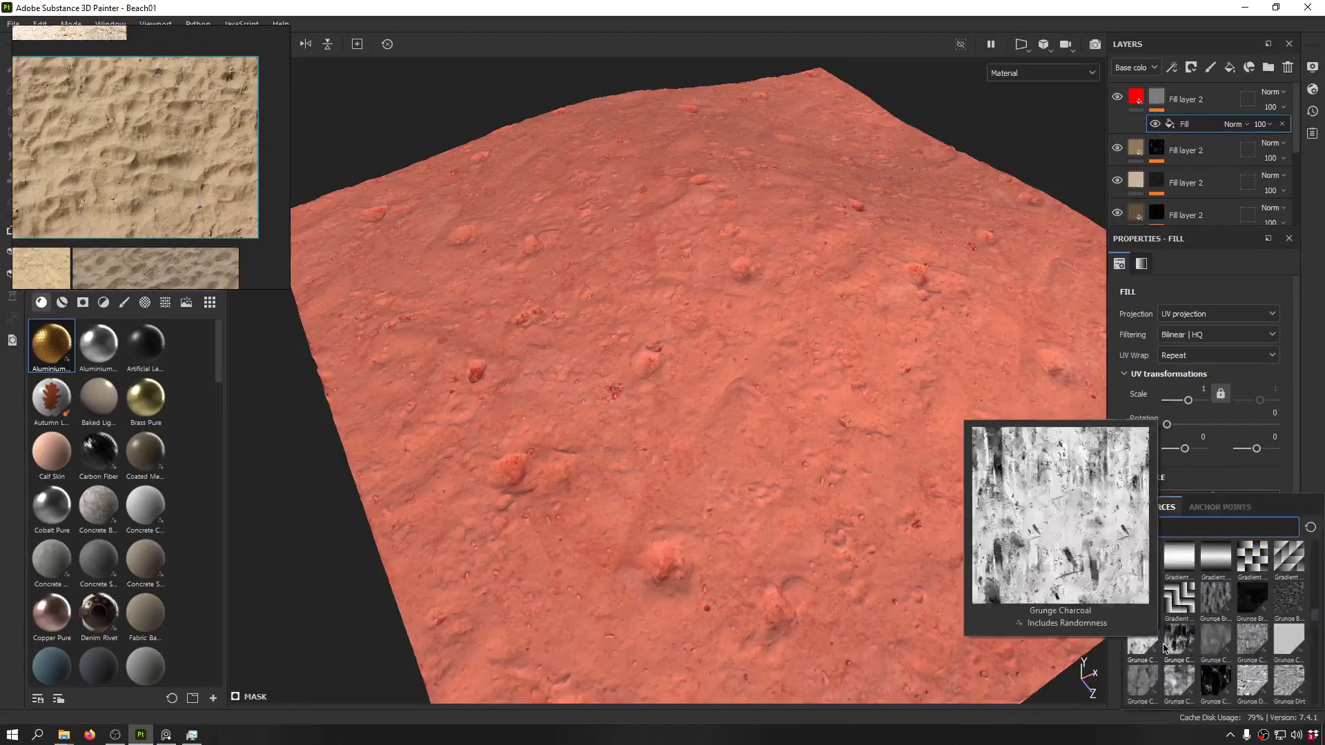
click(1156, 649)
- Invert the Grunge Charcoal mask fill and set its balance to 0.25
alt+drag(787, 296, 749, 272)
click(1242, 645)
drag(1212, 599, 1129, 594)
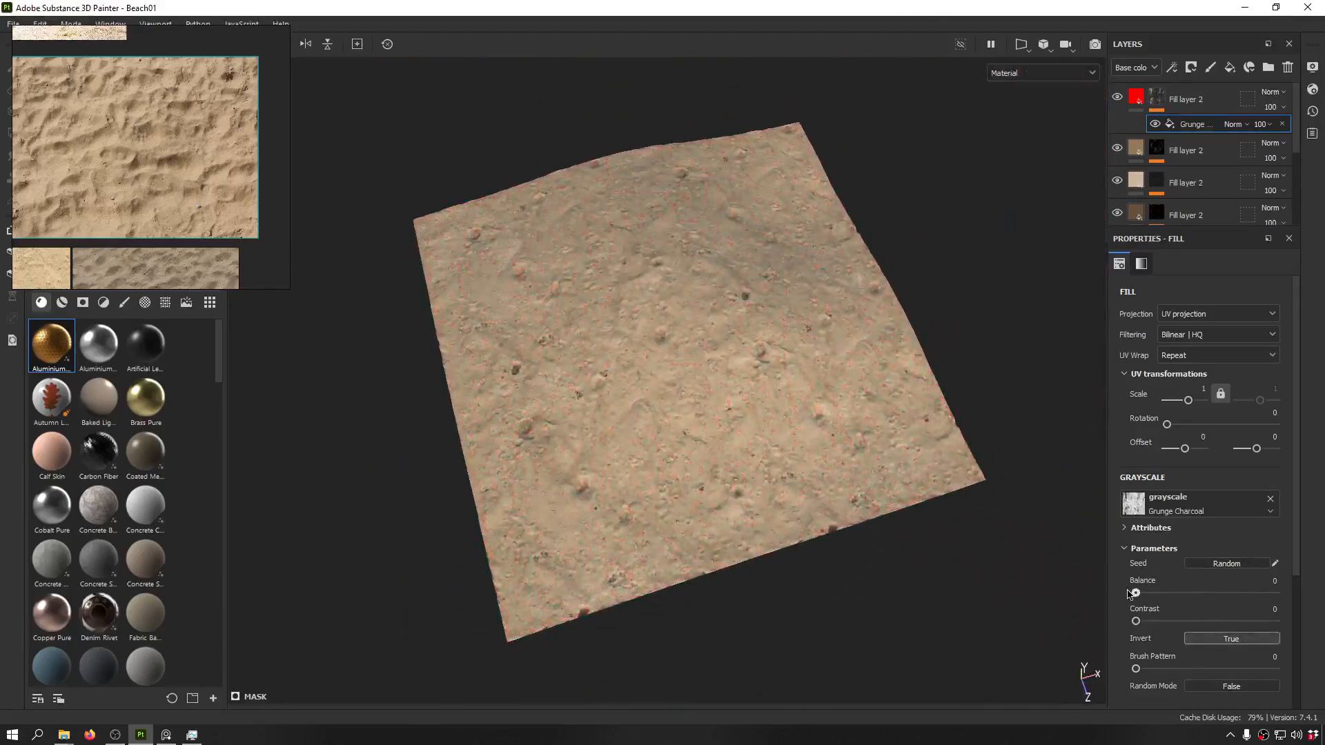
mouse_move(526, 383)
alt+mouse_down()
mouse_move(620, 279)
mouse_move(562, 331)
alt+mouse_up()
scroll(473, 453, up, 6)
alt+drag(487, 431, 959, 136)
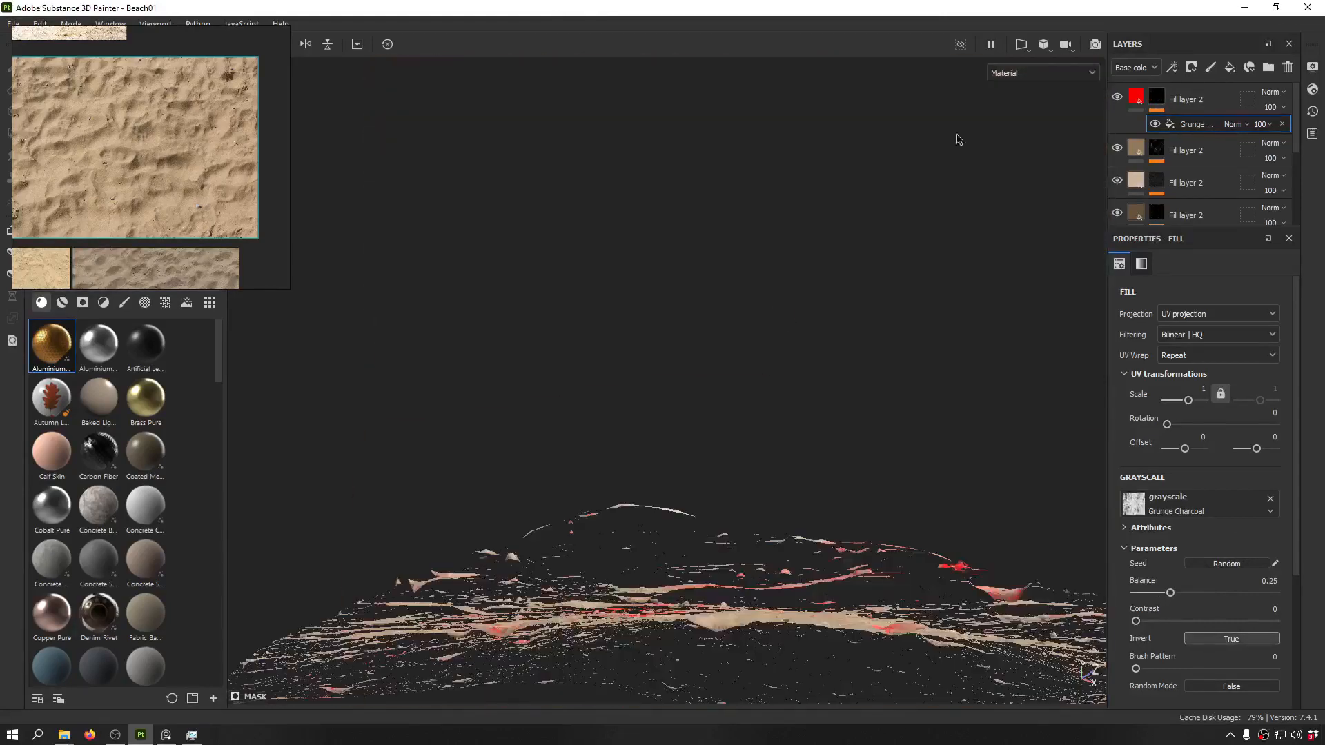
- Replace the Grunge Charcoal layer's red base color with a tan sampled from the sand reference photo
click(1136, 94)
mouse_move(827, 276)
alt+mouse_down()
mouse_move(721, 405)
mouse_move(763, 252)
mouse_move(810, 334)
mouse_move(1086, 660)
mouse_move(1045, 535)
alt+mouse_up()
click(1275, 611)
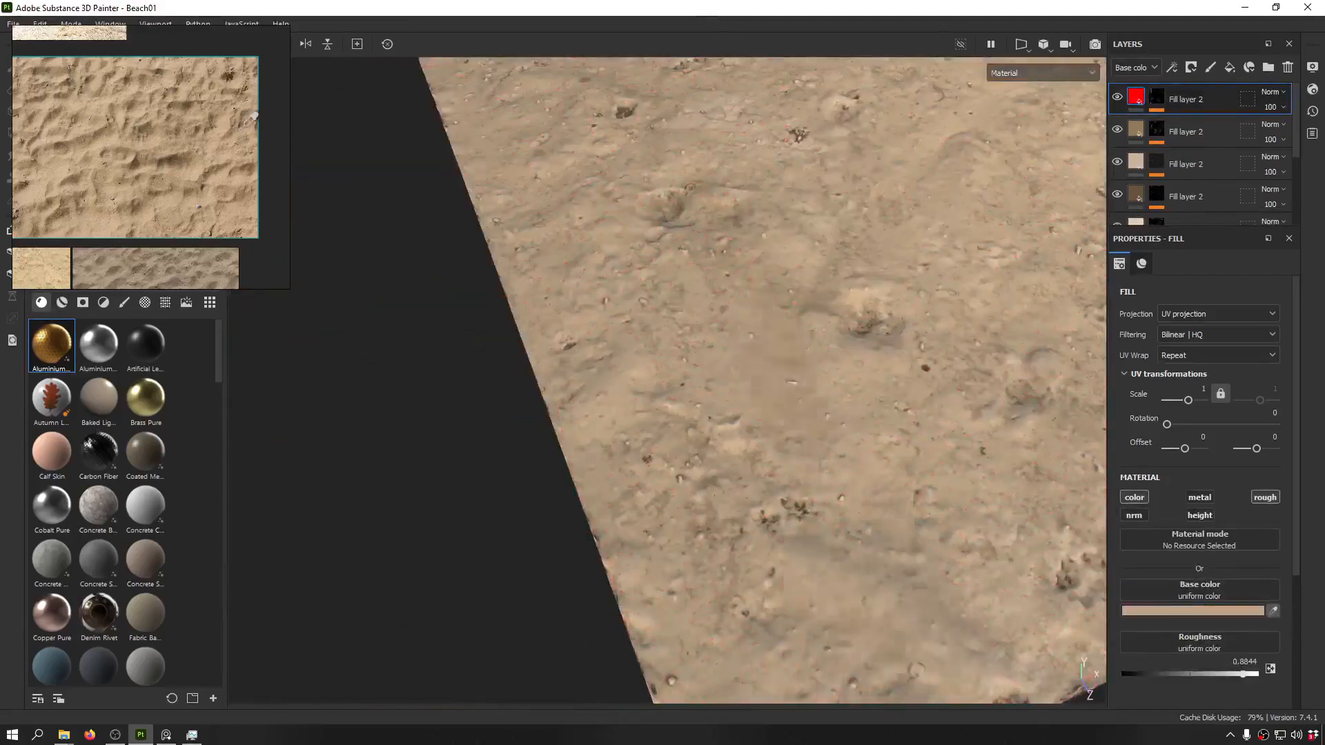
click(197, 119)
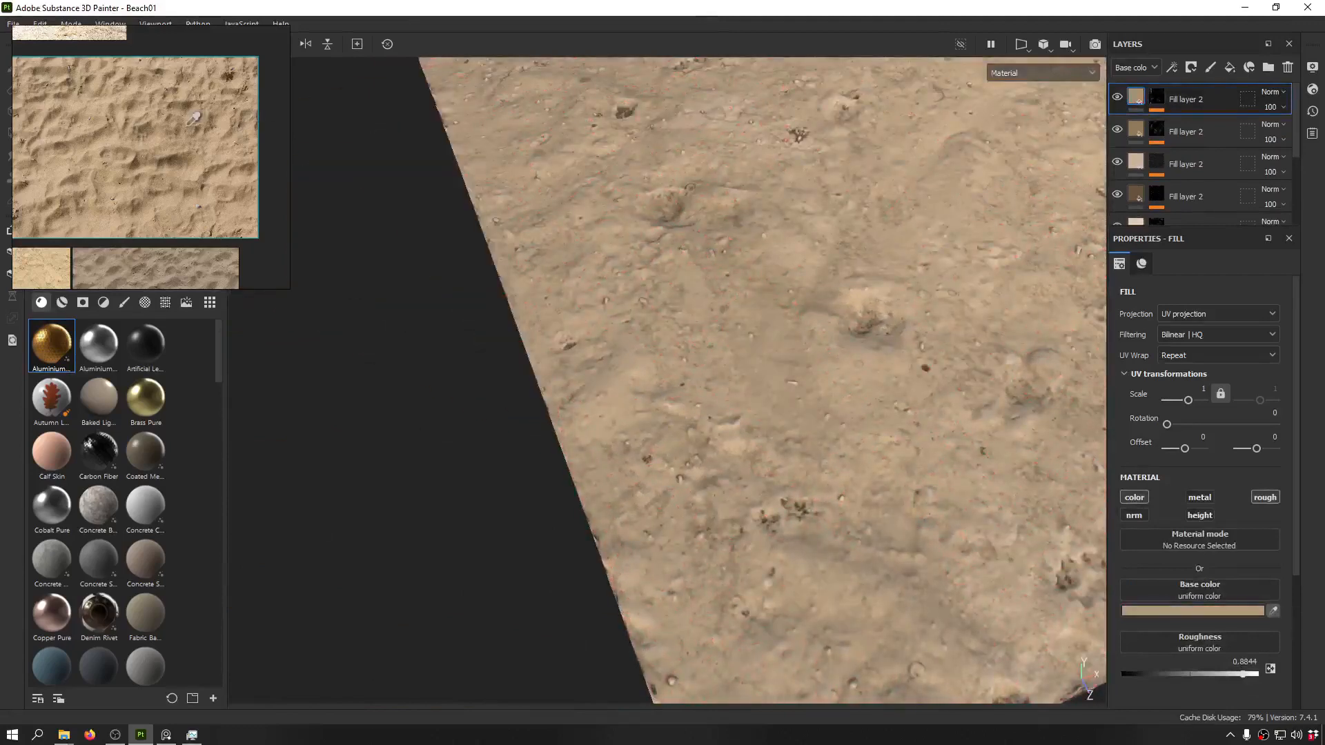
alt+drag(772, 141, 624, 428)
scroll(662, 417, down, 3)
scroll(665, 348, up, 3)
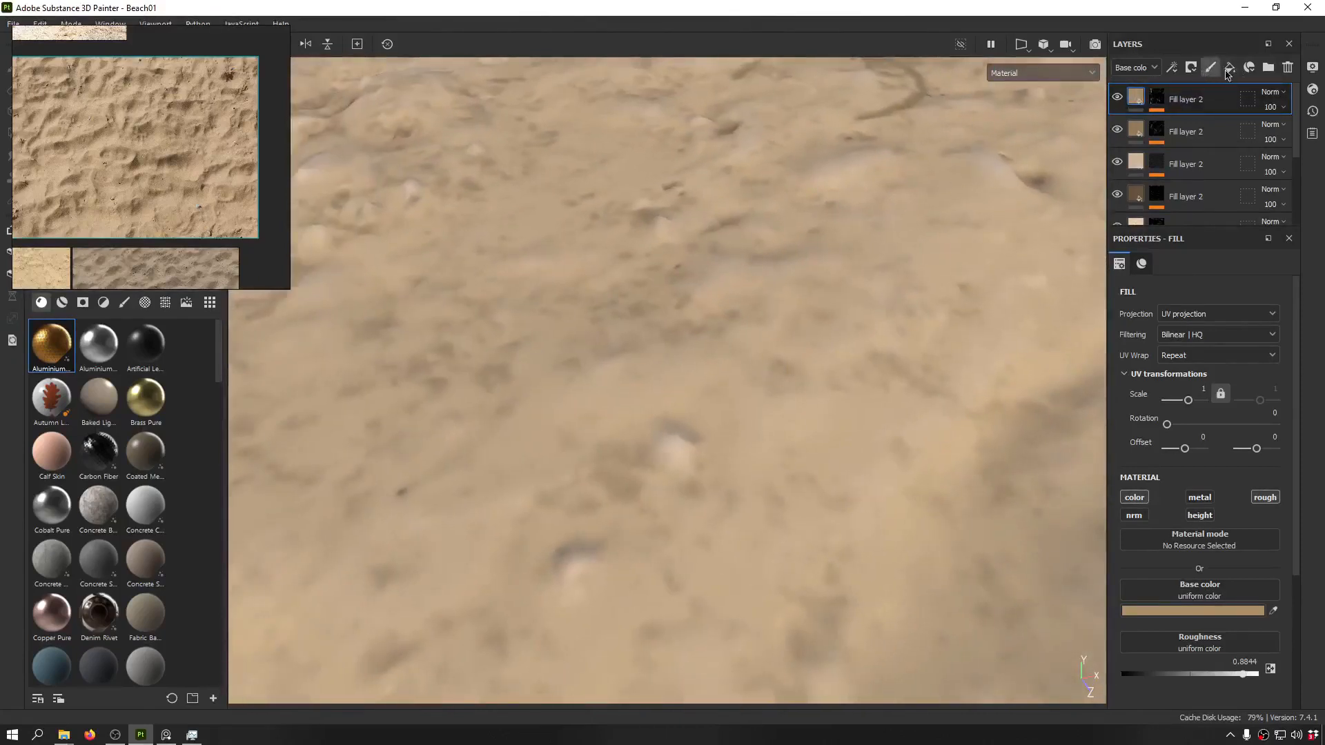
- Add a paint layer named Sharpen on top of the stack and set its blending mode to Passthrough
click(1210, 71)
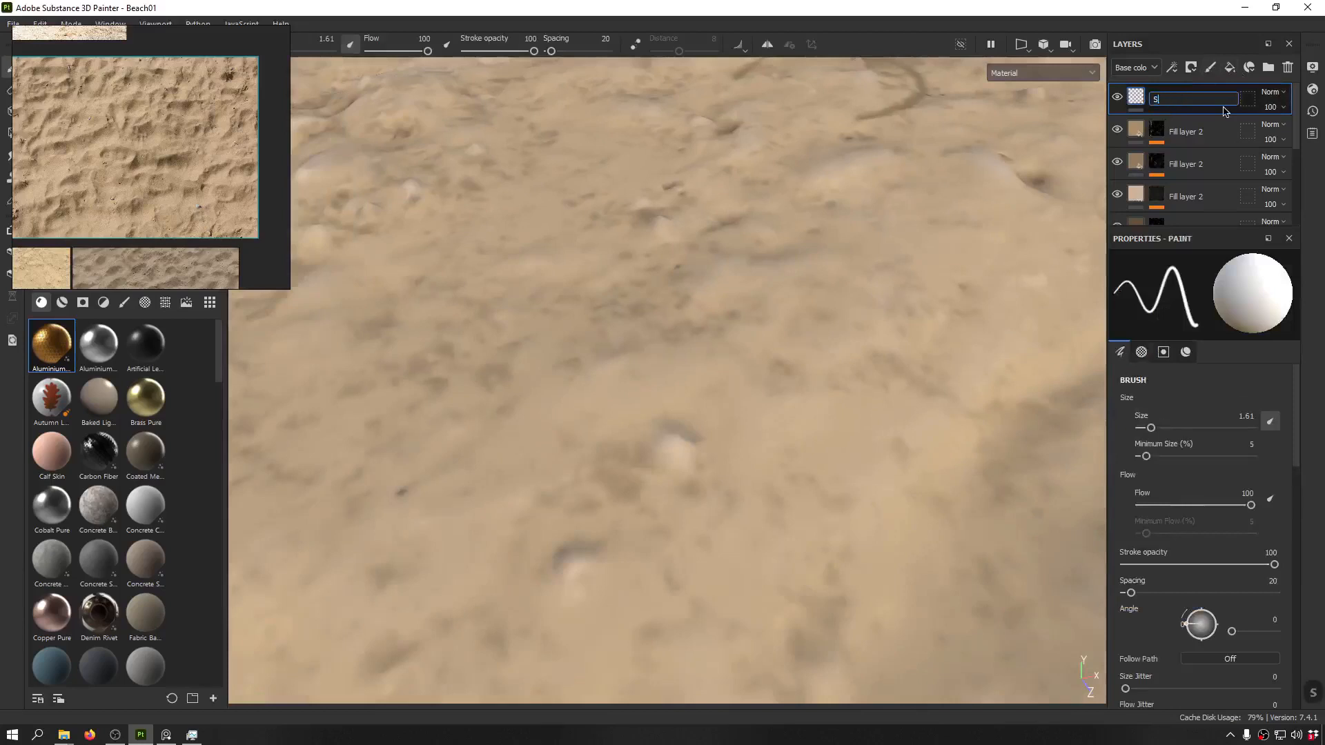
key(BackSpace)
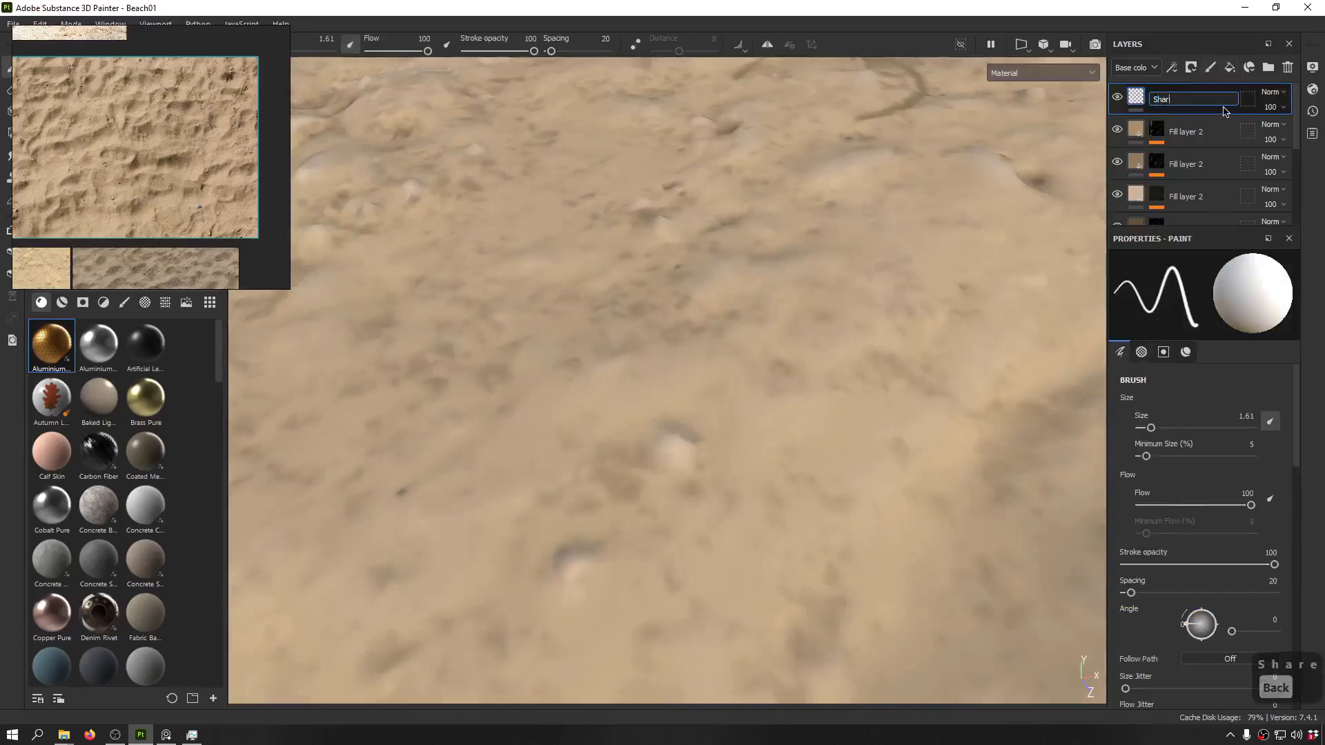
key(Return)
right_click(1210, 104)
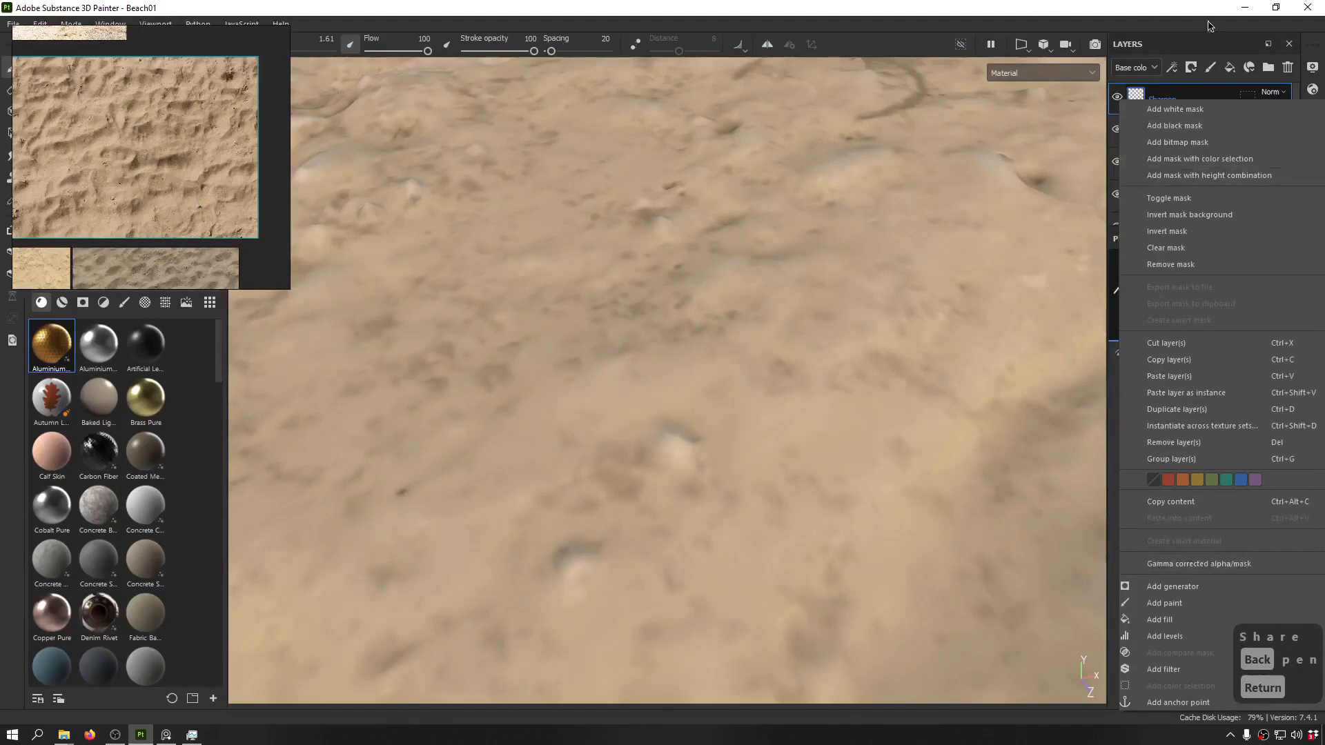
click(1277, 92)
click(1275, 120)
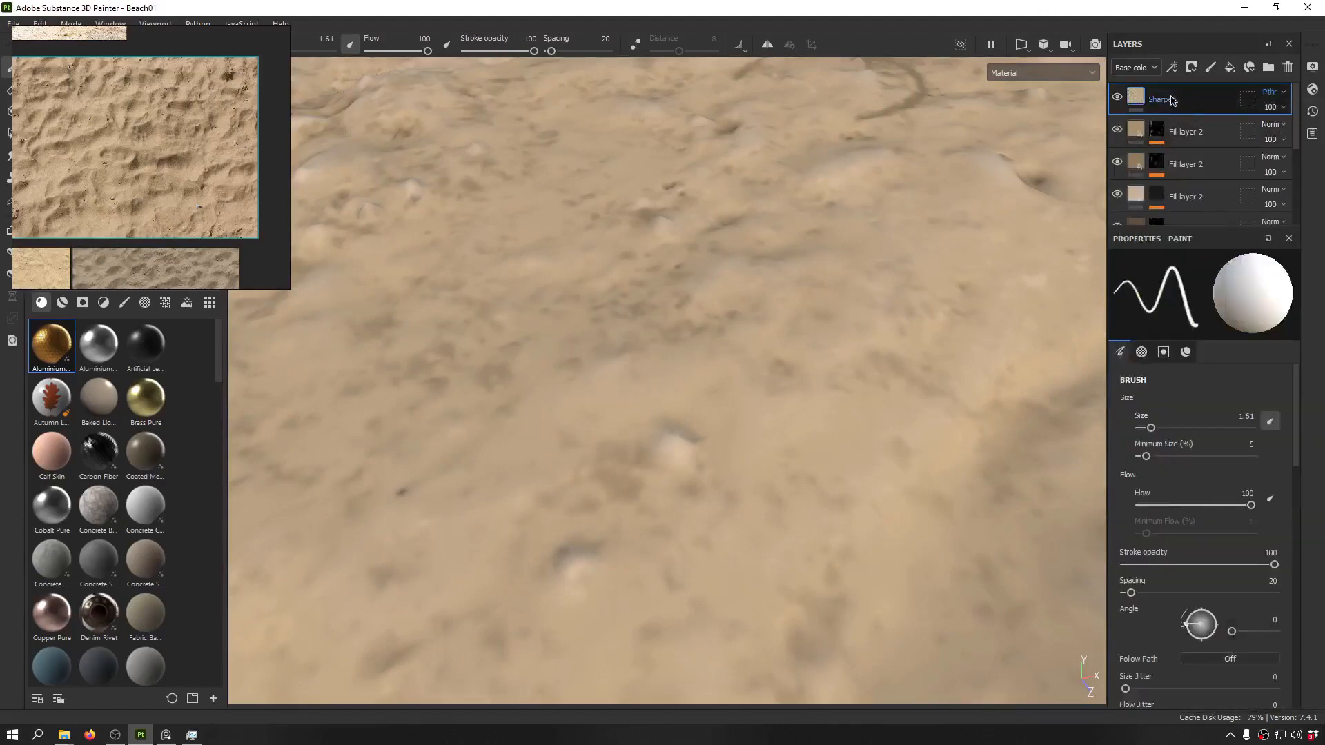
- Add a filter to the Sharpen layer and load the Sharpen filter into it
right_click(1209, 93)
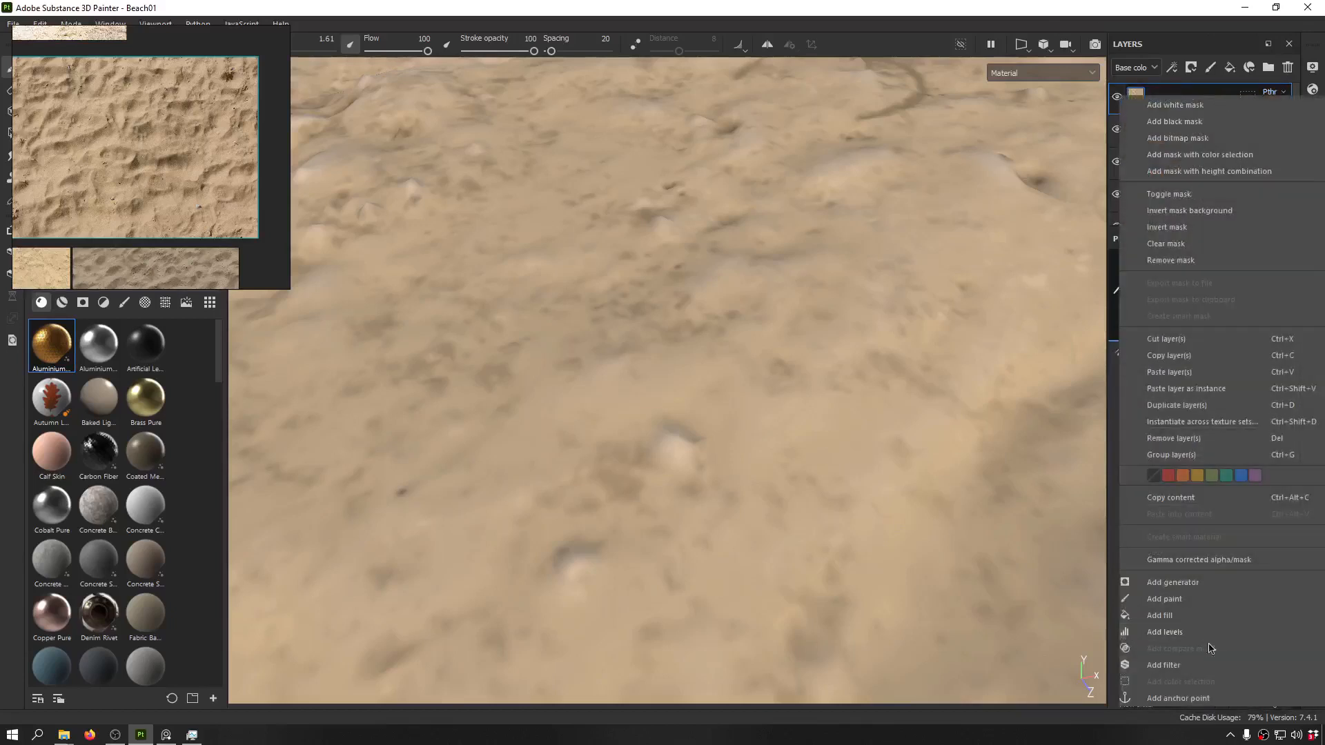
click(1203, 666)
click(1215, 311)
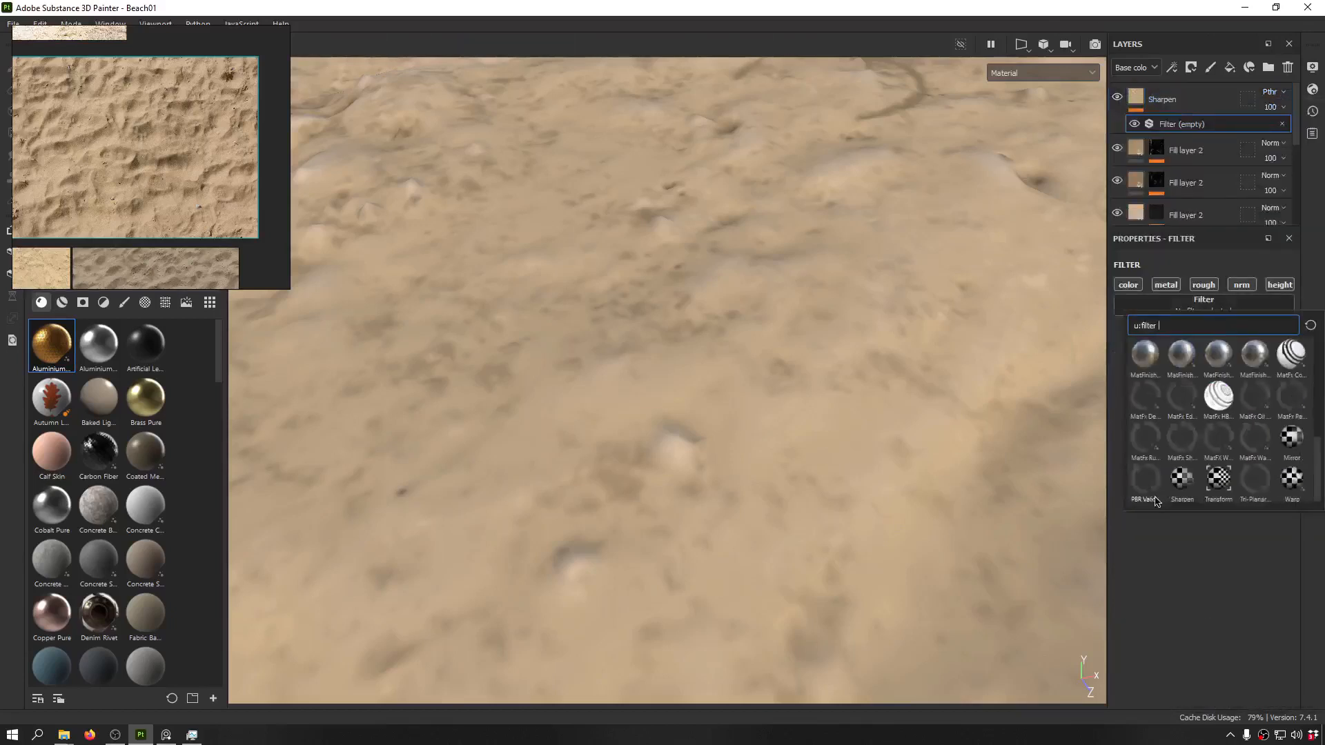
click(1182, 481)
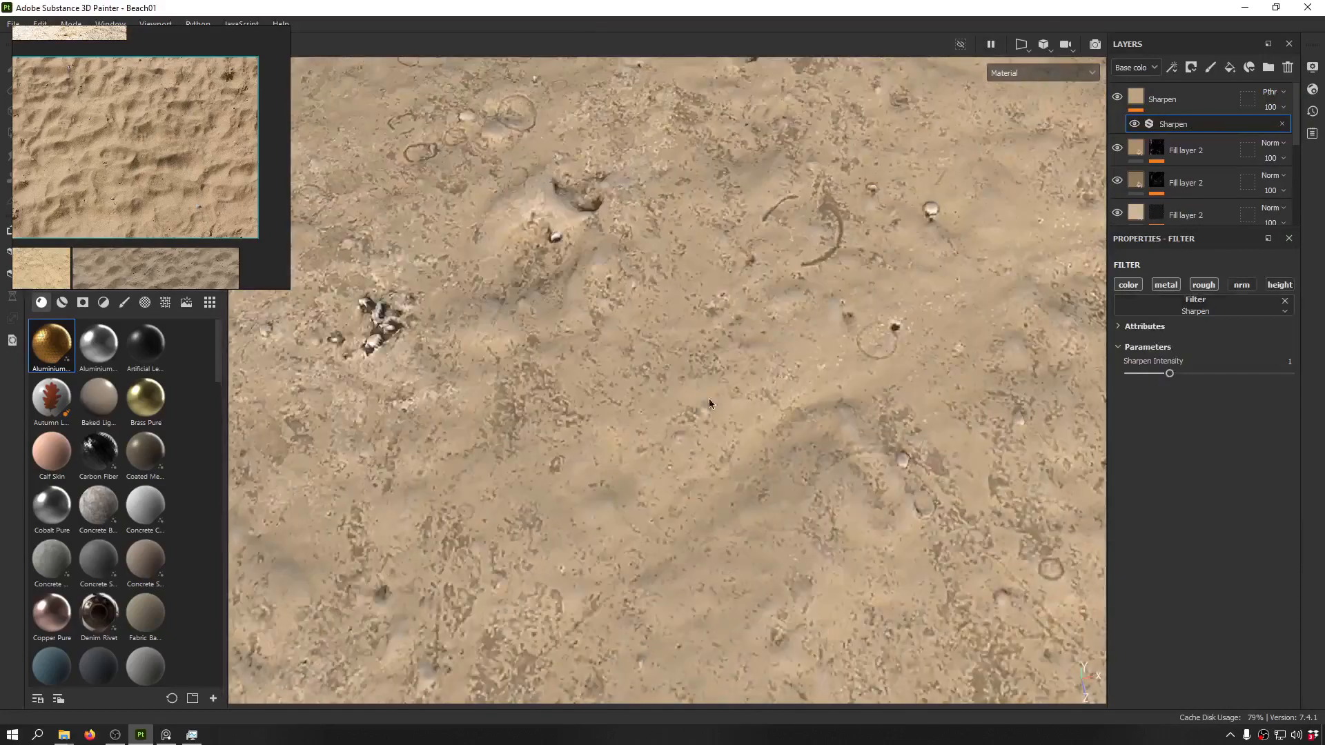
- Set the Sharpen filter's intensity to 0.43 and check the effect across the sand surface
alt+drag(709, 403, 736, 250)
scroll(739, 357, down, 2)
scroll(611, 376, down, 2)
scroll(623, 456, up, 4)
alt+drag(623, 462, 1106, 197)
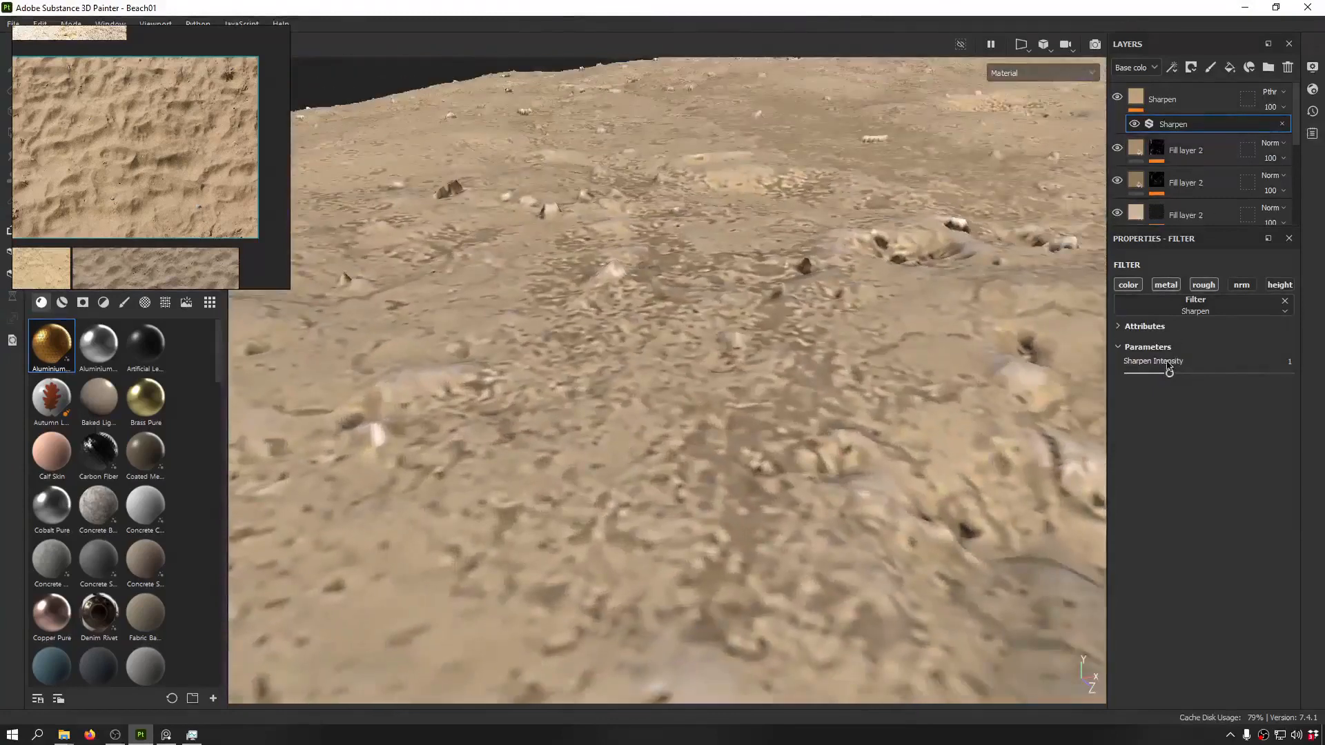
drag(1169, 371, 1121, 379)
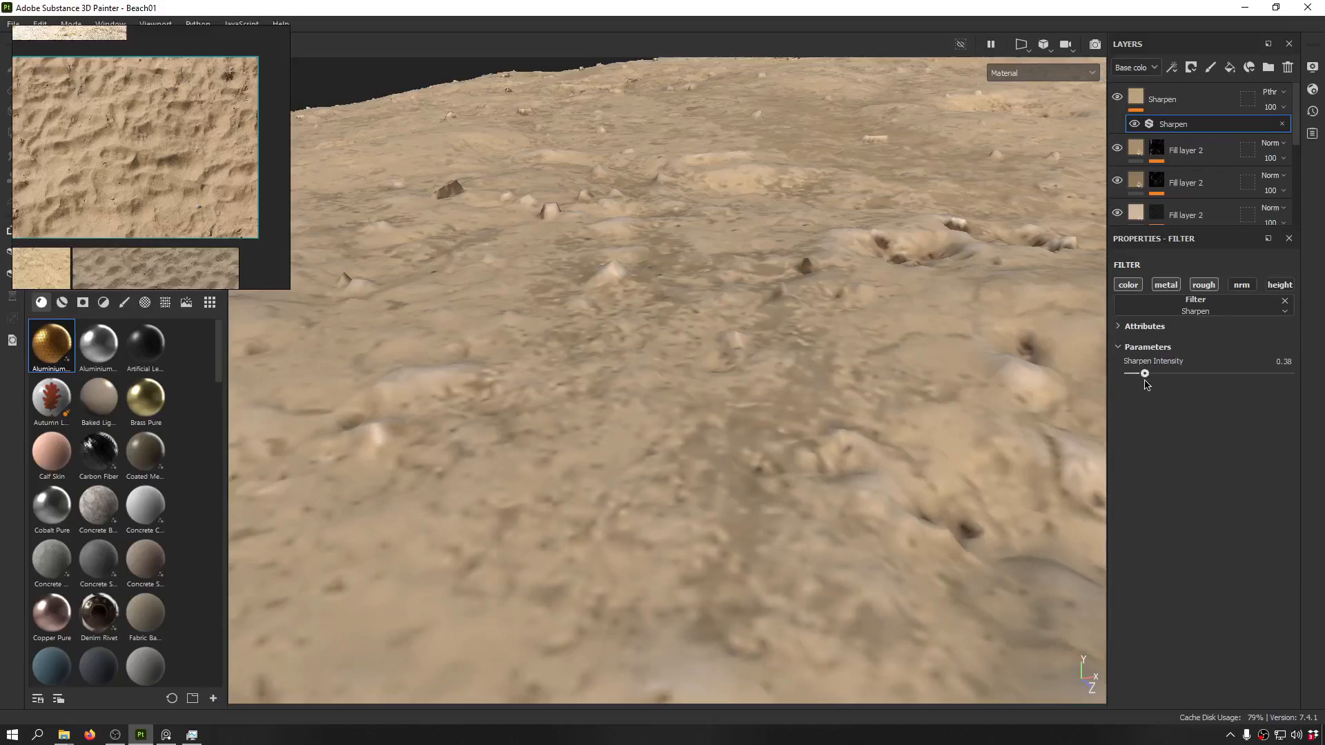
alt+drag(718, 359, 710, 432)
alt+right_drag(710, 432, 694, 385)
alt+drag(693, 385, 624, 345)
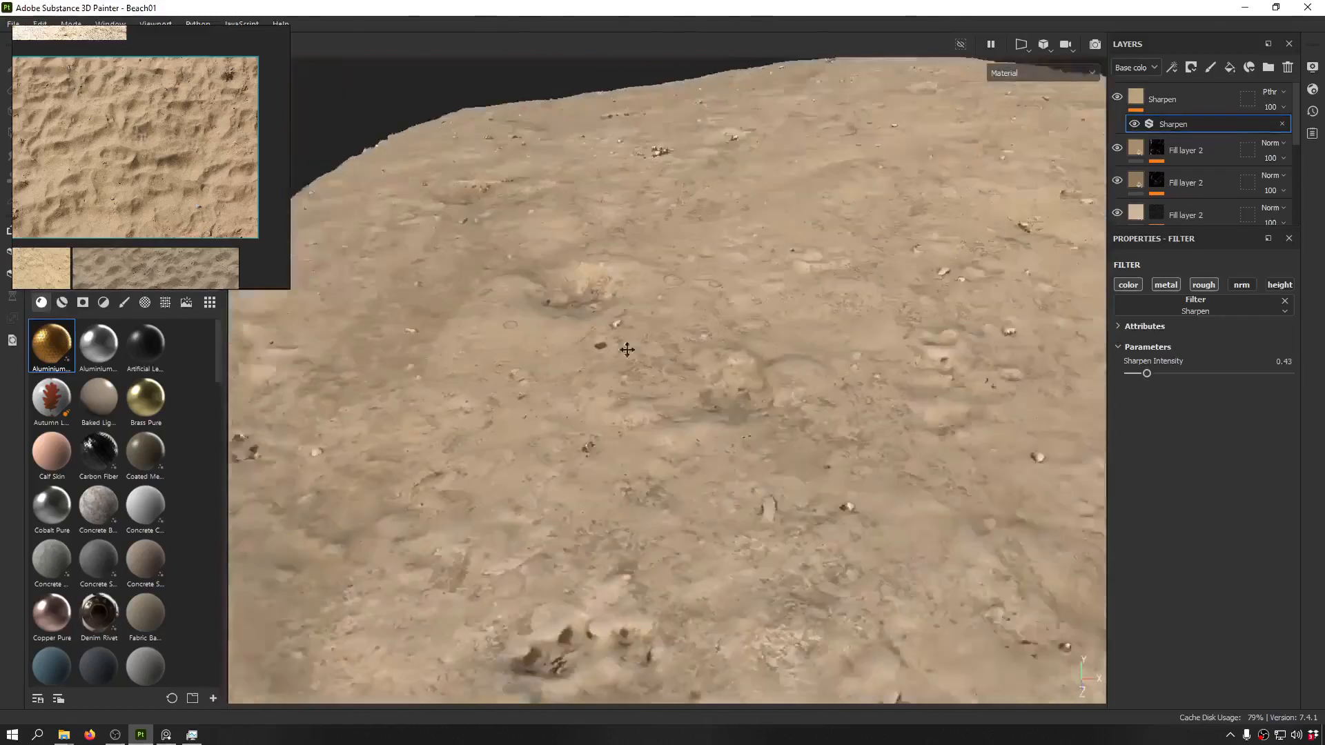
alt+right_drag(624, 346, 624, 567)
alt+drag(624, 567, 538, 303)
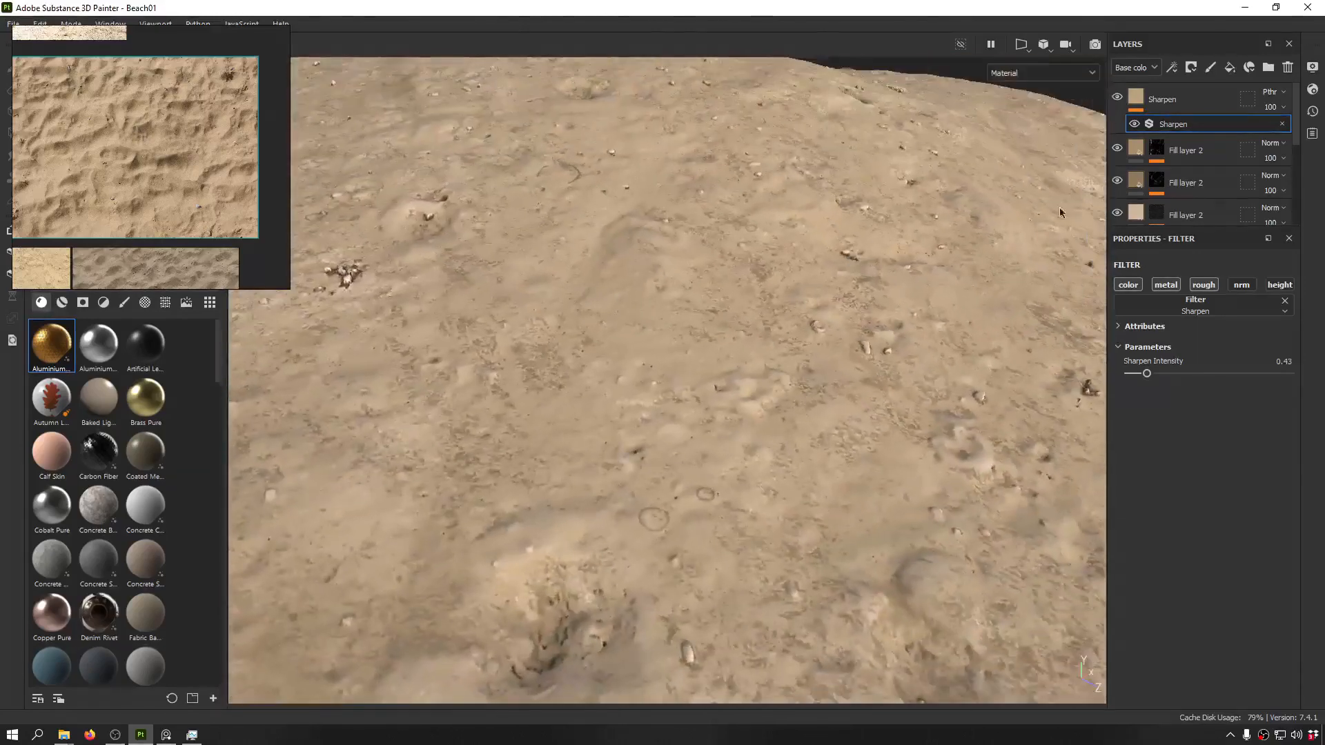
- Paste the copied red fill layer directly beneath the Sharpen layer and apply a procedural grunge texture with scattered smears to its mask fill
click(1134, 157)
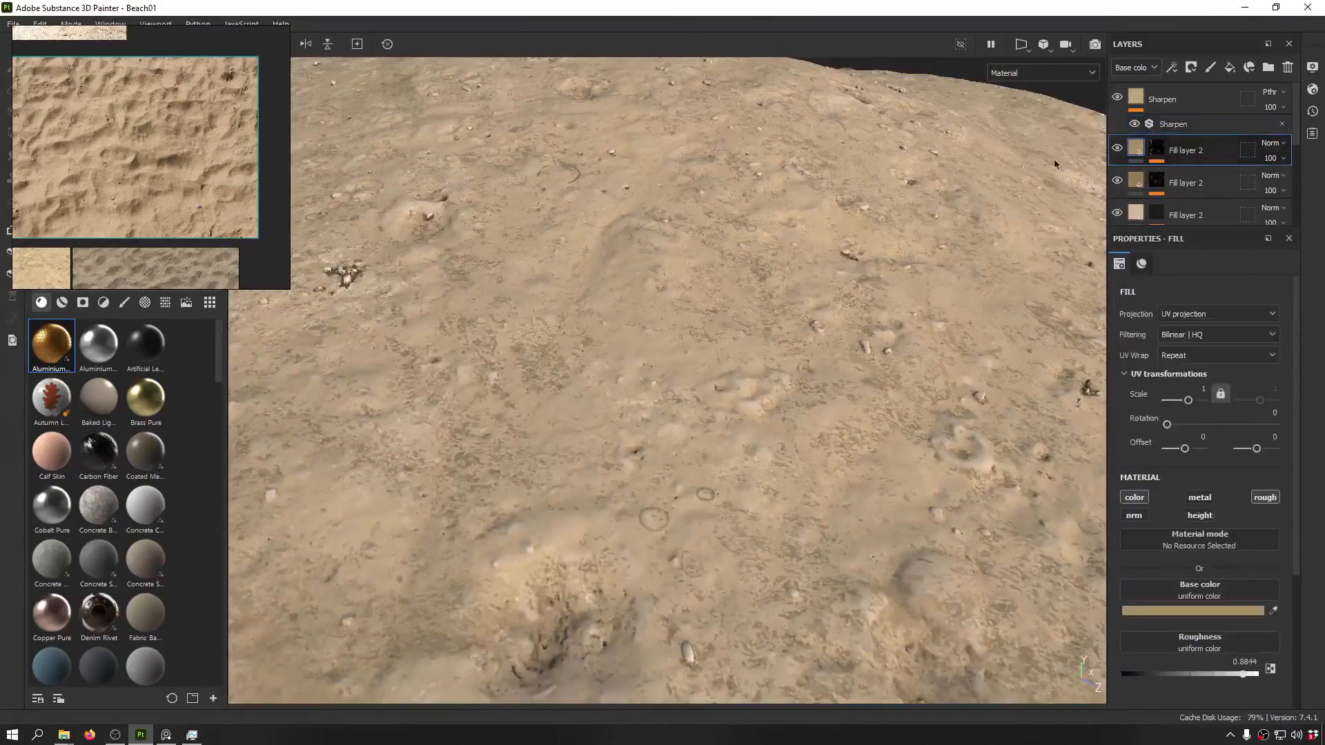
alt+drag(679, 283, 821, 266)
alt+right_drag(821, 266, 683, 272)
alt+drag(683, 272, 767, 320)
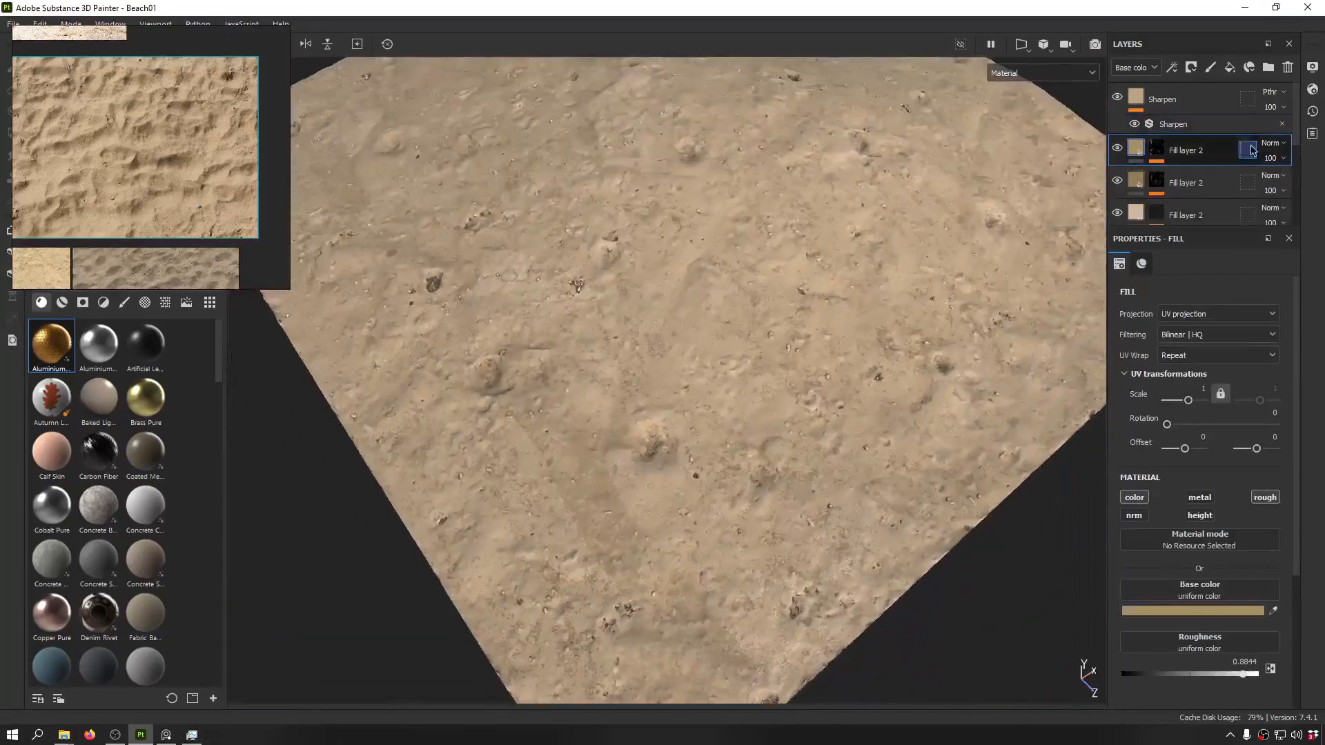
key(ctrl+v)
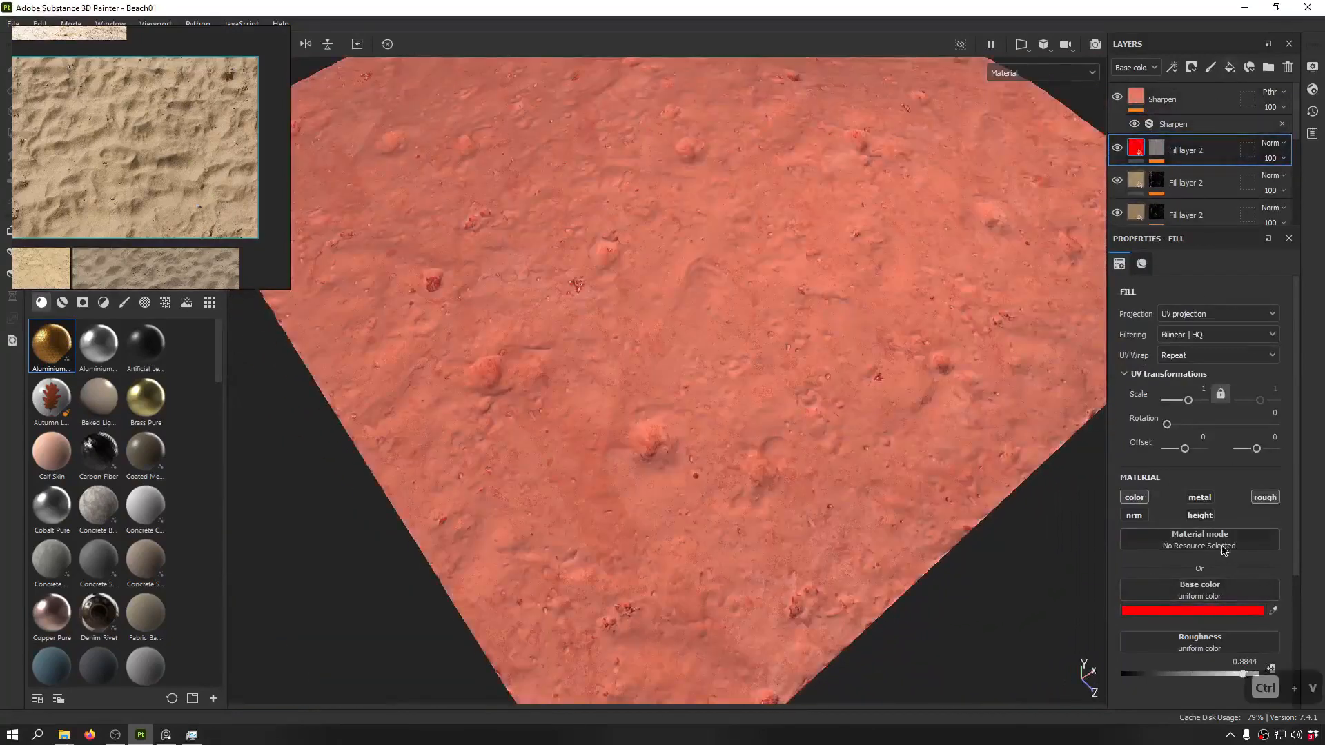
click(1156, 147)
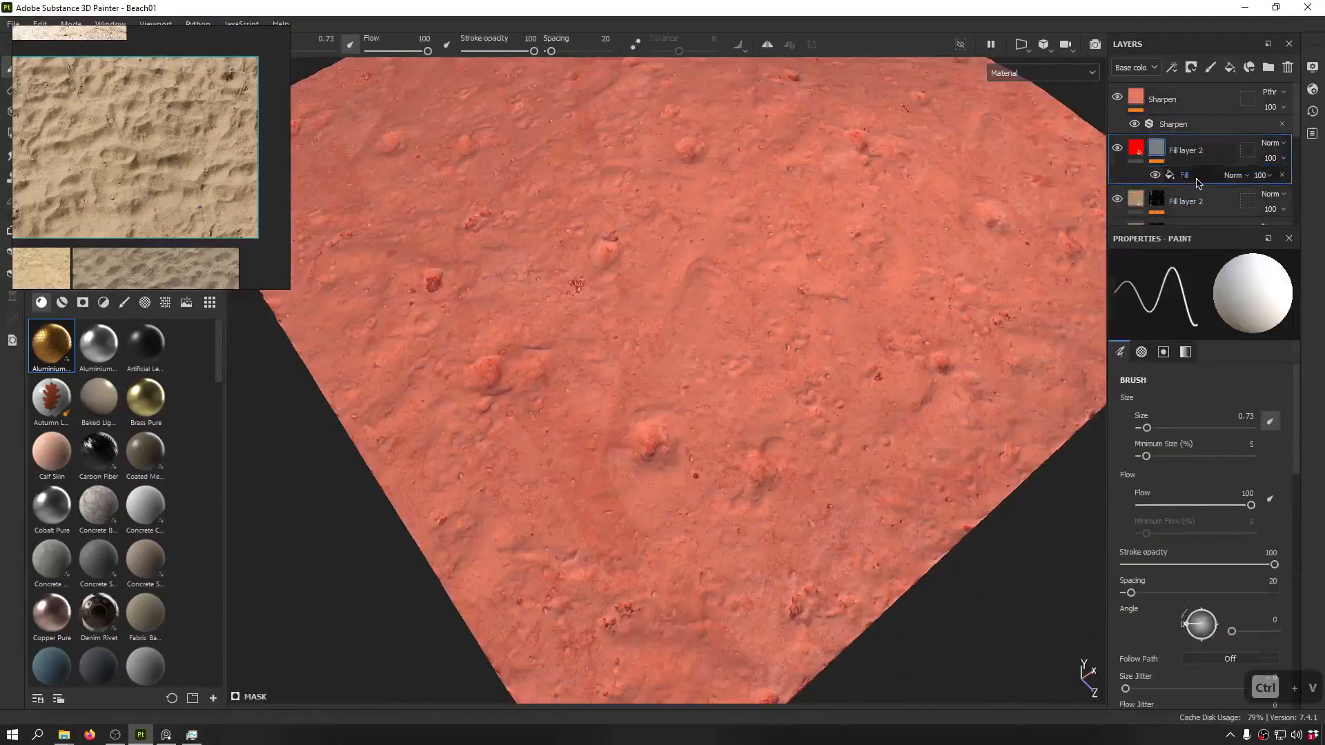
click(1197, 181)
key(ctrl+z)
click(1199, 499)
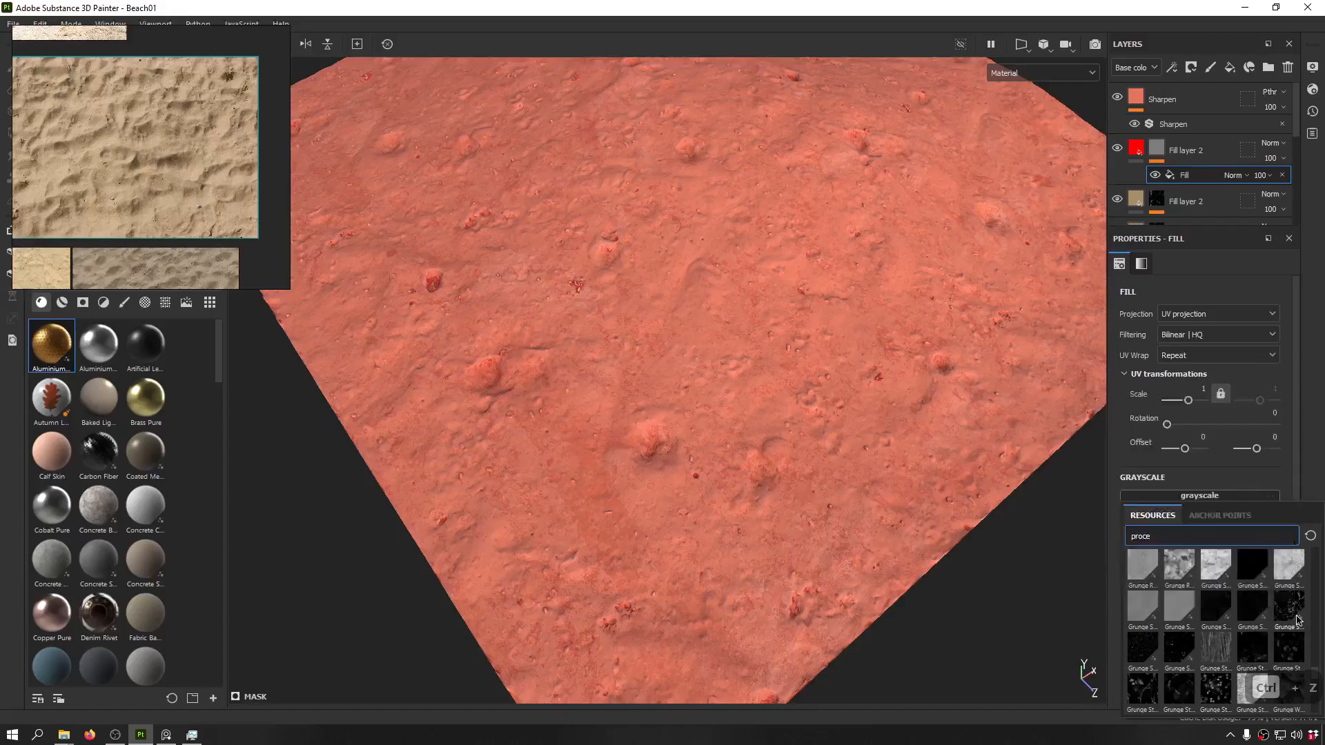
click(1290, 611)
alt+drag(864, 304, 890, 235)
- Replace the new smear layer's red base color with a light tan sampled from the sand reference photo
click(1137, 149)
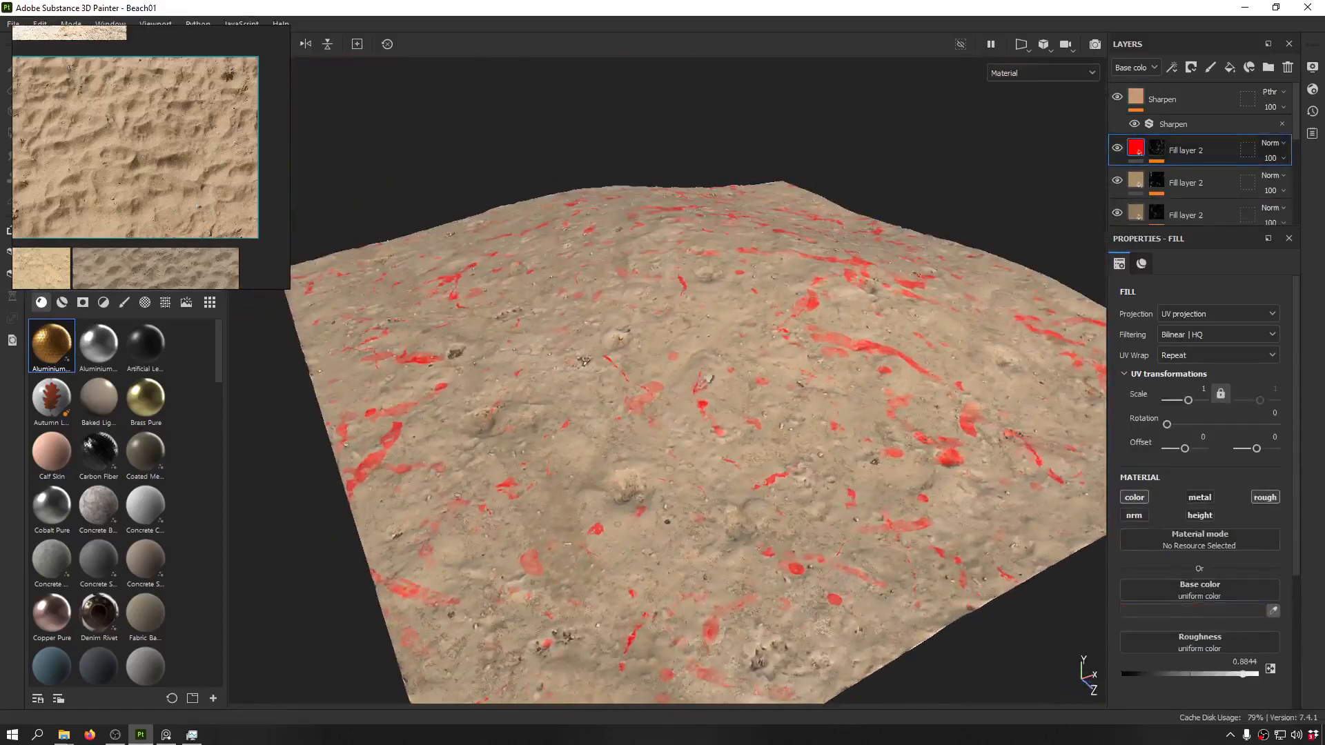
drag(1272, 610, 144, 132)
alt+drag(607, 207, 577, 360)
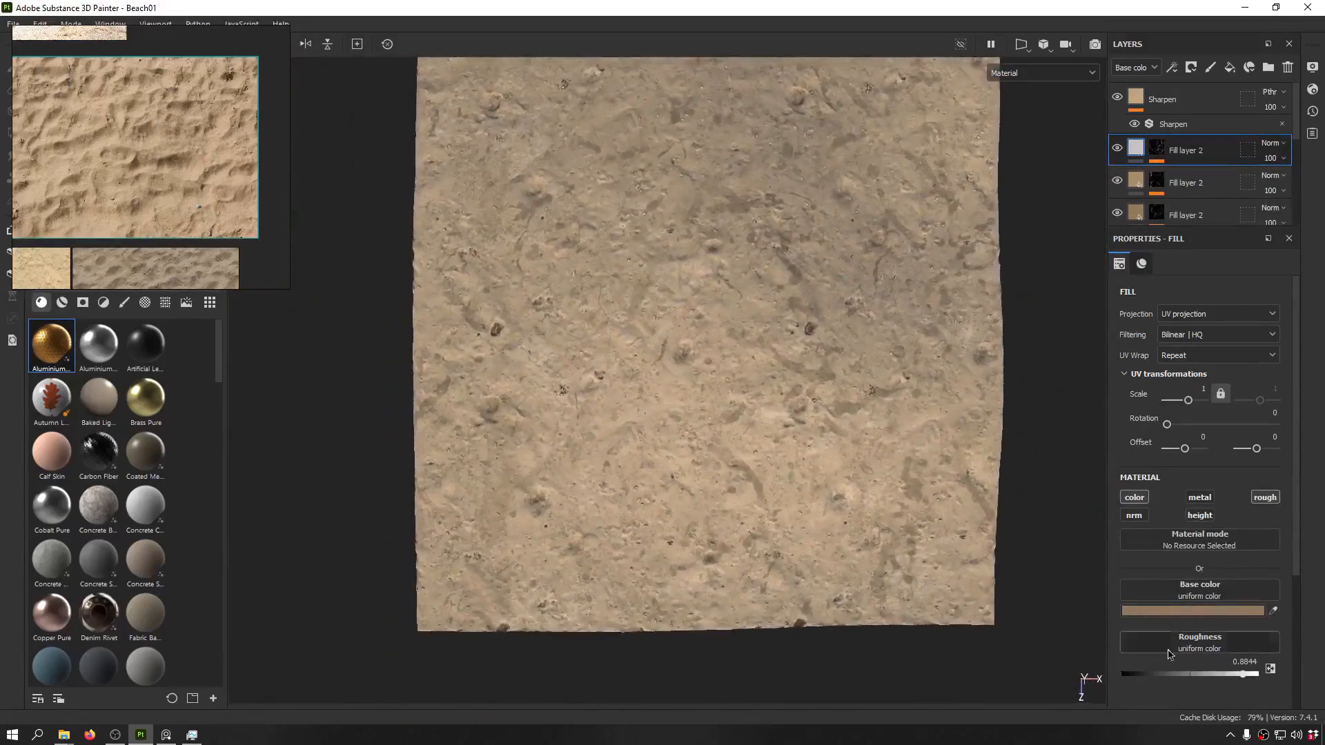
drag(1273, 611, 132, 180)
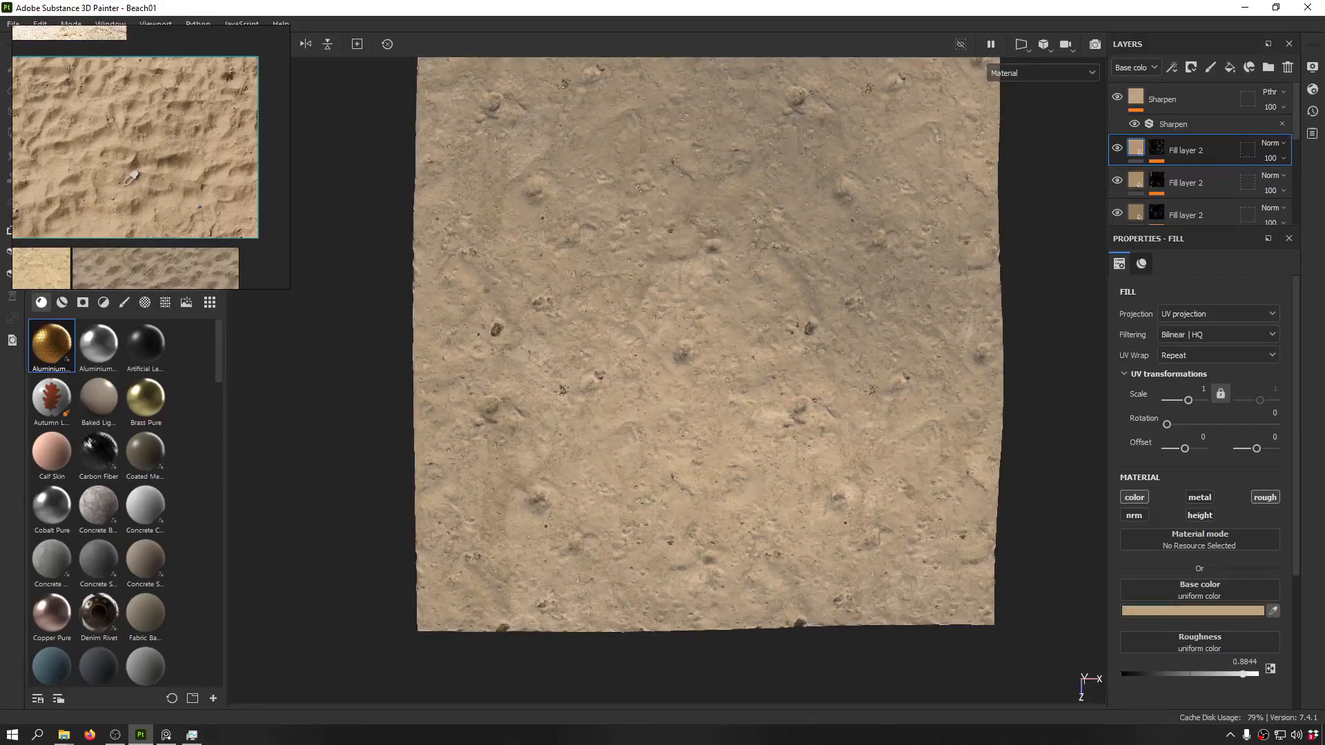
- Set the tan smear layer's roughness to 0.9296 and check its blend across the sand terrain
alt+drag(620, 398, 655, 286)
scroll(655, 286, down, 3)
alt+middle_drag(656, 286, 816, 387)
alt+drag(816, 387, 595, 318)
scroll(683, 349, up, 5)
alt+drag(748, 194, 783, 291)
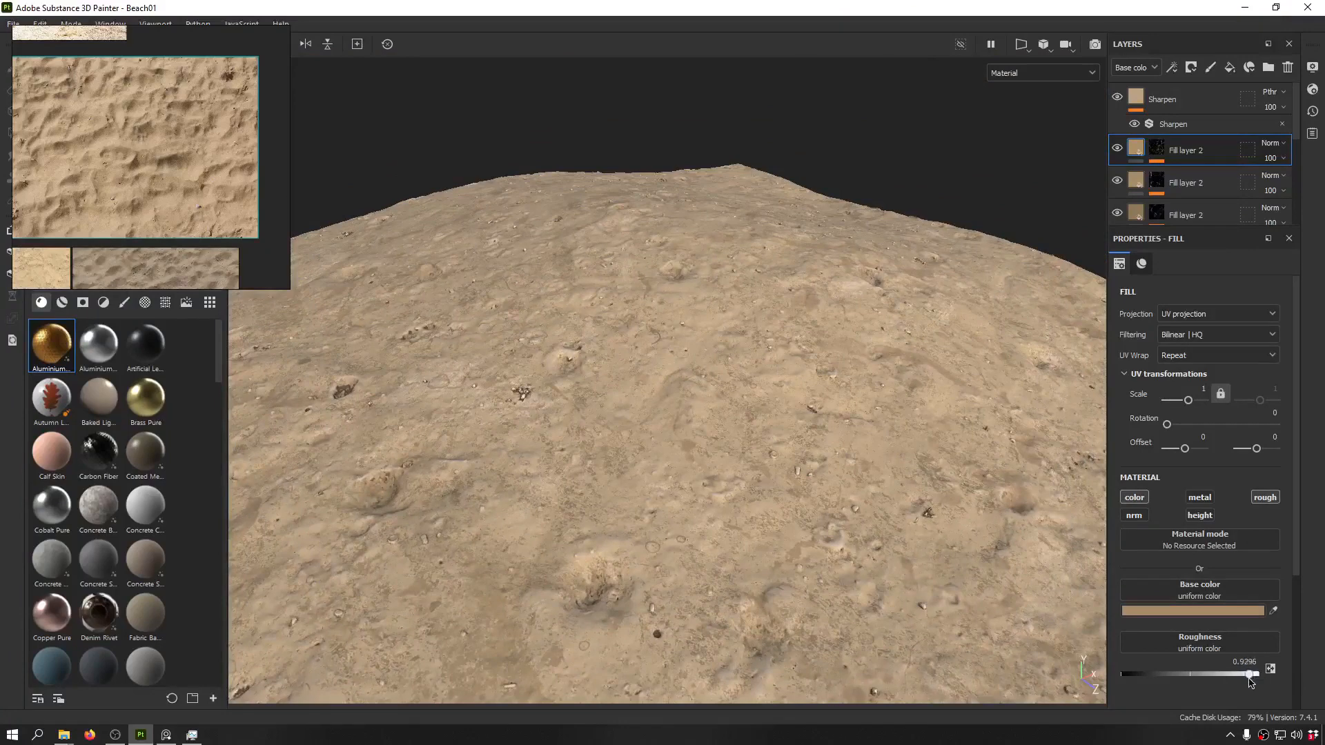
- Inspect the terrain's base color and roughness channels separately, and return to the full material display
key(c)
scroll(684, 404, up, 5)
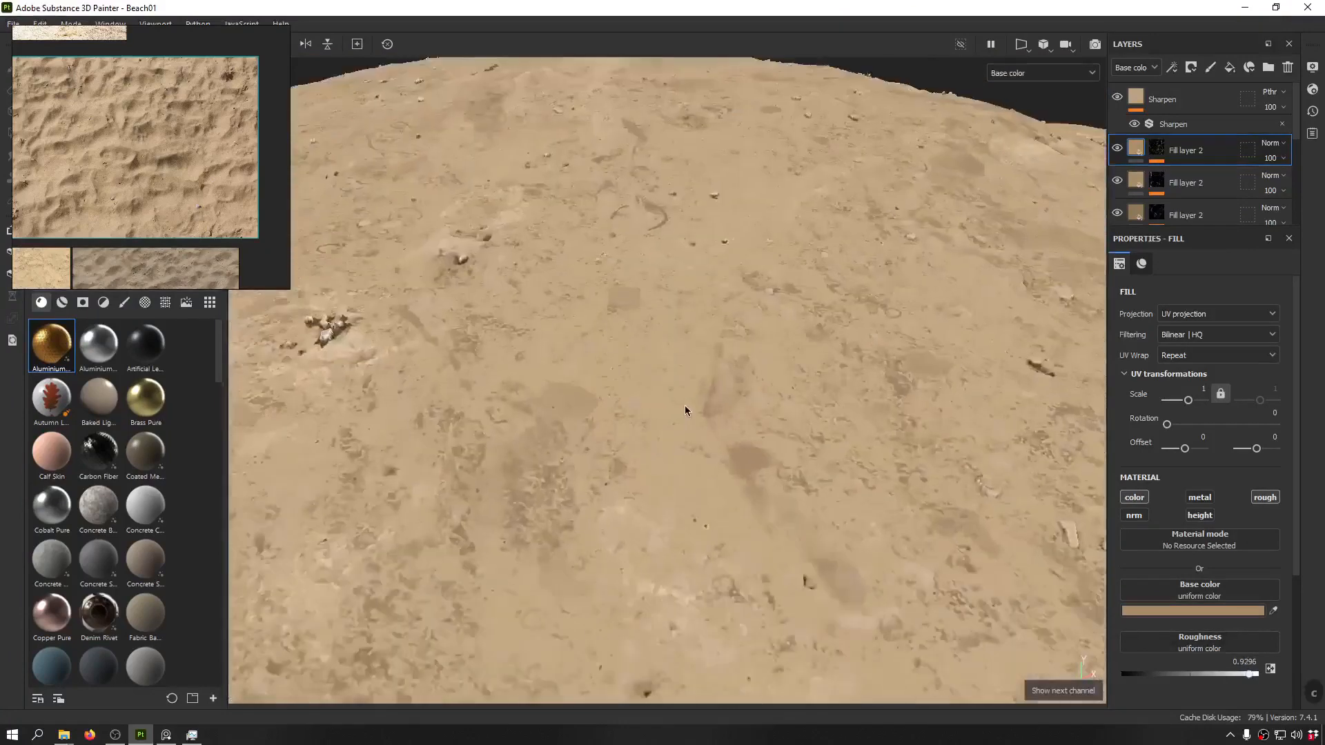
key(c)
scroll(692, 441, down, 5)
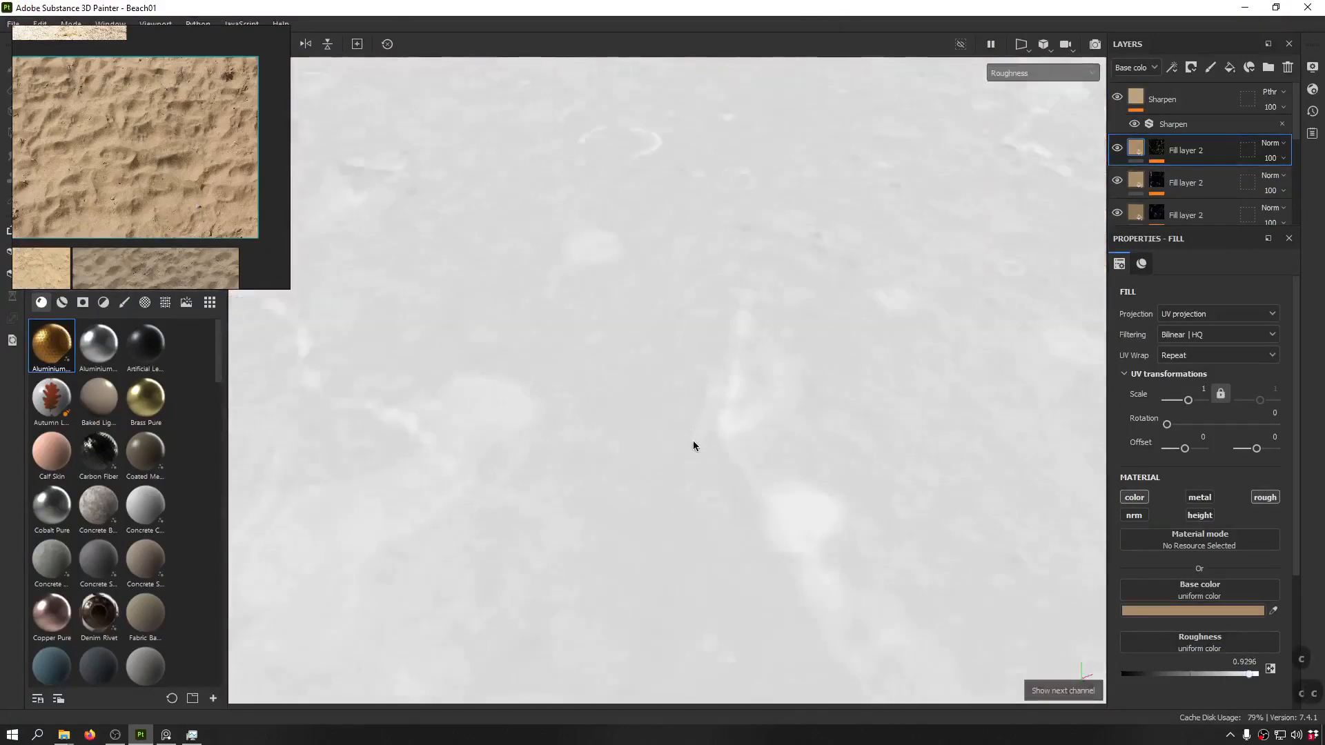
alt+drag(694, 438, 673, 269)
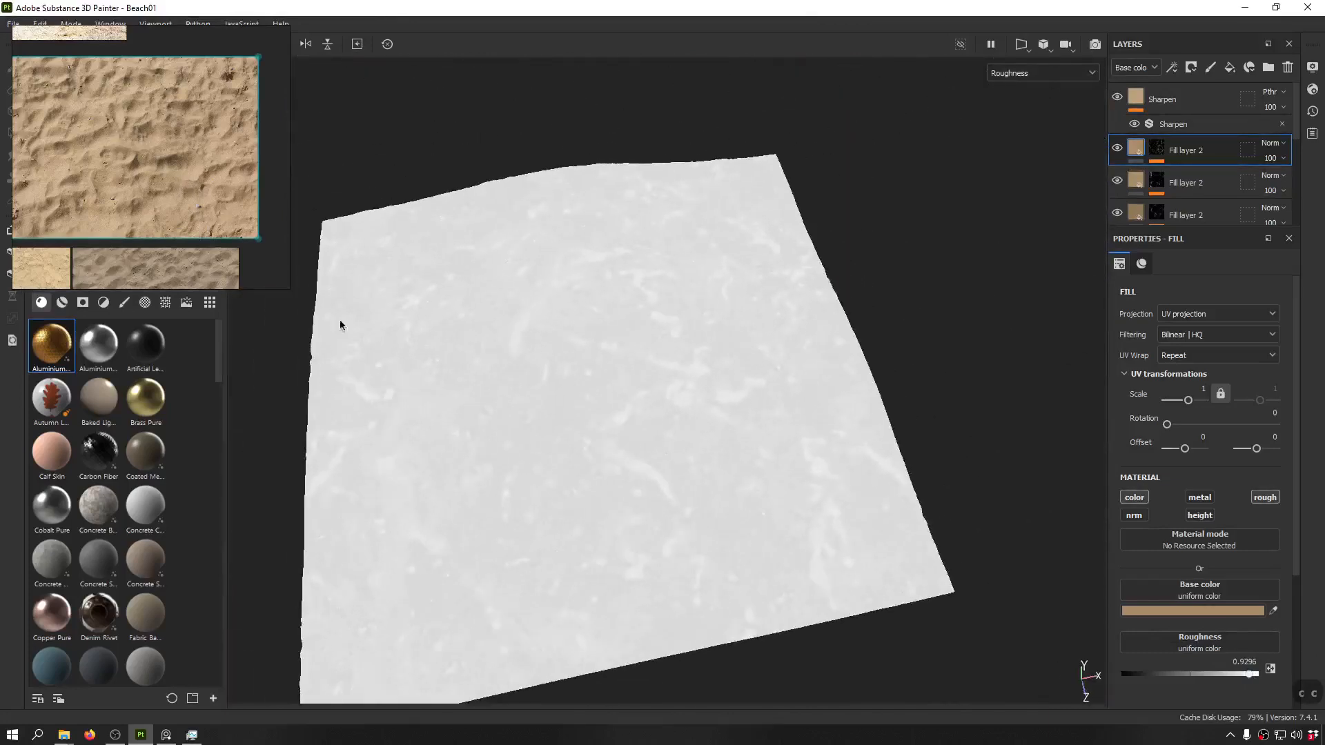
alt+drag(340, 325, 614, 375)
key(m)
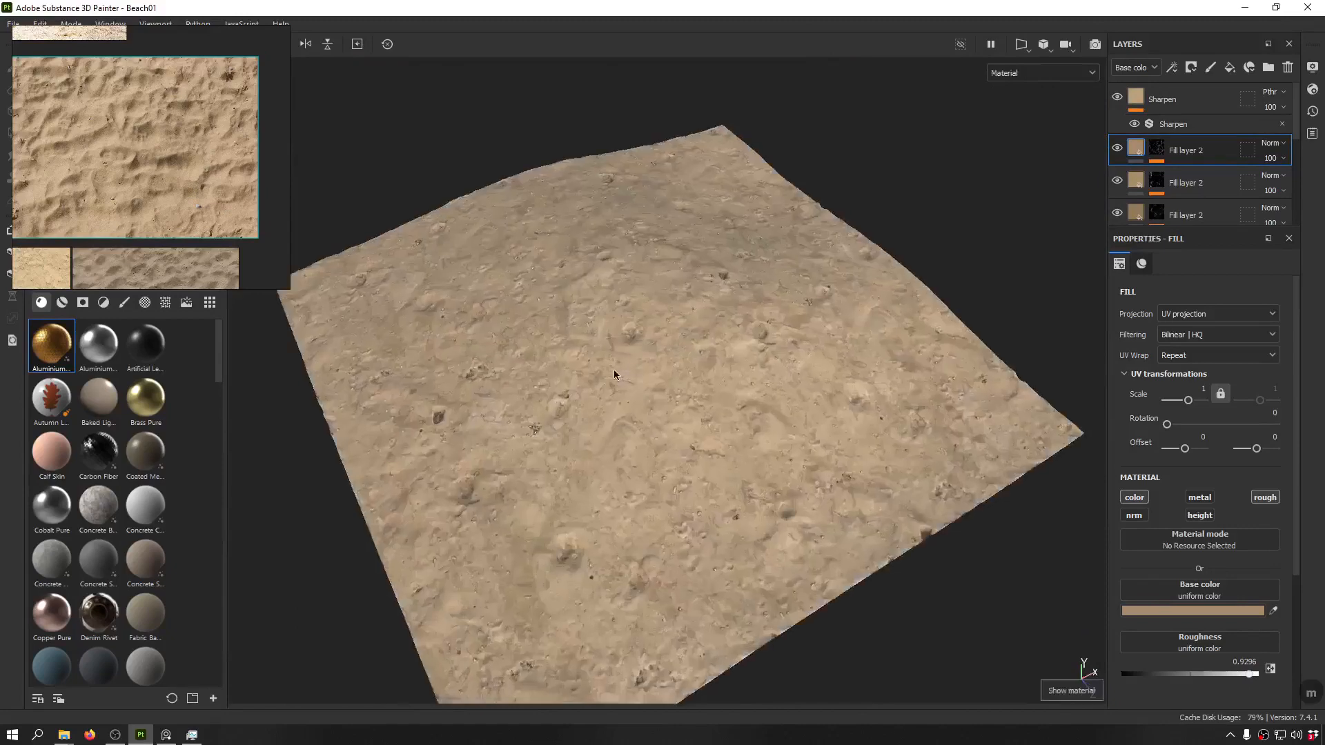
scroll(614, 375, up, 5)
- Paste another red fill layer directly beneath the Sharpen layer and apply the Grunge Wipe Dusty procedural to its mask fill
key(ctrl+v)
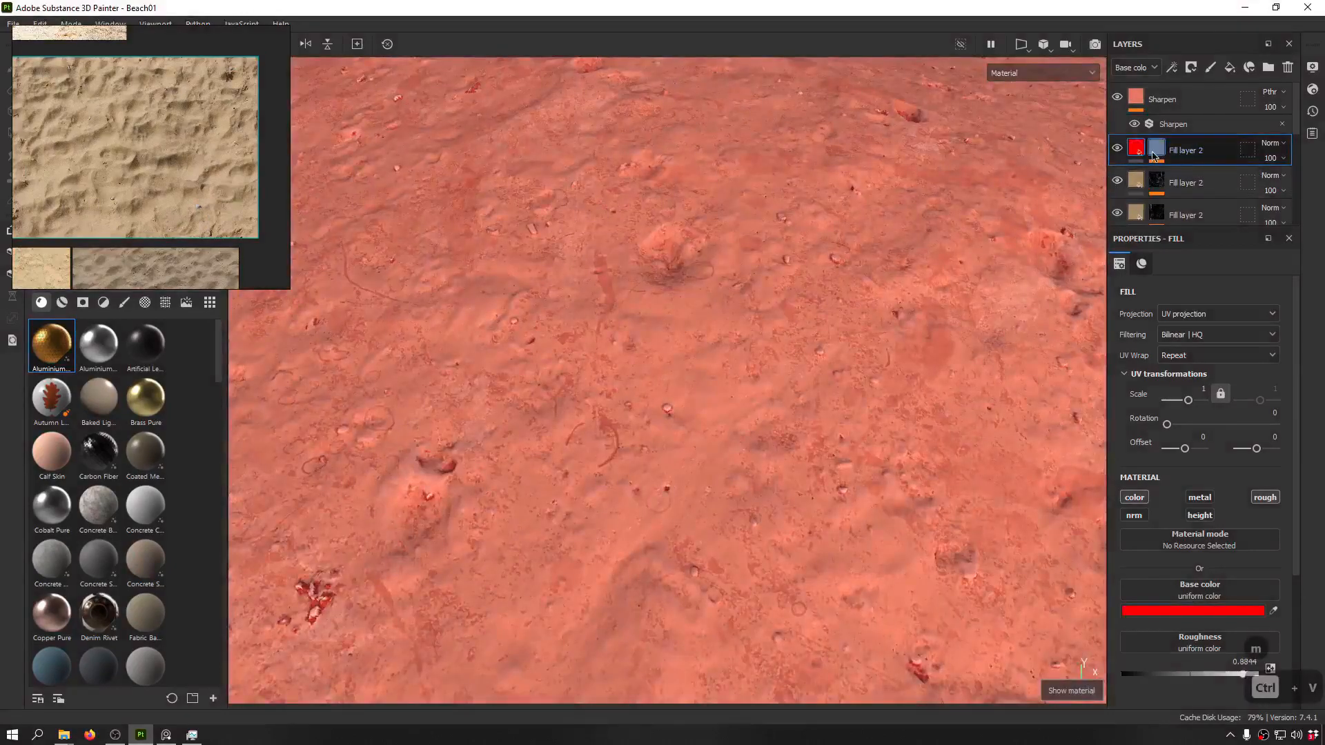
click(1154, 152)
click(1184, 175)
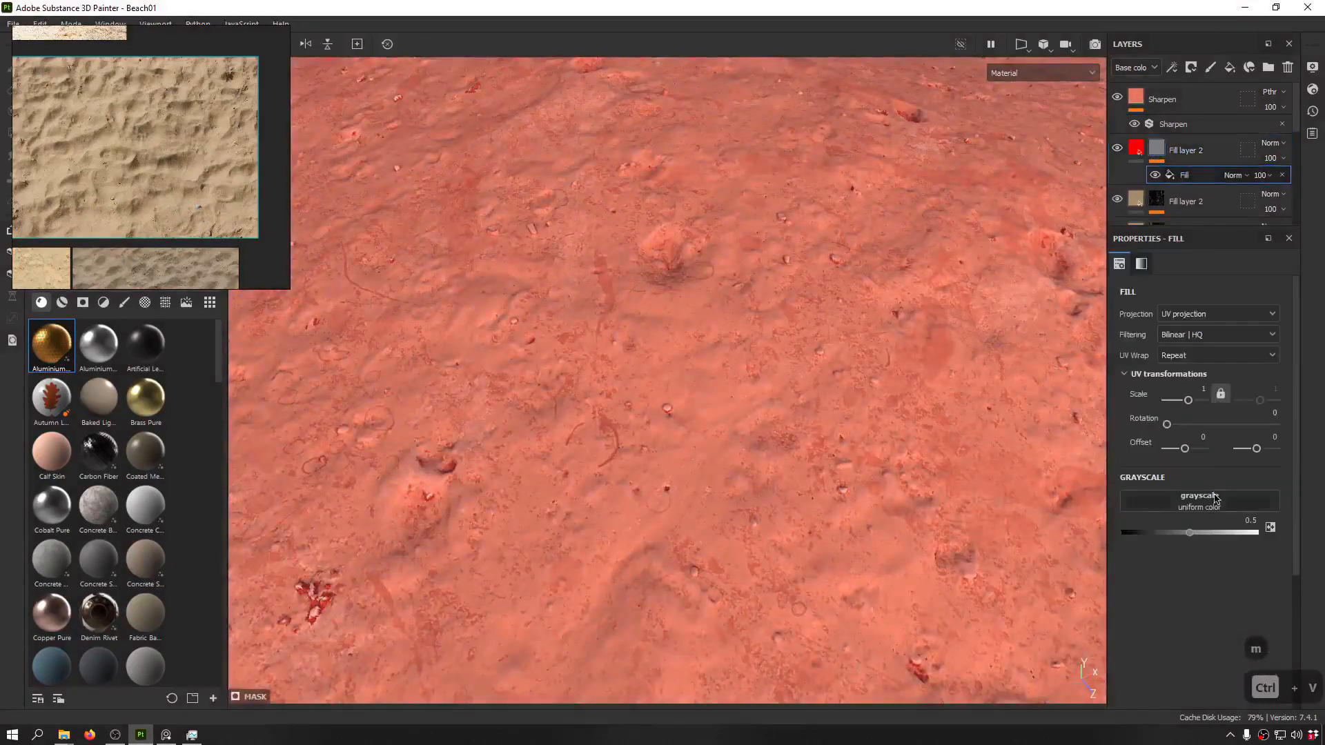
click(1214, 498)
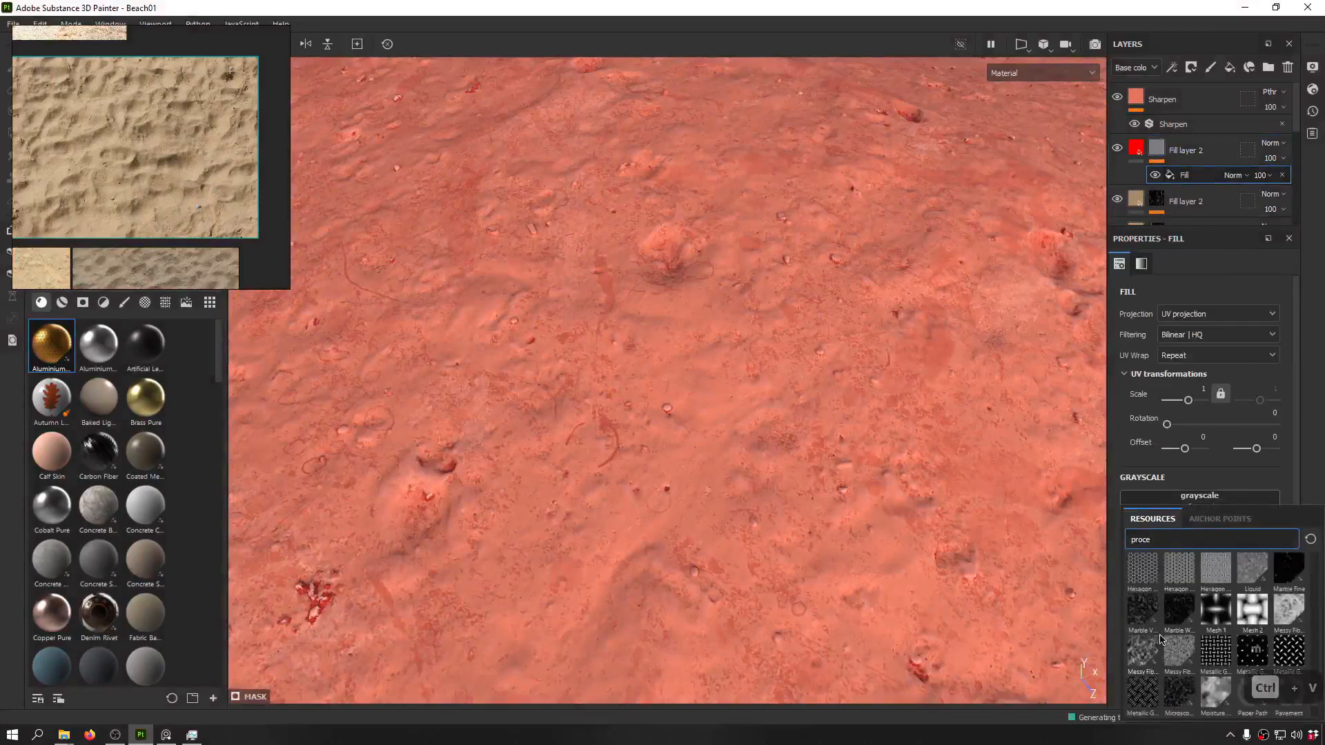
scroll(1214, 642, down, 3)
scroll(1242, 648, up, 5)
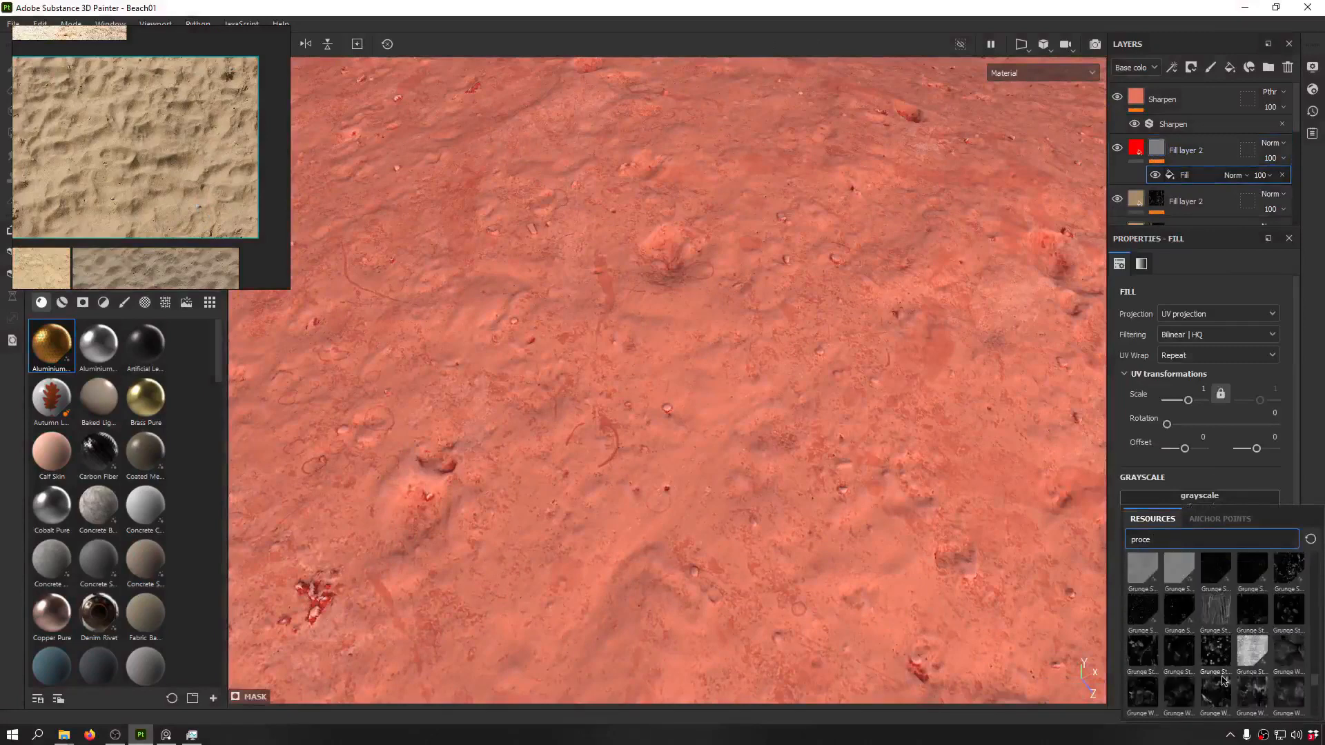
mouse_move(1295, 694)
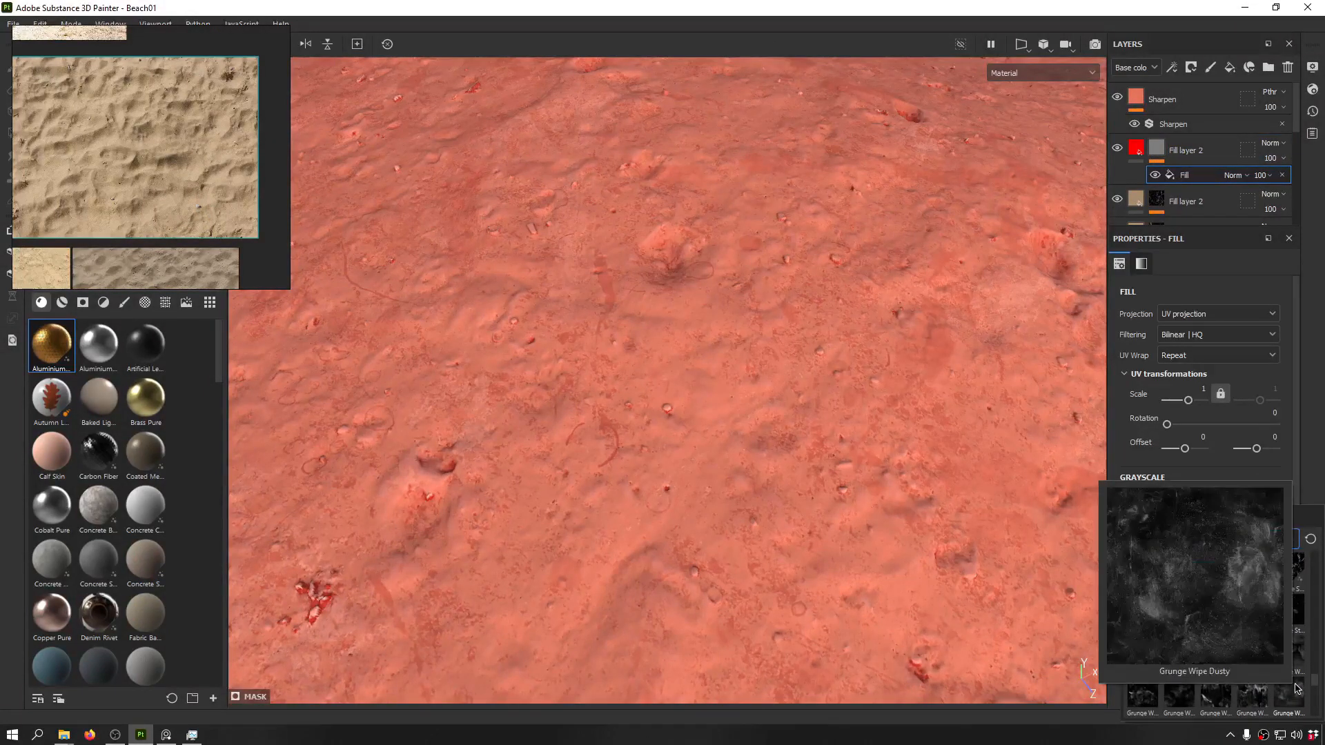
mouse_move(1300, 656)
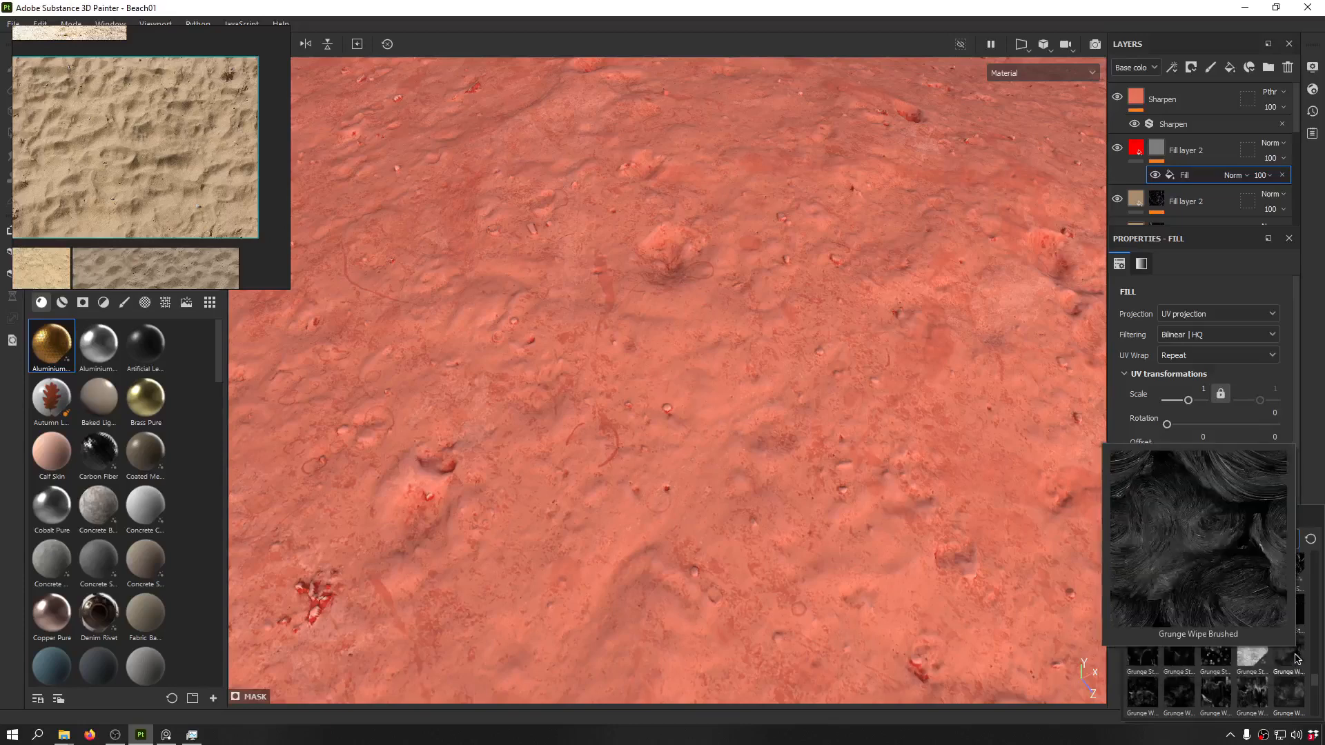
click(1295, 683)
- Examine the coverage of the red dusty-wipe patches on the terrain, both close up and from a distance
scroll(734, 432, down, 5)
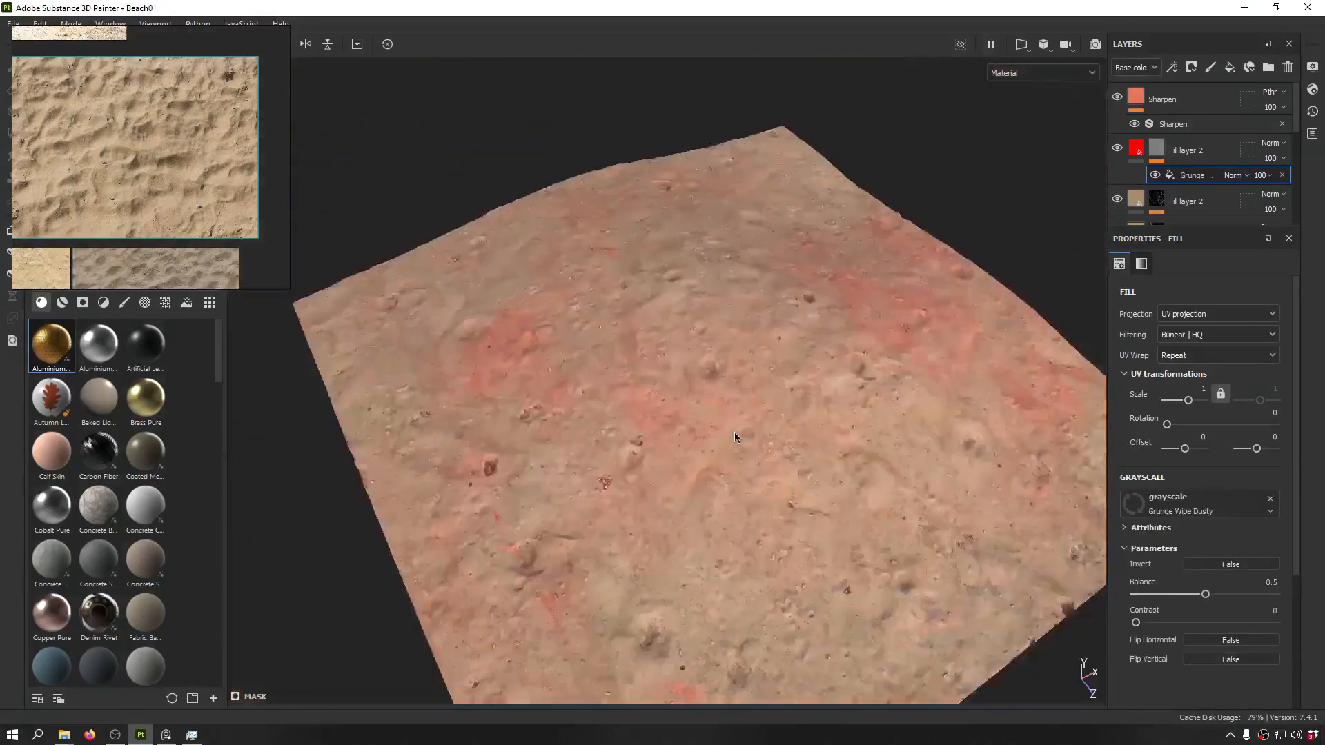
alt+drag(733, 325, 684, 370)
scroll(622, 348, up, 5)
scroll(679, 373, up, 5)
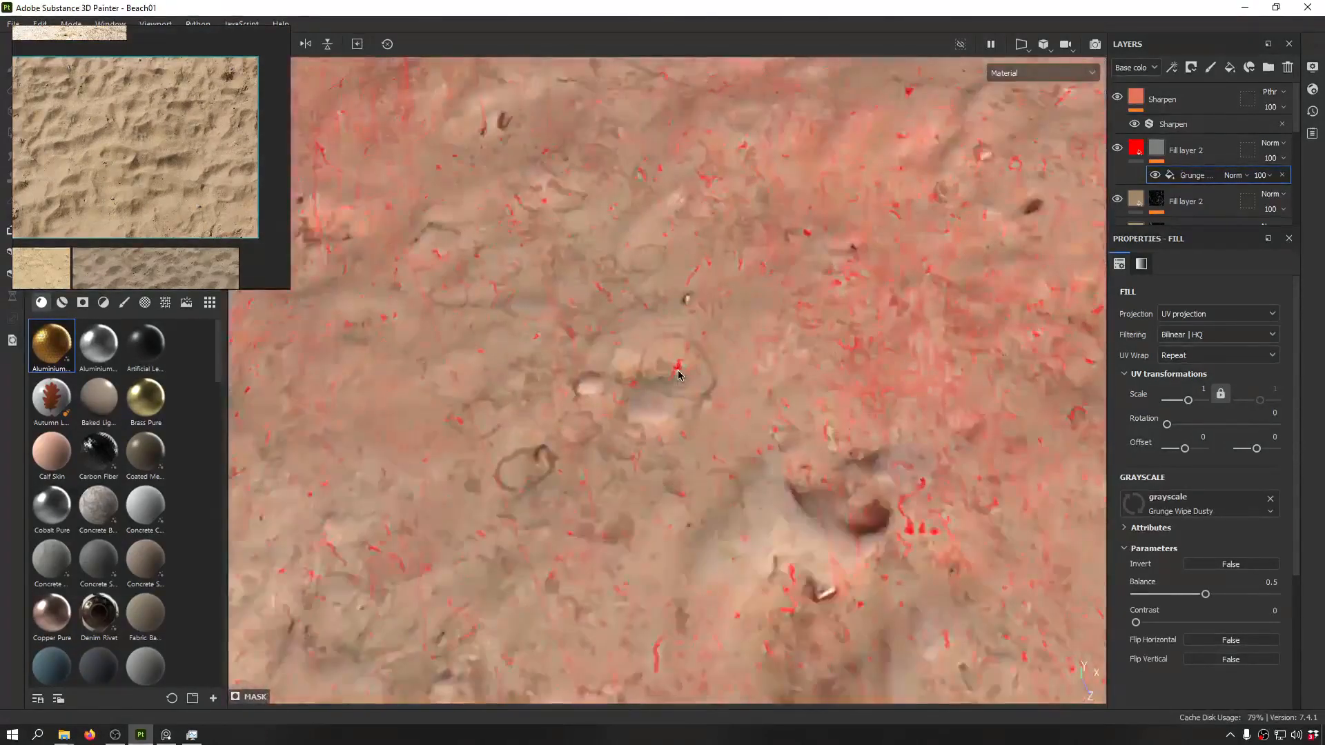
scroll(683, 379, down, 5)
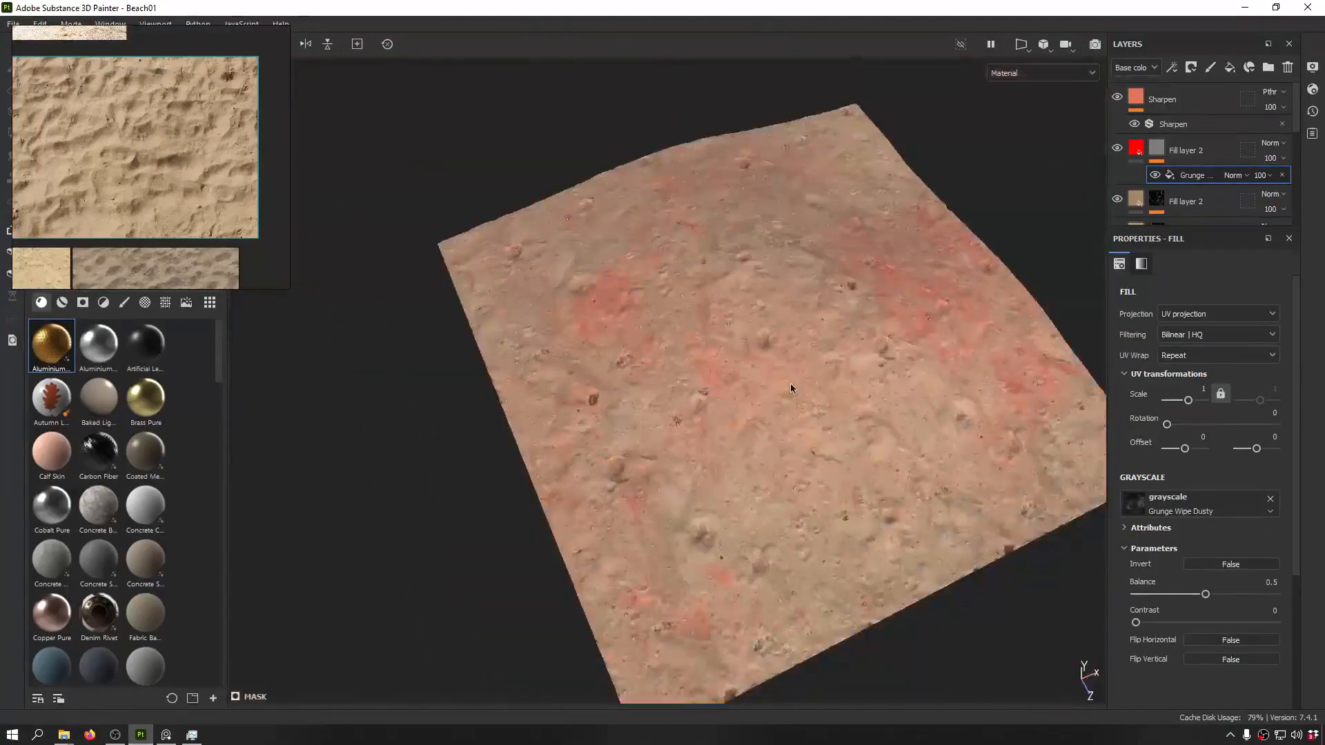
alt+drag(915, 359, 683, 445)
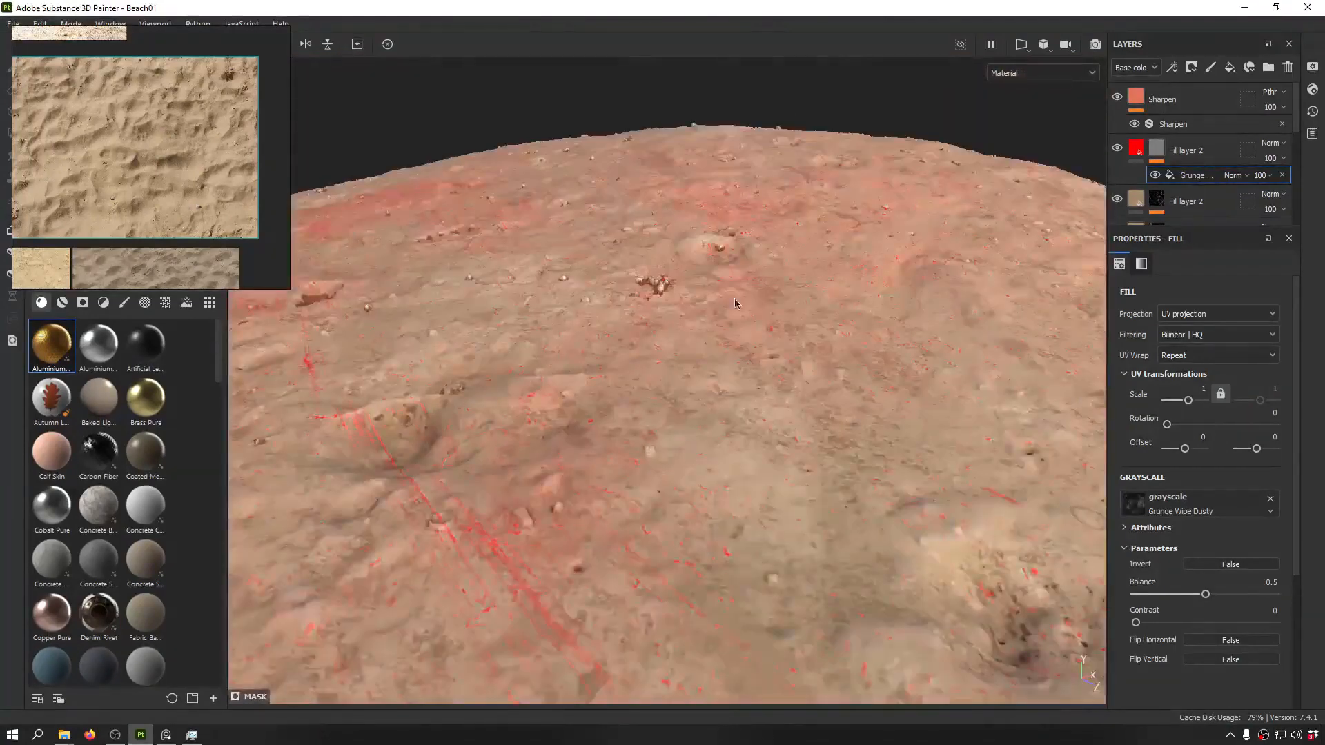
mouse_move(796, 232)
alt+mouse_down()
mouse_move(866, 310)
mouse_move(792, 248)
mouse_move(804, 240)
alt+mouse_up()
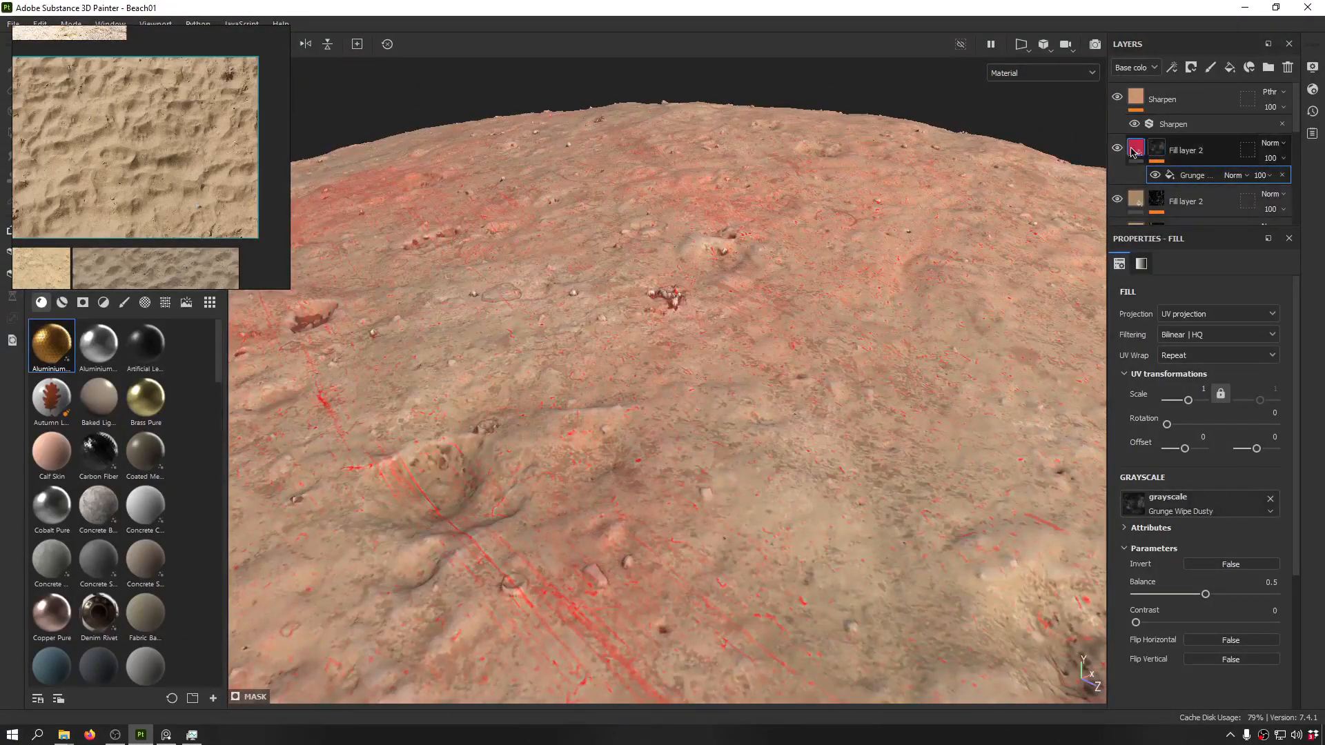
- Replace the dusty-wipe layer's red base color with a dark brown sampled from the sand reference photo and set its roughness to 0.7940
click(1145, 150)
click(1273, 611)
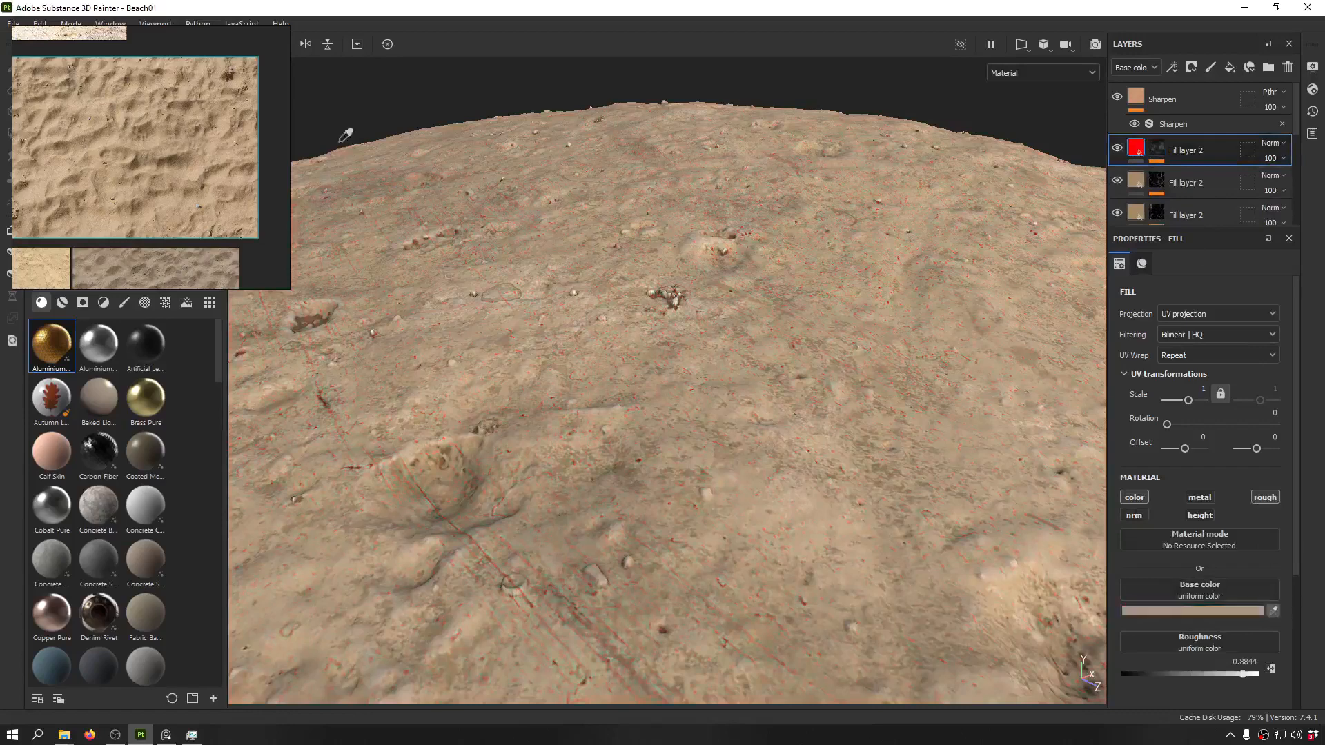
click(128, 129)
click(128, 123)
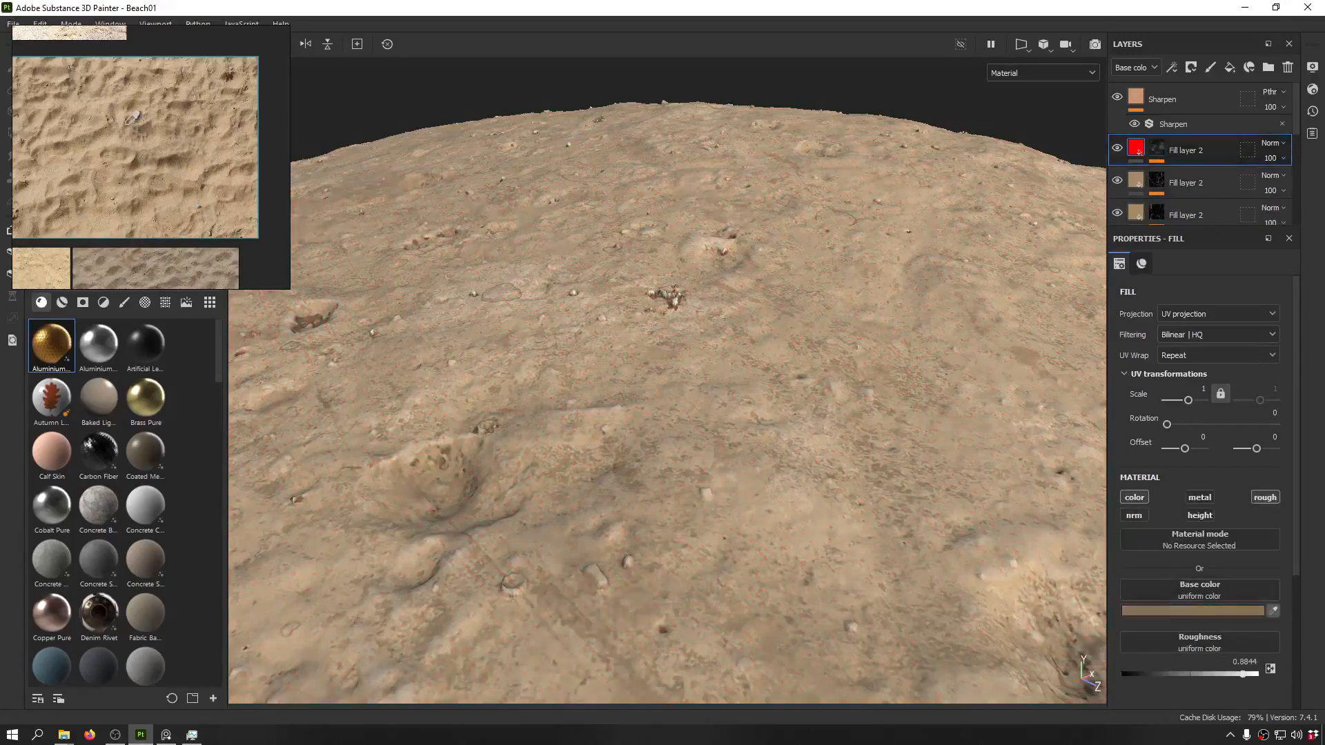
alt+drag(675, 166, 639, 310)
scroll(628, 246, down, 2)
scroll(636, 374, down, 5)
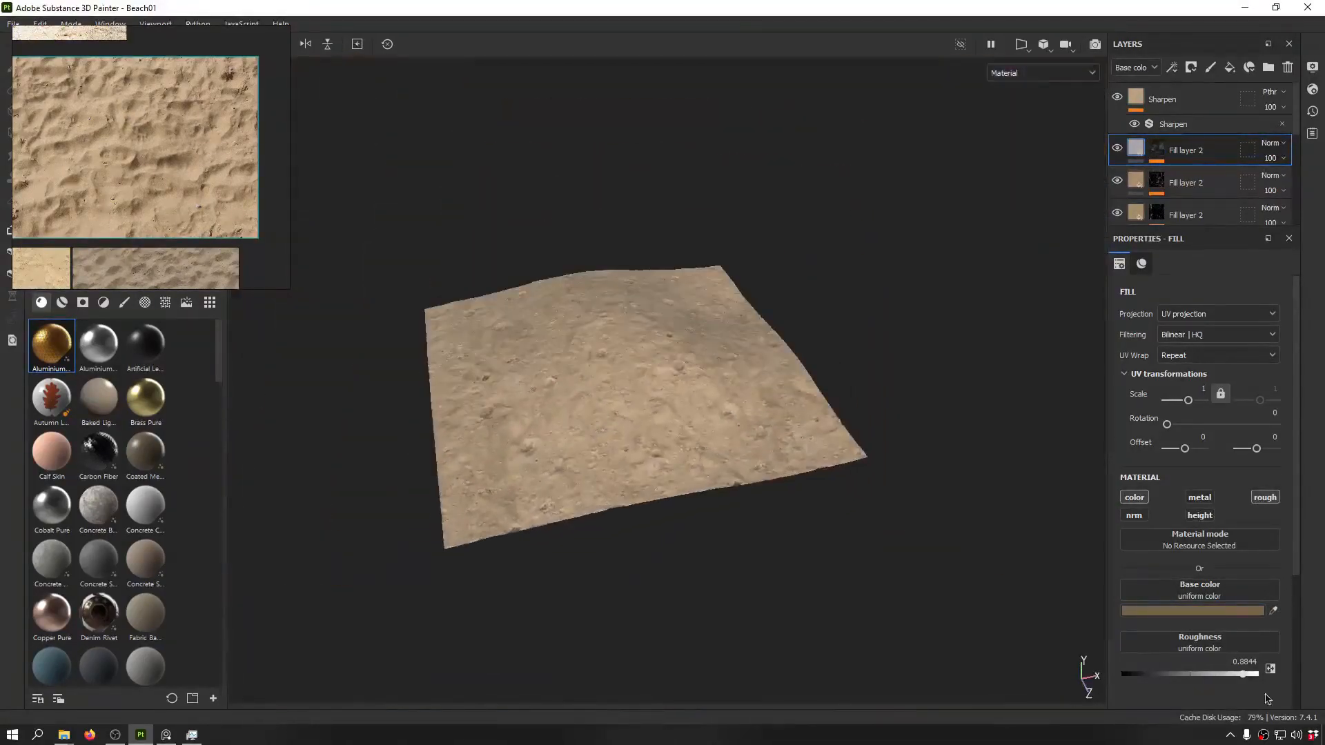
- Paste another red fill layer directly beneath the Sharpen layer and apply the Grunge Map 011 procedural to its mask fill
key(ctrl+v)
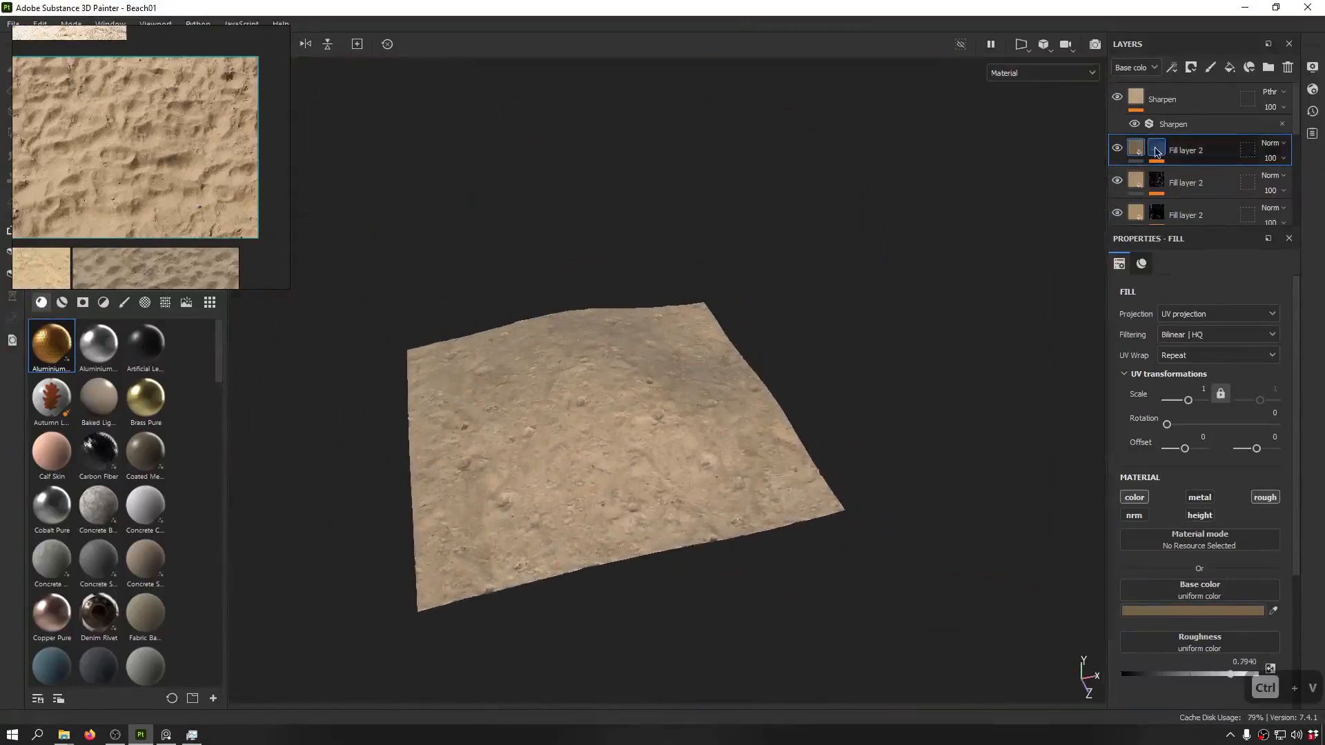
key(ctrl+v)
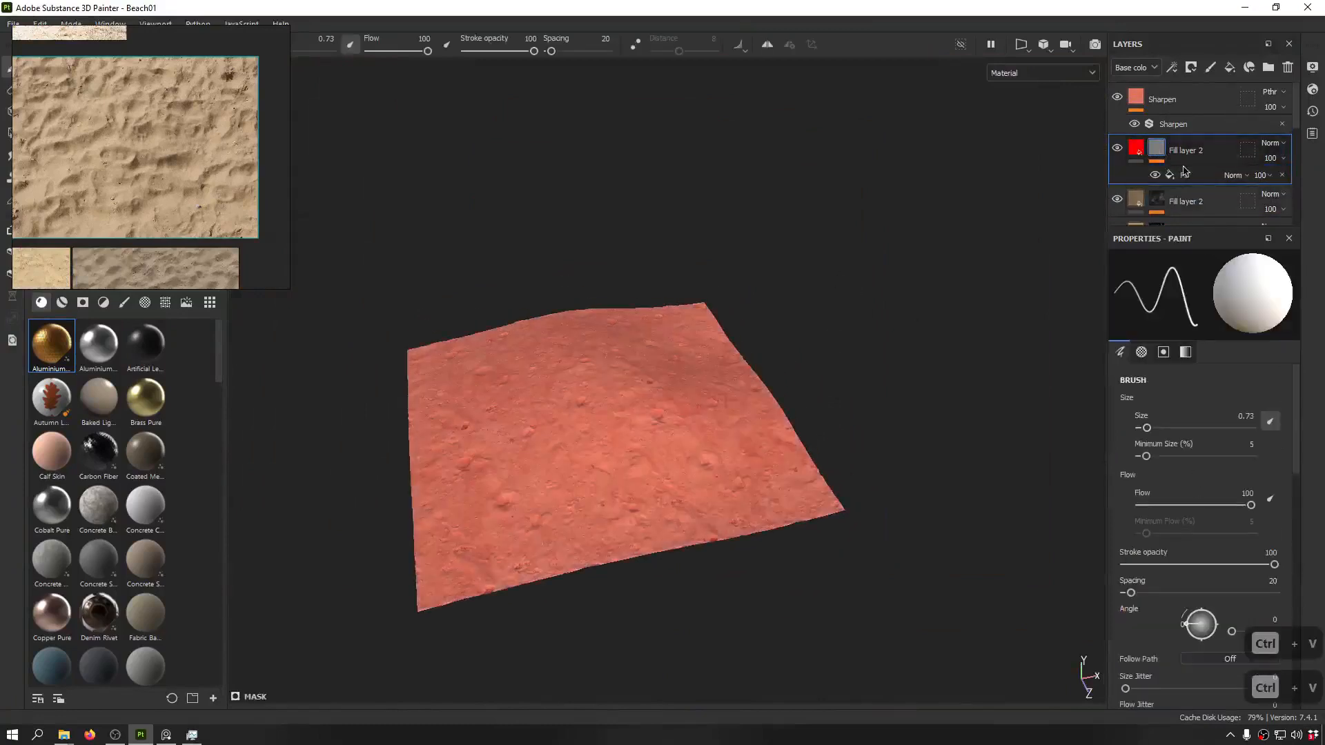
click(1189, 175)
click(1197, 501)
text(proce)
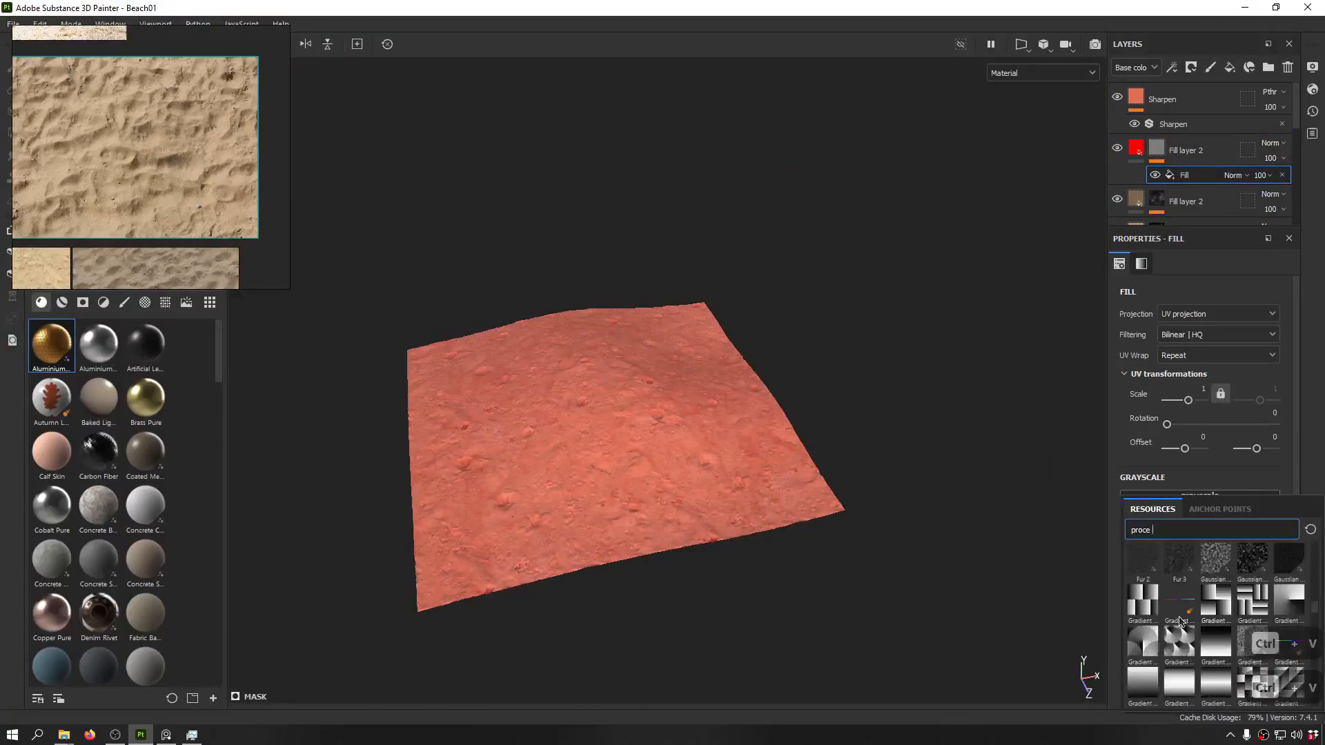
scroll(1241, 643, down, 3)
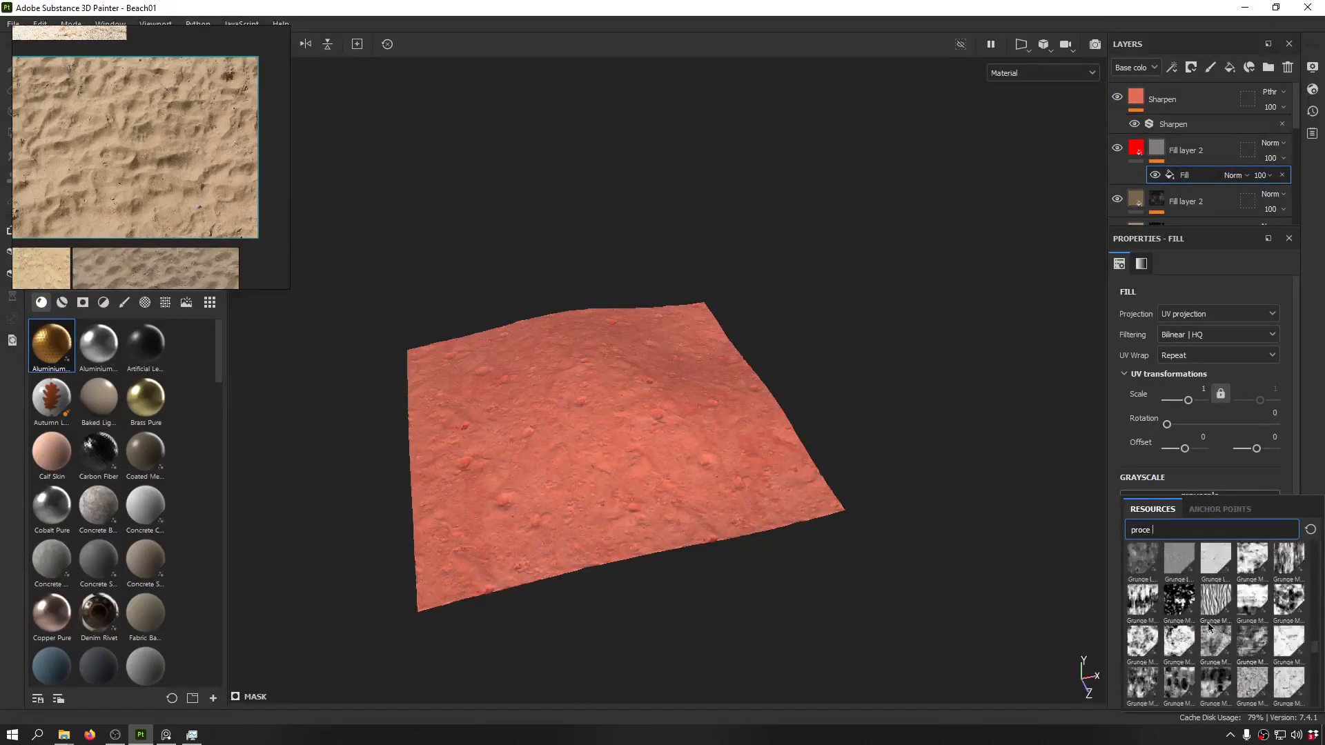
mouse_move(1177, 610)
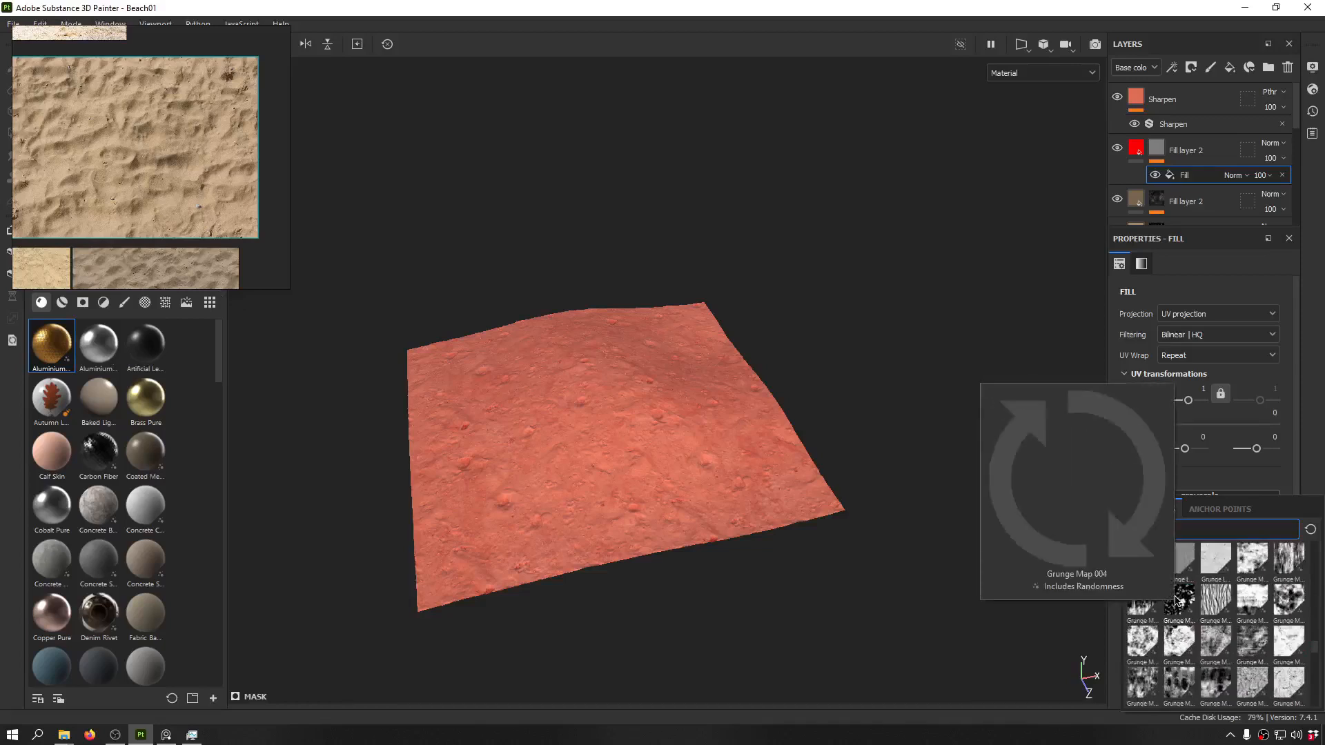
click(1246, 635)
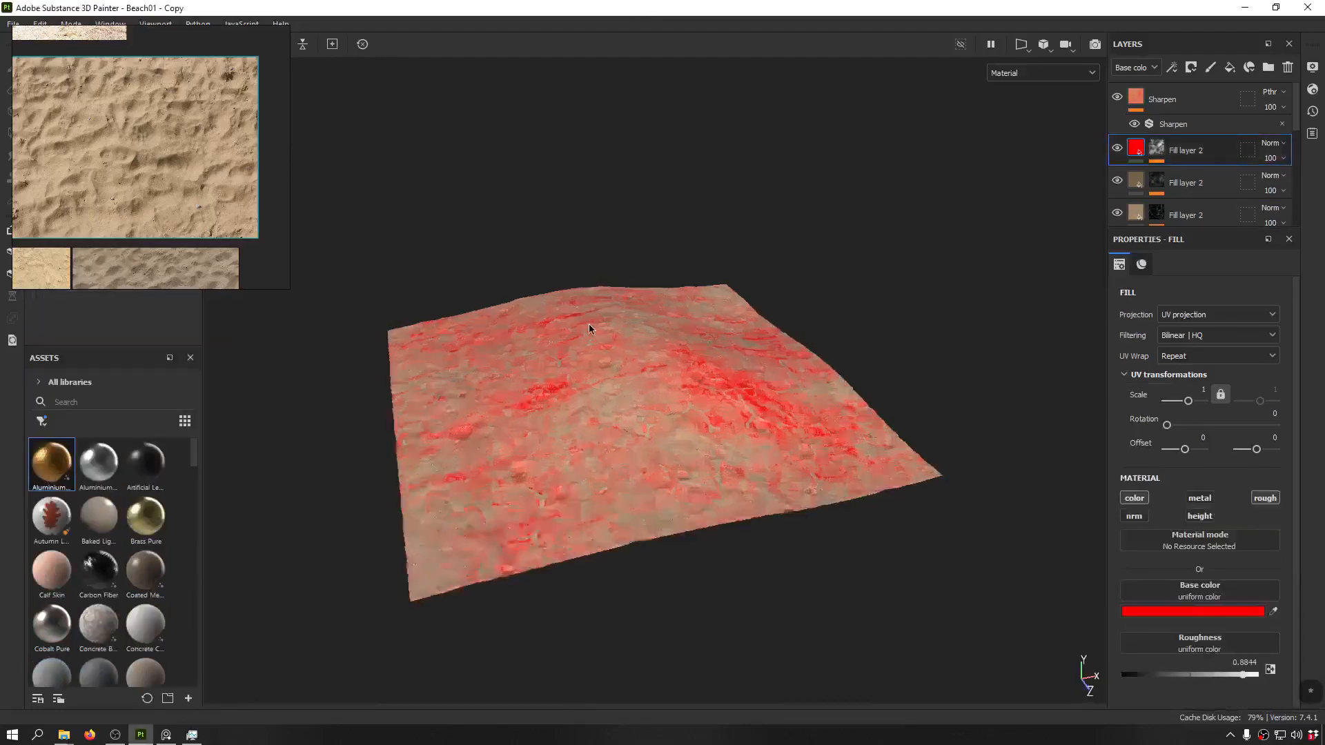
- Replace the Grunge Map 011 layer's red base color with a light tan sampled from the sand reference photo
alt+right_drag(586, 324, 800, 124)
alt+drag(801, 124, 812, 218)
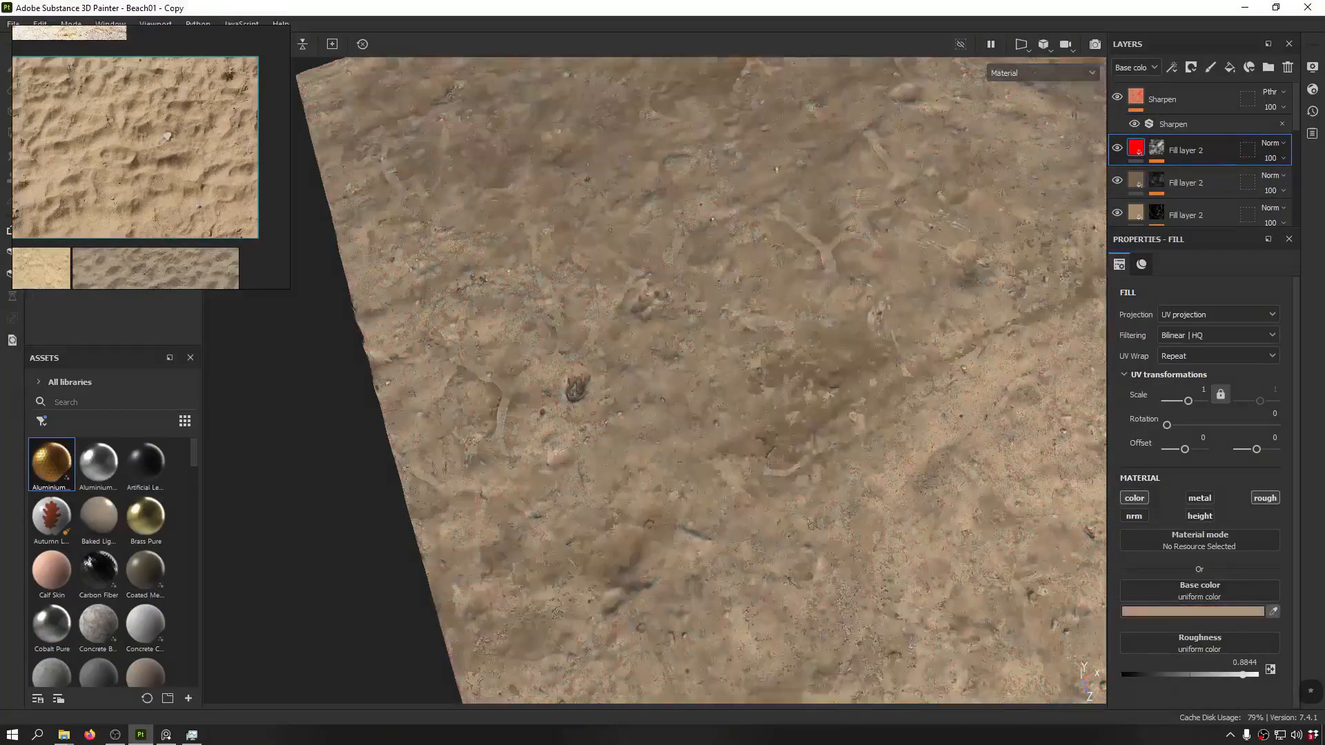
click(156, 141)
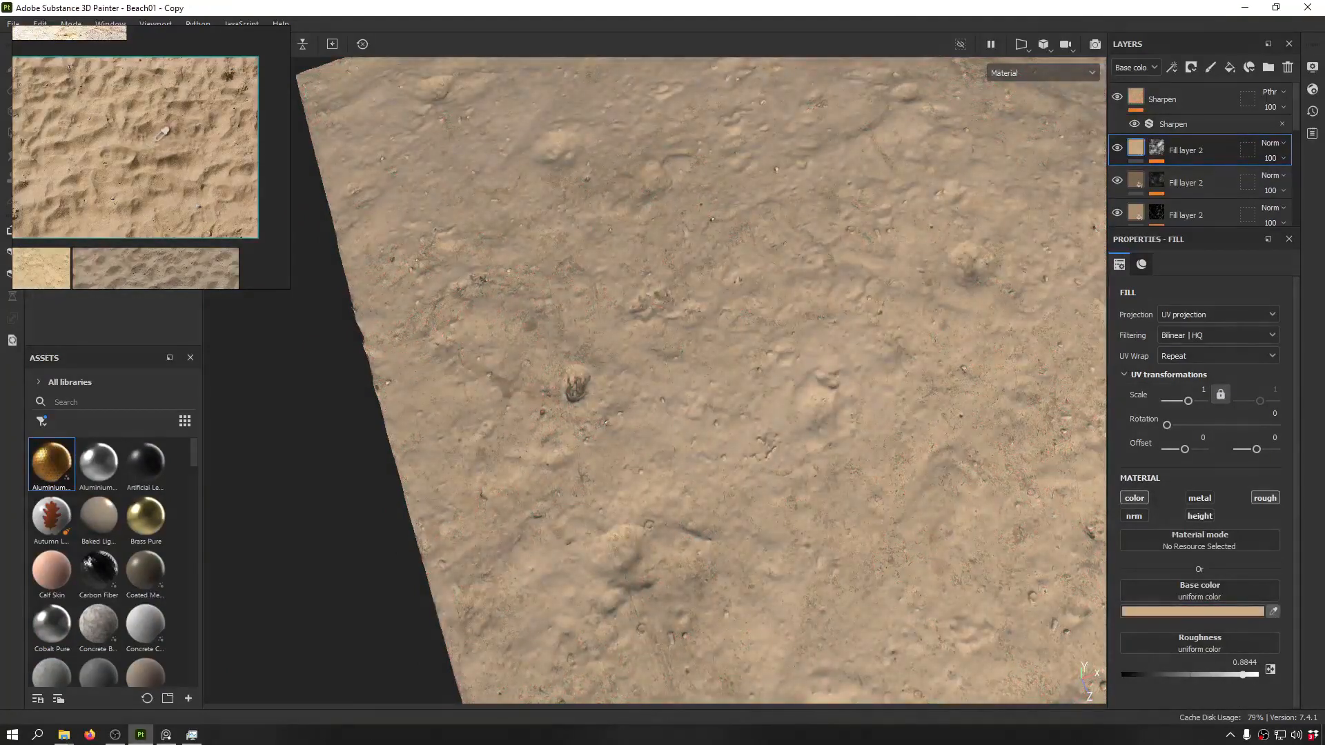
click(151, 133)
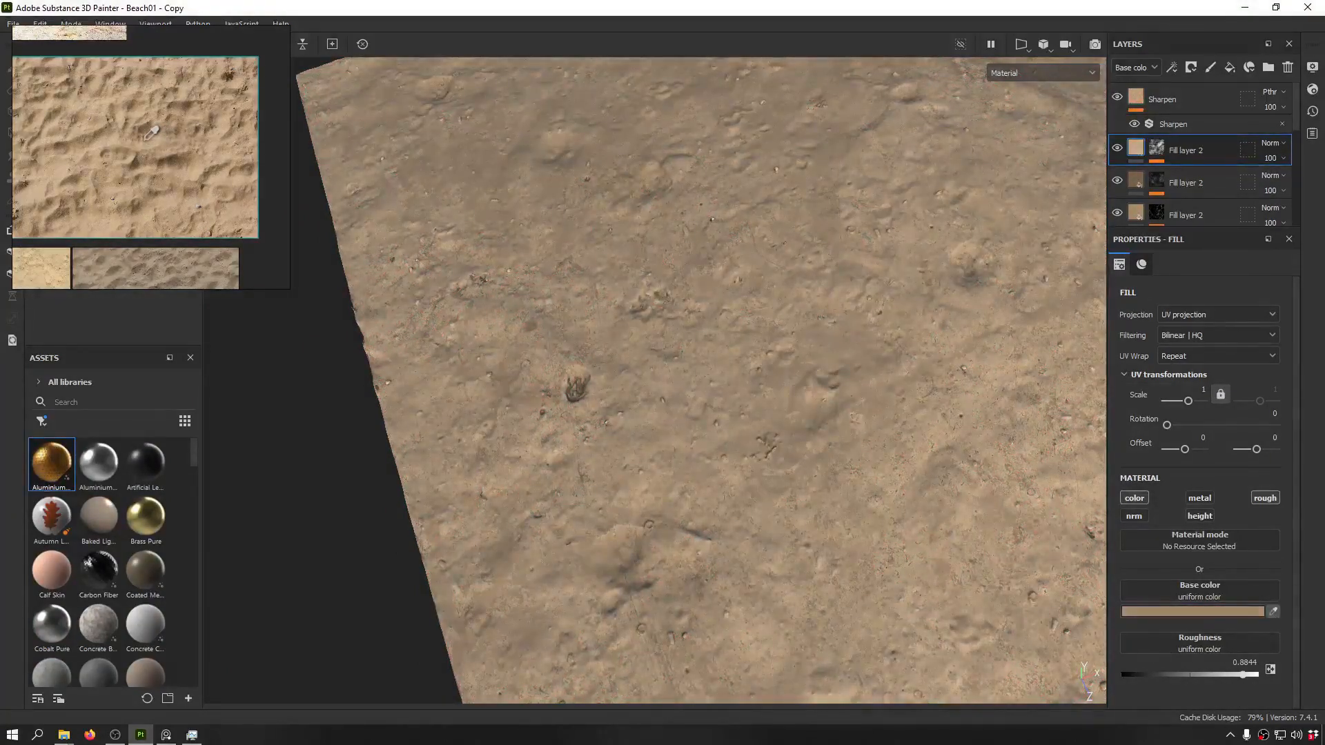
drag(144, 140, 147, 107)
alt+drag(766, 359, 715, 340)
scroll(716, 340, down, 5)
alt+drag(856, 345, 876, 331)
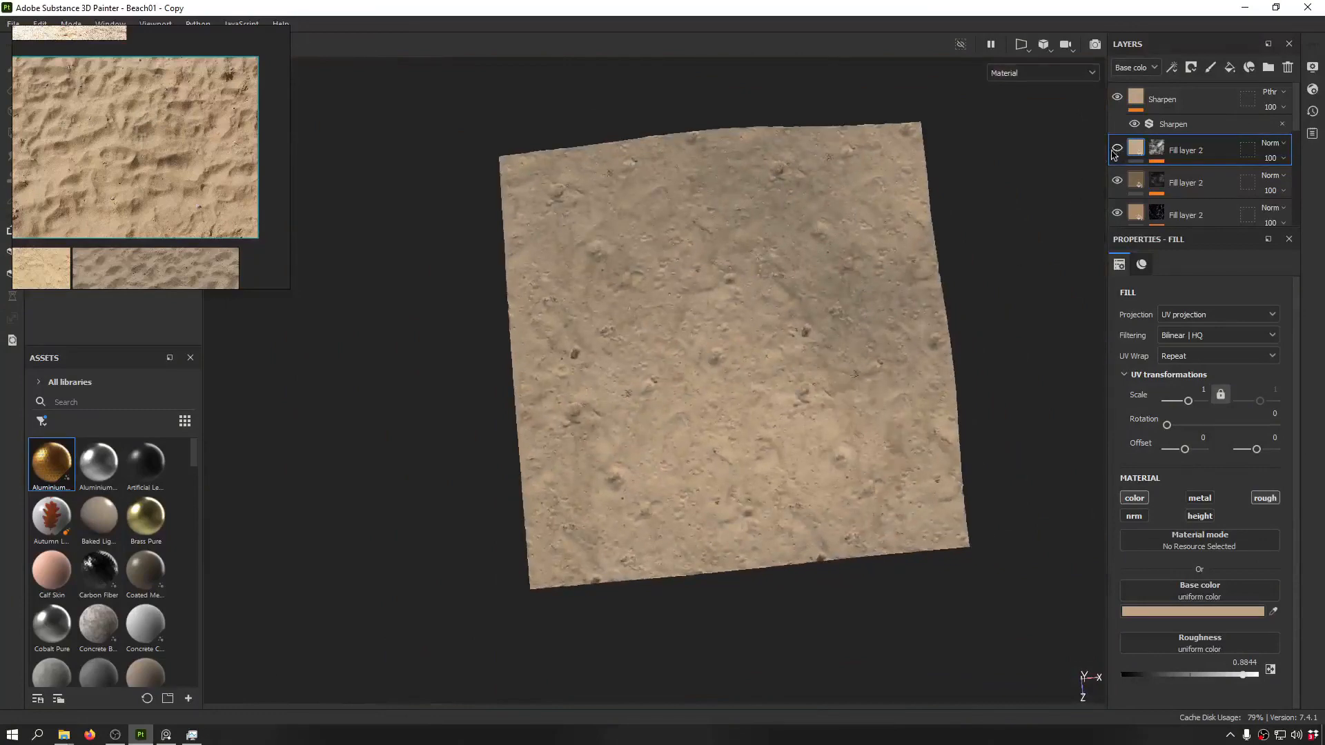
- Lower the Balance of the light tan layer's Grunge Map 011 mask to 0.06, checking the mask alone and the terrain material
scroll(579, 392, up, 5)
alt+drag(579, 391, 590, 234)
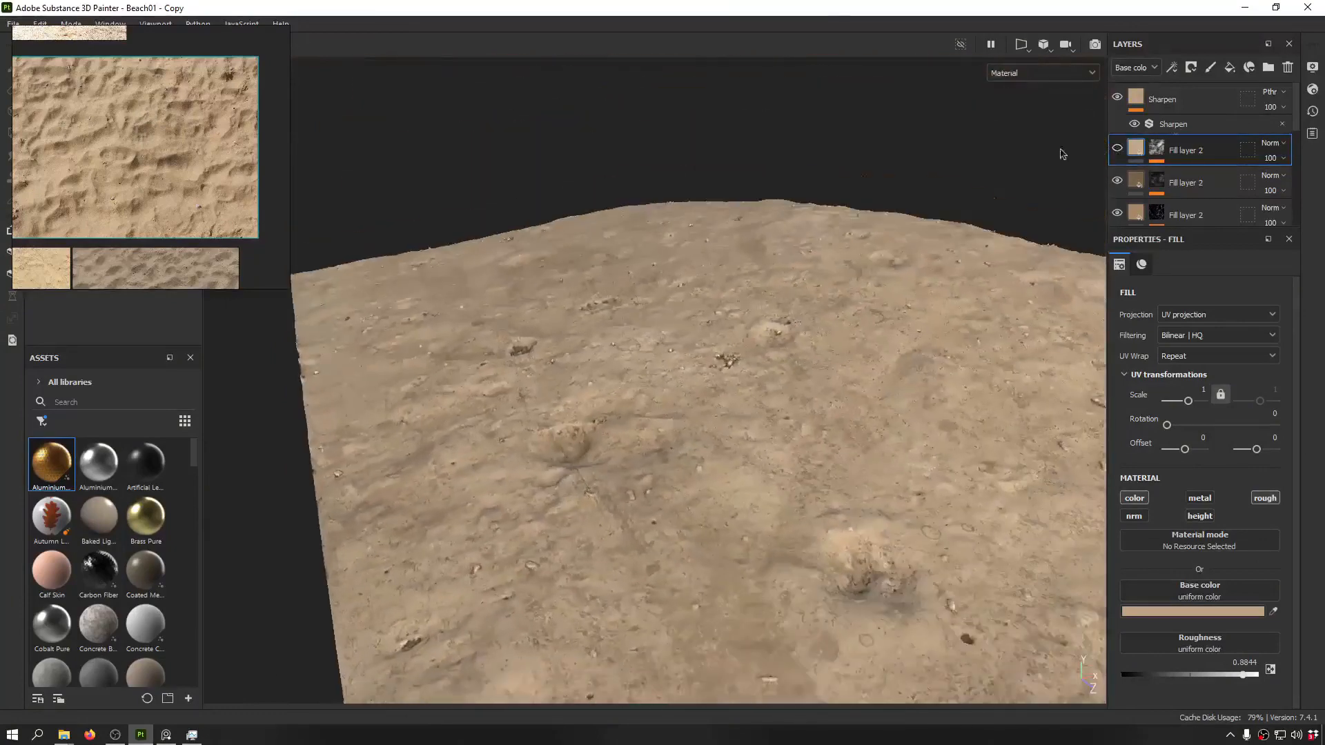
click(1156, 148)
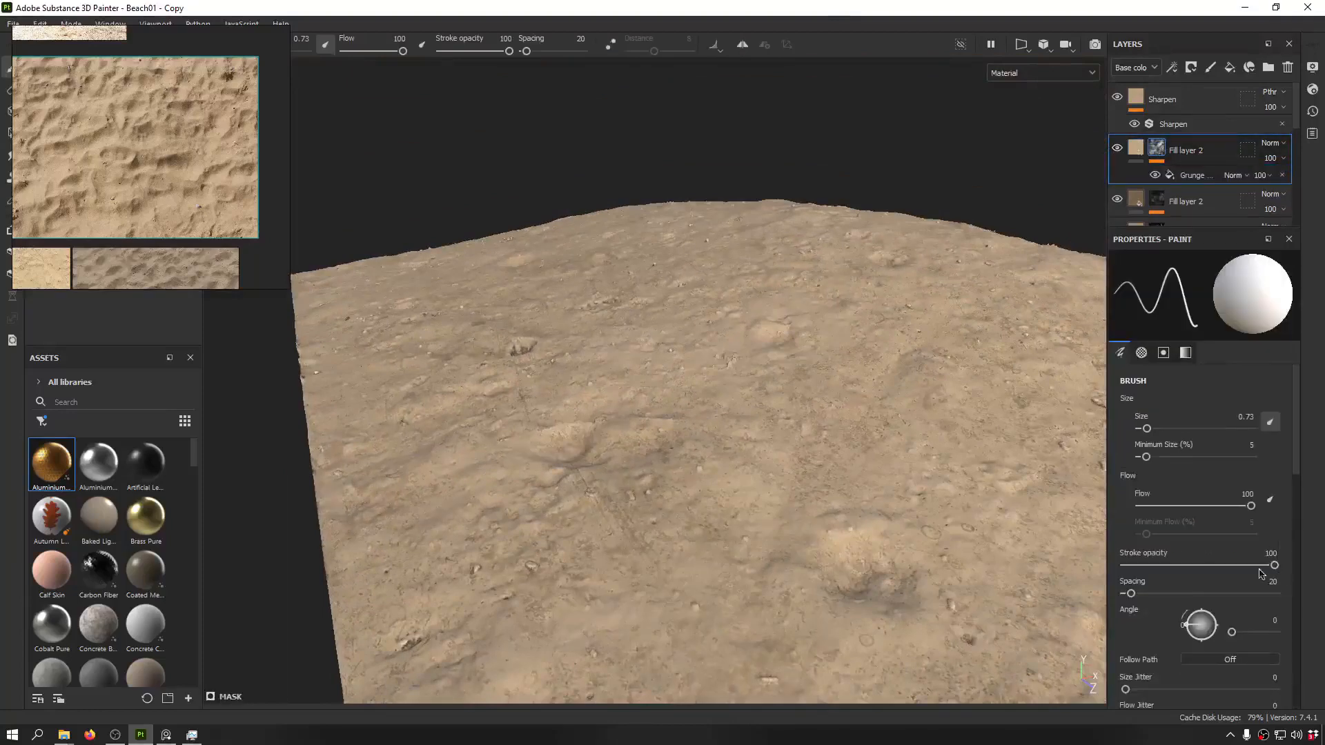
click(1201, 178)
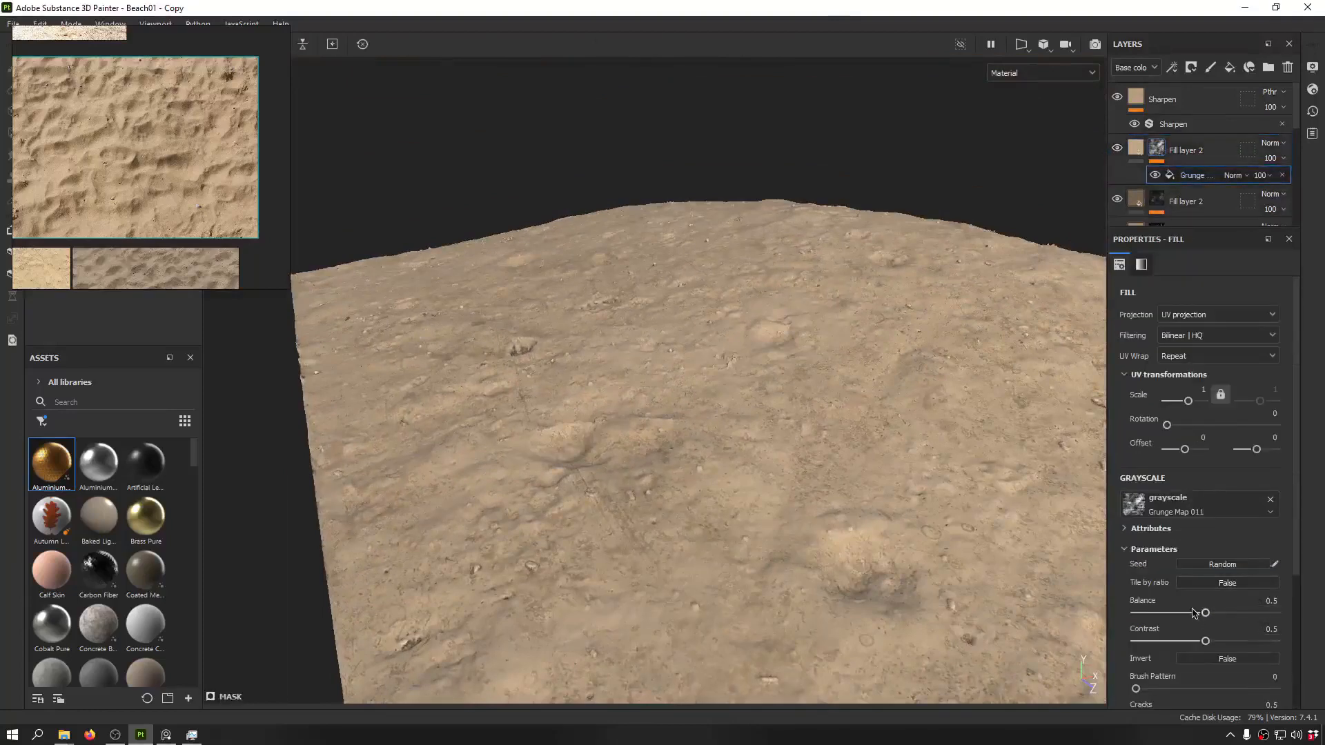
drag(1171, 621, 1140, 623)
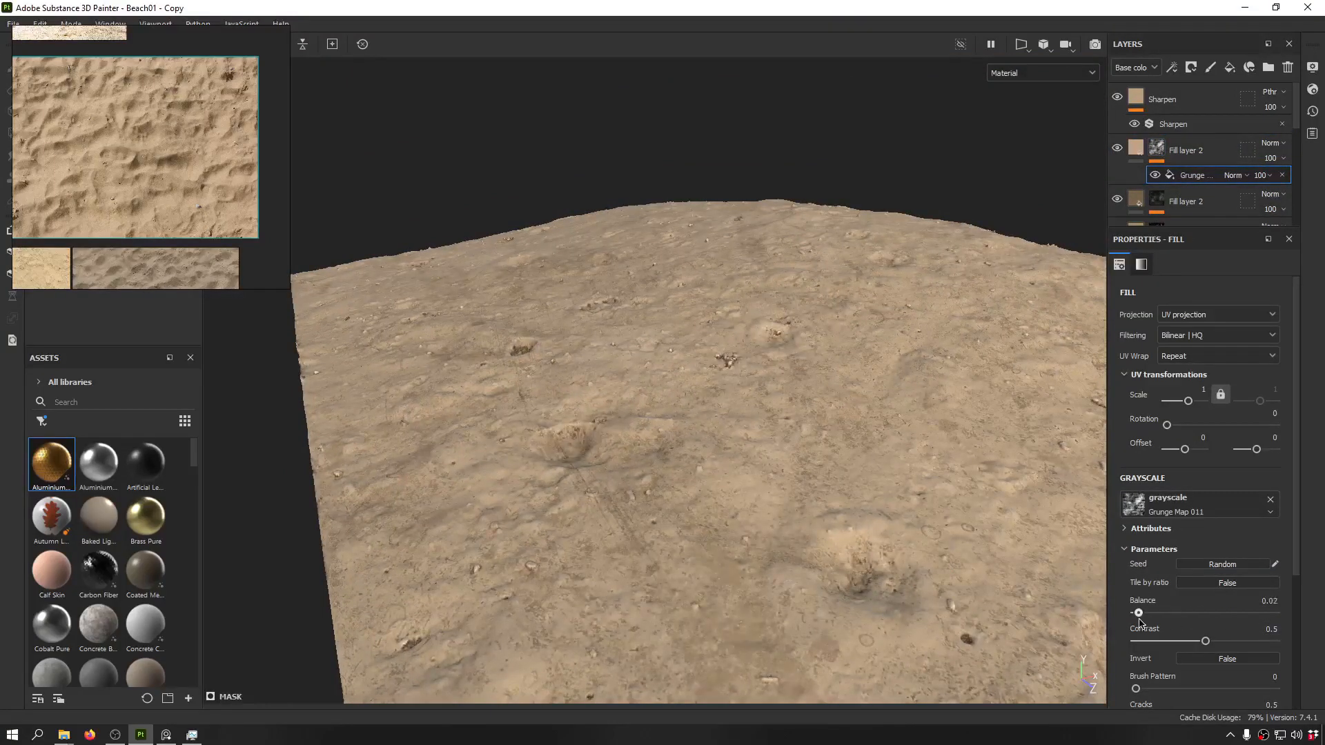
alt+click(1157, 148)
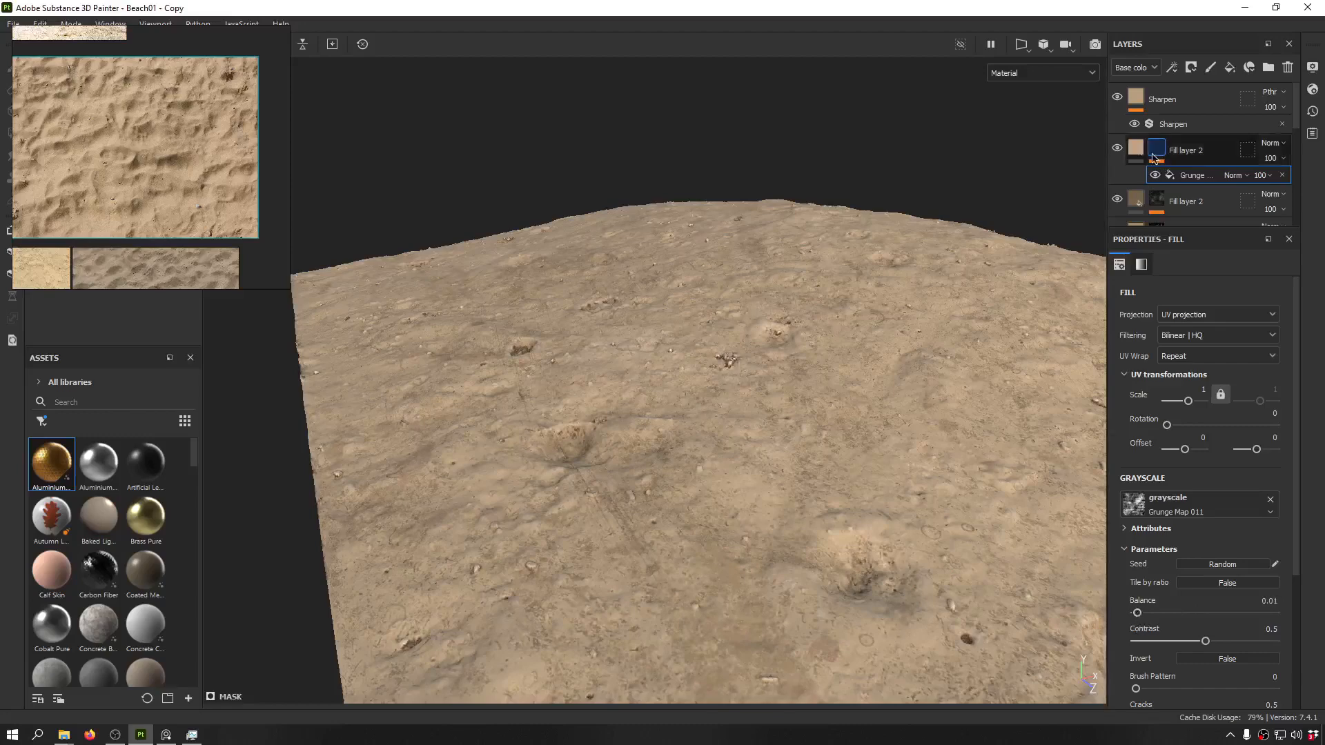
click(1185, 173)
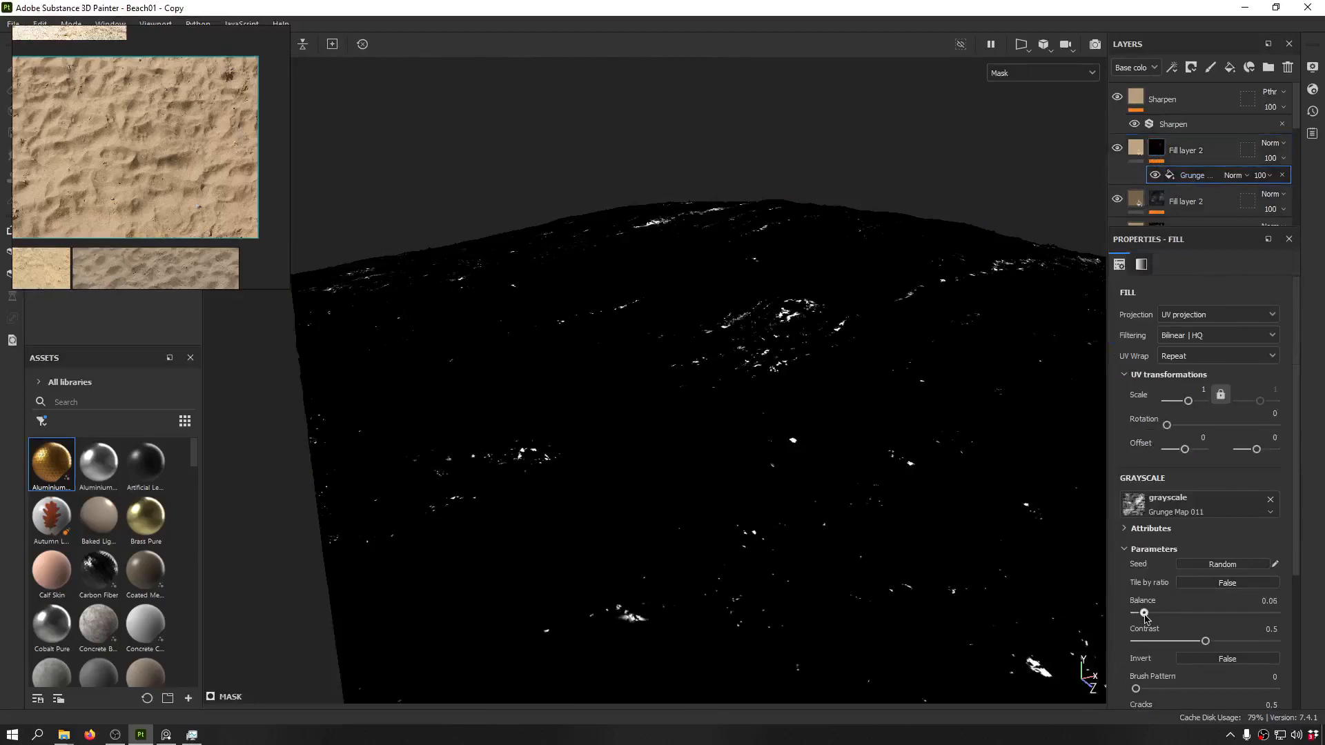
key(m)
alt+drag(724, 266, 759, 369)
scroll(681, 262, up, 5)
scroll(644, 290, up, 5)
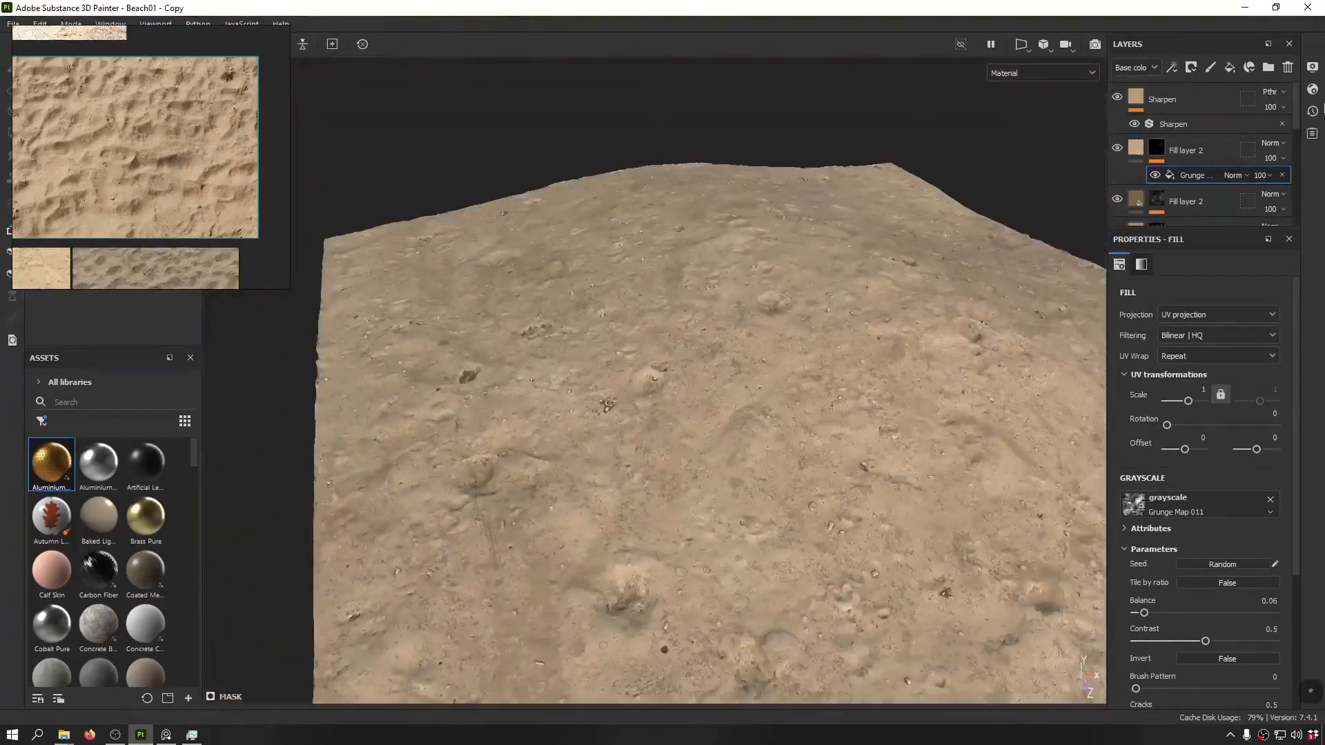
- Paste another red fill layer directly beneath the Sharpen layer and apply the Grunge Wipe Directional Heavy procedural to its mask fill
key(ctrl+v)
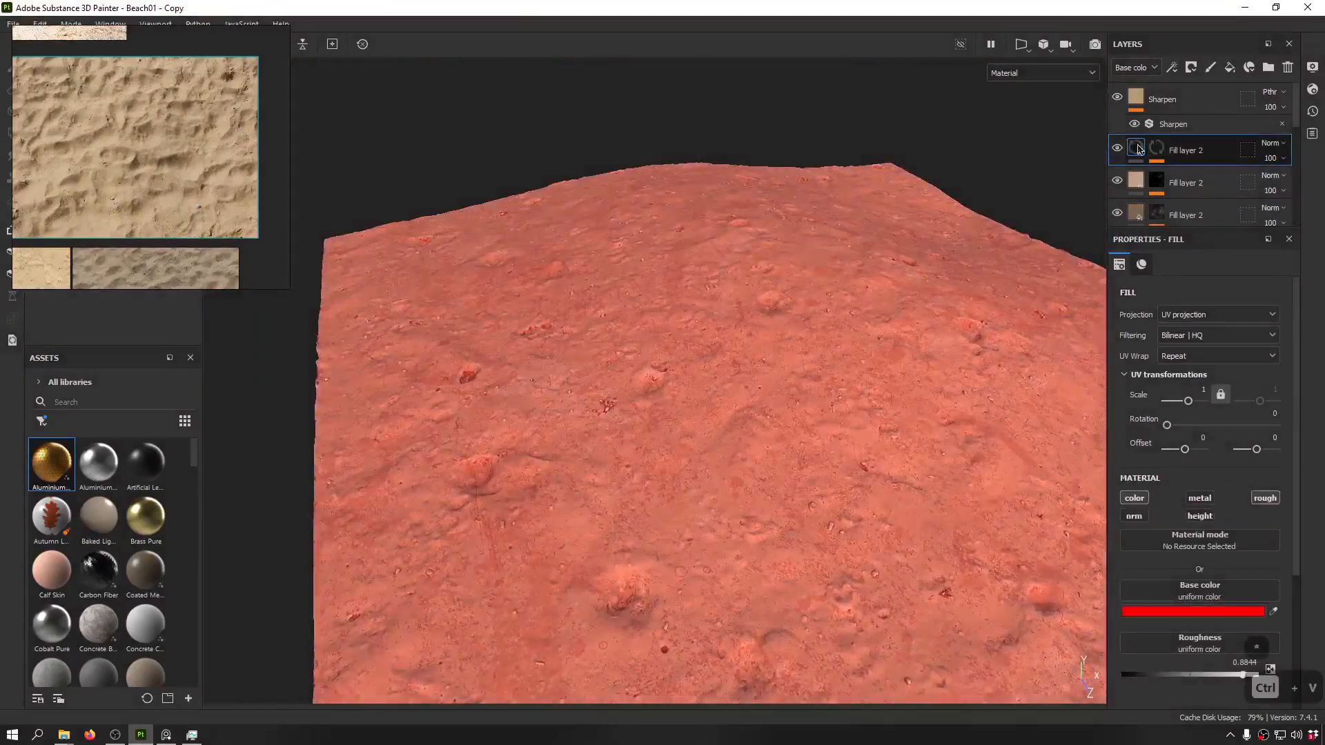
right_click(1156, 152)
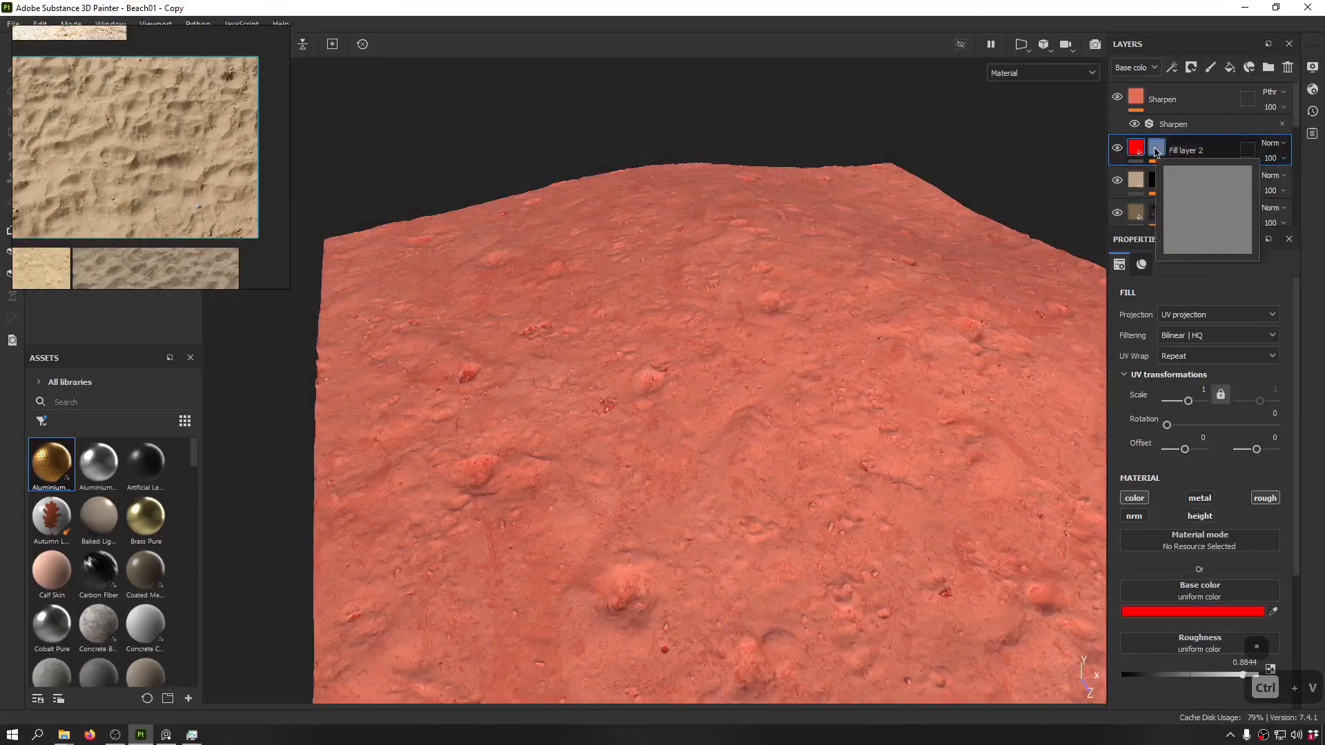
click(1168, 178)
click(1201, 177)
click(1204, 497)
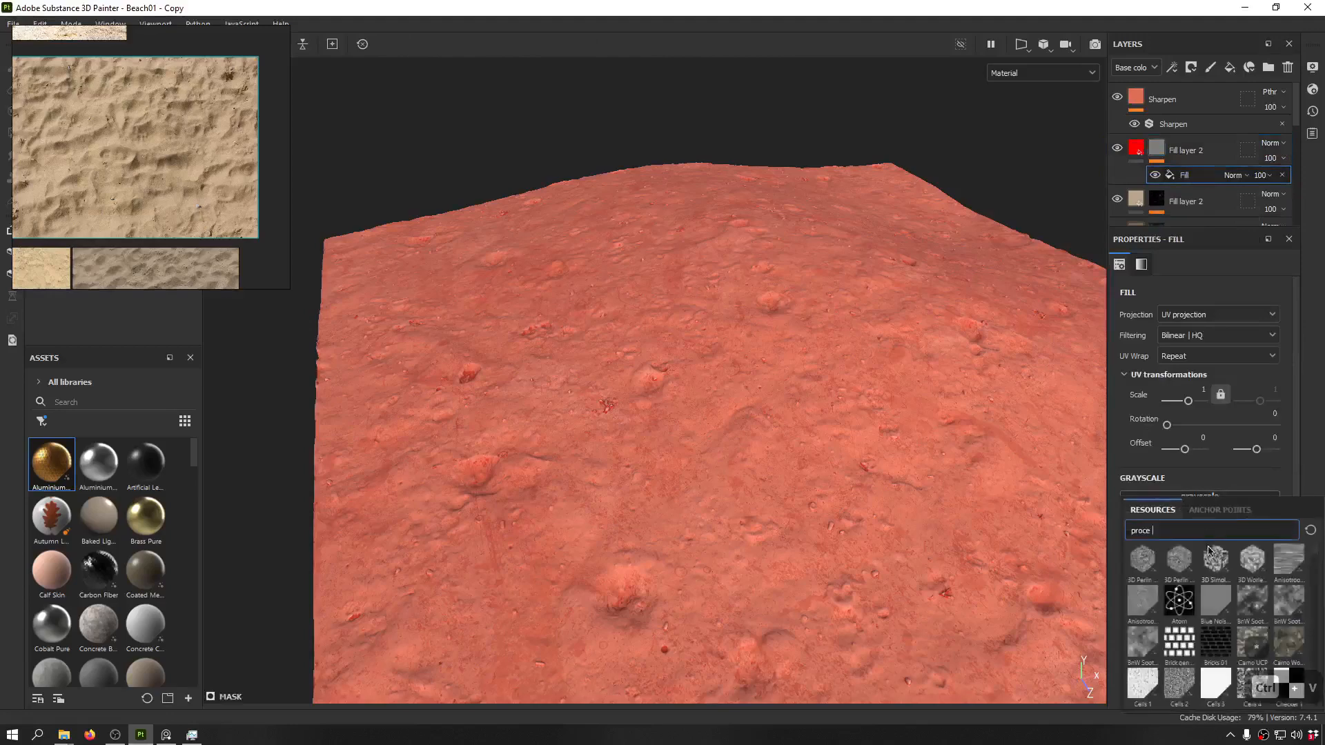
text(proce)
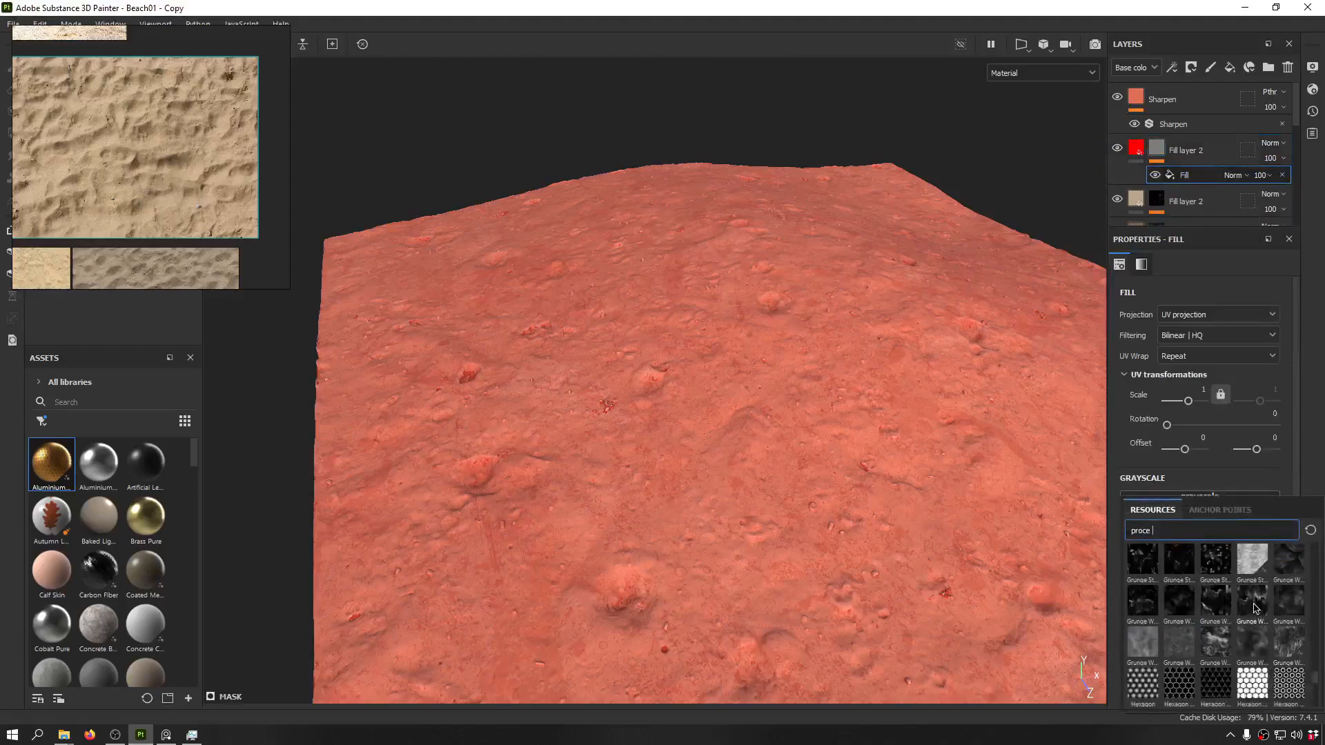
mouse_move(1253, 607)
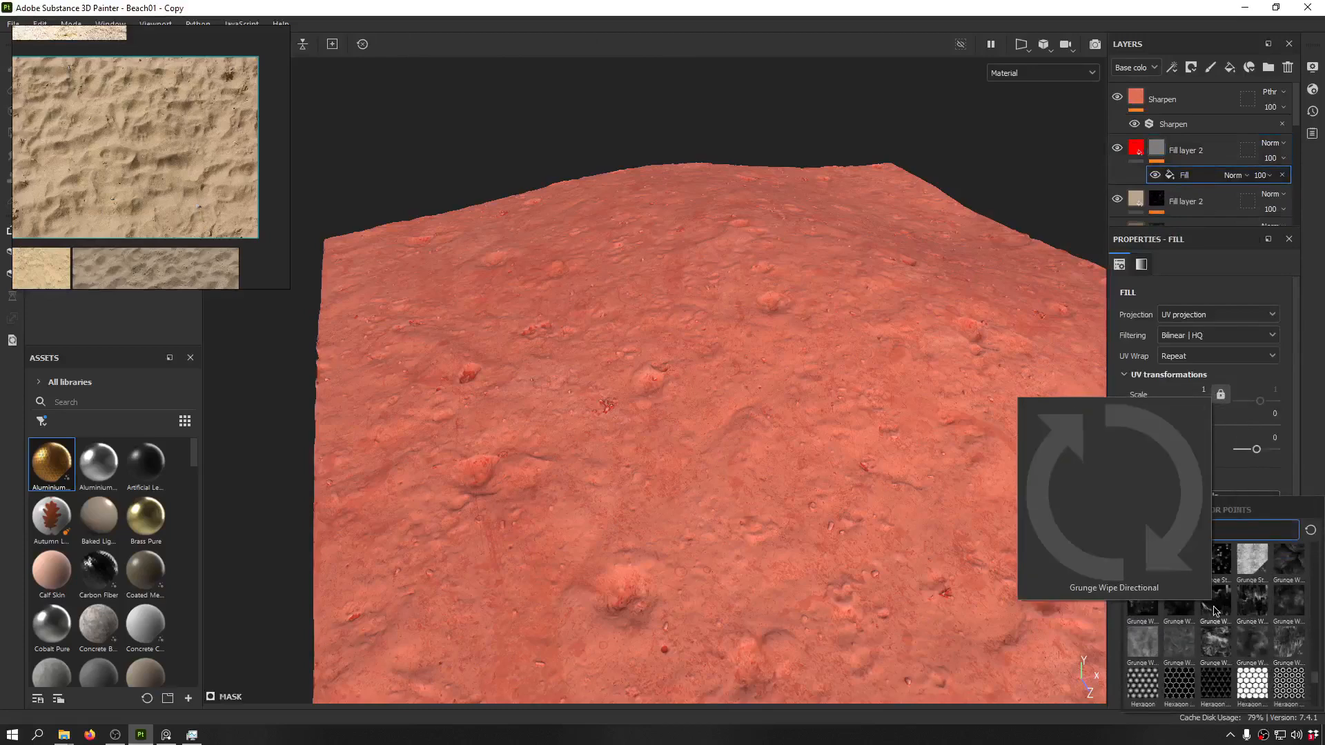
click(1262, 607)
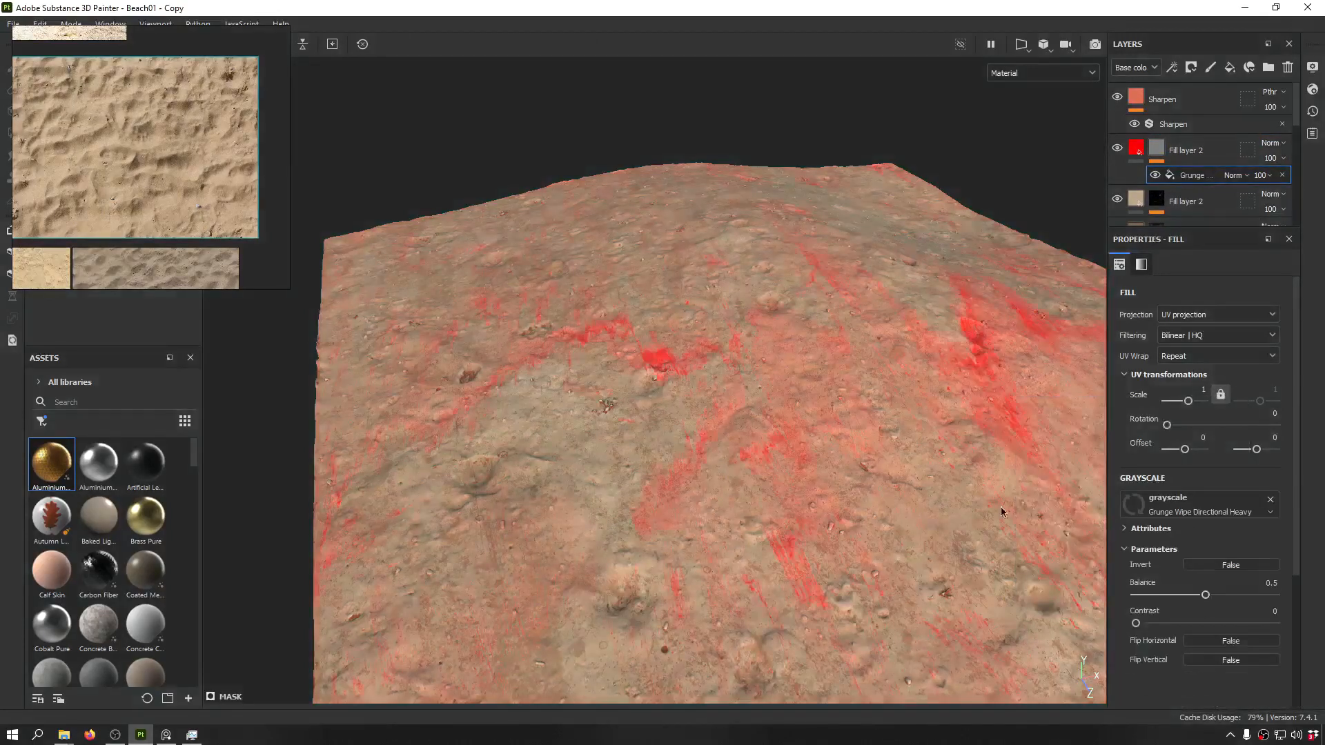
- Replace the directional-wipe layer's red base color with a light tan sampled from the sand reference photo
alt+drag(683, 352, 643, 463)
alt+middle_drag(571, 427, 783, 376)
scroll(565, 489, up, 6)
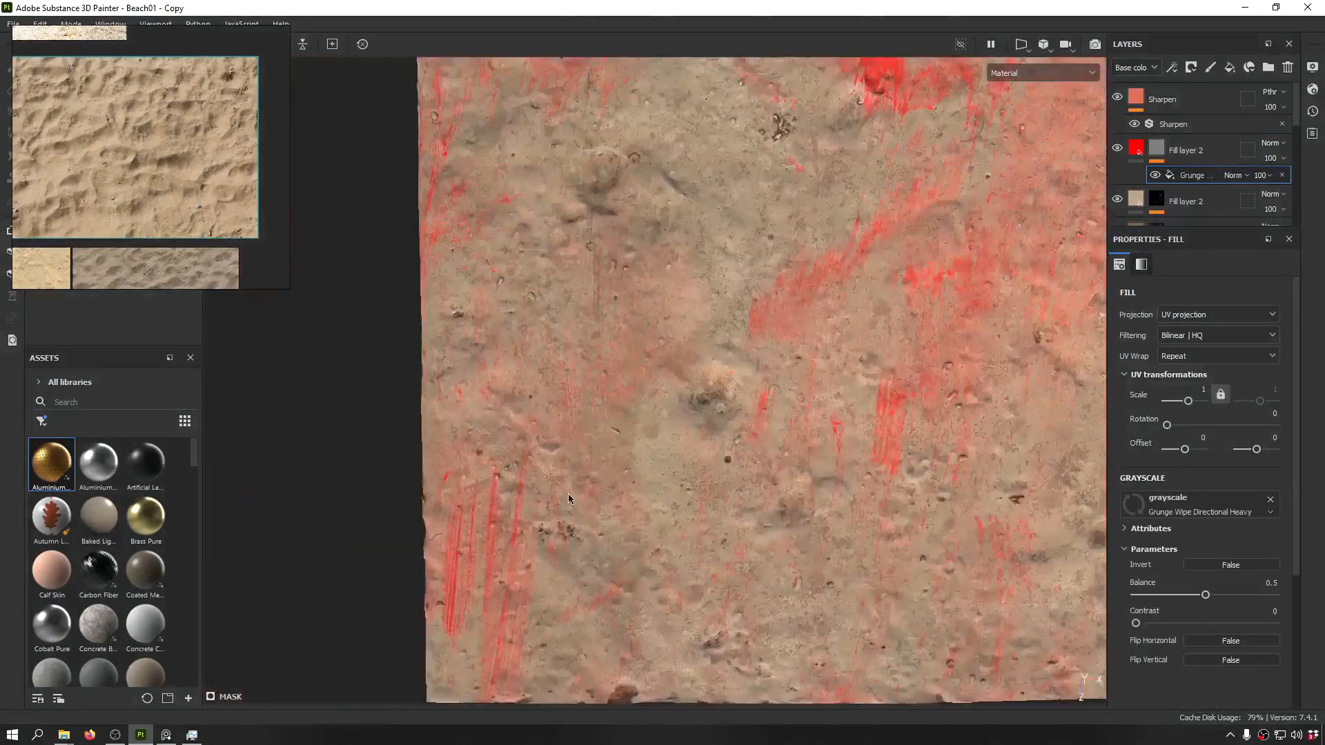
scroll(545, 396, down, 8)
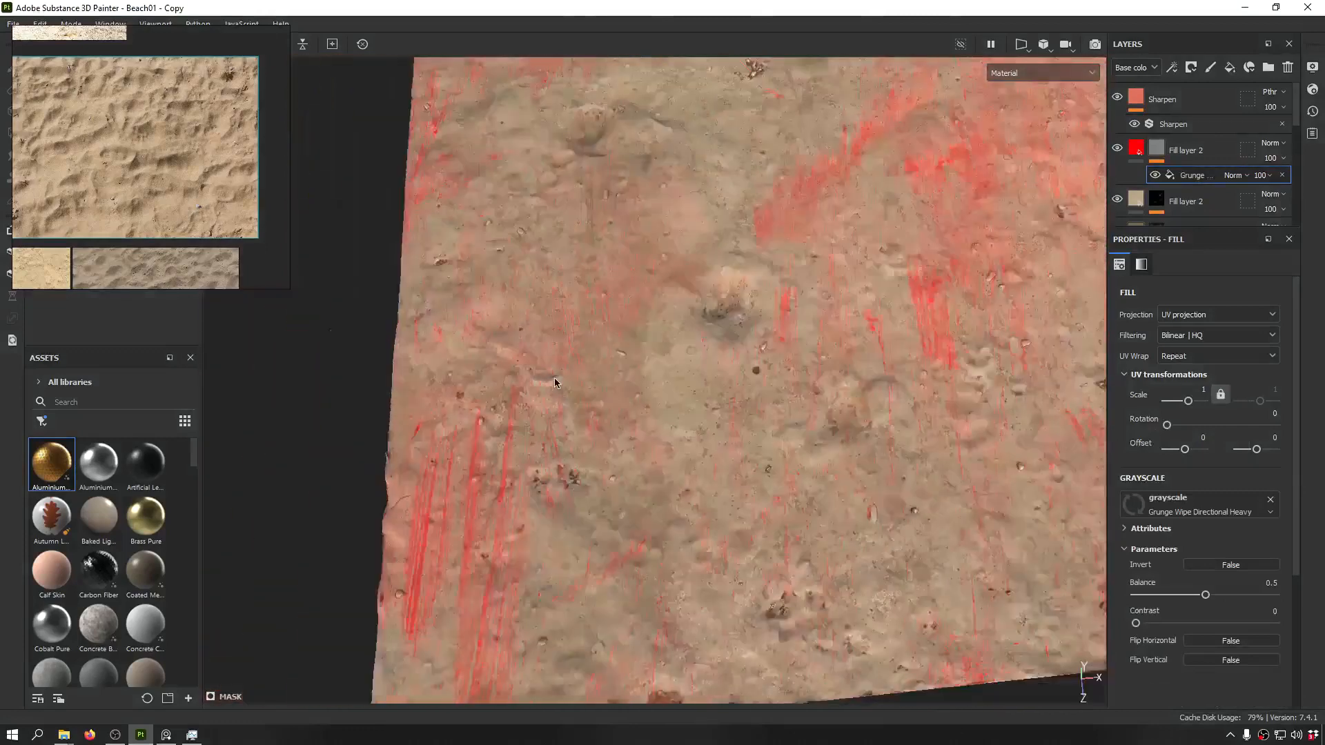
alt+drag(554, 378, 732, 476)
click(1145, 150)
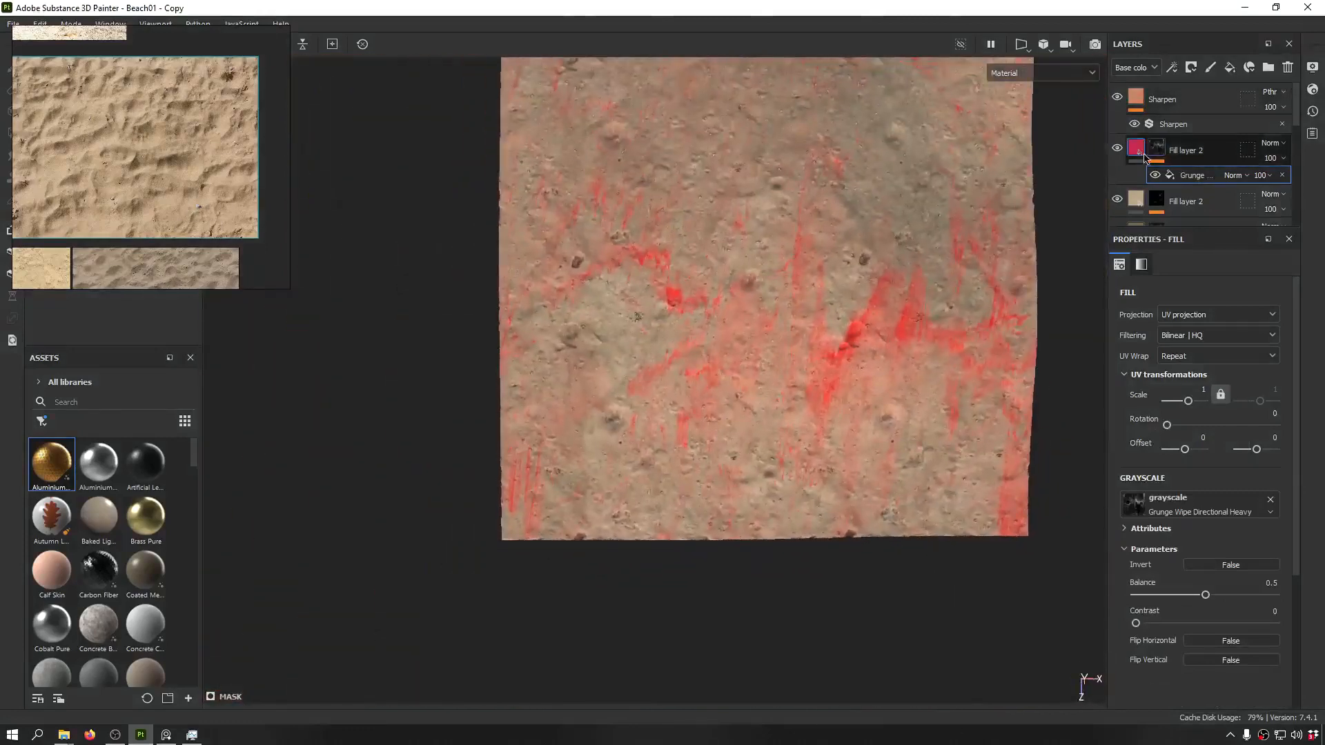
click(1275, 612)
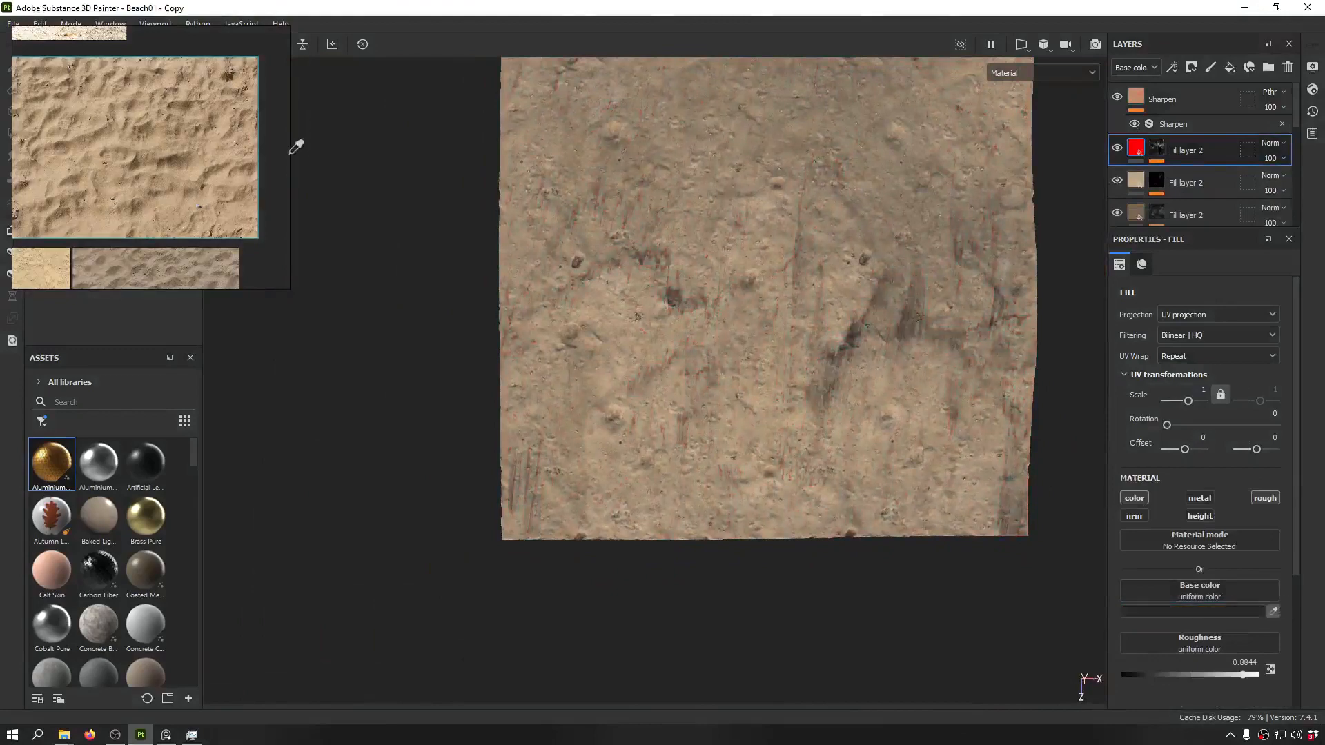
click(163, 100)
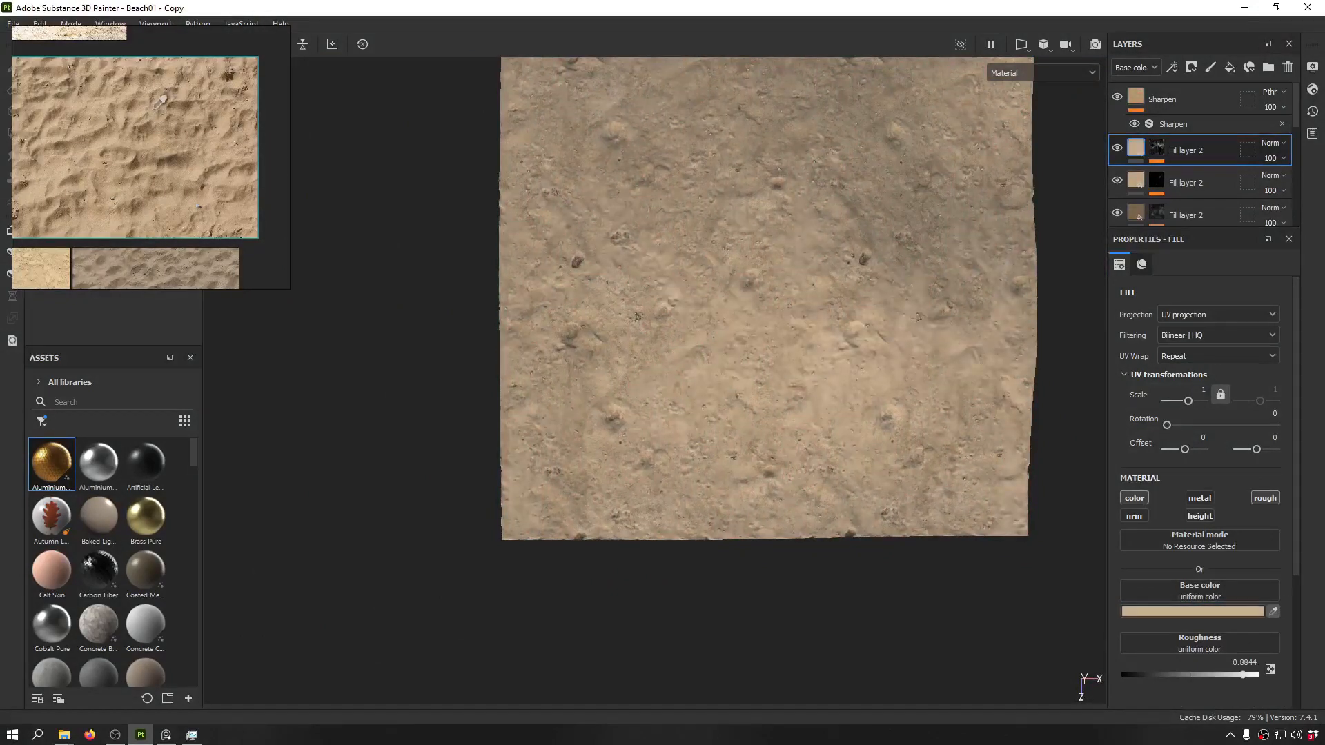
- Set the directional-wipe layer's roughness to 0.7889 and check the terrain in both the base color and material views
alt+drag(890, 470, 830, 233)
scroll(819, 308, up, 4)
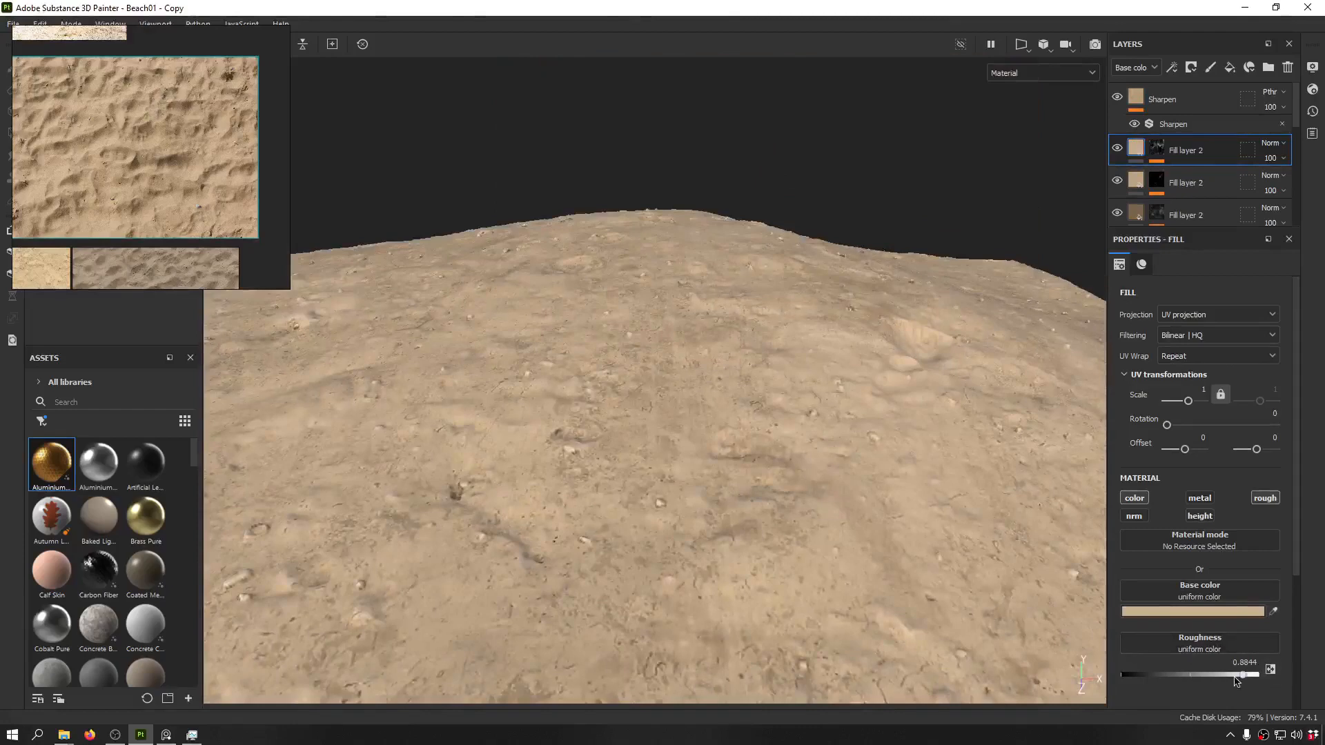
key(c)
key(c)
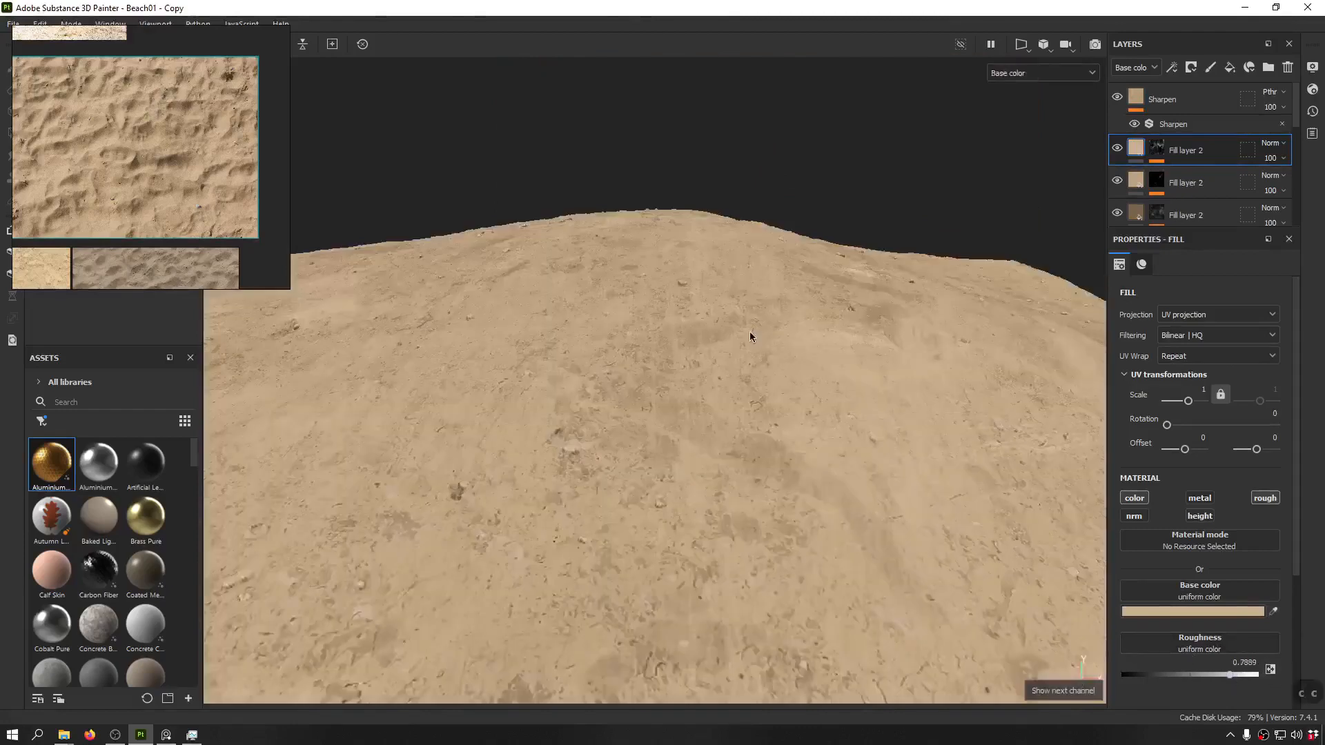
alt+drag(754, 336, 754, 387)
key(f)
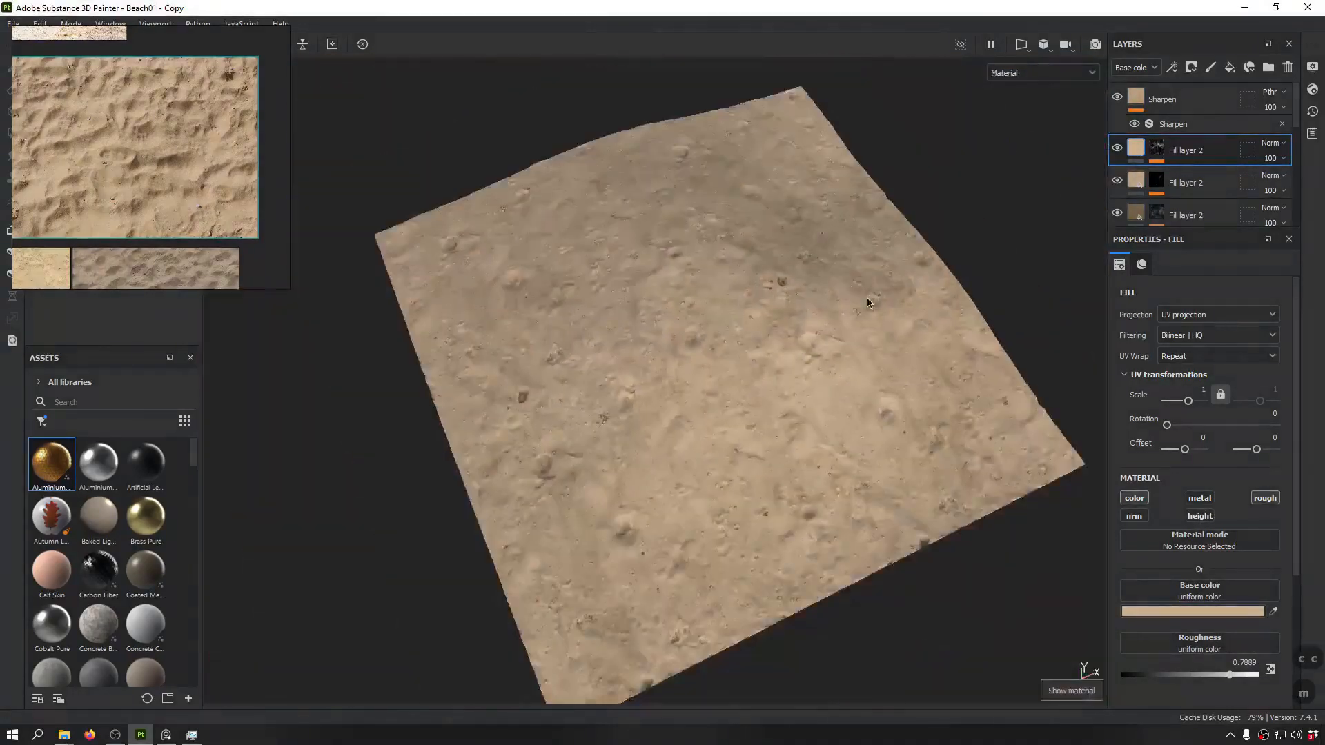
key(m)
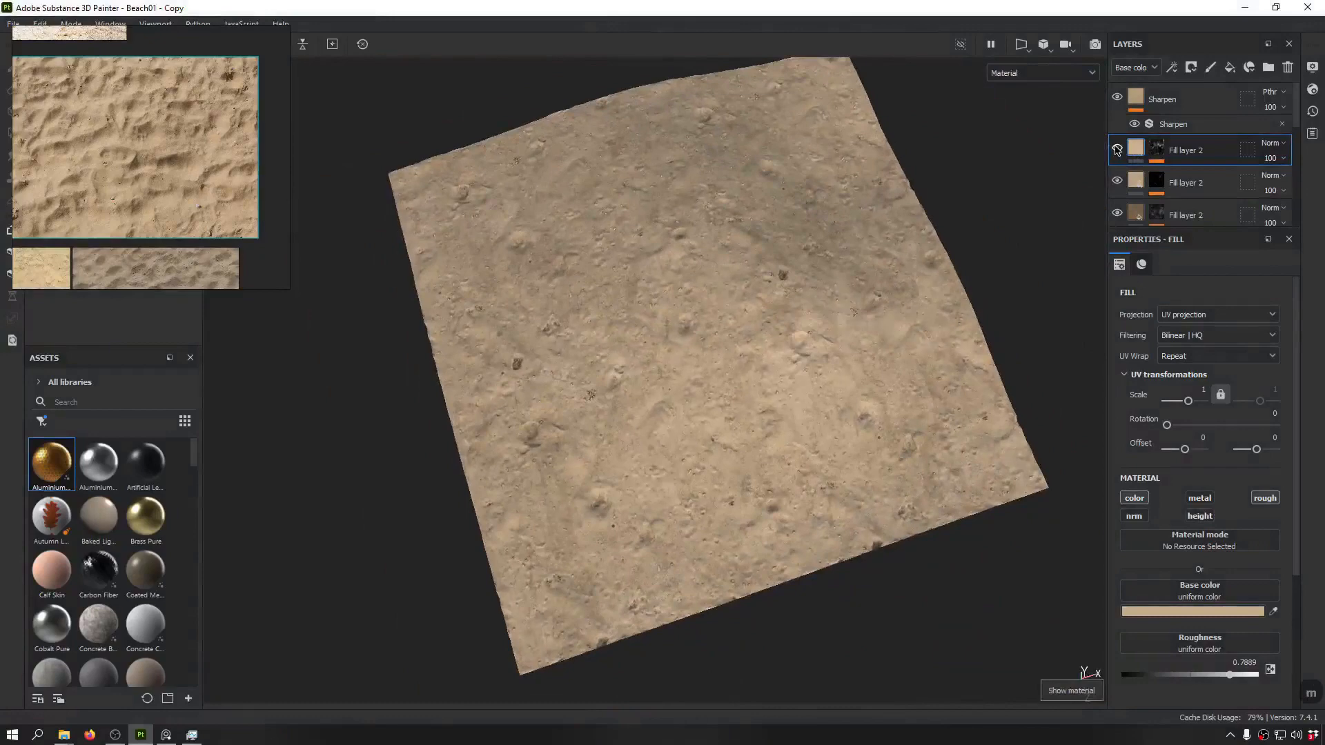
alt+drag(674, 340, 907, 276)
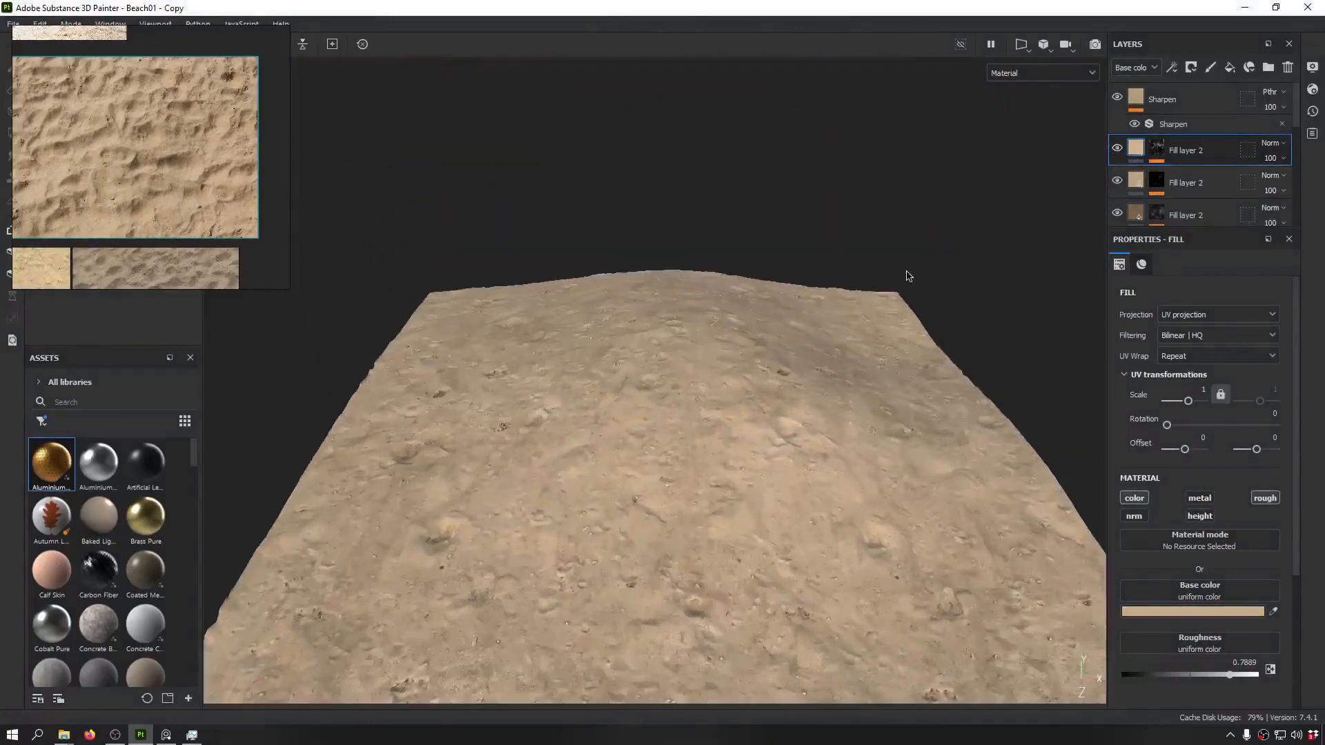
mouse_move(793, 382)
alt+mouse_down()
mouse_move(872, 444)
mouse_move(777, 284)
mouse_move(789, 366)
alt+mouse_up()
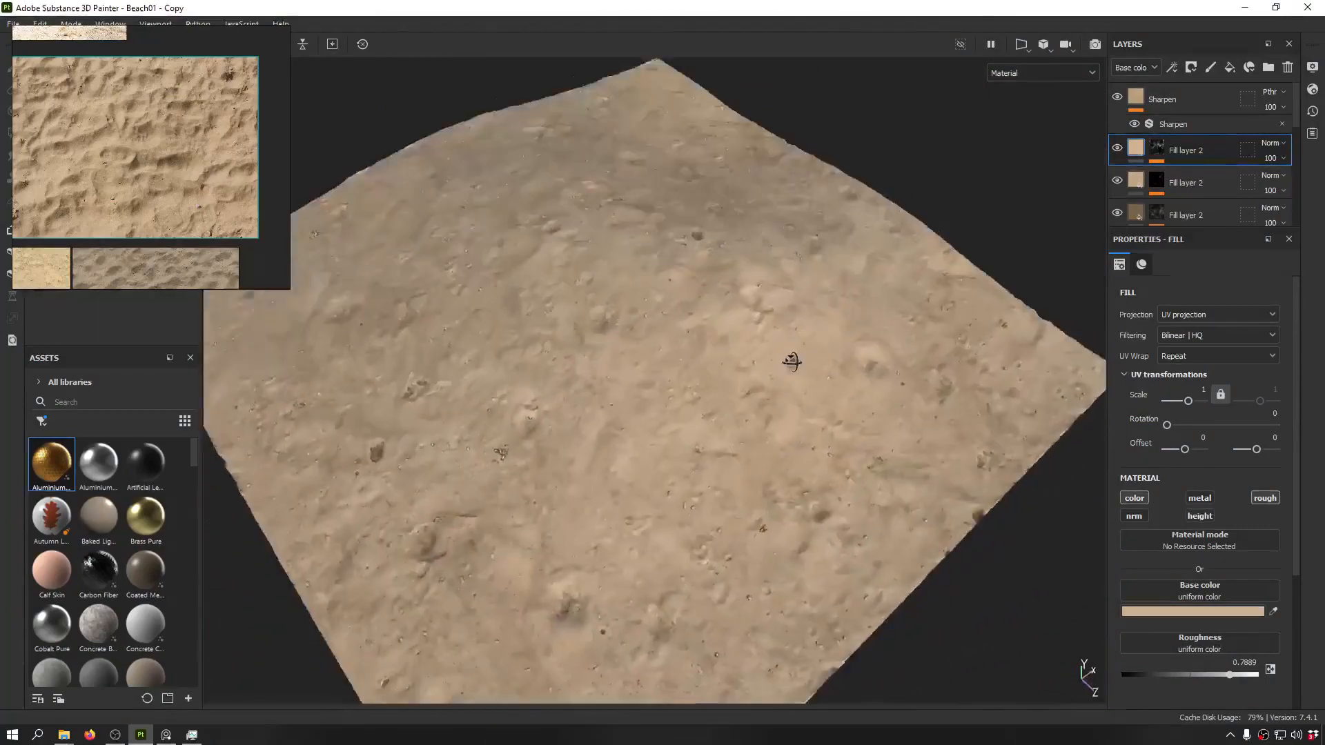
scroll(666, 376, up, 5)
alt+drag(667, 375, 1021, 186)
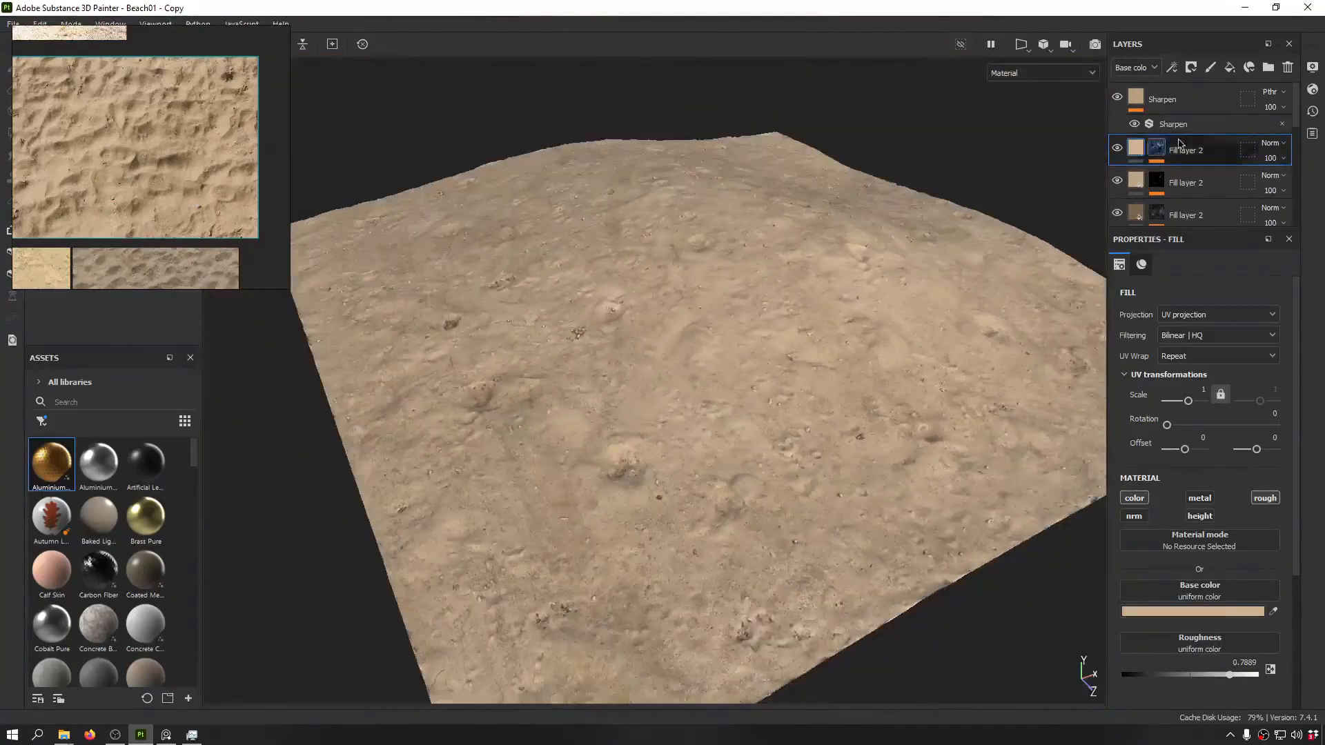
- Paste another red fill layer directly beneath the Sharpen layer and apply the Grunge Leaky Paint procedural to its base color
click(1230, 69)
key(ctrl+z)
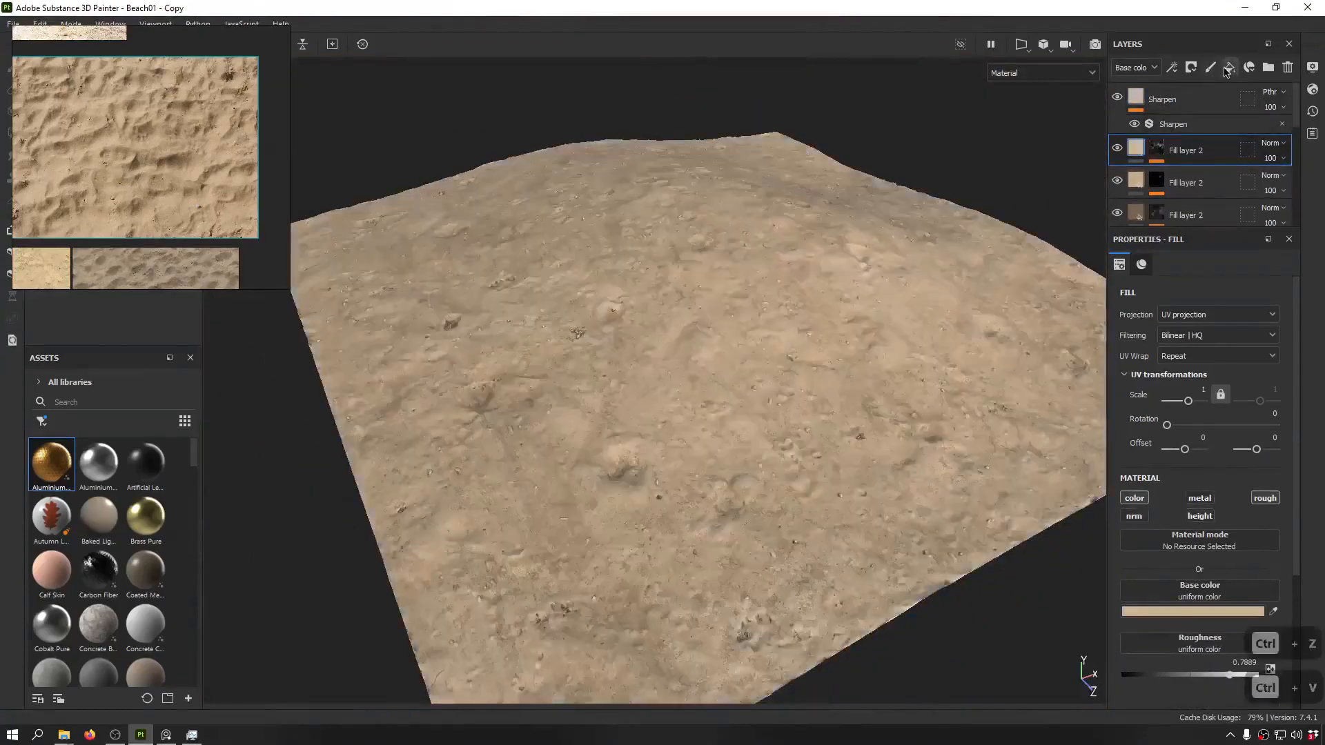
key(ctrl+v)
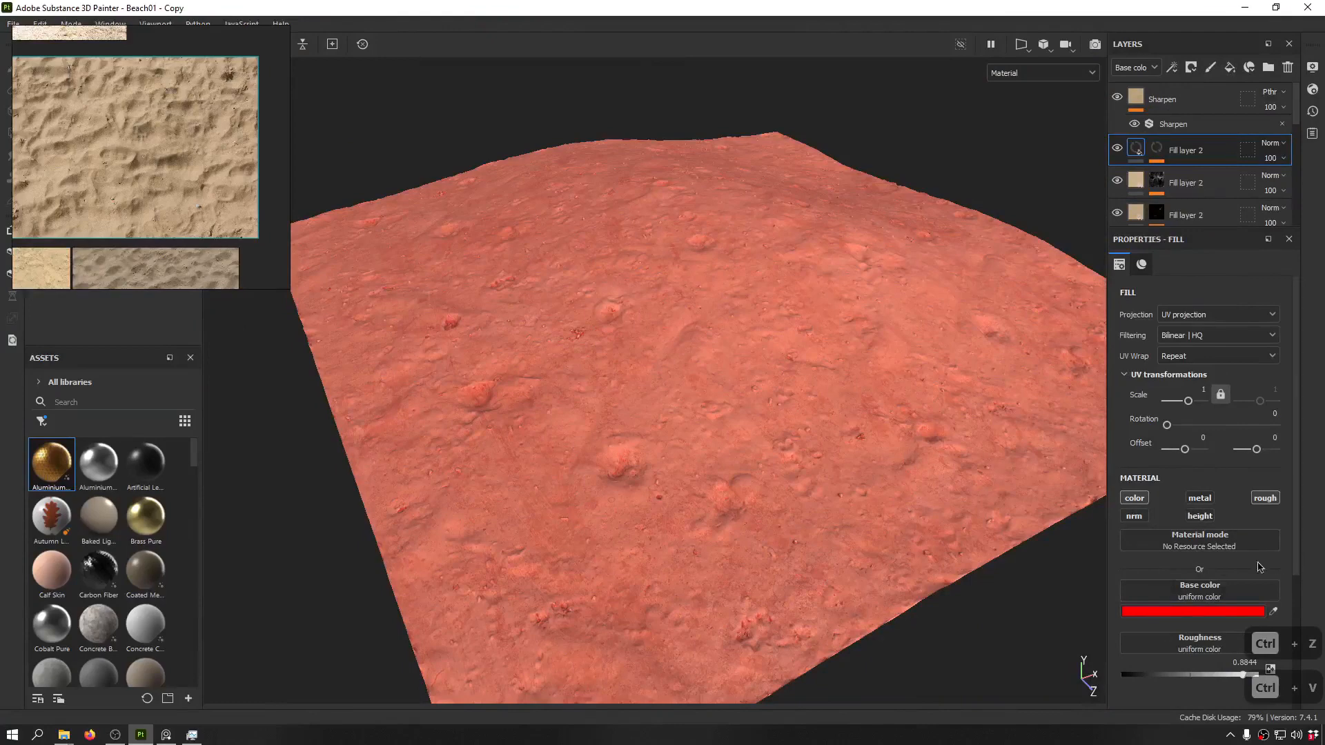
click(1221, 588)
scroll(1173, 497, down, 6)
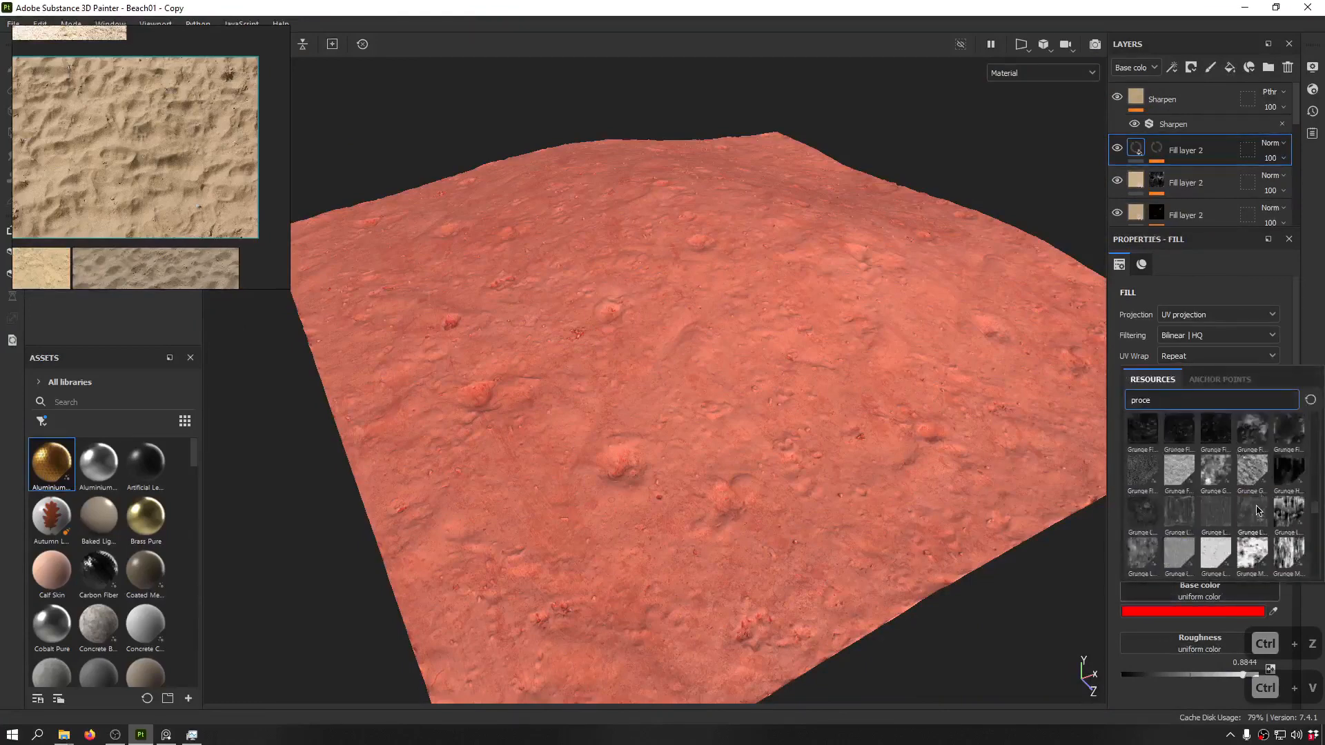
mouse_move(1256, 479)
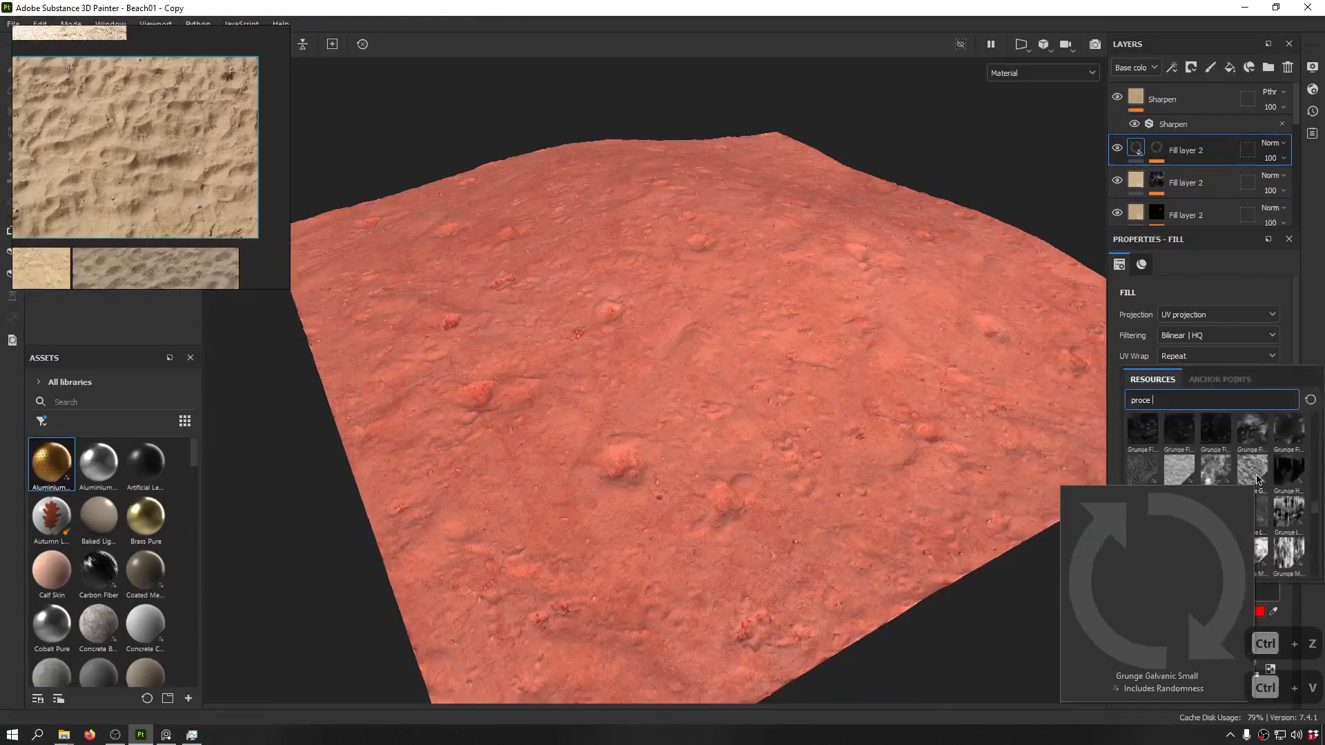
mouse_move(1209, 475)
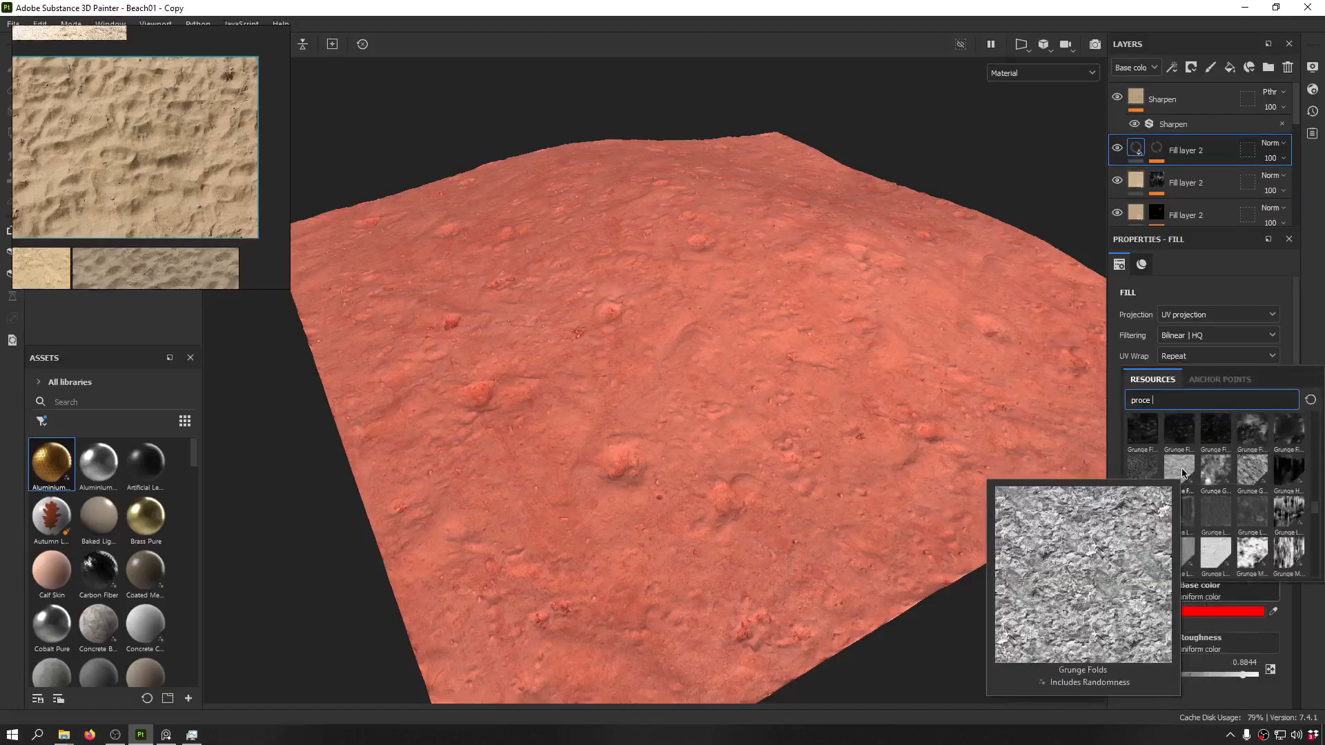
mouse_move(1139, 474)
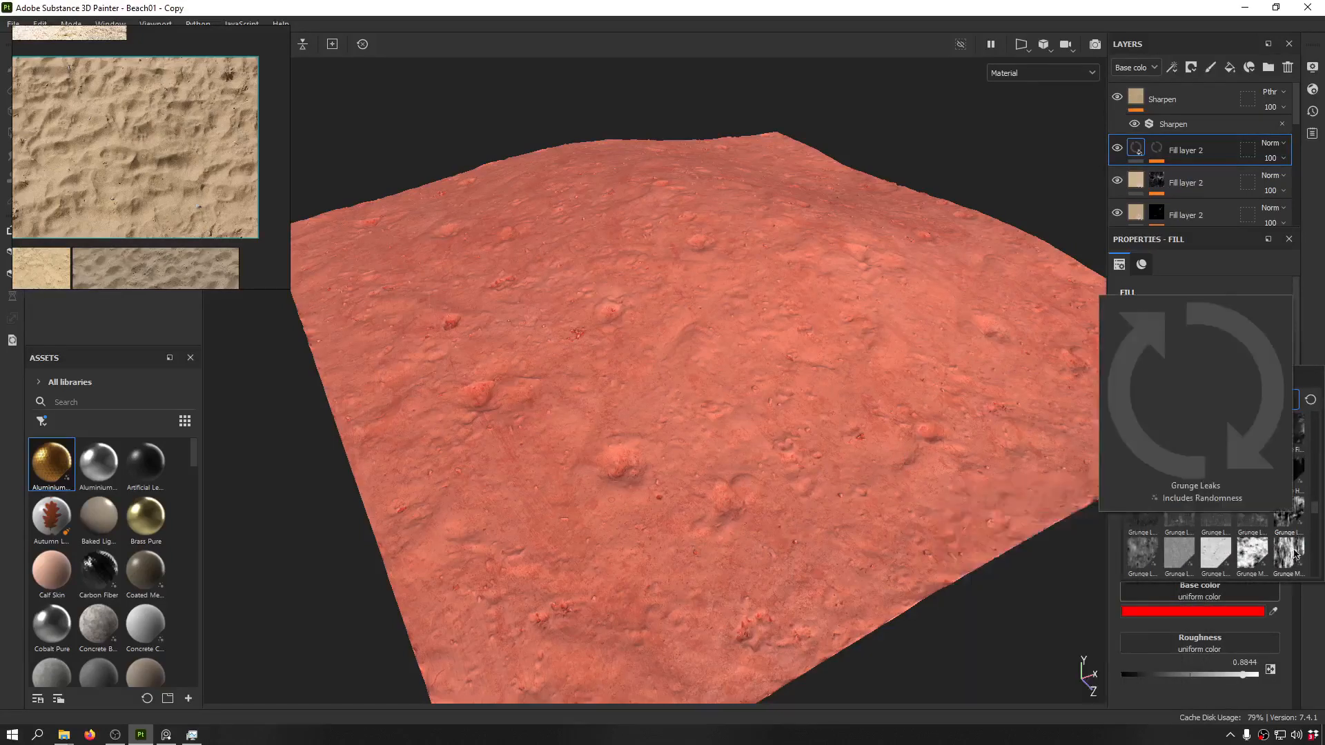
mouse_move(1232, 558)
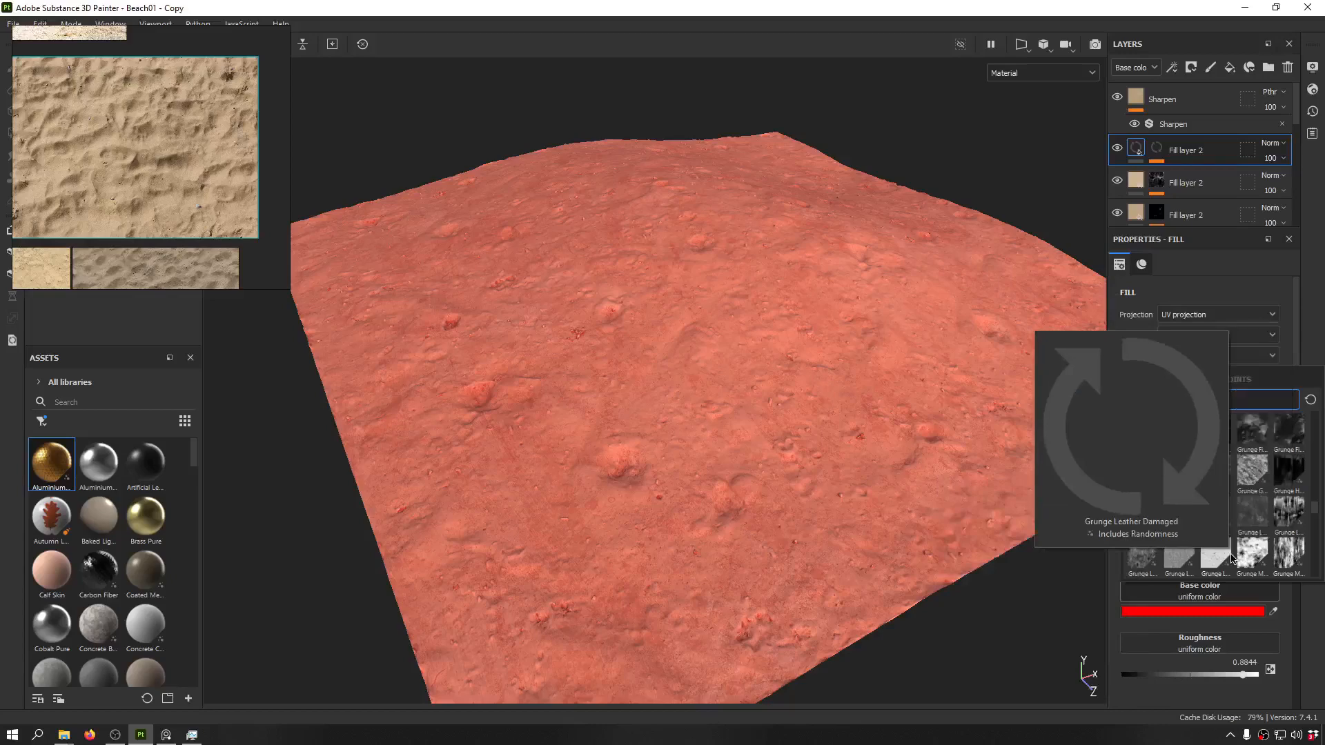
click(1138, 559)
- Examine the Grunge Leaky Paint streaks on the terrain up close and hide their fill layer for comparison
mouse_move(794, 331)
alt+mouse_down()
mouse_move(721, 346)
mouse_move(688, 379)
alt+mouse_up()
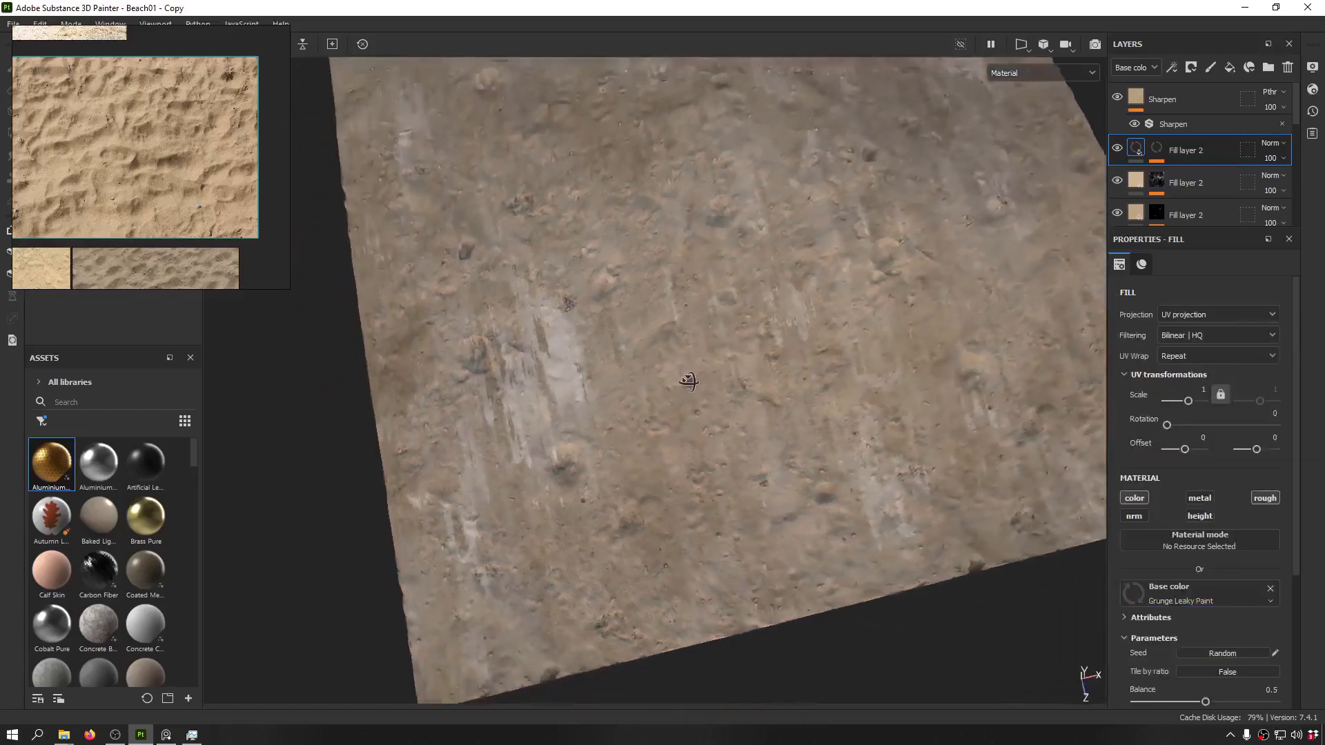
scroll(638, 386, up, 3)
alt+drag(503, 267, 724, 304)
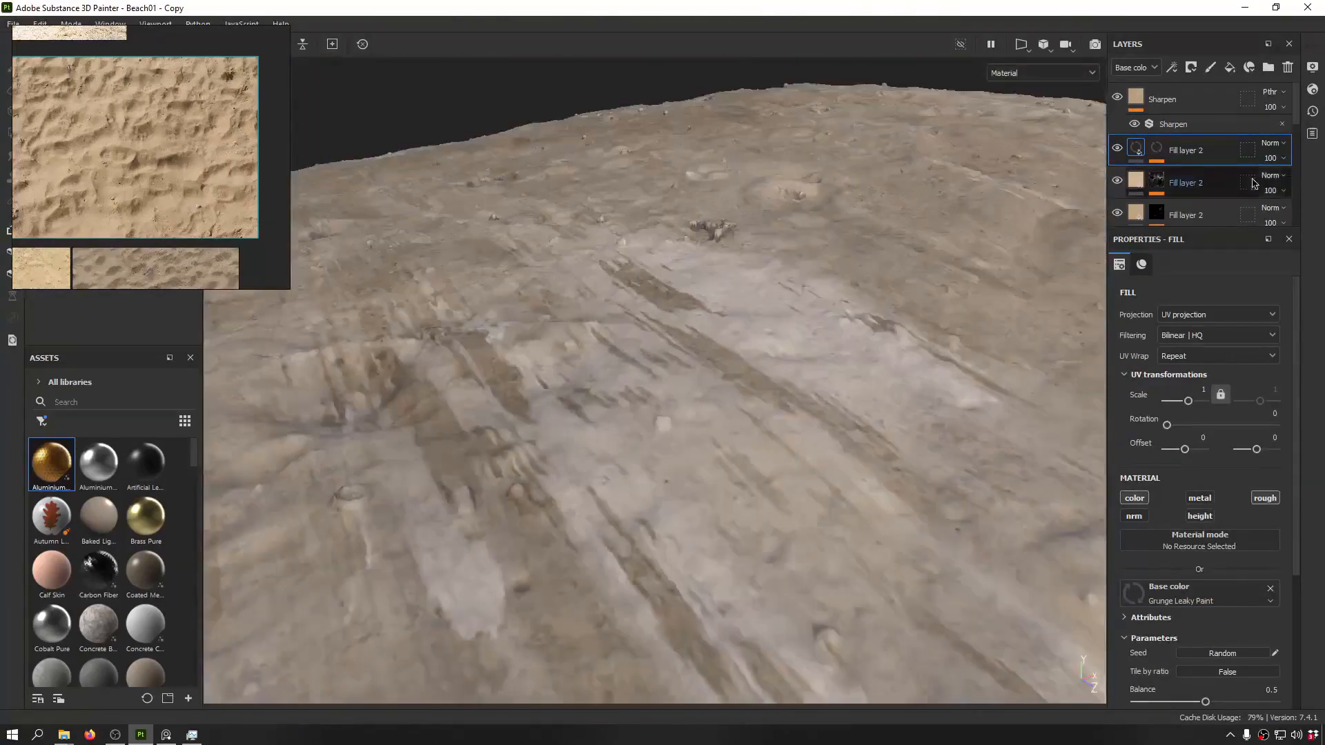
click(1156, 147)
click(1137, 153)
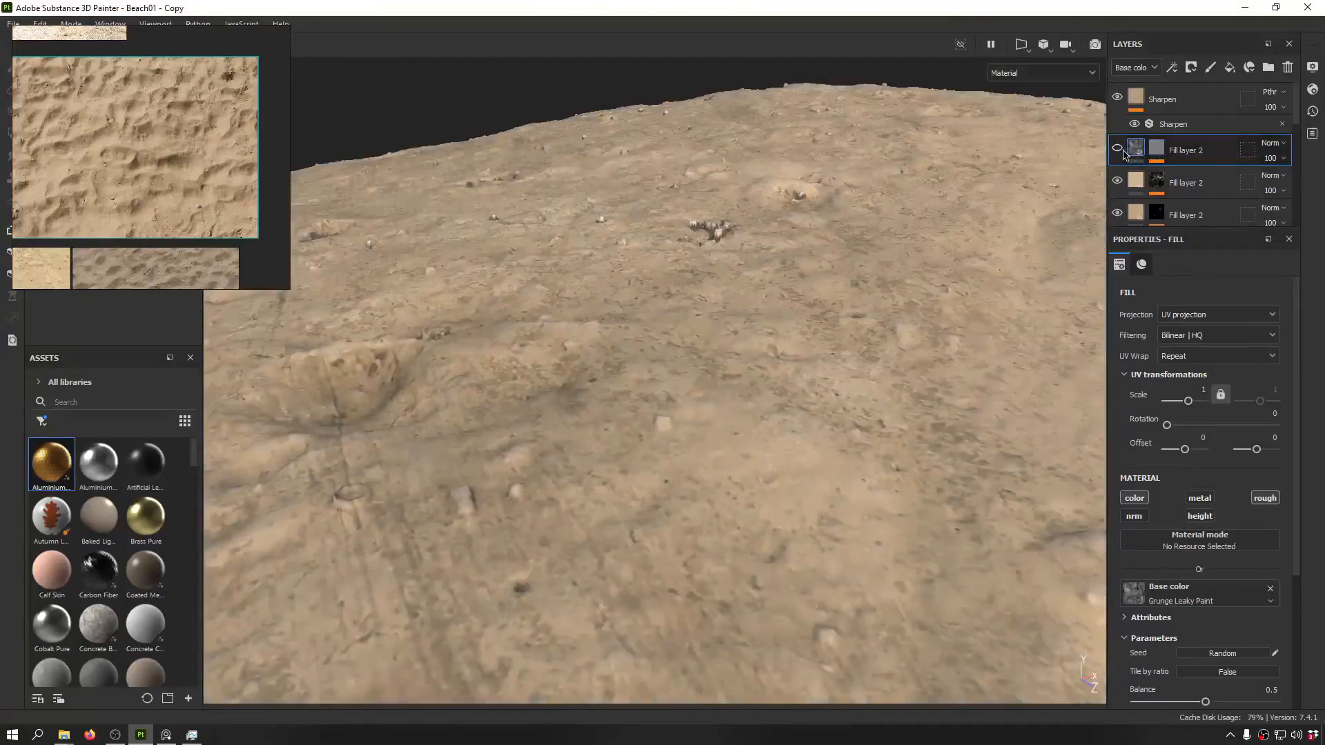
- Discard the fill layer that has Grunge Leaky Paint as base color and paste a fresh red fill layer beneath the Sharpen layer
click(1133, 151)
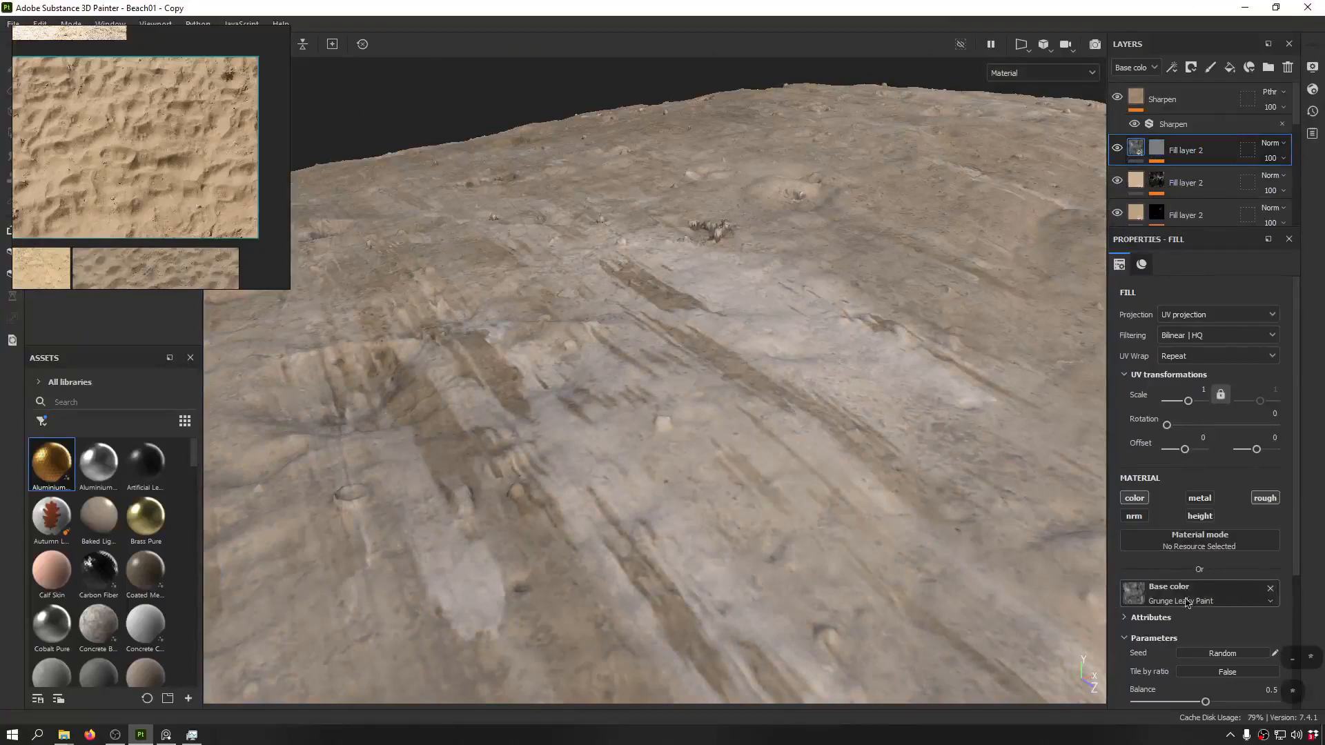
click(1271, 590)
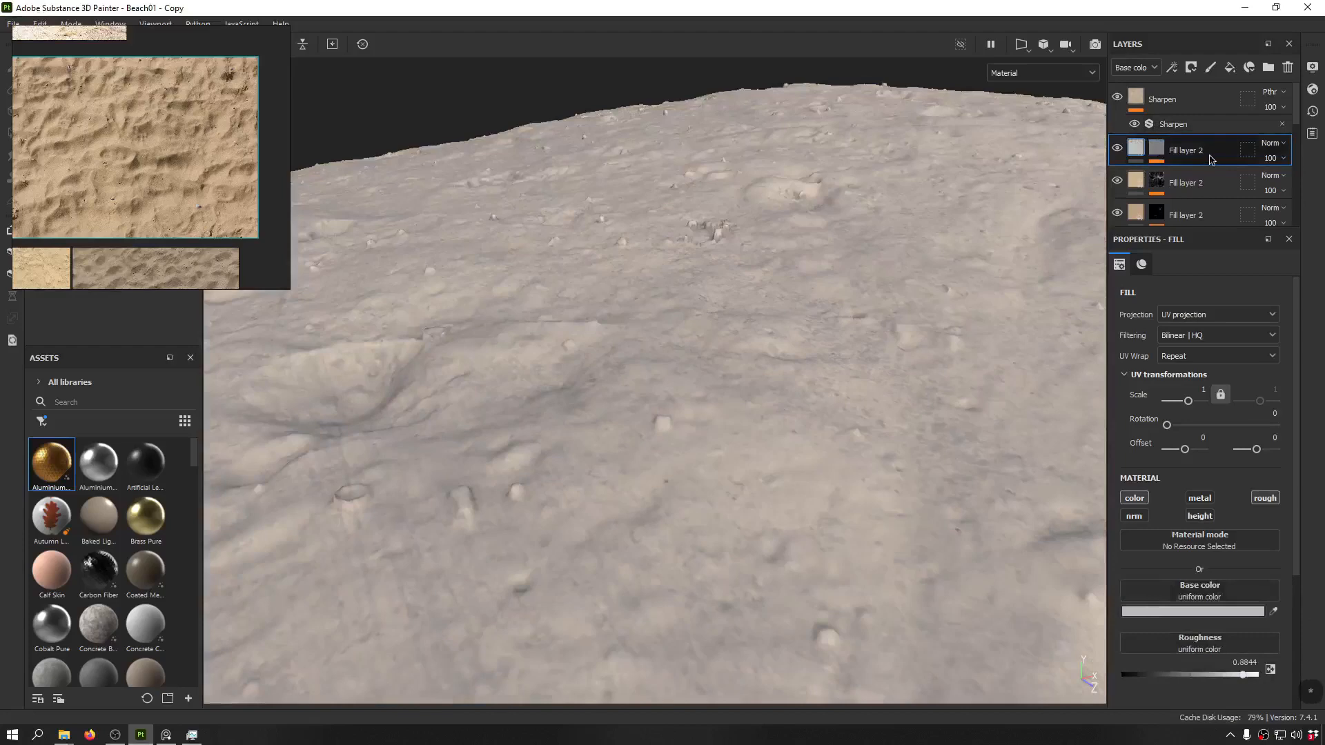
key(Delete)
key(ctrl+v)
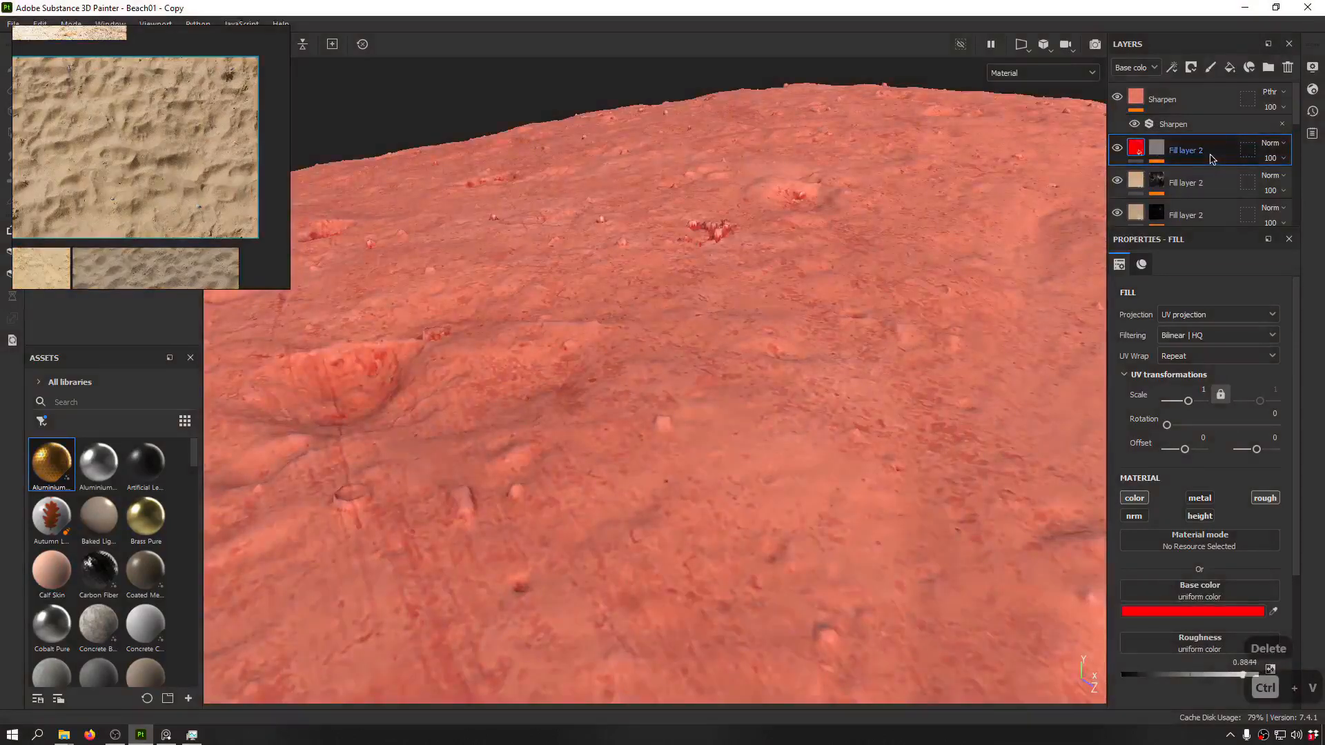
- Apply the Grunge Leaky Paint procedural to the grayscale of the new red layer's mask fill
click(1157, 149)
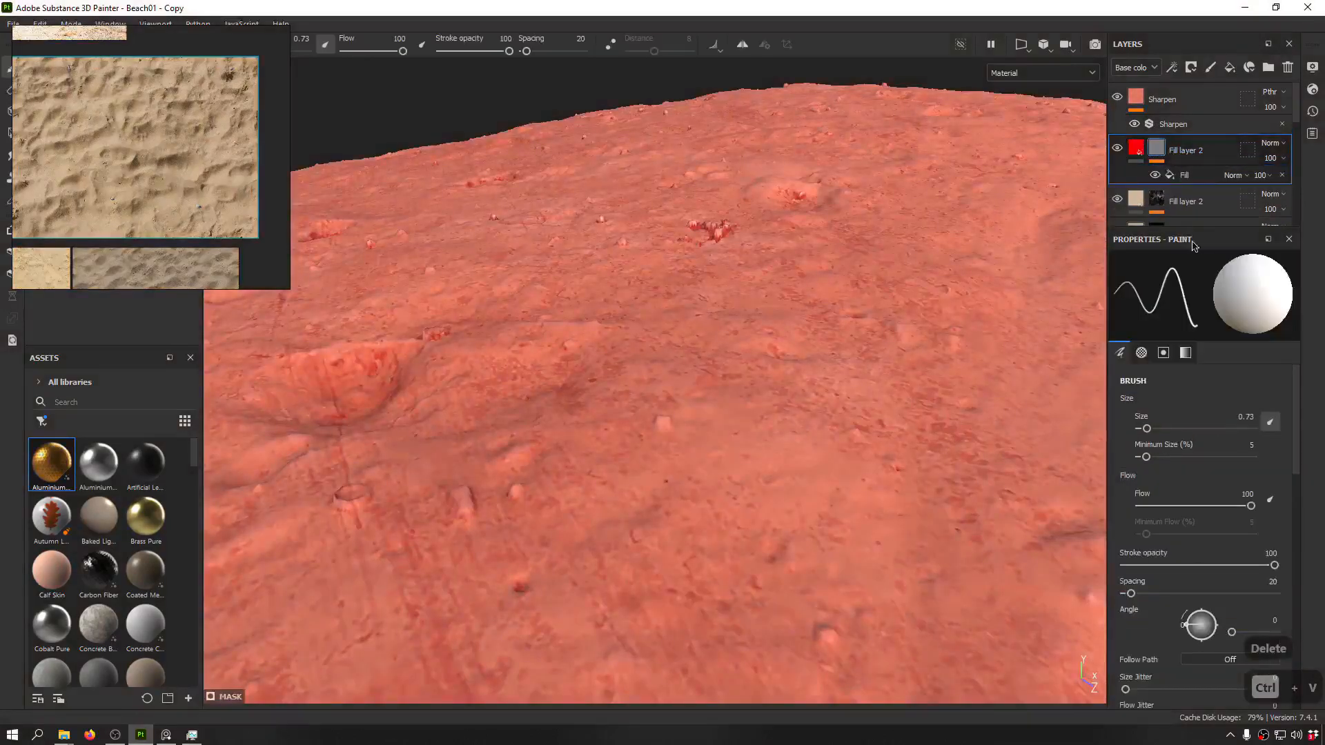
click(1184, 174)
click(1201, 510)
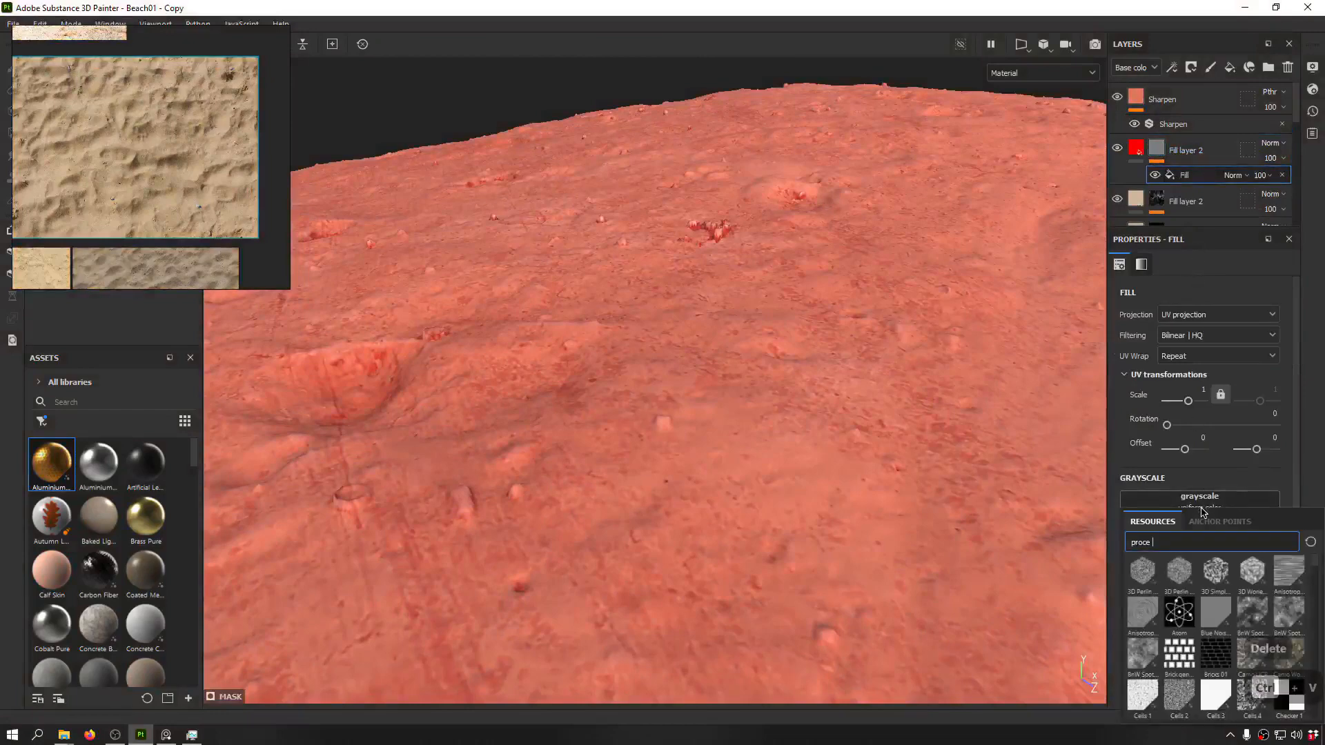
key(ctrl+a)
text(leaky)
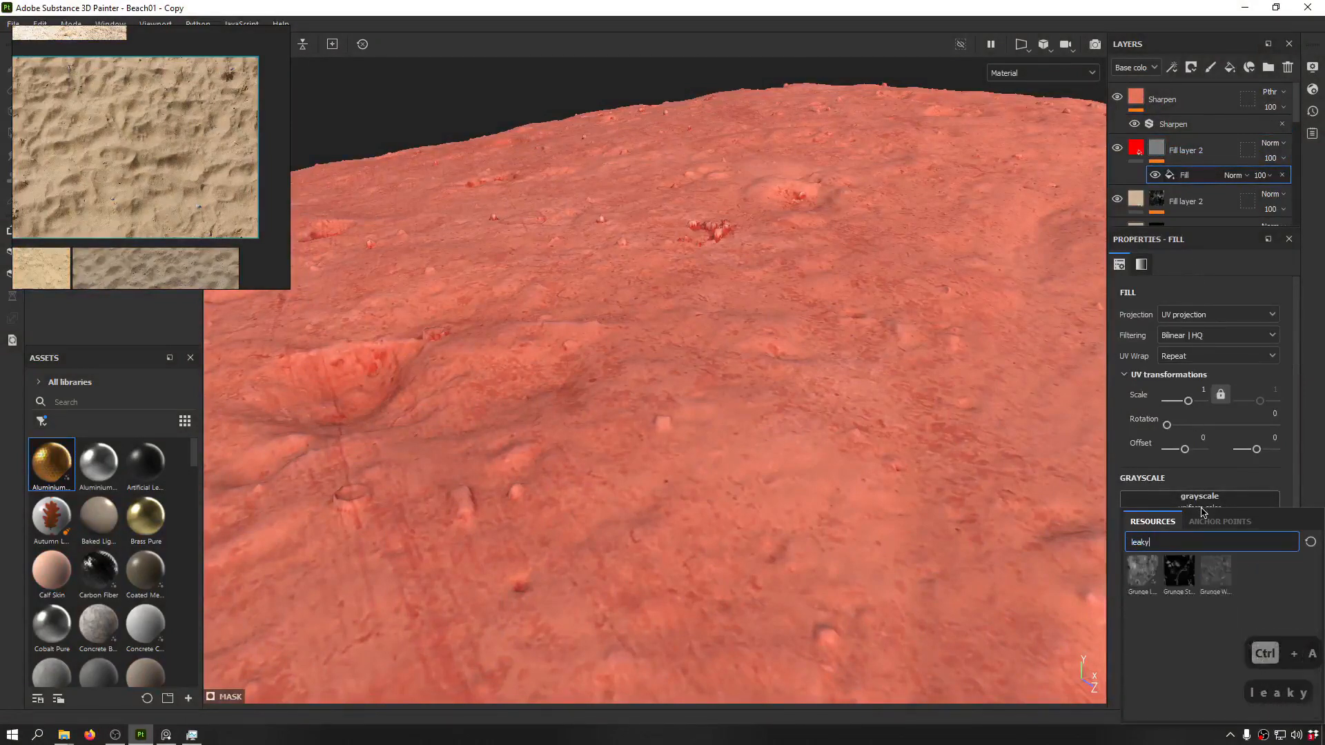
click(1149, 586)
scroll(588, 360, down, 5)
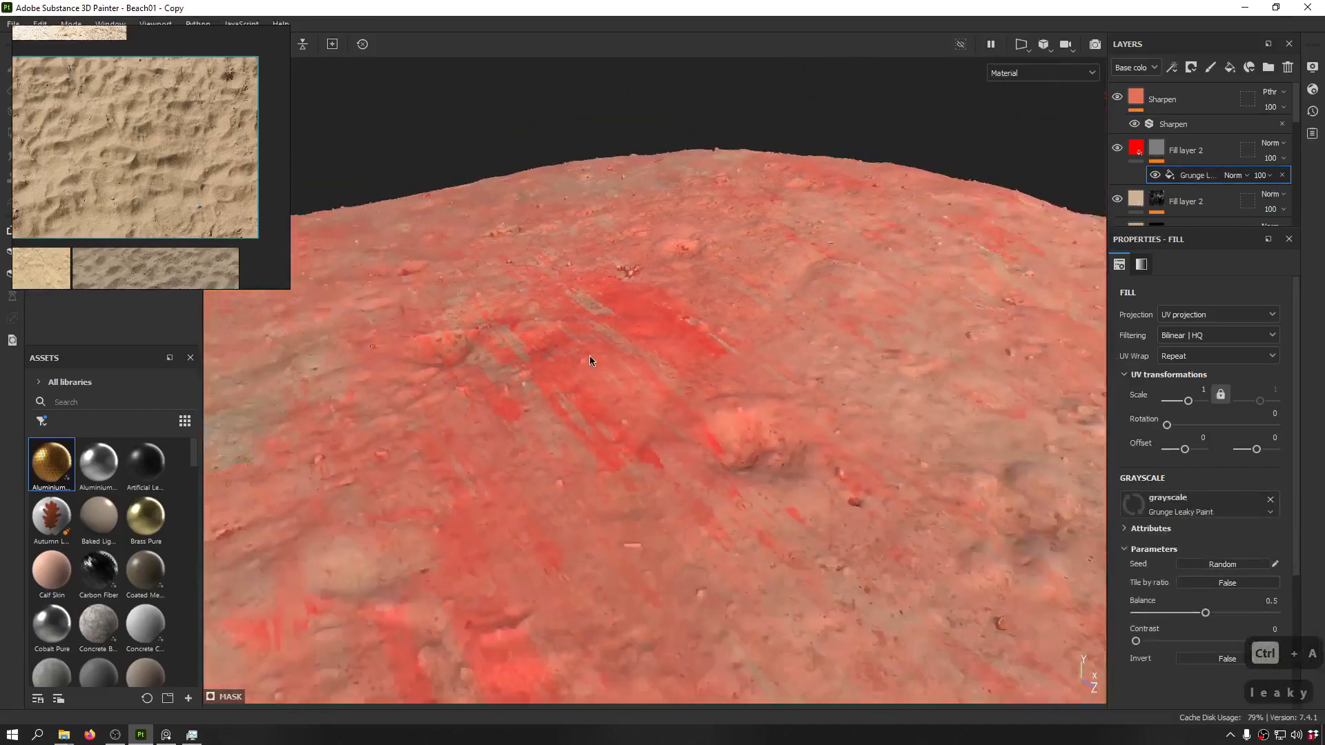
alt+drag(635, 328, 854, 377)
- Replace the leaky paint layer's red base color with a light tan sampled from the sand reference photo
click(1135, 147)
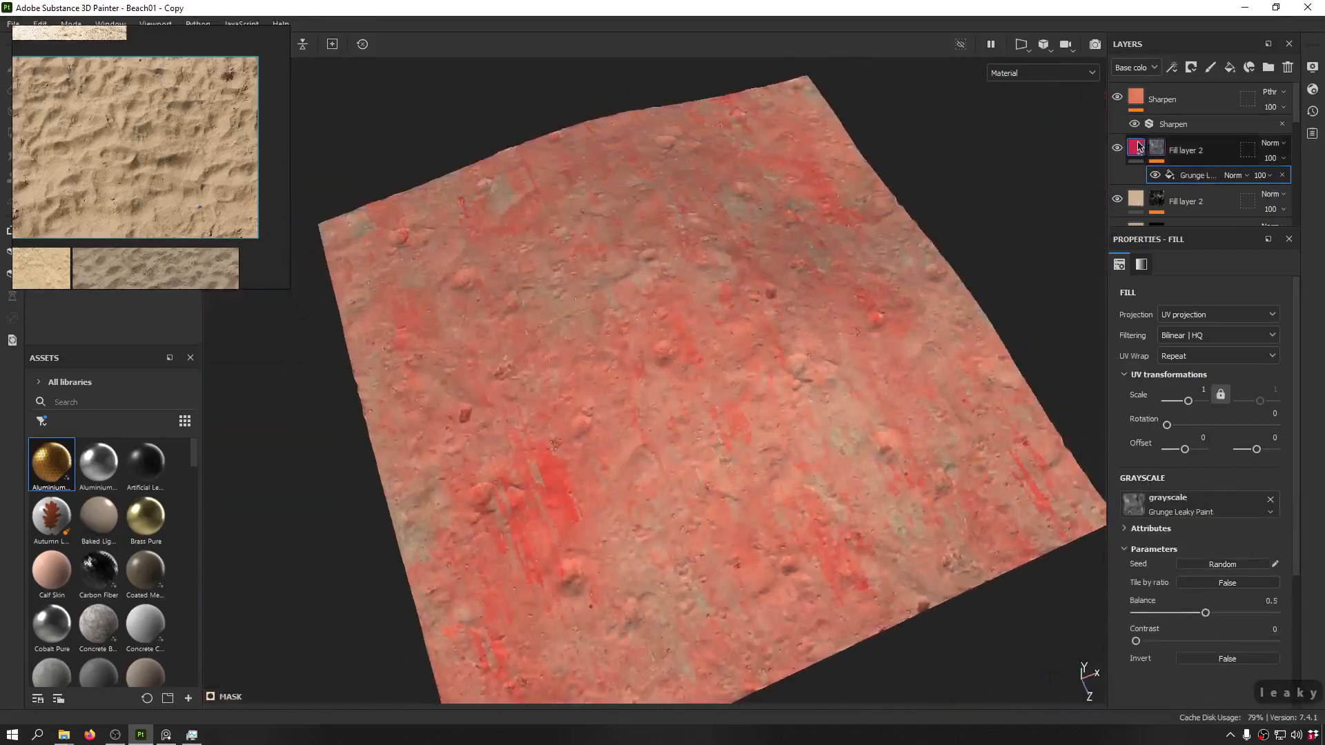
click(1272, 612)
click(129, 107)
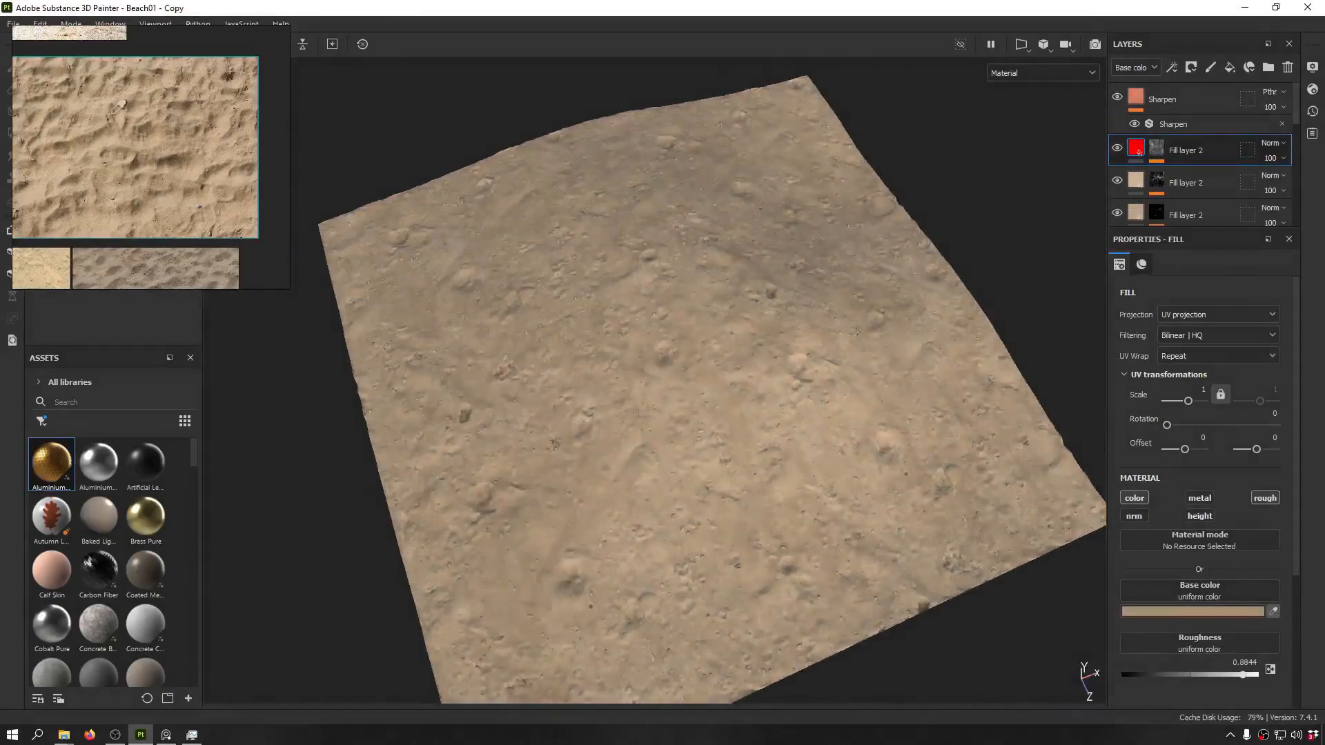
drag(123, 120, 250, 174)
alt+drag(711, 386, 630, 383)
scroll(631, 383, up, 5)
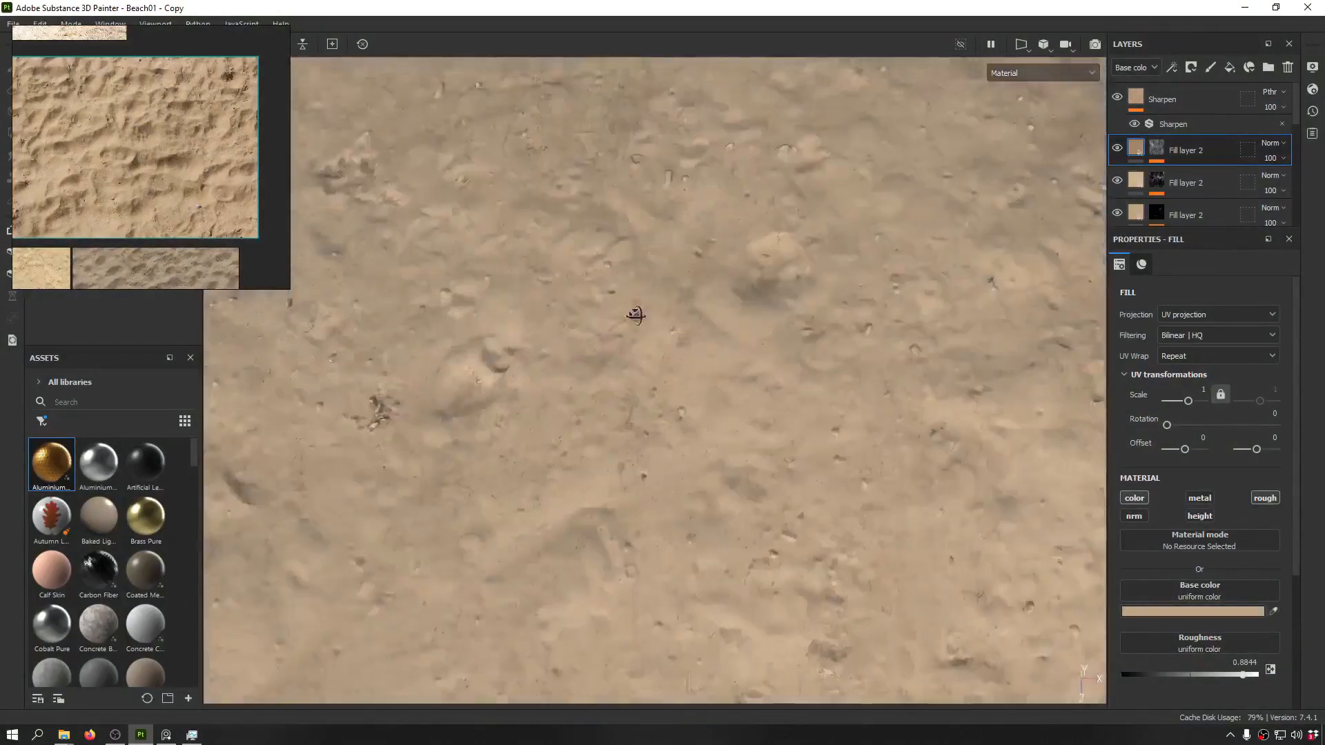
alt+drag(636, 314, 724, 273)
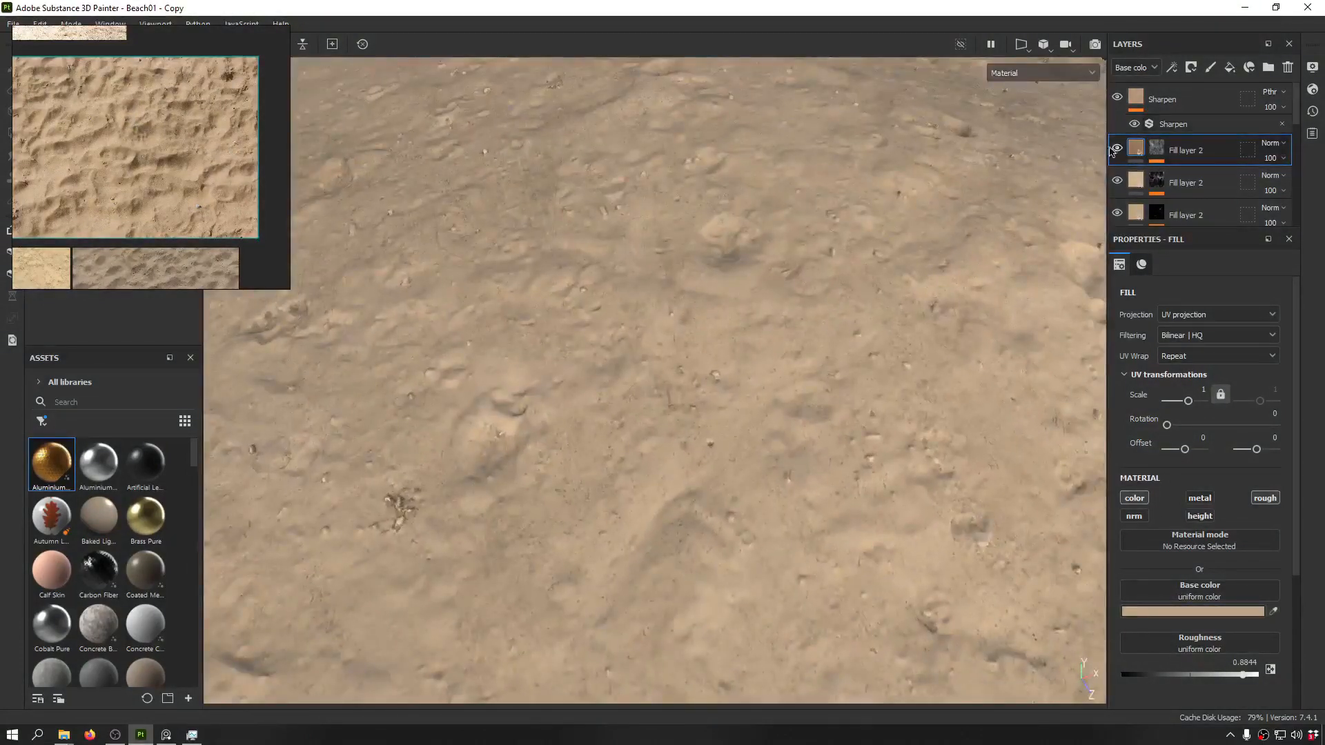
- Set the Grunge Leaky Paint mask's balance to 0.2, checking the mask on its own before returning to the material view
click(1153, 148)
click(1193, 176)
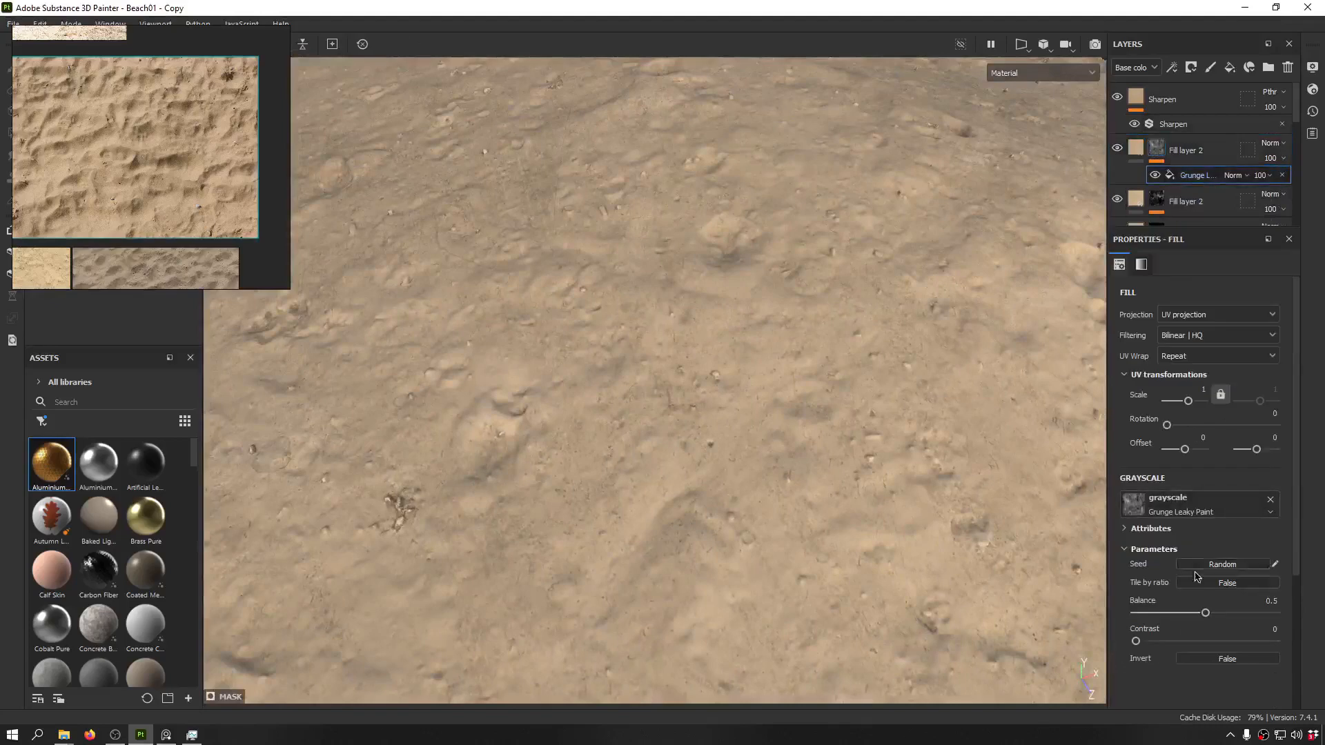
drag(1202, 616, 1113, 616)
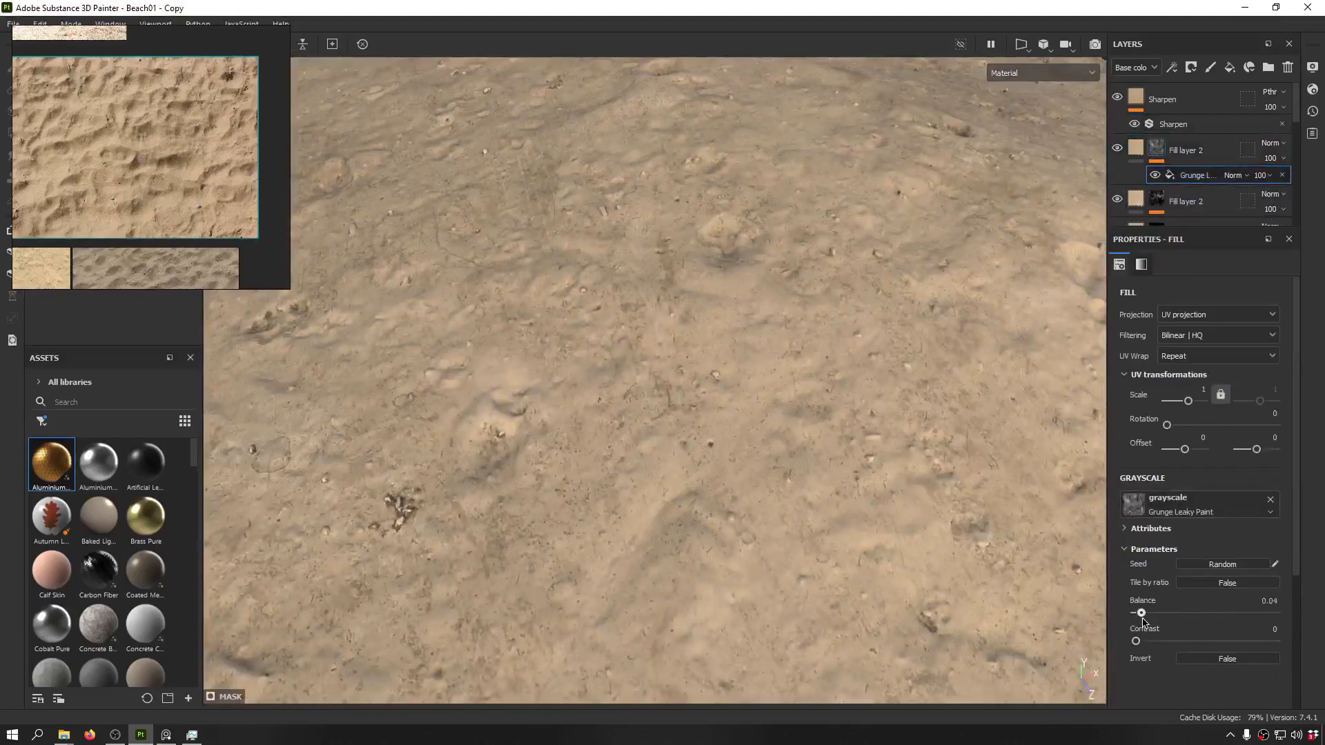
scroll(752, 427, down, 10)
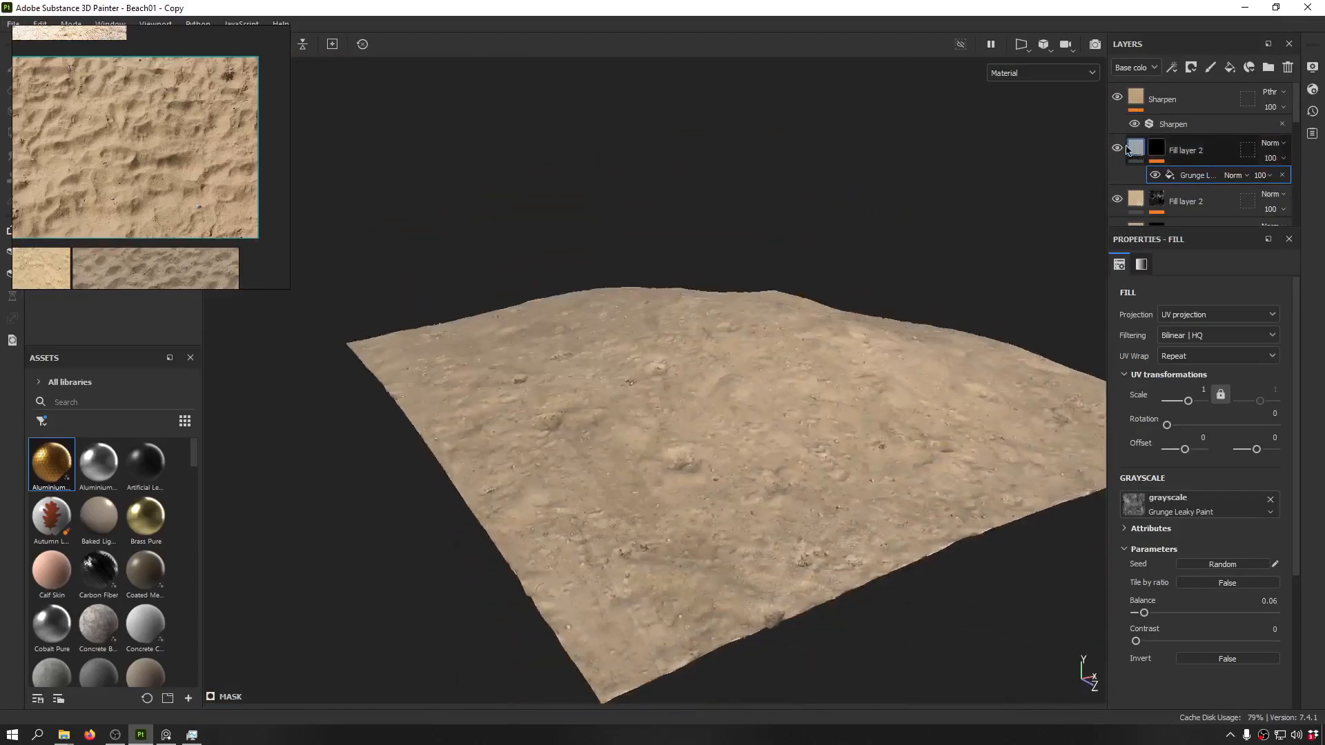
alt+click(1154, 153)
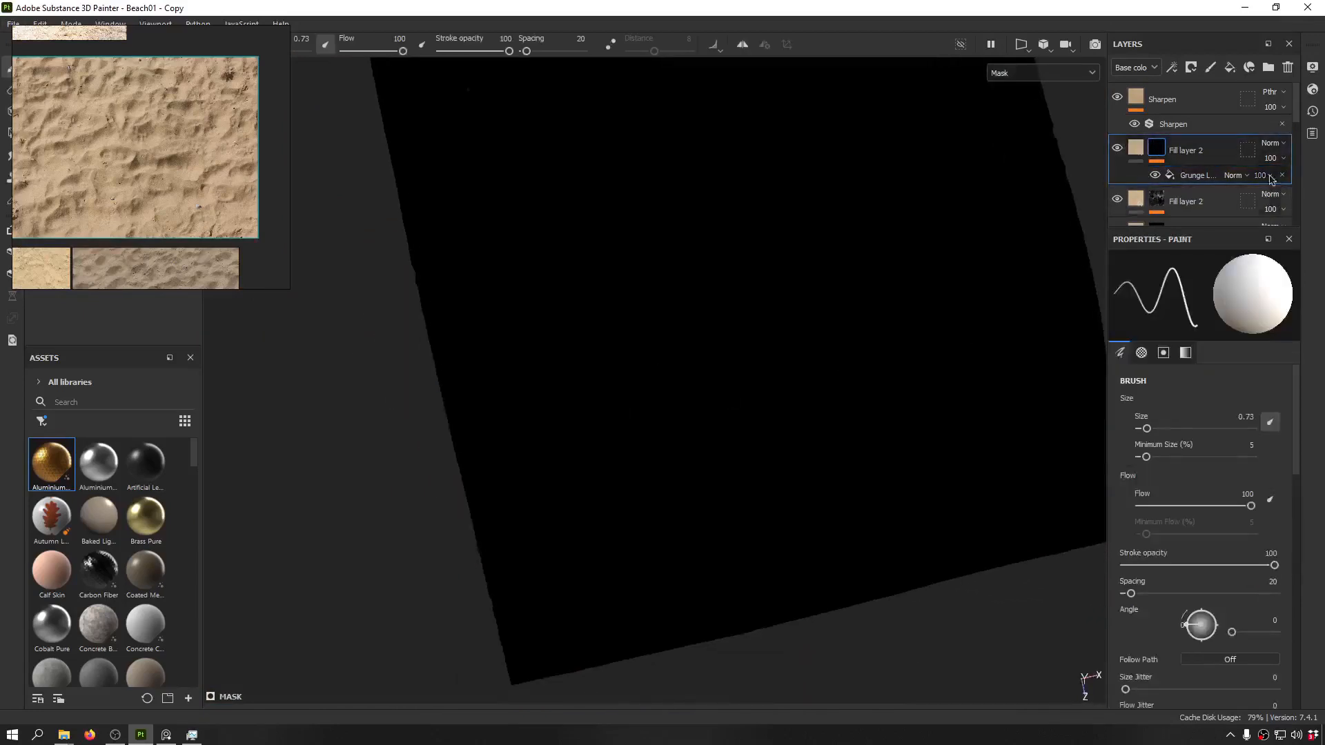
click(1181, 175)
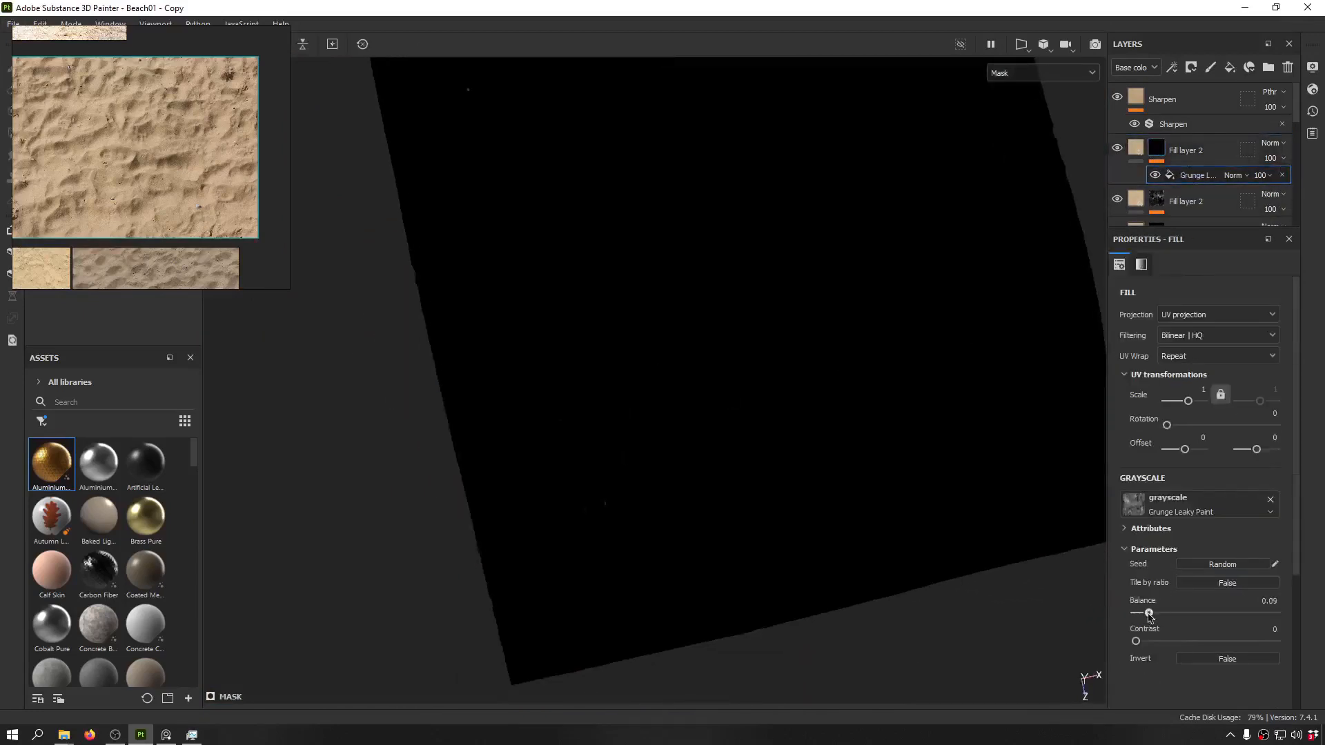
drag(1149, 614, 1163, 614)
alt+drag(742, 431, 784, 247)
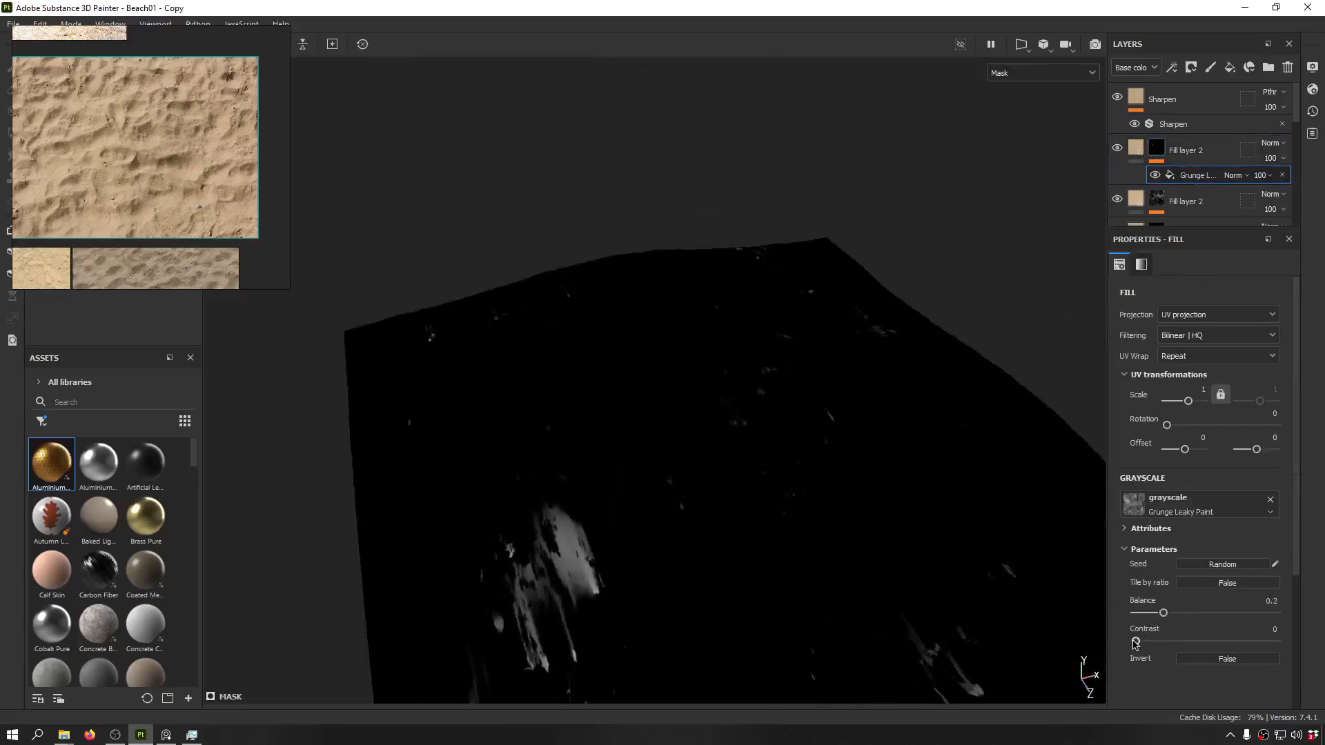
drag(1134, 641, 194, 494)
key(m)
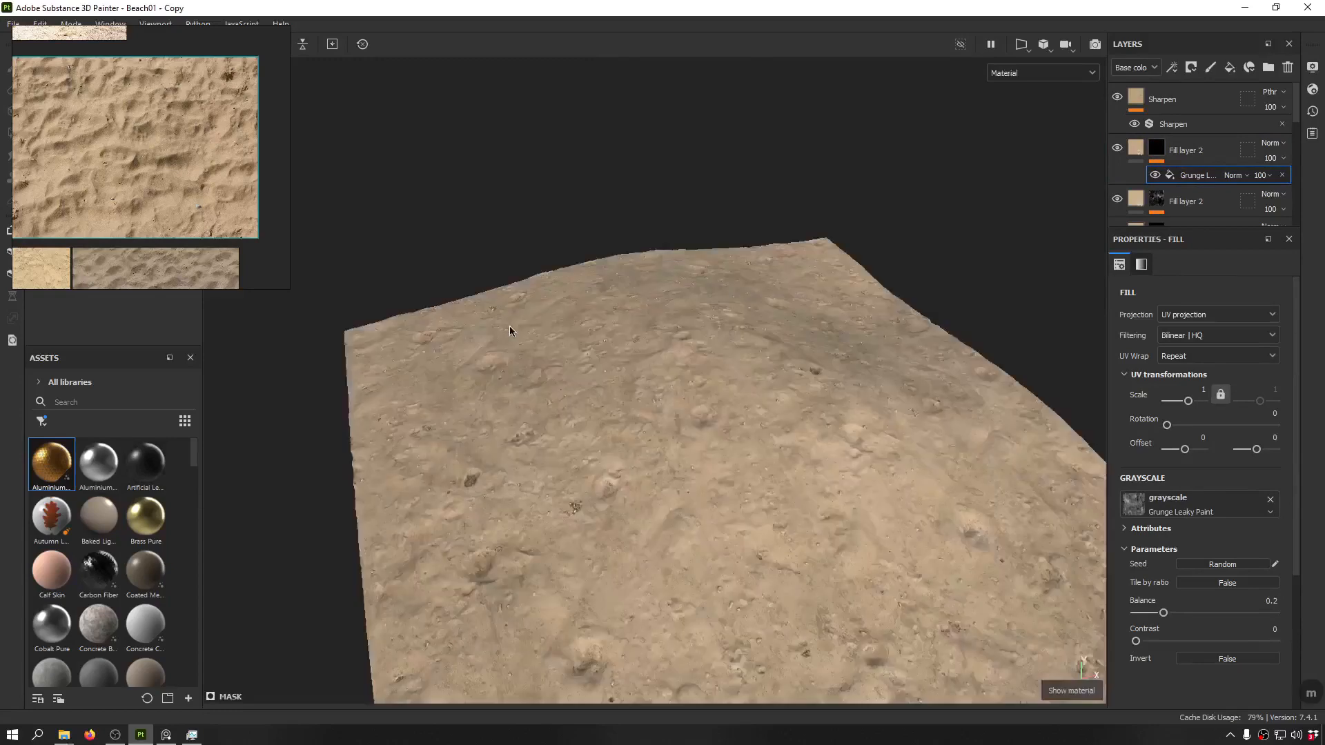
- Check the leaky paint result on the terrain up close and paste another red fill layer directly above that layer
alt+drag(509, 326, 675, 275)
scroll(675, 271, up, 4)
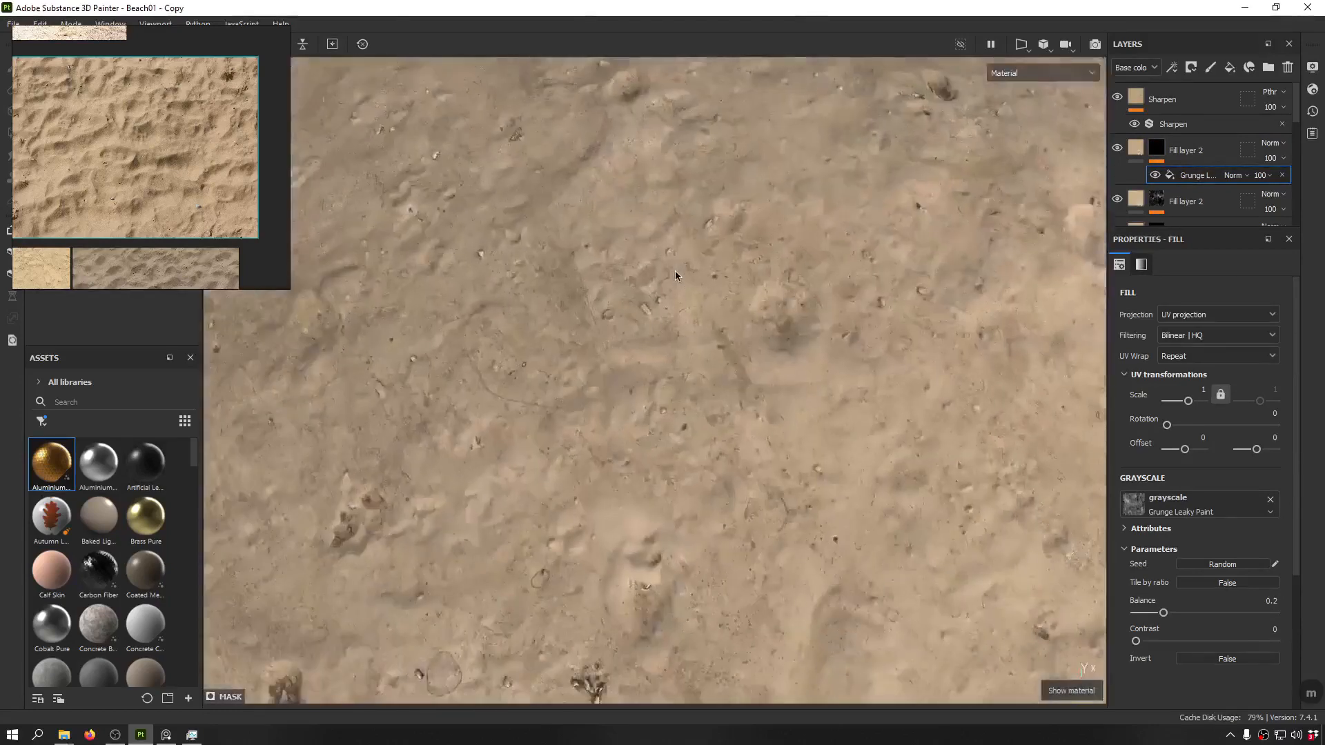
alt+drag(576, 418, 712, 230)
scroll(677, 470, down, 2)
alt+drag(676, 471, 818, 214)
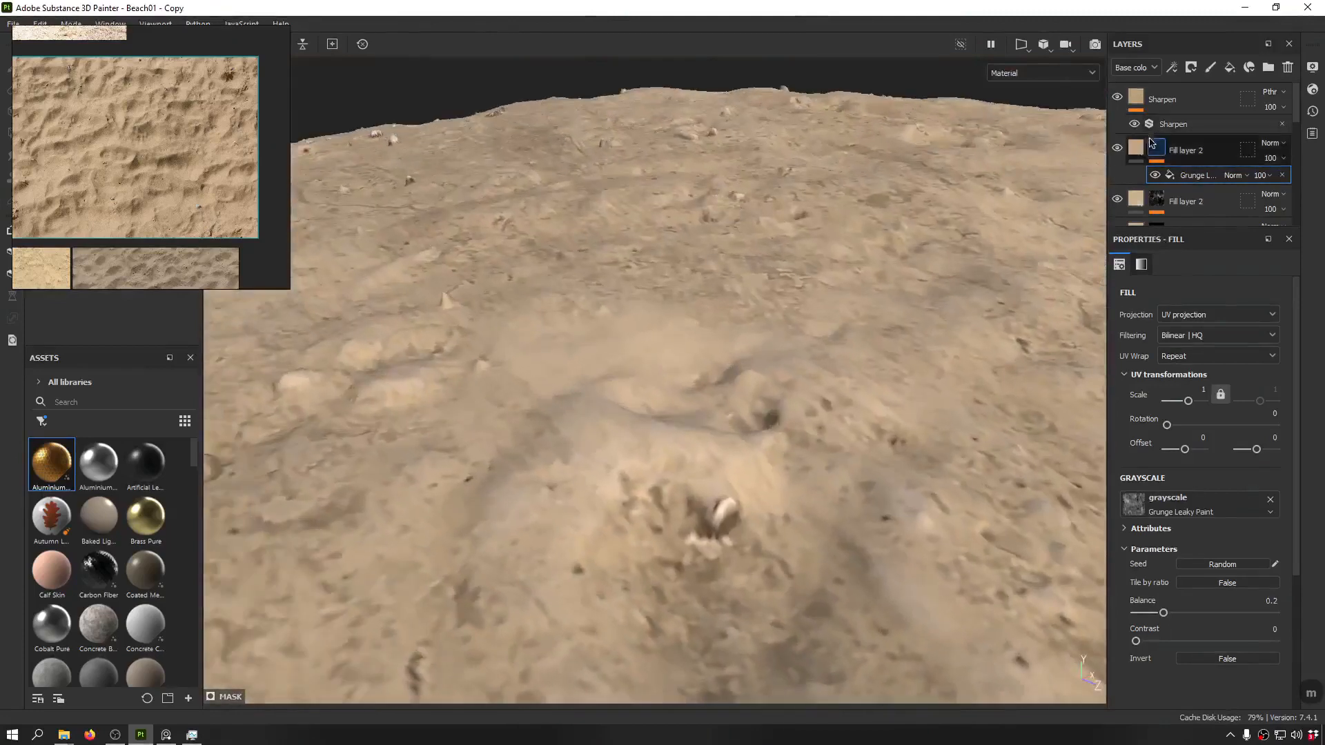
click(1140, 149)
key(ctrl+v)
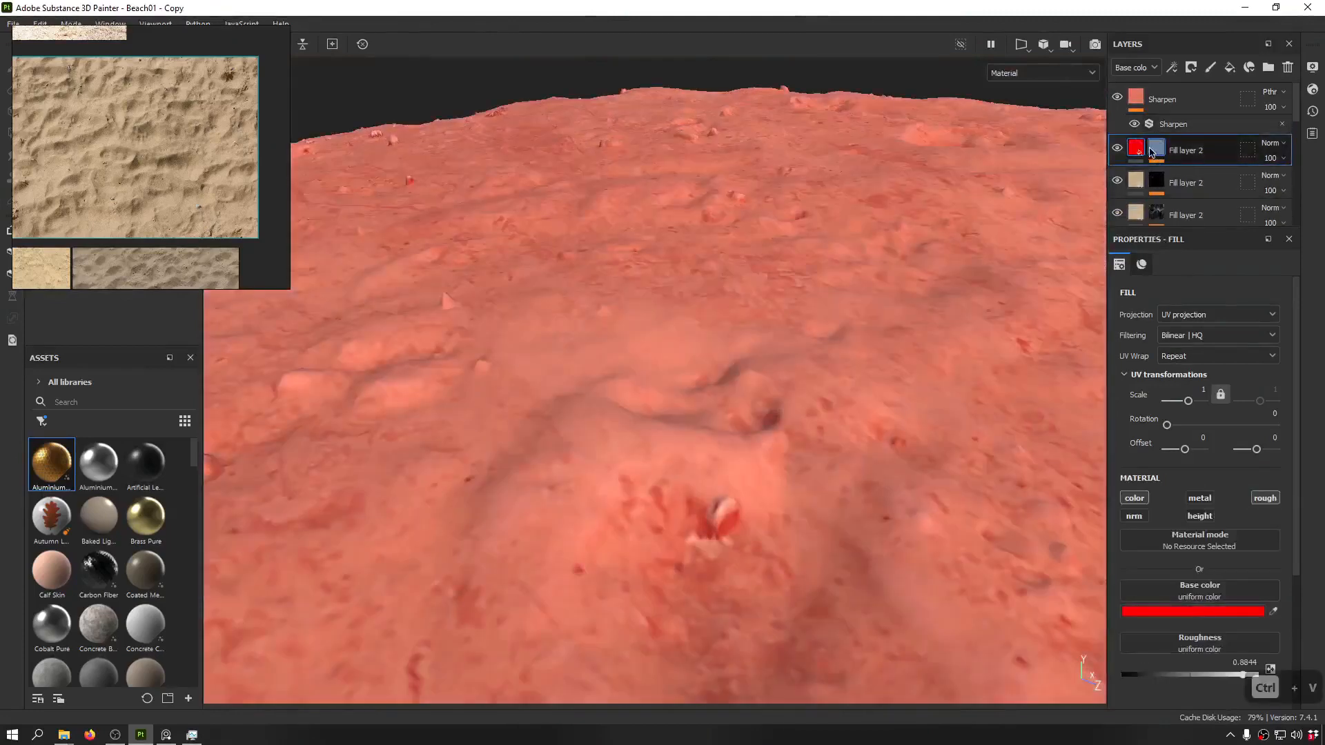
- Apply the BnW Spots 3 procedural to the grayscale of the topmost red fill layer's mask fill
click(1184, 175)
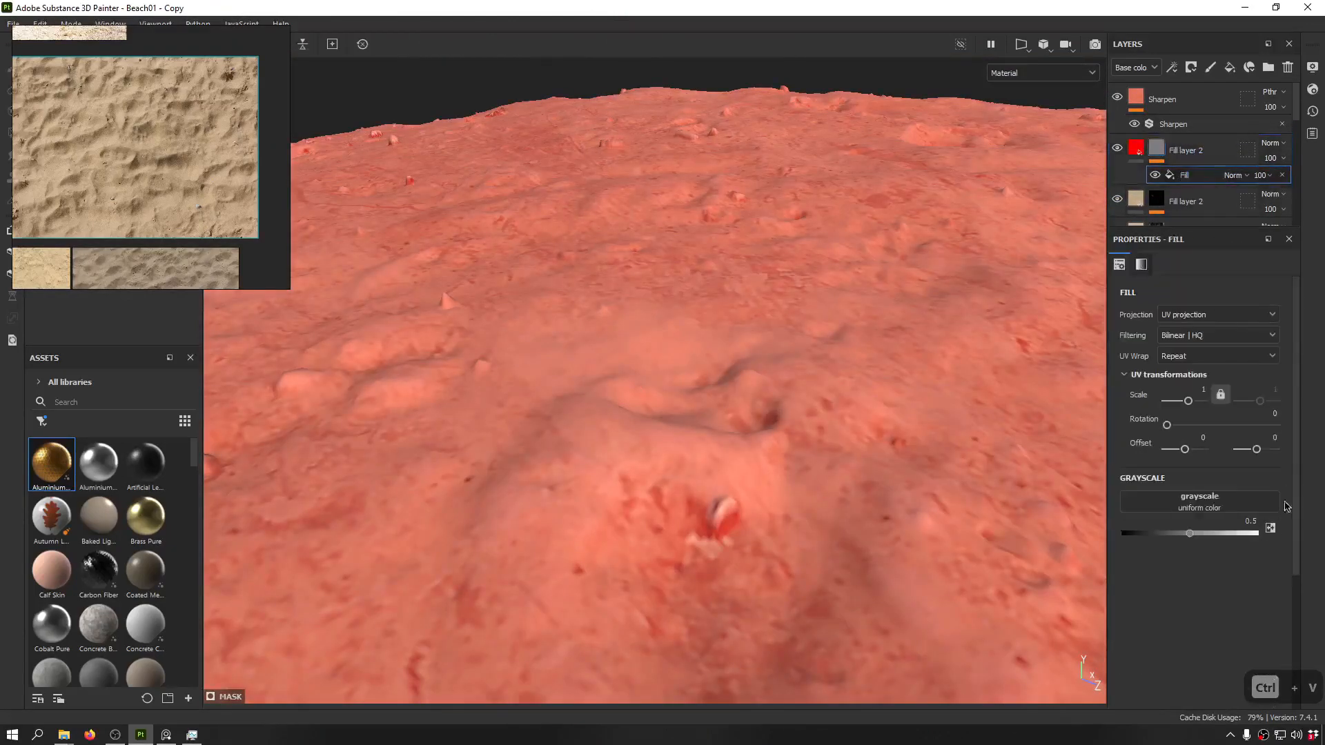
click(1226, 514)
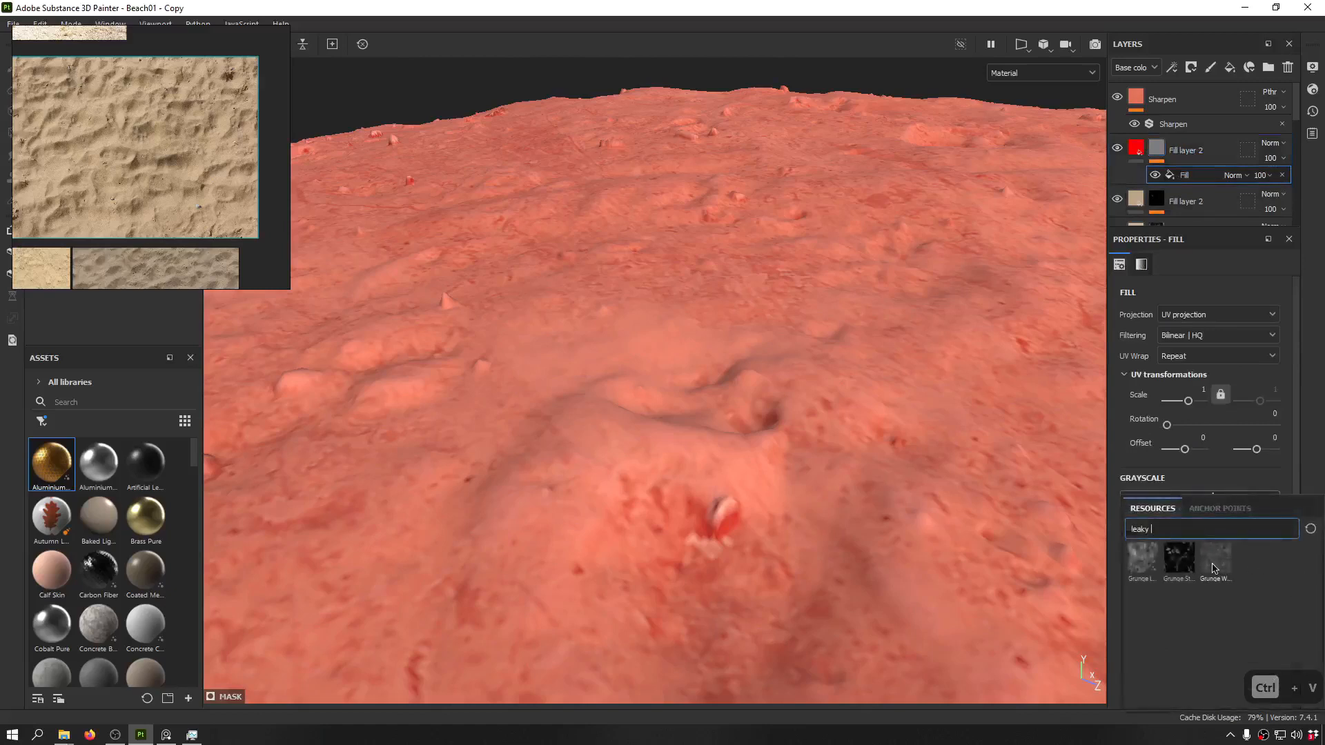
mouse_move(1214, 567)
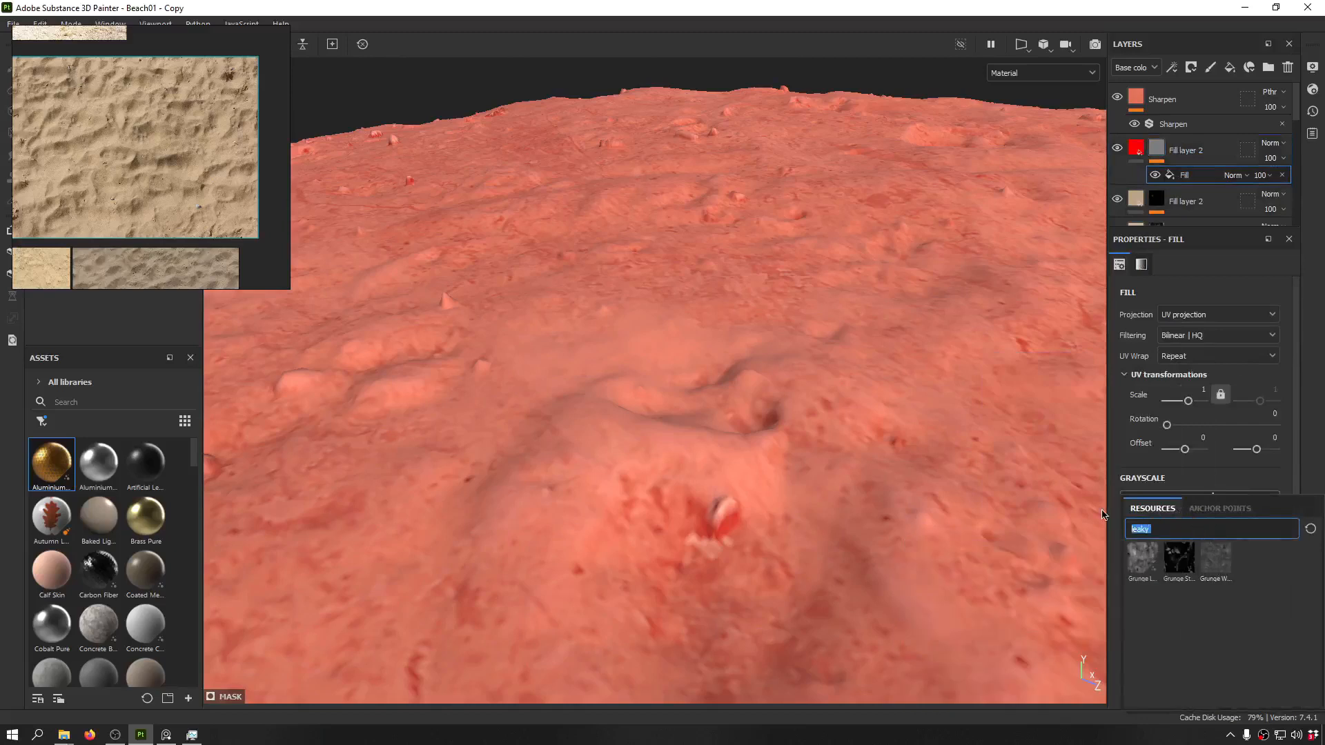
text(procedur)
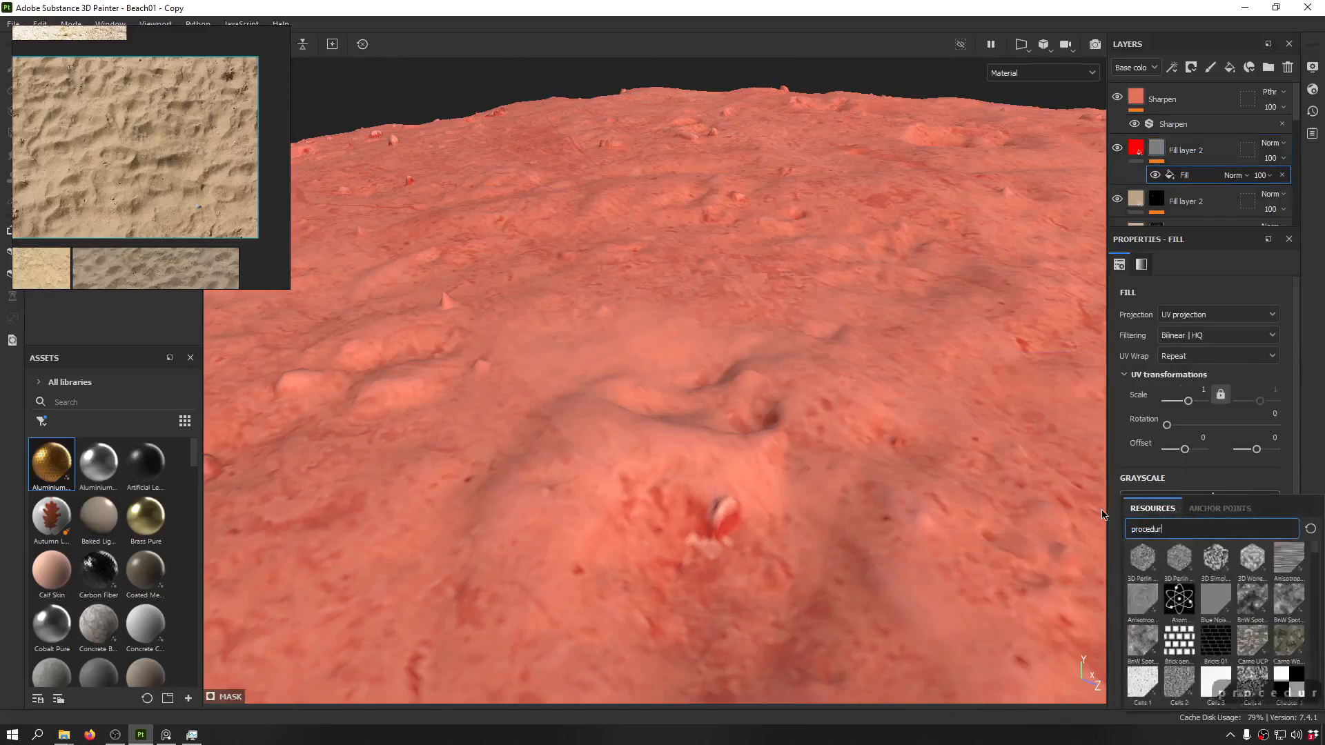
text(a)
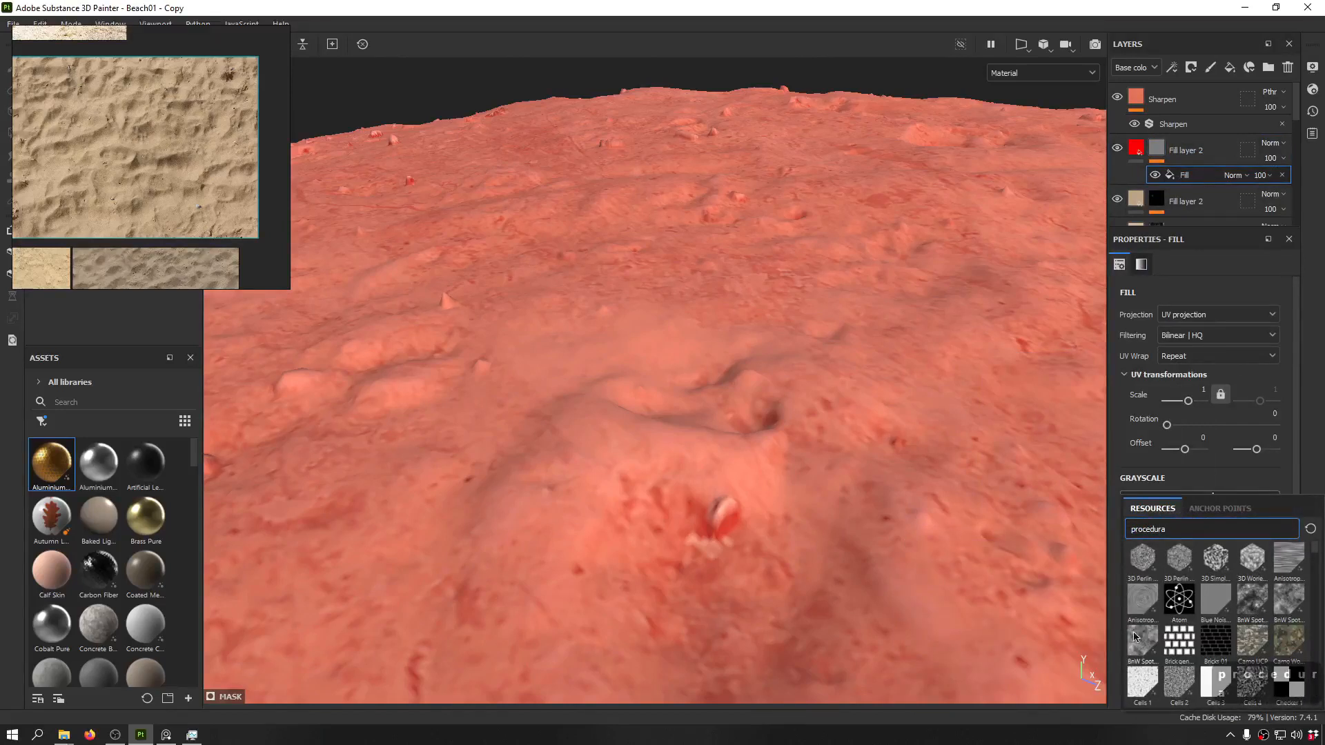
mouse_move(1133, 636)
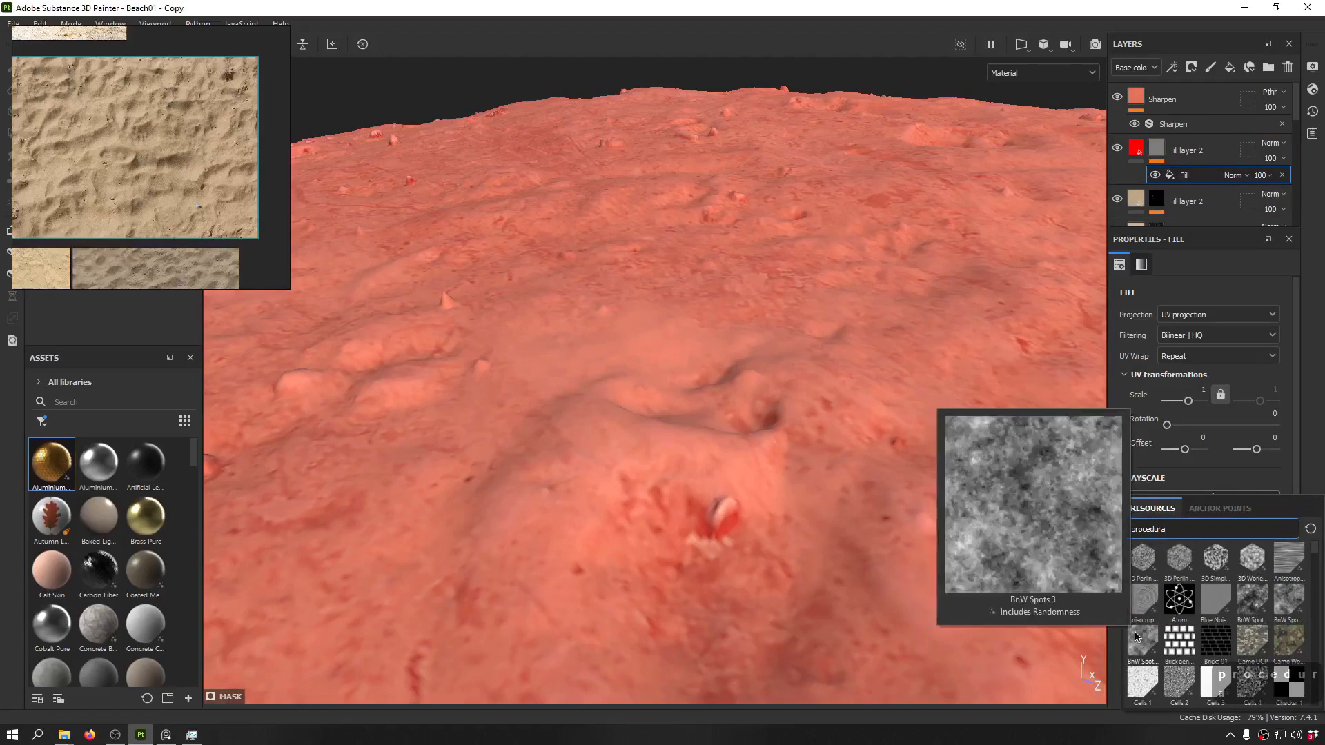
click(1132, 636)
- Set the BnW Spots 3 mask's UV scale to 128 and its balance to 0.28
alt+drag(731, 434, 683, 405)
alt+drag(898, 308, 797, 289)
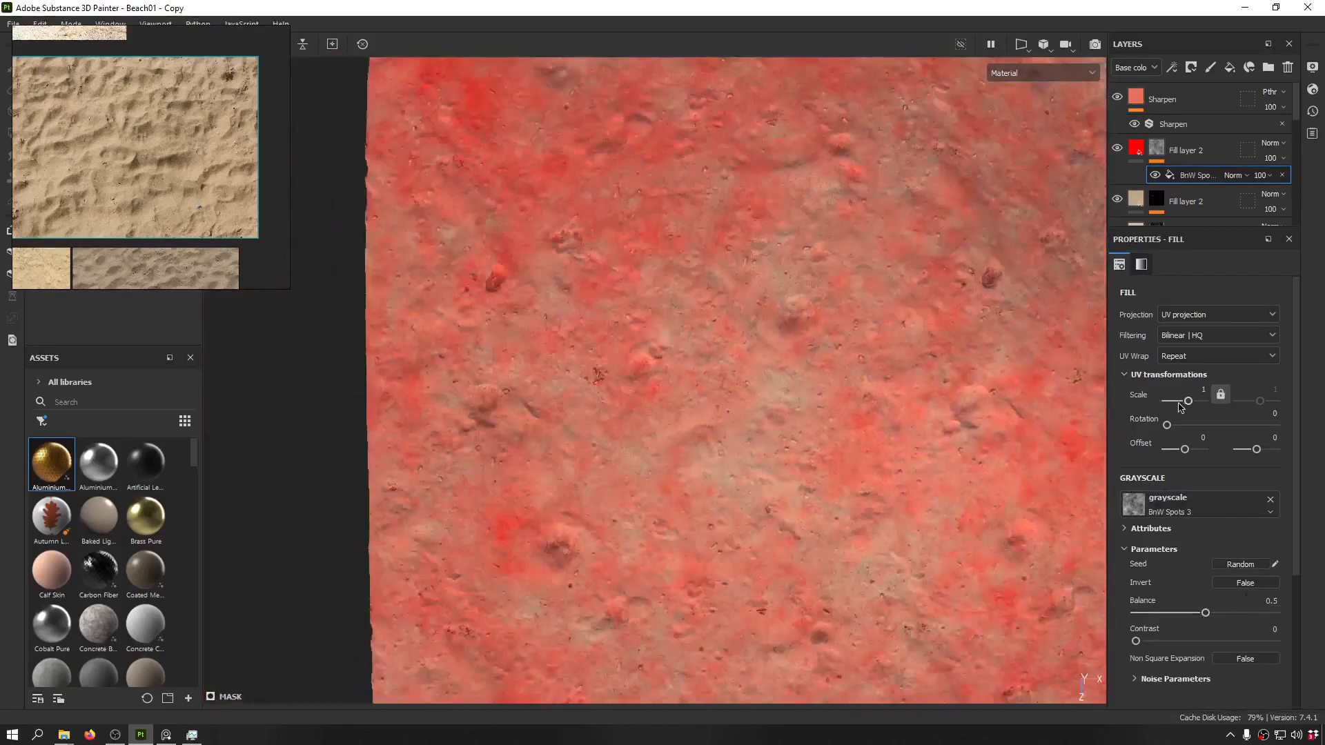
drag(1189, 403, 1213, 406)
alt+drag(749, 428, 689, 290)
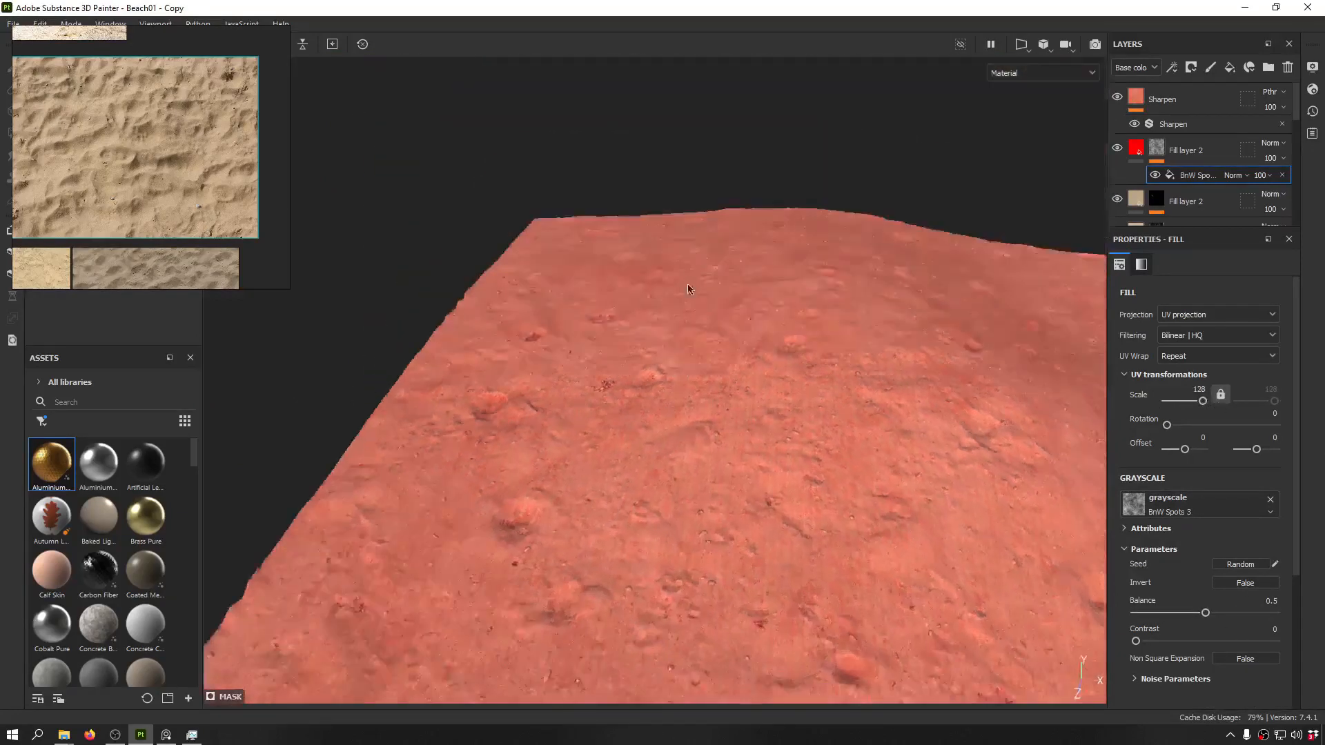
scroll(570, 483, up, 8)
alt+drag(566, 483, 672, 363)
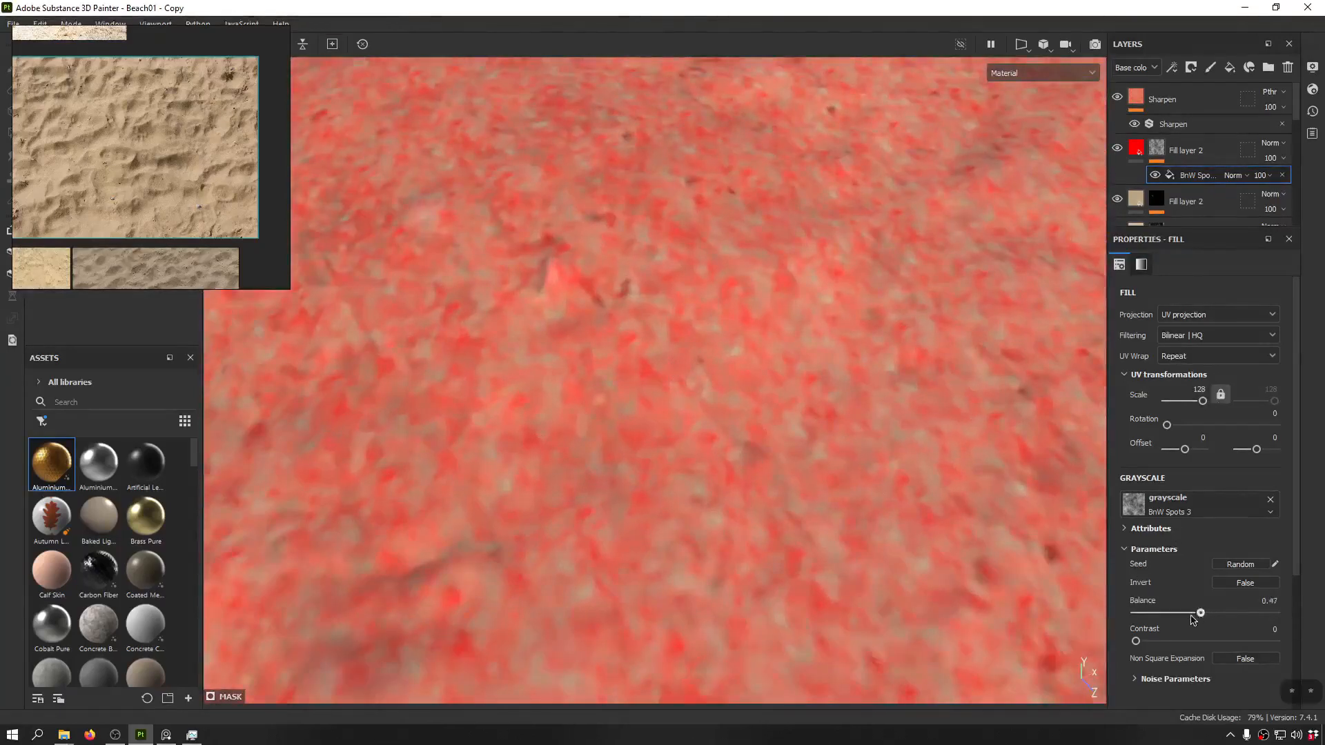
mouse_move(1193, 619)
mouse_down()
mouse_move(1137, 618)
mouse_move(1173, 626)
mouse_up()
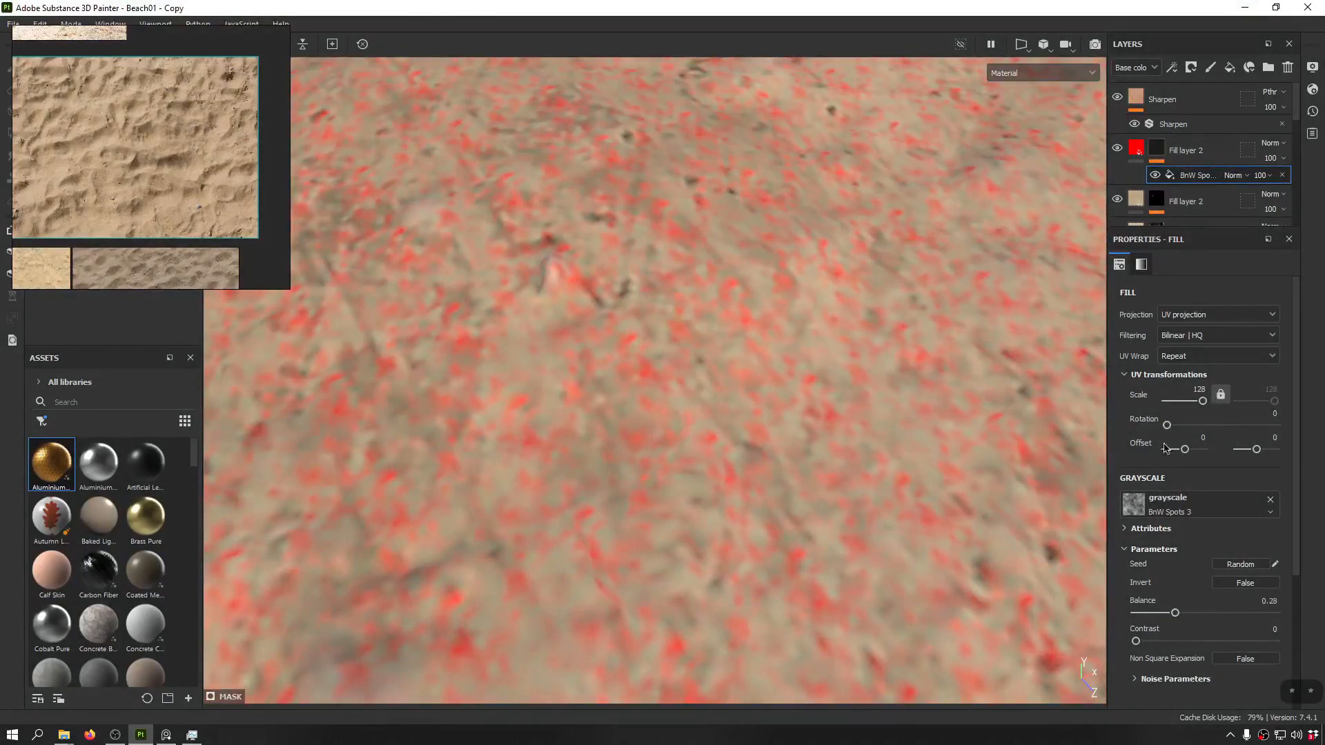
- Disable the color channel of the BnW Spots 3 layer, enable its height channel and set the height to 0.0352
click(1124, 150)
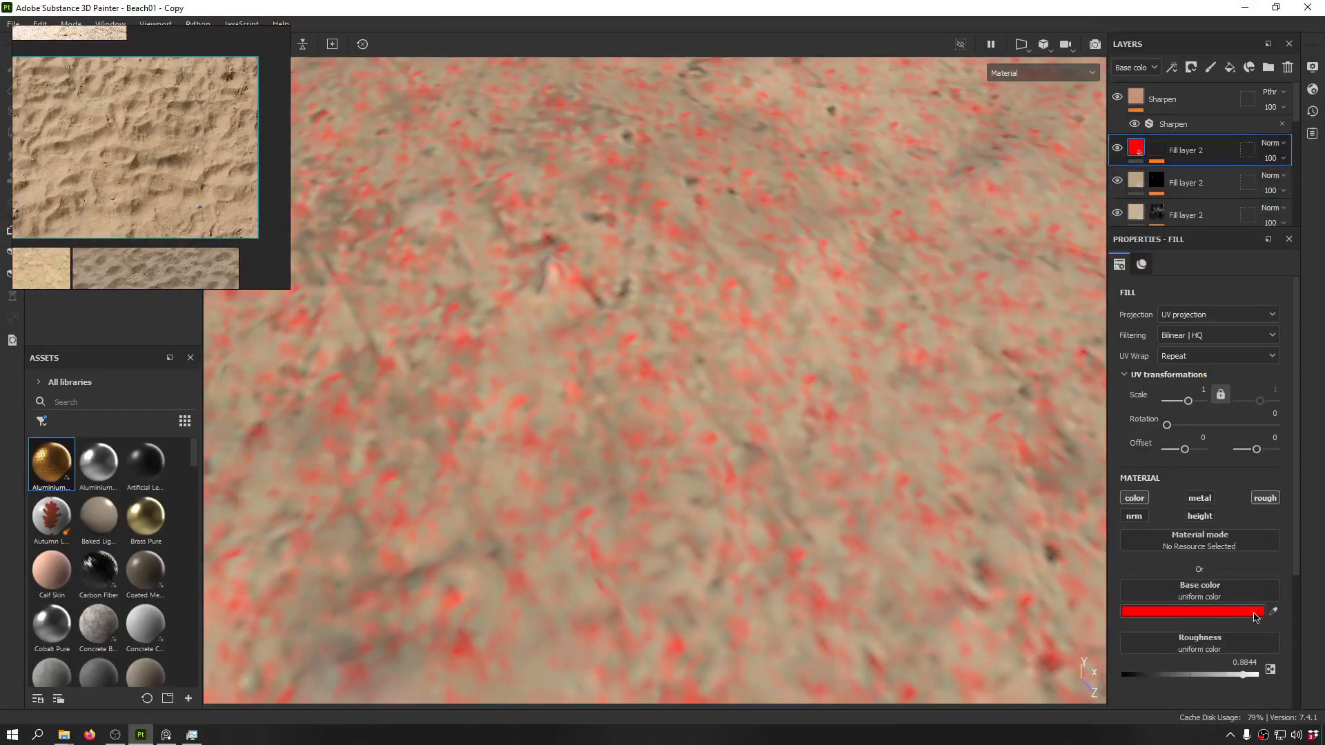
click(1131, 498)
click(1201, 517)
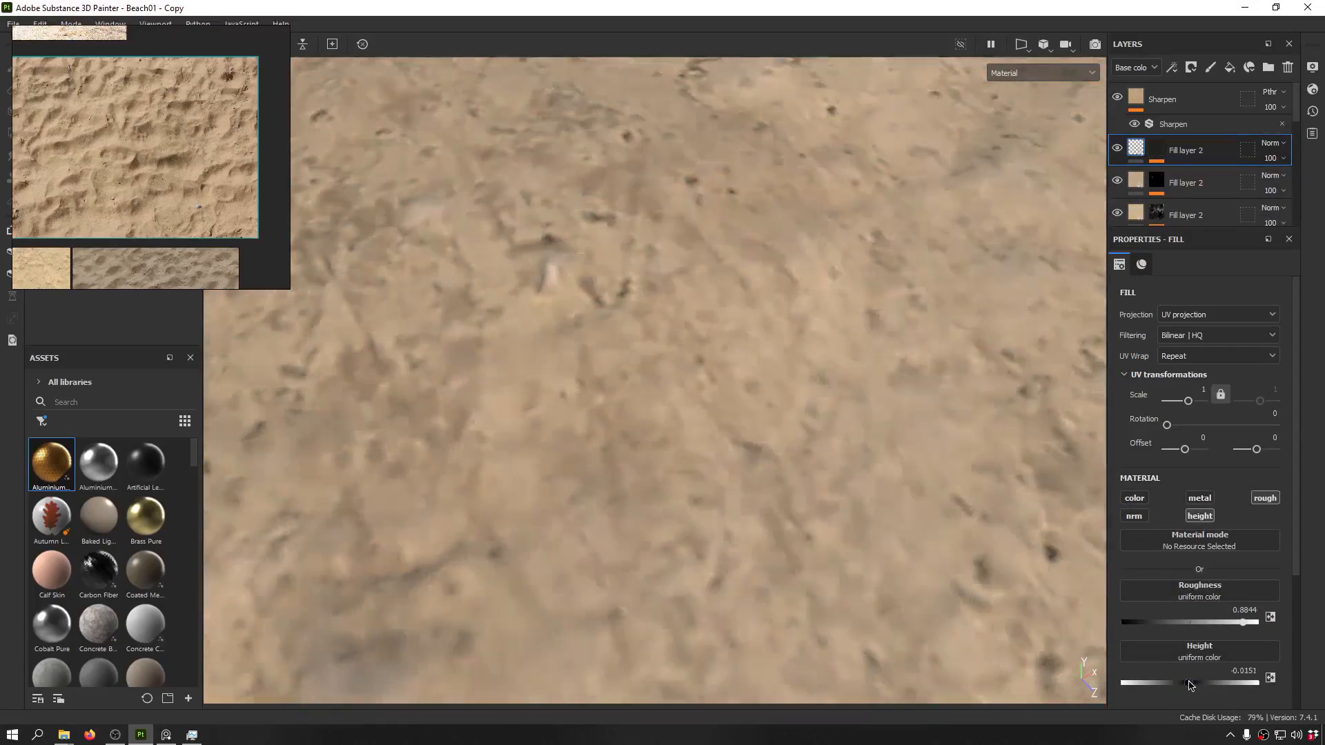
drag(1189, 685, 1194, 685)
scroll(767, 422, down, 6)
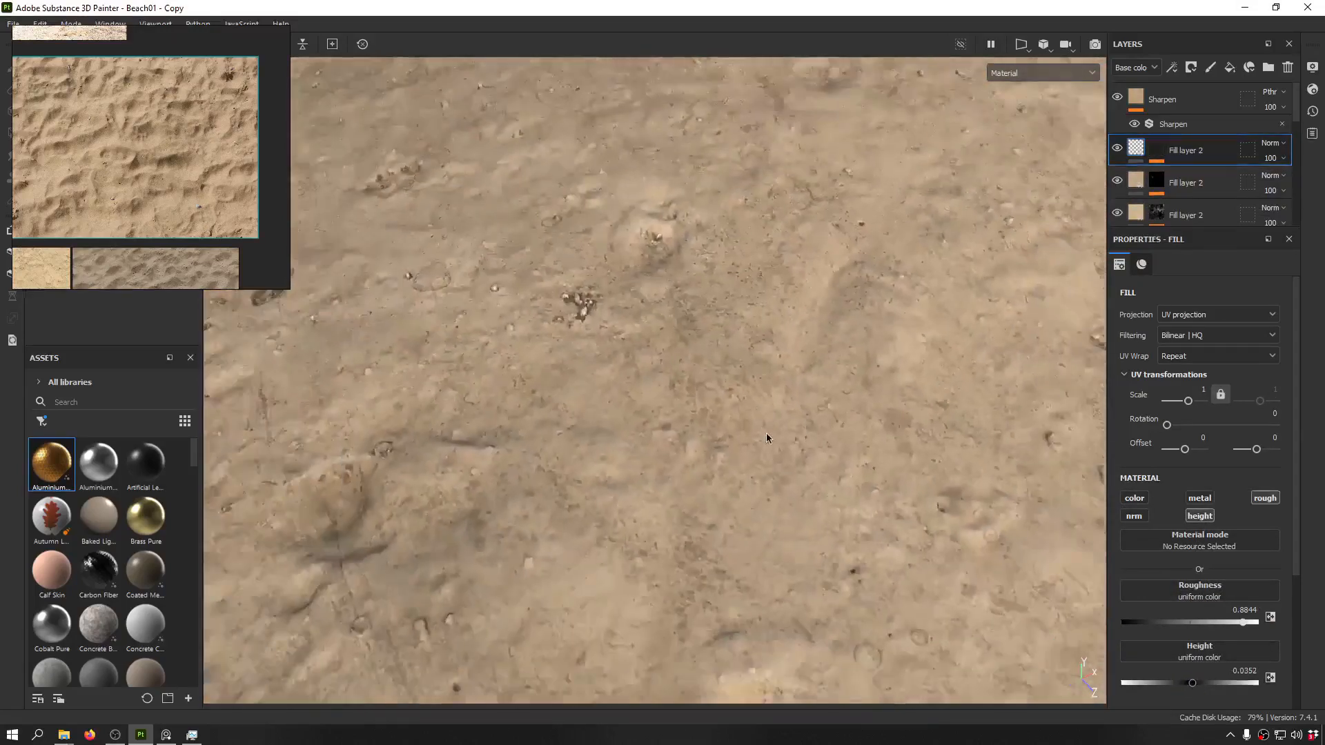
alt+drag(766, 435, 665, 82)
scroll(641, 452, up, 1)
scroll(665, 328, up, 1)
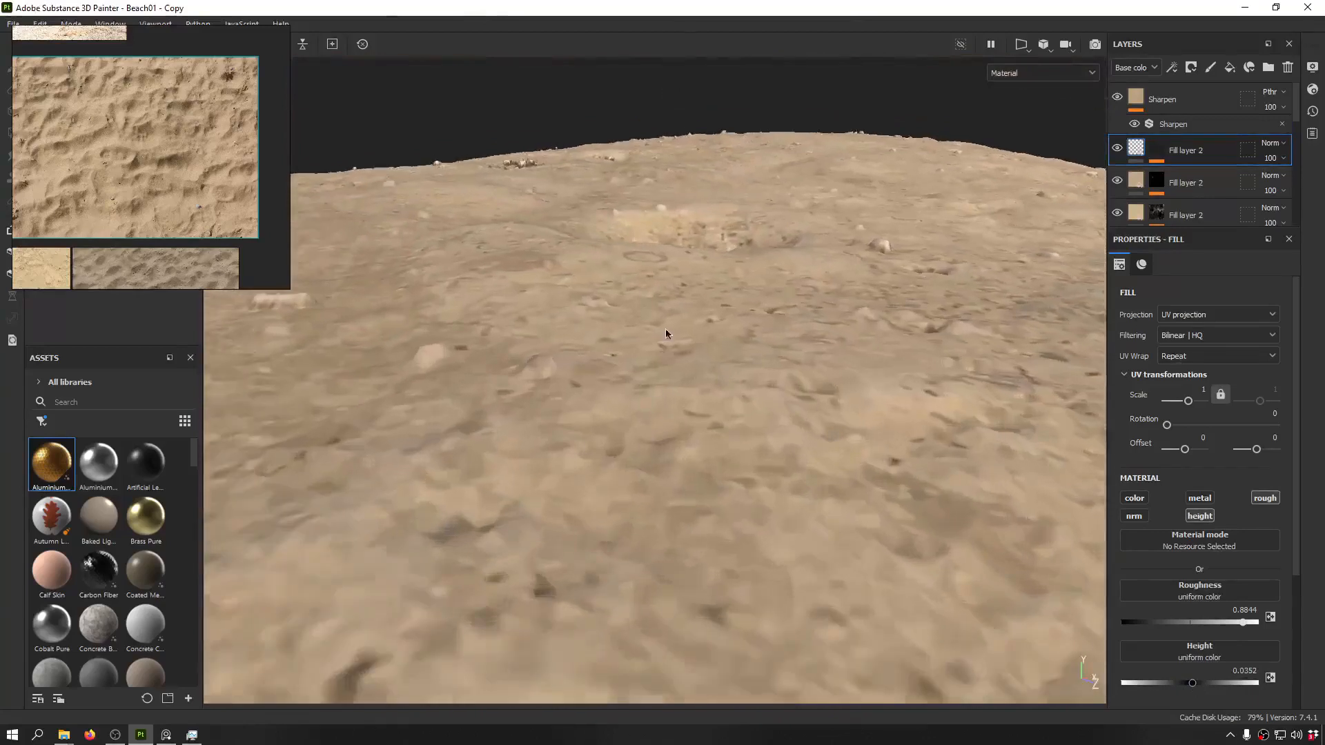
- Raise the height of the BnW Spots 3 fill layer to 0.0573 and check the terrain relief from several angles
alt+drag(665, 328, 665, 221)
scroll(665, 220, up, 2)
drag(1191, 683, 1195, 682)
alt+drag(614, 455, 745, 359)
scroll(523, 427, down, 3)
scroll(495, 447, up, 2)
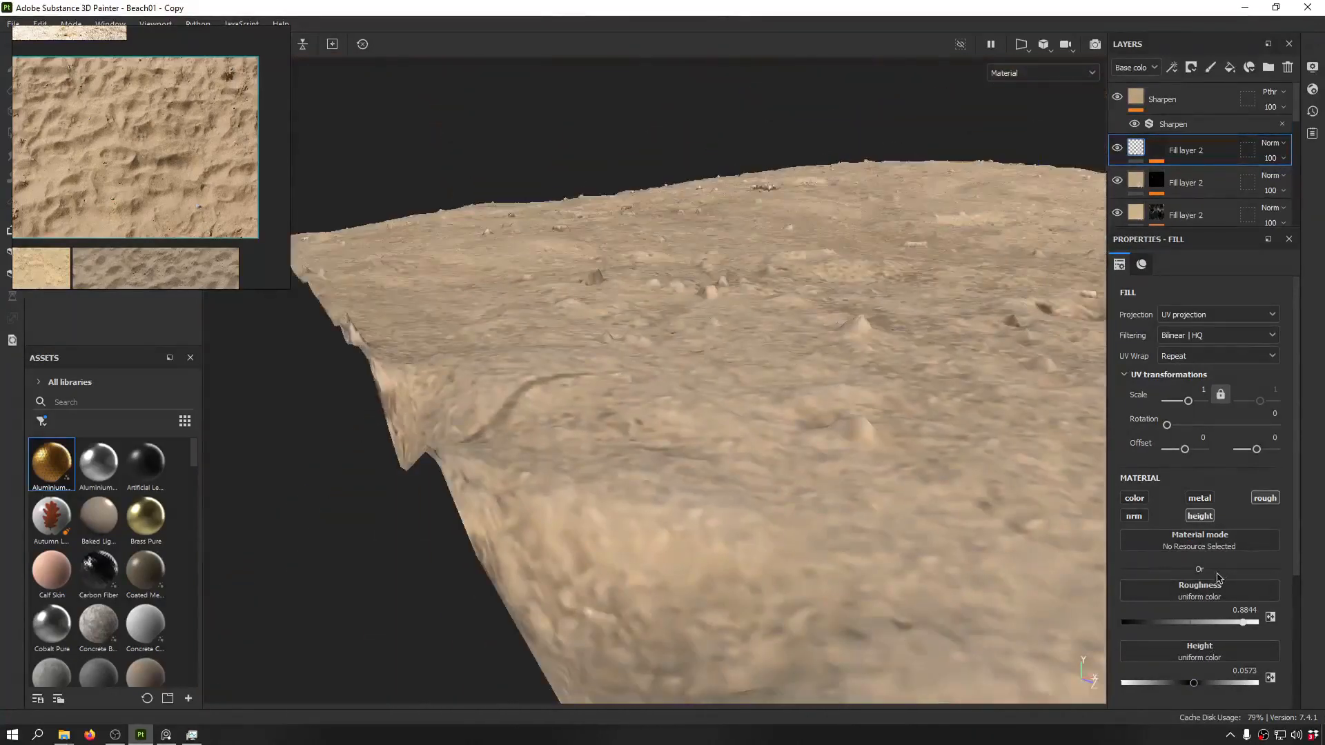
- Enable the layer's color channel, sample a sand base color from the reference photo and raise the roughness to about 0.92
click(1134, 499)
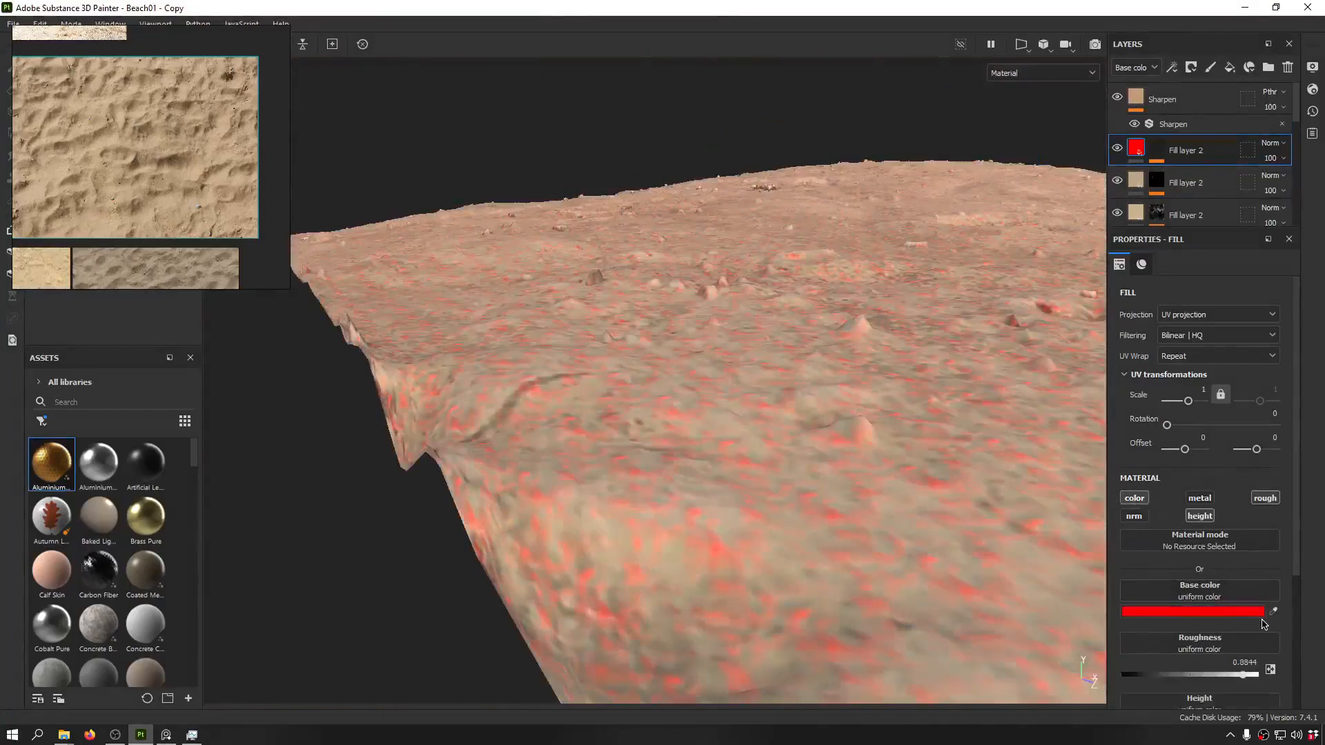
click(76, 130)
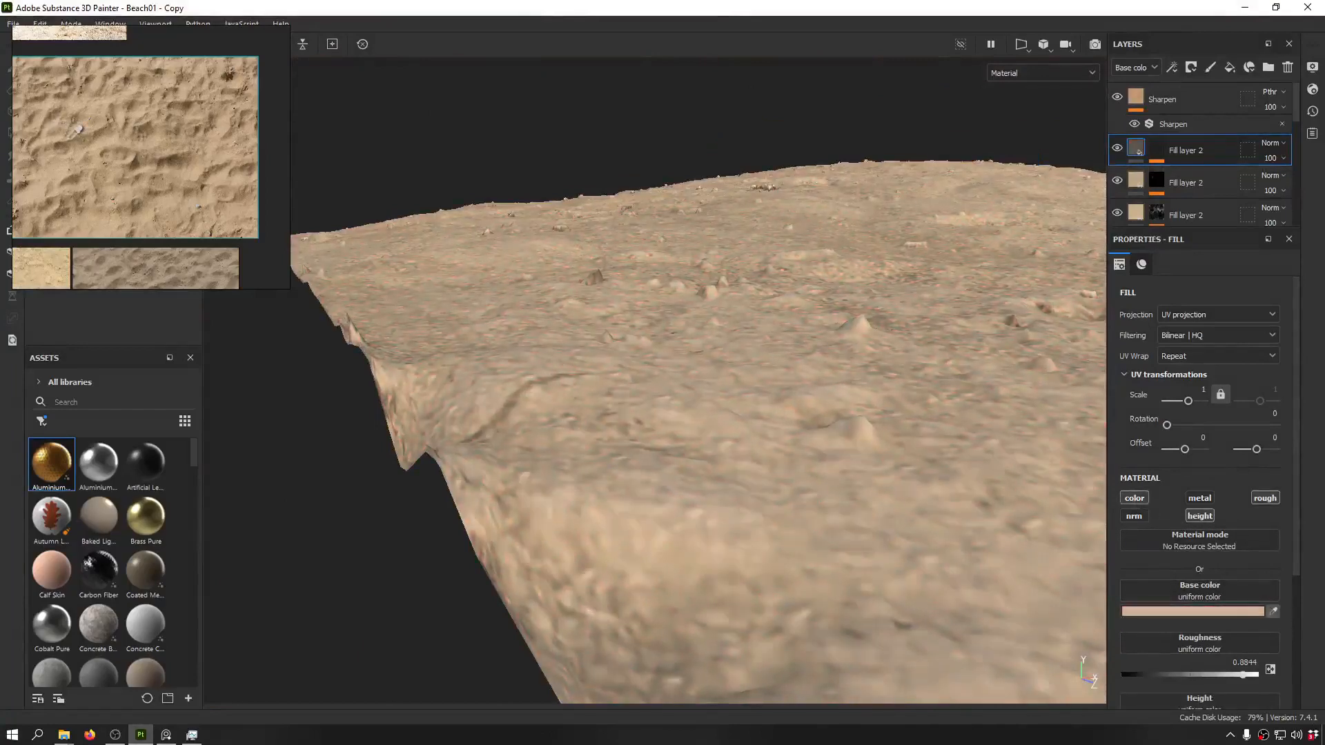
scroll(888, 437, up, 2)
alt+drag(887, 437, 710, 264)
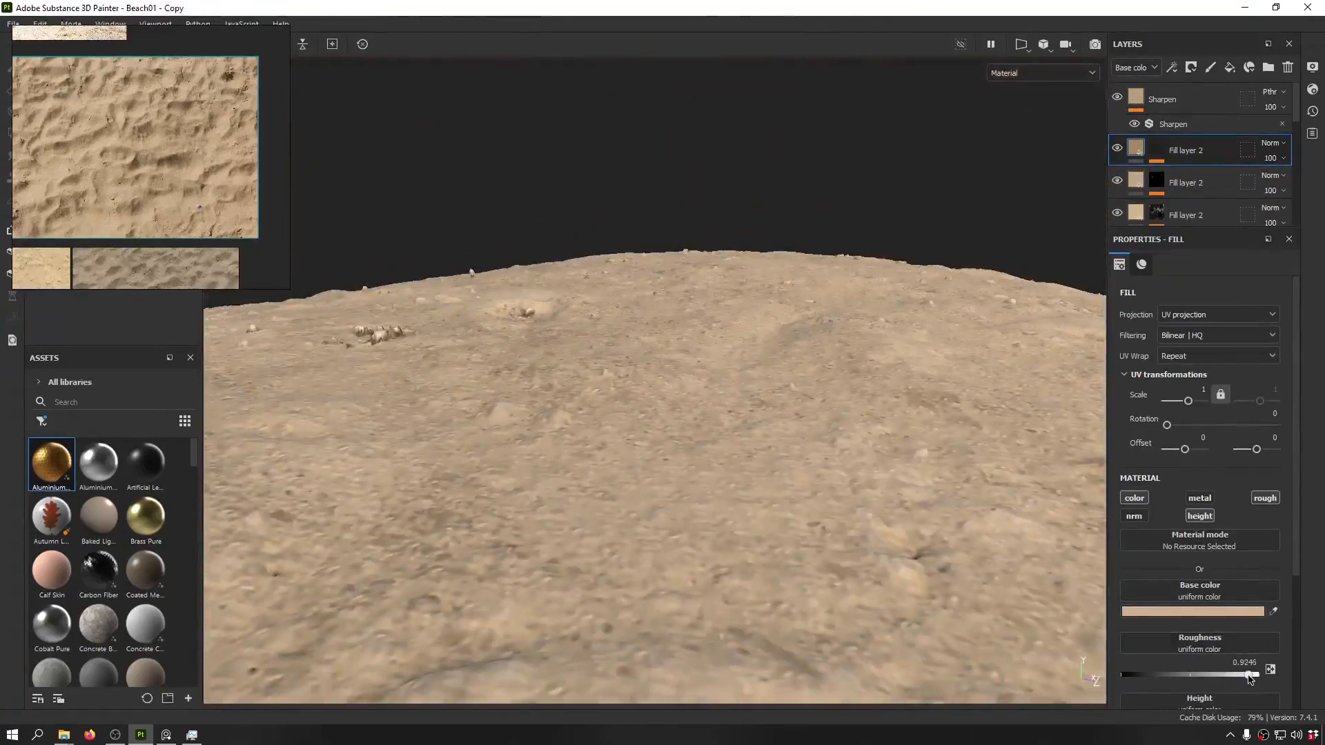
- Inspect the layer's mask on the terrain up close and slightly lower the balance of its BnW Spots 3 fill
click(1156, 148)
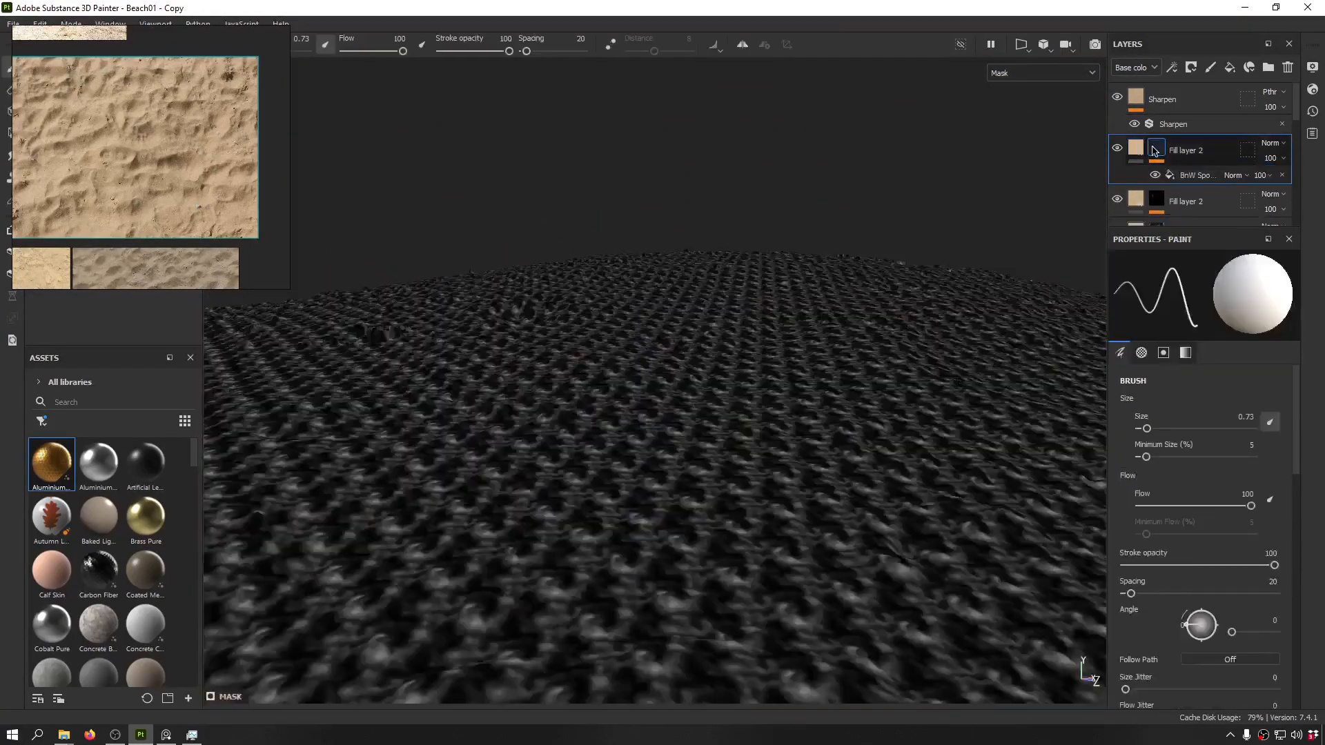
mouse_move(732, 359)
alt+mouse_down()
mouse_move(722, 556)
mouse_move(807, 349)
mouse_move(770, 235)
mouse_move(698, 369)
mouse_move(677, 494)
mouse_move(519, 467)
mouse_move(621, 390)
mouse_move(614, 369)
mouse_move(725, 260)
mouse_move(917, 183)
mouse_move(527, 413)
mouse_move(520, 473)
alt+mouse_up()
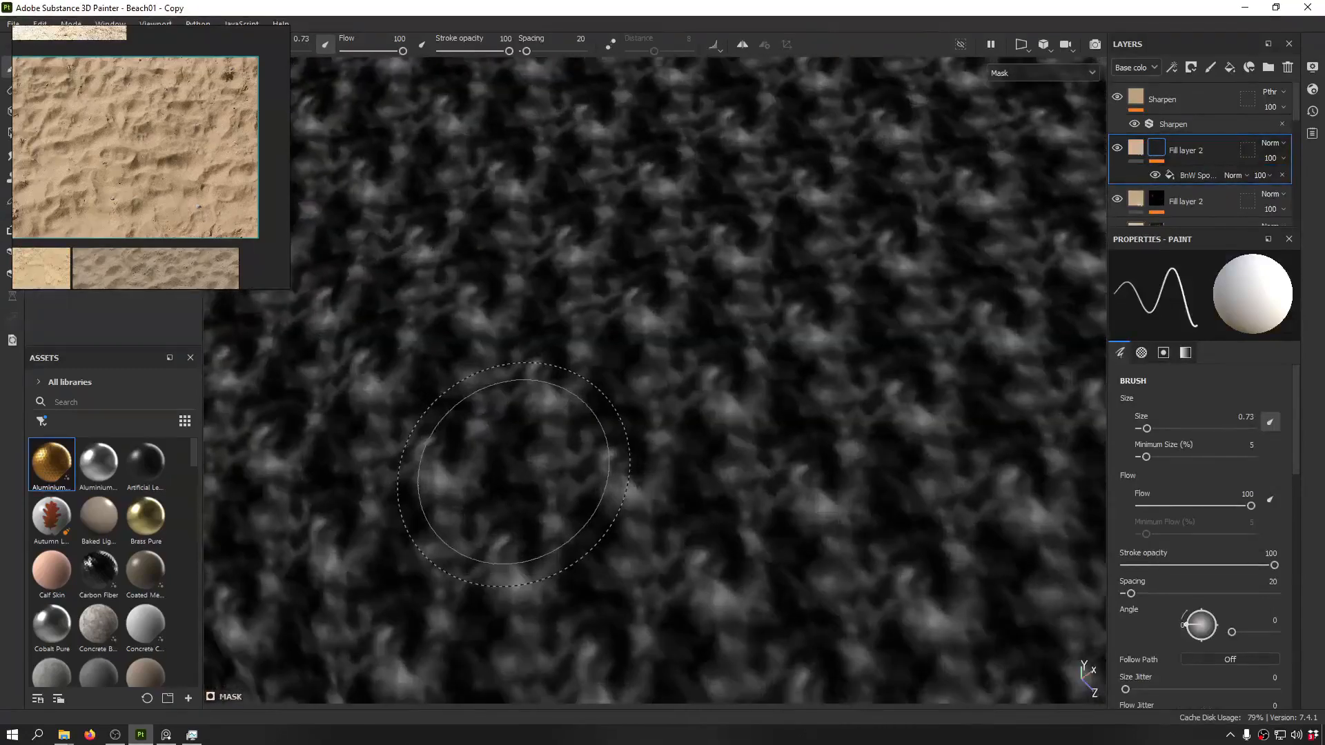
click(1196, 175)
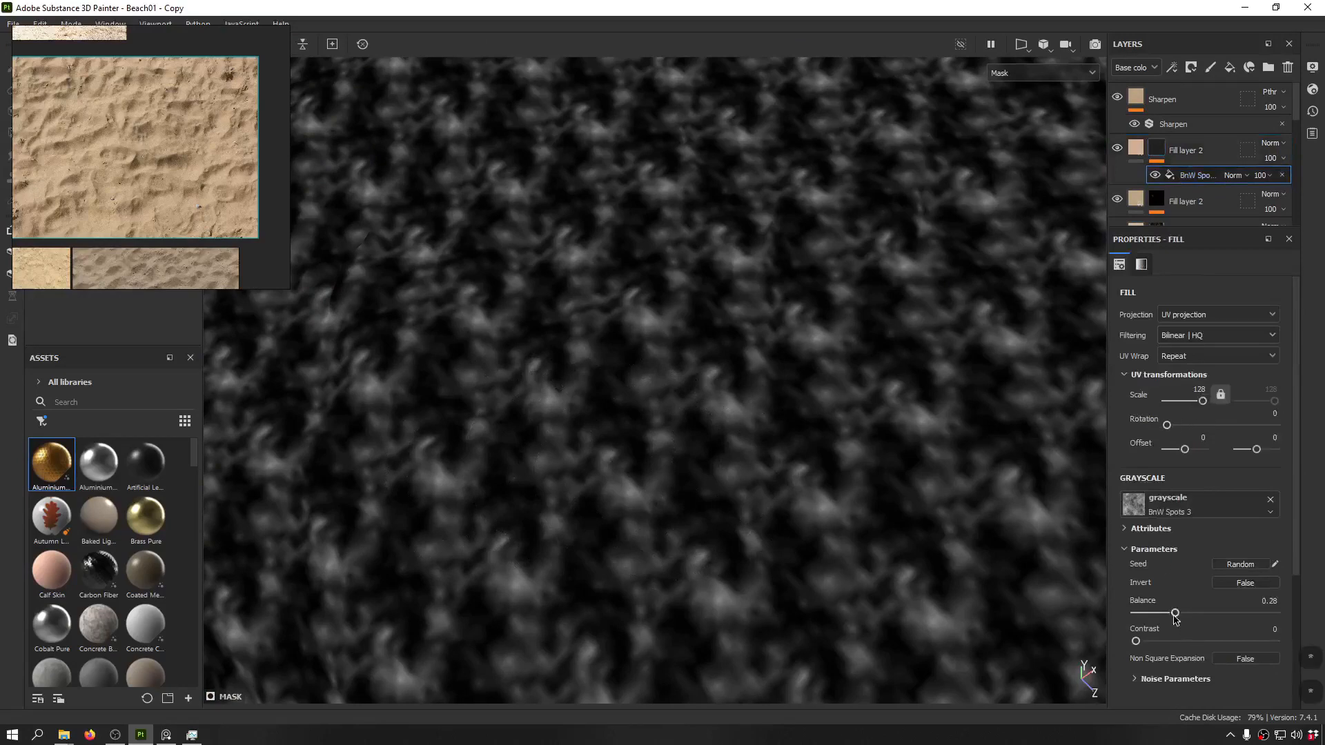
mouse_move(1175, 619)
mouse_down()
mouse_move(1218, 618)
mouse_move(1170, 617)
mouse_up()
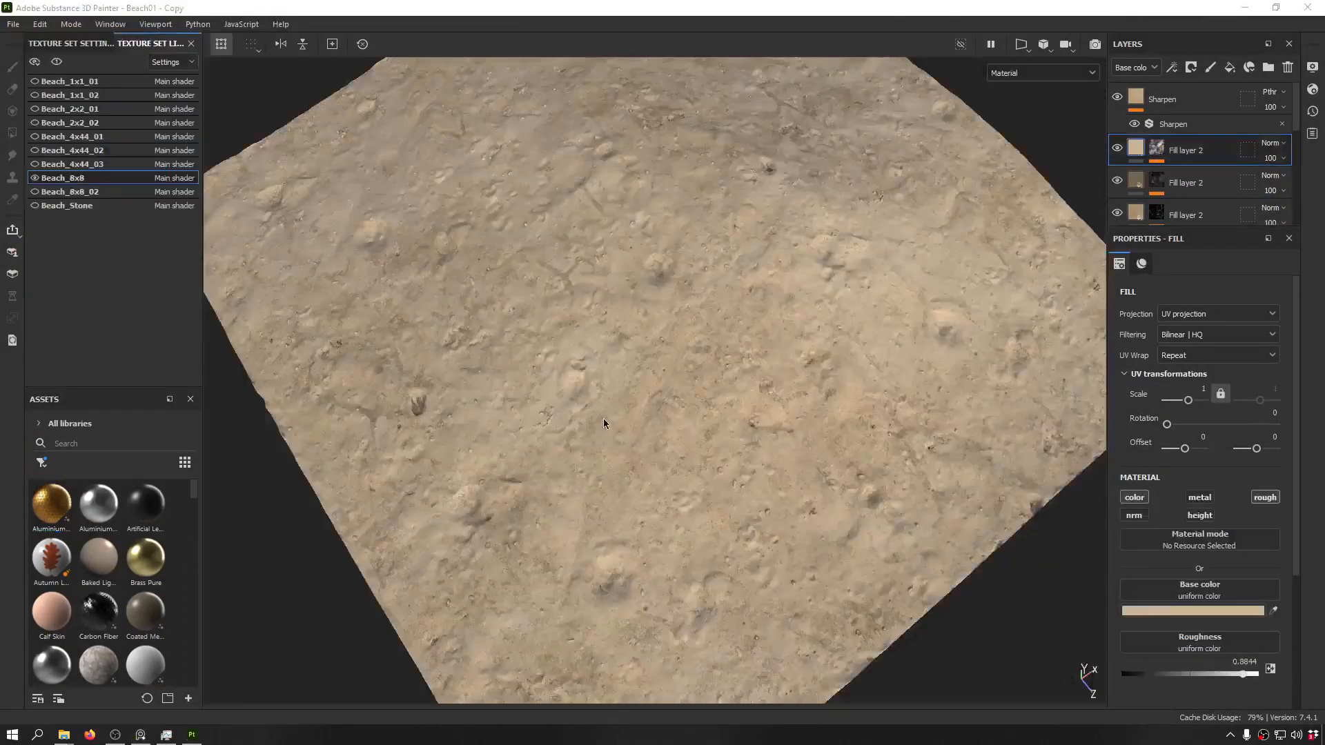
- On Beach_8x8, paste a new fill layer directly beneath Sharpen and give it a black mask with a fill effect
alt+drag(600, 423, 715, 163)
scroll(590, 357, up, 10)
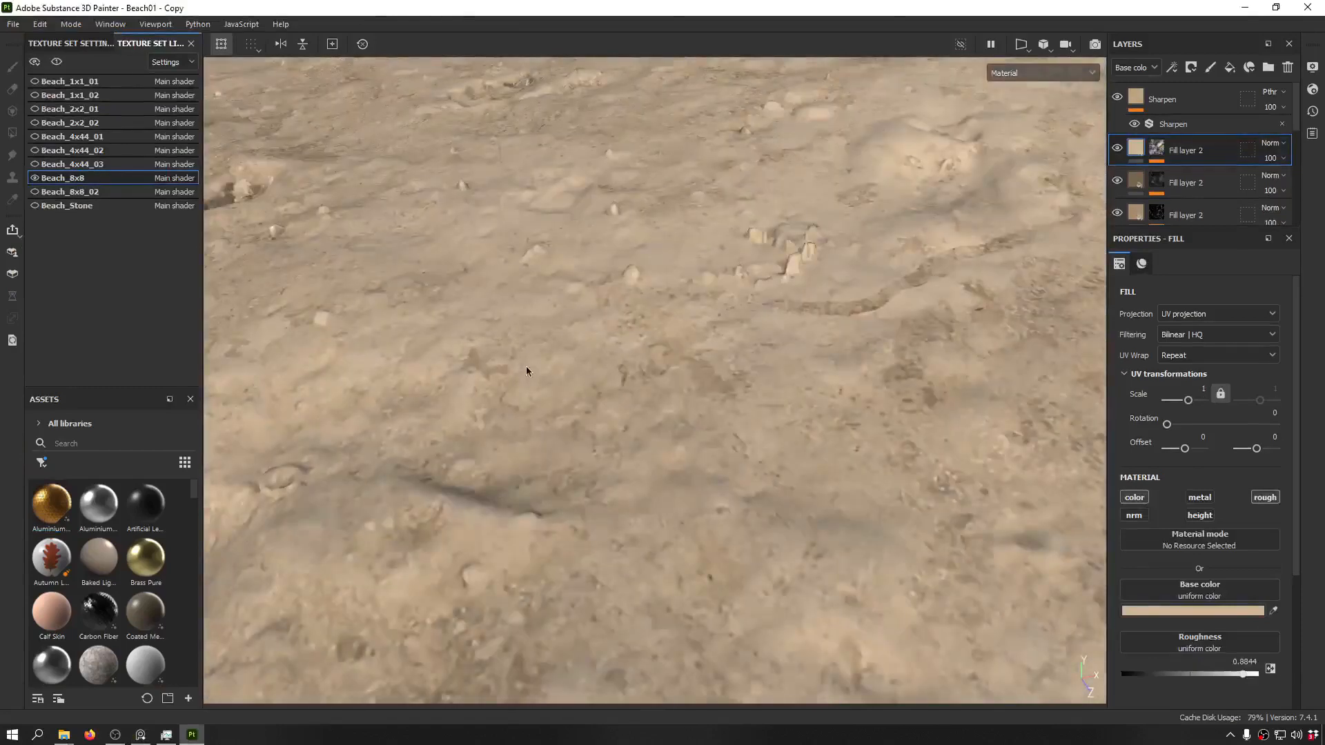
alt+drag(526, 372, 842, 228)
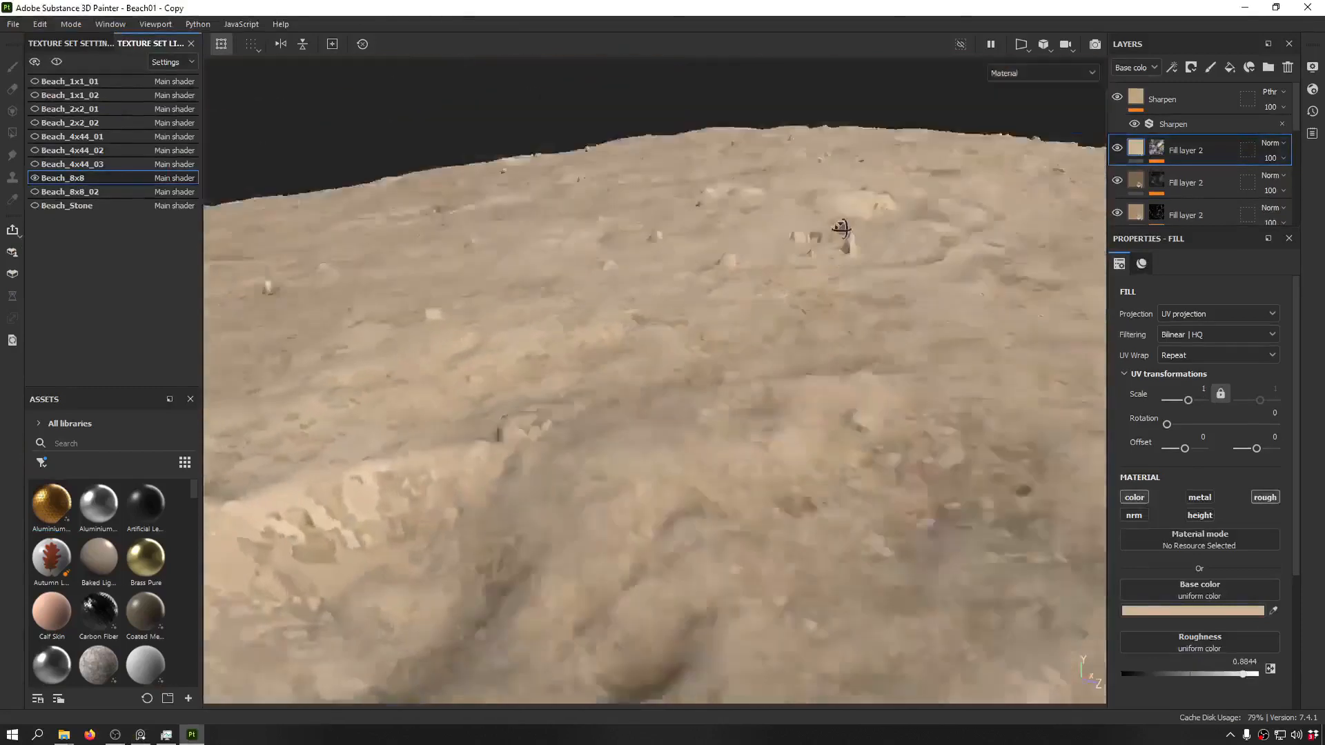
key(ctrl+v)
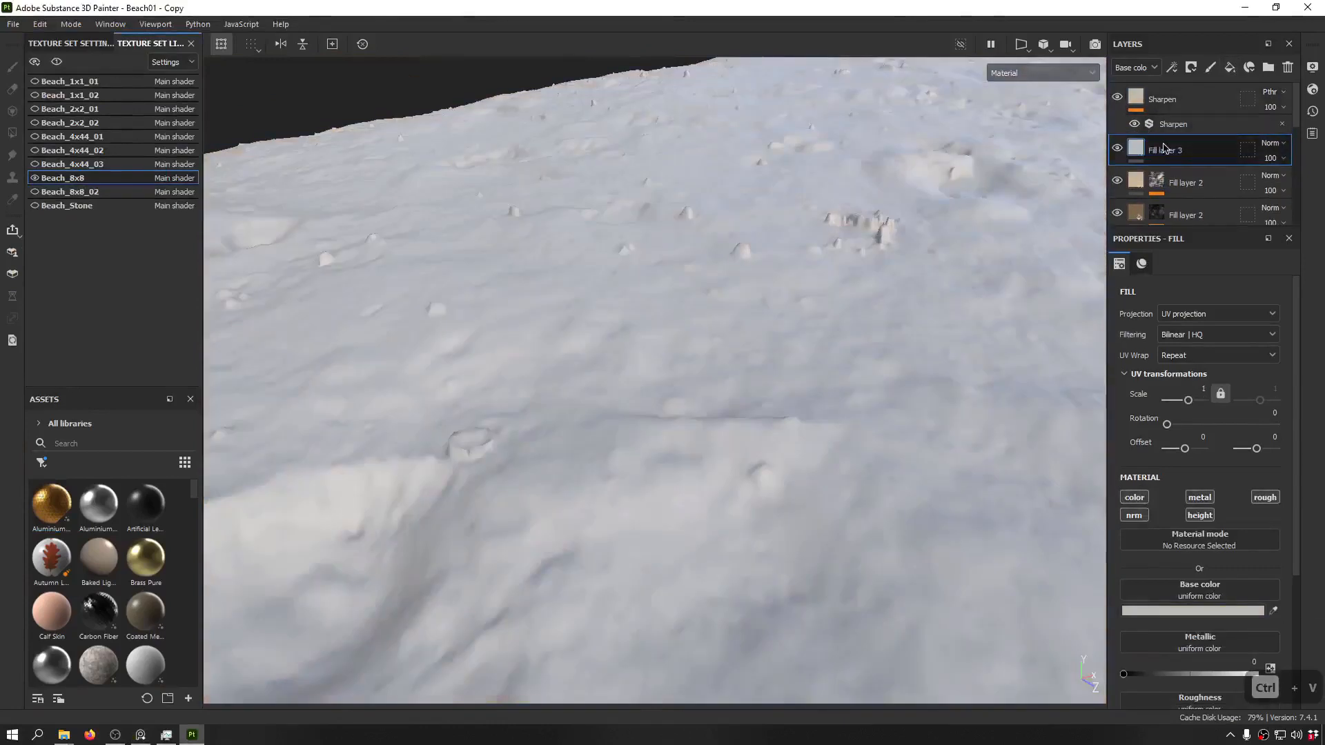
right_click(1164, 147)
click(1185, 21)
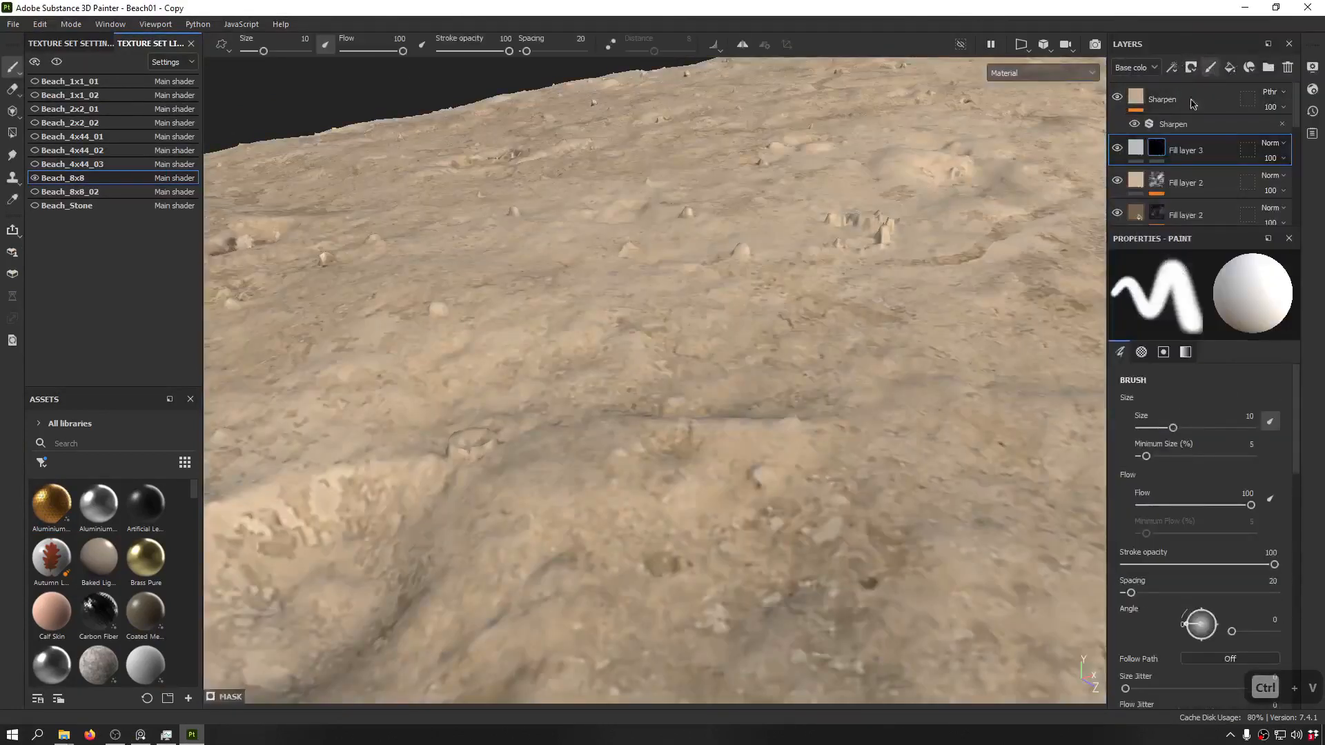
click(1171, 67)
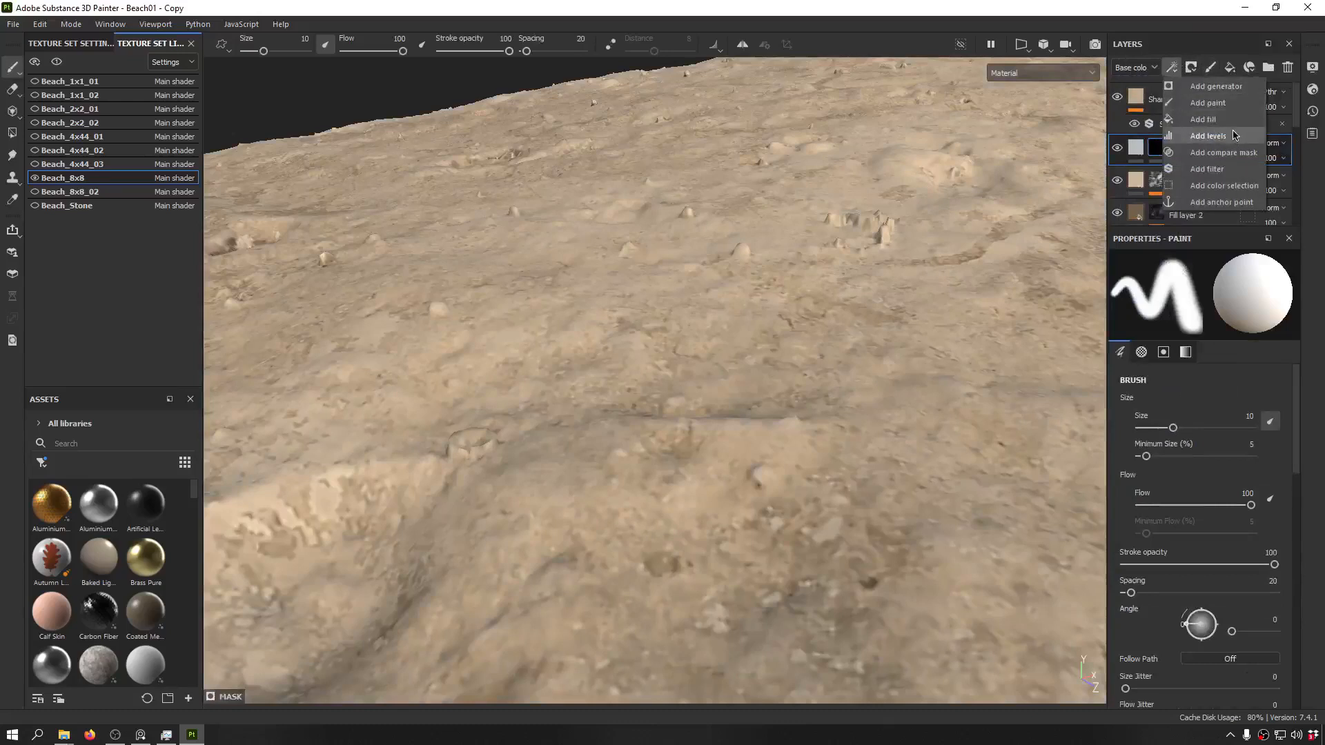
click(1203, 120)
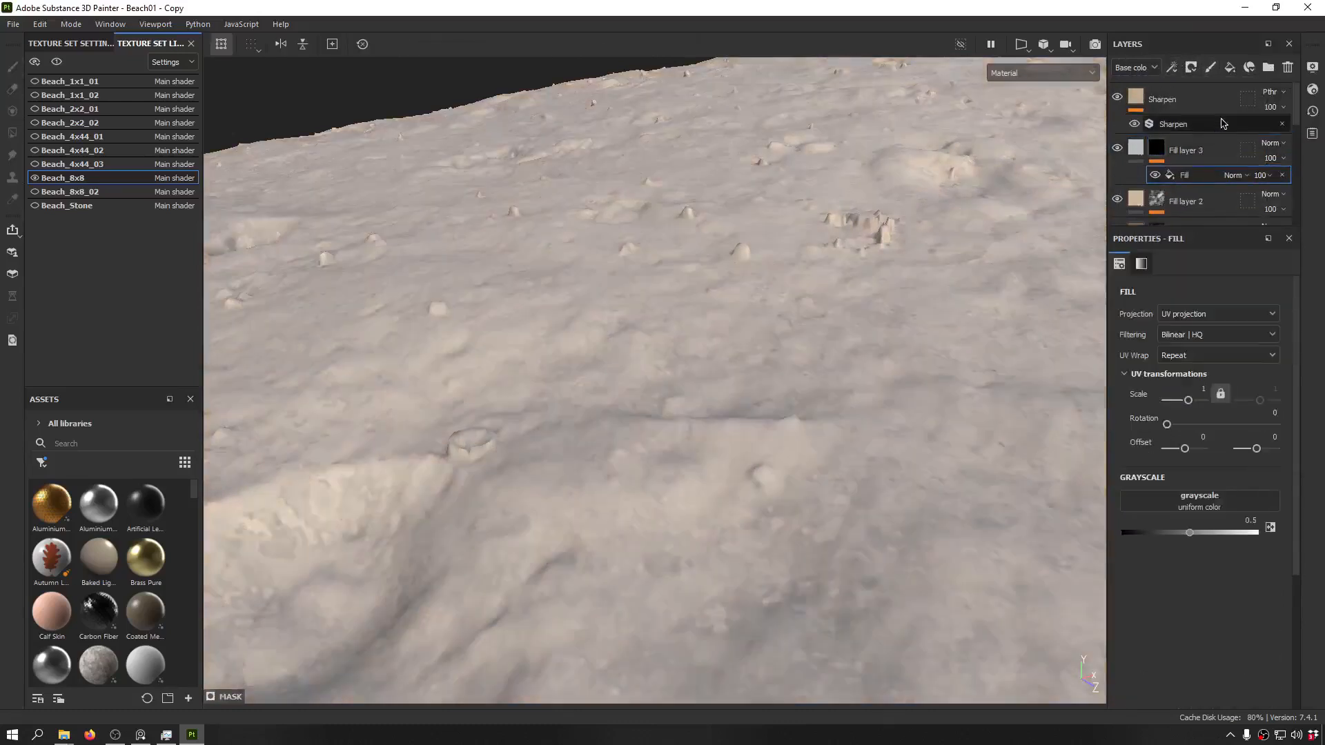
- Set the base color of Fill layer 3 to pure red, FF0000
click(1132, 146)
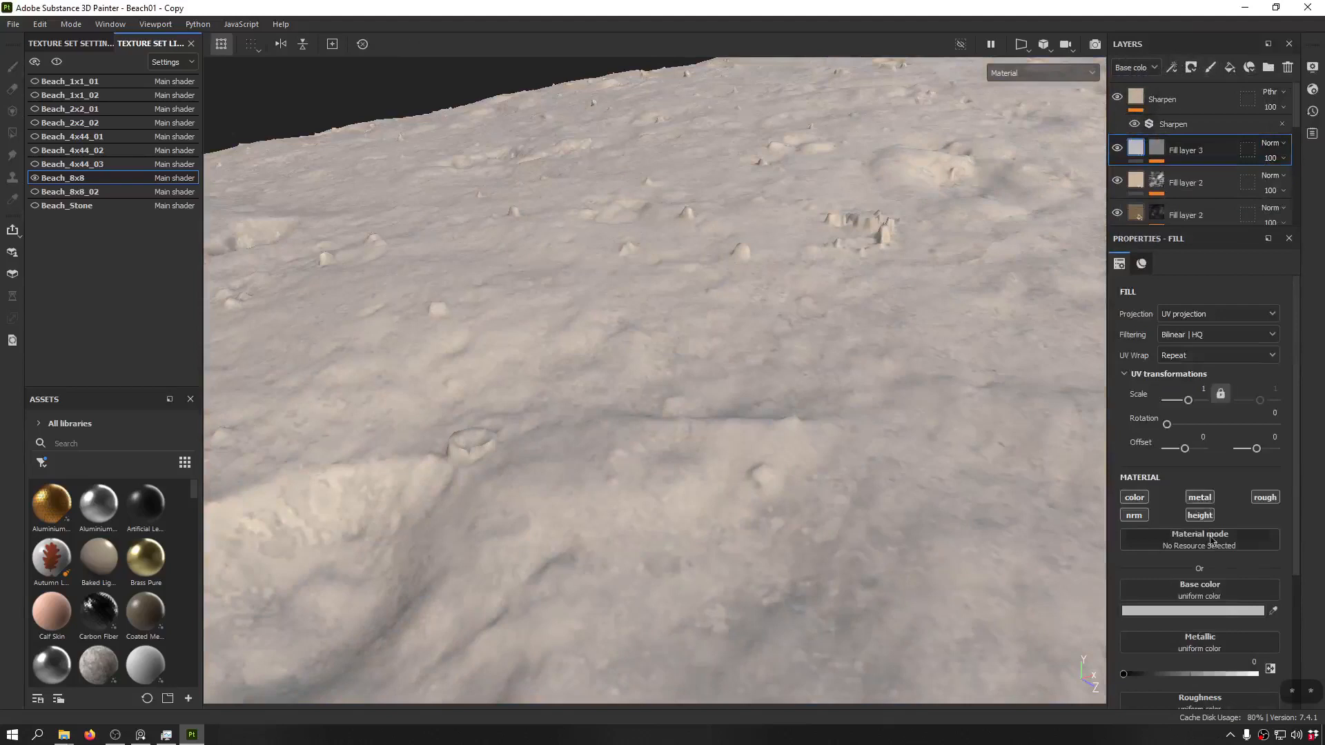
click(1248, 613)
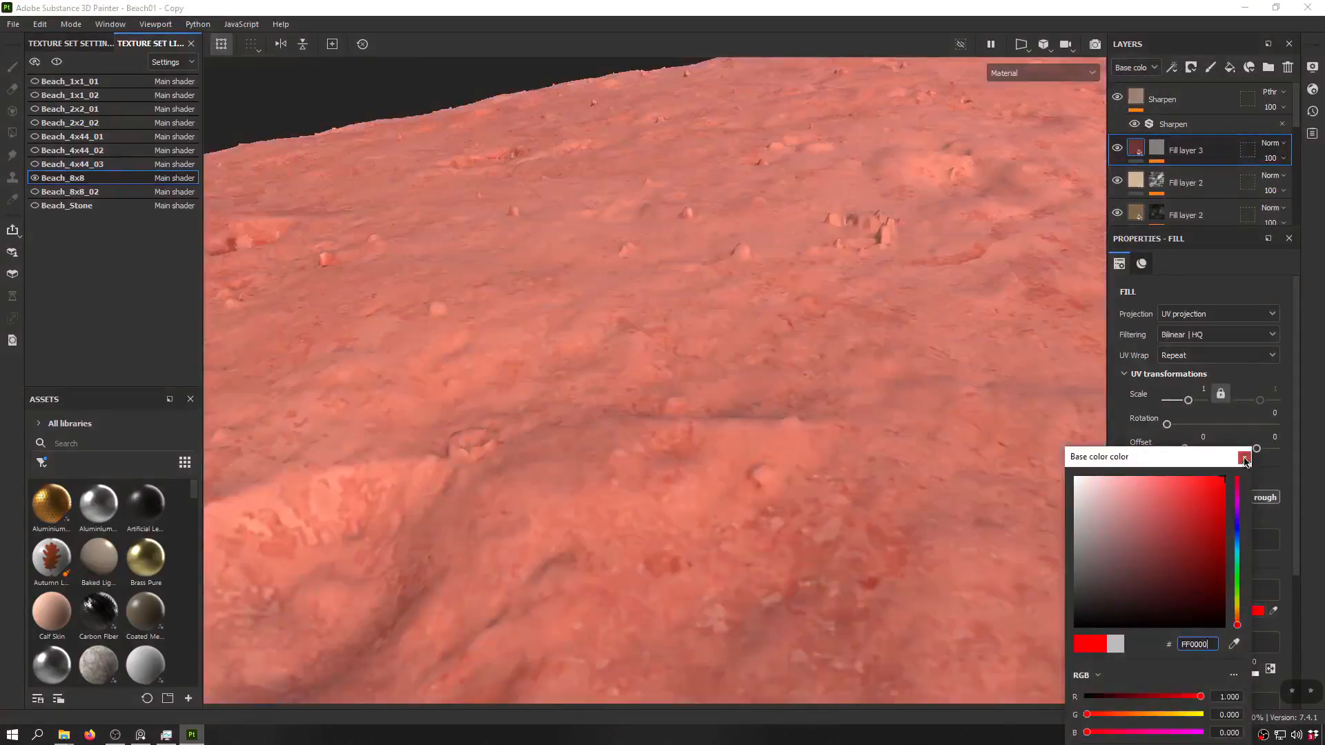
click(1245, 458)
- Select the mask of Fill layer 3 and reduce the brush size to 0.54
click(1157, 150)
ctrl+click(1161, 154)
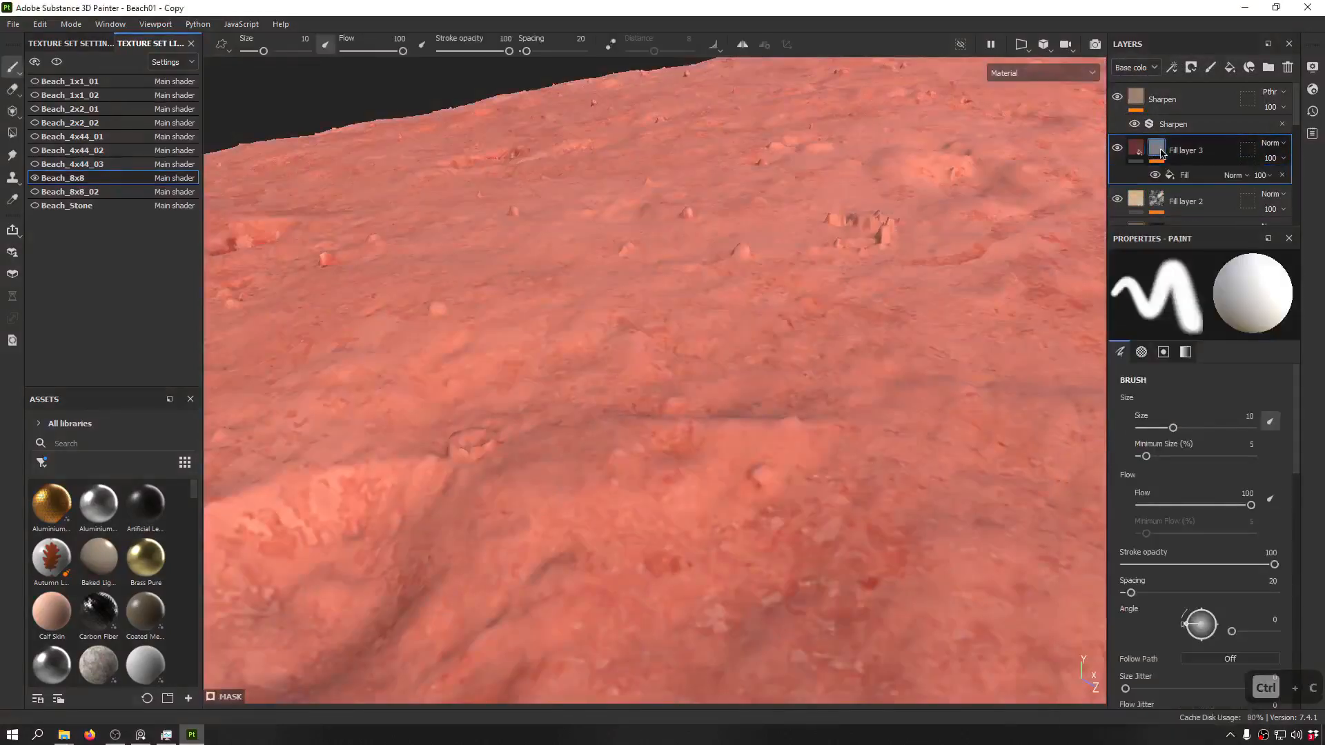
scroll(639, 366, down, 4)
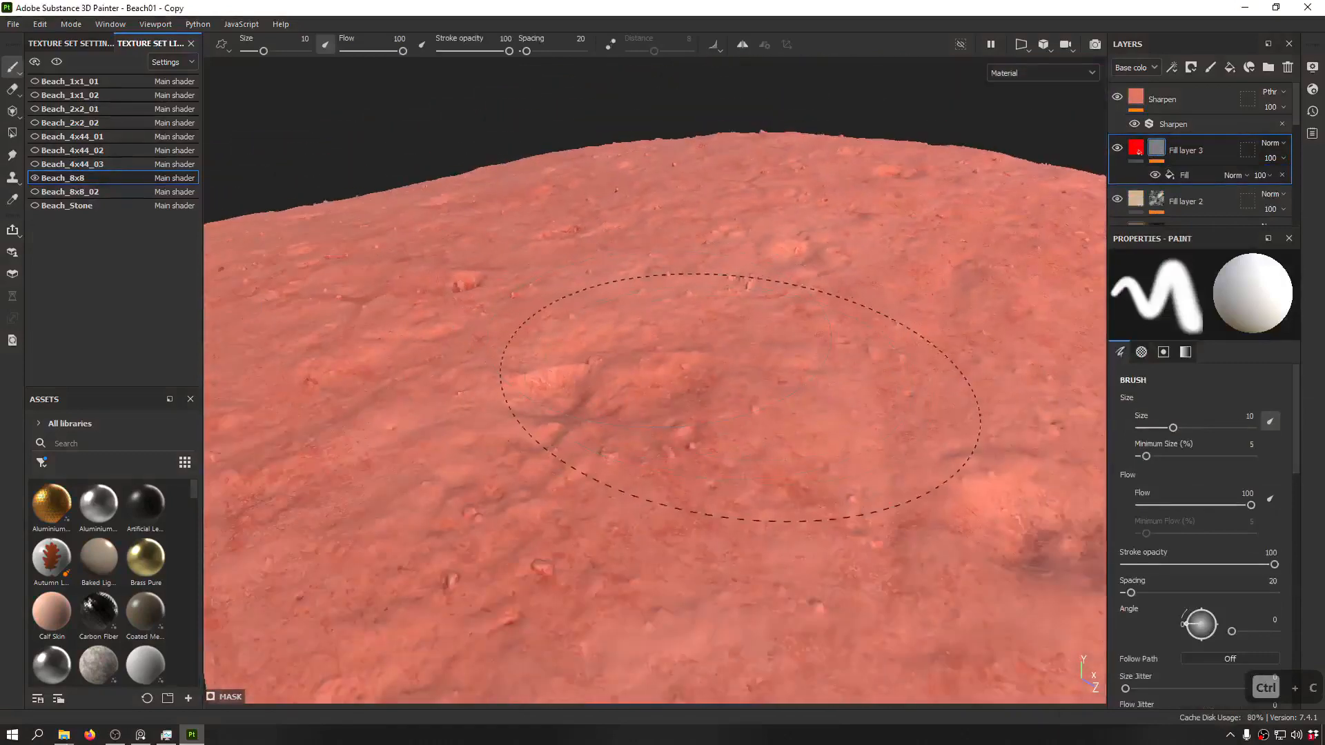
mouse_move(733, 362)
ctrl+right_down()
mouse_move(649, 362)
mouse_move(739, 390)
ctrl+right_up()
scroll(770, 391, up, 4)
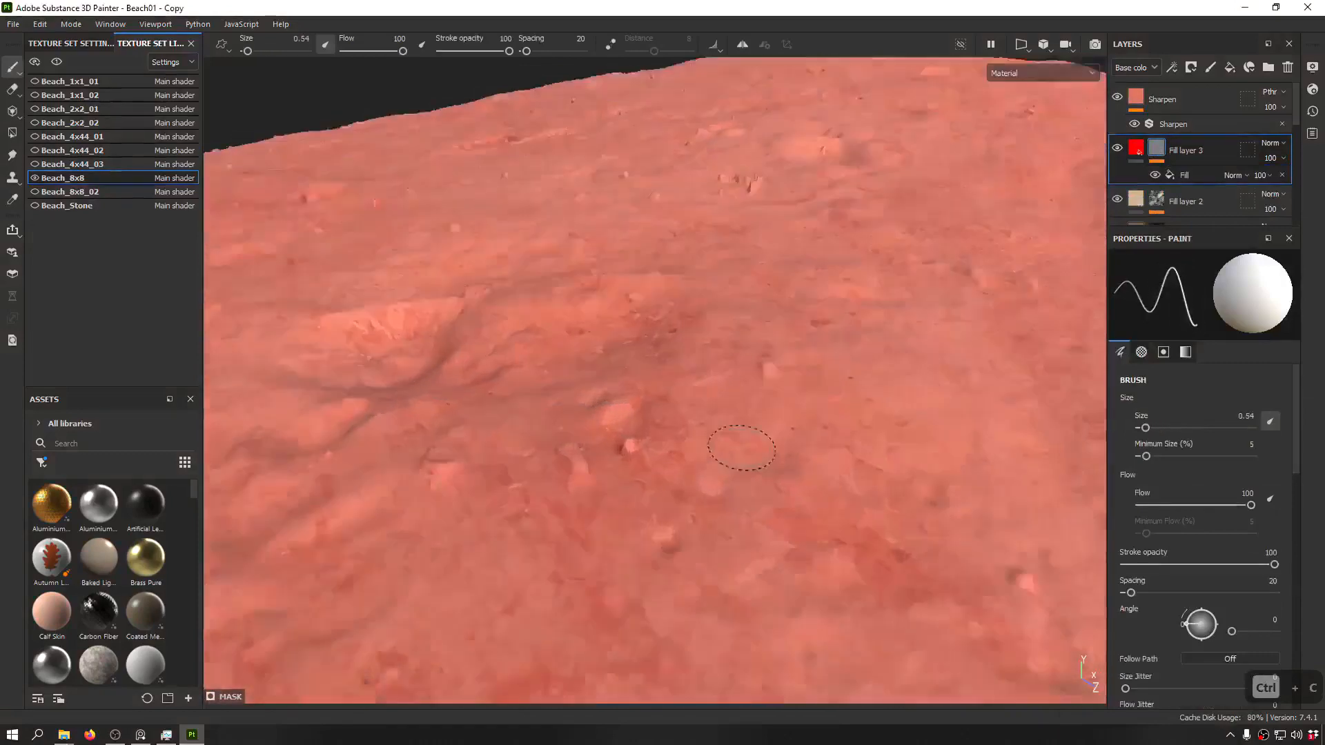
- Apply the BnW Spots 2 procedural to the grayscale of Fill layer 3's mask fill
click(1184, 174)
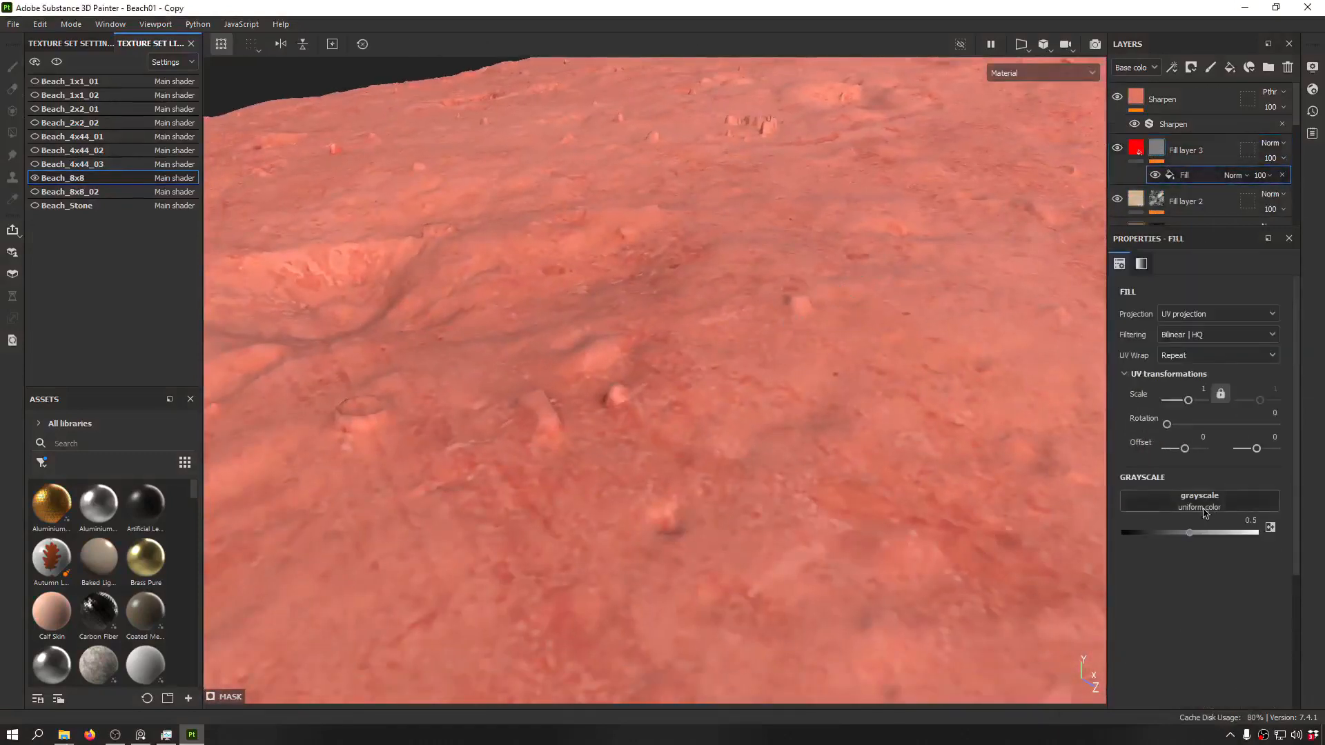
click(1199, 501)
mouse_move(1196, 605)
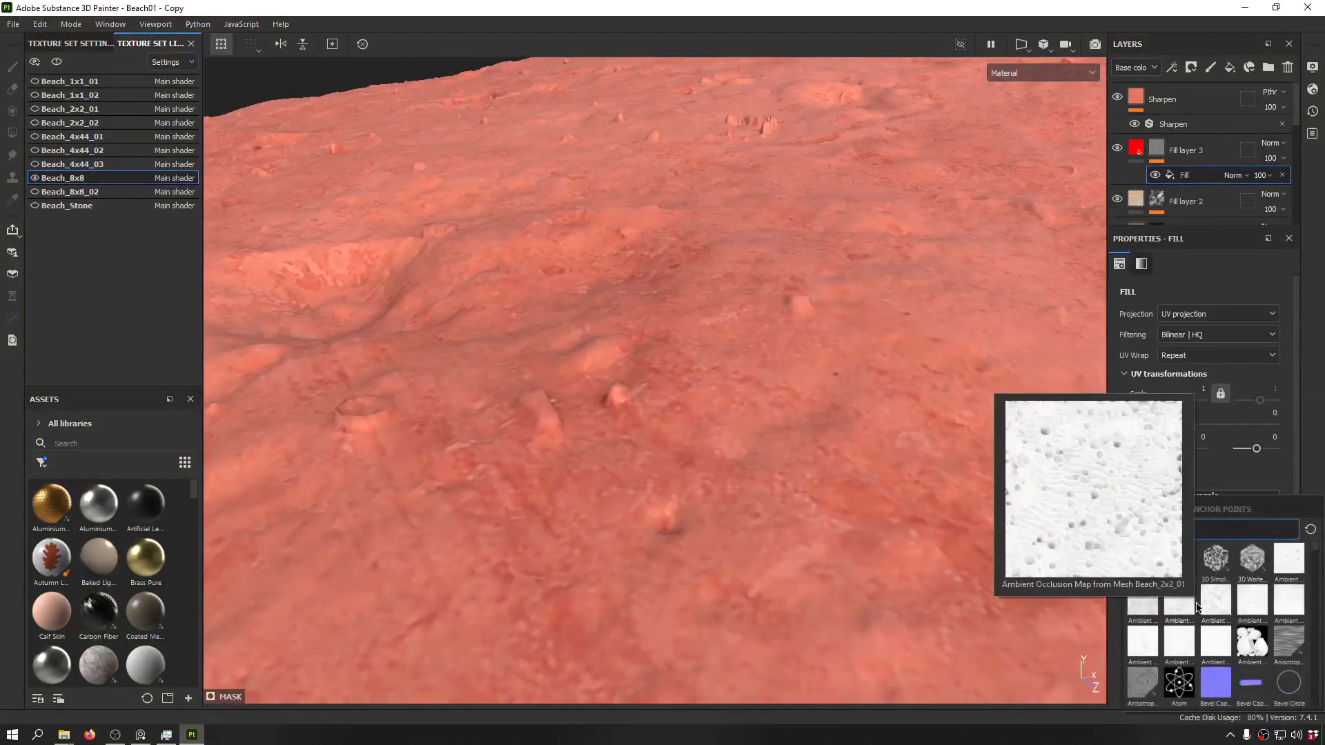
scroll(1214, 621, down, 3)
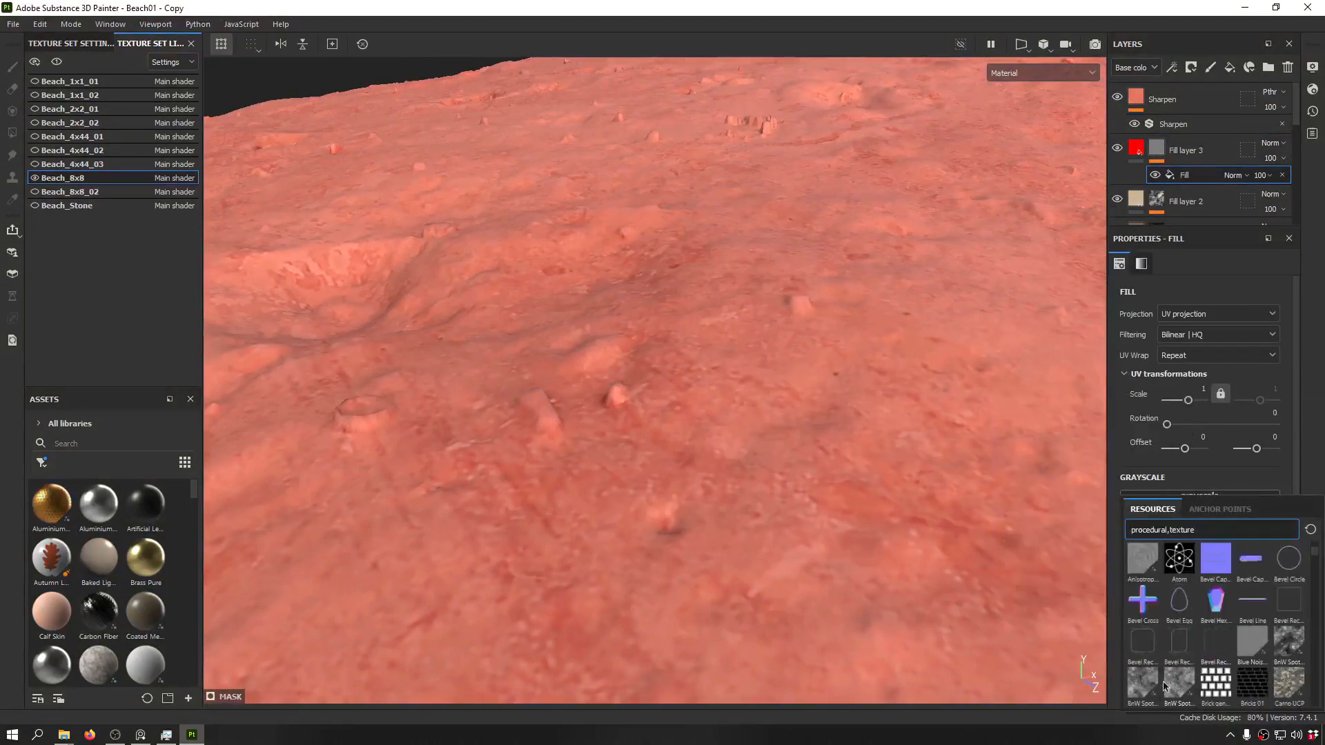
mouse_move(1142, 688)
click(1142, 688)
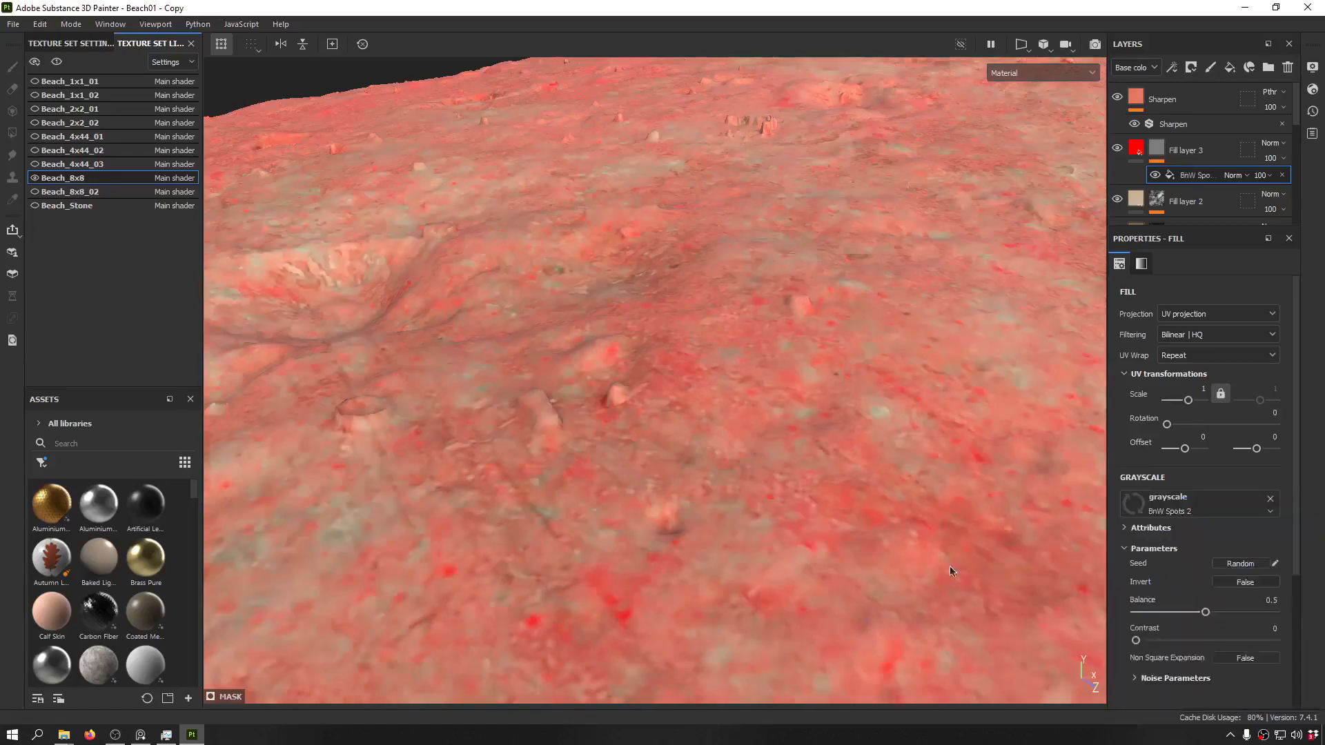
- Set the BnW Spots 2 mask's UV scale to 128 and inspect the speckle pattern up close
scroll(841, 362, up, 5)
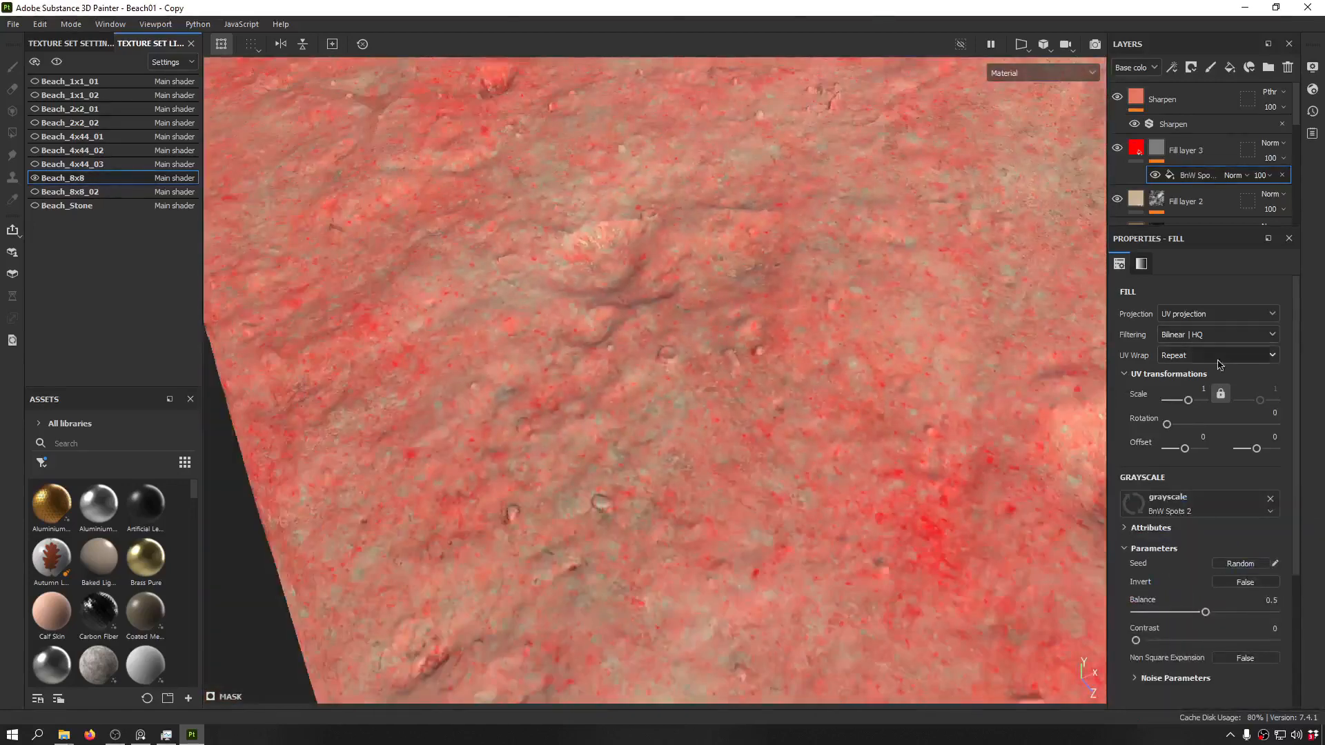
drag(1186, 400, 1213, 399)
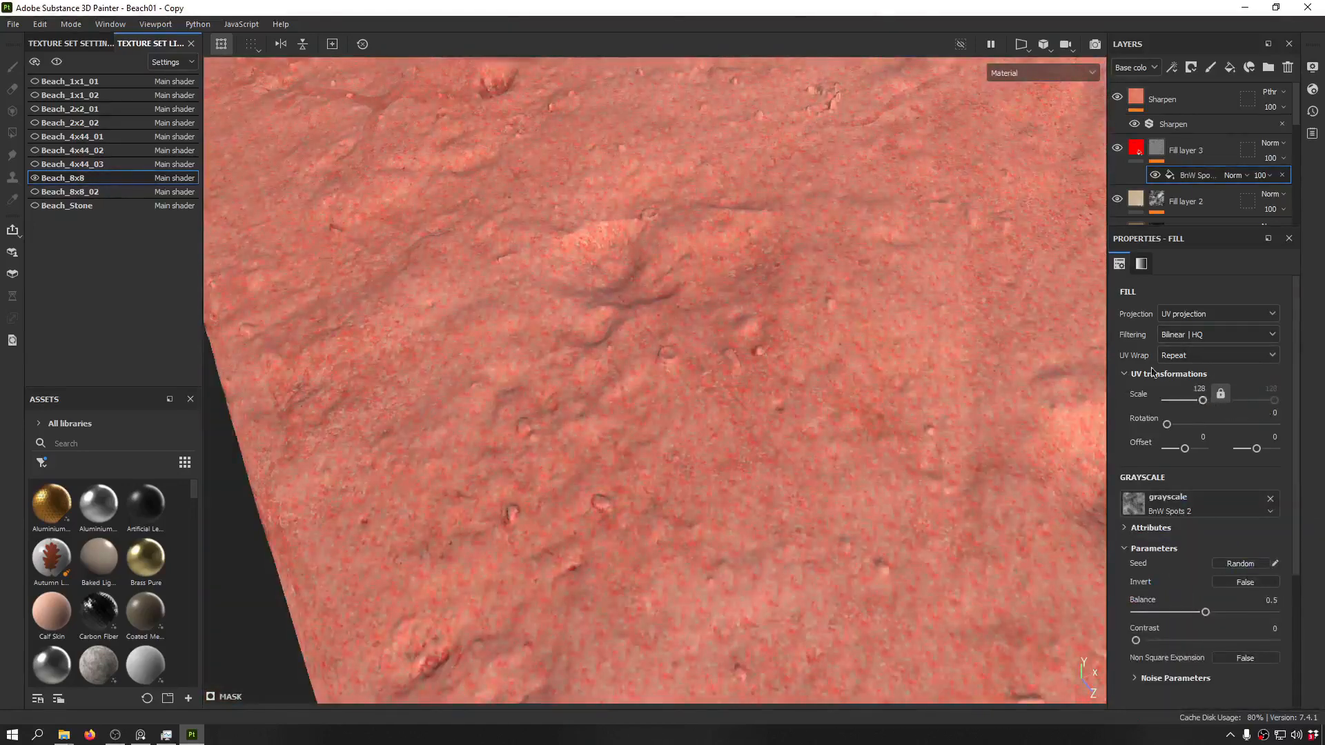
scroll(790, 216, up, 10)
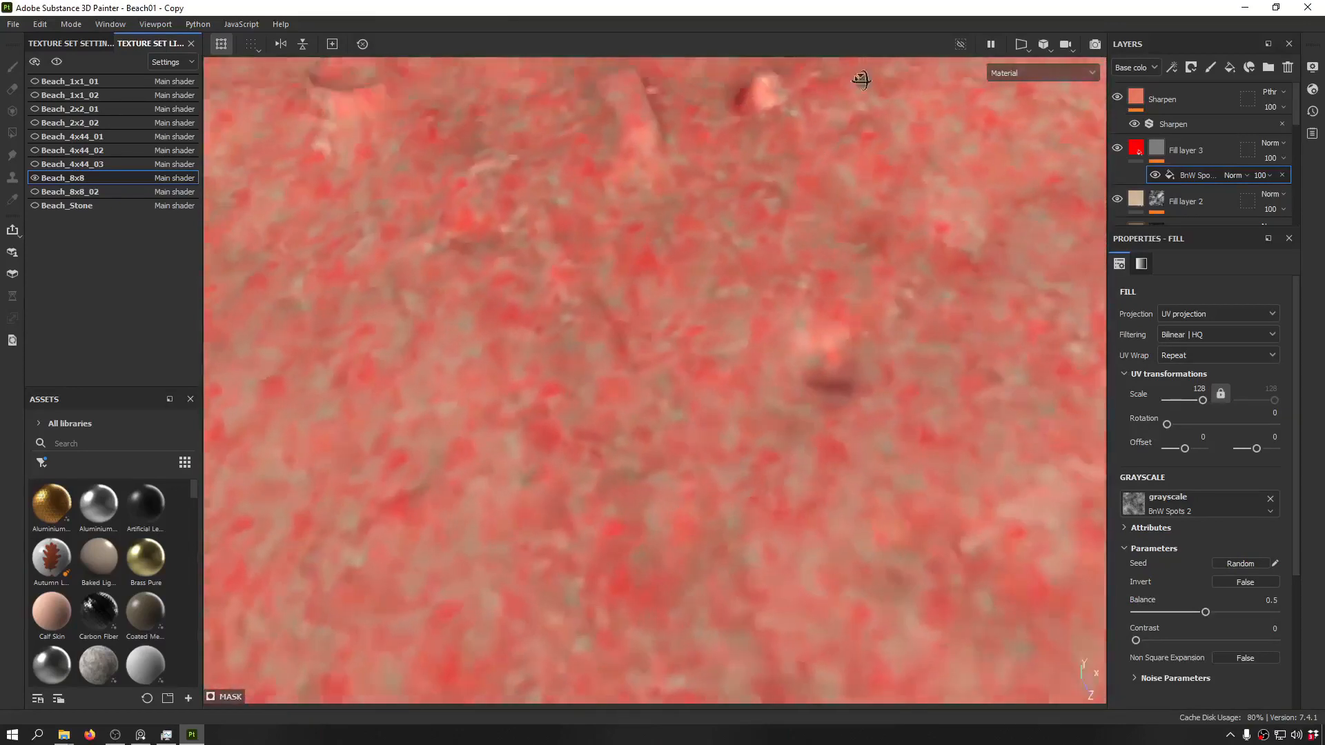
alt+drag(861, 80, 793, 145)
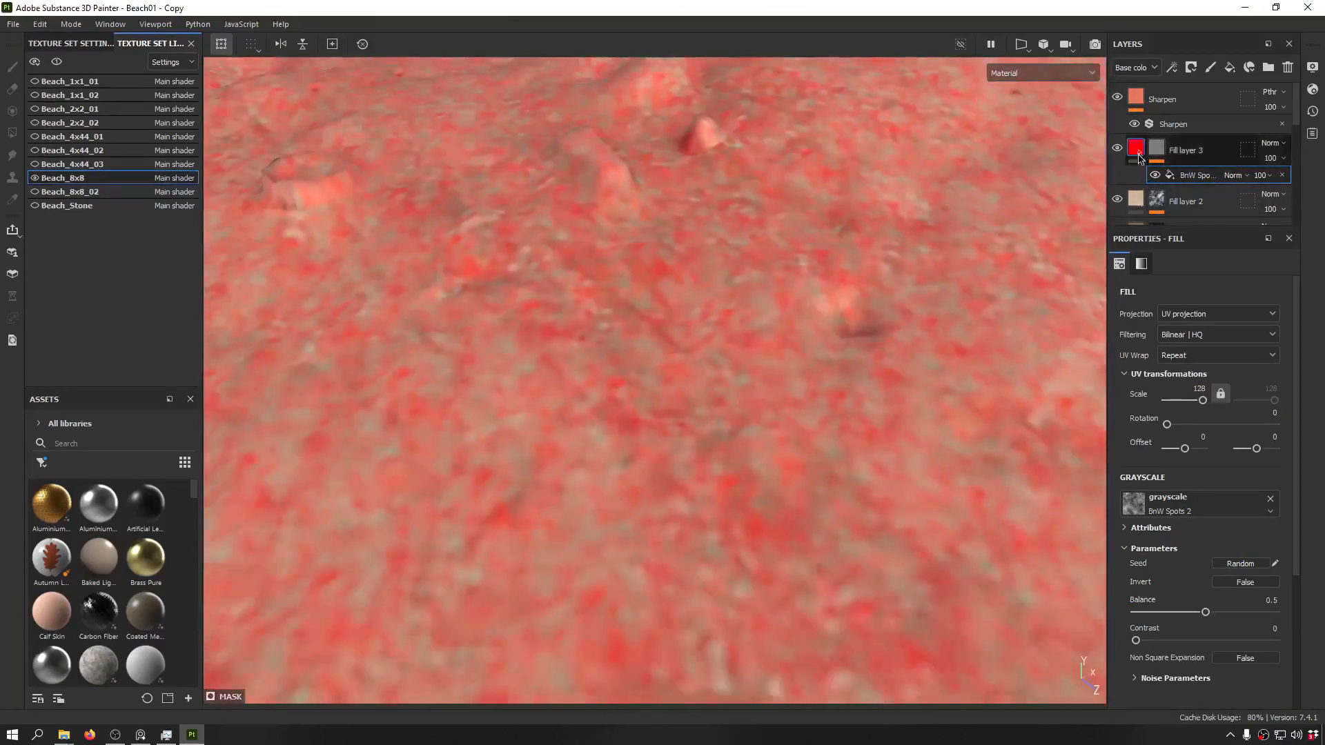
- Bring up the sand reference photos and sample a sand tone from them as Fill layer 3's base color
click(1136, 150)
click(144, 736)
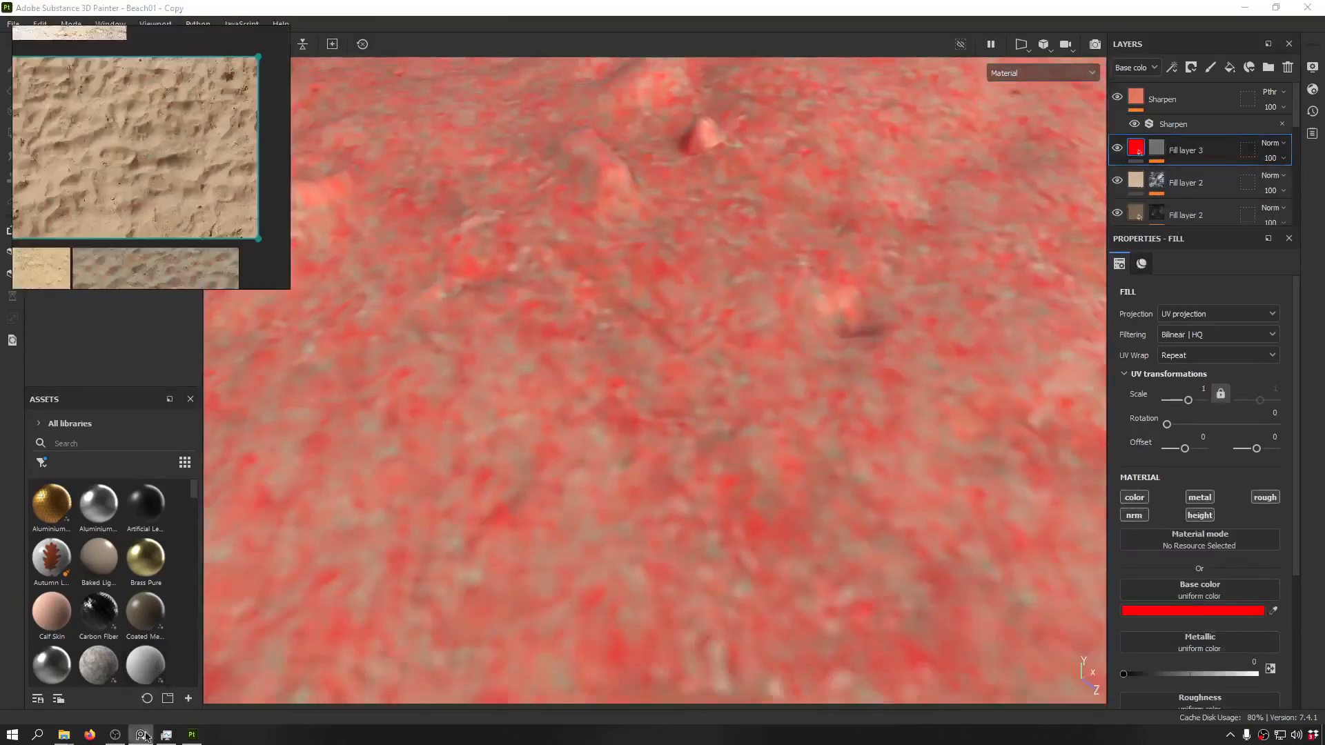
click(1273, 611)
click(75, 171)
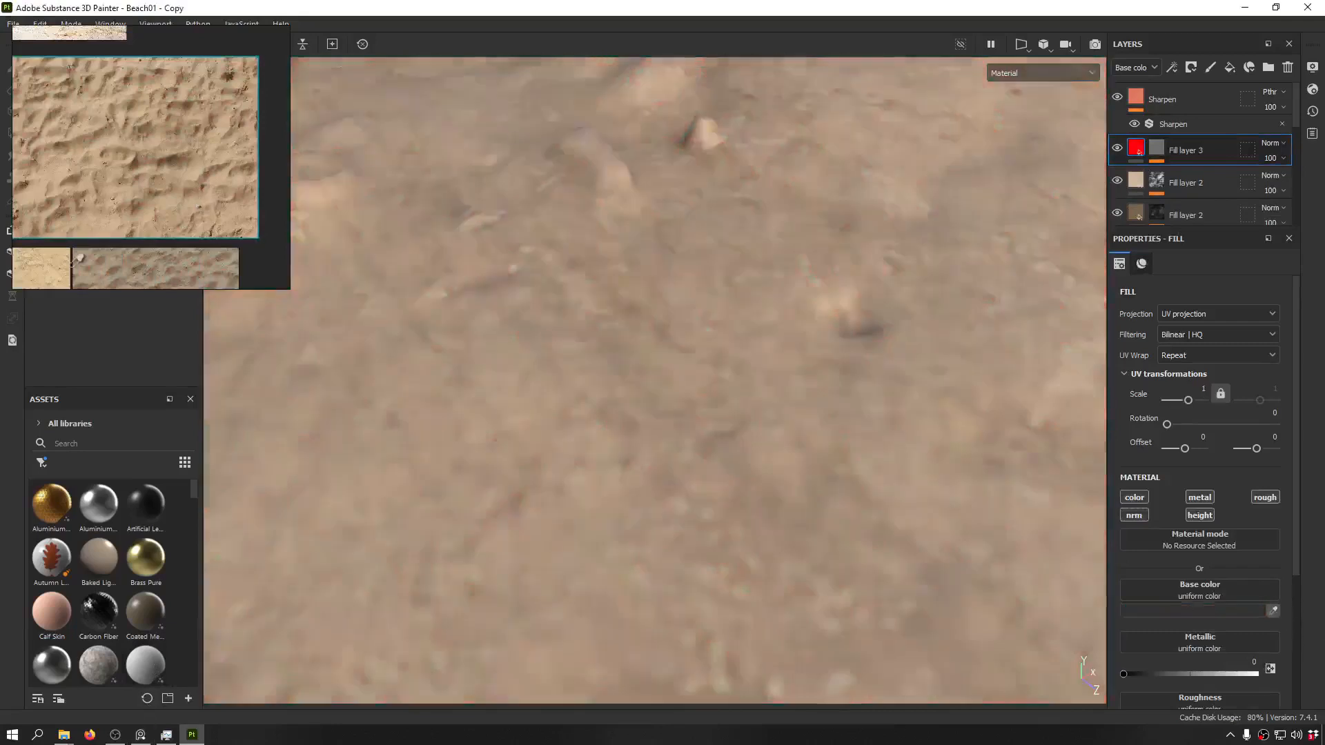
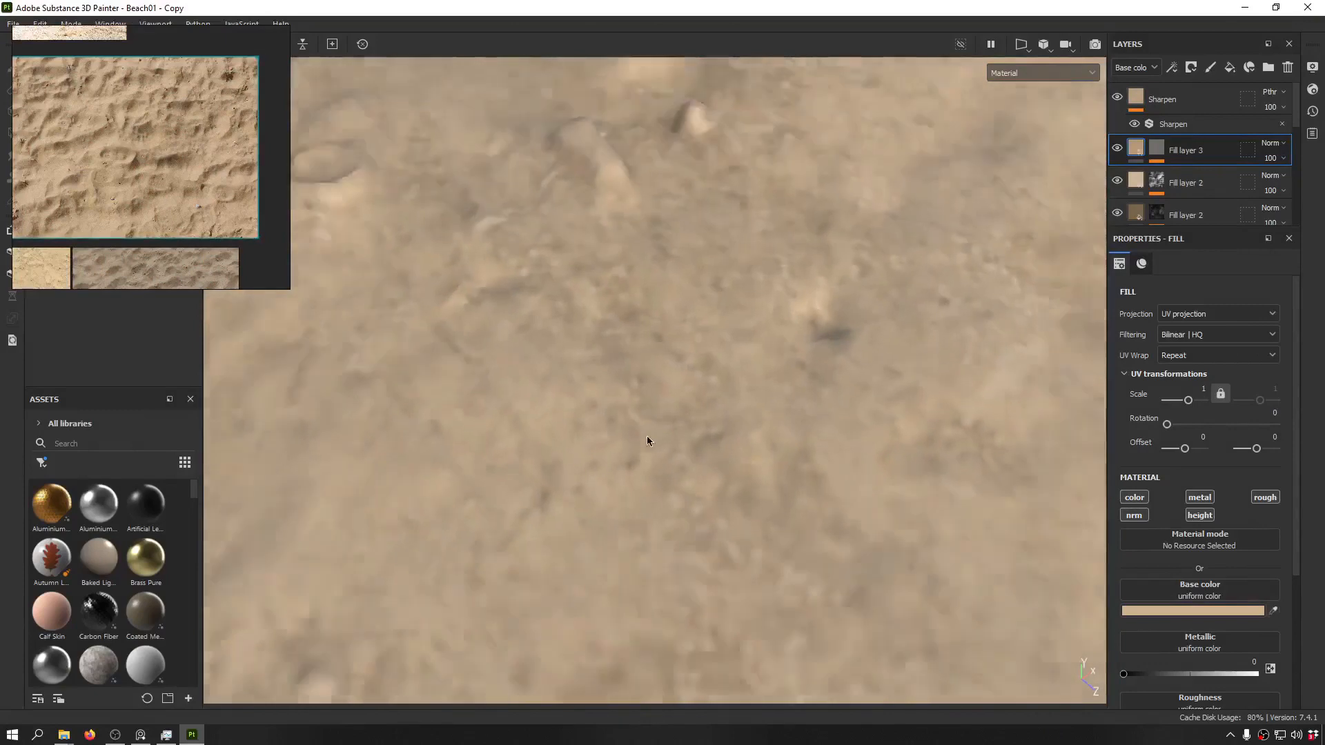
- Disable the metal and normal channels of Fill layer 3 and set its roughness to 0.8141
alt+click(1146, 498)
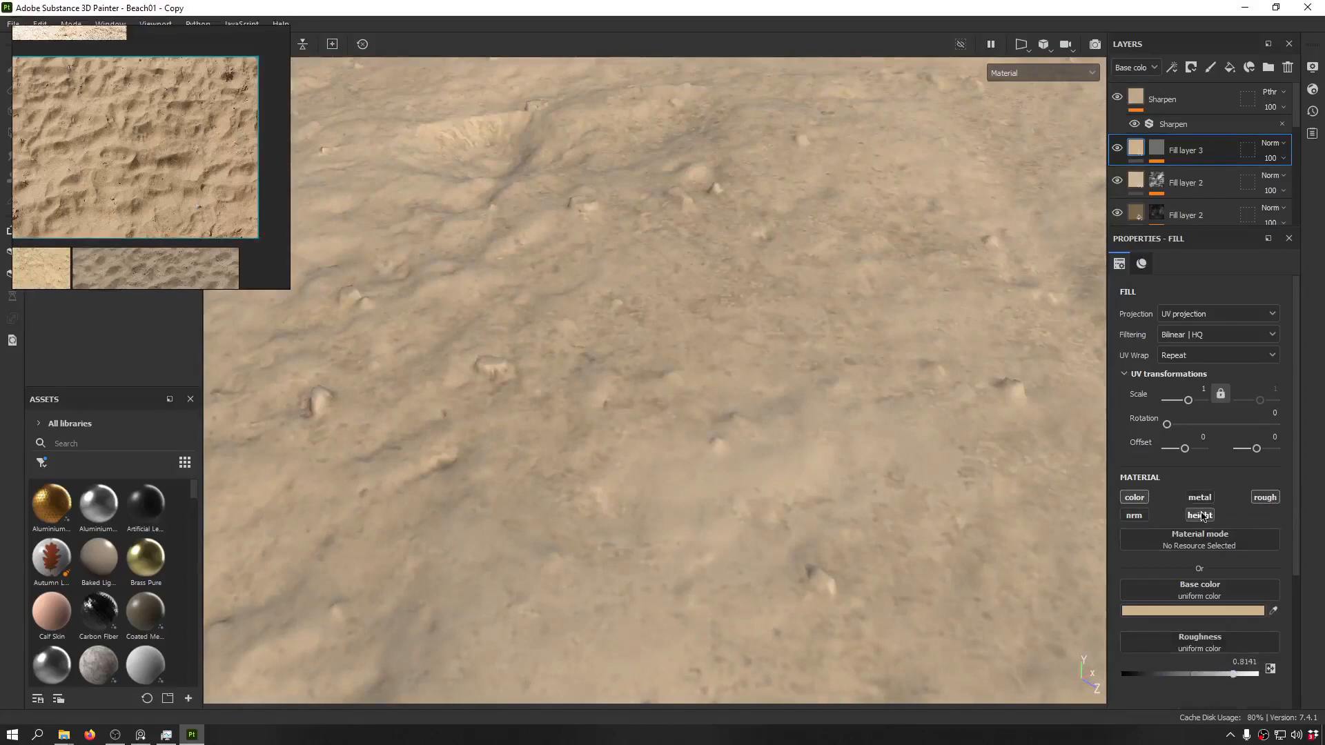
alt+drag(709, 438, 656, 358)
scroll(1206, 681, down, 3)
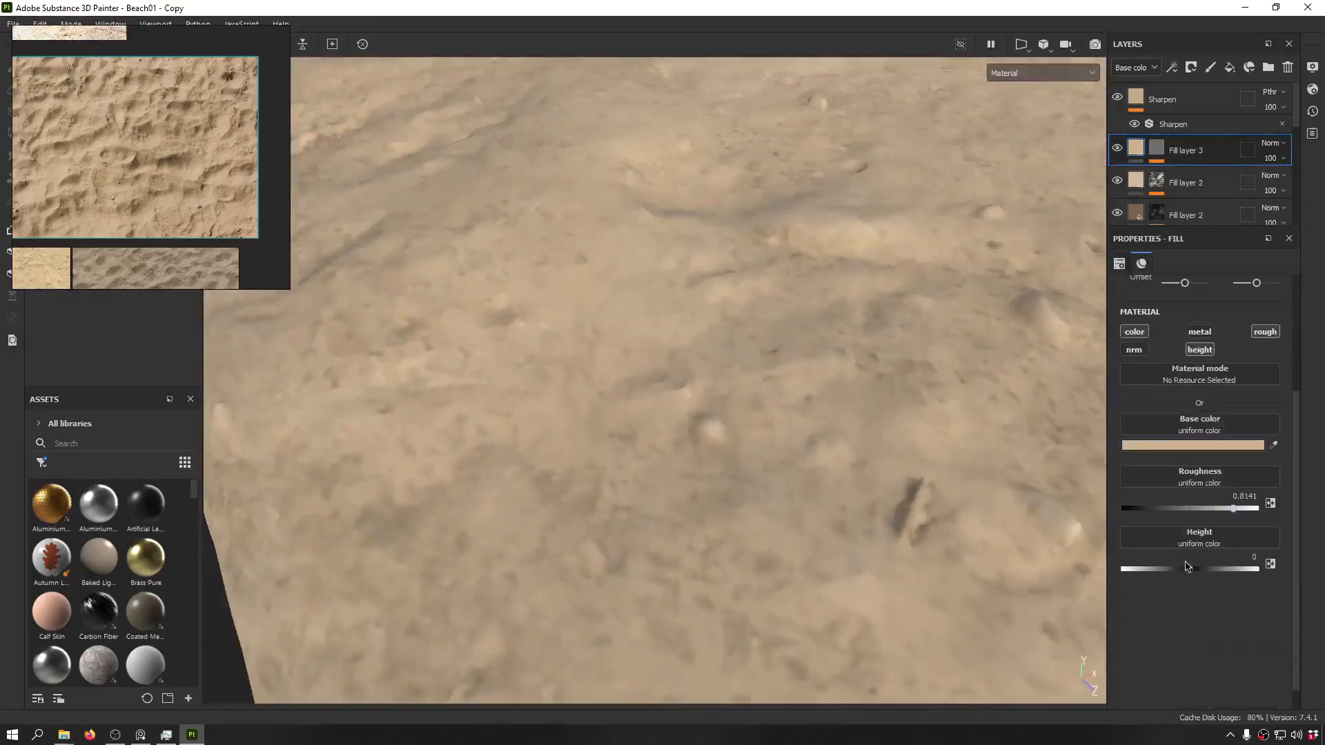
- Try a height of 0.0472 on Fill layer 3, check the grain up close, and increase the height to 0.1065
key(shift)
drag(1192, 573, 1194, 575)
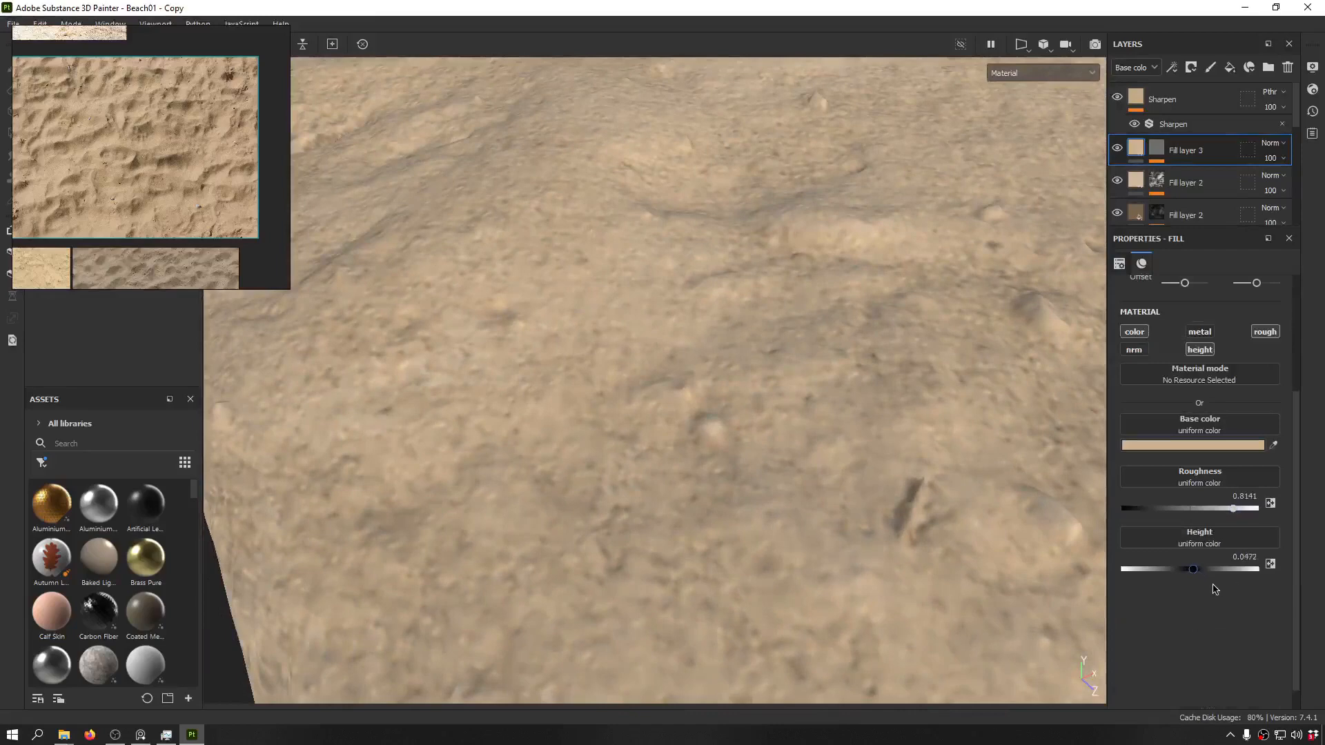
alt+drag(793, 392, 713, 393)
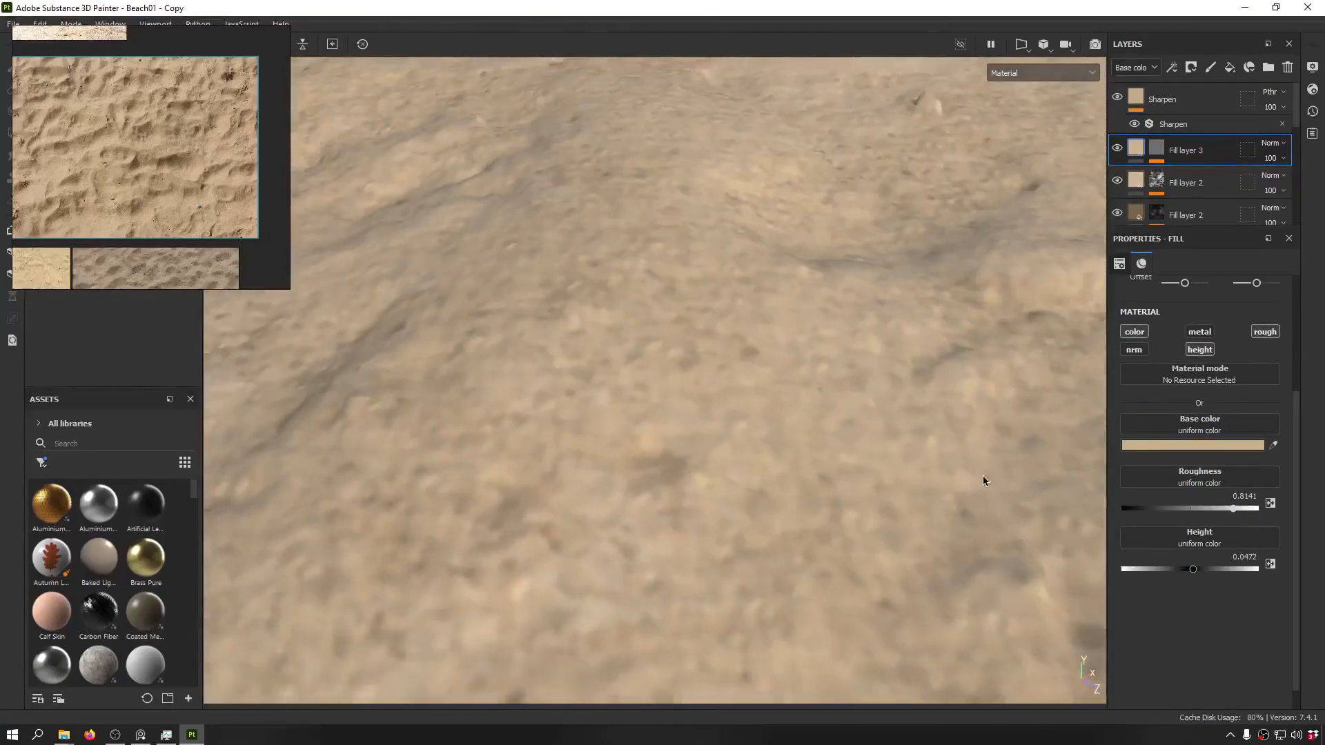
shift+drag(1201, 577, 1223, 596)
scroll(753, 453, down, 2)
scroll(754, 453, down, 2)
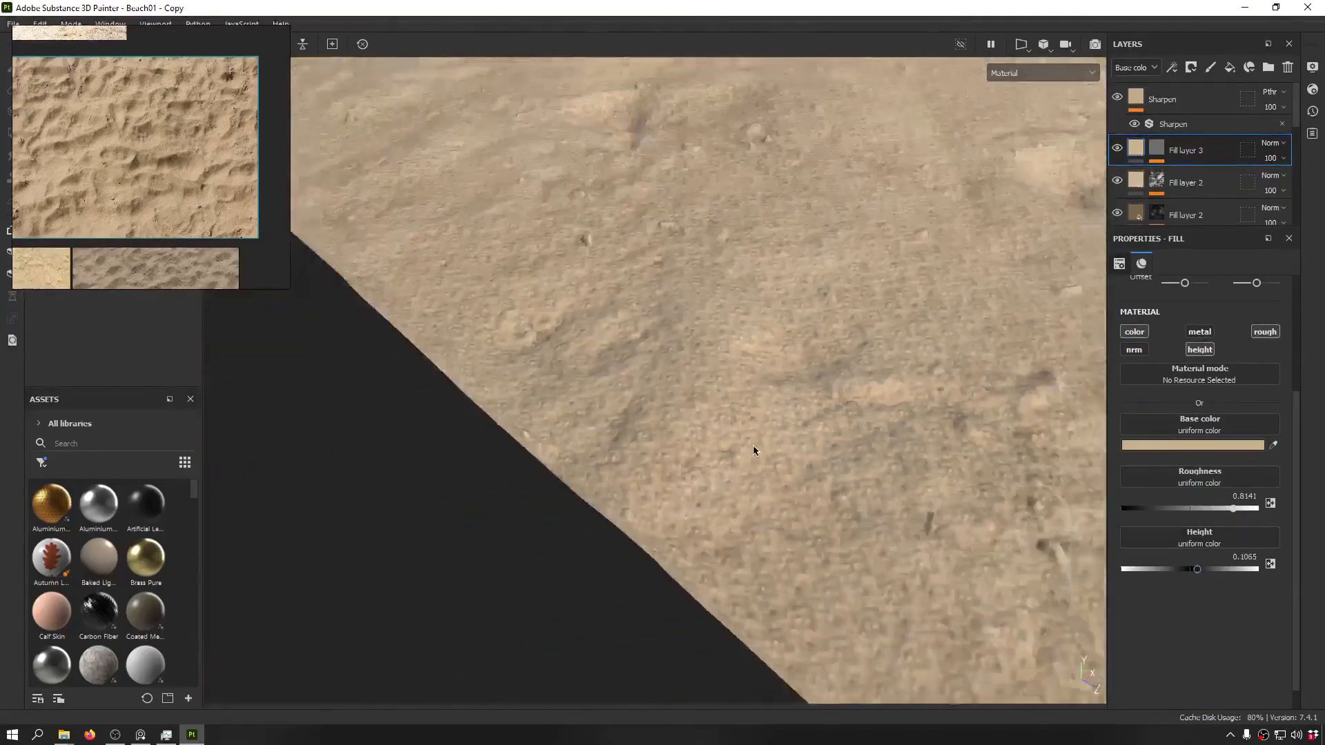
- Replace the BnW Spots 2 texture in Fill layer 3's mask with the BnW Spots 3 procedural
alt+drag(754, 450, 895, 316)
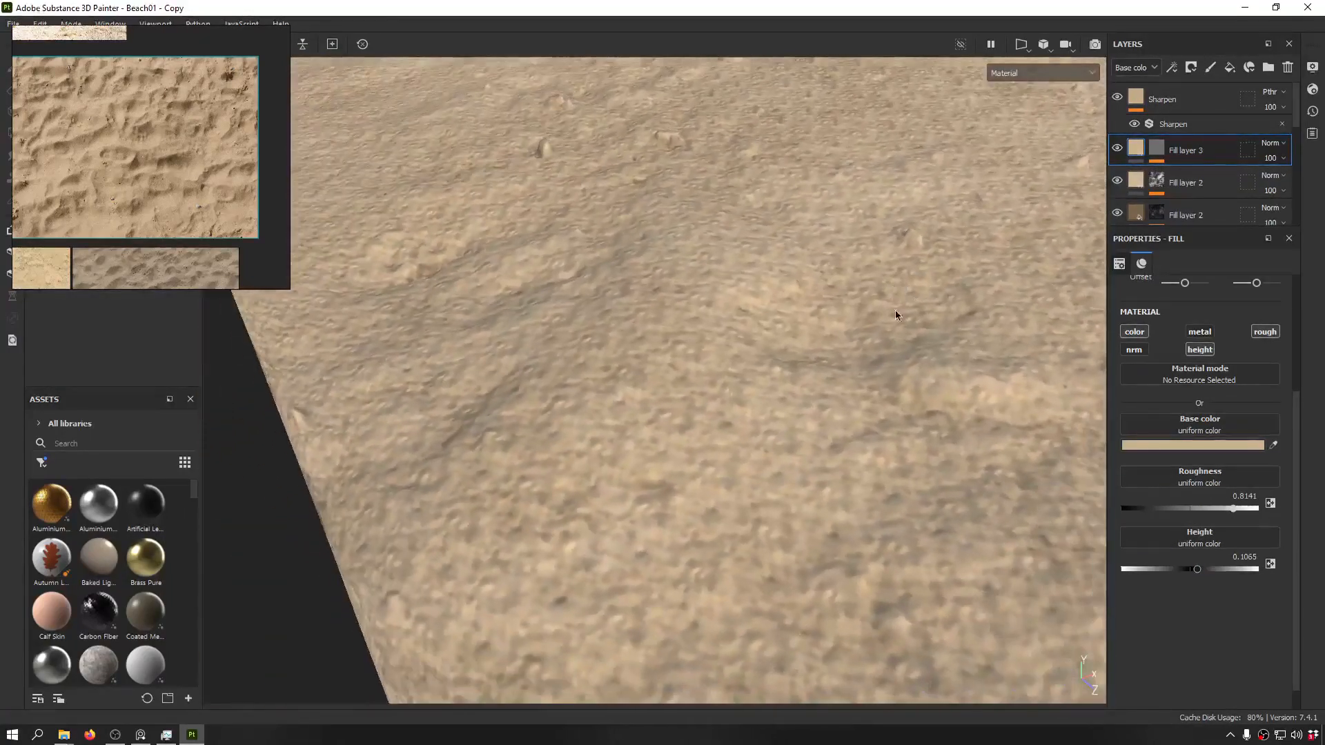
drag(1184, 574, 1129, 579)
click(1157, 148)
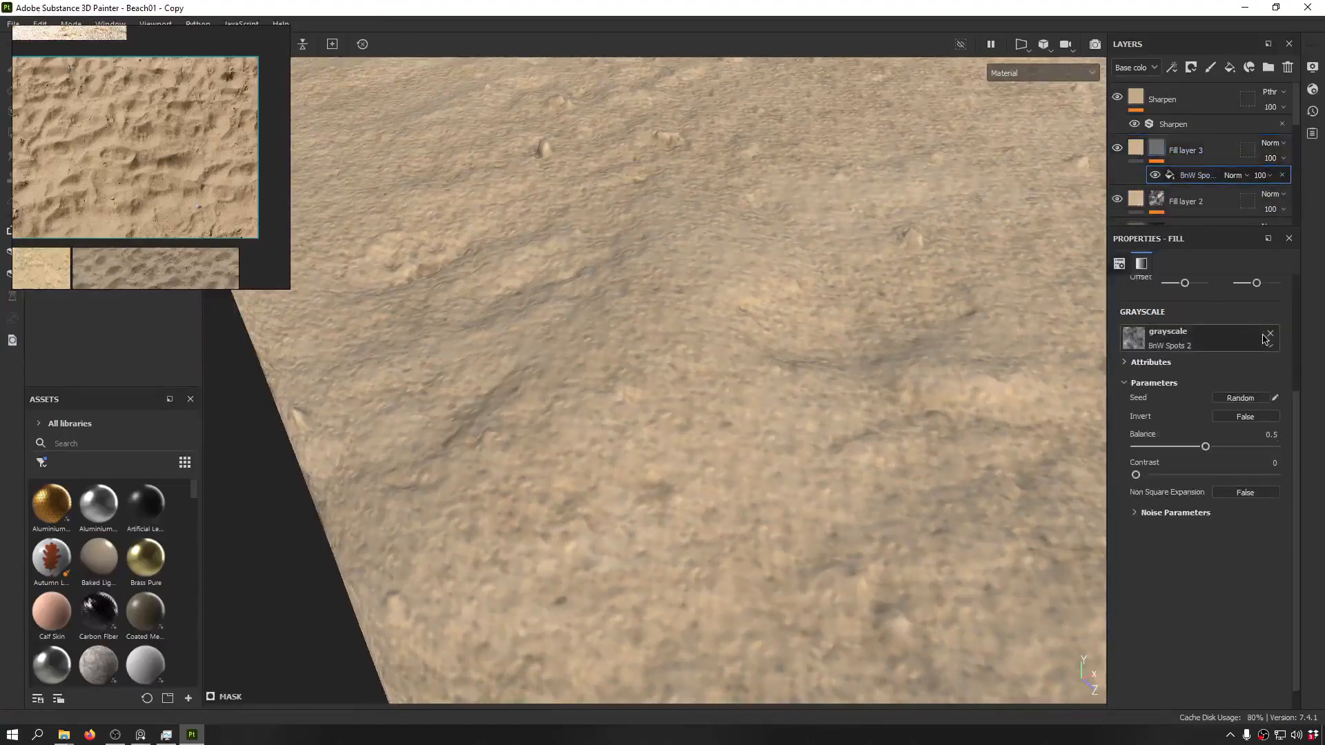
click(1268, 334)
click(1242, 332)
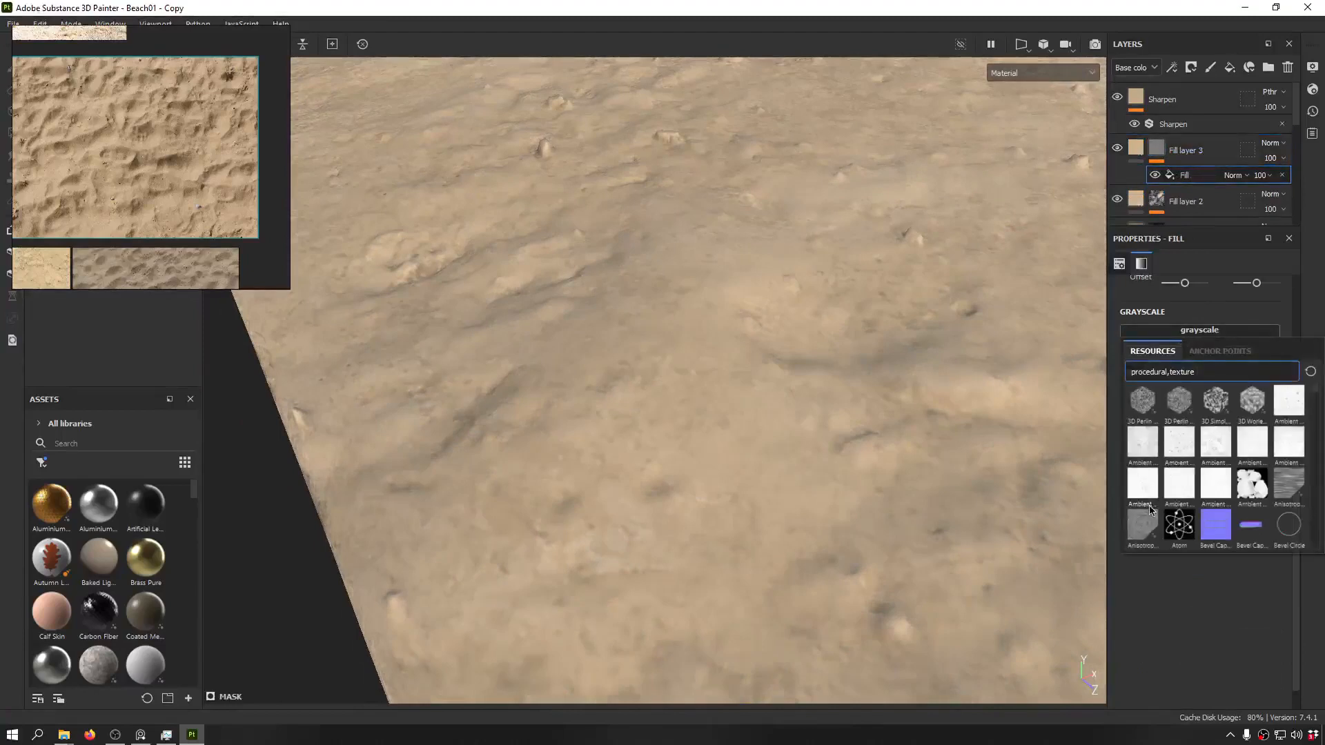
scroll(1150, 518, down, 3)
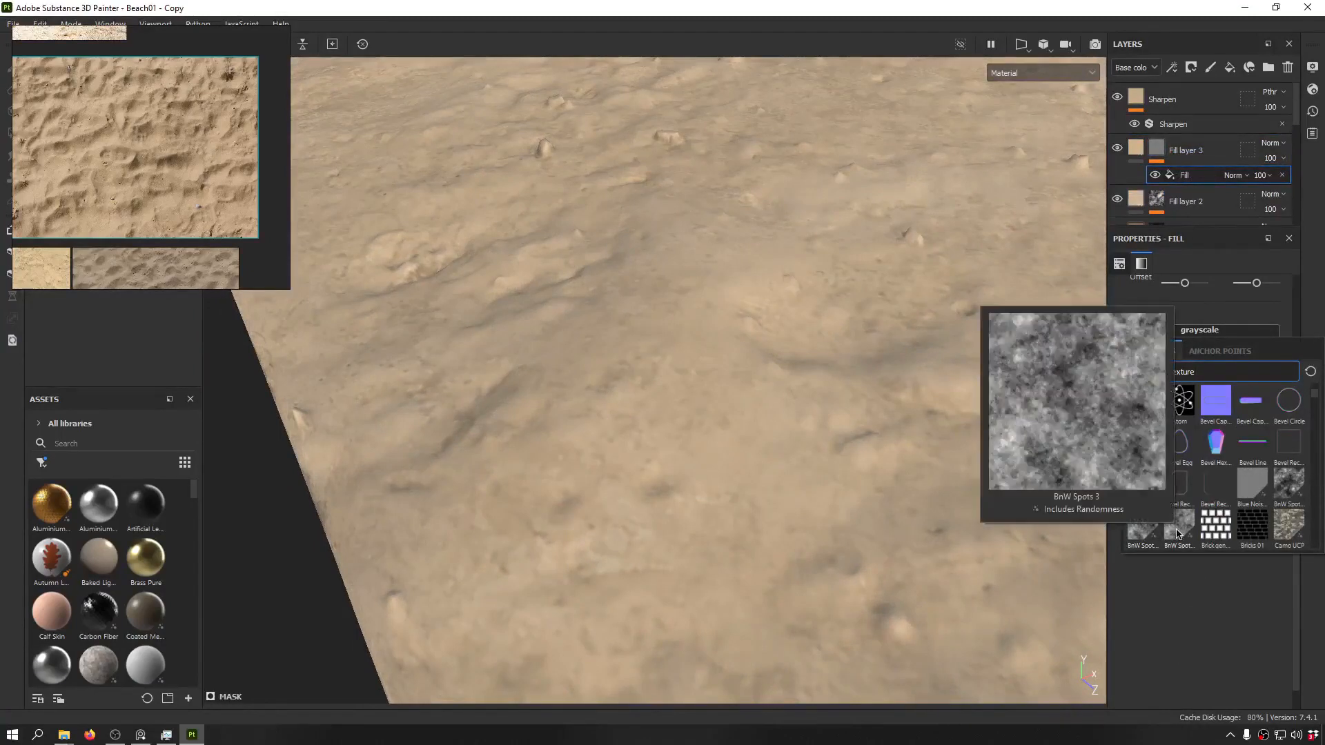
click(1177, 531)
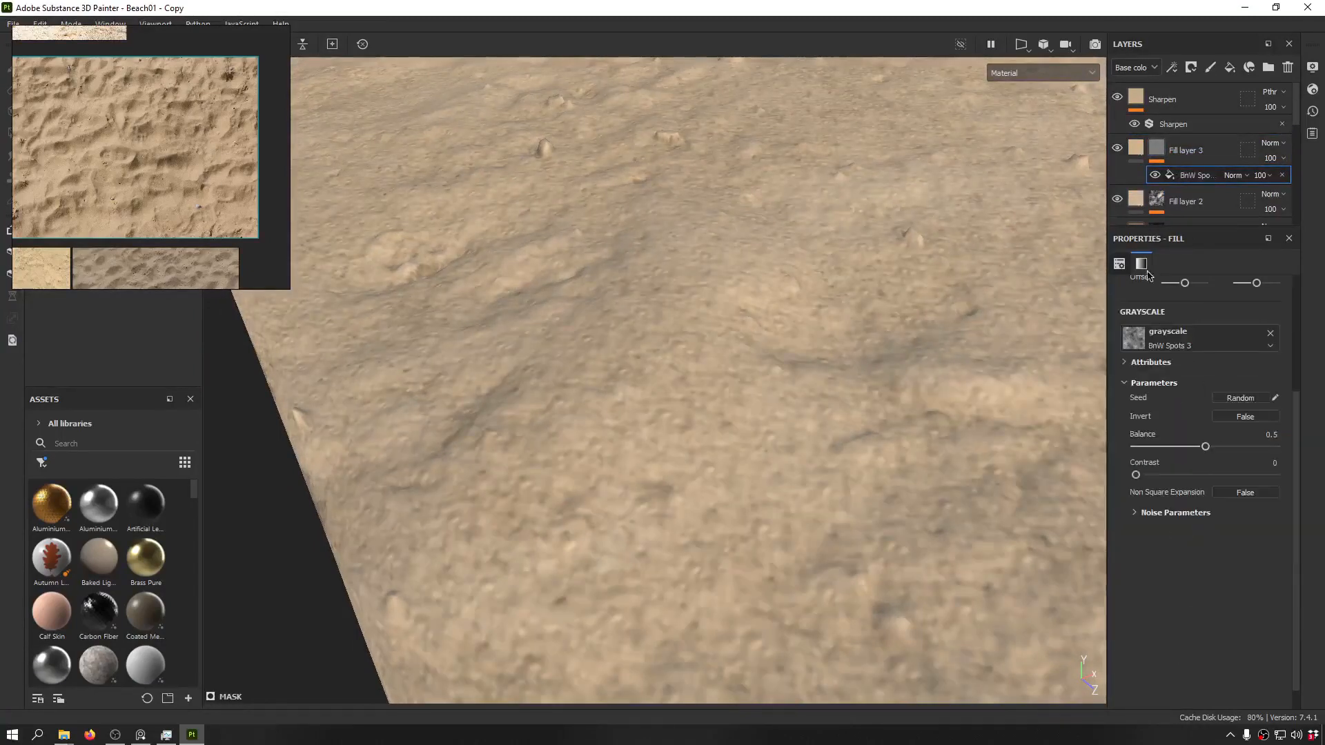
- Set the BnW Spots 3 mask's balance to 0.32 and contrast to 0.74, checking the speckles on the terrain
scroll(1164, 341, up, 3)
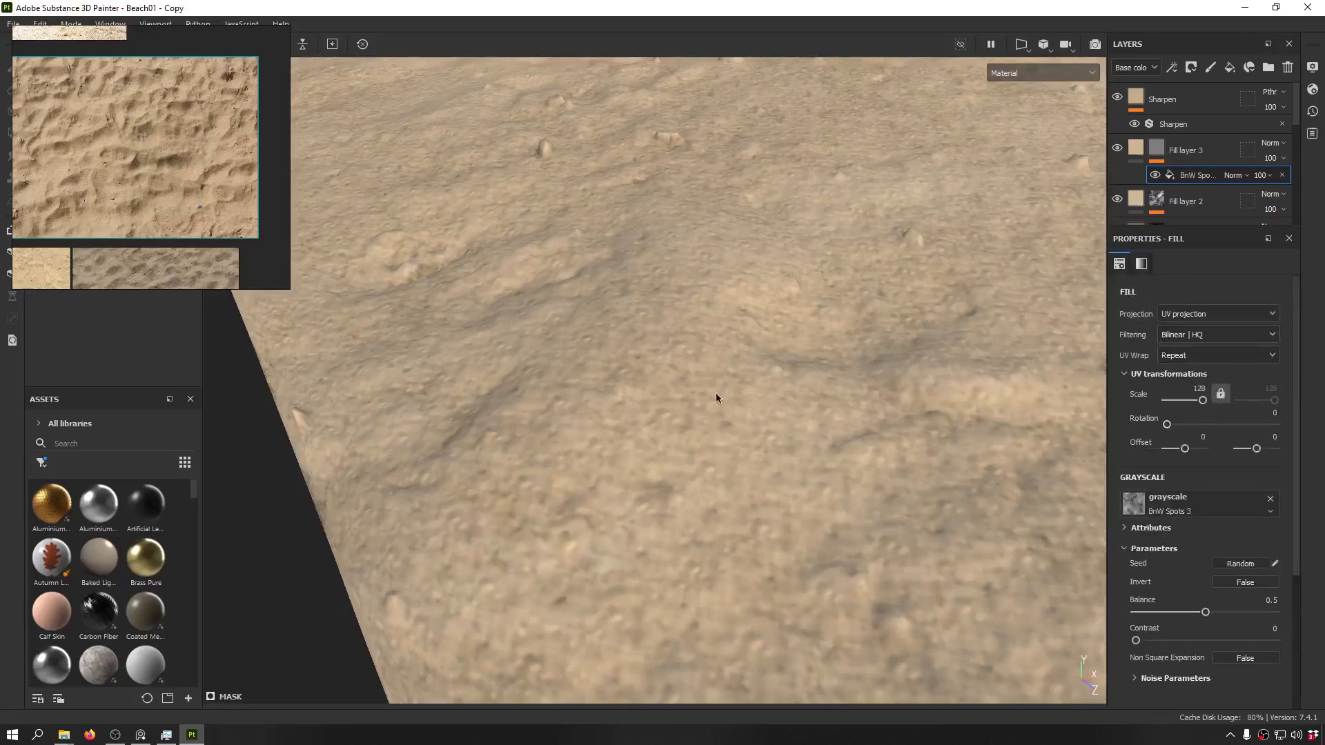
scroll(724, 441, down, 2)
alt+drag(723, 442, 769, 389)
scroll(726, 378, up, 3)
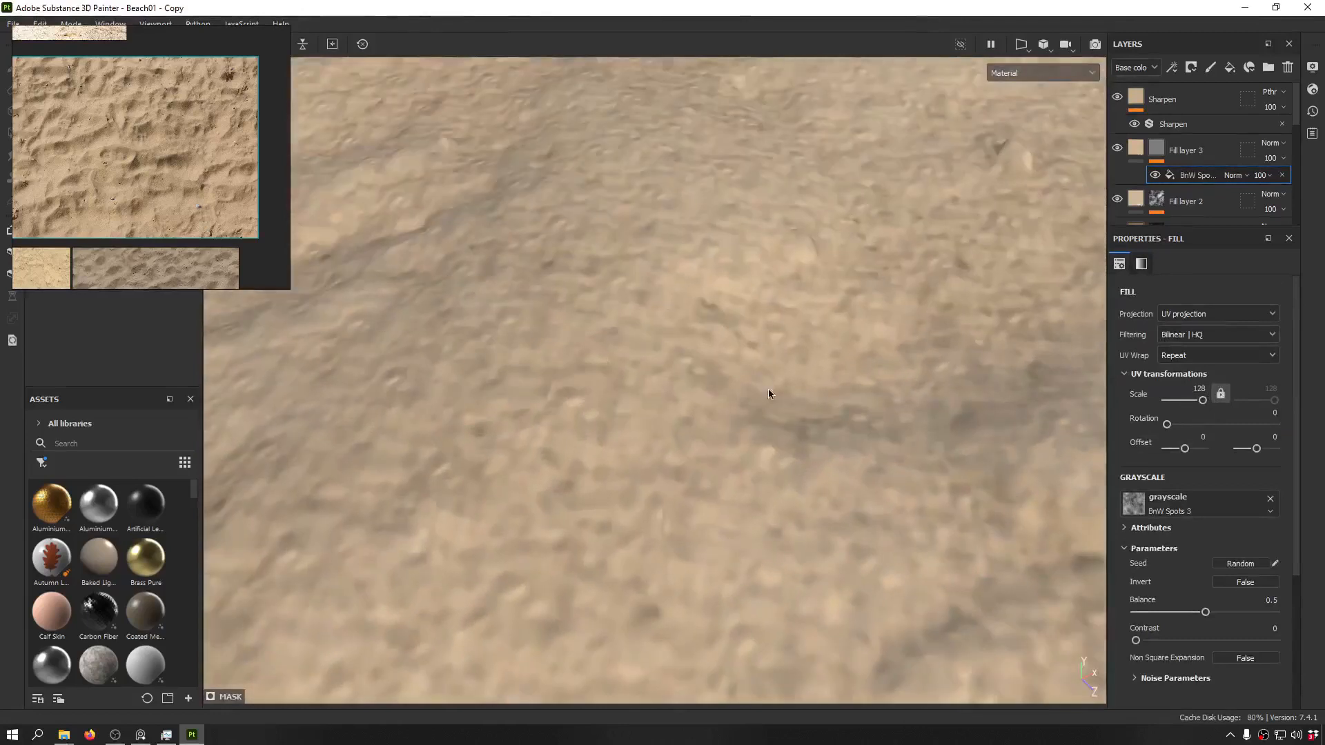
drag(1205, 613, 1162, 613)
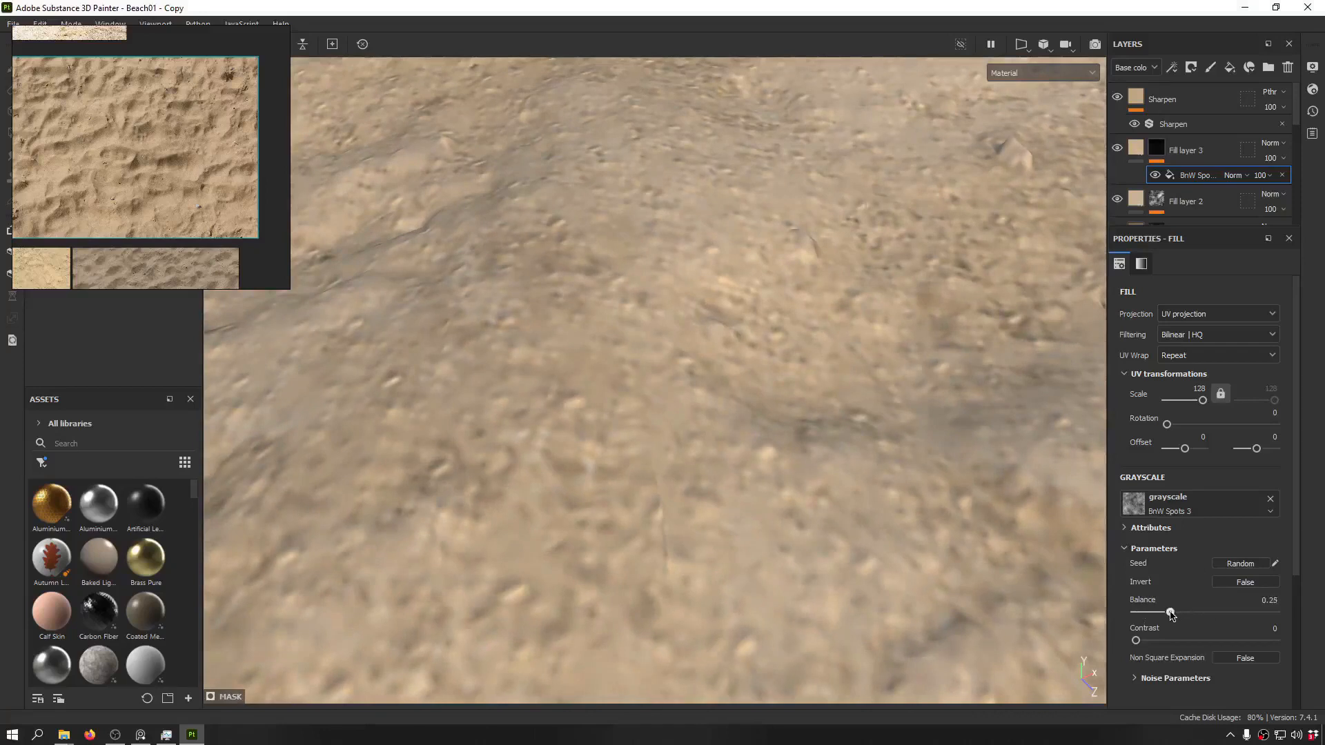
drag(1148, 644, 1240, 652)
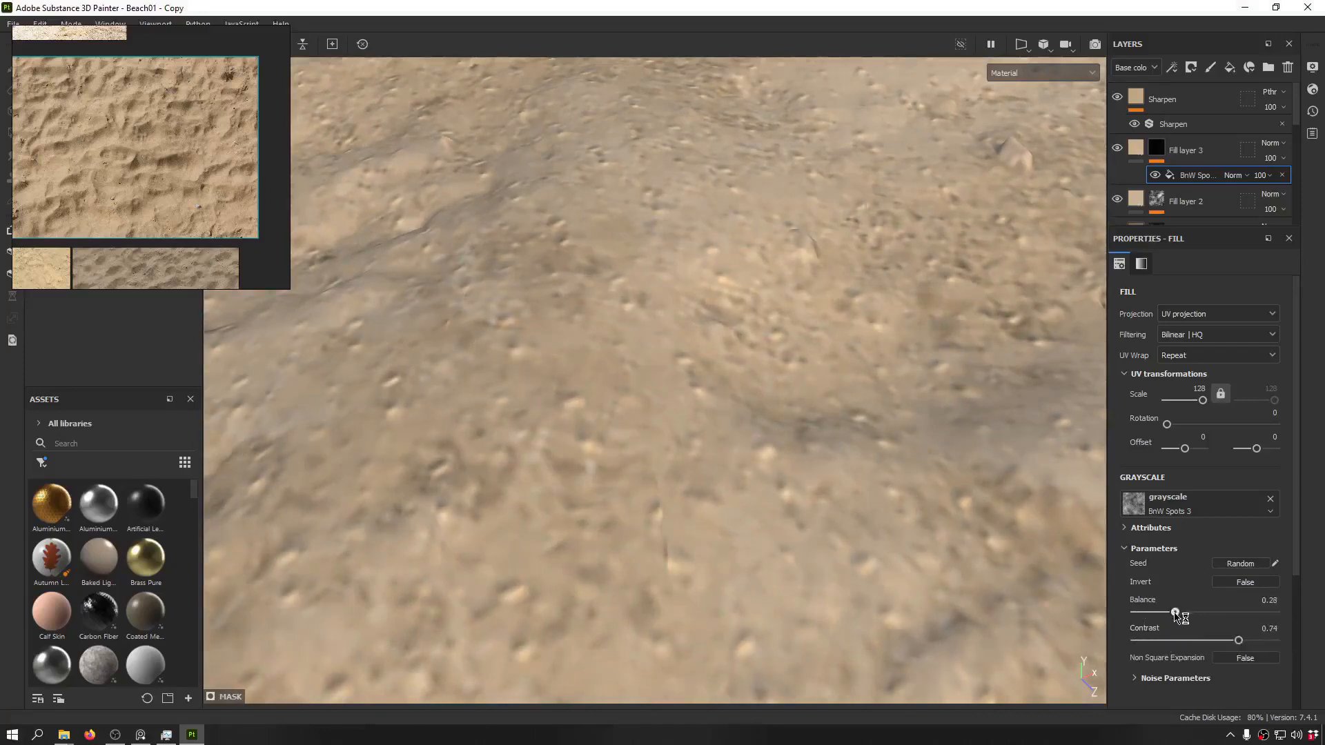
drag(1175, 613, 1177, 616)
scroll(602, 390, down, 5)
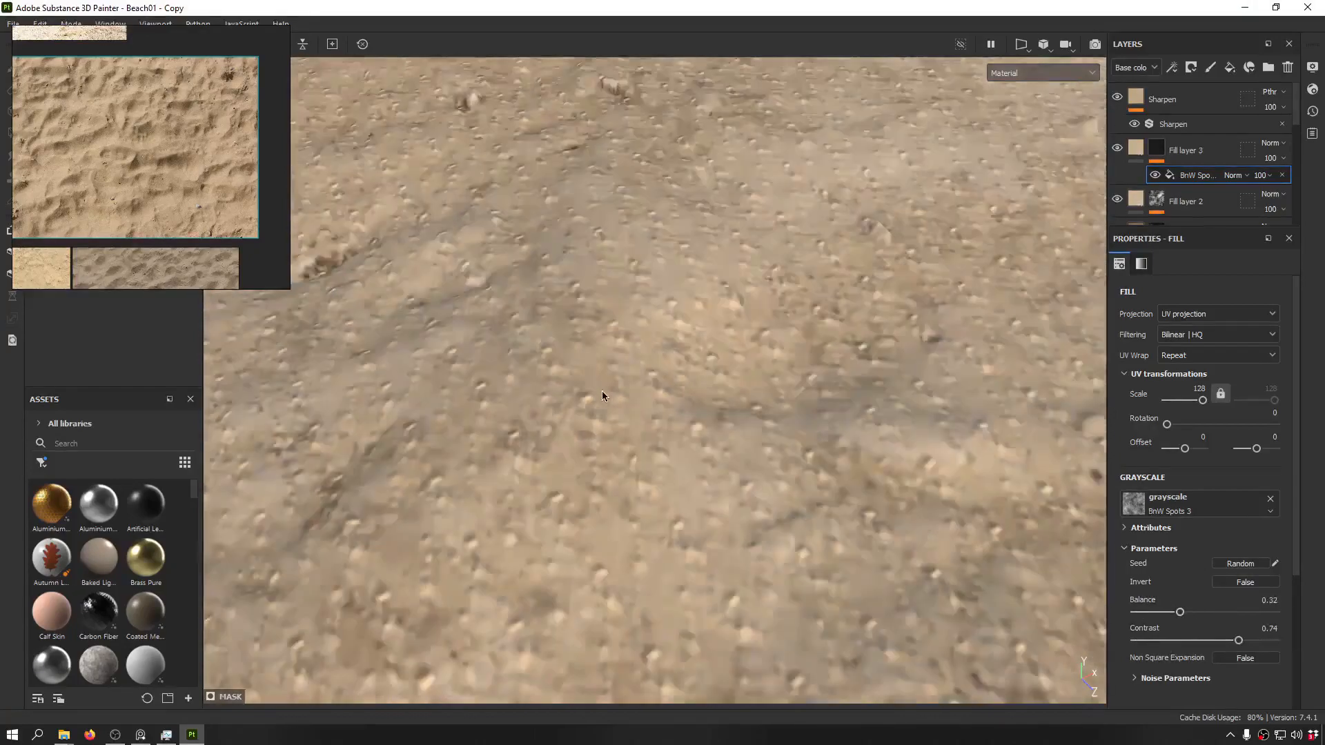
mouse_move(605, 388)
alt+mouse_down()
mouse_move(630, 343)
mouse_move(490, 353)
mouse_move(371, 287)
mouse_move(642, 441)
mouse_move(662, 427)
mouse_move(594, 369)
mouse_move(768, 260)
mouse_move(882, 147)
mouse_move(1011, 178)
alt+mouse_up()
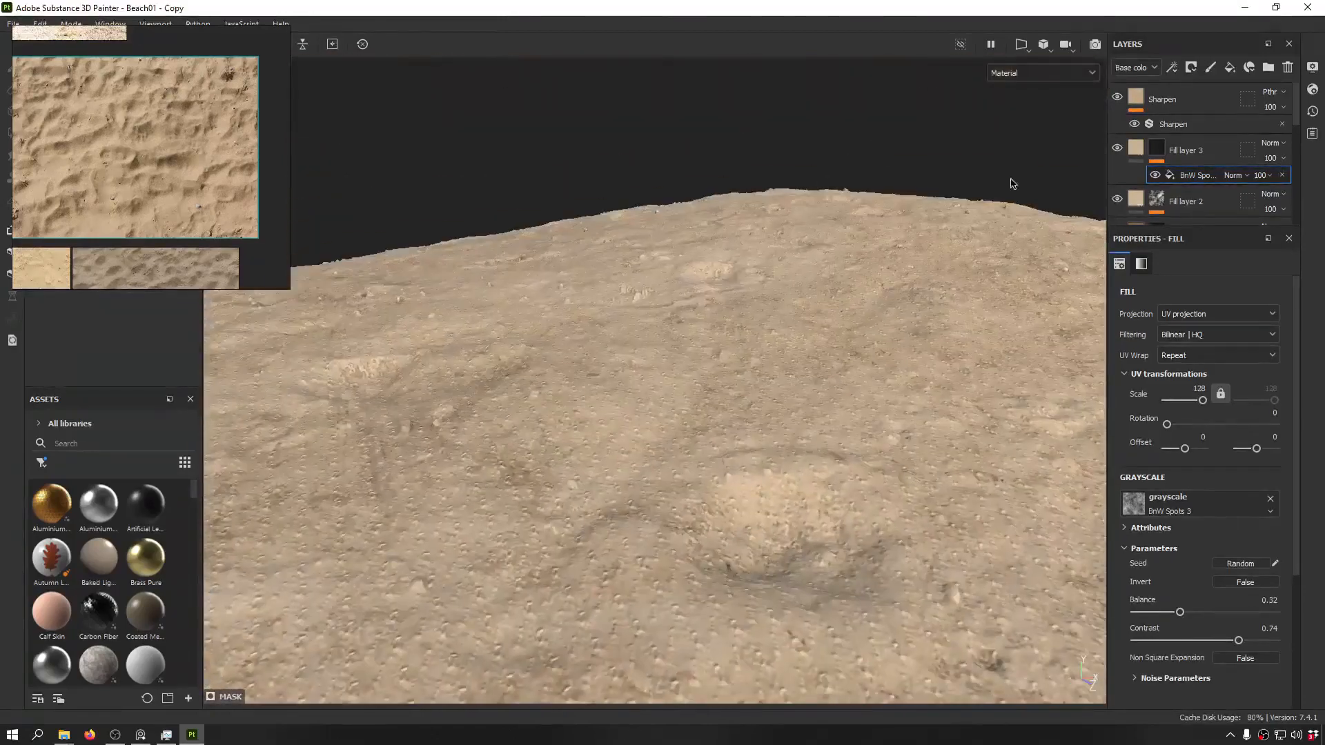
- Add a second fill to Fill layer 3's mask and assign the Directional Noise 2 procedural to it
click(1156, 148)
click(1201, 176)
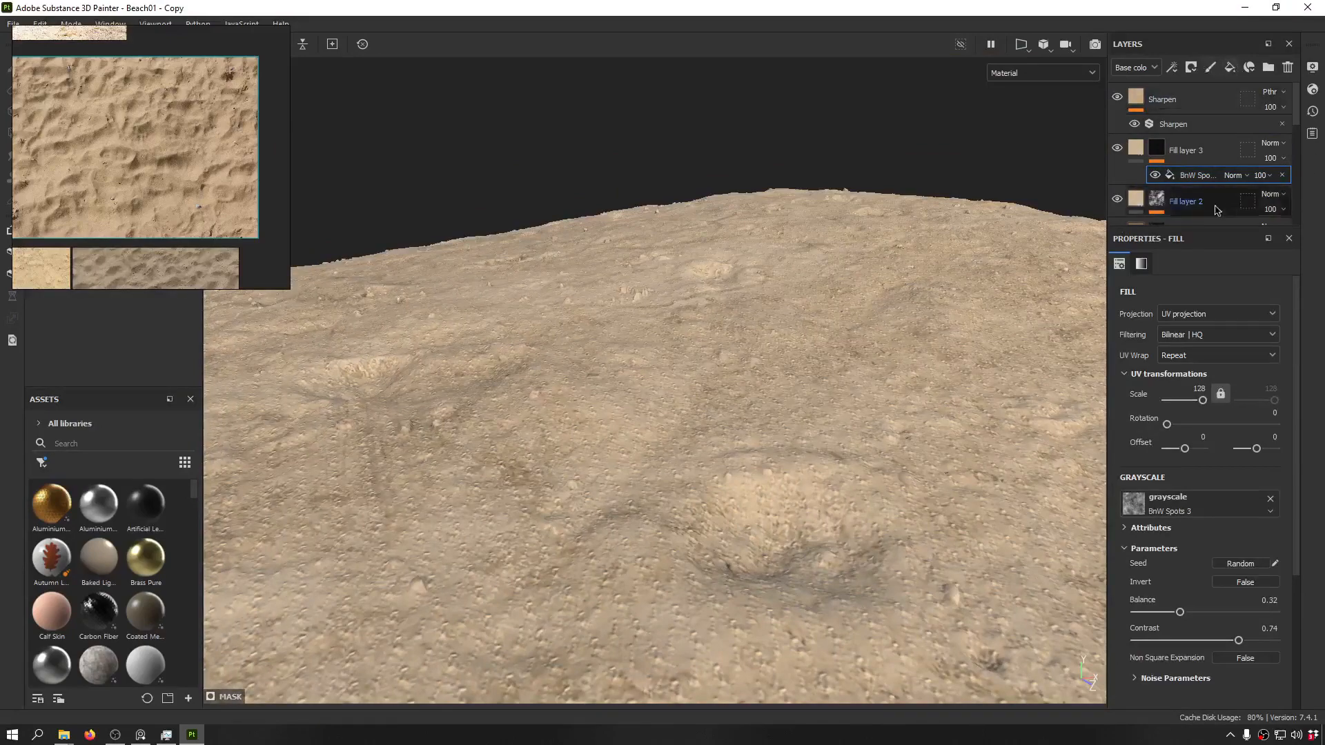
alt+drag(855, 299, 1022, 276)
click(1171, 67)
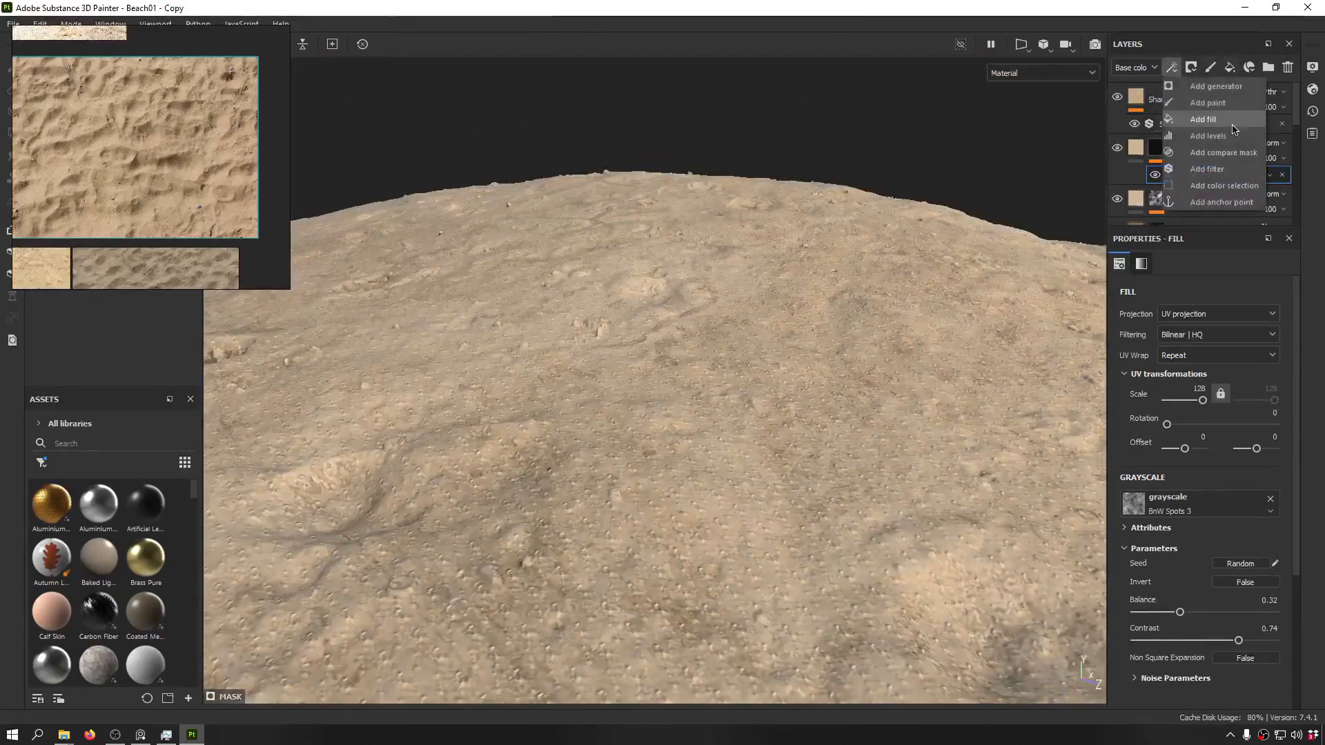
click(1240, 120)
click(1240, 514)
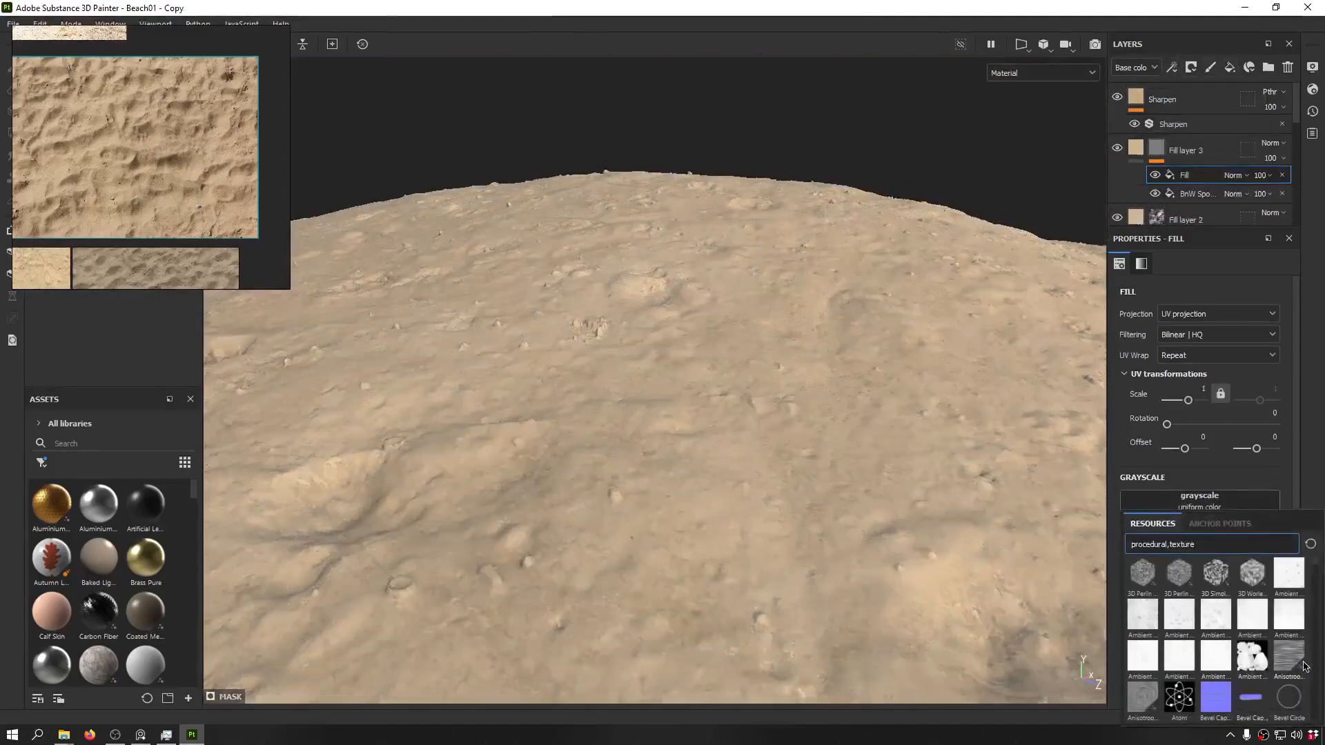
scroll(1214, 679, down, 5)
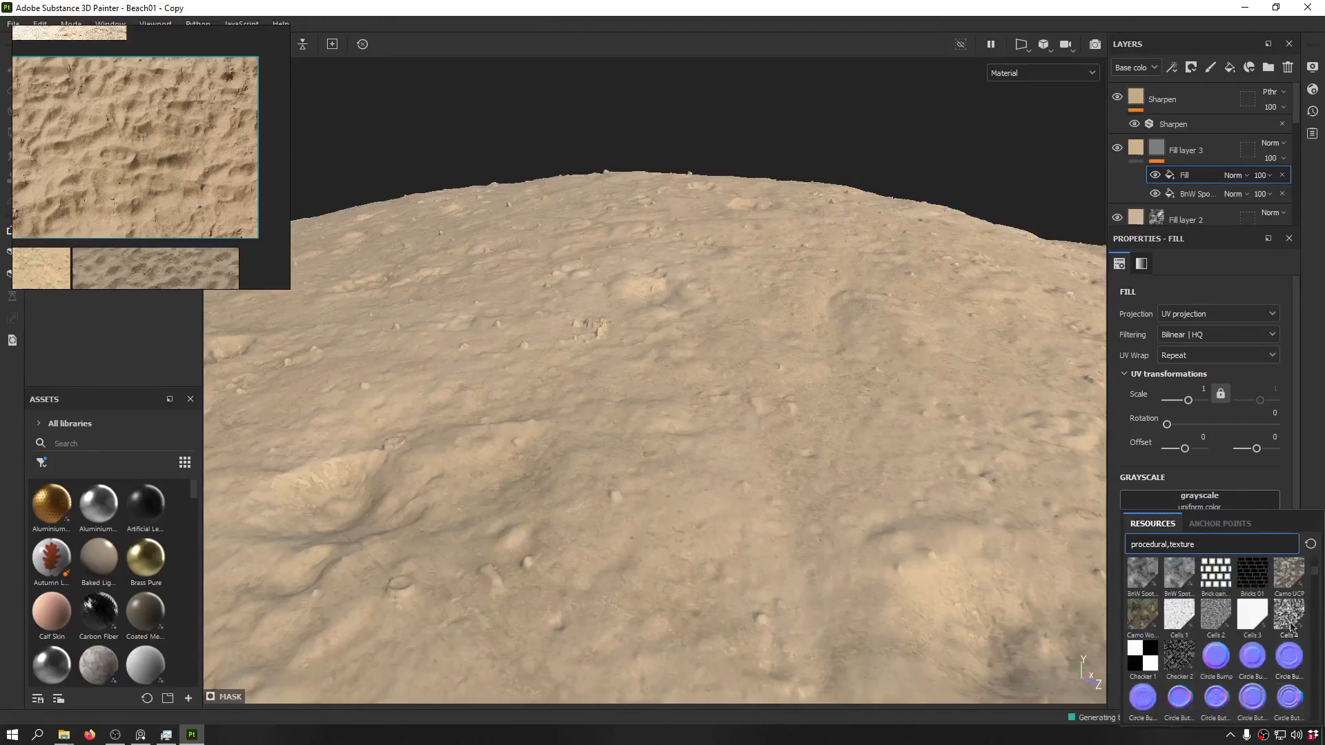
scroll(1245, 669, down, 5)
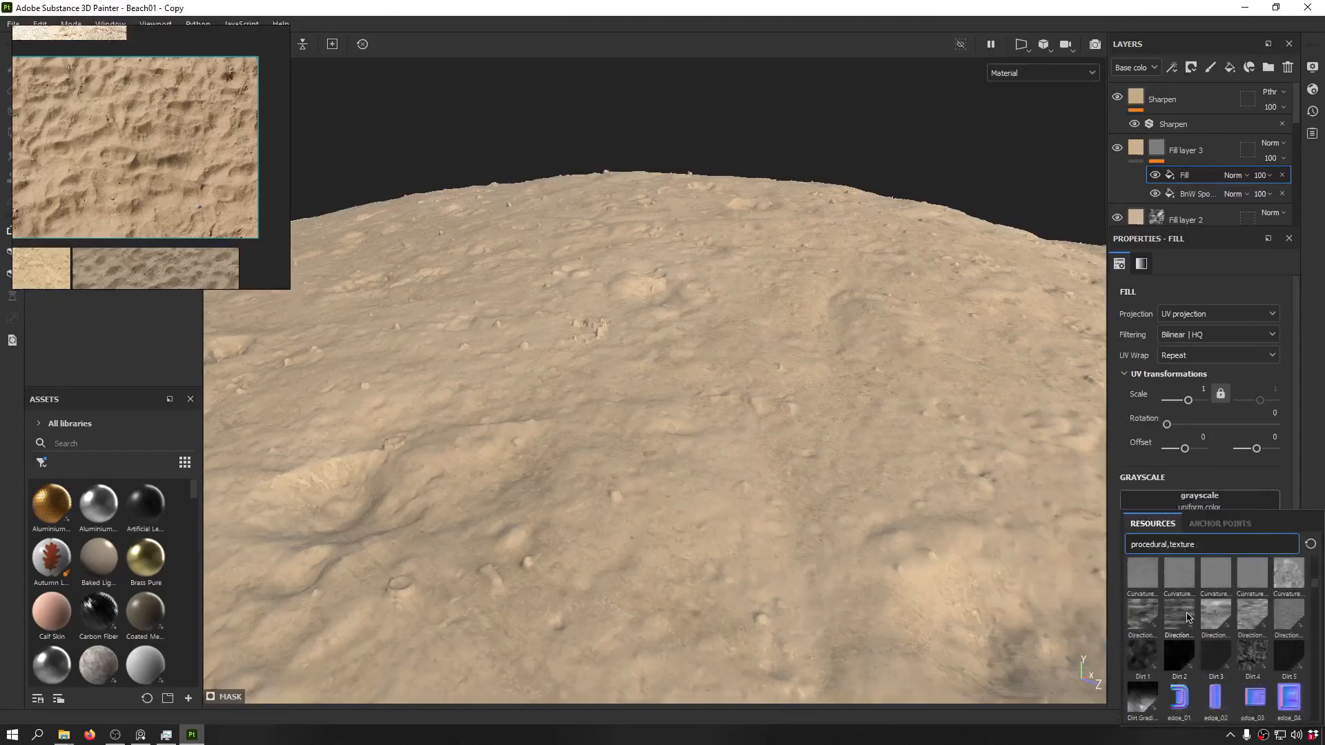
click(1187, 617)
- Set the Directional Noise 2 fill's blend mode to Multiply and inspect the combined mask on its own
scroll(553, 437, up, 5)
alt+middle_drag(512, 521, 913, 295)
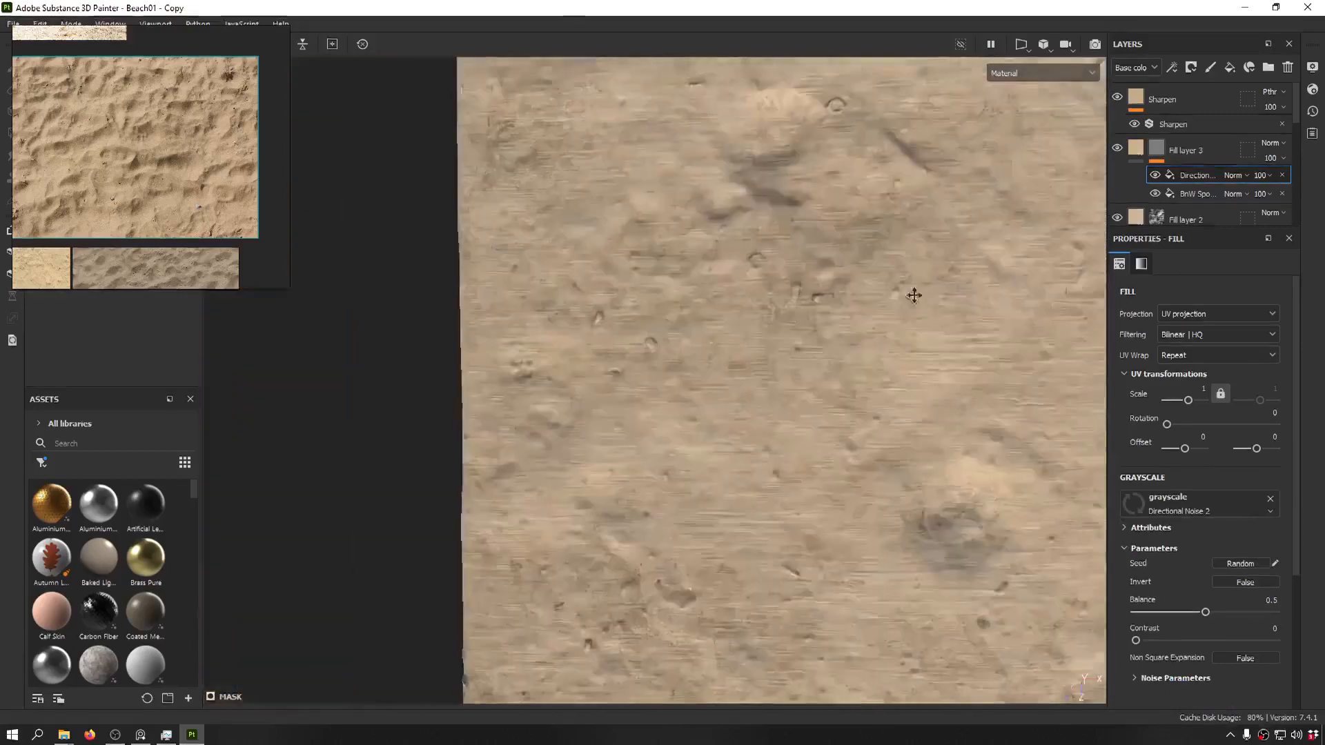
scroll(592, 482, up, 3)
alt+drag(592, 483, 970, 240)
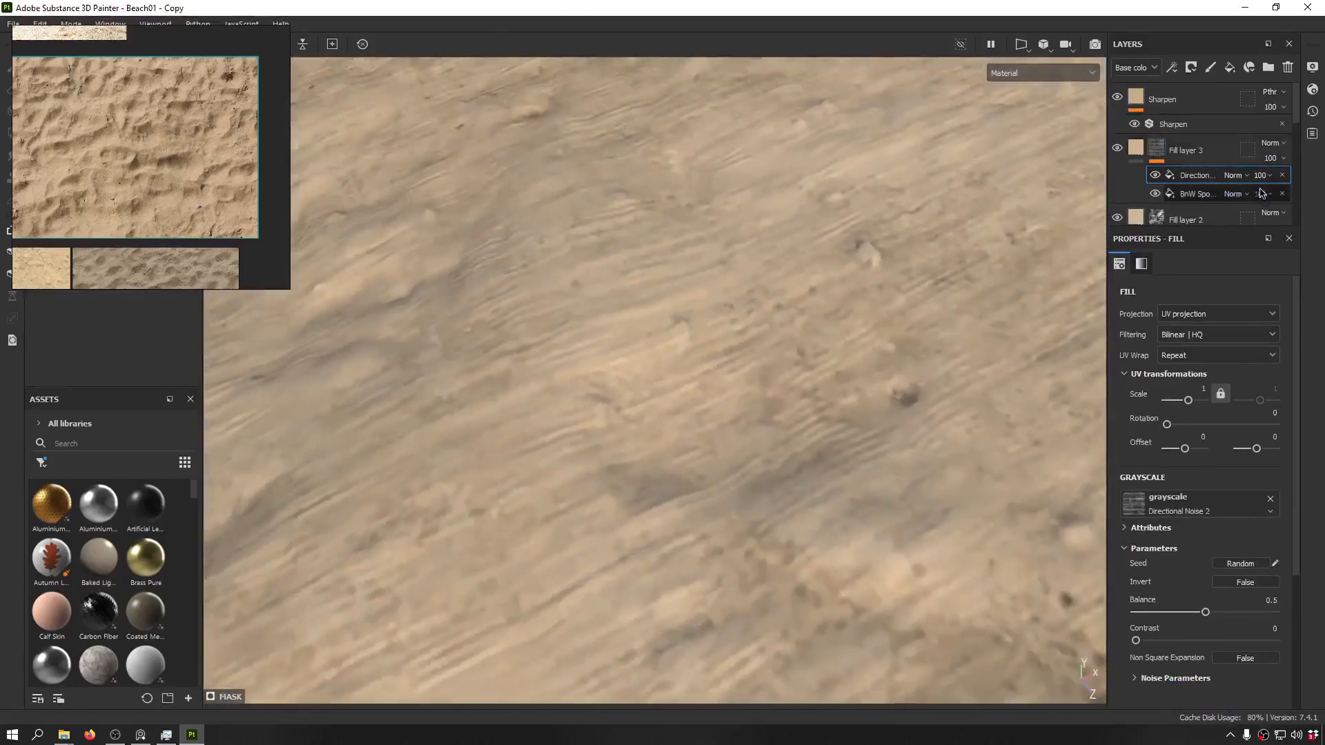
click(1234, 175)
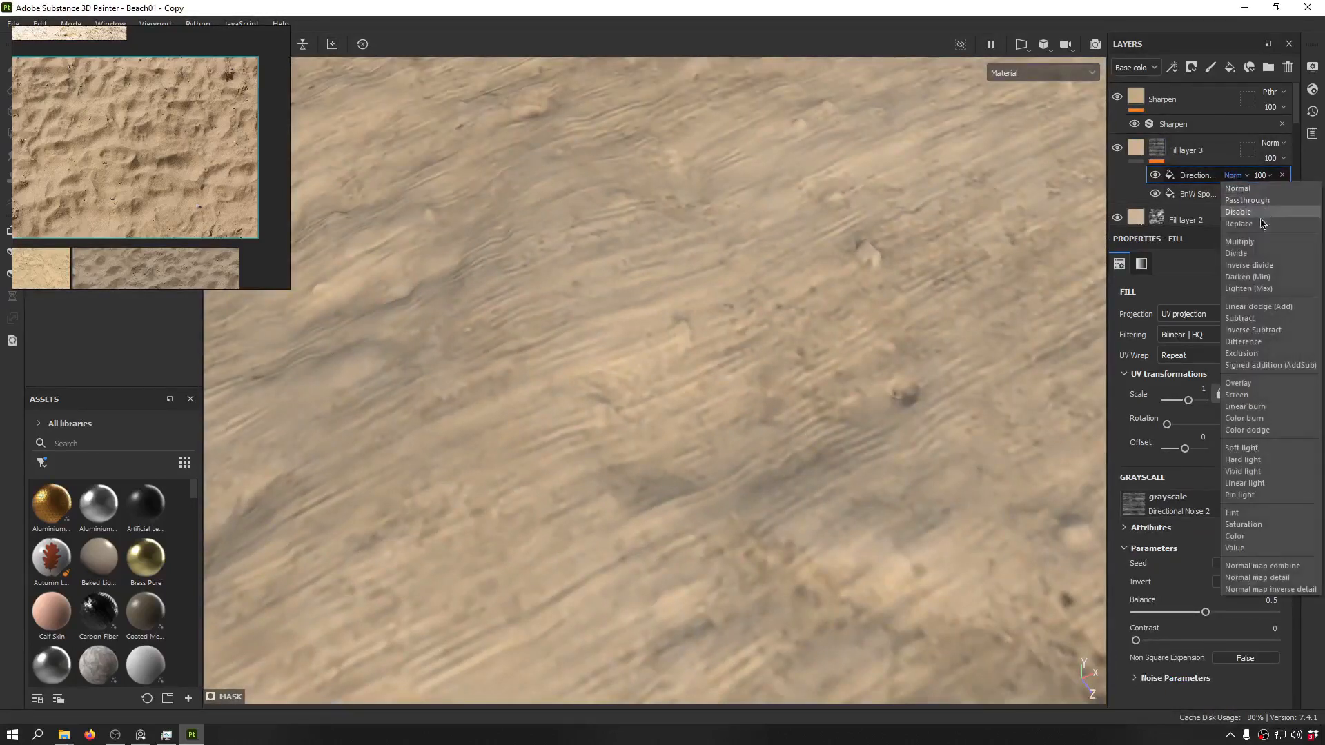
click(1256, 243)
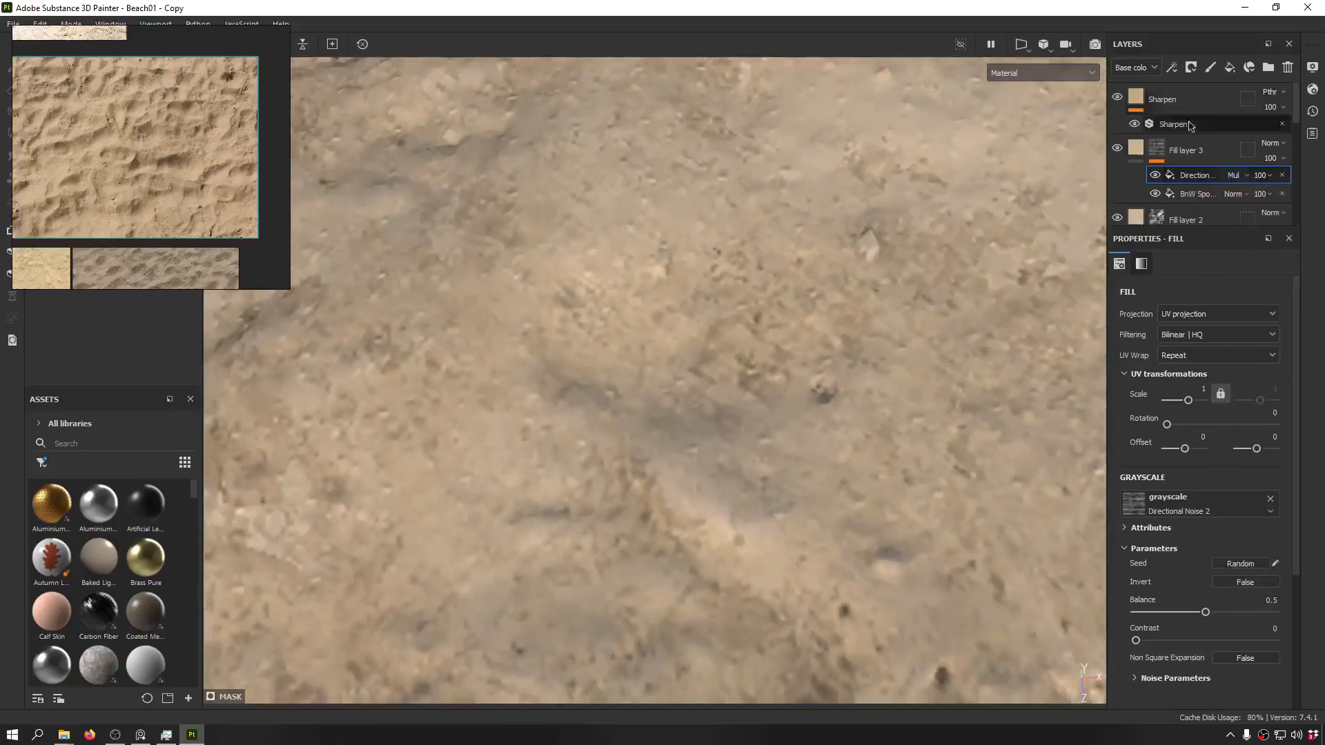
alt+click(1160, 149)
scroll(793, 292, down, 8)
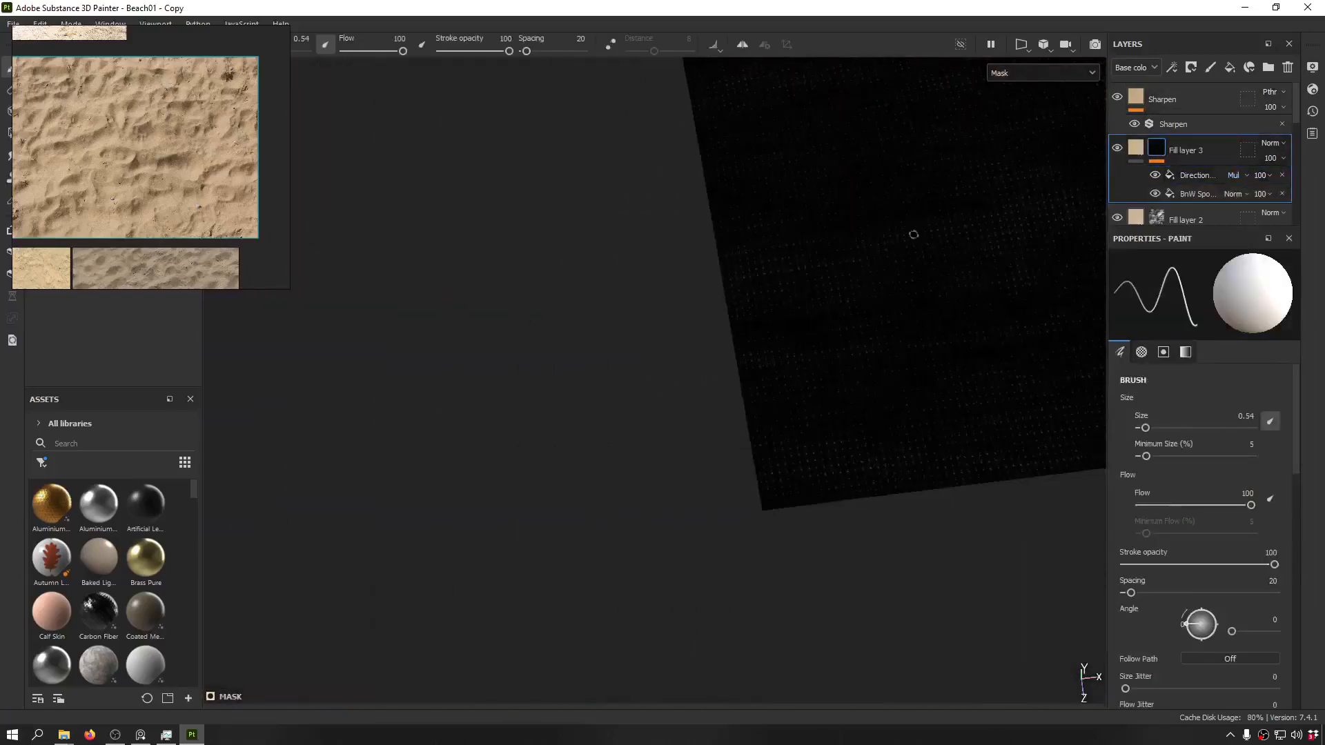
alt+middle_drag(911, 234, 619, 332)
alt+drag(619, 332, 662, 336)
key(m)
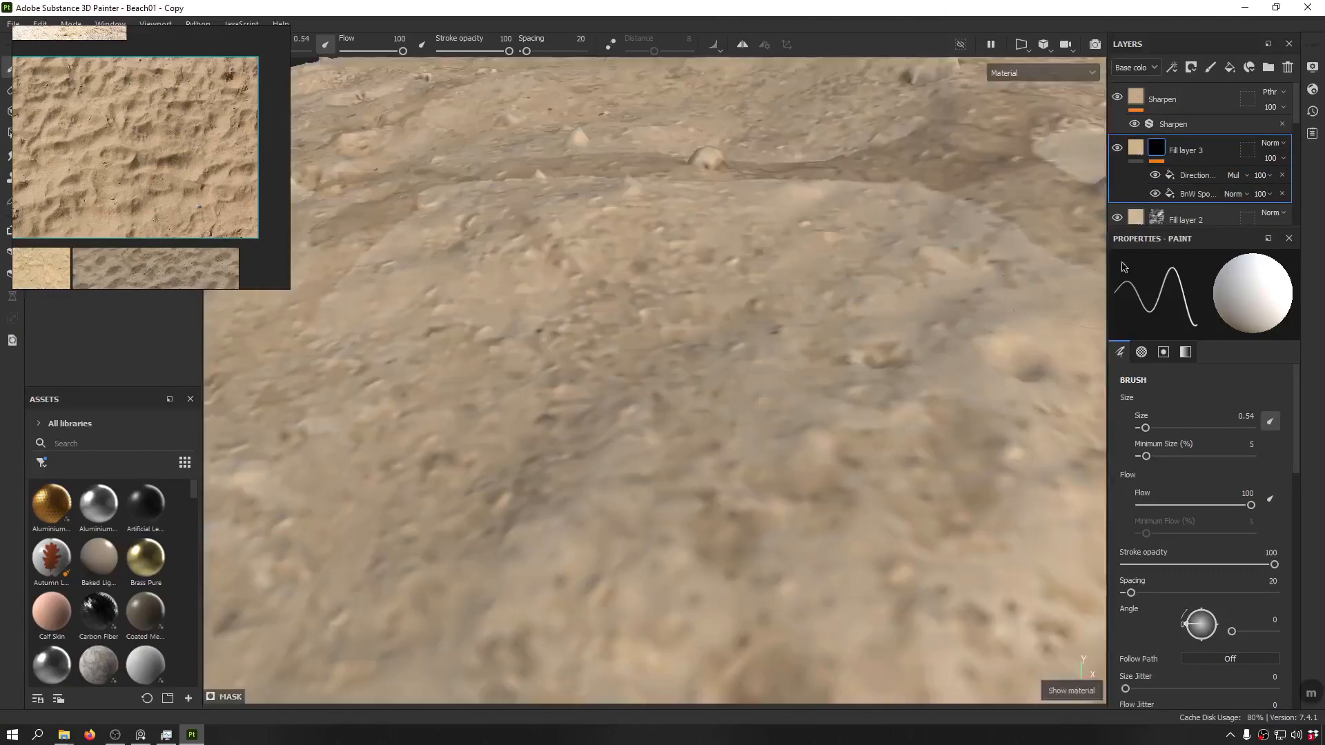
- Add a Levels effect to Fill layer 3's mask and lower its white input point to 0.349
right_click(1157, 153)
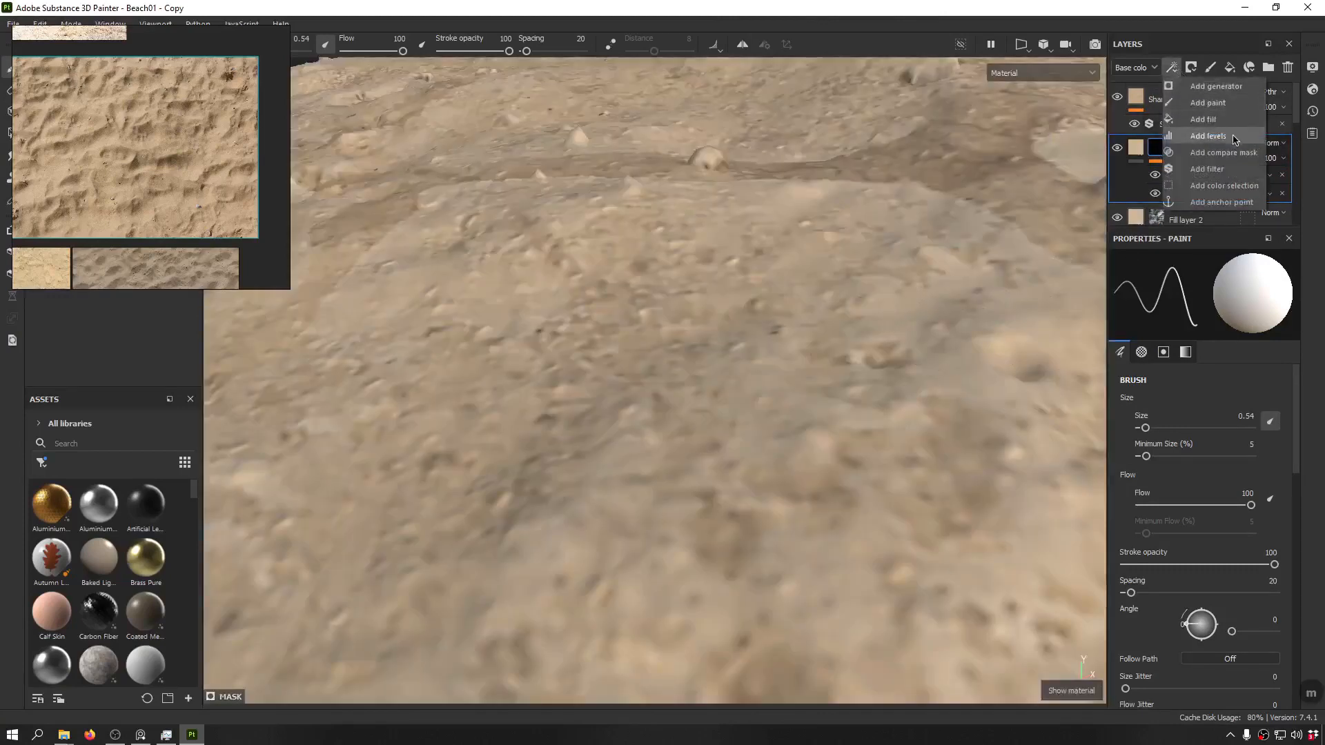
click(1214, 134)
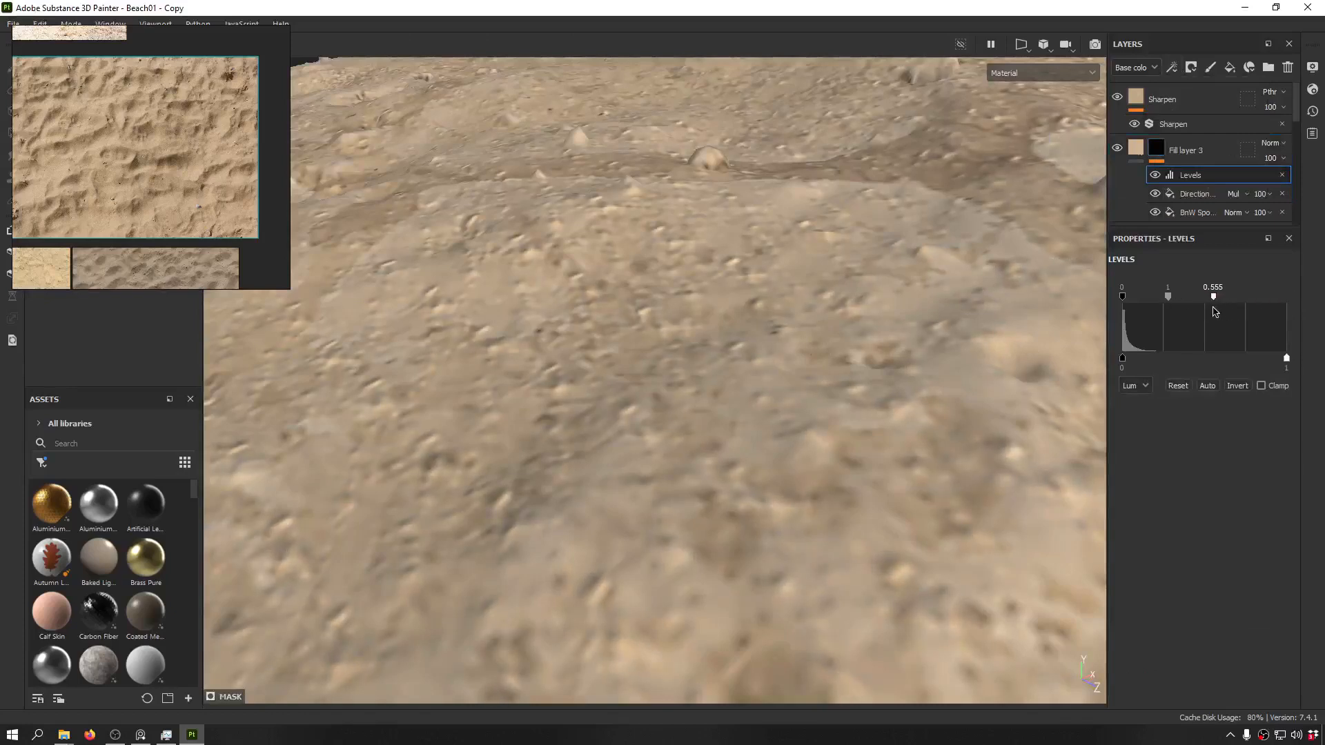
drag(1212, 312, 1209, 312)
alt+click(1163, 148)
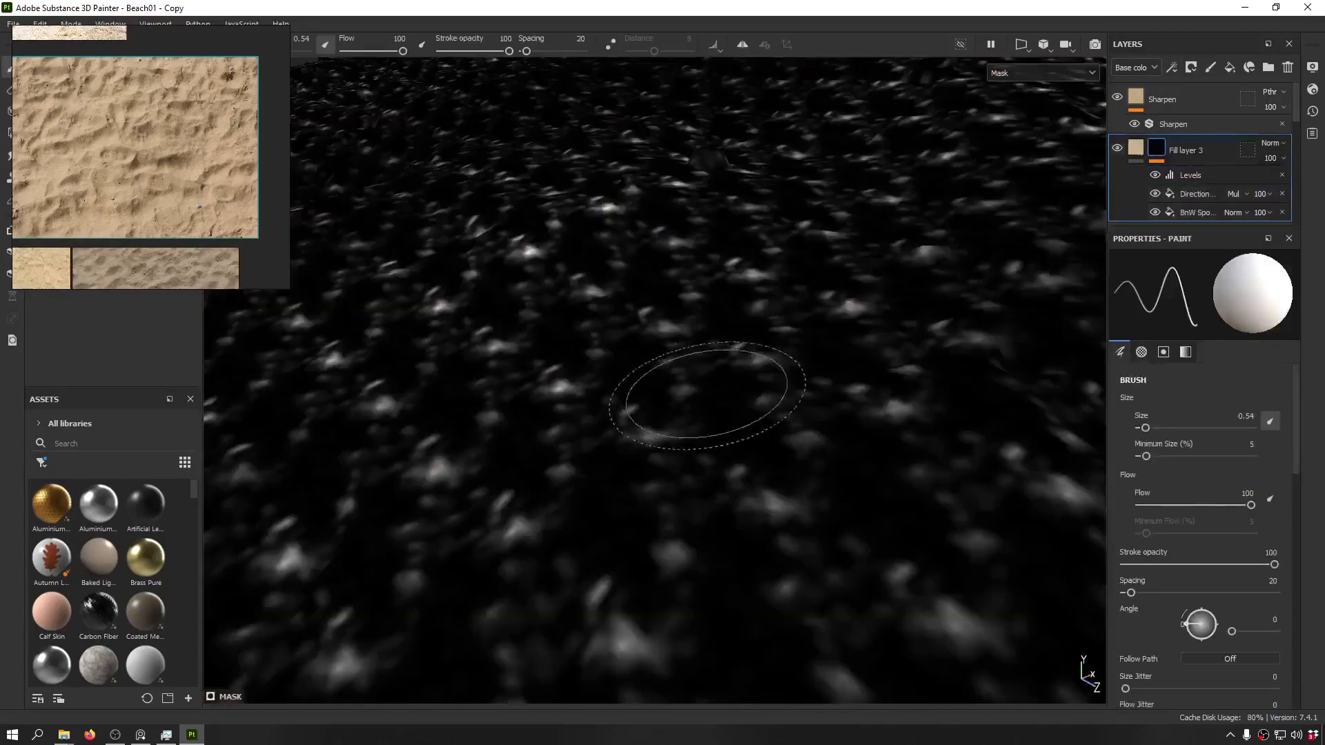
click(1234, 177)
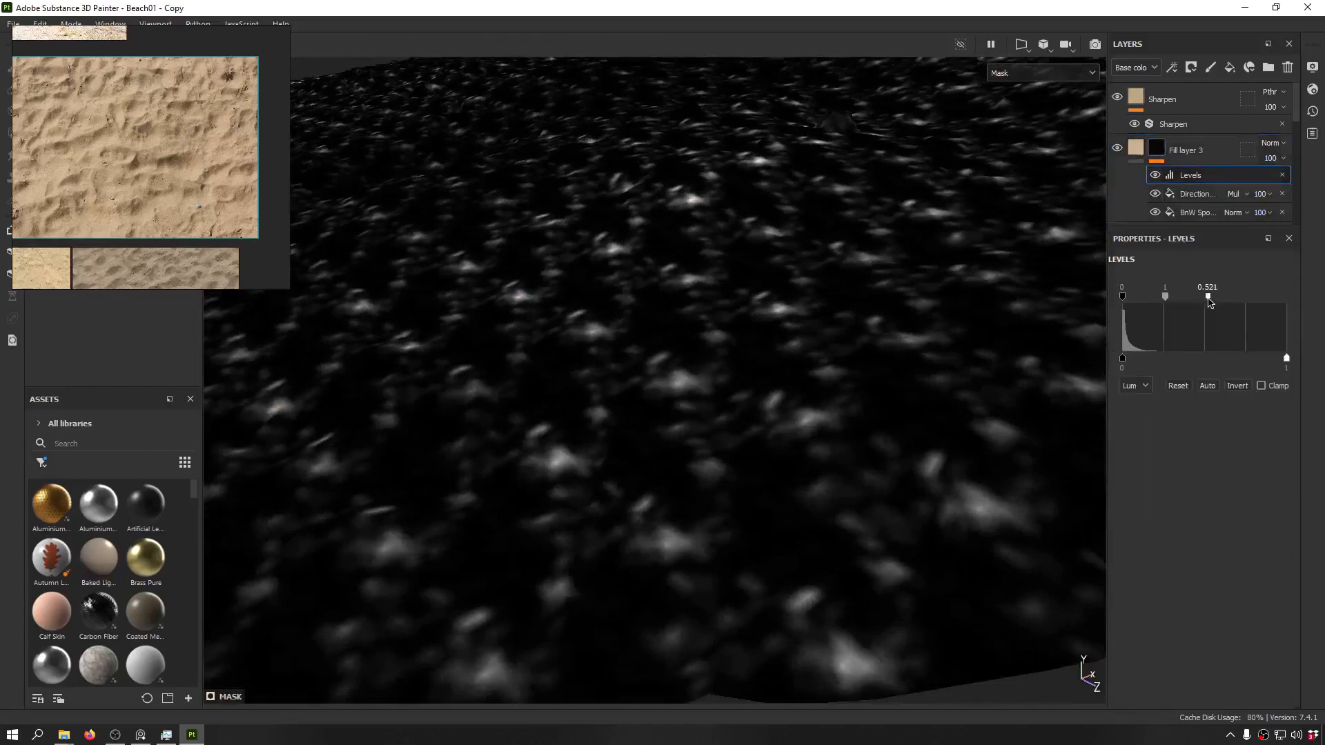
drag(1208, 302, 1182, 311)
key(m)
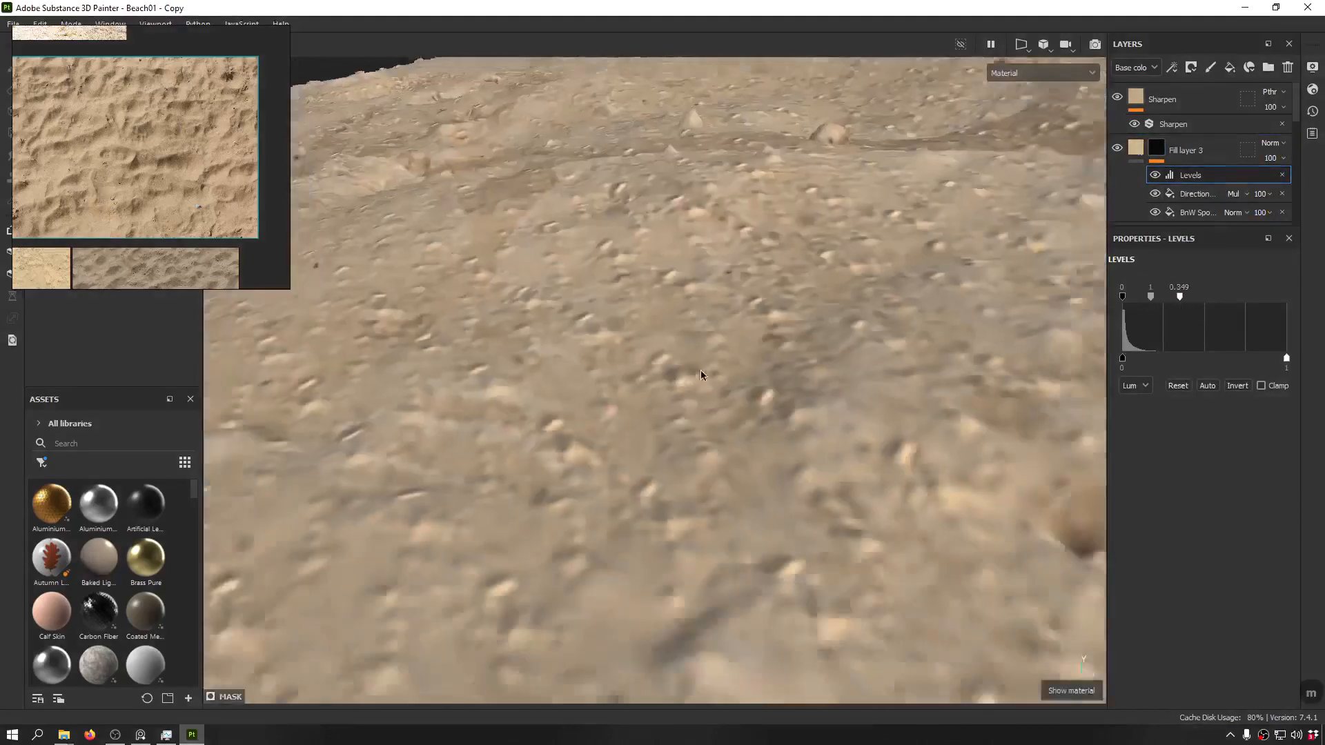
- Duplicate Fill layer 3 and hide the Levels and Directional Noise 2 effects in the copy's mask
alt+drag(694, 312, 779, 435)
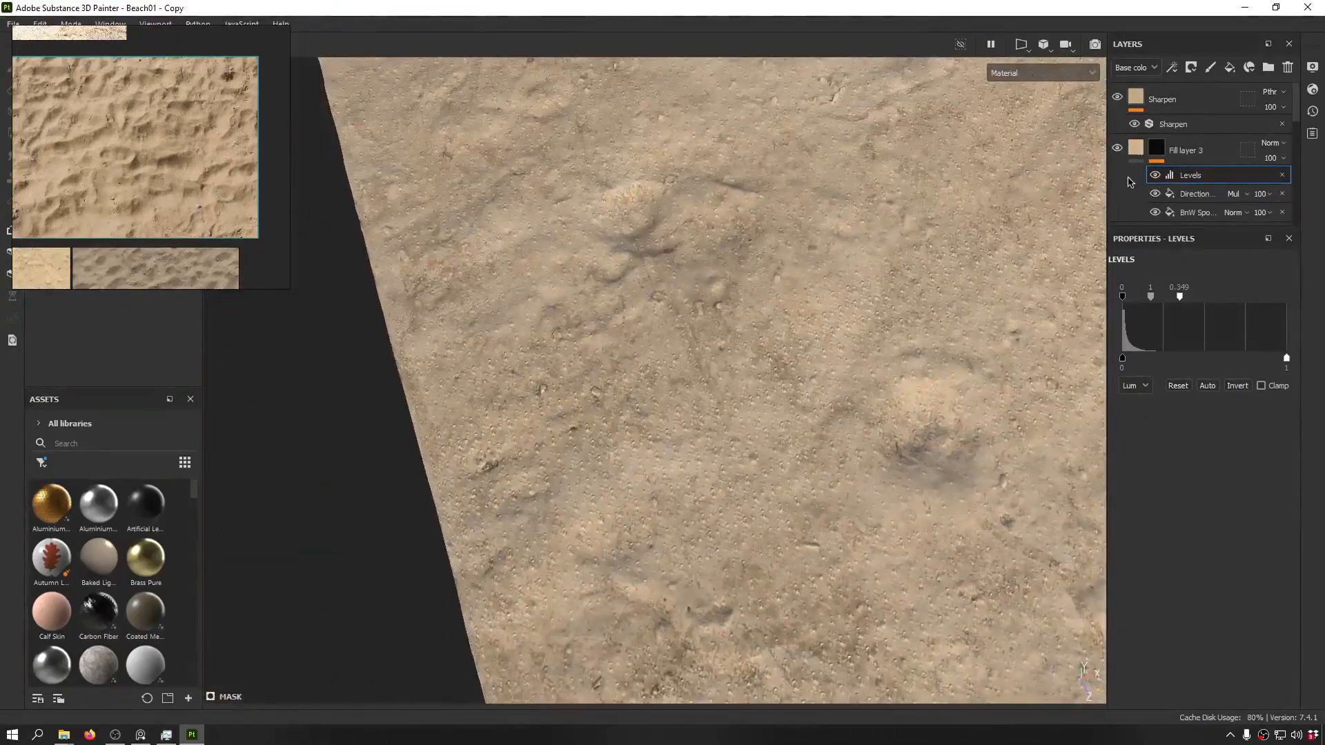
click(1136, 149)
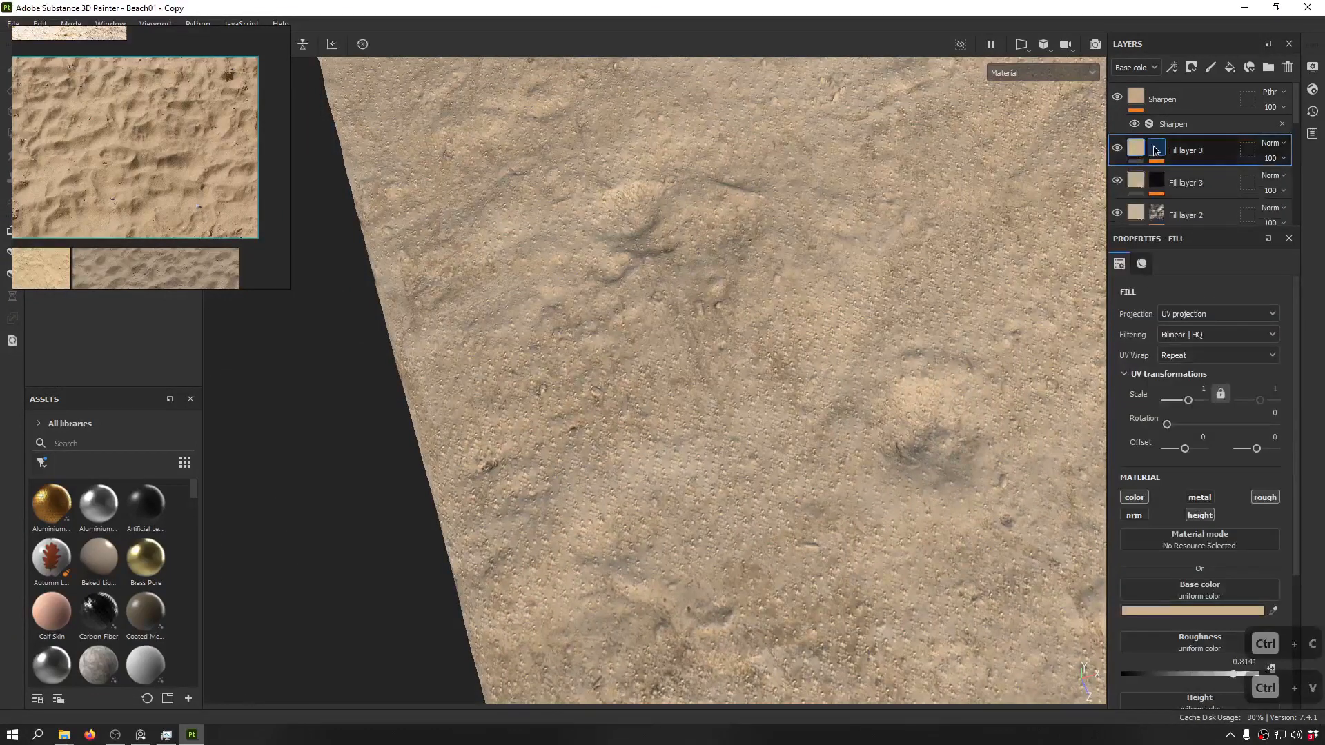
click(1156, 149)
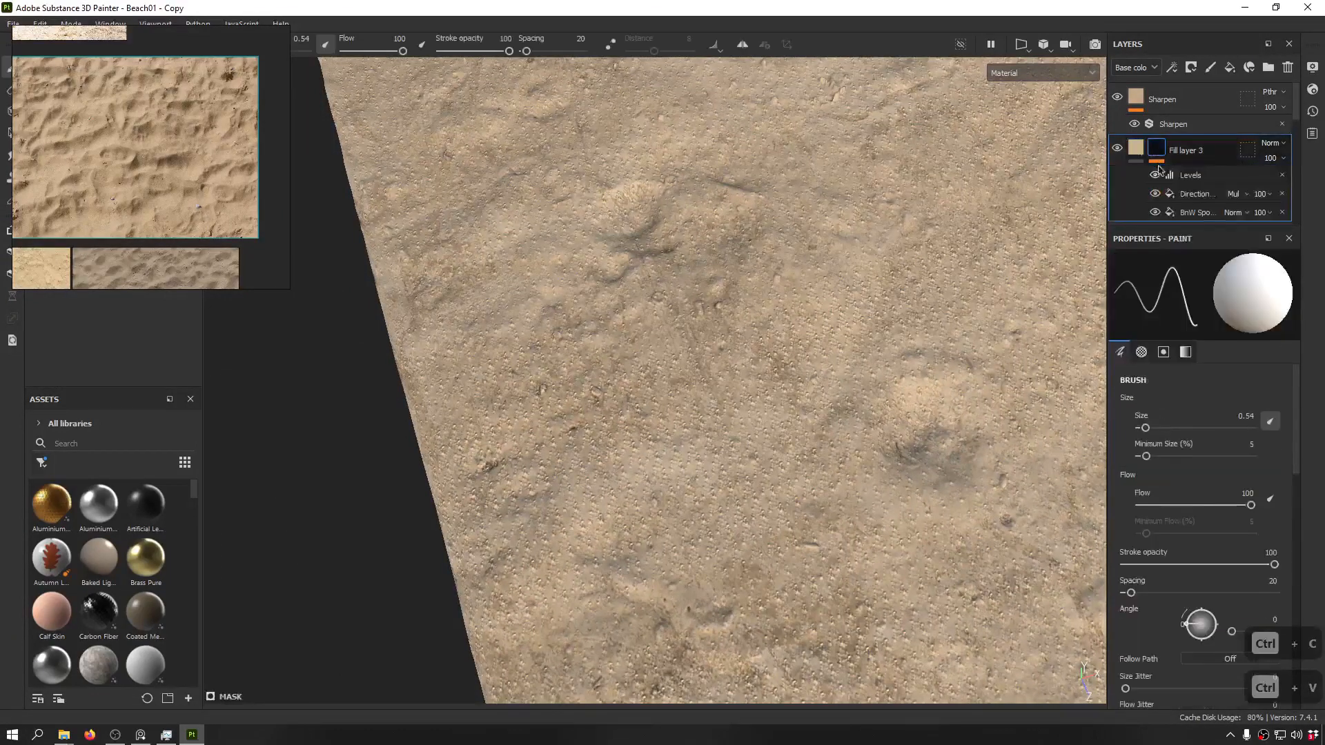
click(1191, 214)
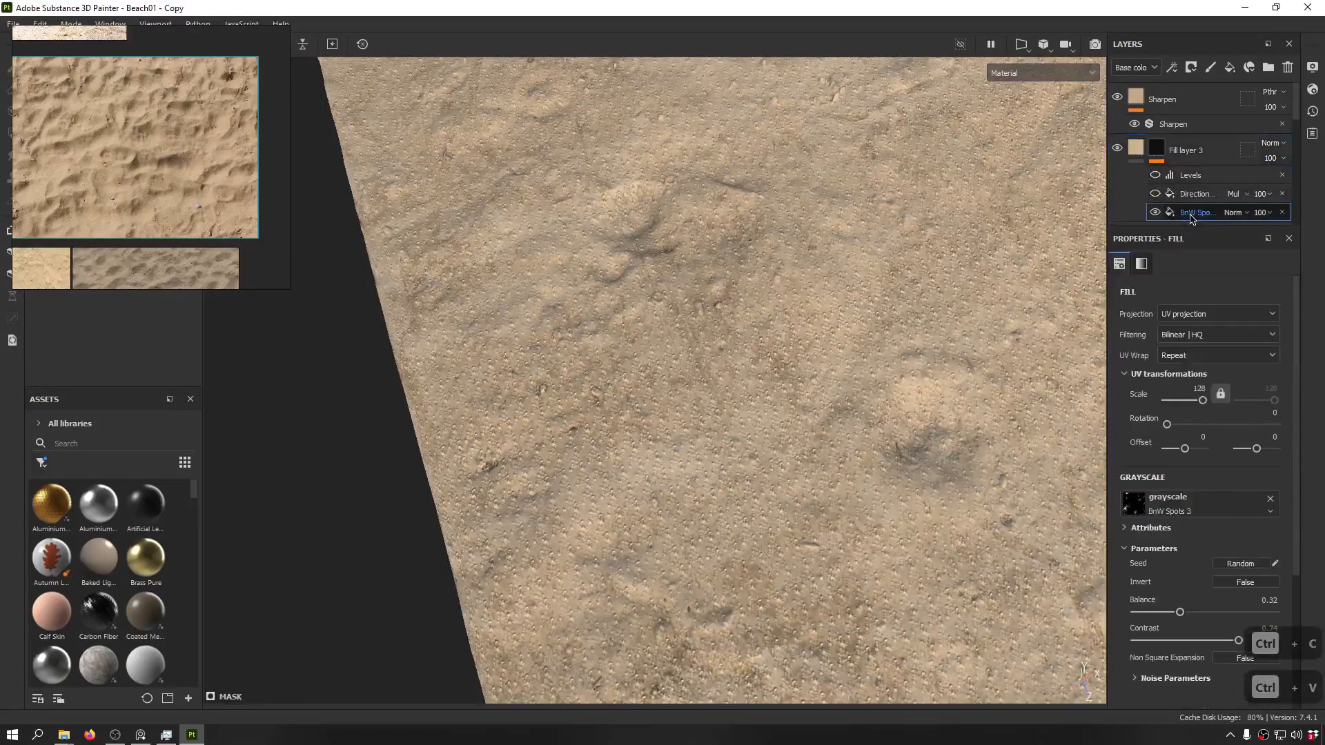
- Switch the copied mask's BnW Spots 3 fill to tri-planar projection and check the pattern across the terrain
click(1208, 314)
click(1200, 357)
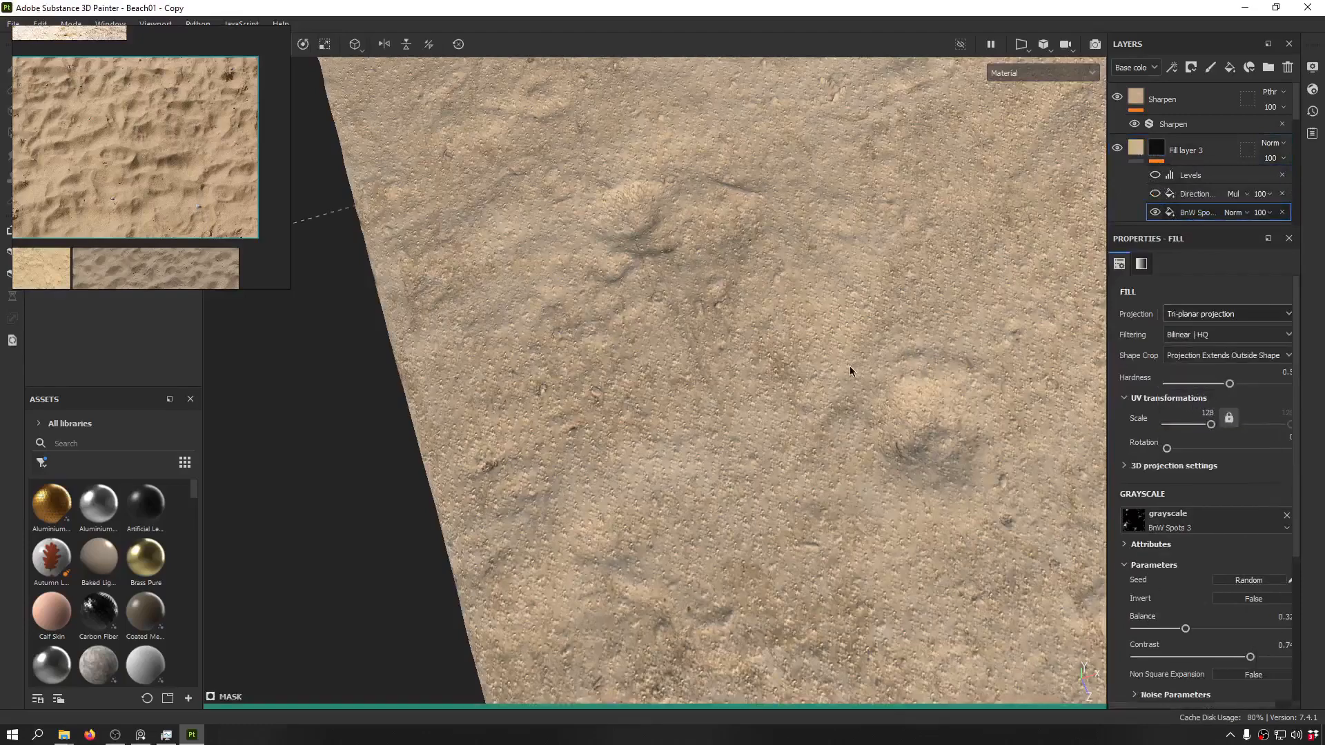
scroll(850, 371, up, 3)
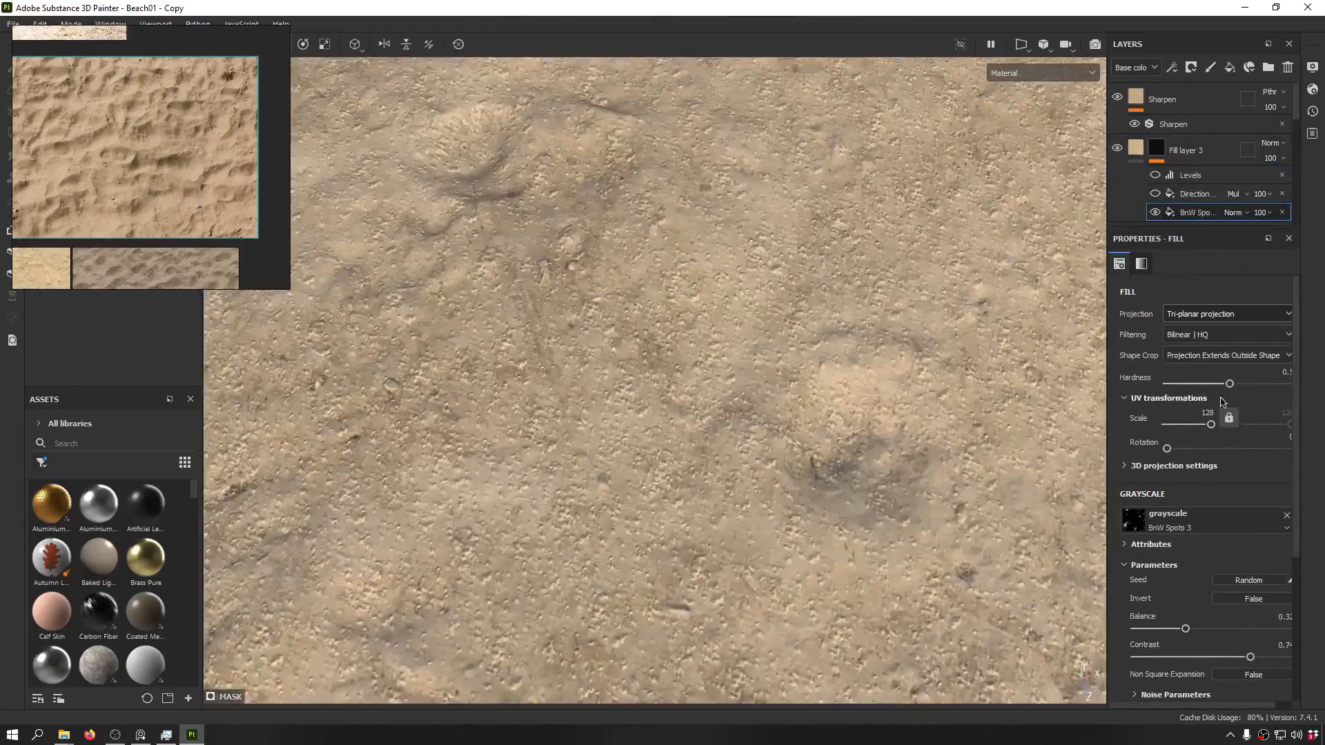
scroll(827, 337, down, 6)
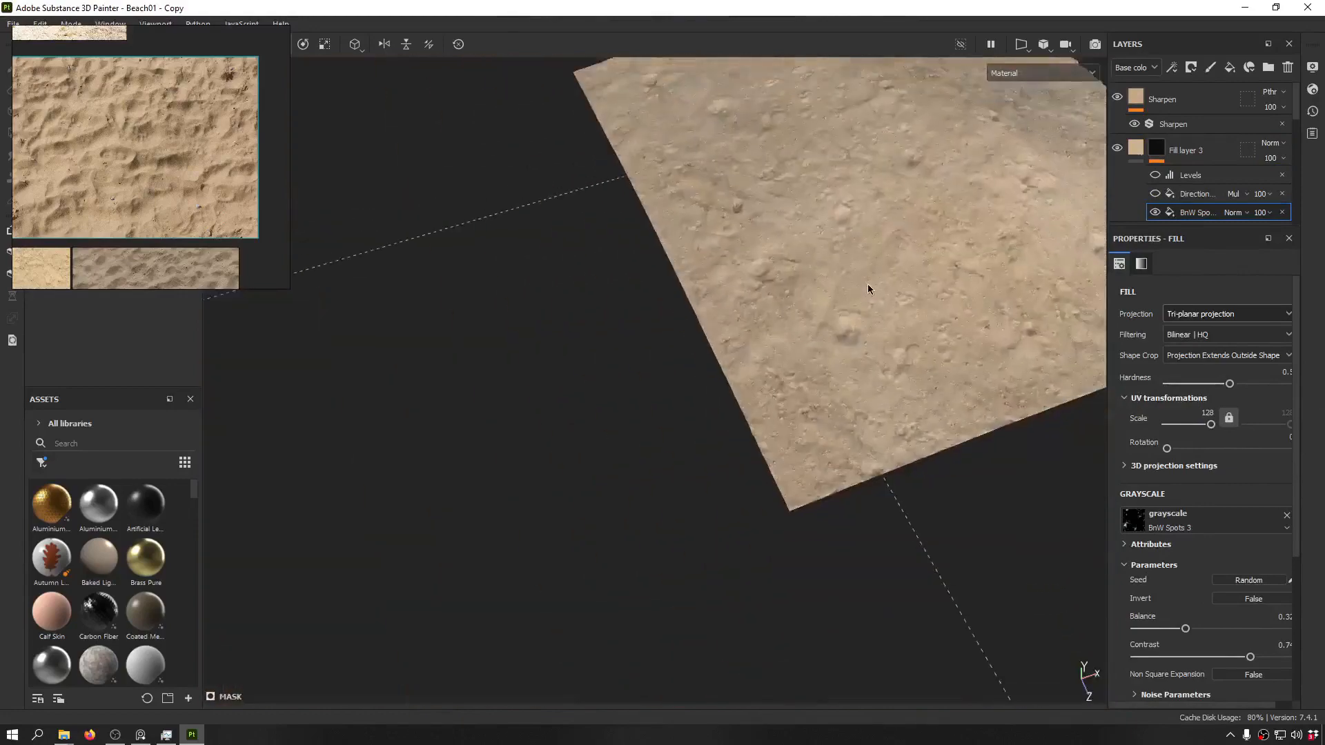
scroll(338, 379, up, 3)
scroll(476, 376, down, 2)
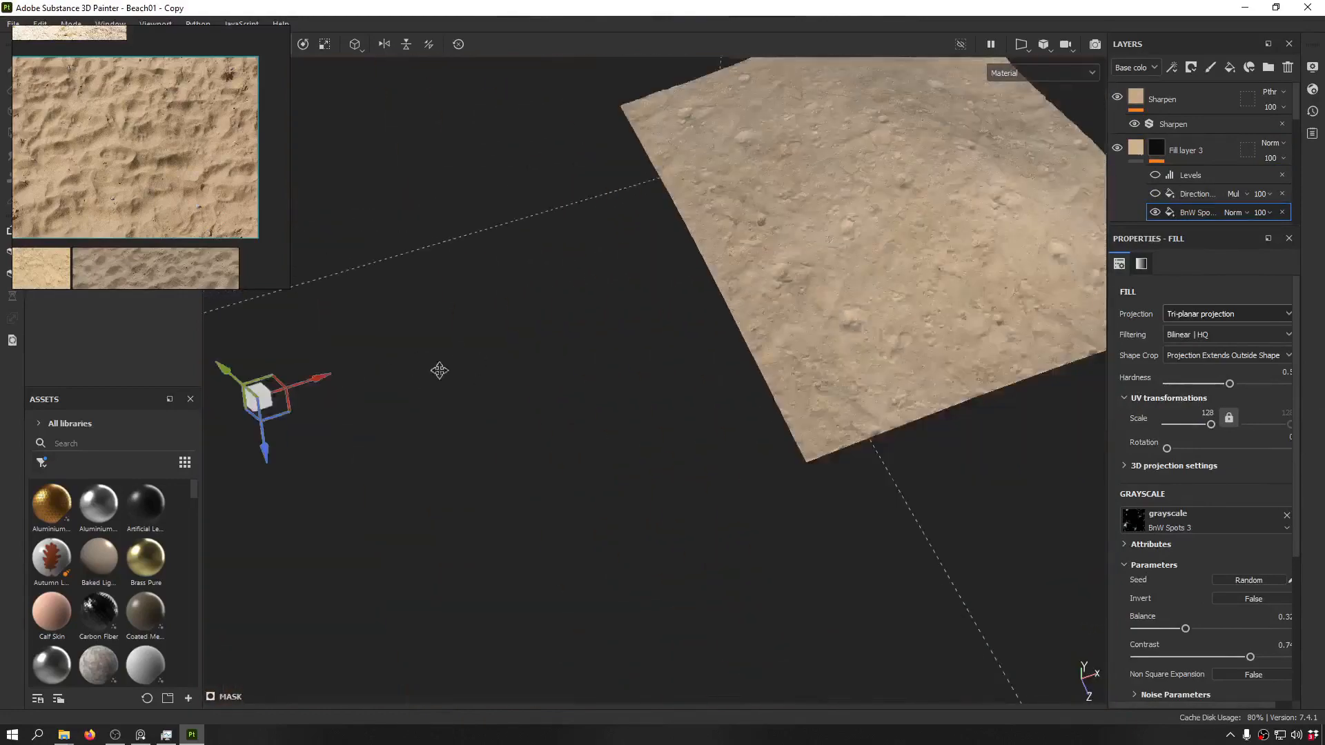
- Set the copied Fill layer 3's base color to a duller, darker sand tone, A99981
alt+middle_drag(439, 370, 474, 364)
drag(348, 371, 843, 250)
scroll(842, 249, up, 6)
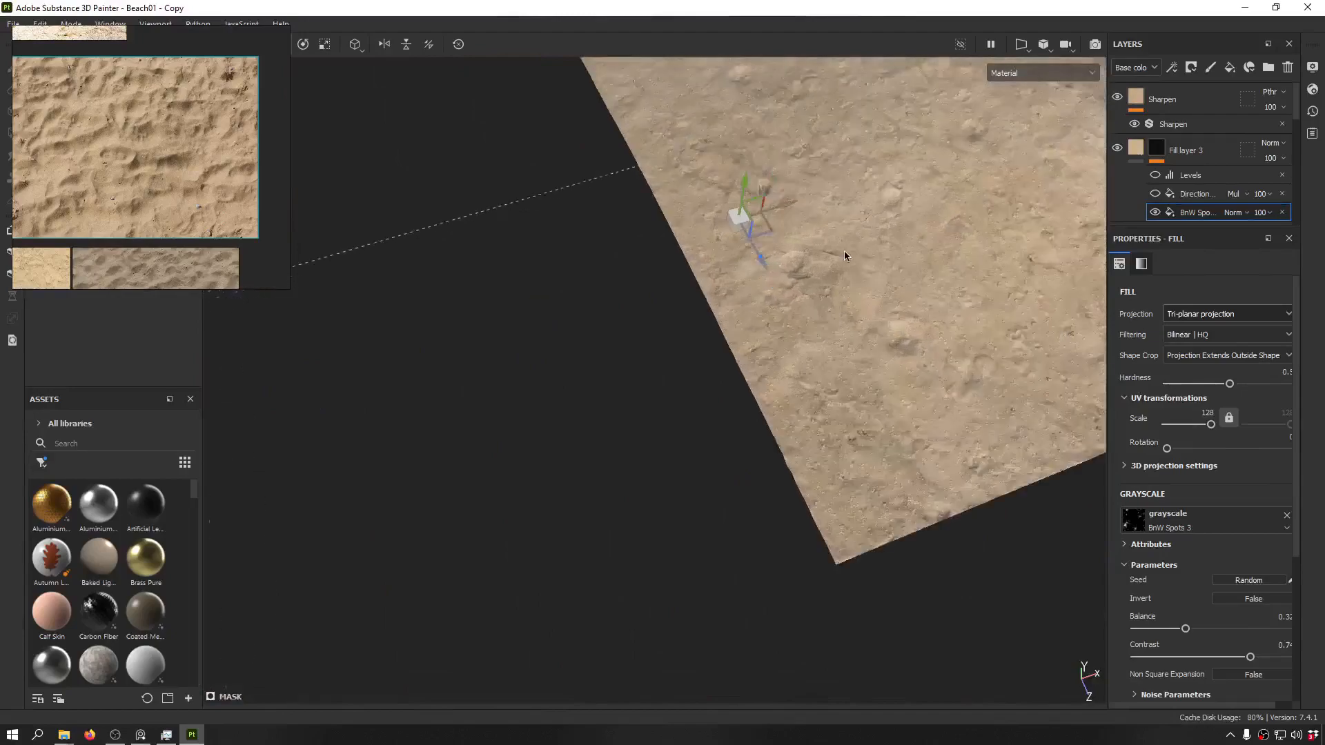
alt+drag(755, 291, 748, 356)
scroll(748, 356, down, 3)
click(1137, 150)
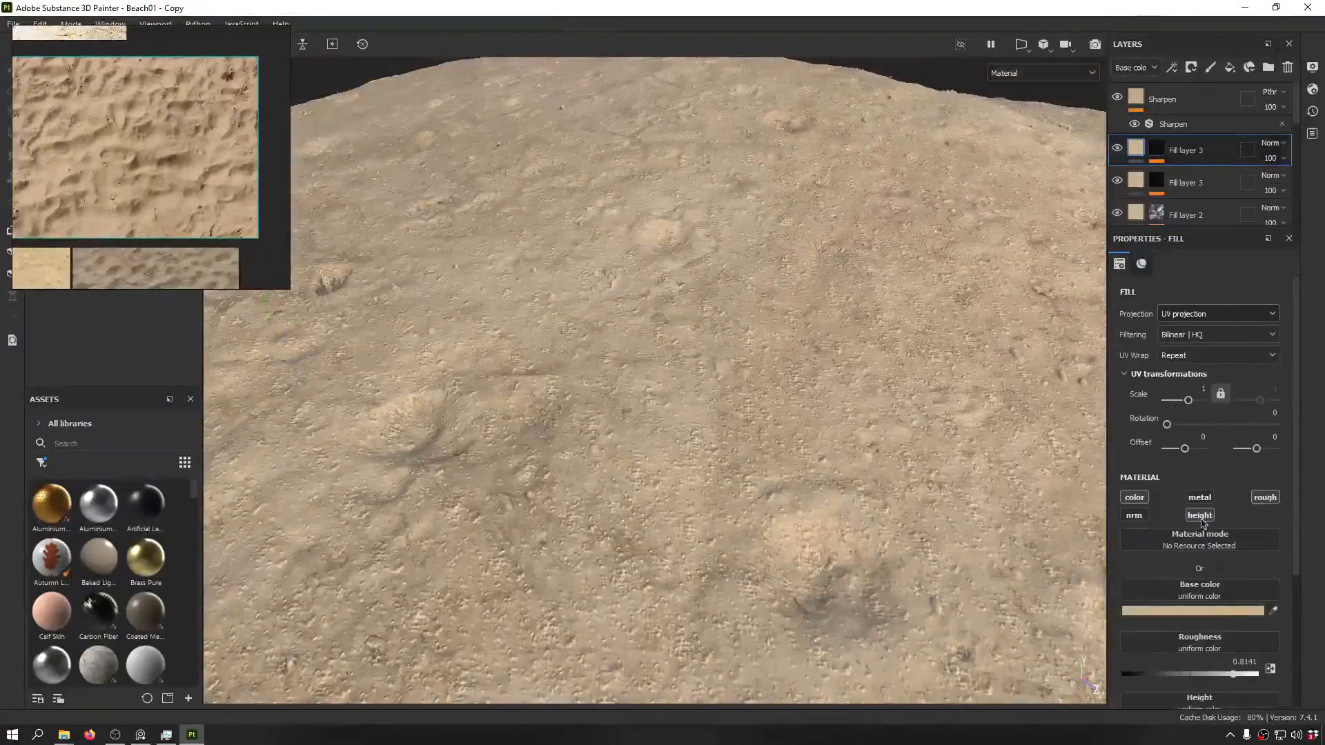
click(1251, 612)
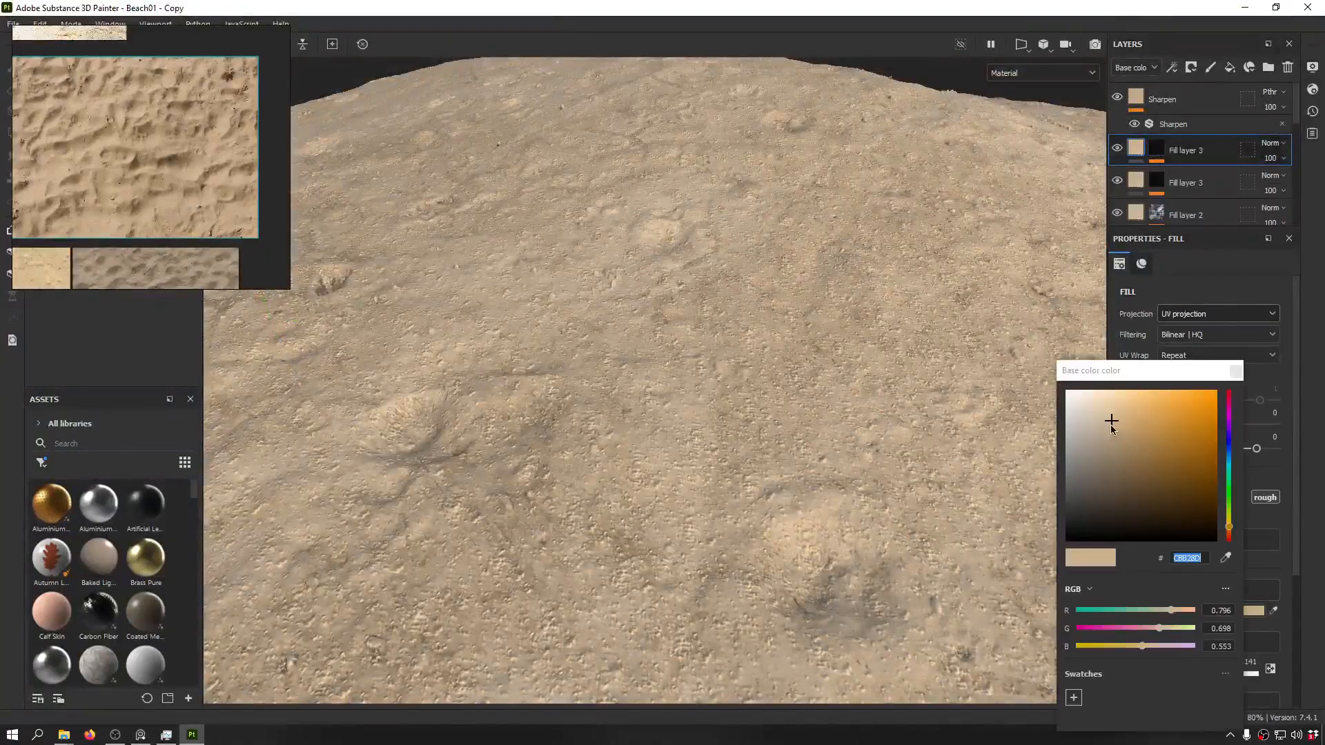
mouse_move(1108, 430)
mouse_down()
mouse_move(1076, 467)
mouse_move(1109, 430)
mouse_up()
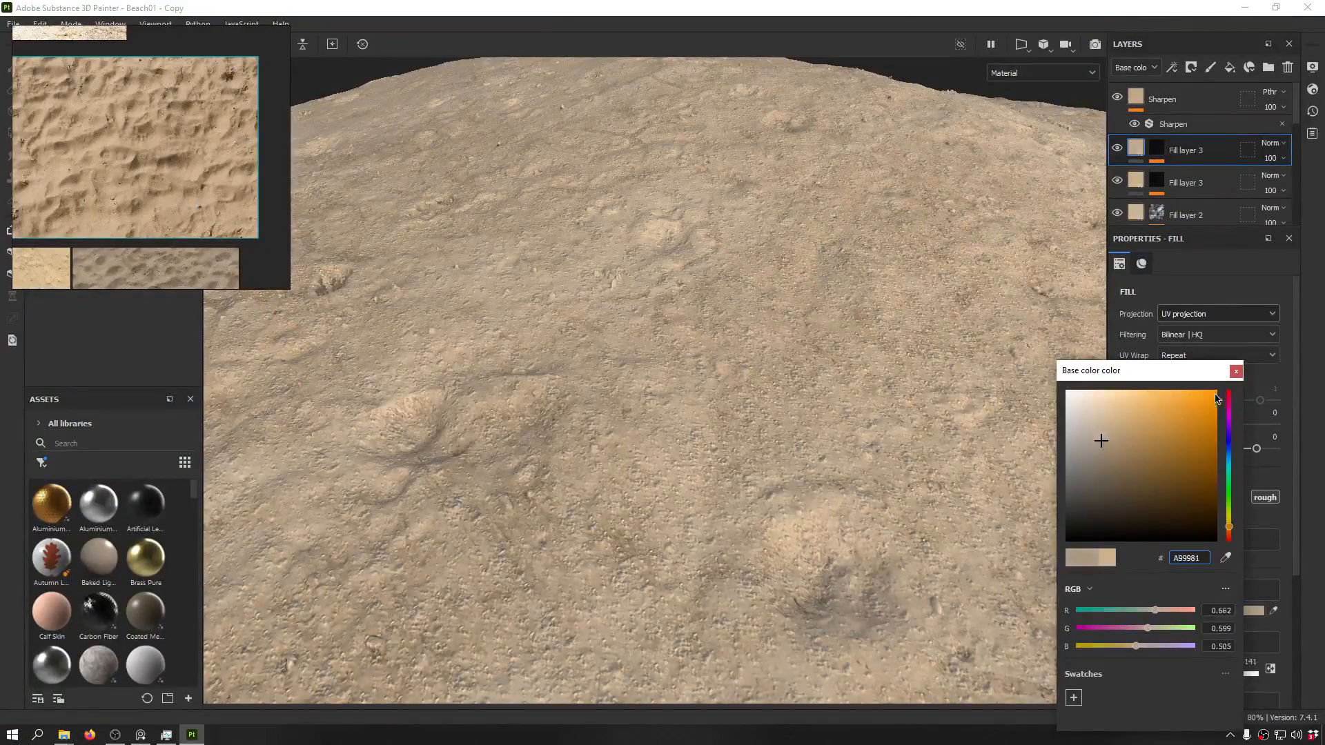
click(1236, 371)
alt+drag(697, 290, 532, 330)
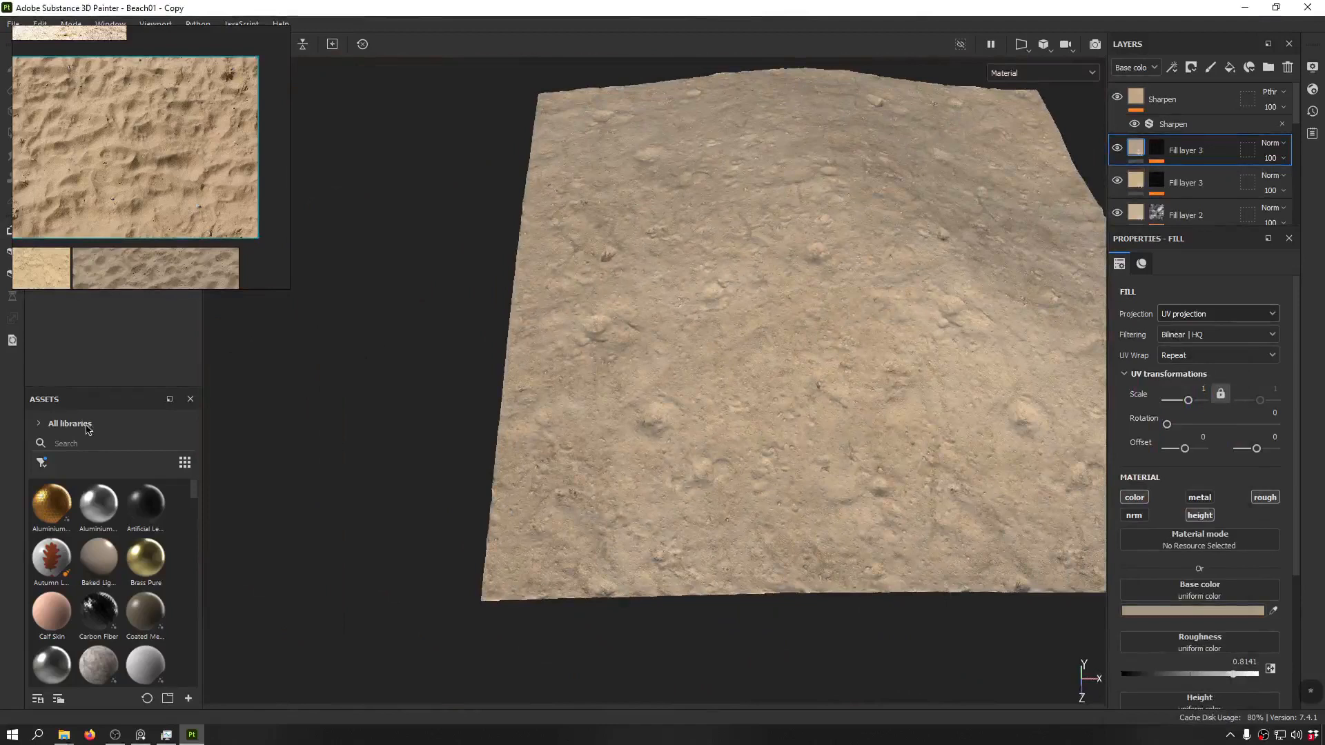
- Show only smart masks in the asset library and enlarge its panel in both width and height
click(45, 428)
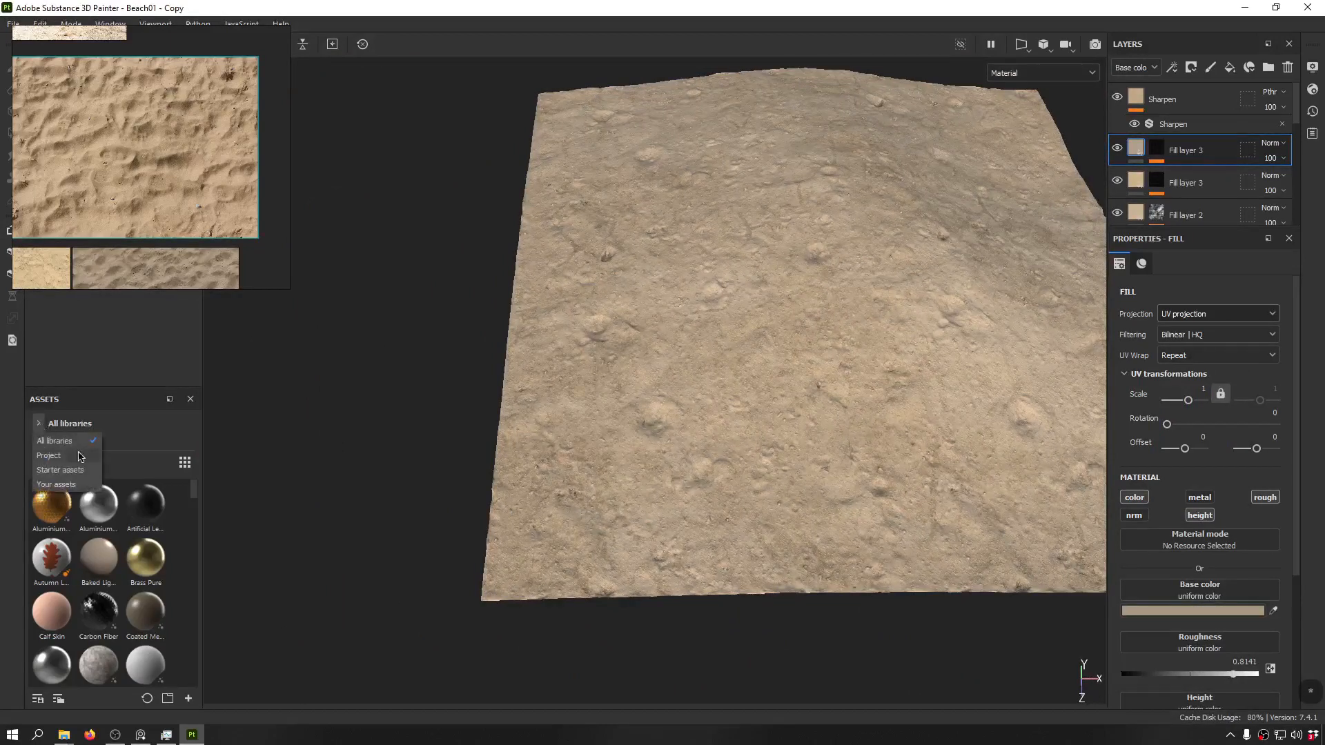
click(125, 409)
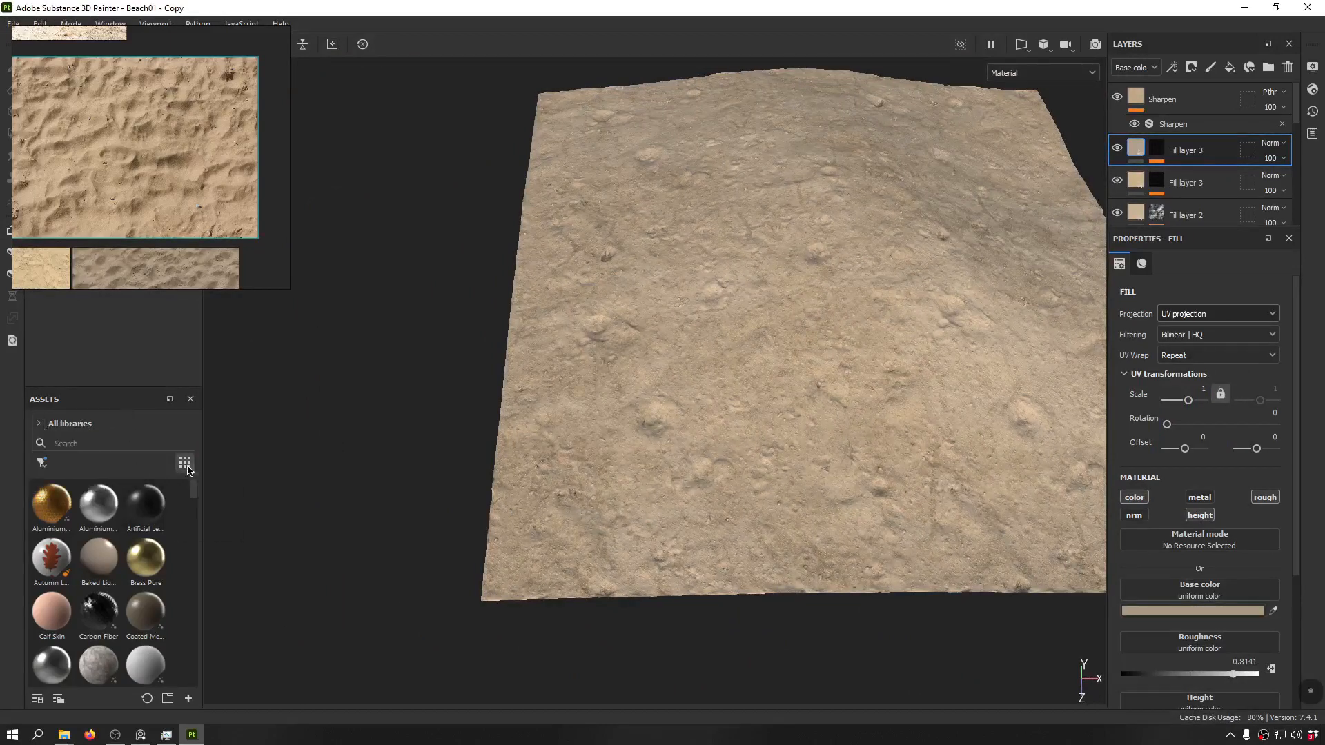
drag(203, 461, 237, 447)
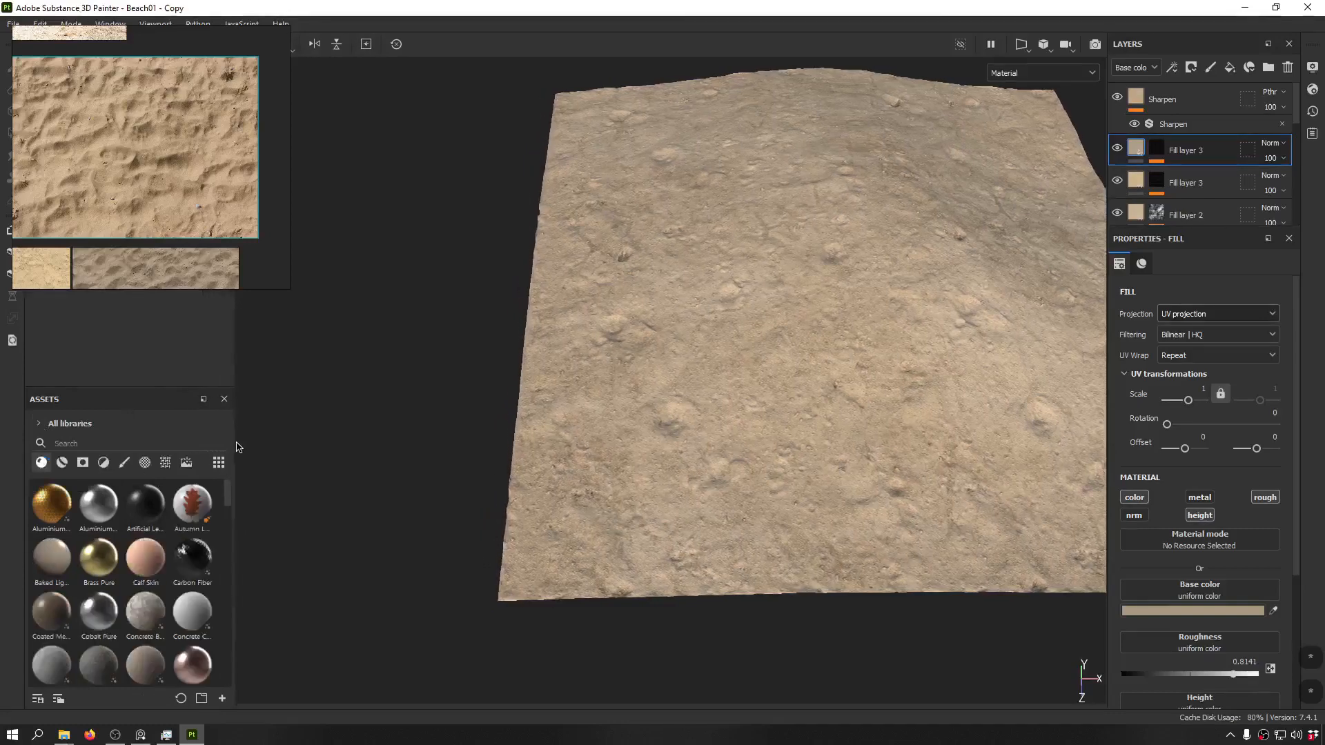
click(82, 462)
alt+drag(565, 476, 747, 361)
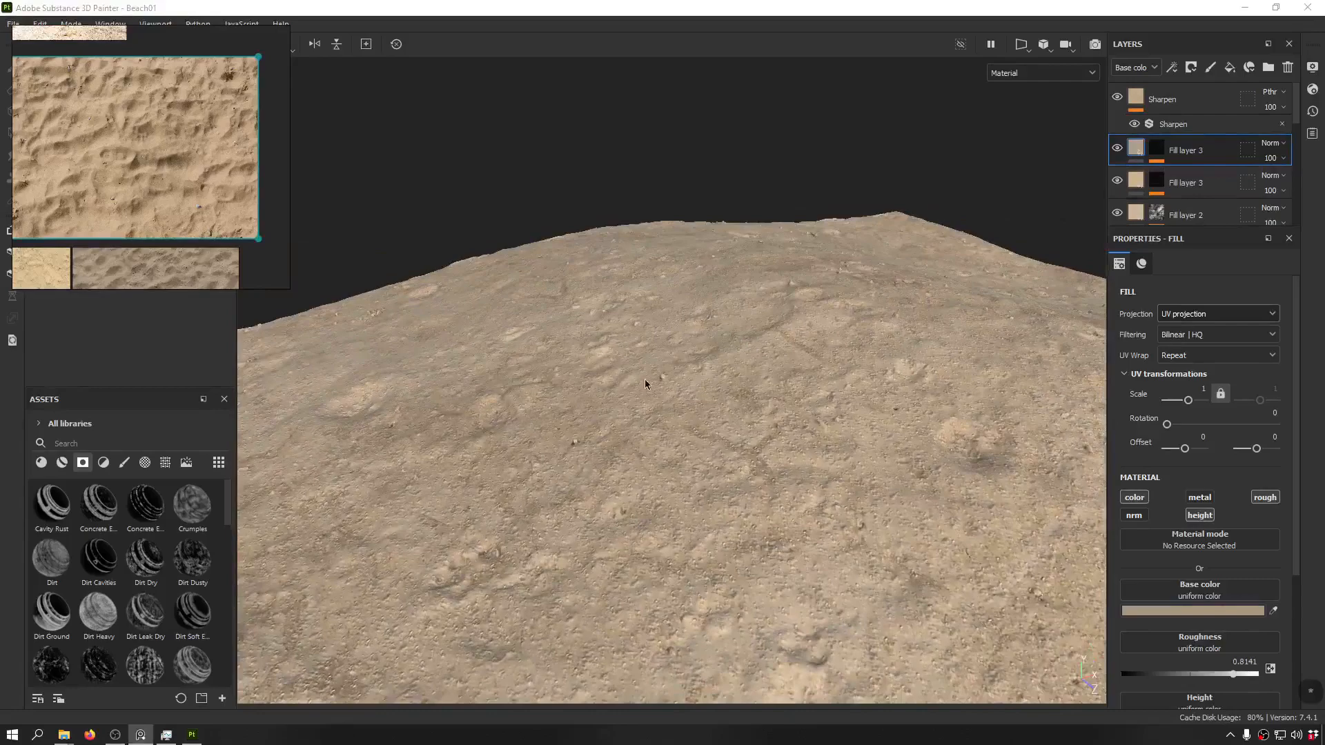
alt+drag(645, 379, 611, 445)
scroll(611, 445, up, 5)
alt+drag(714, 237, 269, 569)
scroll(639, 416, down, 5)
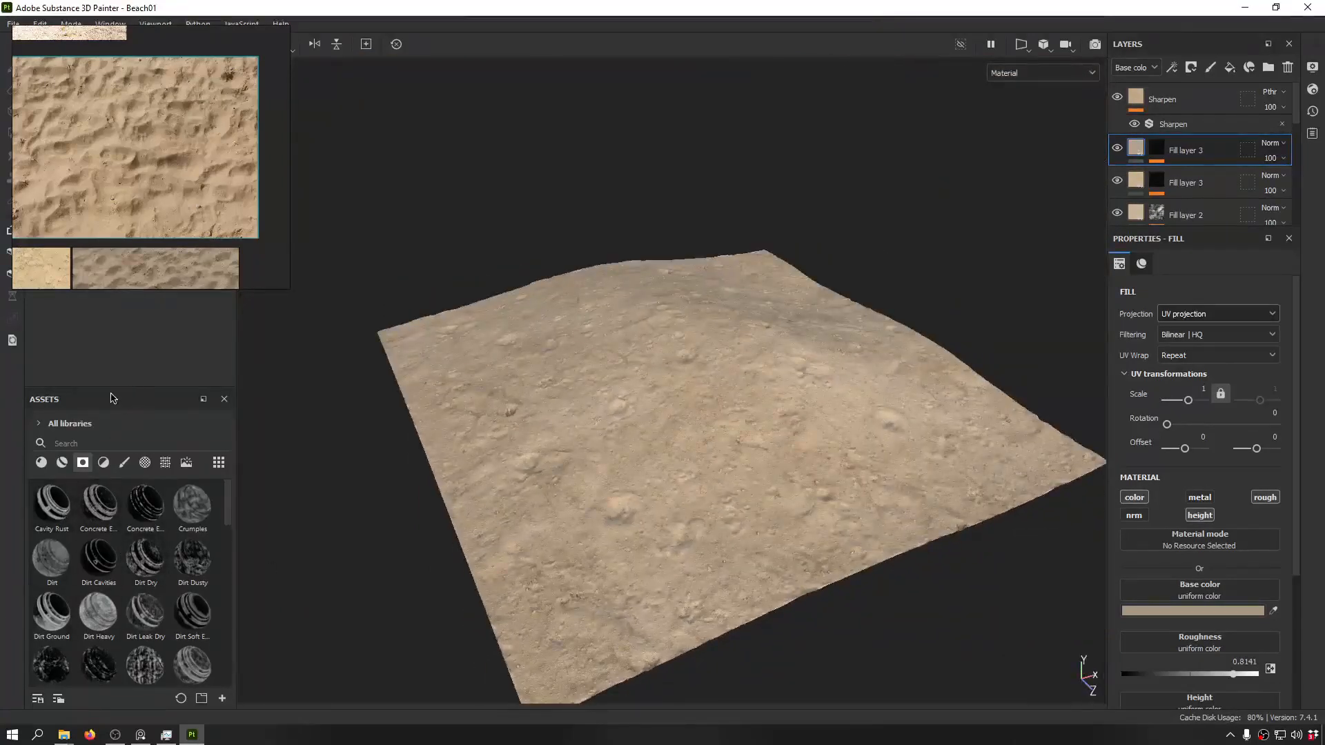
drag(109, 385, 123, 234)
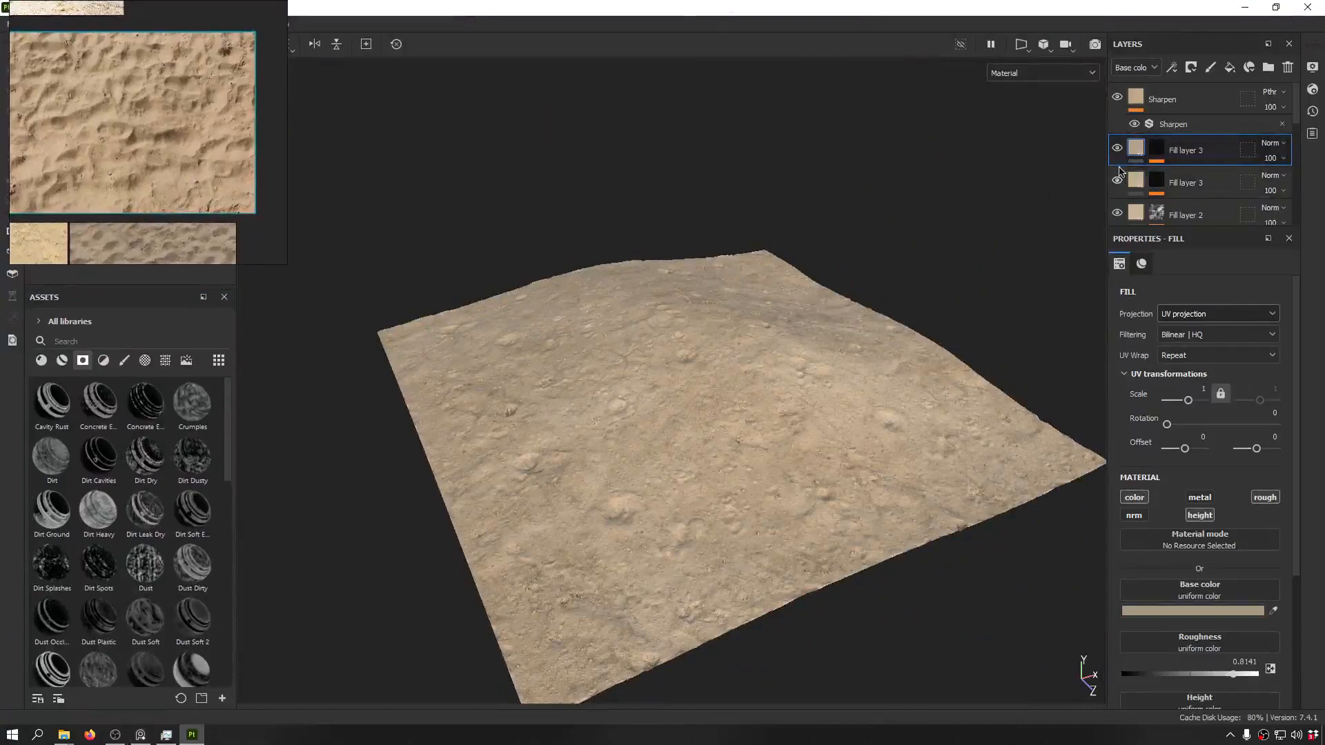
- Create a folder directly above the topmost Fill layer 2 and name it Masking
click(1130, 215)
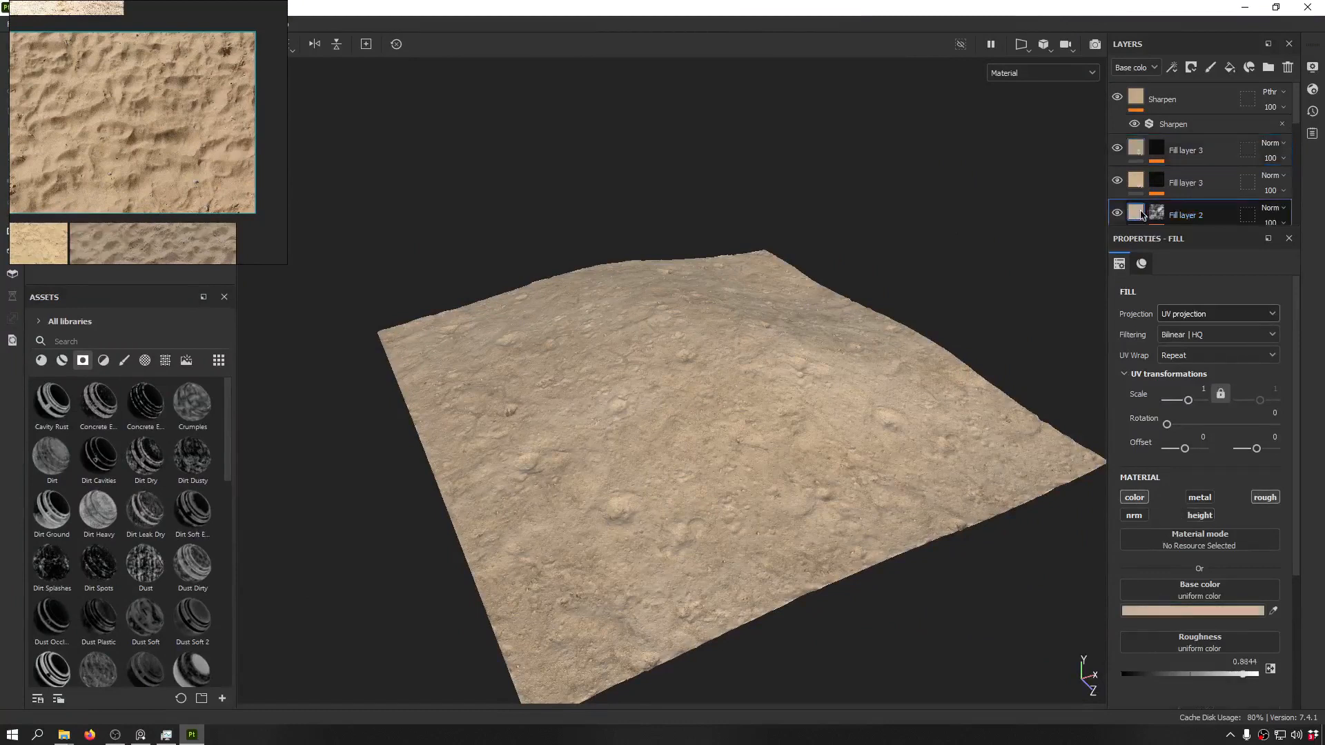
click(1266, 69)
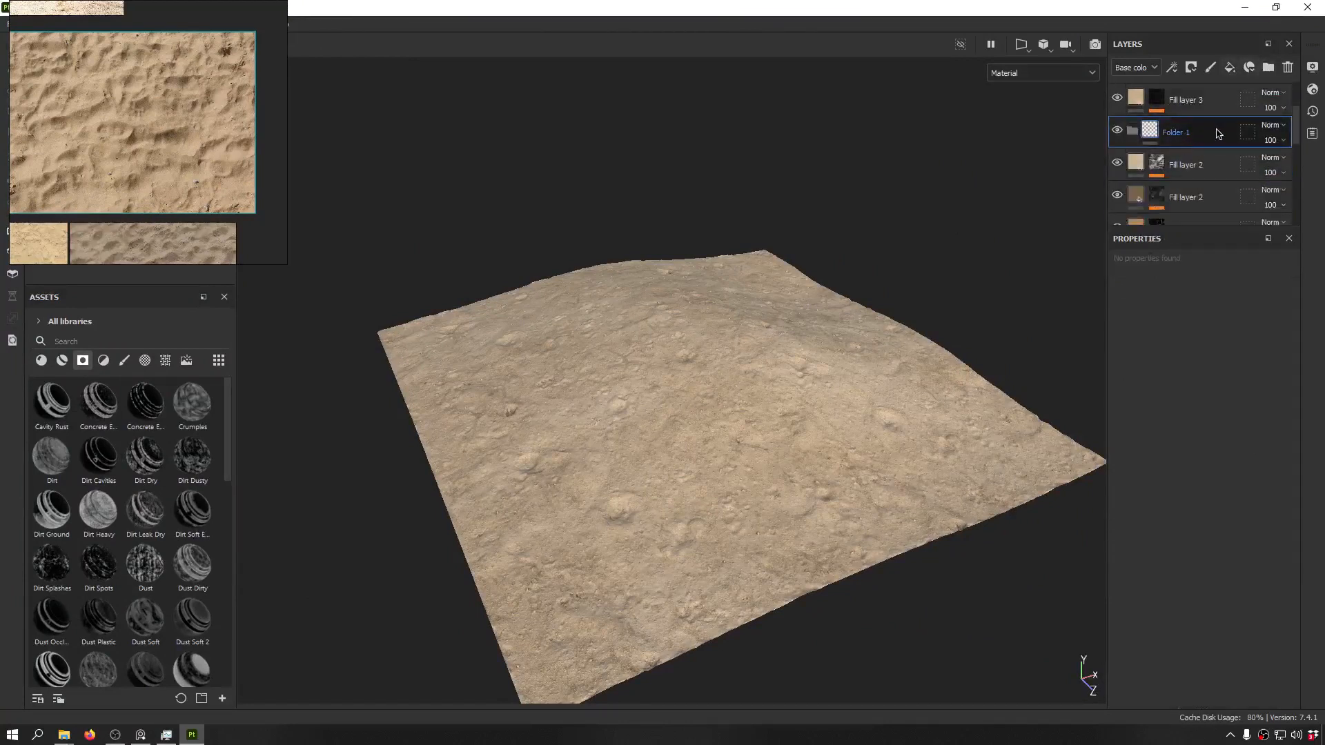
scroll(1185, 145, up, 1)
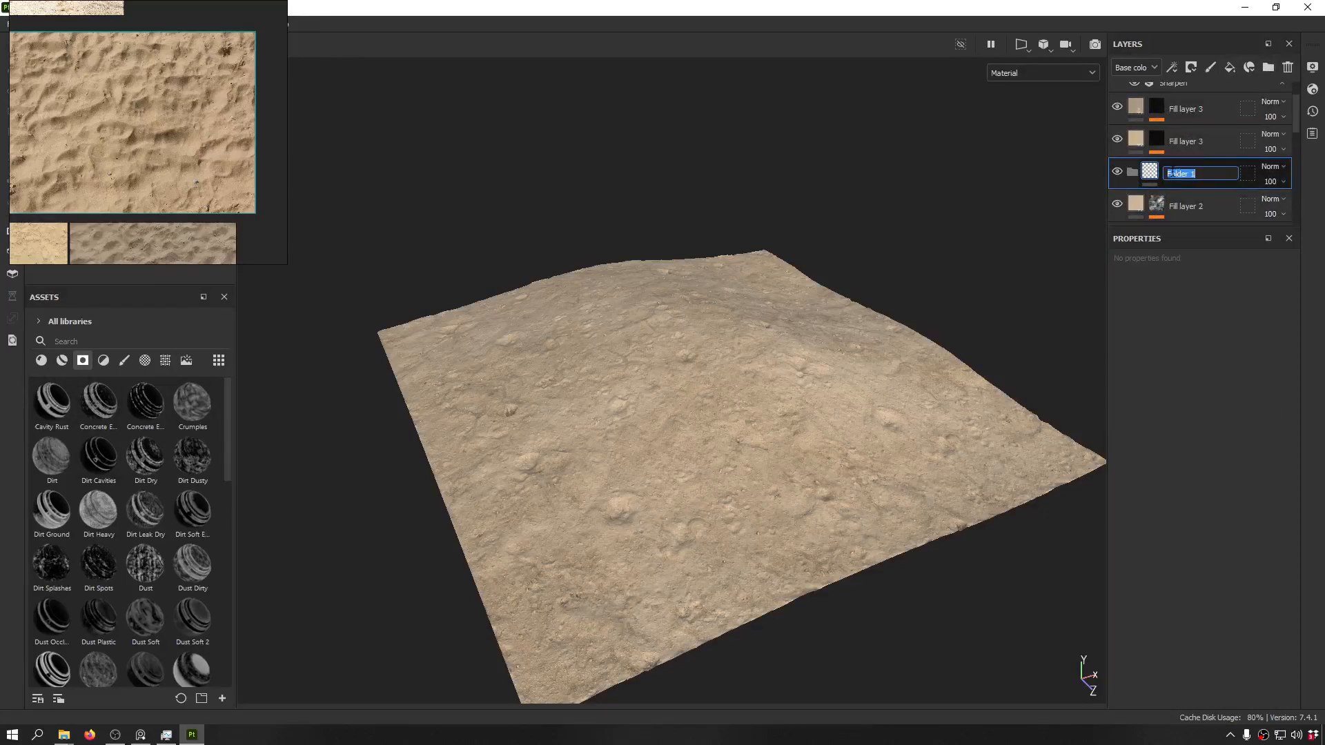
text(g)
key(Return)
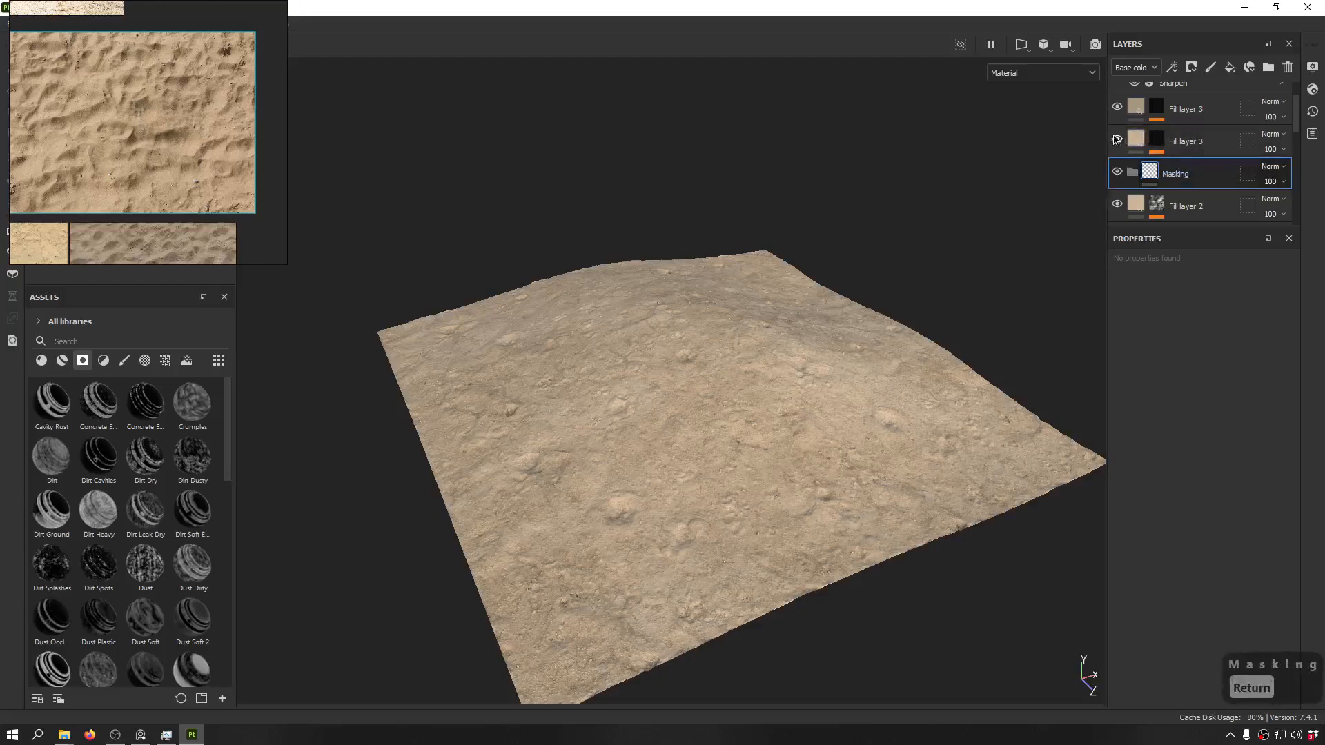
scroll(619, 385, up, 5)
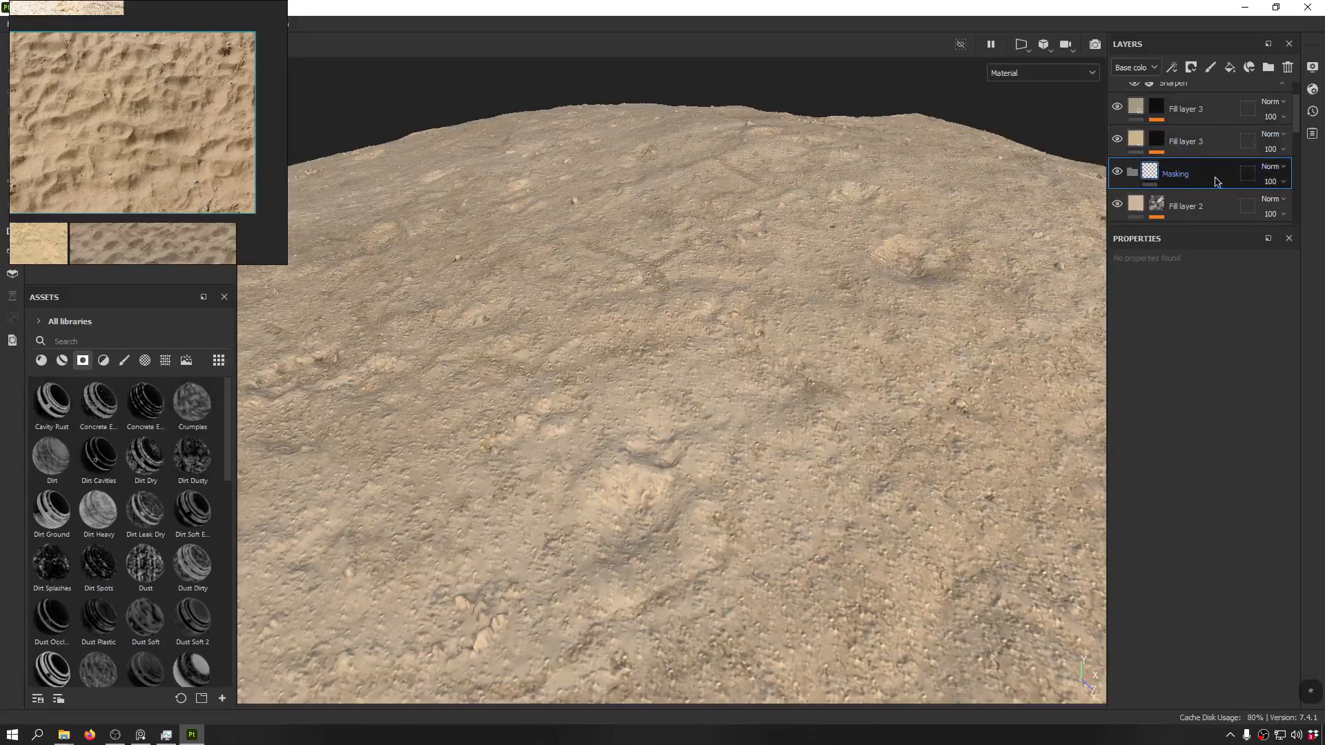
- Paste a copy of Fill layer 3 into the Masking folder and delete all three effects from its mask
key(ctrl+v)
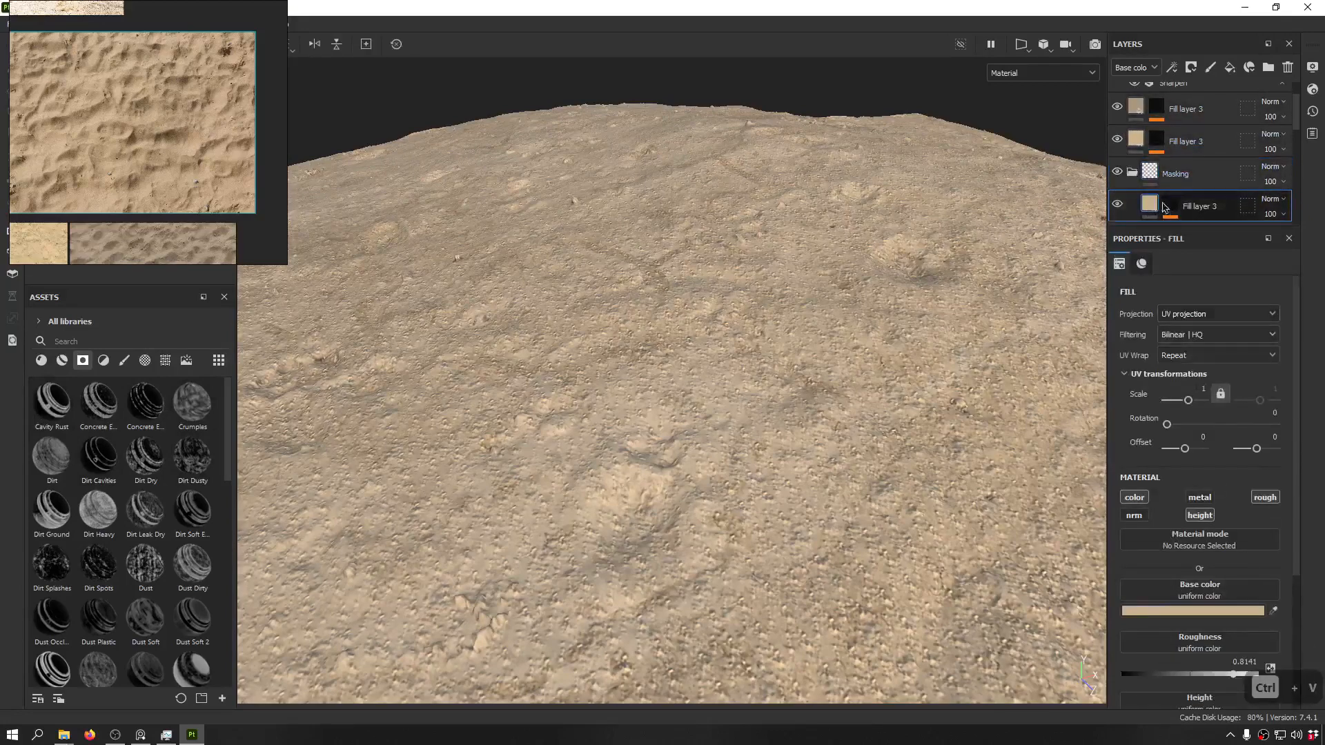
click(1164, 206)
key(ctrl+v)
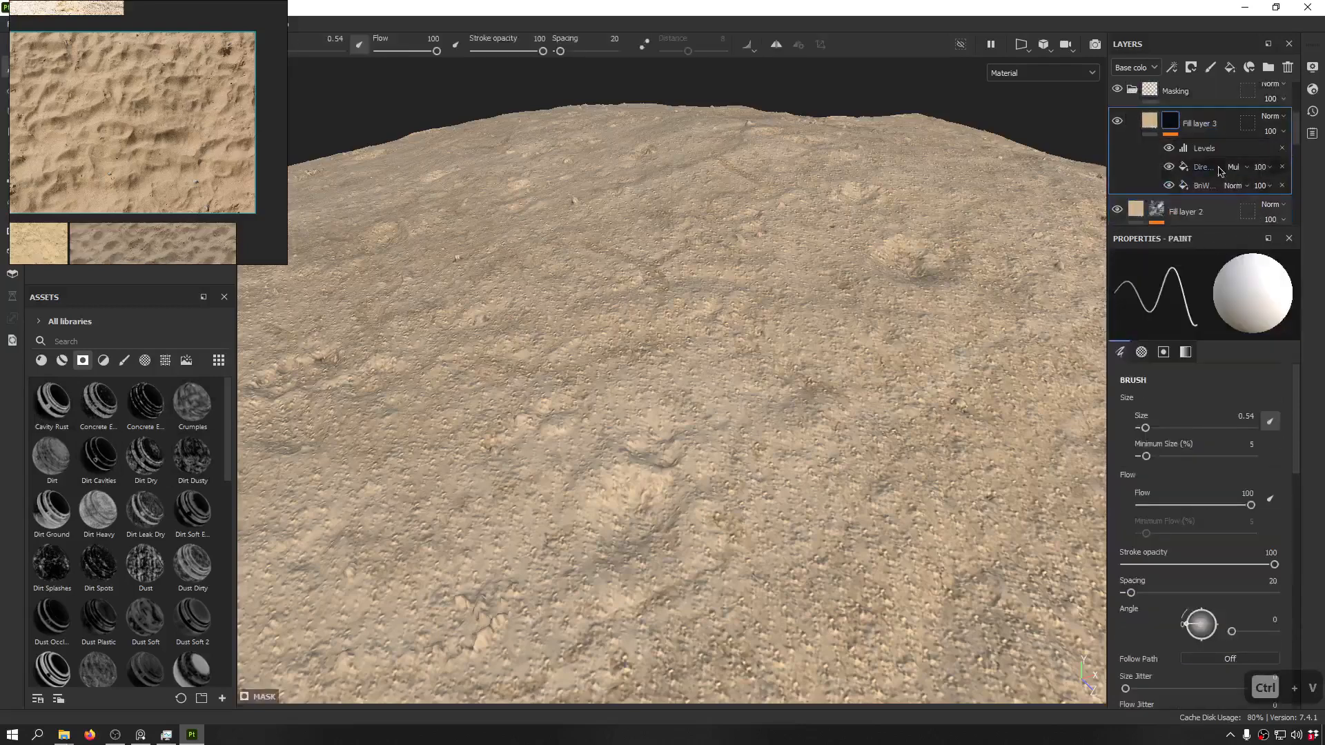
click(1281, 148)
click(1281, 147)
click(1281, 147)
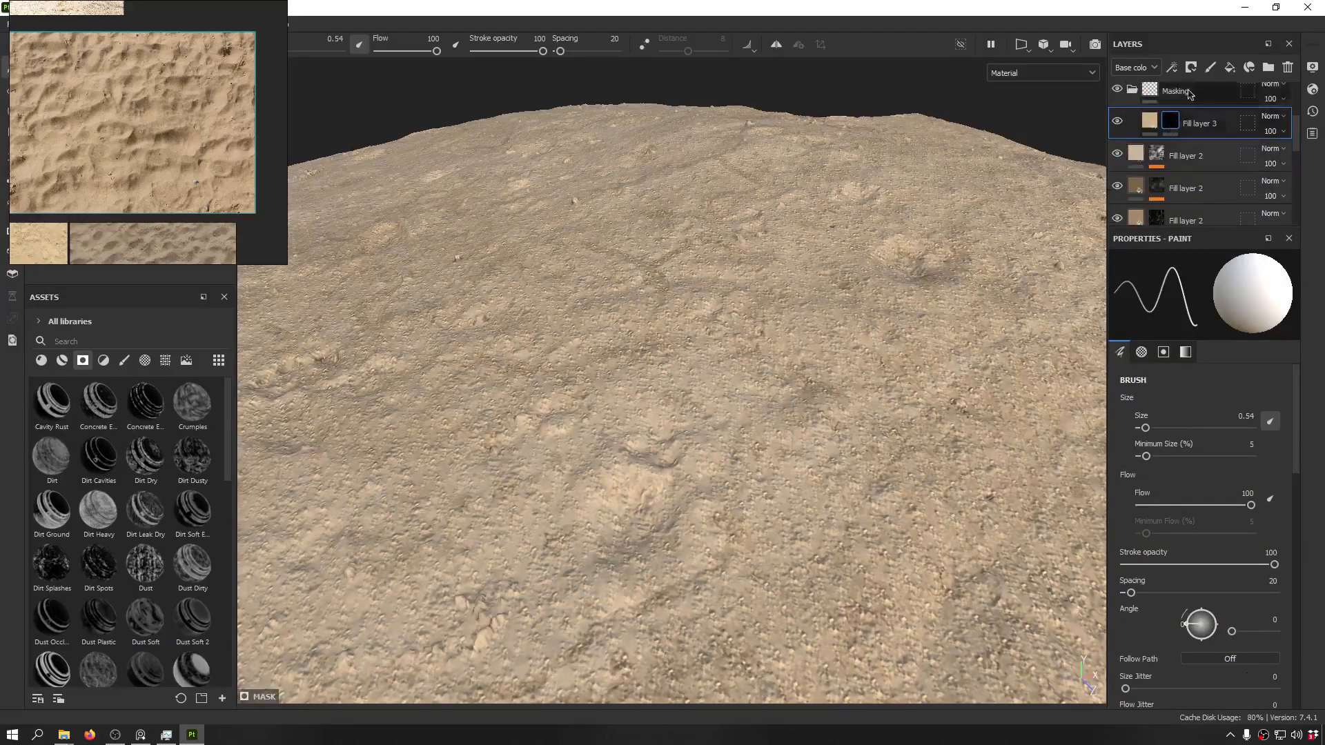
- Add a fill effect to the pasted layer's mask and set the layer's base color to pure red
click(1171, 67)
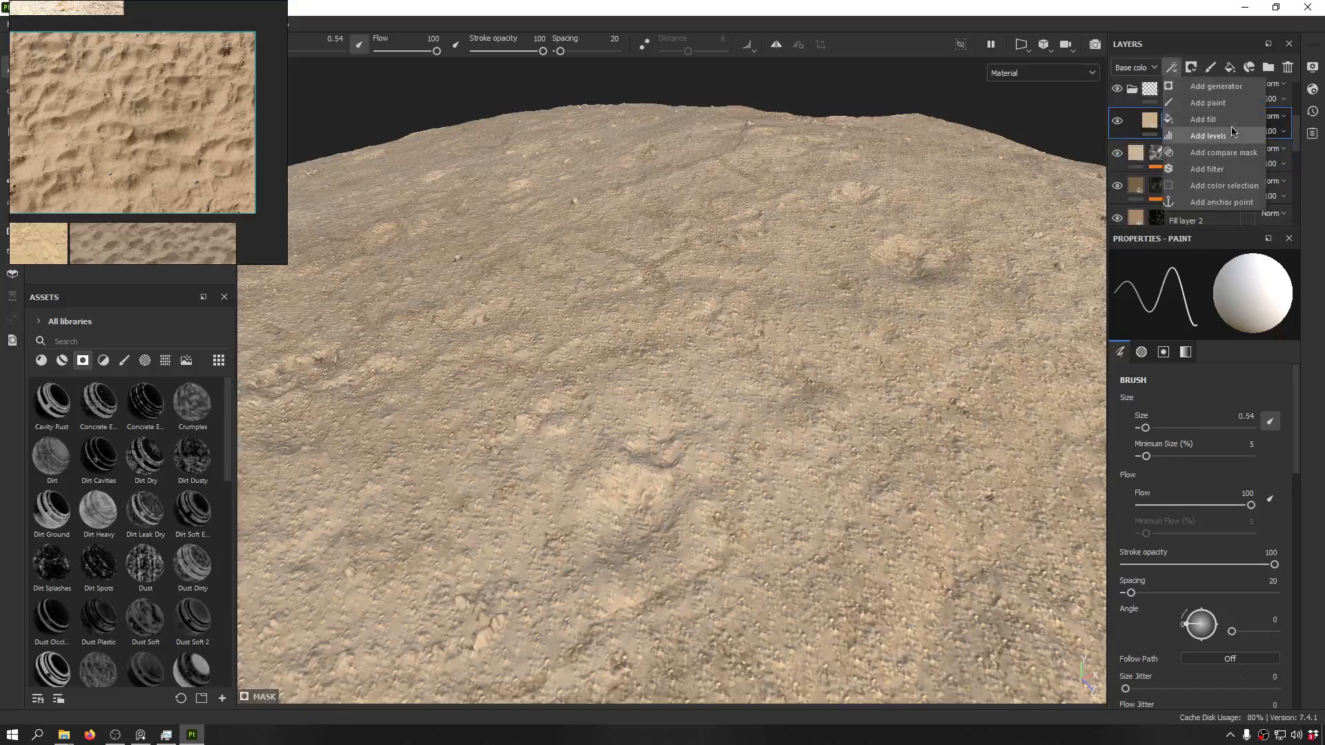
click(1148, 121)
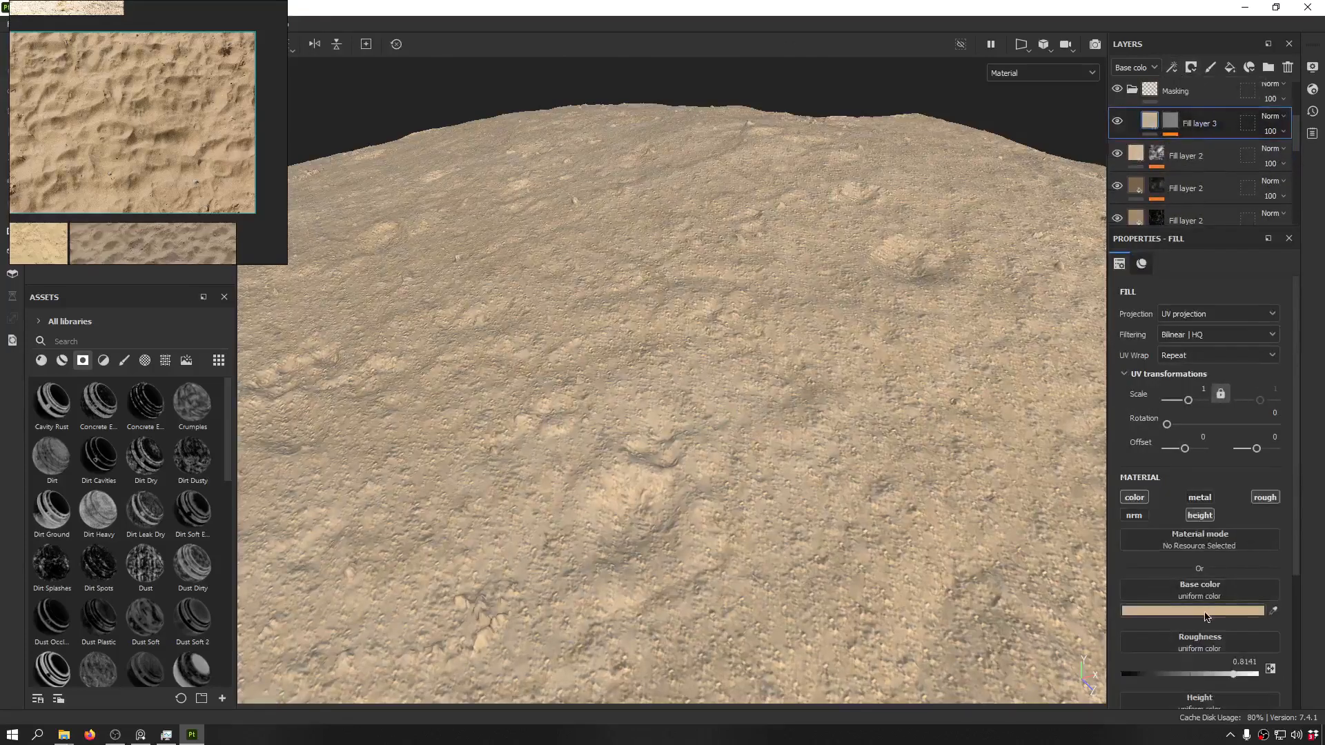
click(1206, 611)
drag(1170, 354, 1192, 326)
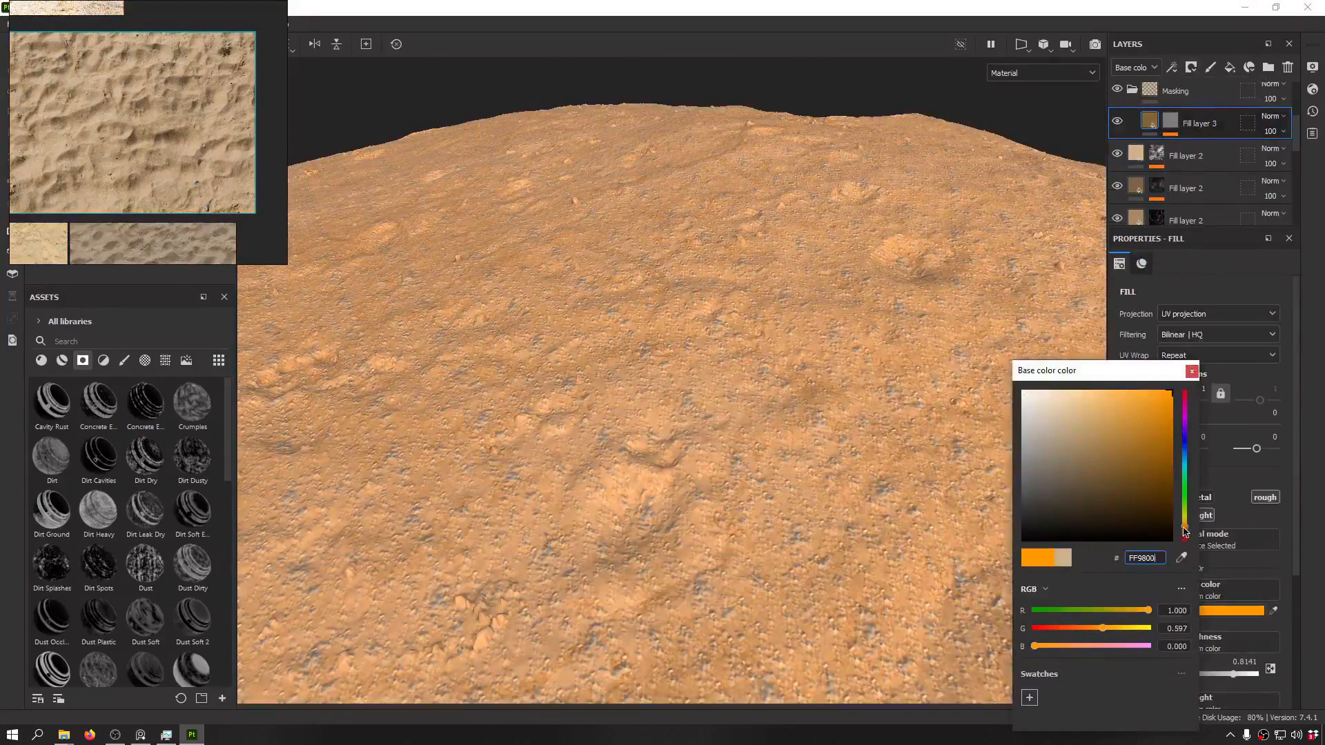
drag(1185, 532, 1194, 323)
click(1192, 372)
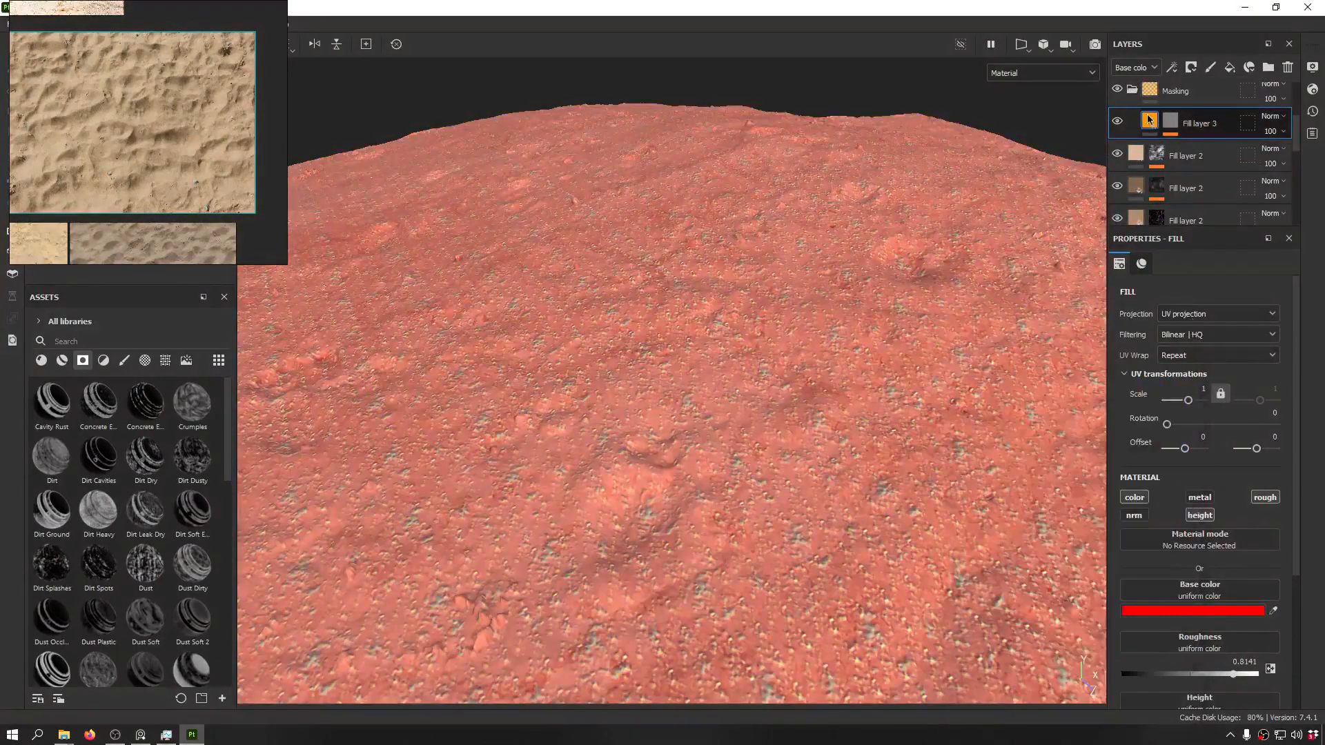
scroll(642, 375, up, 5)
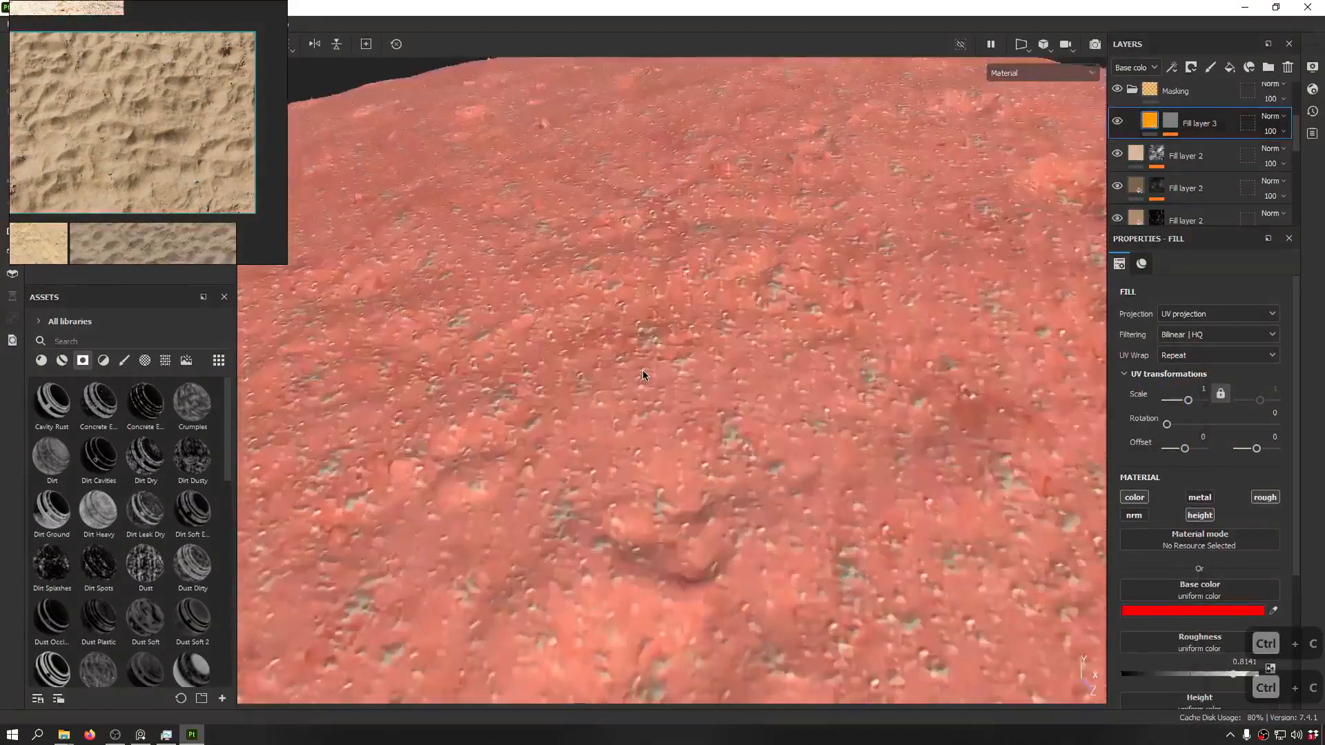
scroll(691, 391, down, 6)
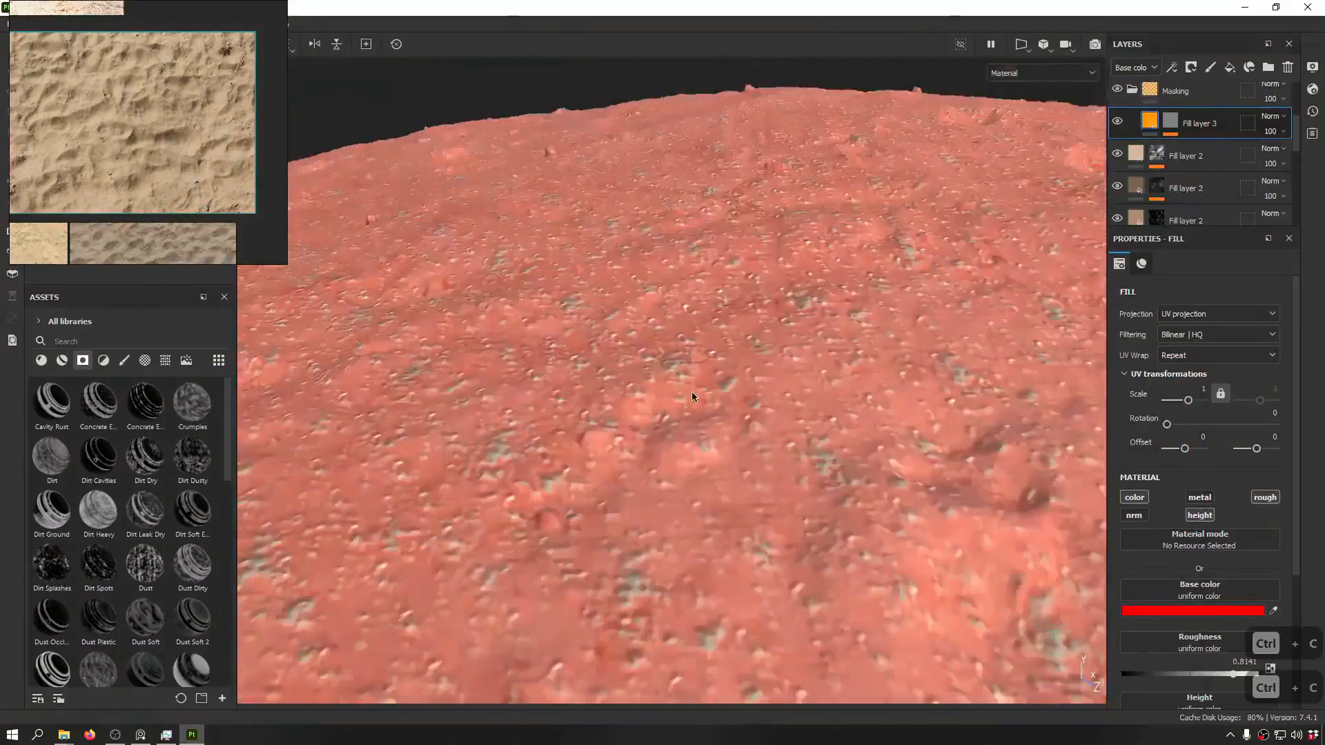
mouse_move(698, 349)
alt+mouse_down()
mouse_move(878, 244)
mouse_move(958, 228)
alt+mouse_up()
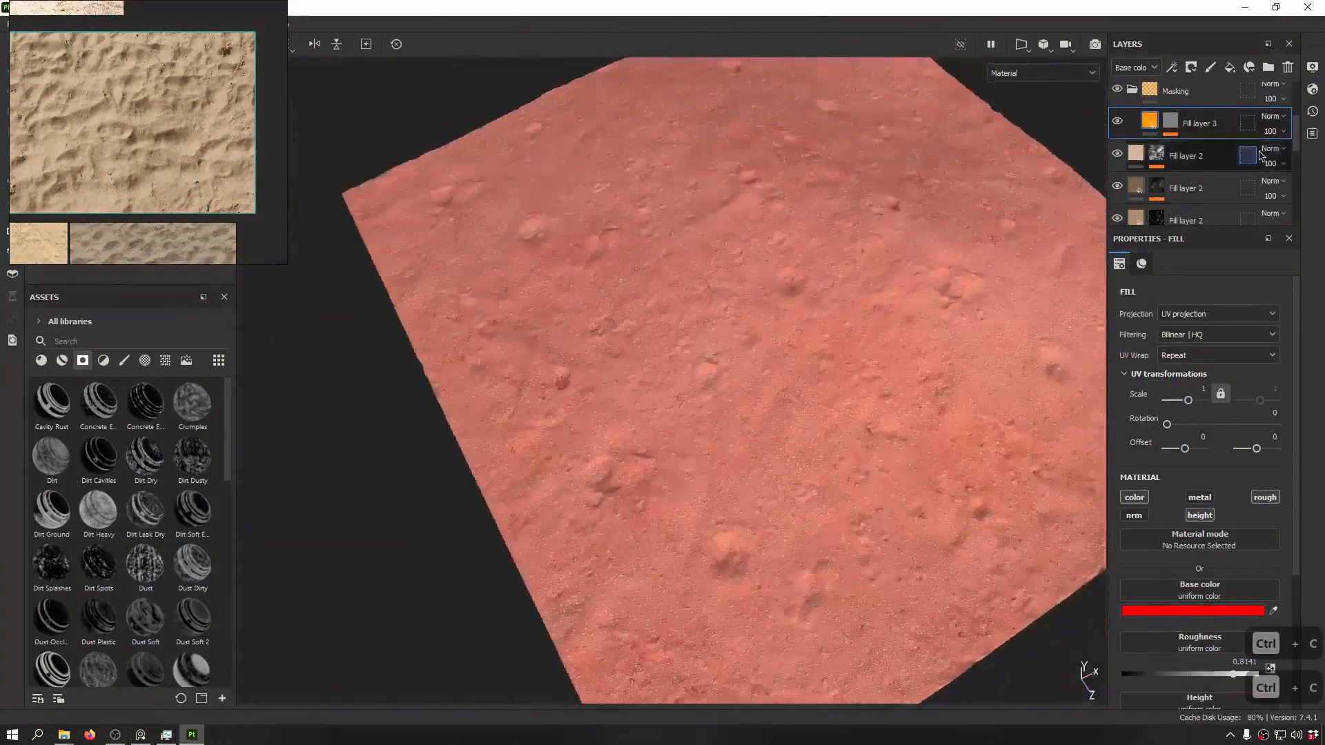
- Delete the fill effect from the red Fill layer 3's mask
click(1170, 123)
click(1146, 122)
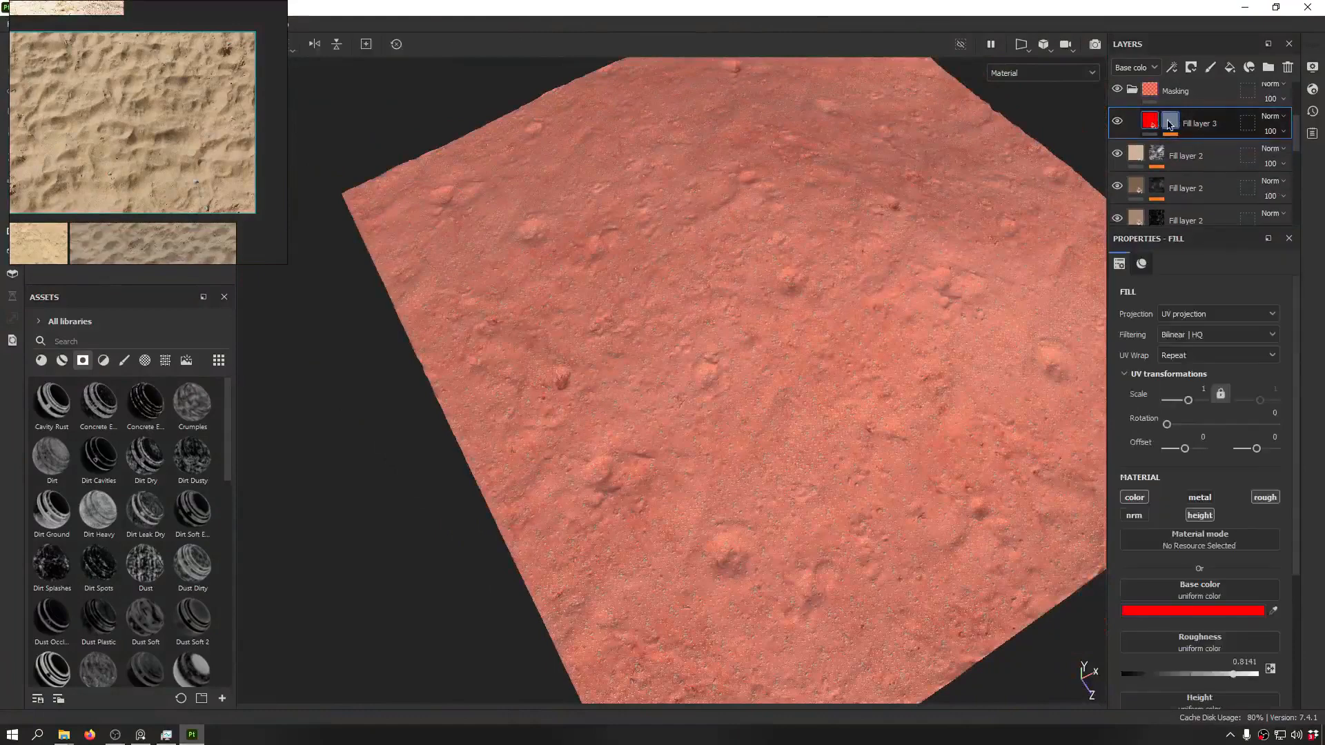
click(1170, 123)
click(1213, 150)
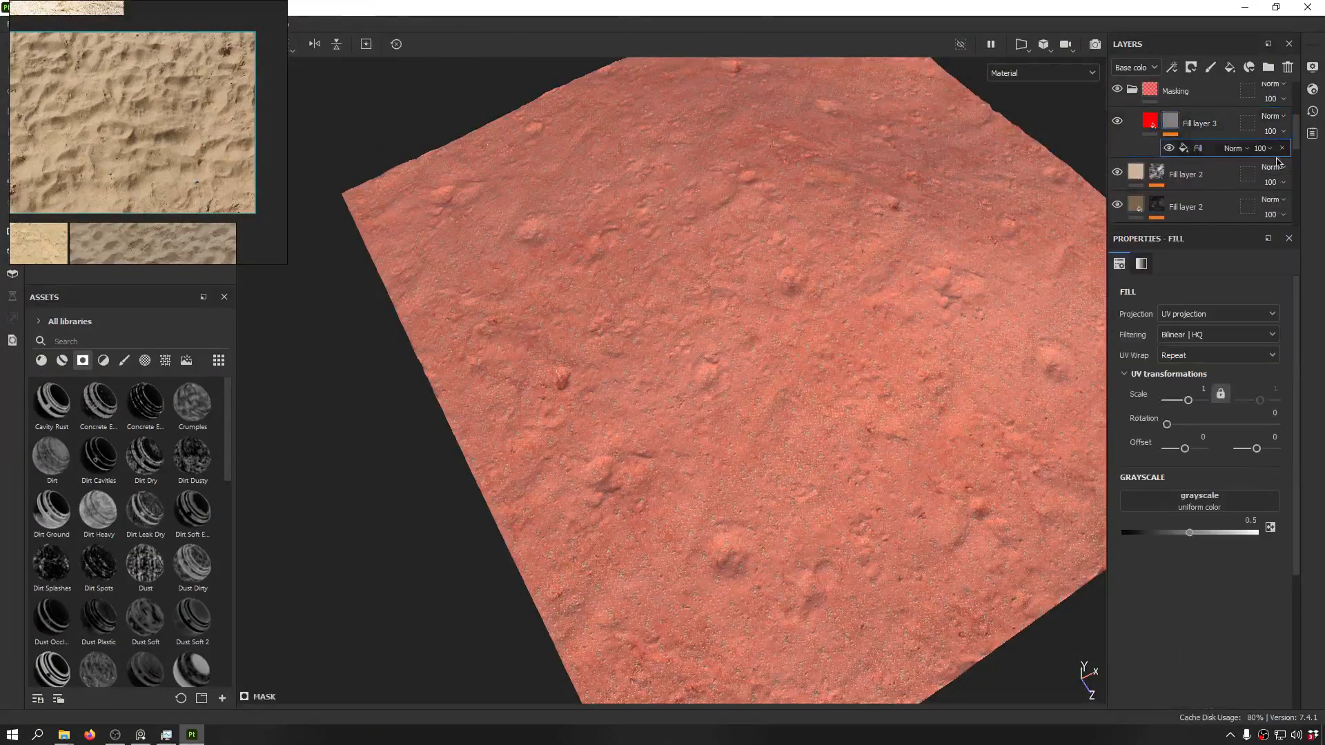
key(Delete)
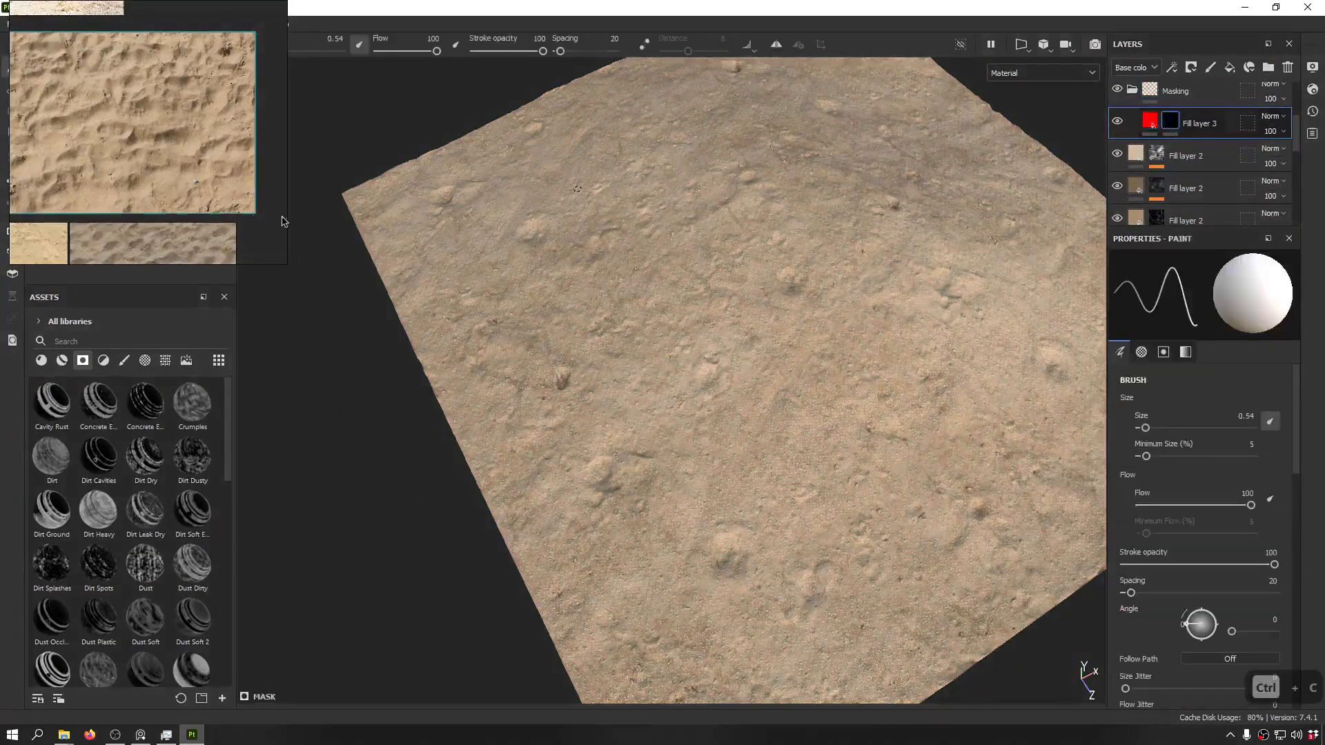
- Try the first Concrete smart mask on the red Fill layer 3, check its coverage across the terrain, and undo it
drag(1111, 129, 1177, 126)
alt+drag(538, 304, 759, 207)
scroll(709, 408, down, 5)
scroll(626, 350, up, 3)
key(ctrl+z)
scroll(482, 345, up, 5)
scroll(759, 207, down, 5)
alt+drag(780, 158, 887, 92)
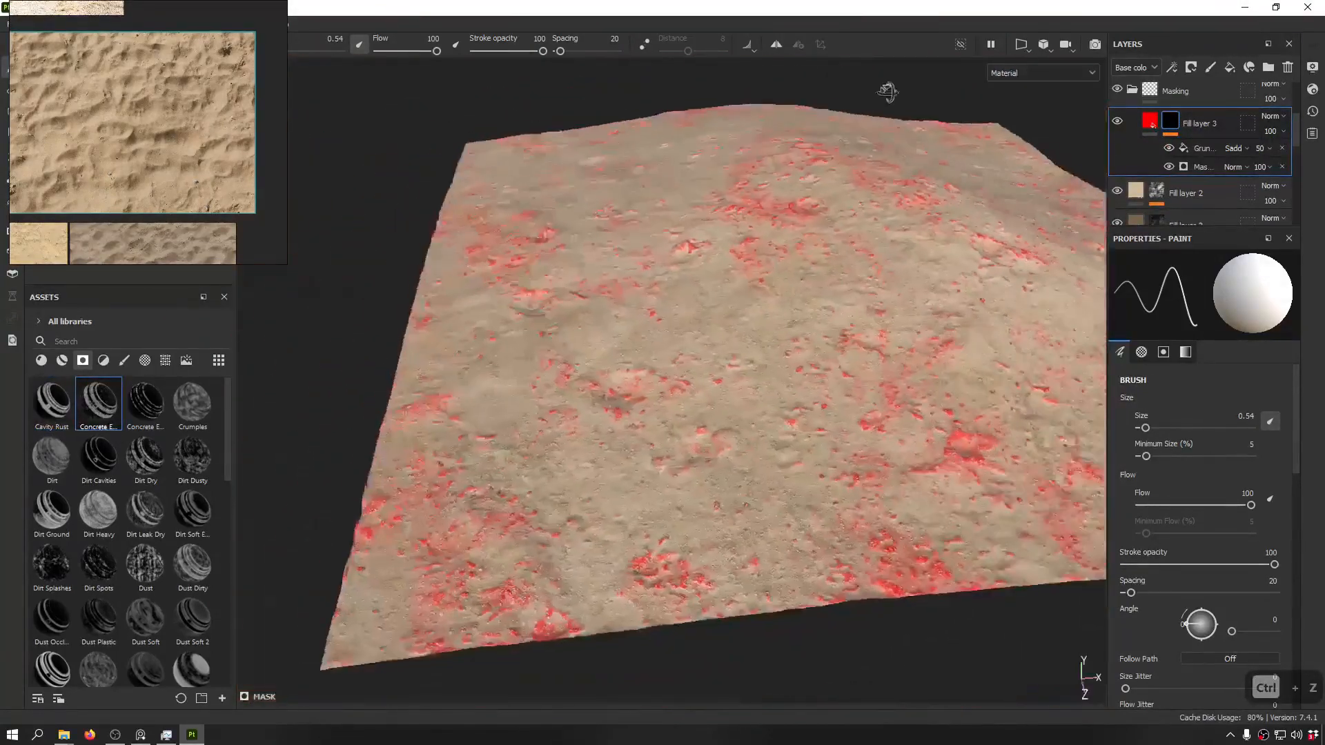
key(ctrl+z)
- Apply the second Concrete smart mask to the red Fill layer 3 and check its coverage up close
drag(176, 413, 1175, 124)
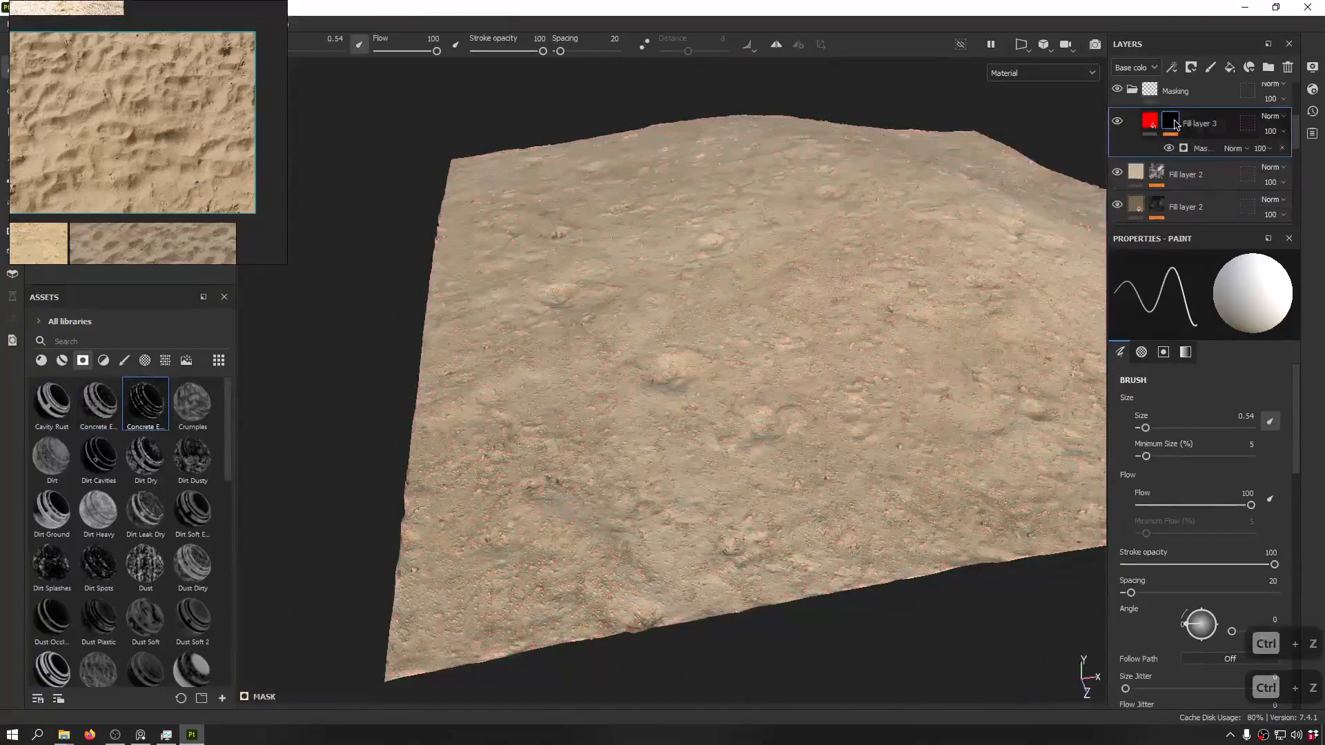
mouse_move(776, 287)
alt+mouse_down()
mouse_move(694, 287)
mouse_move(1044, 293)
mouse_move(586, 428)
alt+mouse_up()
scroll(487, 458, up, 5)
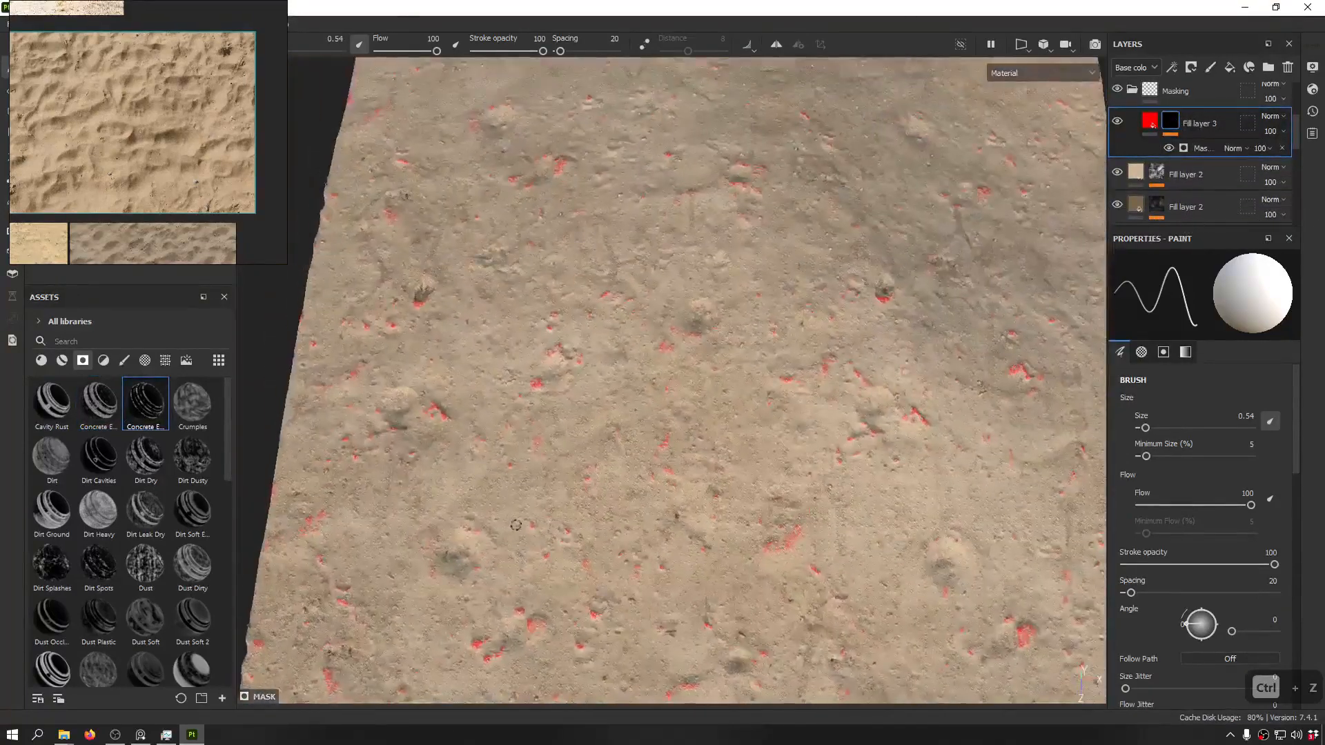
alt+drag(487, 457, 778, 200)
scroll(777, 456, up, 4)
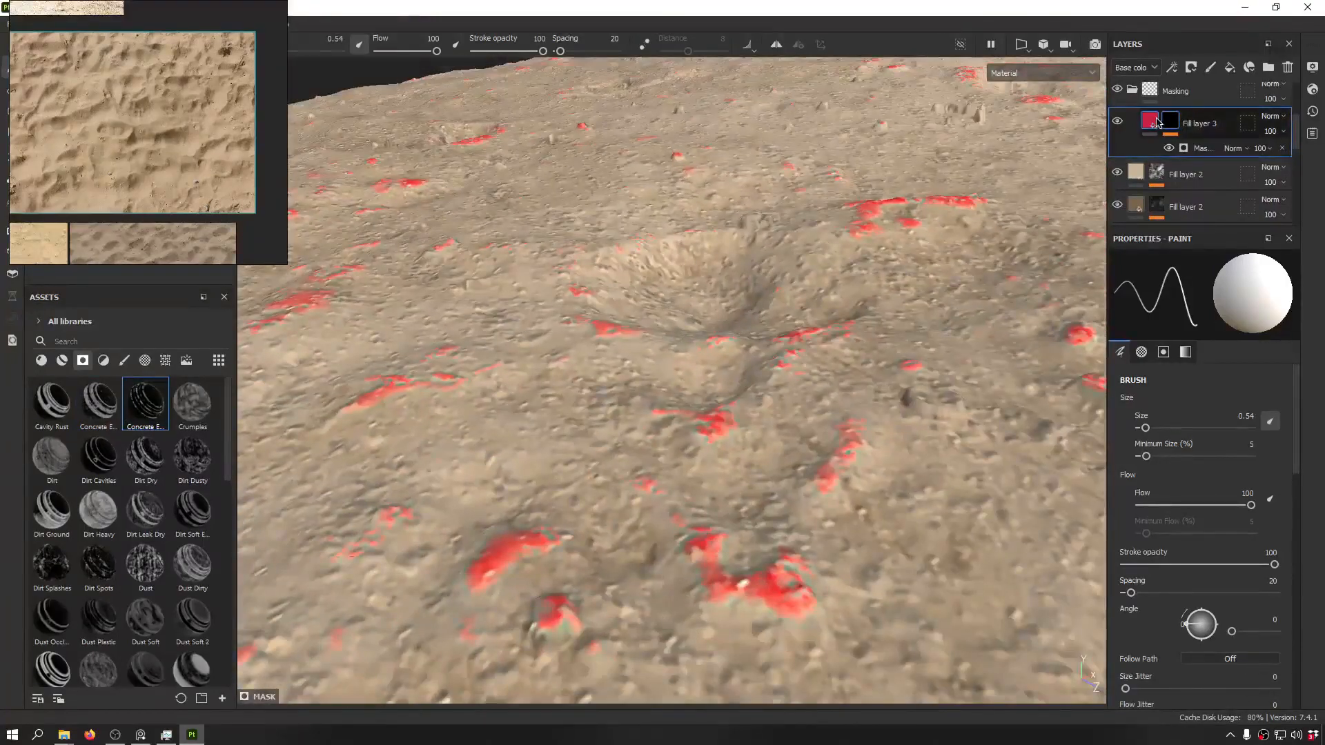
- Sample a sand tone from the reference photo as the red Fill layer 3's base color and turn off its height channel
click(1150, 122)
click(1274, 609)
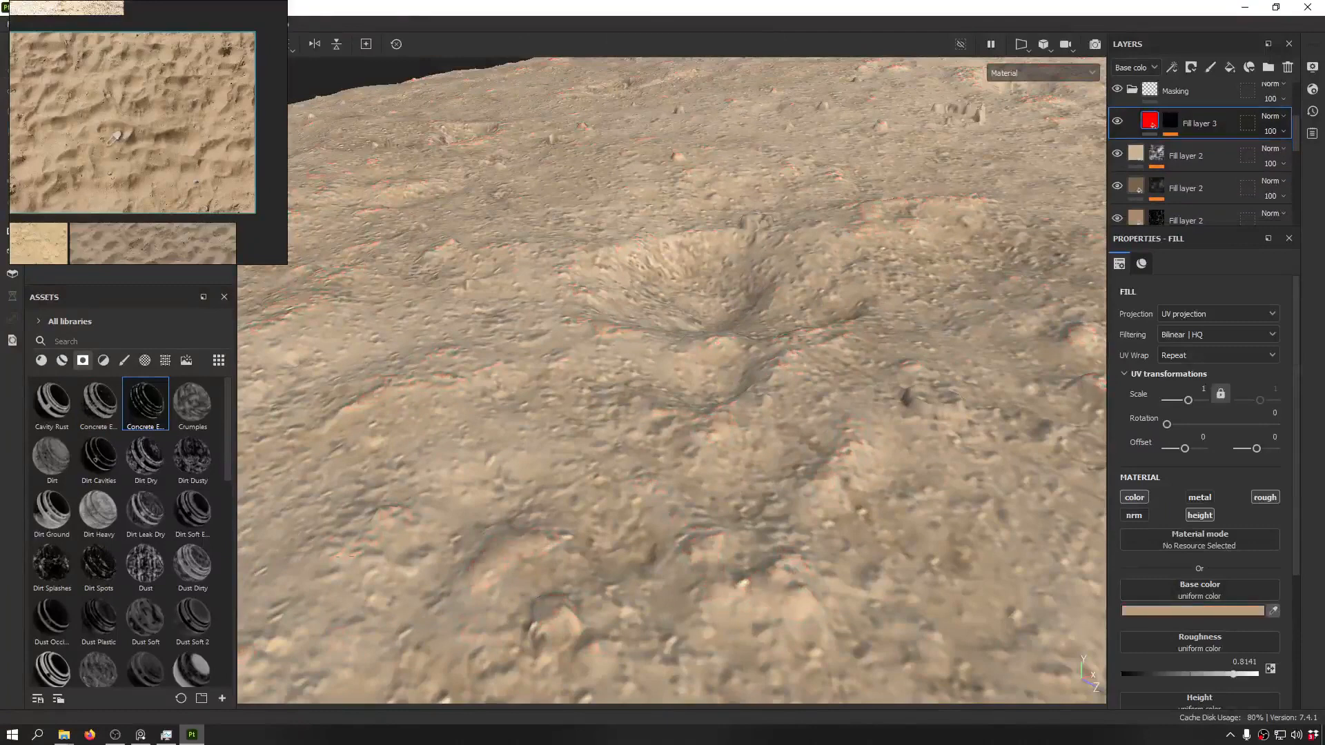
click(104, 139)
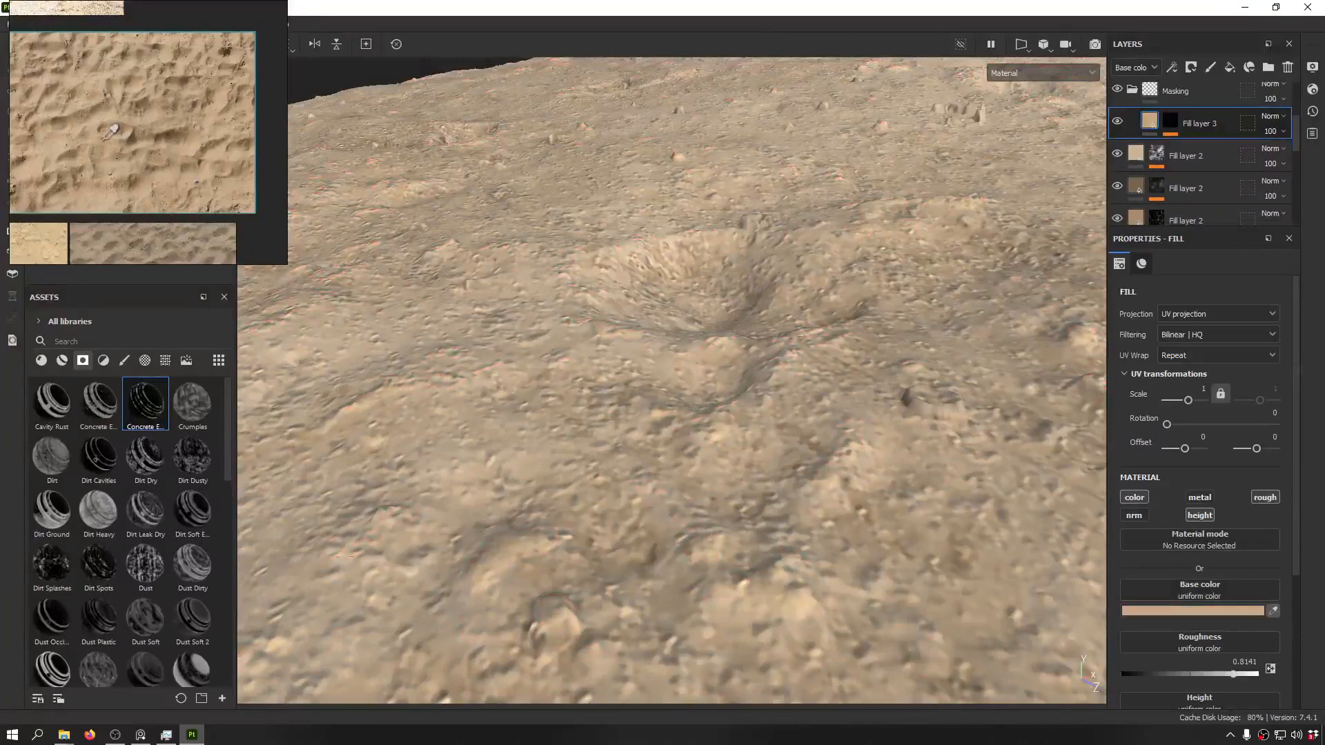
click(1209, 520)
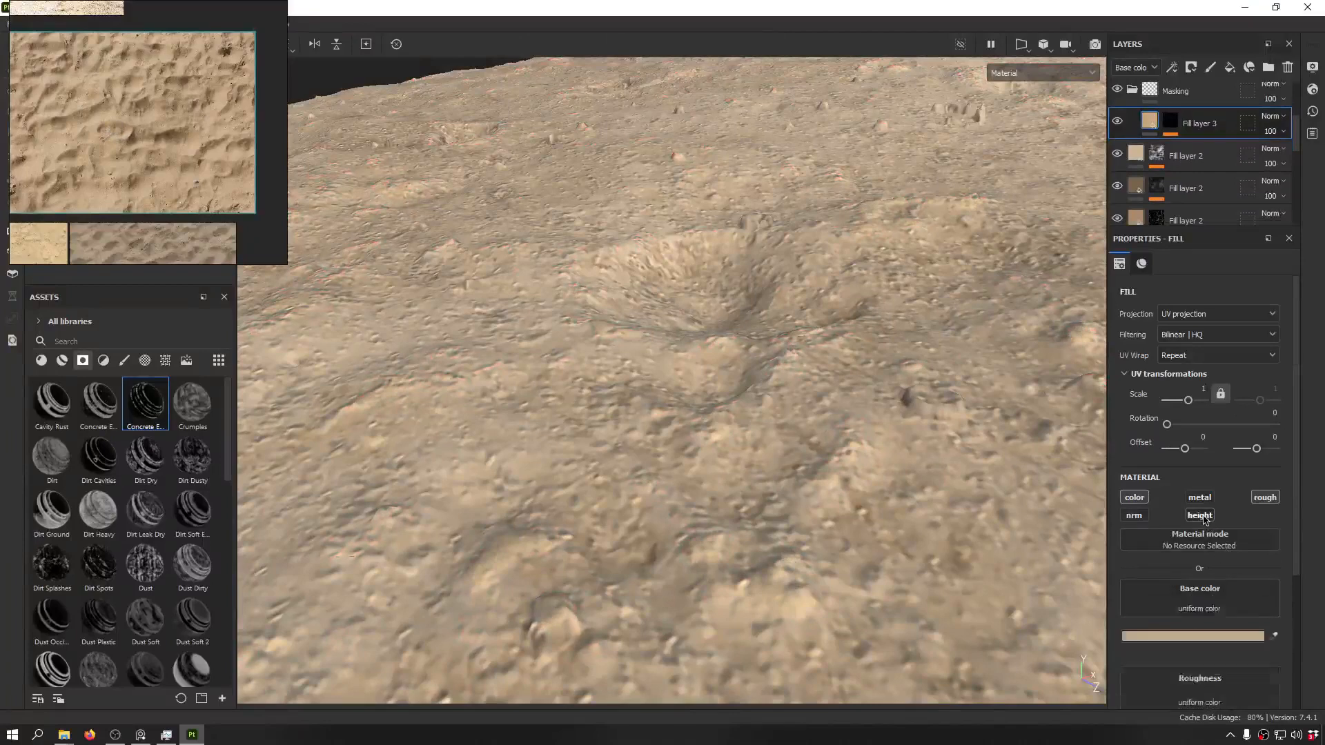
- Lighten the layer's base color to the pale sand tone E8D5B6 and check it across the terrain
click(1219, 611)
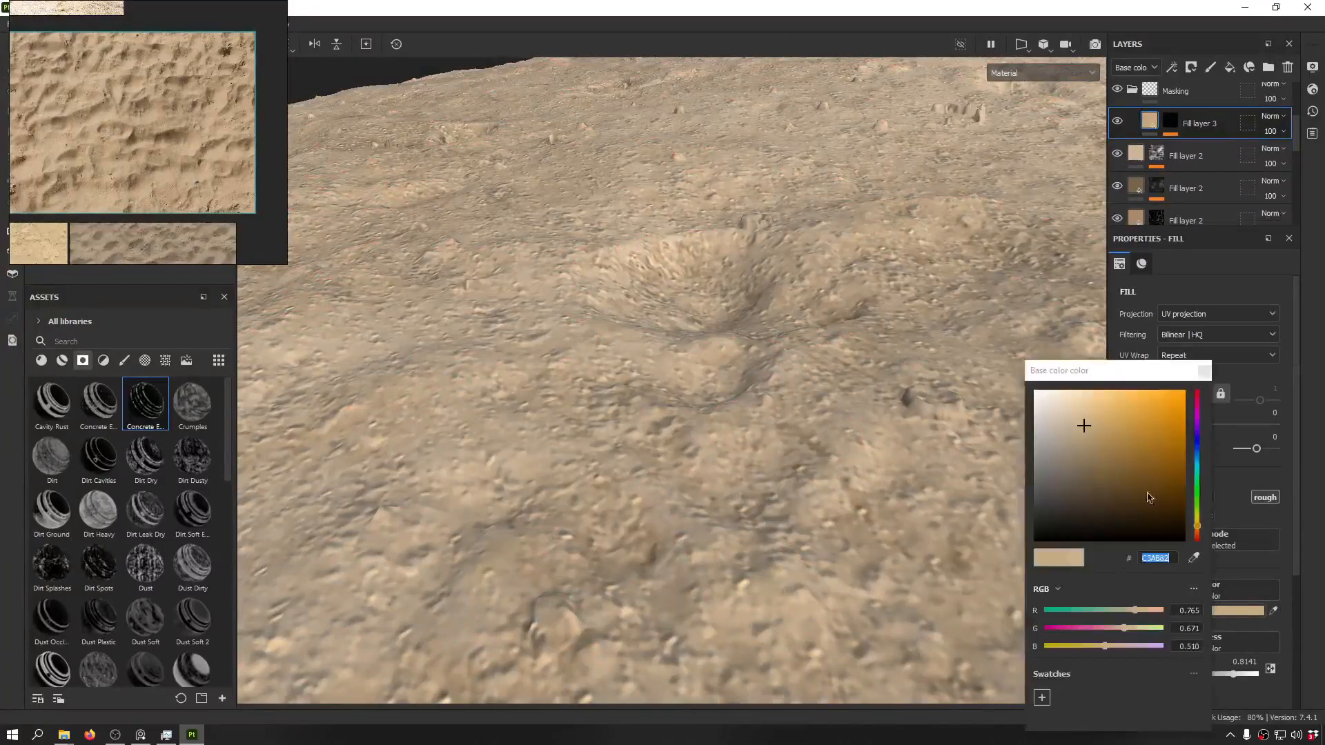
click(1070, 421)
mouse_move(1063, 415)
mouse_down()
mouse_move(1054, 403)
mouse_move(1073, 423)
mouse_up()
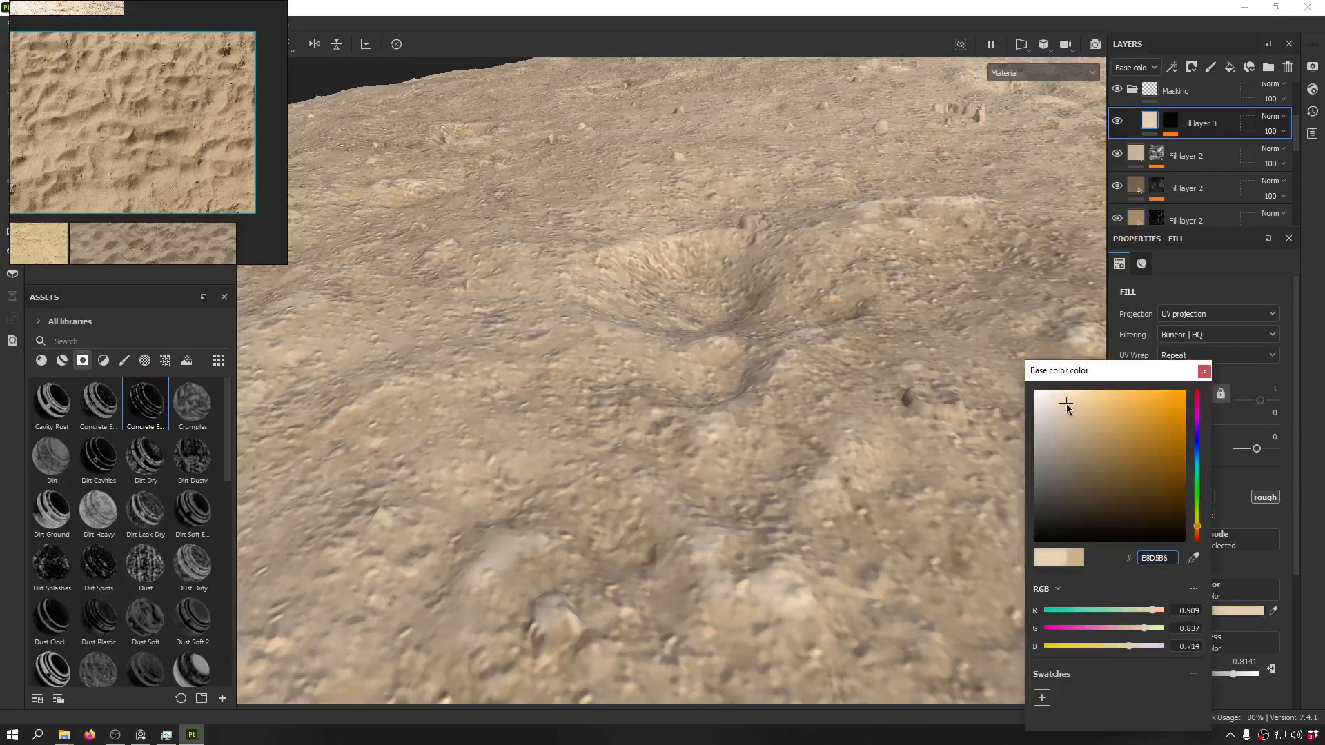
alt+drag(639, 323, 609, 383)
scroll(610, 384, down, 5)
alt+middle_drag(612, 384, 727, 378)
alt+drag(727, 378, 736, 201)
scroll(736, 249, up, 4)
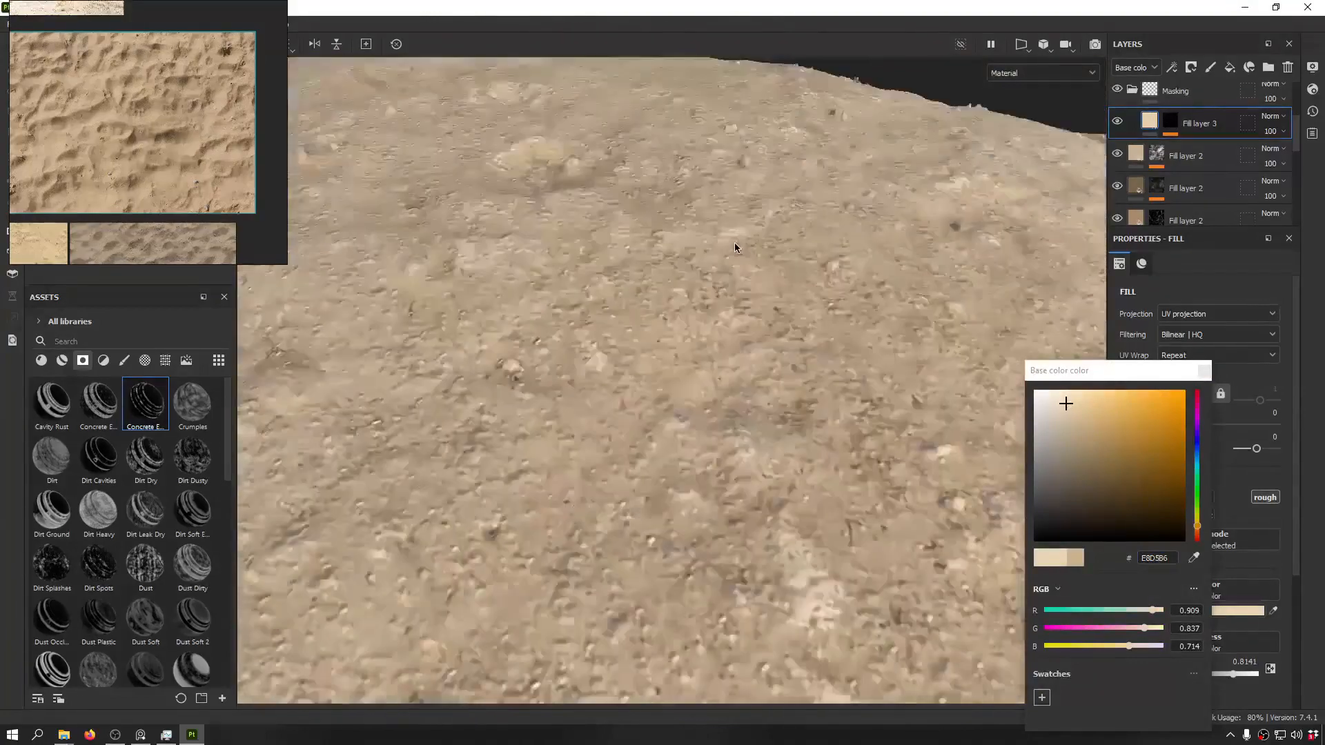
alt+drag(736, 249, 1256, 399)
click(1197, 373)
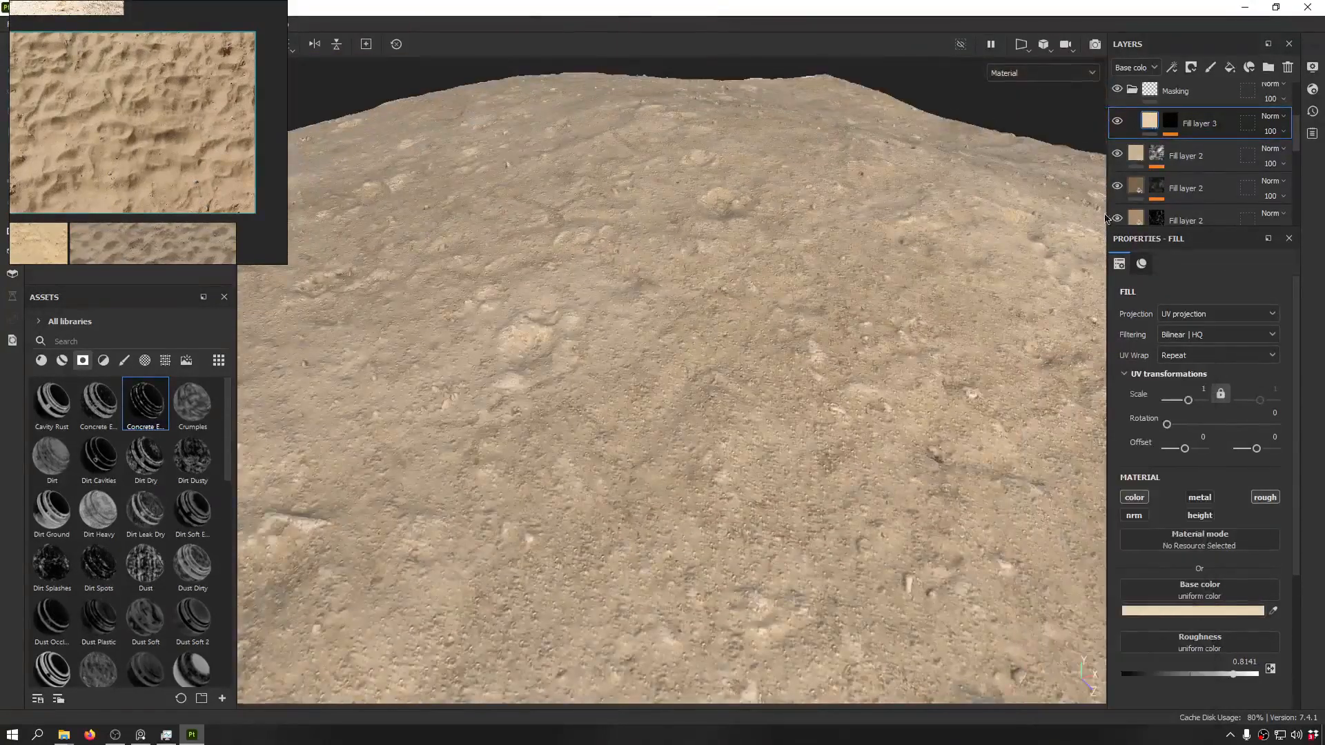
- Paste the red fill layer above the pale one, turn off its height channel, copy it again and select its mask
key(ctrl+v)
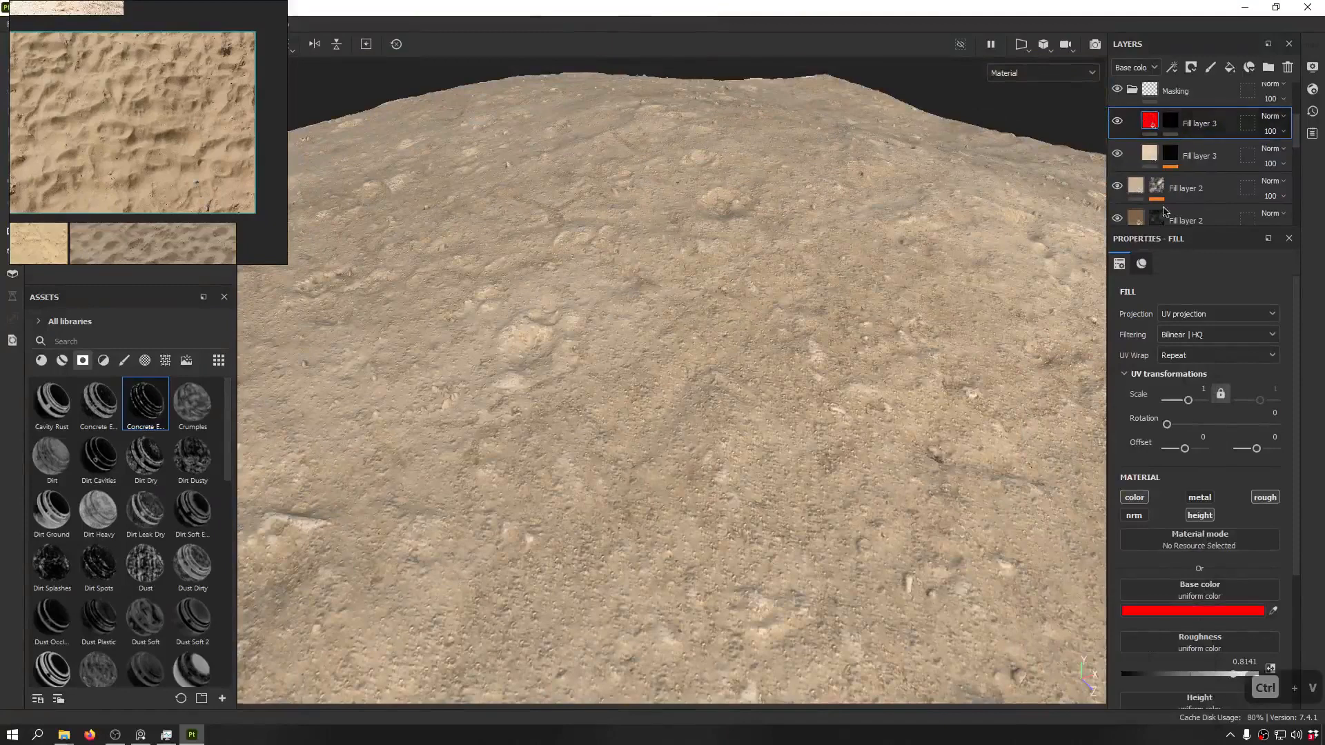
key(ctrl+c)
click(1170, 122)
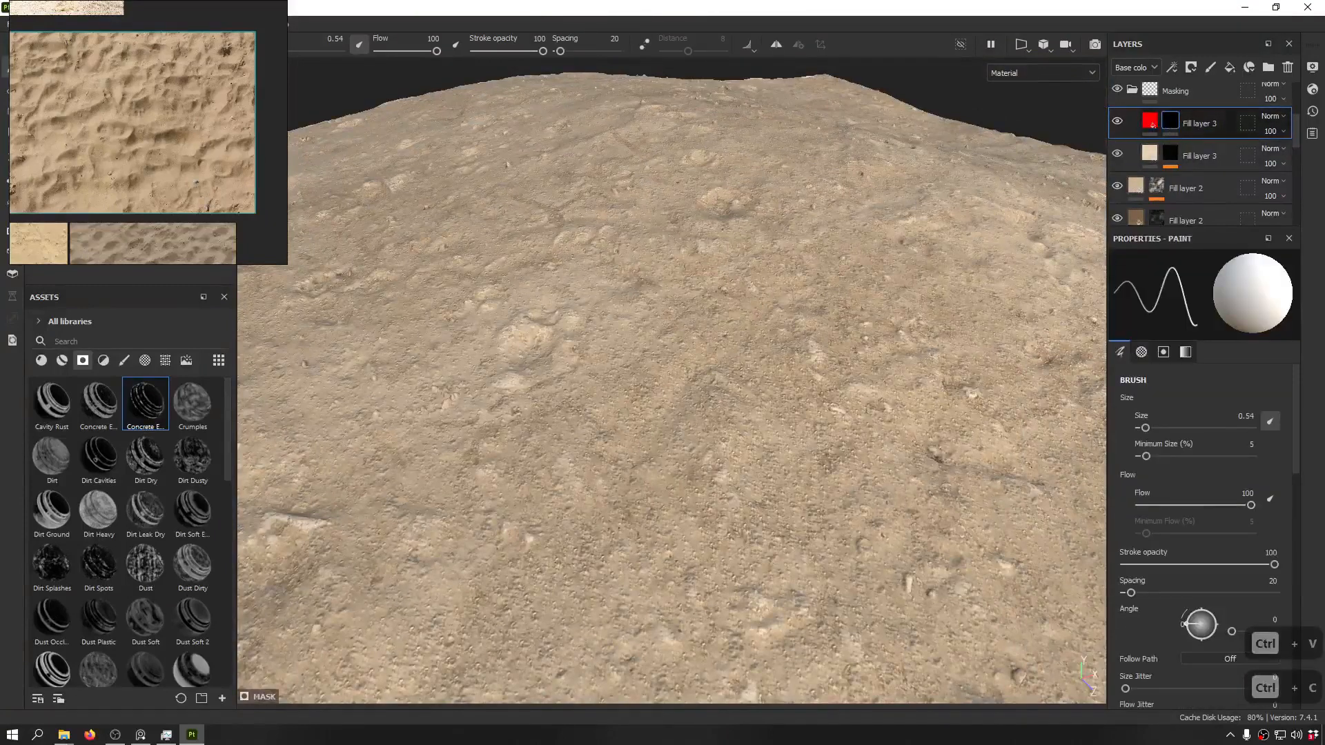
- Try the Crumples, Dirt and Dirt Cavities smart masks one after another on the new red layer, undoing each
drag(193, 404, 1172, 125)
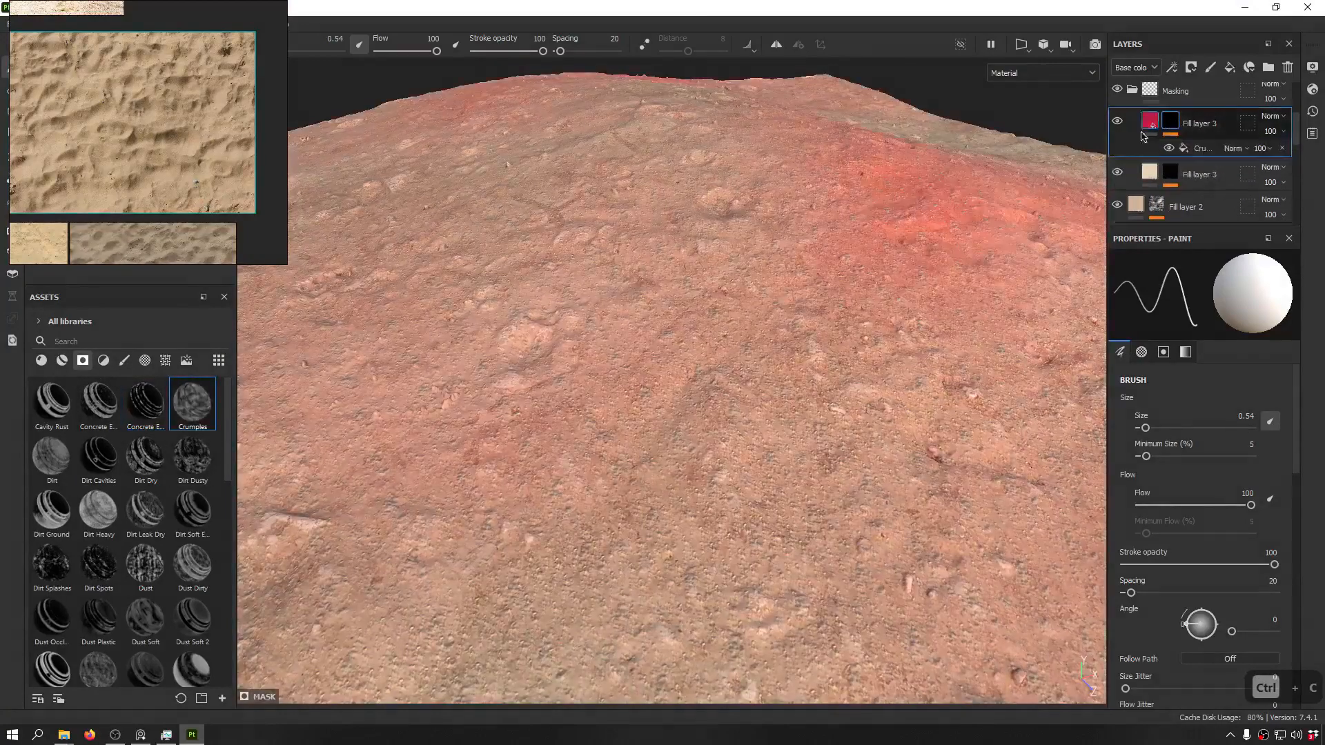
key(ctrl+z)
drag(54, 462, 1177, 127)
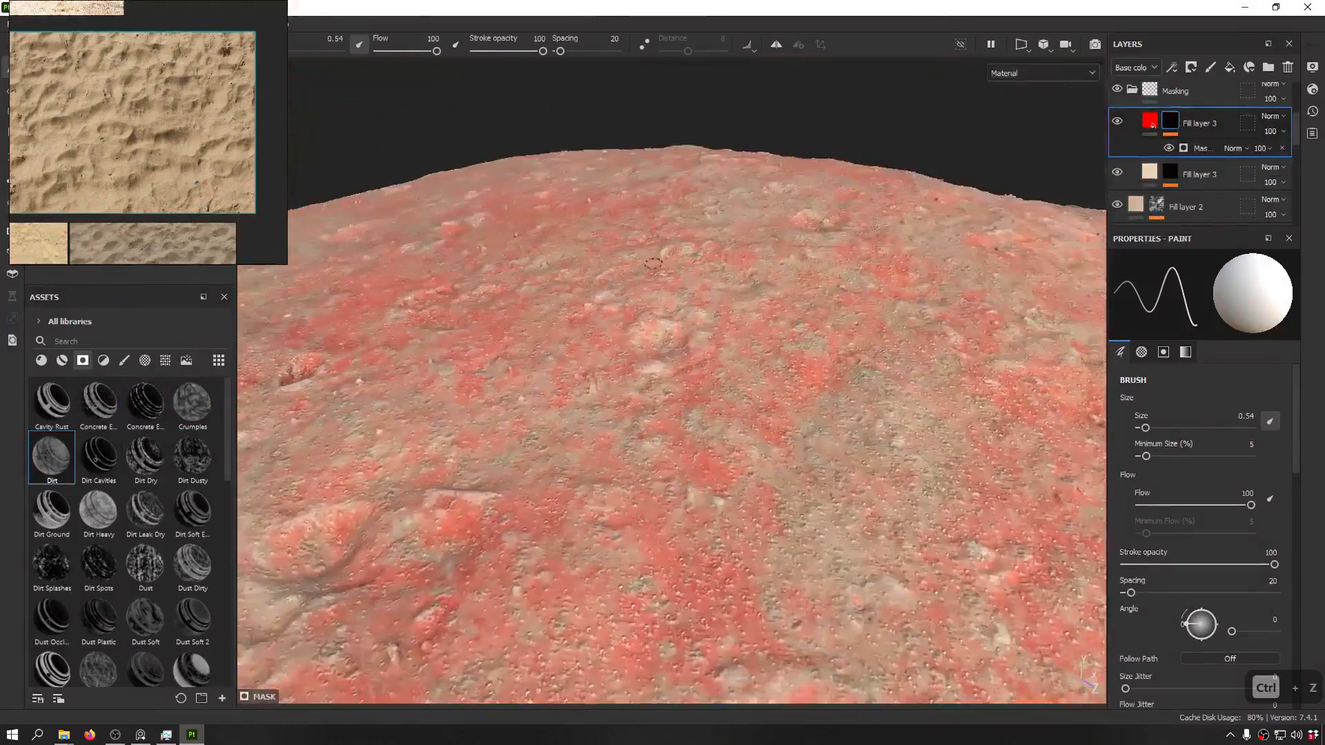
key(ctrl+z)
drag(100, 473, 1177, 126)
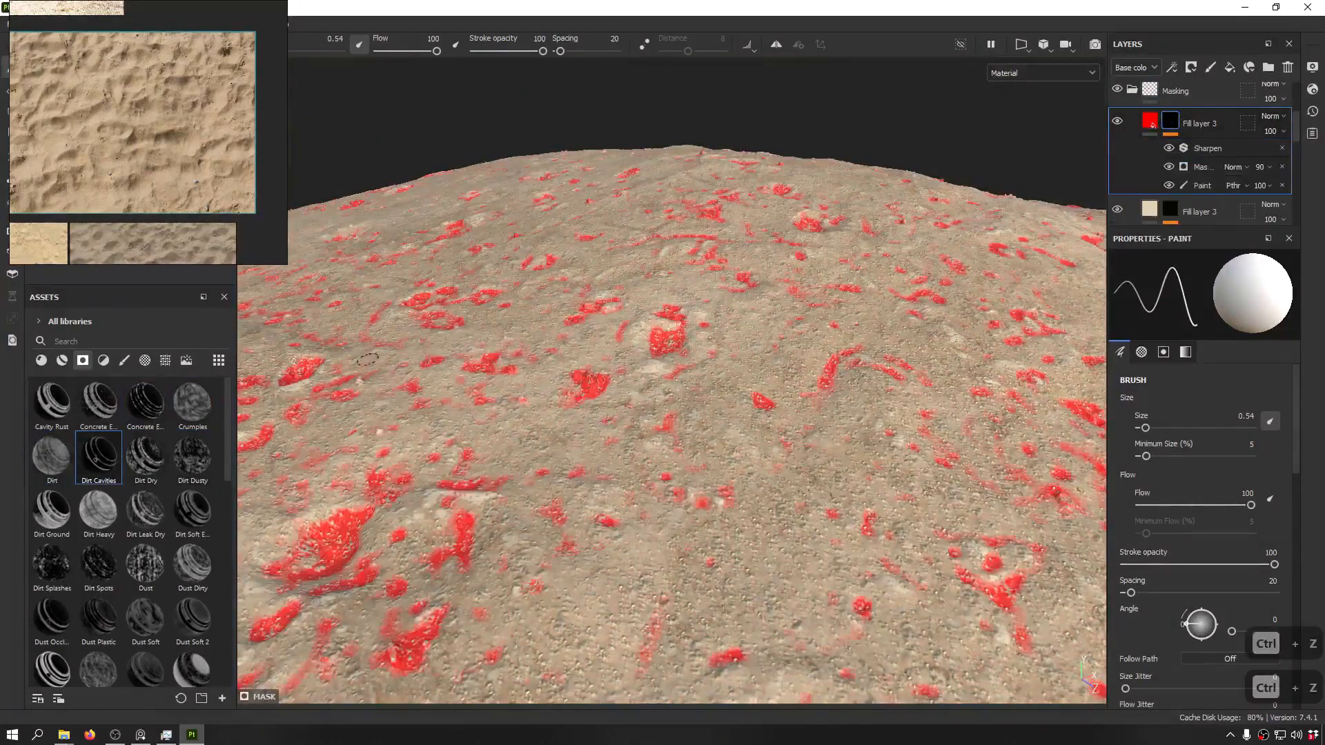
key(ctrl+z)
- Try the Surface Worn smart mask on the red layer, inspect its coverage over the terrain, and undo it
scroll(166, 621, down, 10)
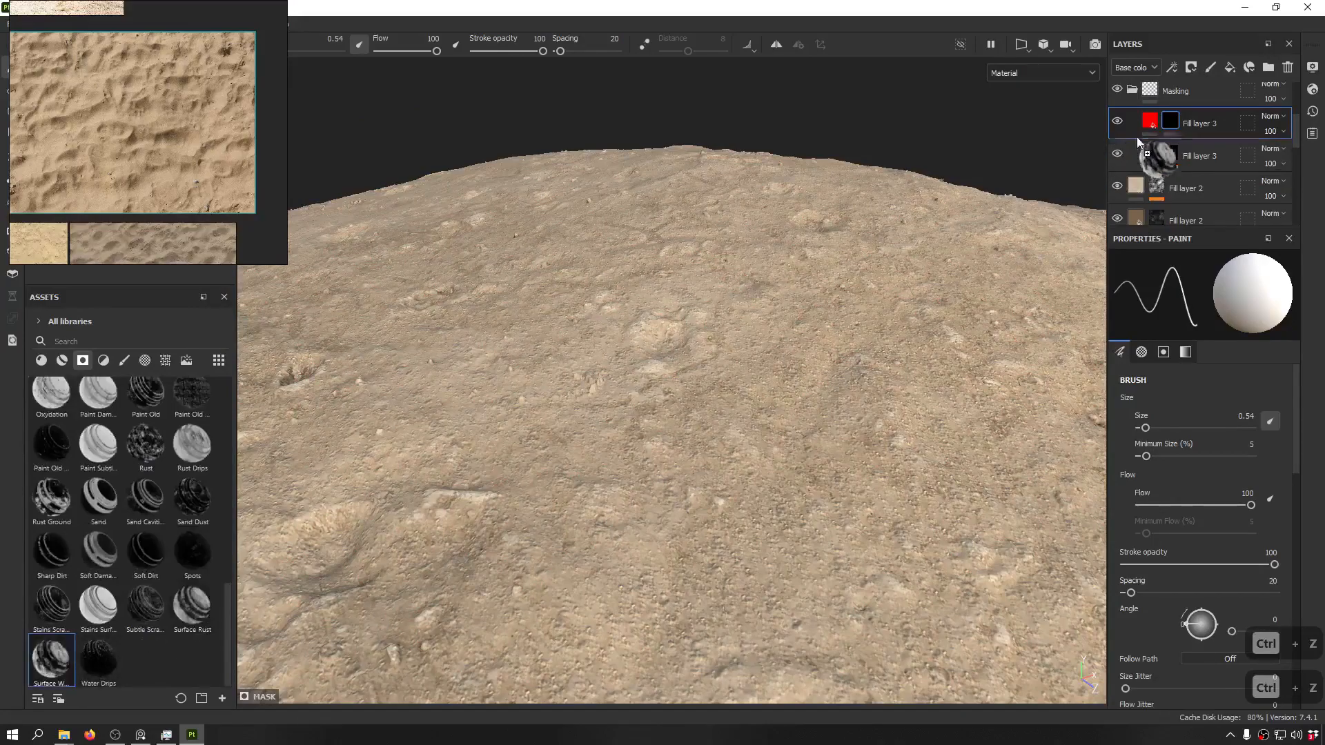
drag(1137, 138, 1177, 124)
alt+drag(828, 207, 936, 505)
alt+right_drag(936, 505, 763, 147)
alt+drag(763, 147, 631, 269)
alt+right_drag(631, 269, 160, 526)
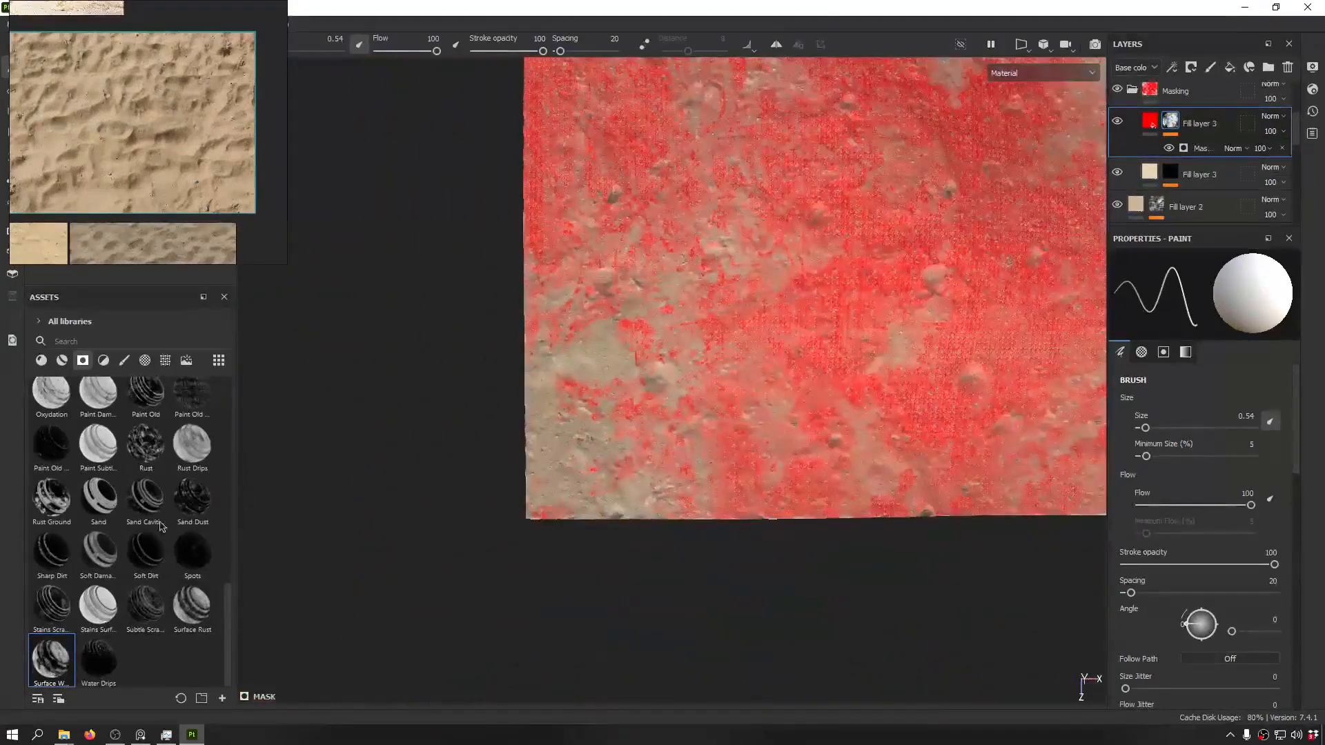
key(ctrl+z)
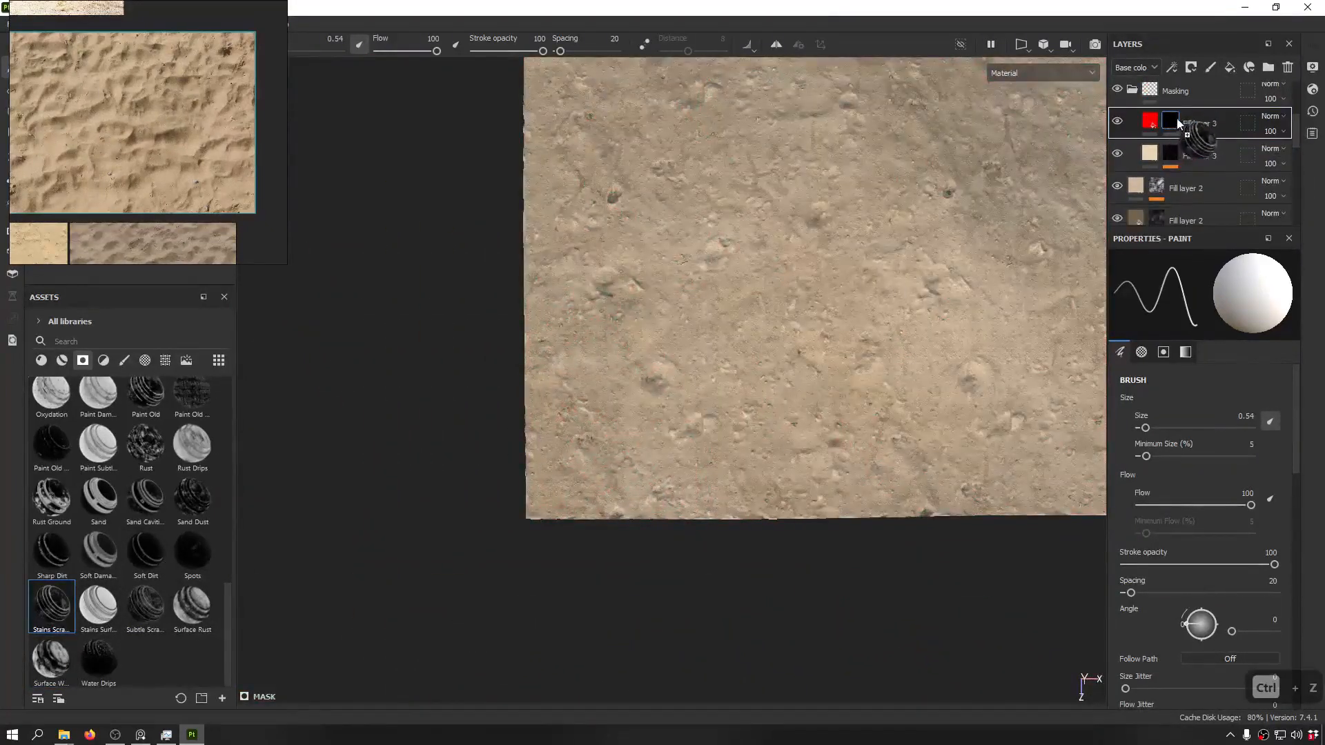
- Apply the Stains Scratched smart mask to the red layer and inspect its coverage up close
drag(1179, 125, 1180, 125)
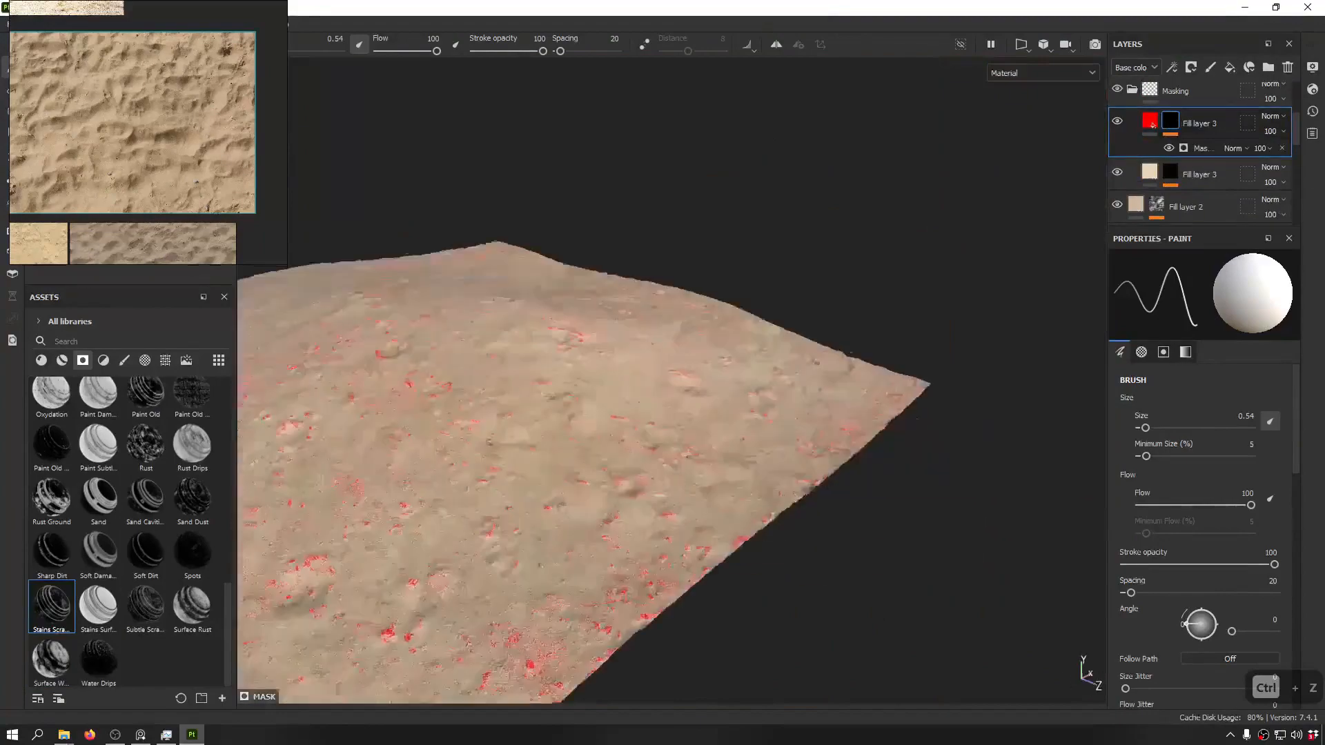
alt+drag(524, 441, 604, 454)
alt+drag(485, 411, 724, 427)
alt+right_drag(442, 386, 524, 352)
alt+middle_drag(523, 351, 601, 325)
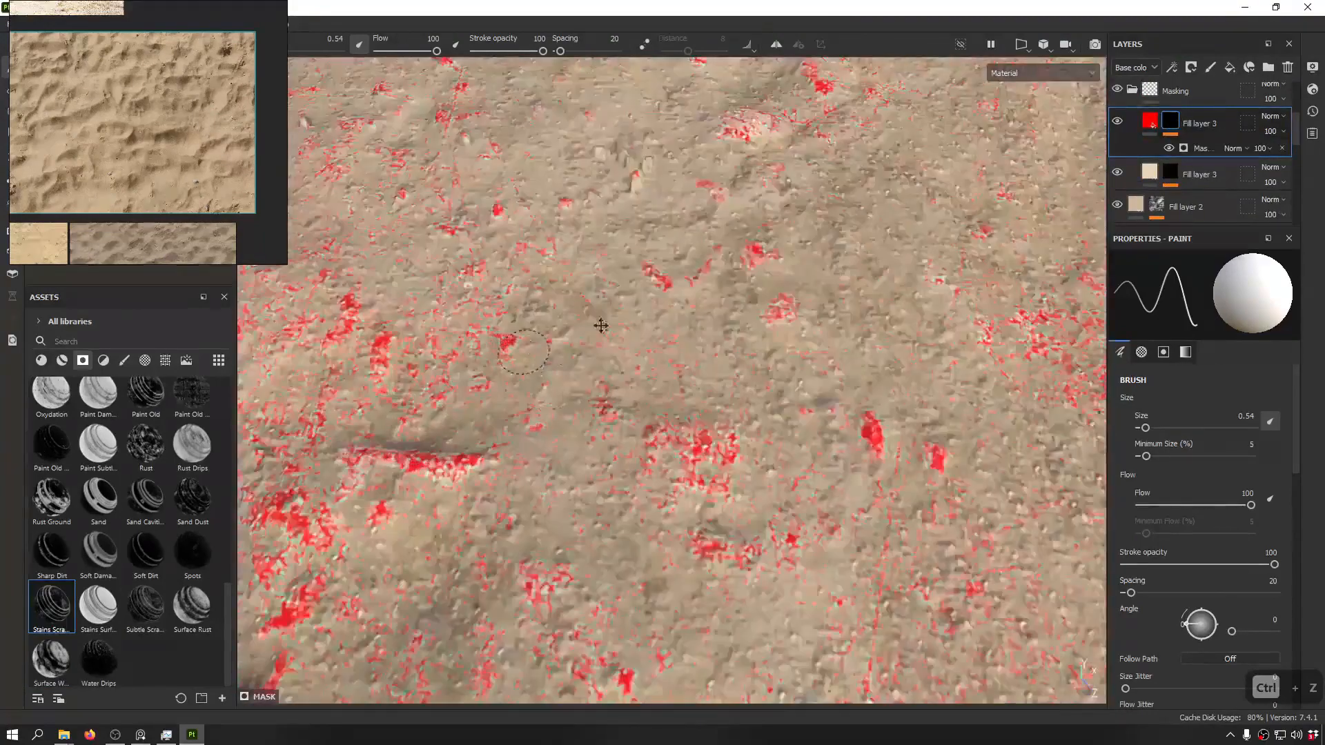
alt+drag(600, 326, 651, 276)
alt+right_drag(651, 276, 667, 361)
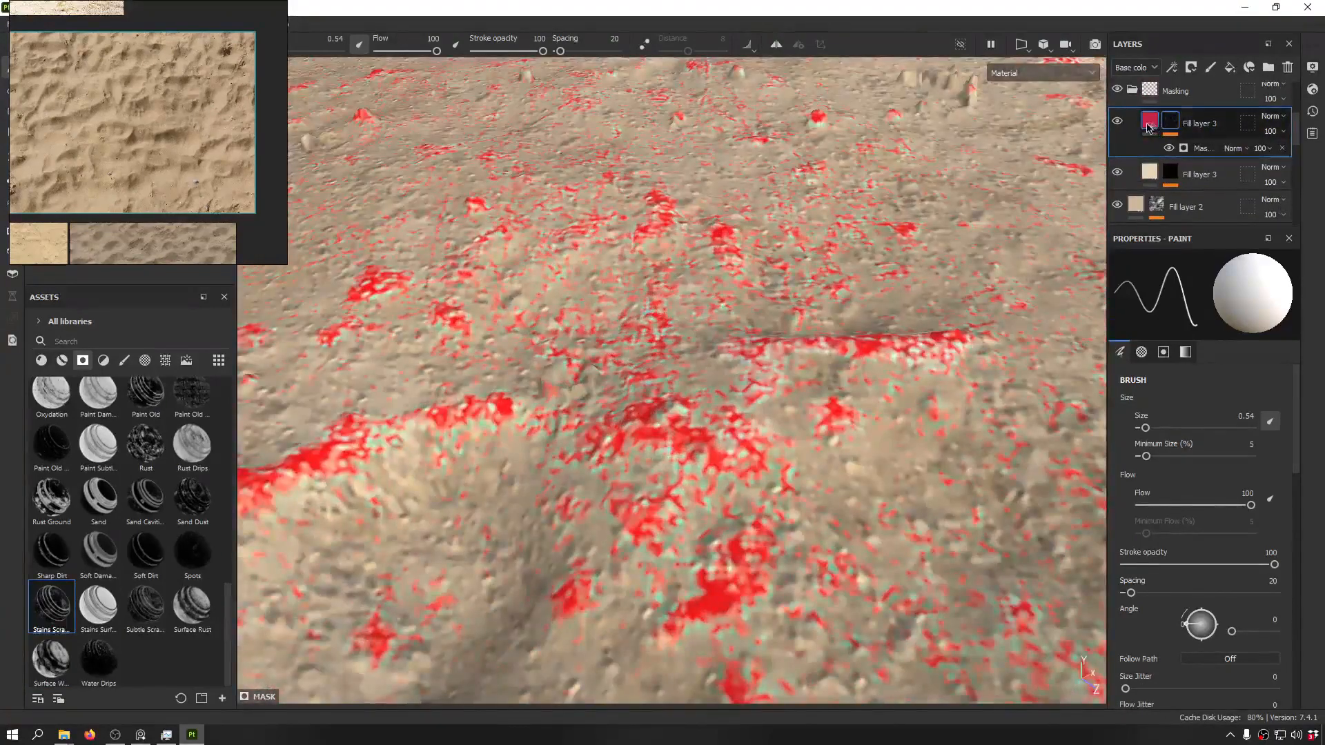
- Set the scratched-stains layer's roughness to 0.8995 and sample its base color from the darker sand in the reference photo
click(1149, 126)
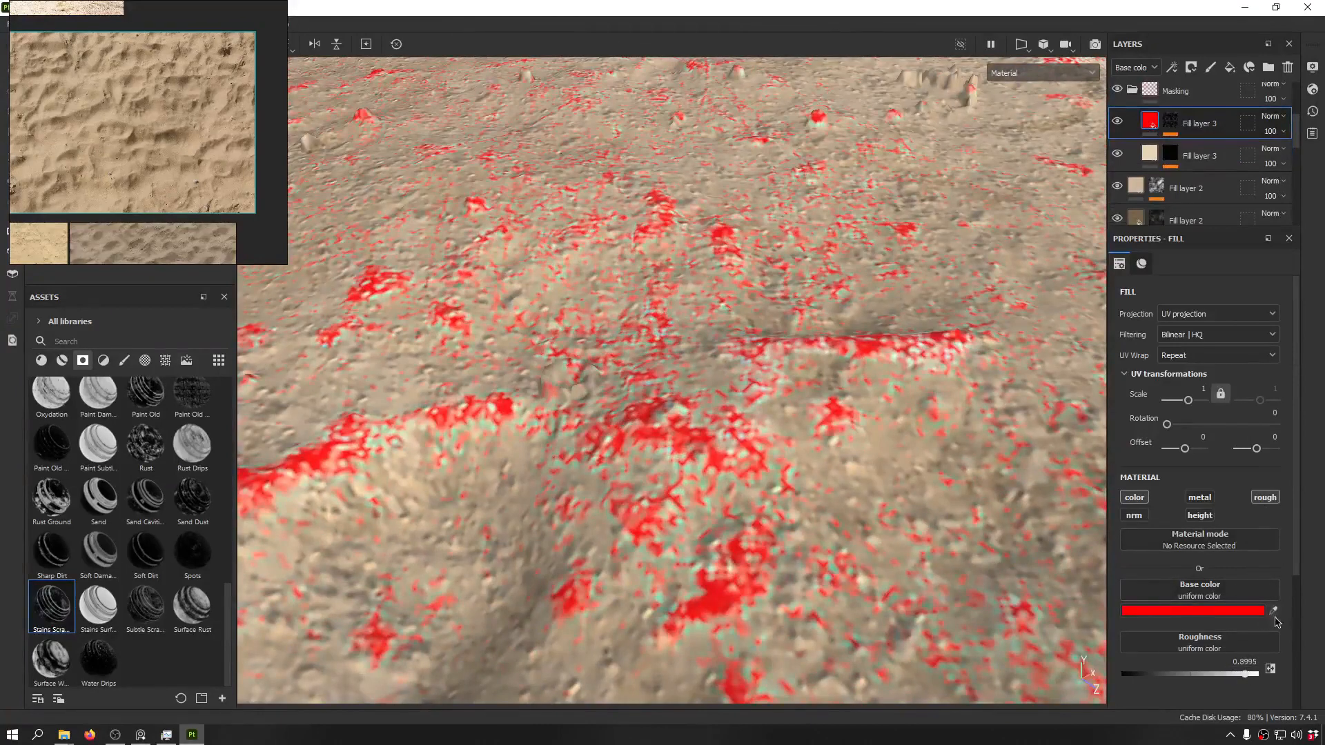
click(1273, 611)
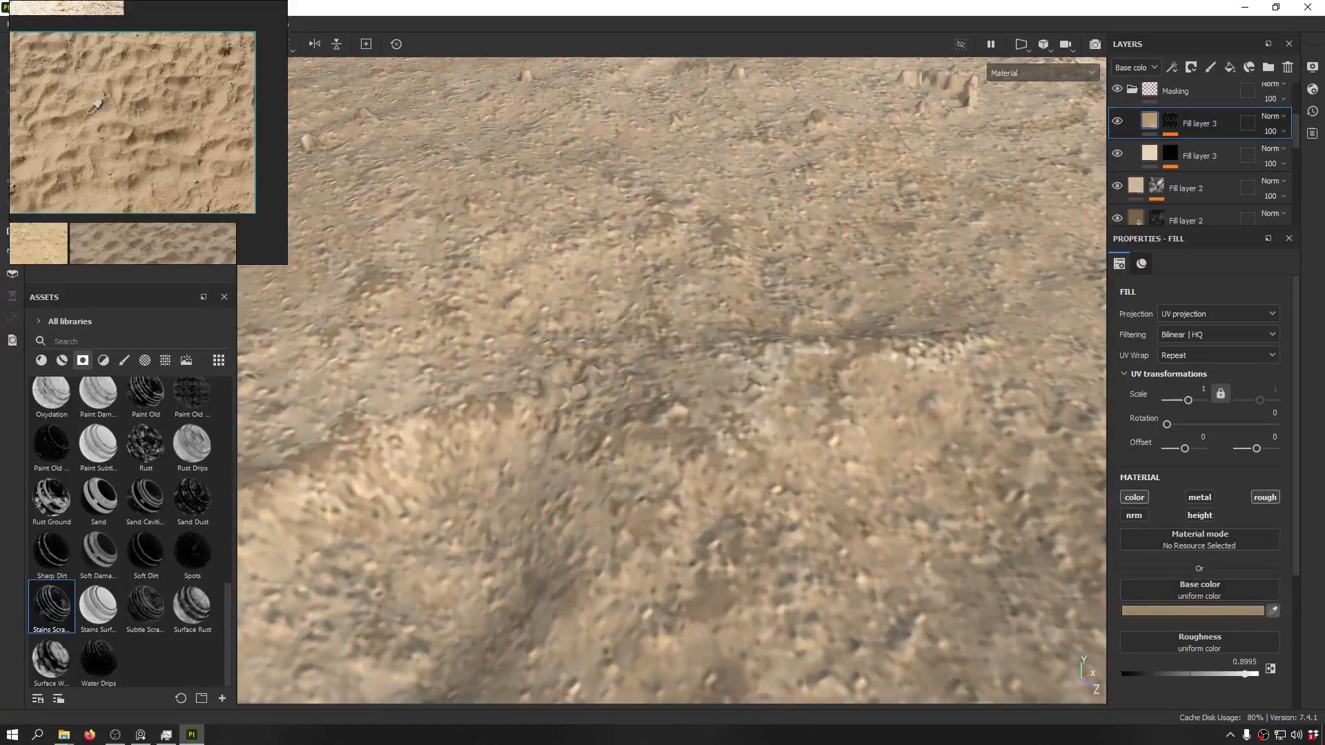
alt+drag(386, 310, 716, 437)
scroll(731, 370, down, 5)
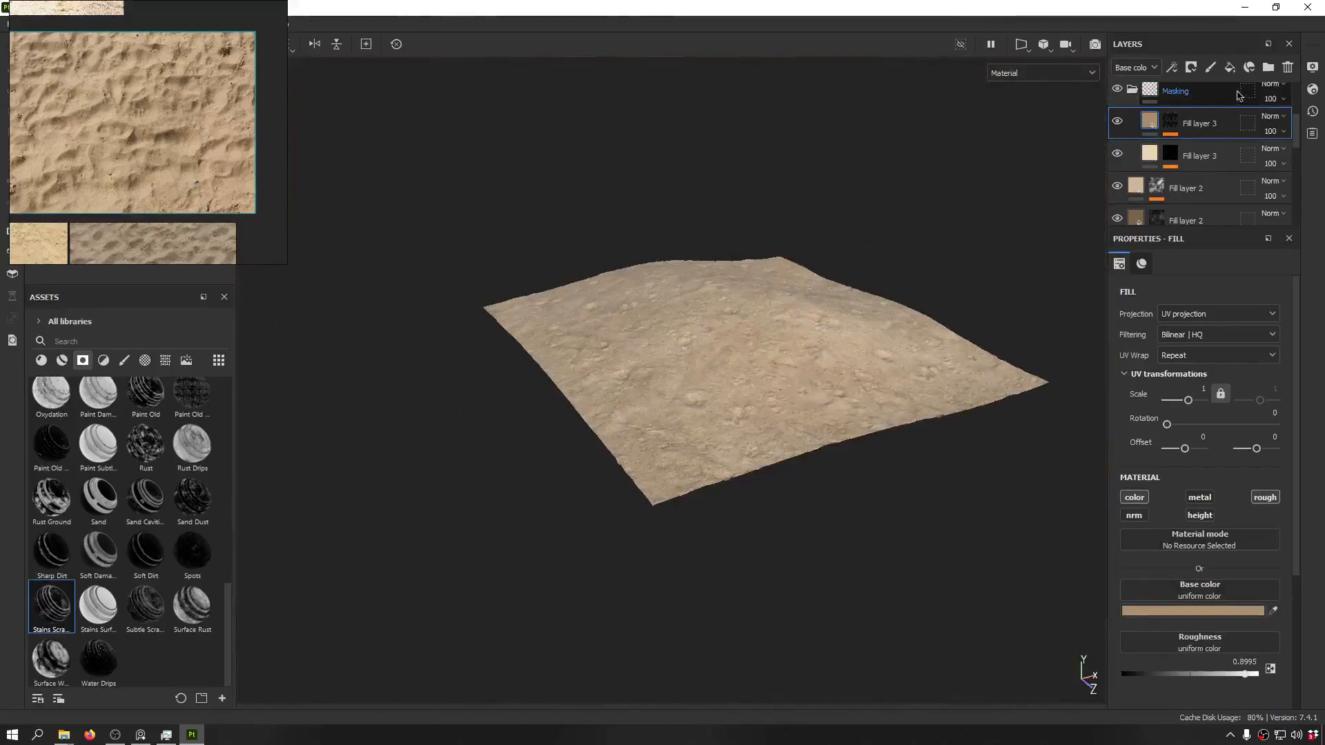
- Paste another copy of the red fill layer above the brown scratched-stains layer
key(ctrl+v)
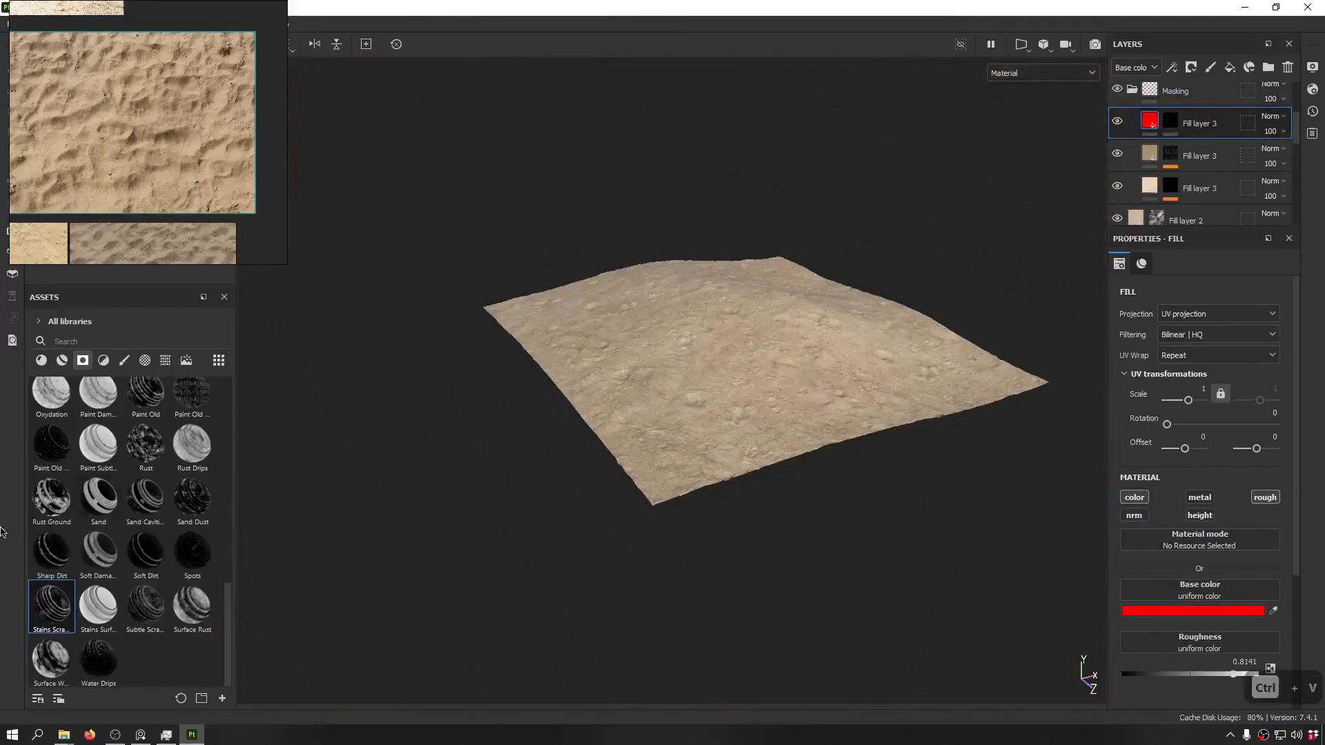
- Try the Spots and Soft Dirt smart masks in turn on the new red layer, undoing each
click(204, 563)
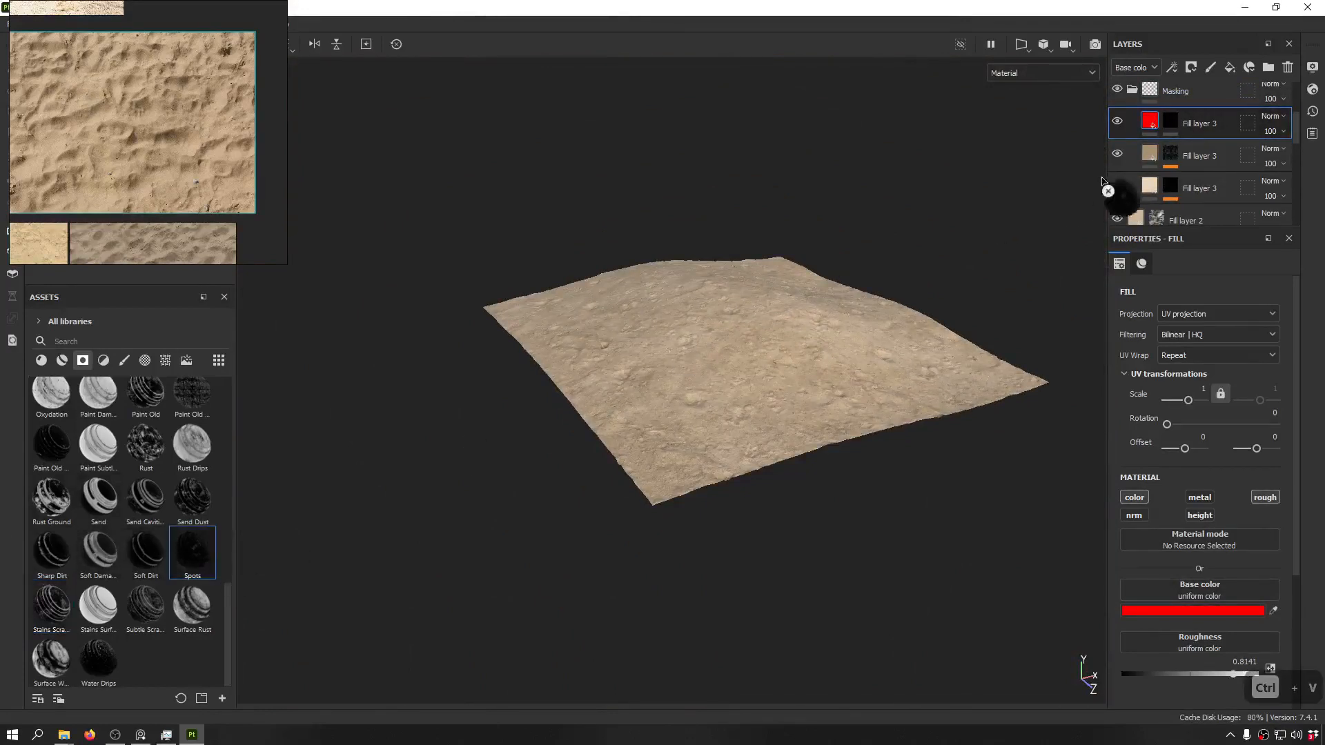
drag(1184, 123, 1178, 123)
scroll(690, 345, up, 5)
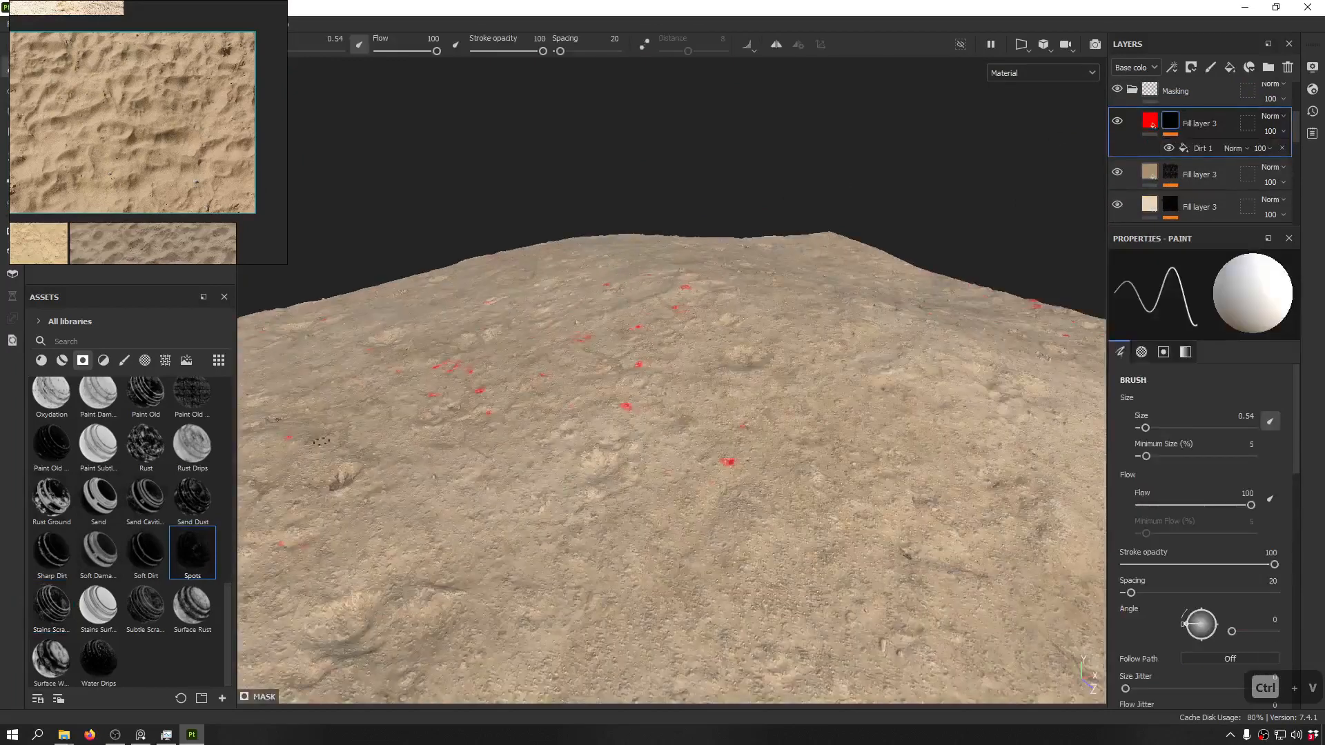
key(ctrl+z)
drag(146, 552, 1191, 124)
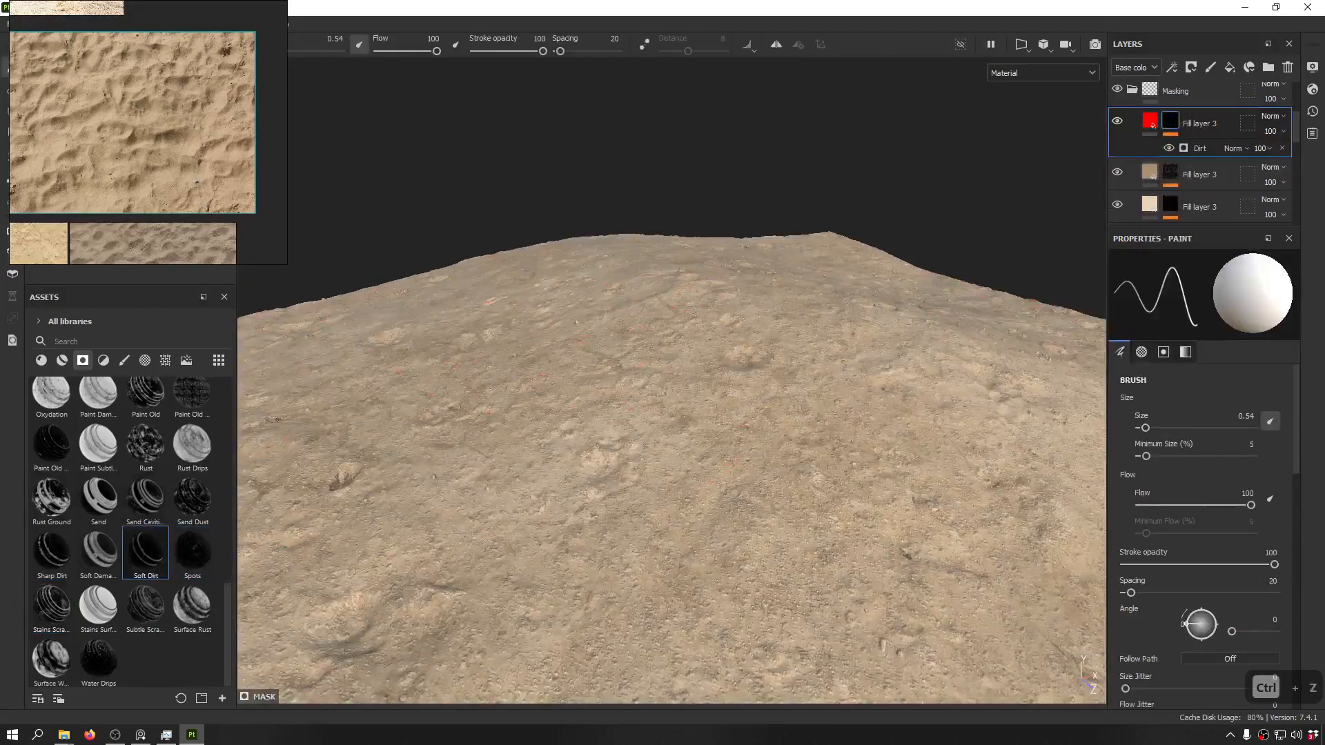
alt+drag(676, 359, 815, 407)
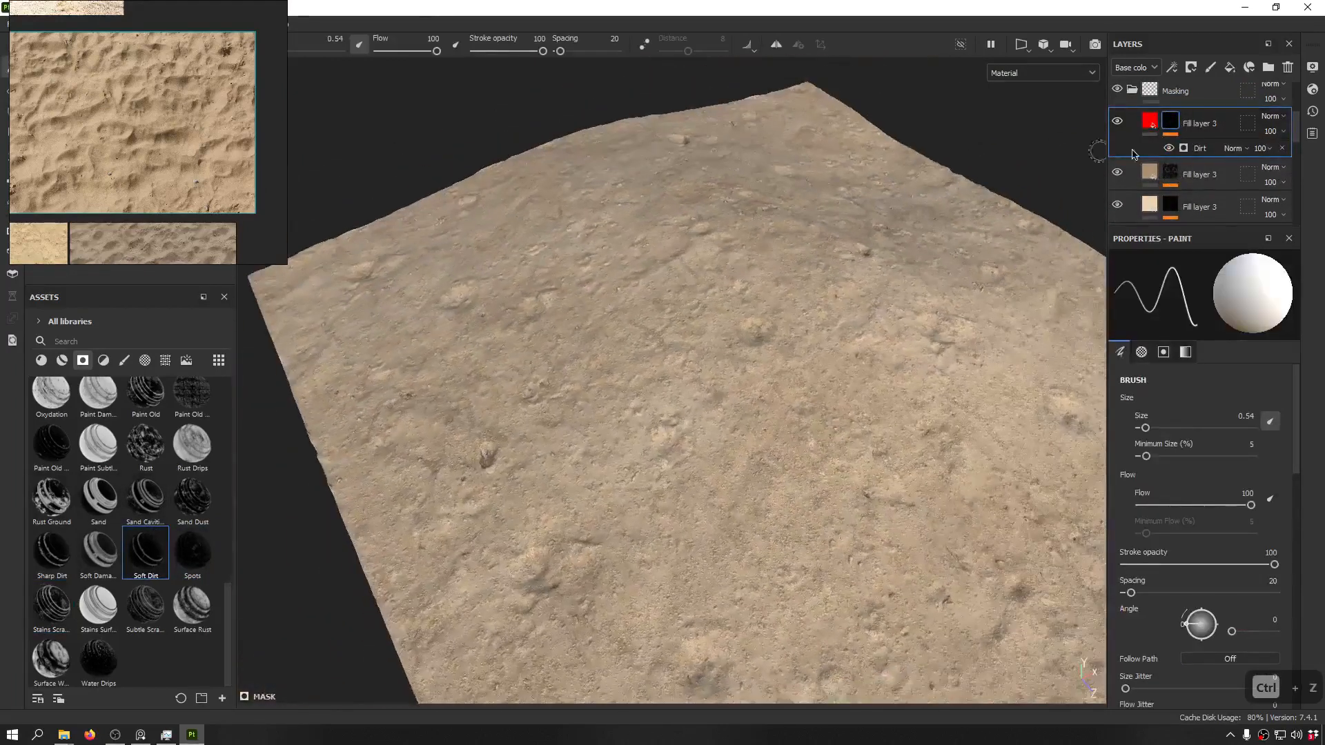
key(ctrl+z)
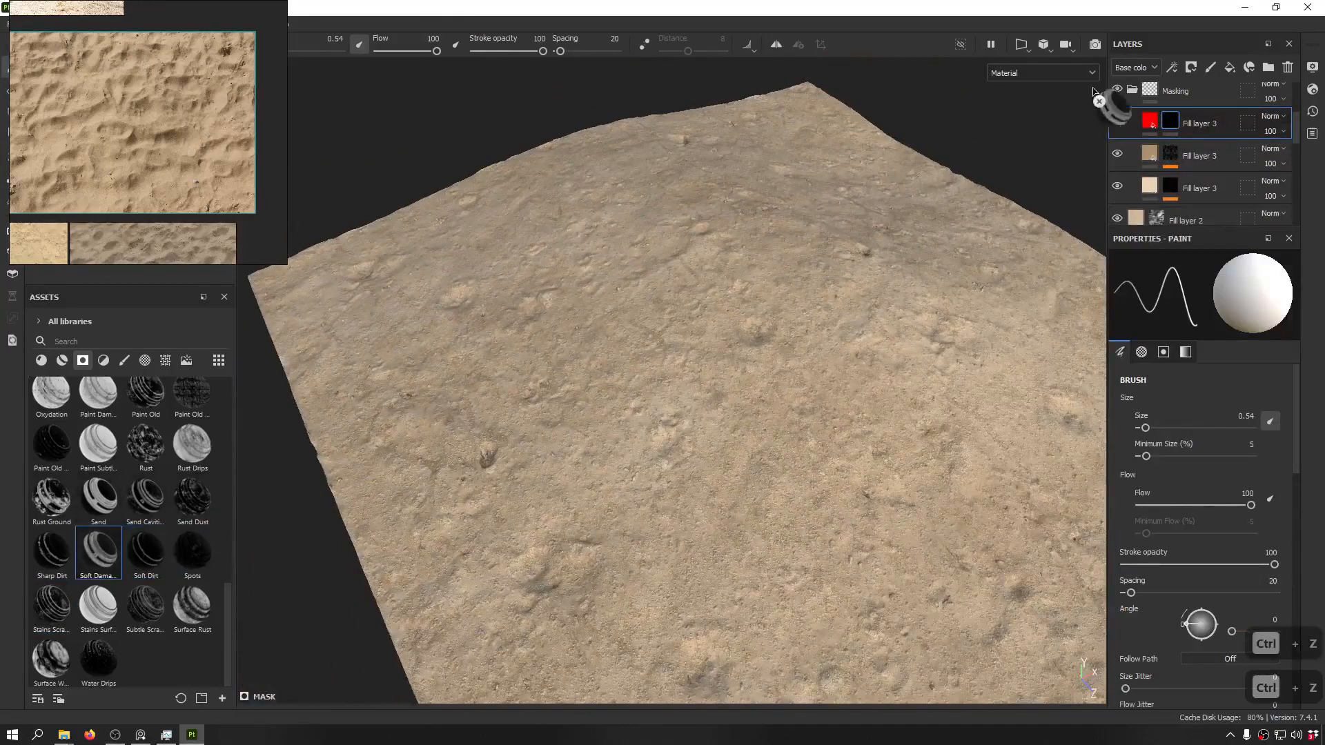
- Apply the Soft Damages smart mask to the new red layer and inspect how it covers the craters
drag(1093, 89, 1165, 131)
alt+drag(917, 269, 552, 290)
scroll(466, 313, up, 4)
mouse_move(466, 313)
alt+mouse_down()
mouse_move(736, 258)
mouse_move(1103, 225)
mouse_move(897, 172)
mouse_move(595, 272)
mouse_move(662, 230)
mouse_move(718, 319)
mouse_move(894, 283)
alt+mouse_up()
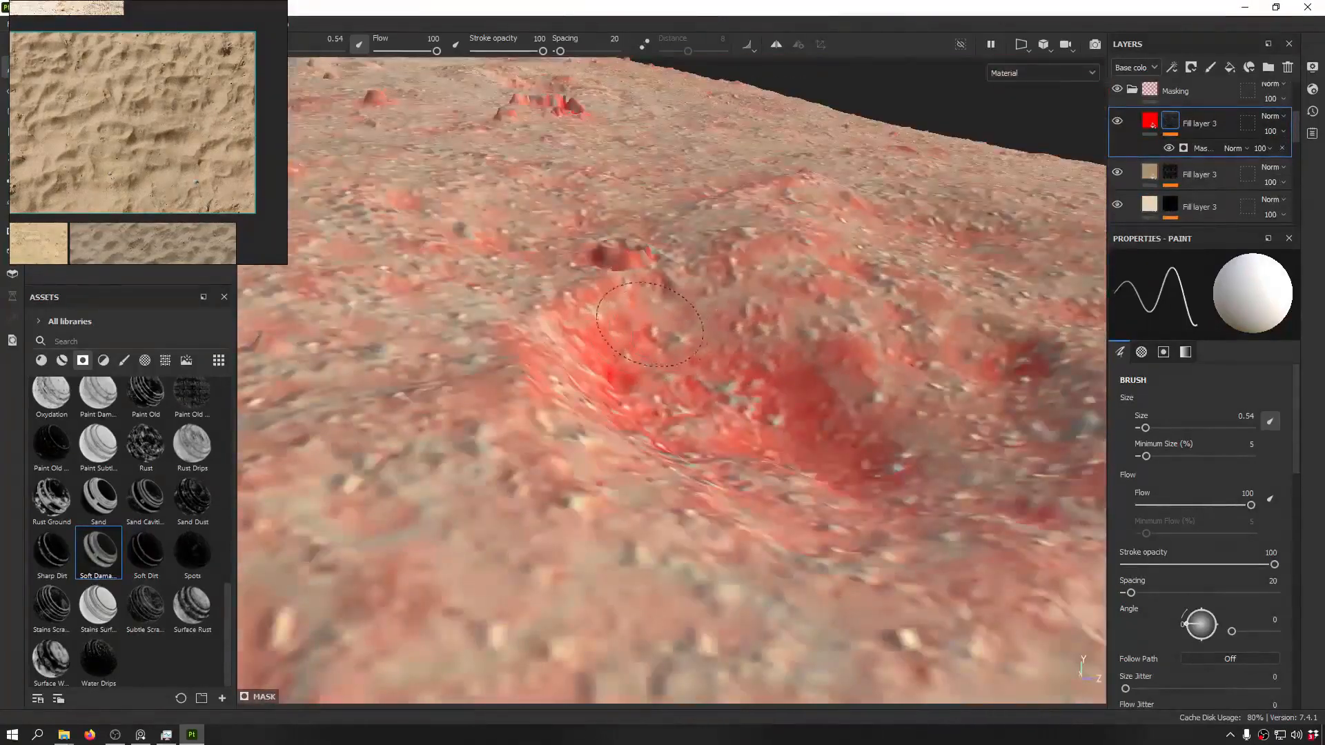
mouse_move(649, 324)
alt+mouse_down()
mouse_move(624, 272)
mouse_move(615, 354)
mouse_move(524, 387)
alt+mouse_up()
- Sample a sand tone from the enlarged reference photo as the base color of the Soft Damages layer
click(1157, 133)
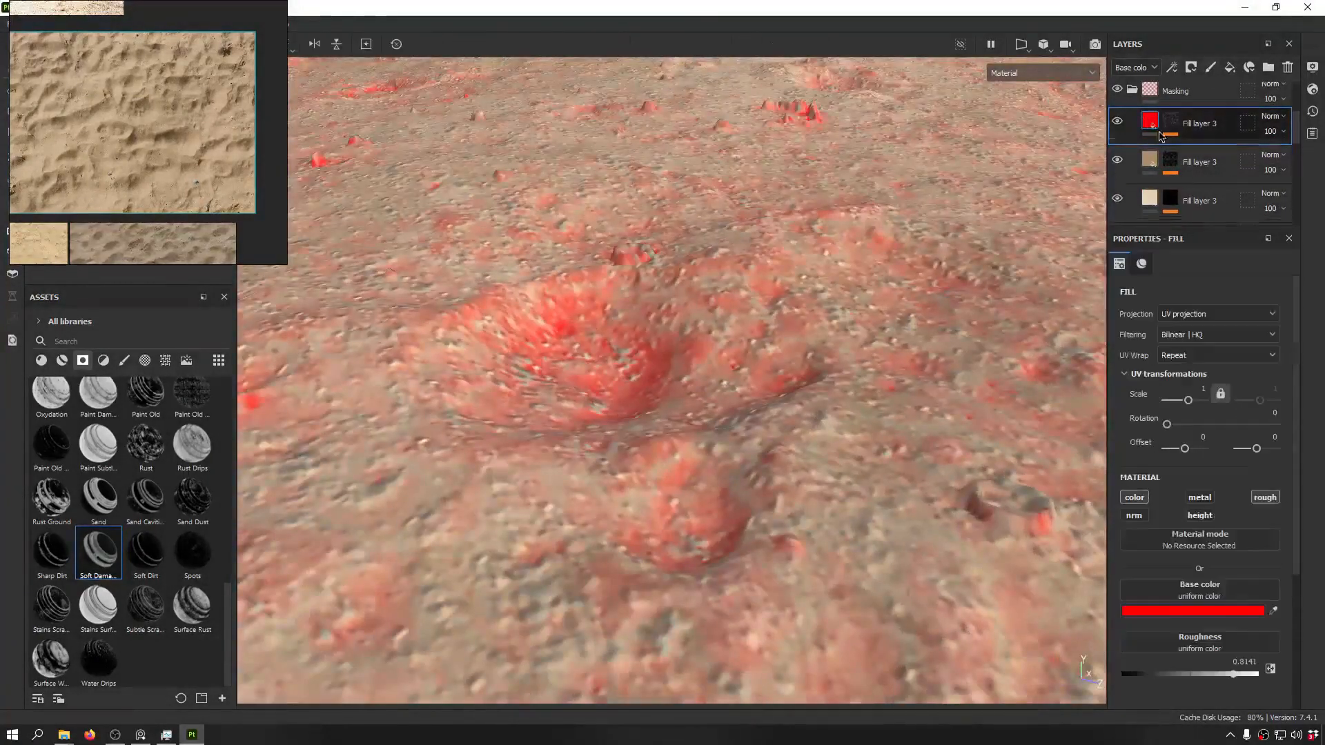
scroll(131, 165, up, 5)
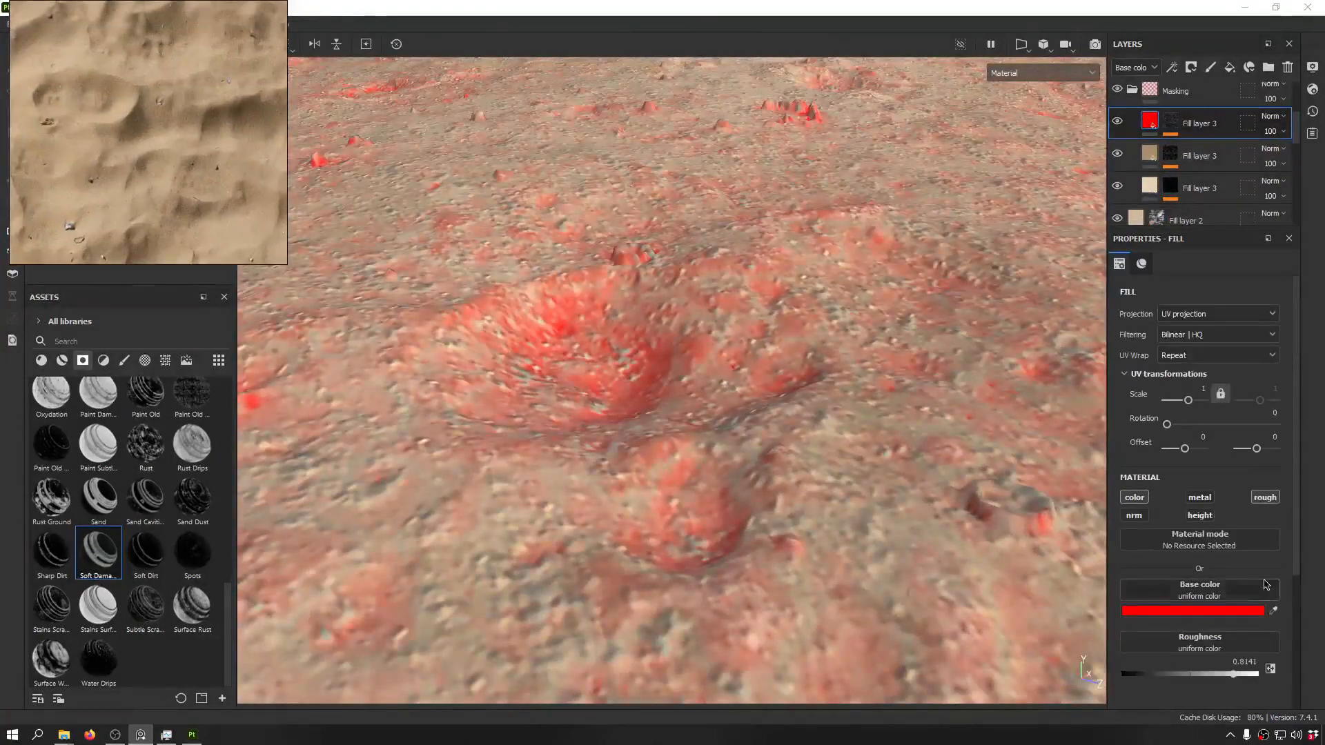
click(1273, 610)
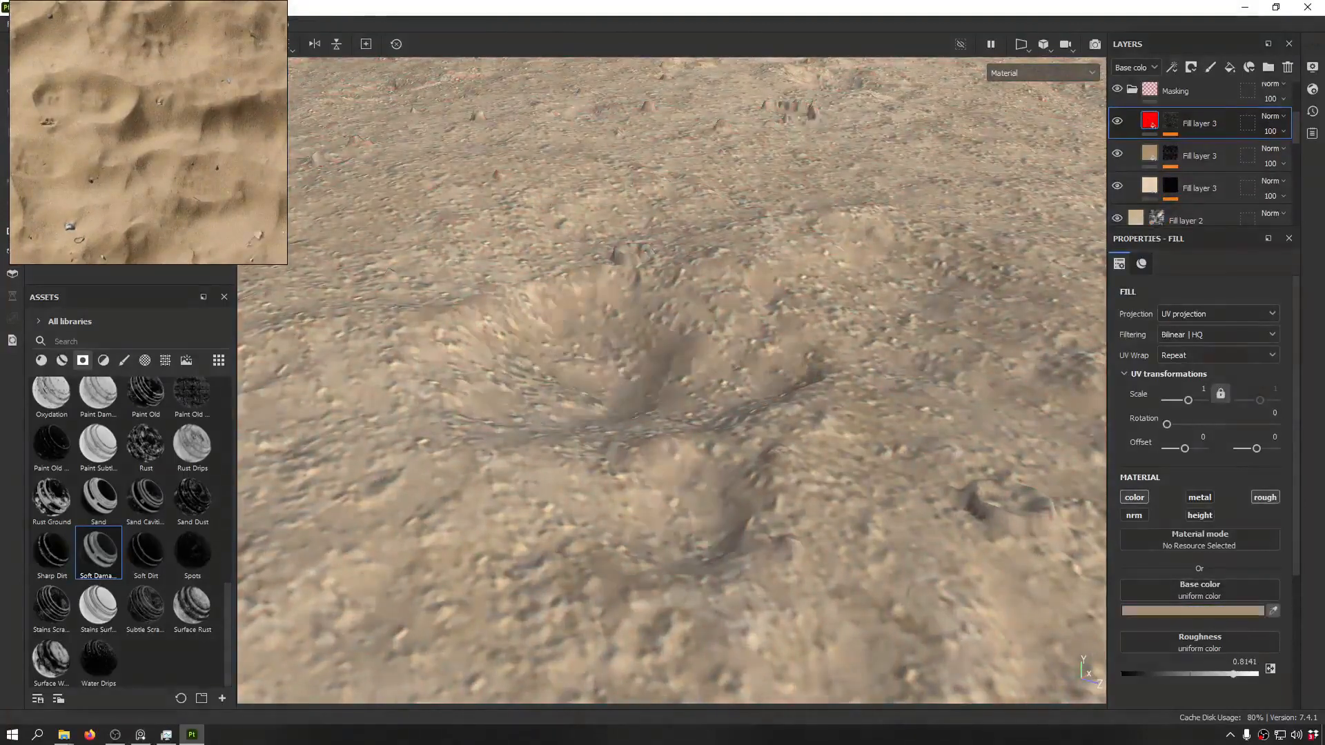
click(208, 198)
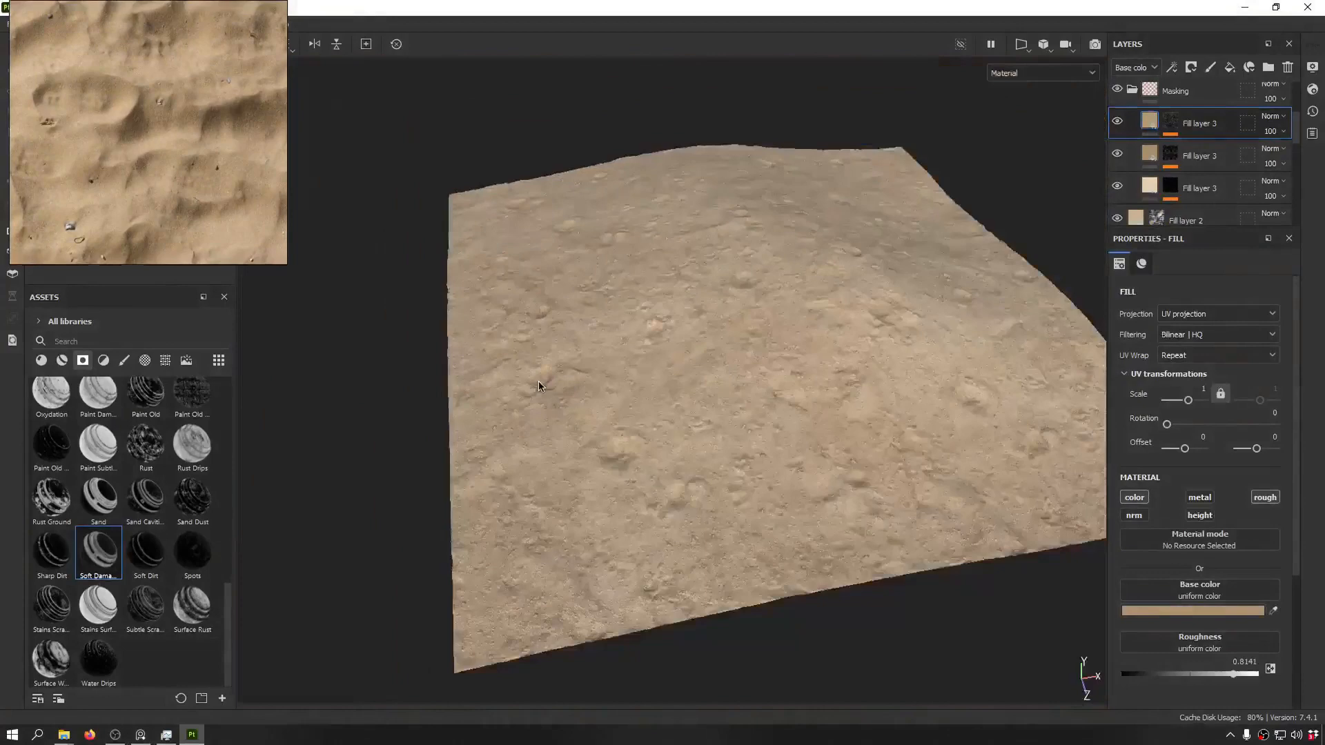
- Darken the Soft Damages layer's base color to the brown 554836, checking the tint on the craters
alt+drag(539, 386, 845, 445)
click(1240, 611)
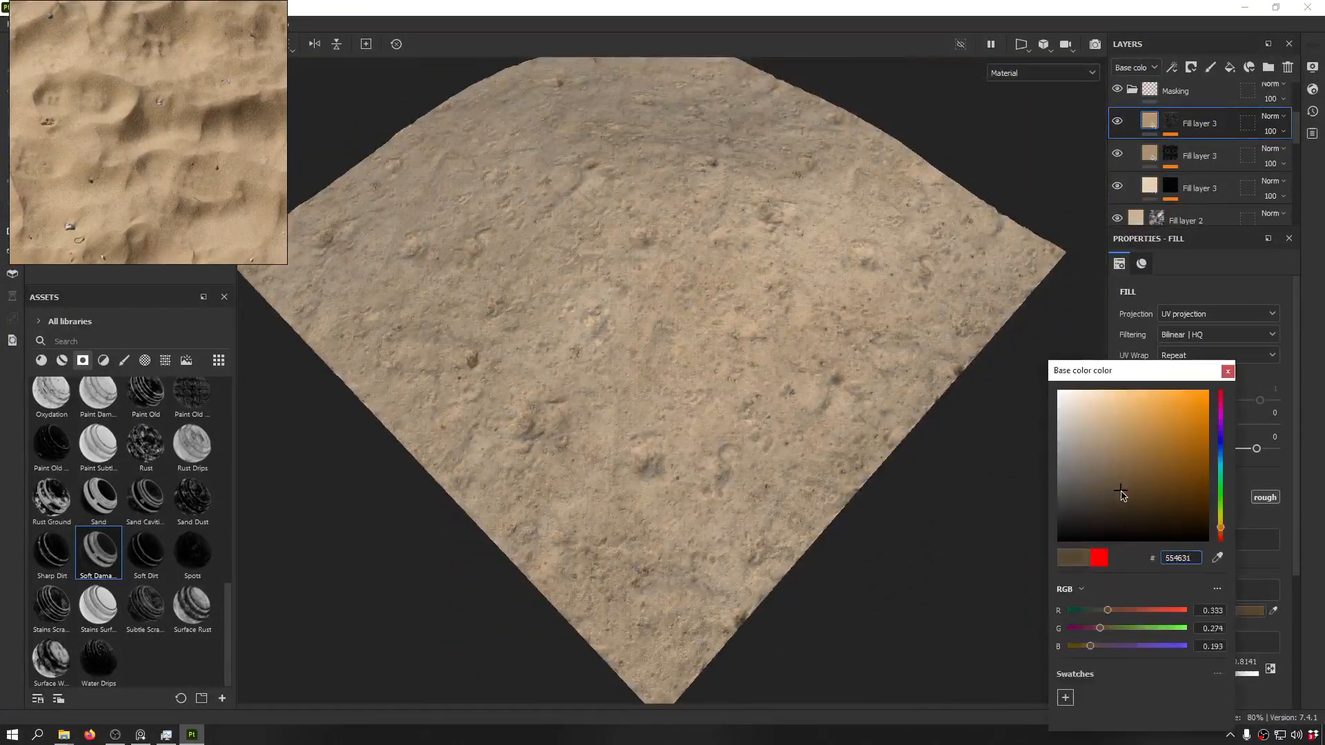
alt+drag(690, 310, 763, 276)
shift+right_drag(764, 276, 469, 280)
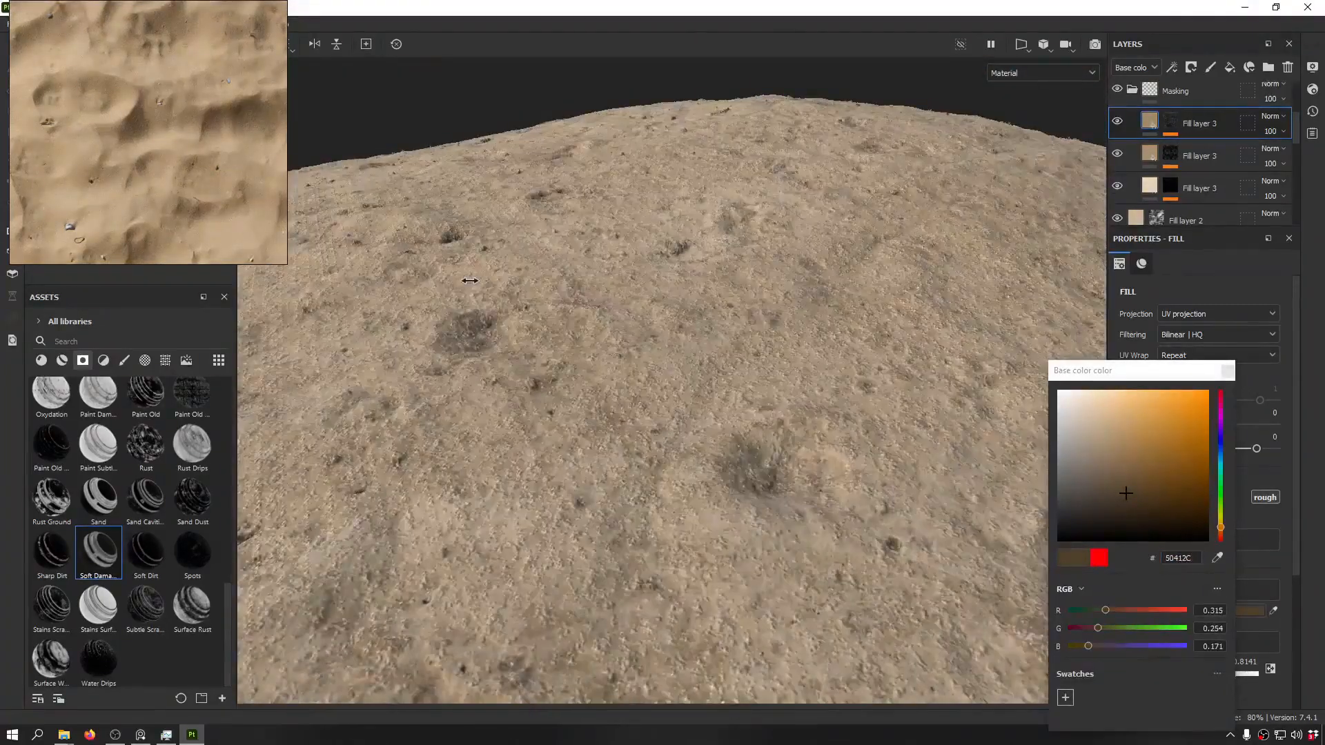
mouse_move(1121, 499)
mouse_down()
mouse_move(1126, 543)
mouse_move(1132, 470)
mouse_move(1160, 512)
mouse_move(1109, 502)
mouse_up()
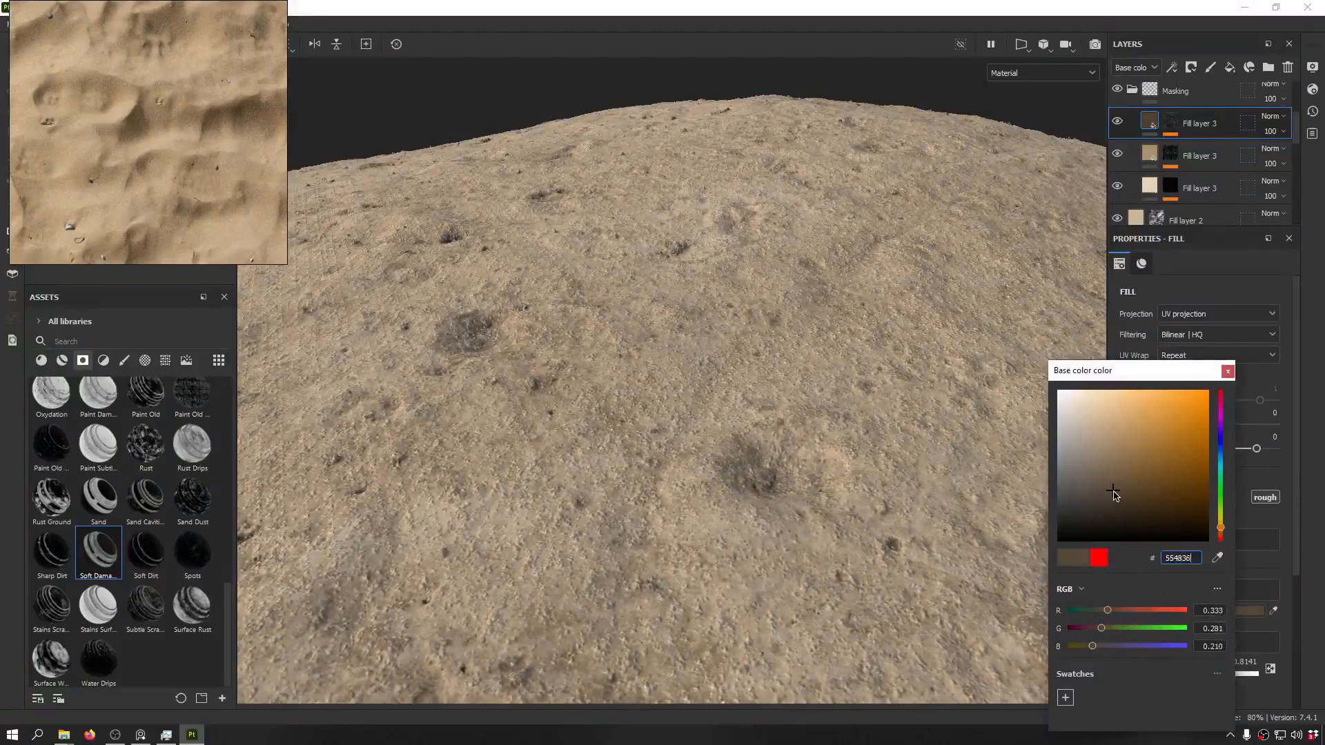
- Try a Global Contrast of 0.42 on the Soft Damages mask, undo it, and set the mask's Global Balance to 0.68
click(1228, 373)
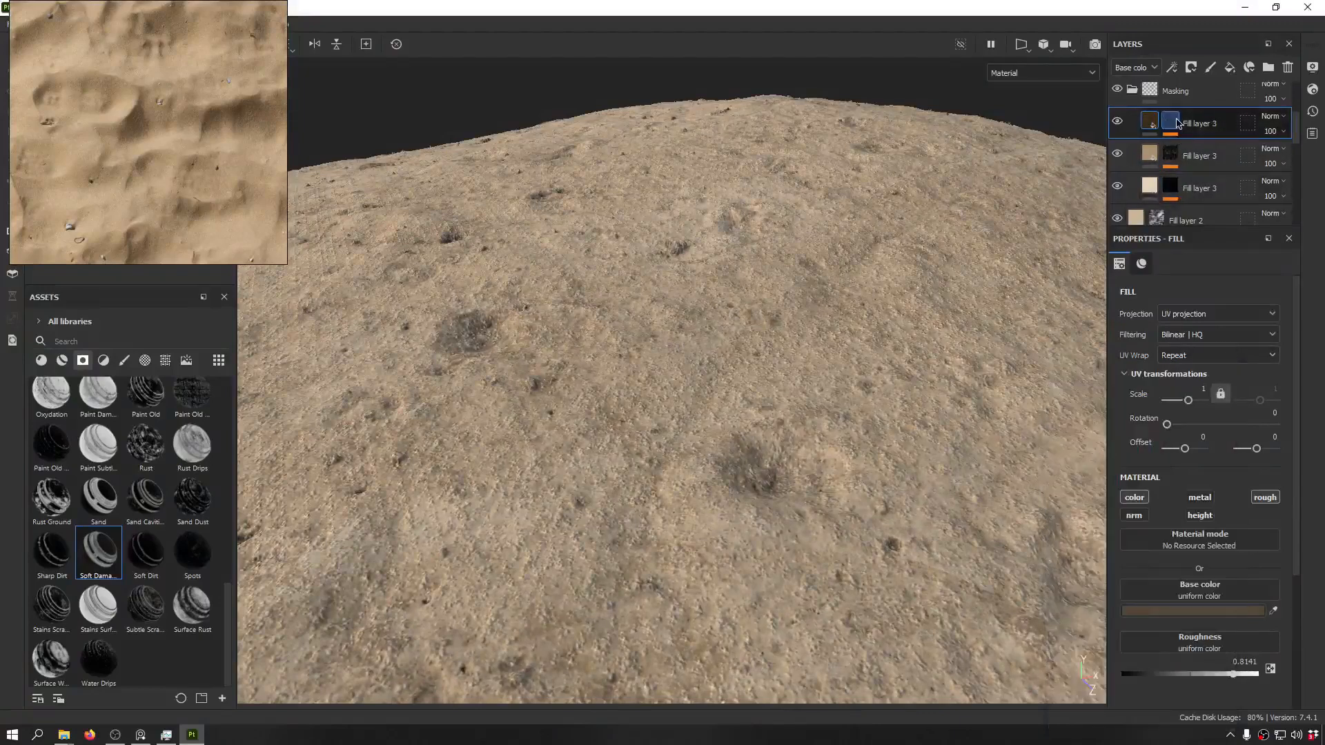
alt+click(1171, 122)
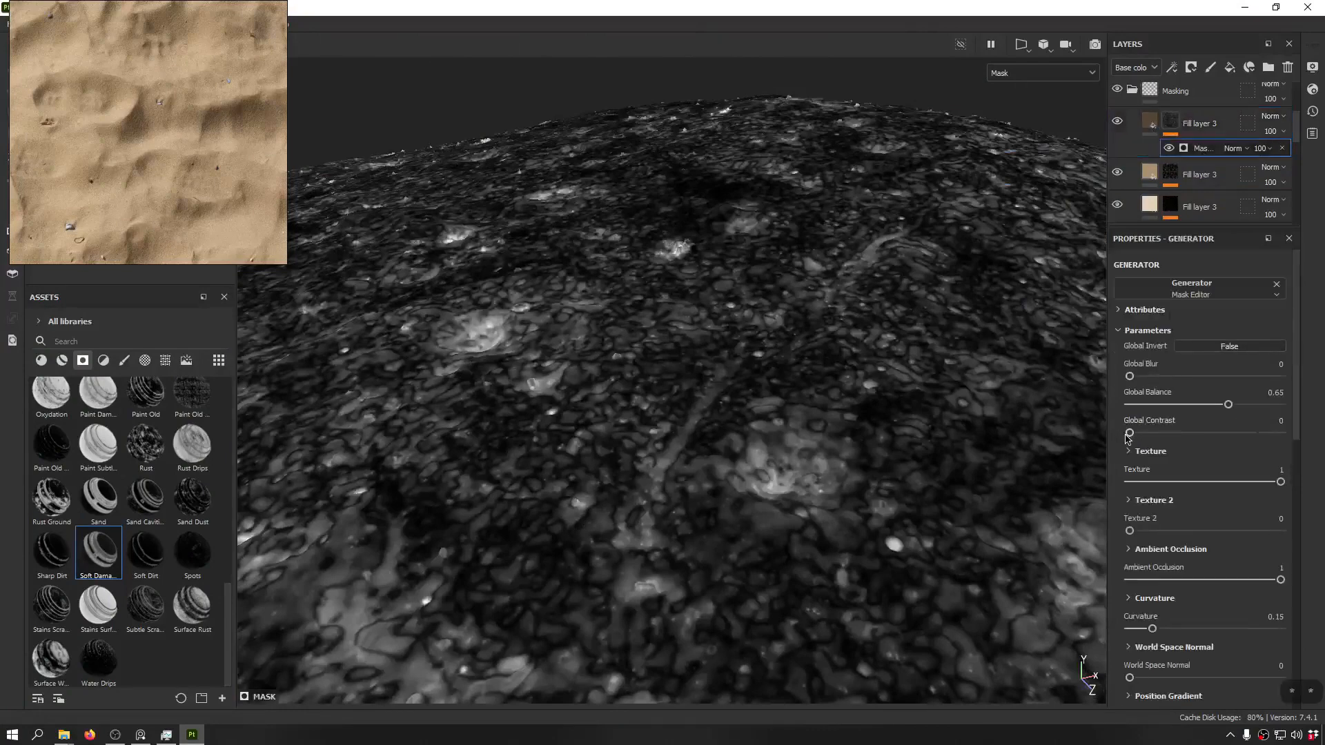
drag(1141, 436, 1193, 439)
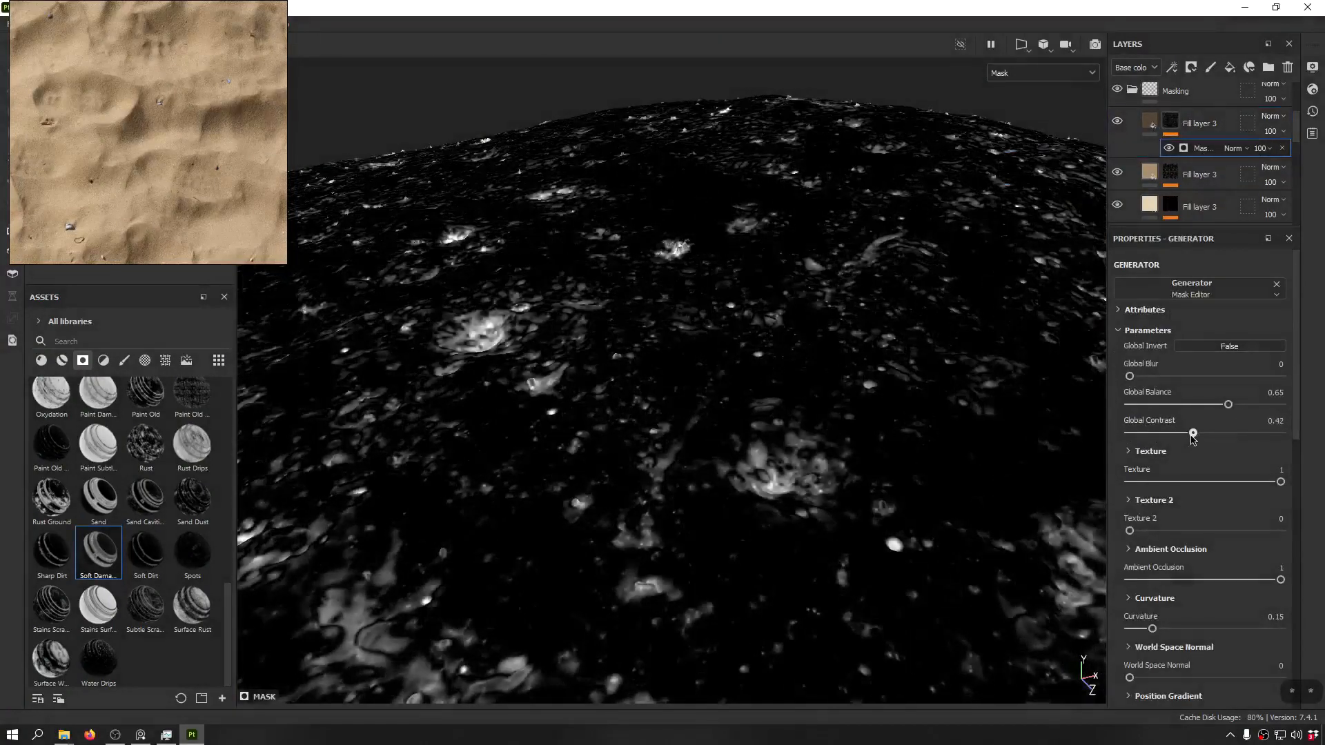
key(m)
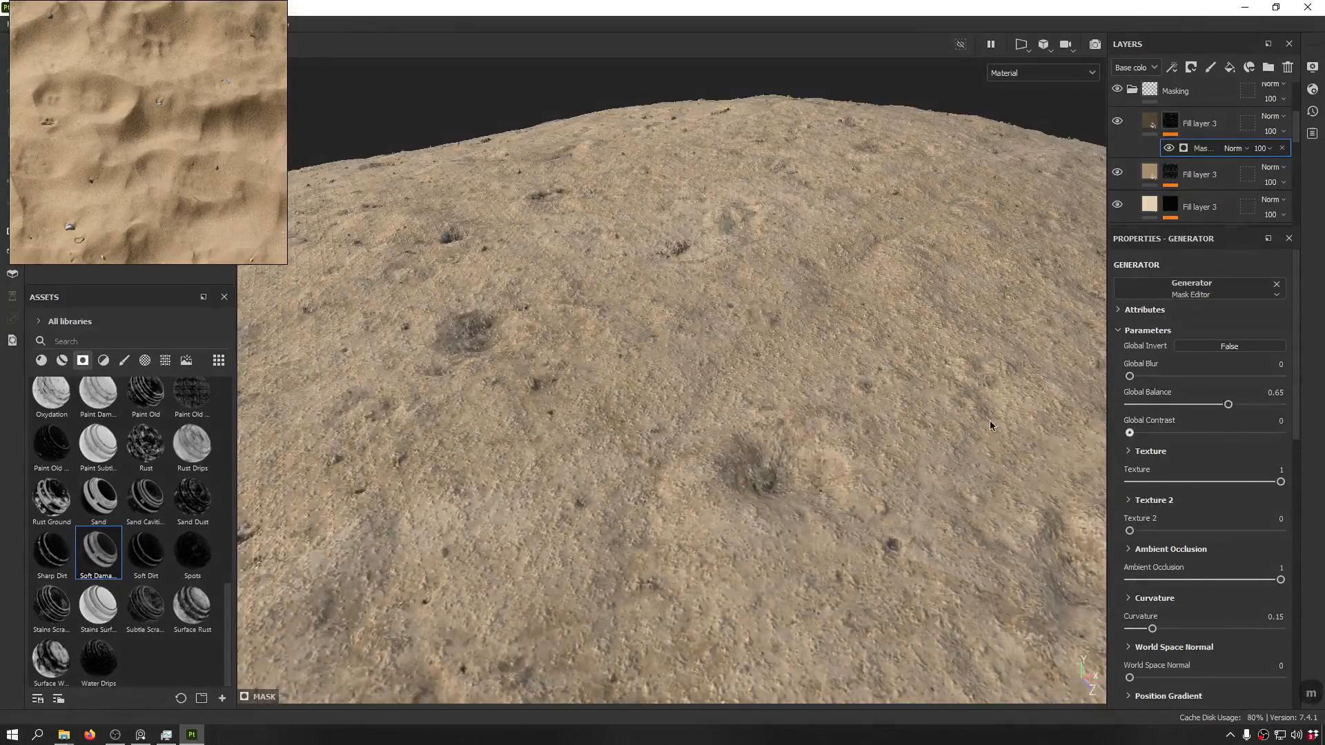
key(ctrl+z)
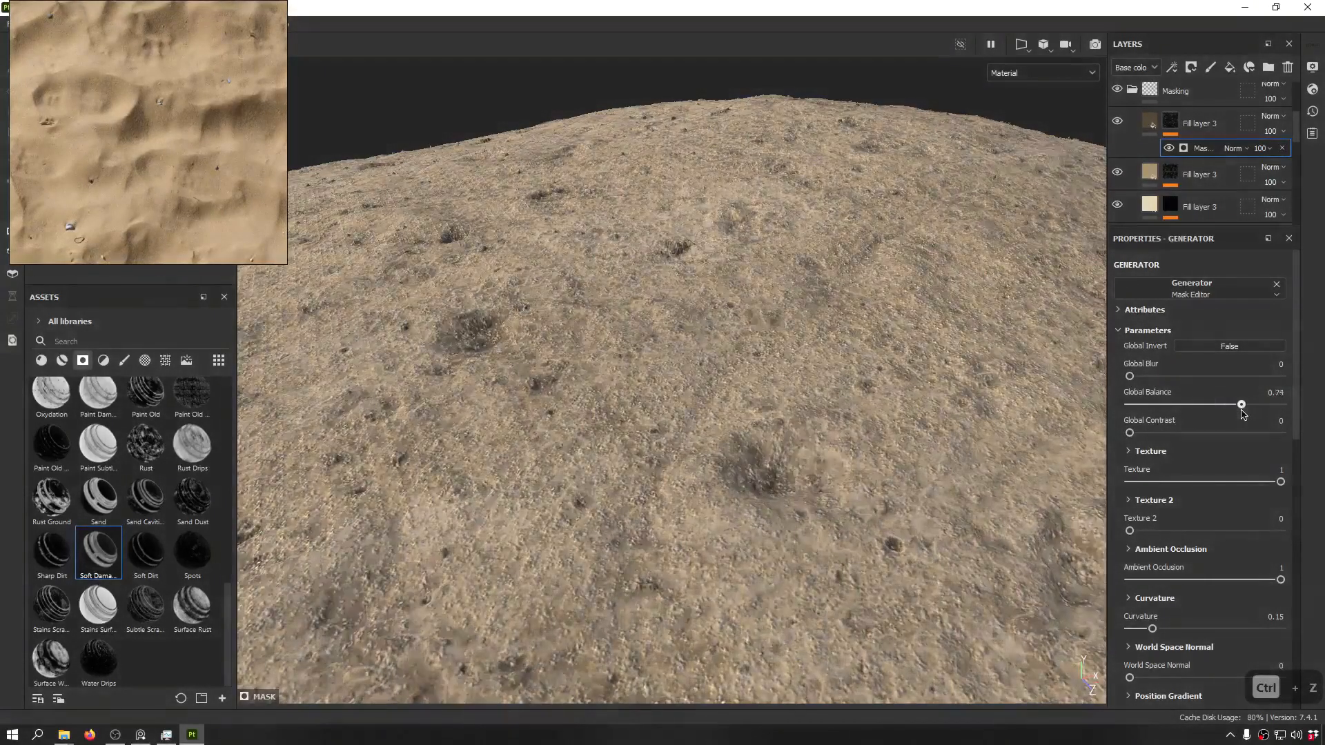
alt+drag(793, 414, 828, 331)
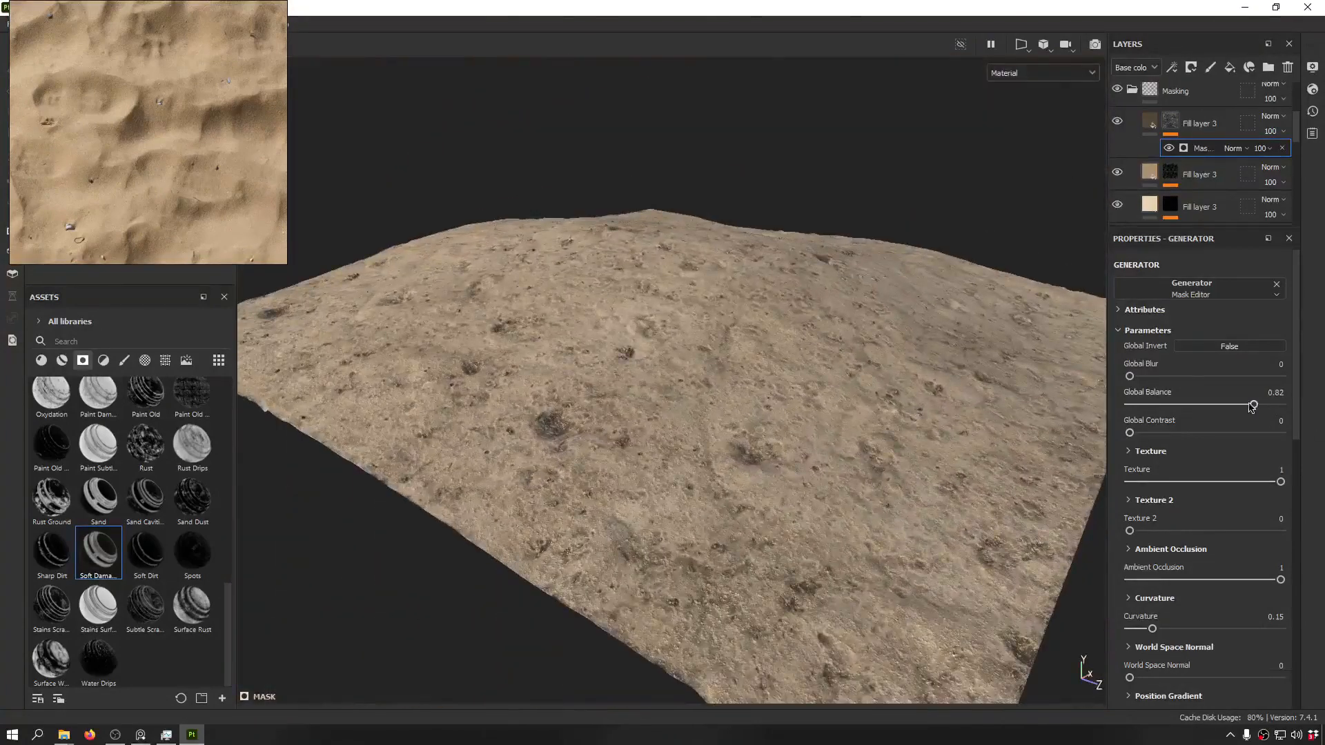
drag(1250, 407, 1235, 407)
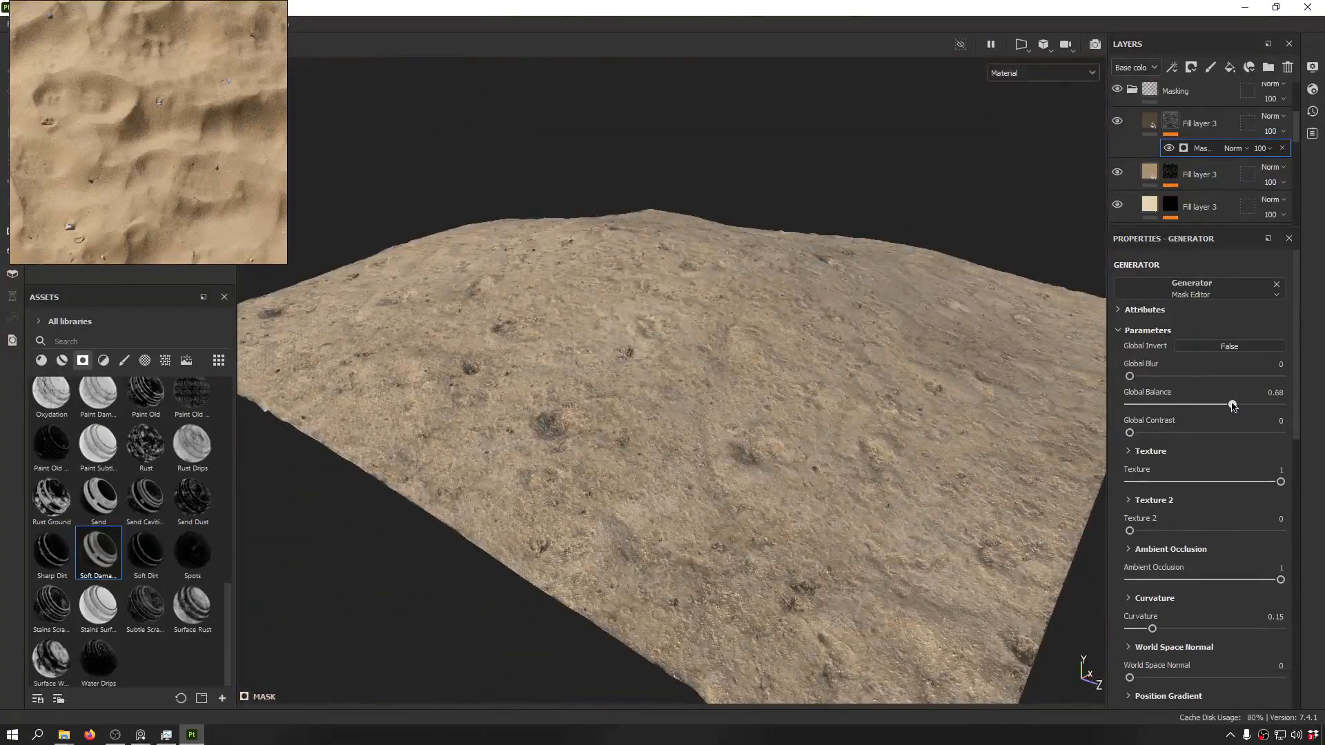
- Move the Masking folder above the two loose fill layers, directly beneath the Sharpen layer
scroll(1200, 207, up, 3)
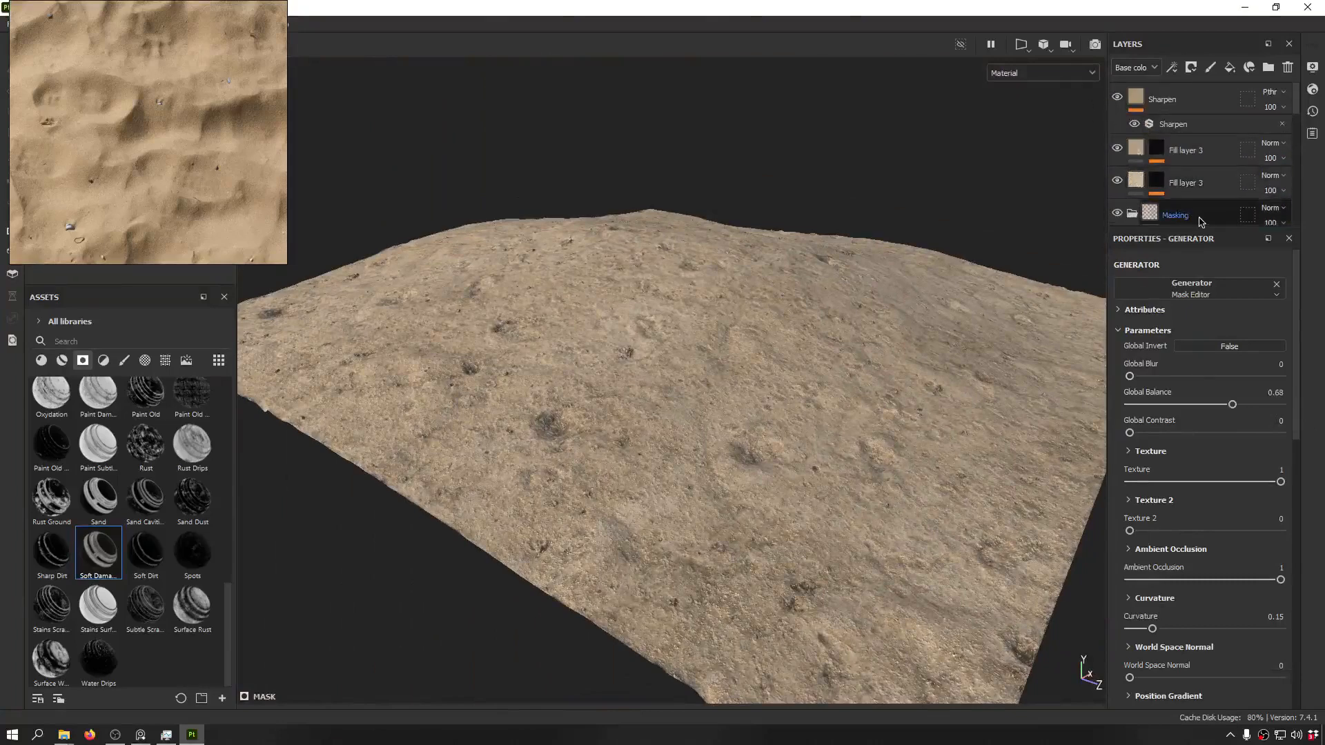
drag(1149, 222, 1214, 142)
- Examine the sand color variation around the craters from close up, from above and at a grazing angle
alt+drag(838, 211, 618, 381)
scroll(598, 372, up, 4)
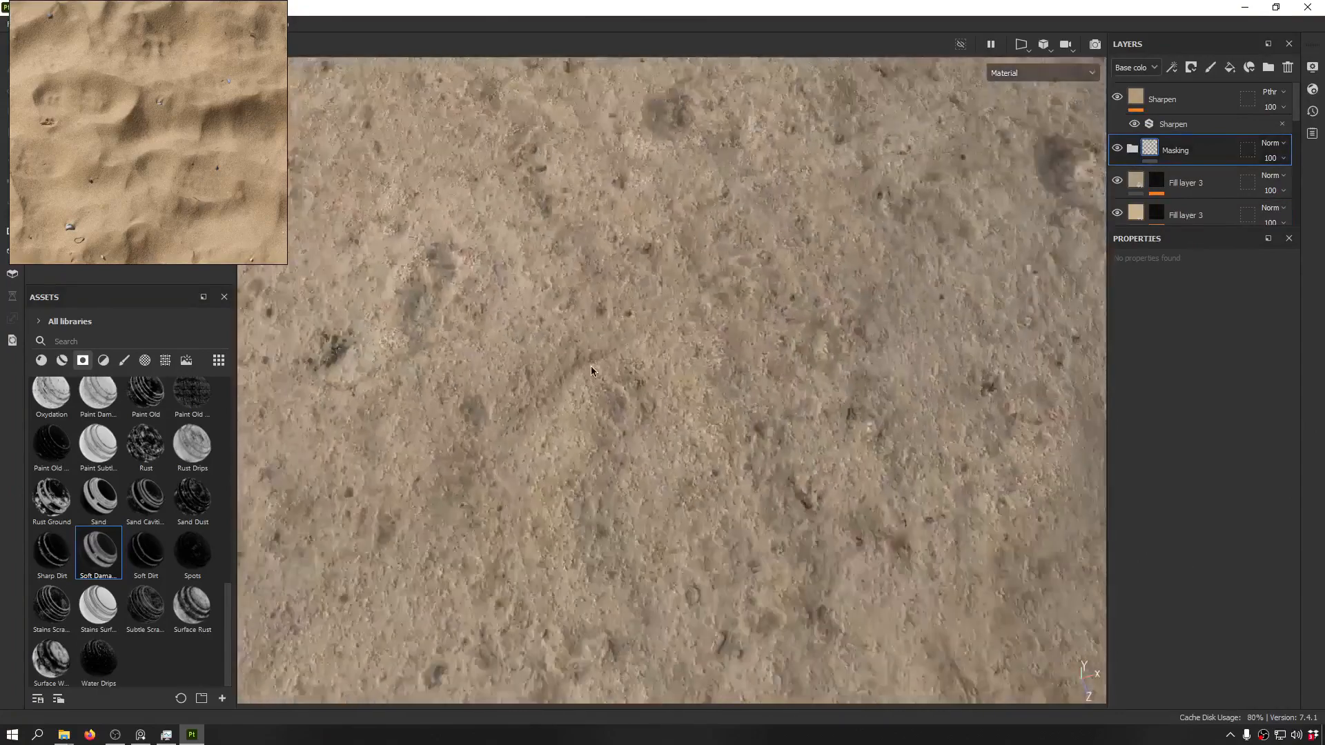
alt+middle_drag(531, 353, 843, 285)
scroll(473, 379, up, 3)
alt+drag(473, 379, 711, 277)
scroll(736, 410, down, 4)
scroll(756, 360, down, 5)
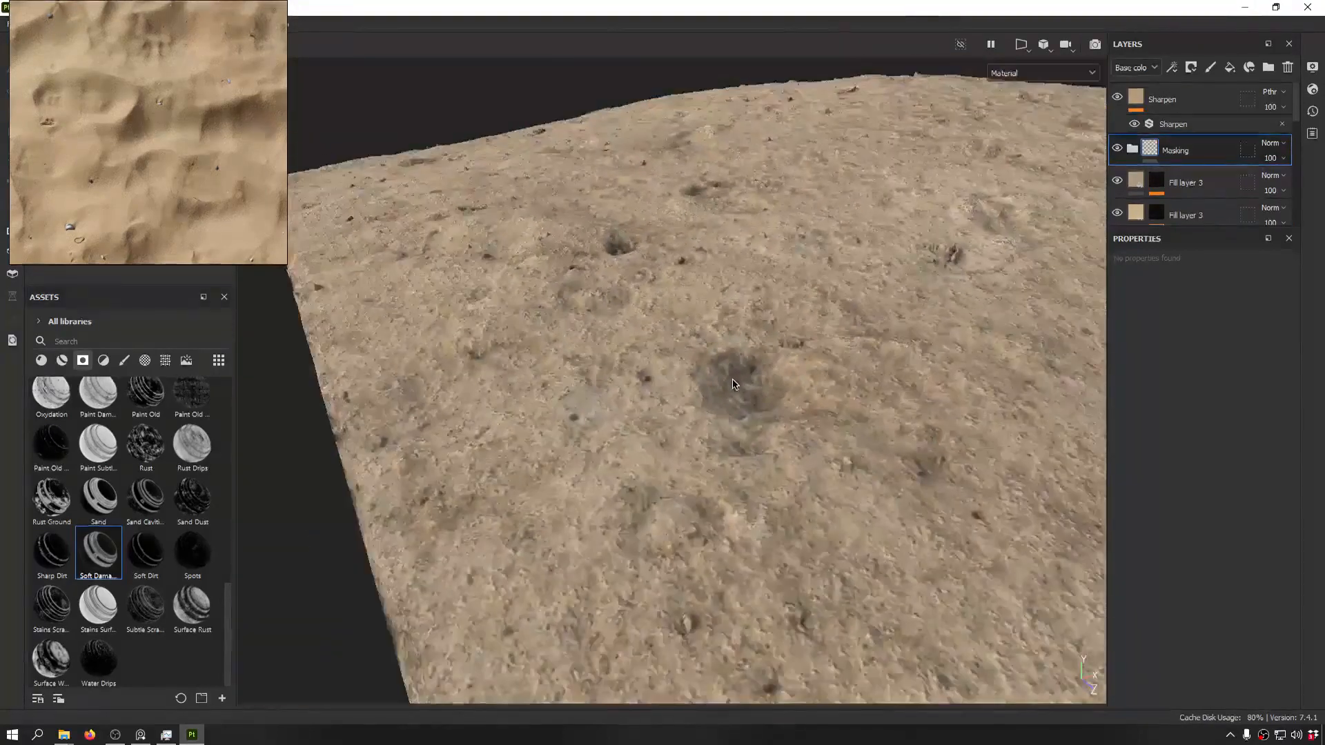
alt+drag(757, 359, 714, 324)
alt+drag(715, 377, 800, 167)
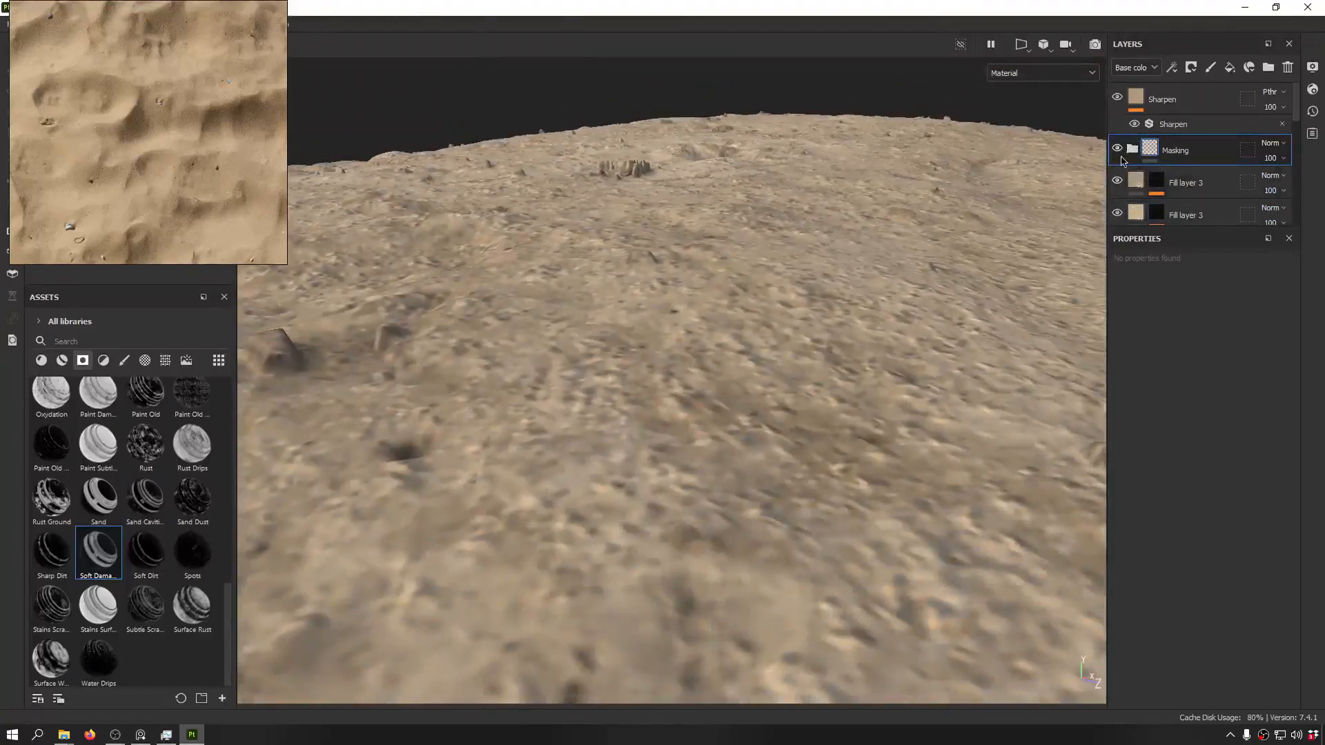
- Expand the Masking folder and paste the red fill layer with its black mask as its uppermost layer
click(1135, 148)
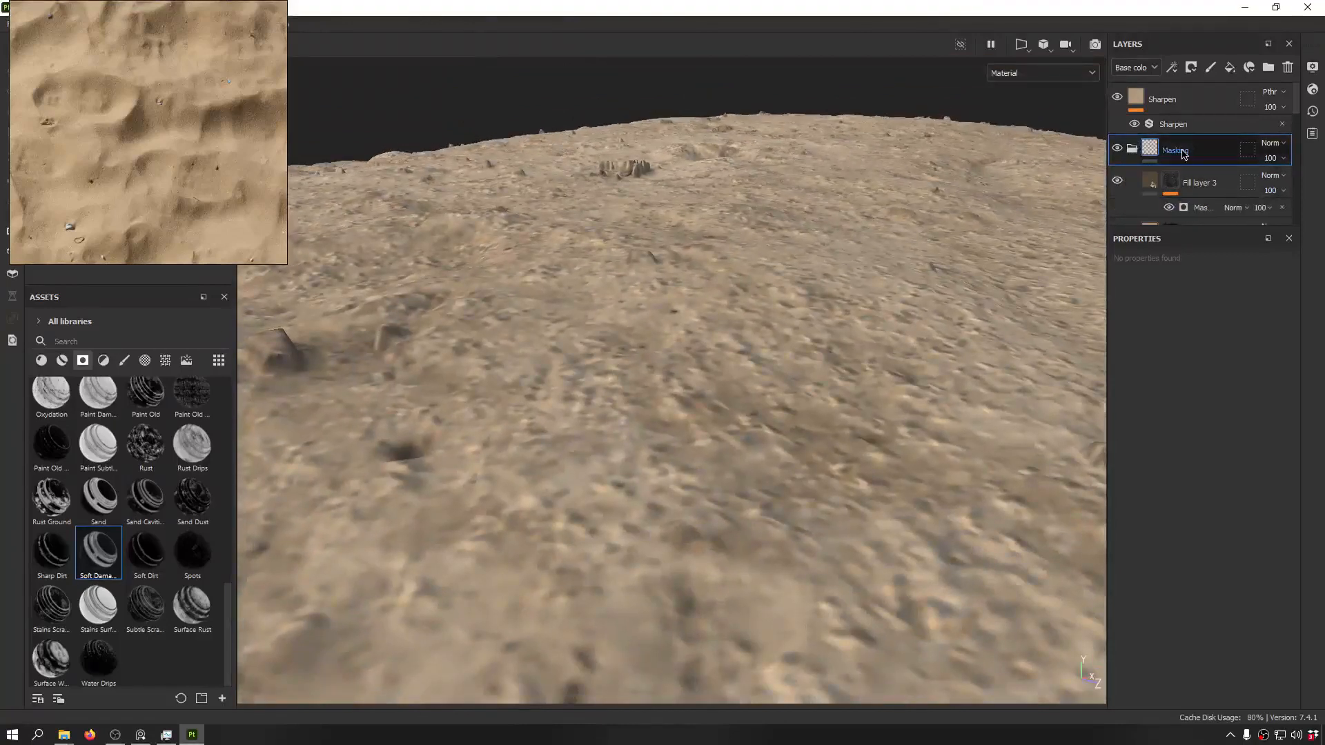
key(ctrl+v)
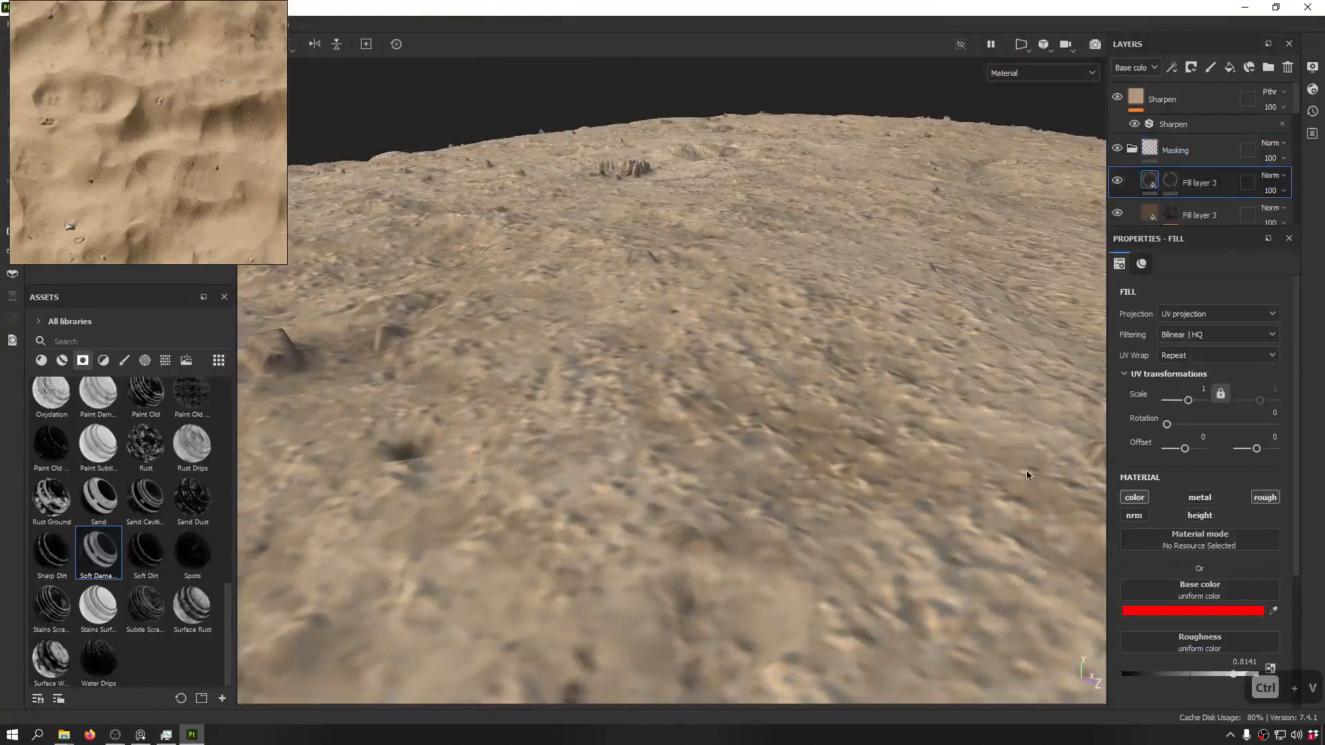
- Try the Sharp Dirt and Sand Dust smart masks in turn on the pasted red layer, undoing each
drag(94, 528, 1154, 192)
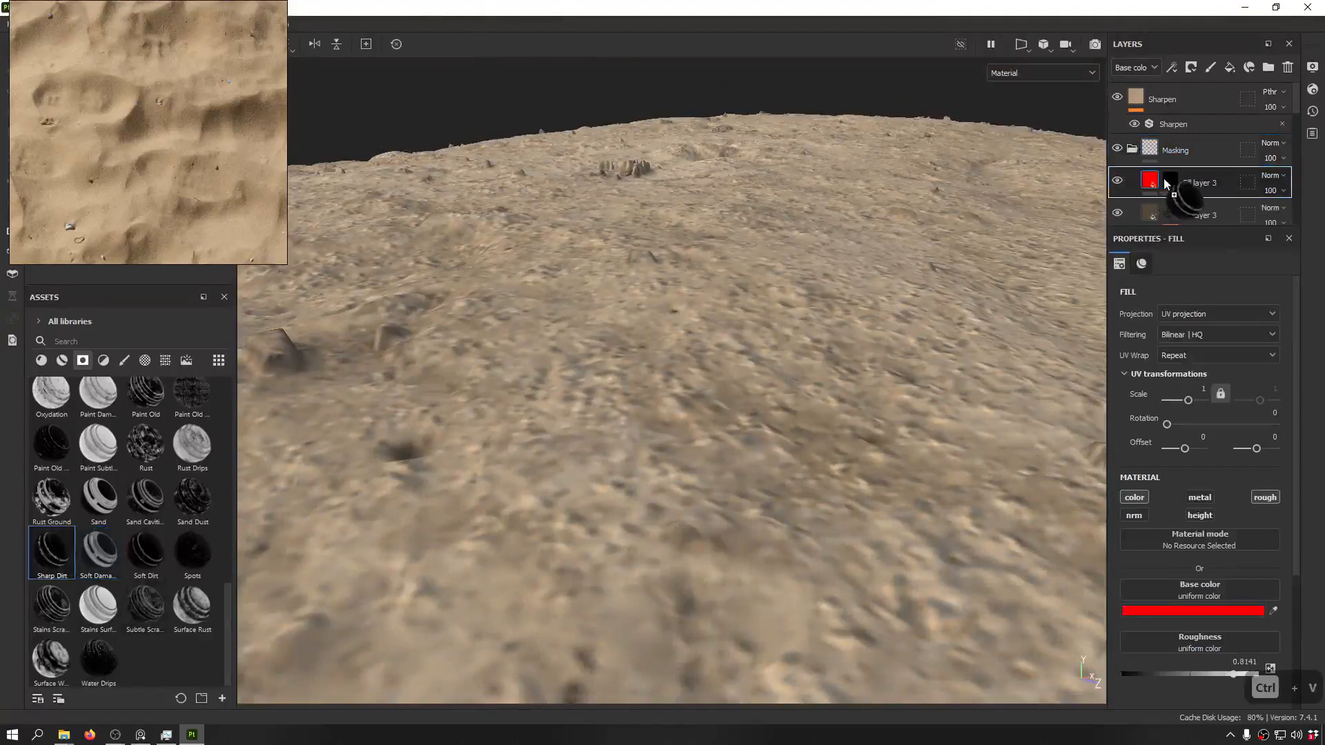
mouse_move(1062, 195)
alt+mouse_down()
mouse_move(745, 228)
mouse_move(724, 261)
alt+mouse_up()
key(ctrl+z)
drag(193, 498, 1188, 183)
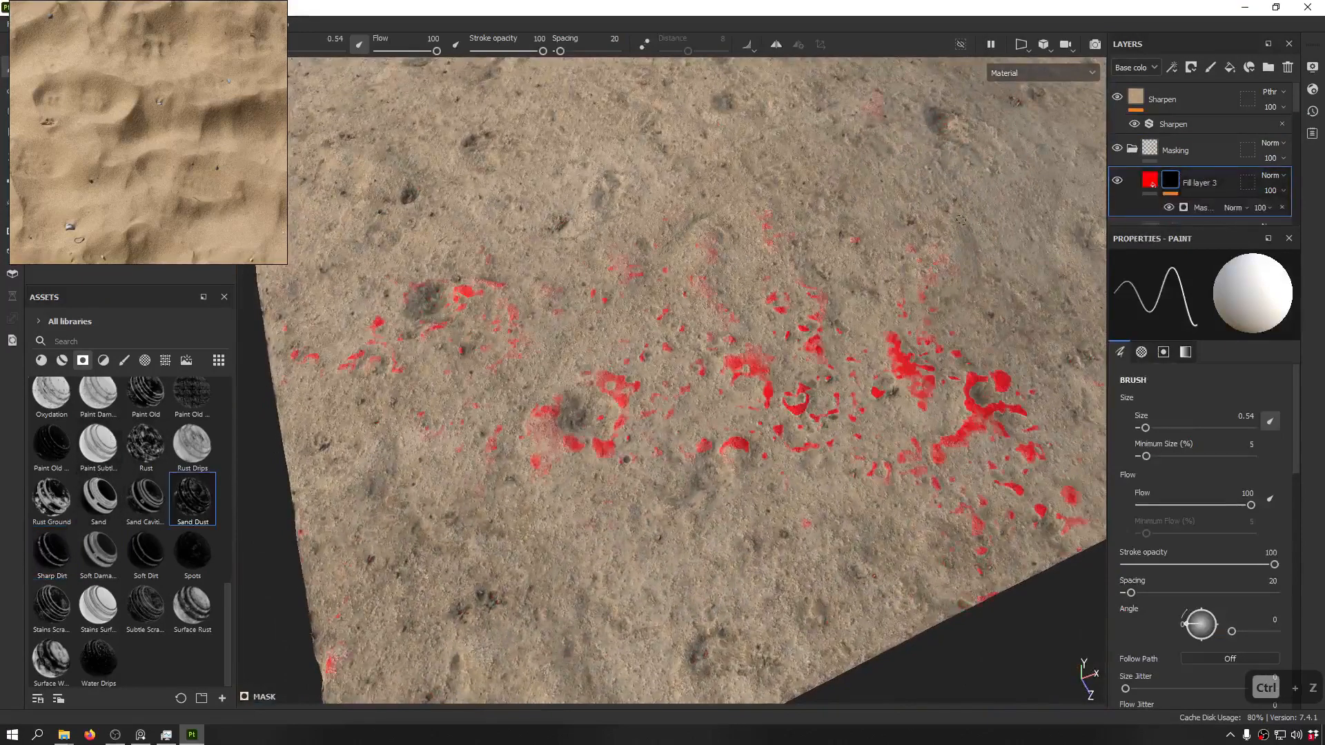
alt+drag(690, 386, 697, 290)
key(ctrl+z)
- Apply the Sand Cavities smart mask to the red layer, set its Global Balance to 0.07, and inspect the crater coverage
drag(145, 498, 1176, 183)
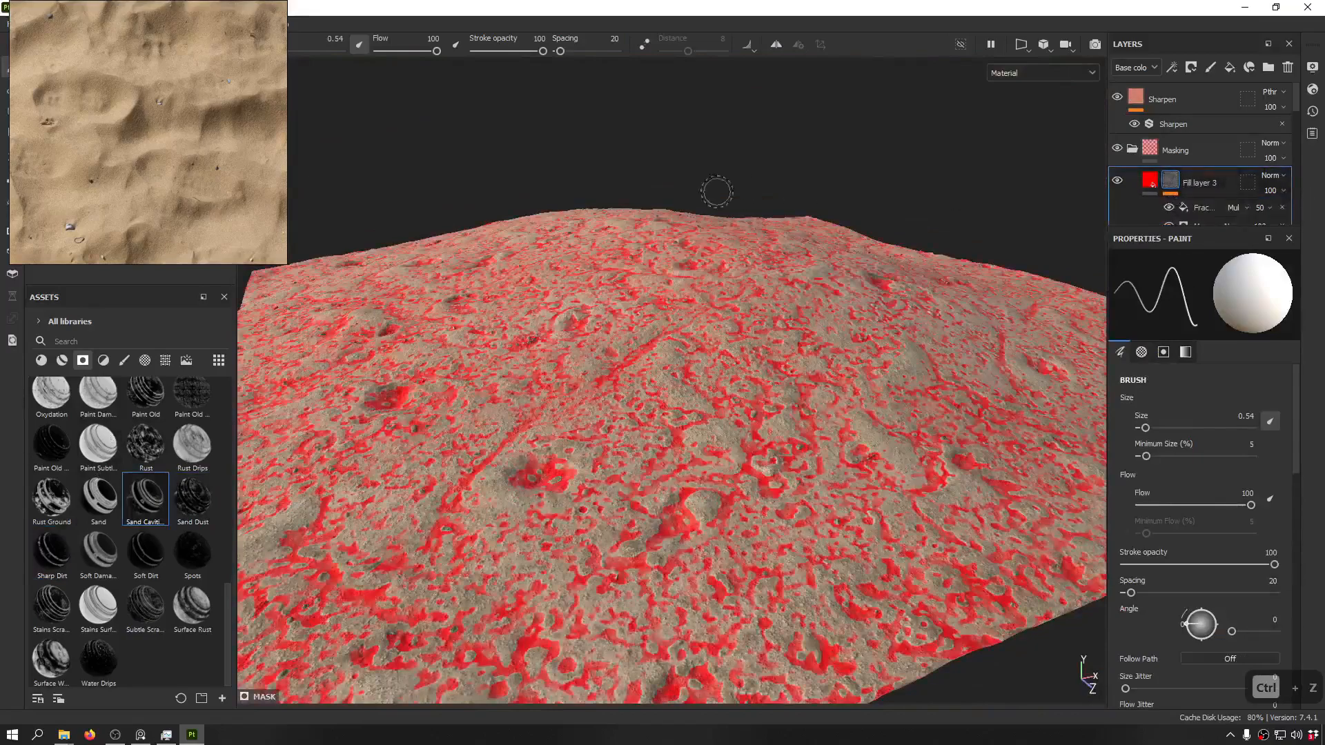
alt+drag(715, 186, 1228, 149)
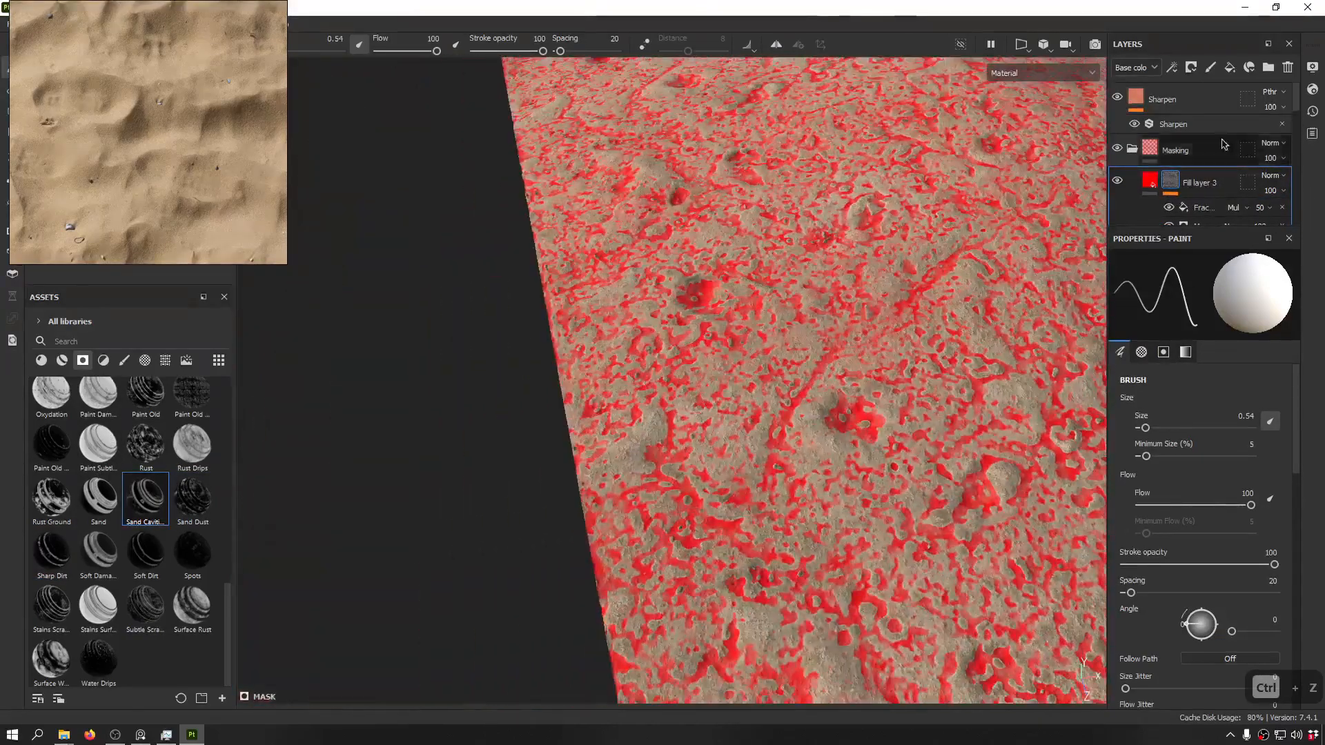
scroll(1209, 158, down, 2)
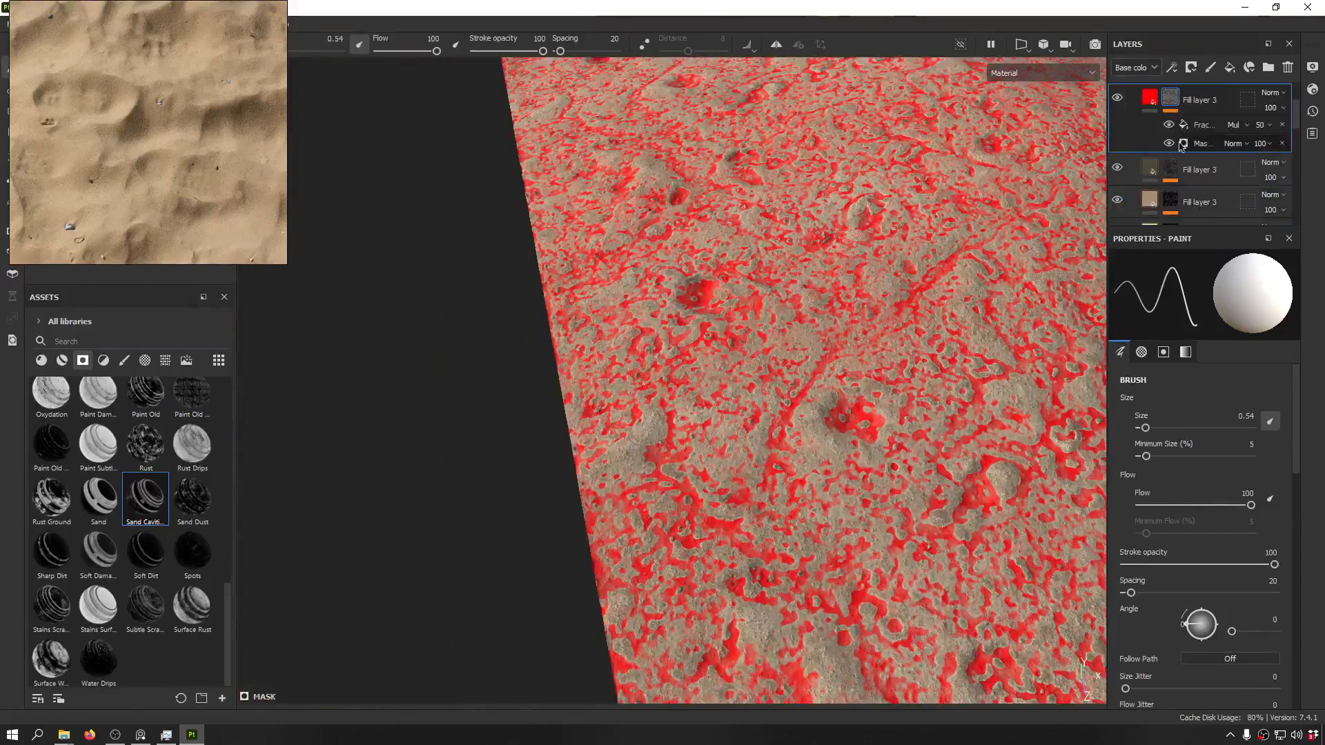
click(1195, 145)
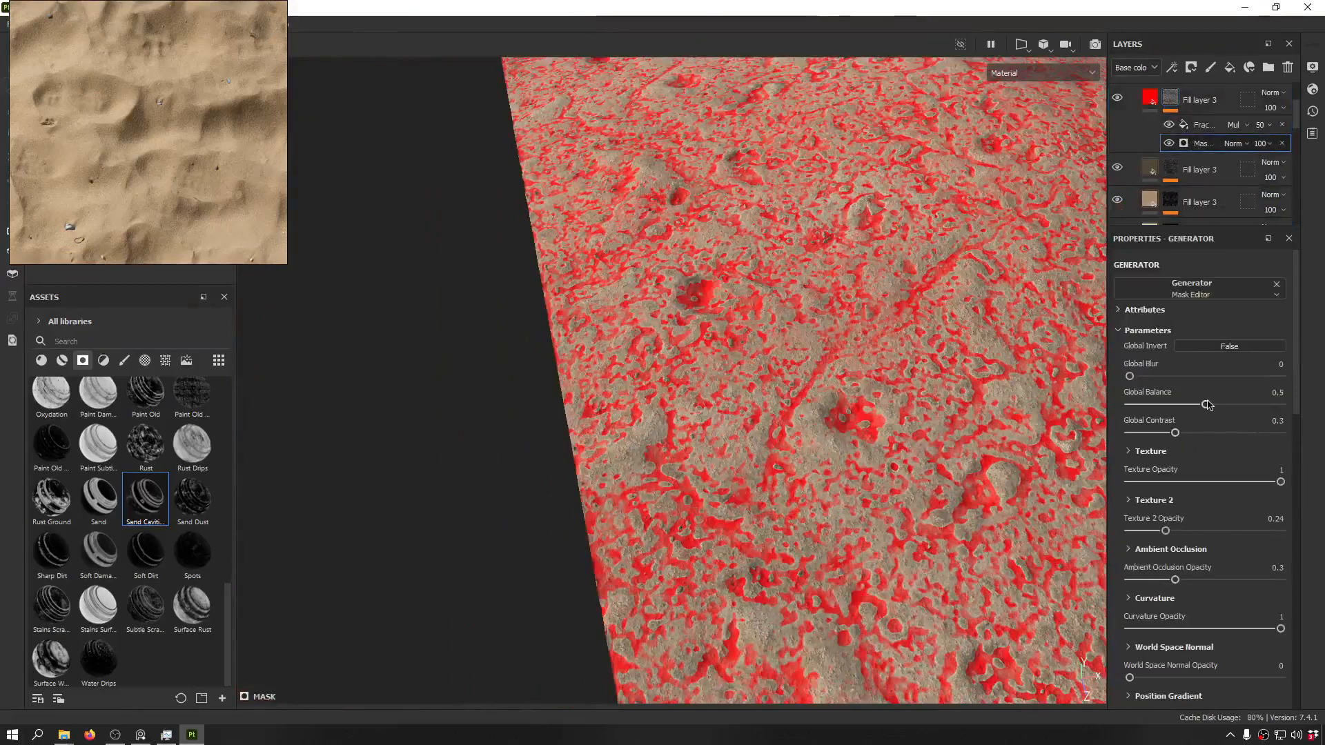
drag(1193, 405, 1103, 416)
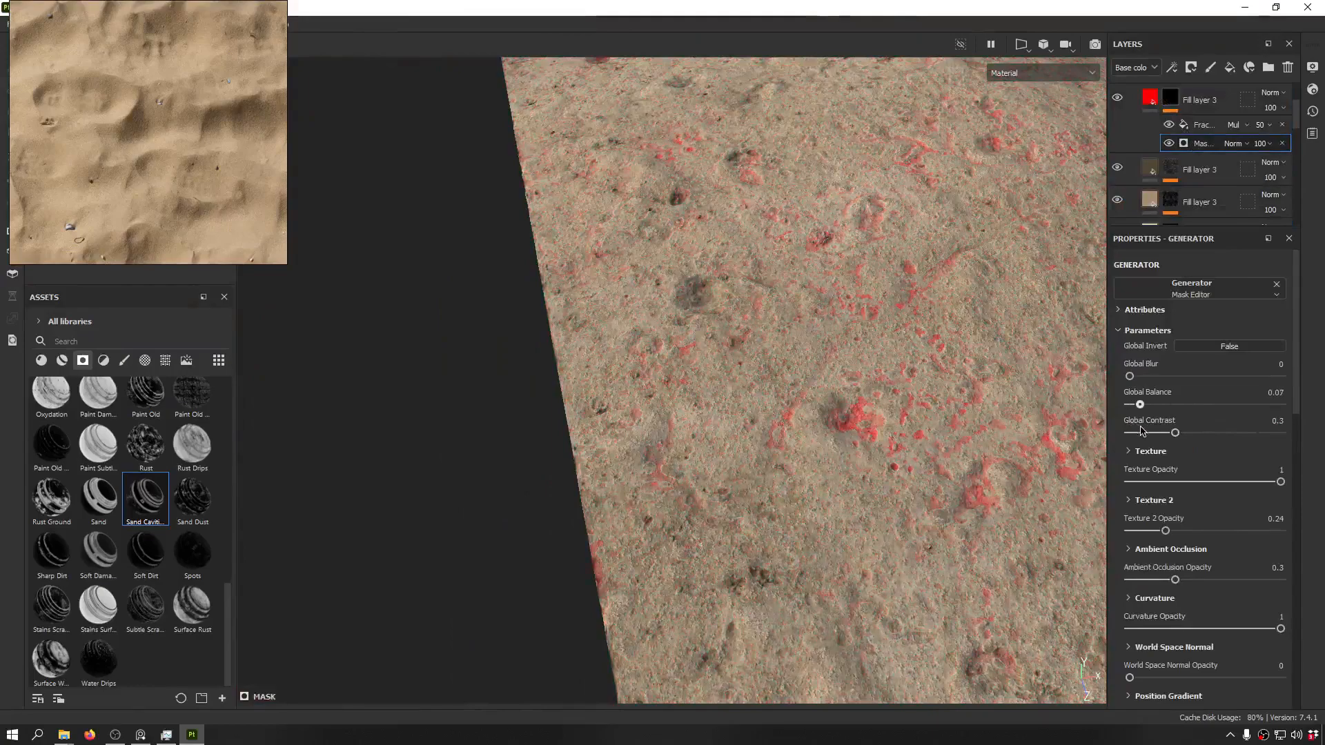
alt+drag(656, 420, 711, 365)
scroll(688, 266, up, 5)
alt+drag(656, 318, 707, 378)
alt+middle_drag(707, 378, 701, 174)
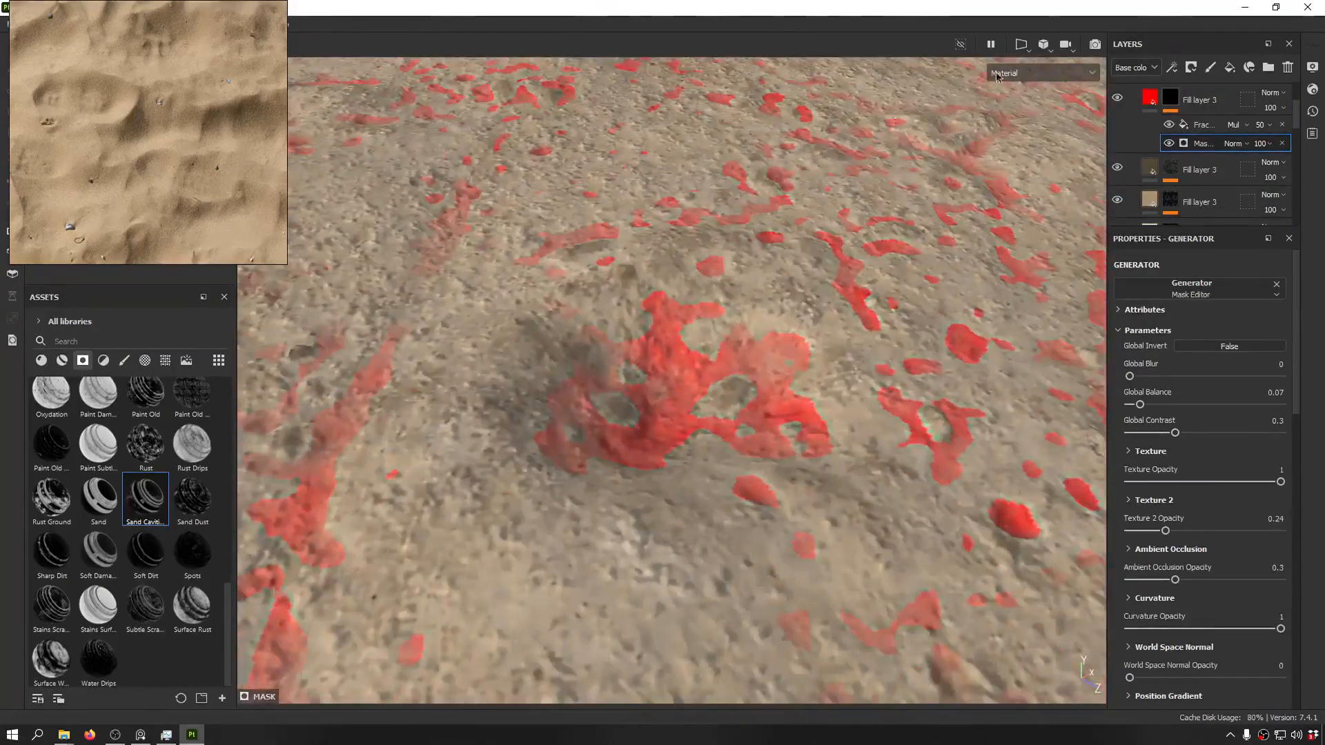
- Sample a medium brown sand tone from the reference photo as the Sand Cavities layer's base color and check it on the terrain
click(1157, 101)
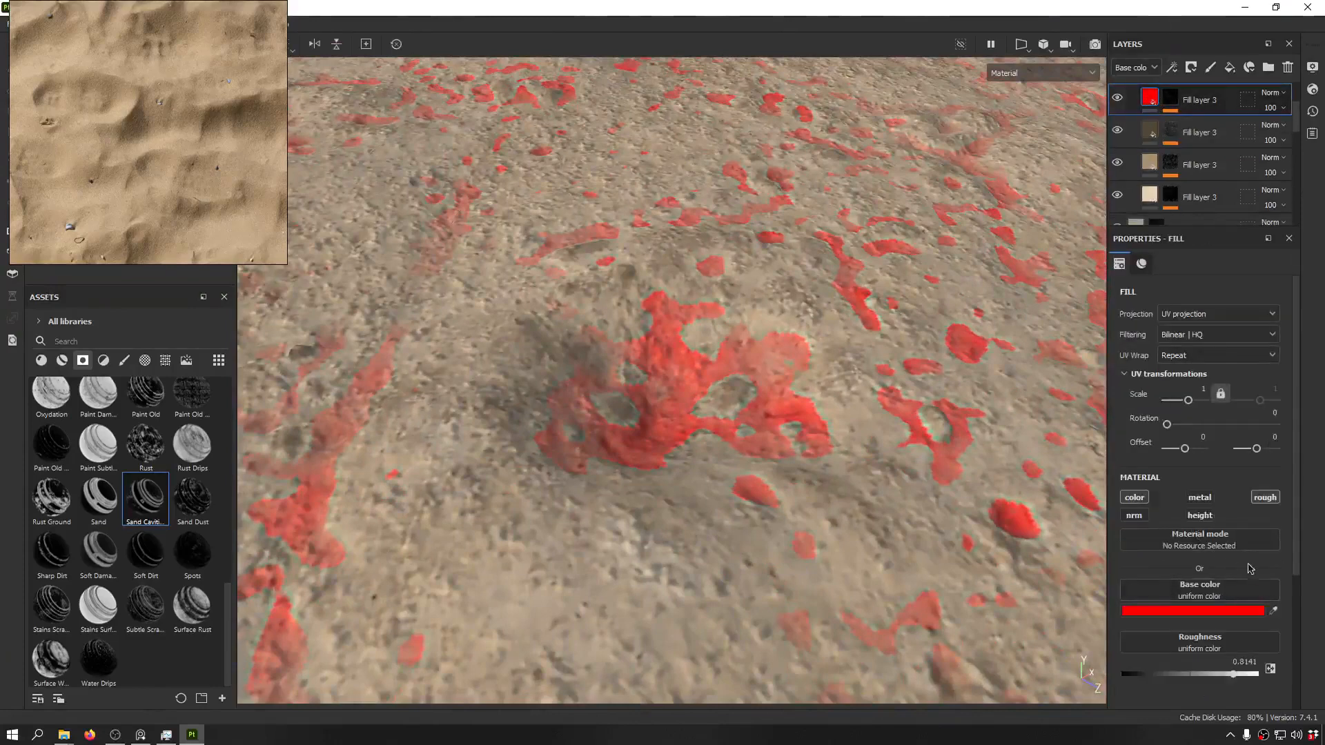
click(1273, 611)
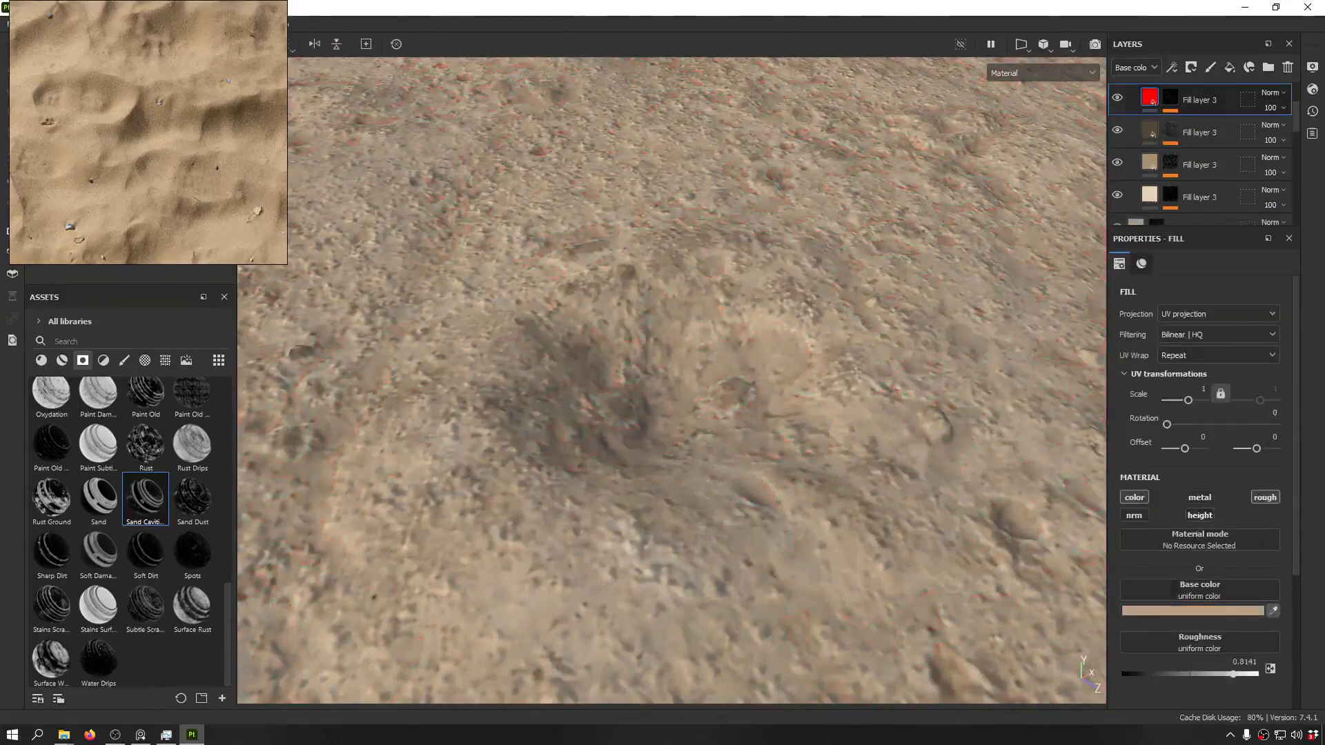
click(231, 117)
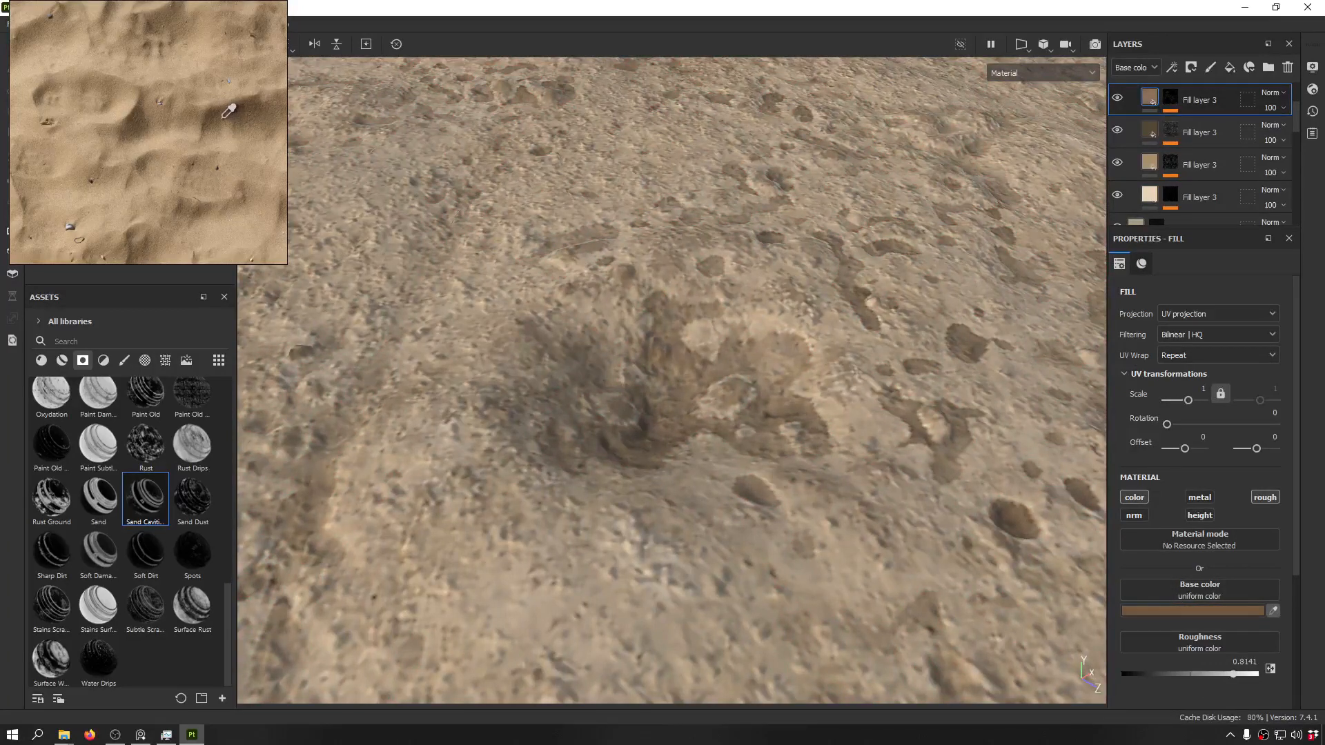
click(207, 107)
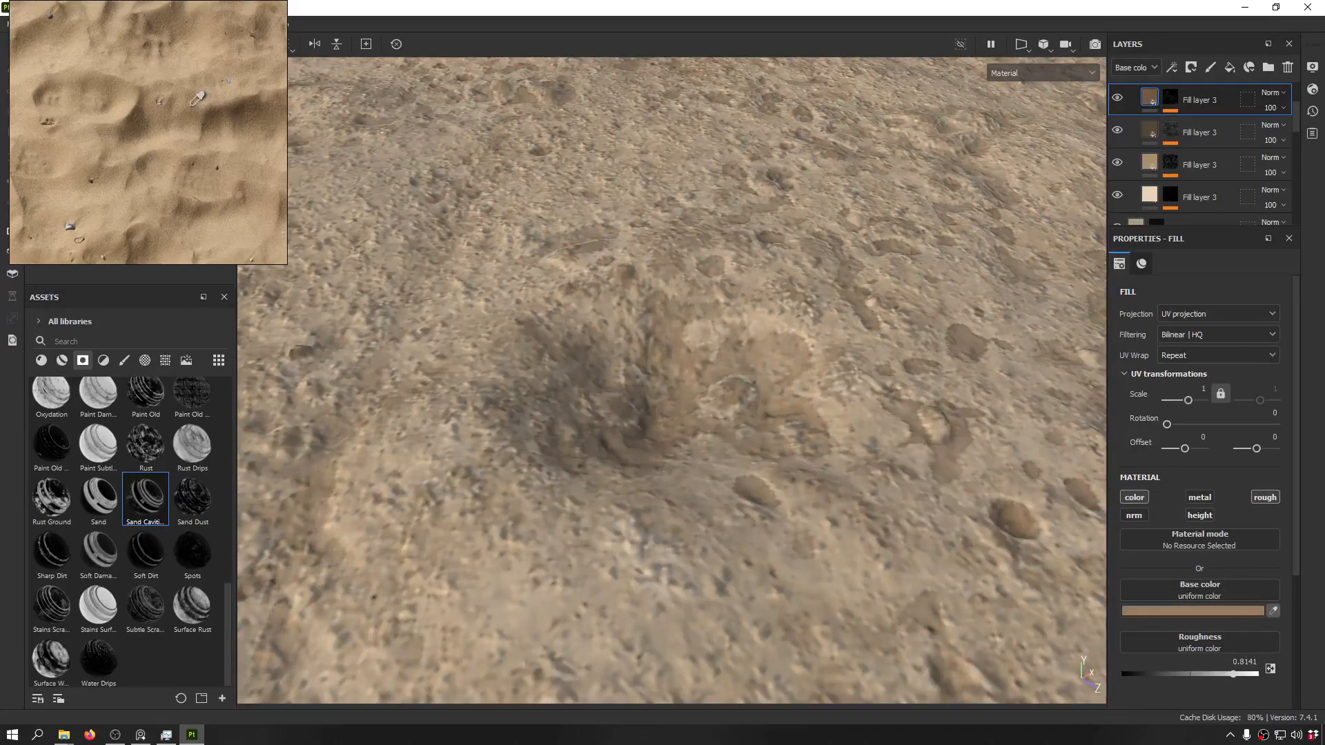
click(192, 104)
scroll(748, 367, down, 5)
alt+drag(747, 367, 842, 327)
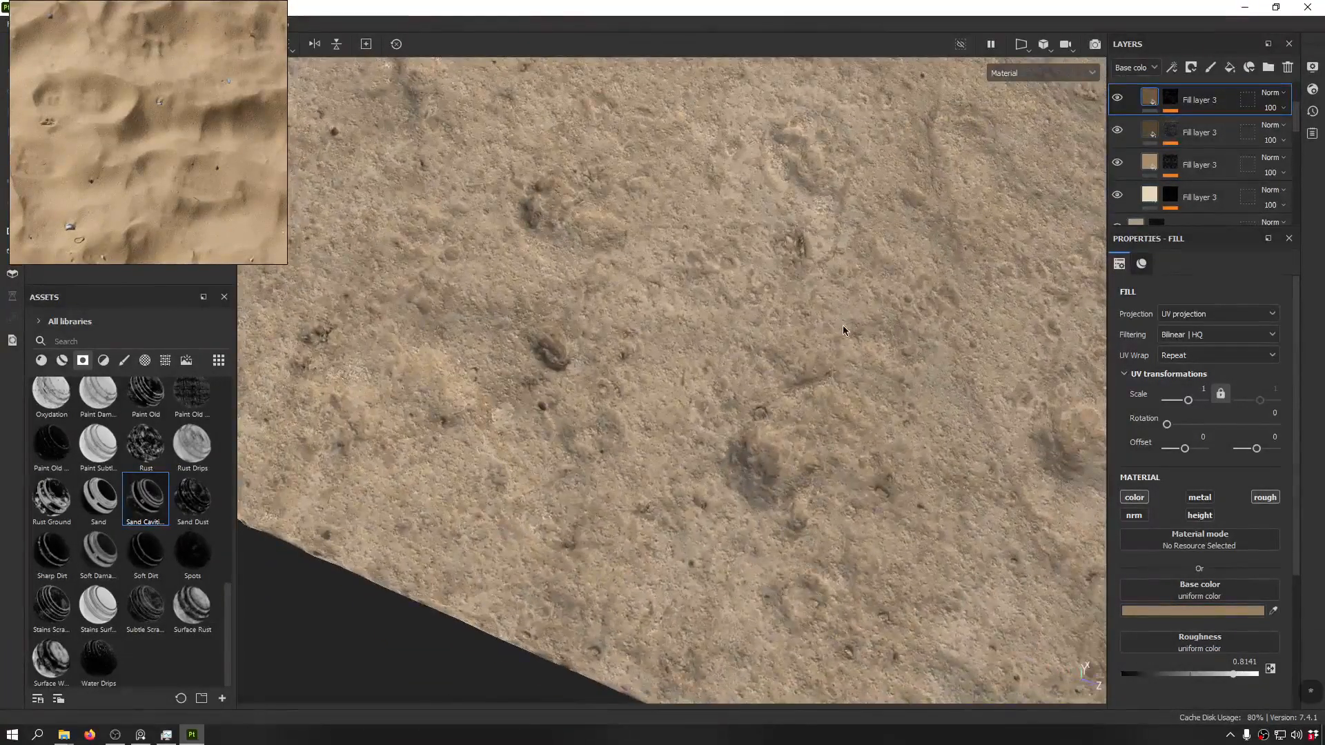
- Paste another red fill layer above the Sand Cavities layer and try the Sand smart mask on it, undoing the mask
key(ctrl+v)
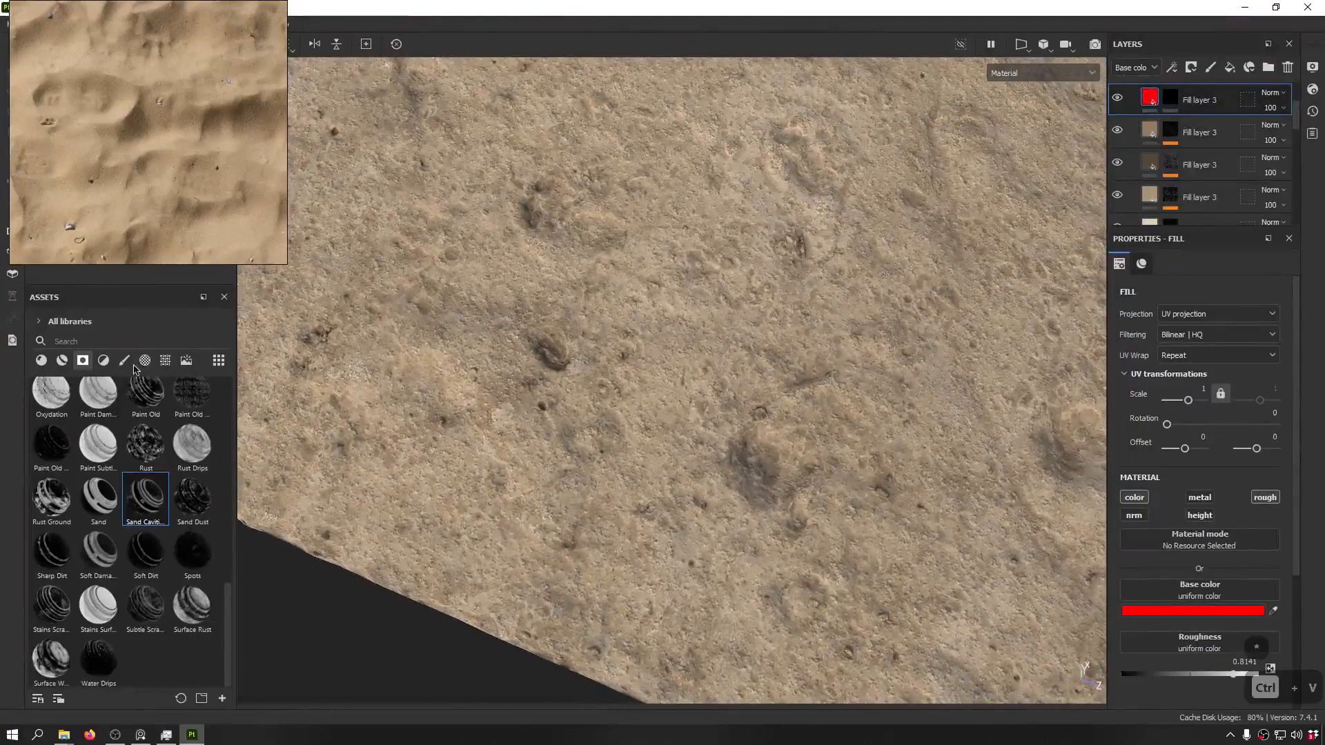
drag(101, 529, 1171, 96)
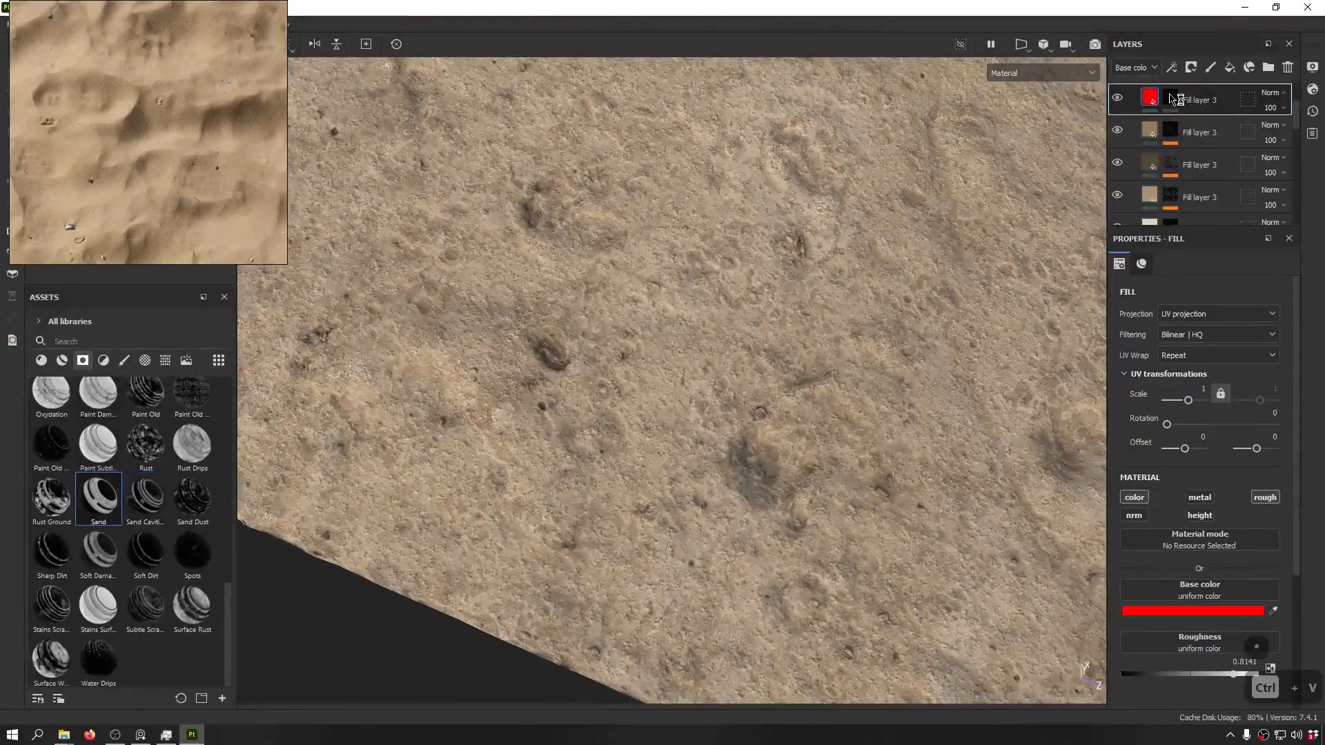
alt+drag(552, 414, 775, 251)
key(ctrl+z)
key(ctrl+z)
key(ctrl+z)
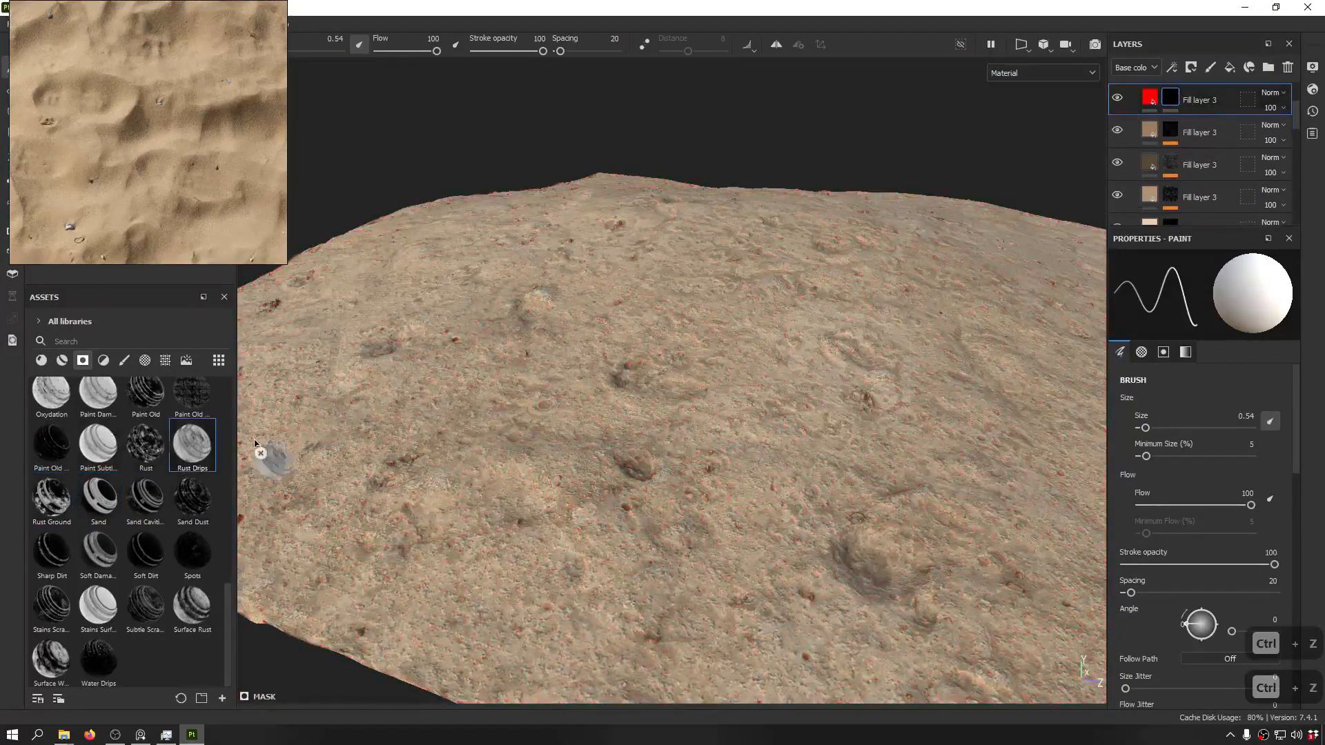
- Apply the Rust Drips smart mask to the new red layer and inspect its coverage at ground level
drag(254, 443, 1171, 99)
alt+drag(704, 207, 497, 131)
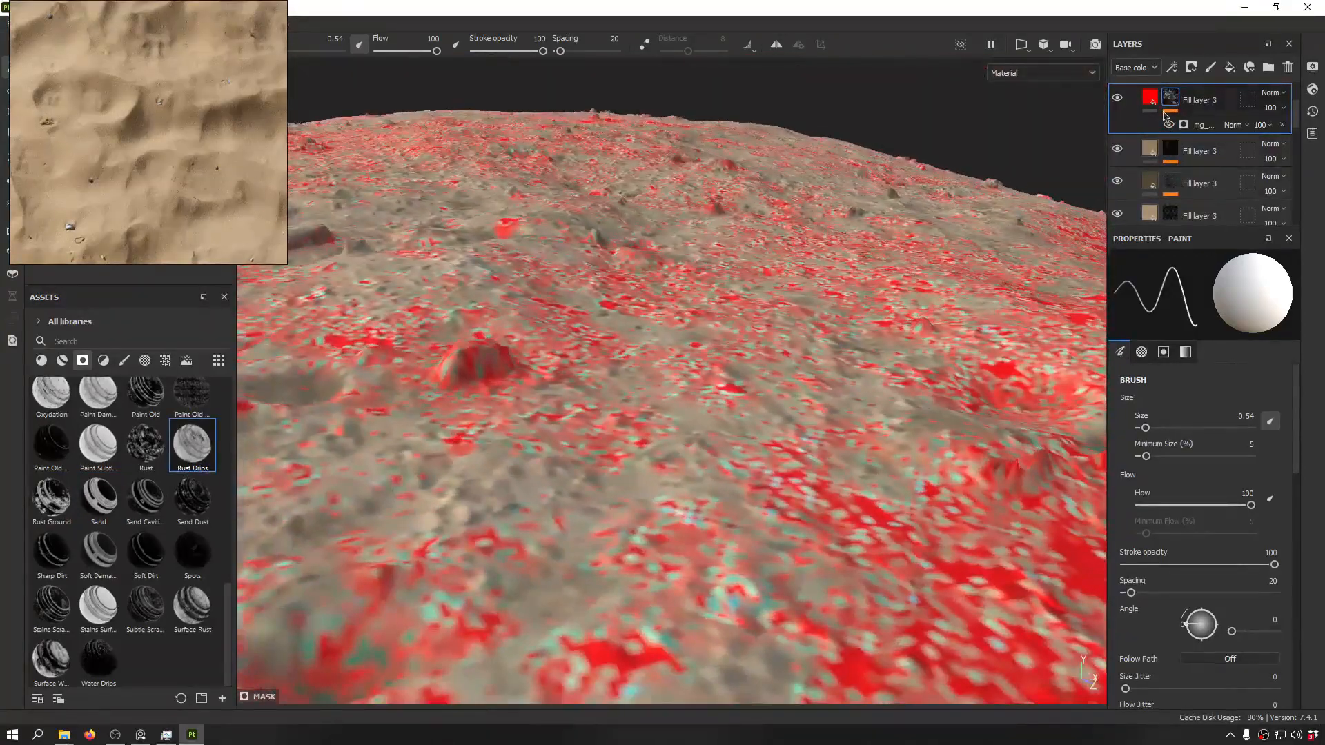
- Sample a light sand tone from the reference photo as the Rust Drips layer's base color and check the blend around the craters
click(1168, 104)
click(1273, 611)
click(87, 84)
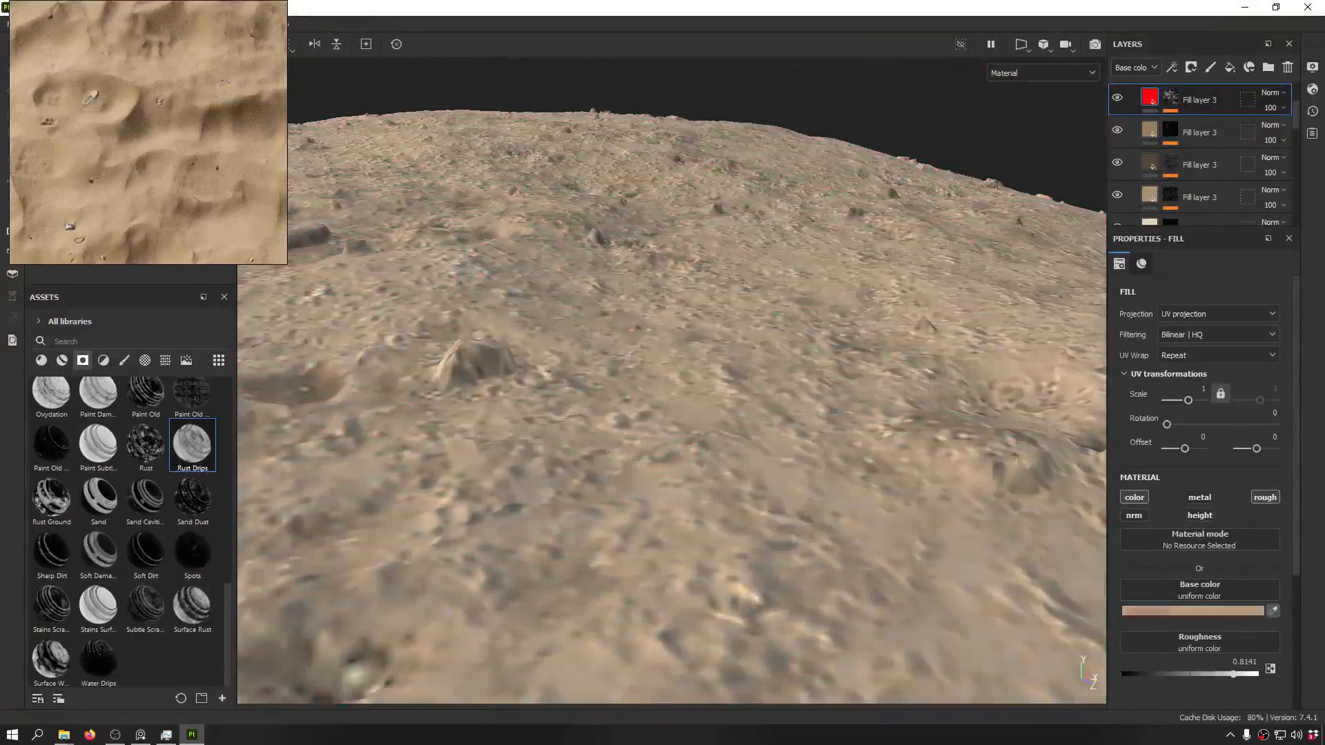
click(91, 90)
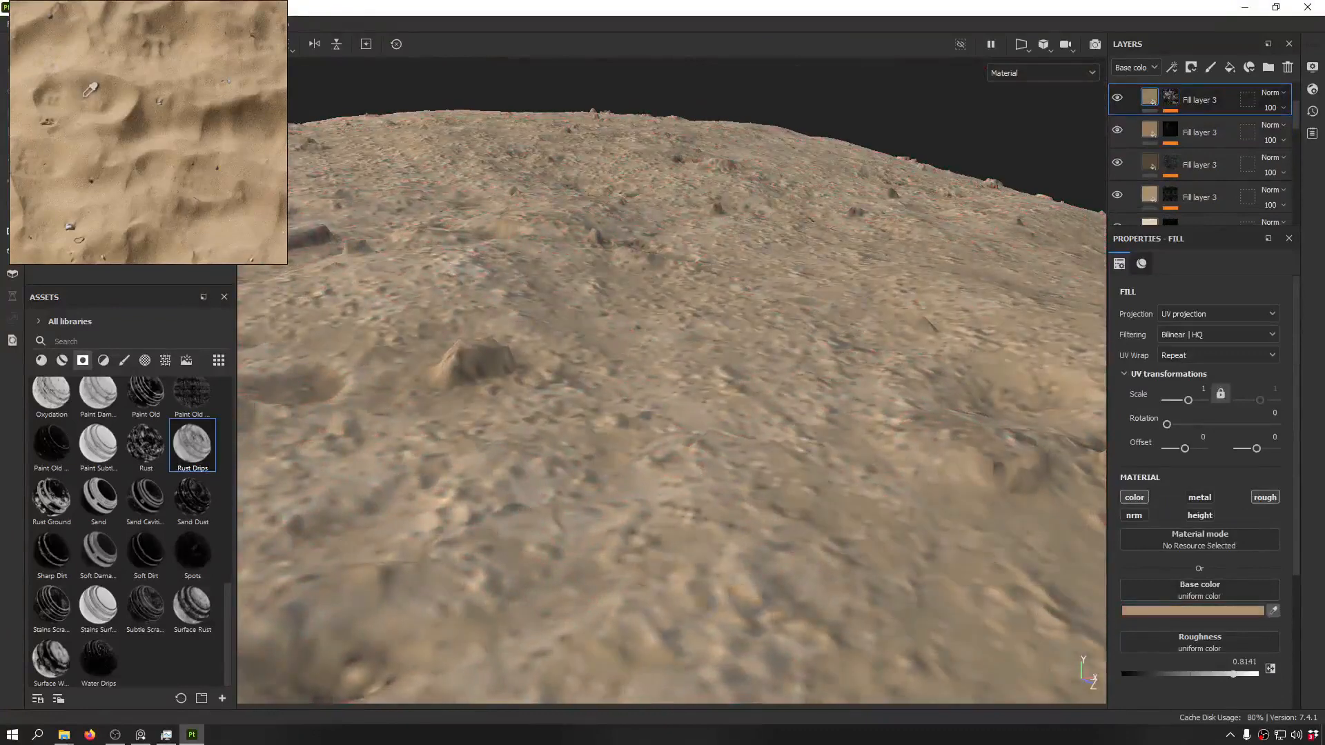
alt+drag(481, 199, 555, 322)
scroll(538, 309, up, 3)
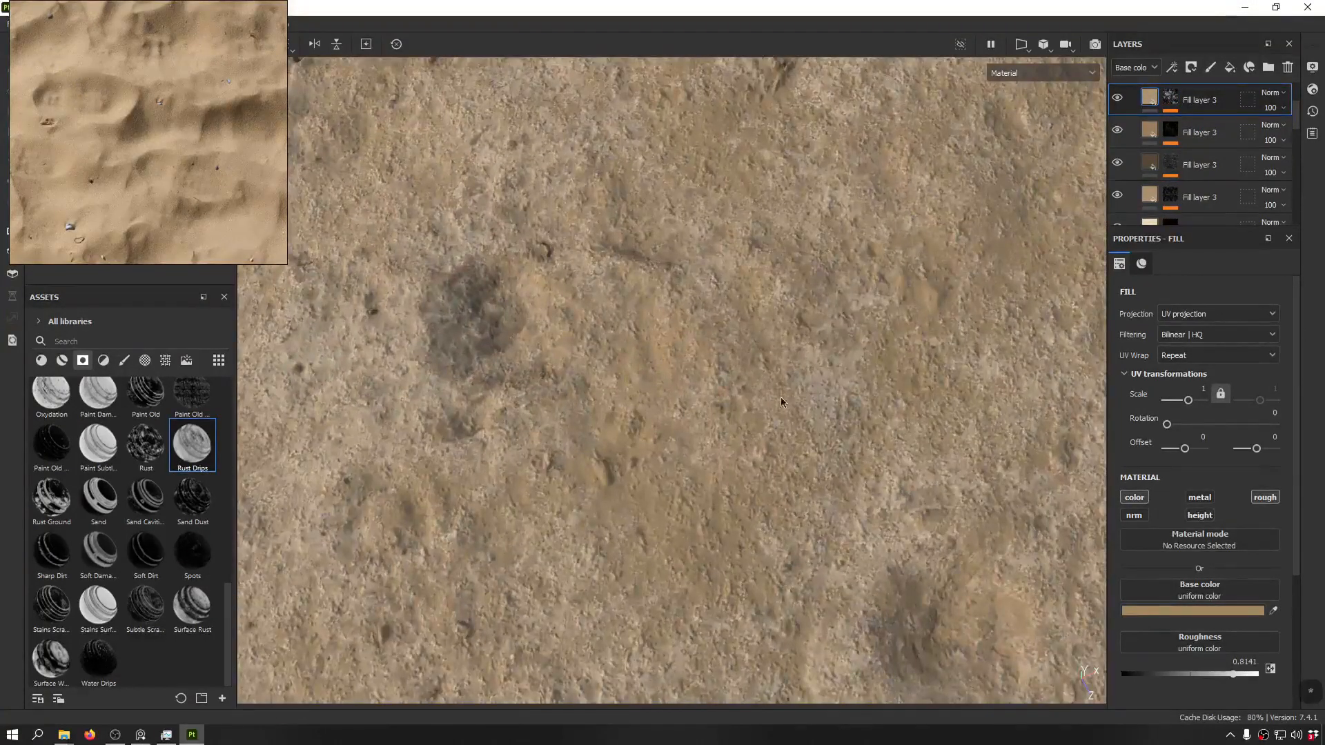
alt+drag(629, 379, 781, 327)
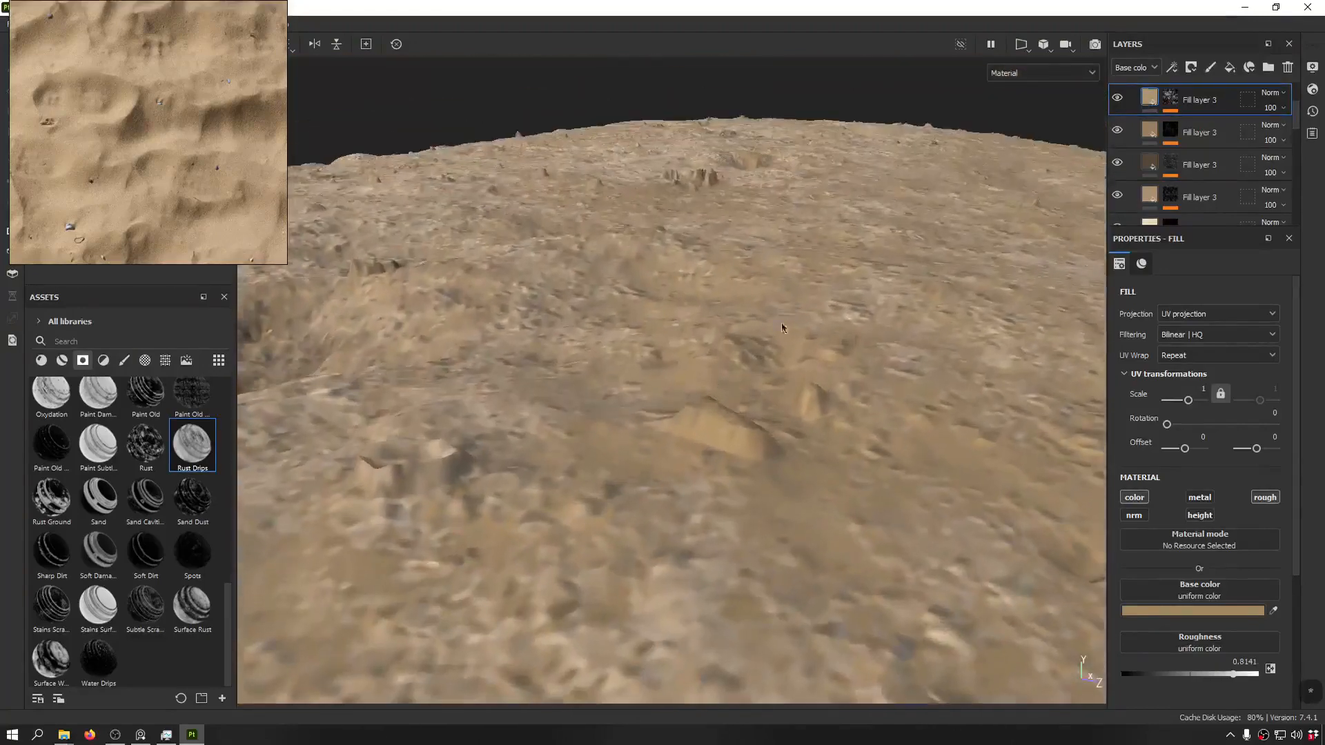
- Try the height channel and a roughness of 0 on the Rust Drips fill layer, checking the effect on the terrain
click(1200, 516)
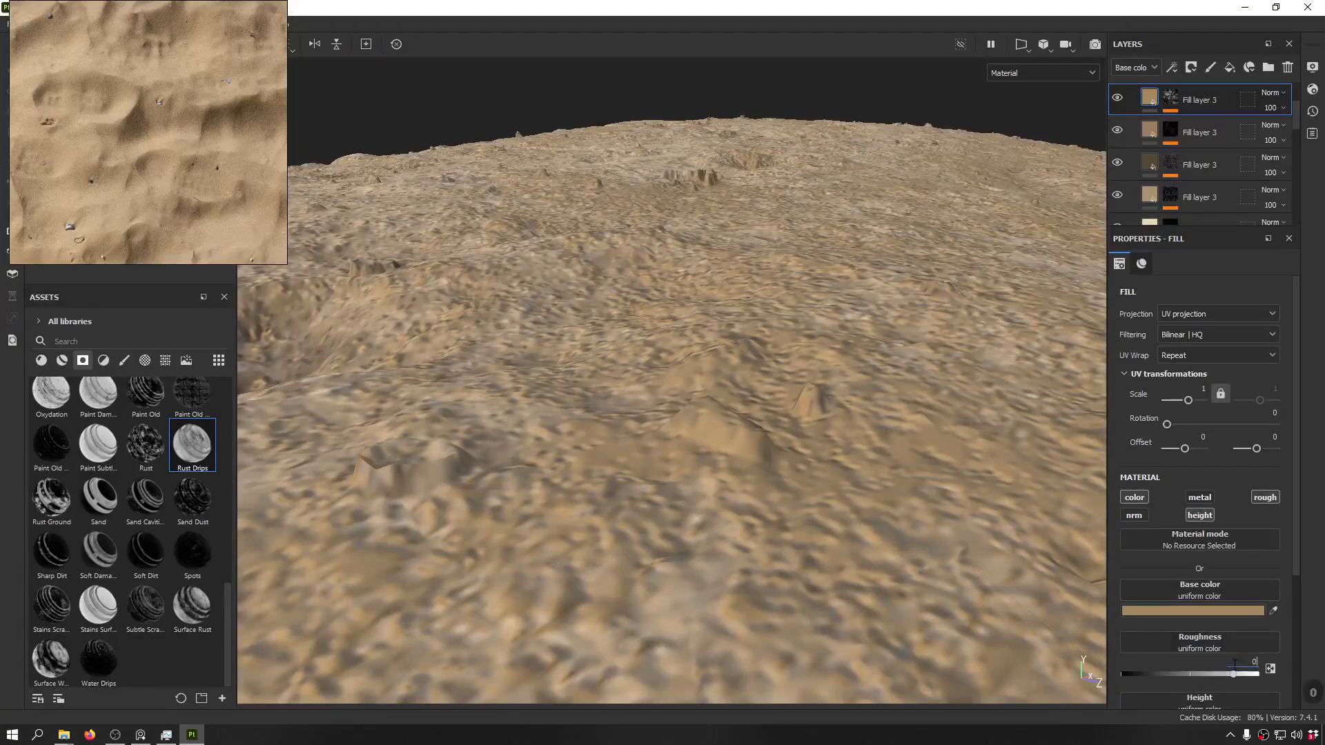
click(1234, 662)
text(0)
key(Return)
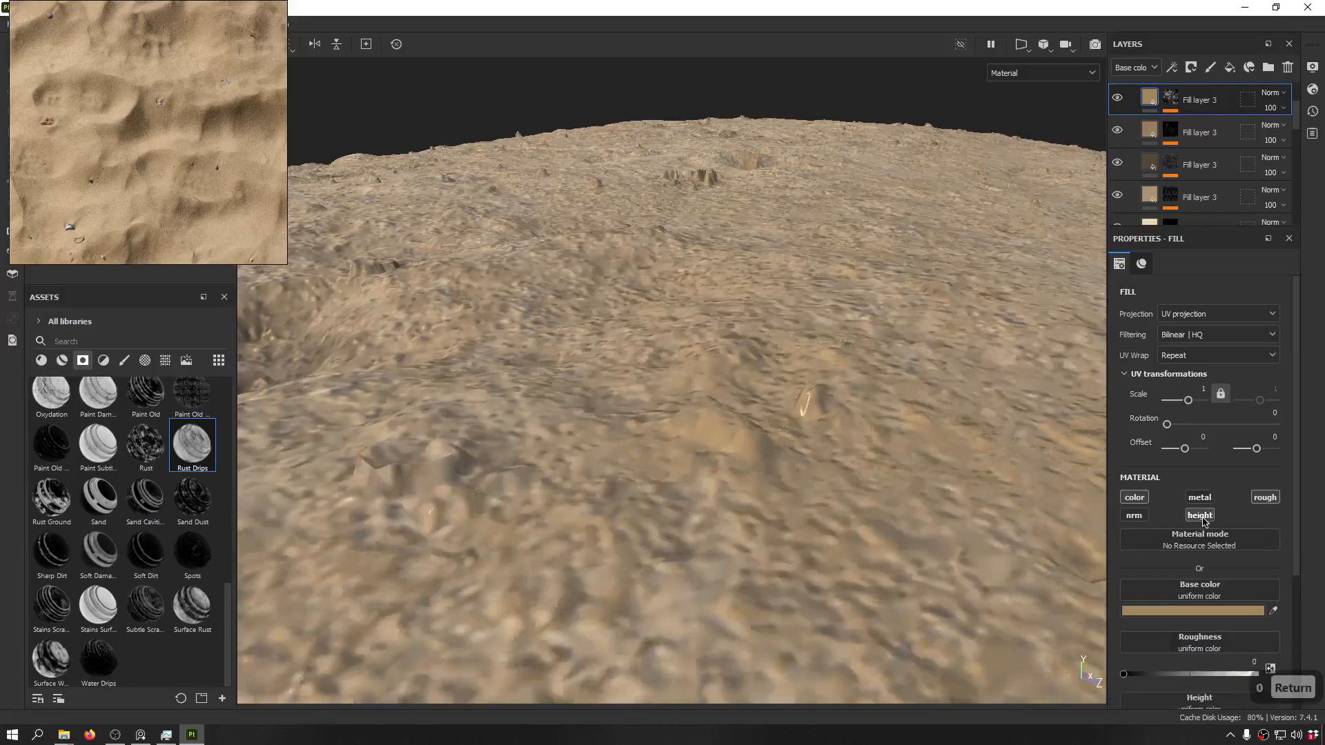
click(1201, 517)
alt+drag(744, 376, 639, 225)
scroll(705, 450, down, 3)
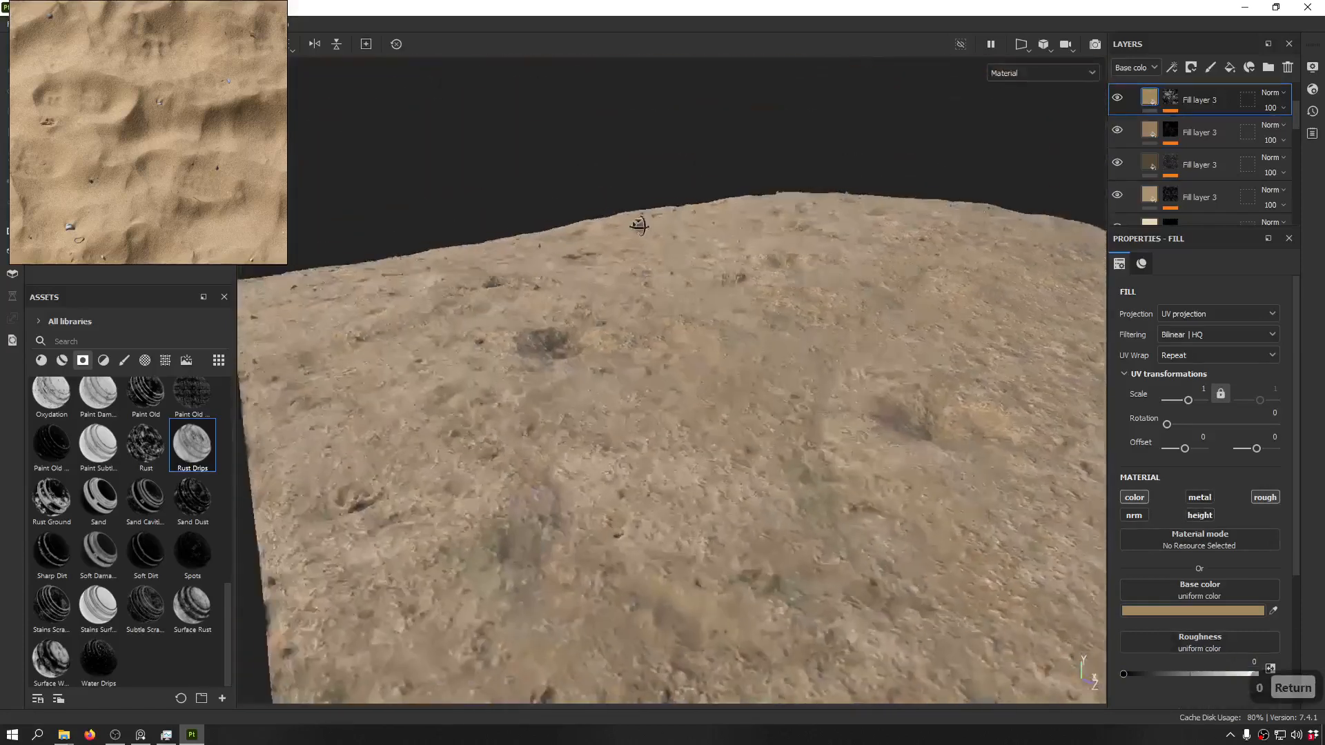
- Set the Rust Drips fill layer's roughness to about 0.63 while checking the terrain's shine at ground level
click(1224, 675)
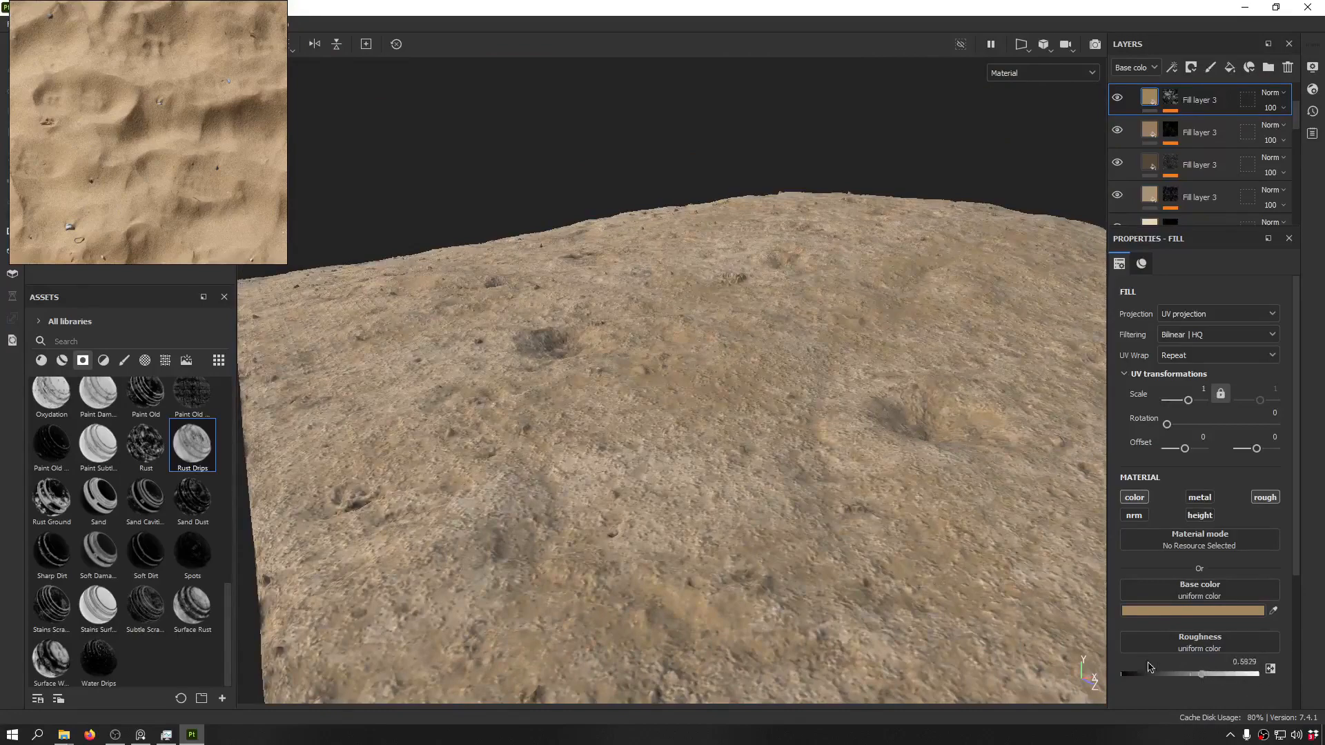
alt+drag(693, 383, 648, 354)
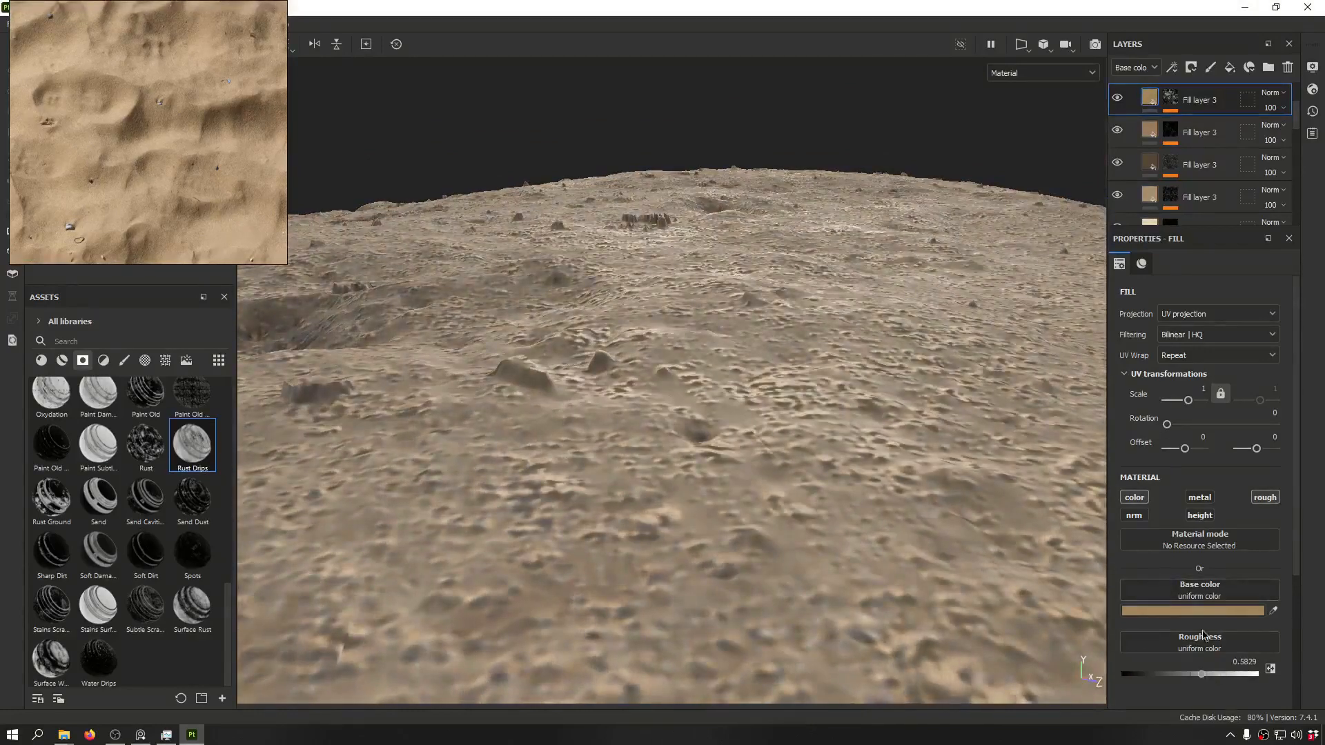
drag(1200, 675, 1207, 674)
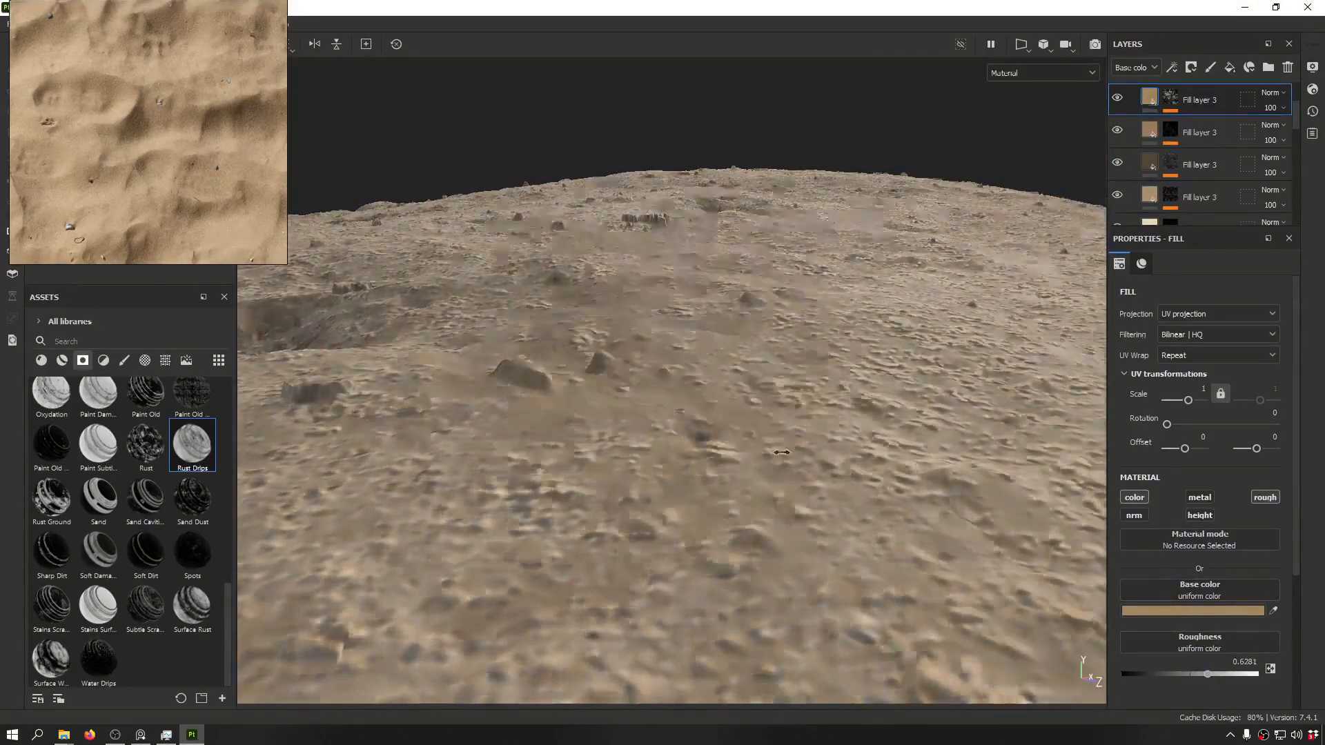
- Try the height channel on the Rust Drips layer with values of 0 and about 0.025, comparing it on and off
click(1200, 516)
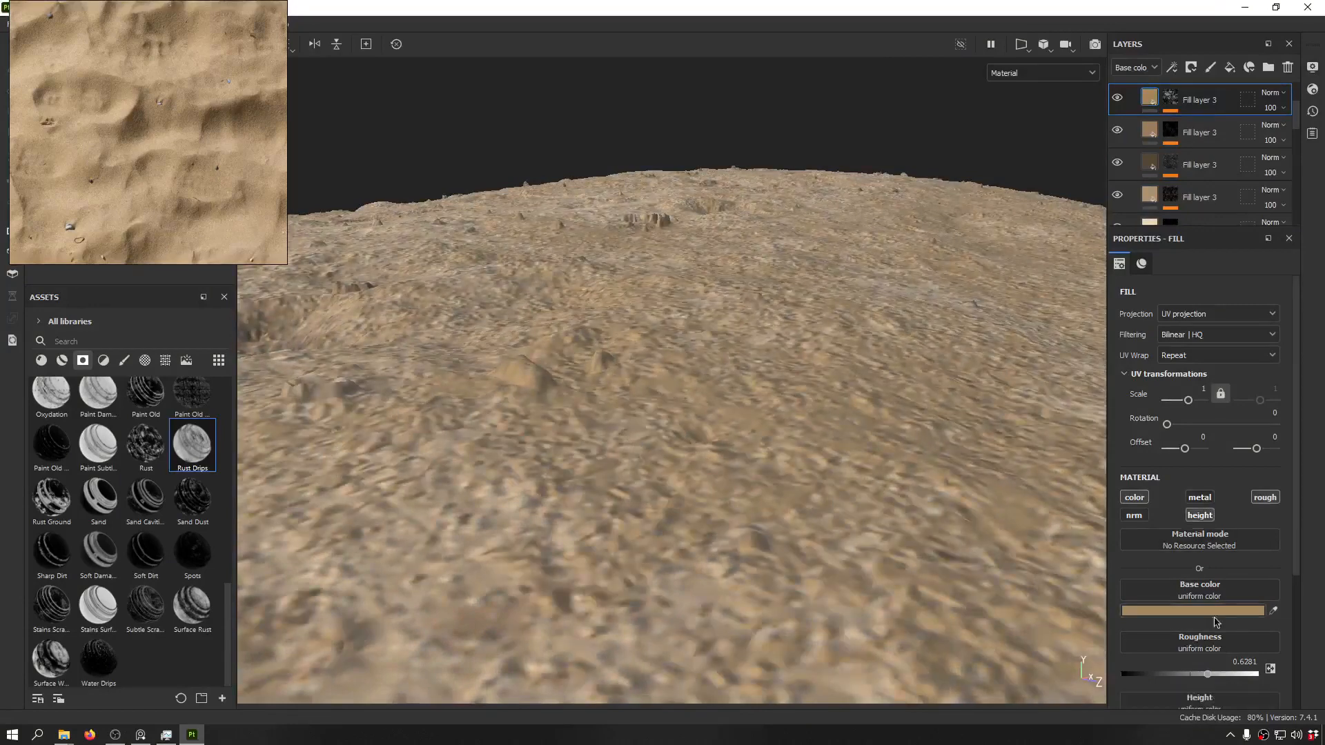
scroll(1214, 653, down, 3)
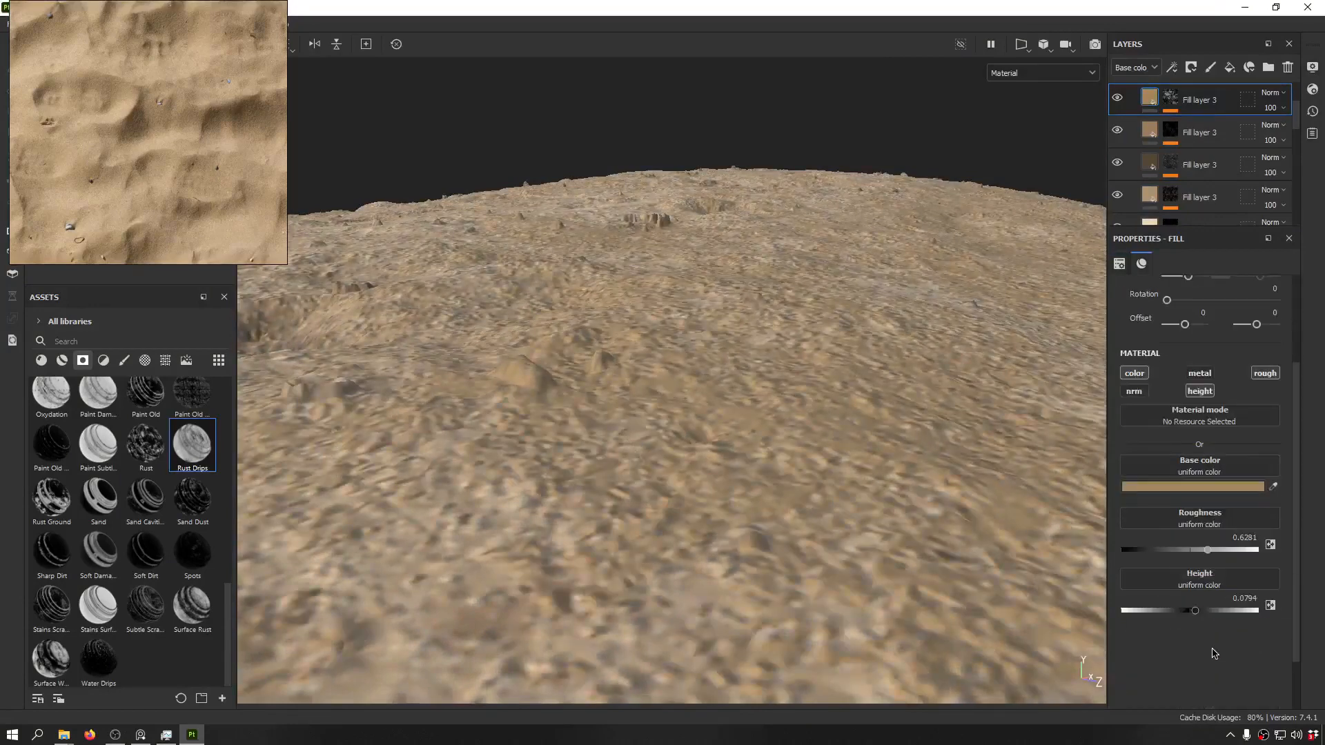
click(1234, 593)
text(0)
key(Return)
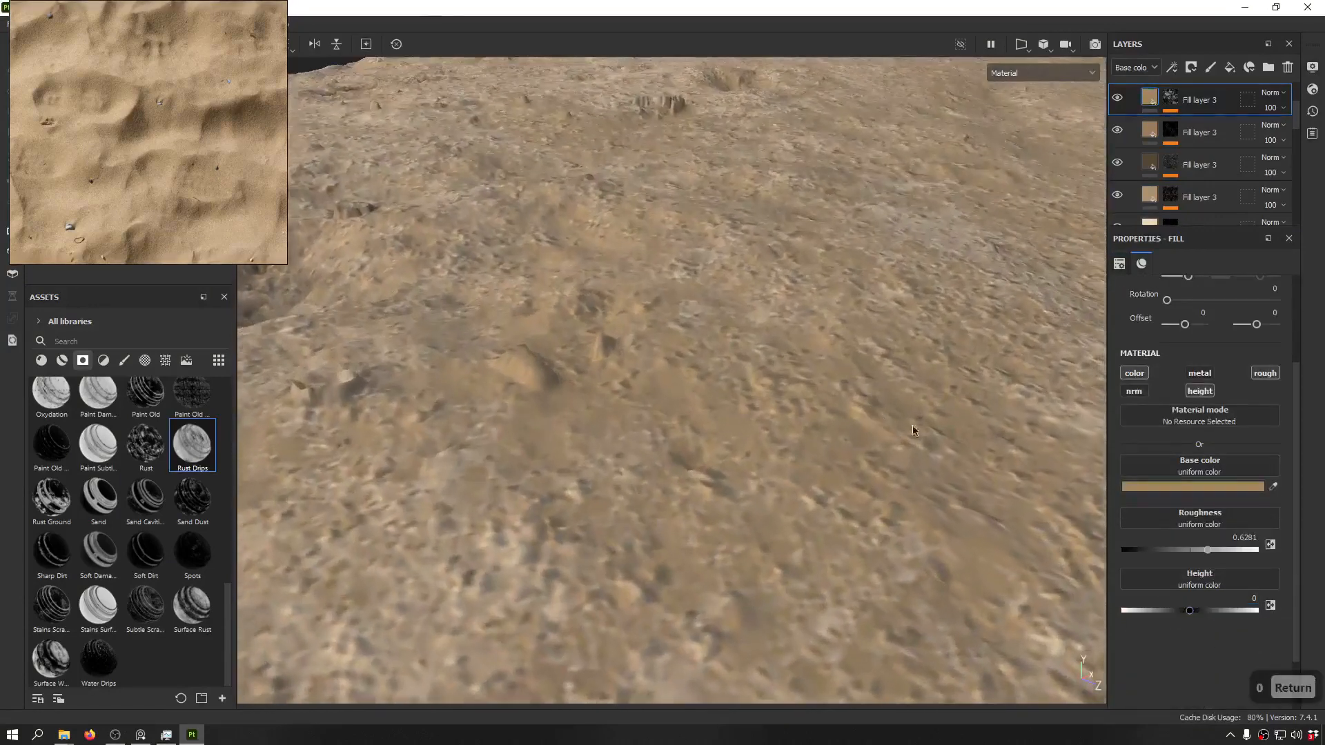
click(1200, 390)
click(1200, 390)
drag(1190, 612, 1192, 613)
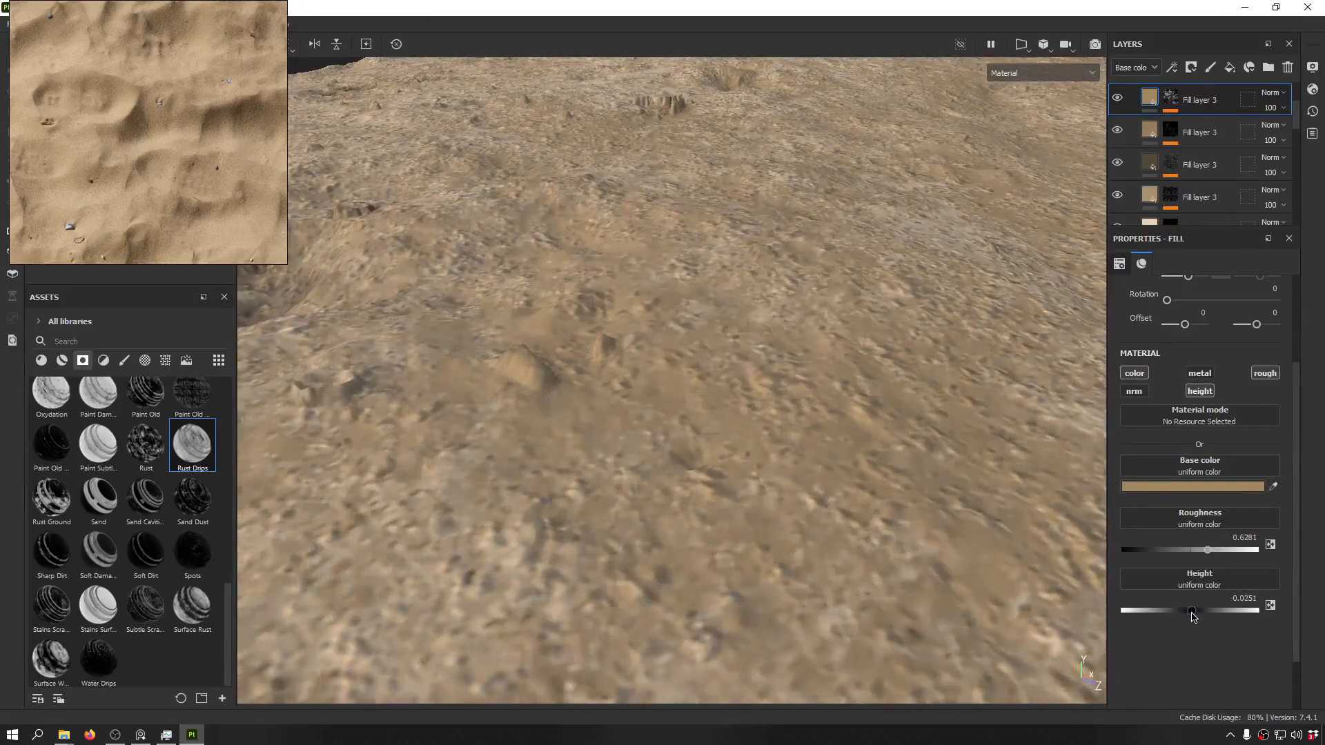
click(1200, 390)
scroll(724, 387, down, 5)
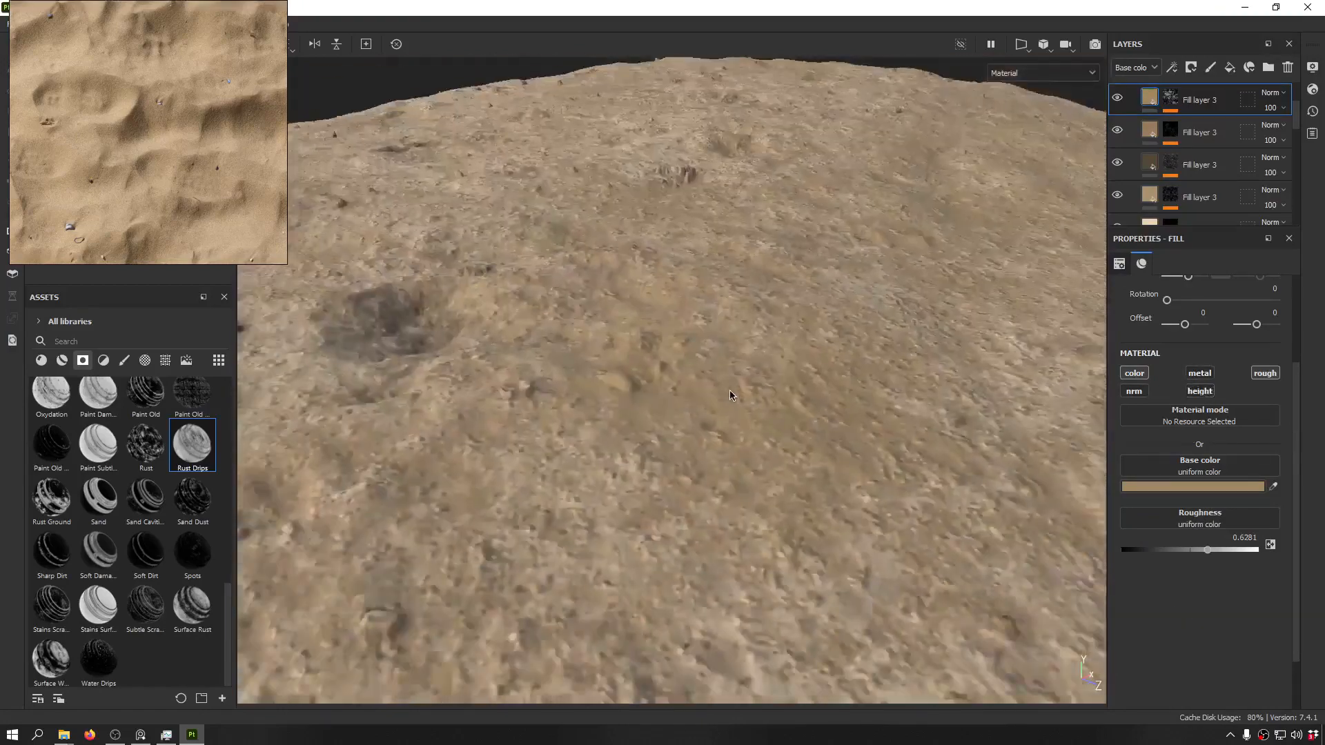
- Paste another red fill layer with a black mask above the Rust Drips layer
alt+drag(741, 254, 843, 263)
key(ctrl+v)
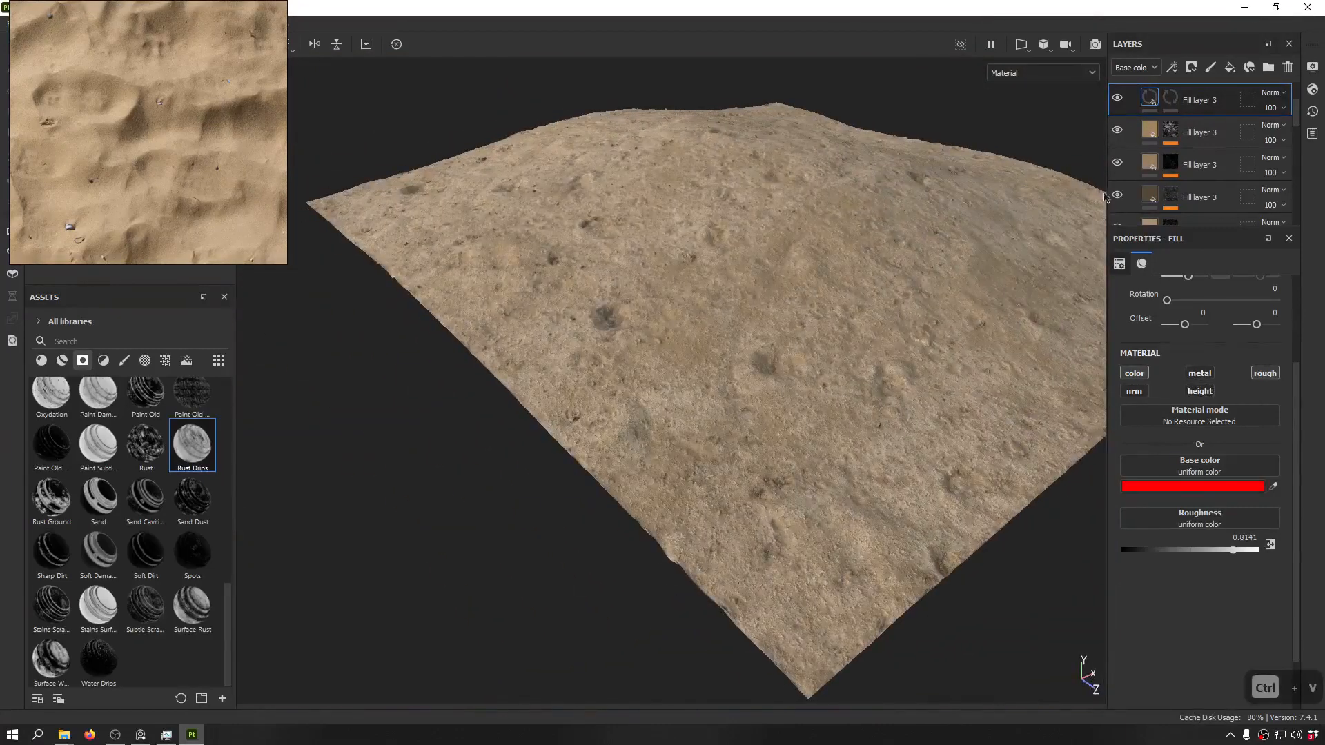
scroll(230, 633, up, 3)
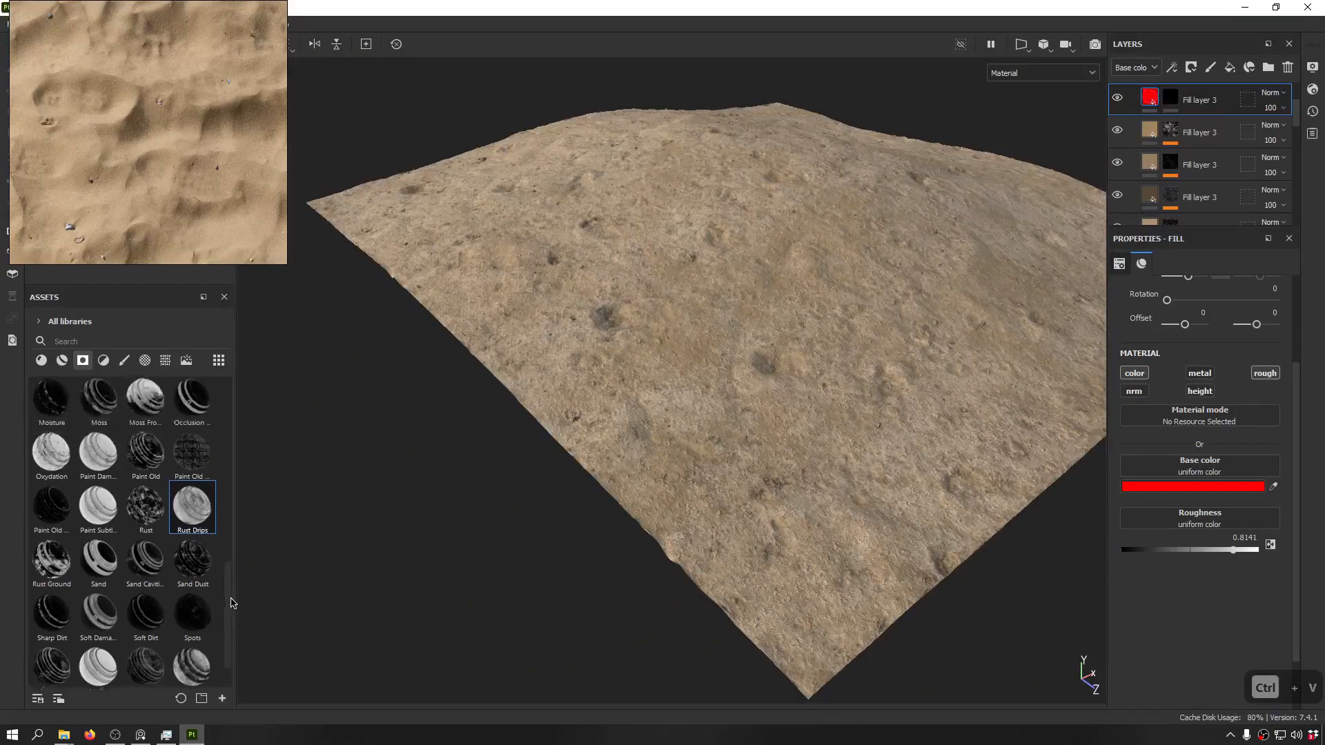
- Try the Rust, Paint Subtle and Paint Old smart masks on the new red layer, undoing each one
mouse_move(146, 578)
mouse_down()
mouse_move(166, 586)
mouse_move(1159, 133)
mouse_move(1172, 98)
mouse_up()
key(ctrl+z)
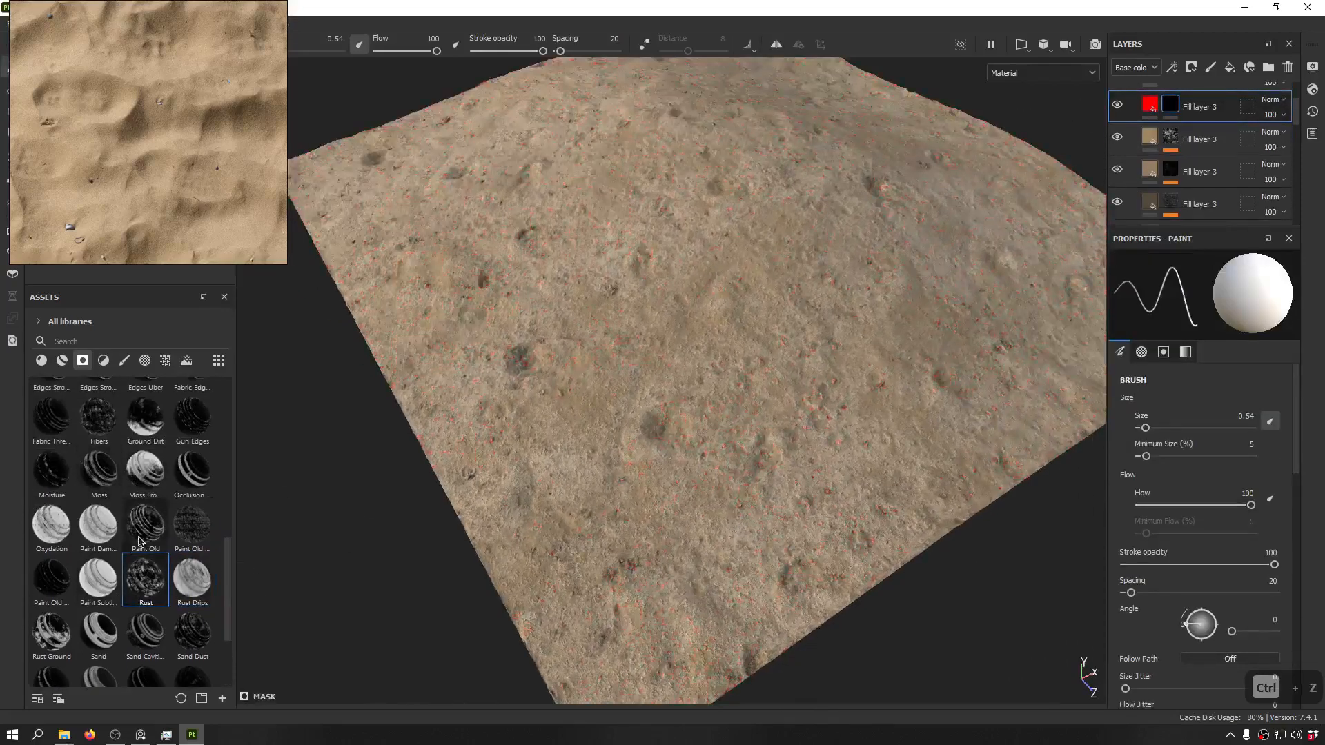
mouse_move(98, 578)
mouse_down()
mouse_move(976, 249)
mouse_move(1188, 111)
mouse_move(1175, 105)
mouse_up()
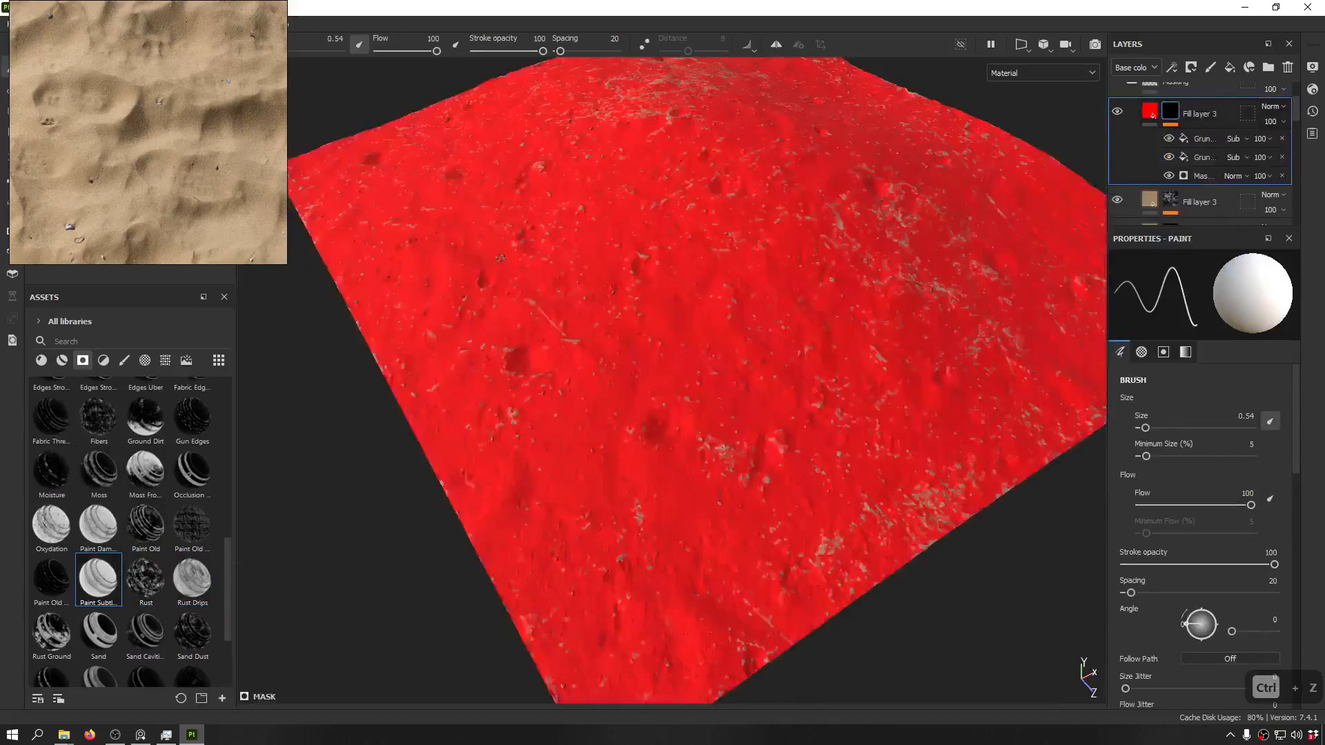
key(ctrl+z)
mouse_move(51, 578)
mouse_down()
mouse_move(1147, 139)
mouse_move(1177, 114)
mouse_up()
key(ctrl+z)
- Apply the Occlusion smart mask to the red fill layer and inspect its coverage in the craters
drag(192, 476, 1145, 121)
alt+drag(1104, 166, 895, 249)
alt+drag(825, 200, 780, 290)
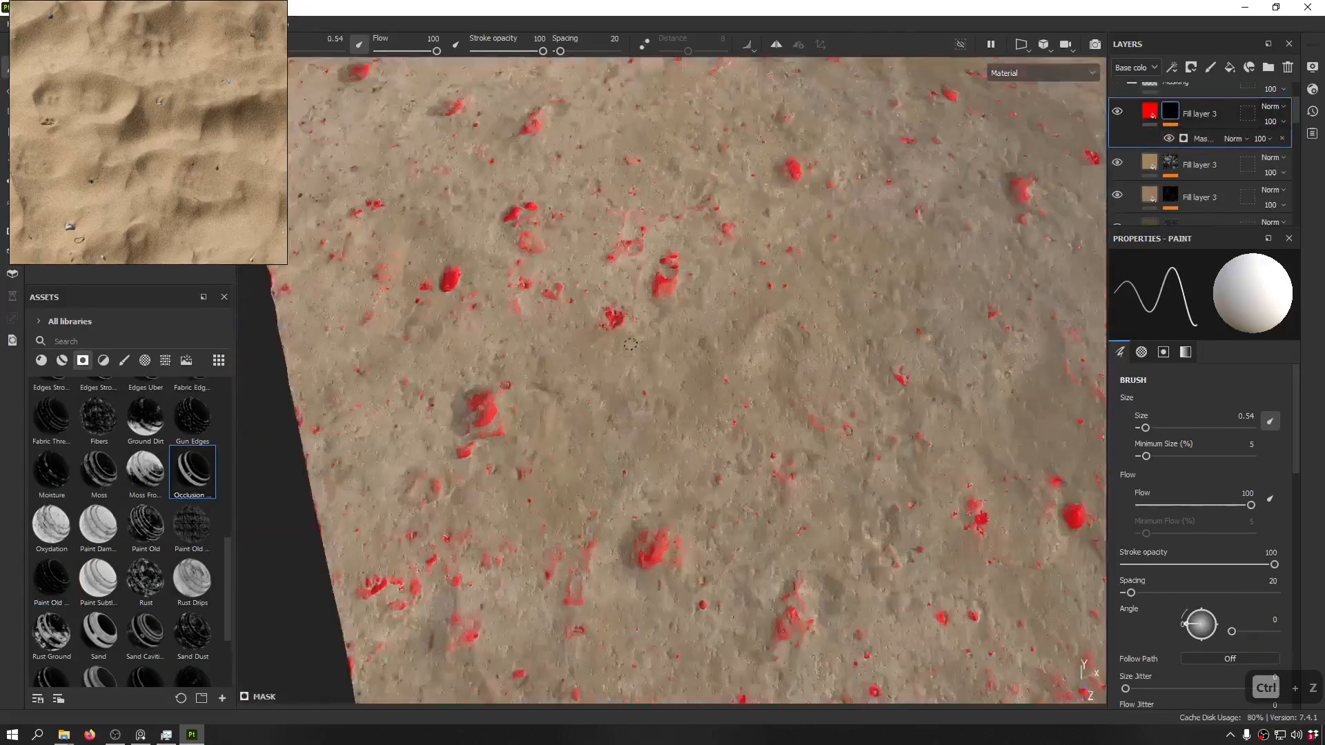
scroll(759, 290, up, 4)
mouse_move(759, 359)
alt+mouse_down()
mouse_move(717, 290)
mouse_move(697, 310)
mouse_move(759, 297)
alt+mouse_up()
scroll(704, 303, up, 4)
- Sample a dark brown sand tone from the reference photo as the Occlusion layer's base color and check it on the terrain
click(1150, 110)
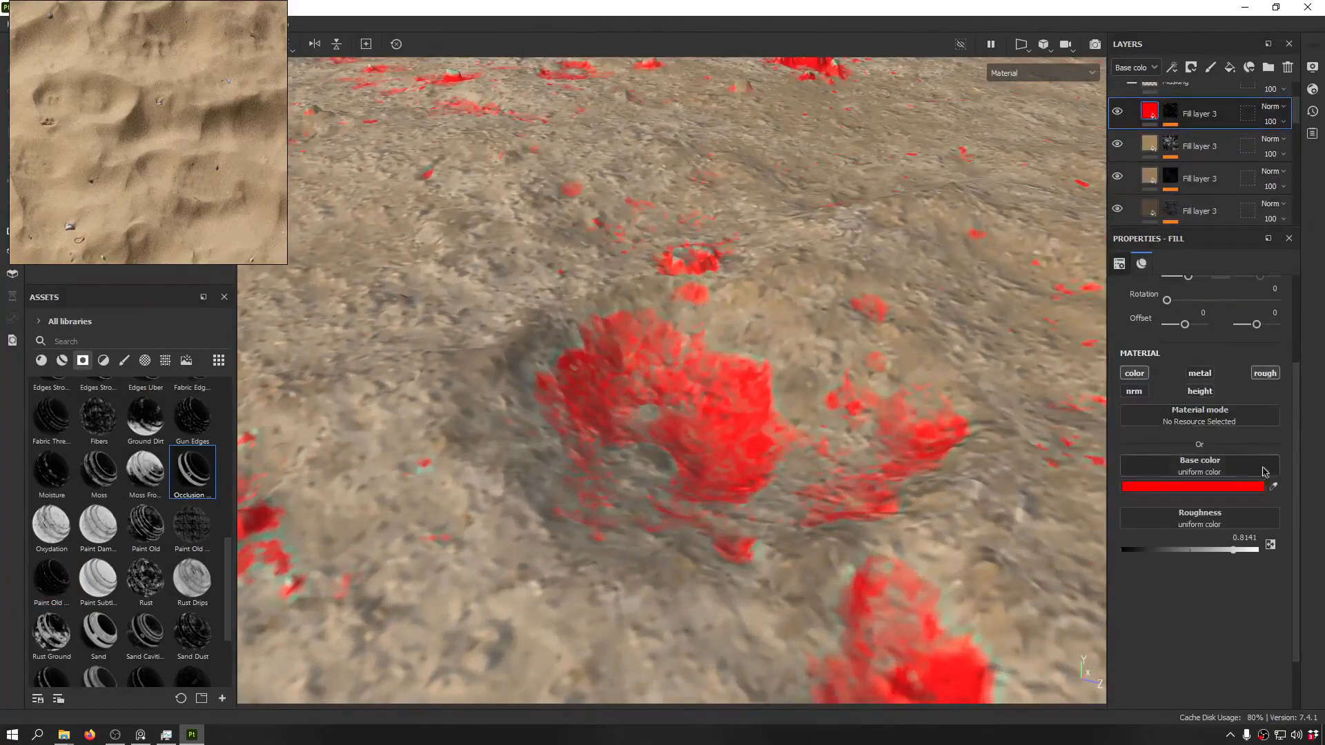
click(1276, 485)
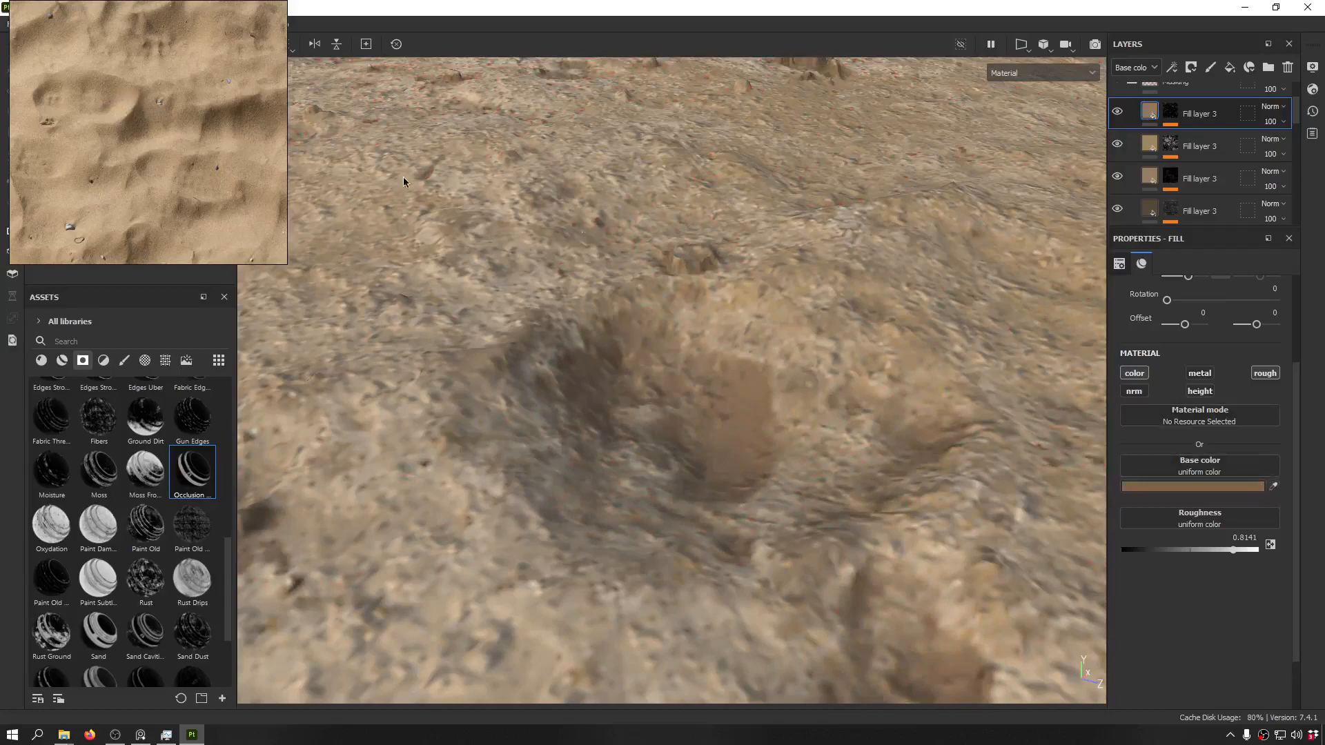
alt+drag(403, 177, 607, 228)
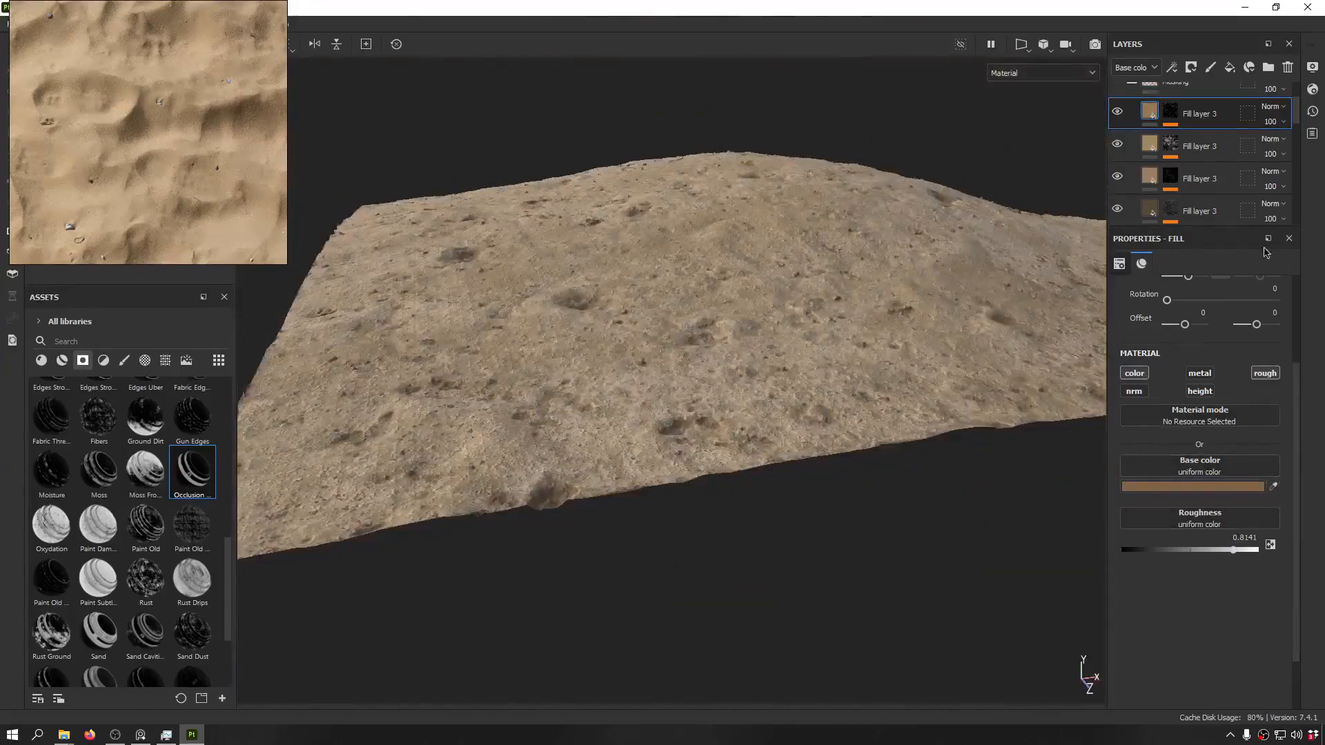
- Reduce the Occlusion fill layer's opacity to 55 and raise its roughness to about 0.93
drag(1289, 151, 1292, 163)
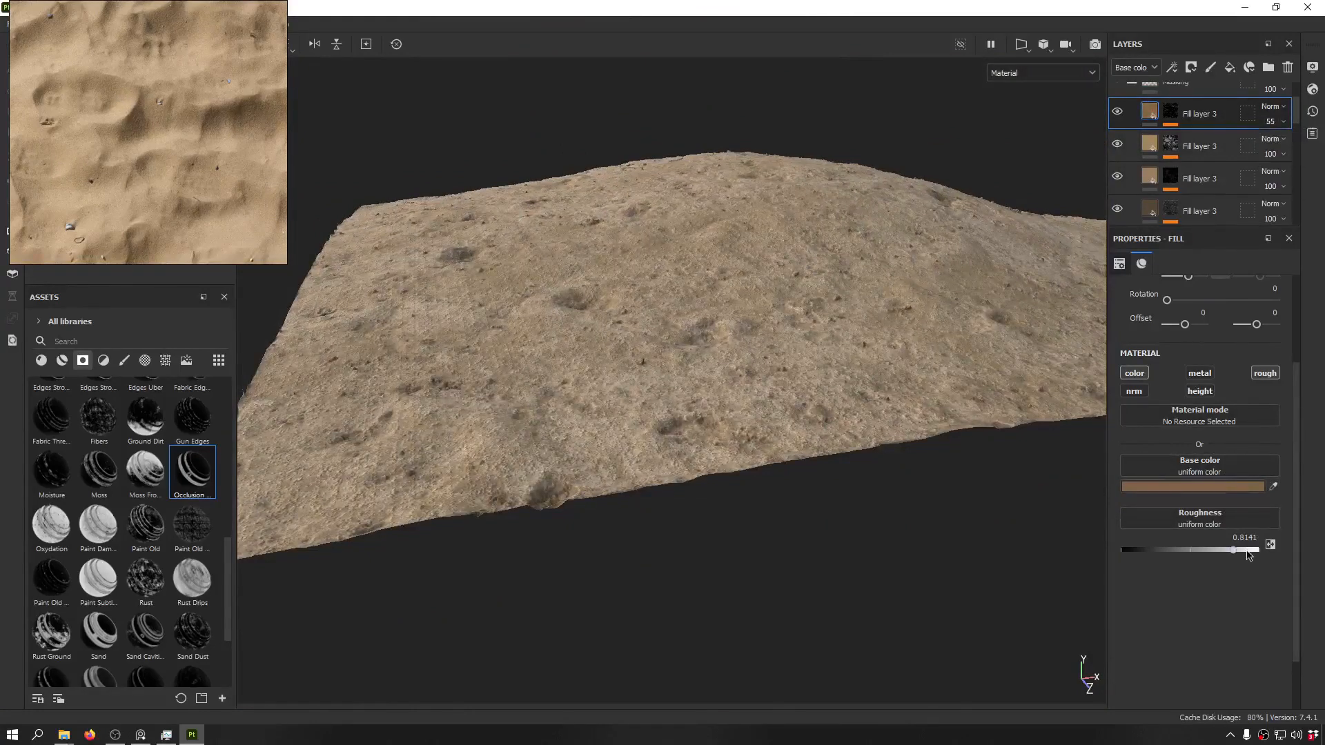
scroll(624, 259, up, 3)
alt+drag(625, 259, 567, 219)
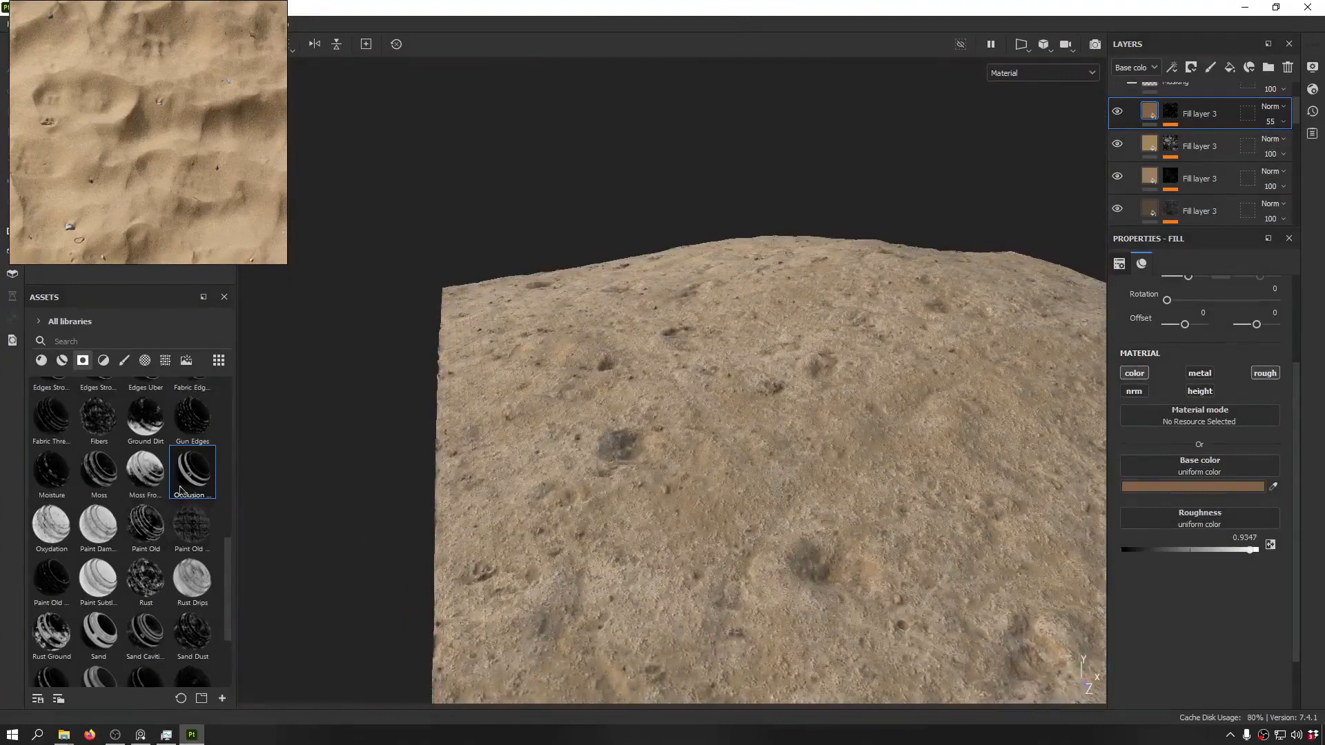
scroll(236, 587, up, 4)
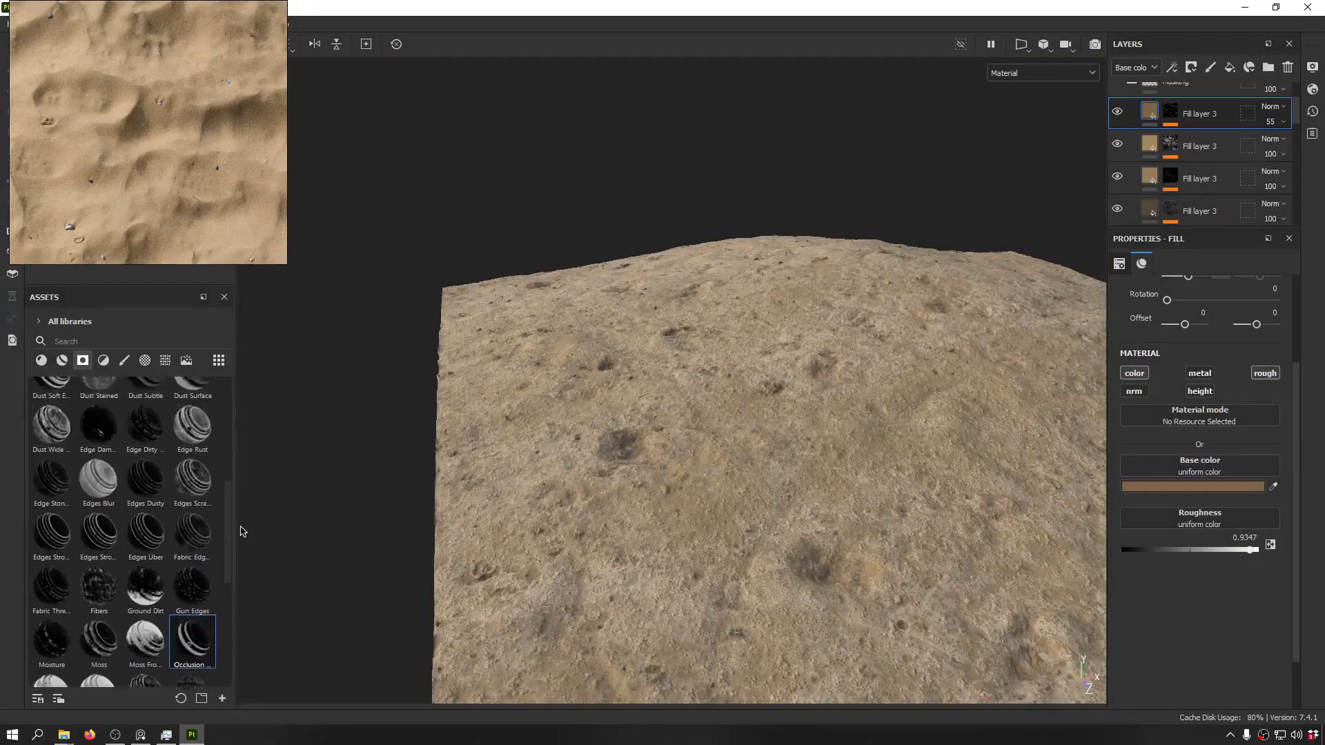
scroll(241, 522, up, 5)
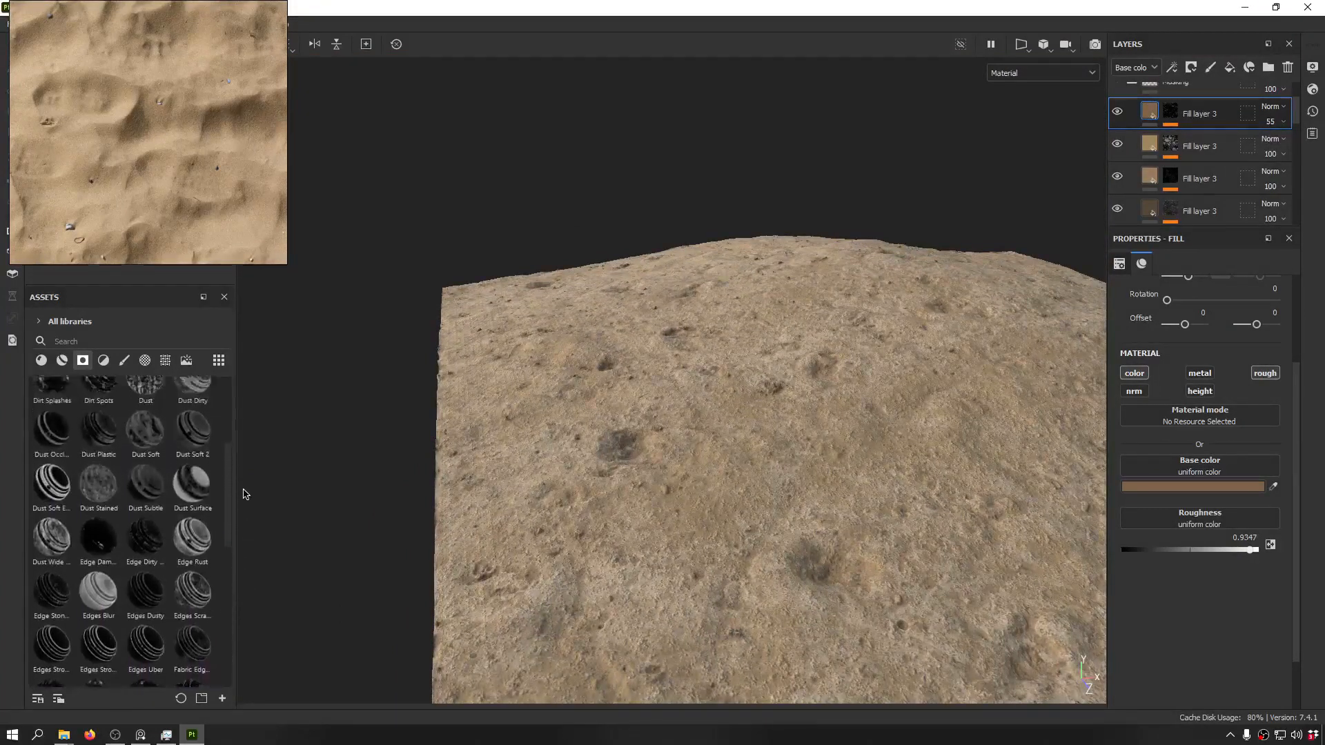
scroll(752, 289, down, 10)
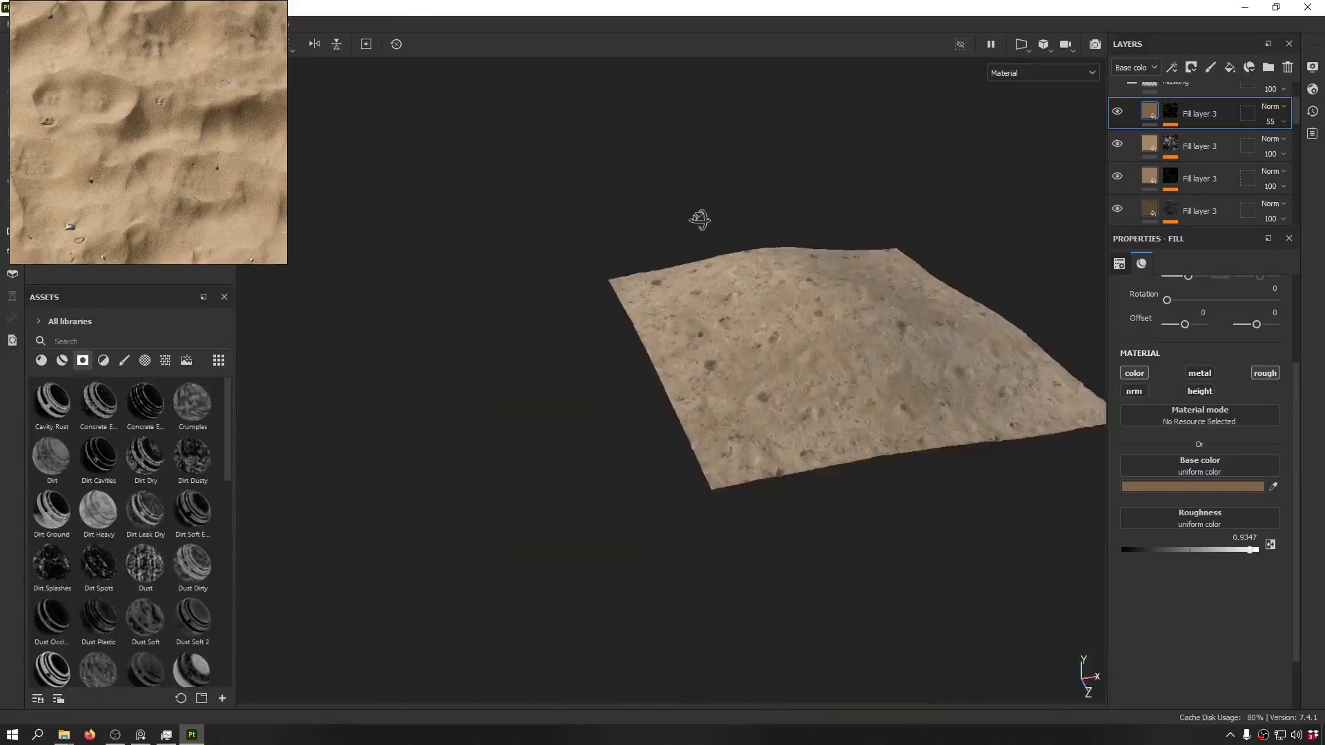
- Group all layers in the stack, from Sharpen down to the lowest one, and name the group Sand
scroll(1206, 159, up, 2)
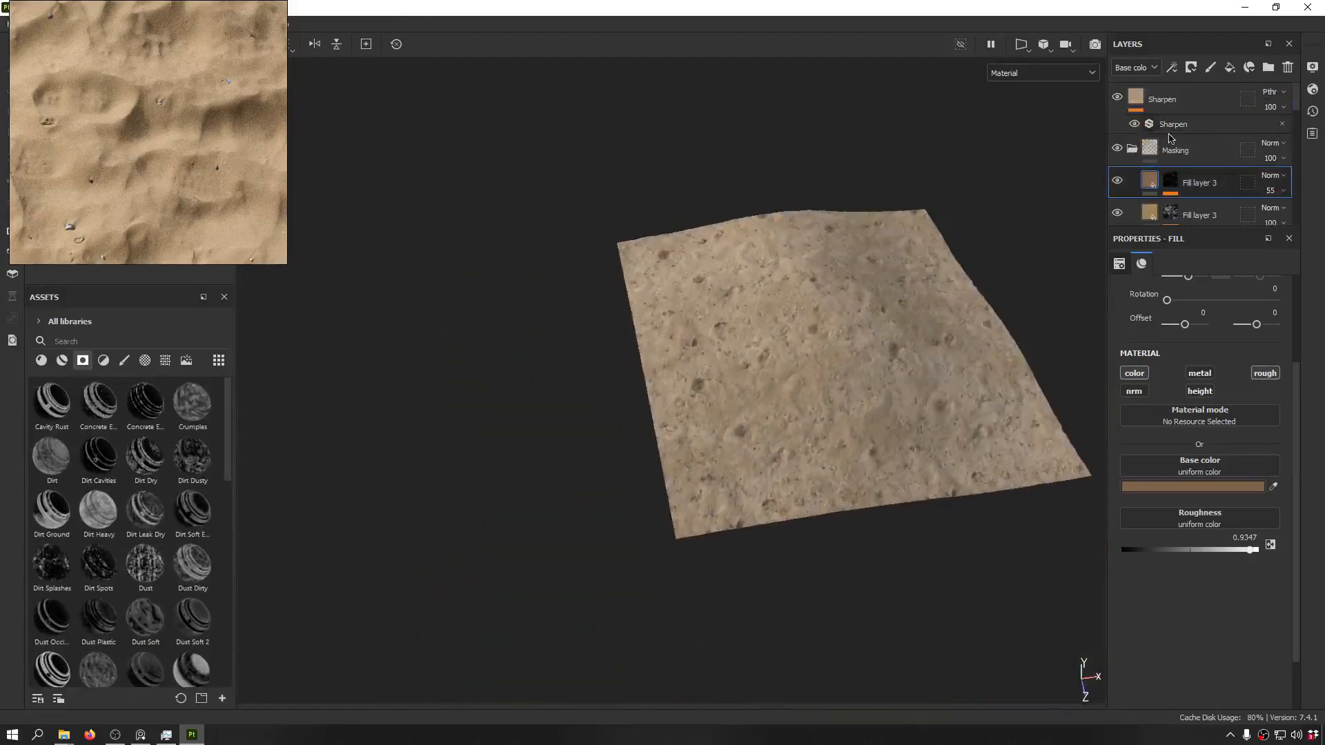
click(1186, 103)
scroll(1185, 138, down, 5)
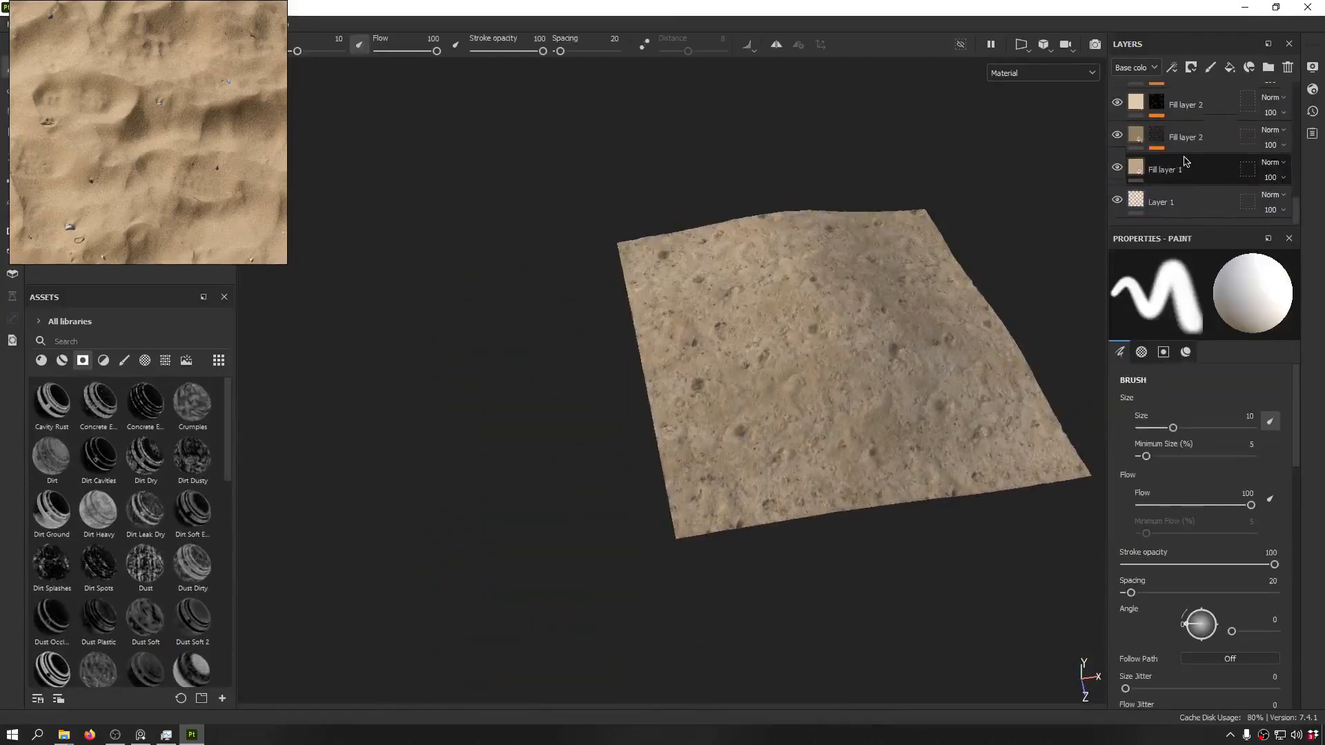
shift+click(1187, 176)
scroll(1204, 158, up, 5)
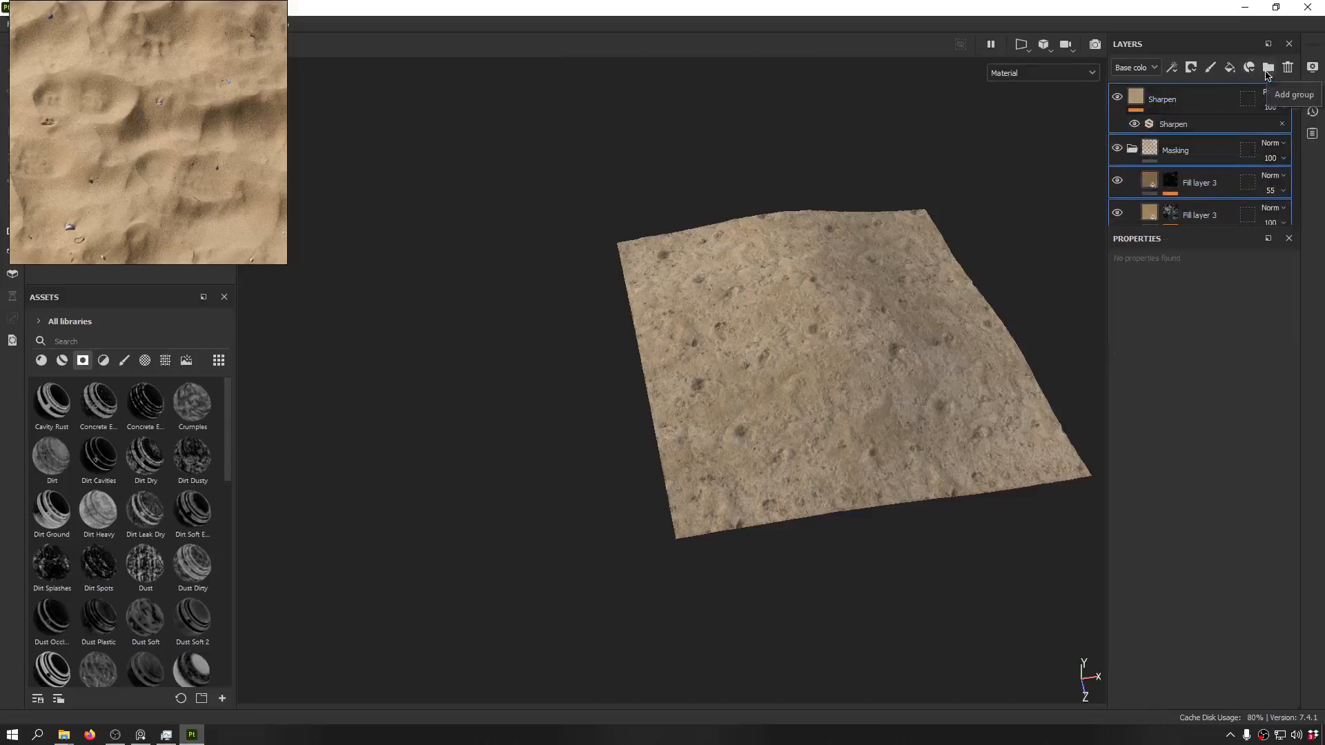
key(ctrl+g)
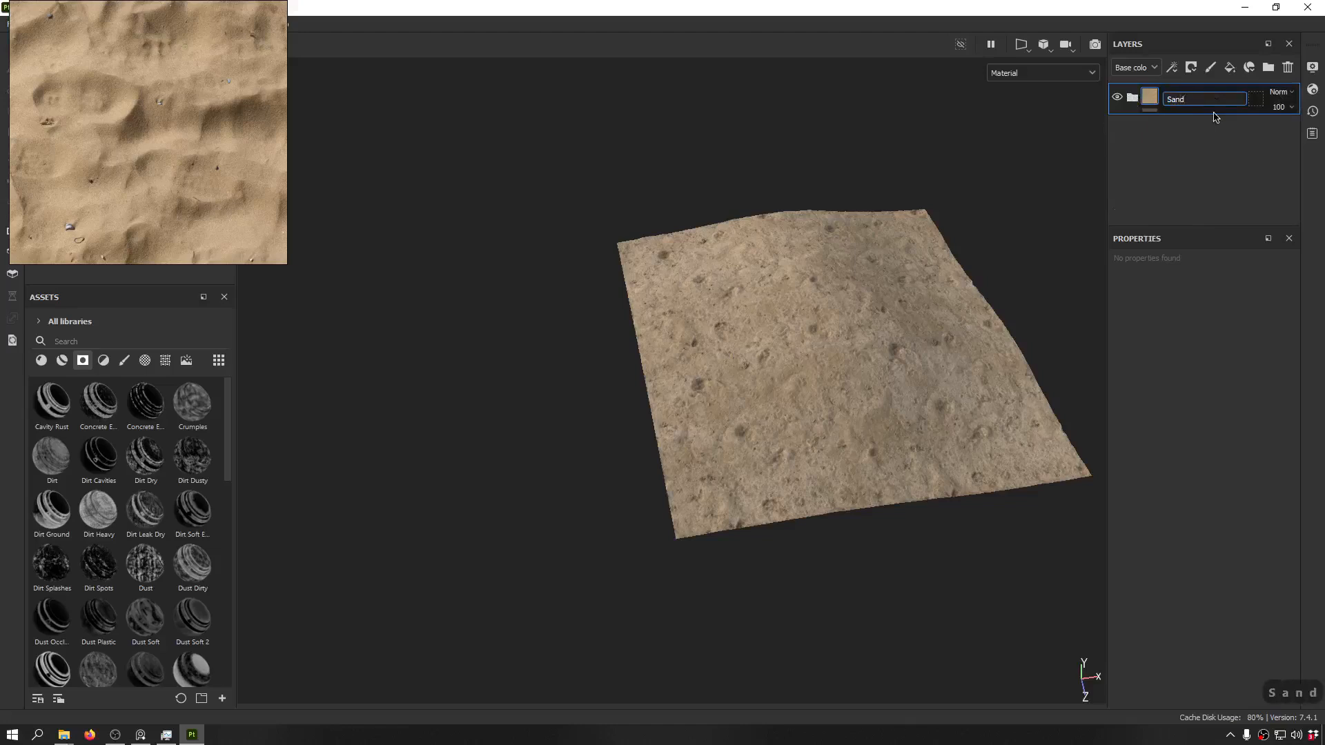
key(Return)
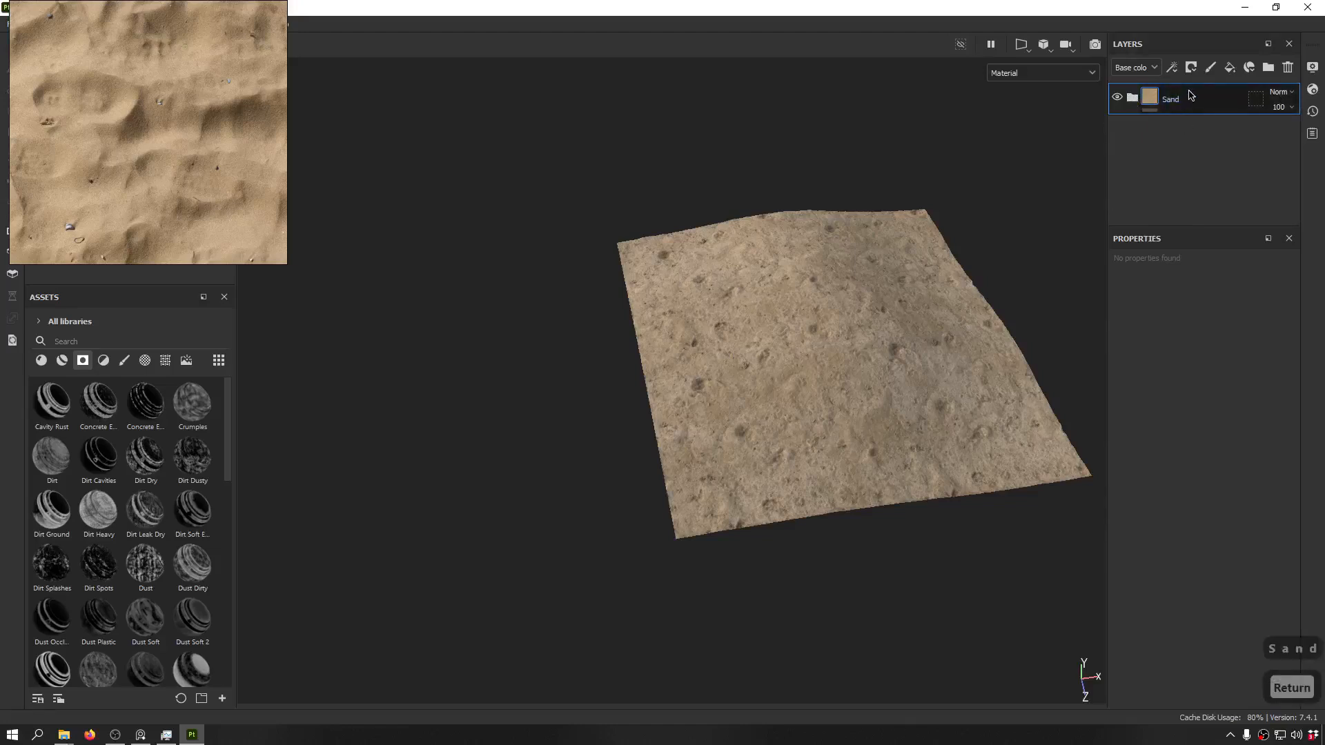
- Create a smart material from the Sand group and check its library preview and the finished terrain from several angles
right_click(1187, 100)
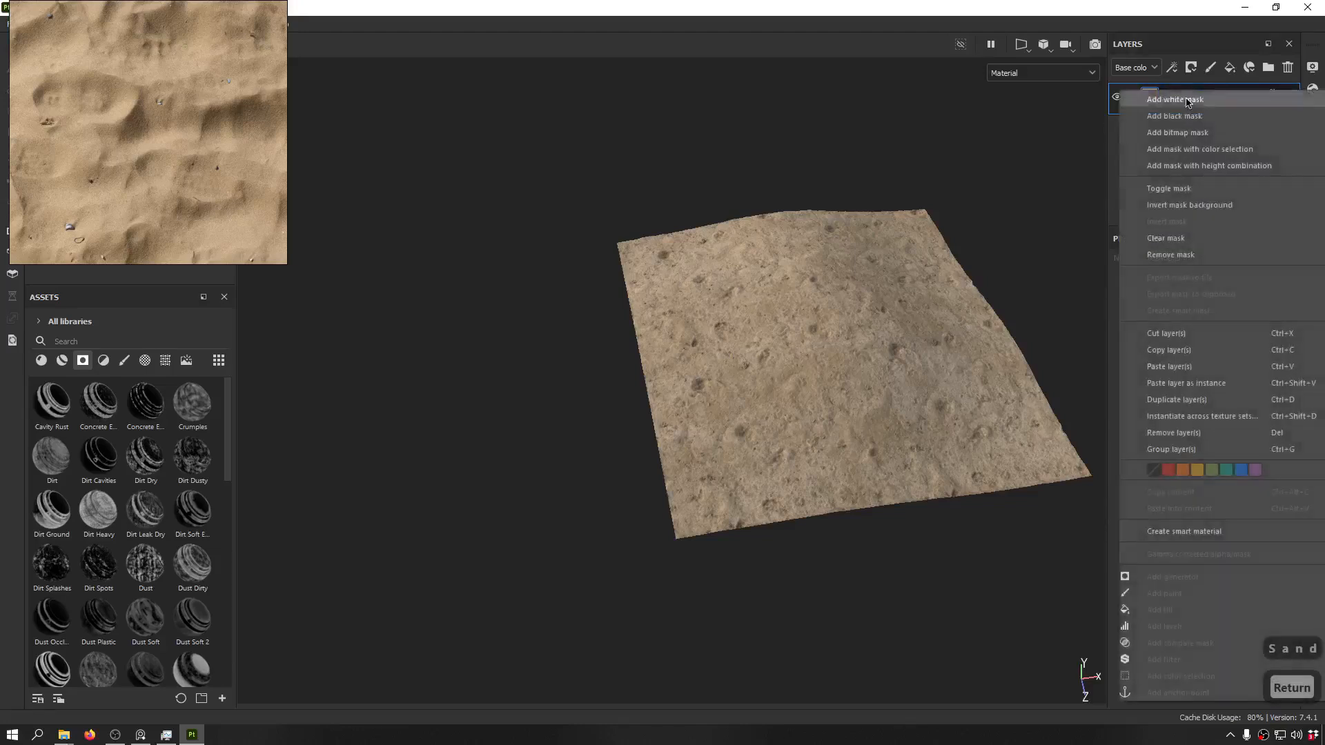
click(1204, 536)
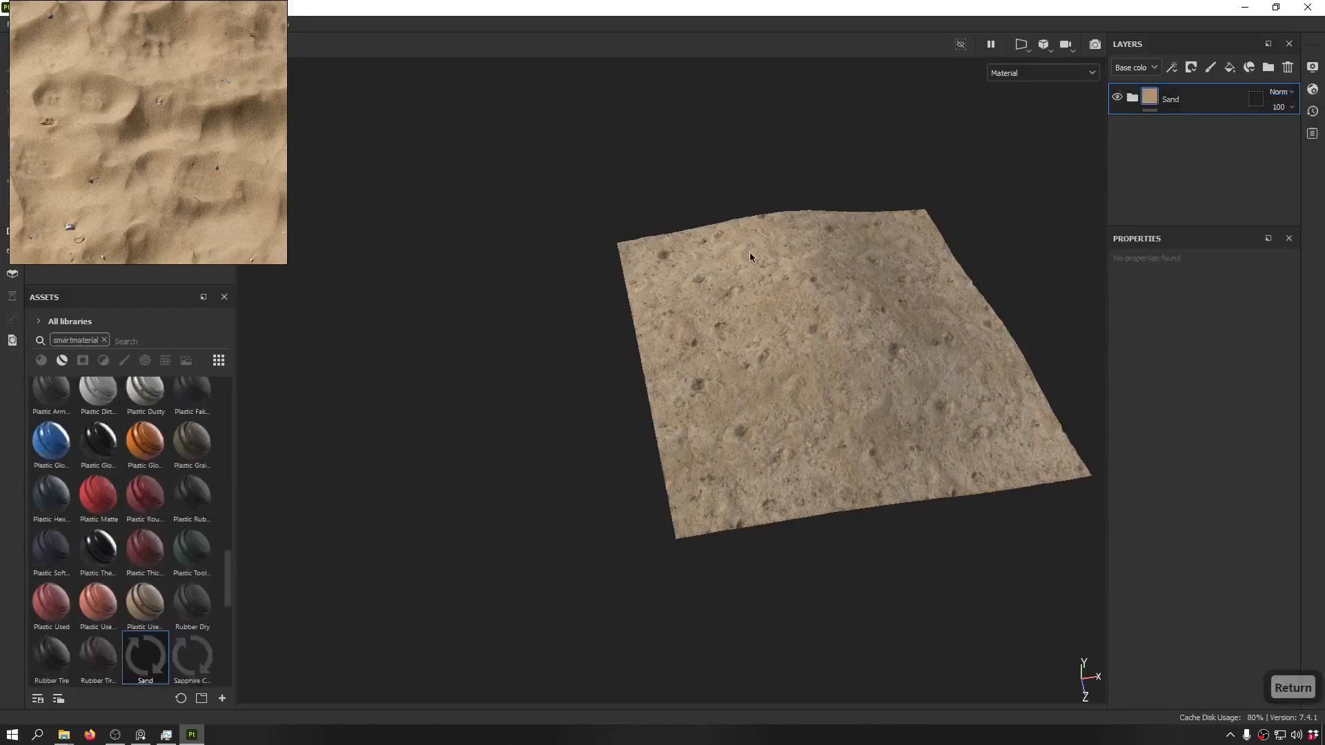
alt+drag(791, 246, 717, 179)
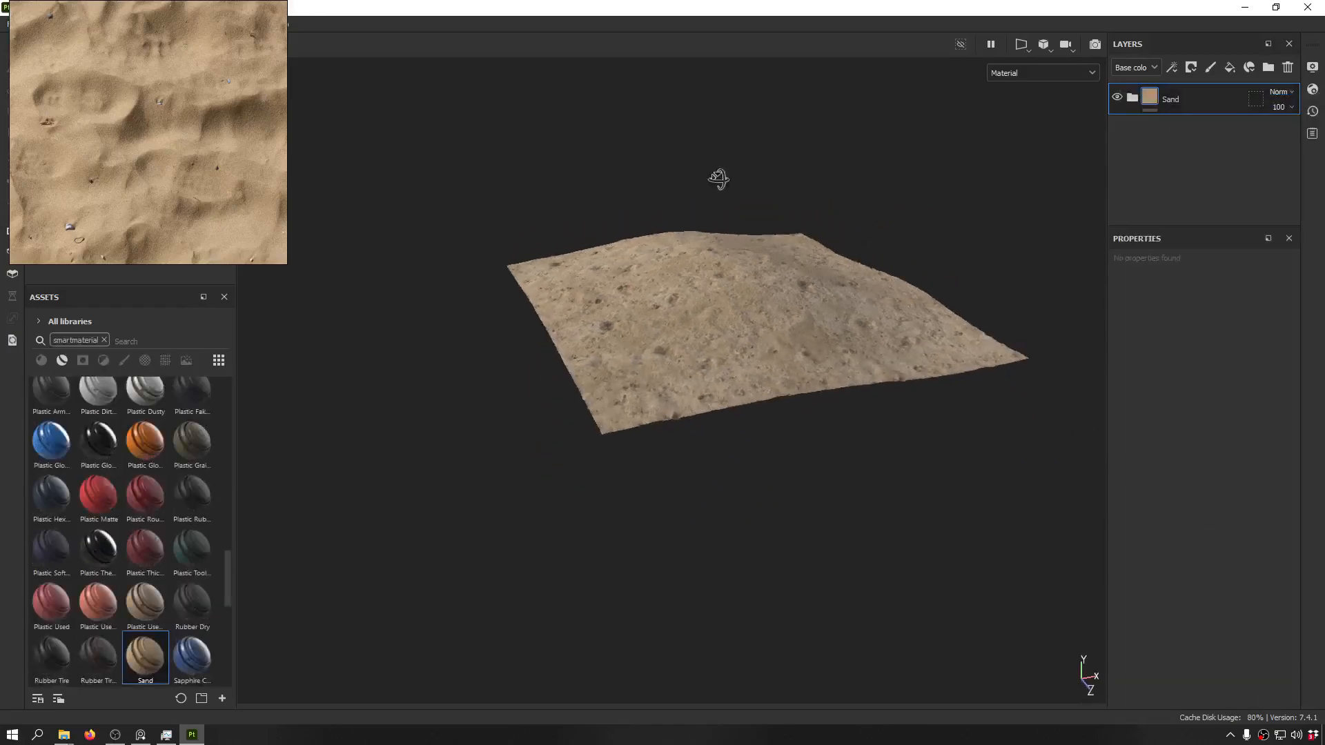
scroll(705, 294, up, 5)
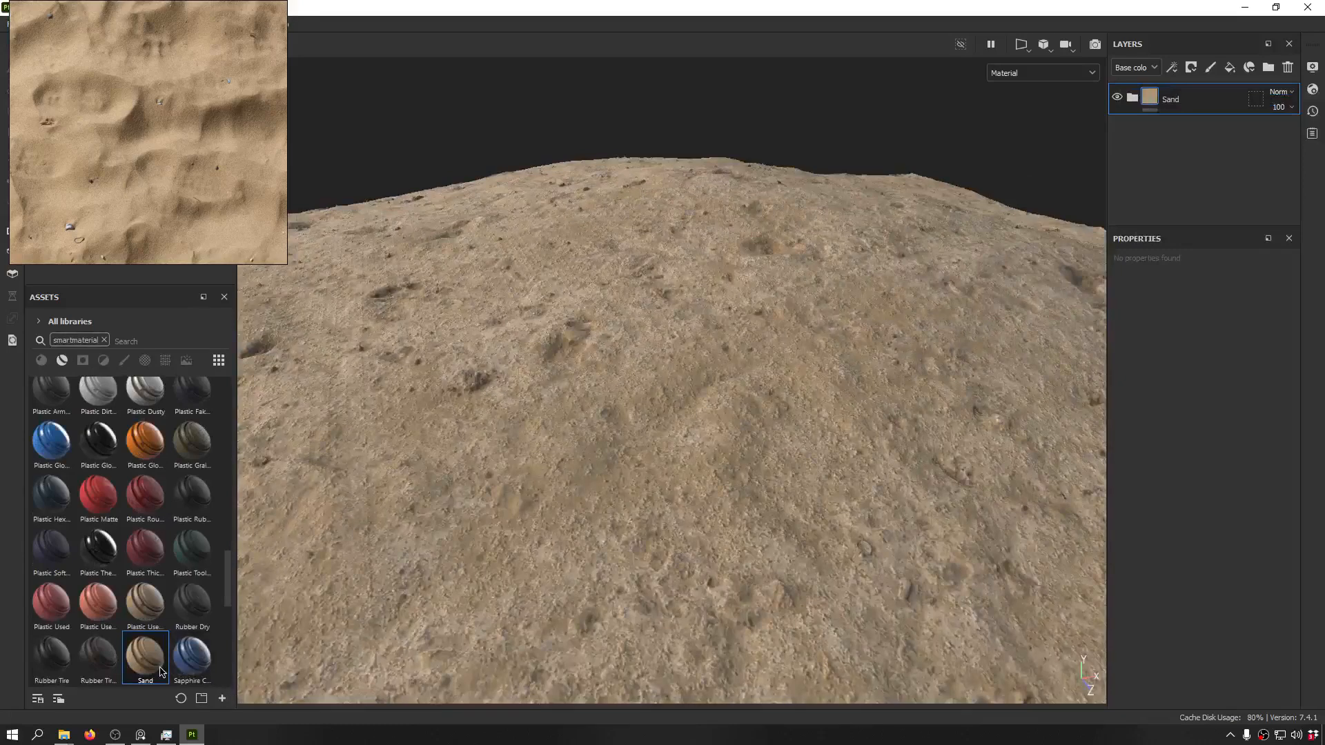
mouse_move(160, 670)
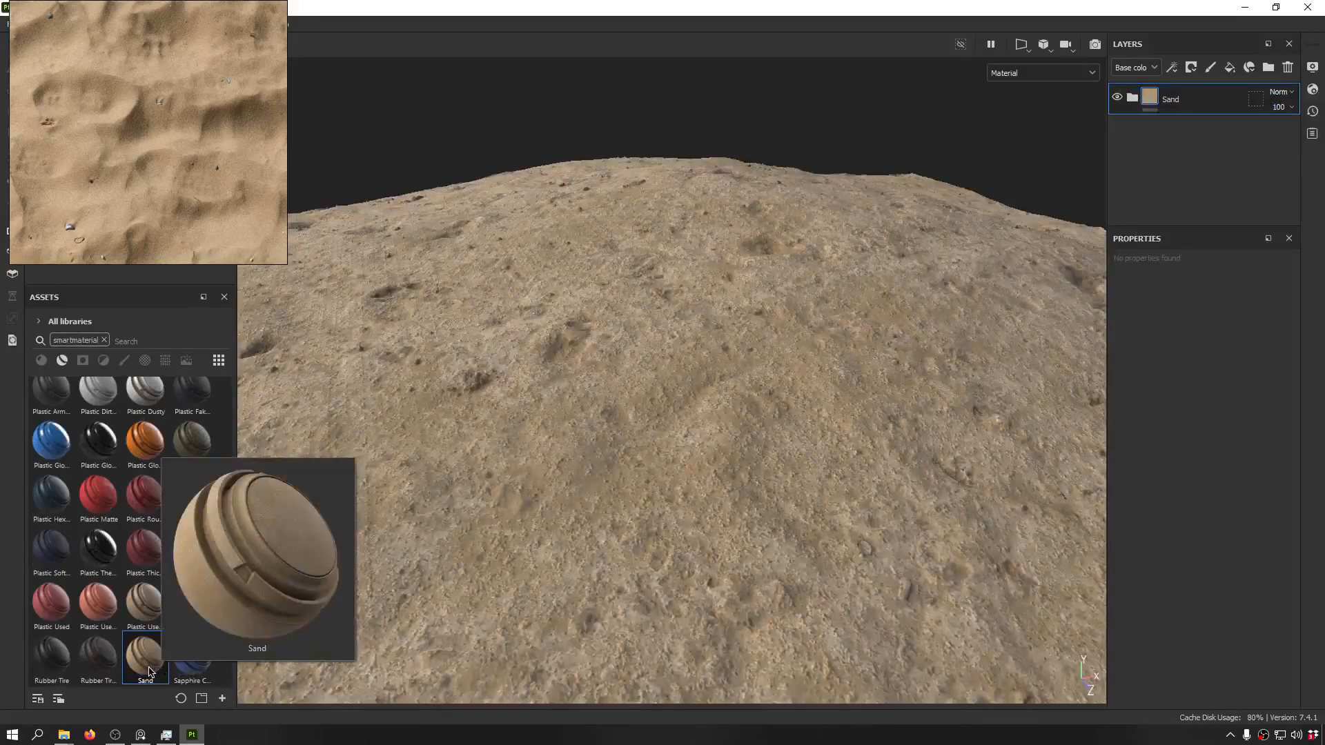
alt+drag(549, 391, 920, 223)
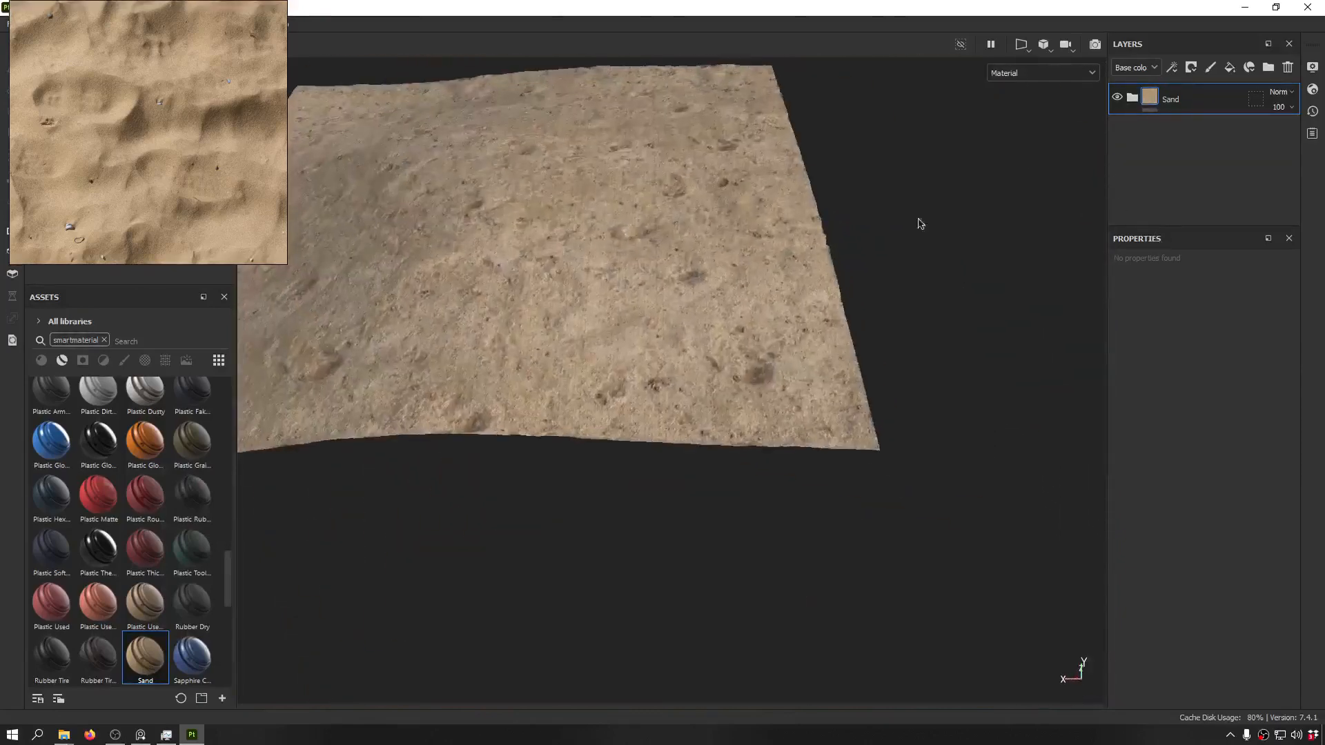
- Start a texture export for the project and choose the Unreal Engine 4 (Packed)_OpenGL output template
key(ctrl+m)
alt+drag(632, 193, 78, 200)
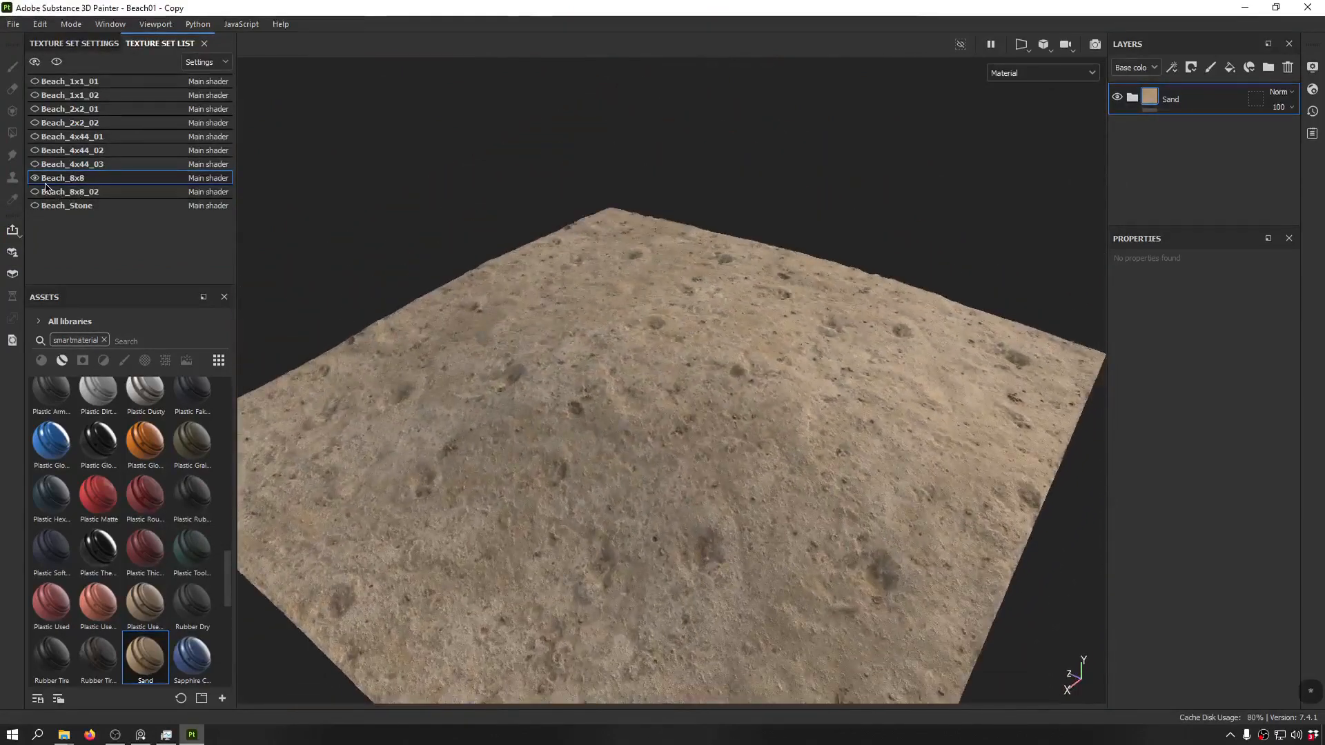
click(13, 24)
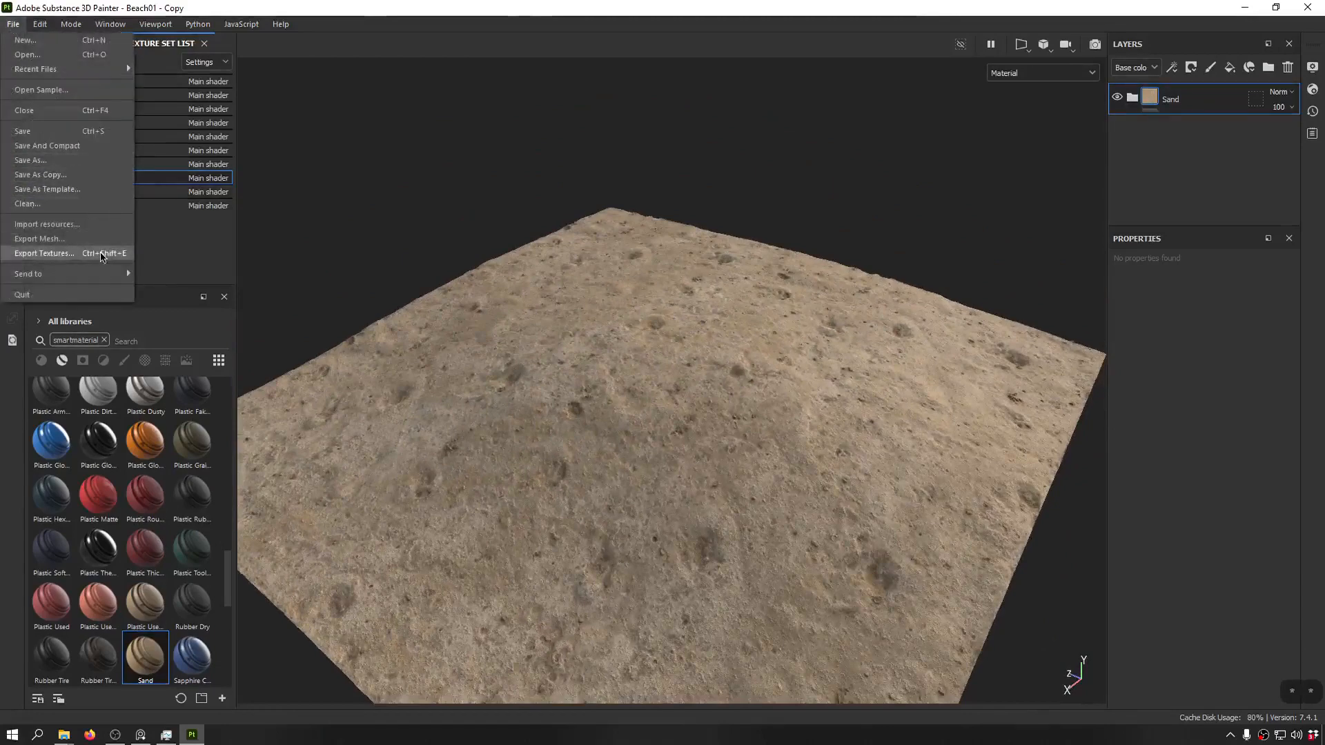
key(Return)
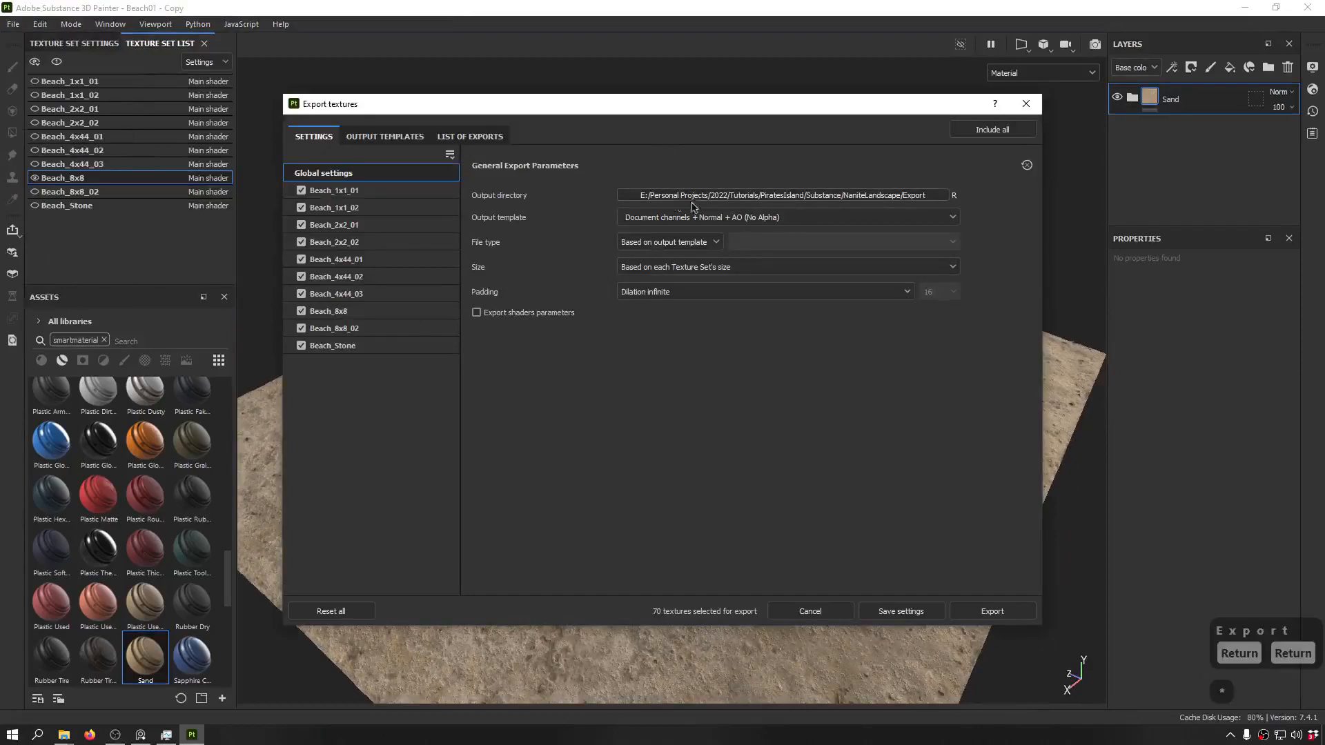
click(785, 218)
scroll(794, 276, down, 7)
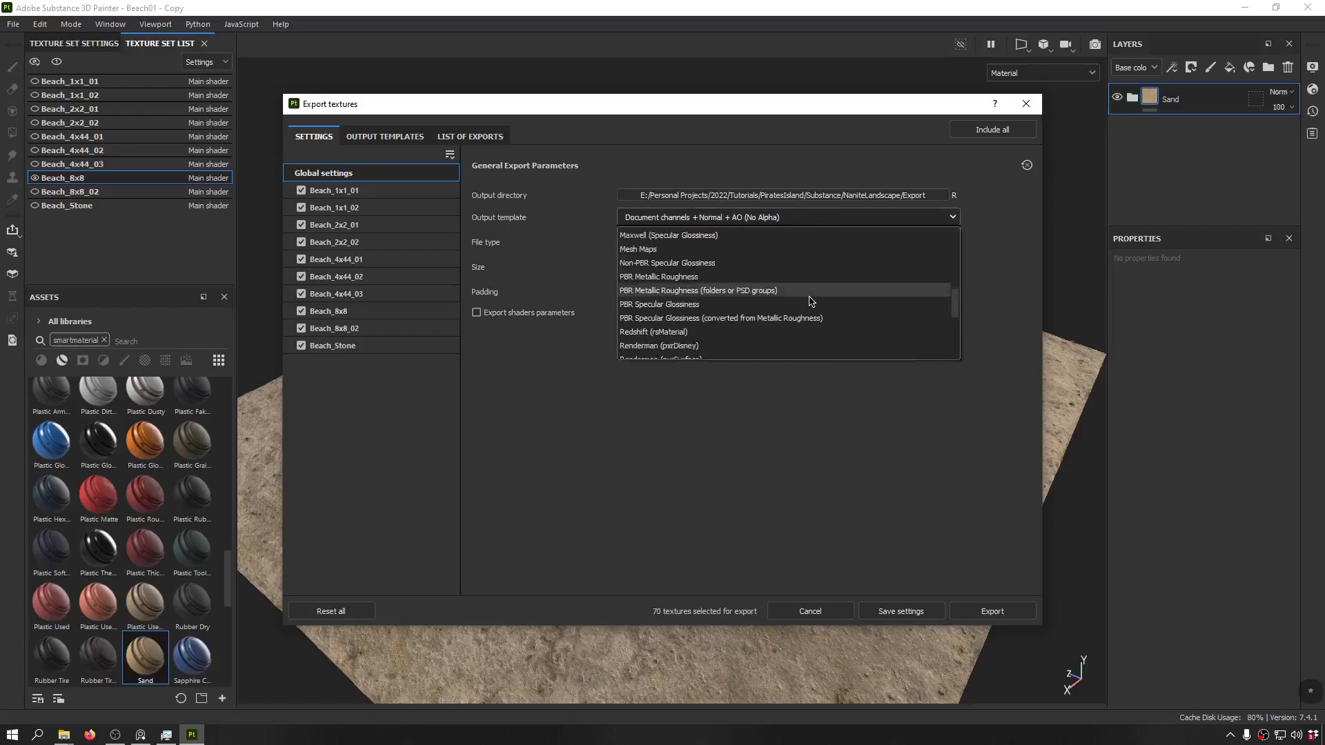
scroll(869, 310, down, 1)
scroll(823, 316, down, 3)
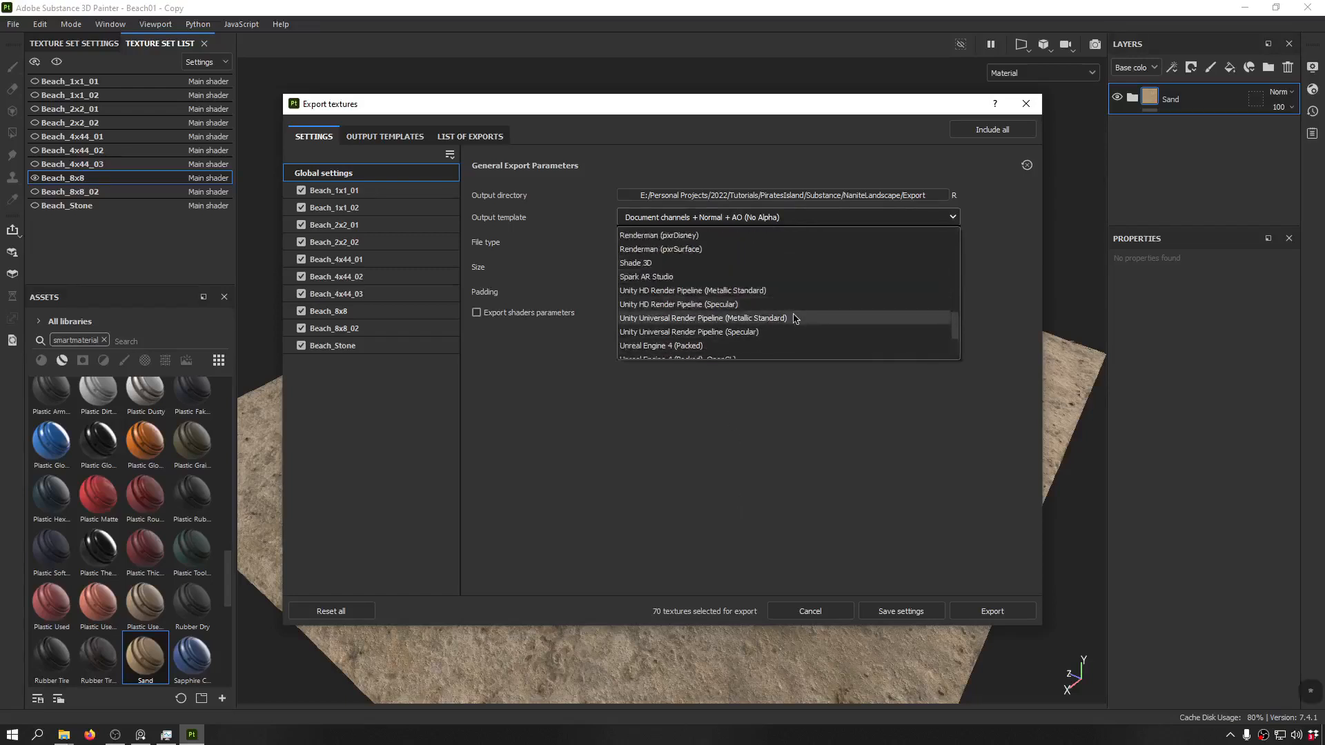
click(714, 277)
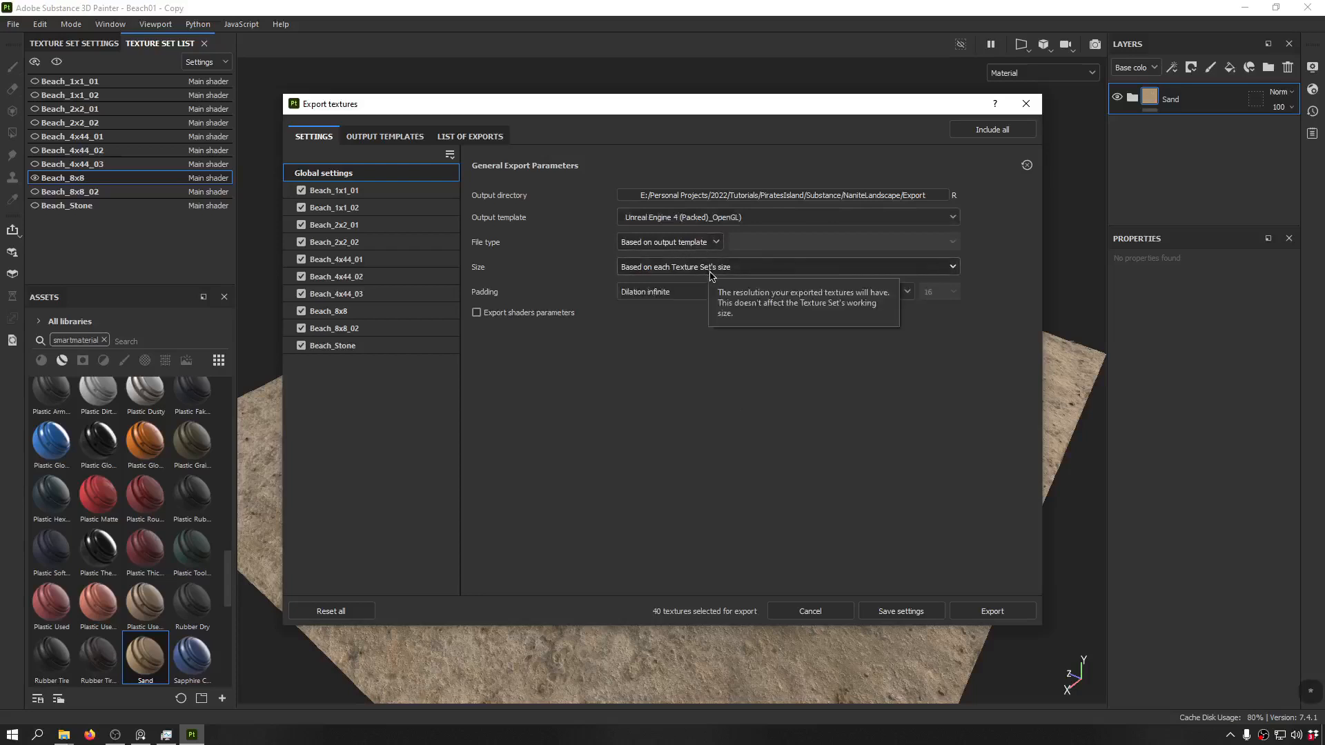
- Set the texture export size to 4096 for all texture sets
click(700, 243)
click(699, 247)
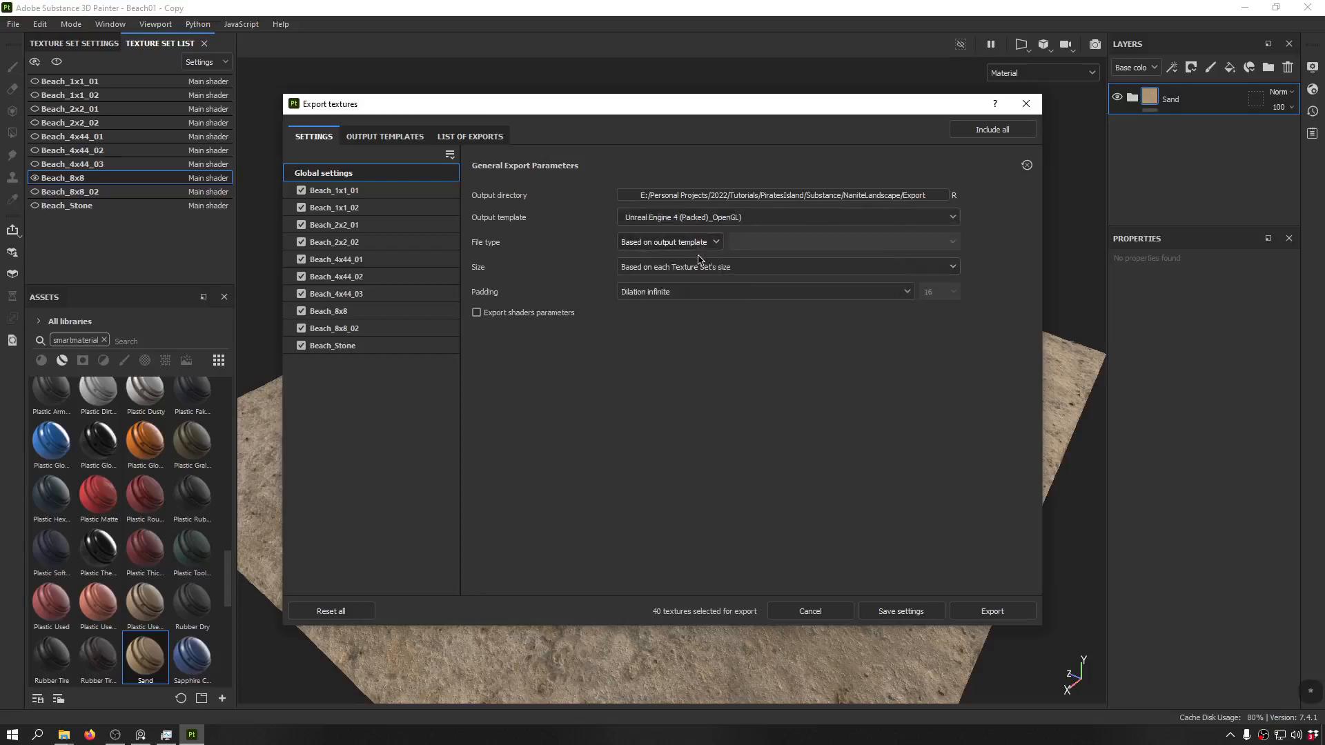
click(700, 266)
click(665, 389)
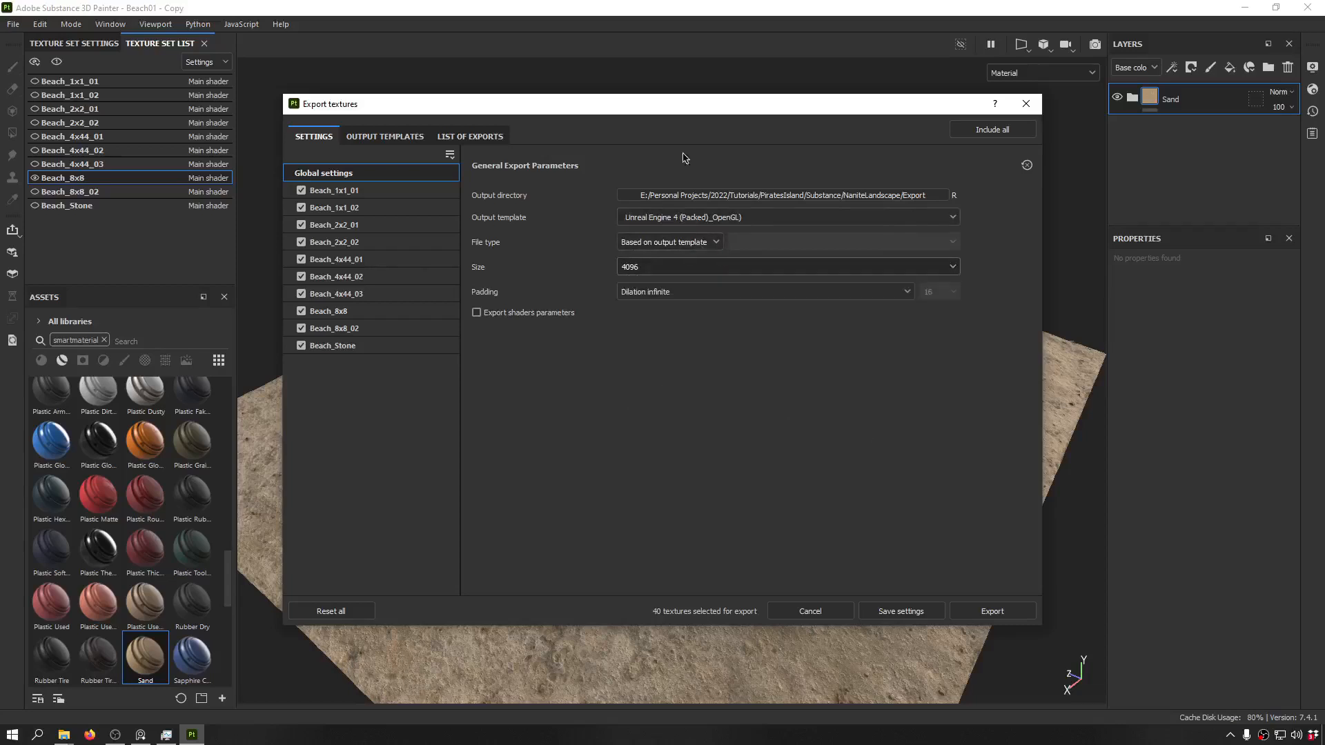
drag(692, 117, 665, 152)
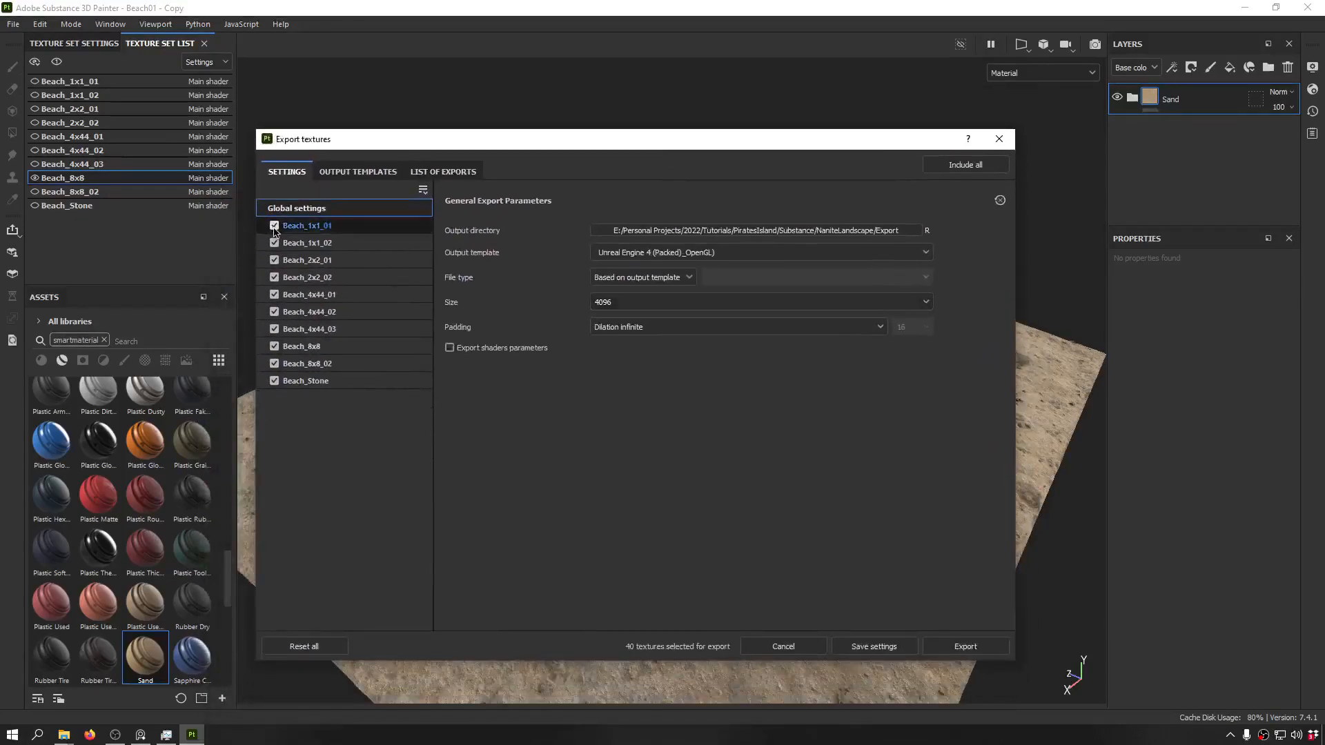
- Exclude every texture set except Beach_8x8 and export its textures
drag(274, 227, 276, 416)
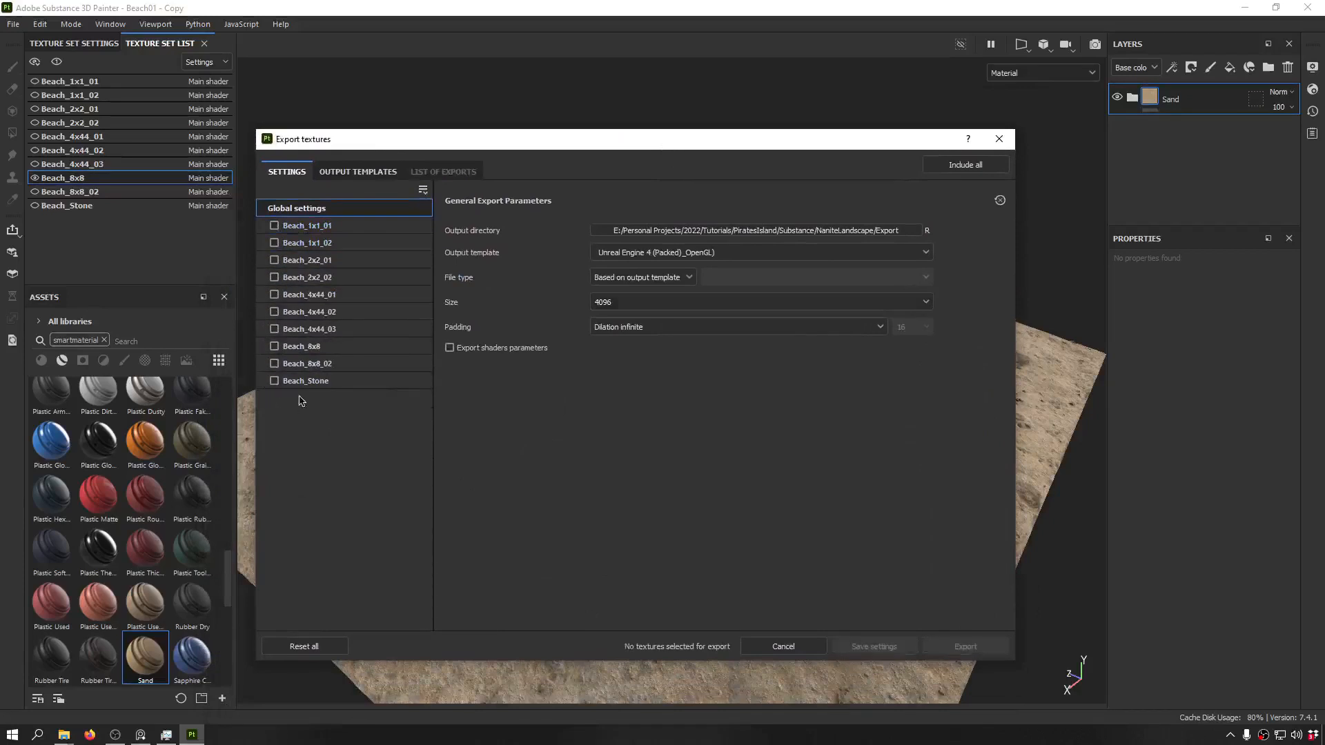
click(274, 346)
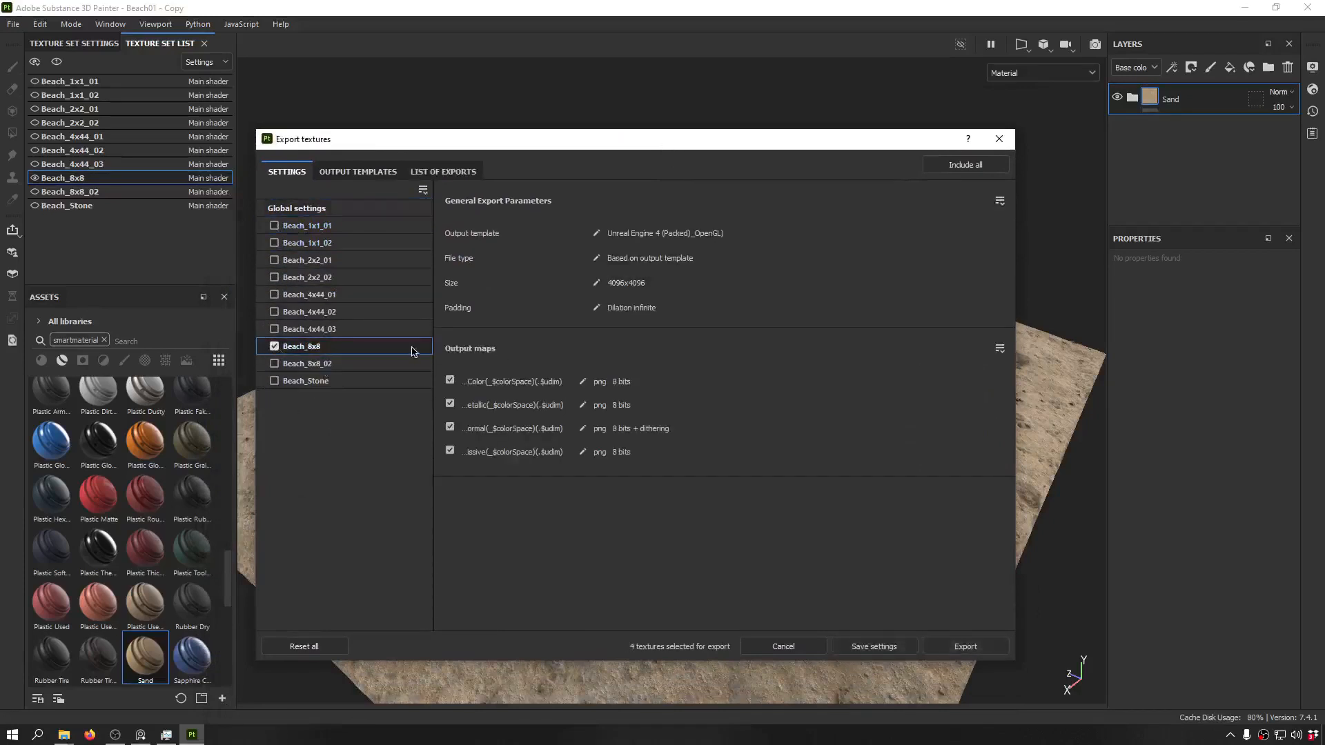
click(331, 210)
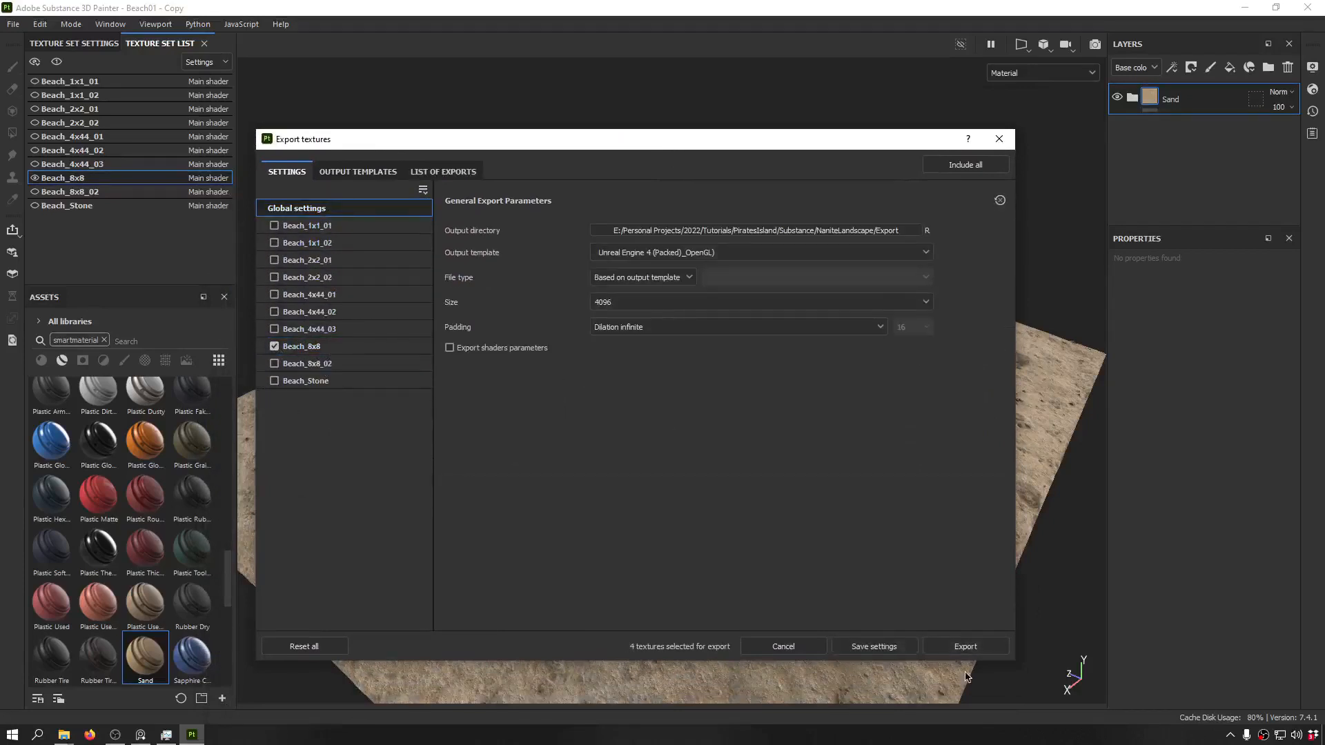
click(974, 647)
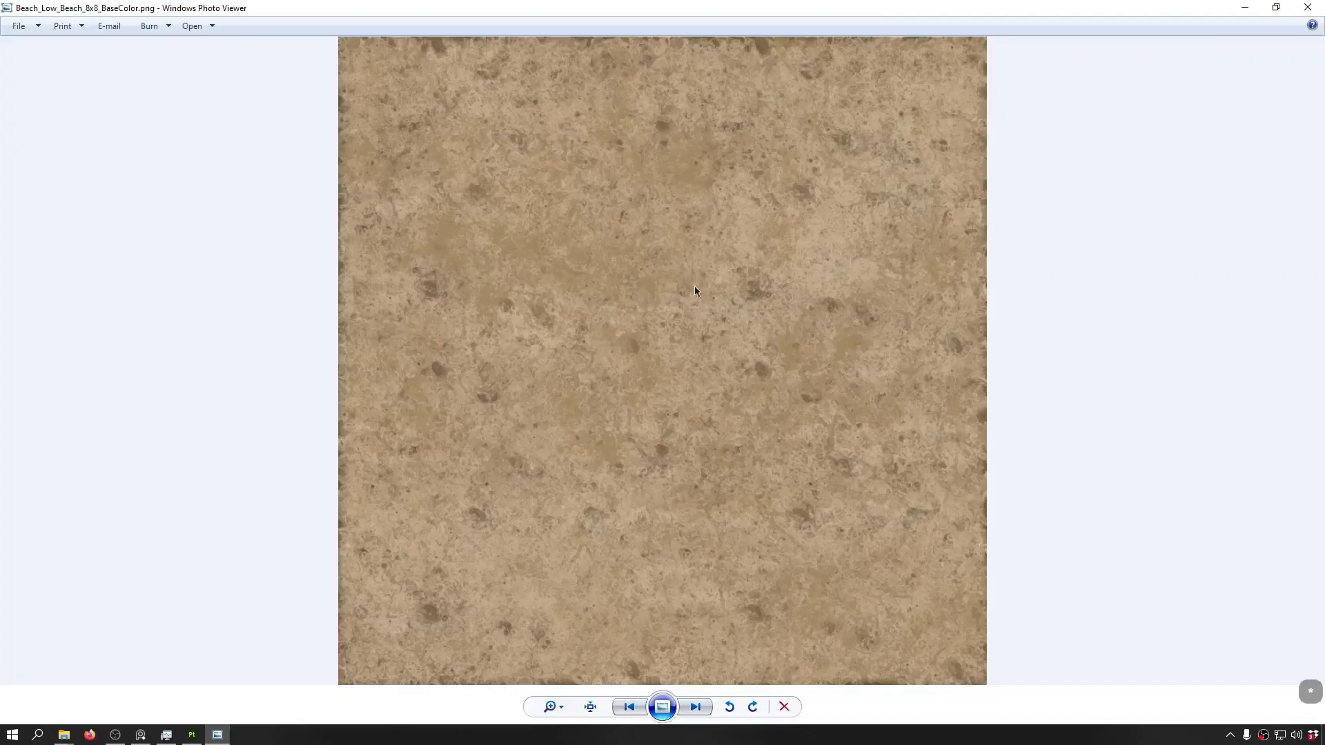
- Examine the exported Beach_8x8 normal, OcclusionRoughnessMetallic and base color maps up close in Windows Photo Viewer
key(Right)
scroll(486, 322, up, 2)
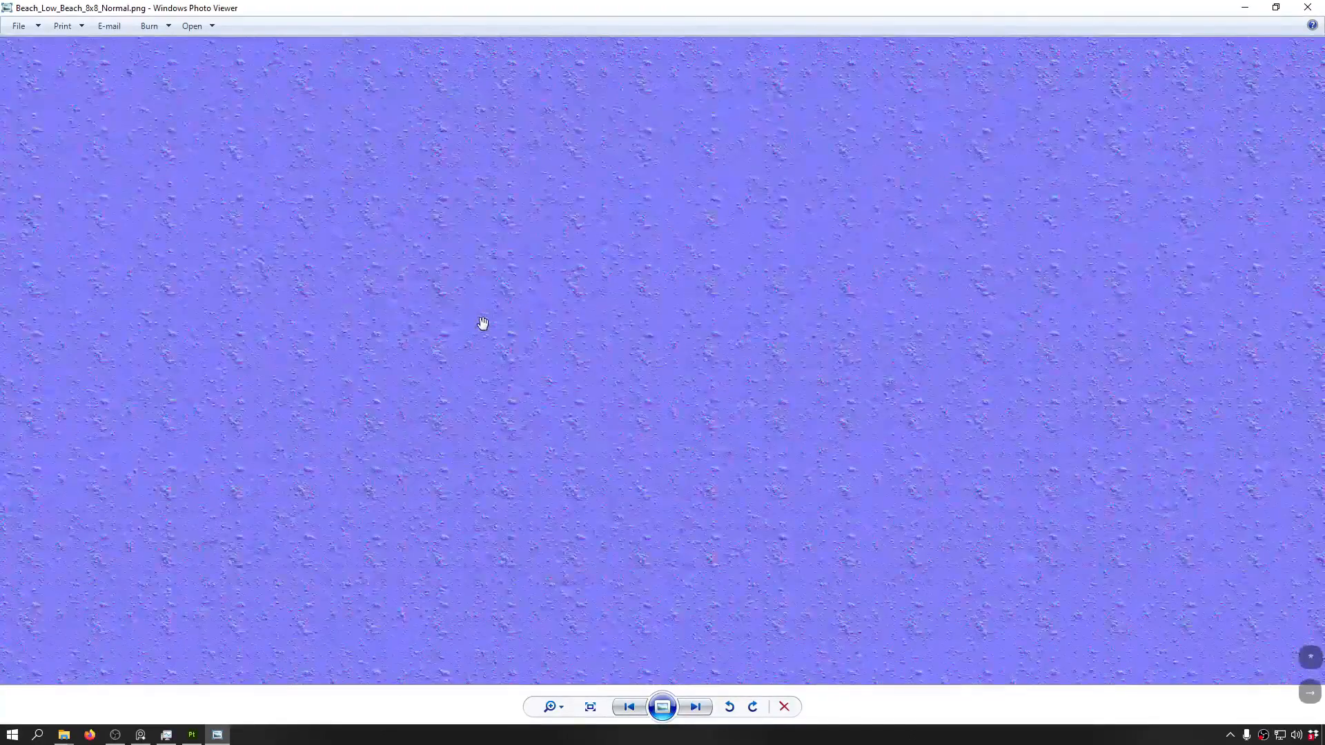
scroll(483, 321, down, 2)
key(Right)
scroll(483, 334, up, 3)
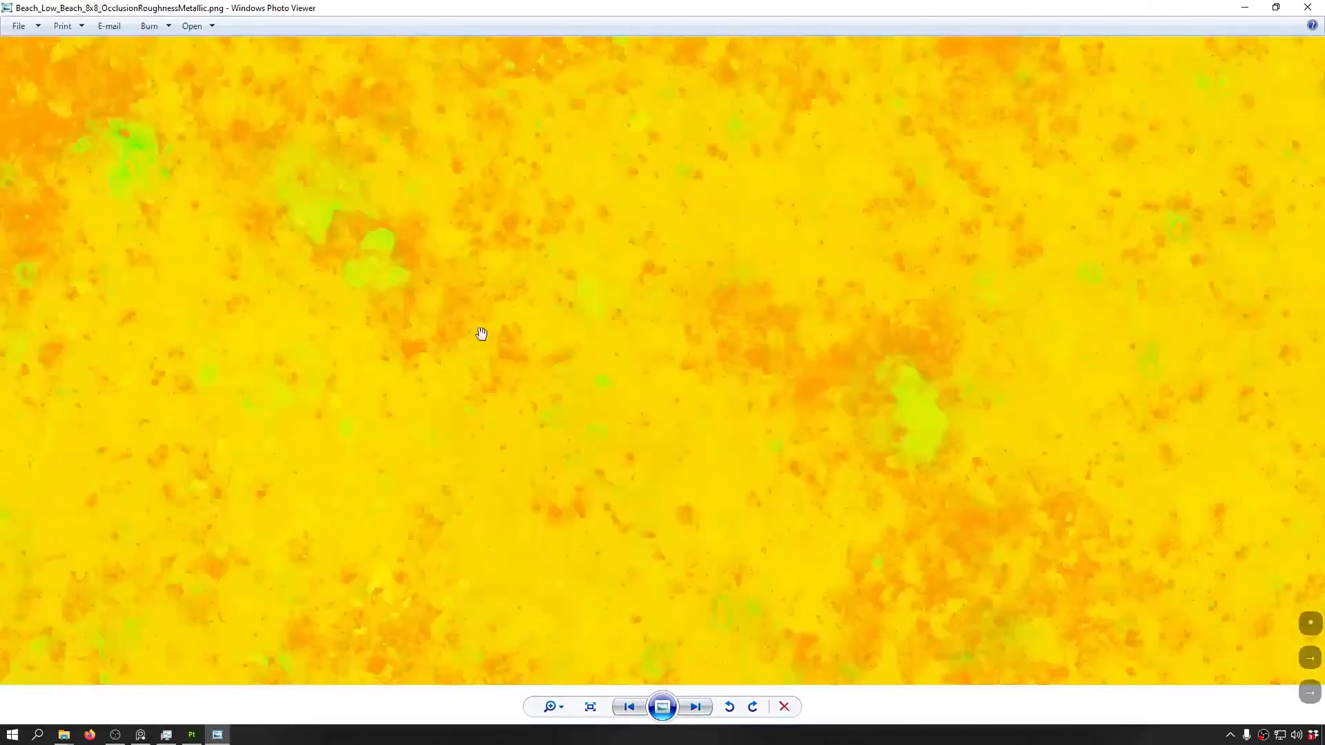
drag(483, 334, 713, 391)
scroll(712, 390, down, 5)
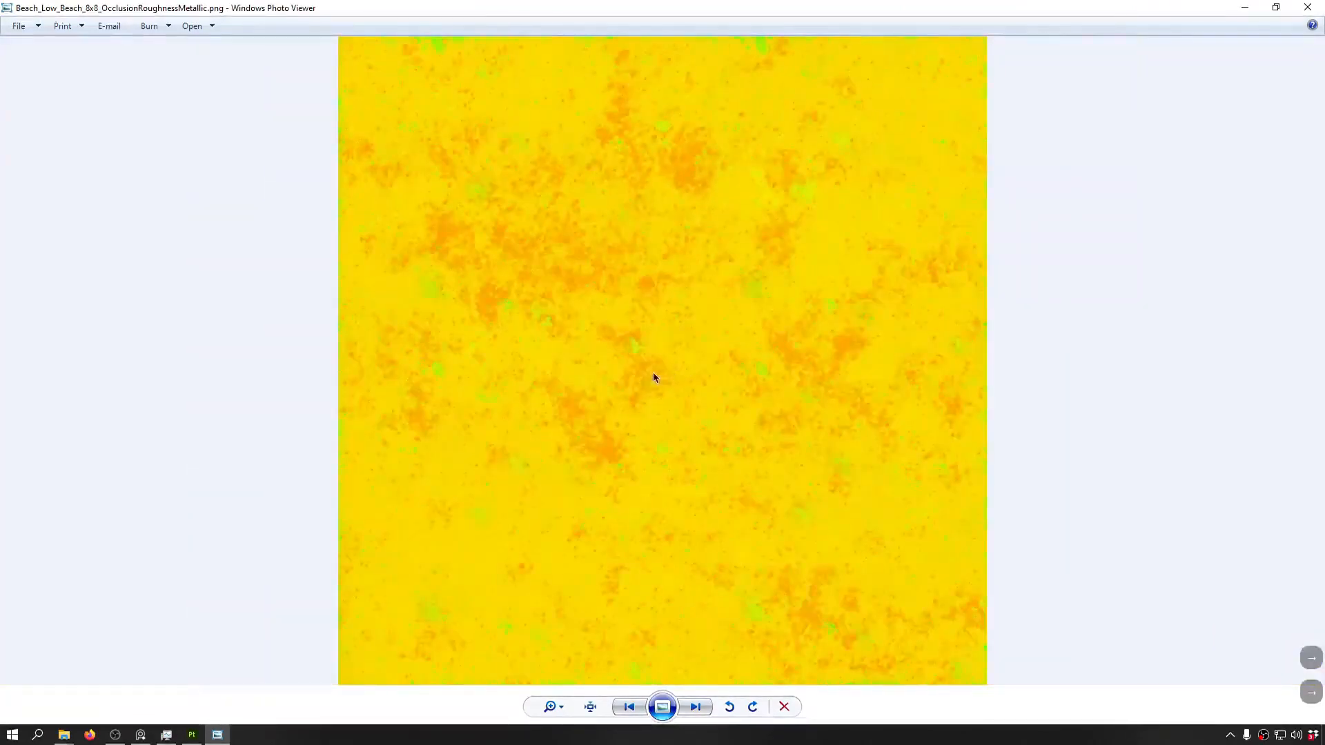
key(Right)
scroll(707, 336, up, 3)
drag(698, 334, 699, 353)
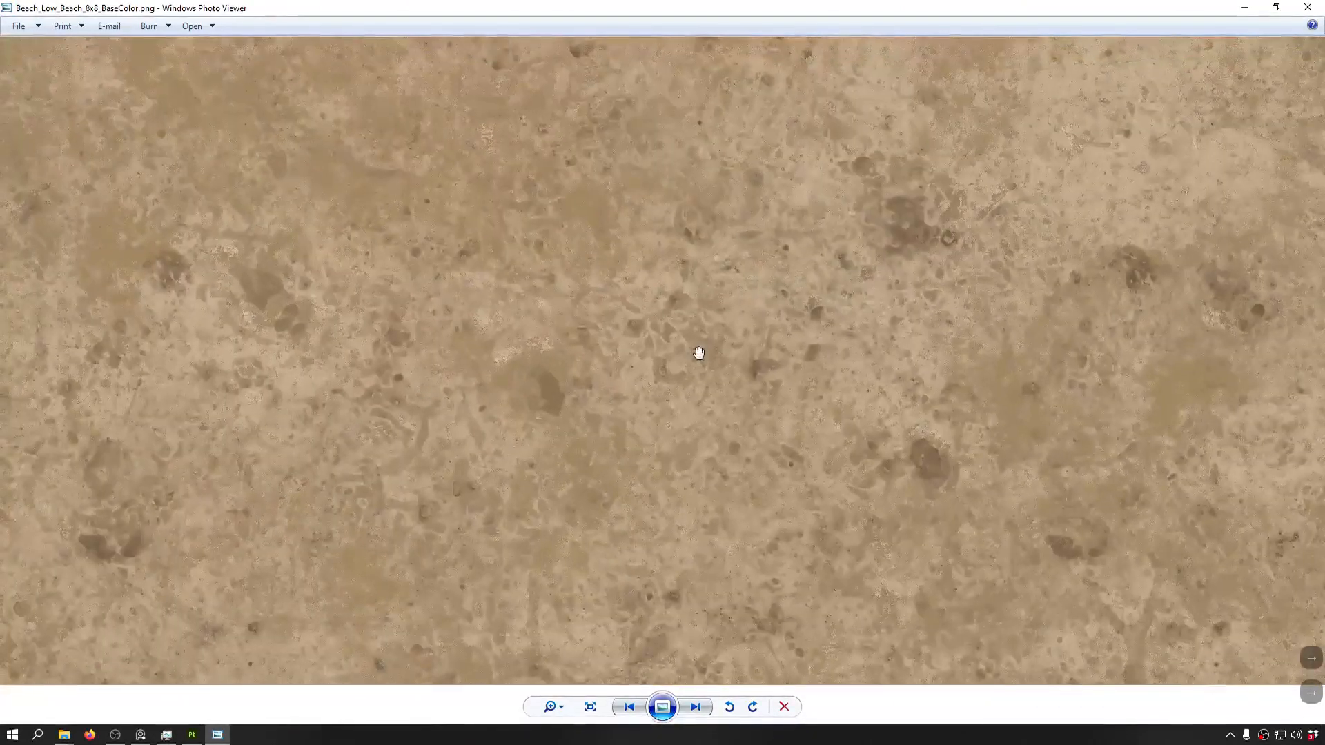
key(alt+F4)
- Delete the Sand group from the Beach_8x8 layer stack and show only the Beach_8x8_02 texture set
click(999, 139)
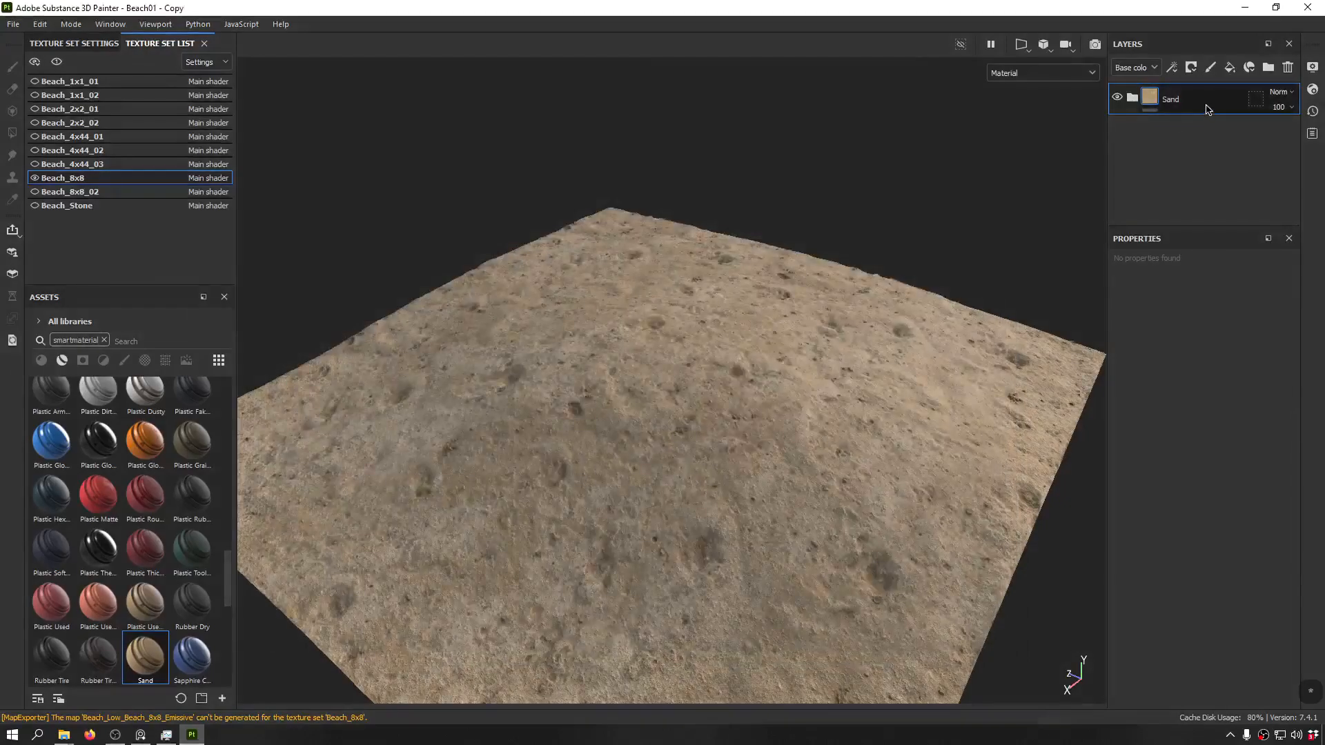
key(Delete)
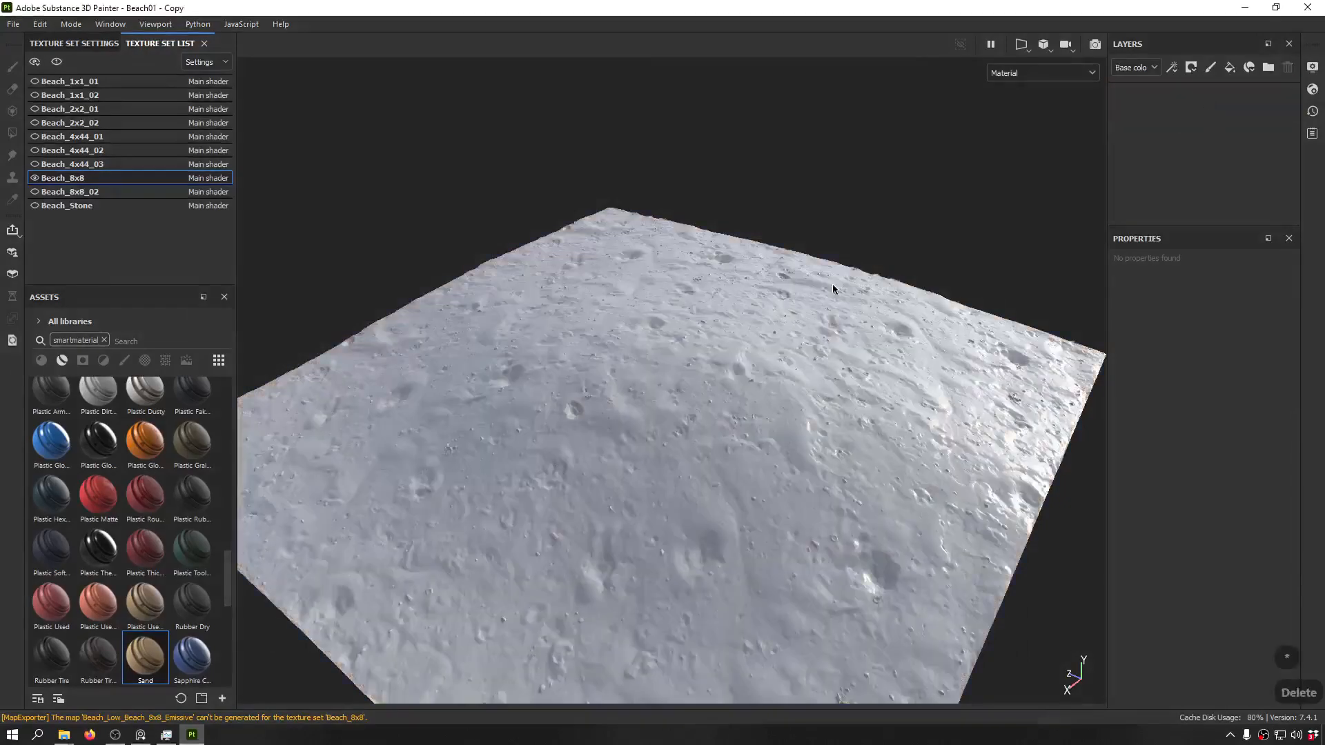
click(38, 192)
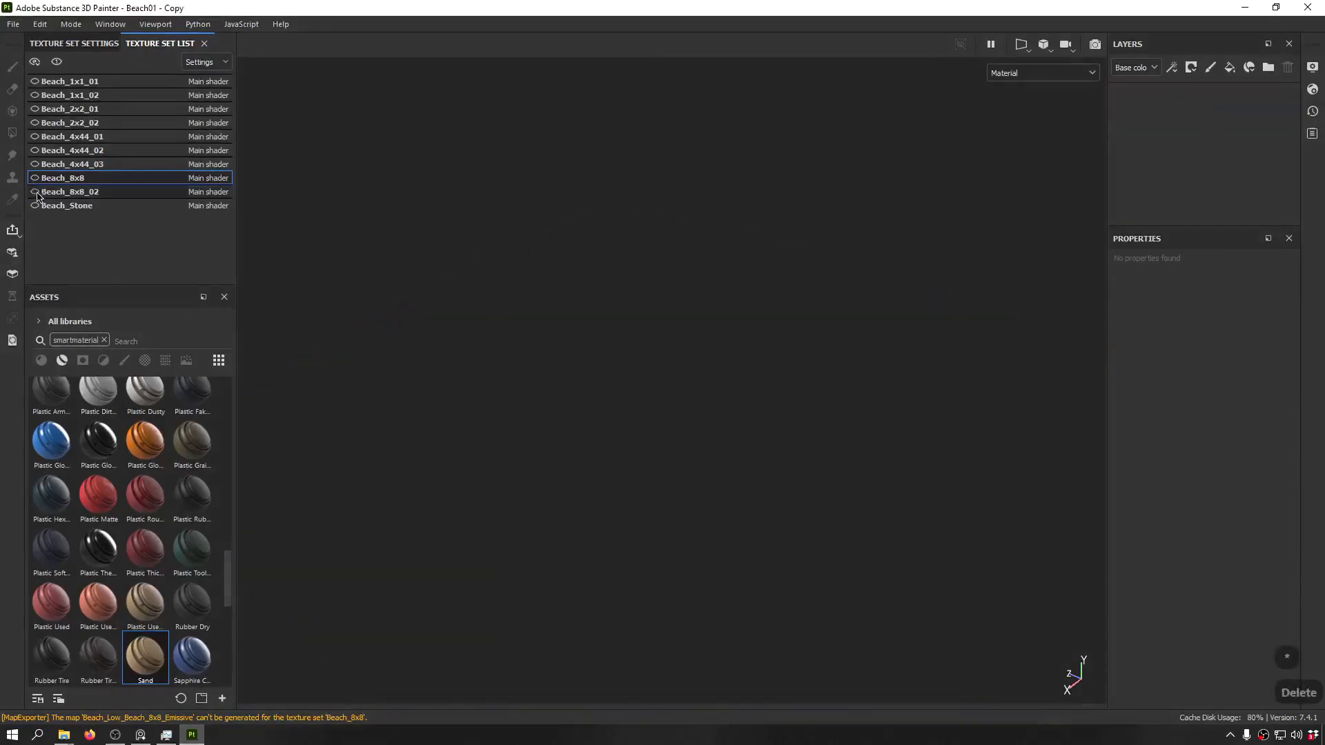
- Apply the Sand smart material above Layer 1 on Beach_8x8_02 and inspect the rippled terrain near and far
alt+drag(723, 294, 810, 275)
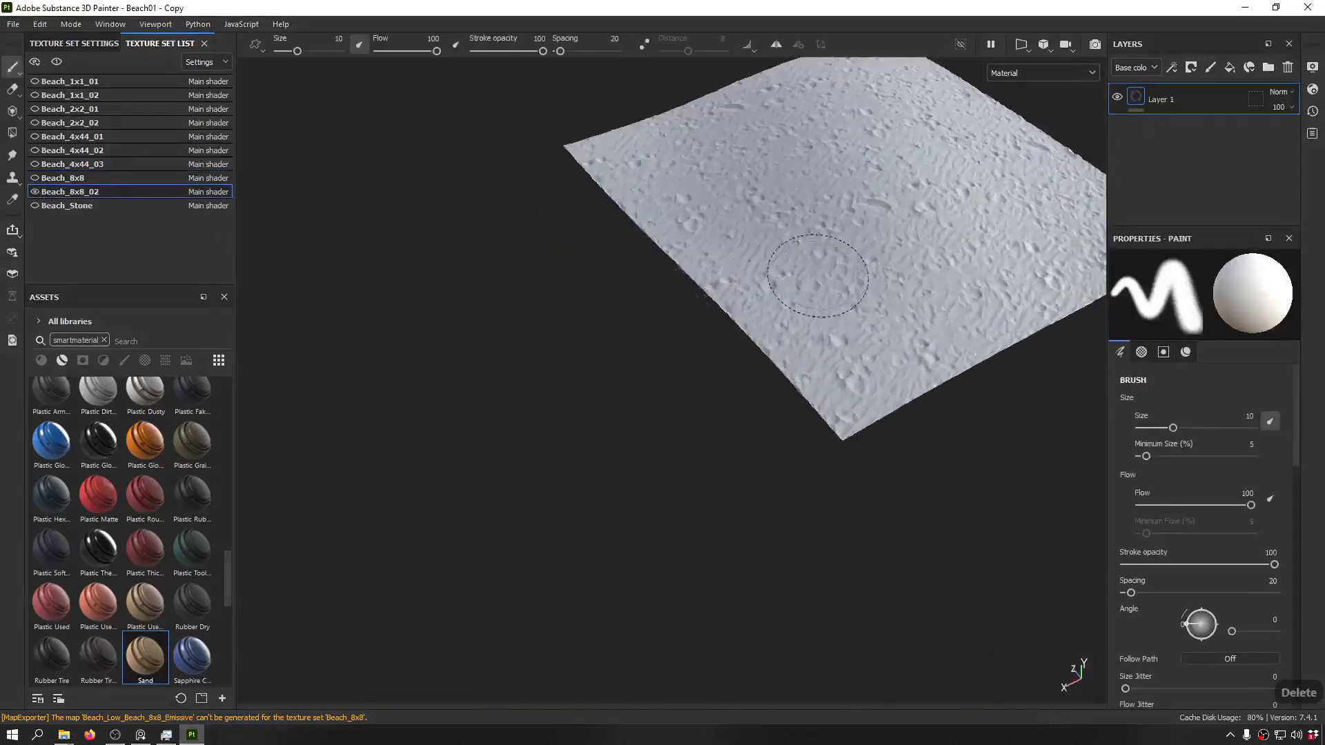
alt+right_drag(810, 276, 878, 242)
alt+drag(878, 242, 565, 420)
alt+right_drag(564, 421, 540, 483)
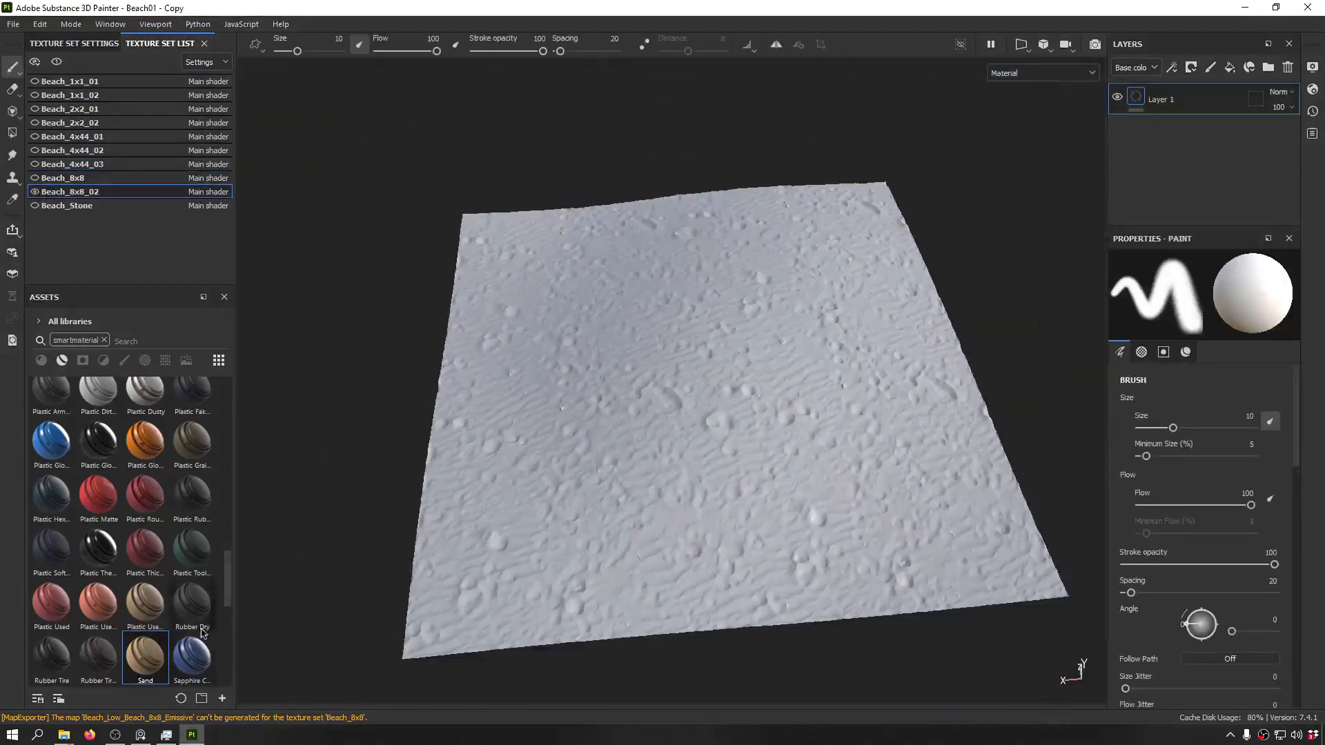
drag(557, 449, 856, 172)
scroll(648, 337, up, 5)
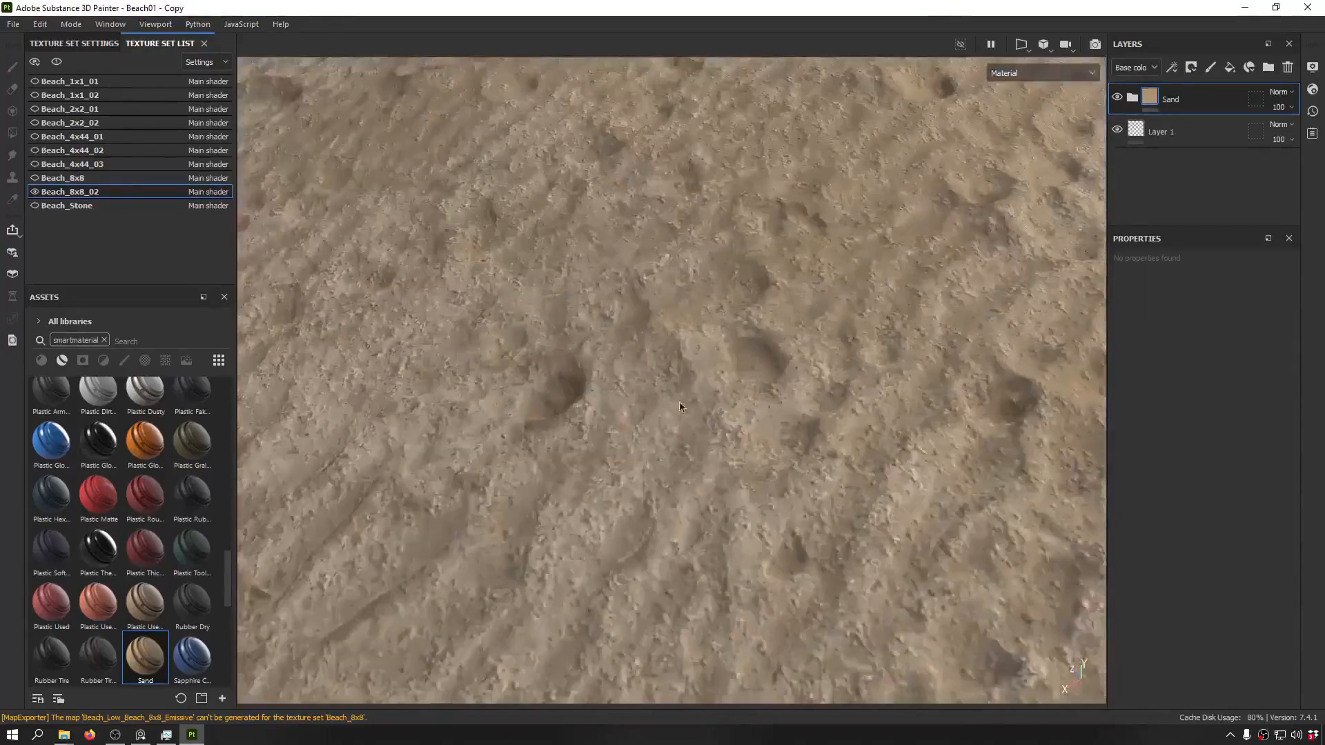
alt+drag(679, 401, 520, 192)
scroll(698, 434, down, 4)
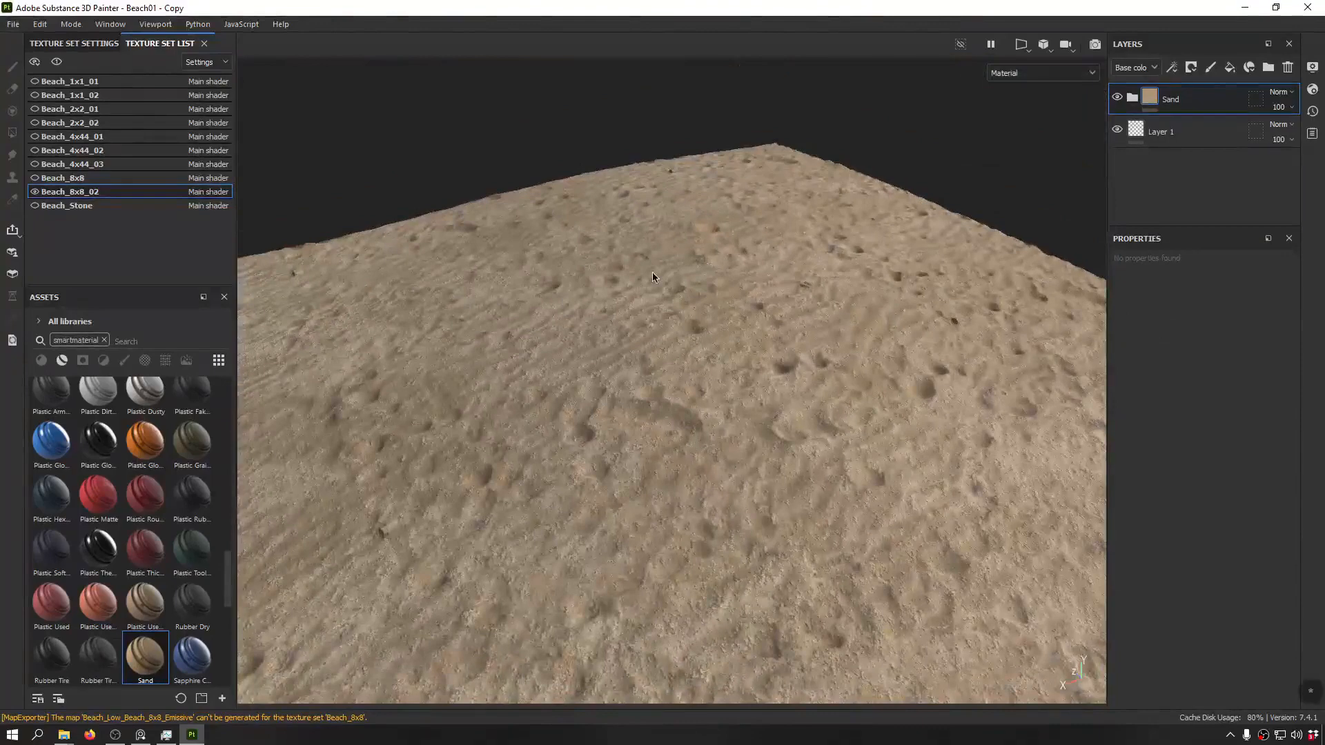
scroll(613, 296, down, 5)
alt+drag(613, 296, 785, 425)
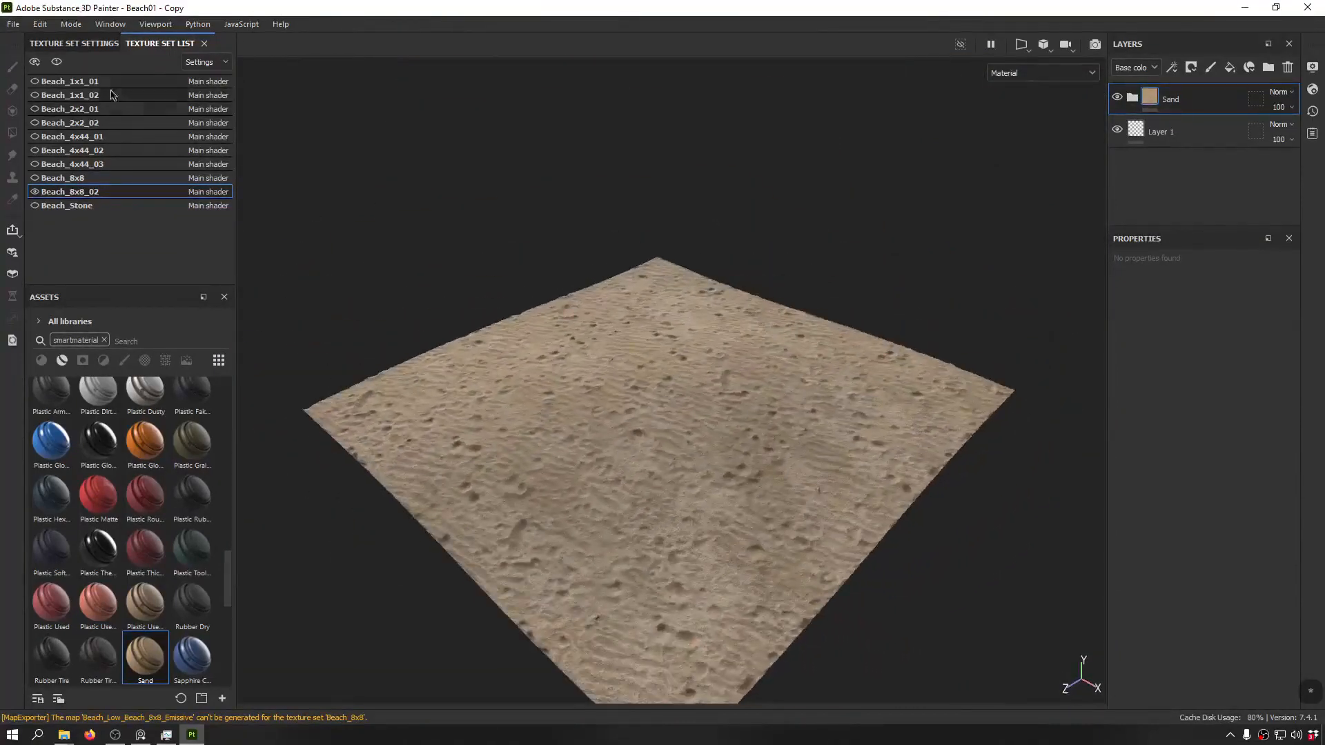
- Export only the Beach_8x8_02 textures with the Unreal Engine 4 (Packed)_OpenGL template at 4096
click(12, 25)
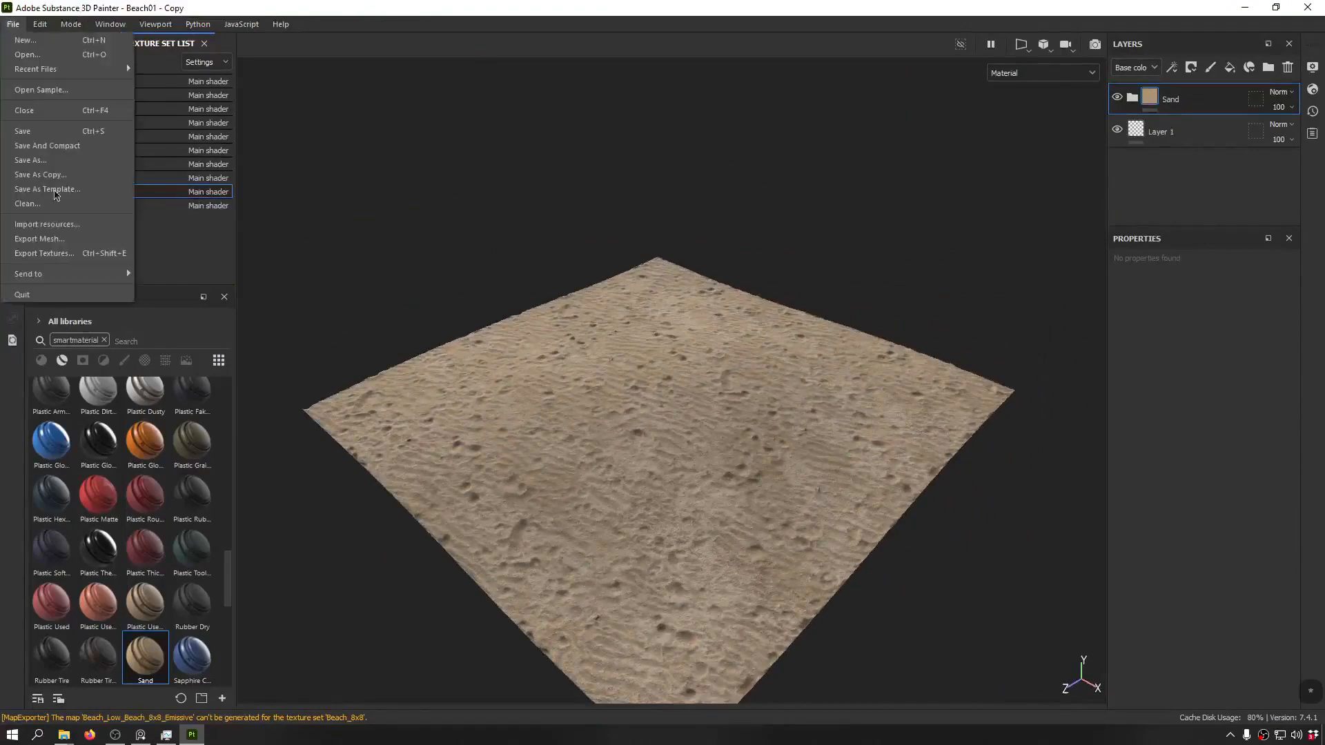
click(66, 252)
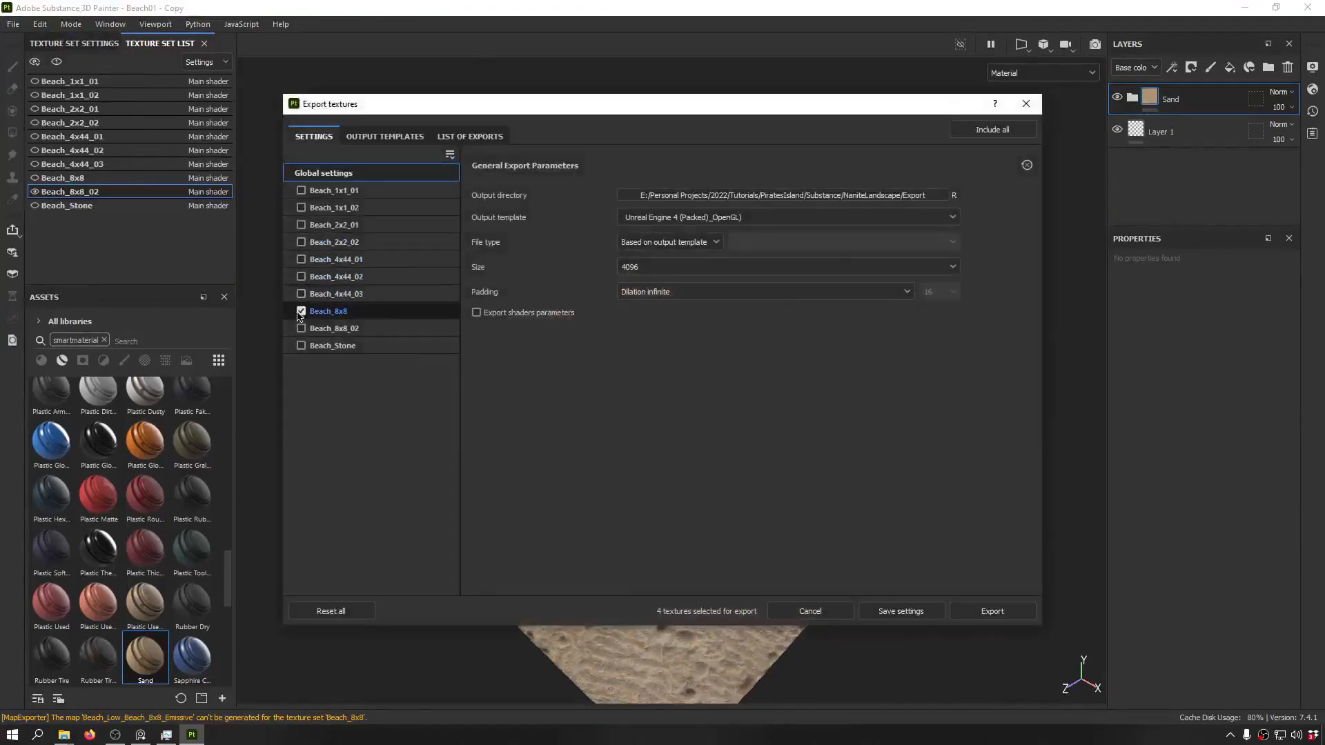
click(300, 317)
click(301, 313)
click(300, 328)
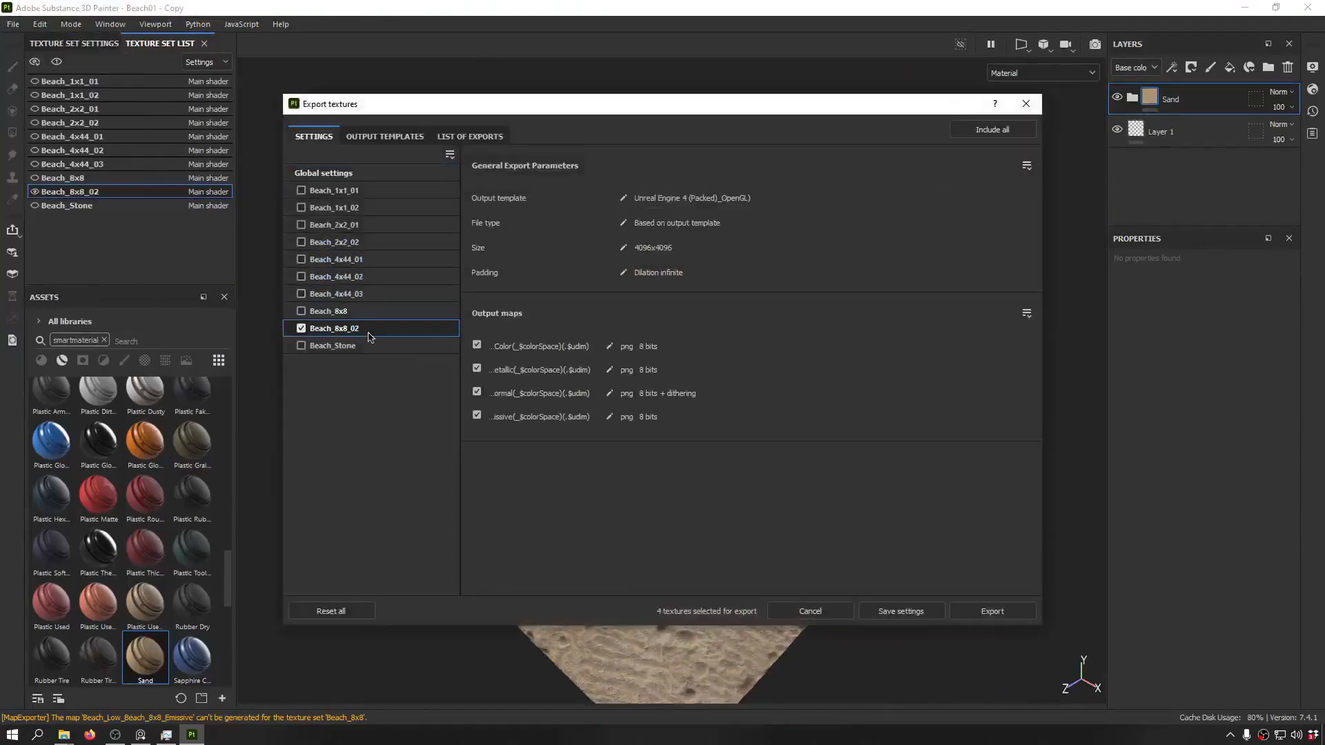
click(372, 137)
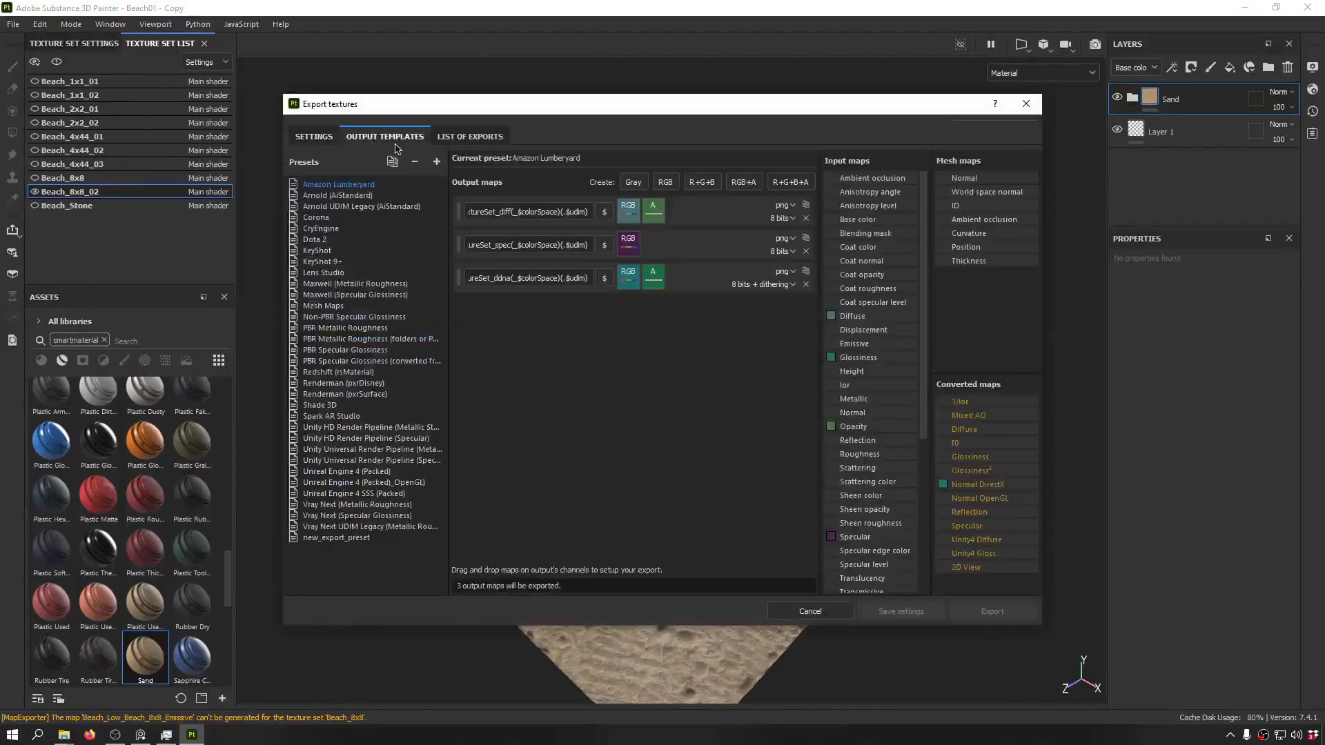
click(321, 138)
click(383, 181)
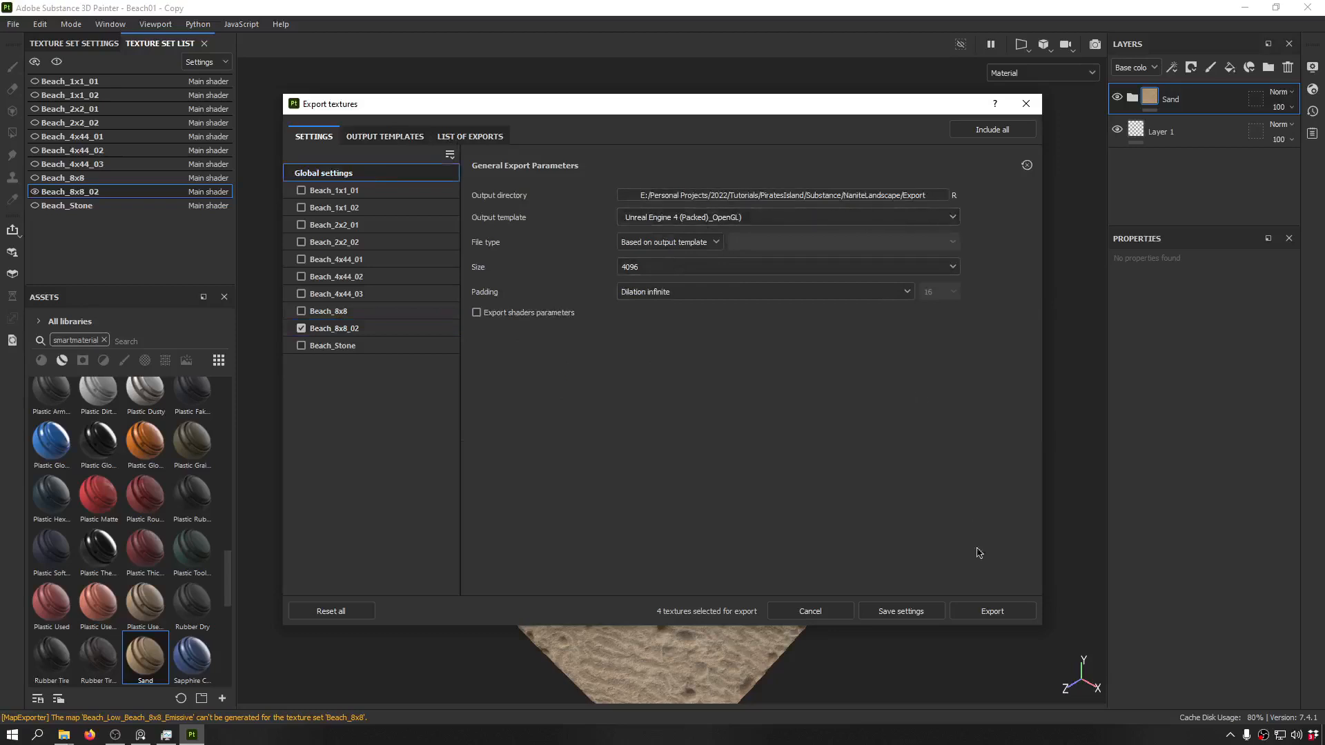
click(1013, 616)
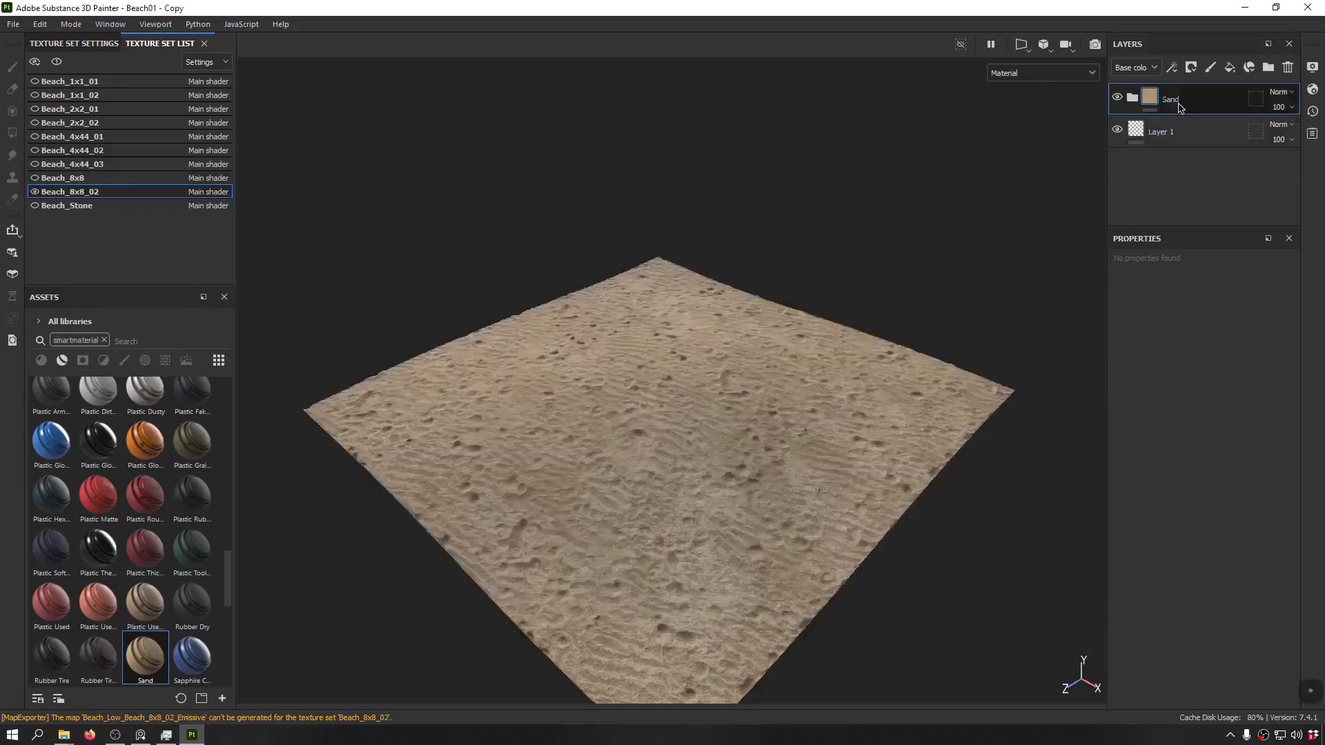
- Delete the Sand group from Beach_8x8_02 and make Beach_1x1_01 the only visible texture set
key(Delete)
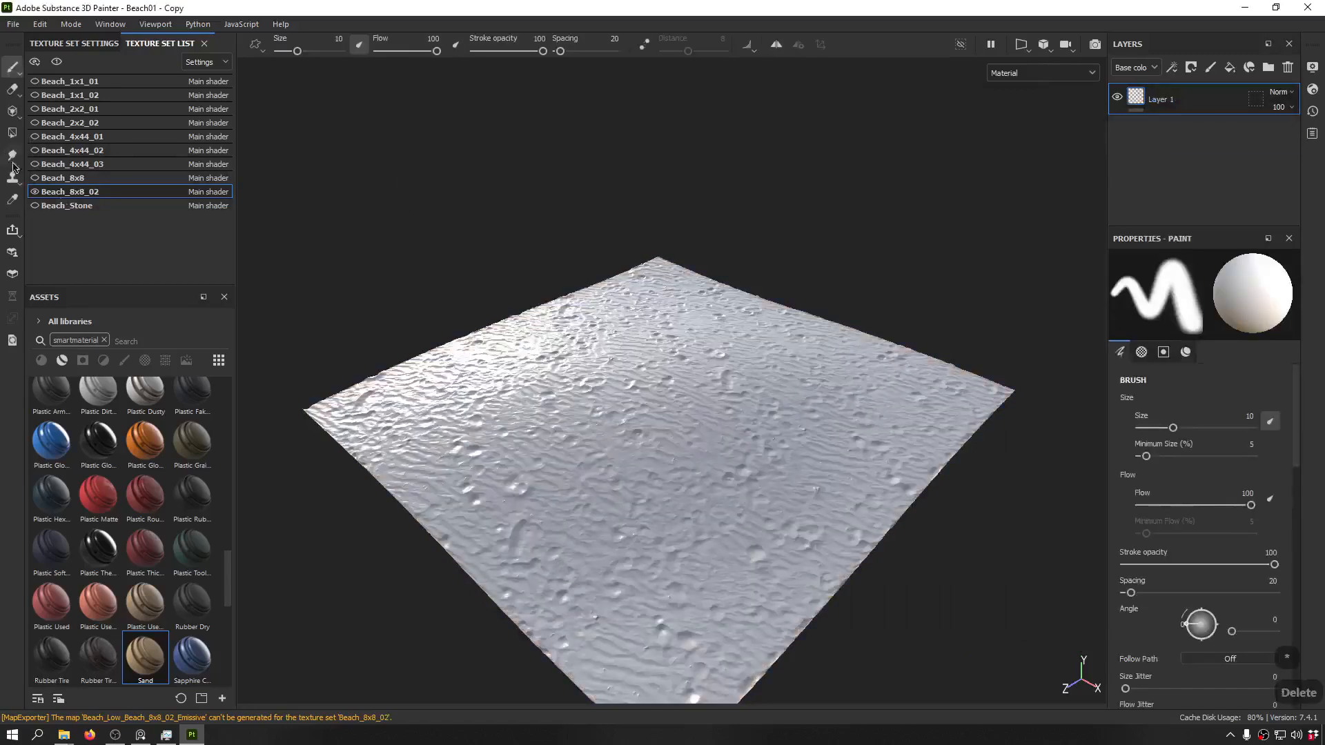
click(35, 191)
click(35, 82)
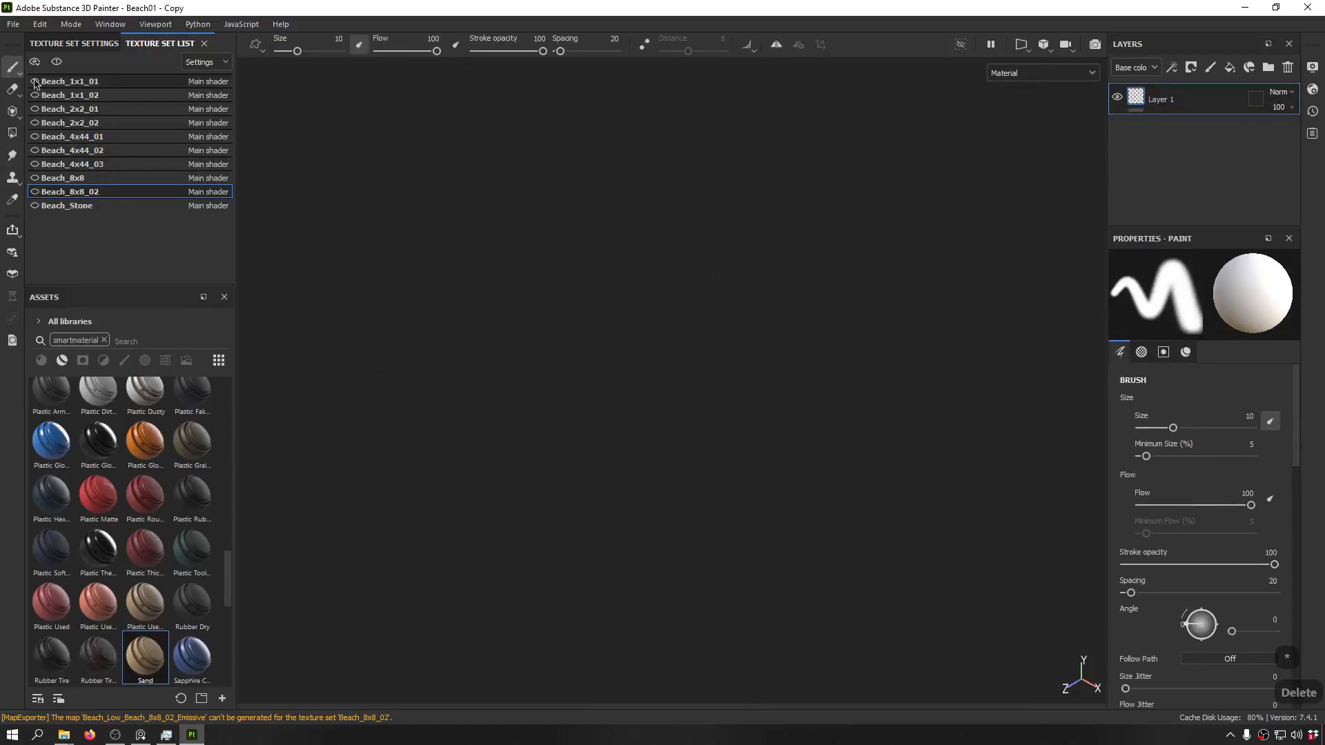
- Make Beach_1x1_01 the active texture set and inspect its sand-covered terrain near and far
key(f)
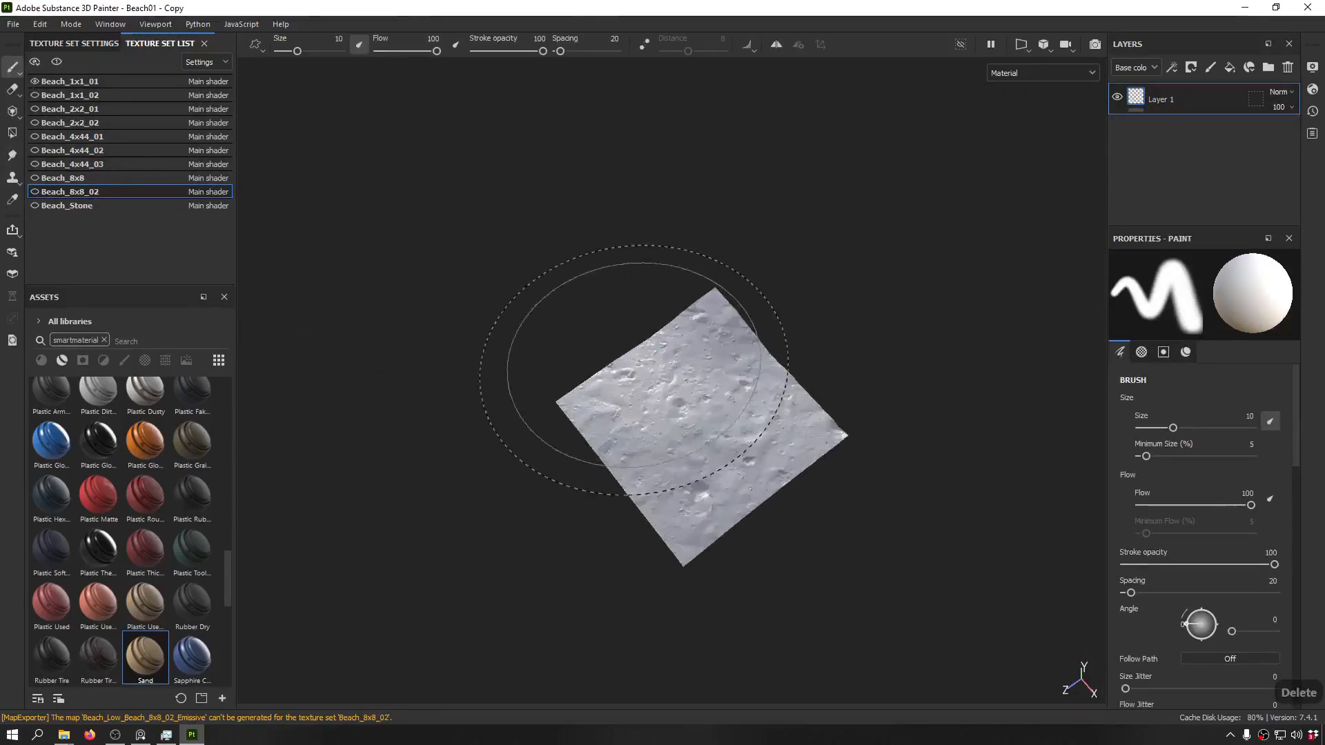
mouse_move(1035, 200)
alt+mouse_down()
mouse_move(777, 237)
mouse_move(649, 283)
mouse_move(552, 276)
alt+mouse_up()
drag(169, 623, 1180, 95)
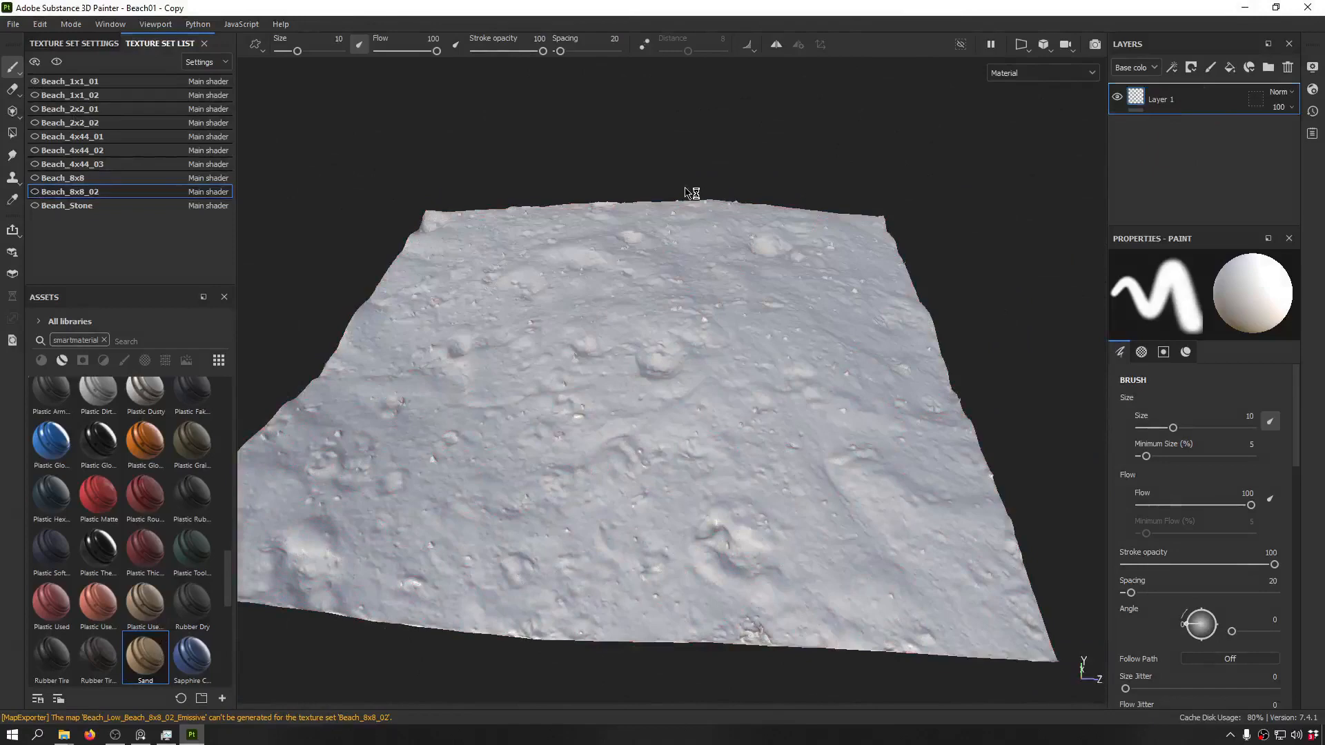
scroll(647, 228, down, 3)
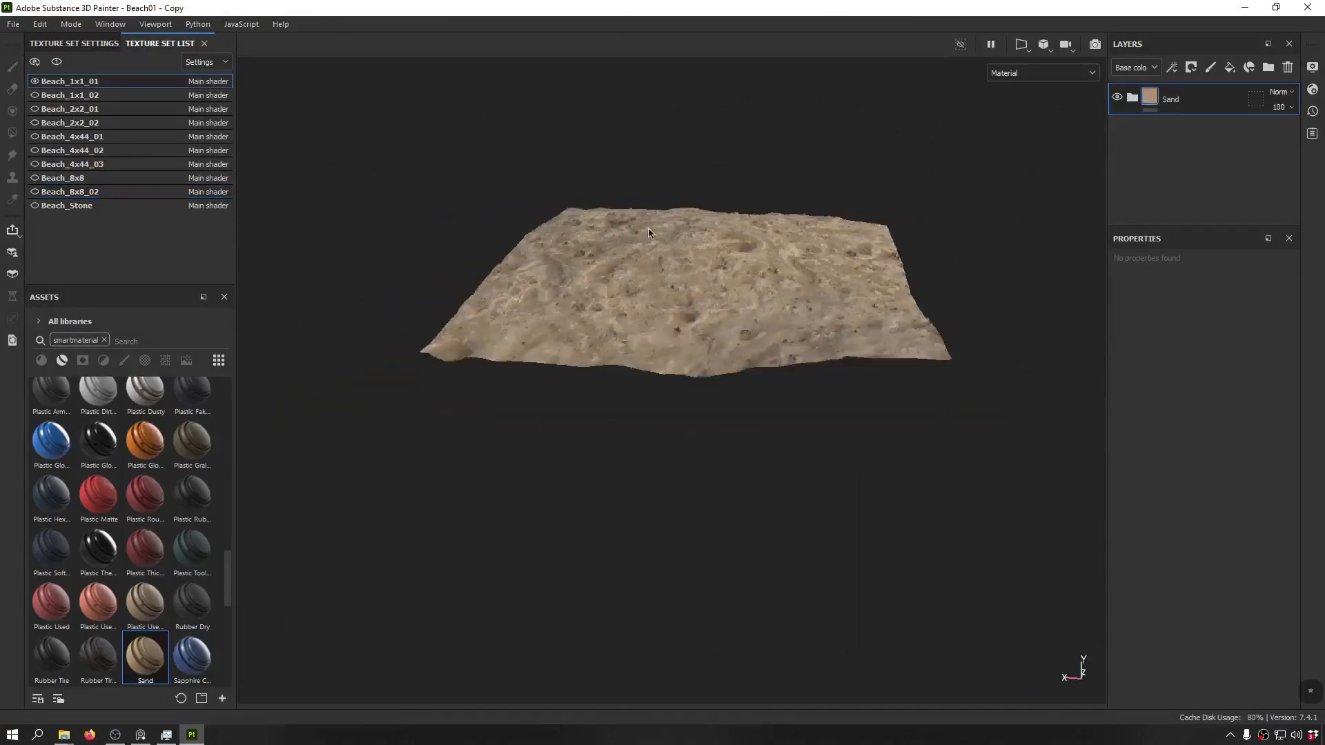
alt+drag(648, 228, 638, 267)
scroll(606, 389, up, 6)
scroll(697, 417, down, 5)
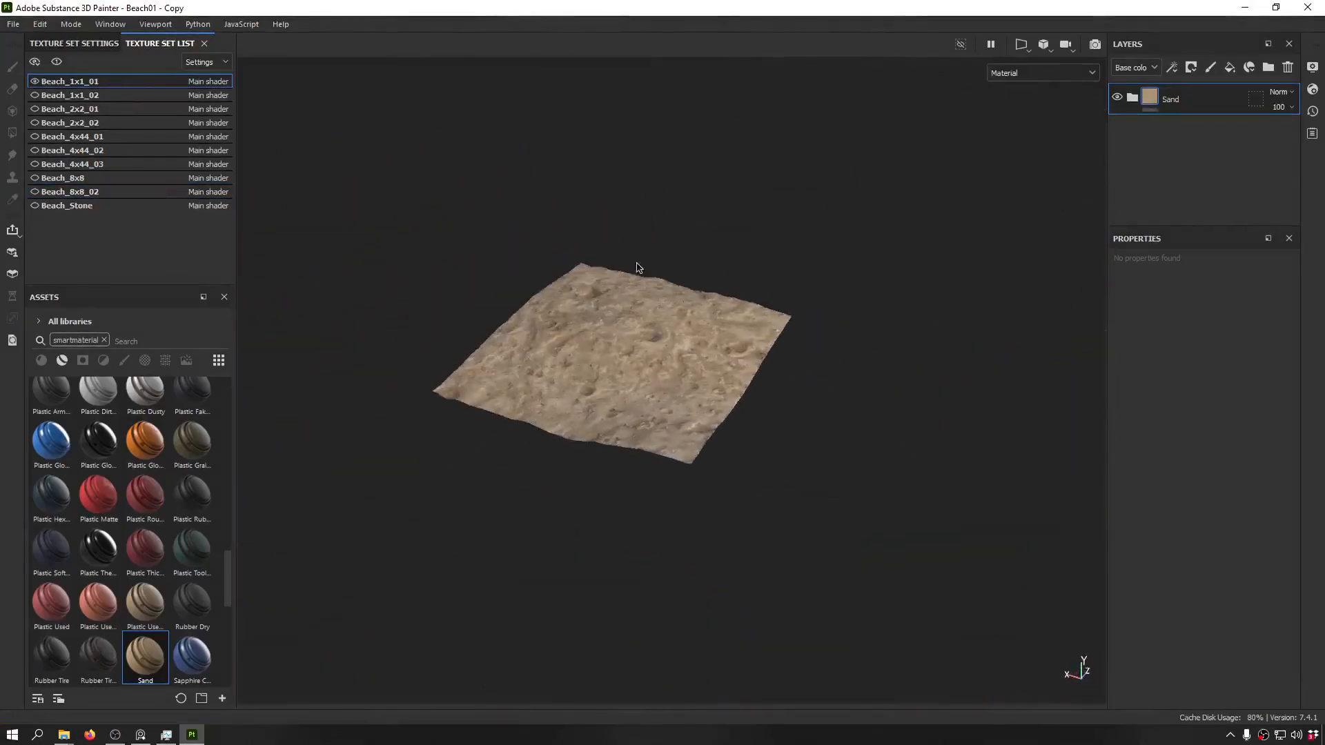
- Export only the Beach_1x1_01 textures at 2048 with the Unreal Engine 4 (Packed)_OpenGL template
click(13, 24)
click(62, 260)
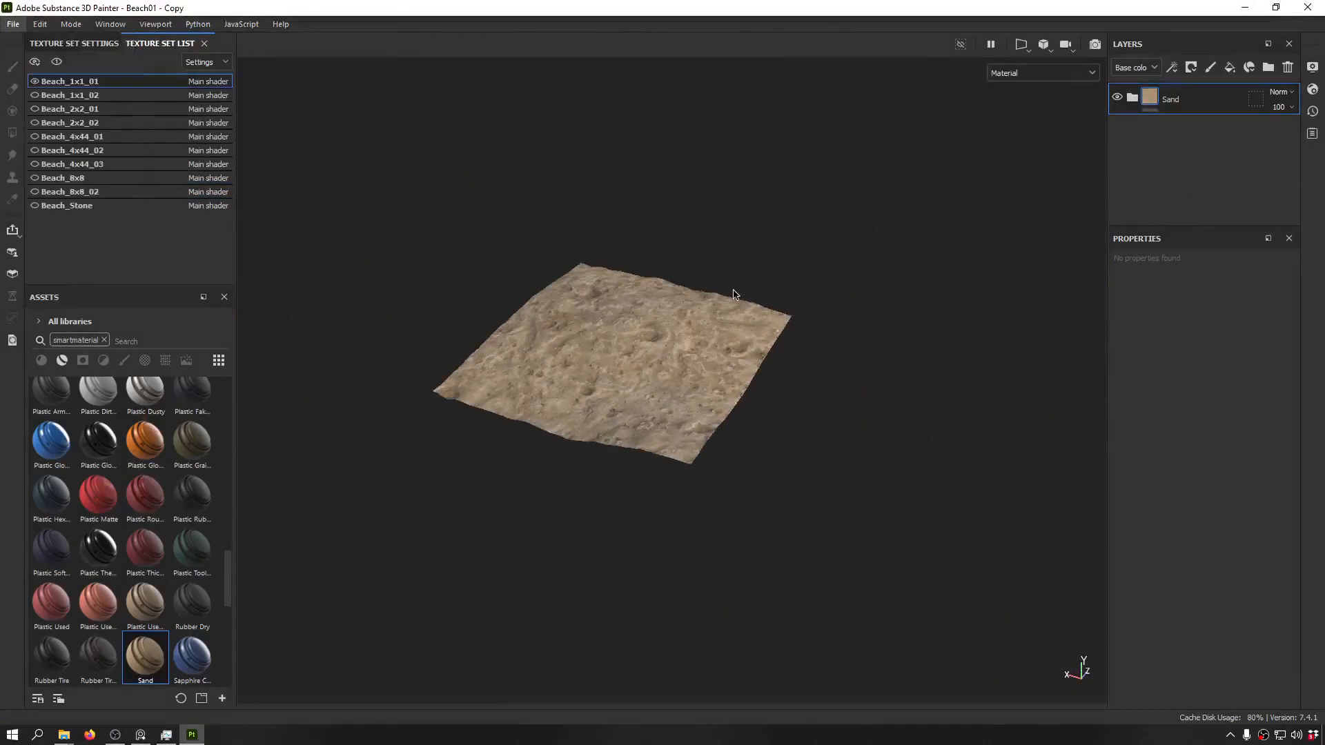
click(685, 273)
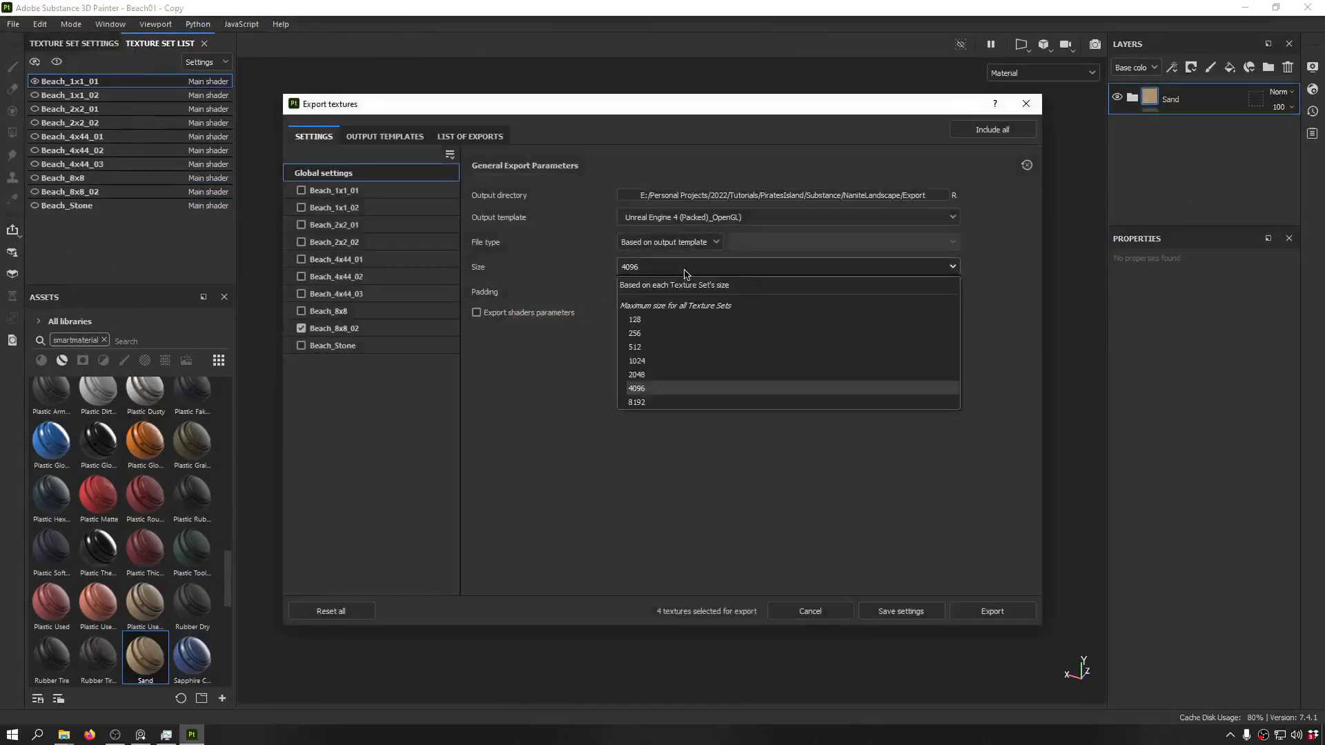
click(637, 375)
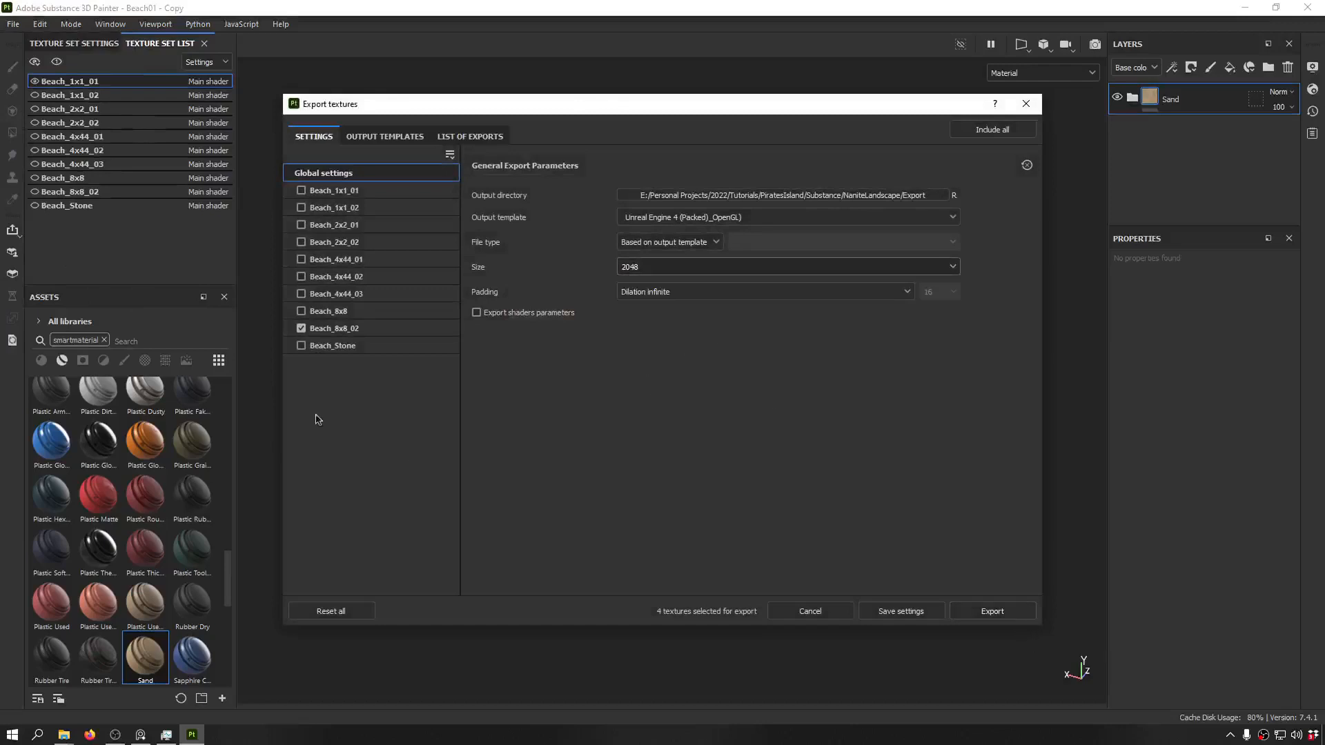
click(301, 328)
click(321, 193)
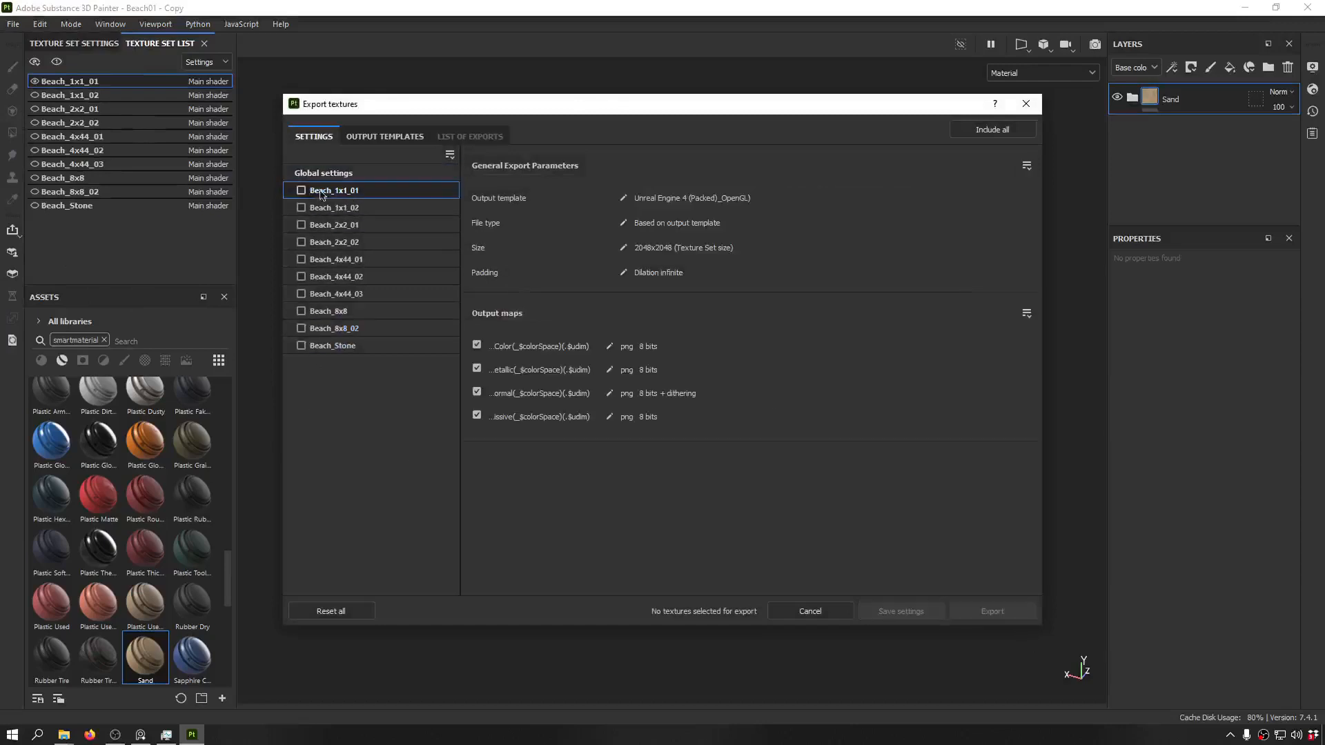
click(301, 191)
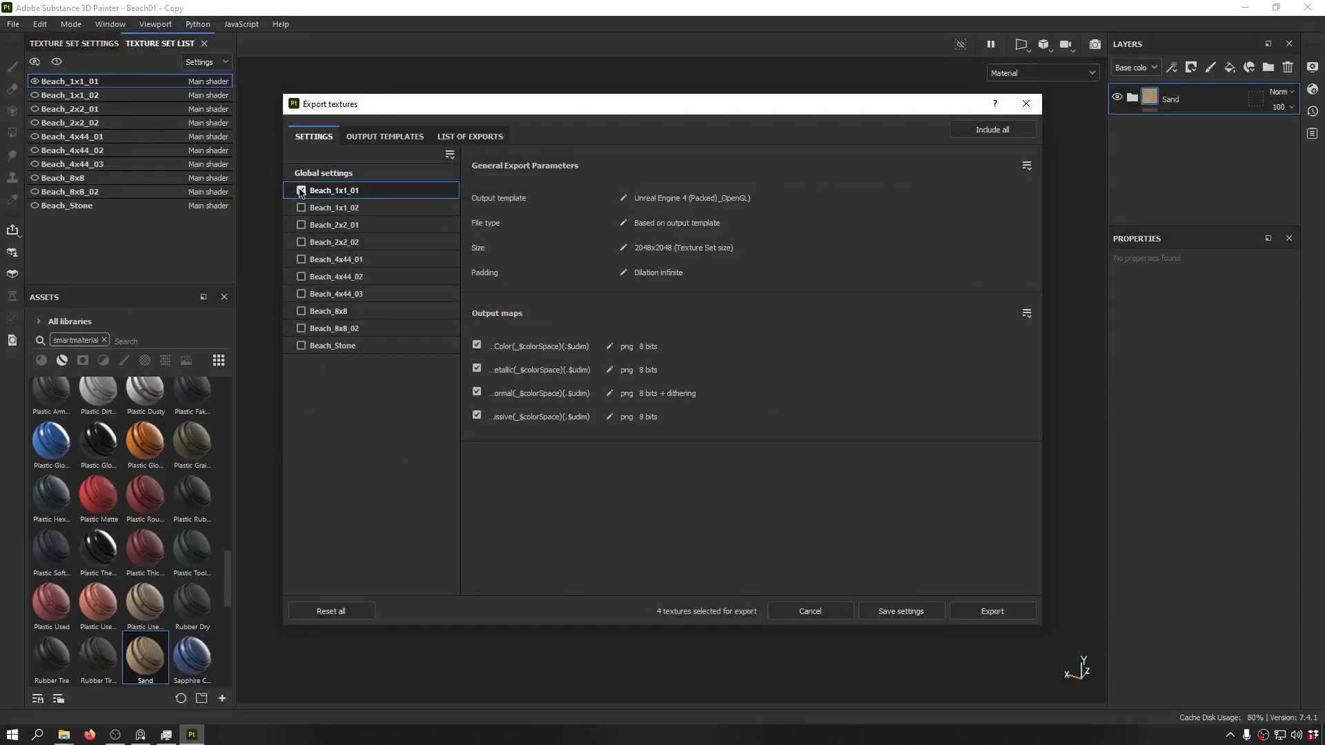
click(999, 613)
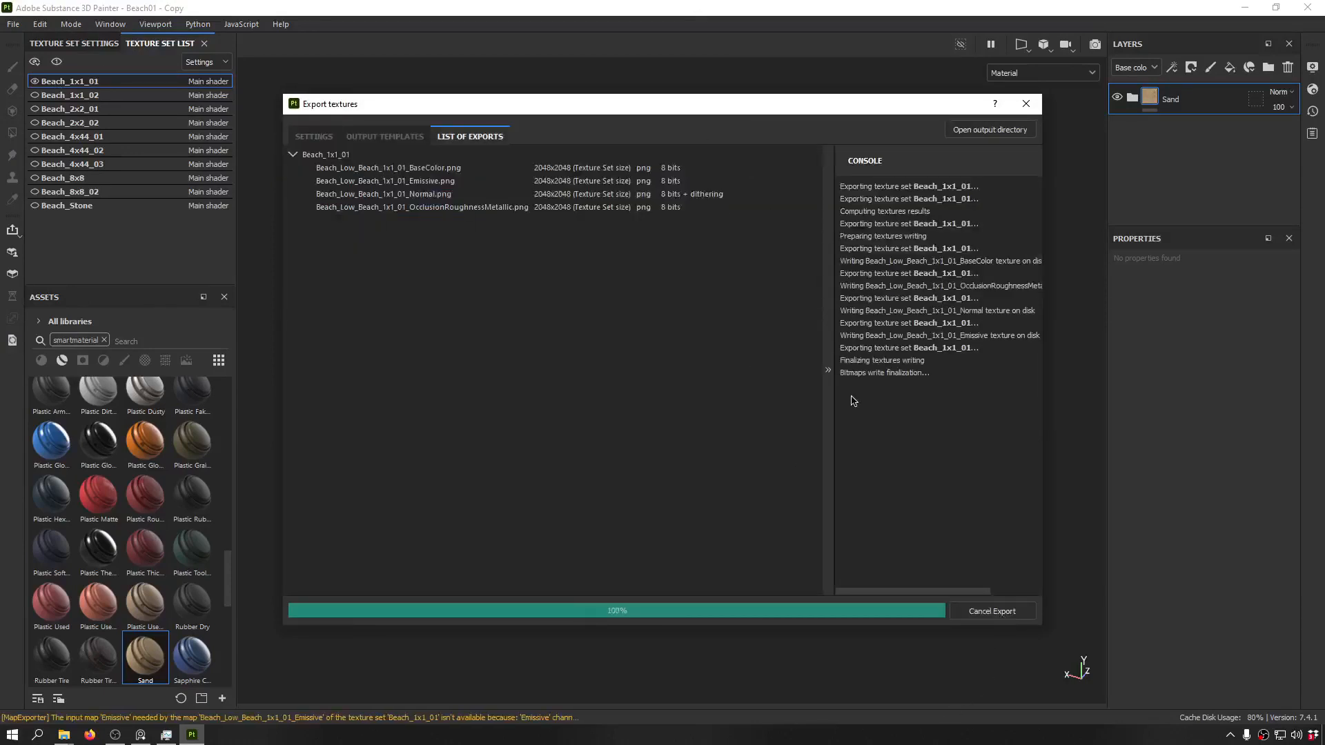
- Delete the Sand group from Beach_1x1_01 and make Beach_1x1_02 the active and only visible texture set
key(Delete)
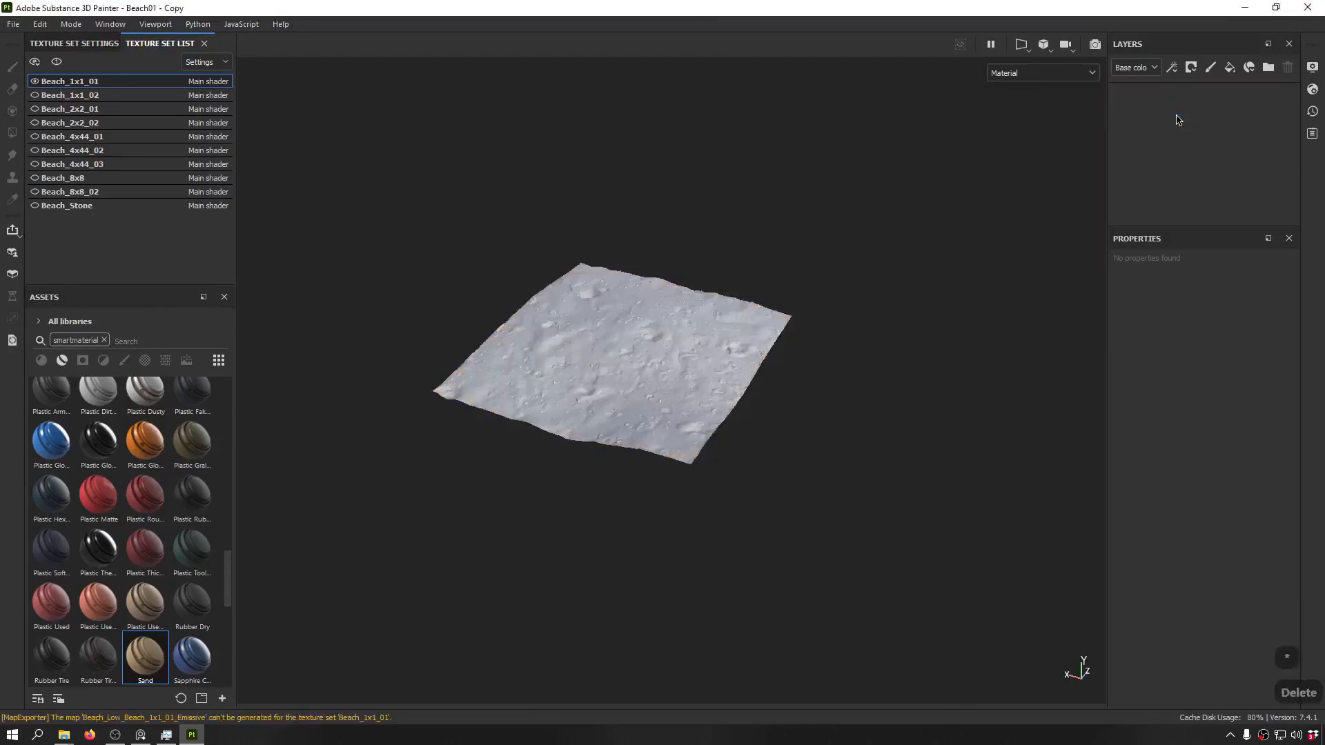
click(35, 81)
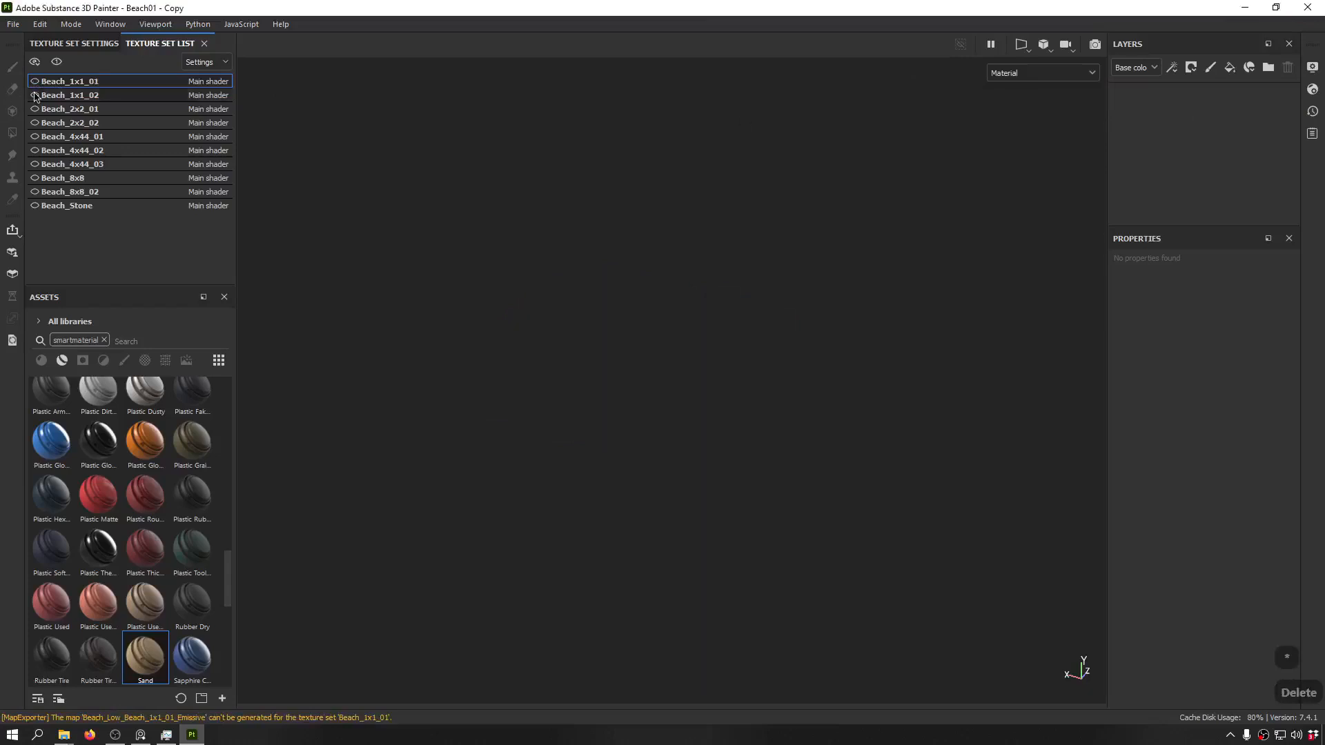
click(35, 95)
key(f)
alt+drag(462, 227, 630, 271)
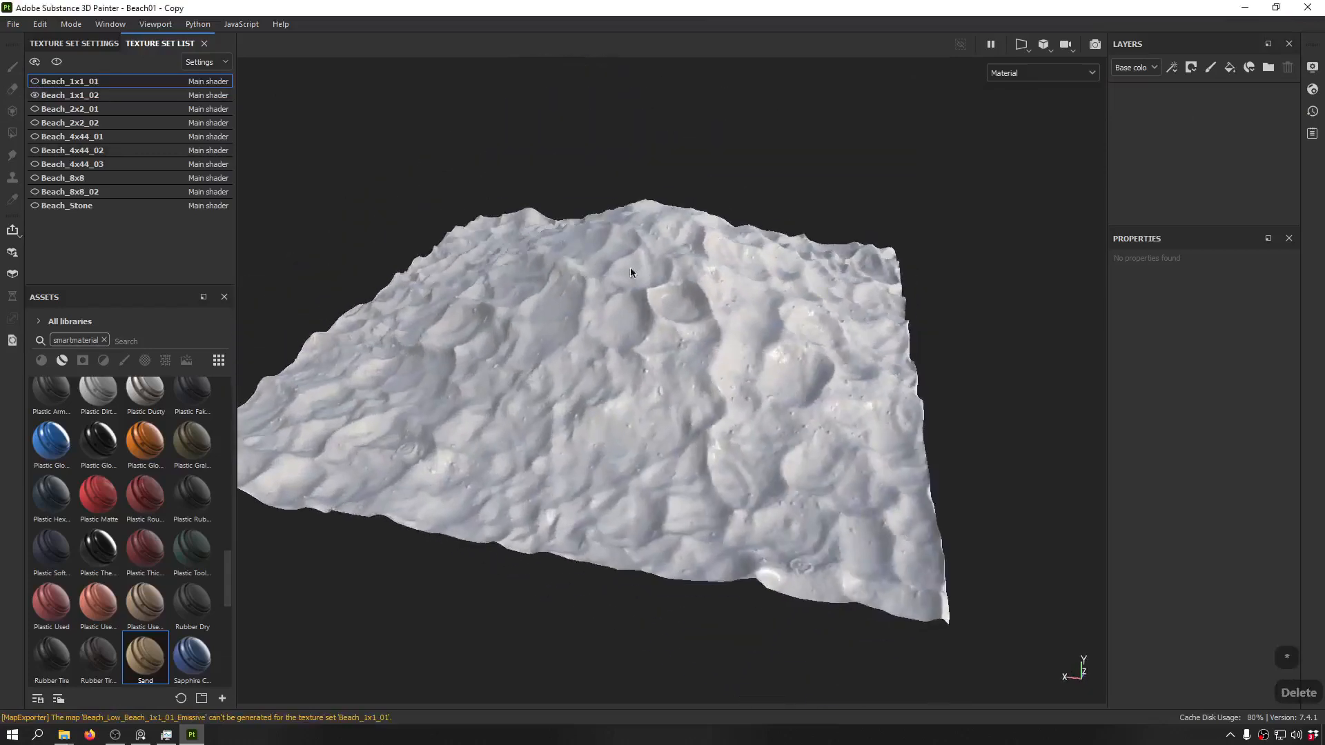
drag(1222, 170, 115, 97)
click(114, 98)
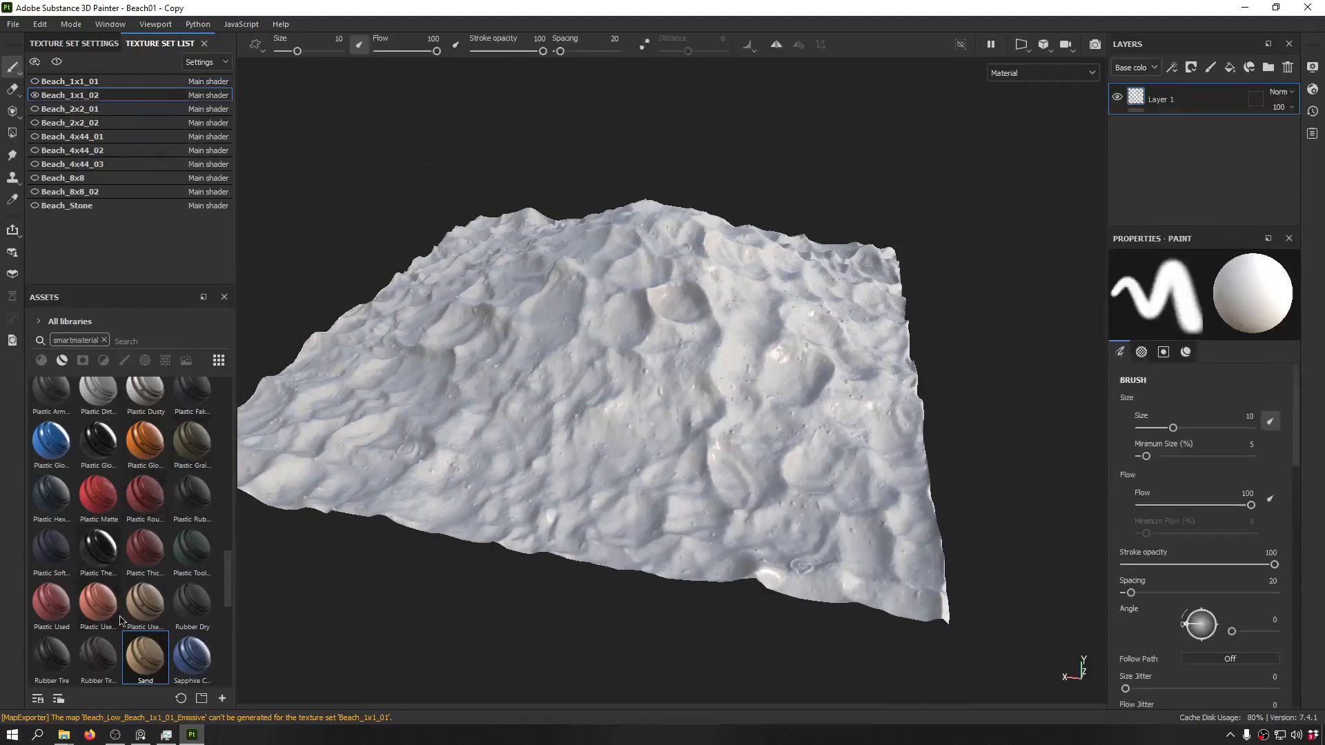
- Apply the Sand smart material above Layer 1 on Beach_1x1_02 and inspect the mounded terrain from several angles
drag(145, 655, 1184, 99)
alt+drag(453, 223, 759, 221)
shift+right_drag(759, 221, 567, 235)
scroll(623, 221, up, 5)
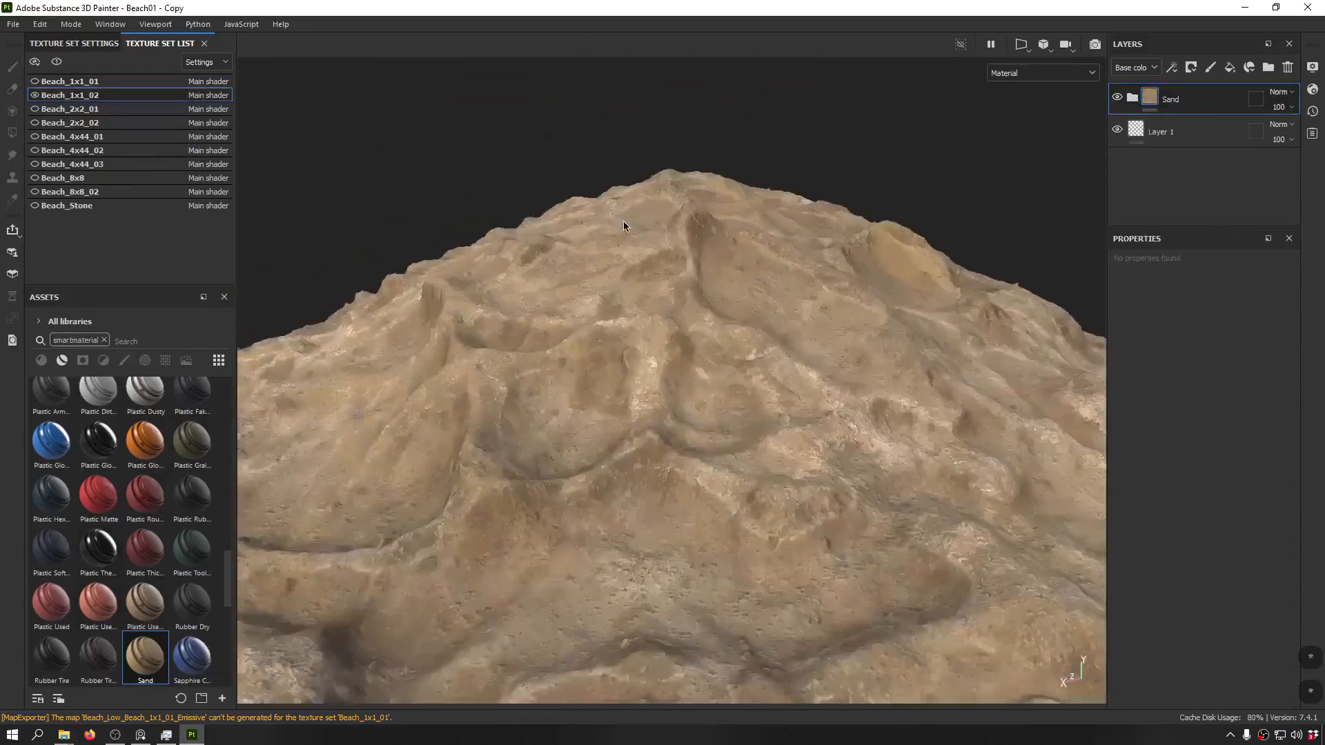
scroll(623, 222, down, 3)
alt+drag(623, 221, 494, 228)
scroll(494, 228, down, 3)
alt+middle_drag(494, 228, 618, 206)
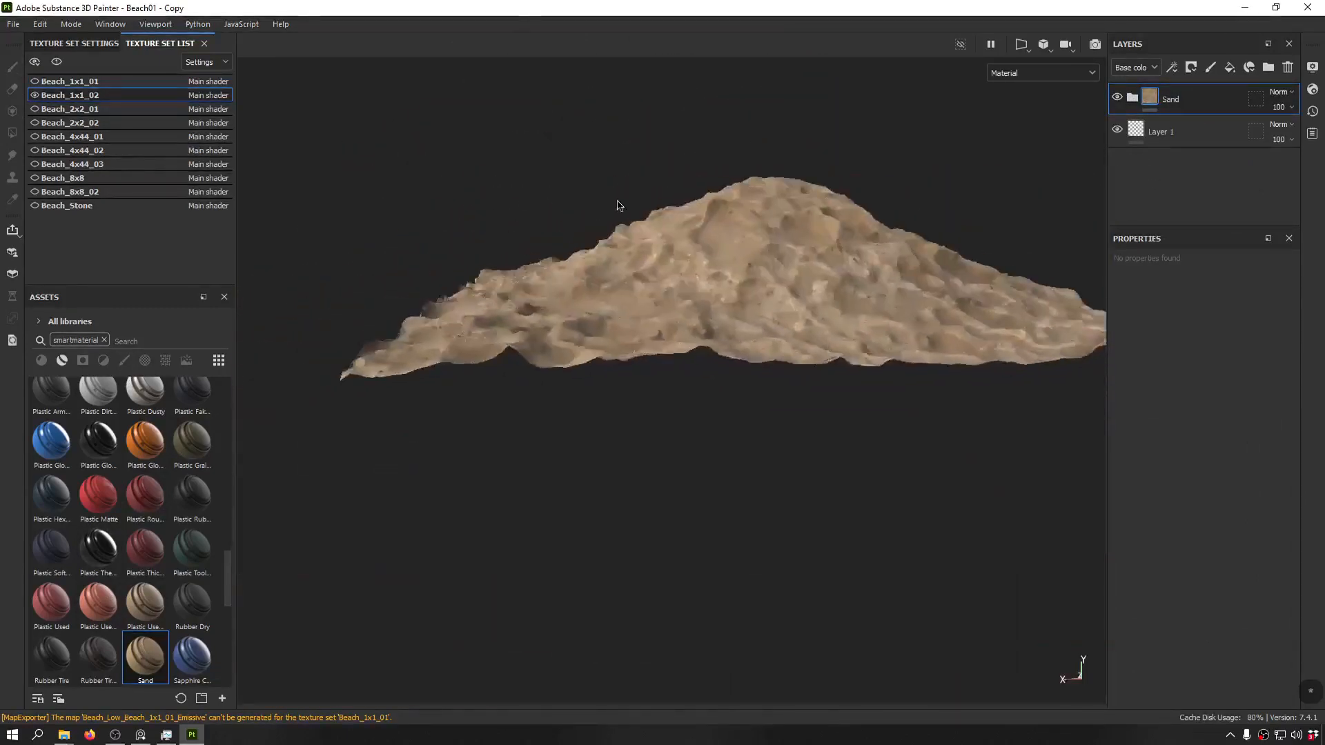
alt+drag(618, 206, 686, 449)
scroll(685, 450, down, 3)
alt+middle_drag(621, 414, 586, 299)
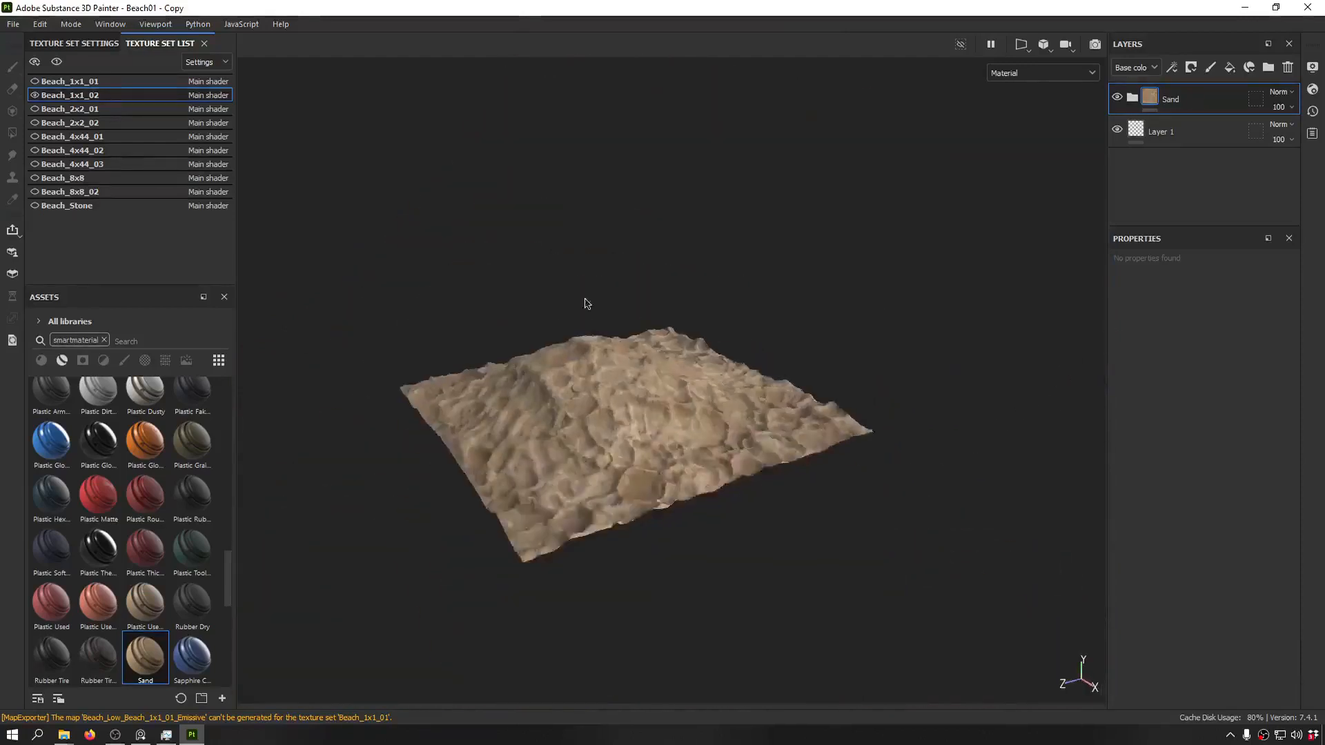
alt+drag(585, 303, 524, 290)
- Export only the Beach_1x1_02 textures with the Unreal Engine 4 (Packed)_OpenGL template at 2048
click(13, 26)
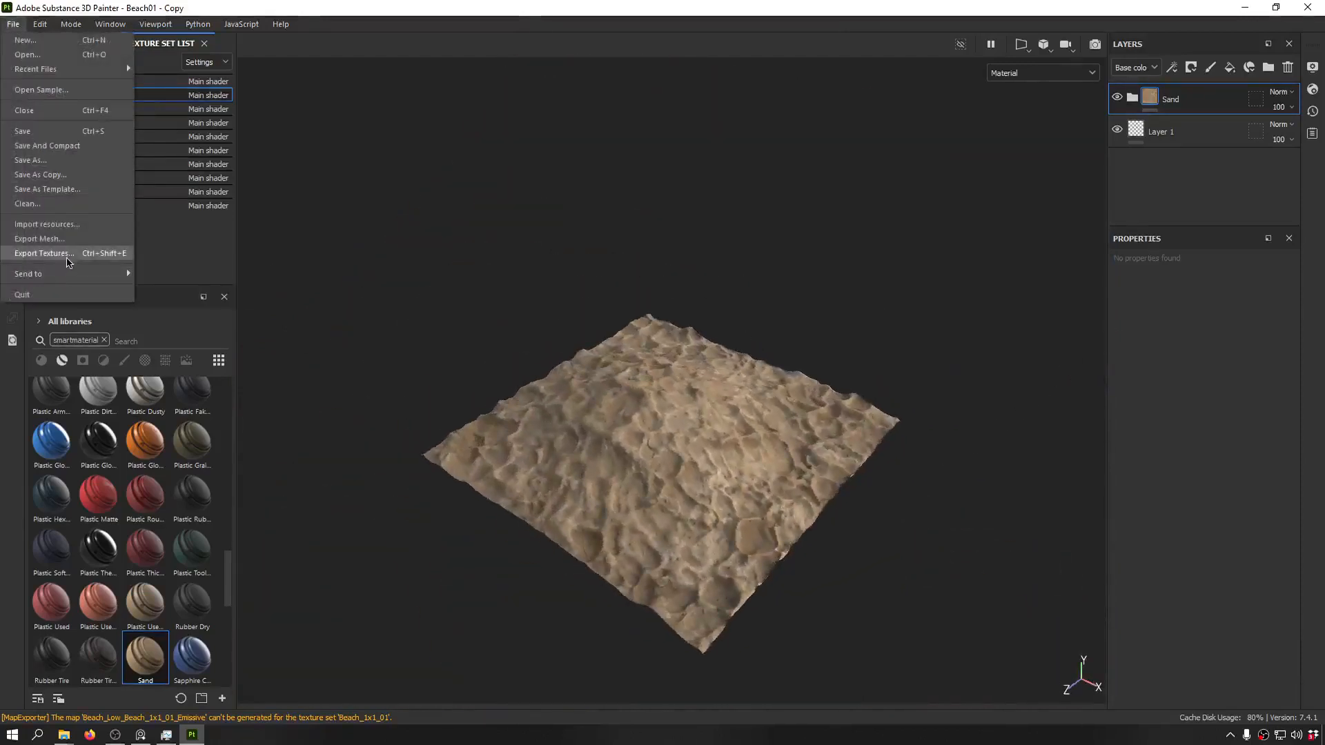
click(69, 256)
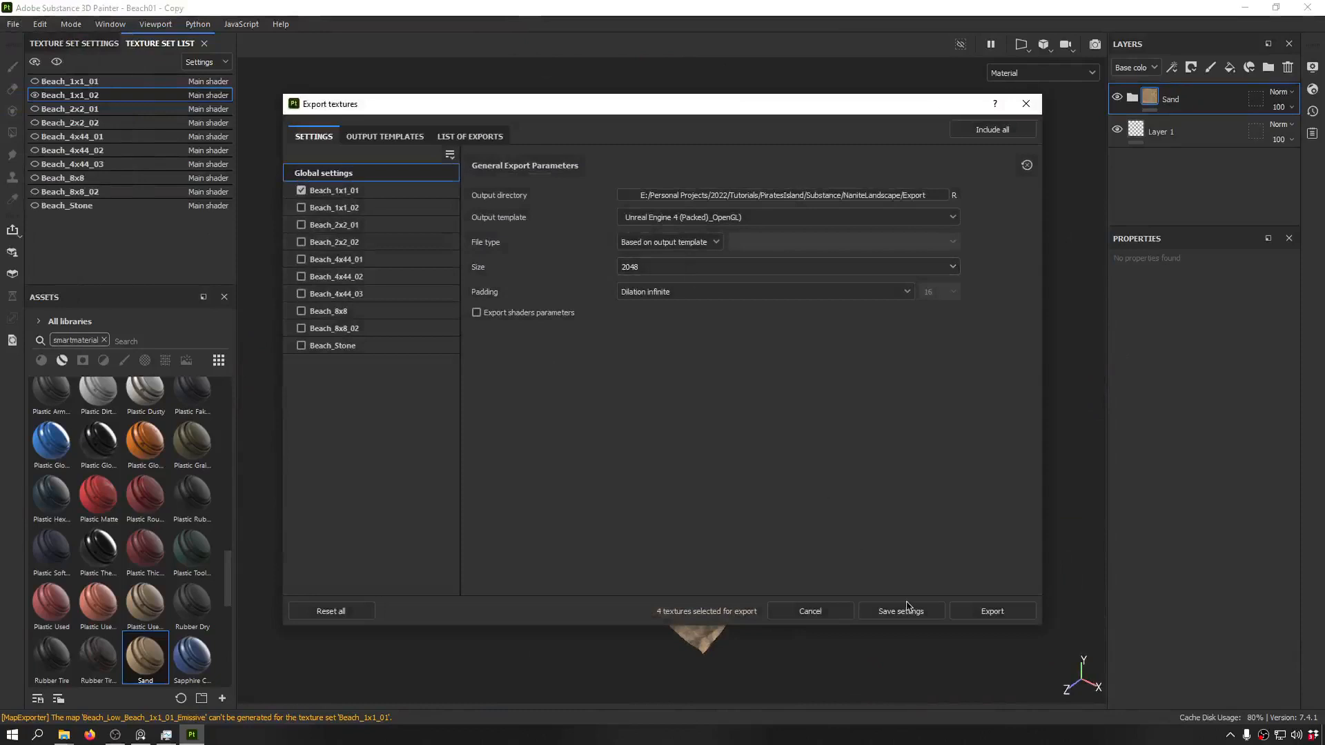
click(300, 190)
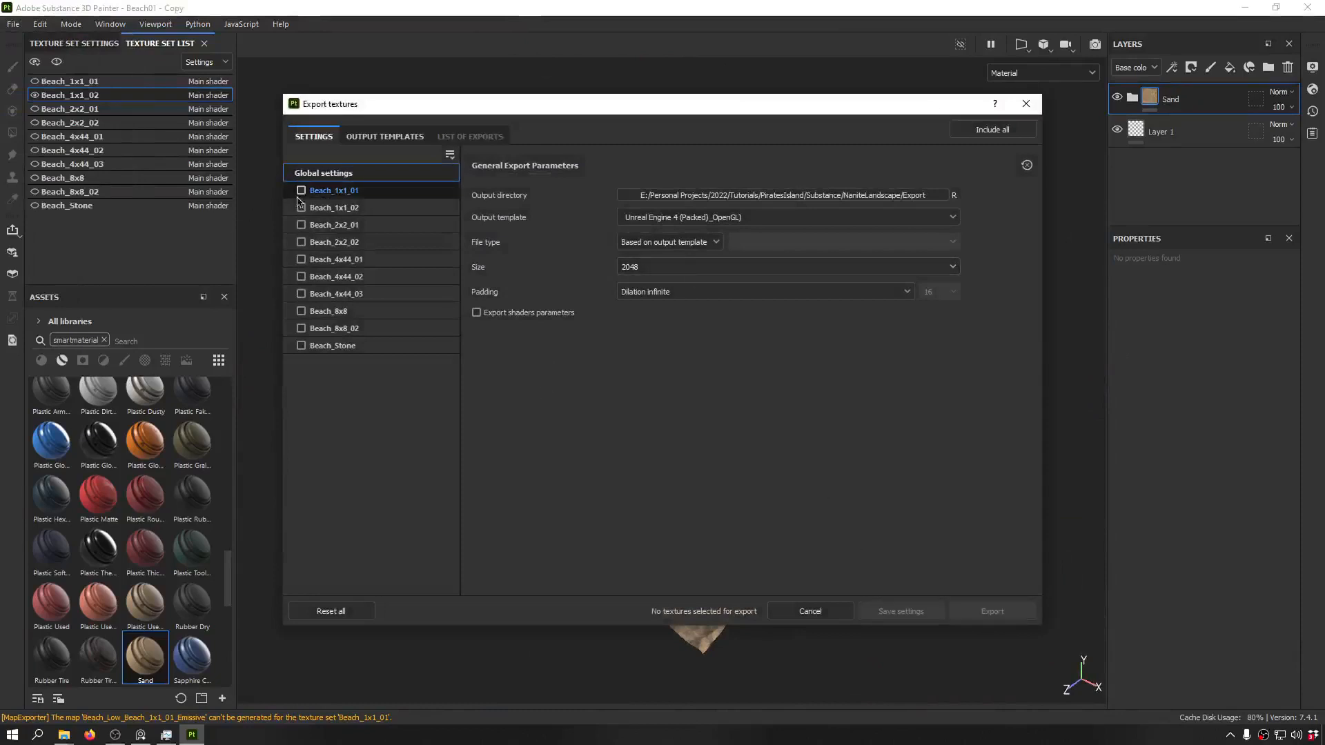
click(308, 208)
click(302, 209)
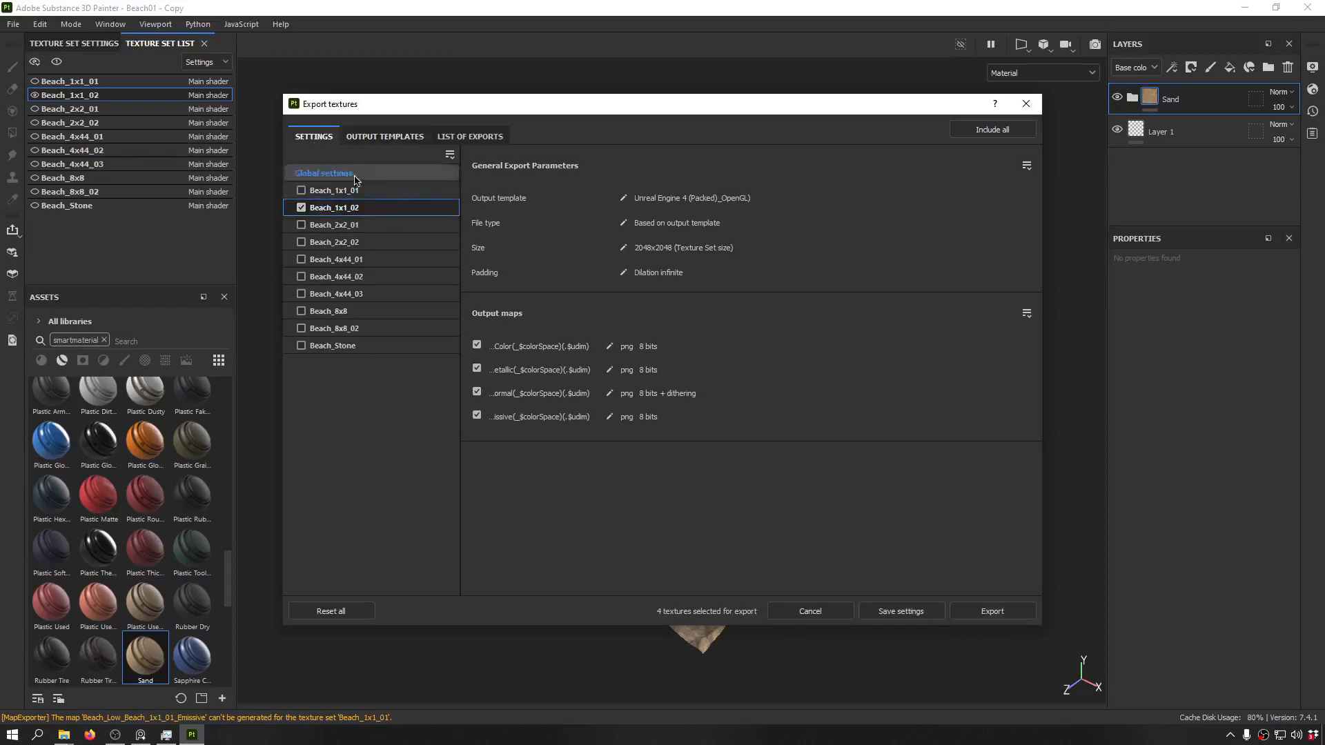
click(350, 172)
click(988, 610)
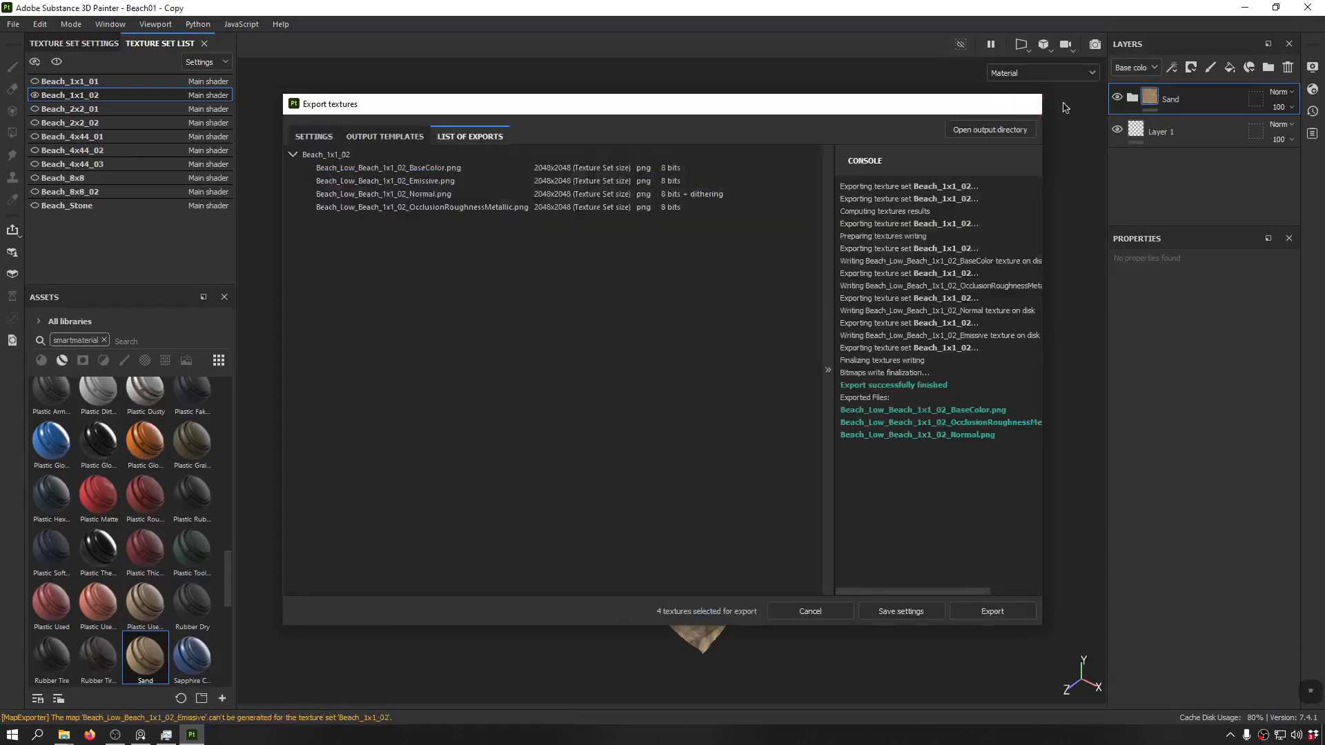
click(1027, 103)
- Delete the Sand group from Beach_1x1_02 and make Beach_2x2_01 the active and only visible texture set
key(Delete)
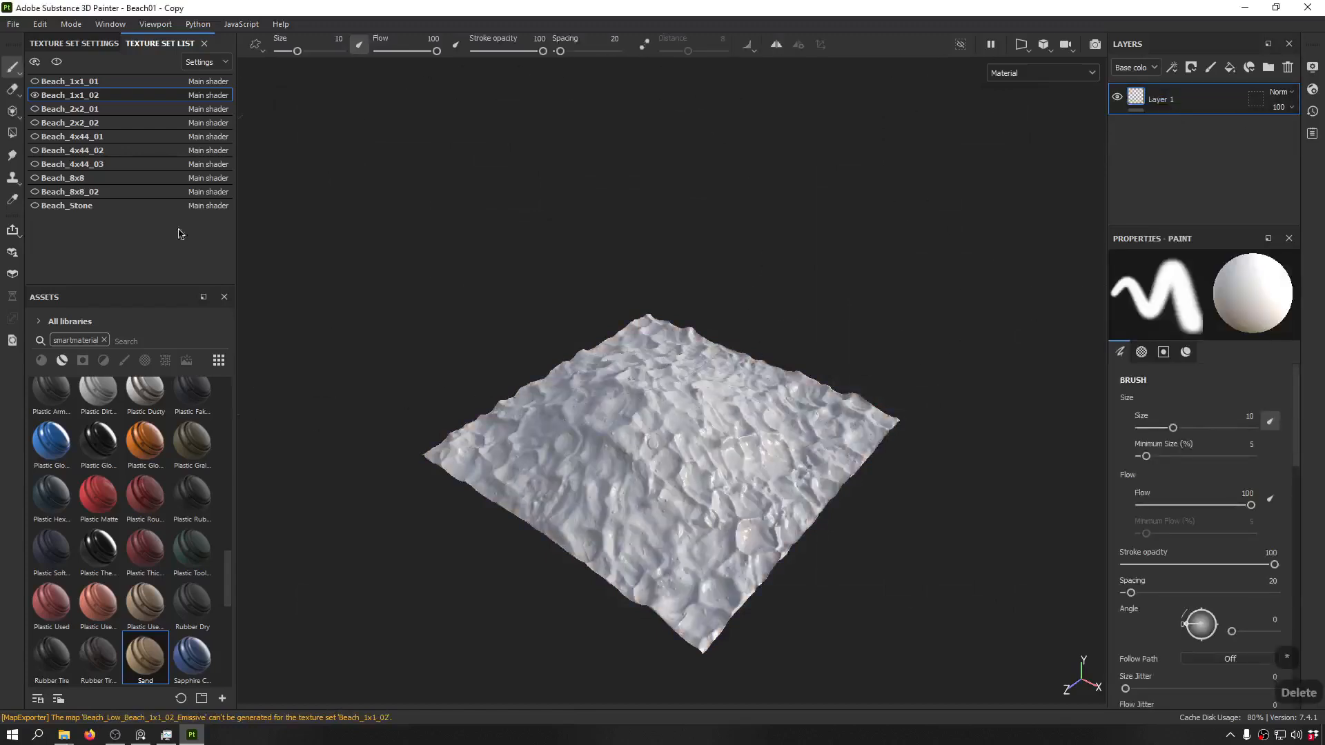
click(66, 112)
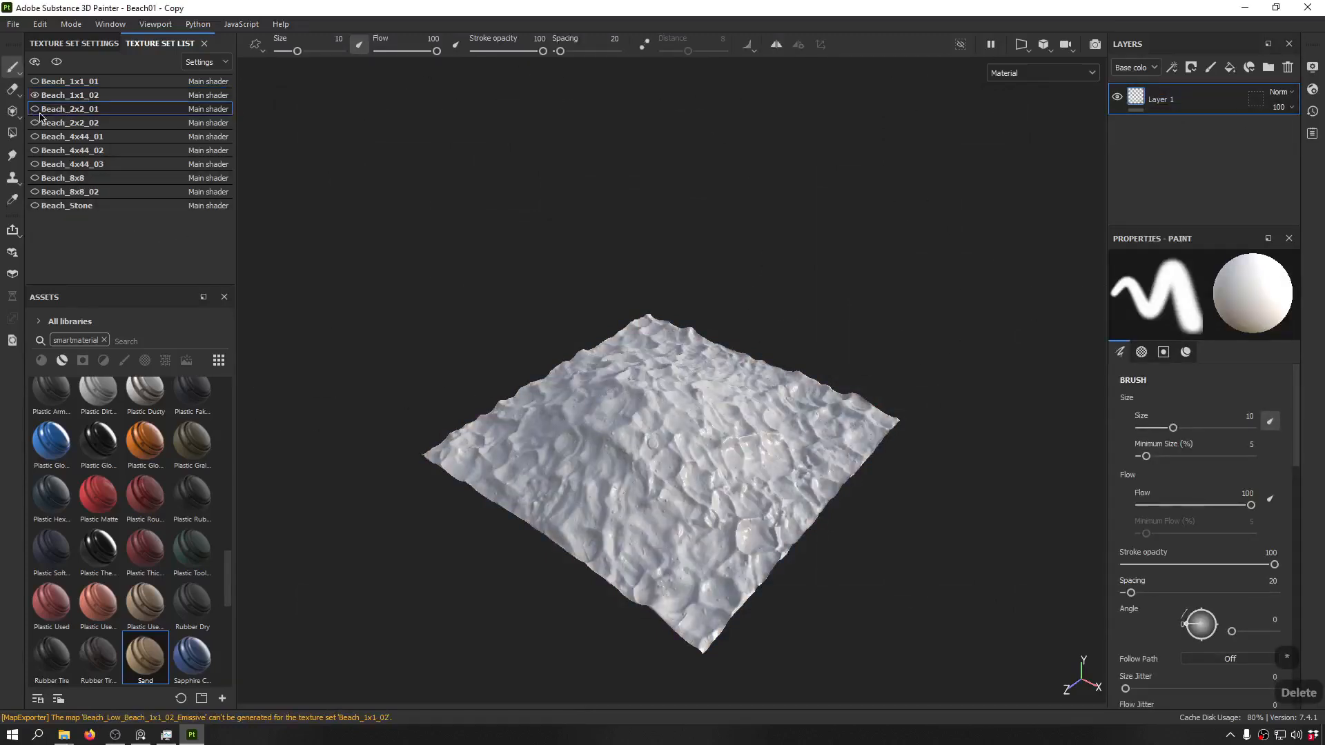
click(34, 109)
click(35, 95)
middle_drag(483, 331, 626, 323)
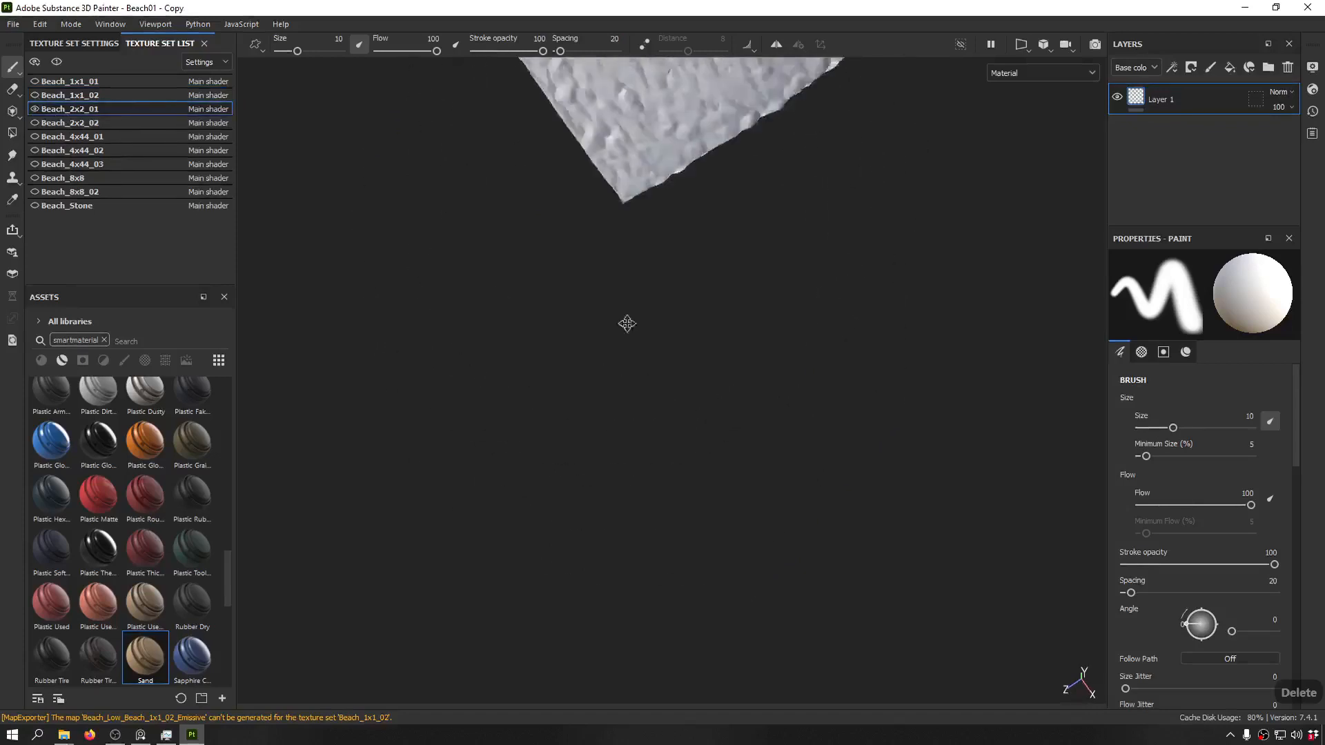
key(f)
- Apply the Sand smart material above Layer 1 on Beach_2x2_01 and inspect the rippled surface up close
alt+drag(748, 308, 588, 283)
scroll(757, 281, up, 5)
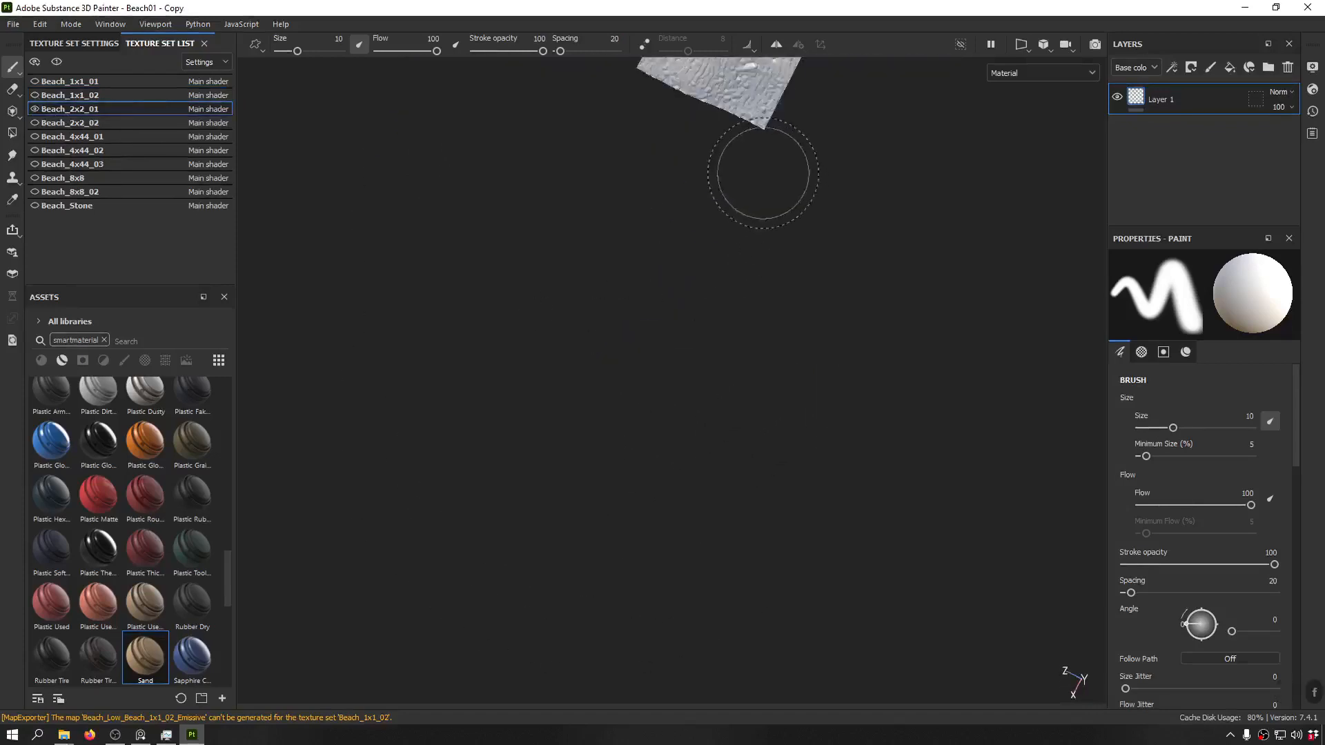
alt+middle_drag(763, 173, 705, 469)
alt+drag(692, 379, 681, 343)
scroll(683, 349, up, 6)
alt+drag(736, 379, 640, 241)
scroll(640, 241, down, 6)
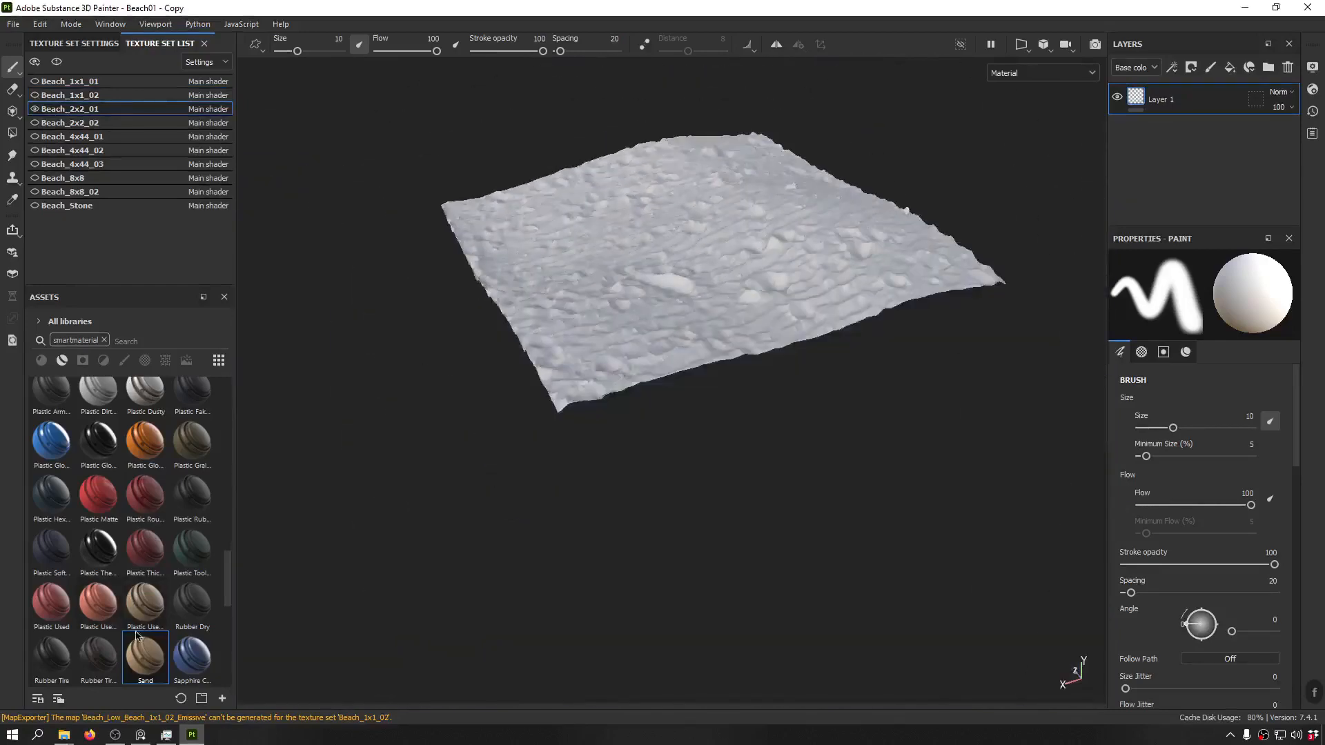
drag(136, 635, 1163, 90)
alt+drag(660, 171, 945, 189)
scroll(583, 225, up, 6)
alt+drag(584, 225, 917, 348)
- Export only the Beach_2x2_01 textures with the Unreal Engine 4 (Packed)_OpenGL template at 2048
click(13, 25)
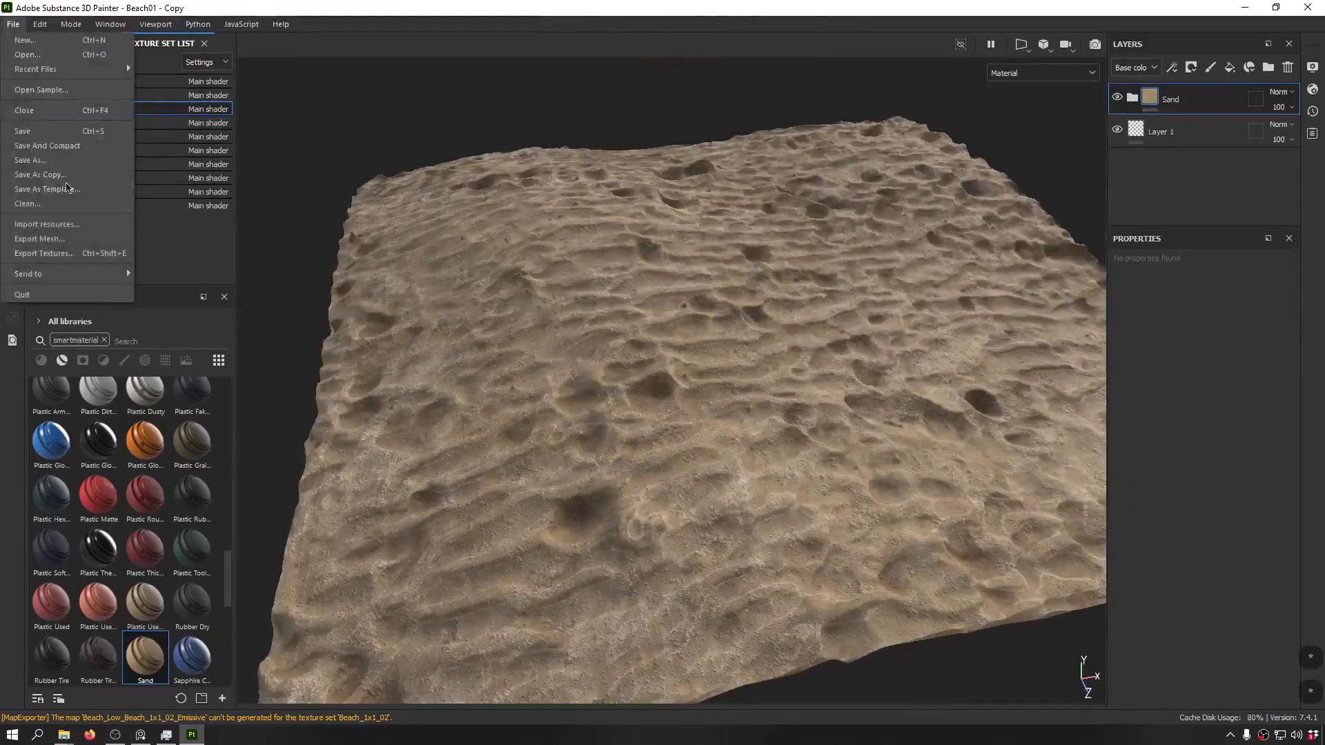
click(59, 249)
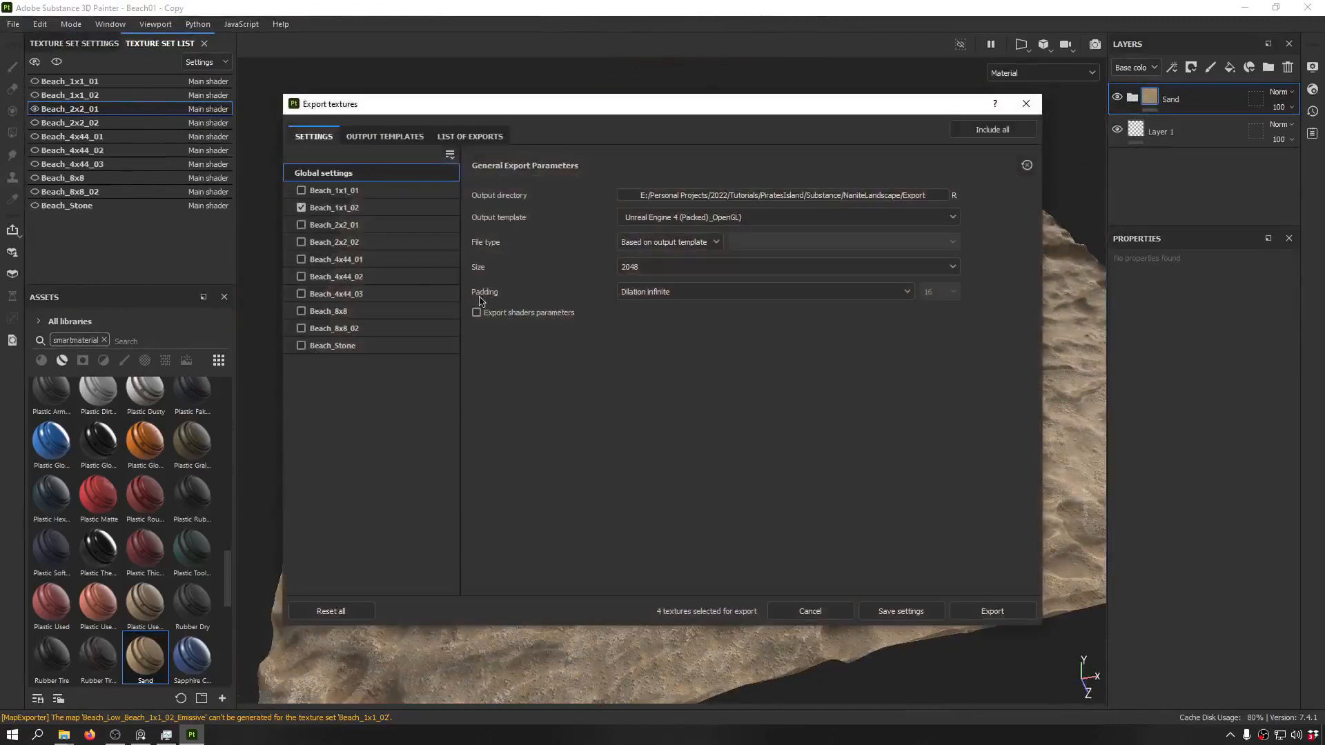
click(301, 225)
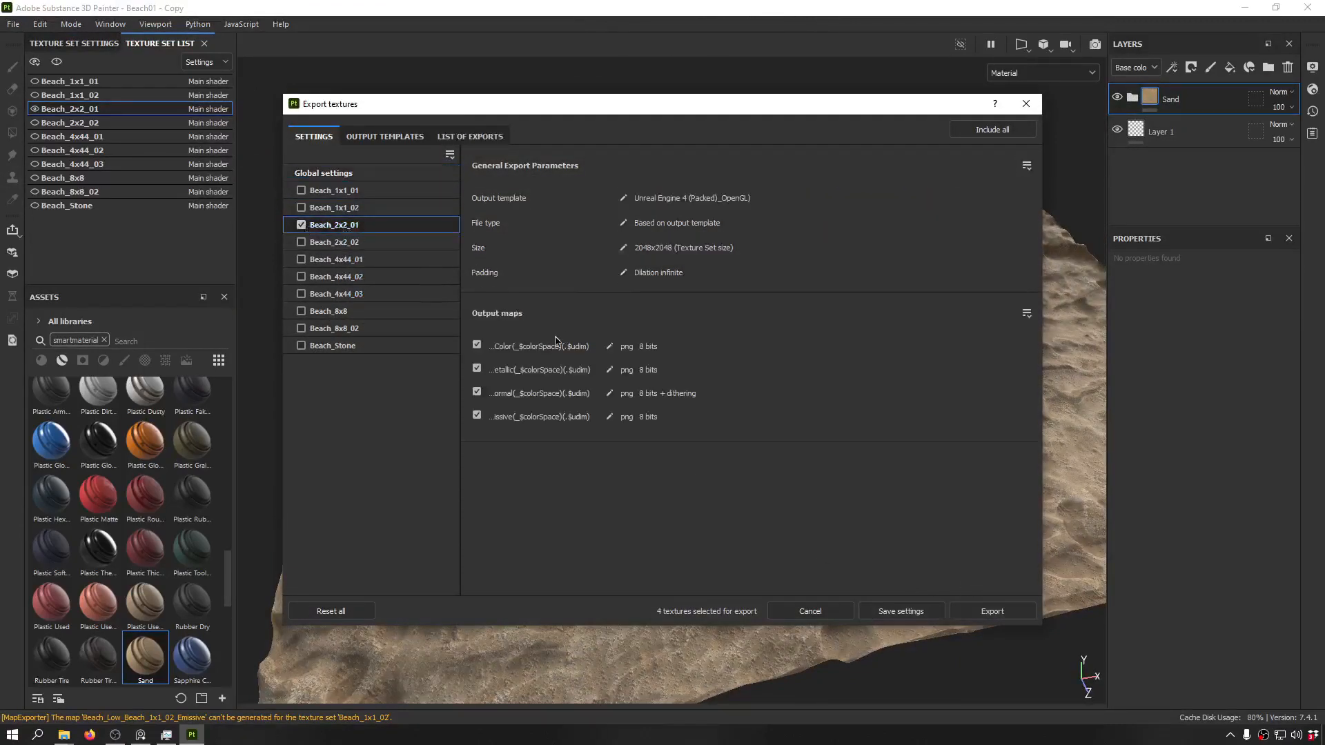
click(323, 172)
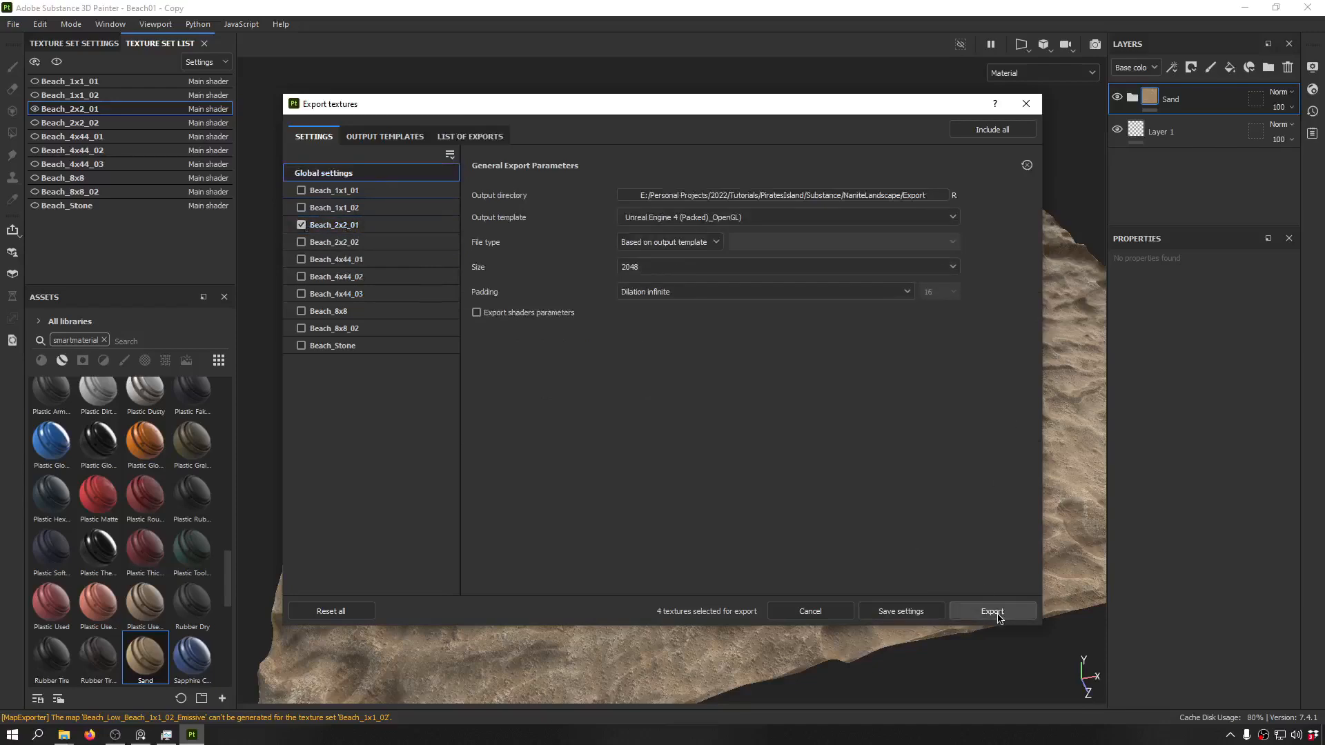
click(999, 615)
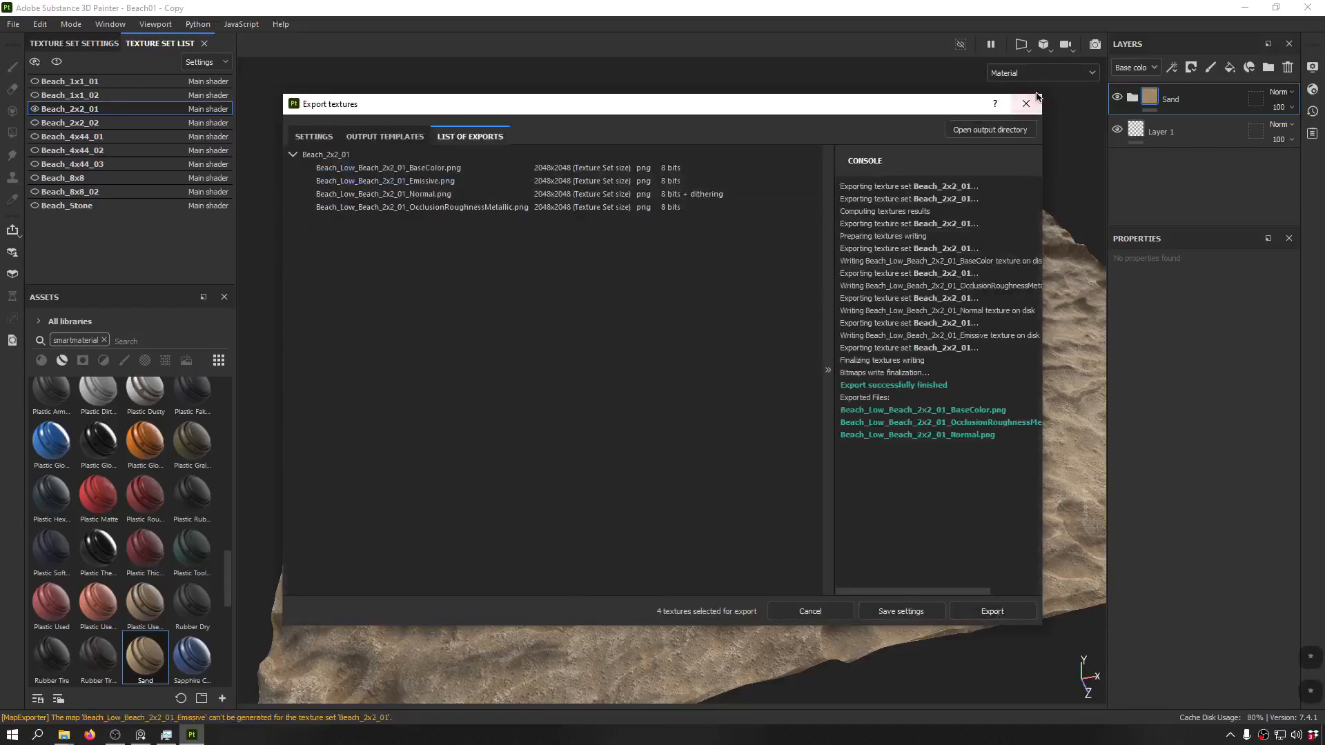
click(1026, 103)
- Delete the Sand group from Beach_2x2_01 and make Beach_2x2_02 the active and only visible texture set
key(Delete)
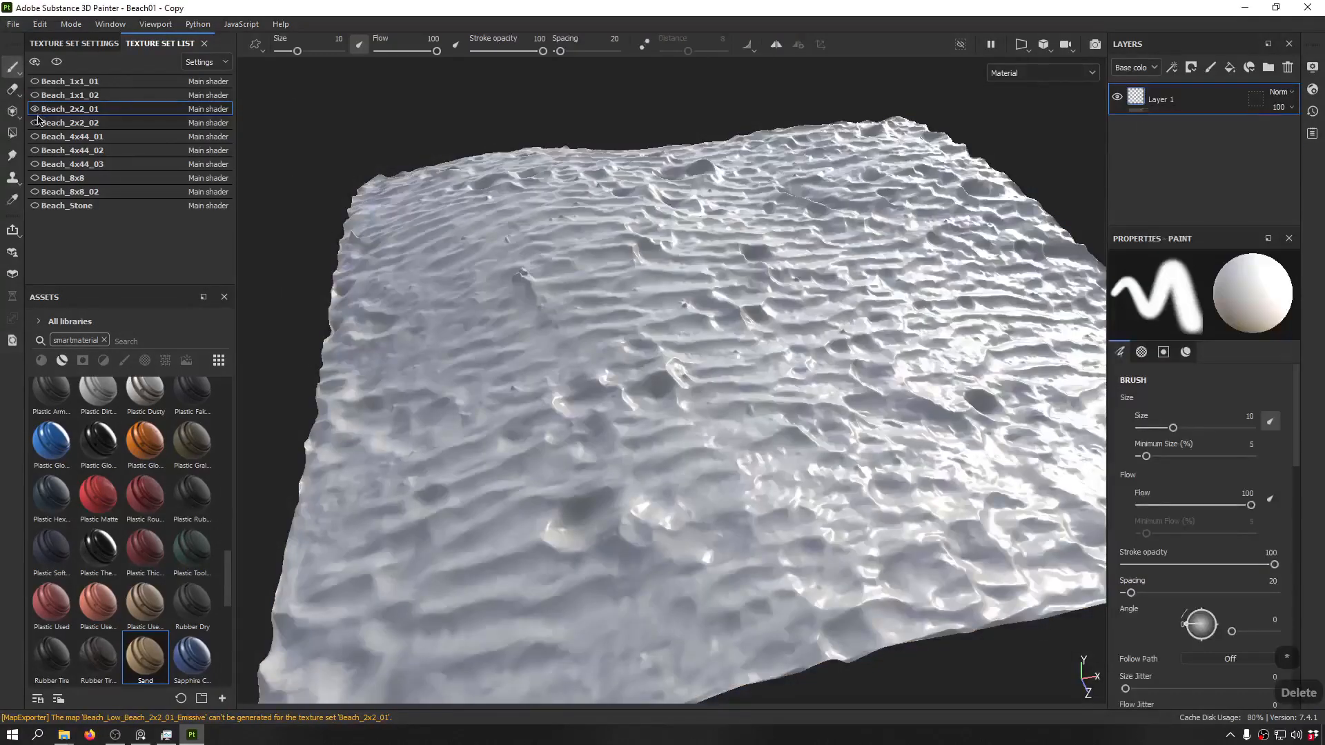
click(40, 122)
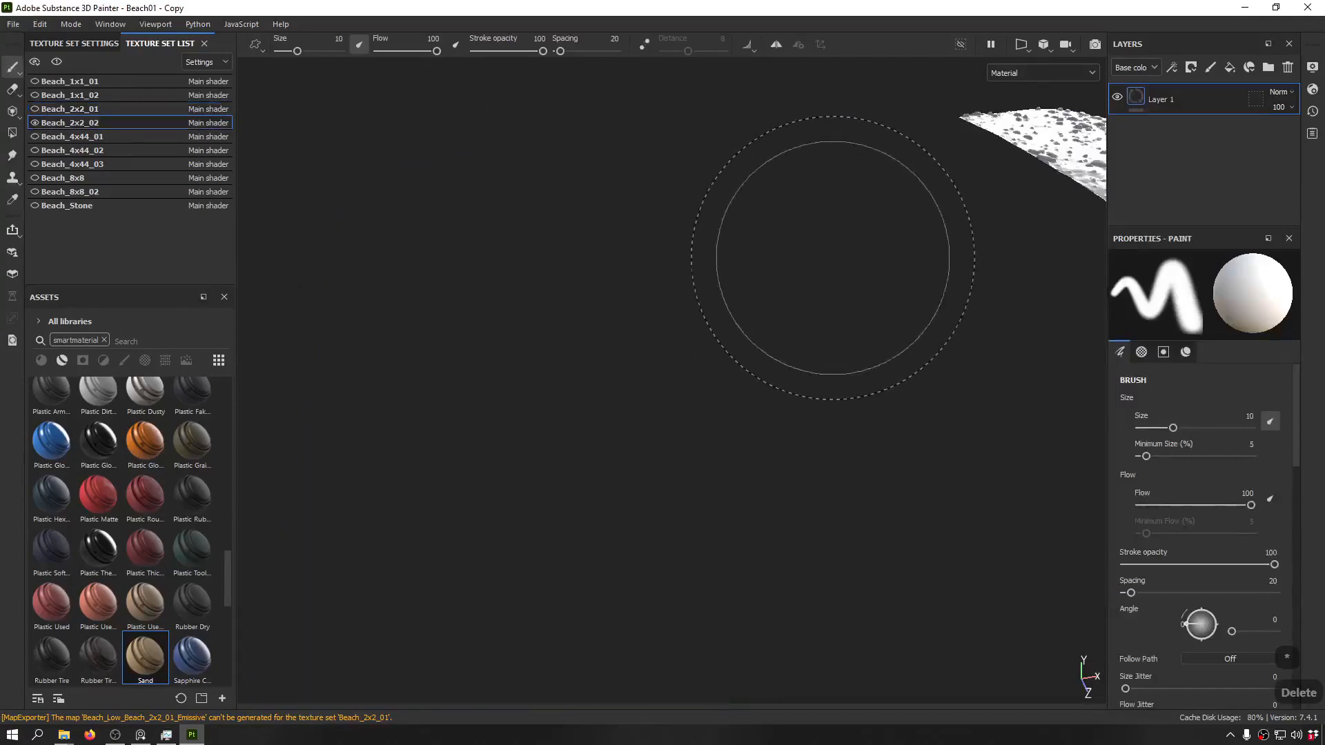
key(f)
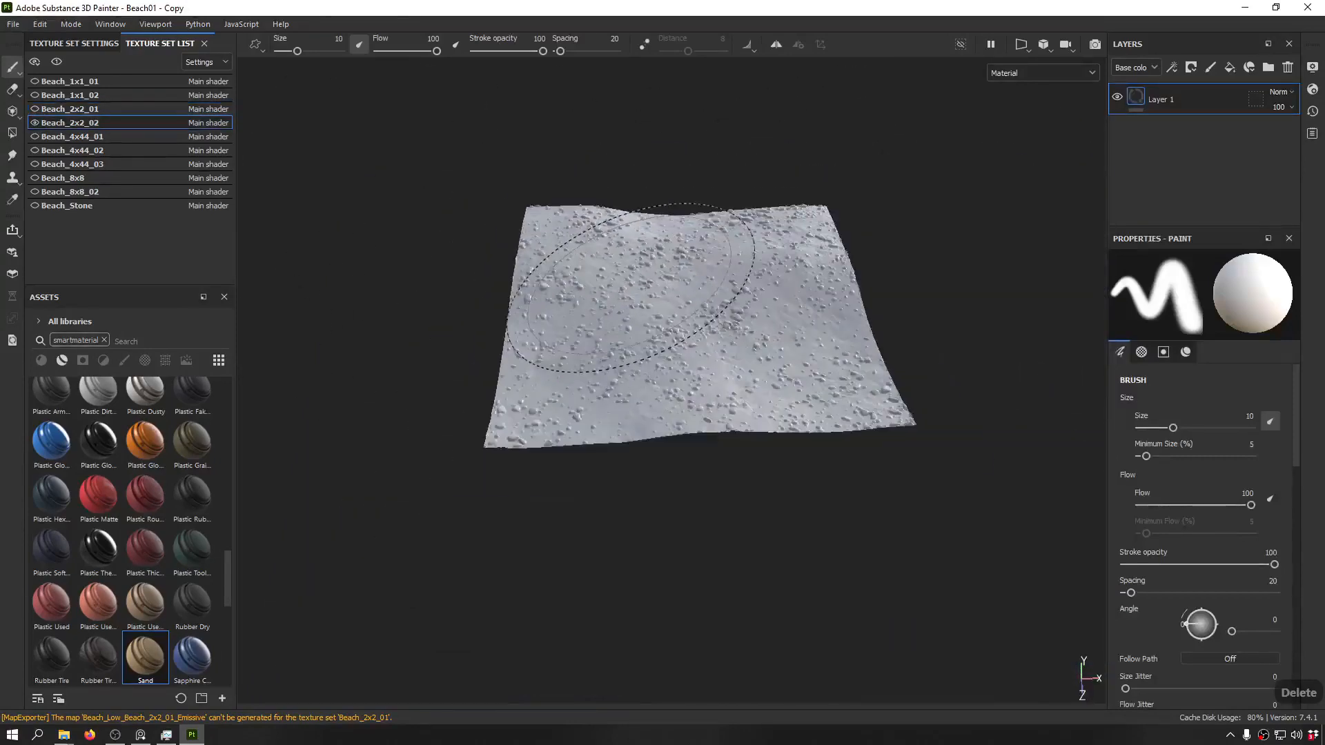
- Apply the Sand smart material above Layer 1 on Beach_2x2_02 and inspect the pebbled terrain from several angles
mouse_move(631, 288)
alt+mouse_down()
mouse_move(701, 269)
mouse_move(787, 192)
mouse_move(751, 283)
mouse_move(768, 276)
alt+mouse_up()
scroll(731, 295, up, 4)
scroll(725, 304, up, 3)
ctrl+right_drag(768, 276, 676, 276)
alt+drag(768, 276, 704, 477)
drag(144, 656, 1168, 90)
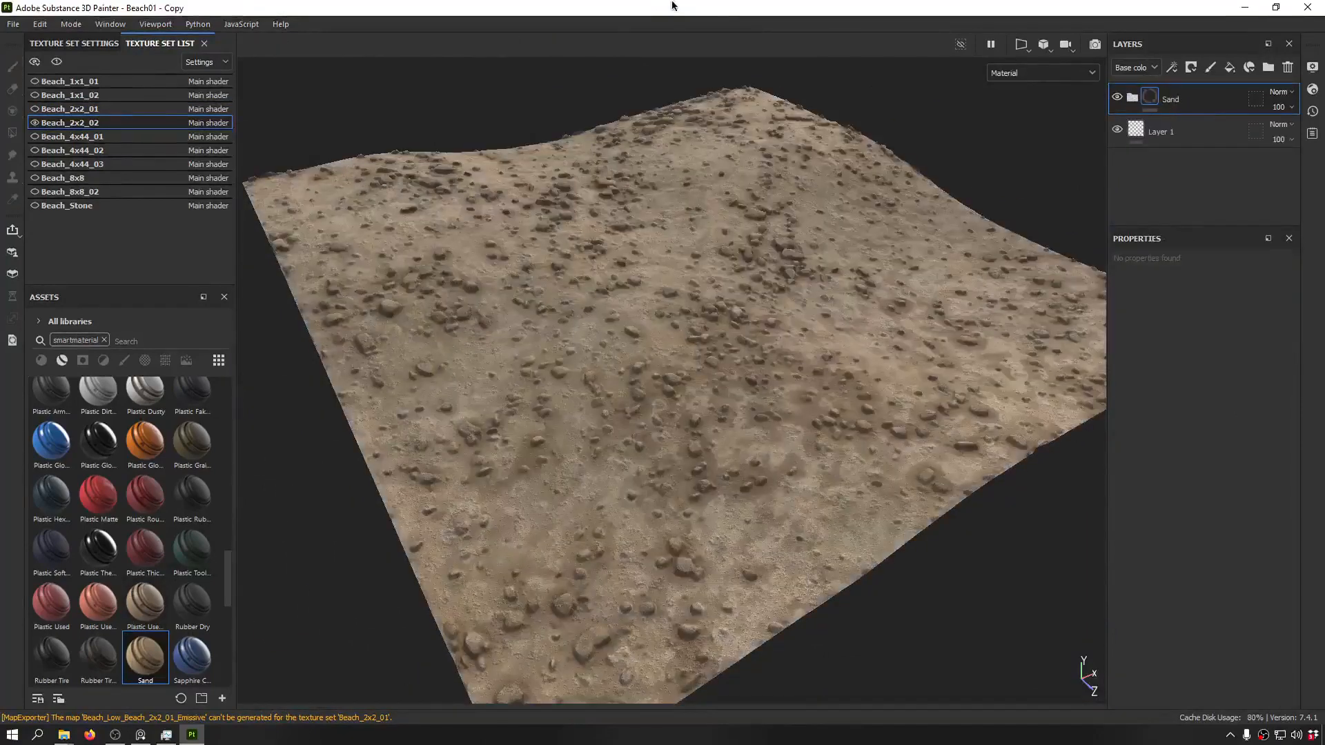
alt+drag(632, 342, 776, 271)
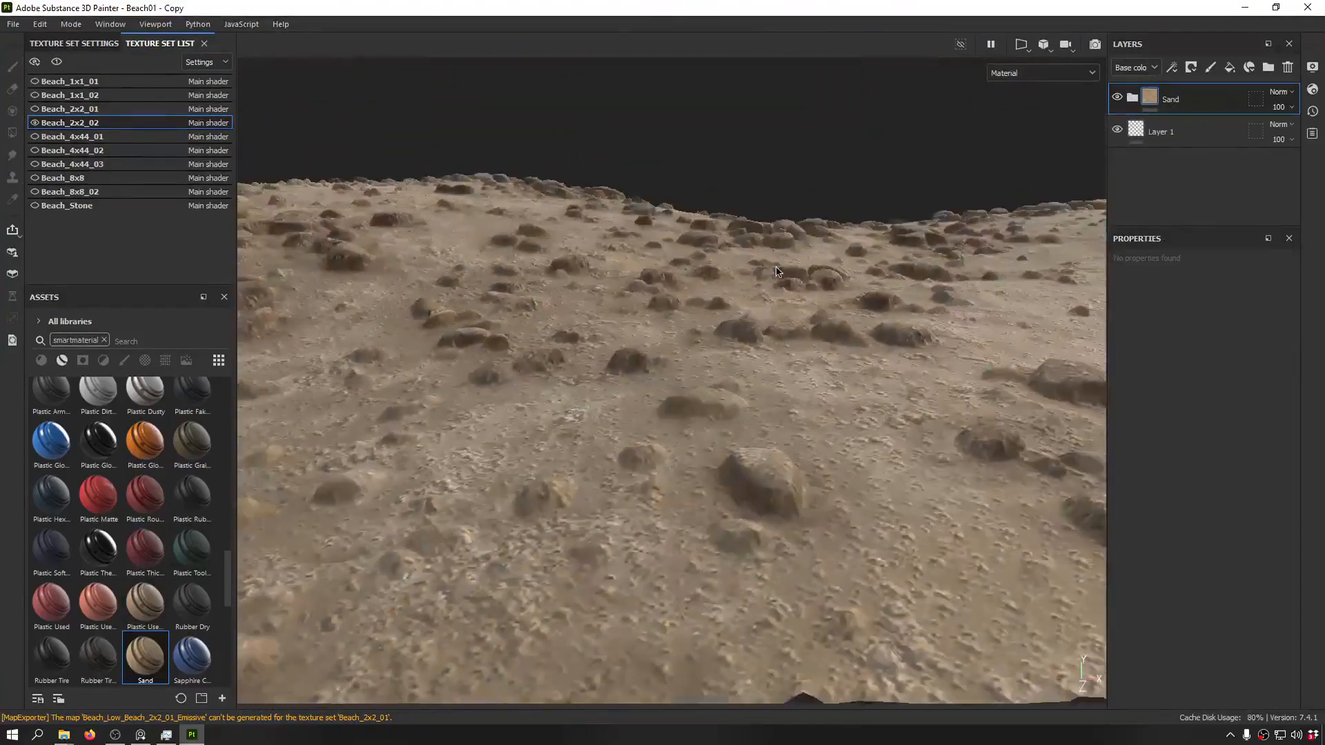
alt+drag(625, 319, 551, 357)
alt+drag(627, 429, 1011, 405)
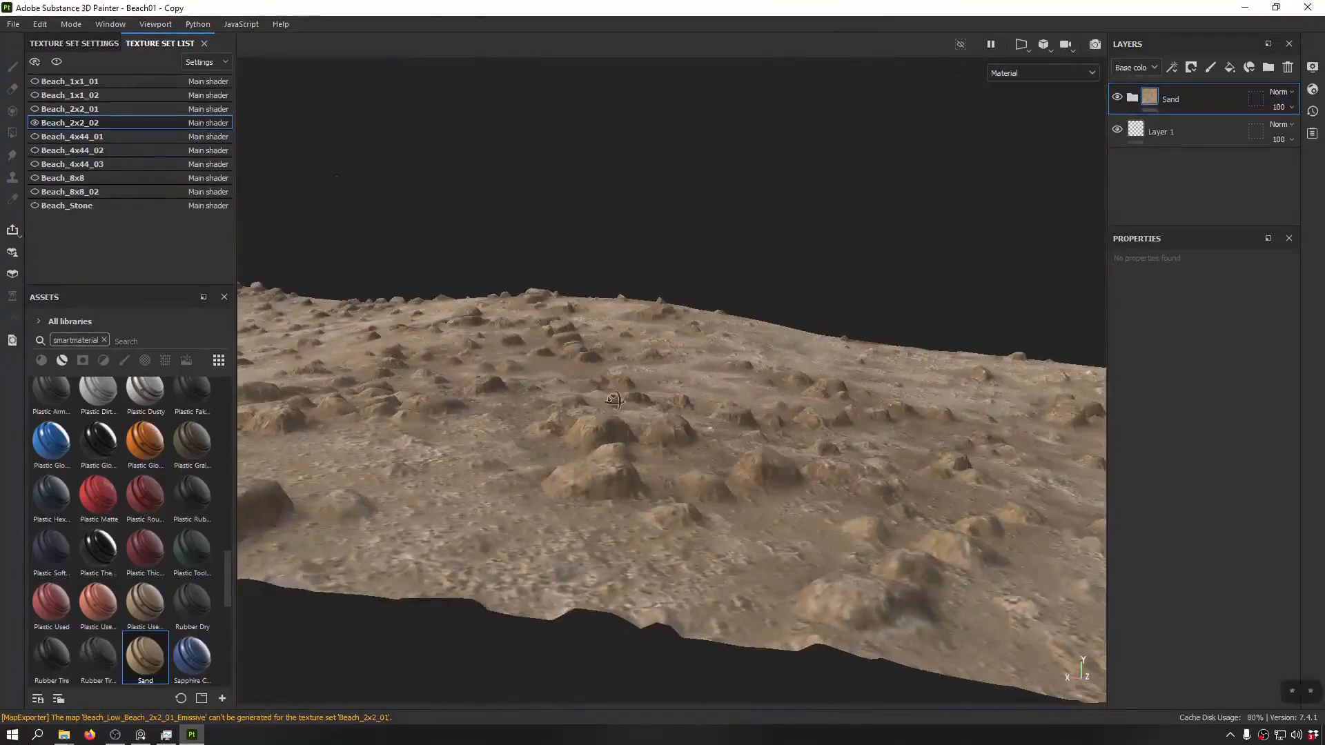
alt+drag(614, 400, 552, 428)
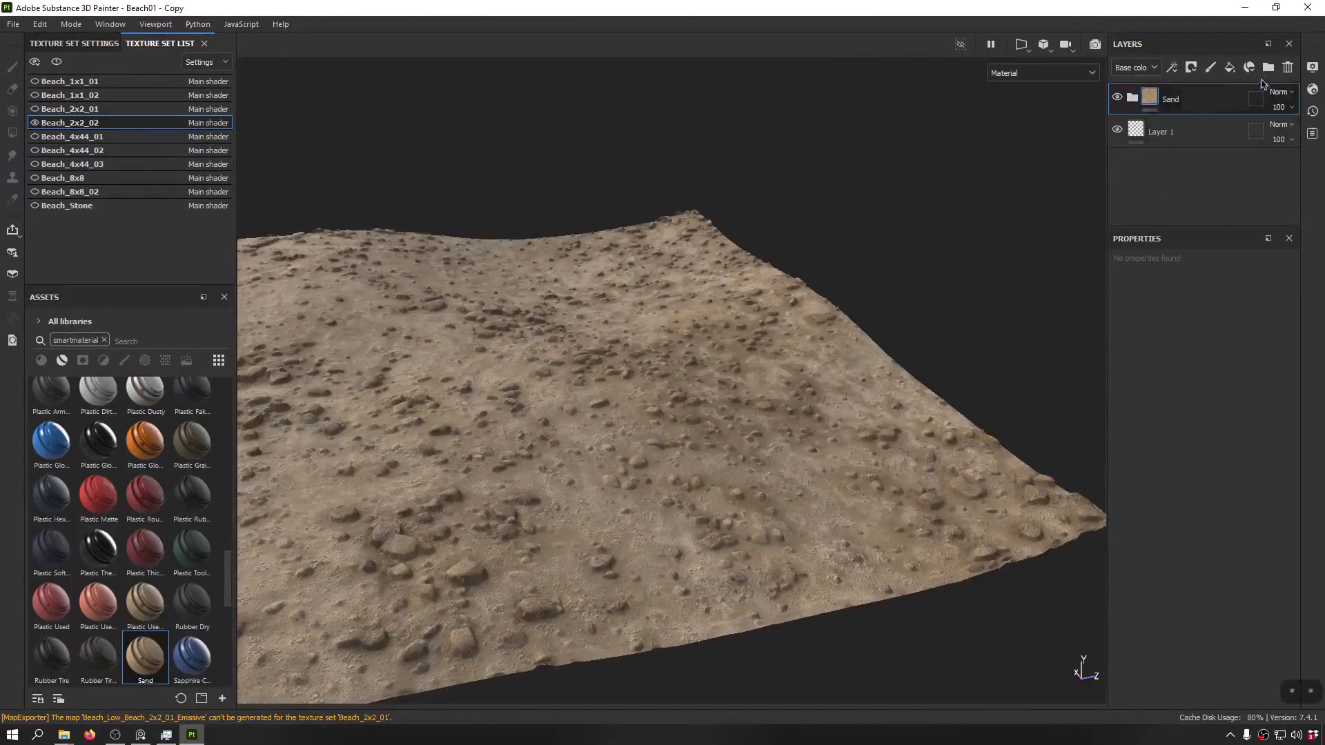
- Add a folder above the Sand group and name it StonePebbles
click(1268, 67)
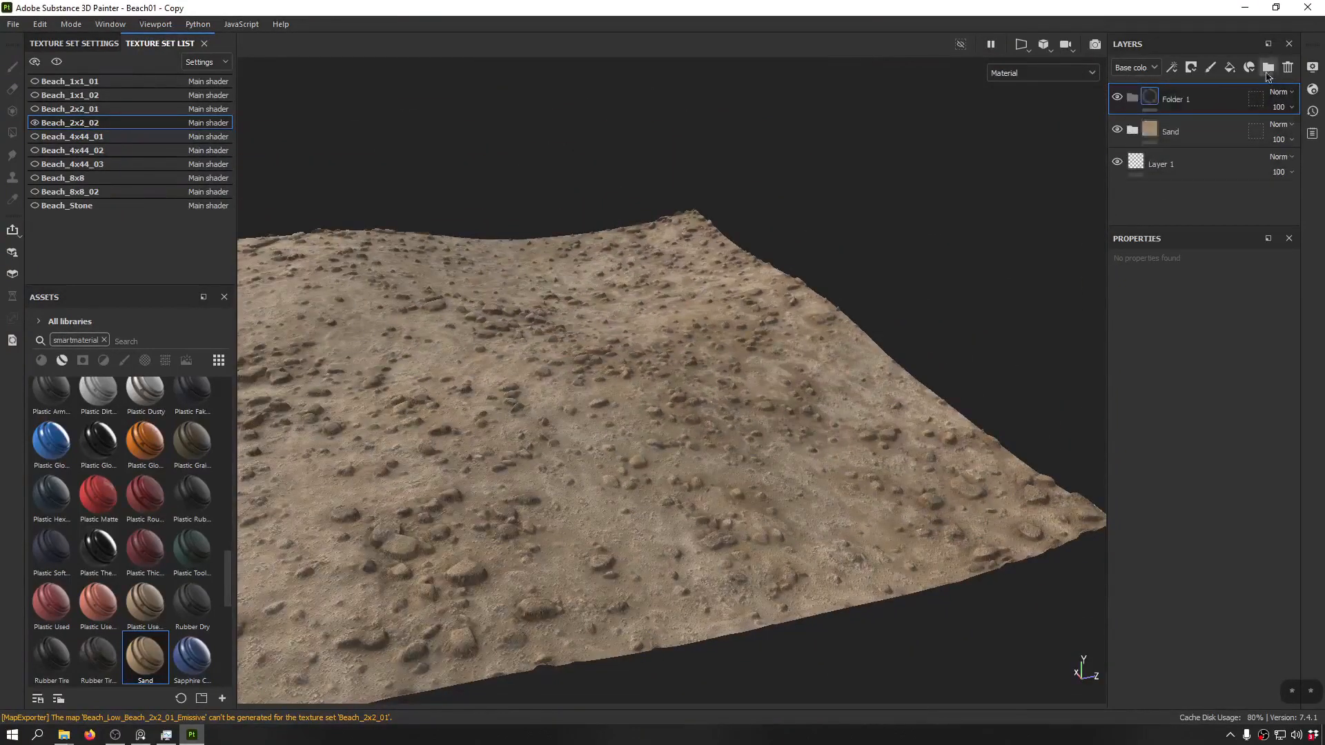
double_click(1177, 102)
text(Sto)
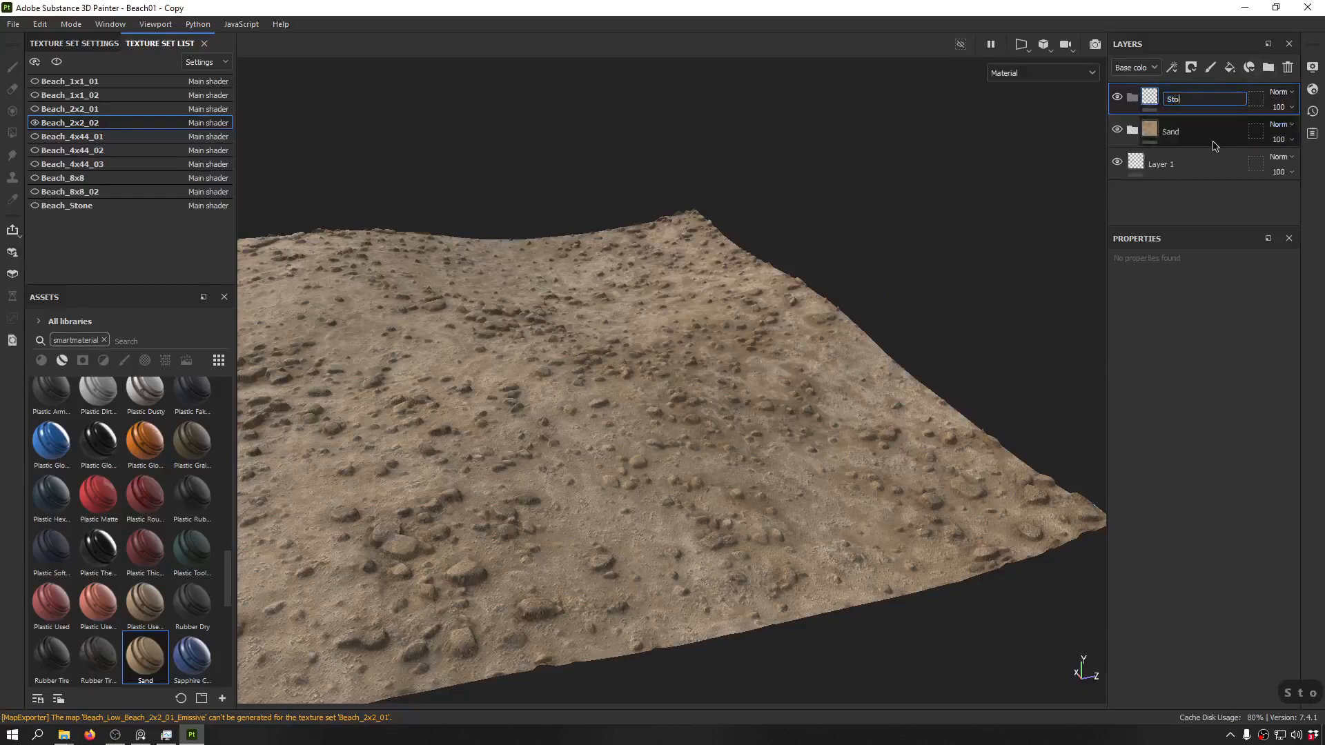
text(nePebbles)
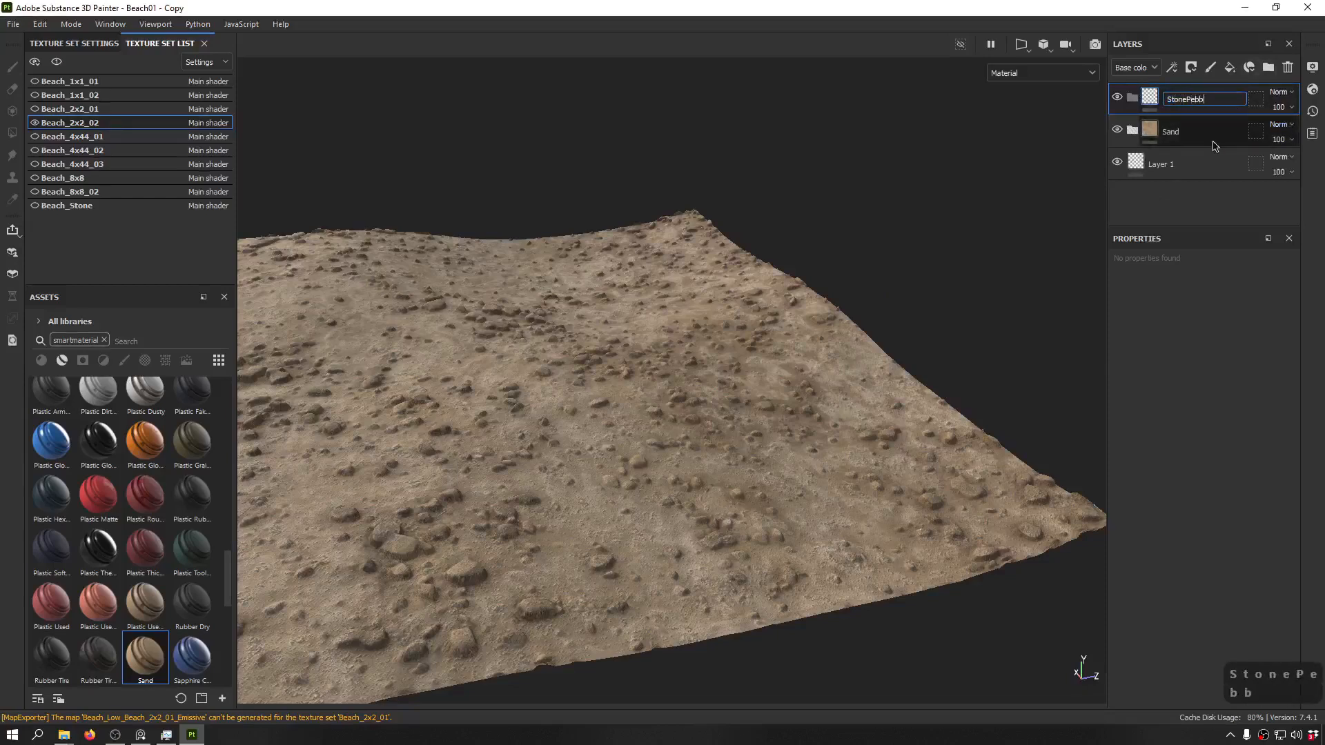
key(Return)
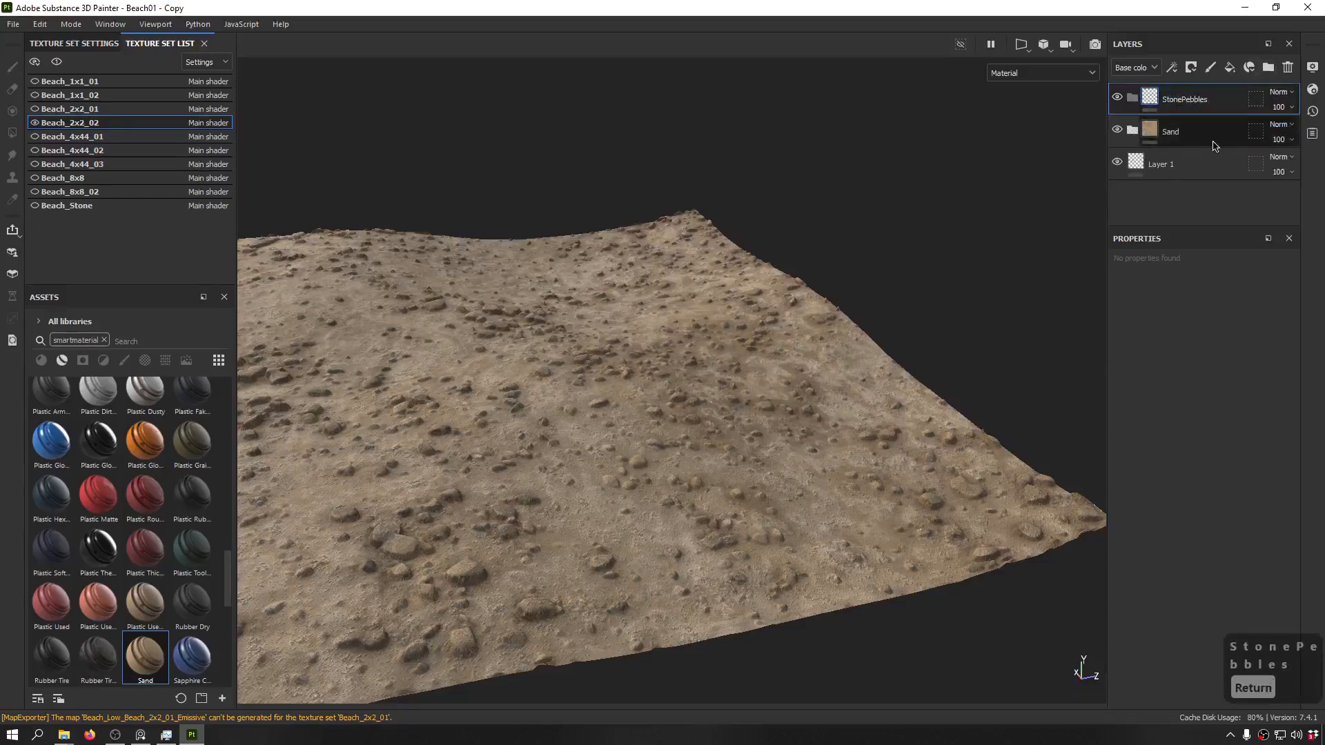
- Clear the smart material filter and place the Concrete Dusty material inside the StonePebbles folder
click(102, 340)
click(42, 360)
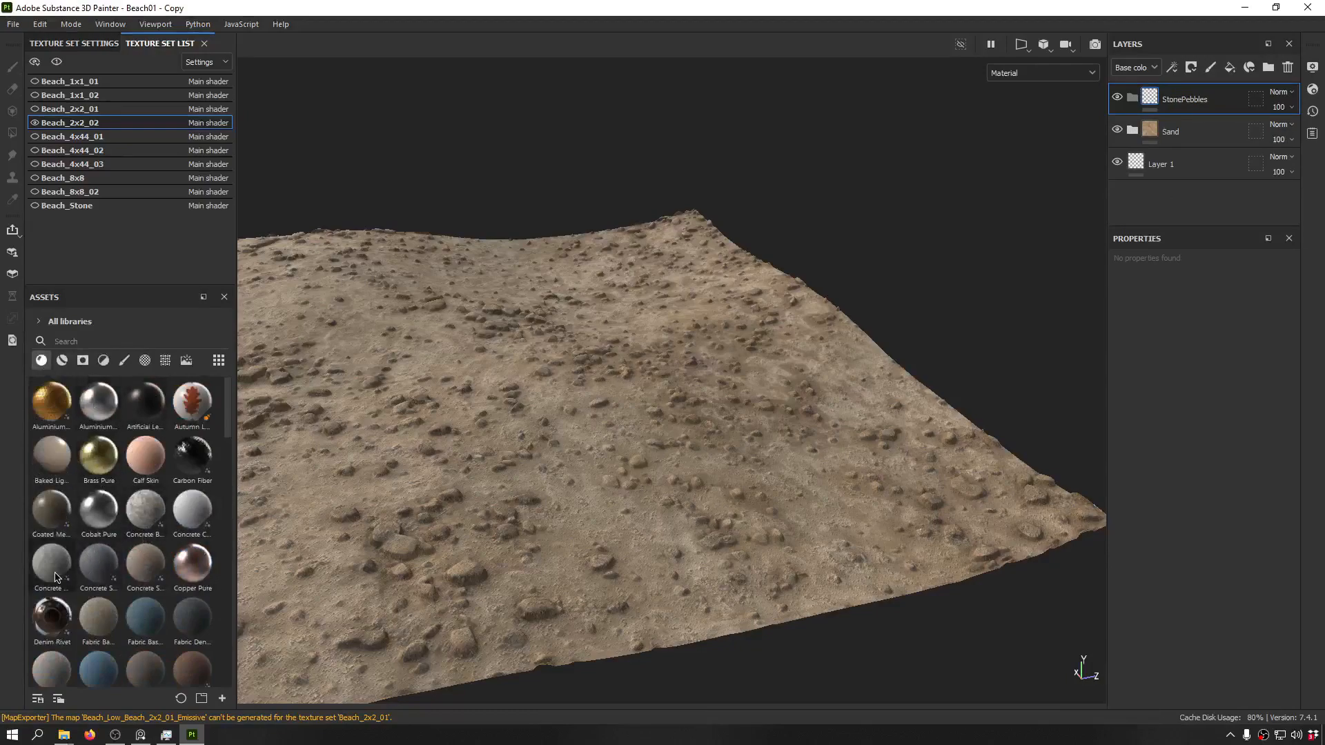
drag(55, 577, 789, 216)
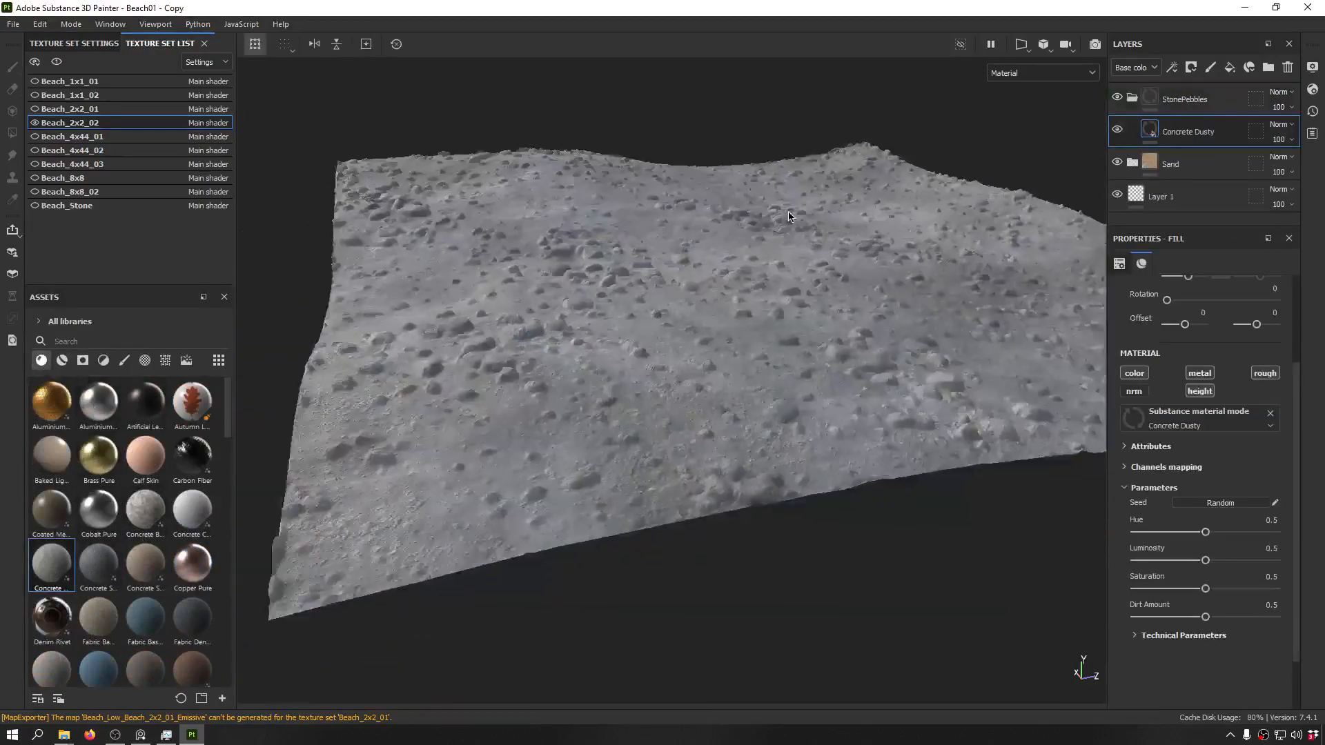
scroll(788, 215, up, 10)
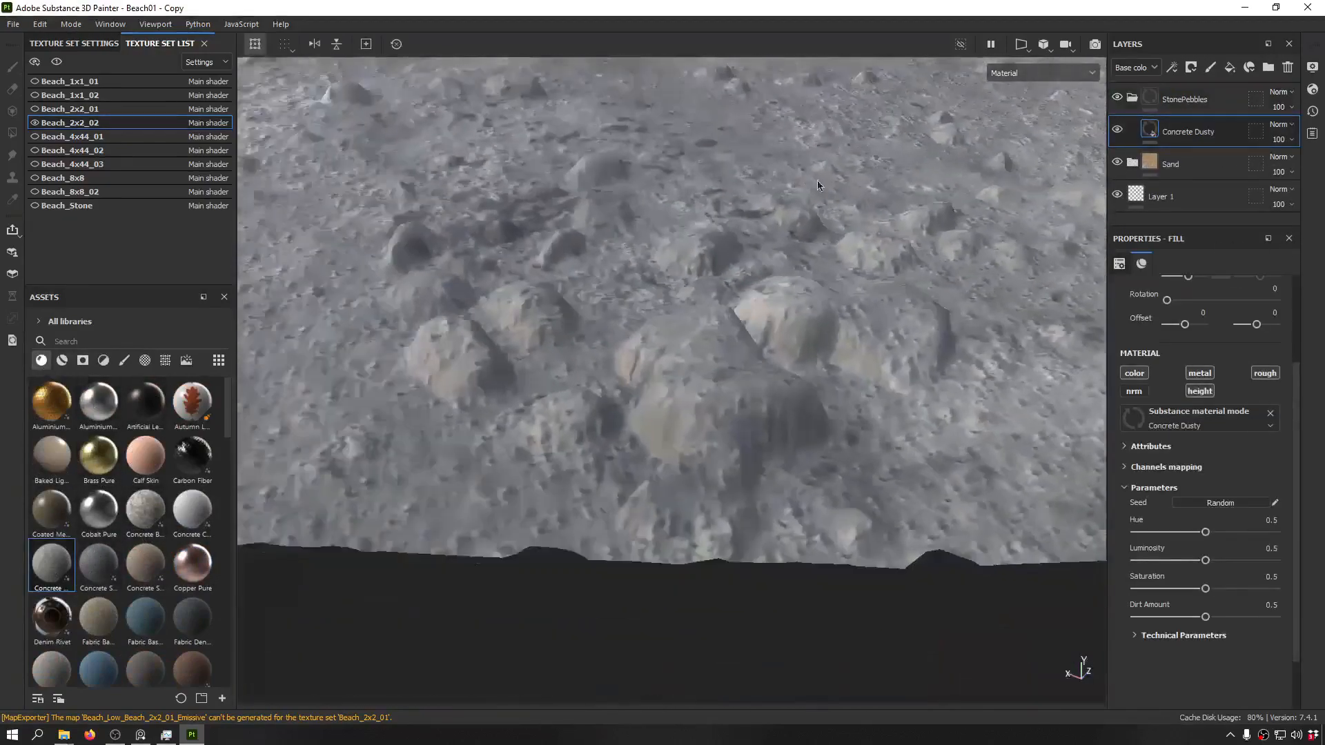
- Set the Concrete Dusty fill's UV scale to 11.08
scroll(1184, 450, up, 3)
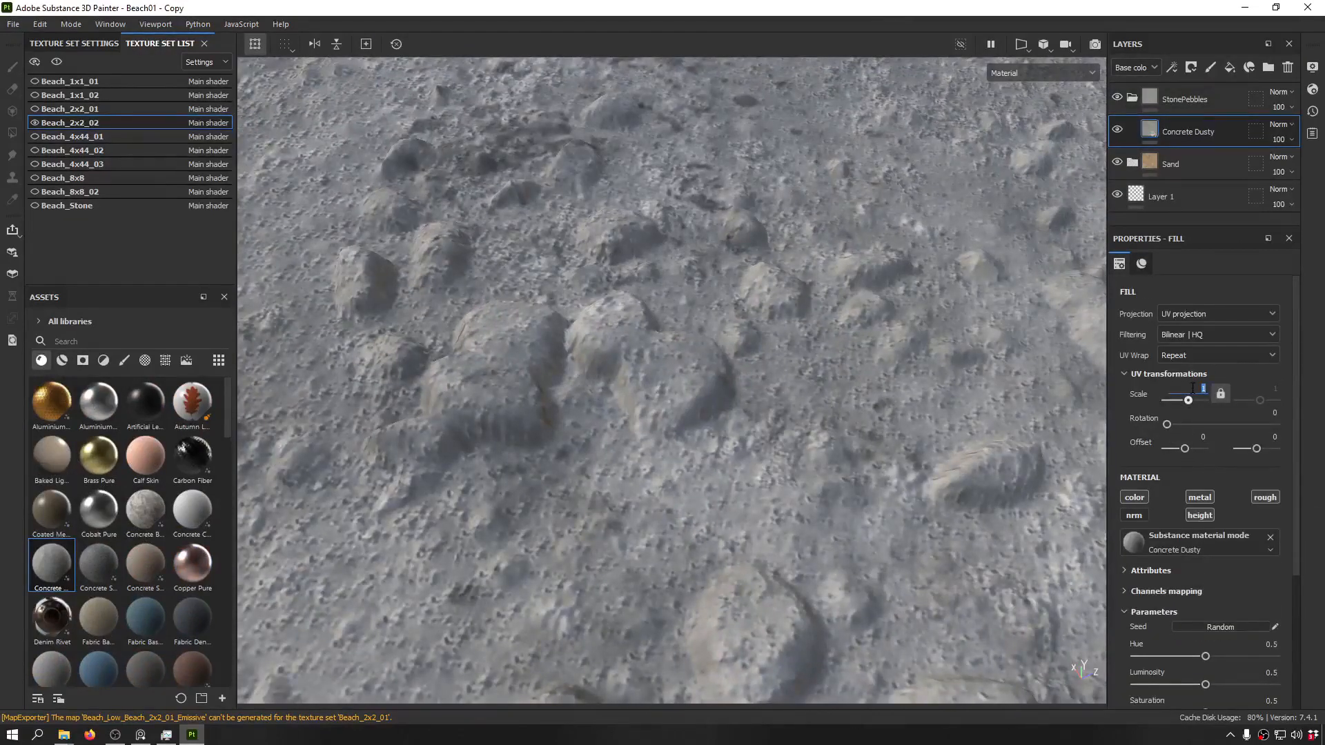
key(Return)
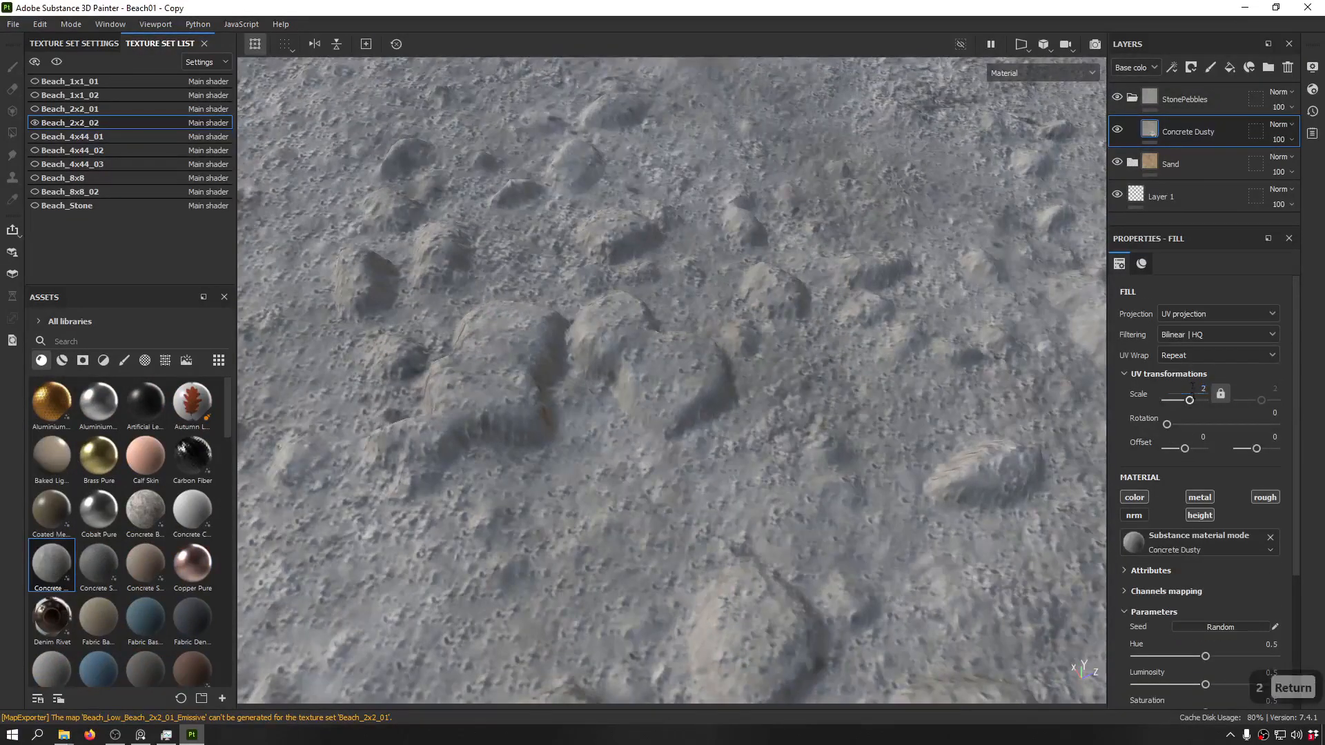
drag(1189, 402, 1192, 401)
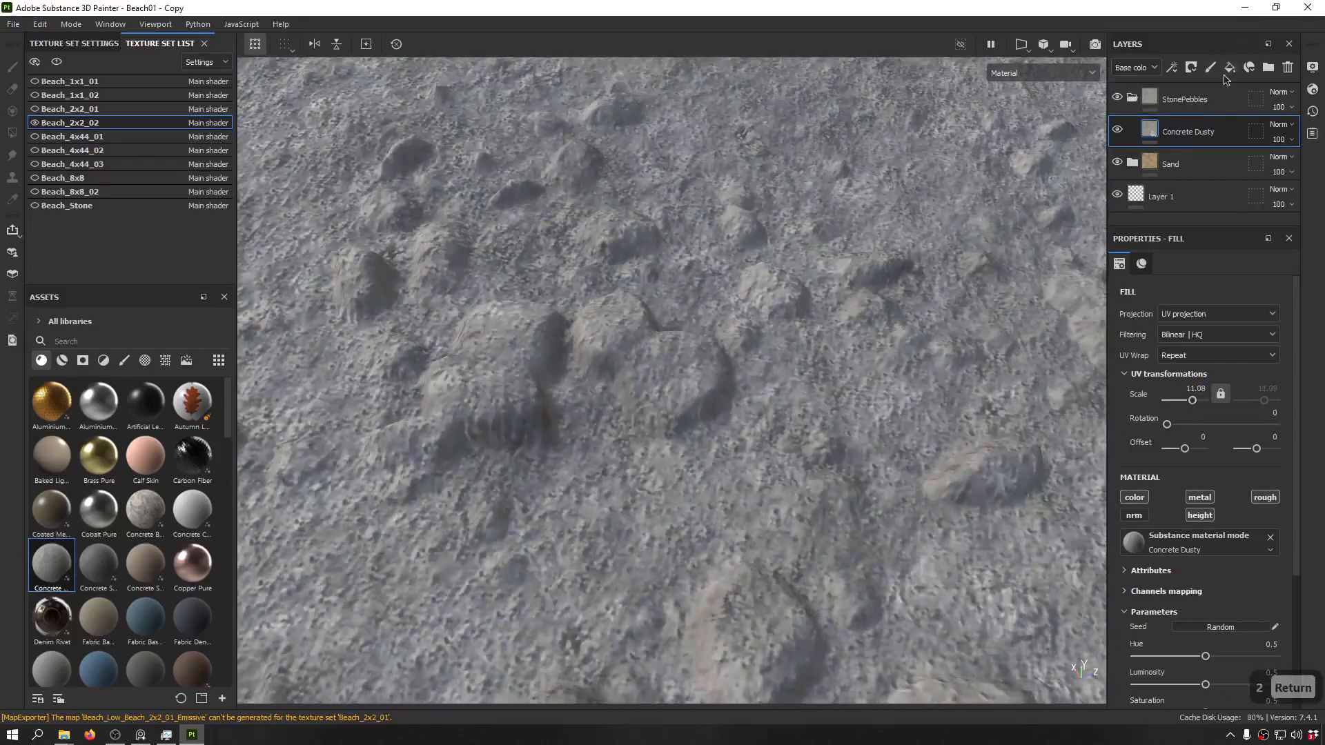
- Add a black mask to the StonePebbles folder
right_click(1204, 121)
click(1196, 94)
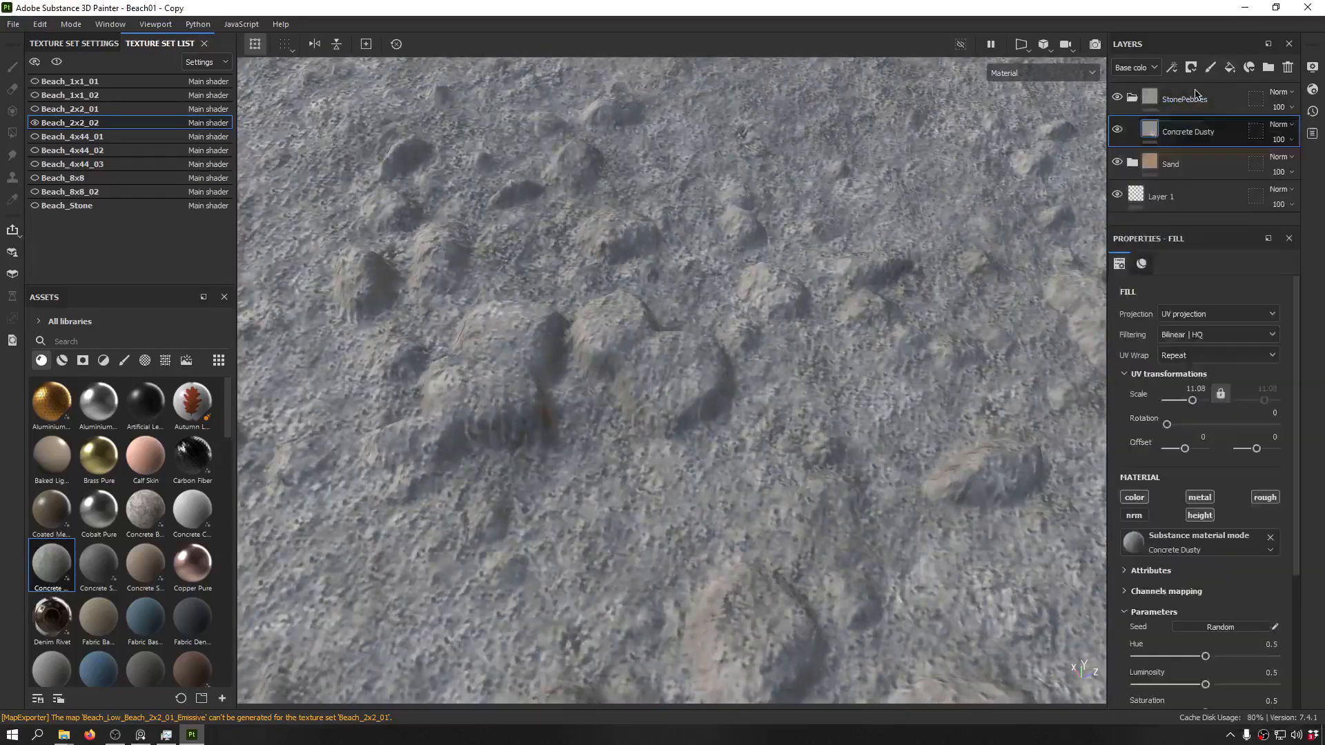
click(1180, 103)
right_click(1245, 118)
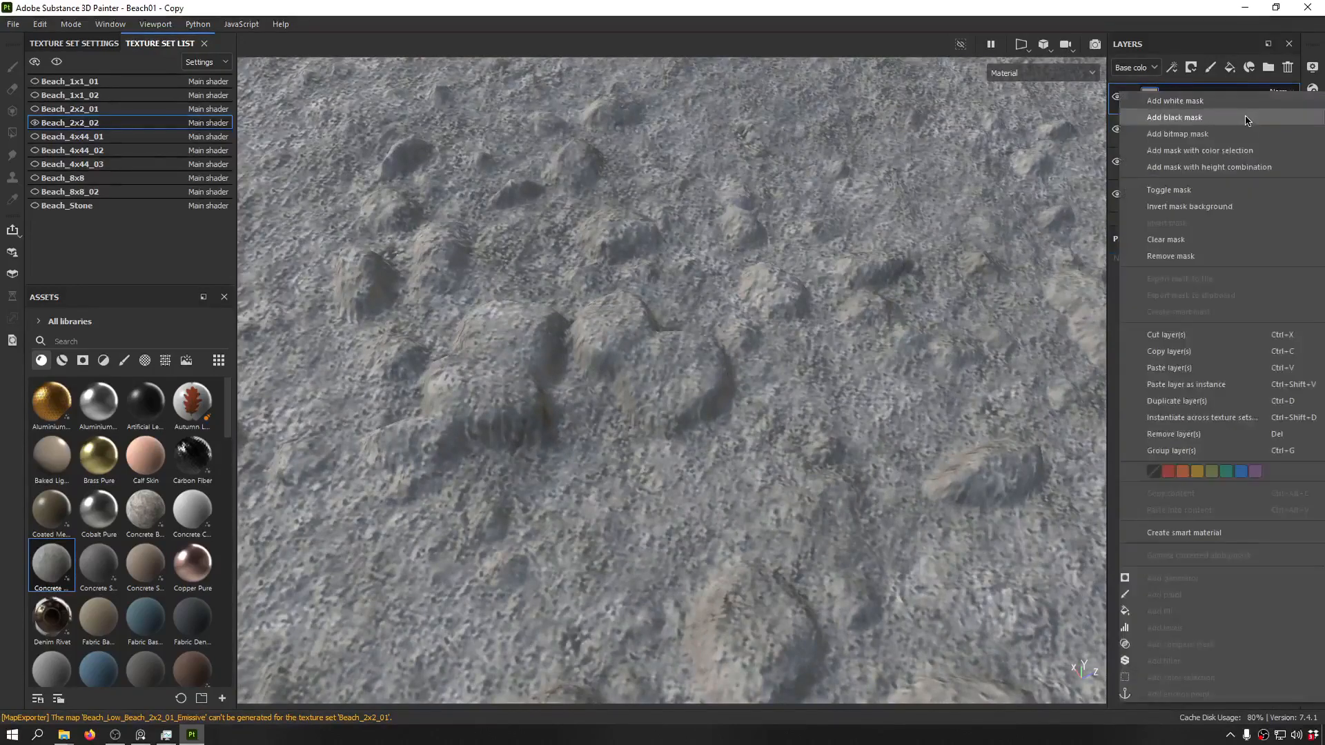
click(1175, 117)
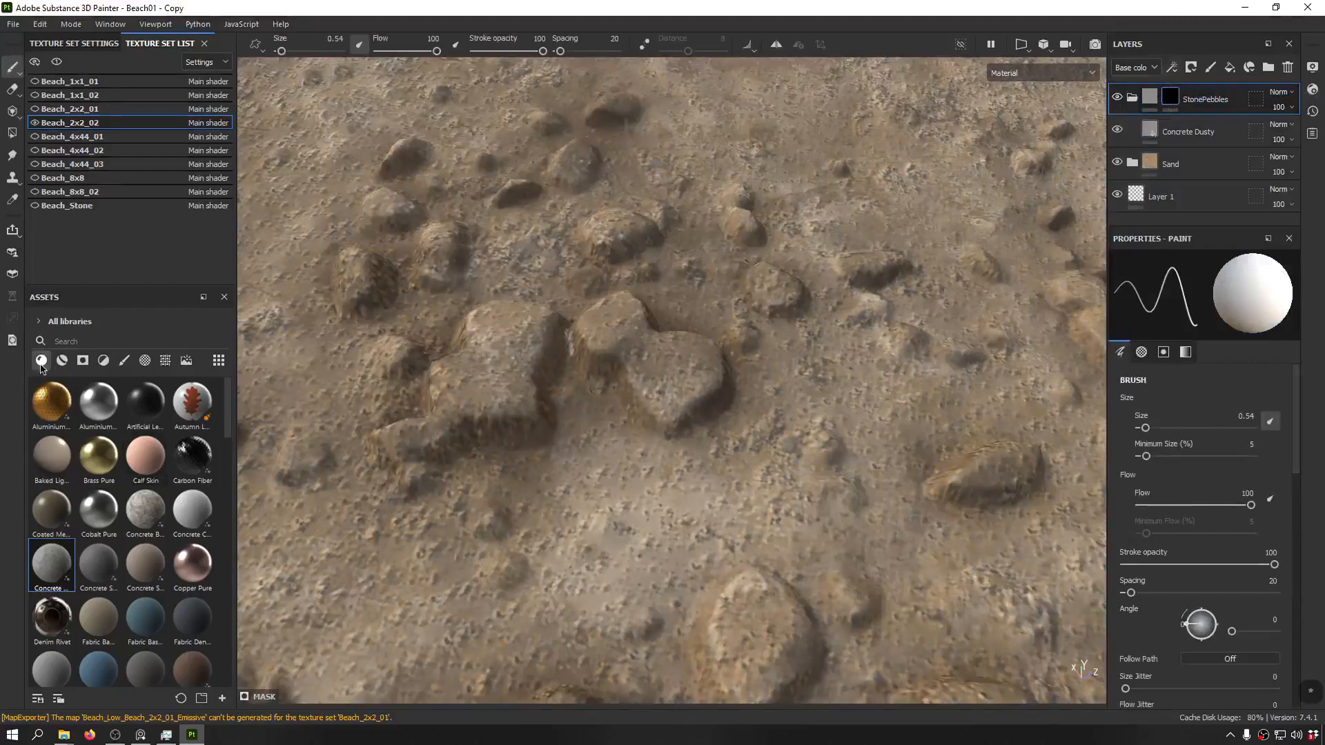
- Apply the curvature-based "Edges Stro..." smart mask listed next to Edges Uber to the StonePebbles folder and check the pebbles
click(83, 362)
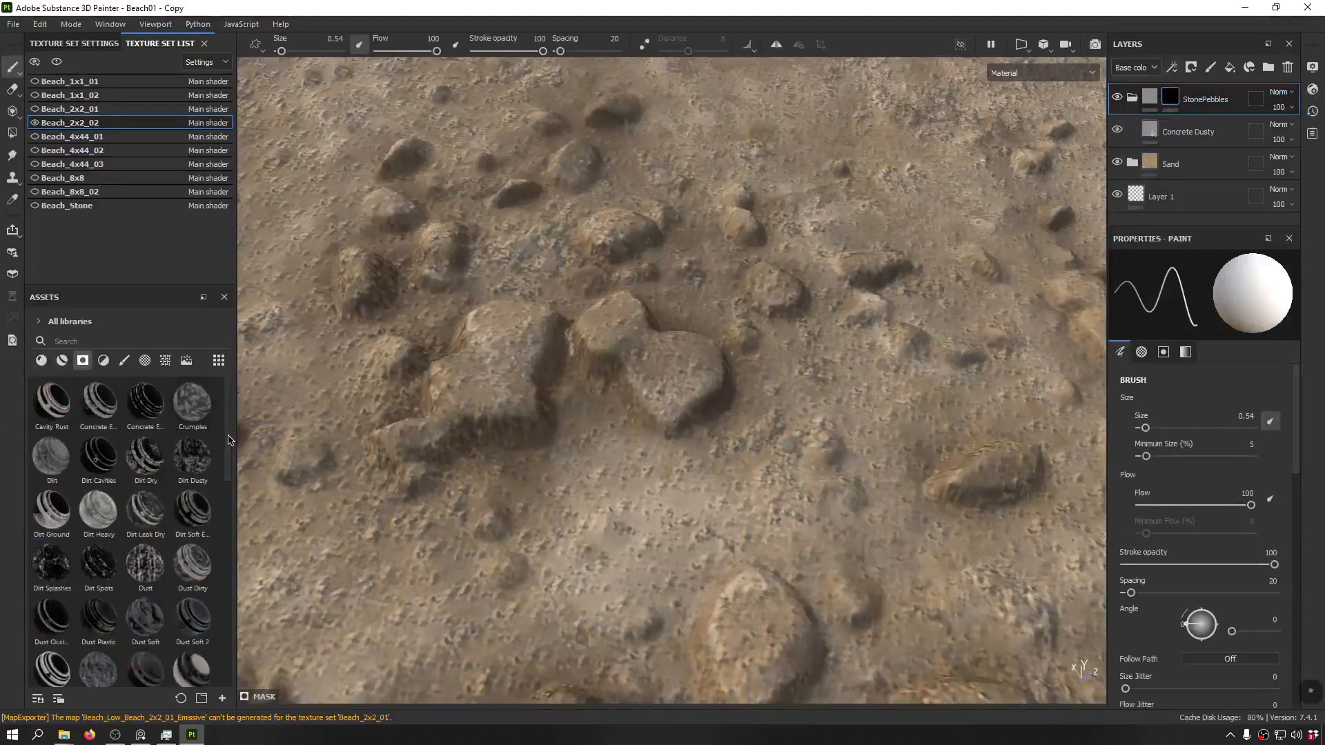
scroll(230, 440, down, 5)
mouse_move(99, 494)
mouse_down()
mouse_move(613, 381)
mouse_move(552, 208)
mouse_move(483, 262)
mouse_move(487, 180)
mouse_move(494, 247)
mouse_move(740, 350)
mouse_move(598, 129)
mouse_up()
scroll(498, 257, down, 4)
scroll(704, 296, up, 5)
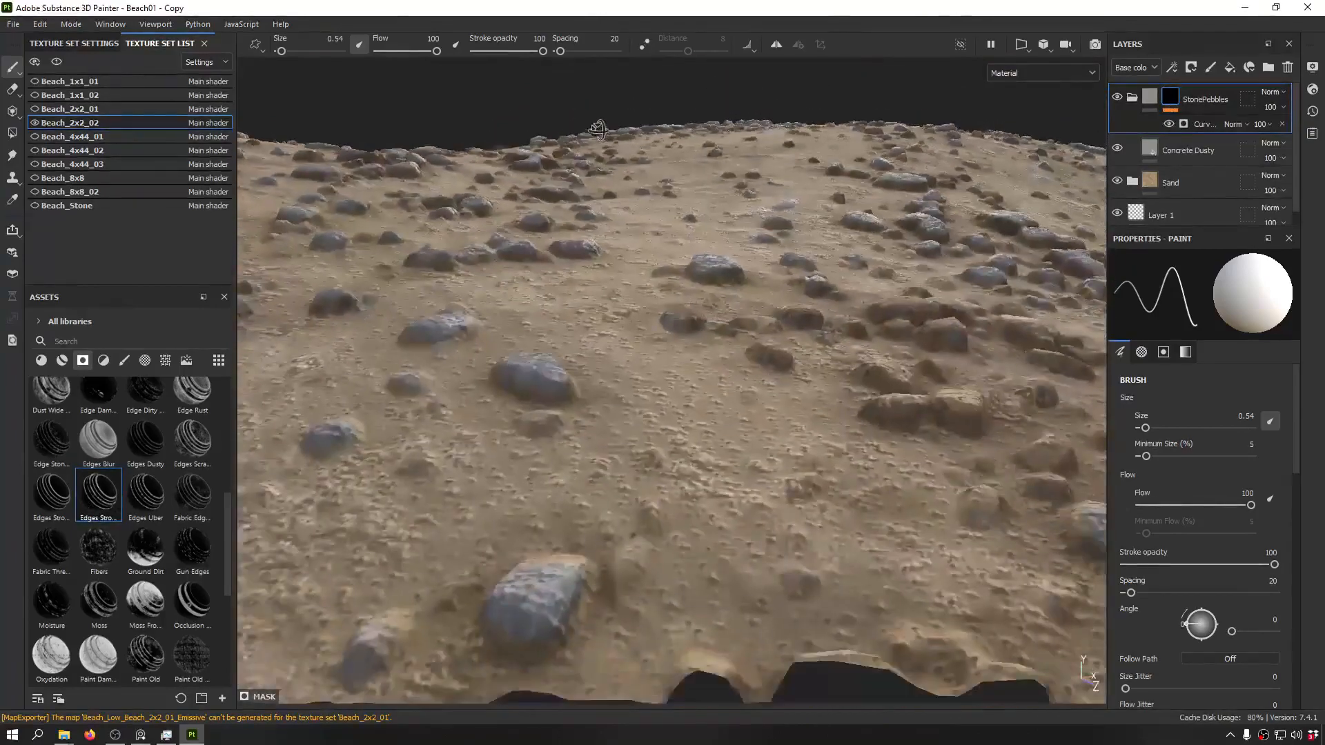
scroll(763, 205, down, 3)
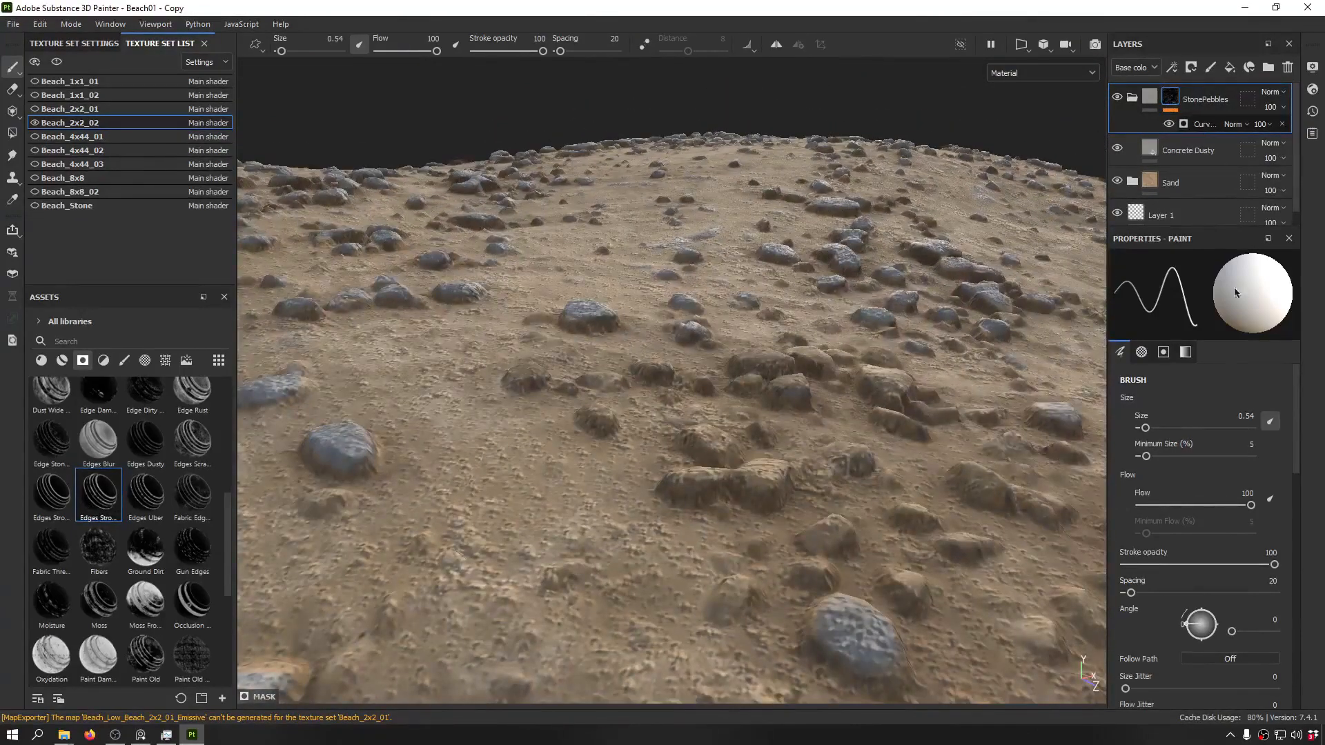
- Set the StonePebbles mask's Curvature generator to Global Balance 1 and Global Contrast 0, checking how it covers the pebbles
click(1204, 124)
scroll(907, 472, down, 3)
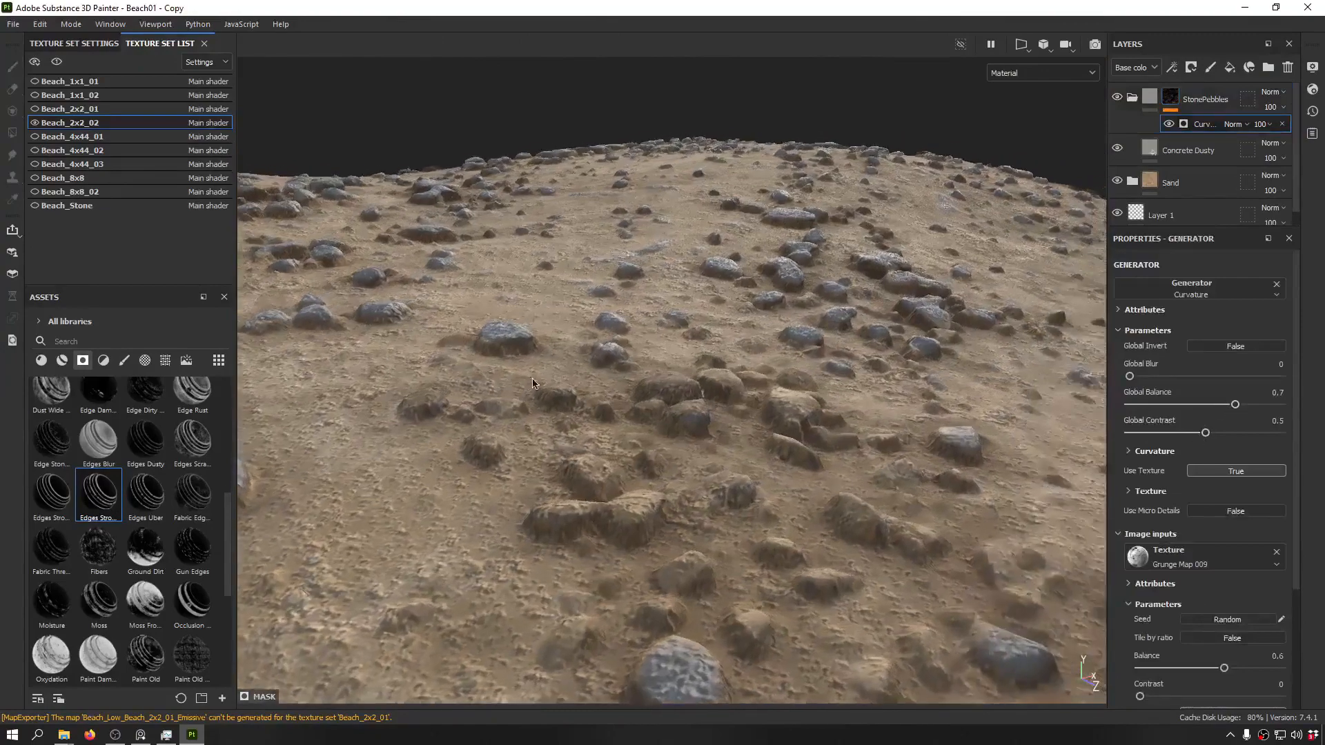
scroll(657, 396, up, 3)
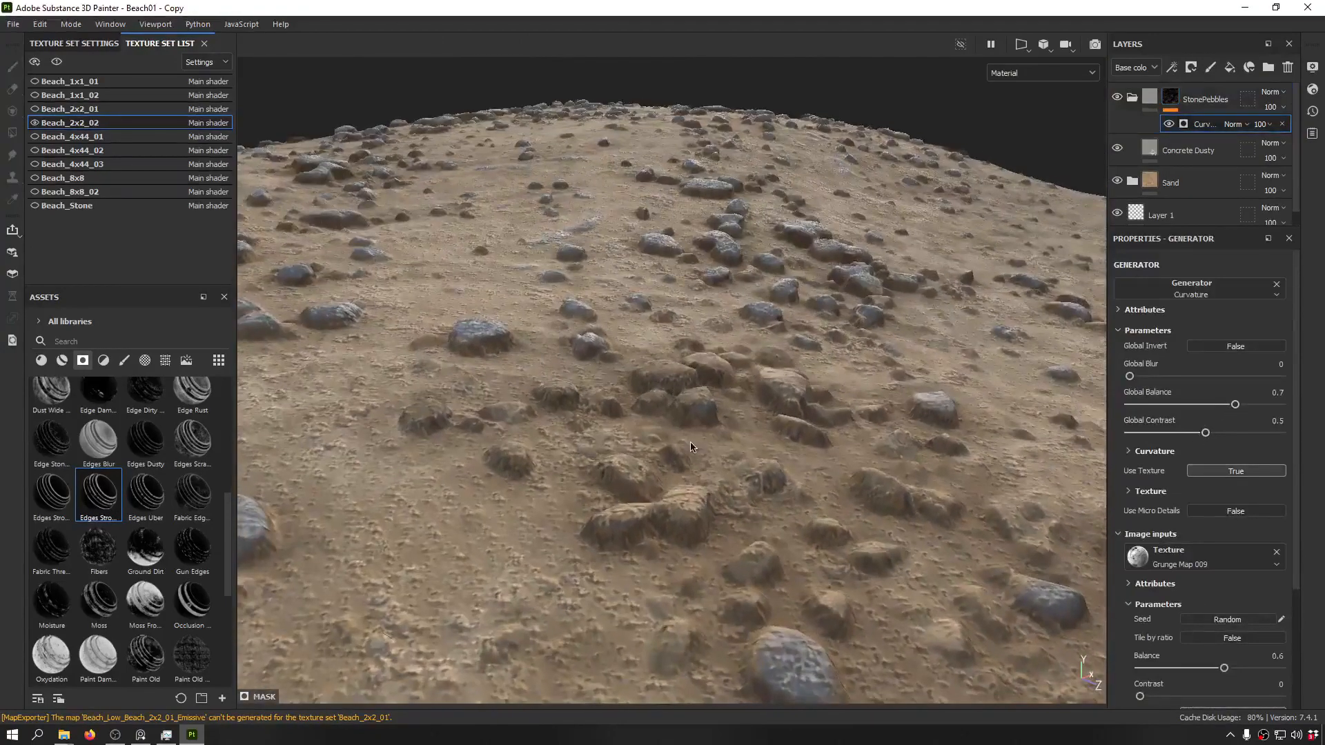
scroll(689, 439, down, 2)
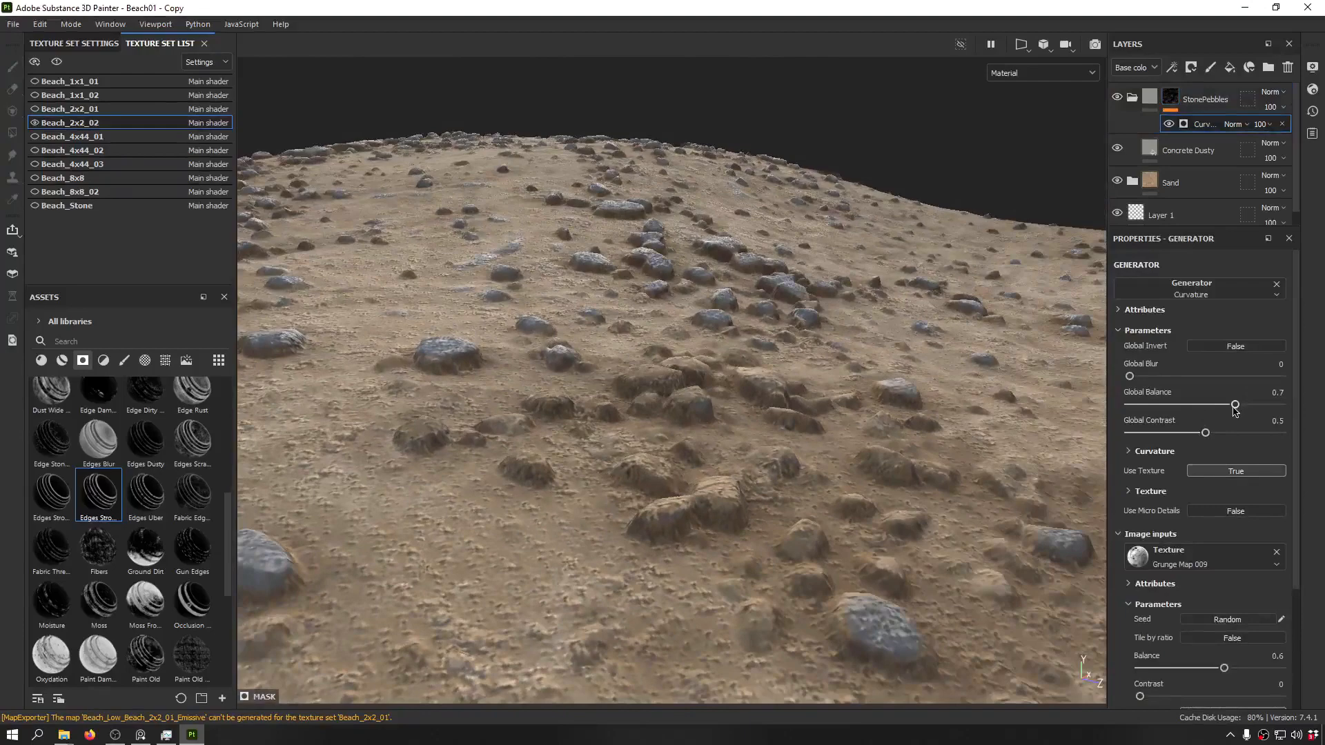
drag(1255, 405, 1281, 405)
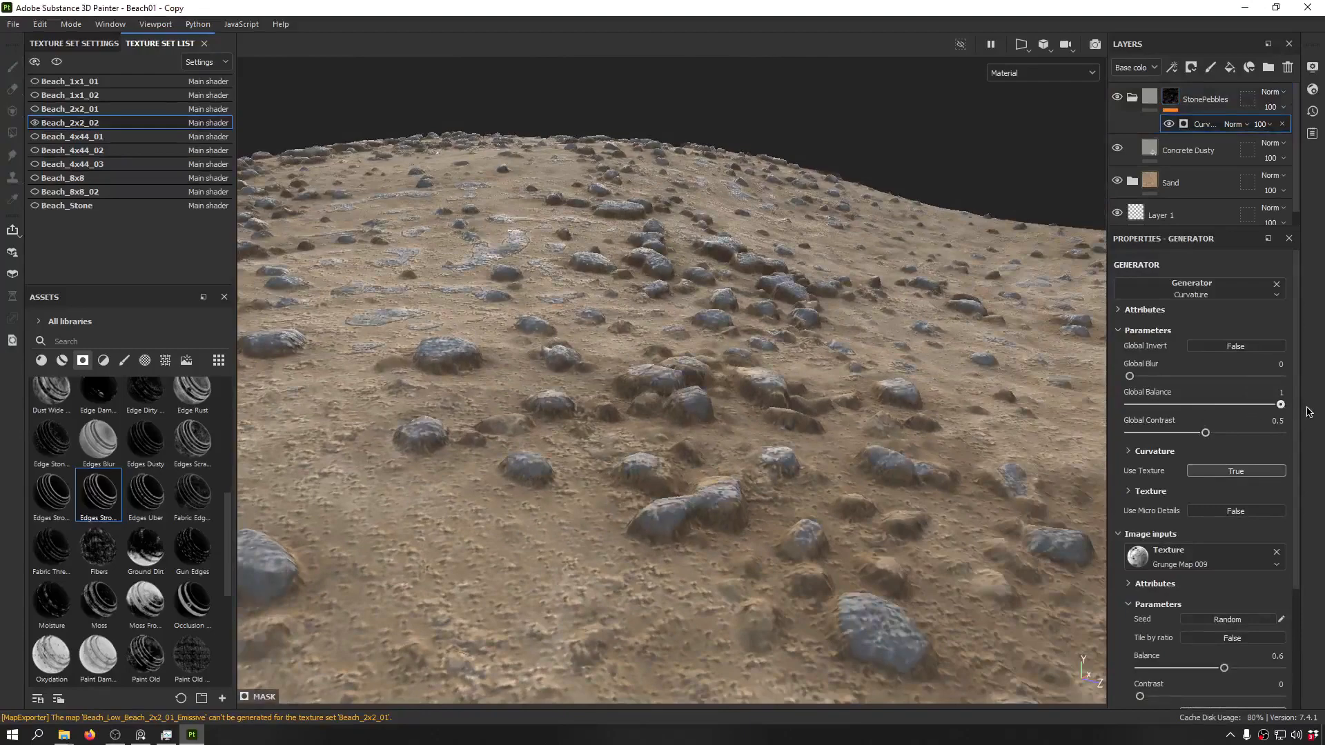
alt+drag(696, 321, 696, 382)
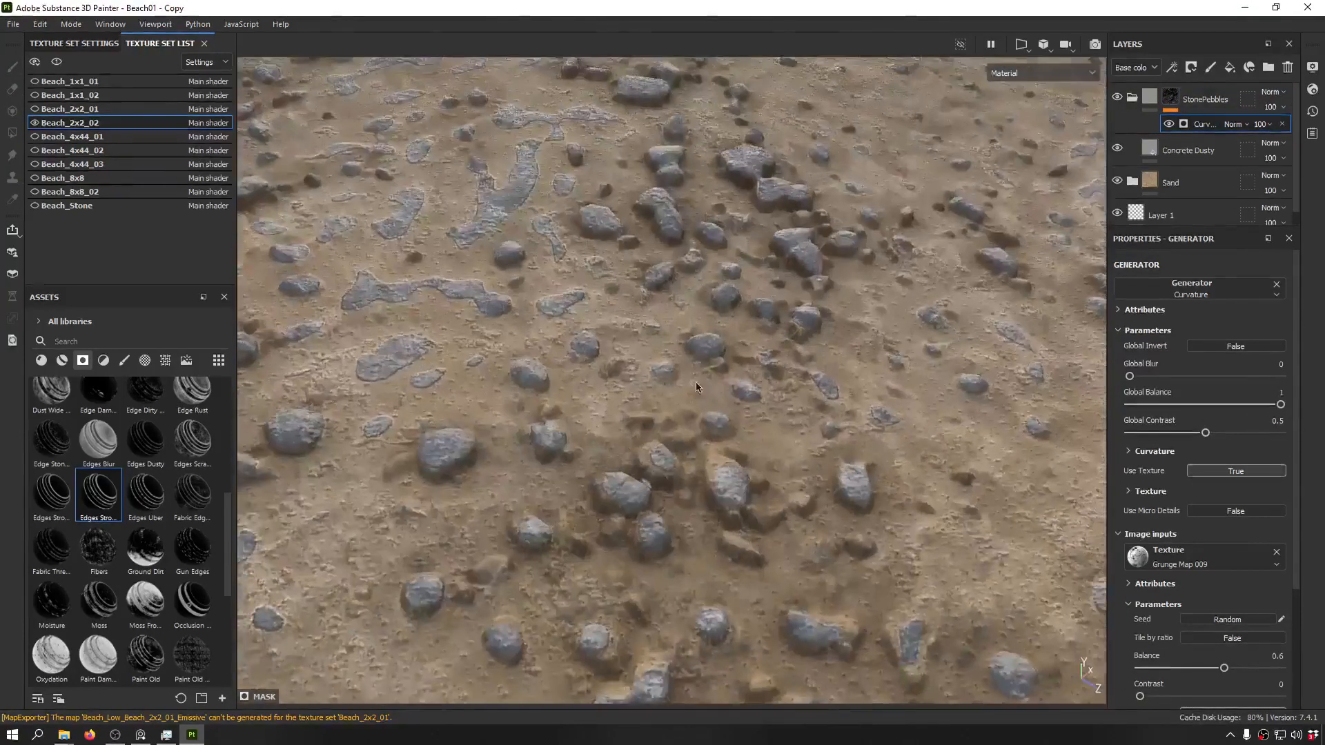
scroll(695, 382, down, 5)
alt+drag(695, 331, 1119, 327)
scroll(441, 287, up, 5)
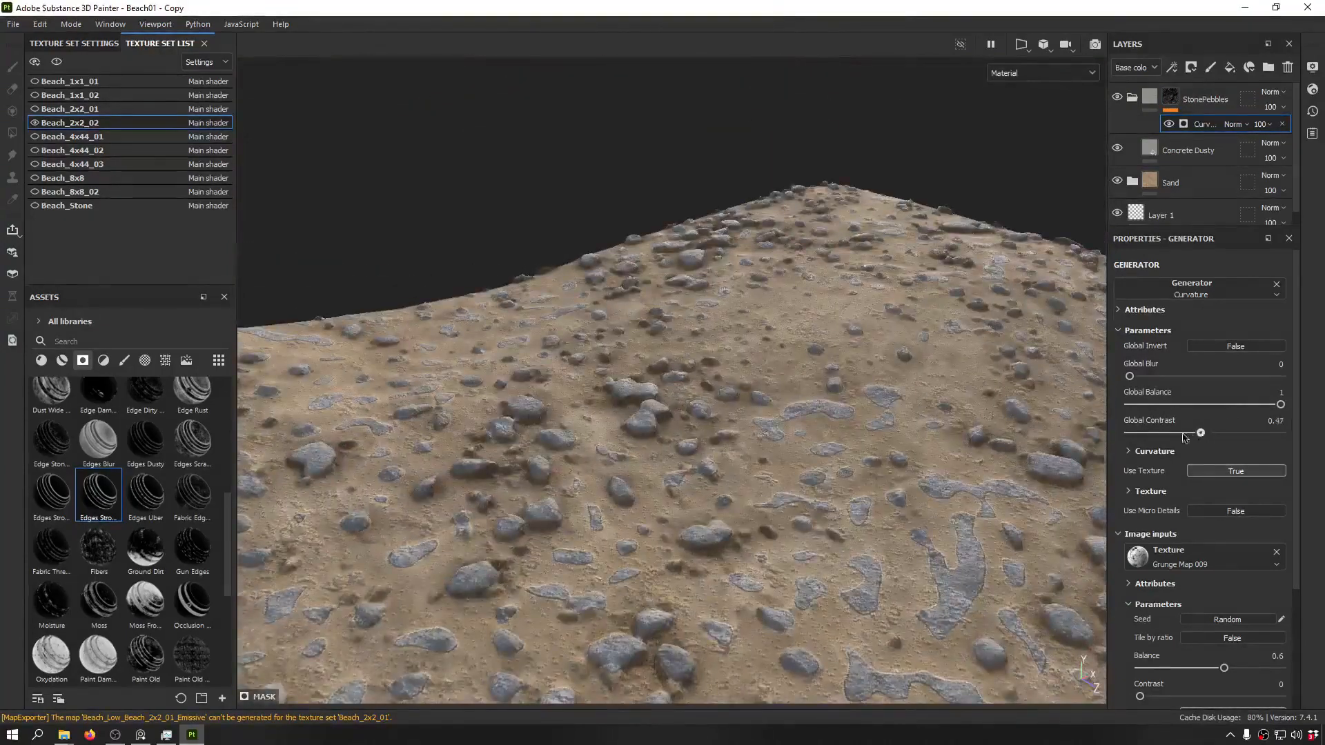
scroll(814, 454, up, 5)
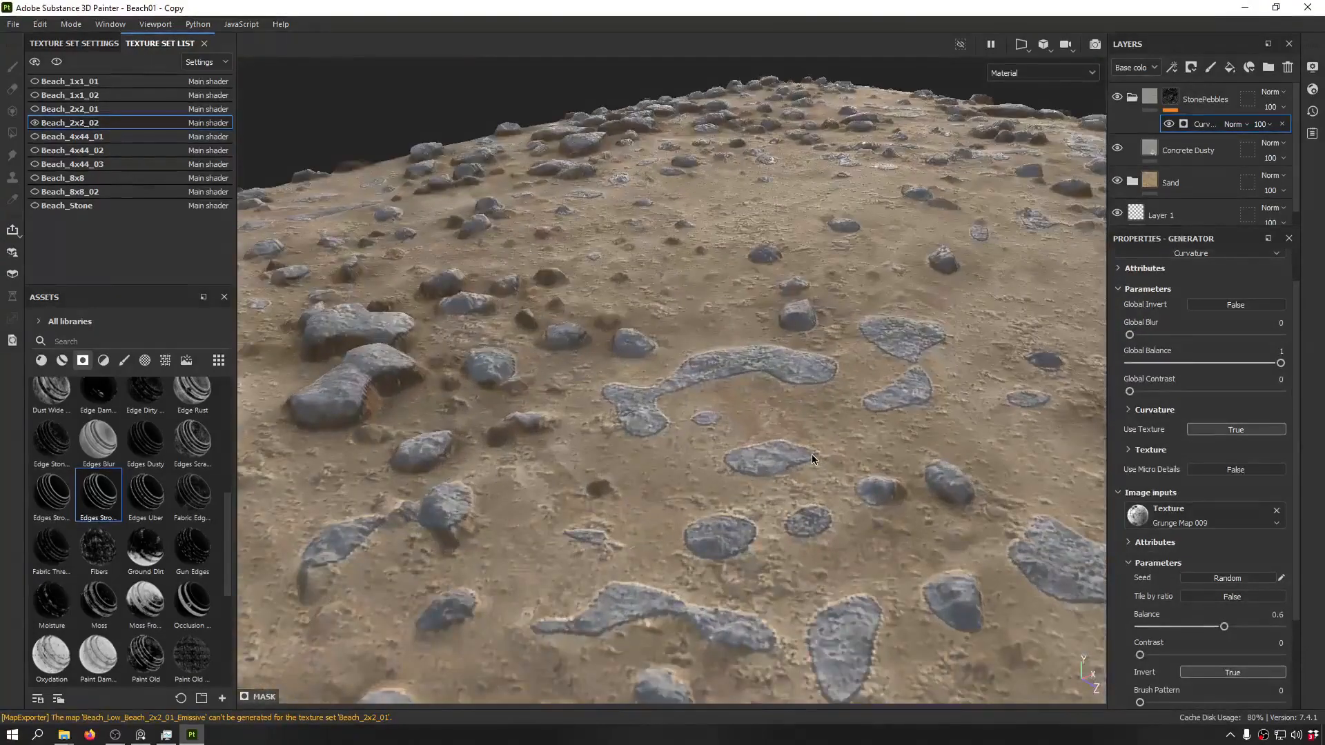
alt+drag(811, 453, 849, 414)
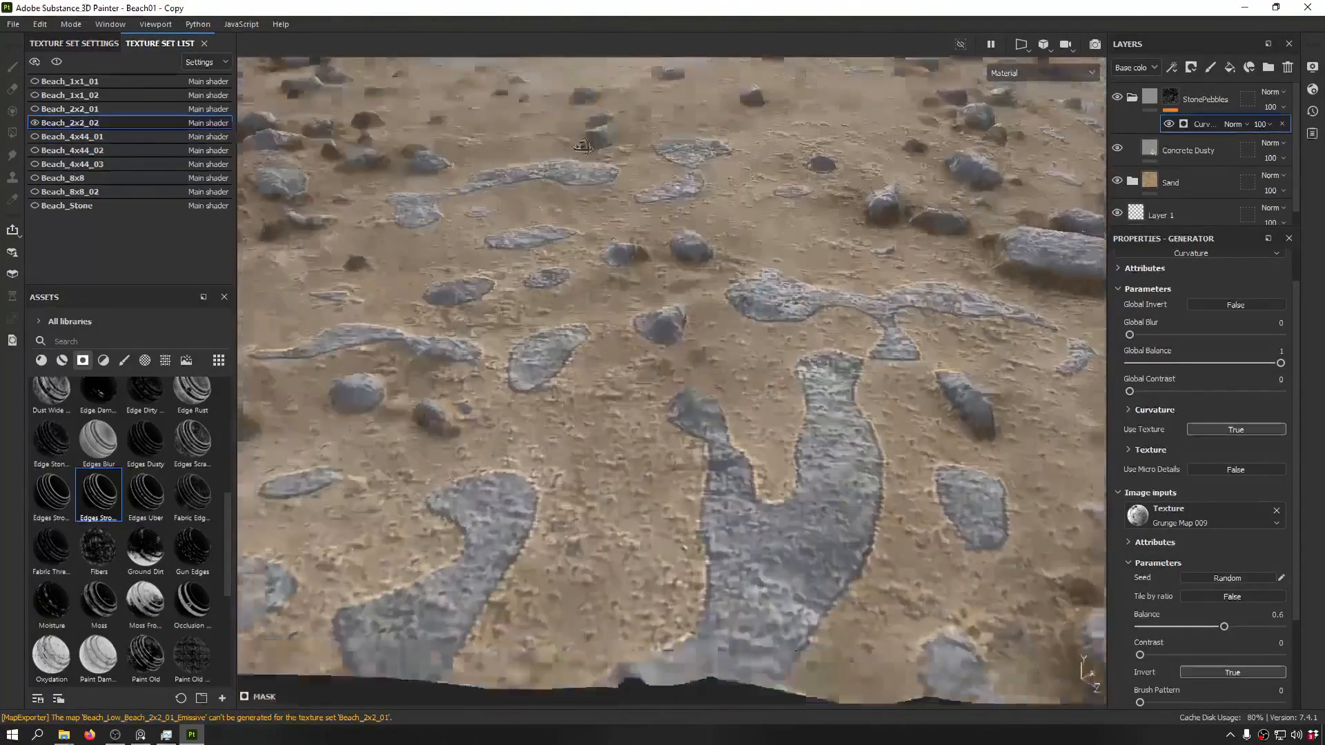
scroll(1283, 358, up, 1)
- Reduce the Curvature generator's Global Balance to 0.49 and review the stone coverage across the tile
drag(1279, 406, 1228, 409)
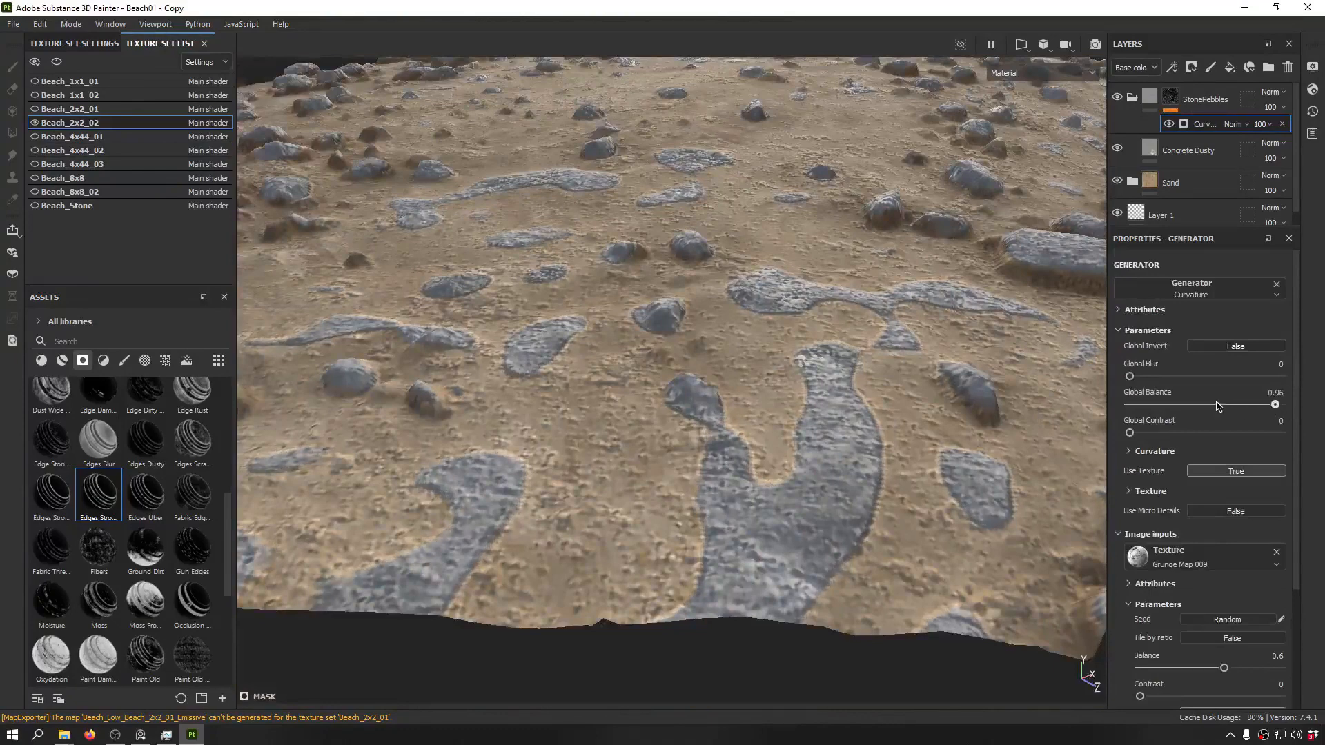
drag(1138, 401, 981, 401)
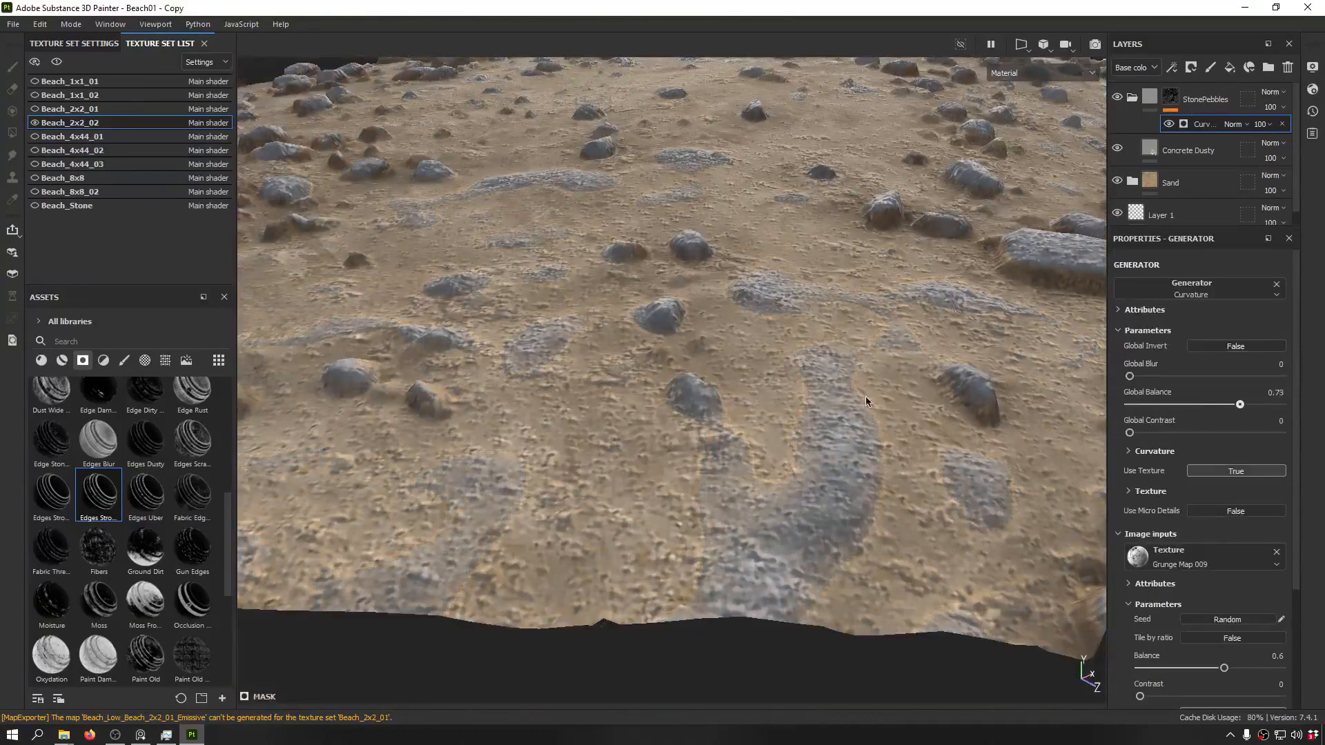
drag(617, 402, 510, 396)
scroll(684, 351, down, 8)
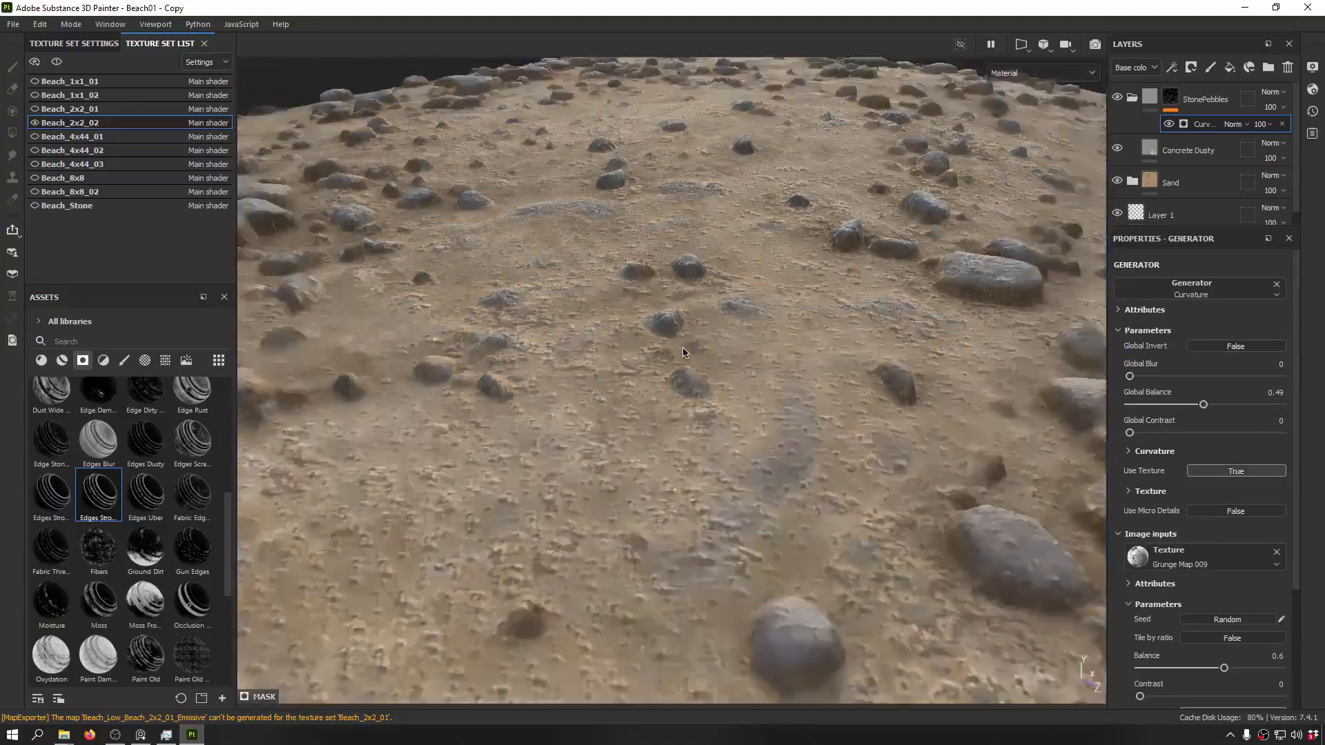
alt+middle_drag(685, 345, 687, 335)
mouse_move(688, 334)
alt+mouse_down()
mouse_move(511, 183)
mouse_move(538, 324)
mouse_move(608, 290)
mouse_move(623, 256)
mouse_move(718, 295)
alt+mouse_up()
scroll(718, 296, up, 3)
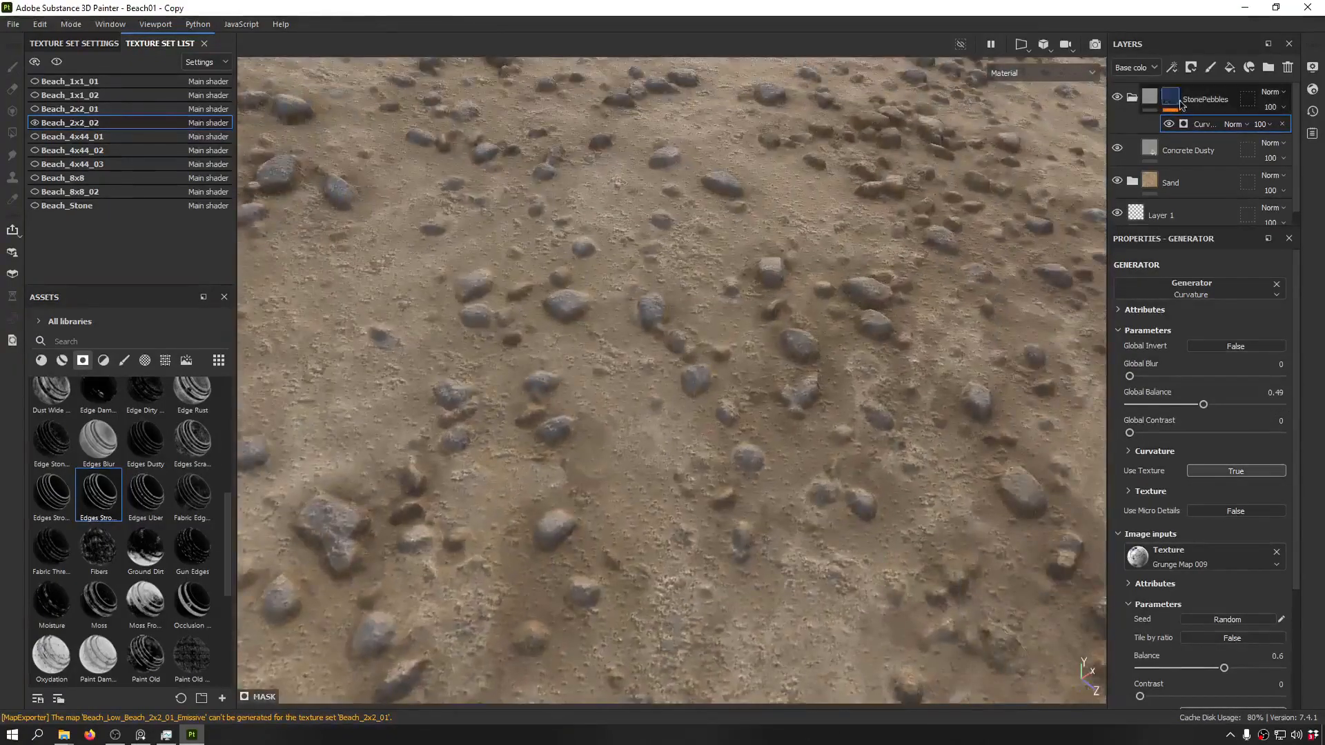
- Add a fill effect above the Curvature generator in the StonePebbles mask
click(1172, 68)
click(1083, 137)
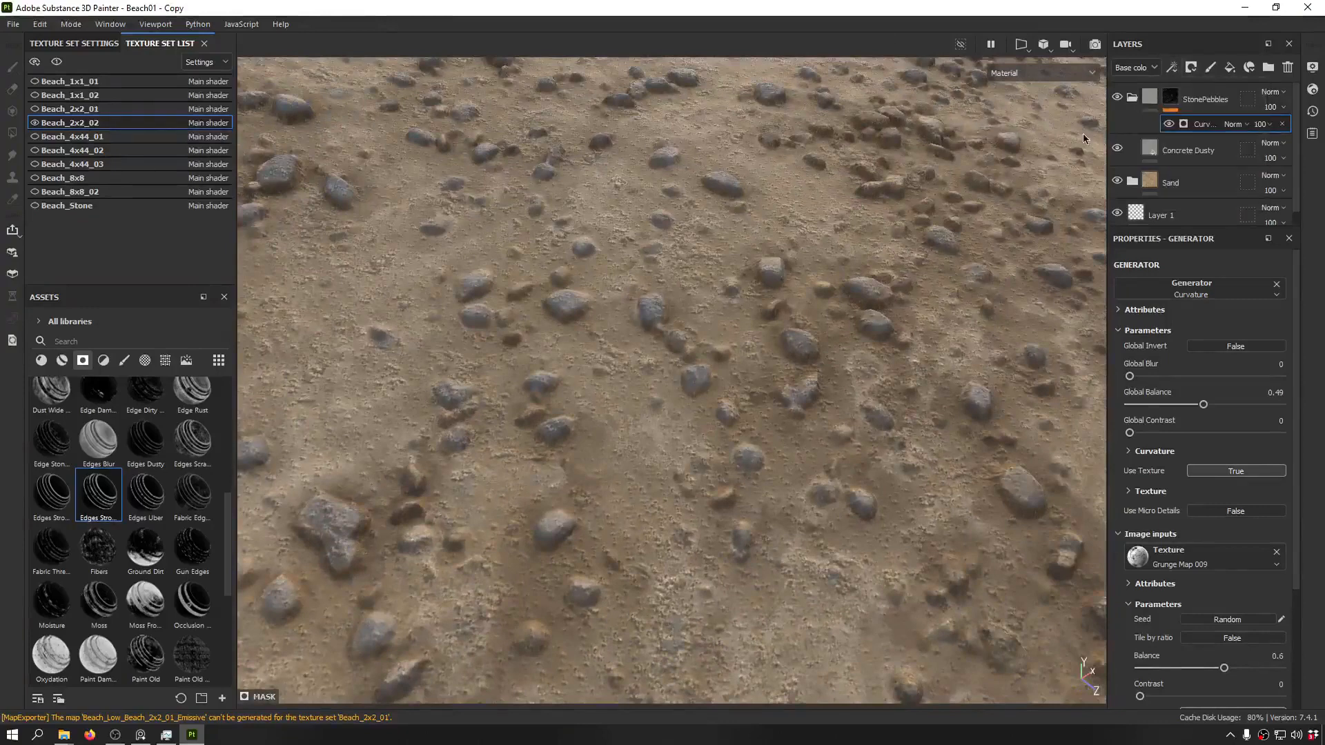
click(1172, 68)
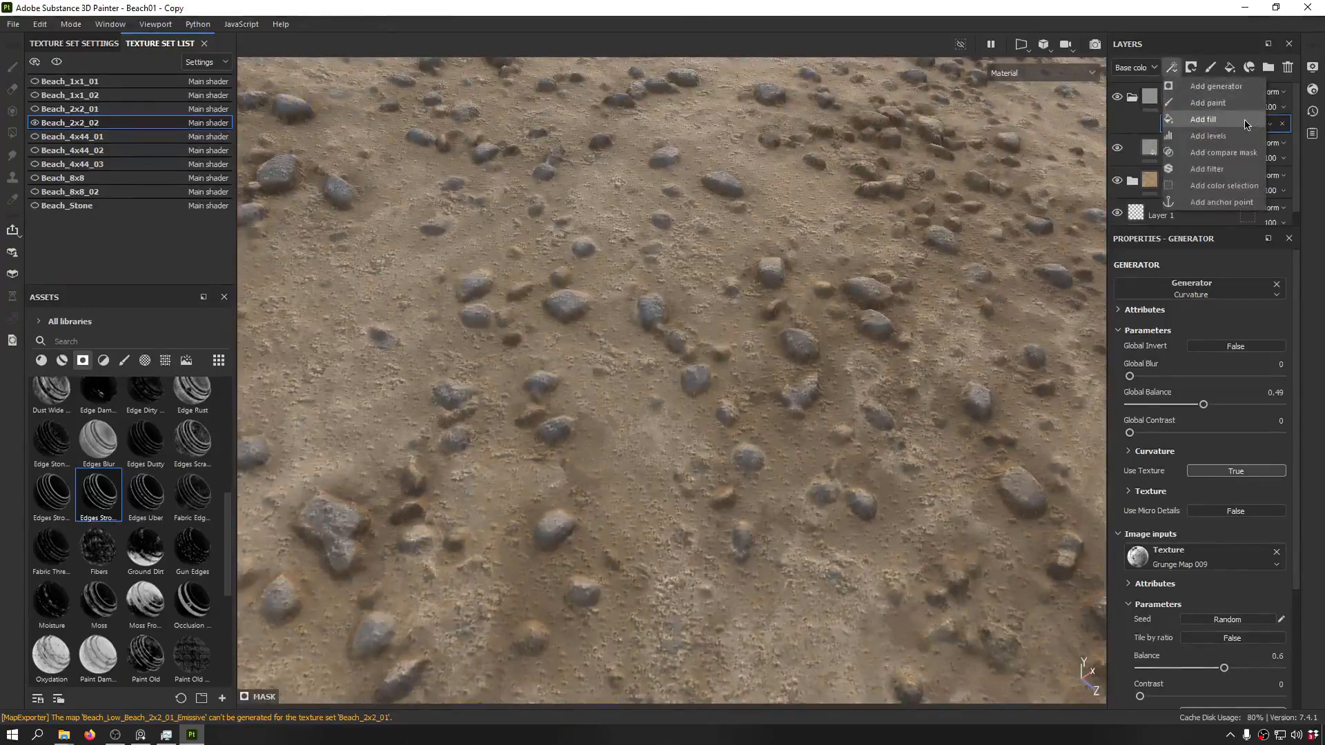
click(1229, 122)
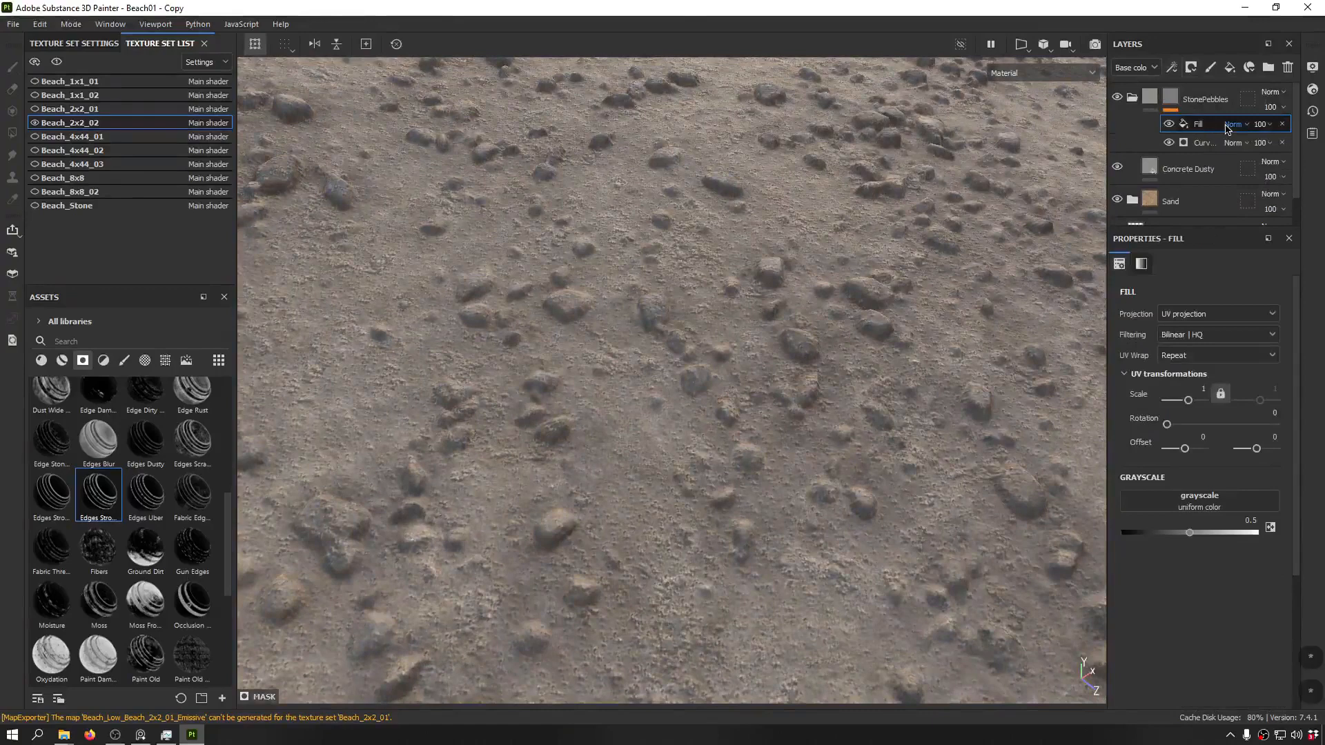
- Search the grayscale resources for 2x2_02 and assign the Beach_2x2_02 Curvature map to the StonePebbles mask's fill
click(1232, 503)
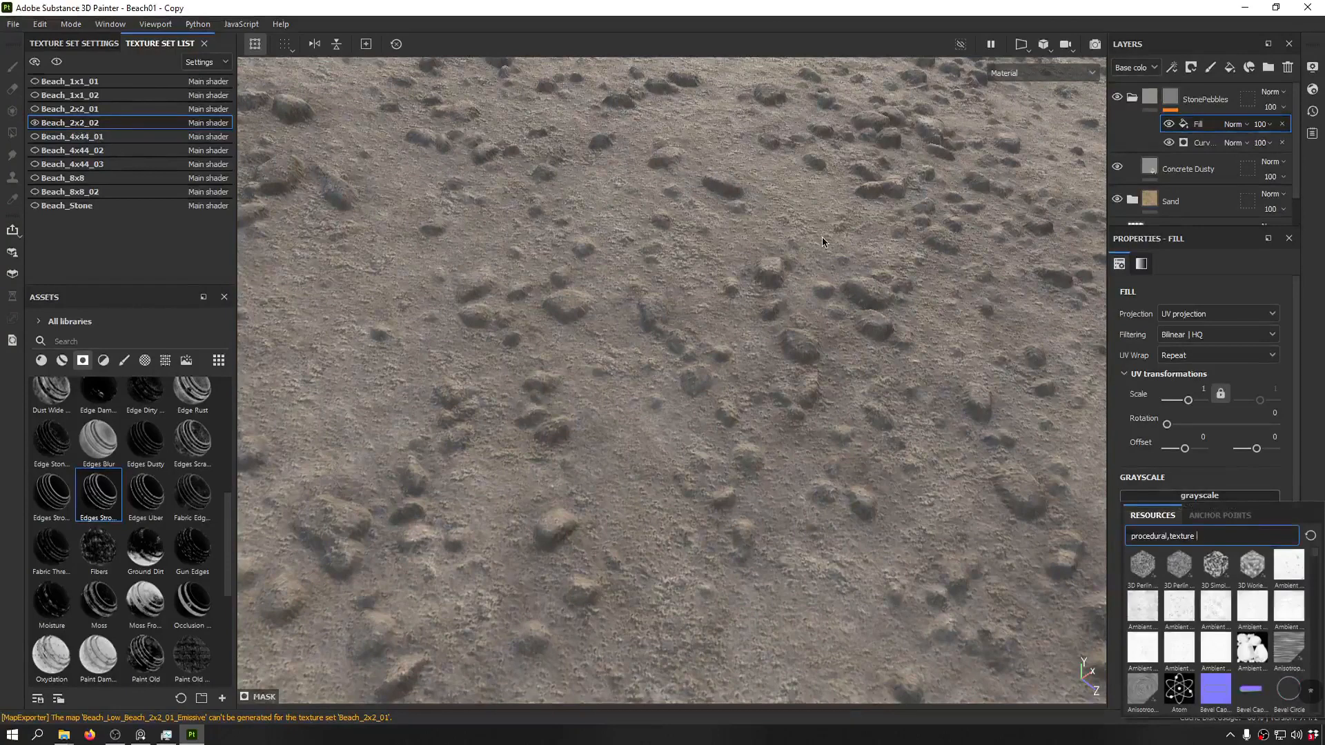
key(ctrl+a)
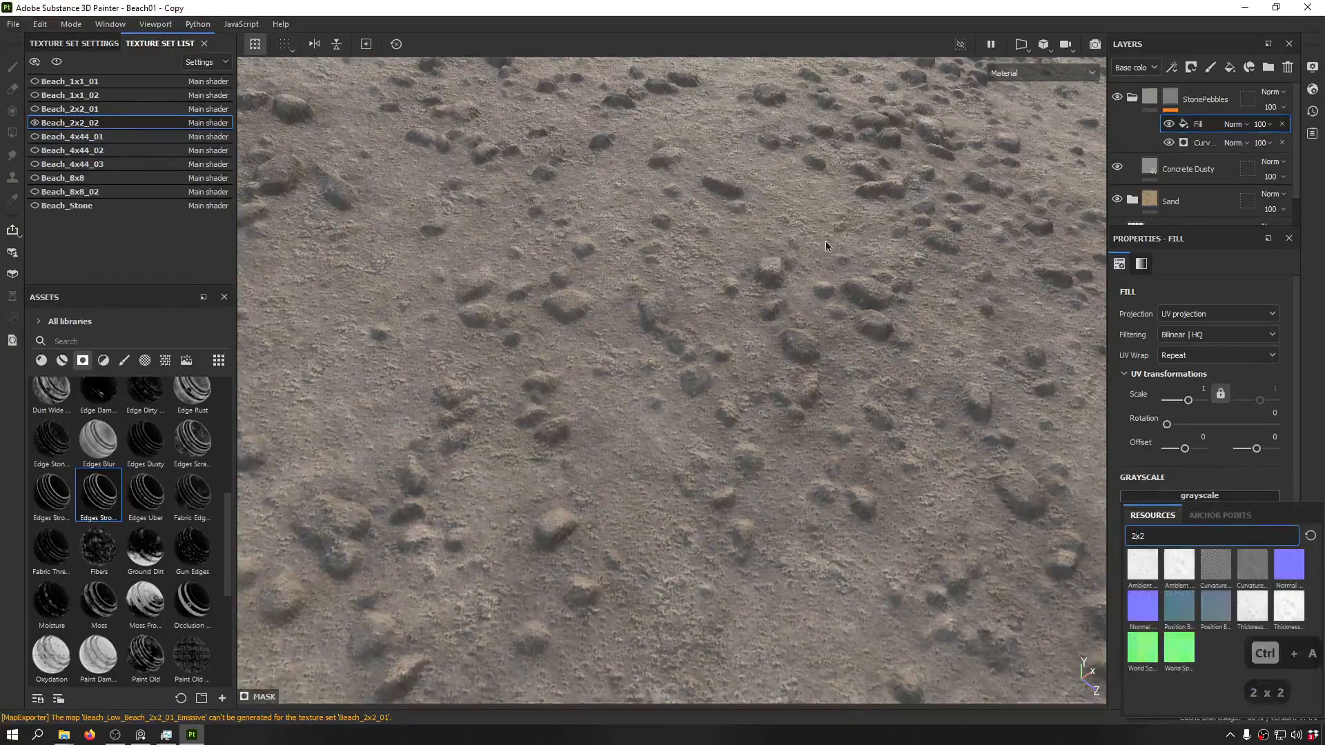
mouse_move(1182, 556)
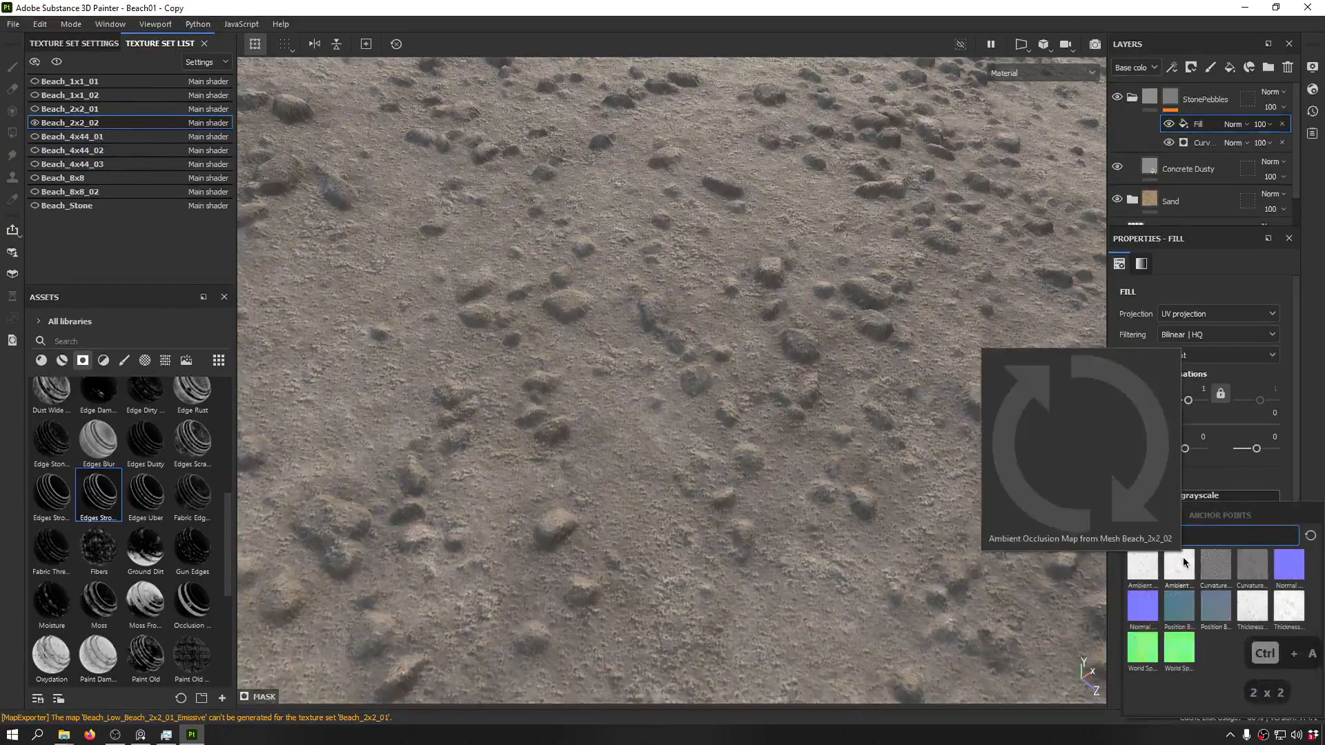
text(02)
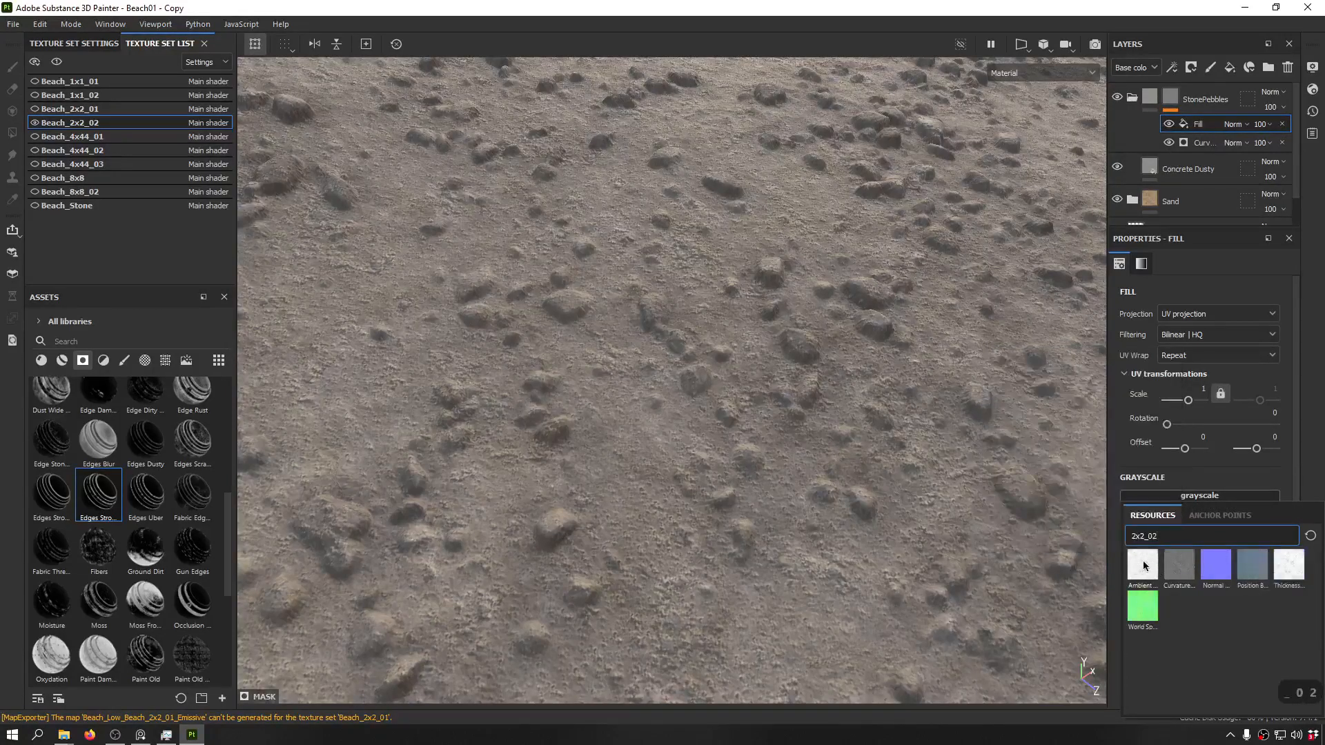
mouse_move(1143, 565)
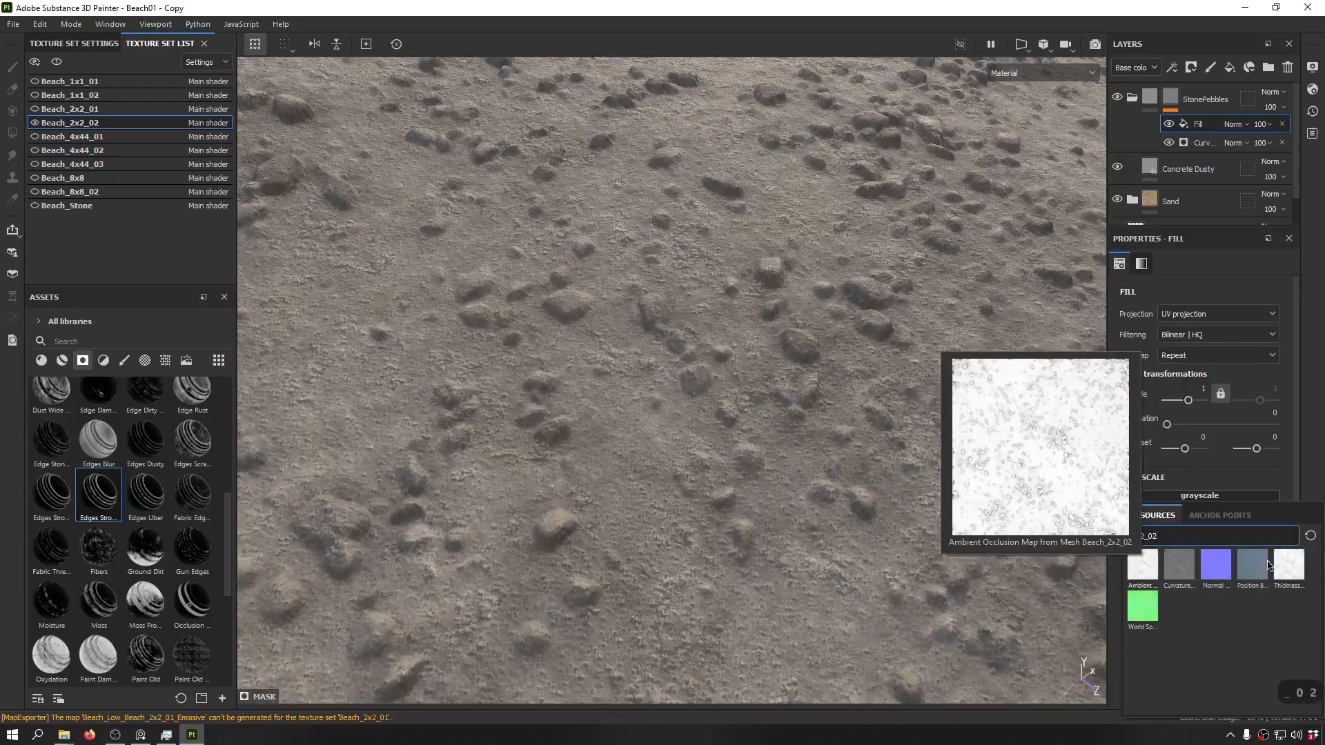
mouse_move(1306, 561)
mouse_move(1255, 575)
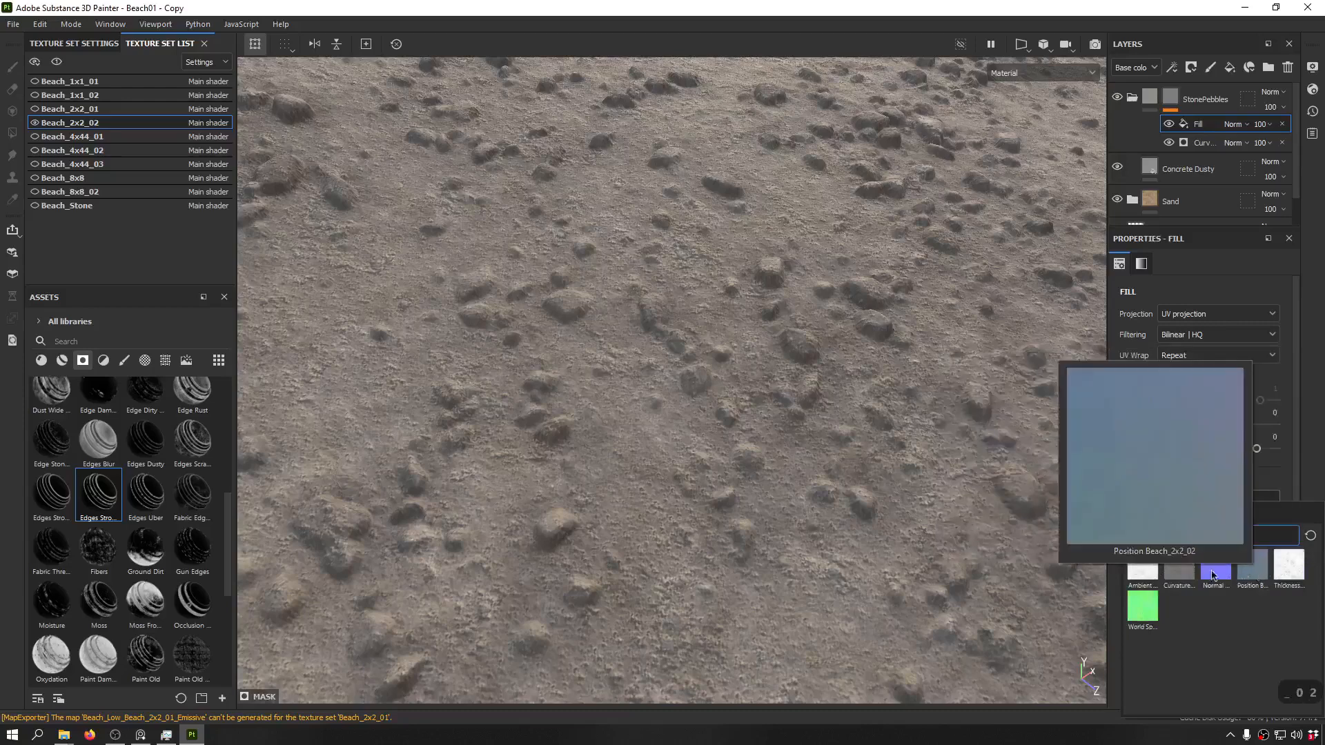
click(1178, 581)
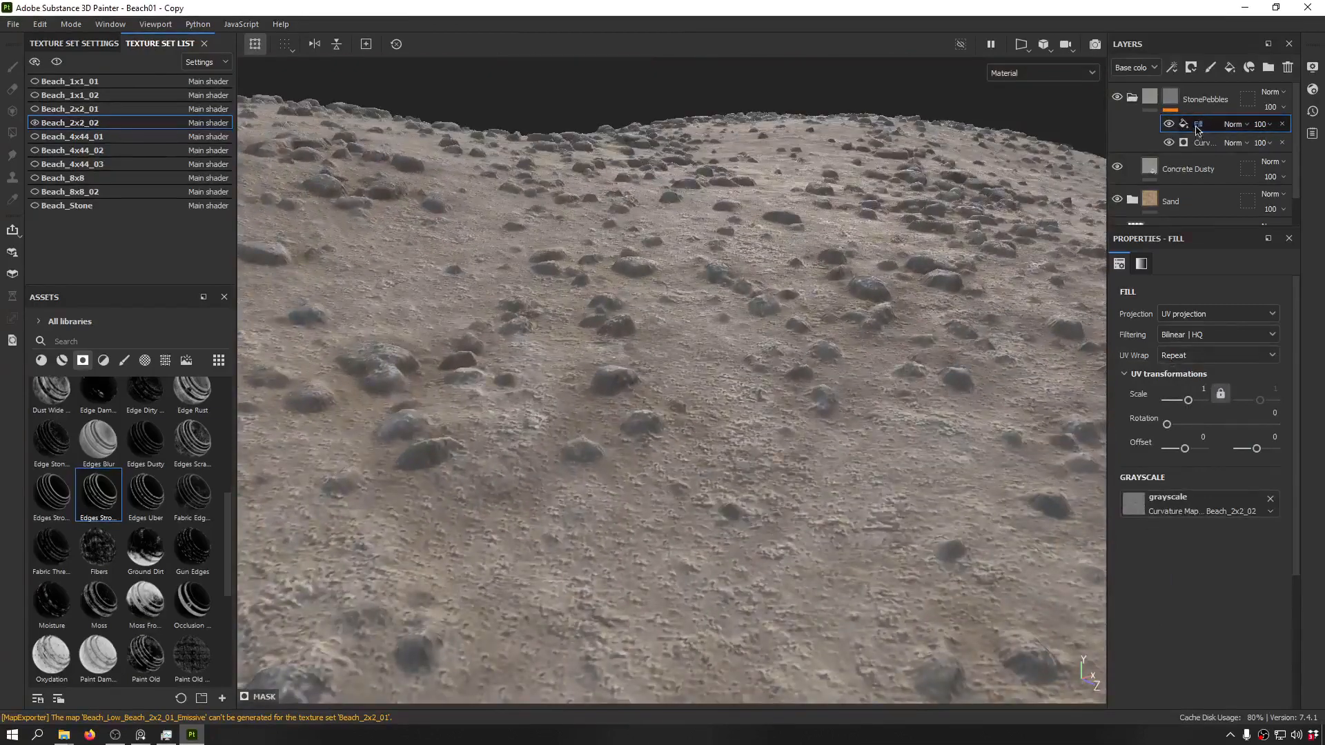
- Display the StonePebbles mask on the terrain and add a Levels effect above its curvature fill
alt+click(1170, 97)
mouse_move(383, 355)
alt+mouse_down()
mouse_move(778, 340)
mouse_move(766, 319)
mouse_move(679, 442)
alt+mouse_up()
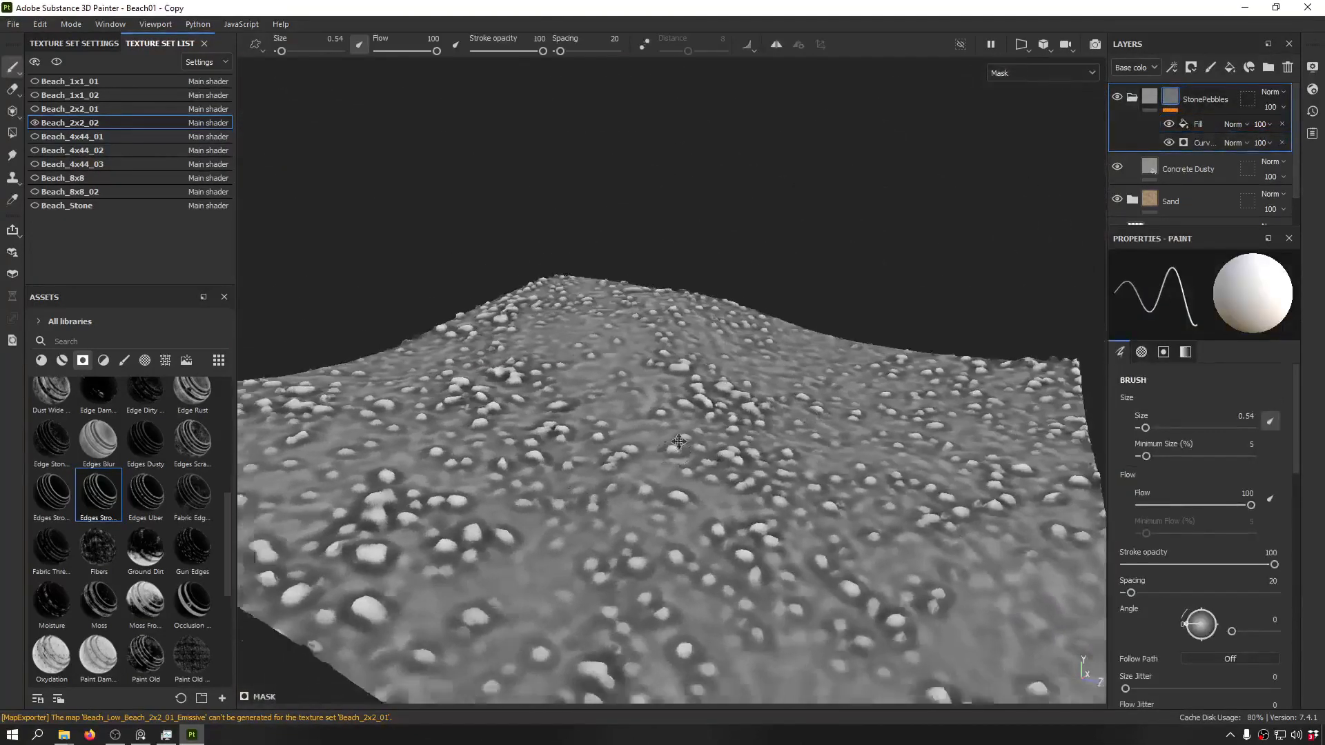
alt+middle_drag(679, 441, 745, 345)
scroll(511, 379, up, 4)
alt+middle_drag(510, 379, 701, 331)
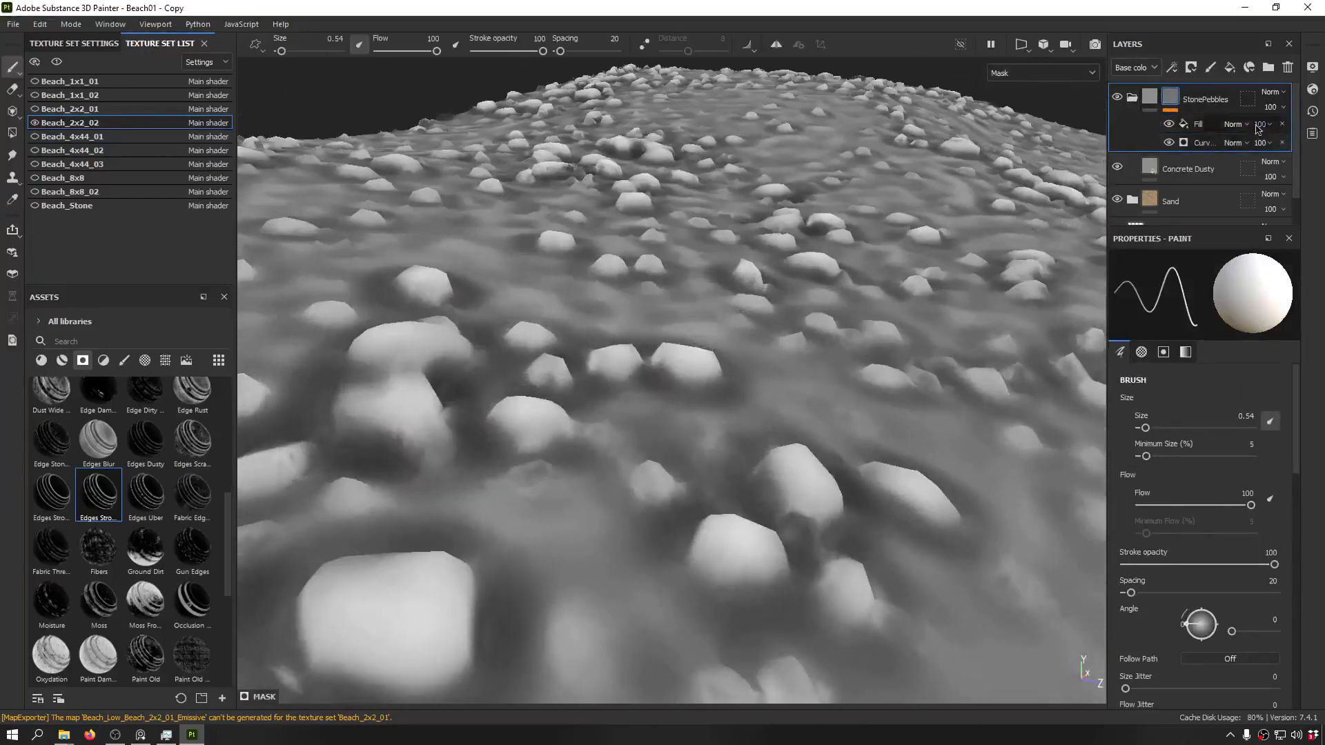
click(1171, 67)
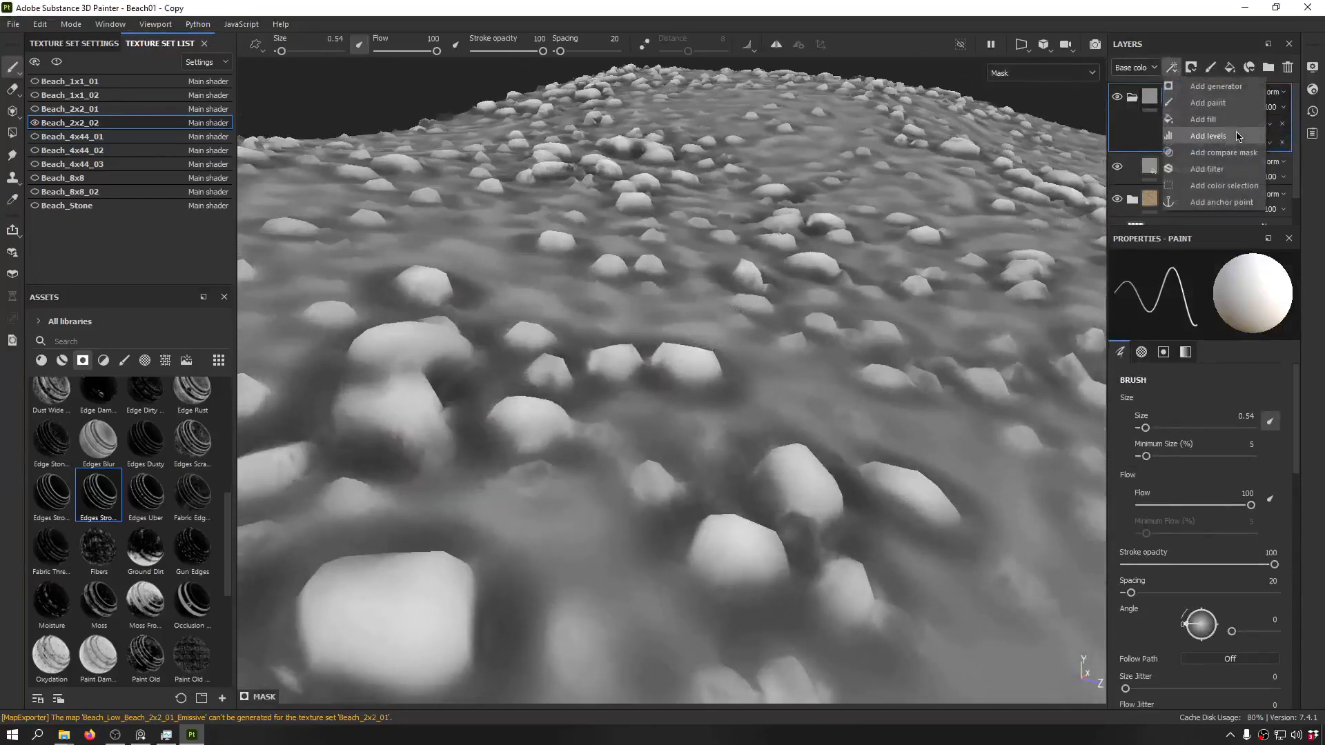
click(1216, 151)
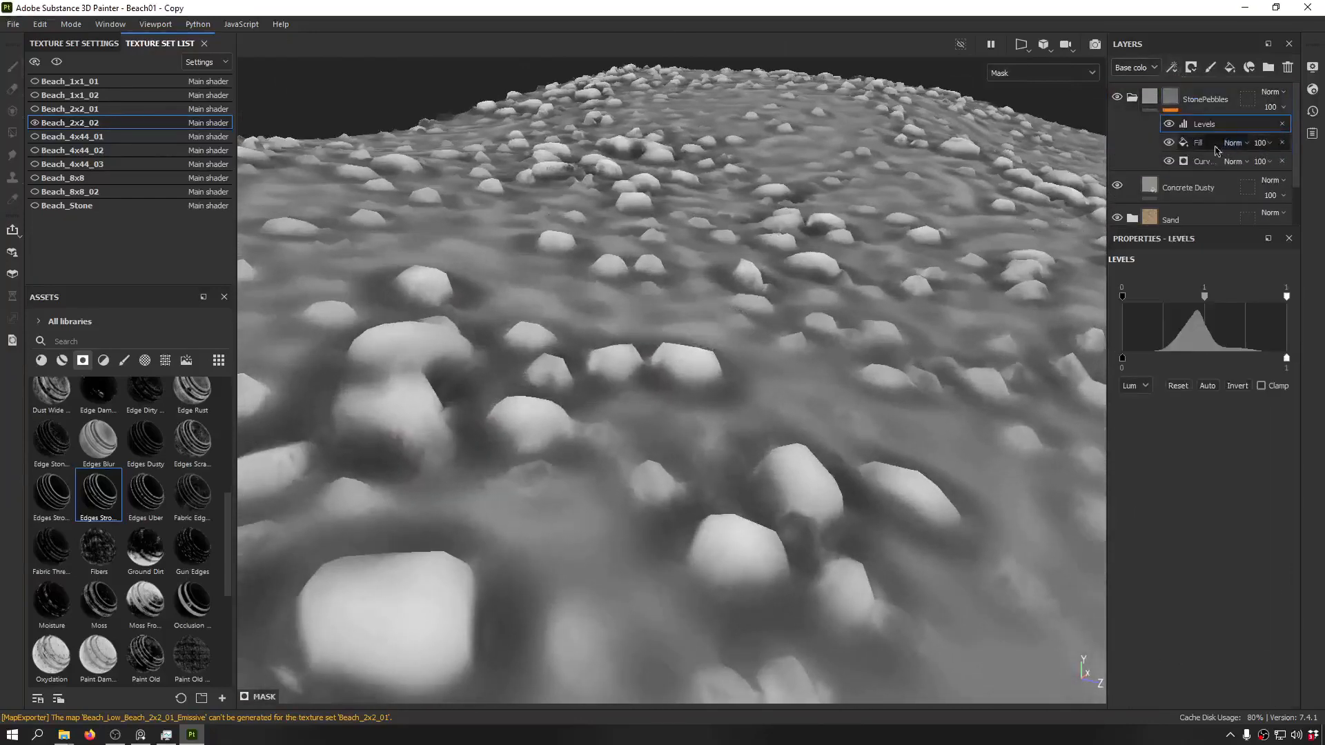
click(1239, 386)
click(1239, 386)
- Set the Levels input black point to 0.349 and white point to 0.685, then check the stones in the material view
drag(1120, 300, 1149, 310)
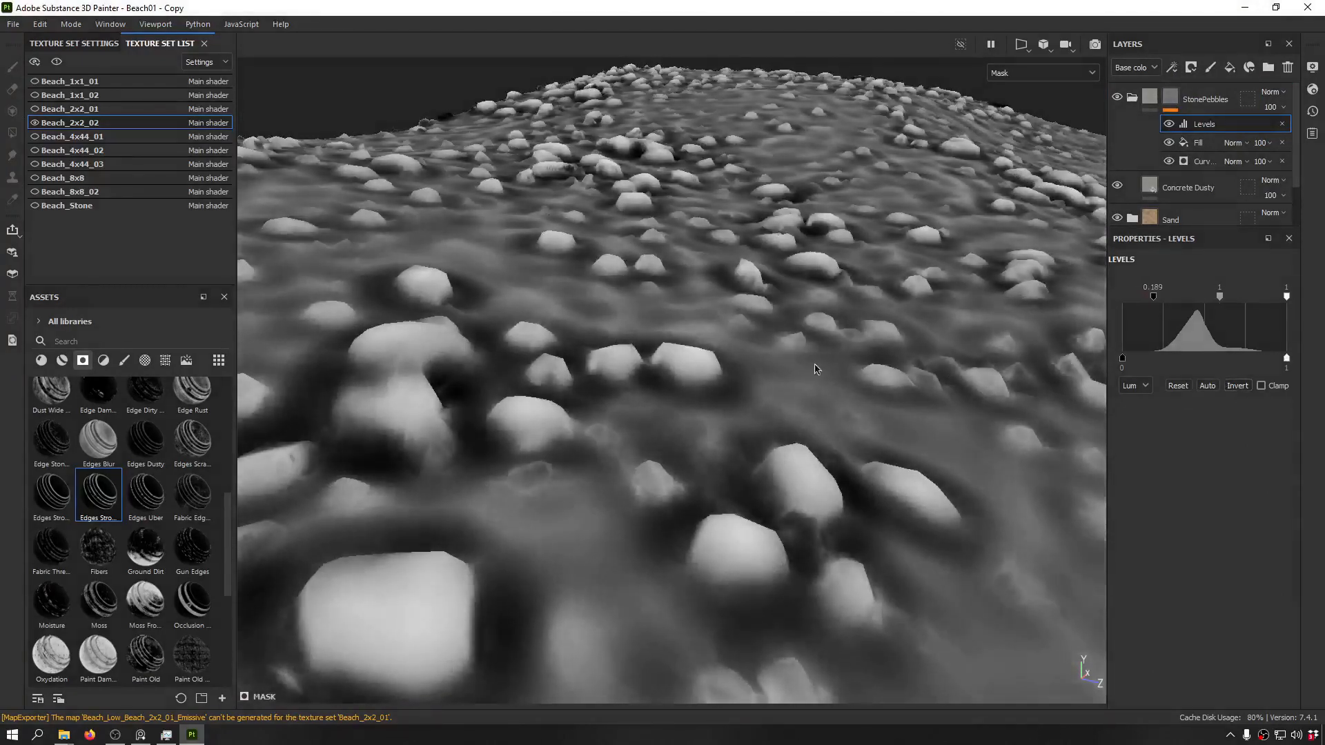
alt+drag(814, 369, 826, 535)
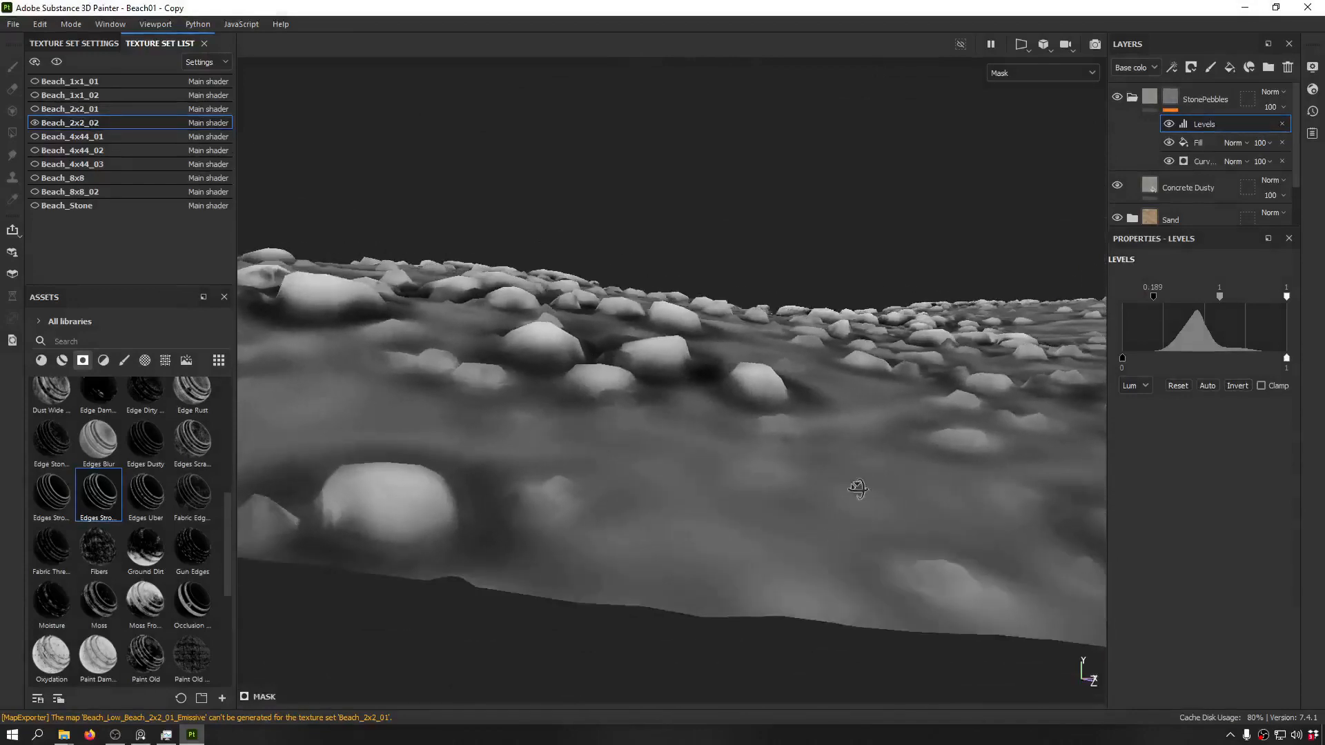
alt+drag(858, 488, 697, 314)
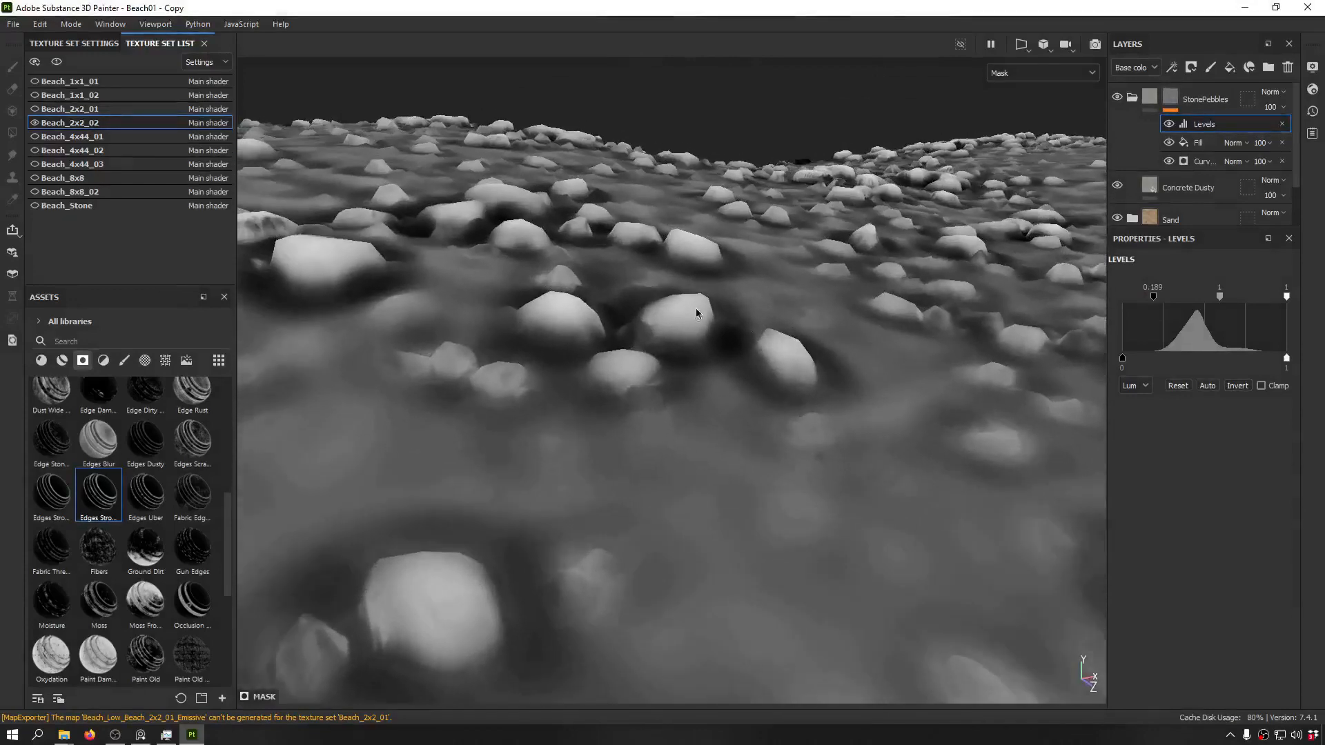
drag(1158, 300, 1189, 315)
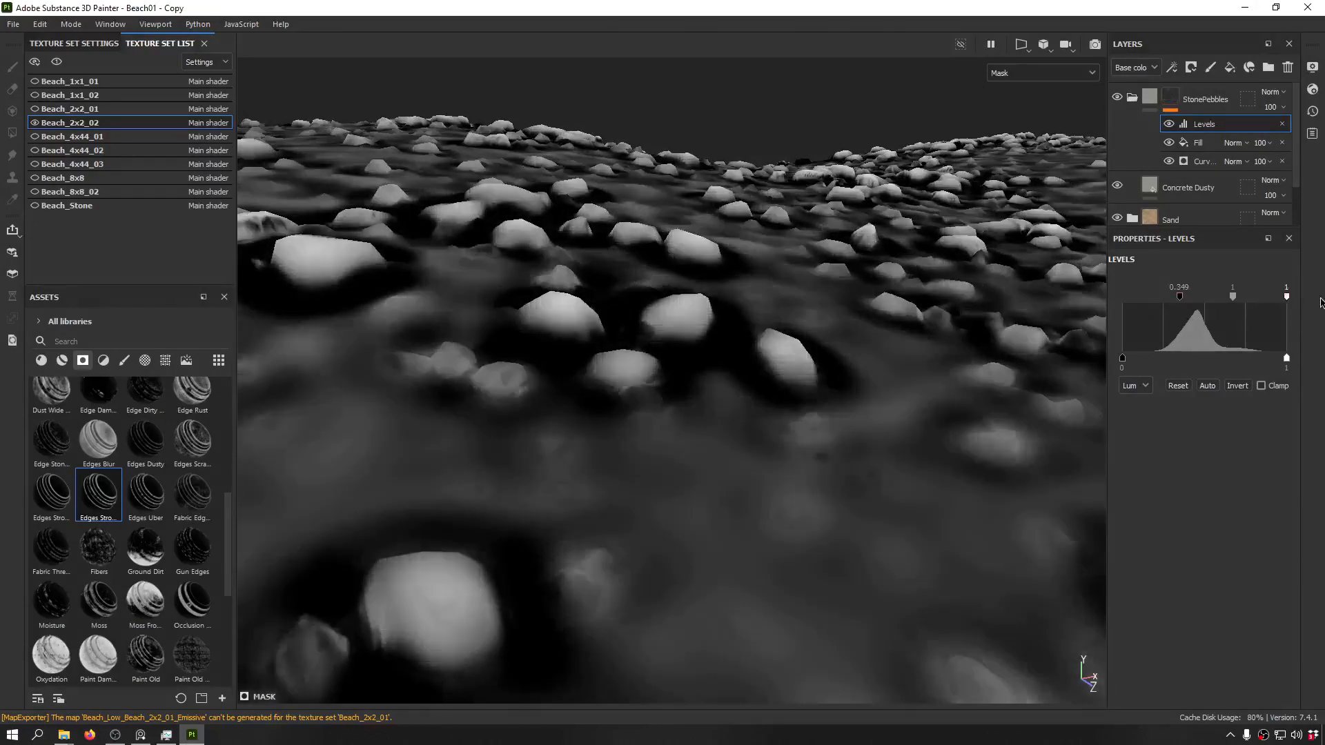
mouse_move(1234, 298)
mouse_down()
mouse_move(1262, 310)
mouse_move(1221, 314)
mouse_move(1242, 315)
mouse_move(1222, 302)
mouse_up()
key(m)
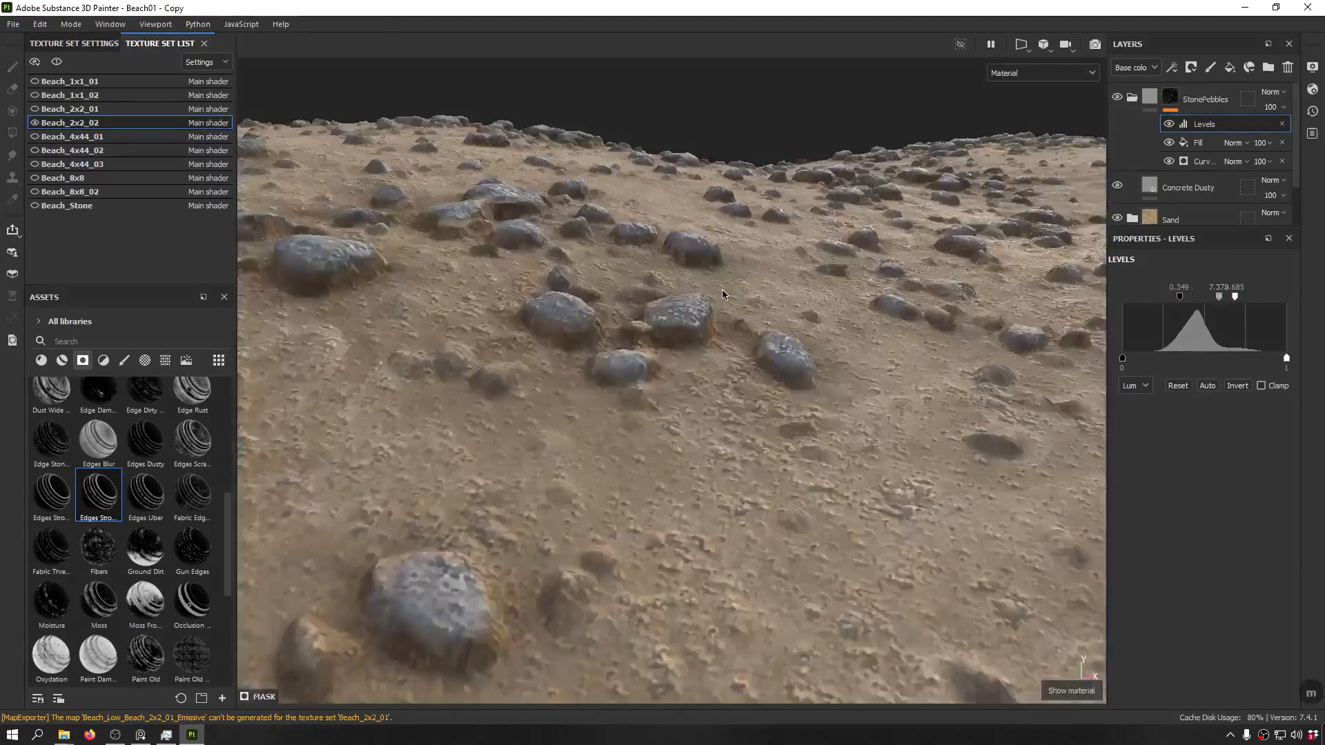
mouse_move(725, 276)
alt+mouse_down()
mouse_move(670, 475)
mouse_move(621, 297)
mouse_move(505, 236)
mouse_move(621, 304)
mouse_move(800, 357)
mouse_move(780, 227)
alt+mouse_up()
- Set the blending mode of the StonePebbles mask's curvature fill to Linear dodge (Add)
click(1201, 143)
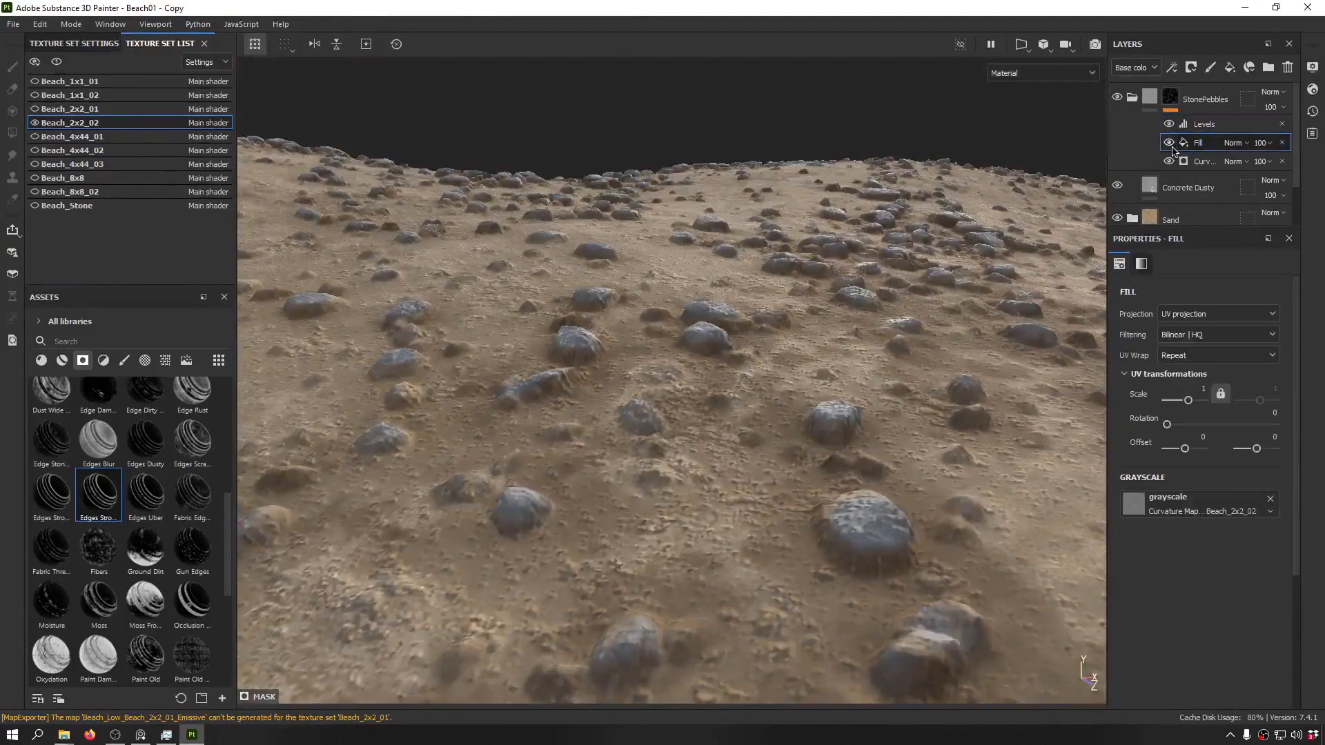
click(1233, 143)
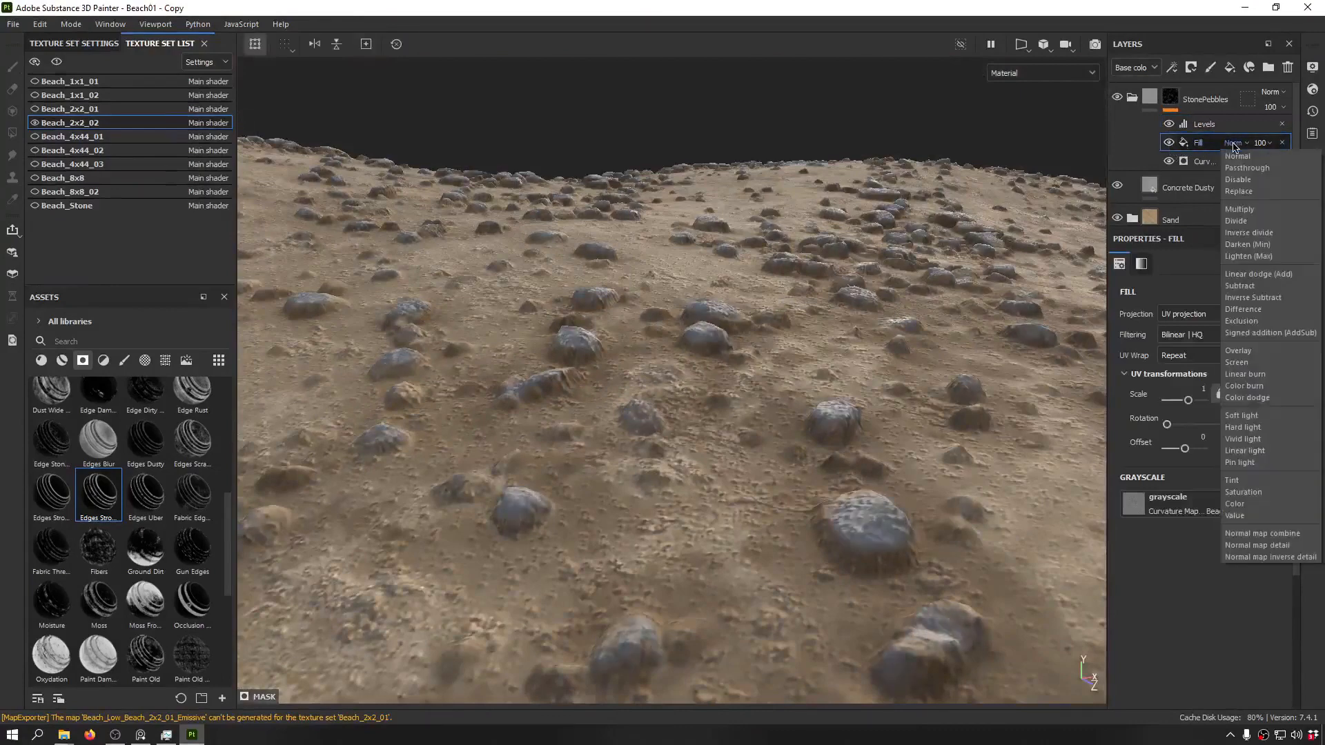
click(1284, 276)
alt+drag(786, 235, 793, 350)
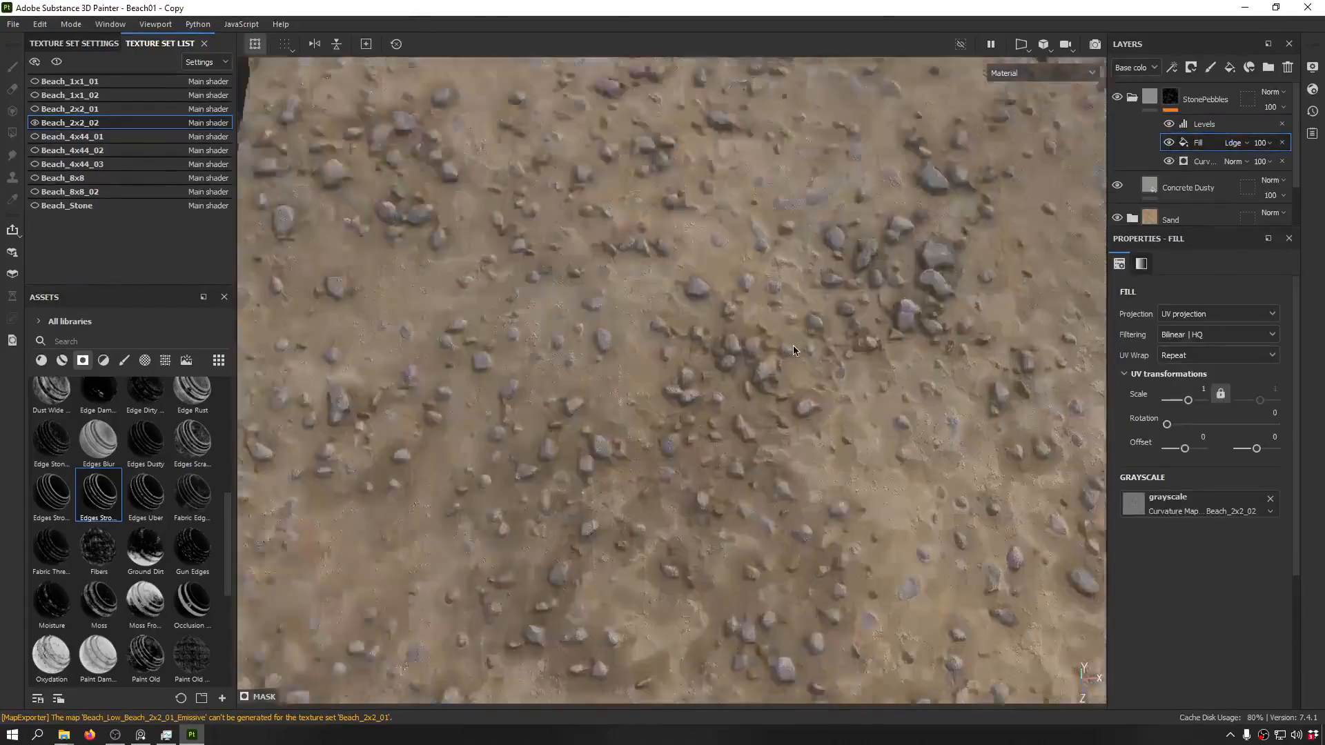
- Examine the stone coverage across the tile in both the mask view and the material view
scroll(794, 350, down, 4)
alt+middle_drag(793, 351, 765, 366)
alt+click(1170, 98)
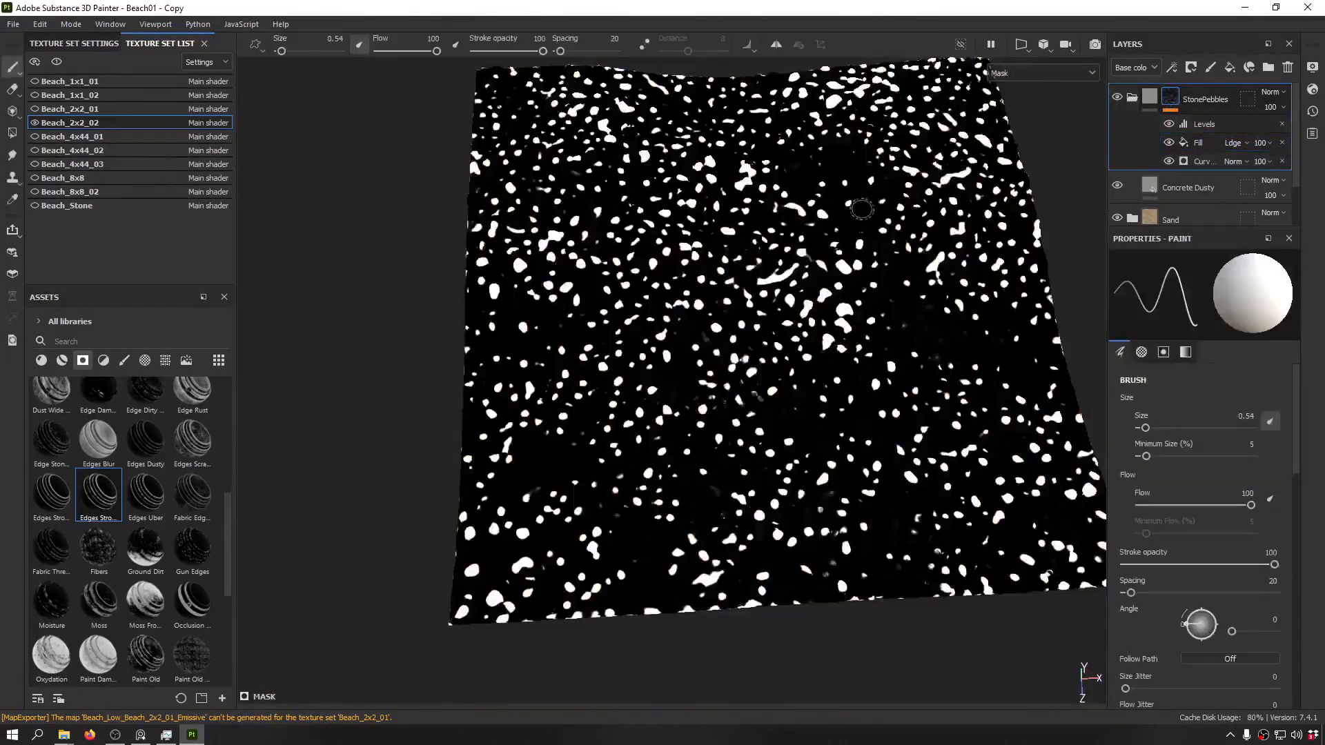
alt+drag(861, 209, 931, 233)
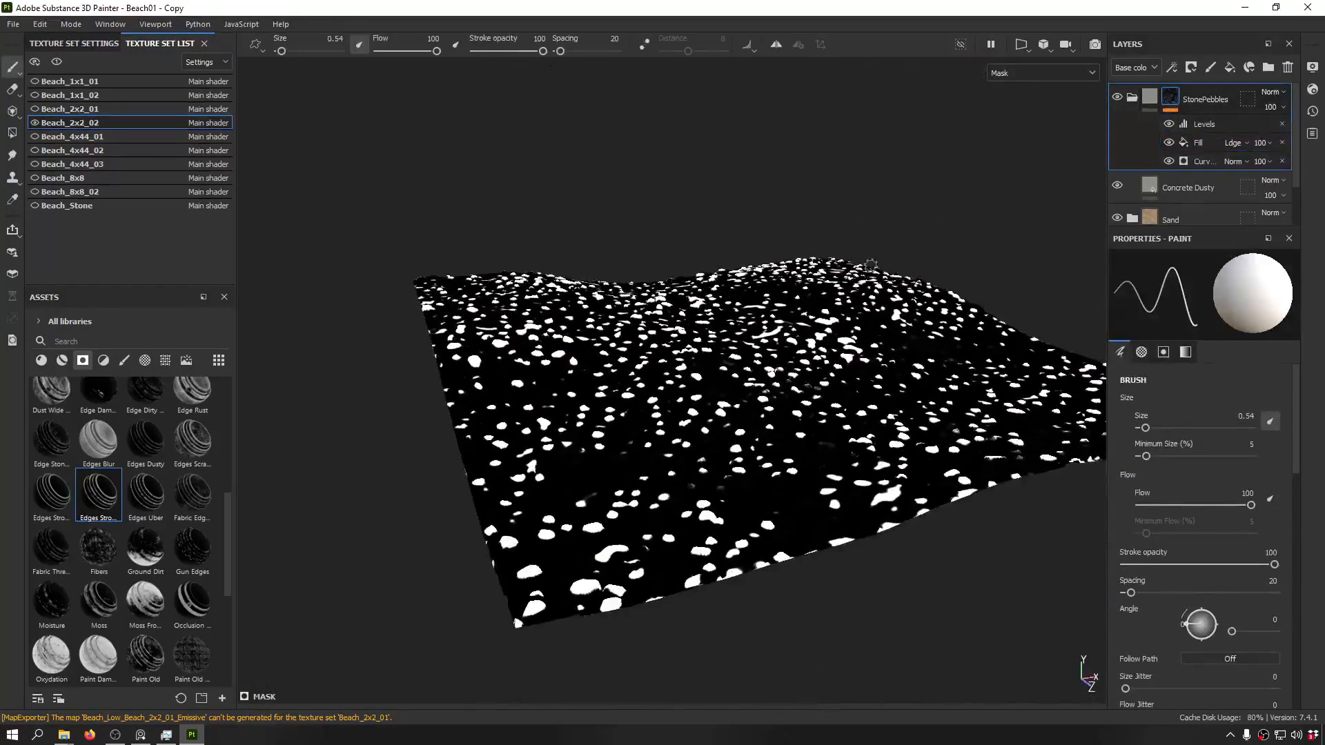
key(m)
mouse_move(871, 264)
alt+mouse_down()
mouse_move(803, 336)
mouse_move(730, 326)
mouse_move(776, 370)
mouse_move(759, 293)
mouse_move(788, 423)
alt+mouse_up()
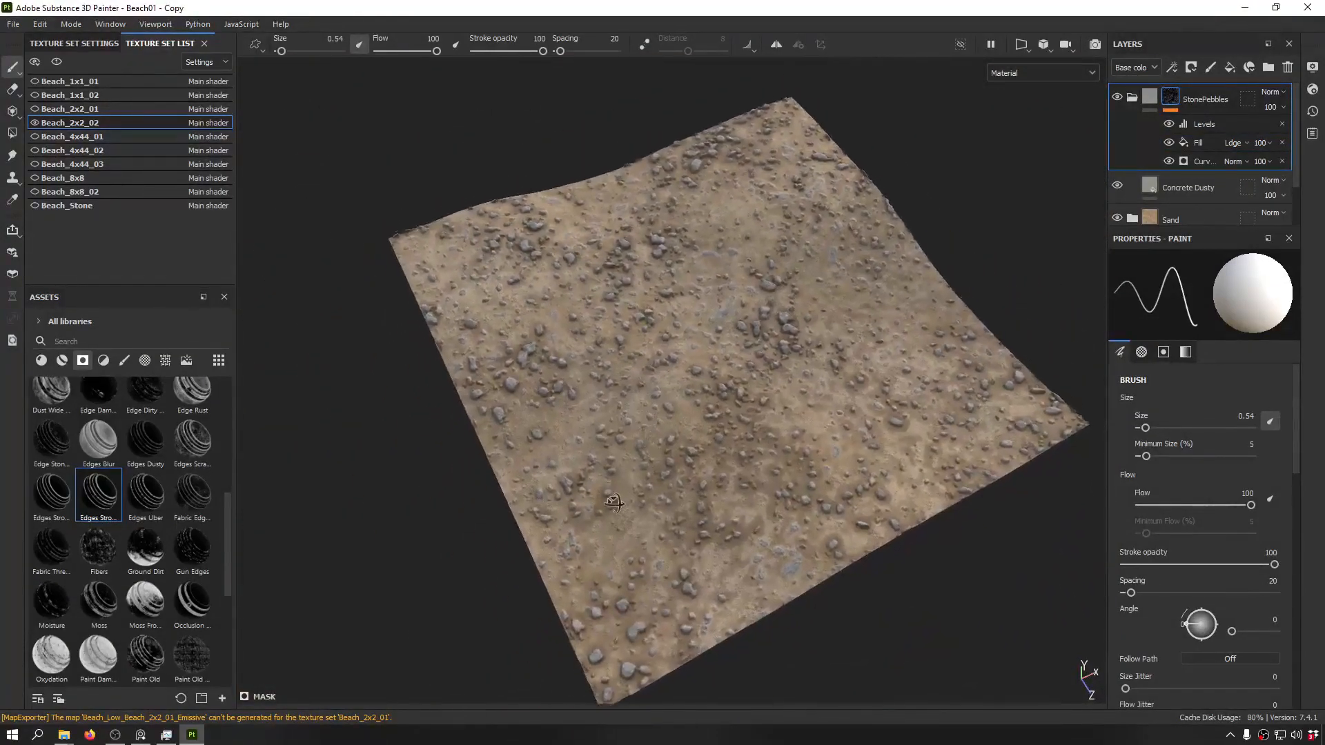
scroll(643, 363, up, 5)
alt+drag(643, 363, 879, 336)
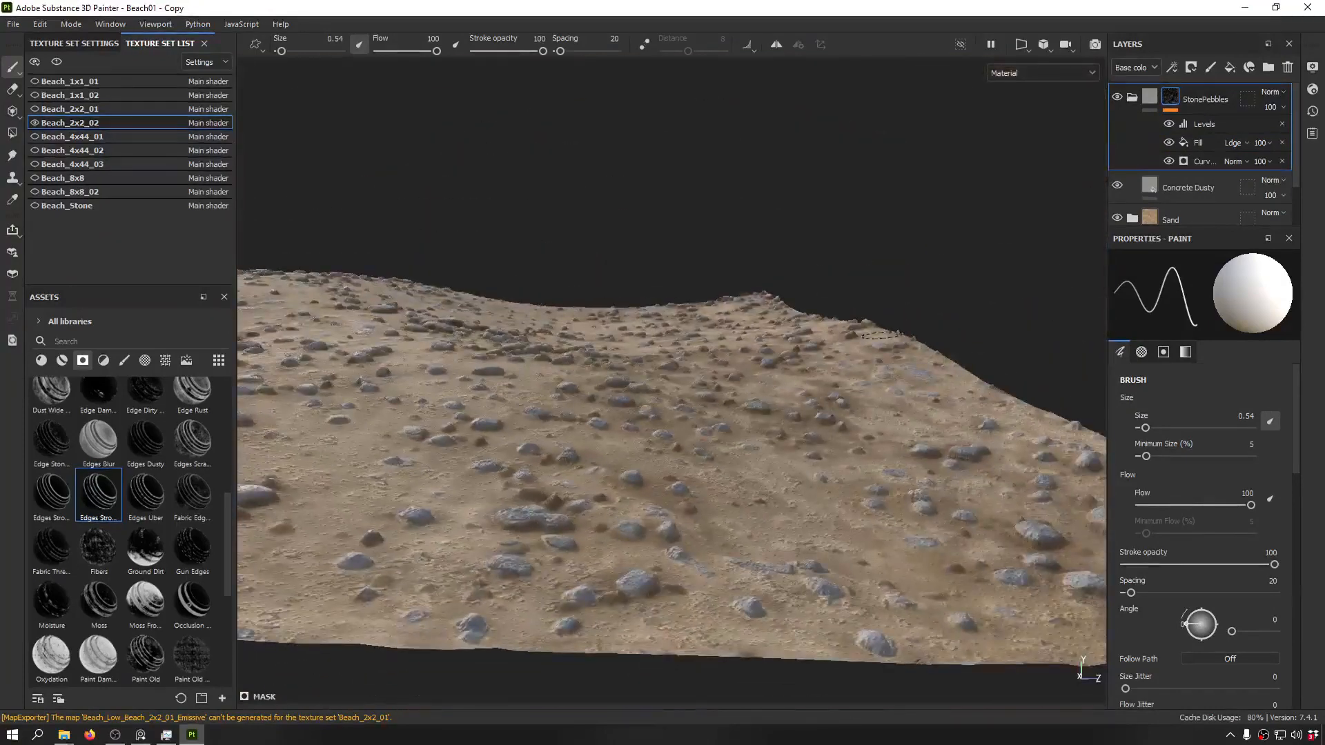
- Set the Concrete Dusty layer's Luminosity to 0.44 and check the stone color from near and far
click(1200, 185)
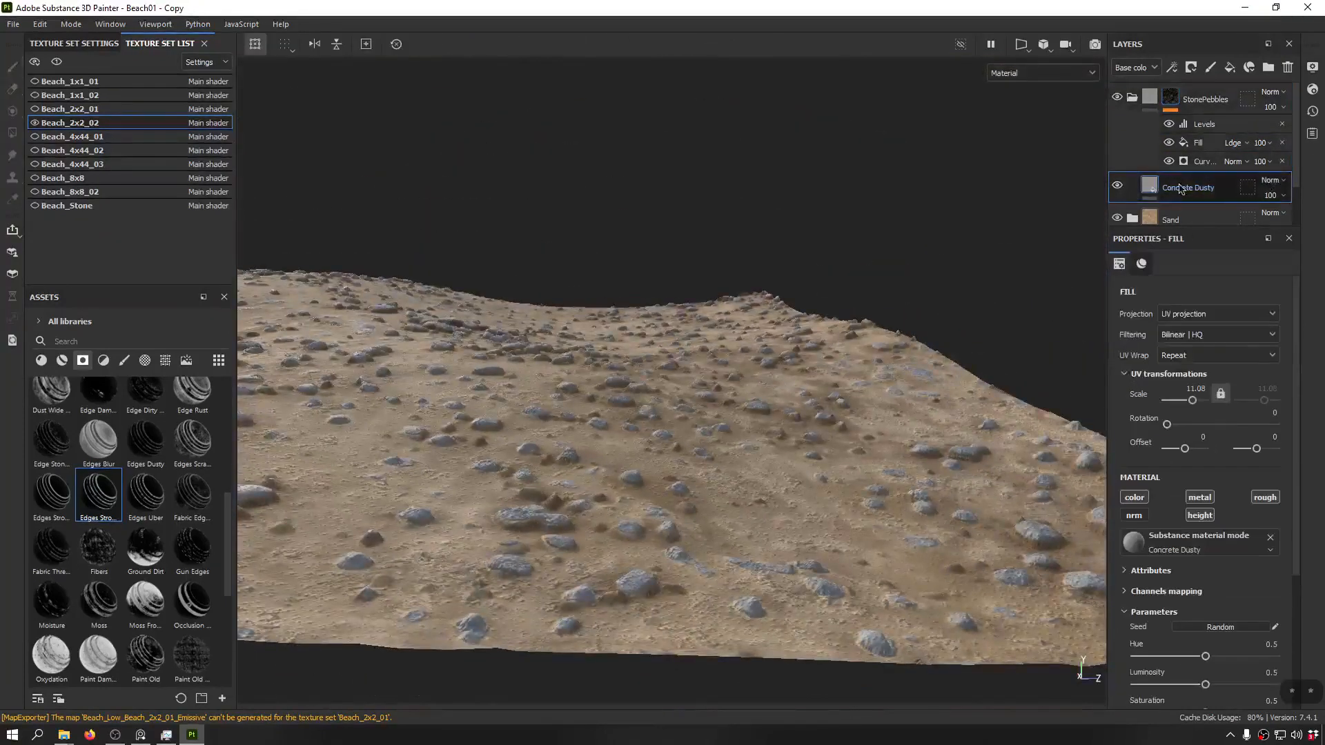
alt+drag(681, 177, 943, 582)
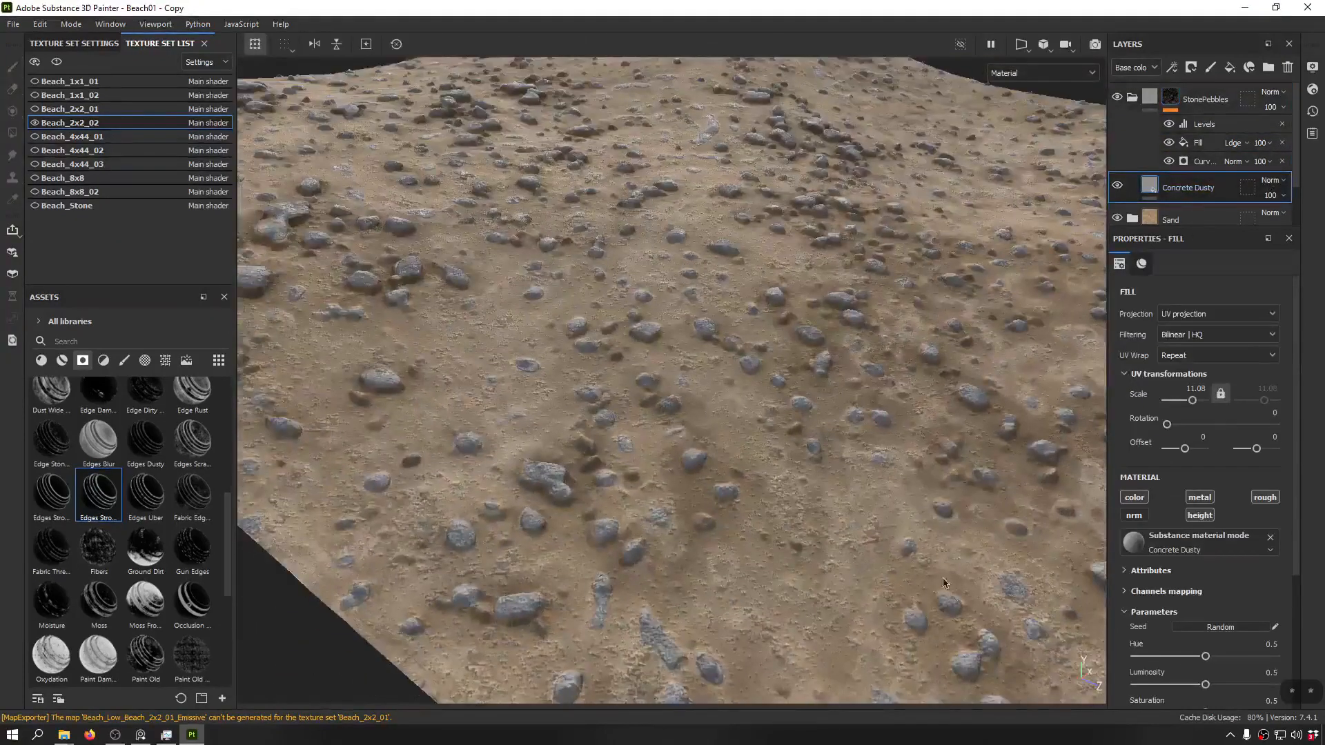
alt+right_drag(943, 582, 1262, 605)
scroll(1264, 605, down, 2)
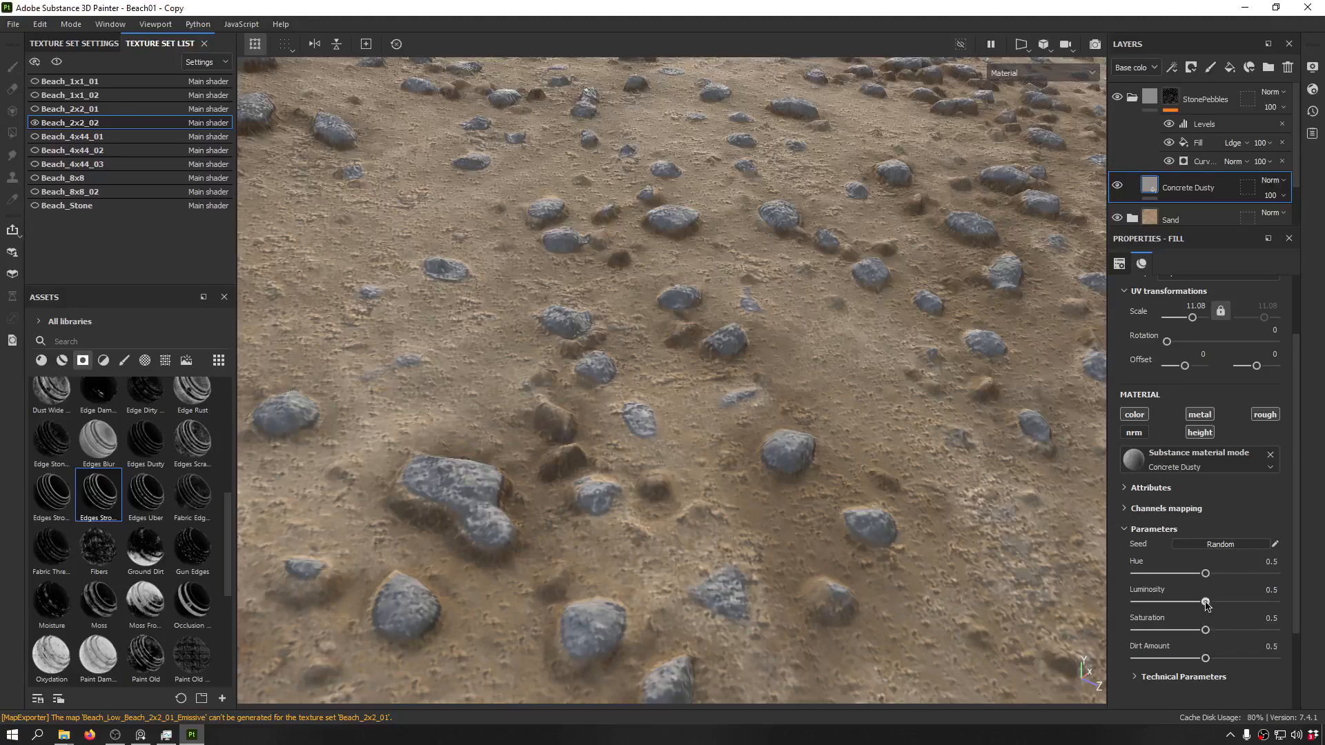
drag(1205, 602, 1198, 603)
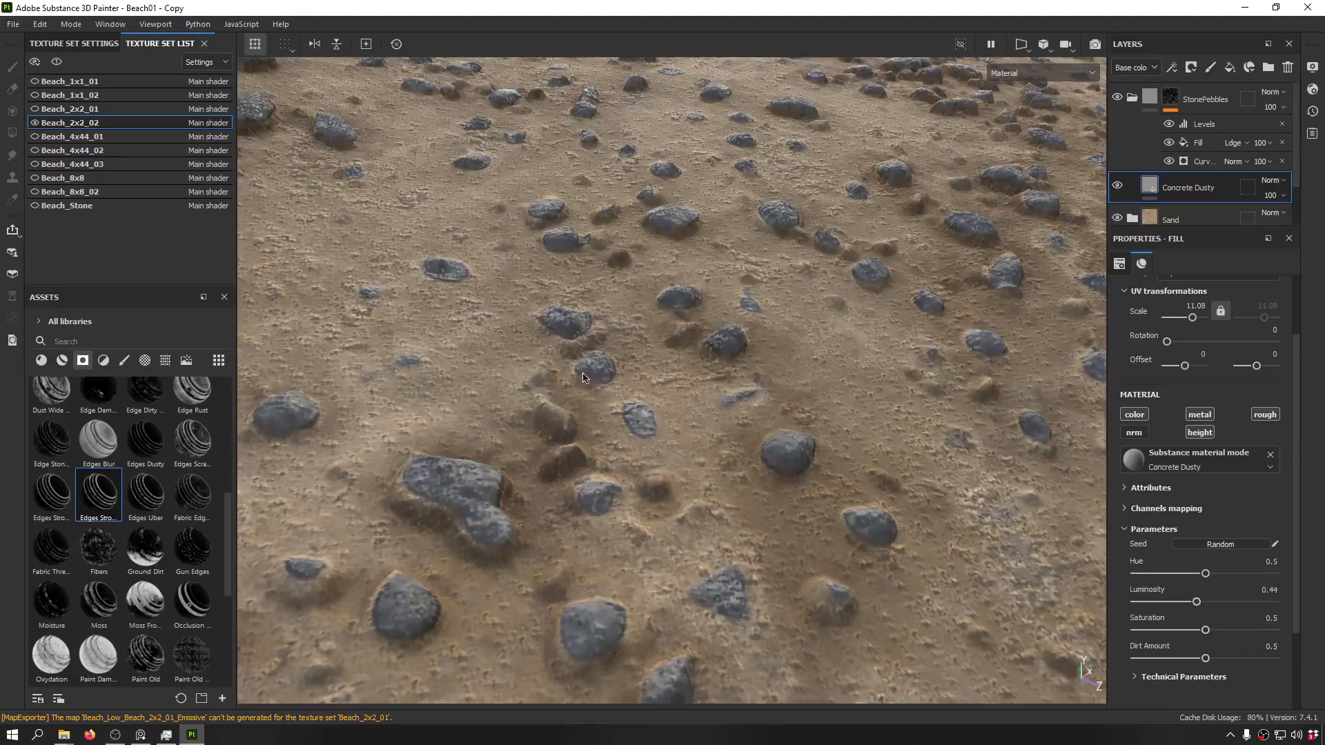
alt+drag(583, 378, 759, 252)
scroll(848, 216, down, 5)
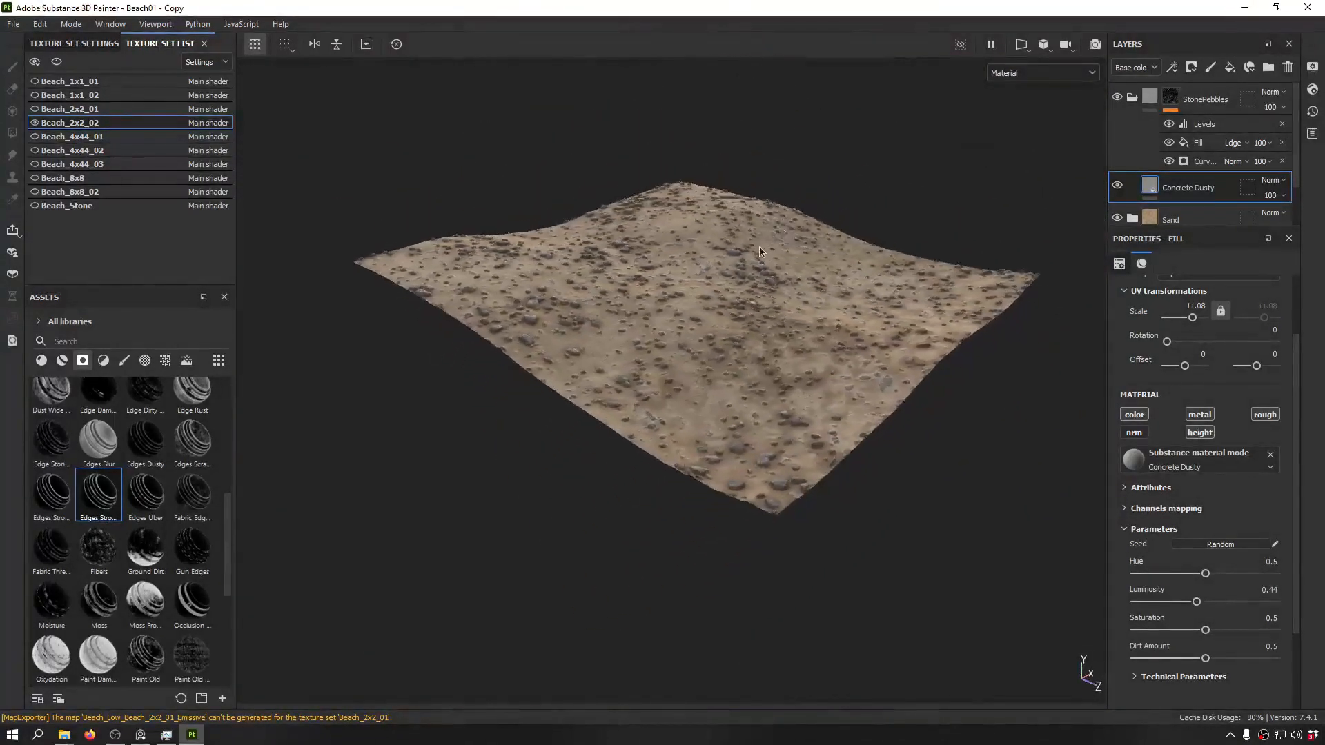
scroll(759, 251, up, 10)
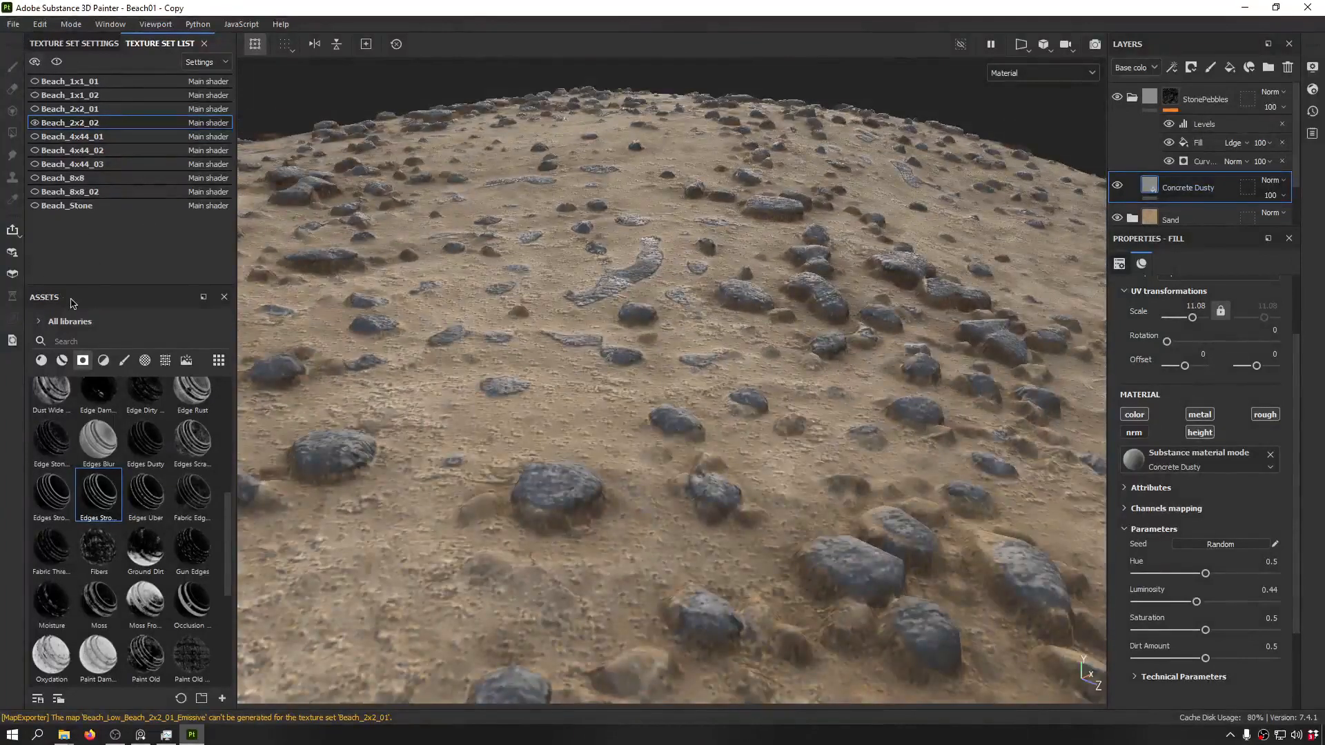
- Add a Concrete Bare material layer above Concrete Dusty in the StonePebbles folder and give it a black mask
click(69, 43)
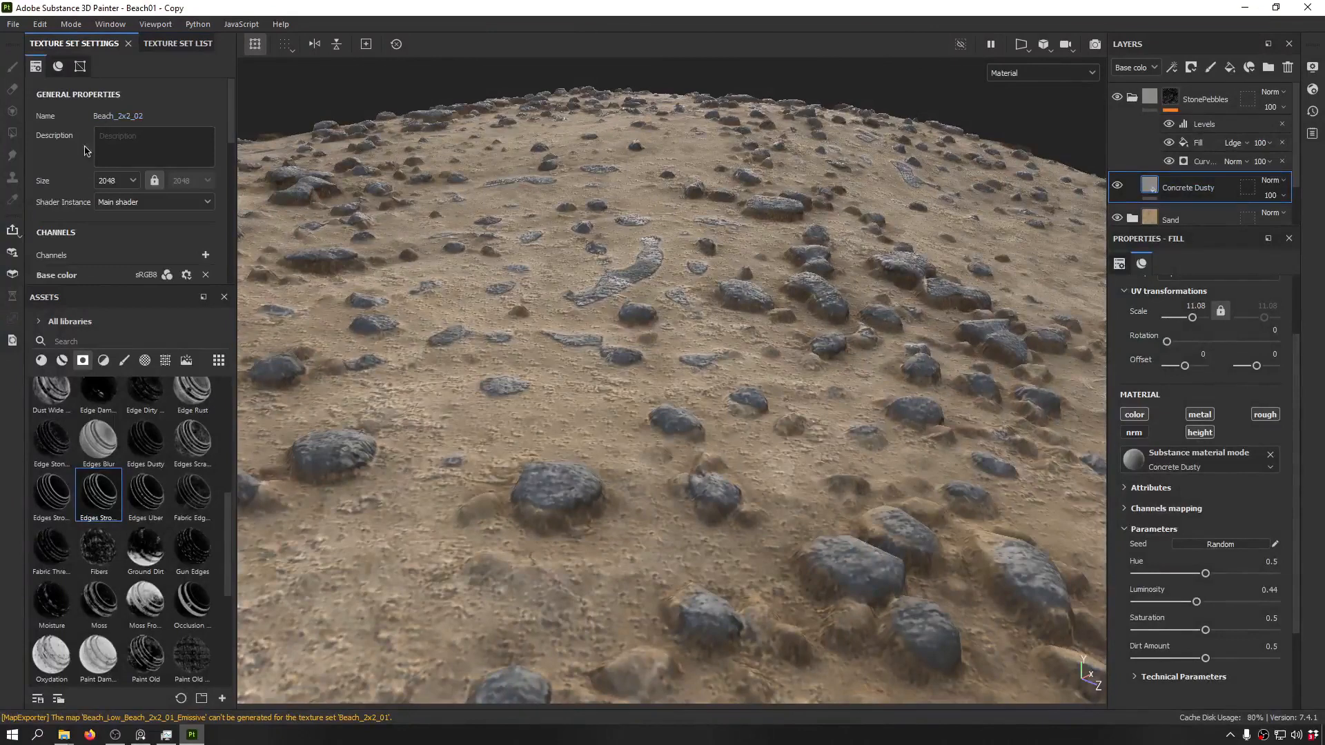
click(40, 362)
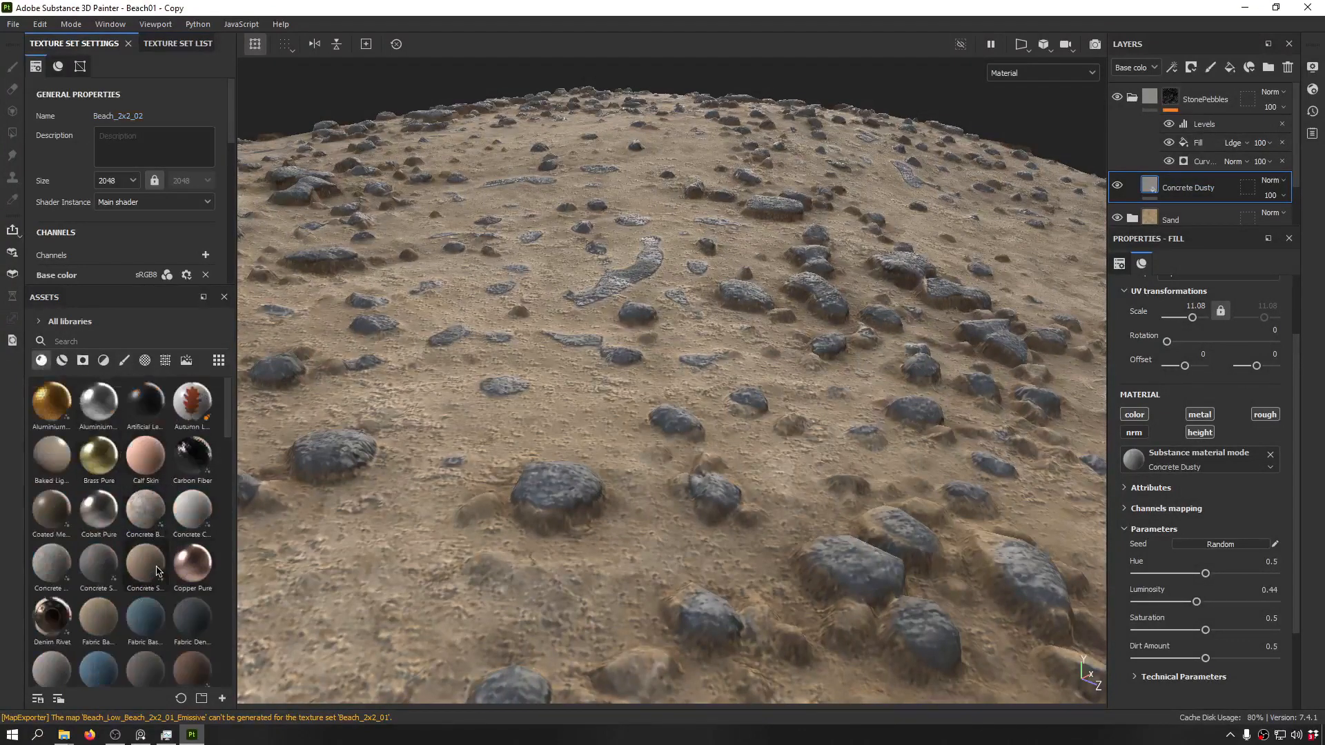
mouse_move(153, 570)
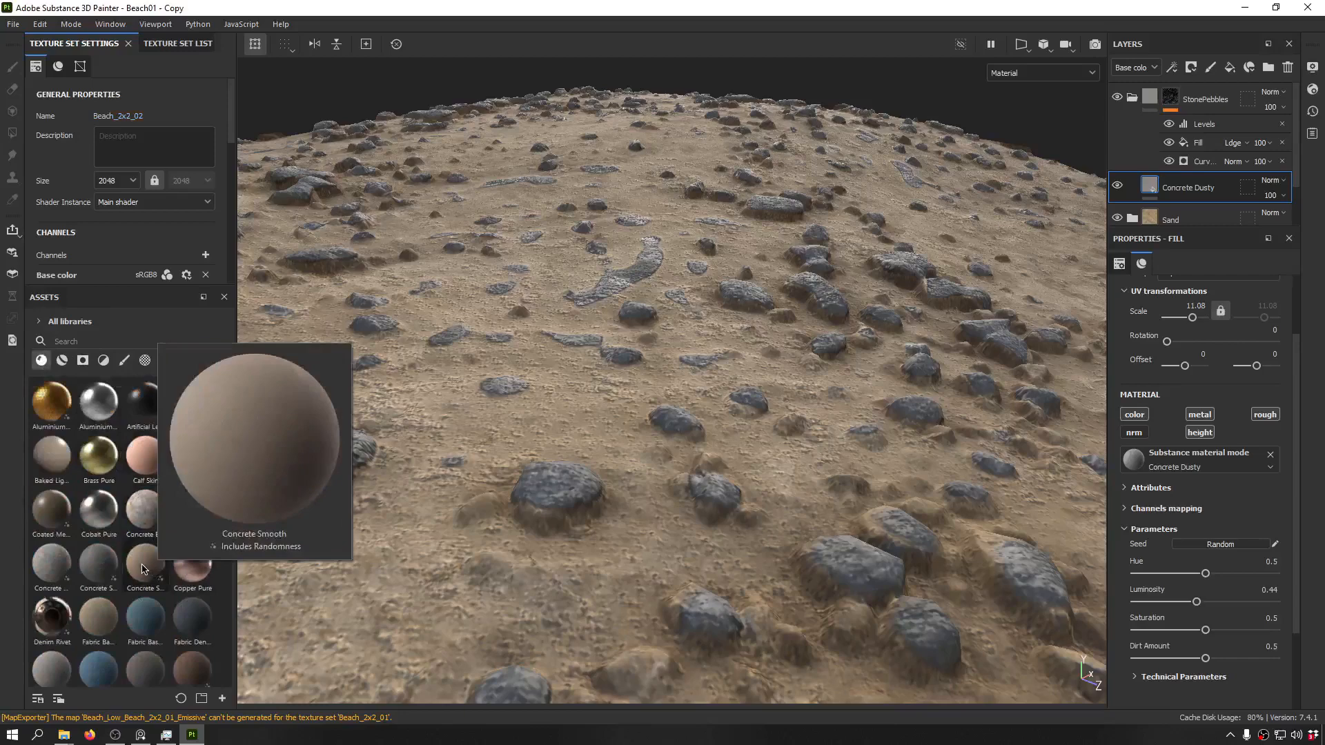
drag(142, 566, 1181, 185)
alt+drag(1063, 214, 980, 214)
right_click(1167, 185)
click(1173, 27)
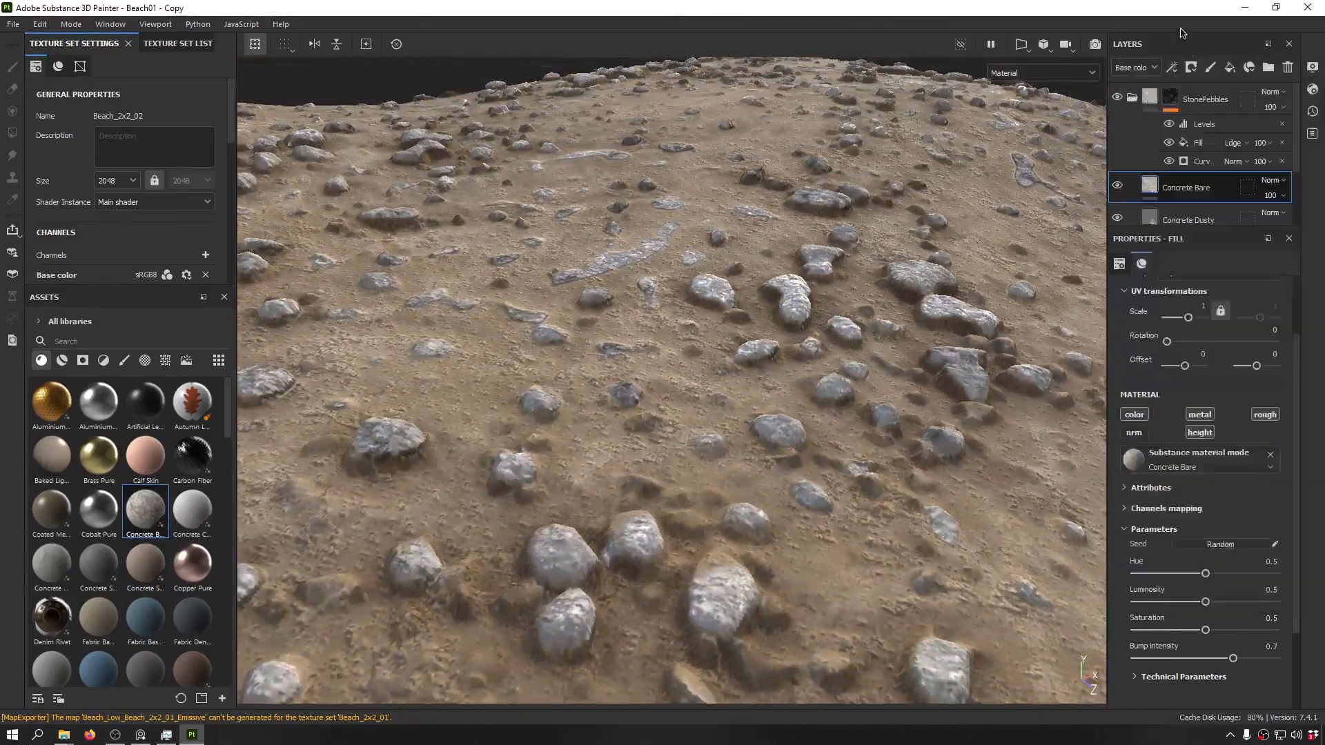
- Add a fill with the Grunge Dirt Dried procedural texture to the Concrete Bare layer's mask
click(1172, 67)
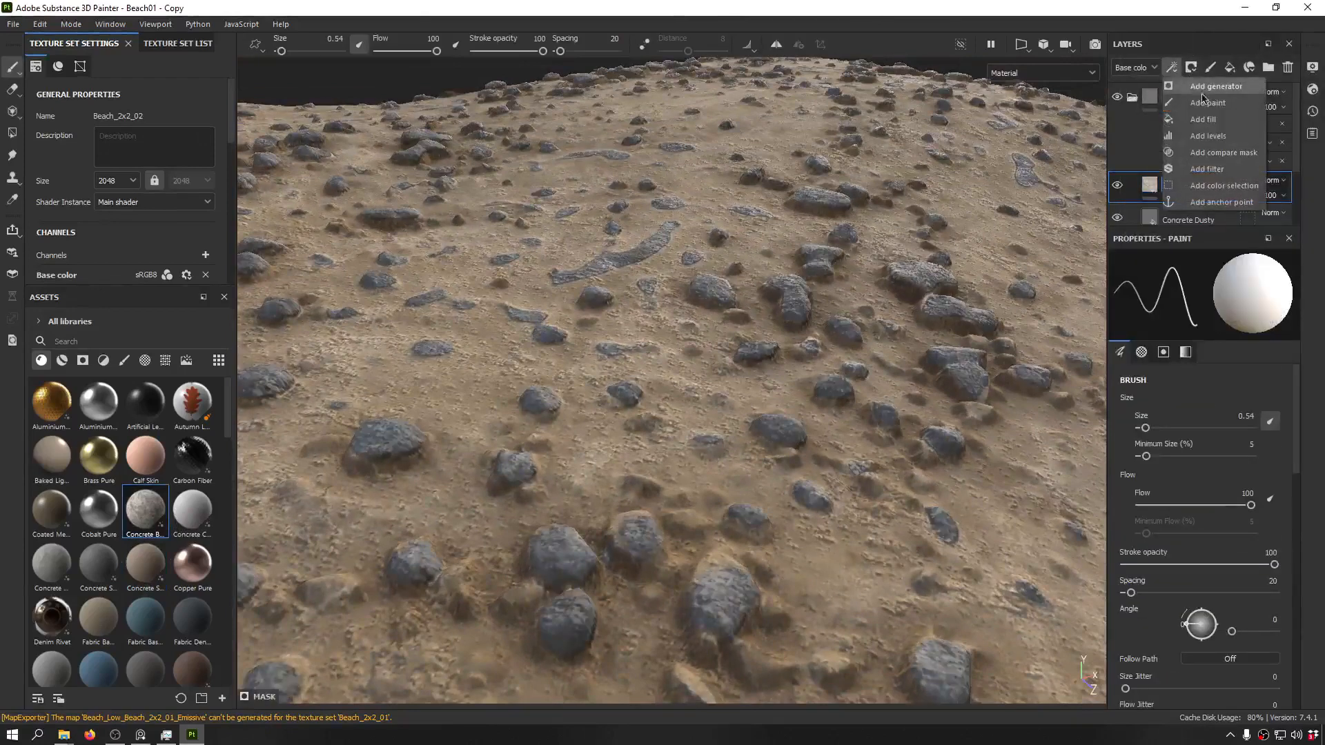
click(1230, 123)
click(1199, 421)
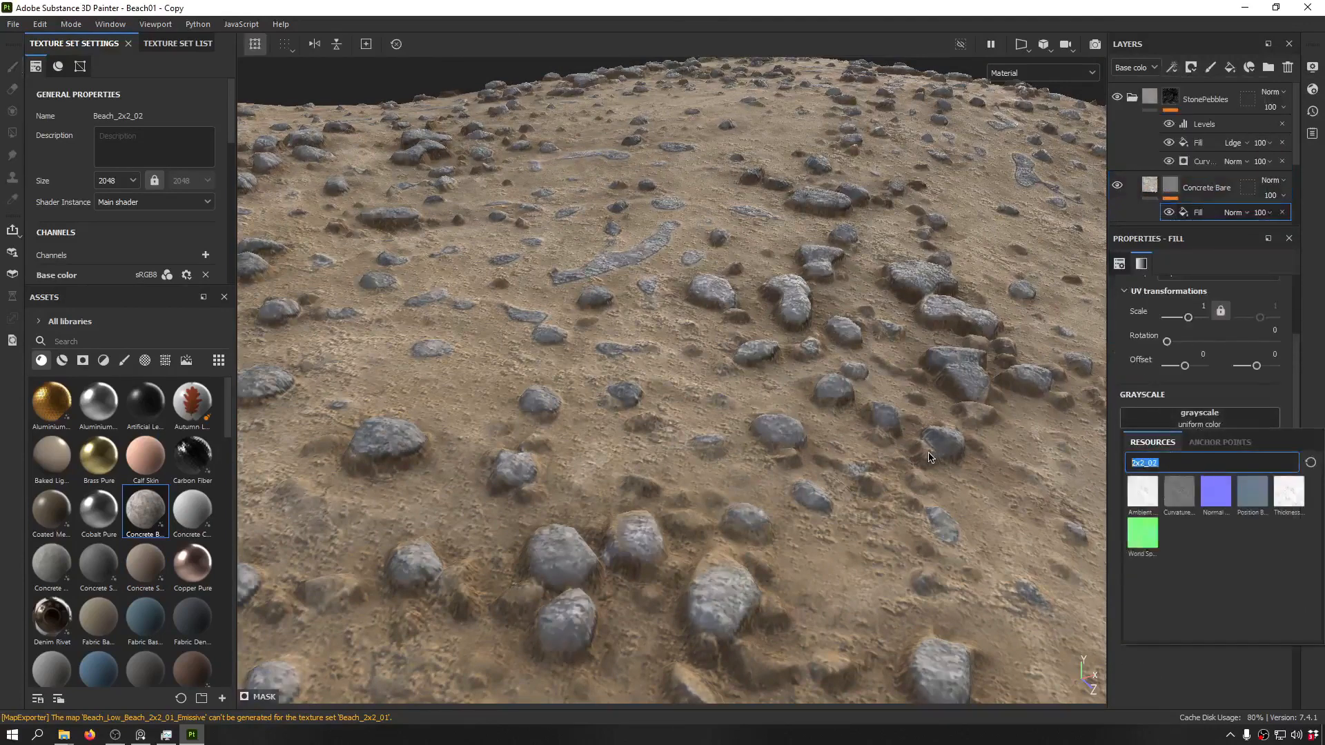
text(proced)
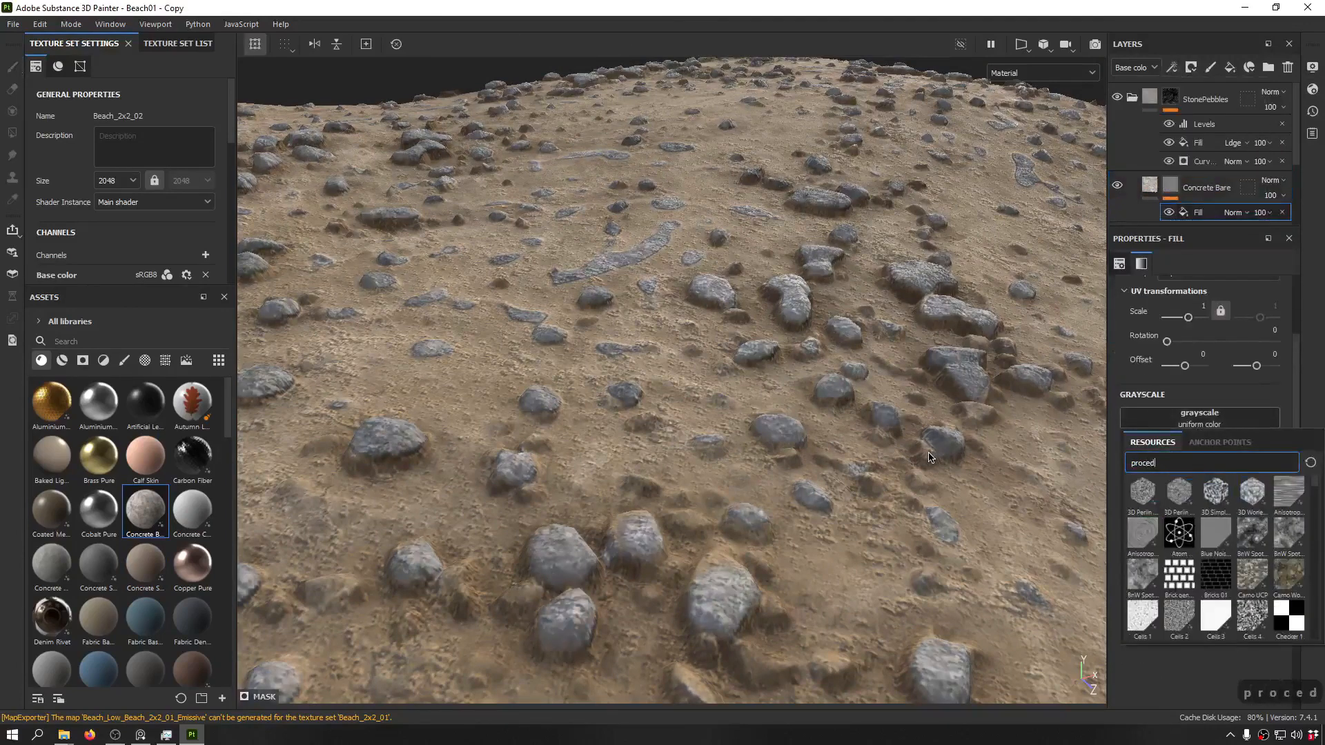
scroll(1252, 559, down, 5)
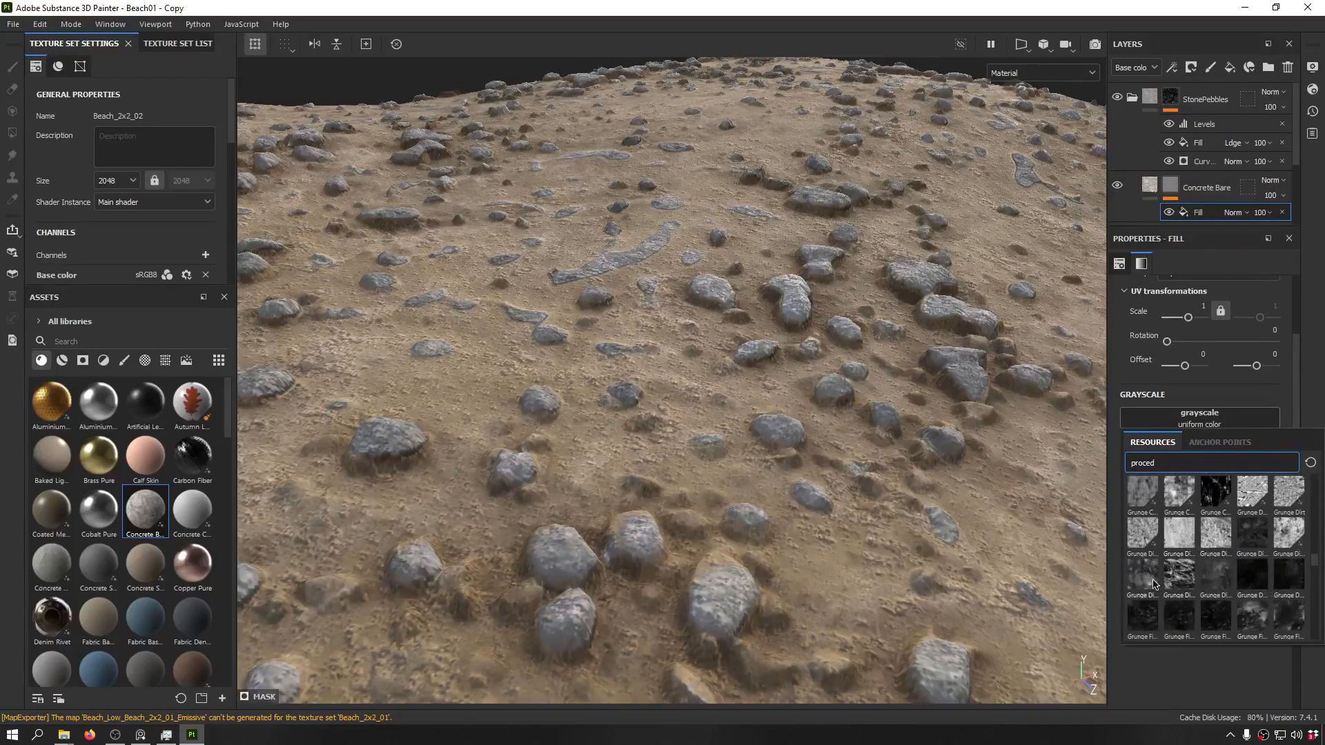
click(1143, 539)
- Set the Grunge Dirt Dried balance to 0.13 and check the stones from near and far
alt+drag(660, 358, 870, 217)
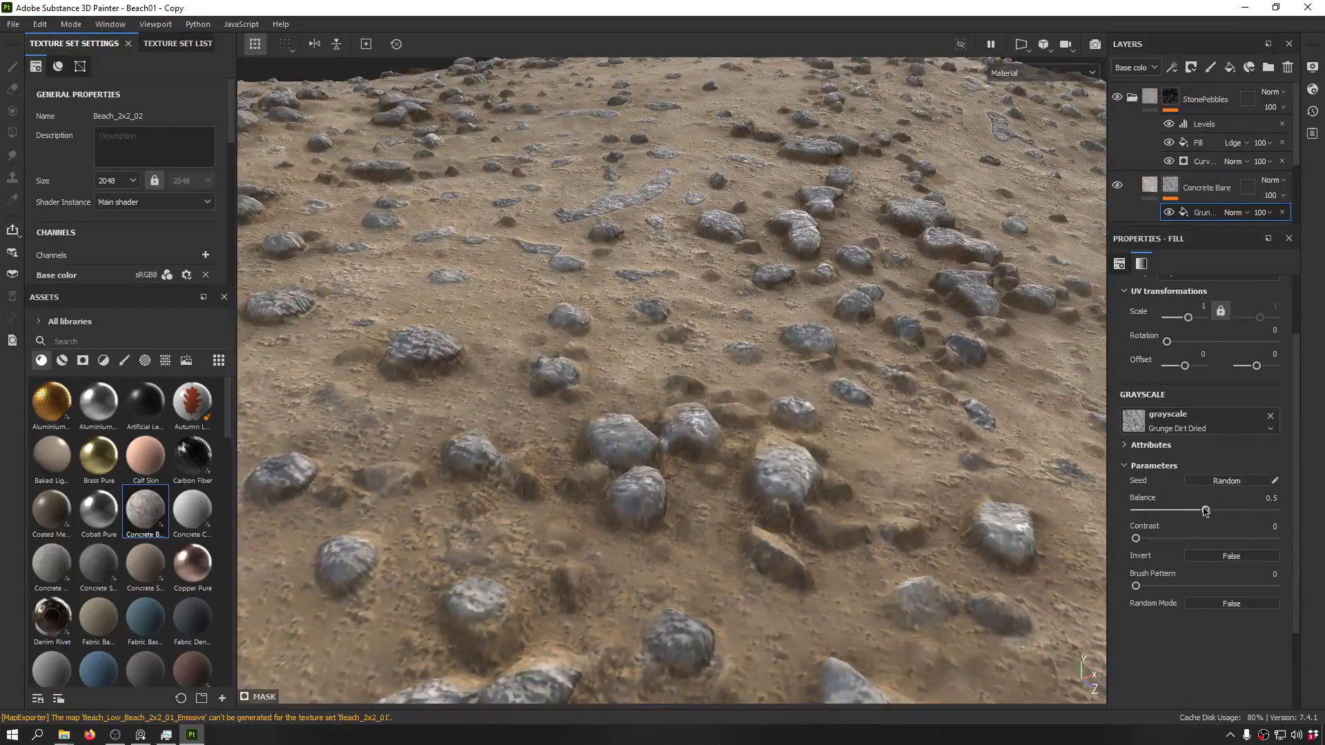
drag(1180, 511, 1150, 528)
alt+right_drag(828, 483, 621, 304)
alt+drag(621, 304, 875, 390)
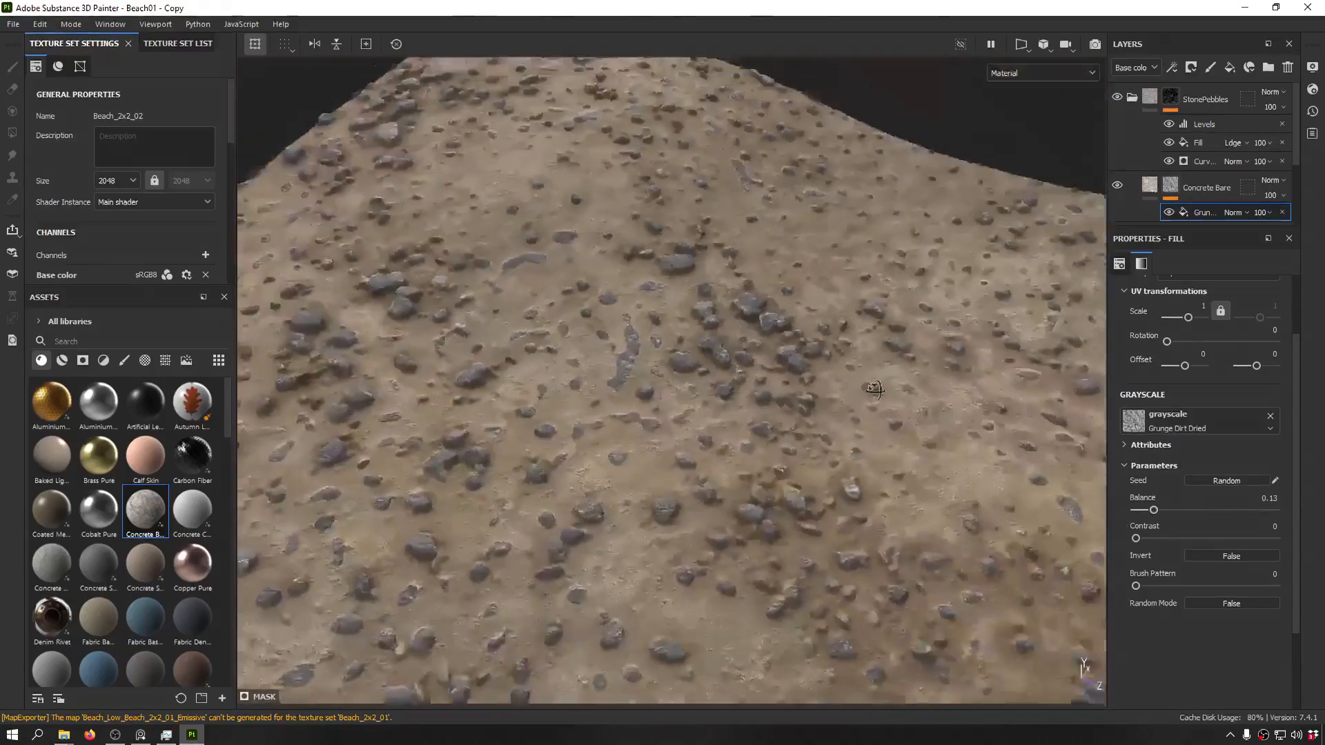
alt+right_drag(875, 390, 834, 308)
alt+drag(834, 309, 819, 280)
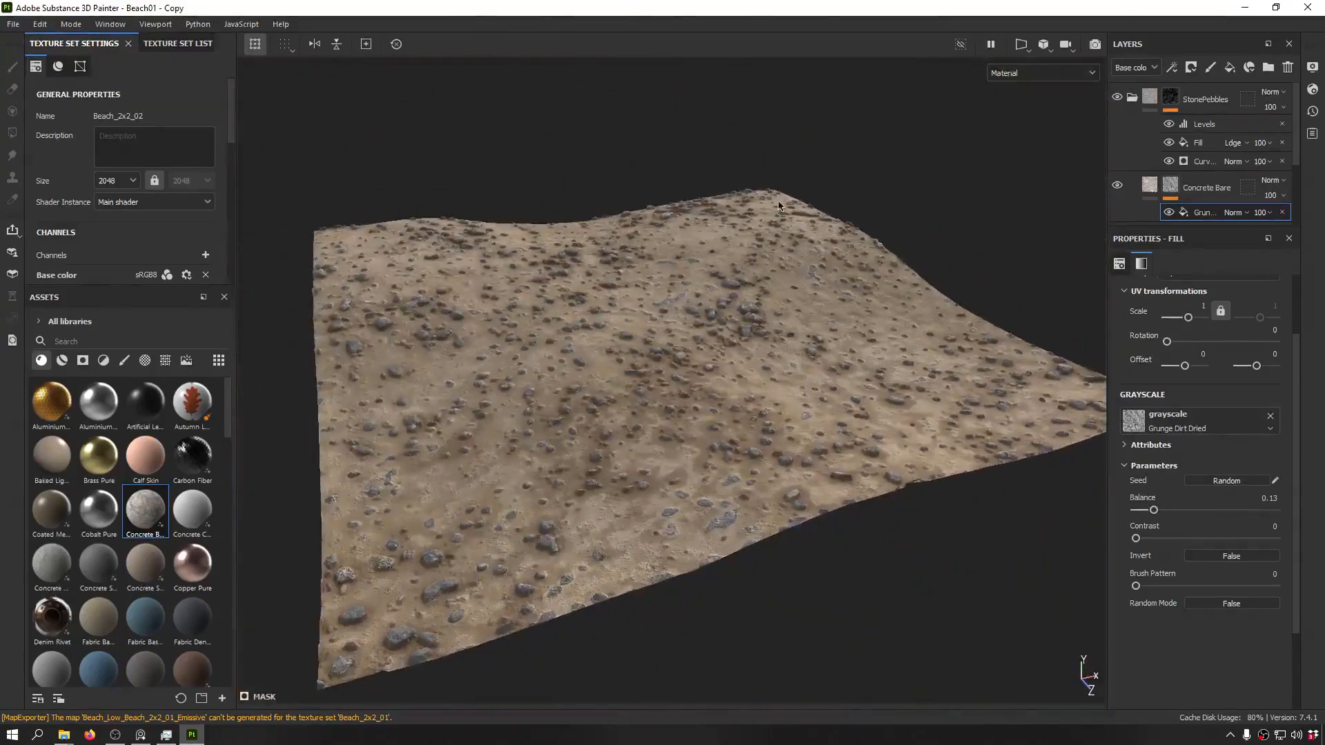
- Save the StonePebbles folder with its mask as a smart material and check it among the smart material assets
click(1131, 99)
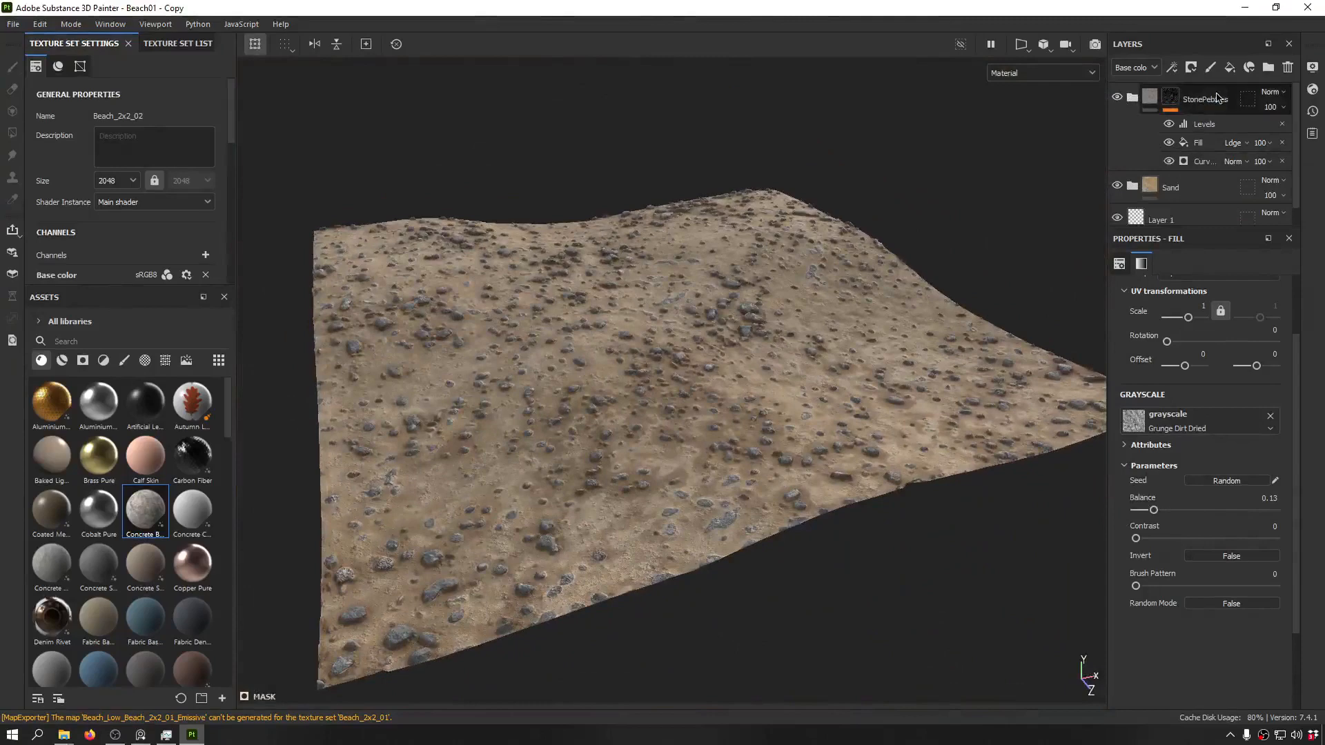
click(1171, 103)
right_click(1142, 103)
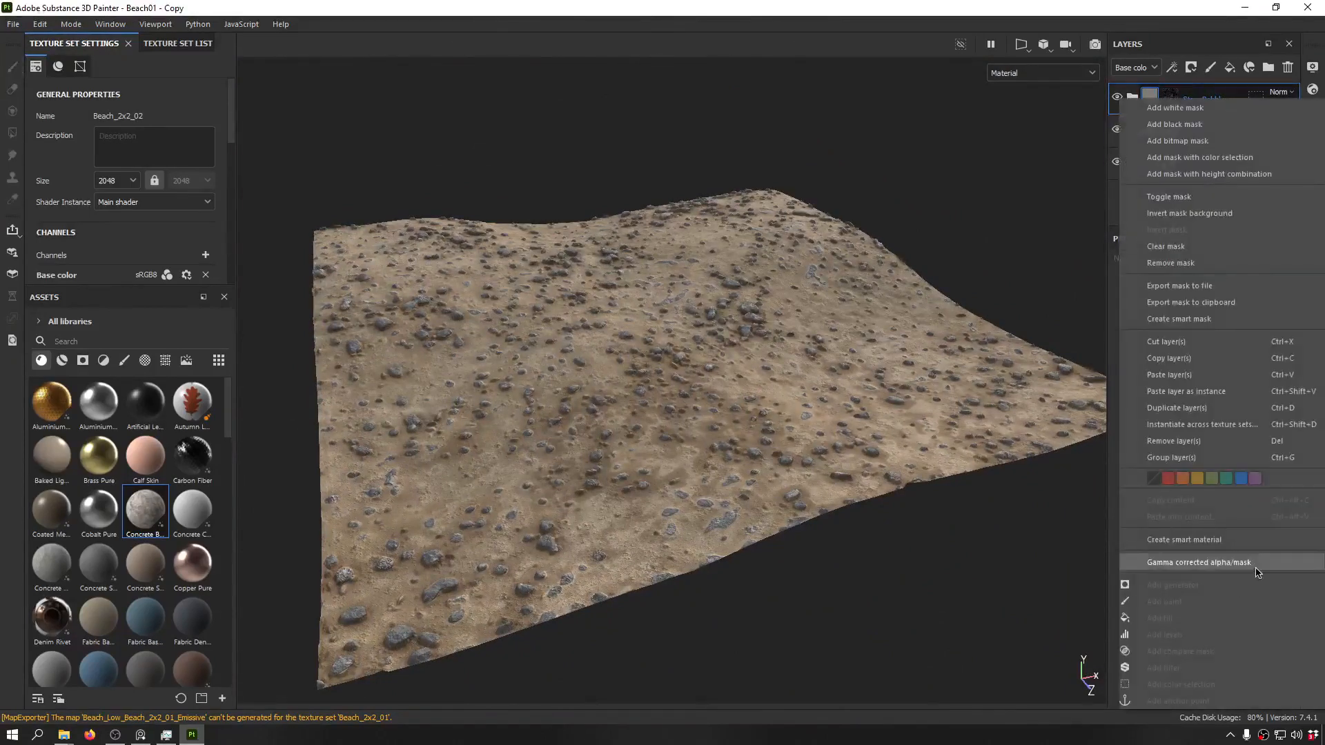
click(1194, 540)
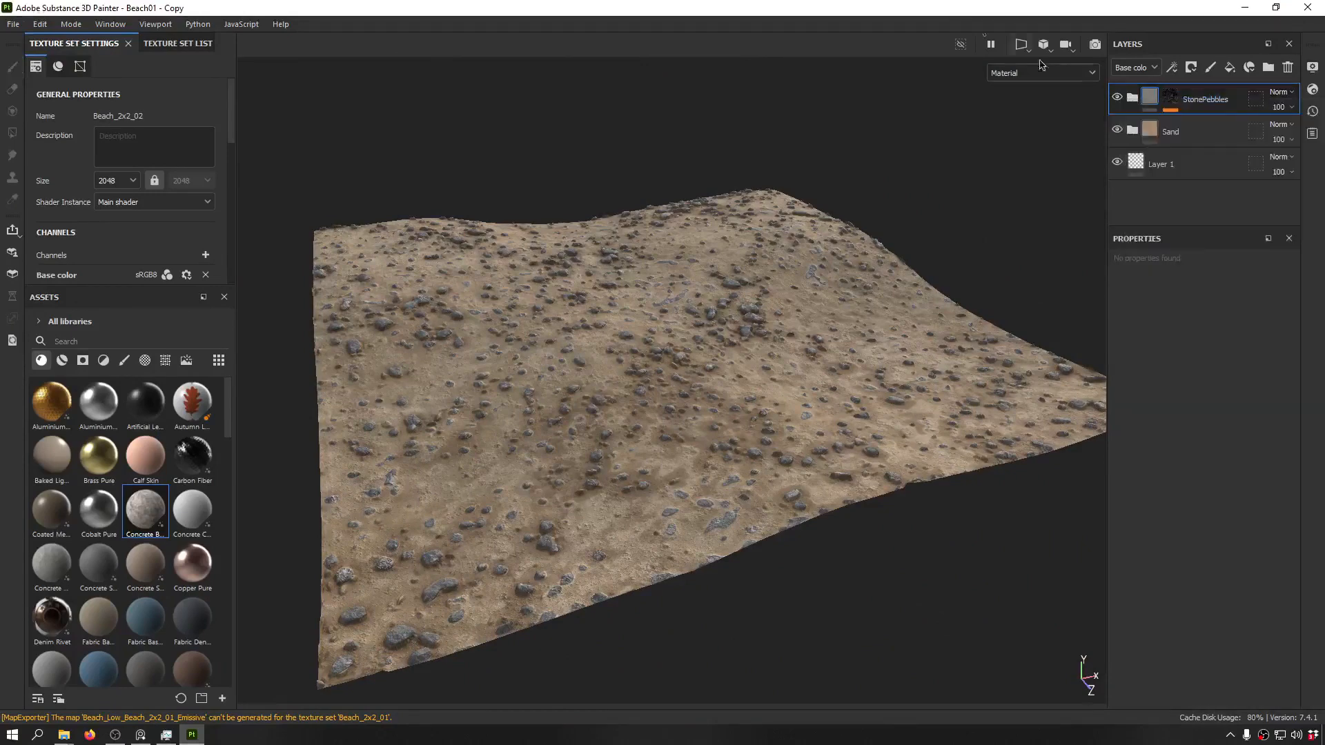
right_click(1207, 101)
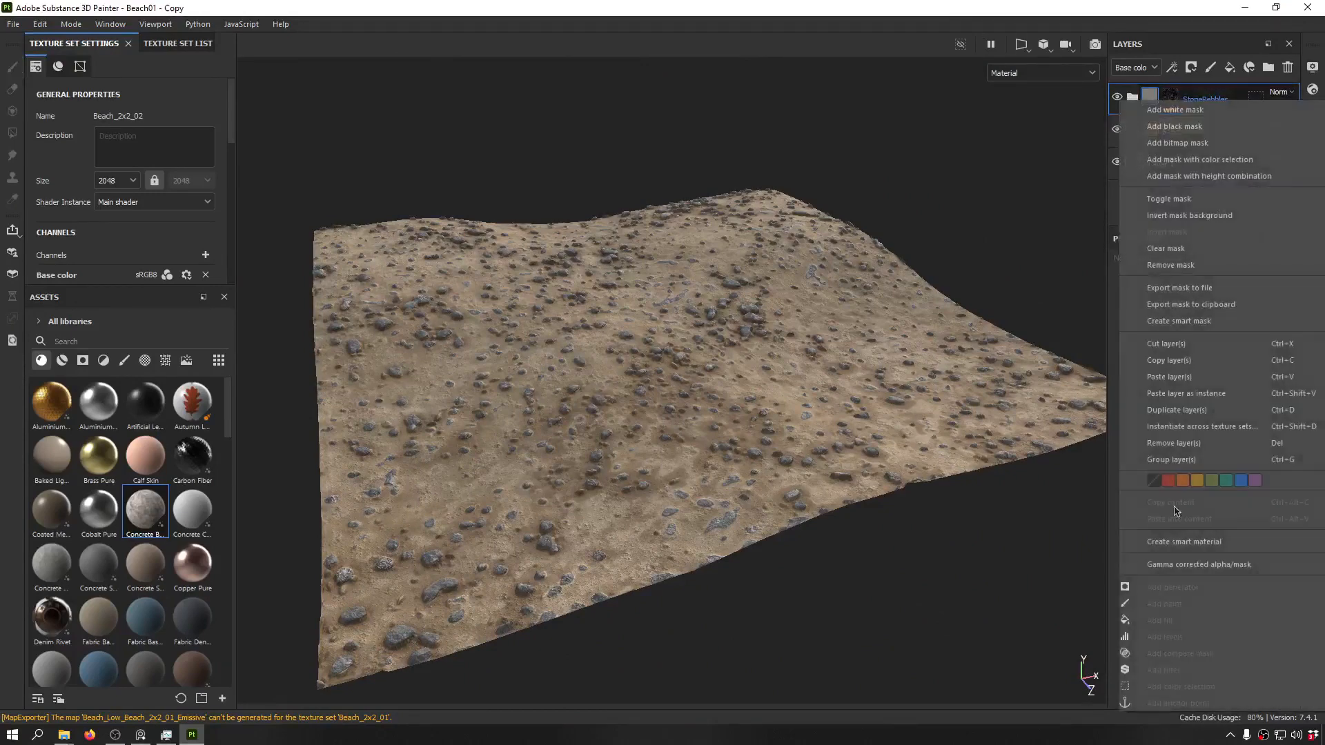
click(1221, 543)
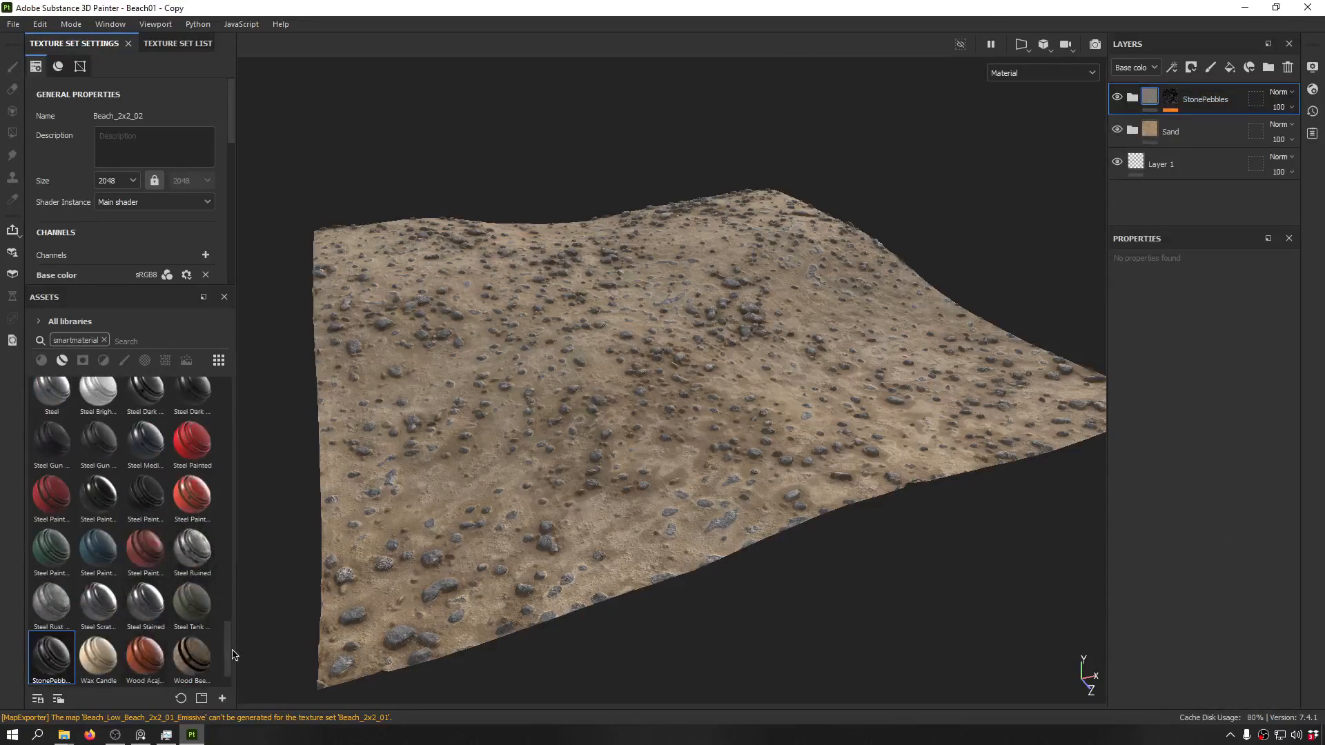
drag(225, 663, 231, 608)
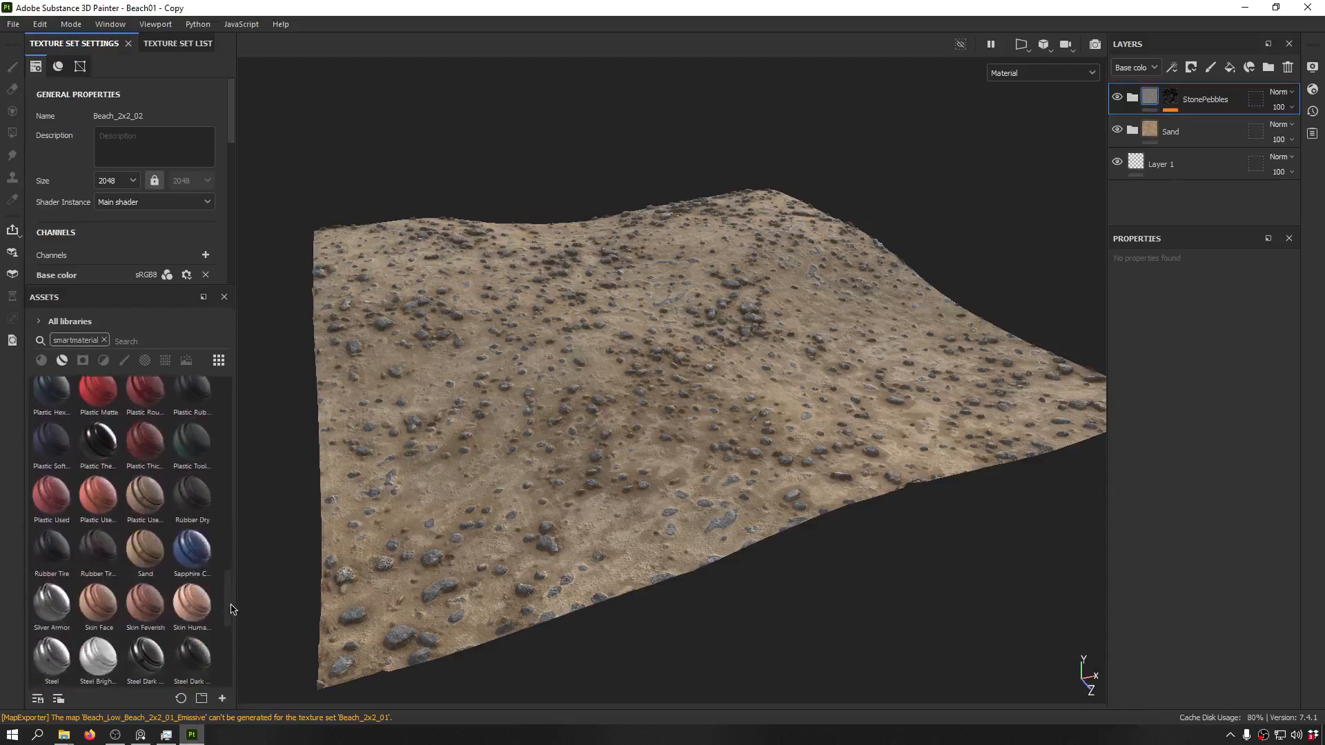
alt+drag(591, 363, 577, 241)
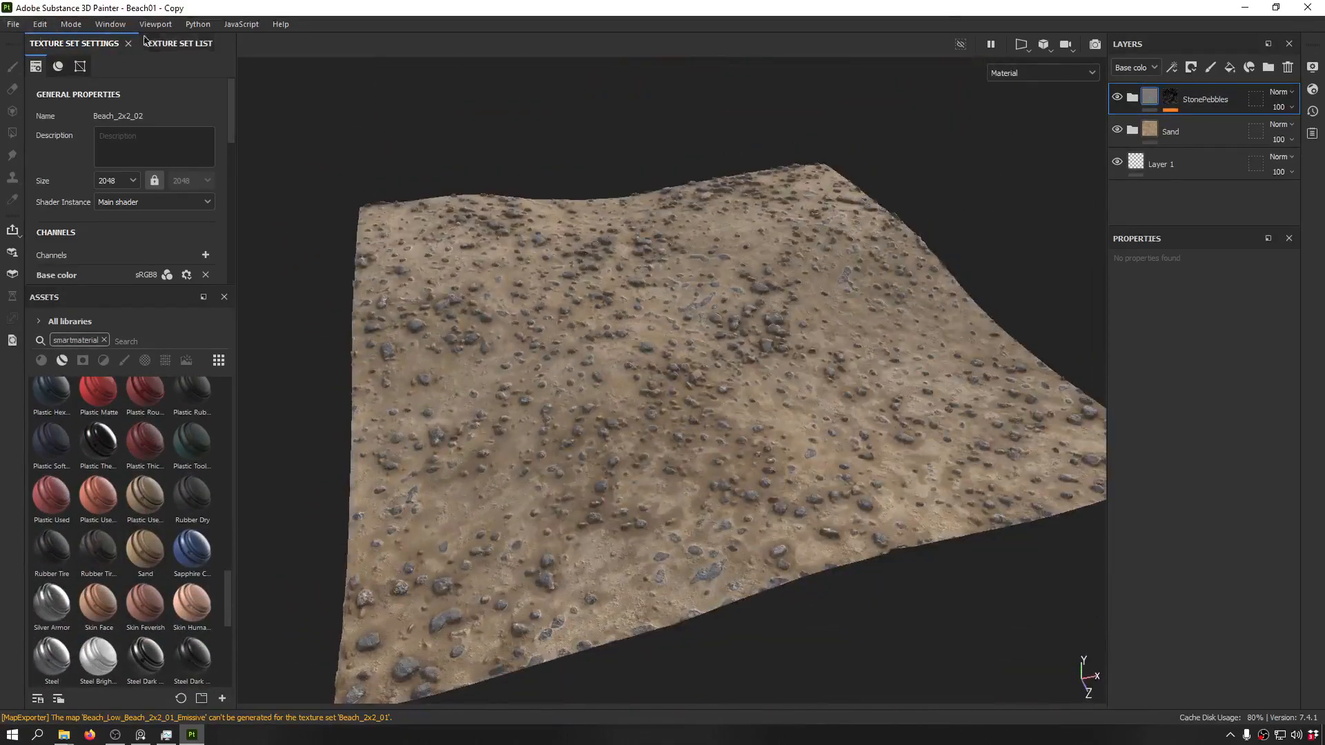
- Make the Beach_4x44_02 tile visible and inspect its pebbles up close
click(178, 44)
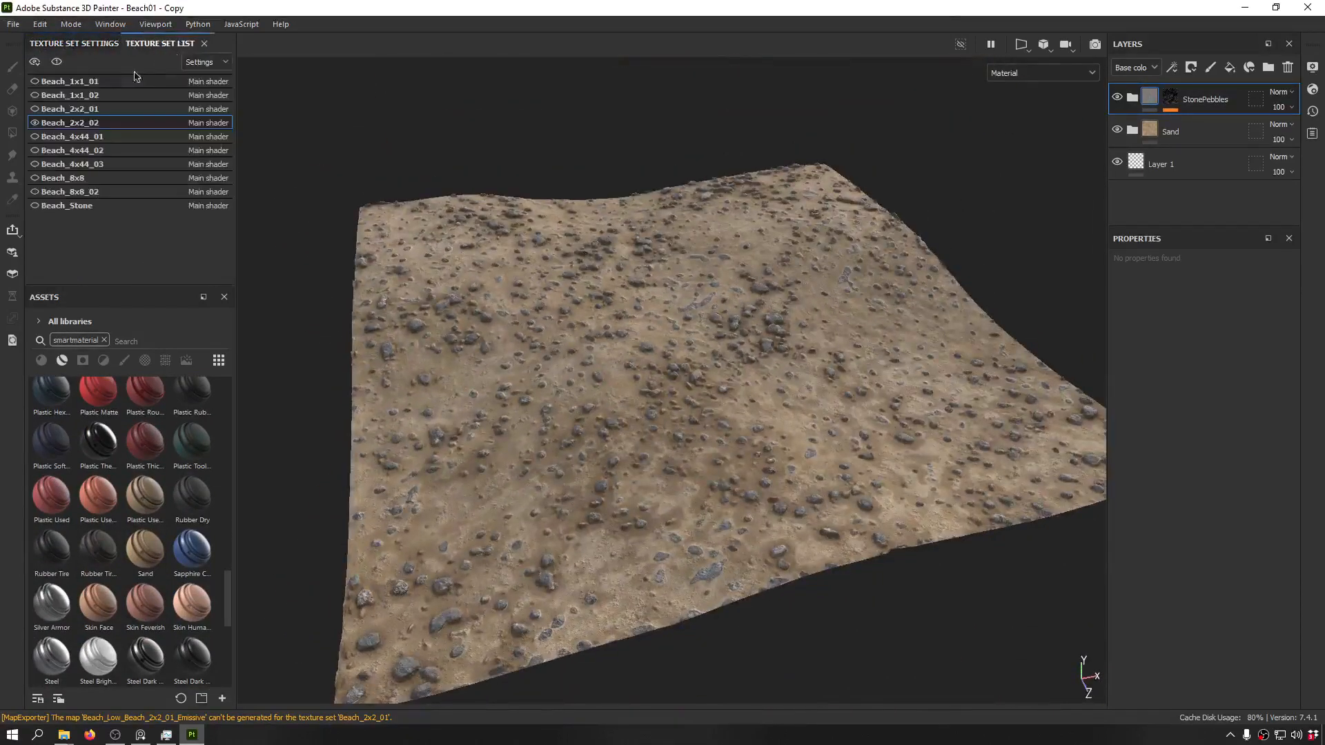
click(34, 151)
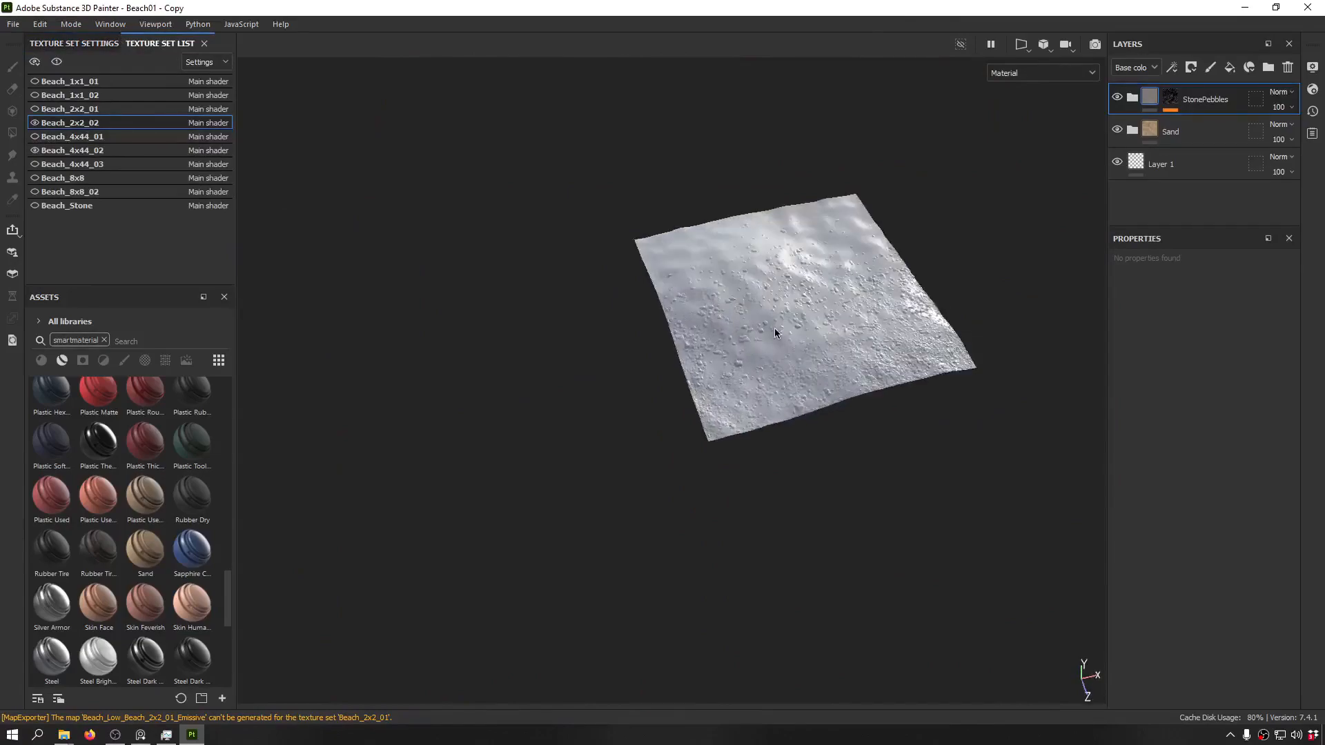
scroll(777, 331, up, 5)
alt+drag(674, 310, 481, 270)
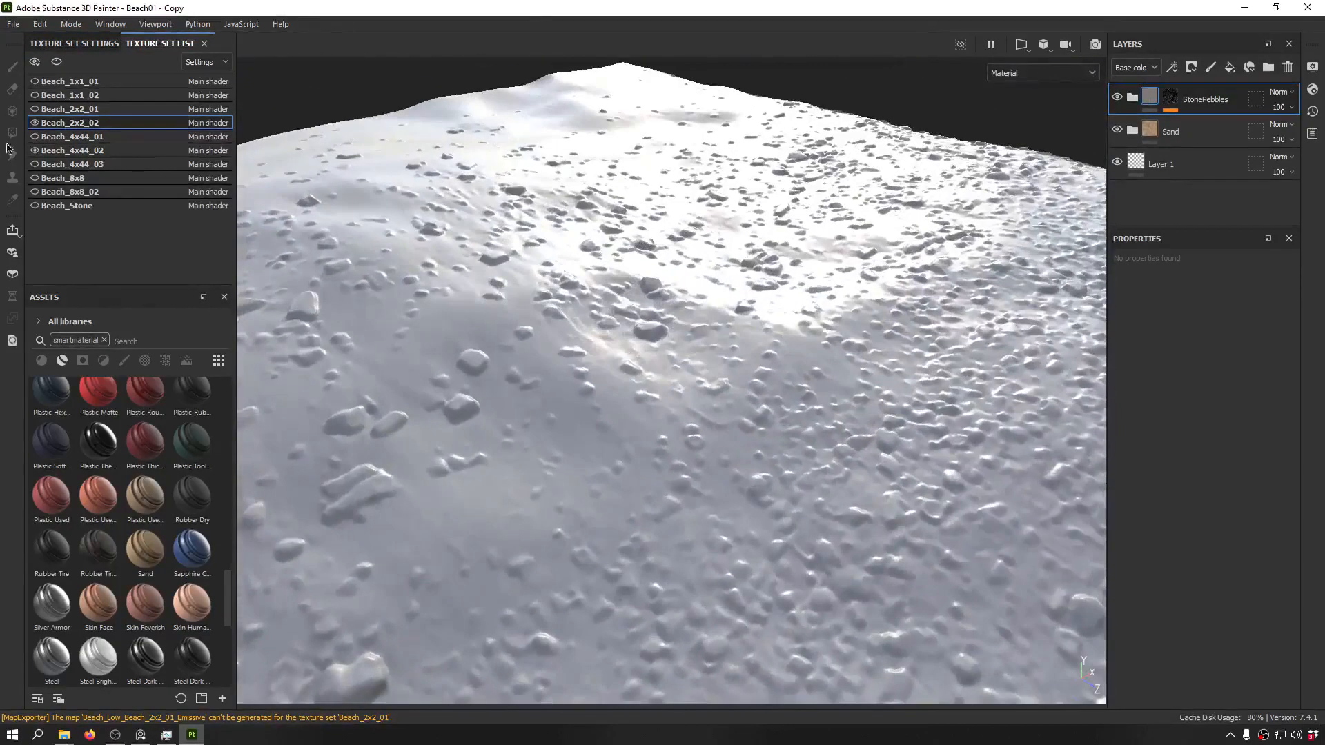
- Show the Beach_4x44_01 tile for comparison, hide it again, and make Beach_4x44_02 the active texture set
click(41, 137)
click(35, 137)
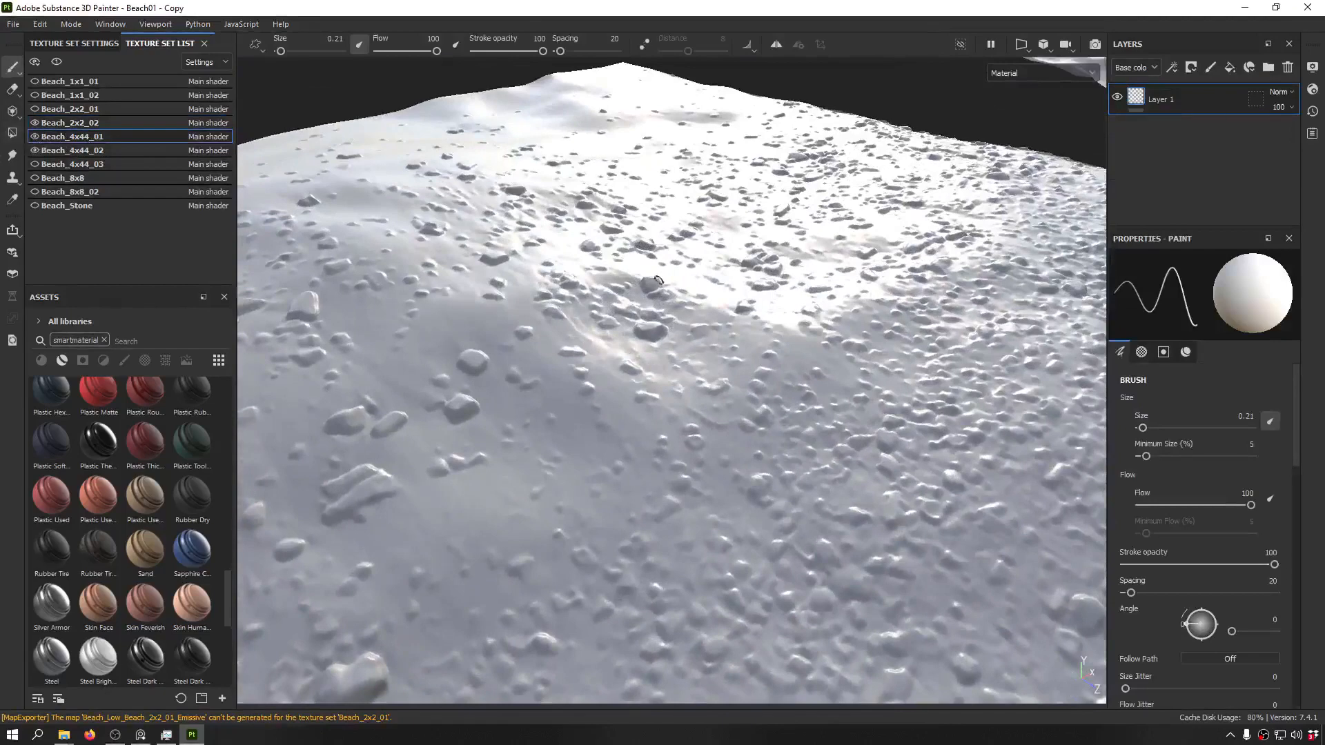
scroll(486, 331, down, 5)
alt+drag(486, 331, 778, 289)
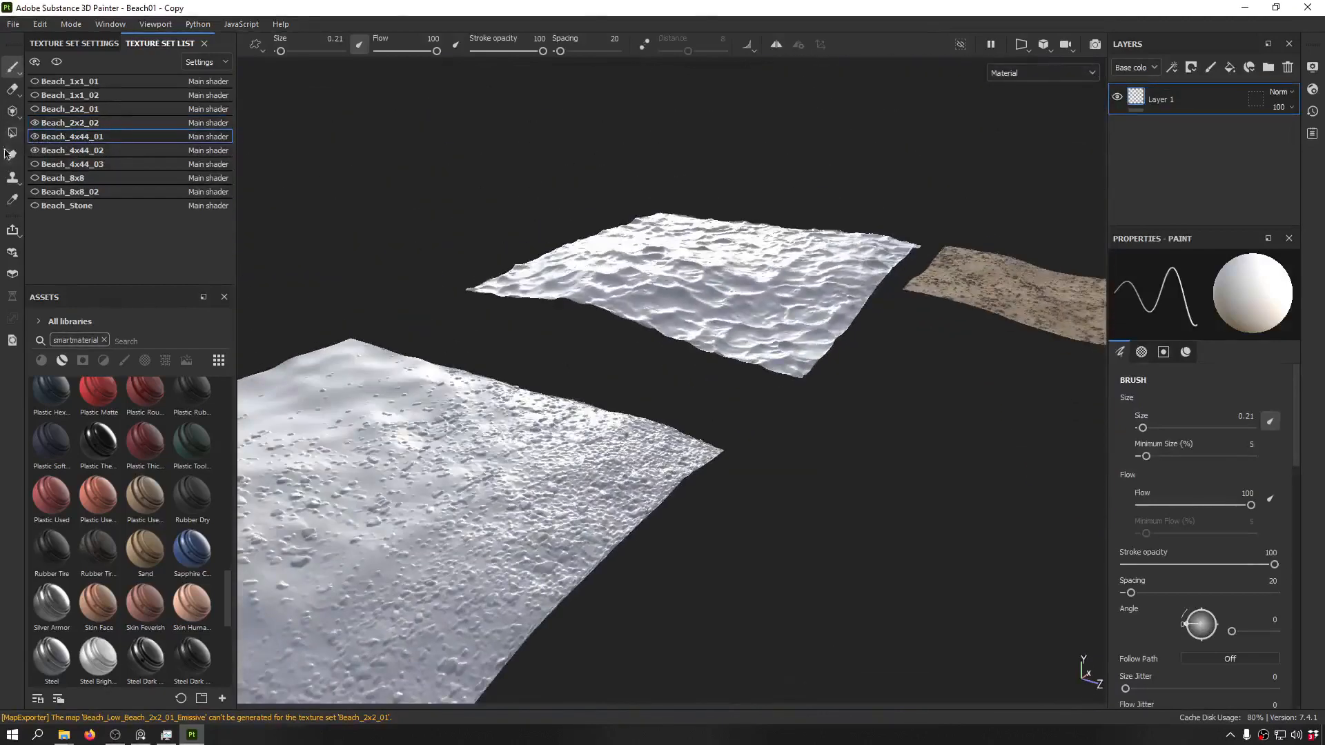
click(35, 137)
click(69, 150)
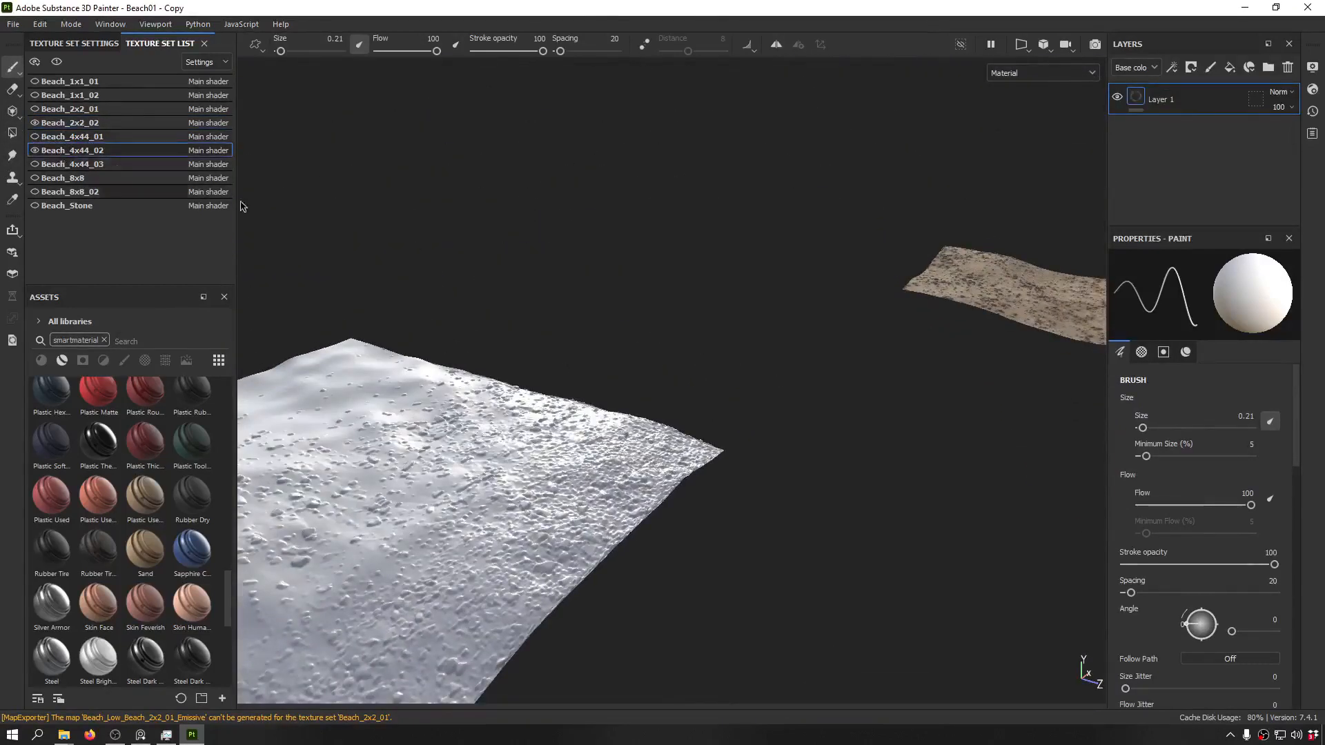
- Select and copy all layers of the Beach_2x2_02 texture set
scroll(543, 481, up, 3)
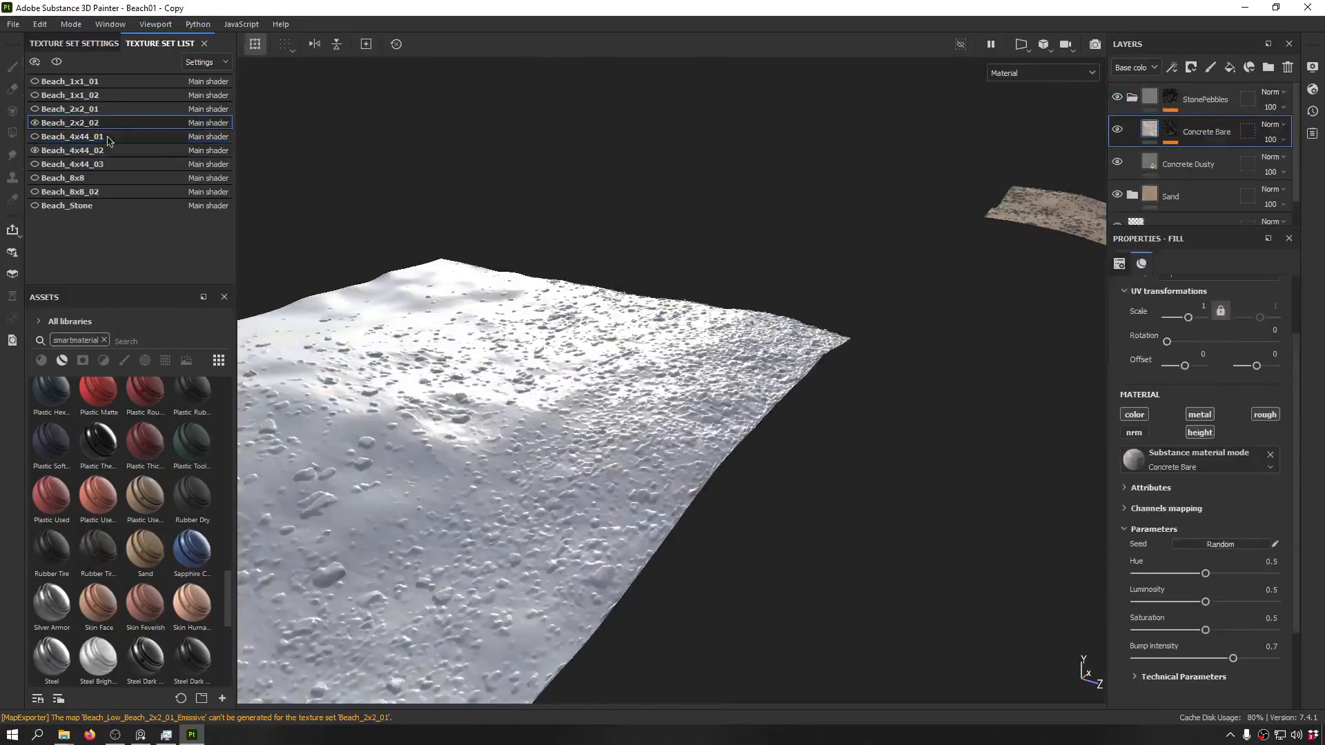
key(ctrl+a)
key(ctrl+c)
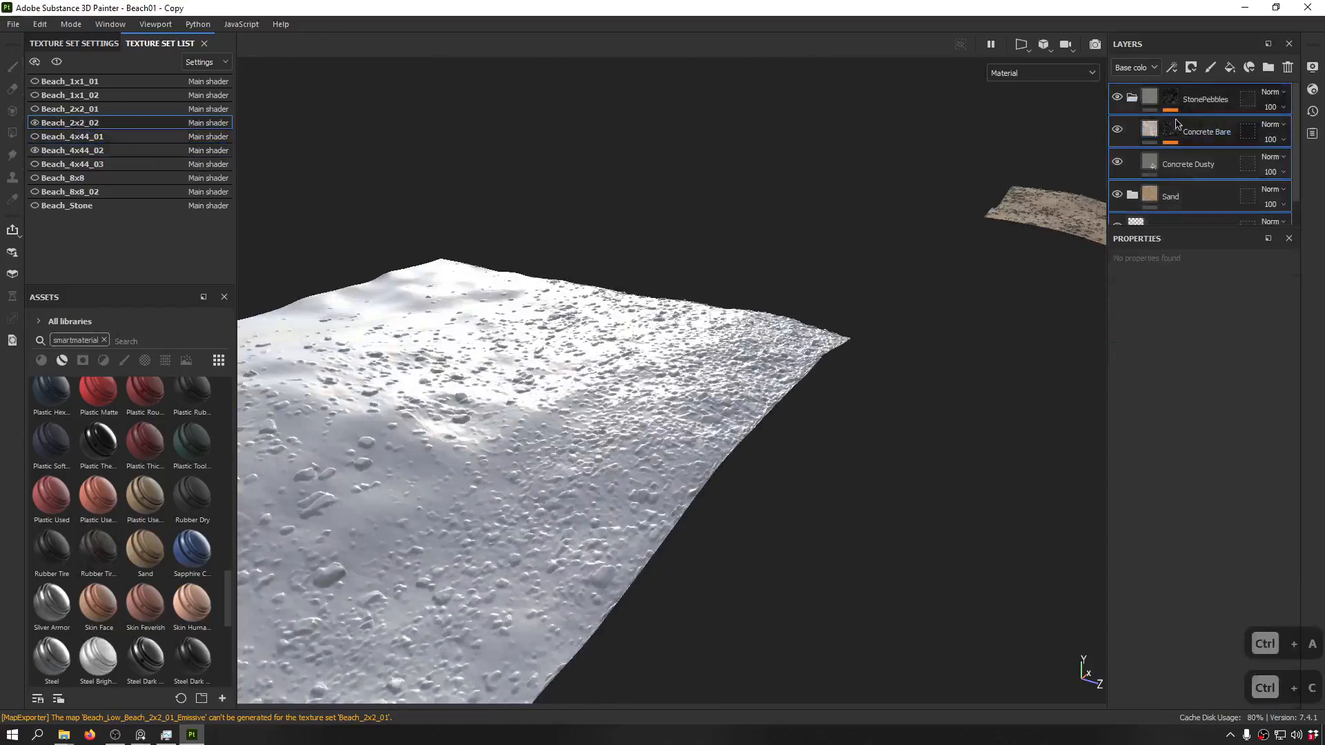
- Apply the Sand smart material to the Beach_4x44_02 tile and check the result from near and far
click(80, 153)
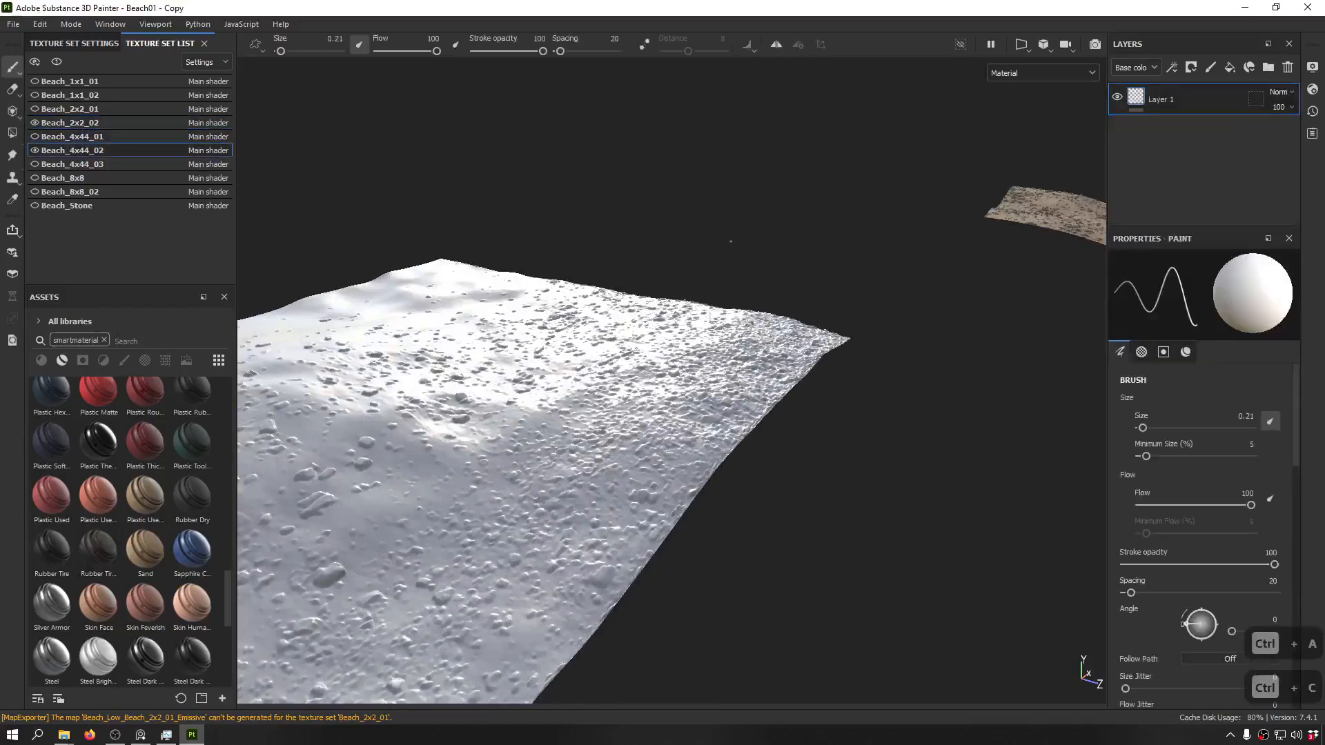
drag(152, 540, 450, 404)
alt+middle_drag(449, 404, 668, 311)
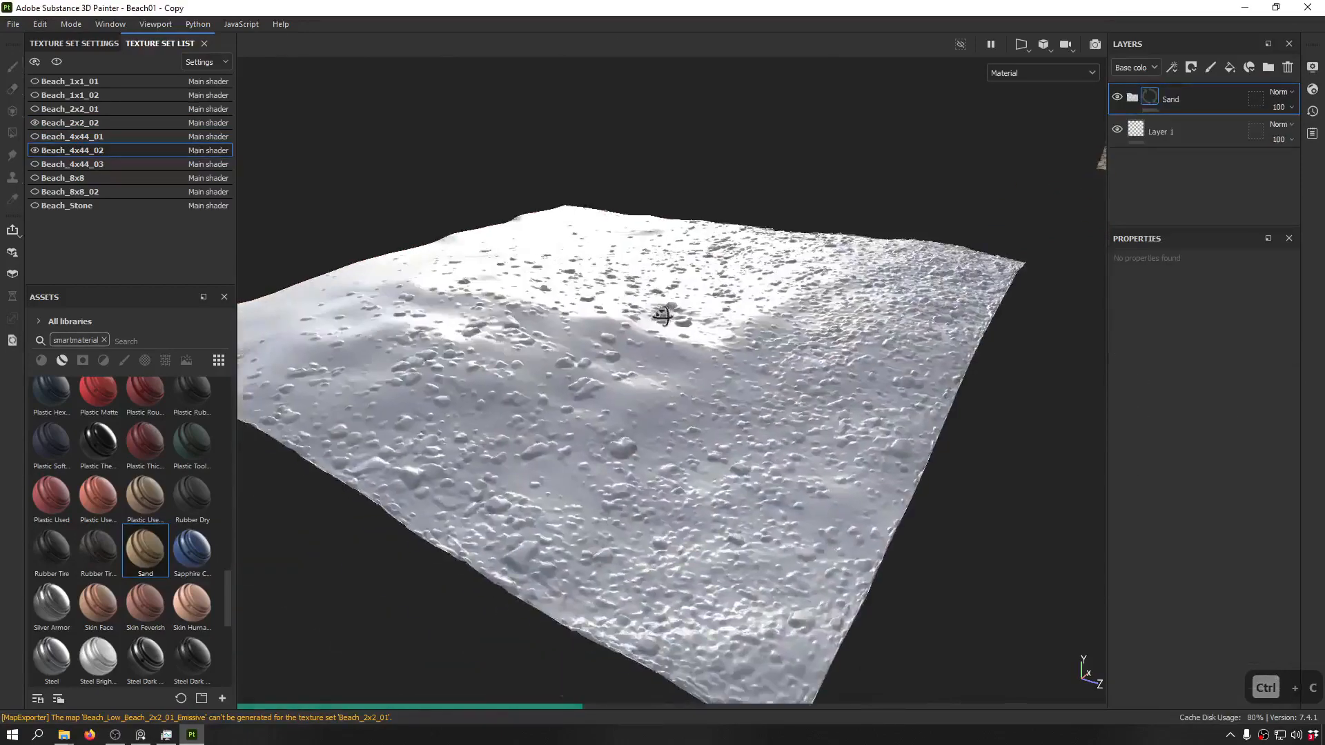
alt+drag(668, 310, 622, 343)
scroll(622, 347, up, 10)
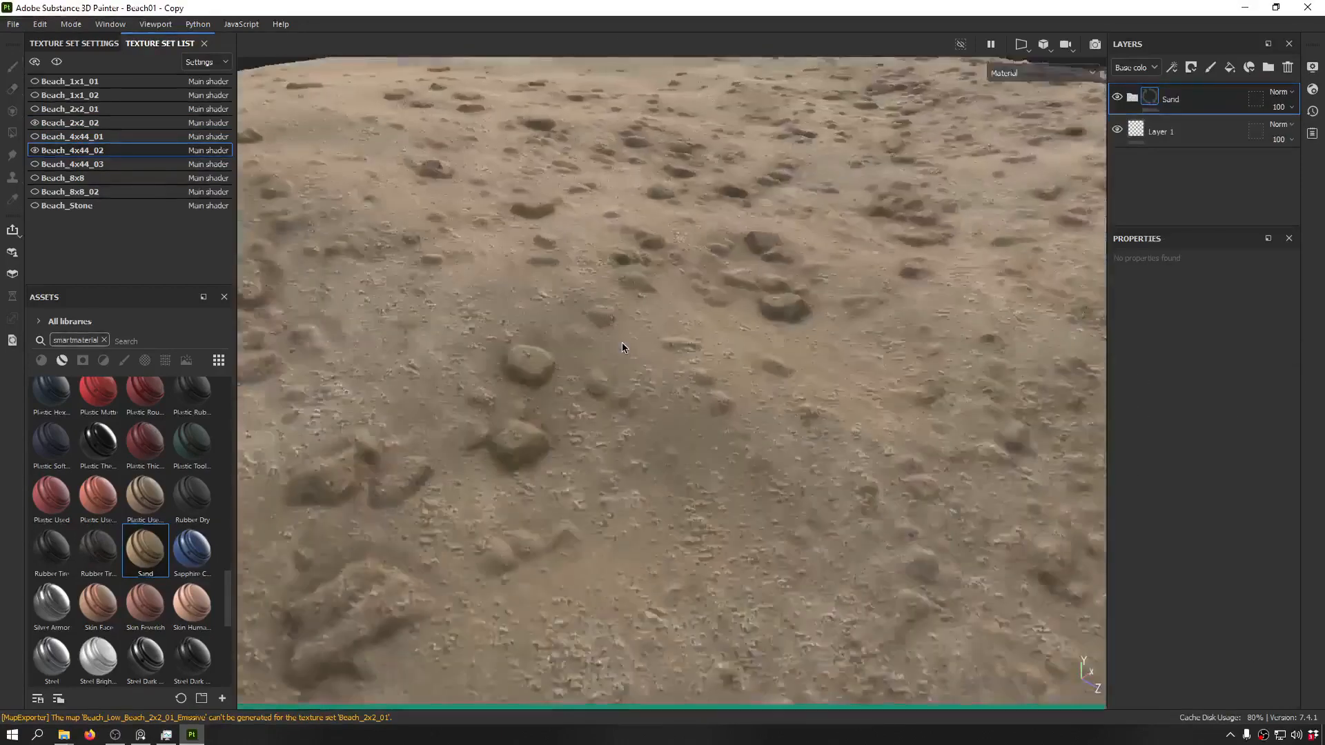
scroll(602, 449, down, 10)
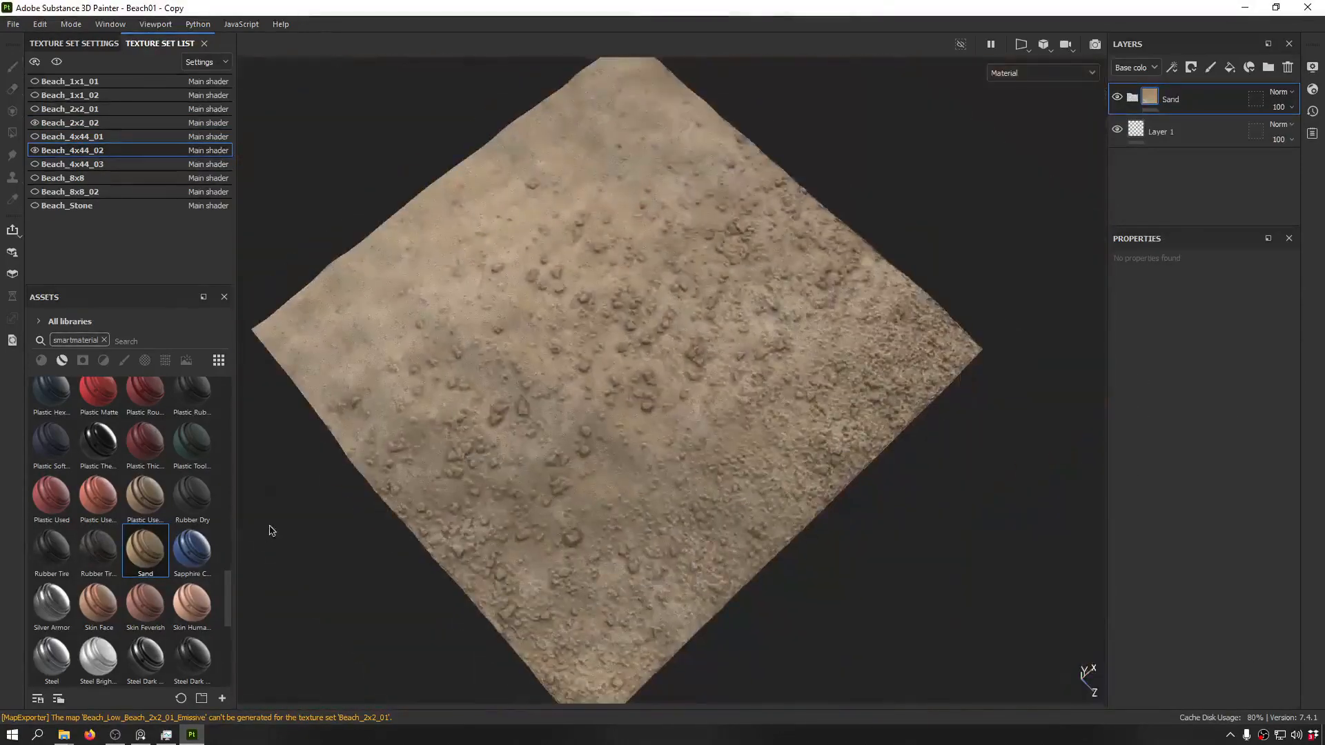
- Add the StonePebbles smart material above the Sand folder on Beach_4x44_02
drag(230, 613, 230, 670)
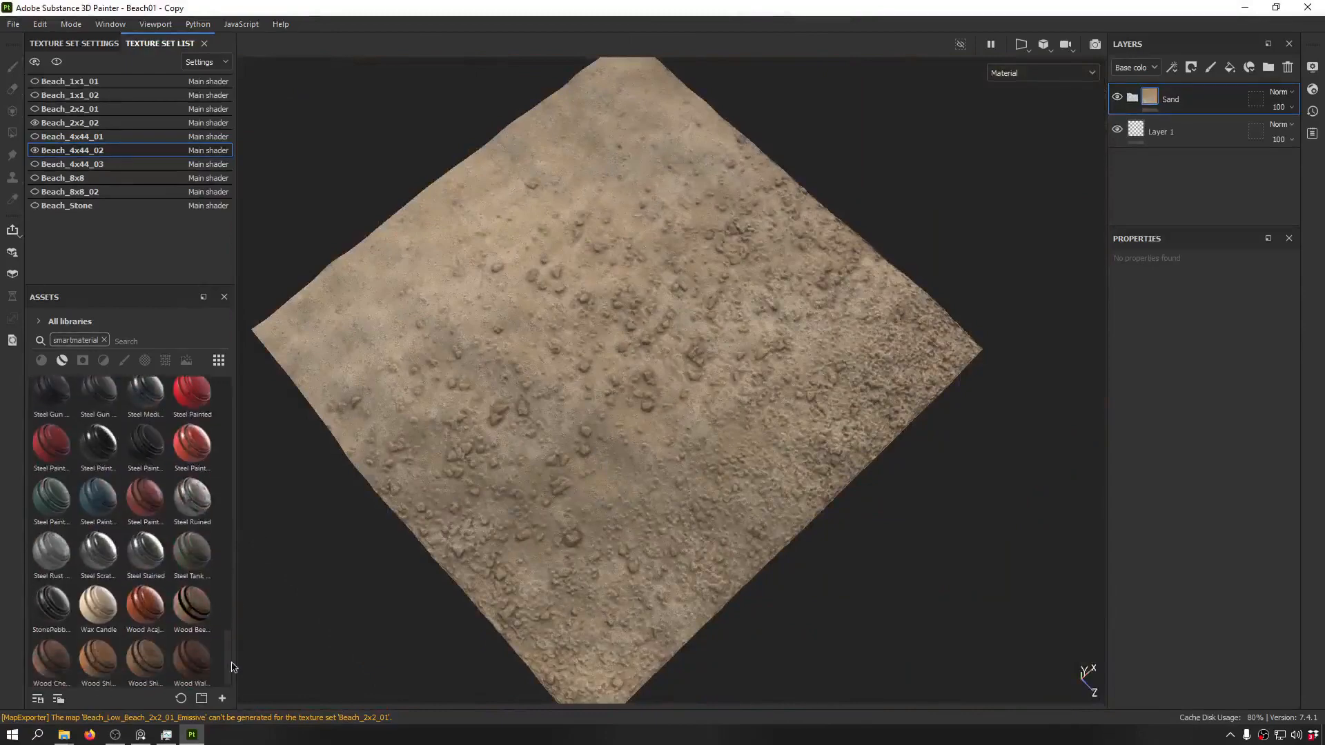
drag(52, 603, 1177, 86)
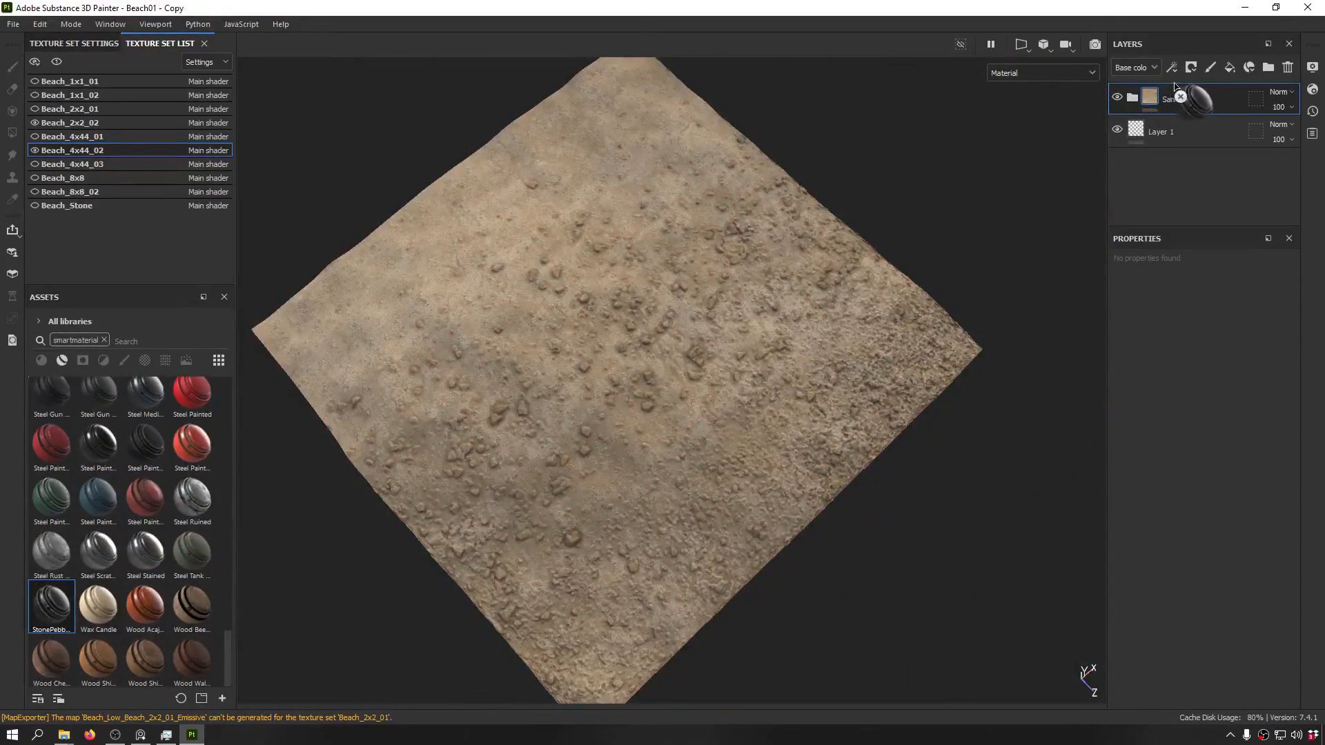
- Examine the stone coverage over the pebbles and the smooth sand areas of Beach_4x44_02
alt+drag(719, 374, 1074, 260)
alt+drag(704, 269, 614, 407)
scroll(600, 417, up, 6)
alt+drag(449, 448, 509, 403)
alt+middle_drag(509, 404, 776, 305)
scroll(776, 306, down, 5)
scroll(777, 311, down, 2)
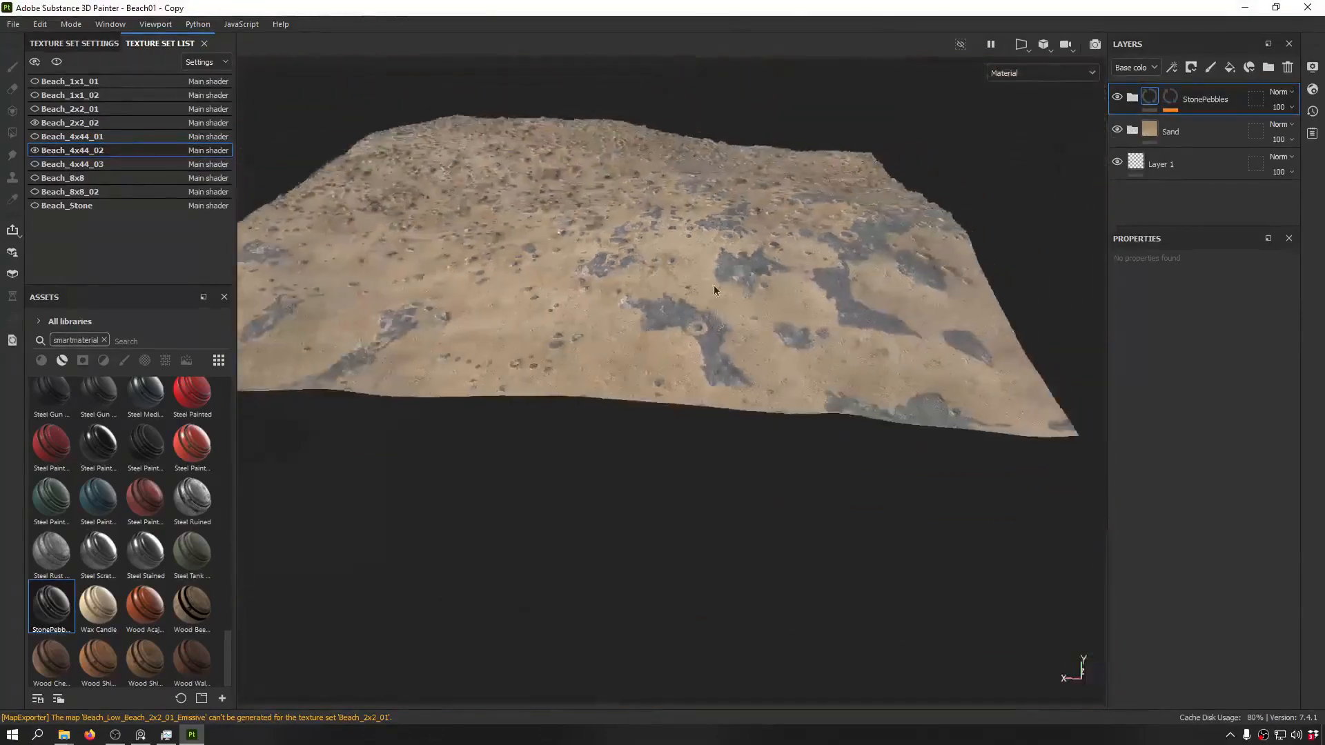
alt+drag(714, 285, 655, 355)
scroll(750, 314, up, 5)
alt+drag(820, 260, 676, 545)
- Turn the Levels and curvature fill of the StonePebbles mask off and on to compare their effect on coverage
click(1171, 100)
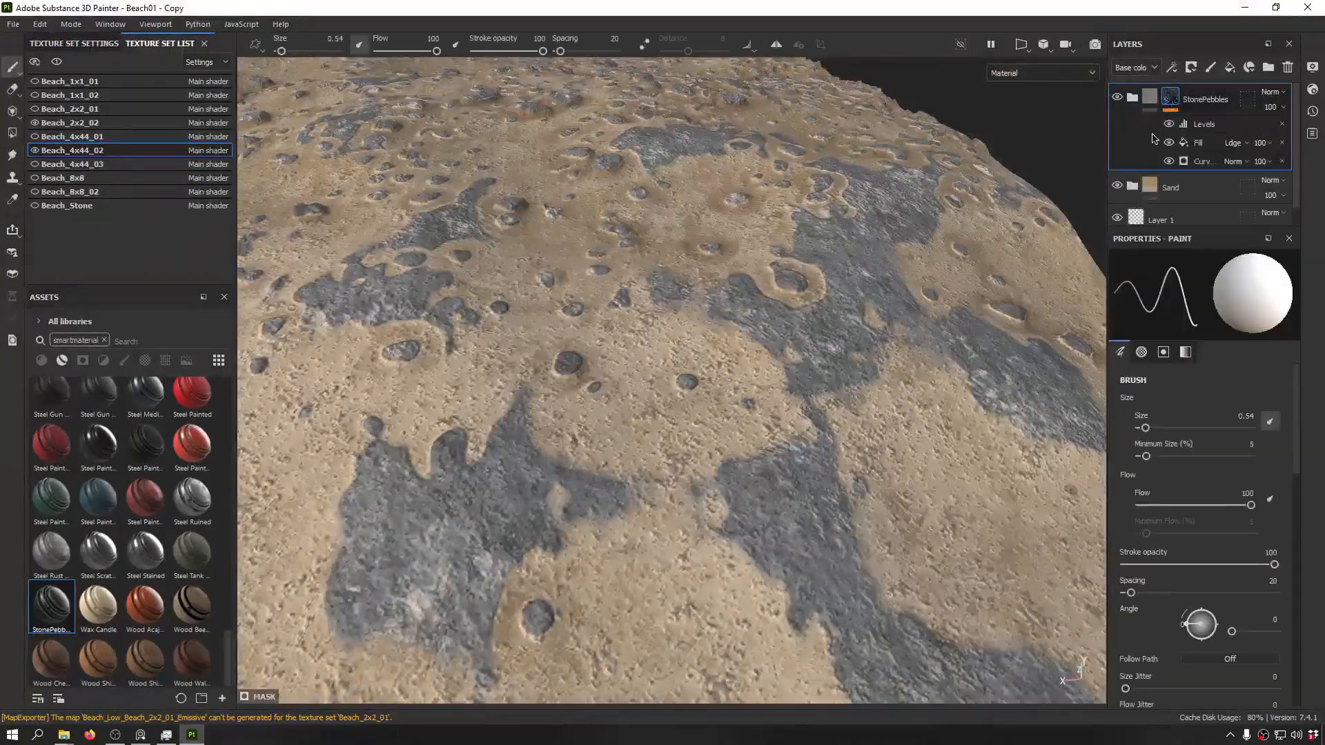
click(1169, 124)
click(1169, 124)
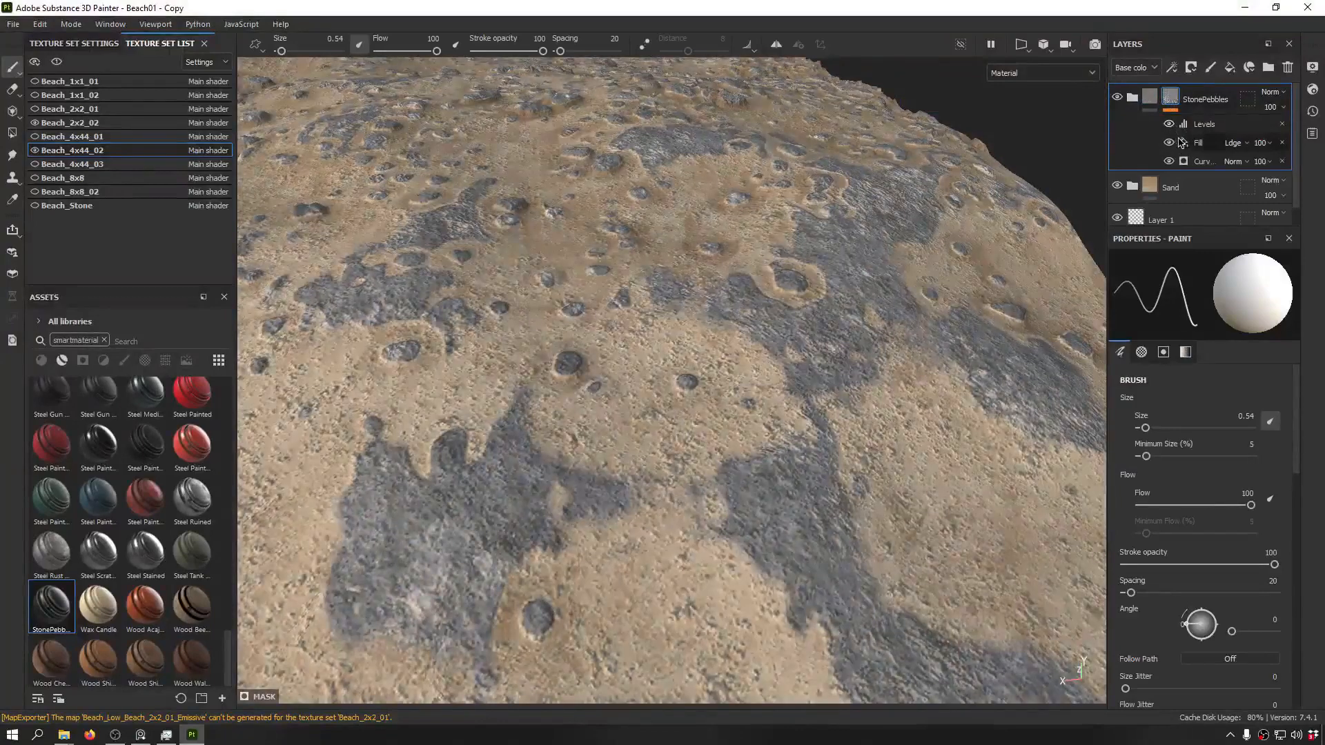
click(1169, 143)
alt+drag(759, 332, 559, 652)
click(1169, 143)
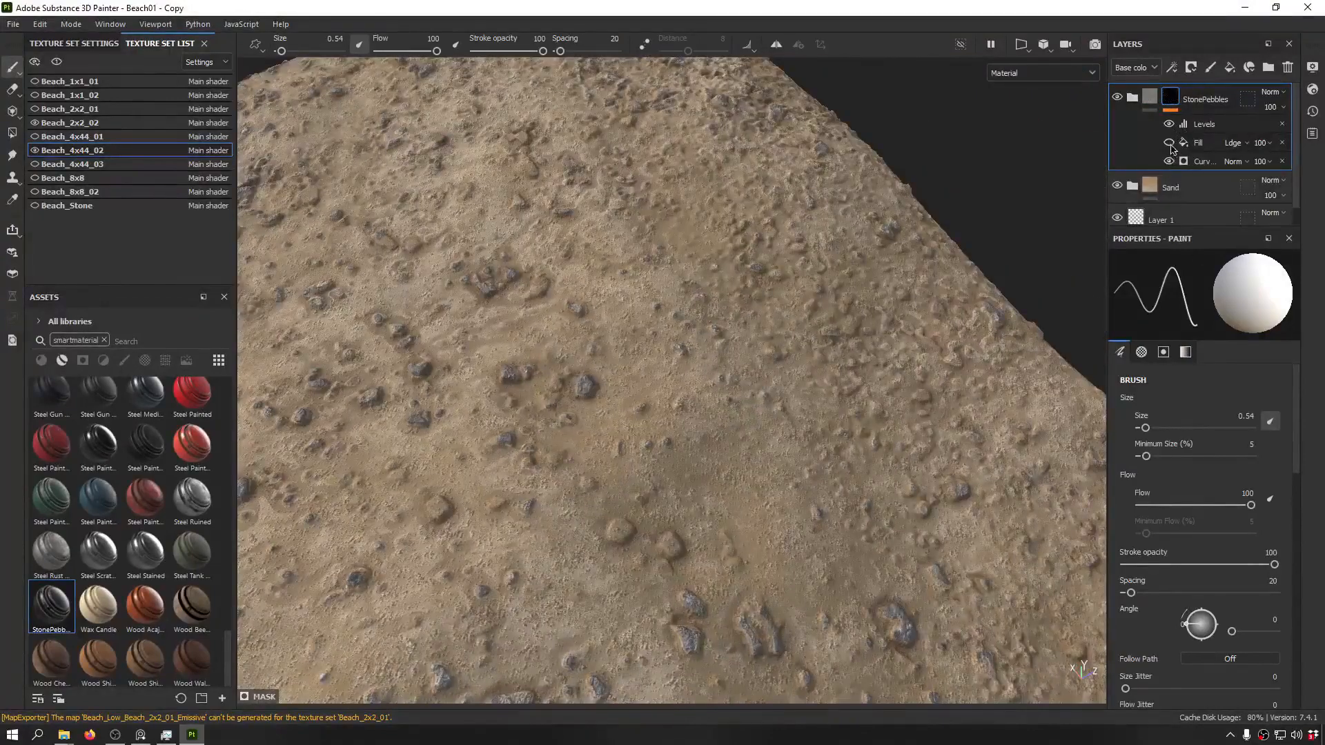
- Raise the input white point of the StonePebbles mask's Levels to 0.929 on Beach_4x44_02 to reduce the stone patches on the sand
click(1204, 125)
alt+drag(965, 138, 548, 323)
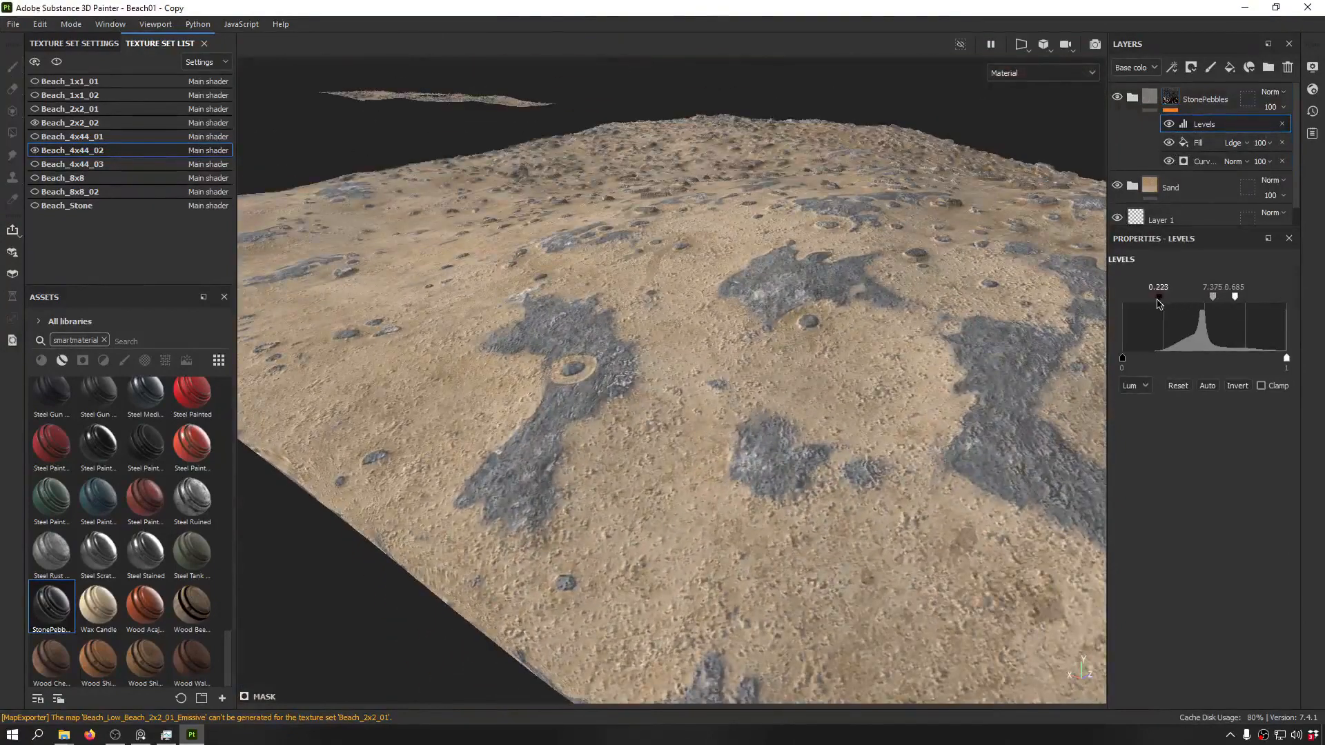
key(ctrl+z)
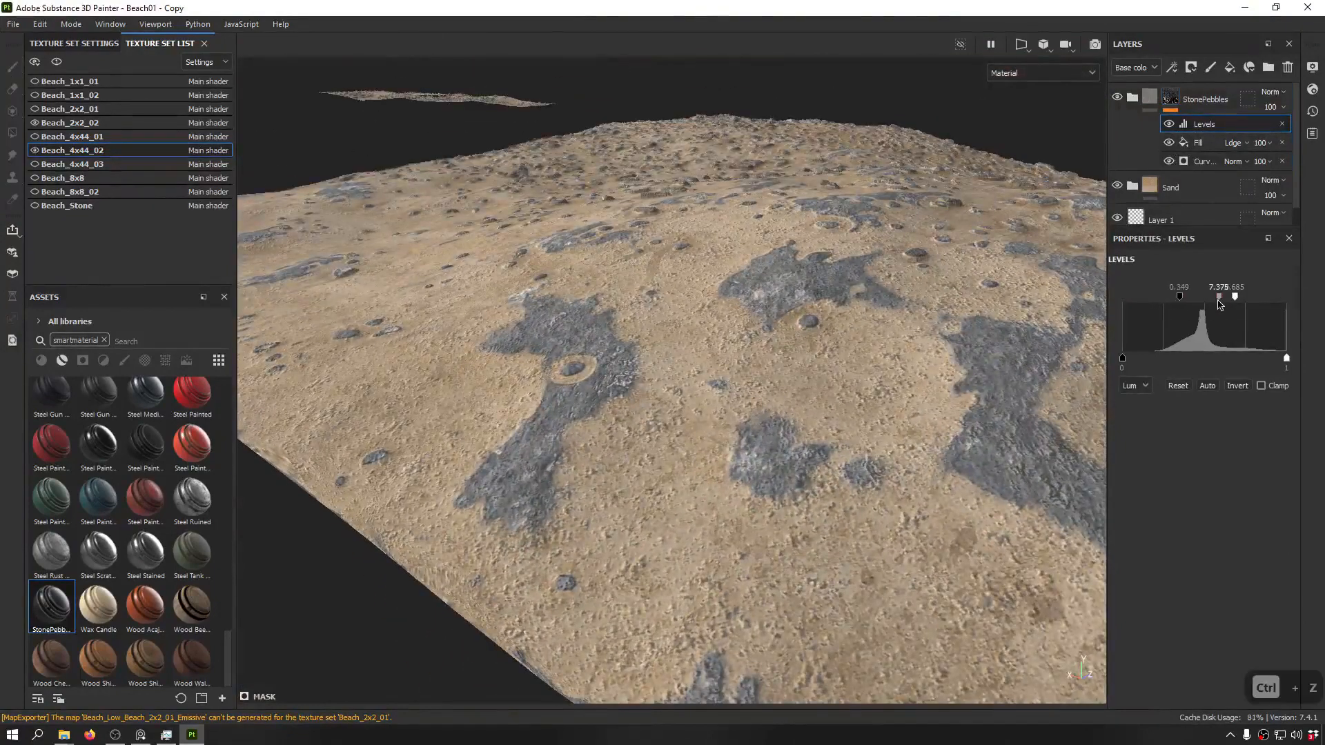
mouse_move(1229, 302)
mouse_down()
mouse_move(1202, 304)
mouse_move(1251, 308)
mouse_up()
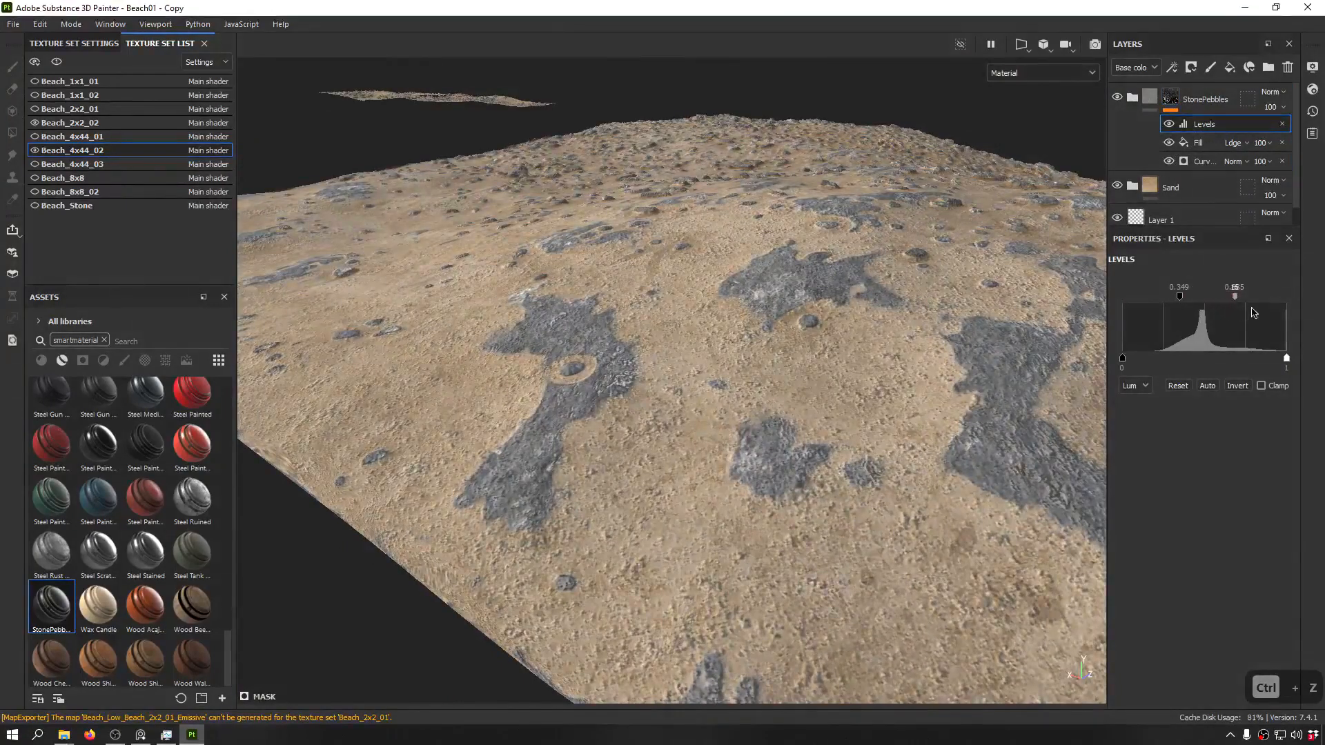
key(ctrl+z)
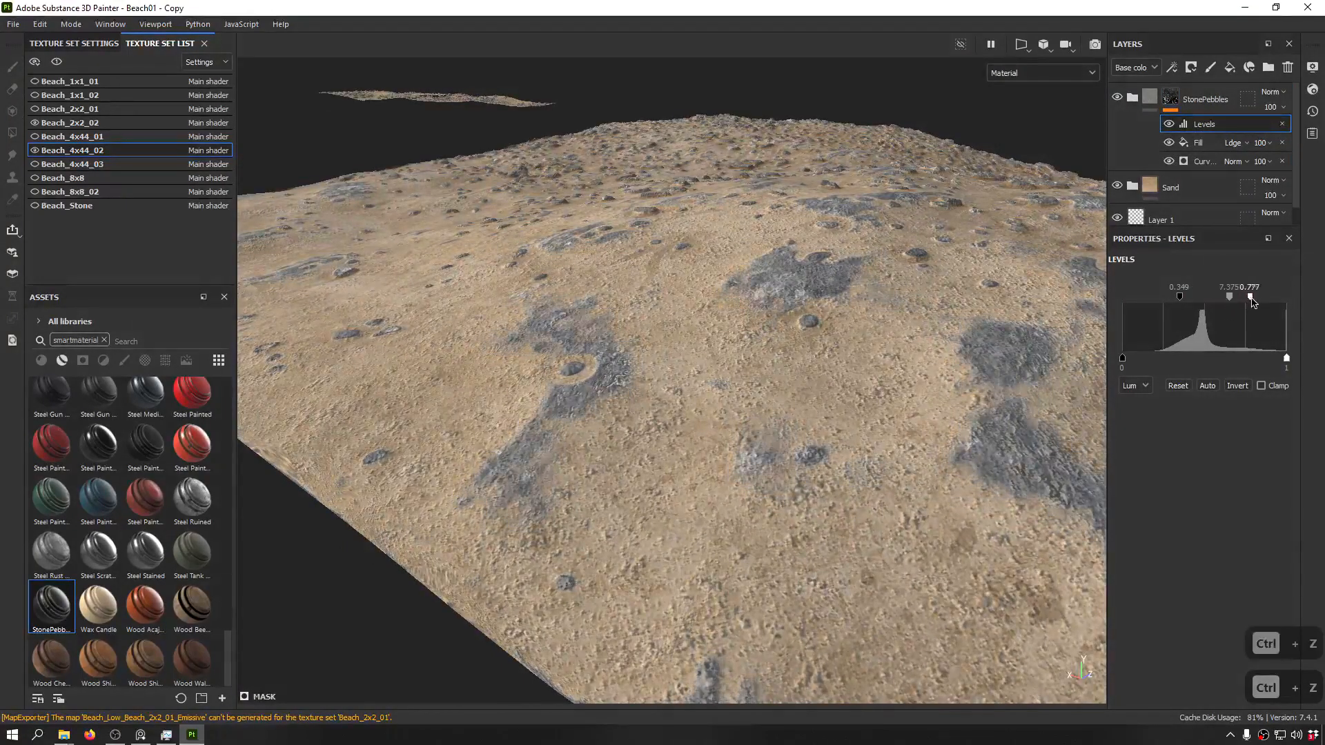
drag(1272, 301, 1274, 308)
mouse_move(731, 290)
alt+mouse_down()
mouse_move(722, 420)
mouse_move(818, 317)
mouse_move(711, 277)
mouse_move(545, 377)
alt+mouse_up()
scroll(727, 417, down, 4)
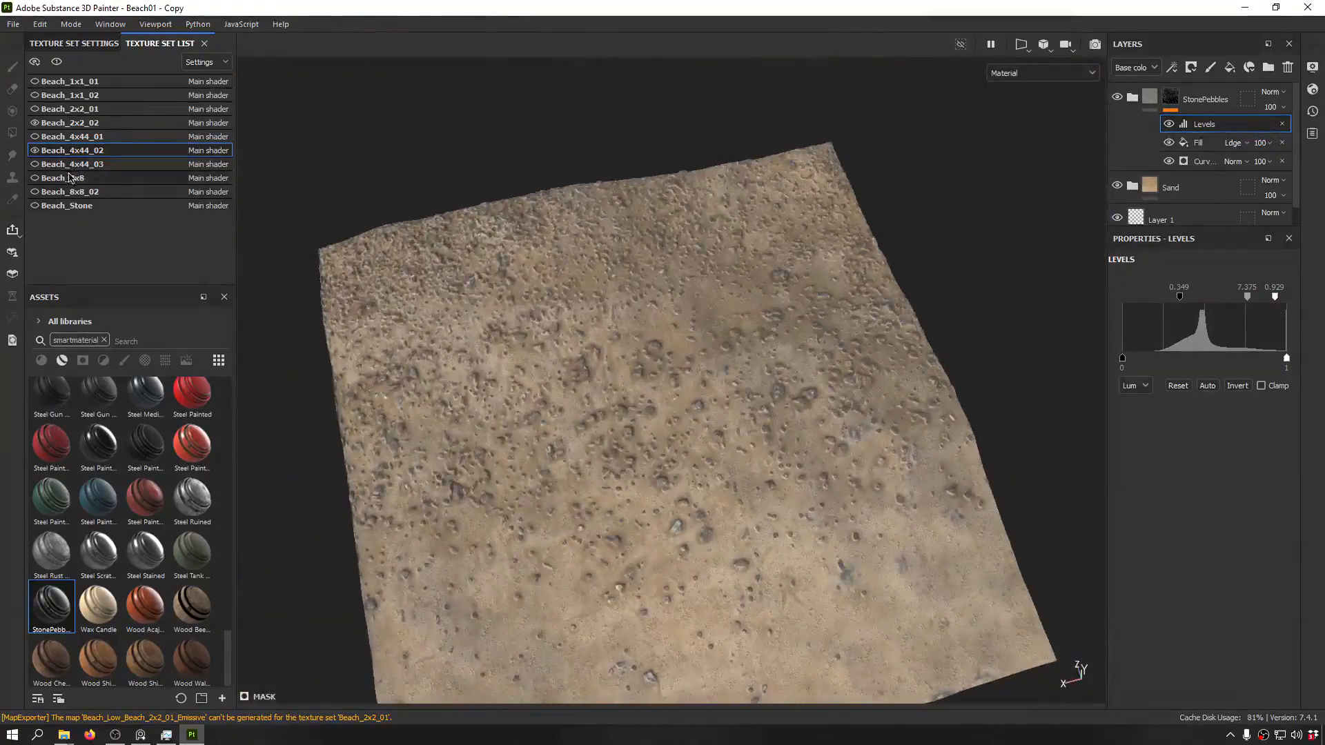
alt+drag(524, 311, 329, 211)
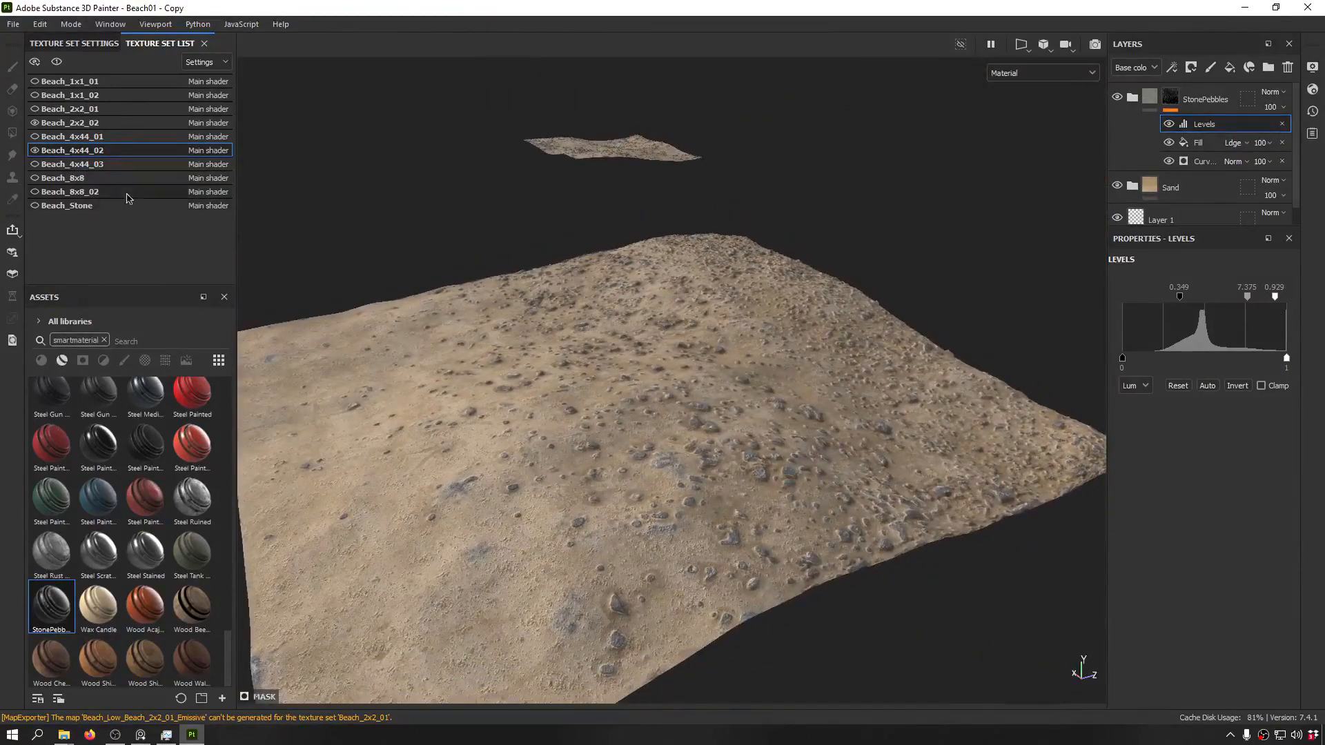
- Show the Beach_4x44_03 tile and bring its untextured surface into view
click(35, 164)
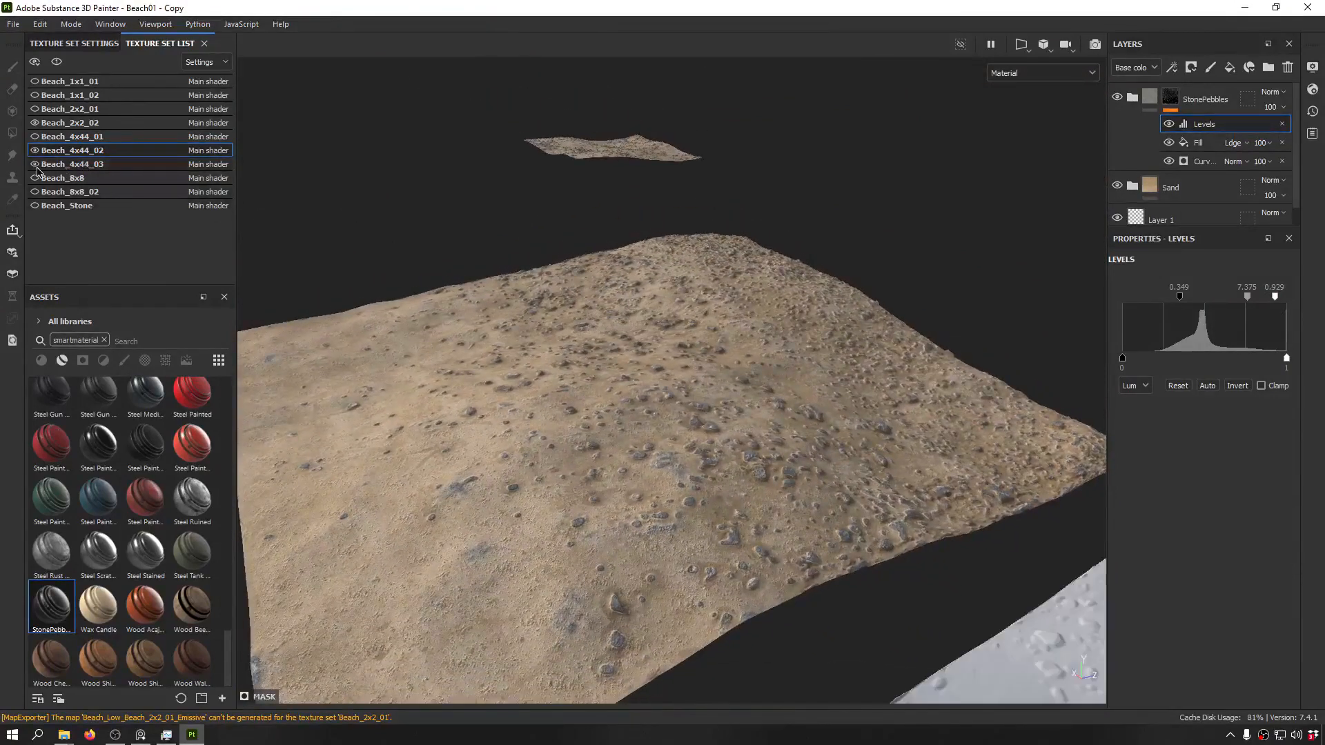
scroll(465, 430, down, 3)
alt+middle_drag(824, 594, 676, 198)
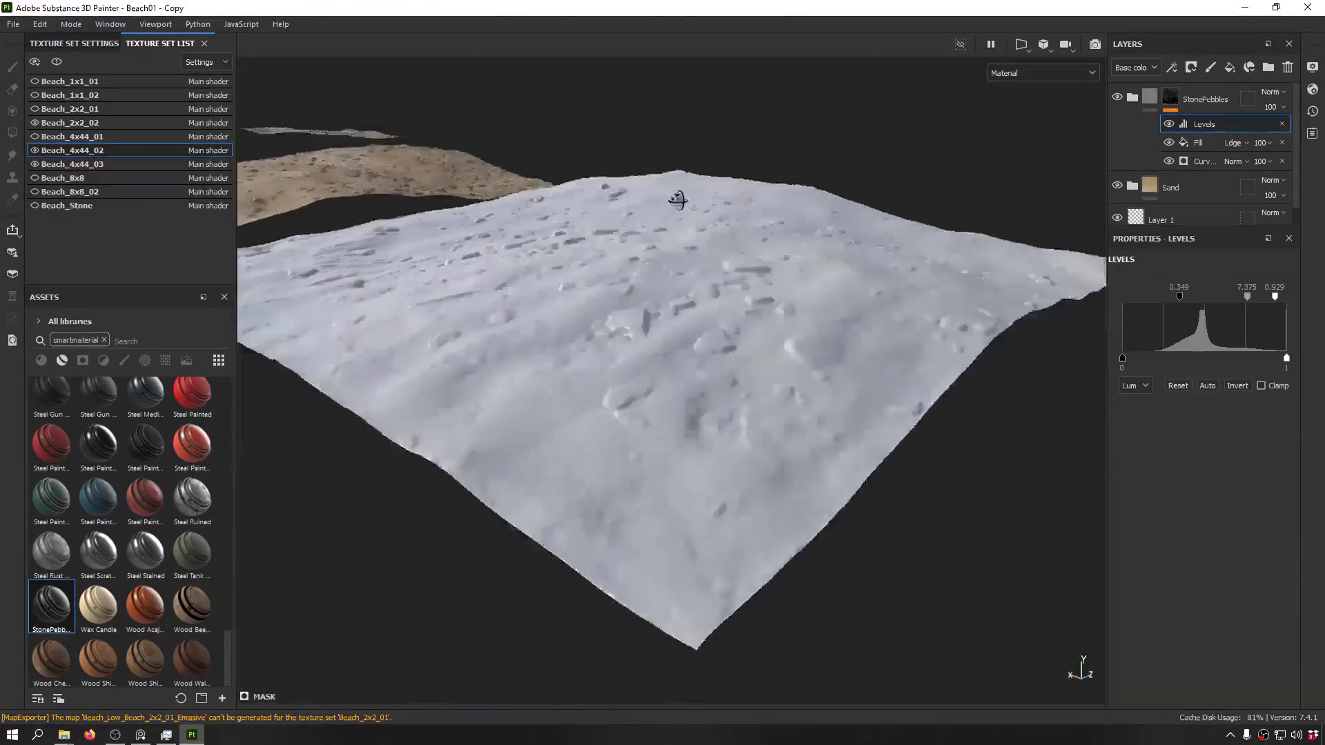
alt+drag(677, 198, 362, 288)
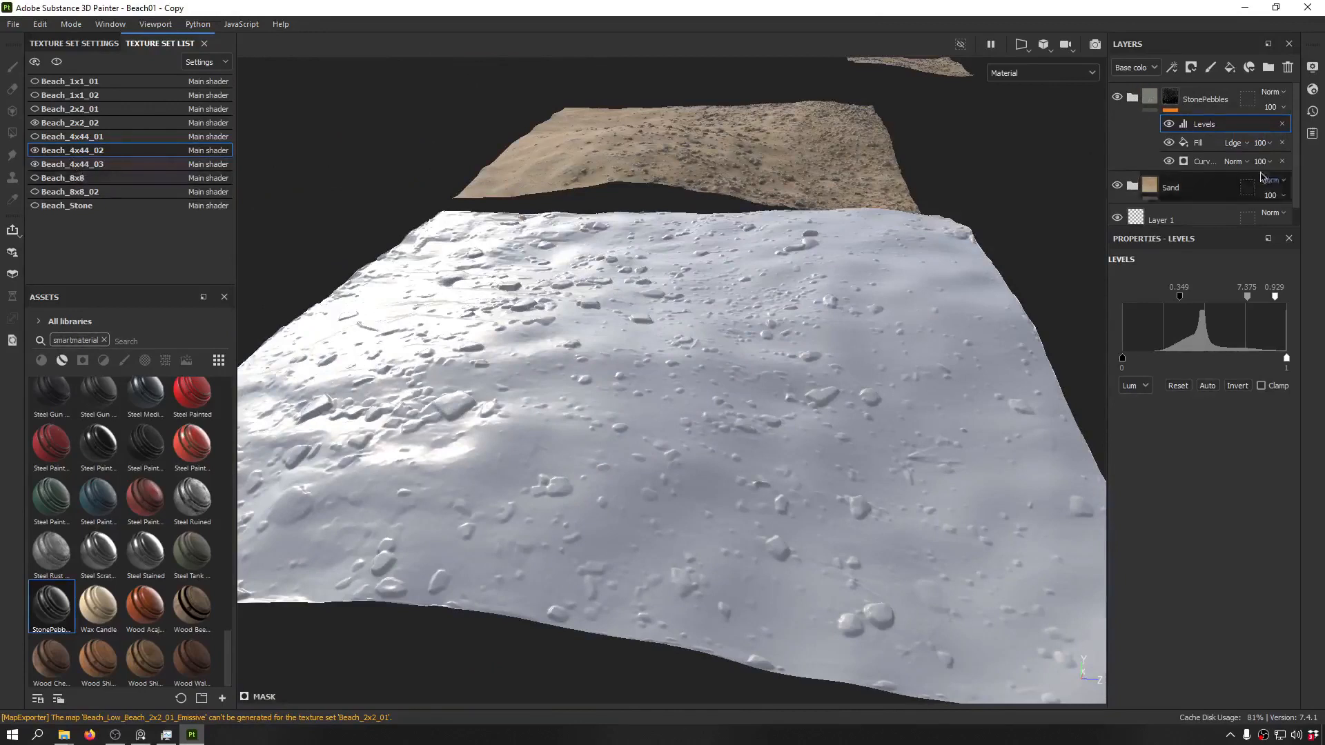
- Copy all layers of Beach_4x44_02, including StonePebbles and Sand, and paste them into the Beach_4x44_03 texture set
click(1132, 102)
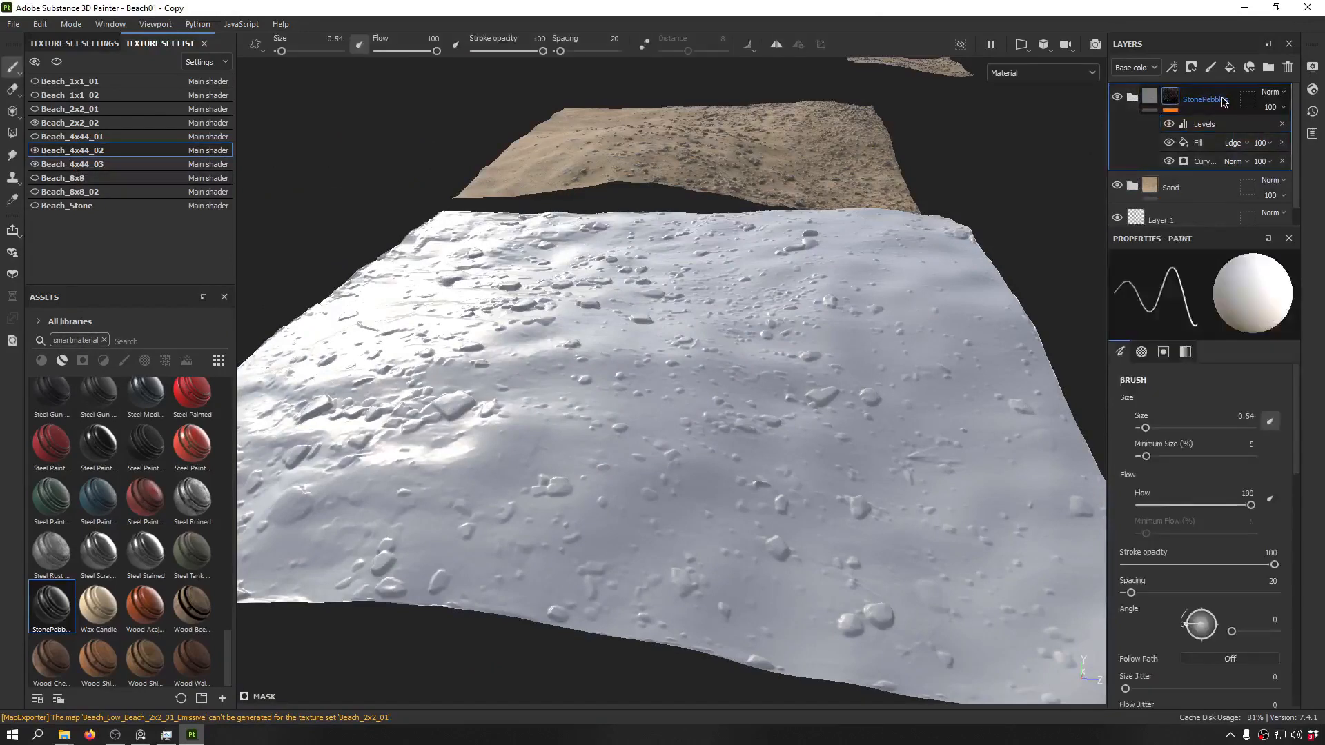
key(ctrl+a)
key(ctrl+c)
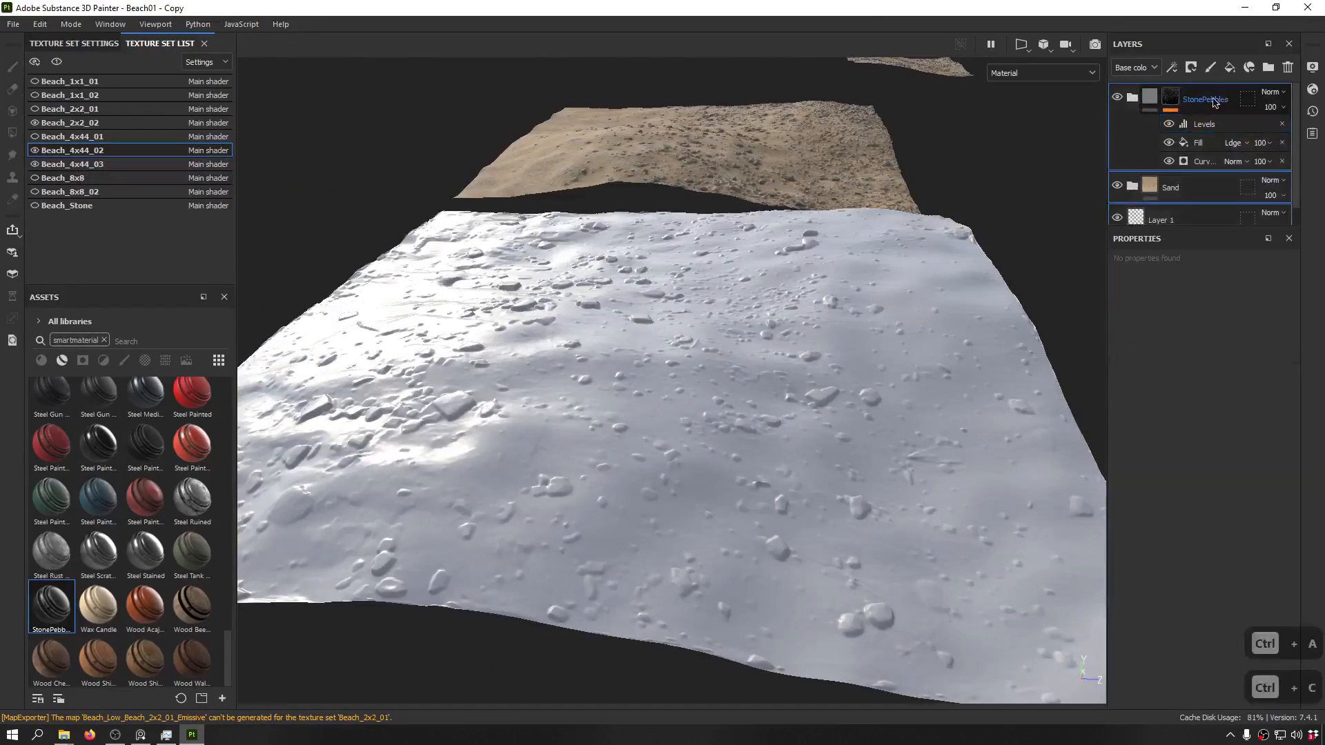
click(97, 165)
key(ctrl+v)
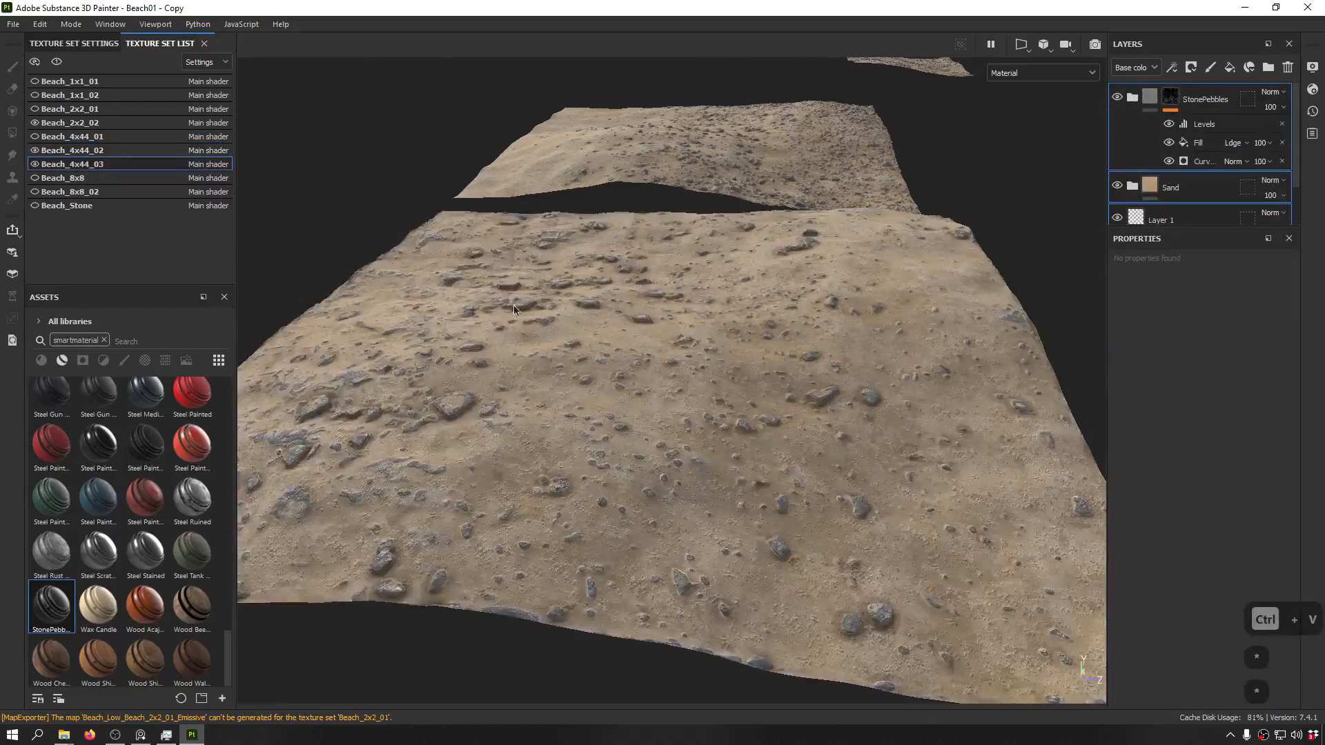
alt+drag(515, 304, 725, 364)
- Show and hide the Beach_8x8 and Beach_8x8_02 tiles in turn, and compare the textured tiles from a distance
click(34, 178)
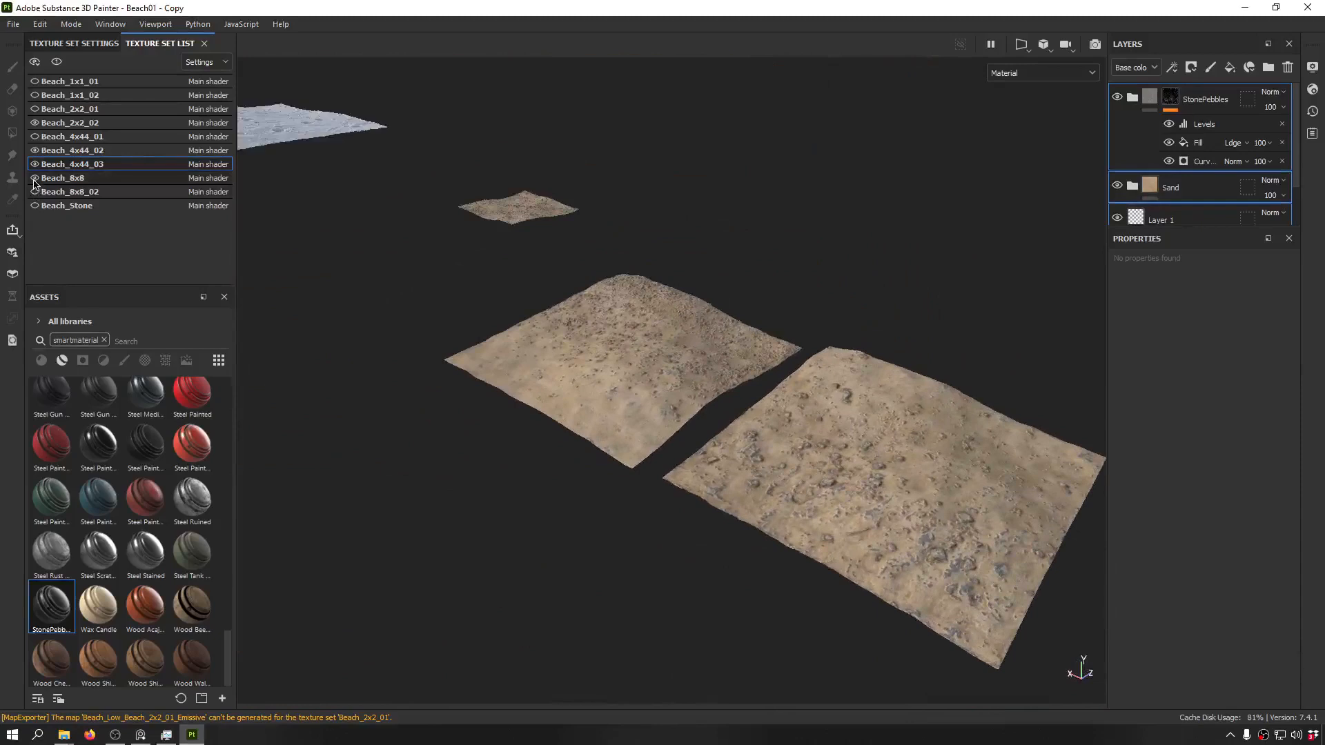
click(34, 178)
click(34, 193)
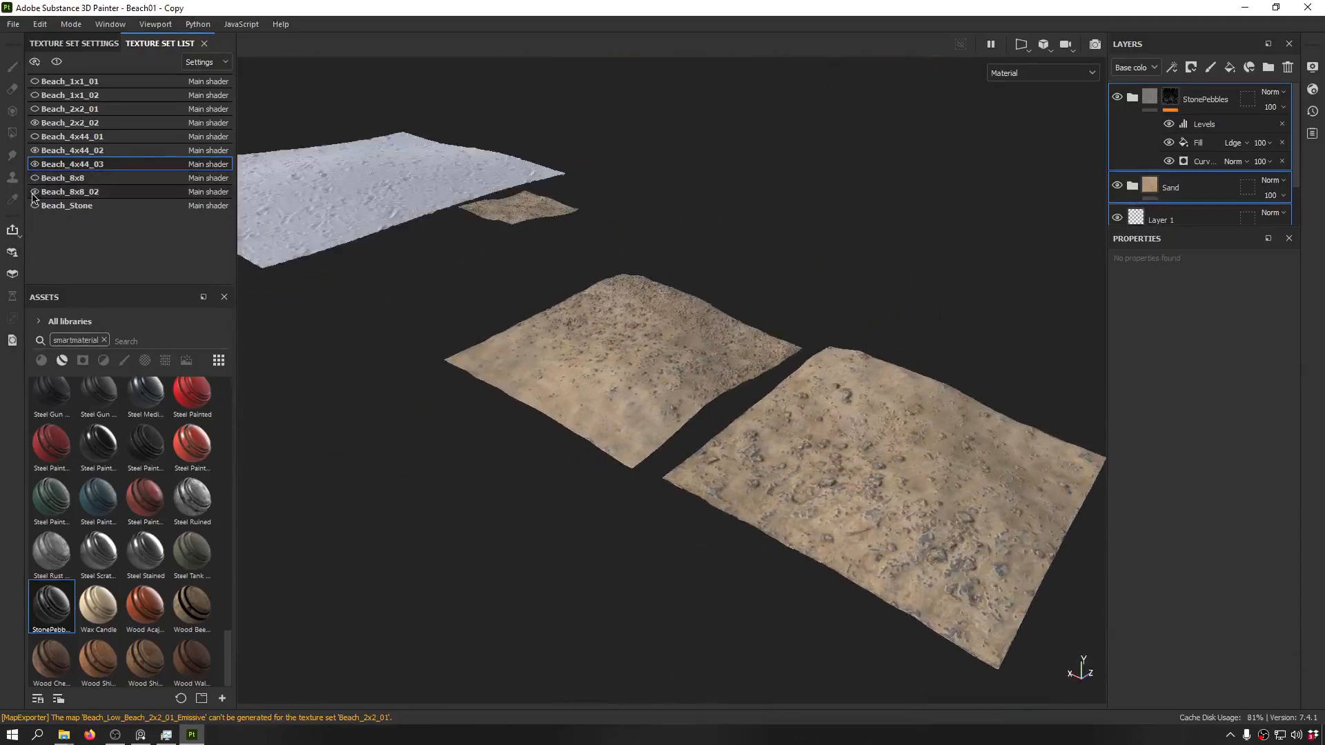
click(34, 193)
alt+drag(618, 340, 974, 180)
alt+drag(713, 195, 662, 200)
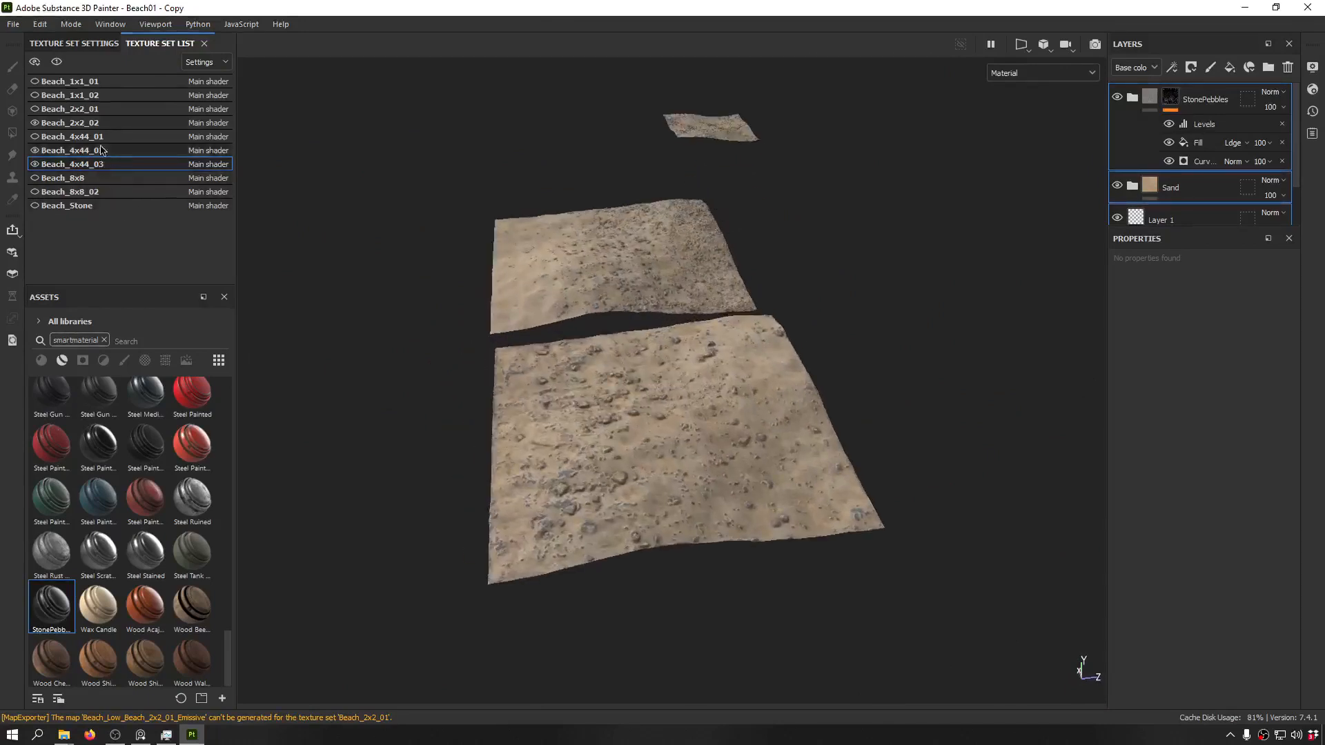
- Open the texture export, exclude Beach_2x2_01, and include only Beach_2x2_02, Beach_4x44_02 and Beach_4x44_03
click(13, 24)
click(75, 254)
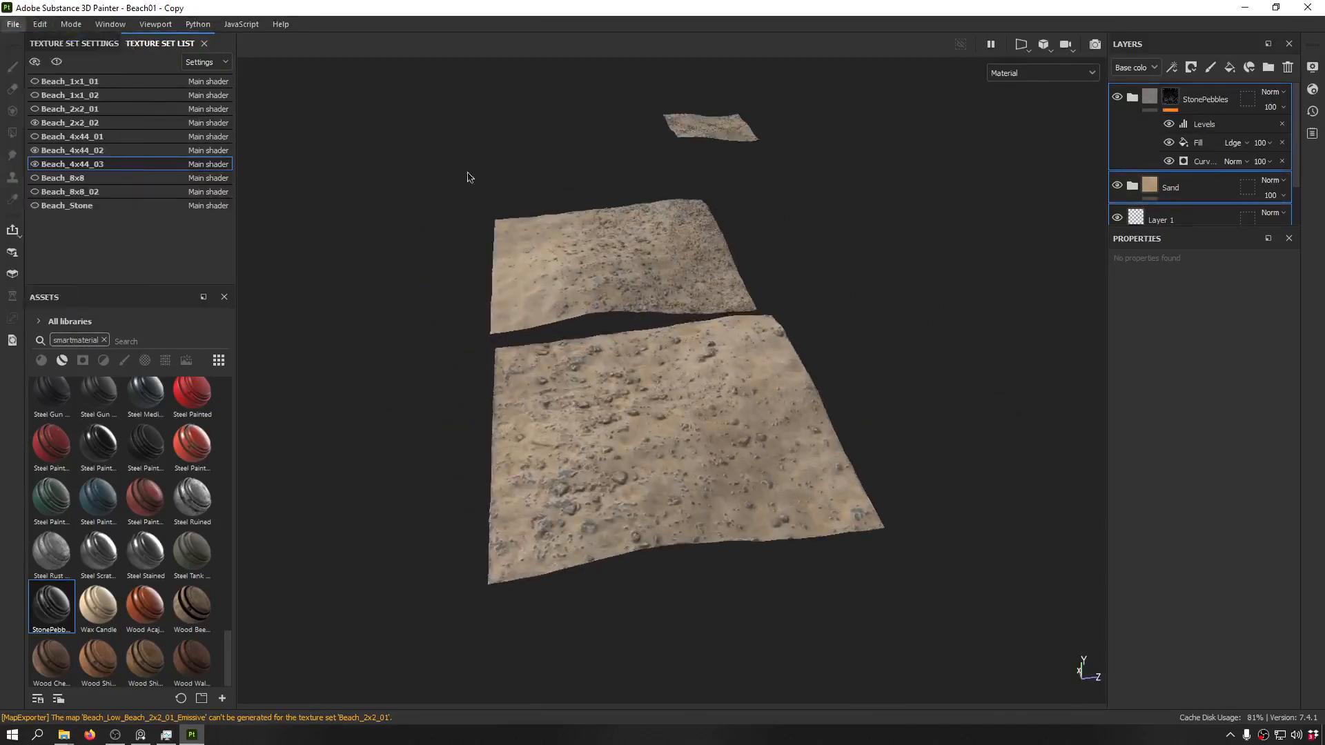
drag(524, 115, 660, 108)
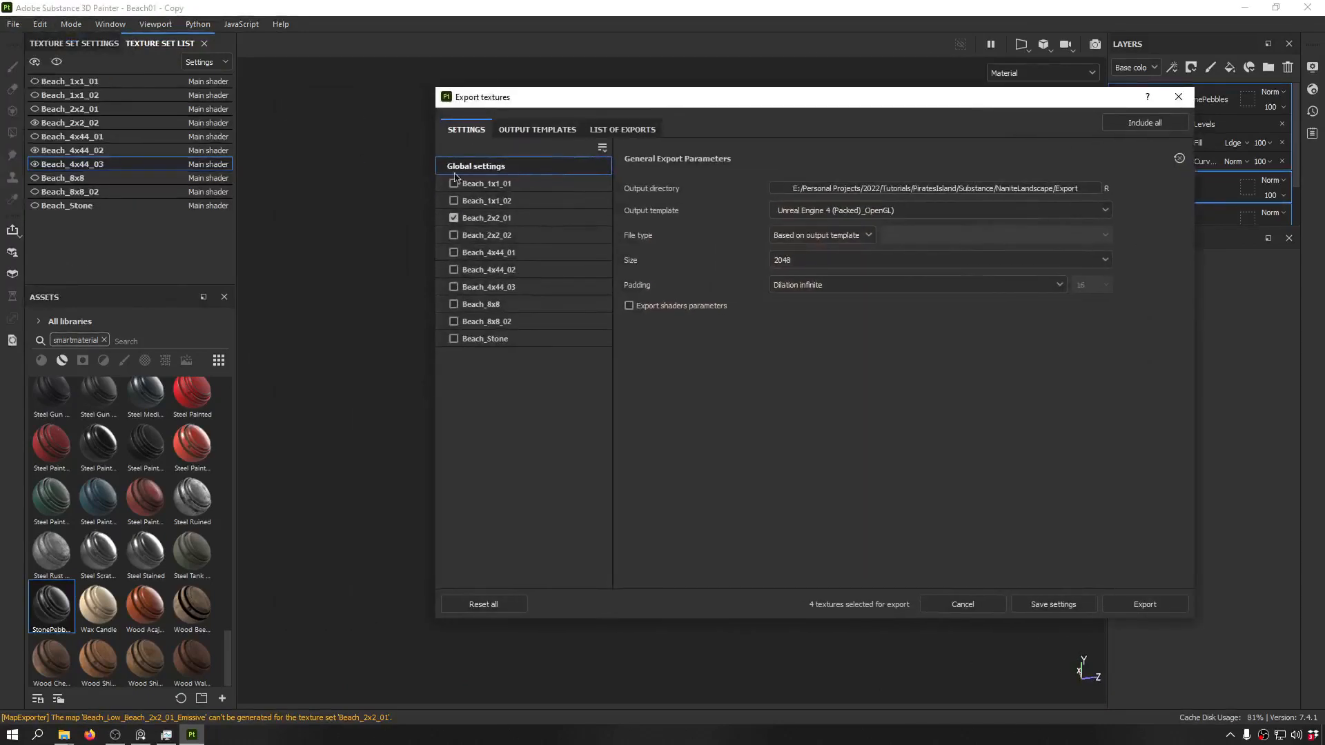
click(454, 217)
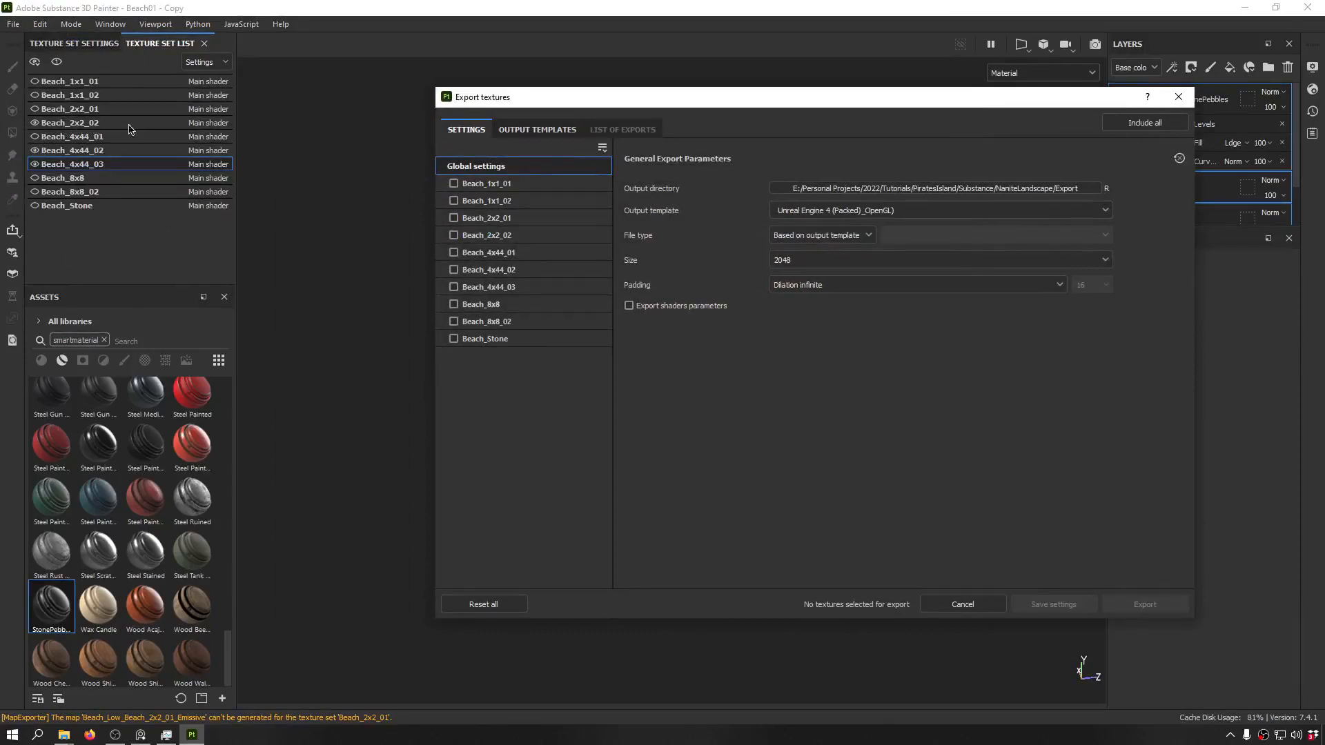
click(523, 275)
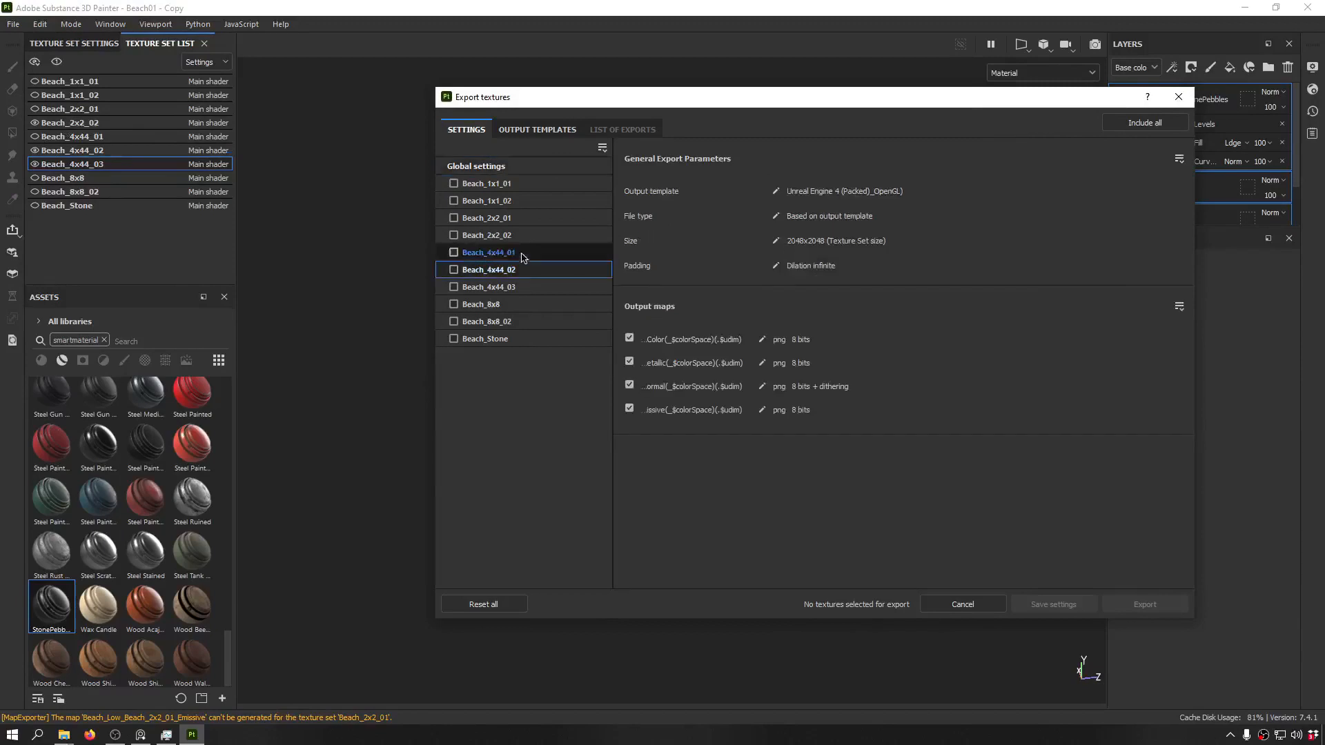
click(453, 236)
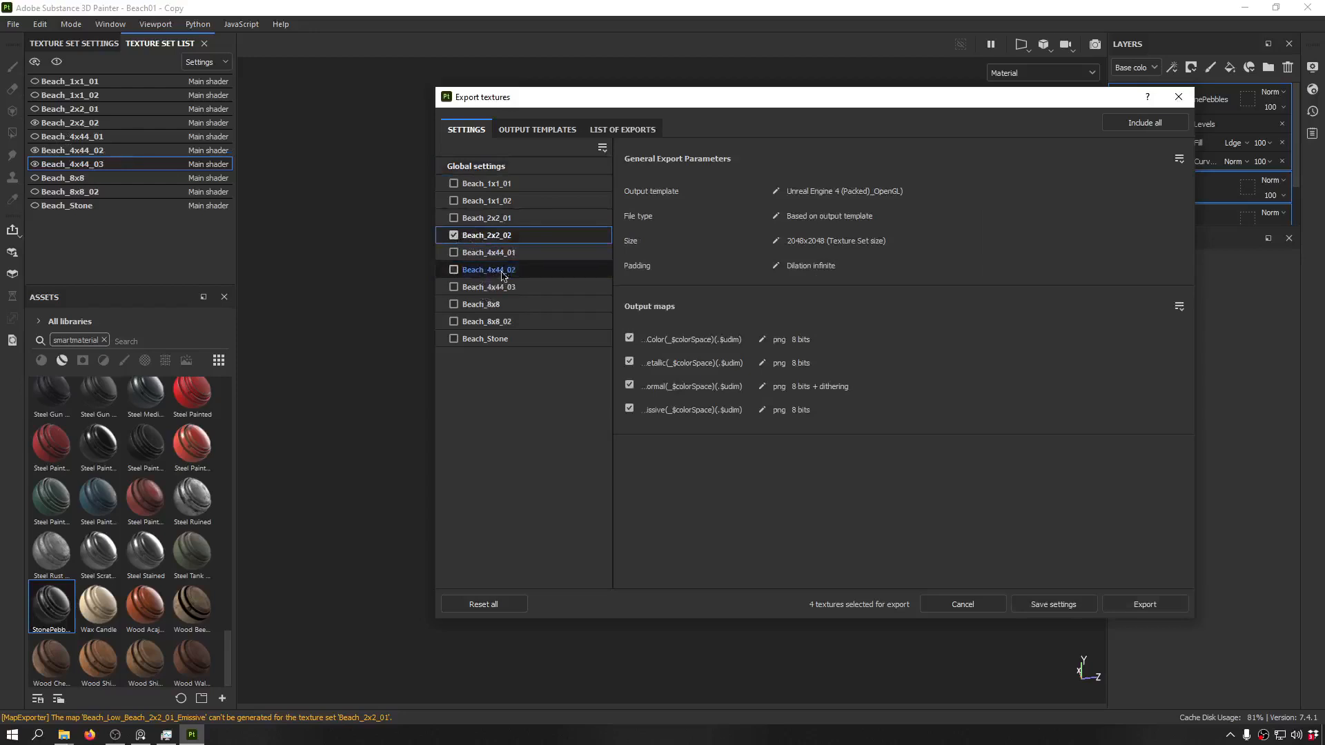
click(461, 275)
click(453, 286)
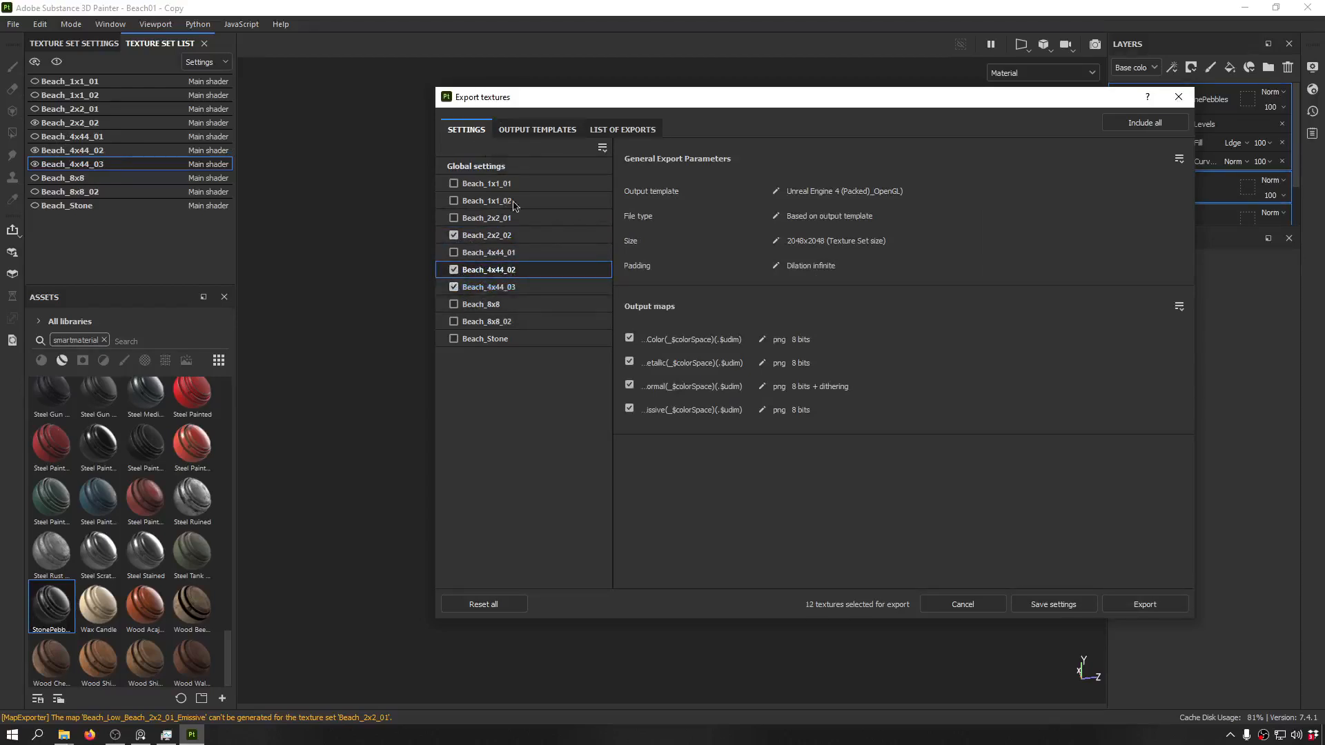
- Check the global export settings, export the selected texture sets, and close the output folder and export dialog
click(537, 130)
click(466, 129)
click(482, 165)
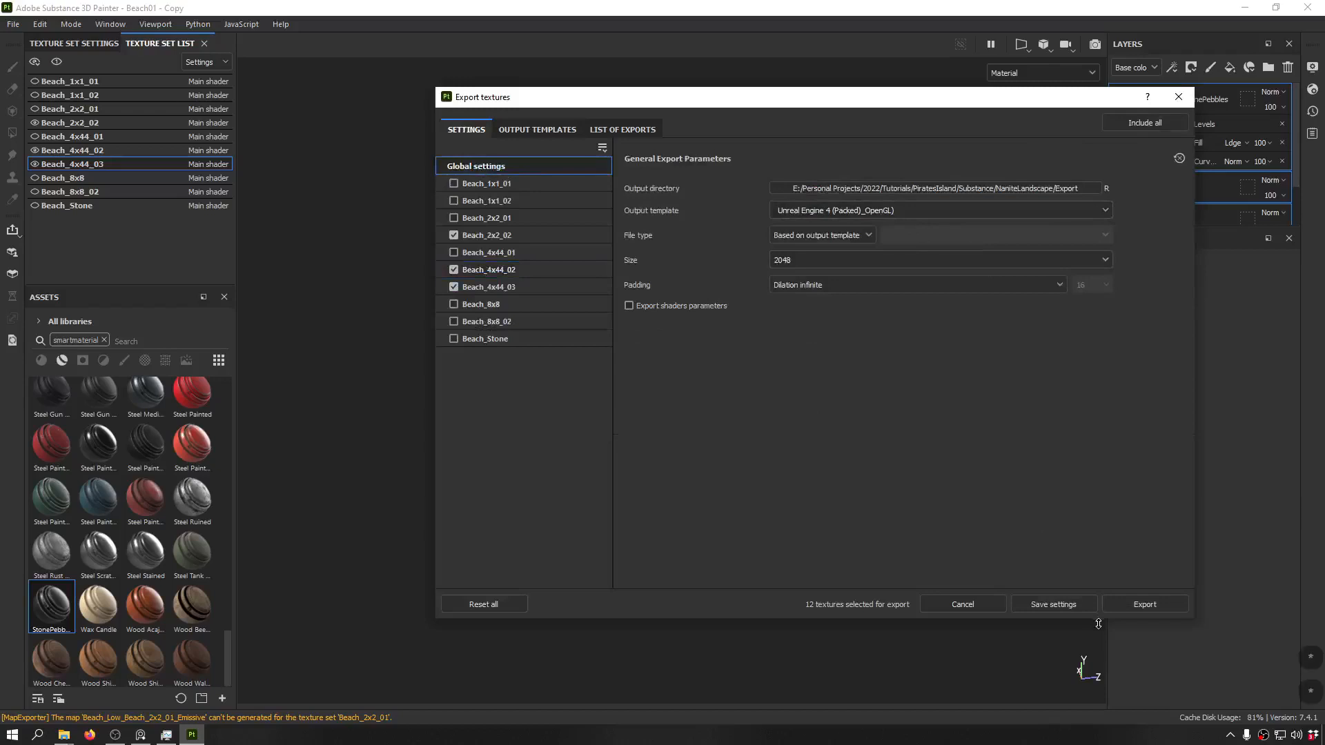
click(1137, 606)
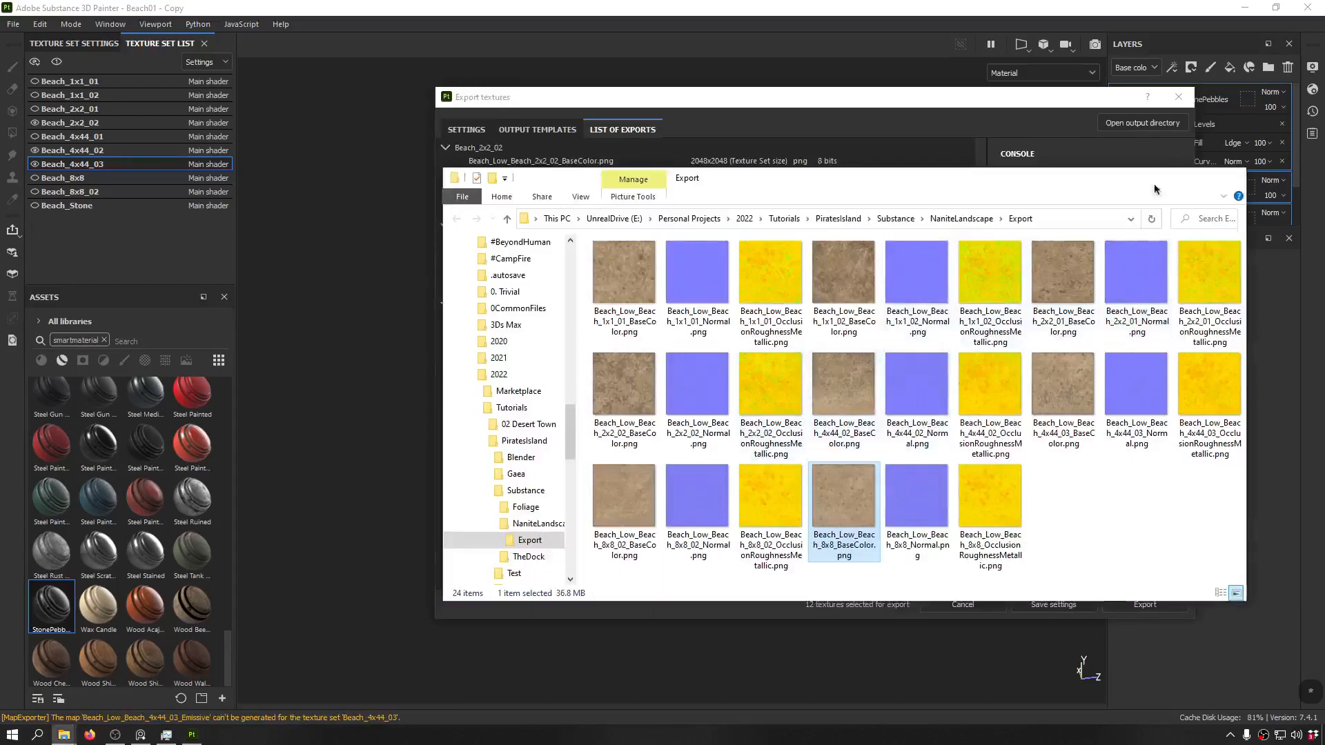
click(1166, 177)
click(1178, 97)
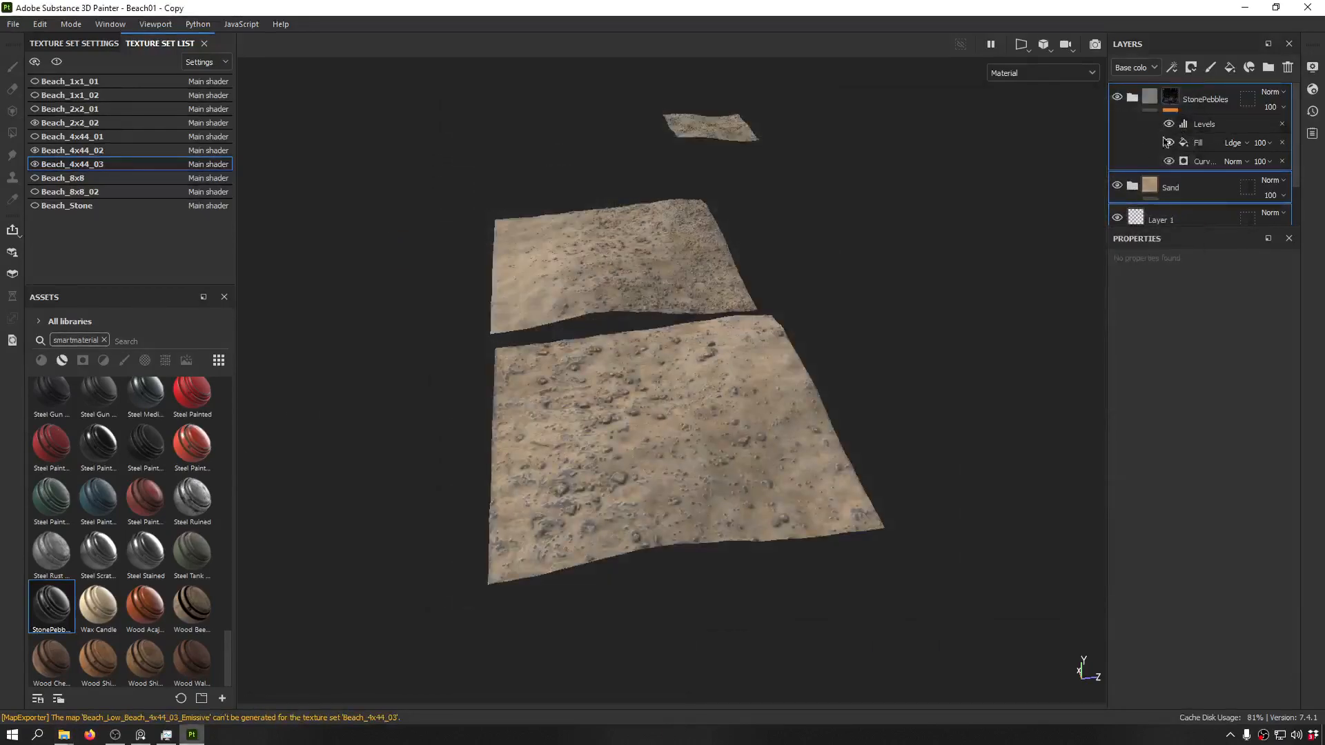
- Hide the Beach_4x44_03 and Beach_4x44_02 tiles, and select and show the Beach_Stone texture set
click(35, 164)
click(35, 151)
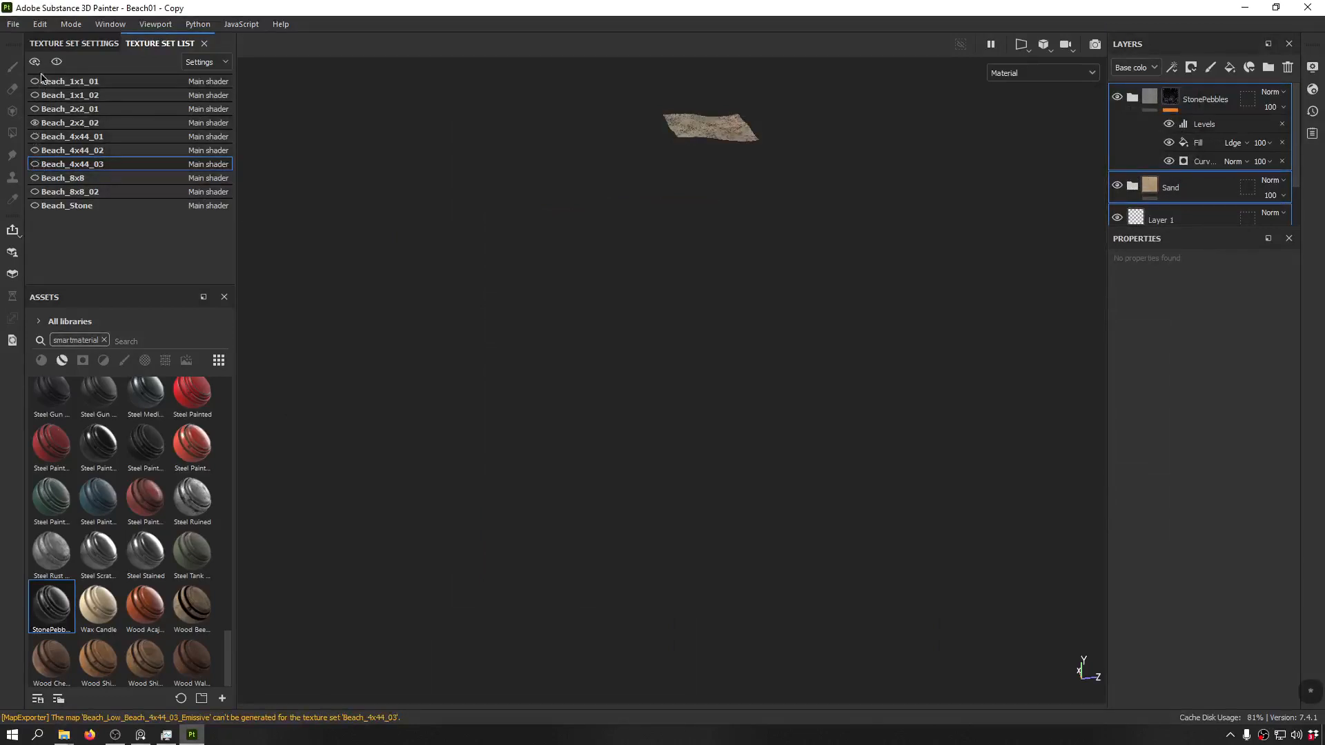
click(96, 206)
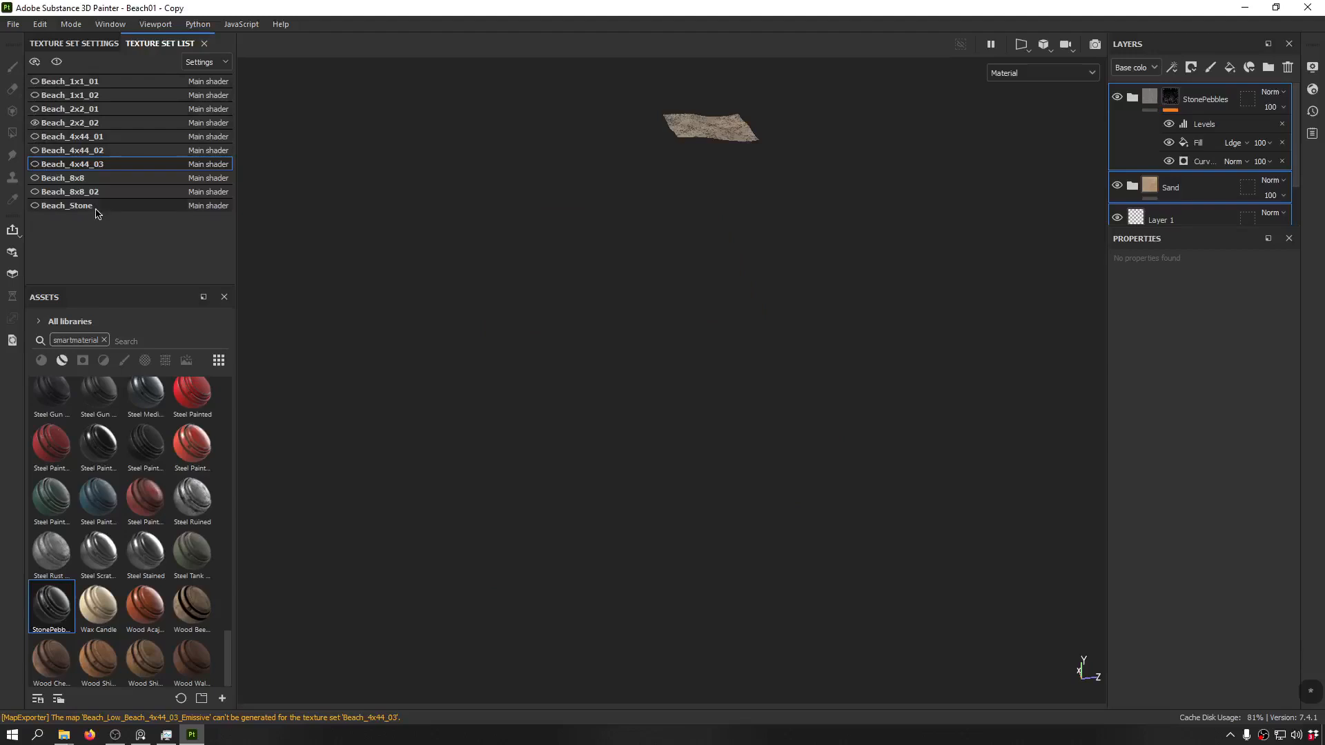
click(35, 206)
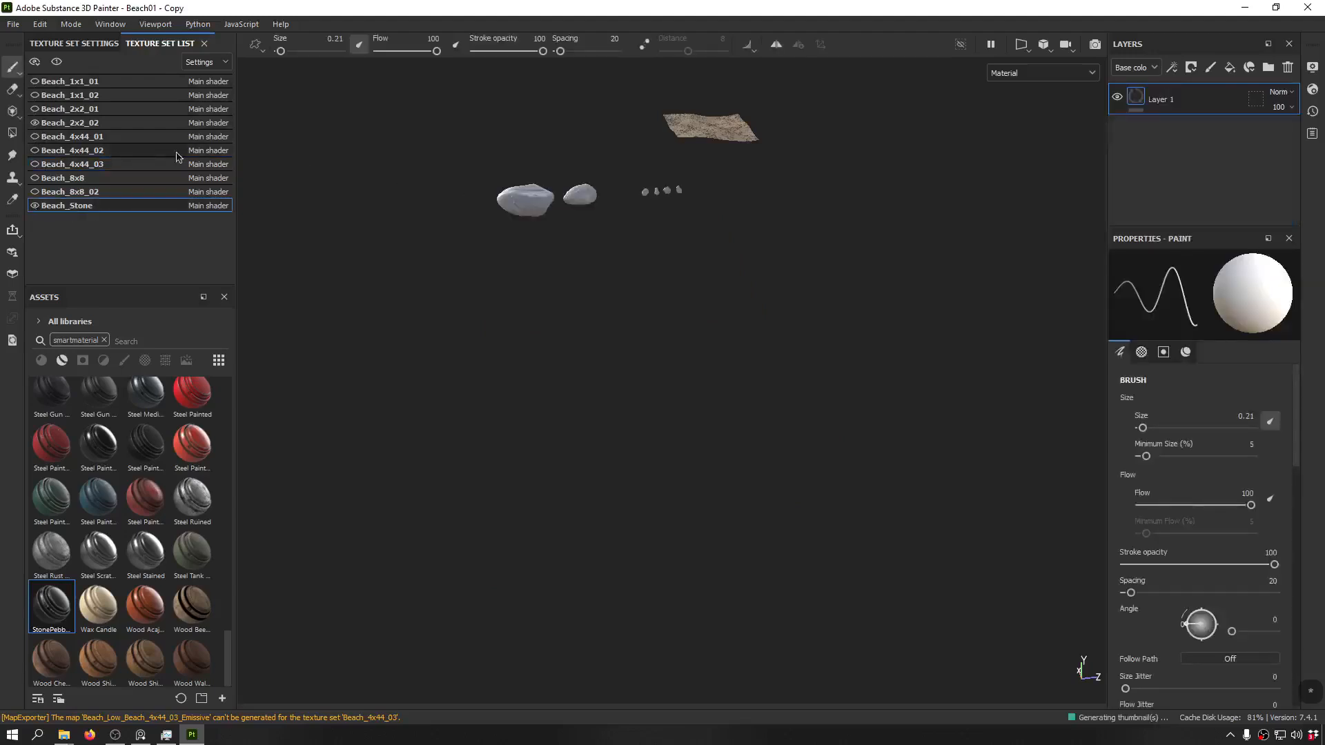
- Show the Beach_4x44_01 tile, hide Beach_2x2_02, and frame the rippled tile together with the stones
click(45, 153)
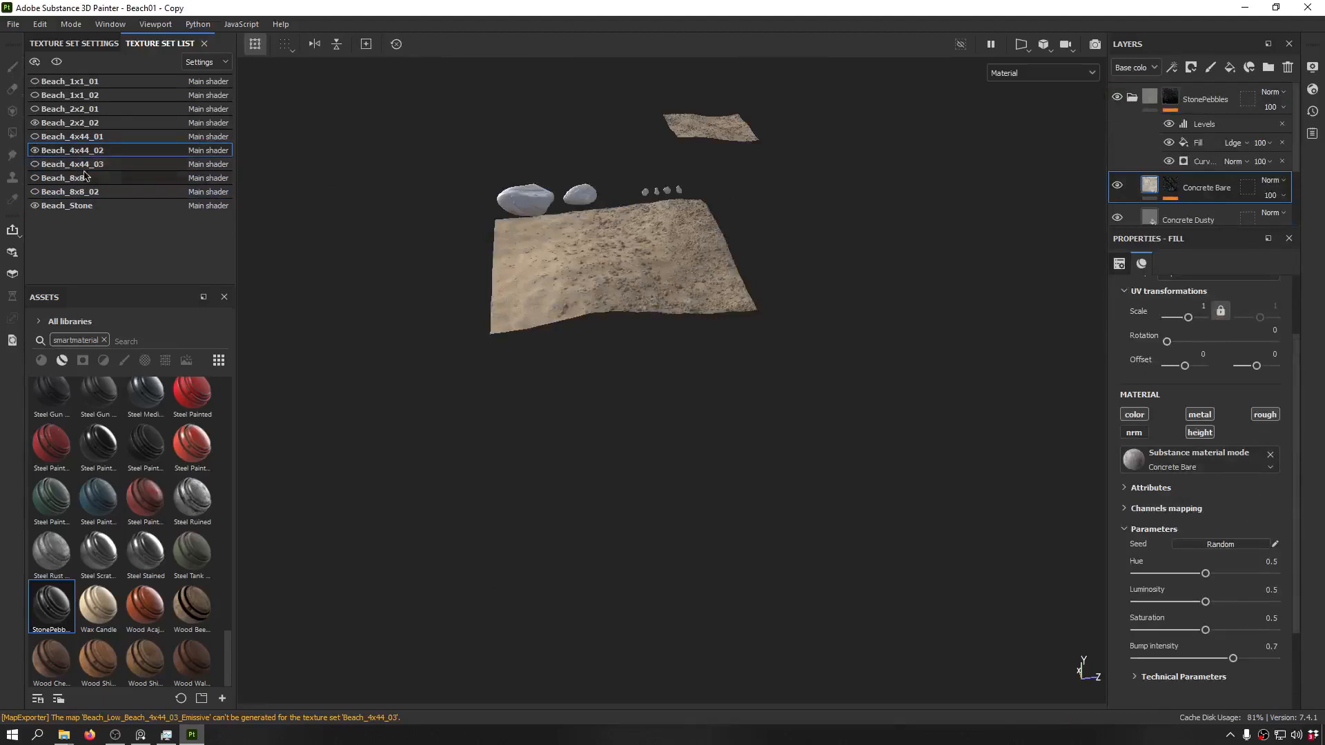
click(34, 151)
click(34, 136)
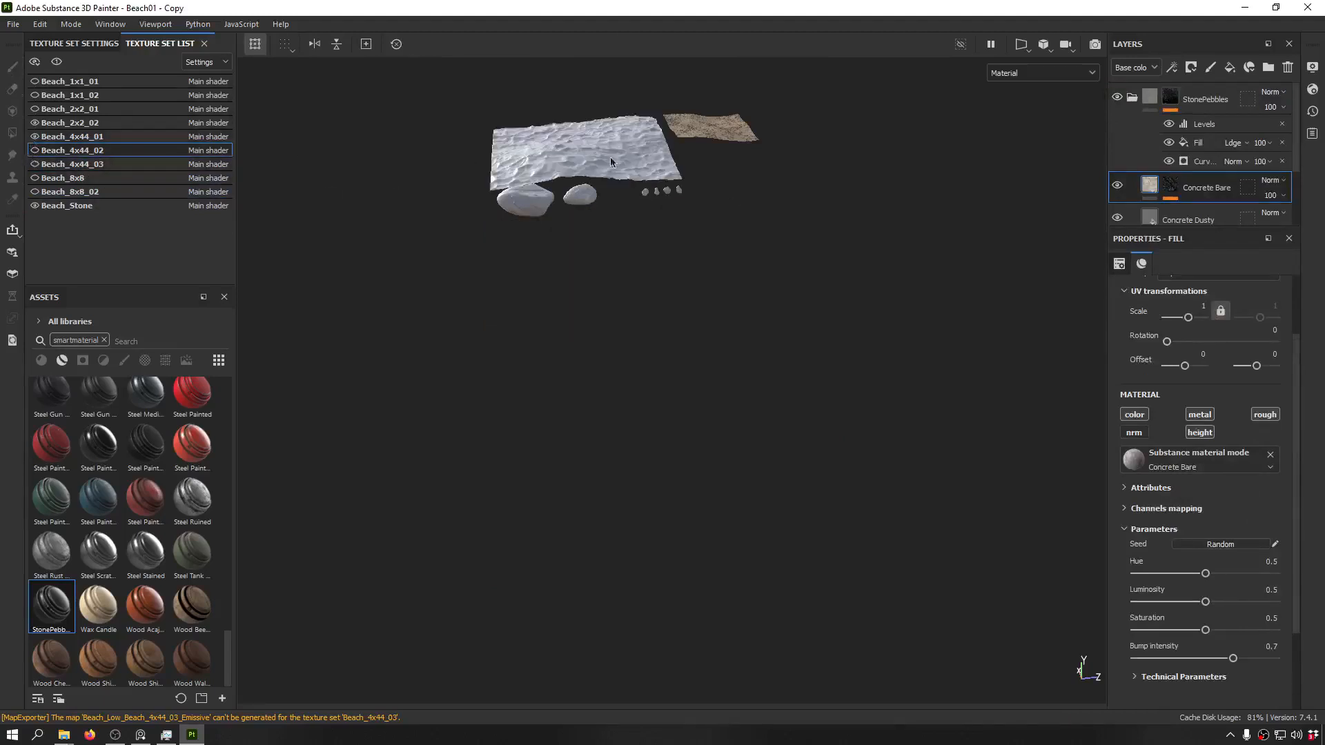
alt+drag(690, 235, 722, 299)
alt+middle_drag(638, 103, 724, 289)
scroll(724, 288, up, 5)
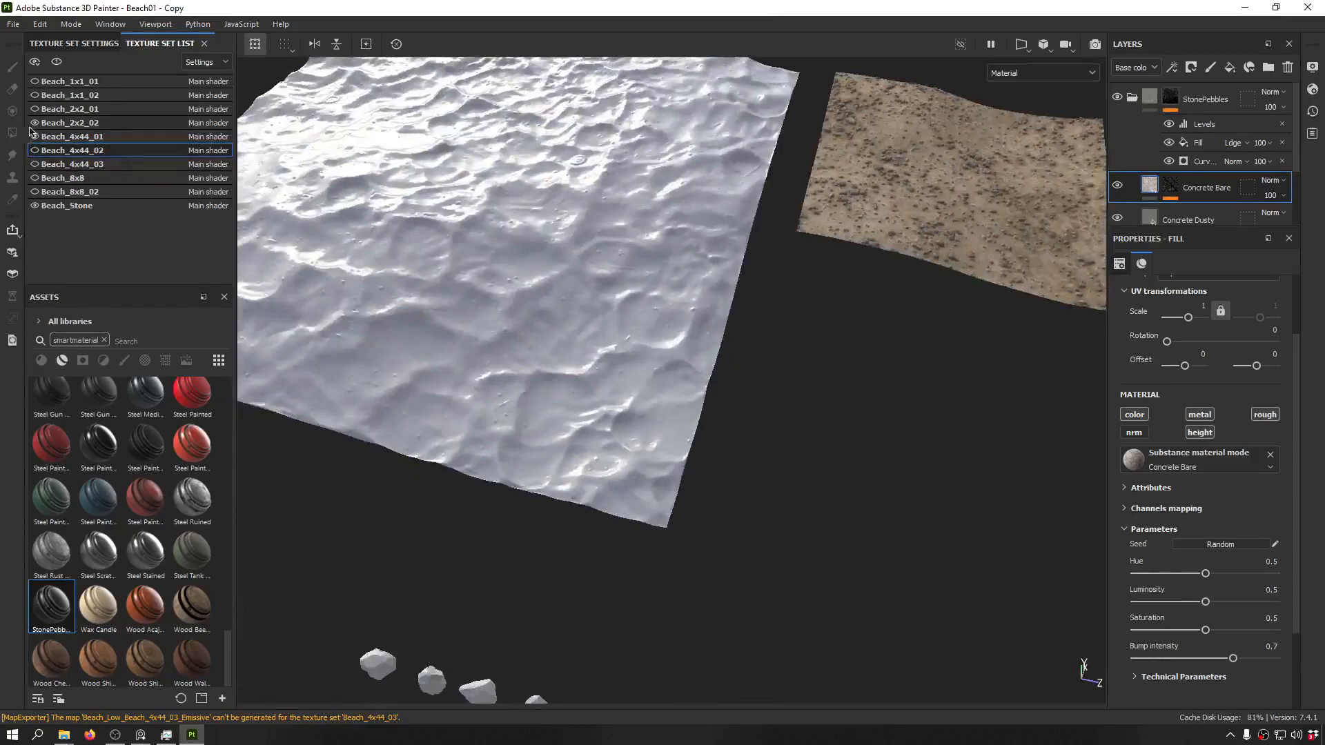
click(35, 125)
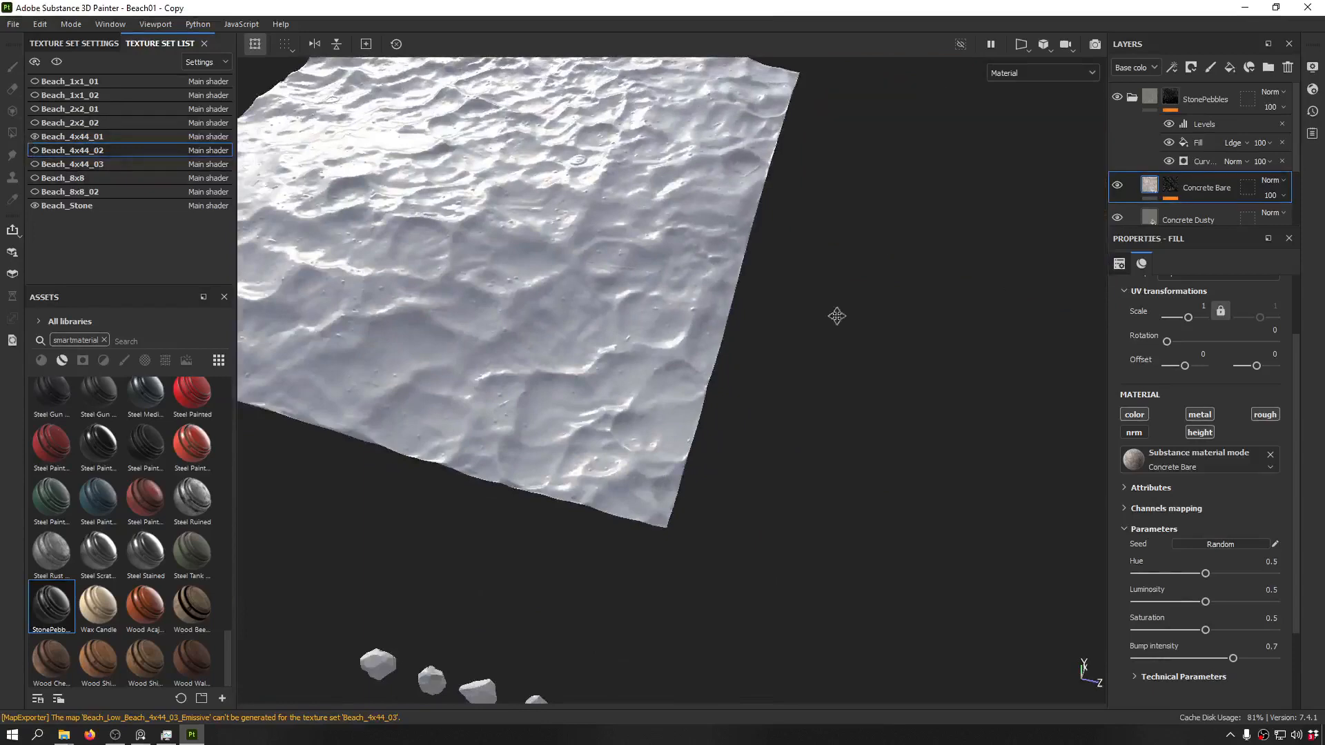
key(f)
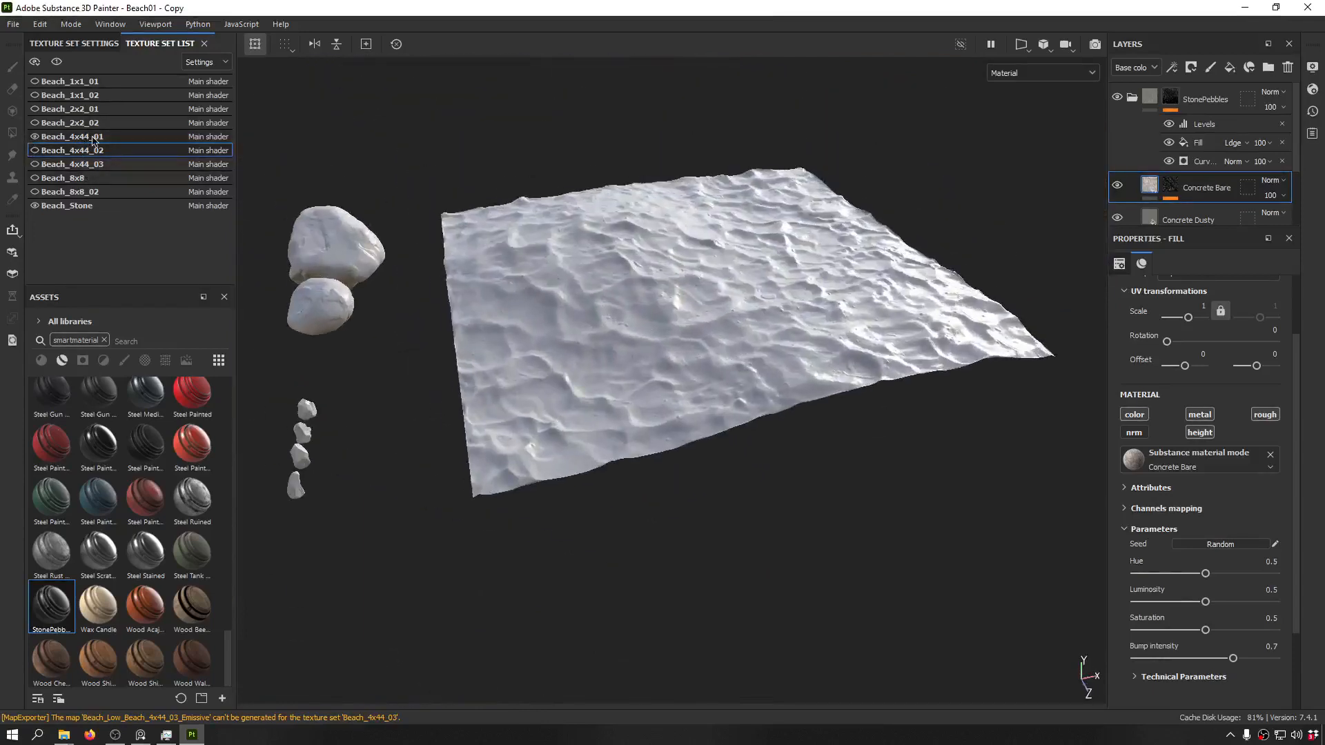
- Select the Beach_4x44_01 texture set and apply the Sand smart material to its rippled tile
click(95, 139)
scroll(119, 602, up, 10)
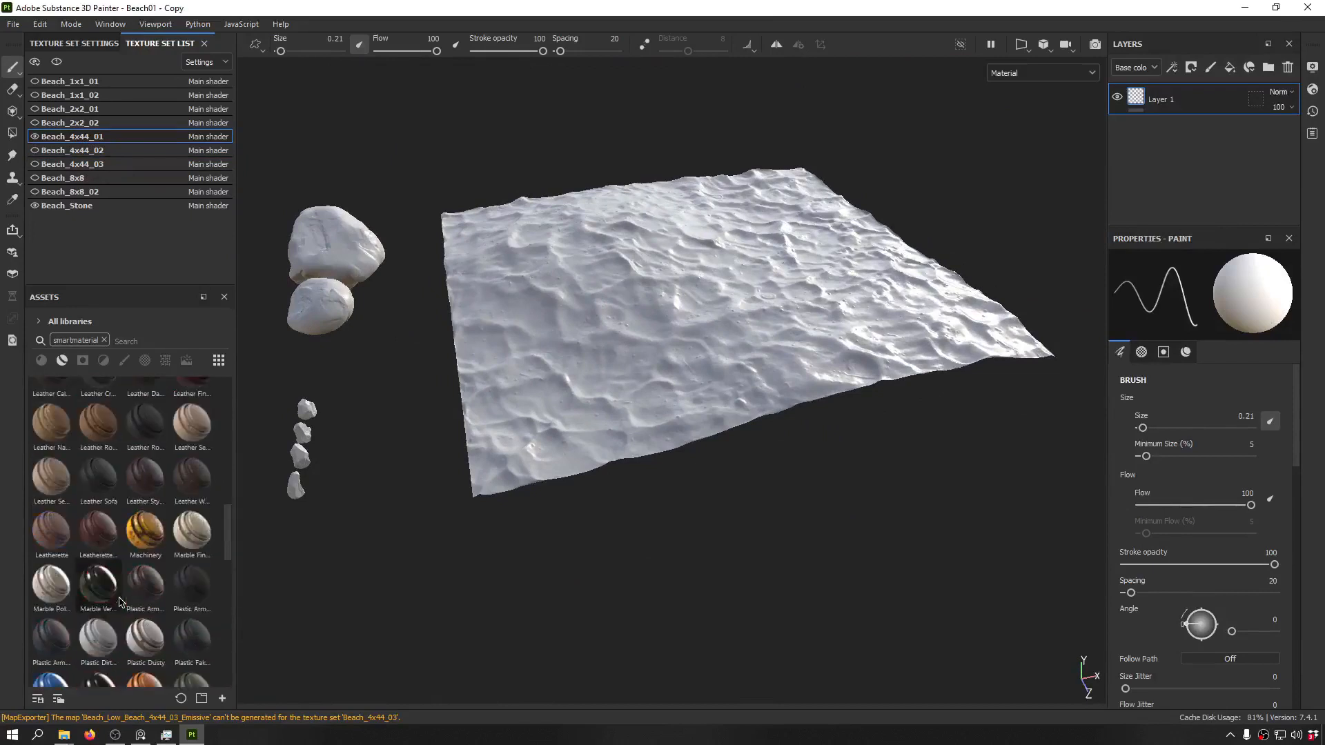
scroll(147, 624, down, 5)
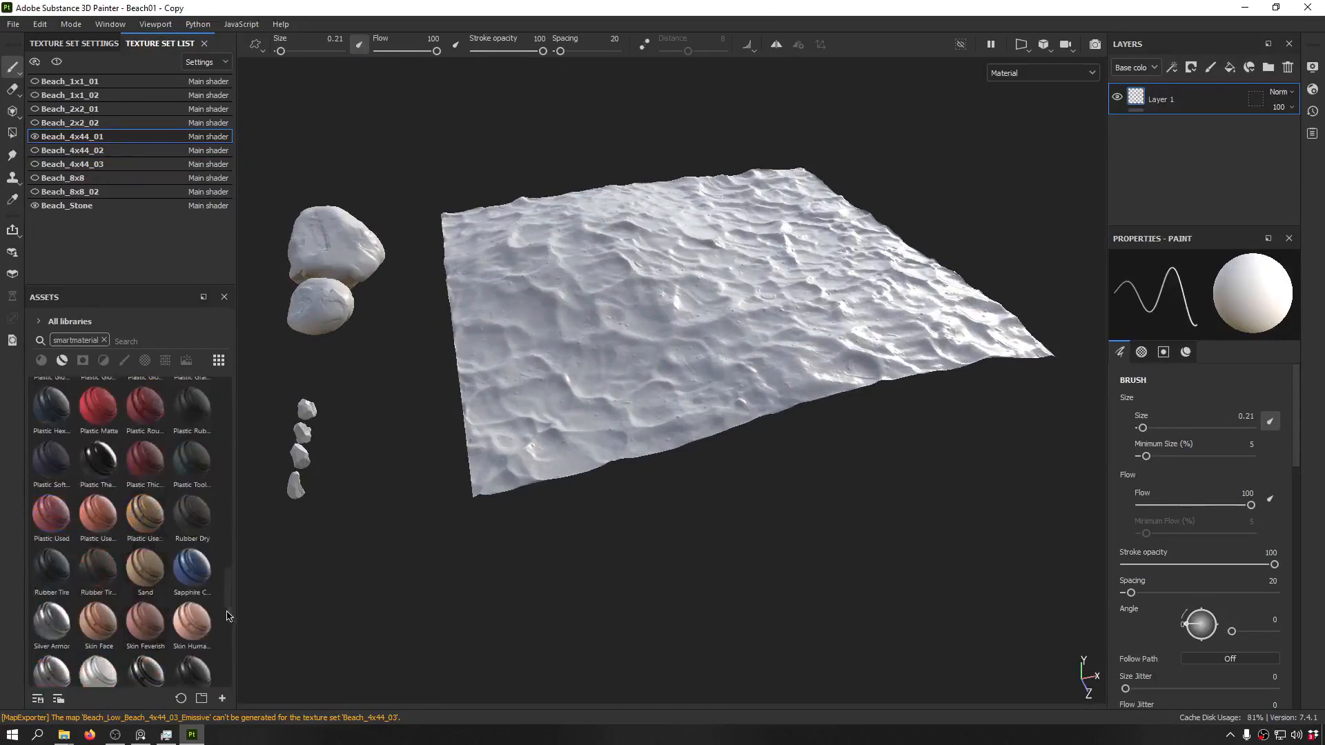
drag(228, 616, 233, 550)
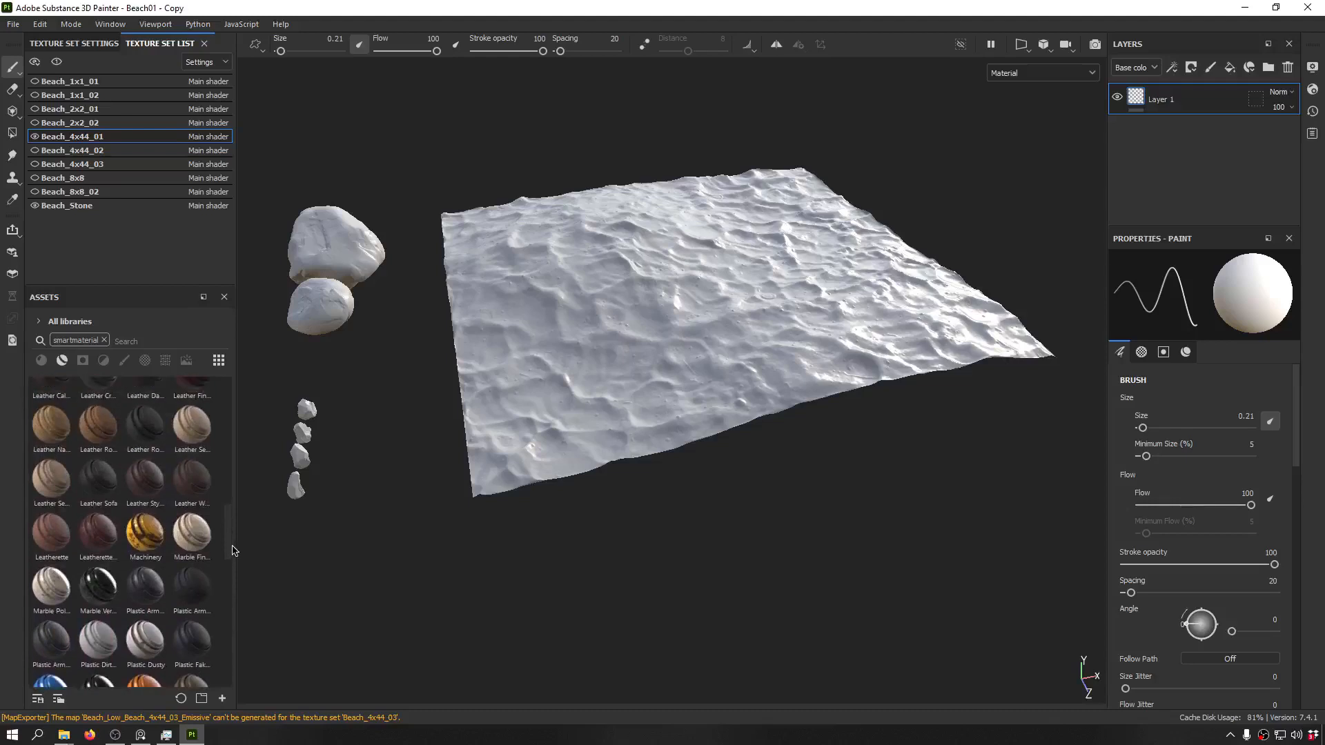
scroll(145, 593, down, 5)
drag(145, 600, 793, 274)
alt+drag(773, 204, 514, 189)
scroll(515, 189, up, 4)
alt+drag(713, 187, 636, 374)
key(f)
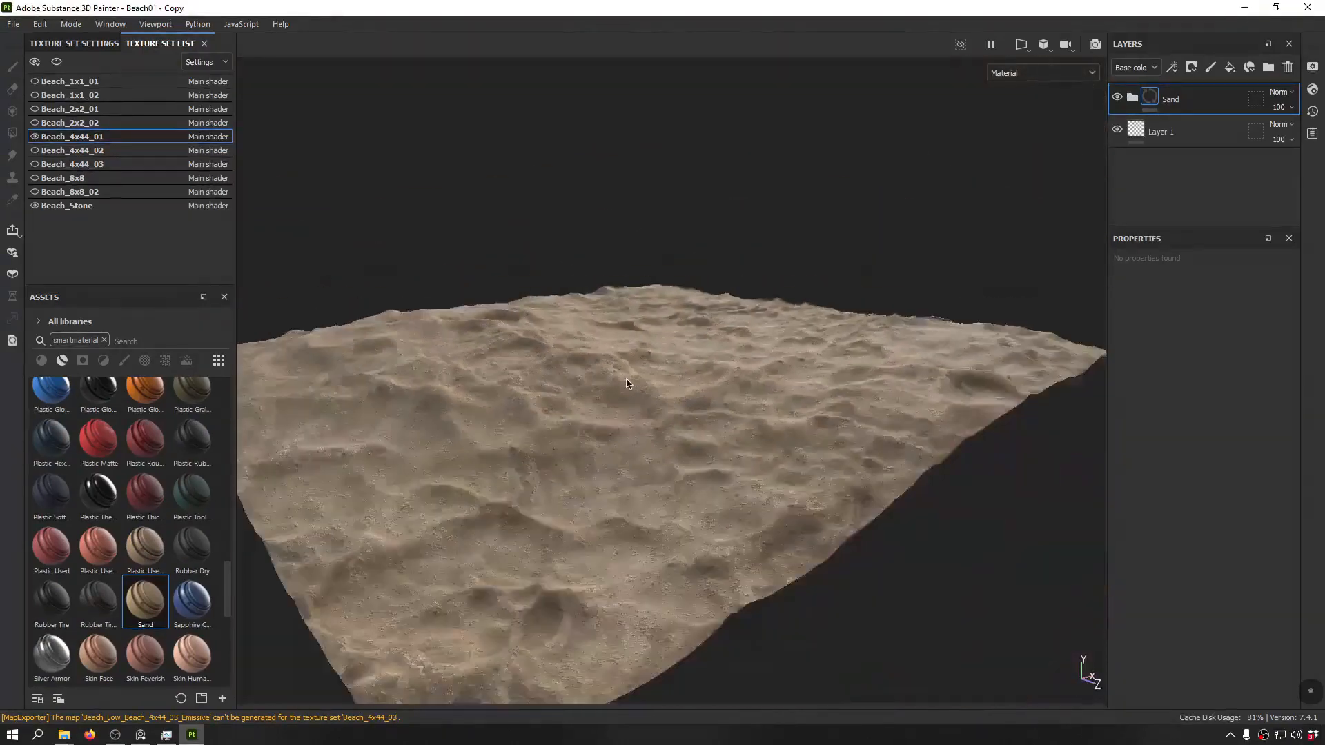
- Exclude Beach_2x2_02, Beach_4x44_02 and Beach_4x44_03 from the texture export and export only Beach_4x44_01
click(13, 24)
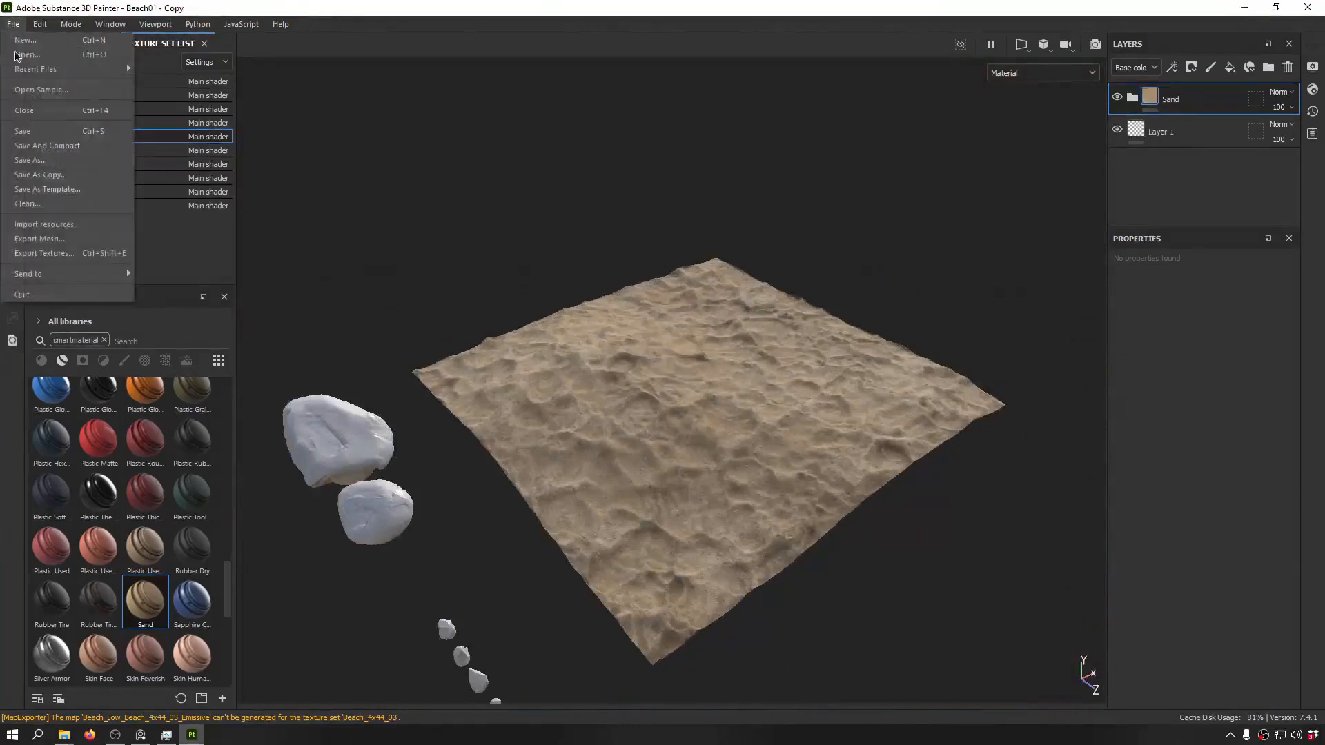
click(69, 246)
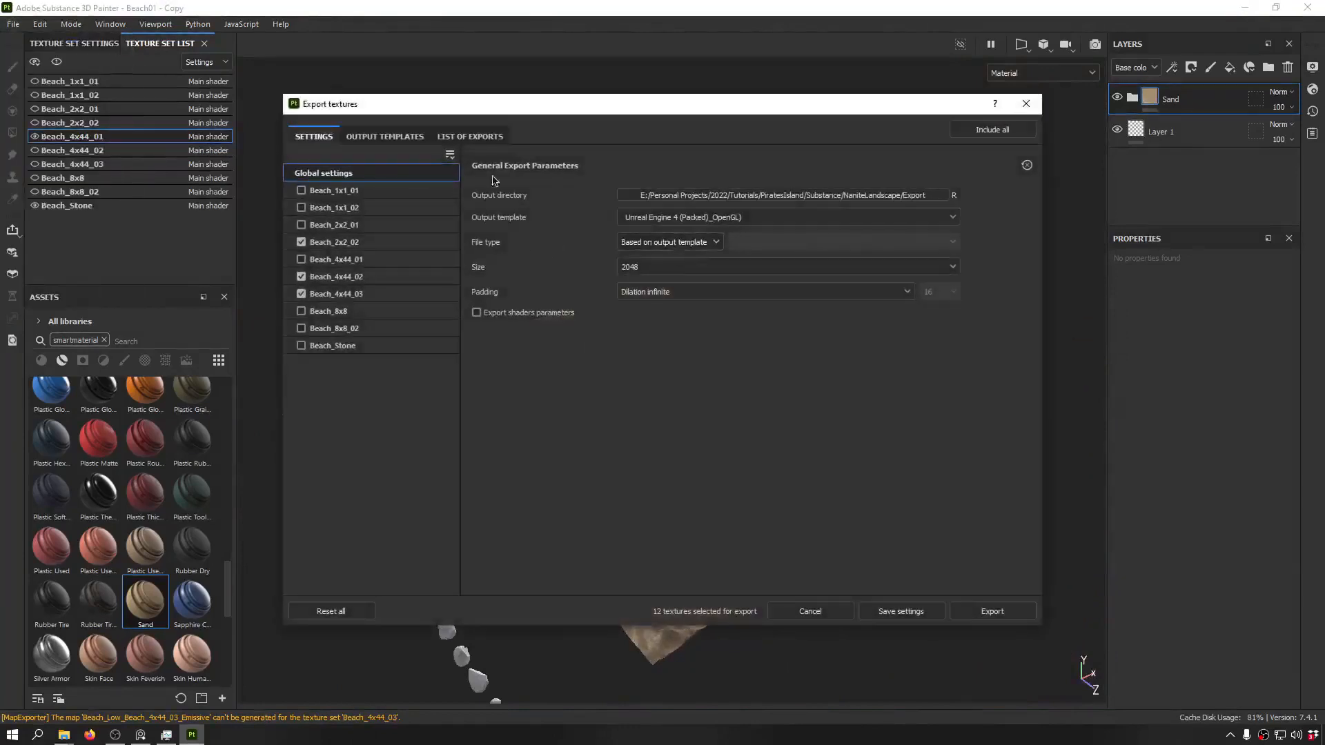
drag(500, 104, 711, 49)
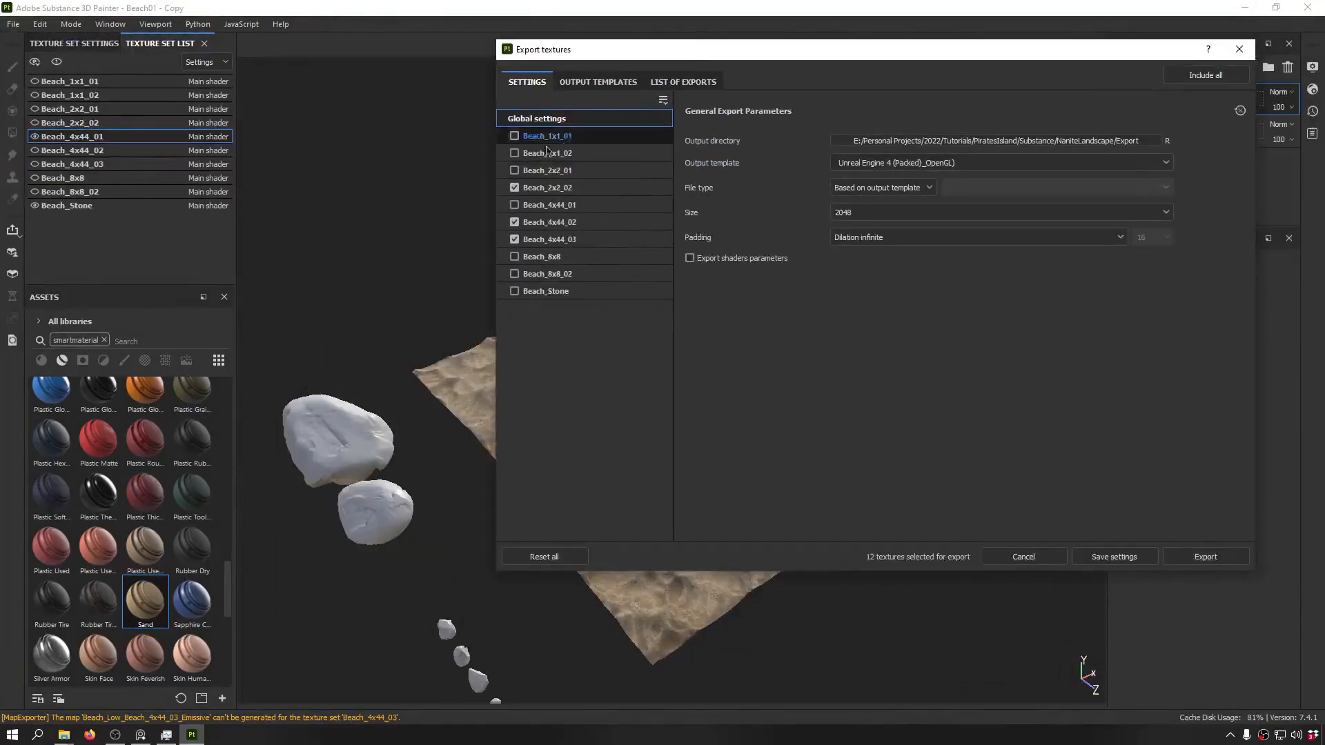
click(515, 188)
click(514, 222)
click(514, 239)
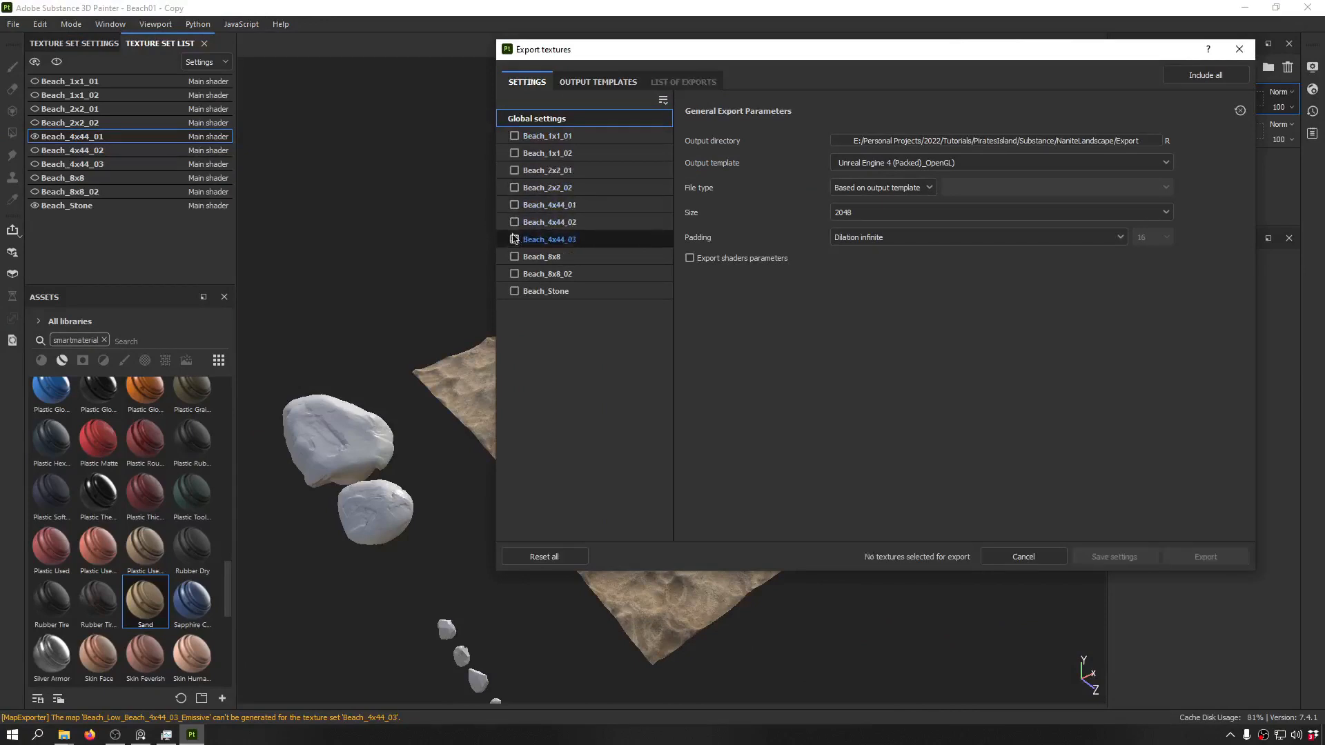
click(576, 206)
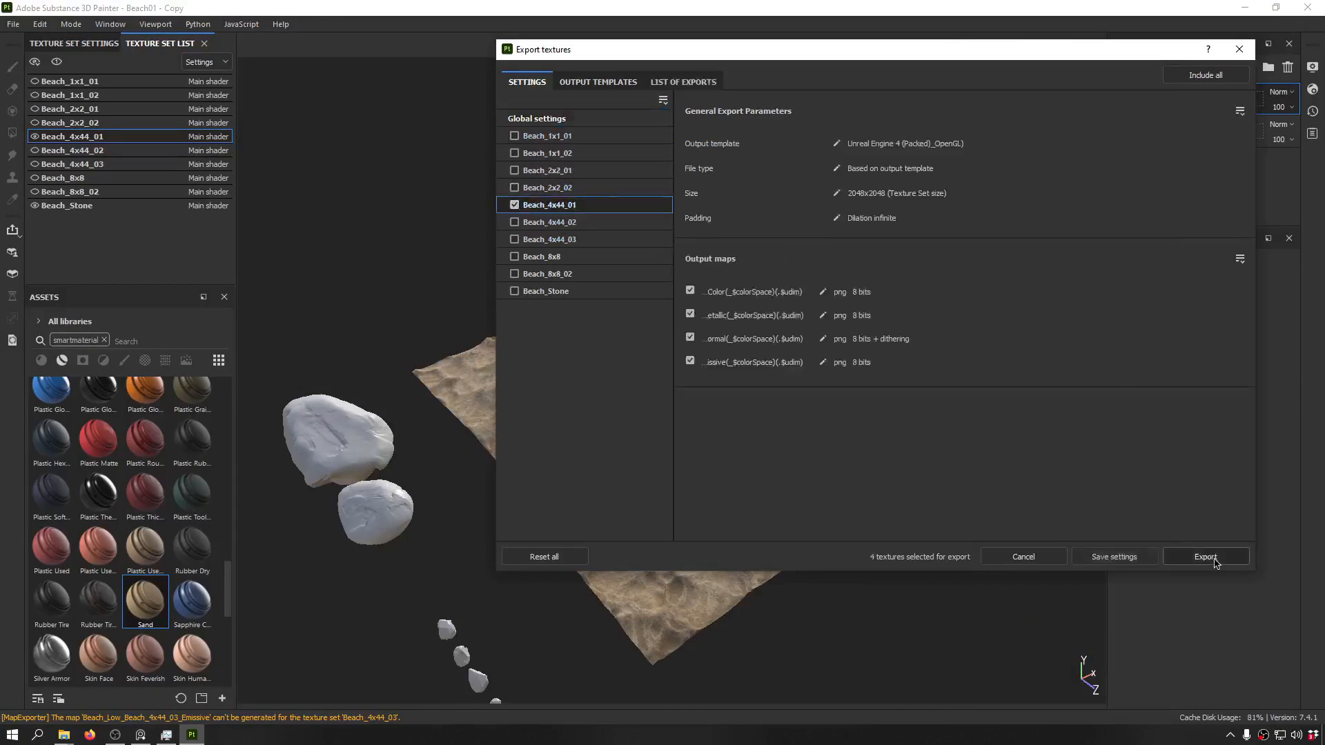
click(1217, 561)
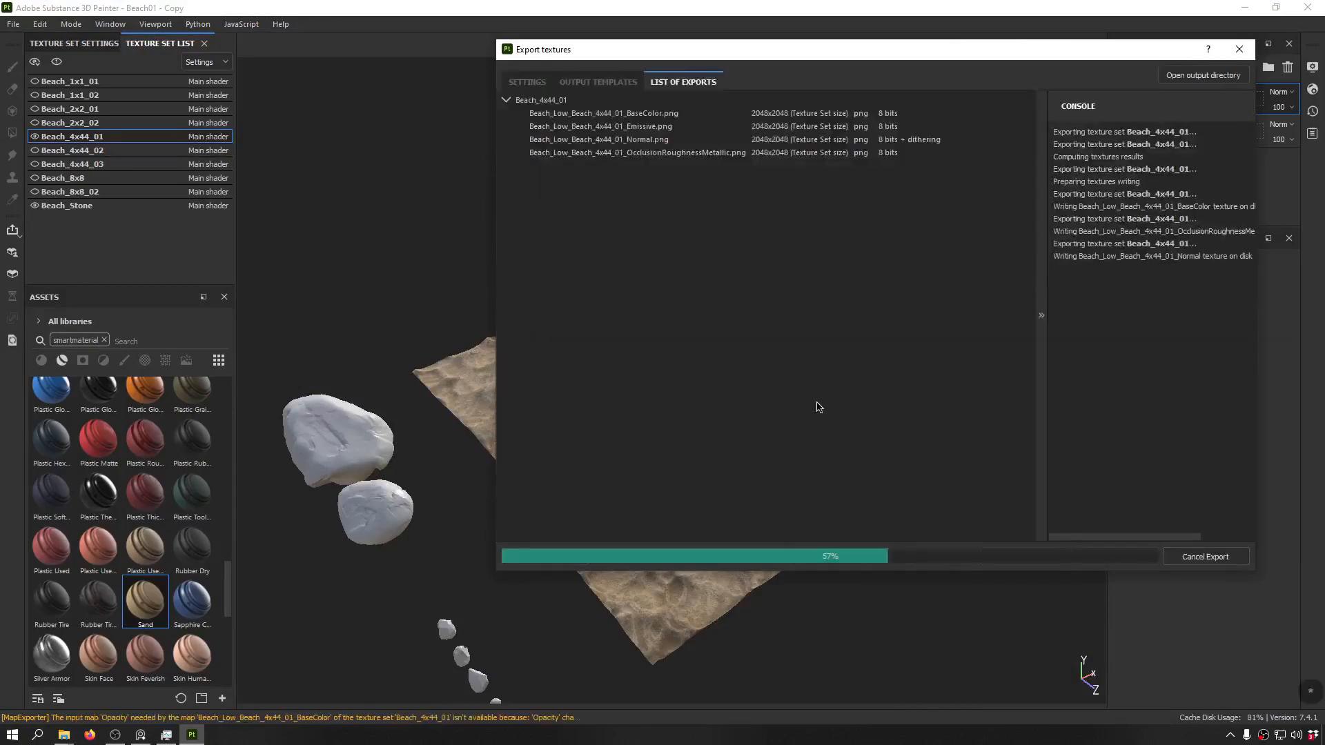
click(1238, 54)
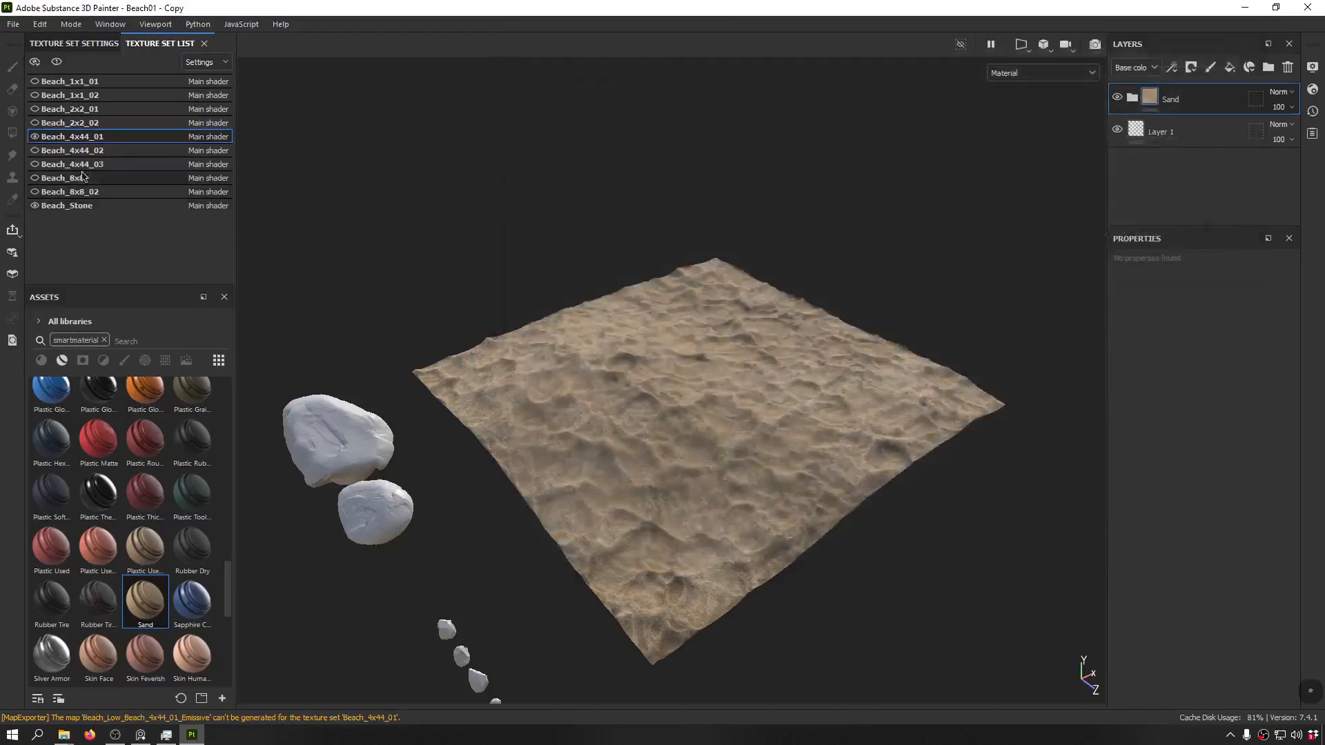
- Hide the Beach_4x44_01 tile and apply the Sand smart material to the Beach_Stone texture set, checking large and small stones
click(34, 136)
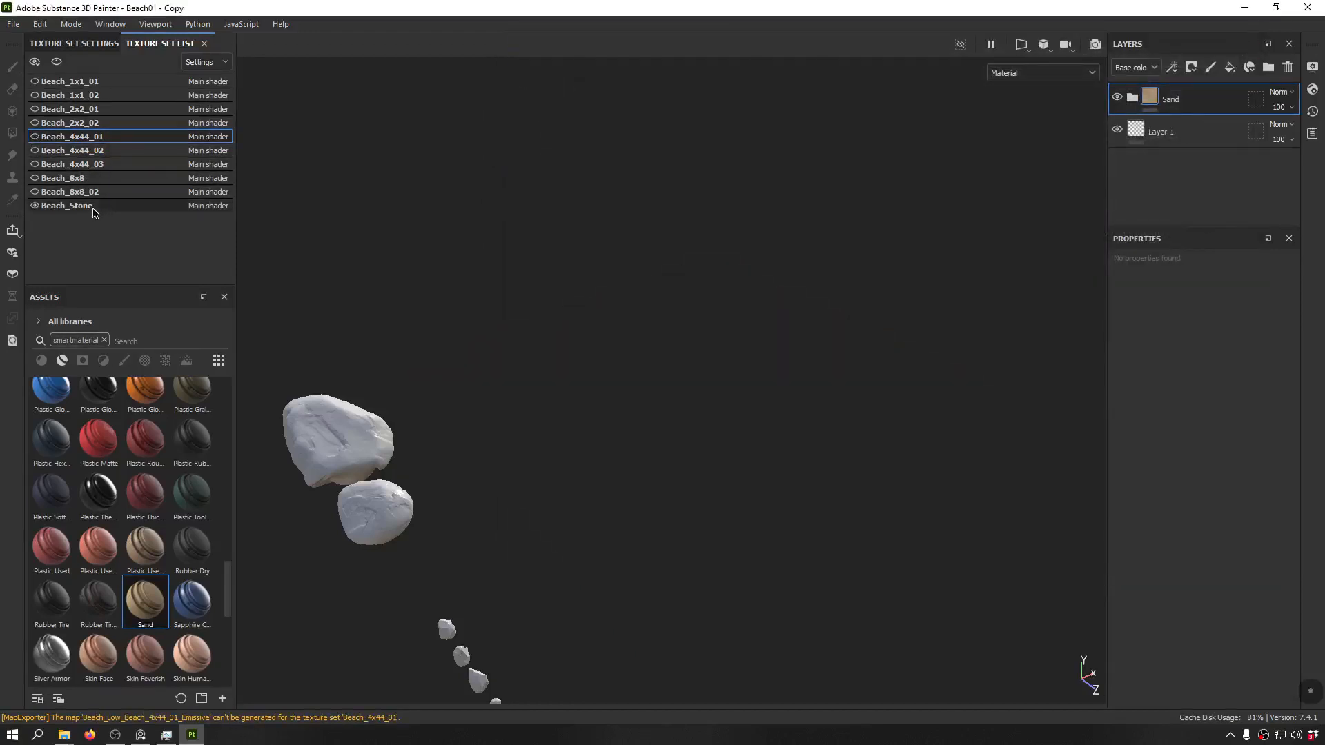
click(111, 206)
alt+drag(529, 354, 649, 159)
scroll(517, 190, up, 3)
scroll(526, 195, down, 3)
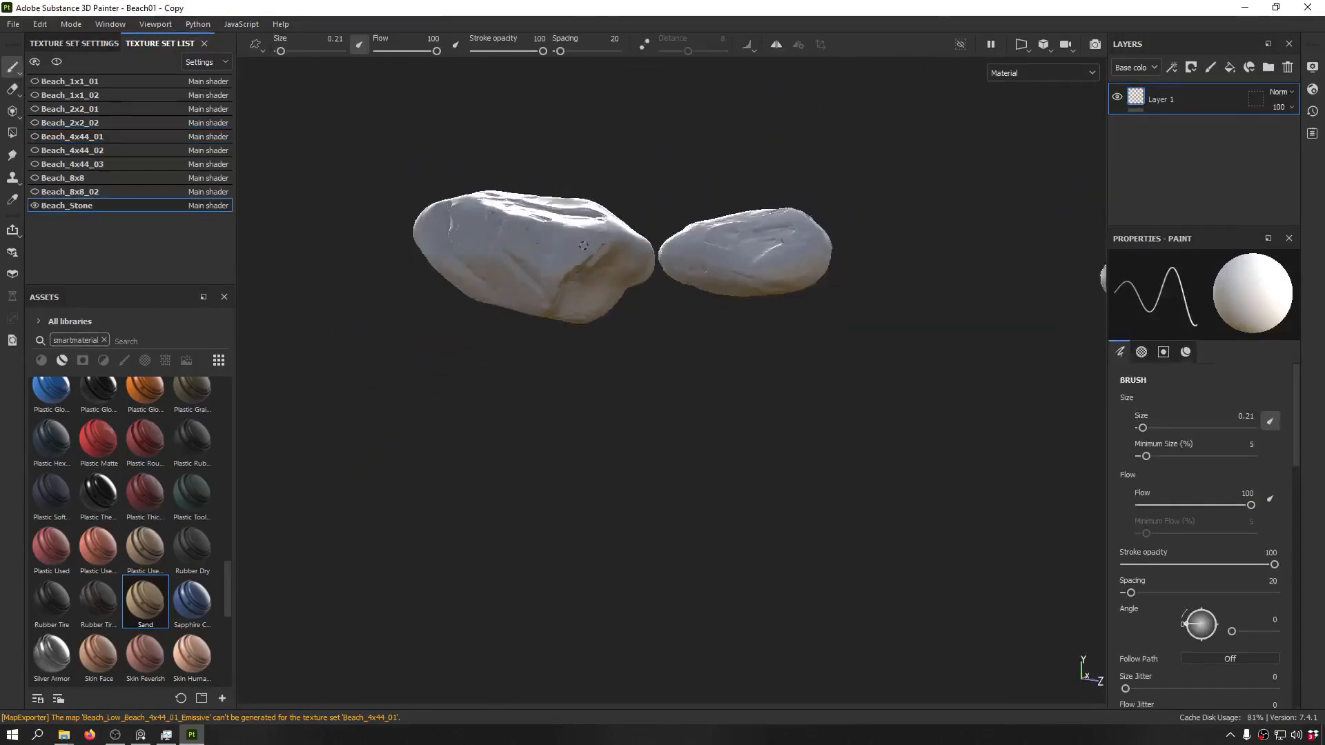
drag(148, 607, 1193, 104)
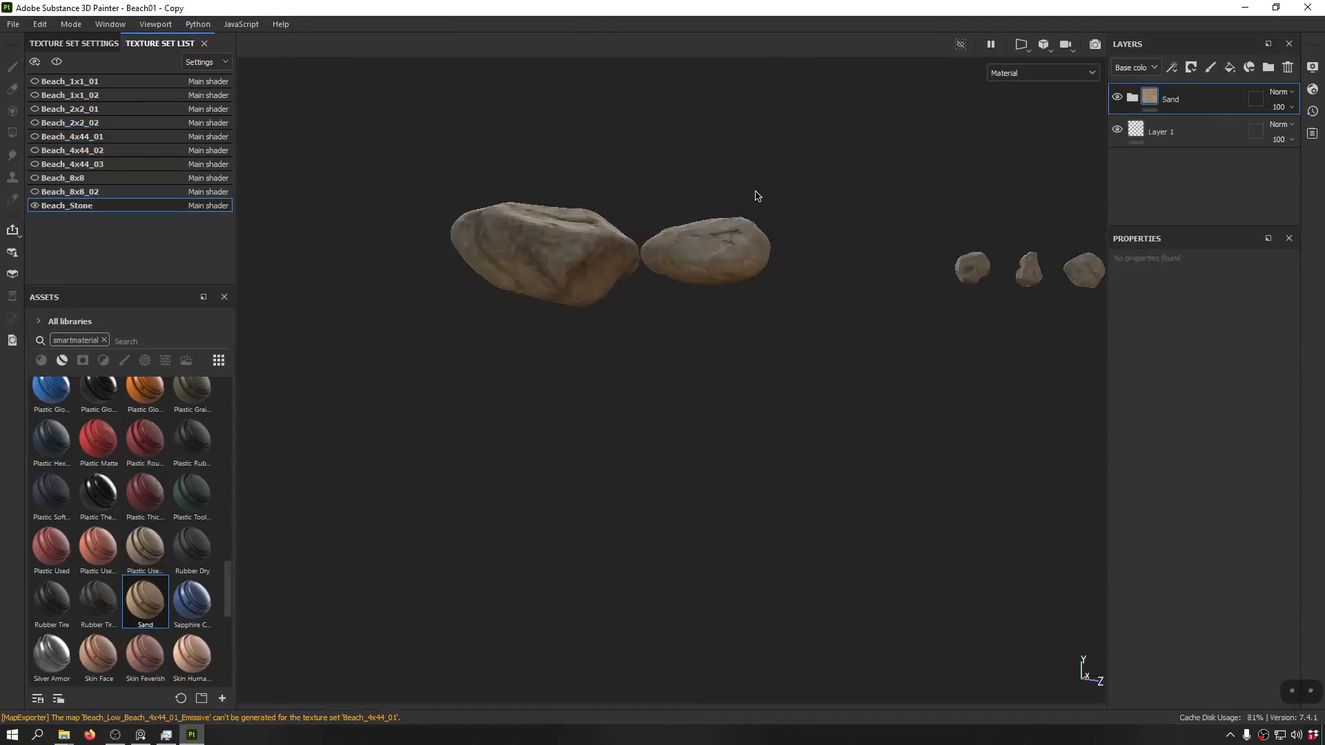
alt+drag(531, 235, 857, 272)
scroll(519, 332, up, 4)
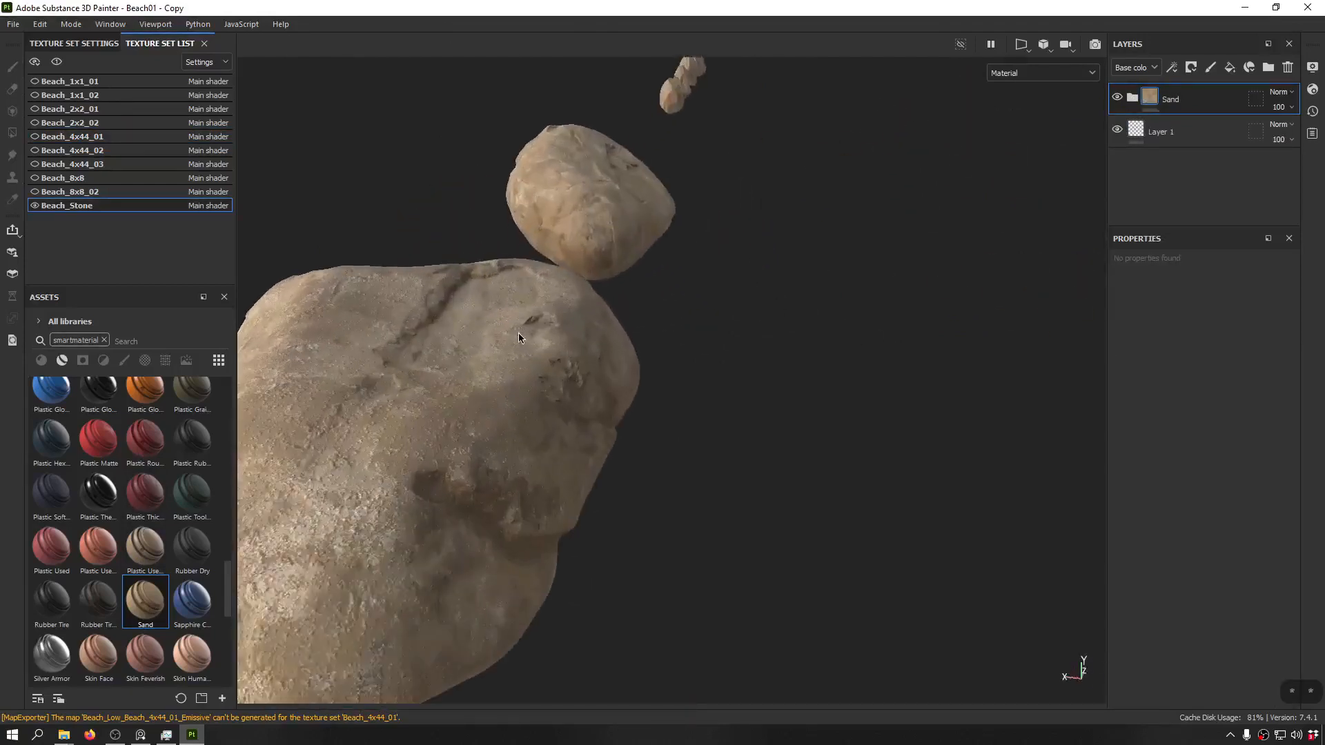
alt+drag(519, 332, 692, 316)
scroll(692, 316, down, 6)
shift+right_drag(683, 282, 522, 304)
alt+drag(521, 304, 793, 317)
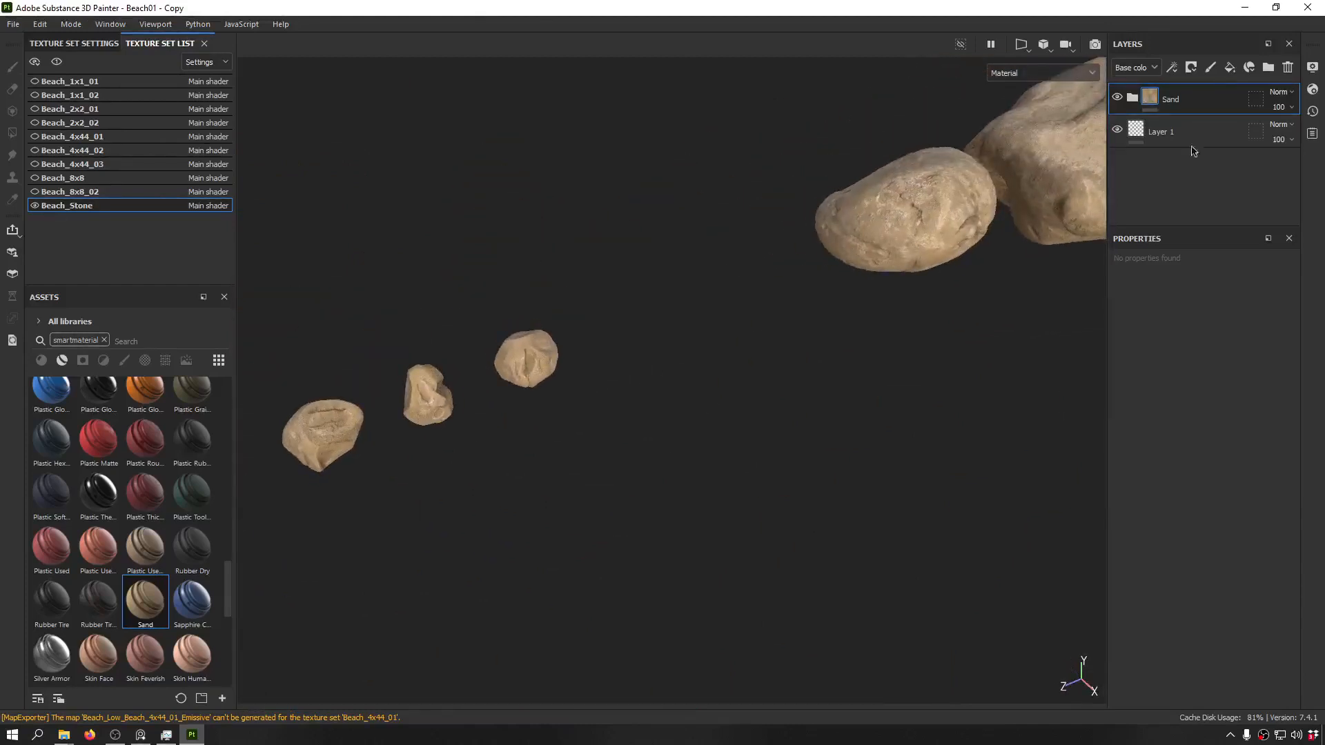
- Add a paint layer named HSL between Sharpen and Masking in the Sand group, with its blend mode set to Passthrough
right_click(1198, 99)
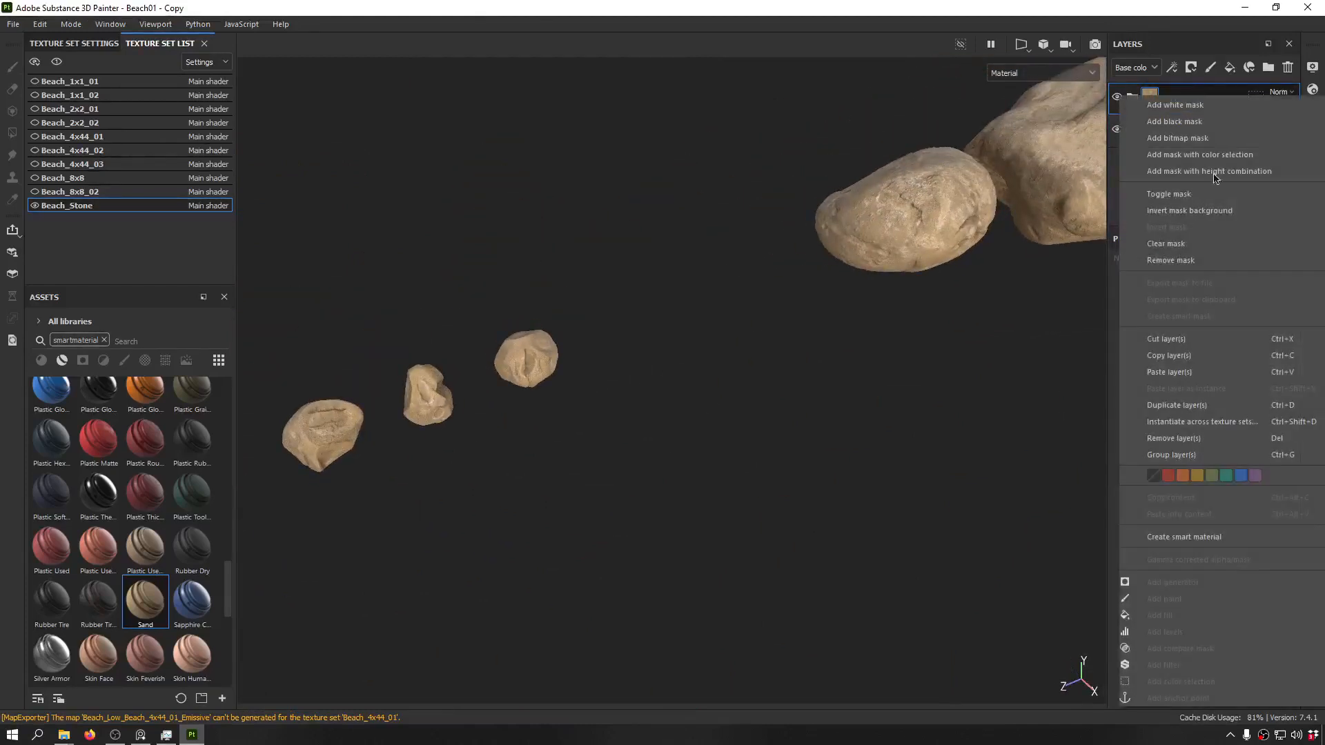
click(1048, 7)
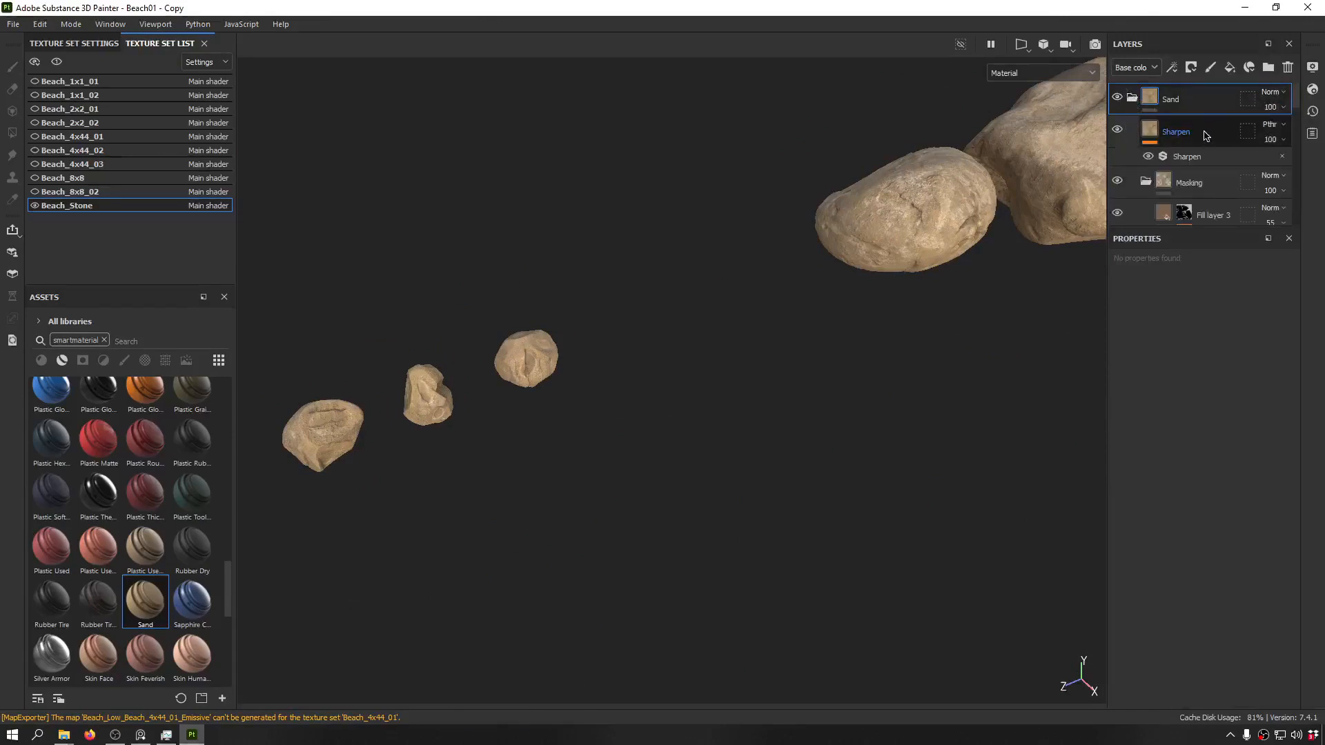
click(1210, 67)
drag(1196, 154, 1203, 183)
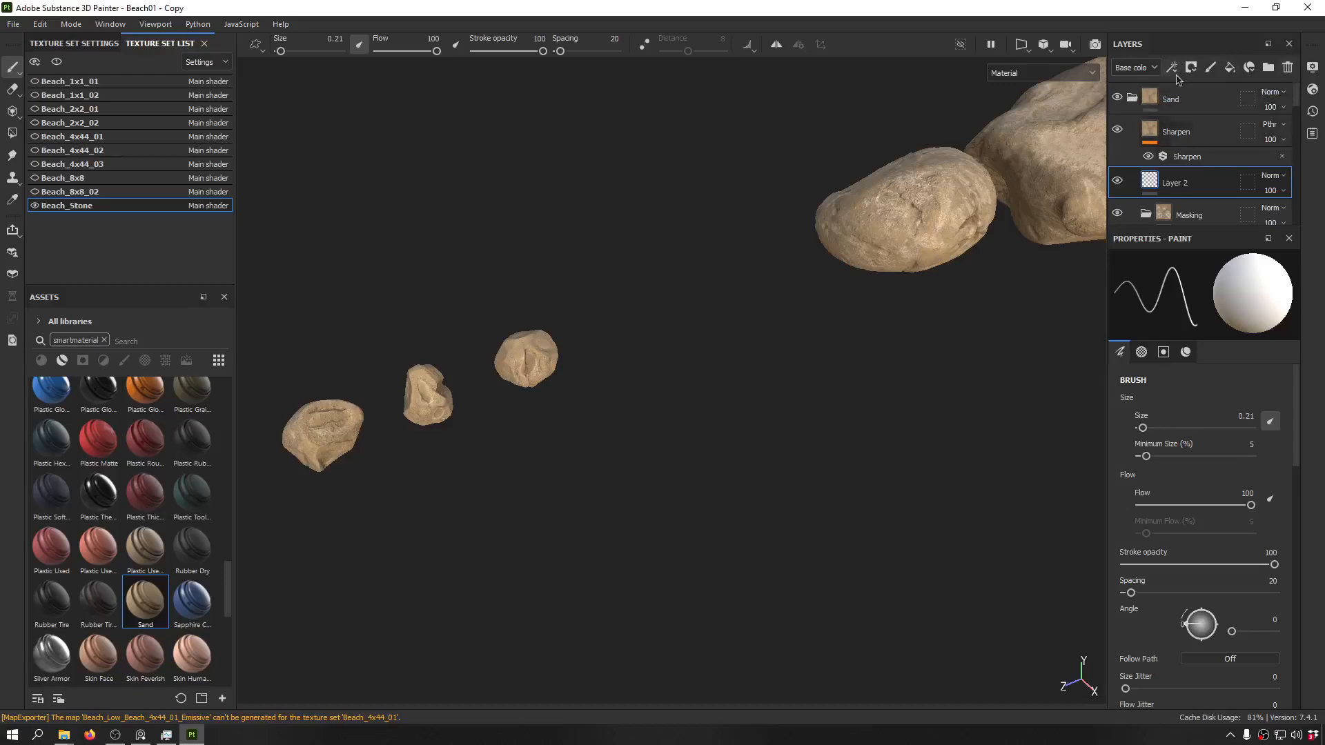
double_click(1181, 187)
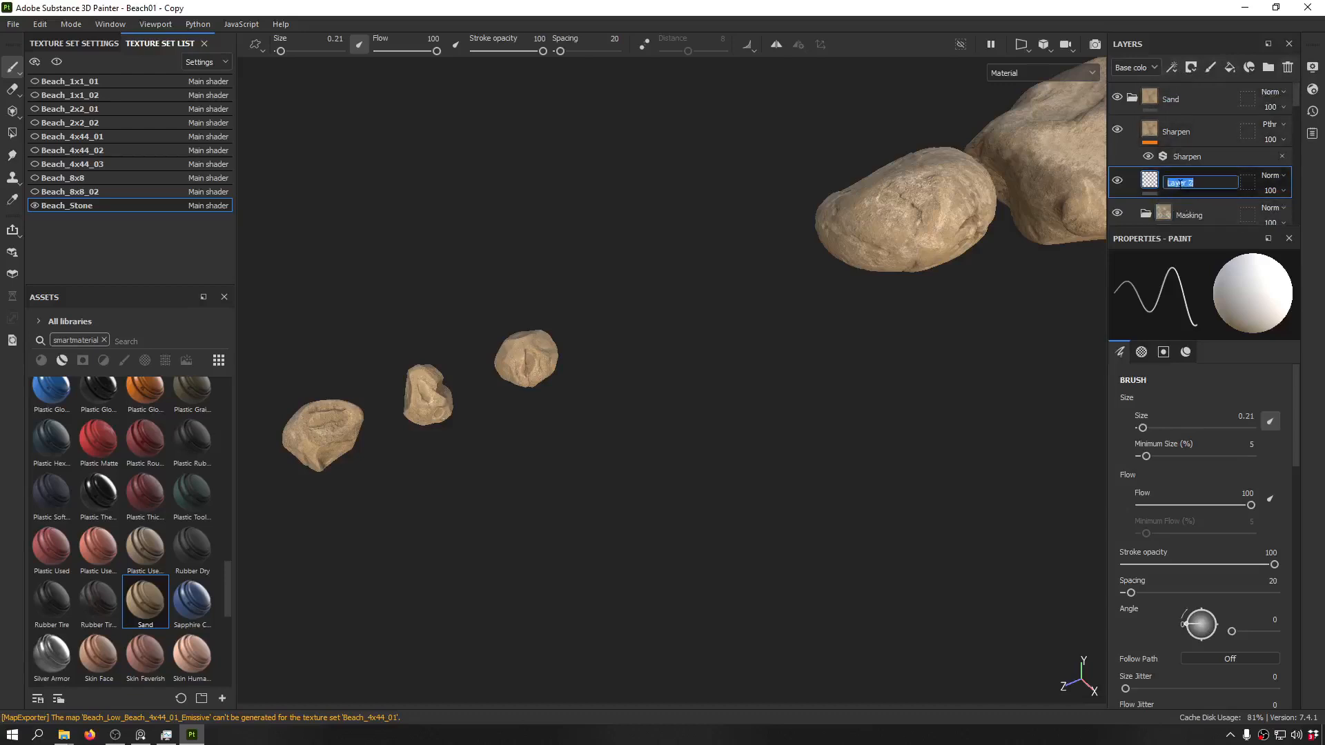
key(Return)
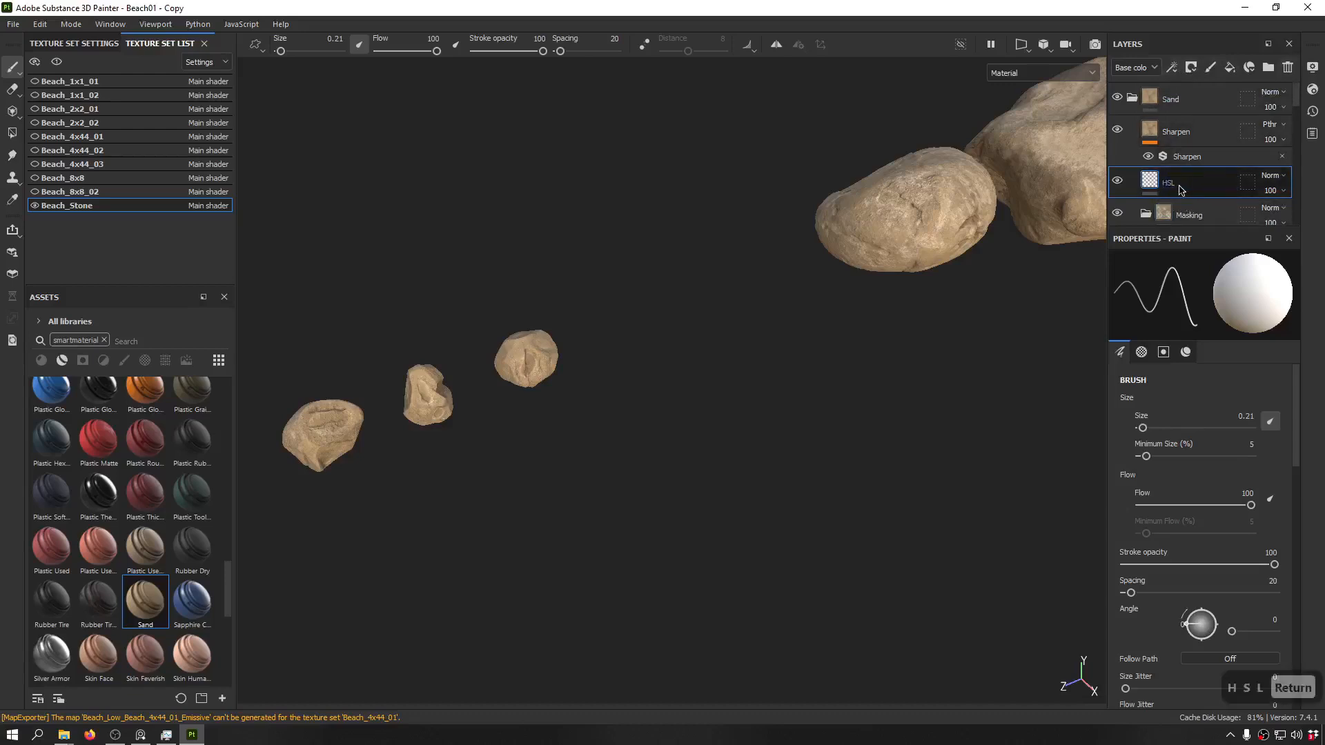
click(1269, 176)
click(1249, 207)
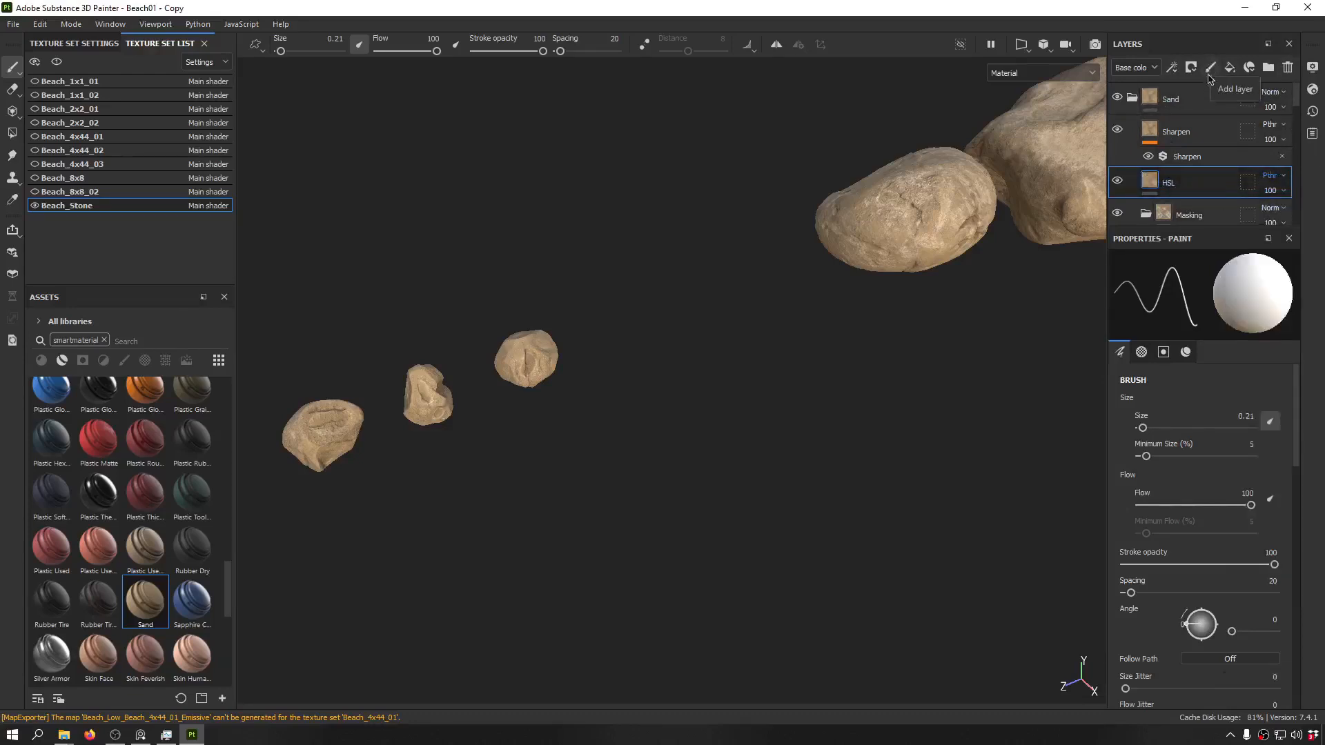
- Add a filter to the HSL layer and choose HSL Perceptive
right_click(1193, 186)
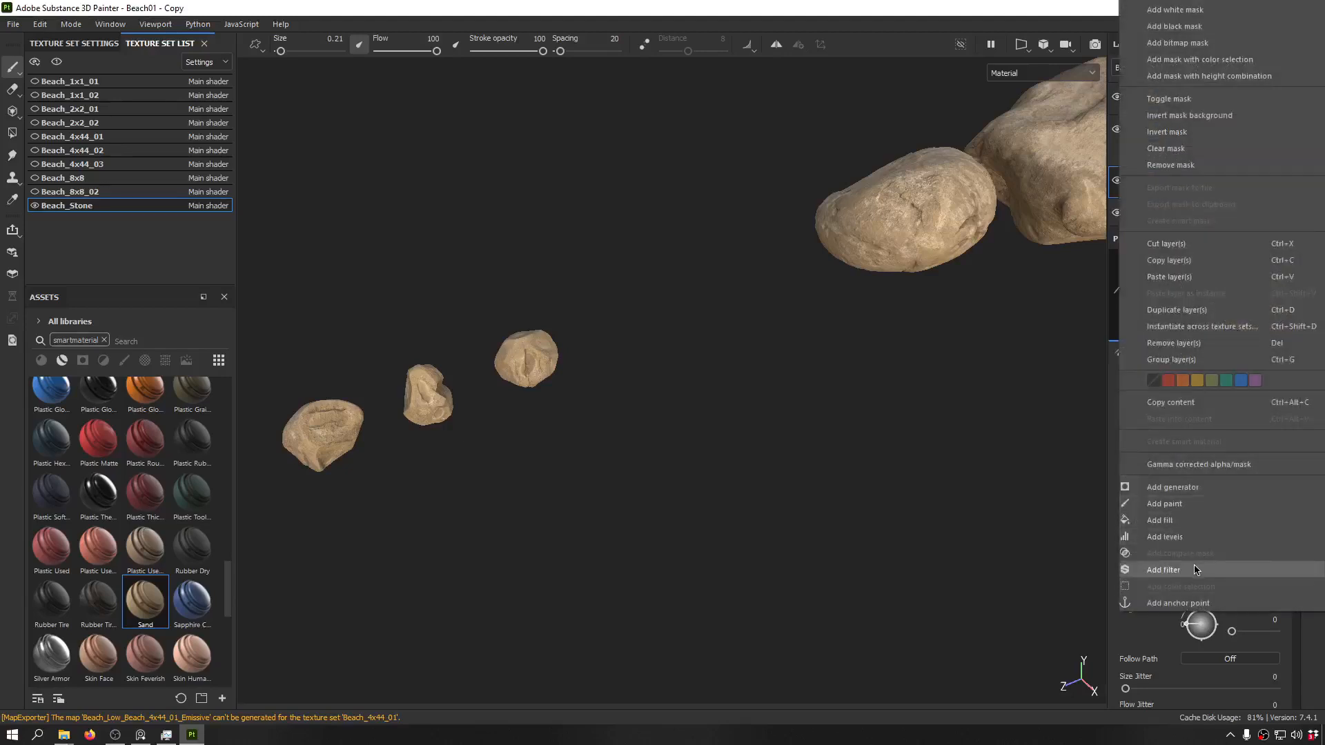
click(1175, 567)
click(1211, 311)
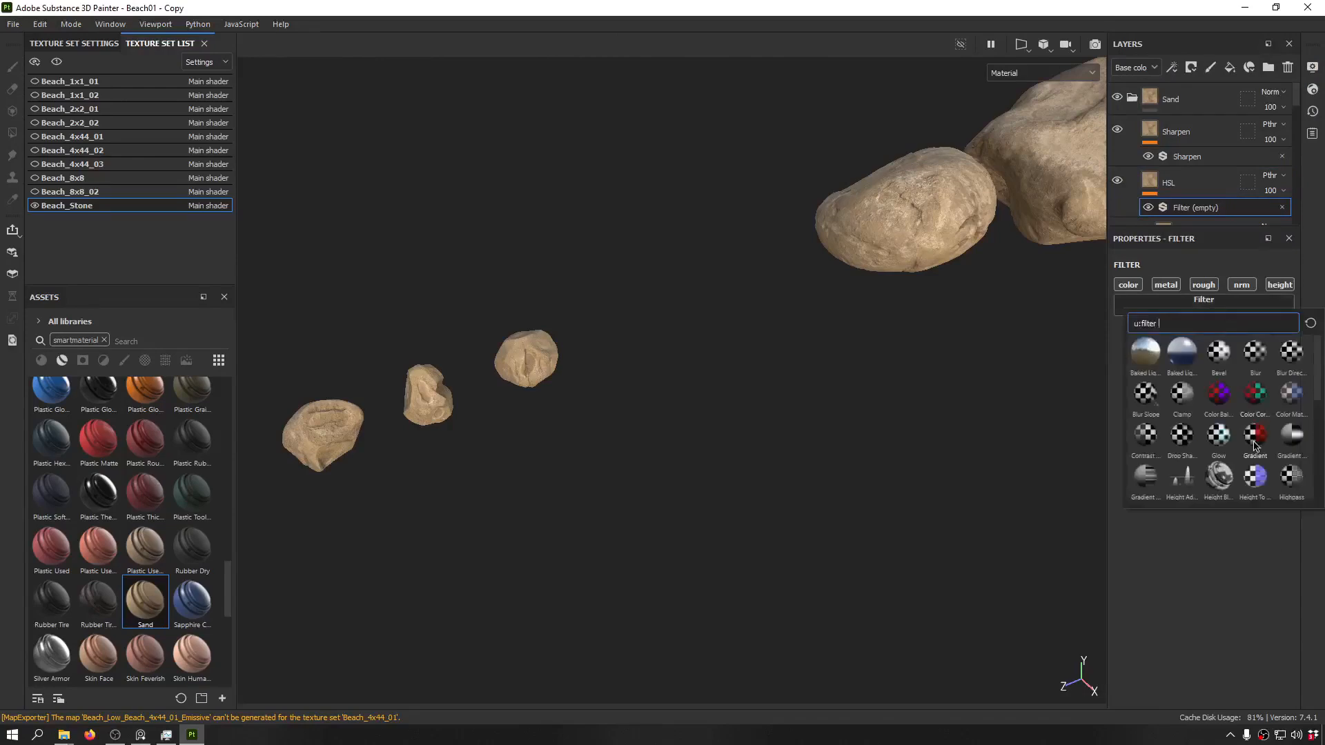
scroll(1245, 449, up, 5)
scroll(1254, 442, down, 3)
click(1218, 394)
- Try a slight hue shift on the HSL Perceptive filter and reset the hue to 0.5
alt+drag(905, 306, 668, 329)
scroll(668, 330, up, 3)
alt+drag(556, 336, 603, 255)
scroll(609, 335, down, 3)
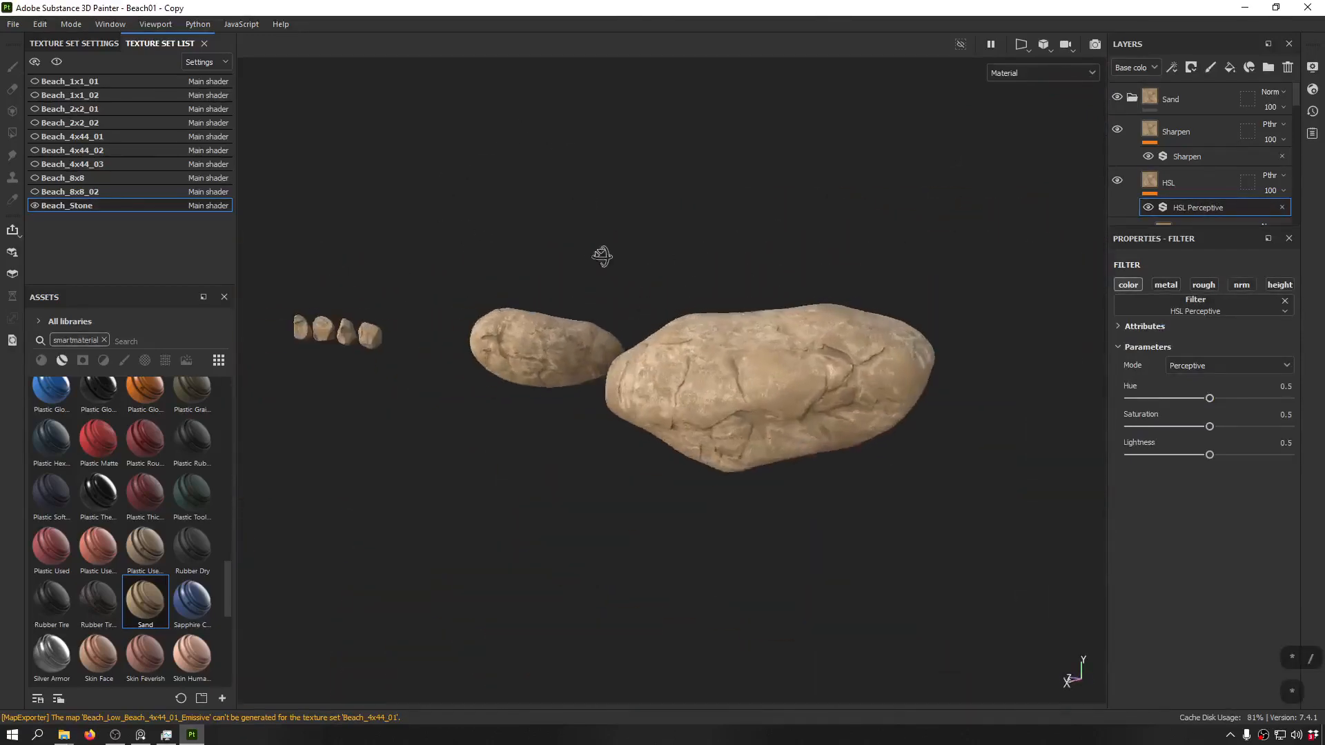
scroll(698, 349, up, 4)
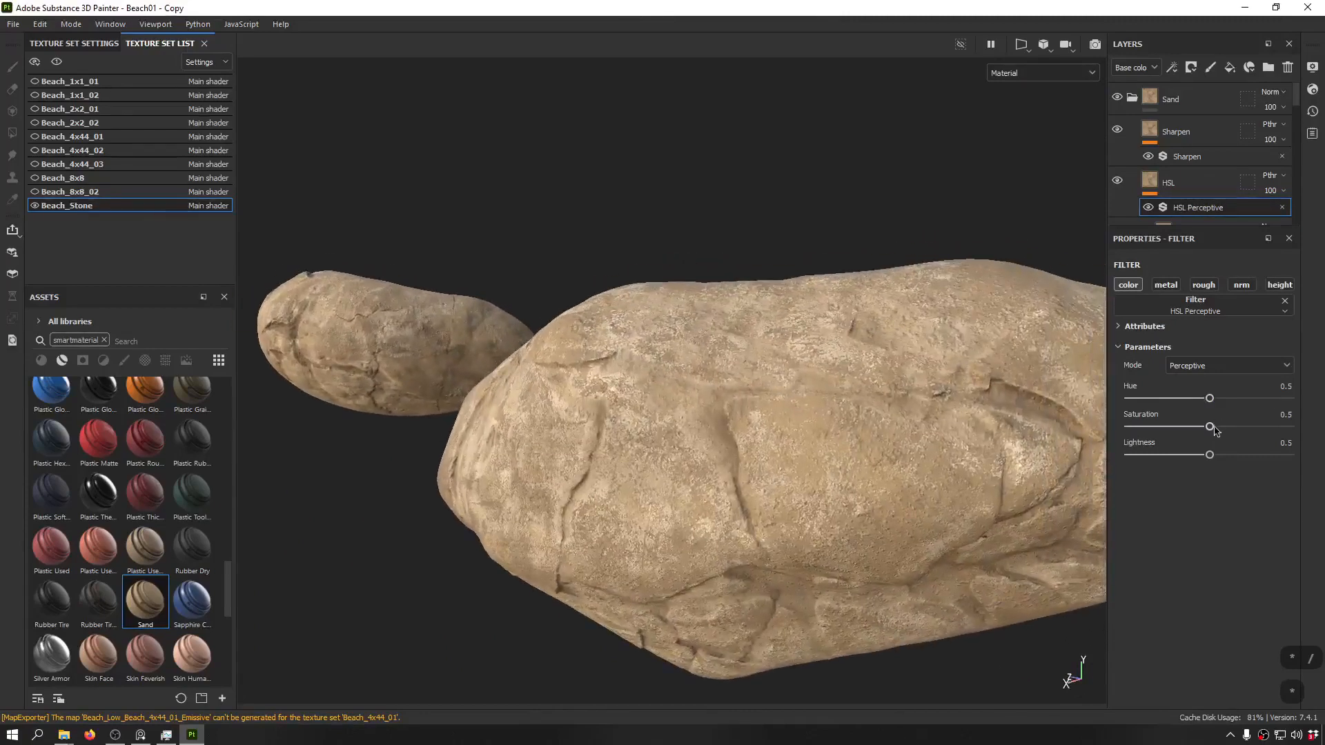
drag(1213, 401, 1208, 399)
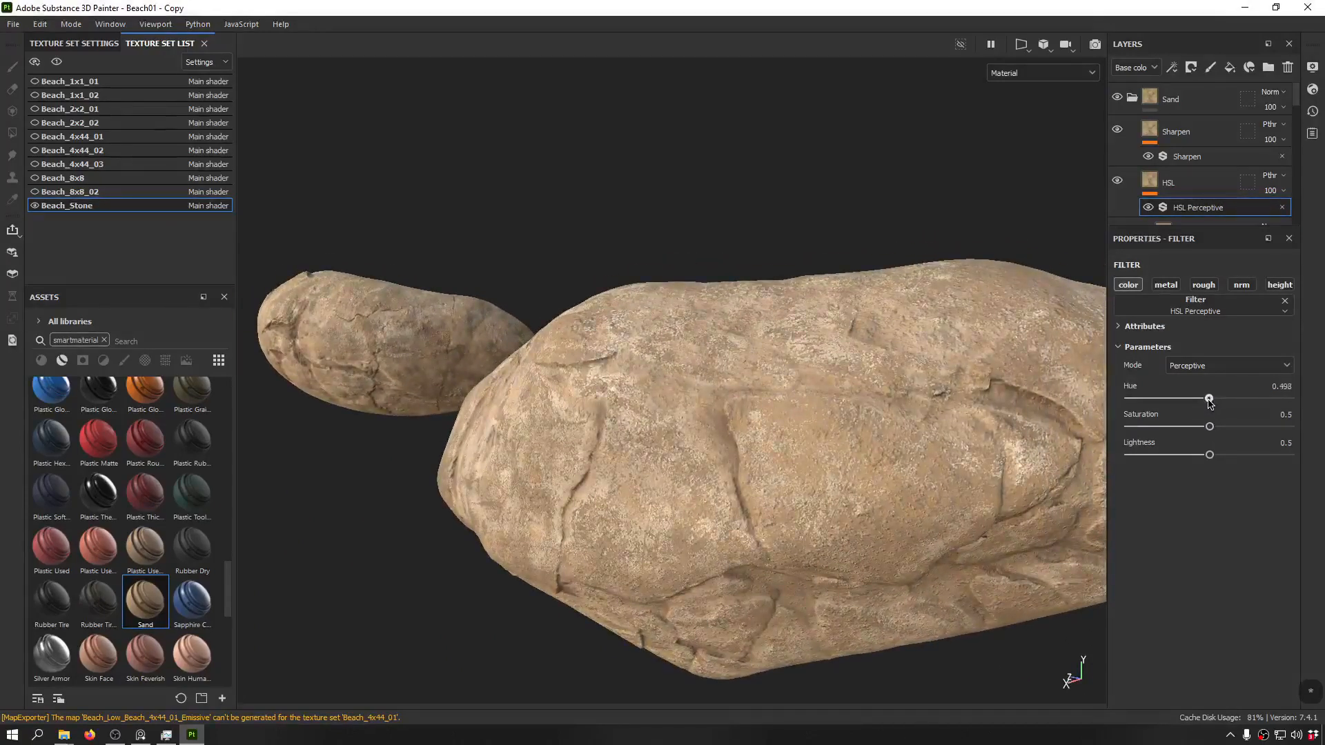
key(ctrl+a)
text(.5)
key(Return)
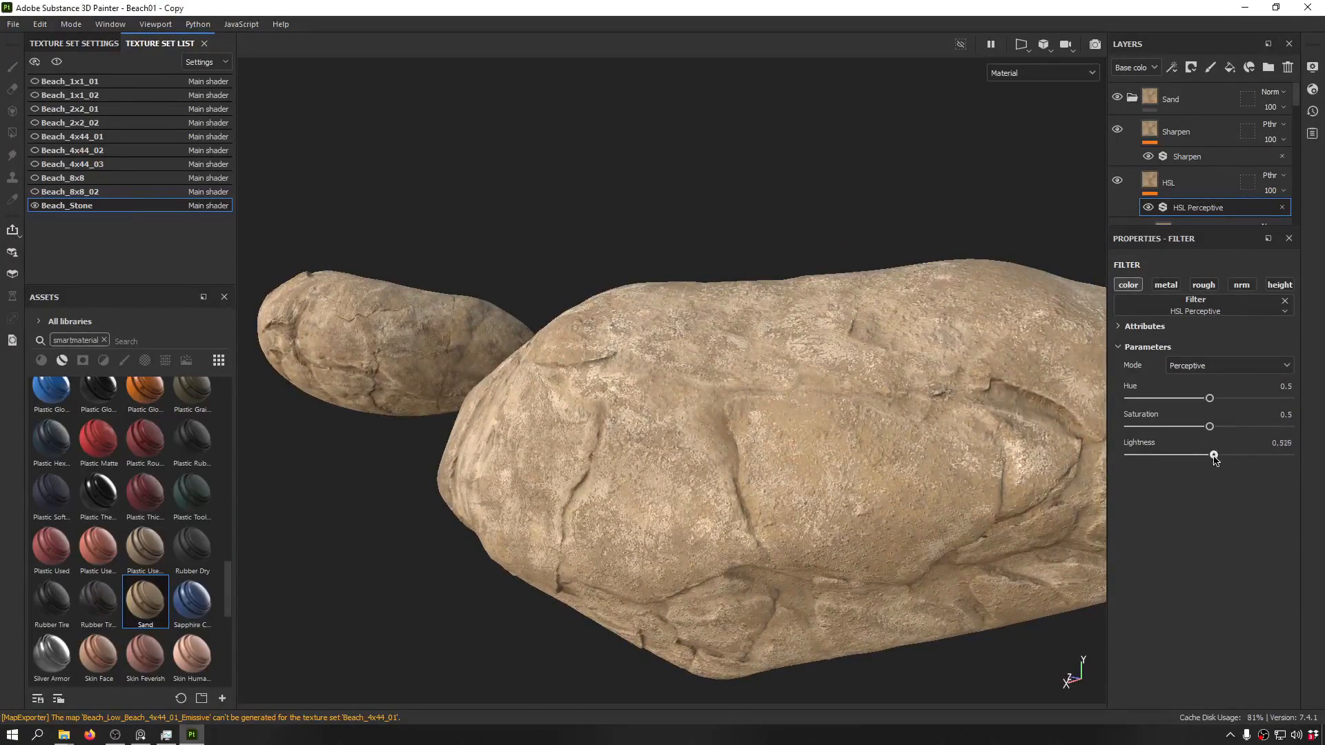
- Set the HSL Perceptive filter's lightness to 0.68, saturation to 0.411 and hue to 0 for paler stones
drag(1211, 454, 1237, 457)
alt+drag(990, 446, 965, 369)
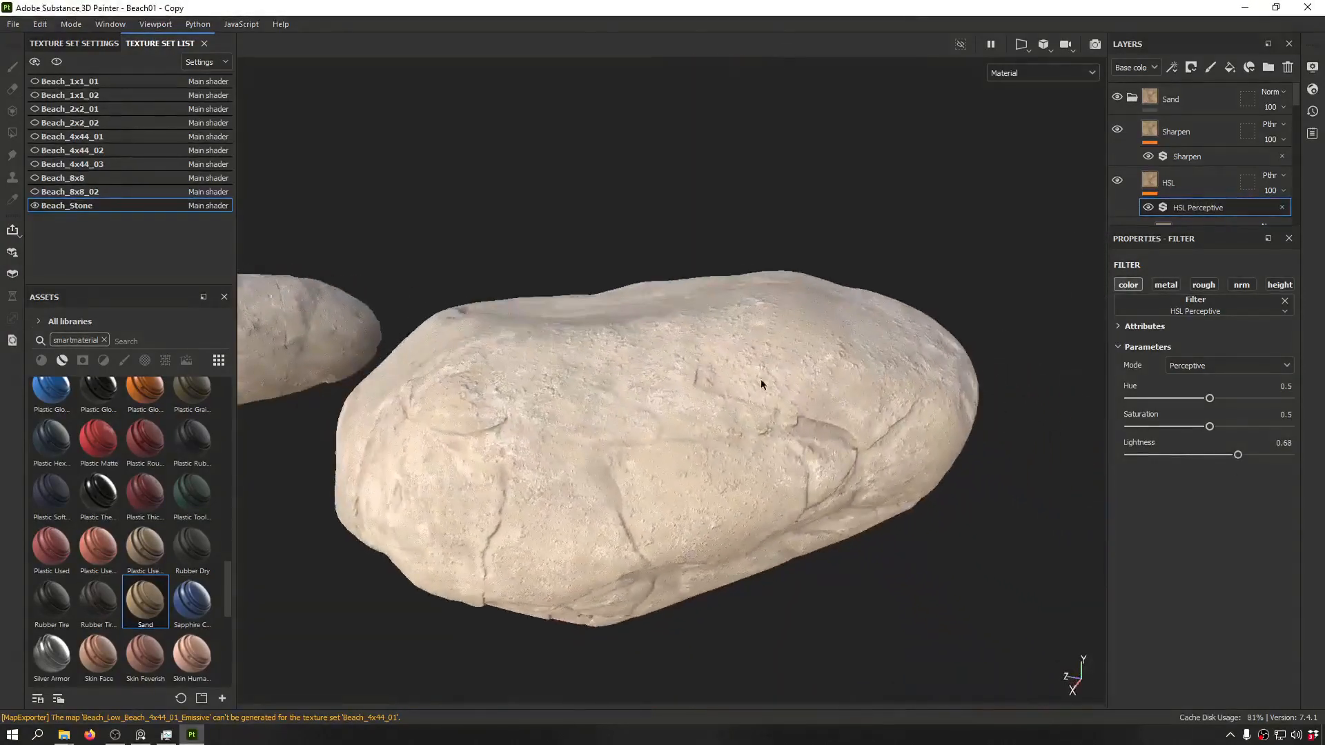
alt+drag(760, 381, 666, 376)
scroll(837, 420, up, 4)
alt+drag(837, 420, 745, 391)
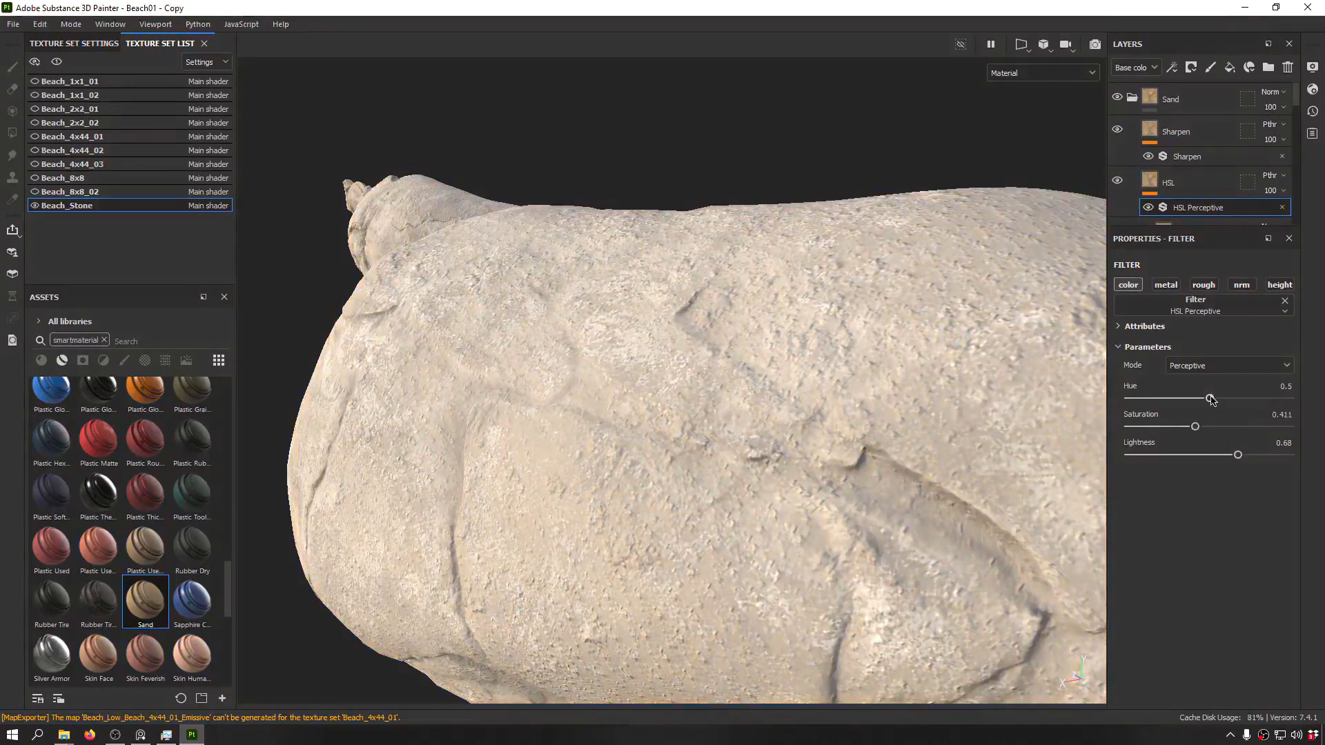
drag(1211, 400, 1128, 400)
scroll(714, 297, down, 8)
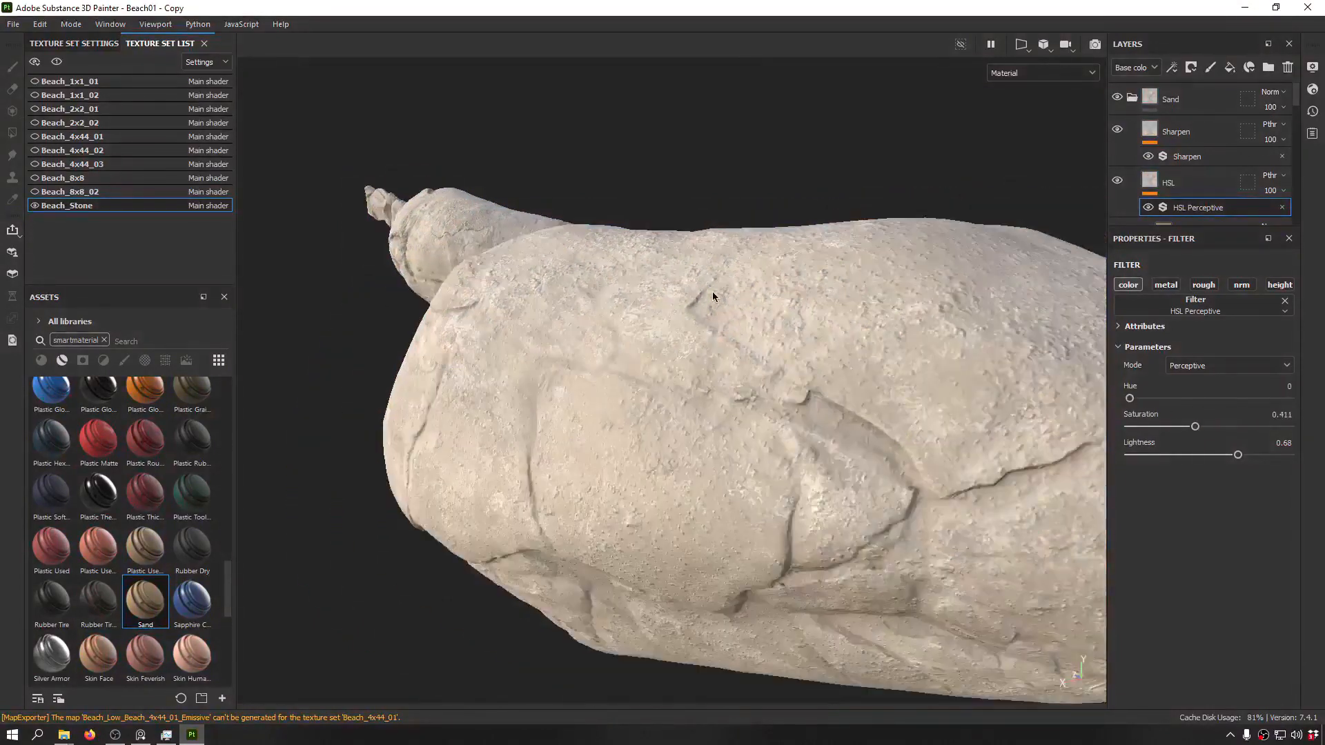
mouse_move(691, 308)
alt+mouse_down()
mouse_move(659, 449)
mouse_move(333, 317)
mouse_move(366, 346)
mouse_move(640, 367)
mouse_move(775, 431)
mouse_move(722, 352)
mouse_move(1062, 396)
mouse_move(784, 299)
mouse_move(1053, 317)
mouse_move(704, 466)
mouse_move(692, 310)
mouse_move(911, 338)
mouse_move(1080, 255)
alt+mouse_up()
scroll(692, 452, up, 5)
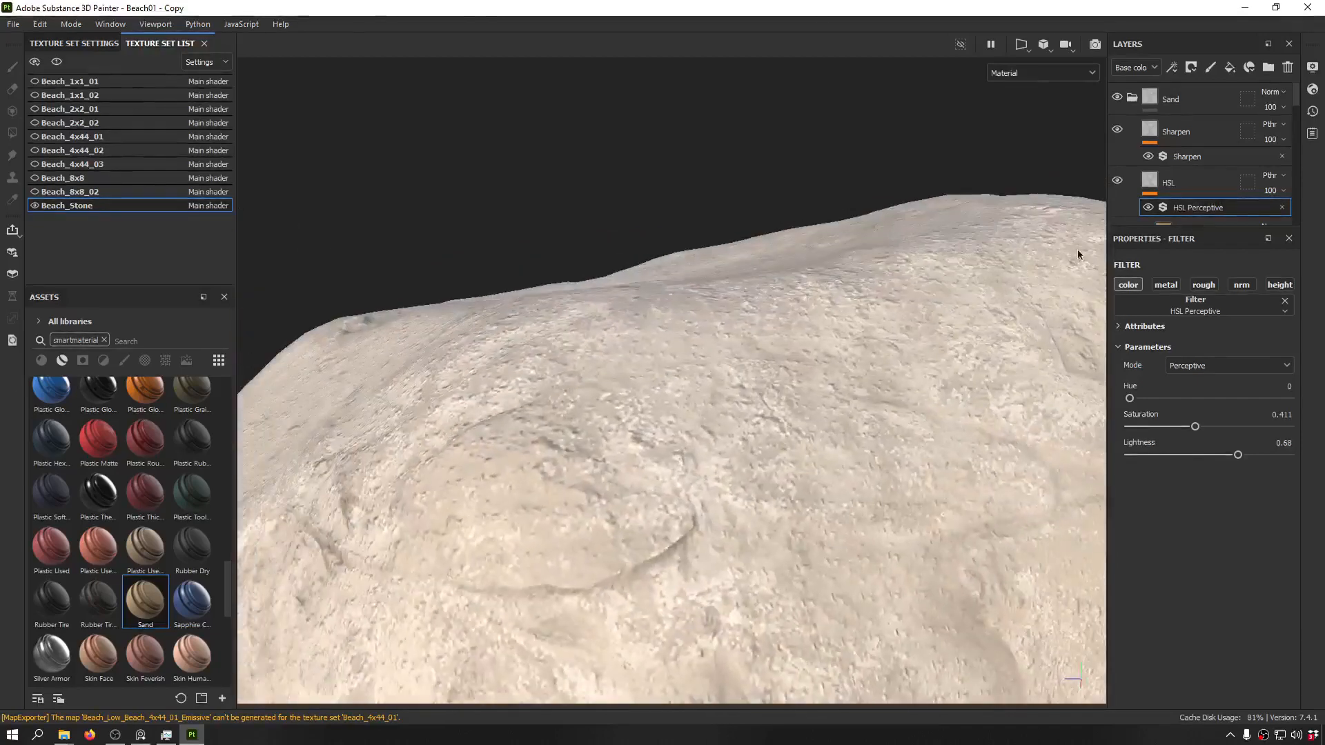
- Try moving the HSL layer to directly above Fill layer 1 and undo the paste
click(1213, 185)
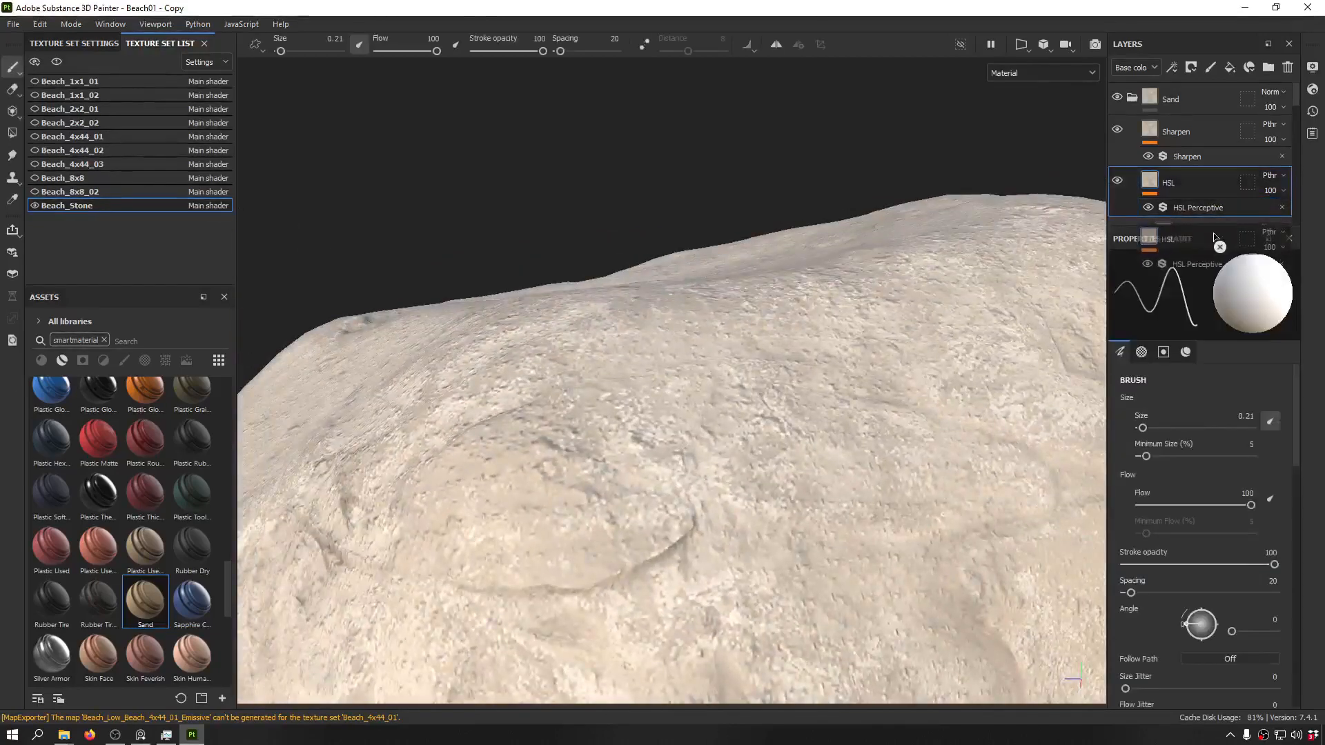
key(ctrl+x)
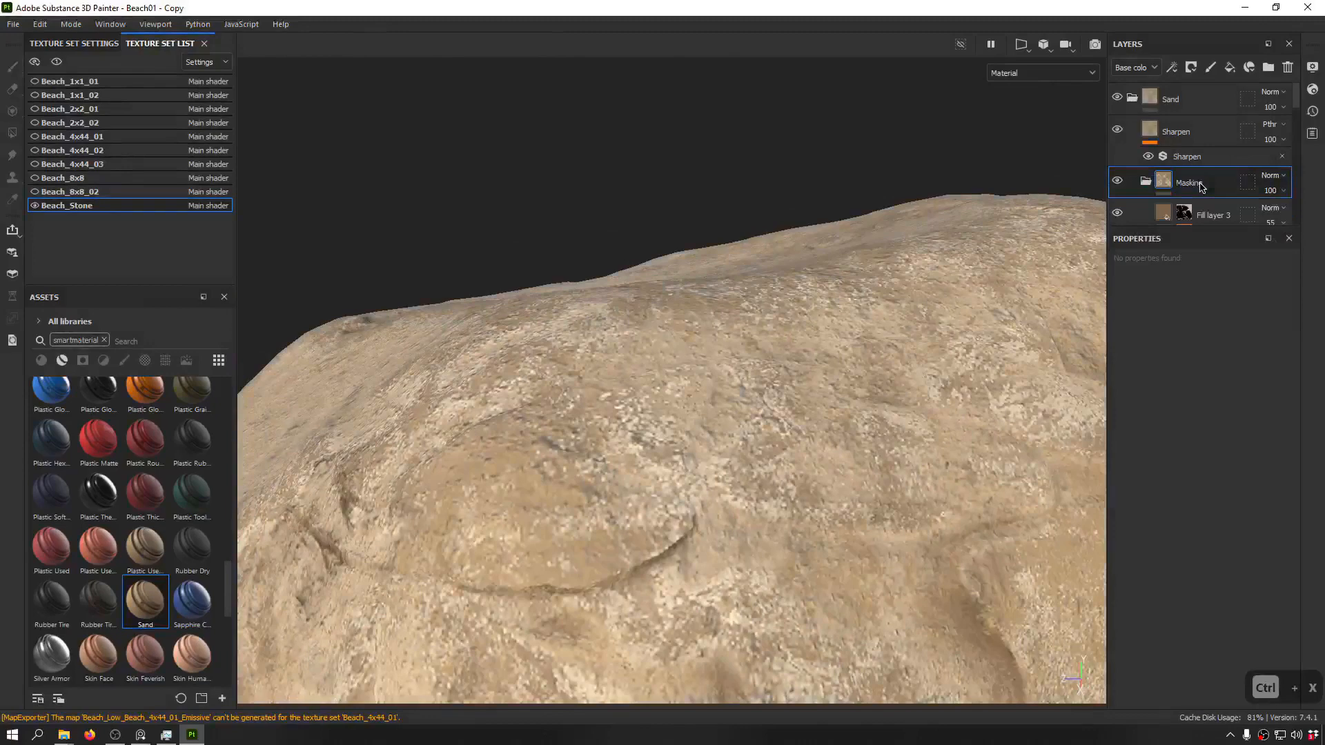
scroll(1200, 187, down, 5)
click(1193, 143)
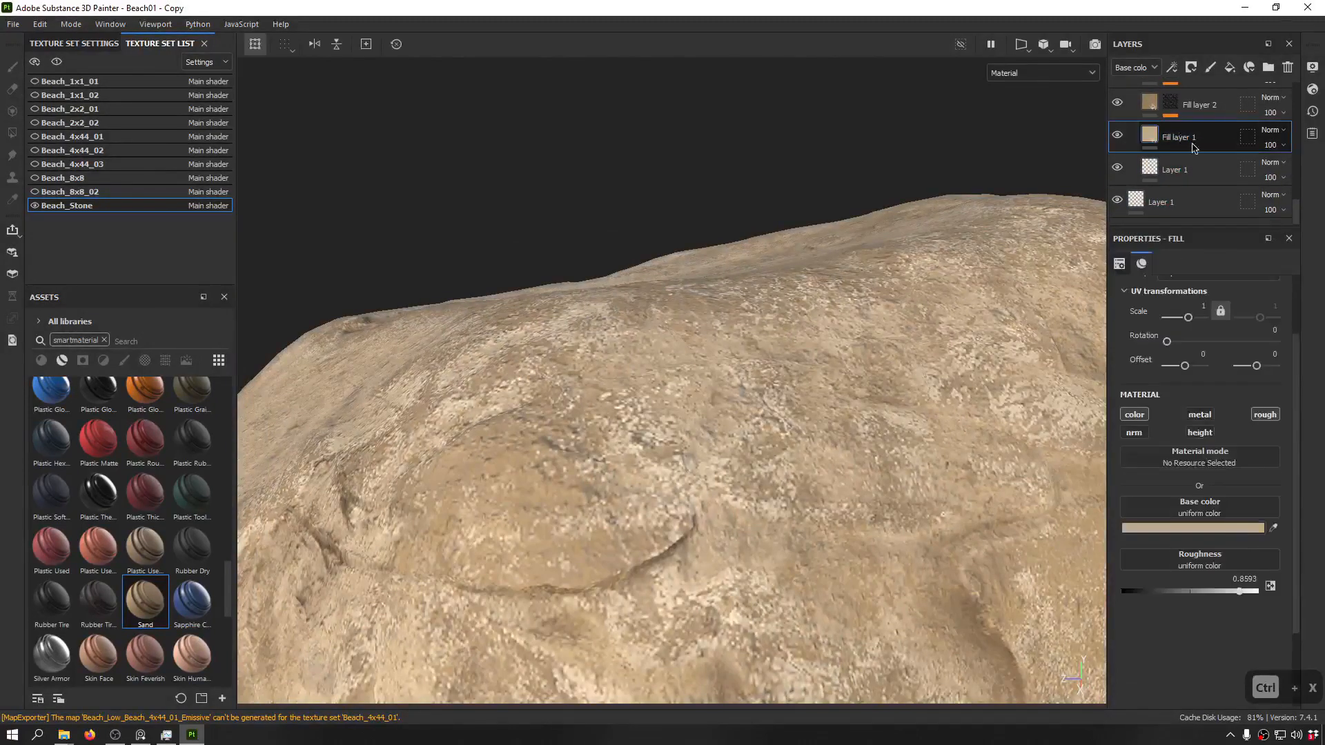
key(ctrl+v)
scroll(959, 269, down, 8)
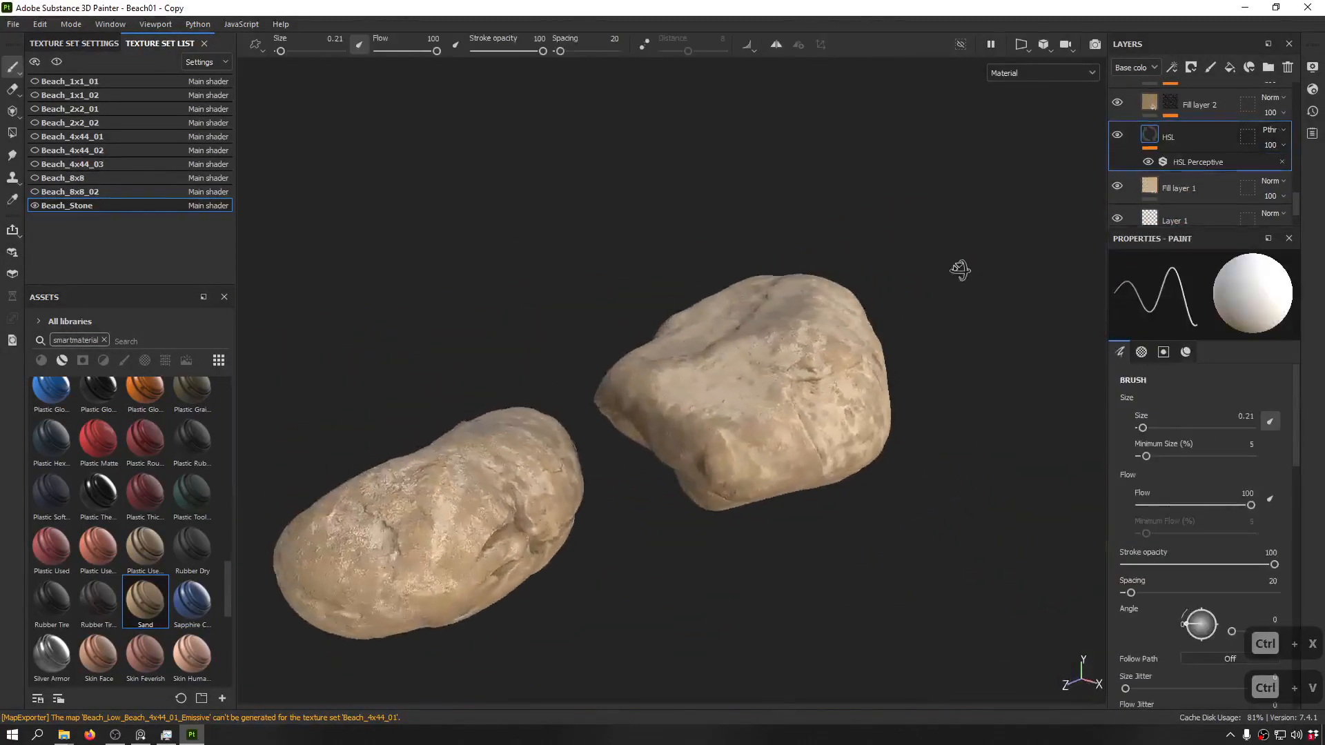
alt+drag(960, 269, 763, 337)
key(ctrl+z)
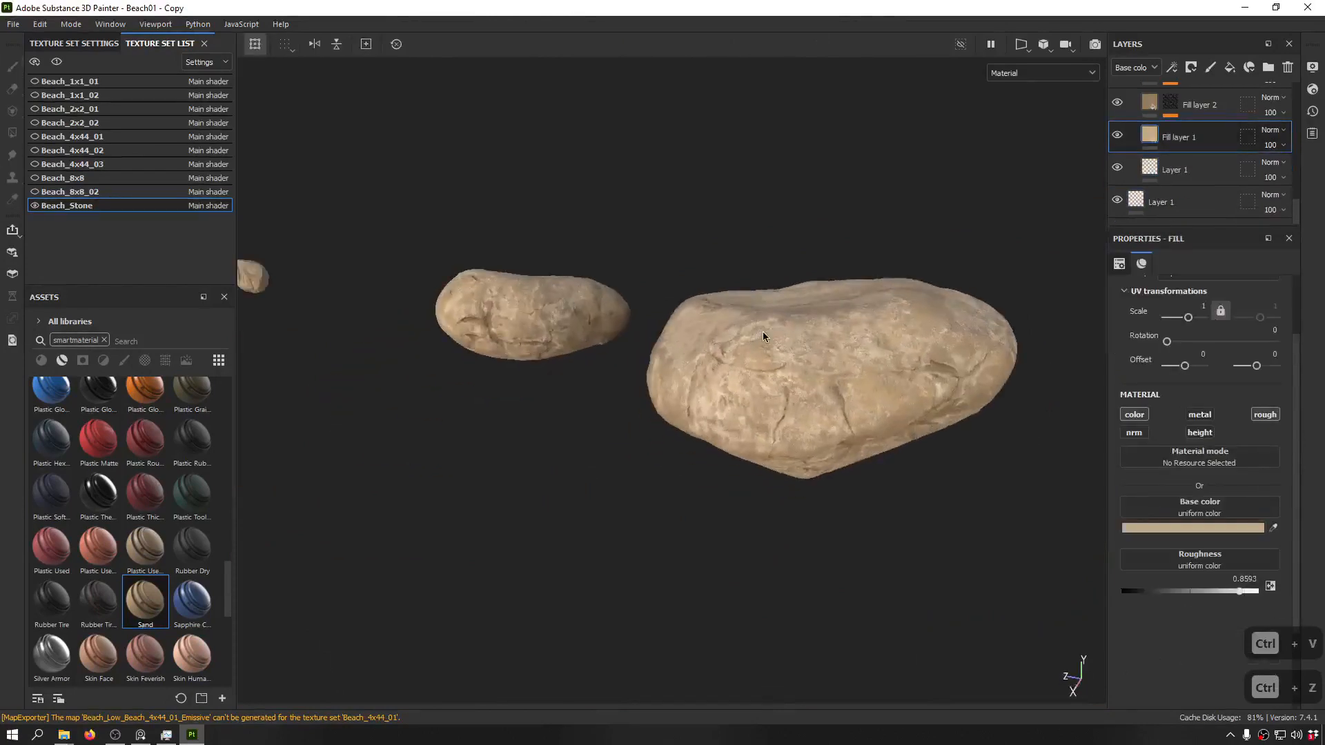
- Paste the cut HSL layer back into the Sand group between Sharpen and Masking
scroll(762, 332, up, 3)
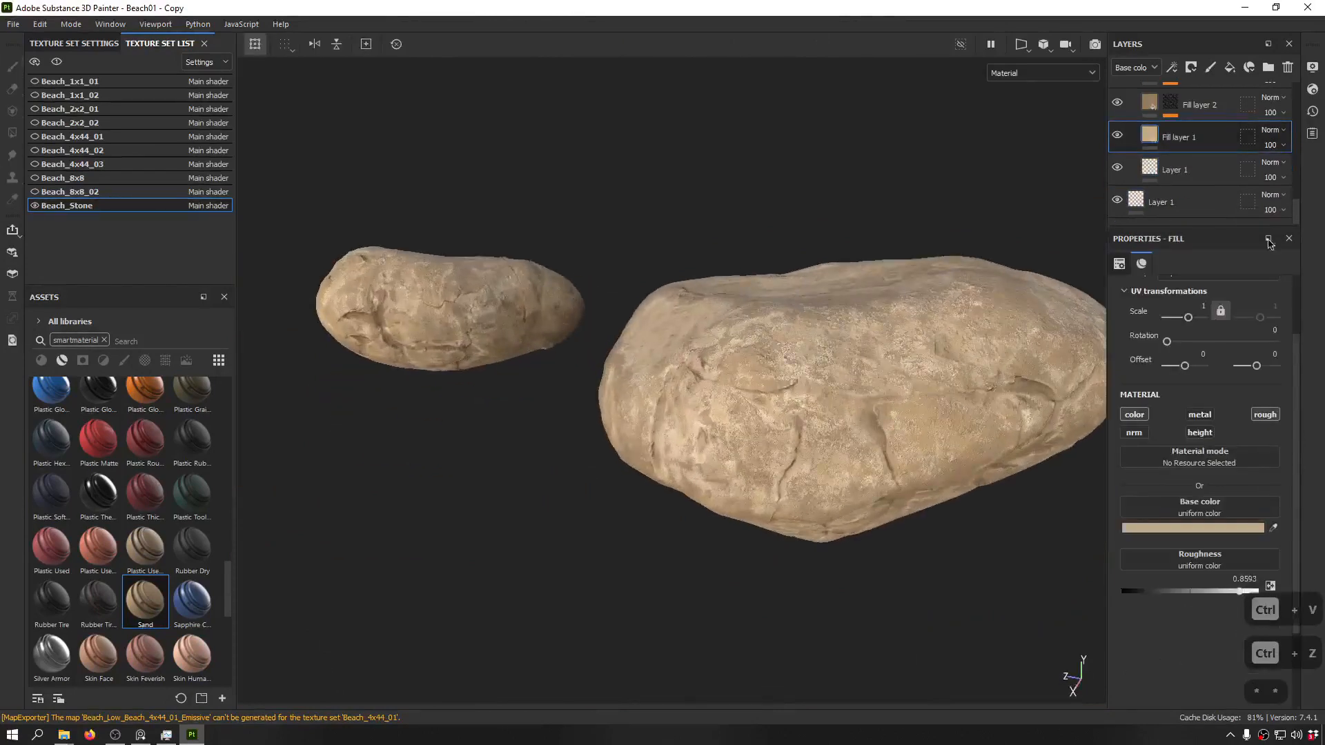
scroll(1186, 169, up, 10)
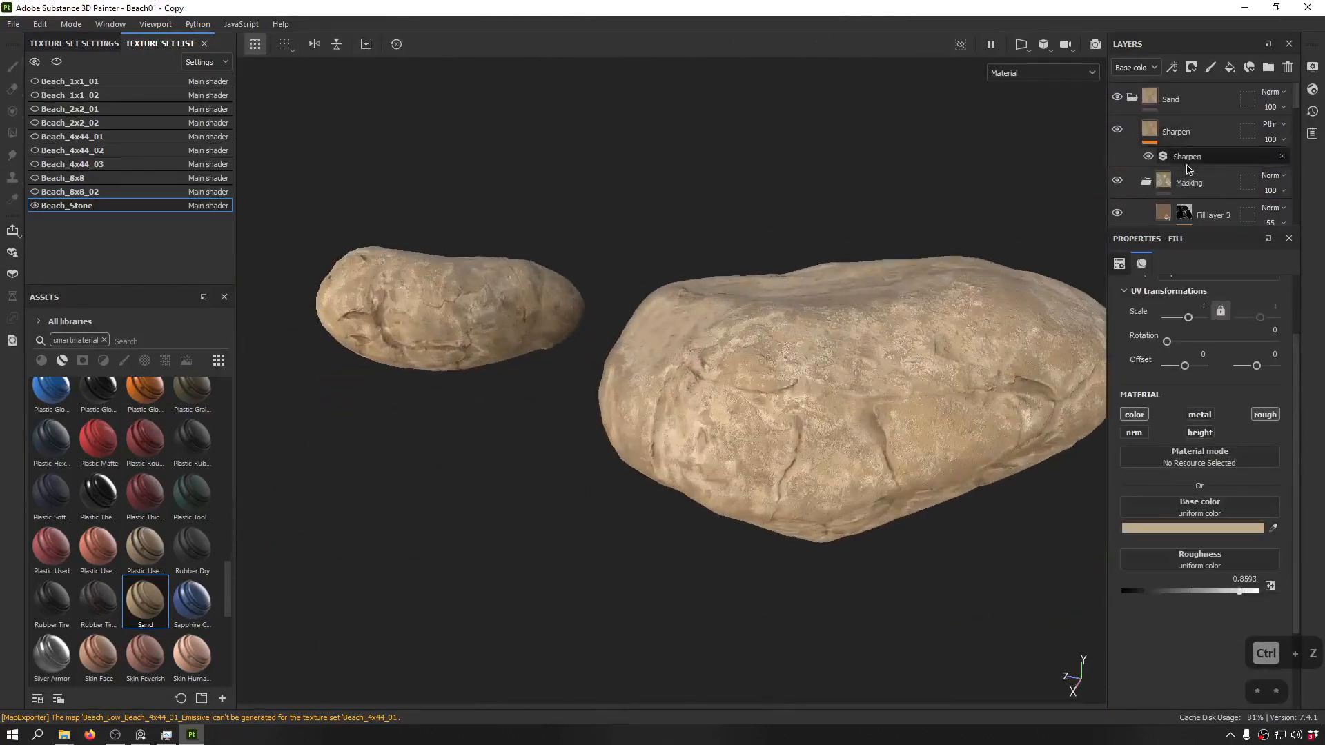
click(1199, 133)
key(ctrl+v)
drag(1198, 131, 1212, 200)
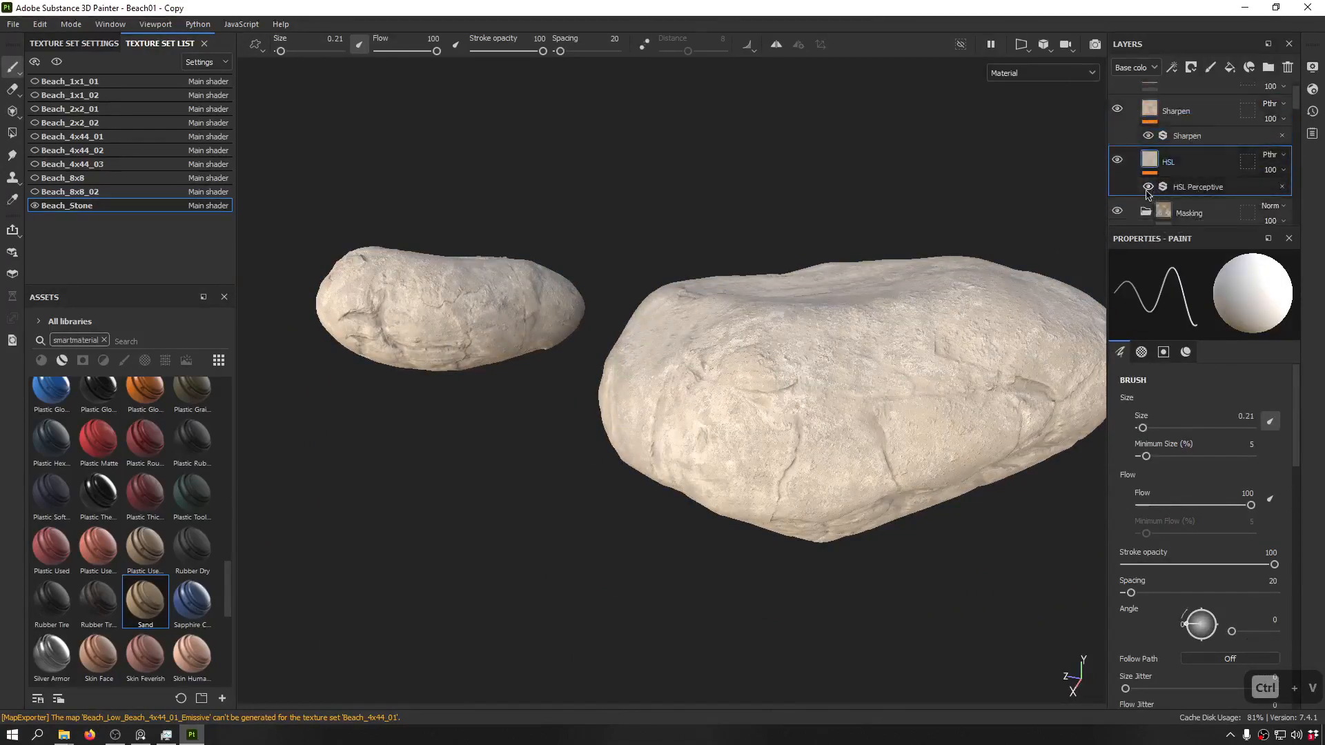
- Disable the HSL Perceptive filter and add a Contrast Luminosity filter above it on the HSL layer
click(1171, 67)
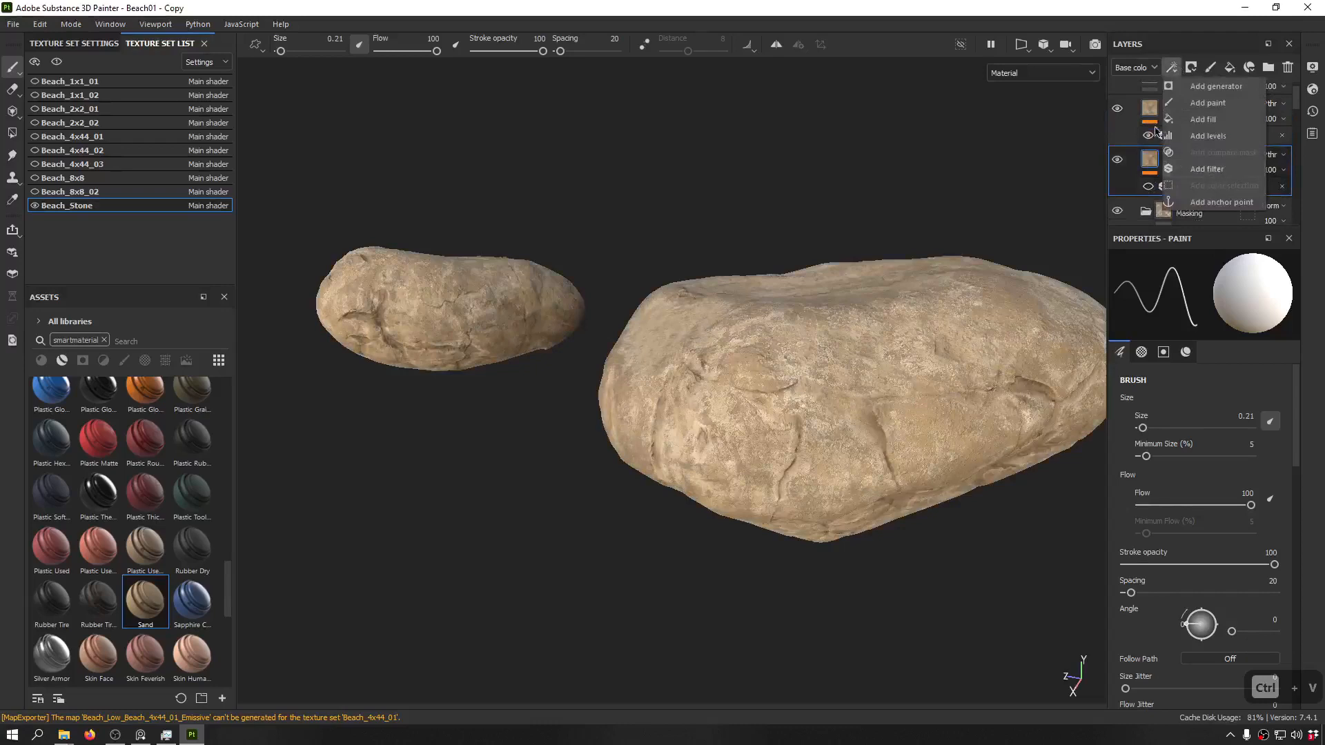
click(1214, 169)
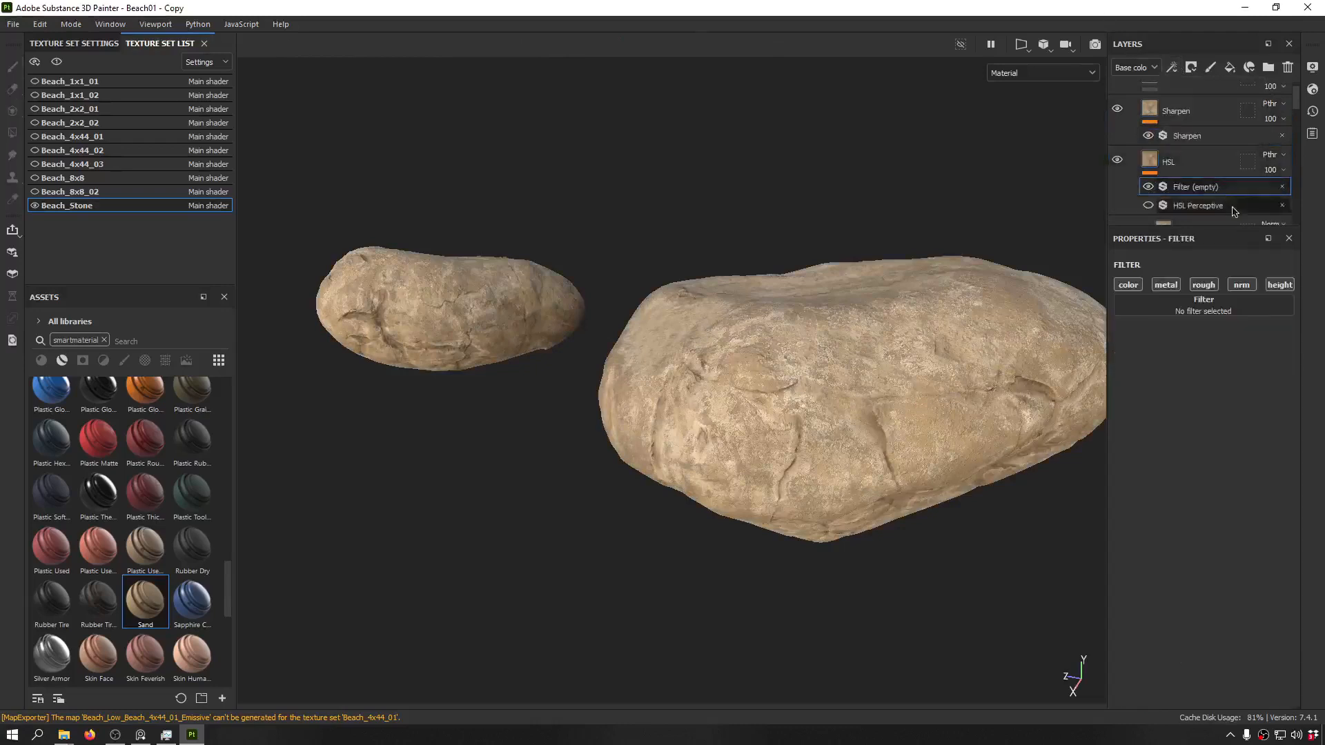
click(1212, 312)
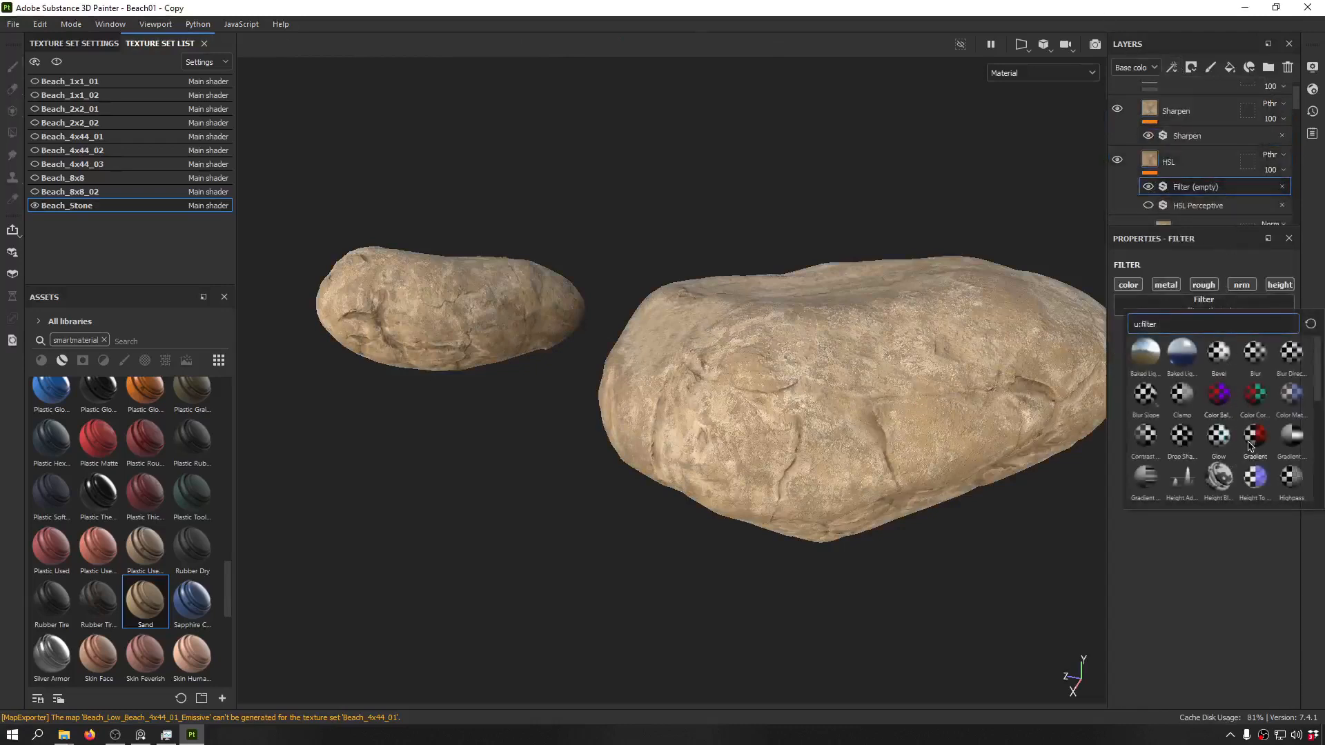
click(1145, 436)
alt+drag(1097, 431, 1245, 449)
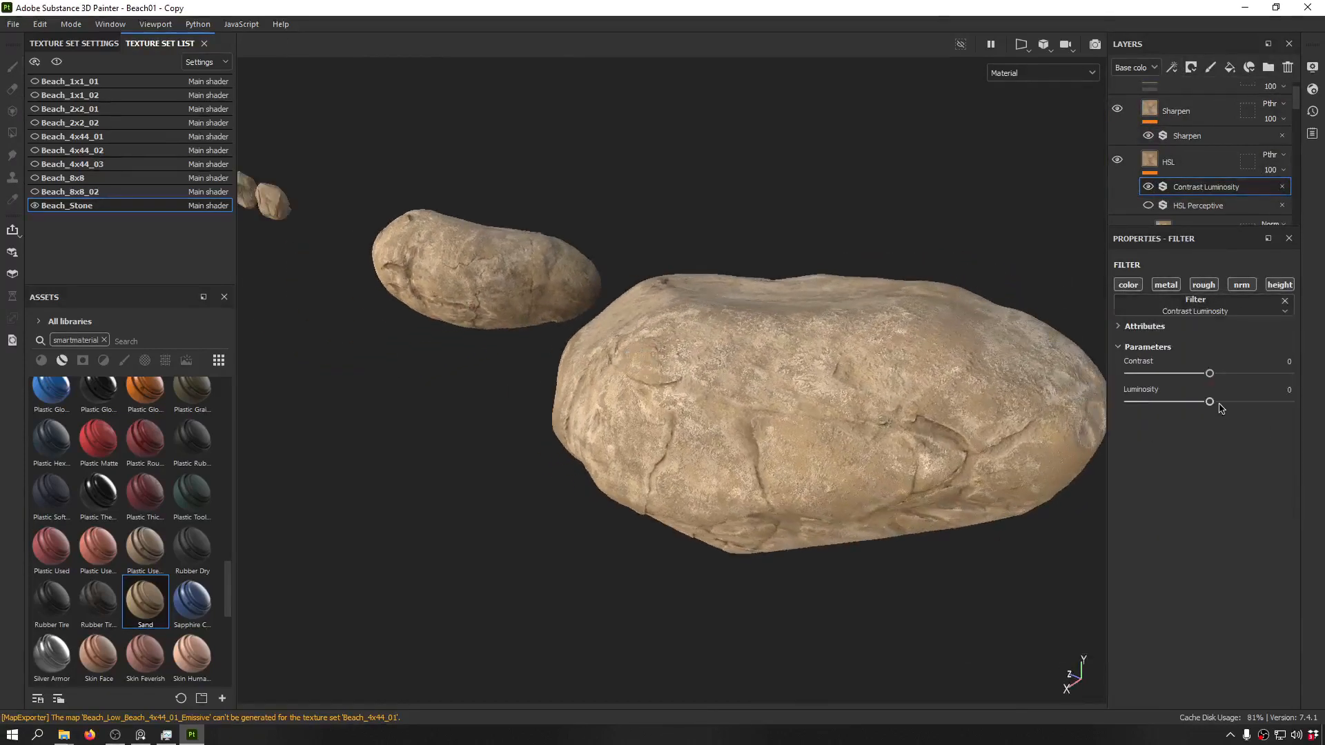
- Adjust the Contrast Luminosity filter to contrast 0.532468 and luminosity -0.212121 on the stones
mouse_move(1218, 405)
mouse_down()
mouse_move(1266, 378)
mouse_move(1223, 385)
mouse_up()
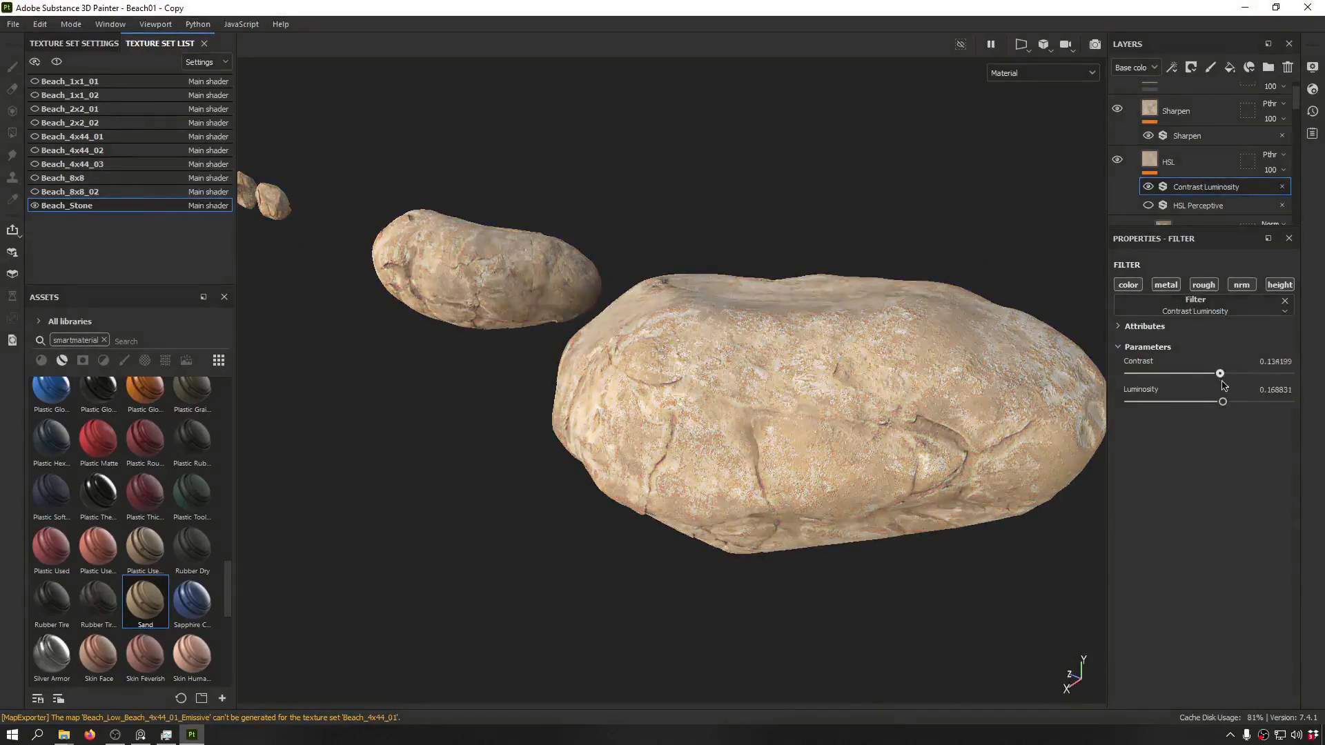
alt+drag(990, 392, 741, 366)
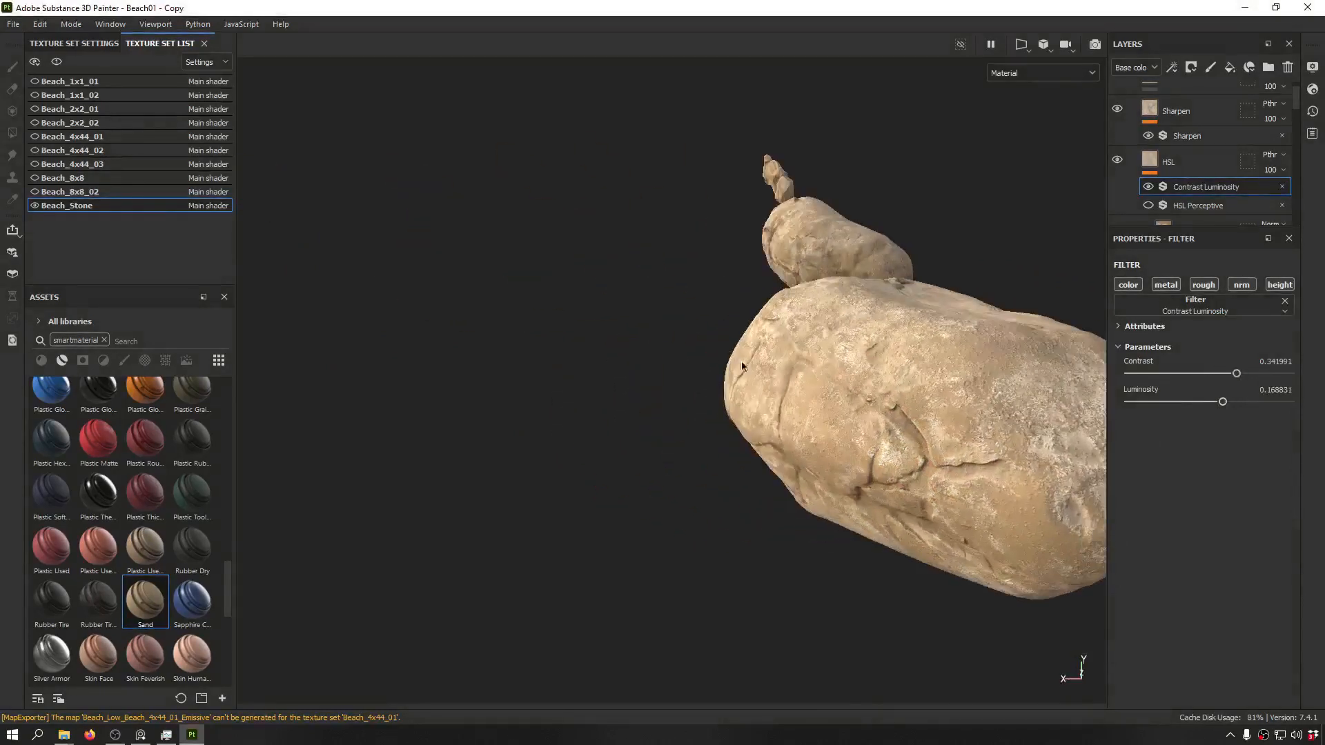
drag(1187, 378, 1253, 384)
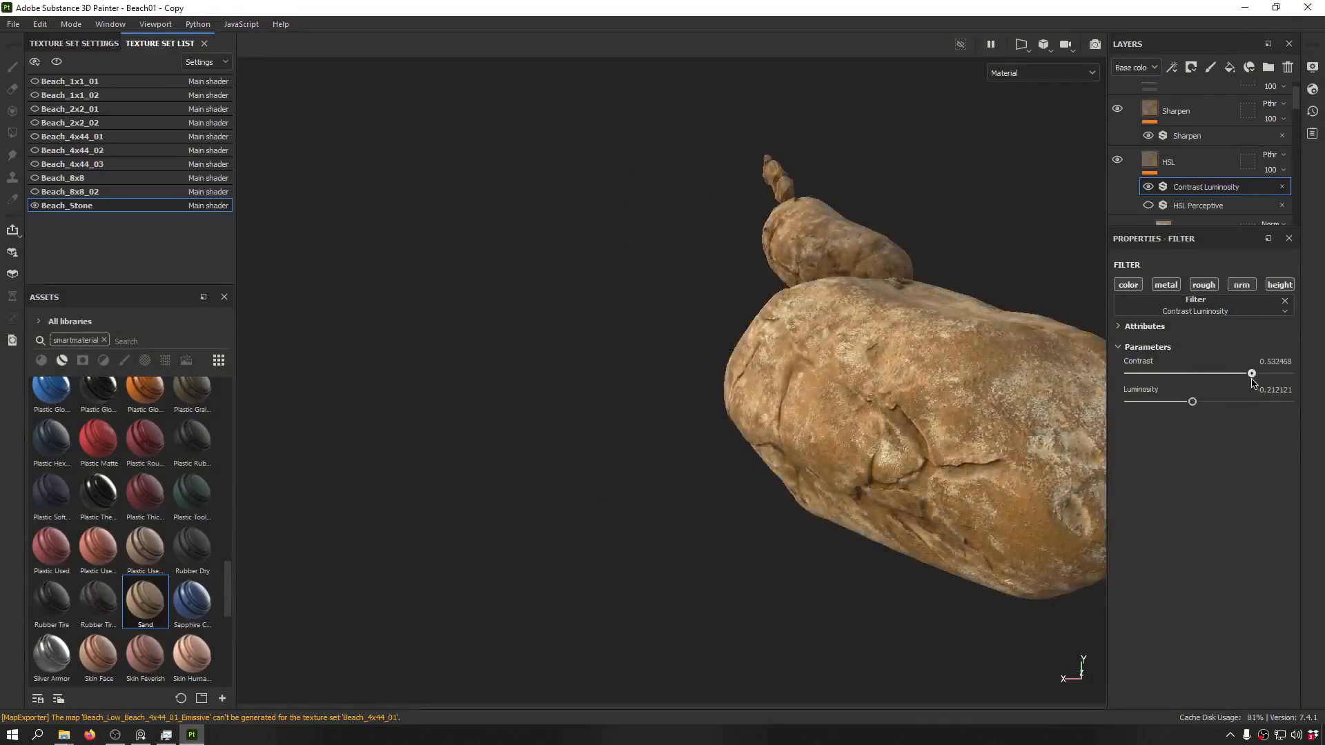
alt+drag(836, 301, 683, 298)
scroll(681, 320, up, 8)
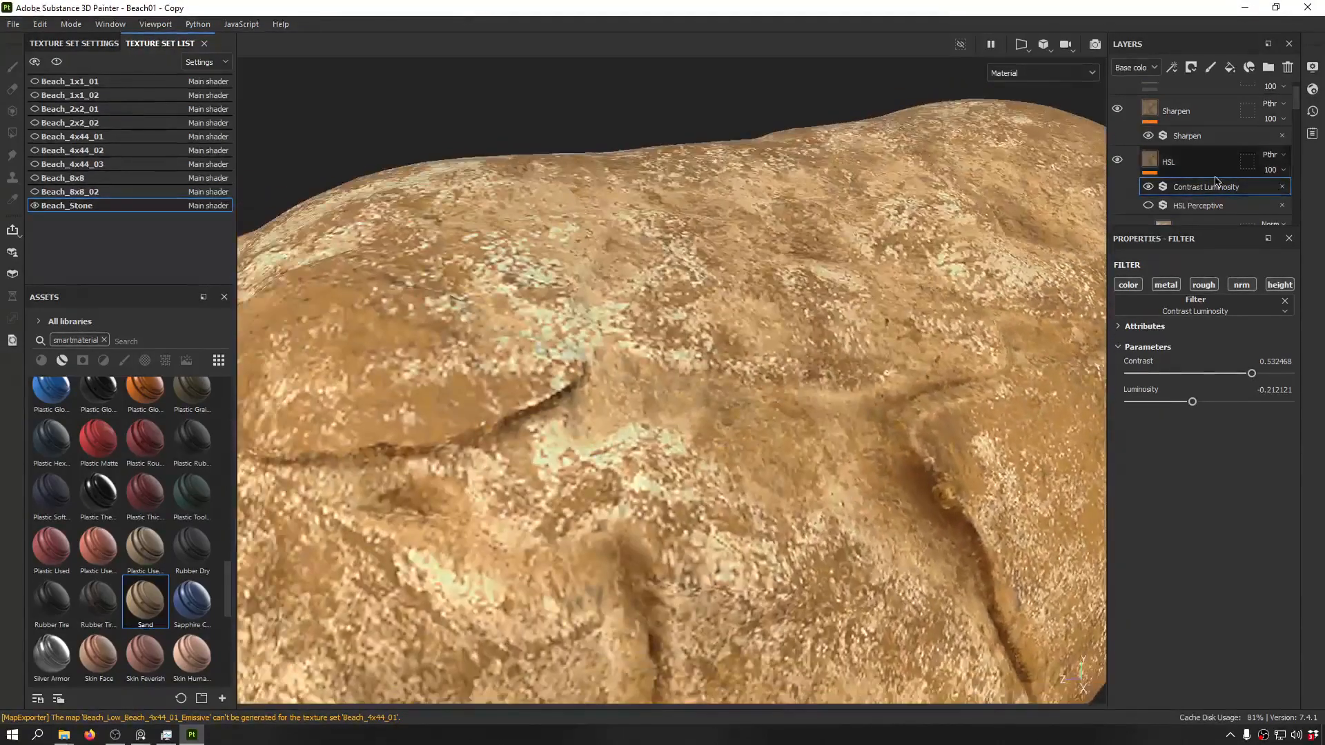
- Reduce the Contrast Luminosity filter's contrast to 0.151515 and check it on all the stones
click(1147, 205)
click(1147, 205)
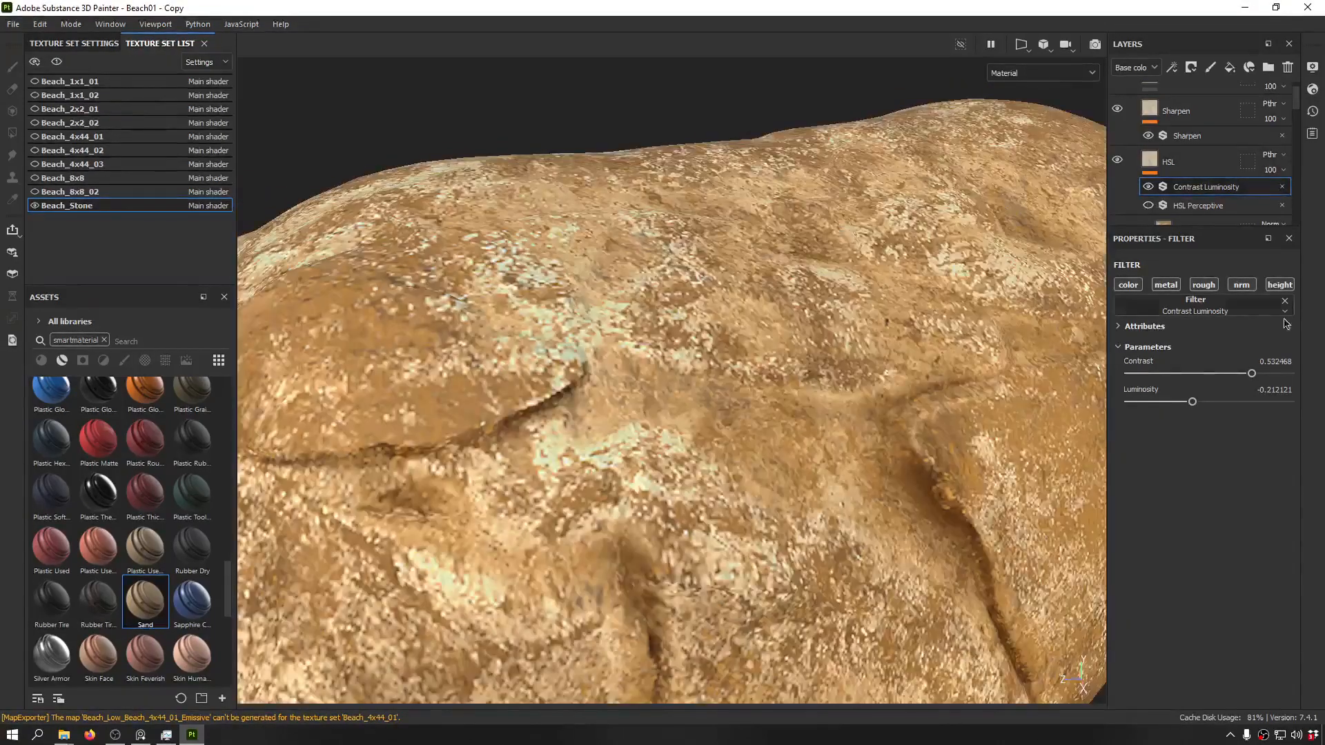
drag(1254, 376, 1218, 383)
scroll(649, 313, down, 8)
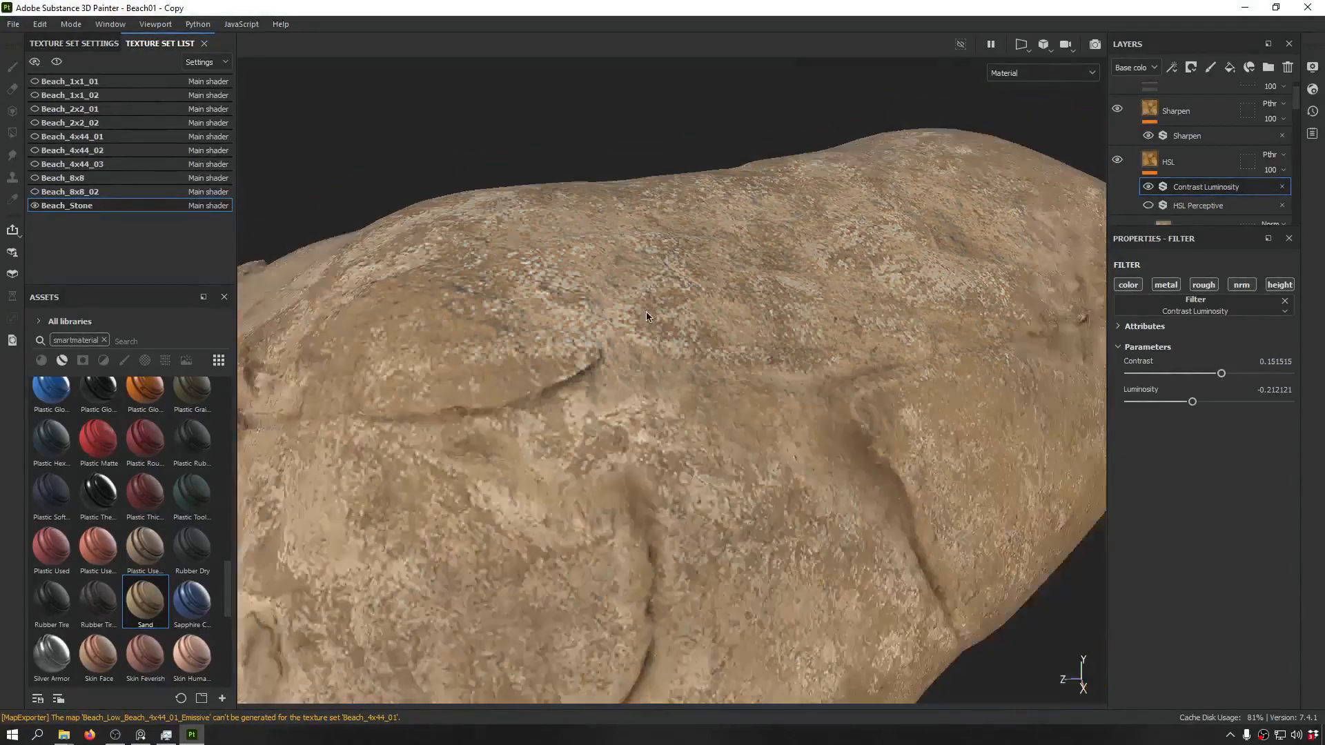
alt+drag(650, 313, 984, 154)
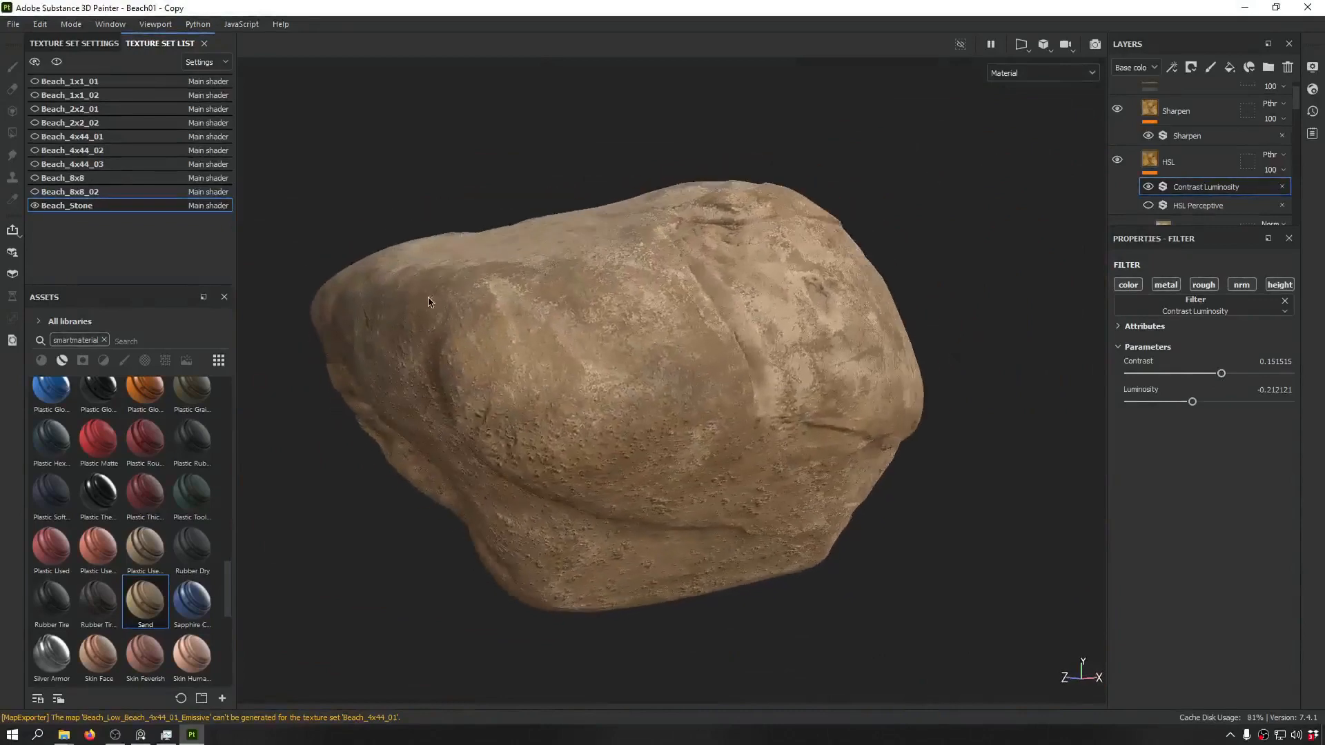
scroll(435, 297, down, 5)
alt+middle_drag(494, 297, 834, 308)
alt+drag(834, 308, 752, 362)
alt+middle_drag(752, 362, 982, 364)
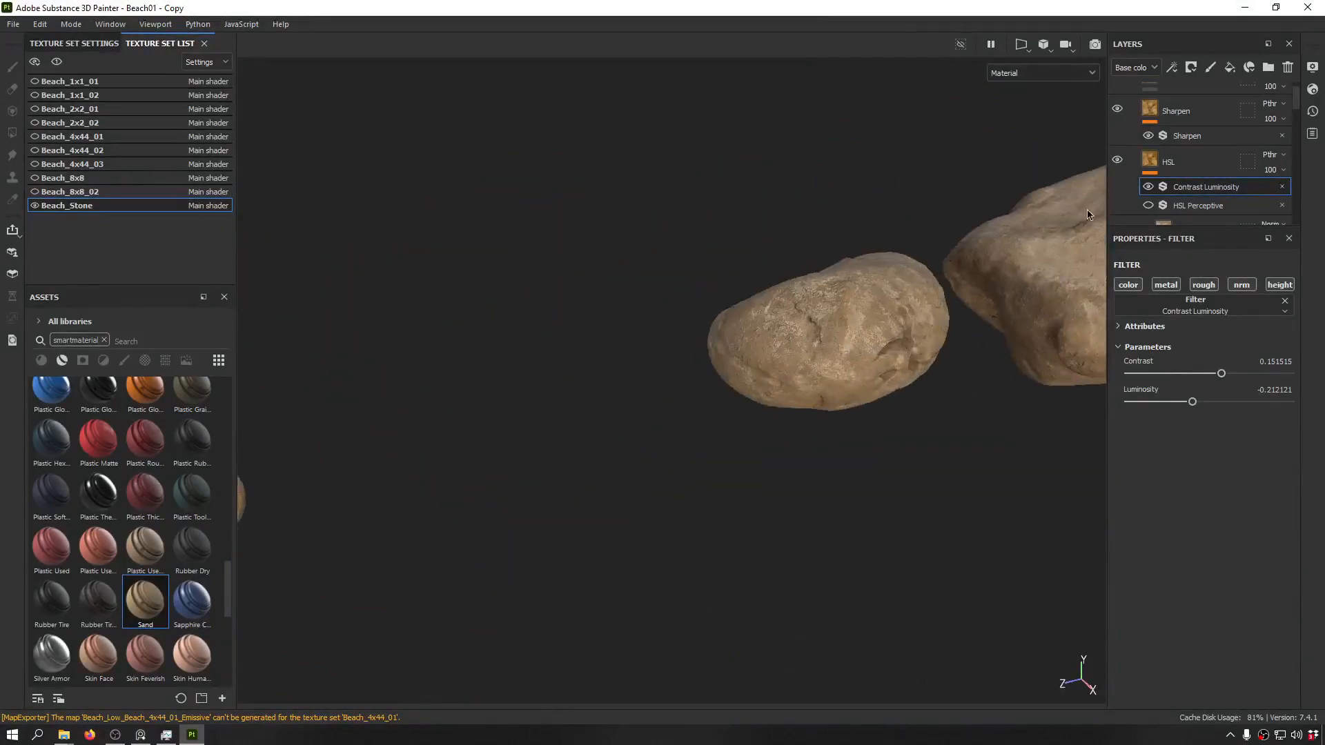
- Re-enable the HSL Perceptive filter and set both its hue and lightness to 0.5
click(1148, 206)
click(1174, 209)
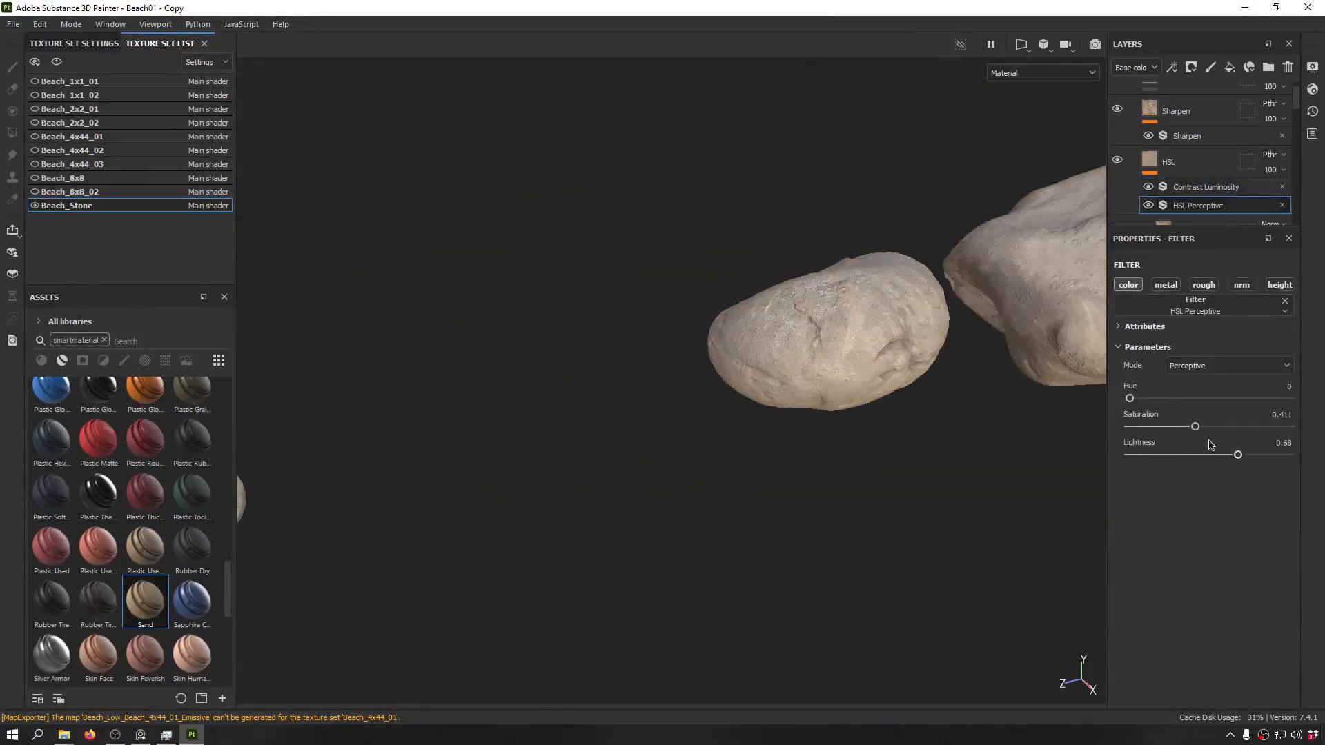
drag(1161, 399, 1222, 398)
key(ctrl+a)
text(.5)
key(Return)
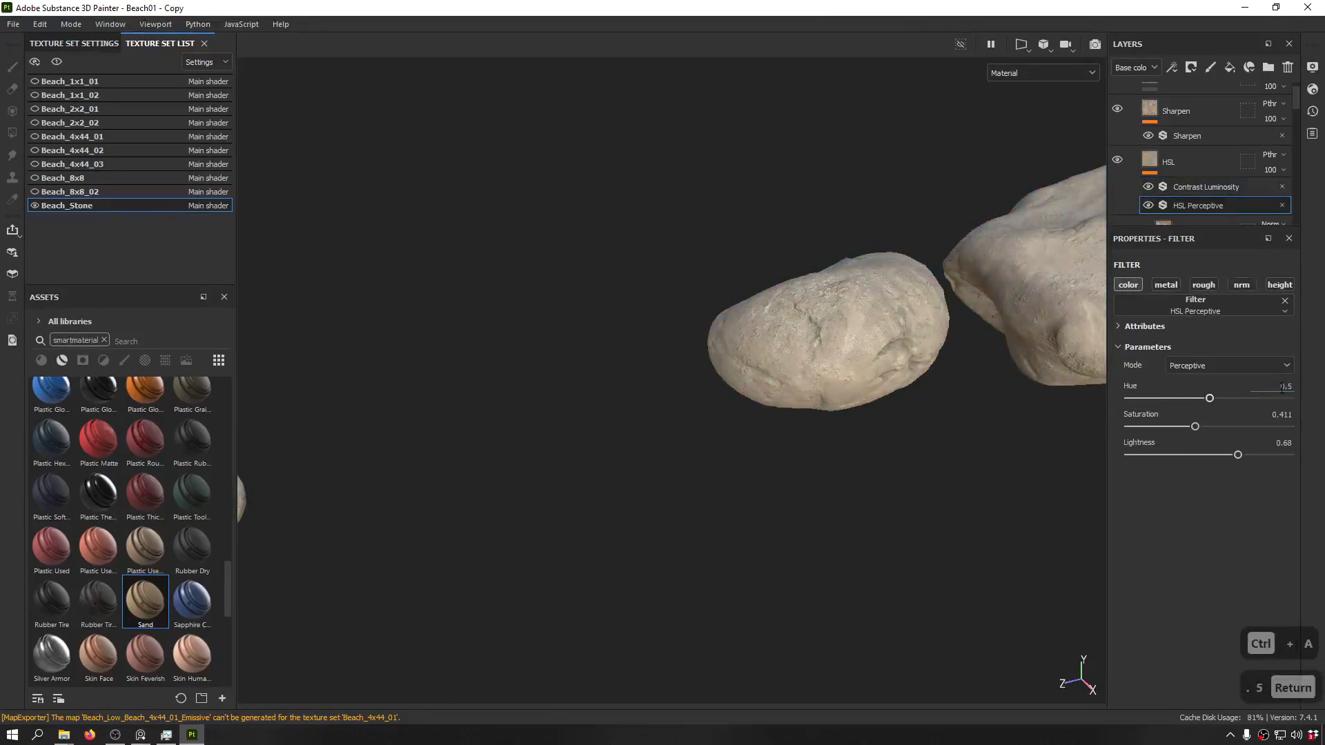
text(.5)
key(Return)
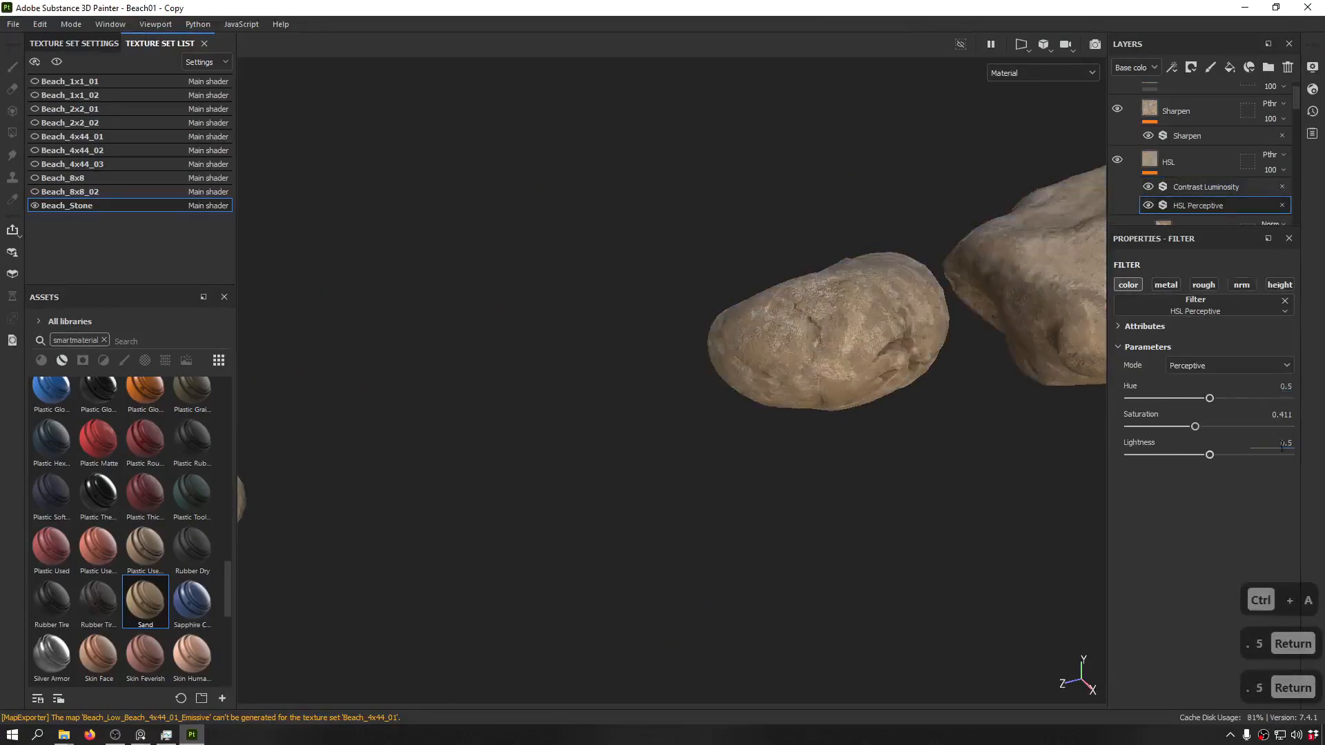
- Compare the large stone's colour with the HSL layer hidden and shown
alt+drag(920, 336, 886, 312)
alt+middle_drag(886, 312, 547, 409)
click(1117, 160)
click(1117, 160)
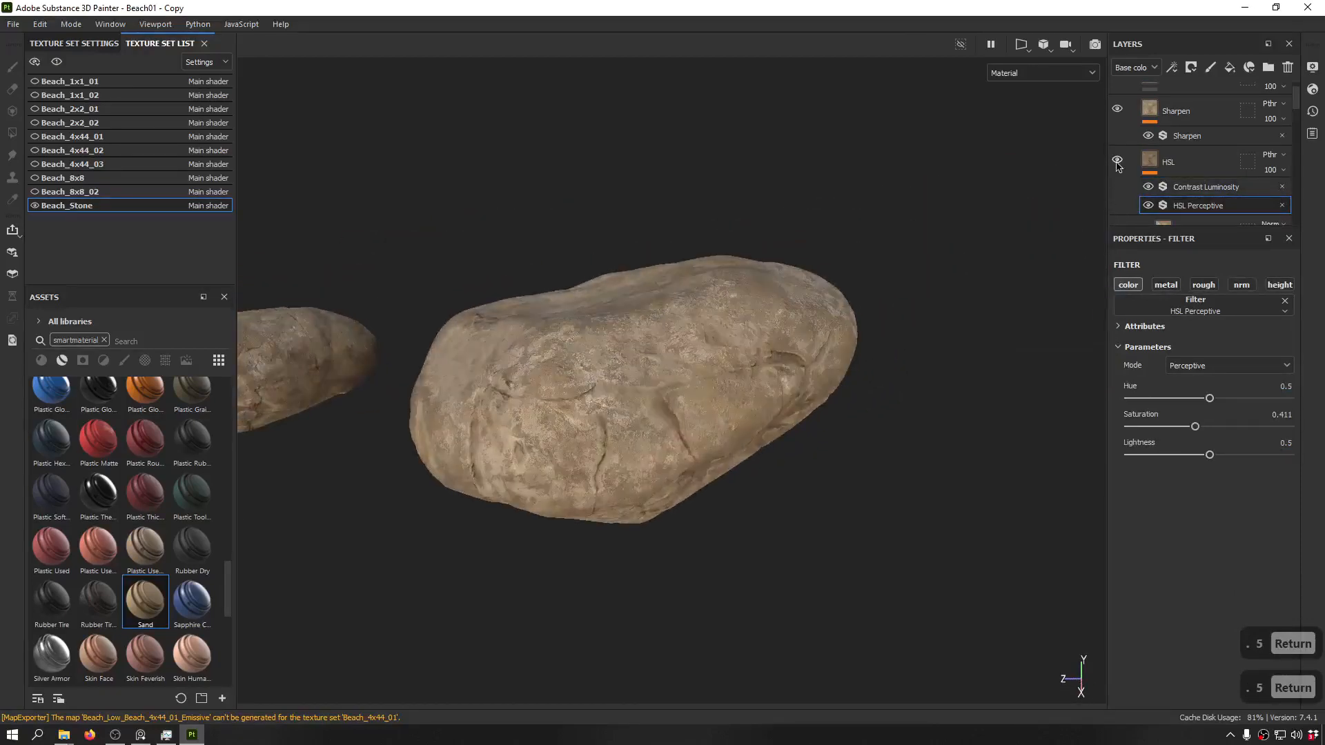
click(1117, 160)
click(1117, 160)
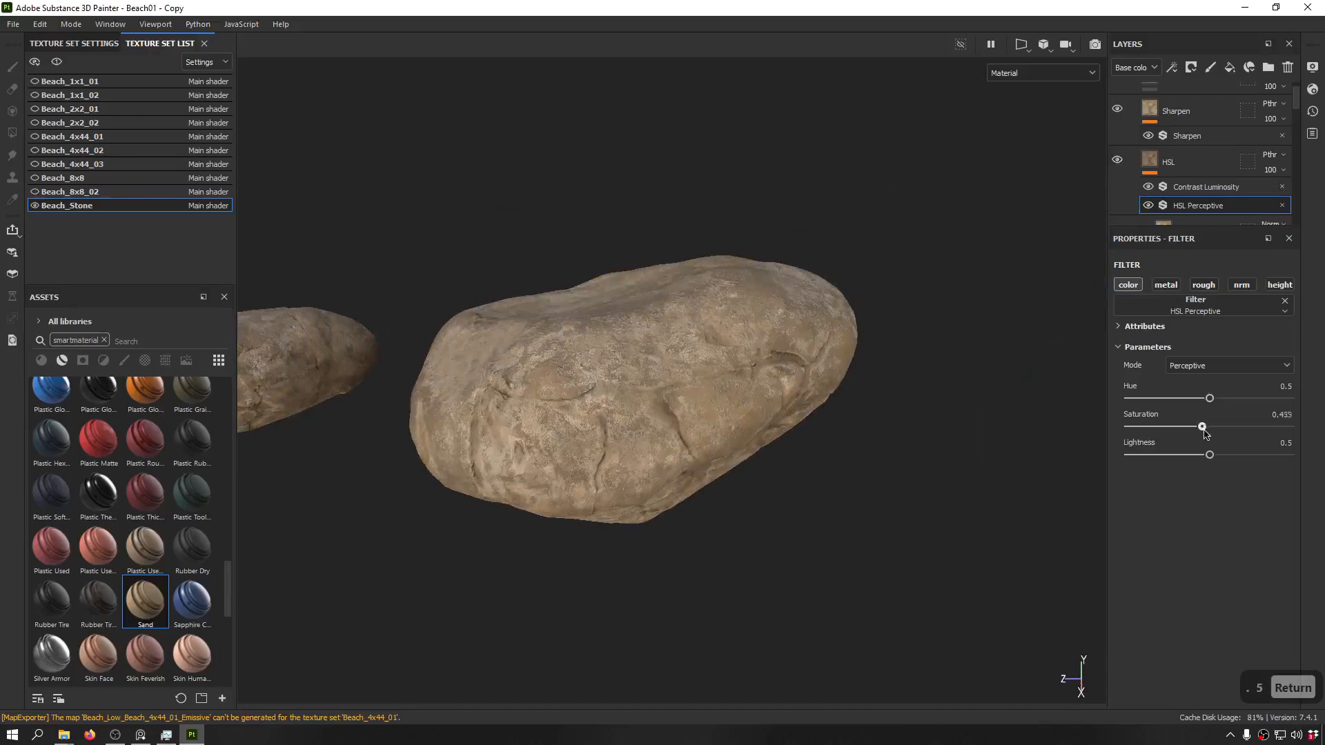
- Set the HSL Perceptive filter's saturation to 0.208 for greyer stones and inspect them up close
drag(1202, 427, 1238, 428)
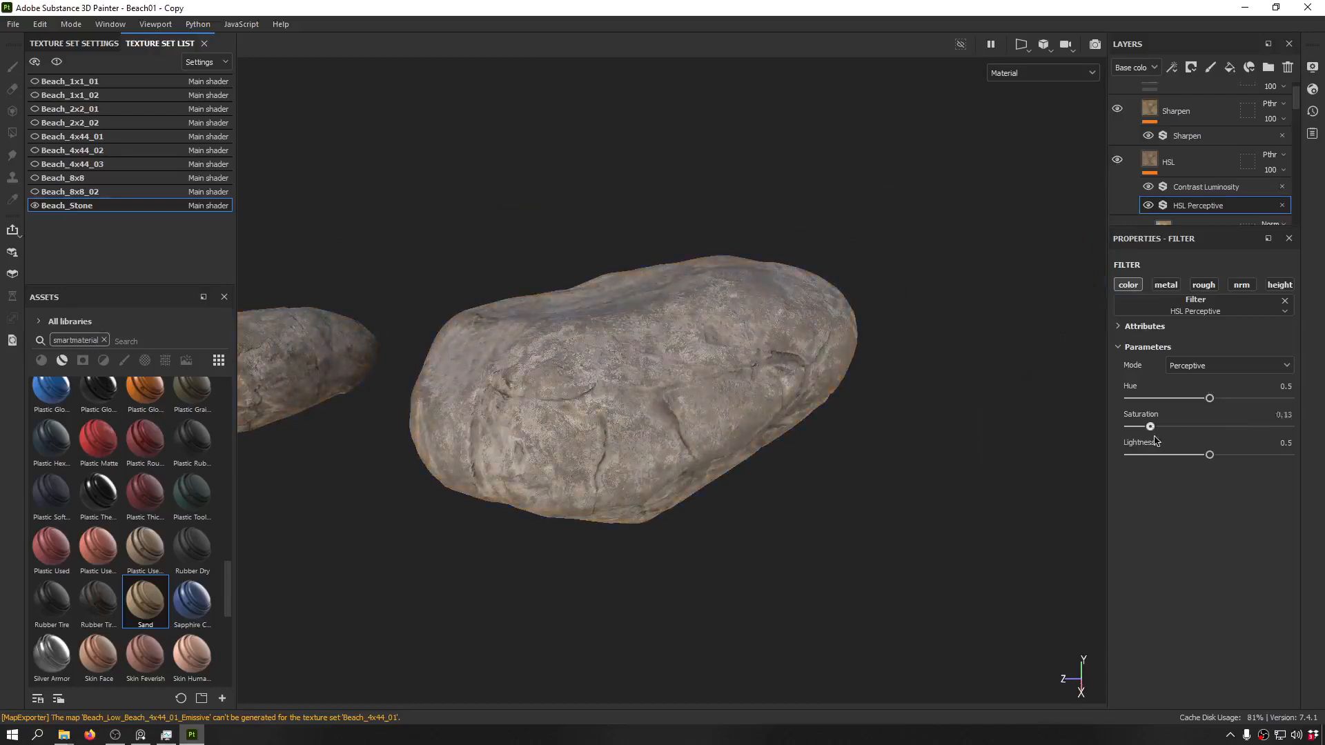
alt+drag(693, 296, 865, 275)
alt+right_drag(864, 274, 835, 349)
alt+drag(834, 350, 862, 379)
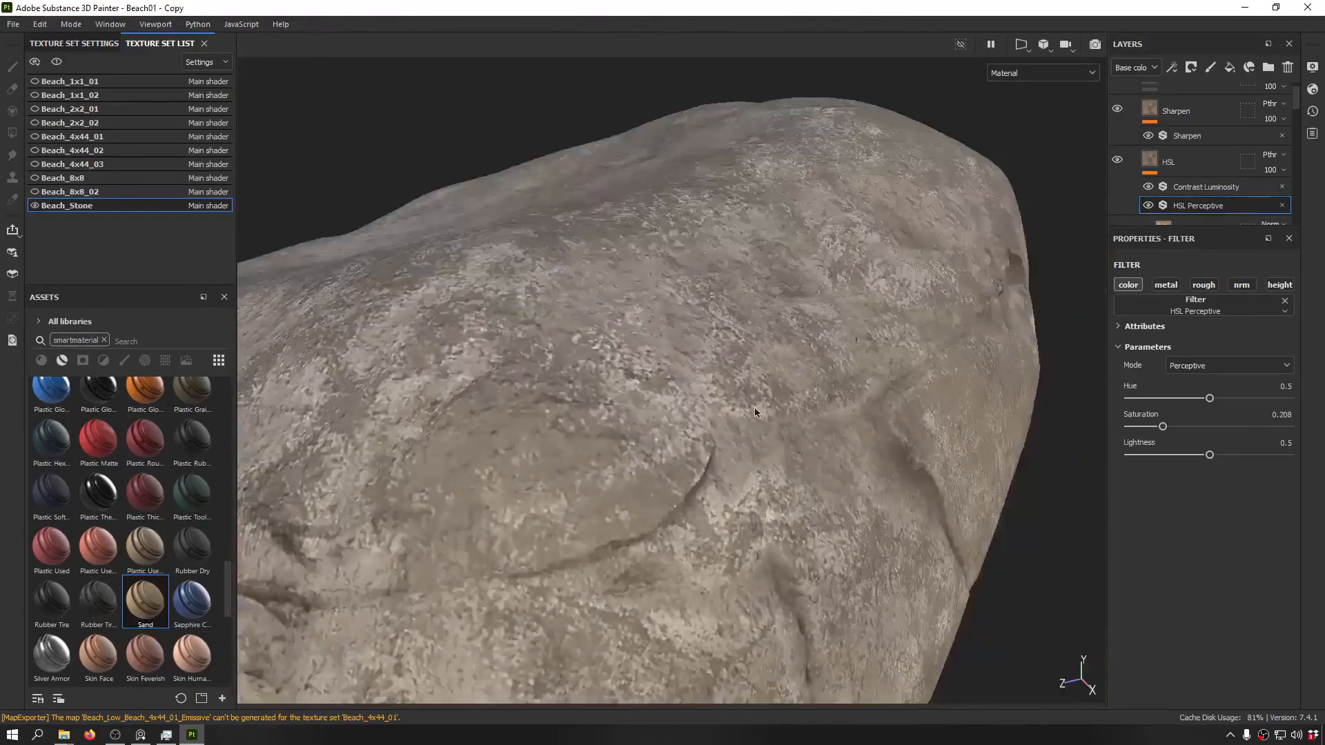
alt+right_drag(862, 380, 638, 348)
alt+middle_drag(639, 348, 893, 251)
alt+drag(894, 252, 911, 307)
alt+right_drag(911, 307, 652, 310)
alt+middle_drag(652, 310, 677, 199)
alt+drag(676, 200, 759, 376)
- Set the Contrast Luminosity filter's contrast to 0.549784 and check the large and small stones
click(1204, 189)
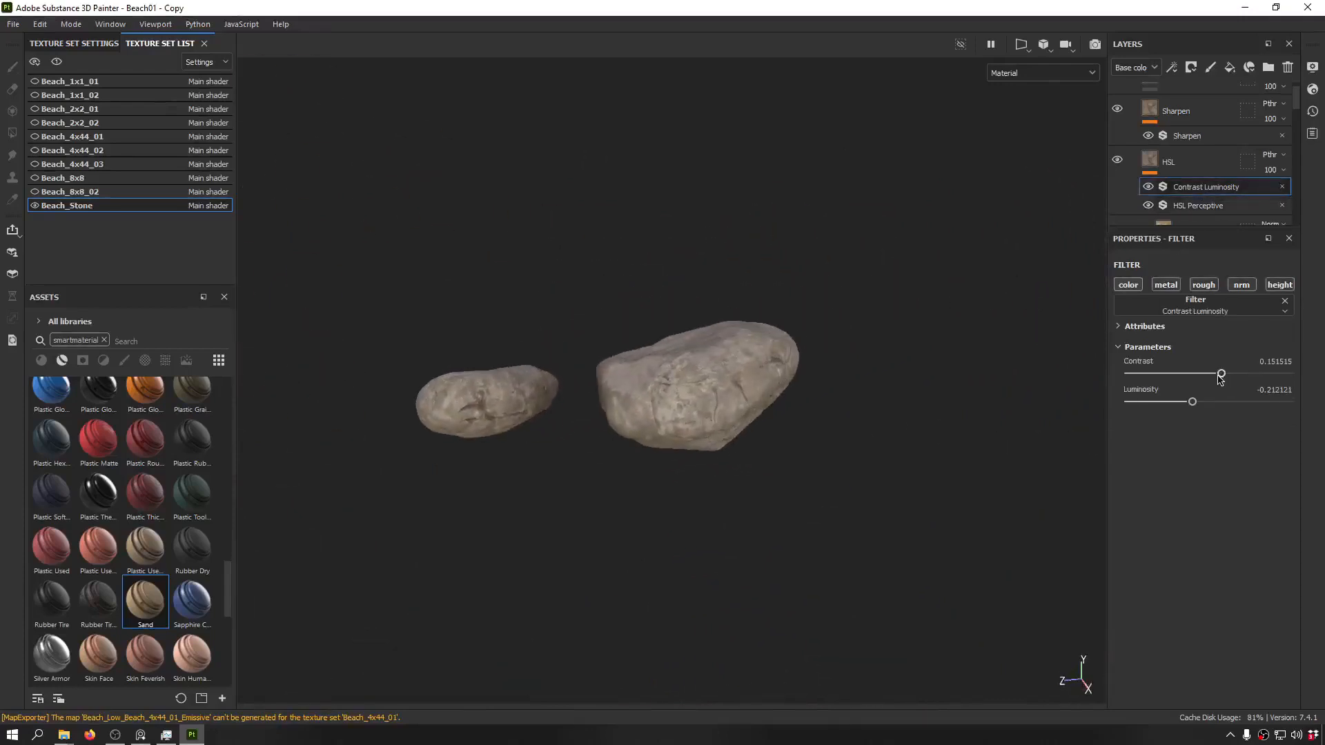
drag(1250, 383, 1257, 383)
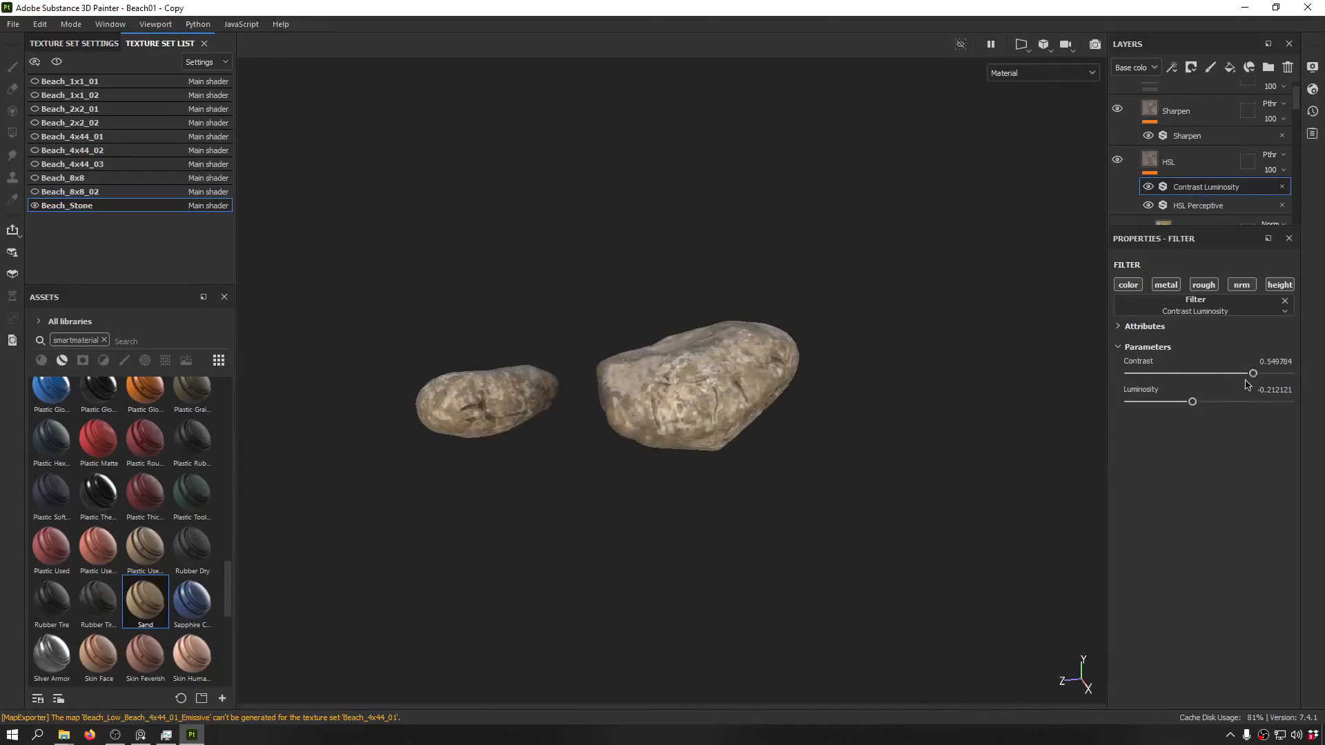
scroll(916, 301, up, 8)
alt+drag(917, 300, 526, 334)
scroll(526, 334, down, 3)
alt+drag(414, 346, 1045, 297)
scroll(689, 342, down, 4)
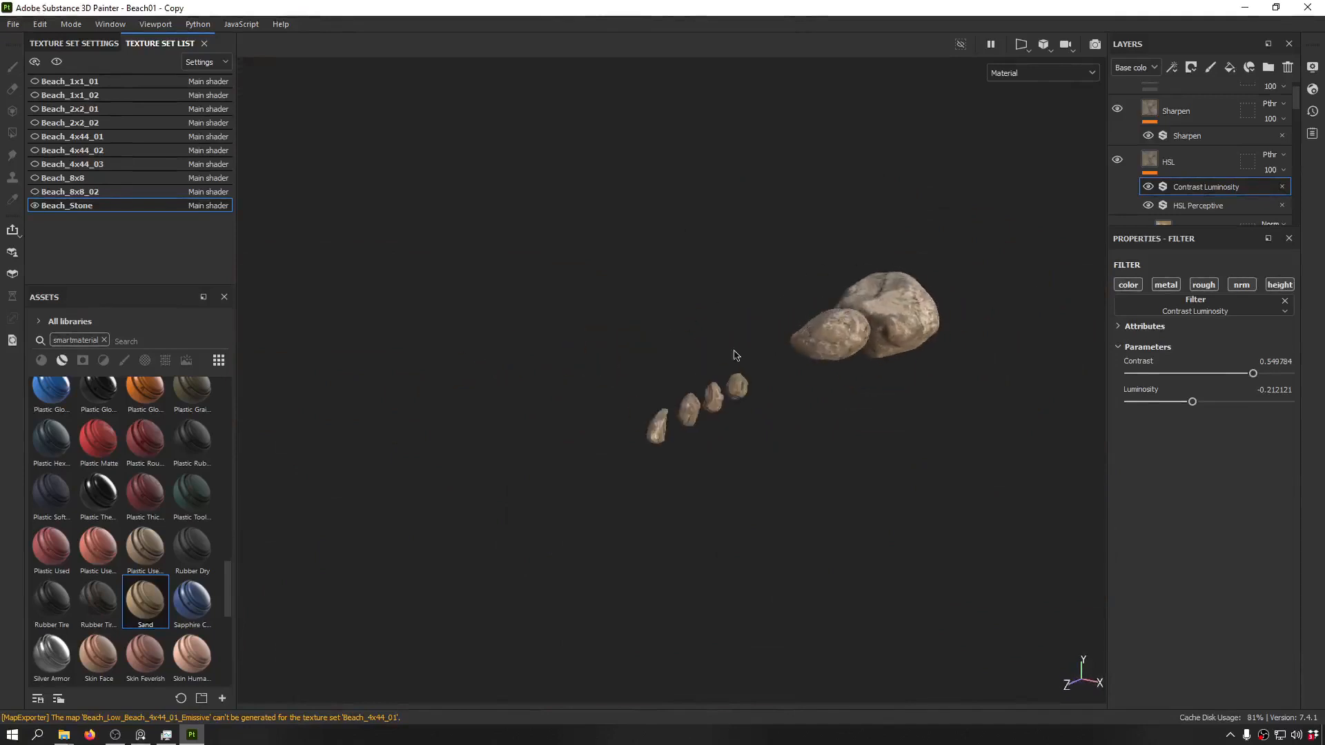
- Export only the Beach_Stone texture set at 2048 with the Unreal Engine 4 (Packed)_OpenGL template and open its output directory
click(10, 26)
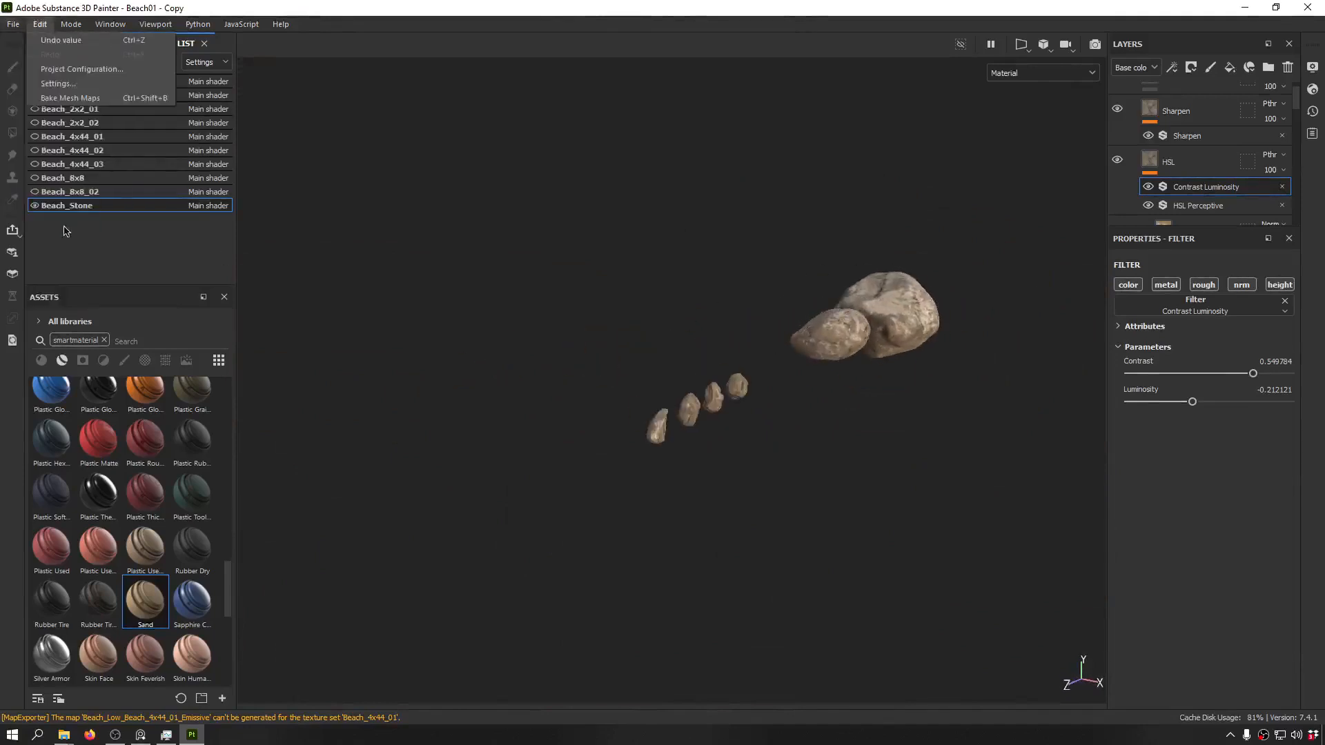
click(71, 258)
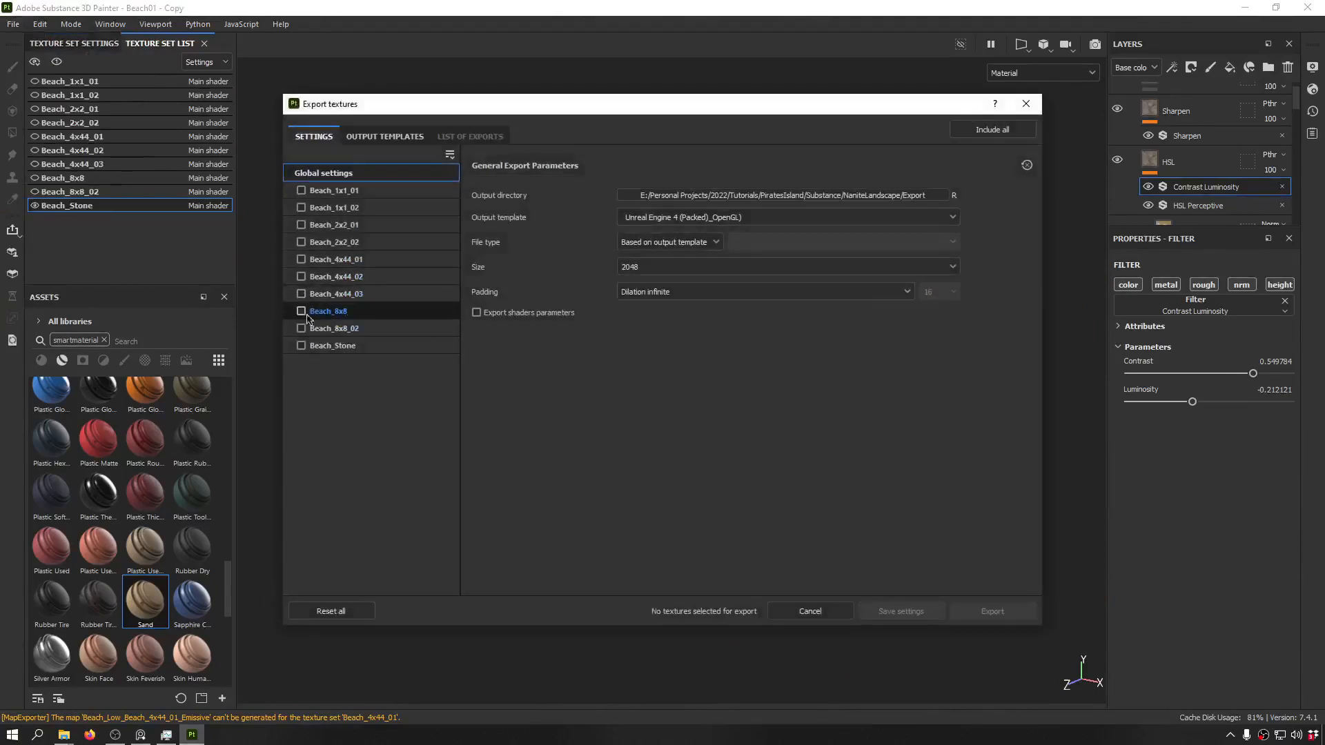
click(348, 345)
click(301, 345)
click(346, 173)
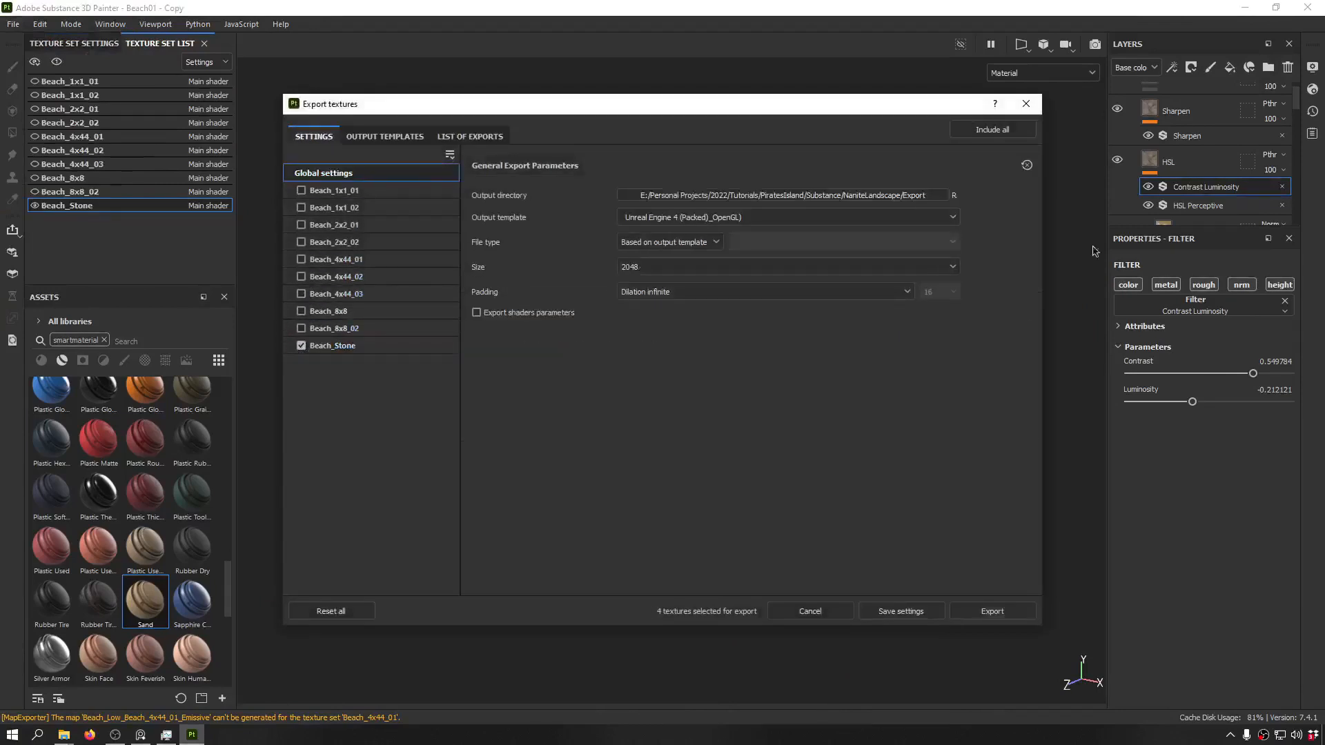
click(994, 612)
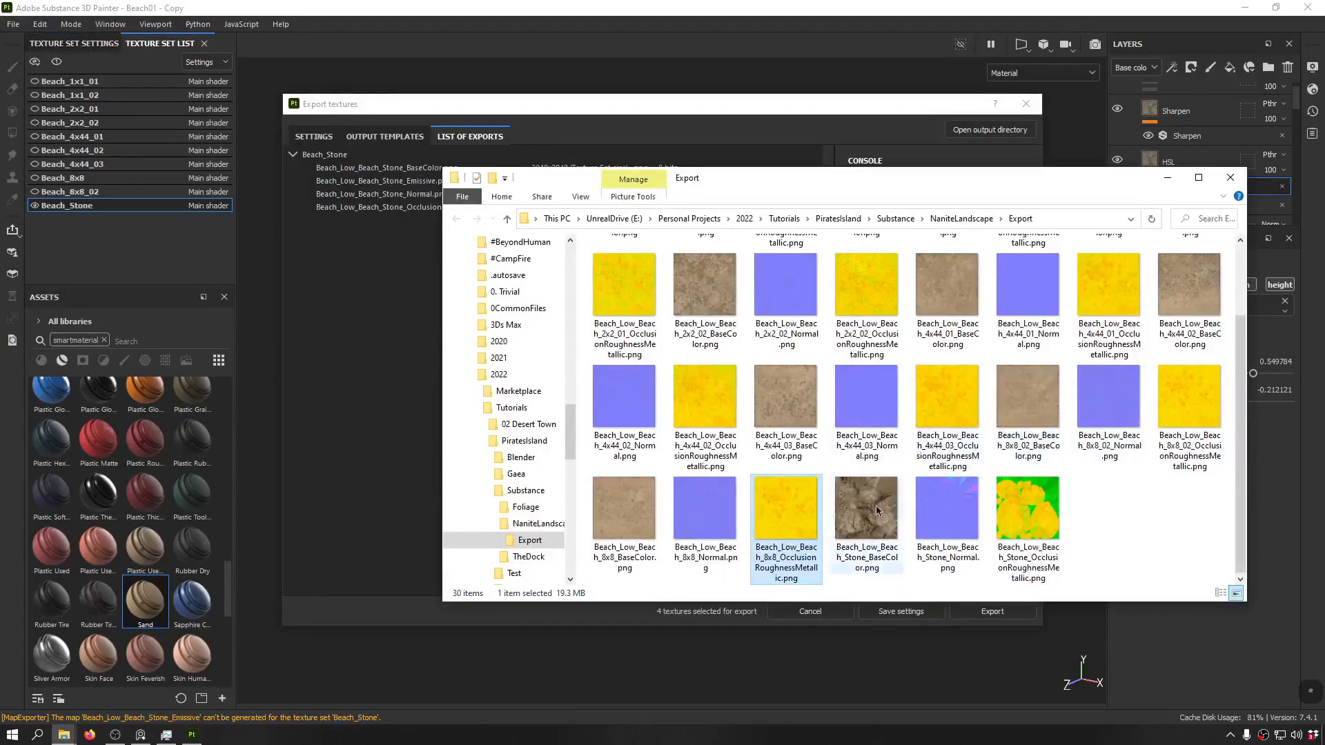
- Examine the exported beach maps in the Export folder and the detail of the Beach_Stone base color image
scroll(861, 394, up, 2)
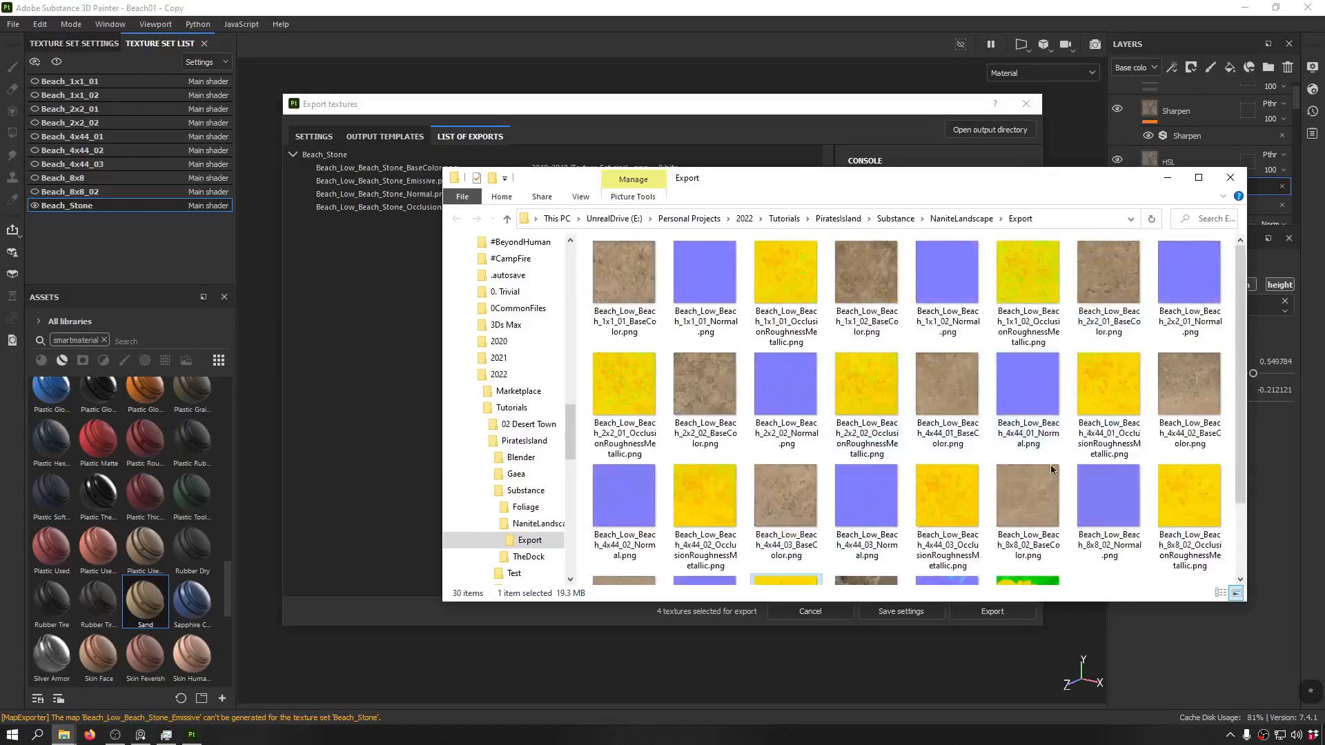
scroll(794, 547, down, 2)
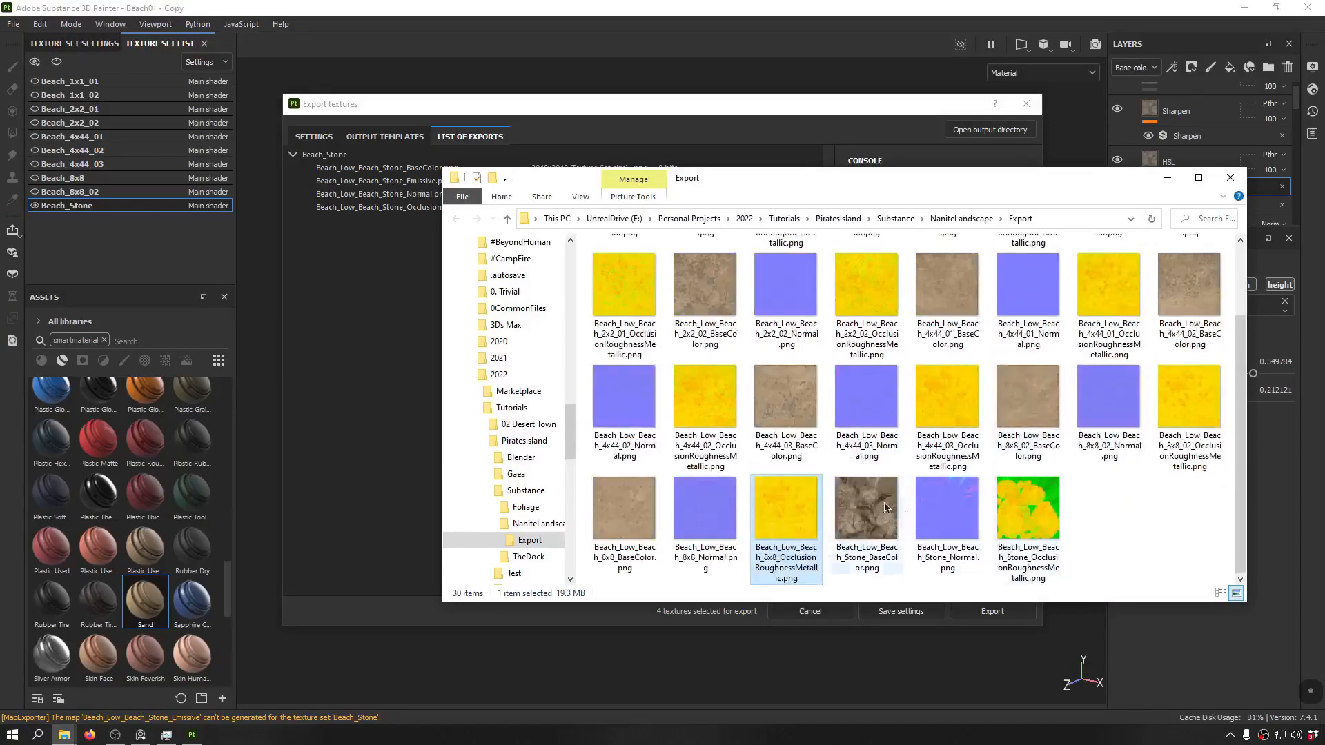
double_click(856, 507)
scroll(621, 399, up, 6)
drag(401, 331, 863, 39)
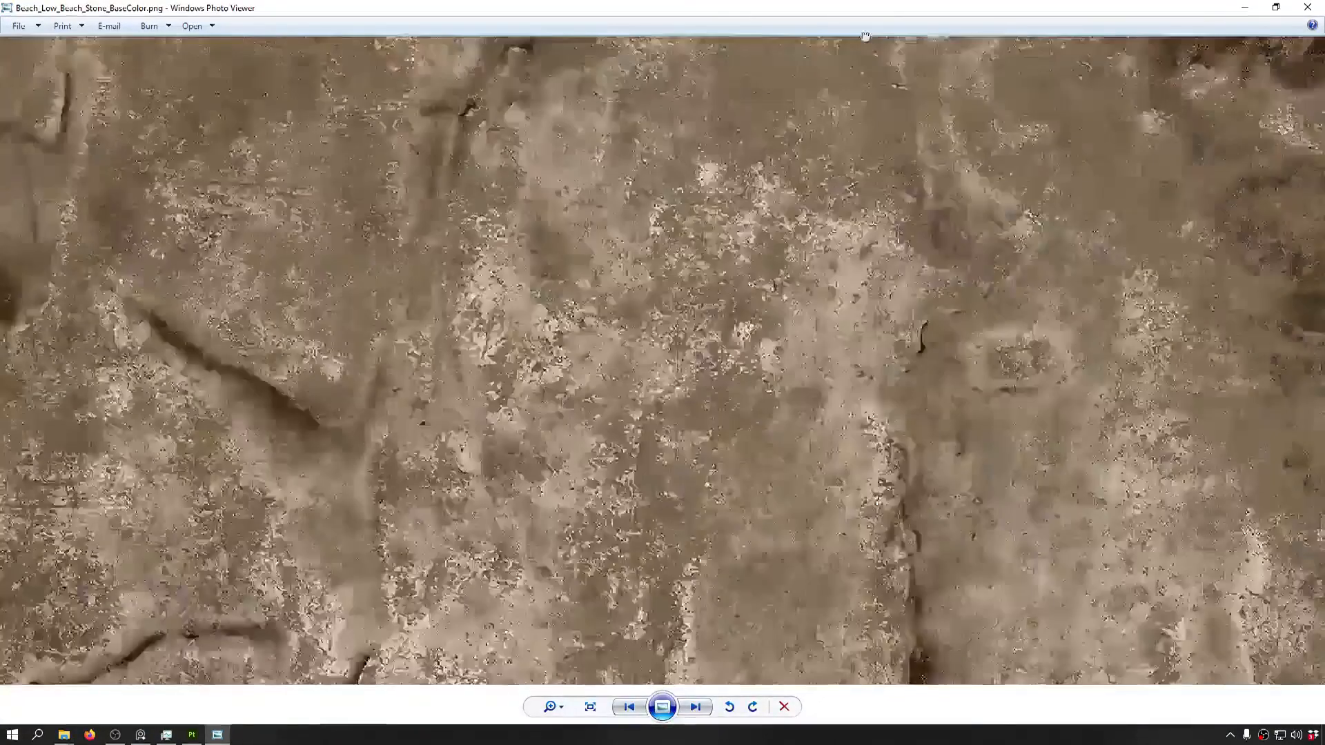
scroll(552, 396, down, 3)
scroll(218, 352, up, 3)
drag(218, 352, 1225, 473)
drag(1115, 338, 1109, 716)
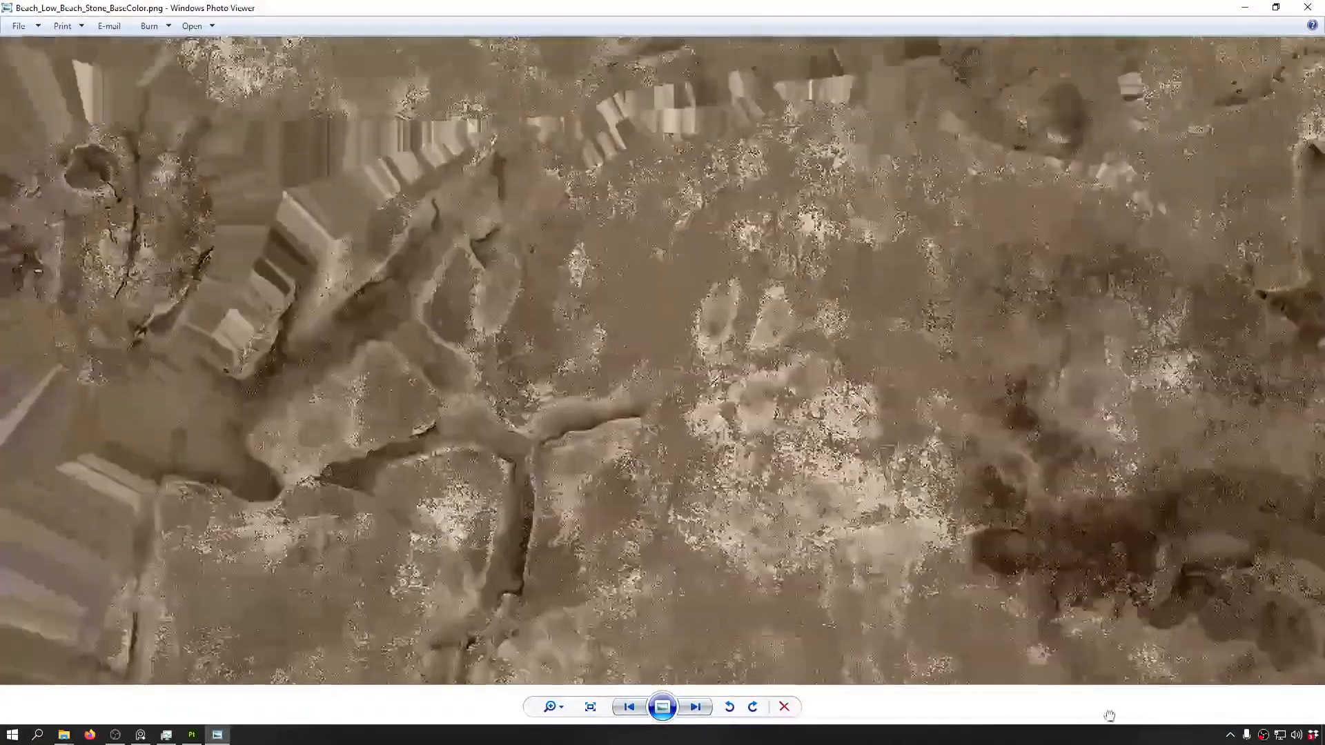
drag(1056, 211, 1050, 502)
scroll(1052, 502, down, 7)
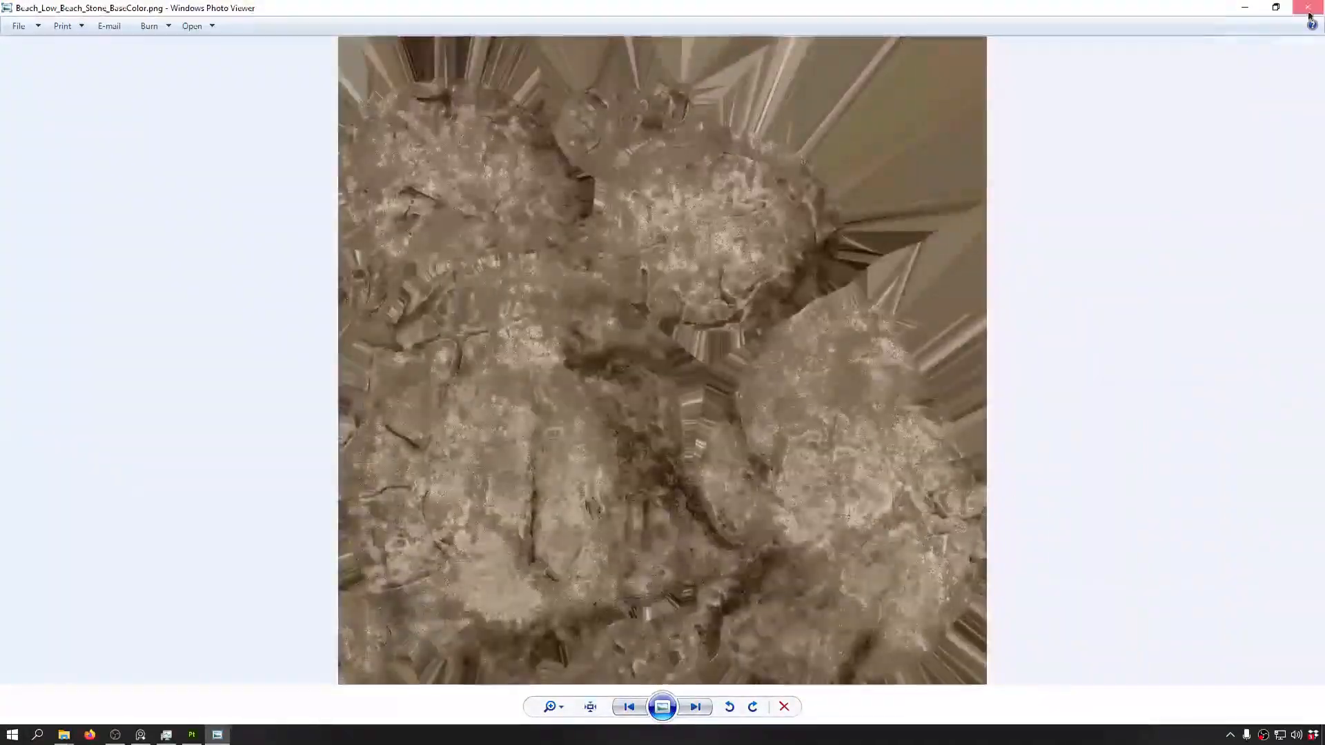
key(alt+F4)
scroll(989, 469, up, 2)
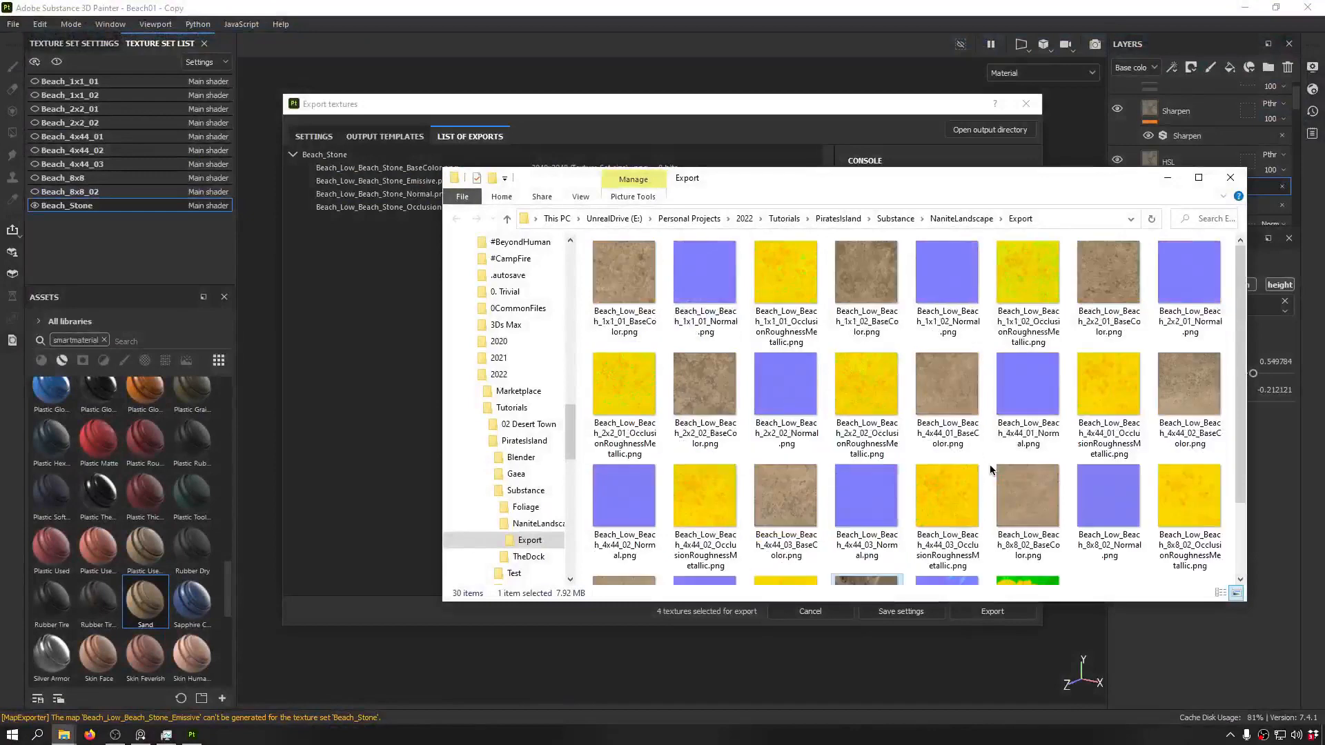